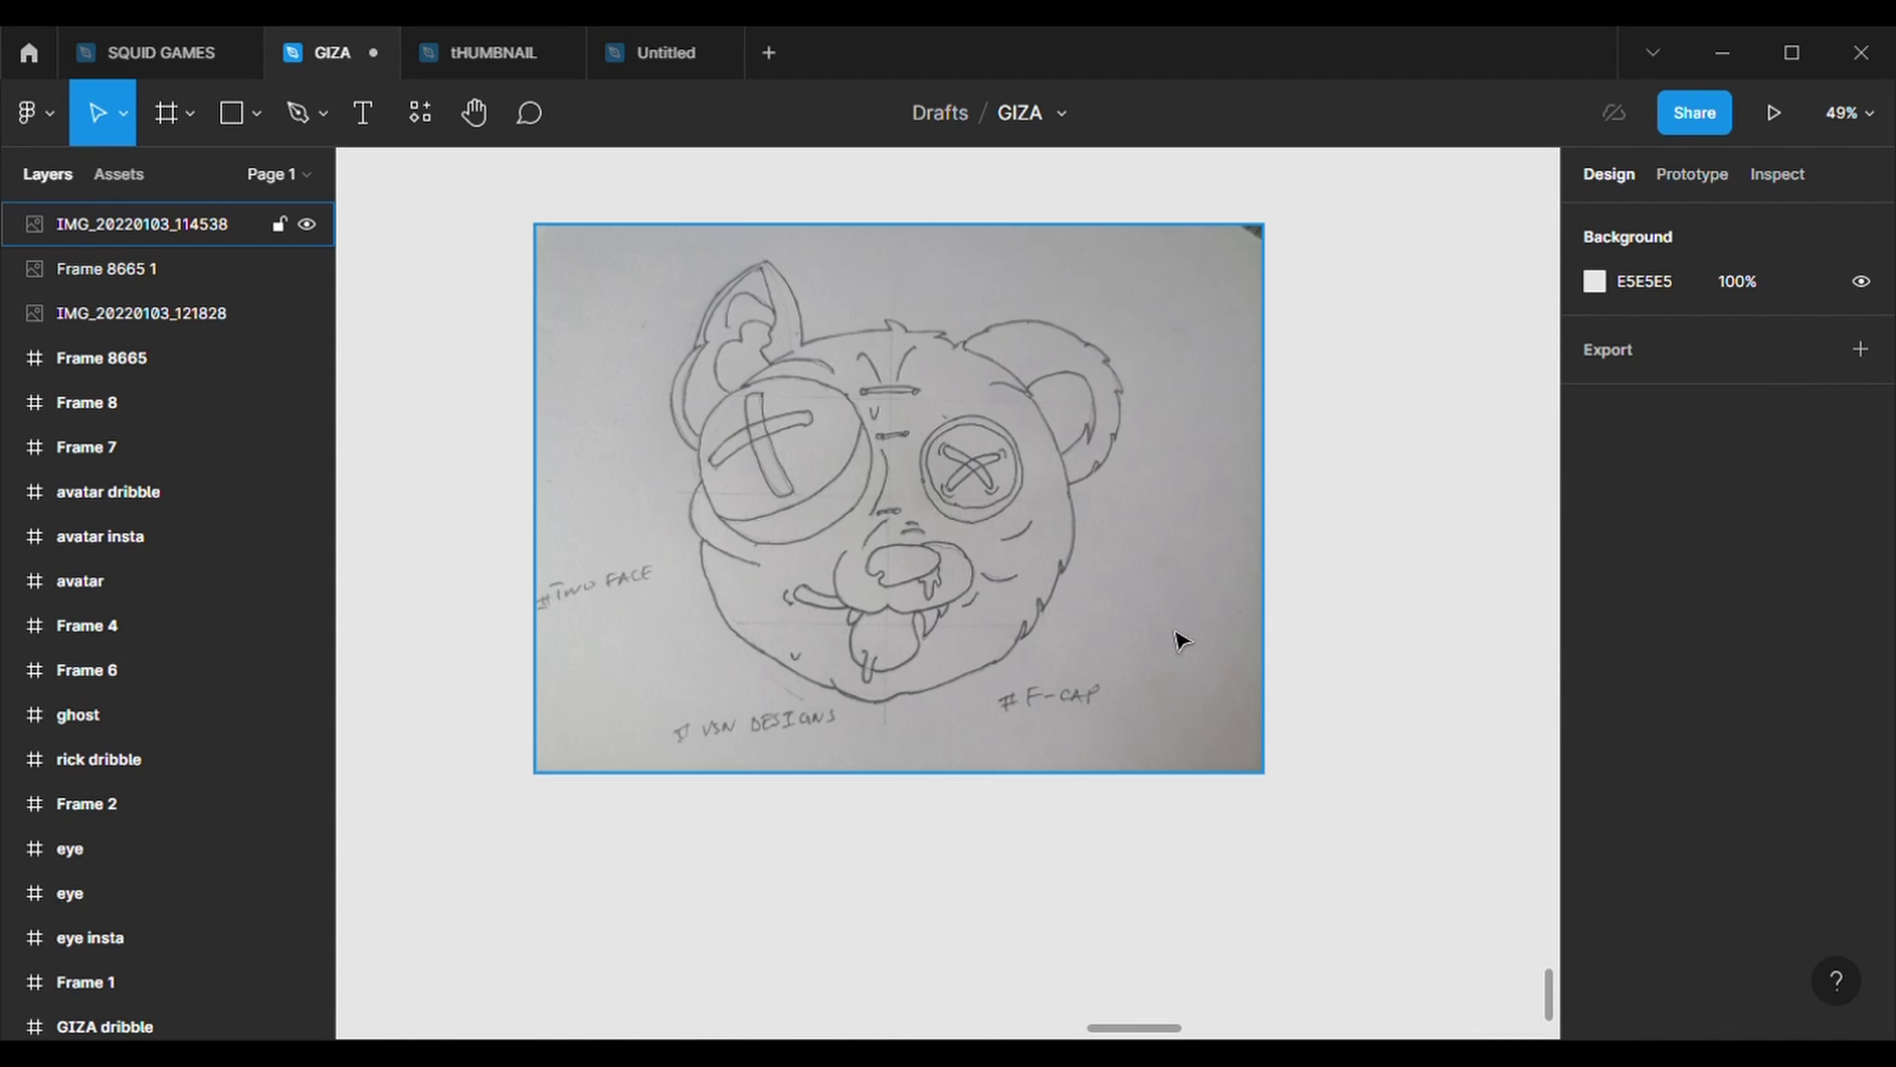
# - Draw a rectangle over the bear sketch with a 2 px black stroke and no fill, then enter point editing
pyautogui.click(227, 113)
pyautogui.moveTo(688, 314); pyautogui.dragTo(1104, 716)
pyautogui.click(1860, 675)
pyautogui.click(1765, 787)
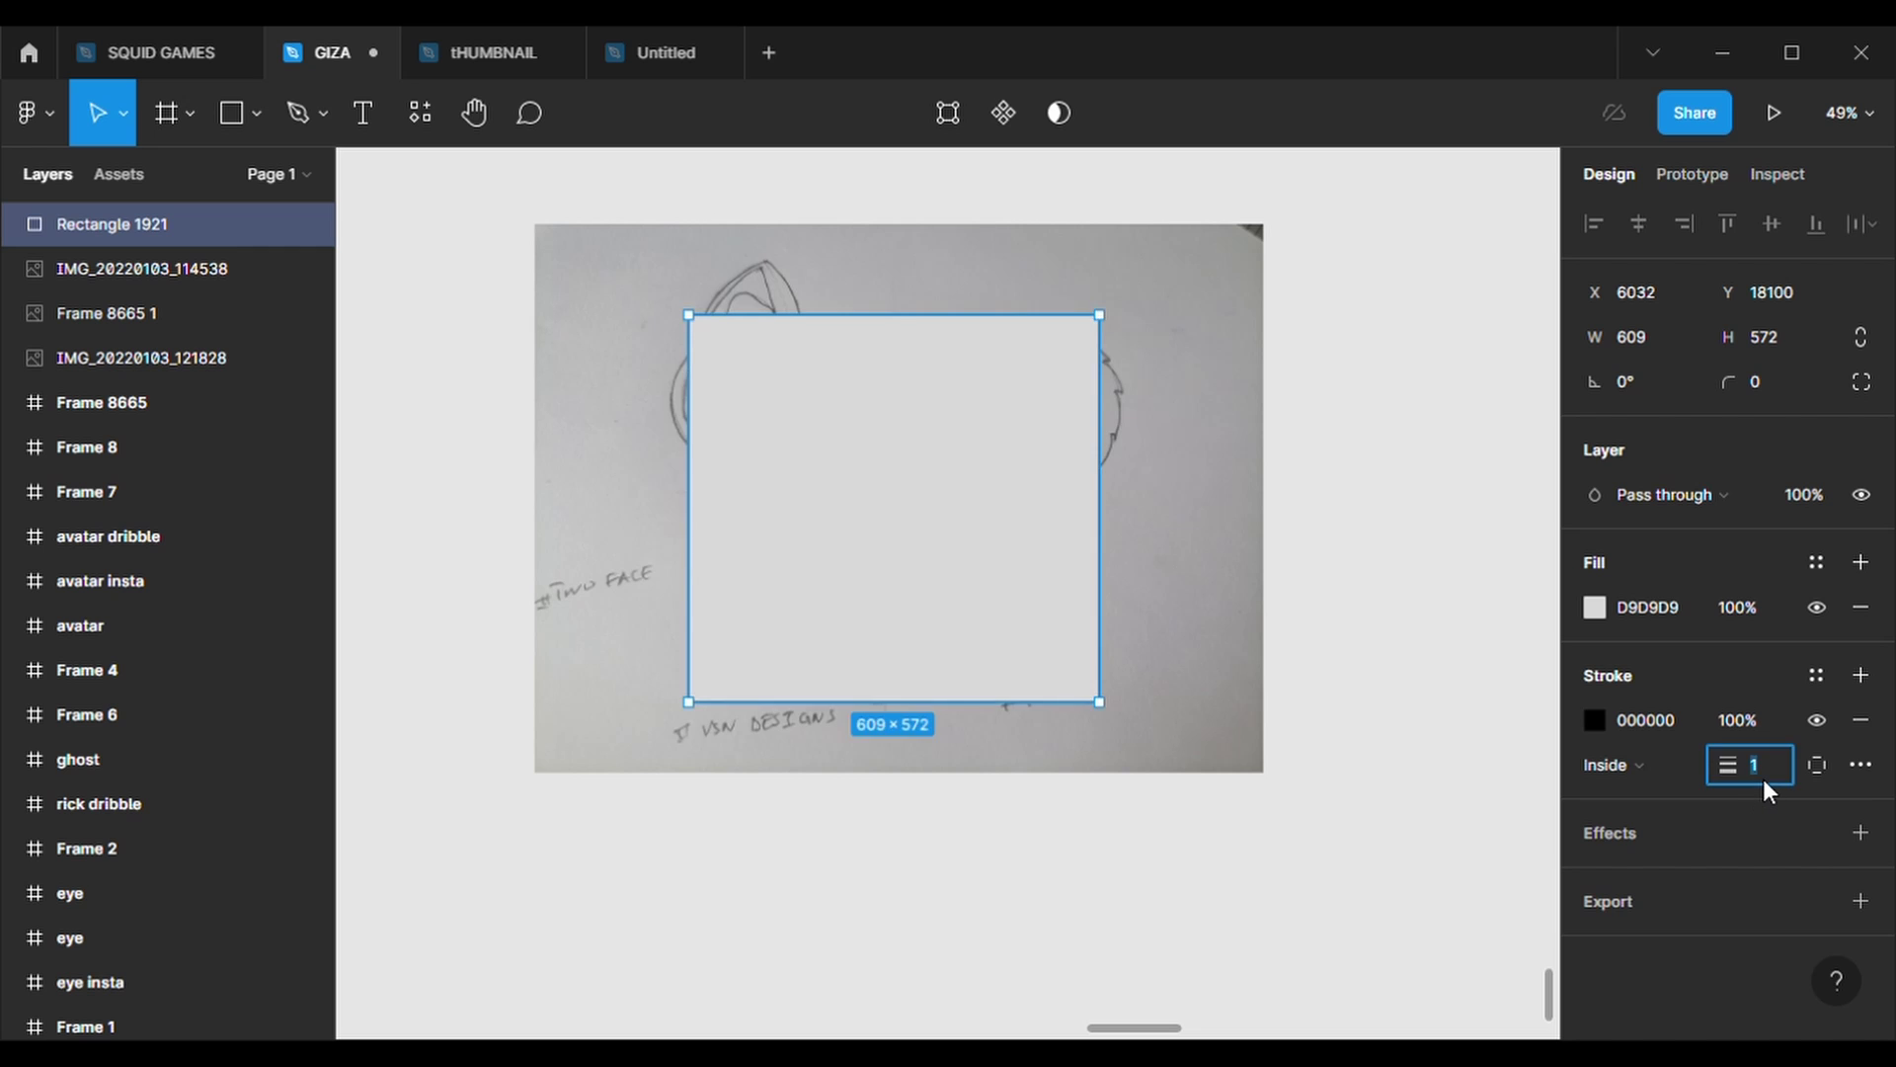
pyautogui.write('2')
pyautogui.press('Return')
pyautogui.click(1861, 607)
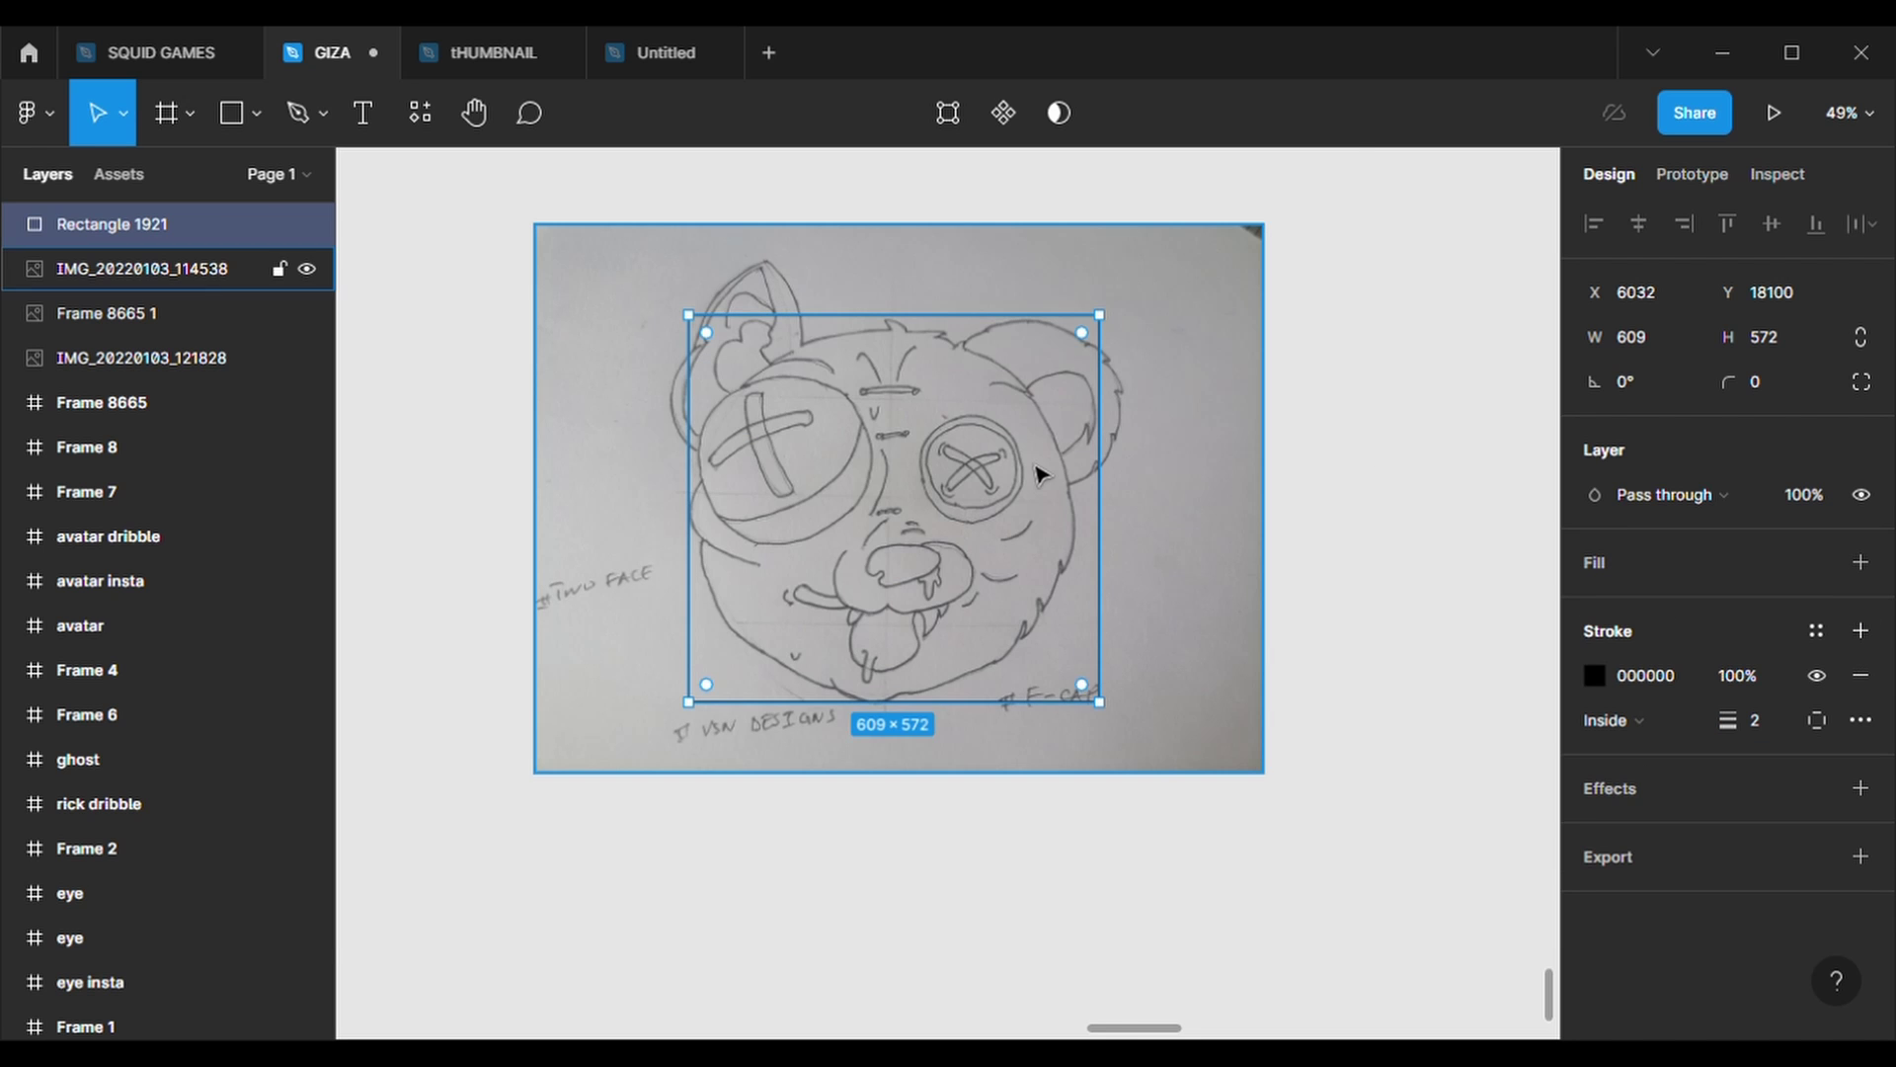
pyautogui.scroll(3, 1040, 475)
pyautogui.press('Return')
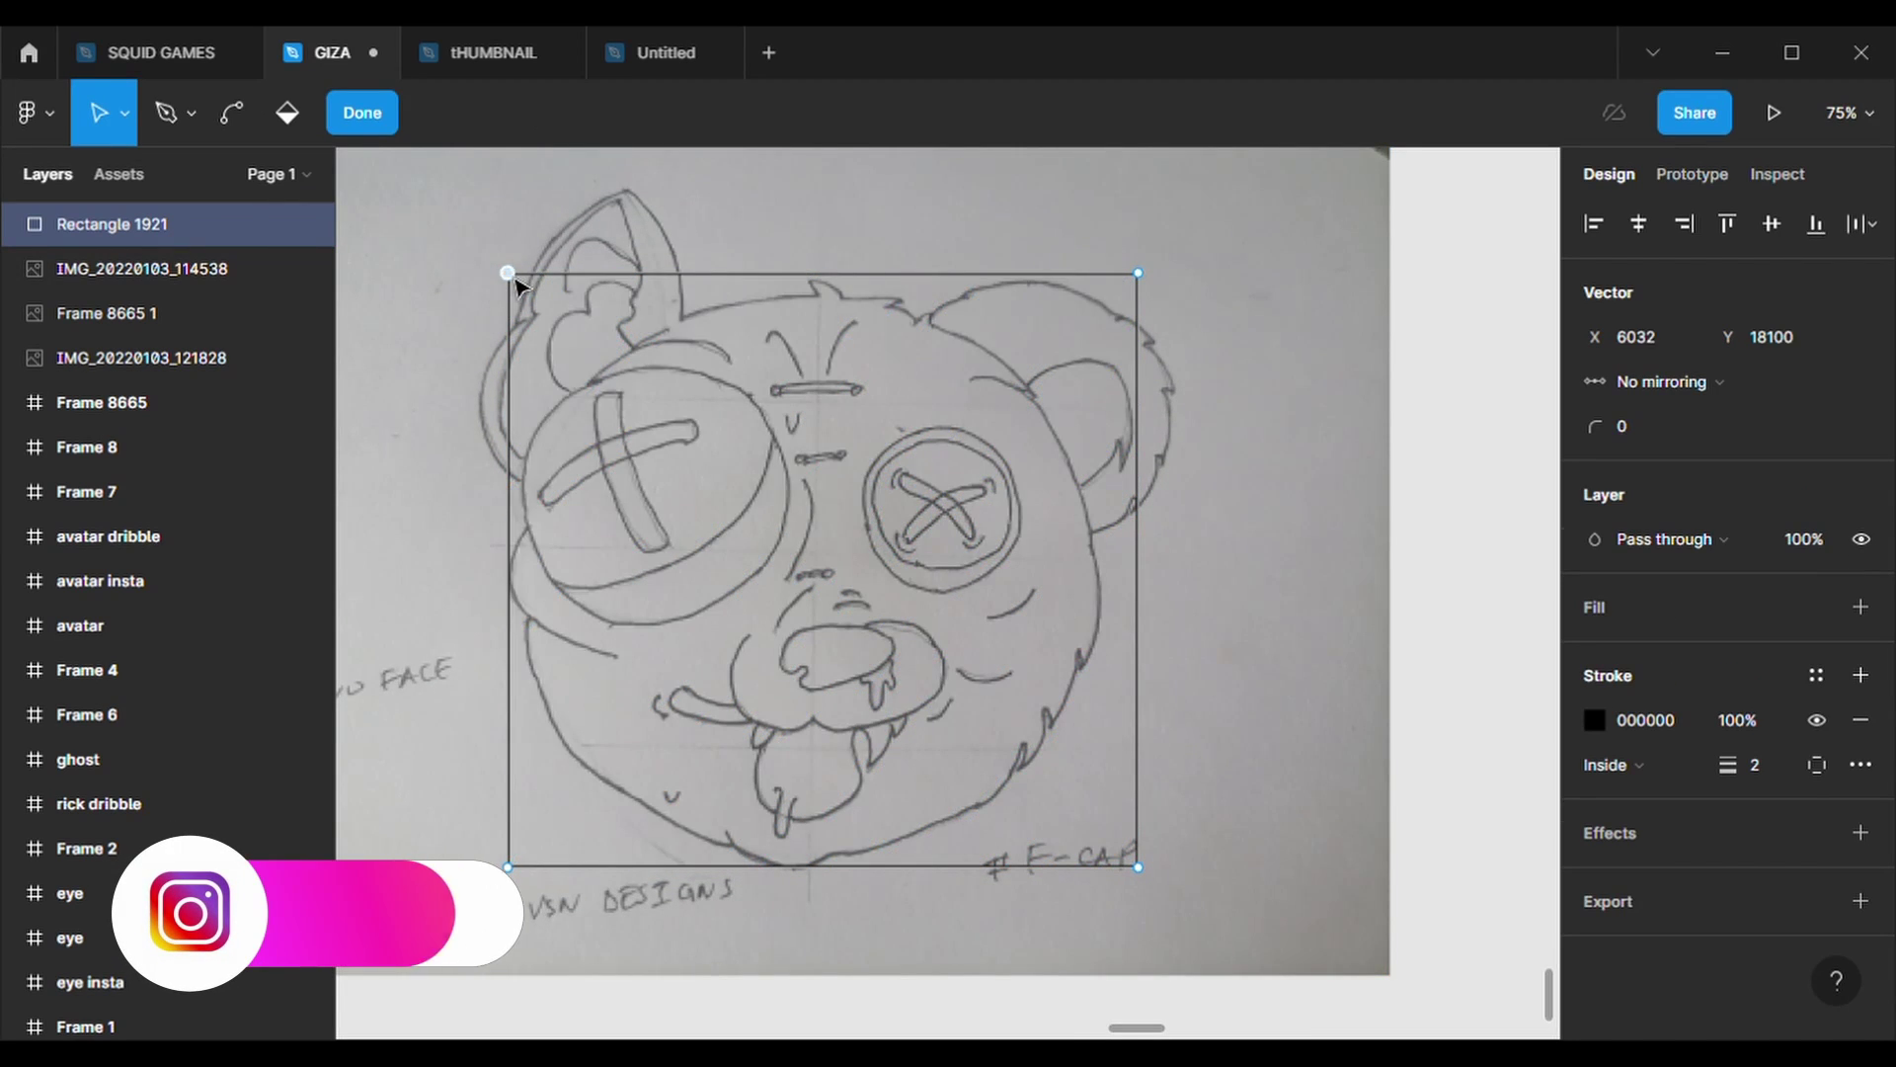
# - Move the top-left corner and add points tracing the head's top and left cheek outline
pyautogui.moveTo(508, 272); pyautogui.dragTo(571, 363)
pyautogui.moveTo(855, 317)
pyautogui.mouseDown()
pyautogui.moveTo(782, 292)
pyautogui.moveTo(793, 310)
pyautogui.mouseUp()
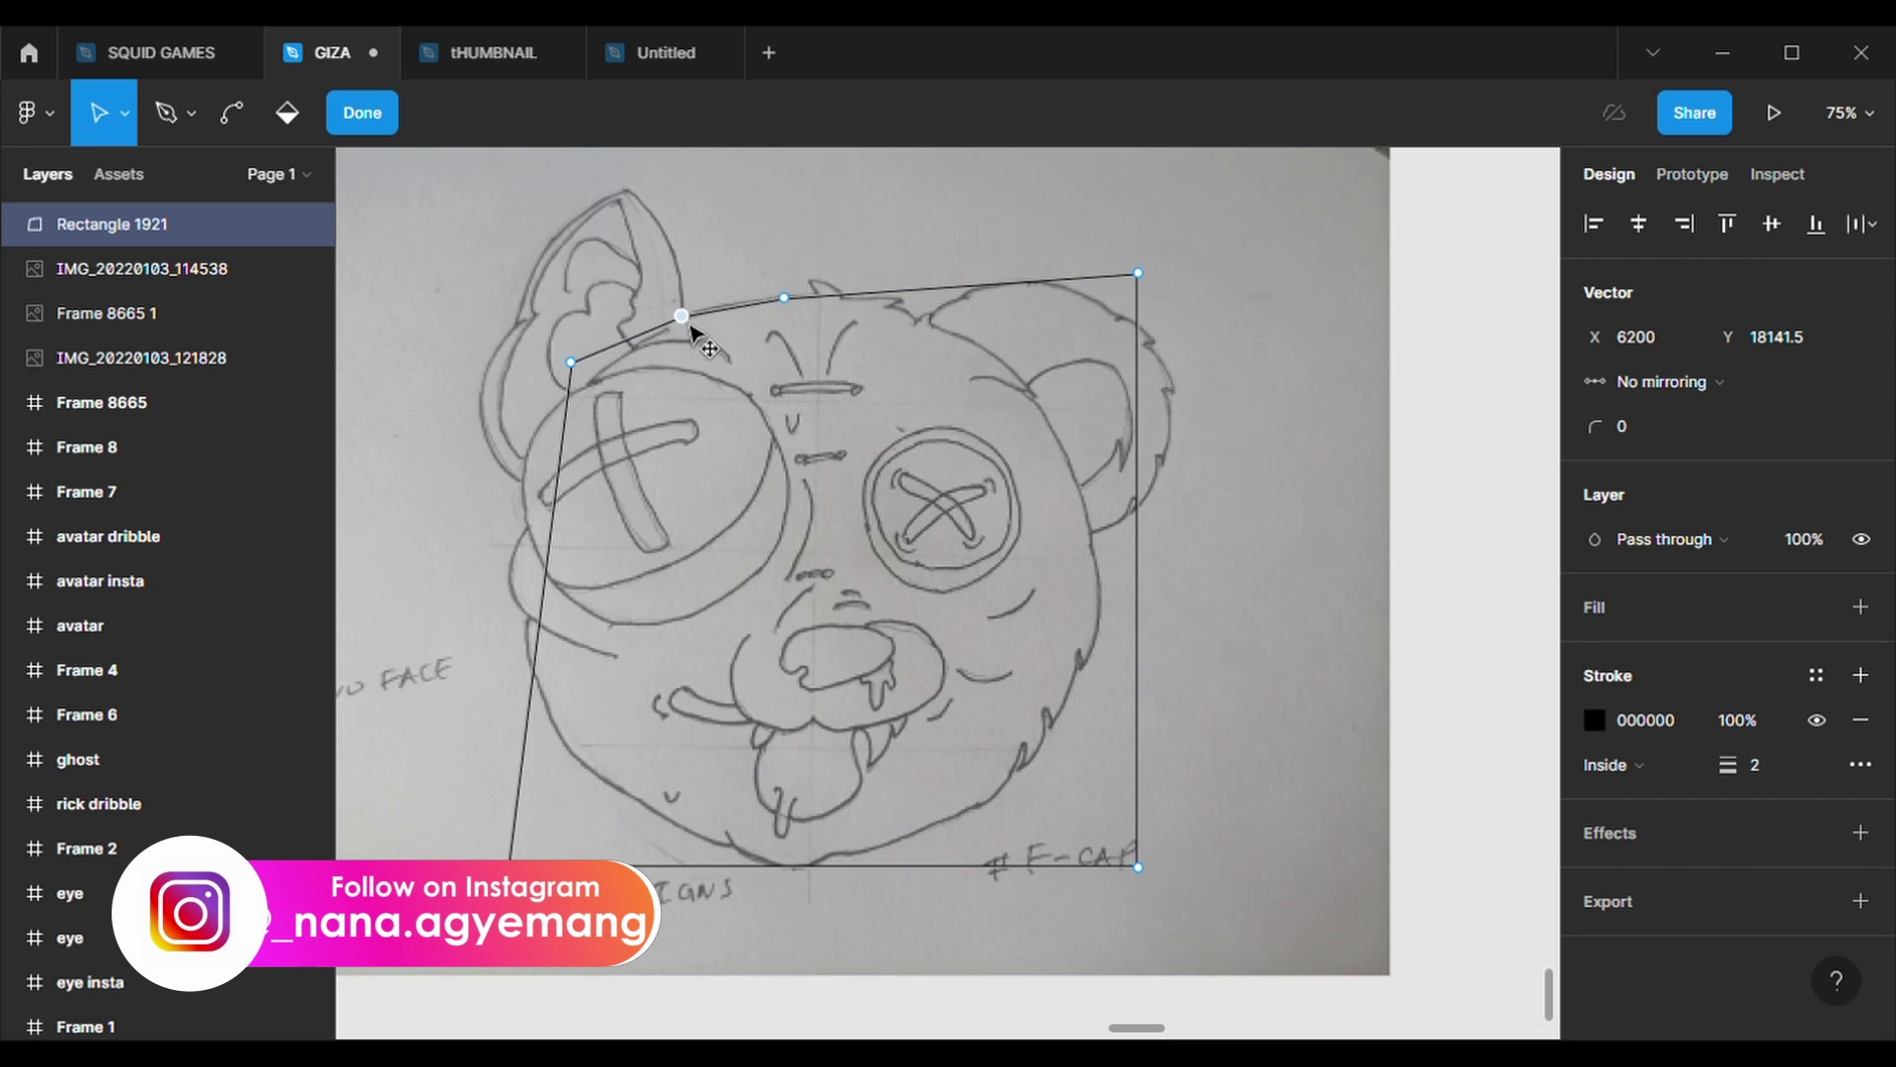
pyautogui.click(540, 614)
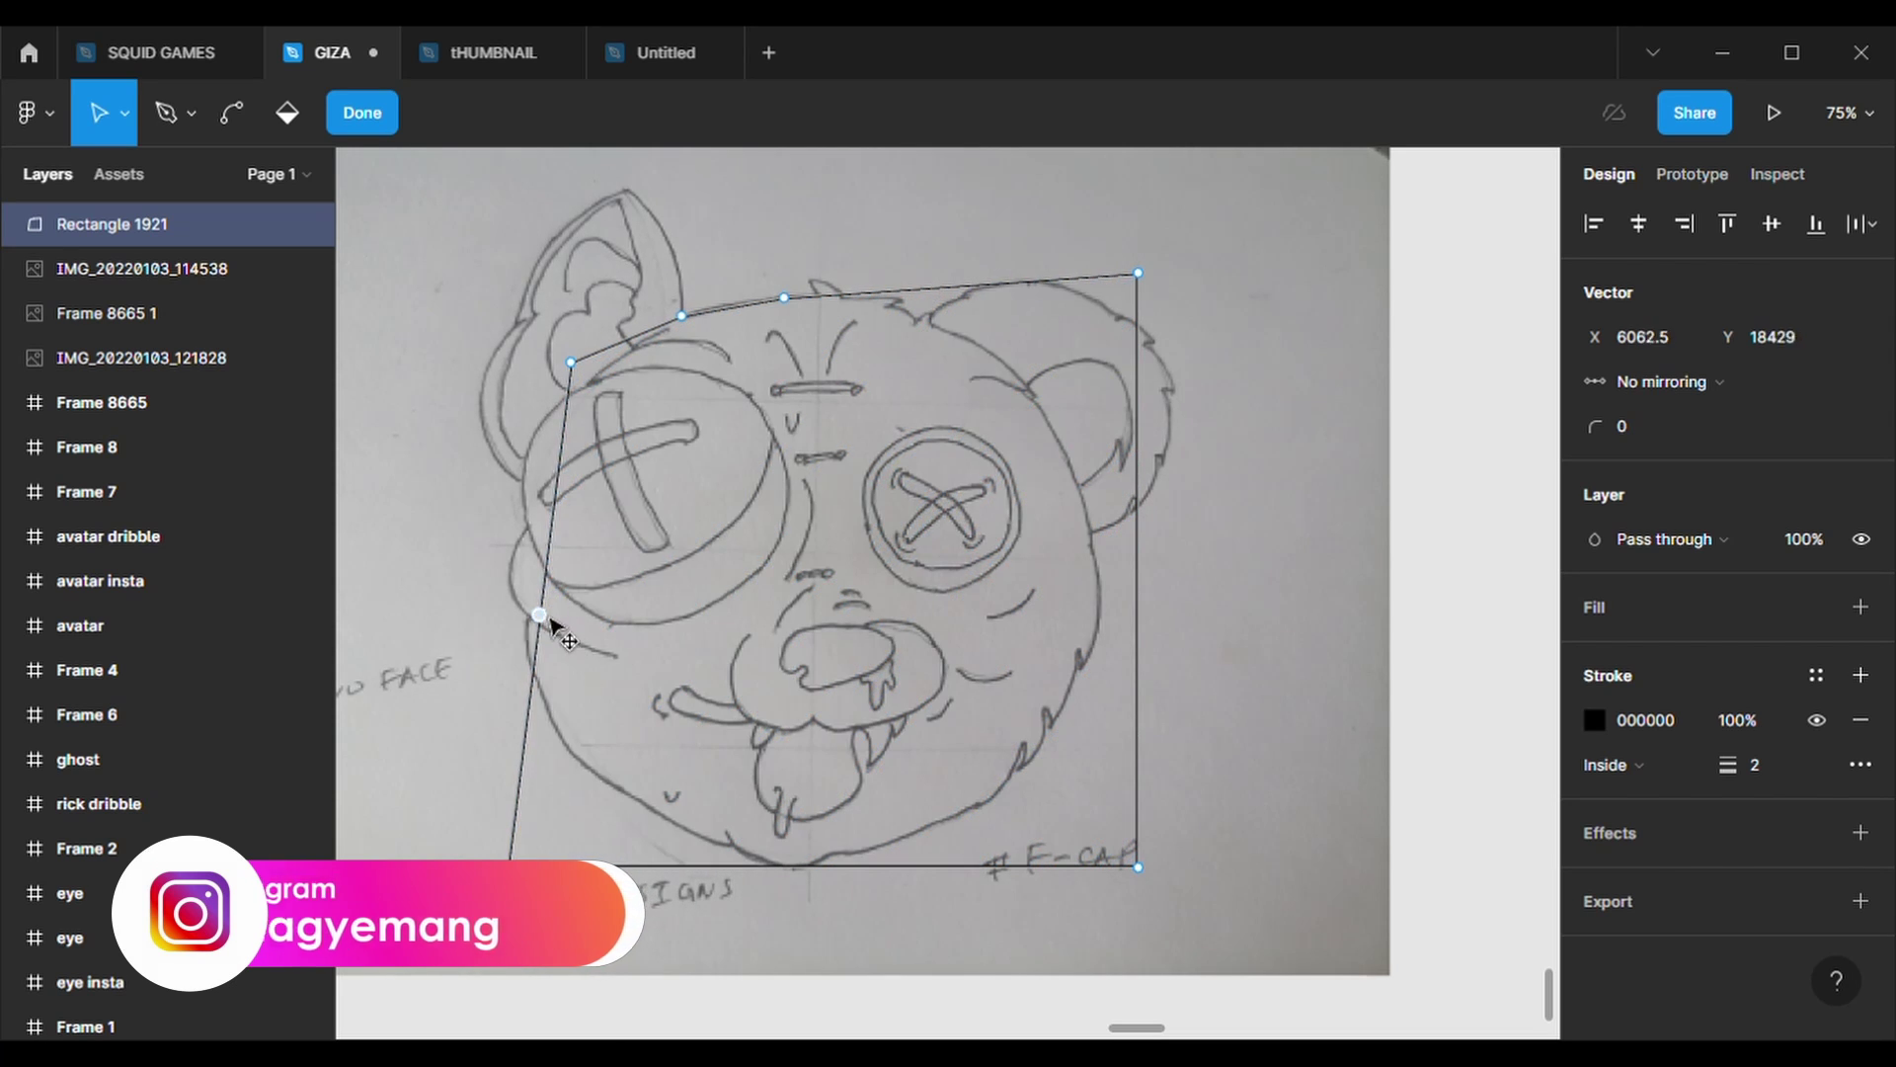
pyautogui.moveTo(549, 618); pyautogui.dragTo(541, 486)
pyautogui.moveTo(572, 367); pyautogui.dragTo(601, 380)
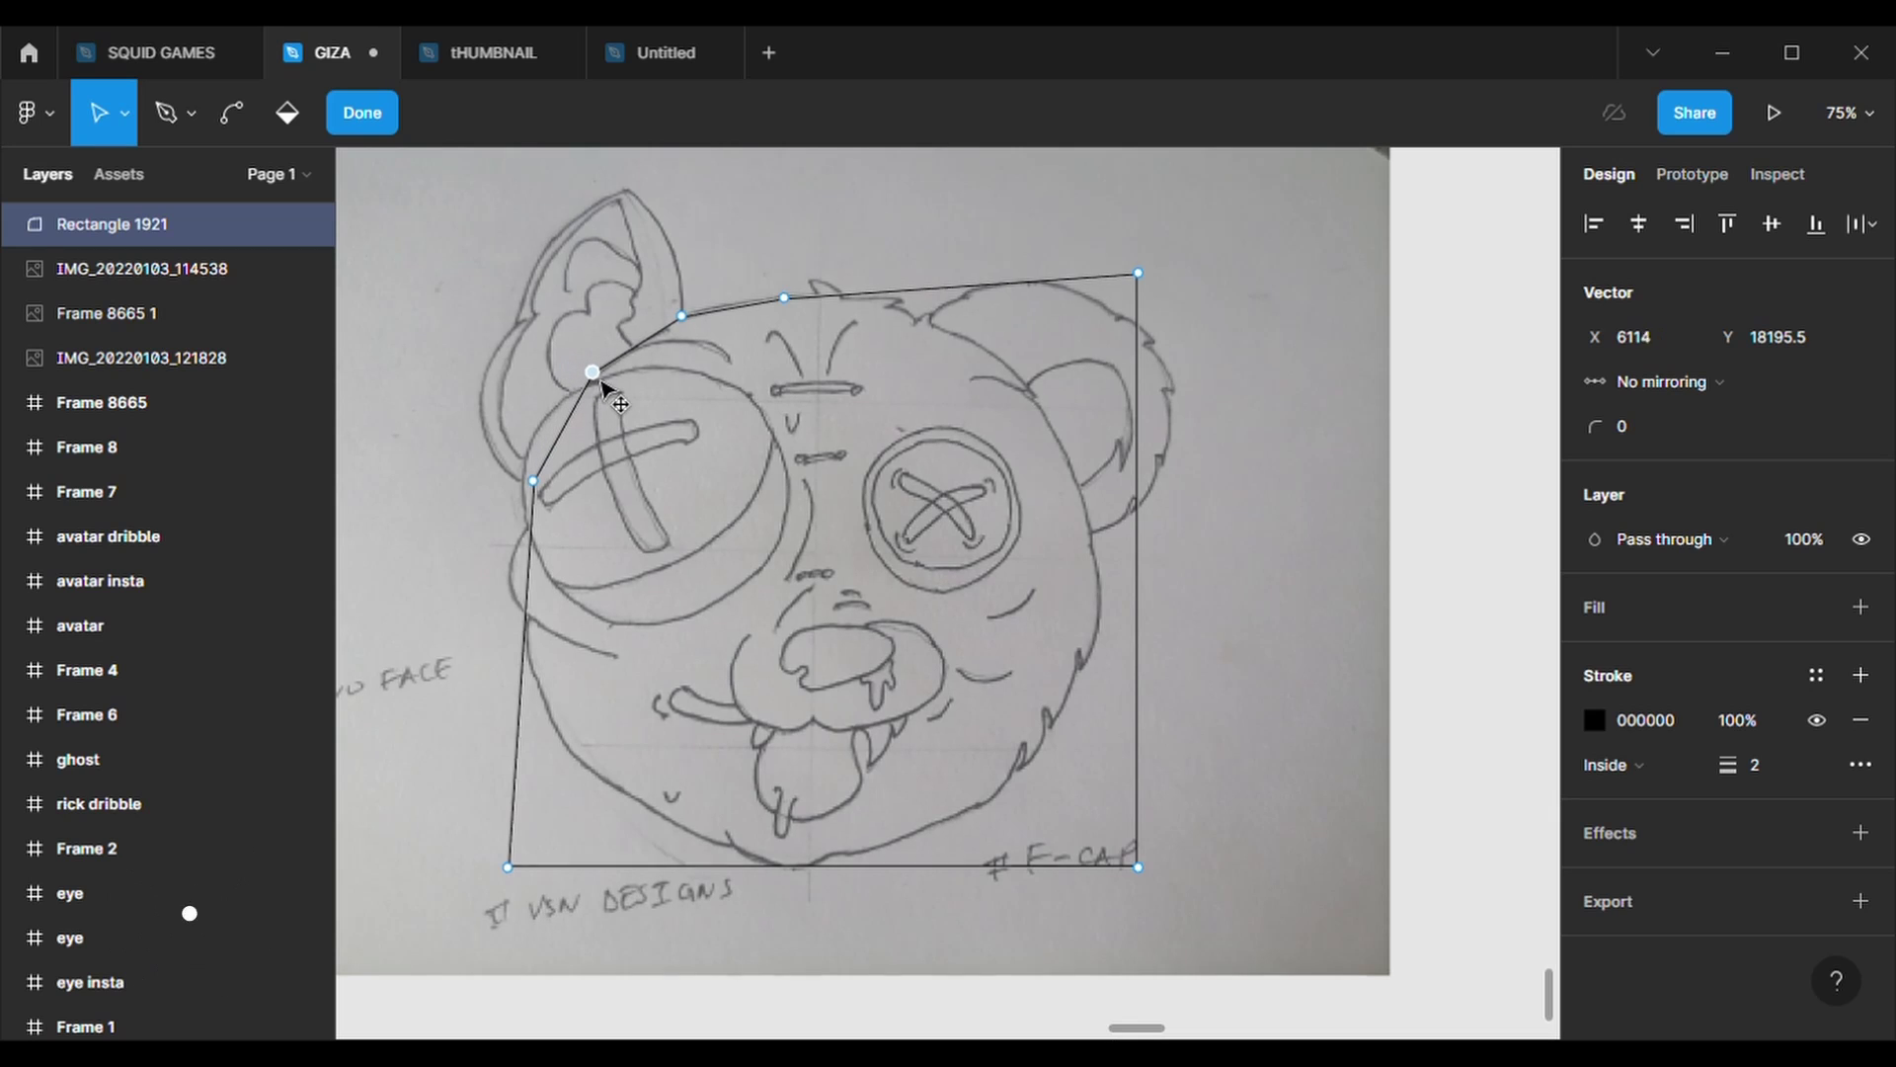
pyautogui.click(529, 643)
pyautogui.moveTo(530, 643); pyautogui.dragTo(523, 538)
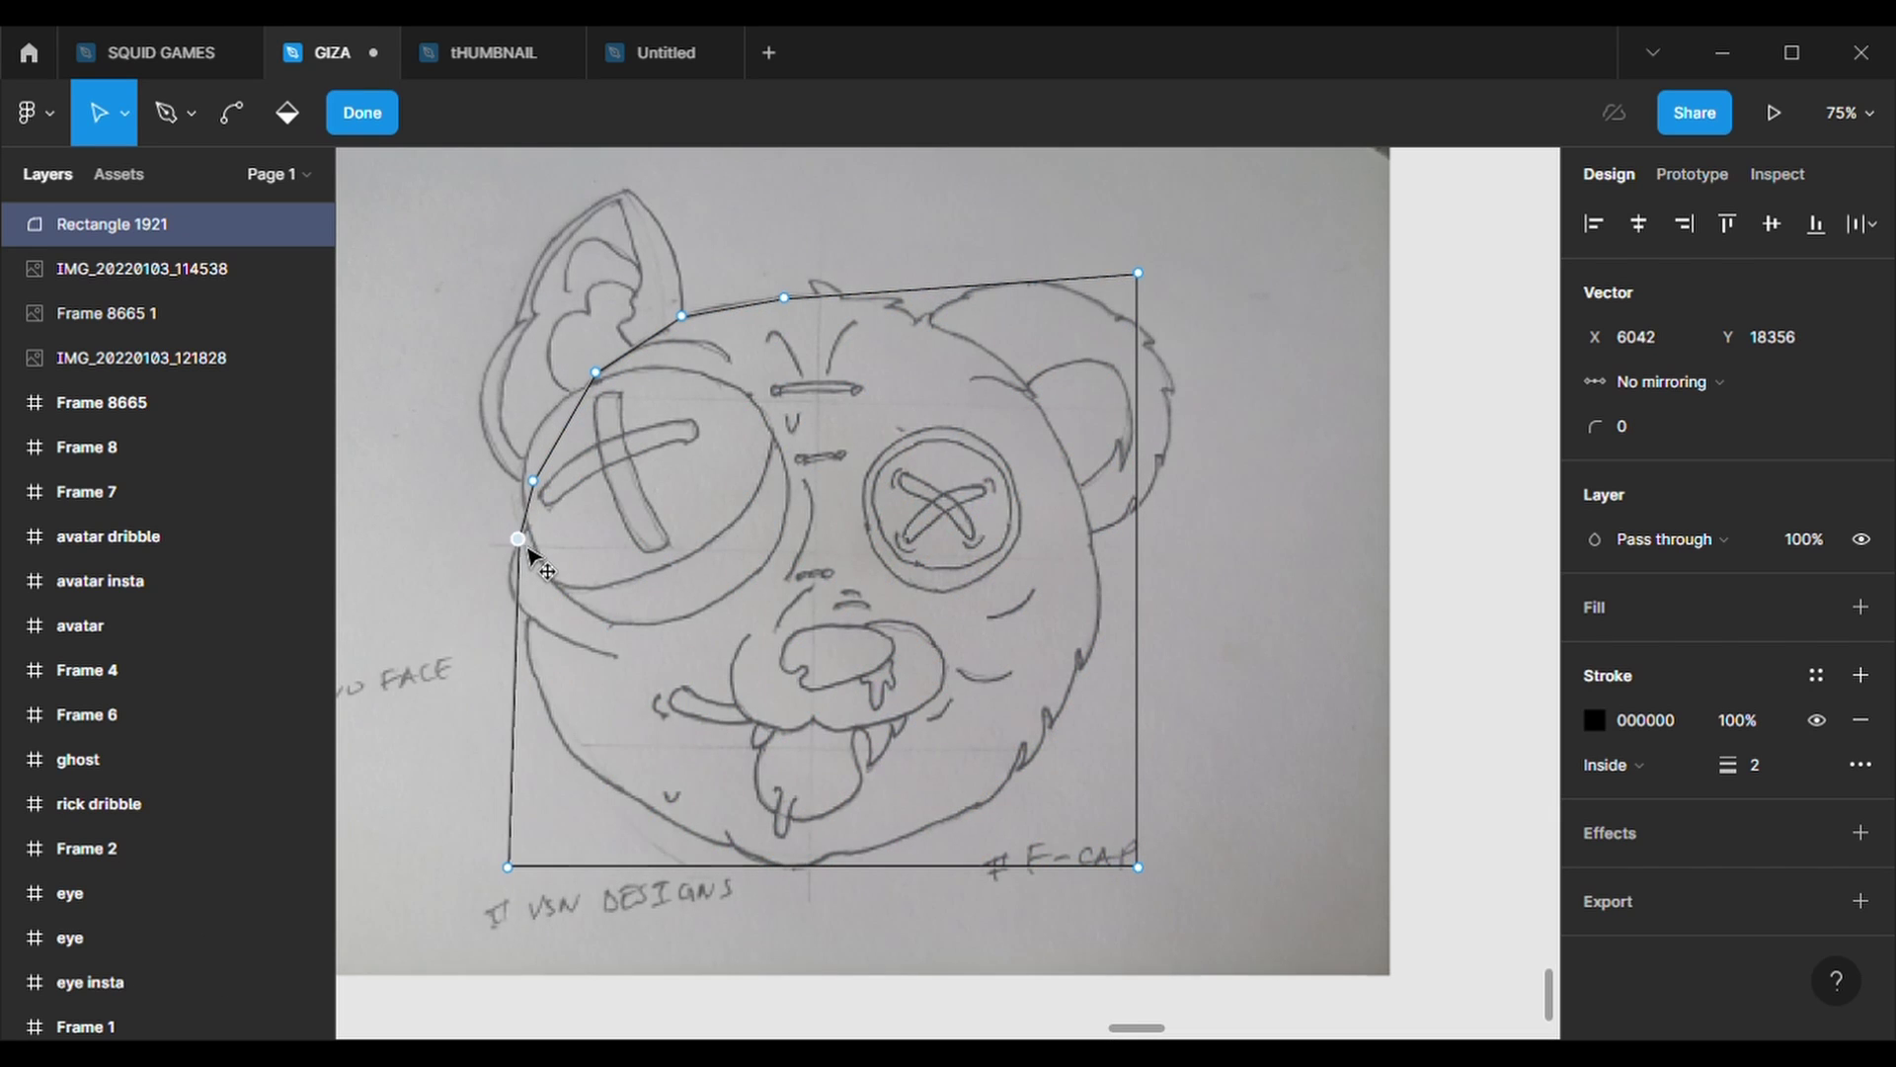
pyautogui.moveTo(514, 703); pyautogui.dragTo(508, 568)
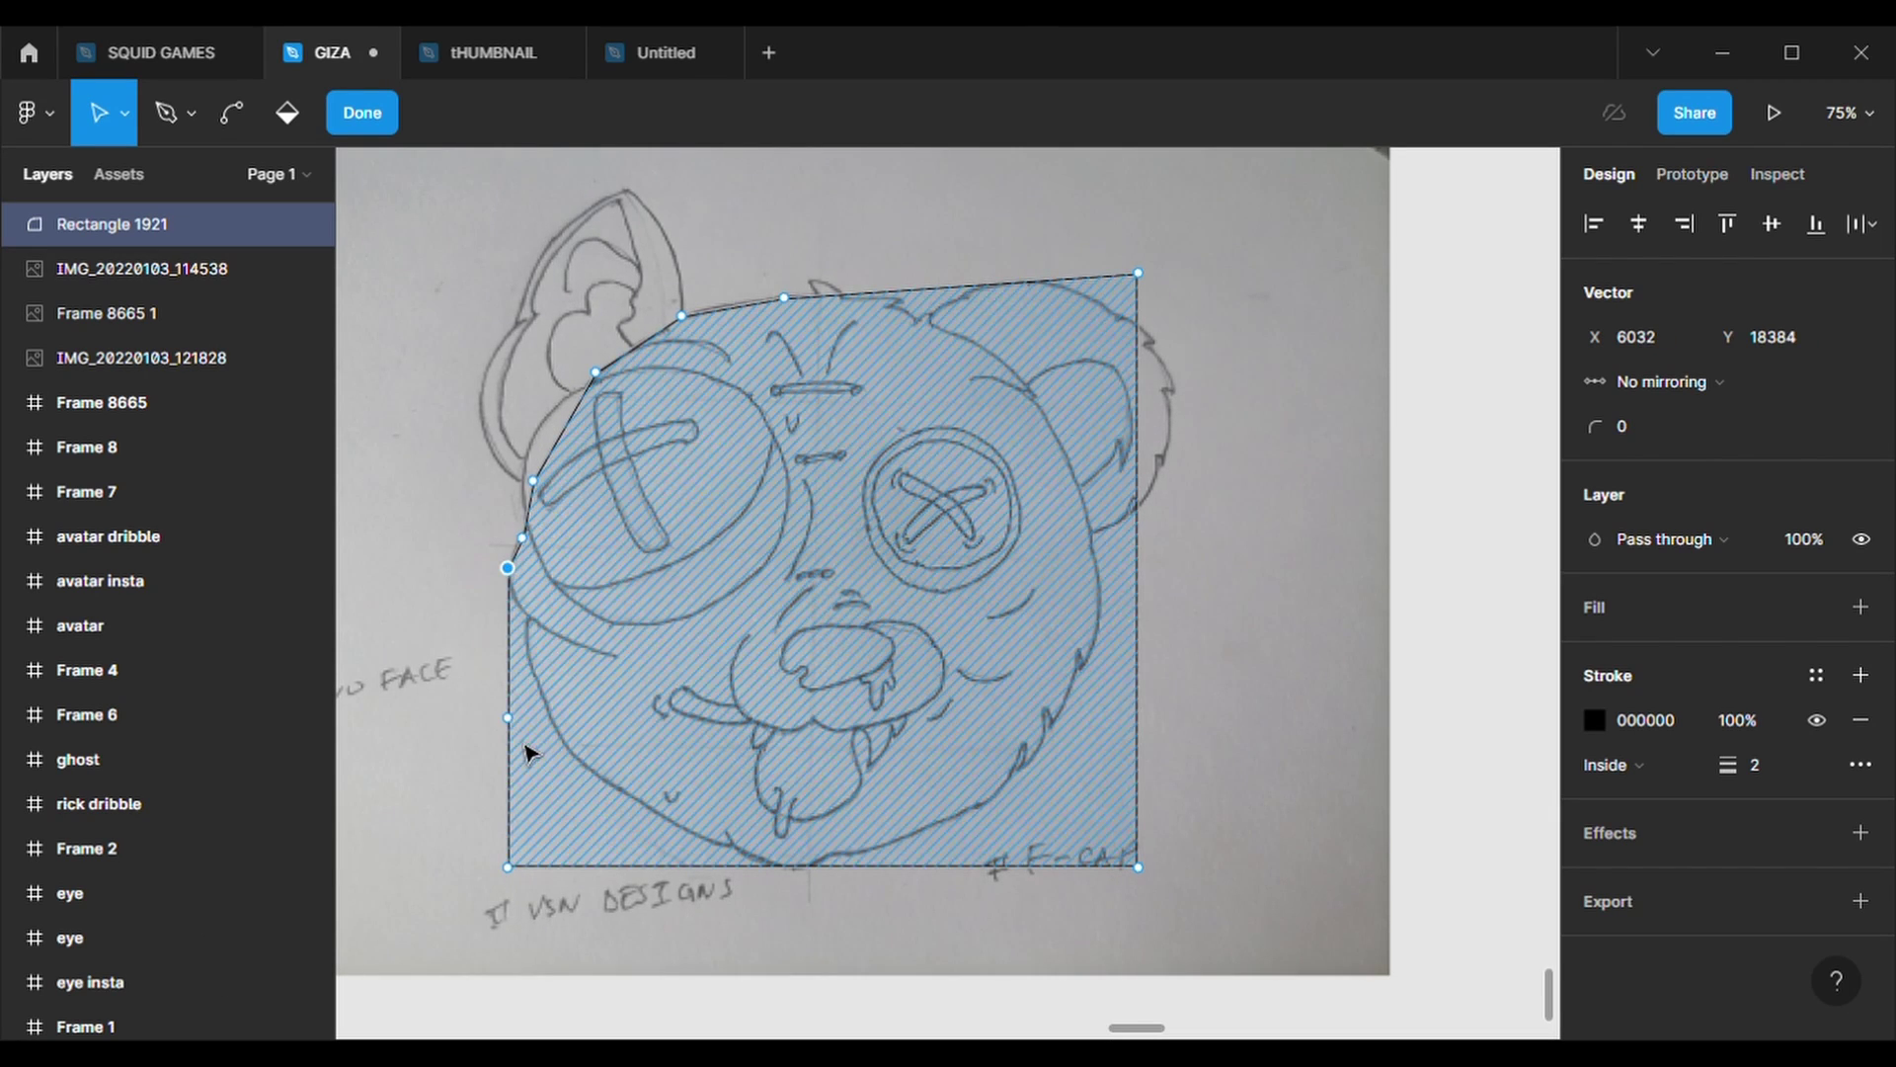
pyautogui.moveTo(535, 660)
pyautogui.mouseDown()
pyautogui.moveTo(516, 620)
pyautogui.moveTo(533, 620)
pyautogui.moveTo(507, 625)
pyautogui.mouseUp()
pyautogui.scroll(2, 542, 637)
pyautogui.scroll(3, 528, 635)
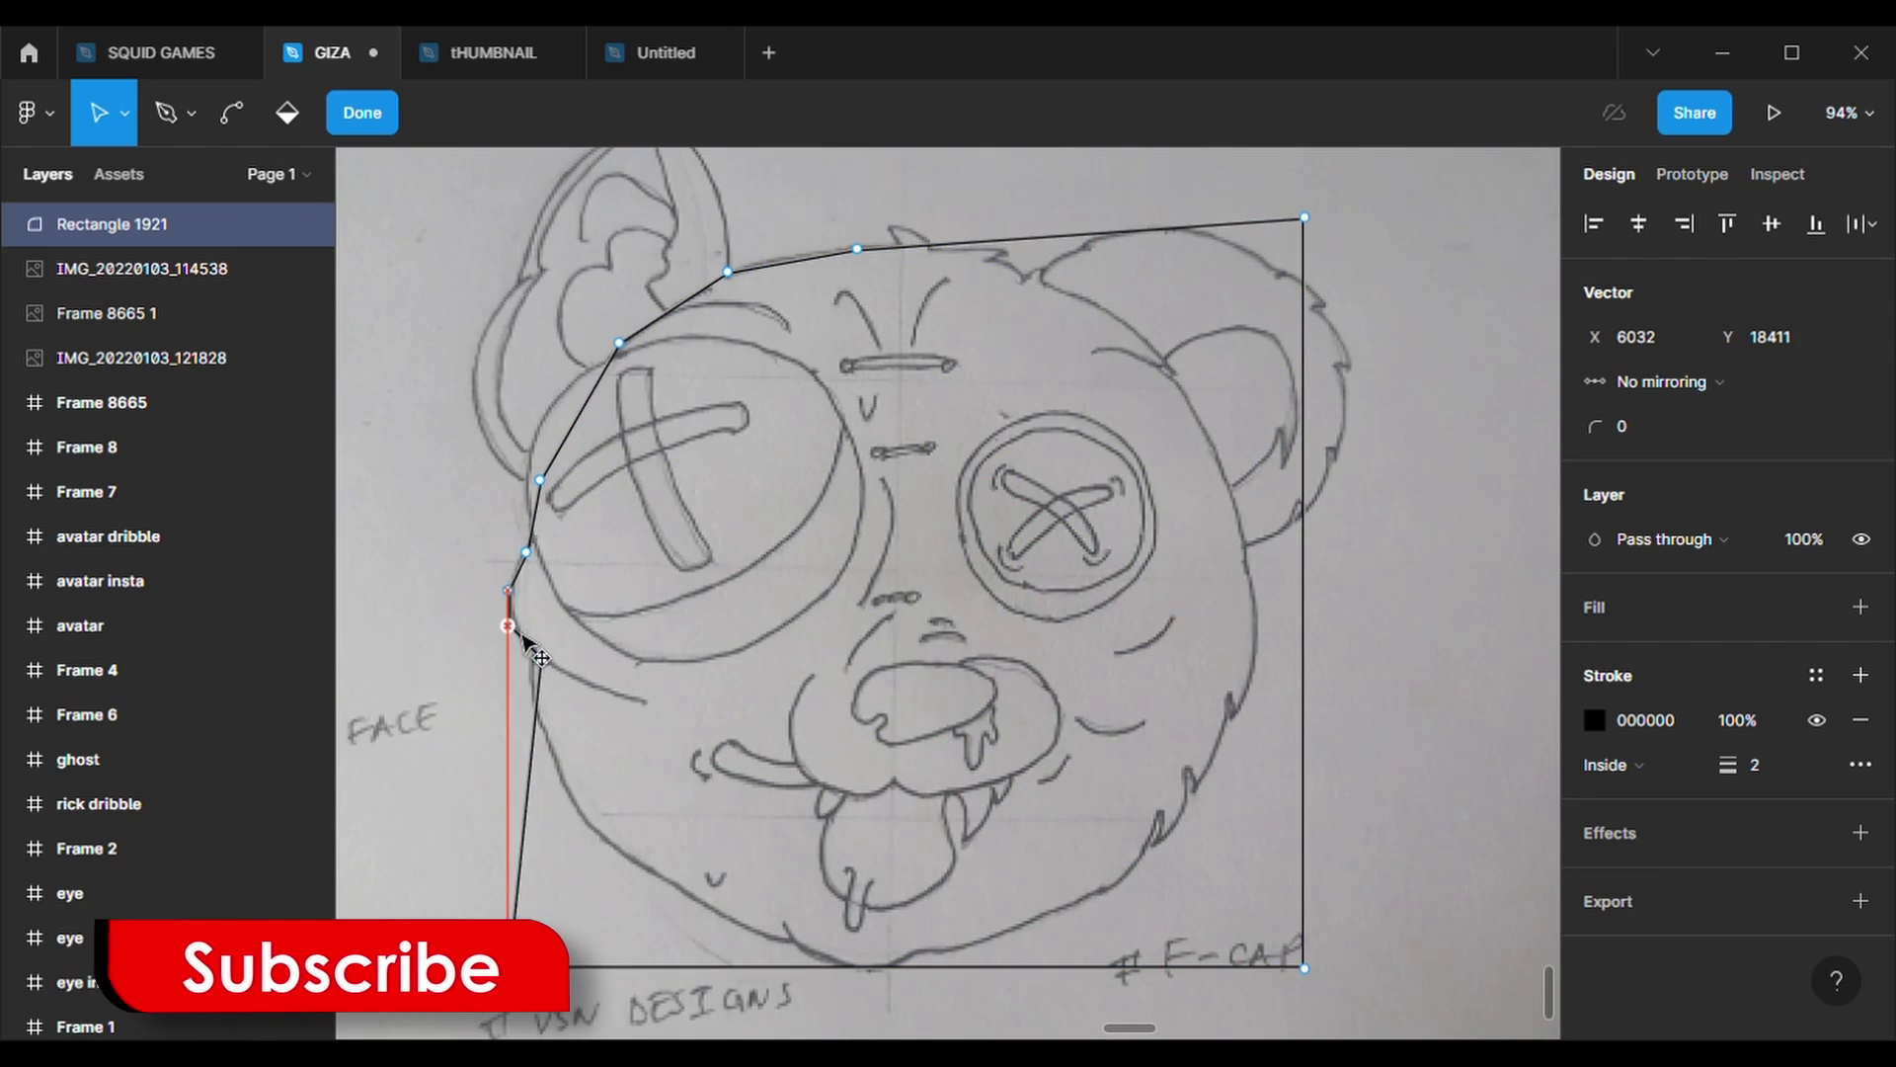
# - Bend the lower edge with points following the left cheek bulge, chin and lower right jaw
pyautogui.moveTo(526, 834); pyautogui.dragTo(541, 726)
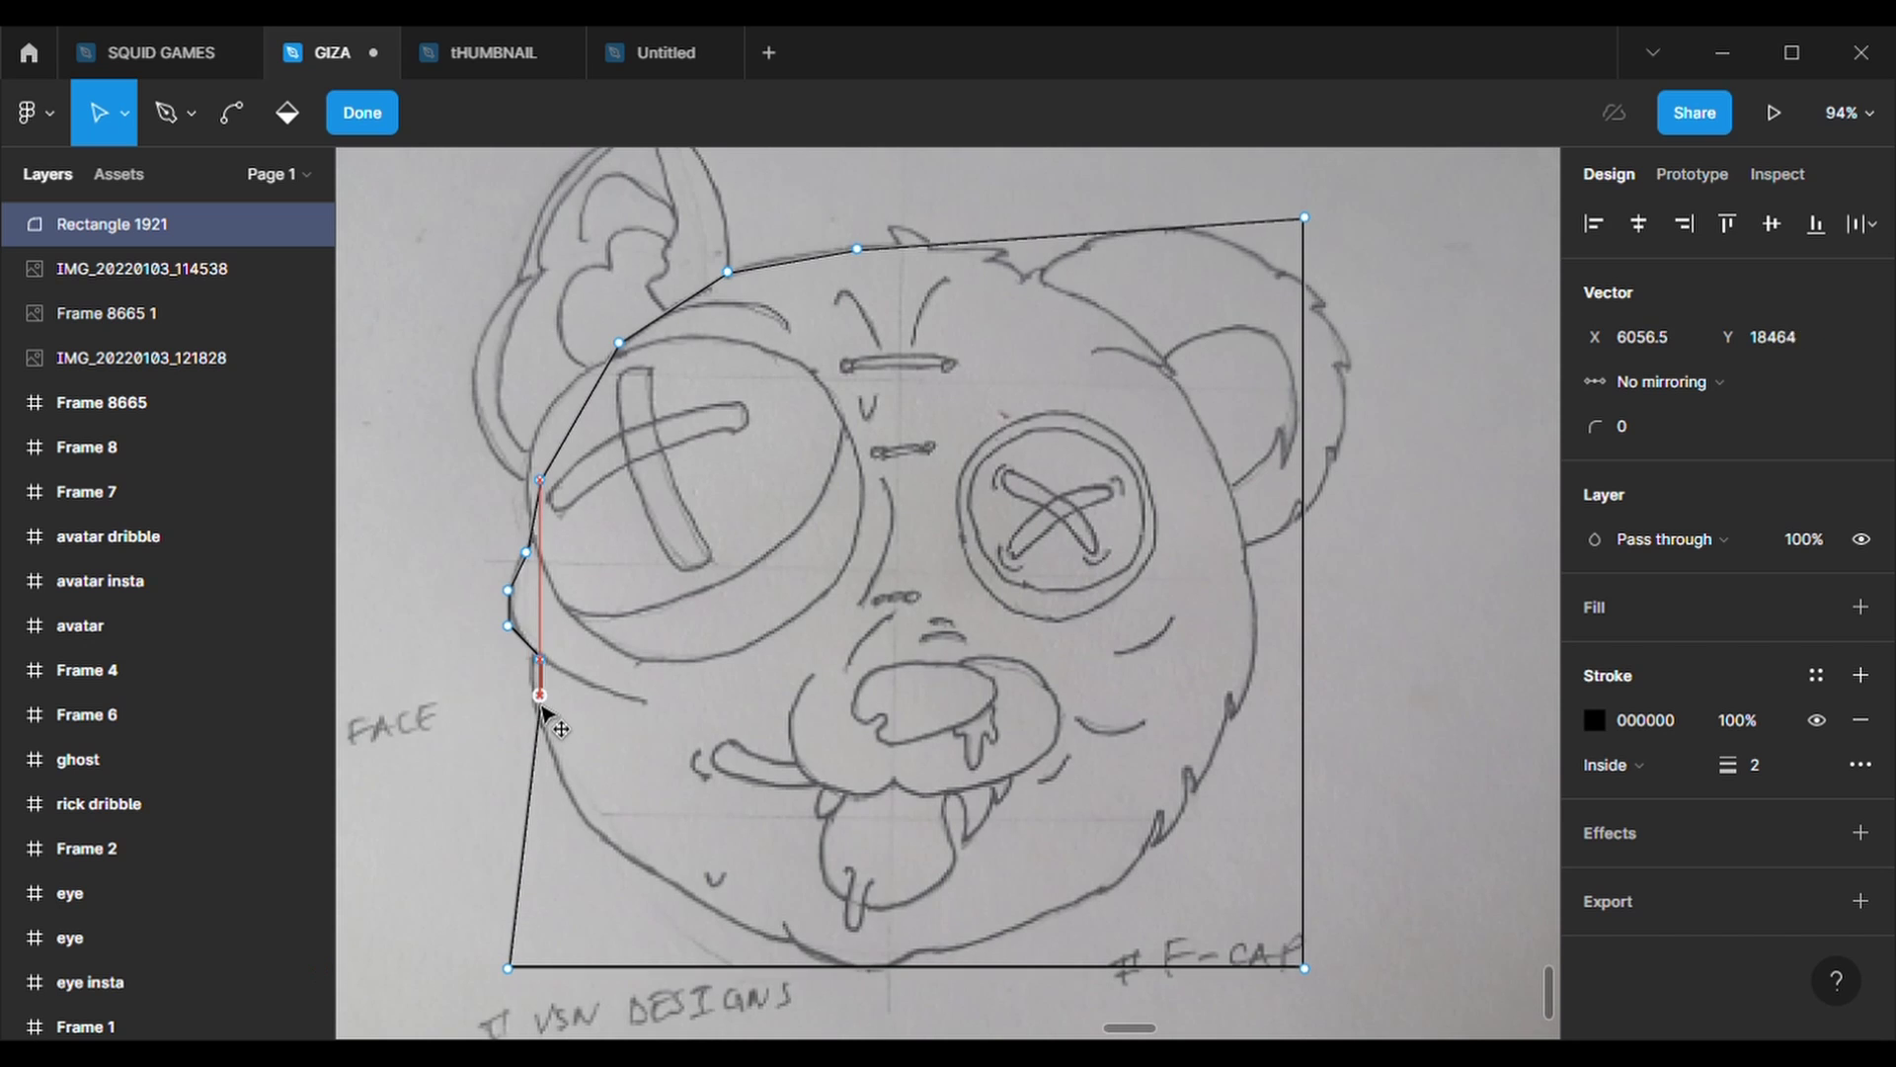
pyautogui.moveTo(509, 969); pyautogui.dragTo(590, 839)
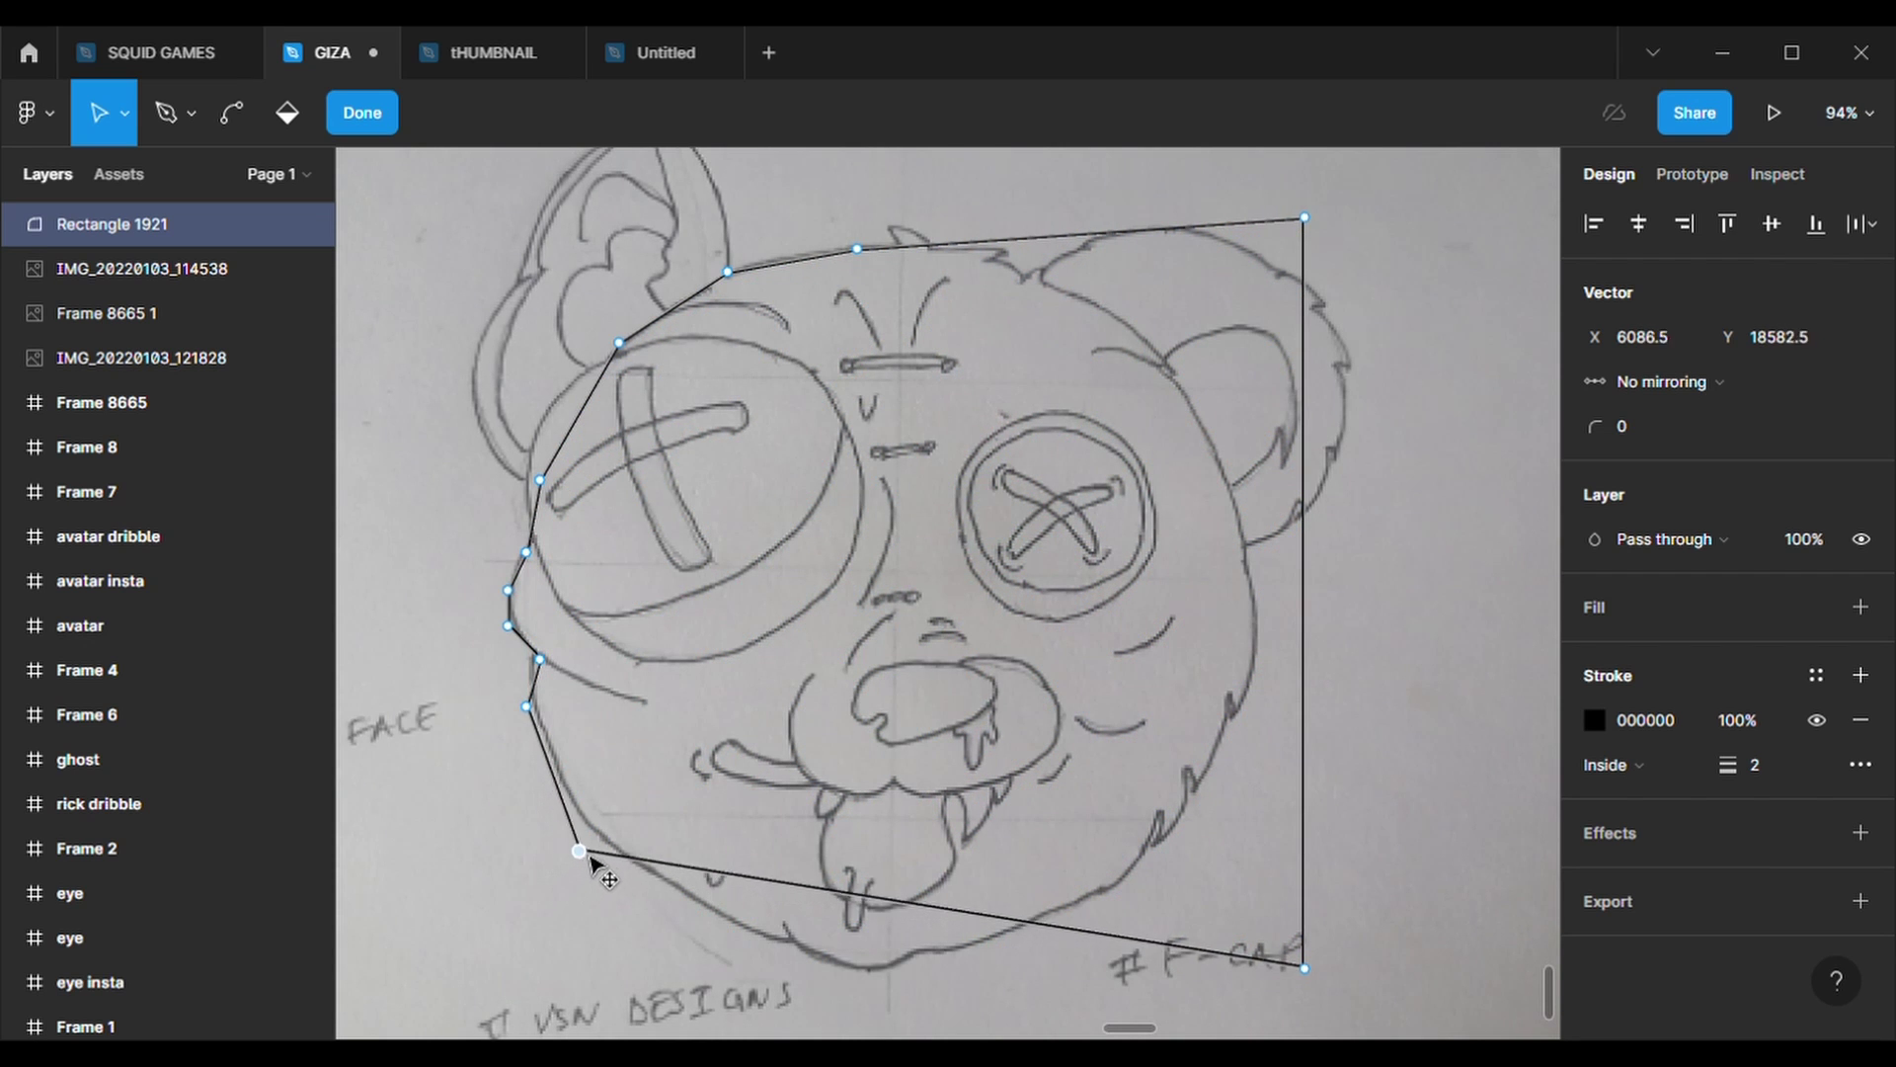
pyautogui.moveTo(947, 903); pyautogui.dragTo(748, 936)
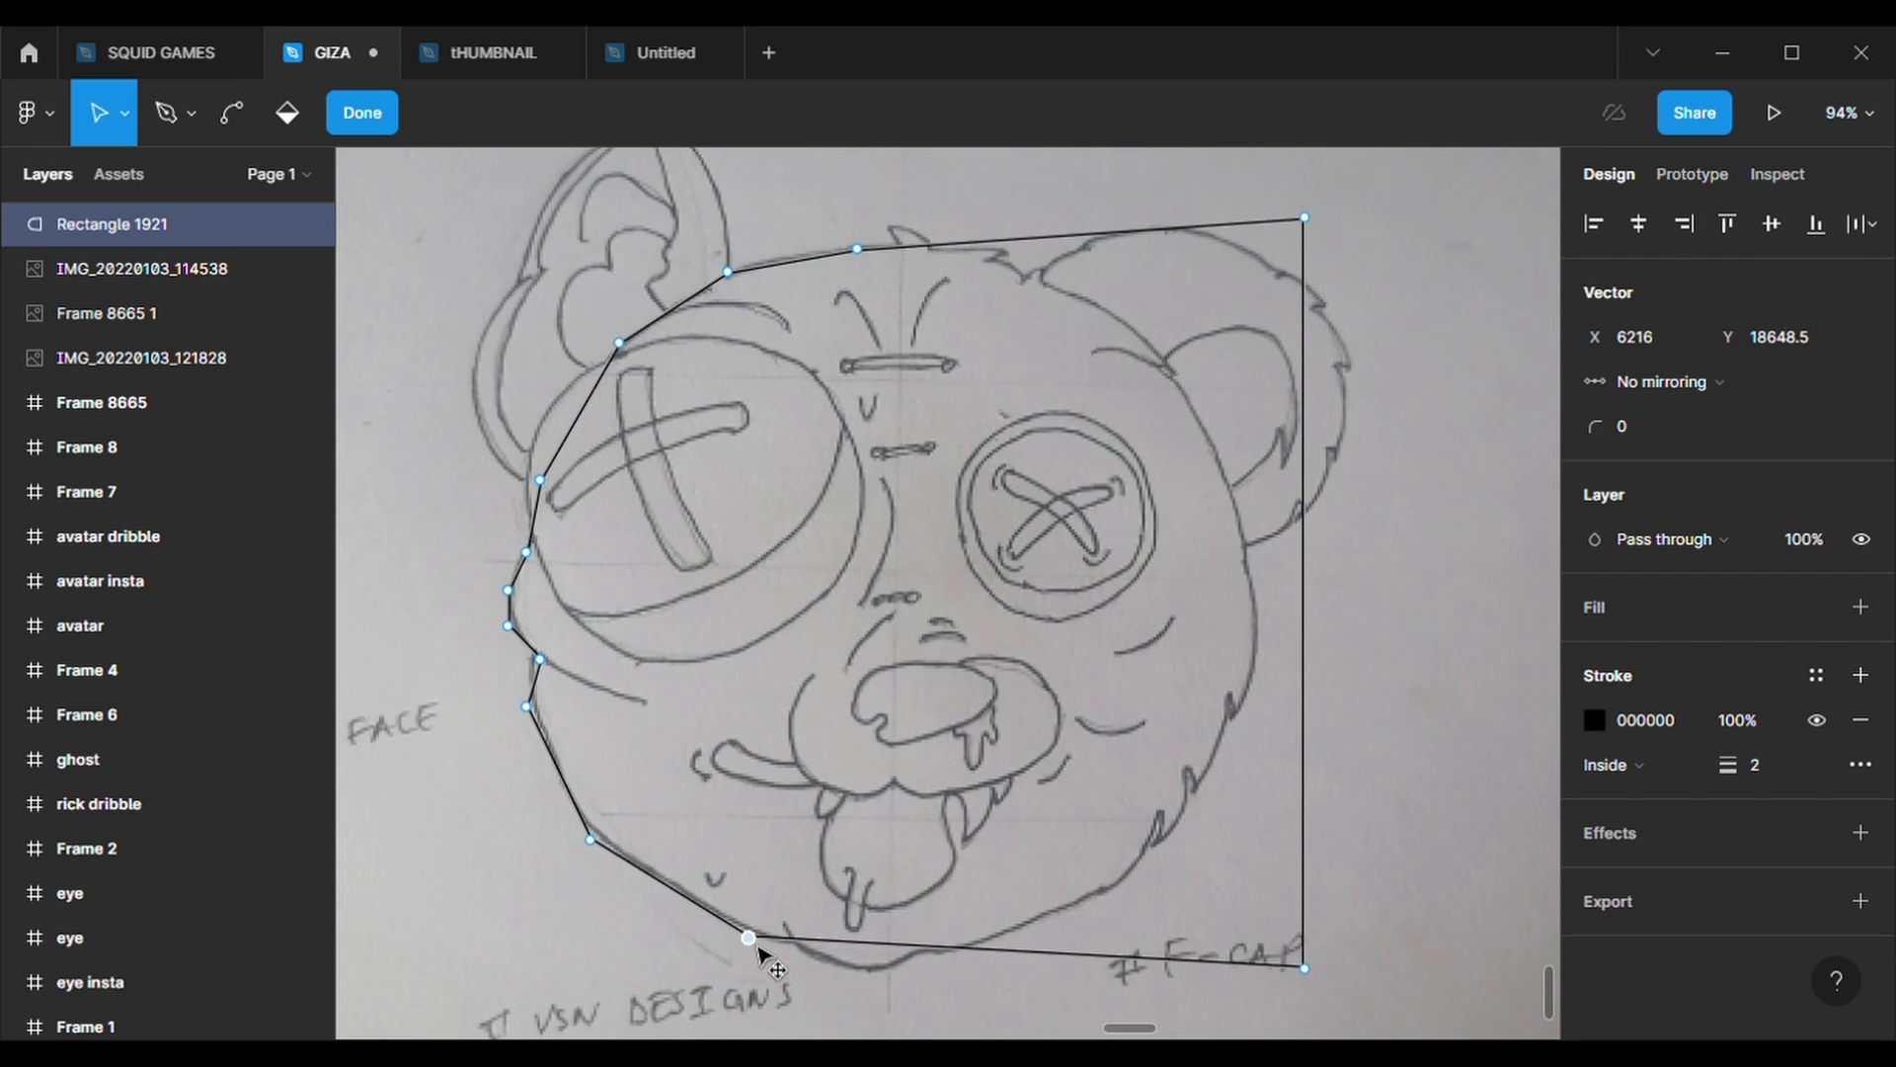
pyautogui.moveTo(1027, 953)
pyautogui.mouseDown()
pyautogui.moveTo(792, 937)
pyautogui.moveTo(806, 959)
pyautogui.mouseUp()
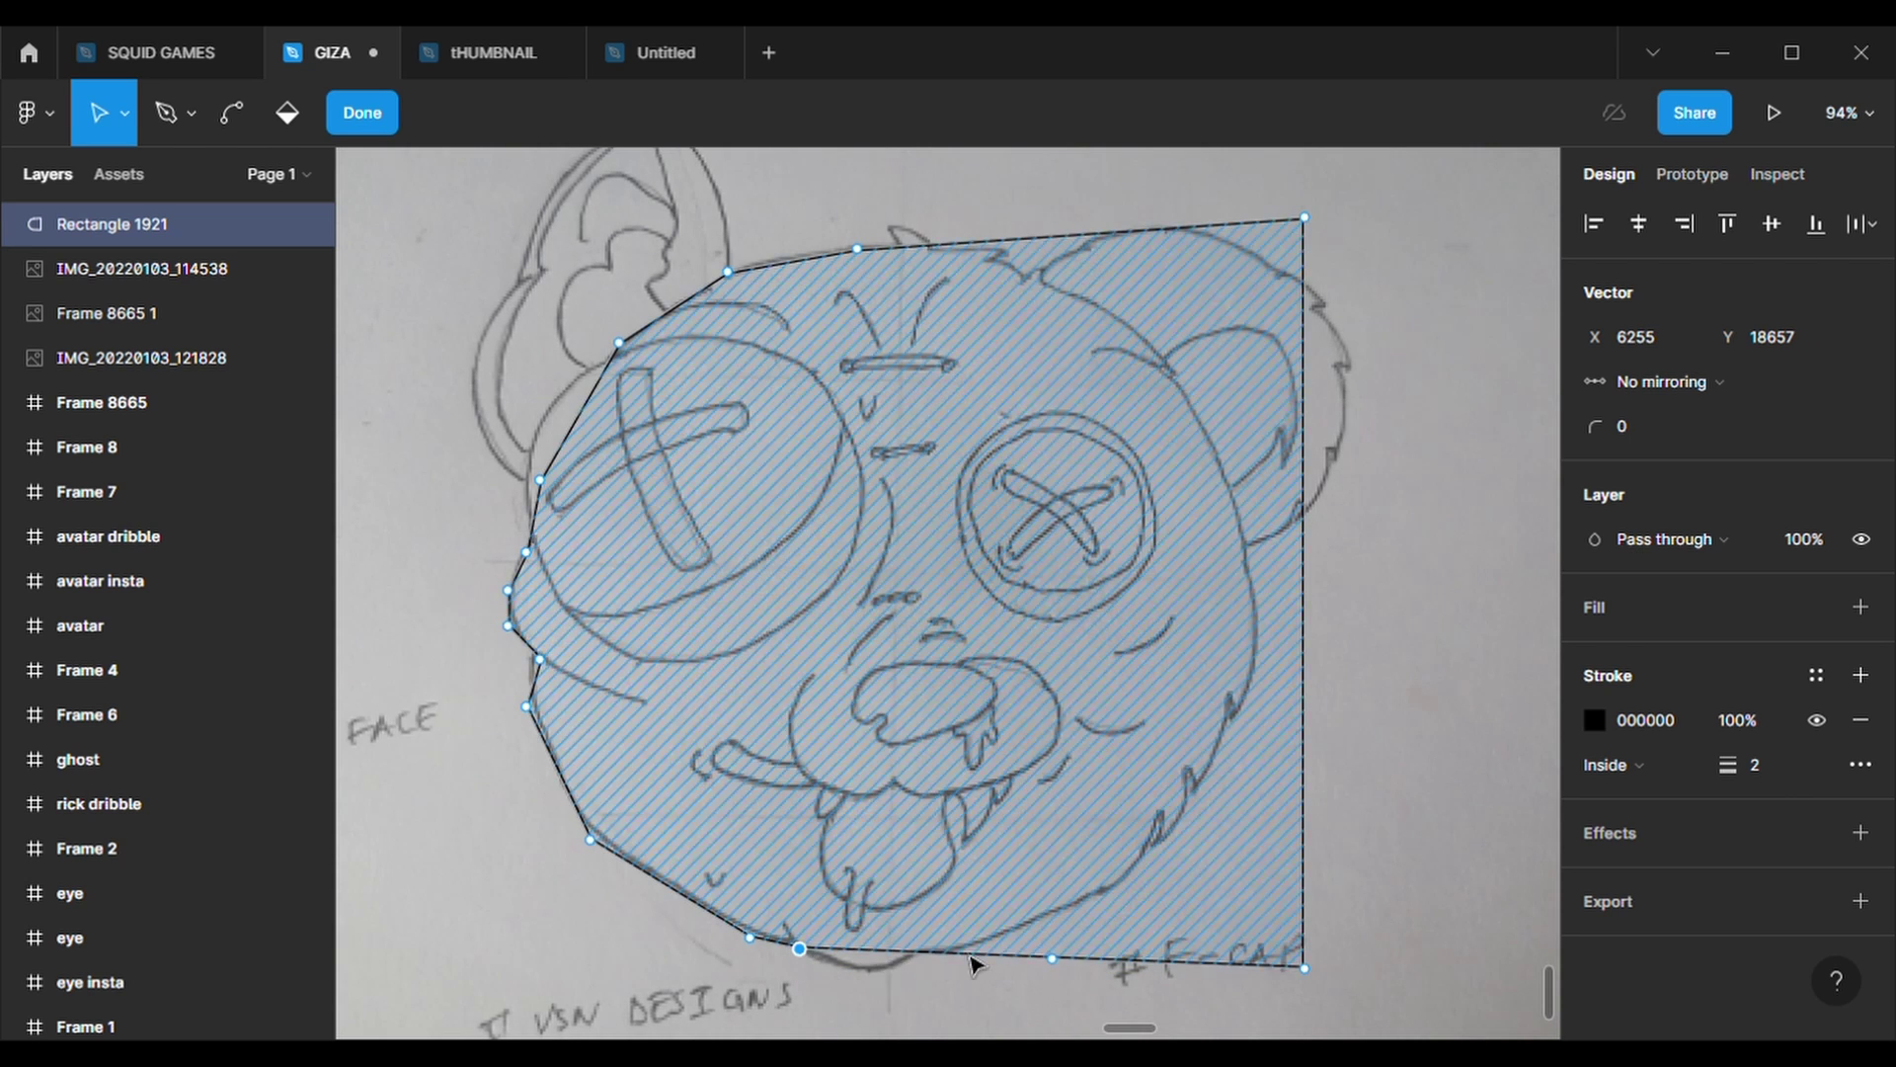
pyautogui.moveTo(1055, 970); pyautogui.dragTo(915, 964)
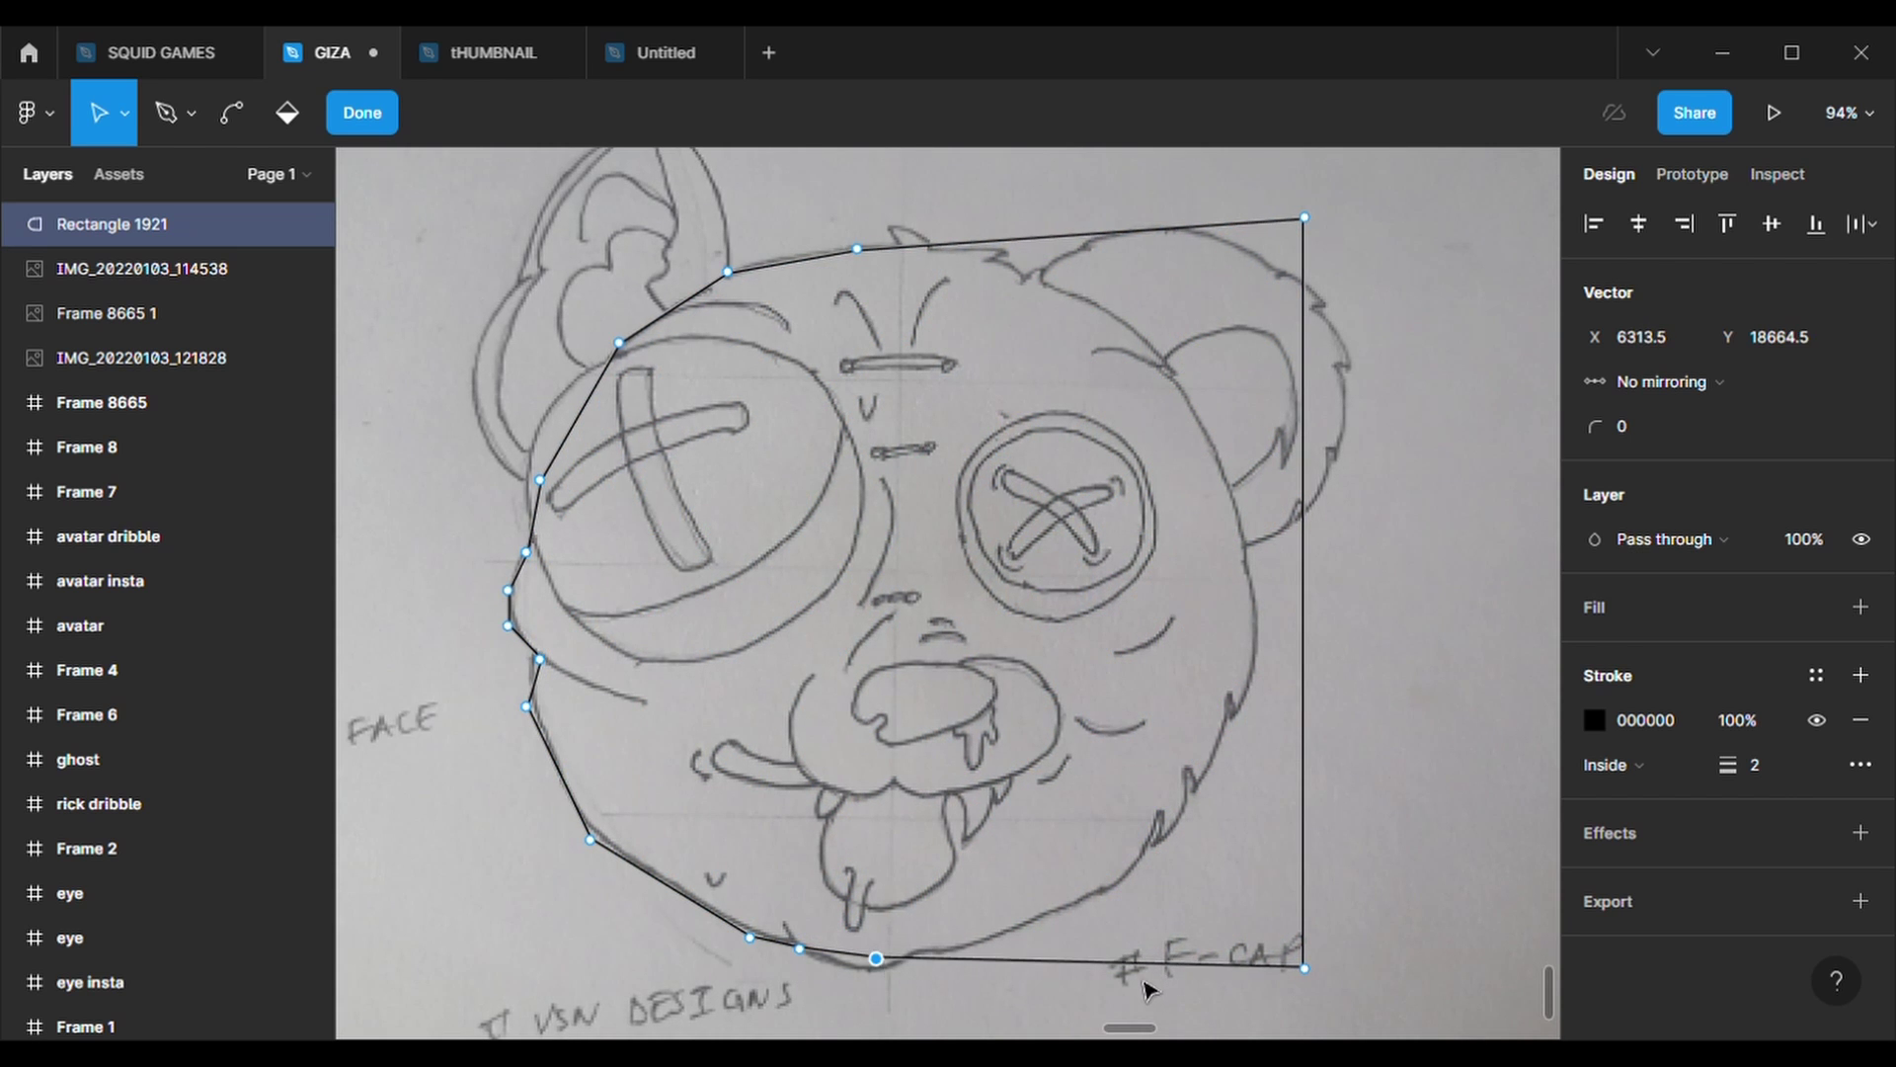
pyautogui.moveTo(1090, 963); pyautogui.dragTo(1010, 939)
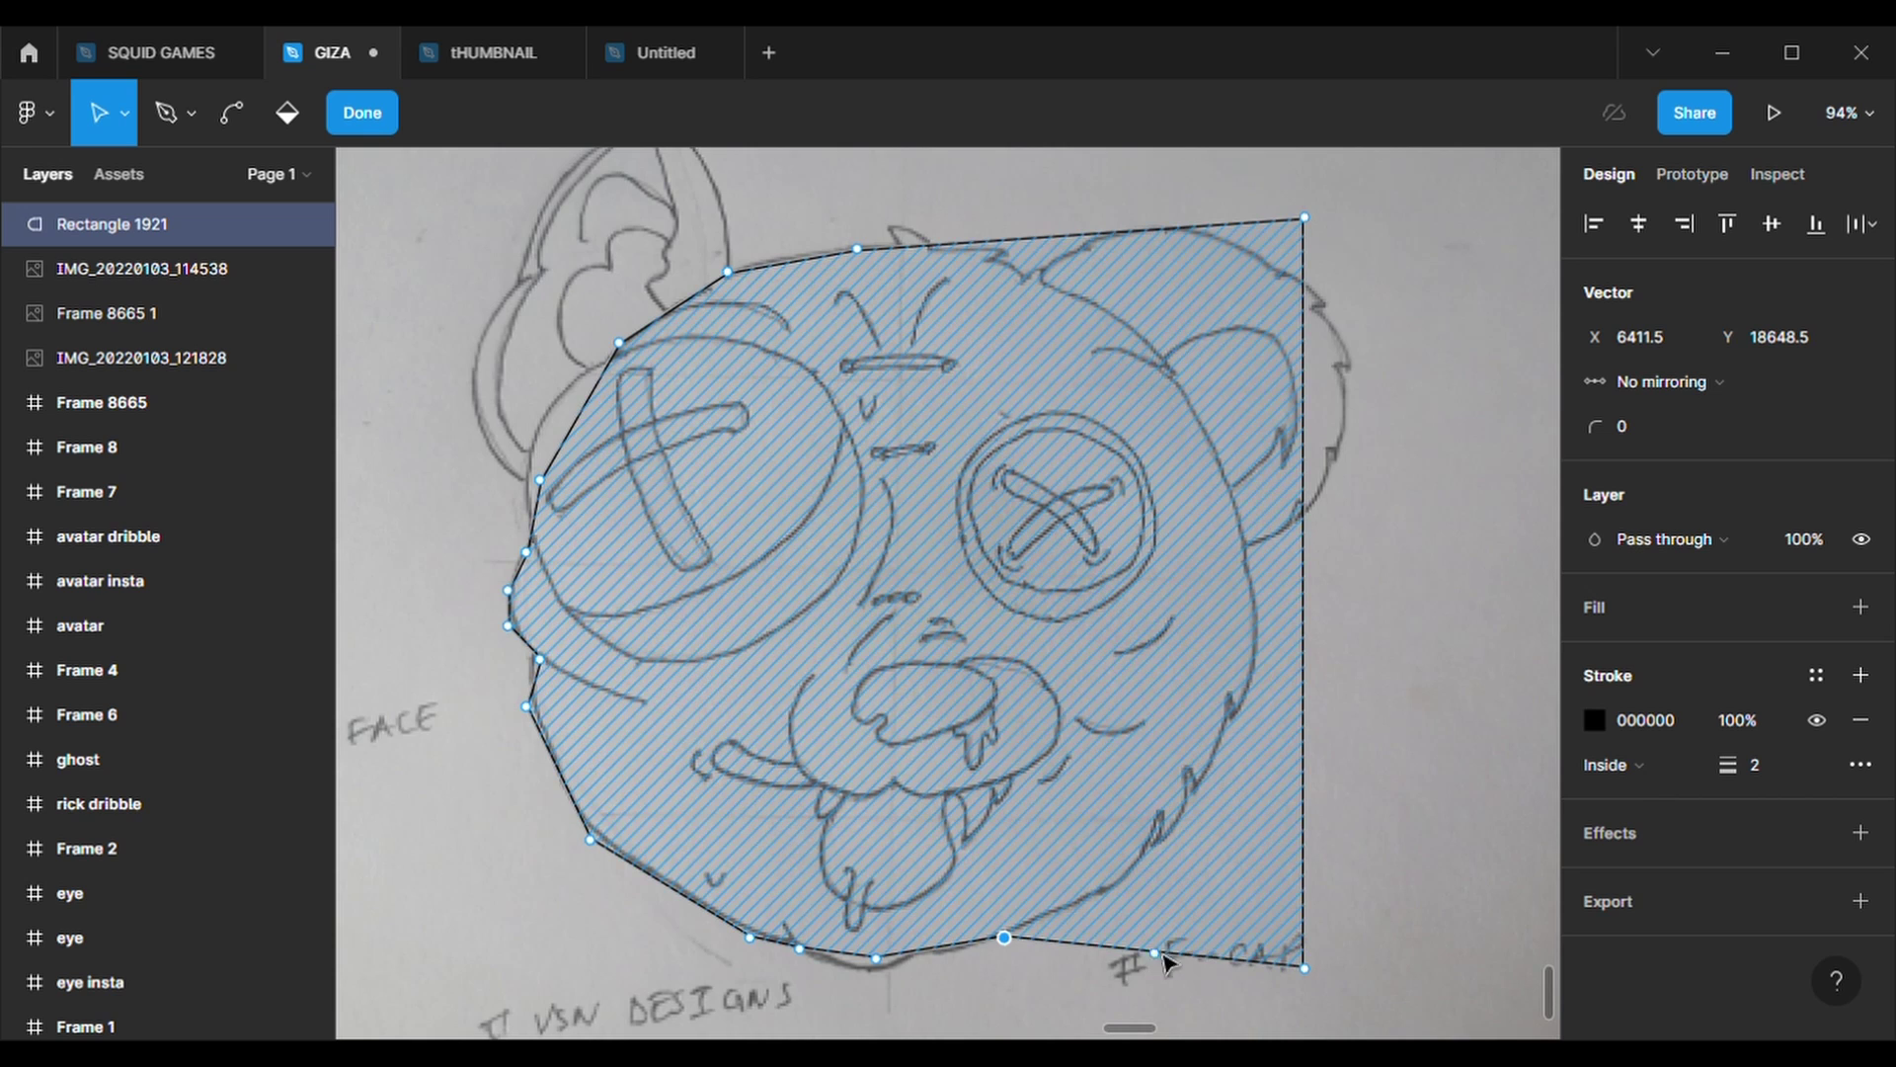
pyautogui.moveTo(1174, 956); pyautogui.dragTo(1092, 899)
pyautogui.moveTo(1198, 932); pyautogui.dragTo(1134, 883)
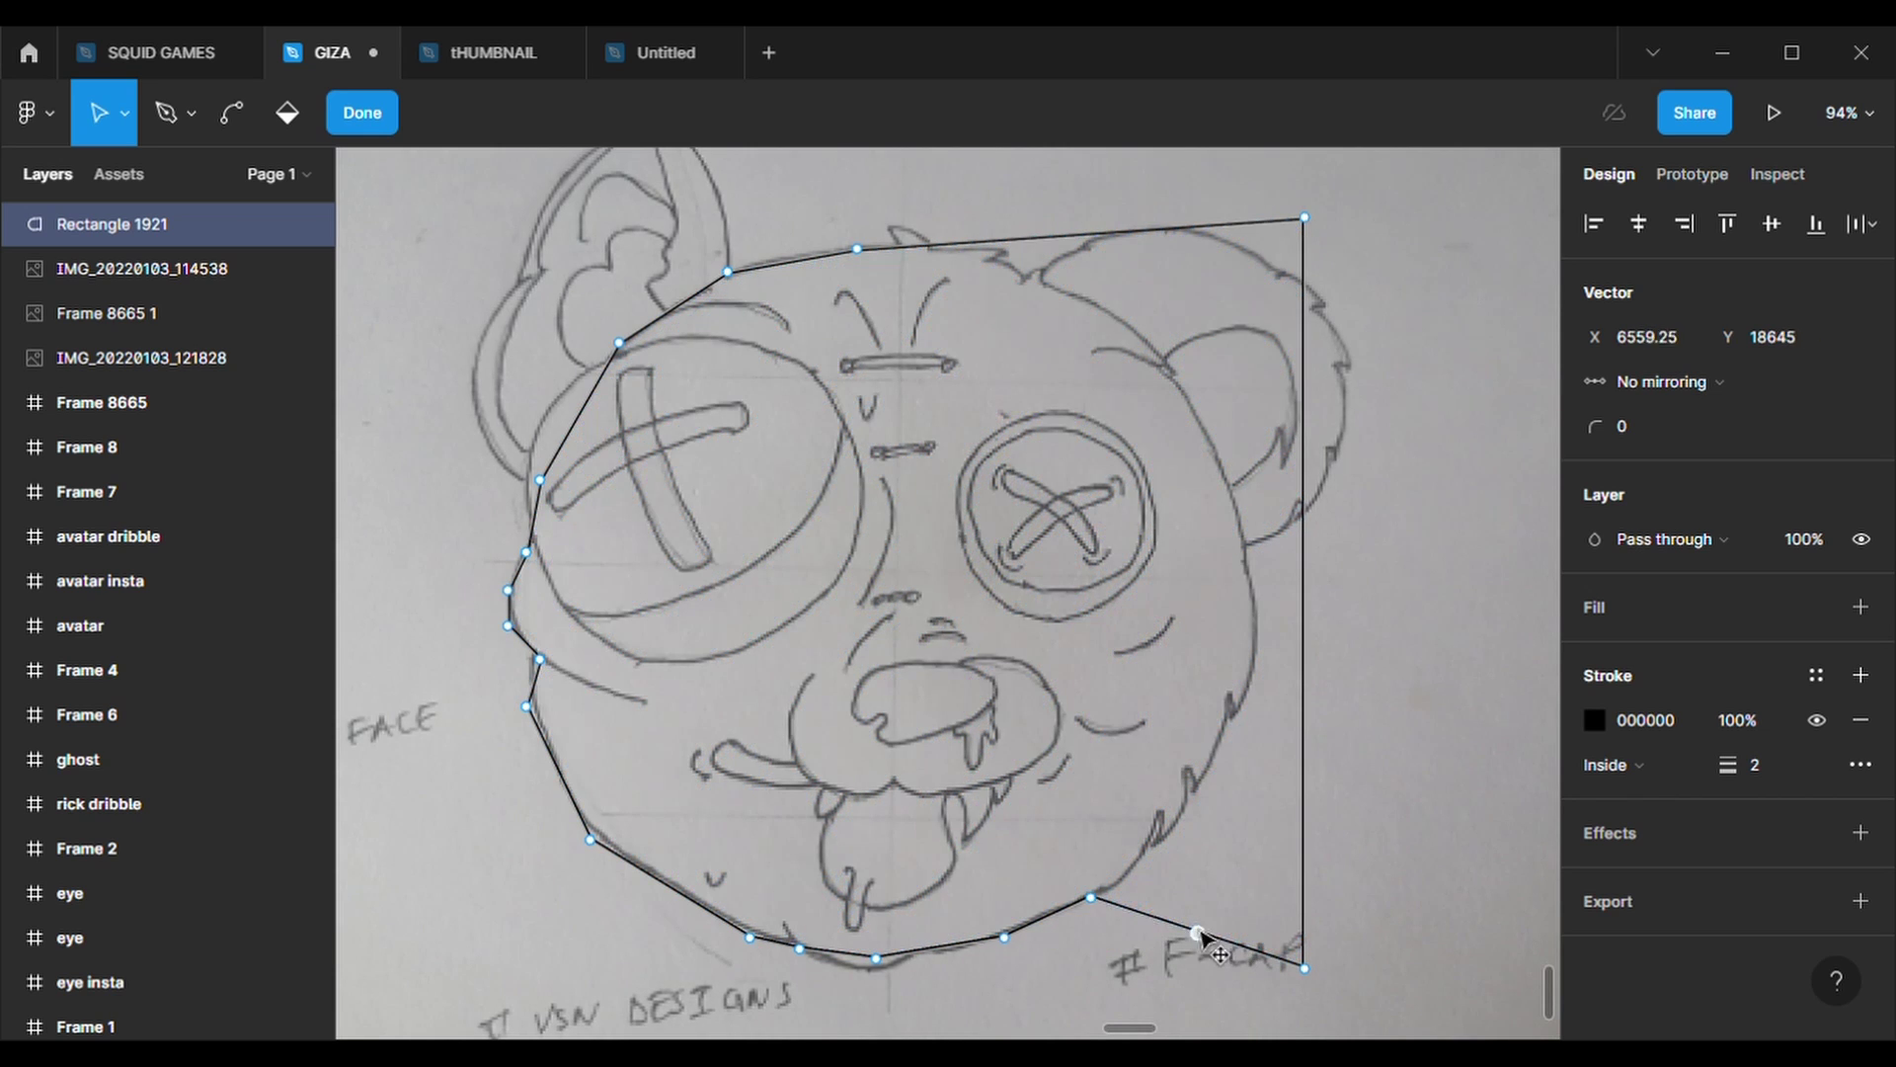
pyautogui.scroll(3, 1148, 894)
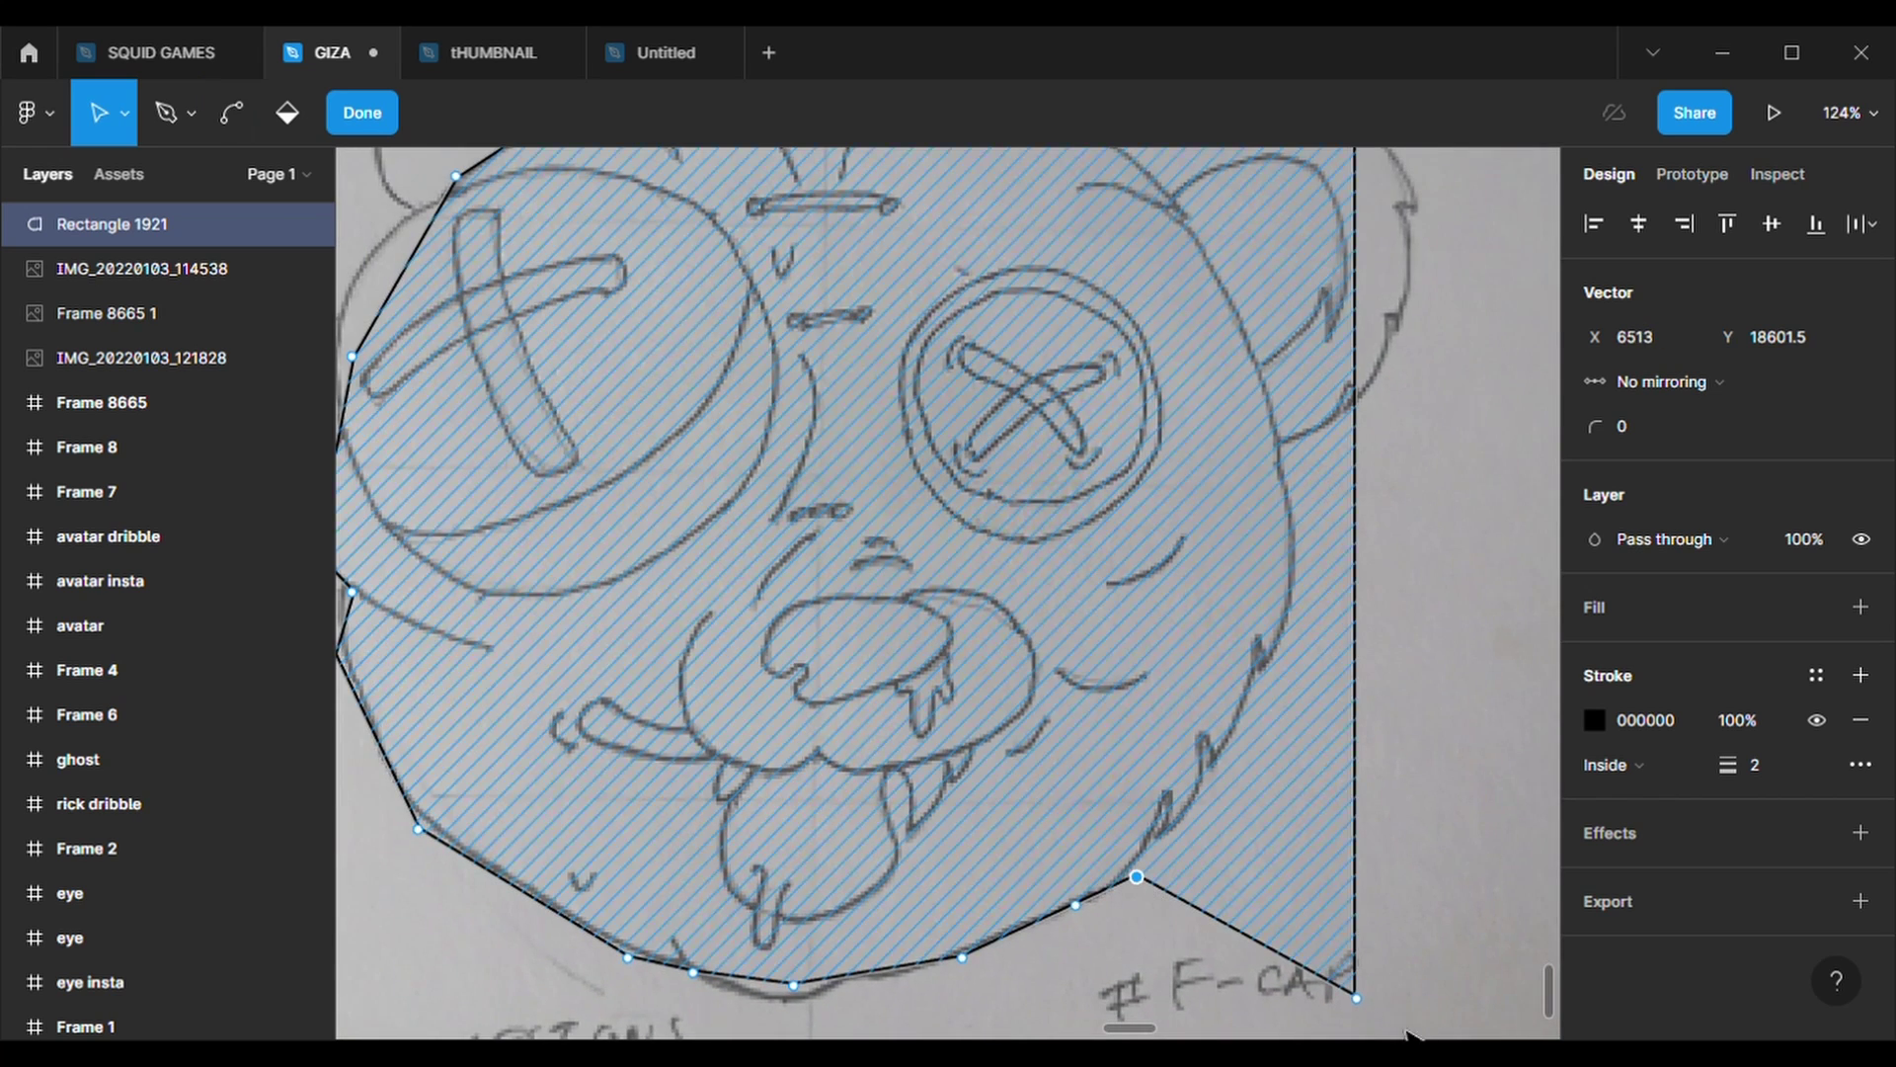
# - Add and pull points along the right jaw to trace its fur tuft notches
pyautogui.moveTo(1246, 933); pyautogui.dragTo(1165, 794)
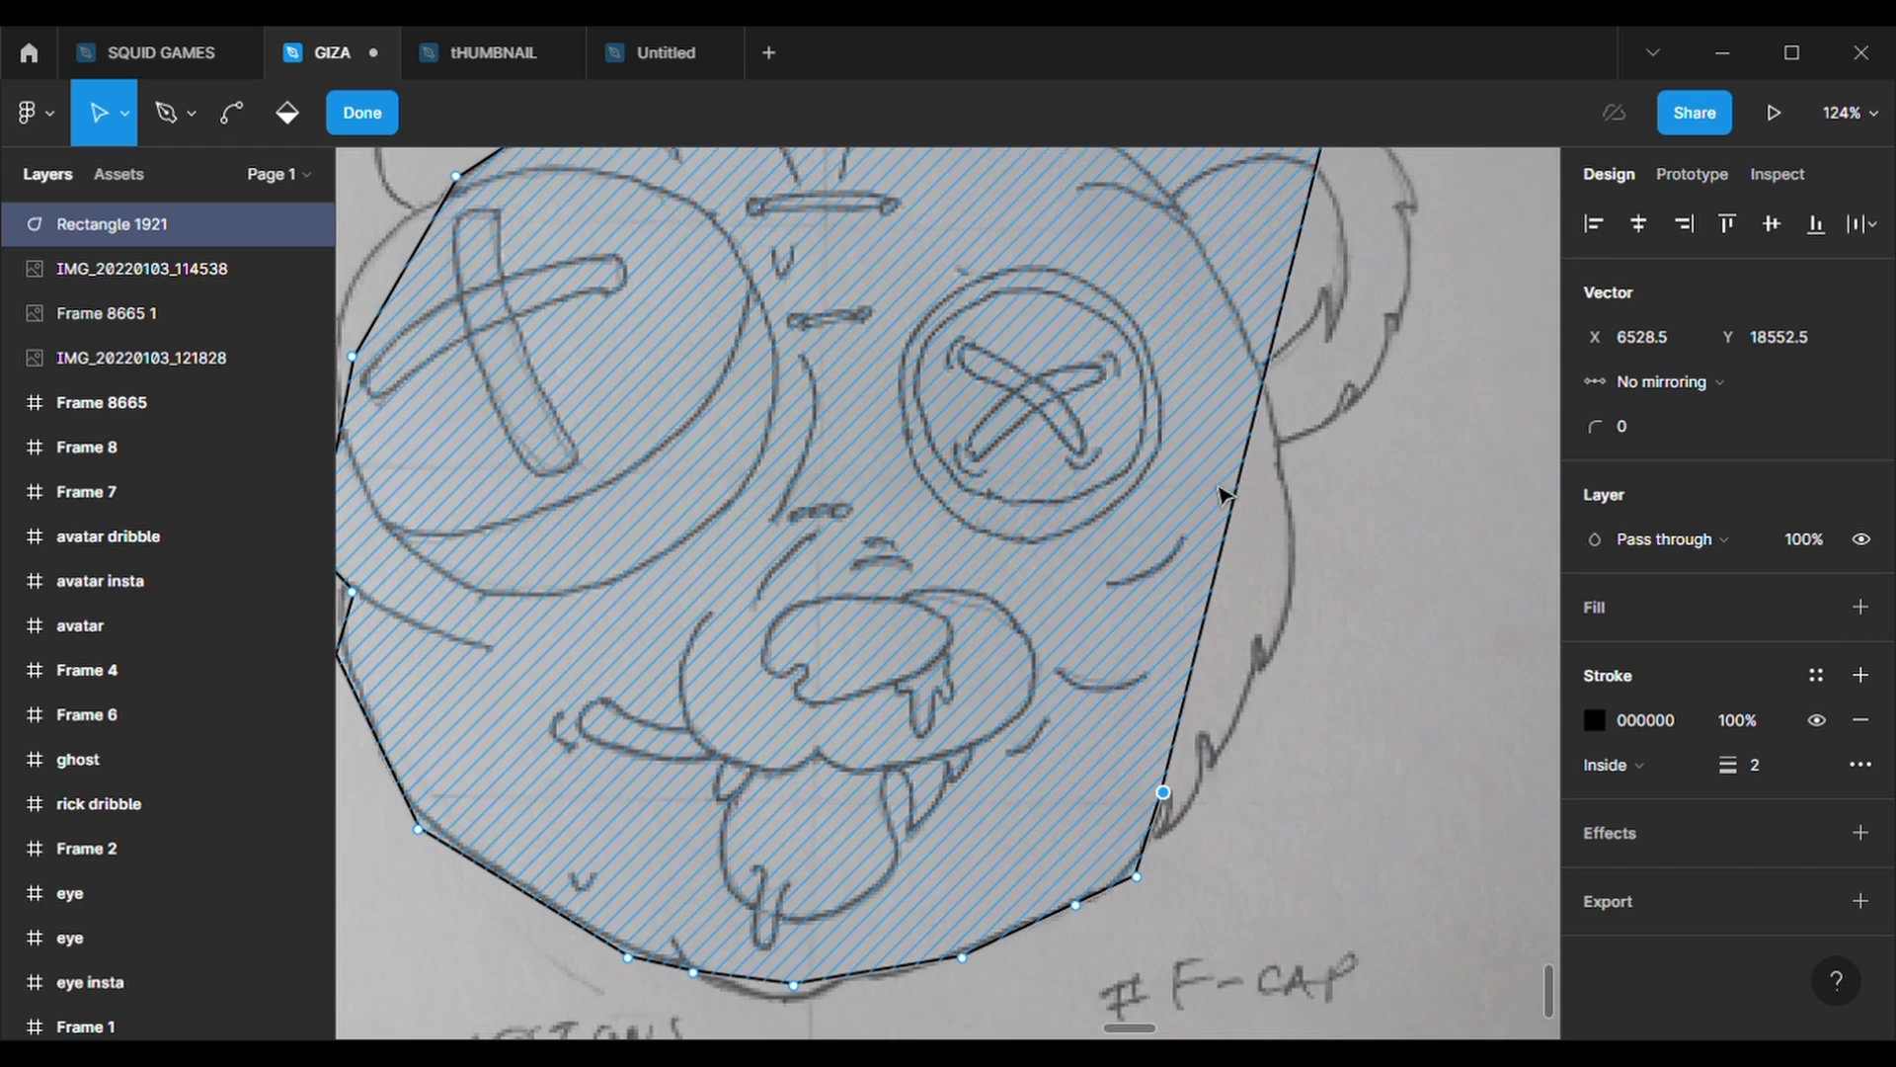
pyautogui.moveTo(1263, 405); pyautogui.dragTo(1358, 722)
pyautogui.scroll(4, 1343, 746)
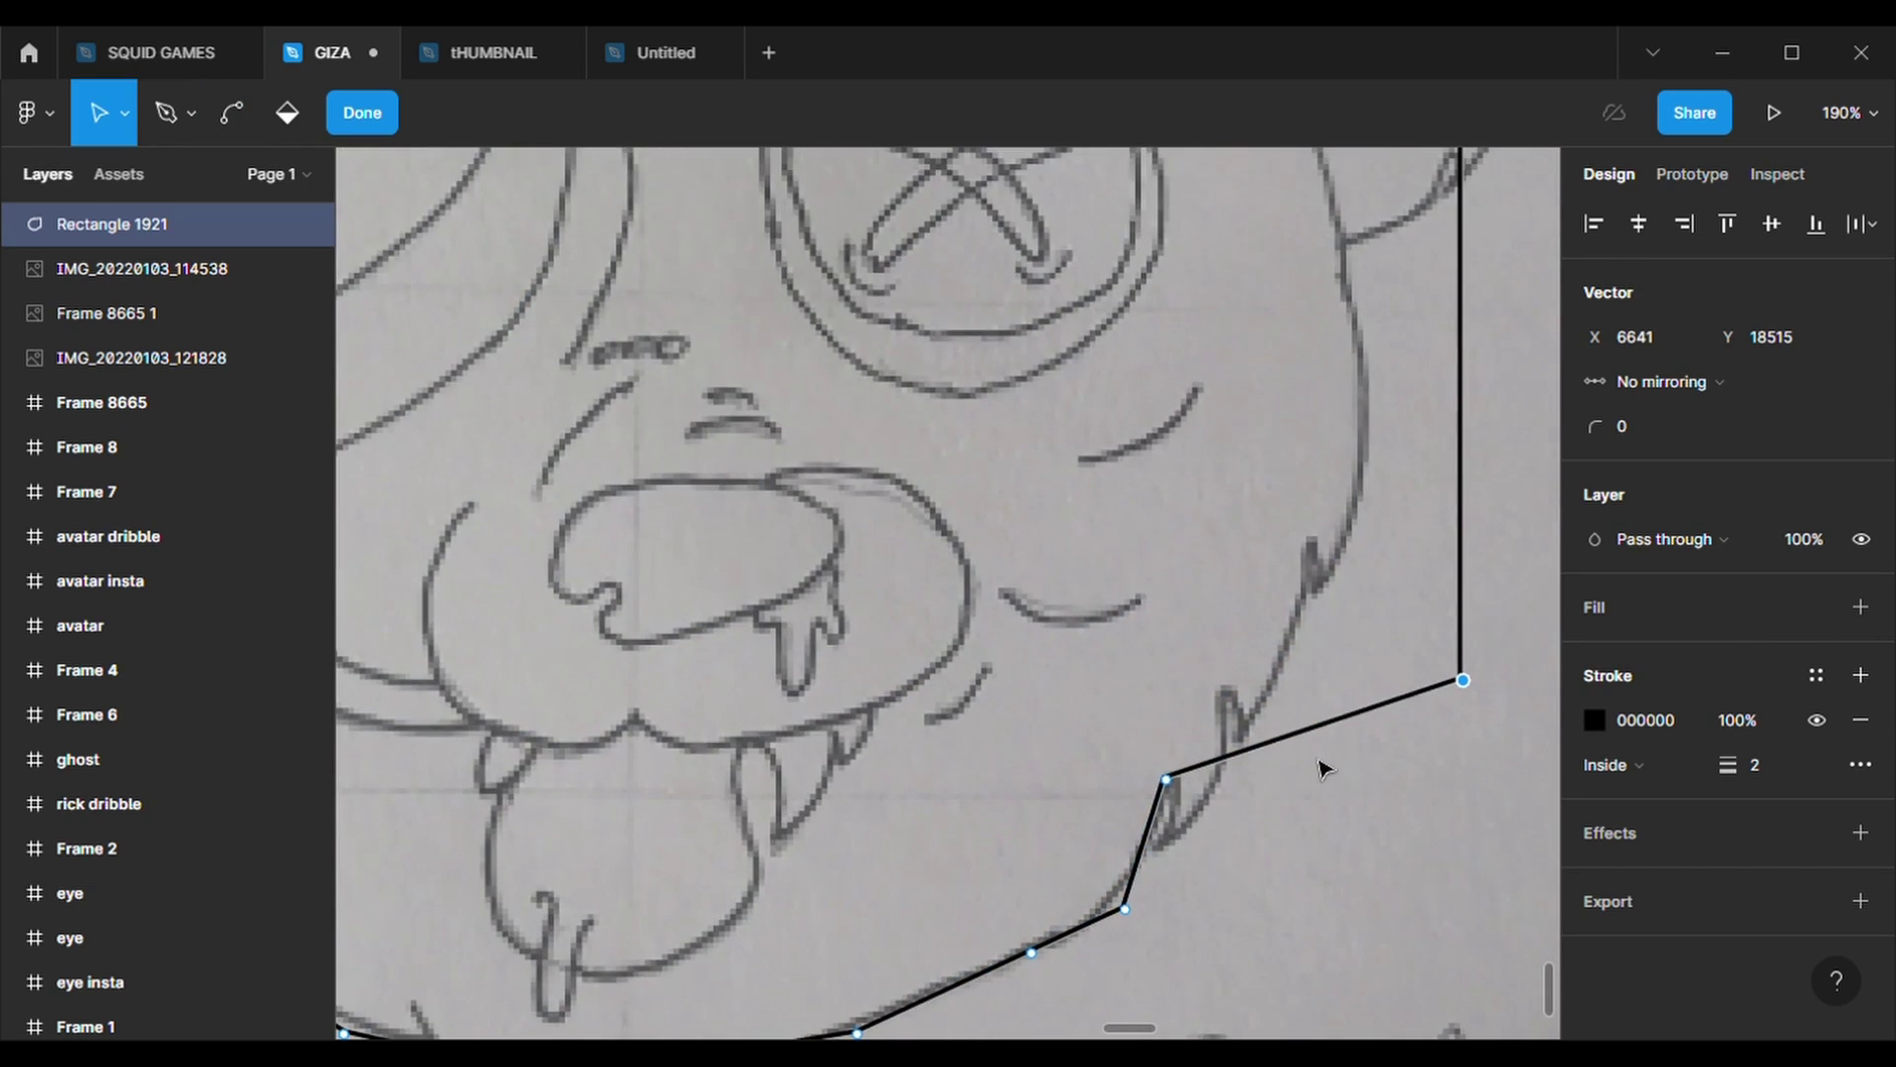
pyautogui.moveTo(1289, 798); pyautogui.dragTo(1162, 869)
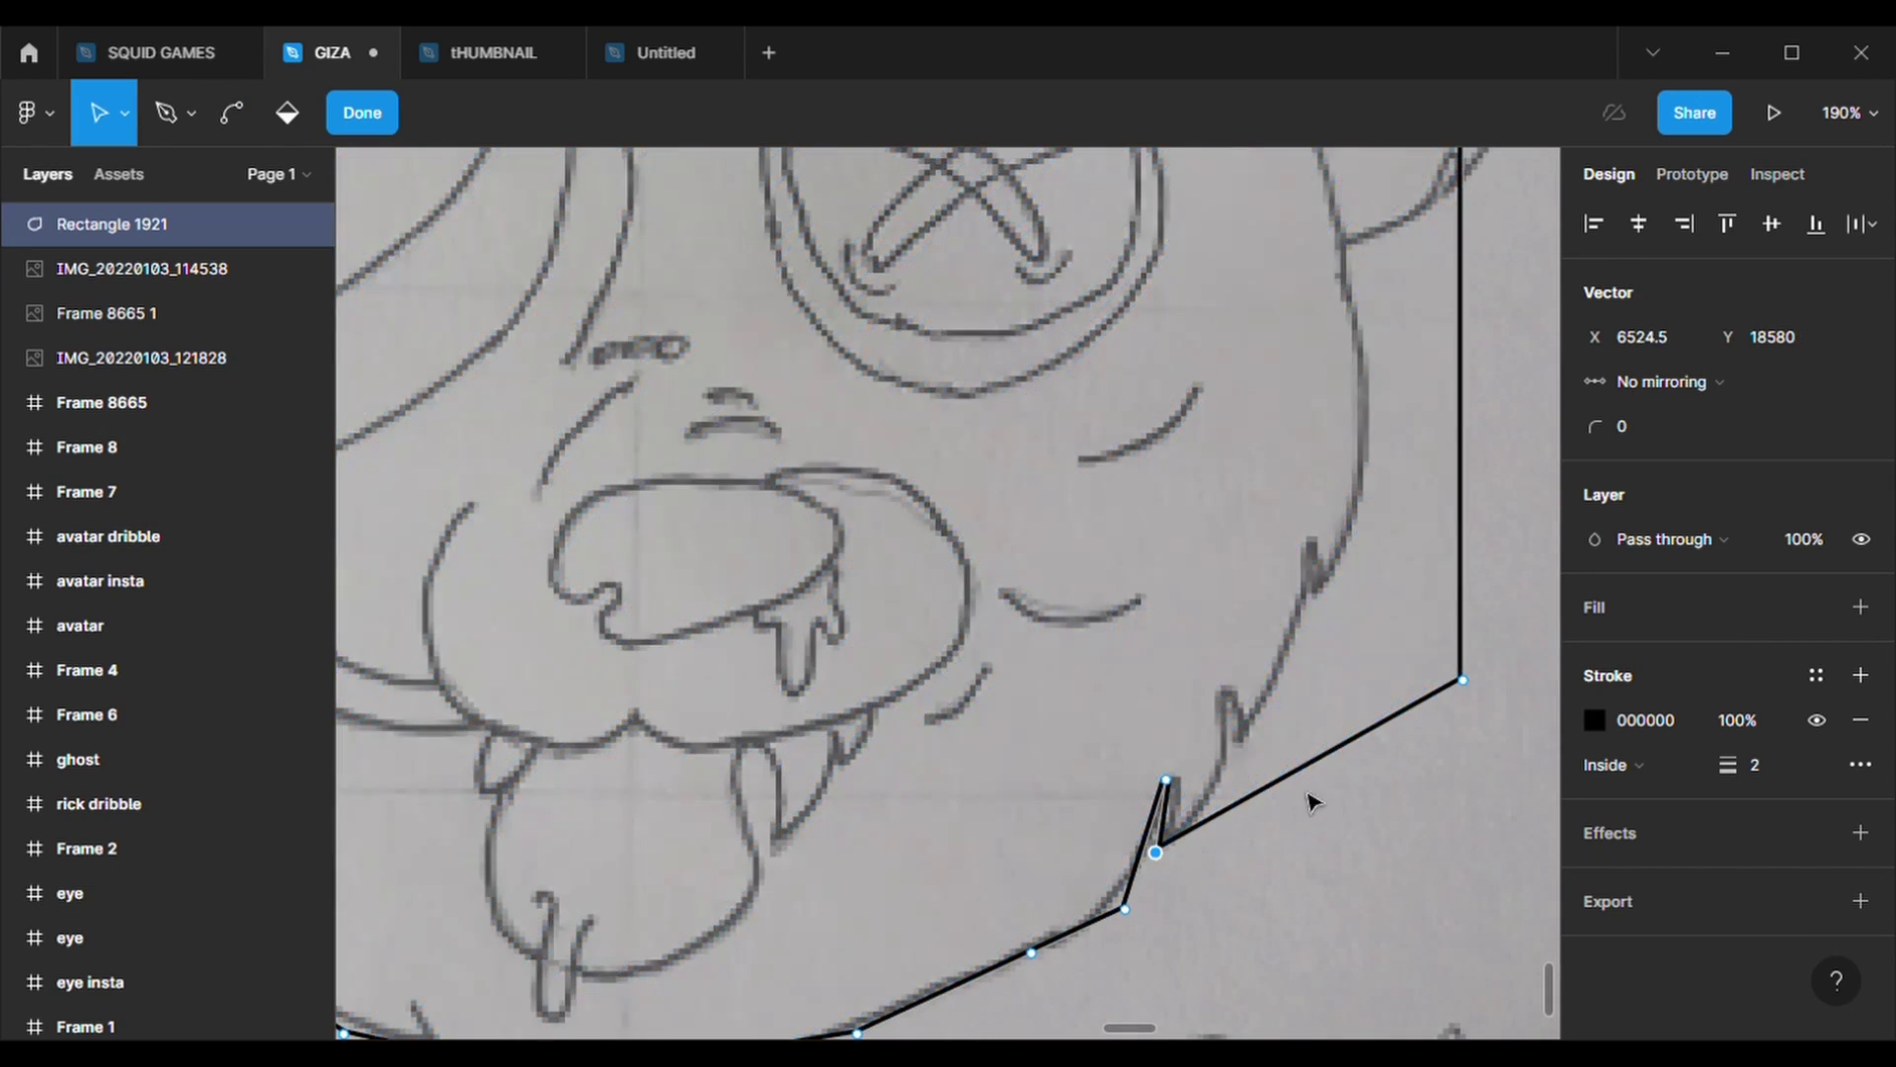
pyautogui.moveTo(1304, 770); pyautogui.dragTo(1235, 782)
pyautogui.moveTo(1353, 725); pyautogui.dragTo(1227, 689)
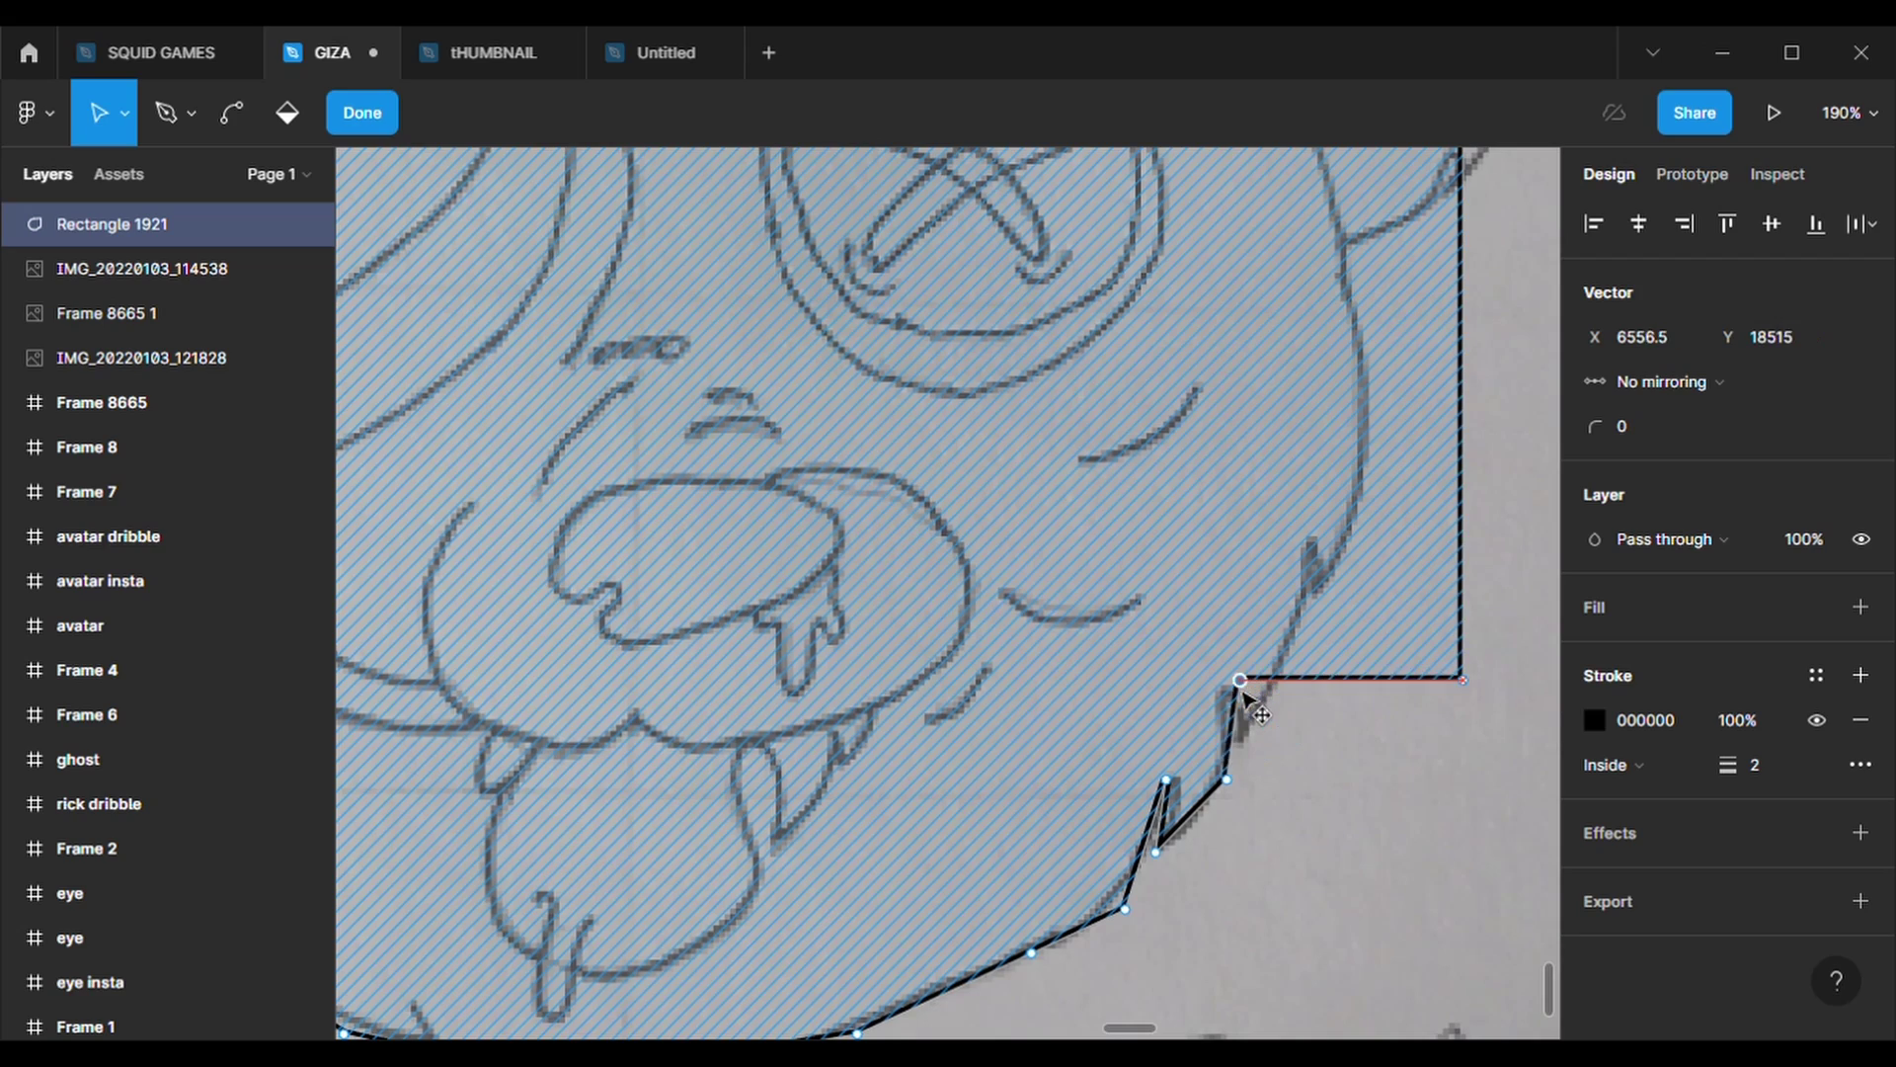
pyautogui.click(1346, 683)
pyautogui.moveTo(1345, 684); pyautogui.dragTo(1240, 740)
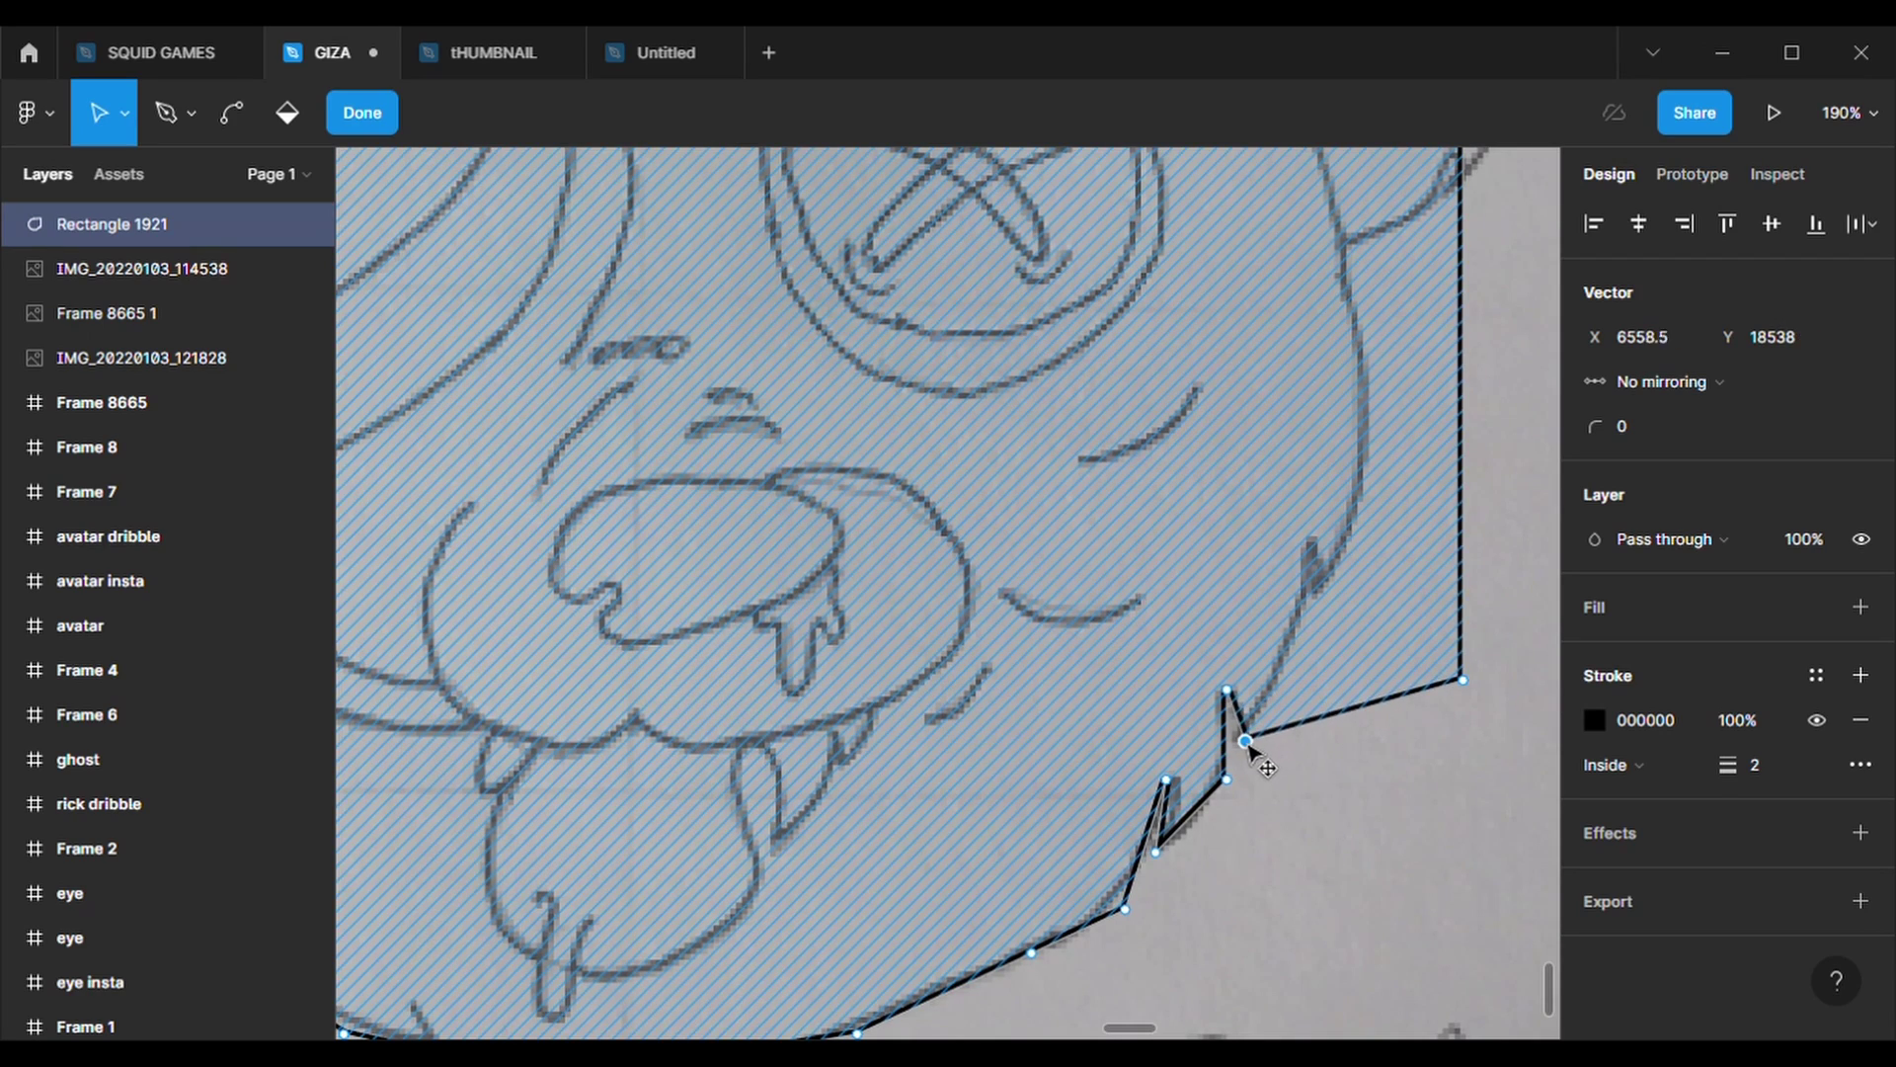
pyautogui.click(1352, 709)
pyautogui.moveTo(1352, 709)
pyautogui.mouseDown()
pyautogui.moveTo(1299, 625)
pyautogui.moveTo(1317, 549)
pyautogui.mouseUp()
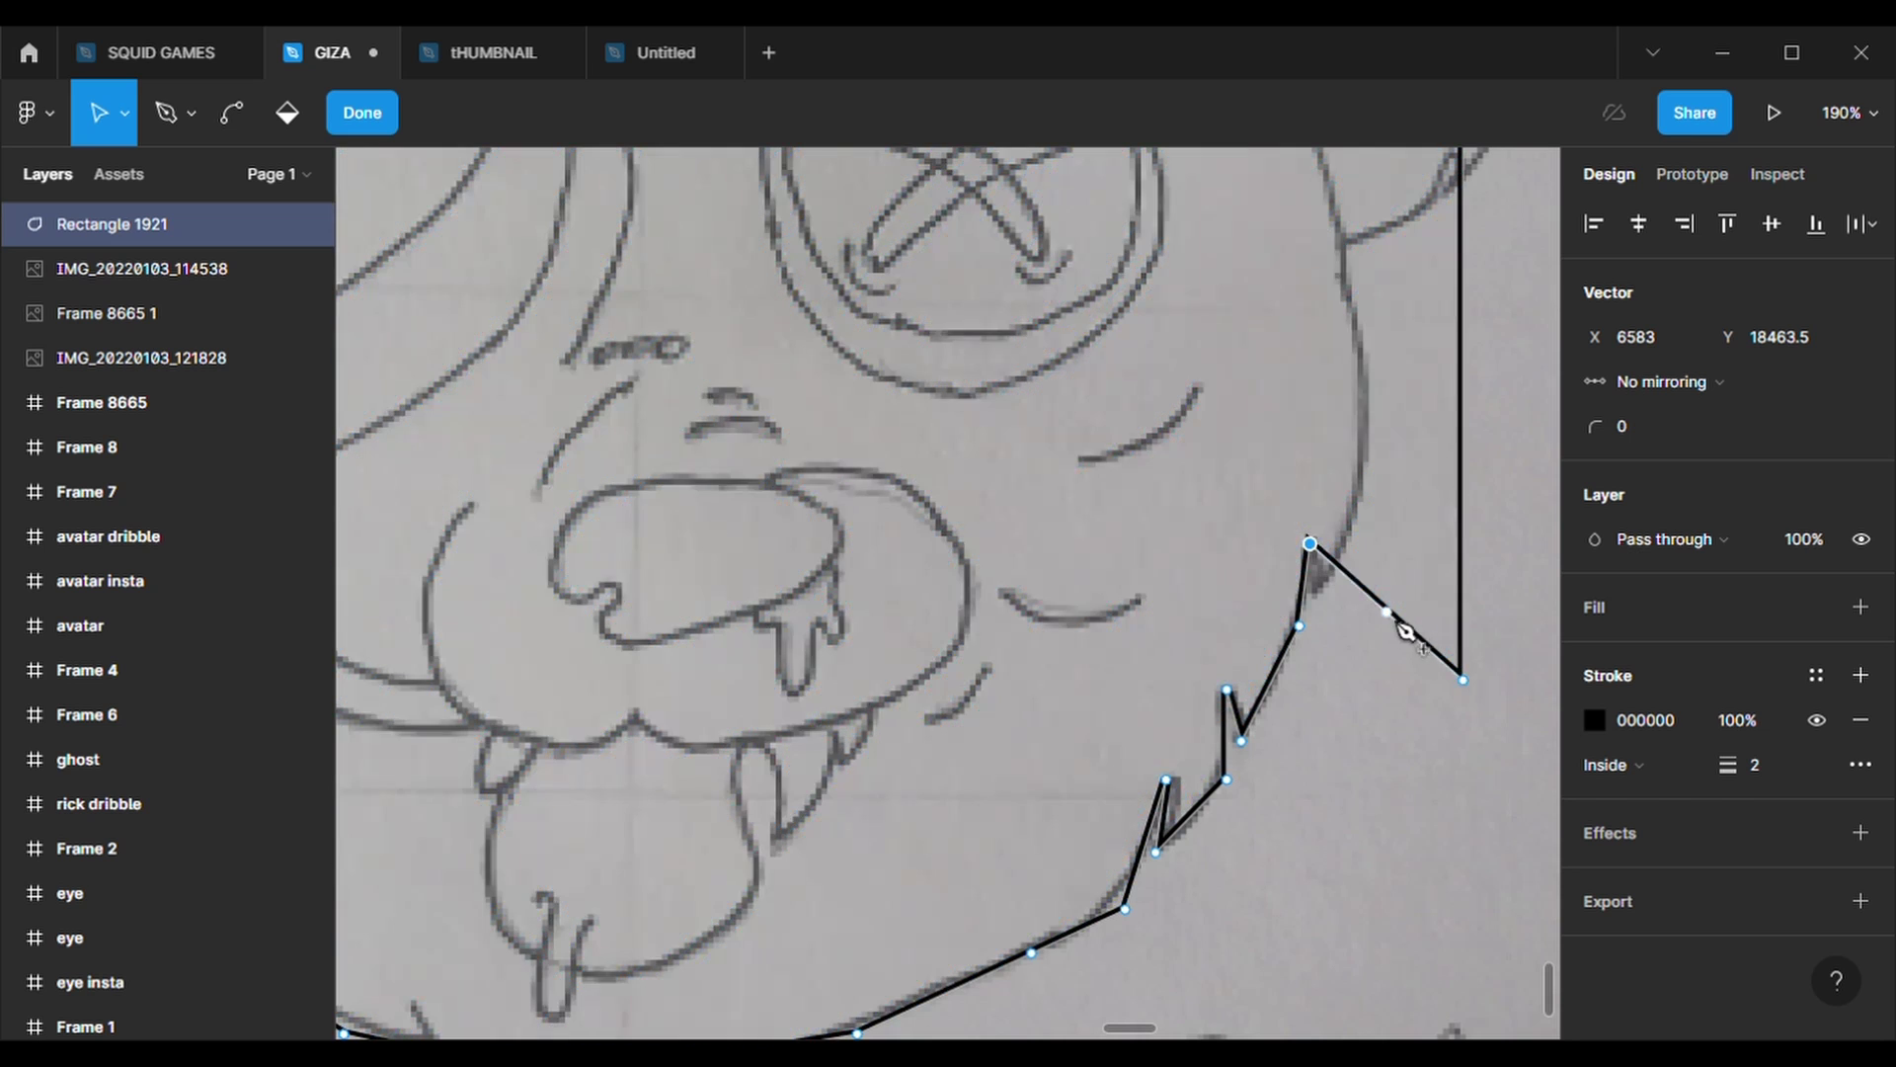
# - Reposition the right corners and add points following the right cheek outline
pyautogui.moveTo(1391, 616); pyautogui.dragTo(1319, 597)
pyautogui.moveTo(1465, 681)
pyautogui.mouseDown()
pyautogui.moveTo(1421, 505)
pyautogui.moveTo(1381, 490)
pyautogui.mouseUp()
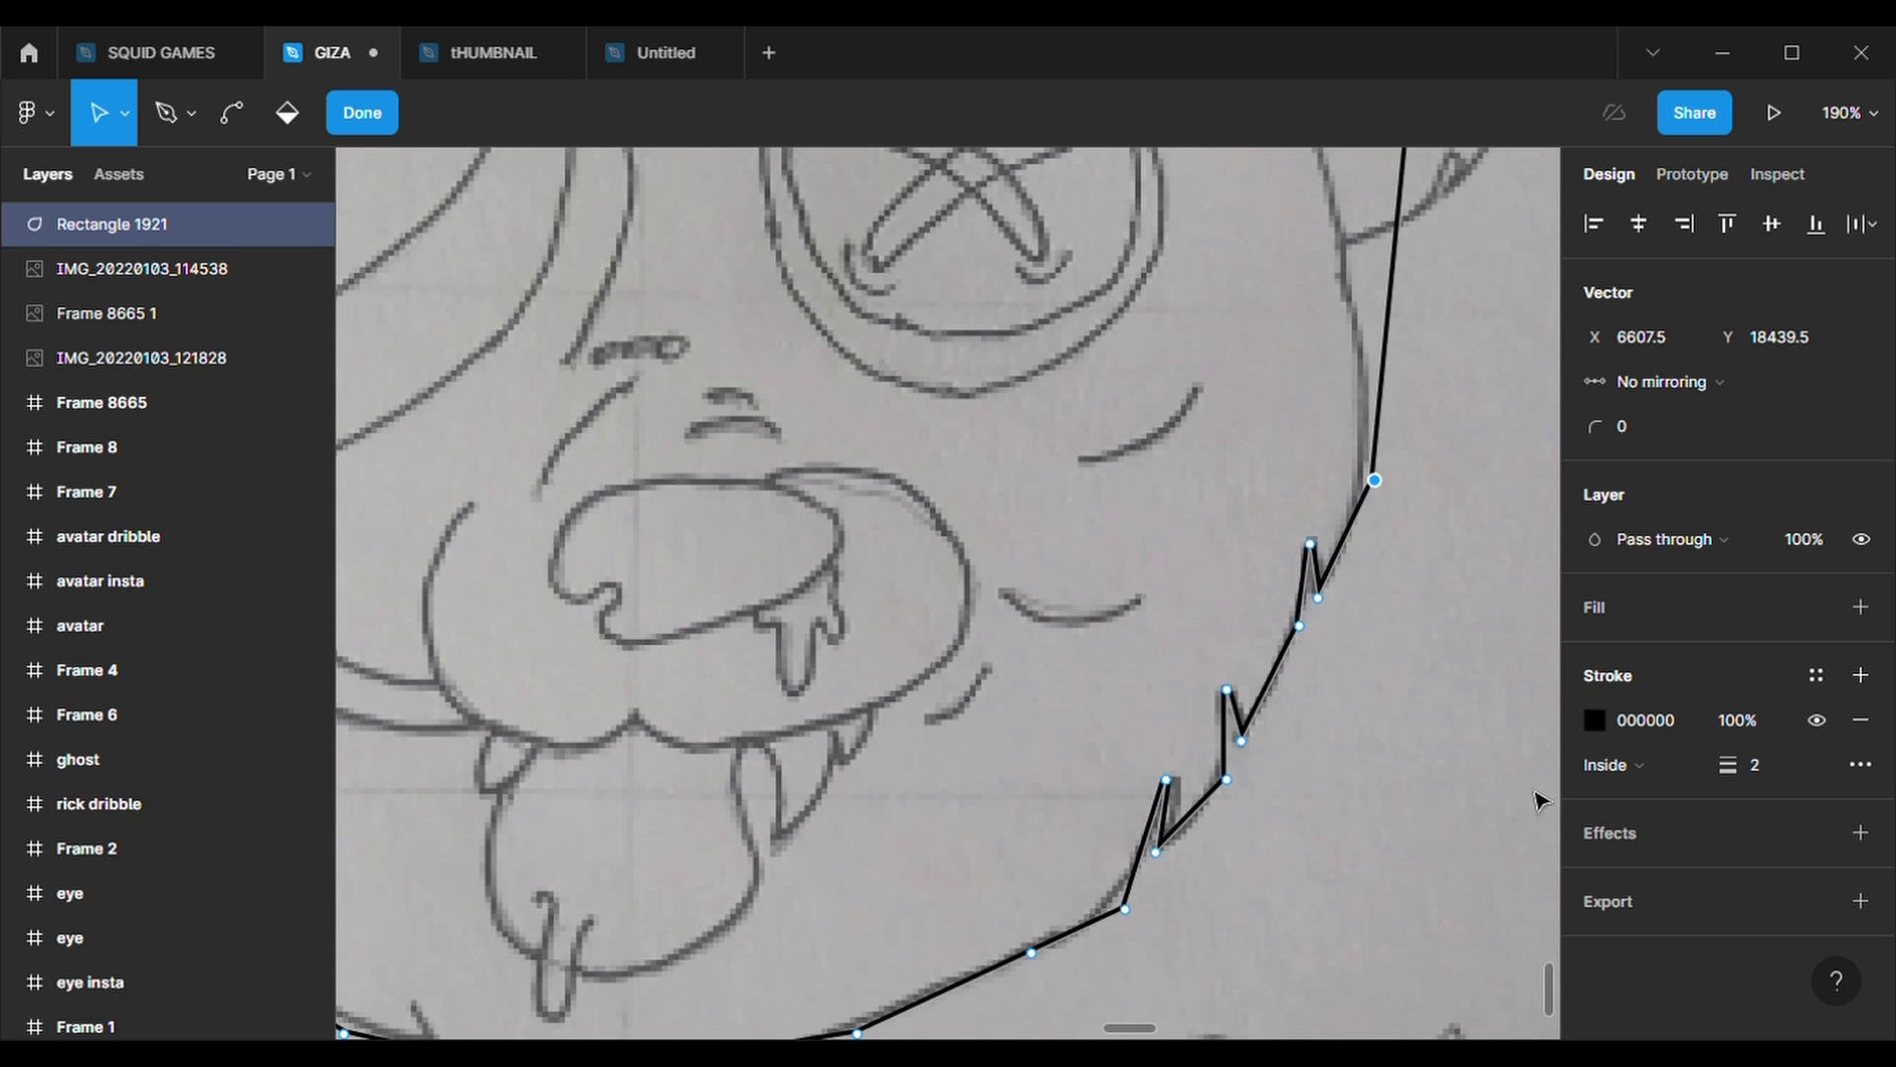
pyautogui.scroll(3, 1522, 770)
pyautogui.scroll(3, 1481, 642)
pyautogui.moveTo(1413, 474); pyautogui.dragTo(1361, 724)
pyautogui.scroll(-5, 1355, 719)
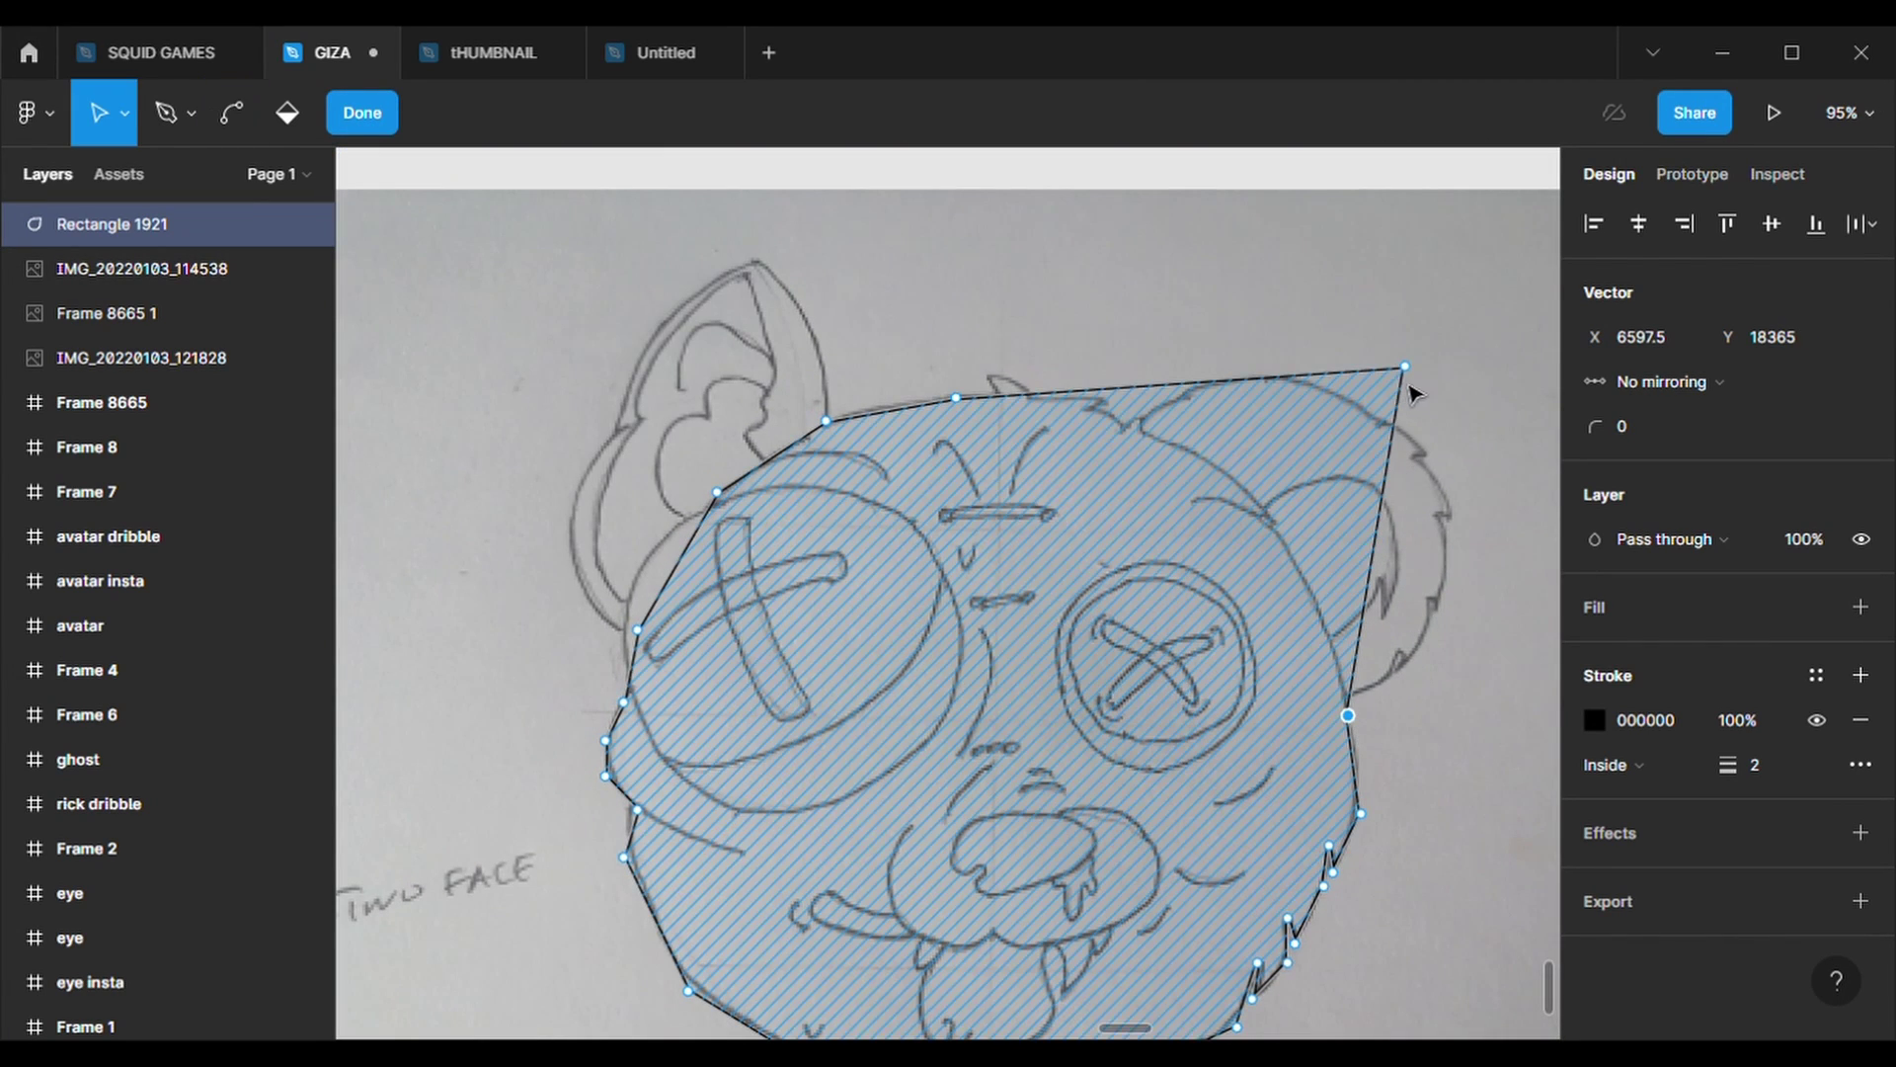
pyautogui.moveTo(1406, 370); pyautogui.dragTo(1306, 563)
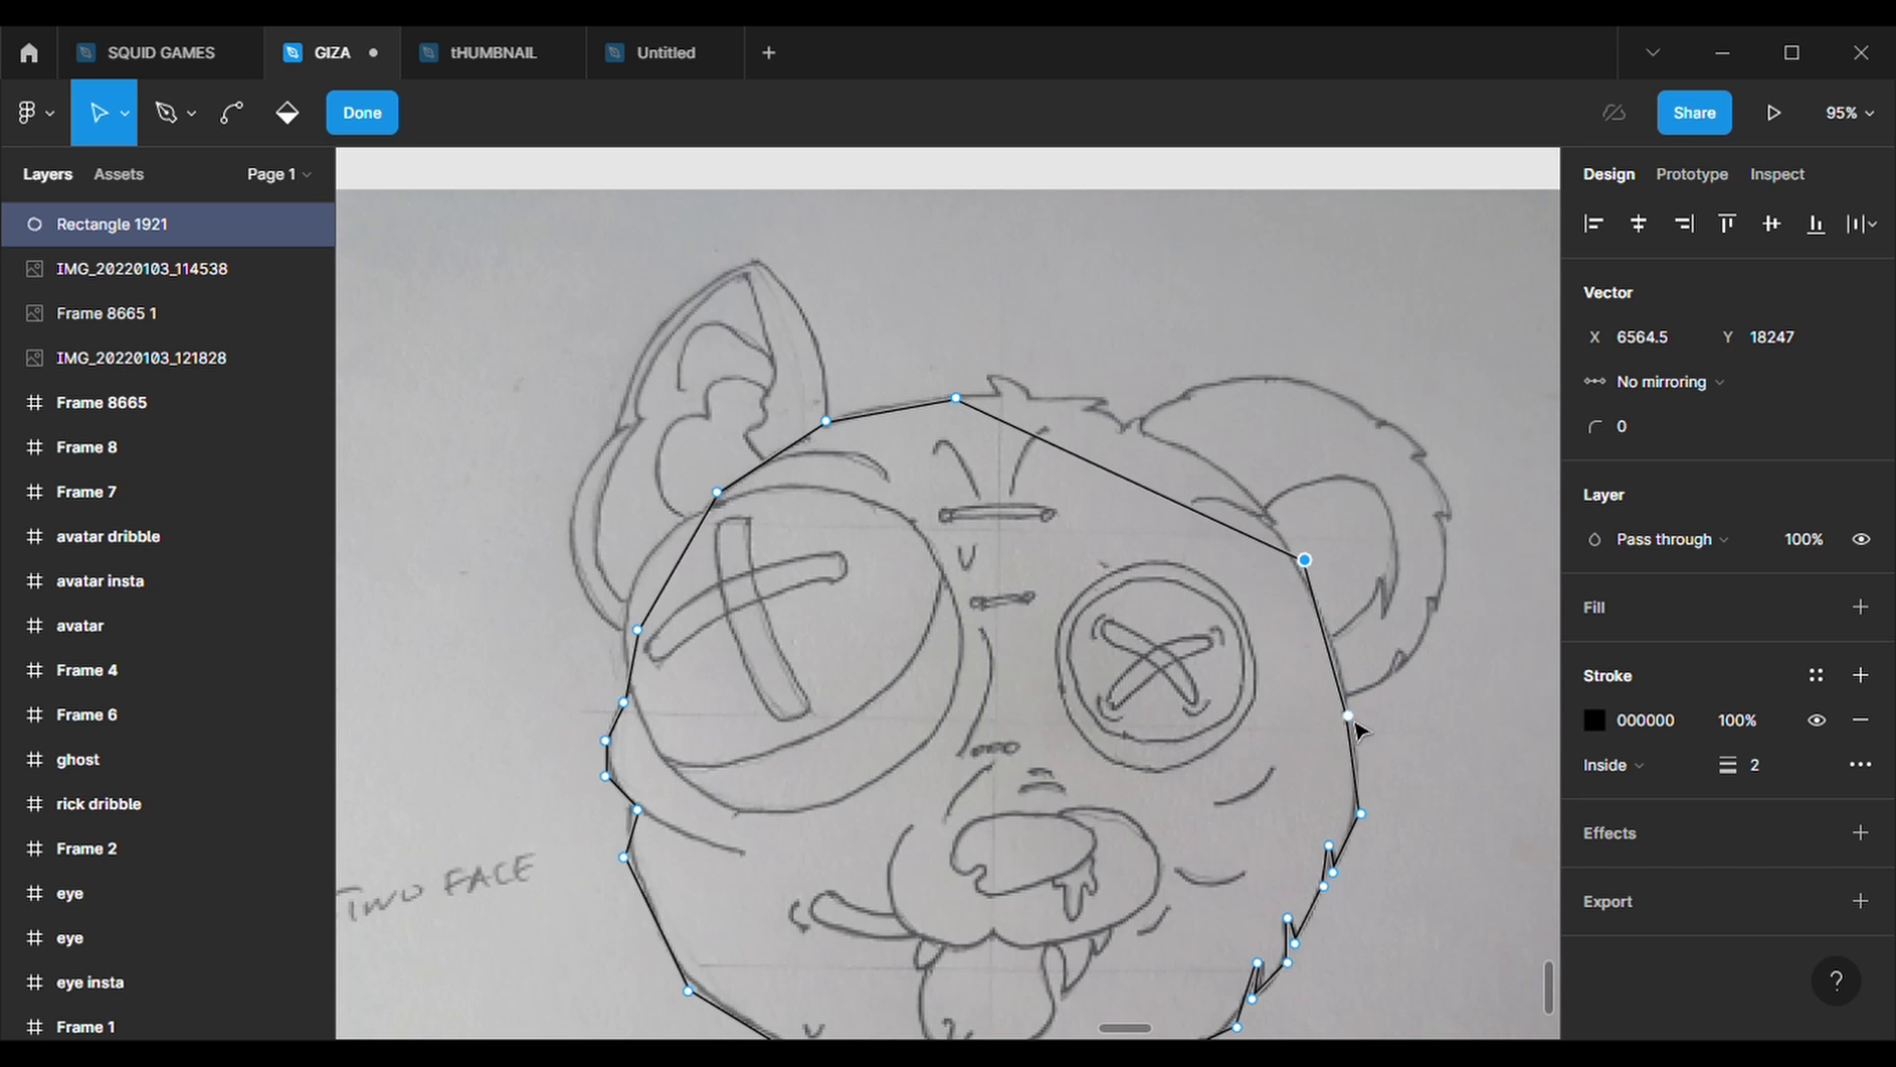
pyautogui.moveTo(1358, 728); pyautogui.dragTo(1355, 703)
pyautogui.moveTo(1173, 494); pyautogui.dragTo(1285, 535)
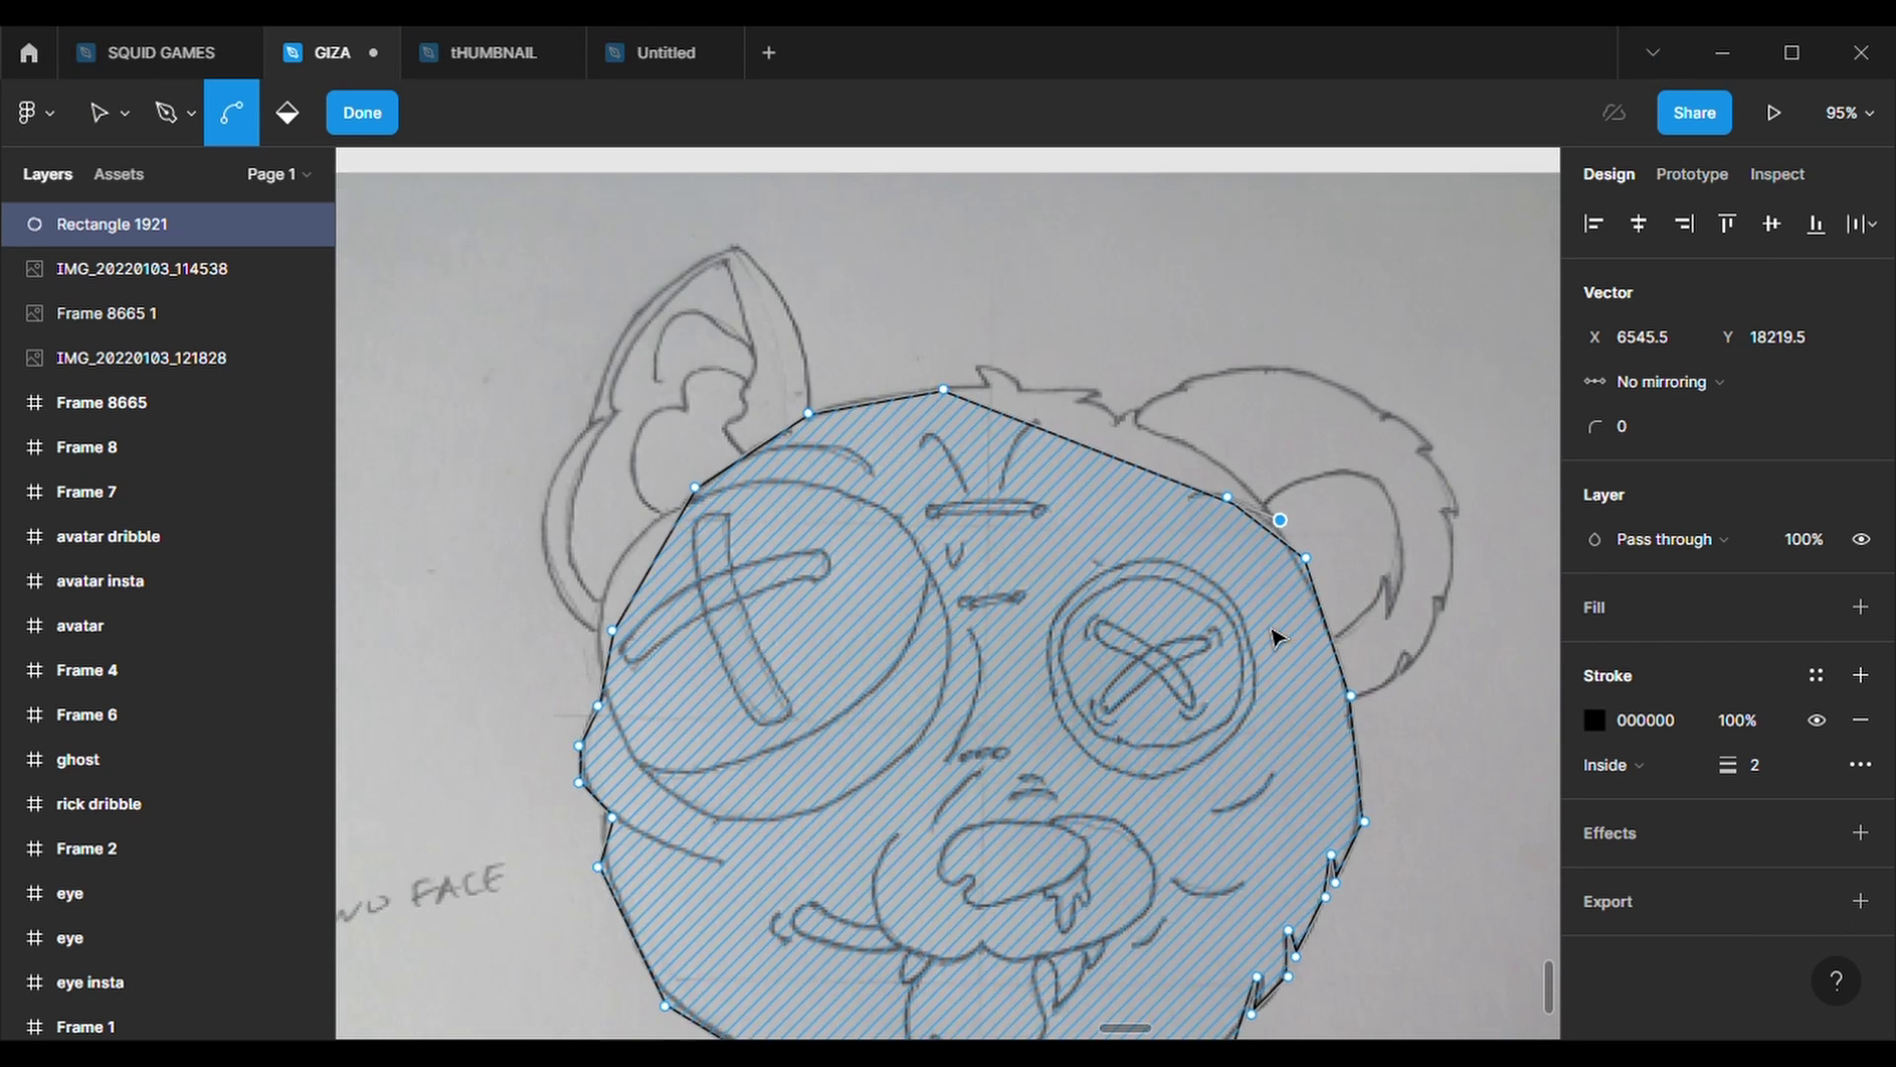
pyautogui.scroll(5, 1267, 623)
# - Pull new points from the top edge to trace the fur tufts on top of the head
pyautogui.moveTo(1003, 336); pyautogui.dragTo(1133, 319)
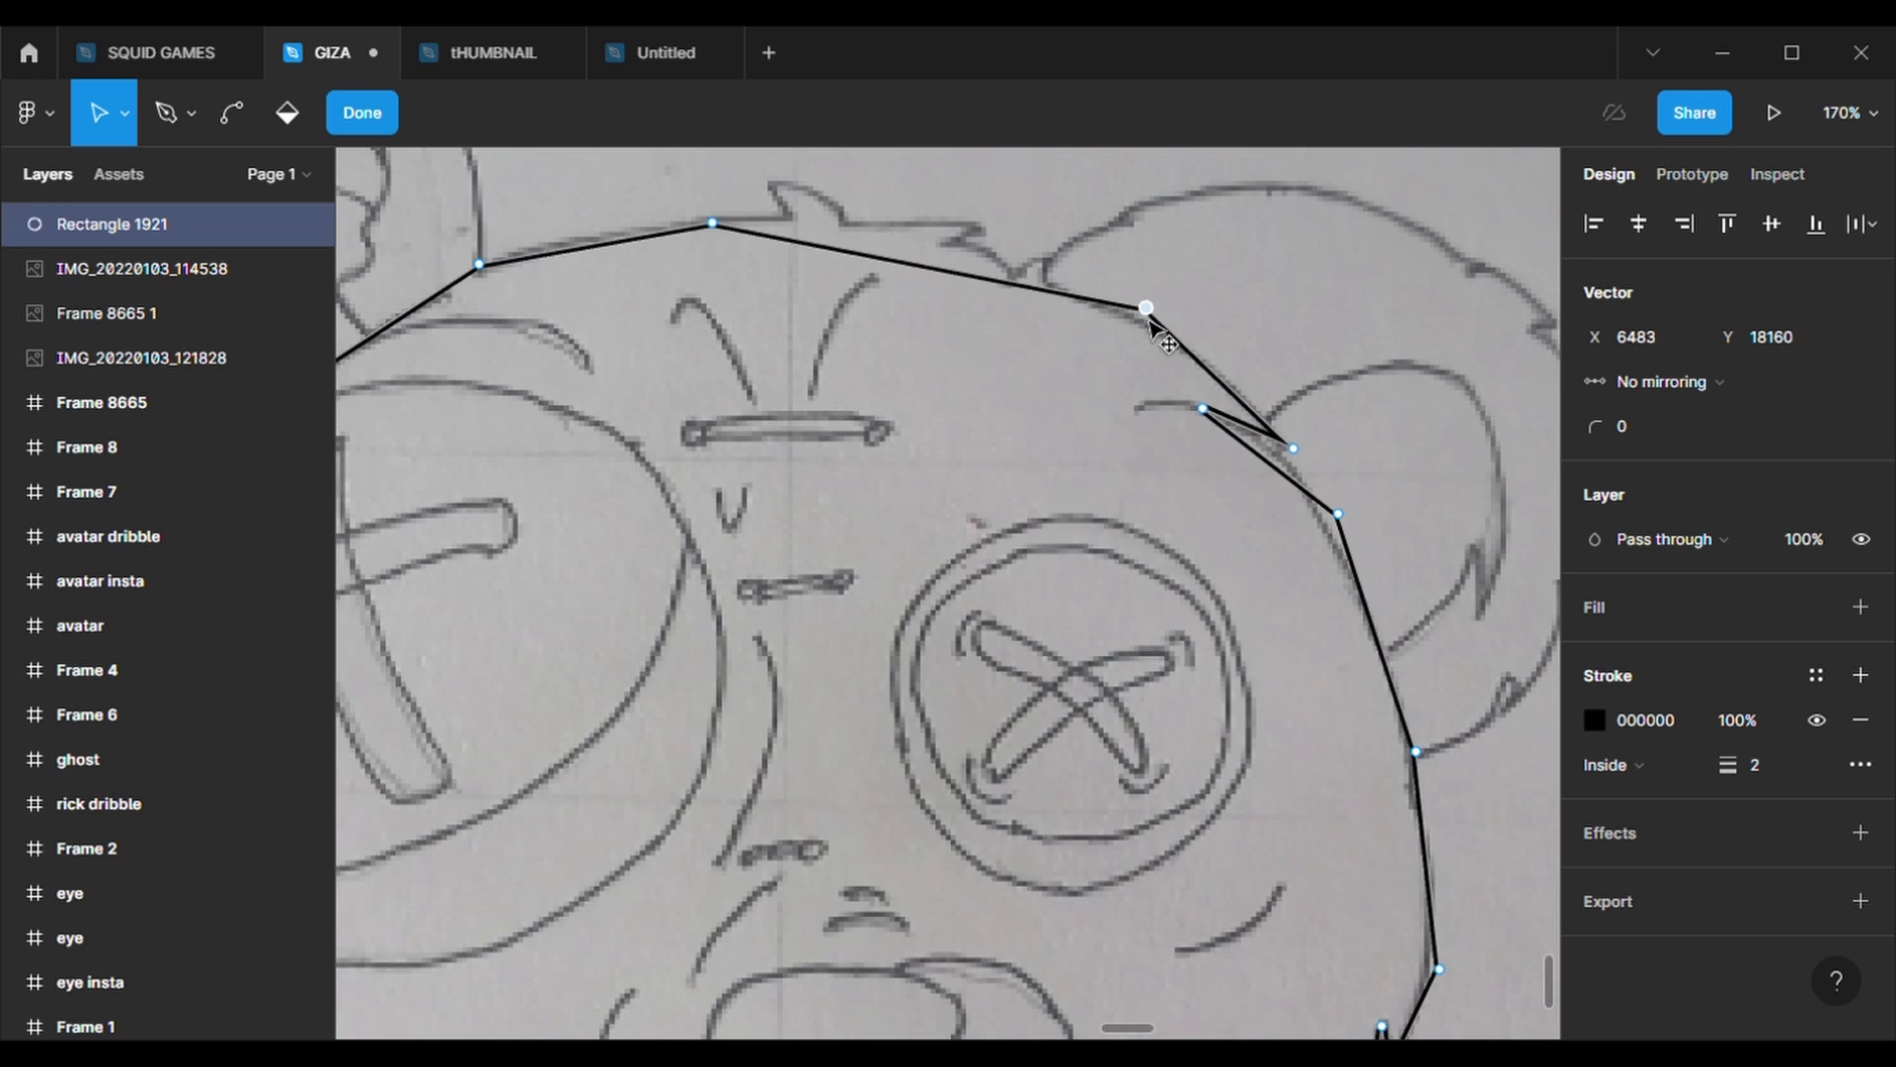
pyautogui.moveTo(928, 275); pyautogui.dragTo(789, 229)
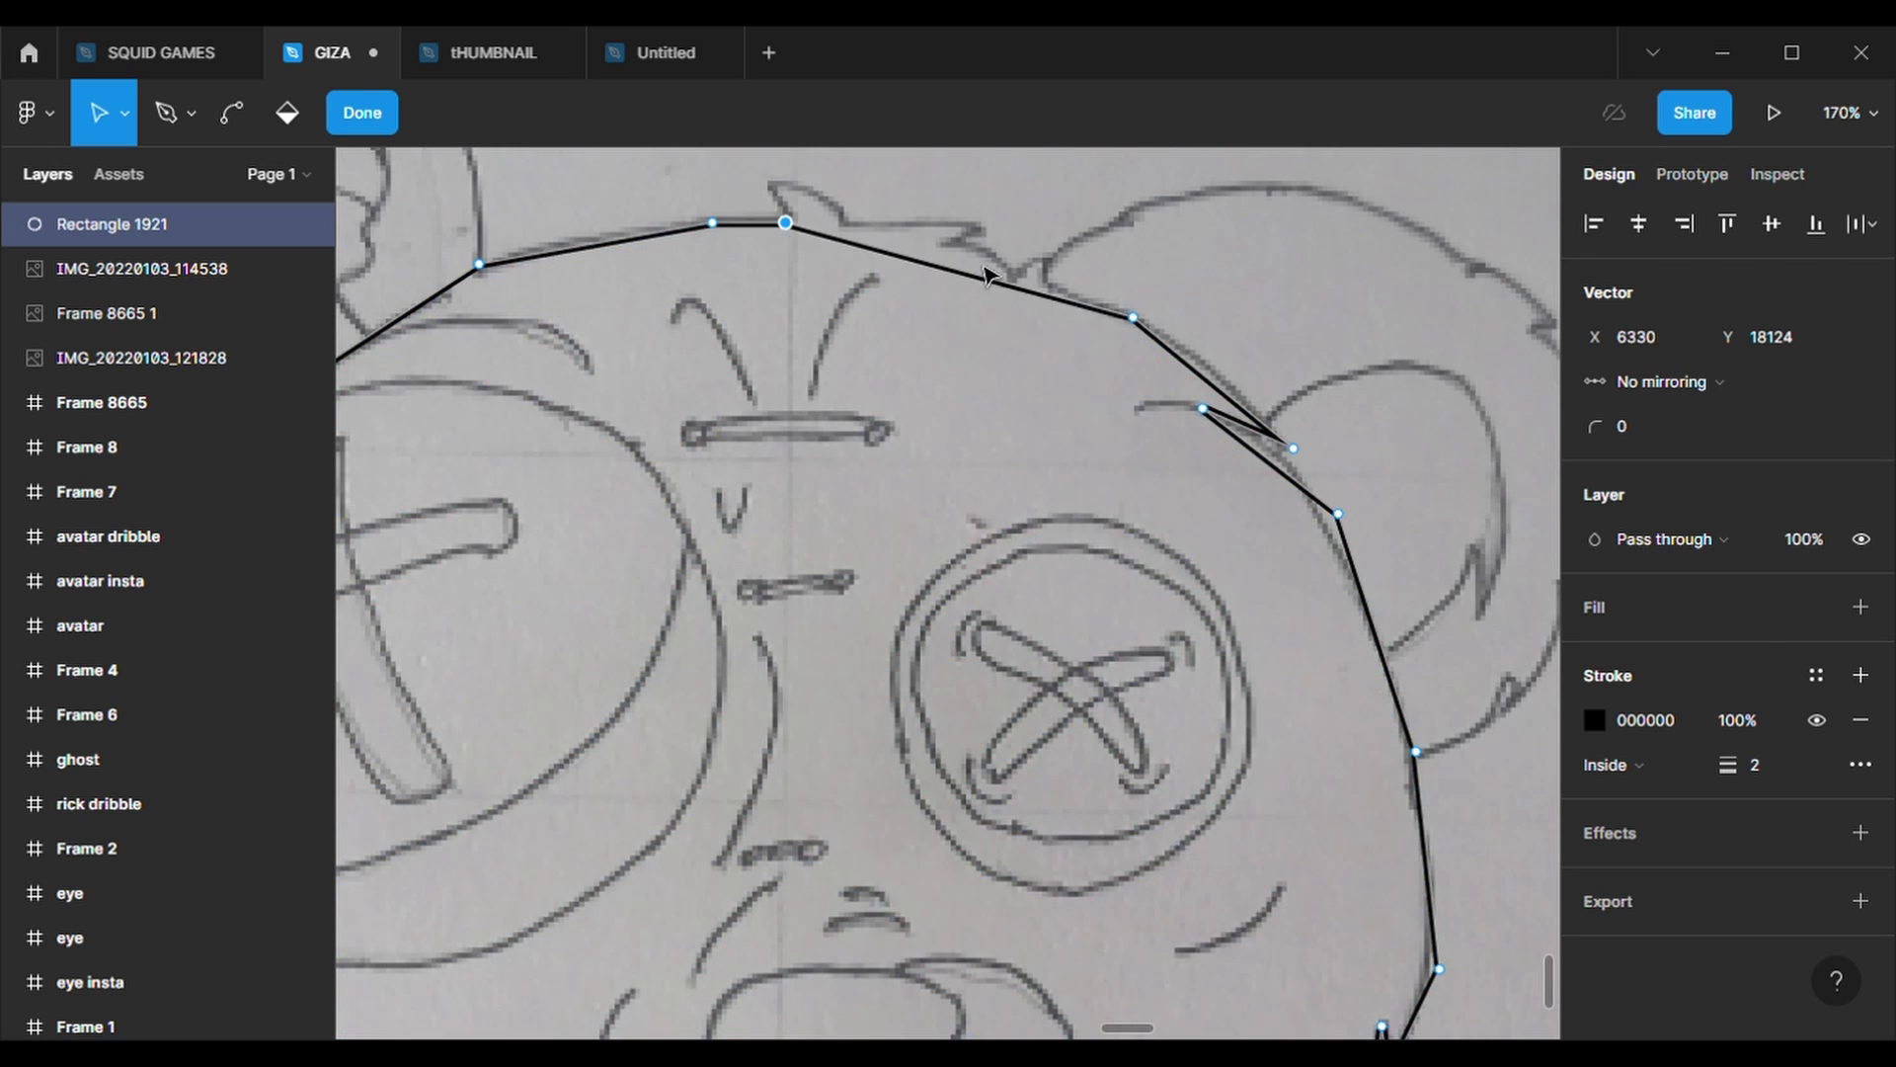
pyautogui.moveTo(943, 265); pyautogui.dragTo(768, 180)
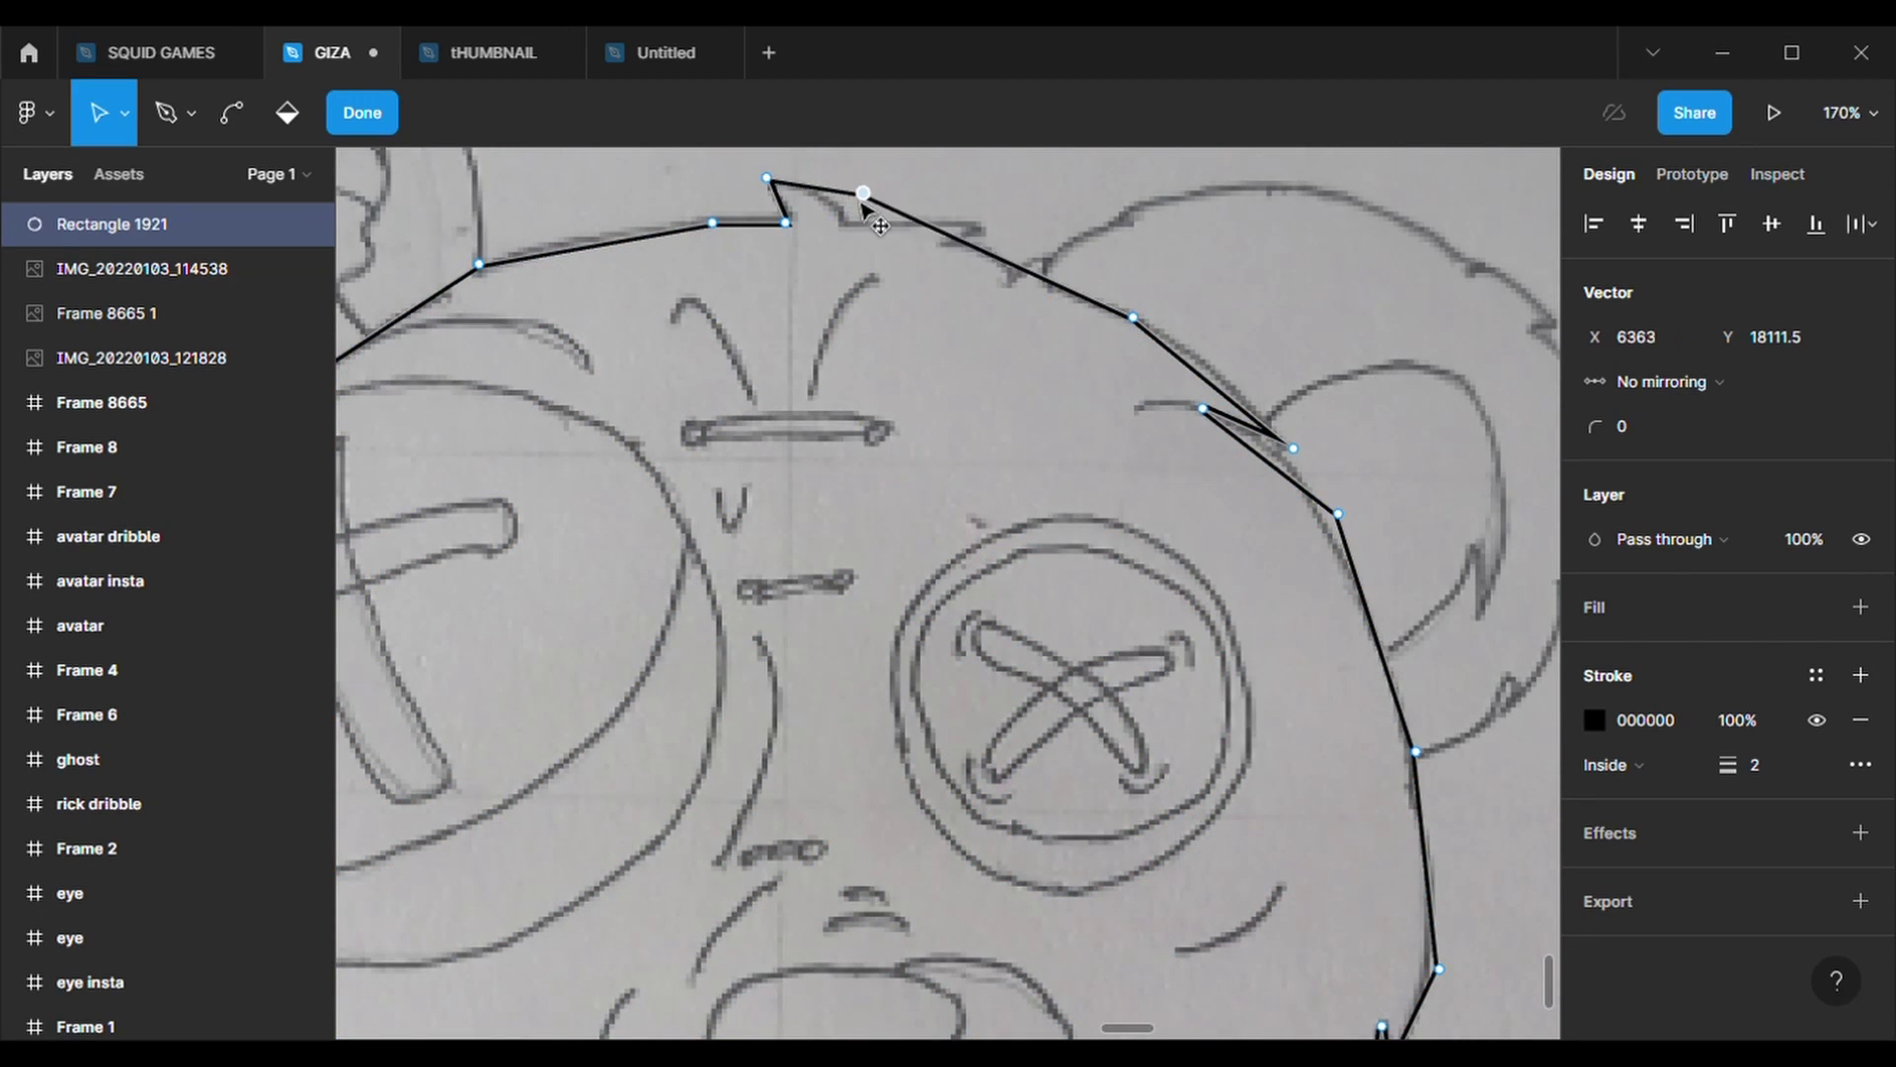
pyautogui.moveTo(991, 265); pyautogui.dragTo(816, 188)
pyautogui.moveTo(987, 262)
pyautogui.mouseDown()
pyautogui.moveTo(840, 224)
pyautogui.moveTo(981, 225)
pyautogui.moveTo(980, 246)
pyautogui.moveTo(948, 244)
pyautogui.moveTo(998, 251)
pyautogui.moveTo(1019, 298)
pyautogui.moveTo(1041, 252)
pyautogui.mouseUp()
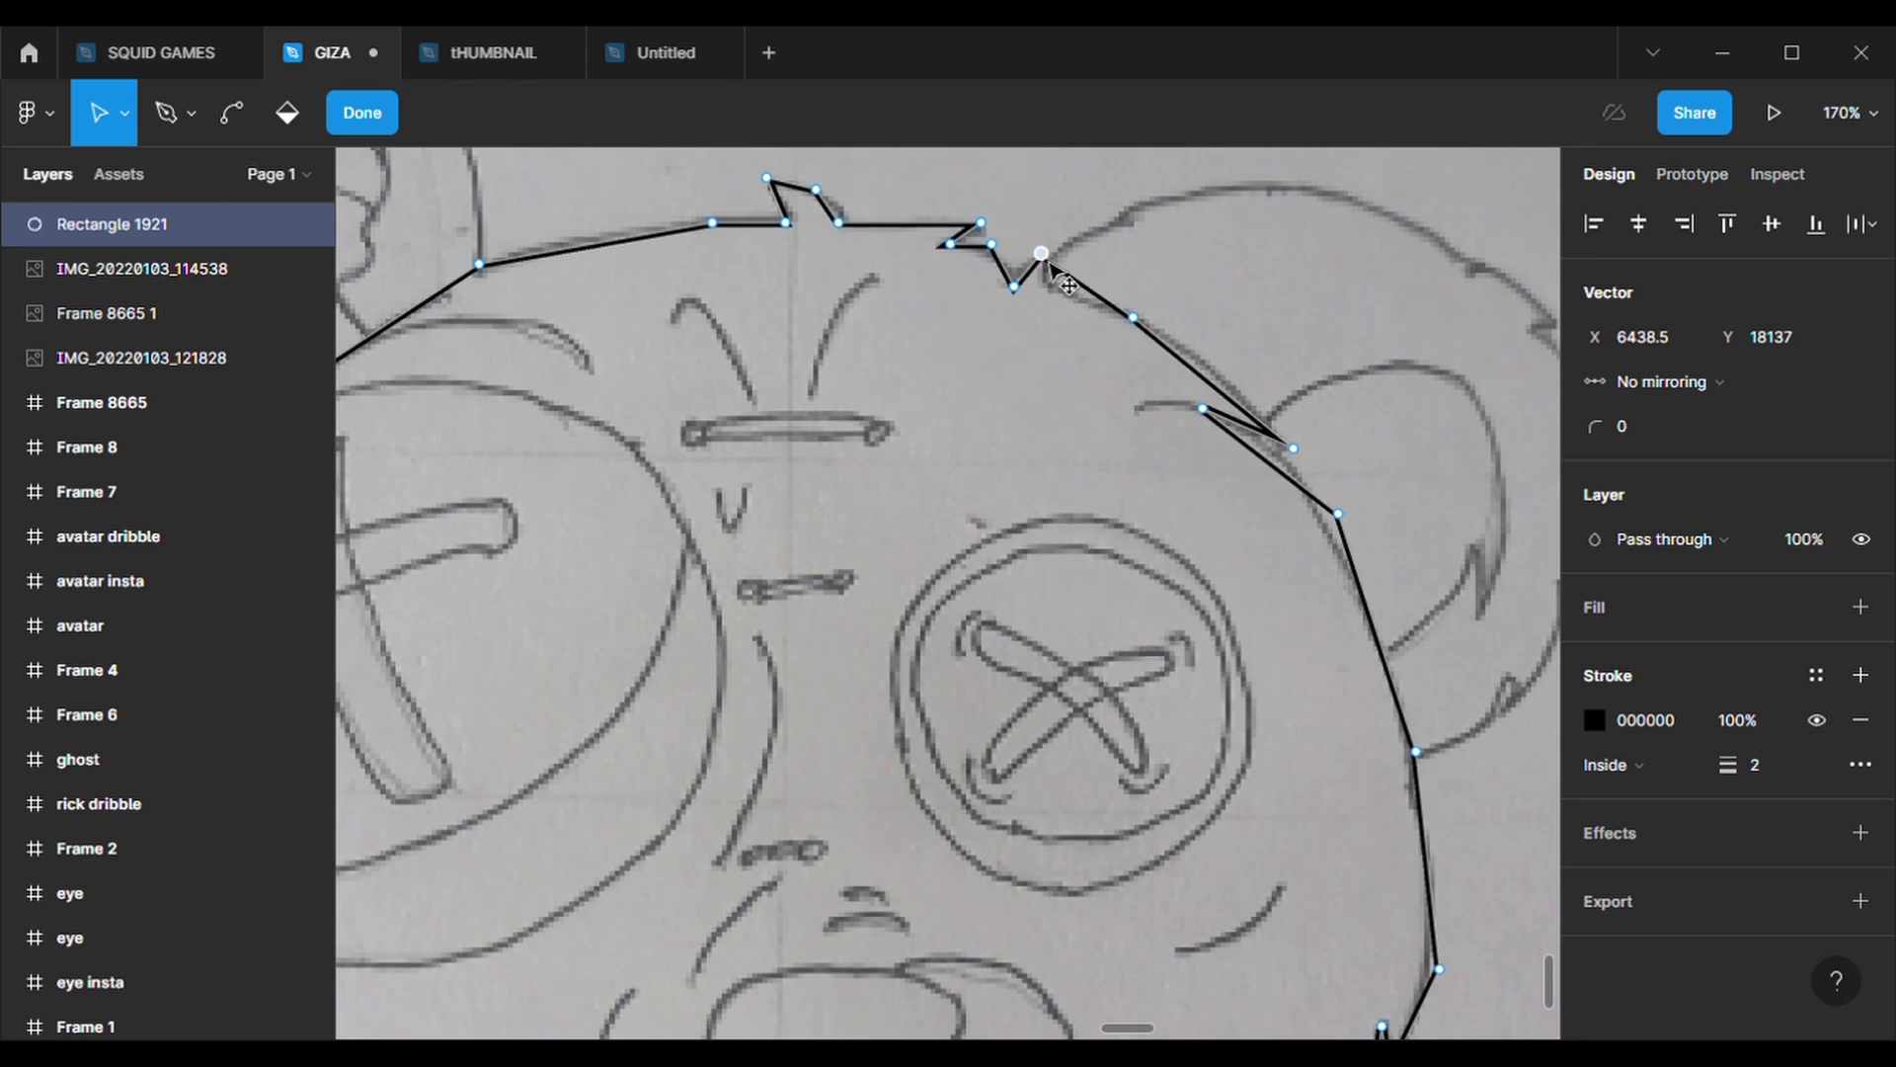
# - Give the head outline a 500 corner radius, exit point editing, and select the background sketch
pyautogui.scroll(-3, 1078, 545)
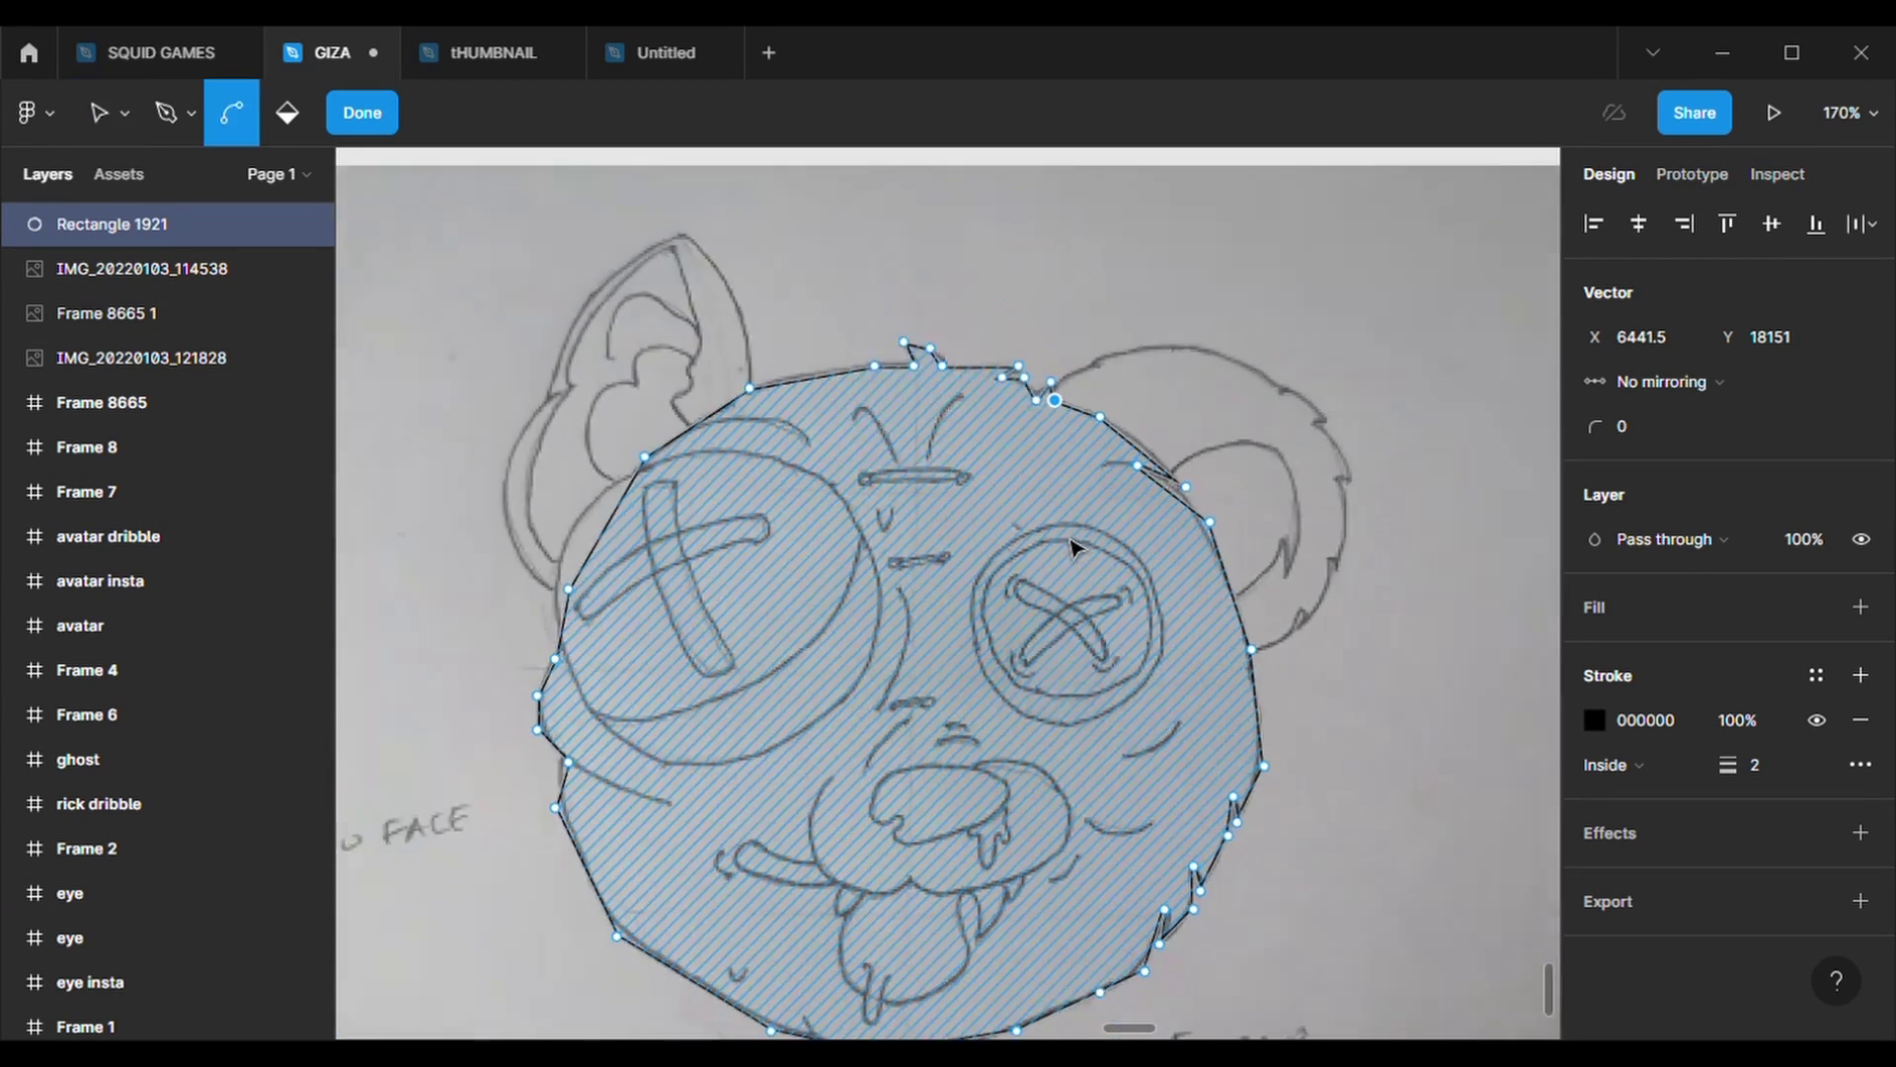
pyautogui.scroll(-2, 1078, 545)
pyautogui.write('00')
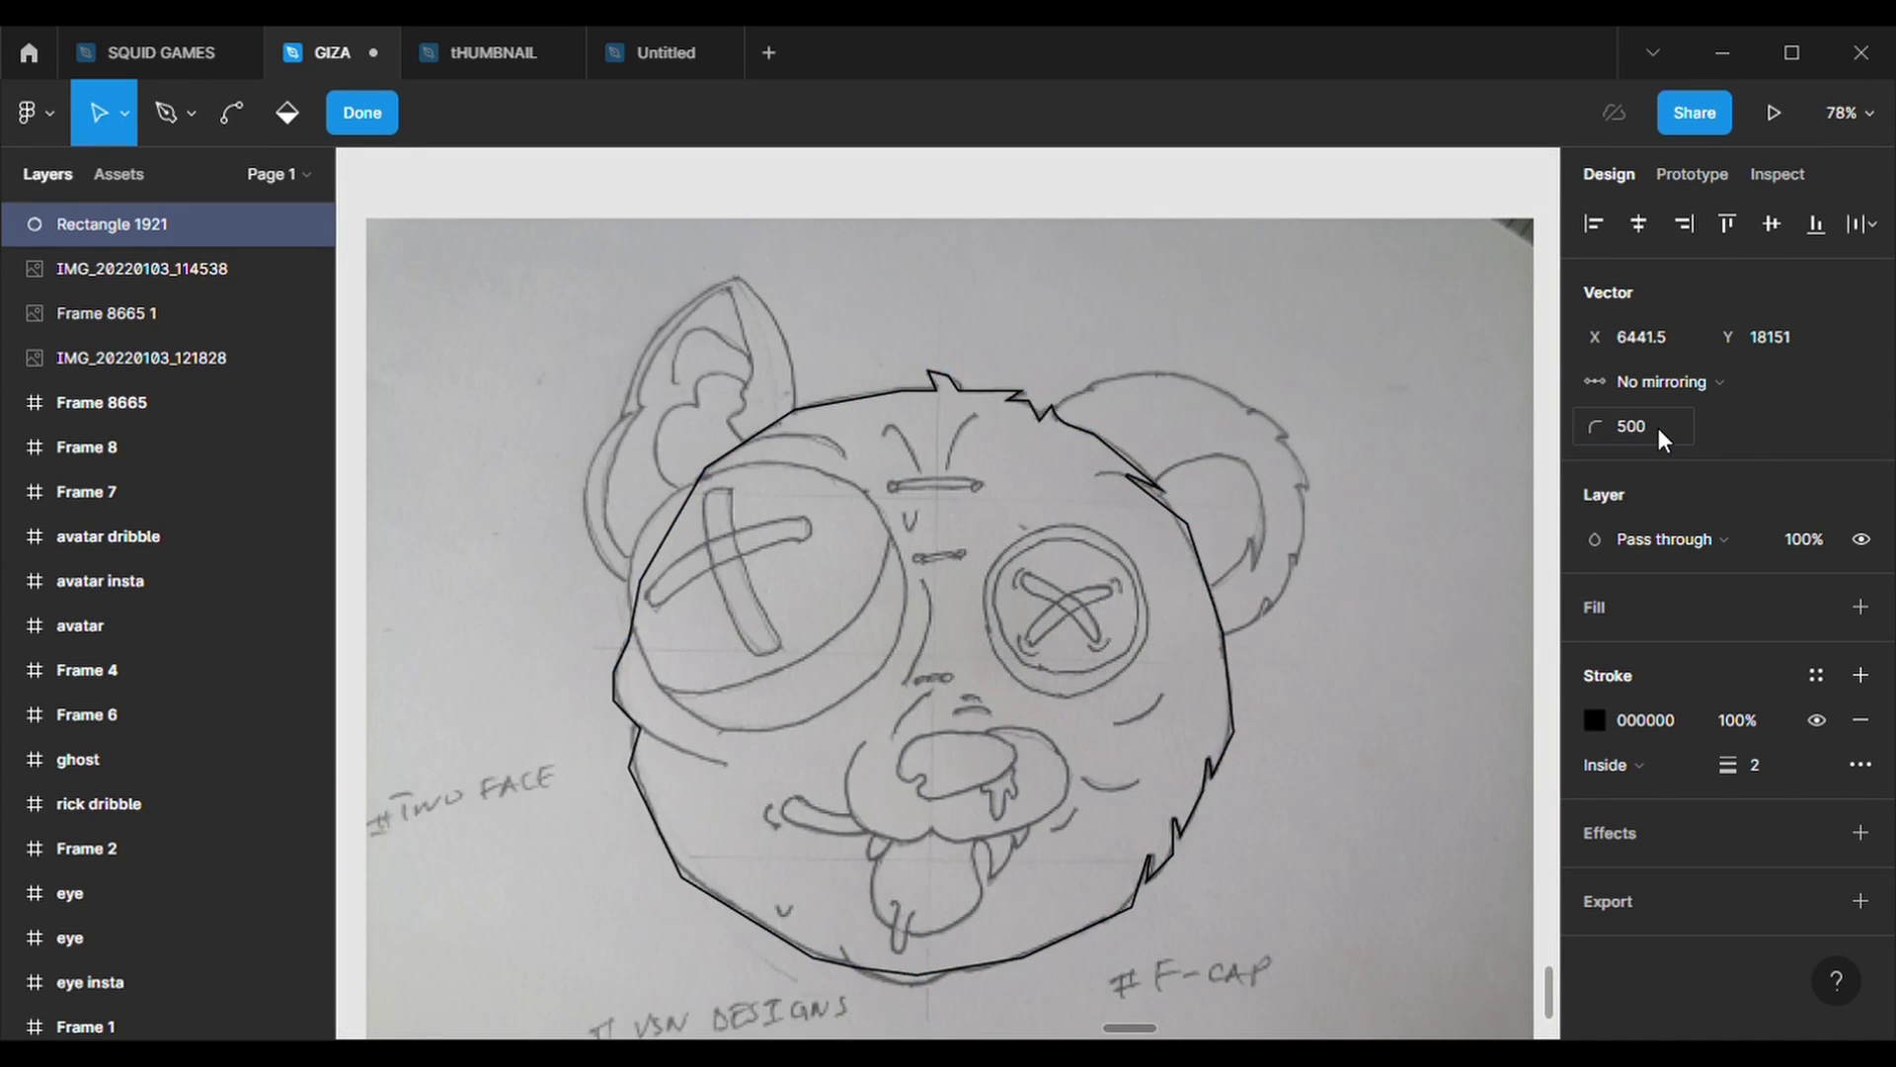
pyautogui.press('Return')
pyautogui.write('00')
pyautogui.press('Return')
pyautogui.press('Escape')
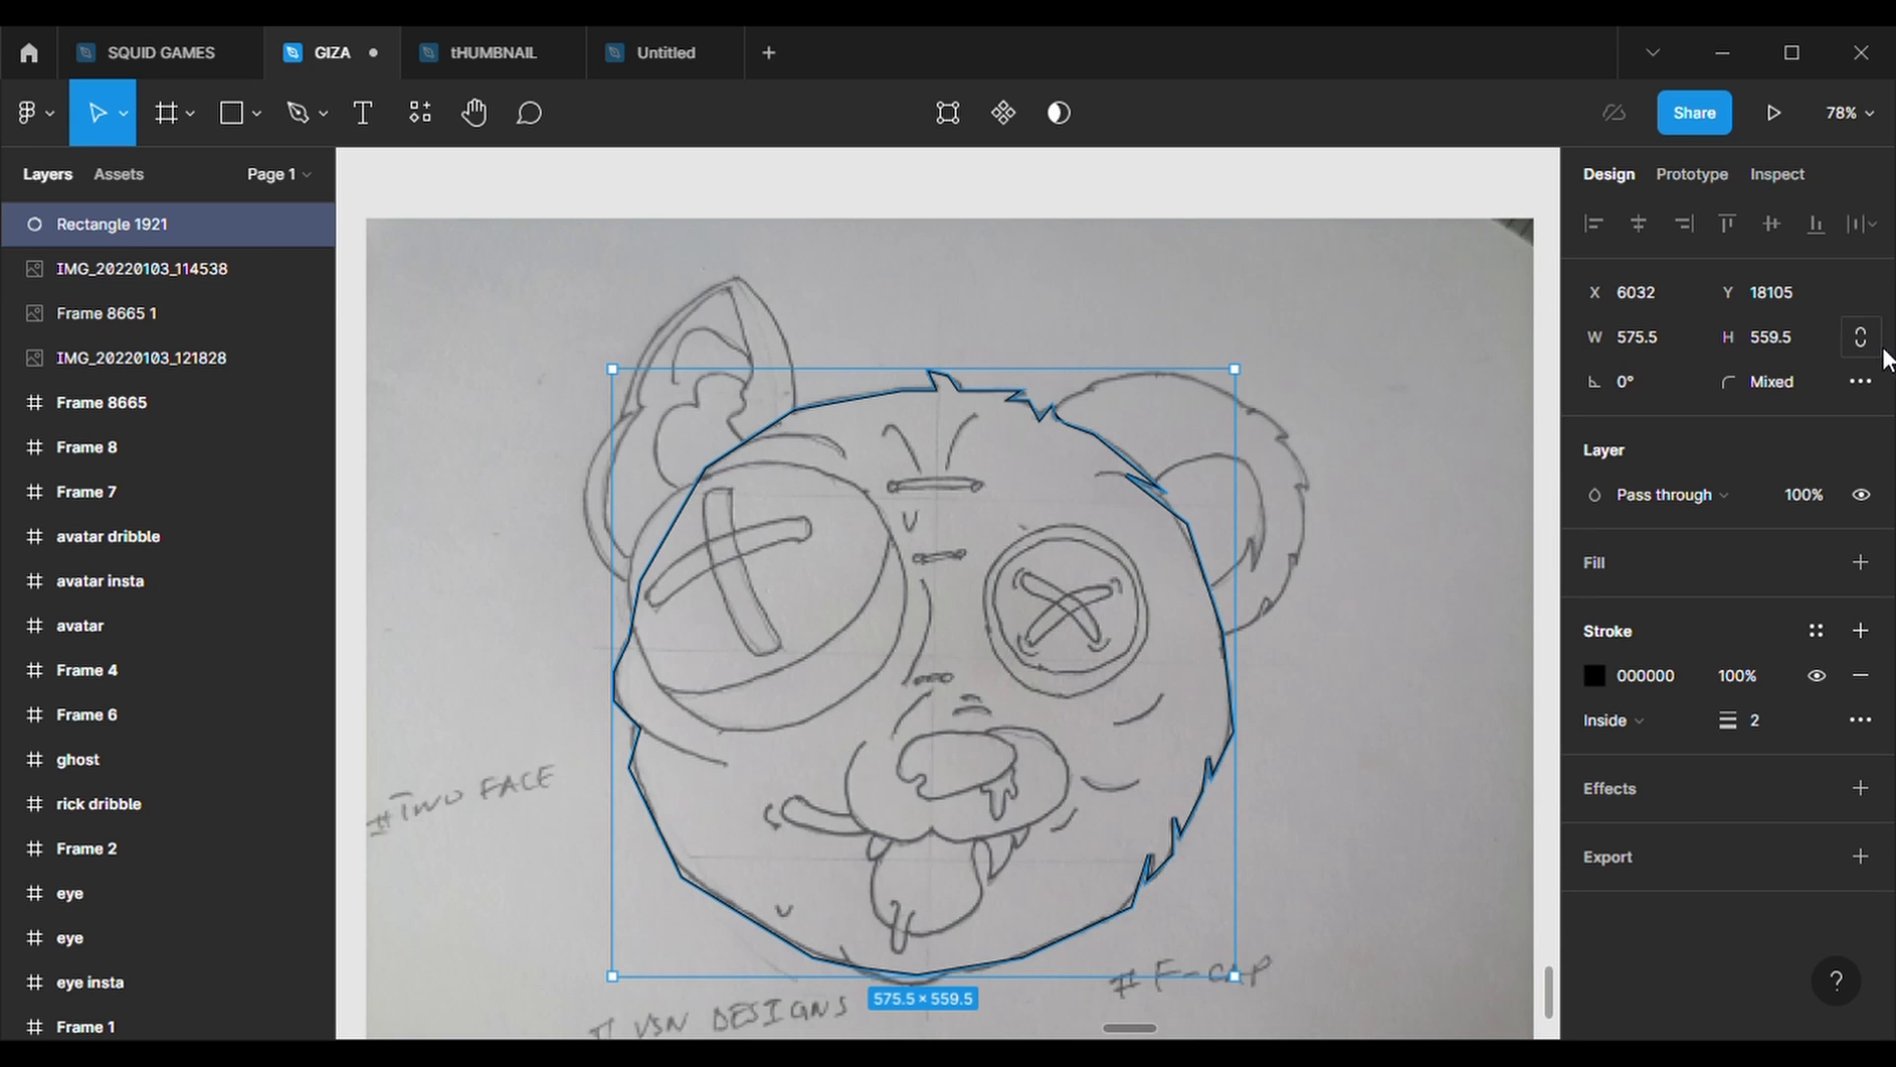
pyautogui.write('500')
pyautogui.press('Return')
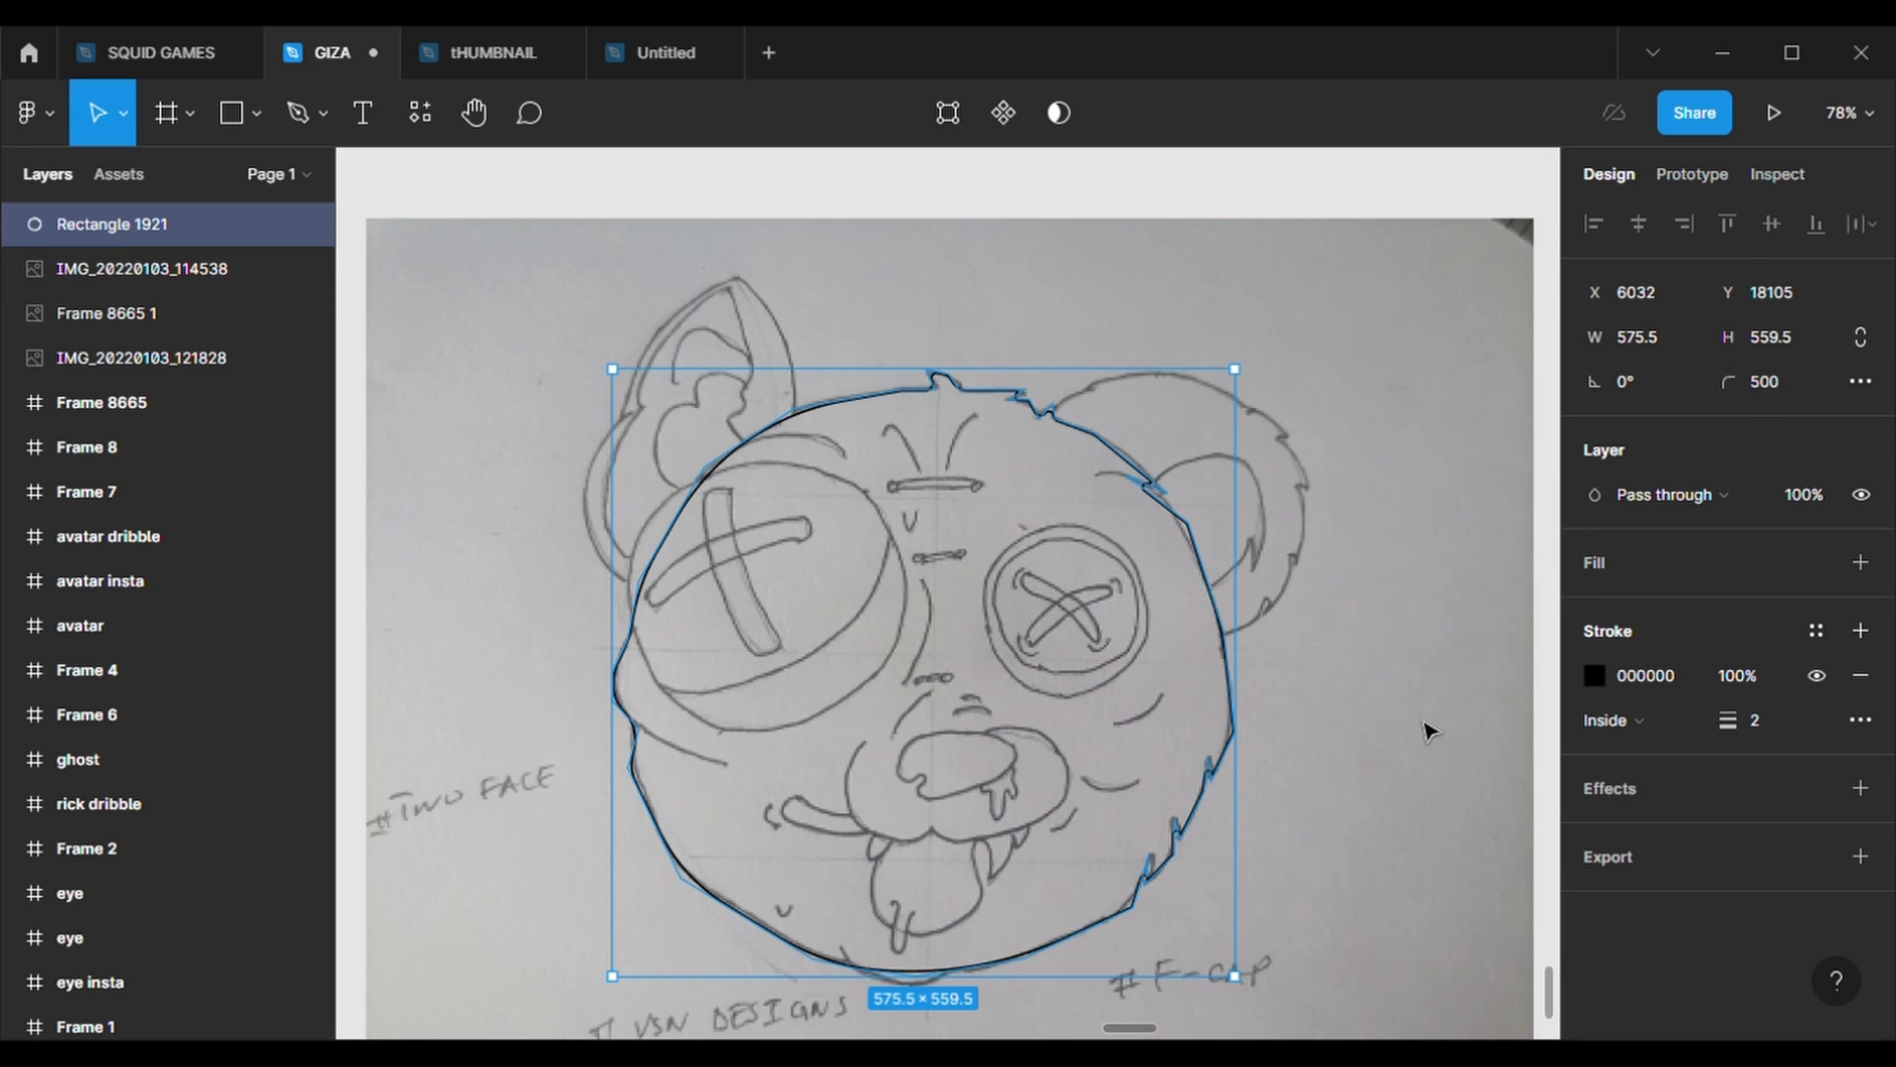
pyautogui.click(1429, 731)
pyautogui.scroll(2, 974, 619)
pyautogui.scroll(3, 974, 619)
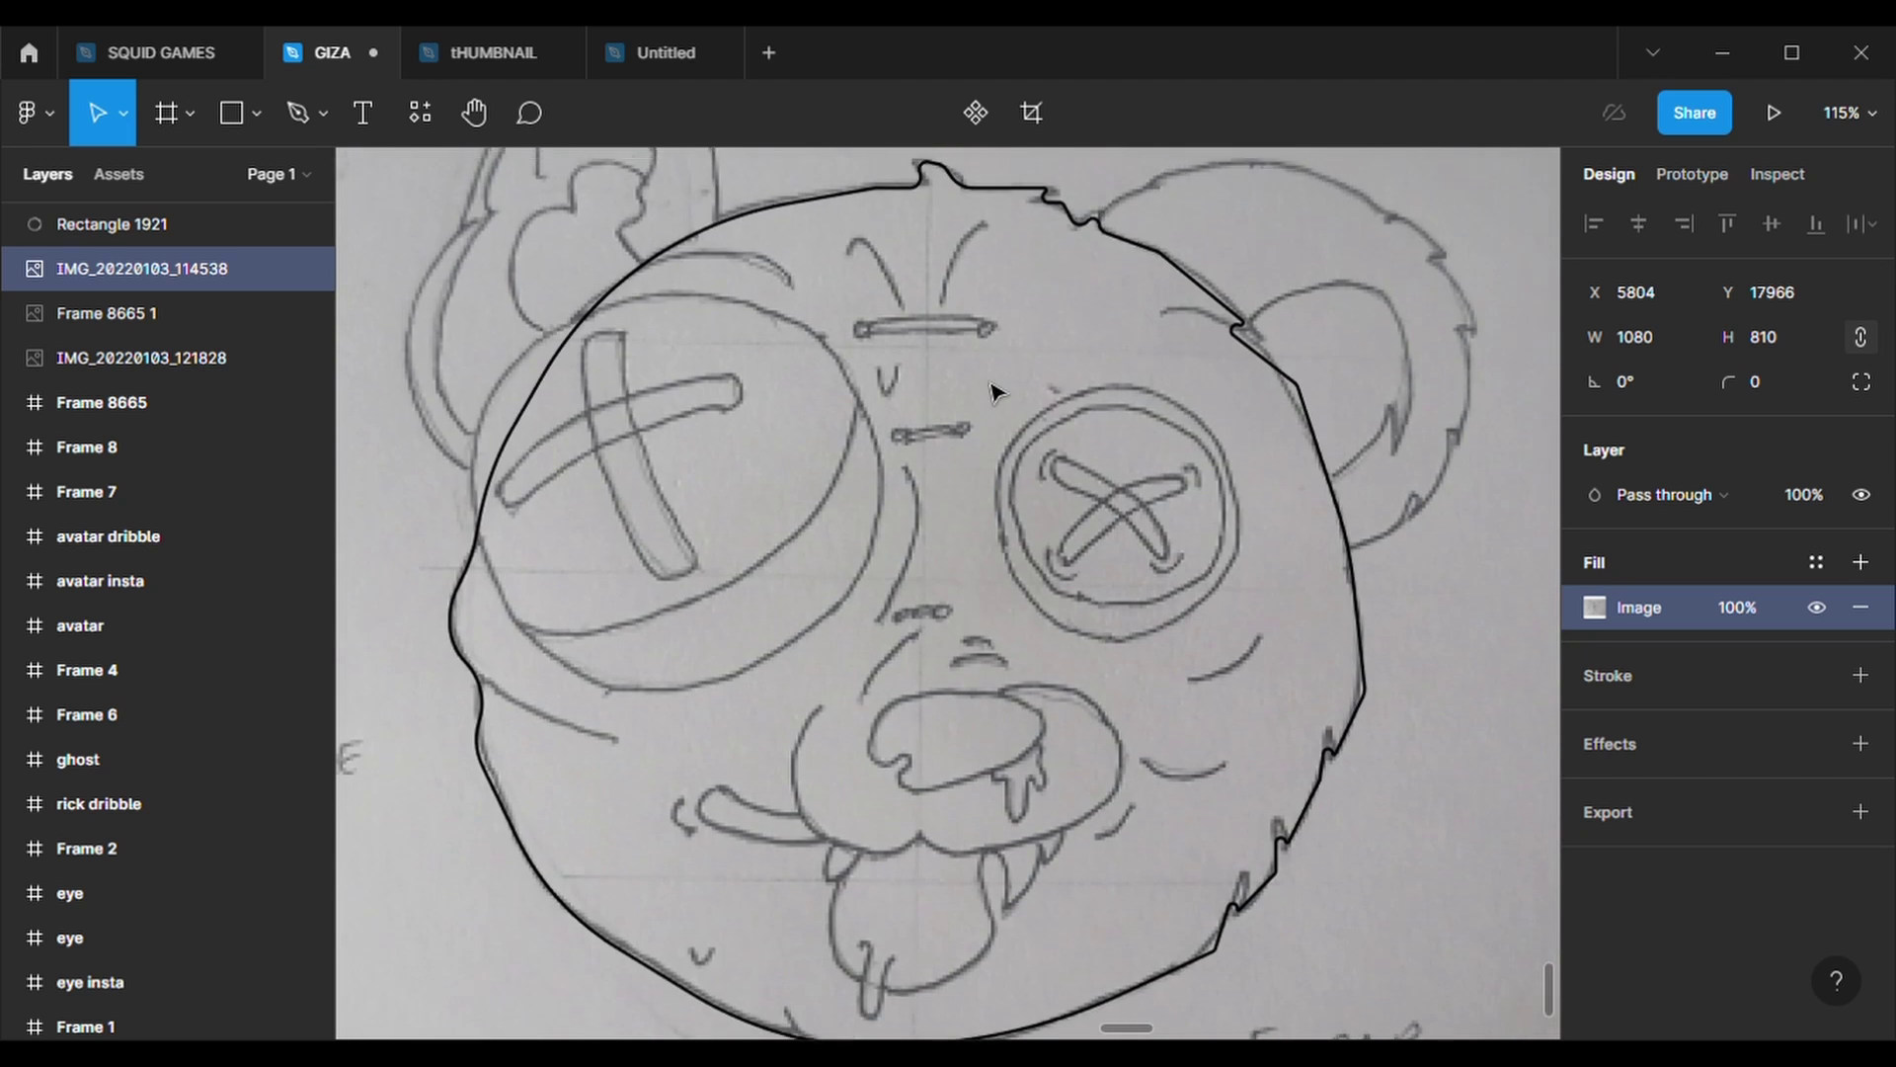
pyautogui.scroll(3, 993, 392)
# - Reopen the head outline's points and set the first top point's corner radius to 0
pyautogui.doubleClick(934, 170)
pyautogui.press('Escape')
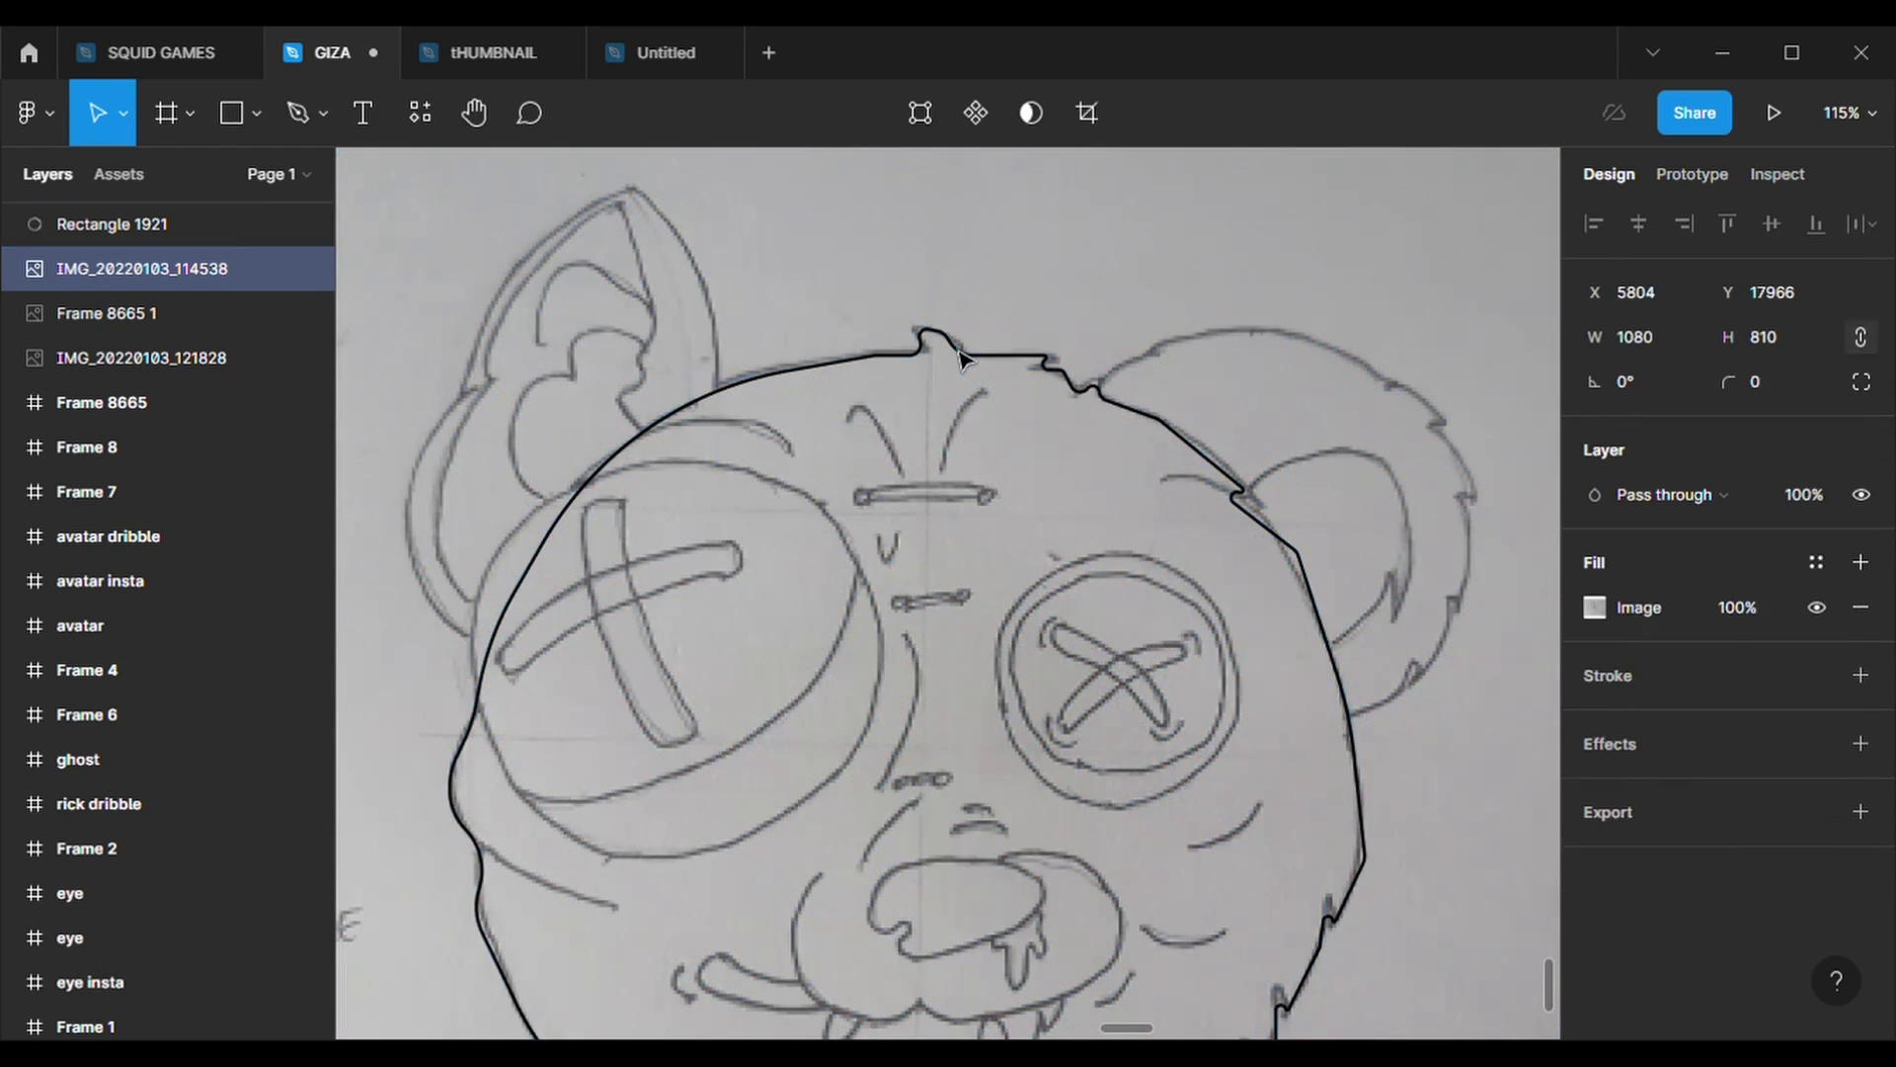
pyautogui.click(919, 345)
pyautogui.click(939, 111)
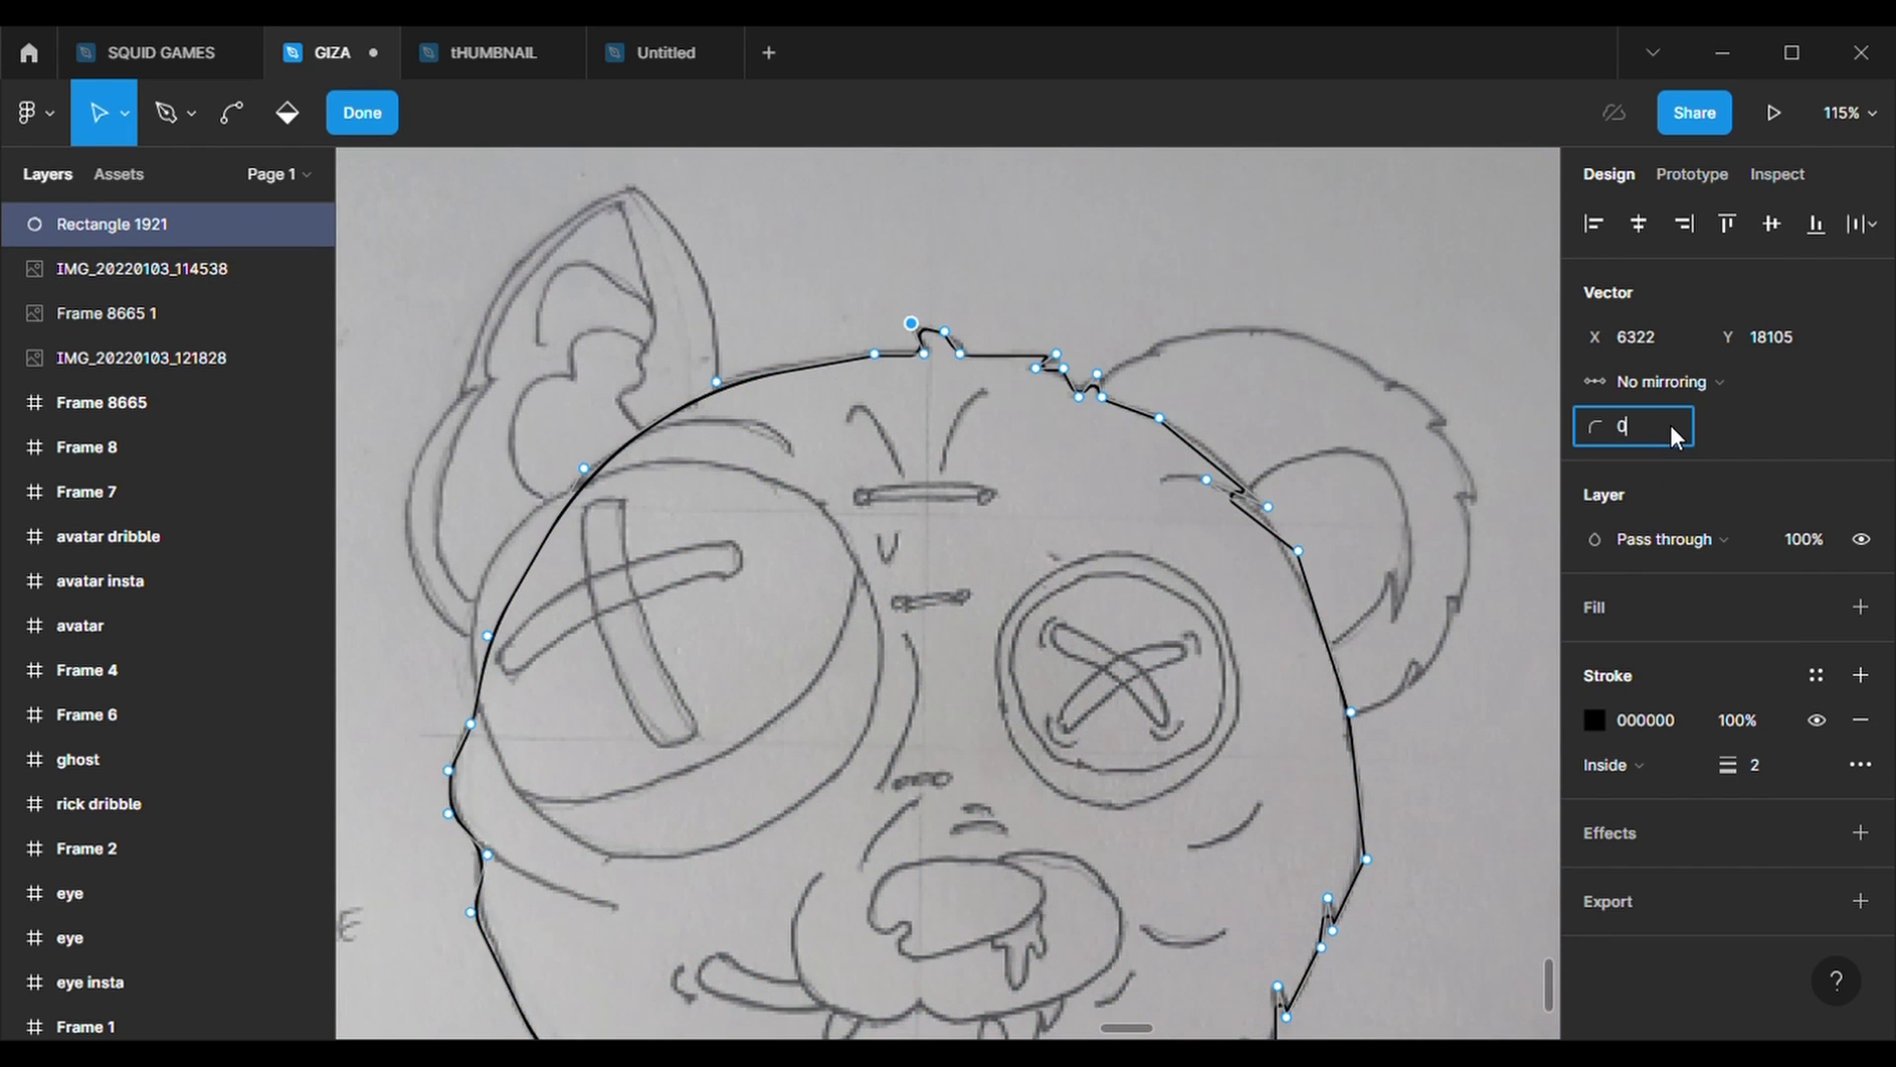
pyautogui.click(923, 352)
pyautogui.write('0')
pyautogui.press('Return')
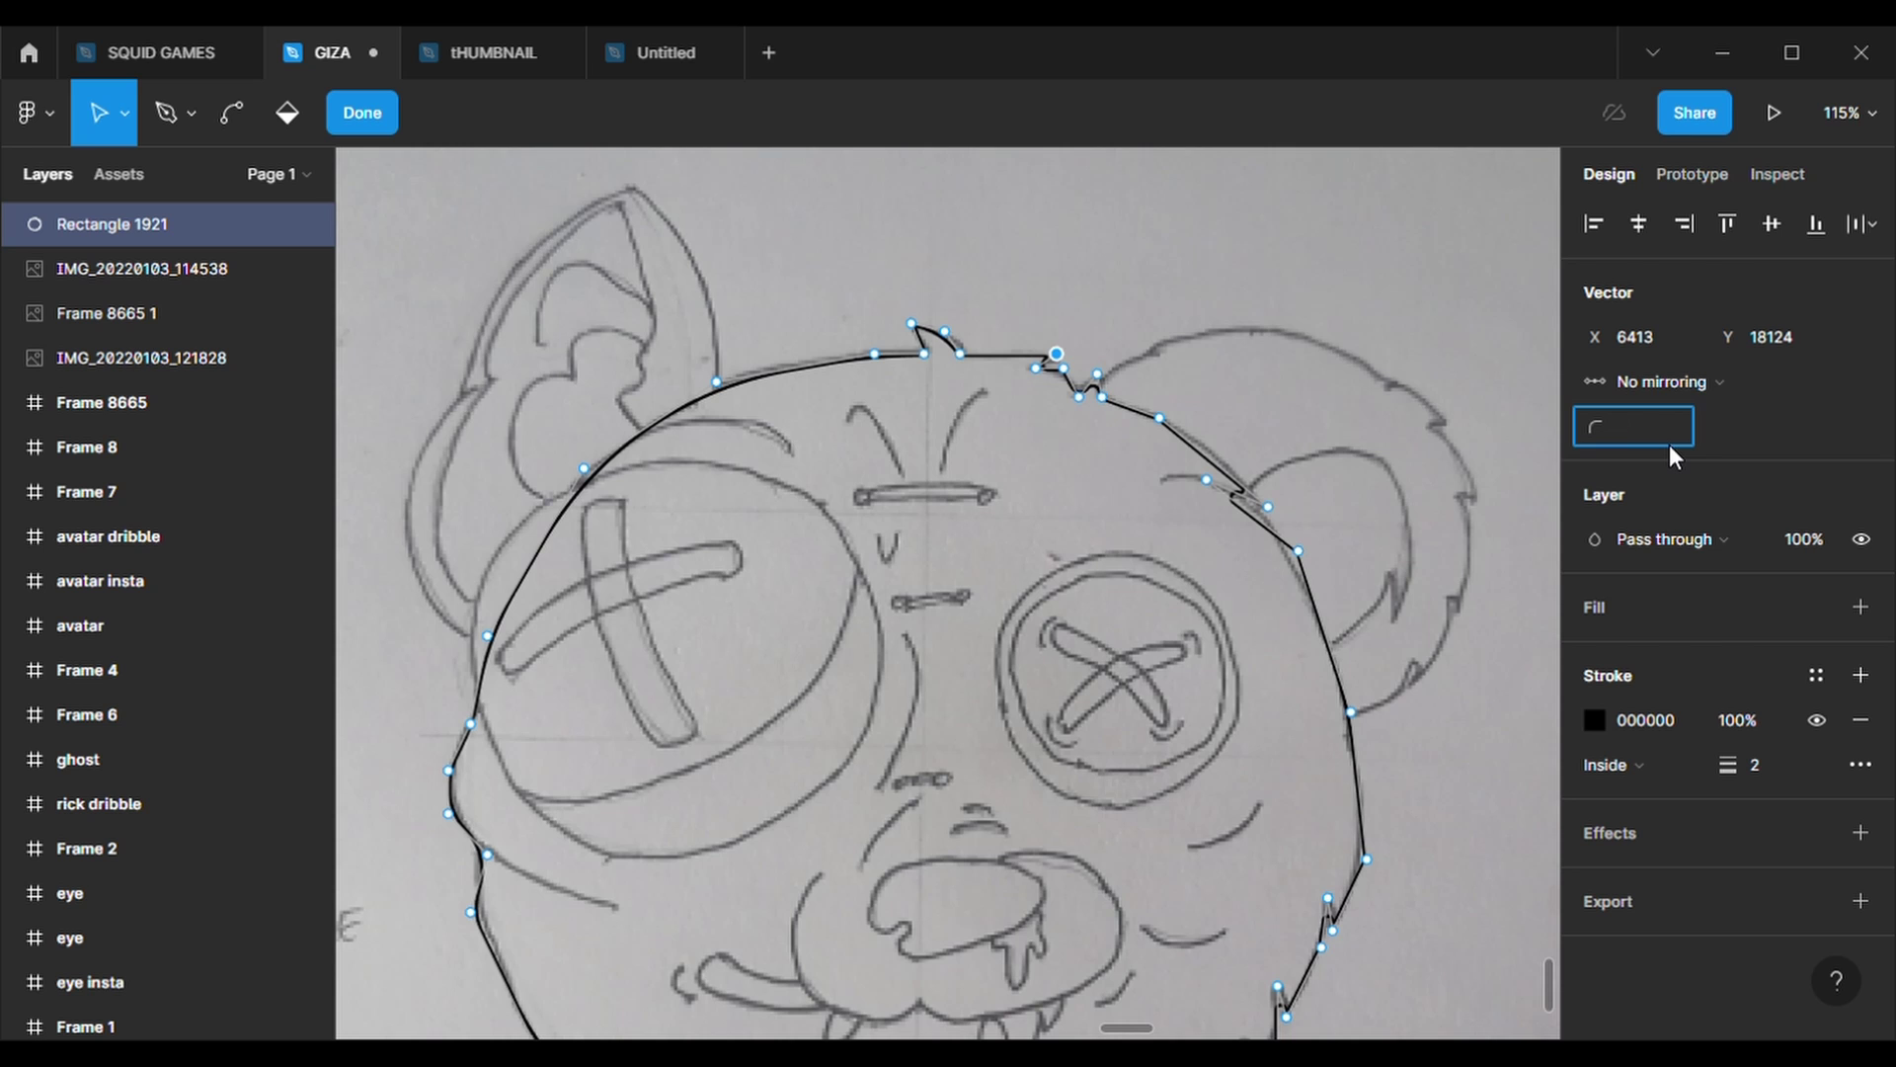
pyautogui.write('0')
pyautogui.press('Return')
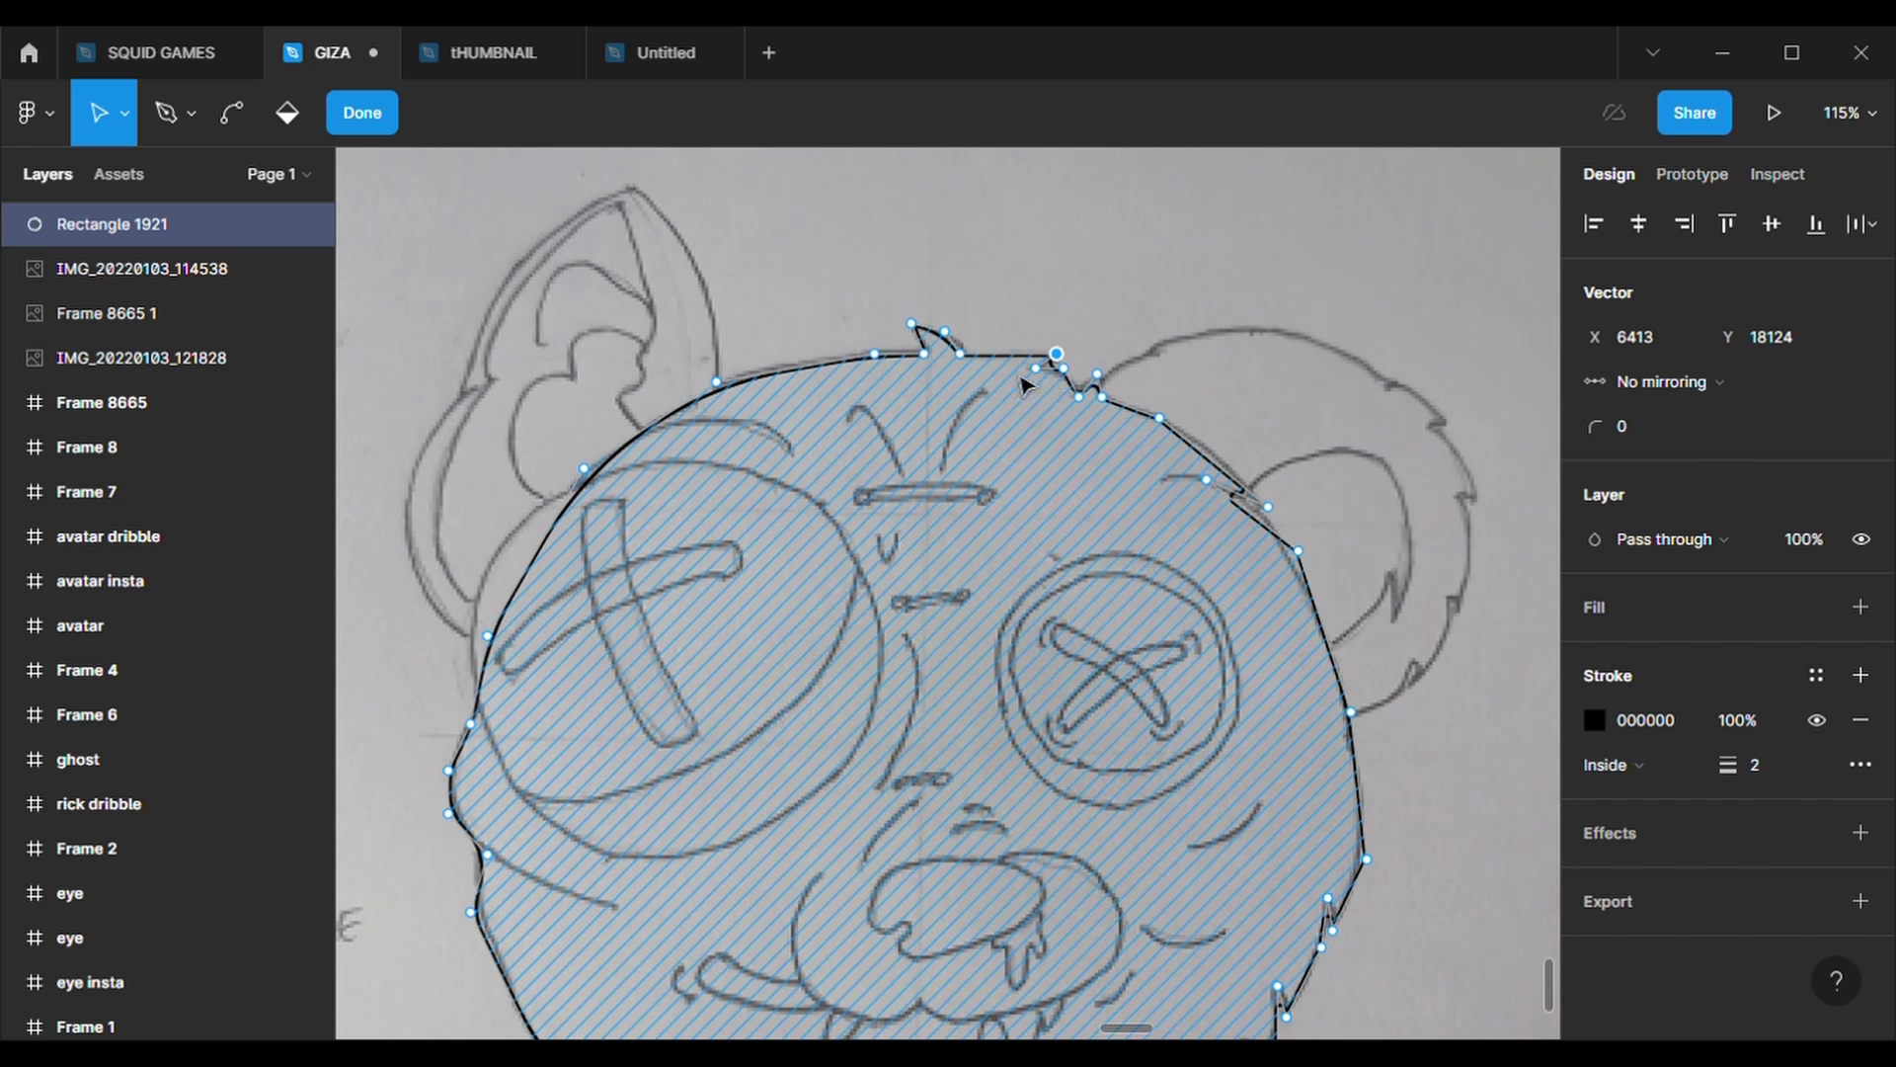
# - Sharpen the top-right fur tuft points by setting their corner radius to 0
pyautogui.click(1036, 370)
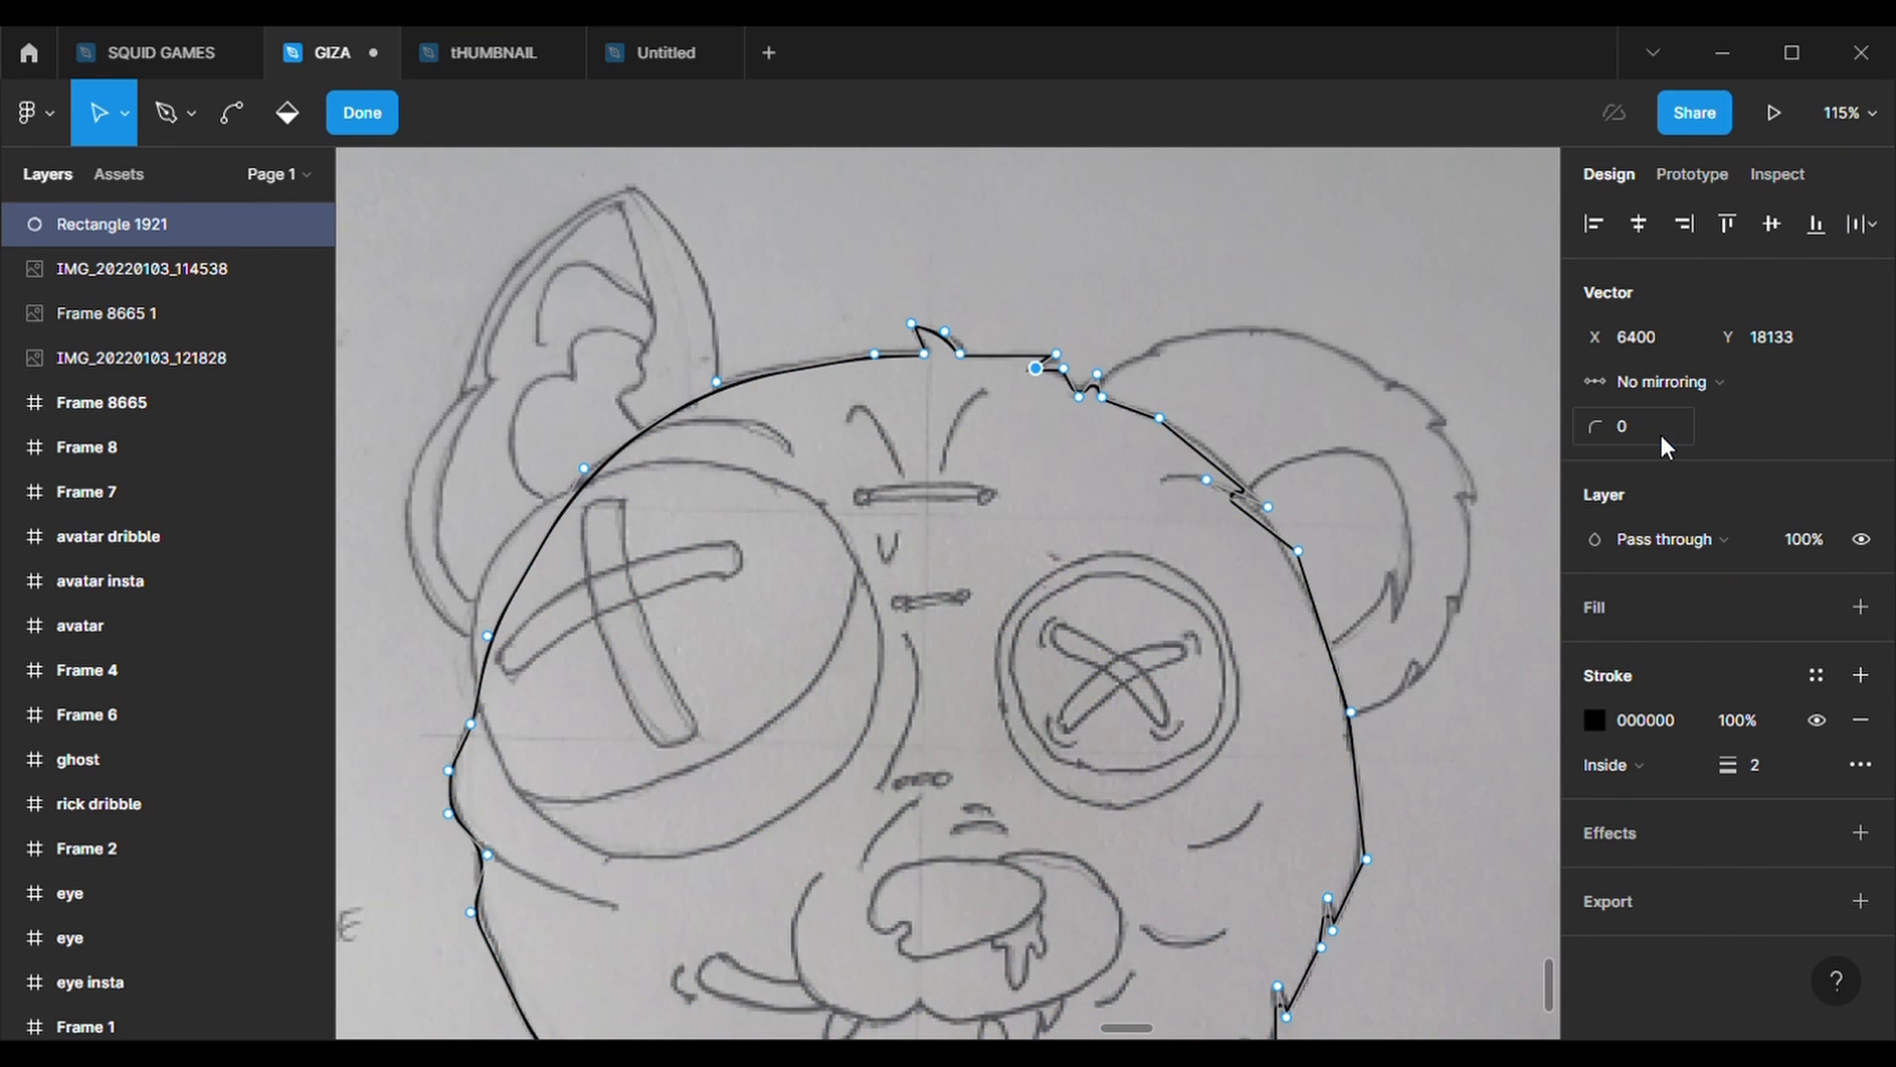
pyautogui.click(1009, 352)
pyautogui.scroll(3, 1047, 384)
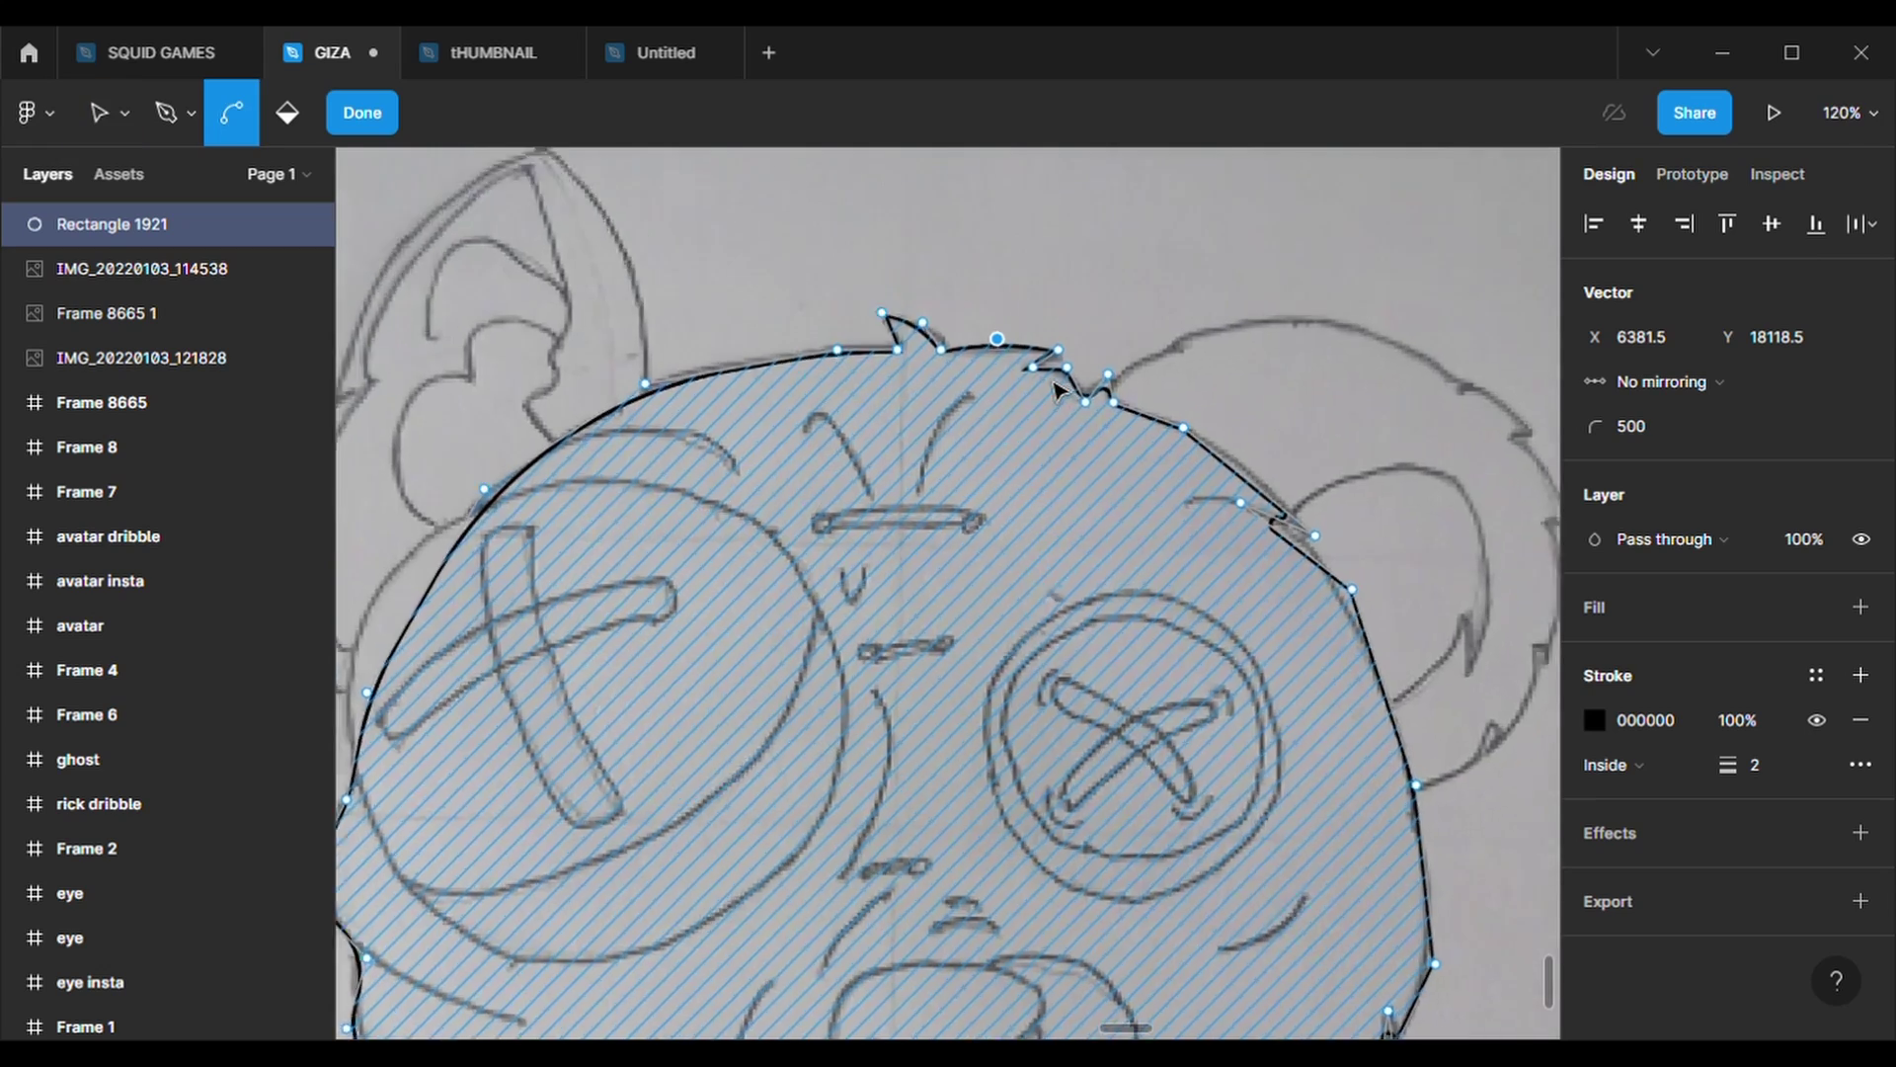
pyautogui.scroll(3, 1056, 391)
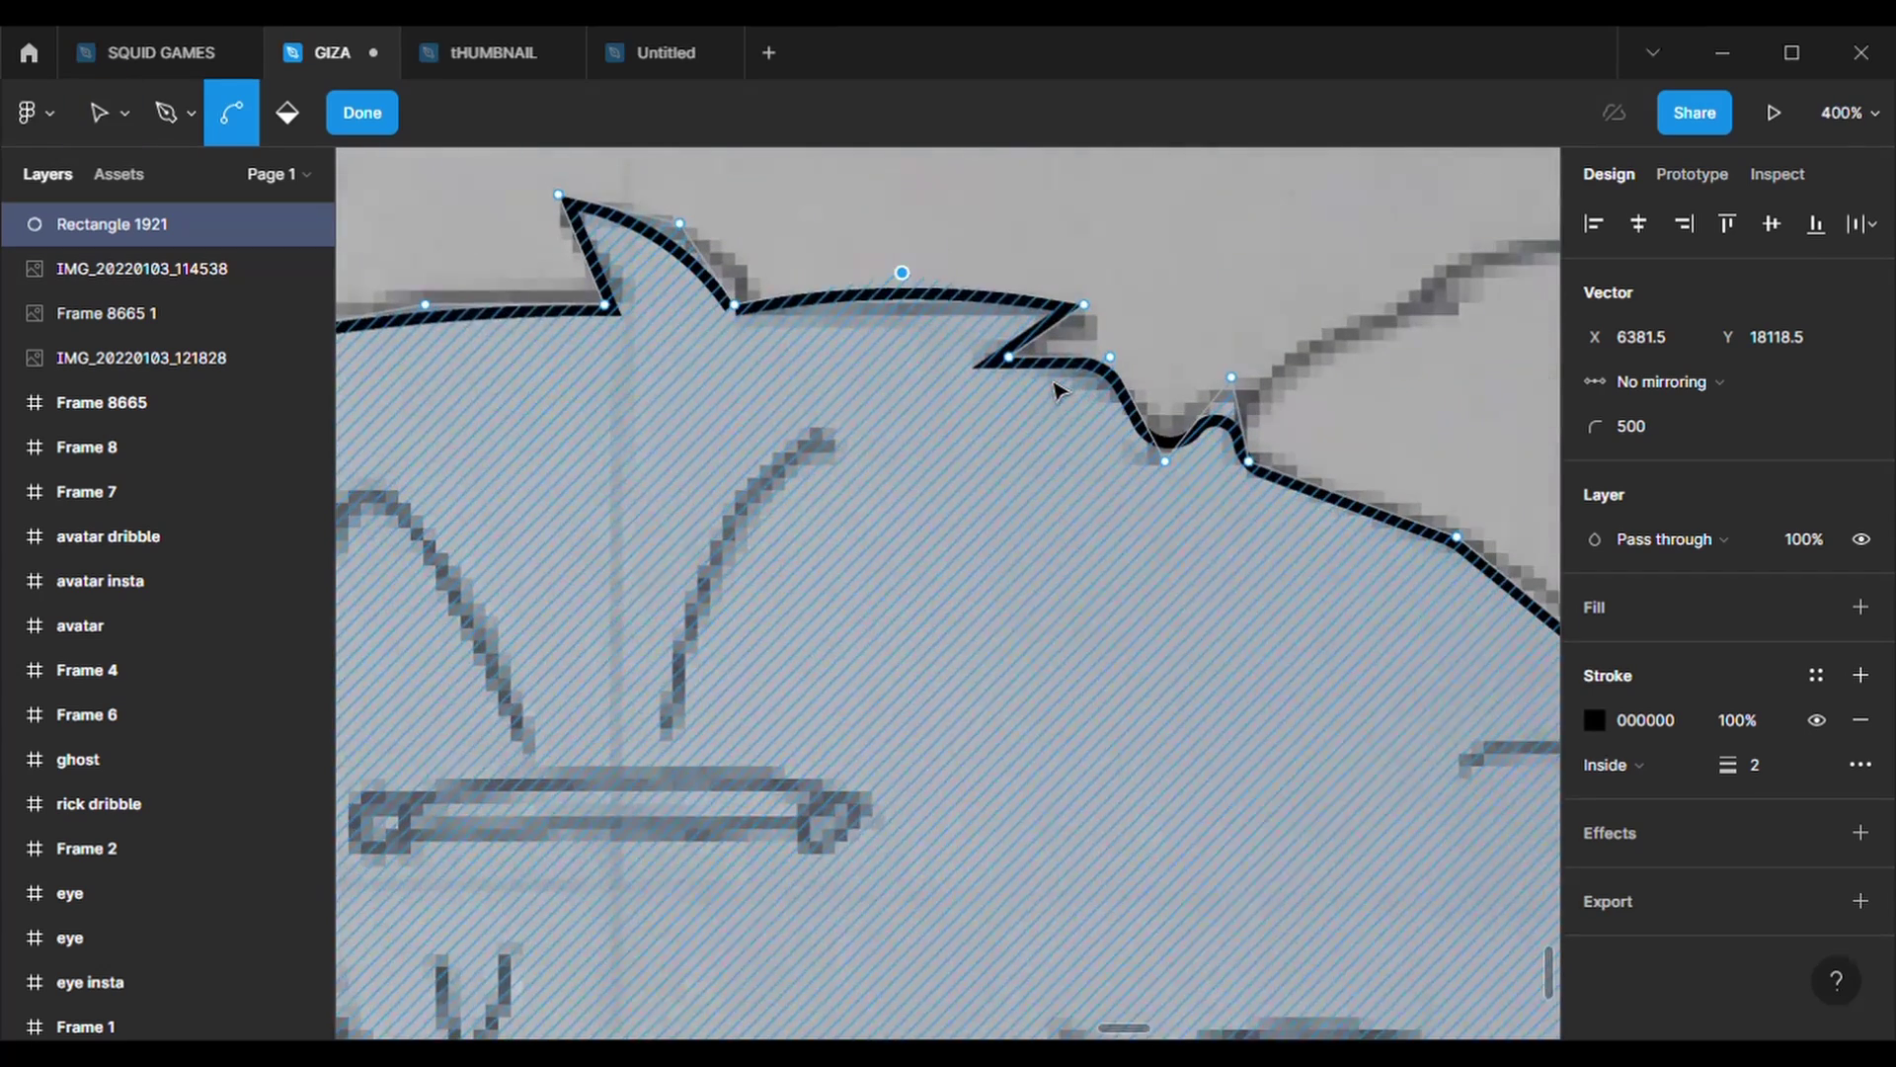
pyautogui.click(1033, 331)
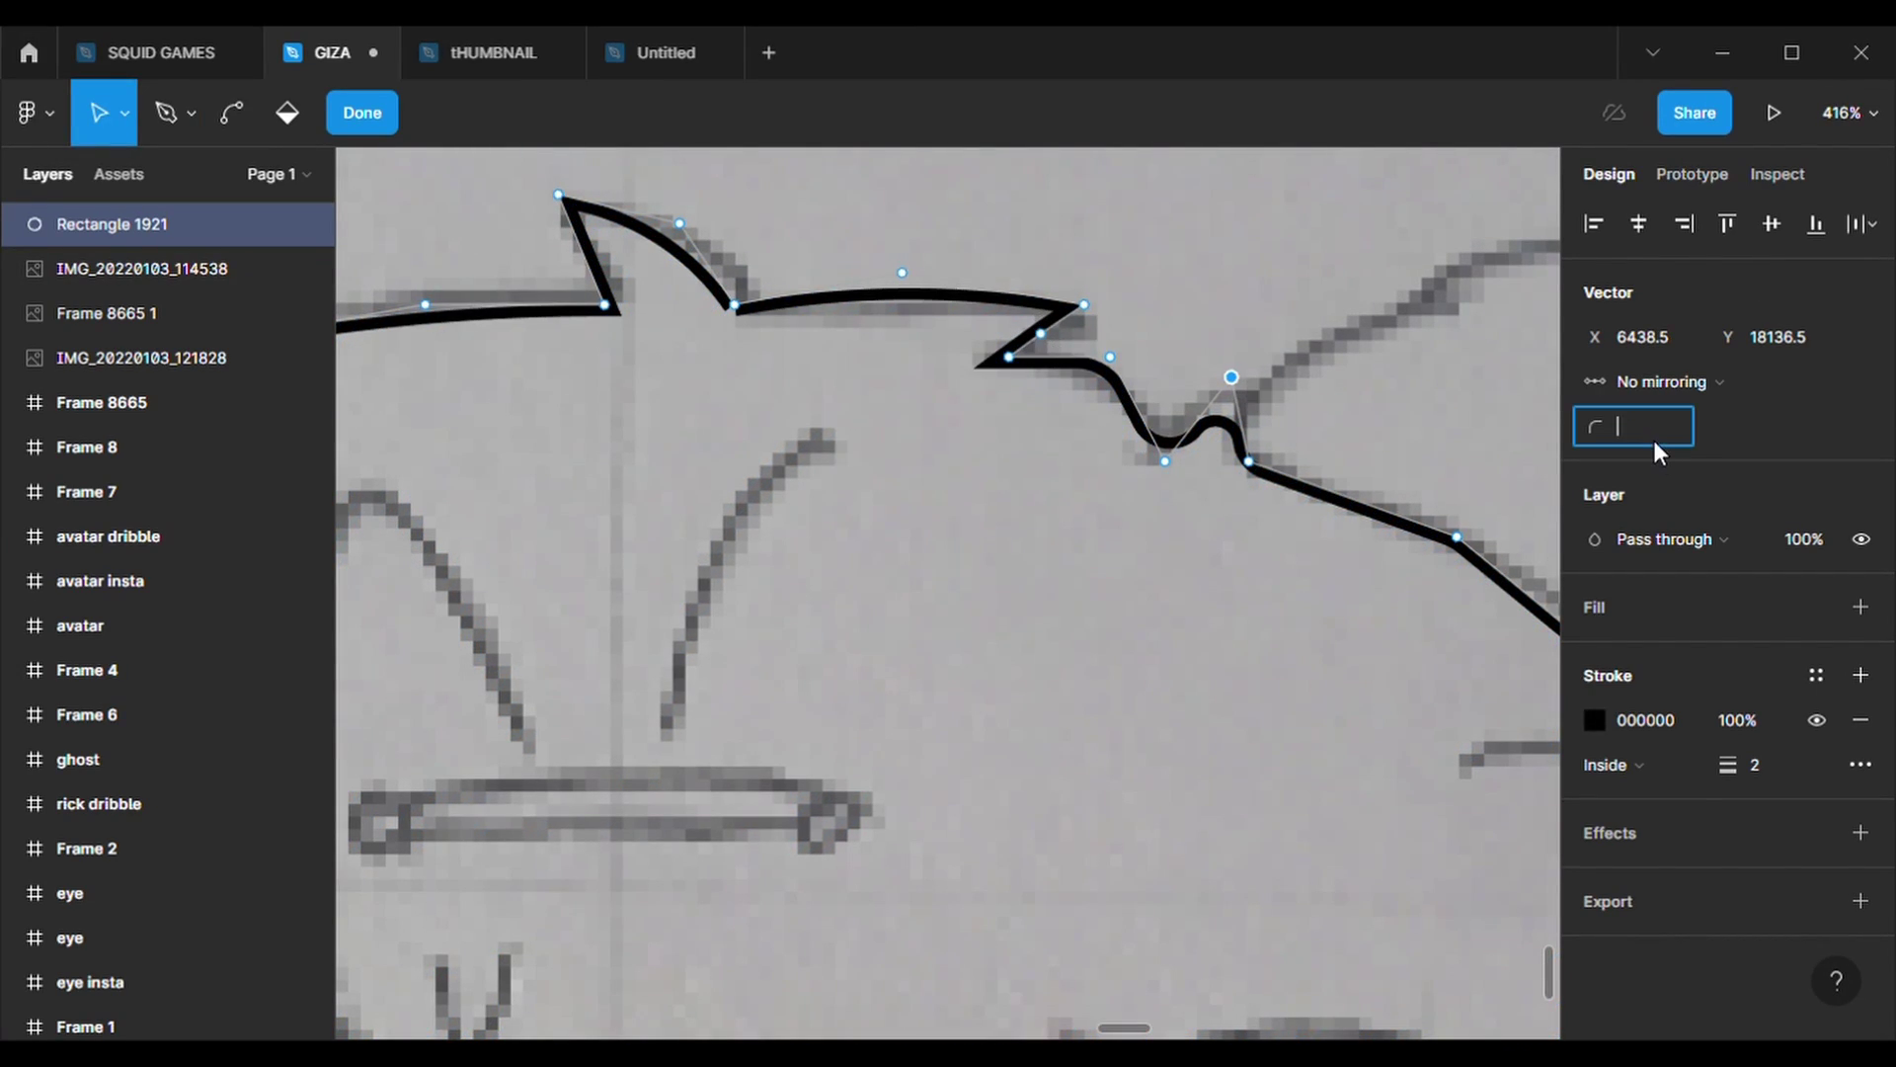
pyautogui.write('0')
pyautogui.press('Return')
pyautogui.scroll(-3, 1237, 482)
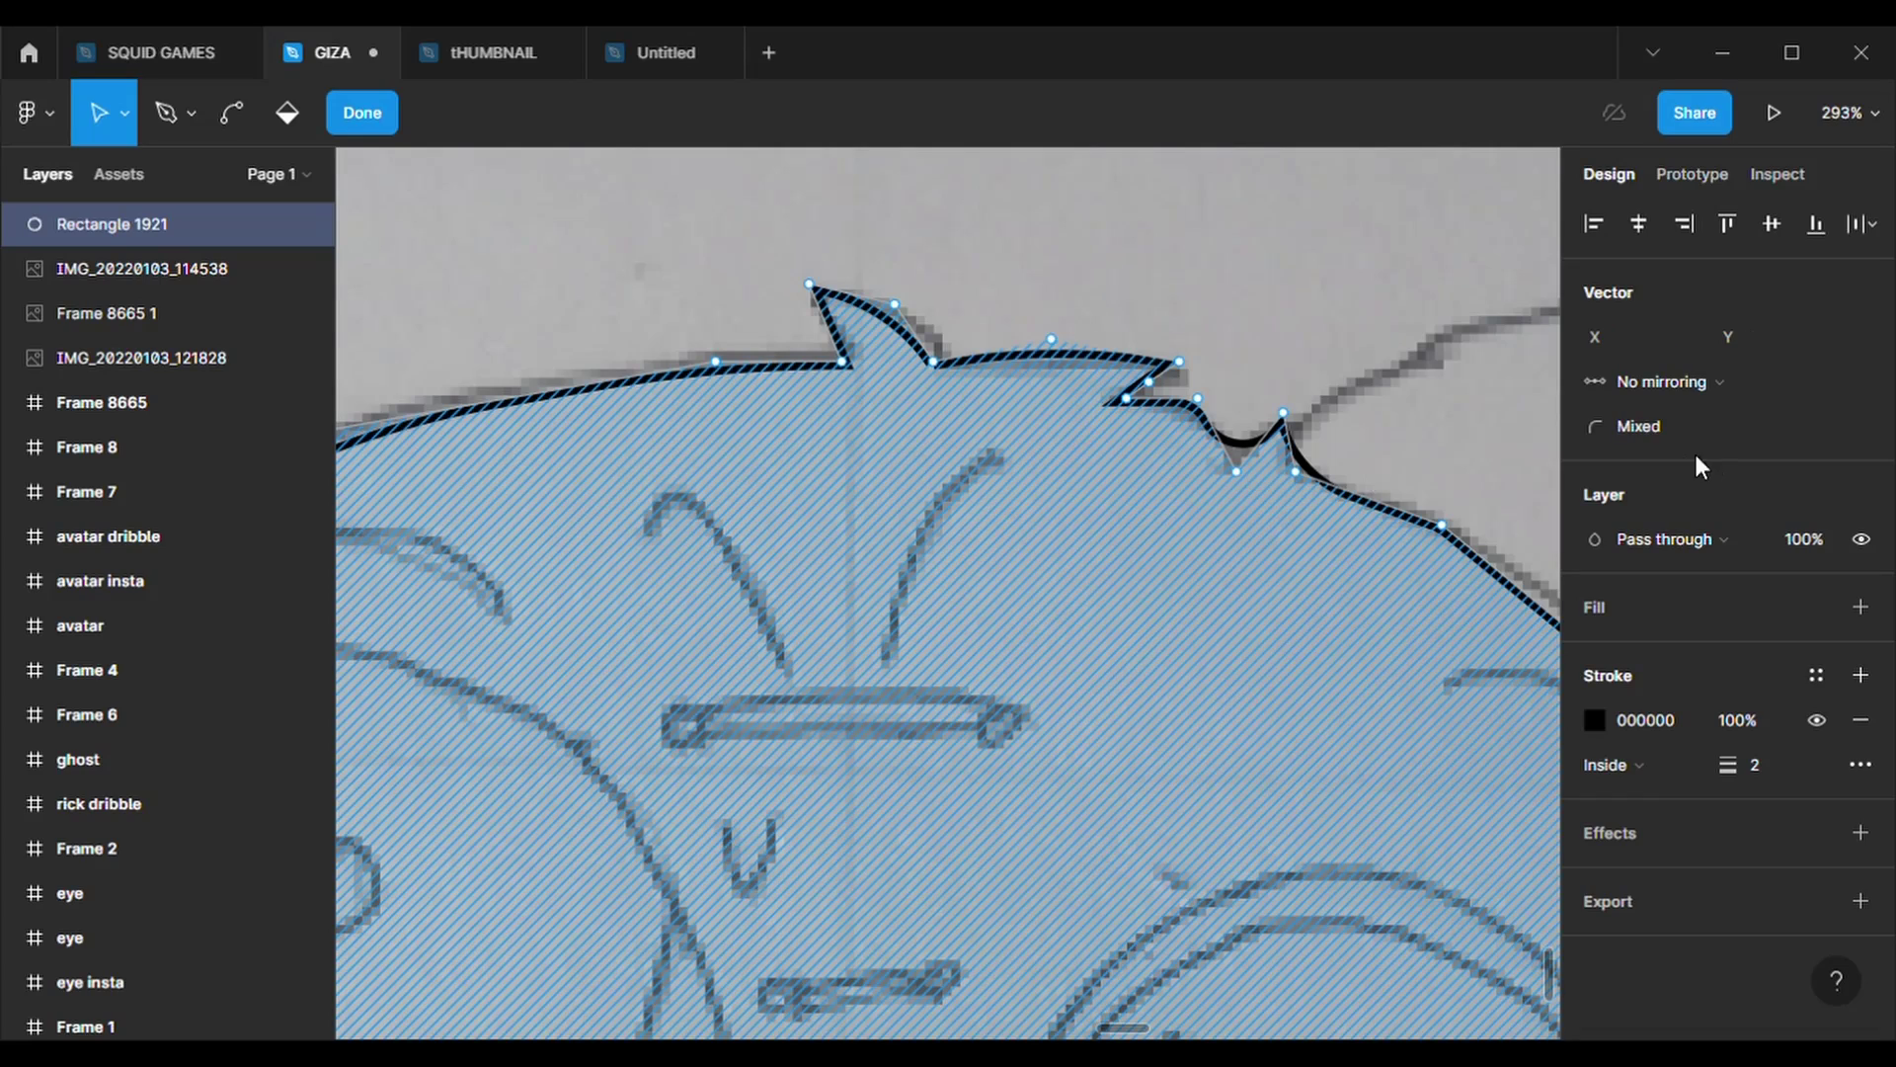
pyautogui.click(1236, 471)
pyautogui.click(1645, 423)
pyautogui.write('00')
pyautogui.press('Return')
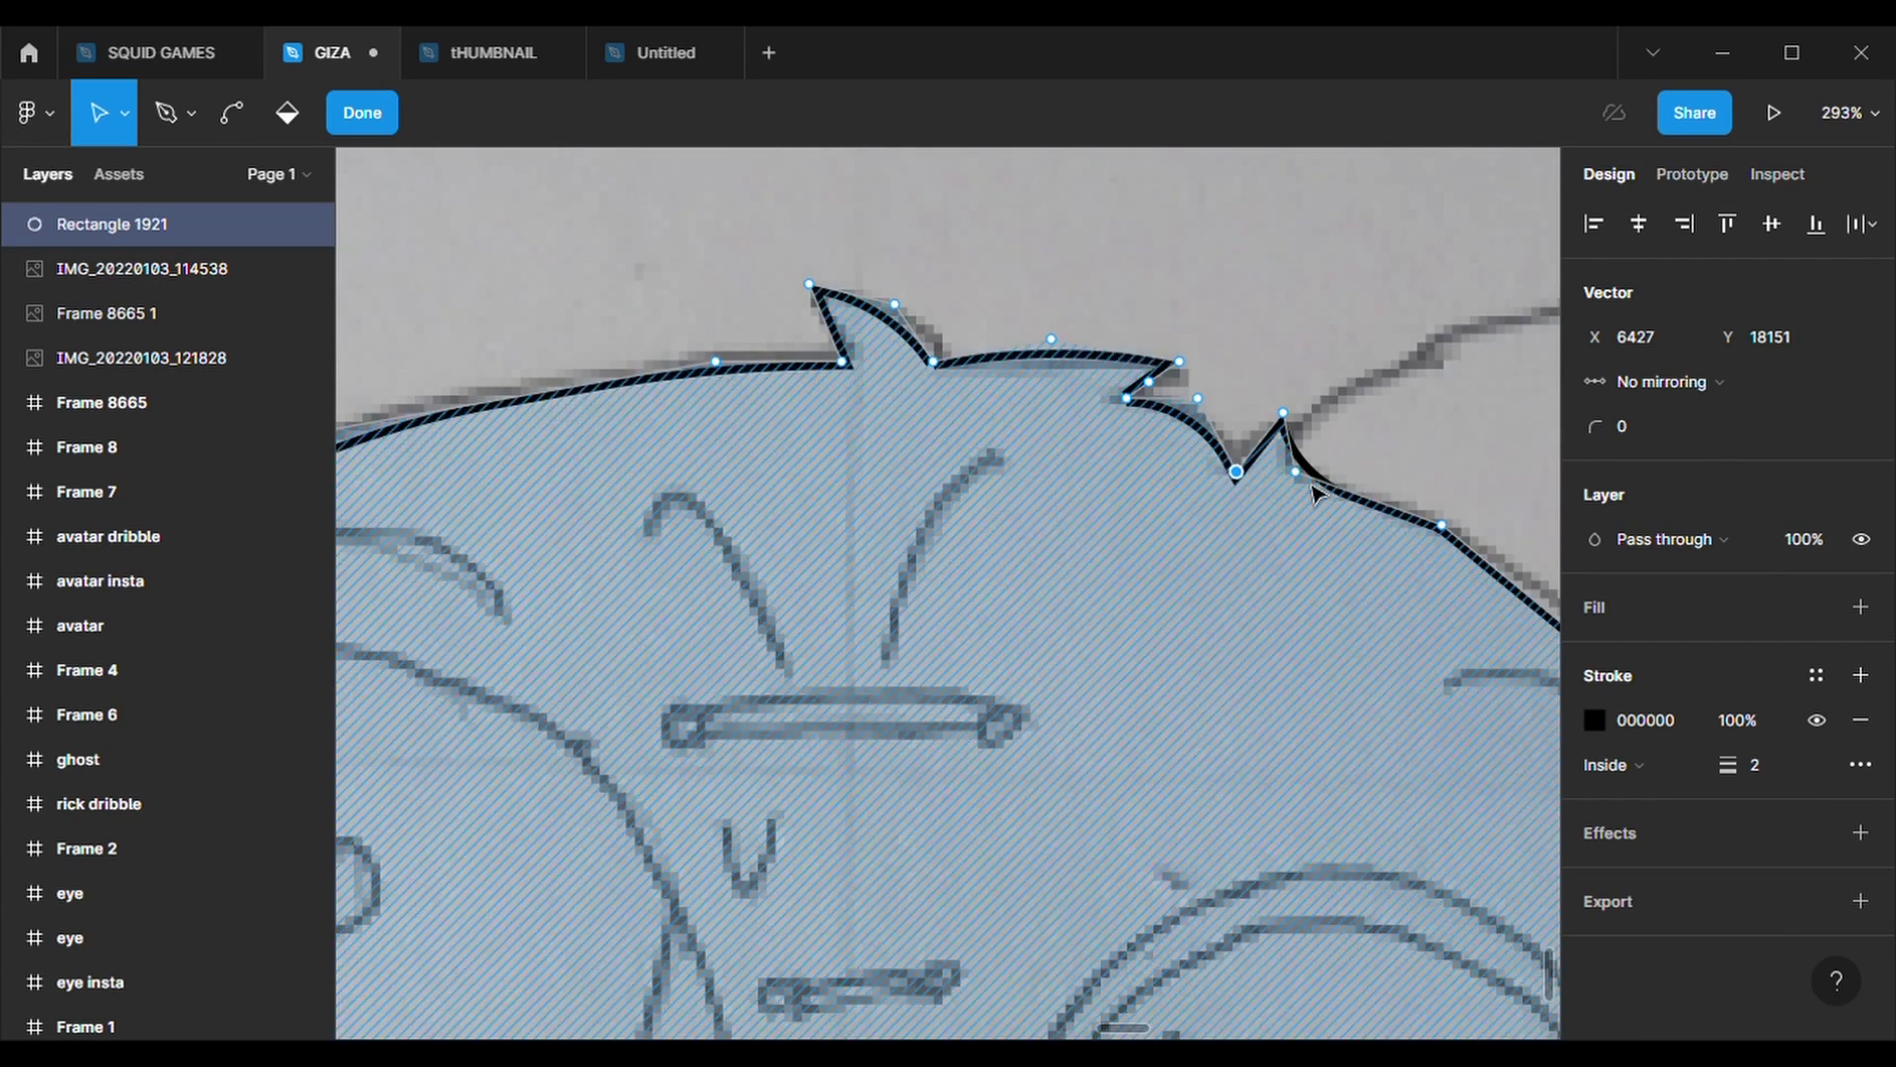
# - Set the ear notch point's radius to 0 and nudge two points onto the sketch line
pyautogui.scroll(-3, 1314, 494)
pyautogui.click(1298, 474)
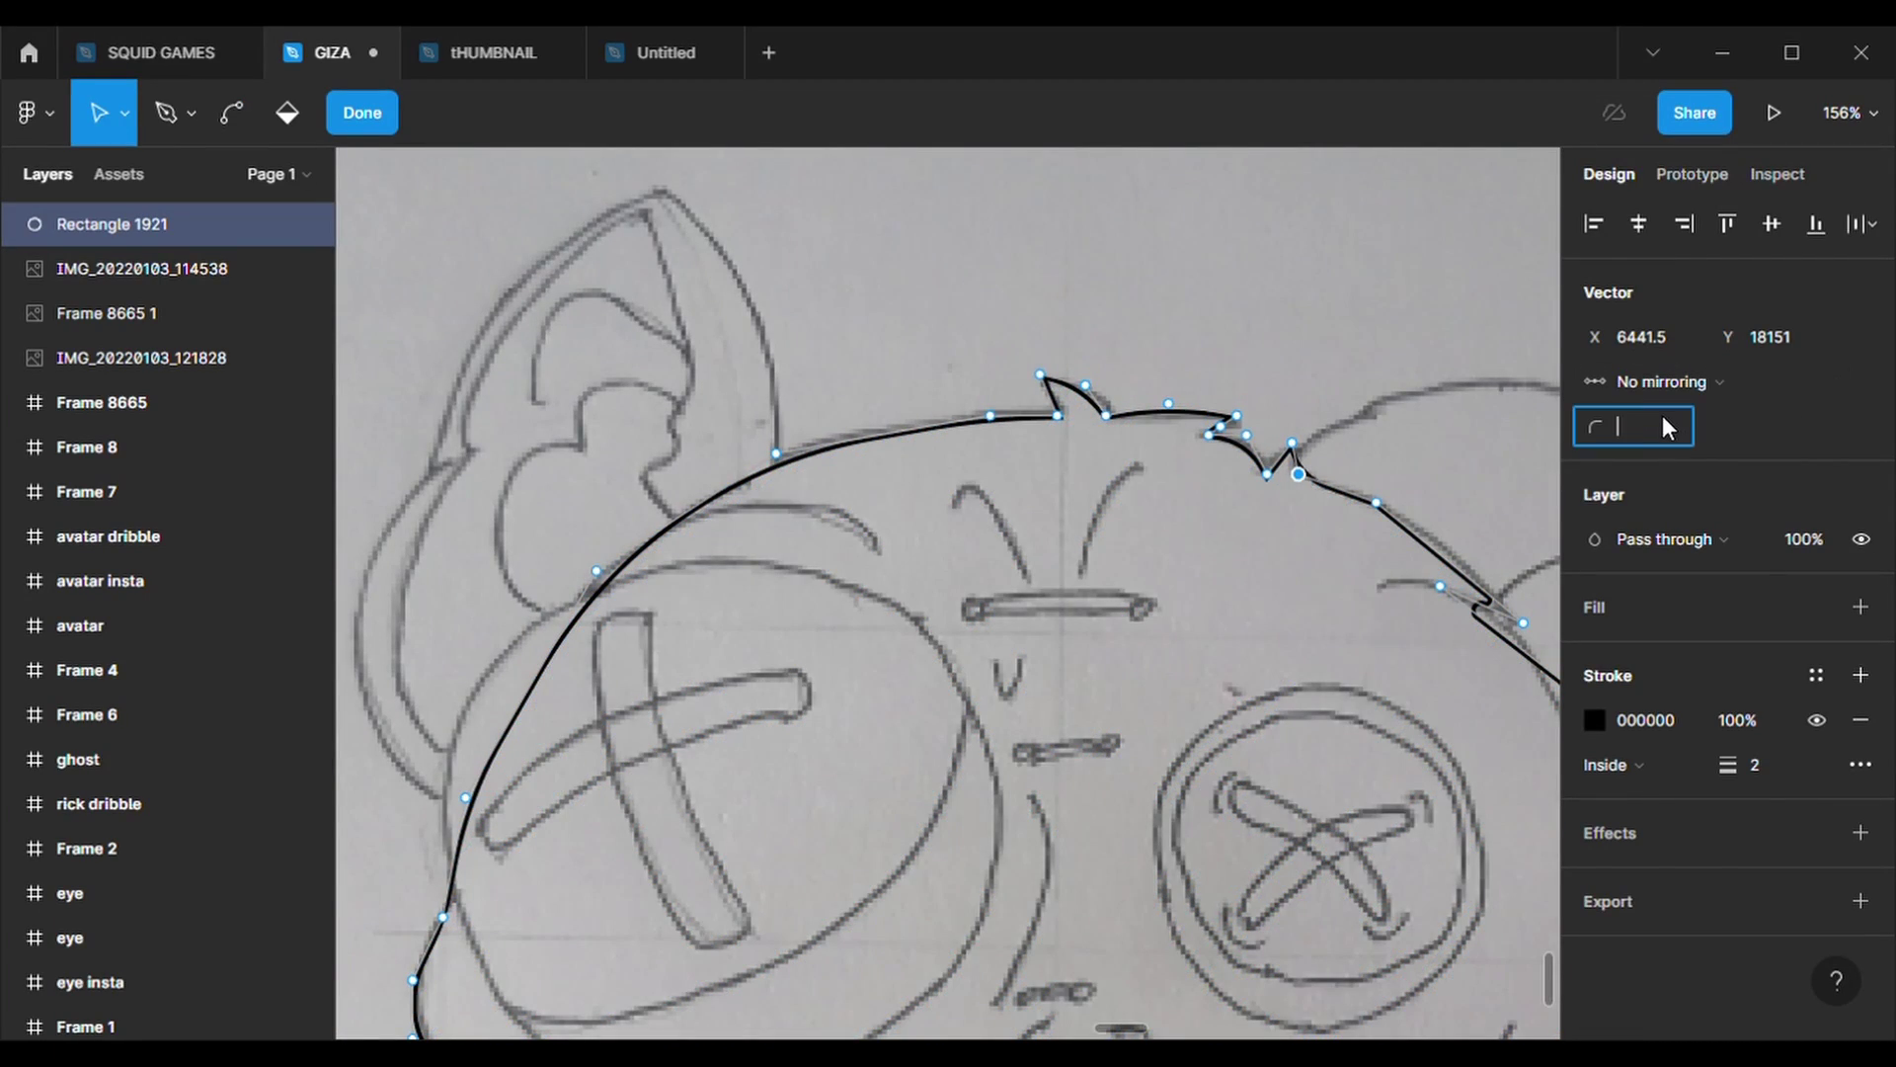
pyautogui.hscroll(3, 1334, 613)
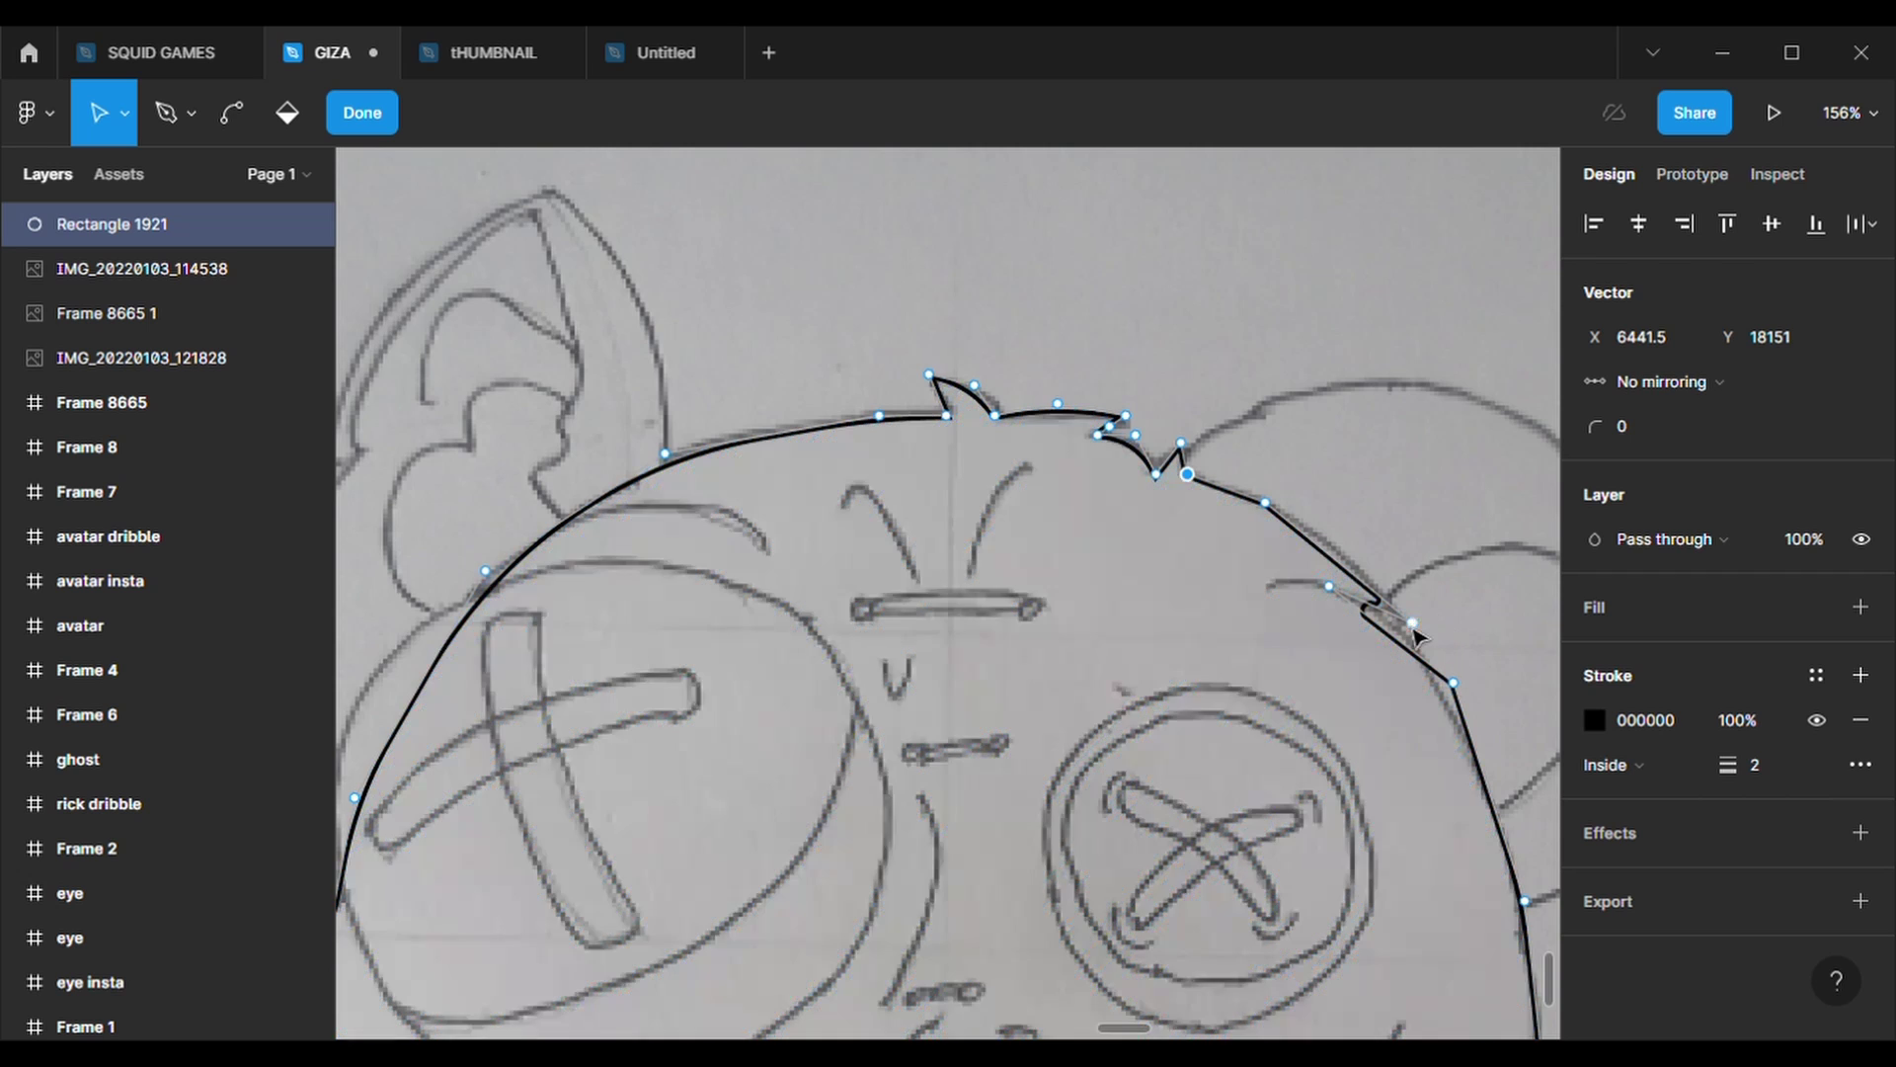
pyautogui.click(1329, 586)
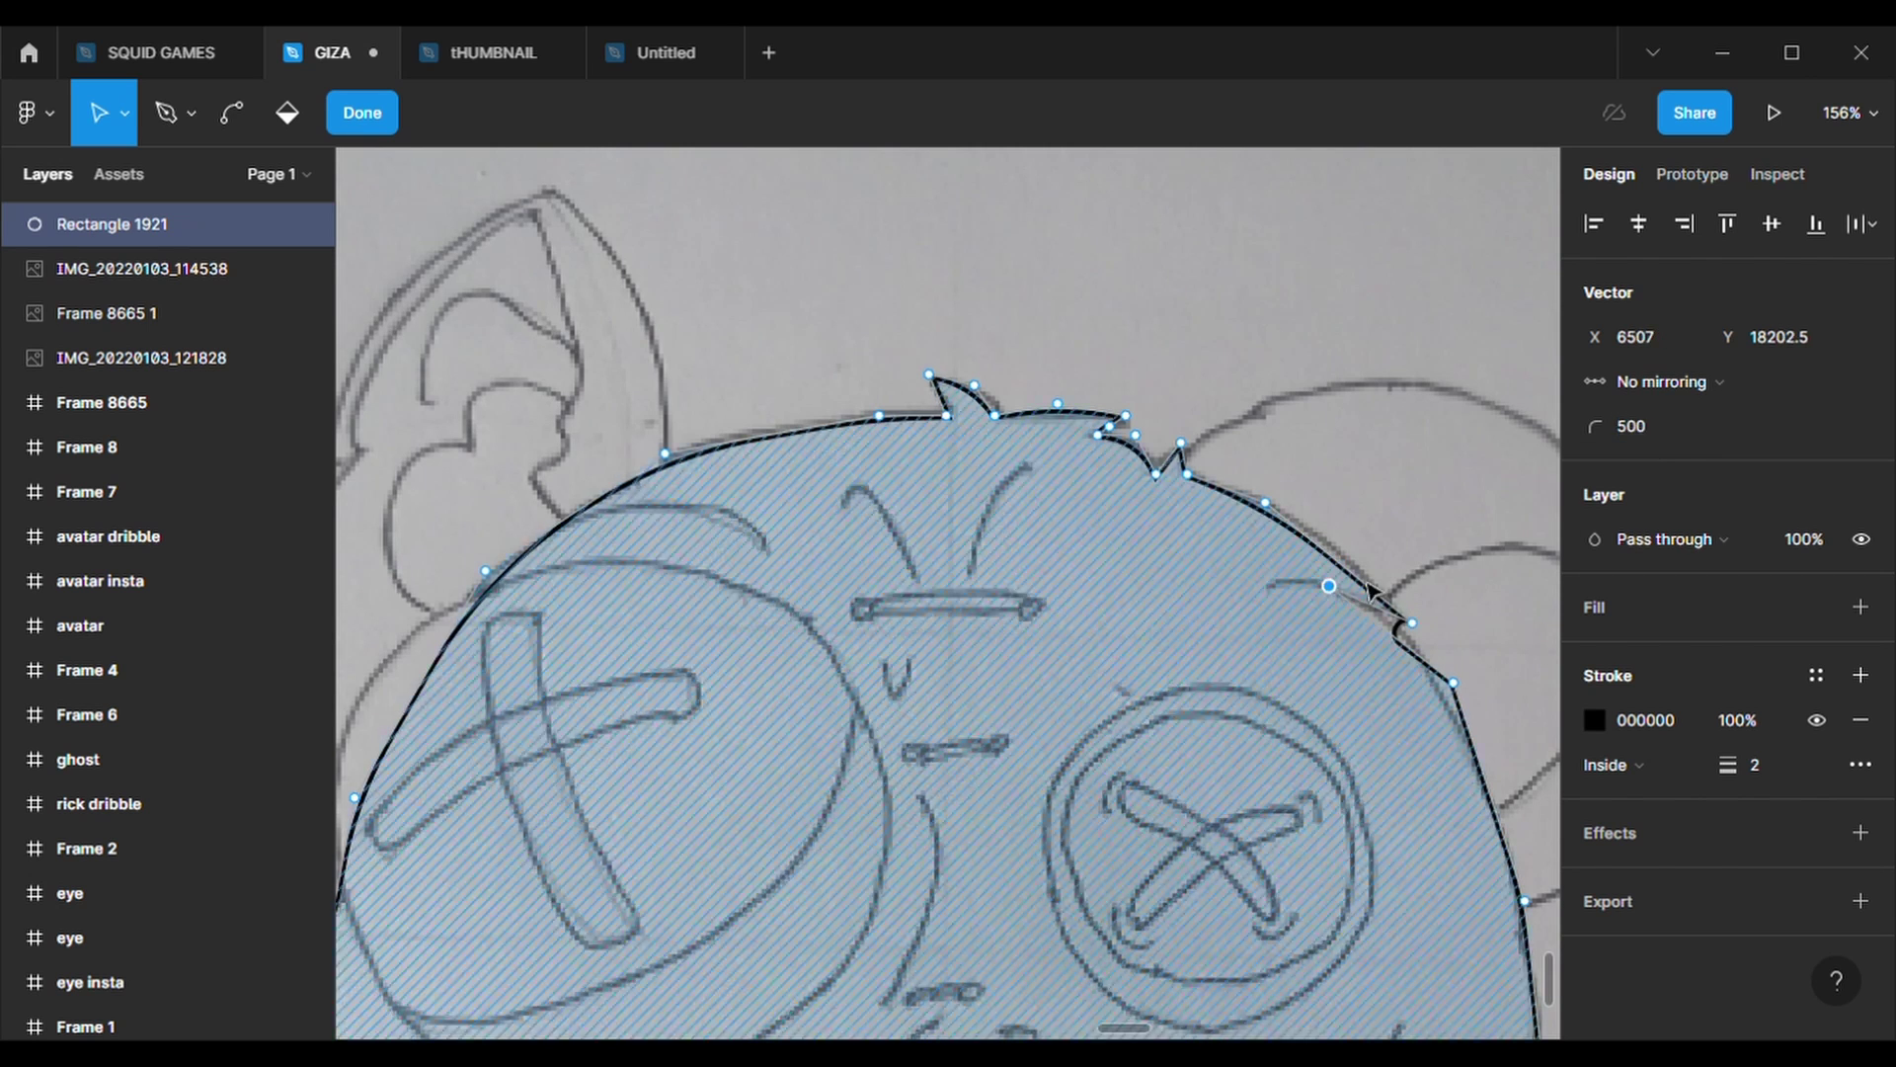
pyautogui.click(1645, 426)
pyautogui.write('0')
pyautogui.press('Return')
pyautogui.moveTo(1276, 509); pyautogui.dragTo(1288, 501)
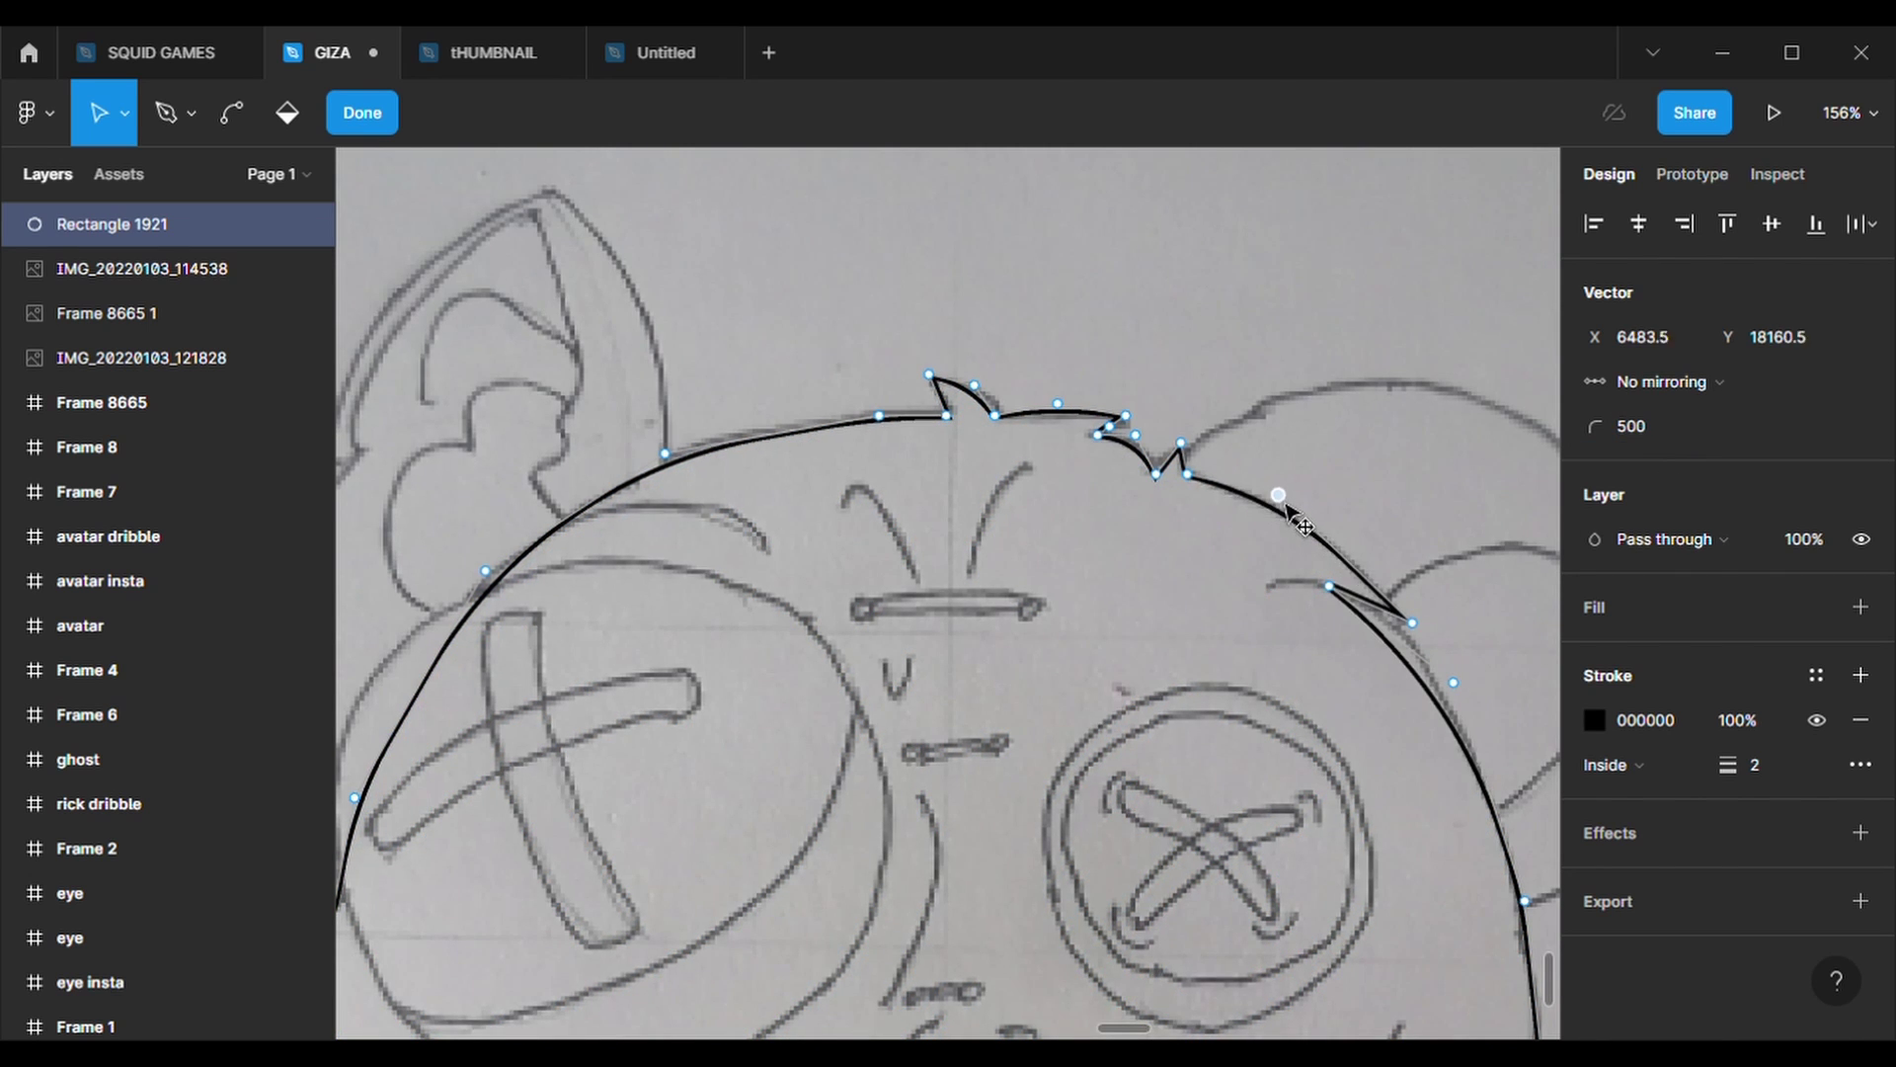
pyautogui.moveTo(1463, 690); pyautogui.dragTo(1475, 679)
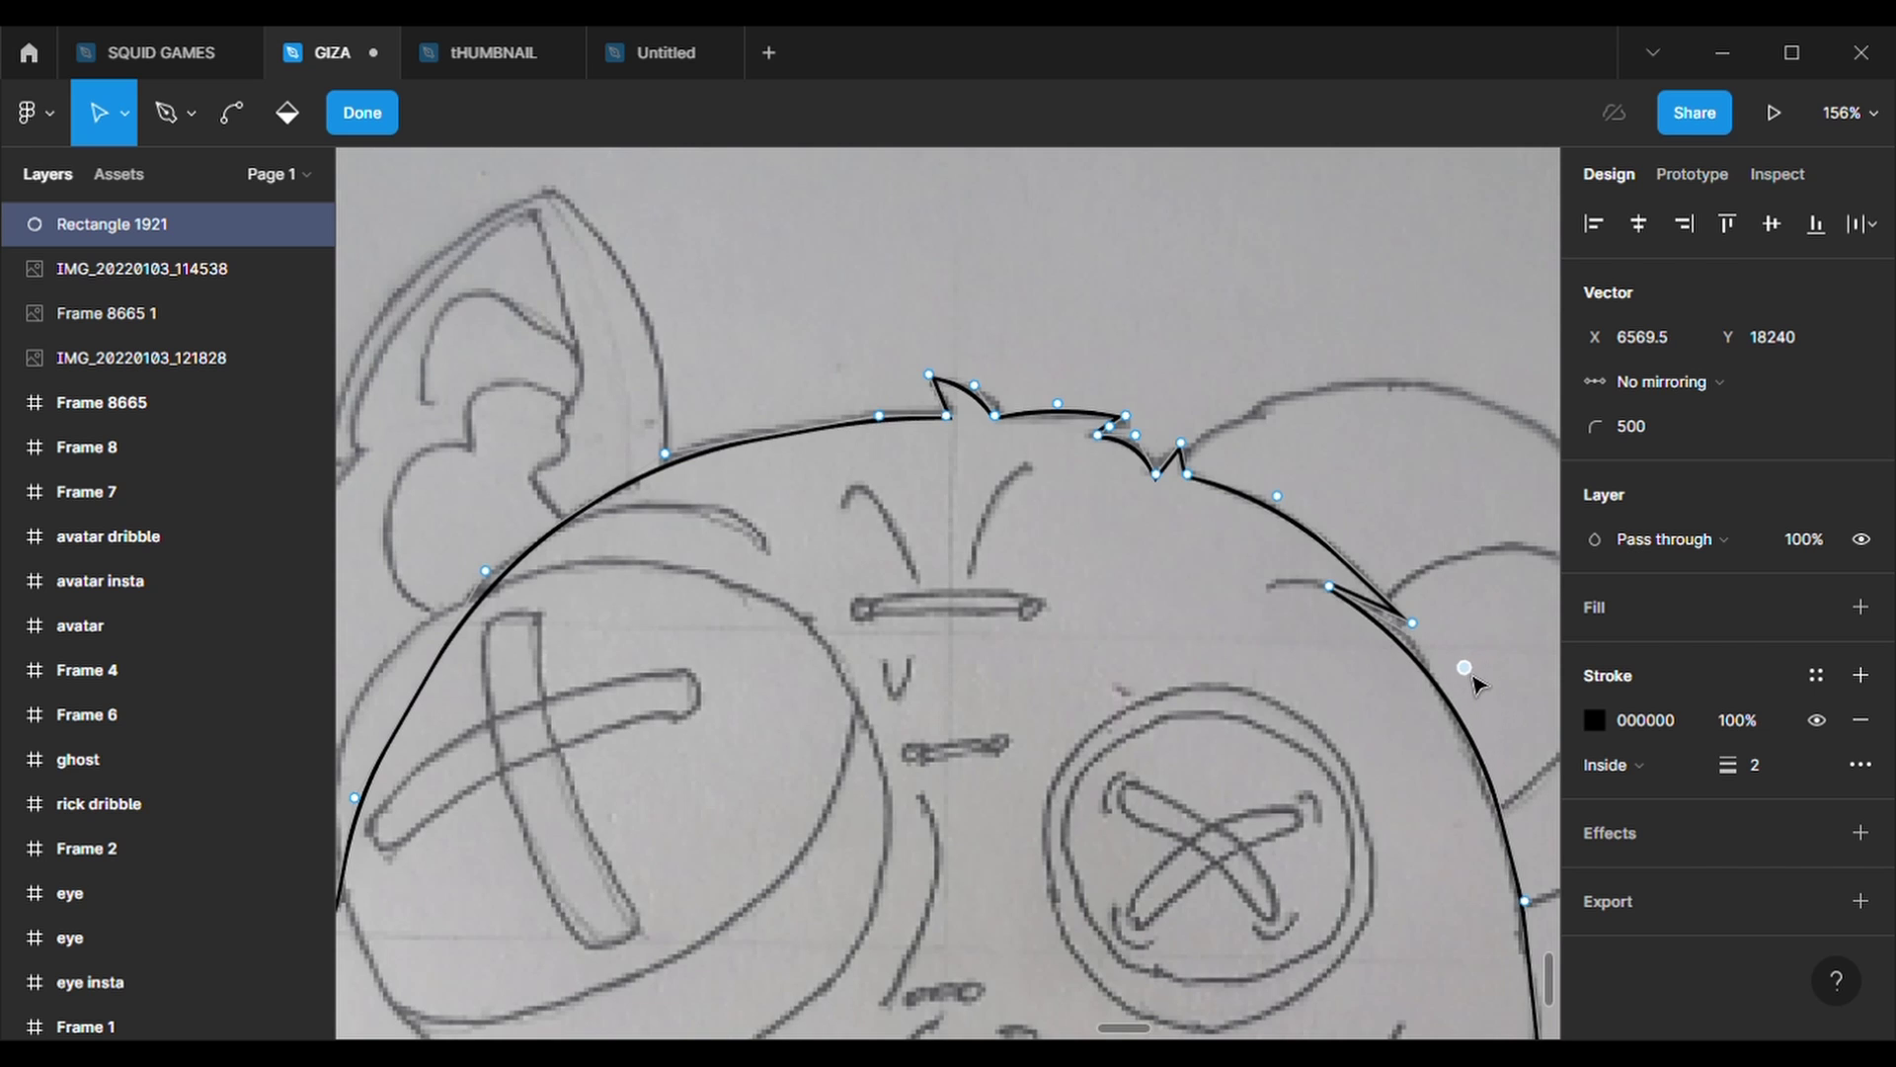
# - Try extending the outline with the pen tool, then finish editing and select the sketch image
pyautogui.click(190, 114)
pyautogui.press('Escape')
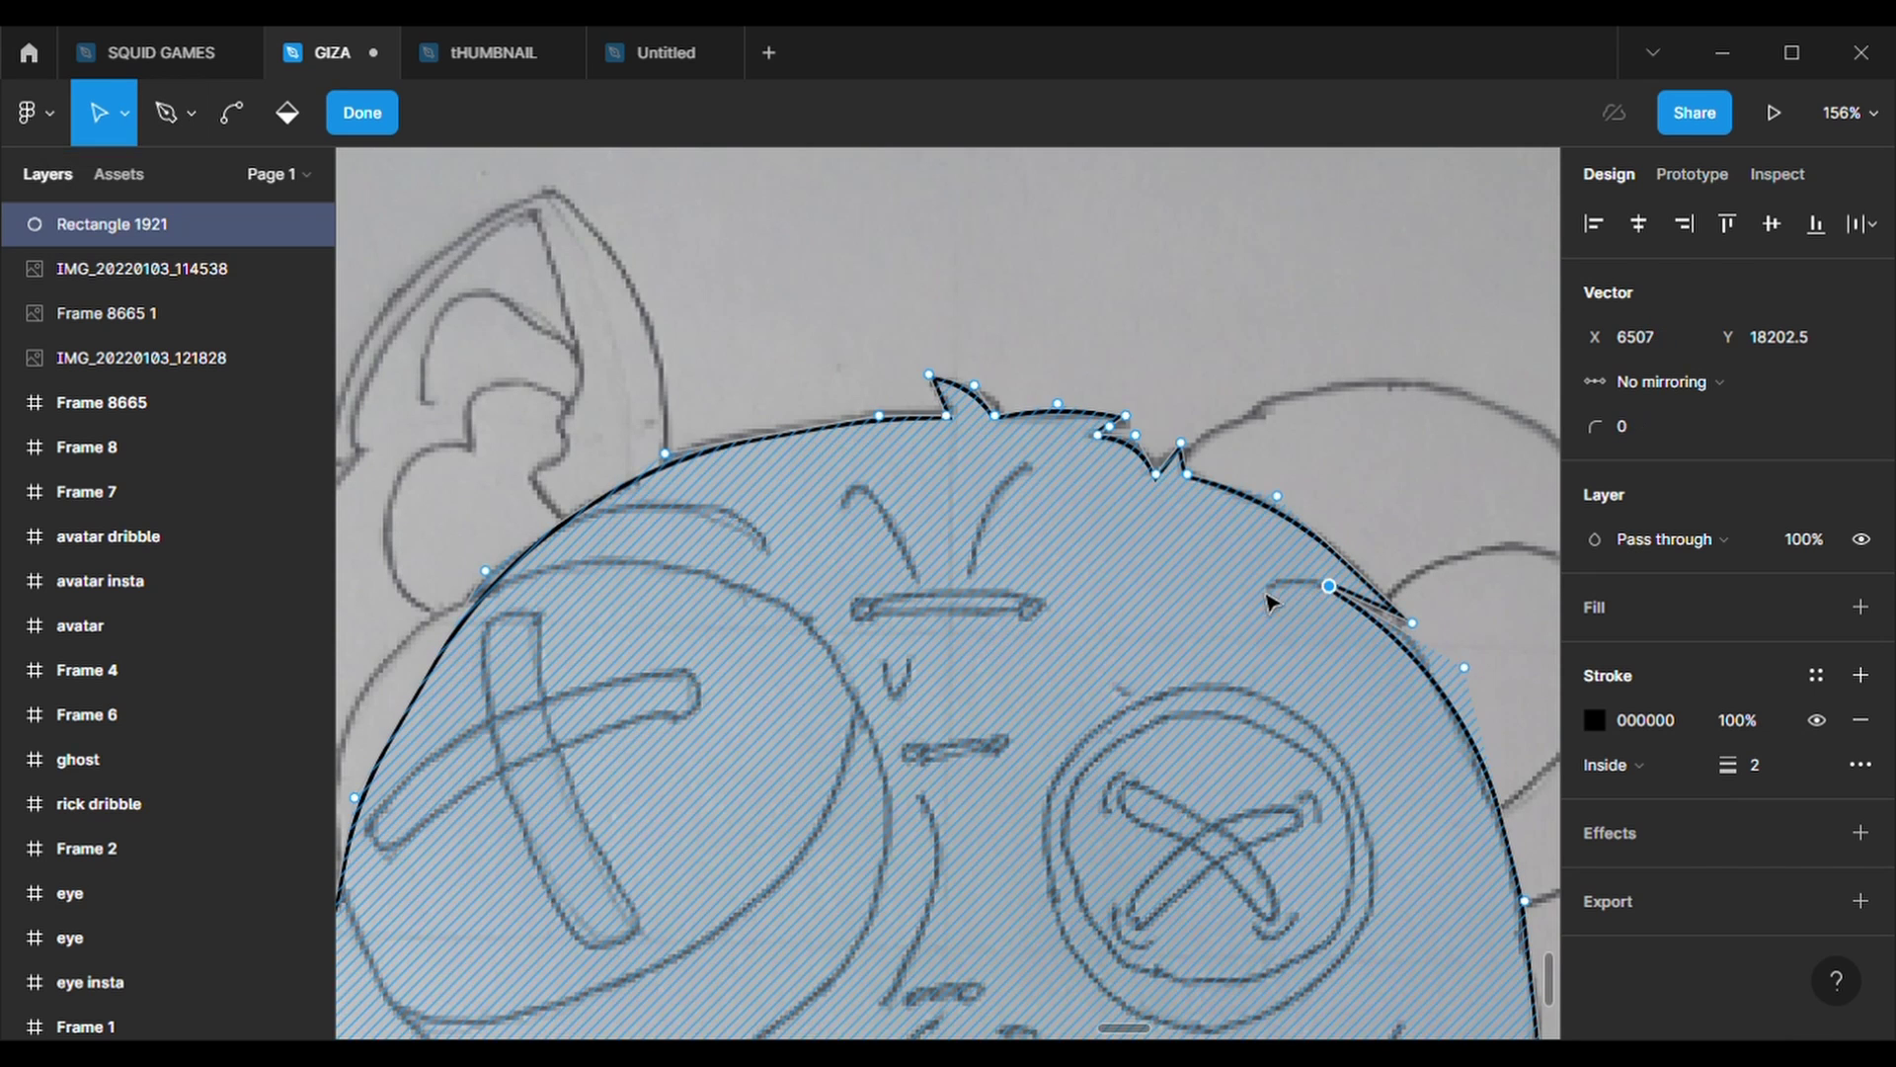
pyautogui.press('p')
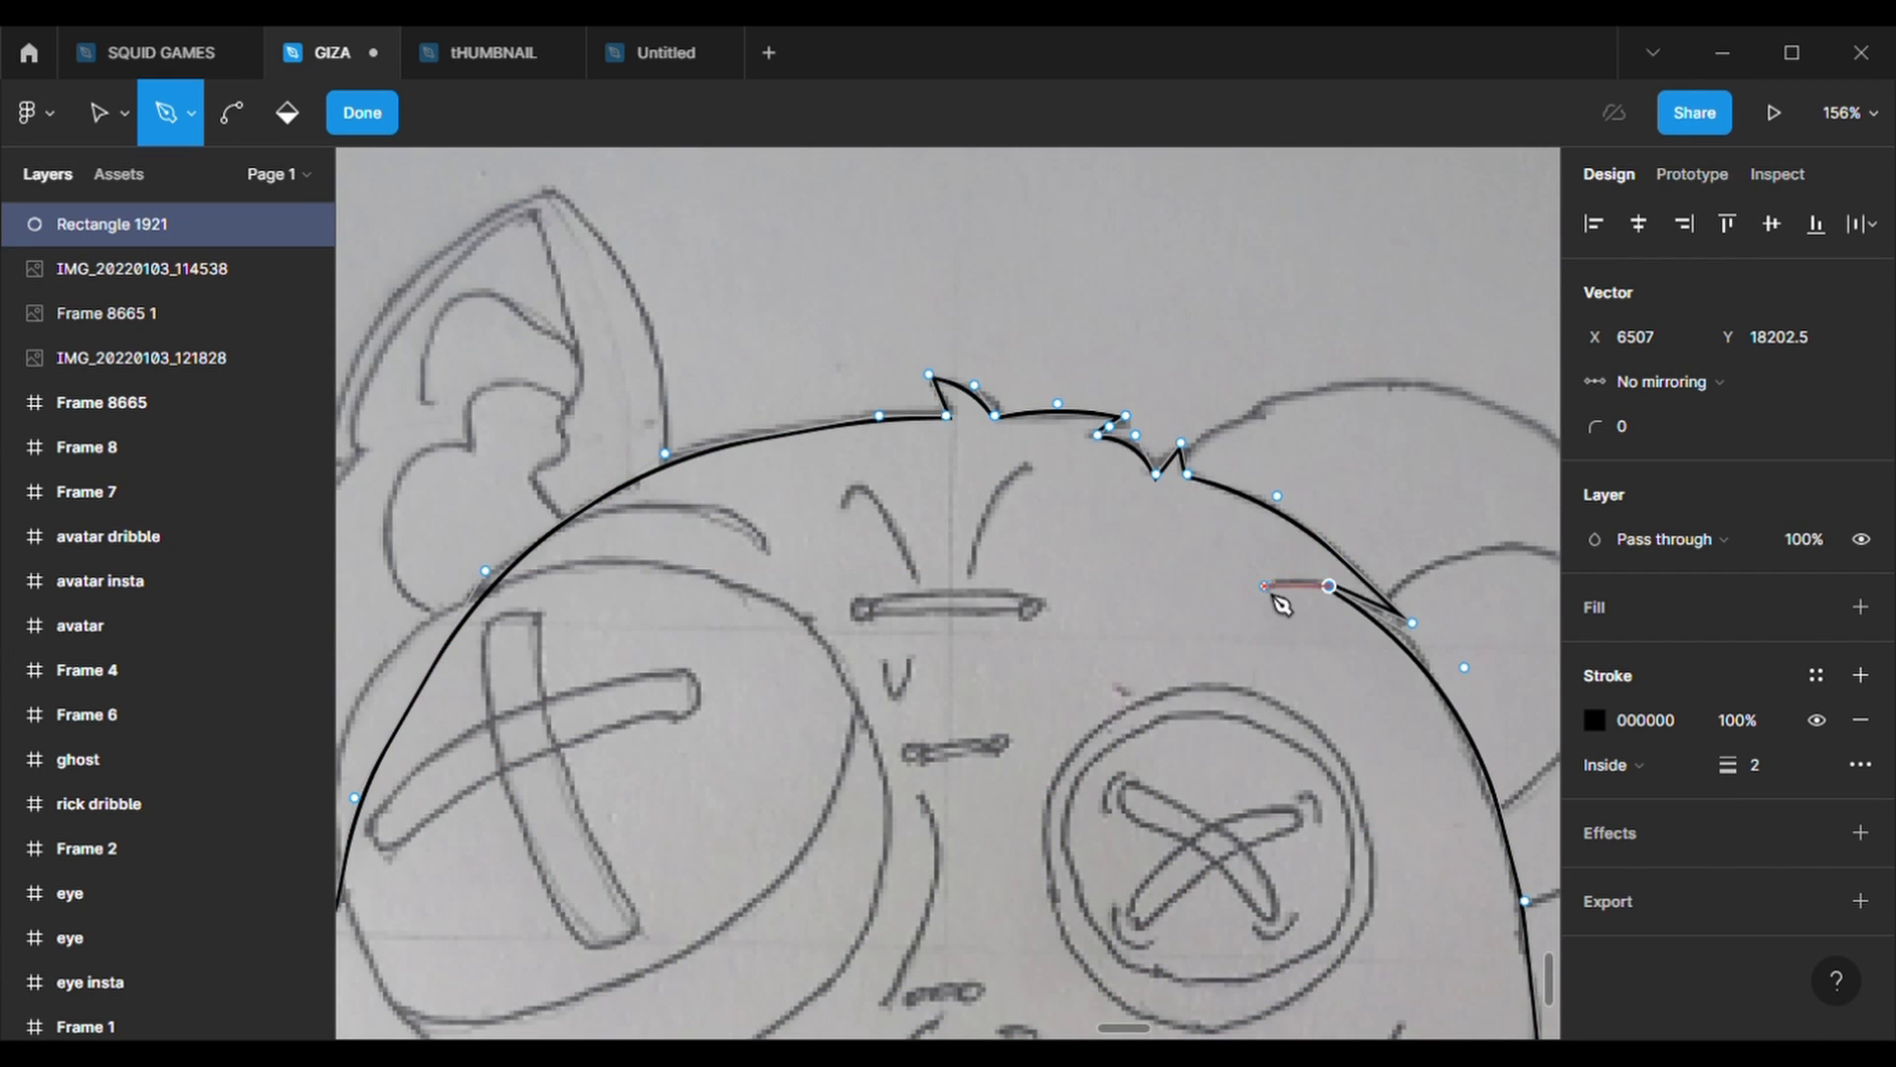
pyautogui.press('ctrl')
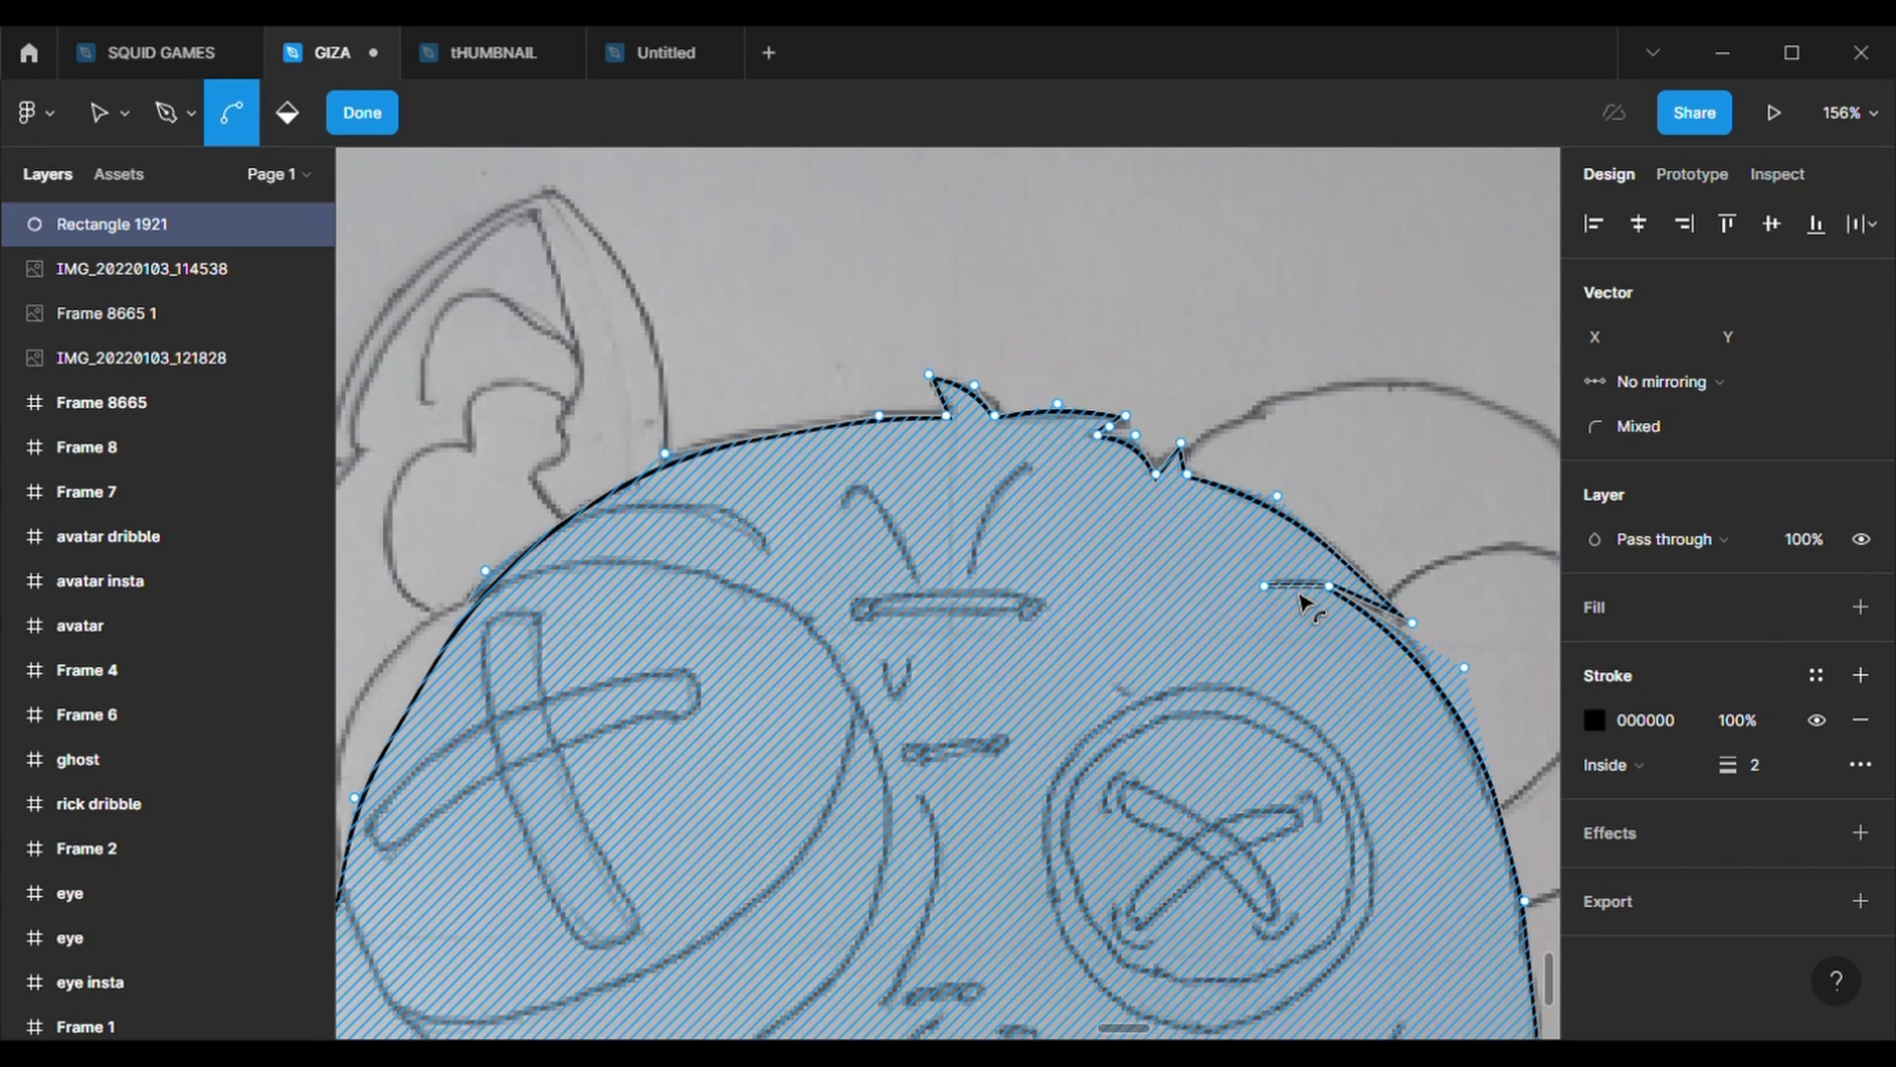
pyautogui.press('Escape')
pyautogui.press('Escape')
pyautogui.click(1478, 464)
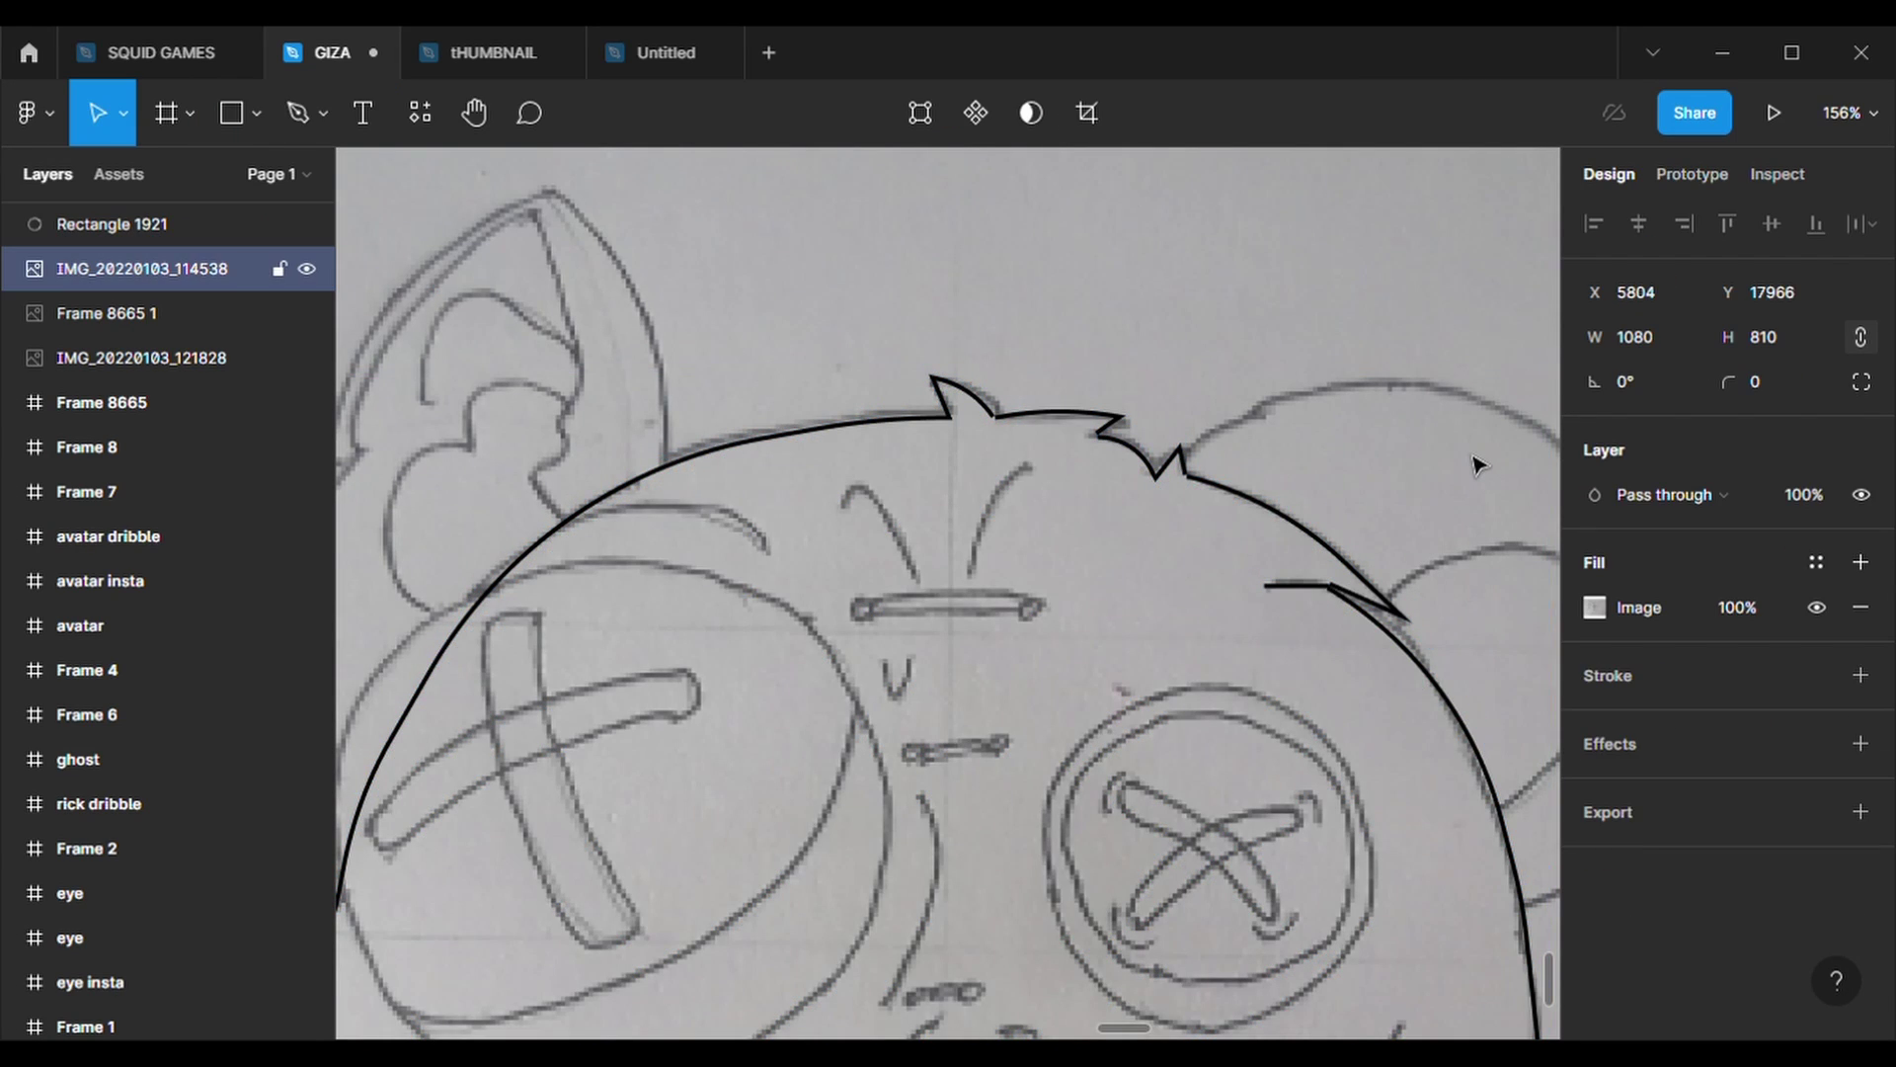
# - Undo back into the outline's points and drag the lower-right jaw point up level with the sketch
pyautogui.hotkey('ctrl', 'z')
pyautogui.hotkey('ctrl', 'z')
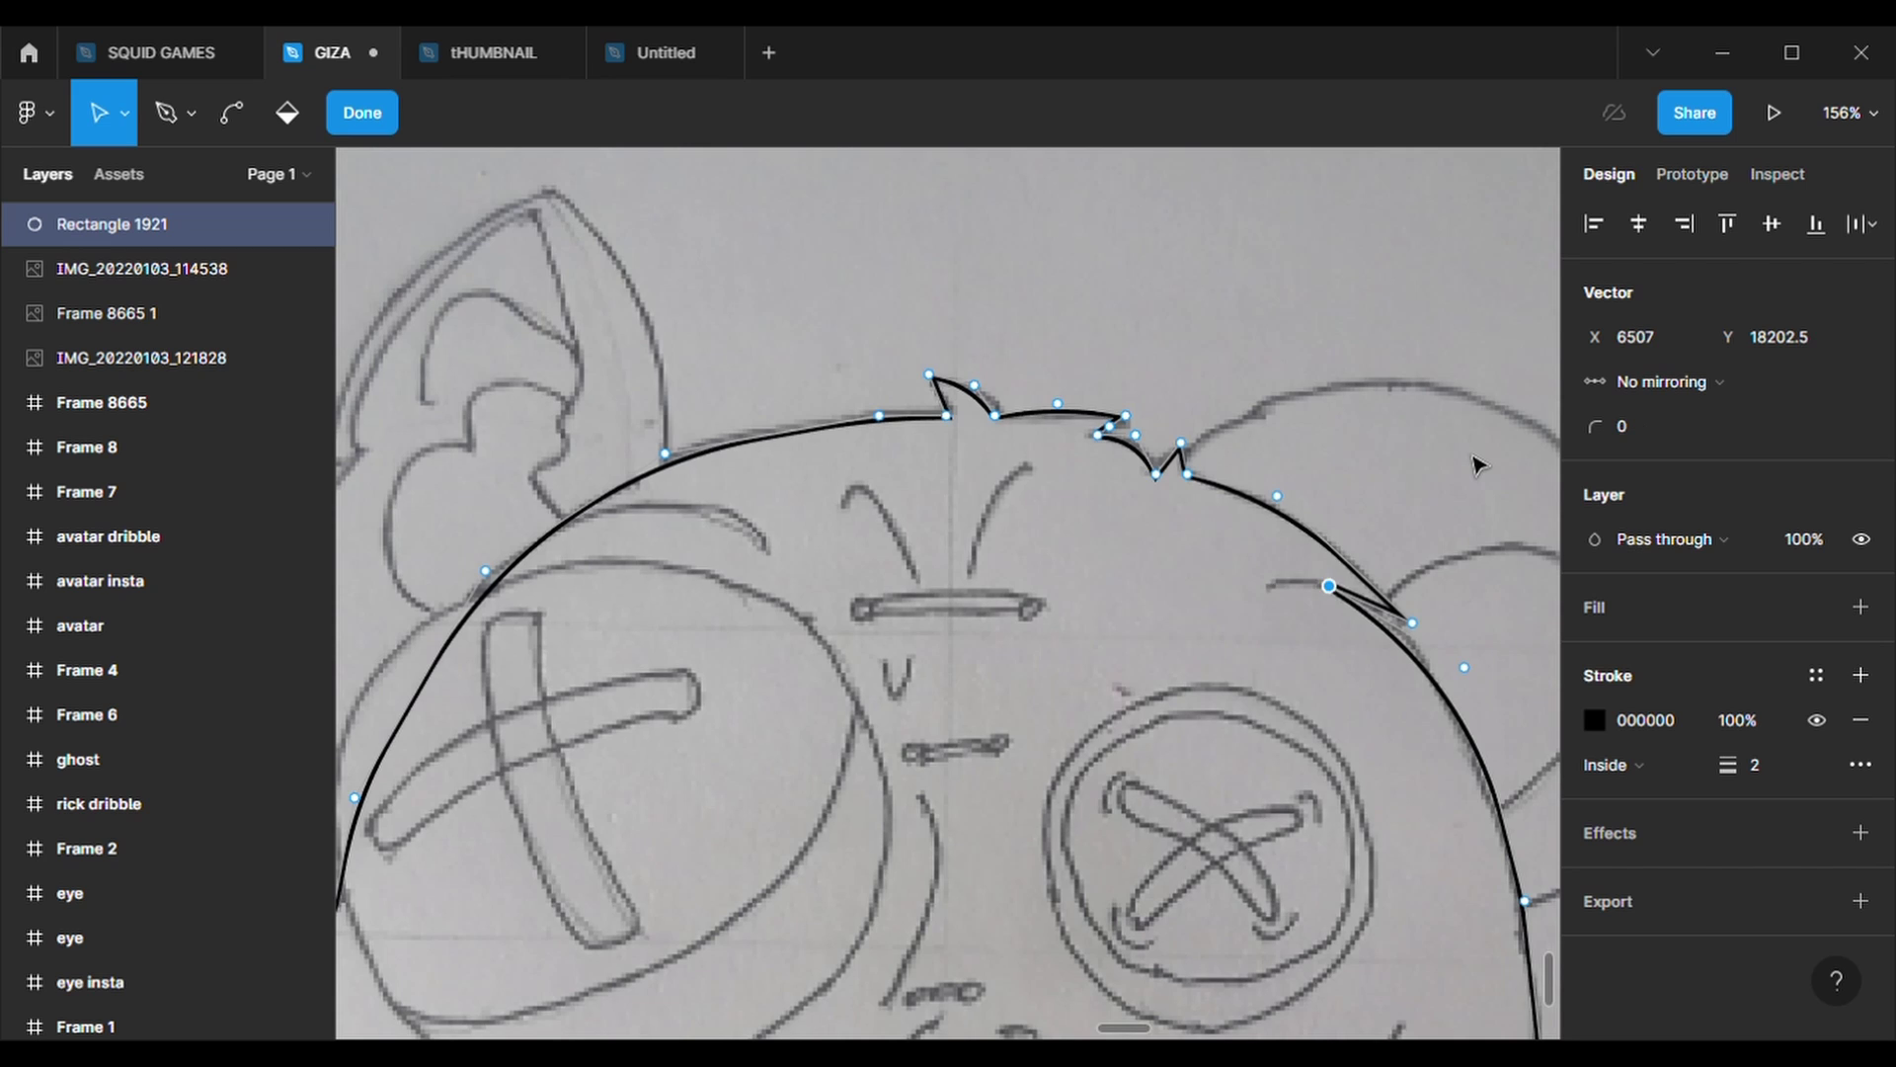
pyautogui.hotkey('ctrl', 'z')
pyautogui.scroll(-3, 1460, 748)
pyautogui.keyDown('ctrl'); pyautogui.scroll(-2, 1460, 748); pyautogui.keyUp('ctrl')
pyautogui.hscroll(3, 1465, 750)
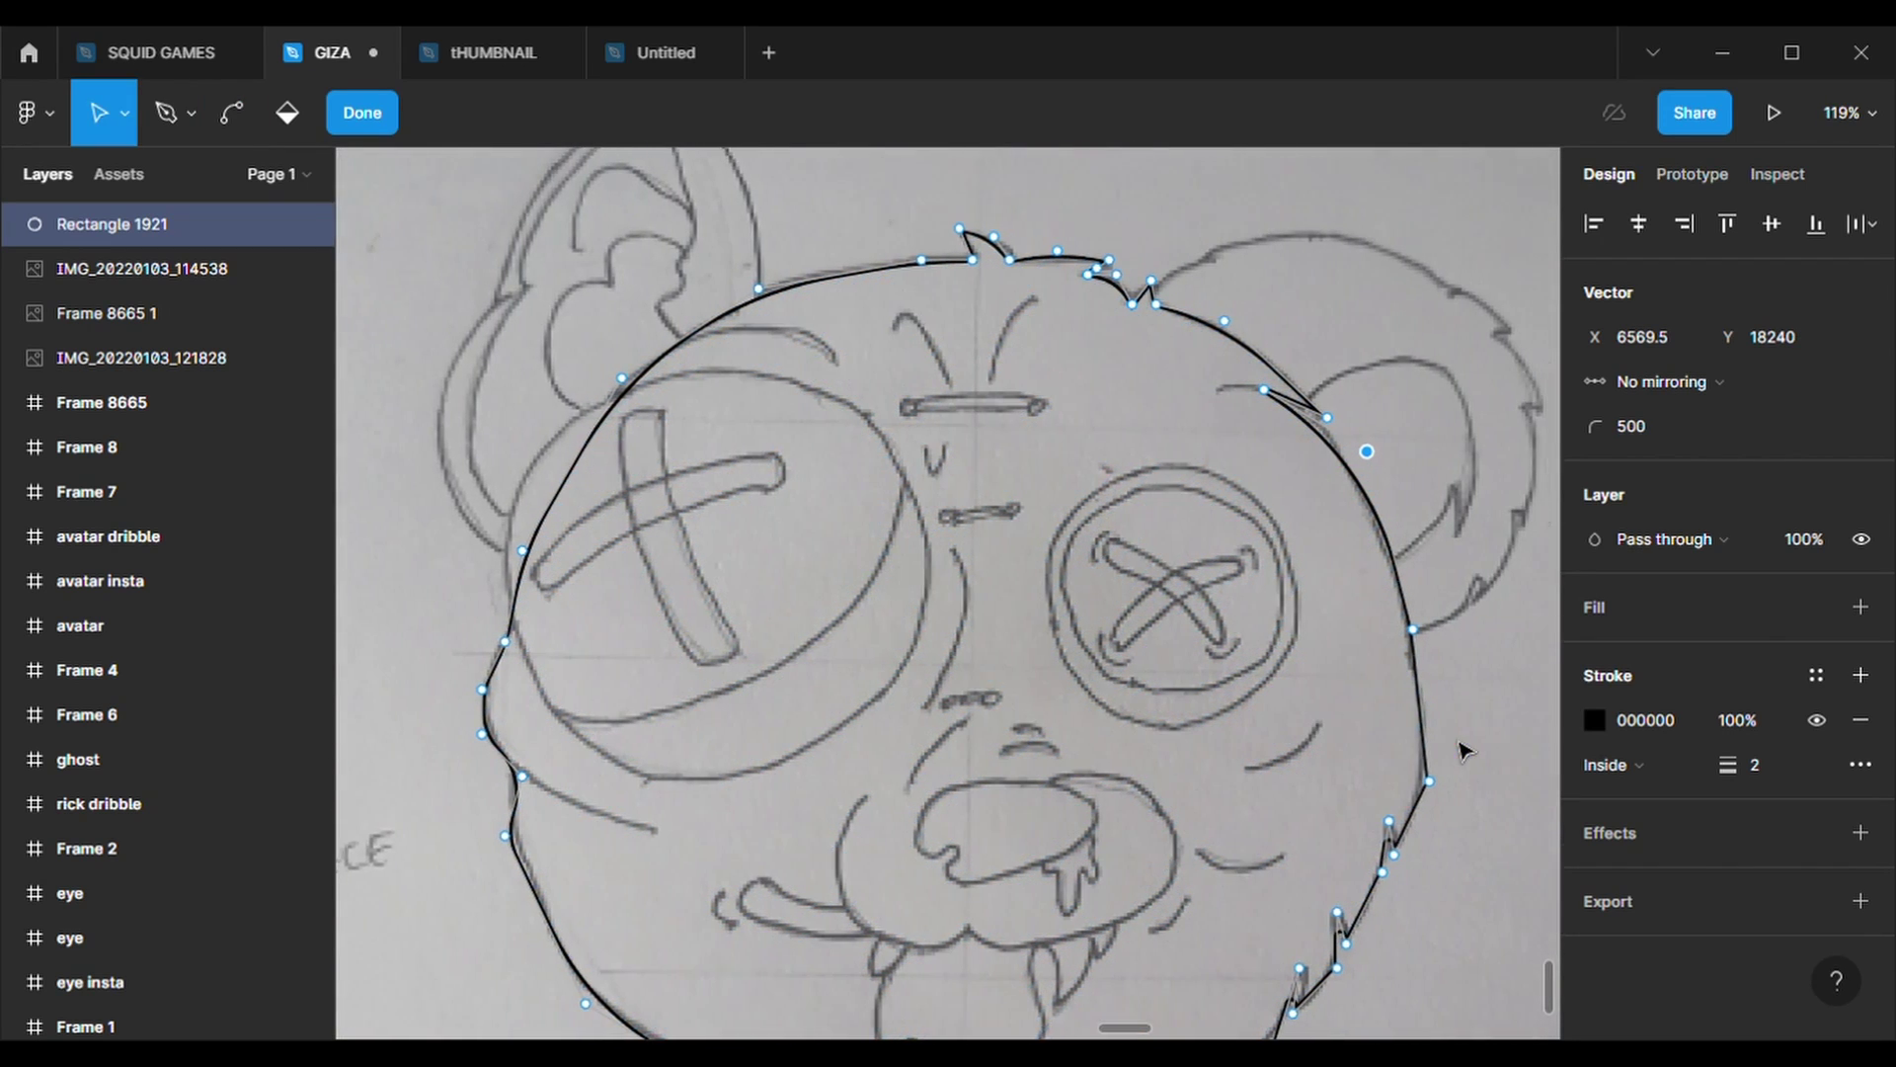
pyautogui.hscroll(2, 1464, 750)
pyautogui.moveTo(1346, 781); pyautogui.dragTo(1347, 734)
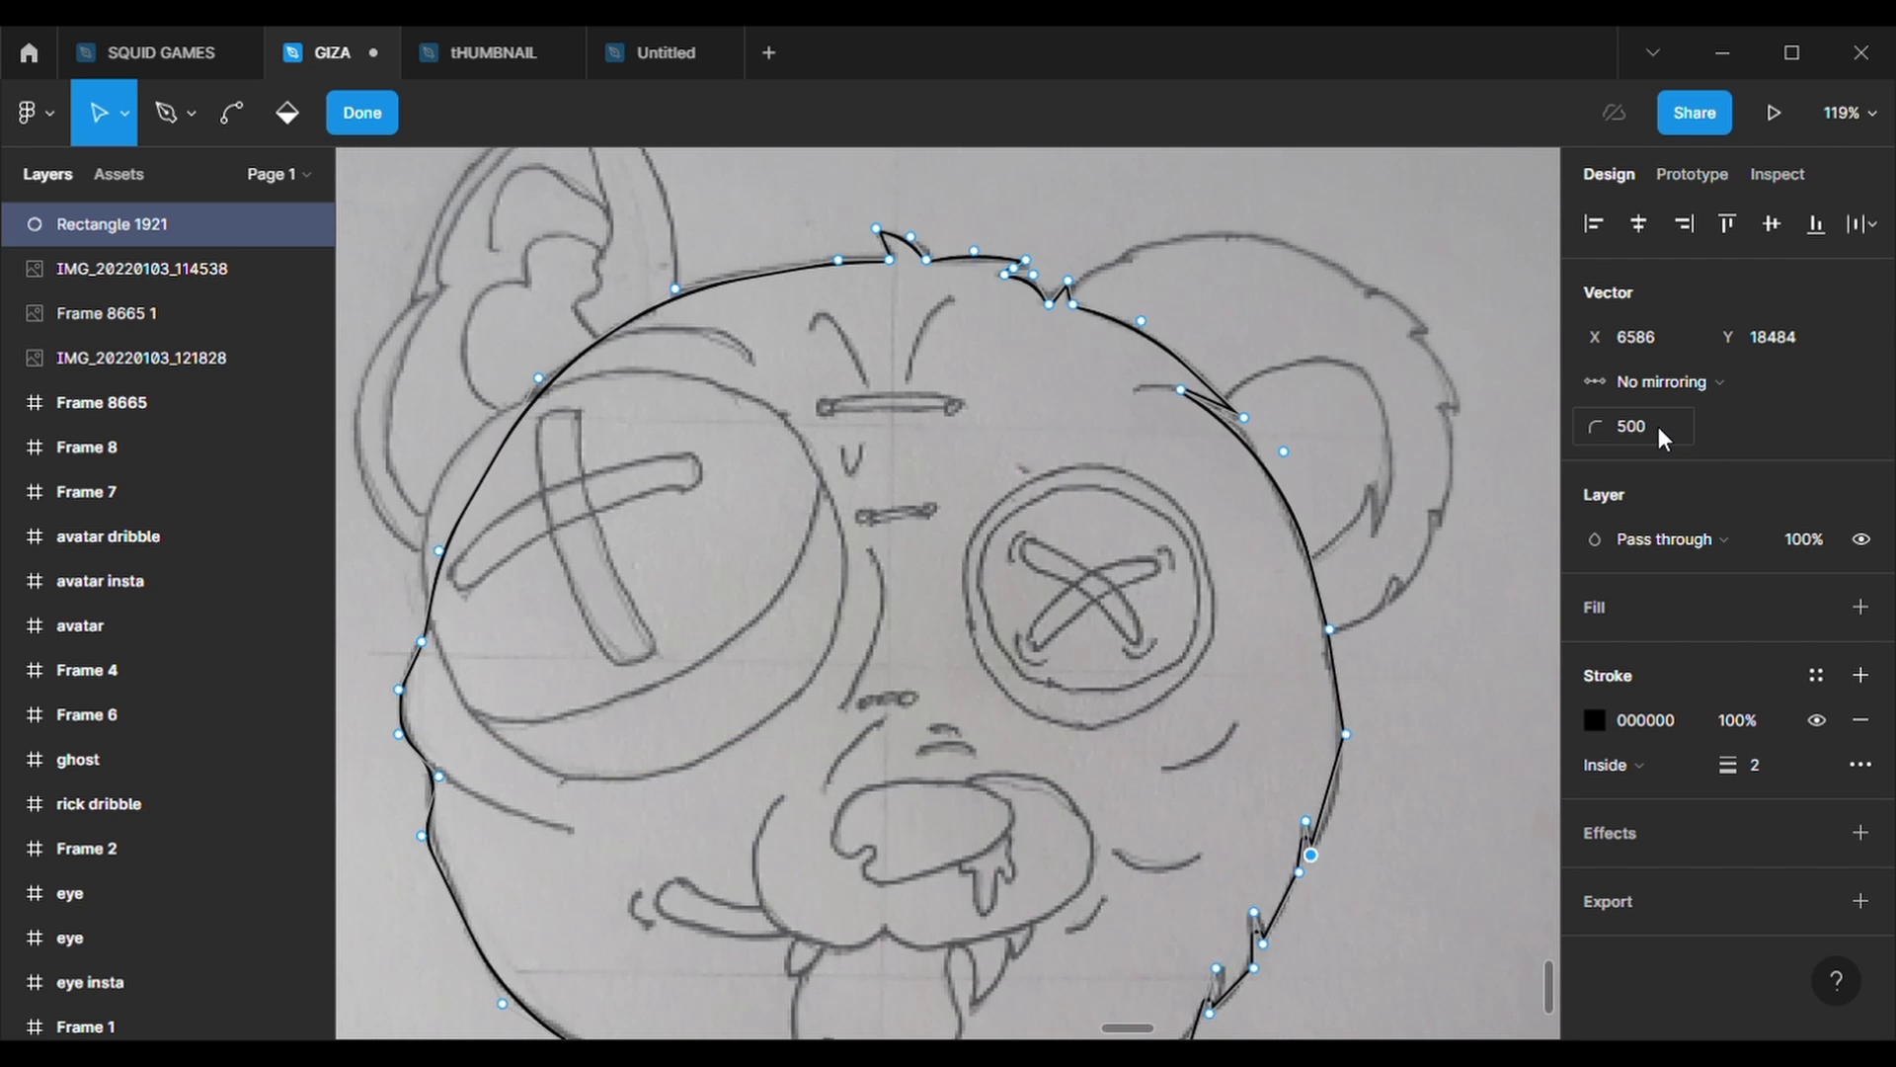
pyautogui.moveTo(1351, 743); pyautogui.dragTo(1341, 638)
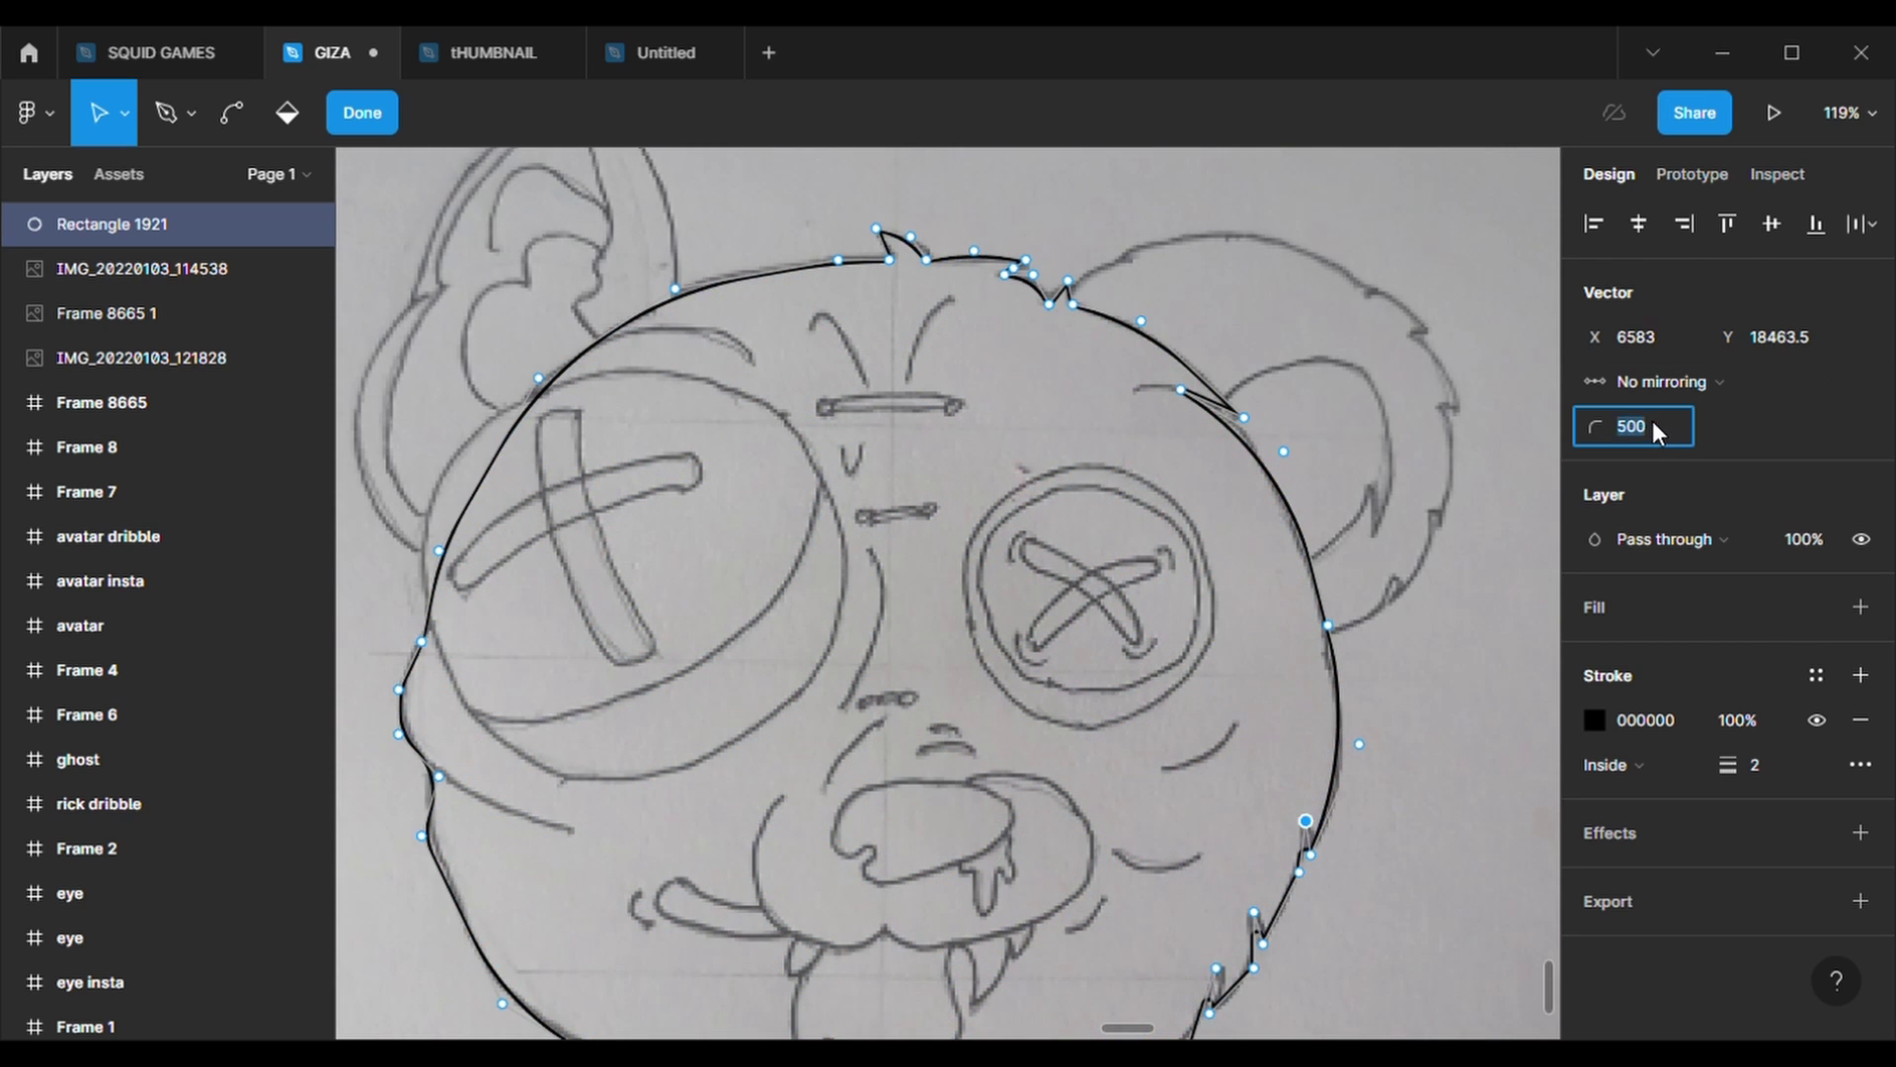
# - Set the first fur-tuft vertex's corner radius to 0 for a sharp point
pyautogui.scroll(3, 1314, 870)
pyautogui.scroll(-1, 1274, 780)
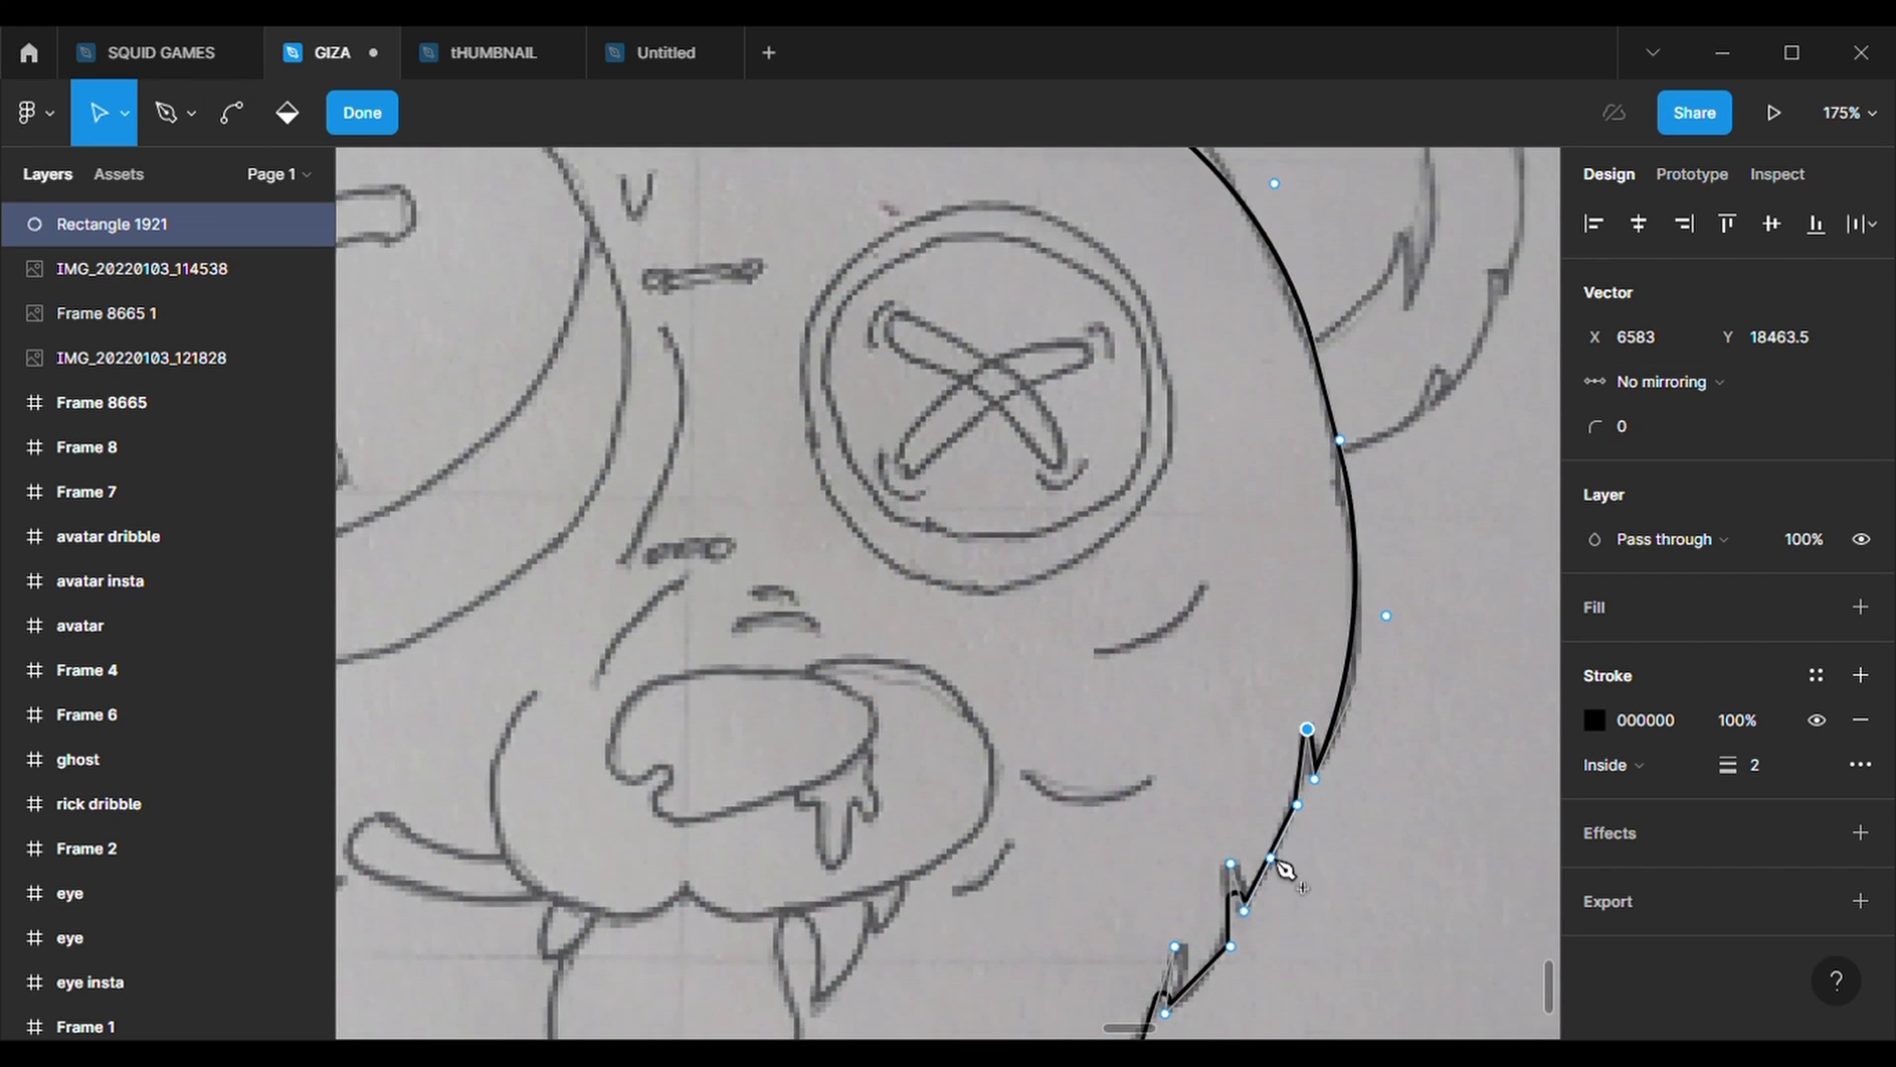
pyautogui.click(1656, 422)
pyautogui.write('0')
pyautogui.press('Return')
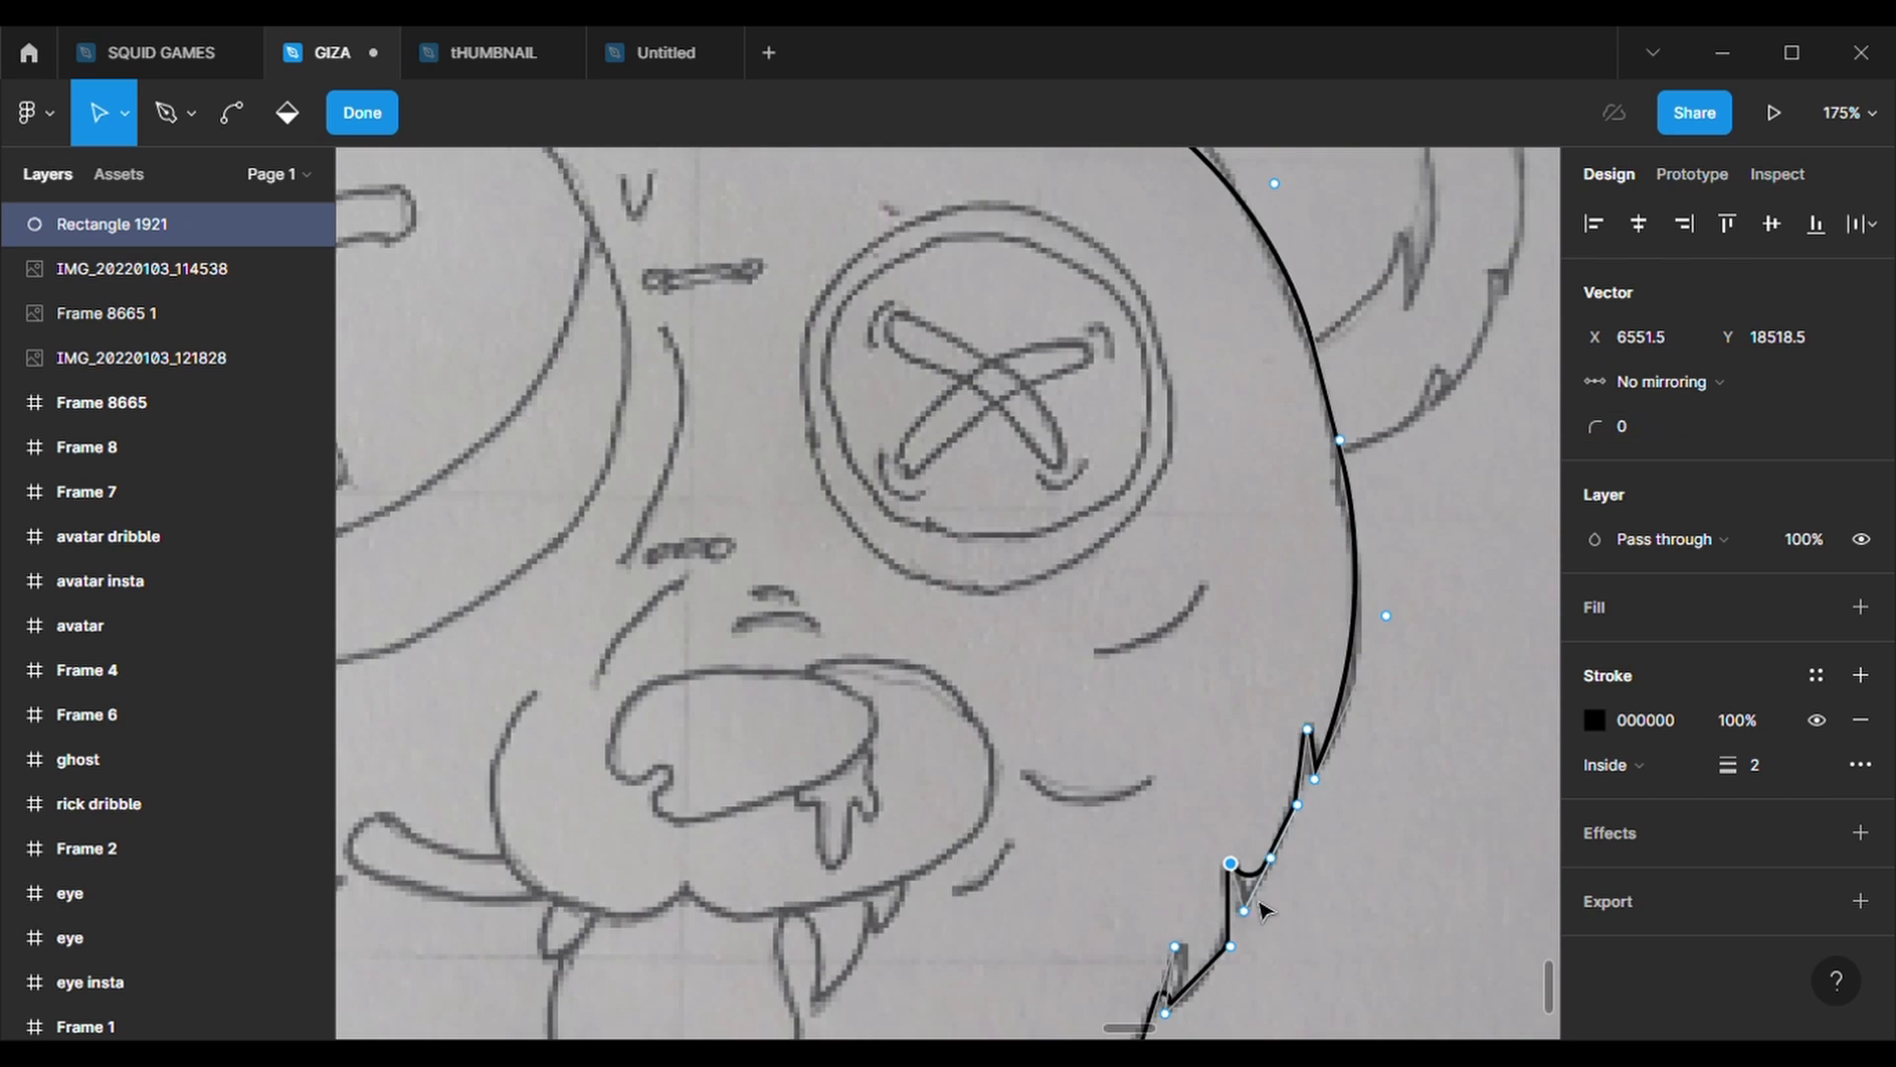
pyautogui.hotkey('ctrl', 'a')
pyautogui.press('Escape')
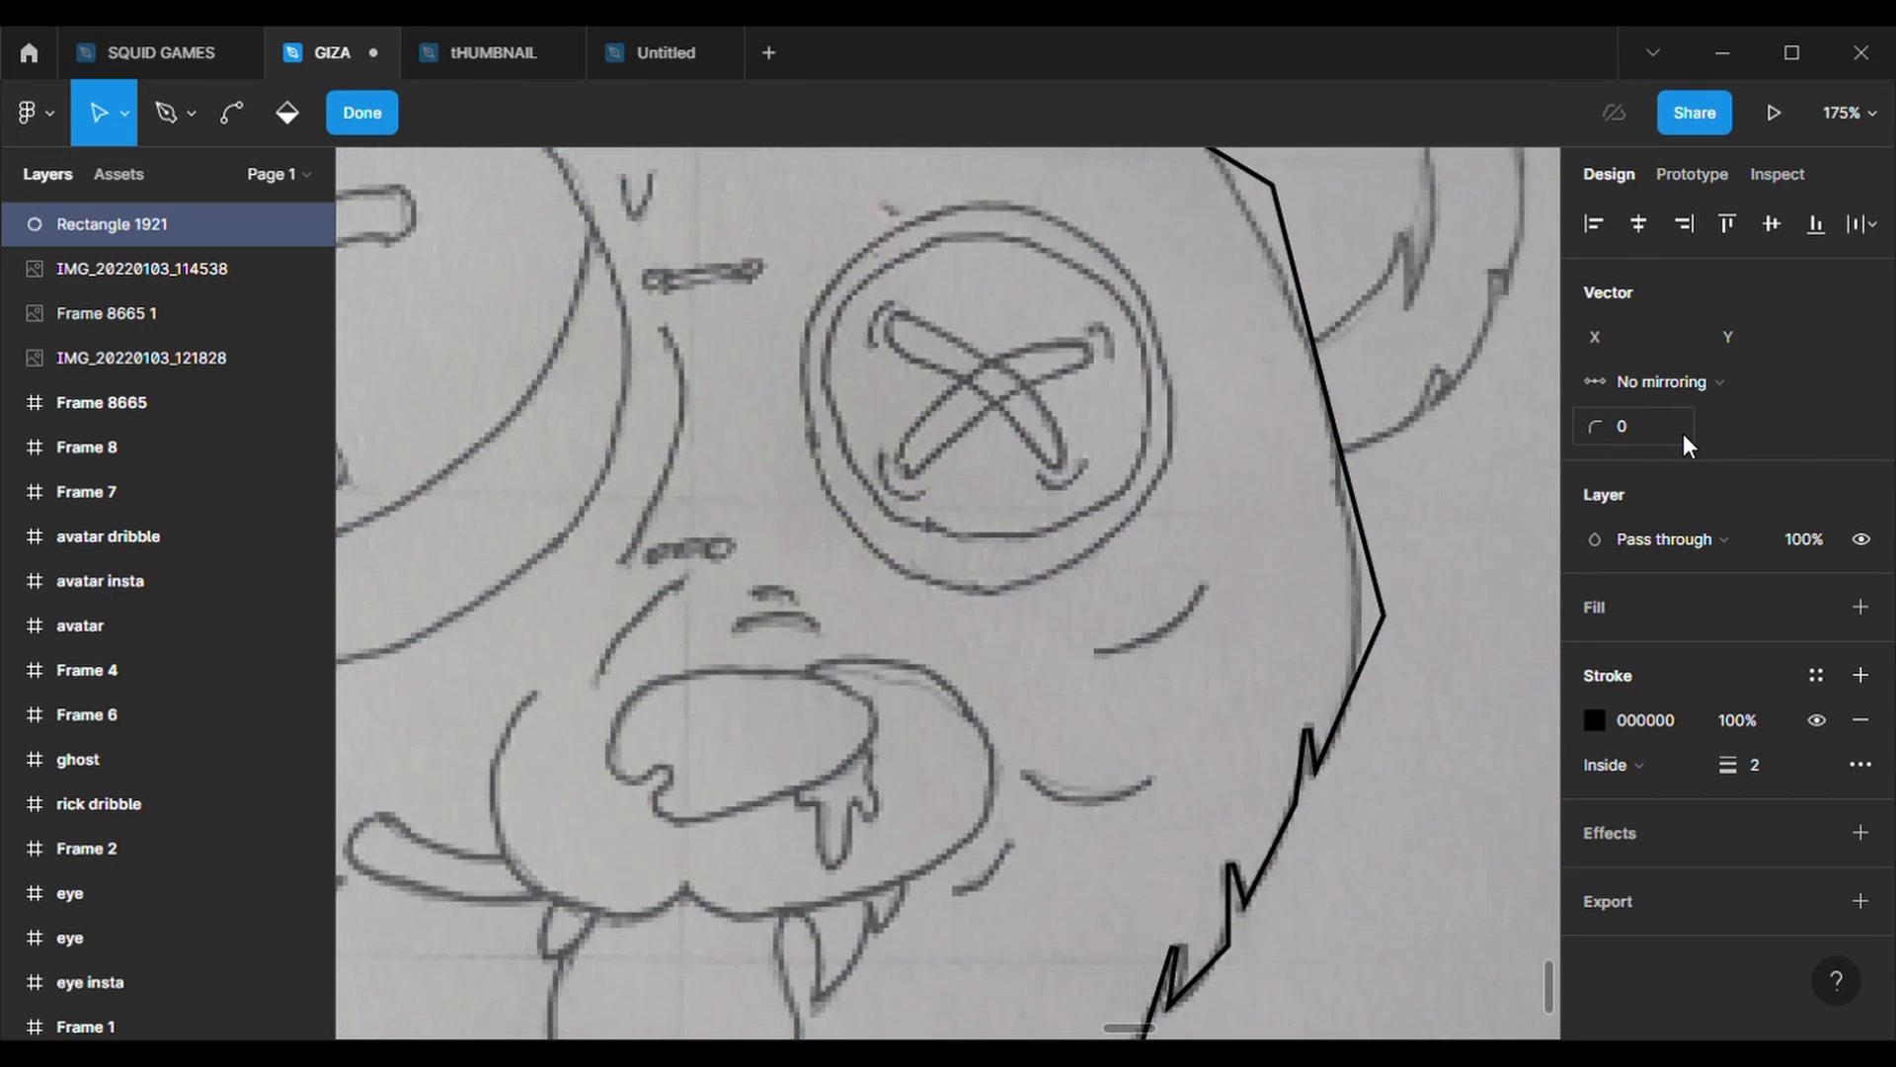
pyautogui.hotkey('ctrl', 'a')
pyautogui.press('ctrl')
# - Make a second tuft vertex a sharp corner with radius 0
pyautogui.click(1389, 880)
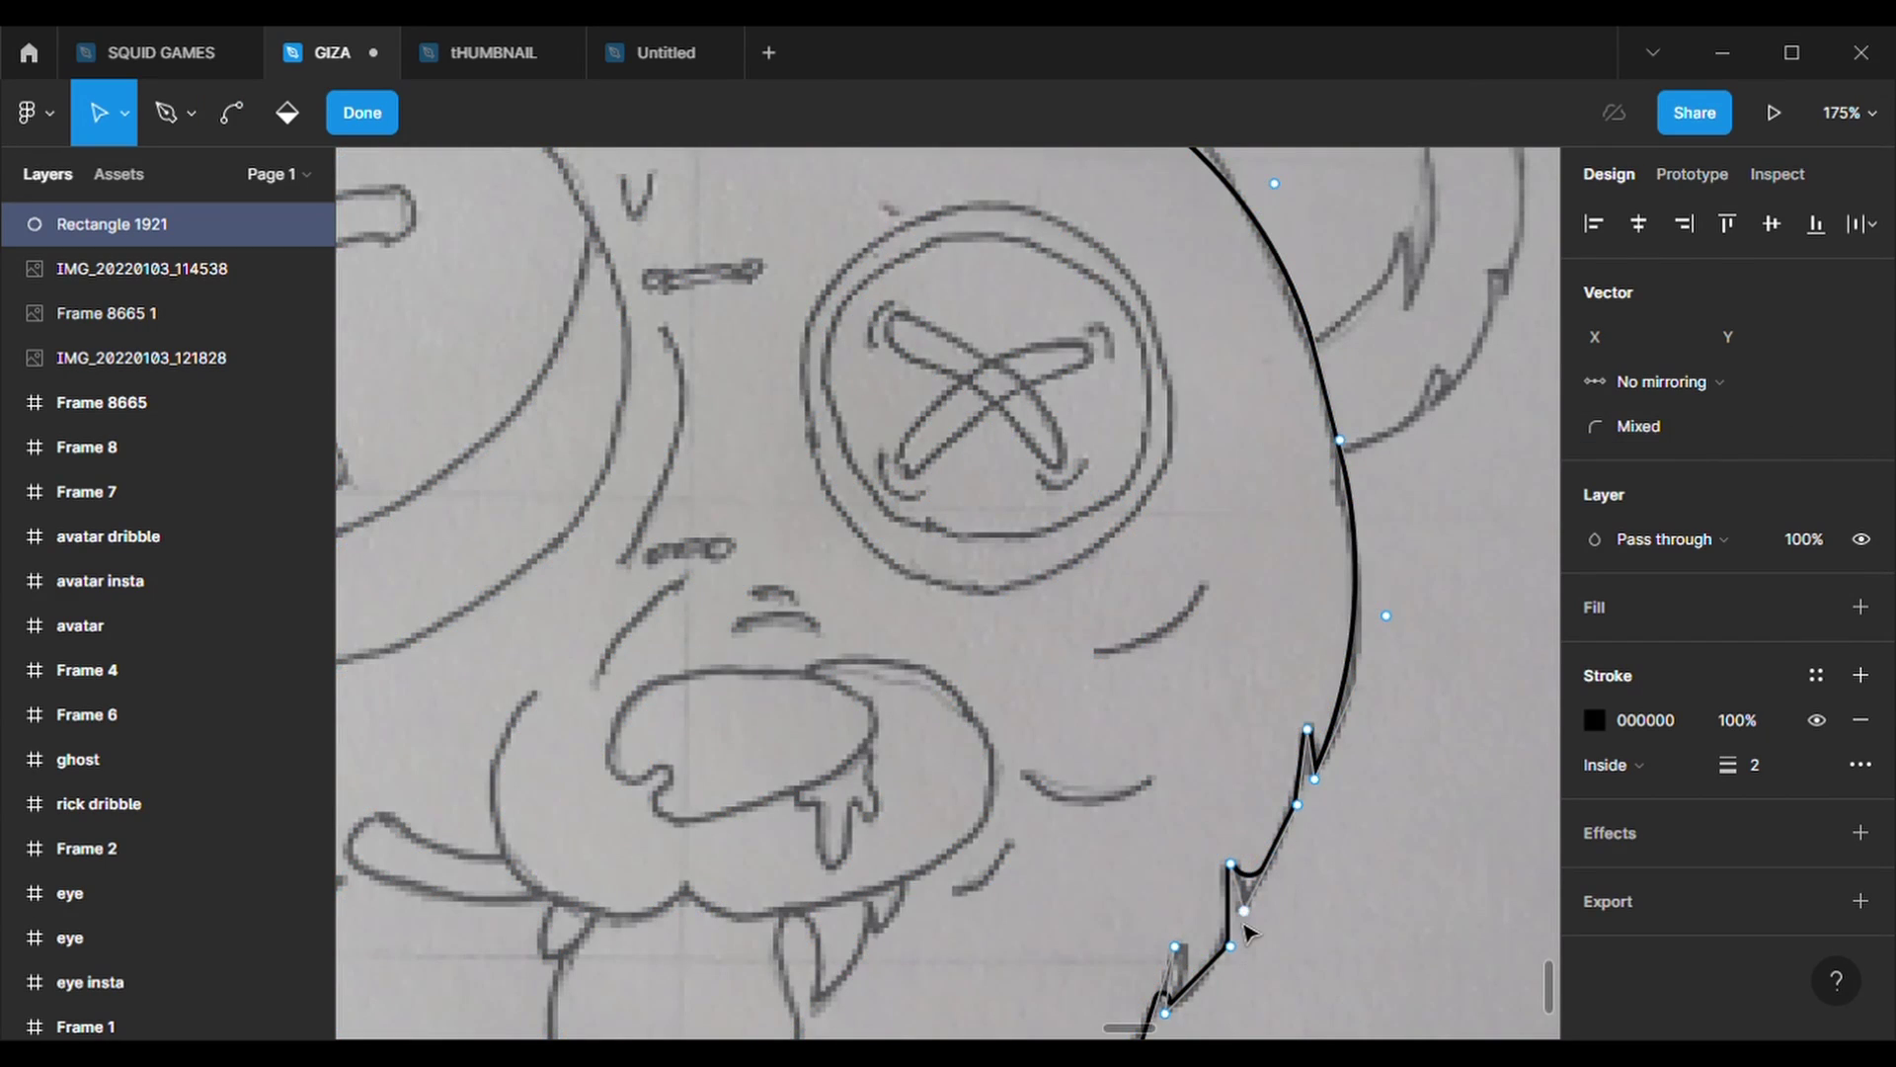
pyautogui.click(1663, 425)
pyautogui.write('0')
pyautogui.press('Return')
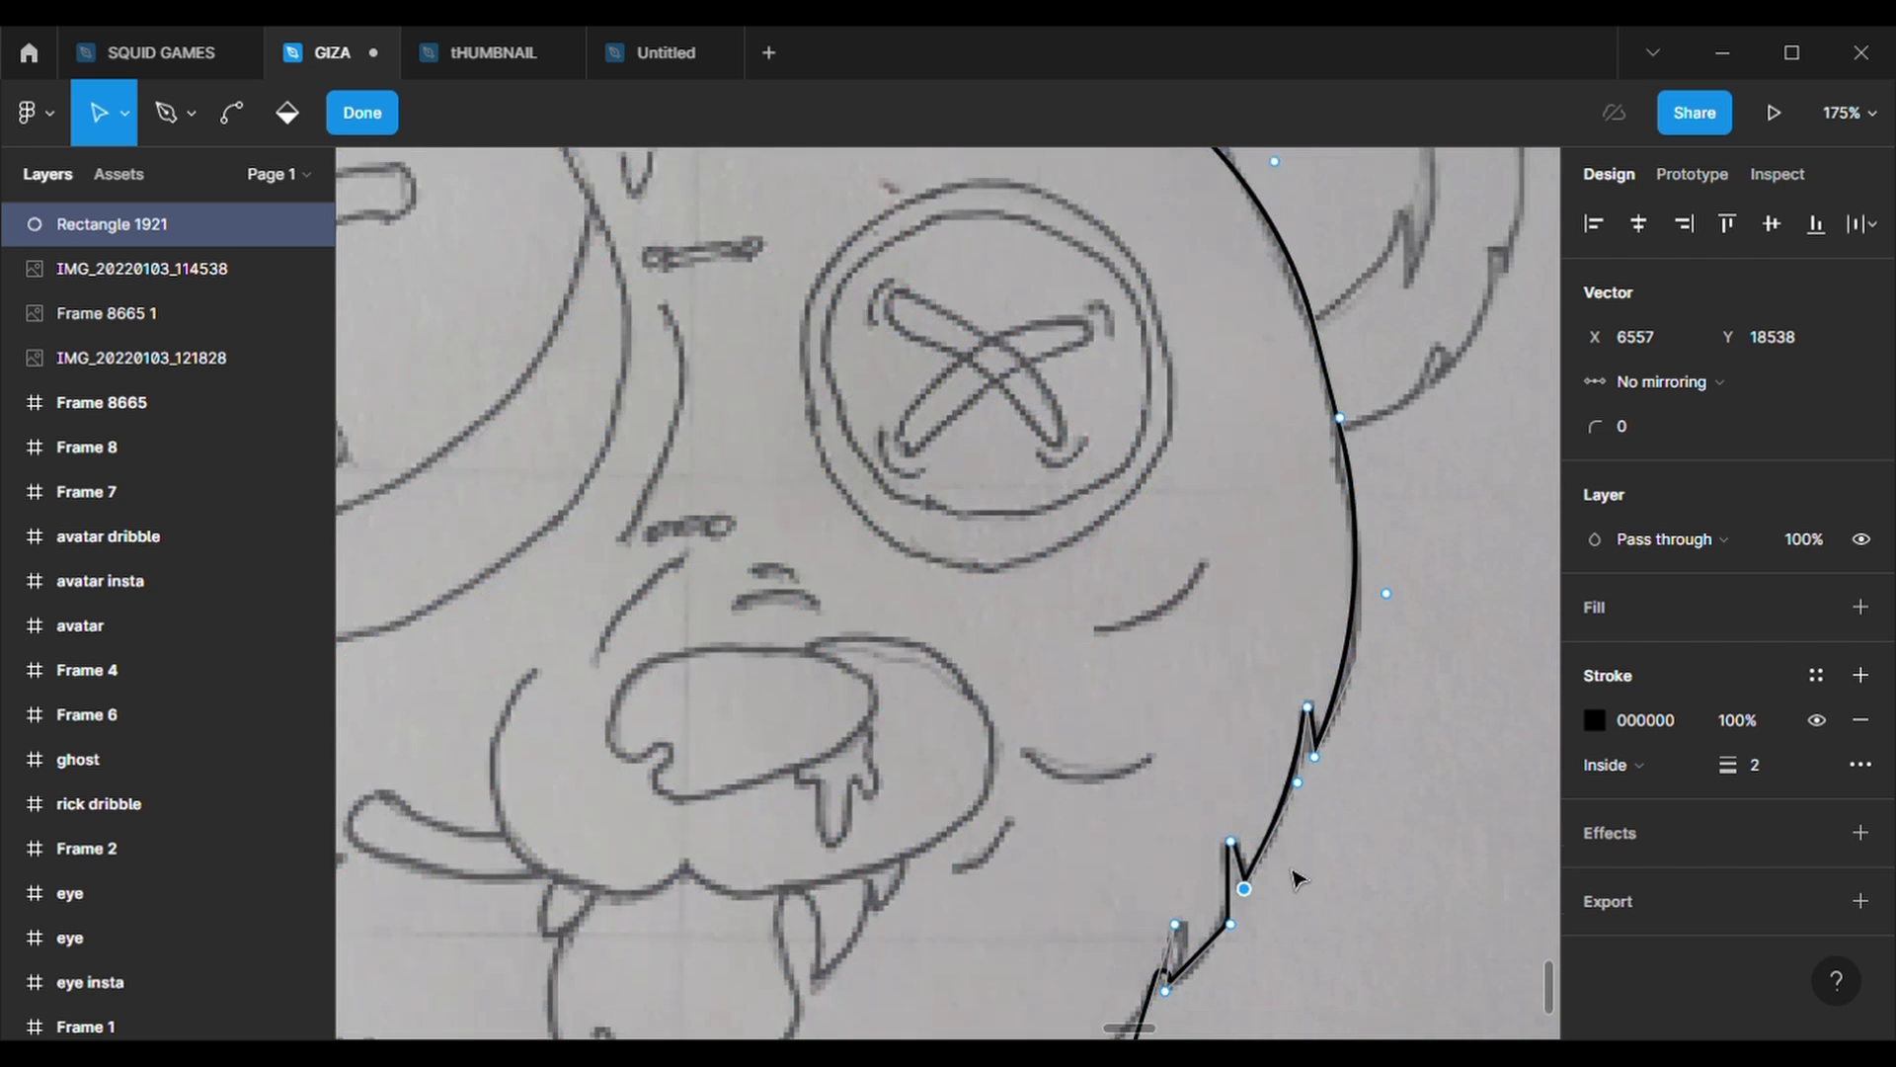
pyautogui.scroll(-1, 1292, 877)
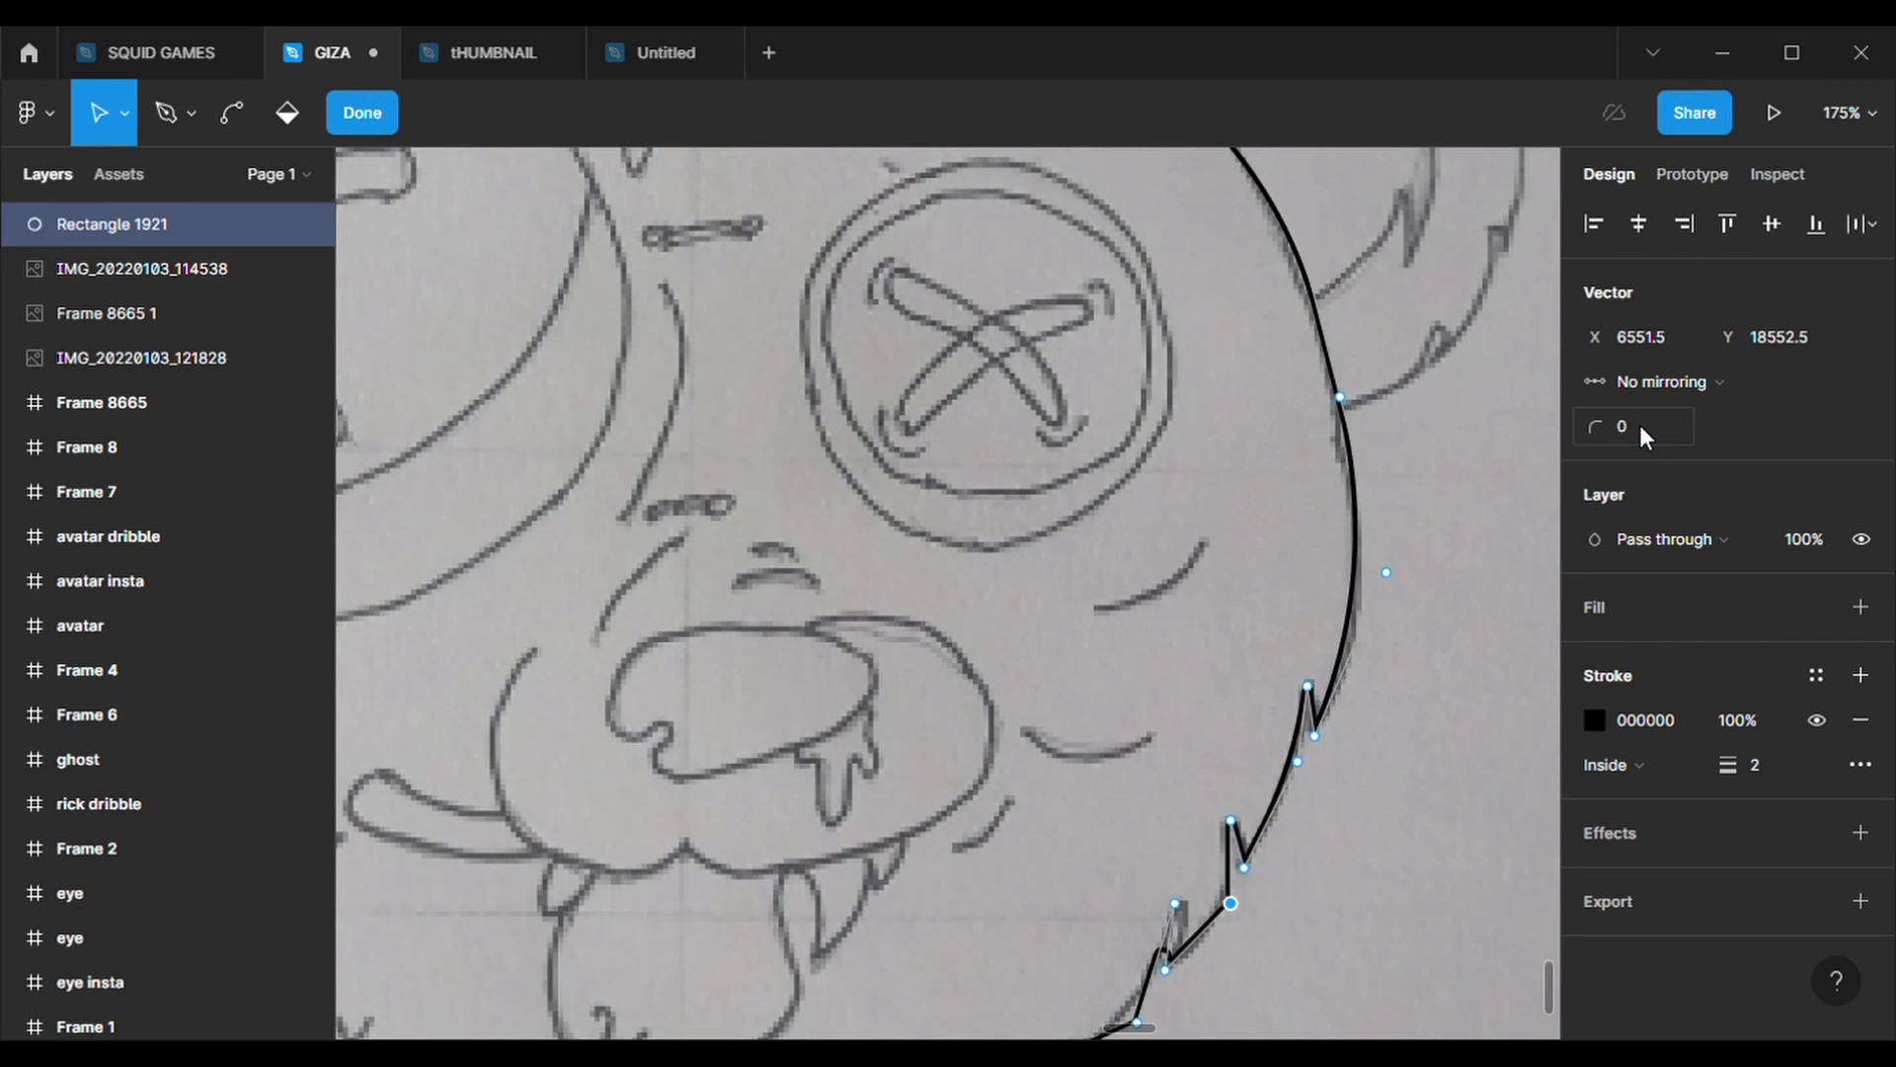
# - Give the next tuft points a 500 corner radius, nudging one slightly upward
pyautogui.click(1231, 902)
pyautogui.write('500')
pyautogui.press('Return')
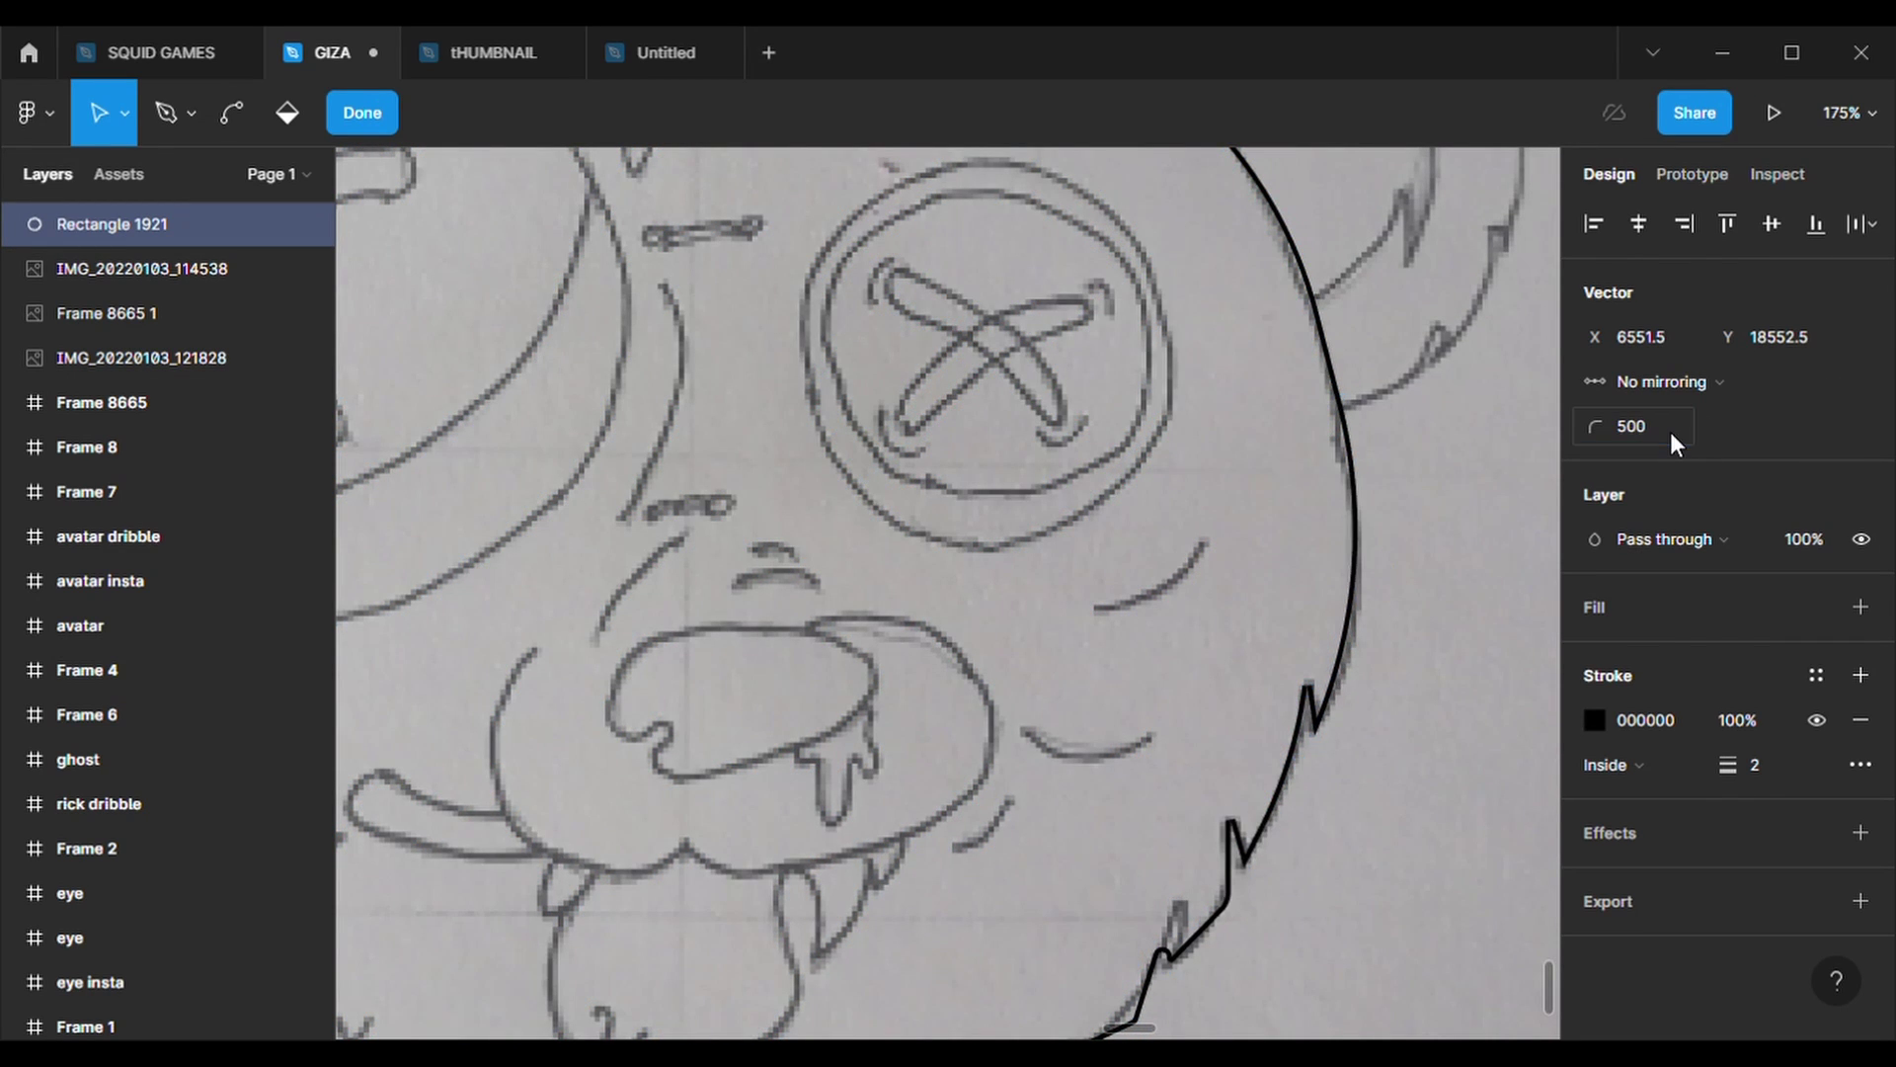
pyautogui.moveTo(1232, 915); pyautogui.dragTo(1226, 926)
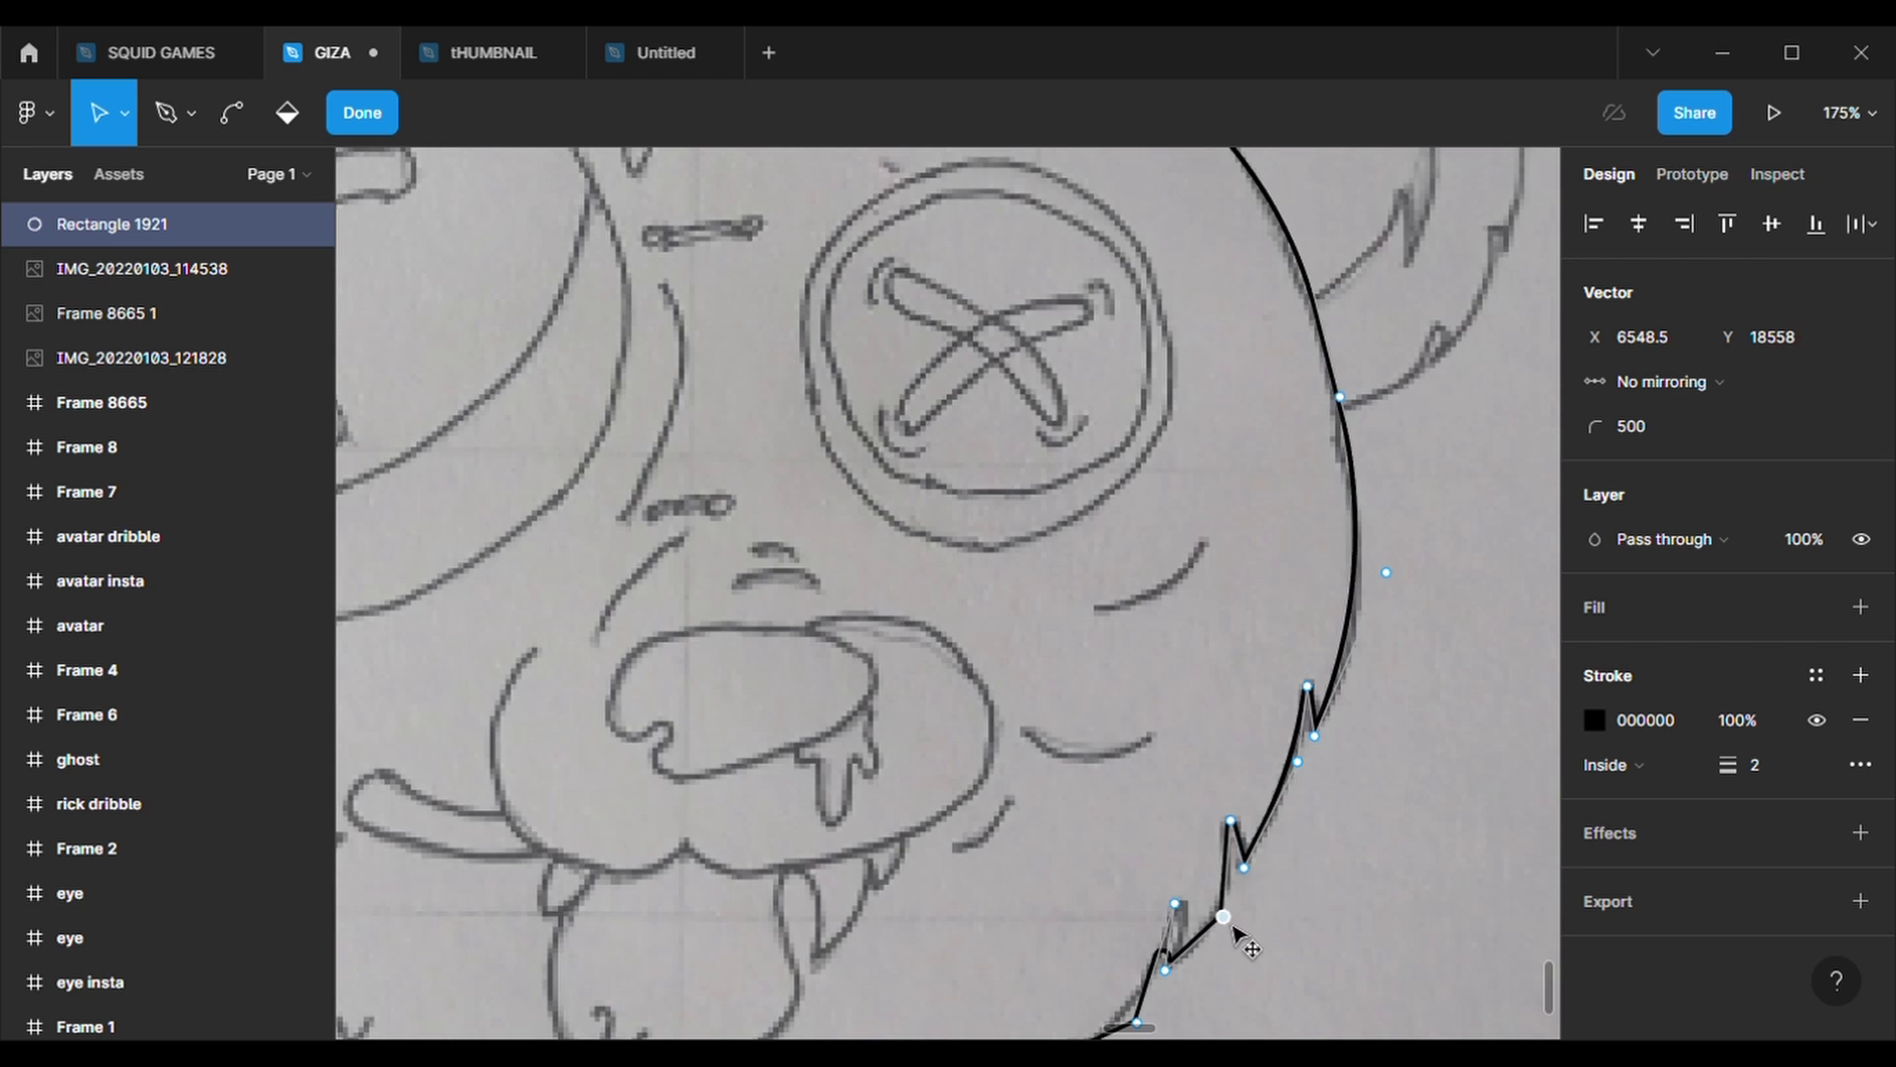
pyautogui.write('500')
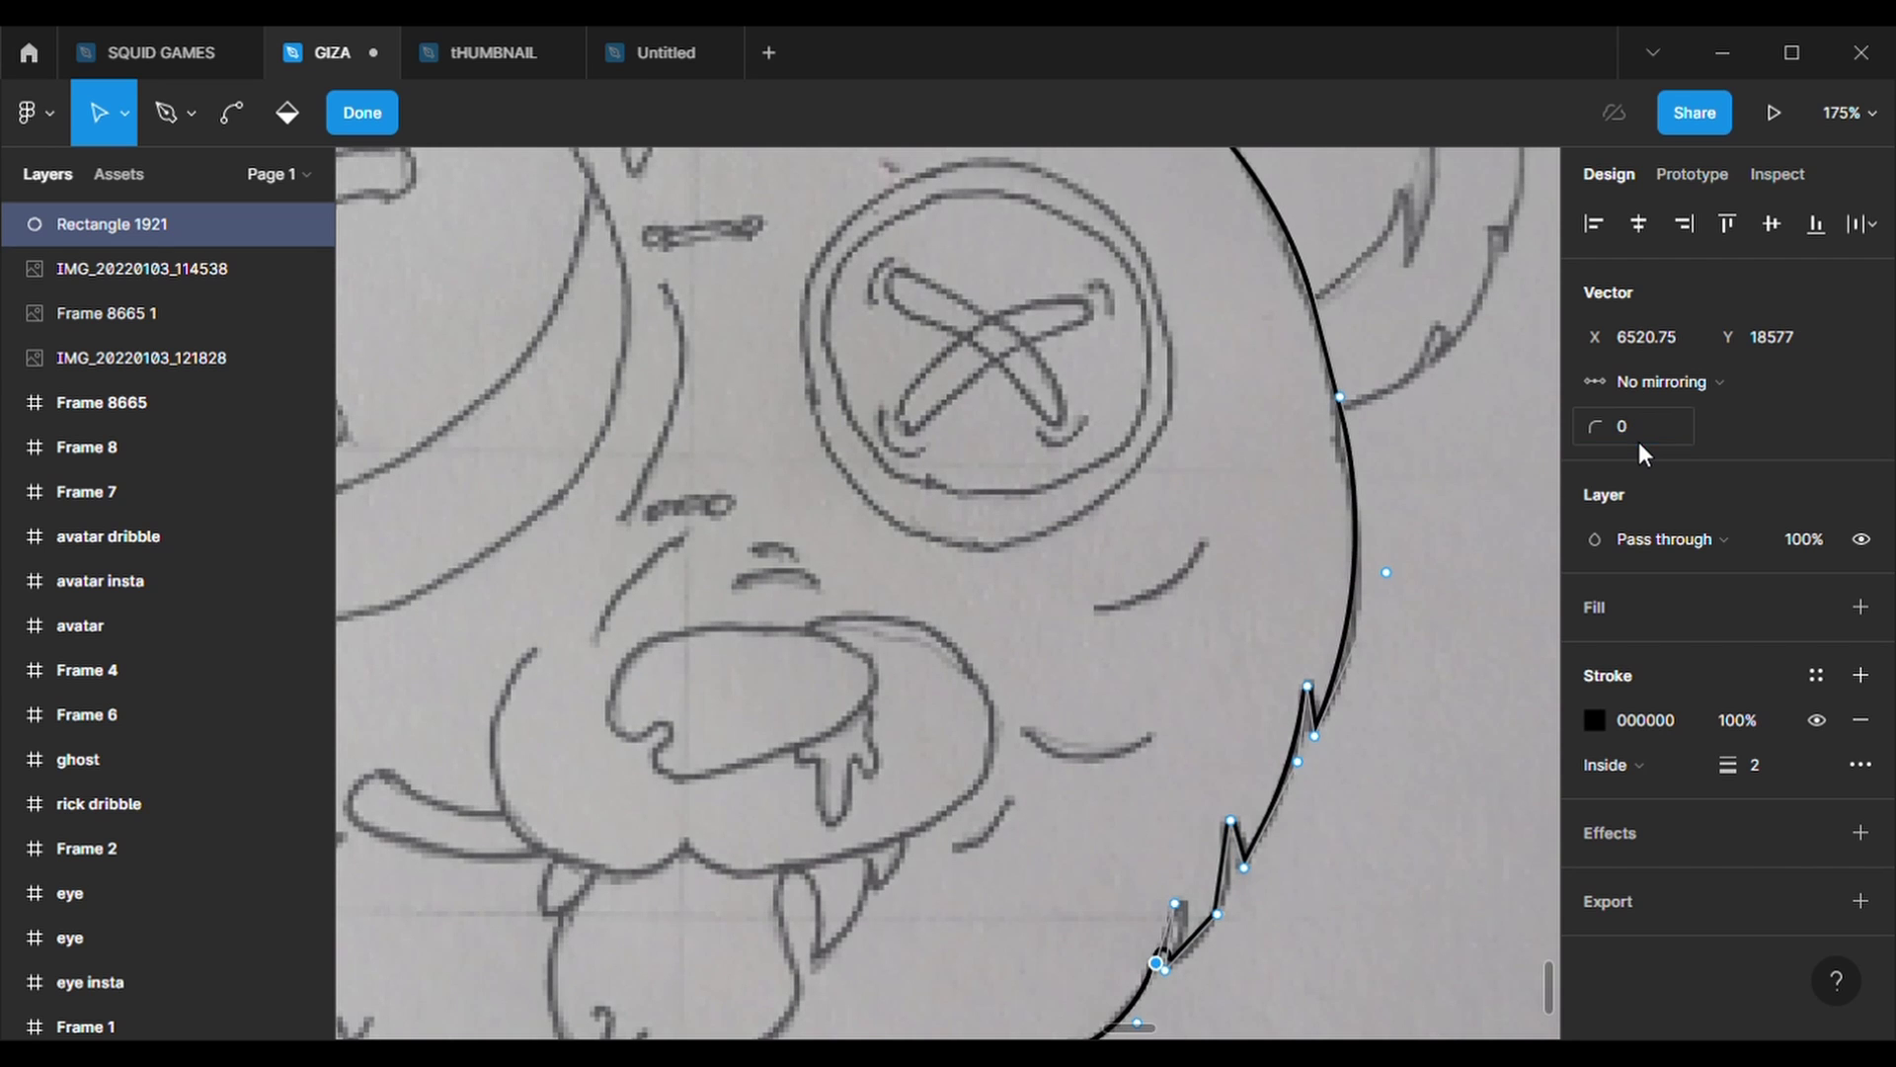
pyautogui.click(1174, 903)
pyautogui.write('500')
pyautogui.press('Return')
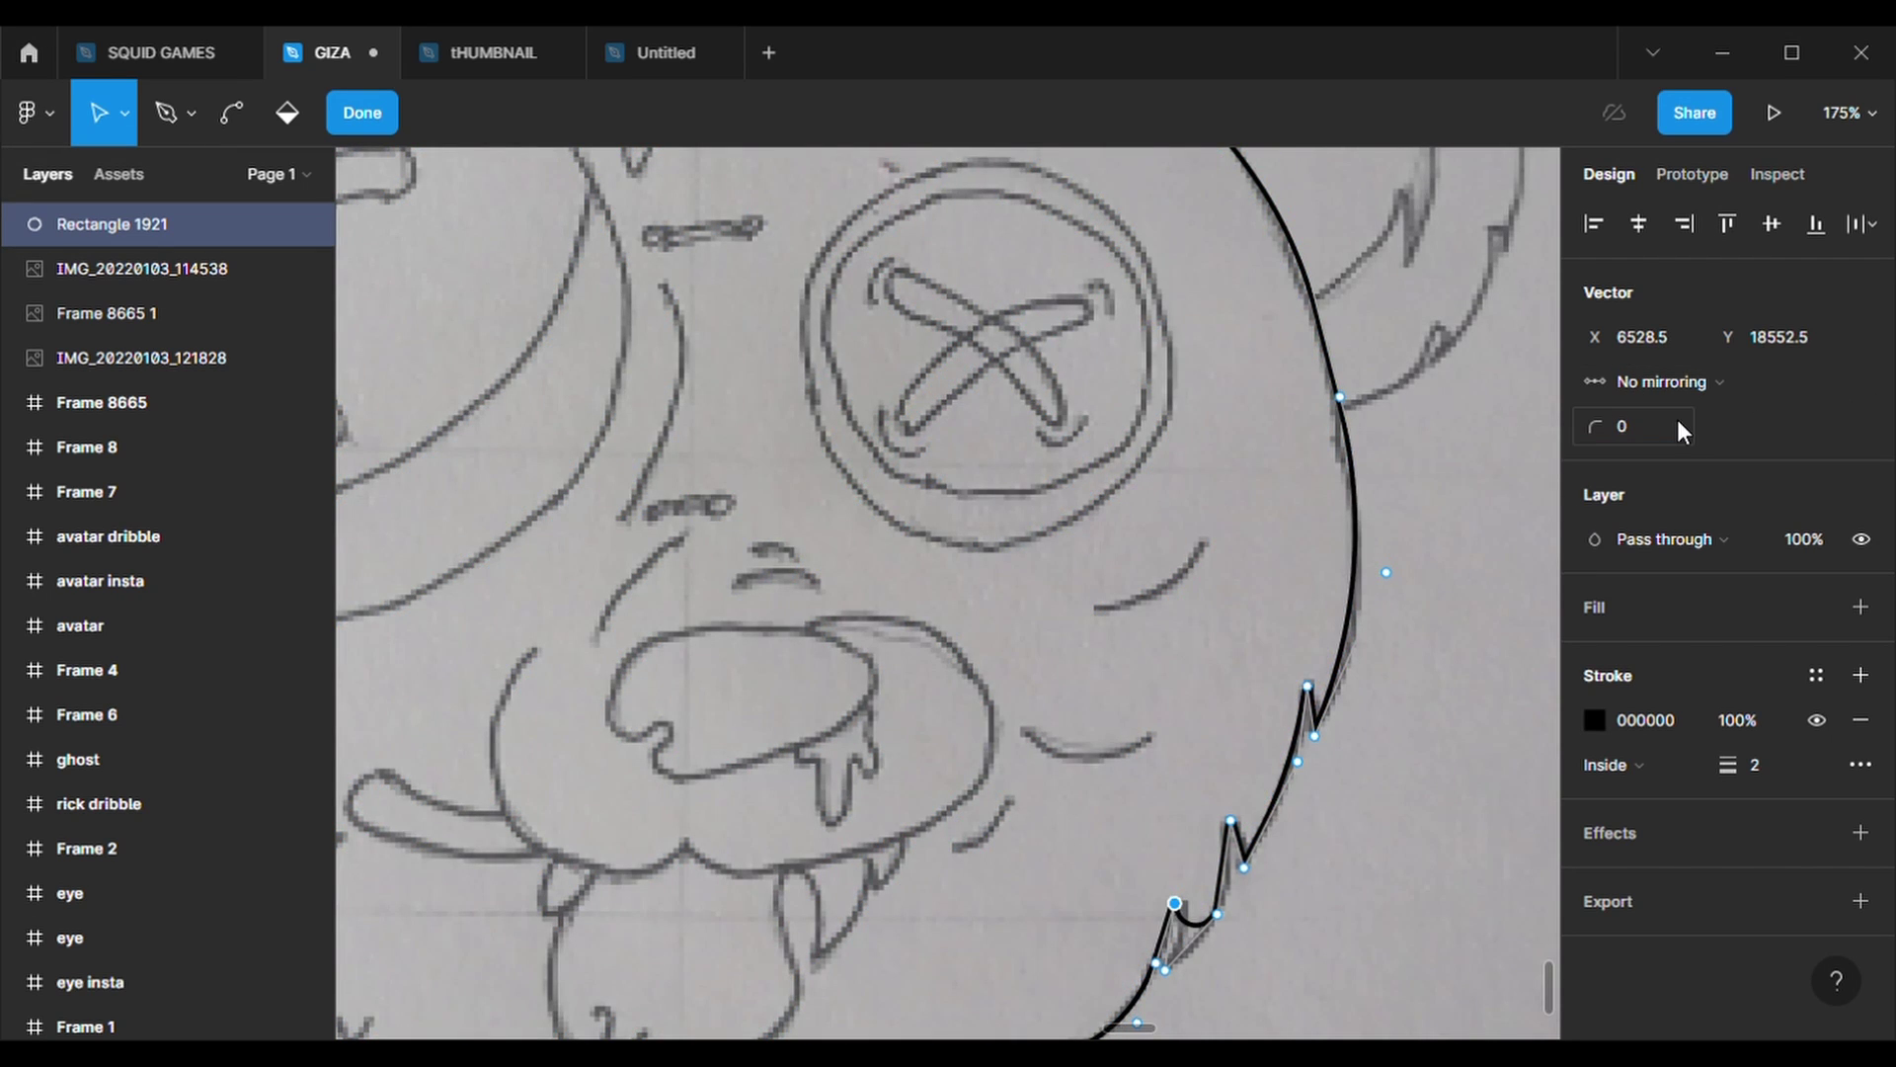
# - Sharpen the lowest tuft point to 0 and reshape the chin curve with 500 rounding
pyautogui.click(1167, 970)
pyautogui.write('0')
pyautogui.press('Return')
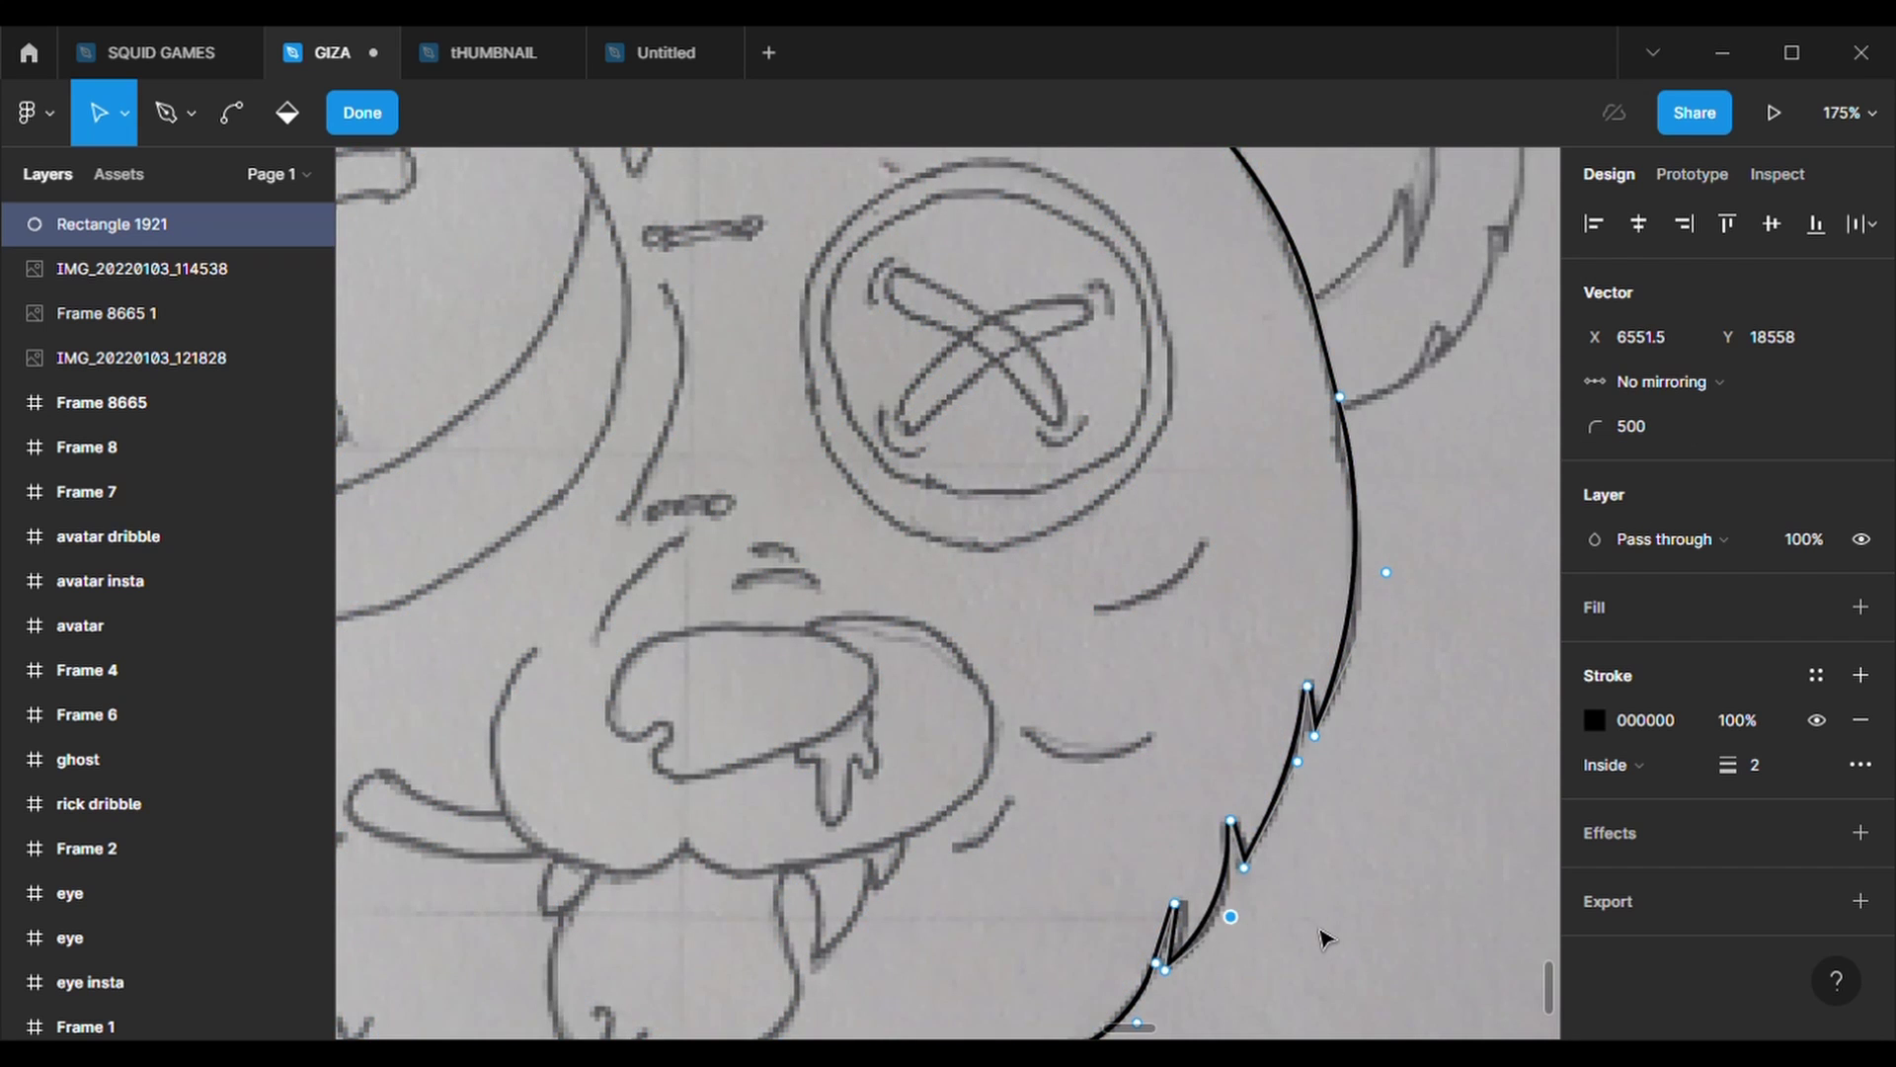
pyautogui.scroll(-4, 1325, 939)
pyautogui.scroll(-4, 1255, 850)
pyautogui.keyDown('ctrl'); pyautogui.scroll(1, 1165, 692); pyautogui.keyUp('ctrl')
pyautogui.moveTo(1159, 668); pyautogui.dragTo(1132, 682)
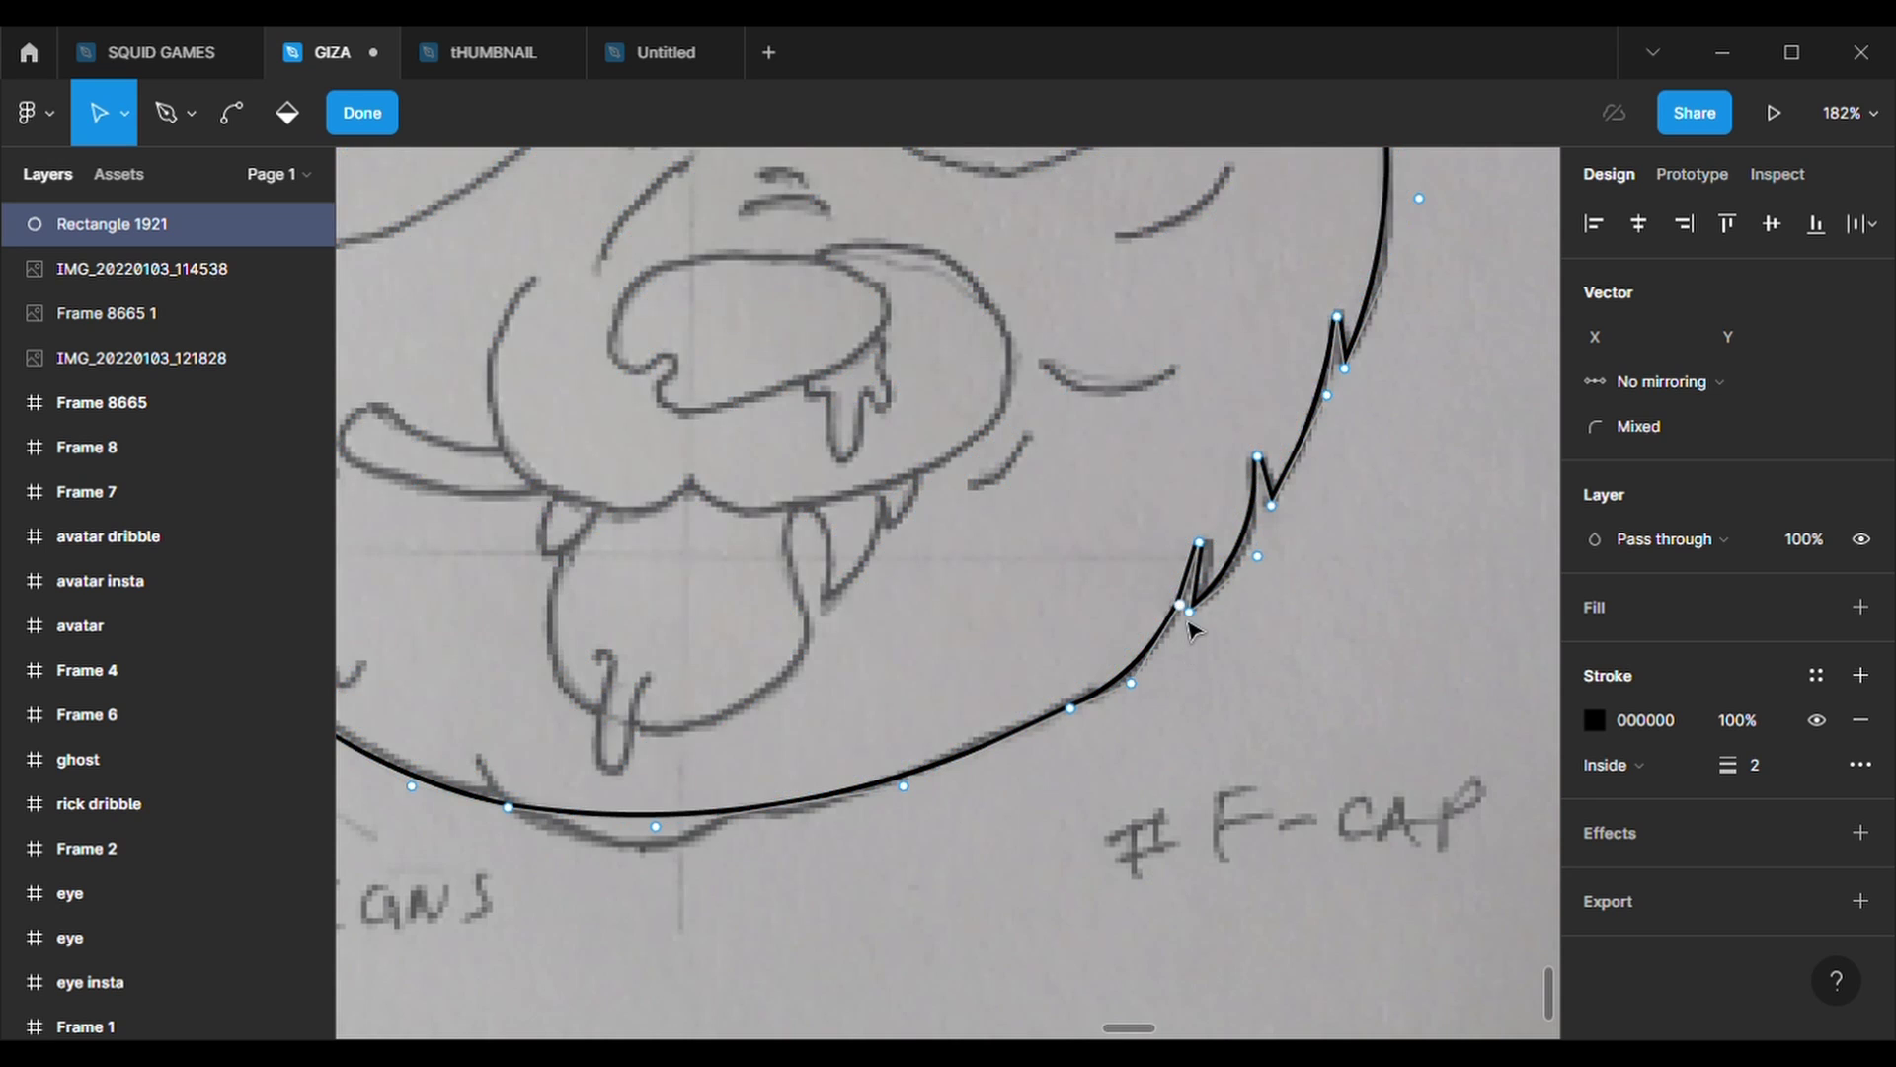
pyautogui.write('00')
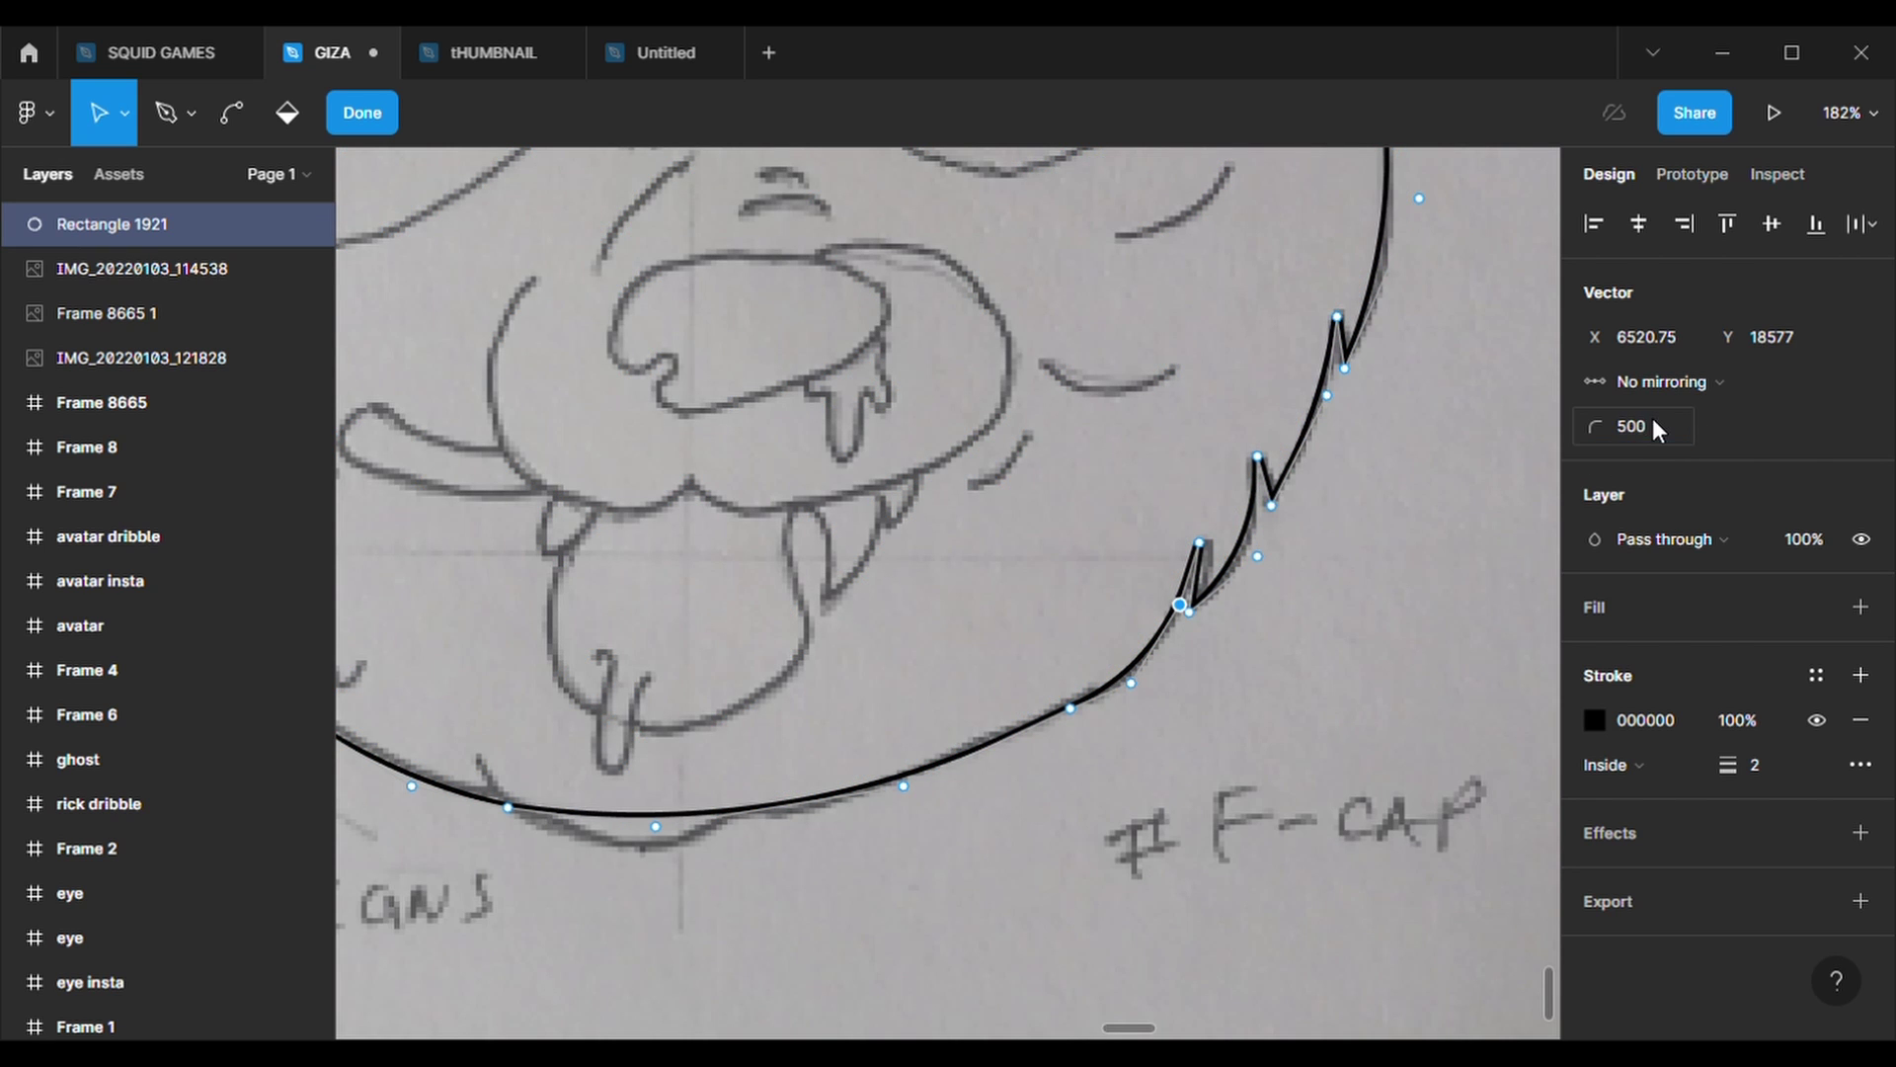
pyautogui.press('Return')
pyautogui.click(1133, 683)
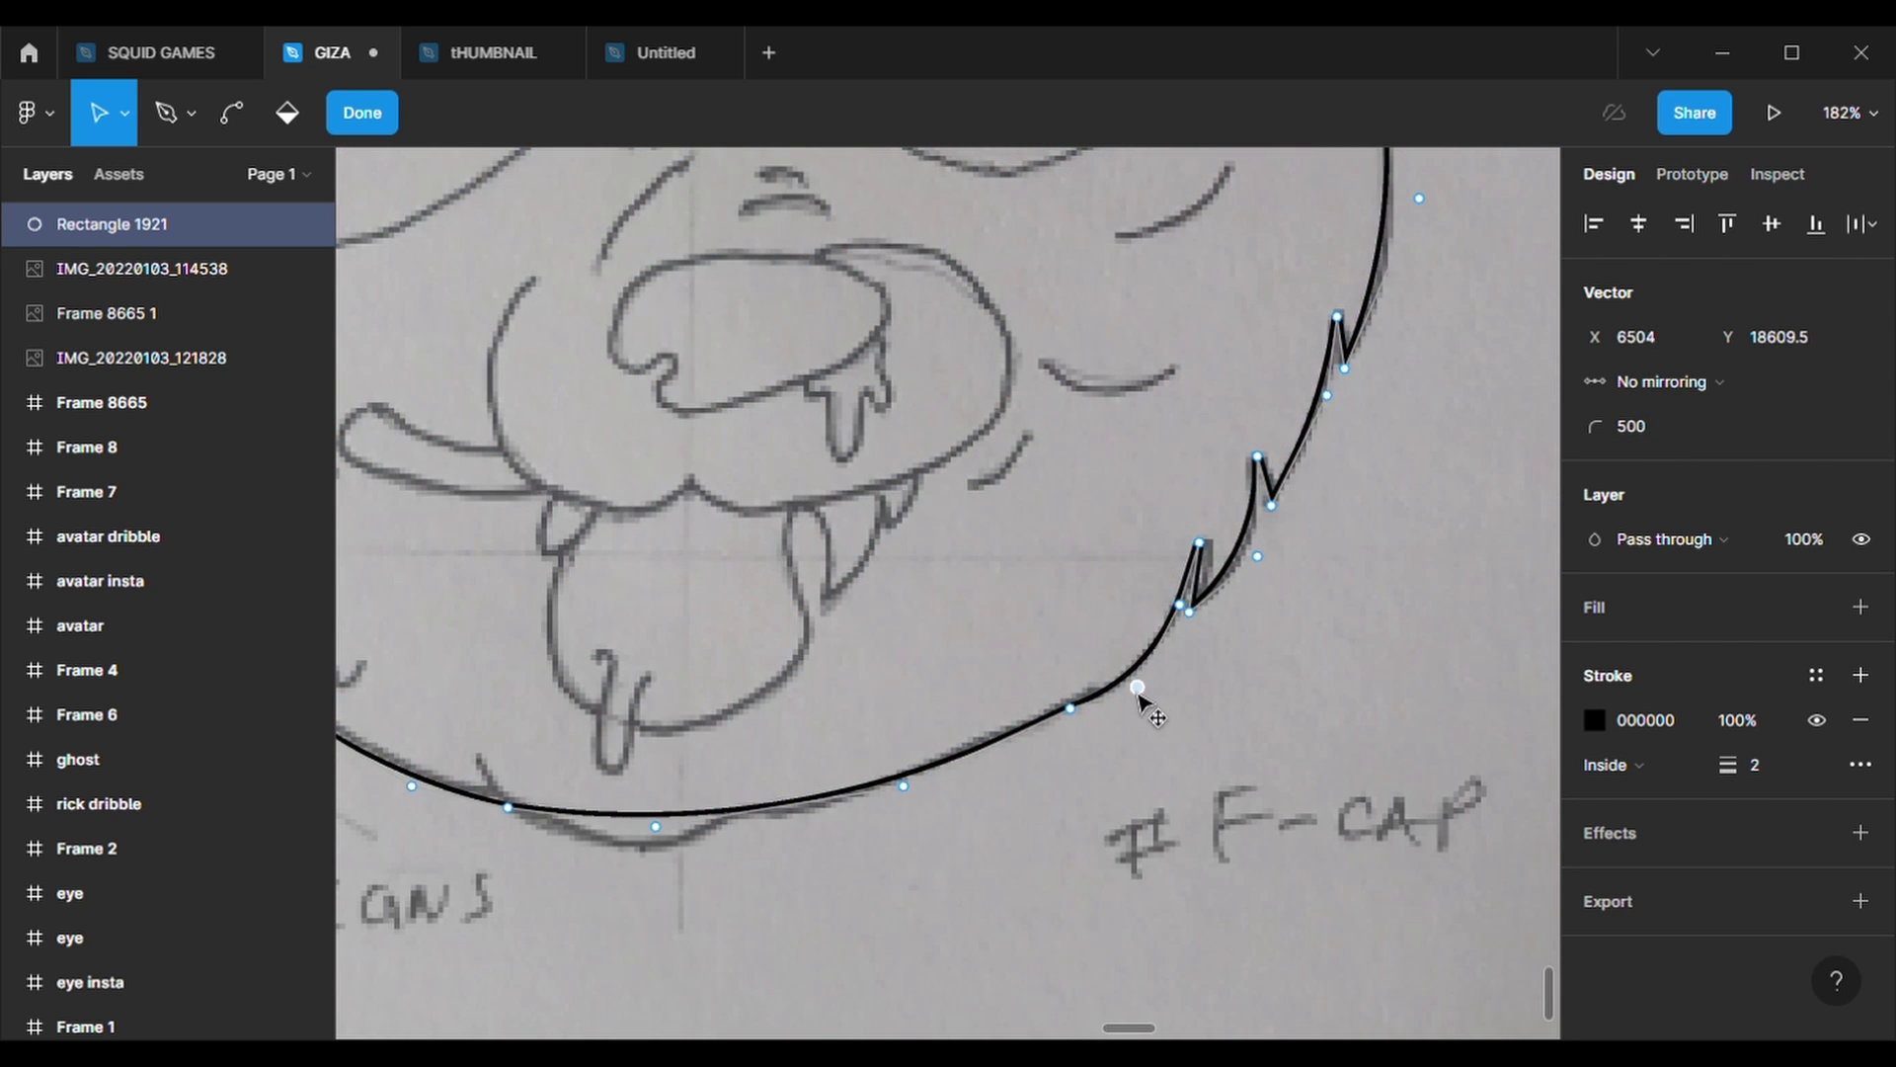
# - Close the current point edit and reopen the head outline Rectangle 1921 for point editing
pyautogui.click(1224, 691)
pyautogui.scroll(-5, 1225, 694)
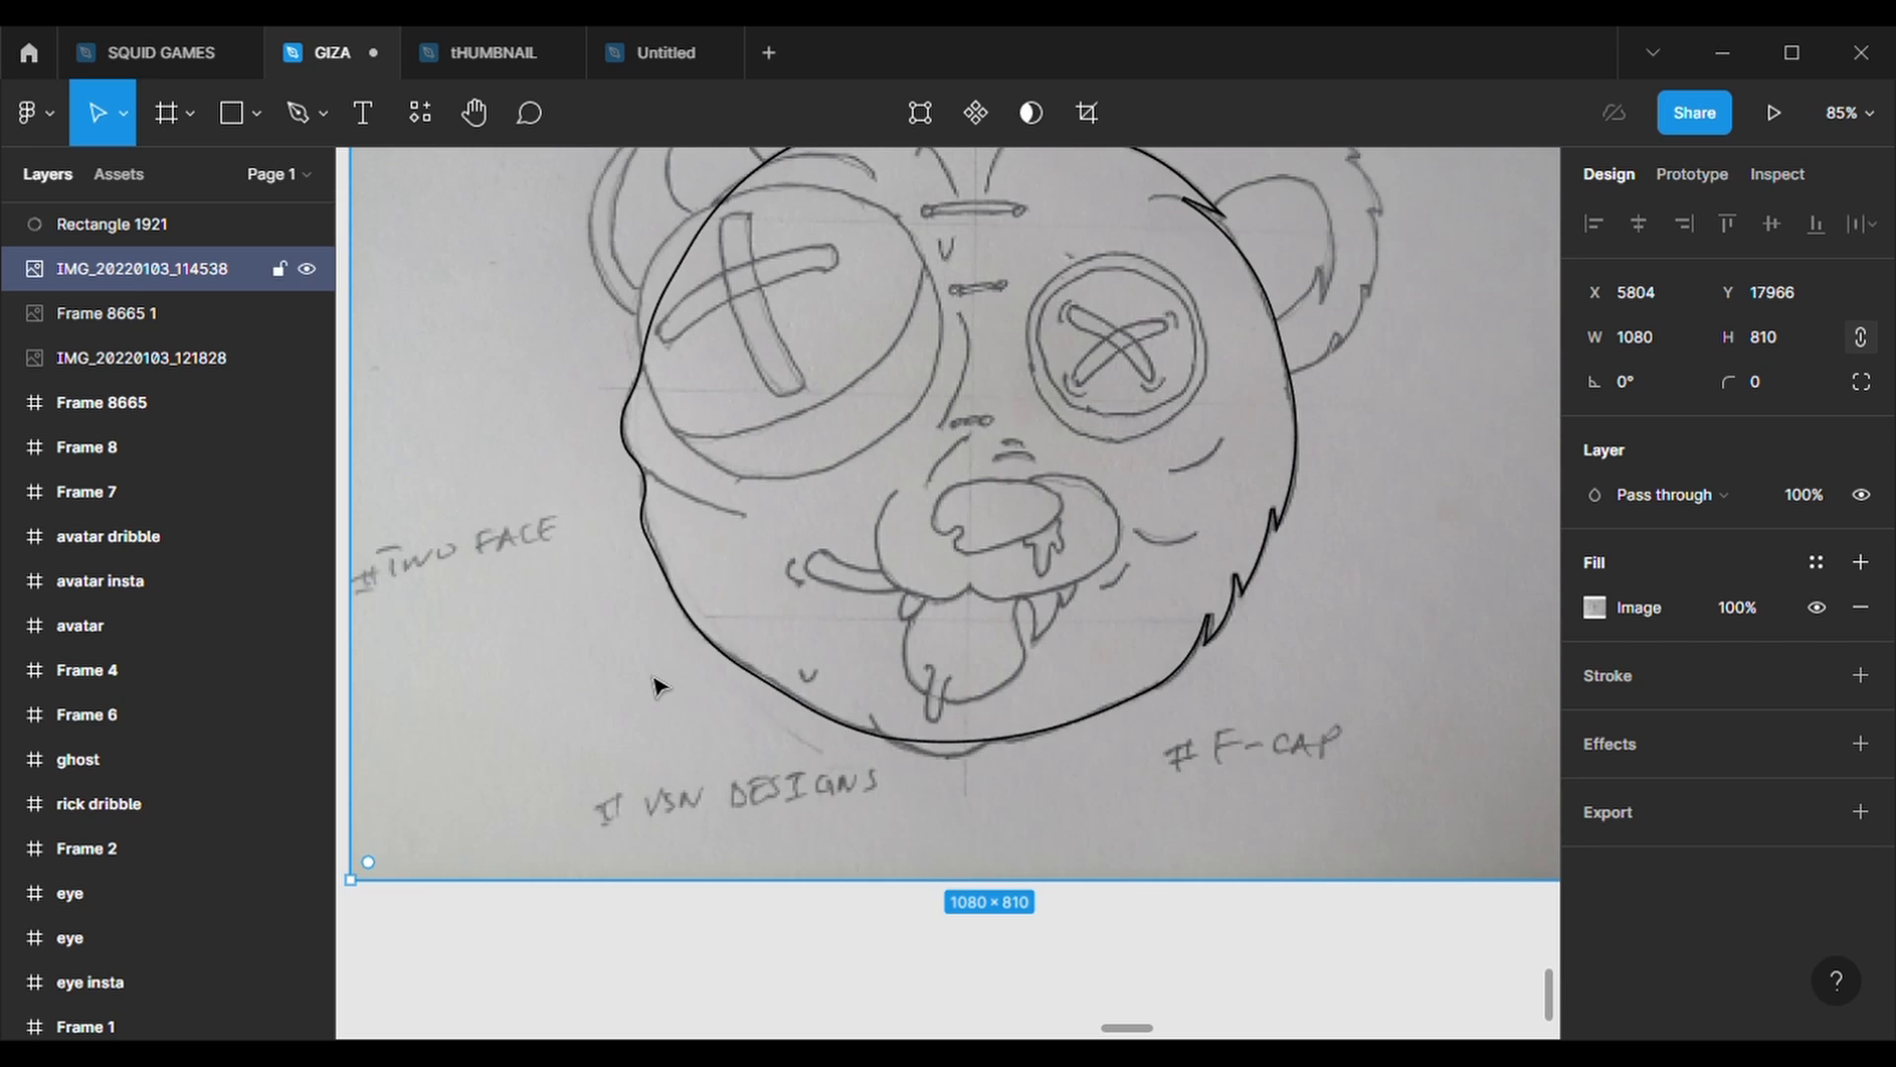
pyautogui.scroll(3, 656, 685)
pyautogui.scroll(2, 656, 677)
pyautogui.click(622, 423)
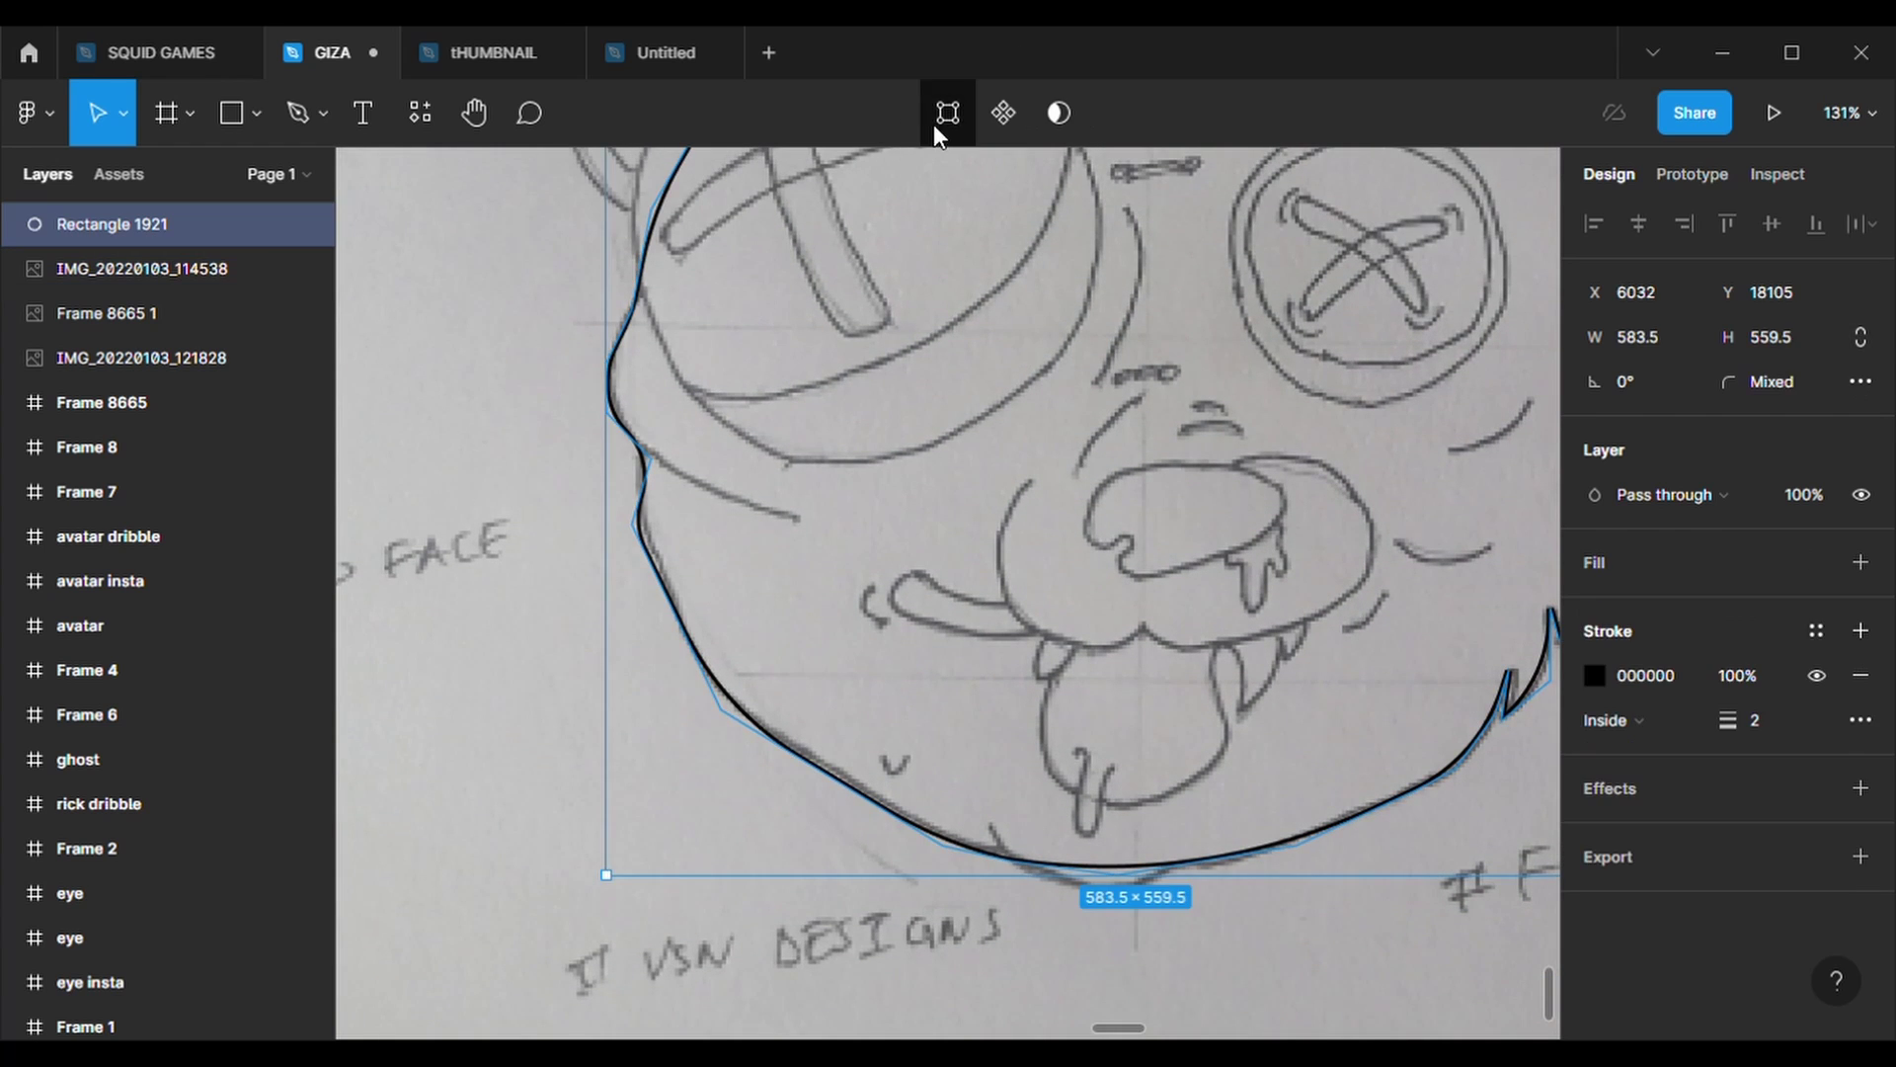
pyautogui.click(944, 116)
# - Drag the left-cheek points onto the sketch line, exit editing and zoom out to about 92%
pyautogui.click(702, 680)
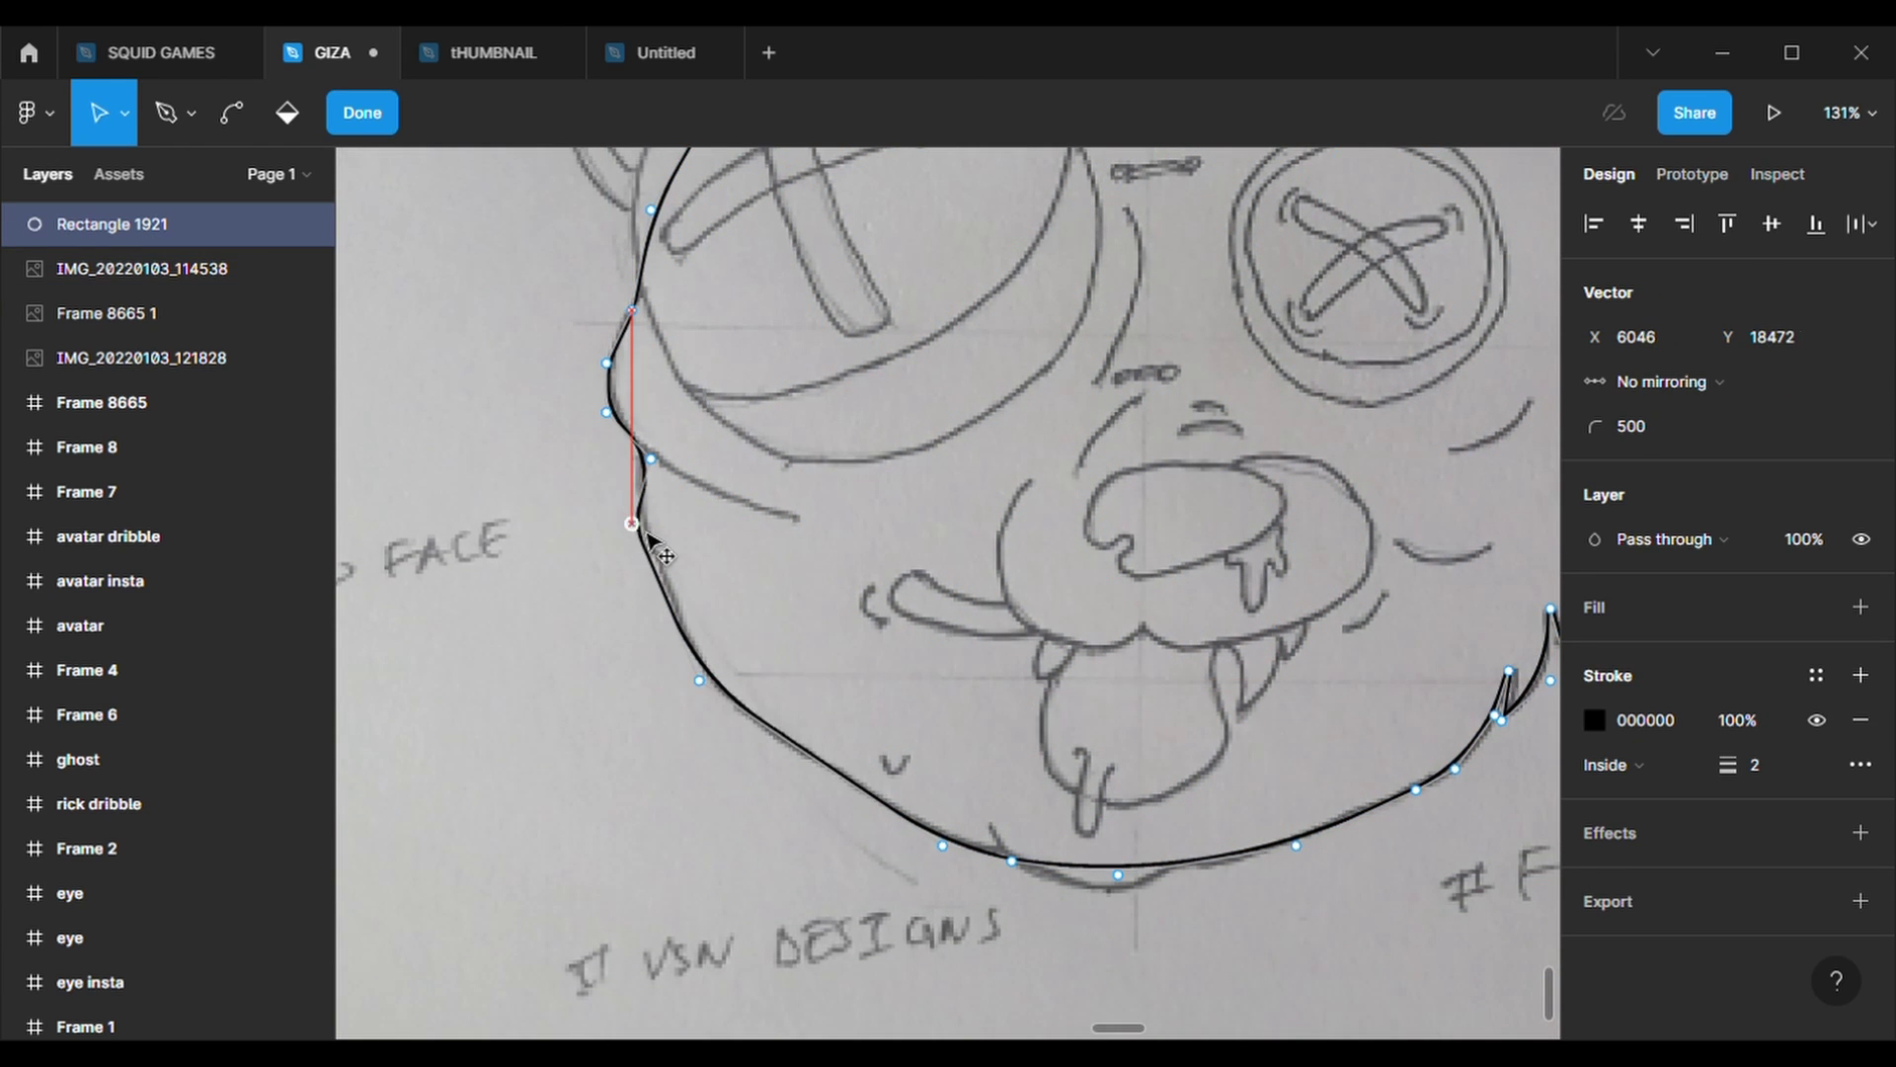
pyautogui.moveTo(652, 539); pyautogui.dragTo(652, 546)
pyautogui.click(651, 458)
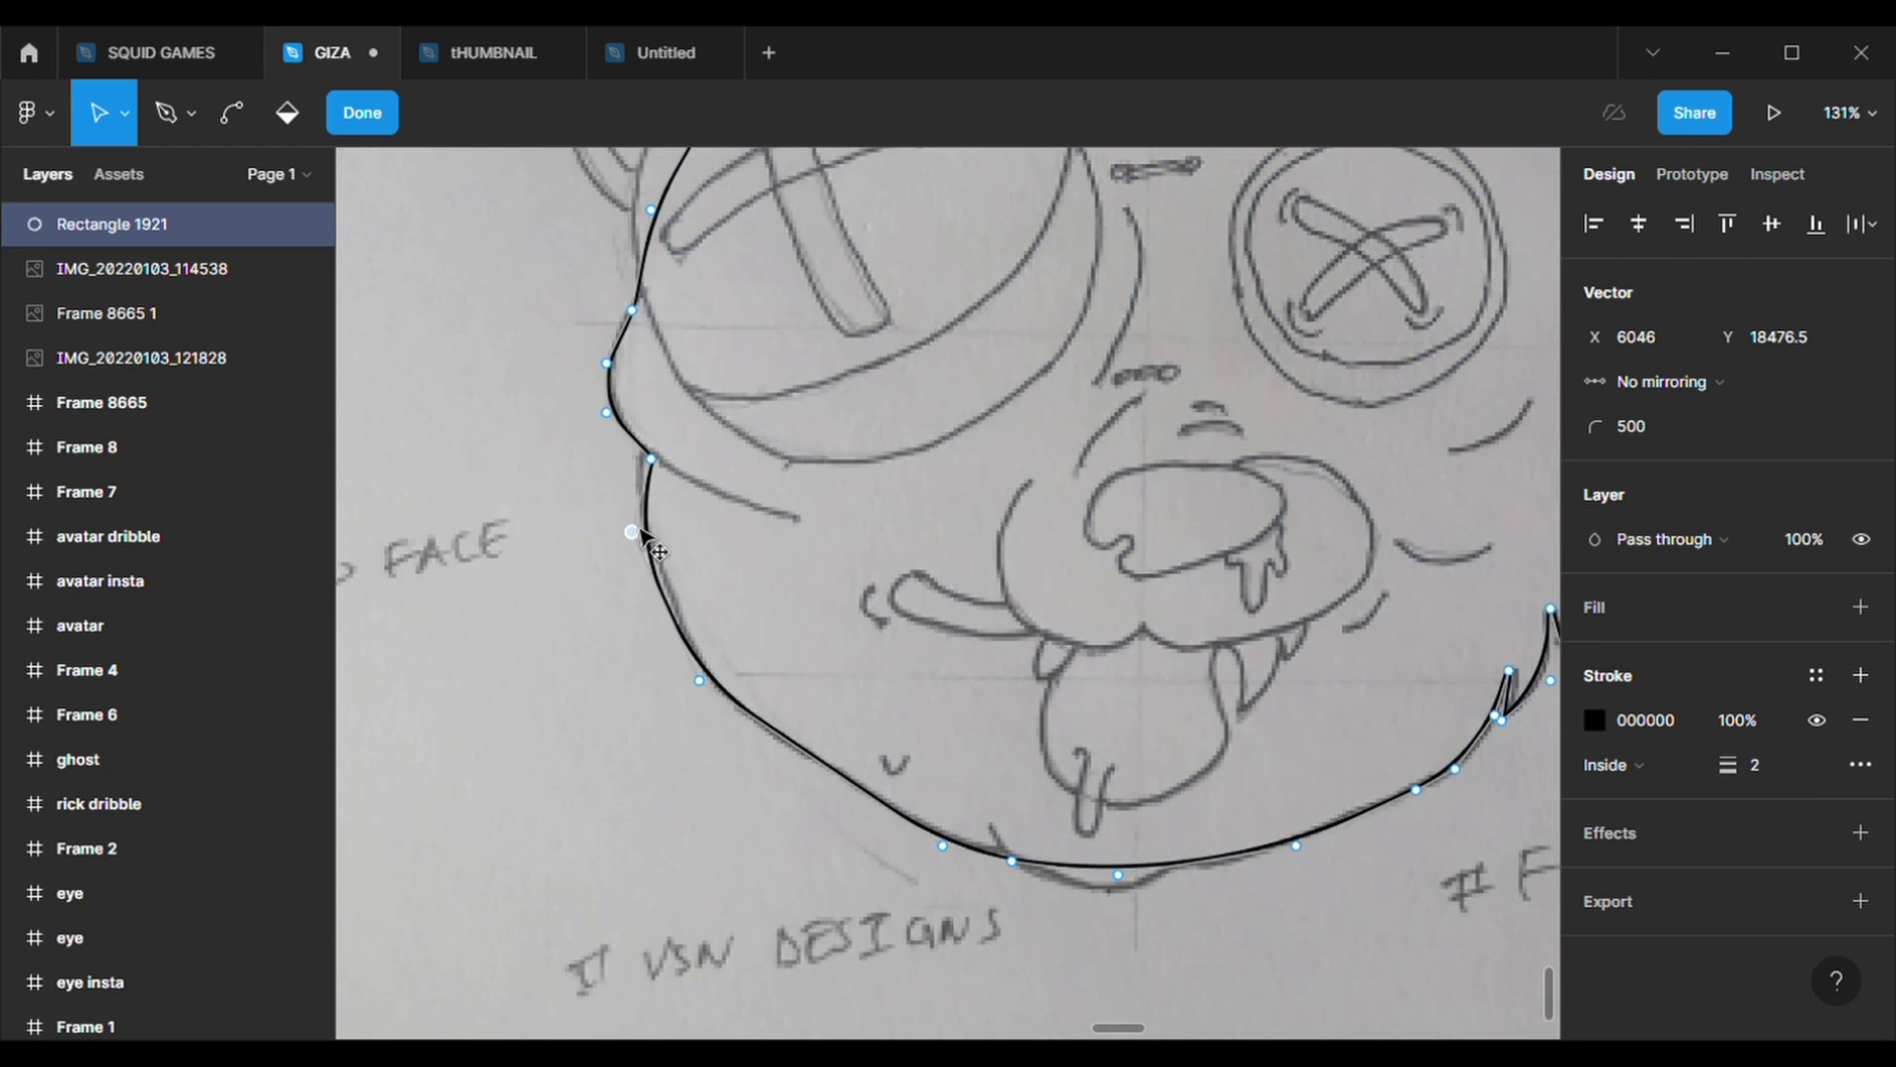
pyautogui.moveTo(635, 534); pyautogui.dragTo(660, 540)
pyautogui.press('Escape')
pyautogui.click(605, 478)
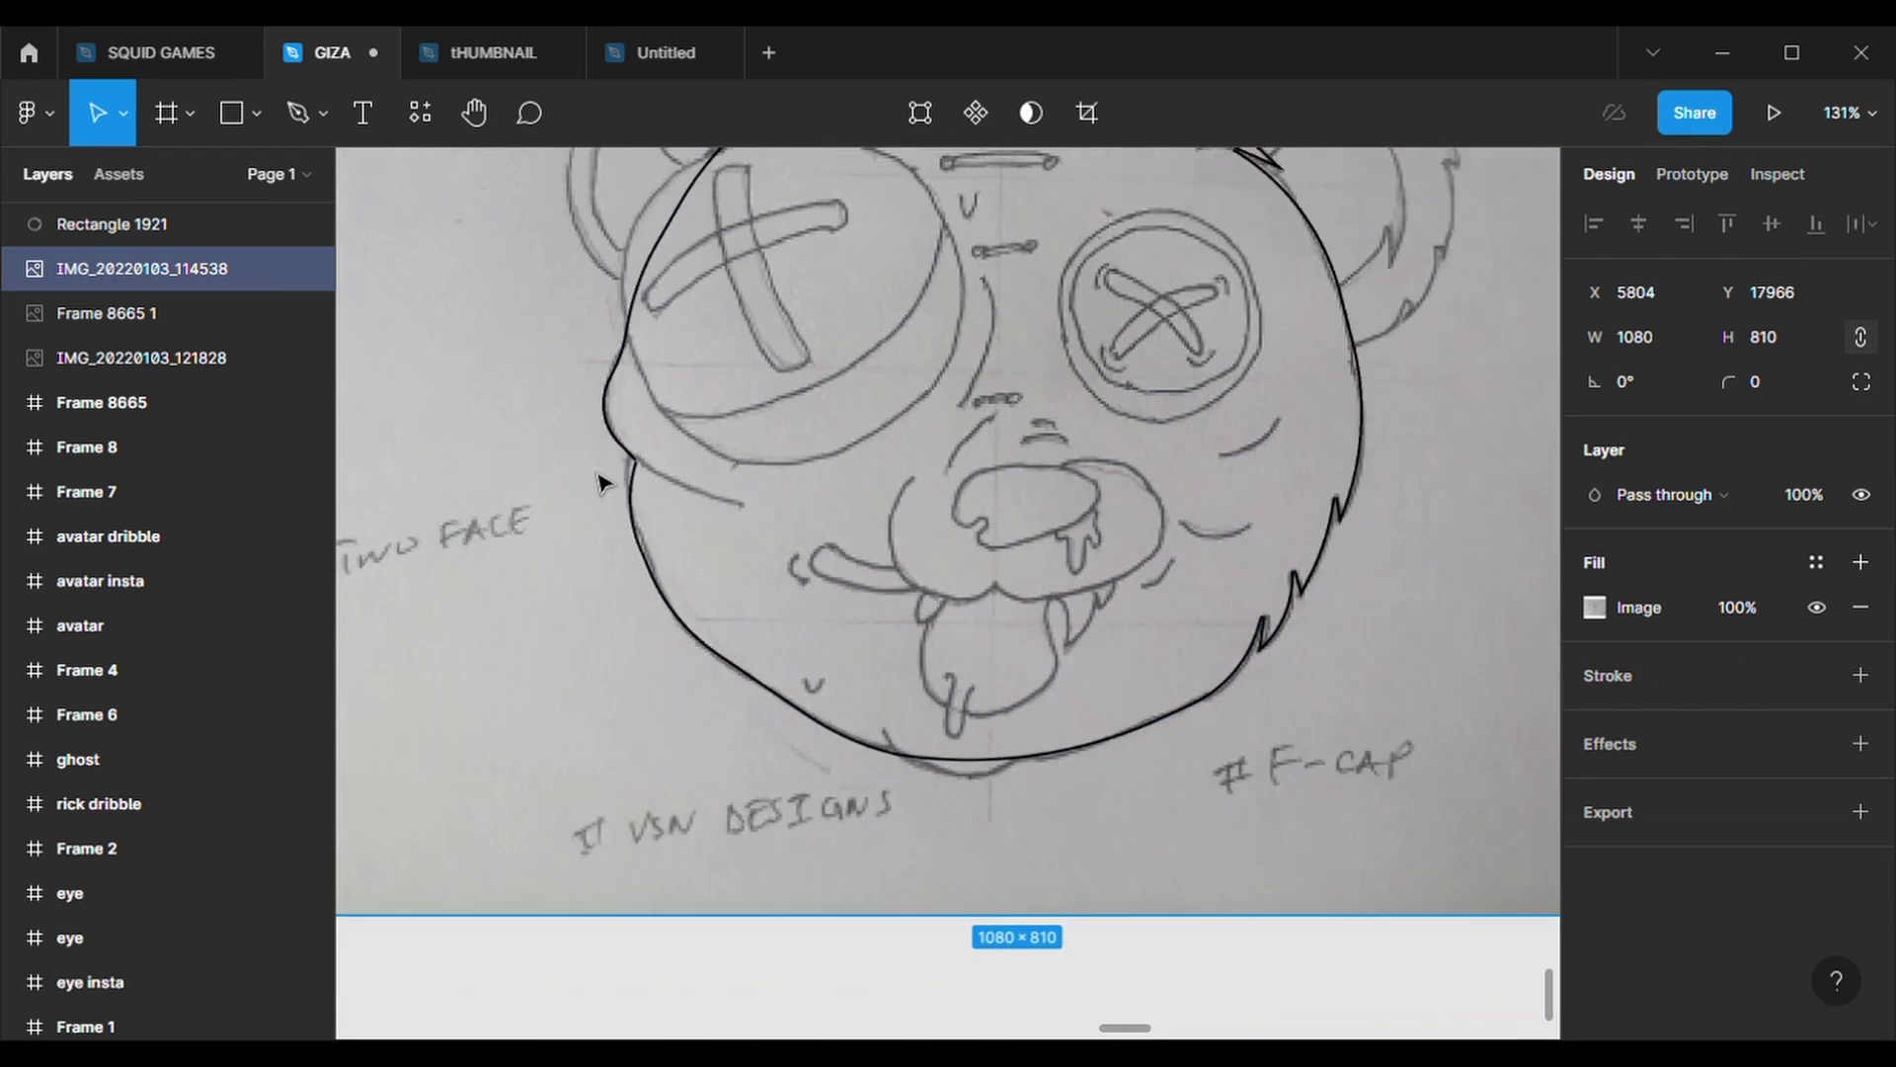
pyautogui.scroll(-5, 605, 480)
pyautogui.scroll(-1, 603, 482)
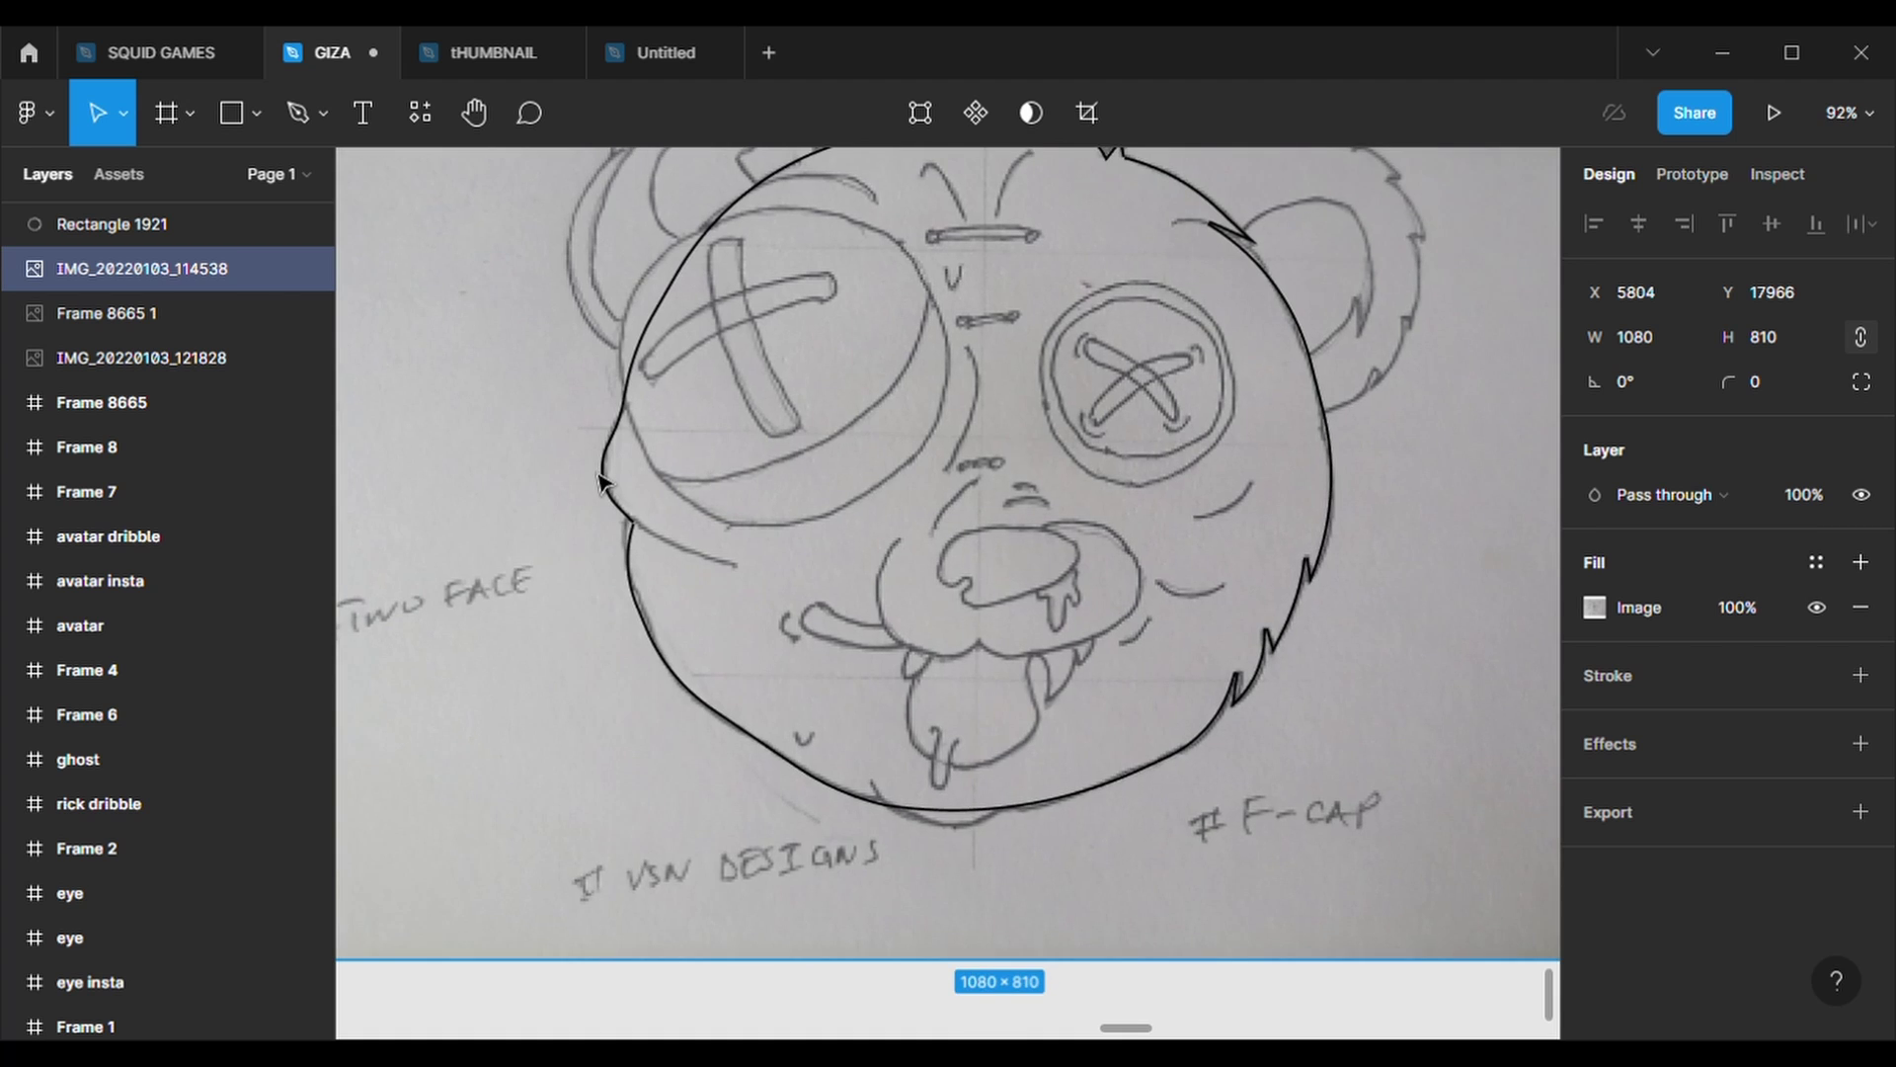
pyautogui.scroll(3, 602, 482)
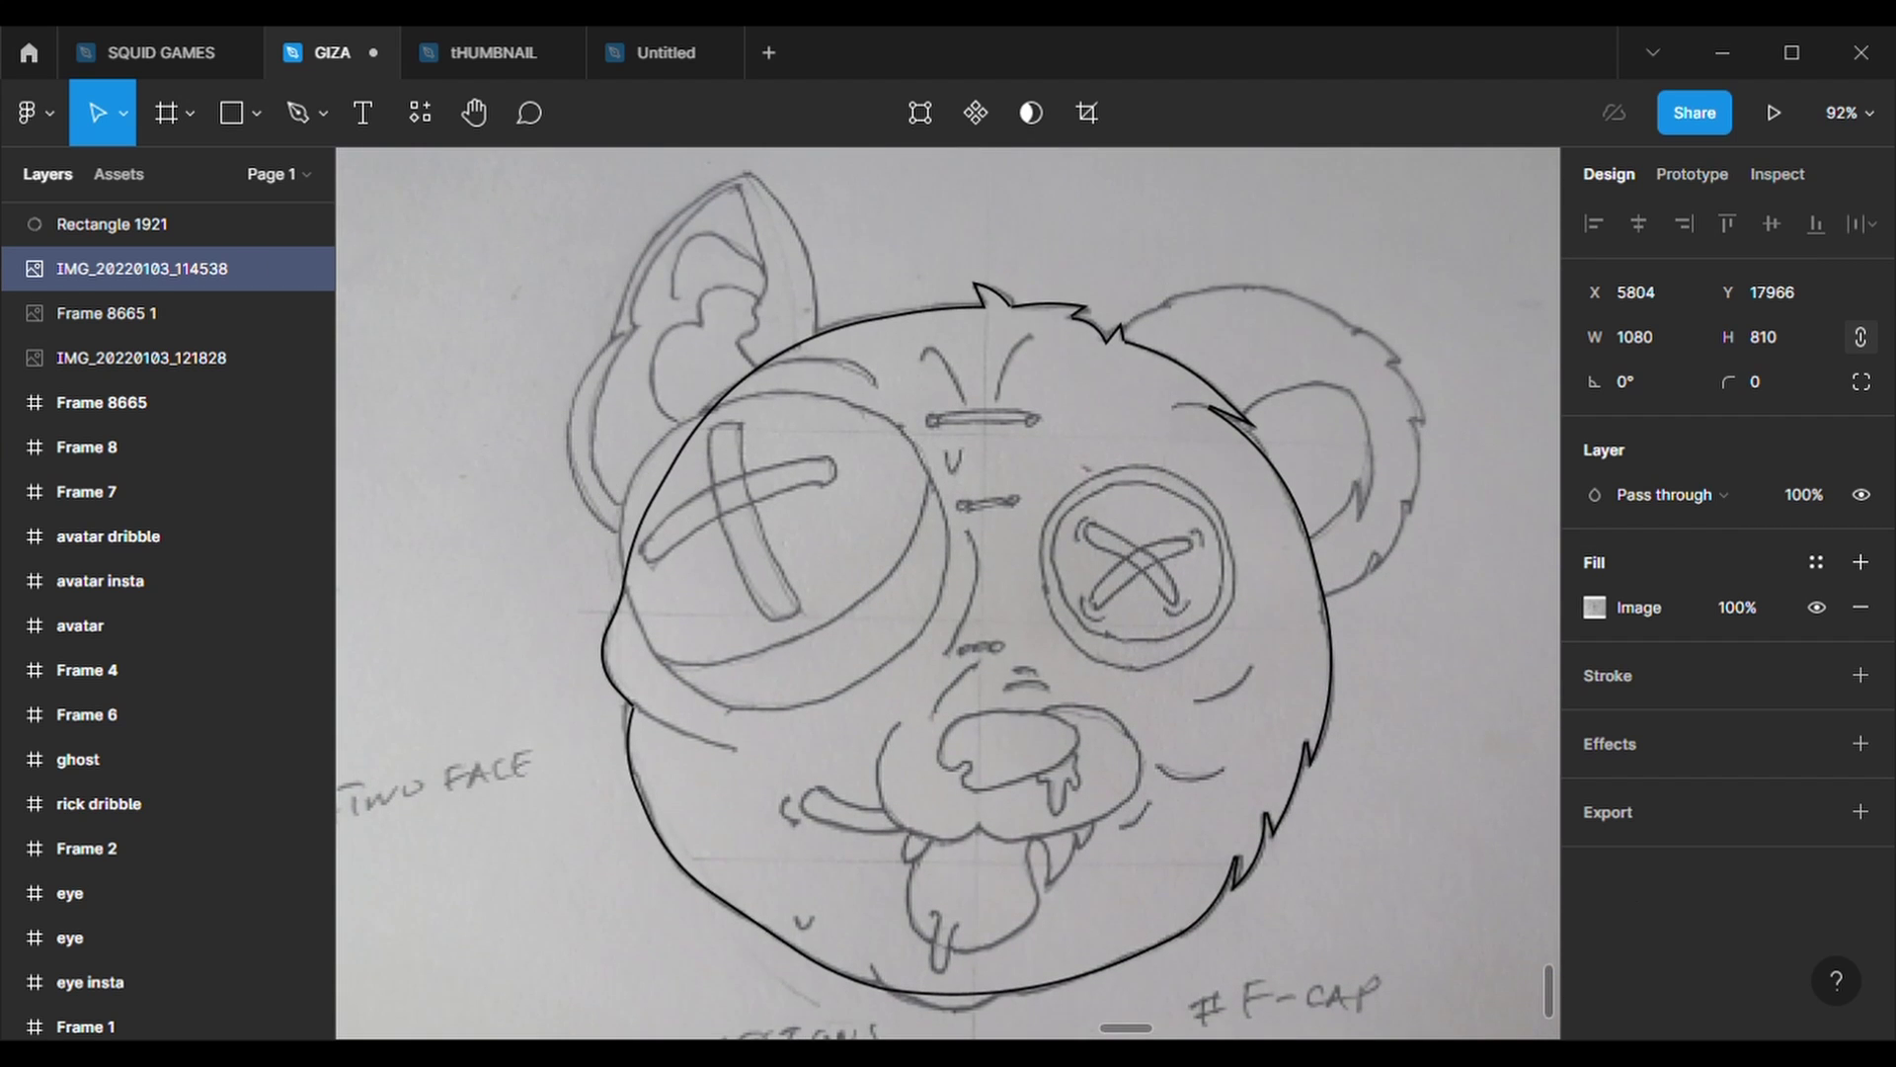
# - Draw a rectangle over the left ear with a 2 px black stroke and no fill
pyautogui.click(230, 113)
pyautogui.moveTo(571, 175); pyautogui.dragTo(862, 515)
pyautogui.click(1861, 674)
pyautogui.click(1782, 774)
pyautogui.write('2')
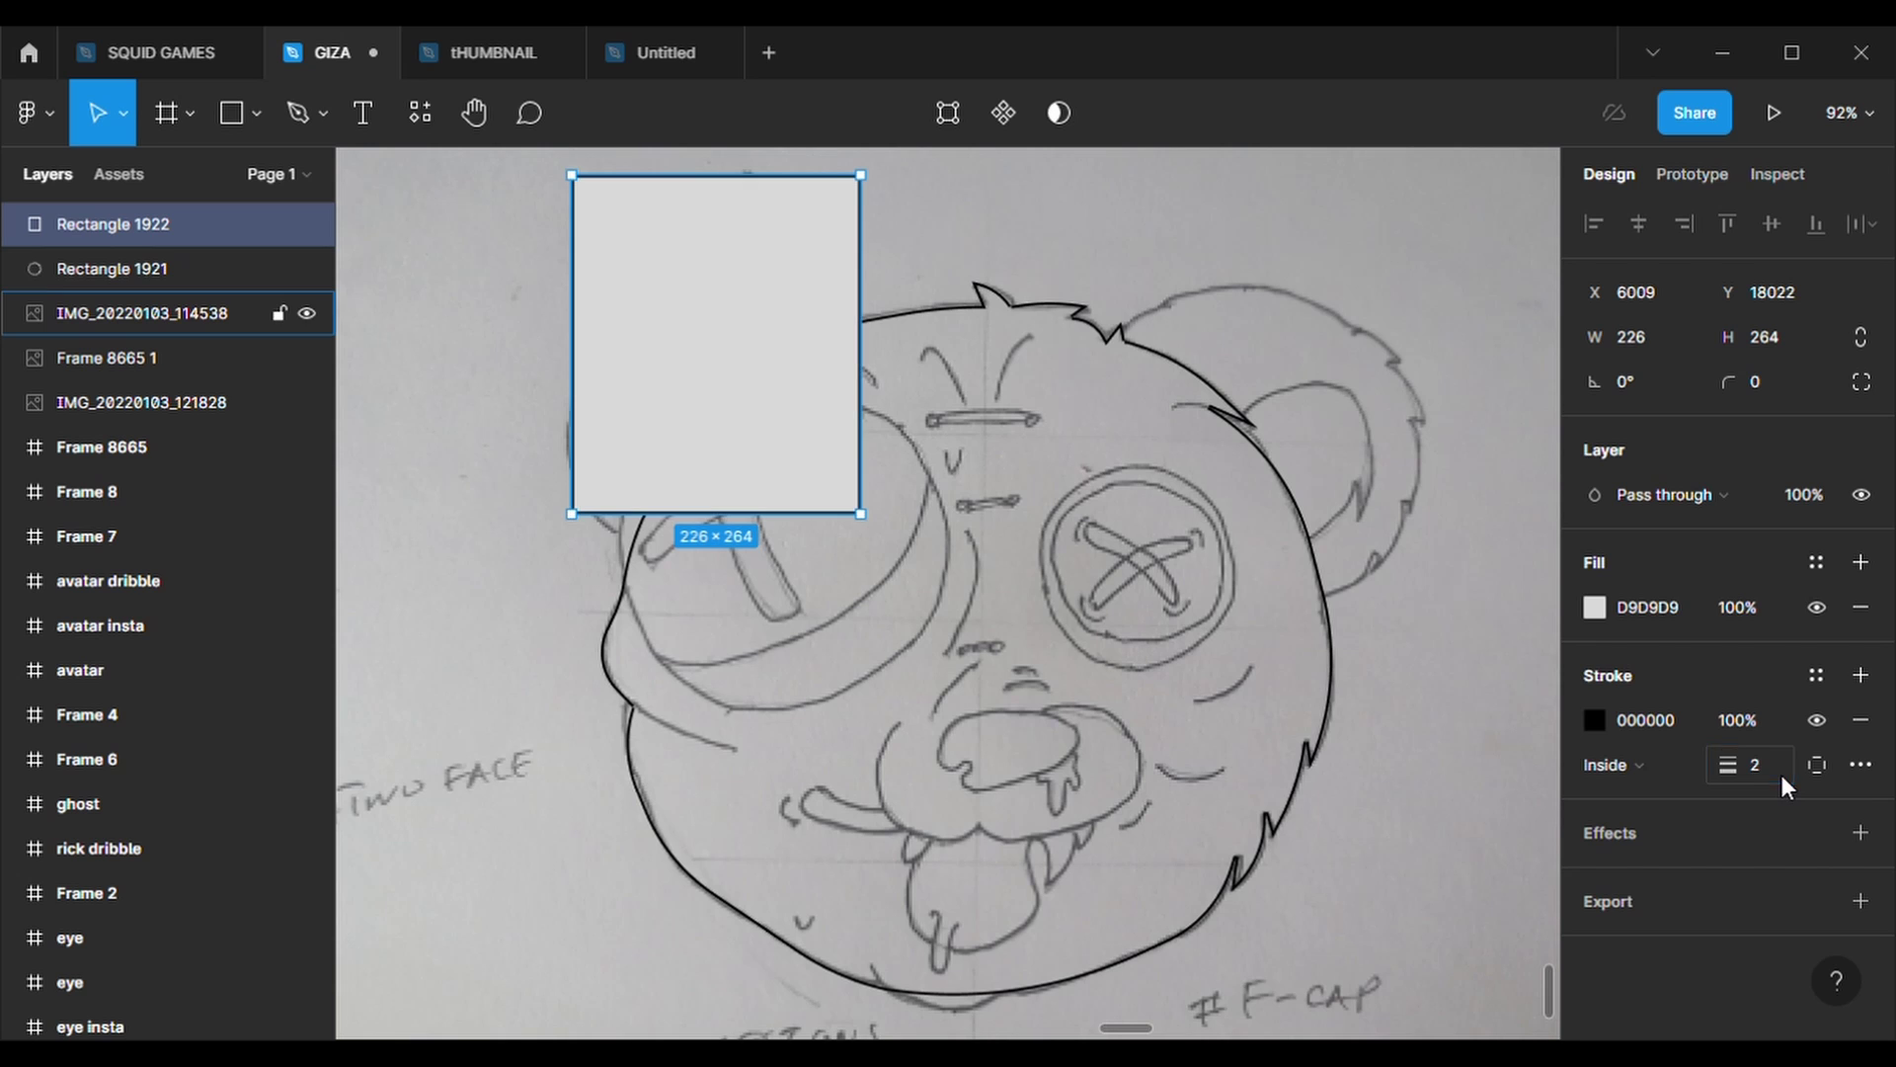
pyautogui.click(1861, 606)
# - Reshape the rectangle's corners and add points to trace the ear tip and sides
pyautogui.click(948, 113)
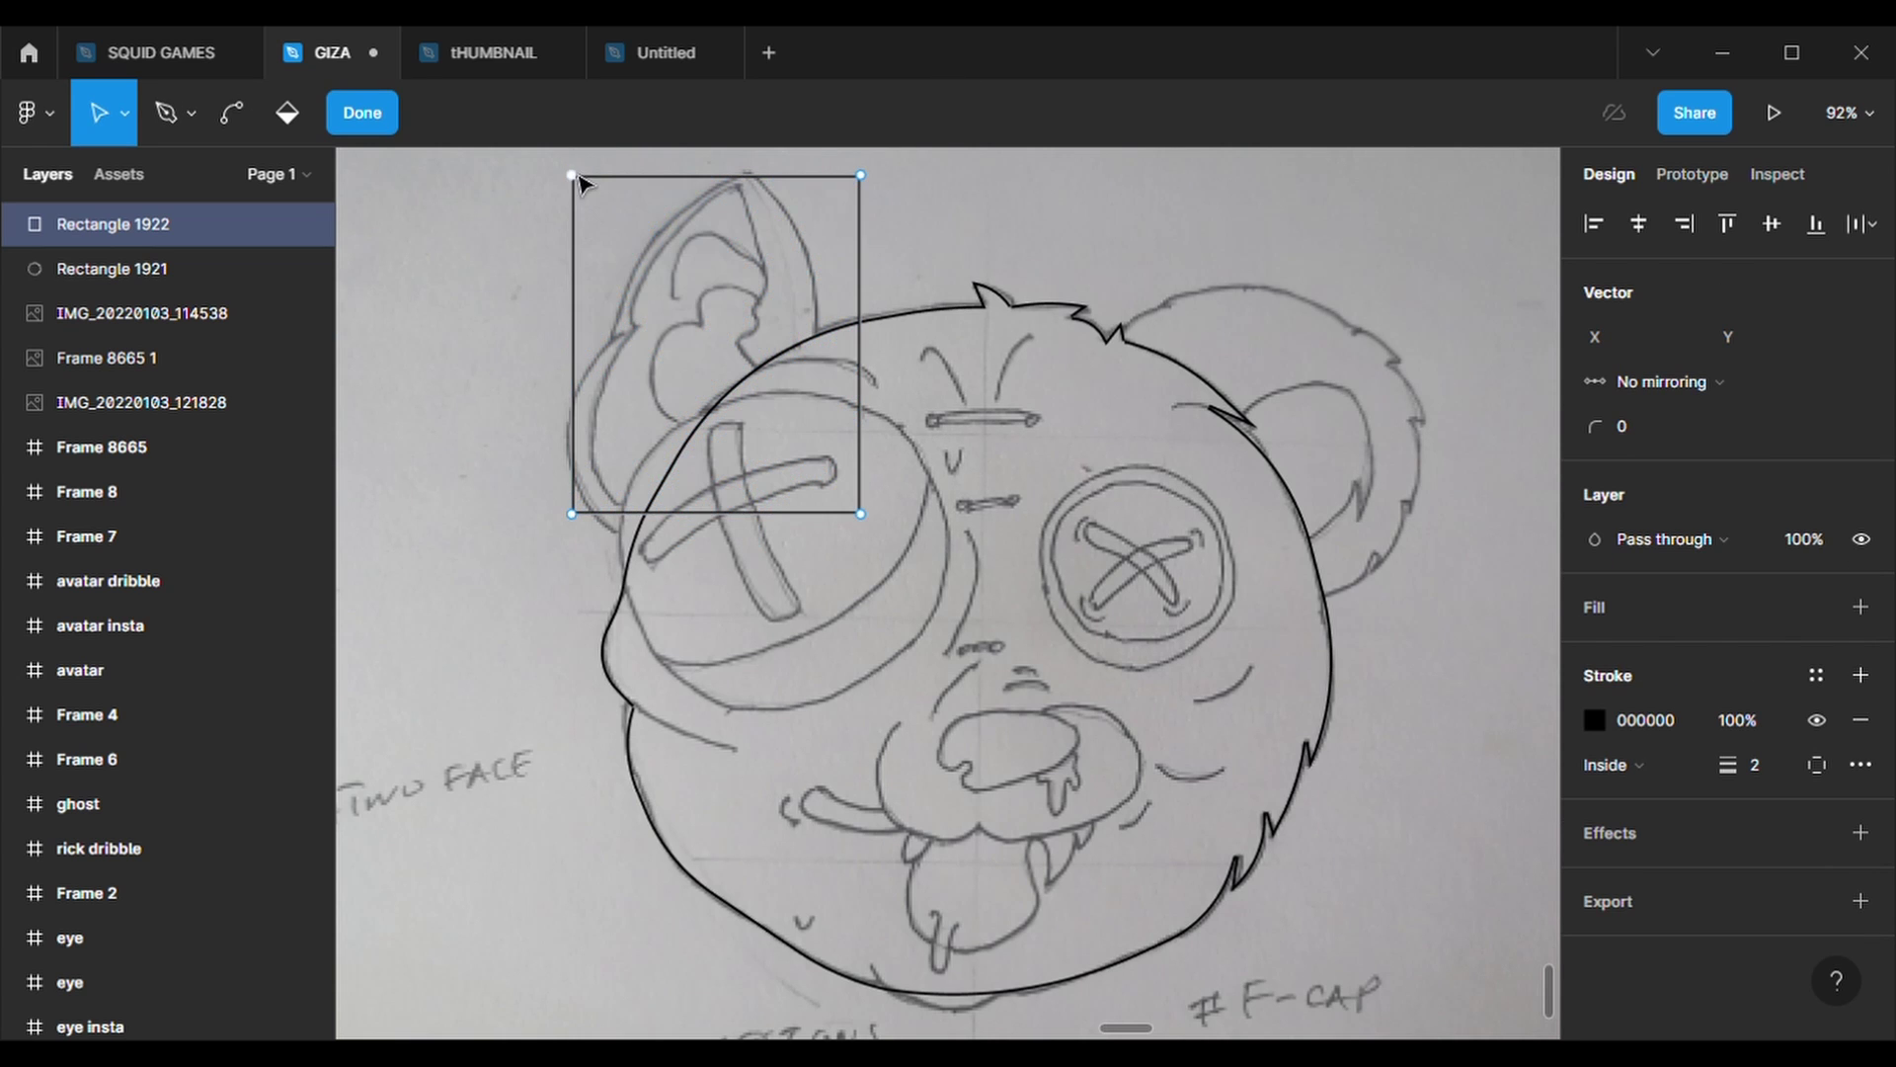
pyautogui.moveTo(572, 176); pyautogui.dragTo(604, 340)
pyautogui.moveTo(732, 256)
pyautogui.mouseDown()
pyautogui.moveTo(659, 215)
pyautogui.moveTo(675, 231)
pyautogui.mouseUp()
pyautogui.moveTo(861, 175); pyautogui.dragTo(744, 169)
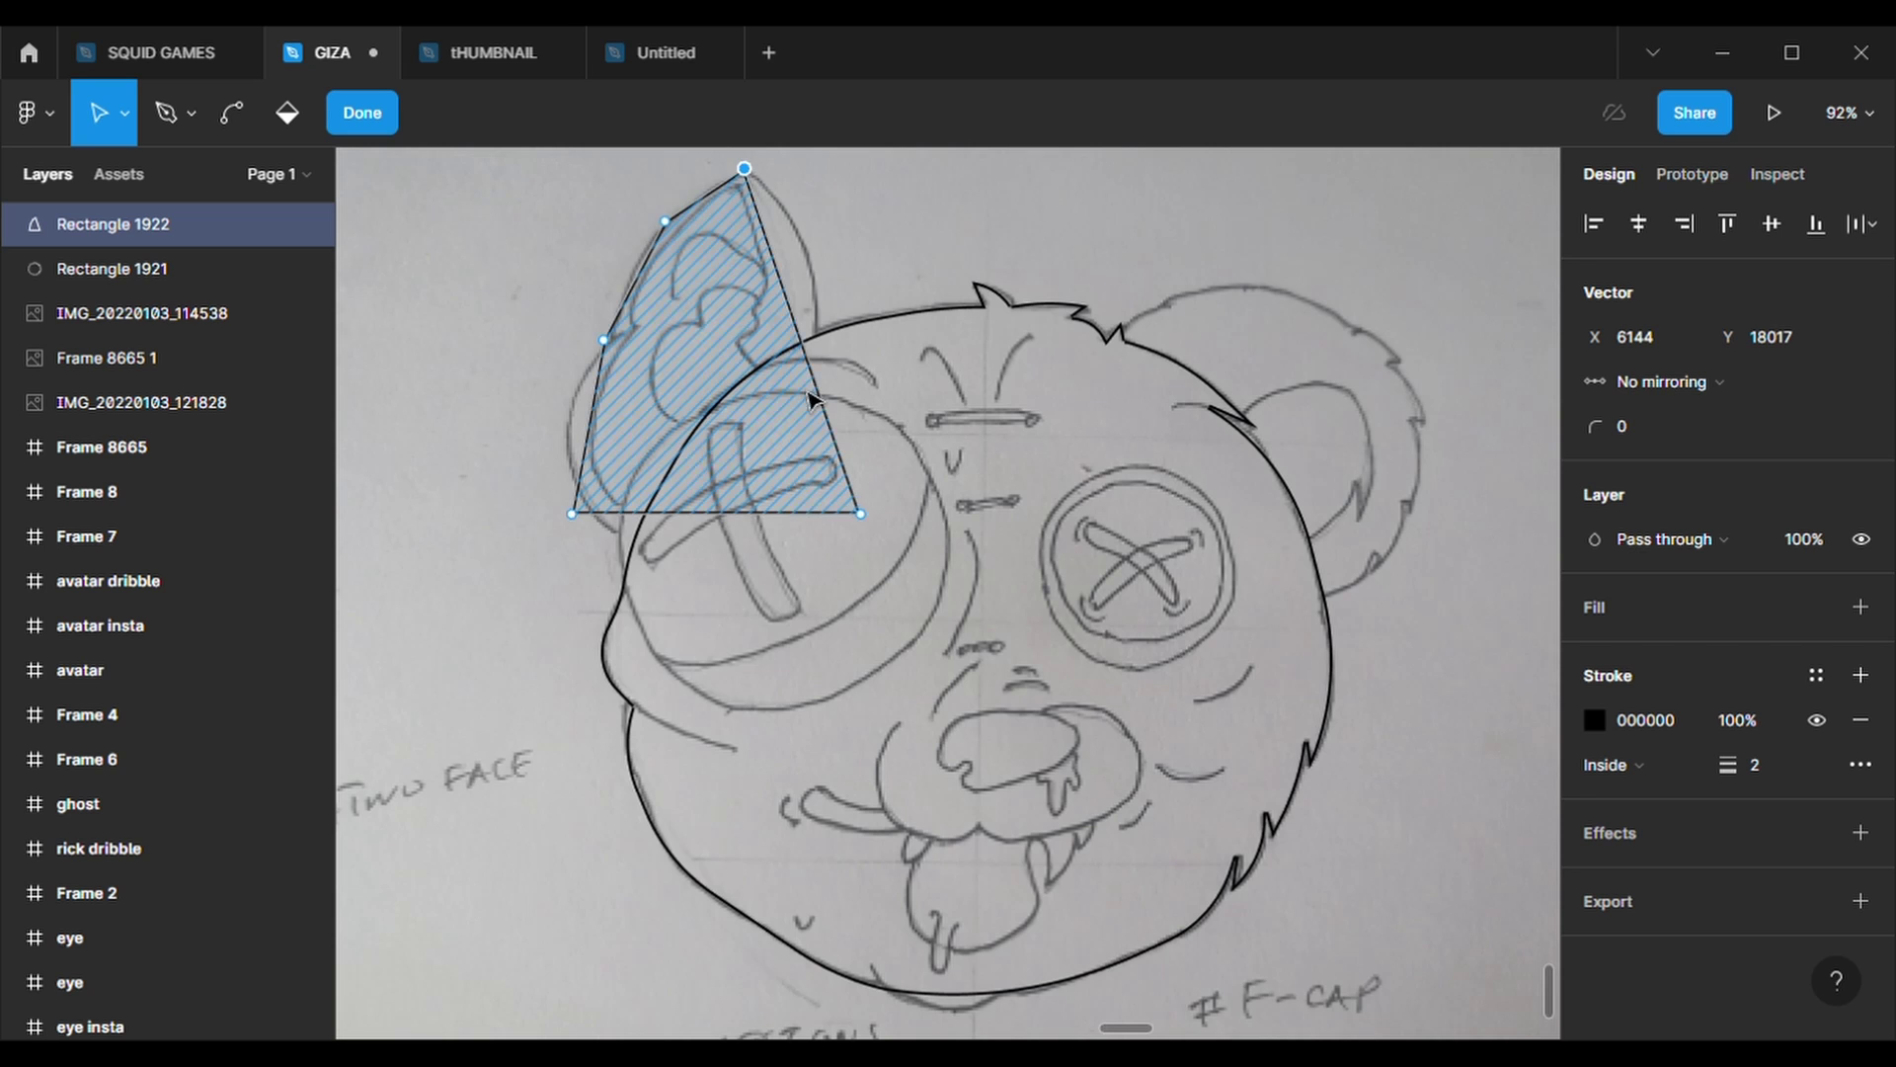
pyautogui.moveTo(803, 341); pyautogui.dragTo(812, 243)
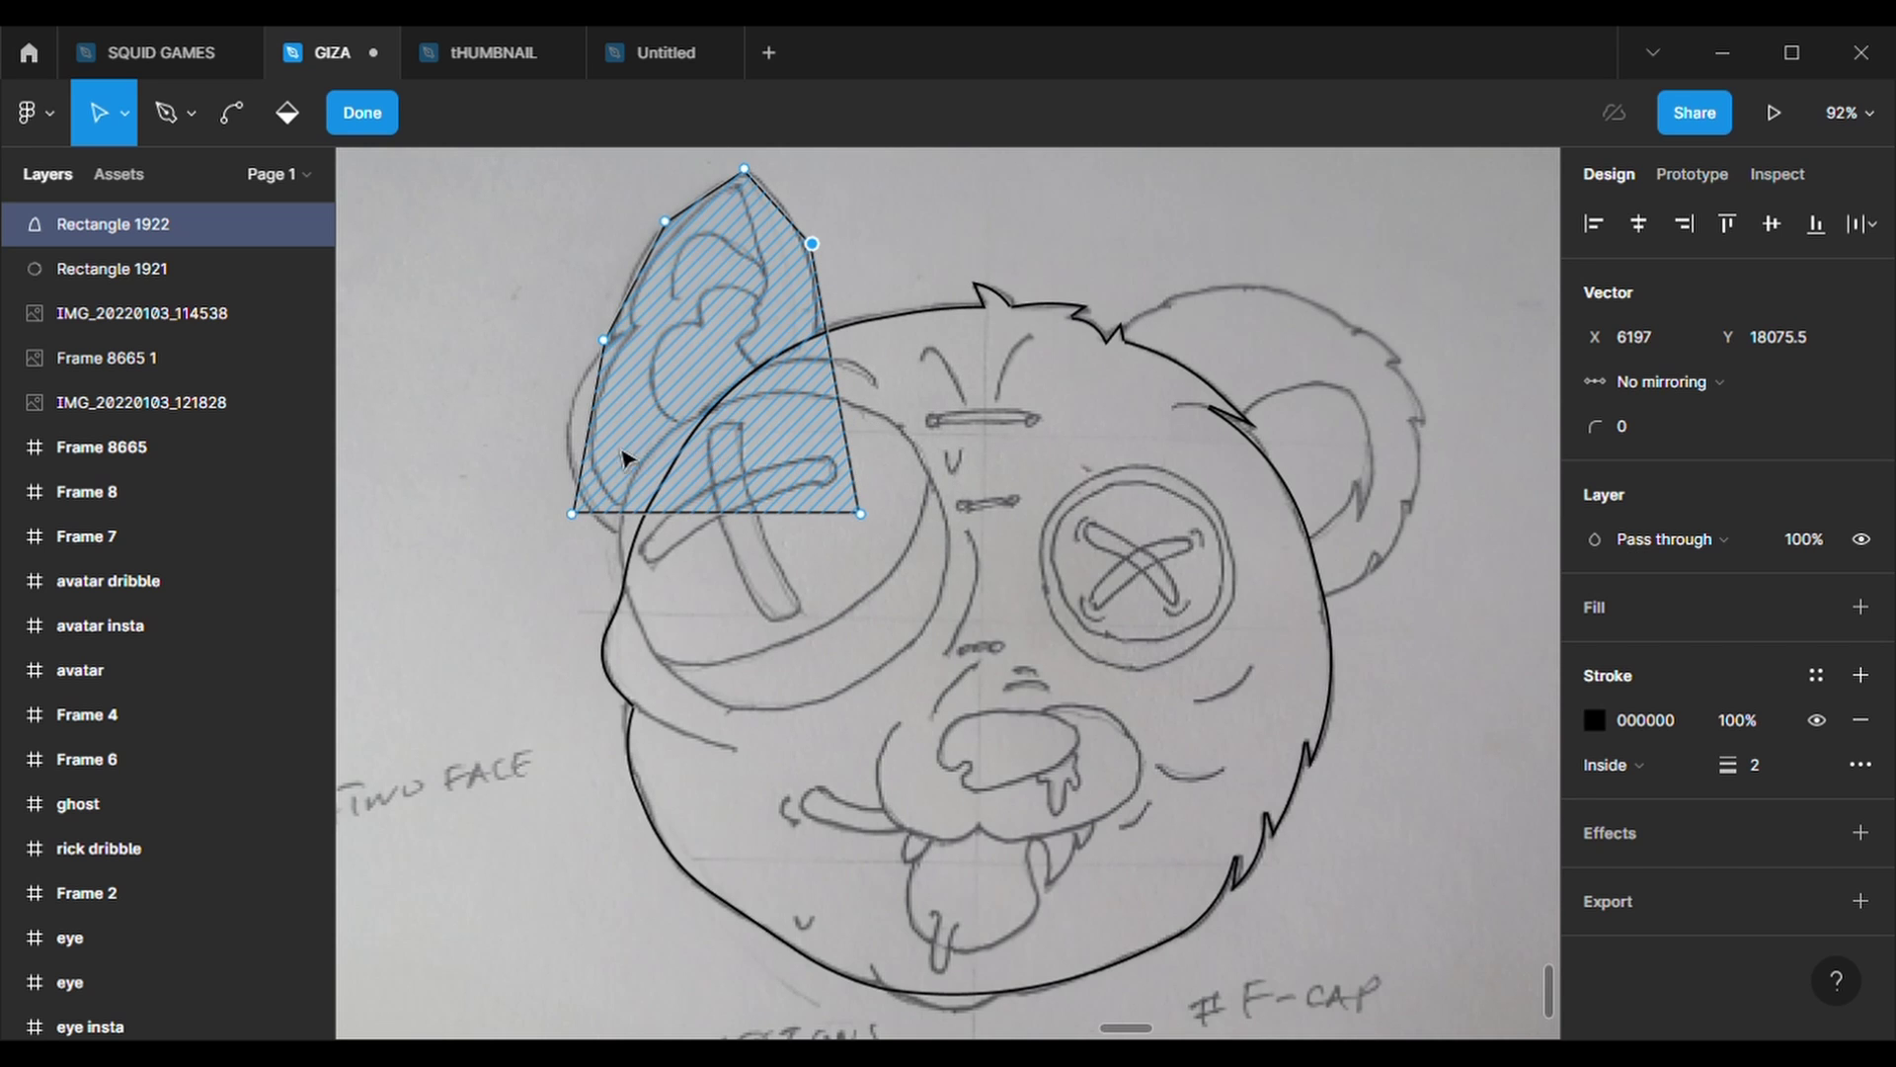
pyautogui.moveTo(588, 427); pyautogui.dragTo(588, 431)
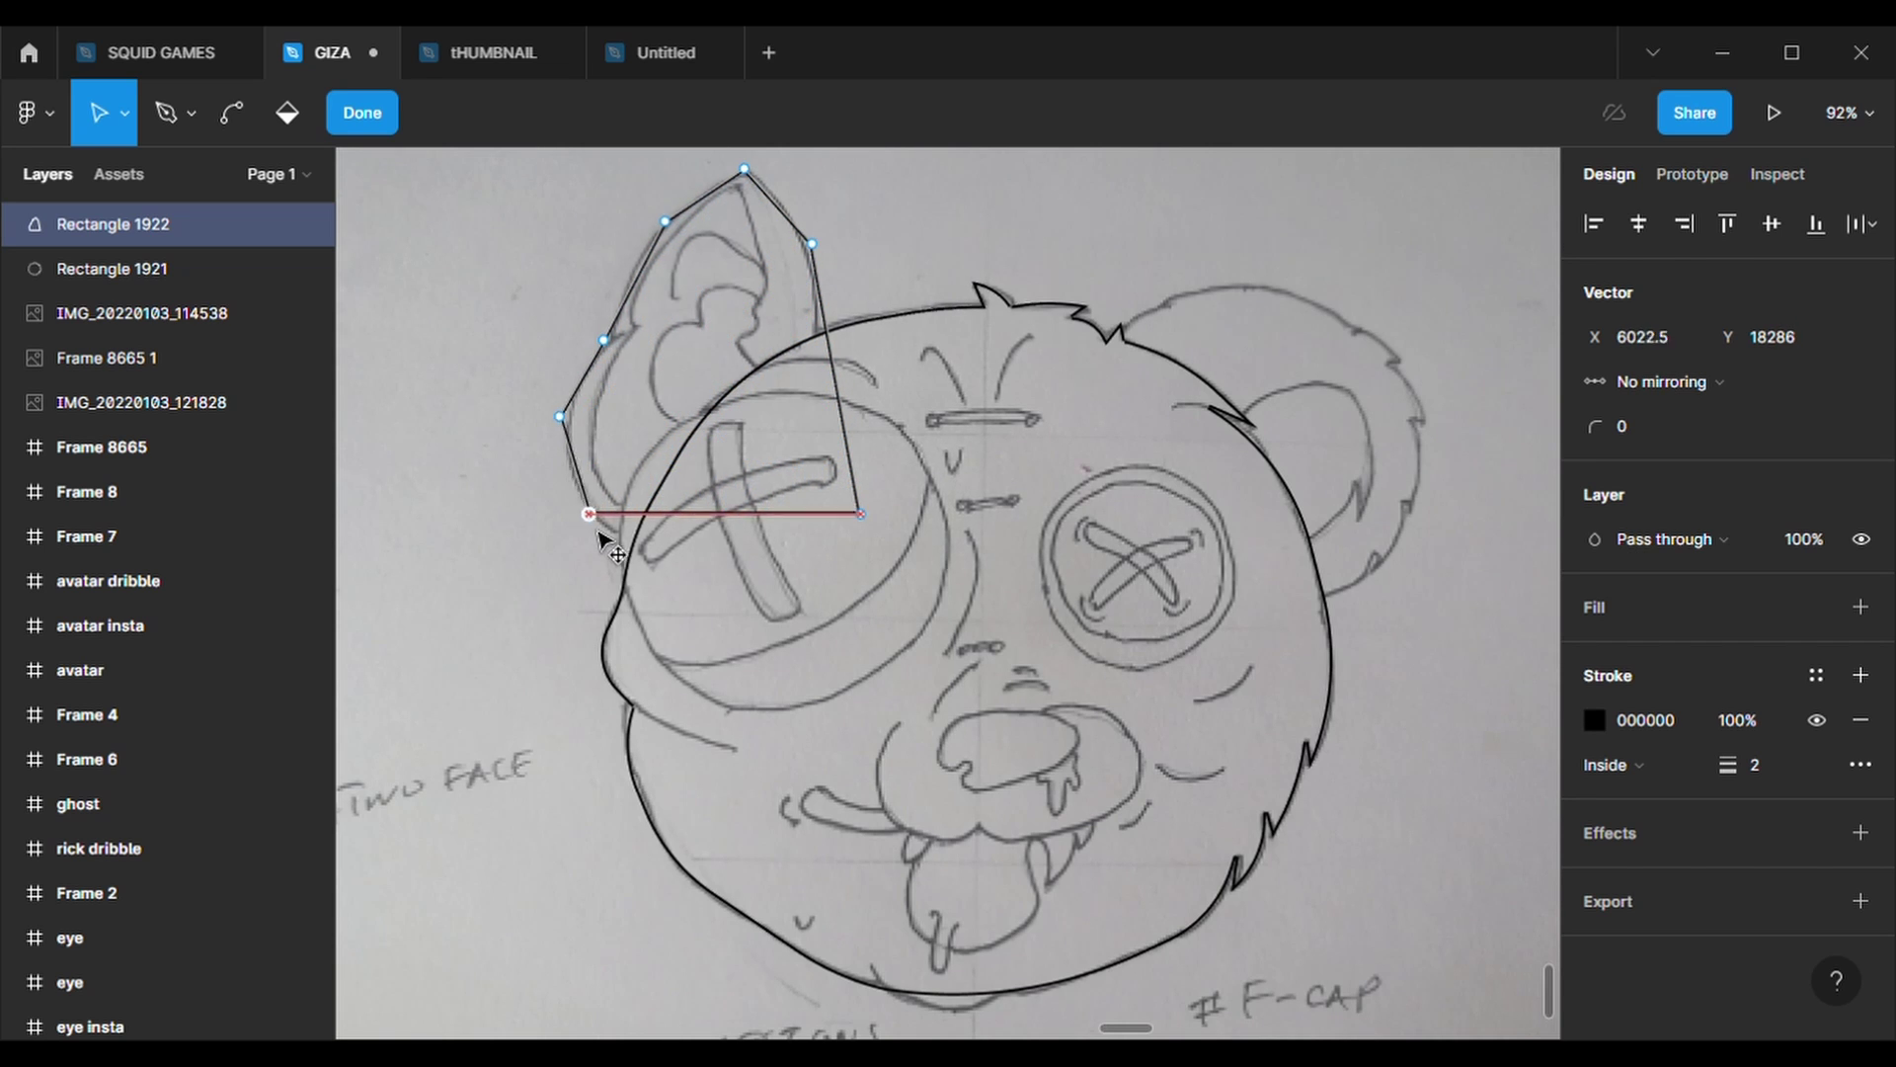
# - Fit the ear base and edge points more closely to the sketched ear
pyautogui.moveTo(599, 533); pyautogui.dragTo(613, 545)
pyautogui.moveTo(838, 380); pyautogui.dragTo(812, 351)
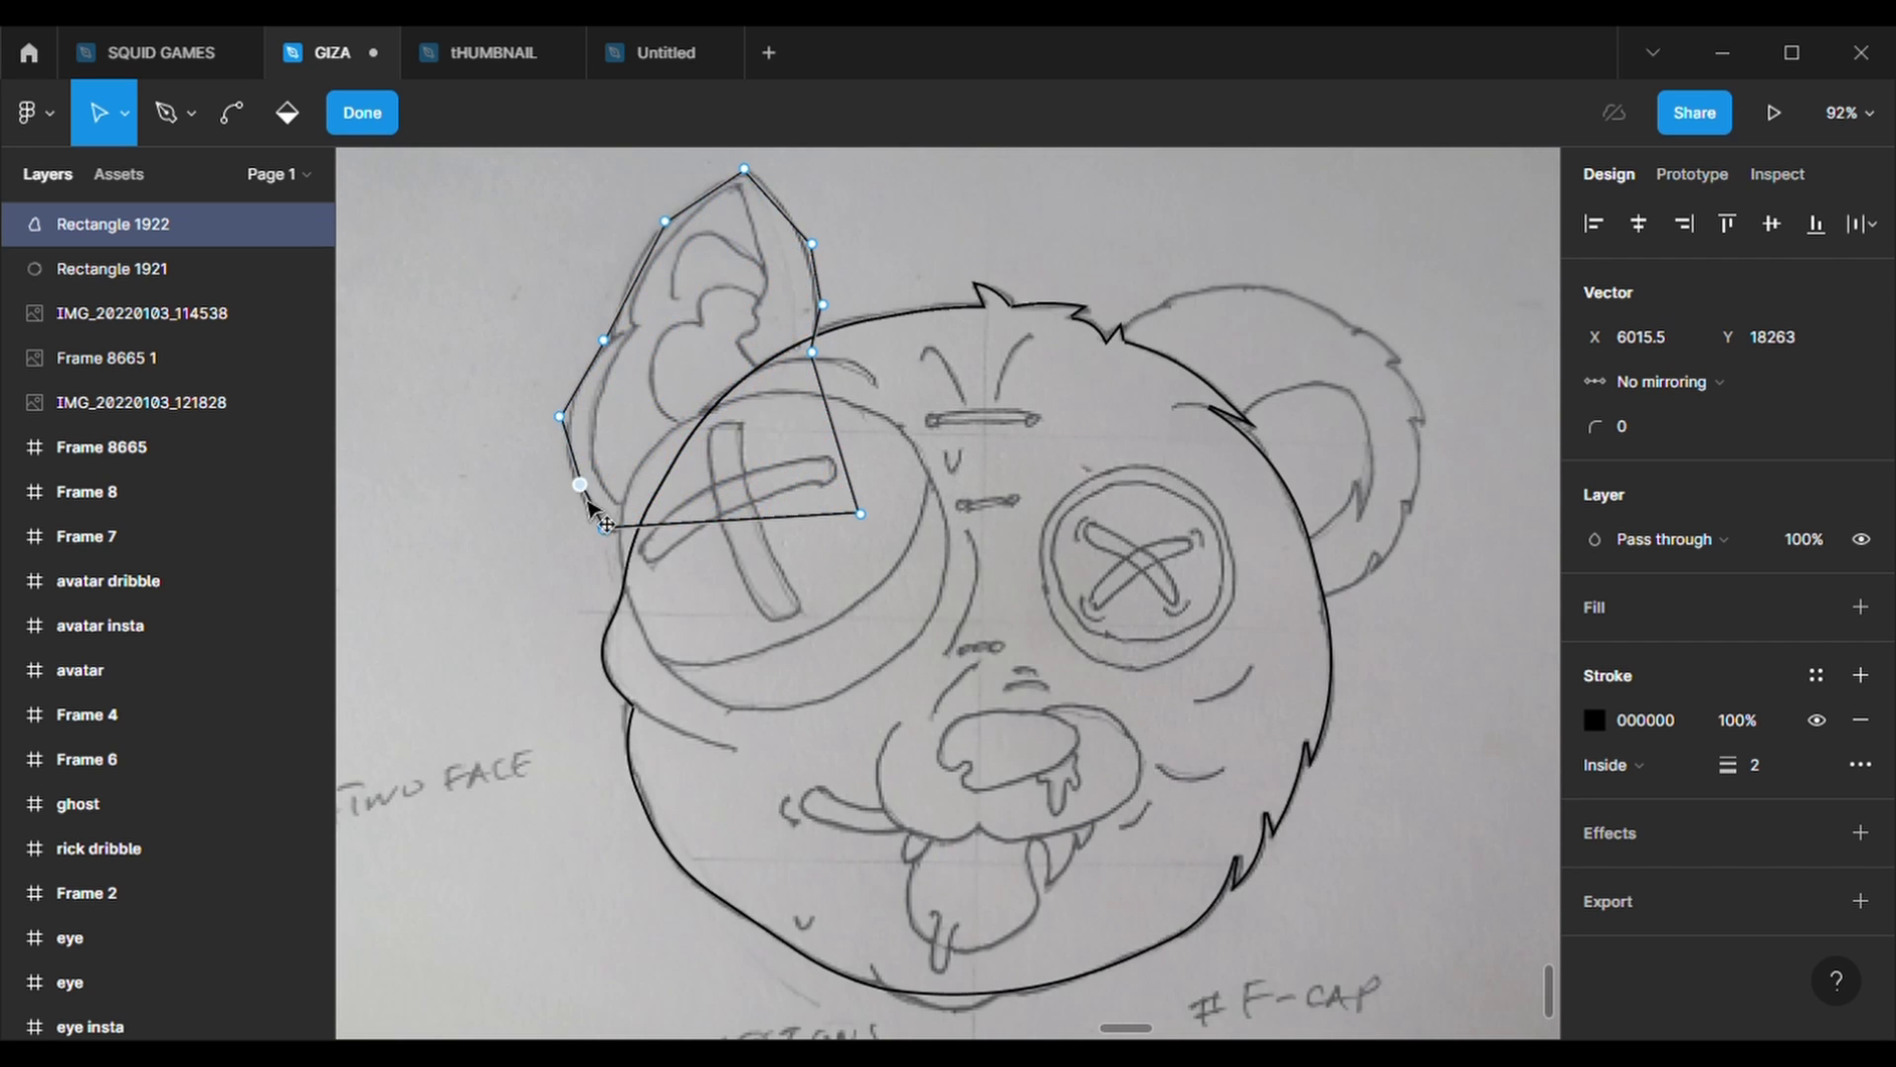
pyautogui.moveTo(613, 543); pyautogui.dragTo(633, 556)
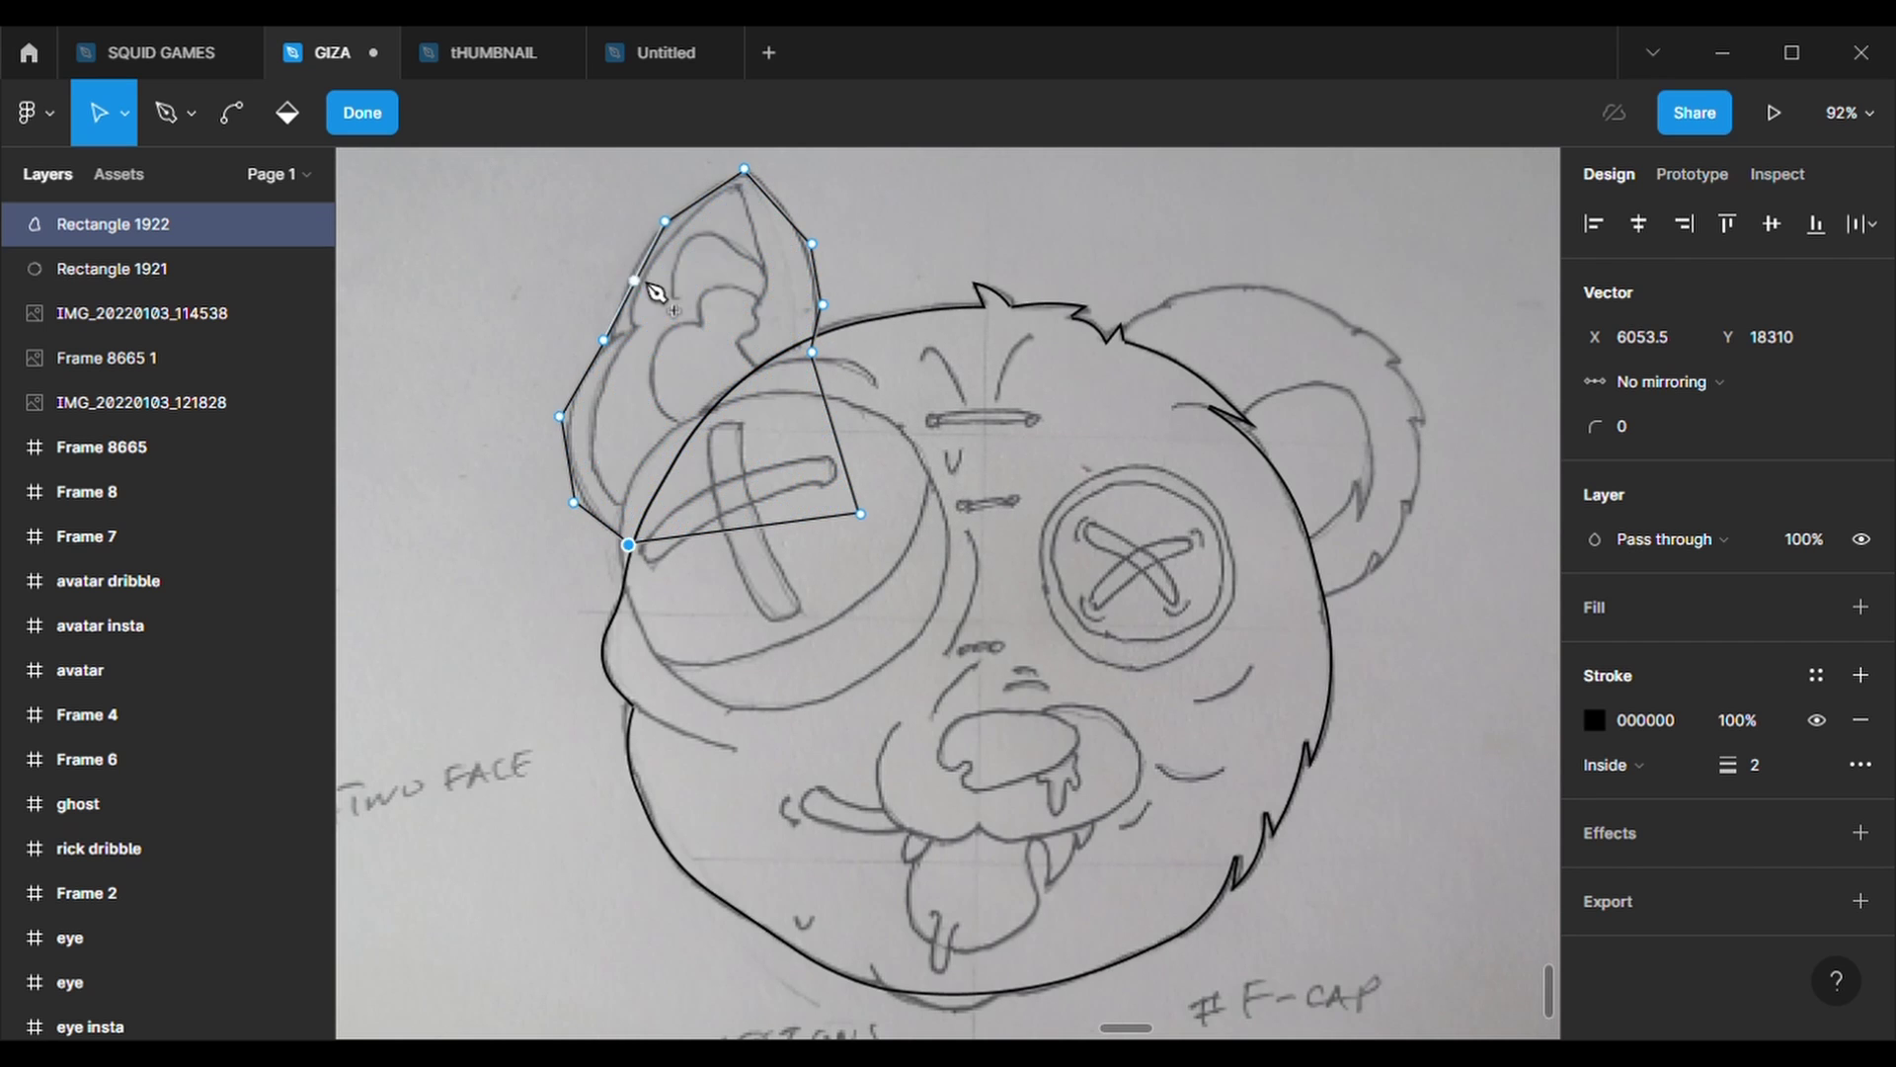
pyautogui.moveTo(637, 289); pyautogui.dragTo(632, 280)
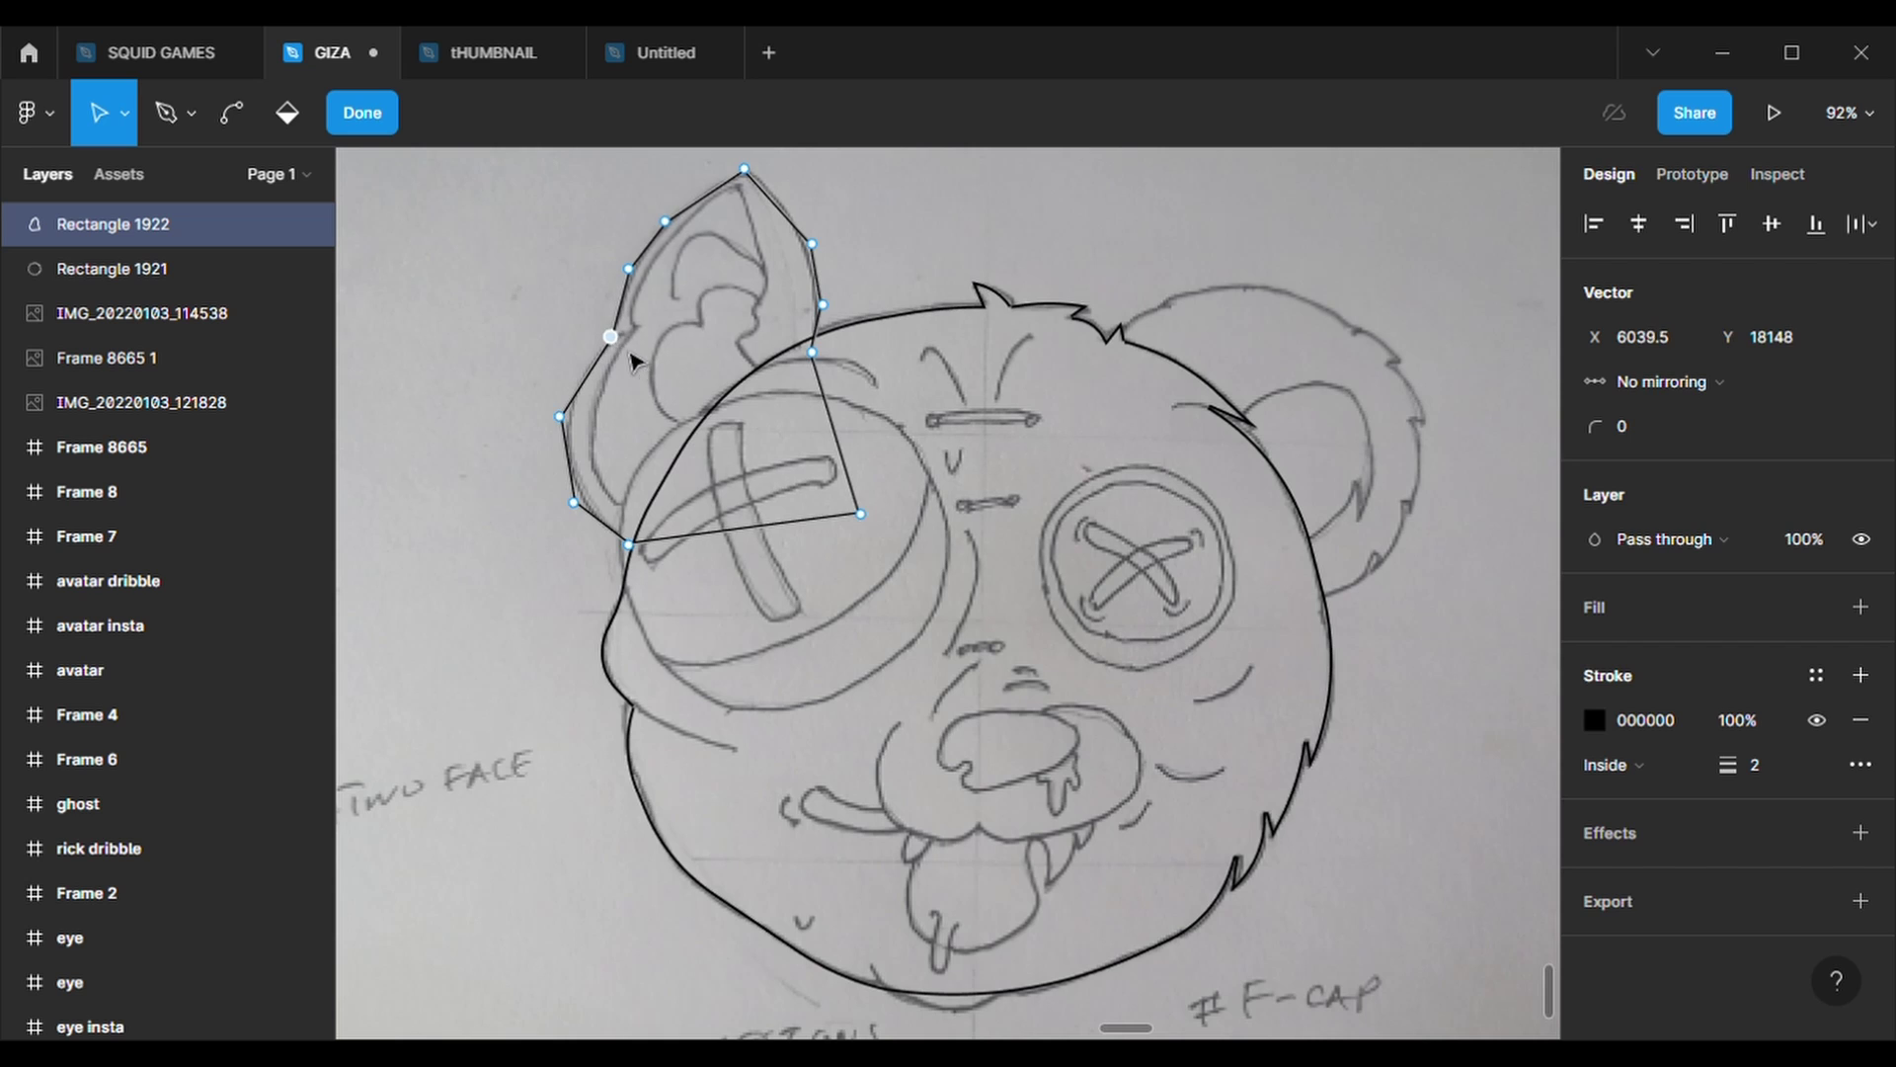
# - Finish point editing and give the ear shape a 500 corner radius
pyautogui.click(362, 112)
pyautogui.click(1774, 393)
pyautogui.write('500')
pyautogui.press('Return')
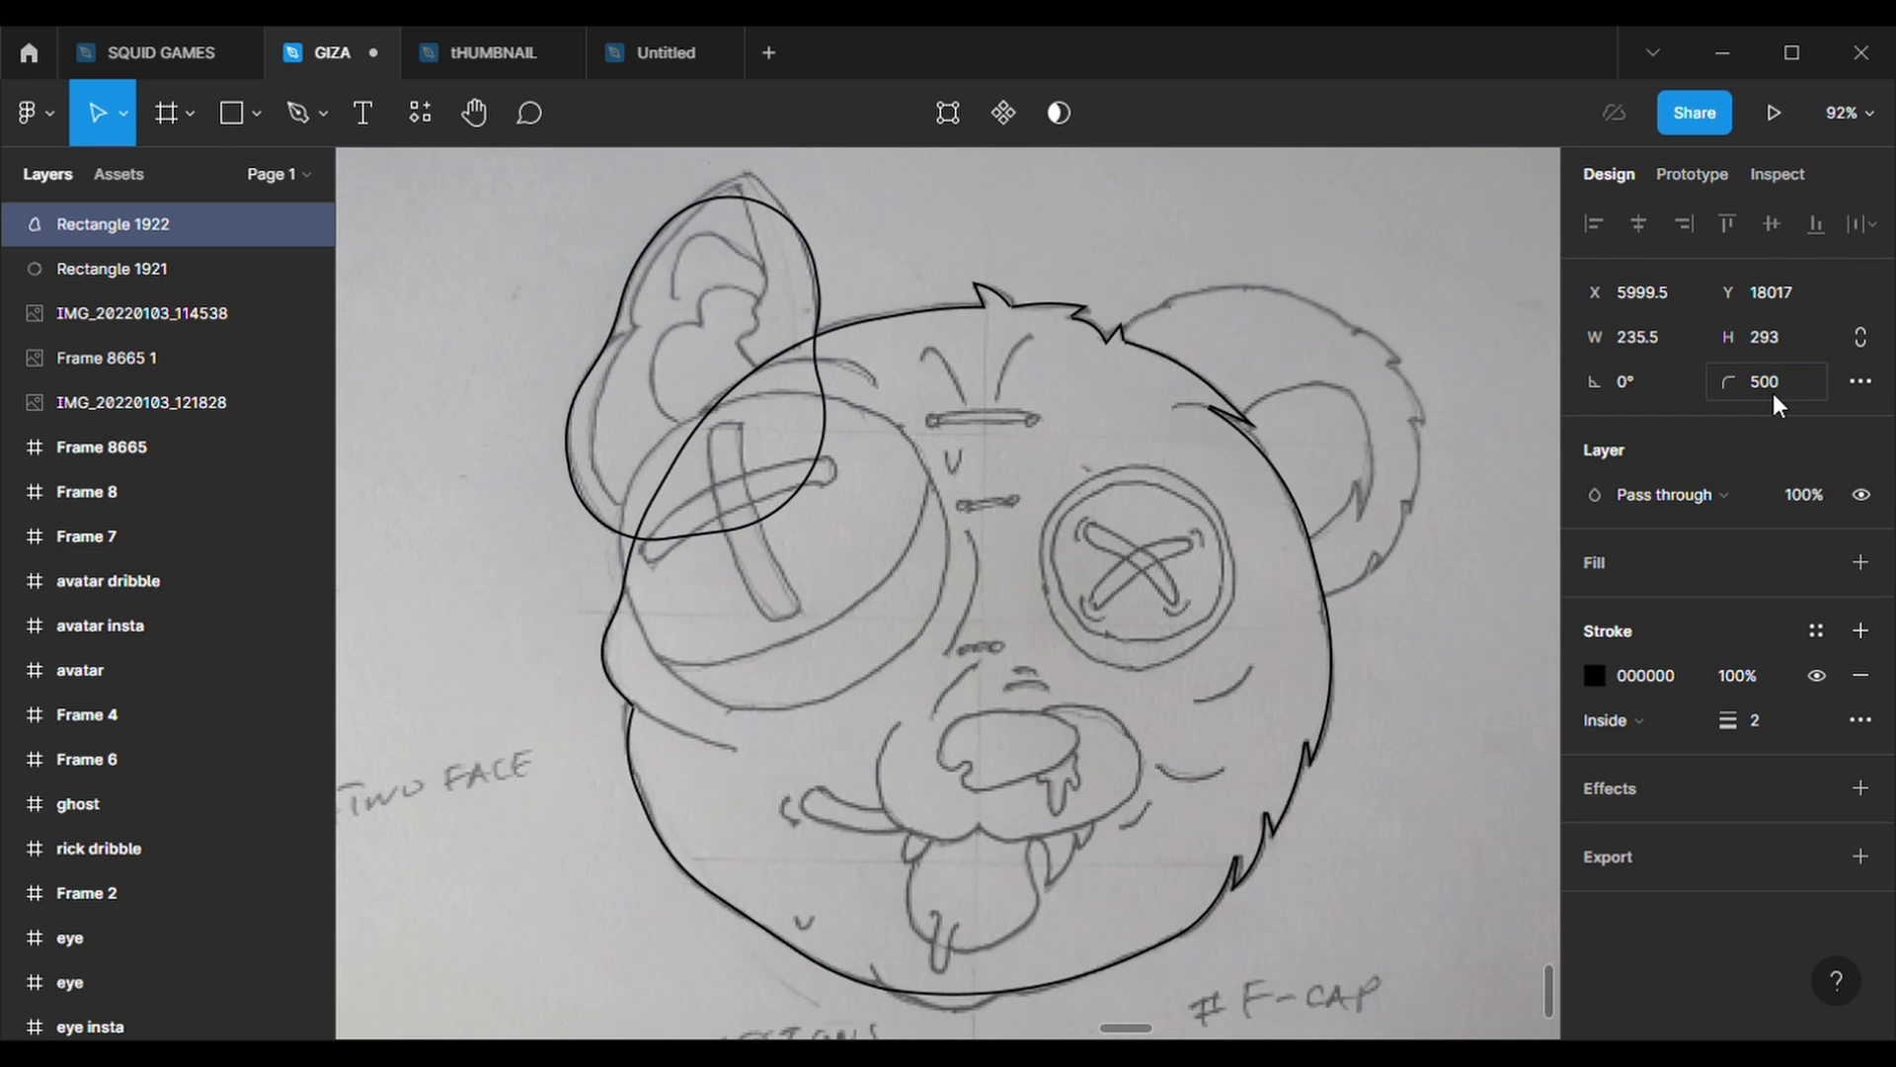
# - Sharpen the ear top with 0 corner radius and move the upper-left and left points onto the sketch
pyautogui.press('Return')
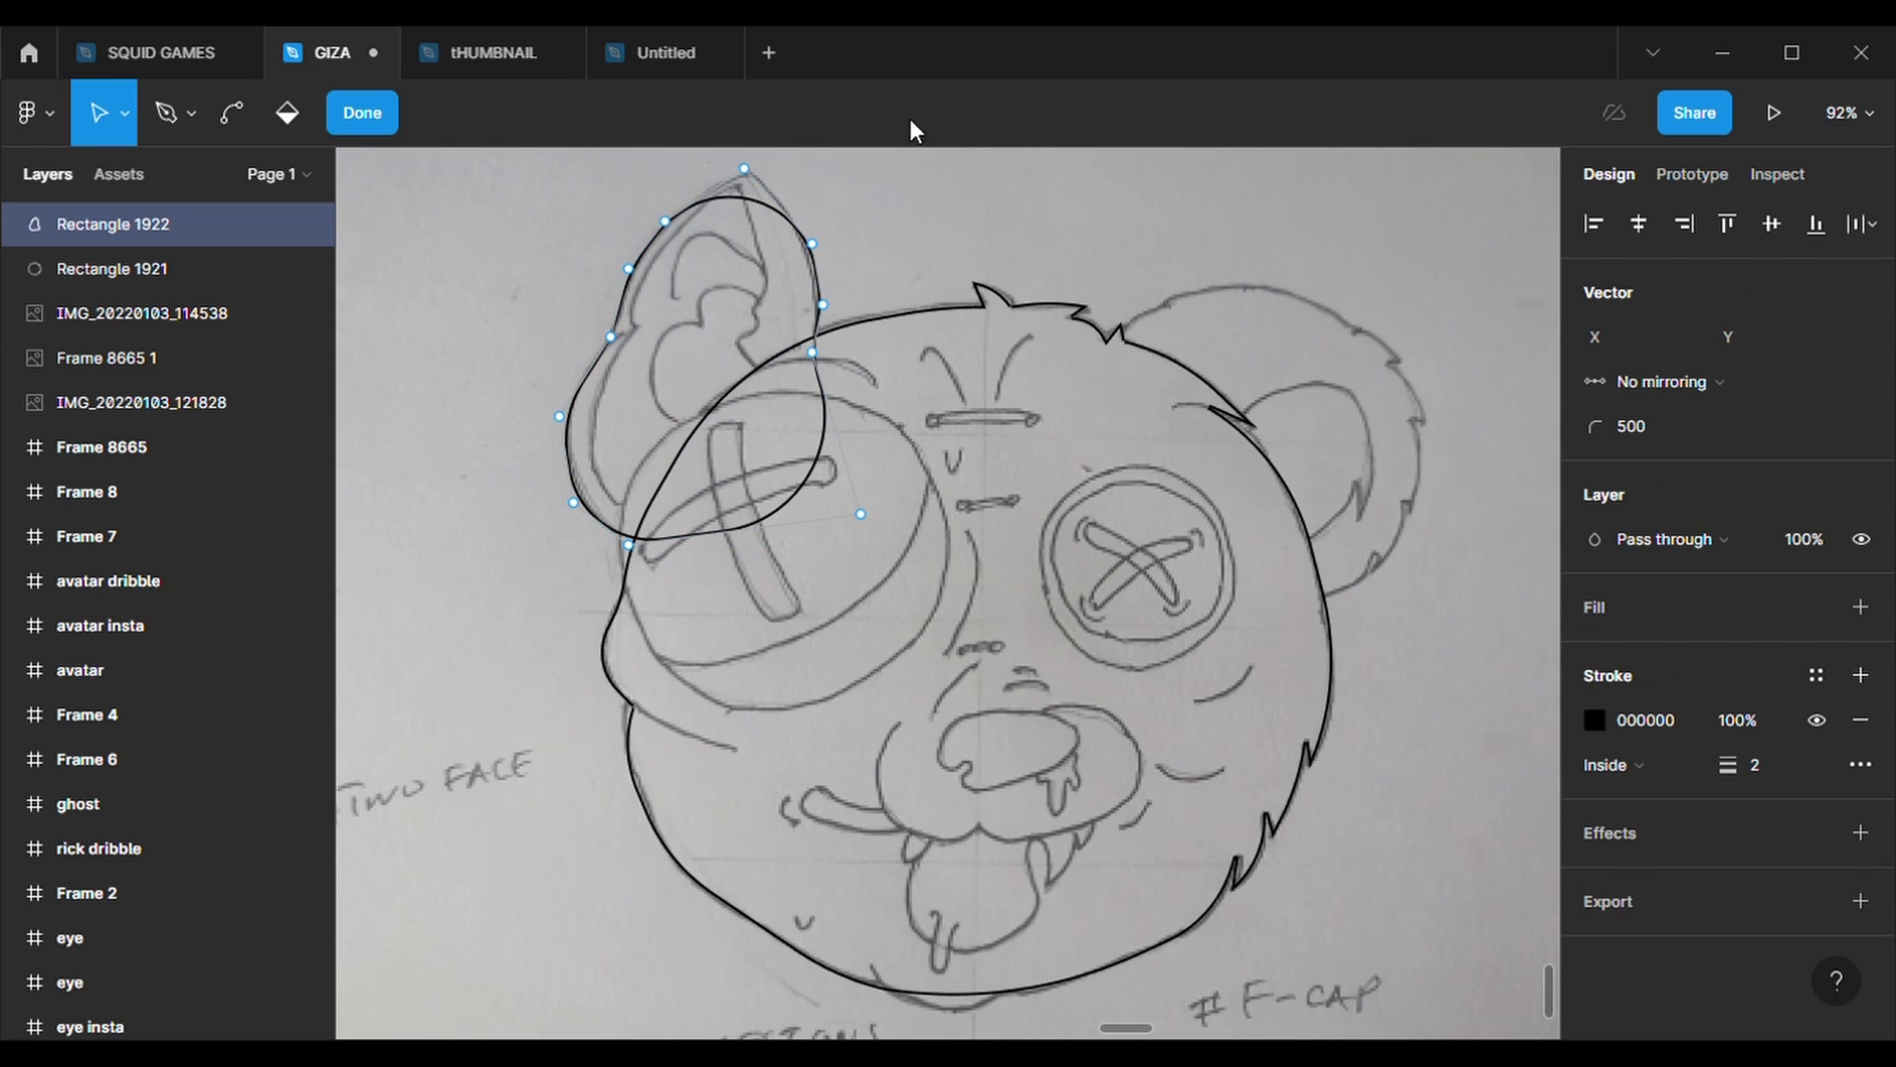
pyautogui.click(1660, 425)
pyautogui.write('0')
pyautogui.press('Return')
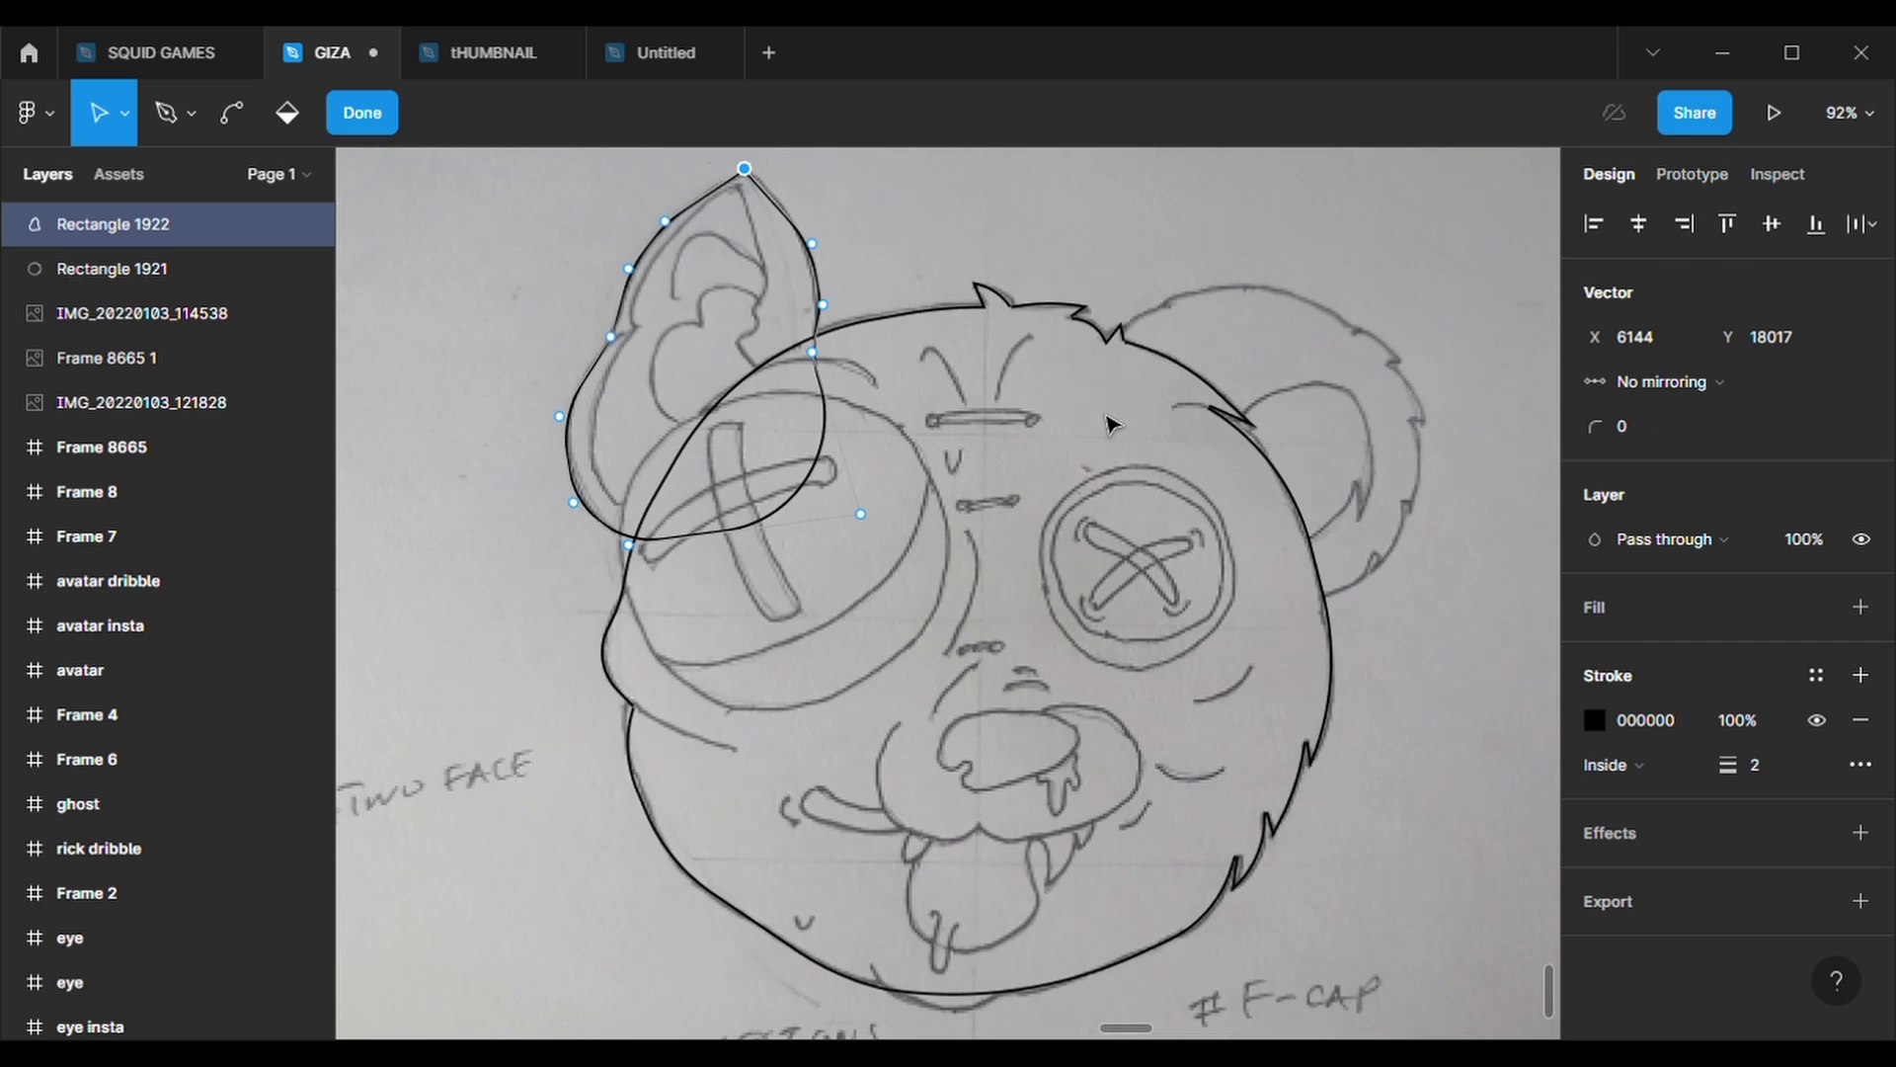
pyautogui.moveTo(666, 222); pyautogui.dragTo(678, 206)
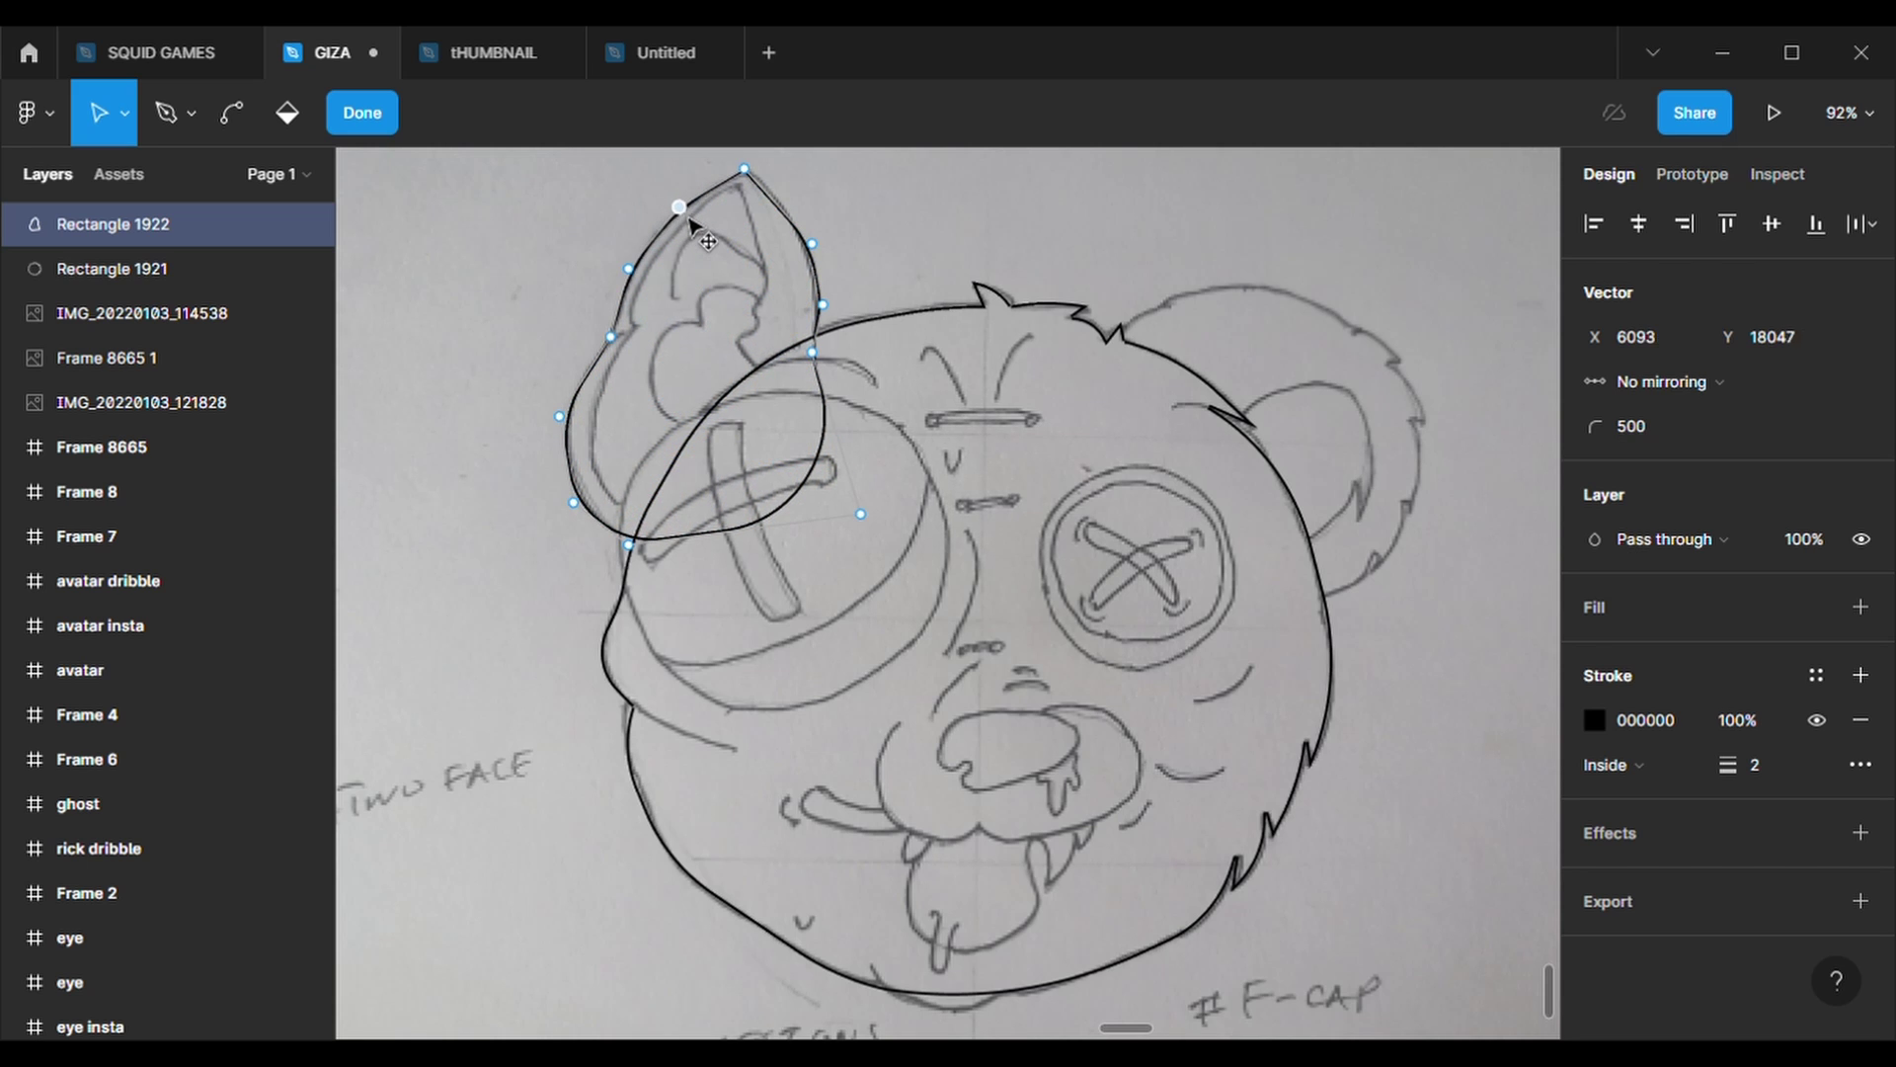
pyautogui.moveTo(559, 416); pyautogui.dragTo(561, 397)
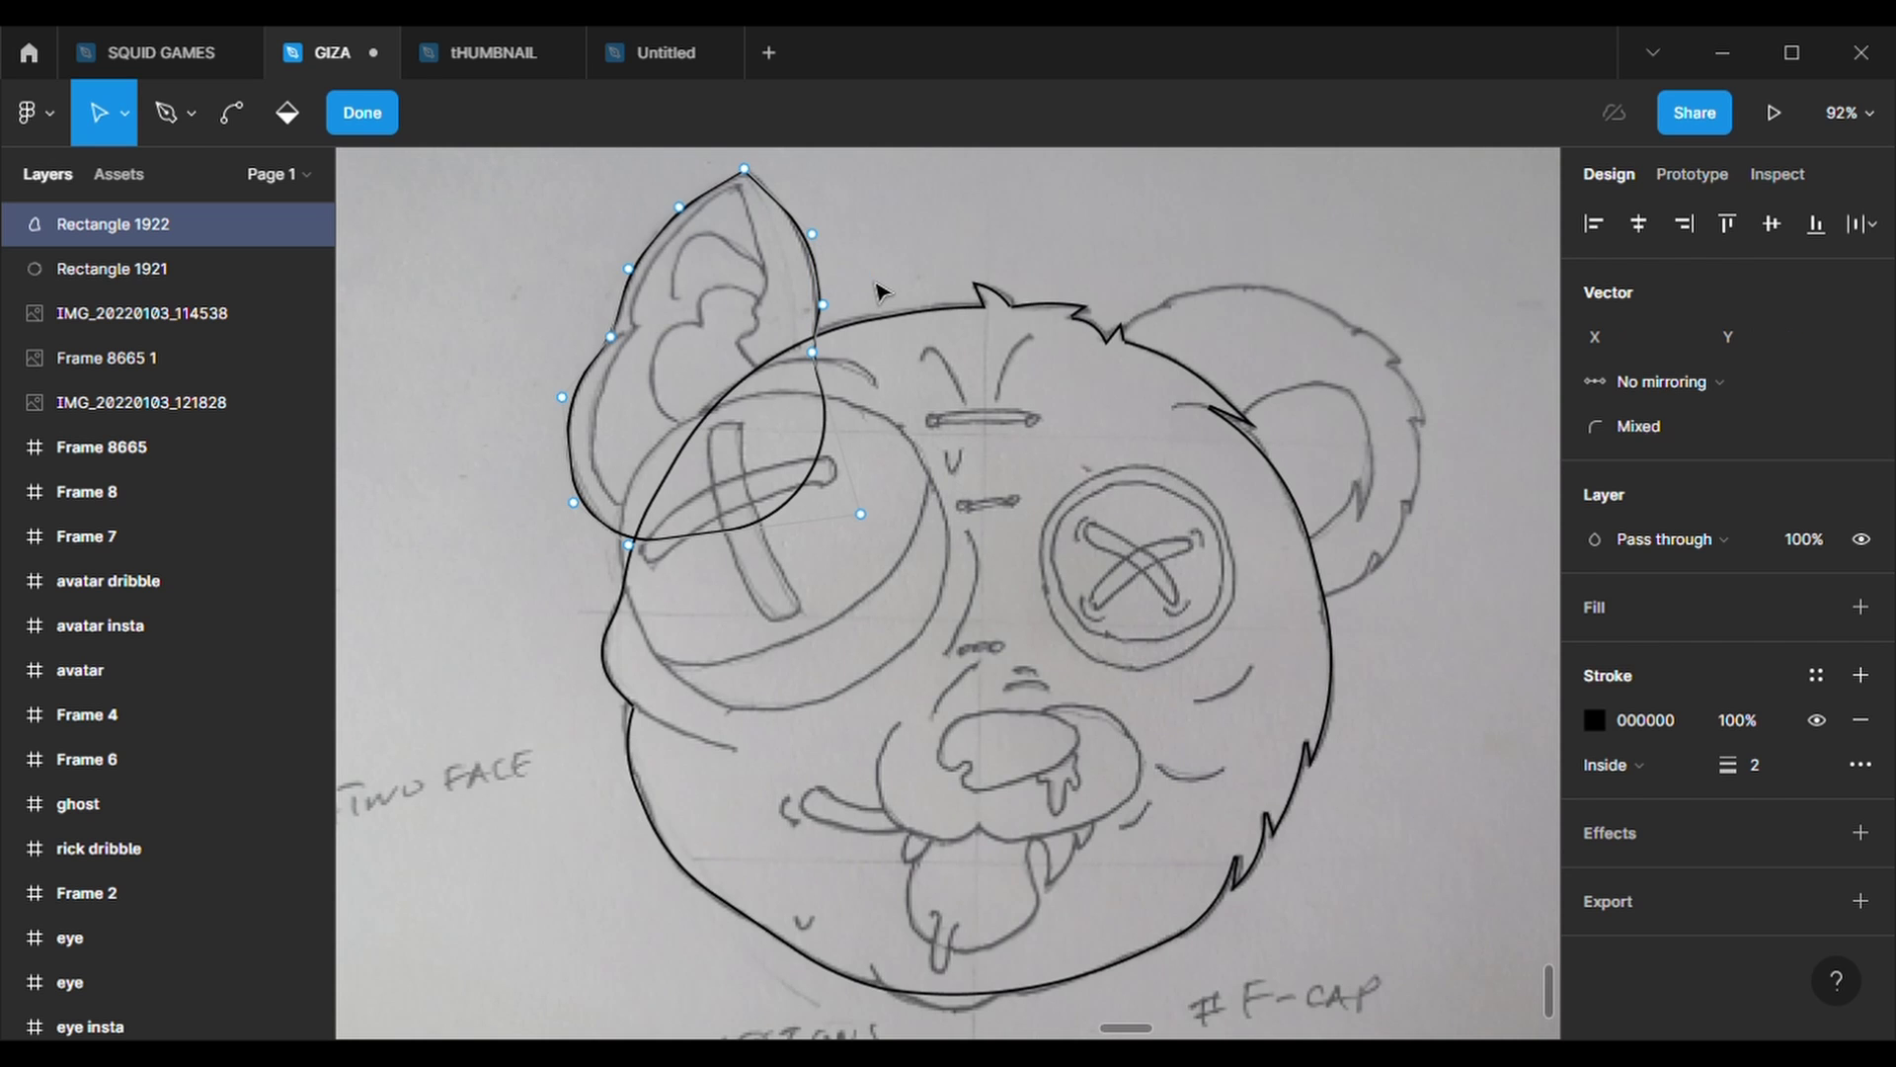
pyautogui.press('Escape')
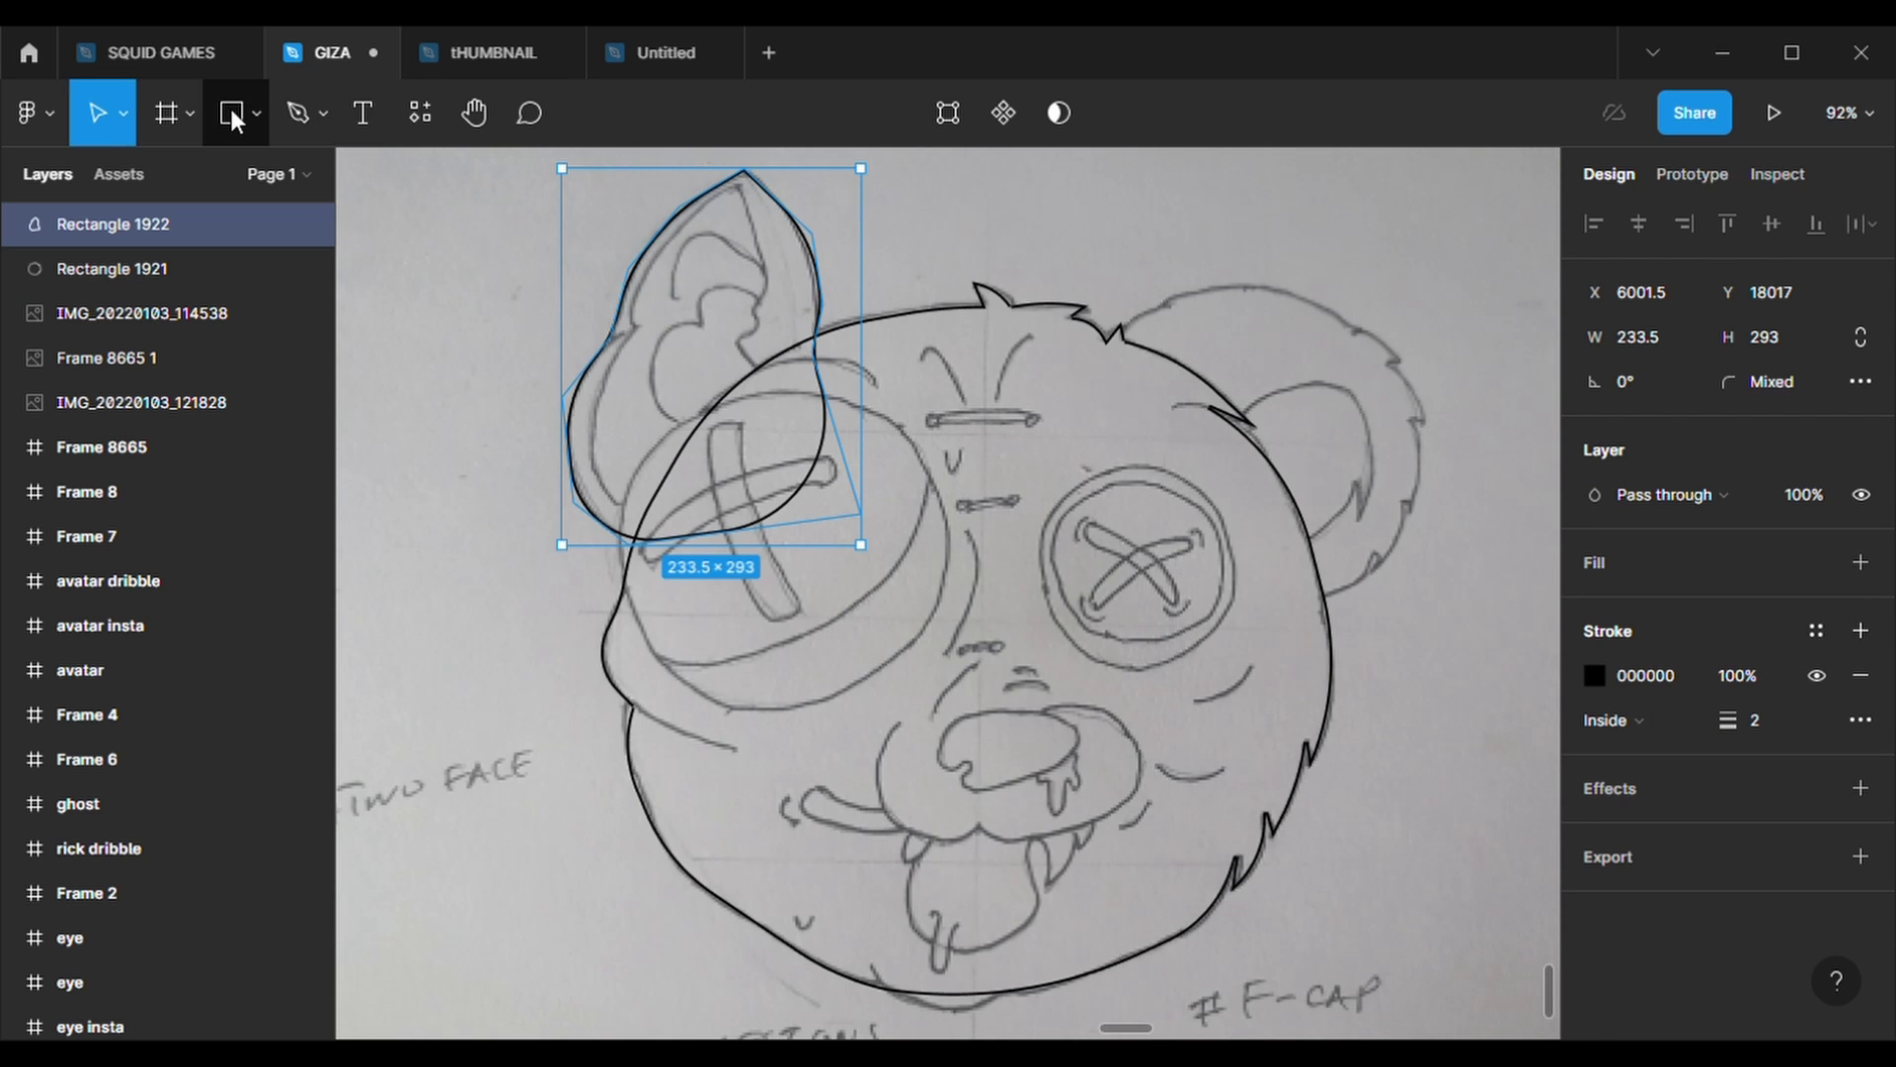
pyautogui.click(233, 113)
pyautogui.scroll(3, 721, 243)
# - Draw a rectangle over the inner ear with a 2 px outline and no fill
pyautogui.click(721, 243)
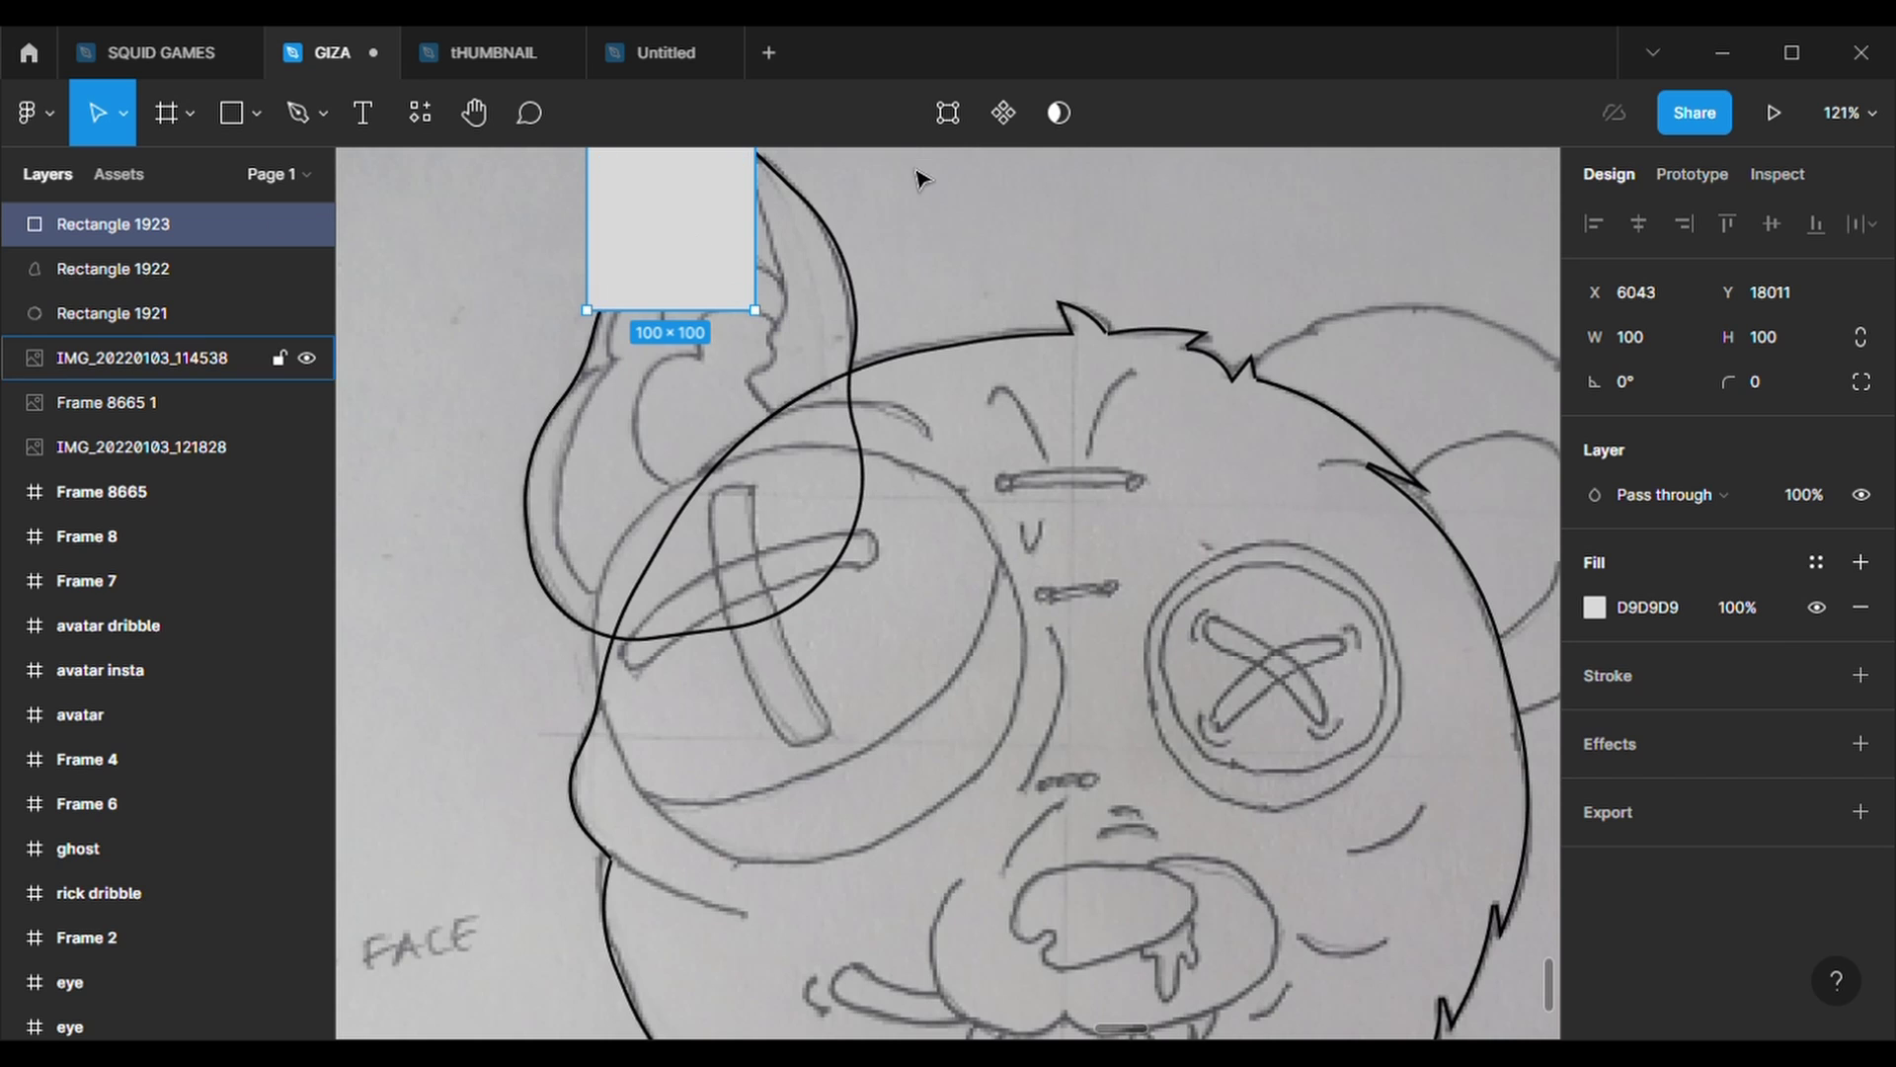
pyautogui.hotkey('ctrl', 'z')
pyautogui.click(232, 113)
pyautogui.moveTo(568, 227); pyautogui.dragTo(823, 545)
pyautogui.click(1861, 675)
pyautogui.click(1756, 767)
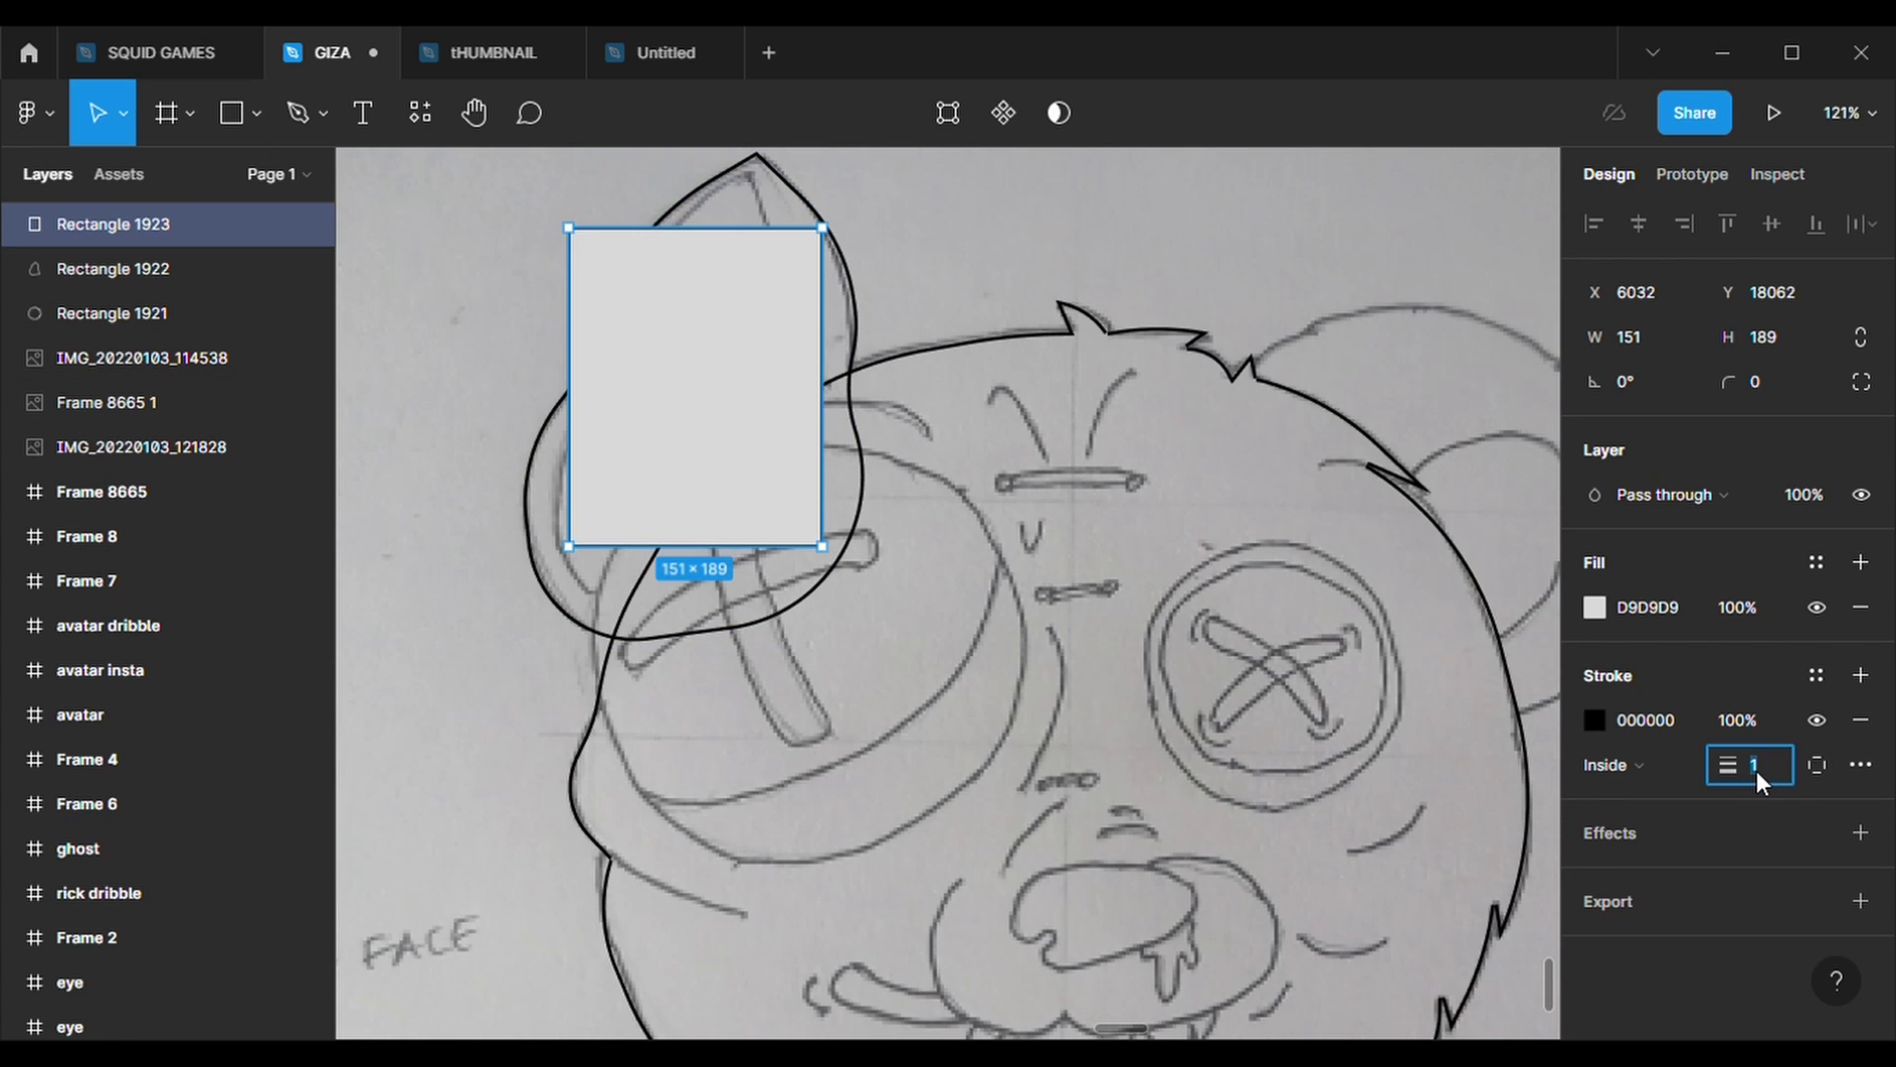
pyautogui.write('2')
pyautogui.press('Return')
pyautogui.click(1861, 606)
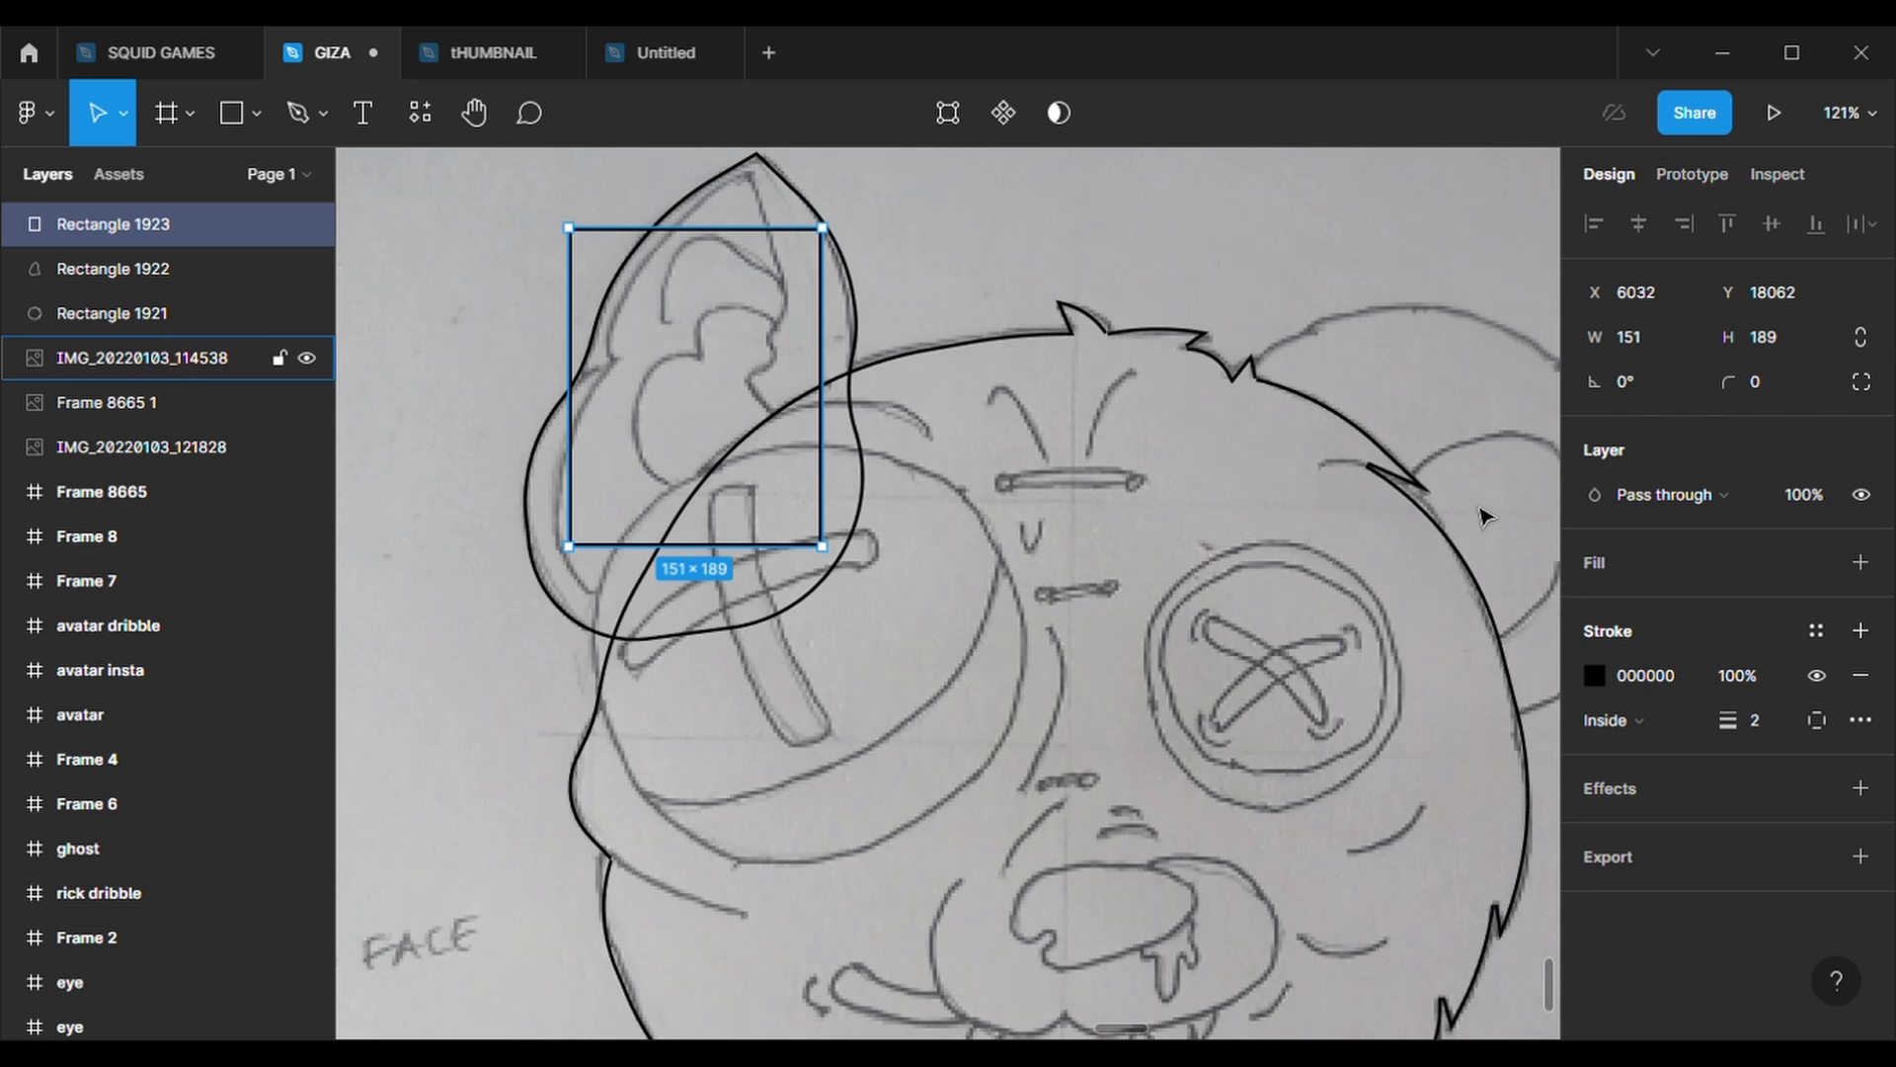
# - Reposition the top corners and add points tracing the inner ear tip and right edge
pyautogui.click(948, 114)
pyautogui.moveTo(570, 228); pyautogui.dragTo(602, 334)
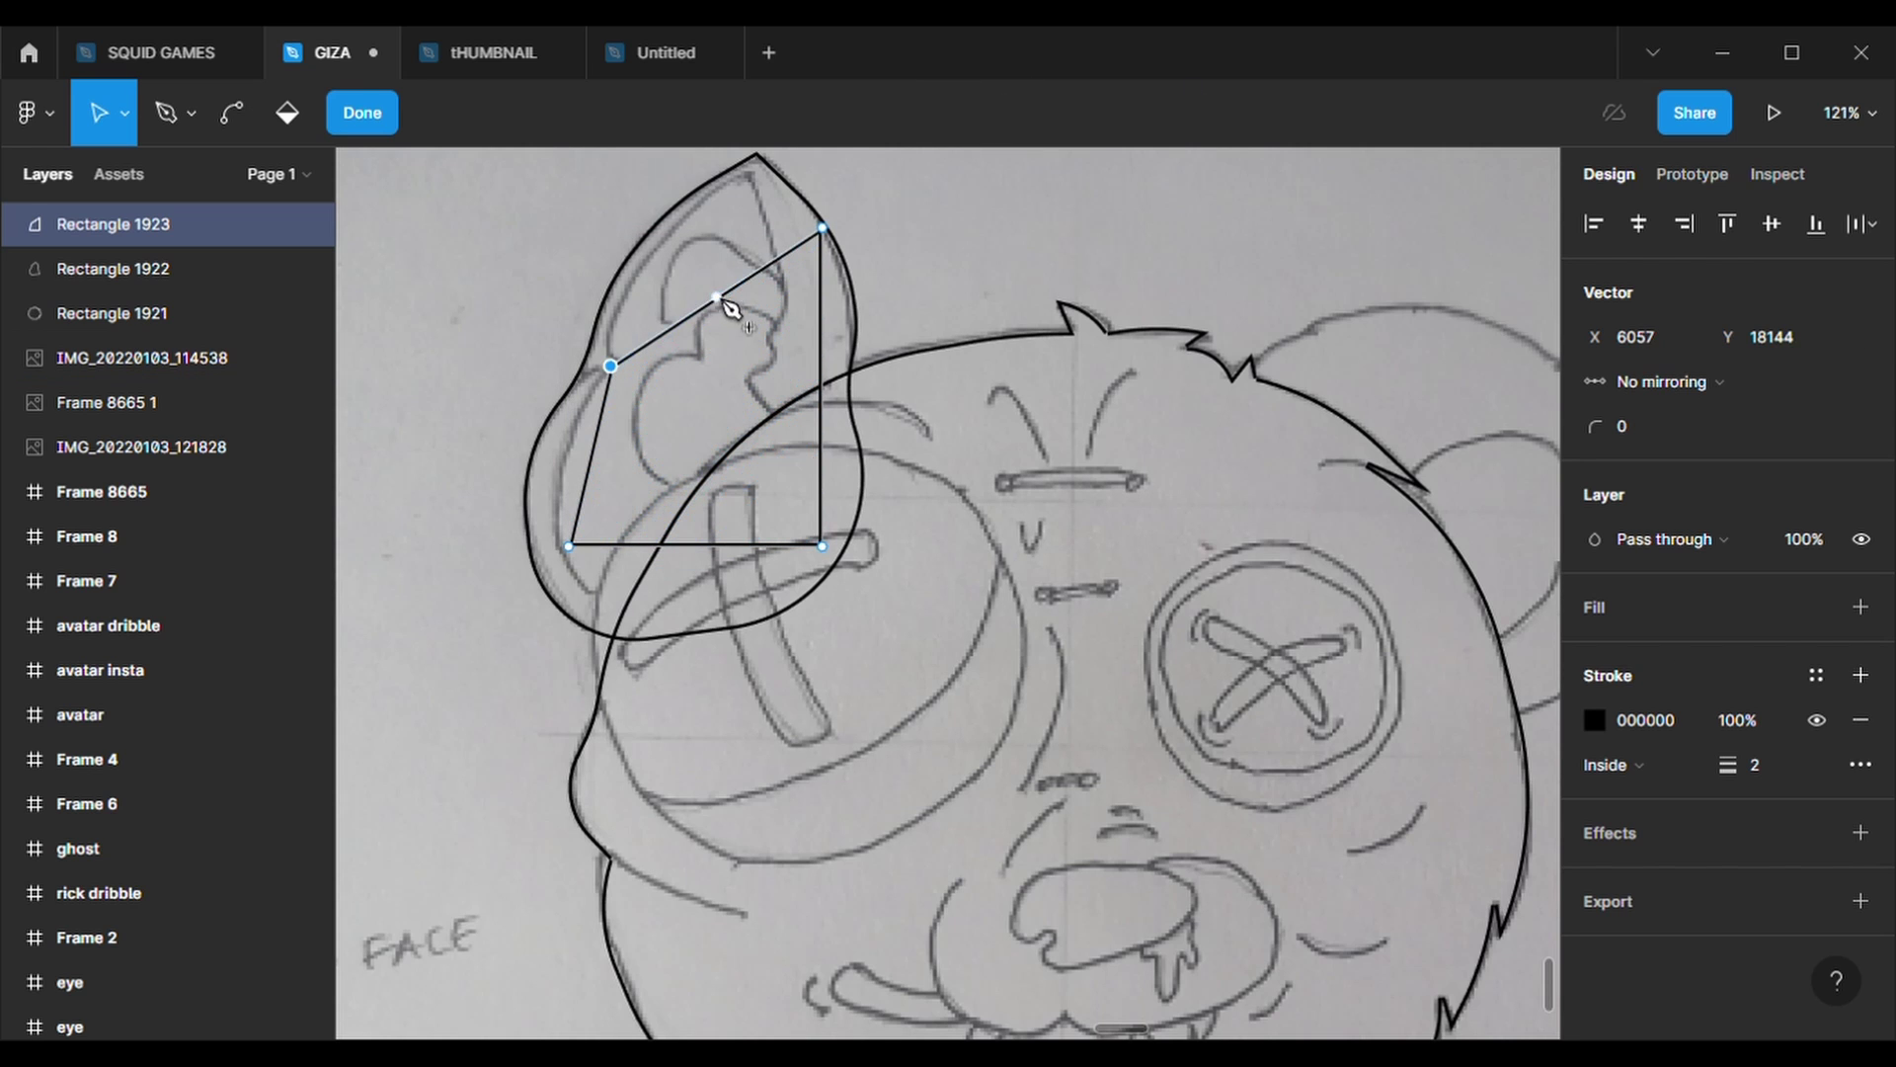
pyautogui.moveTo(713, 280)
pyautogui.mouseDown()
pyautogui.moveTo(662, 235)
pyautogui.moveTo(748, 173)
pyautogui.mouseUp()
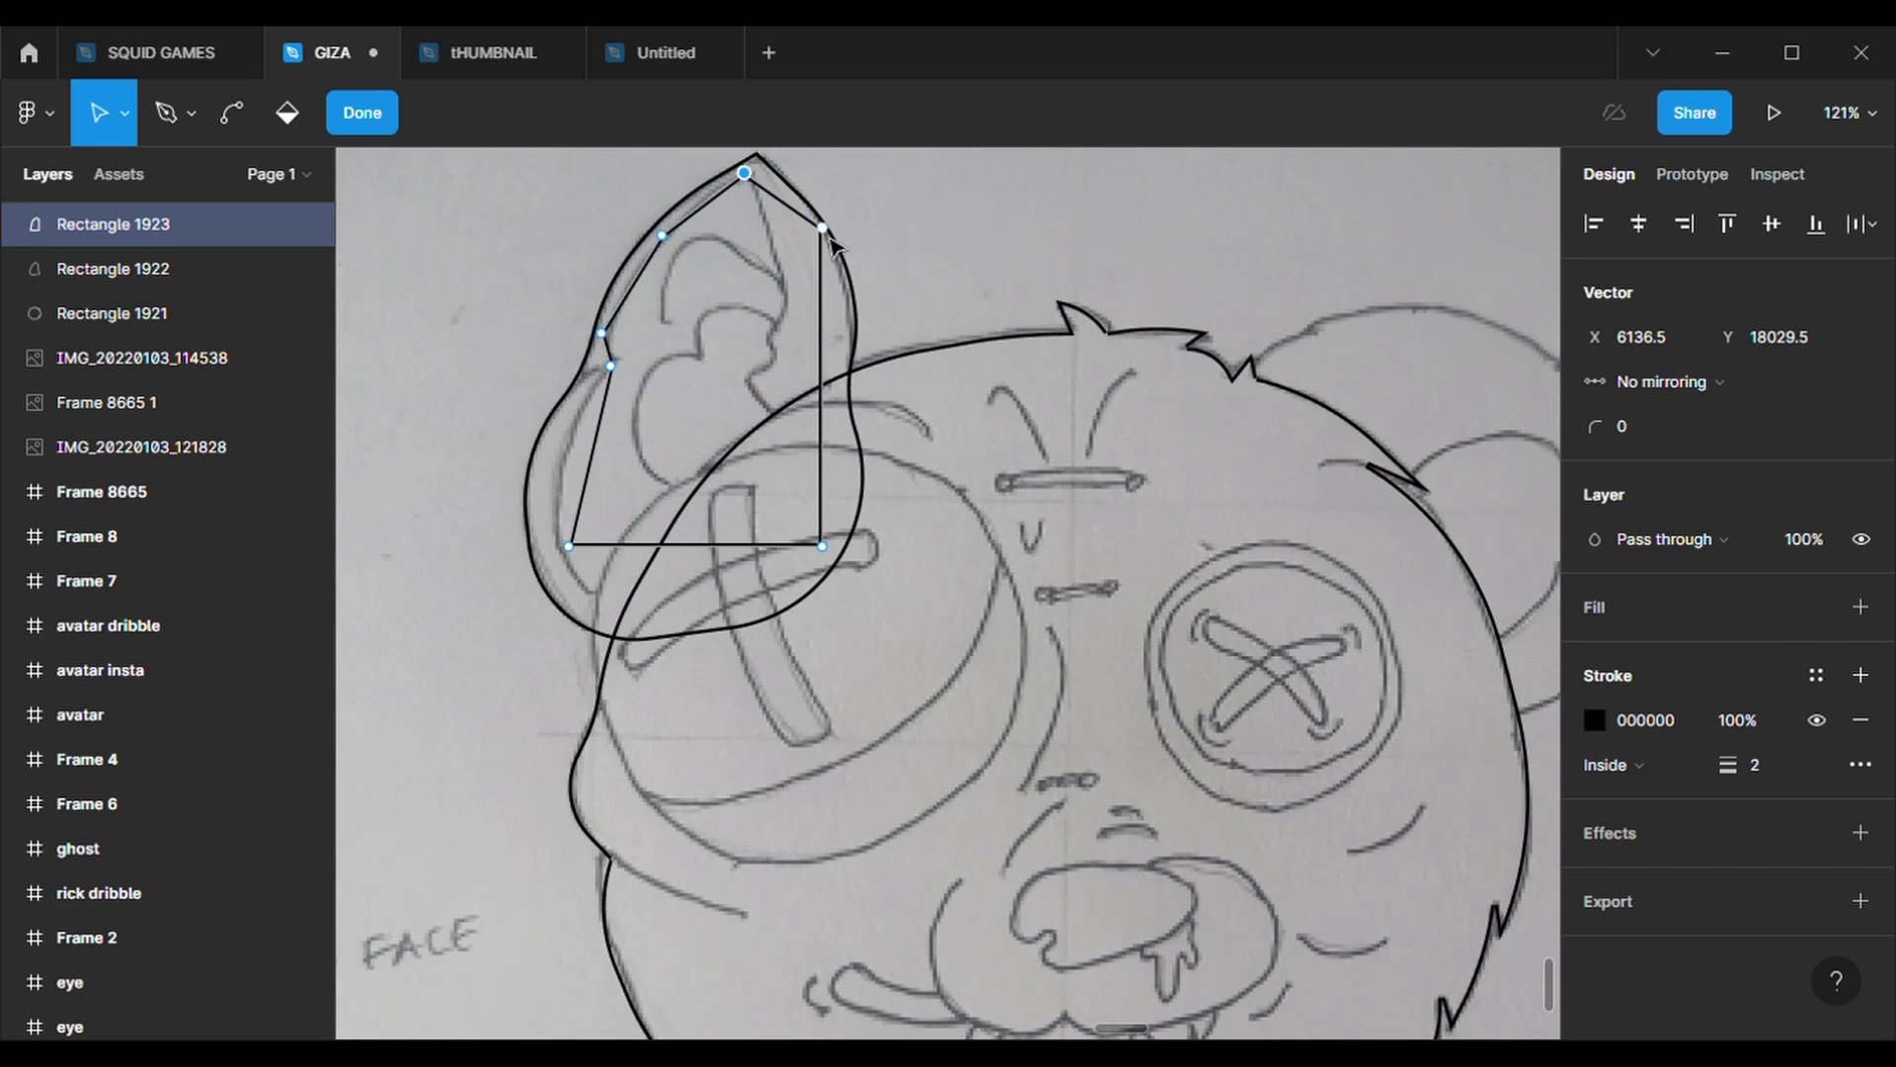
pyautogui.moveTo(825, 229); pyautogui.dragTo(794, 313)
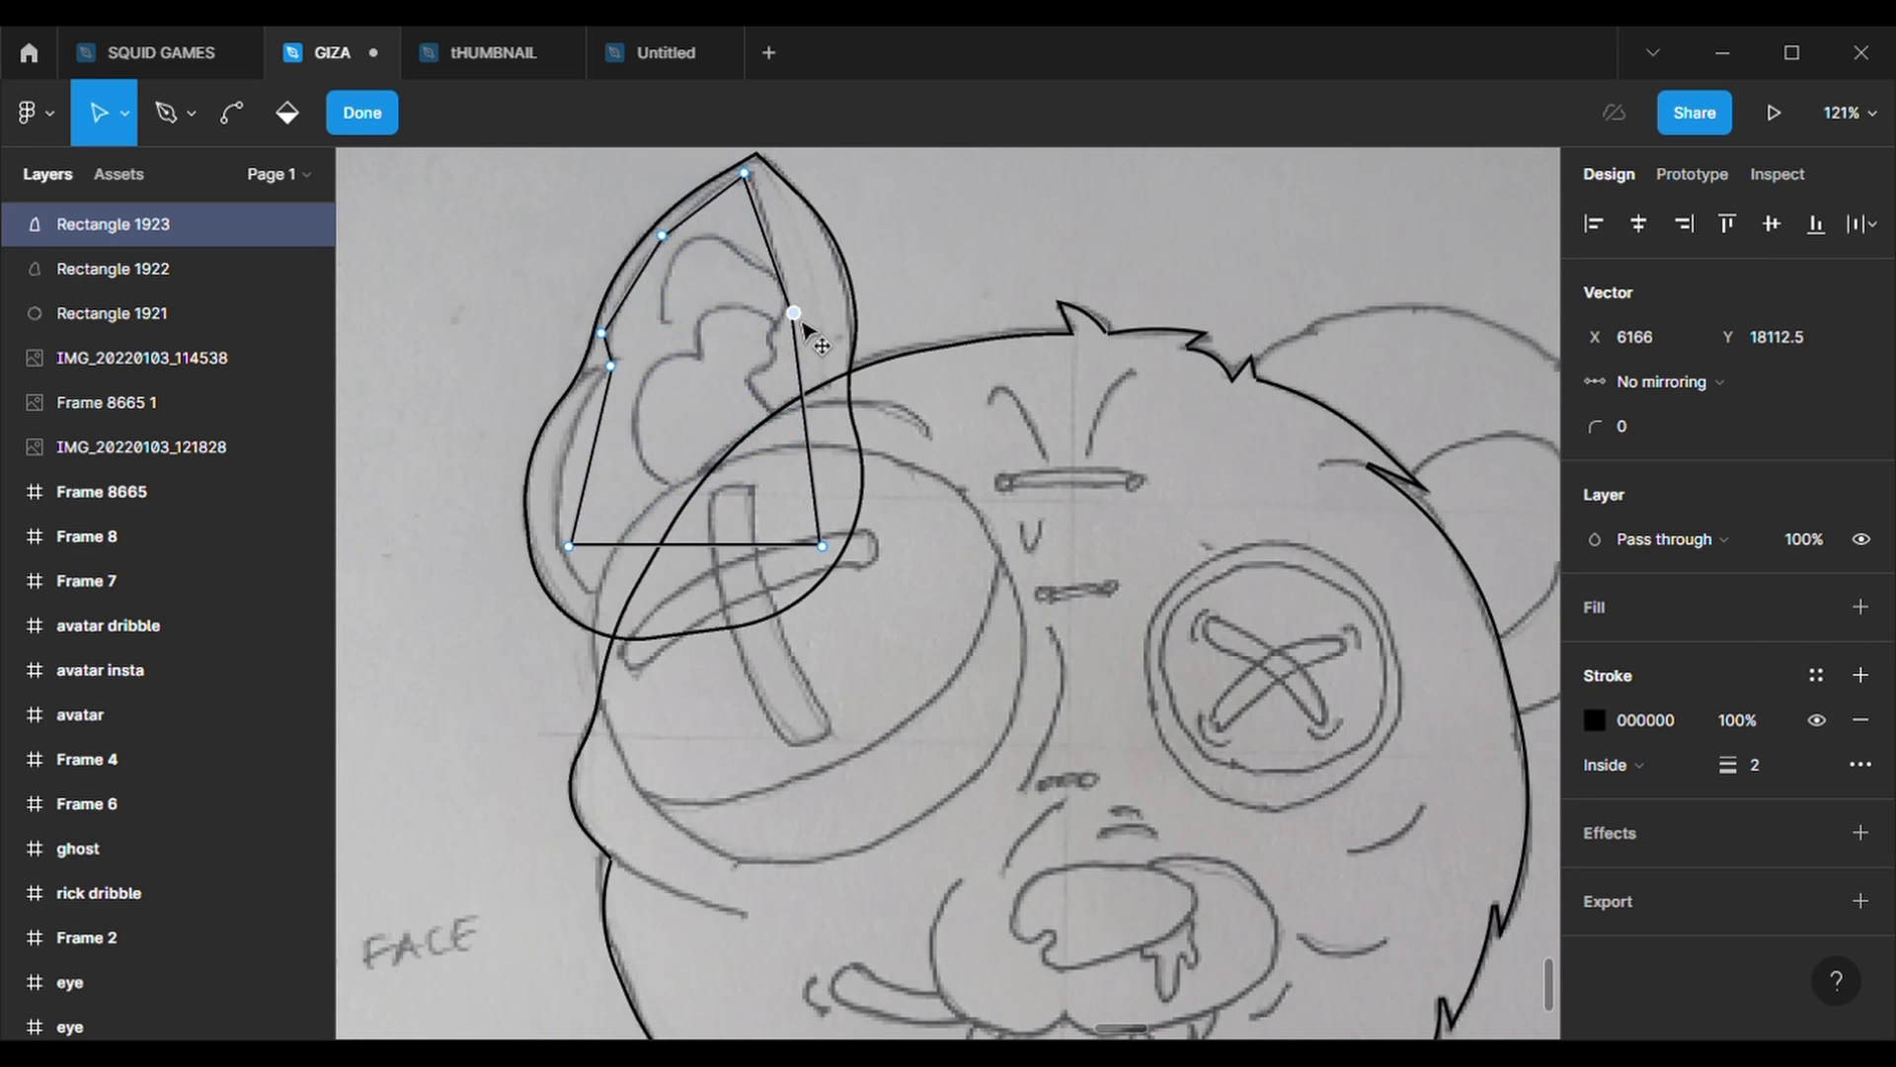
pyautogui.moveTo(809, 425)
pyautogui.mouseDown()
pyautogui.moveTo(768, 334)
pyautogui.moveTo(794, 399)
pyautogui.moveTo(779, 366)
pyautogui.mouseUp()
pyautogui.moveTo(805, 462); pyautogui.dragTo(759, 388)
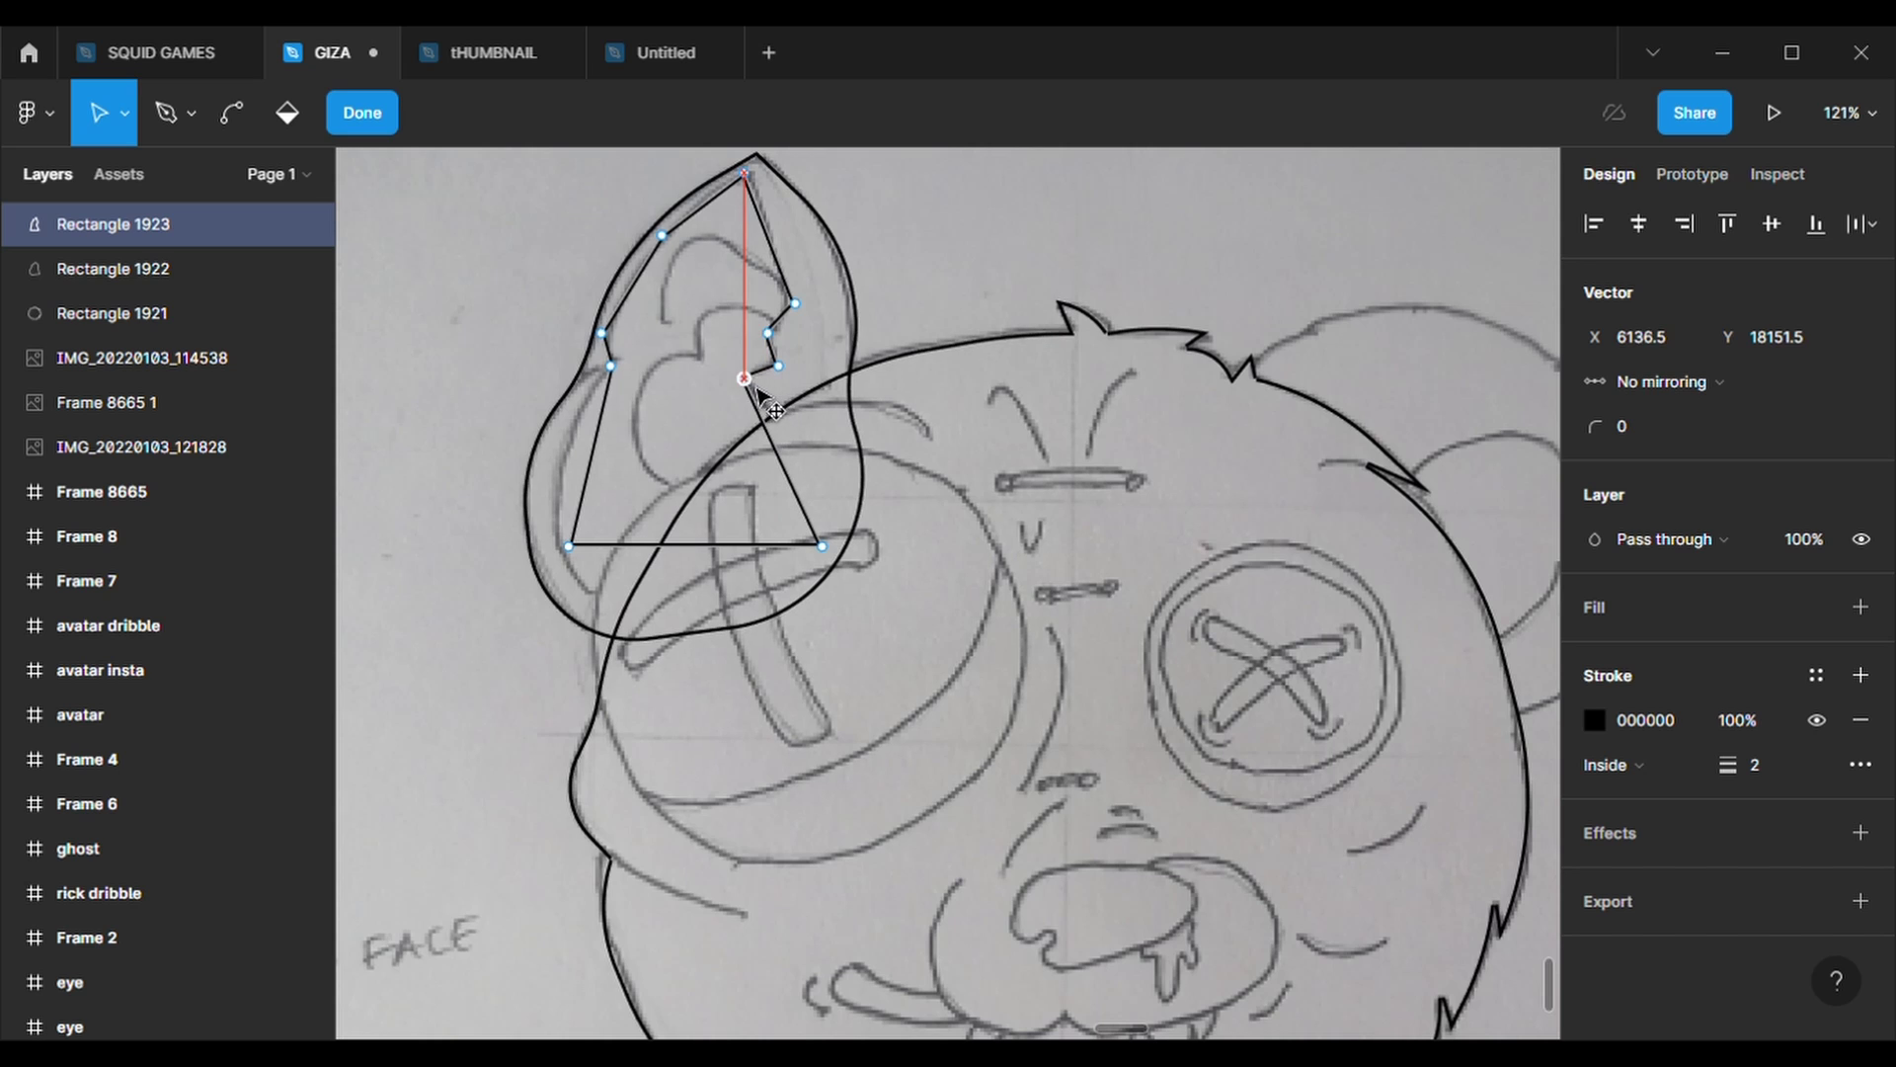
# - Add and place points along the inner ear's left and lower-left edges
pyautogui.moveTo(590, 455); pyautogui.dragTo(555, 461)
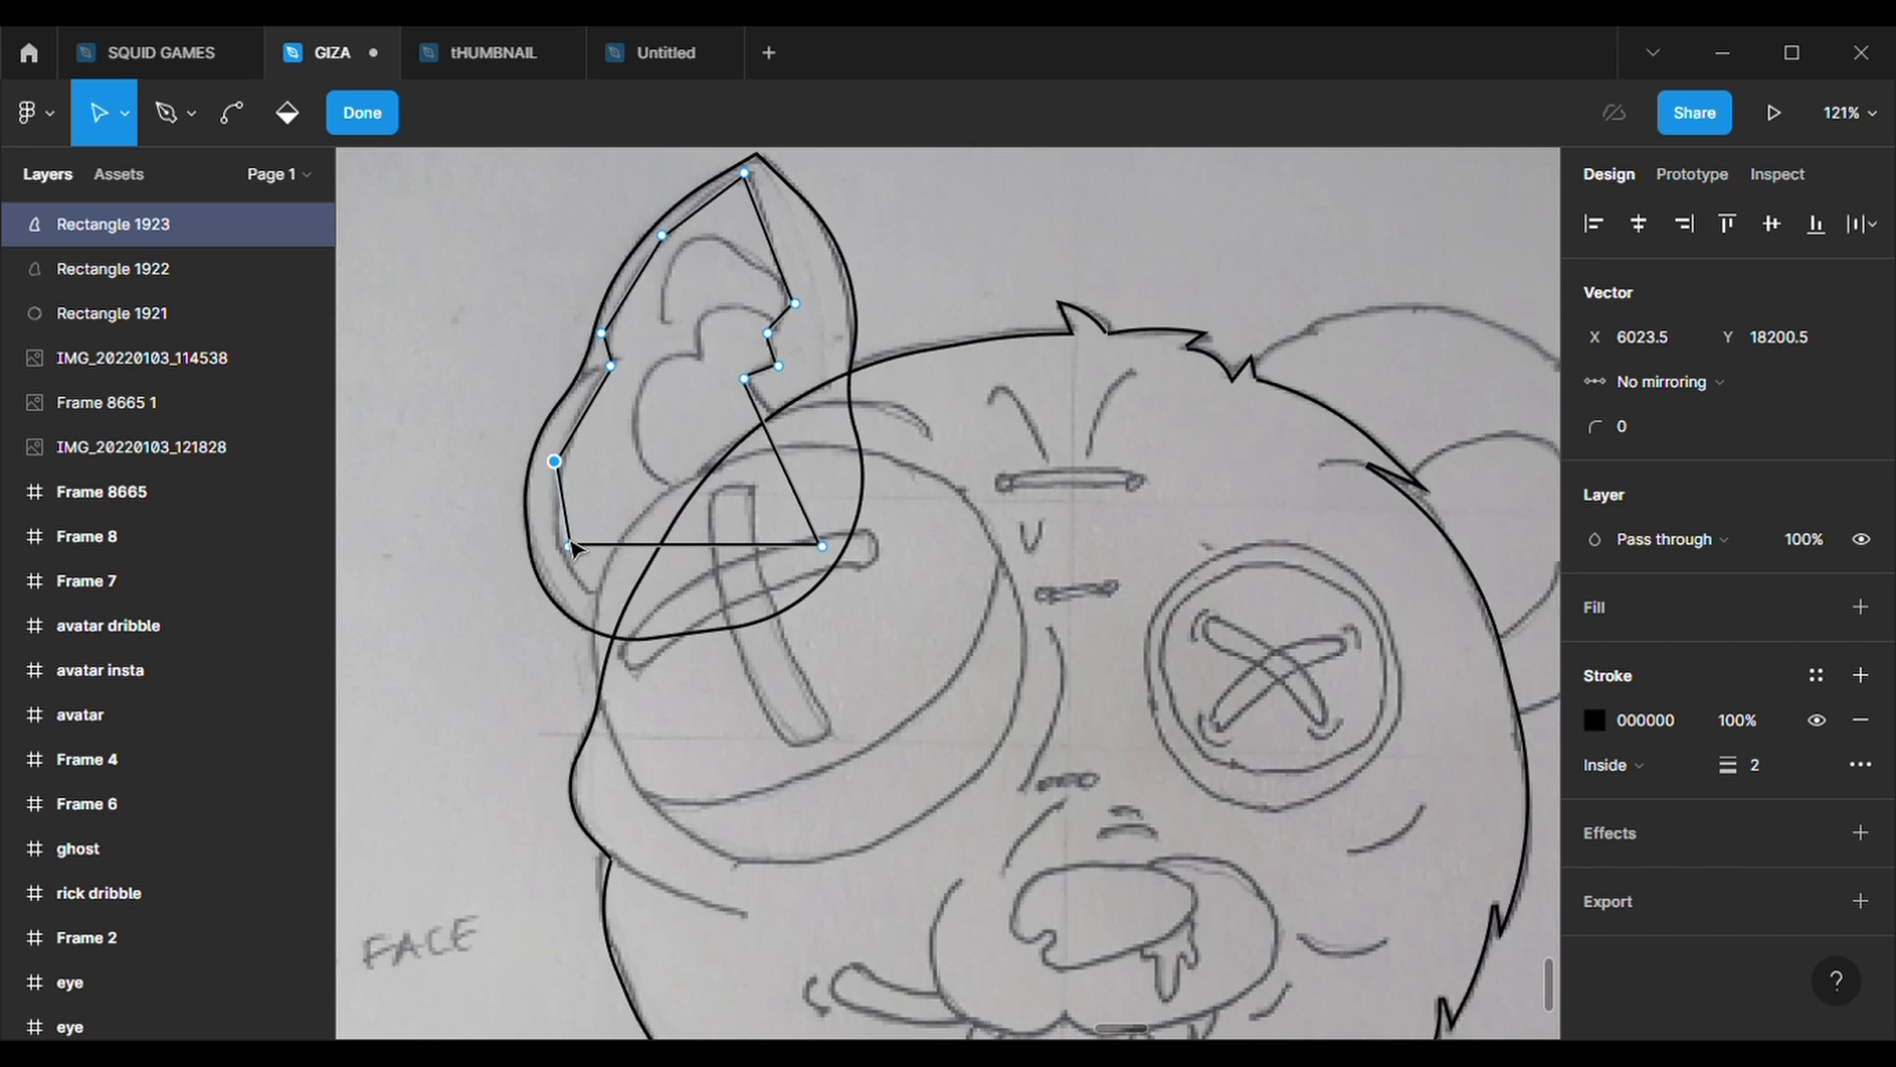
pyautogui.moveTo(570, 545); pyautogui.dragTo(588, 601)
pyautogui.moveTo(573, 533); pyautogui.dragTo(555, 546)
pyautogui.click(1651, 435)
pyautogui.write('5')
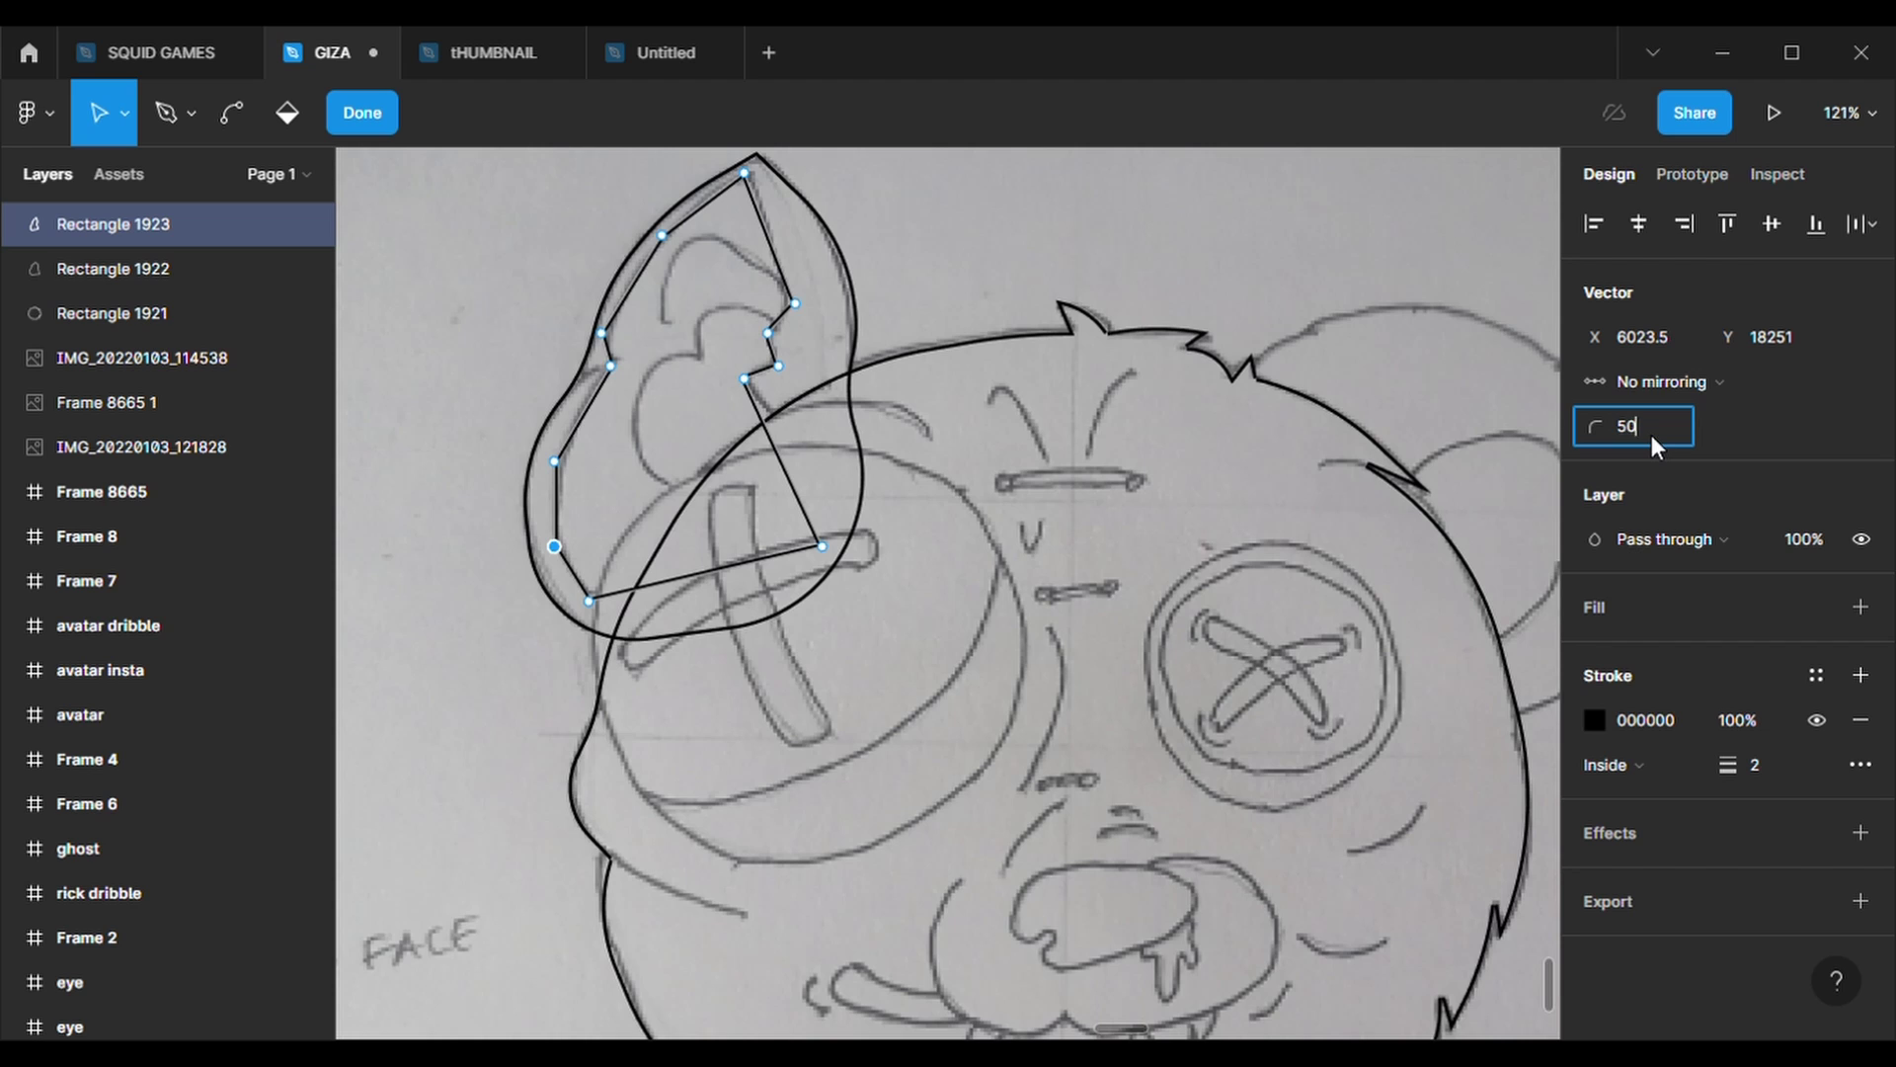
pyautogui.write('0')
pyautogui.press('Escape')
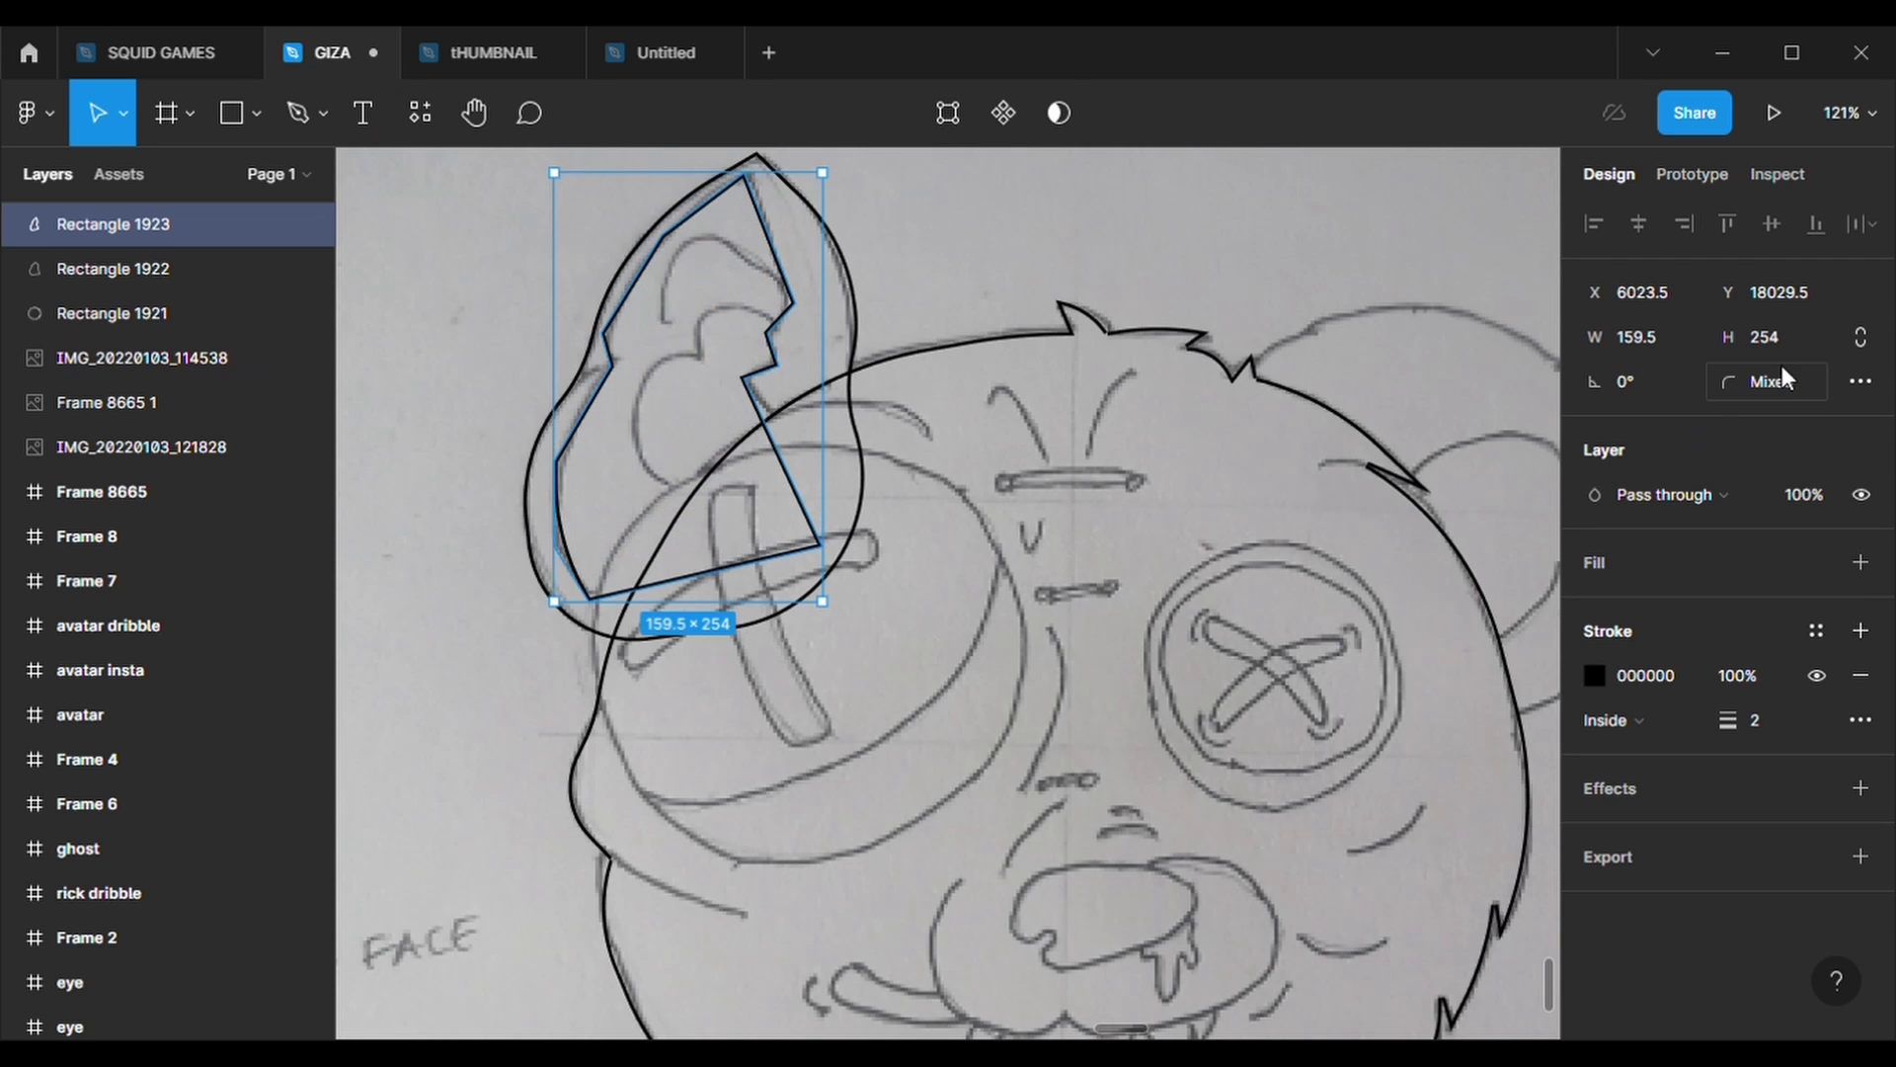
# - Round the inner ear outline at 500, then set its selected points to 0 radius
pyautogui.click(1783, 381)
pyautogui.write('0')
pyautogui.press('Return')
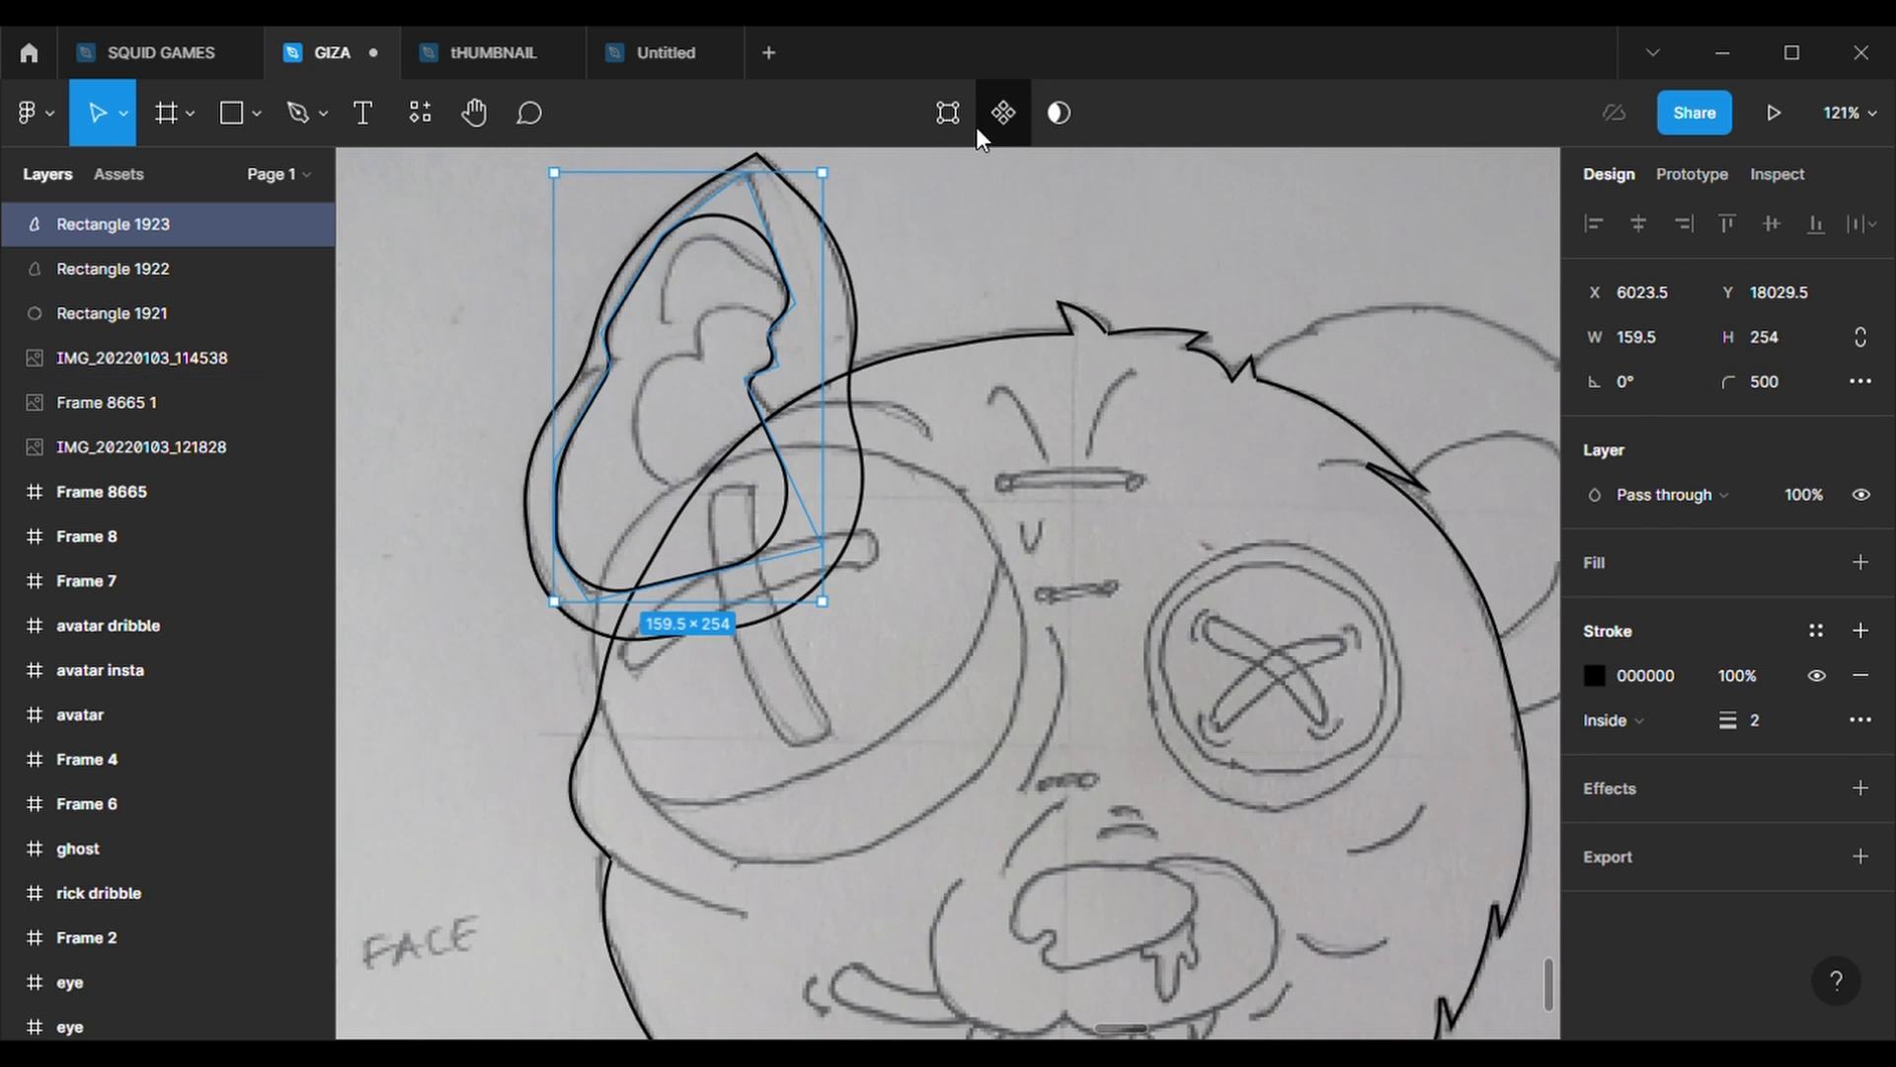
pyautogui.press('Return')
pyautogui.click(1630, 426)
pyautogui.write('0')
pyautogui.press('Return')
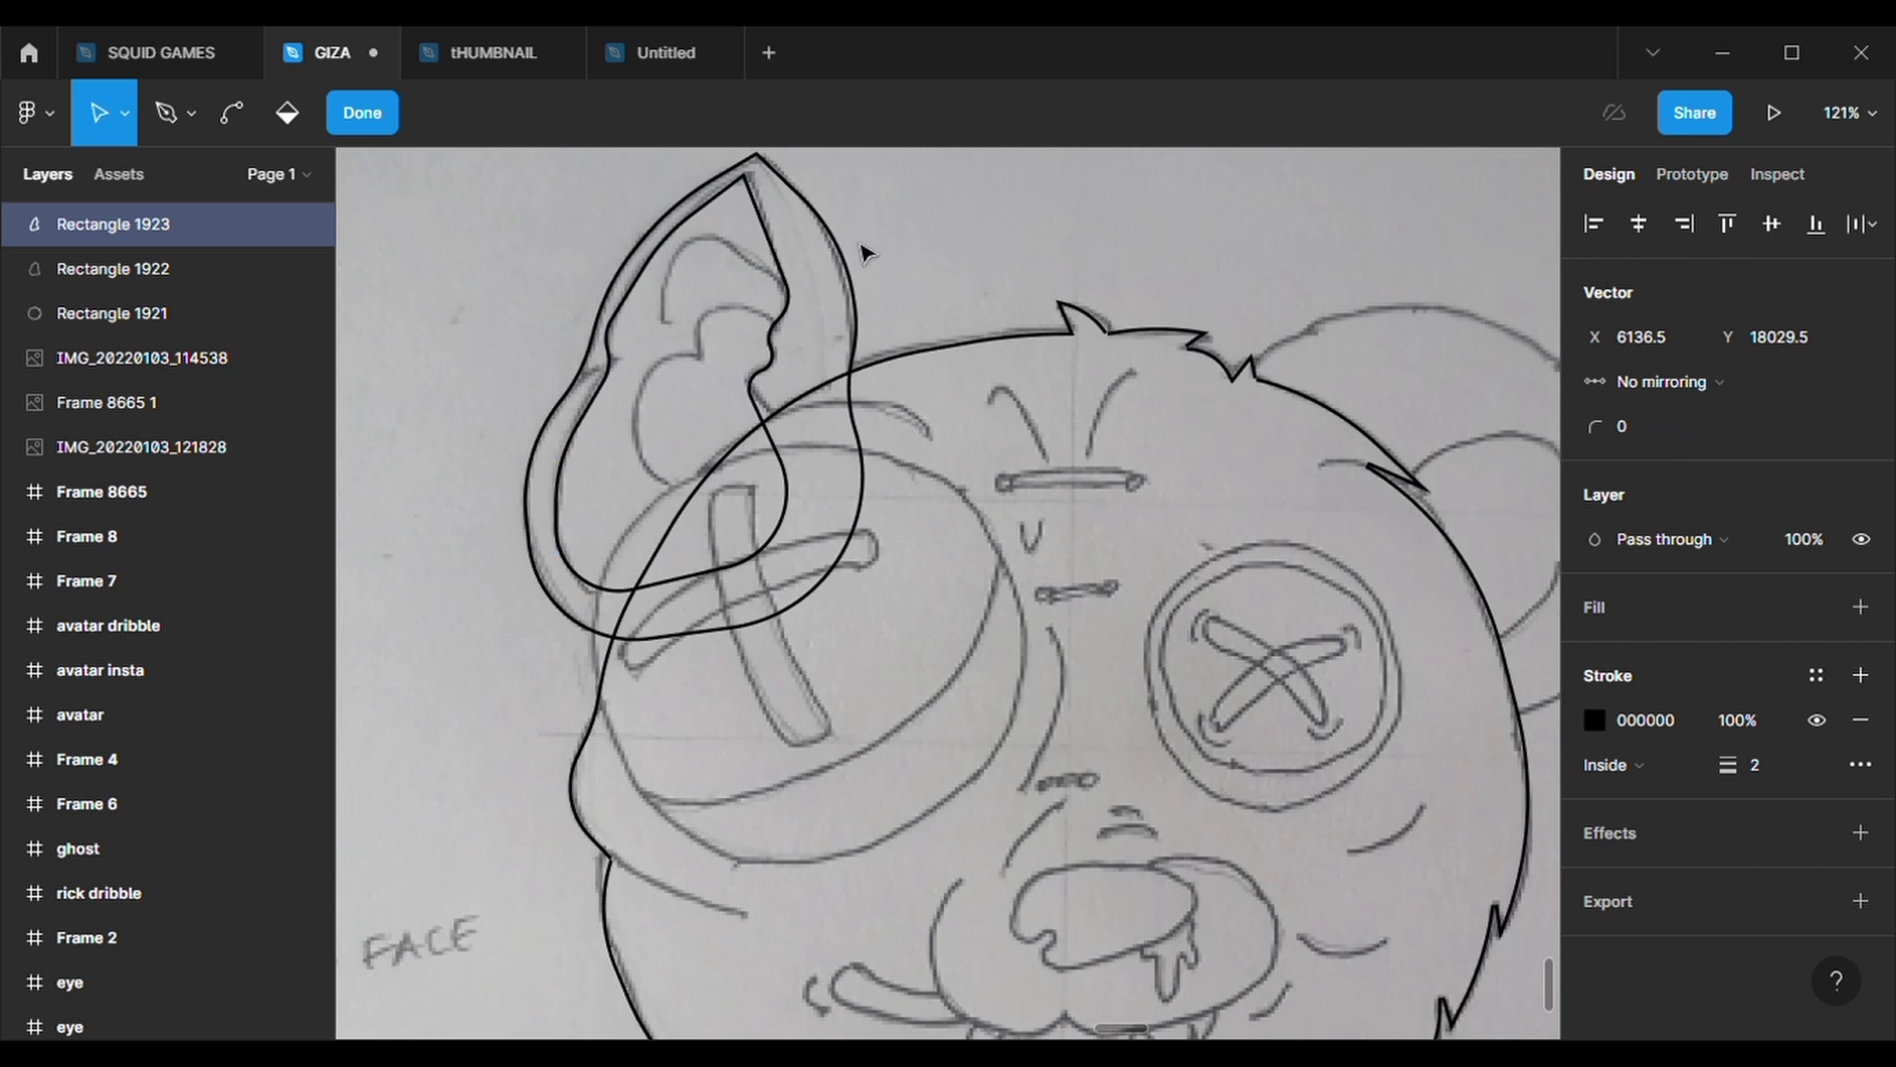
# - Set selected inner-ear points to 500 radius and nudge the top and right-edge points
pyautogui.scroll(3, 760, 265)
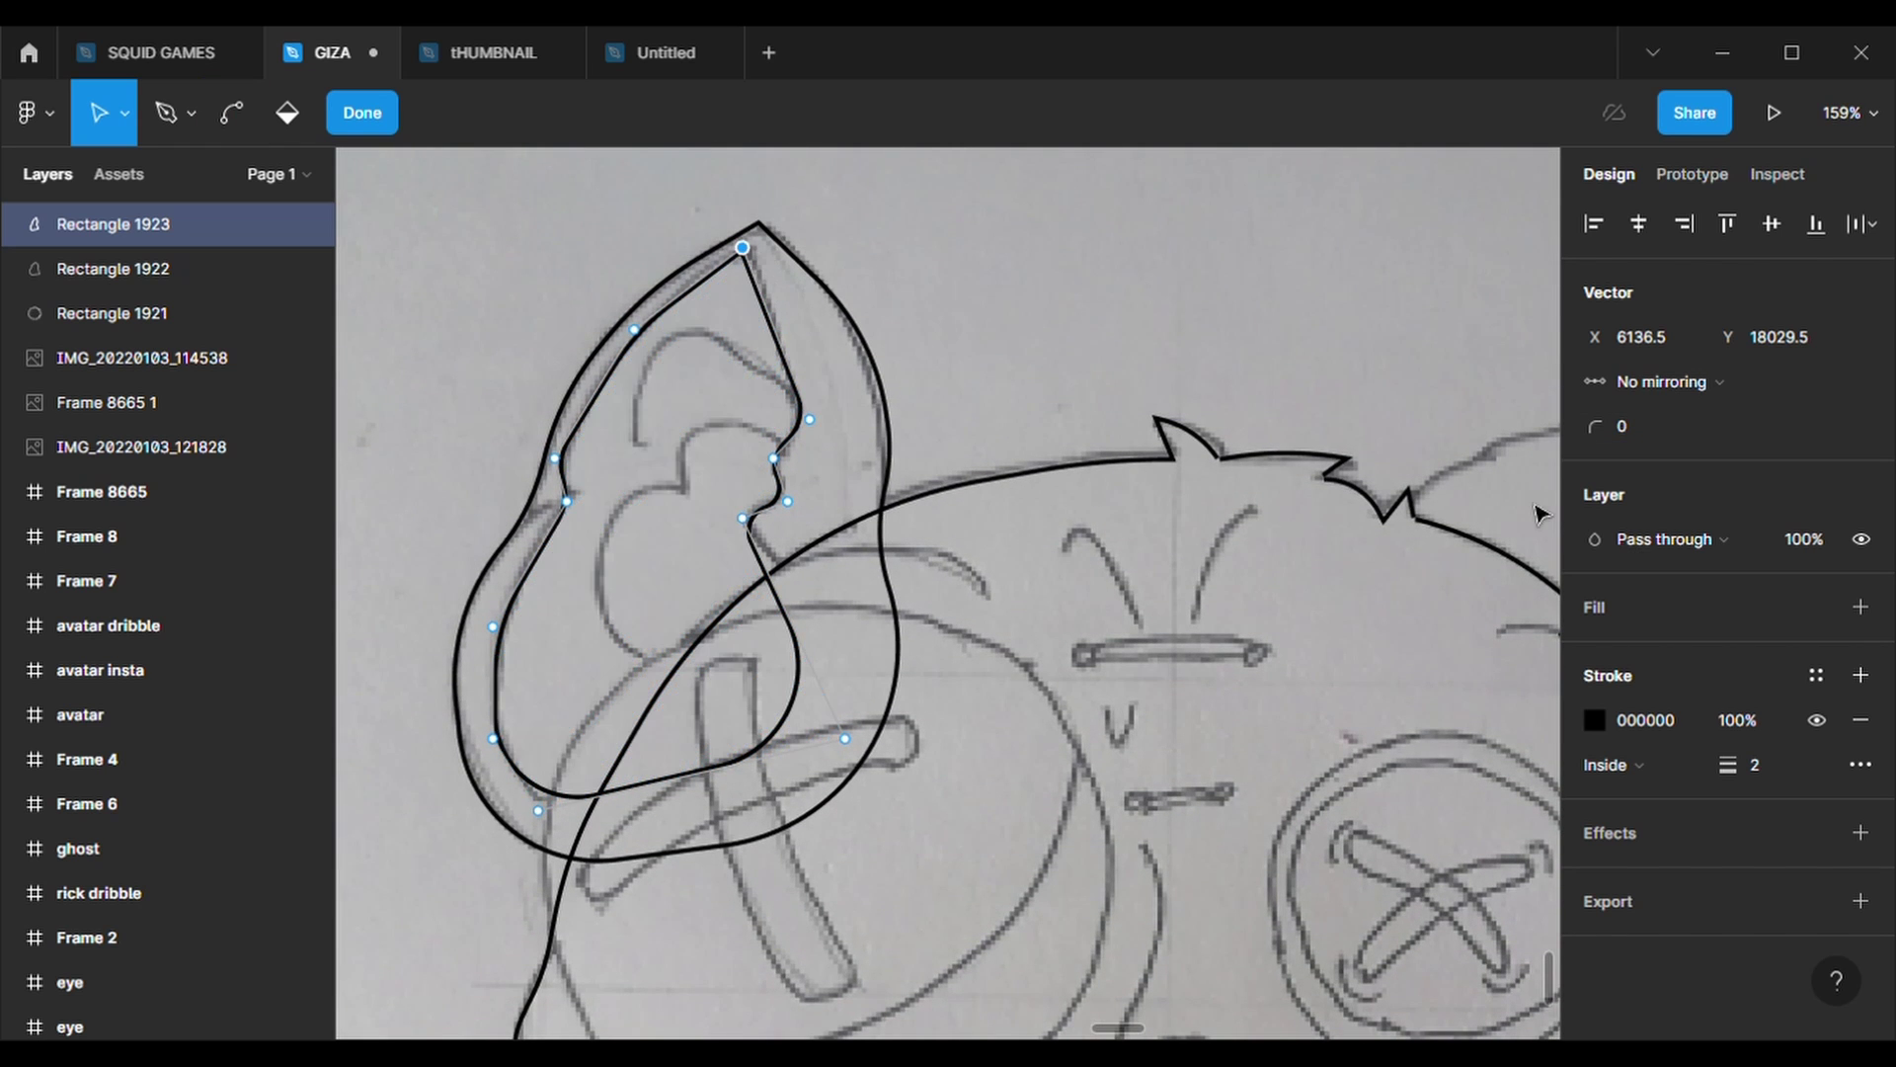
pyautogui.write('5')
pyautogui.press('Return')
pyautogui.click(1640, 432)
pyautogui.write('00')
pyautogui.press('Return')
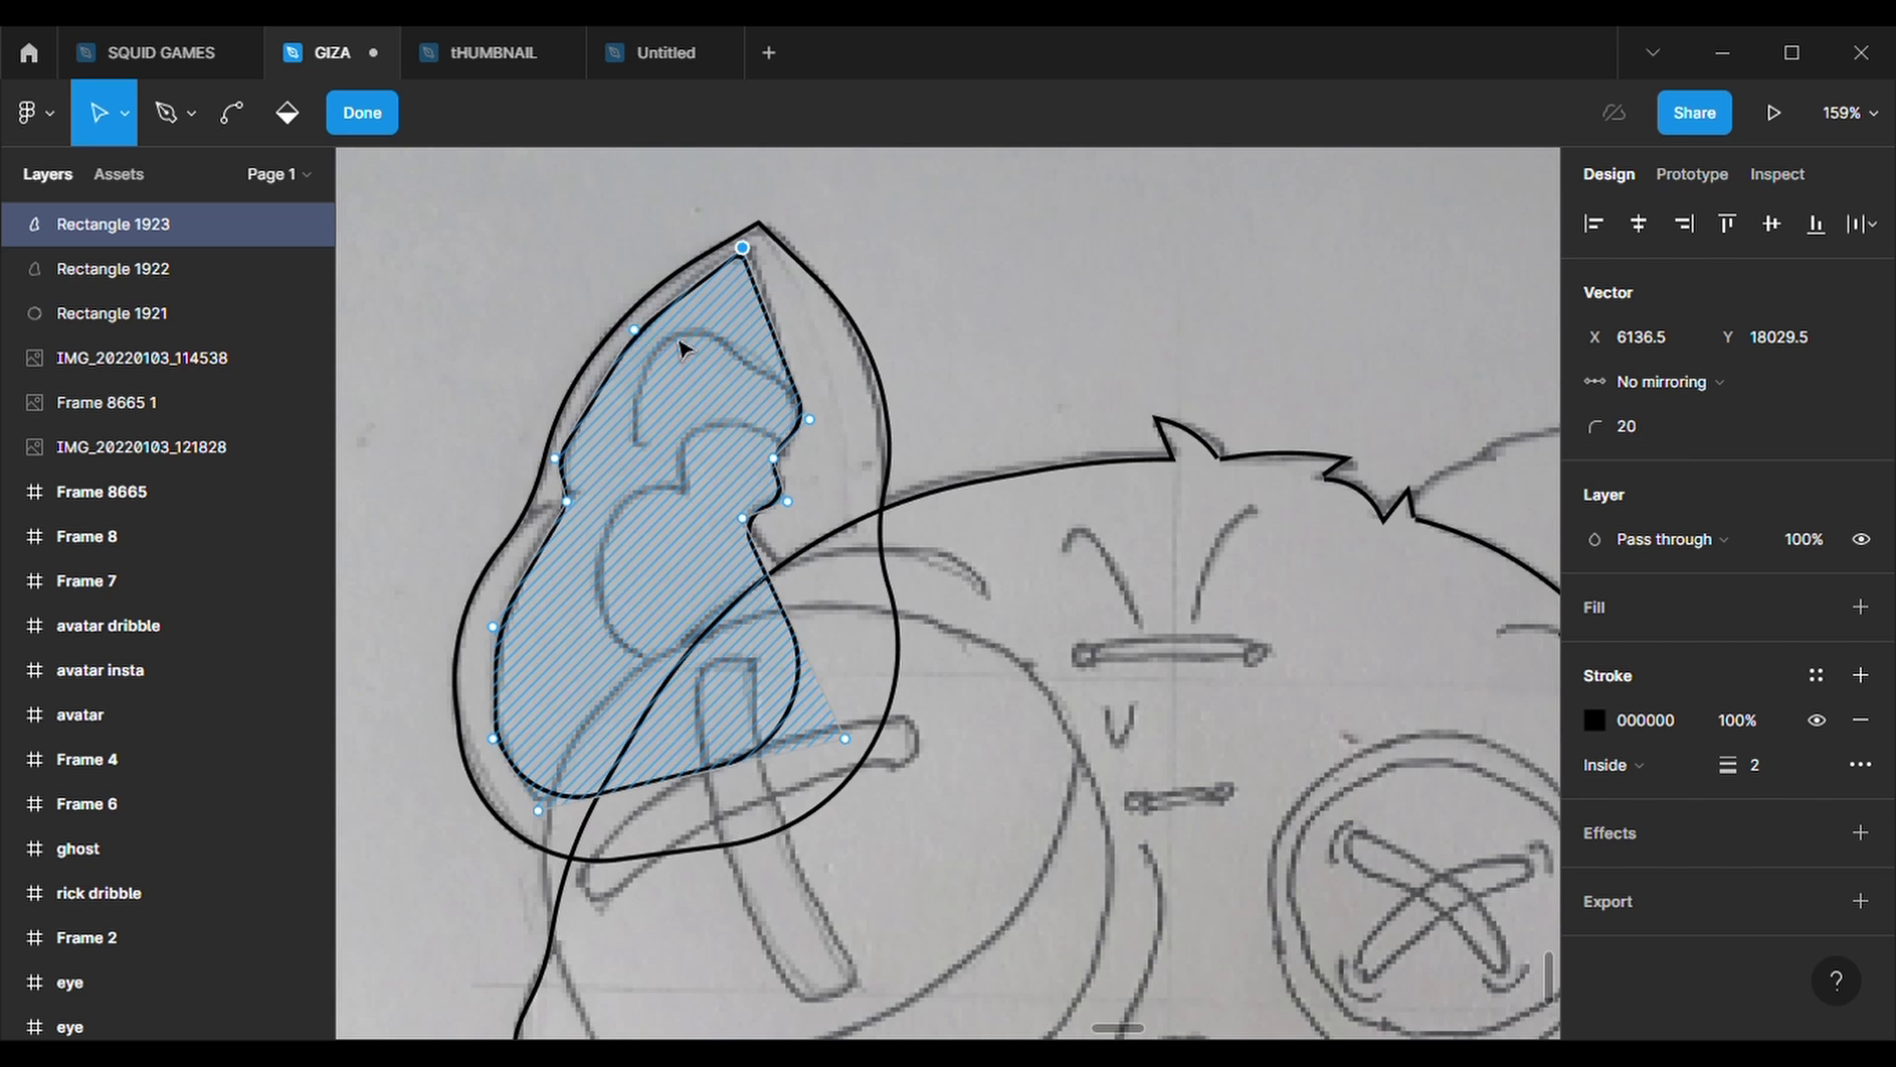
pyautogui.click(639, 319)
pyautogui.moveTo(743, 247); pyautogui.dragTo(757, 249)
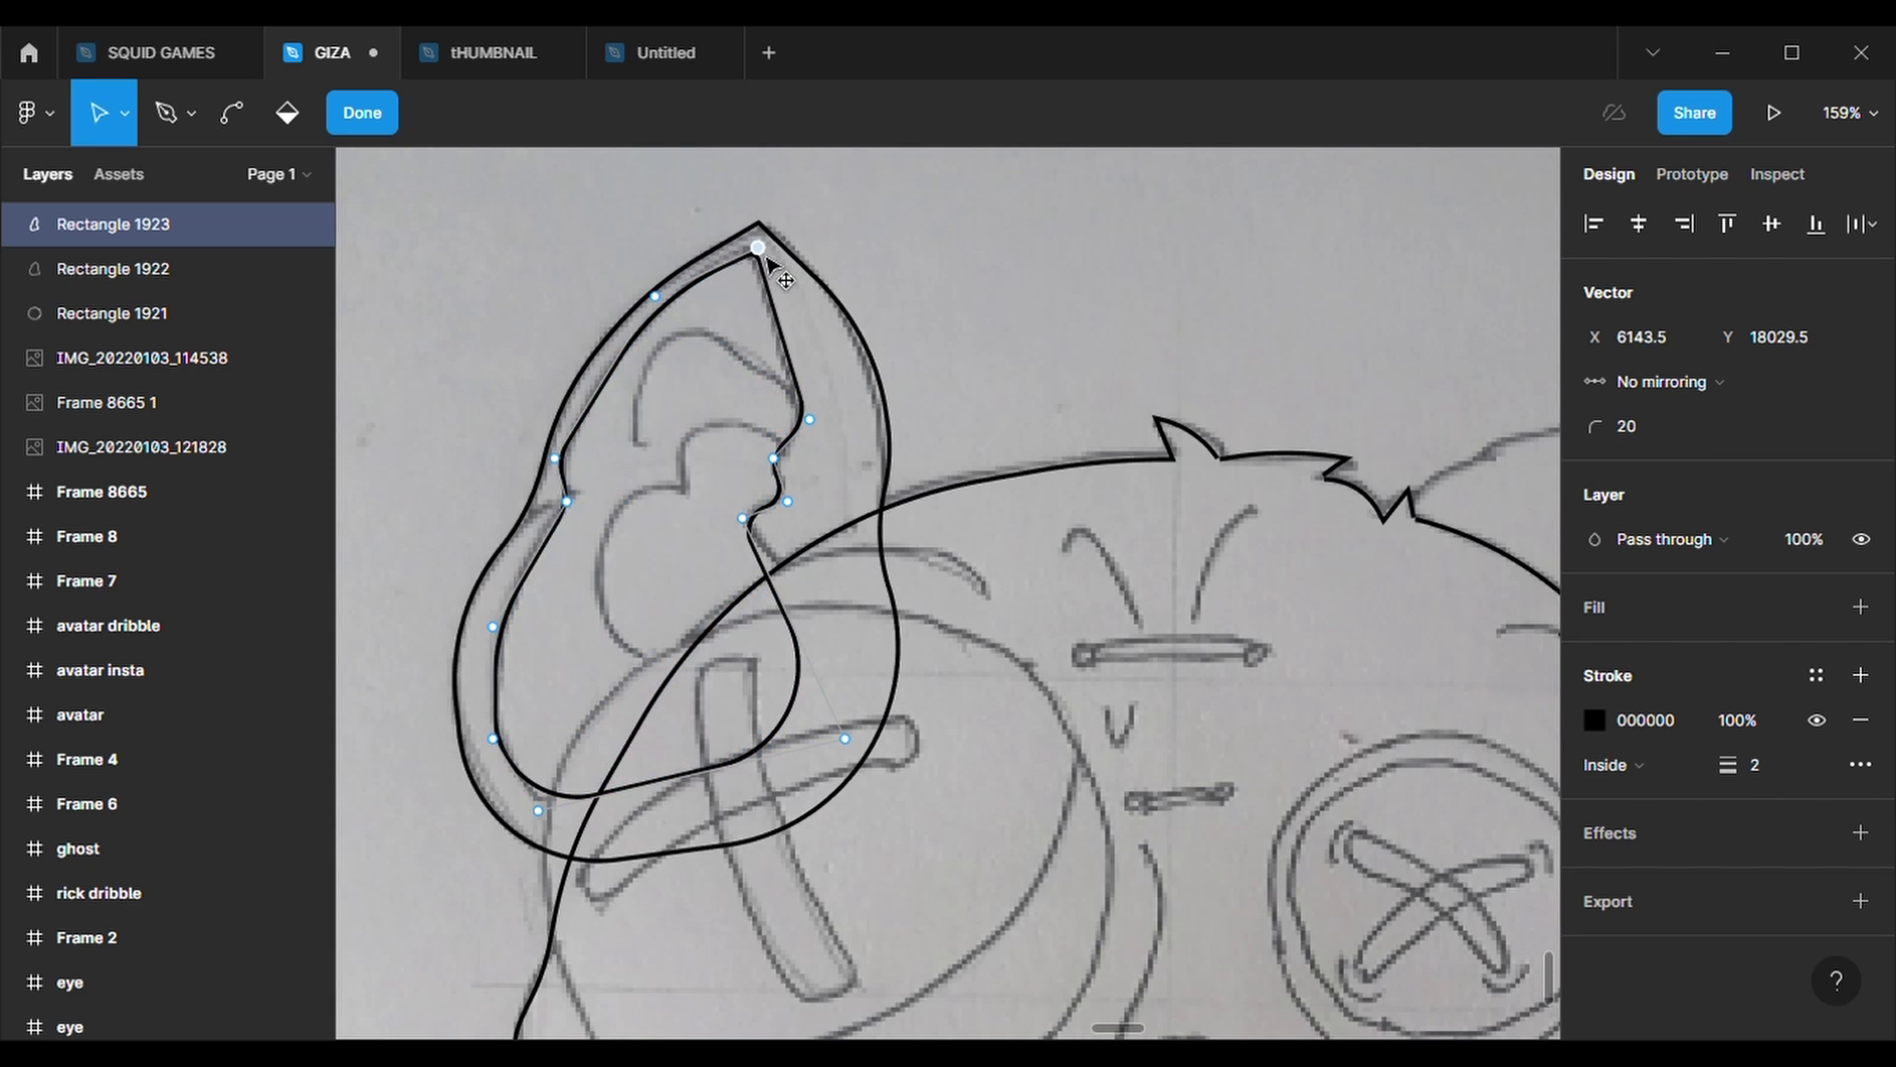
pyautogui.moveTo(787, 384); pyautogui.dragTo(802, 374)
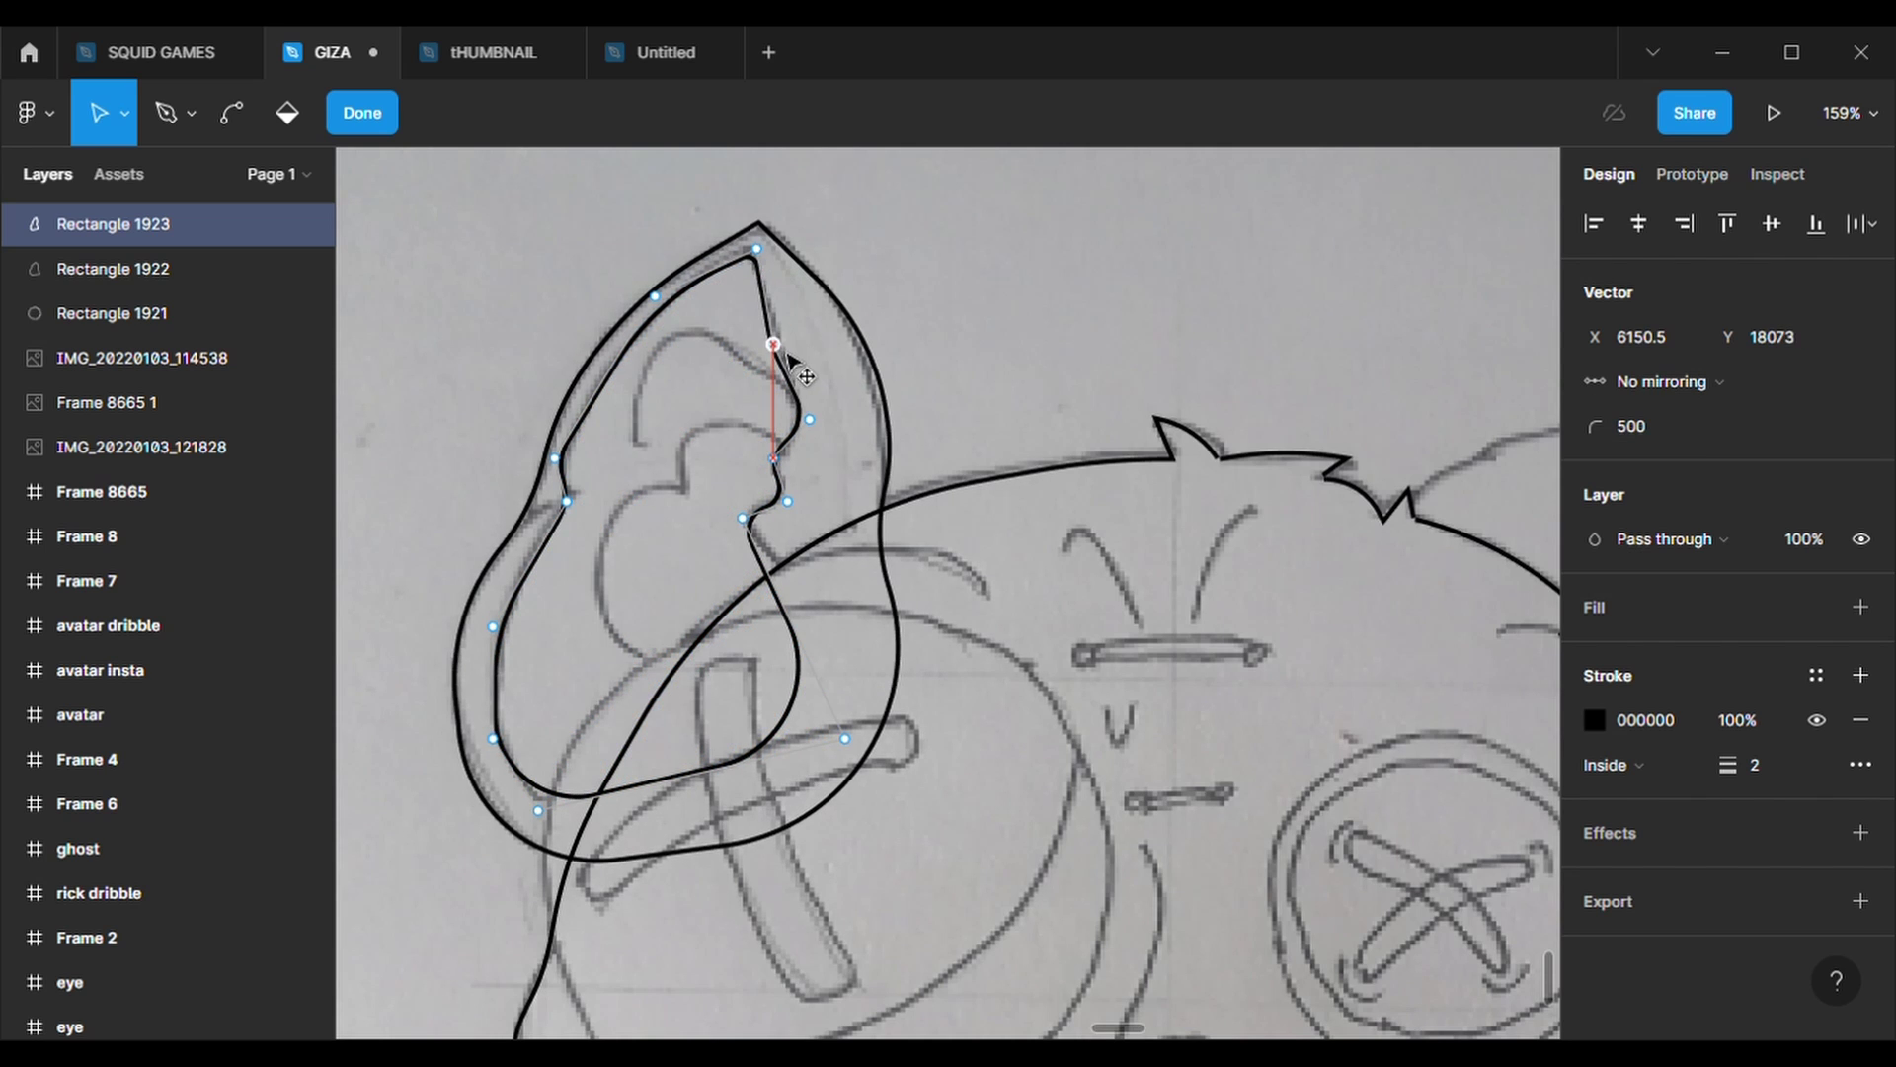
# - Give the outer ear outline's tip a 20 corner radius
pyautogui.press('Escape')
pyautogui.click(775, 245)
pyautogui.doubleClick(759, 221)
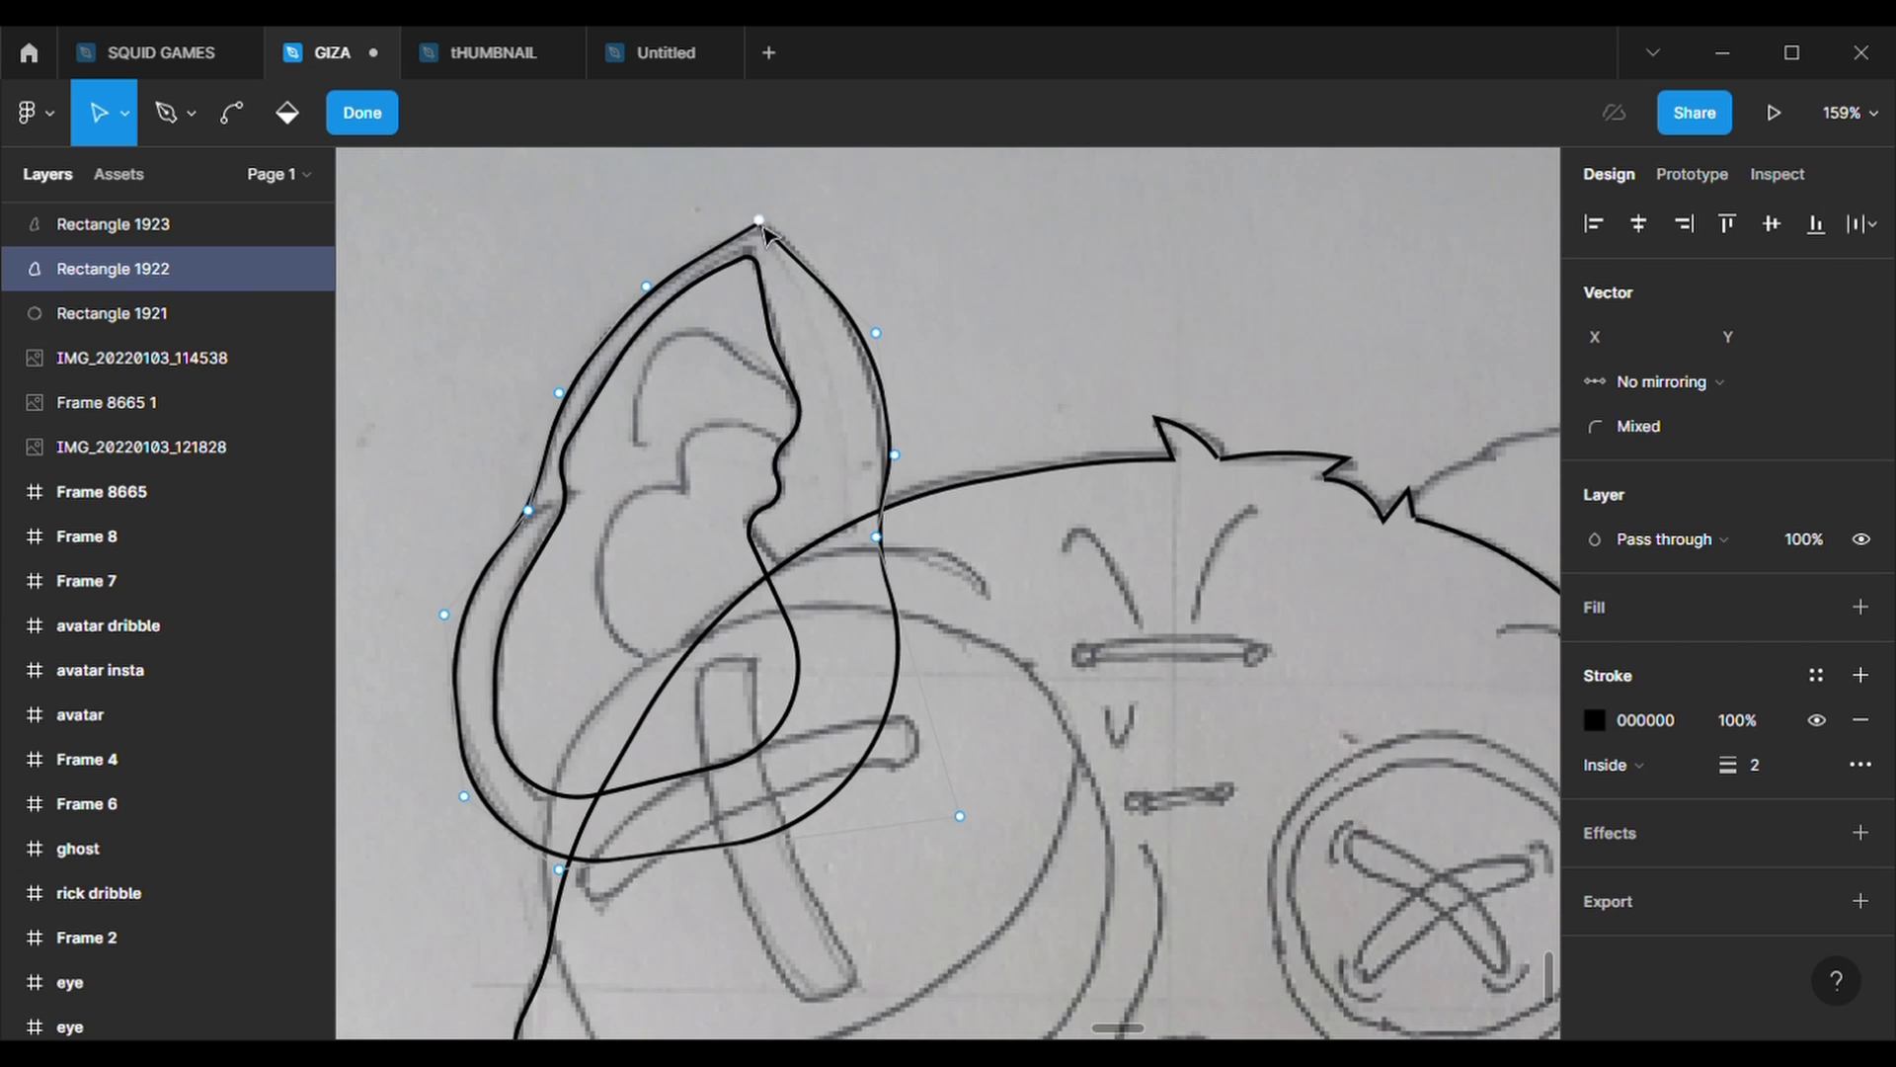
pyautogui.click(1645, 437)
pyautogui.write('20')
pyautogui.press('Return')
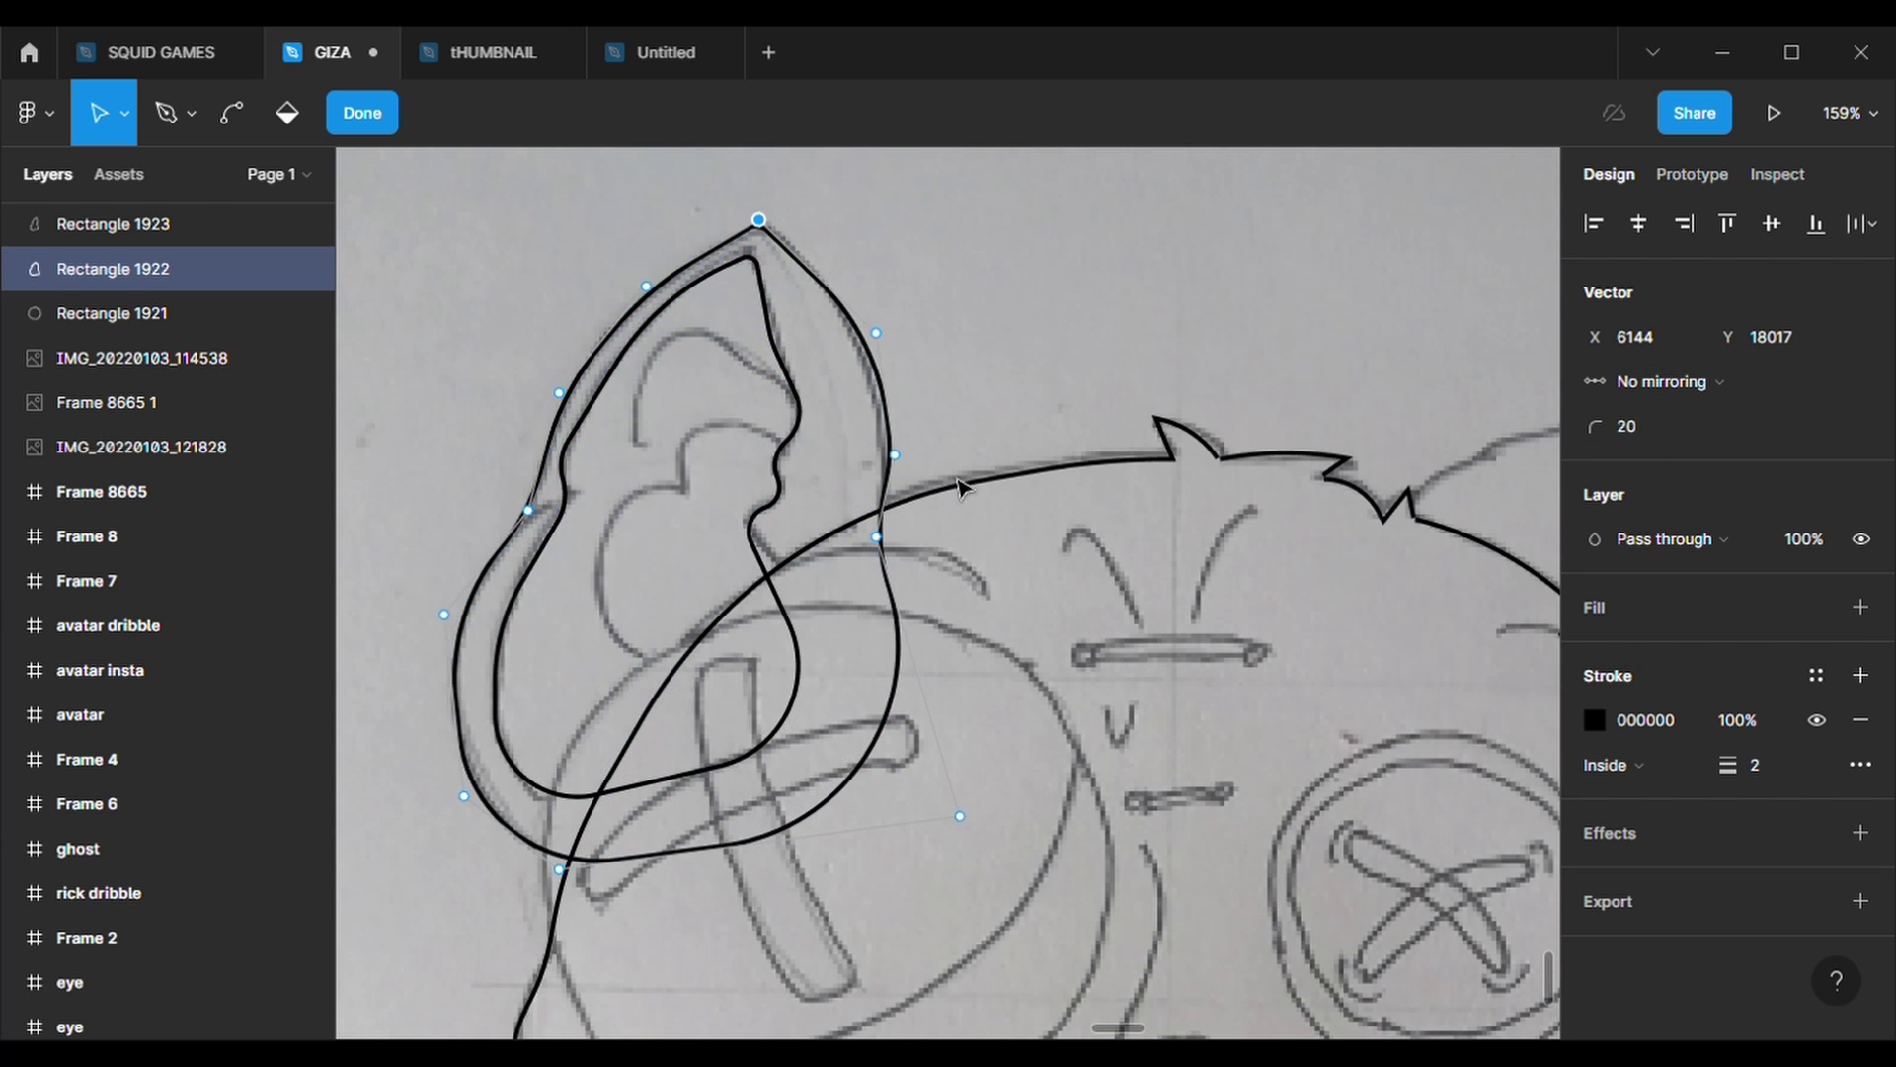
# - Rename the inner ear layer to ear1 and the outer ear layer to ear 2
pyautogui.press('Escape')
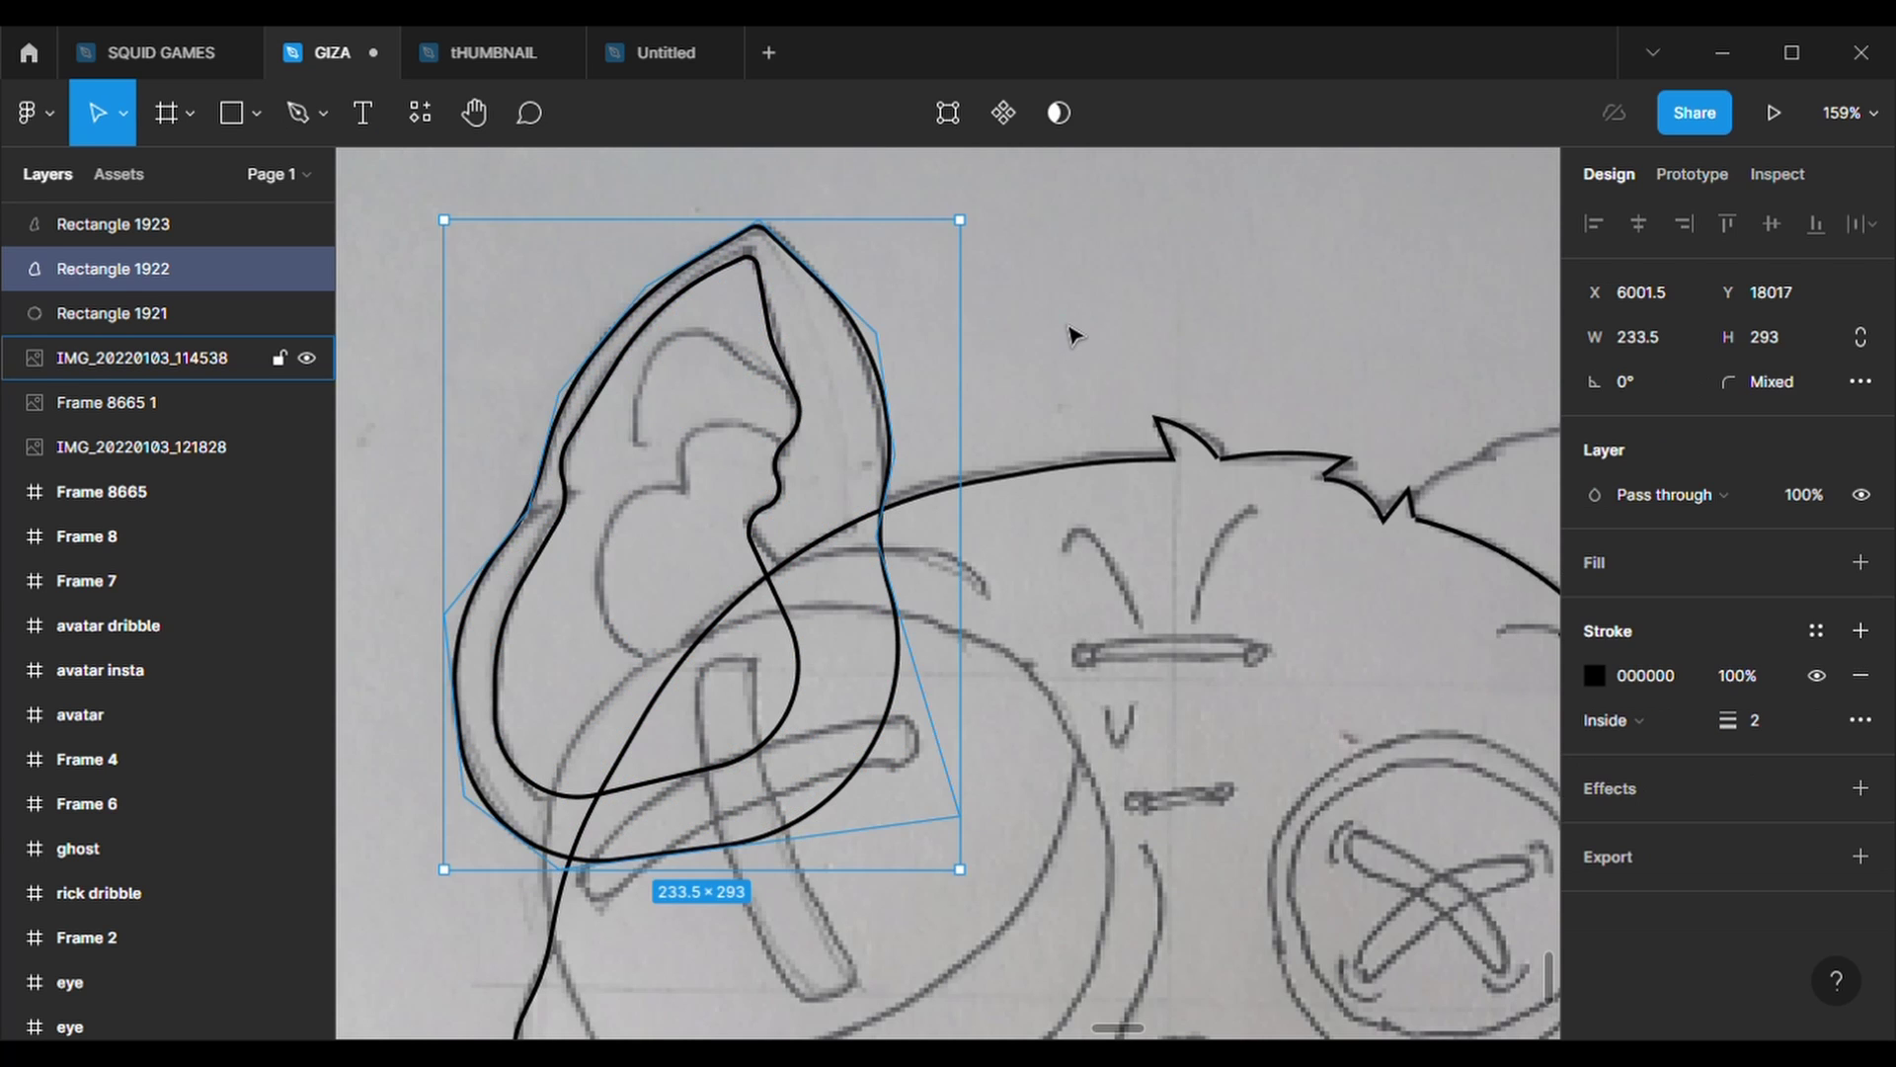
pyautogui.scroll(-5, 1073, 333)
pyautogui.click(987, 341)
pyautogui.click(951, 368)
pyautogui.hotkey('ctrl', 'r')
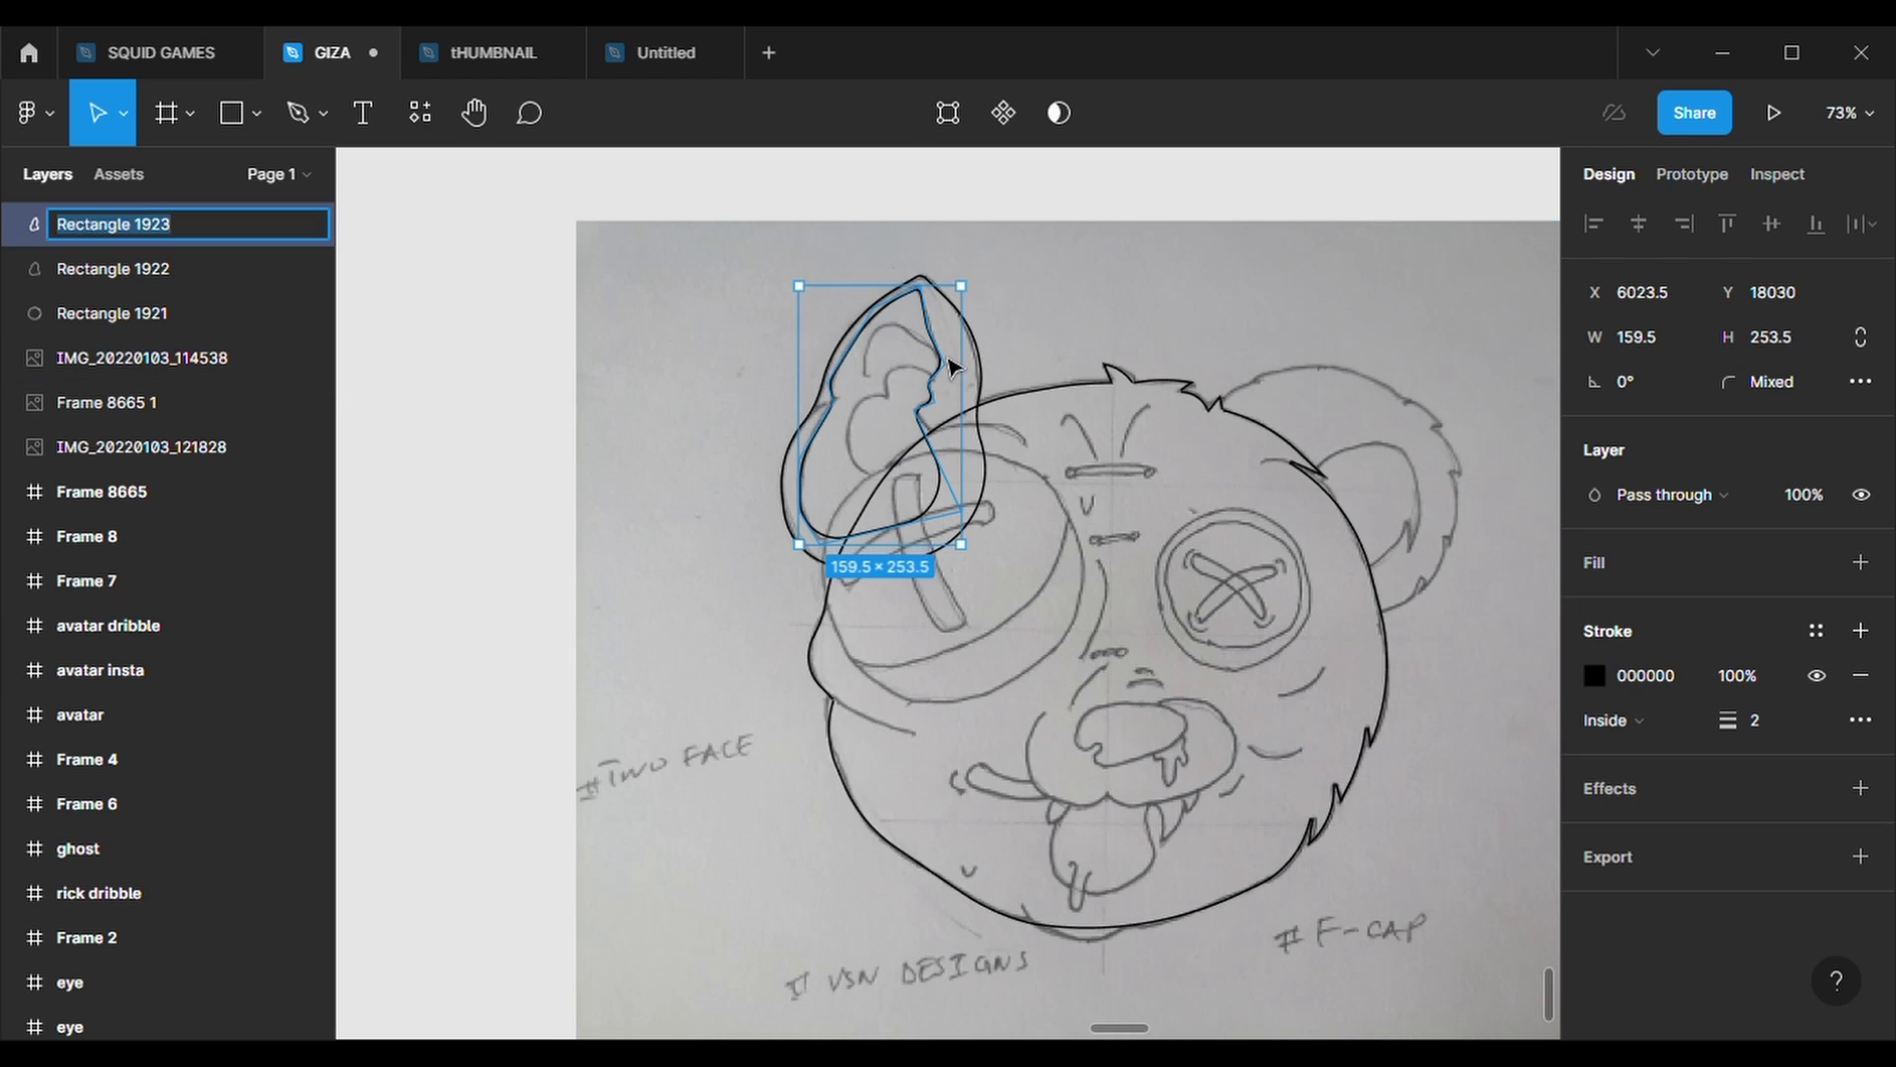
pyautogui.write('ear1')
pyautogui.press('Return')
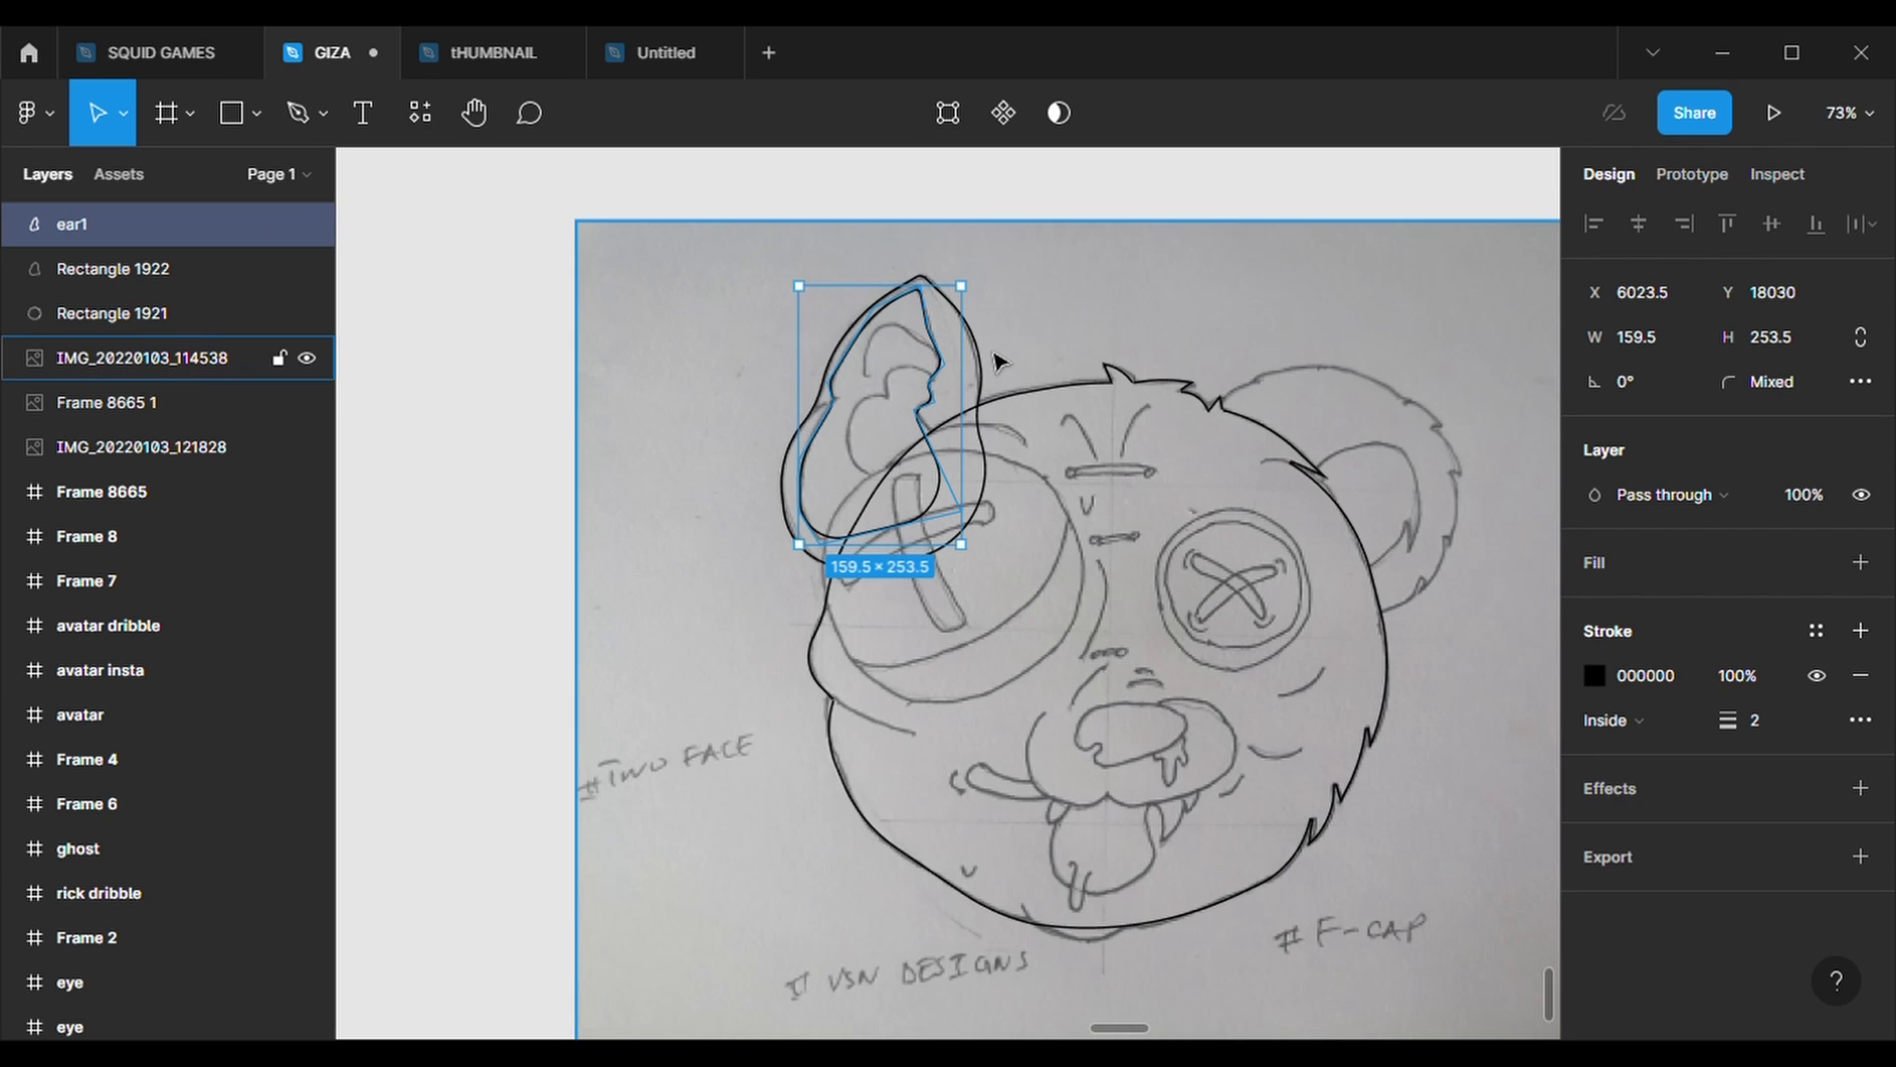
pyautogui.click(991, 367)
pyautogui.hotkey('ctrl', 'r')
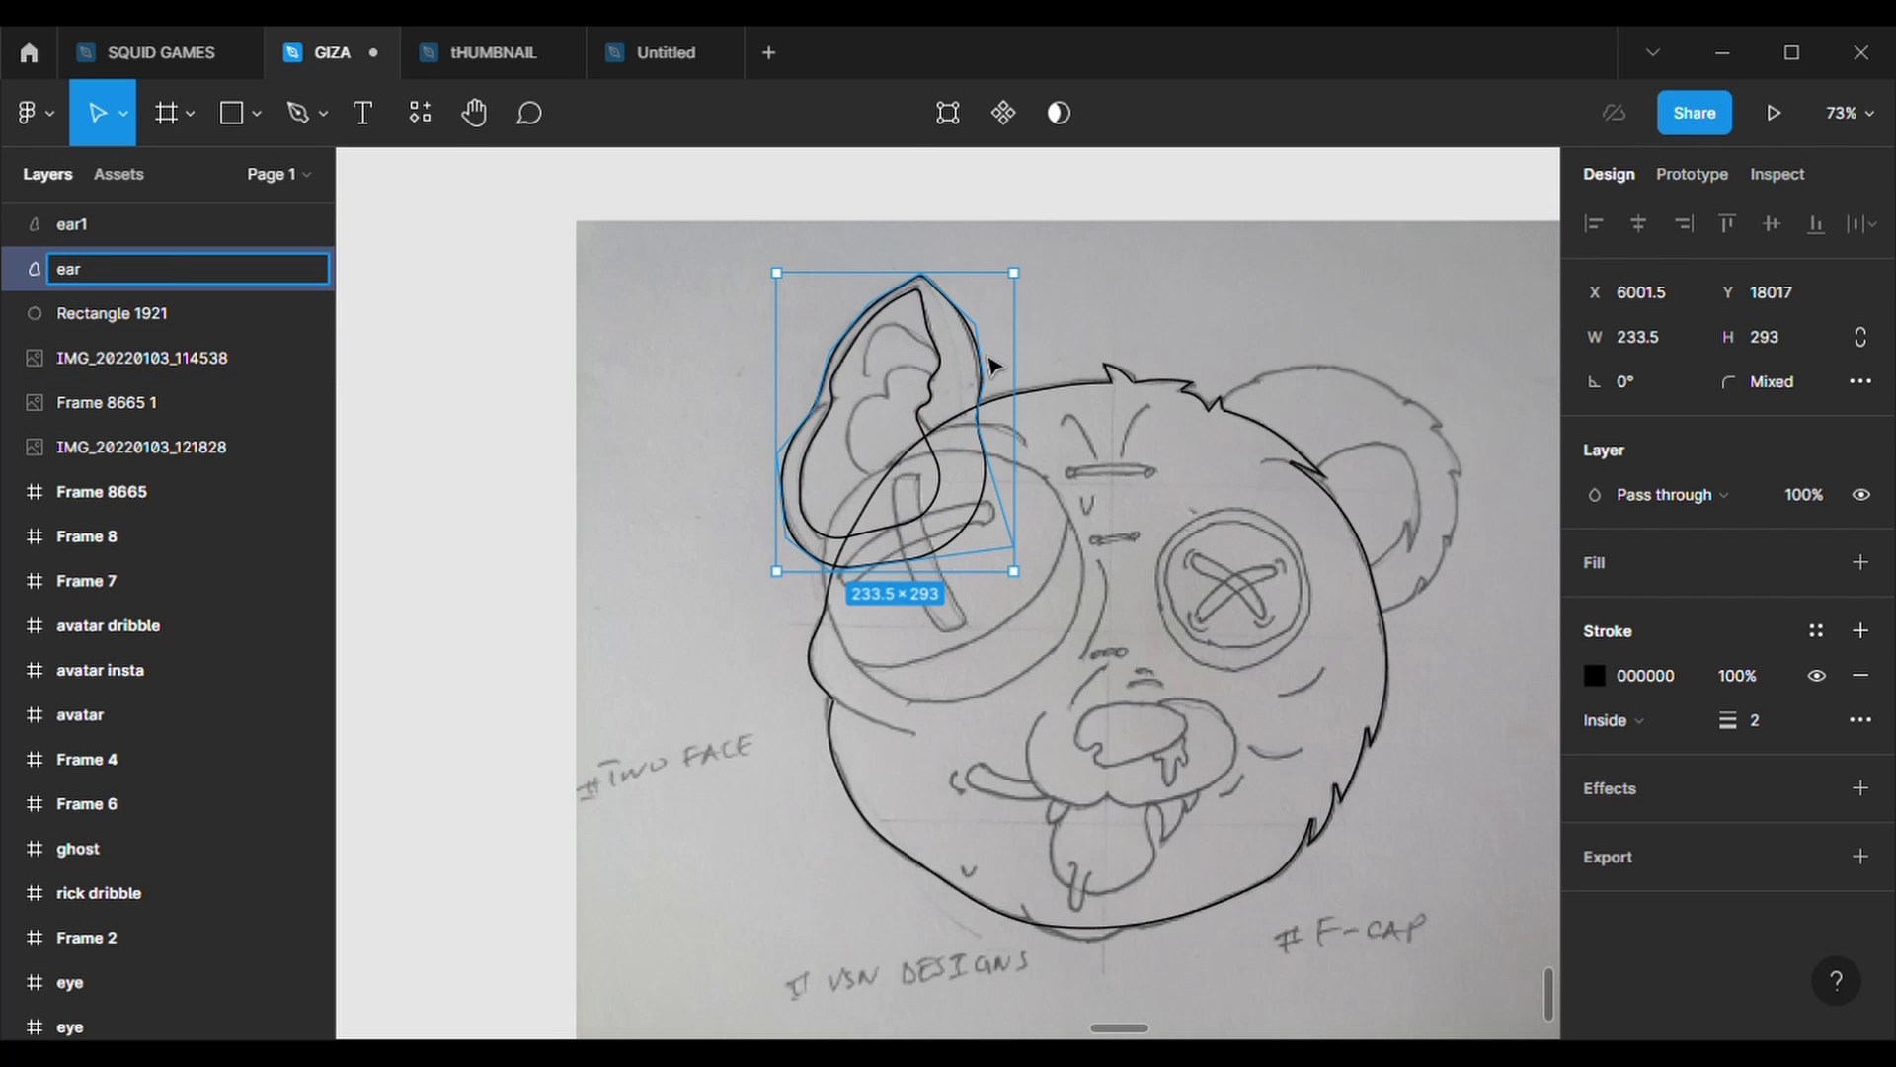
pyautogui.write('2')
pyautogui.press('Return')
# - Hide the ear1 and ear 2 layers with their eye icons in the Layers panel
pyautogui.click(1230, 301)
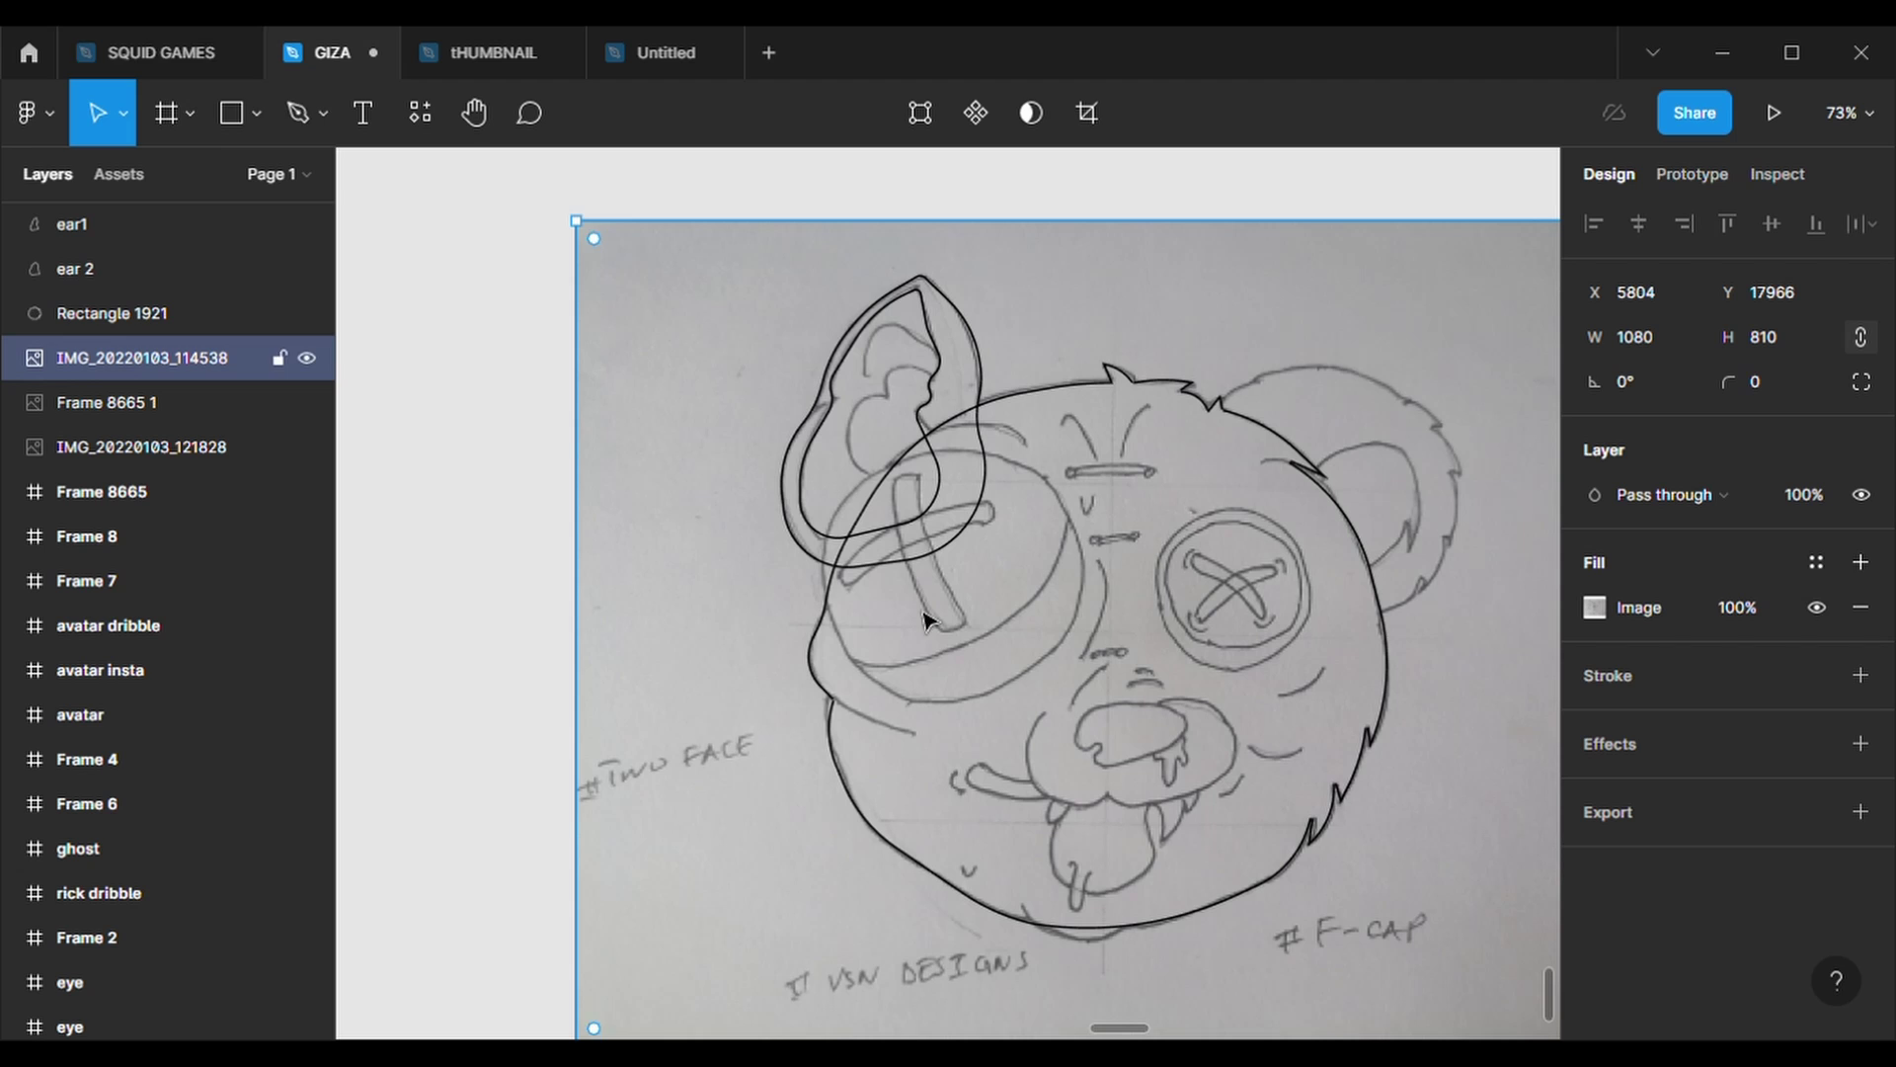
pyautogui.click(221, 113)
pyautogui.click(209, 262)
pyautogui.click(308, 270)
pyautogui.click(293, 223)
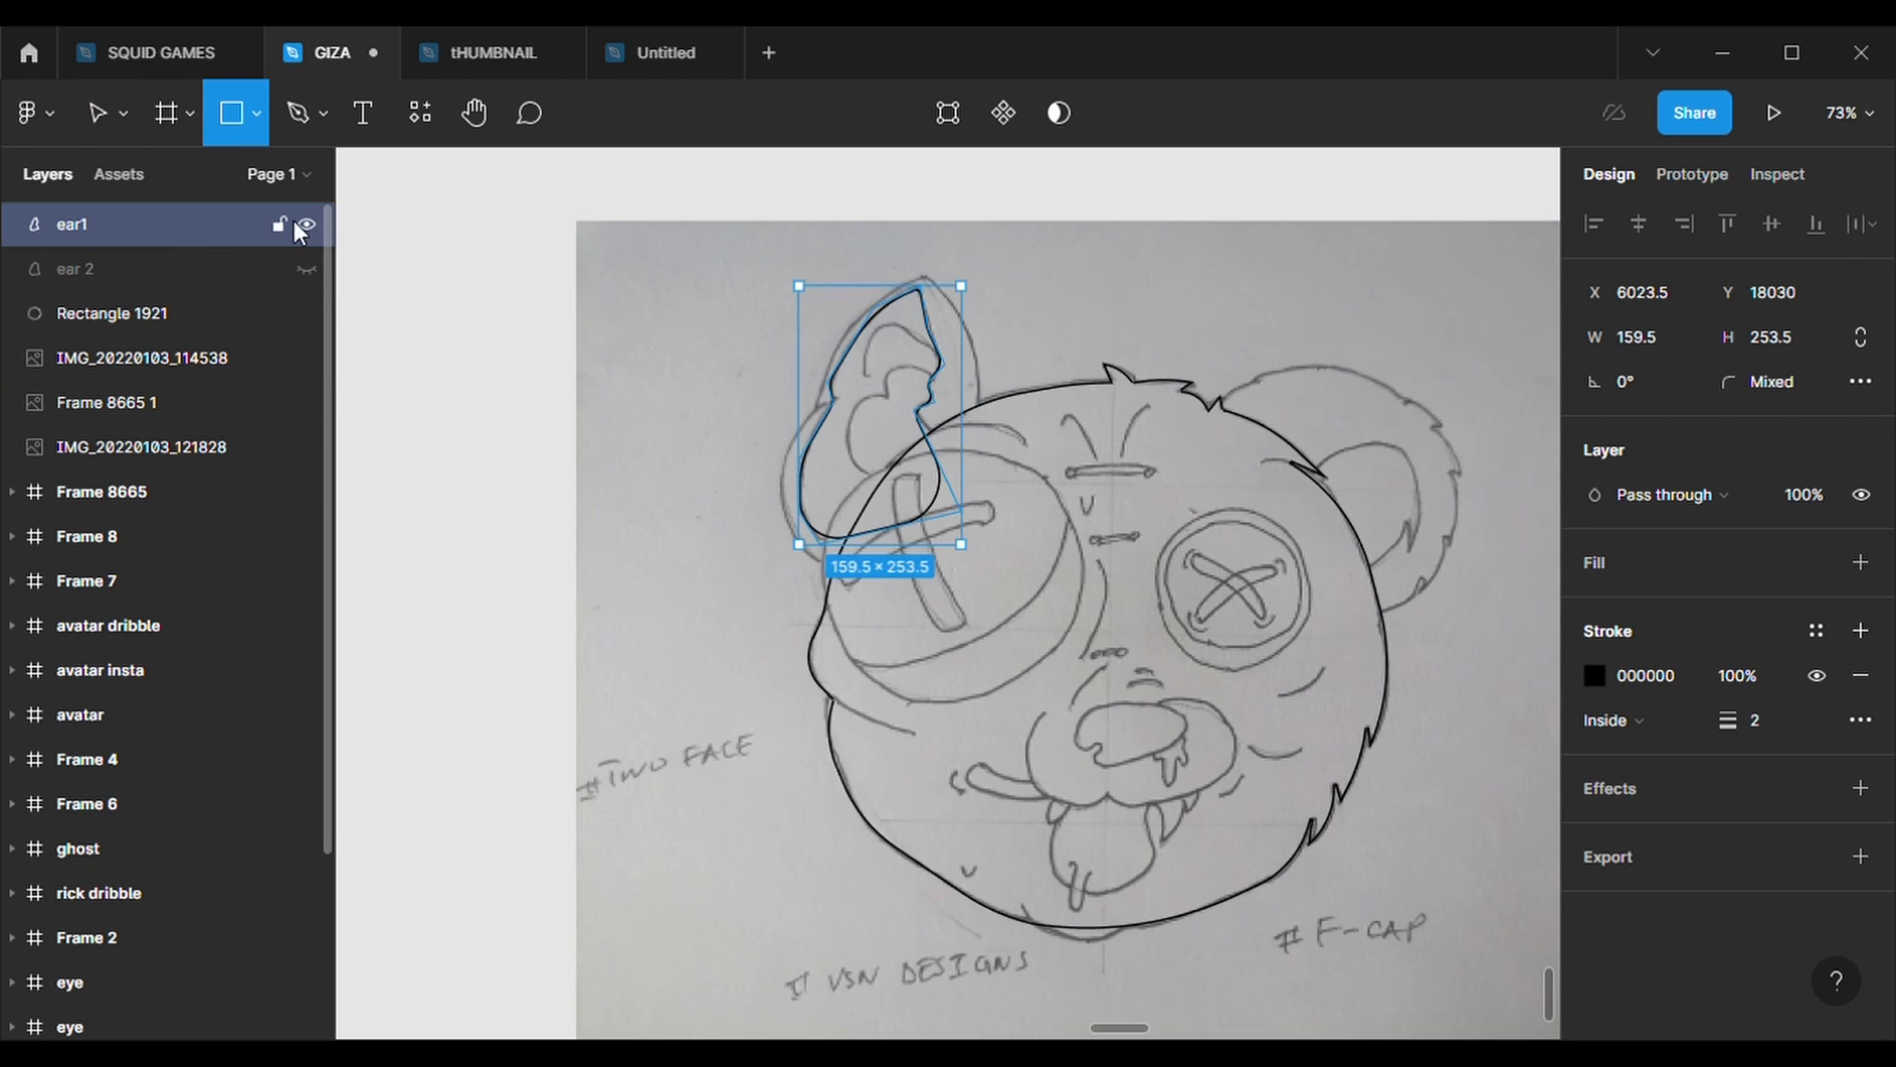
pyautogui.press('Escape')
pyautogui.press('Escape')
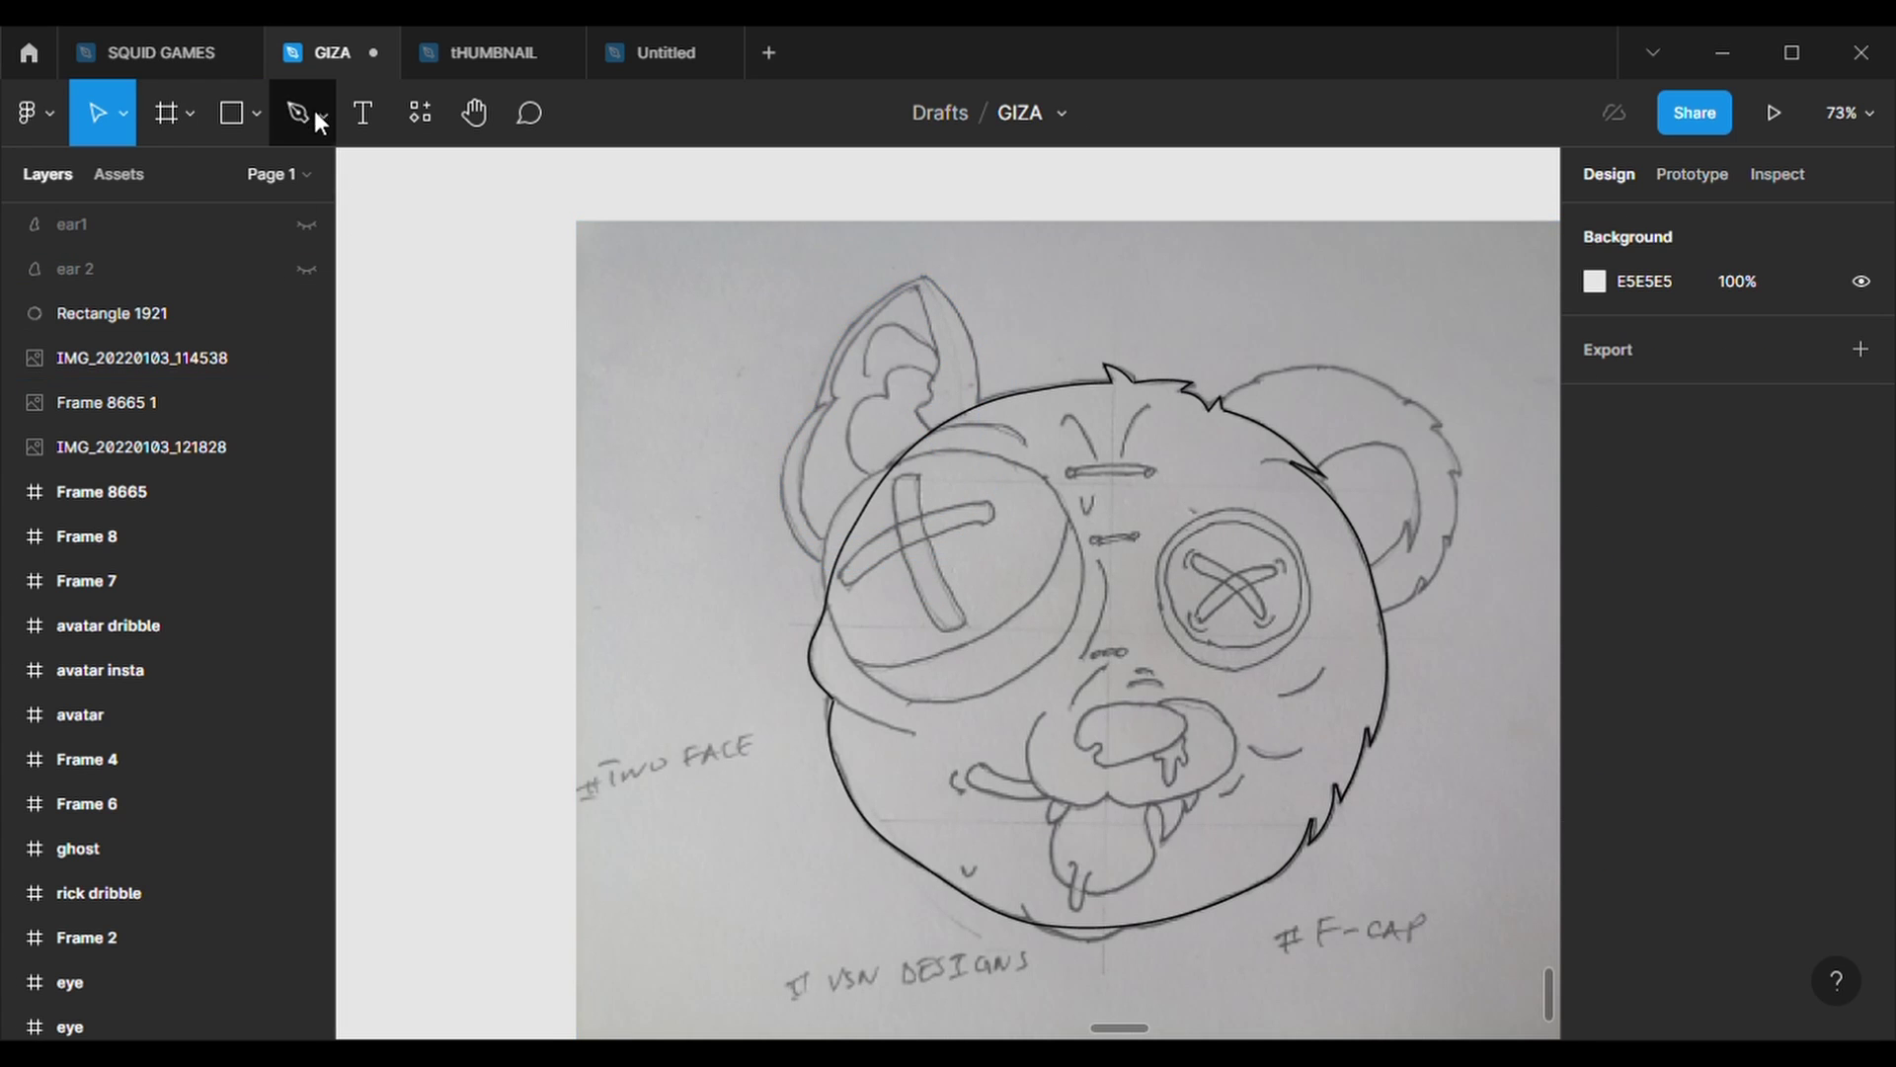
# - Draw an ellipse over the left button eye with a 2 px black stroke and no fill
pyautogui.click(256, 119)
pyautogui.click(235, 278)
pyautogui.moveTo(822, 444); pyautogui.dragTo(1094, 725)
pyautogui.click(1861, 675)
pyautogui.click(1758, 764)
pyautogui.write('2')
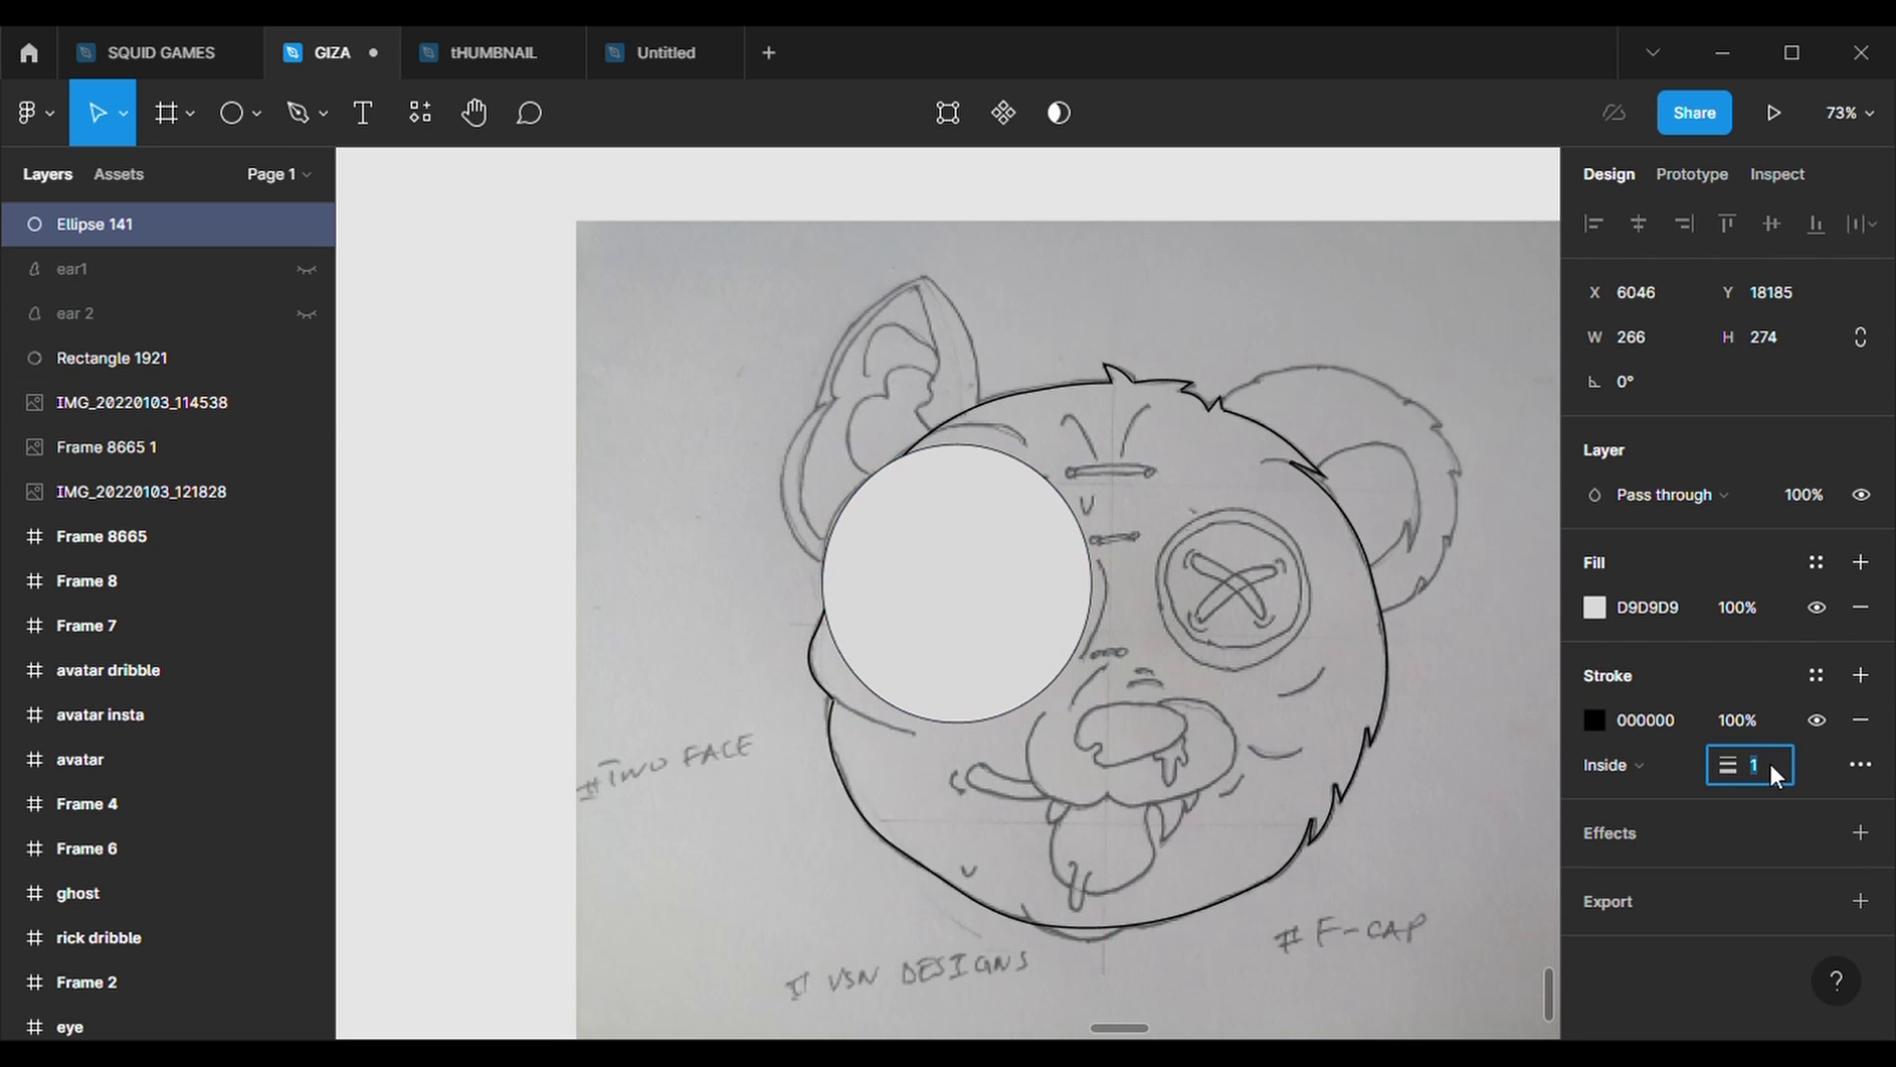
pyautogui.click(1861, 606)
pyautogui.keyDown('ctrl'); pyautogui.scroll(5, 988, 415); pyautogui.keyUp('ctrl')
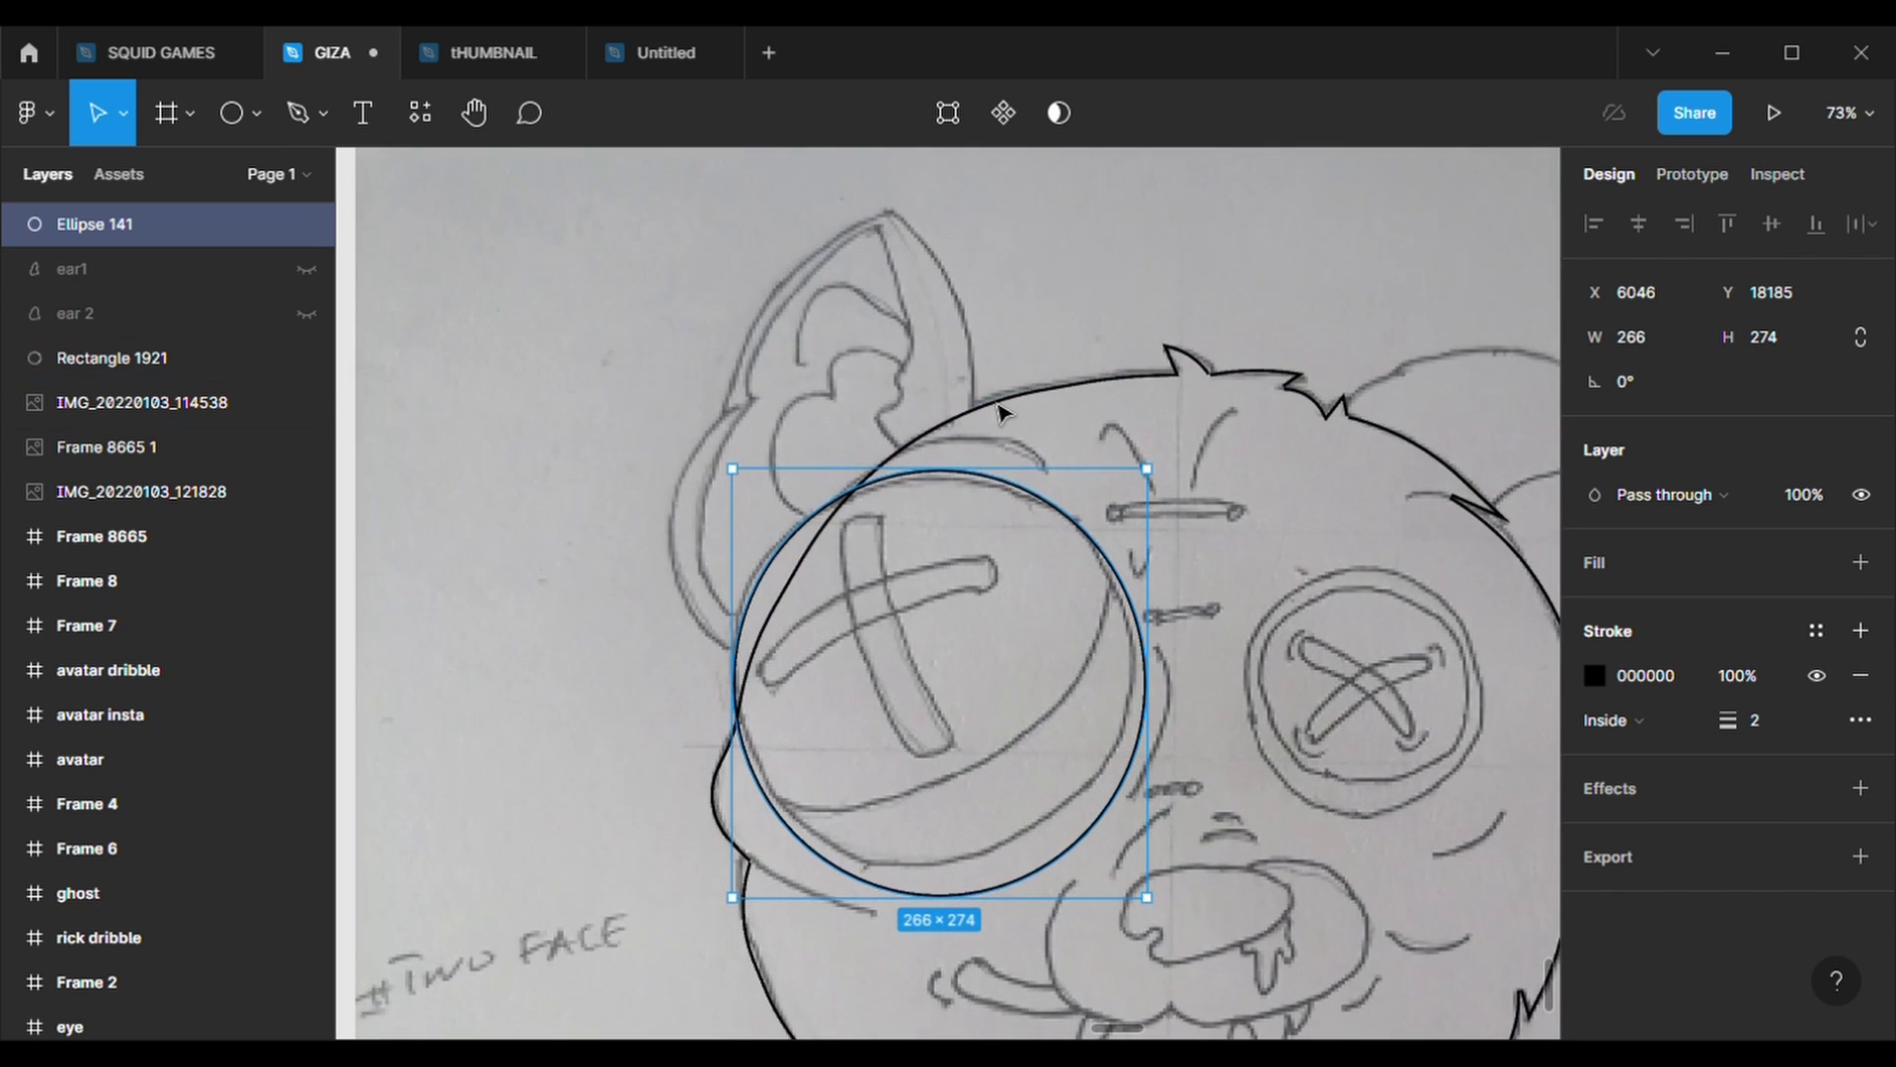
pyautogui.scroll(-1, 1173, 836)
# - Shrink the circle, nudge its right, left and top points onto the eye, and name it 'eye 1'
pyautogui.moveTo(1173, 837); pyautogui.dragTo(1146, 810)
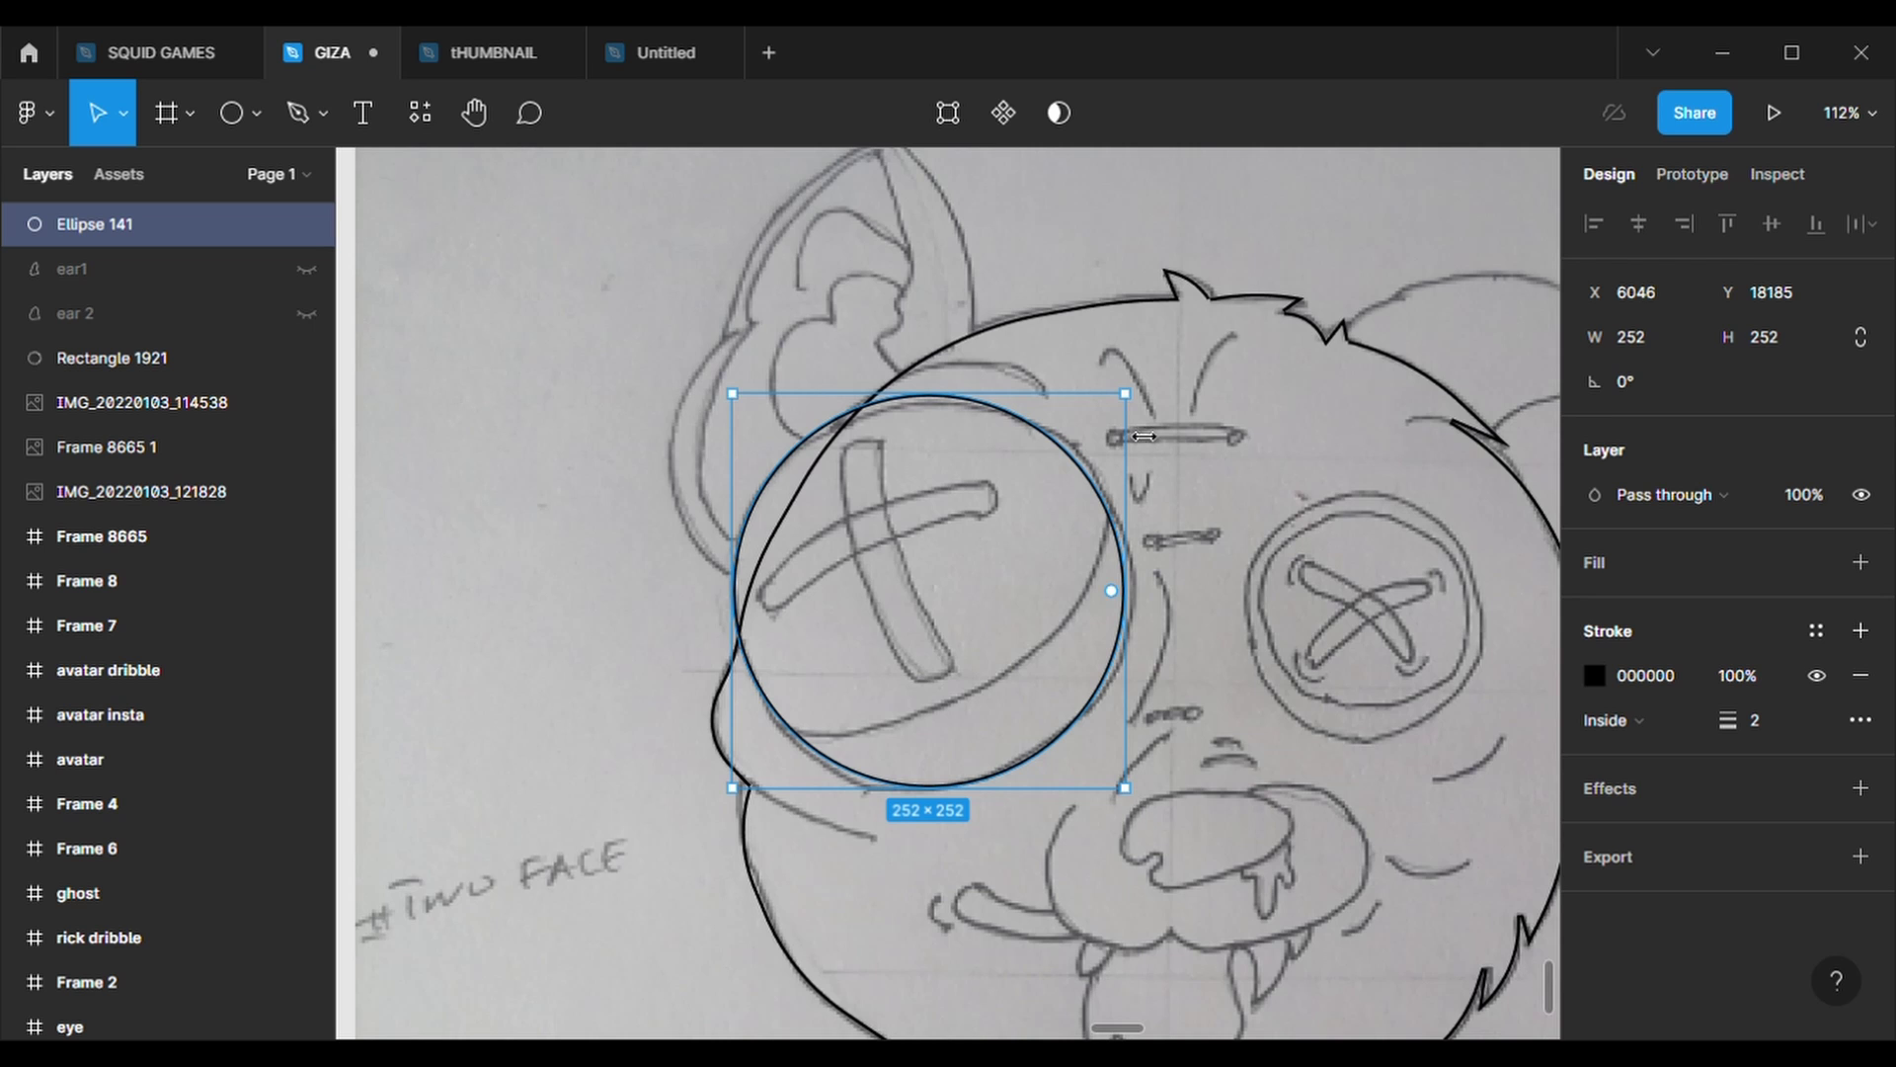
pyautogui.click(948, 113)
pyautogui.moveTo(1145, 617); pyautogui.dragTo(1148, 608)
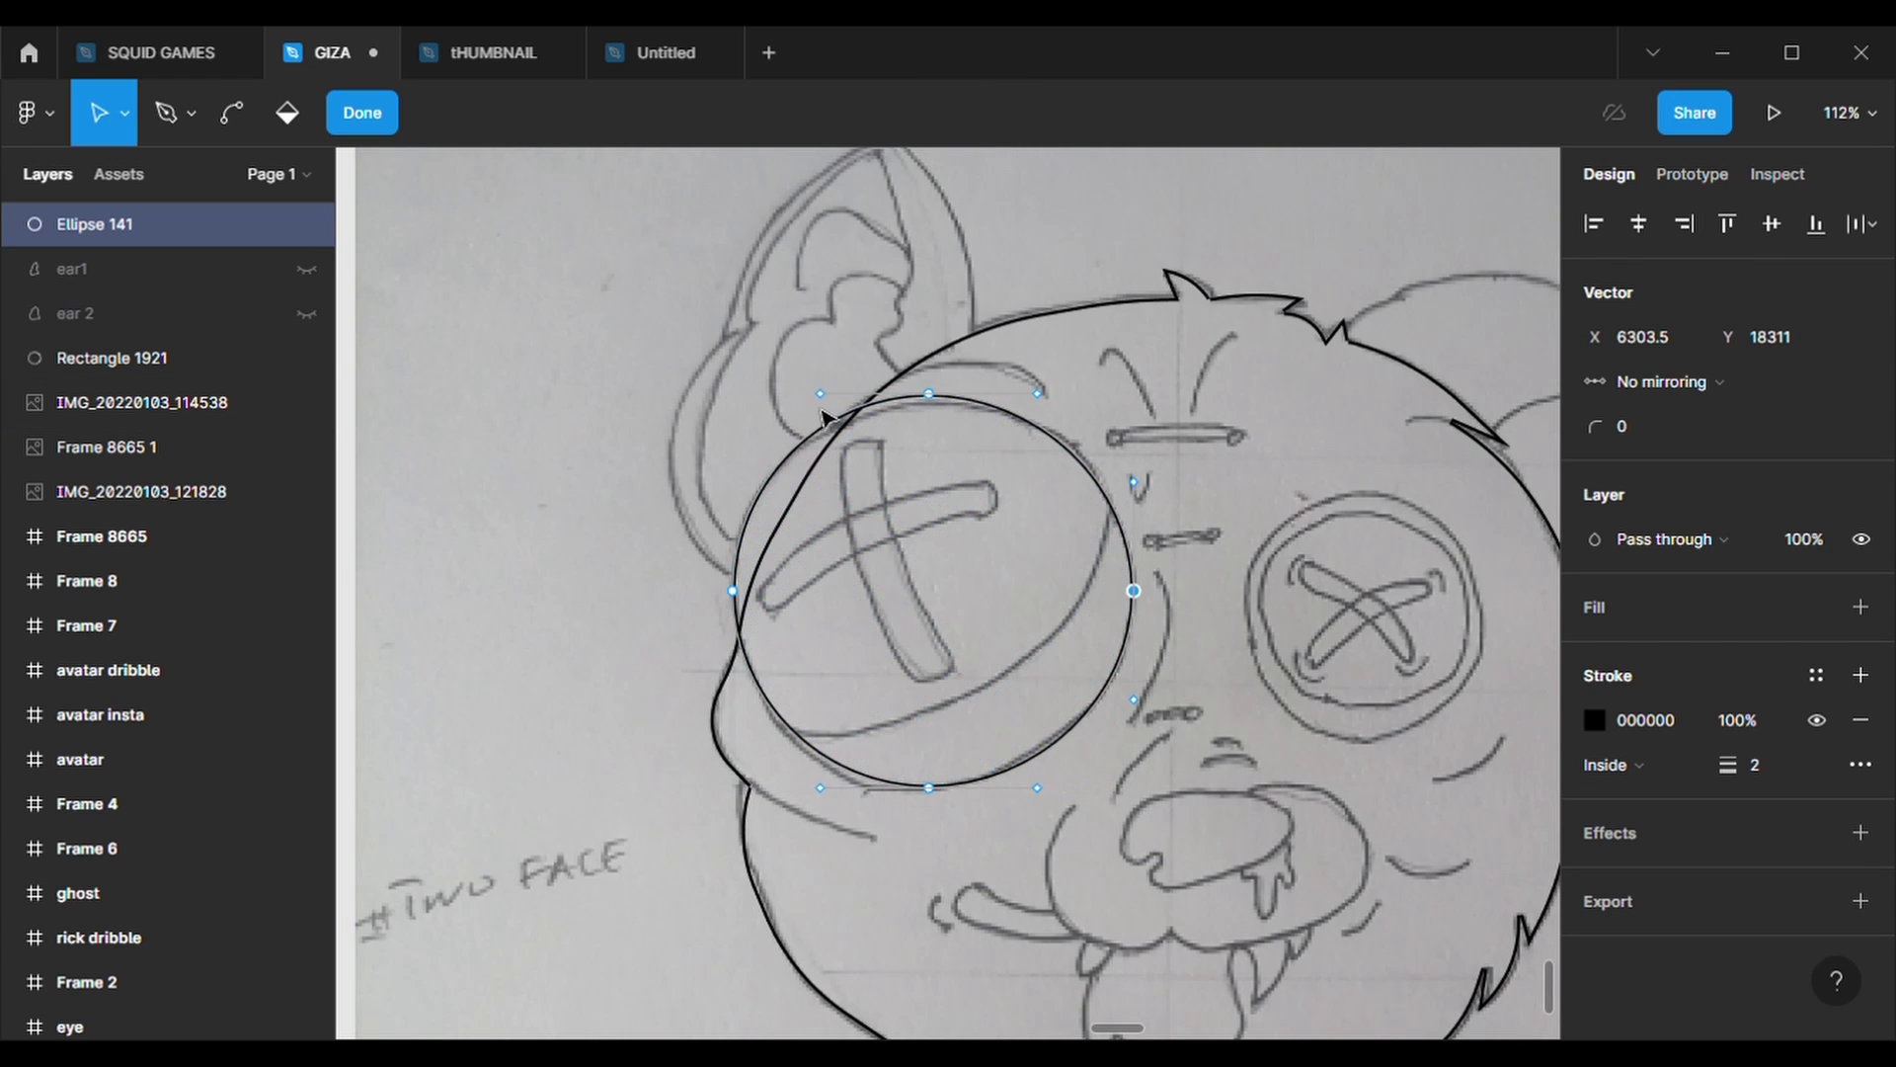
pyautogui.moveTo(736, 604); pyautogui.dragTo(732, 620)
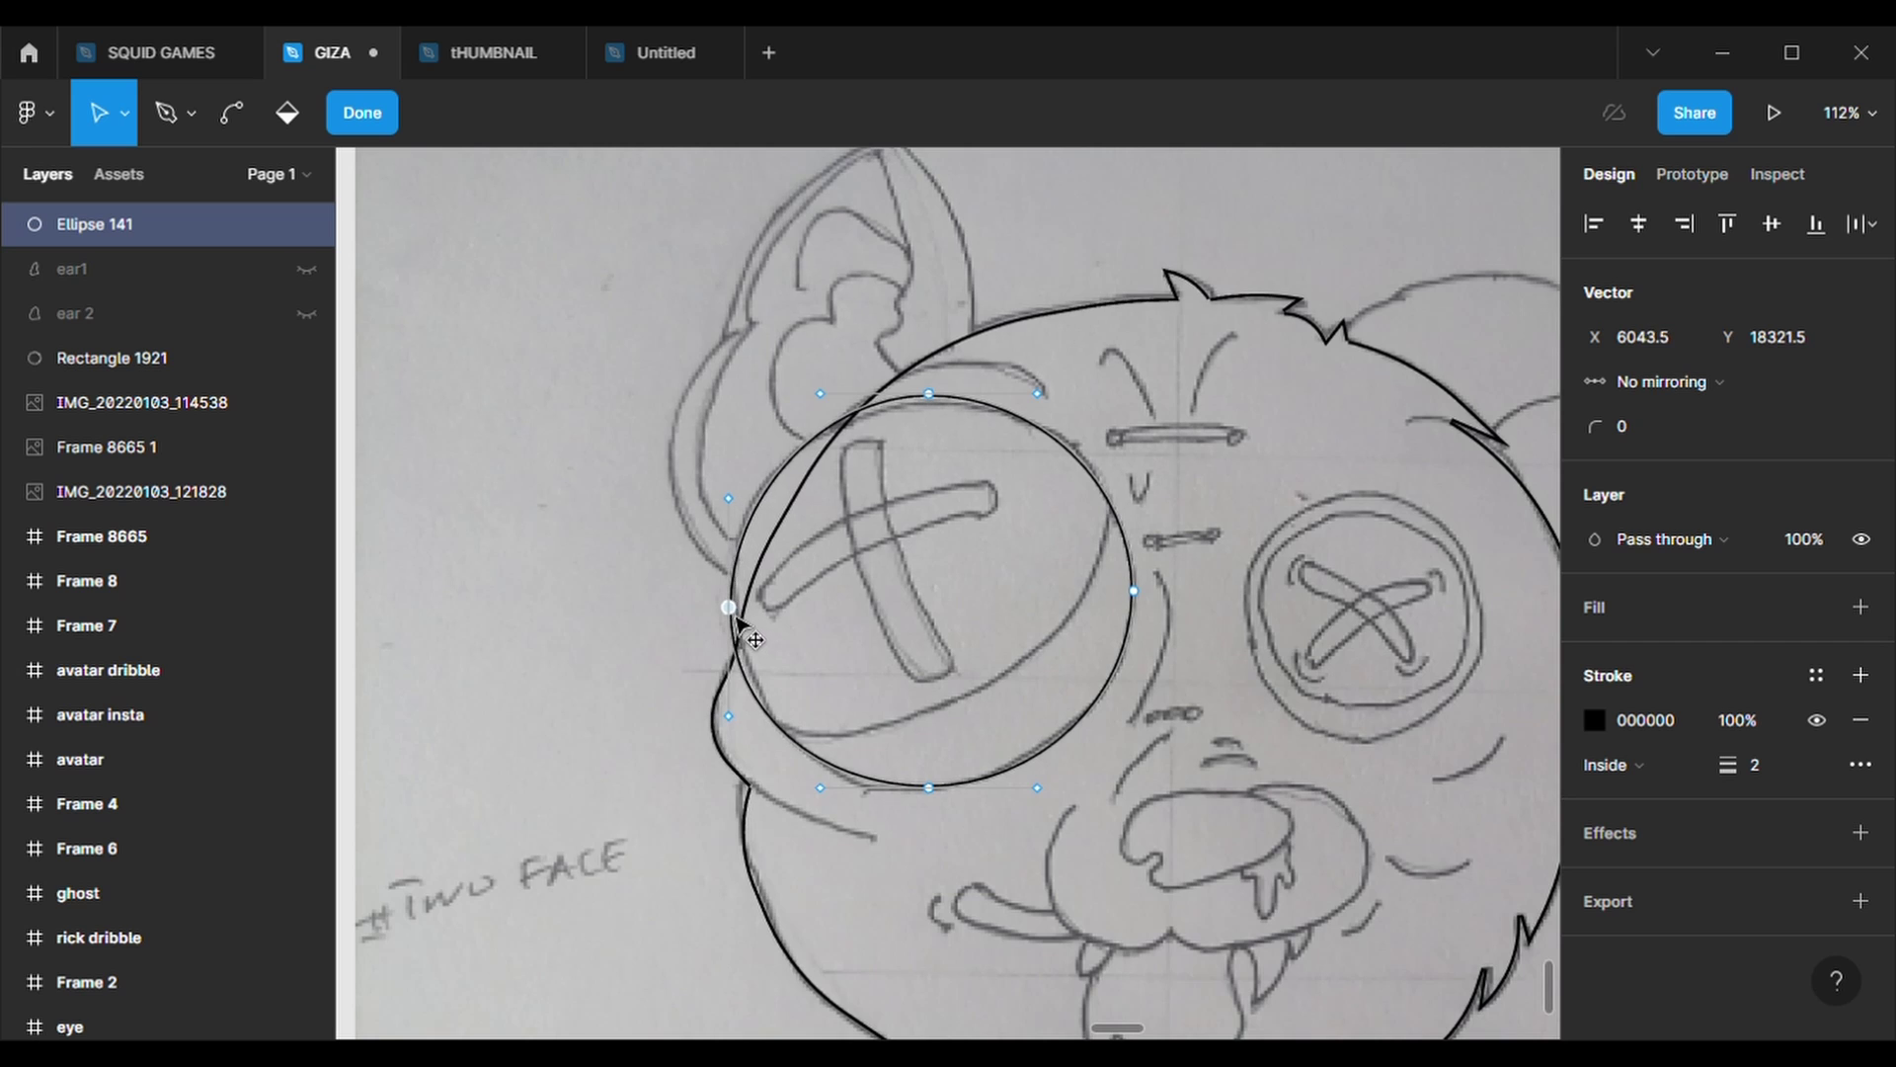
pyautogui.moveTo(929, 393); pyautogui.dragTo(928, 399)
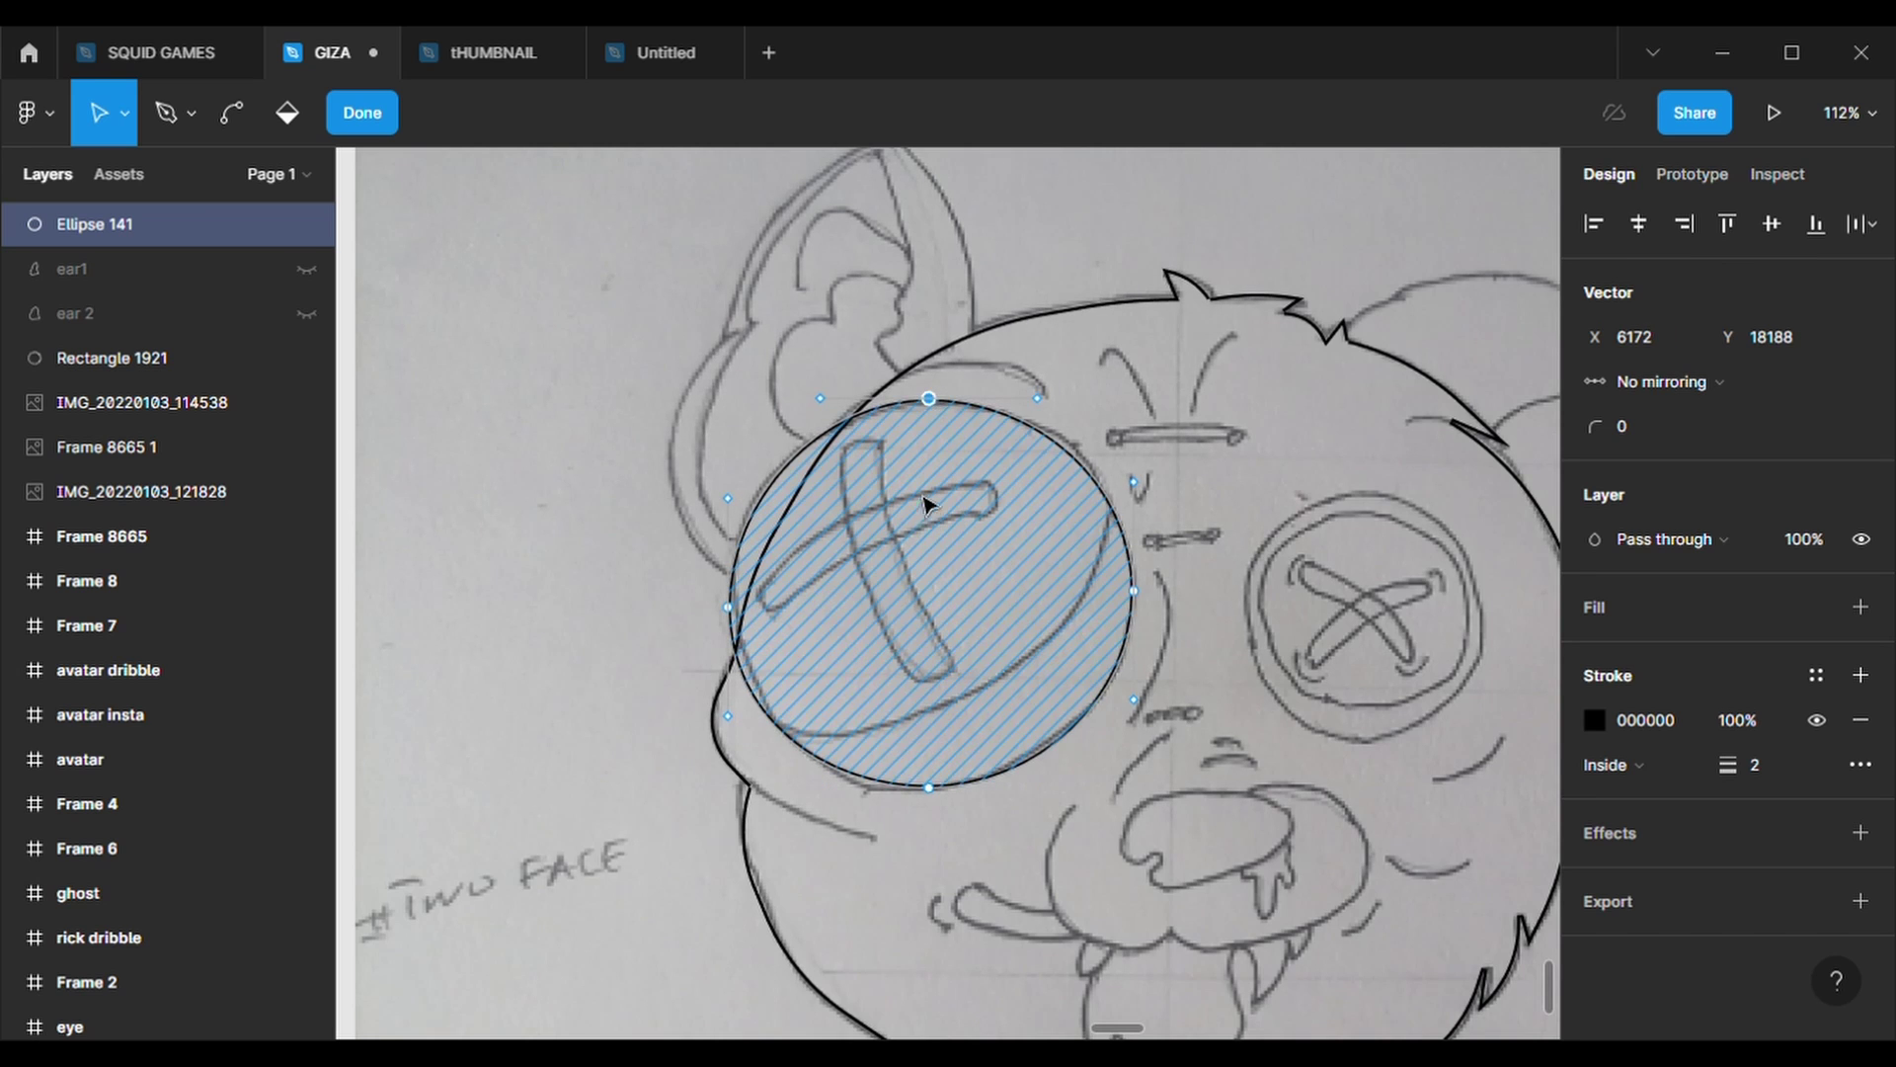
pyautogui.press('Escape')
pyautogui.hotkey('ctrl', 'r')
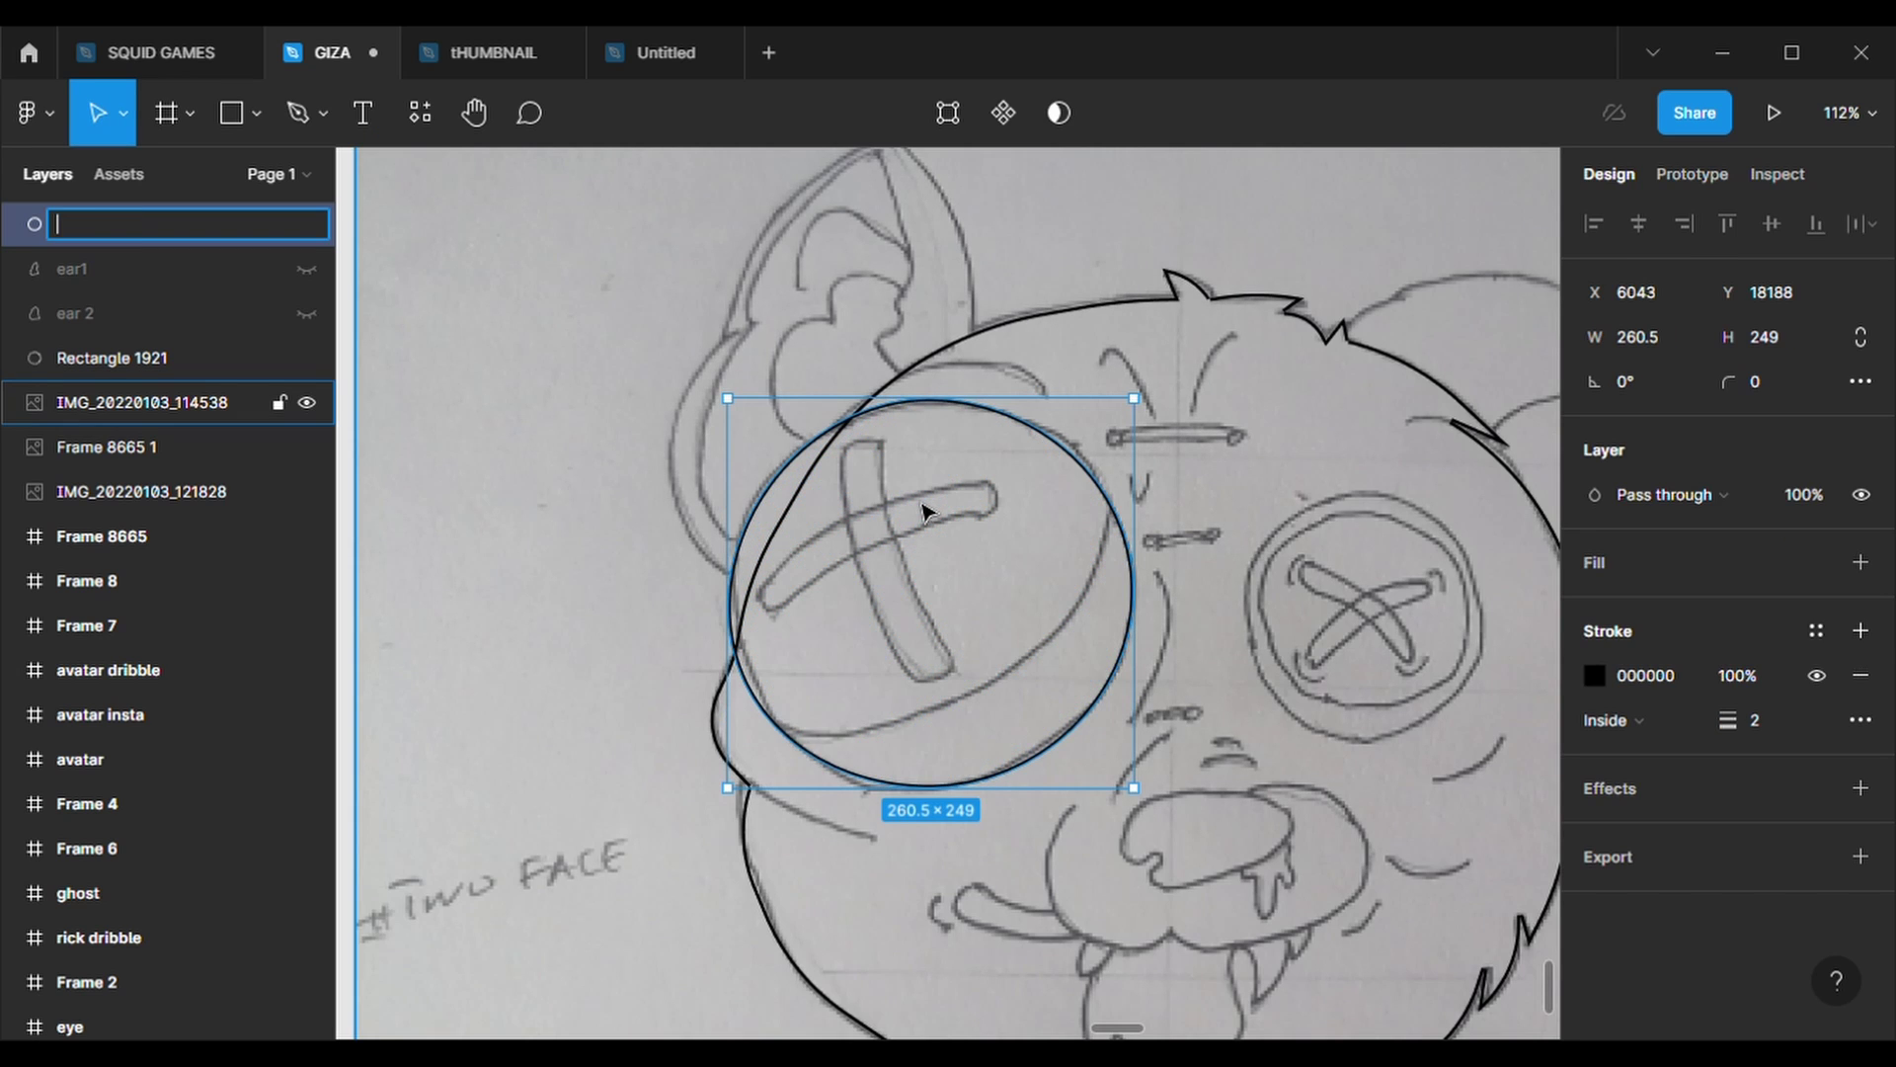
pyautogui.write('eye 1')
pyautogui.press('Return')
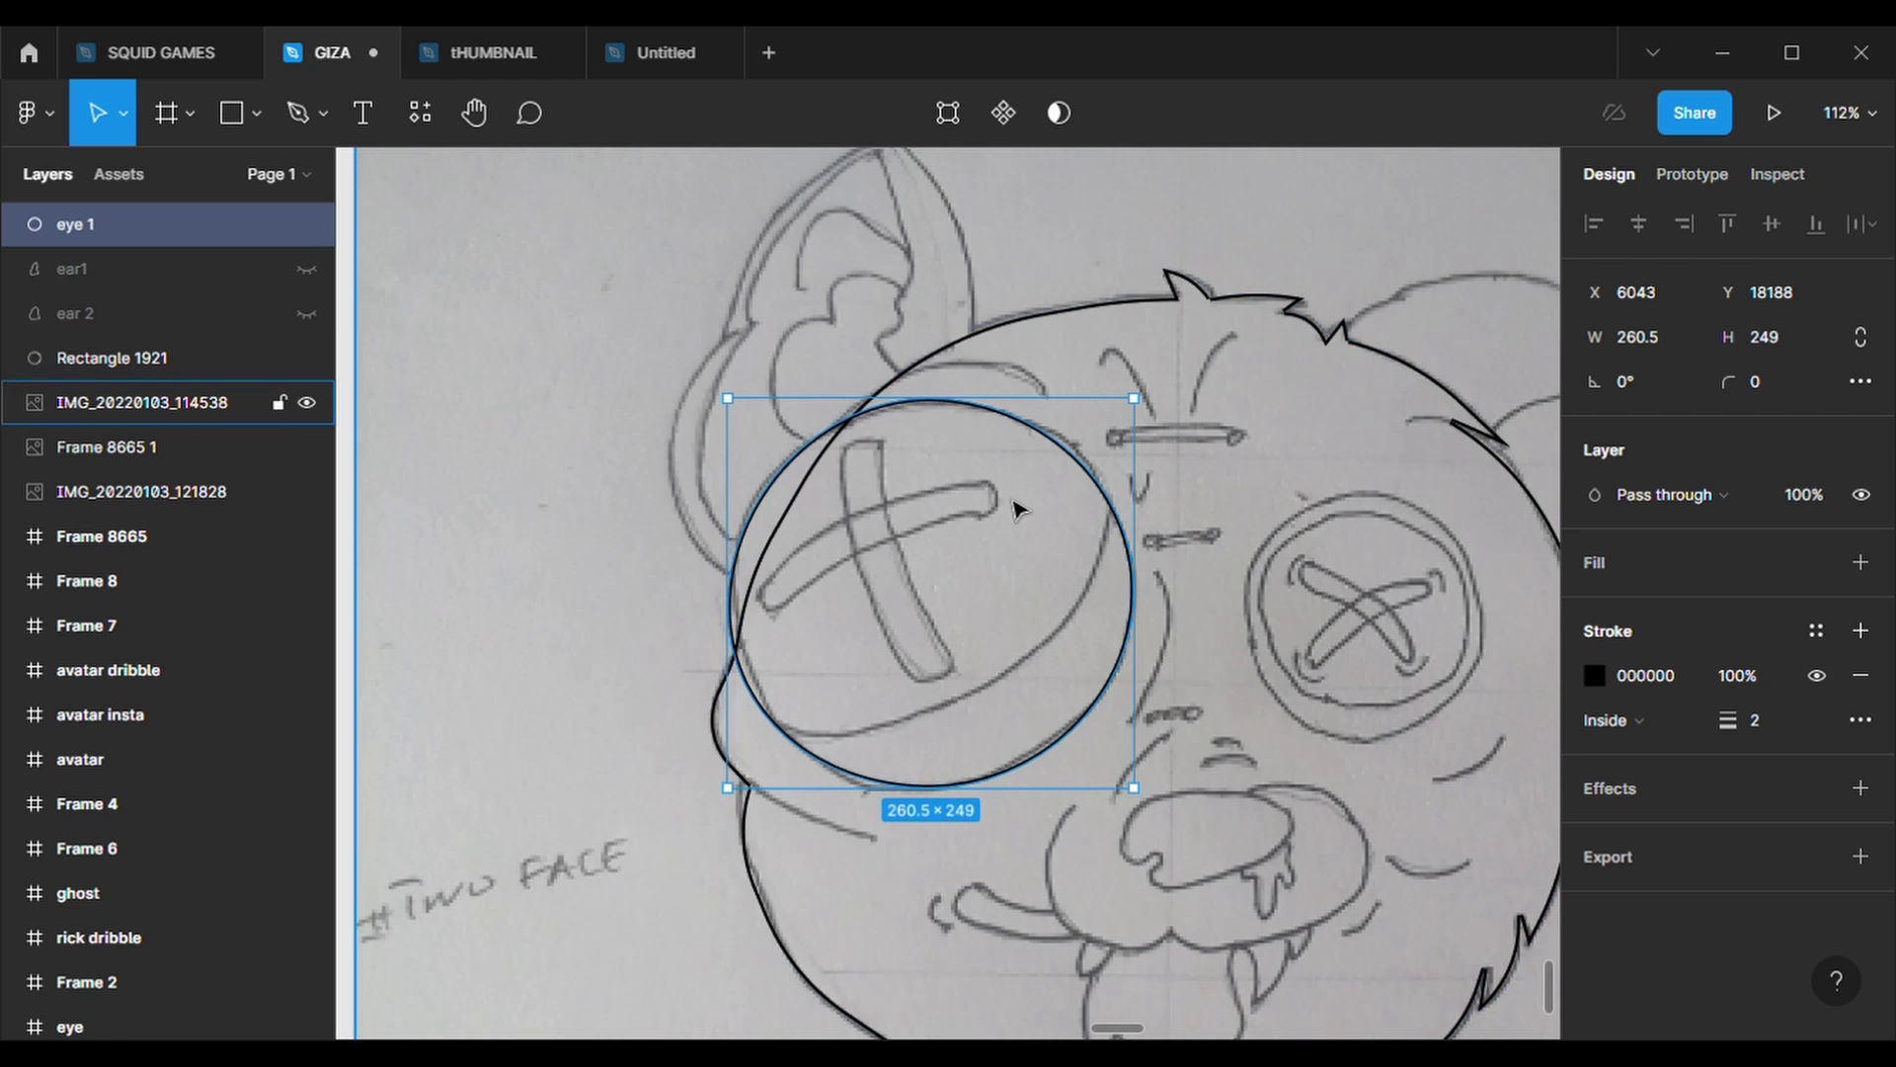
# - Paste a duplicate of the eye circle, then delete the duplicate
pyautogui.hotkey('ctrl', 'c')
pyautogui.hotkey('ctrl', 'v')
pyautogui.scroll(3, 1093, 707)
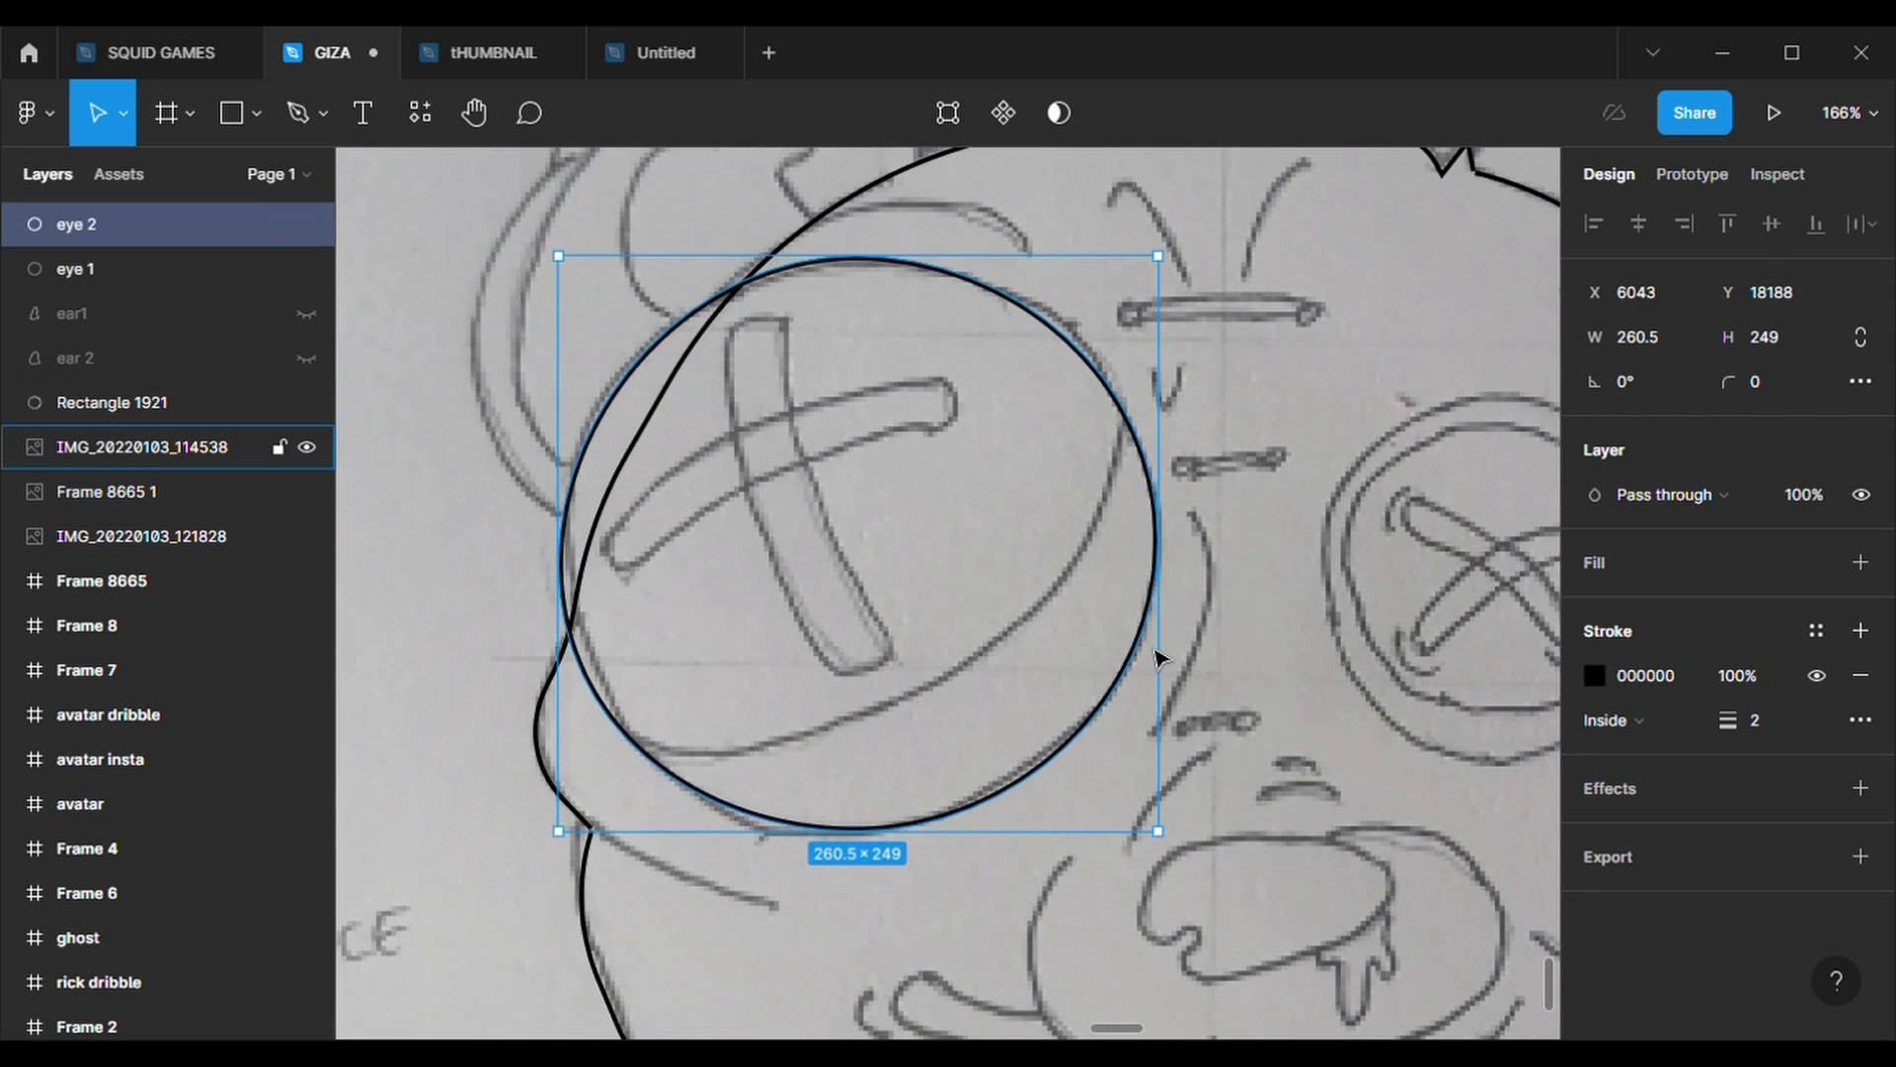
pyautogui.click(946, 87)
pyautogui.press('Escape')
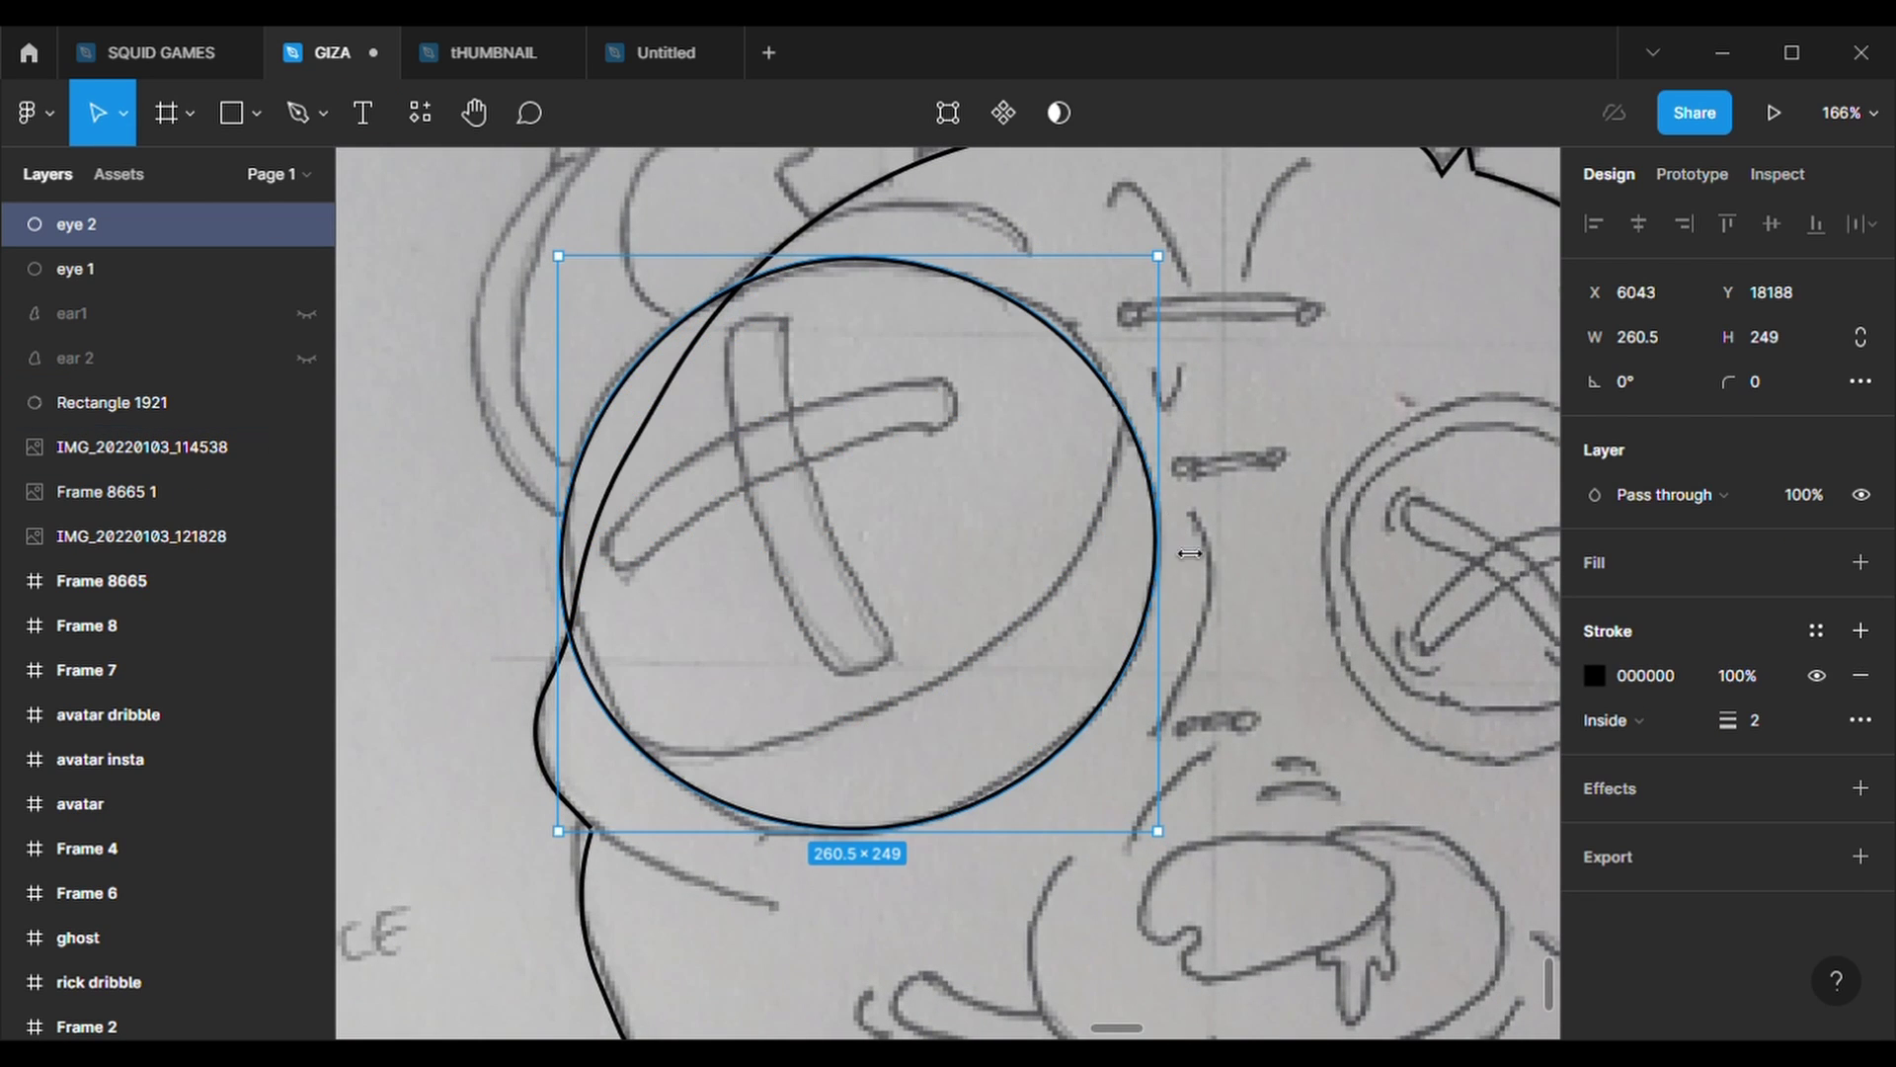
pyautogui.click(961, 818)
pyautogui.doubleClick(961, 817)
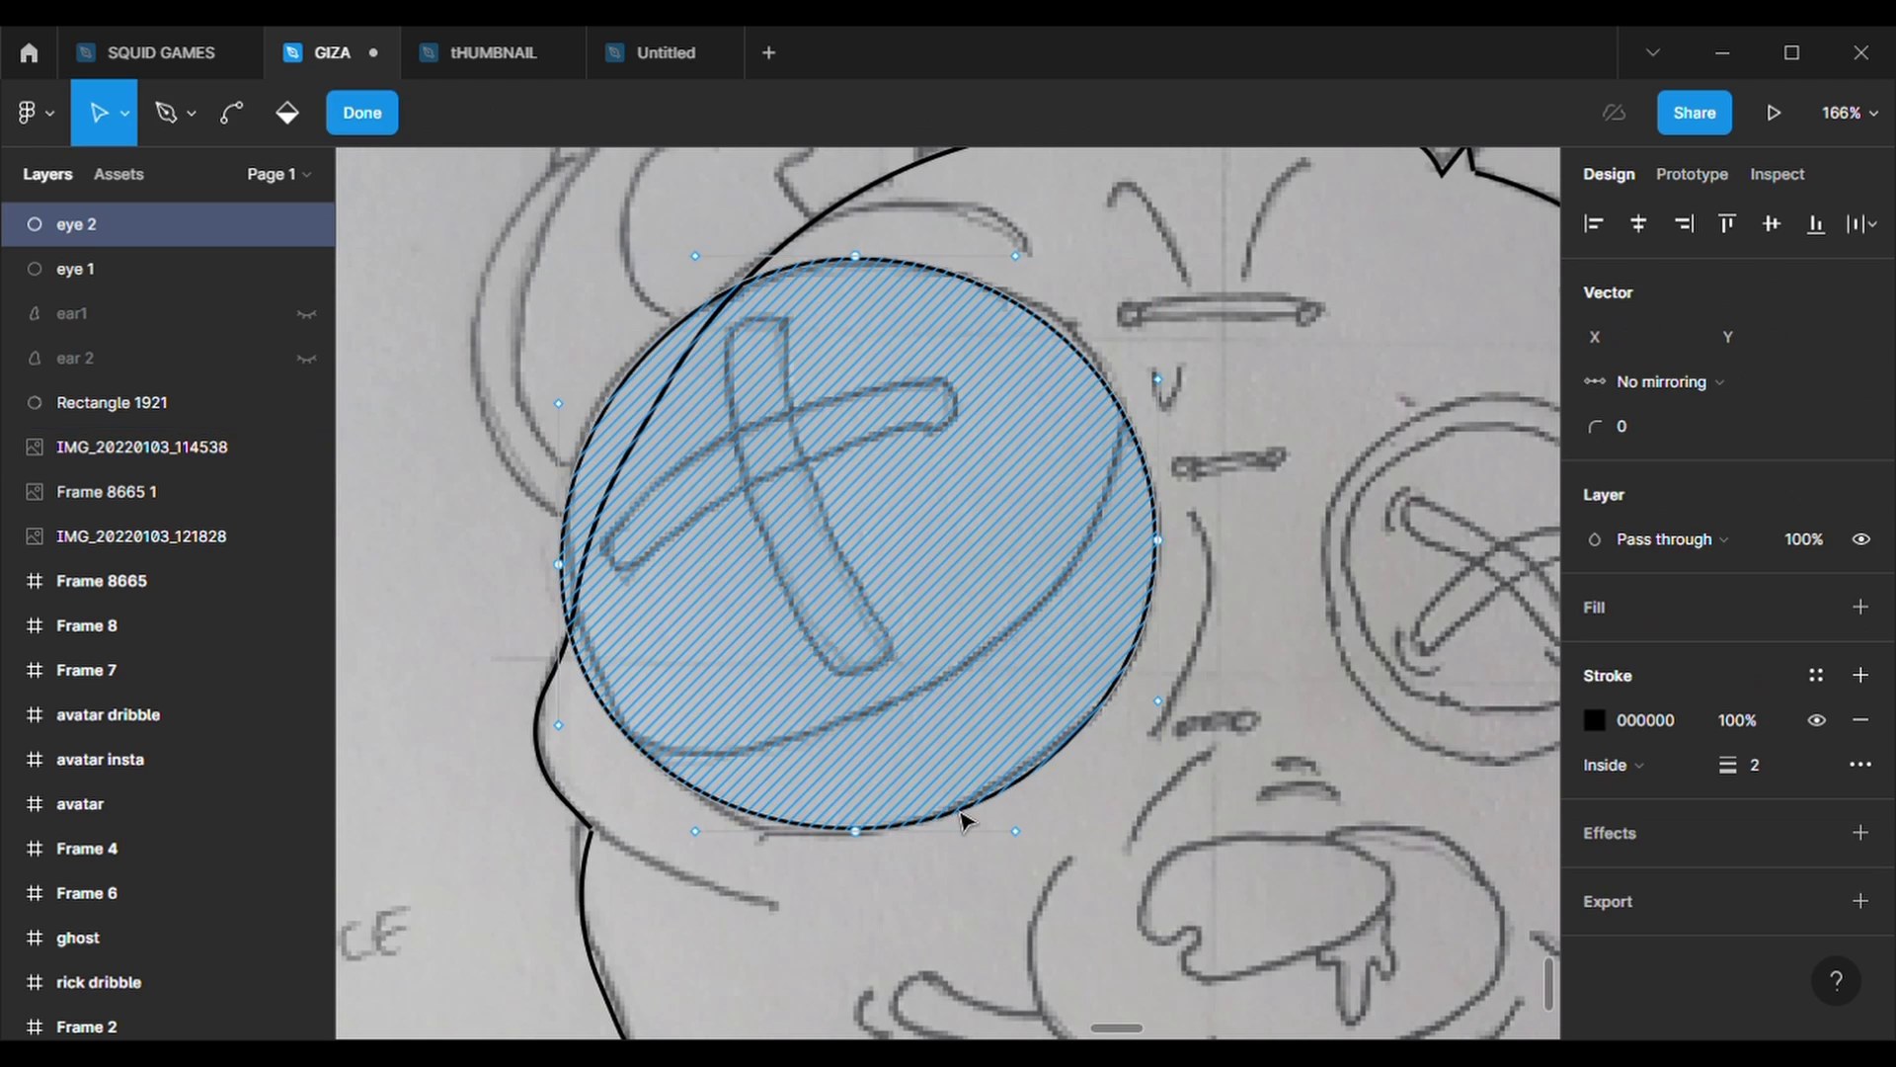
pyautogui.press('Escape')
pyautogui.press('Delete')
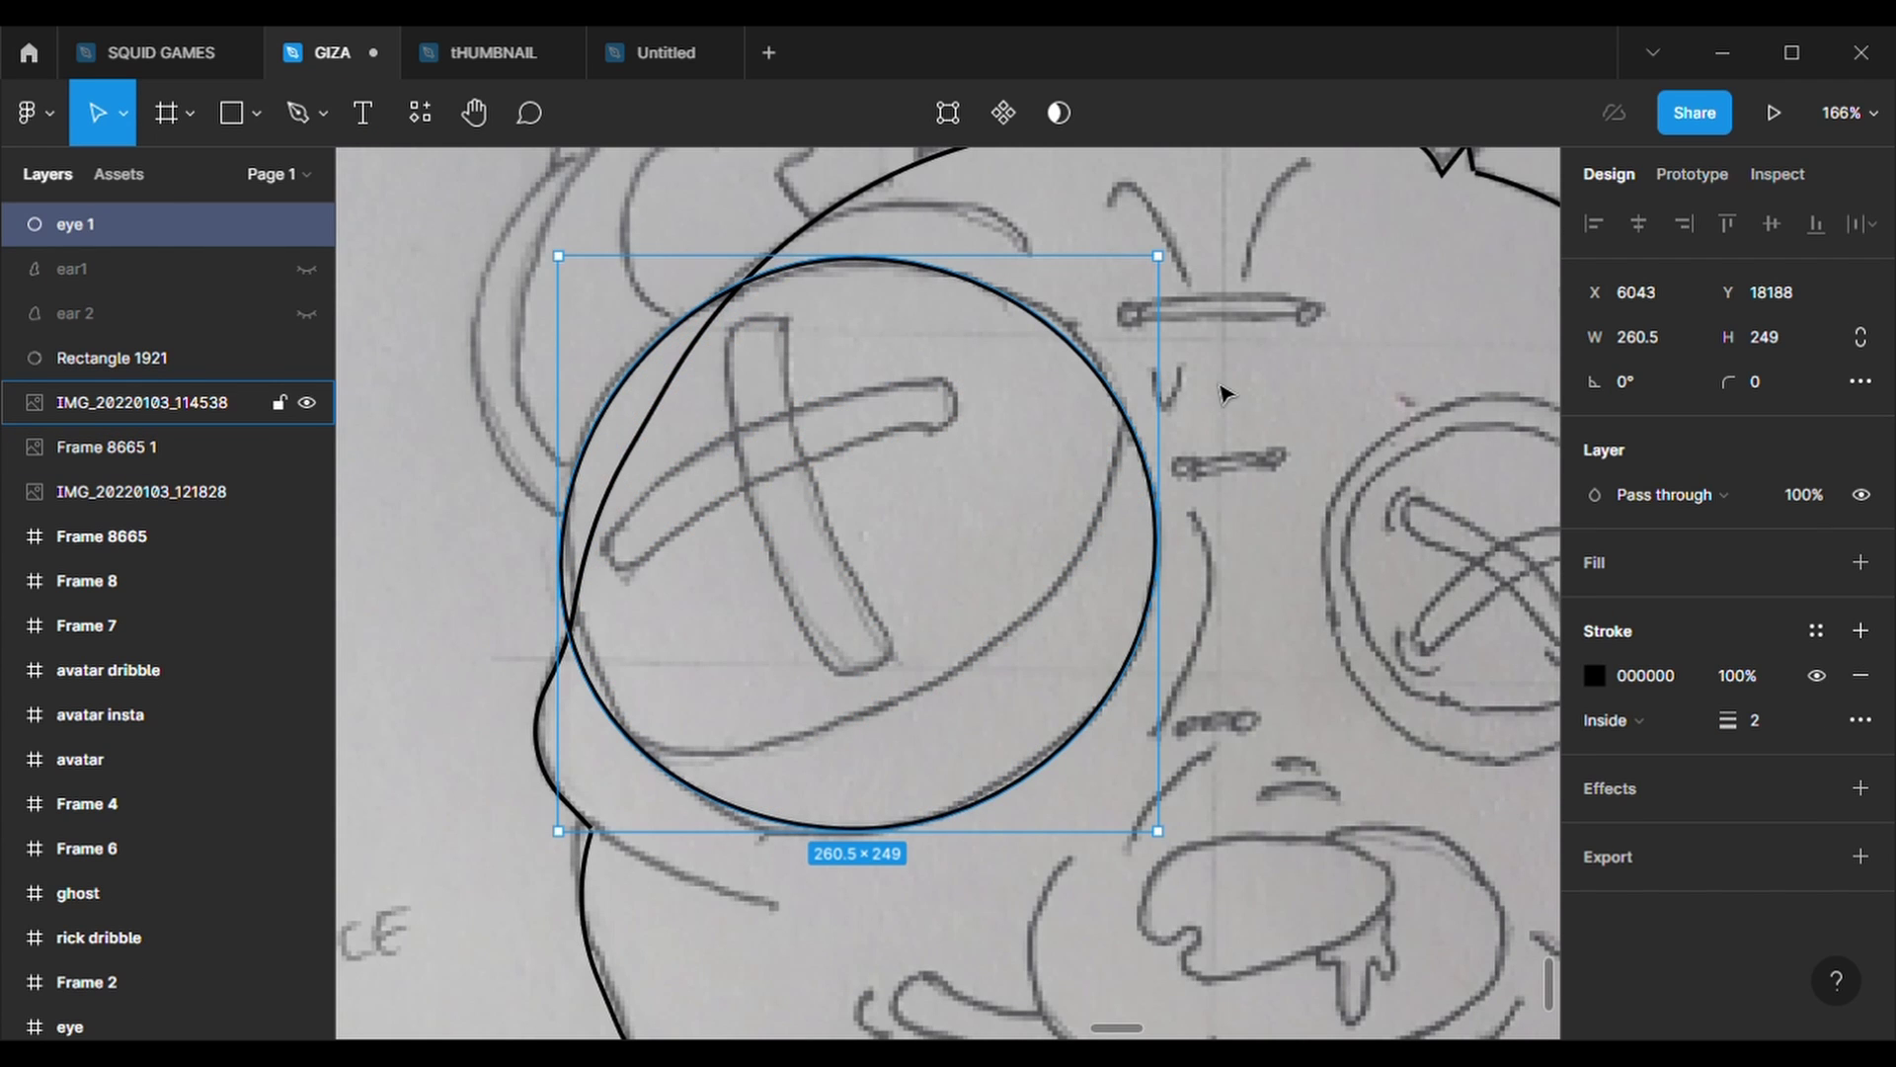
# - Draw a thin rectangle tilted about 21° over the eye, with a 2 px black outline and no fill
pyautogui.press('Escape')
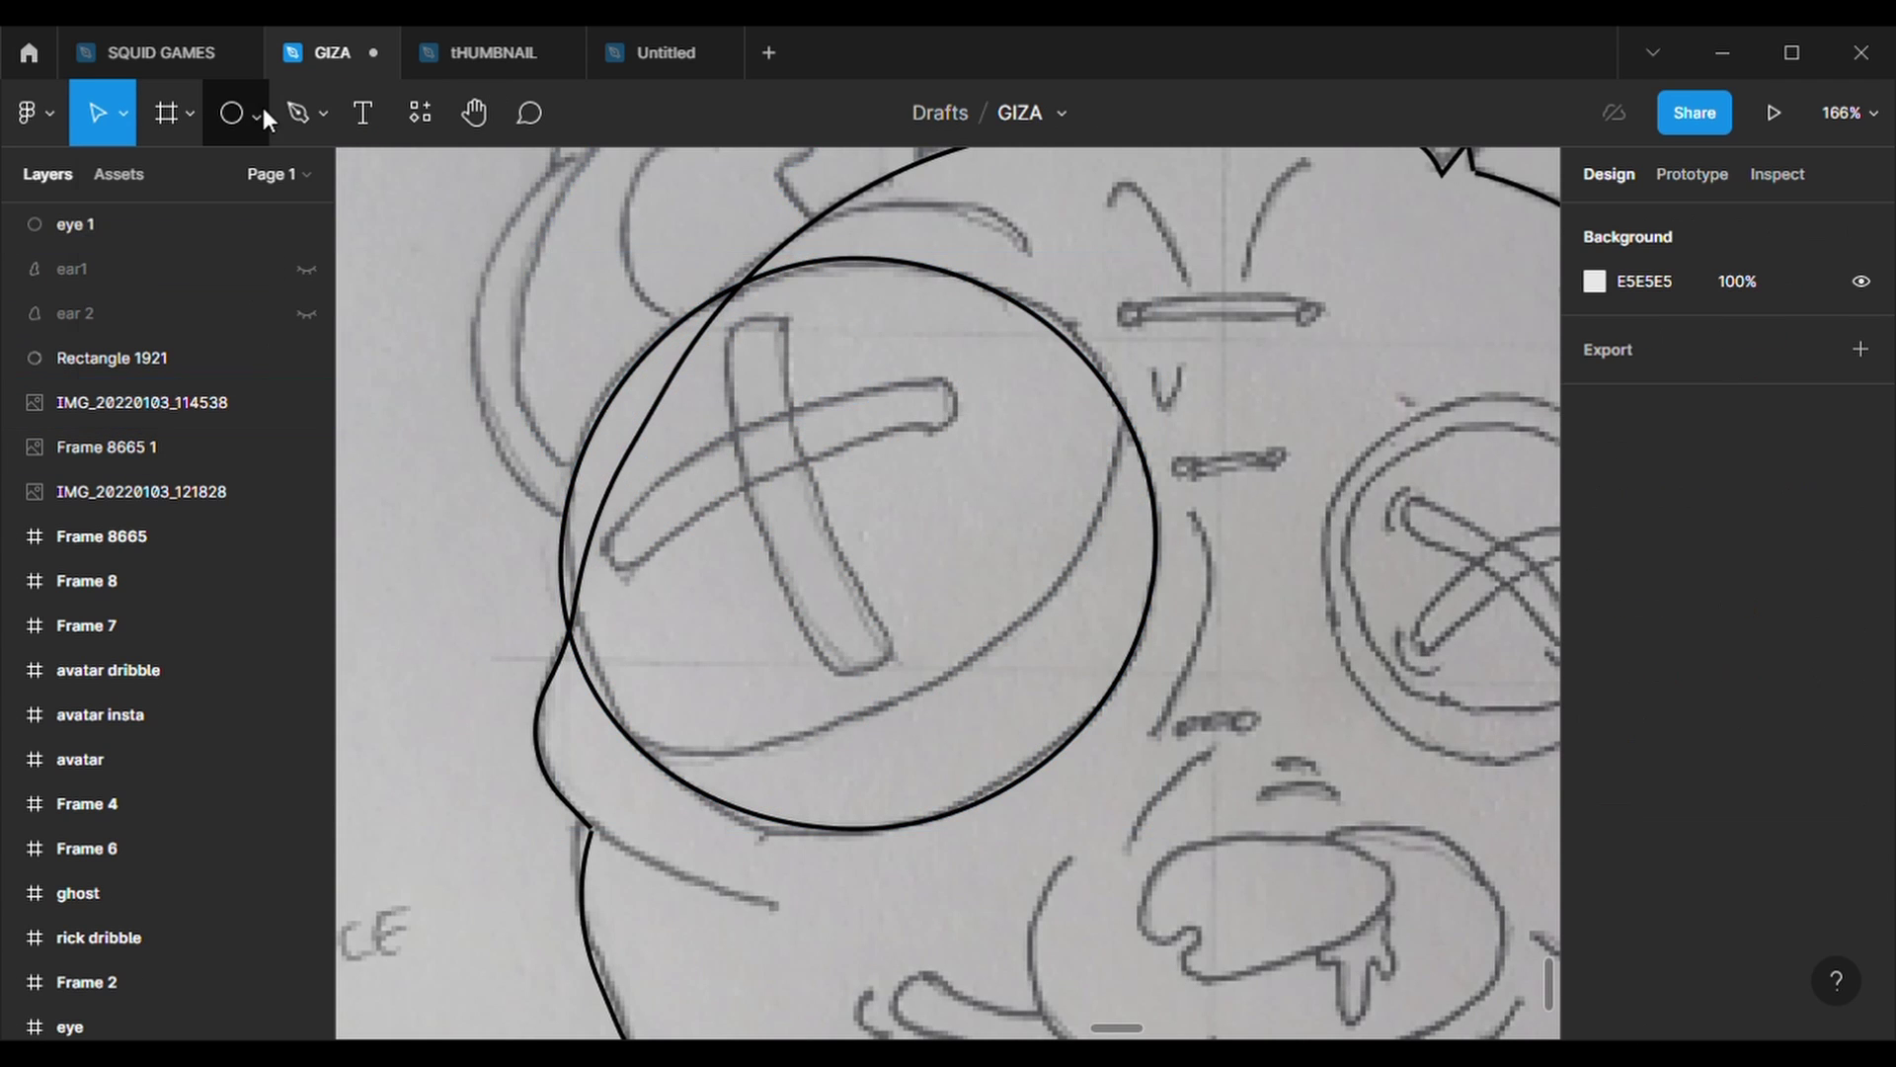
pyautogui.click(257, 113)
pyautogui.click(241, 184)
pyautogui.moveTo(631, 731)
pyautogui.mouseDown()
pyautogui.moveTo(1170, 832)
pyautogui.moveTo(1200, 751)
pyautogui.mouseUp()
pyautogui.moveTo(1016, 771); pyautogui.dragTo(1071, 677)
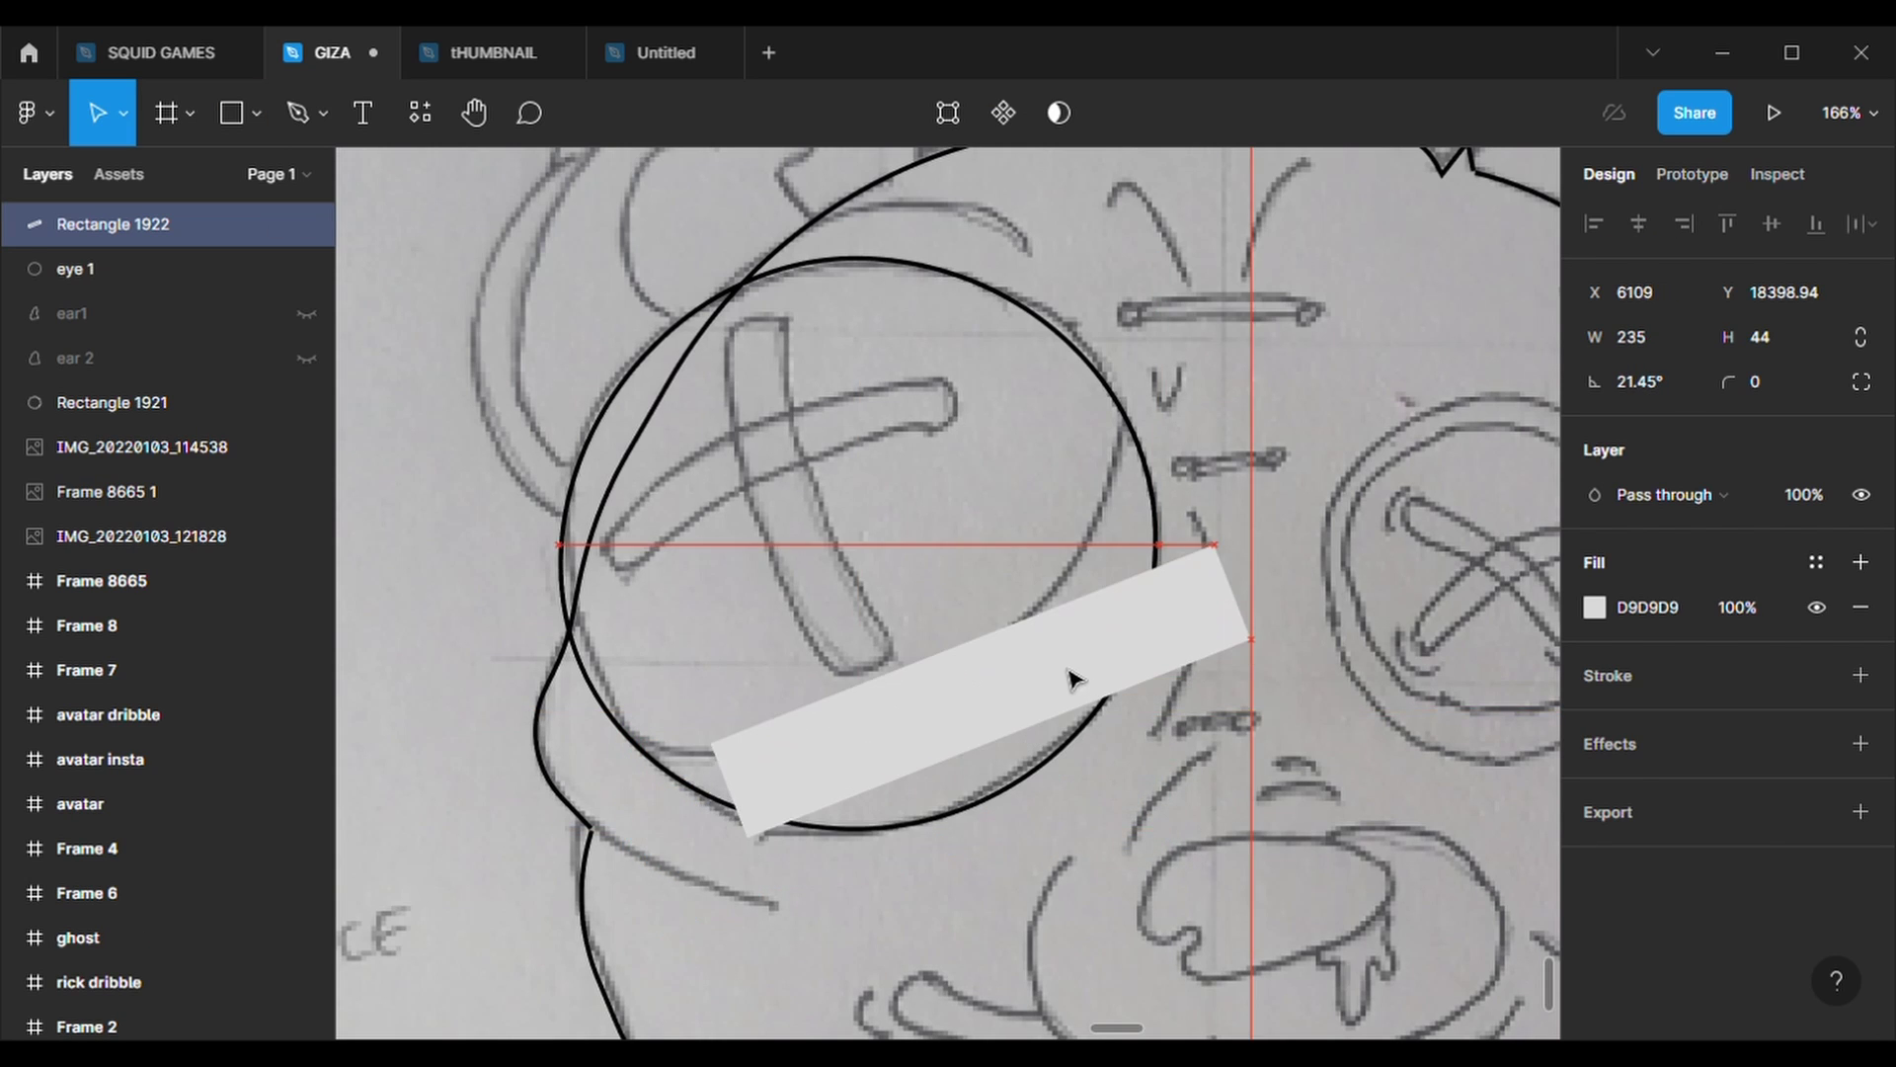
pyautogui.click(1860, 674)
pyautogui.click(1786, 773)
pyautogui.write('2')
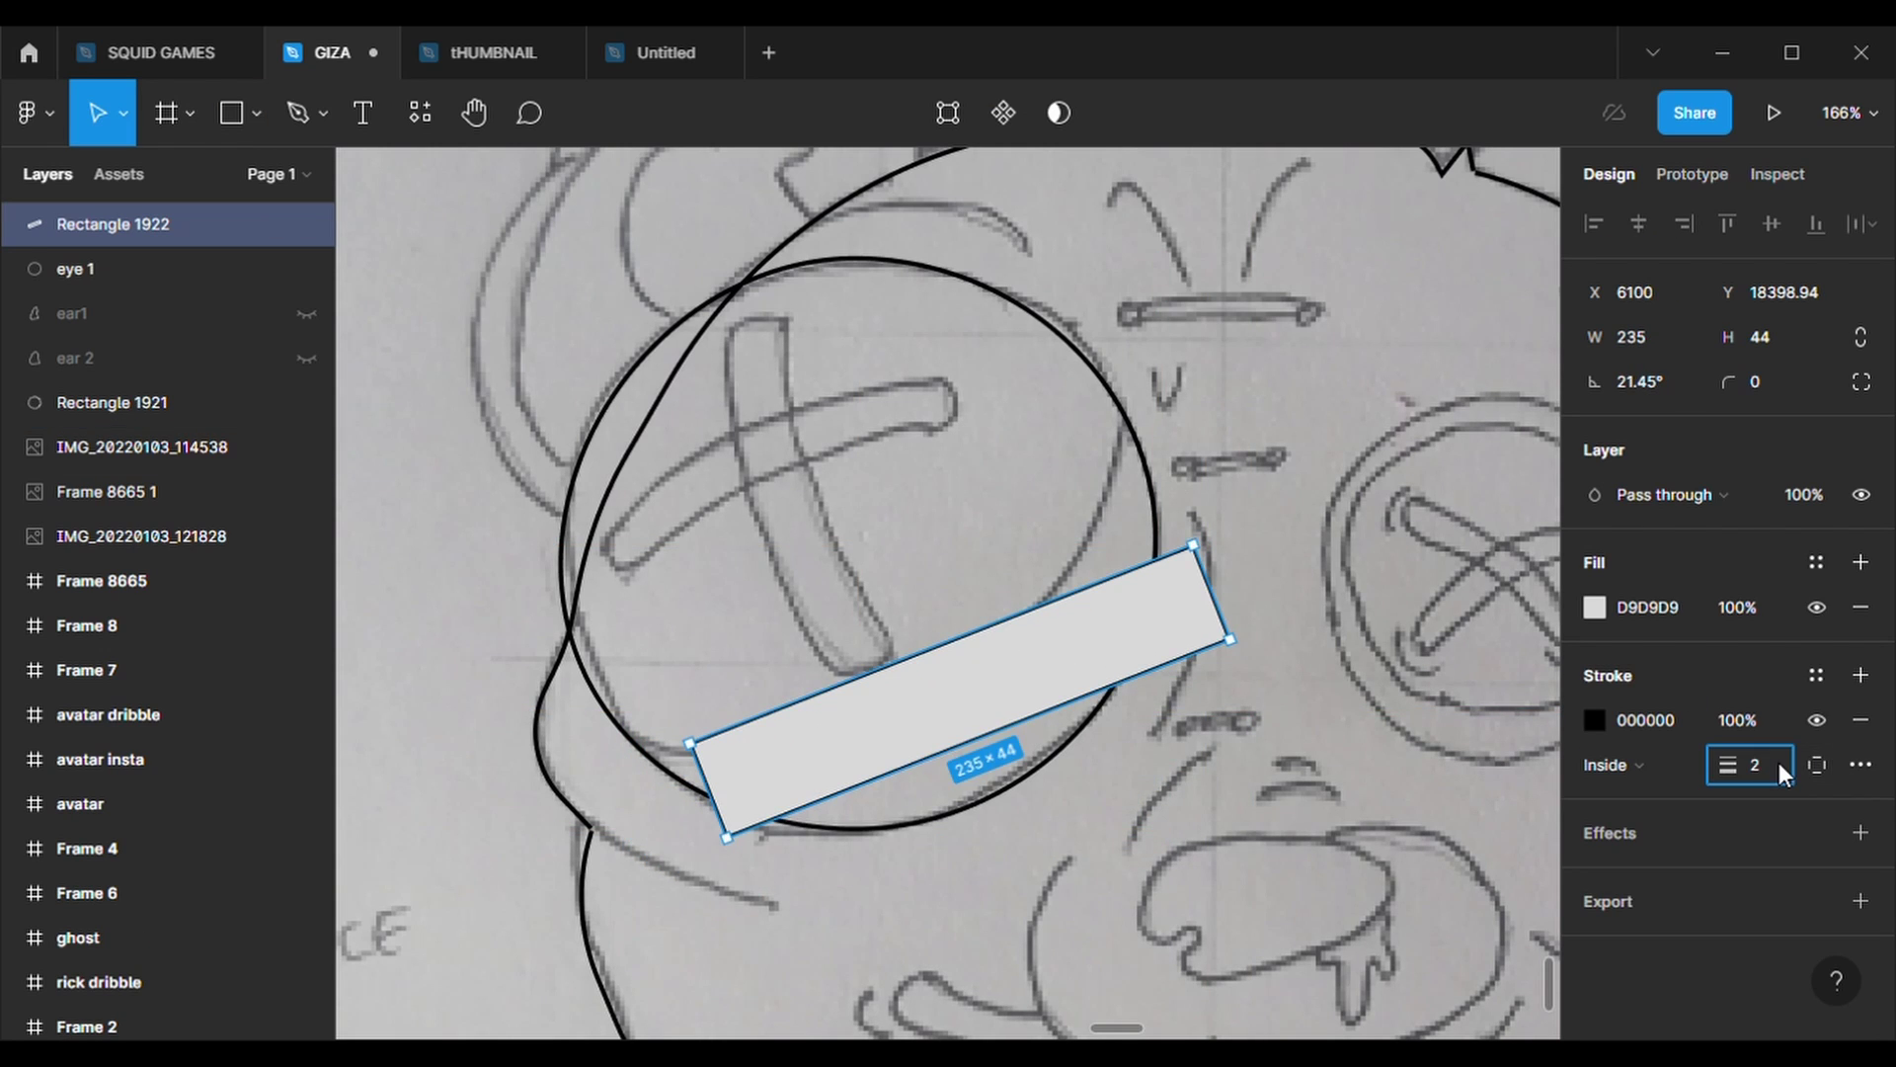
pyautogui.press('Return')
pyautogui.click(1861, 606)
# - Move the rectangle's corners onto the eye rim and add bend points along its edges
pyautogui.doubleClick(1133, 553)
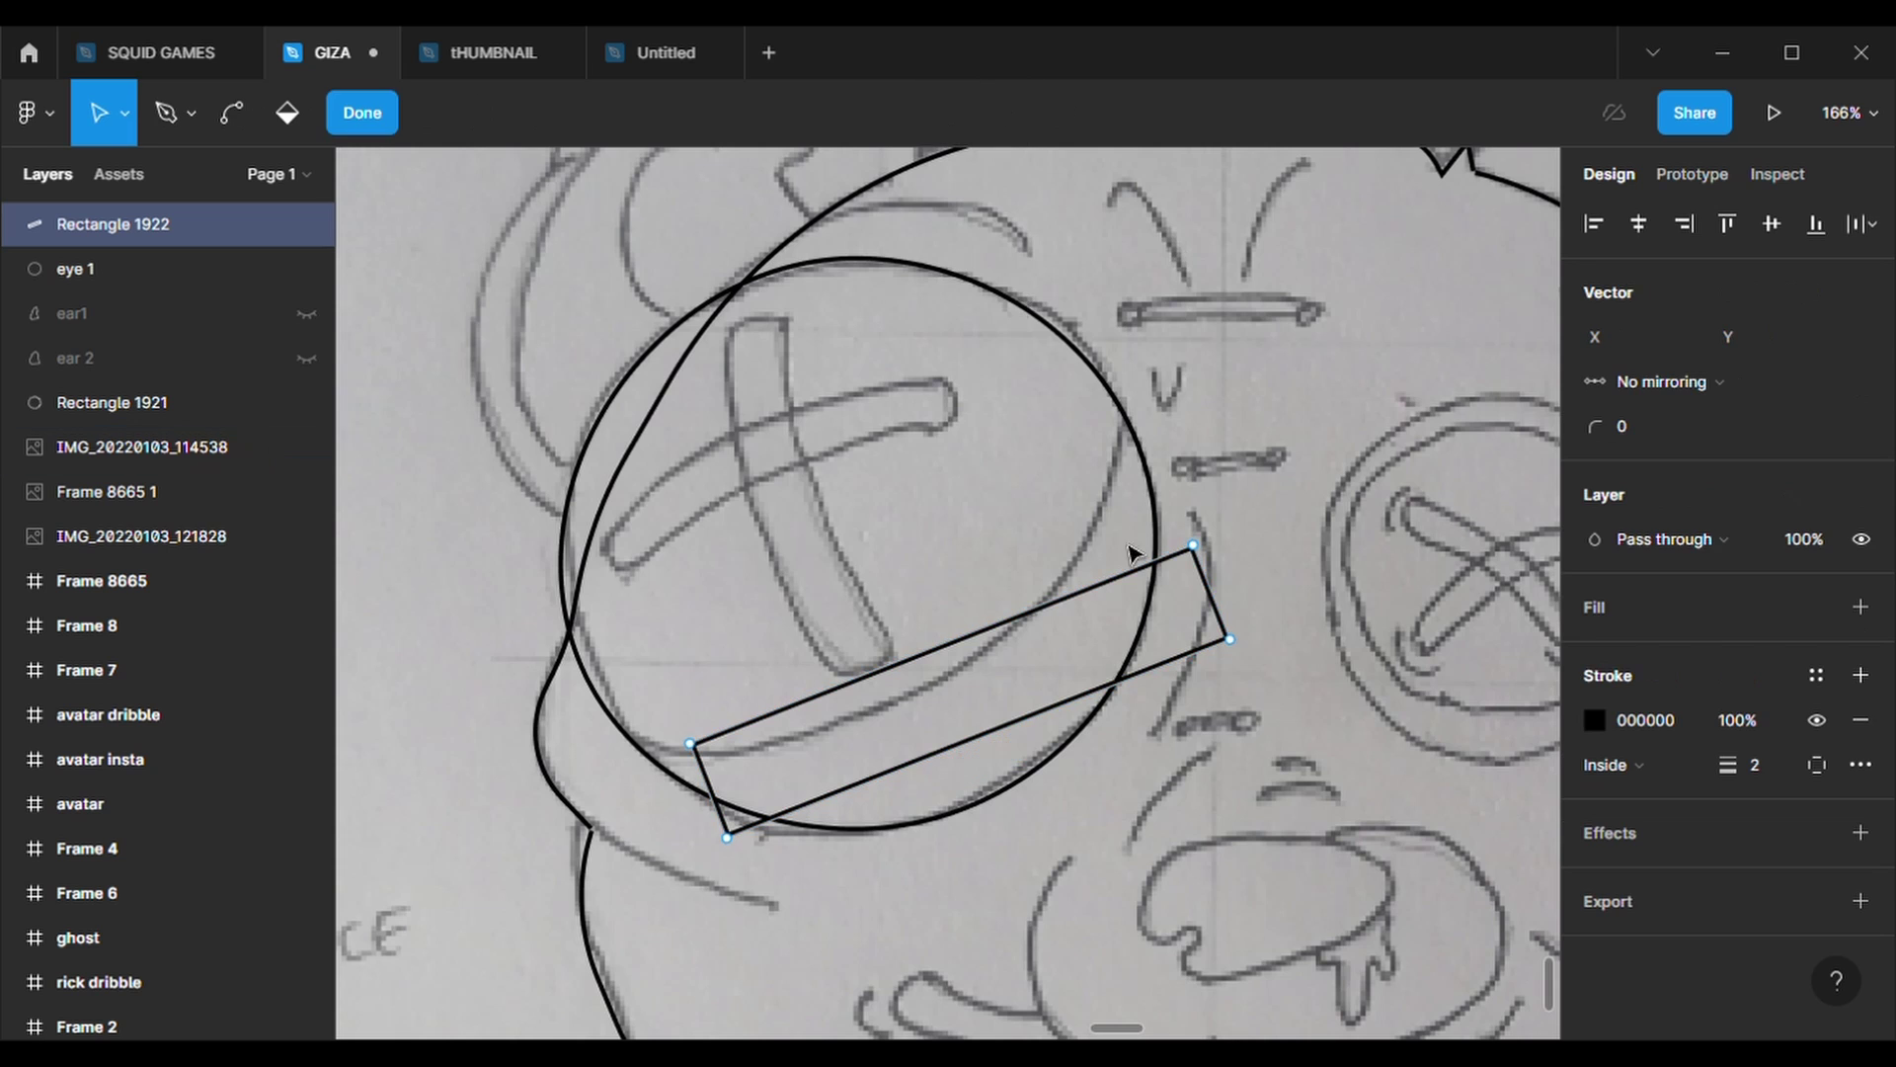
pyautogui.moveTo(1234, 643); pyautogui.dragTo(1178, 574)
pyautogui.moveTo(1144, 489); pyautogui.dragTo(1133, 422)
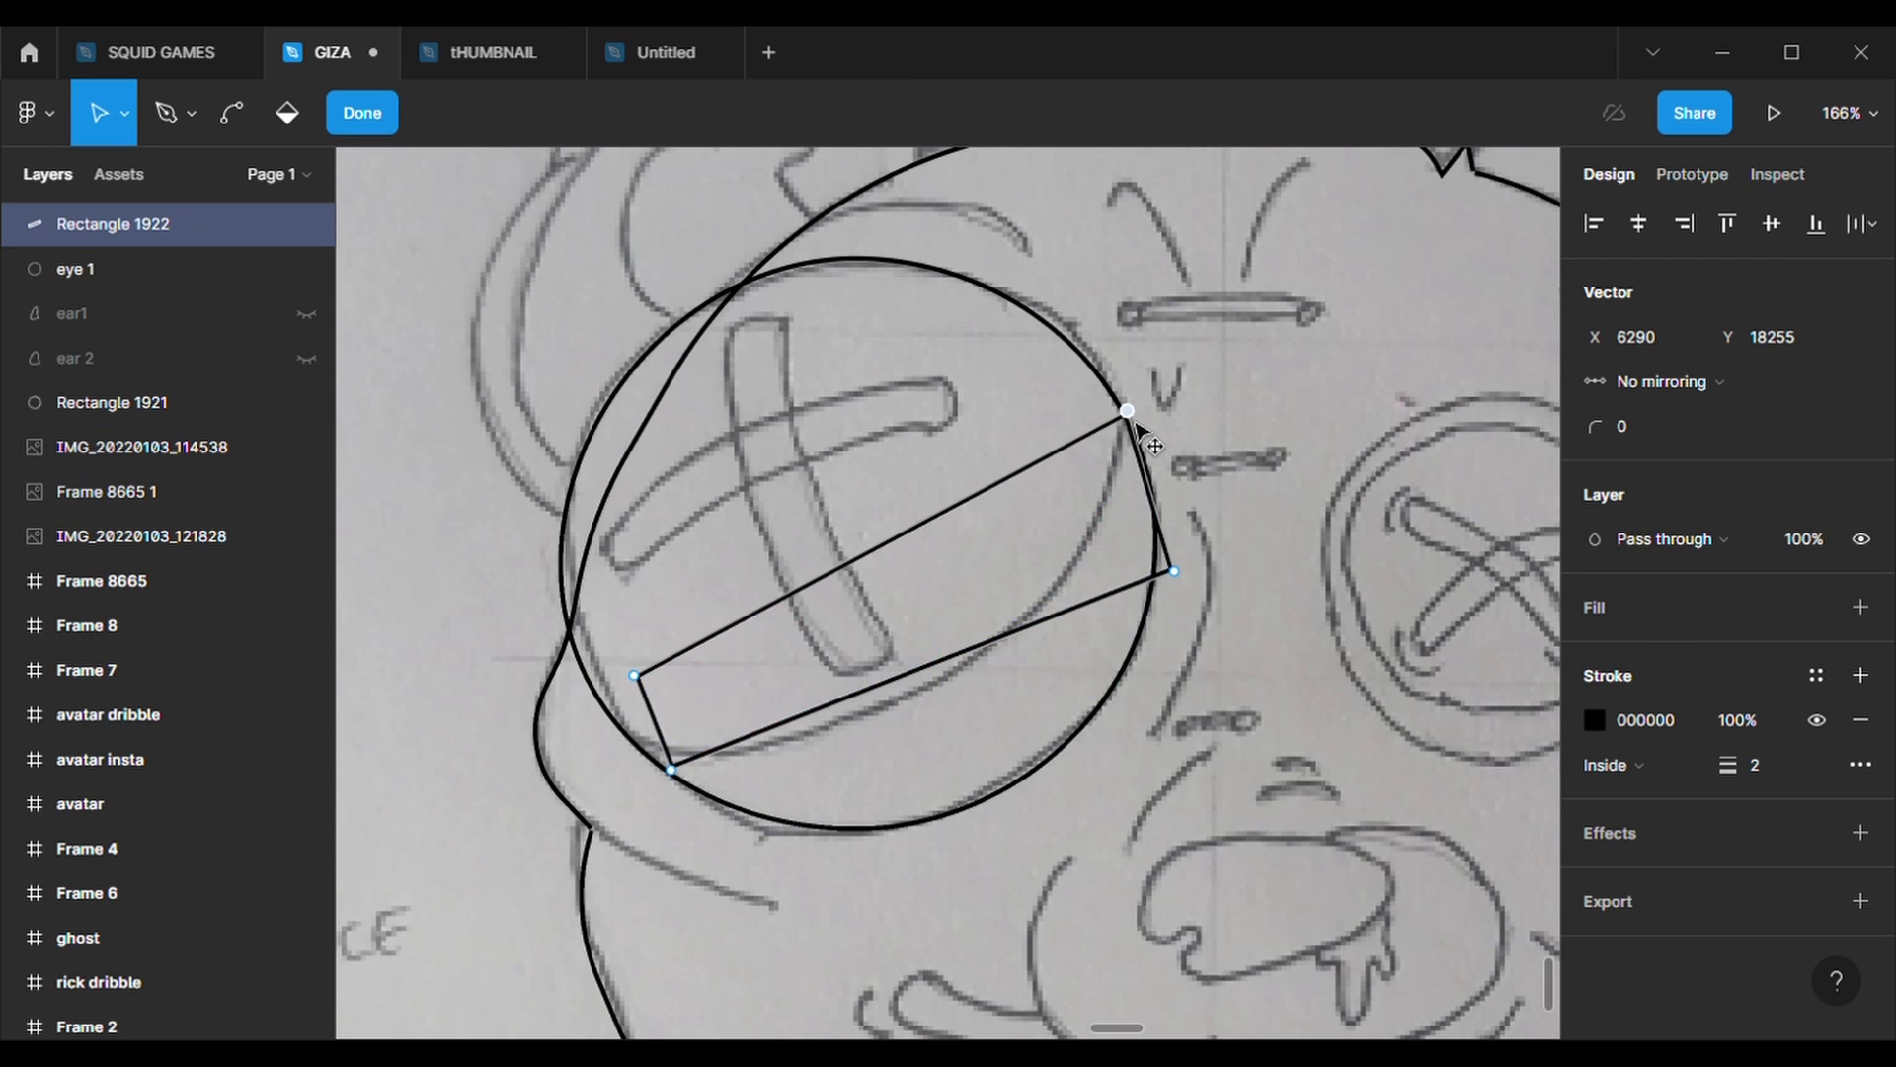
pyautogui.moveTo(671, 769); pyautogui.dragTo(1021, 781)
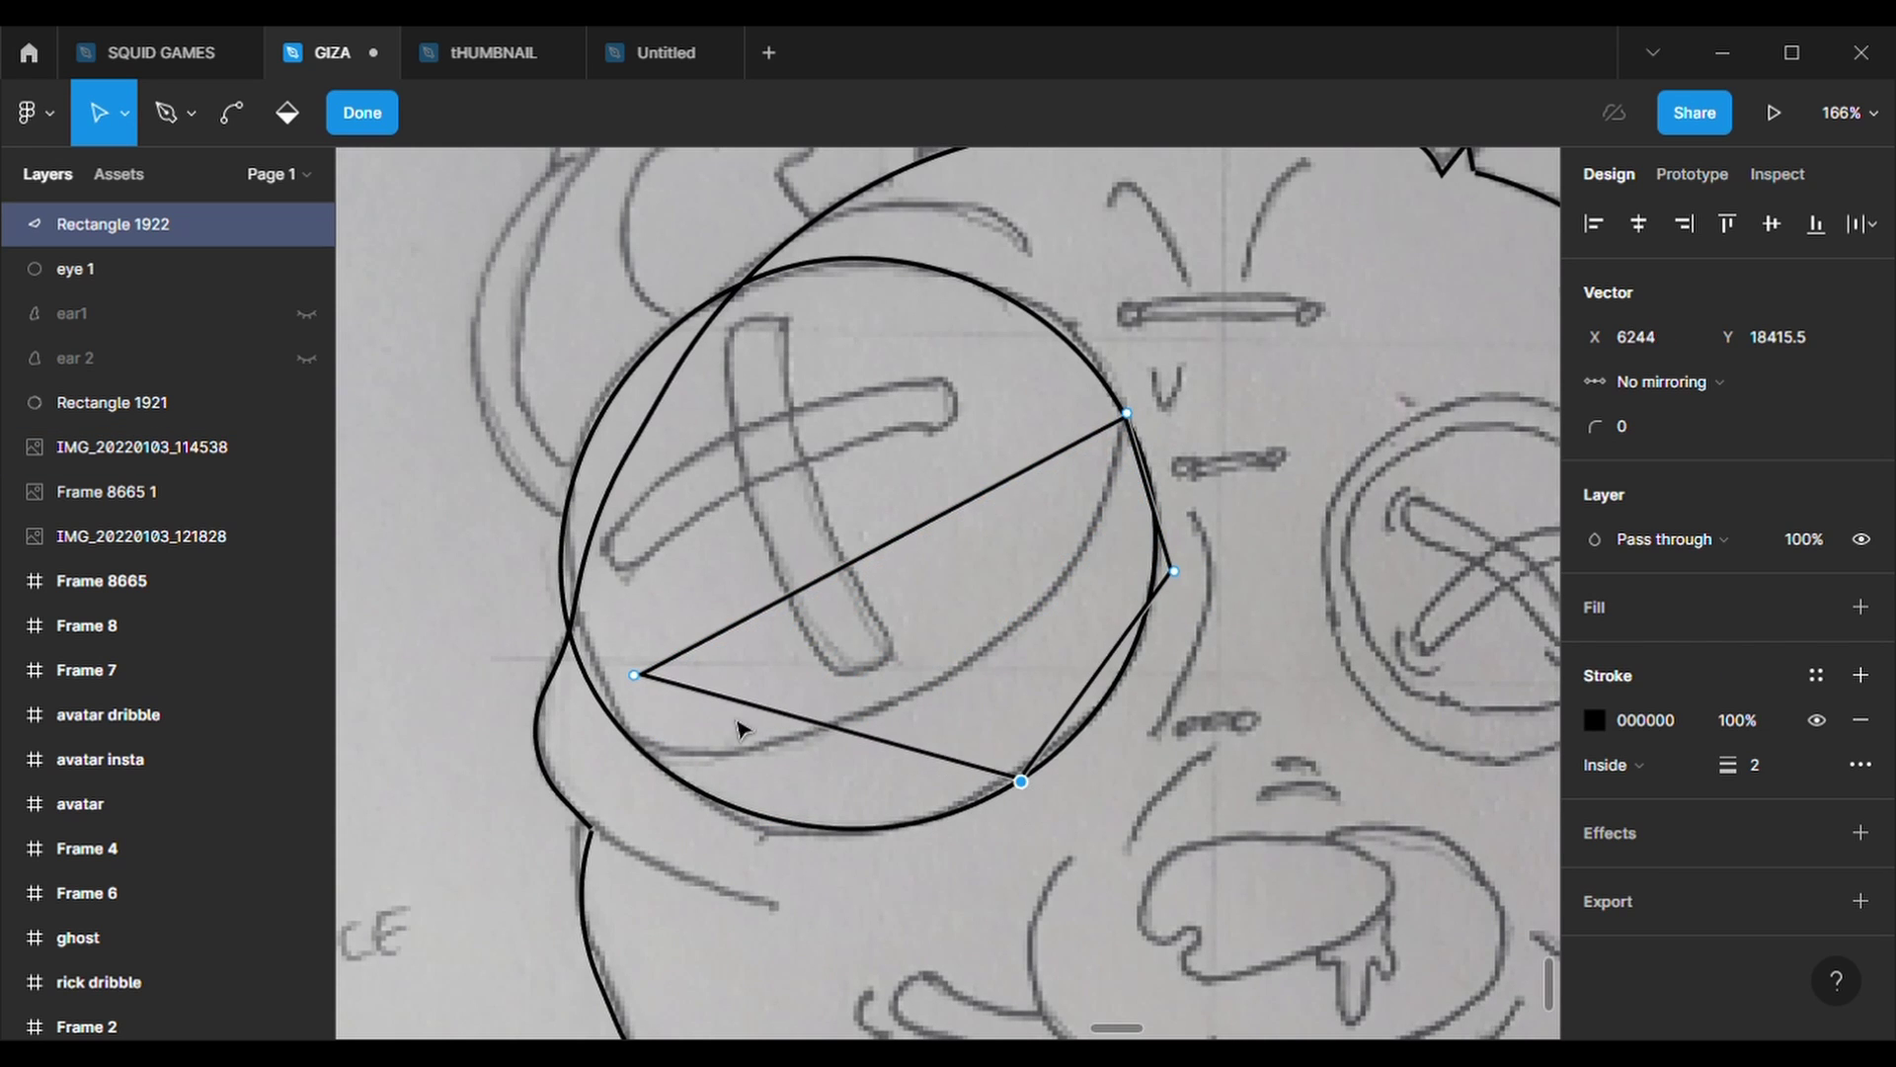
pyautogui.moveTo(634, 674); pyautogui.dragTo(625, 743)
pyautogui.moveTo(875, 578); pyautogui.dragTo(955, 681)
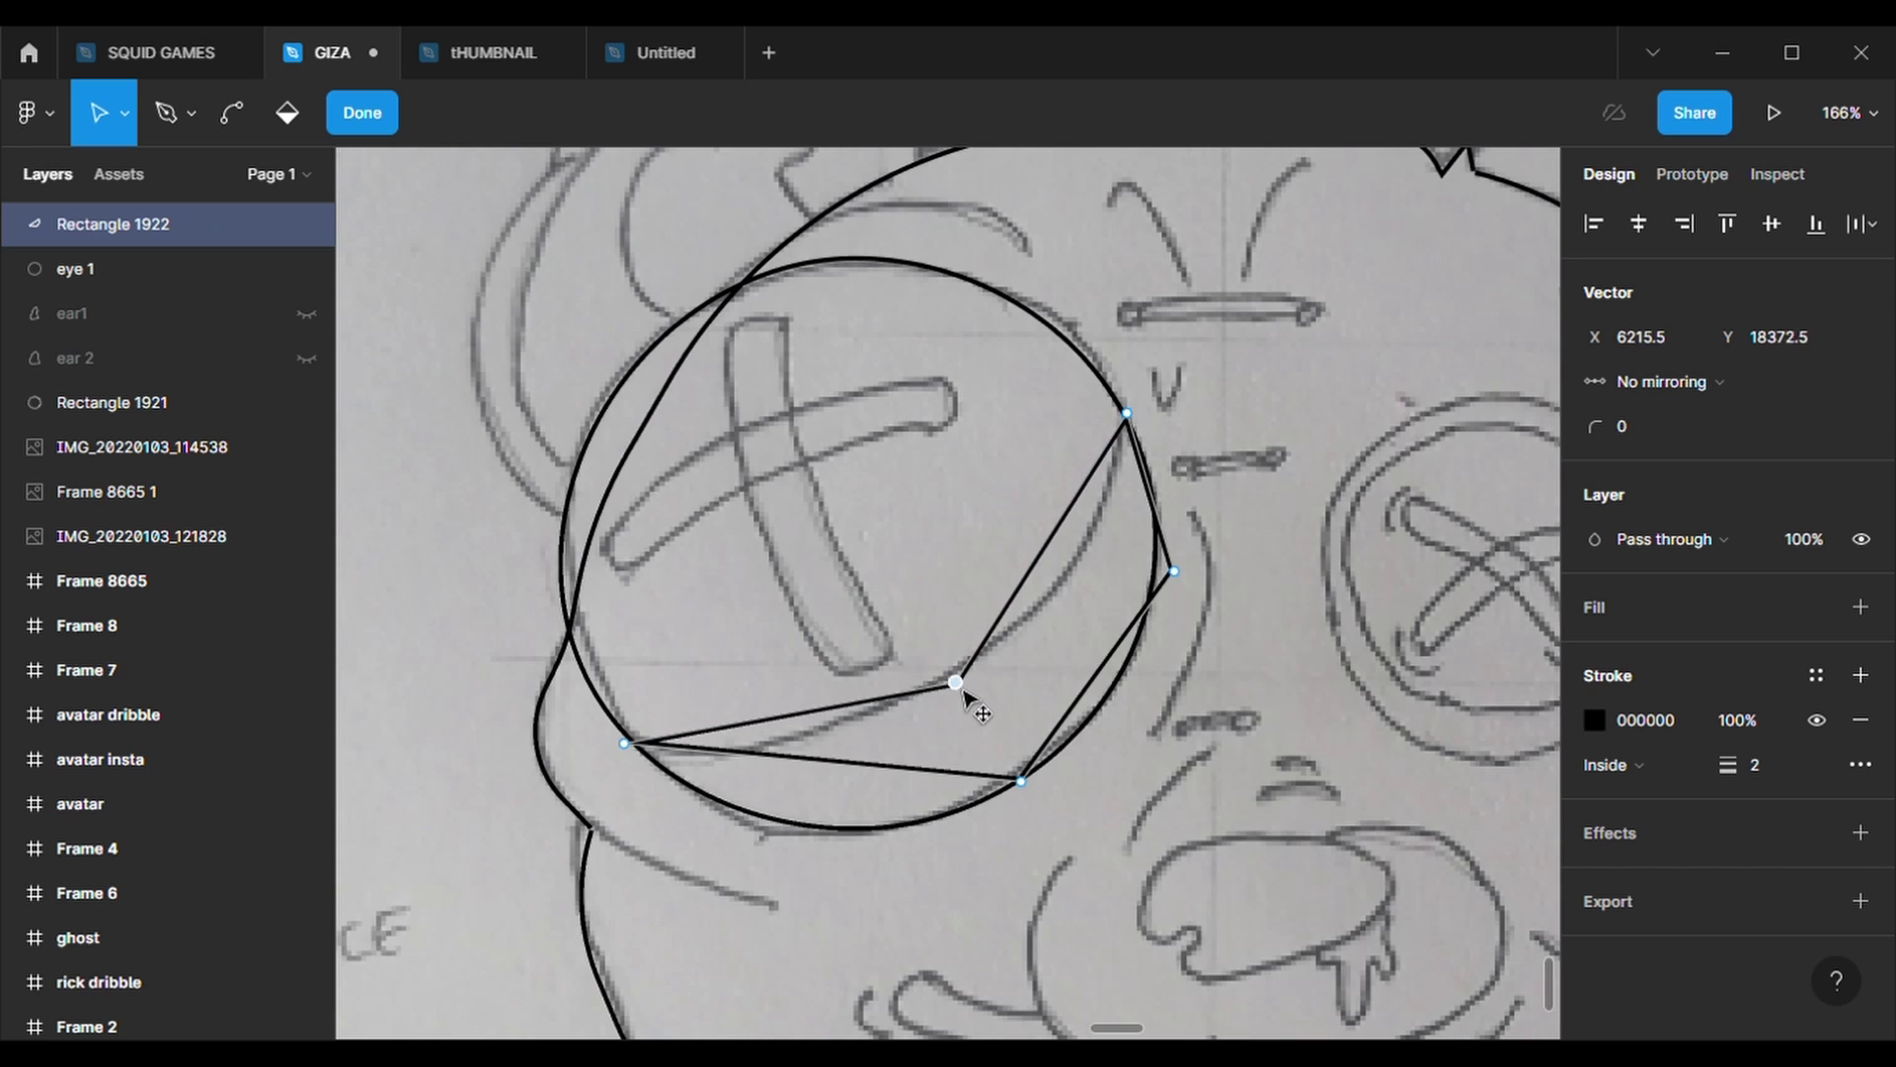
pyautogui.moveTo(823, 762); pyautogui.dragTo(791, 822)
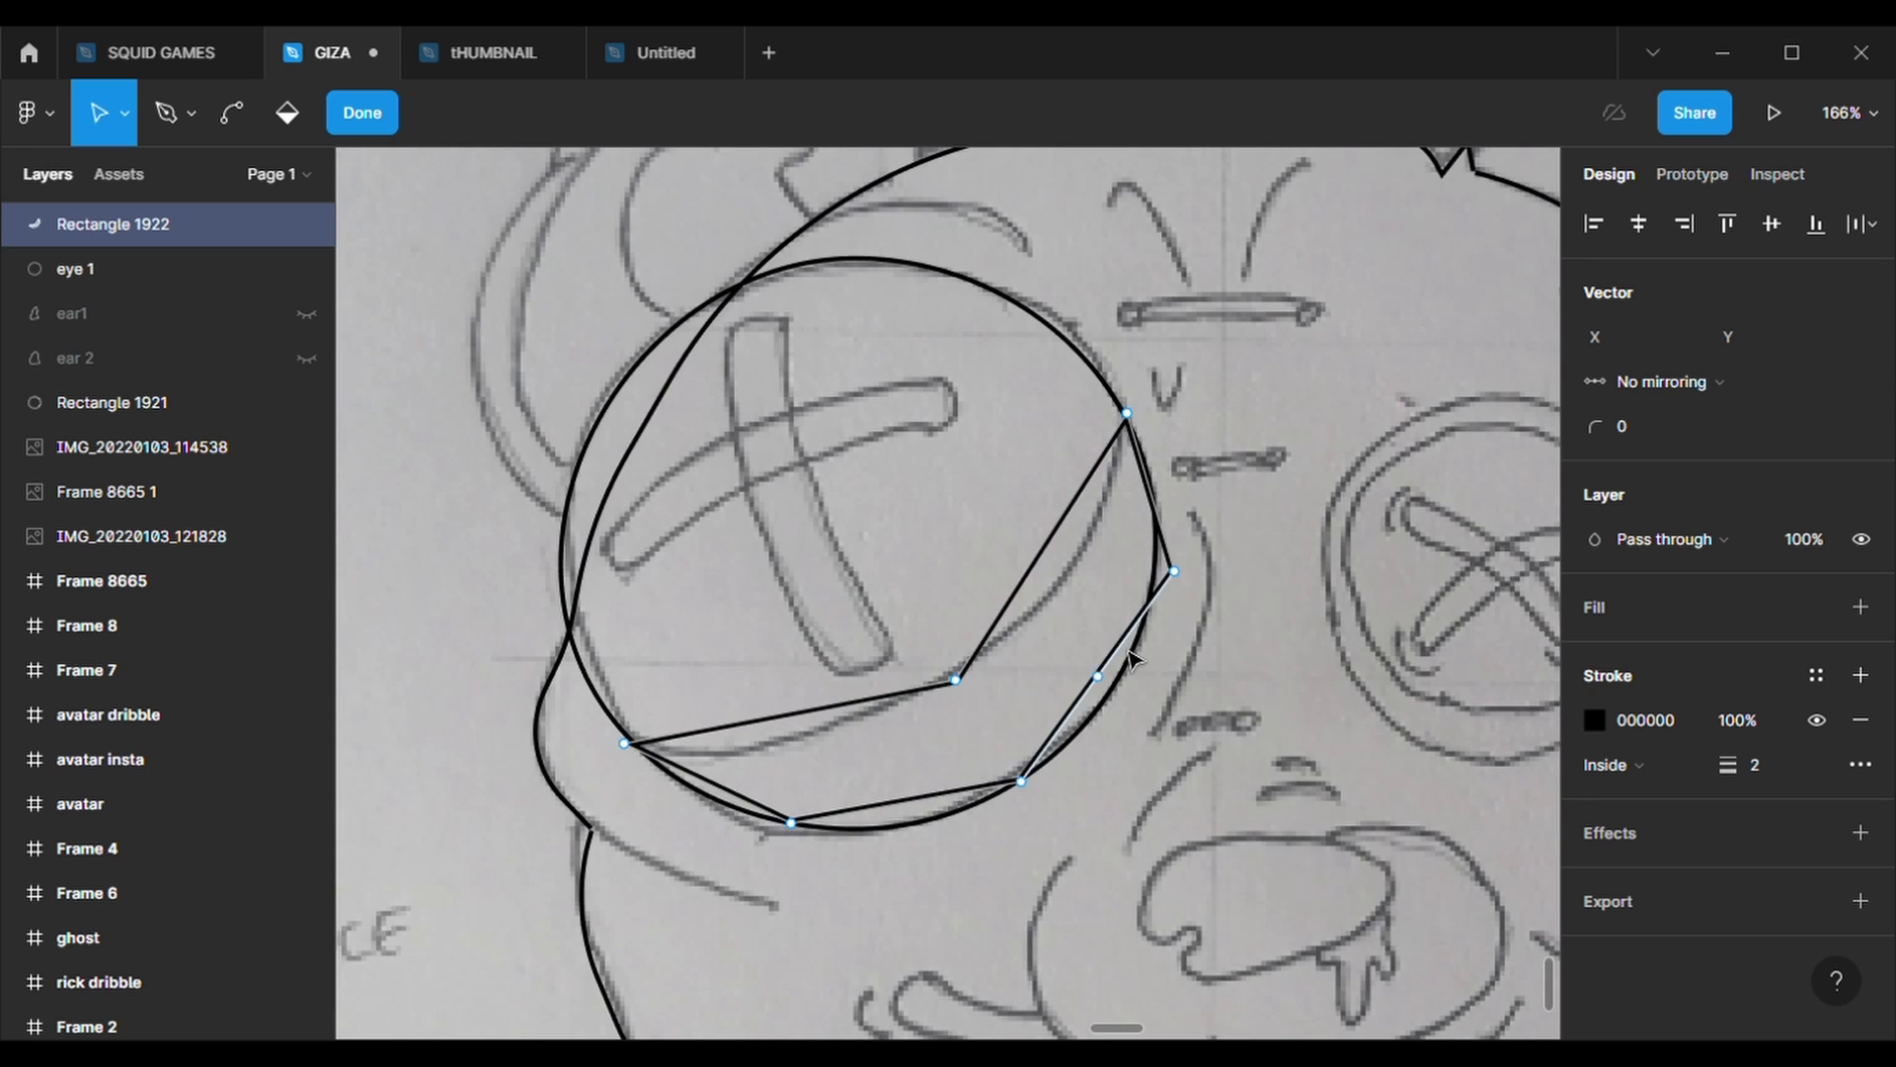
pyautogui.press('Escape')
# - Round the shape's corners, keeping the top-right and left corners sharp, and lower the bottom-right point
pyautogui.write('0')
pyautogui.press('Return')
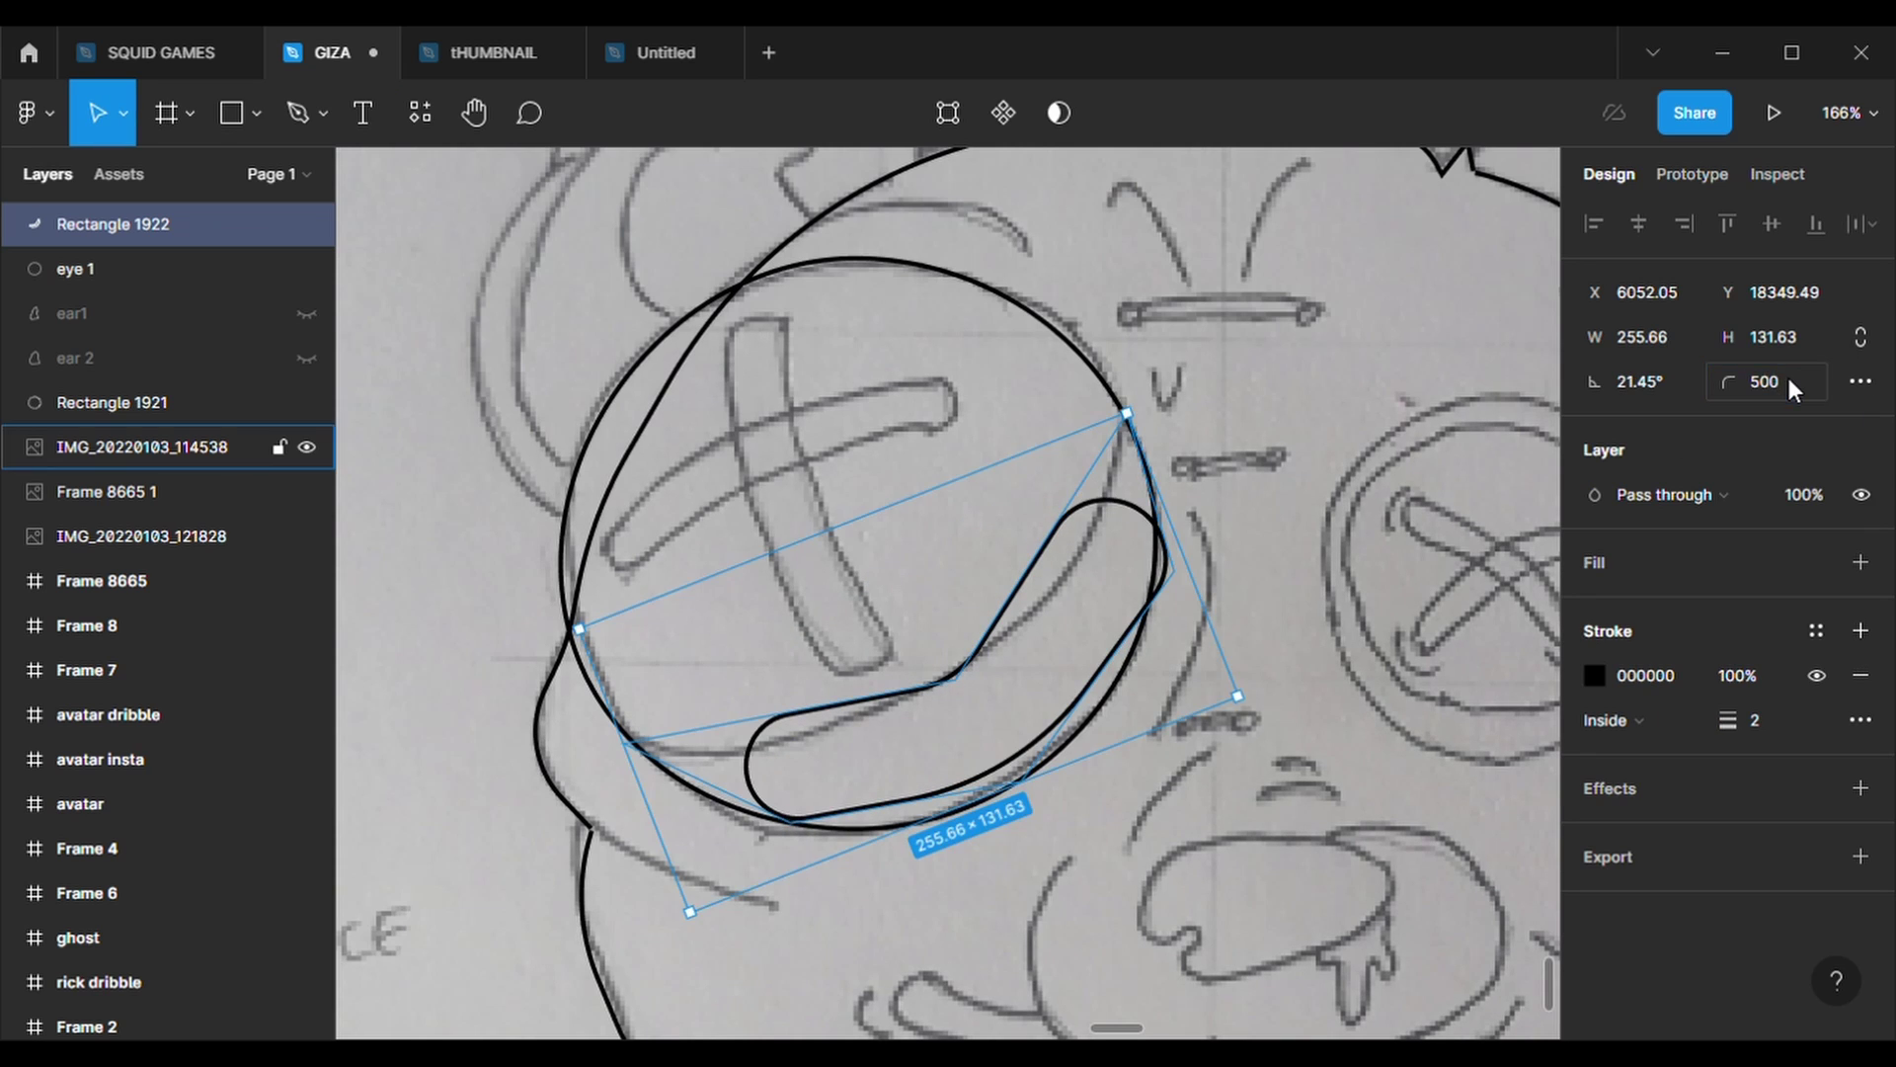
pyautogui.click(948, 112)
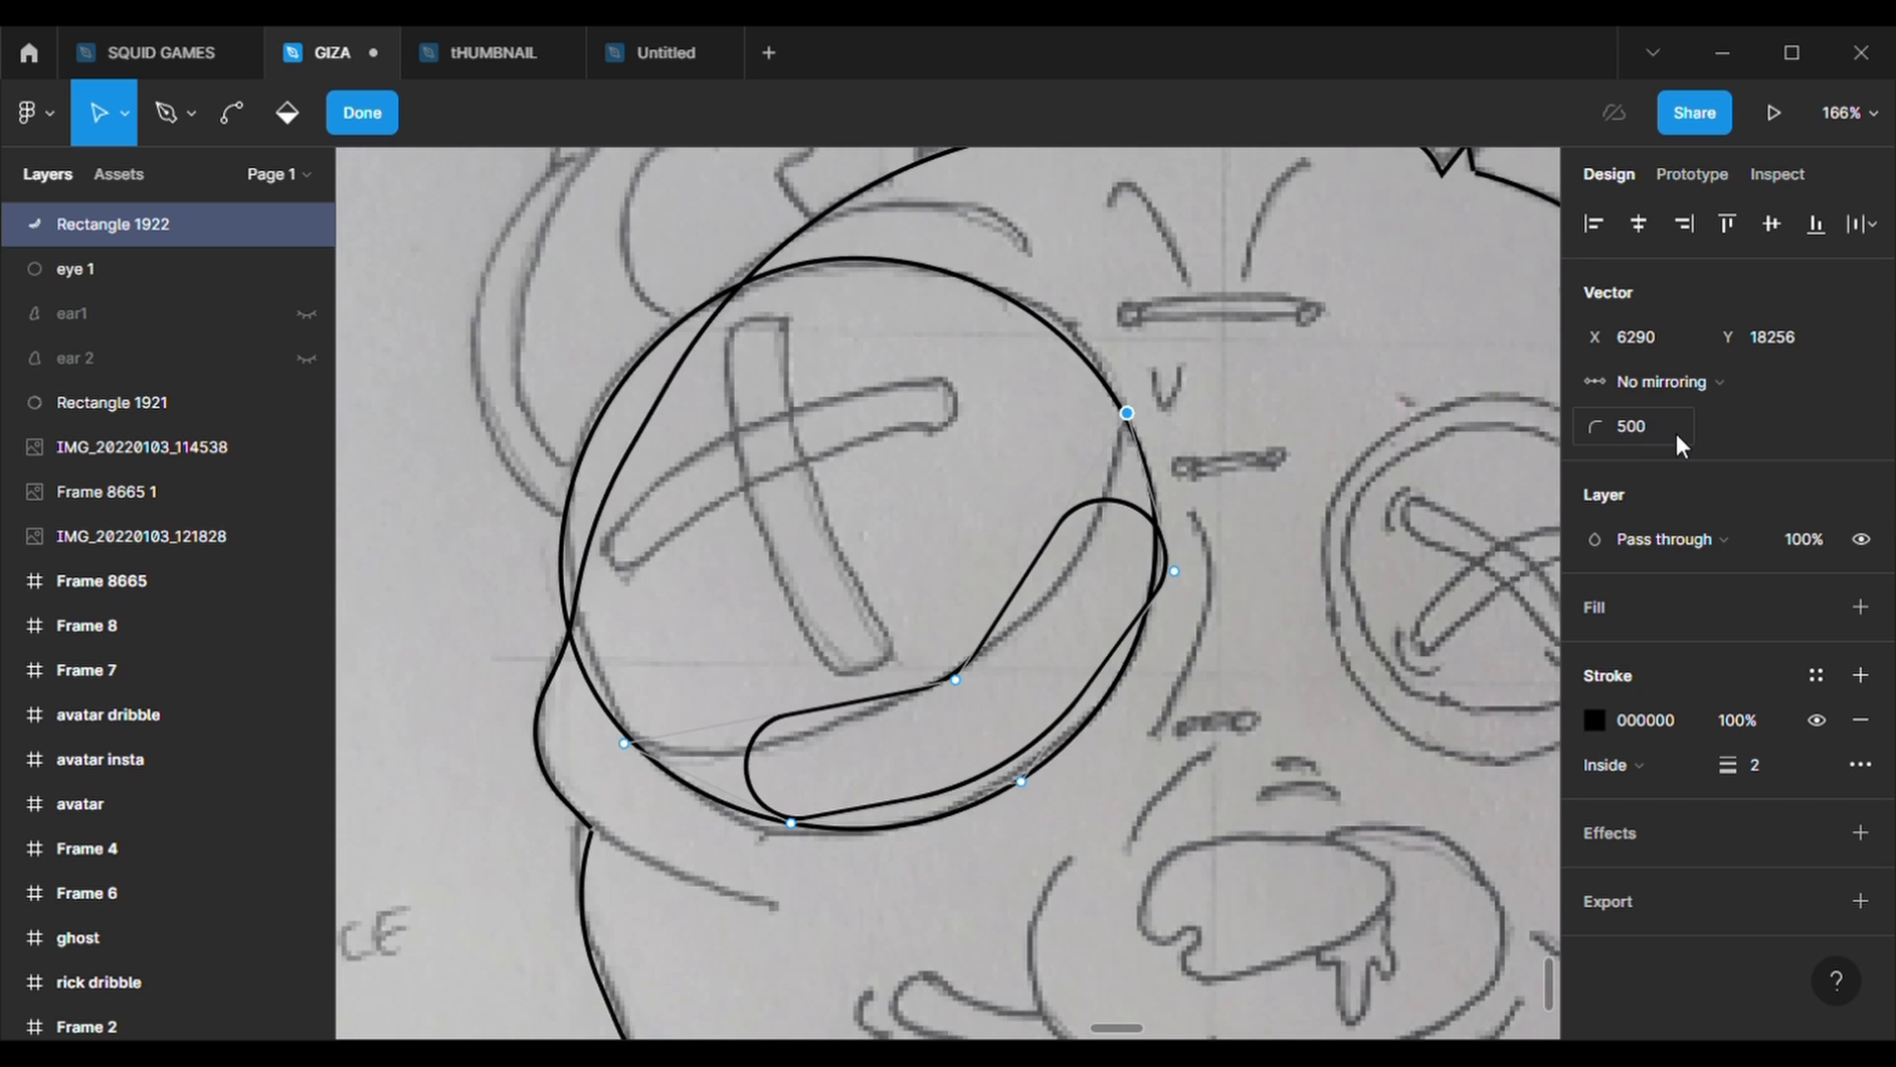
pyautogui.write('0')
pyautogui.press('Return')
pyautogui.click(625, 743)
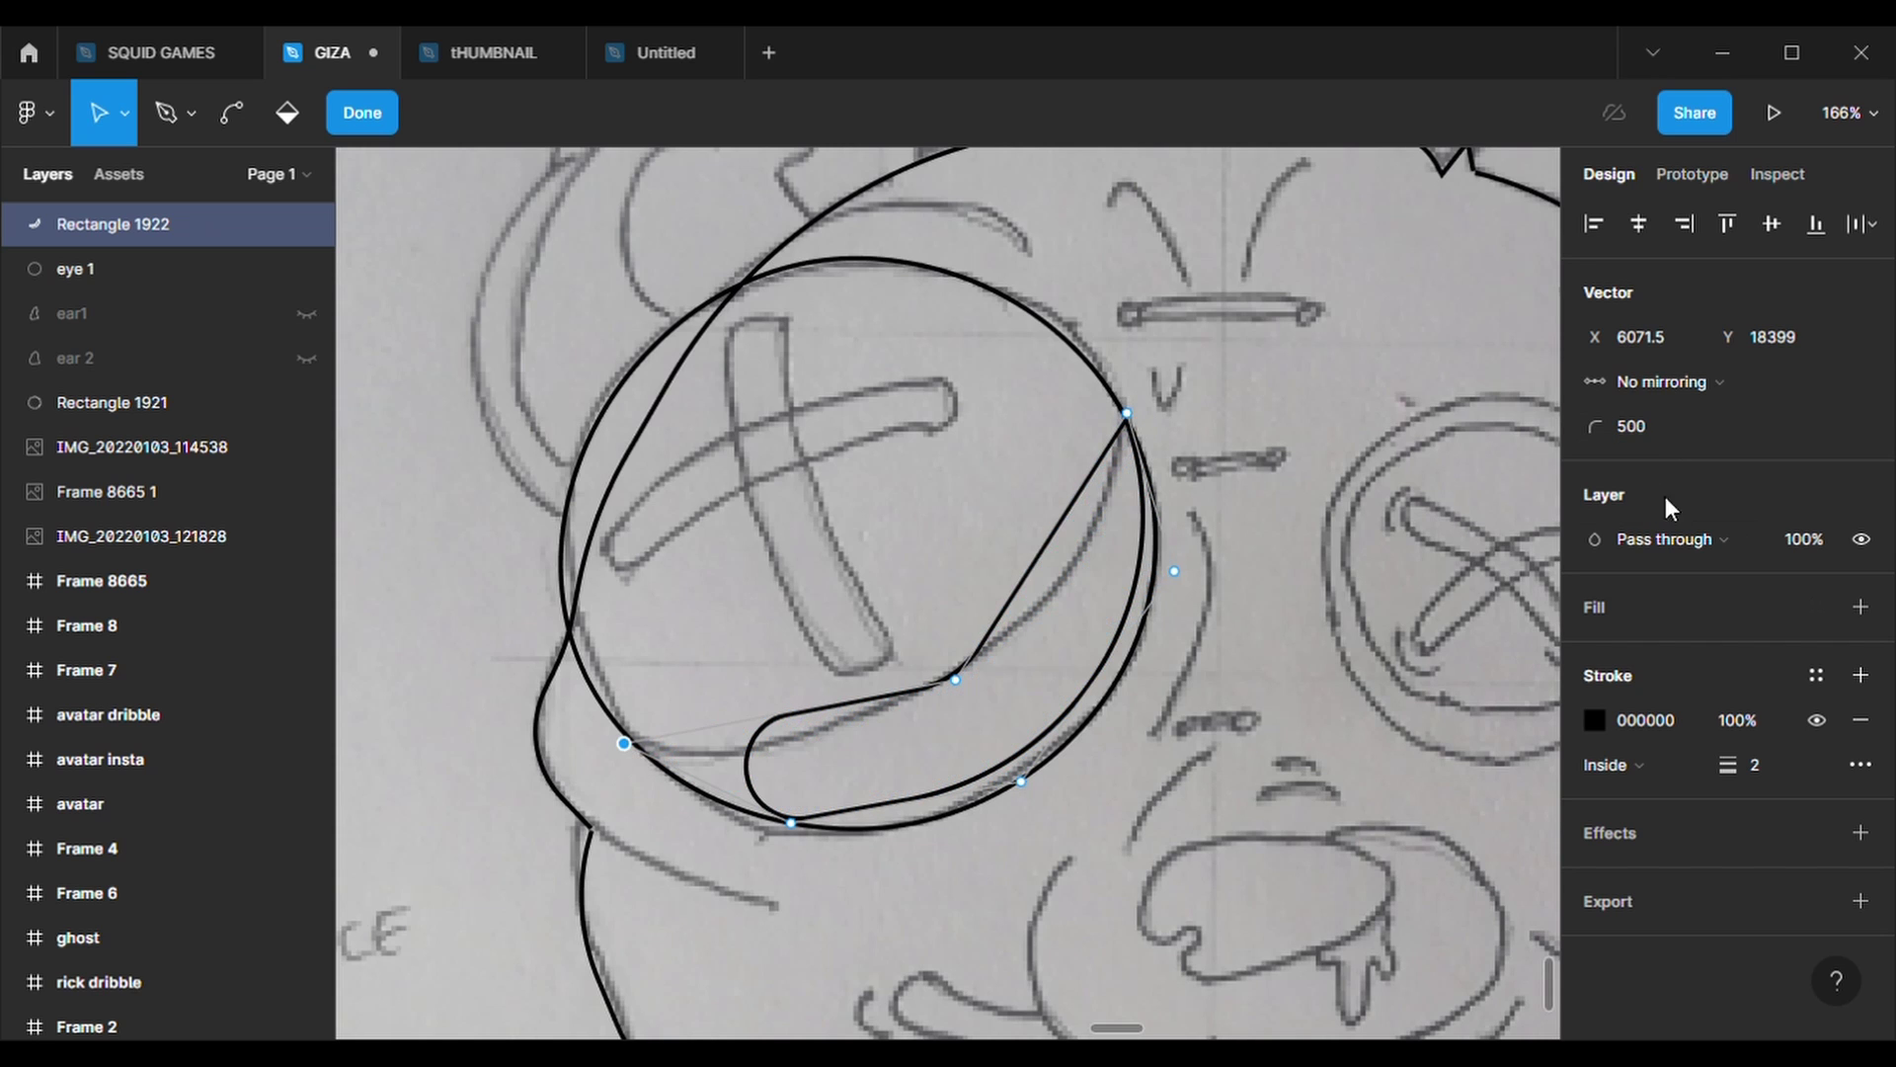
pyautogui.write('0')
pyautogui.press('Return')
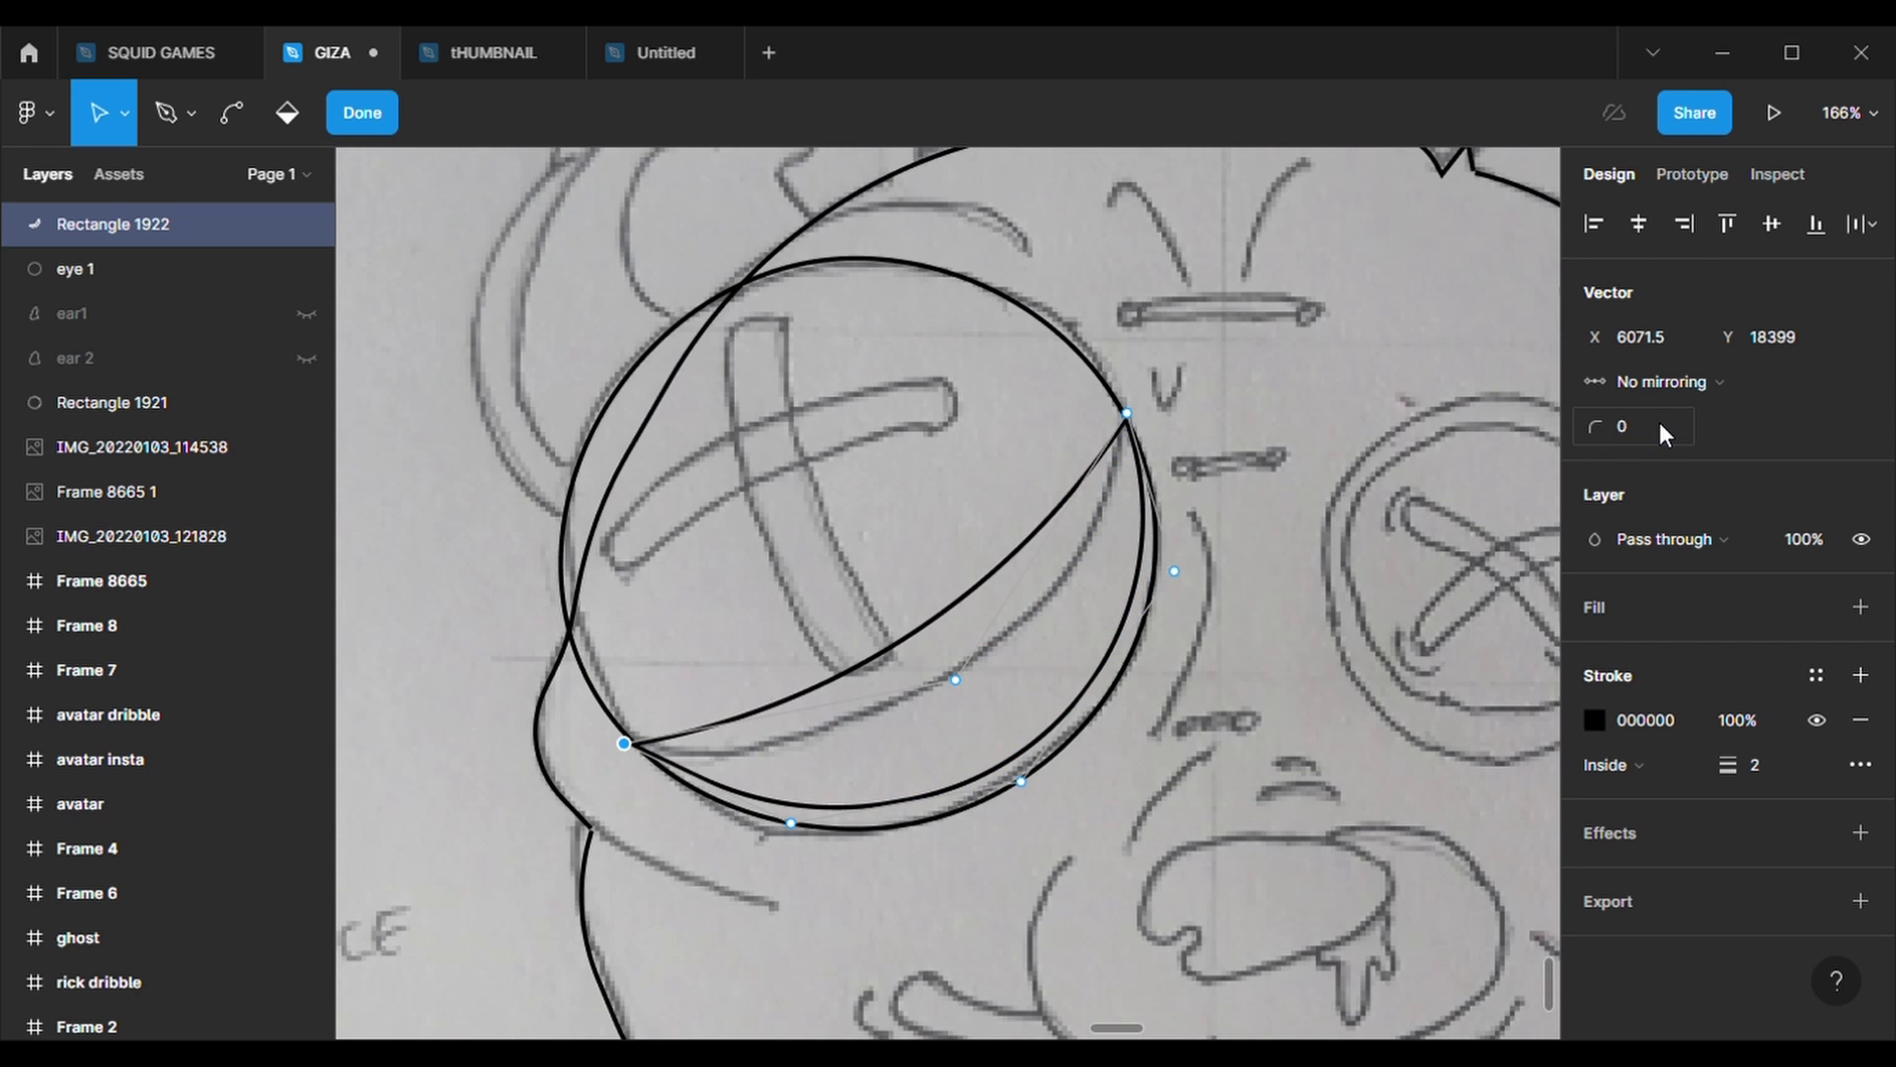
pyautogui.moveTo(1021, 781); pyautogui.dragTo(1047, 822)
# - Adjust the lower curve points so the outline follows the eye rim
pyautogui.click(771, 844)
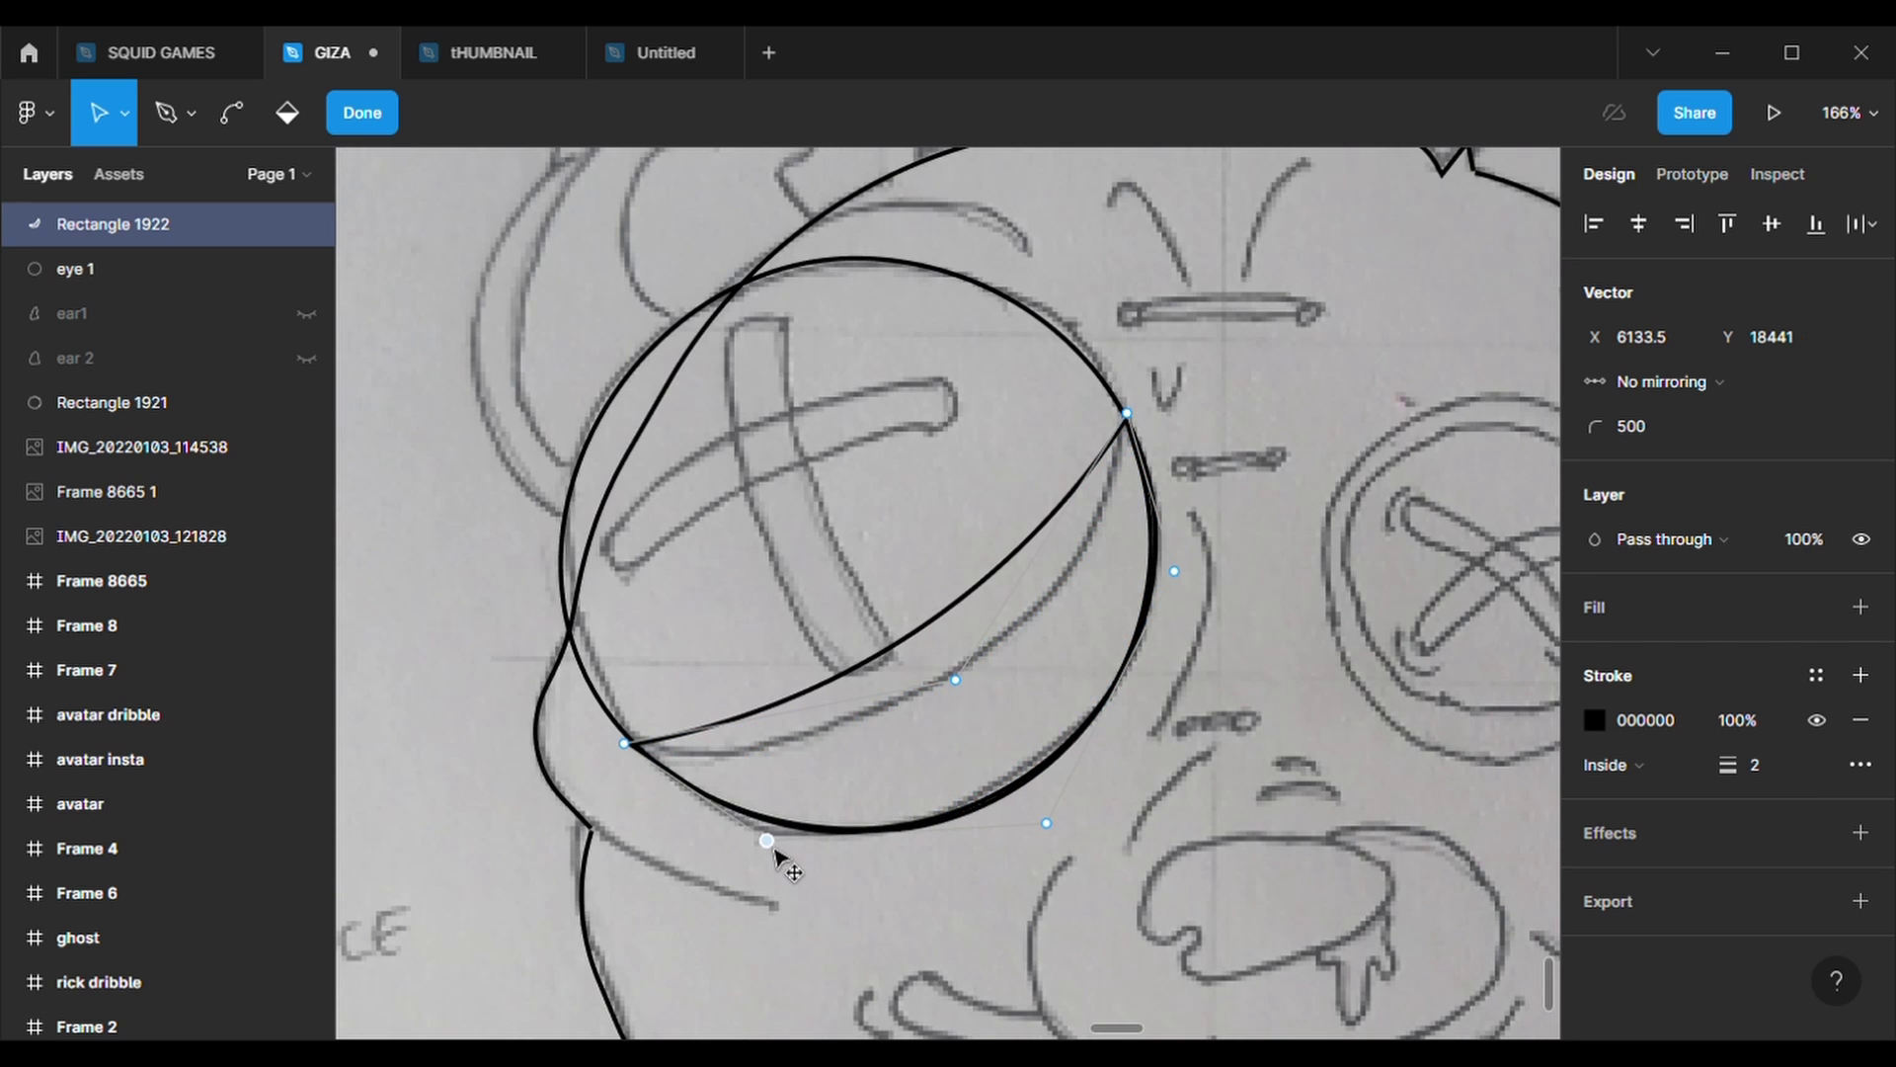
pyautogui.scroll(5, 637, 767)
pyautogui.click(626, 730)
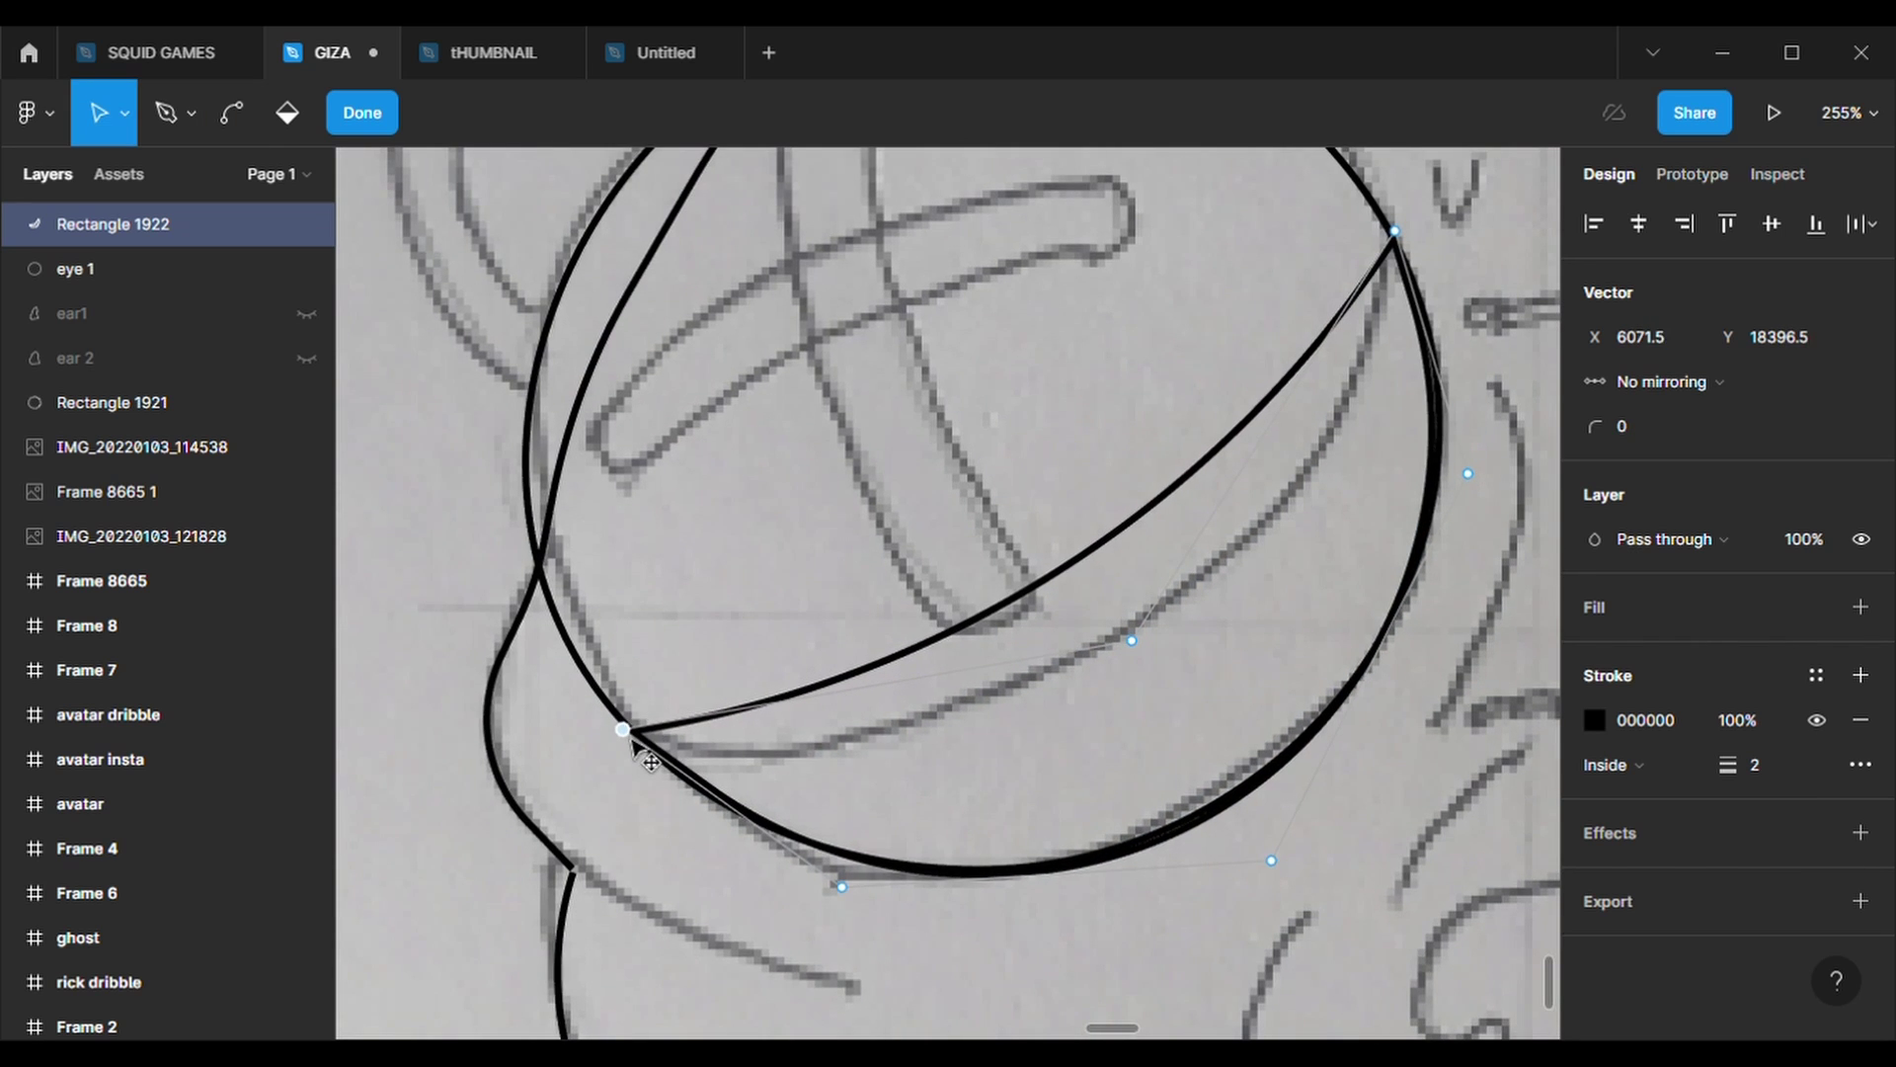
pyautogui.moveTo(842, 886); pyautogui.dragTo(810, 896)
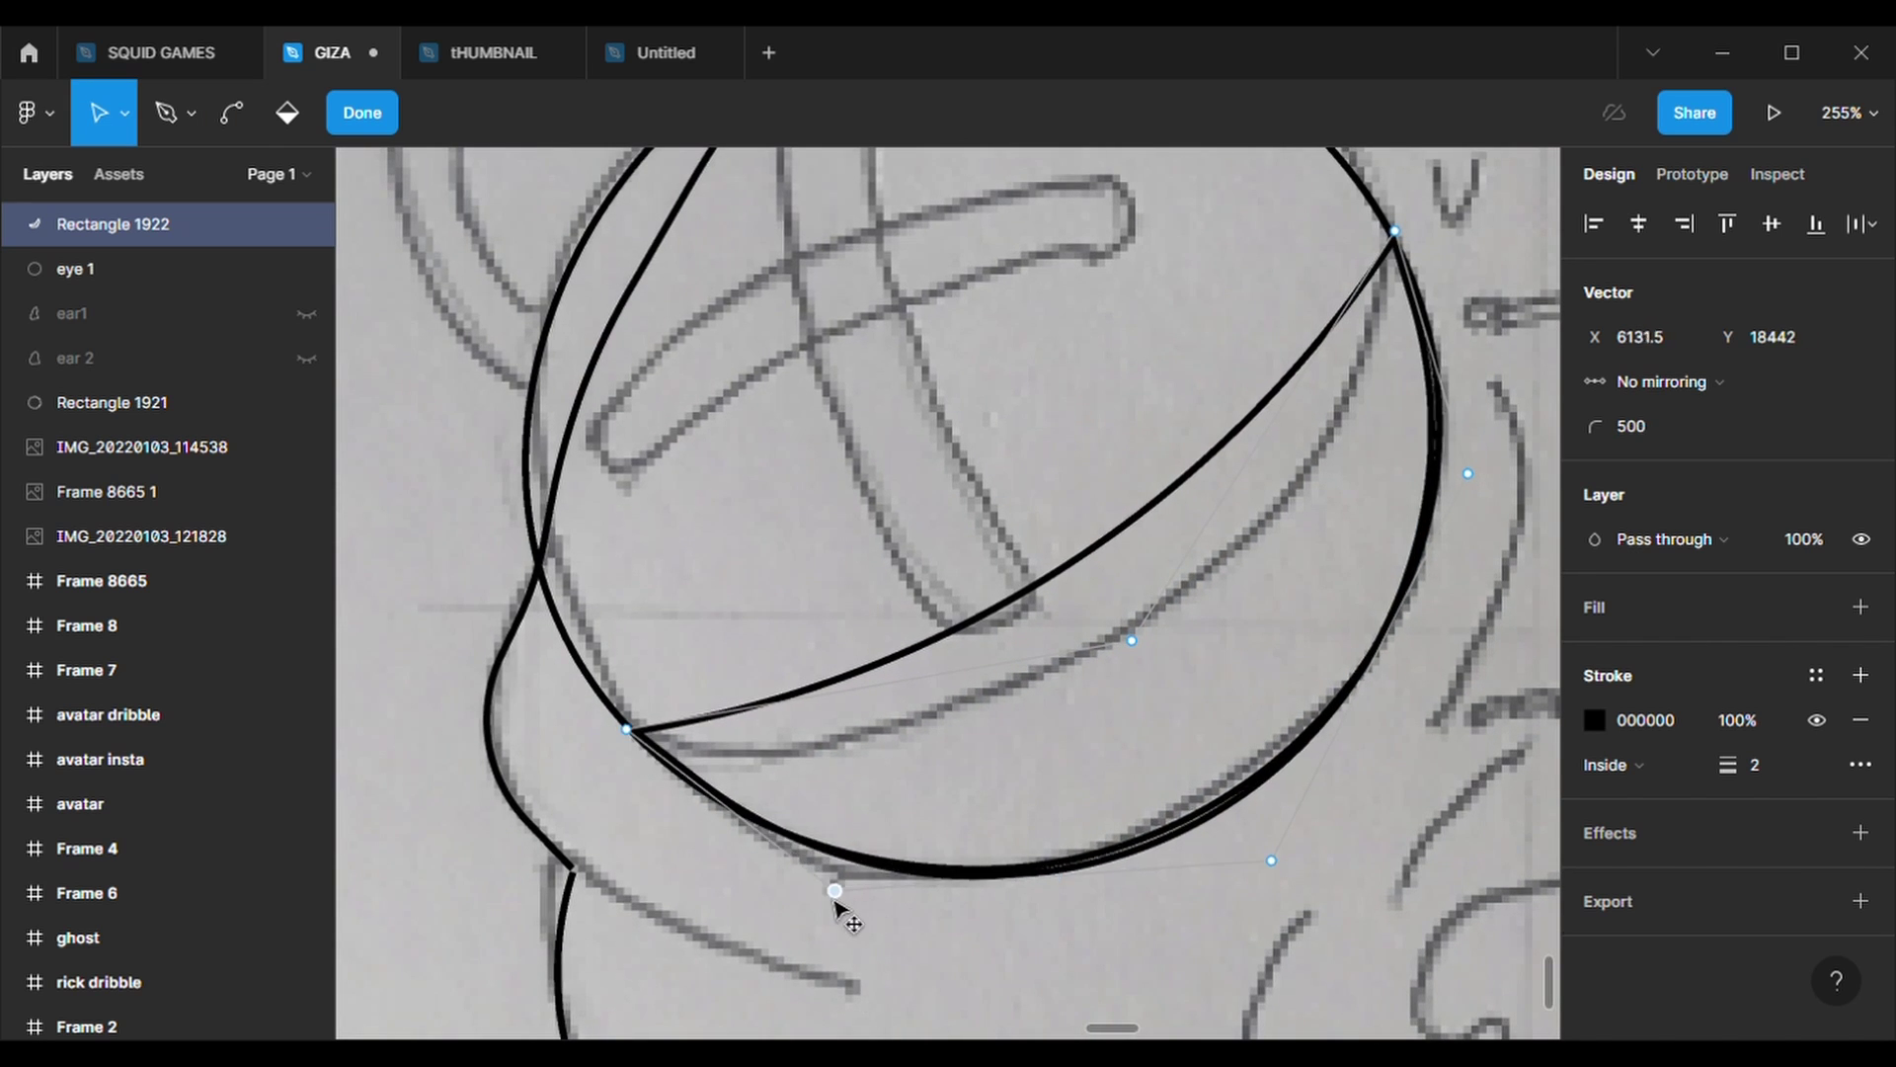
pyautogui.click(1135, 644)
pyautogui.moveTo(1135, 644)
pyautogui.mouseDown()
pyautogui.moveTo(1272, 796)
pyautogui.moveTo(1231, 773)
pyautogui.mouseUp()
pyautogui.moveTo(1469, 474); pyautogui.dragTo(1496, 458)
pyautogui.scroll(-2, 1462, 743)
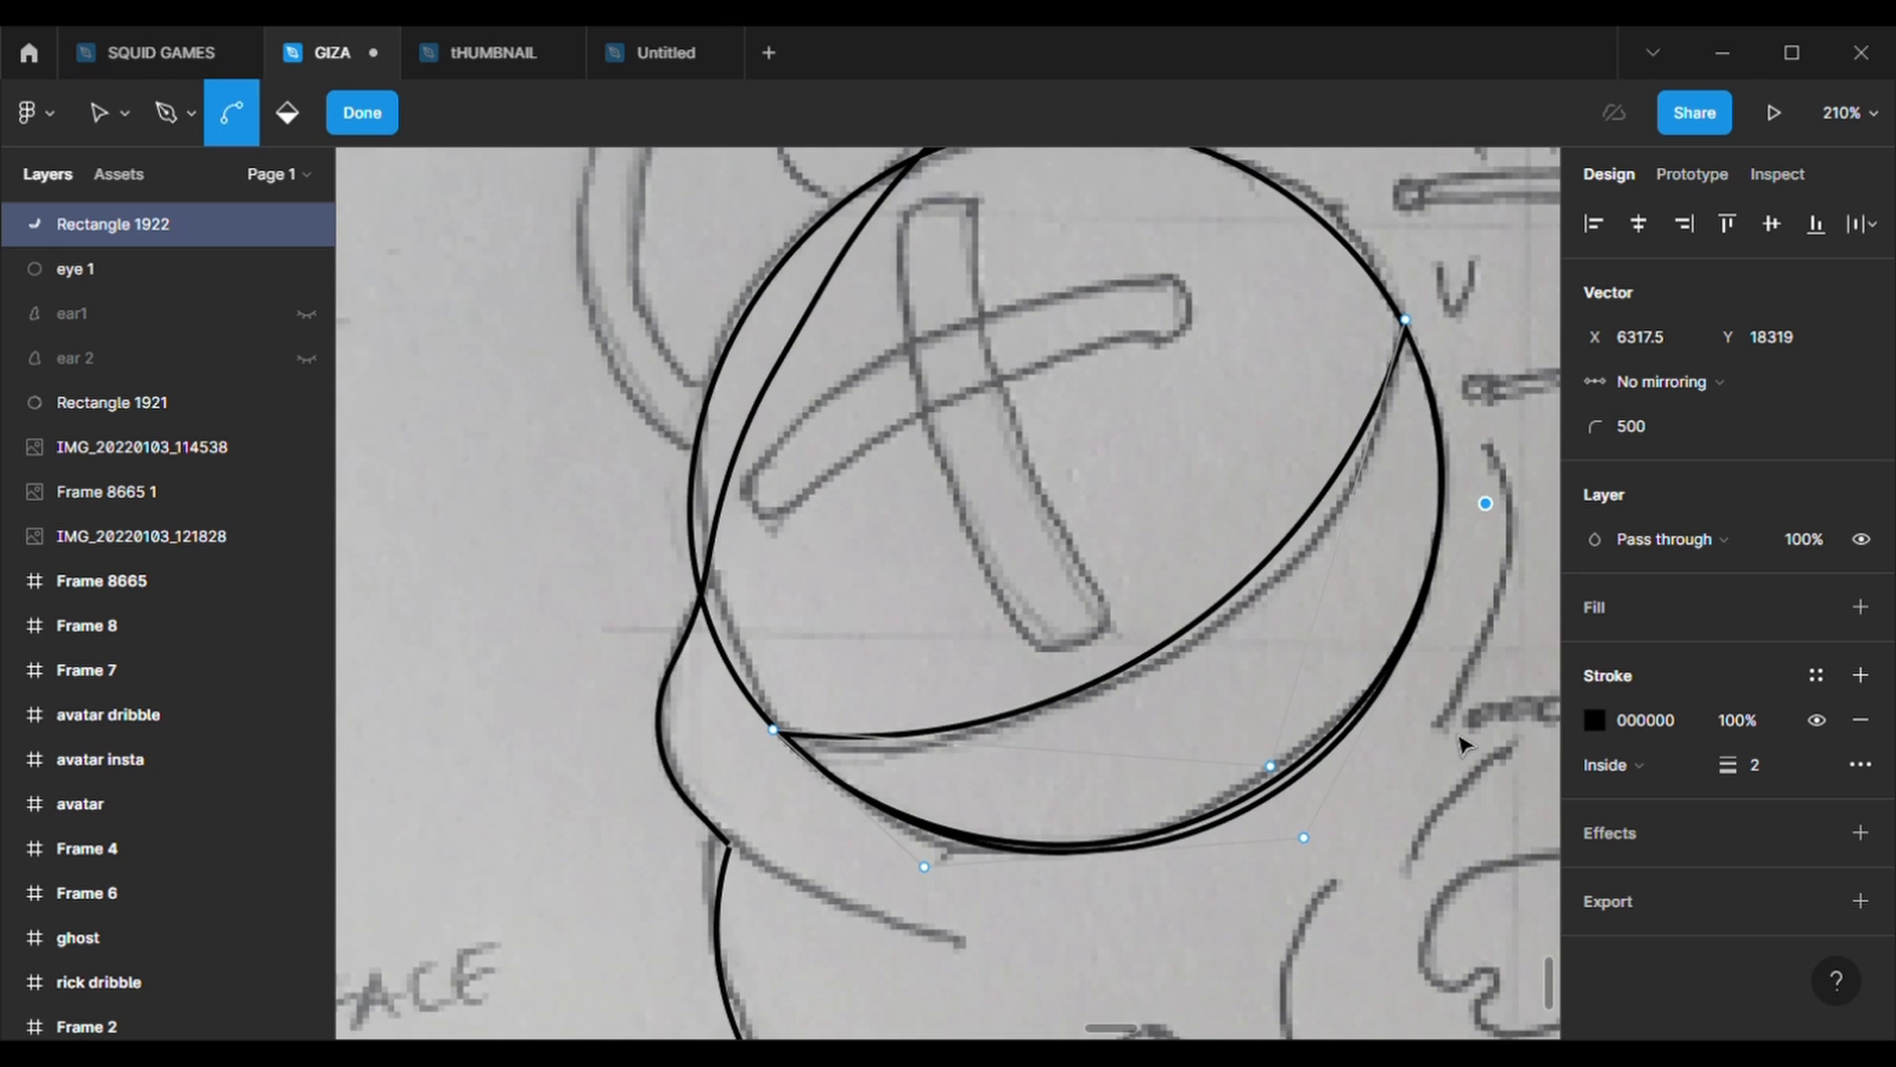
# - Name the layer 'eye 2', hide the ear1, ear 2 and eye 1 outlines, and finish editing
pyautogui.hotkey('ctrl', 'r')
pyautogui.press('Return')
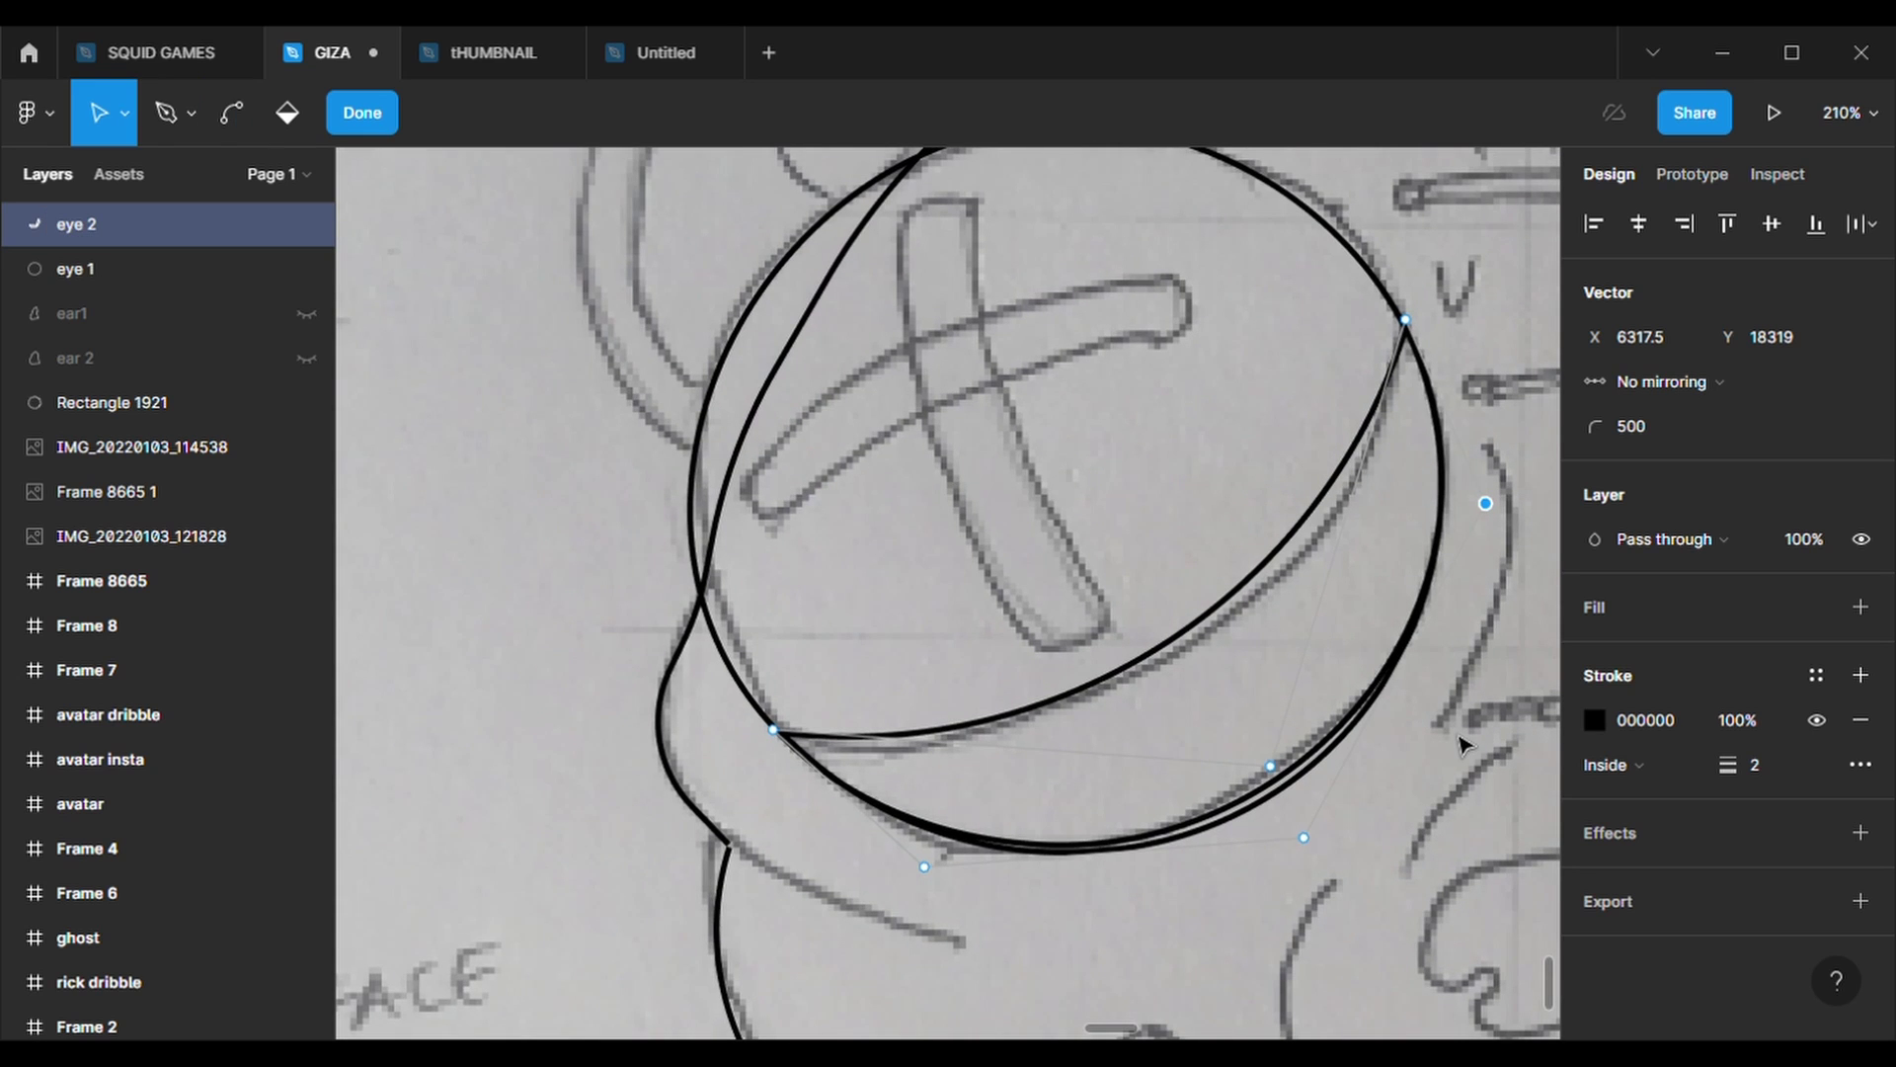
pyautogui.click(306, 313)
pyautogui.click(306, 357)
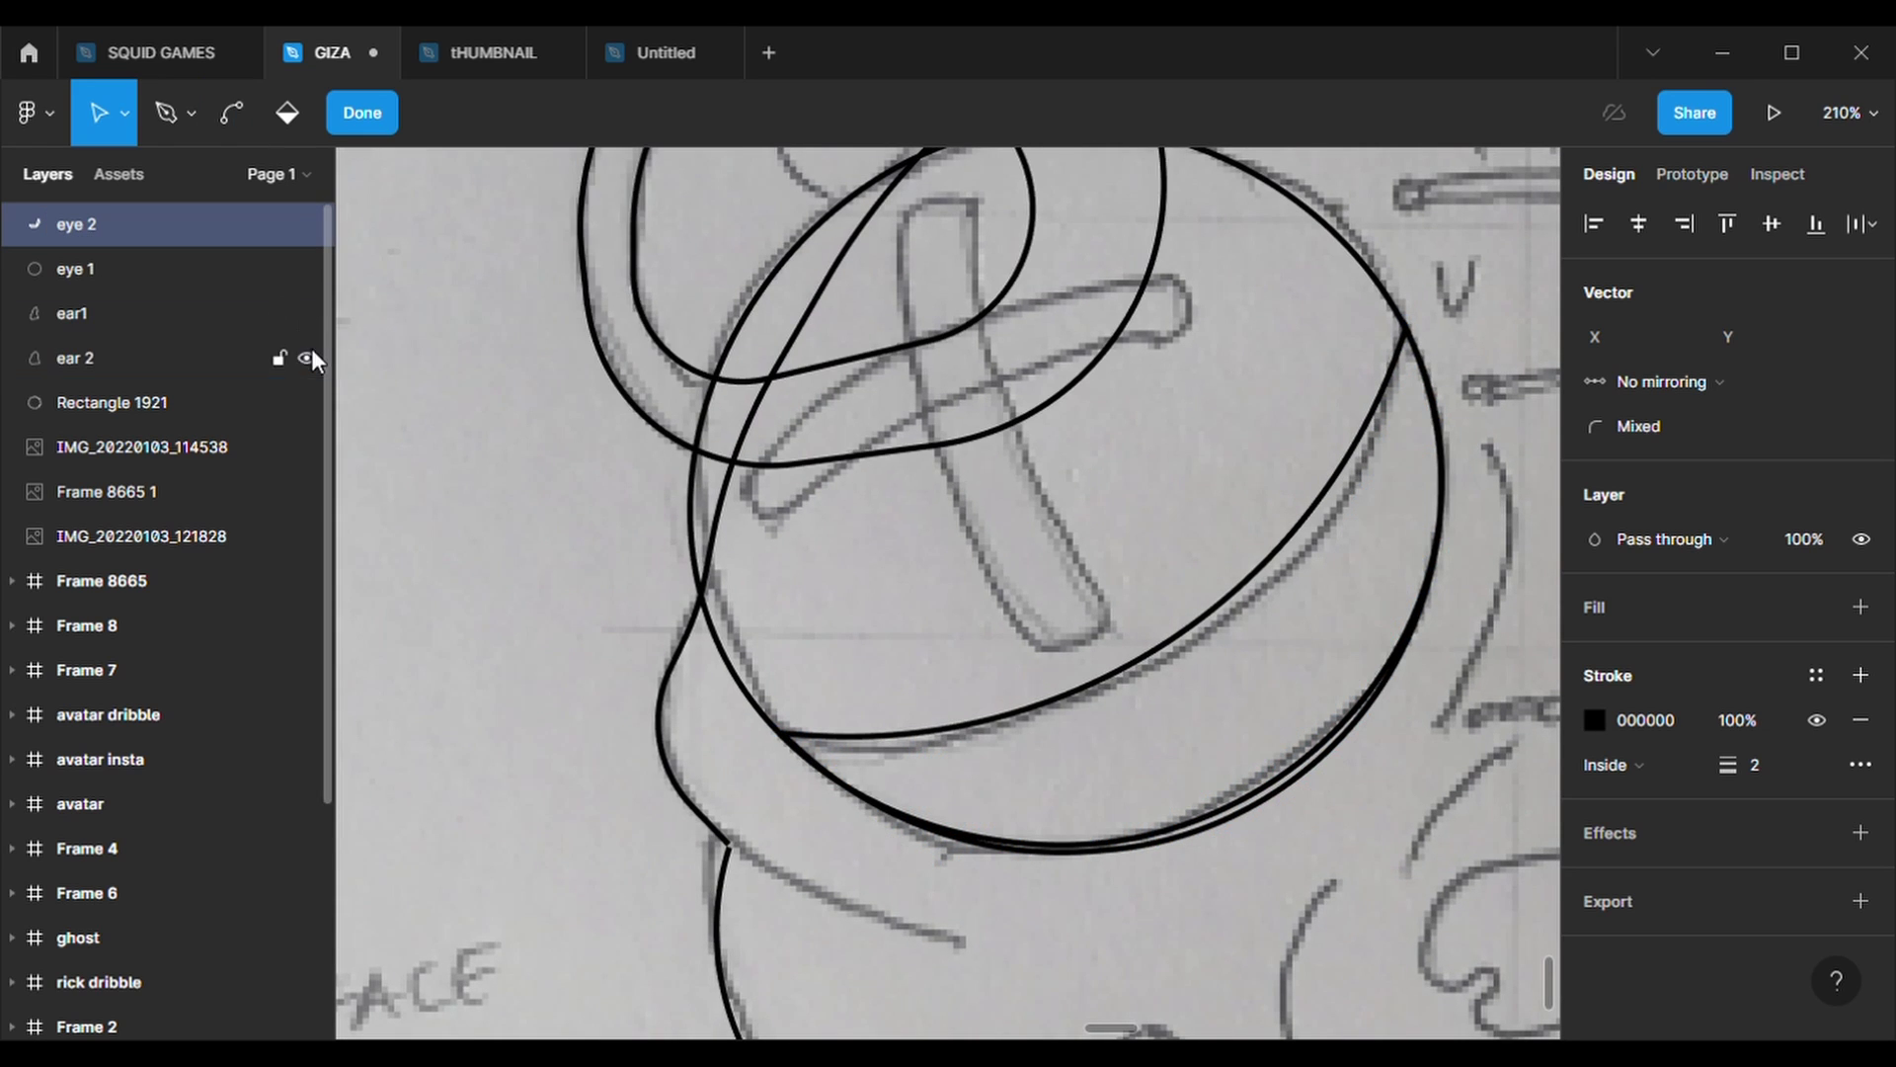
pyautogui.moveTo(306, 312); pyautogui.dragTo(307, 357)
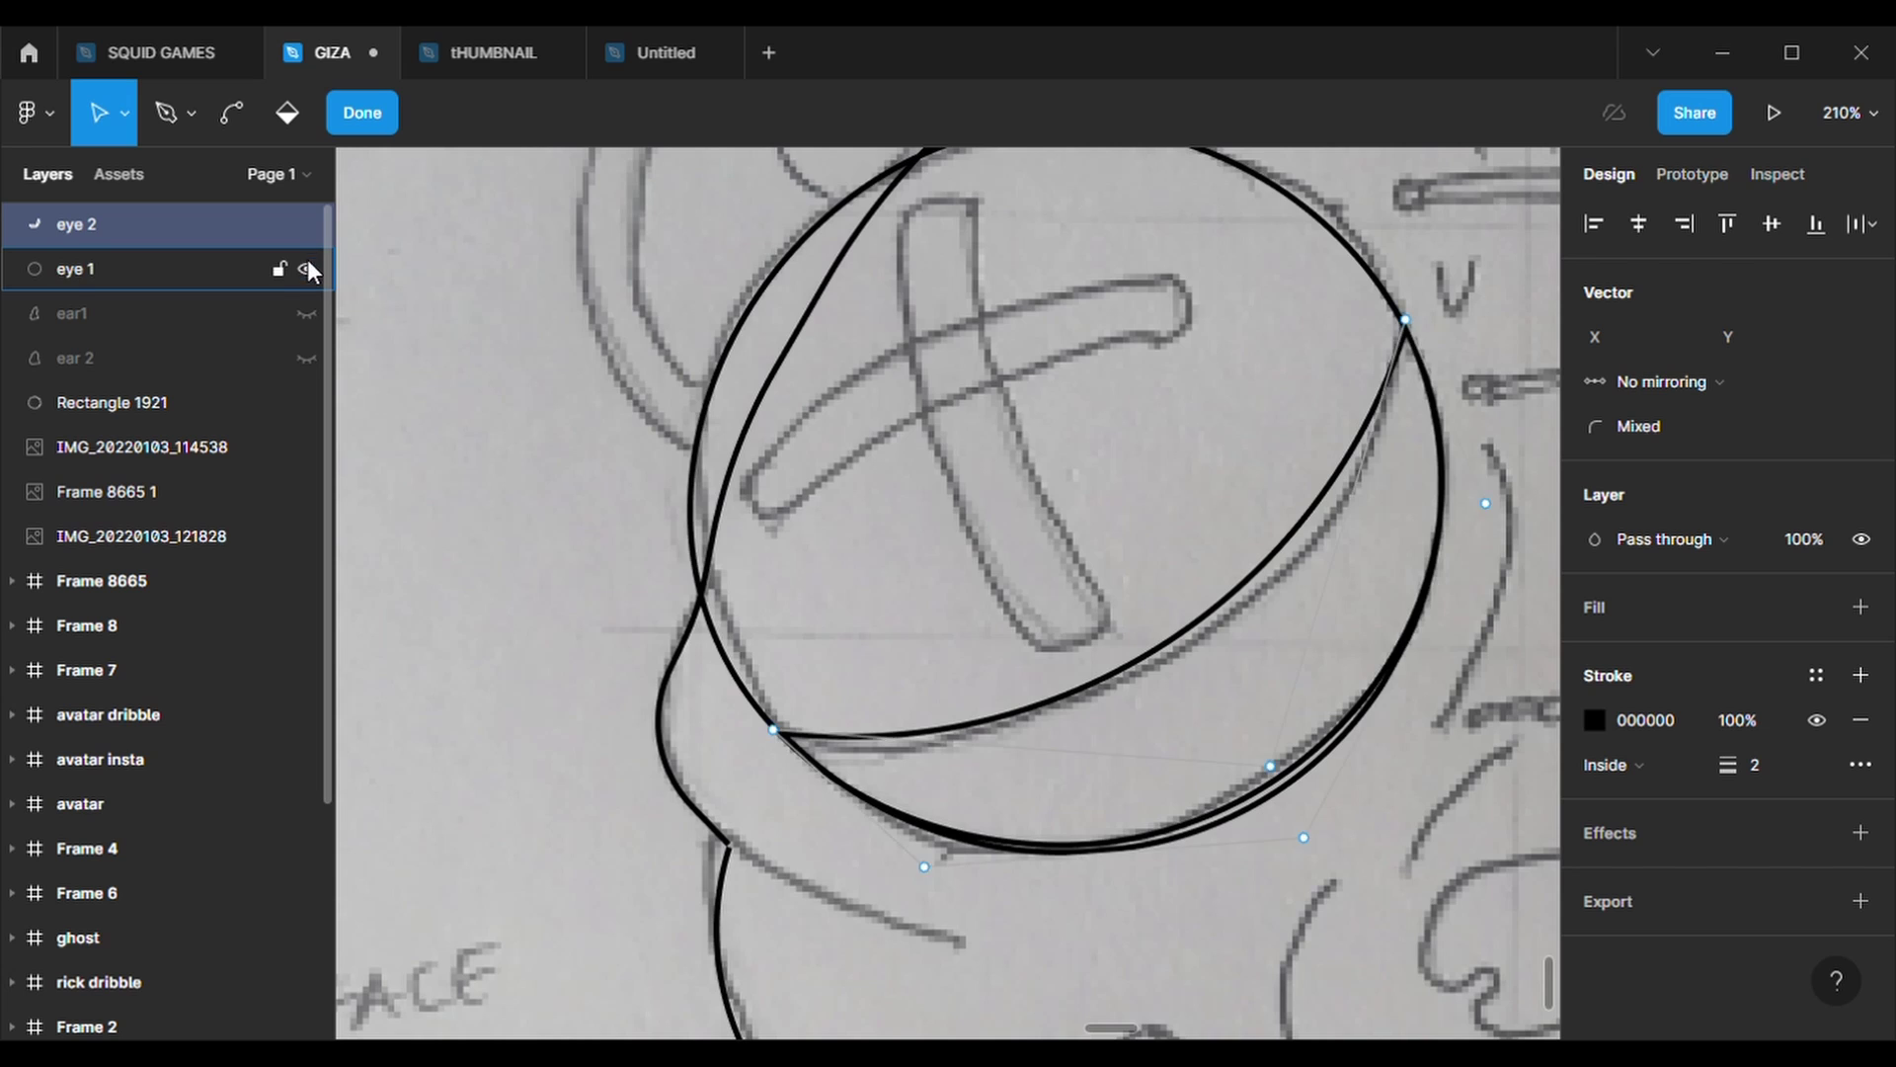
pyautogui.click(306, 260)
pyautogui.click(191, 112)
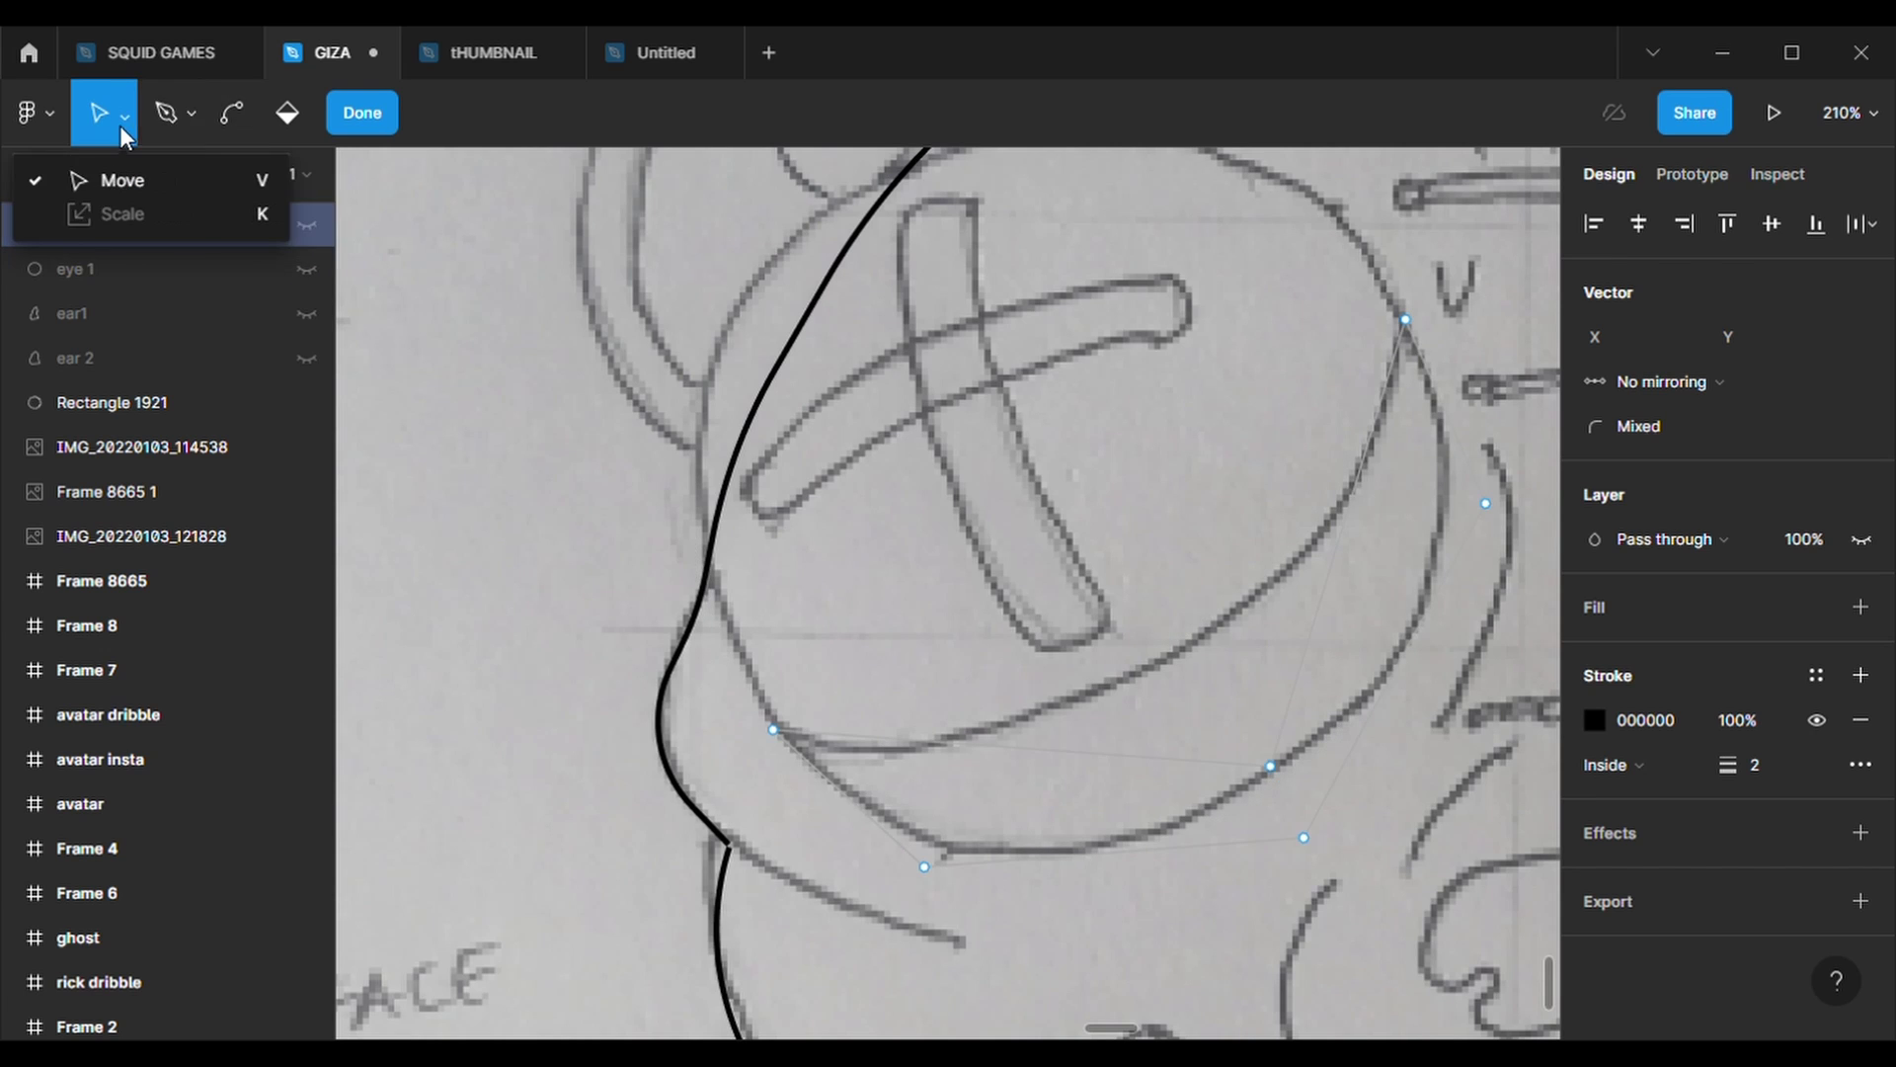
pyautogui.click(182, 112)
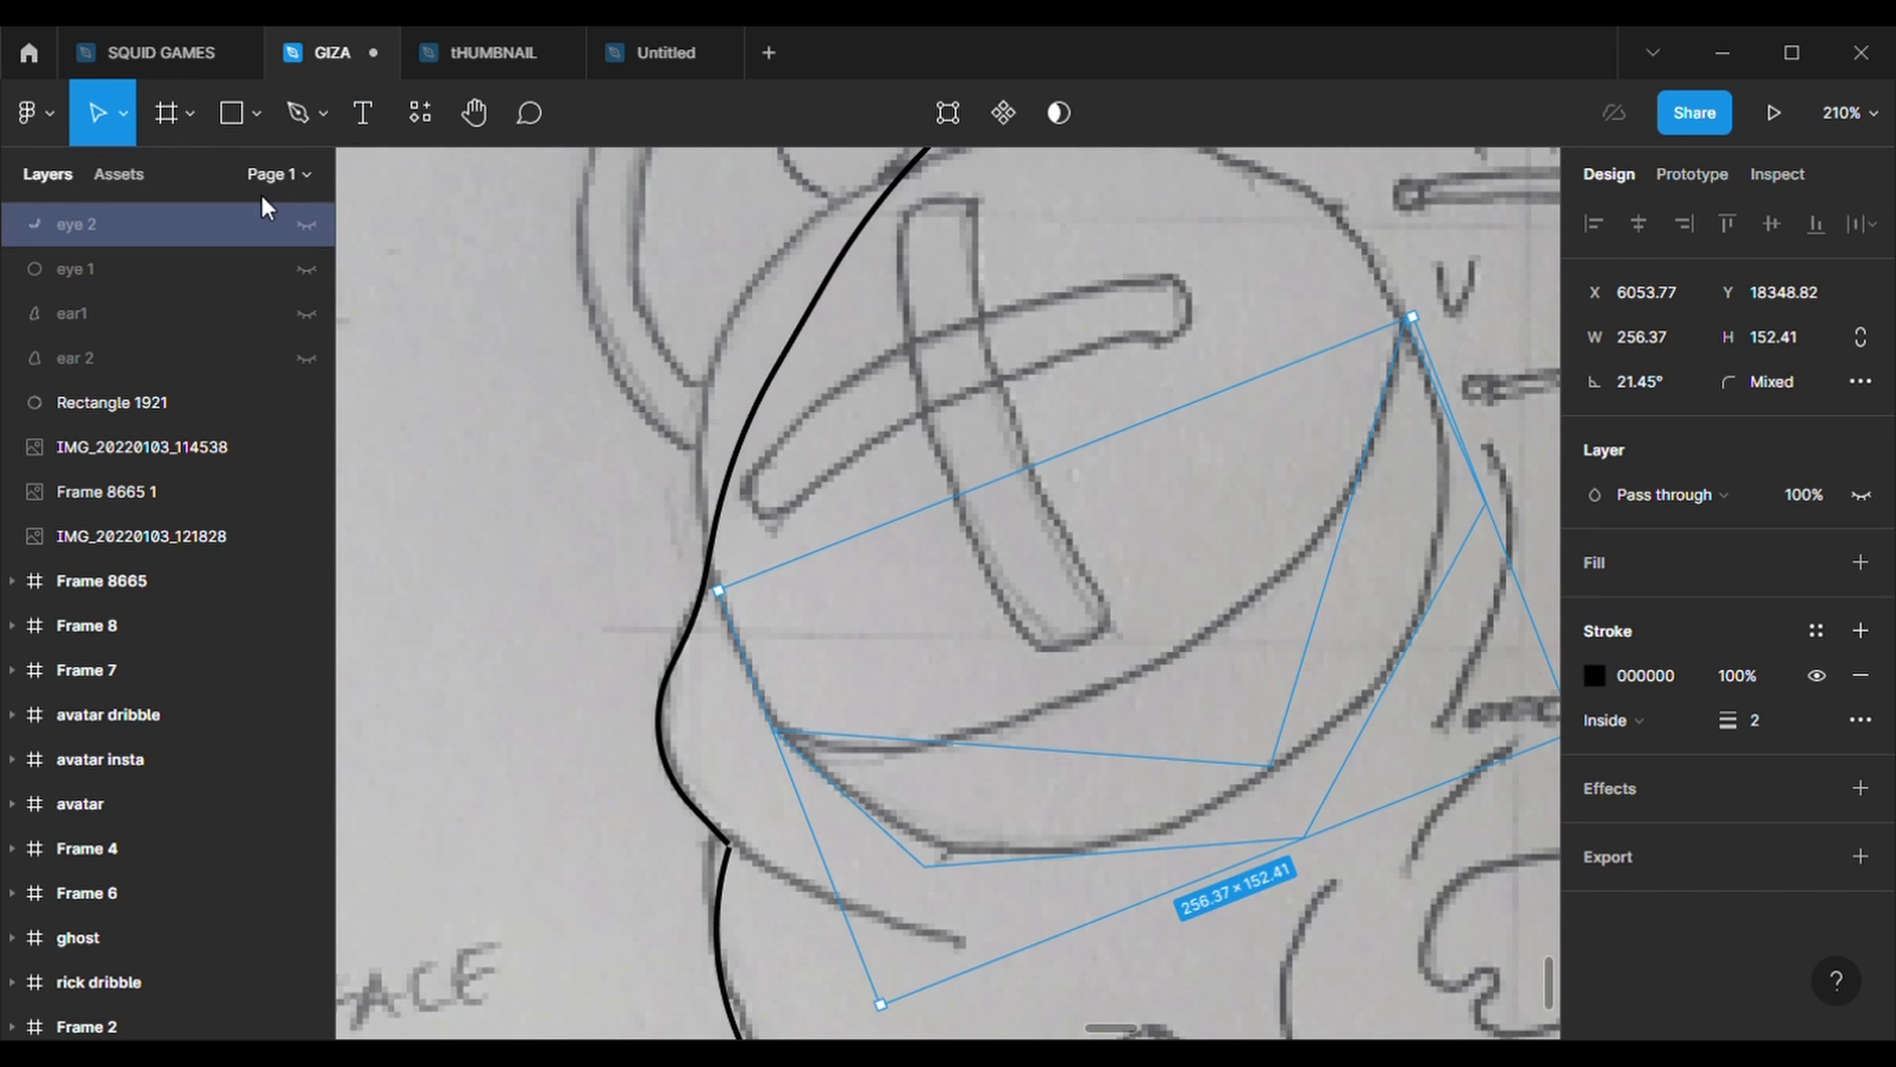
# - Draw a rectangle across the horizontal stitch with a 2 px black outline and no fill
pyautogui.click(232, 115)
pyautogui.moveTo(726, 457); pyautogui.dragTo(1209, 547)
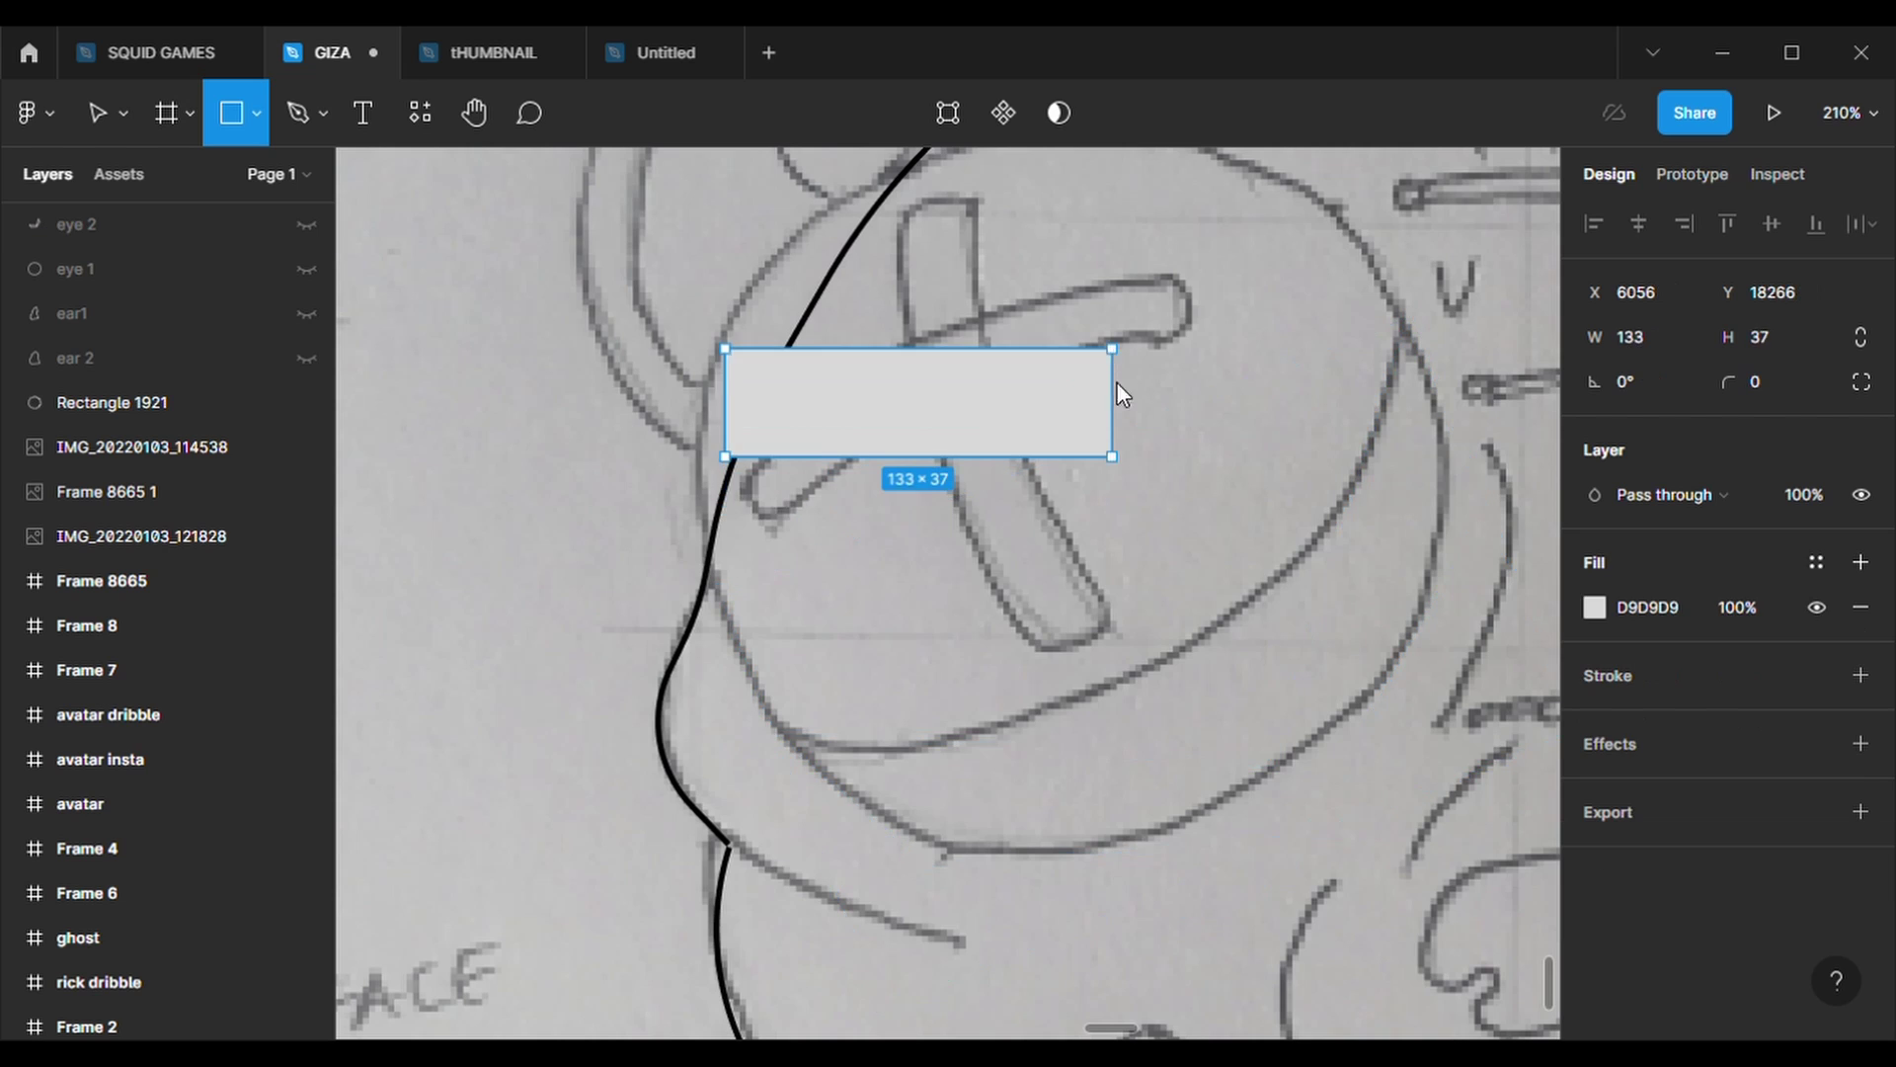
pyautogui.click(1861, 676)
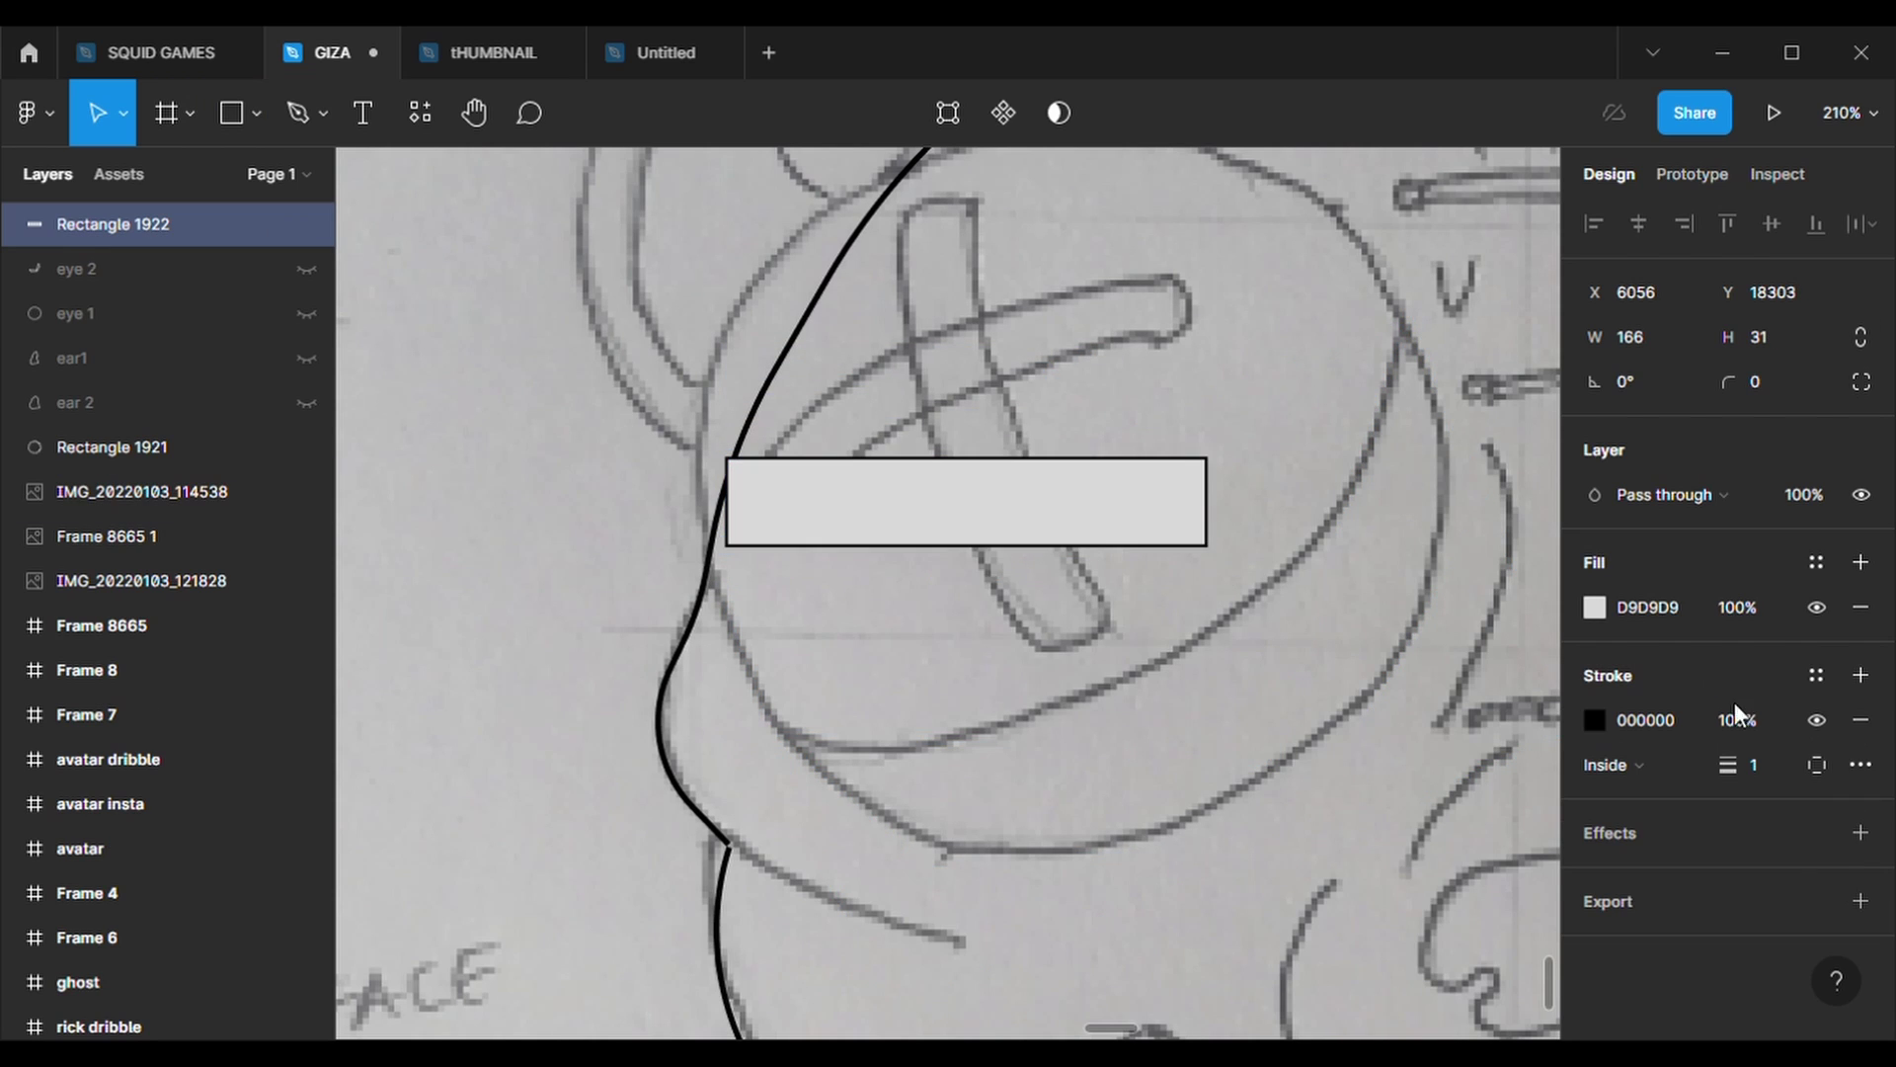
pyautogui.click(1764, 761)
pyautogui.write('2')
pyautogui.press('Return')
pyautogui.click(1861, 607)
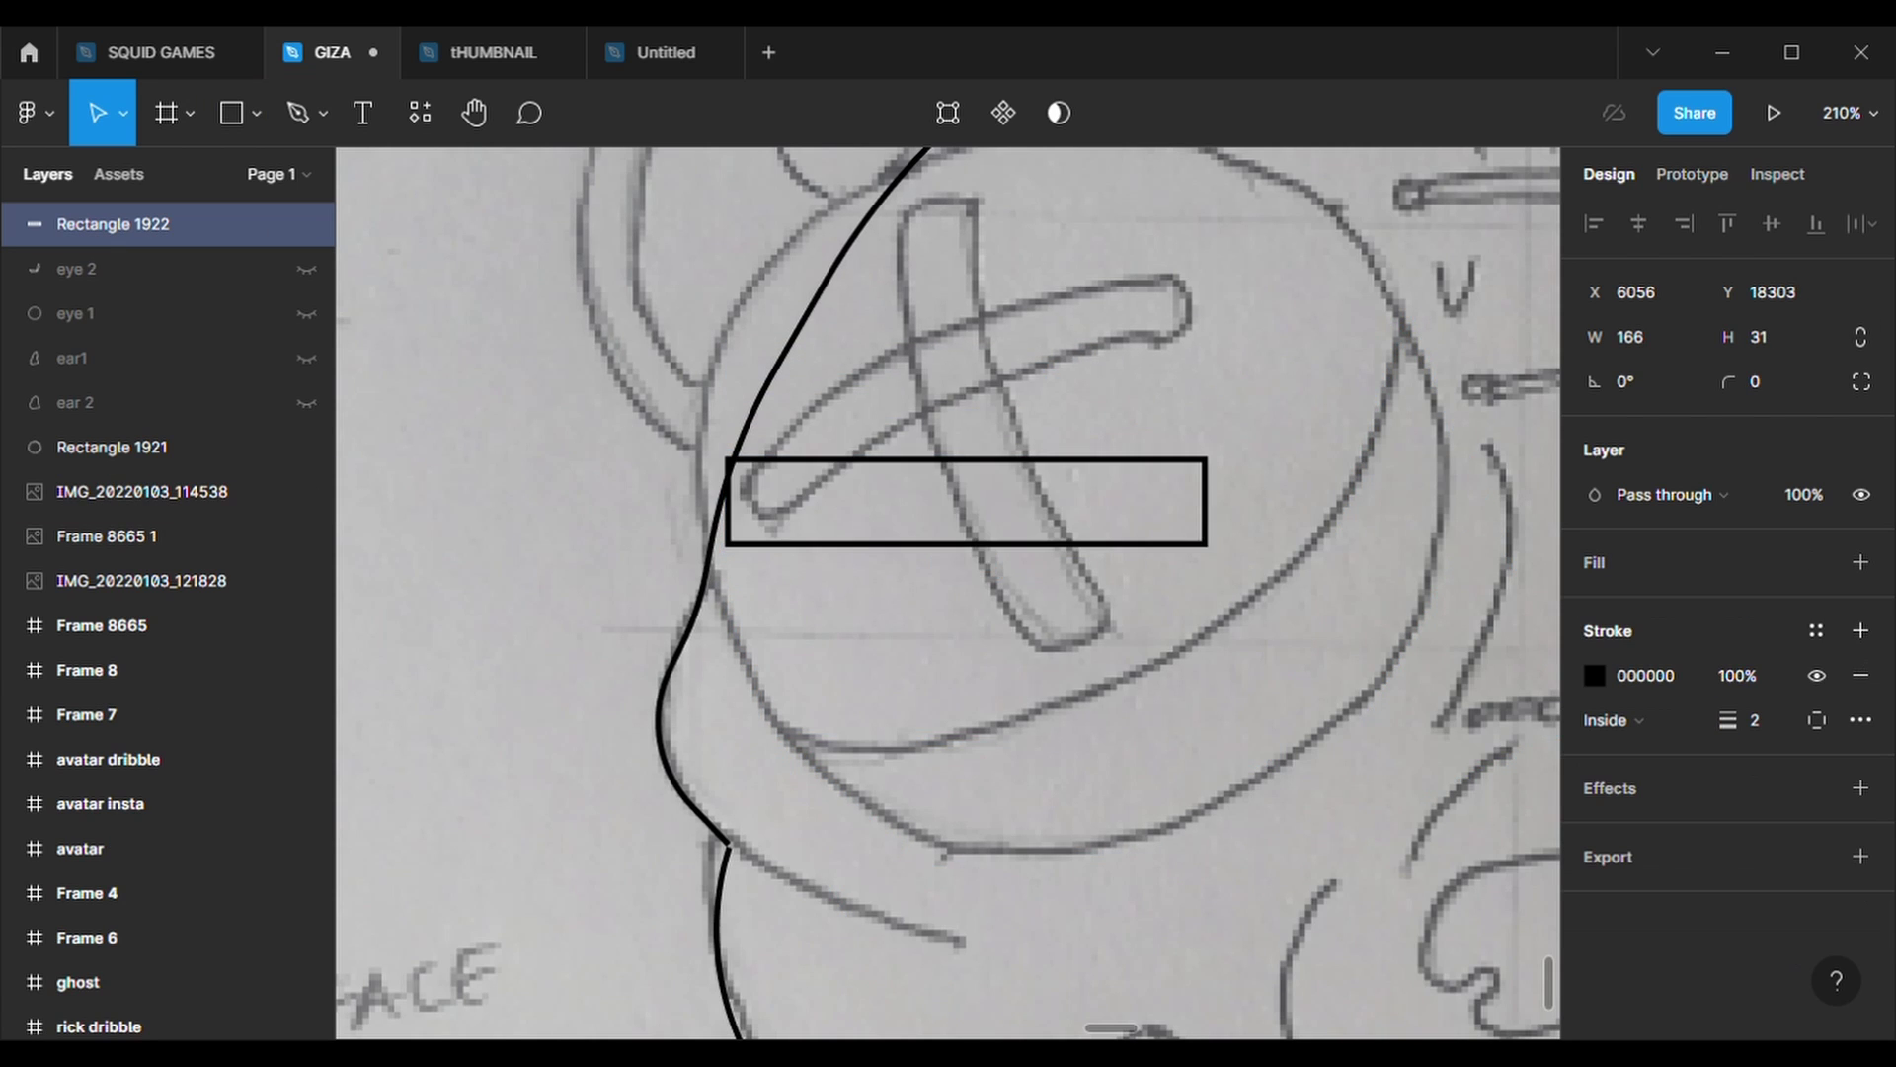
# - Rotate the rectangle along the stitch, fully round its corners, and bend its lower edge upward
pyautogui.moveTo(1242, 576); pyautogui.dragTo(1222, 358)
pyautogui.write('2')
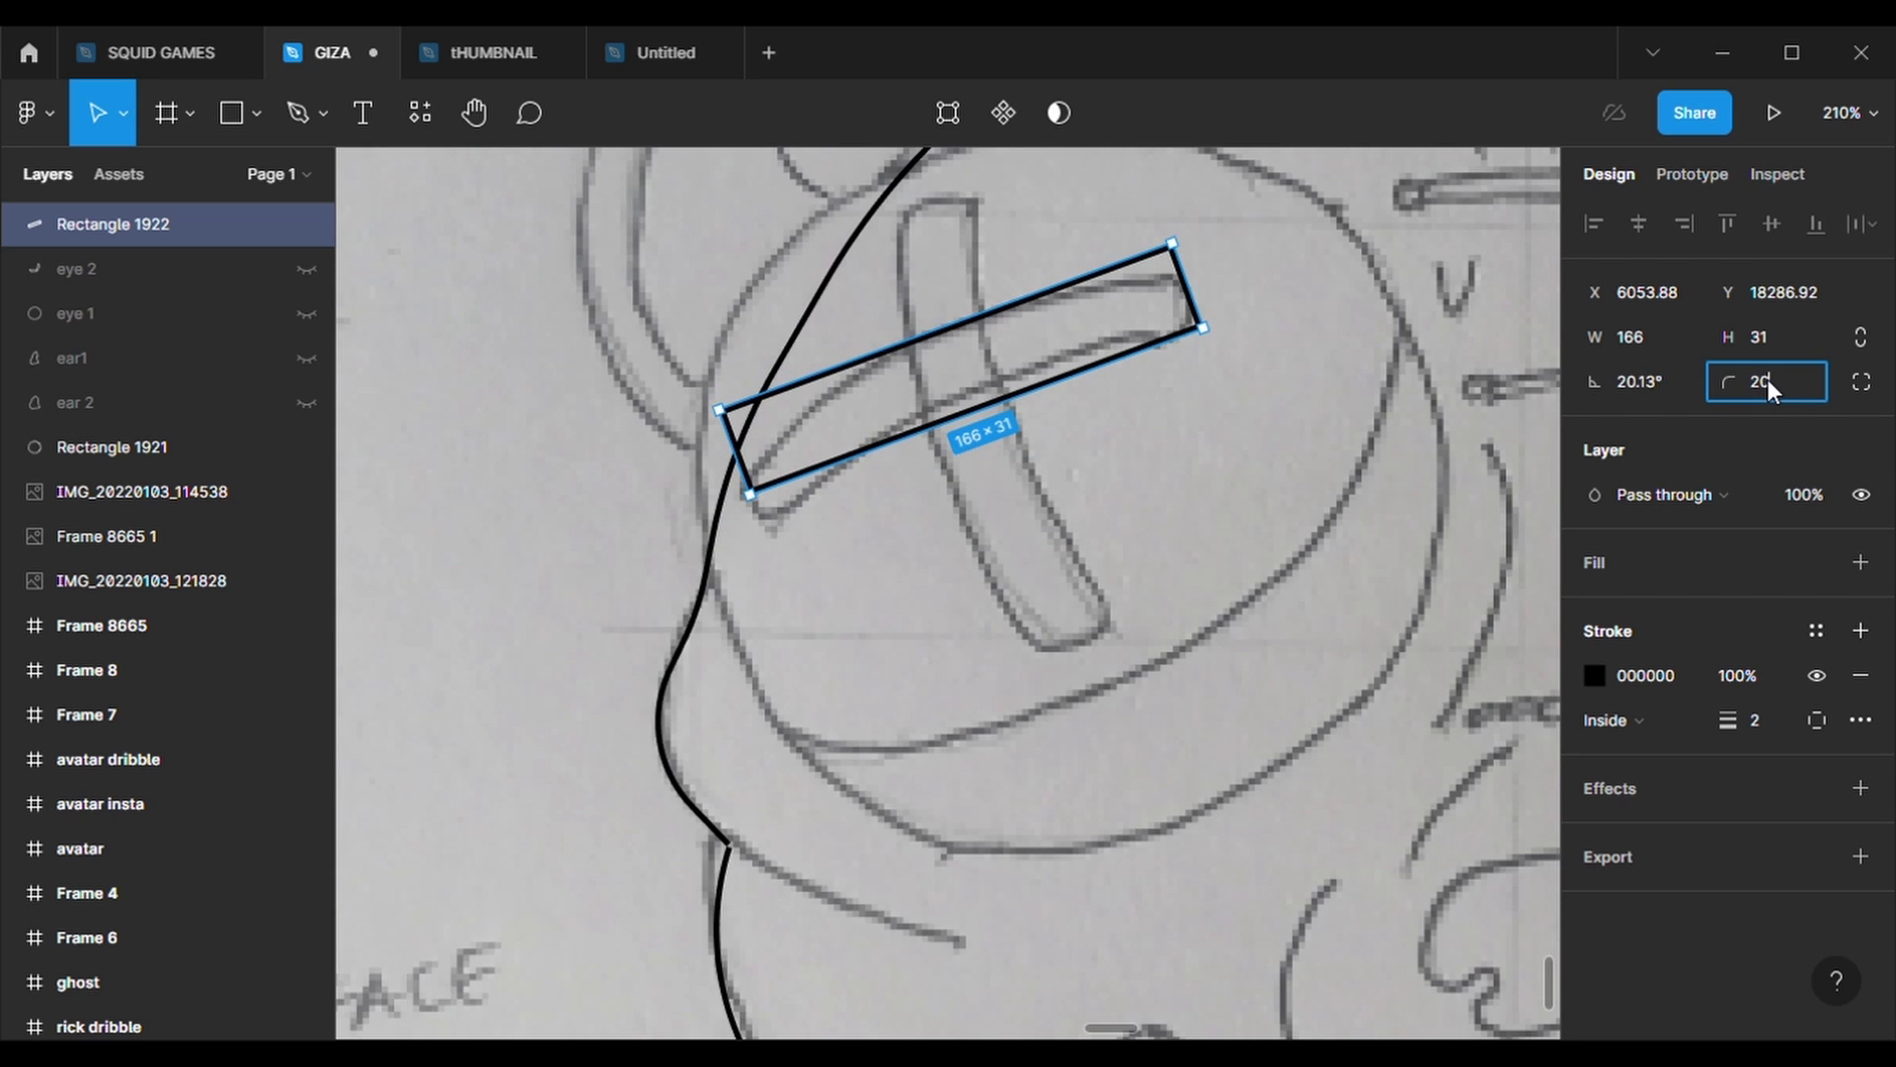
pyautogui.write('0')
pyautogui.press('Return')
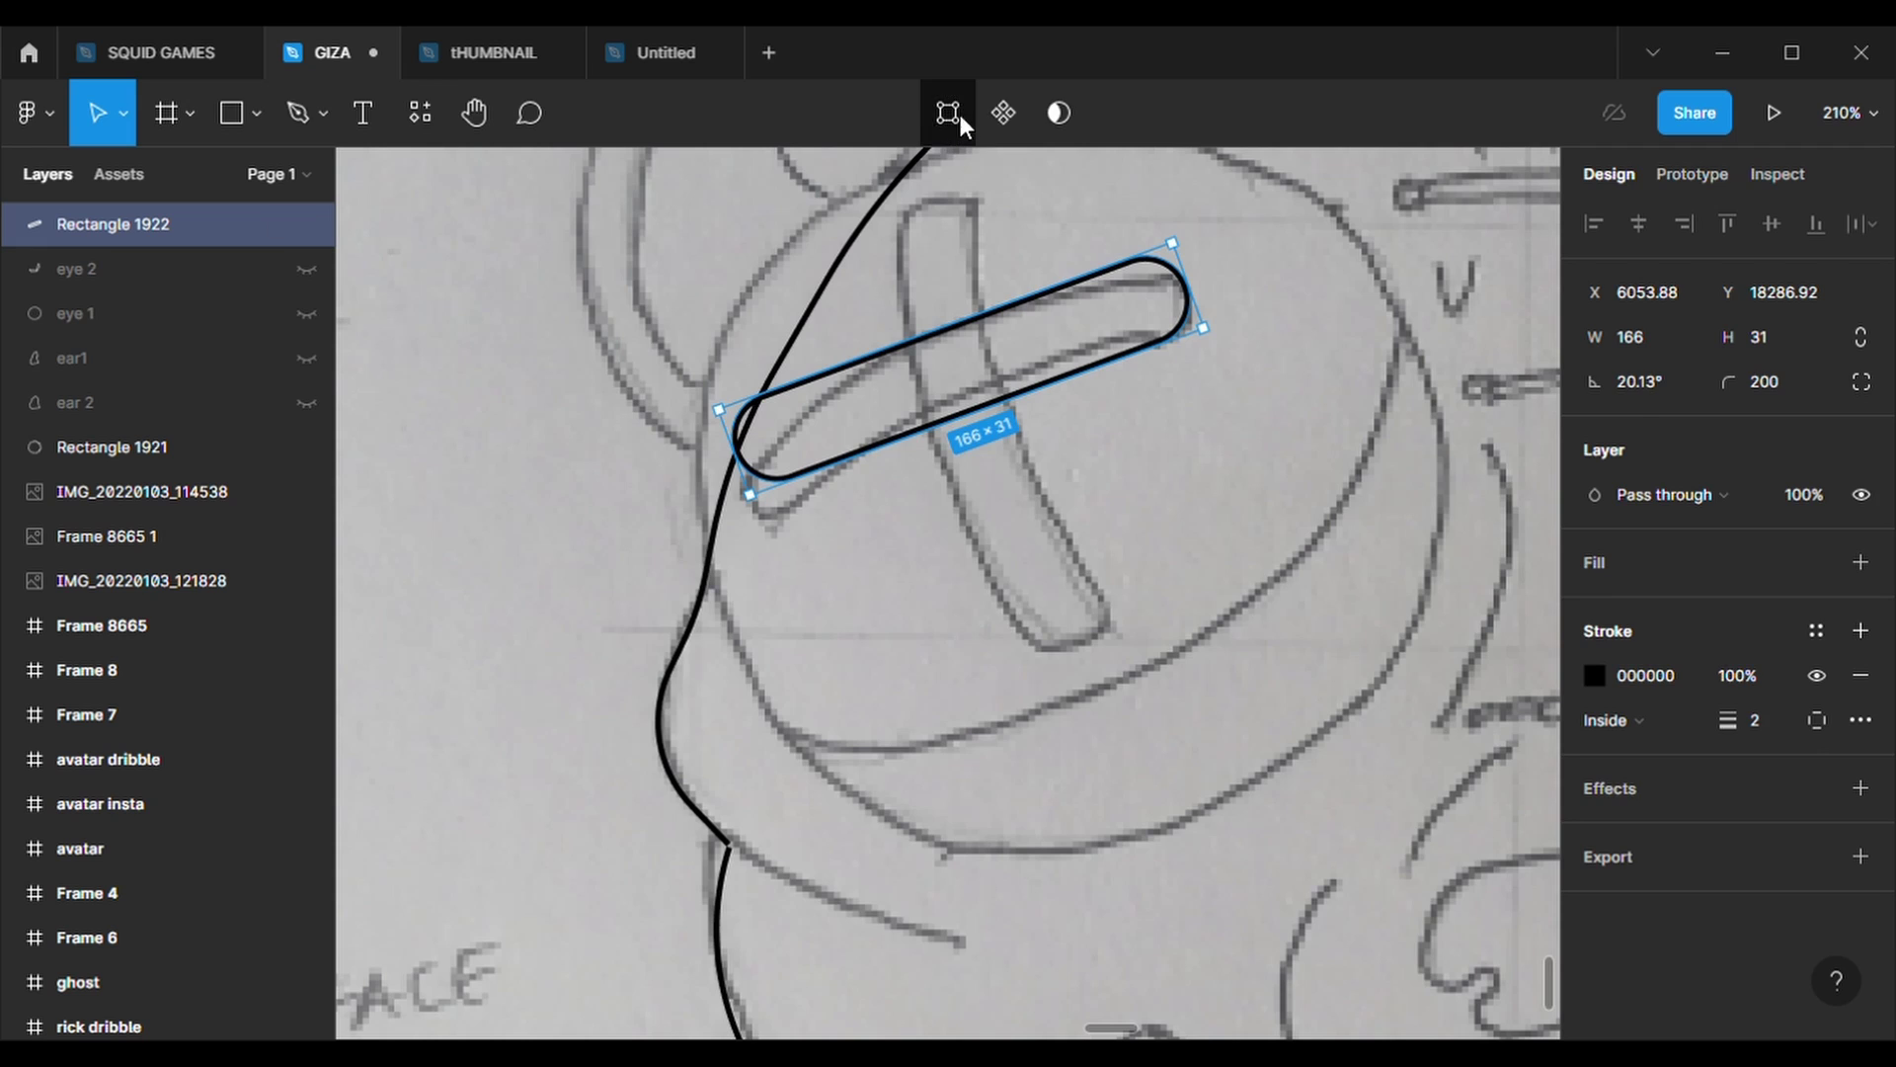
pyautogui.click(959, 117)
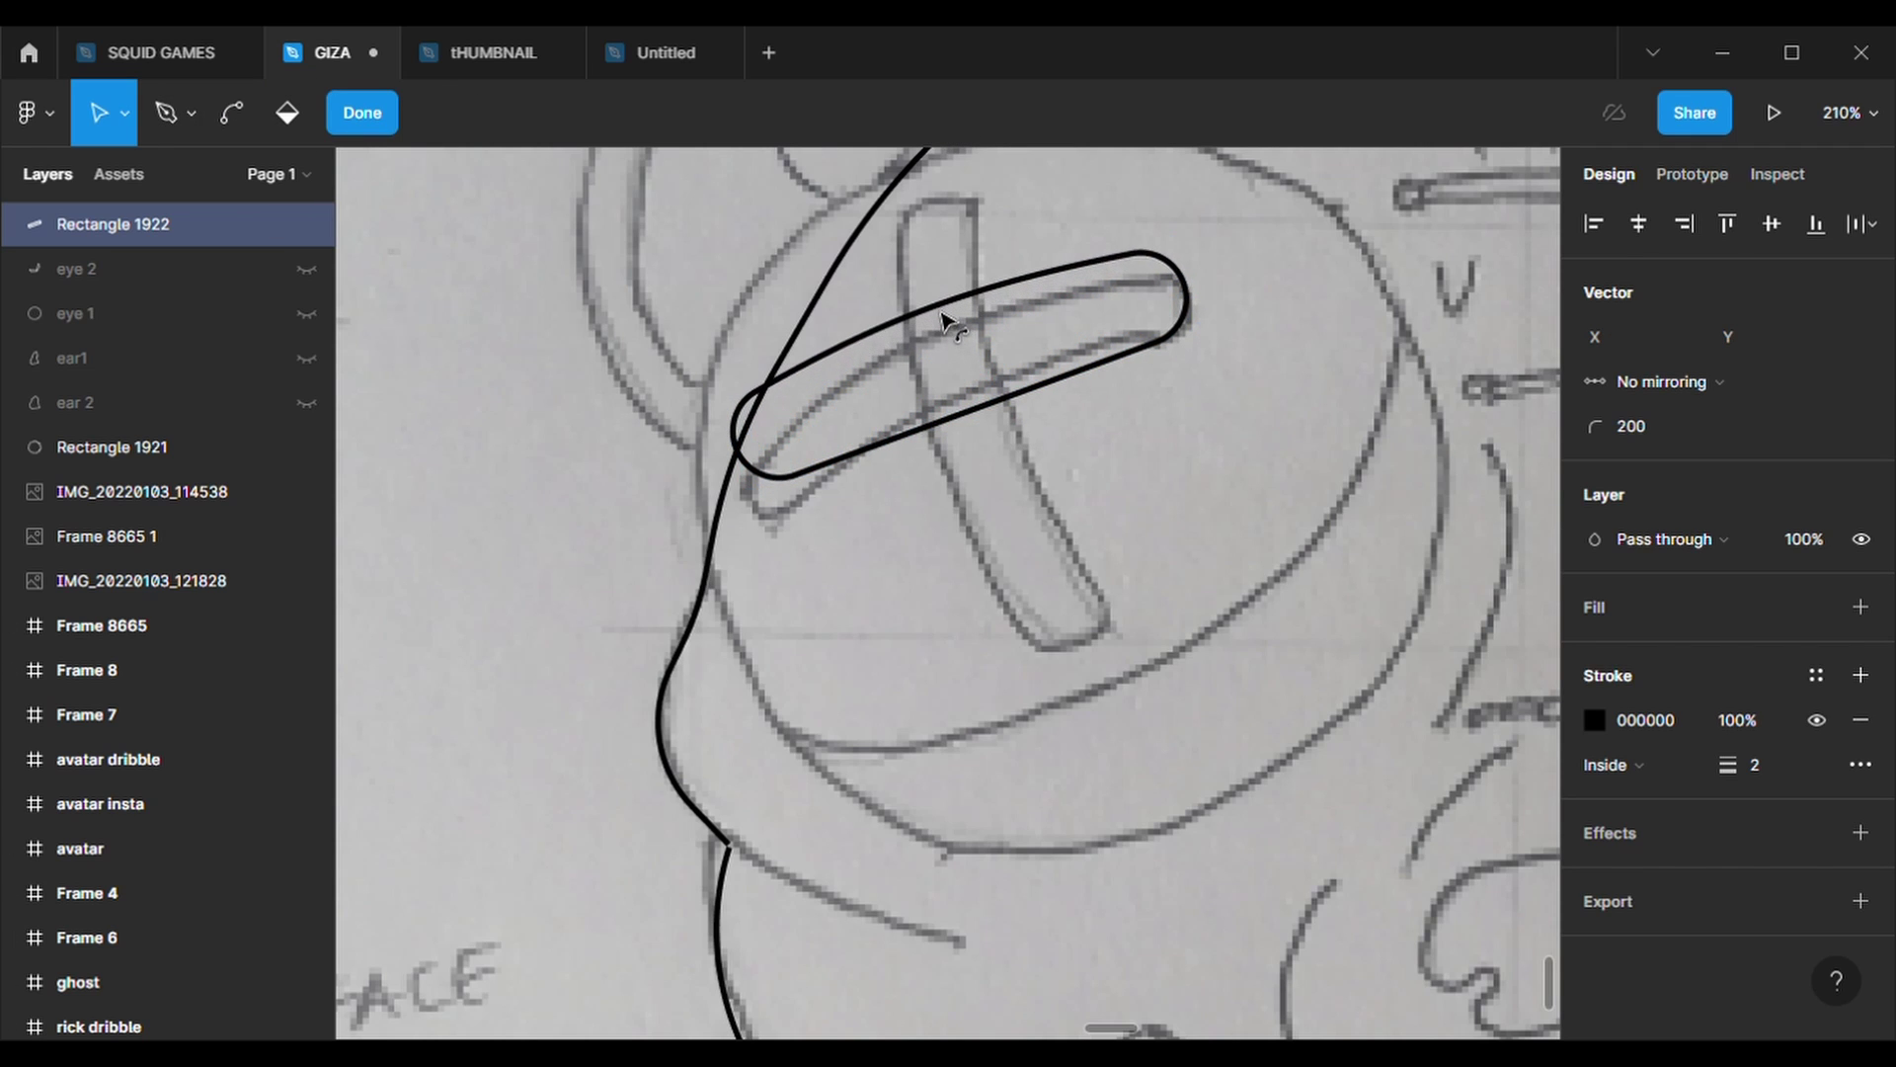
pyautogui.click(943, 316)
pyautogui.click(231, 112)
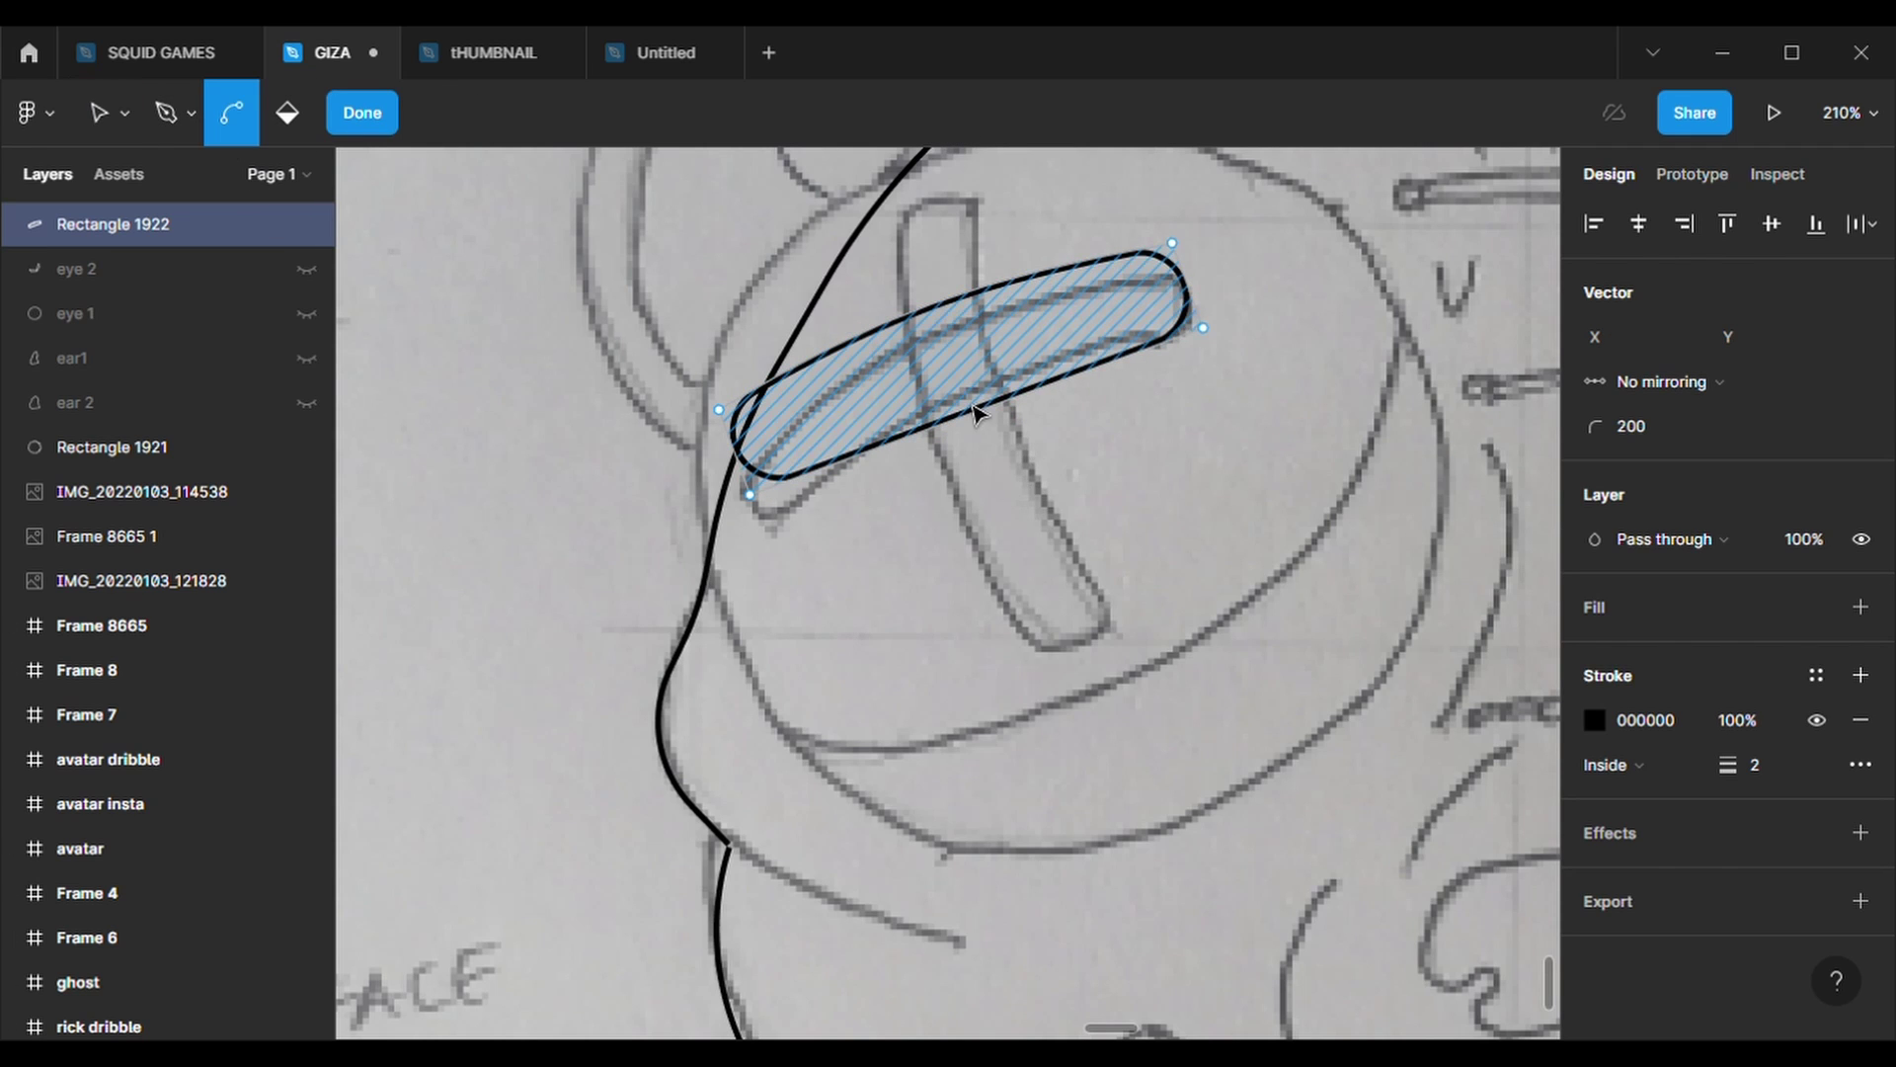
pyautogui.moveTo(982, 413); pyautogui.dragTo(983, 383)
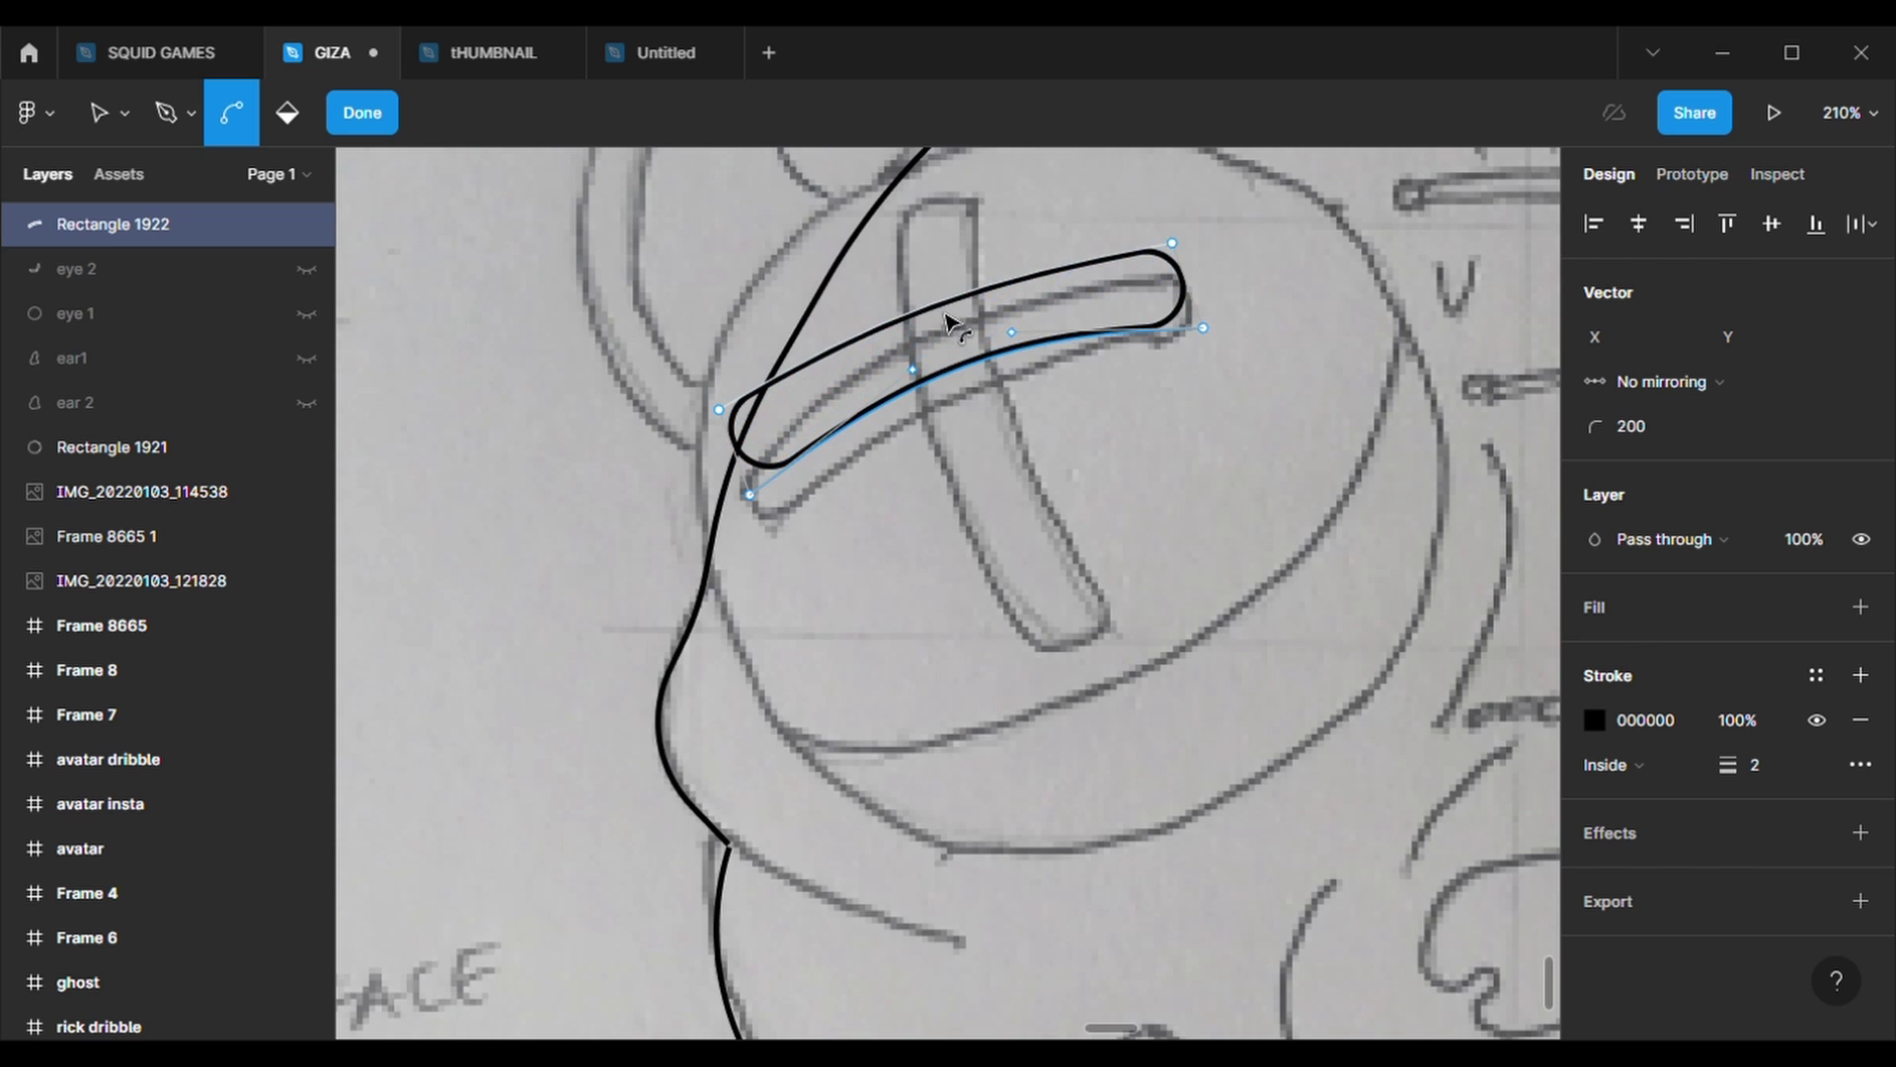
pyautogui.press('Escape')
# - Align and thin the pill, then duplicate it and rotate the copy to cross it as an X
pyautogui.moveTo(997, 357); pyautogui.dragTo(1006, 390)
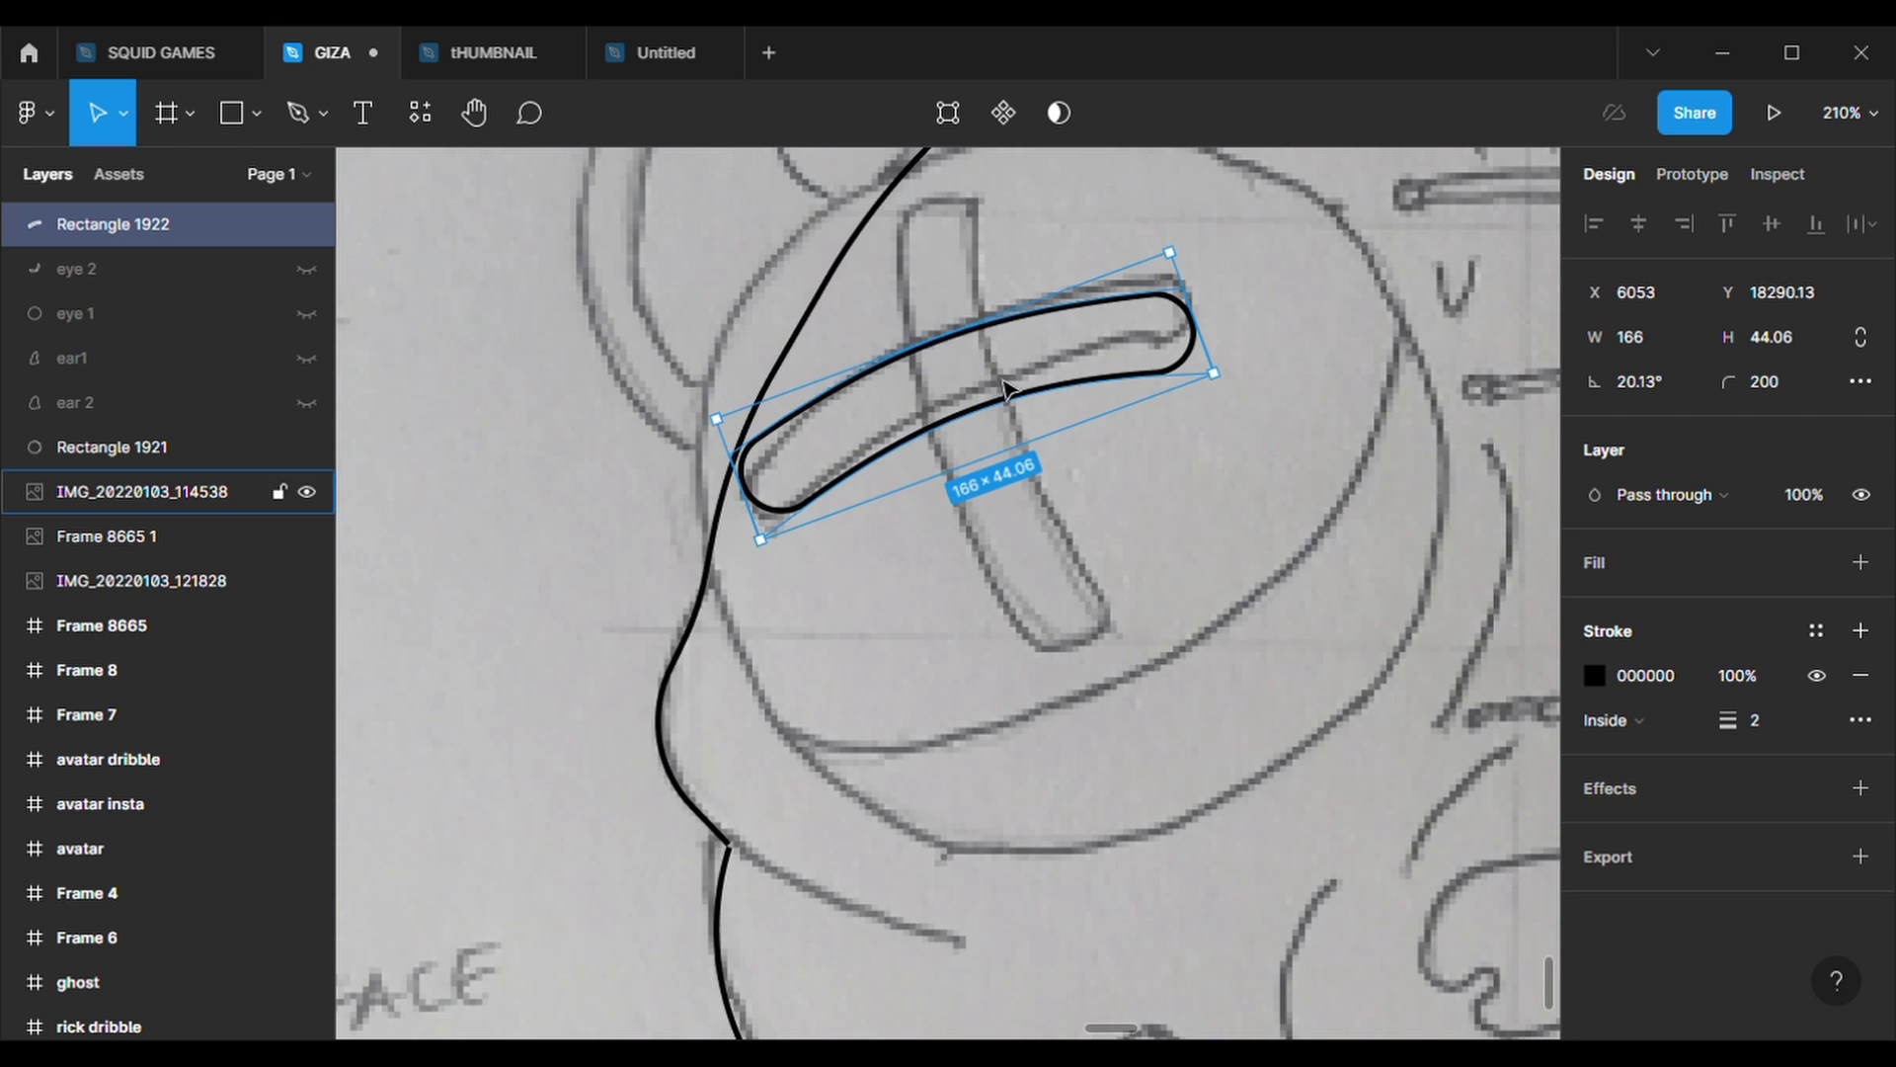
pyautogui.moveTo(1241, 410); pyautogui.dragTo(1240, 391)
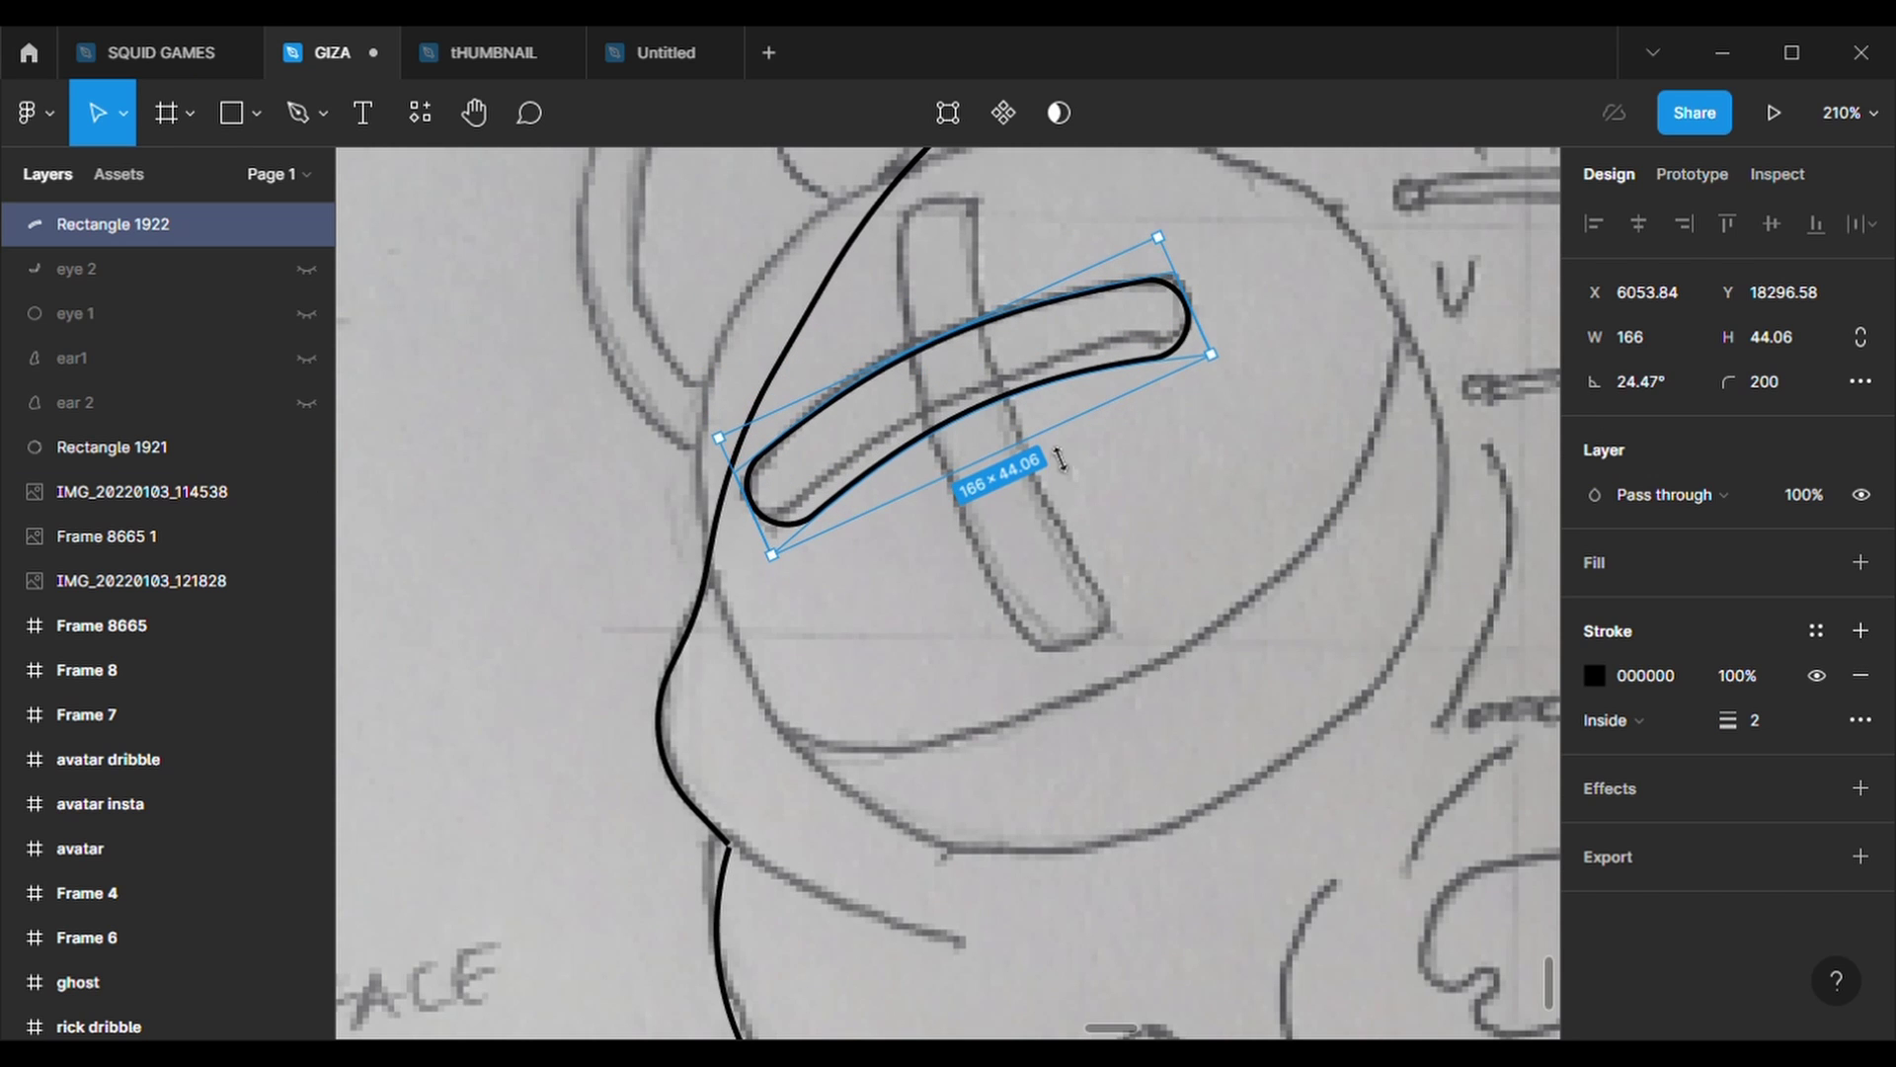
pyautogui.moveTo(1061, 460); pyautogui.dragTo(1044, 442)
pyautogui.hotkey('ctrl', 'd')
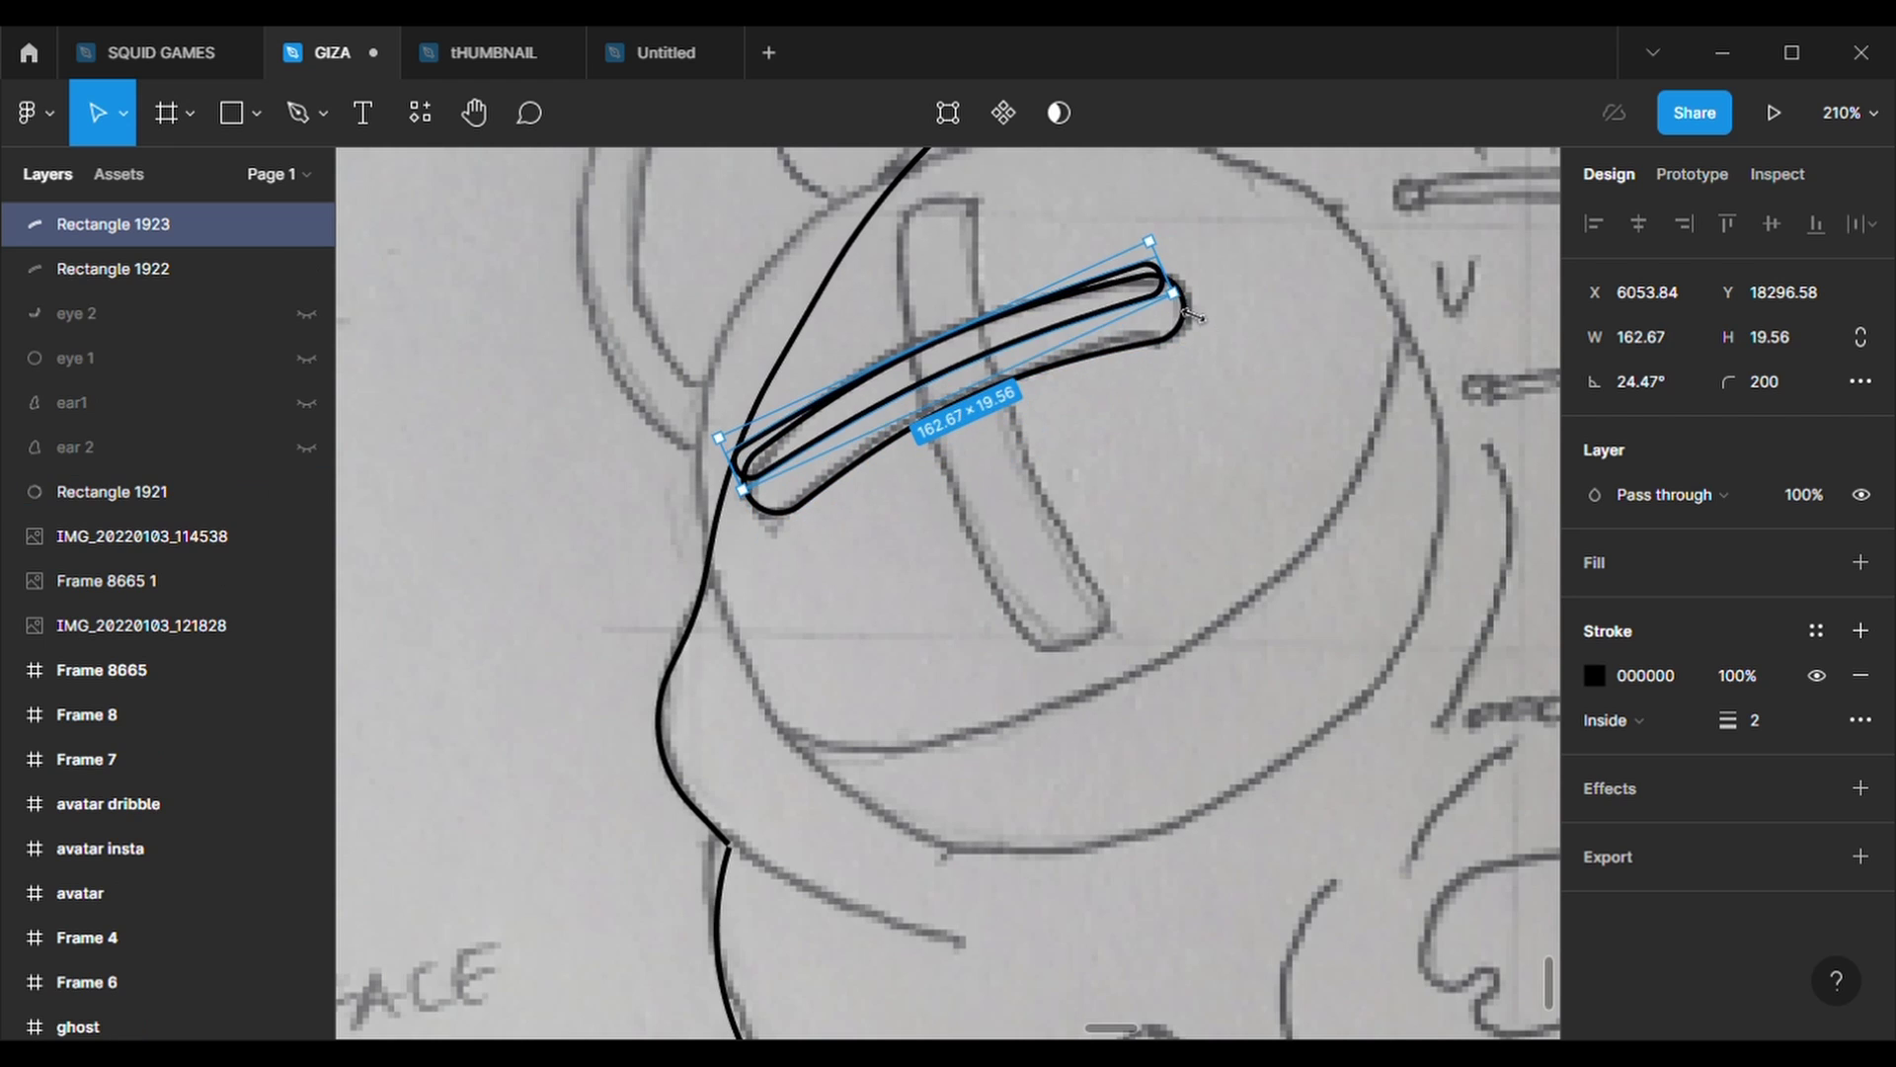
pyautogui.moveTo(1228, 360); pyautogui.dragTo(981, 267)
pyautogui.moveTo(946, 339); pyautogui.dragTo(966, 366)
pyautogui.scroll(-5, 1232, 602)
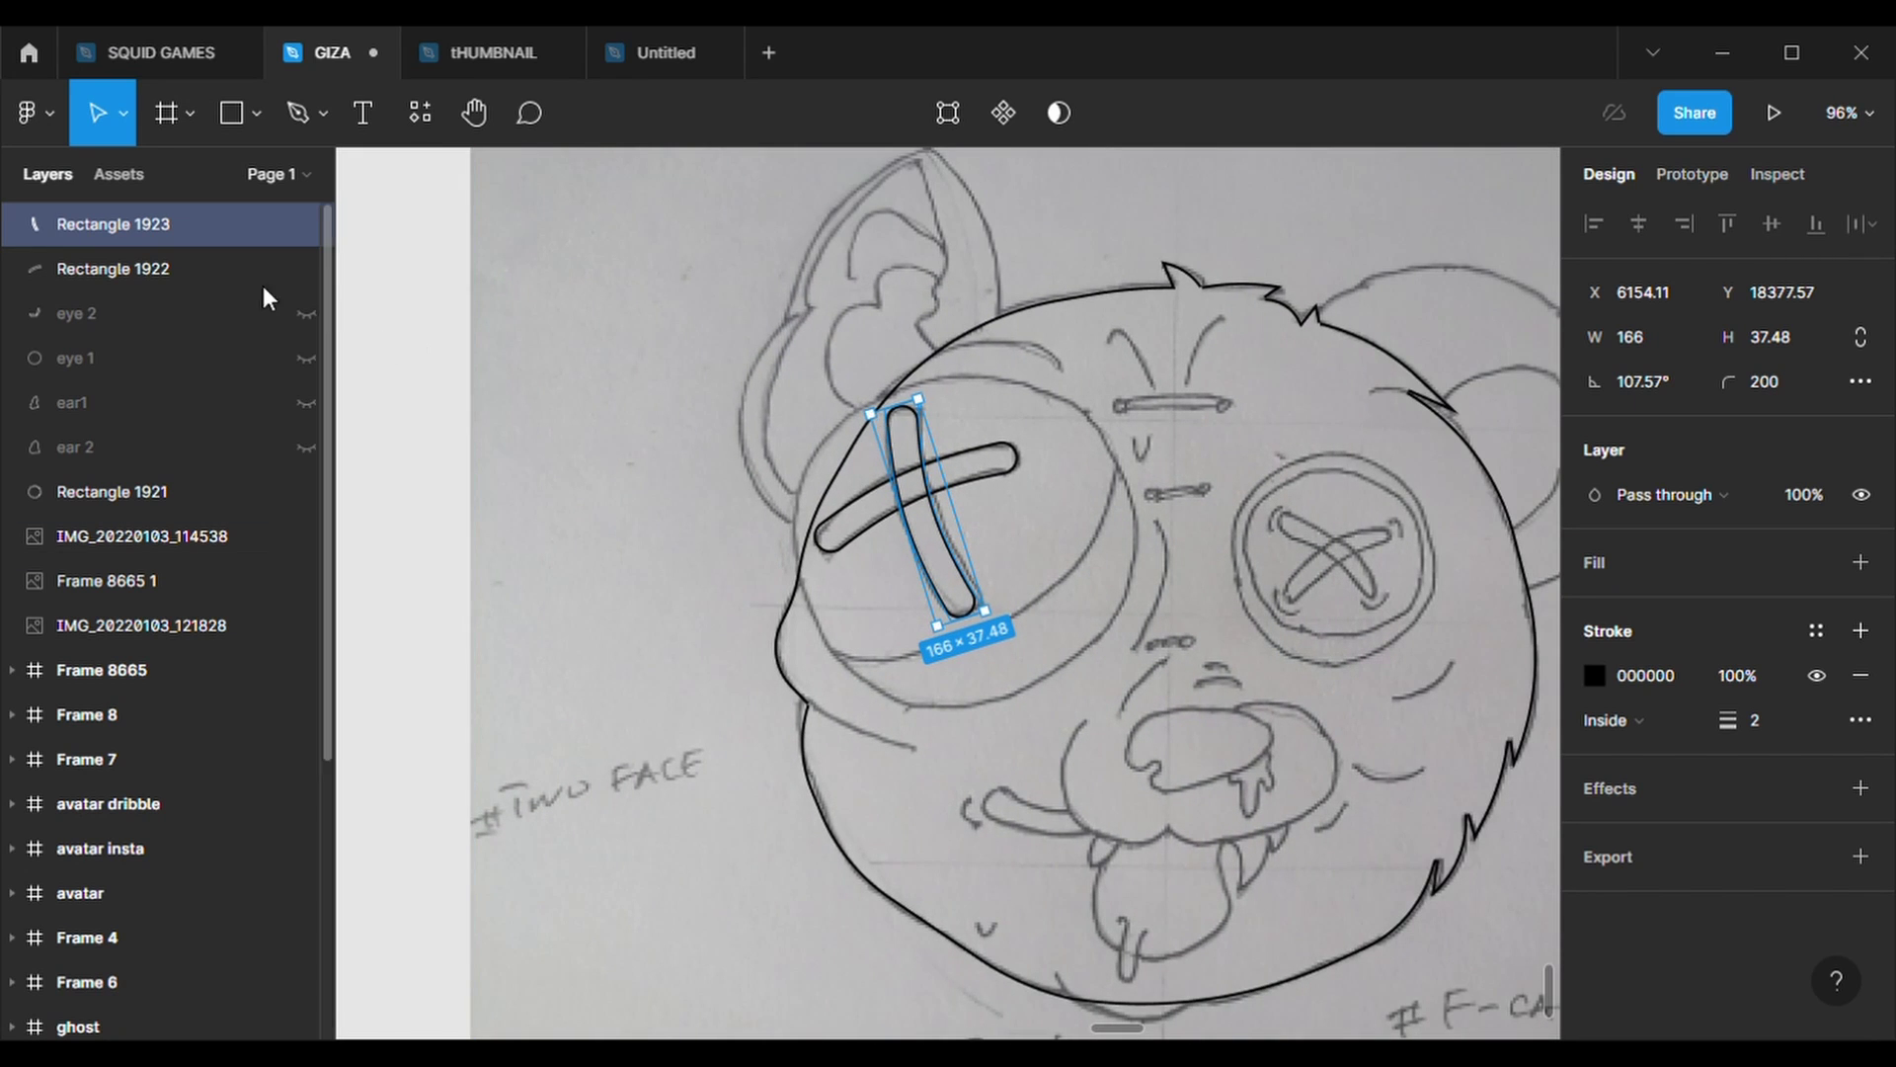
# - Show the eye 2, eye 1, ear1 and ear 2 outlines again and select the sketch photo
pyautogui.click(306, 313)
pyautogui.click(309, 358)
pyautogui.click(308, 446)
pyautogui.click(294, 364)
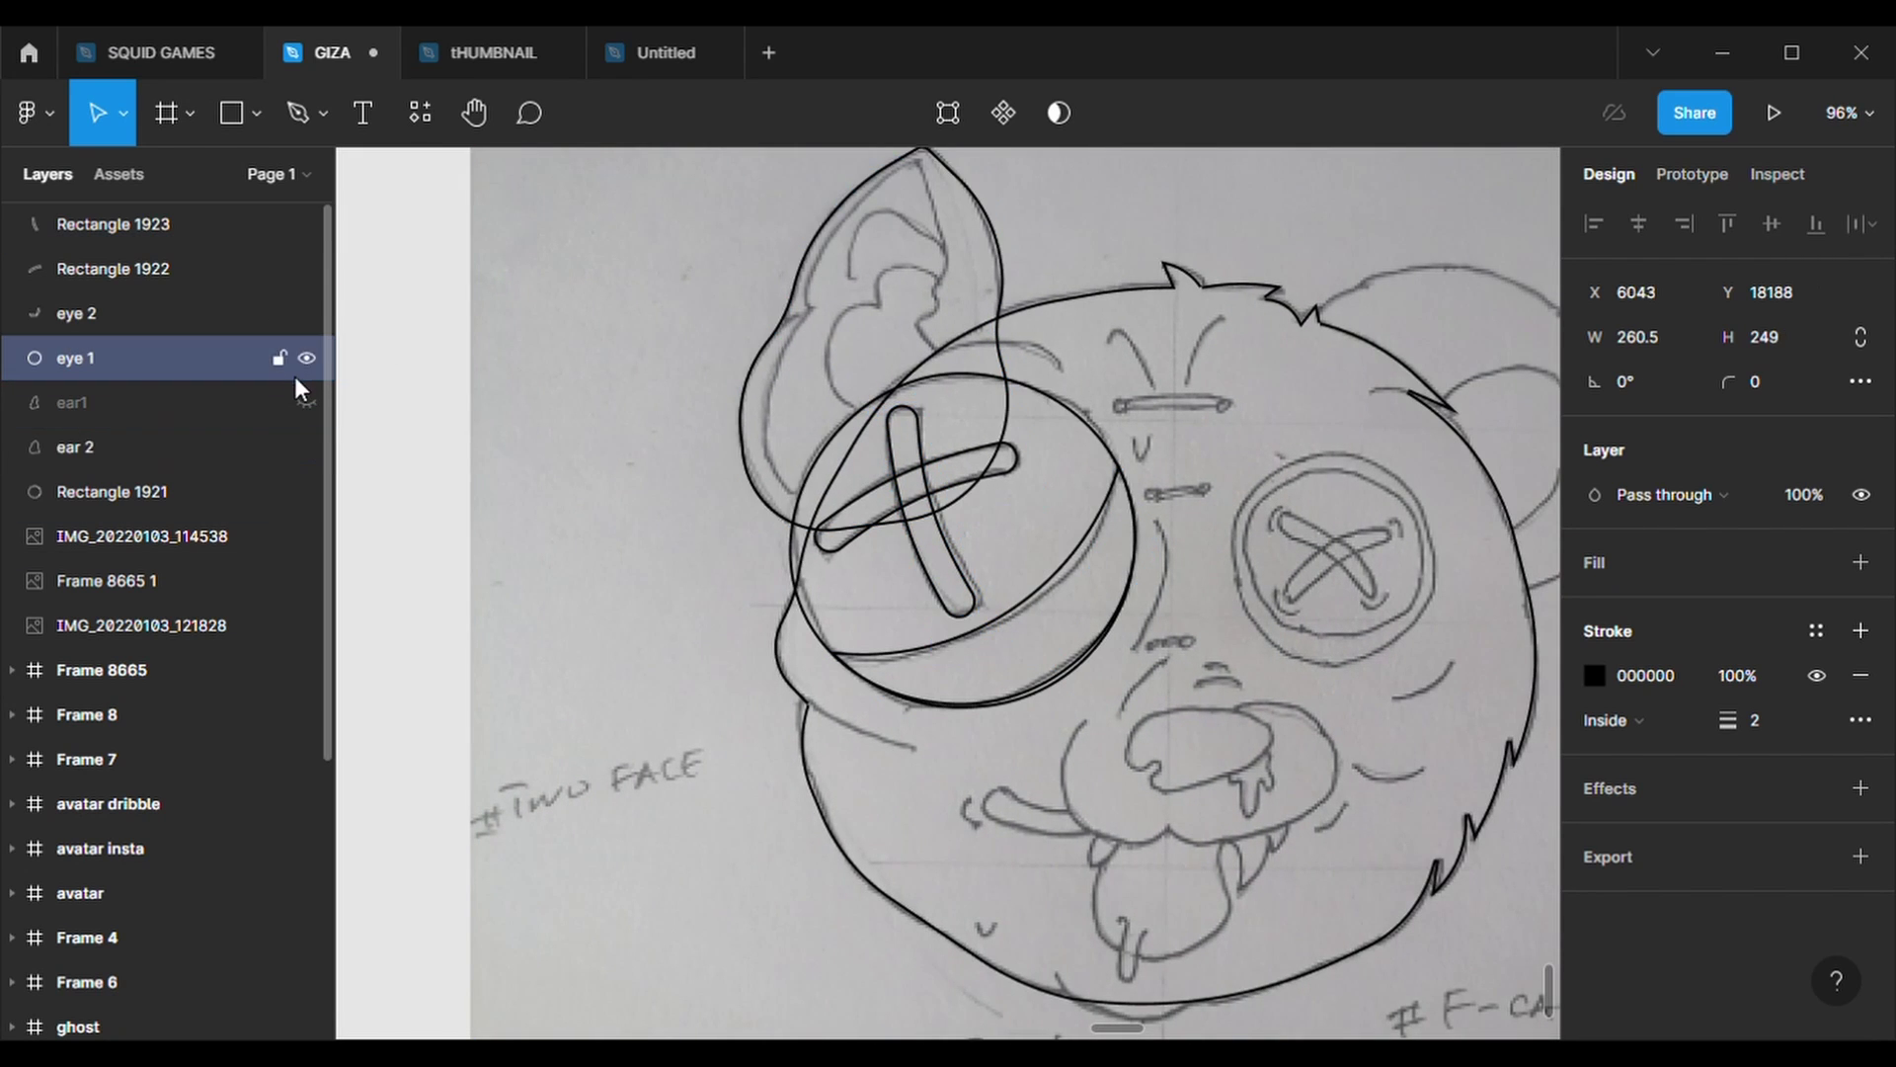
pyautogui.click(307, 402)
pyautogui.click(679, 620)
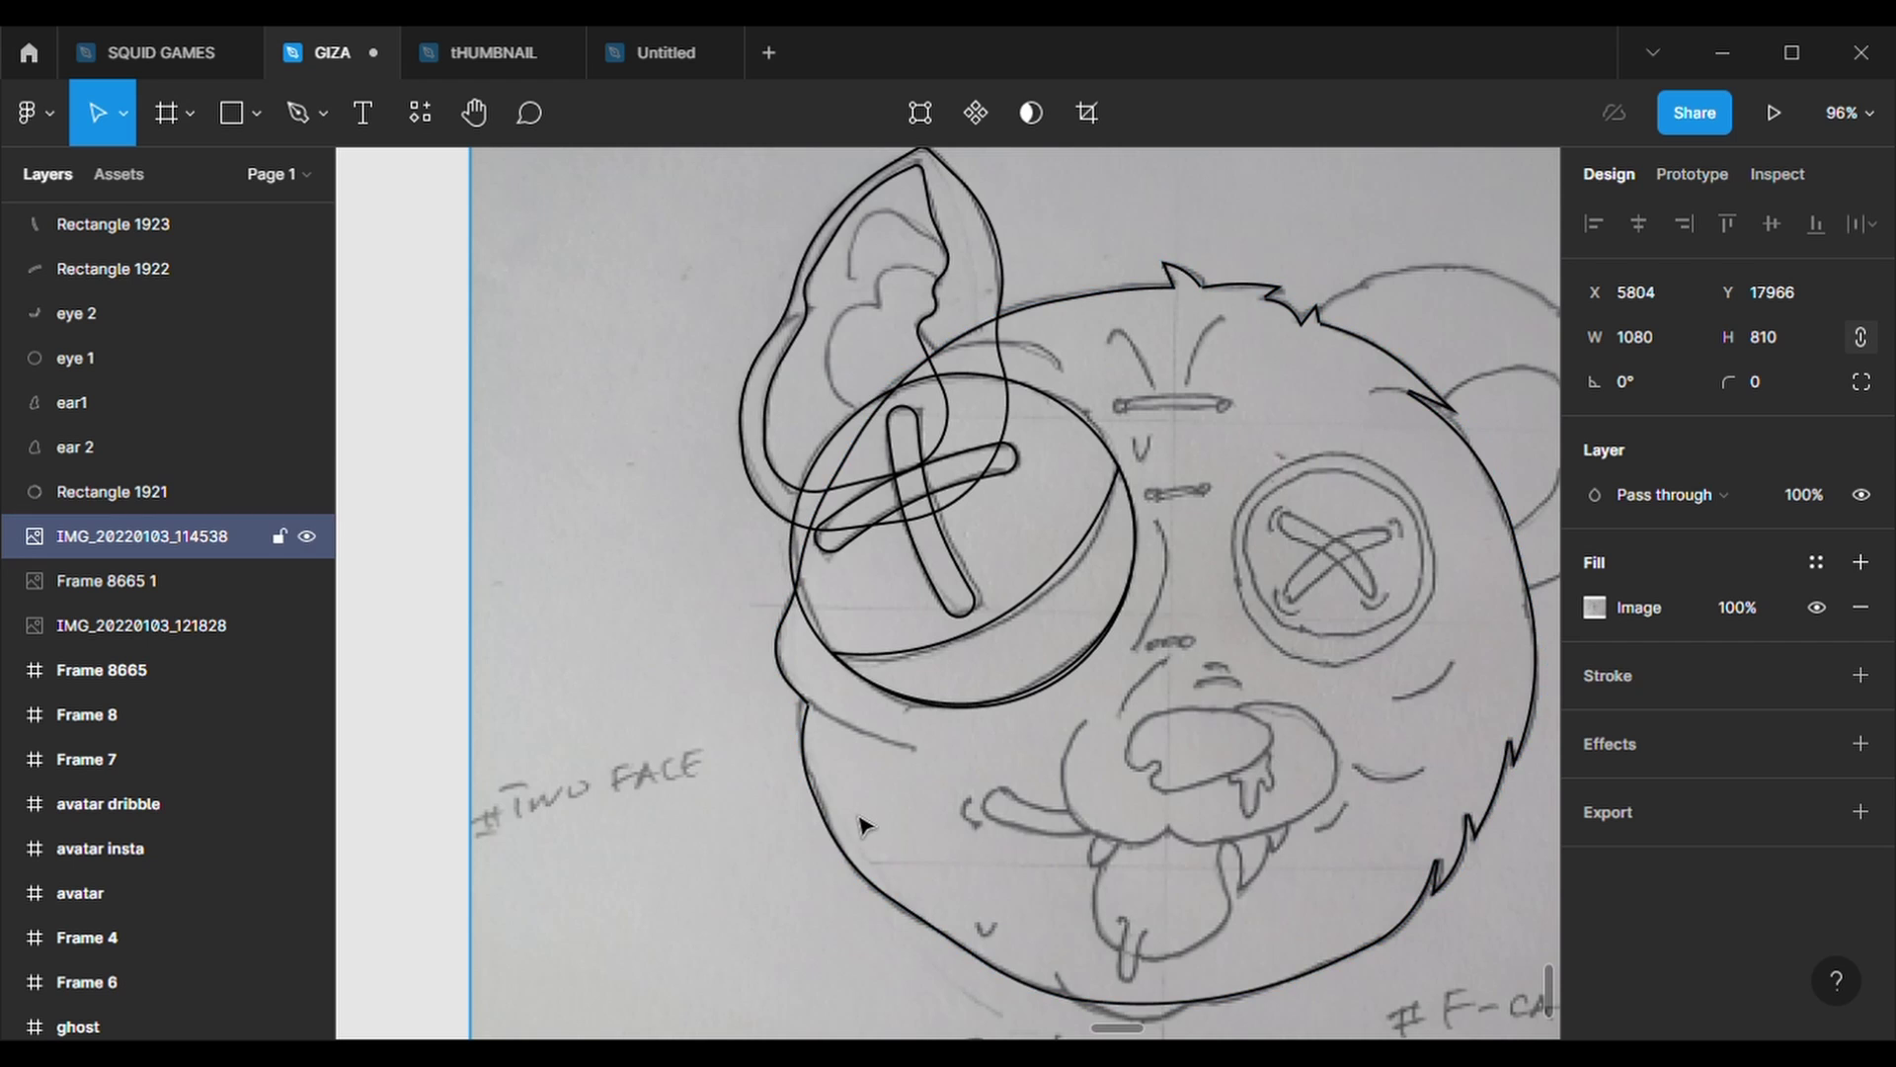
pyautogui.hscroll(5, 1343, 681)
# - Draw a rectangle over the right ear with a 2 px black outline and no fill
pyautogui.press('r')
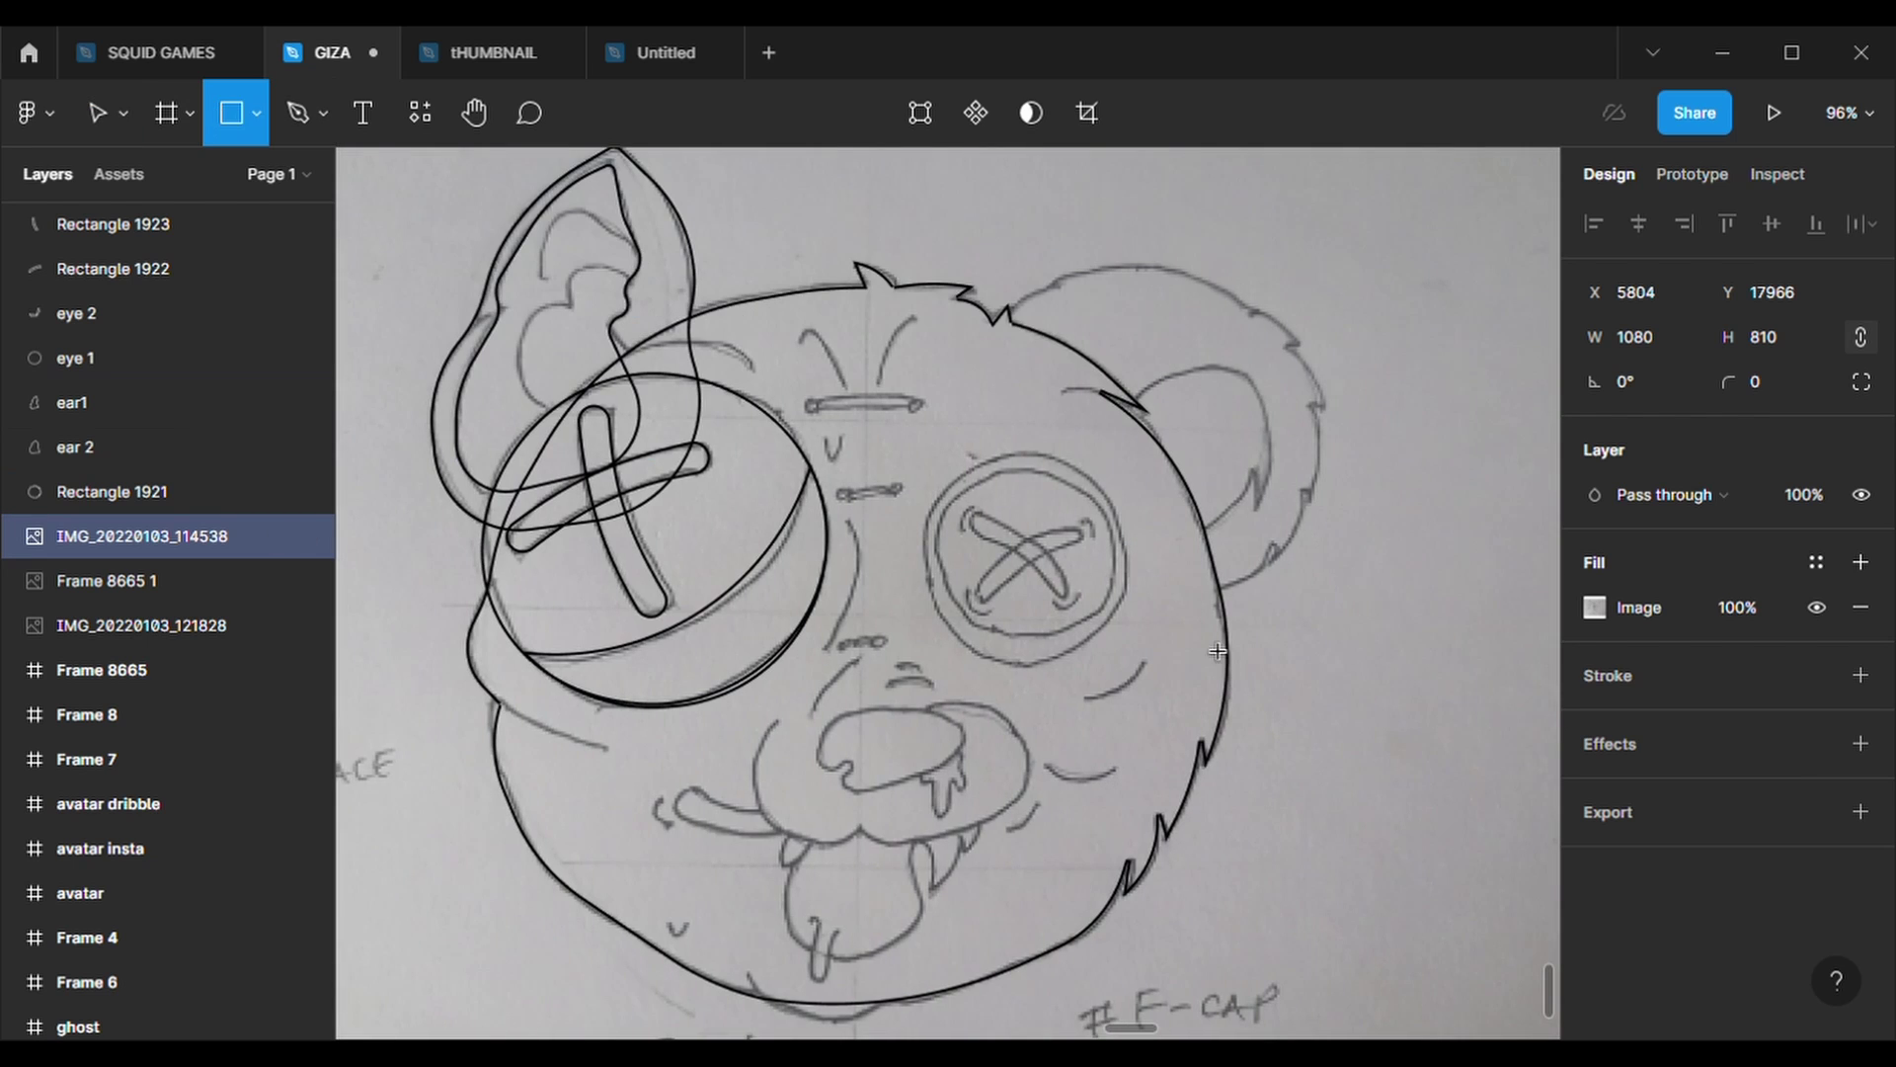
pyautogui.moveTo(1000, 210); pyautogui.dragTo(1381, 617)
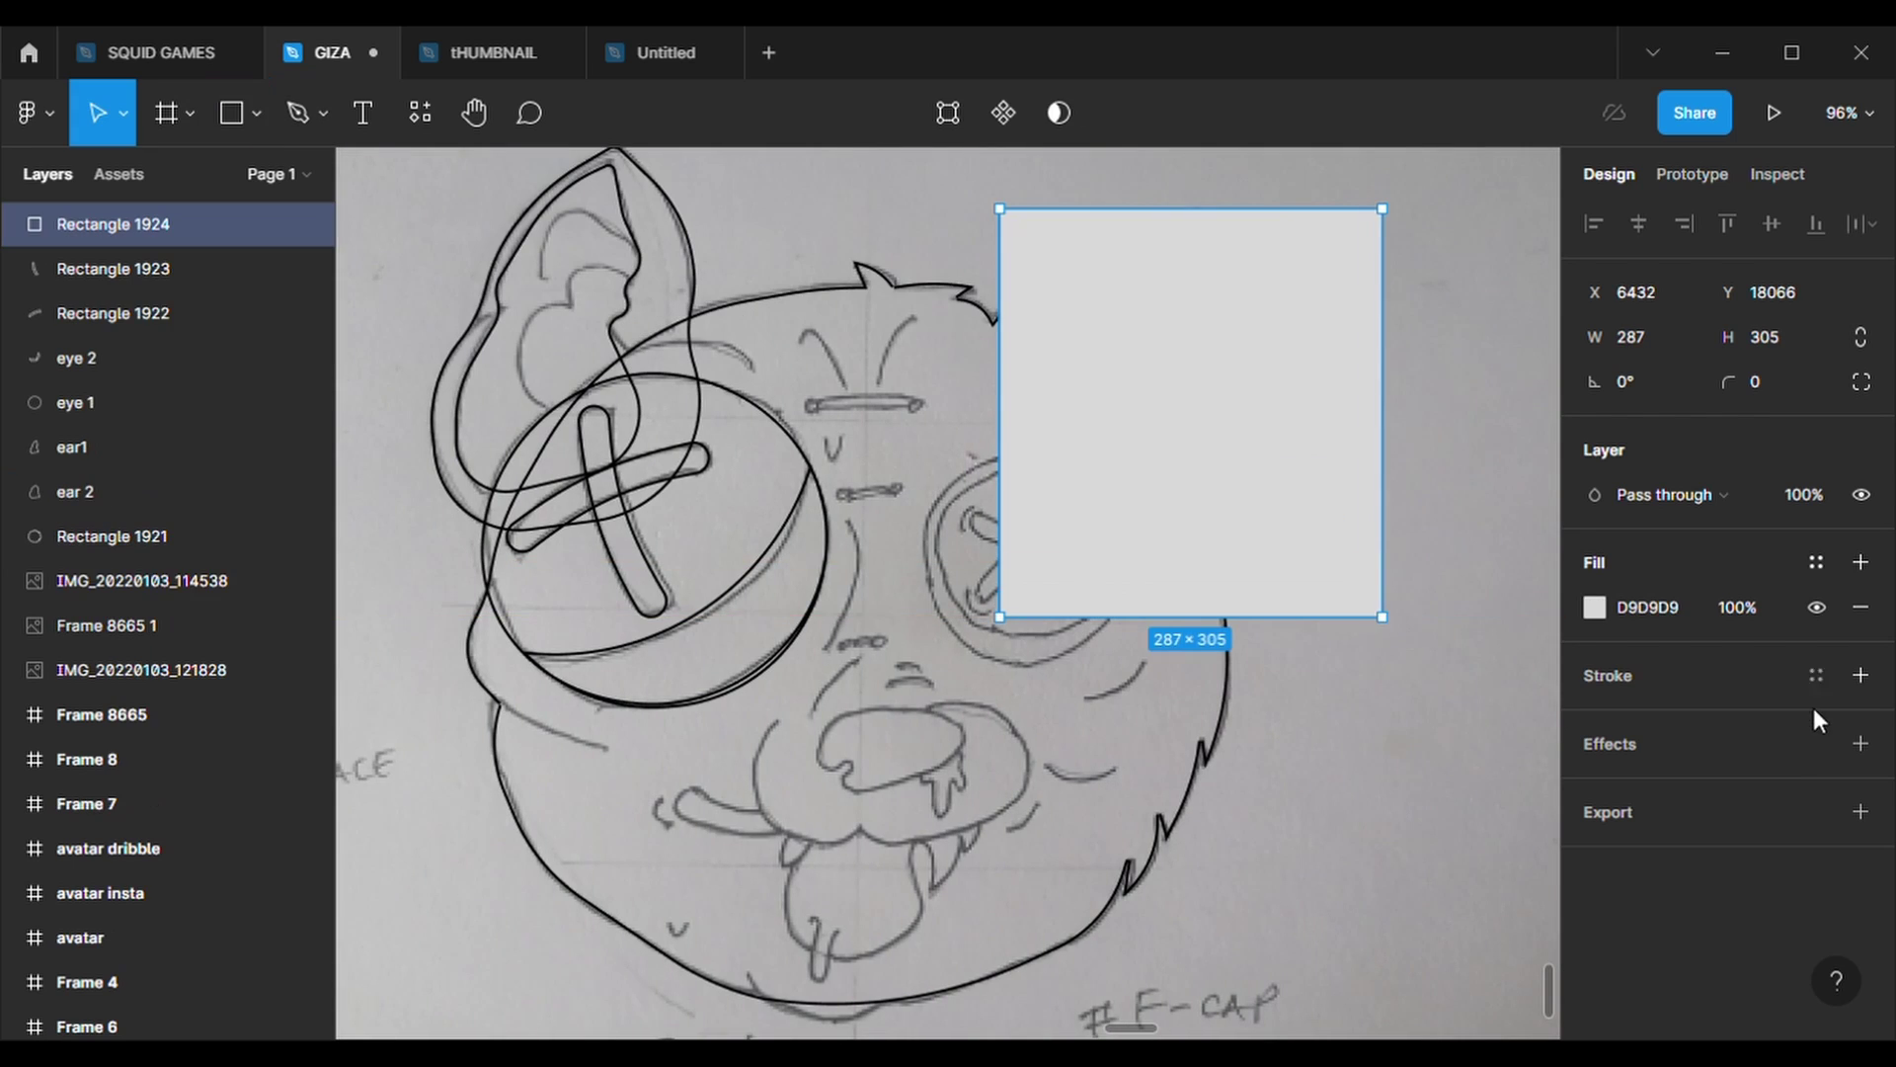
pyautogui.click(1861, 674)
pyautogui.click(1768, 767)
pyautogui.write('2')
pyautogui.press('Return')
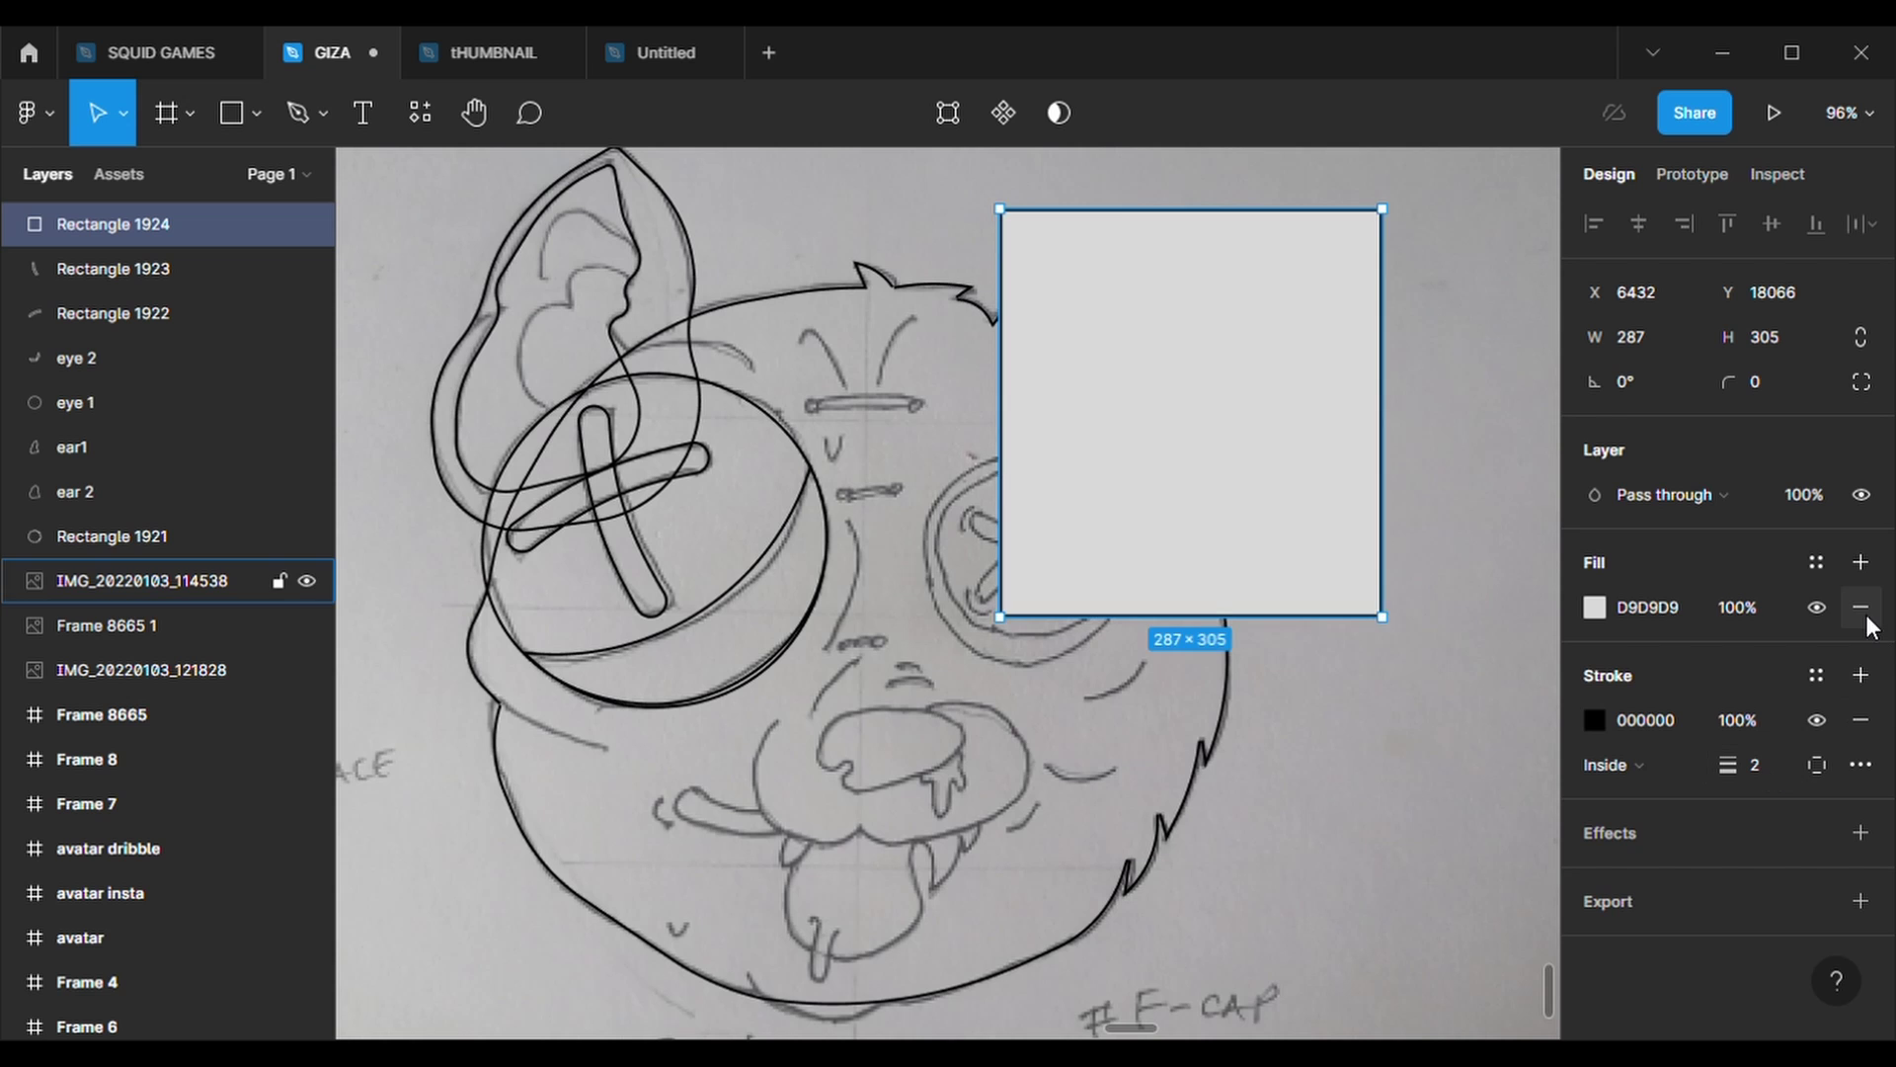
pyautogui.click(1861, 606)
# - Move the top-left corner onto the head and add points tracing the ear's furry top
pyautogui.click(948, 112)
pyautogui.keyDown('ctrl'); pyautogui.scroll(3, 1189, 365); pyautogui.keyUp('ctrl')
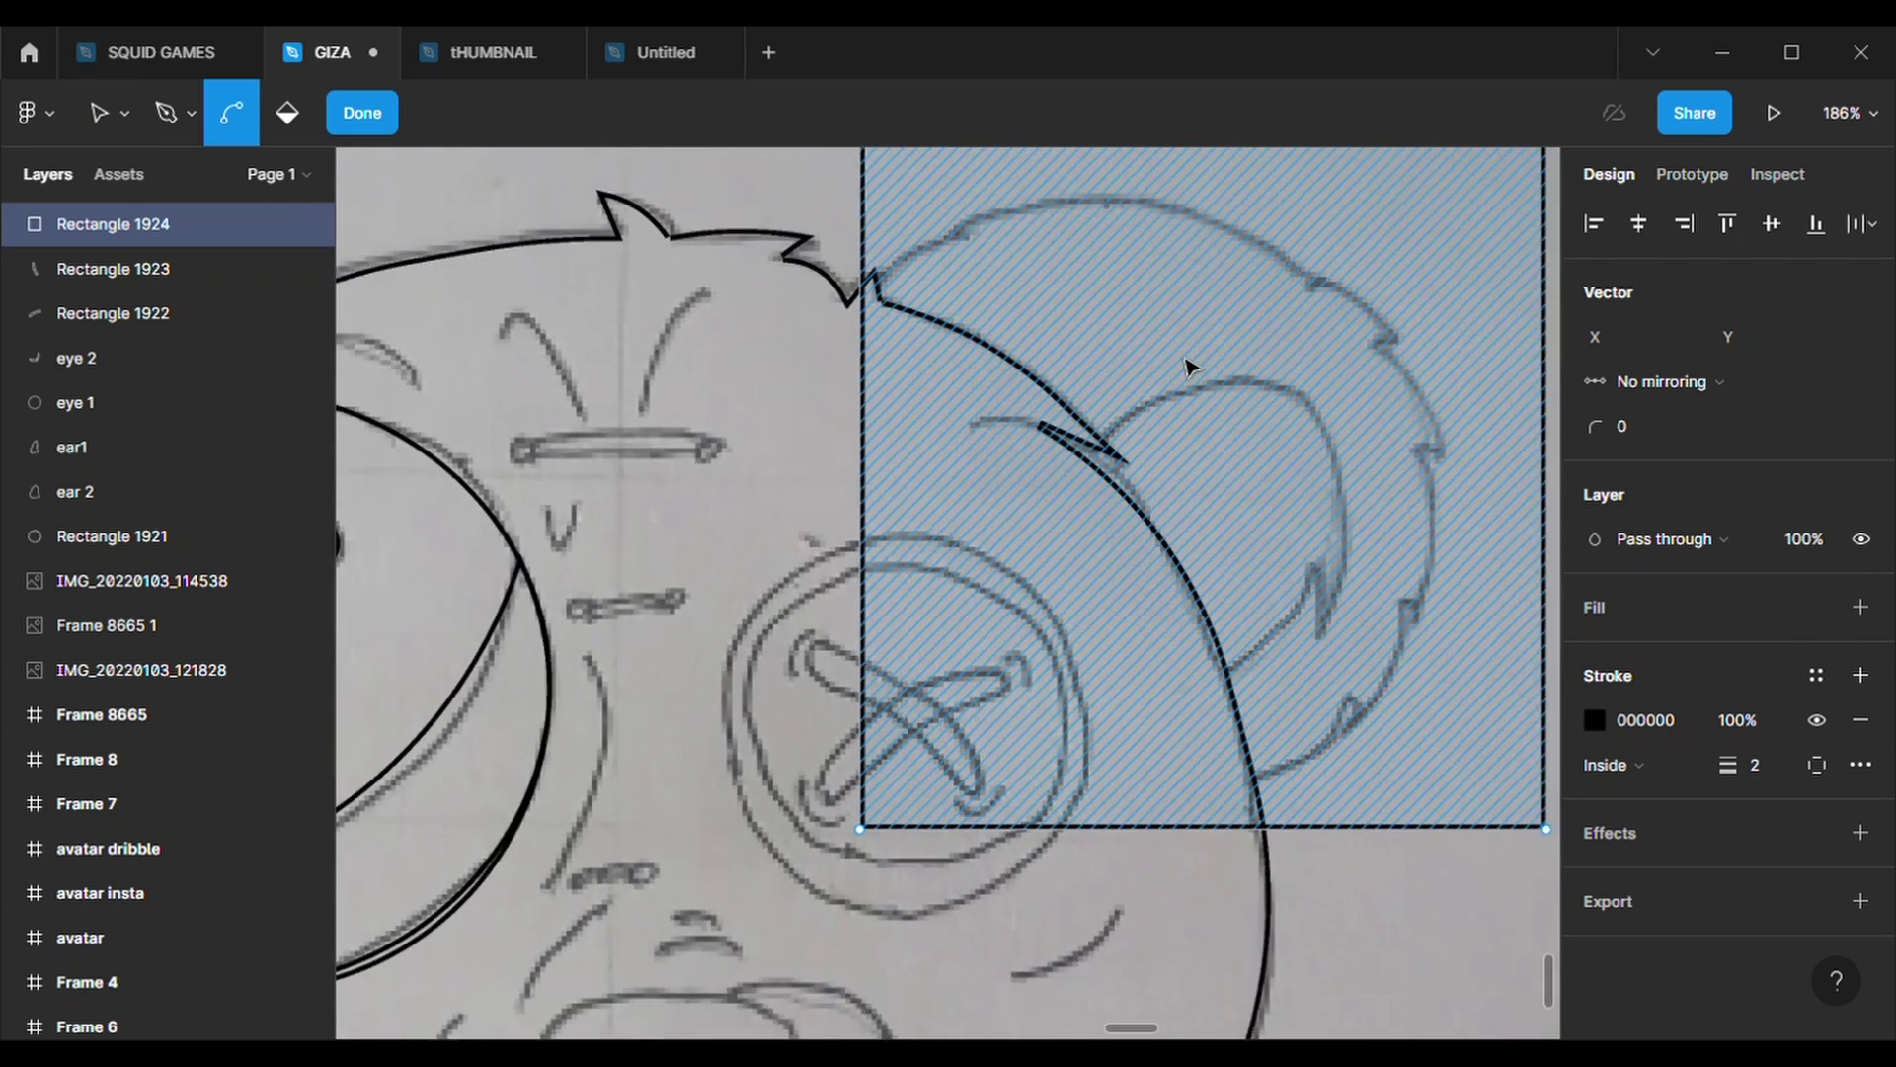
pyautogui.keyDown('ctrl'); pyautogui.scroll(-1, 1190, 365); pyautogui.keyUp('ctrl')
pyautogui.scroll(1, 1076, 274)
pyautogui.moveTo(933, 220); pyautogui.dragTo(902, 395)
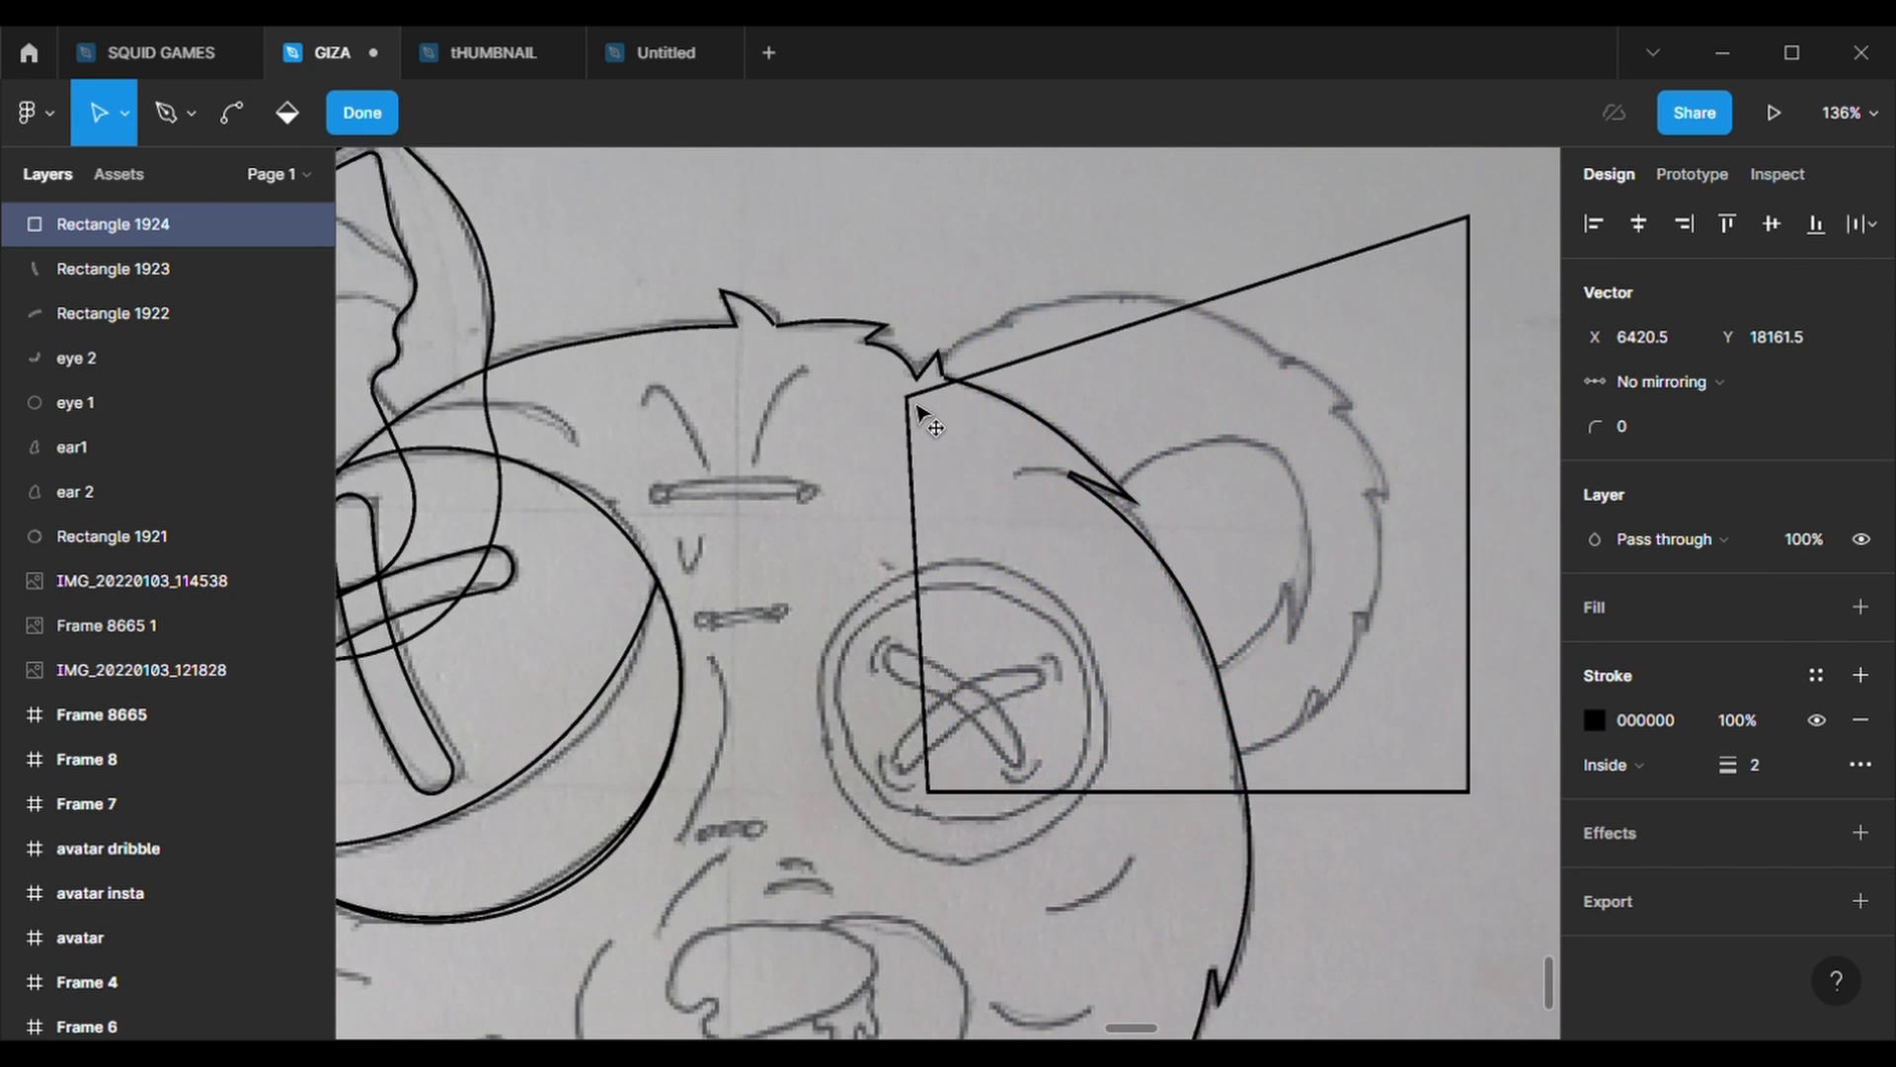
pyautogui.click(1198, 308)
pyautogui.moveTo(1197, 308); pyautogui.dragTo(958, 342)
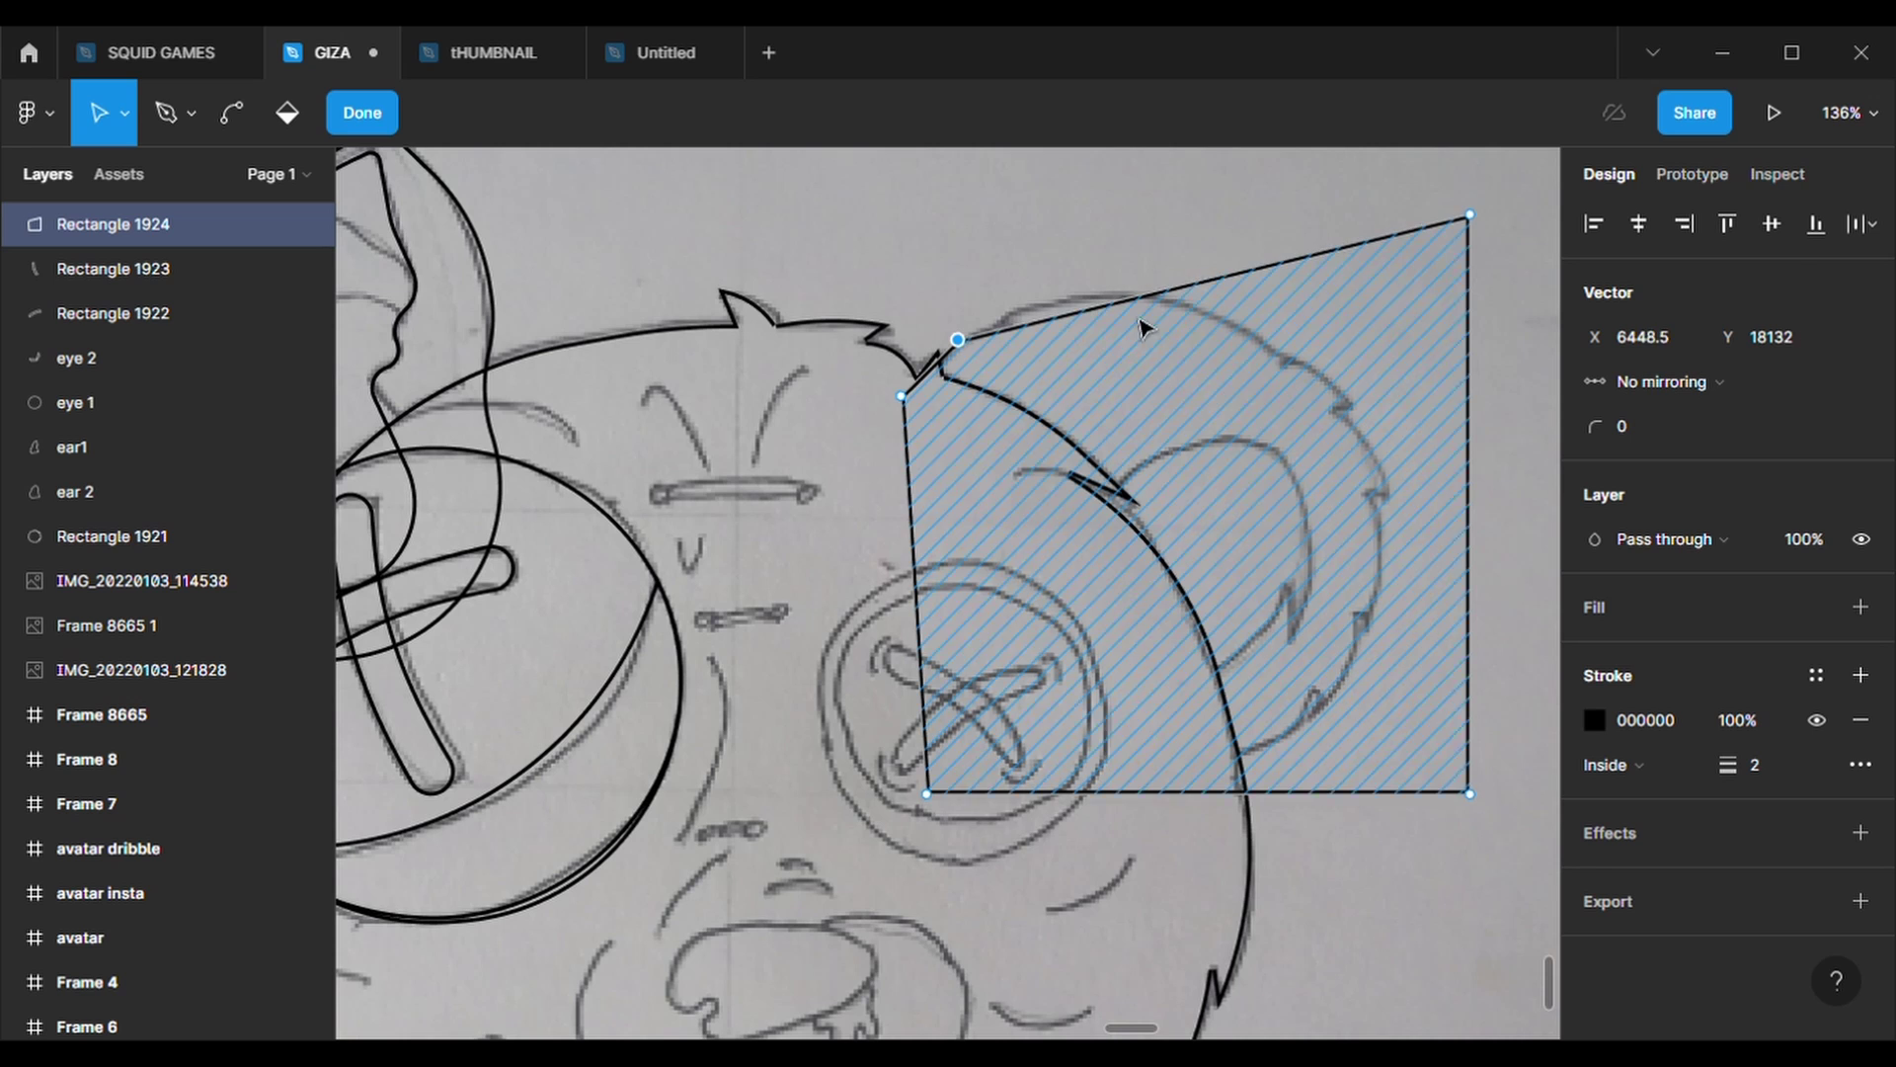
pyautogui.moveTo(1198, 281); pyautogui.dragTo(1003, 329)
pyautogui.moveTo(1232, 272); pyautogui.dragTo(1018, 308)
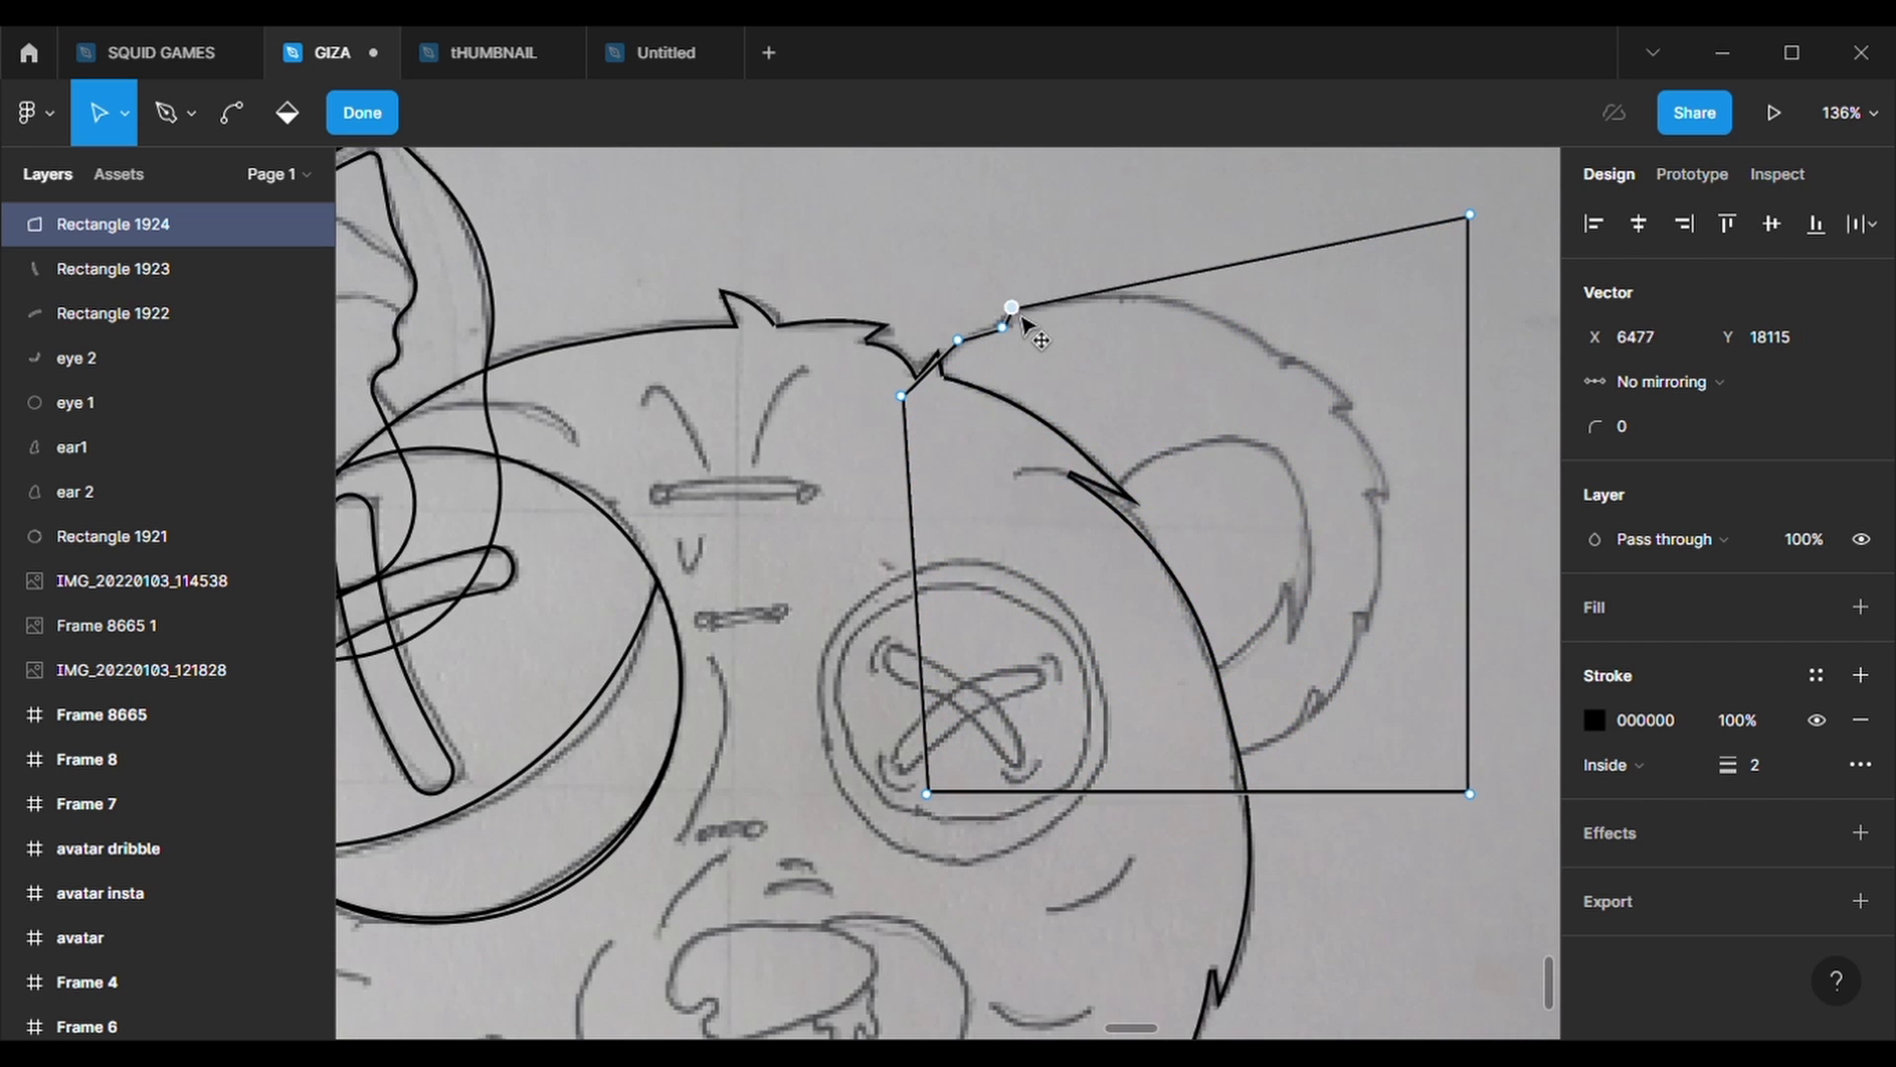
pyautogui.moveTo(1241, 262)
pyautogui.mouseDown()
pyautogui.moveTo(1240, 282)
pyautogui.moveTo(1122, 289)
pyautogui.mouseUp()
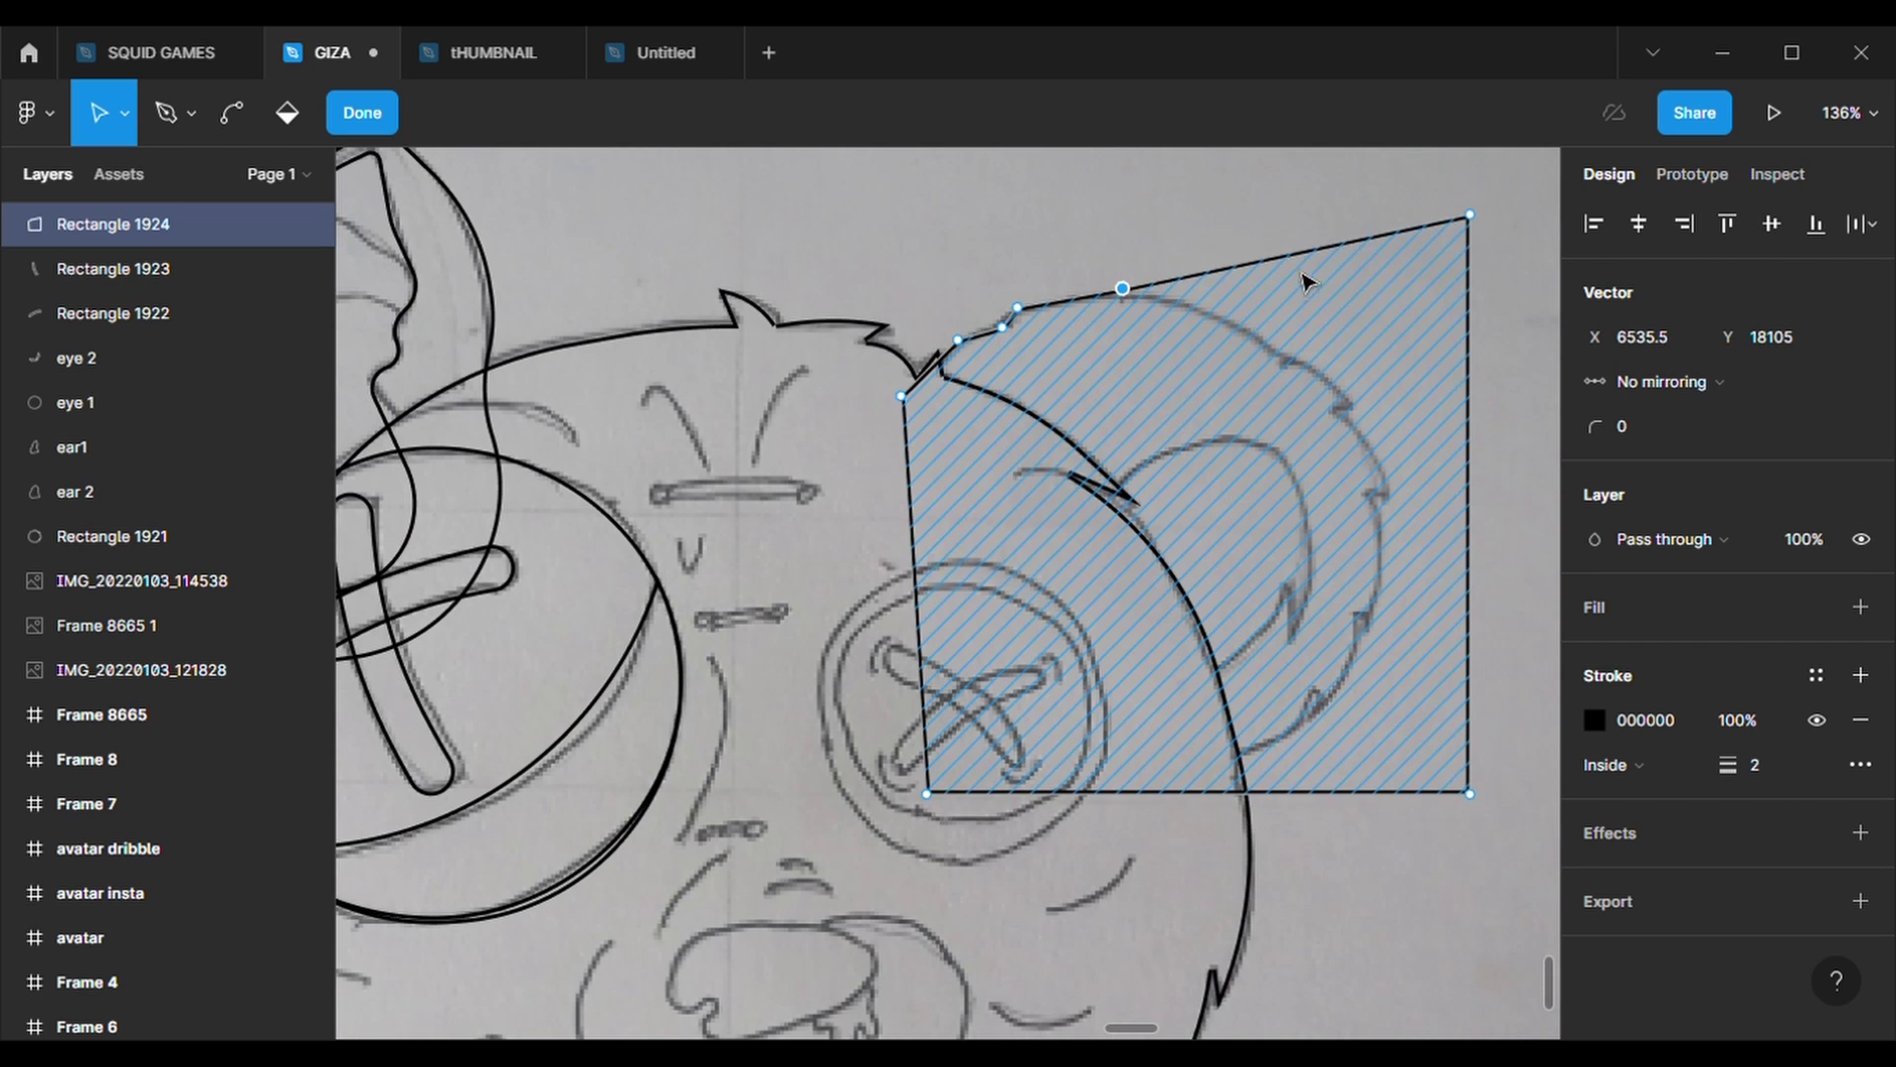
pyautogui.moveTo(1296, 253)
pyautogui.mouseDown()
pyautogui.moveTo(1267, 339)
pyautogui.moveTo(1362, 425)
pyautogui.mouseUp()
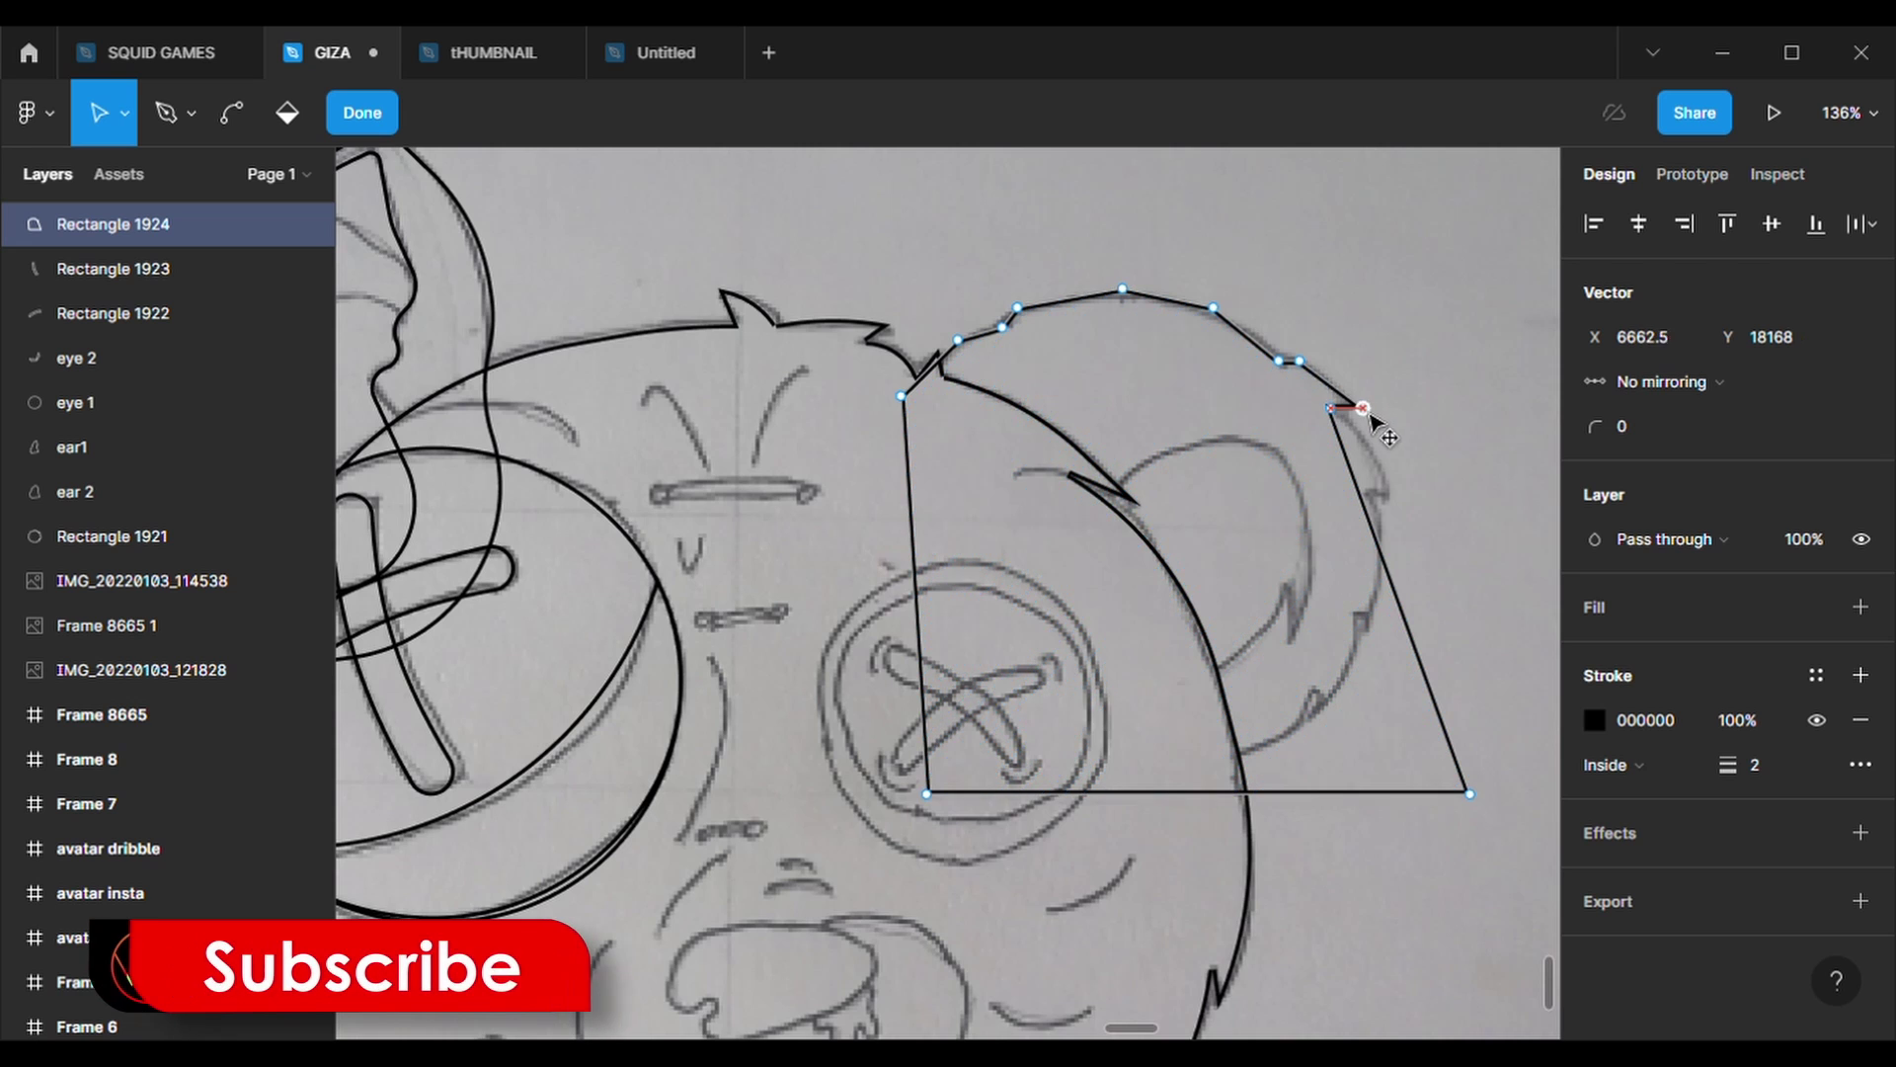
# - Add and move points so the right edge follows the ear's fur
pyautogui.scroll(5, 1373, 454)
pyautogui.moveTo(1402, 800); pyautogui.dragTo(1371, 429)
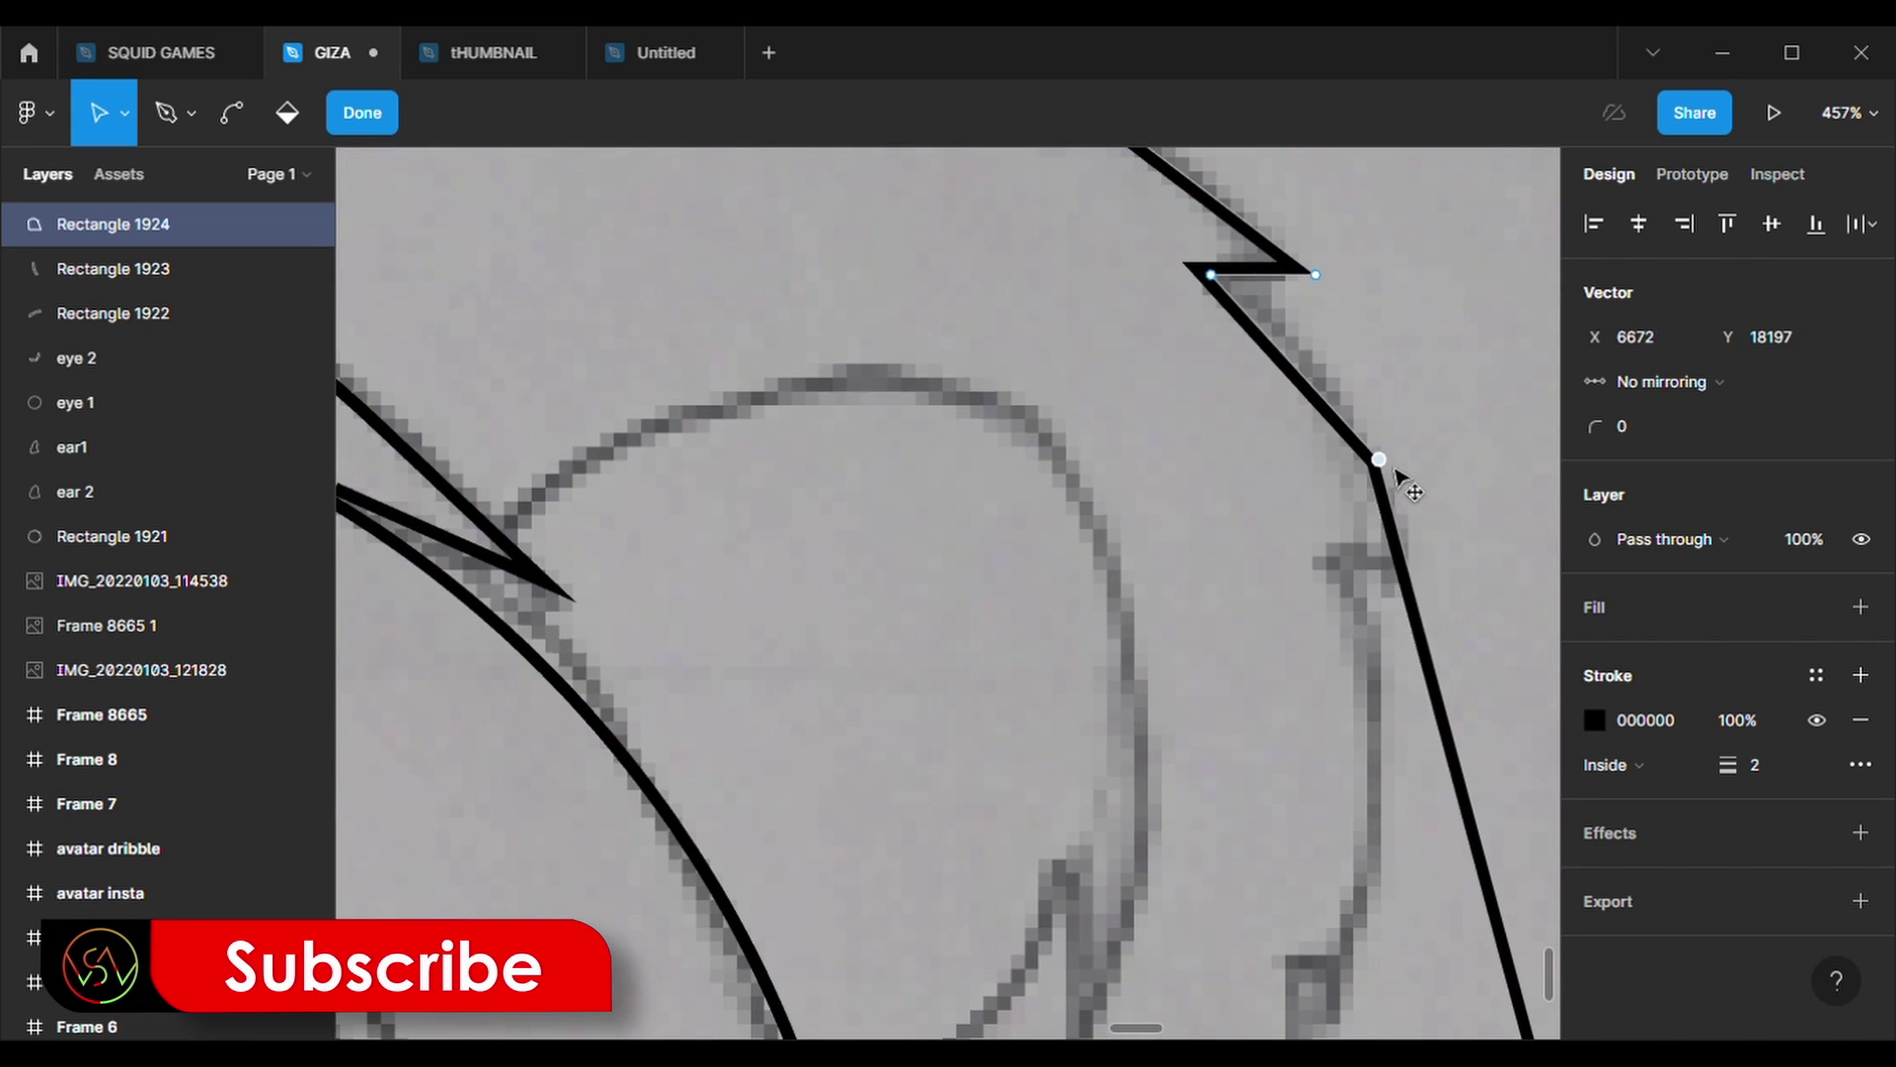
pyautogui.scroll(-5, 1371, 430)
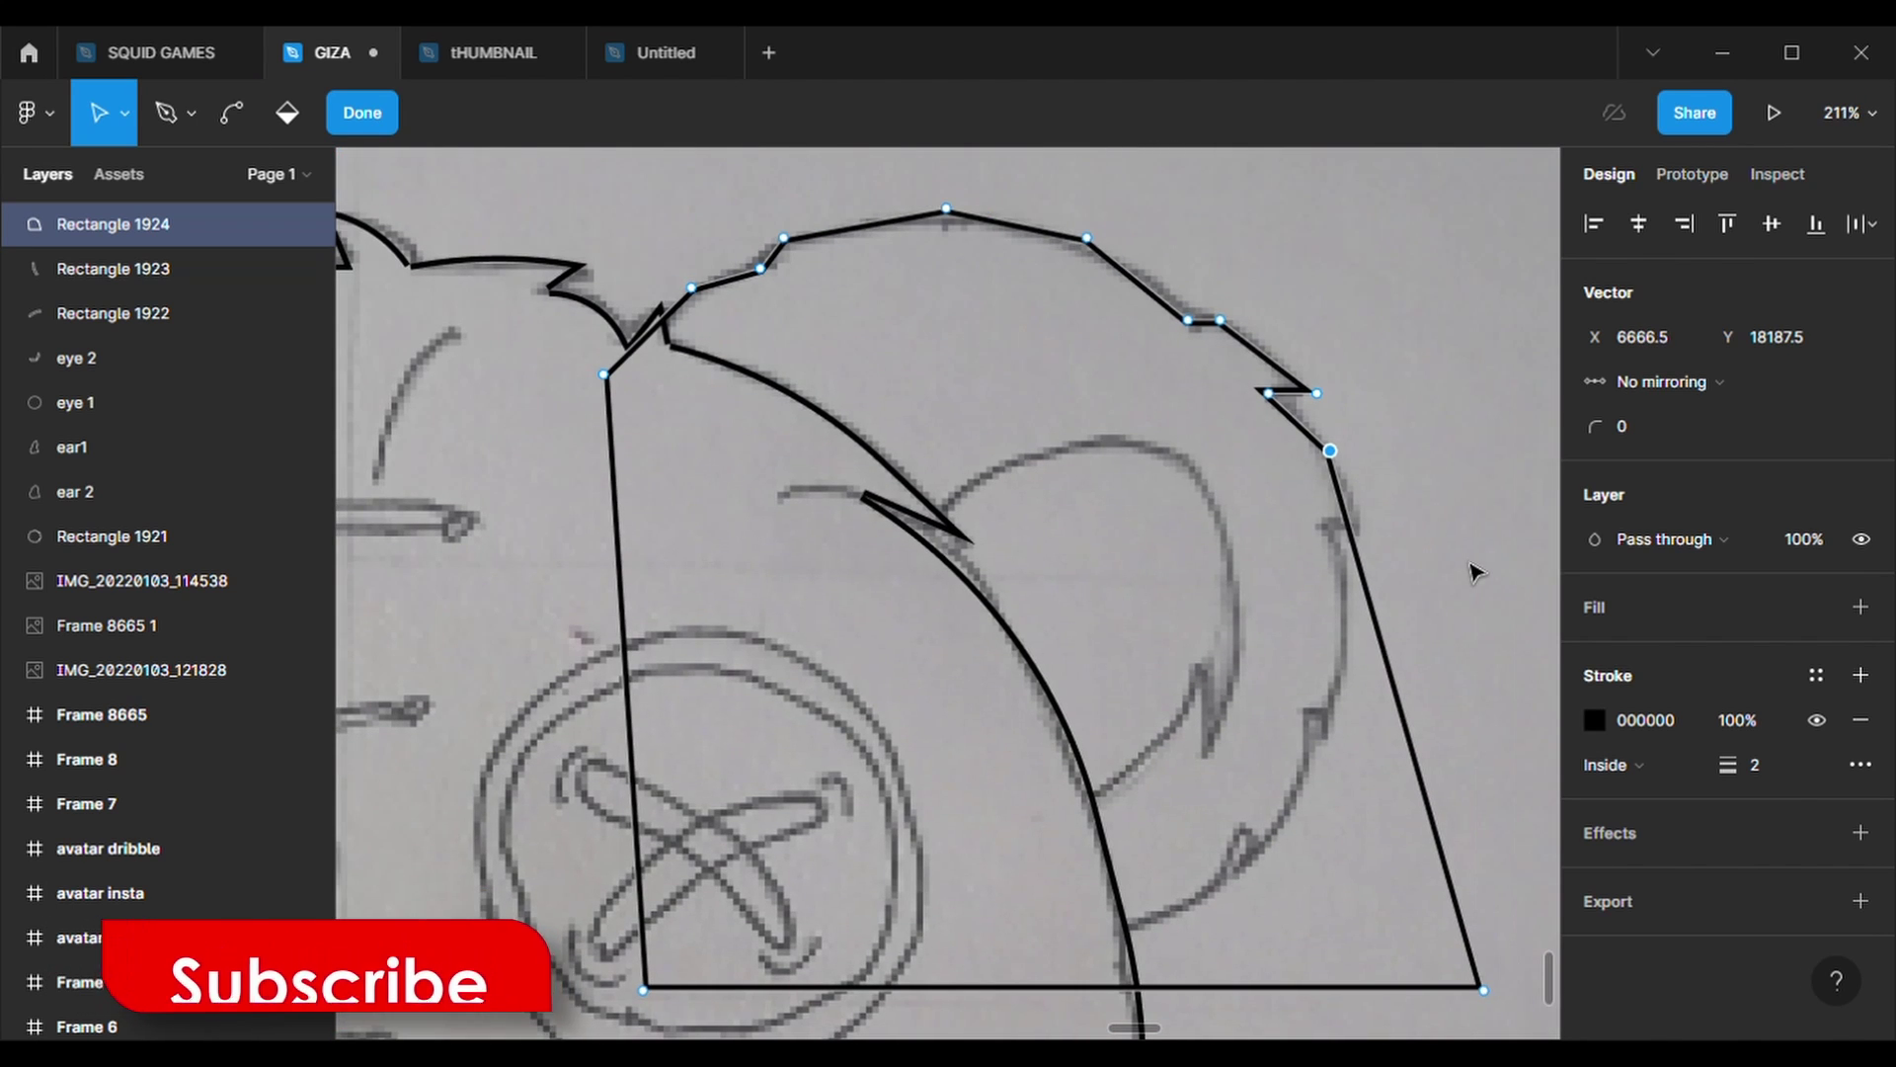
pyautogui.moveTo(1417, 740); pyautogui.dragTo(1376, 556)
pyautogui.moveTo(1484, 988)
pyautogui.mouseDown()
pyautogui.moveTo(1389, 654)
pyautogui.moveTo(1324, 539)
pyautogui.mouseUp()
pyautogui.hotkey('ctrl', 'z')
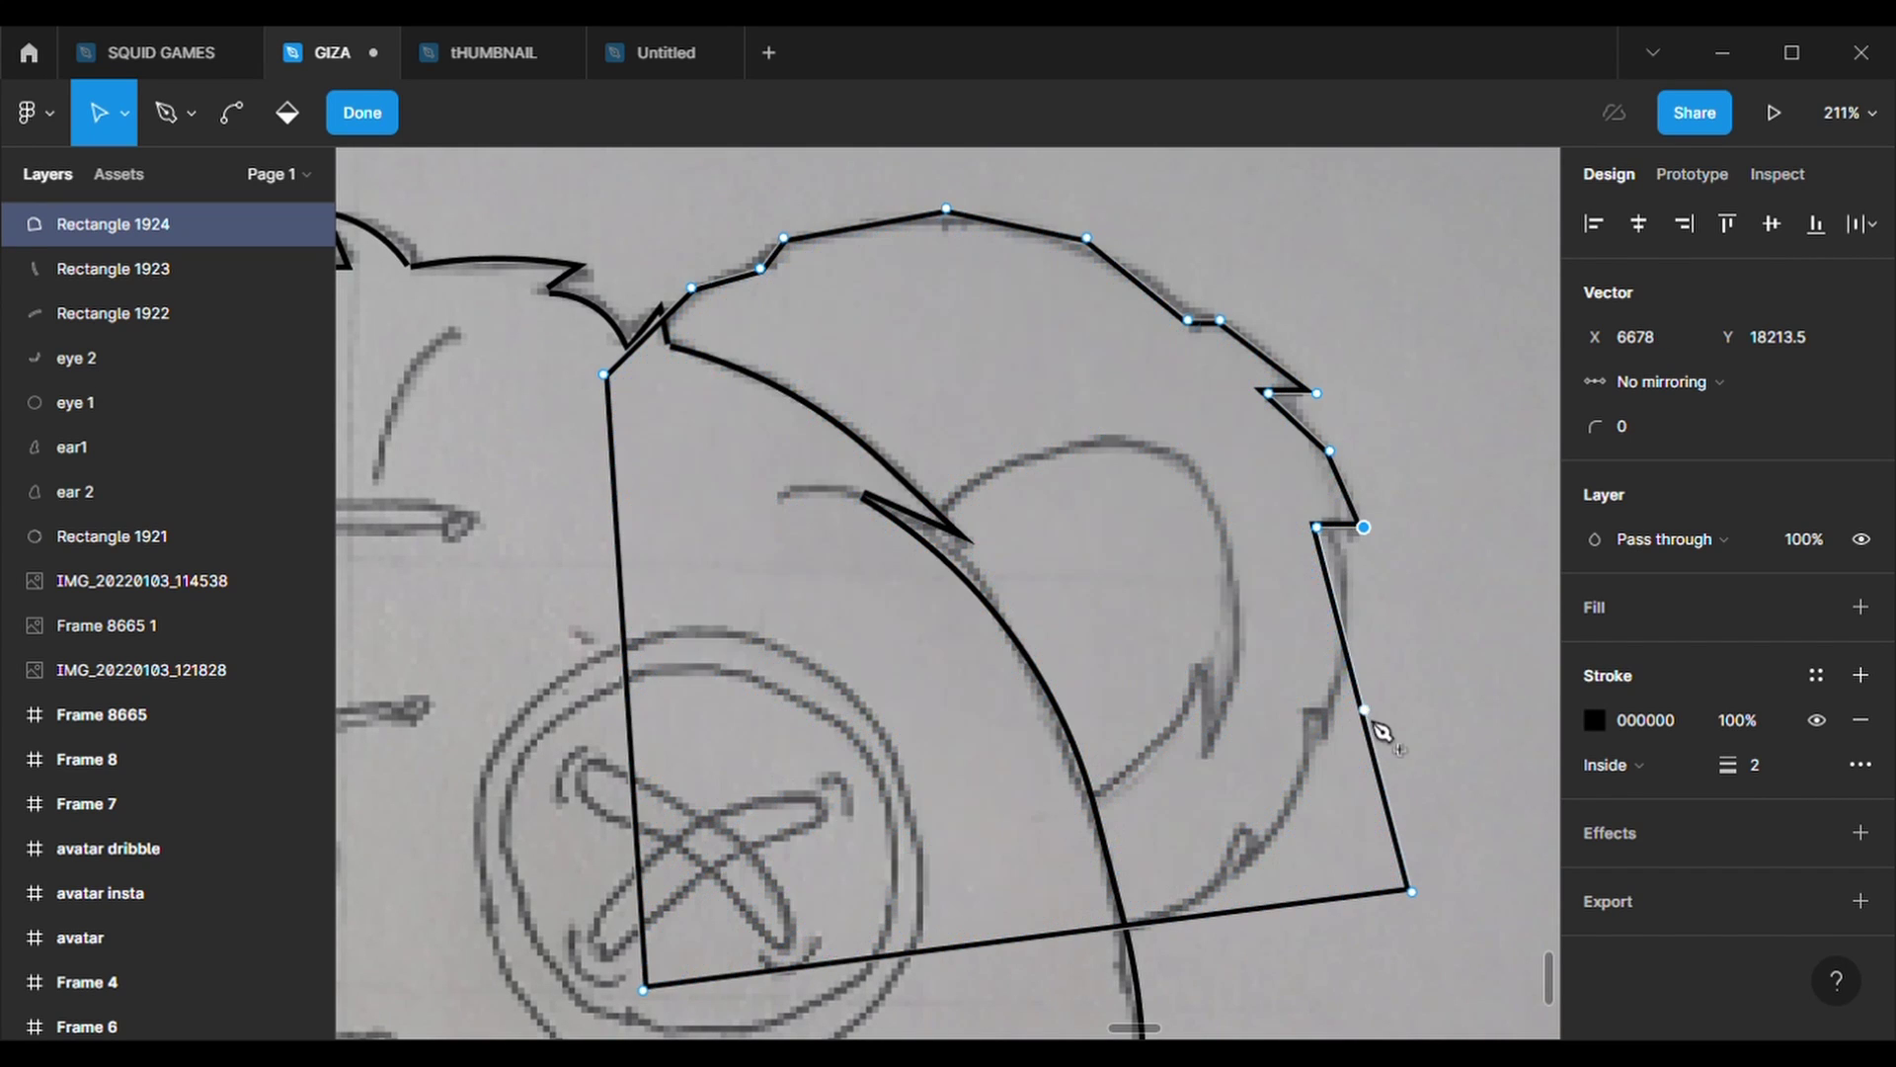
pyautogui.moveTo(1364, 709); pyautogui.dragTo(1347, 575)
pyautogui.moveTo(1379, 734); pyautogui.dragTo(1318, 727)
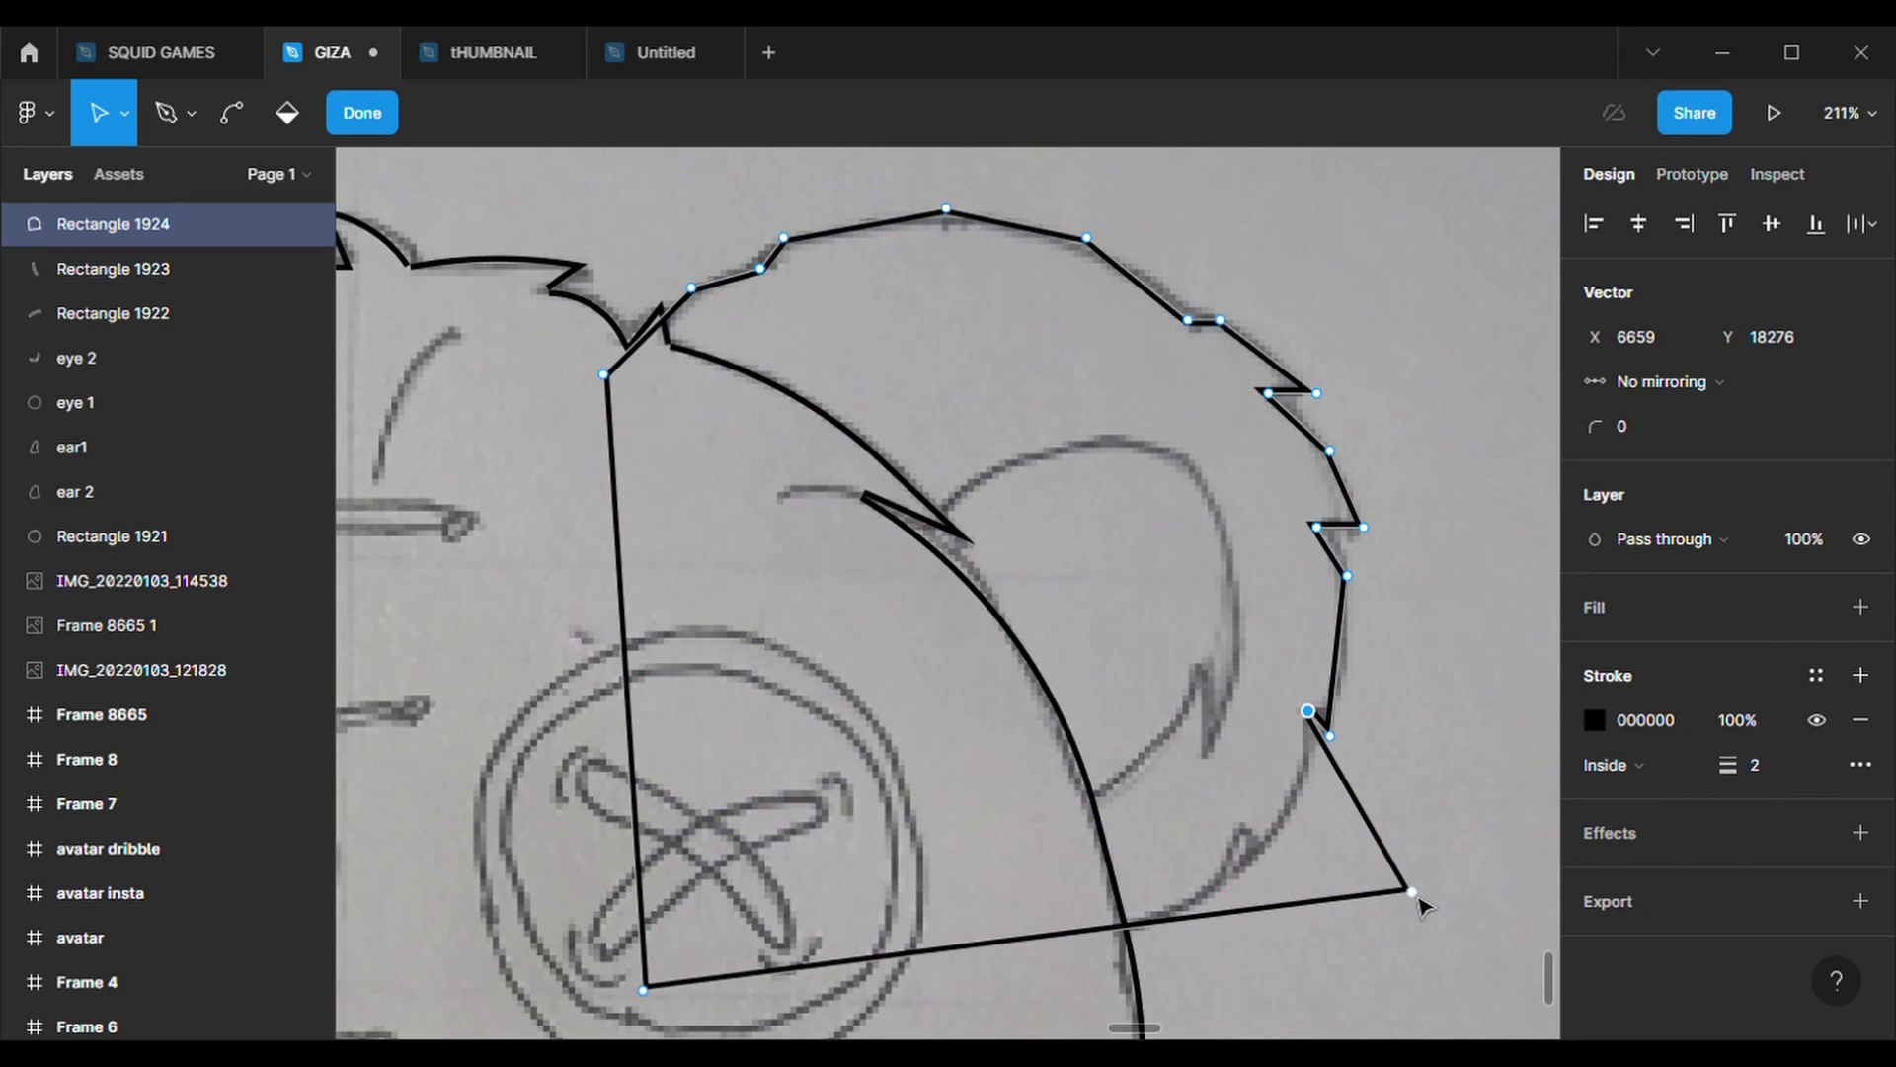
# - Shape the bottom edge with new points and pull the bottom-left point onto the ear's inner edge
pyautogui.click(1028, 939)
pyautogui.moveTo(1219, 915); pyautogui.dragTo(1240, 940)
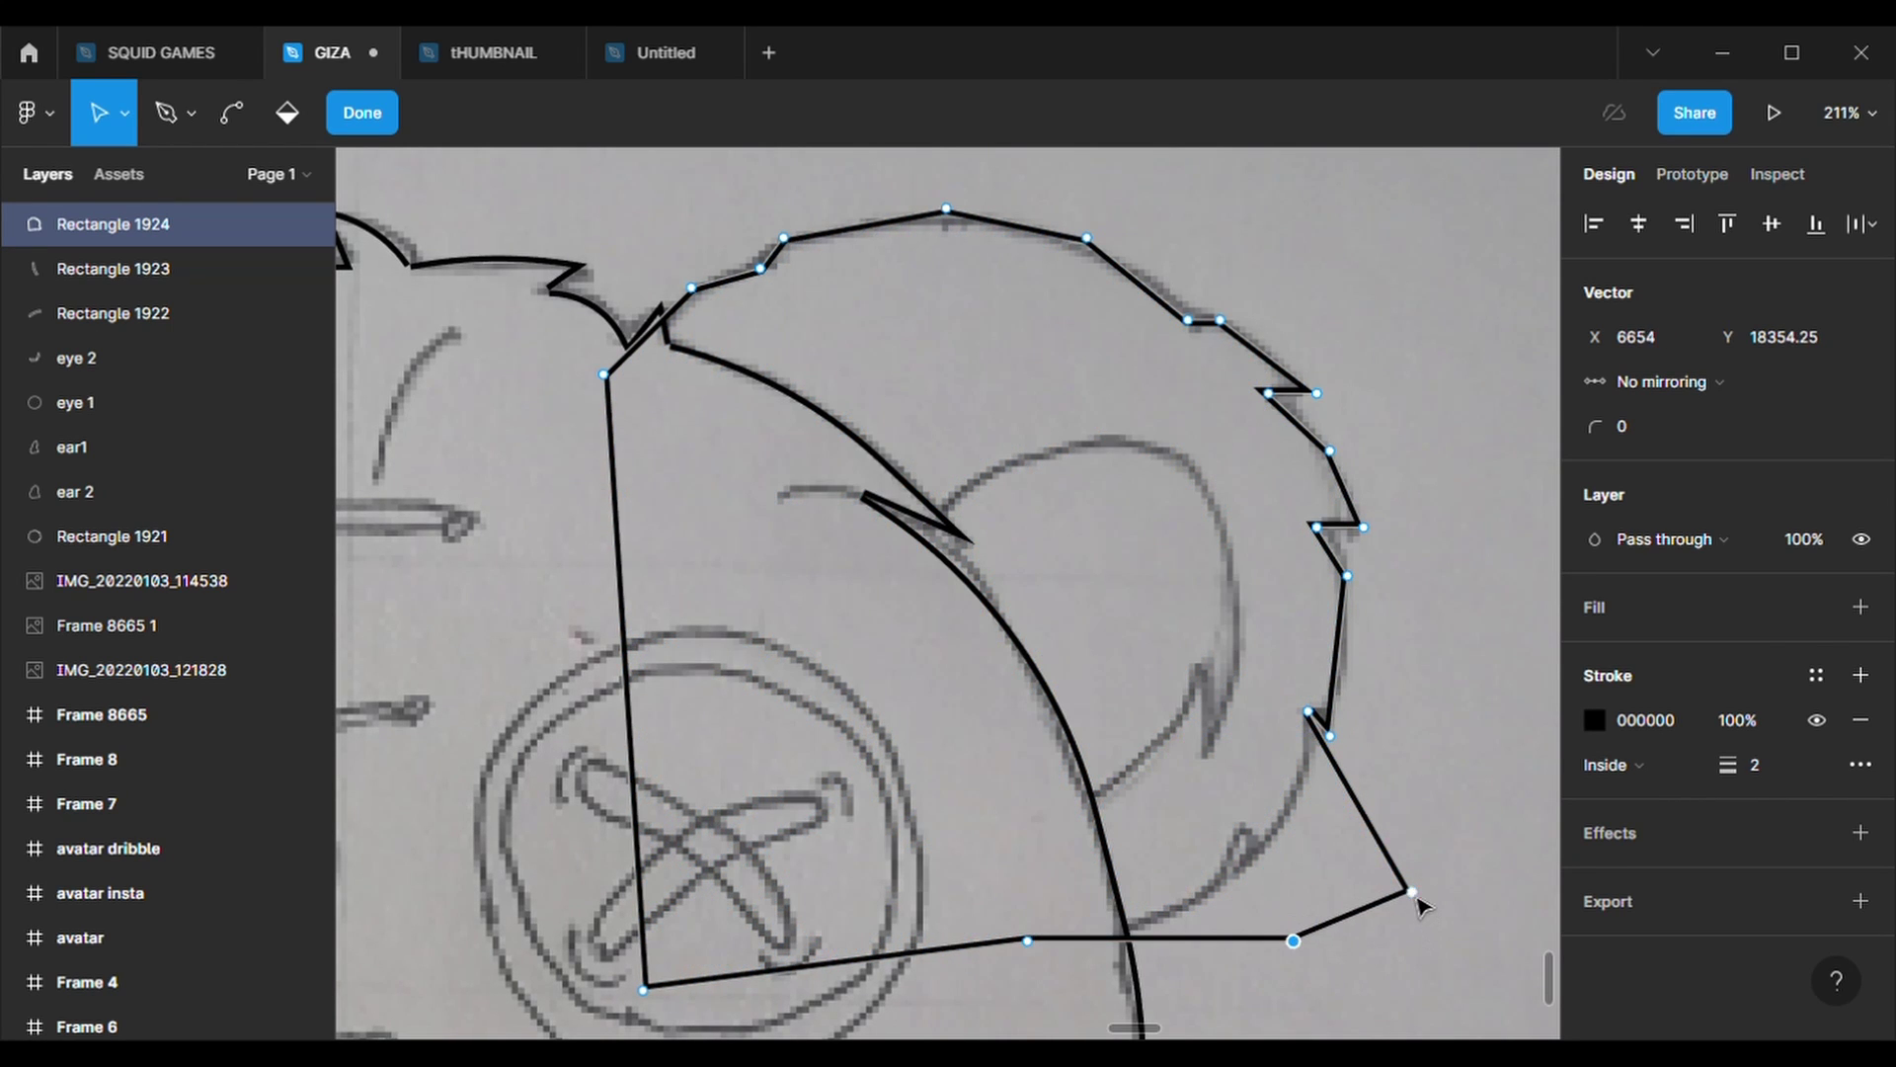
pyautogui.moveTo(1413, 892); pyautogui.dragTo(1308, 809)
pyautogui.moveTo(1240, 941); pyautogui.dragTo(1237, 965)
pyautogui.moveTo(1281, 898); pyautogui.dragTo(1265, 892)
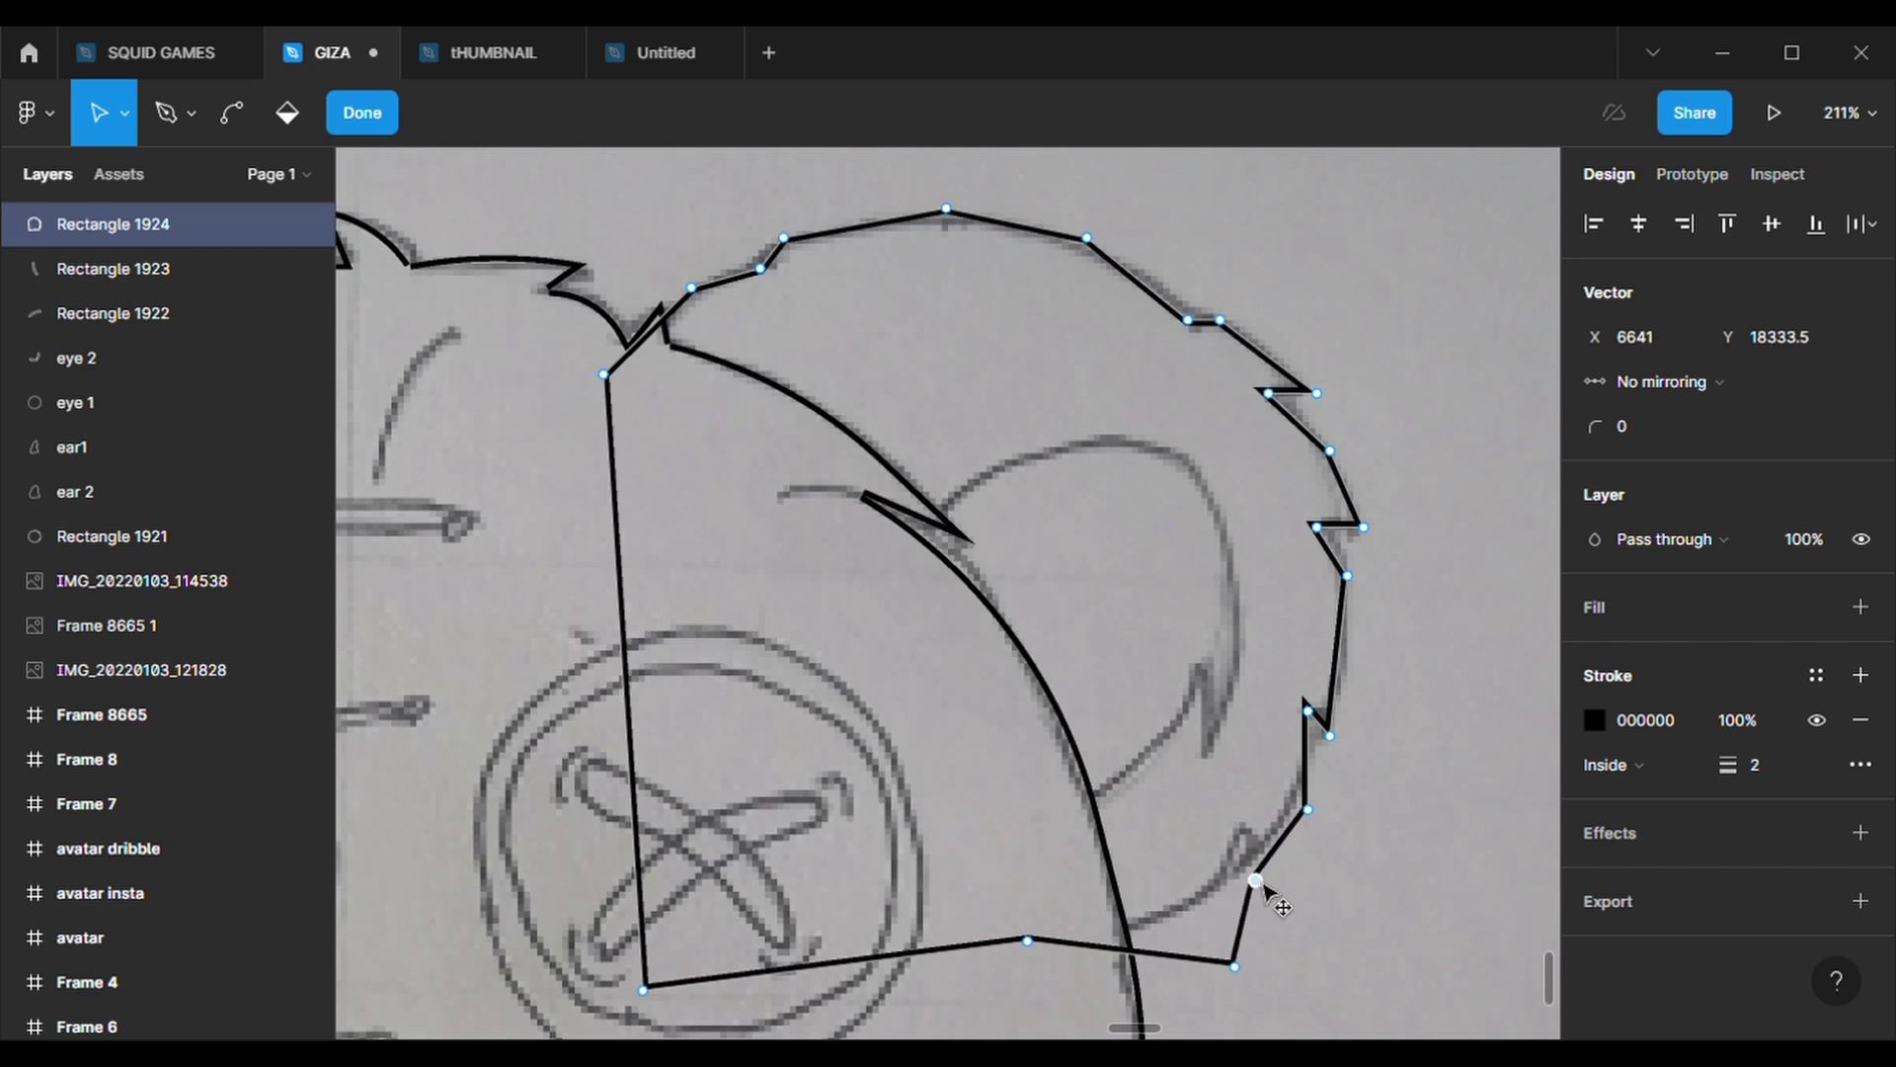
pyautogui.moveTo(1236, 967); pyautogui.dragTo(1243, 825)
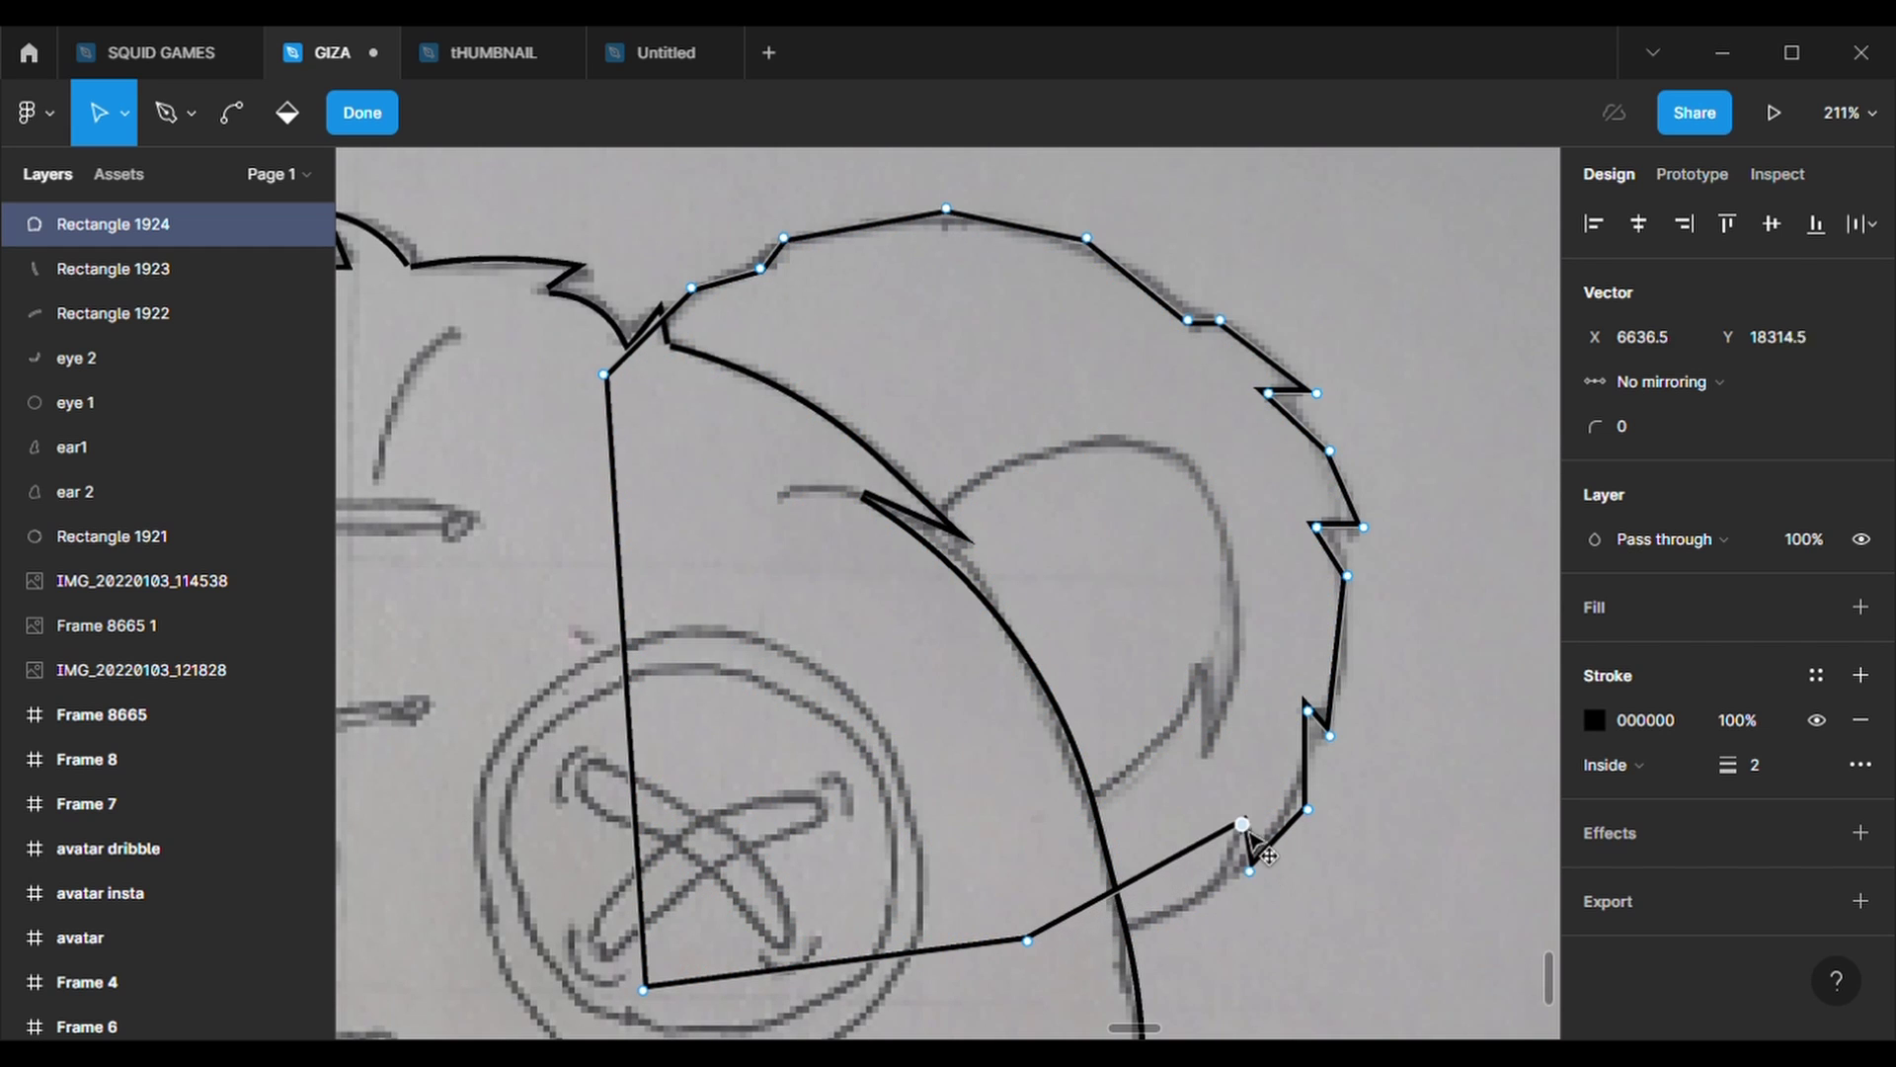
pyautogui.moveTo(1143, 882); pyautogui.dragTo(1196, 912)
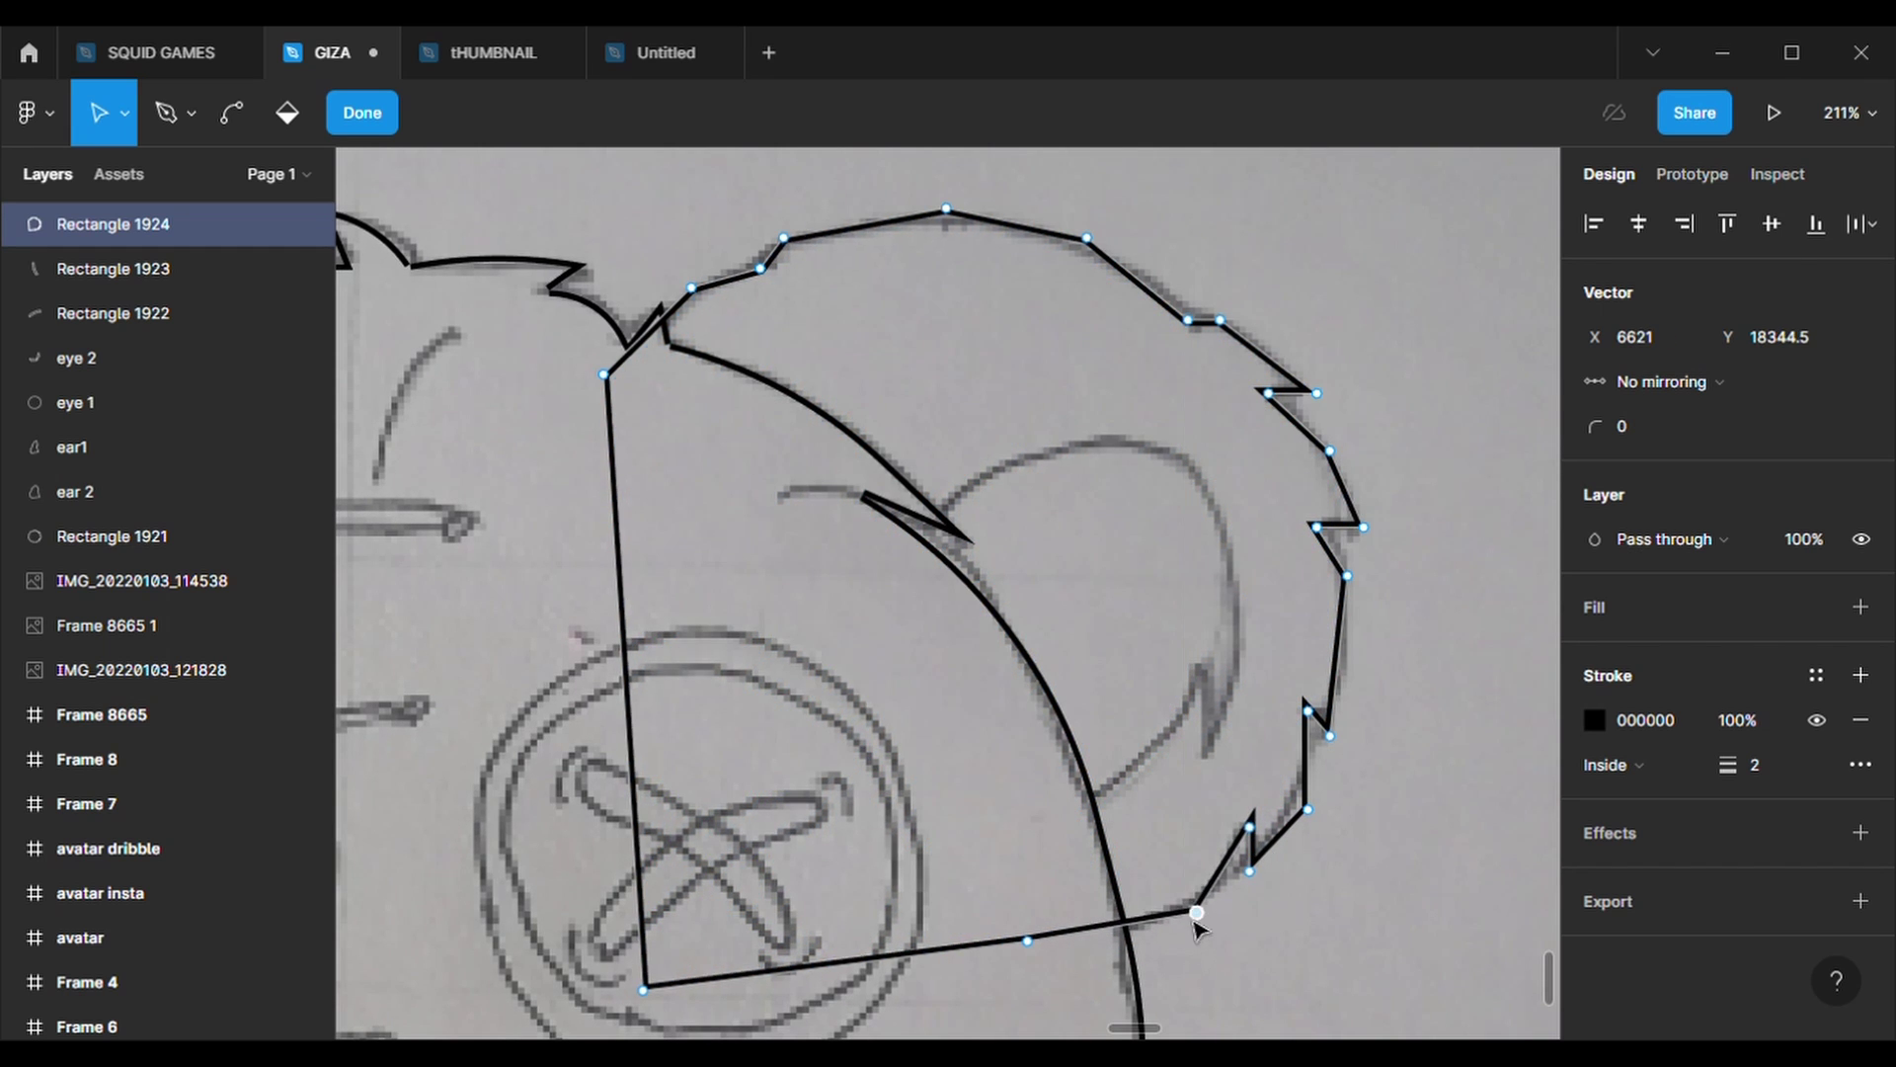
pyautogui.moveTo(644, 991); pyautogui.dragTo(924, 783)
# - Round the right ear outline's corners to a 500 radius
pyautogui.press('Escape')
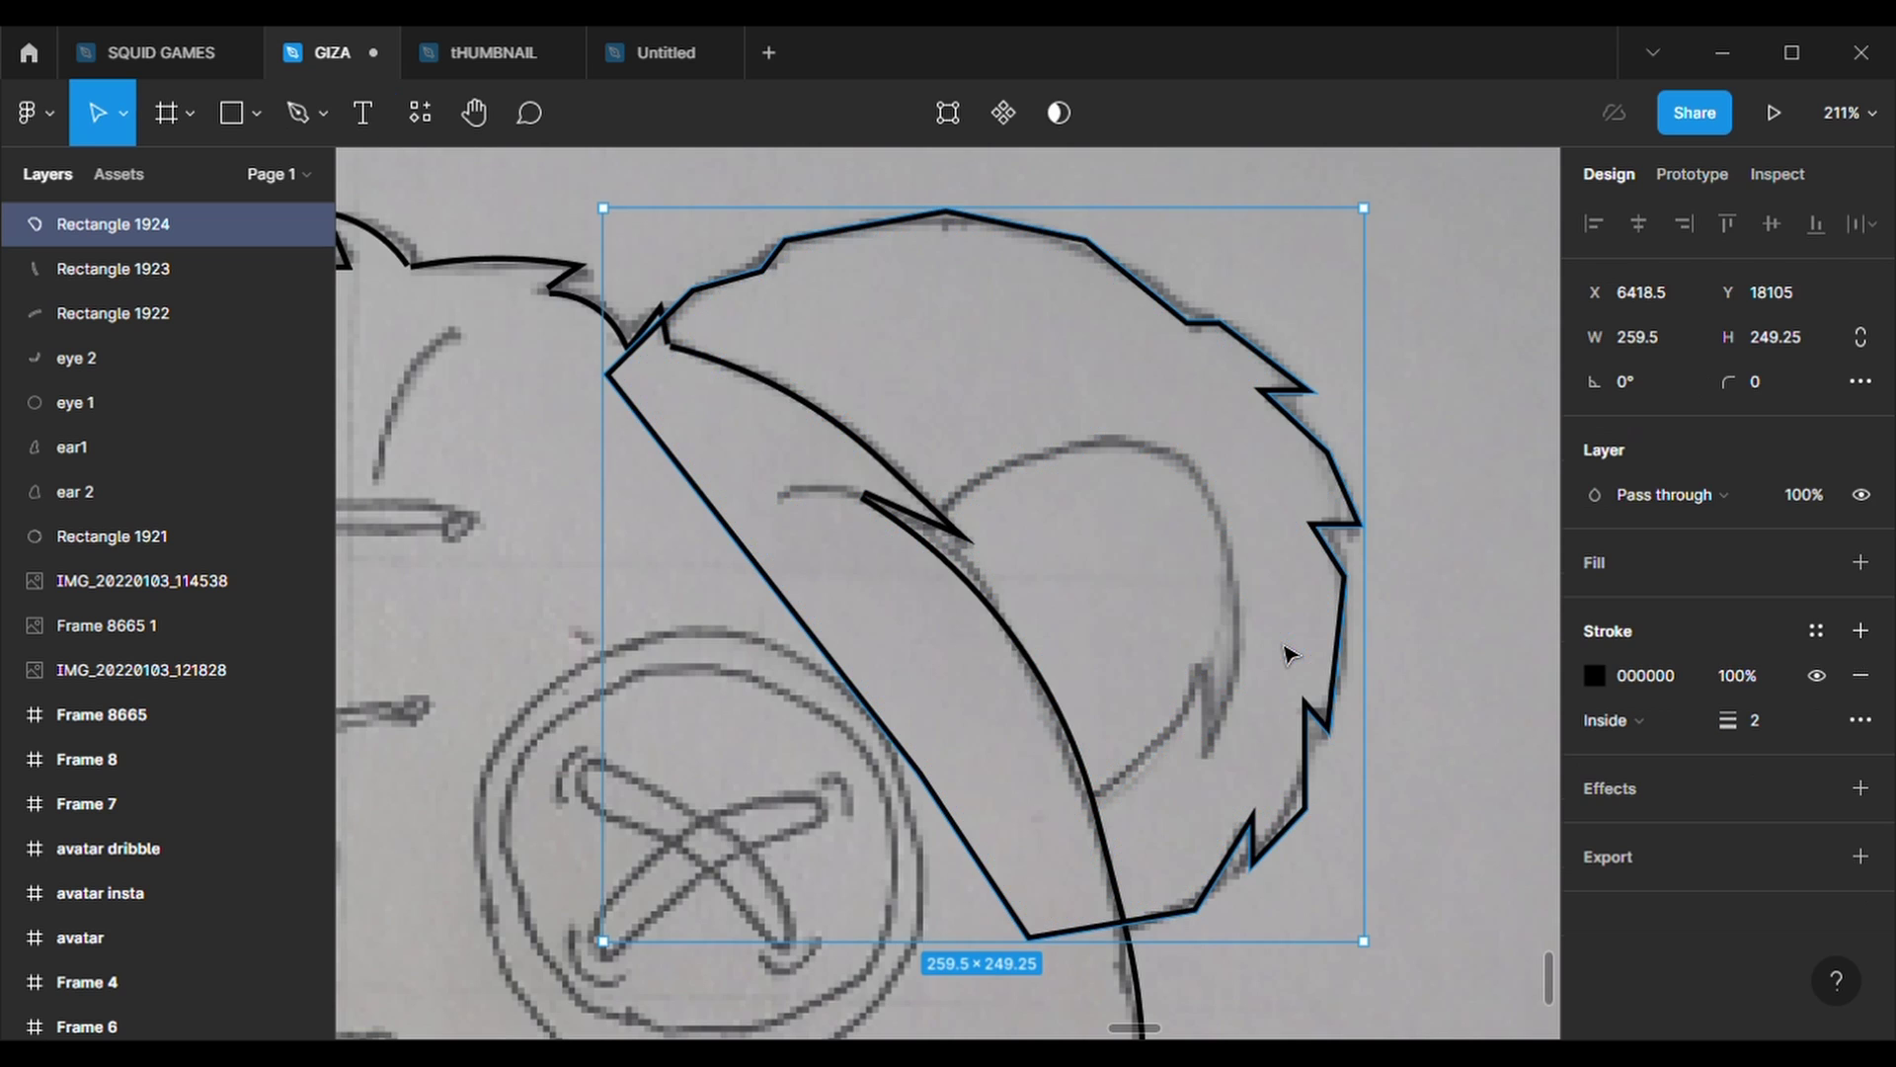
pyautogui.write('500')
pyautogui.press('Return')
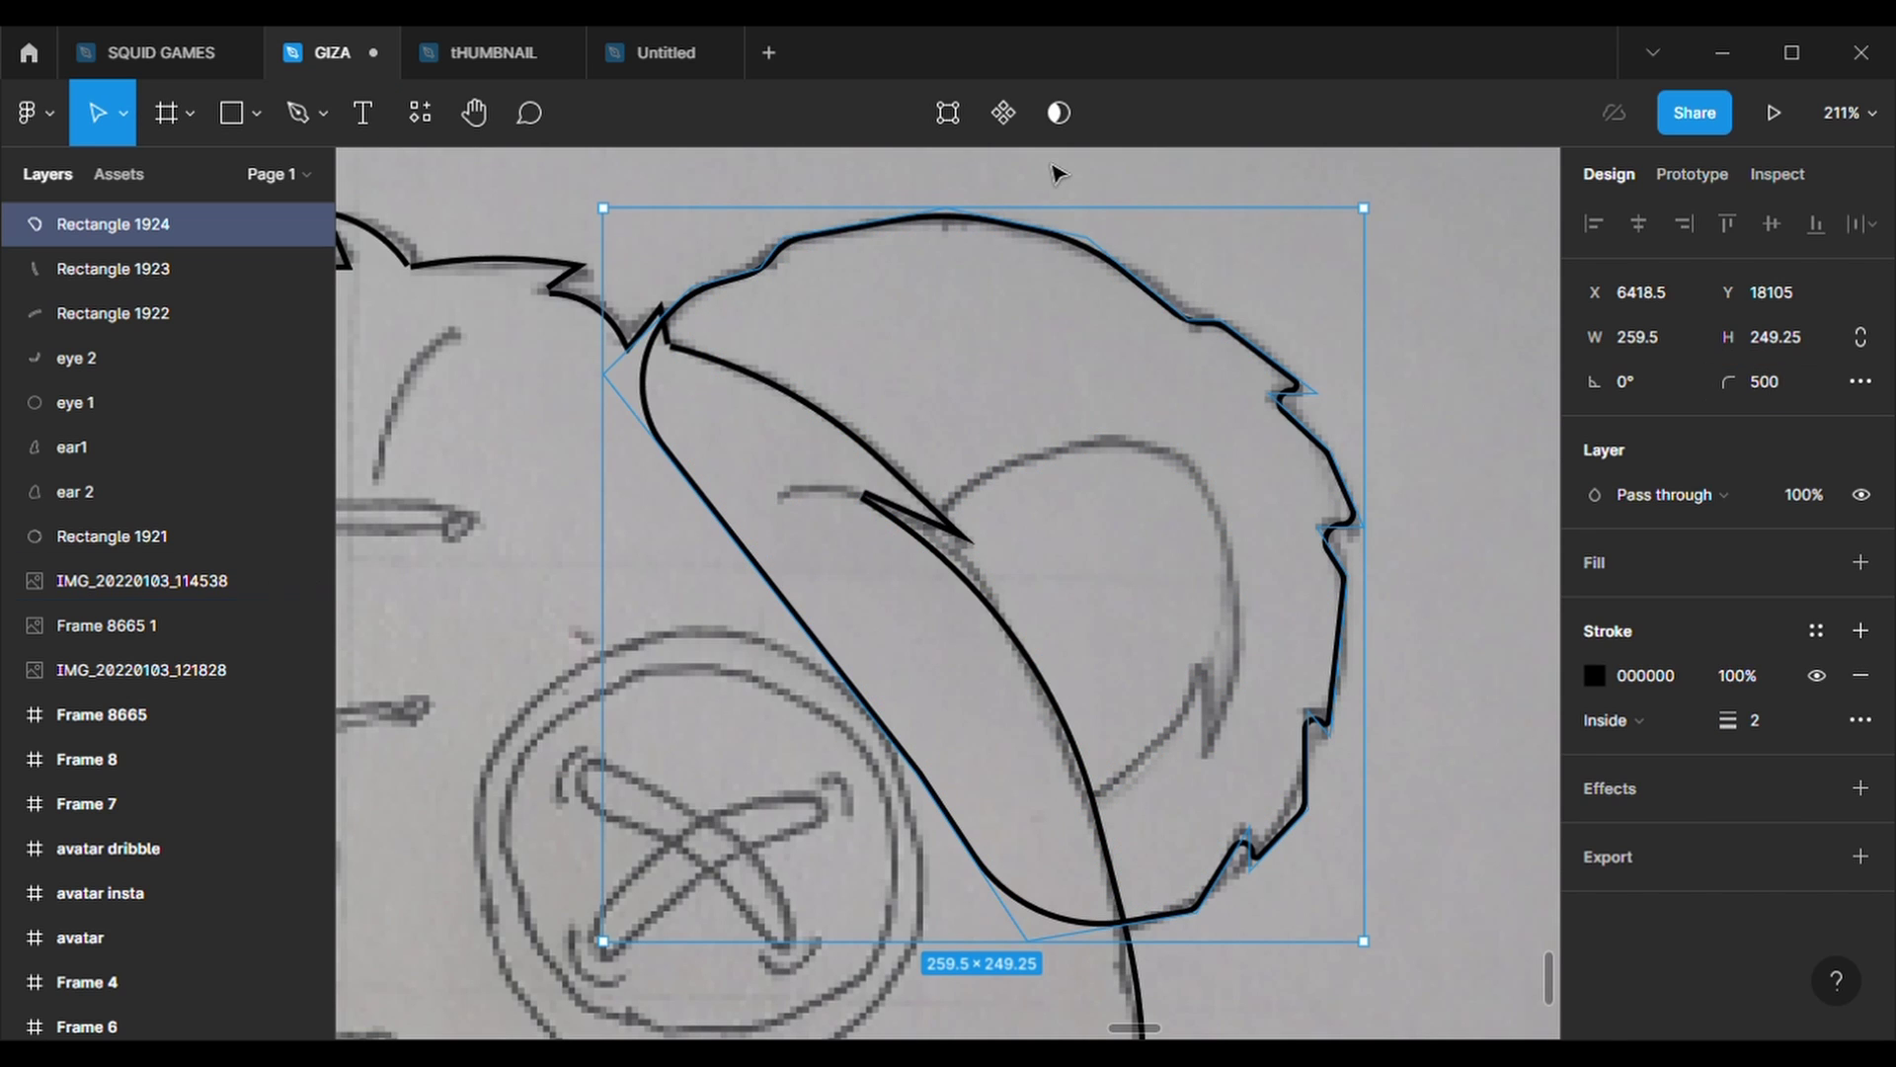
pyautogui.press('Return')
# - Set the ear's fur-spike points to a 0 corner radius so they stay sharp
pyautogui.click(745, 265)
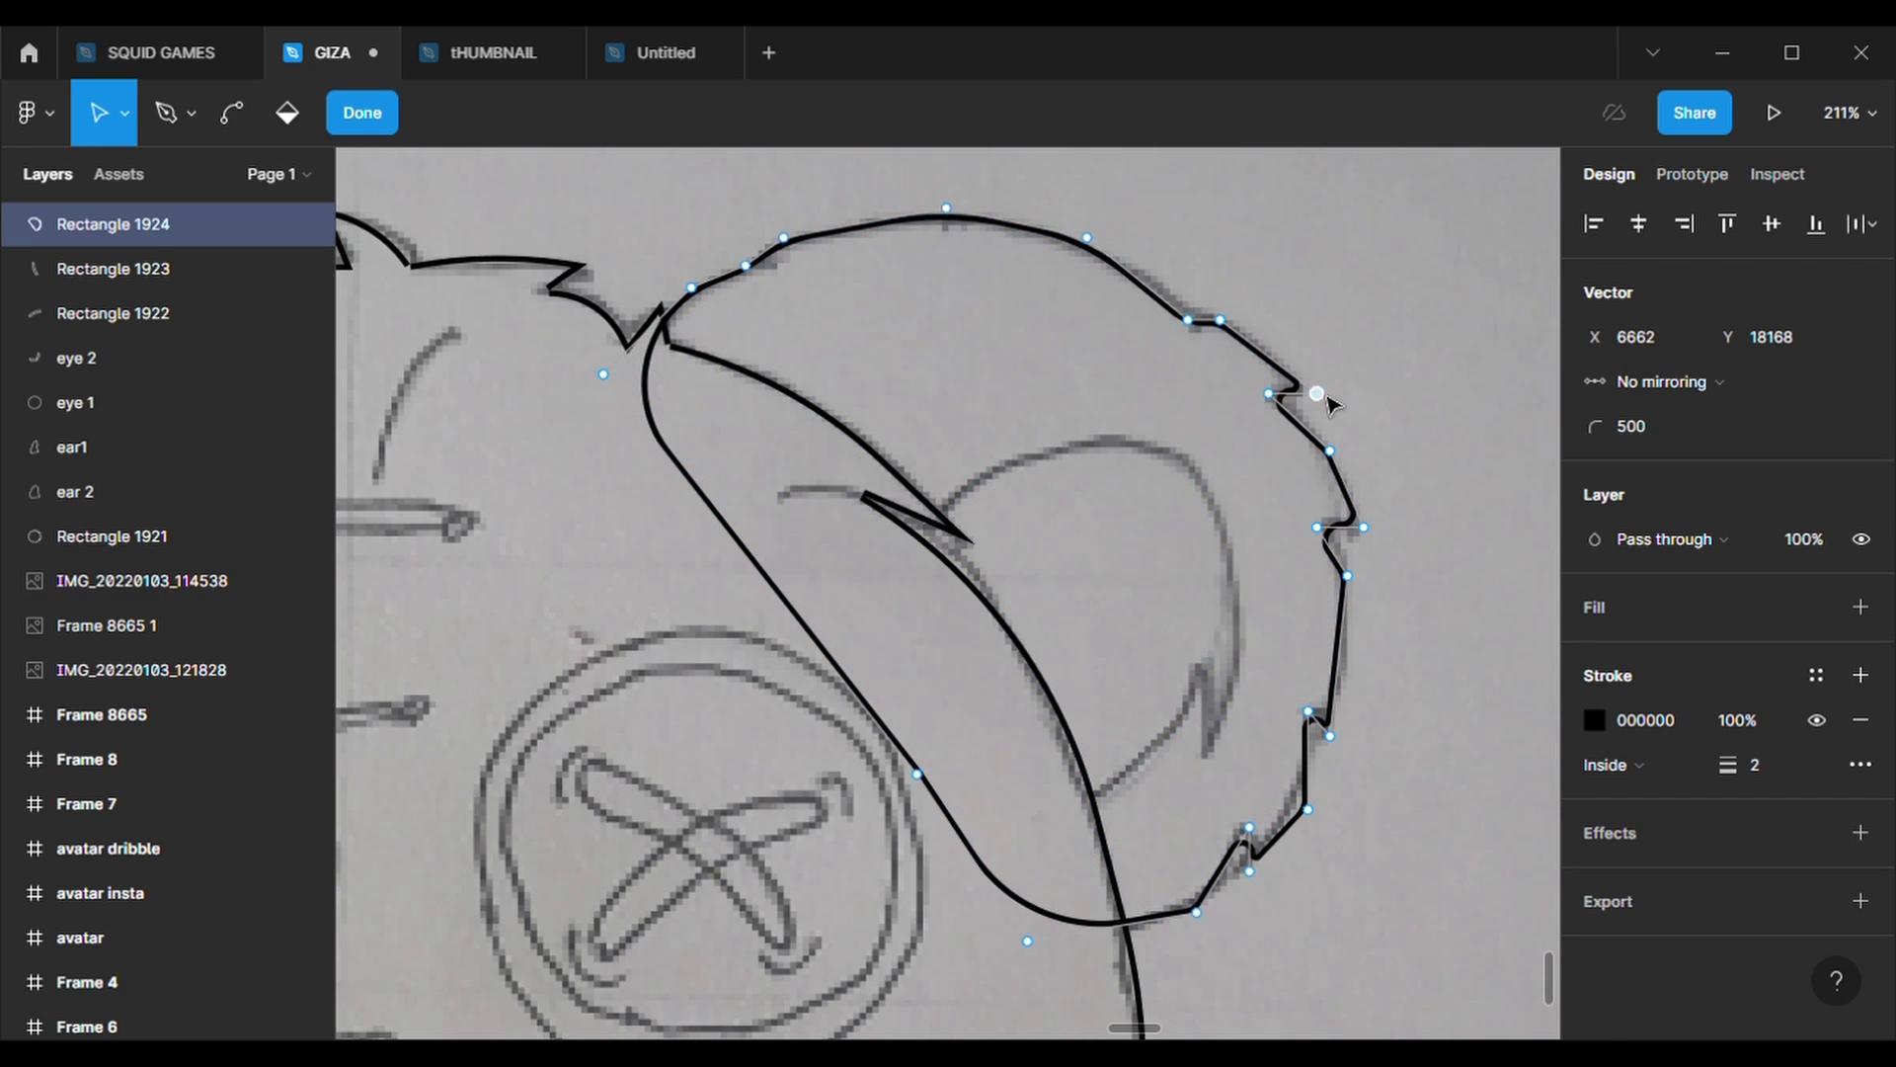
pyautogui.click(1662, 429)
pyautogui.write('0')
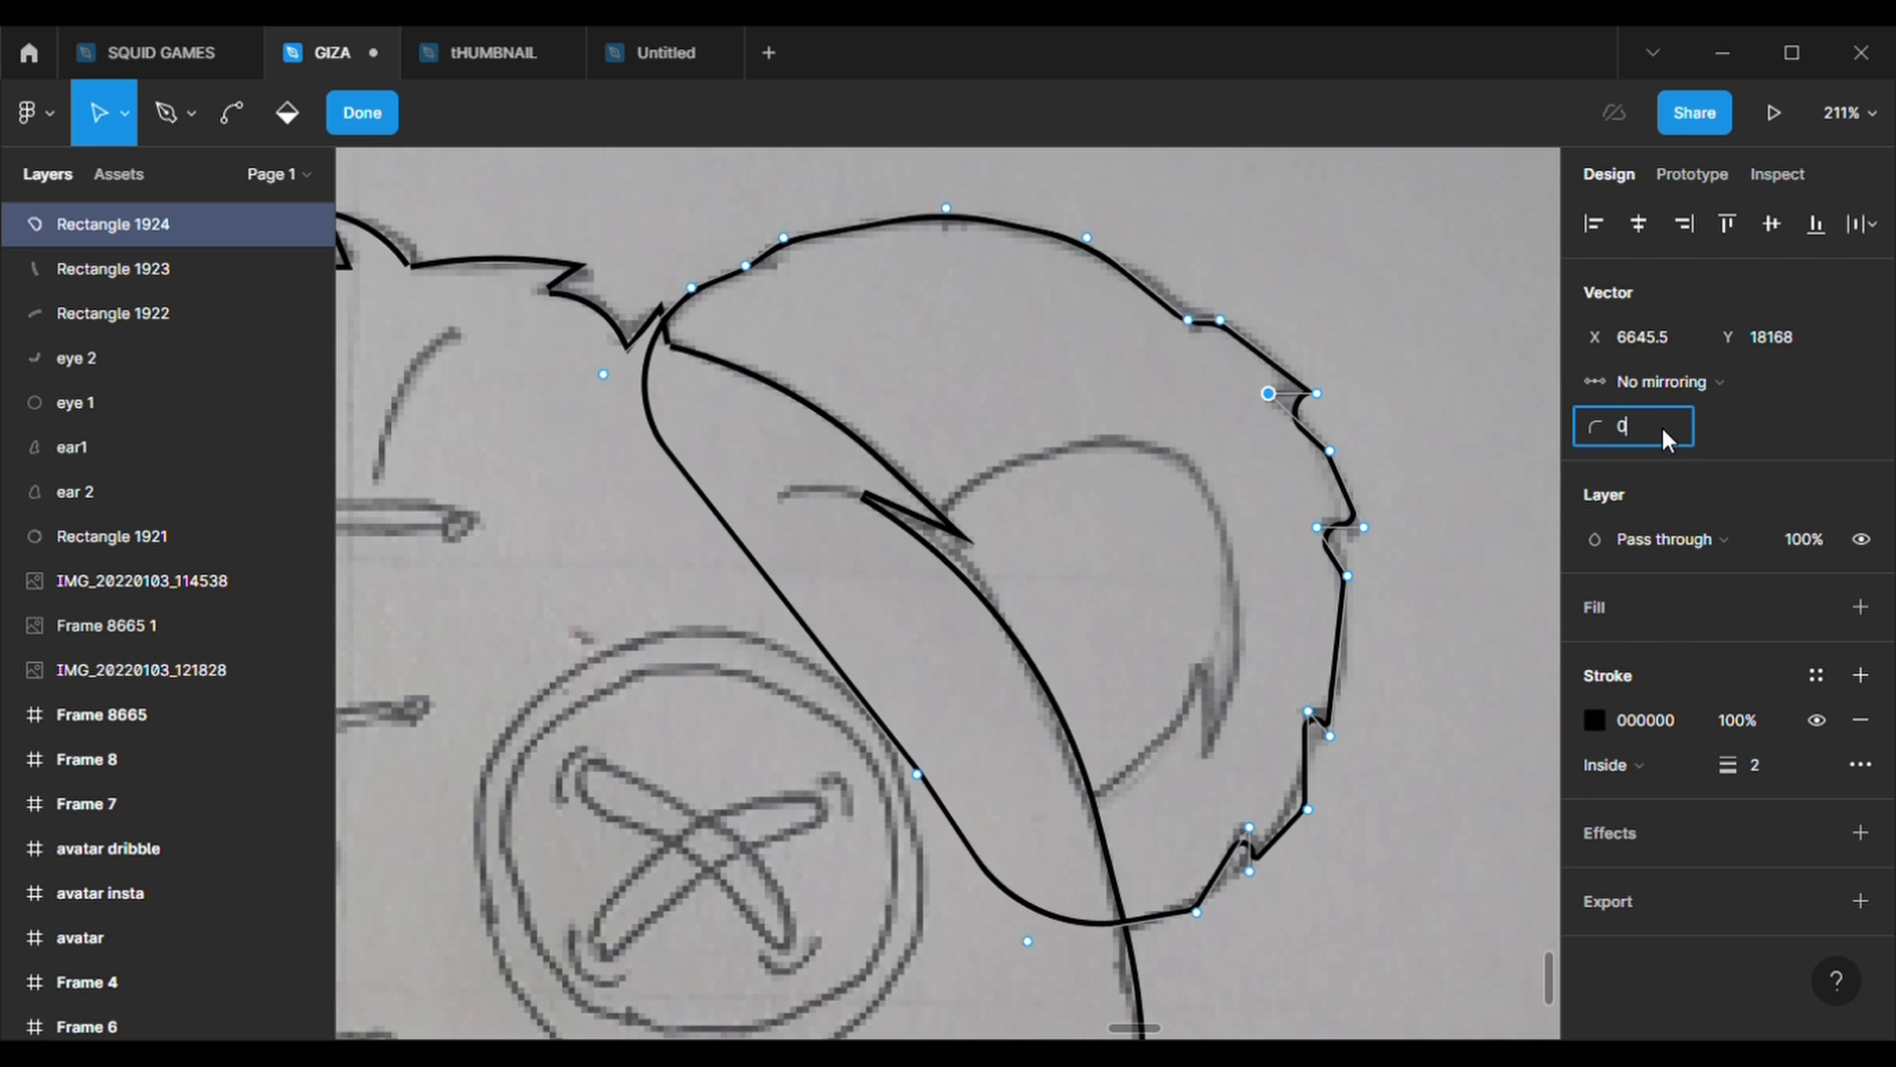
pyautogui.press('Return')
pyautogui.hotkey('ctrl', 'a')
pyautogui.click(1330, 451)
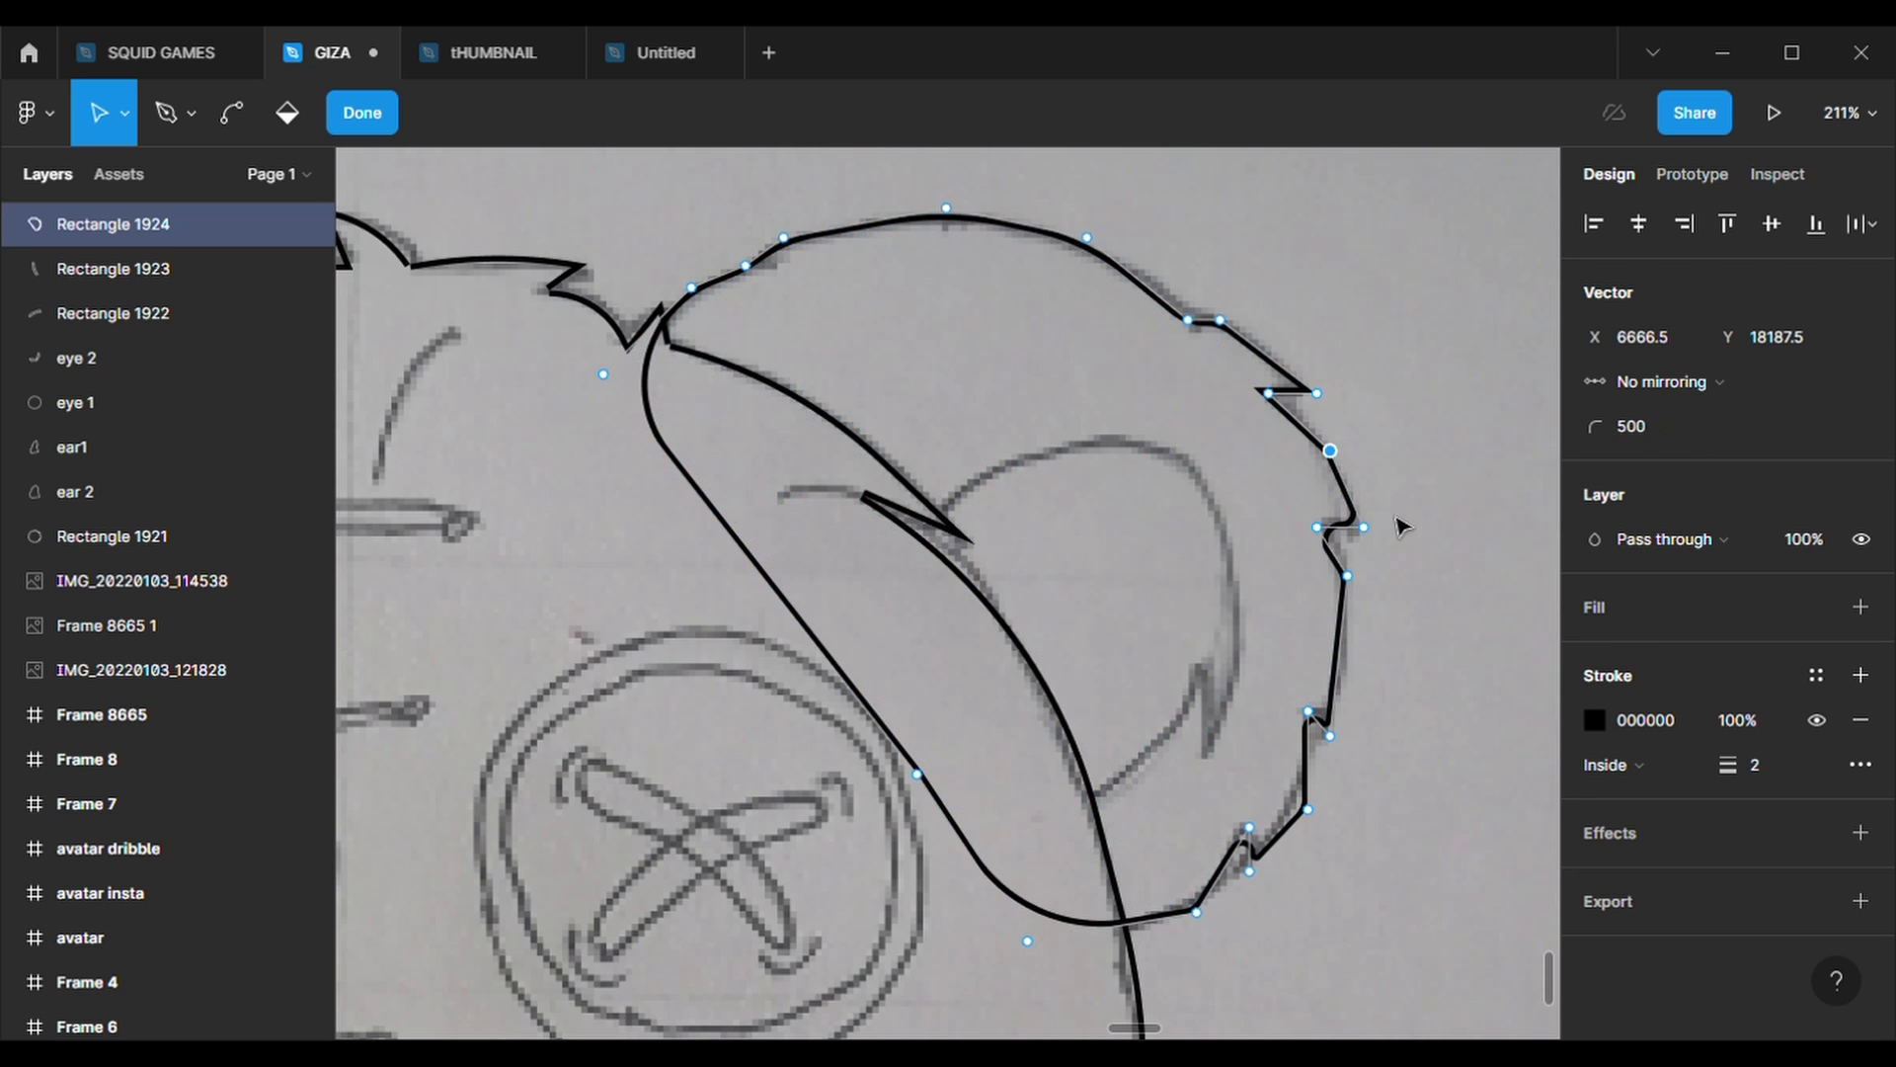
pyautogui.press('Tab')
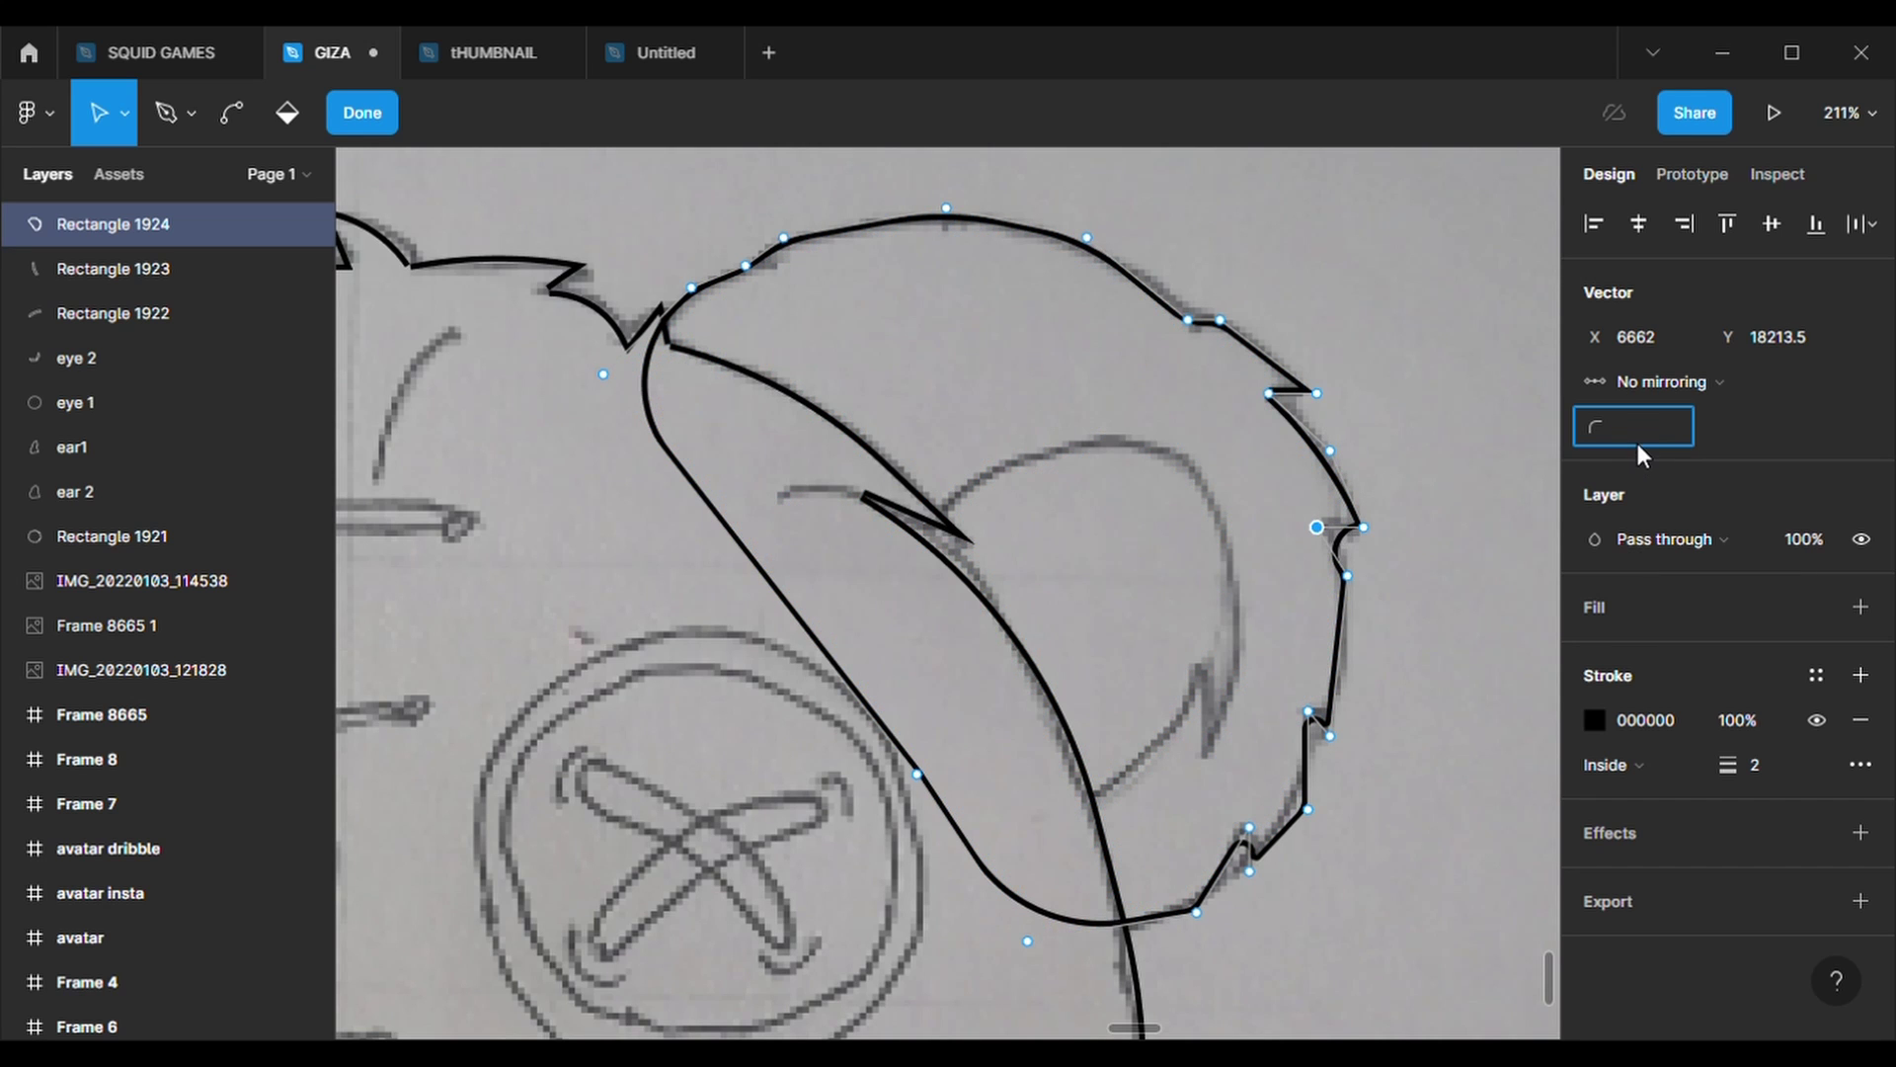
pyautogui.write('0')
pyautogui.press('Tab')
pyautogui.press('Tab')
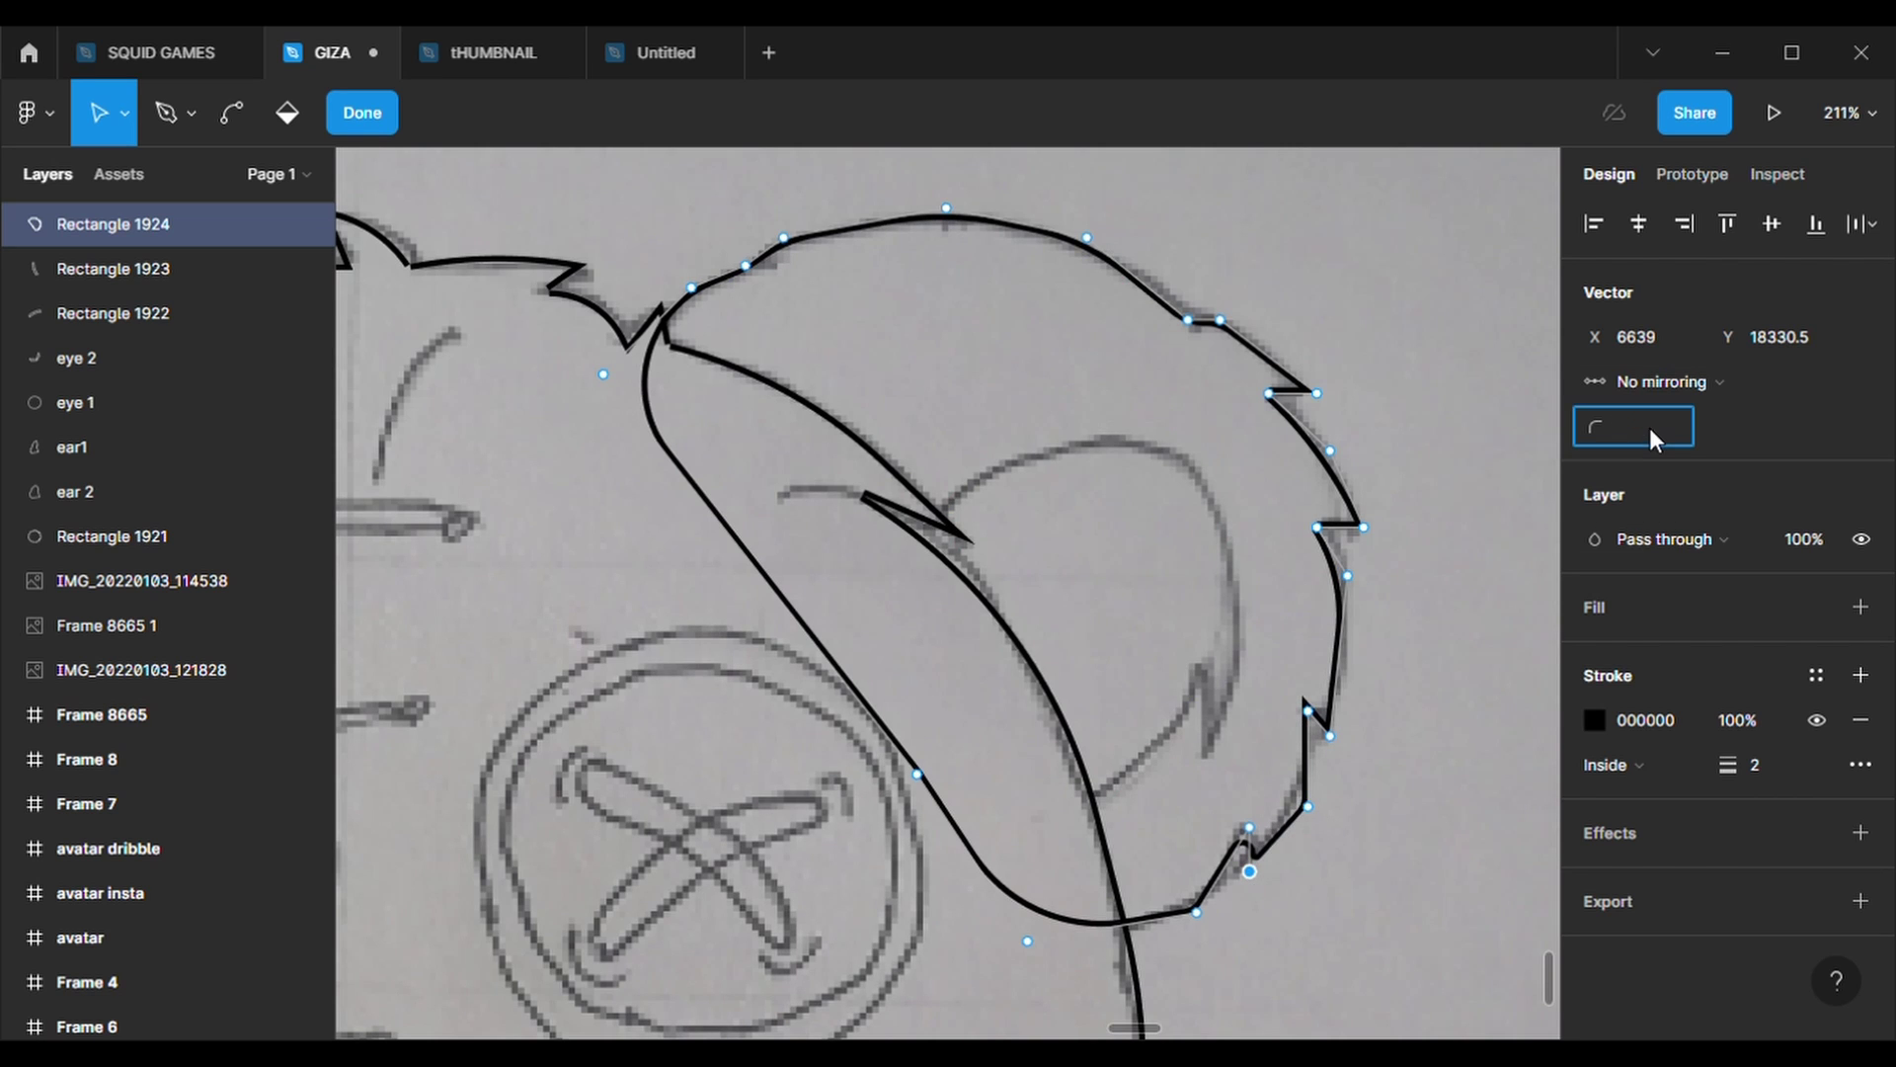
# - Nudge ear points up and shift the bottom point to refine the curve
pyautogui.hotkey('shift', 'Up')
pyautogui.press('Up')
pyautogui.press('Up')
pyautogui.press('Up')
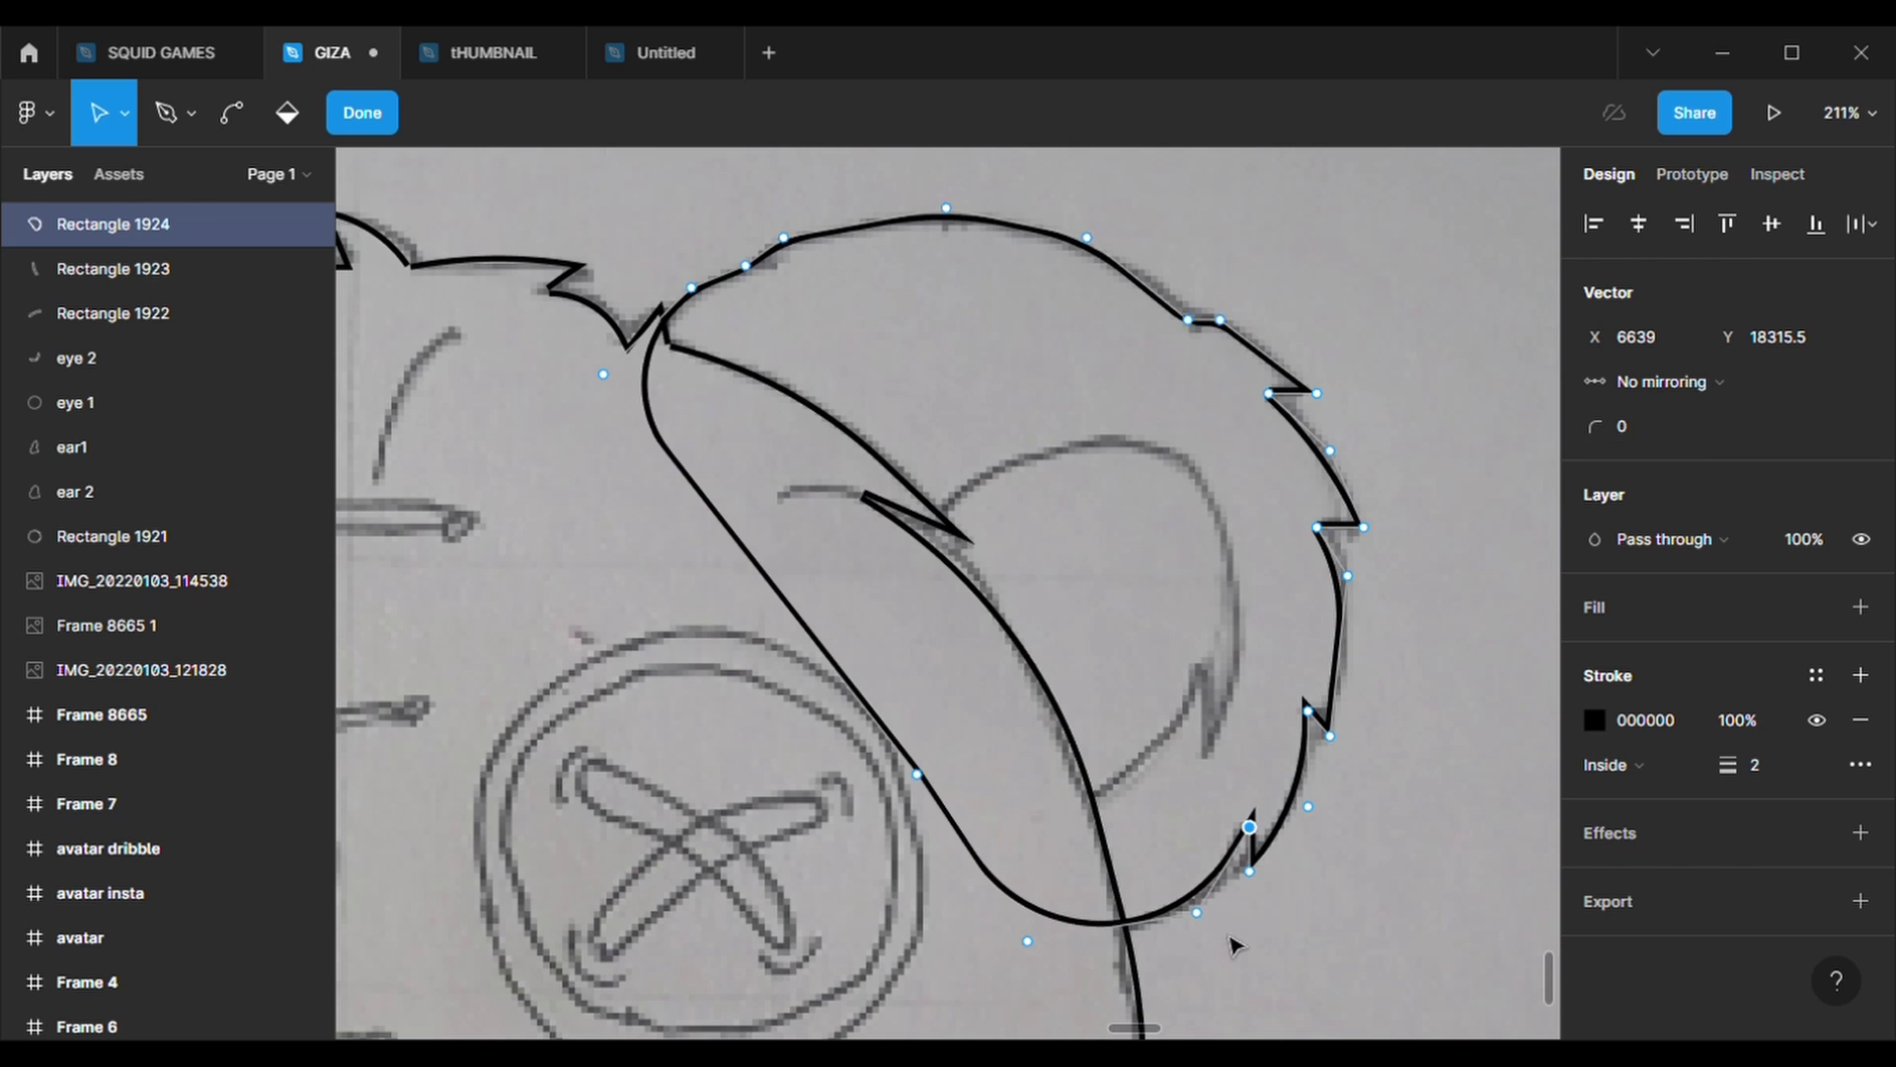
pyautogui.moveTo(1205, 921); pyautogui.dragTo(1213, 917)
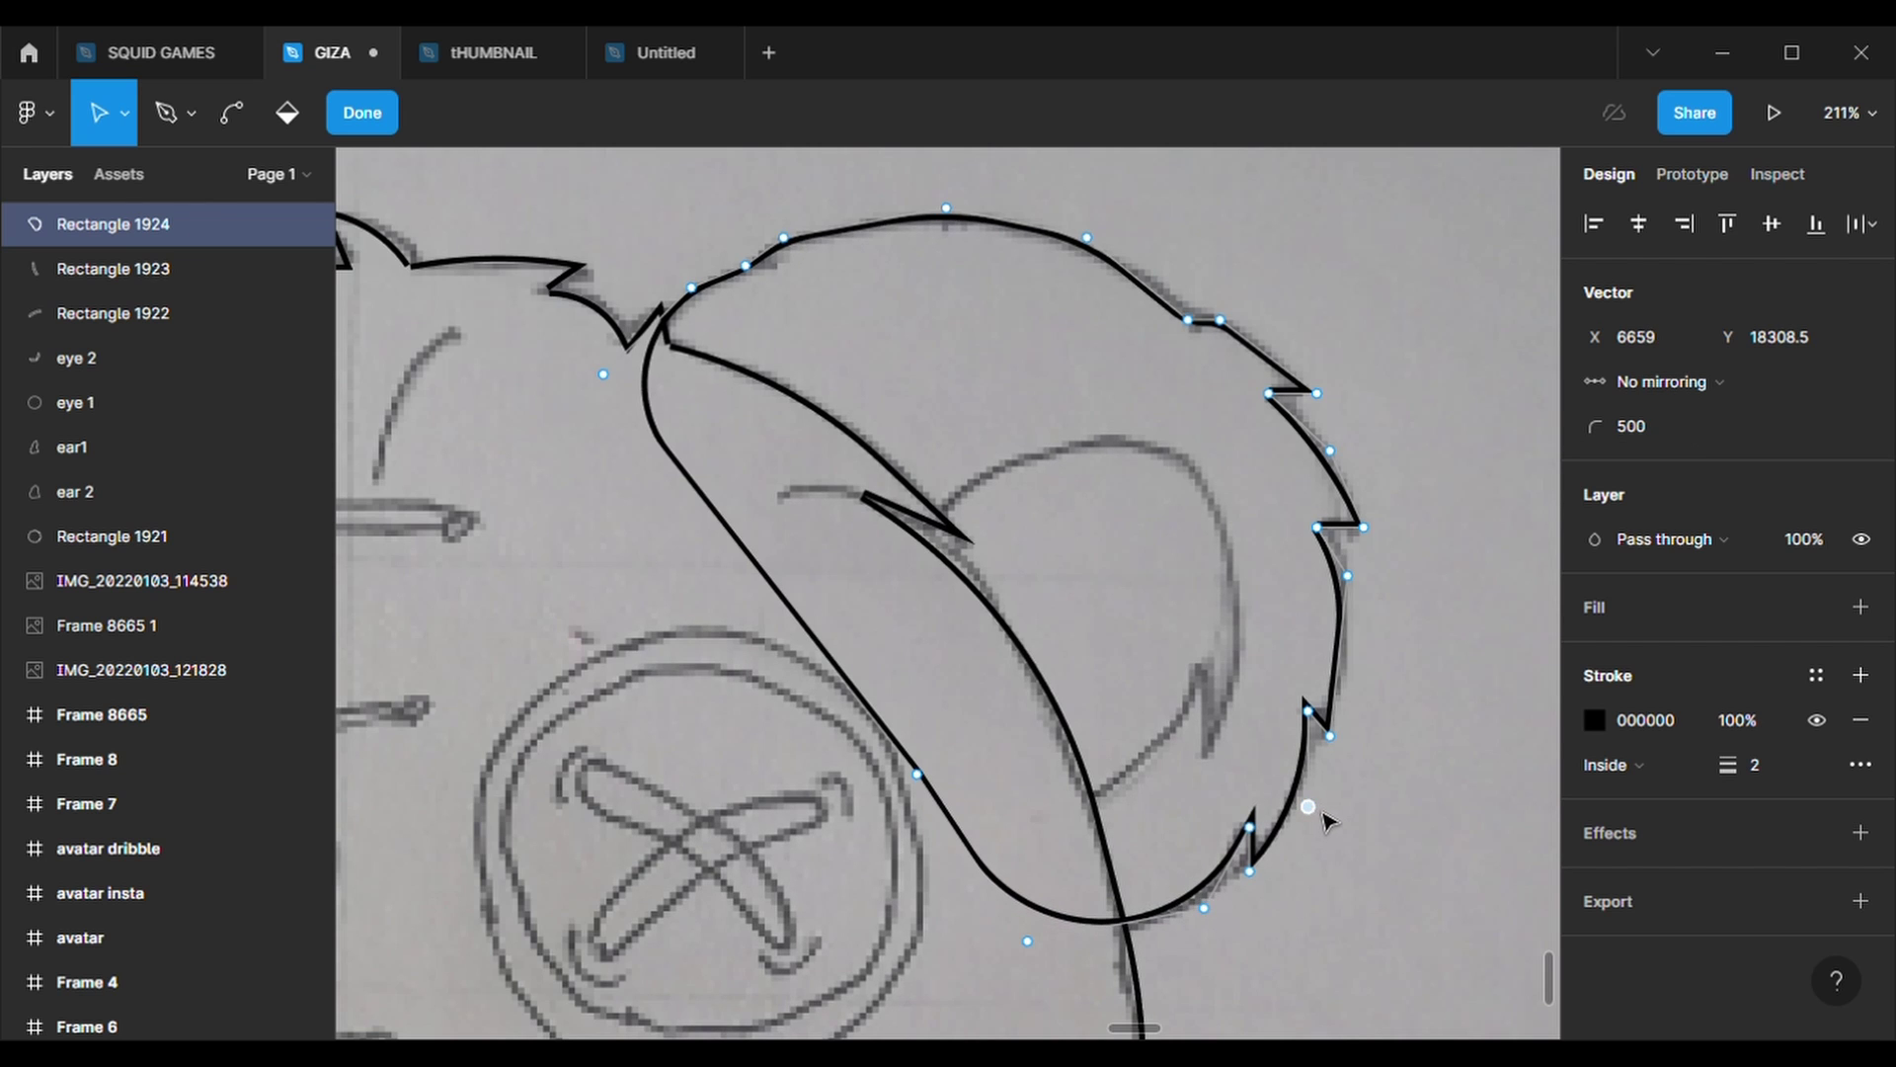
pyautogui.scroll(-2, 1327, 820)
pyautogui.click(1379, 555)
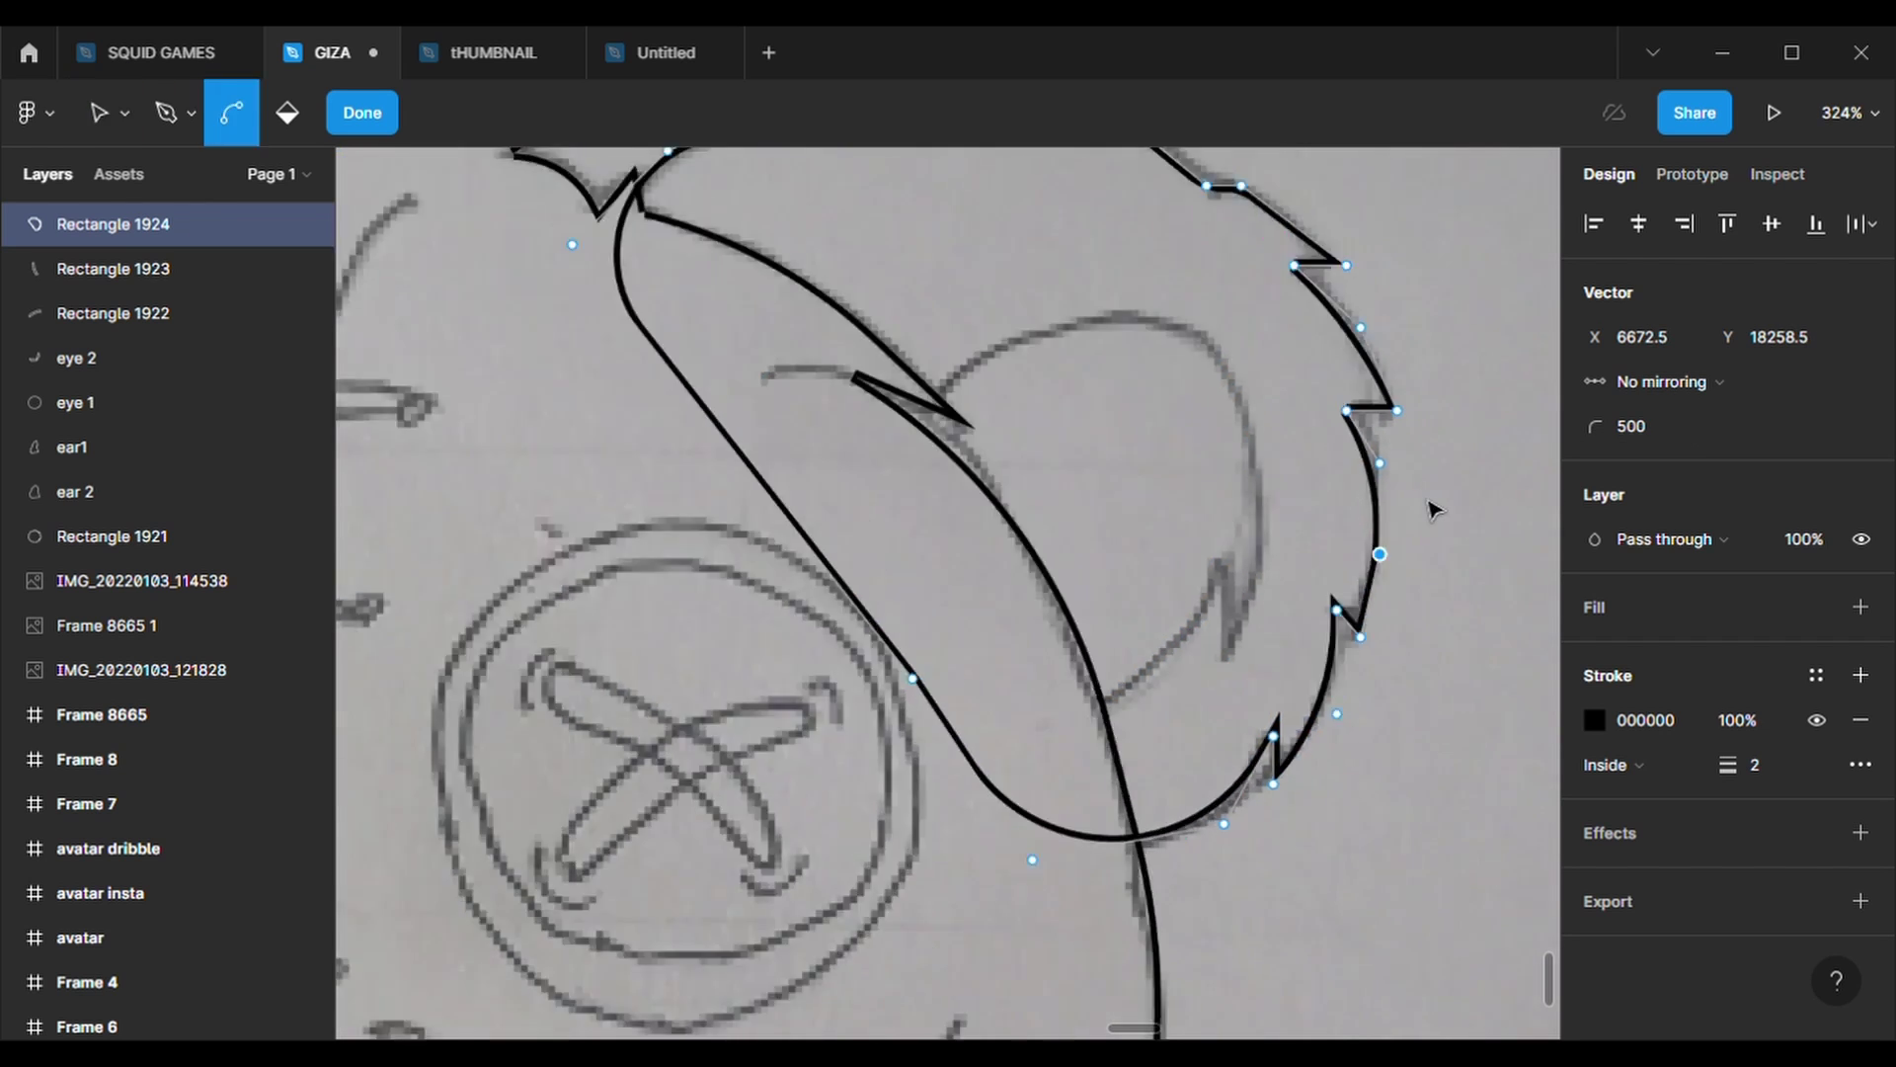
# - Draw a box over the inner ear with a 2 px black stroke and no fill
pyautogui.scroll(-5, 1434, 509)
pyautogui.click(1434, 509)
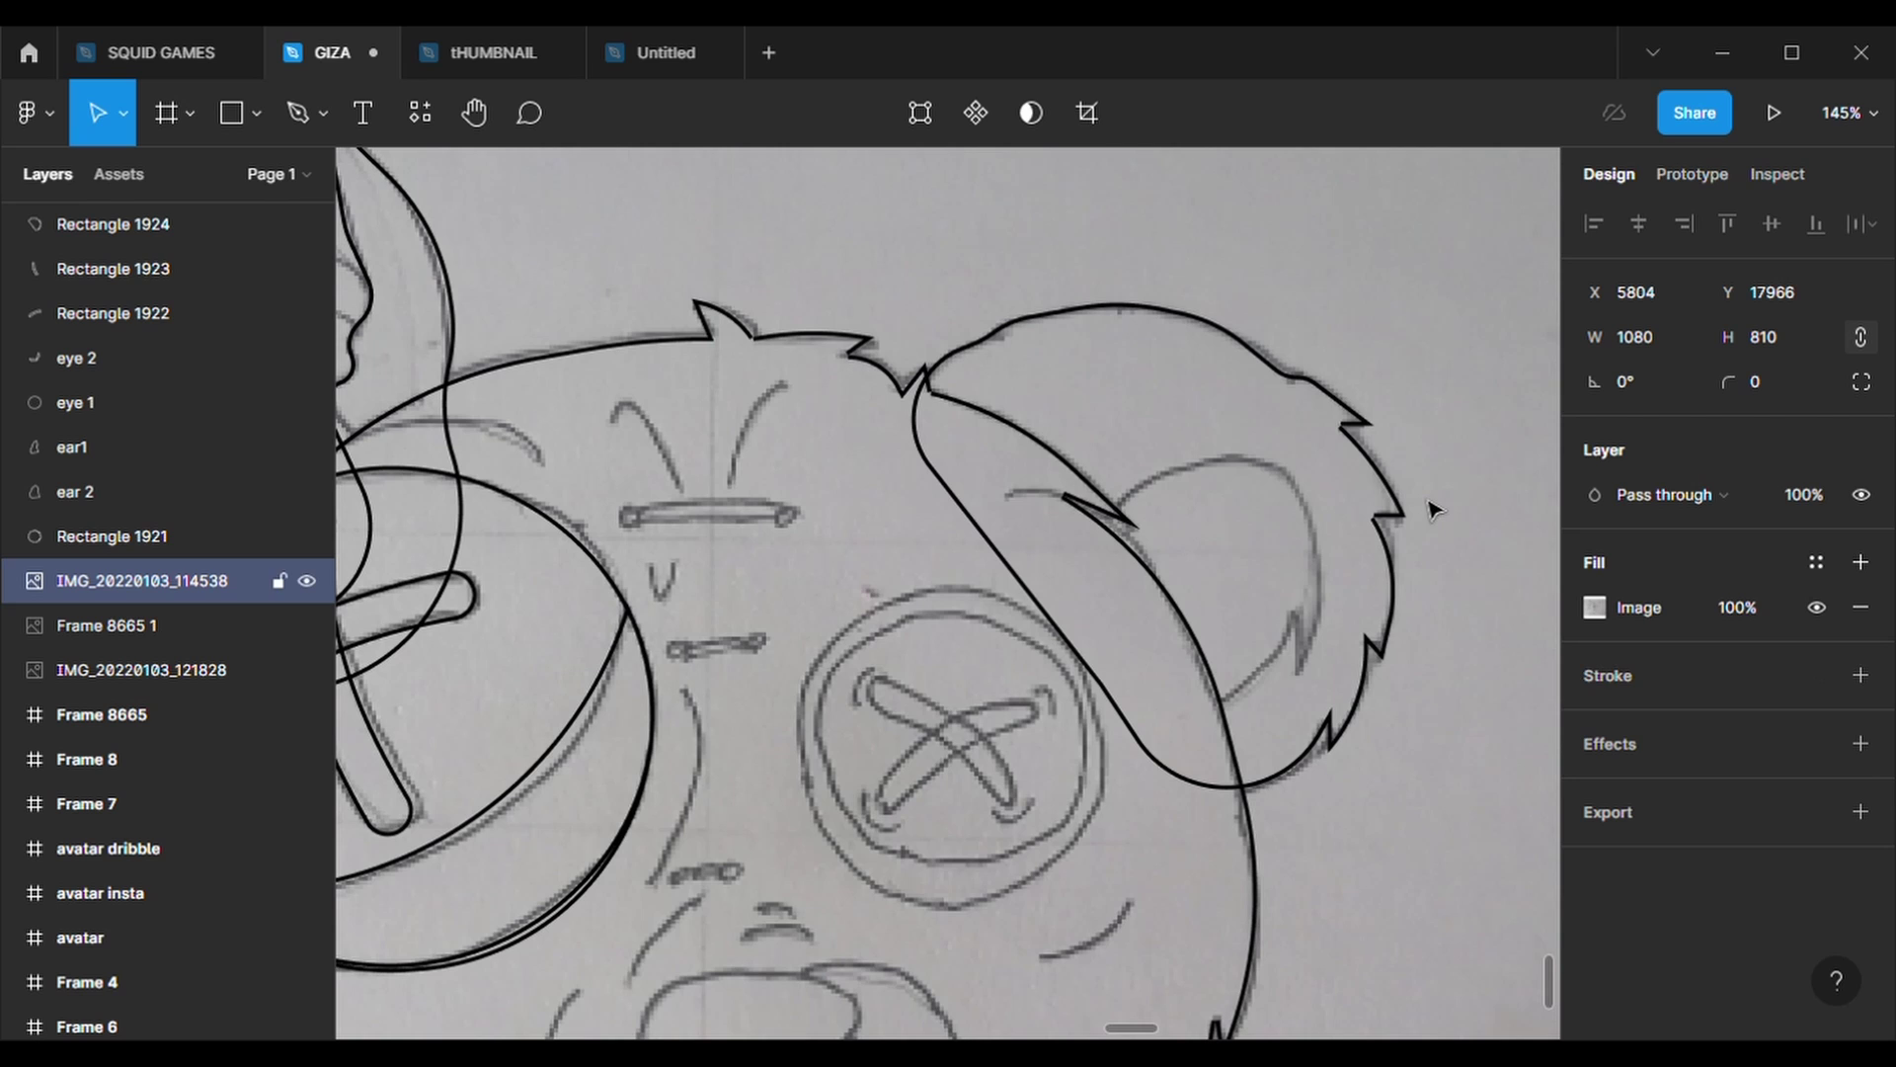
pyautogui.click(231, 113)
pyautogui.moveTo(1110, 434); pyautogui.dragTo(1338, 696)
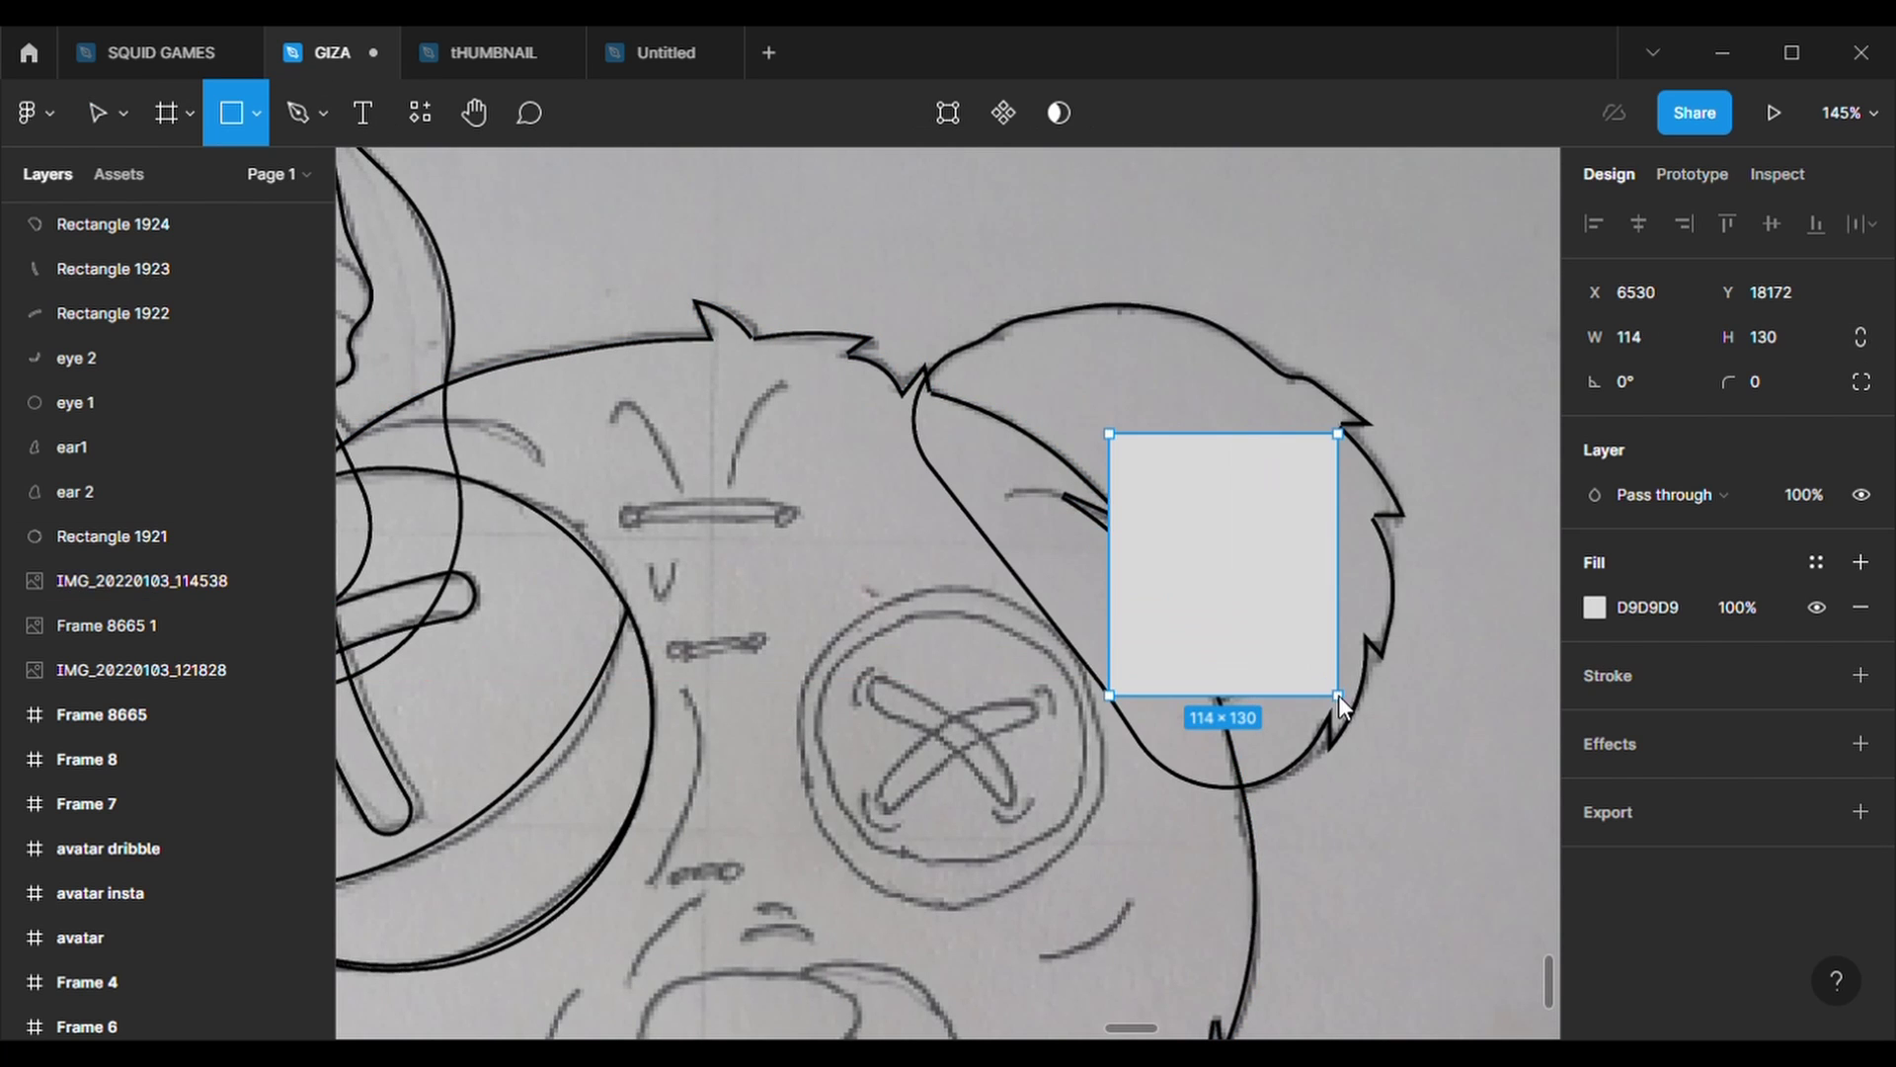
pyautogui.click(1861, 675)
pyautogui.click(1775, 770)
pyautogui.write('2')
pyautogui.press('Return')
pyautogui.click(1861, 606)
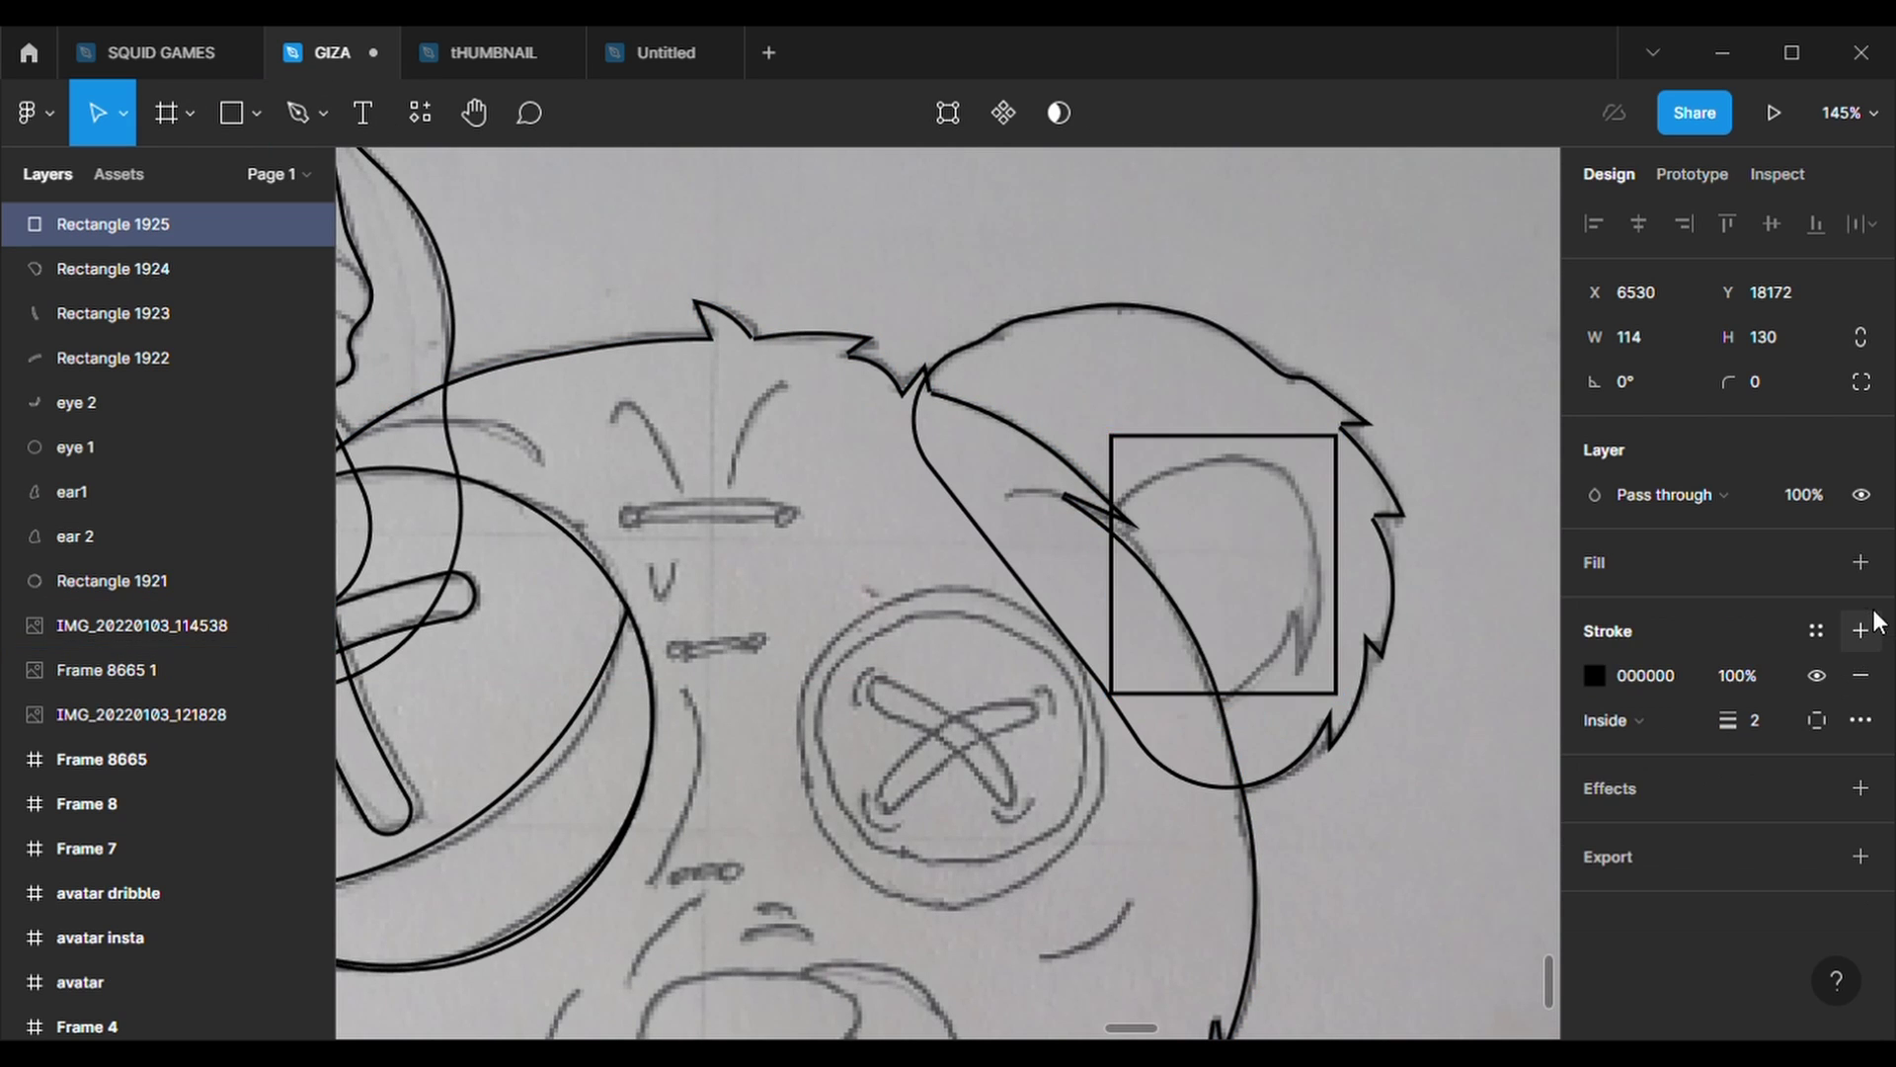
# - Move and add the box's points to follow the inner ear and form the notch
pyautogui.click(948, 115)
pyautogui.moveTo(1111, 434); pyautogui.dragTo(1086, 523)
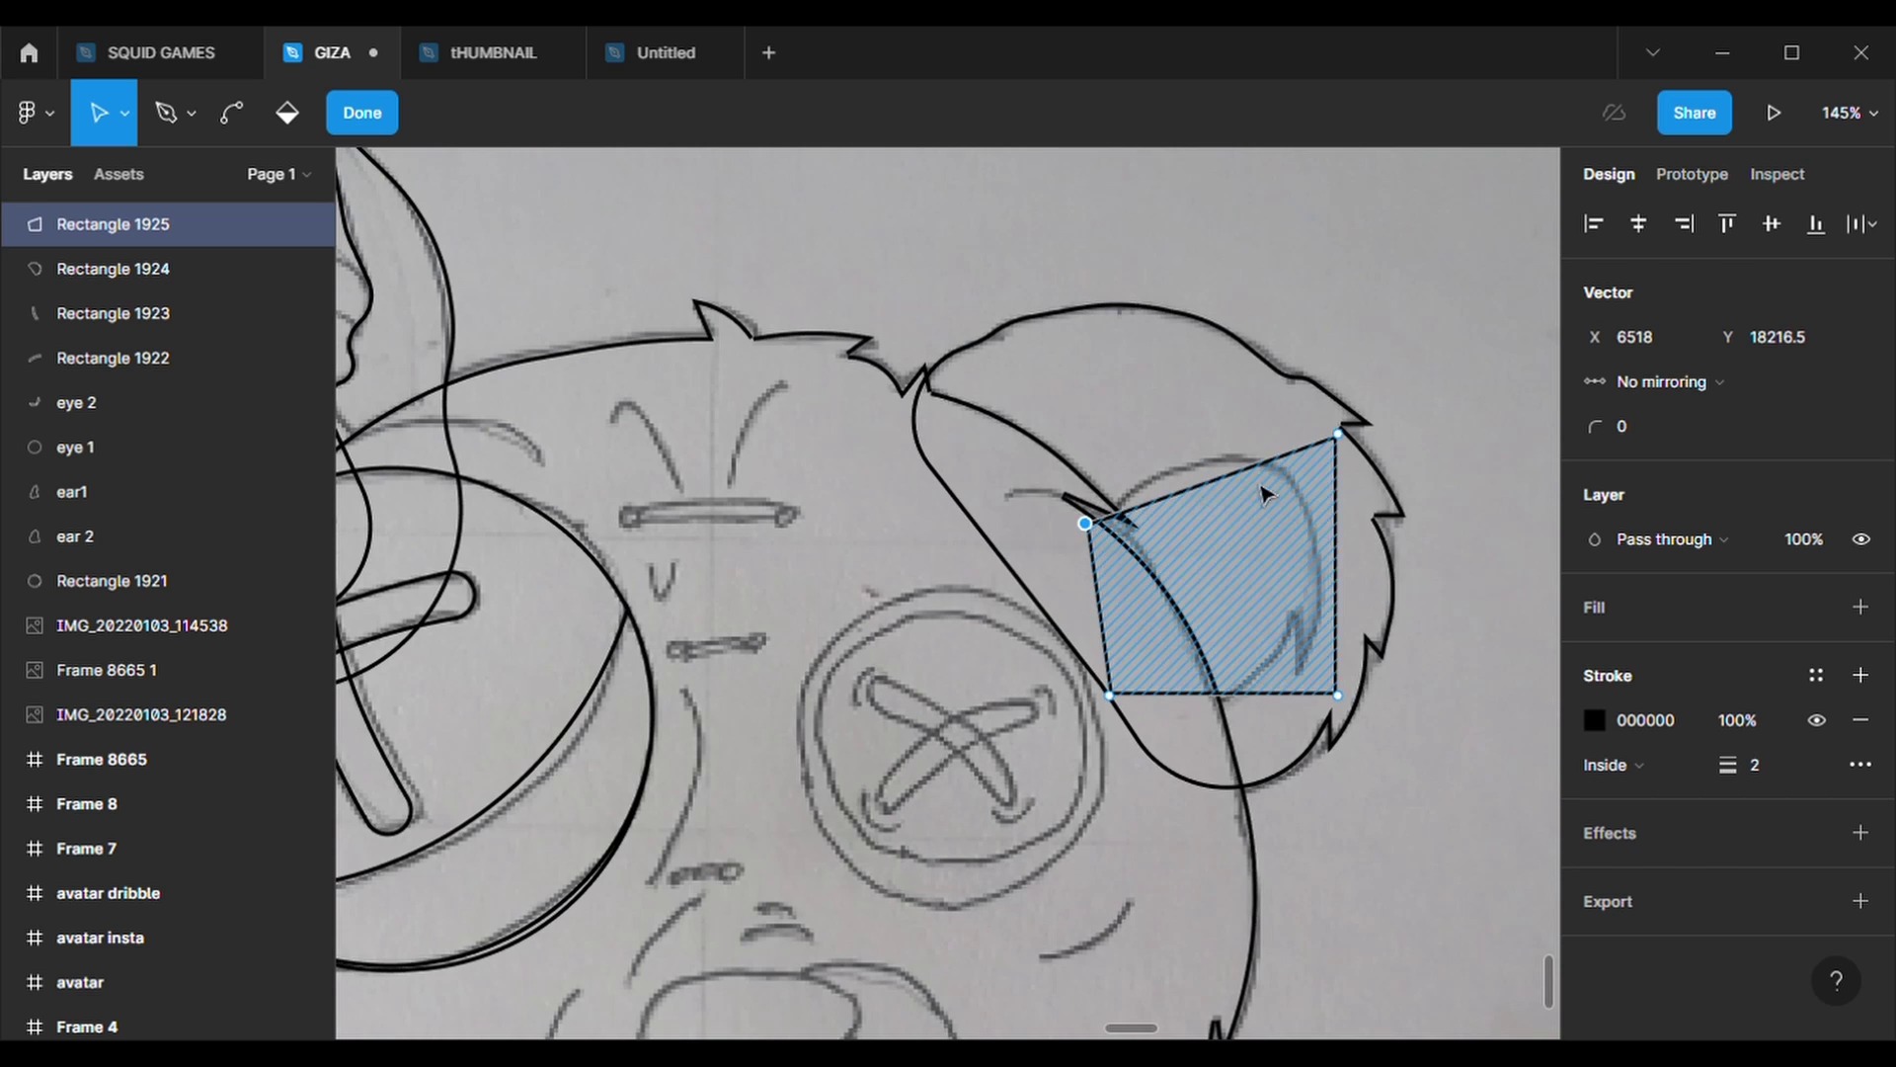
pyautogui.moveTo(1211, 478); pyautogui.dragTo(1184, 464)
pyautogui.moveTo(1337, 434); pyautogui.dragTo(1302, 471)
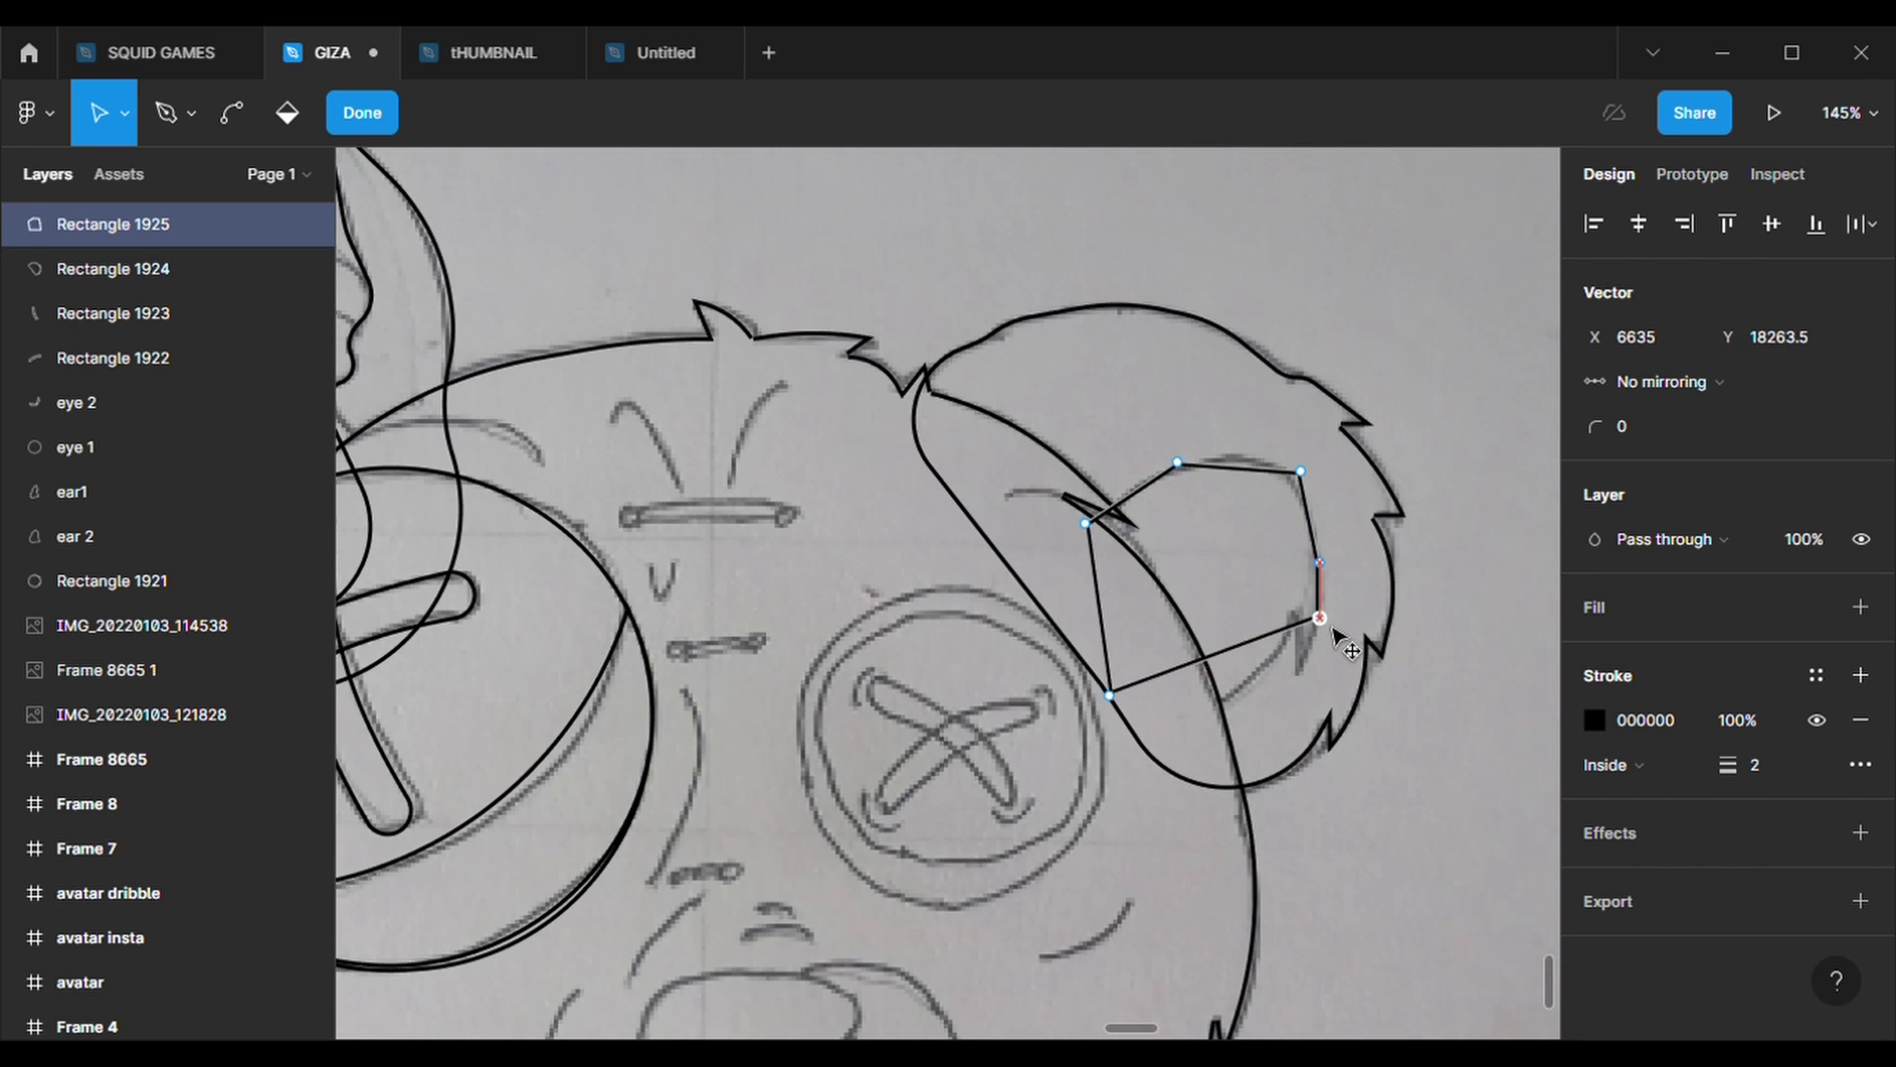
pyautogui.moveTo(1333, 628); pyautogui.dragTo(1311, 613)
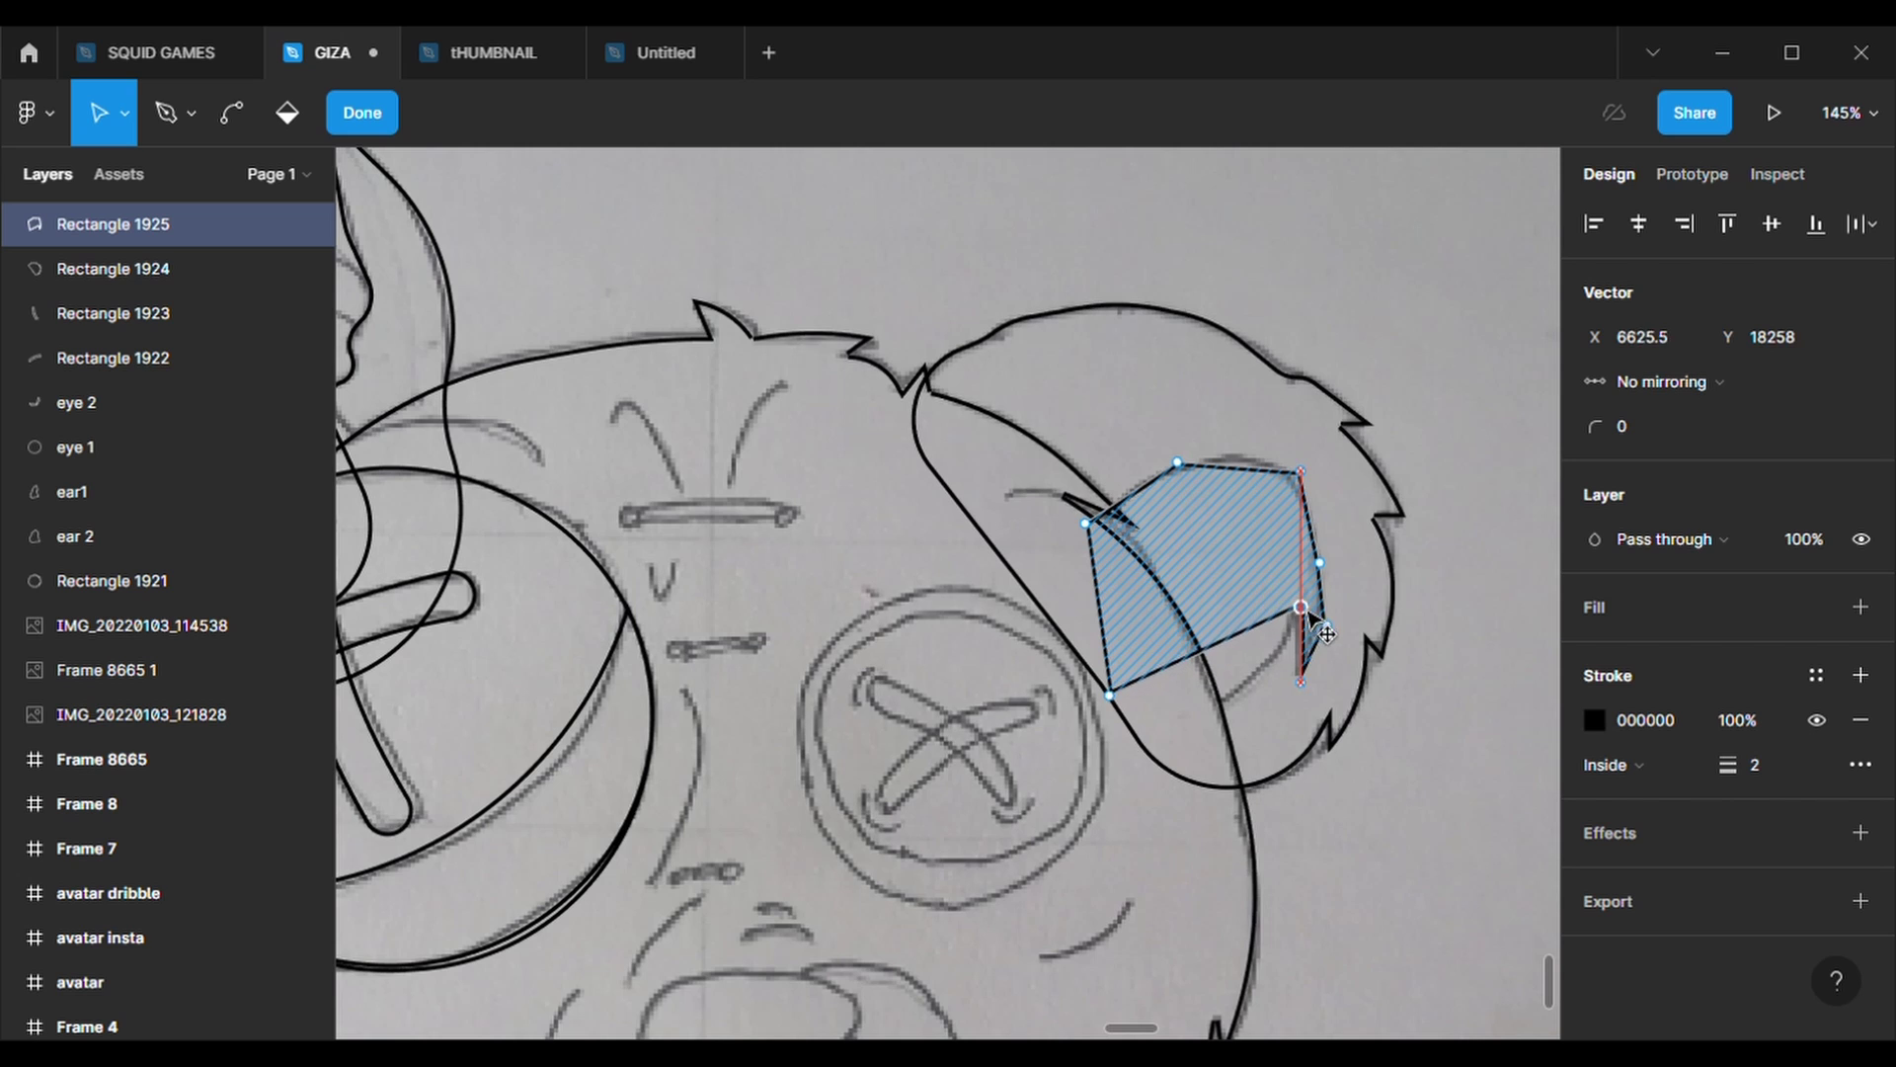
pyautogui.moveTo(1327, 633); pyautogui.dragTo(1220, 709)
pyautogui.press('Escape')
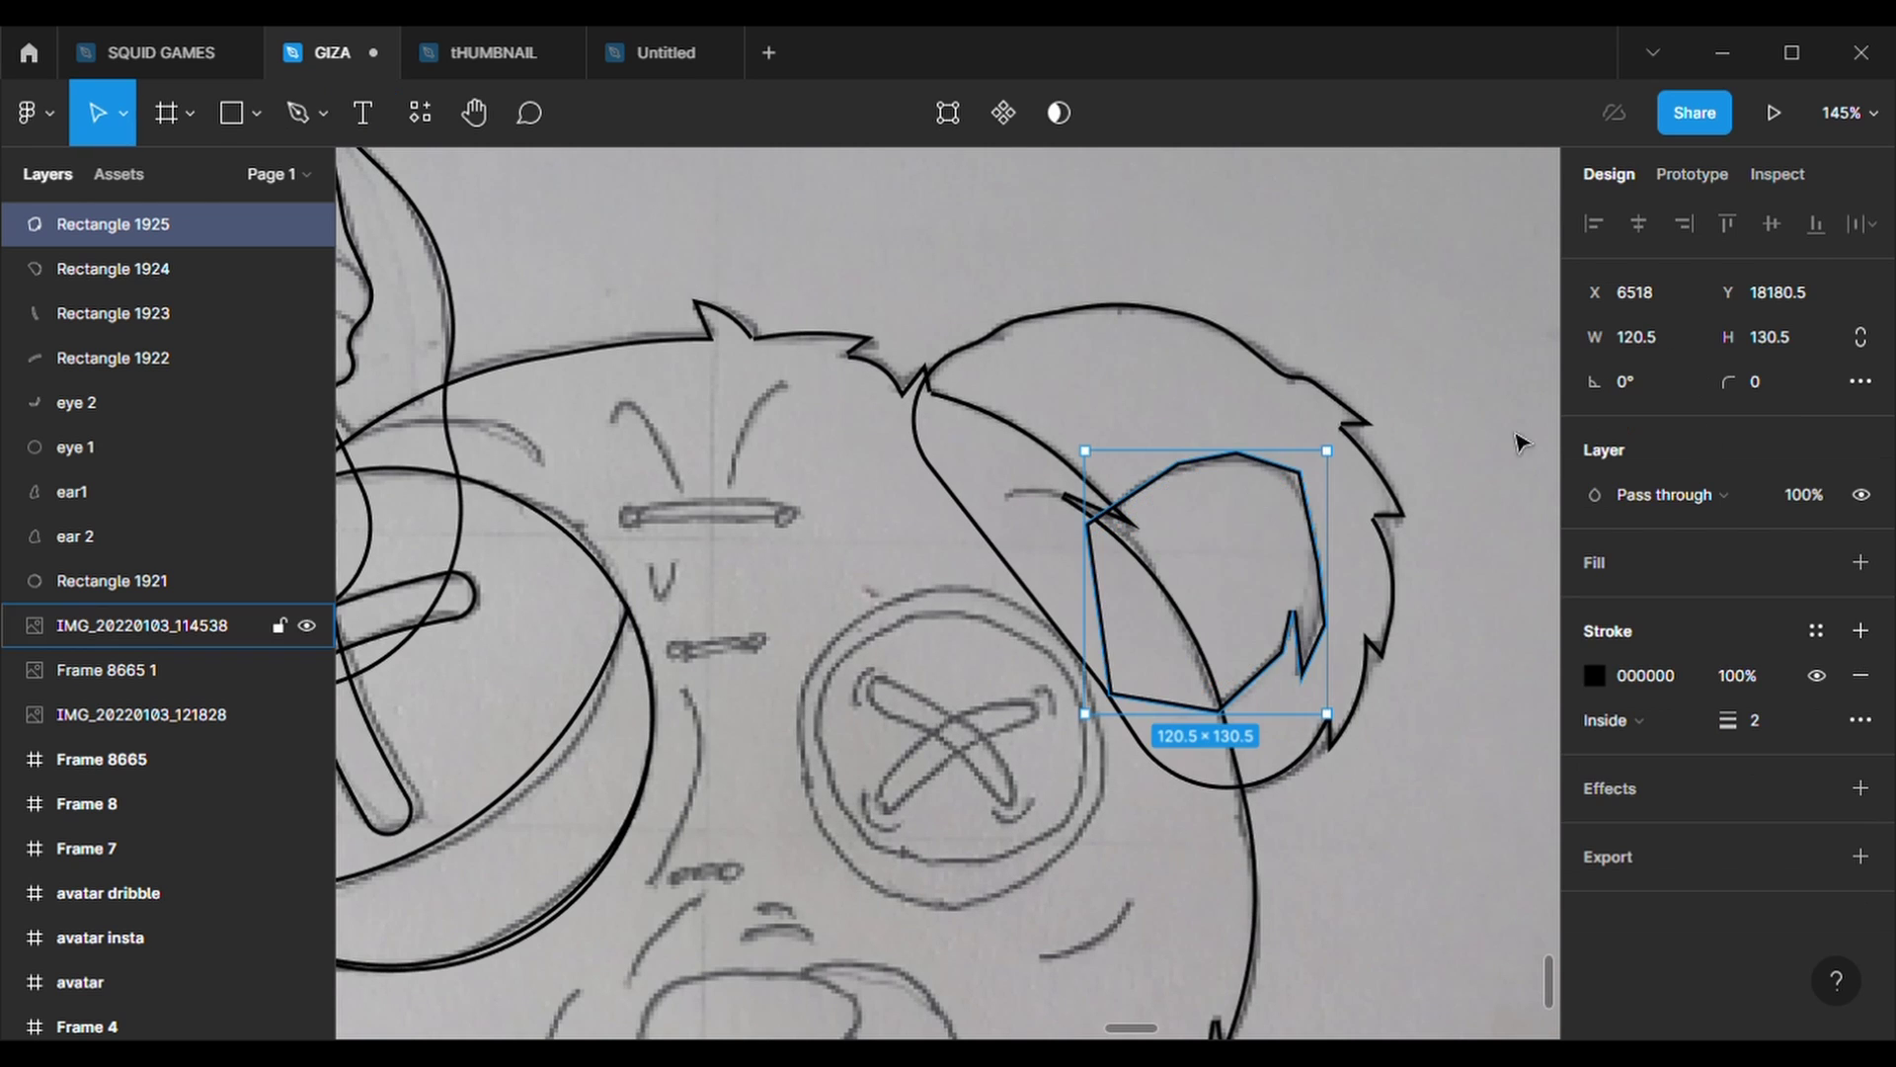
# - Round the inner ear to a 500 radius, with both notch corners set to 0
pyautogui.write('500')
pyautogui.press('Return')
pyautogui.doubleClick(1294, 614)
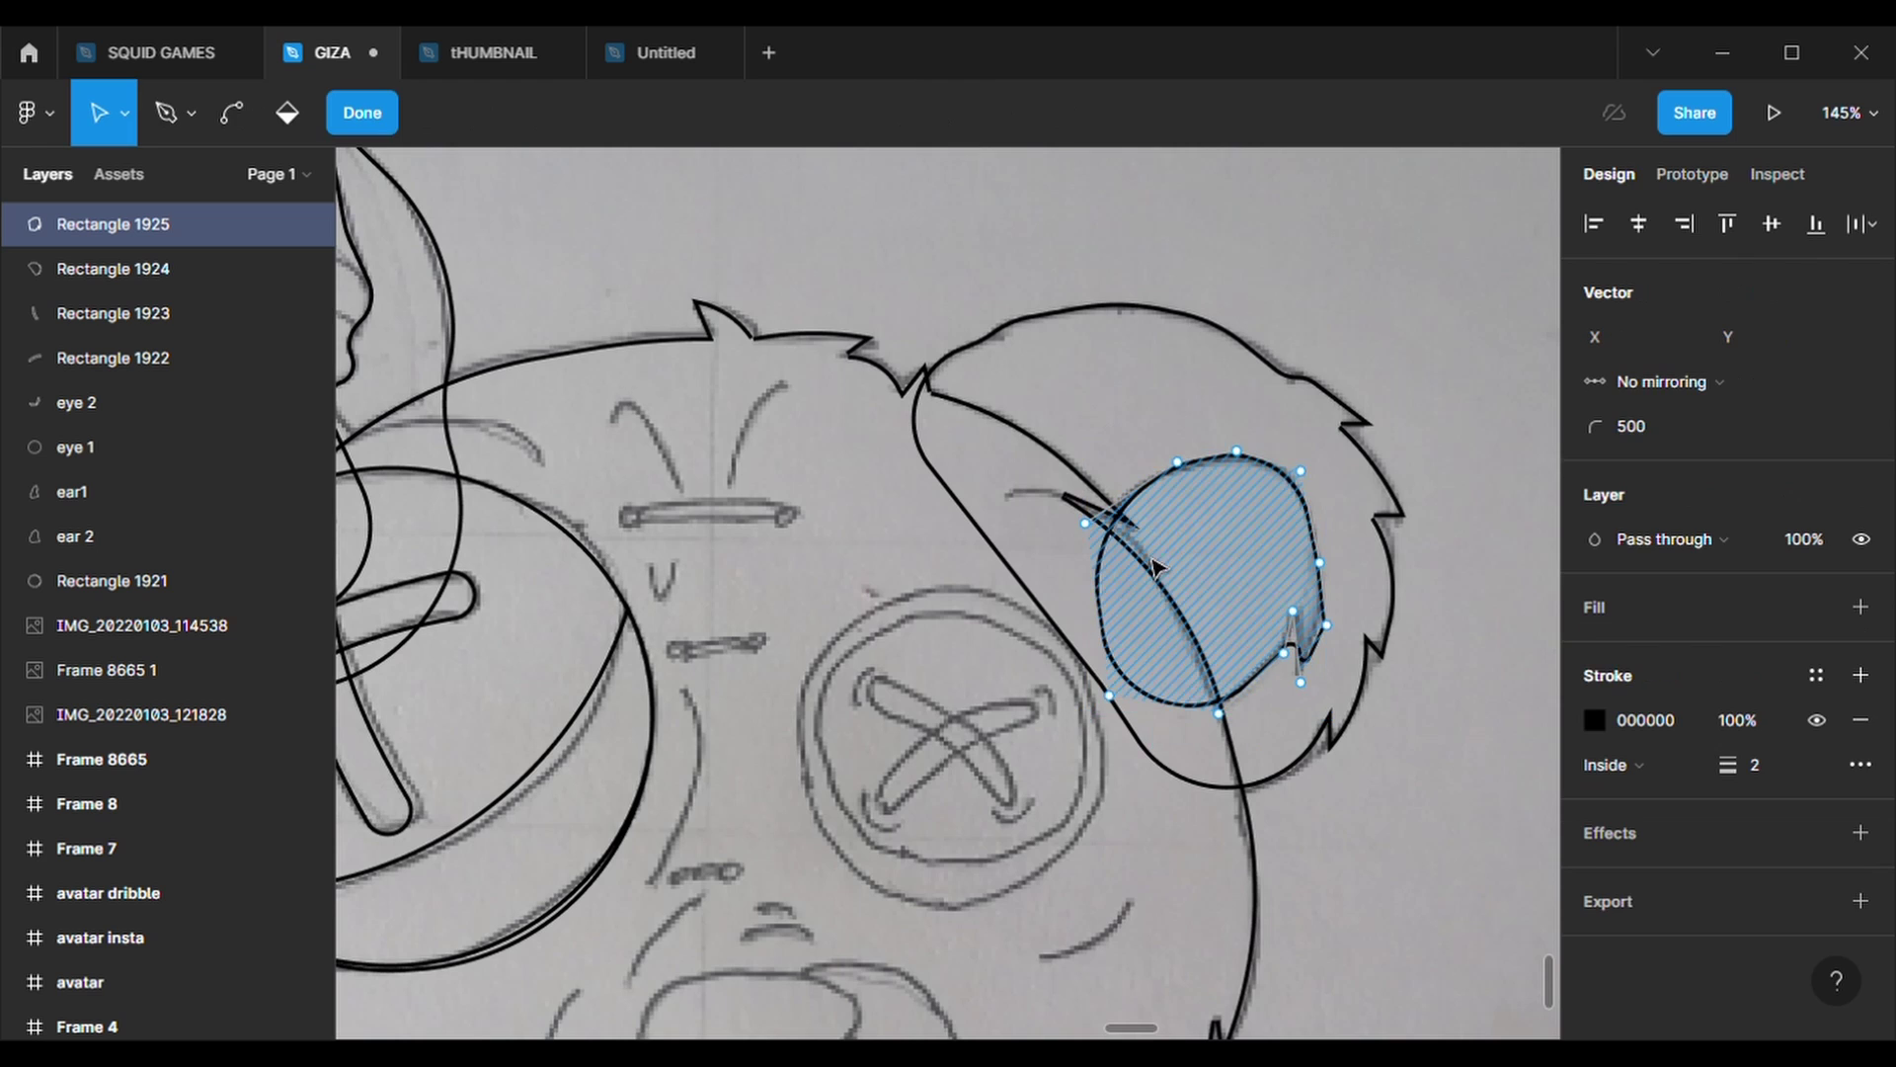
pyautogui.click(1653, 424)
pyautogui.write('0')
pyautogui.press('Return')
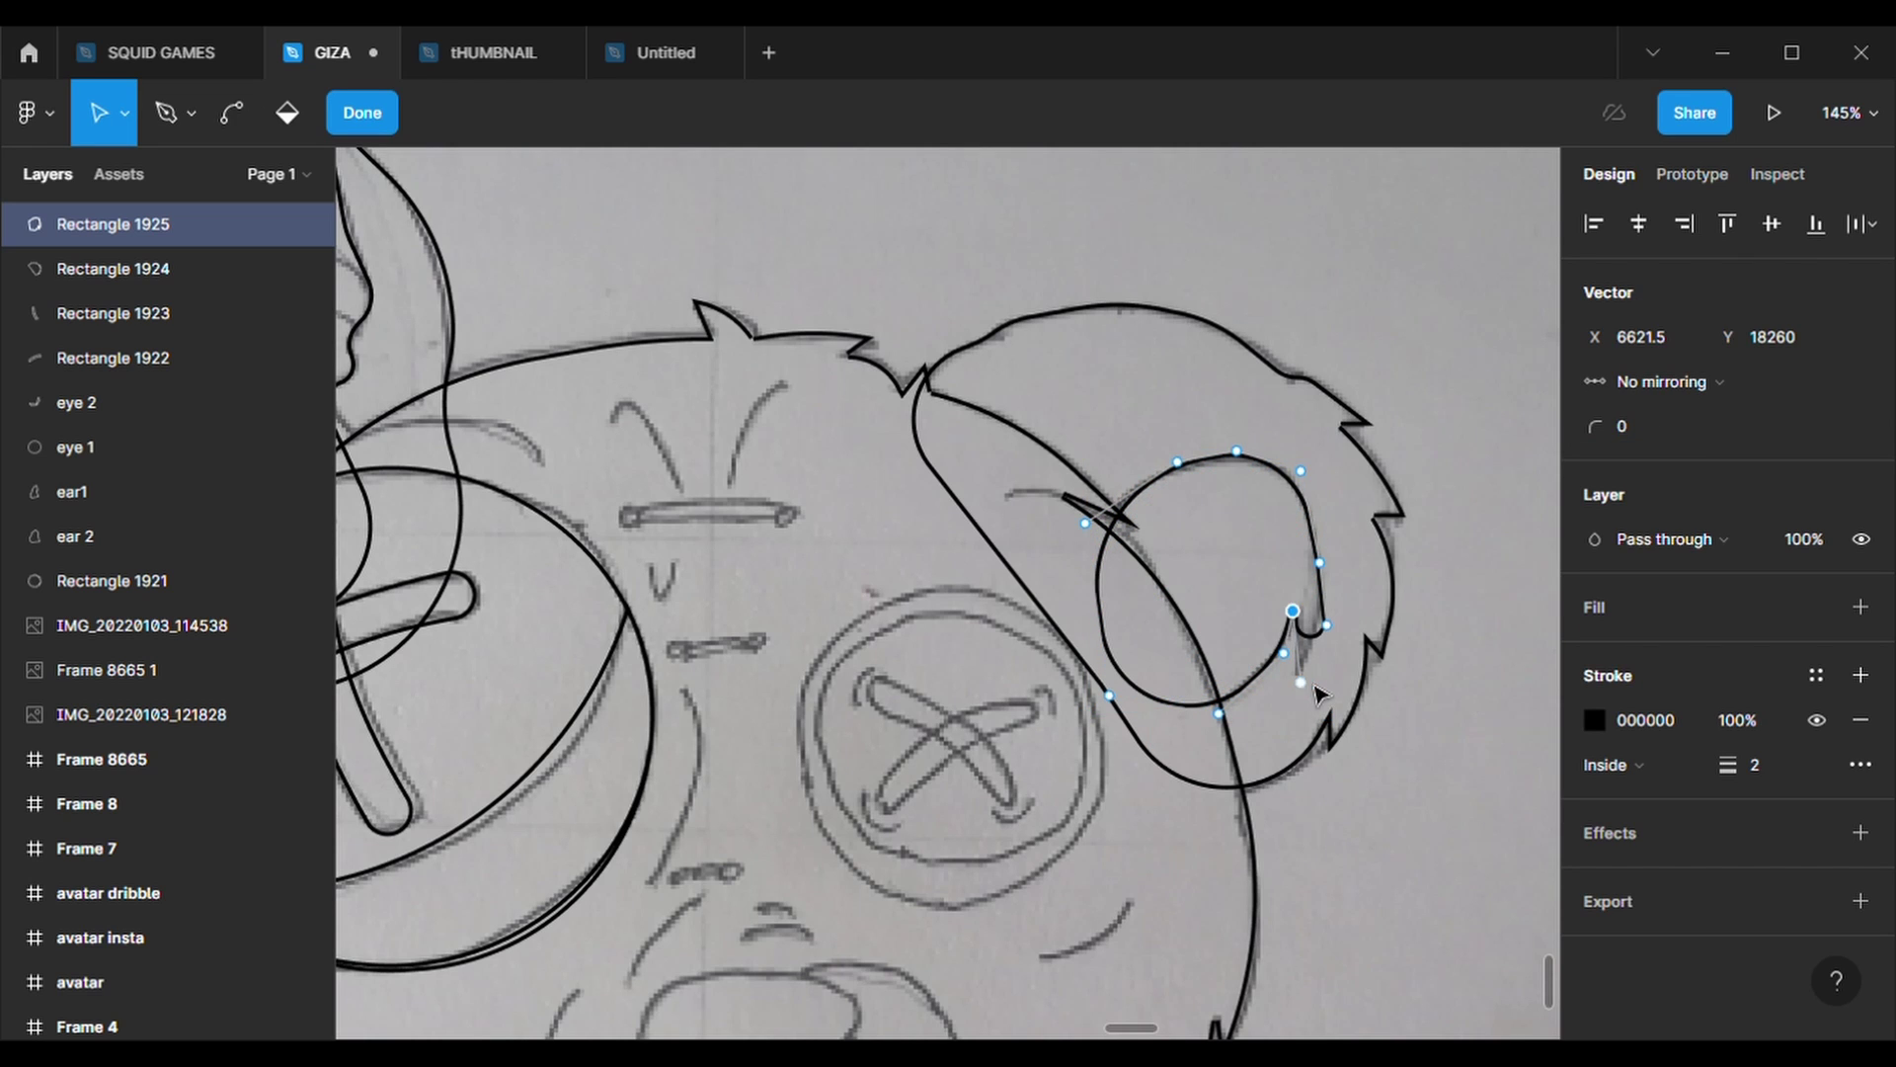
pyautogui.click(1681, 425)
pyautogui.write('0')
pyautogui.press('Return')
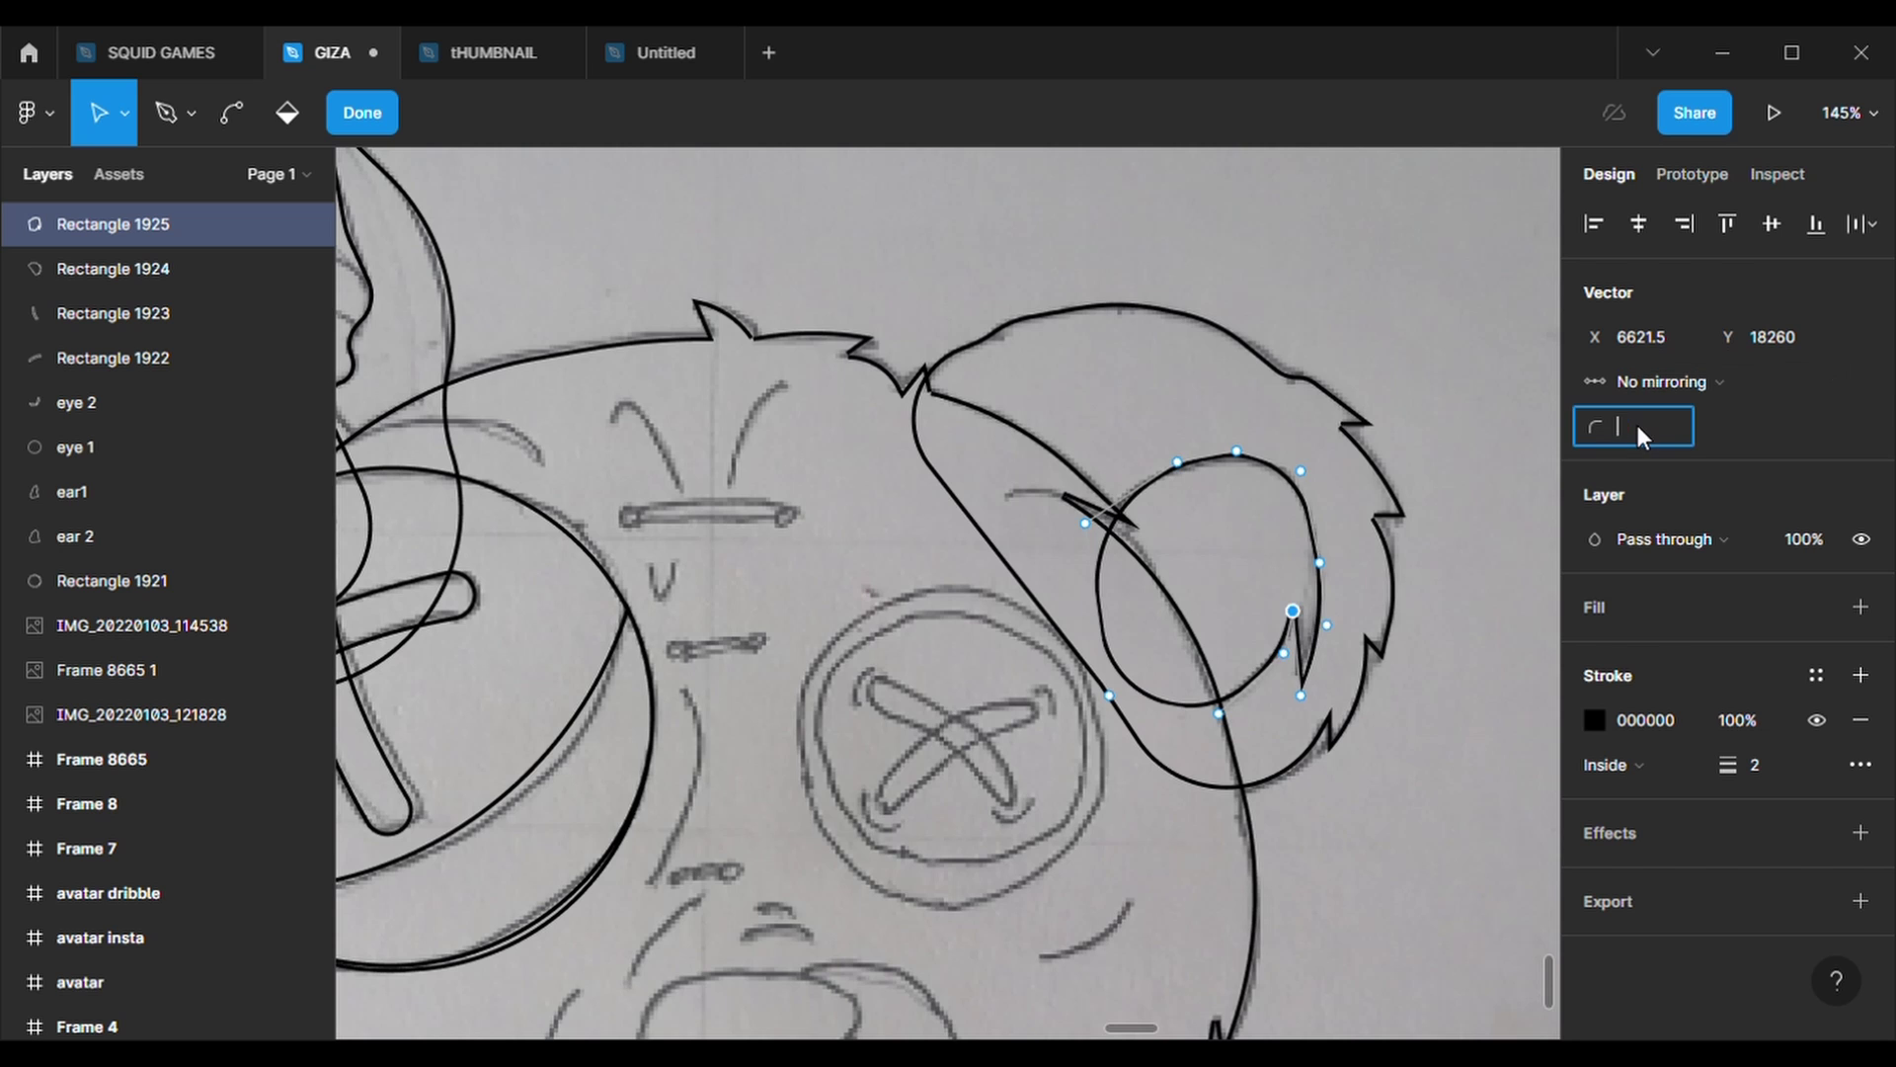
# - Close point editing and deselect the finished inner ear shape
pyautogui.press('Escape')
pyautogui.keyDown('ctrl'); pyautogui.scroll(-5, 1503, 618); pyautogui.keyUp('ctrl')
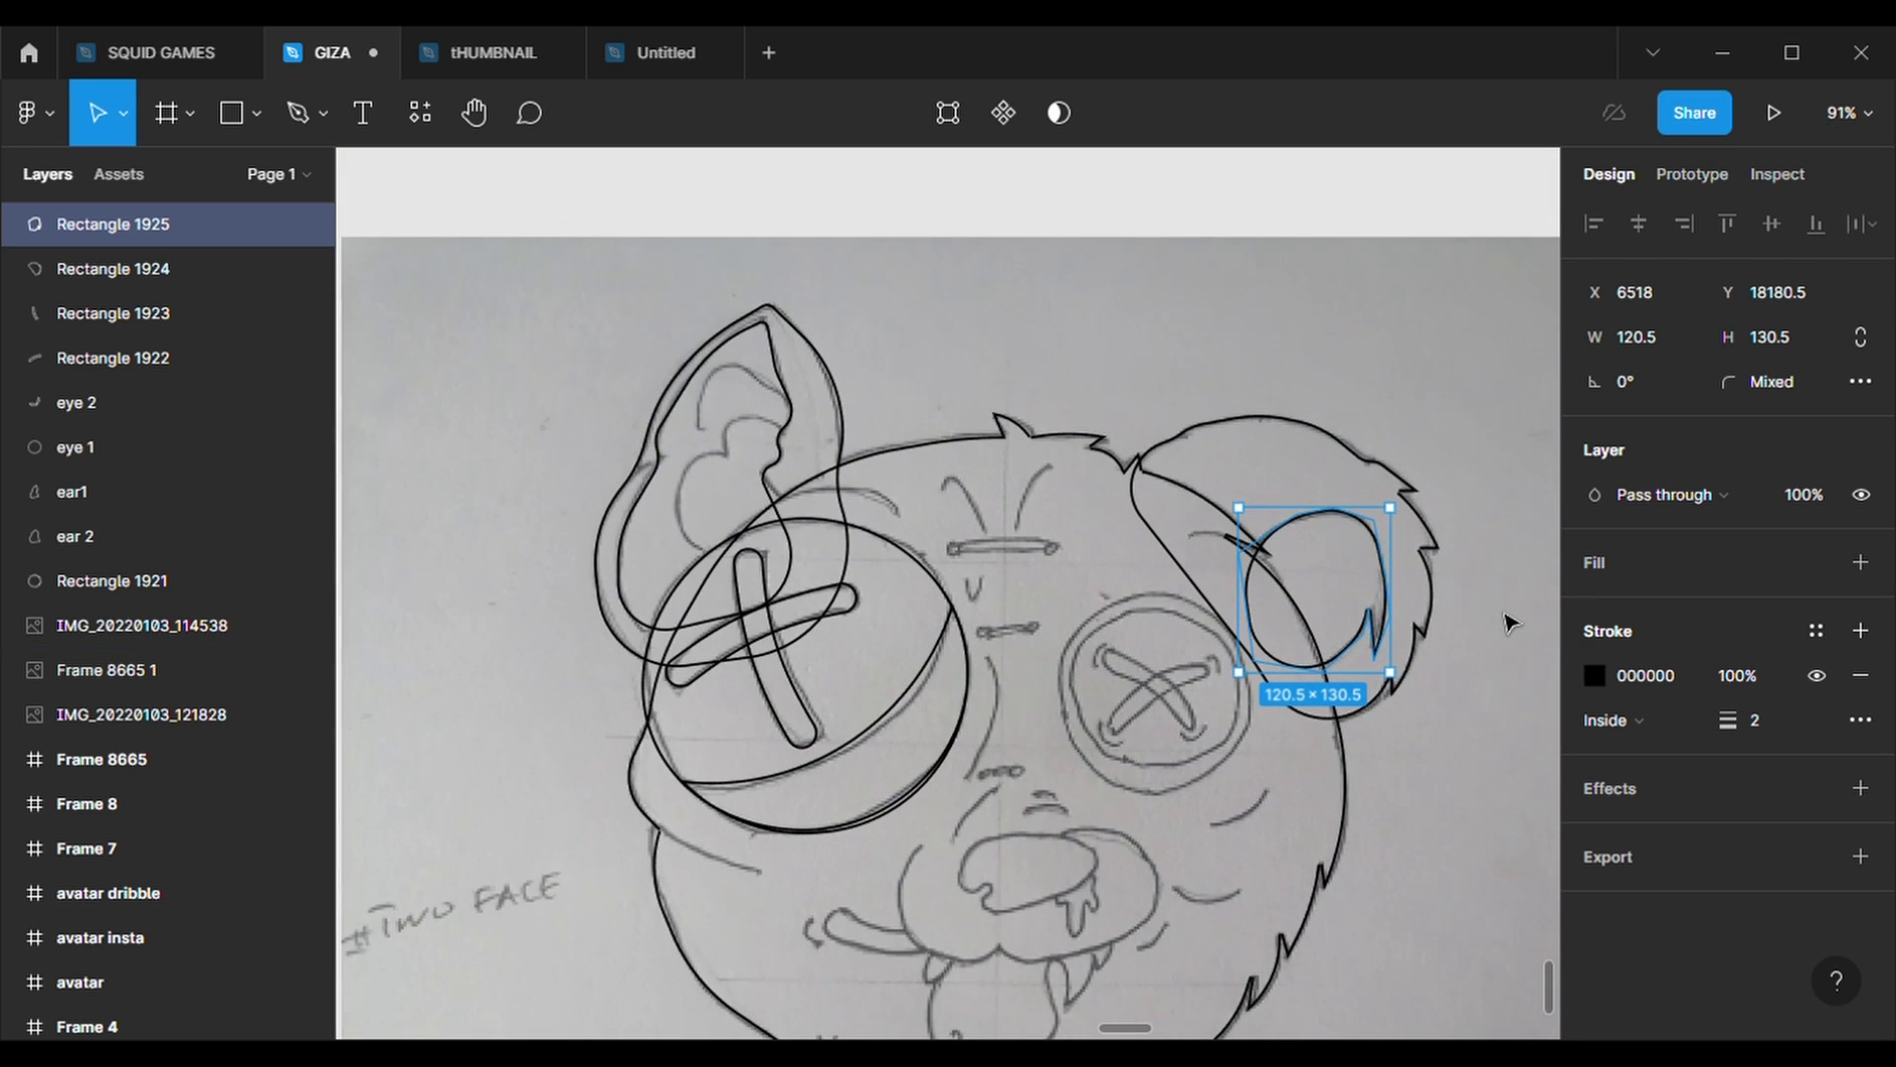
pyautogui.scroll(-3, 1444, 697)
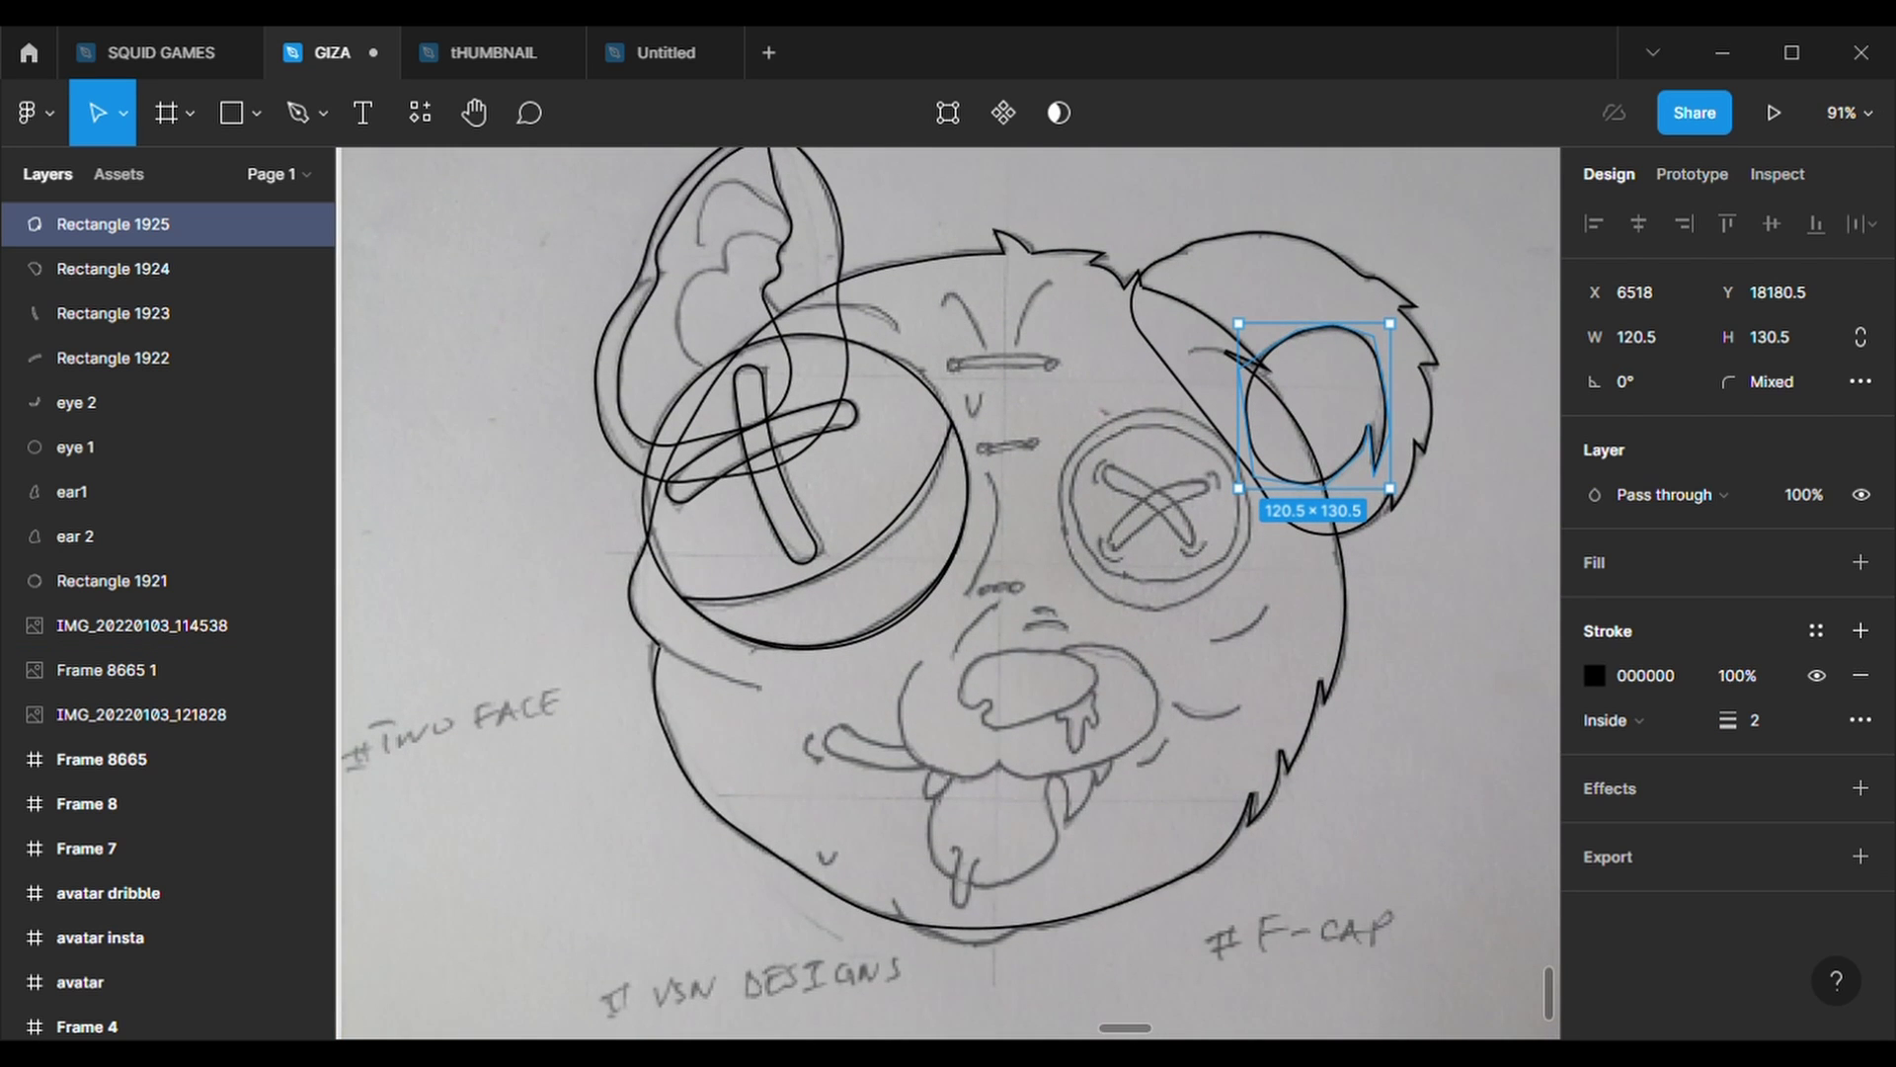
pyautogui.click(1079, 503)
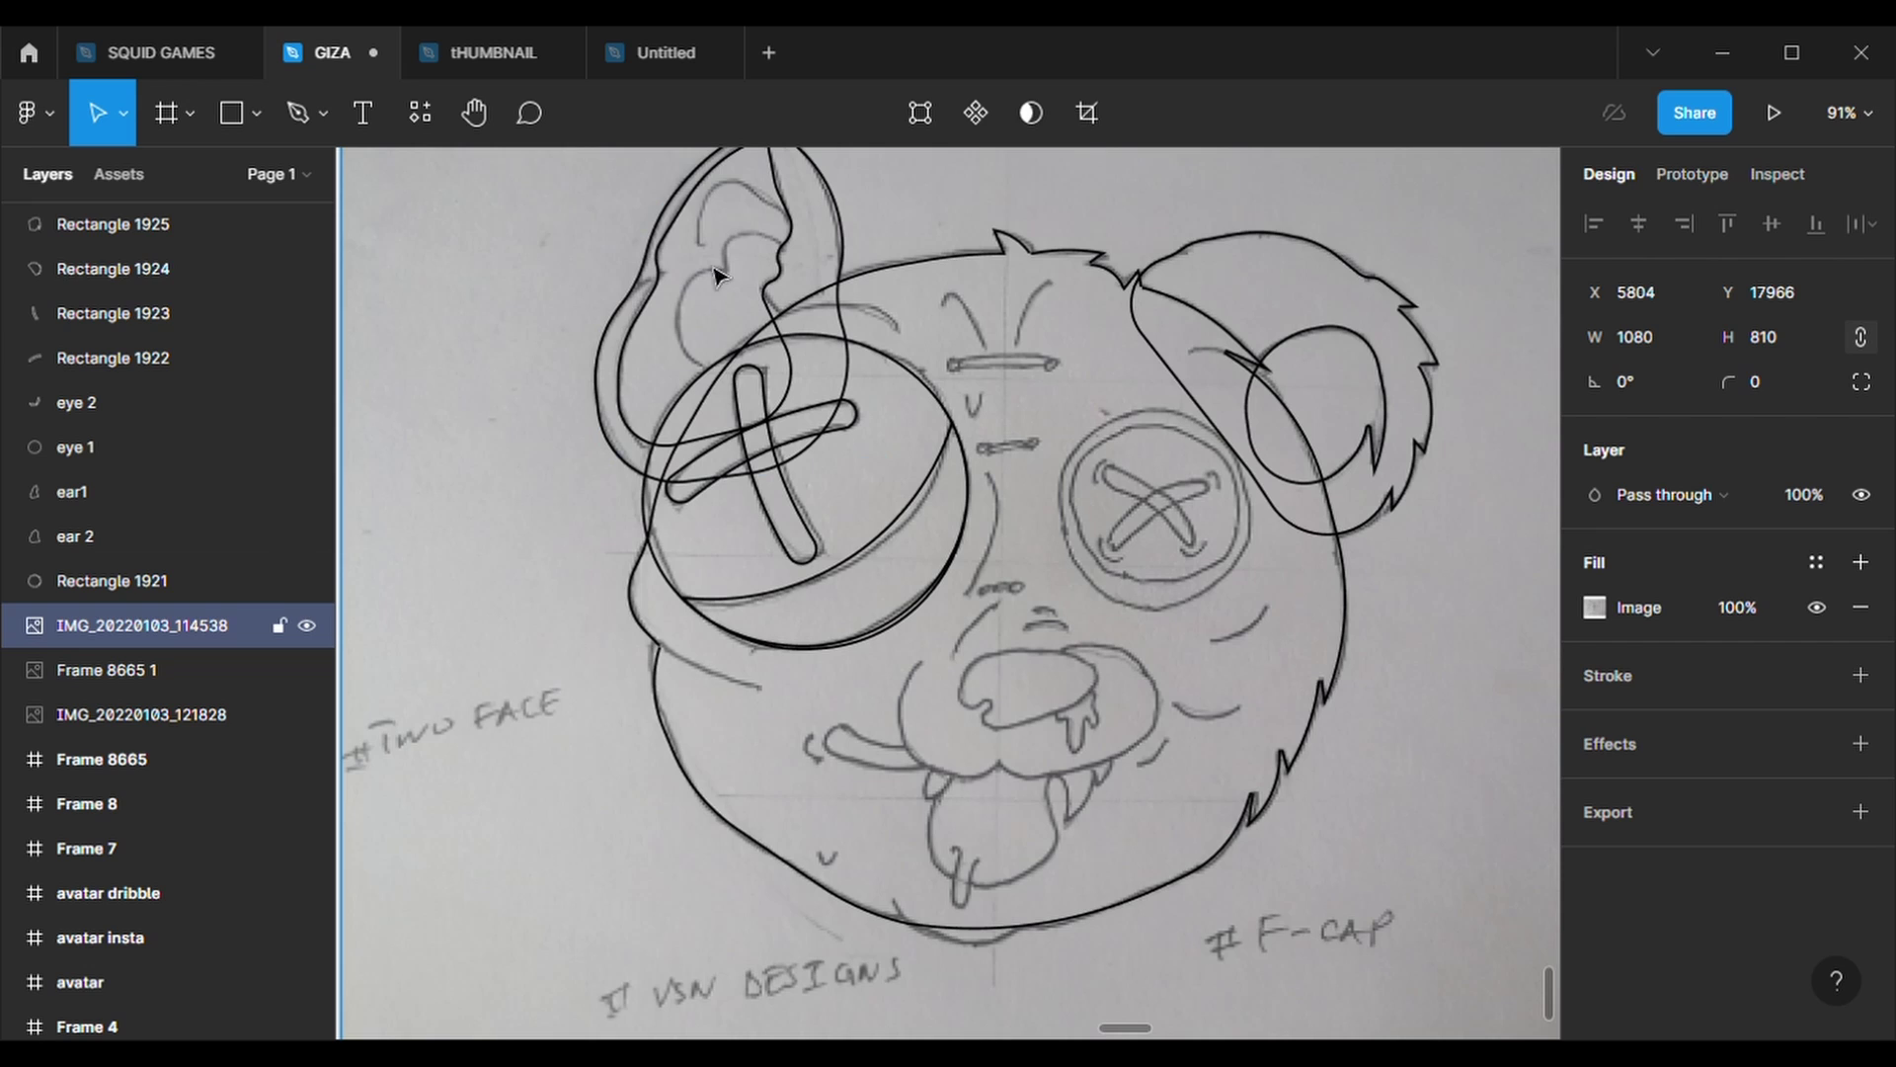
# - Rename the right ear layers 'ear 3' and 'ear 4', then hide 'ear 4'
pyautogui.click(1192, 388)
pyautogui.hotkey('ctrl', 'r')
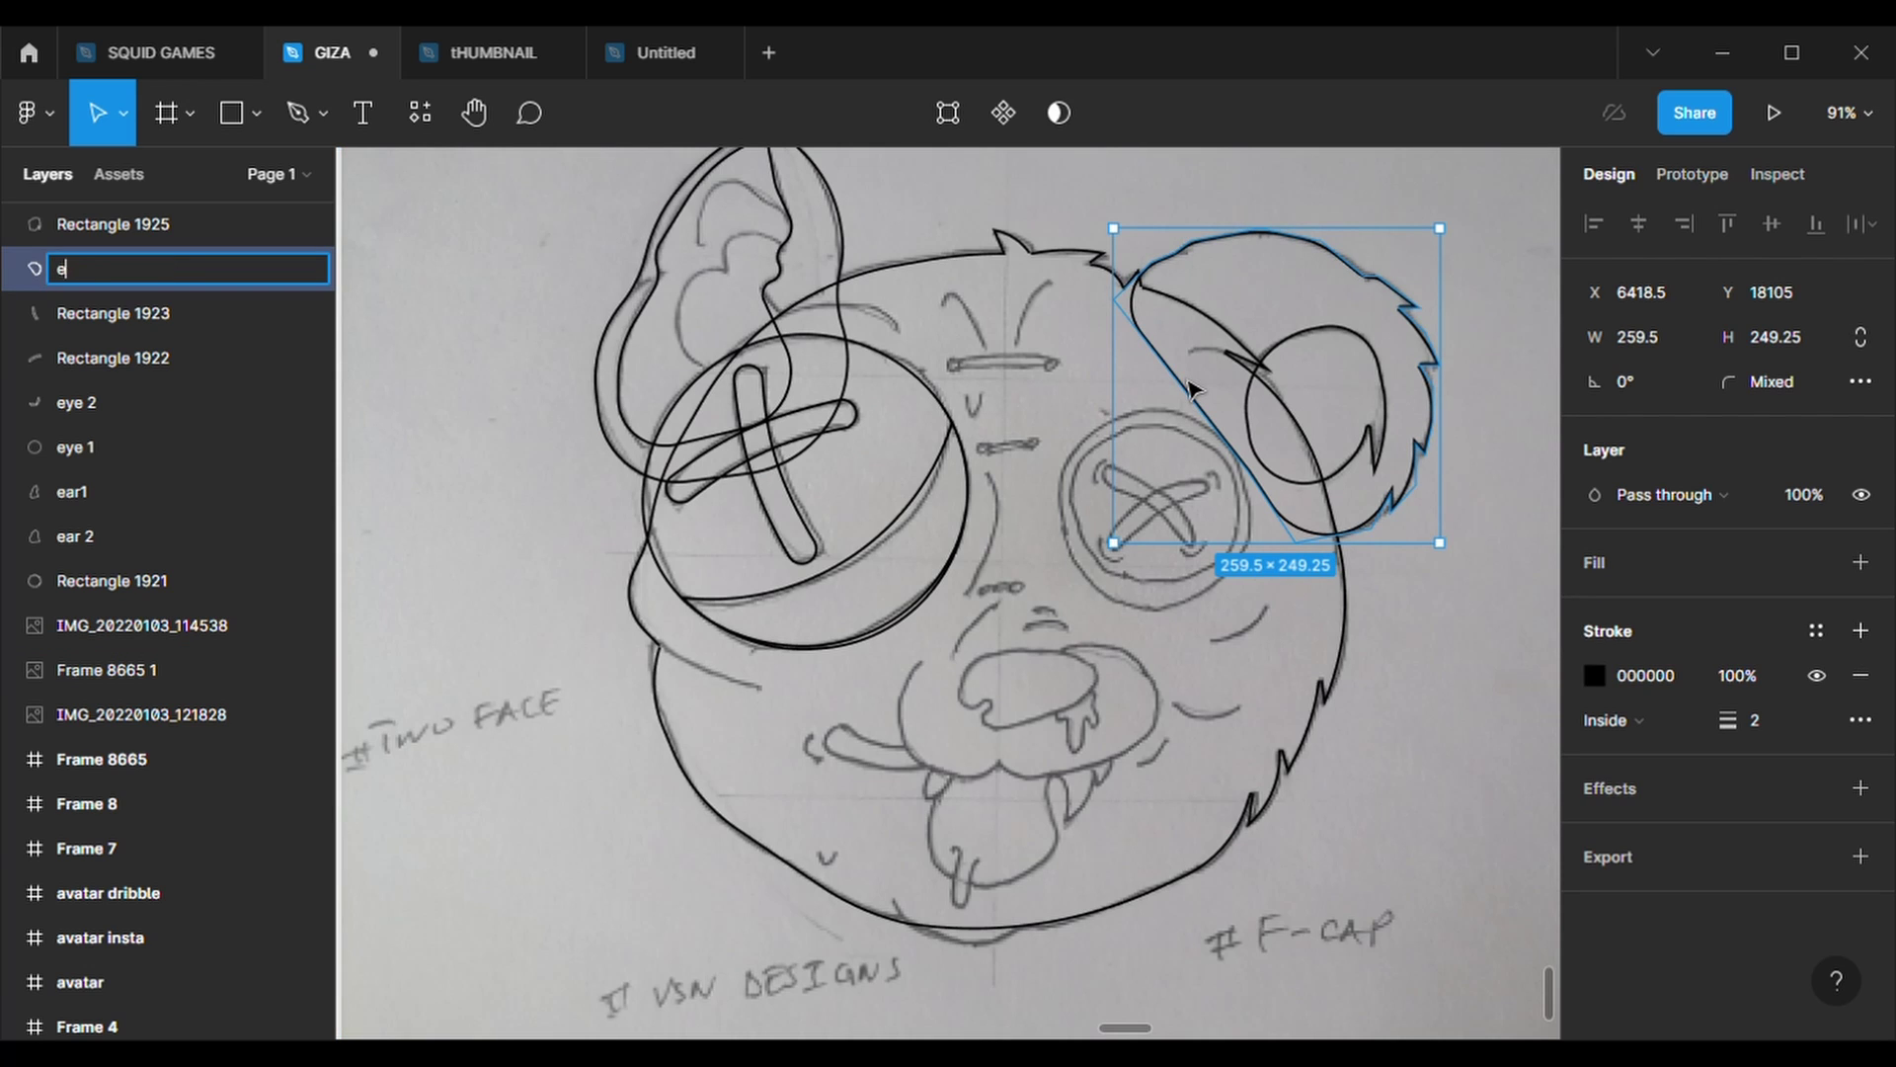
pyautogui.press('Return')
pyautogui.click(1249, 415)
pyautogui.hotkey('ctrl', 'r')
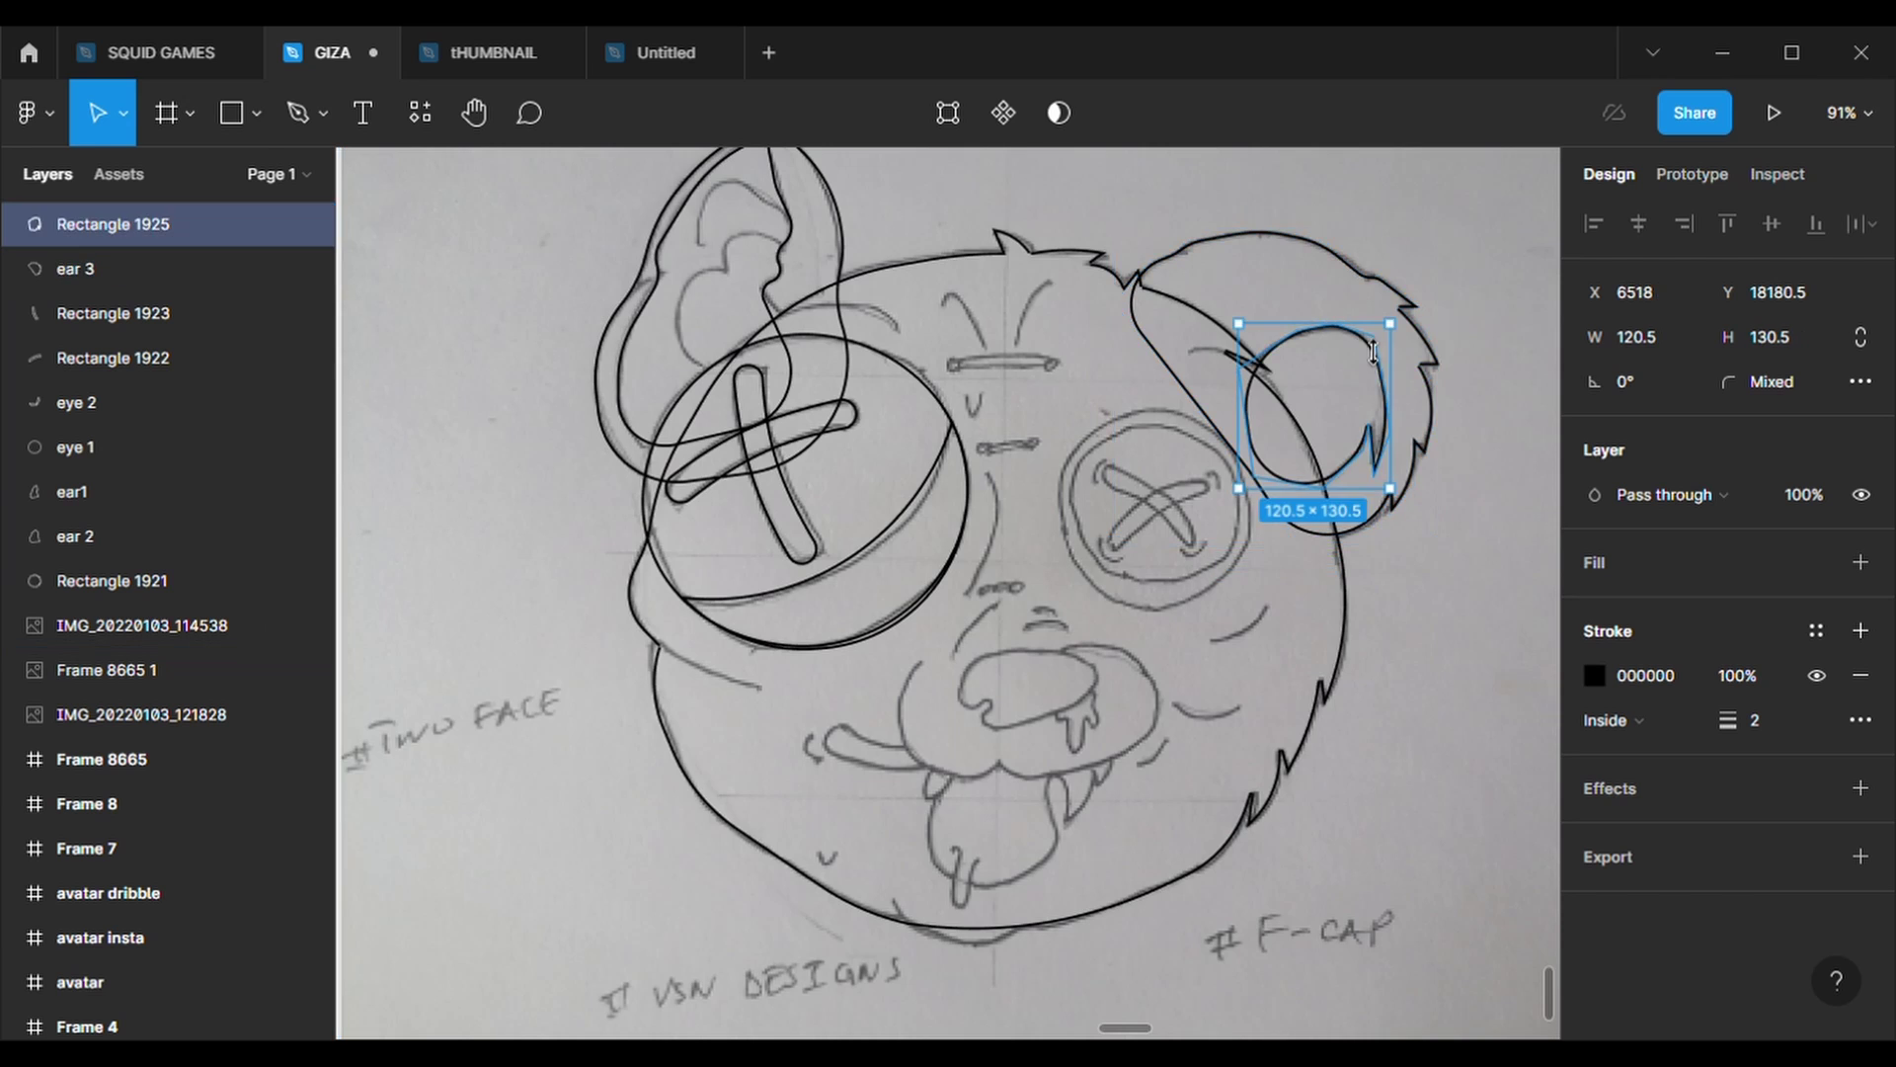
pyautogui.write('ear 4')
pyautogui.scroll(3, 1202, 738)
pyautogui.hotkey('shift', 'r')
pyautogui.scroll(1, 1202, 737)
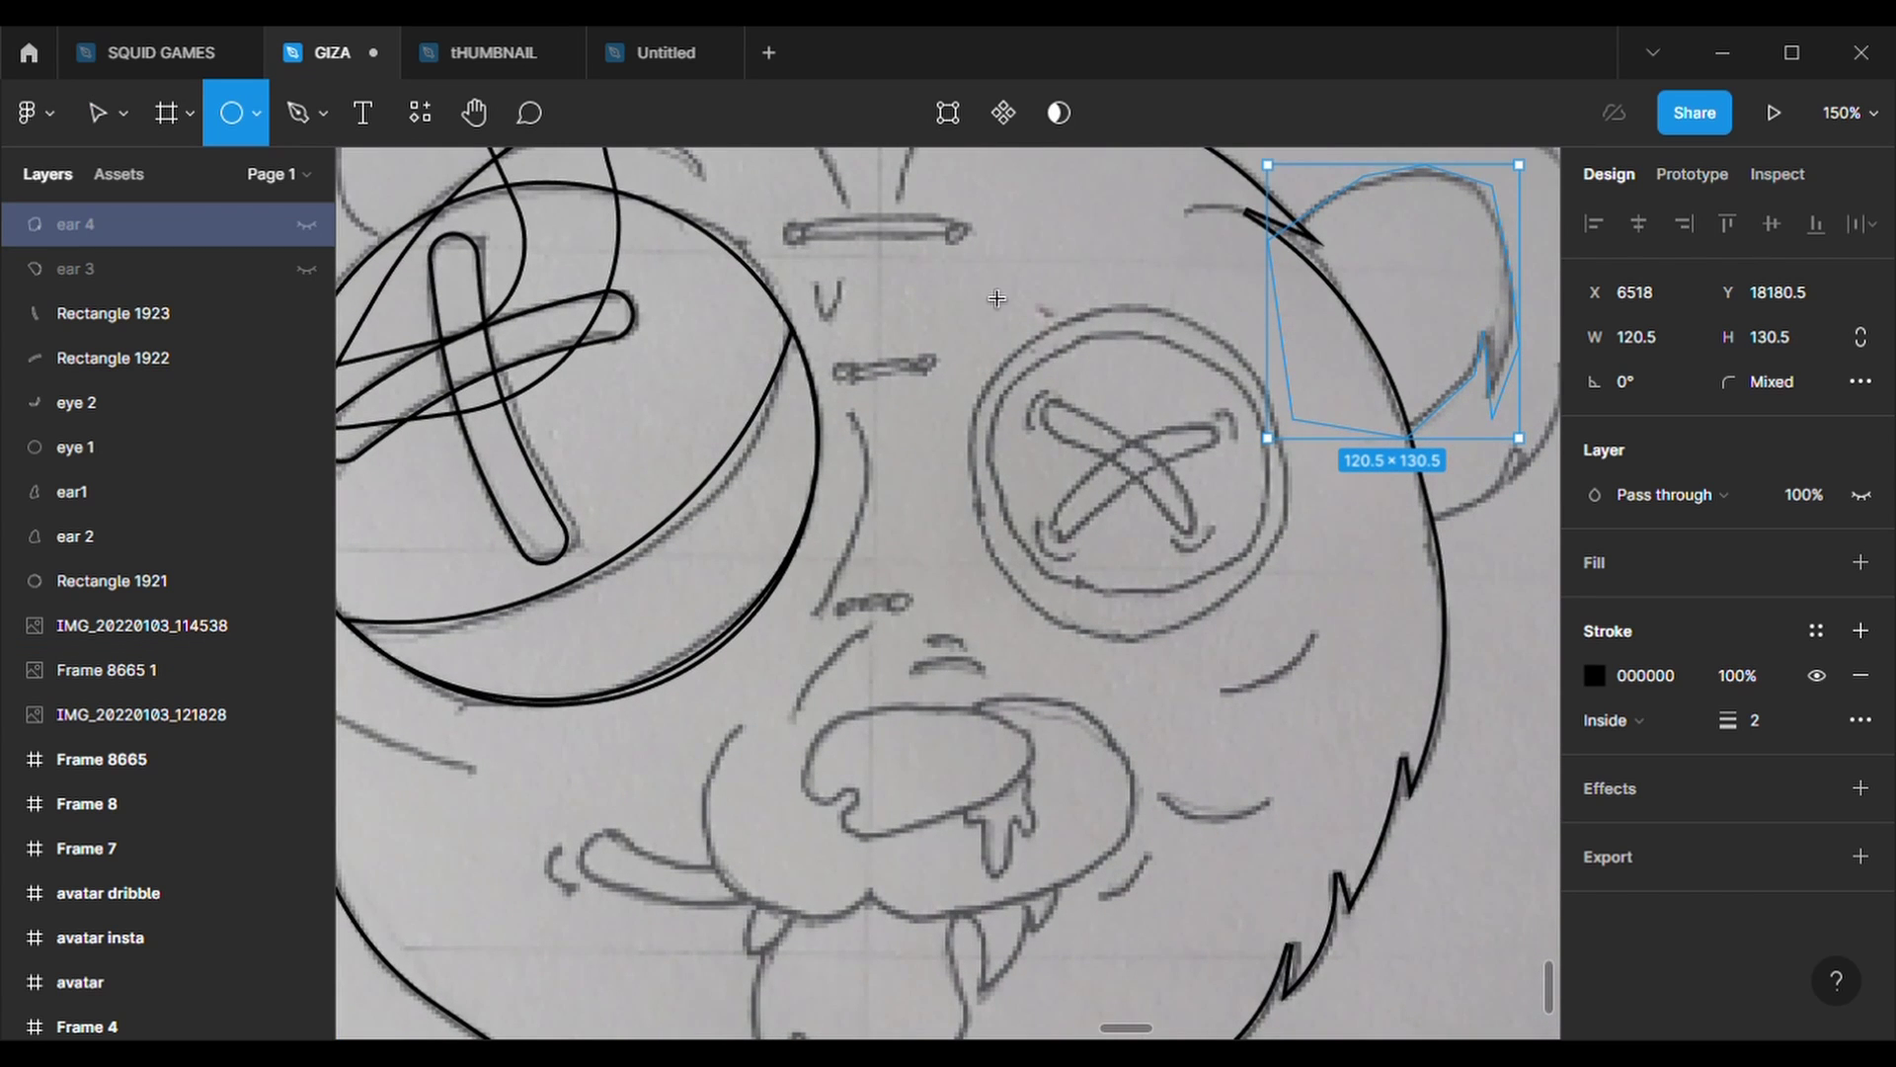
pyautogui.hotkey('ctrl', 'shift', 'h')
pyautogui.click(304, 227)
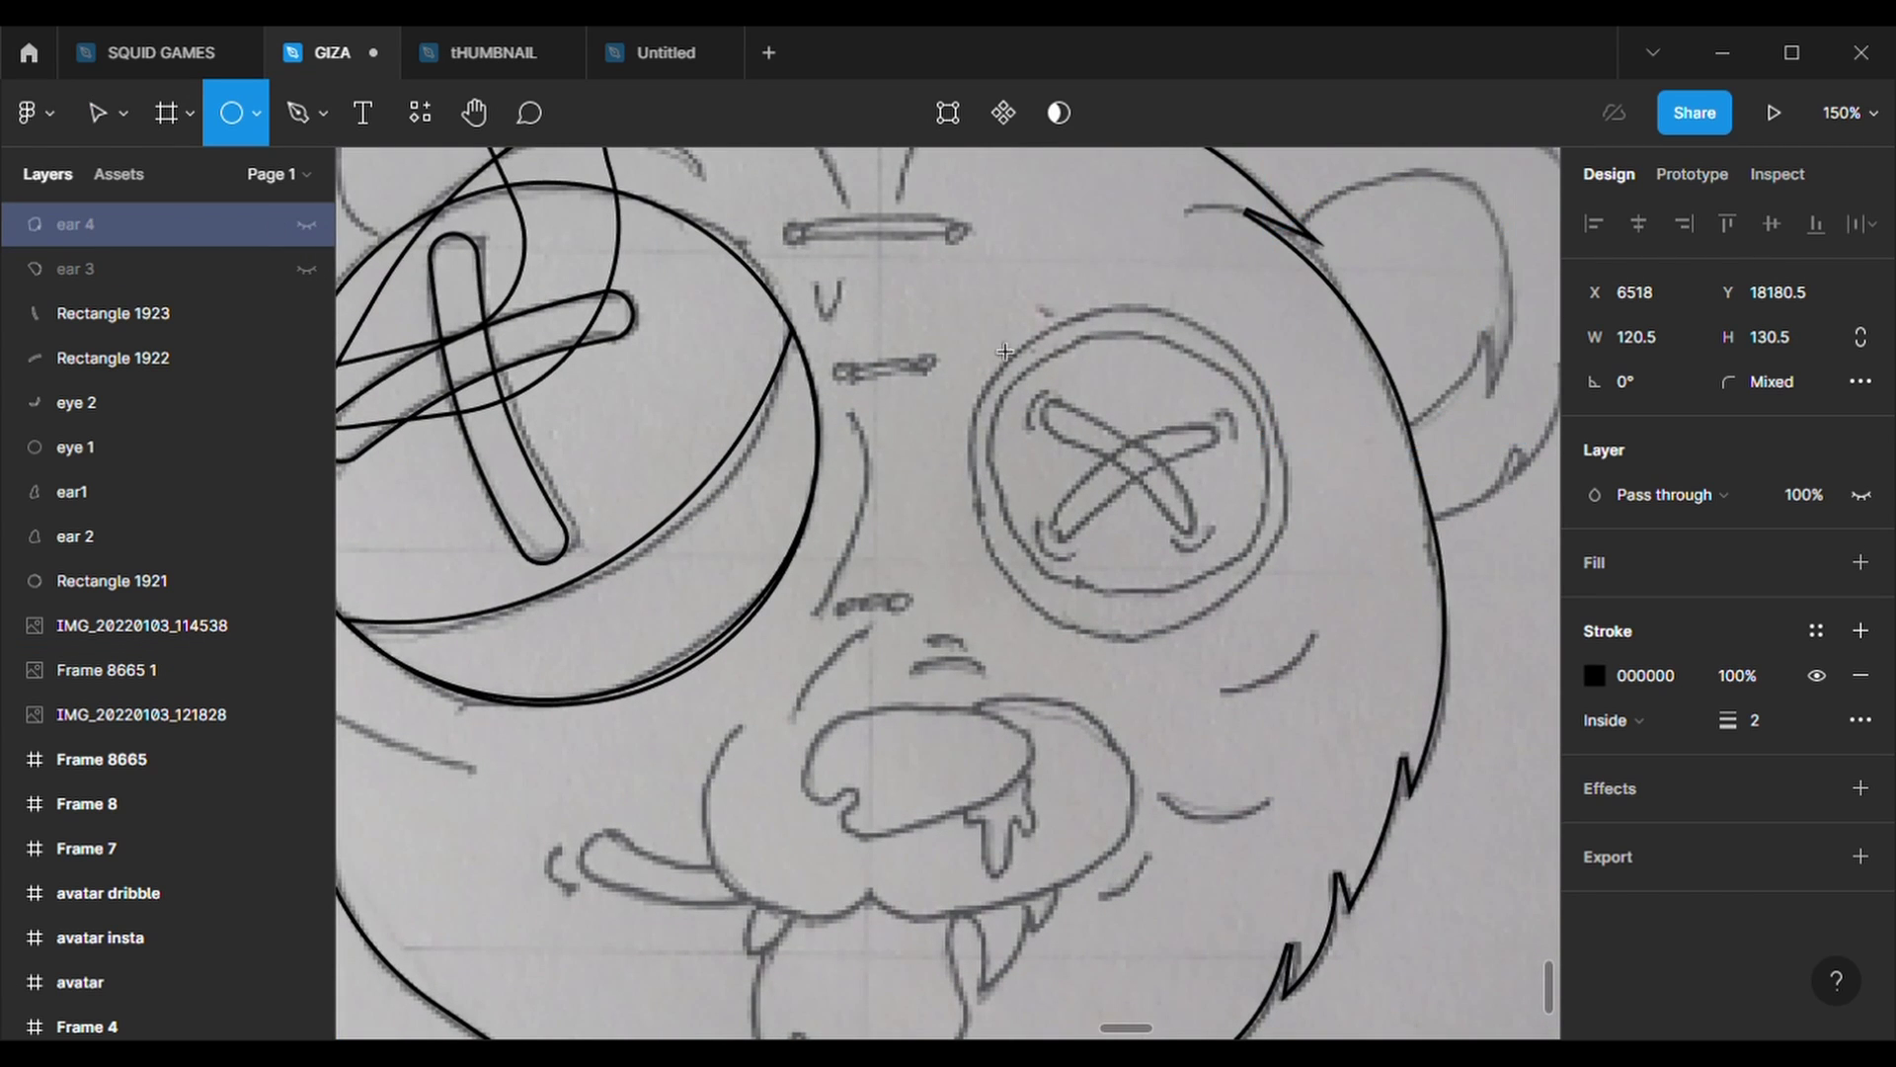
# - Draw a circle over the right eye with a 2 px black stroke and no fill
pyautogui.moveTo(989, 304); pyautogui.dragTo(1324, 640)
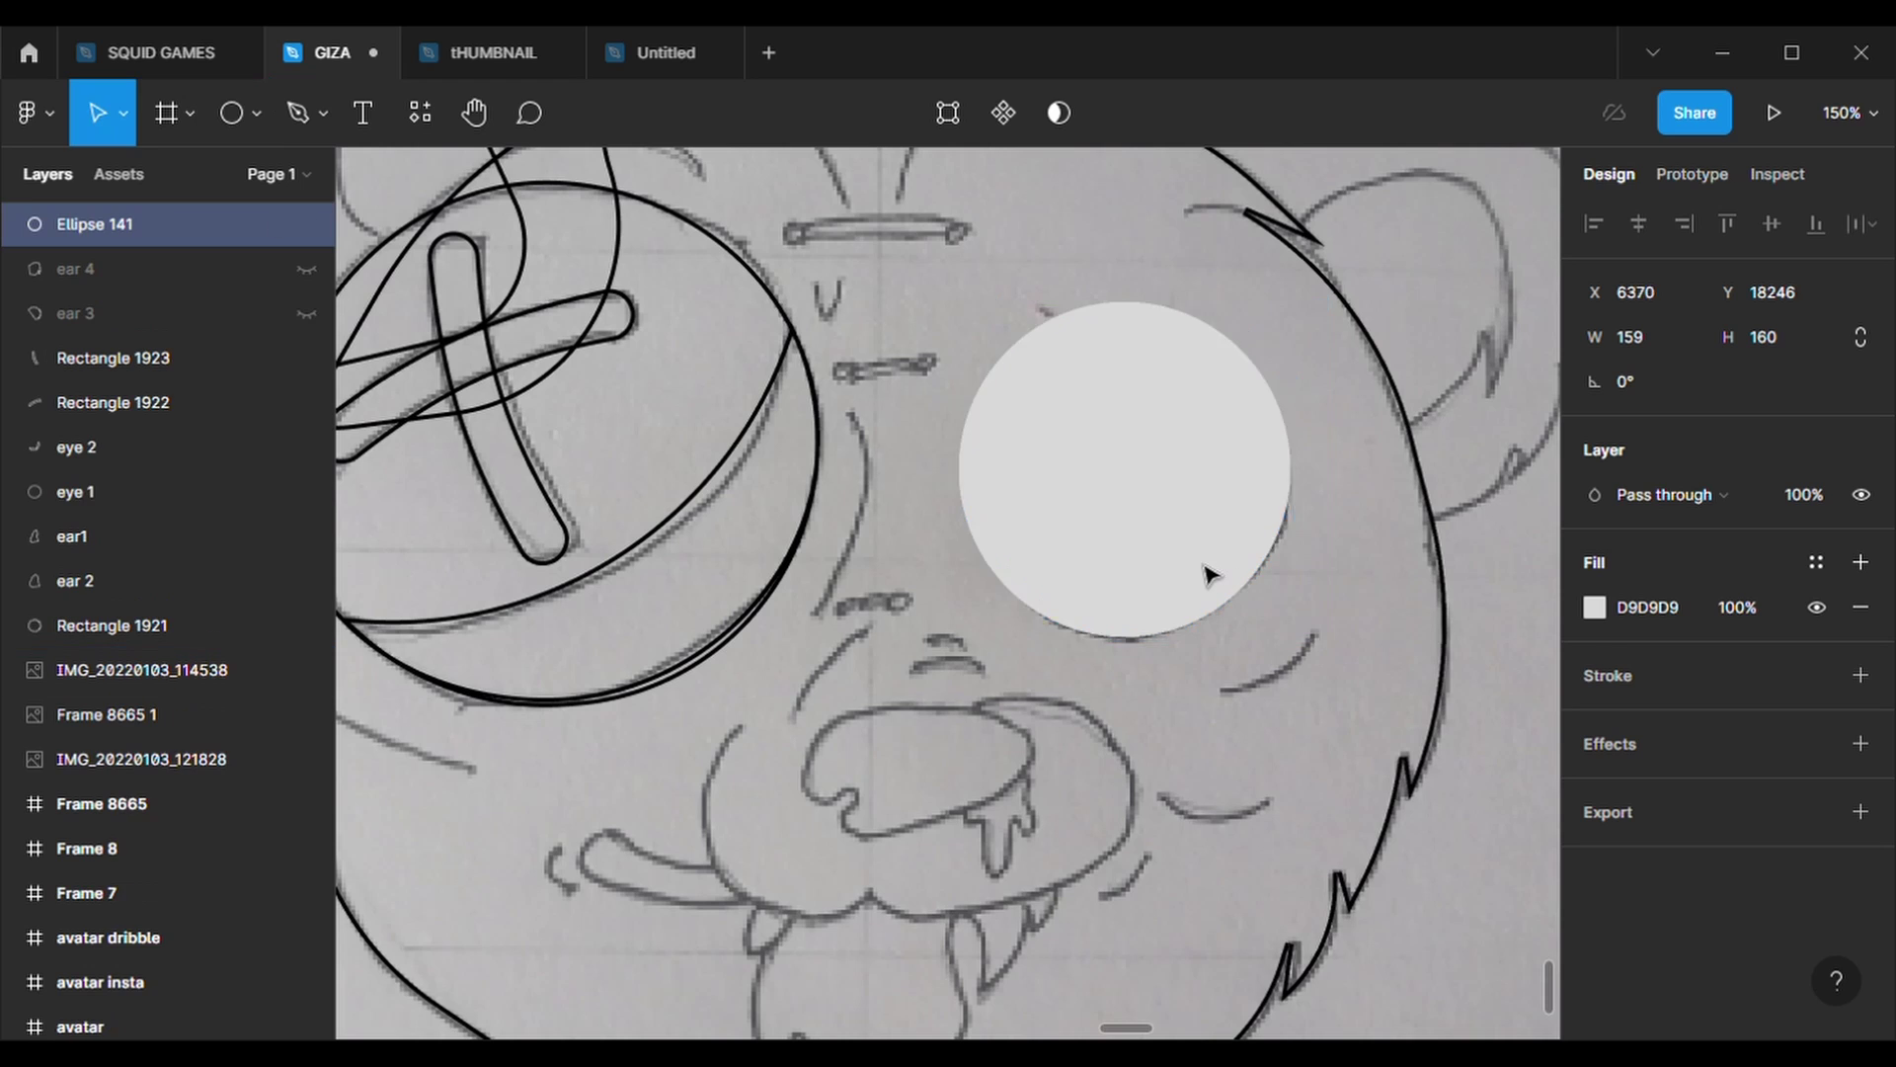
pyautogui.moveTo(1207, 572); pyautogui.dragTo(1180, 569)
pyautogui.click(1861, 675)
pyautogui.click(1749, 764)
pyautogui.write('2')
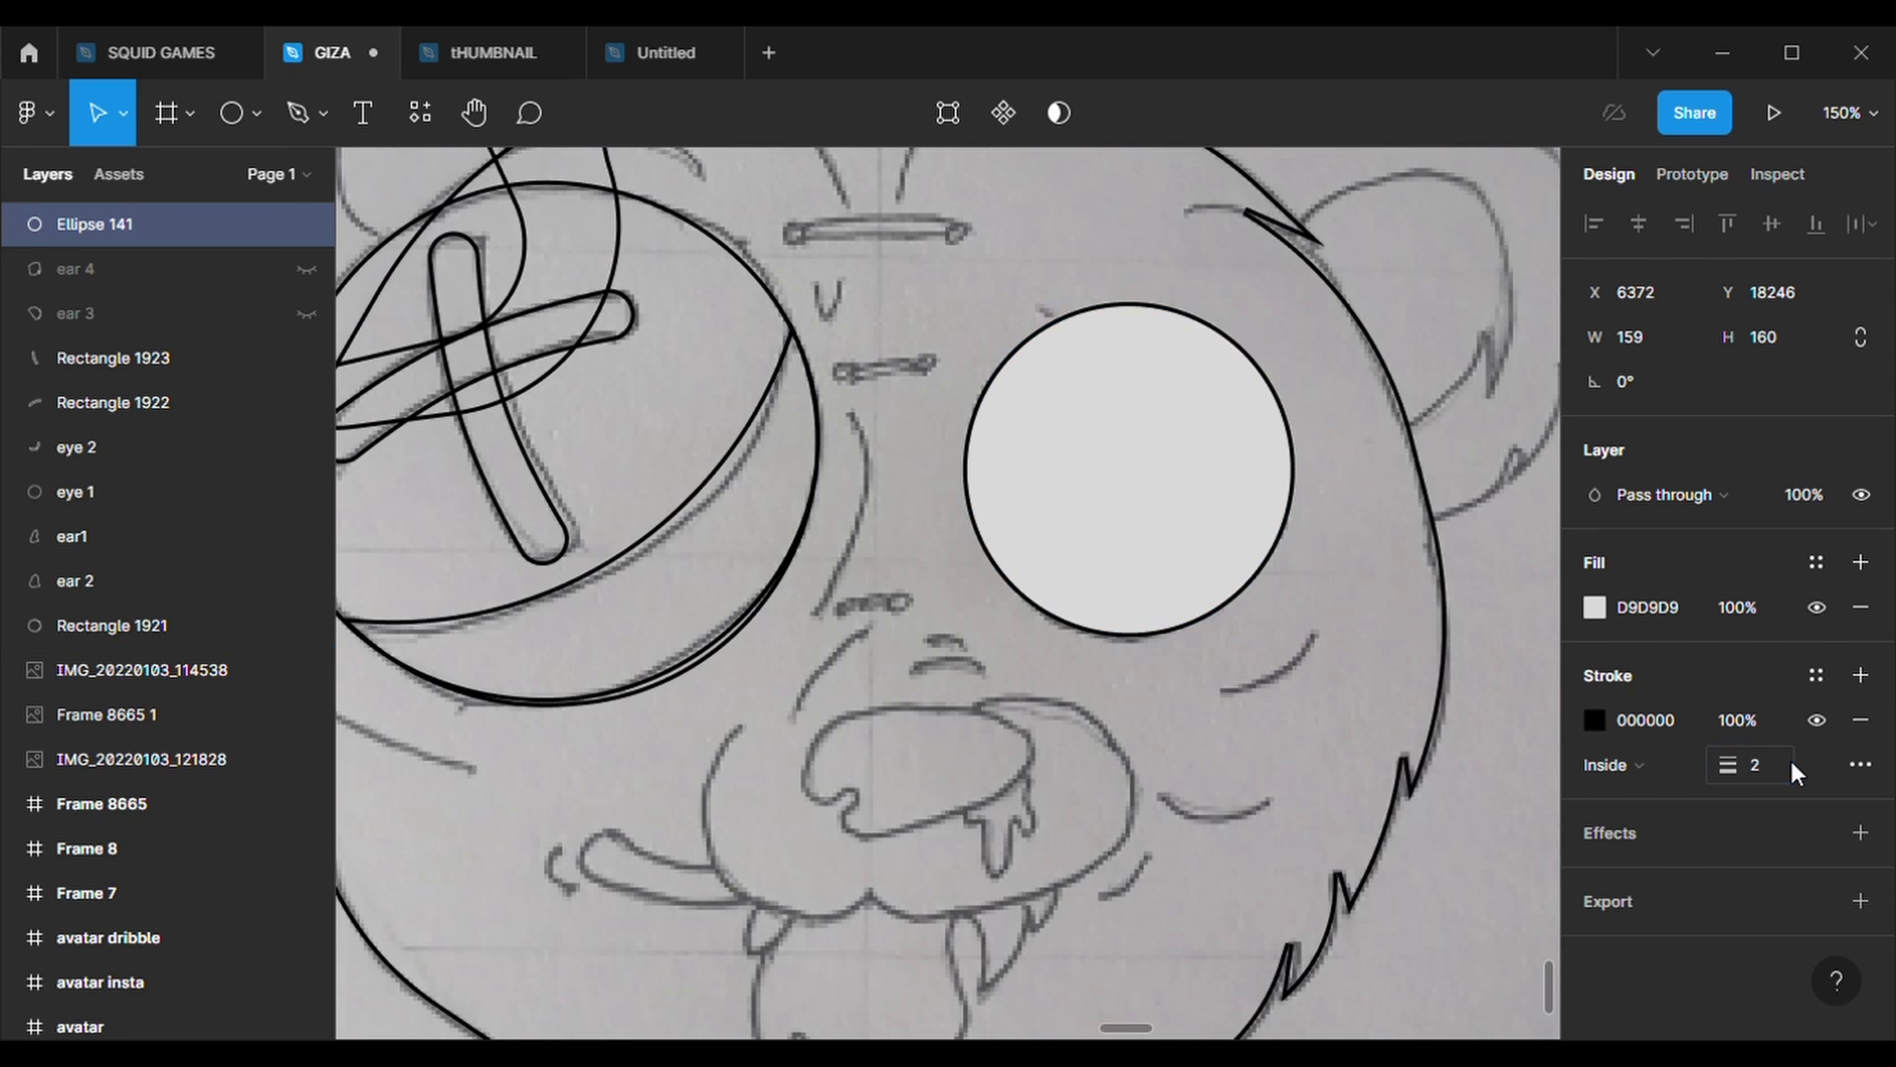
pyautogui.press('Return')
pyautogui.click(1861, 607)
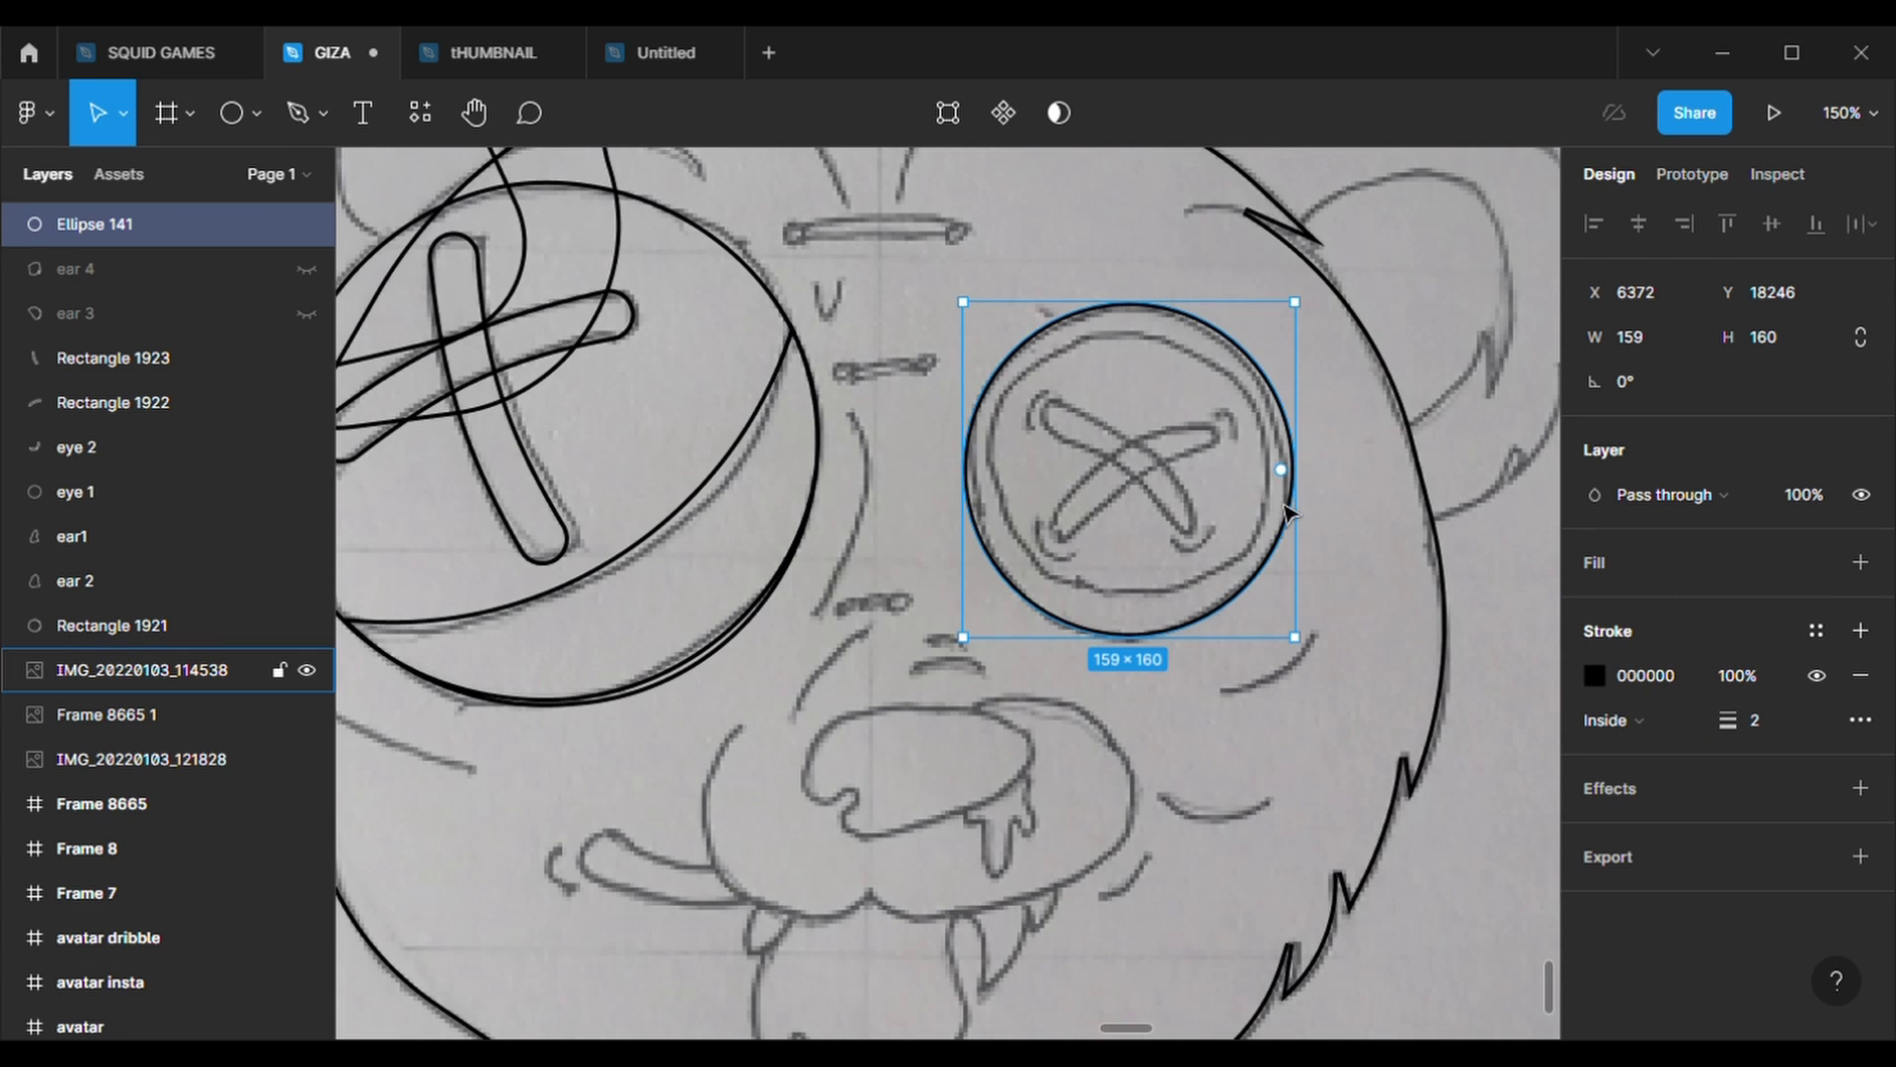
# - Paste a copy of the circle and shrink it to a centred 136×137 inner ring
pyautogui.hotkey('ctrl', 'v')
pyautogui.moveTo(1292, 649); pyautogui.dragTo(1267, 624)
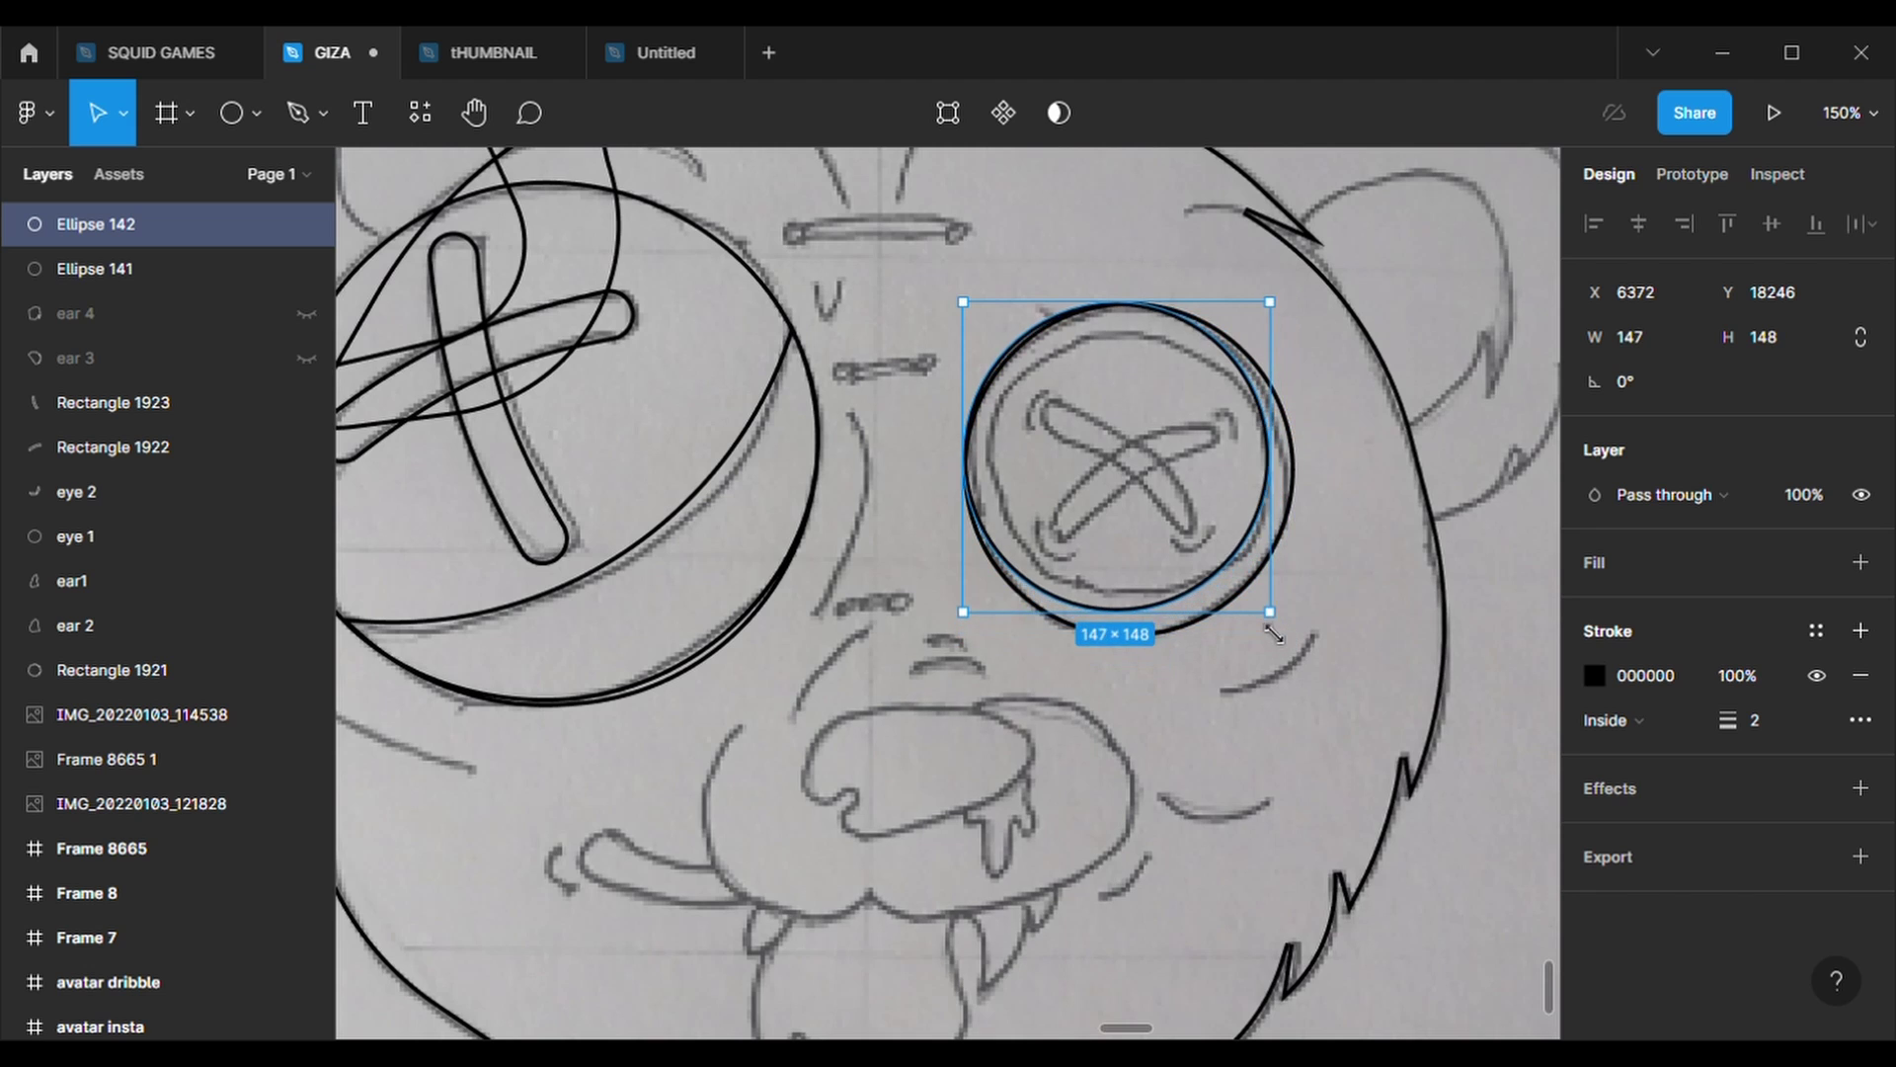
pyautogui.moveTo(1122, 504); pyautogui.dragTo(1135, 516)
pyautogui.moveTo(1307, 649); pyautogui.dragTo(1281, 620)
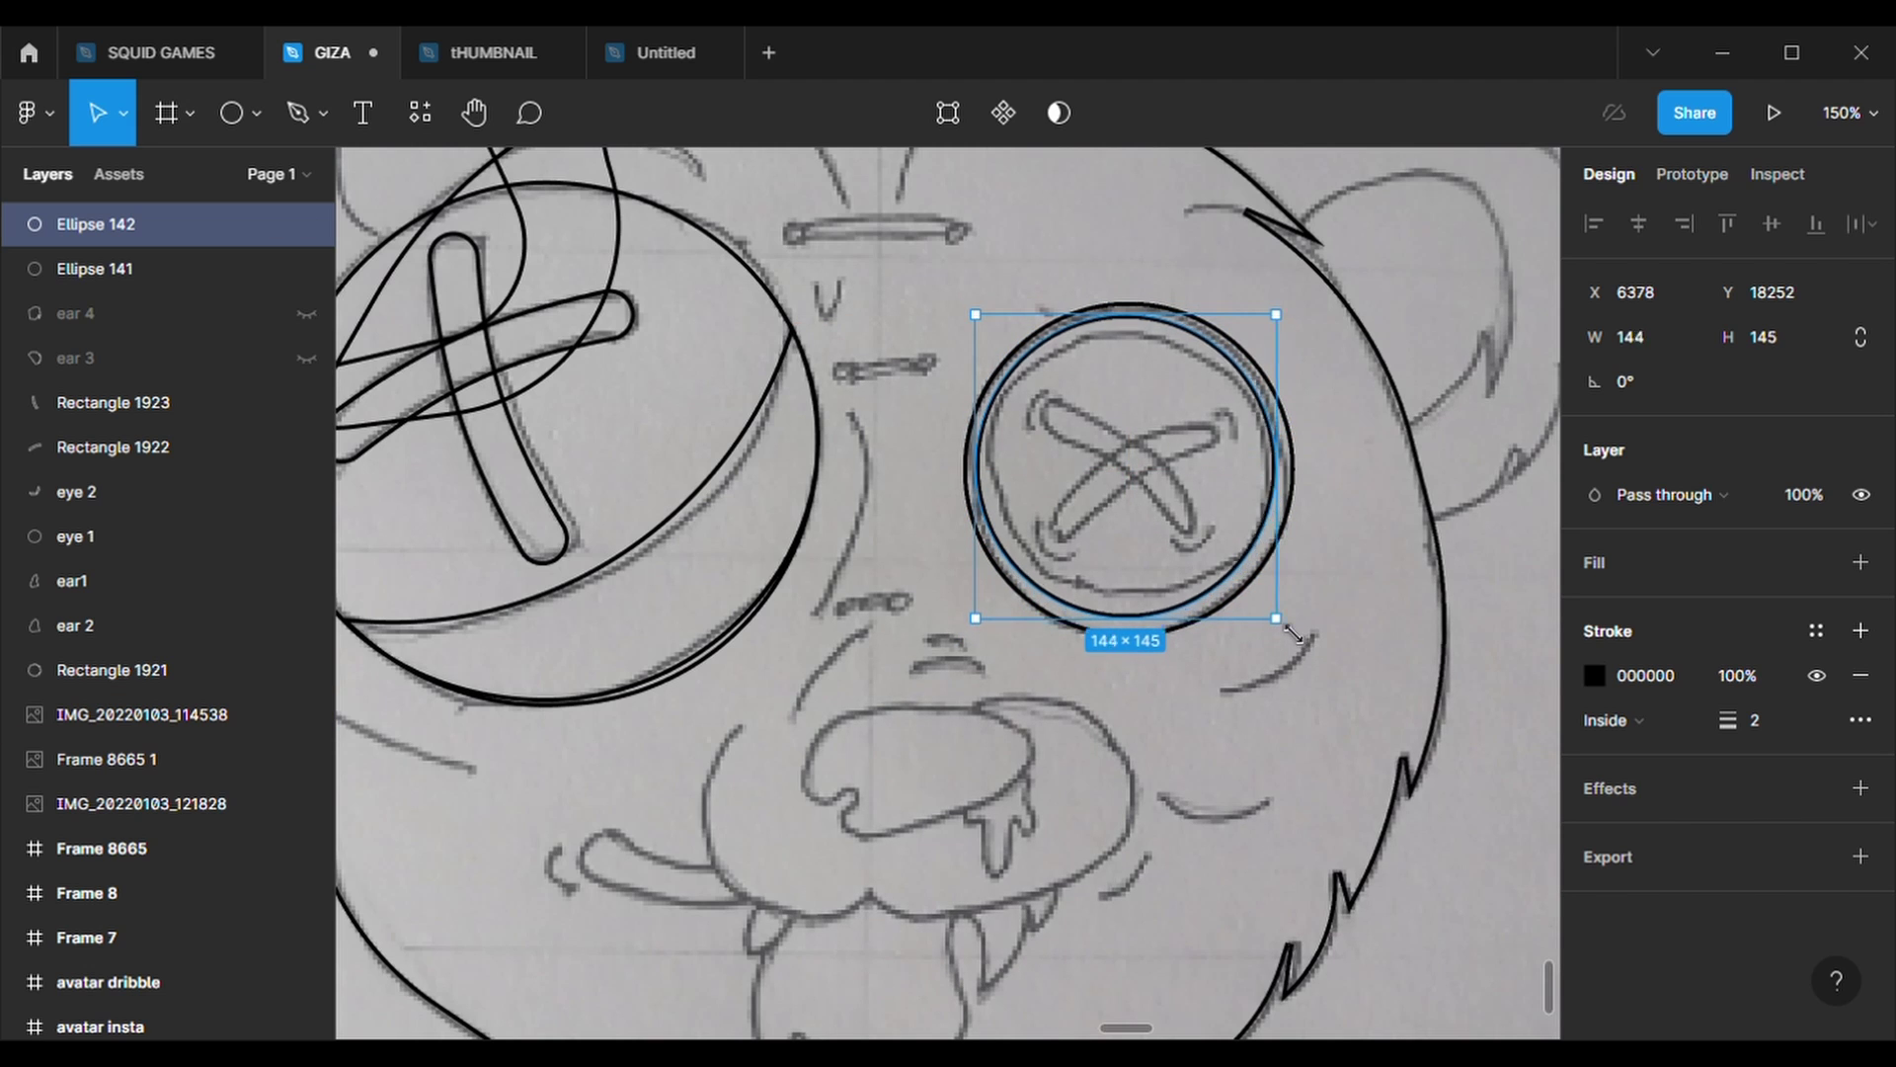
pyautogui.moveTo(1126, 473); pyautogui.dragTo(1134, 481)
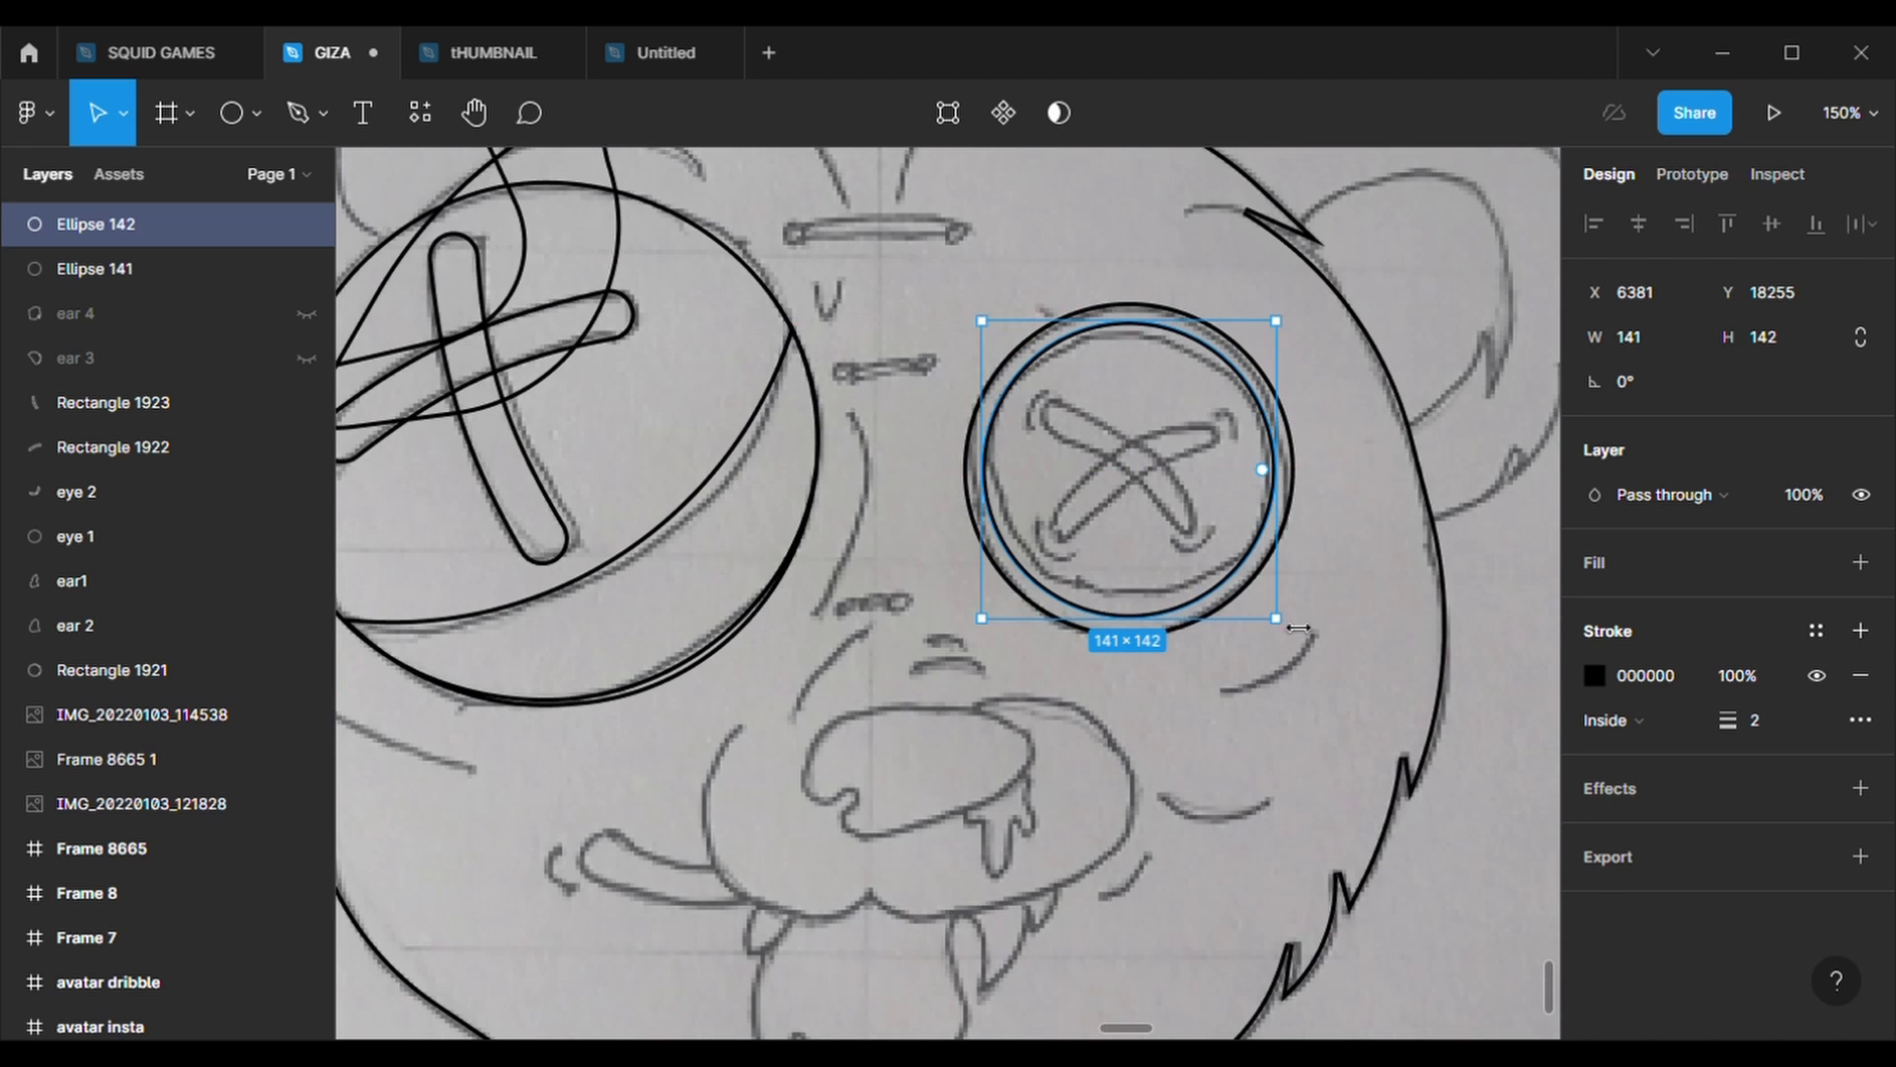
pyautogui.moveTo(1277, 619); pyautogui.dragTo(1269, 611)
pyautogui.moveTo(1159, 486); pyautogui.dragTo(1164, 489)
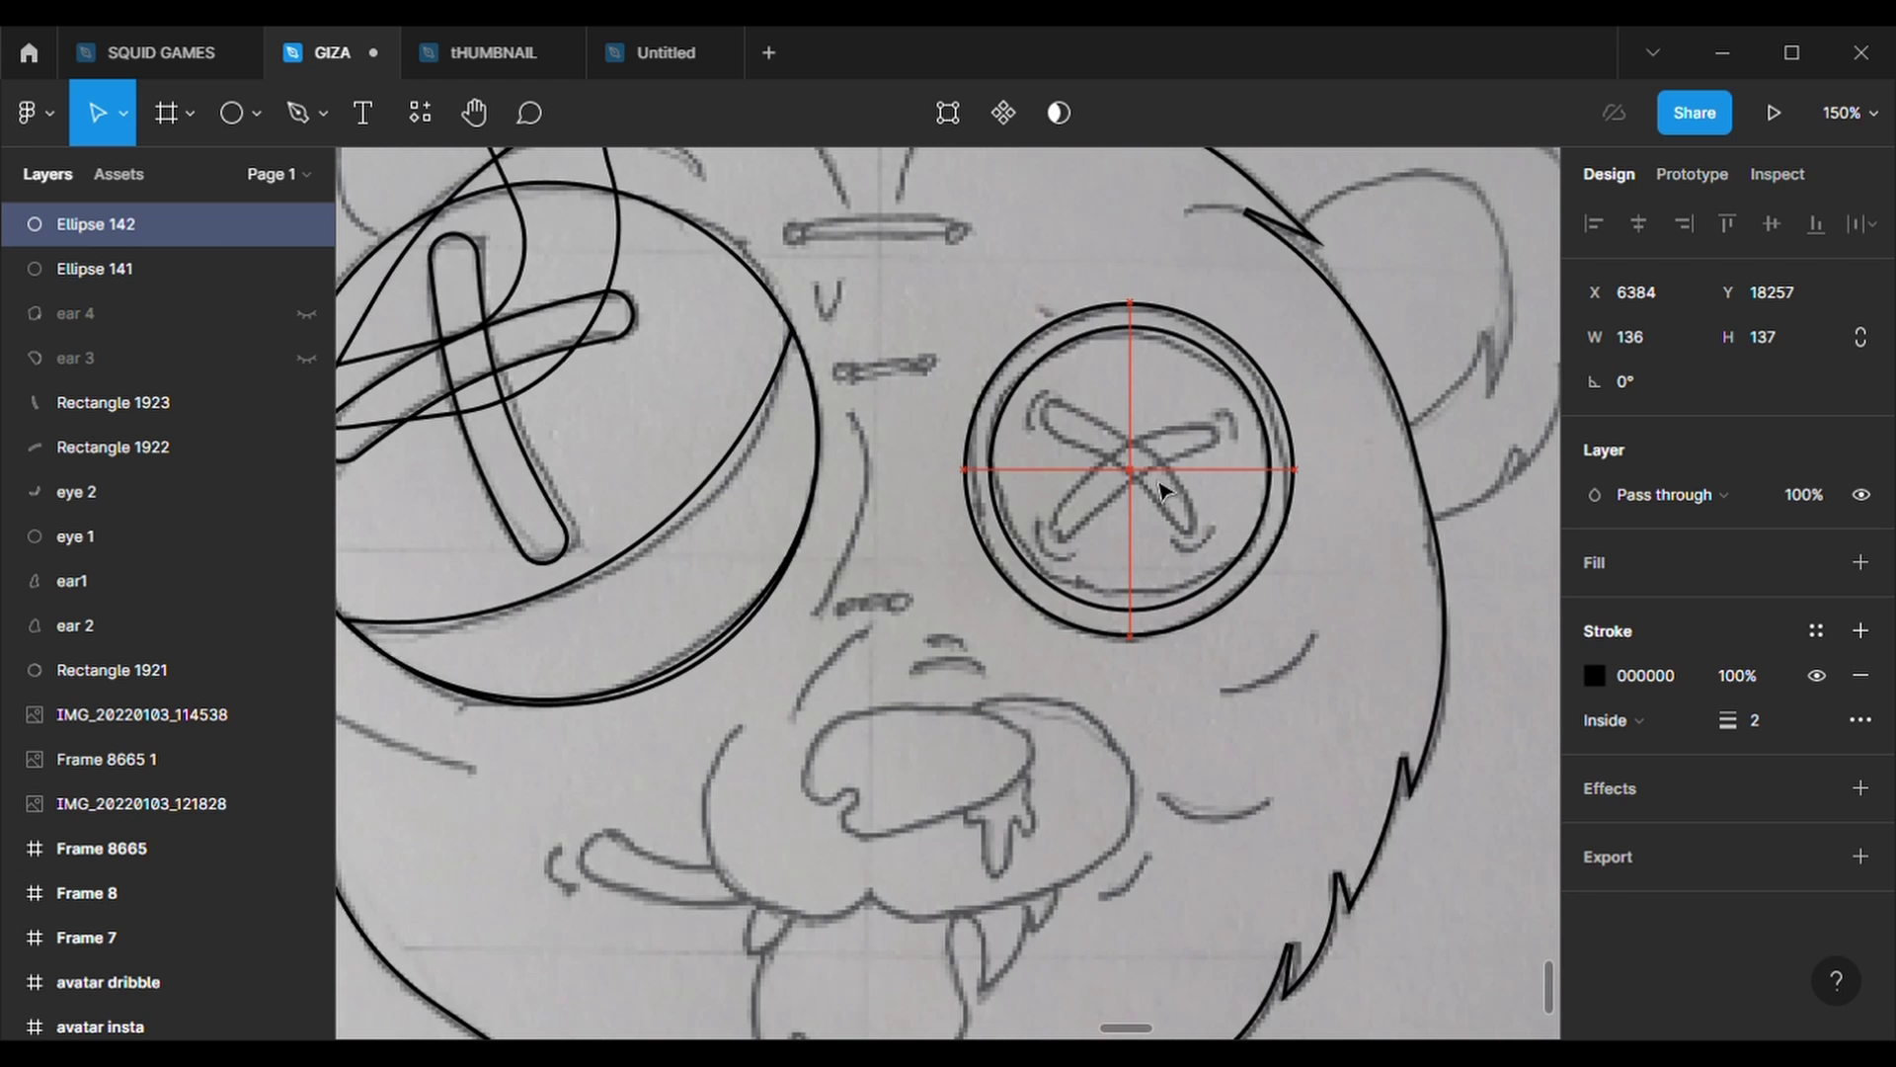
pyautogui.click(1348, 727)
pyautogui.scroll(-3, 684, 494)
pyautogui.click(538, 475)
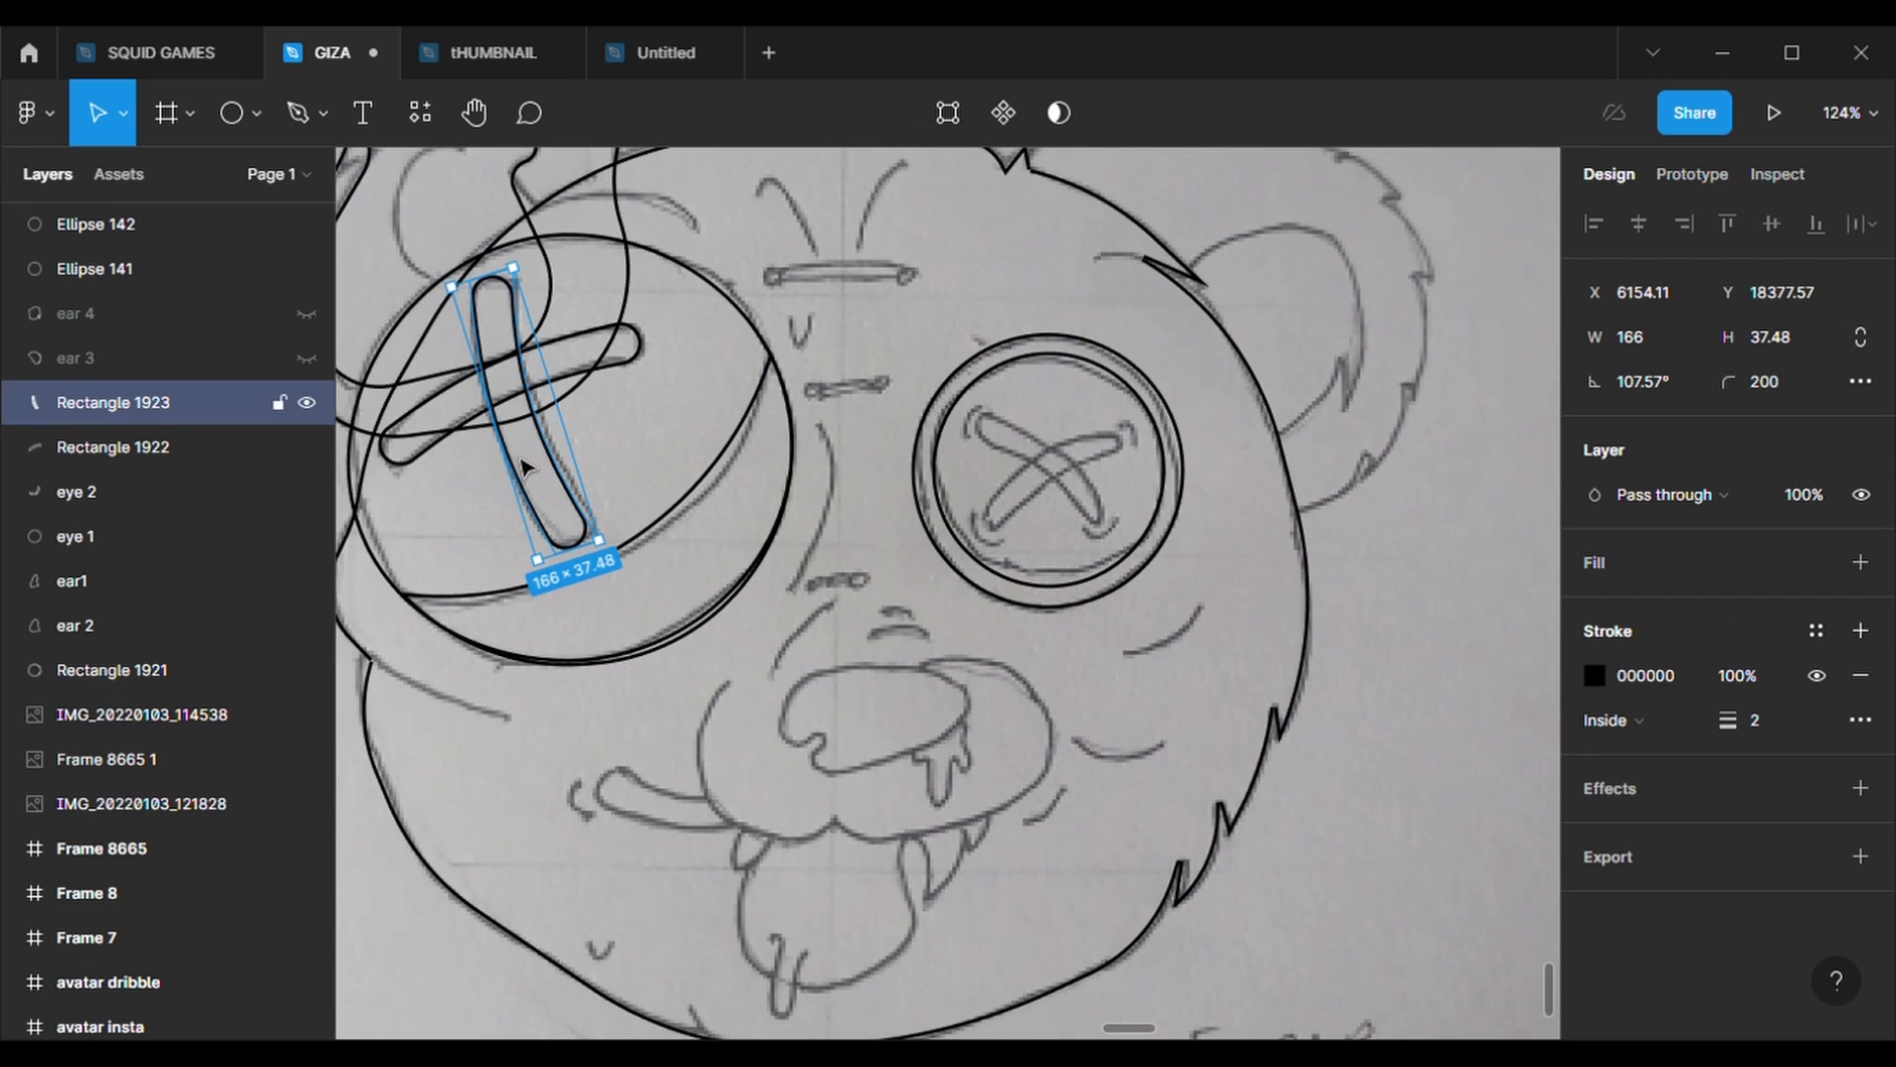
# - Copy the left eye's stitch bar onto the right eye, flipped, rotated and resized
pyautogui.hotkey('ctrl', 'c')
pyautogui.hotkey('ctrl', 'v')
pyautogui.moveTo(539, 474); pyautogui.dragTo(1059, 491)
pyautogui.scroll(3, 1057, 474)
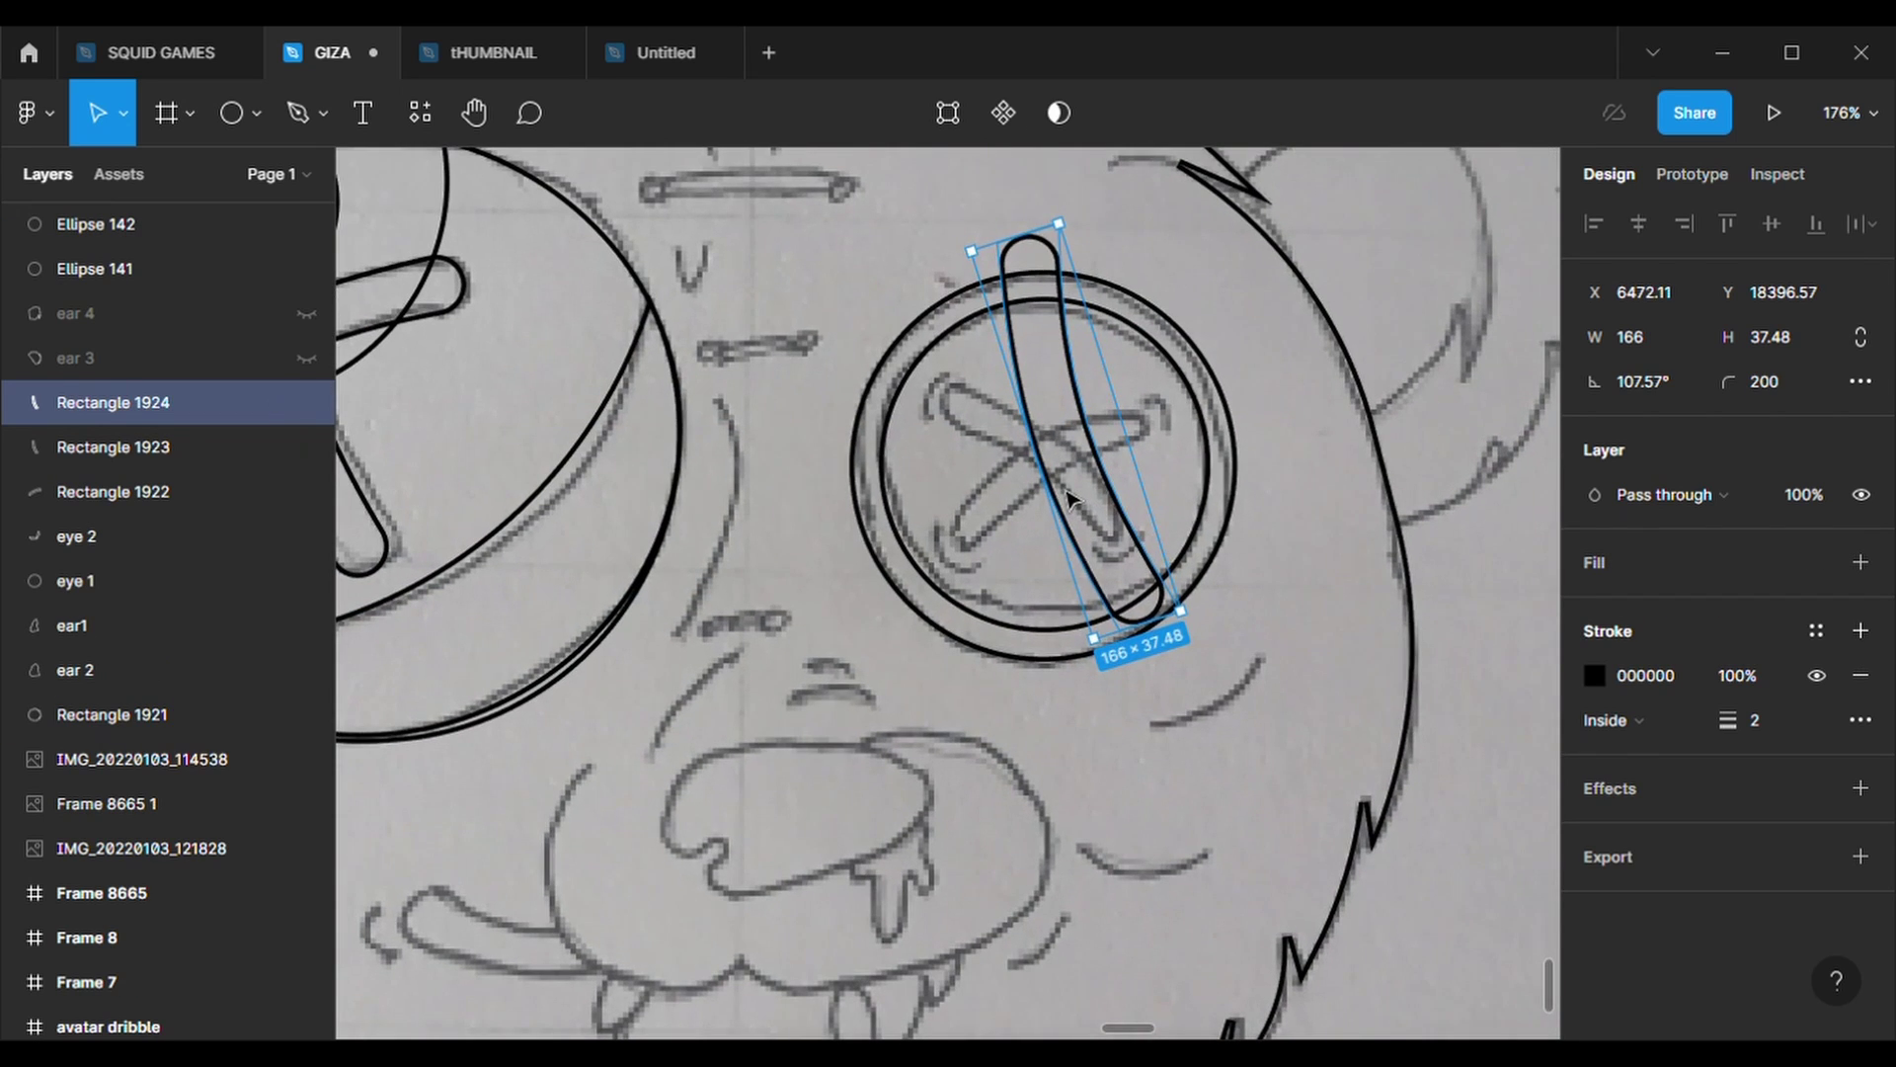
pyautogui.hotkey('shift', 'h')
pyautogui.moveTo(1075, 669)
pyautogui.mouseDown()
pyautogui.moveTo(1230, 591)
pyautogui.moveTo(1134, 492)
pyautogui.mouseUp()
pyautogui.moveTo(1038, 390); pyautogui.dragTo(1045, 449)
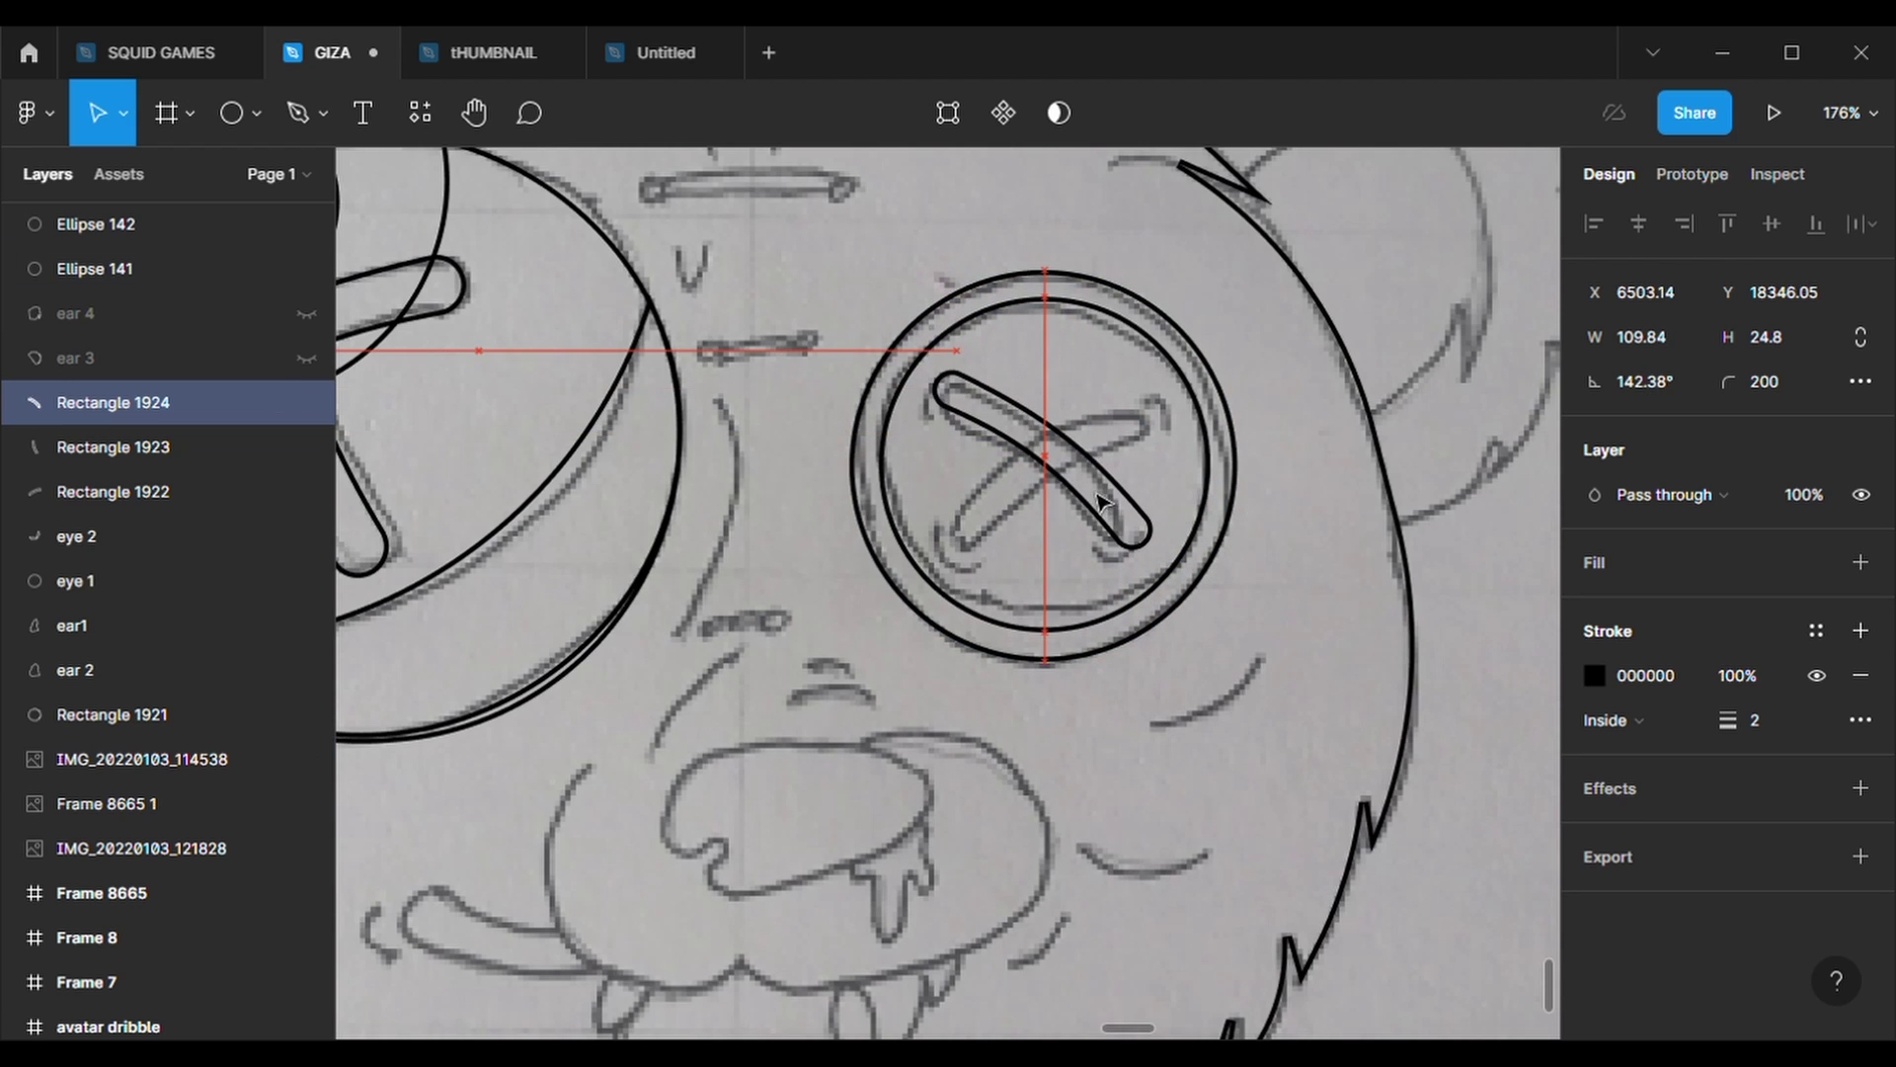
pyautogui.moveTo(1126, 551); pyautogui.dragTo(1118, 524)
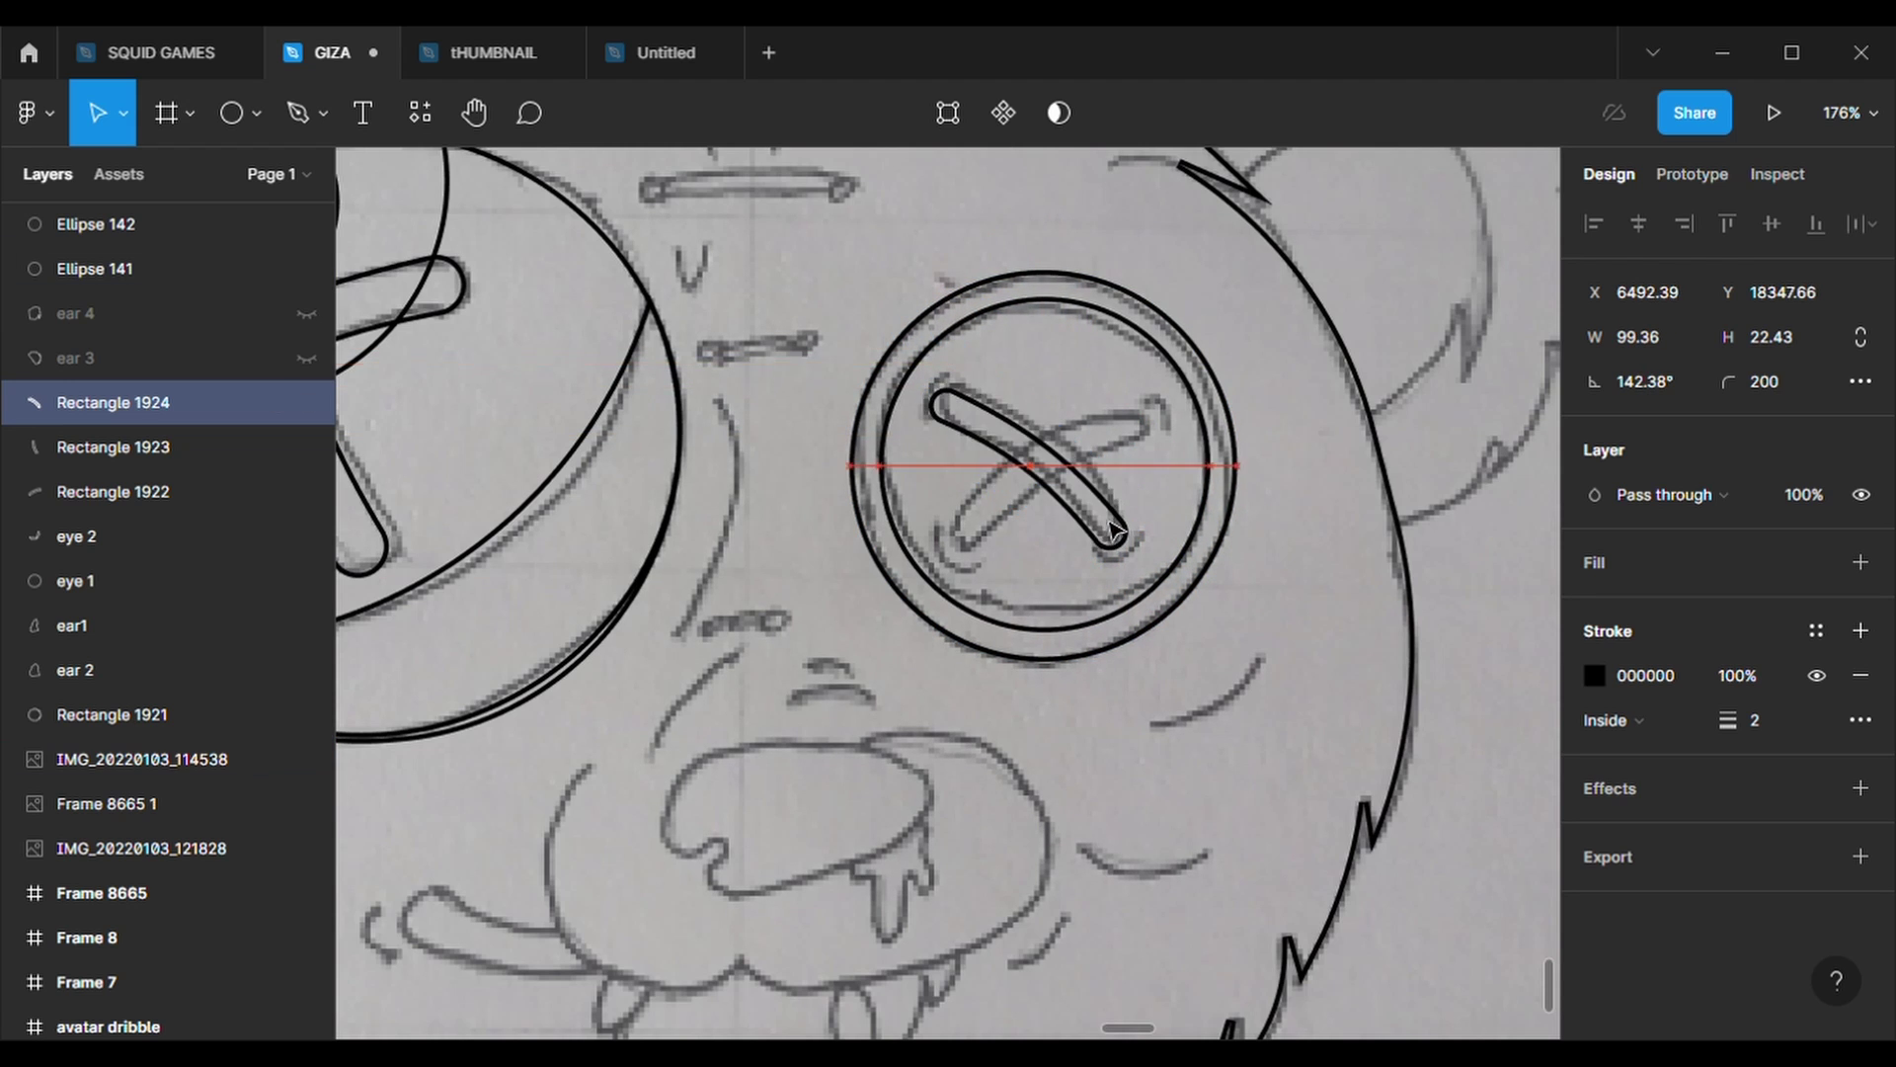
# - Add a flipped copy of the bar crossing the first to complete the X stitch
pyautogui.hotkey('ctrl', 'c')
pyautogui.hotkey('ctrl', 'v')
pyautogui.hotkey('shift', 'h')
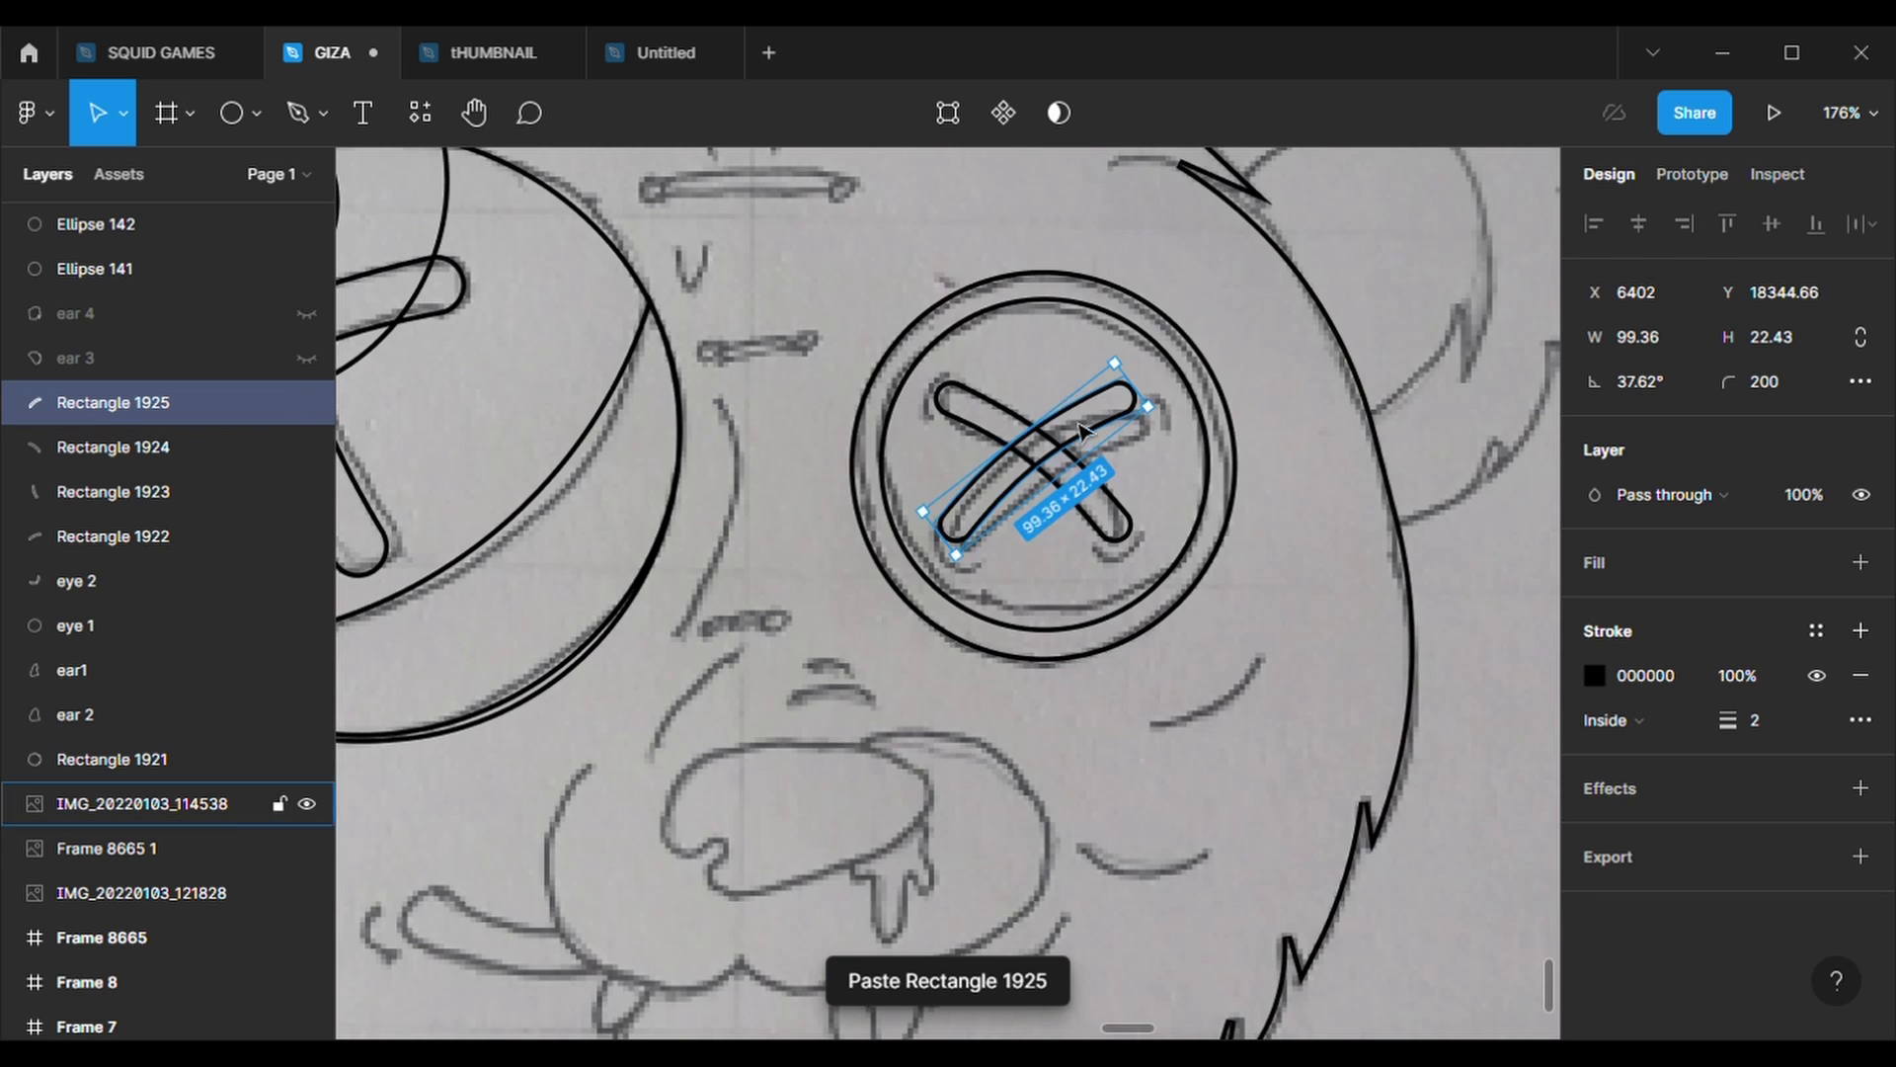
pyautogui.moveTo(1084, 430)
pyautogui.mouseDown()
pyautogui.moveTo(1157, 427)
pyautogui.moveTo(1084, 459)
pyautogui.mouseUp()
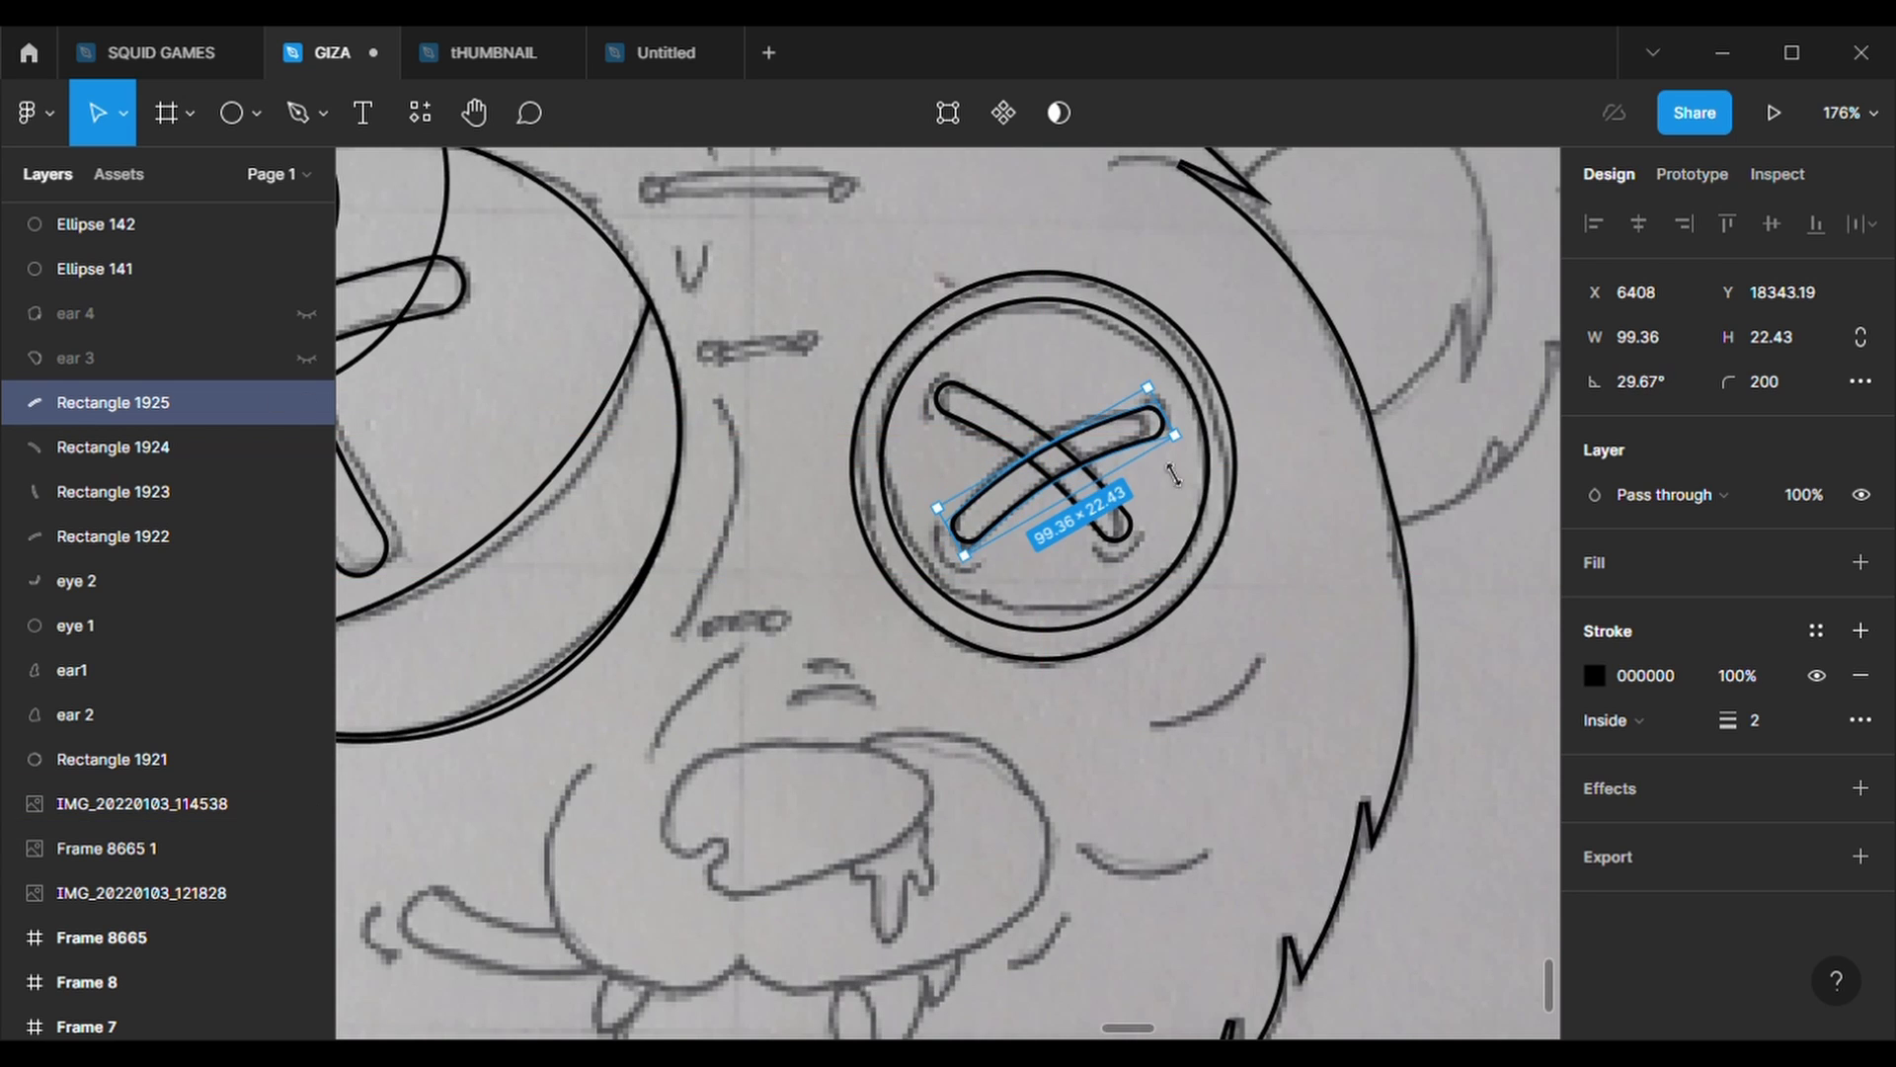
pyautogui.moveTo(1198, 457); pyautogui.dragTo(1180, 458)
pyautogui.click(141, 803)
pyautogui.hotkey('shift', '2')
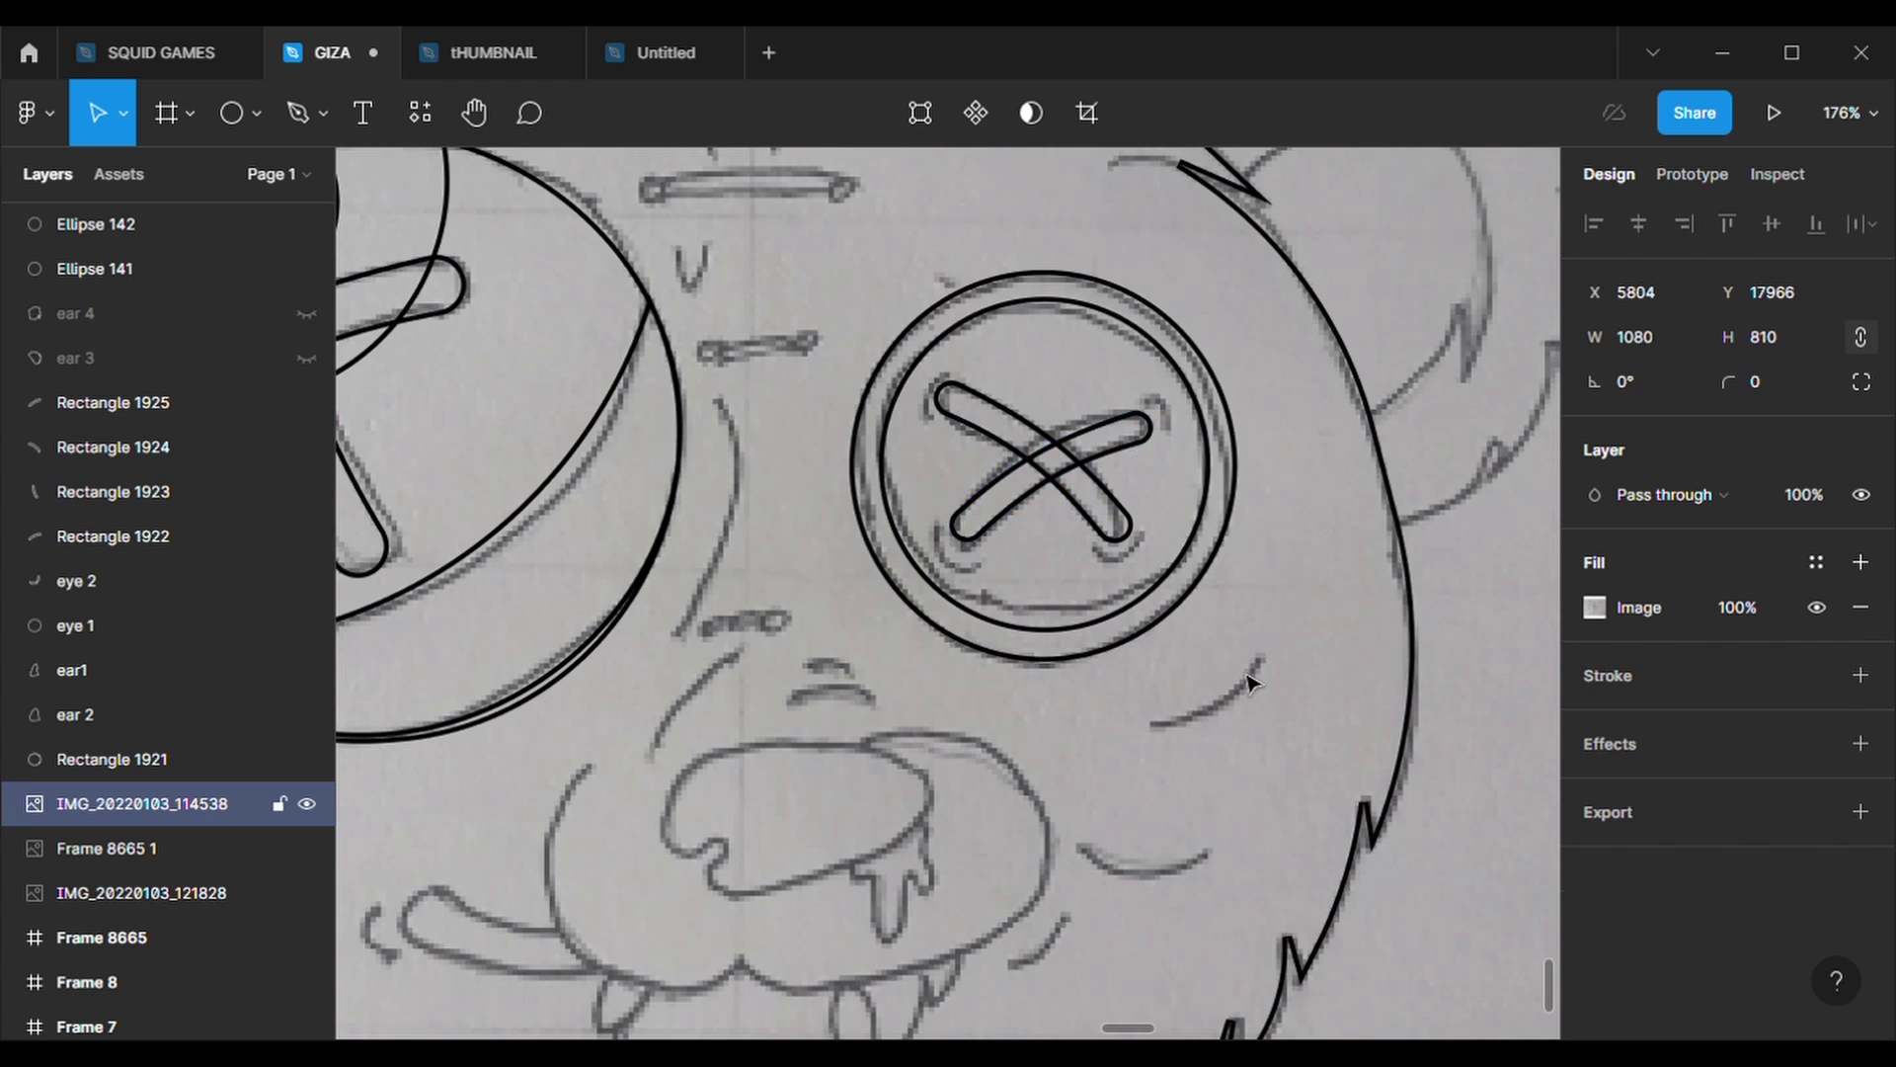
pyautogui.keyDown('ctrl'); pyautogui.scroll(-2, 978, 729); pyautogui.keyUp('ctrl')
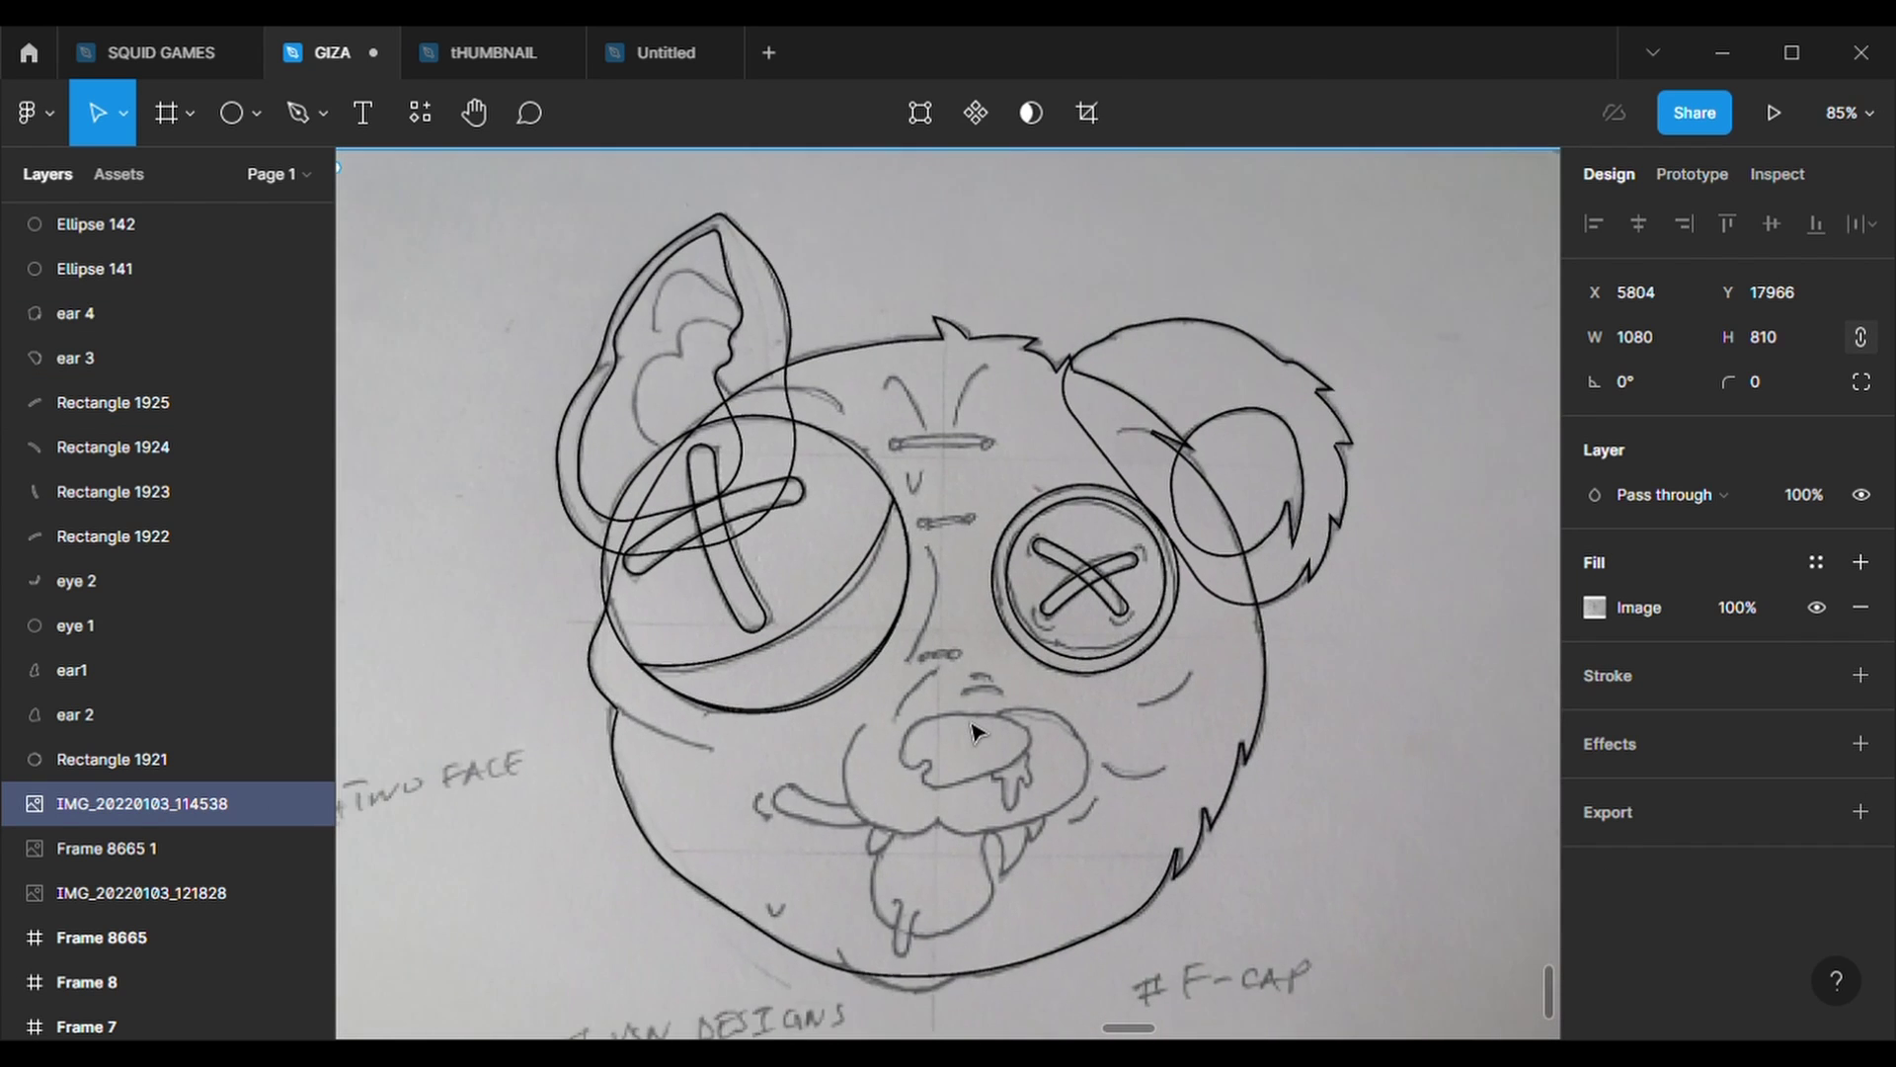
pyautogui.scroll(-2, 972, 731)
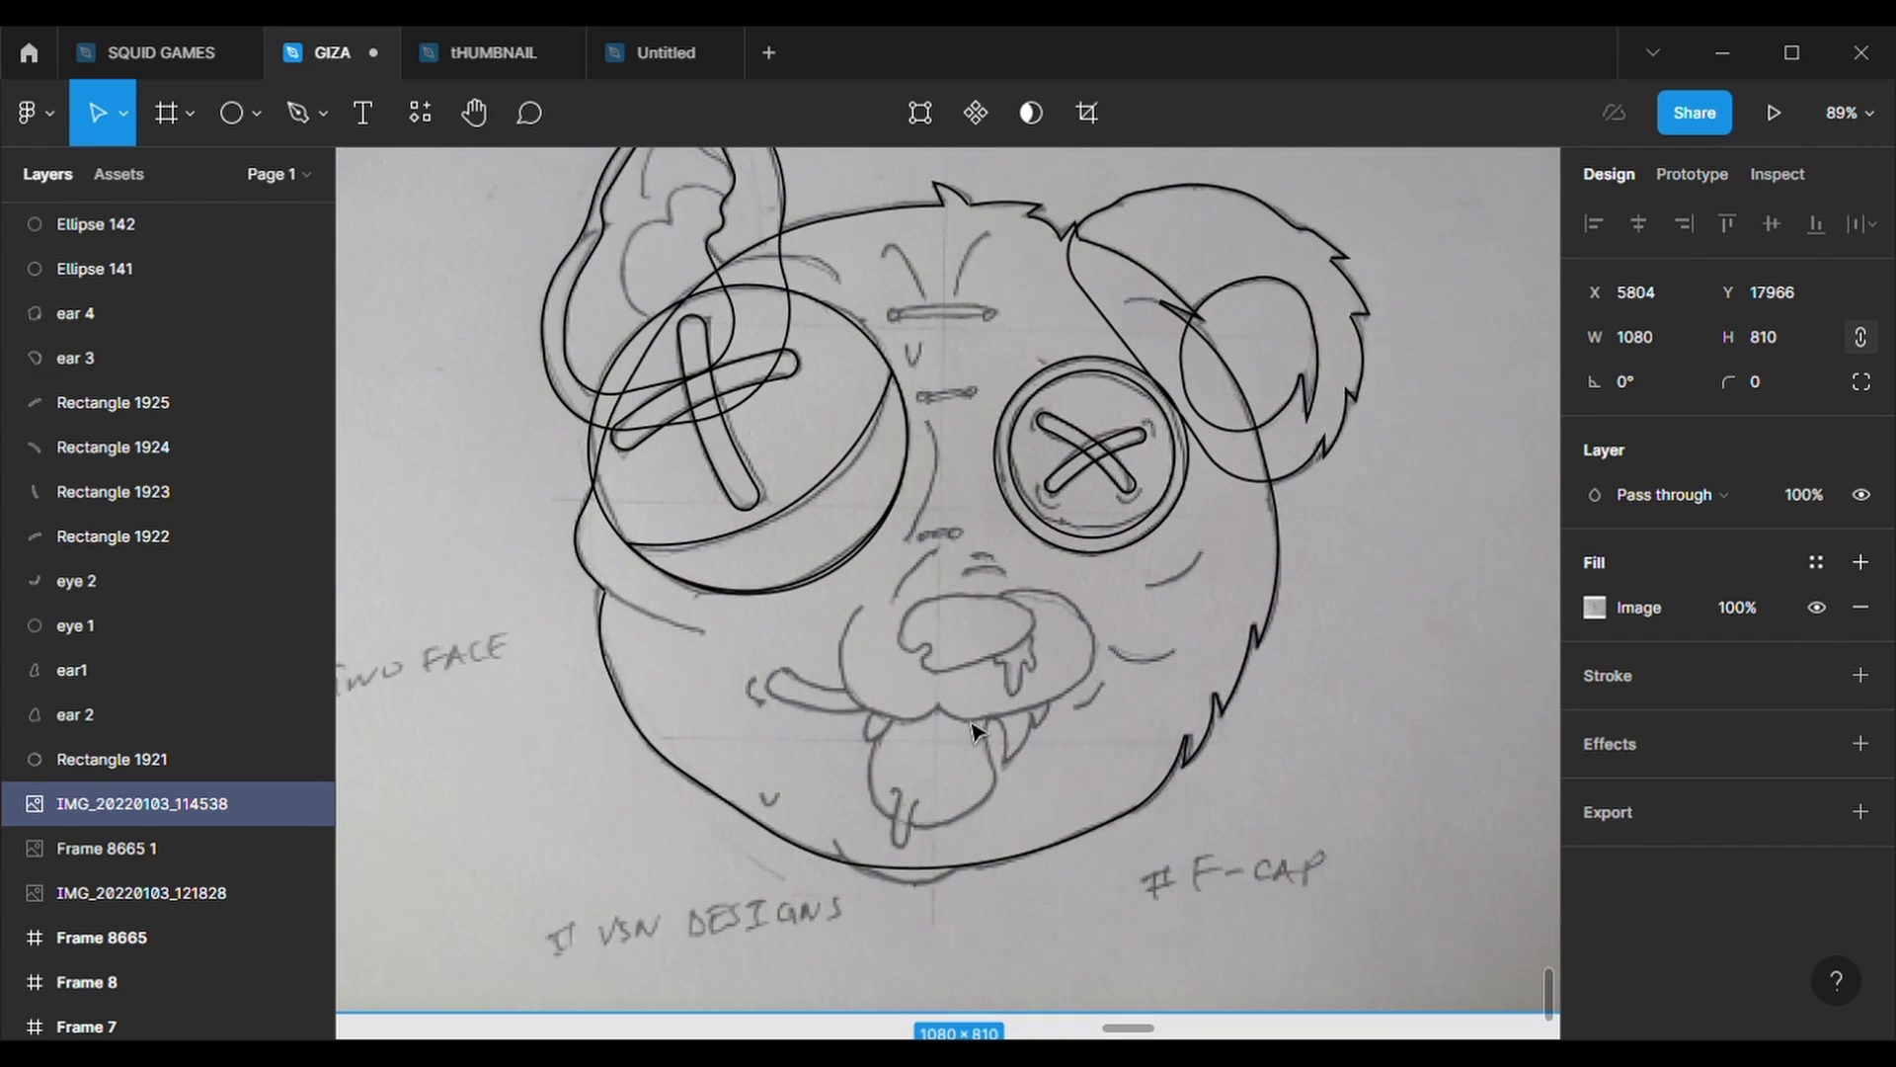
pyautogui.keyDown('ctrl'); pyautogui.scroll(2, 997, 686); pyautogui.keyUp('ctrl')
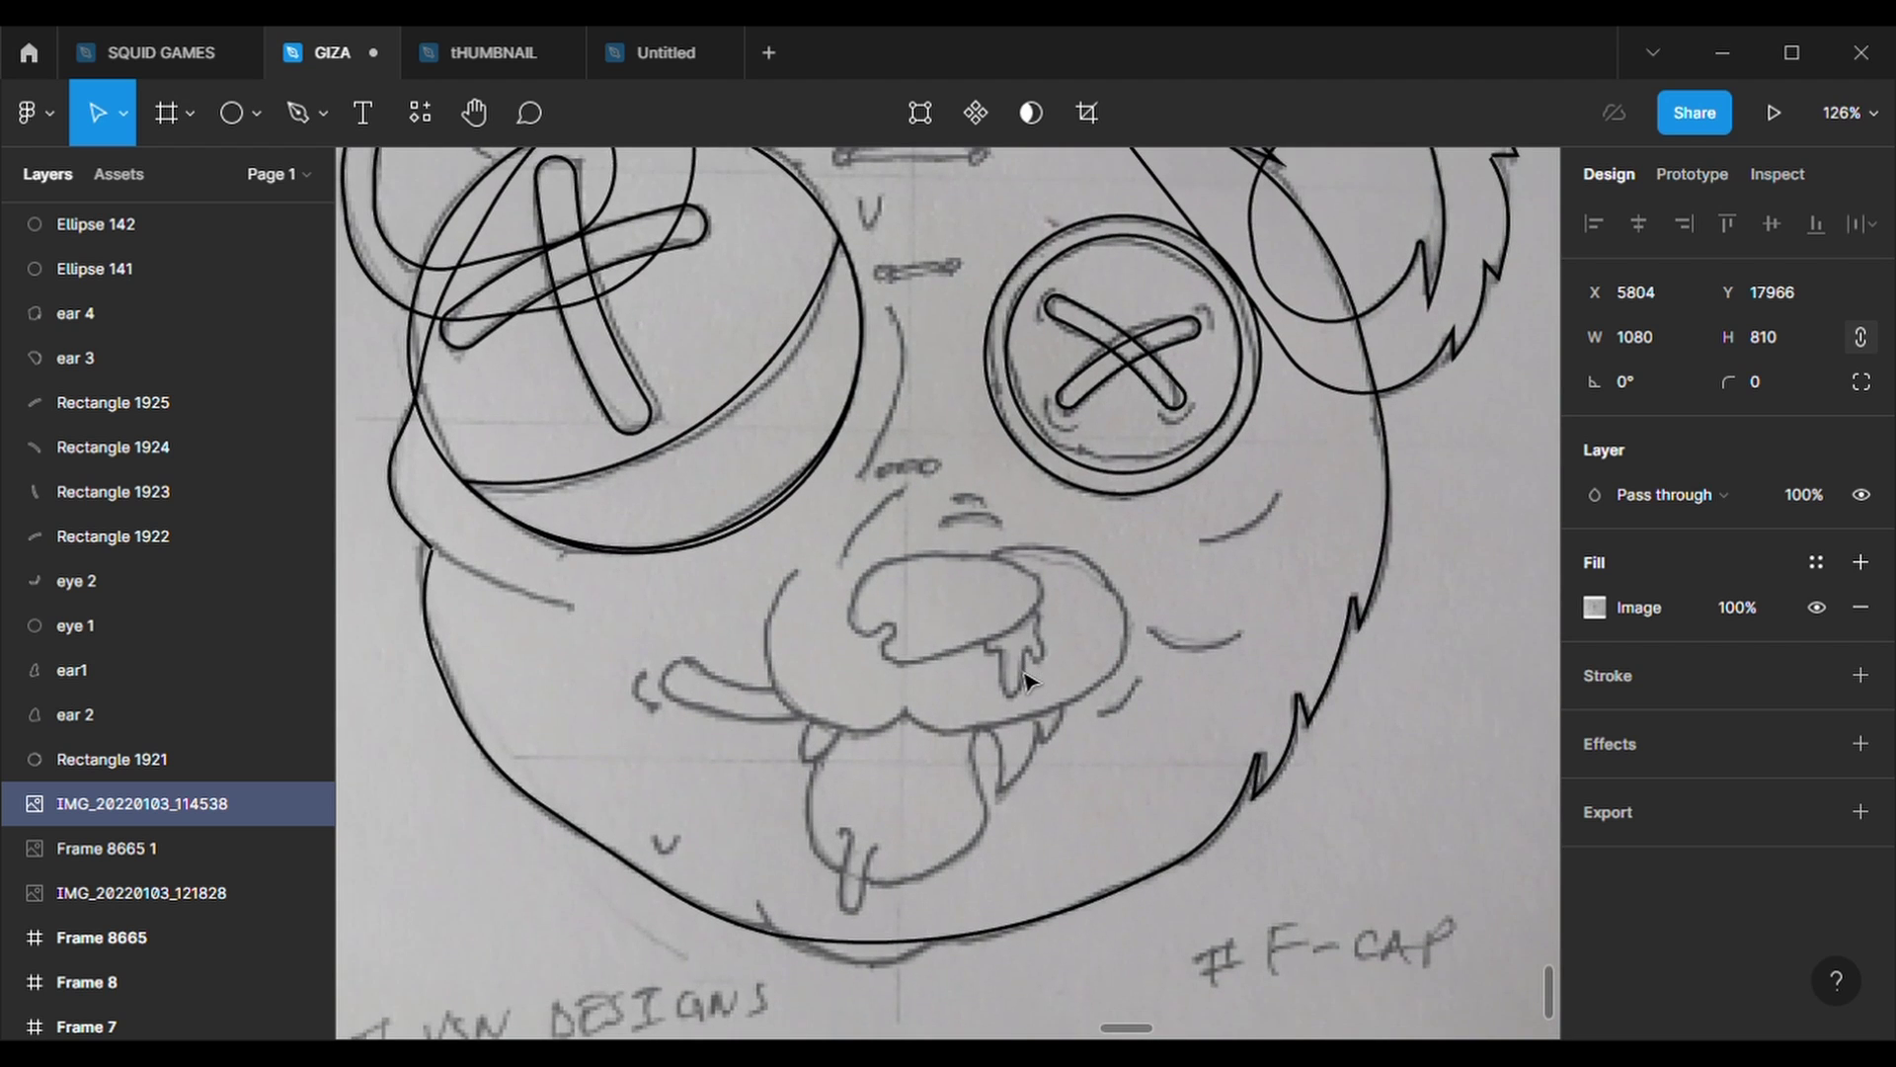
# - Draw a rectangle over the nose with a 2 px black stroke and no fill
pyautogui.click(256, 113)
pyautogui.click(163, 174)
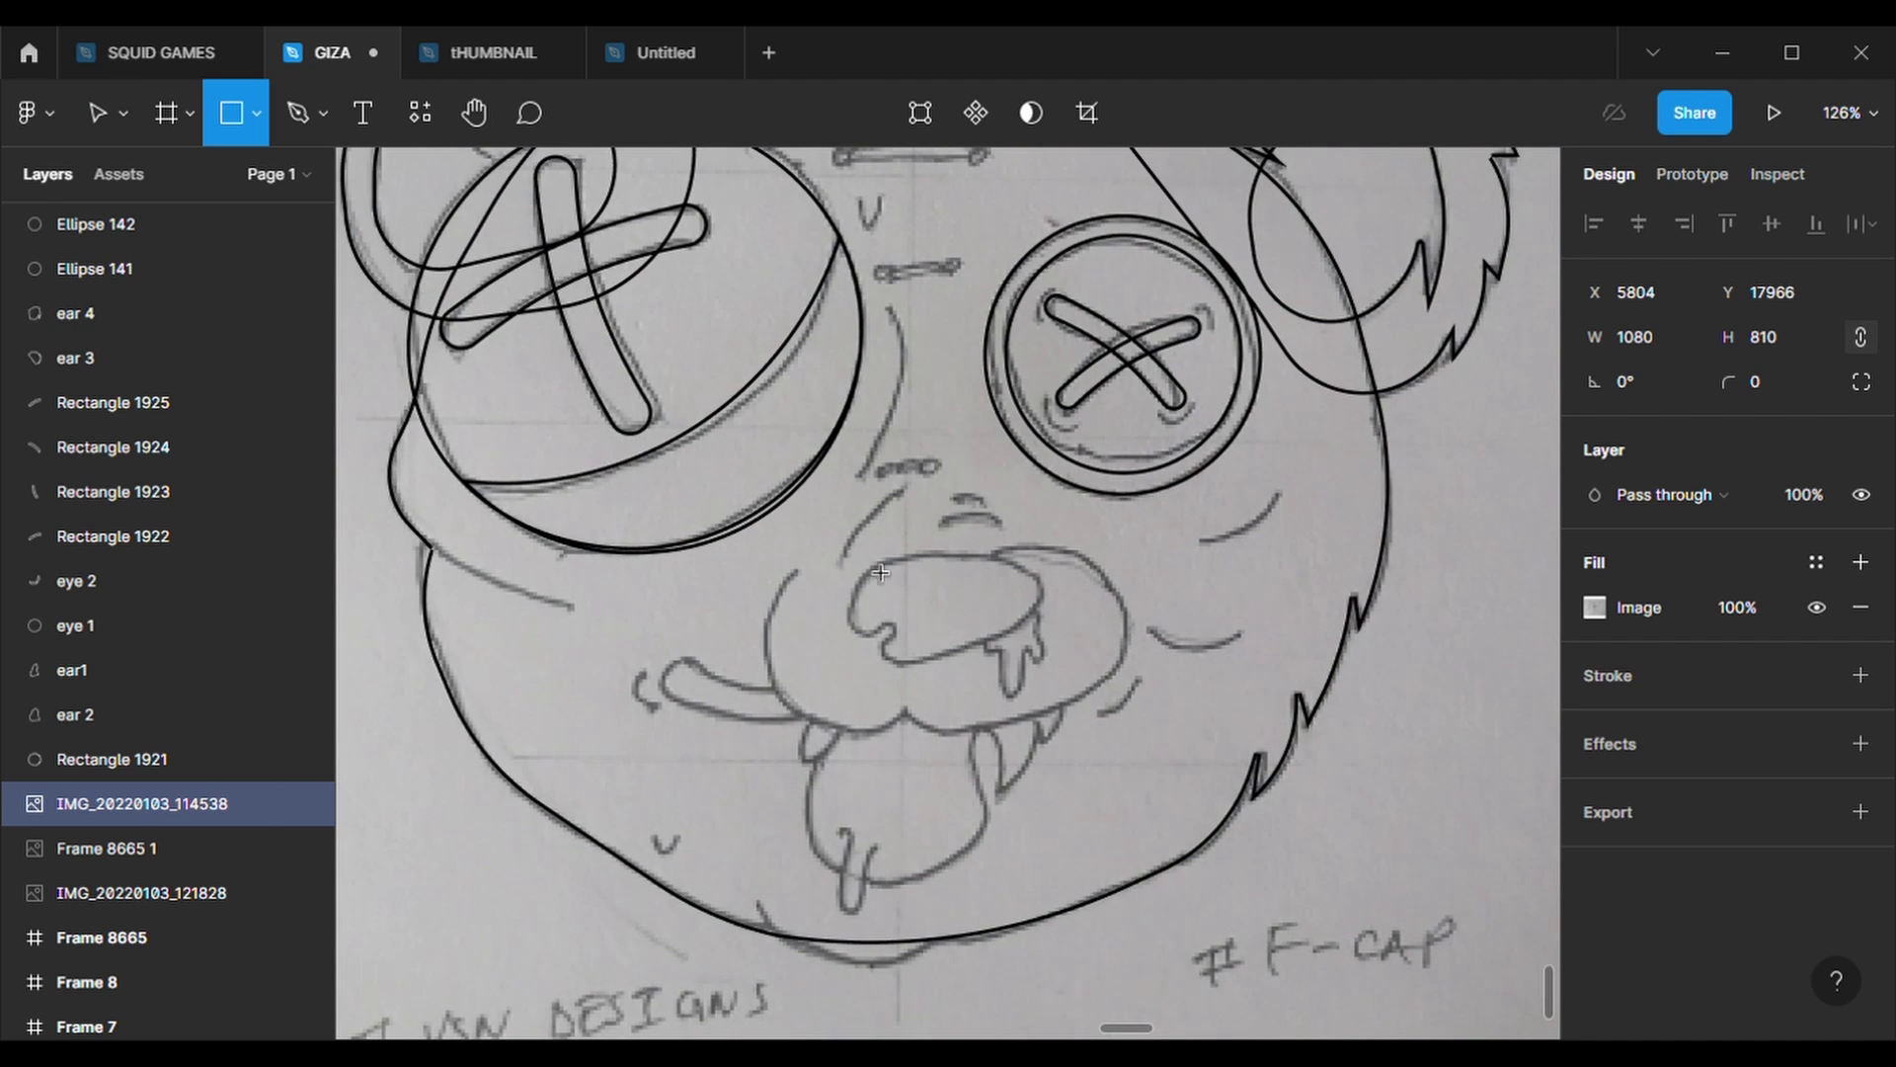
pyautogui.moveTo(866, 552); pyautogui.dragTo(1064, 671)
pyautogui.click(1861, 674)
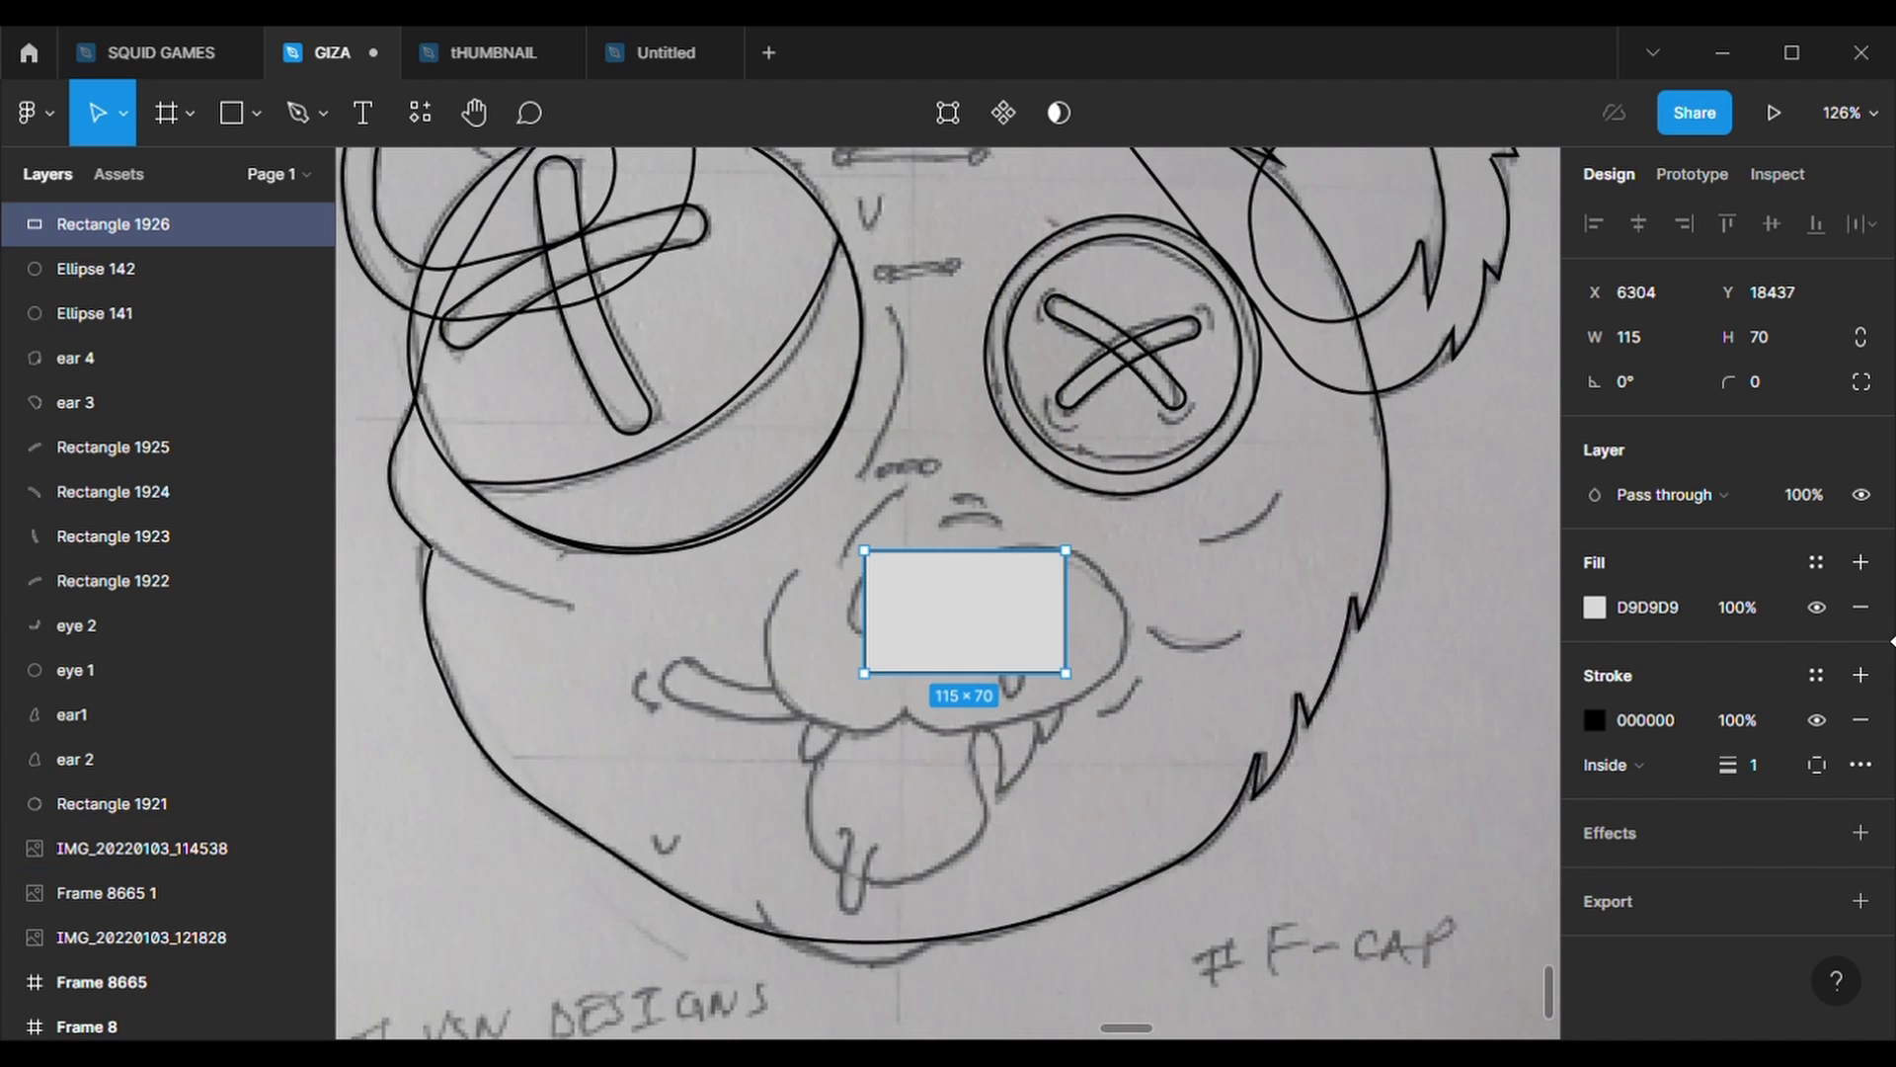
pyautogui.click(1861, 607)
pyautogui.write('2')
pyautogui.press('Return')
pyautogui.press('Return')
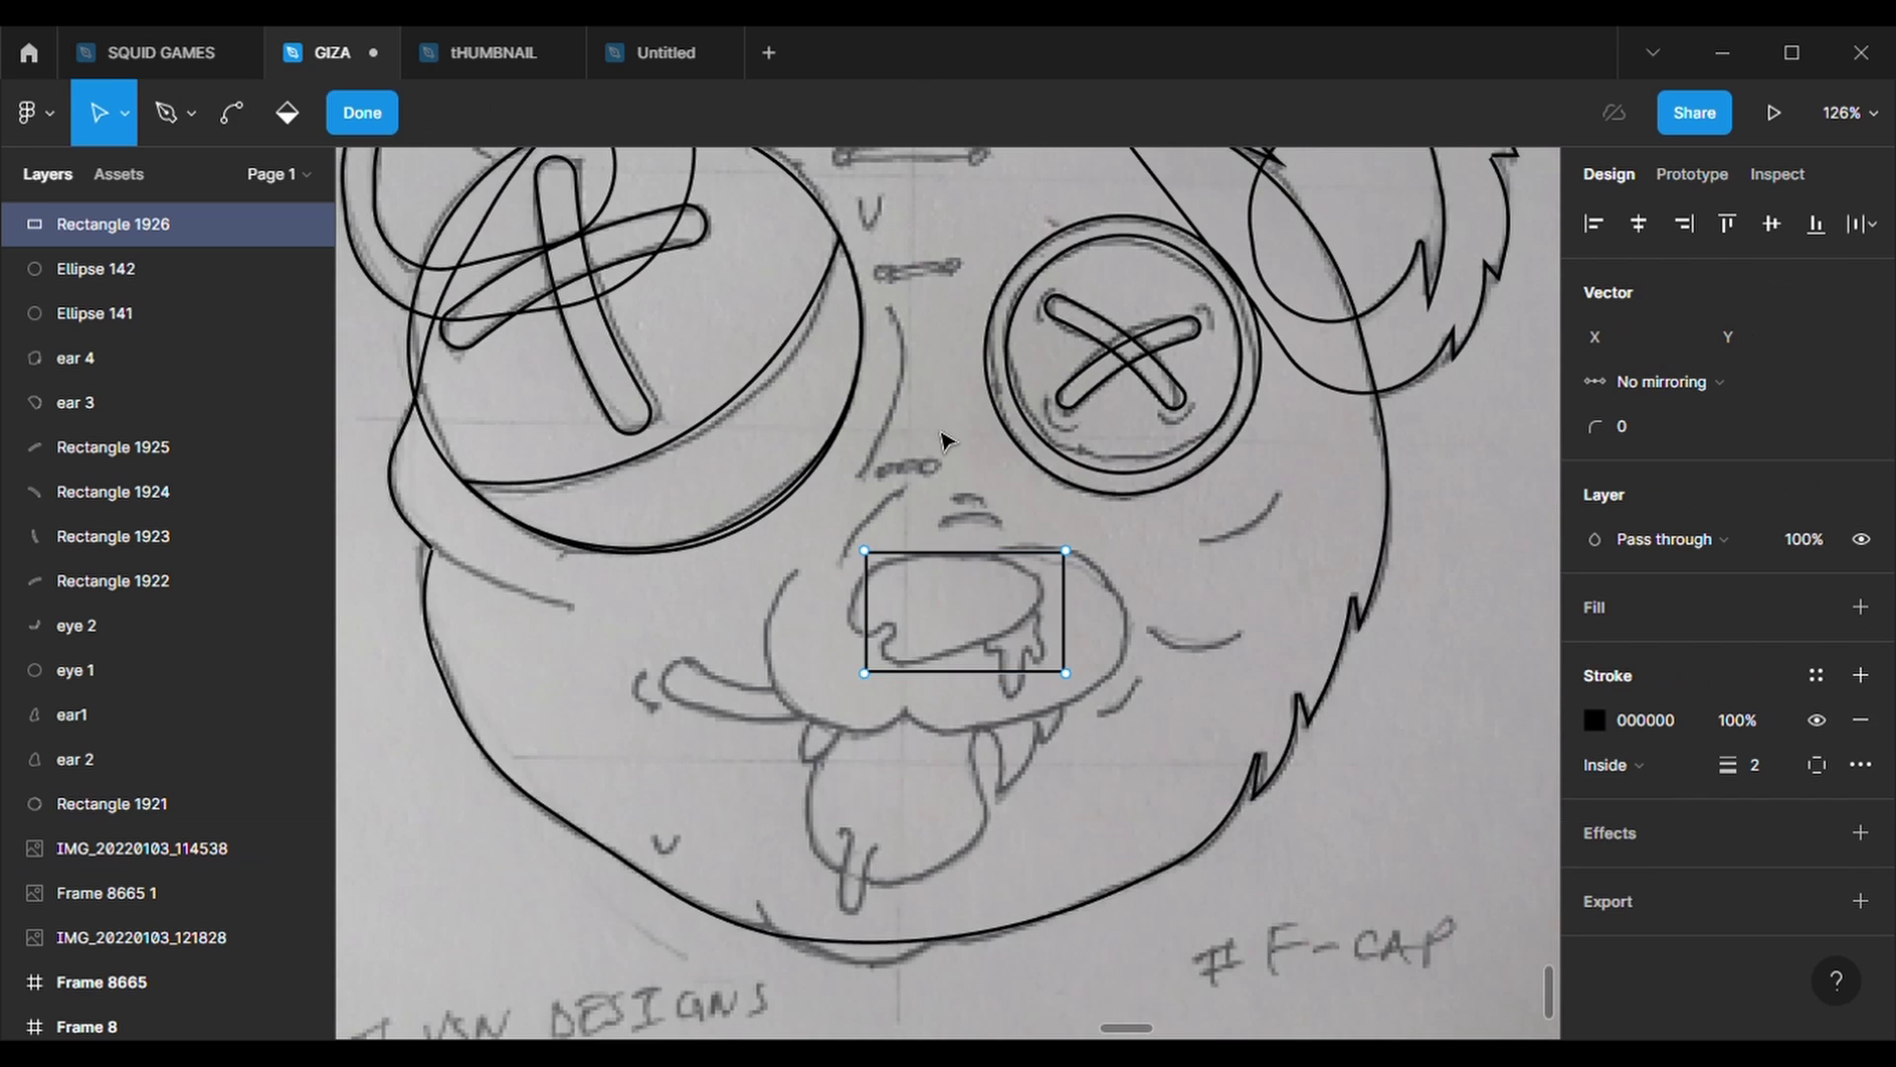
# - Reshape the rectangle's corners to the nose outline, with a notch on the left side
pyautogui.scroll(3, 934, 630)
pyautogui.moveTo(836, 515)
pyautogui.mouseDown()
pyautogui.moveTo(836, 546)
pyautogui.moveTo(931, 515)
pyautogui.mouseUp()
pyautogui.moveTo(1122, 515); pyautogui.dragTo(1065, 528)
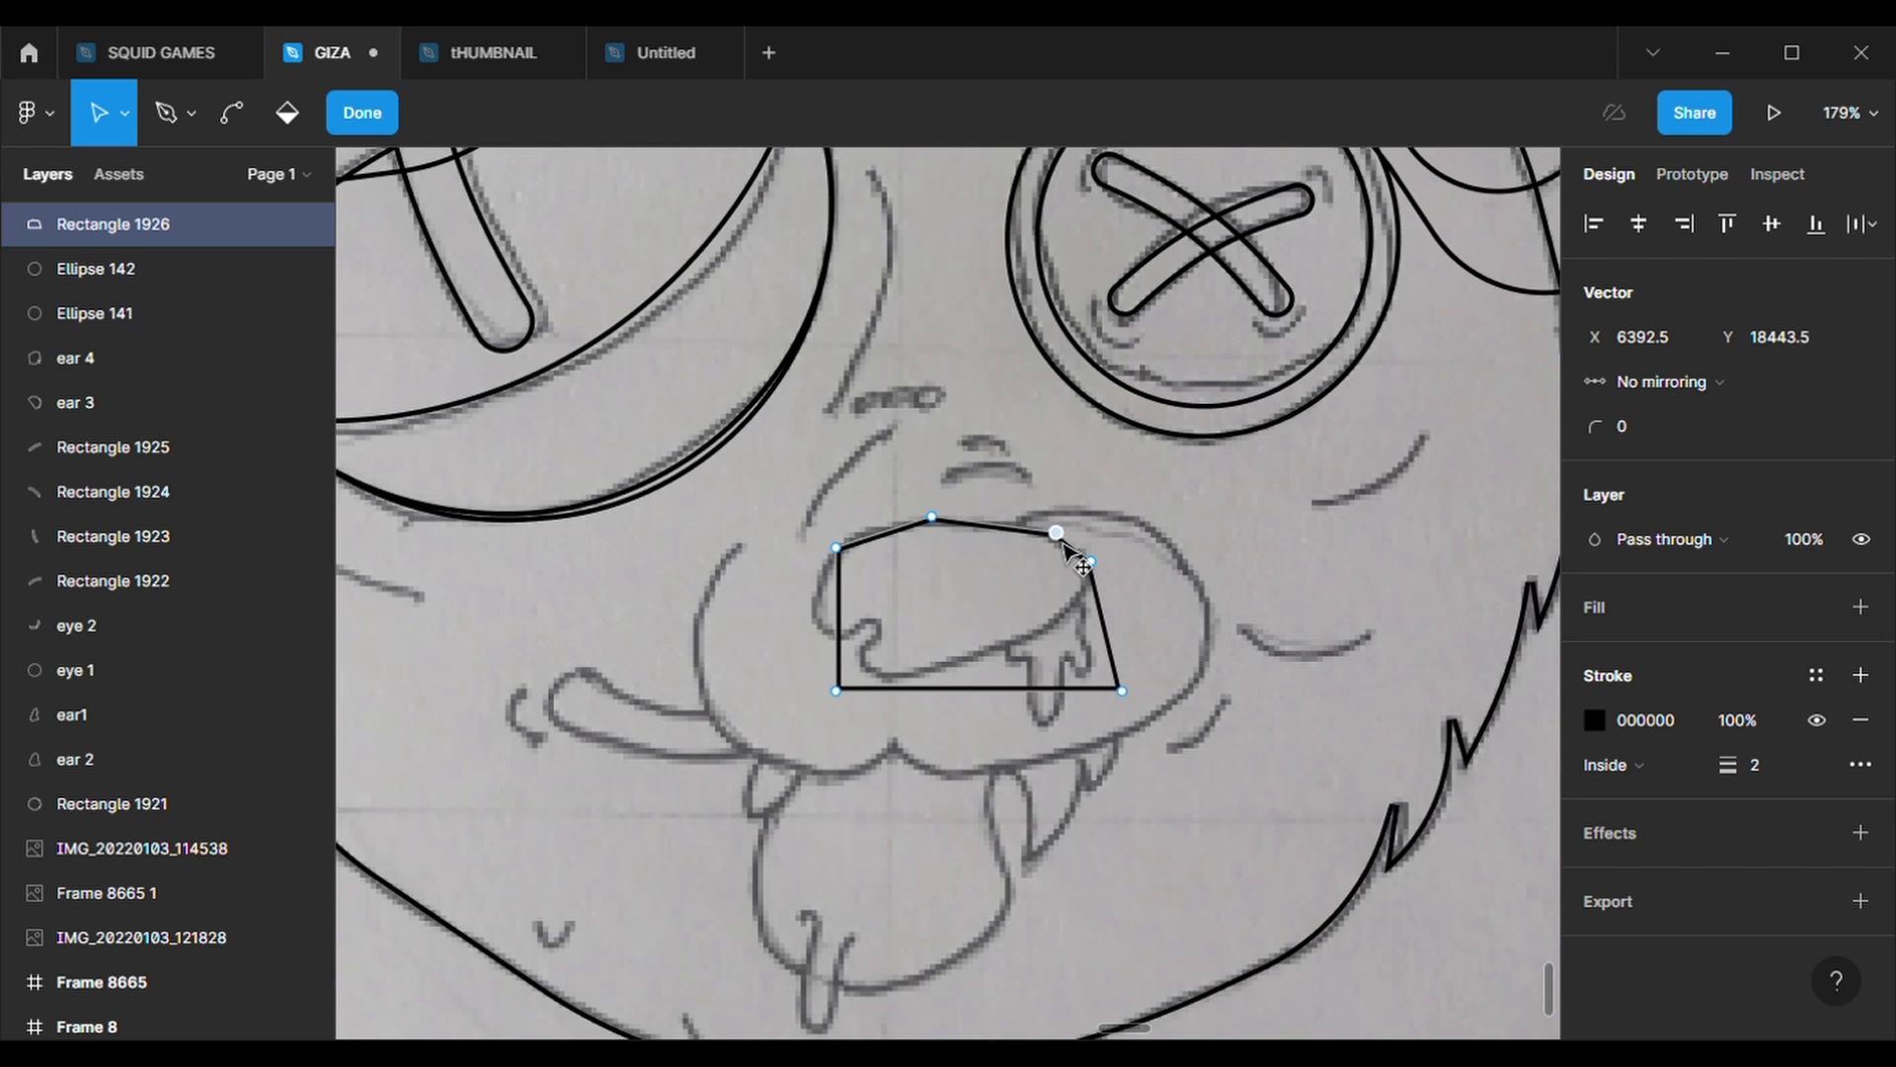
pyautogui.moveTo(1122, 691); pyautogui.dragTo(1074, 611)
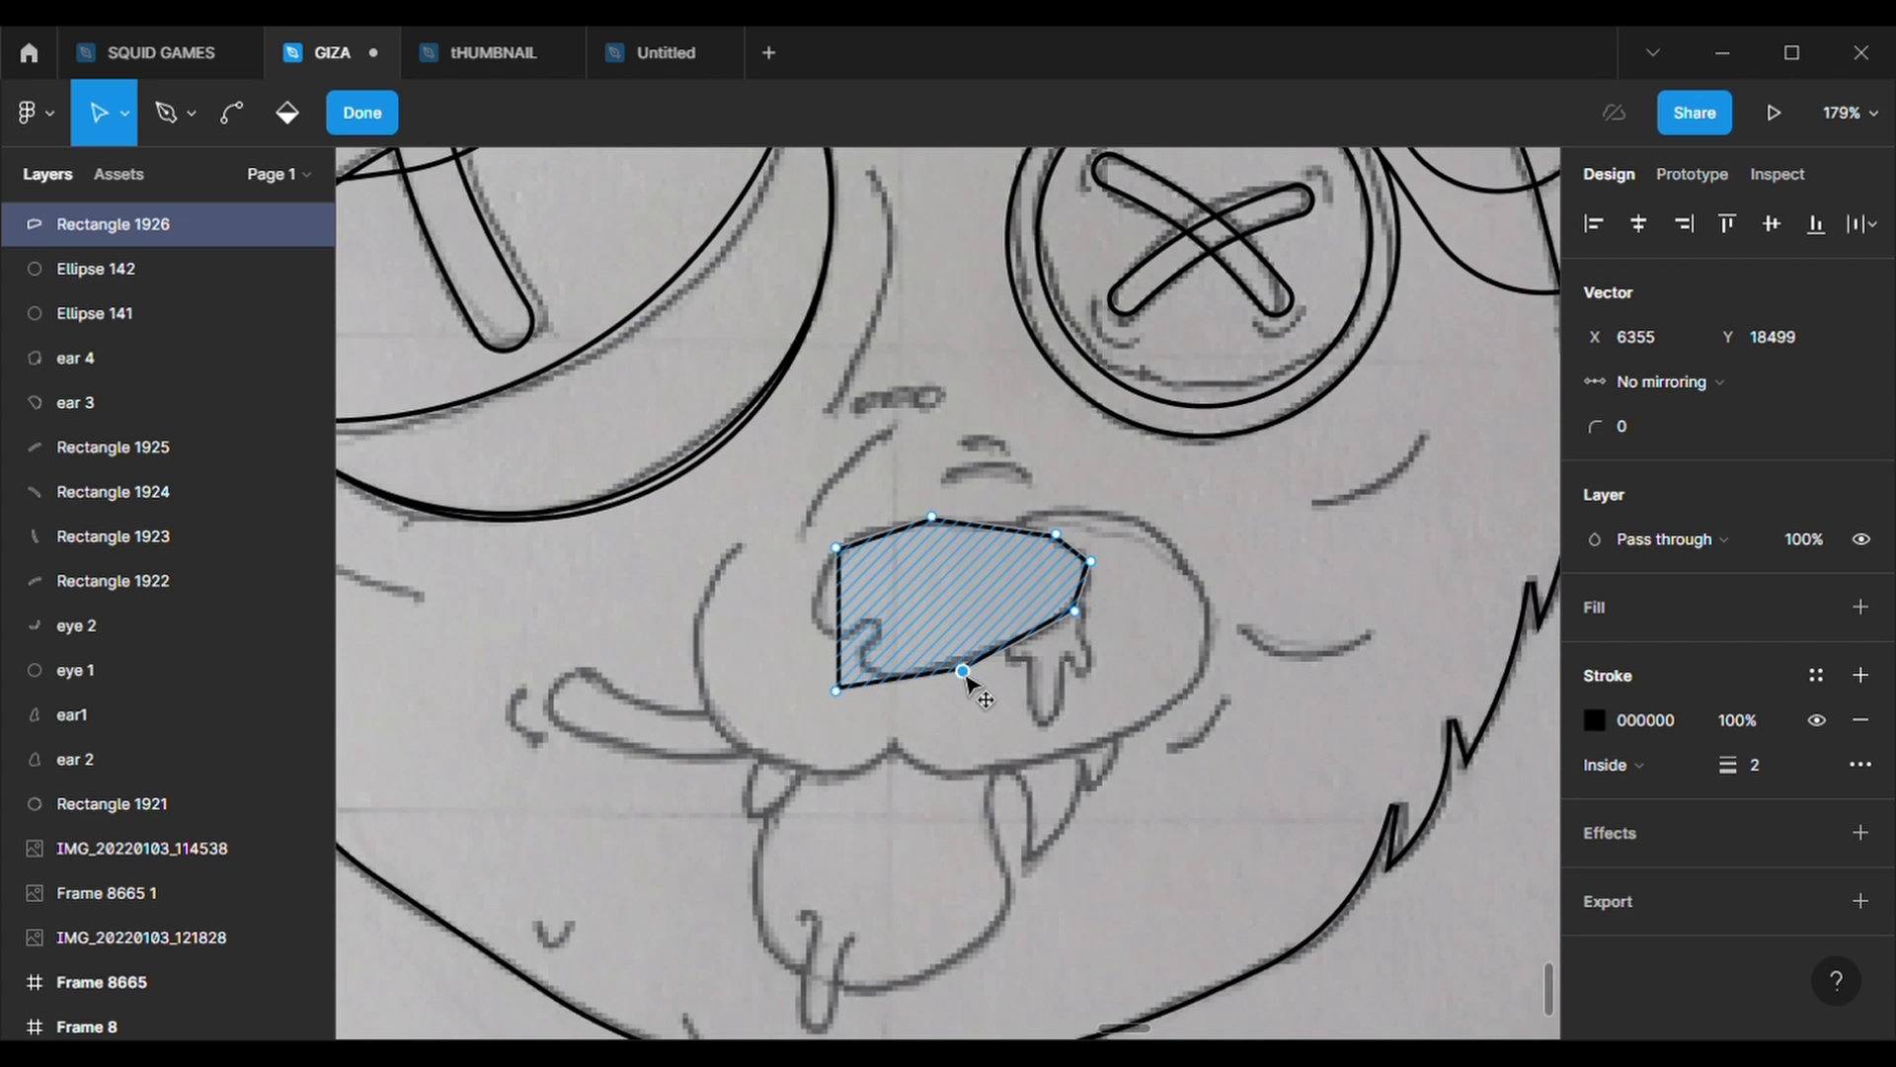
pyautogui.moveTo(835, 690); pyautogui.dragTo(871, 678)
pyautogui.moveTo(852, 612)
pyautogui.mouseDown()
pyautogui.moveTo(856, 659)
pyautogui.moveTo(891, 652)
pyautogui.mouseUp()
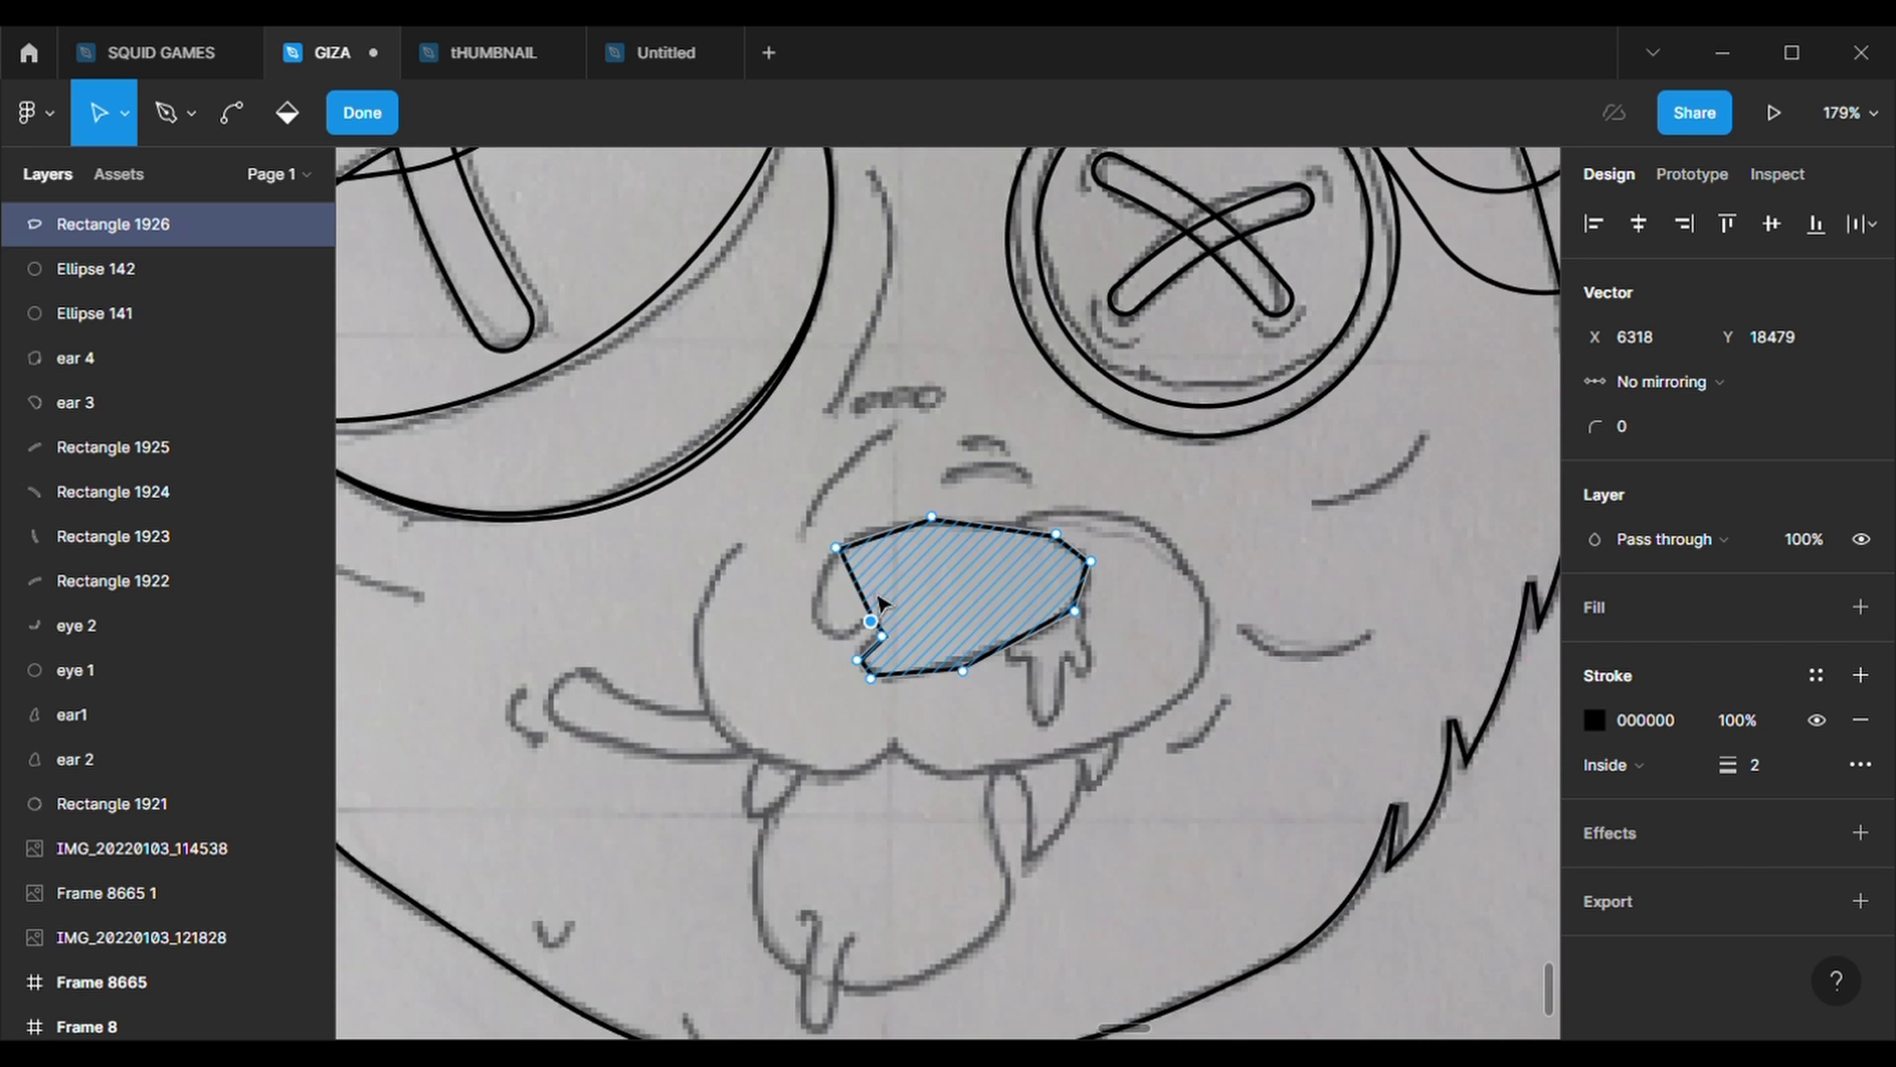
pyautogui.scroll(5, 853, 594)
pyautogui.moveTo(855, 593)
pyautogui.mouseDown()
pyautogui.moveTo(842, 680)
pyautogui.moveTo(758, 666)
pyautogui.mouseUp()
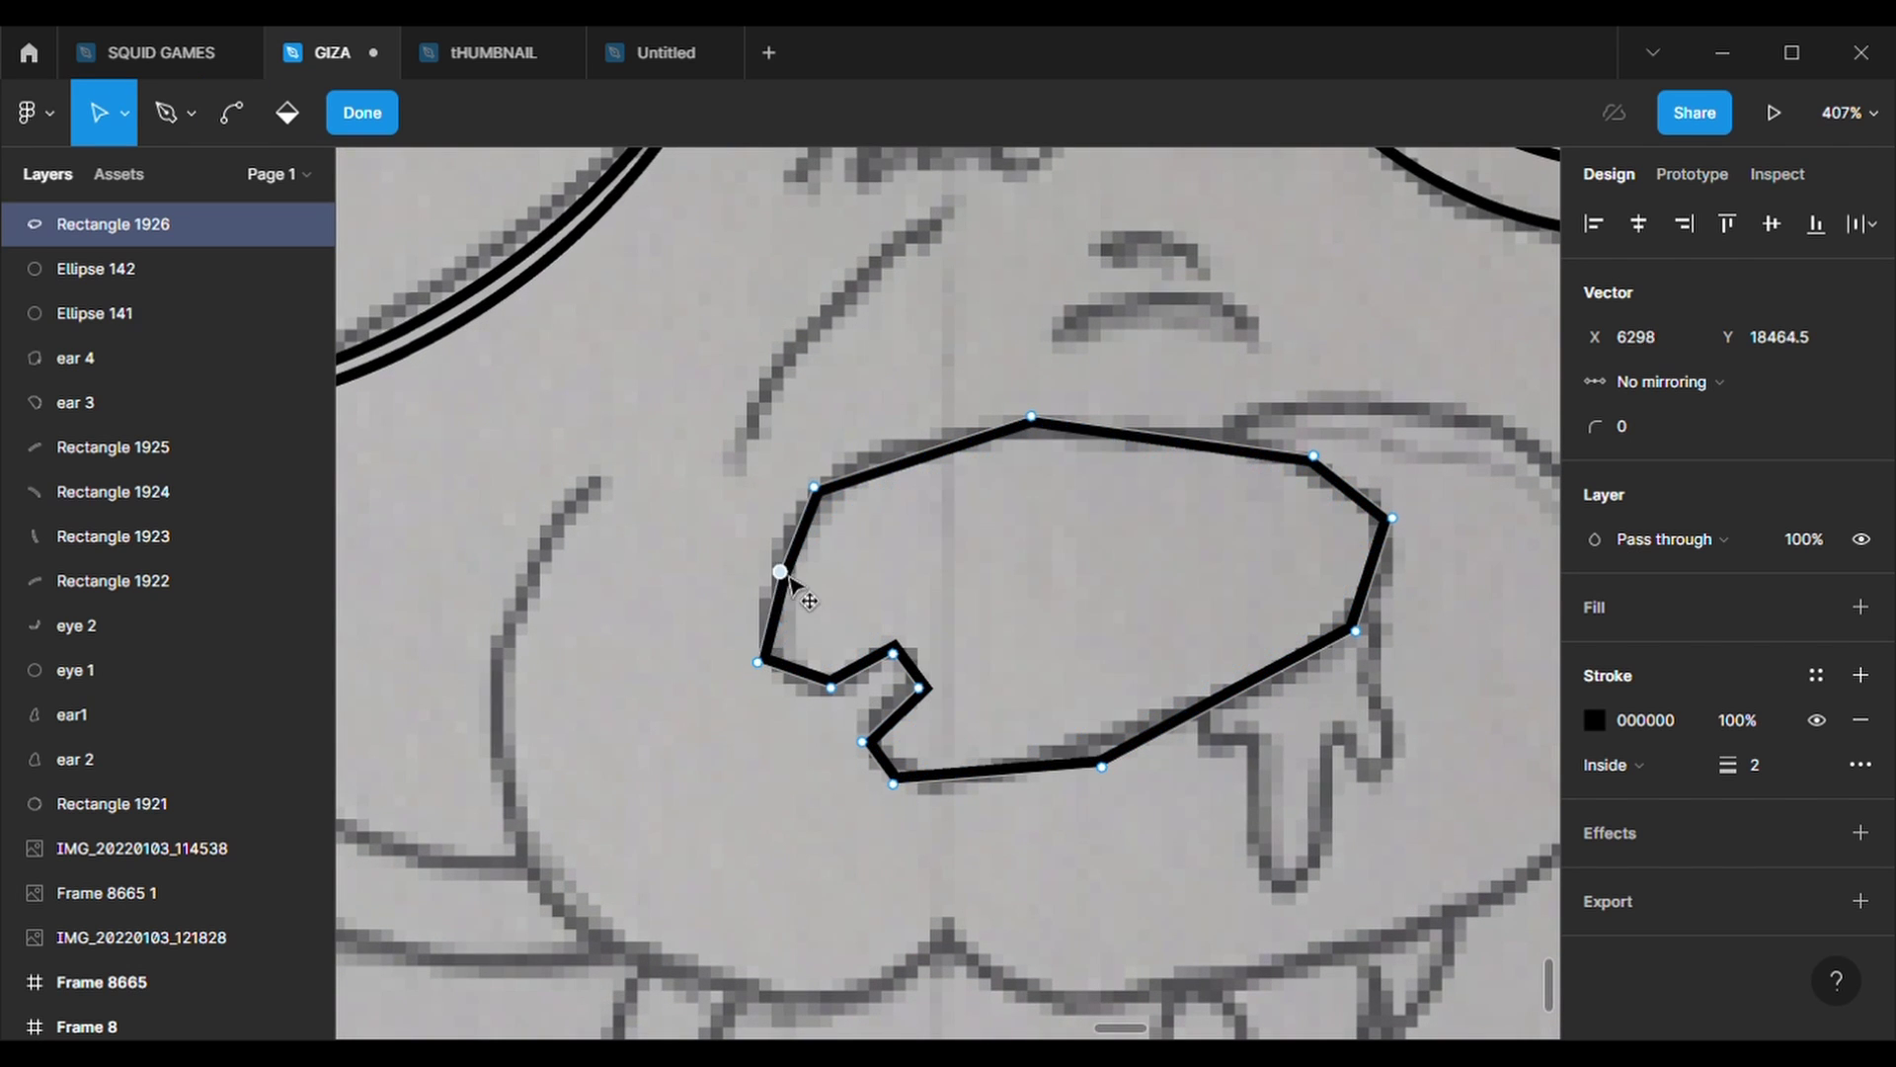
pyautogui.moveTo(785, 573); pyautogui.dragTo(768, 566)
pyautogui.press('Escape')
# - Round the nose outline to a 500 radius and begin a pen path along the drip
pyautogui.write('500')
pyautogui.press('Return')
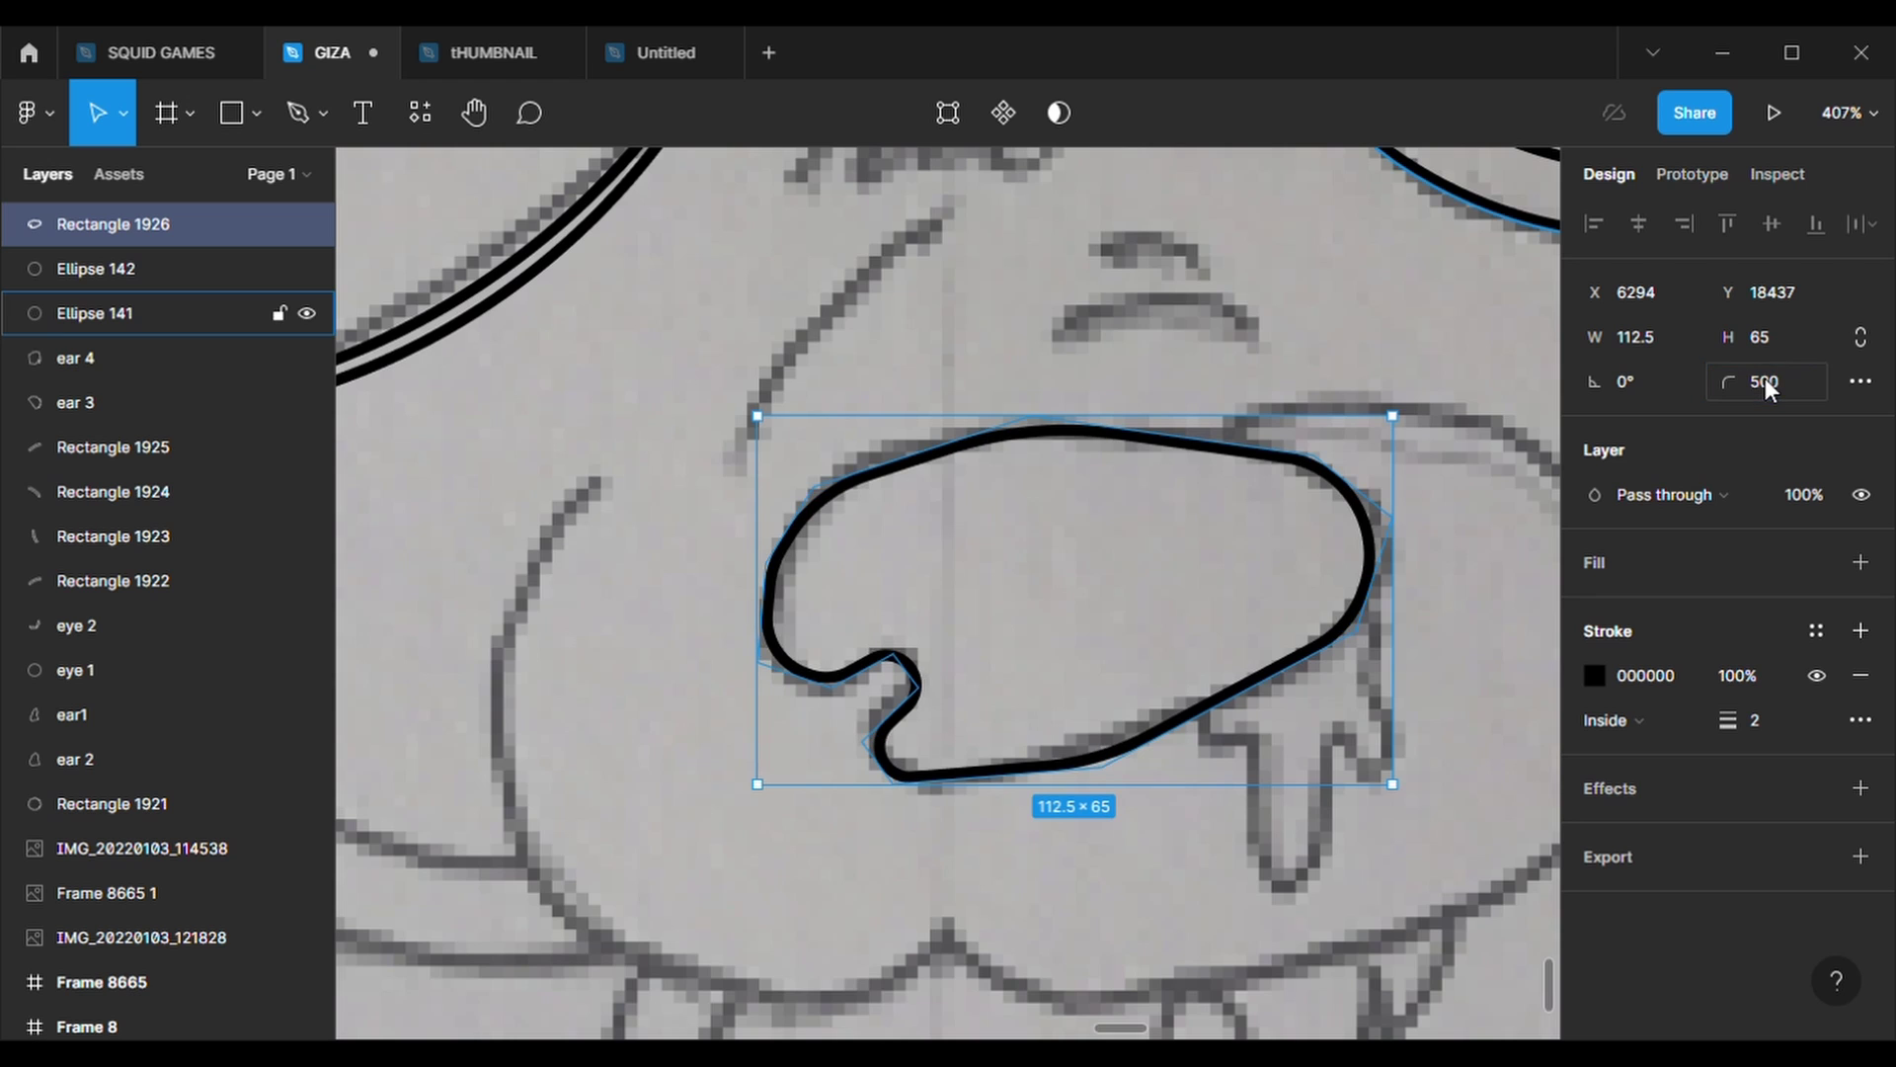
pyautogui.click(948, 113)
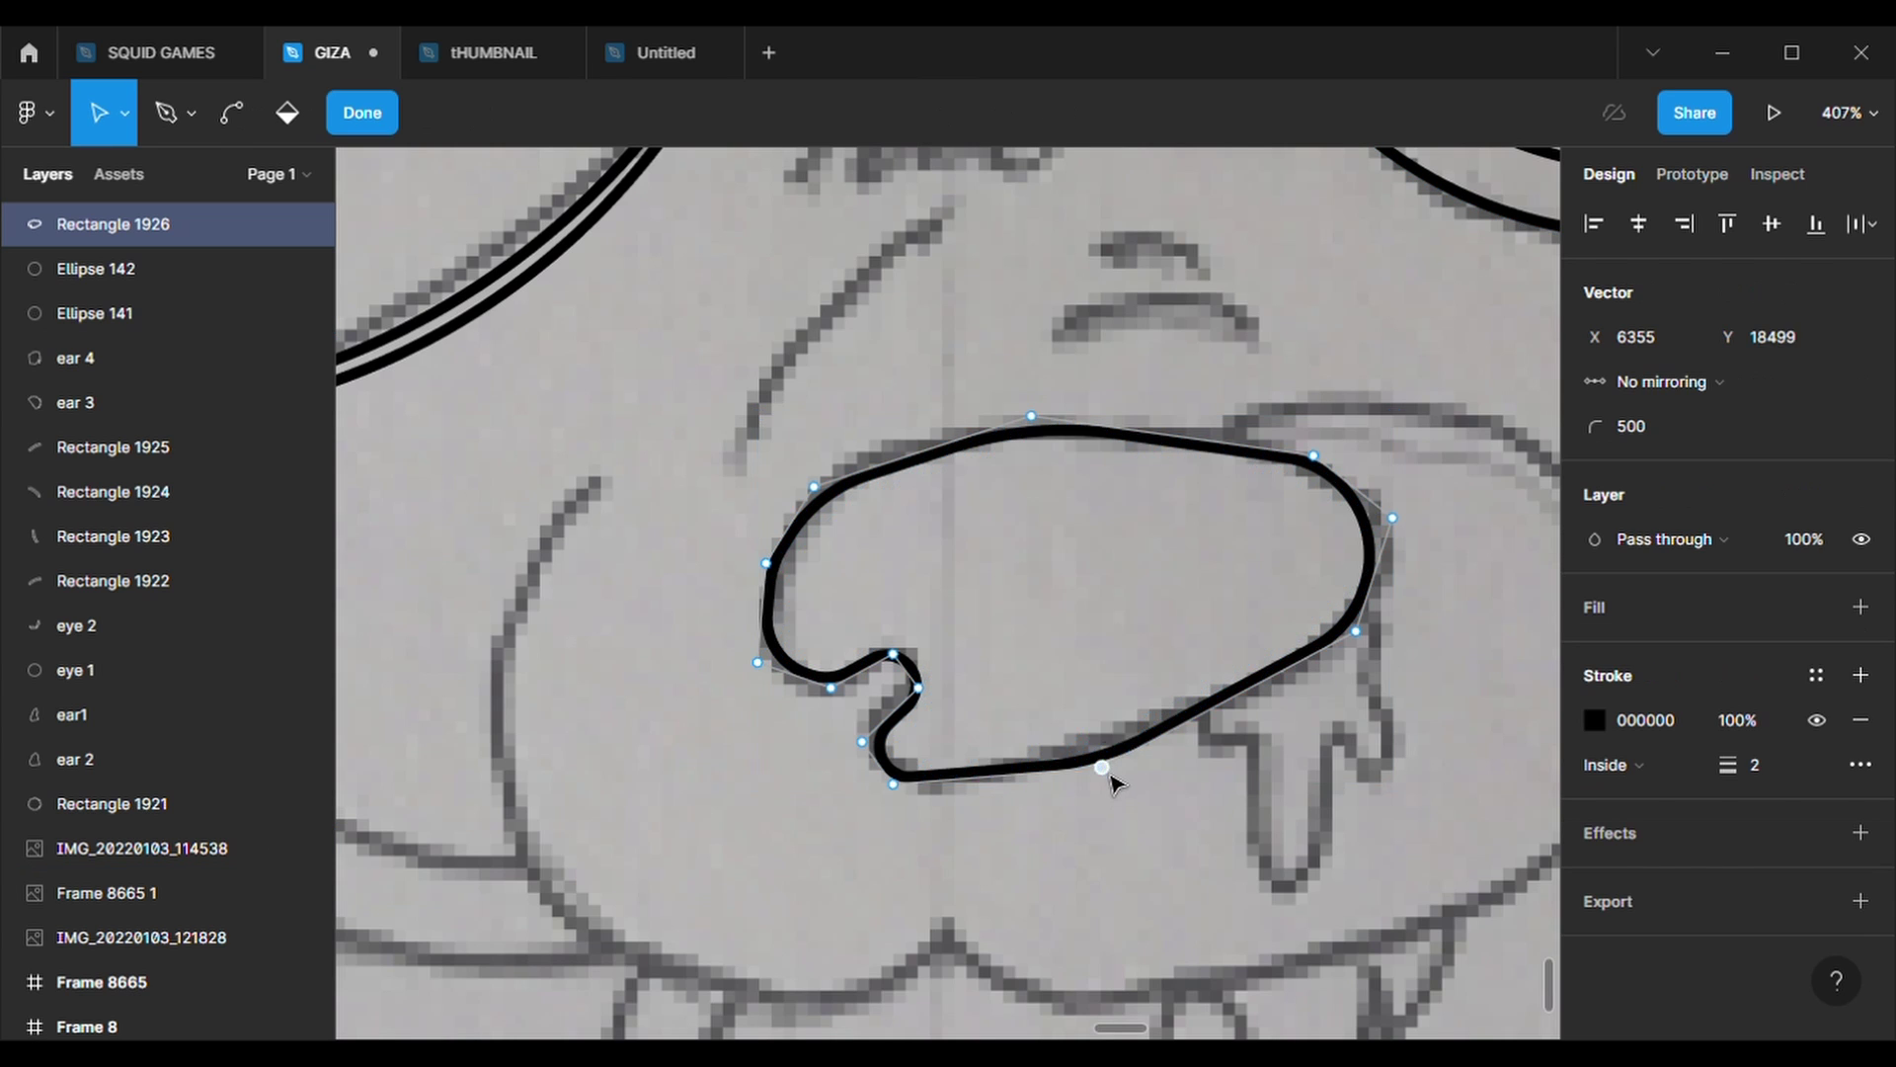
pyautogui.click(910, 444)
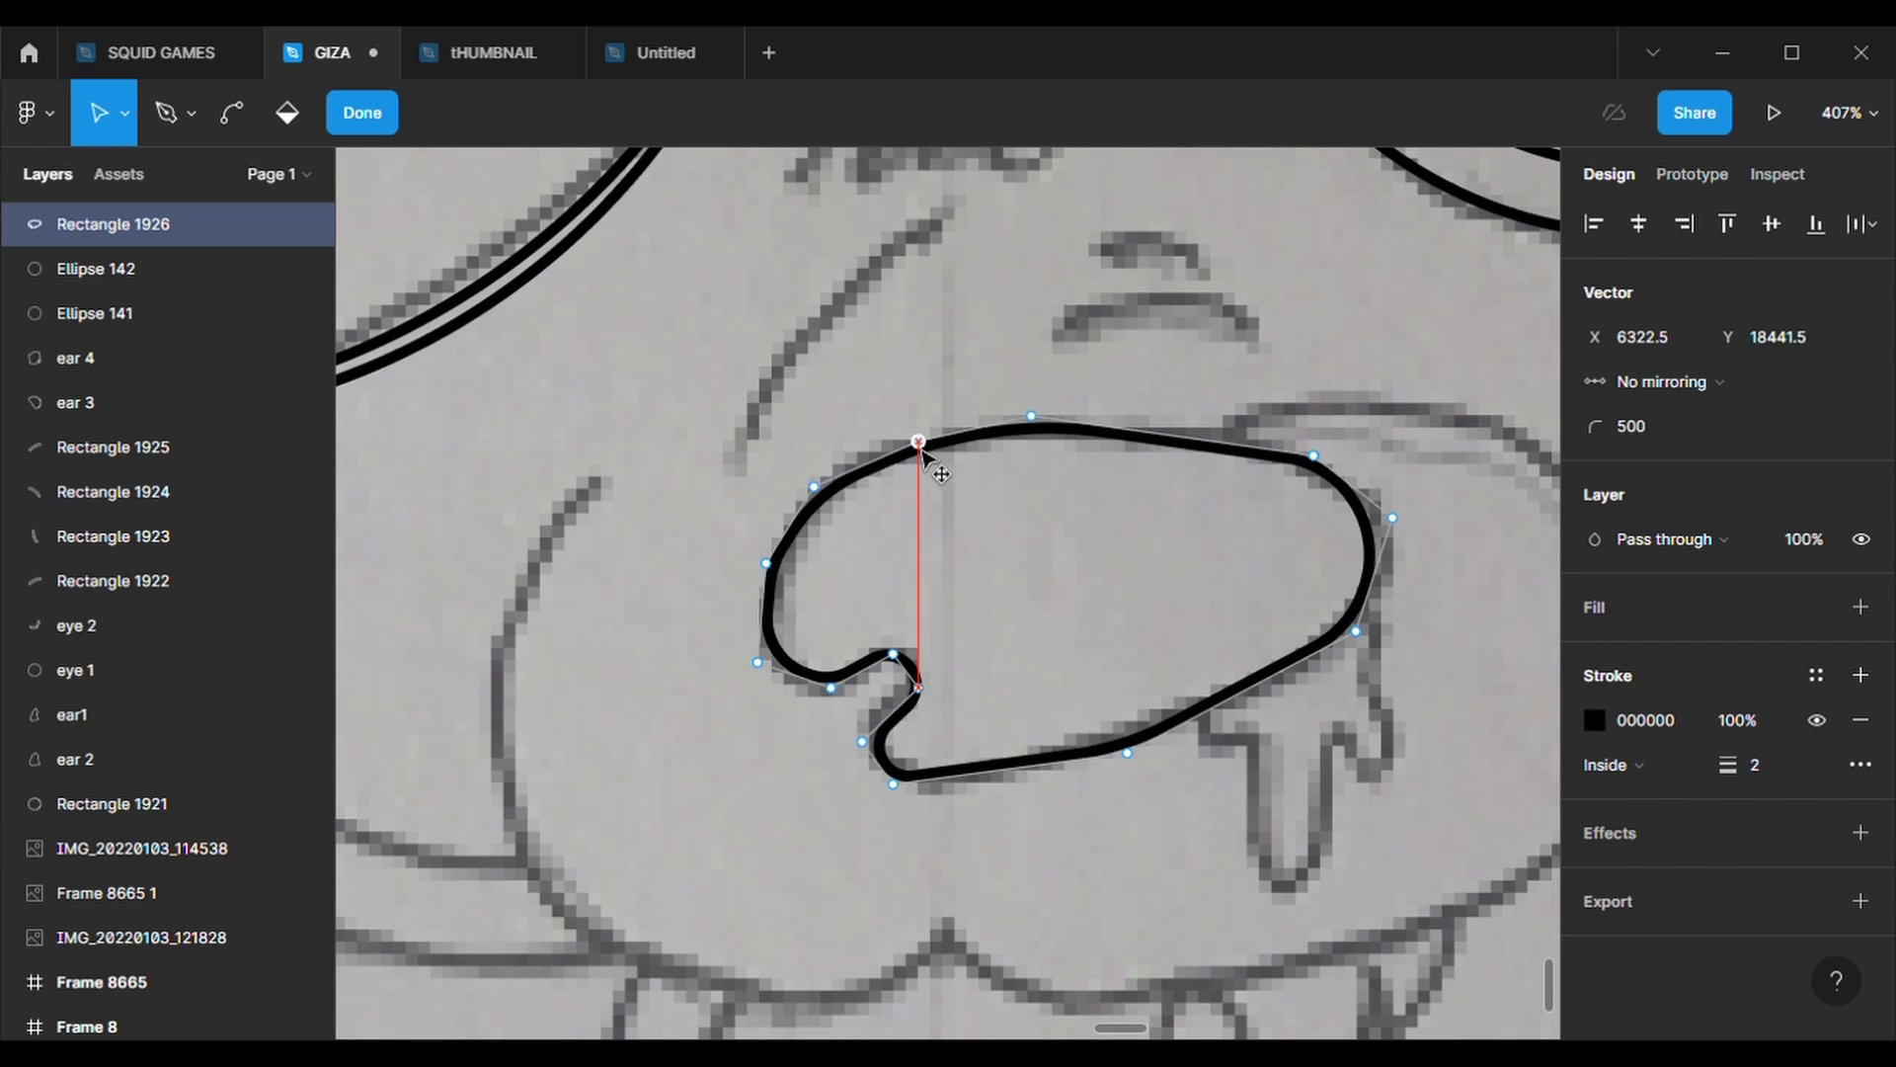
pyautogui.click(1232, 767)
pyautogui.click(296, 112)
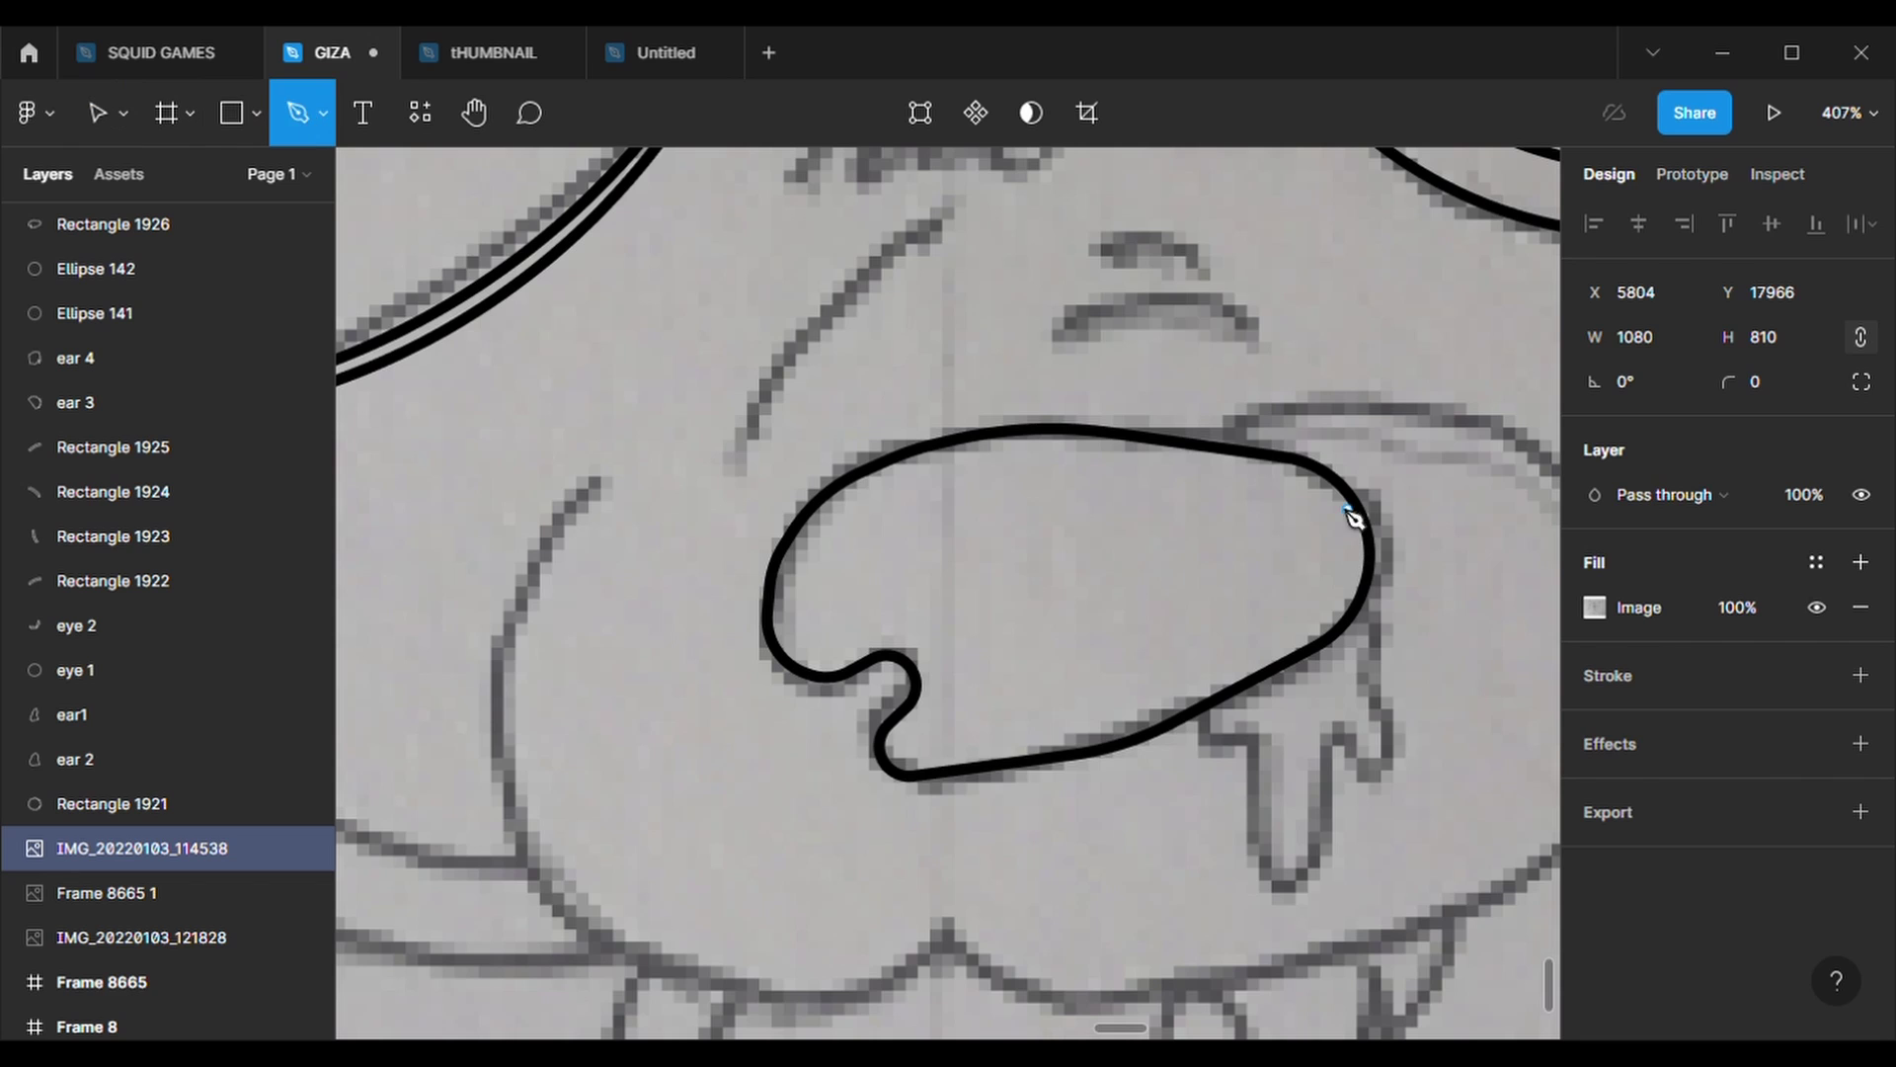
pyautogui.moveTo(1327, 498); pyautogui.dragTo(1391, 509)
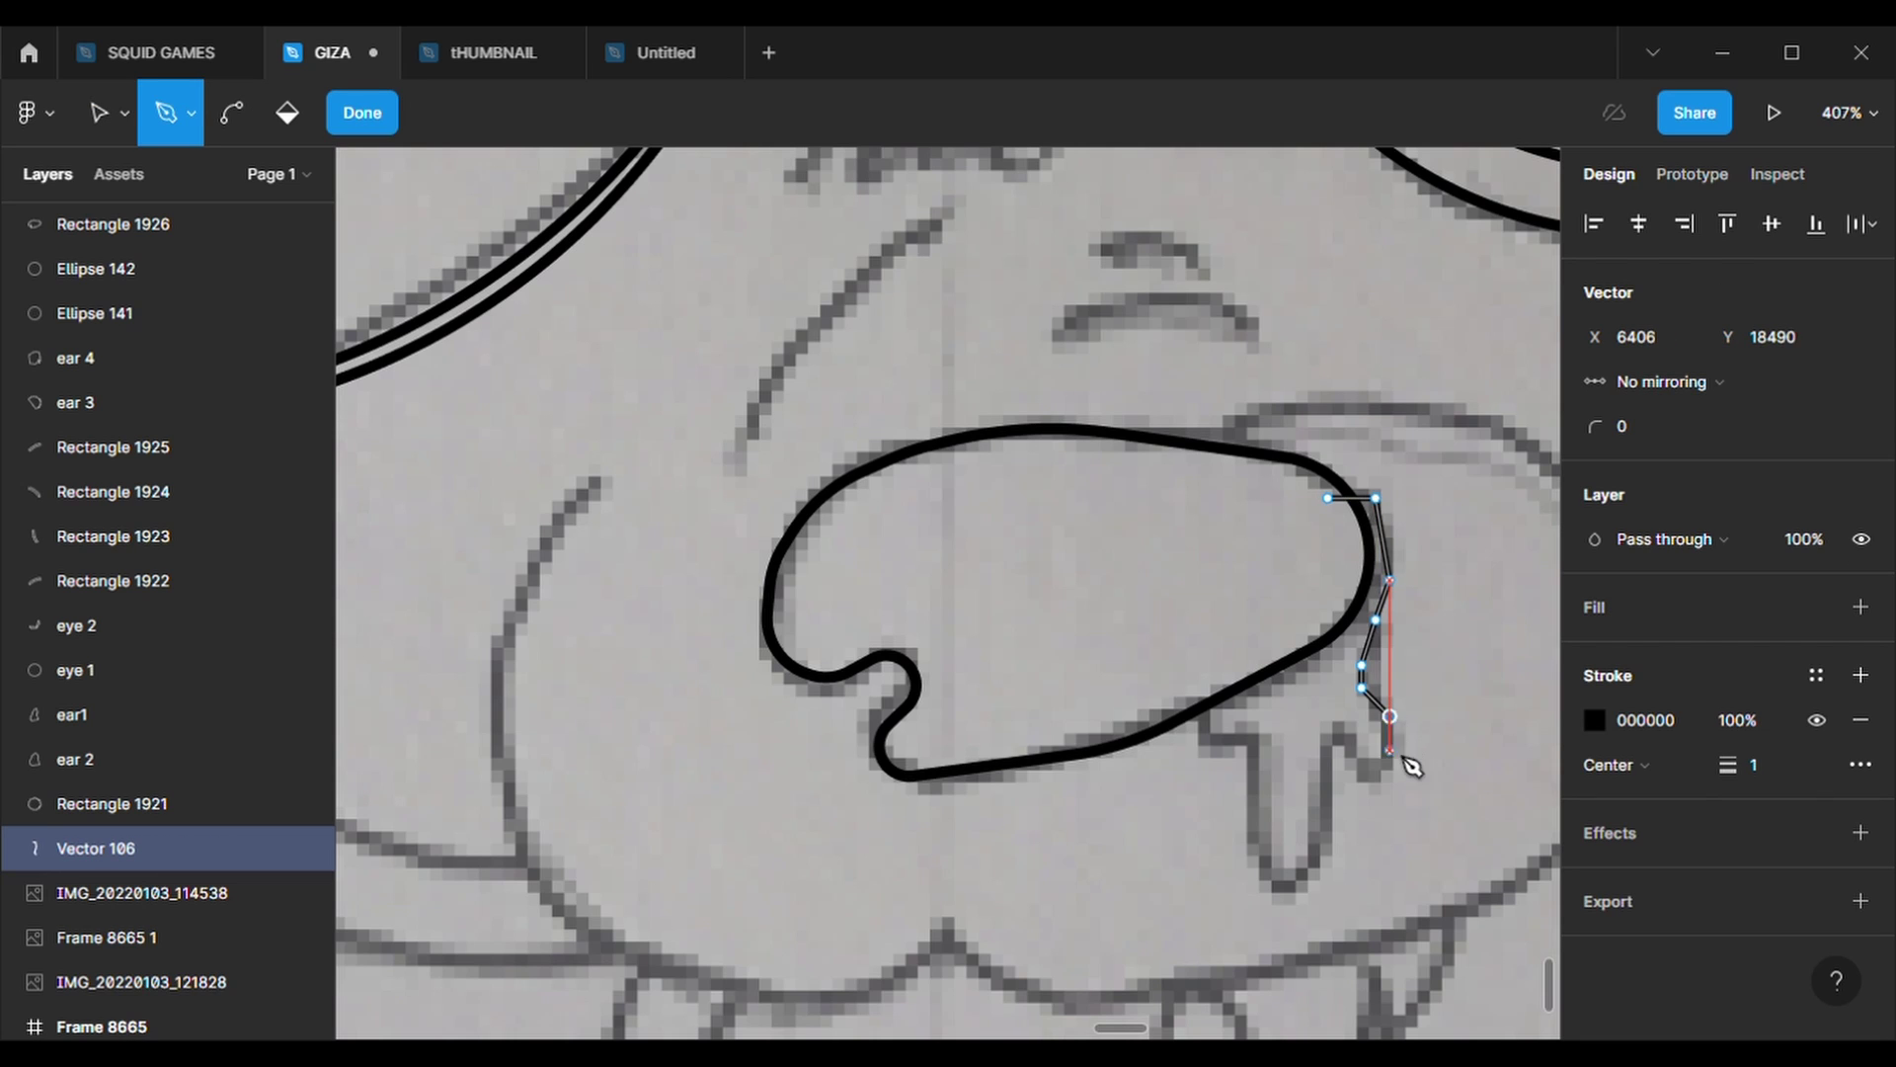
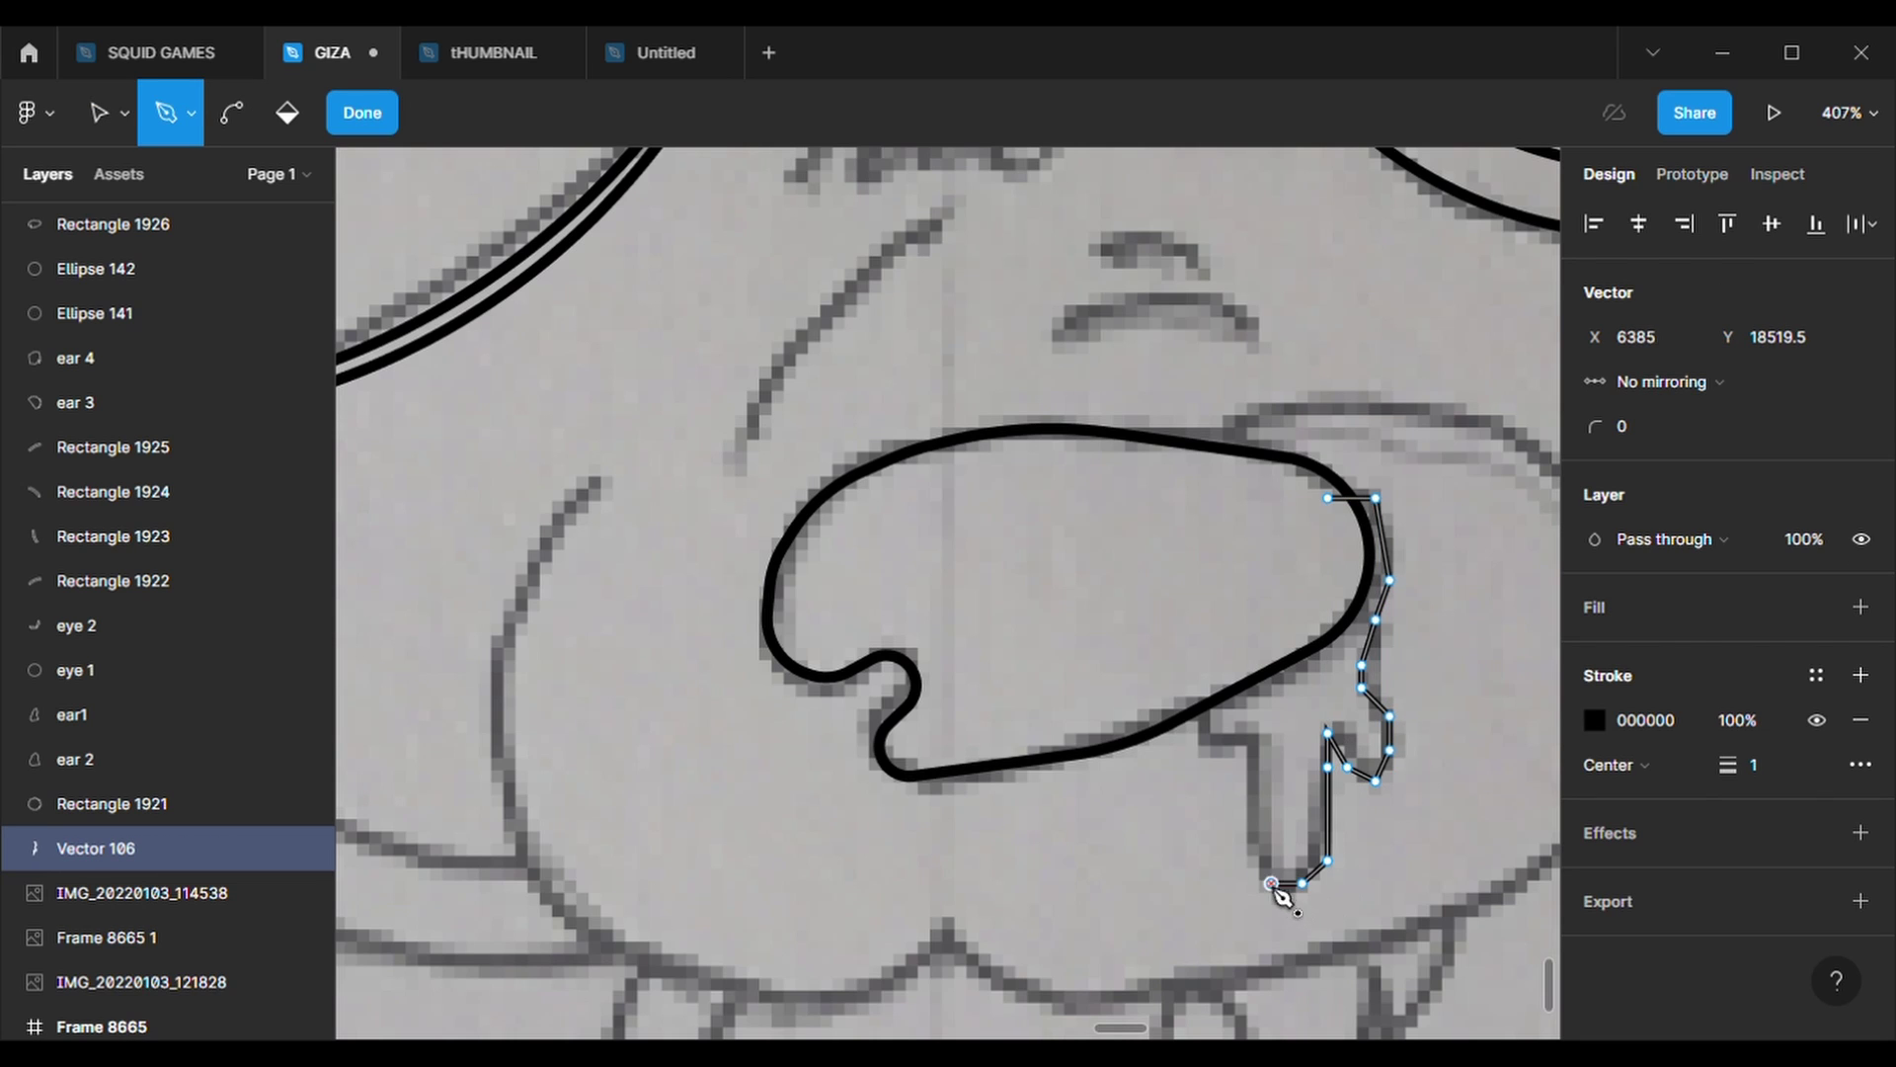
# - Close the drip outline under the nose shine and give it a 500 corner radius
pyautogui.click(1192, 664)
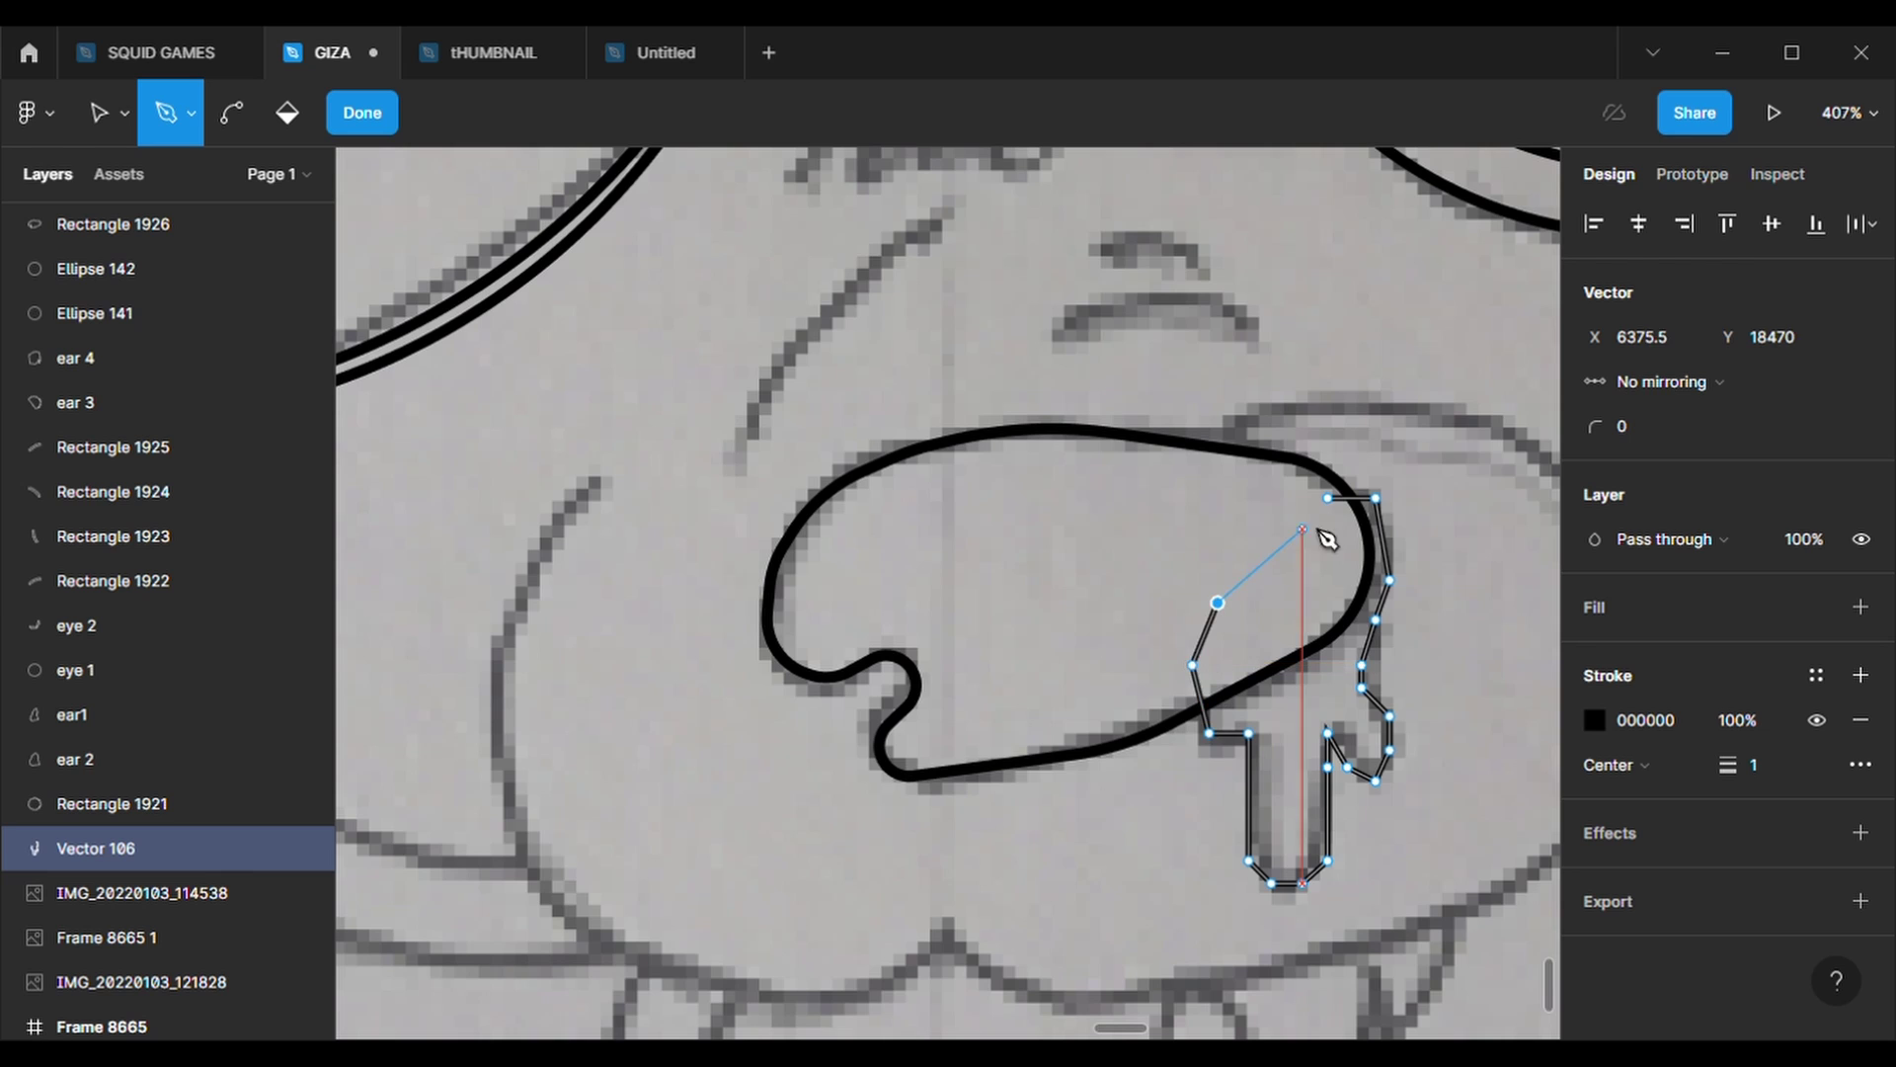
pyautogui.click(1218, 601)
pyautogui.click(1345, 514)
pyautogui.press('Escape')
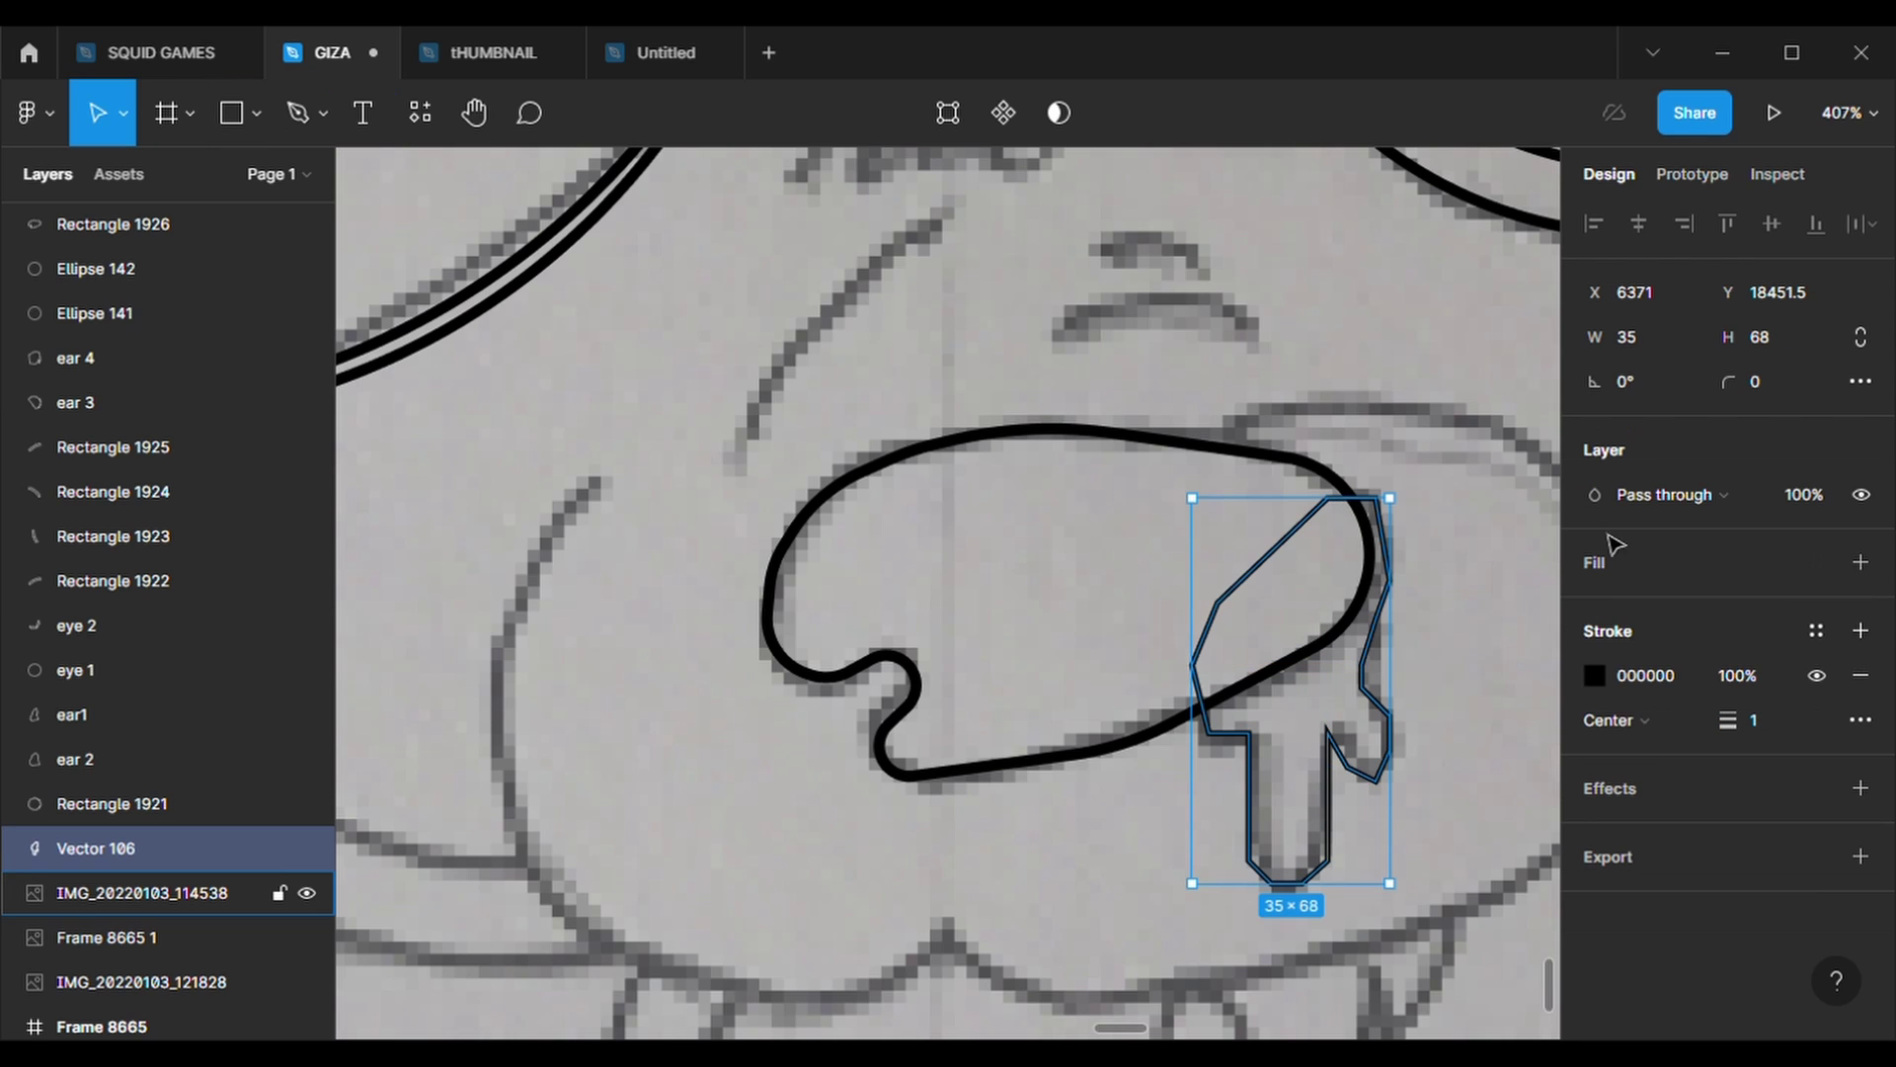
pyautogui.click(1790, 375)
pyautogui.write('500')
pyautogui.press('Return')
# - Check the drip and the nose outline, then view the whole face
pyautogui.click(885, 826)
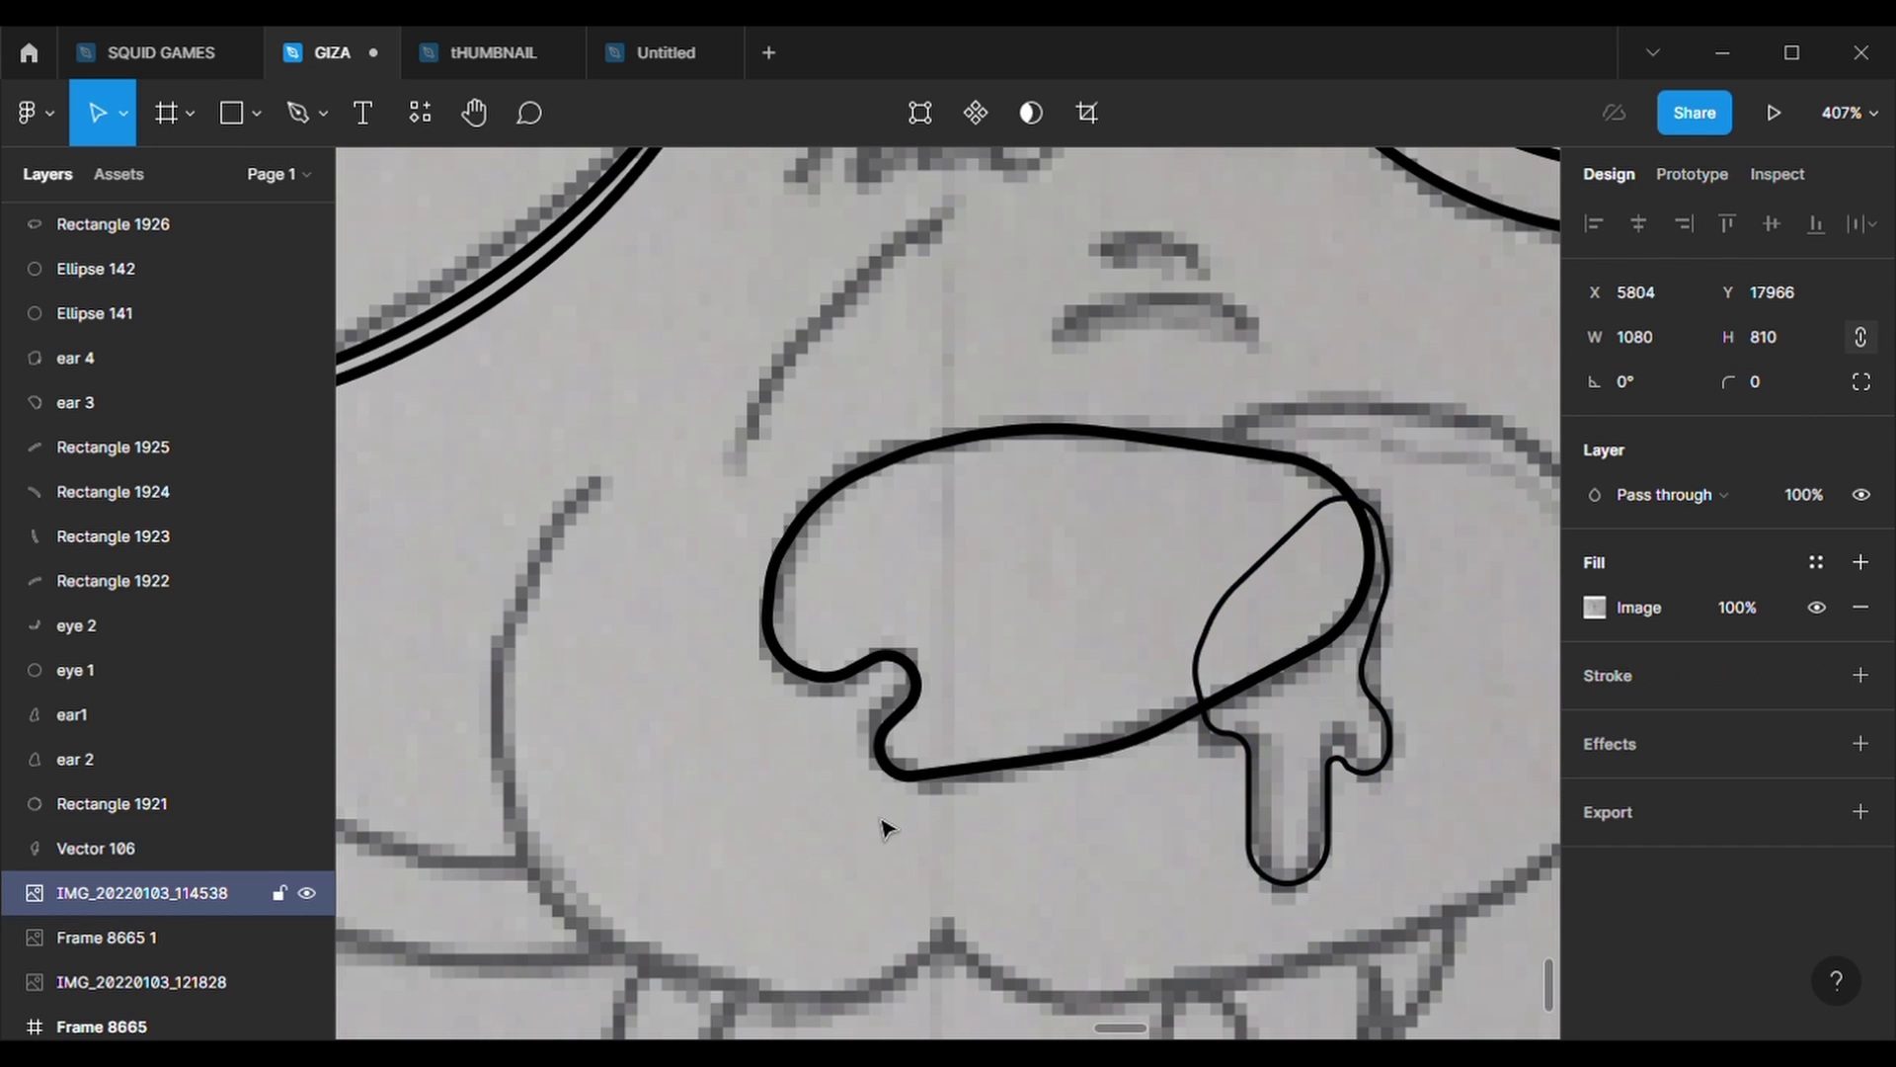
pyautogui.click(901, 769)
pyautogui.click(1271, 852)
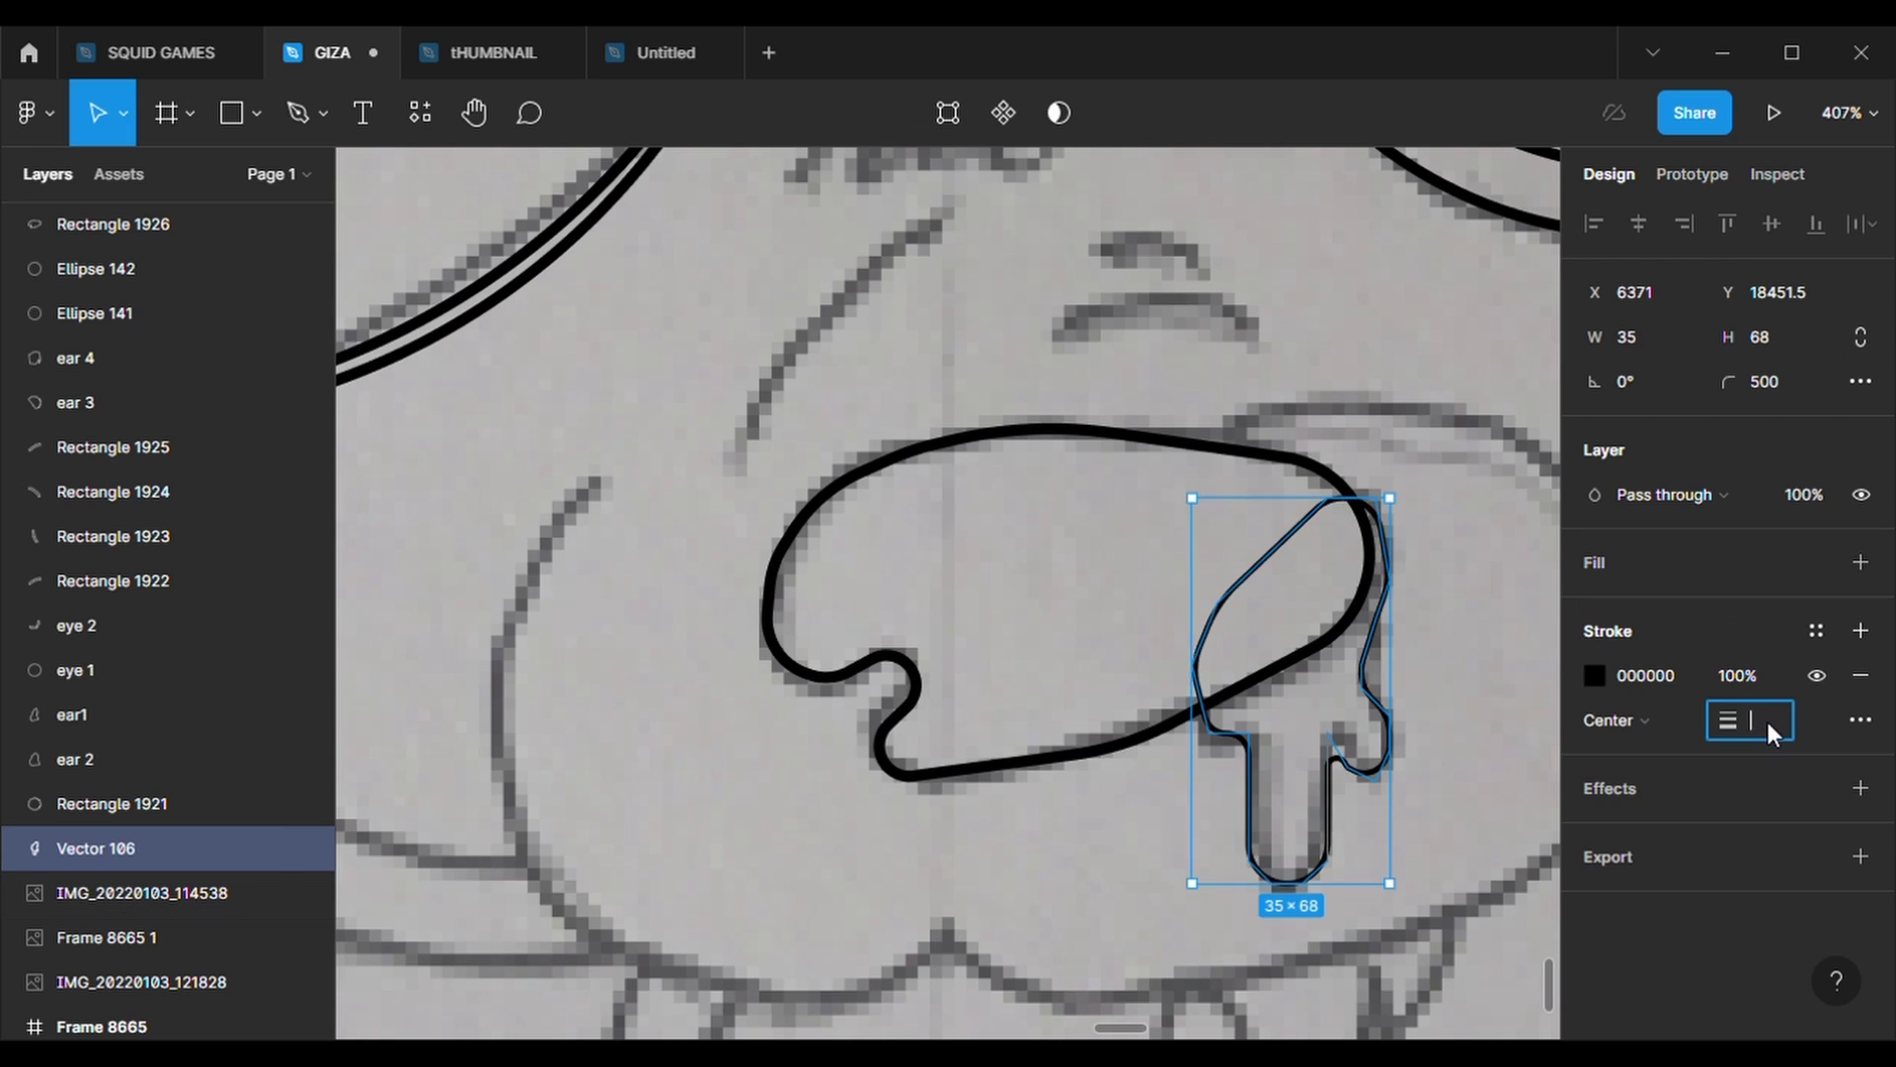
pyautogui.scroll(-5, 1452, 834)
pyautogui.click(1242, 881)
pyautogui.scroll(-3, 1469, 893)
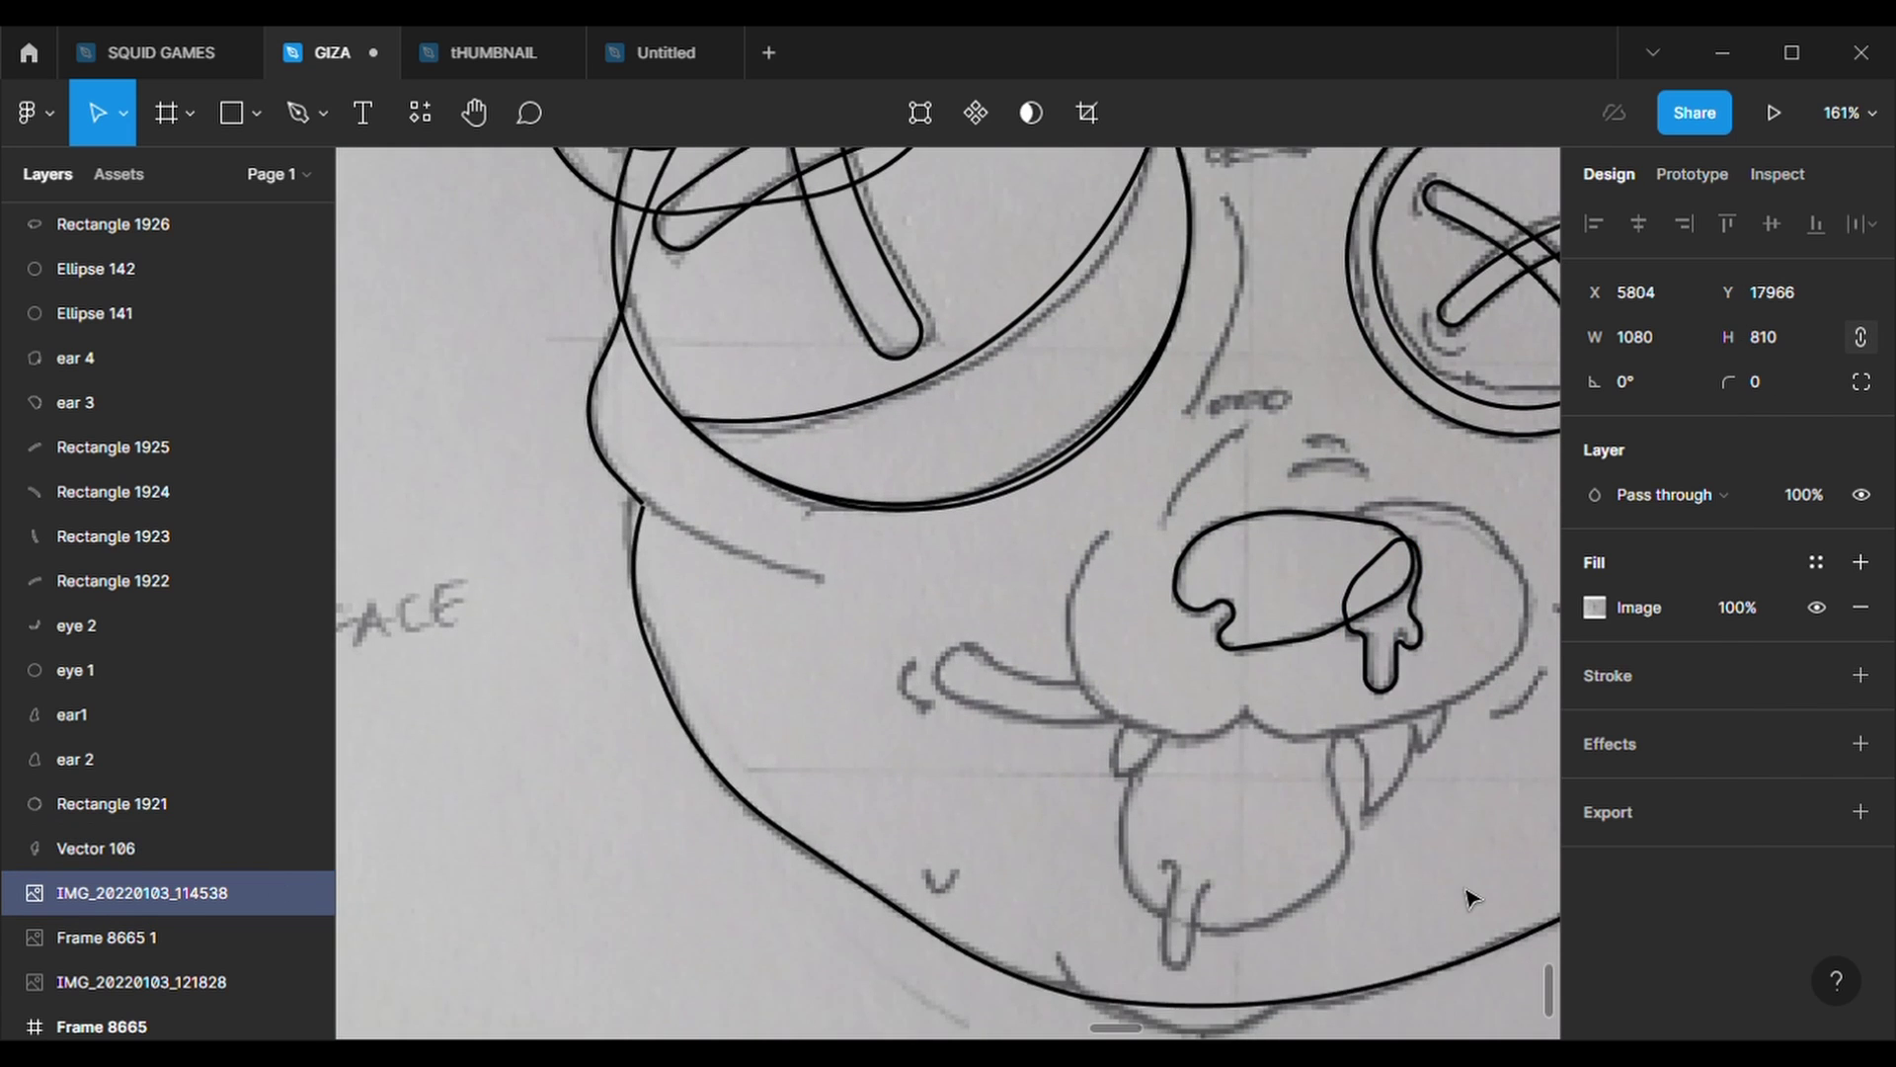
pyautogui.hscroll(3, 1363, 859)
pyautogui.scroll(2, 1371, 855)
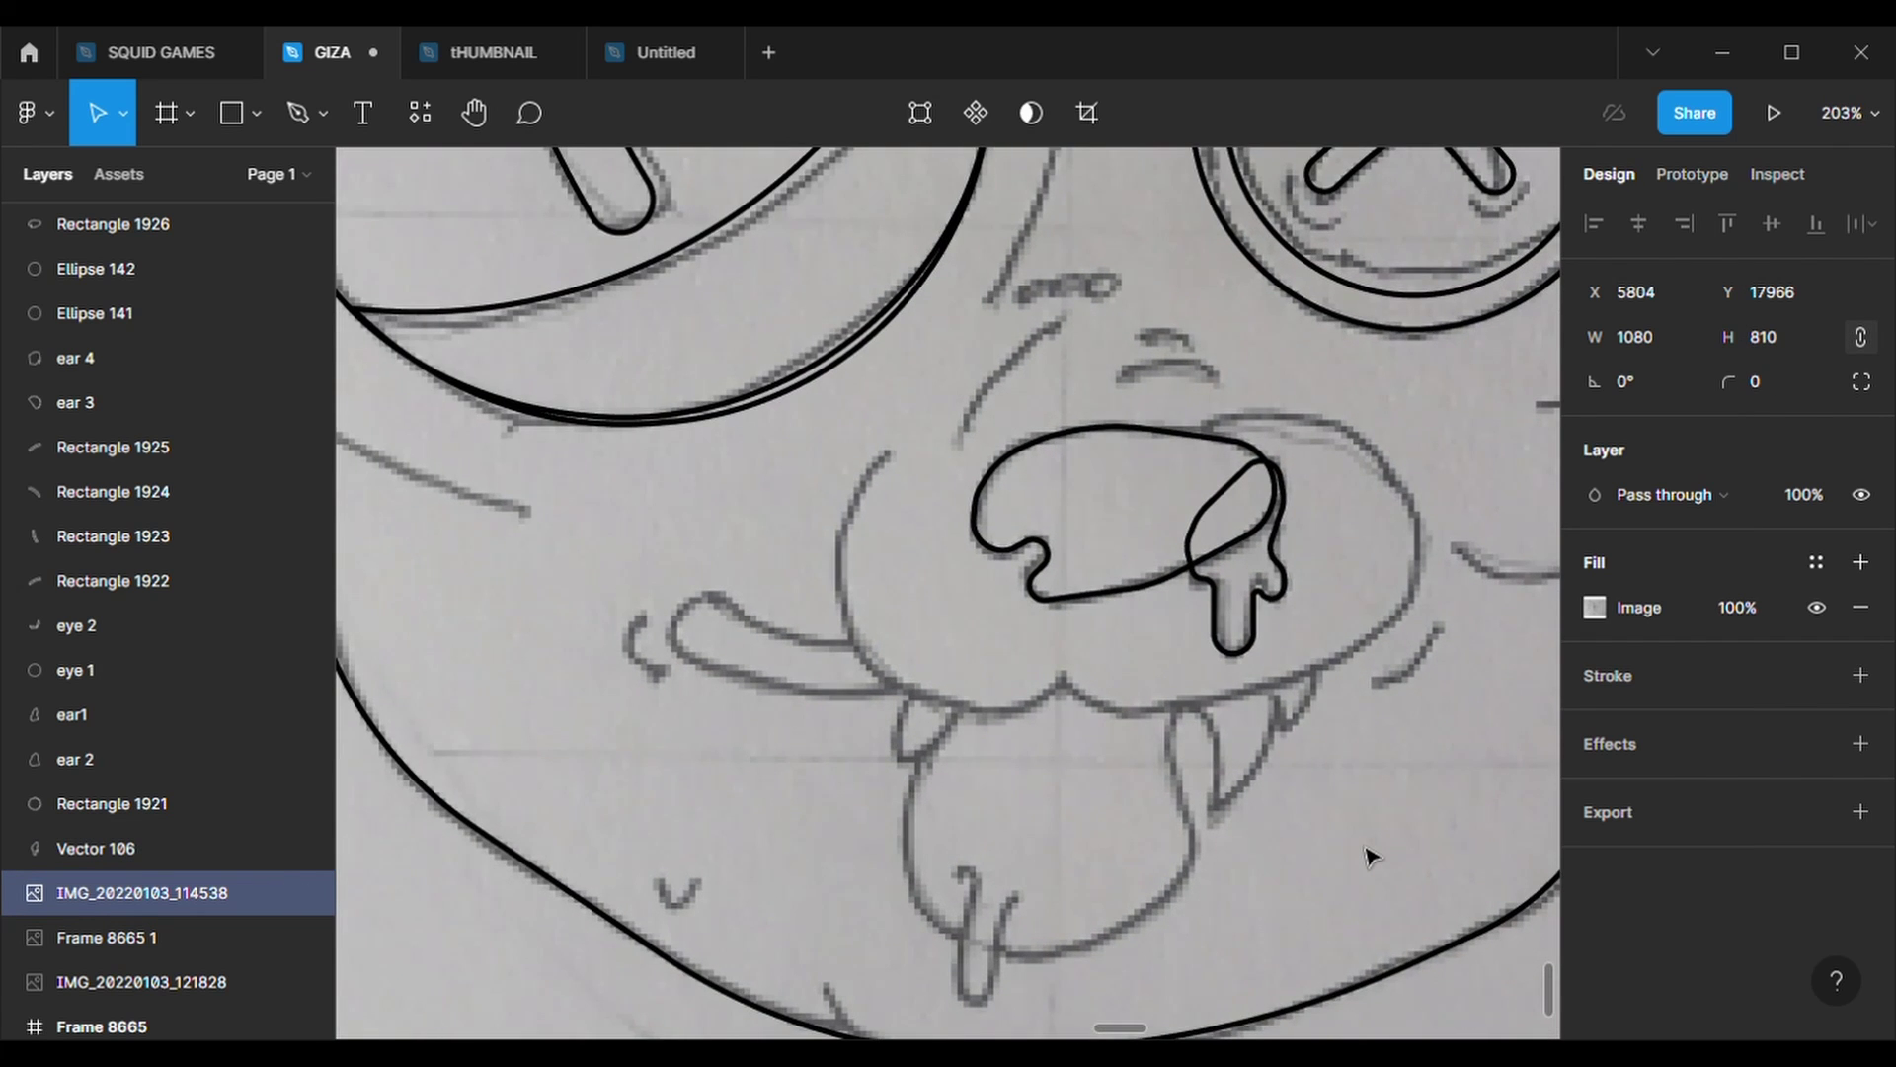
# - Draw a rectangle around the muzzle with no fill and a 2 px black stroke
pyautogui.click(323, 113)
pyautogui.click(286, 178)
pyautogui.click(869, 451)
pyautogui.click(234, 112)
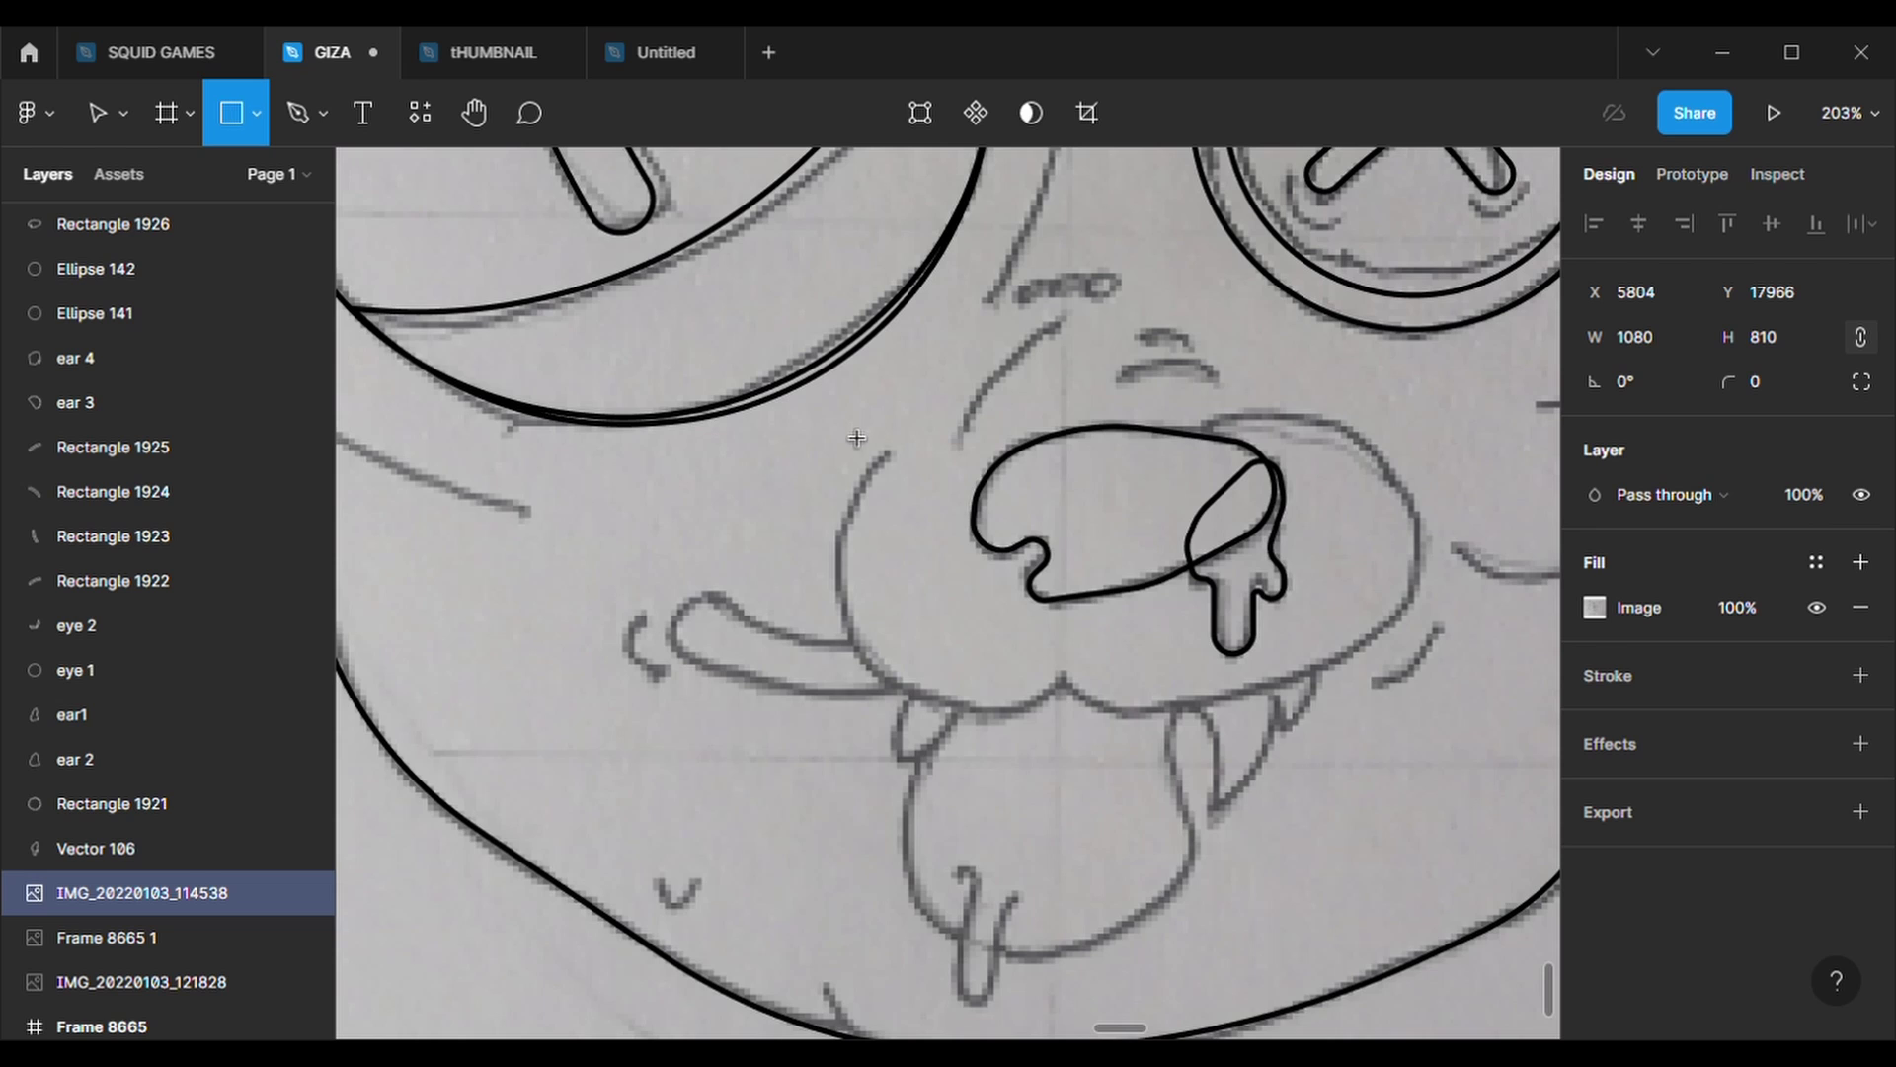
pyautogui.moveTo(832, 407)
pyautogui.mouseDown()
pyautogui.moveTo(1304, 601)
pyautogui.moveTo(1420, 713)
pyautogui.mouseUp()
pyautogui.click(1861, 608)
pyautogui.click(1860, 630)
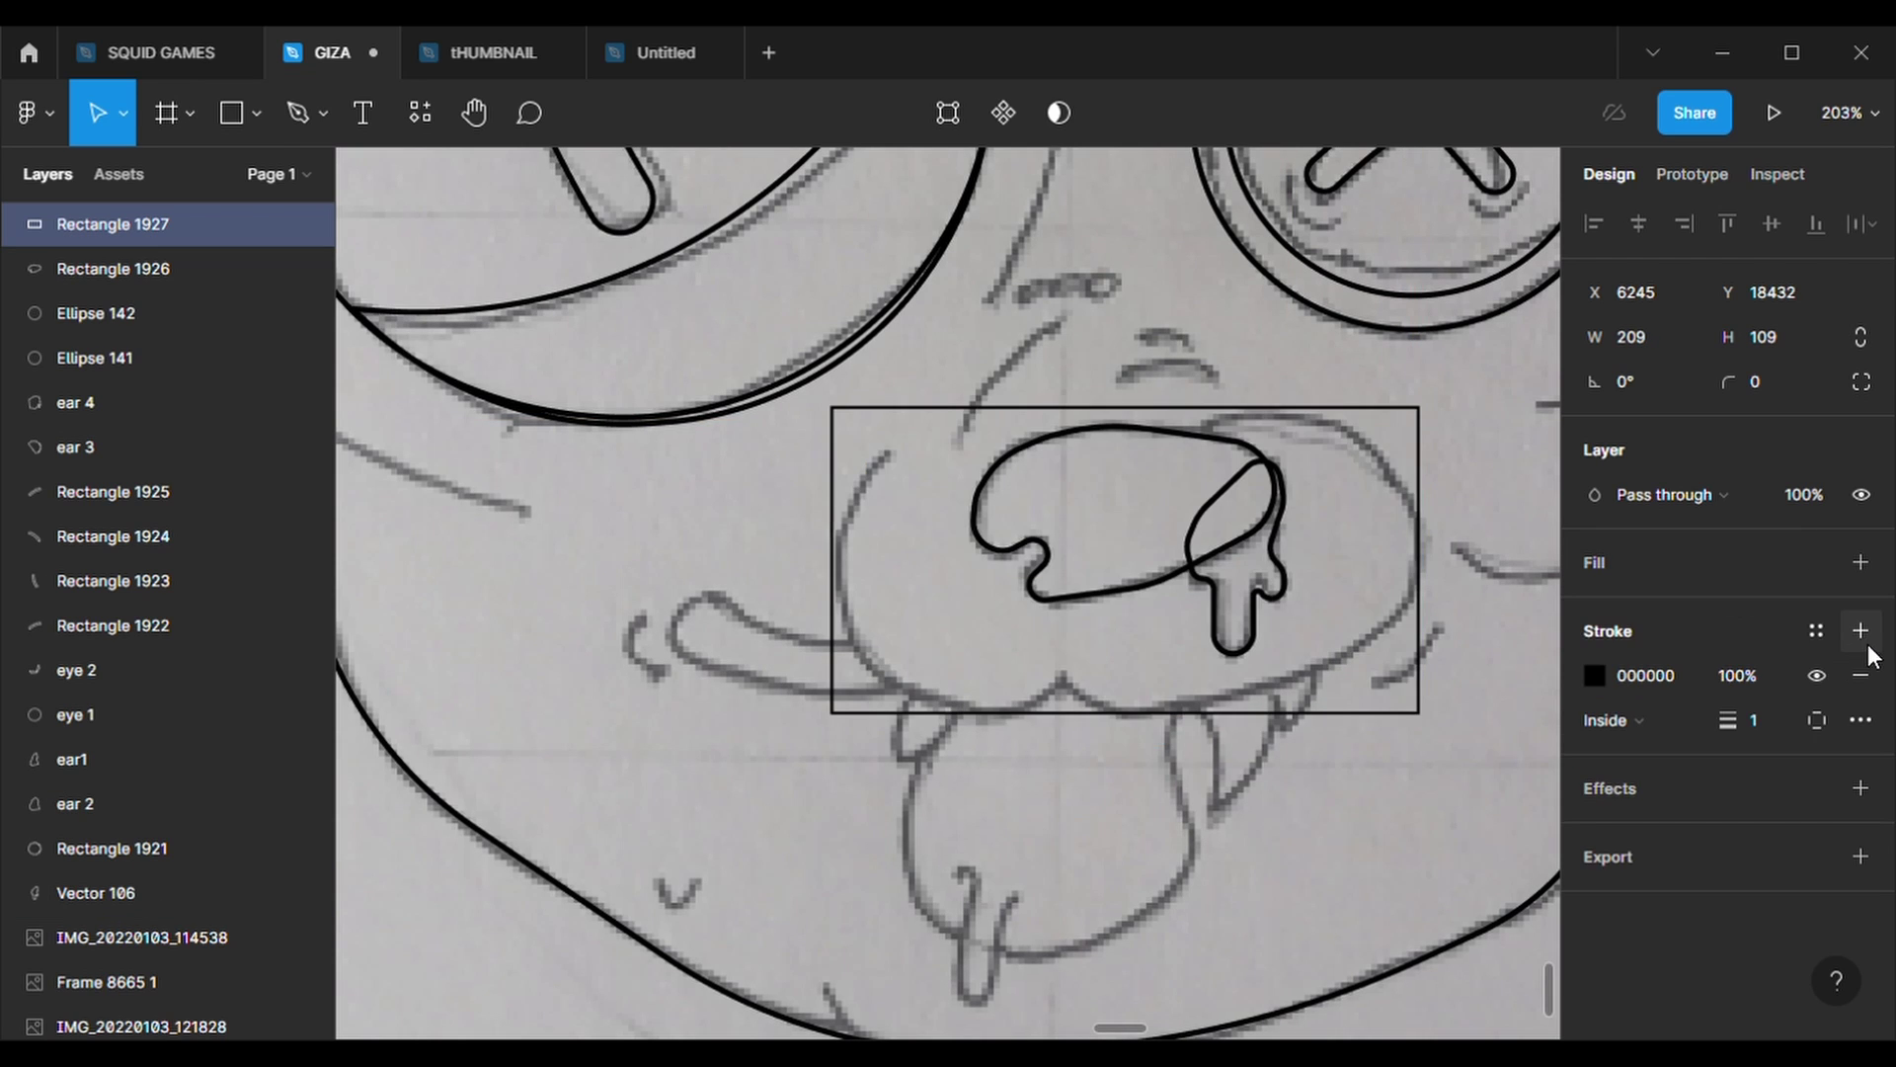
pyautogui.click(1762, 719)
pyautogui.write('2')
pyautogui.press('Return')
# - Reshape the rectangle's bottom edge into a notch and bevel its lower corners to follow the muzzle
pyautogui.click(948, 112)
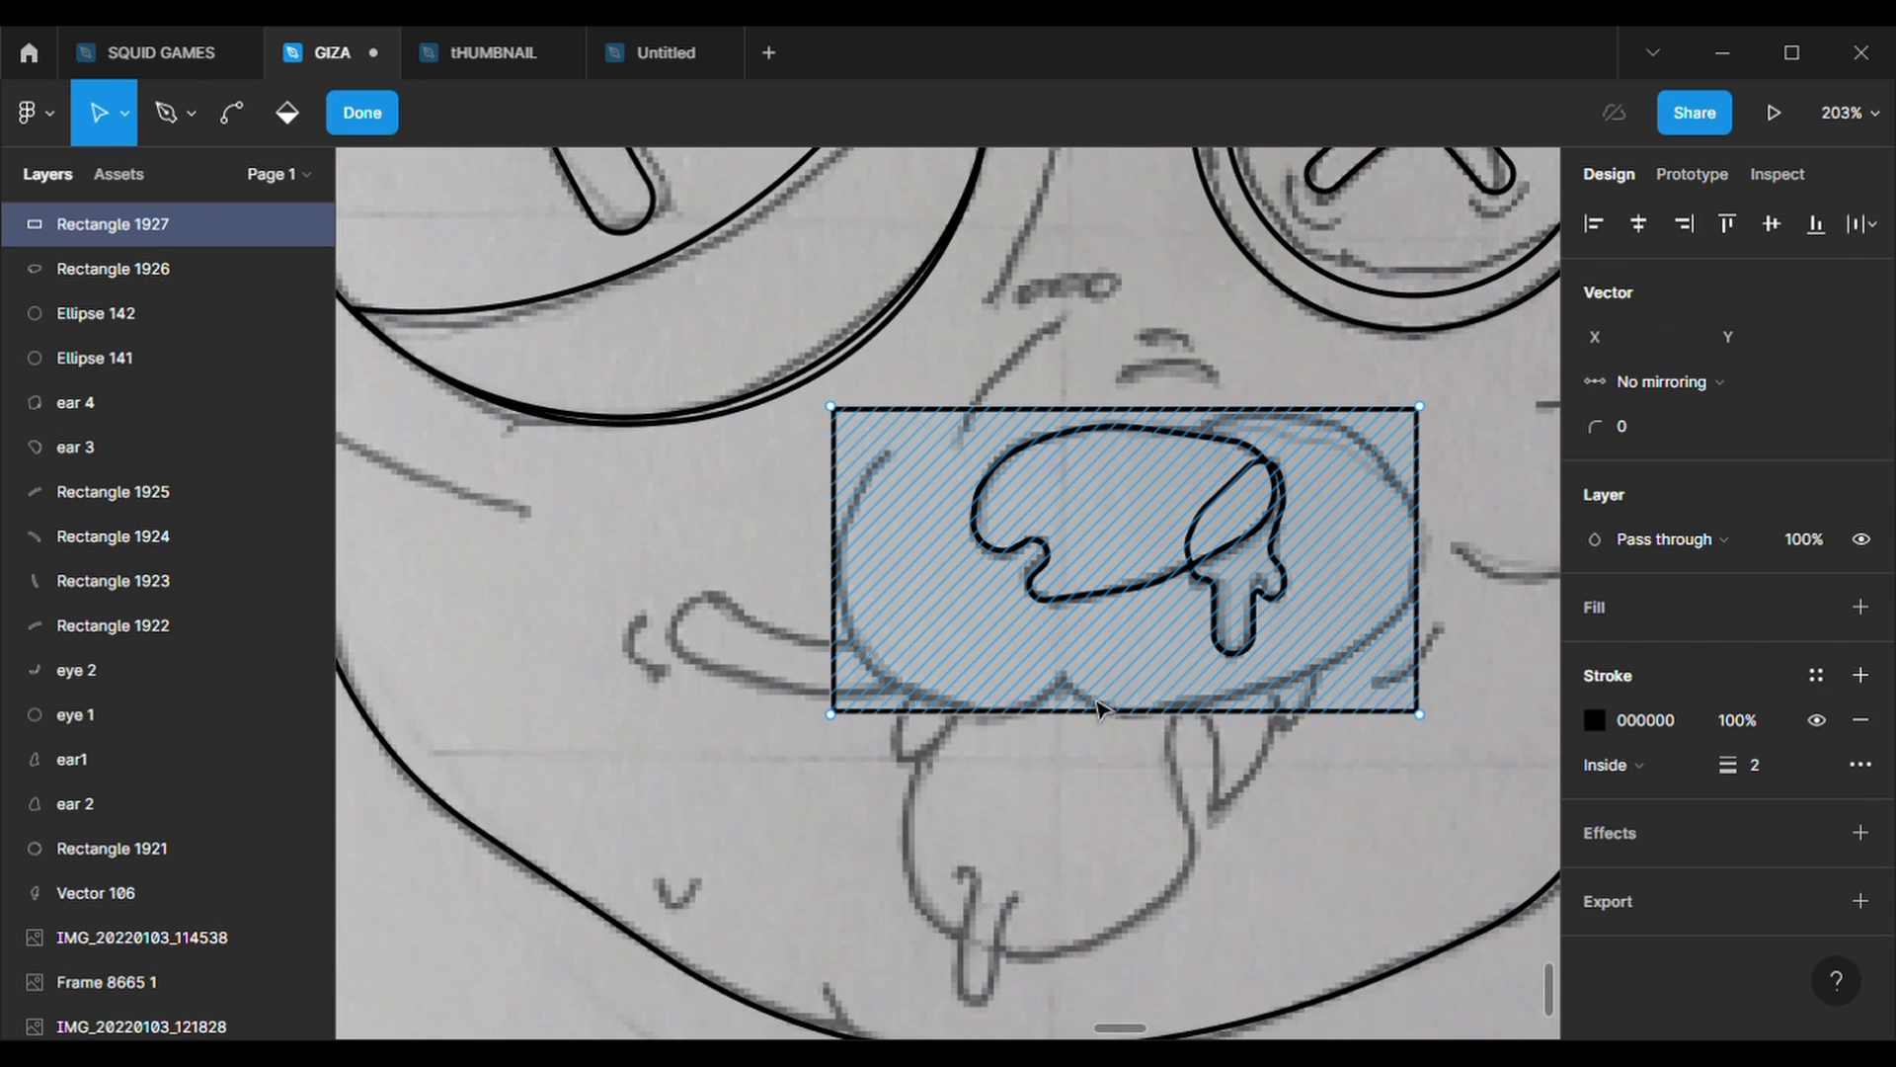
pyautogui.moveTo(1099, 709); pyautogui.dragTo(1064, 678)
pyautogui.moveTo(1250, 703); pyautogui.dragTo(1115, 713)
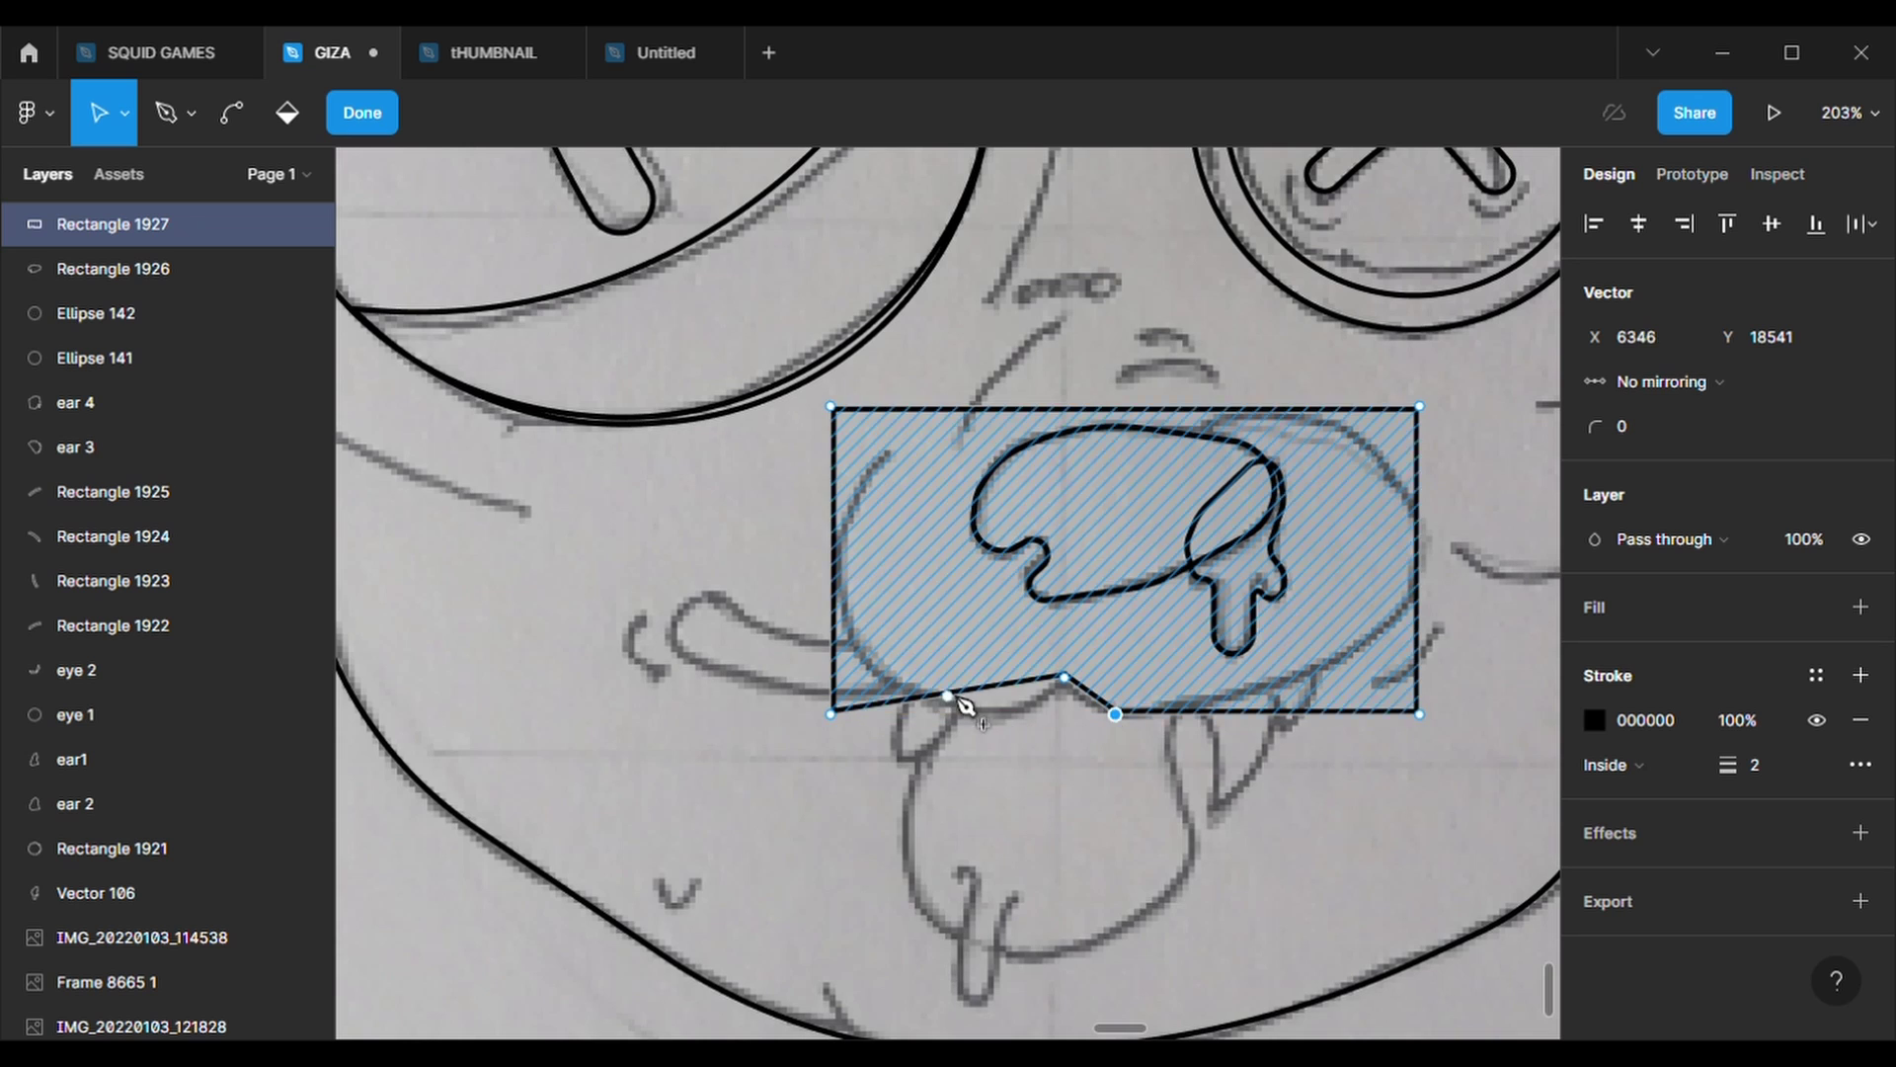
pyautogui.moveTo(953, 697); pyautogui.dragTo(1036, 726)
pyautogui.moveTo(831, 713)
pyautogui.mouseDown()
pyautogui.moveTo(865, 677)
pyautogui.moveTo(935, 713)
pyautogui.mouseUp()
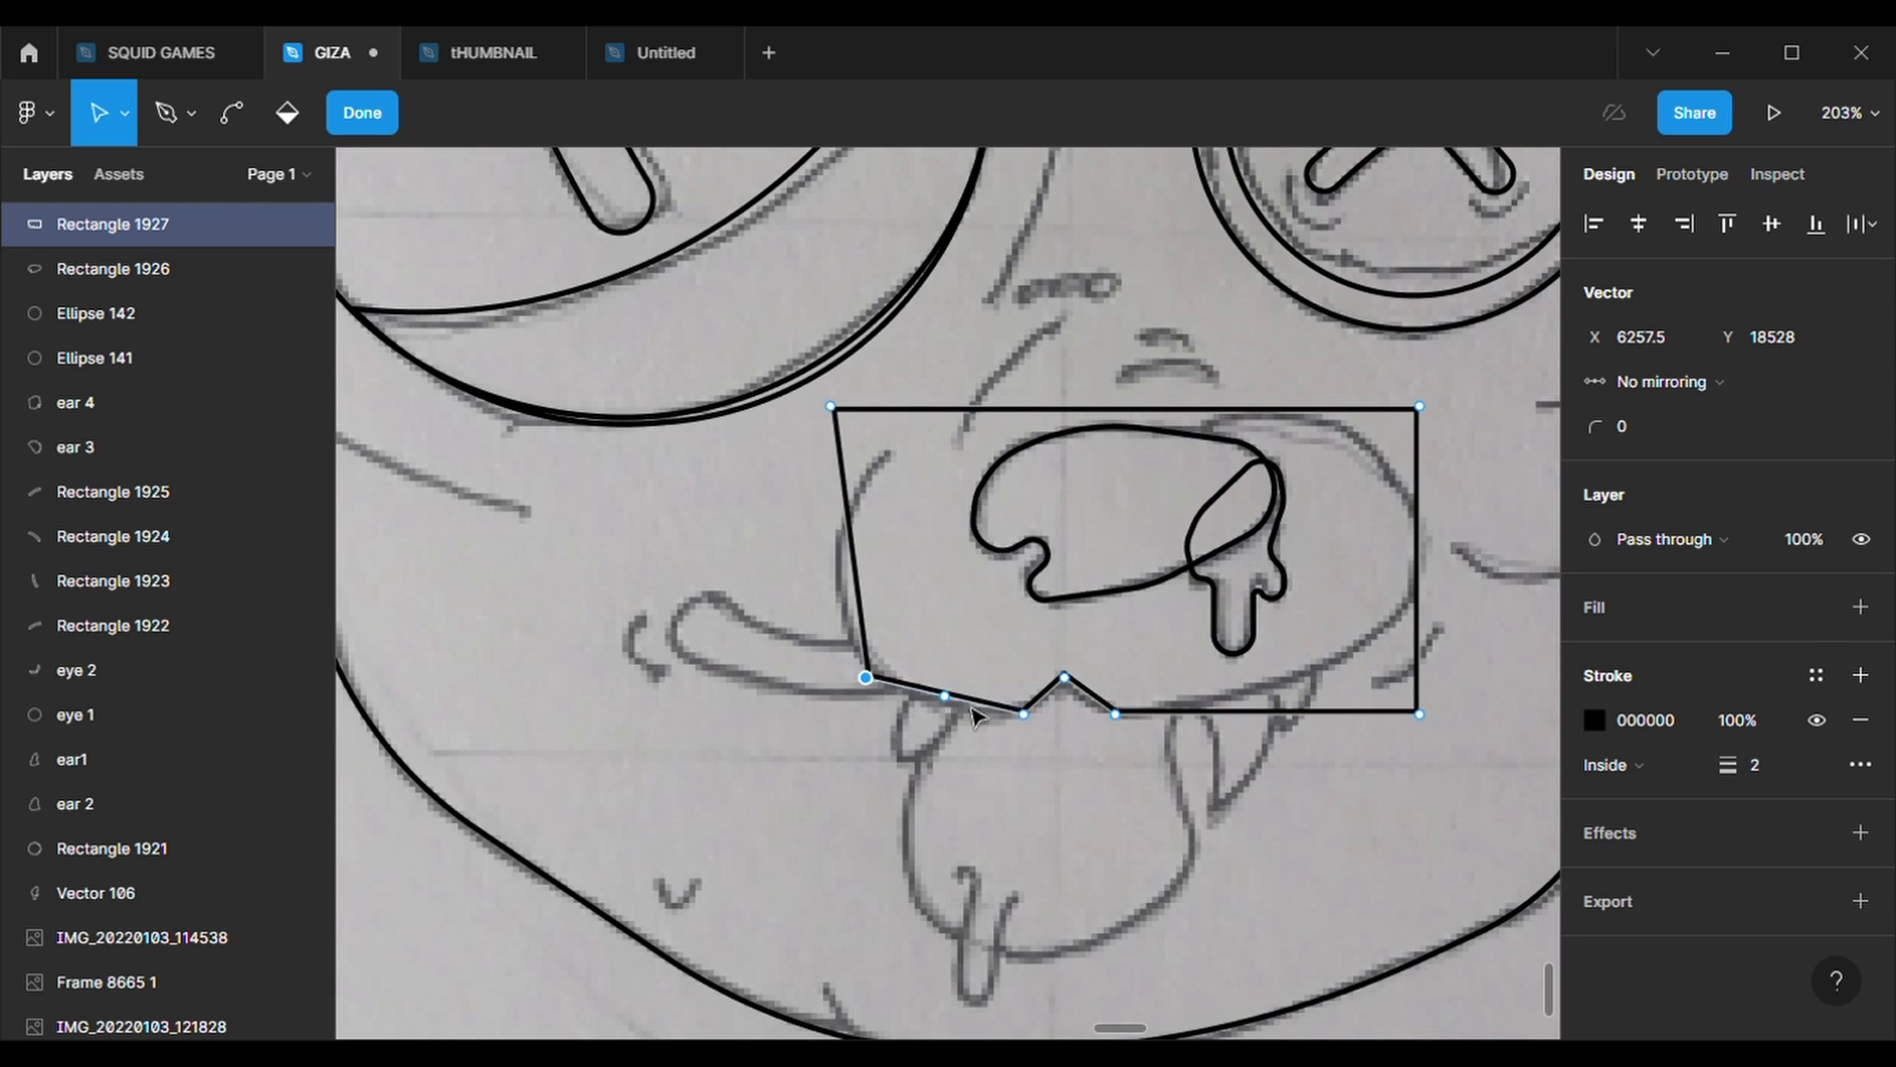
pyautogui.moveTo(1419, 713); pyautogui.dragTo(1419, 600)
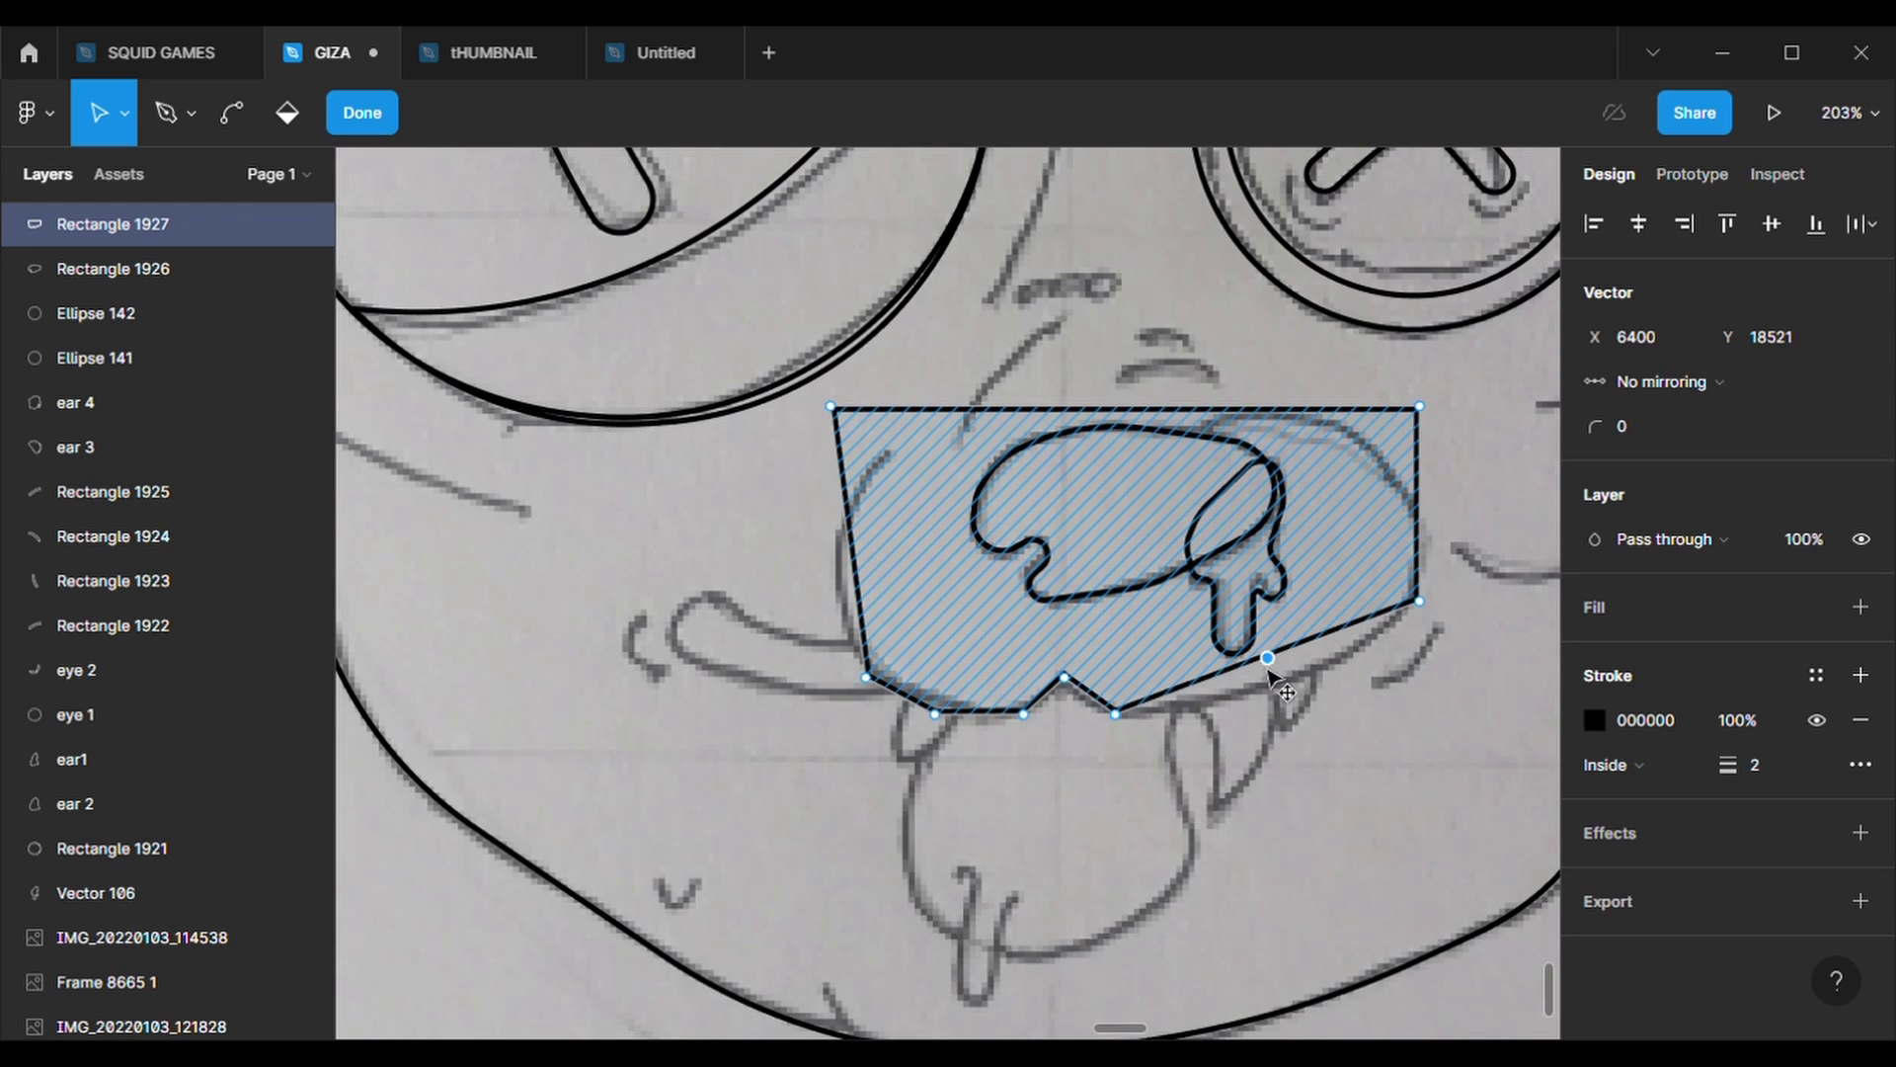
pyautogui.moveTo(1268, 658); pyautogui.dragTo(1264, 701)
pyautogui.moveTo(1344, 652); pyautogui.dragTo(1362, 665)
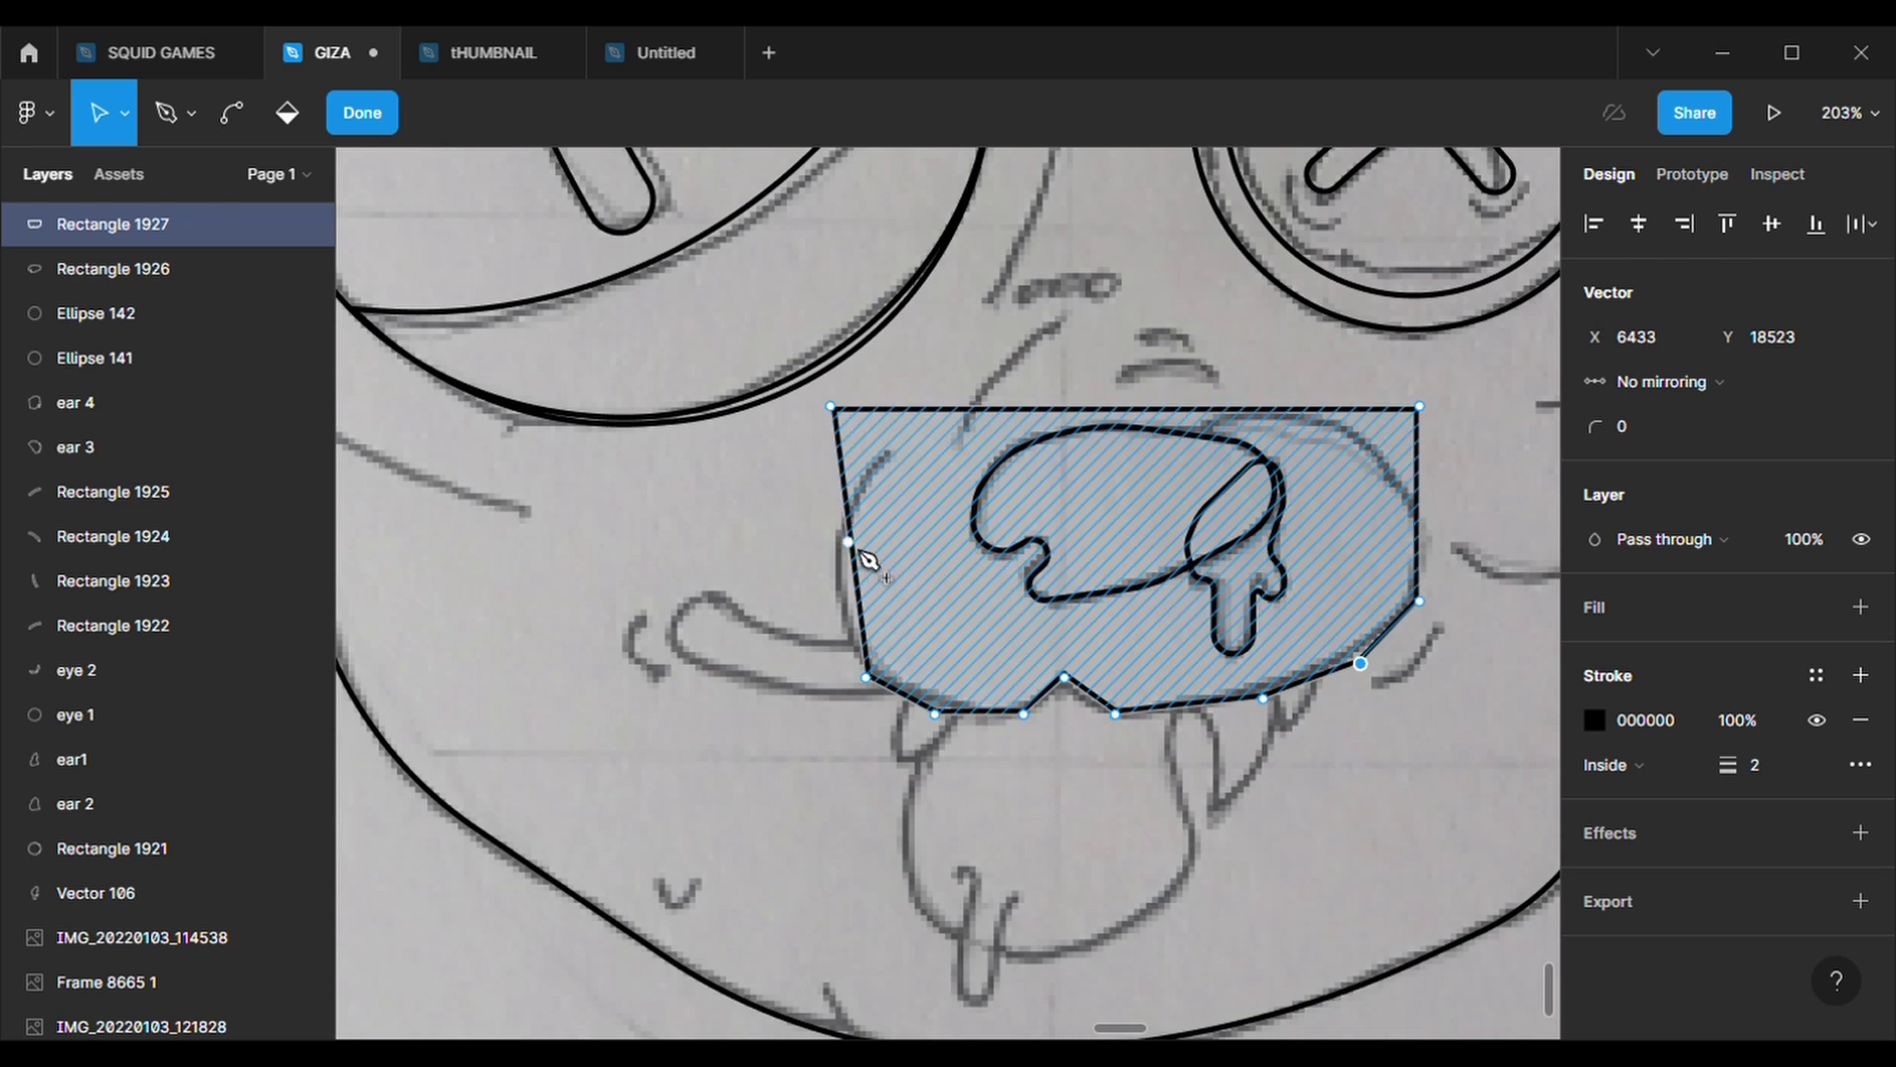
# - Reshape the outline's left and top edges to follow the muzzle's contour
pyautogui.moveTo(847, 542); pyautogui.dragTo(840, 622)
pyautogui.moveTo(831, 406); pyautogui.dragTo(887, 448)
pyautogui.moveTo(863, 535); pyautogui.dragTo(840, 526)
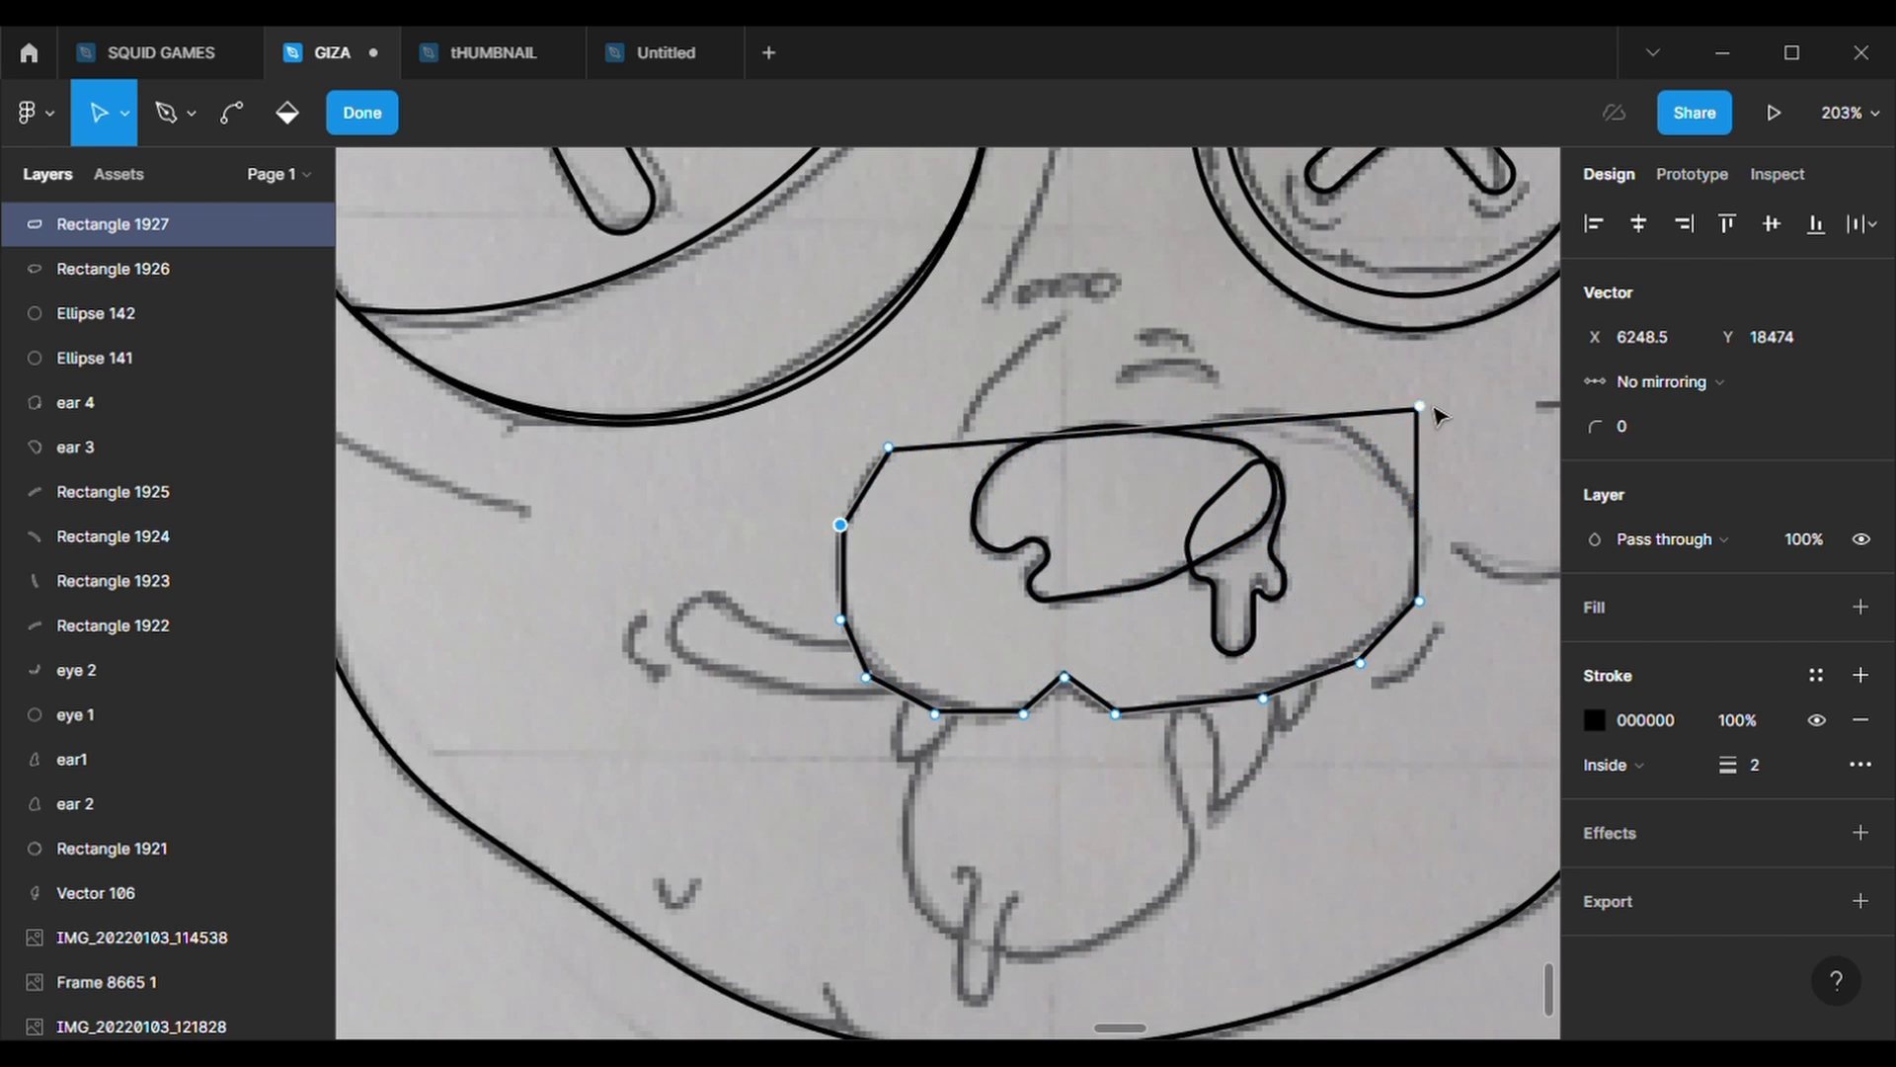
pyautogui.moveTo(1419, 406); pyautogui.dragTo(1419, 498)
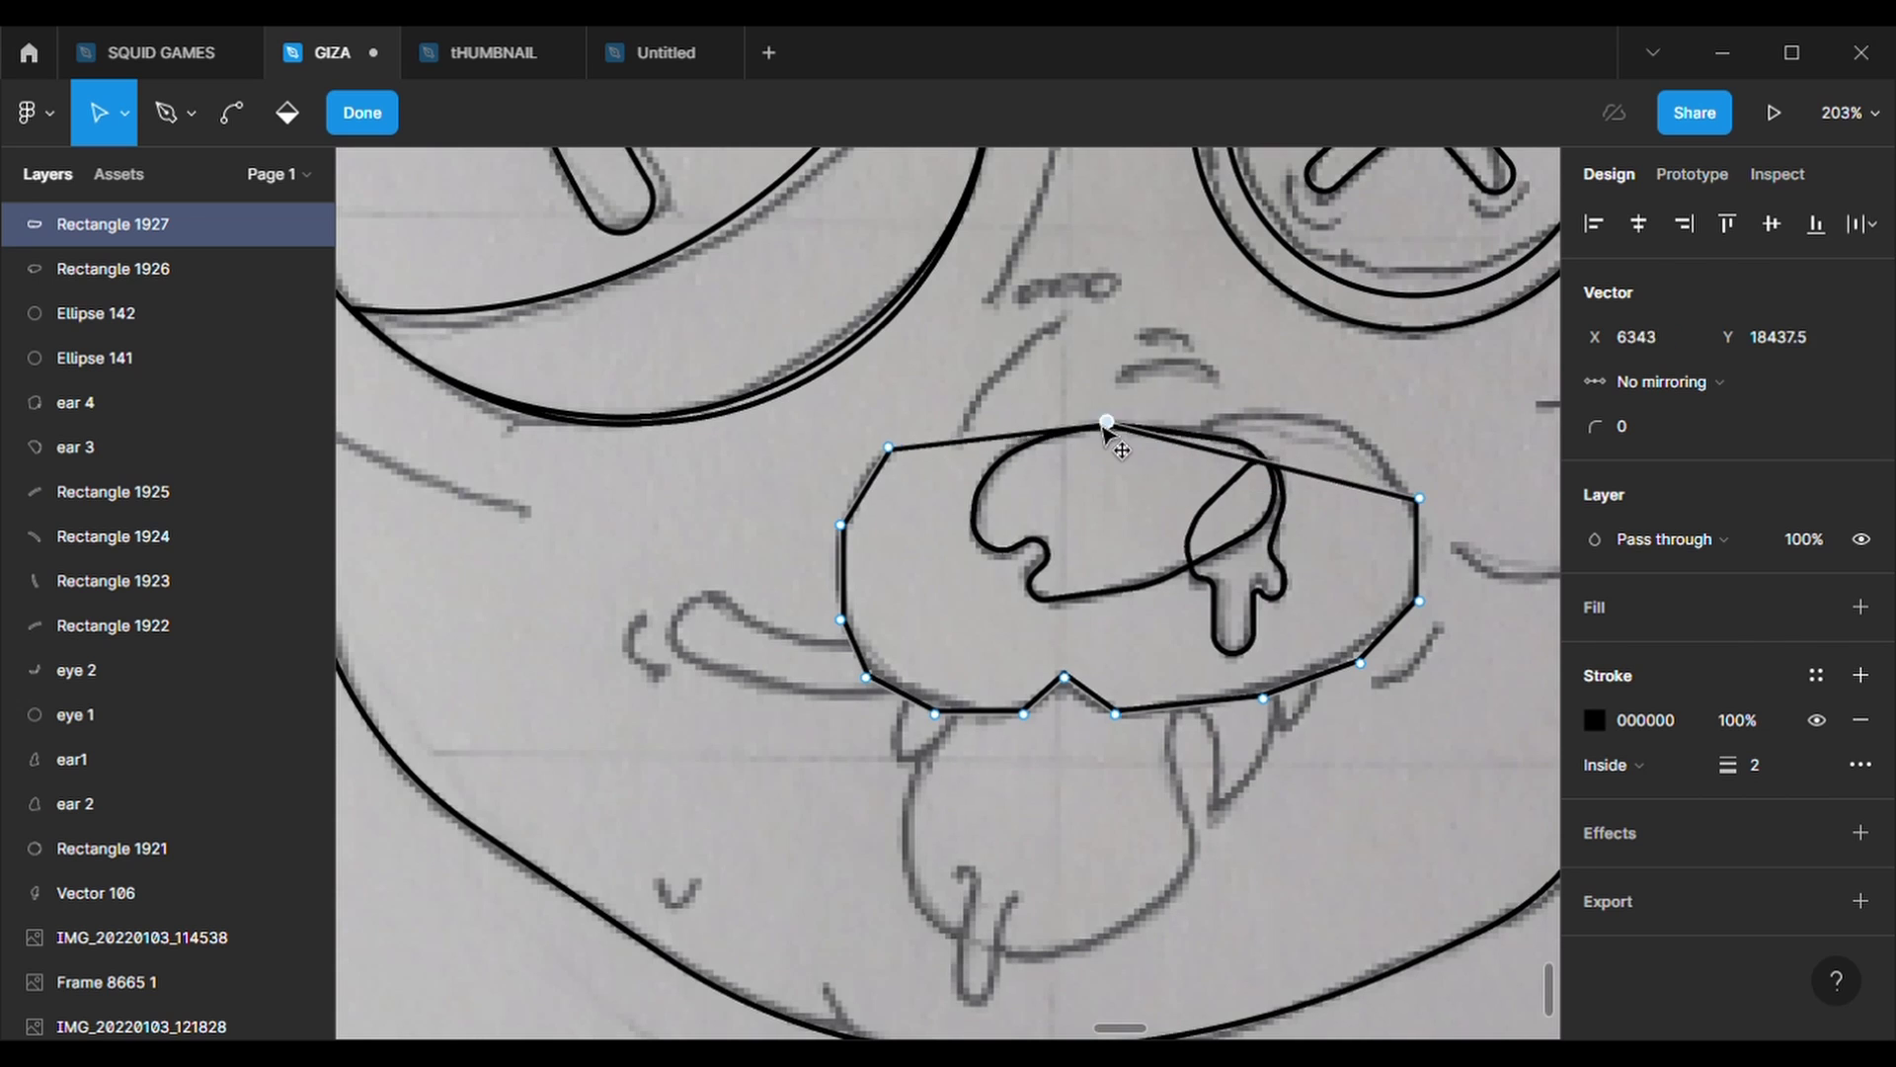
pyautogui.moveTo(1155, 474); pyautogui.dragTo(1078, 409)
pyautogui.moveTo(1304, 467)
pyautogui.mouseDown()
pyautogui.moveTo(1295, 428)
pyautogui.moveTo(1351, 426)
pyautogui.mouseUp()
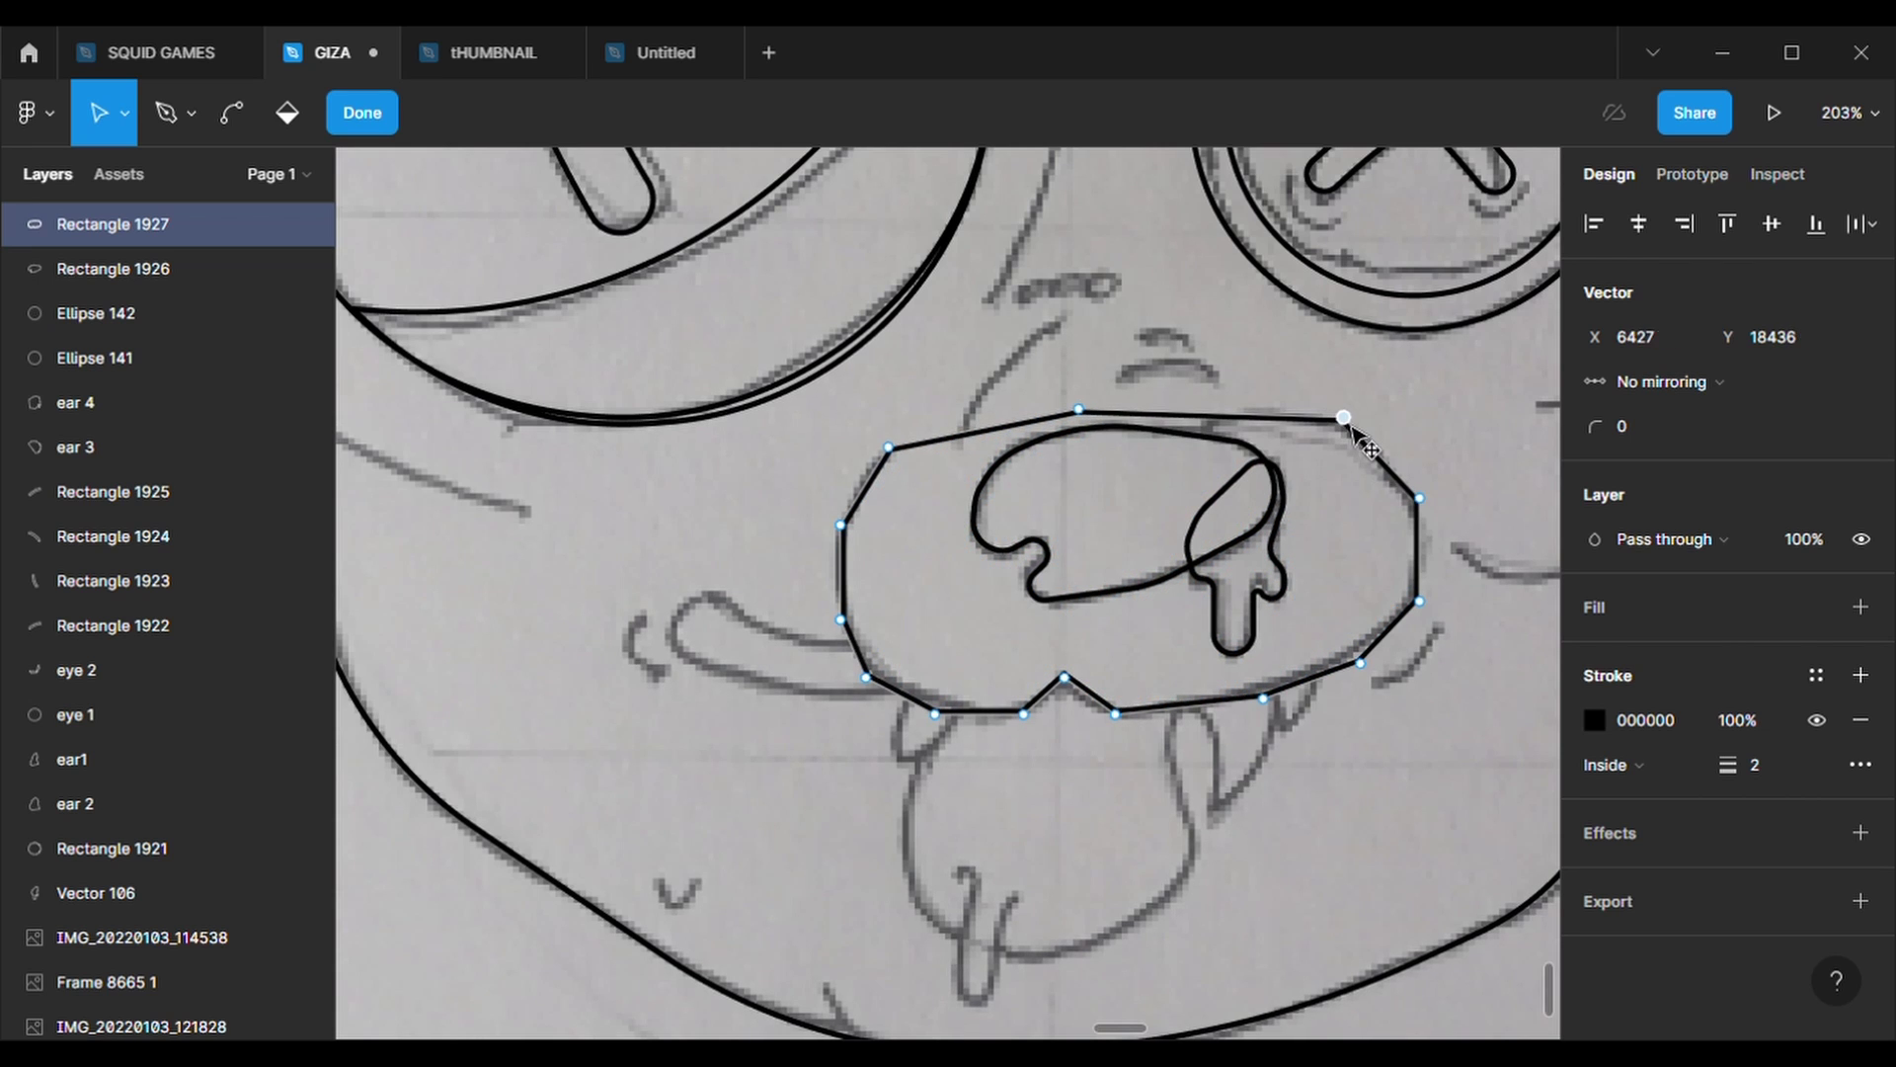
# - Round the muzzle outline's corners to 500, keeping the bottom notch point sharp at 0
pyautogui.press('Escape')
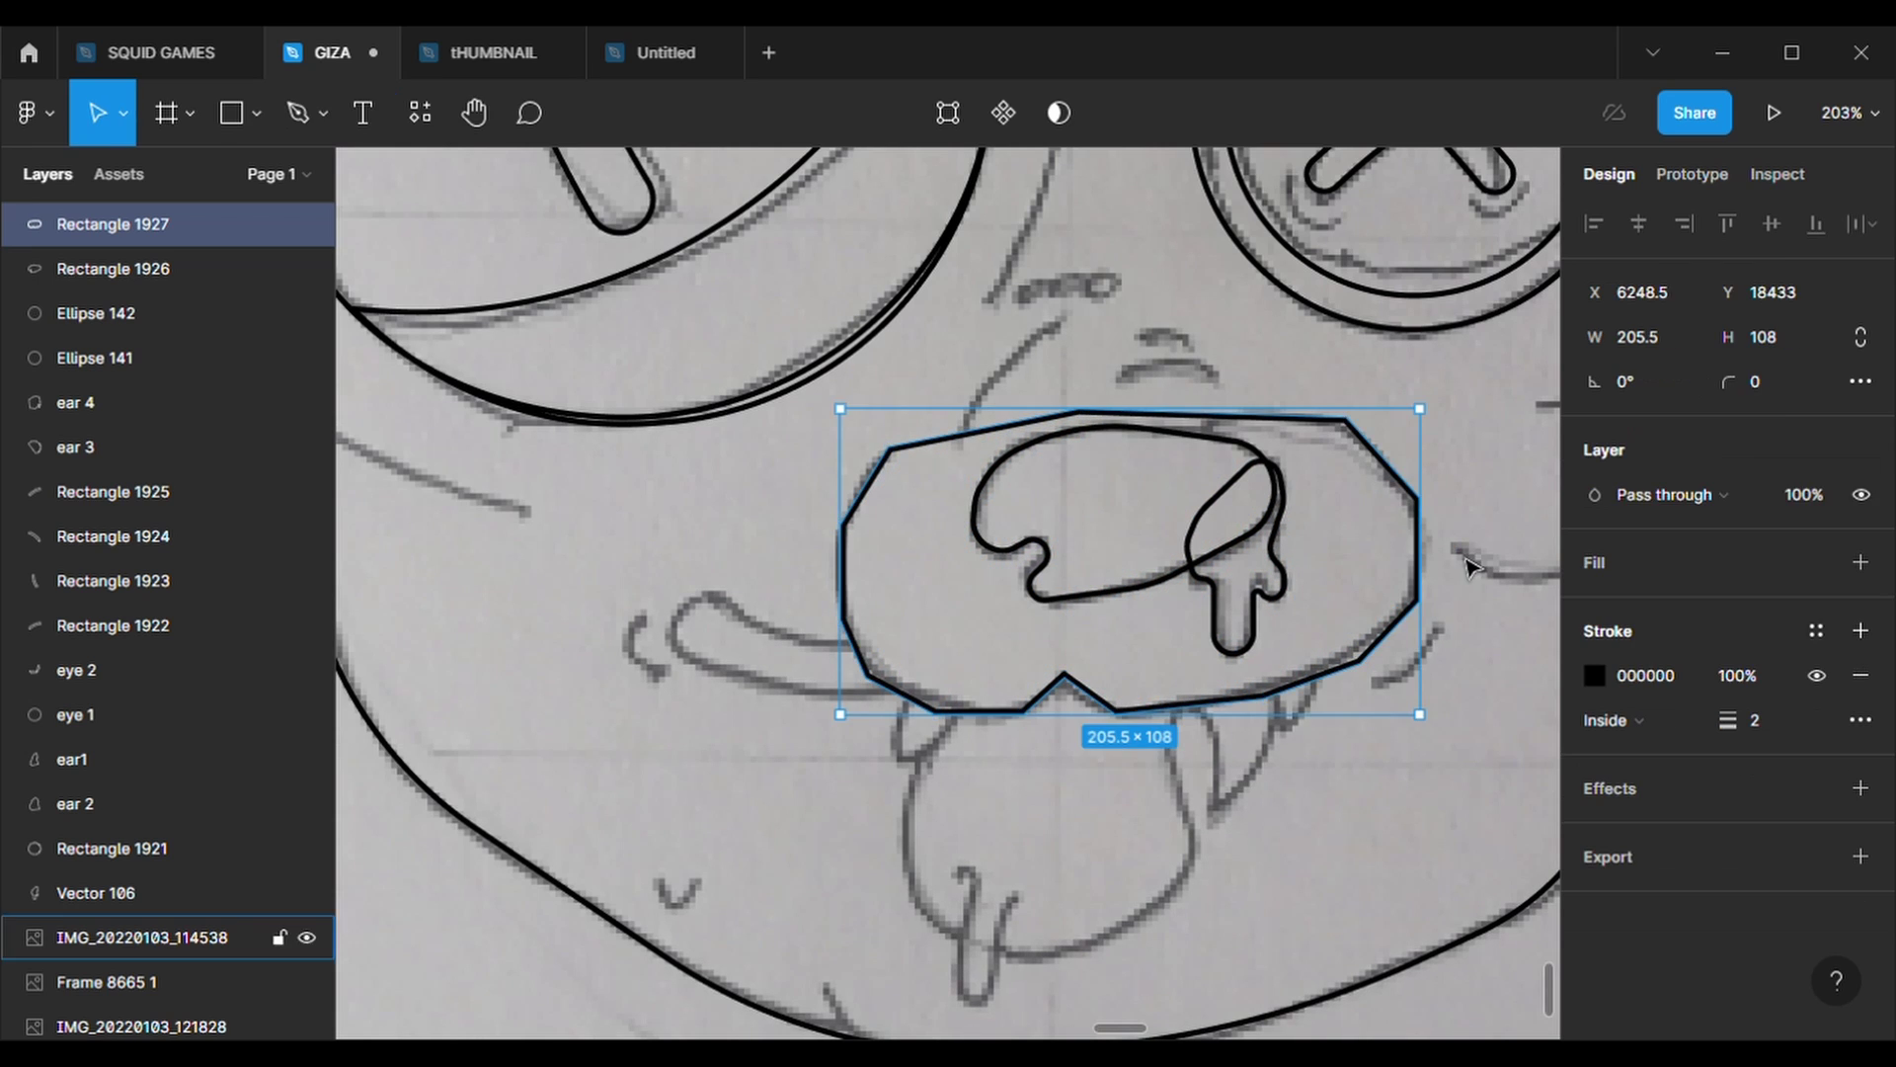
pyautogui.click(1768, 381)
pyautogui.write('500')
pyautogui.press('Return')
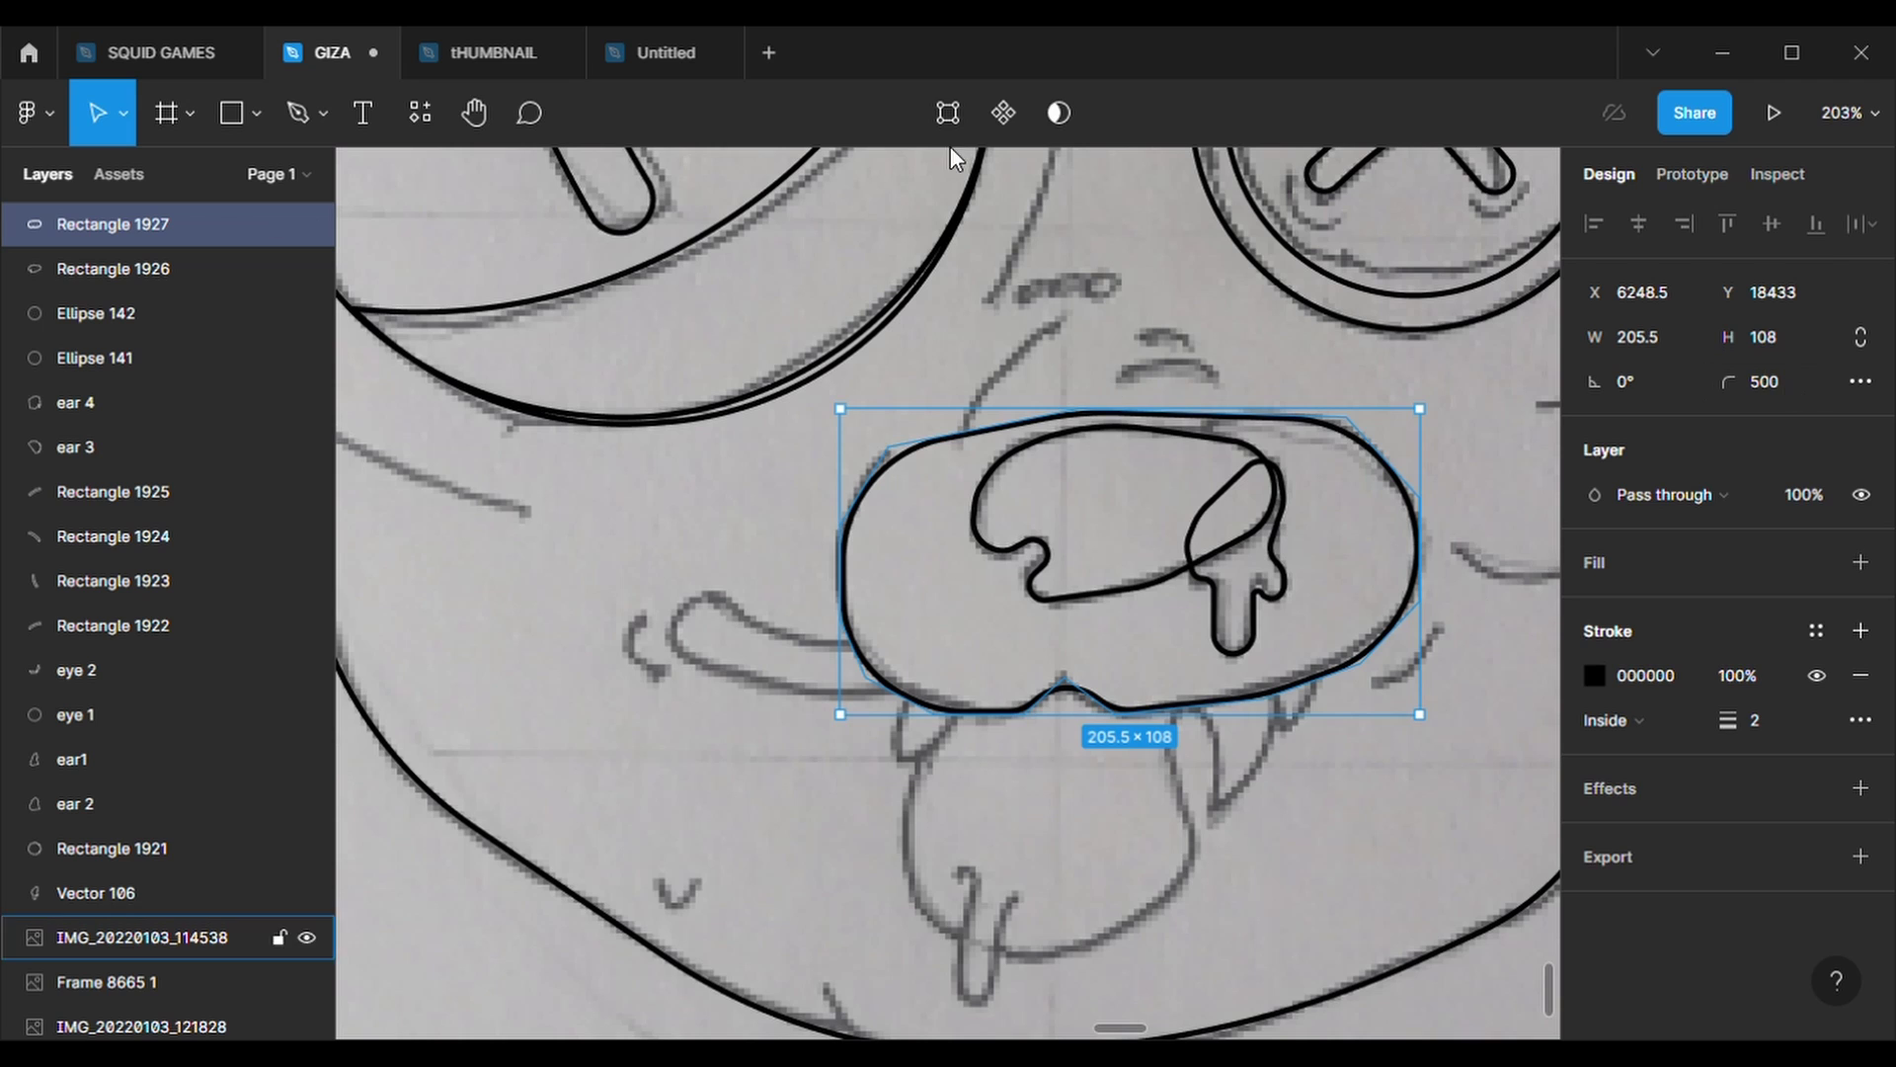
pyautogui.doubleClick(1086, 553)
pyautogui.click(1063, 681)
pyautogui.click(1619, 425)
pyautogui.write('0')
pyautogui.press('Return')
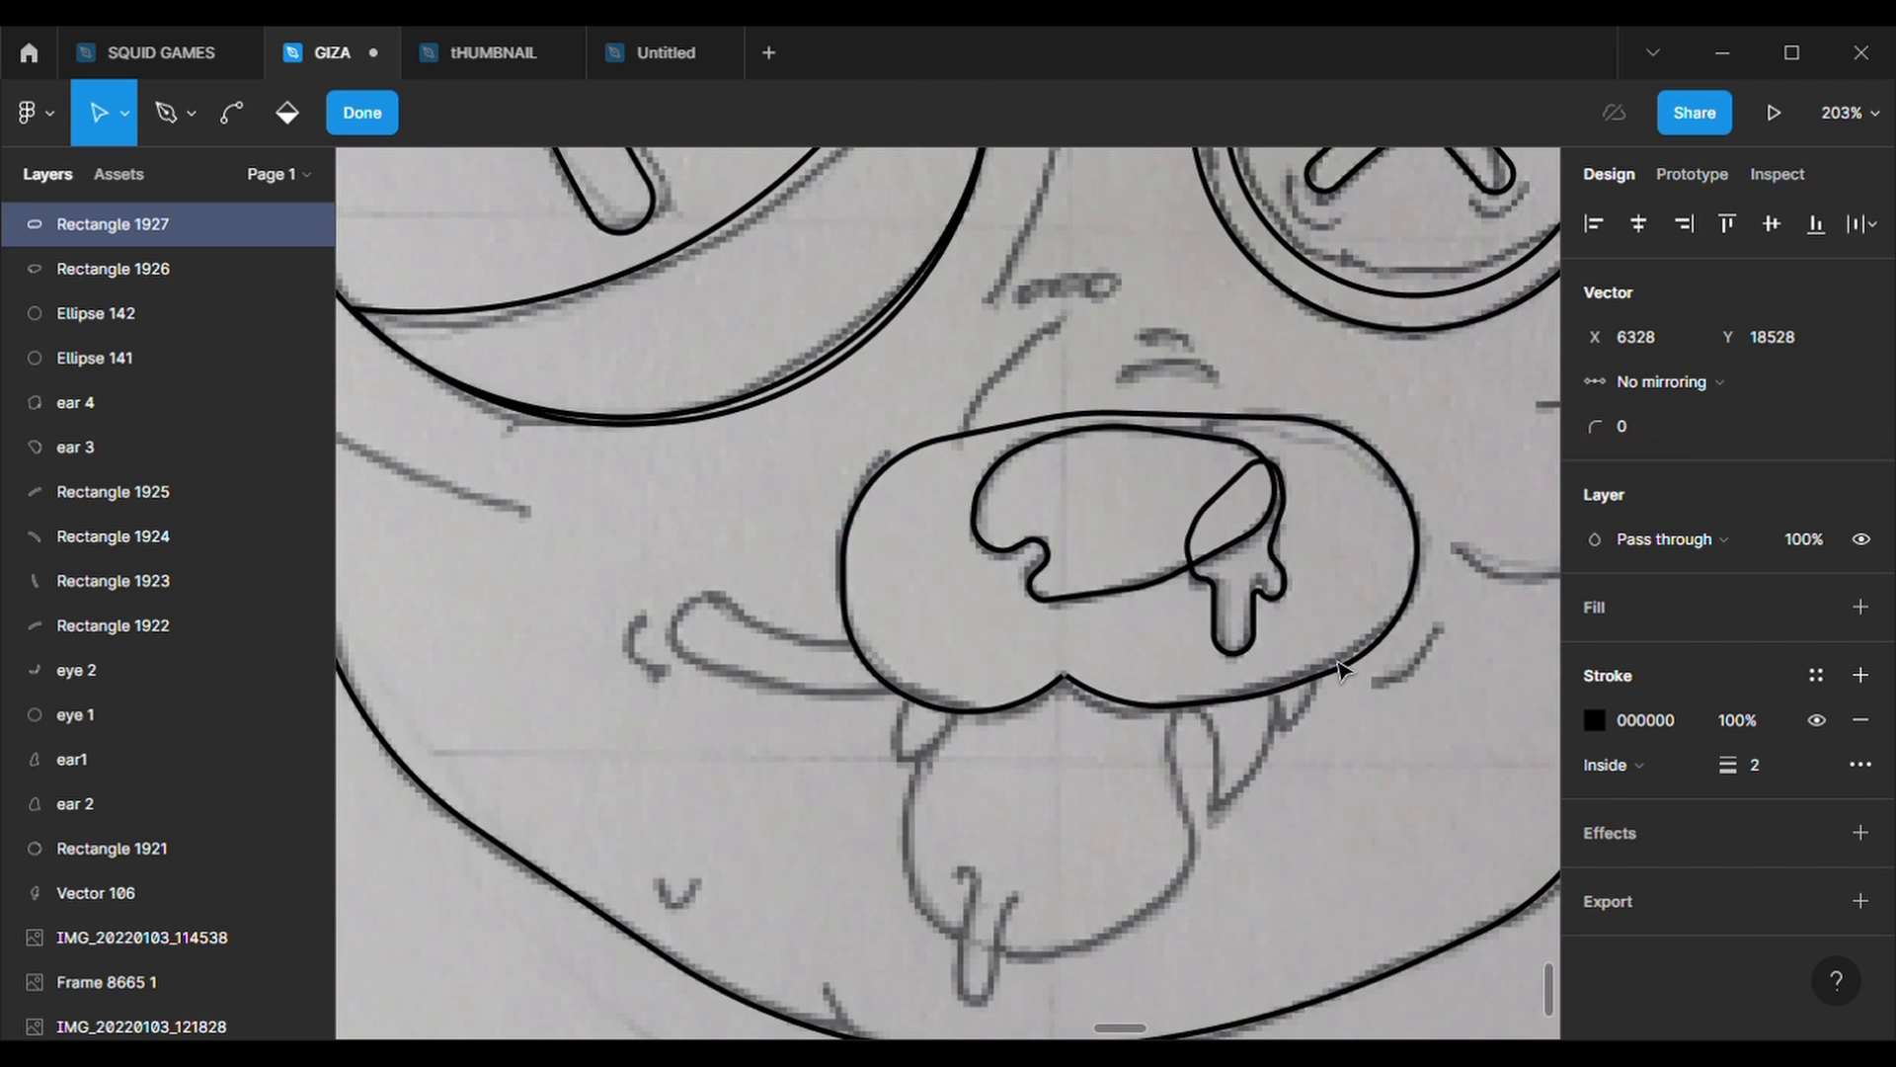
pyautogui.click(1101, 724)
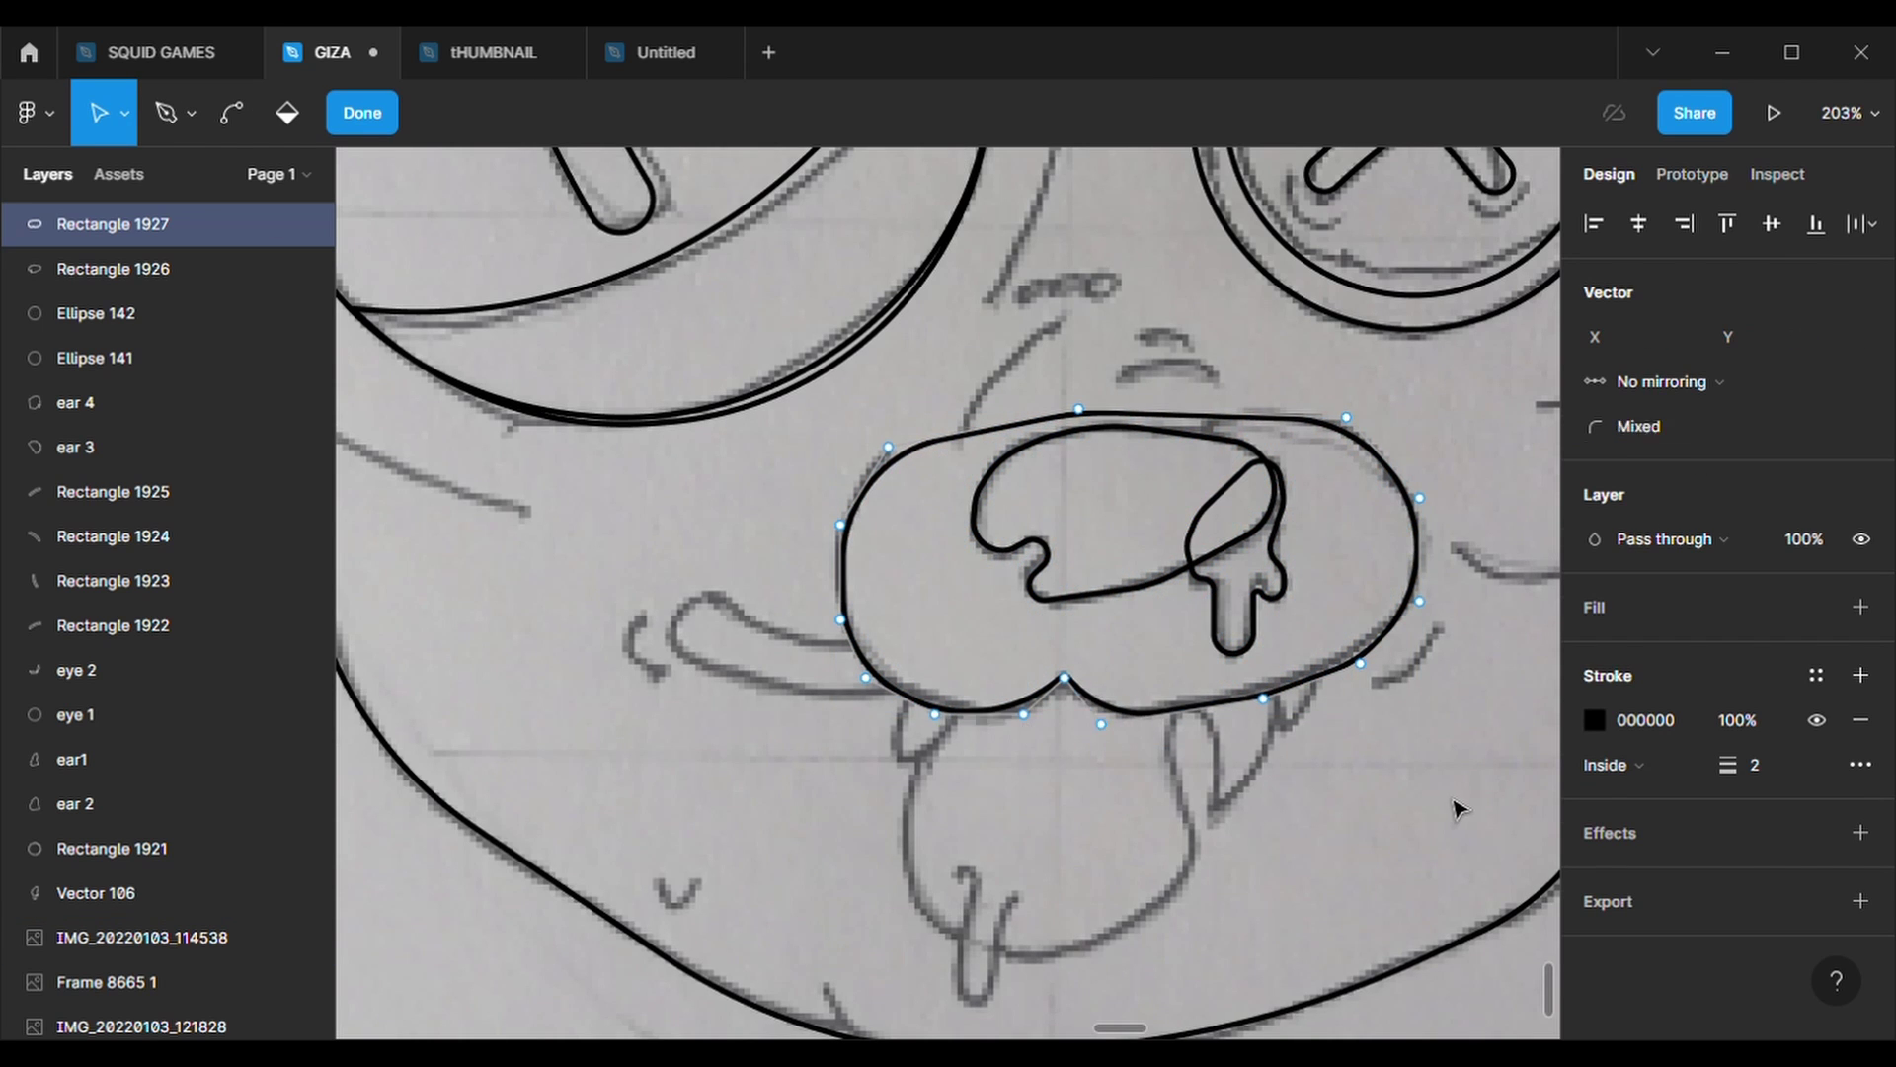
pyautogui.press('Escape')
# - Duplicate the muzzle outline and select the copy's points for editing
pyautogui.hotkey('ctrl', 'c')
pyautogui.hotkey('ctrl', 'v')
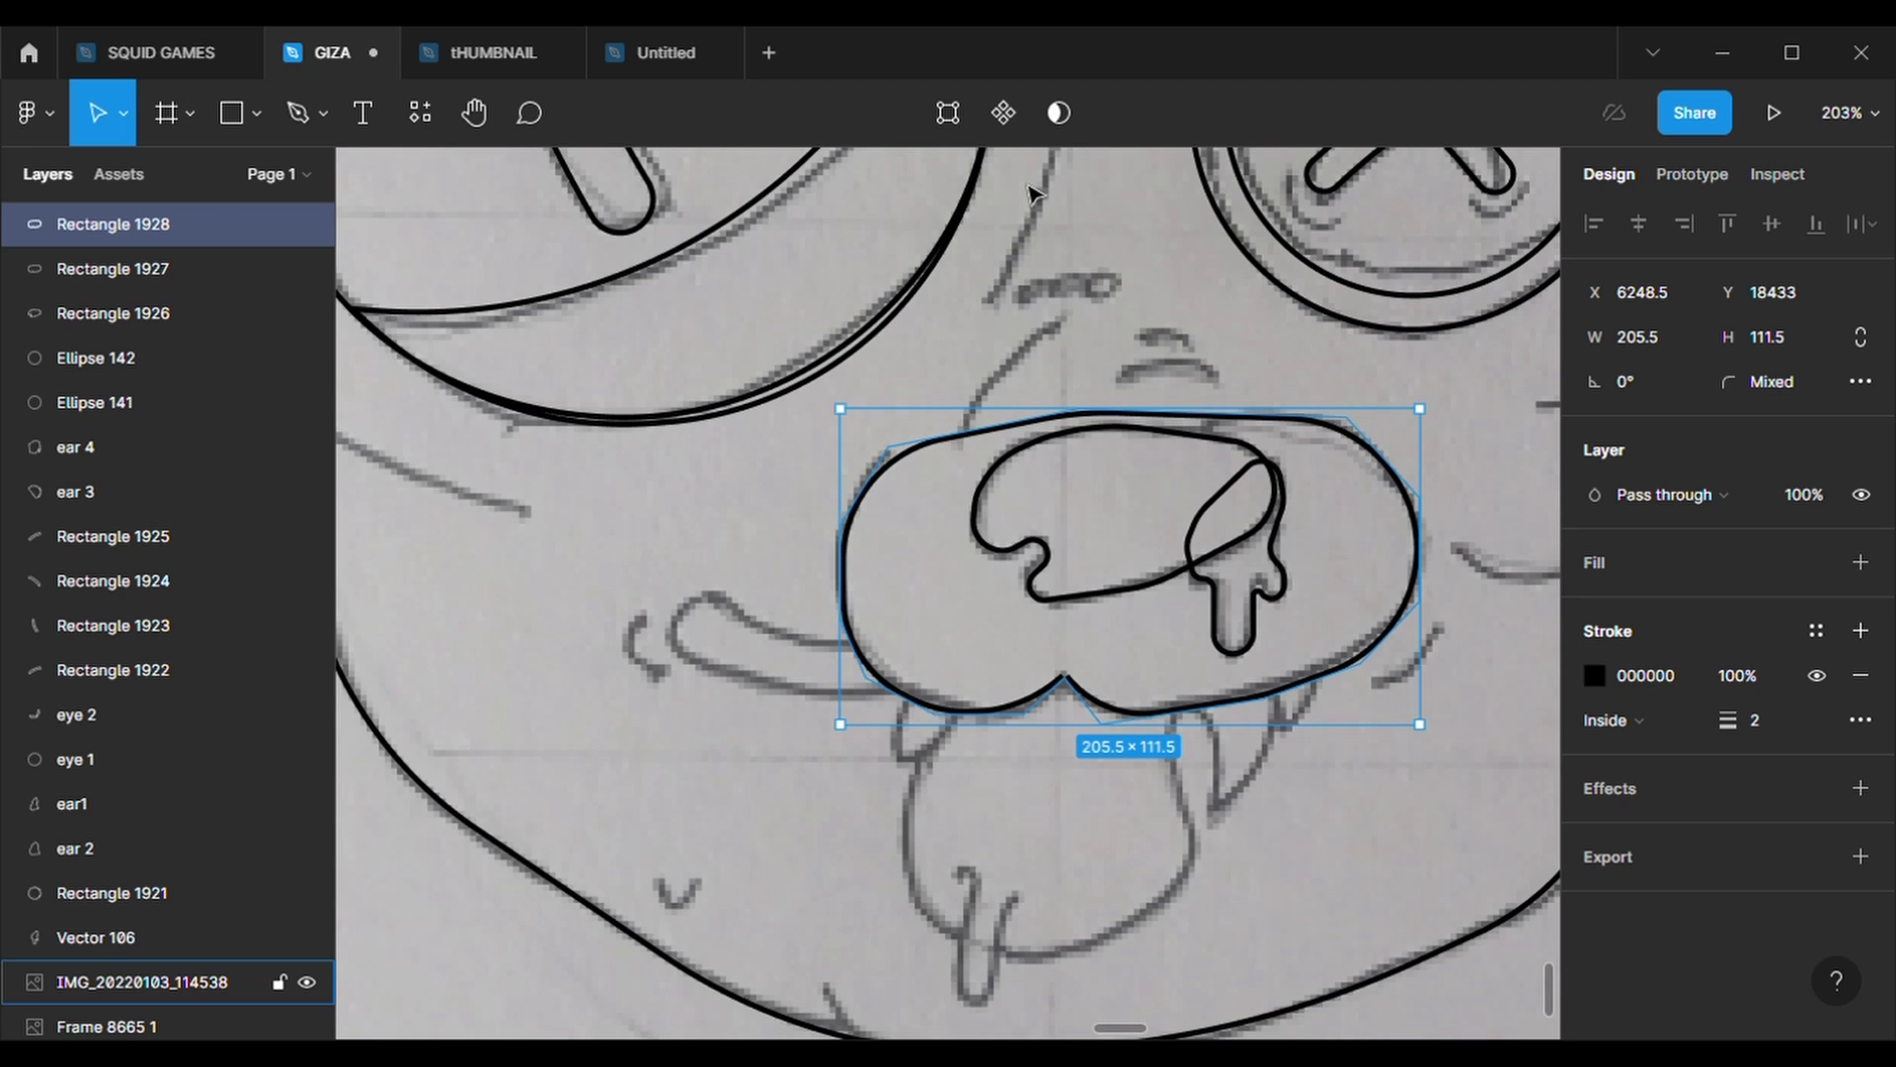
pyautogui.click(950, 114)
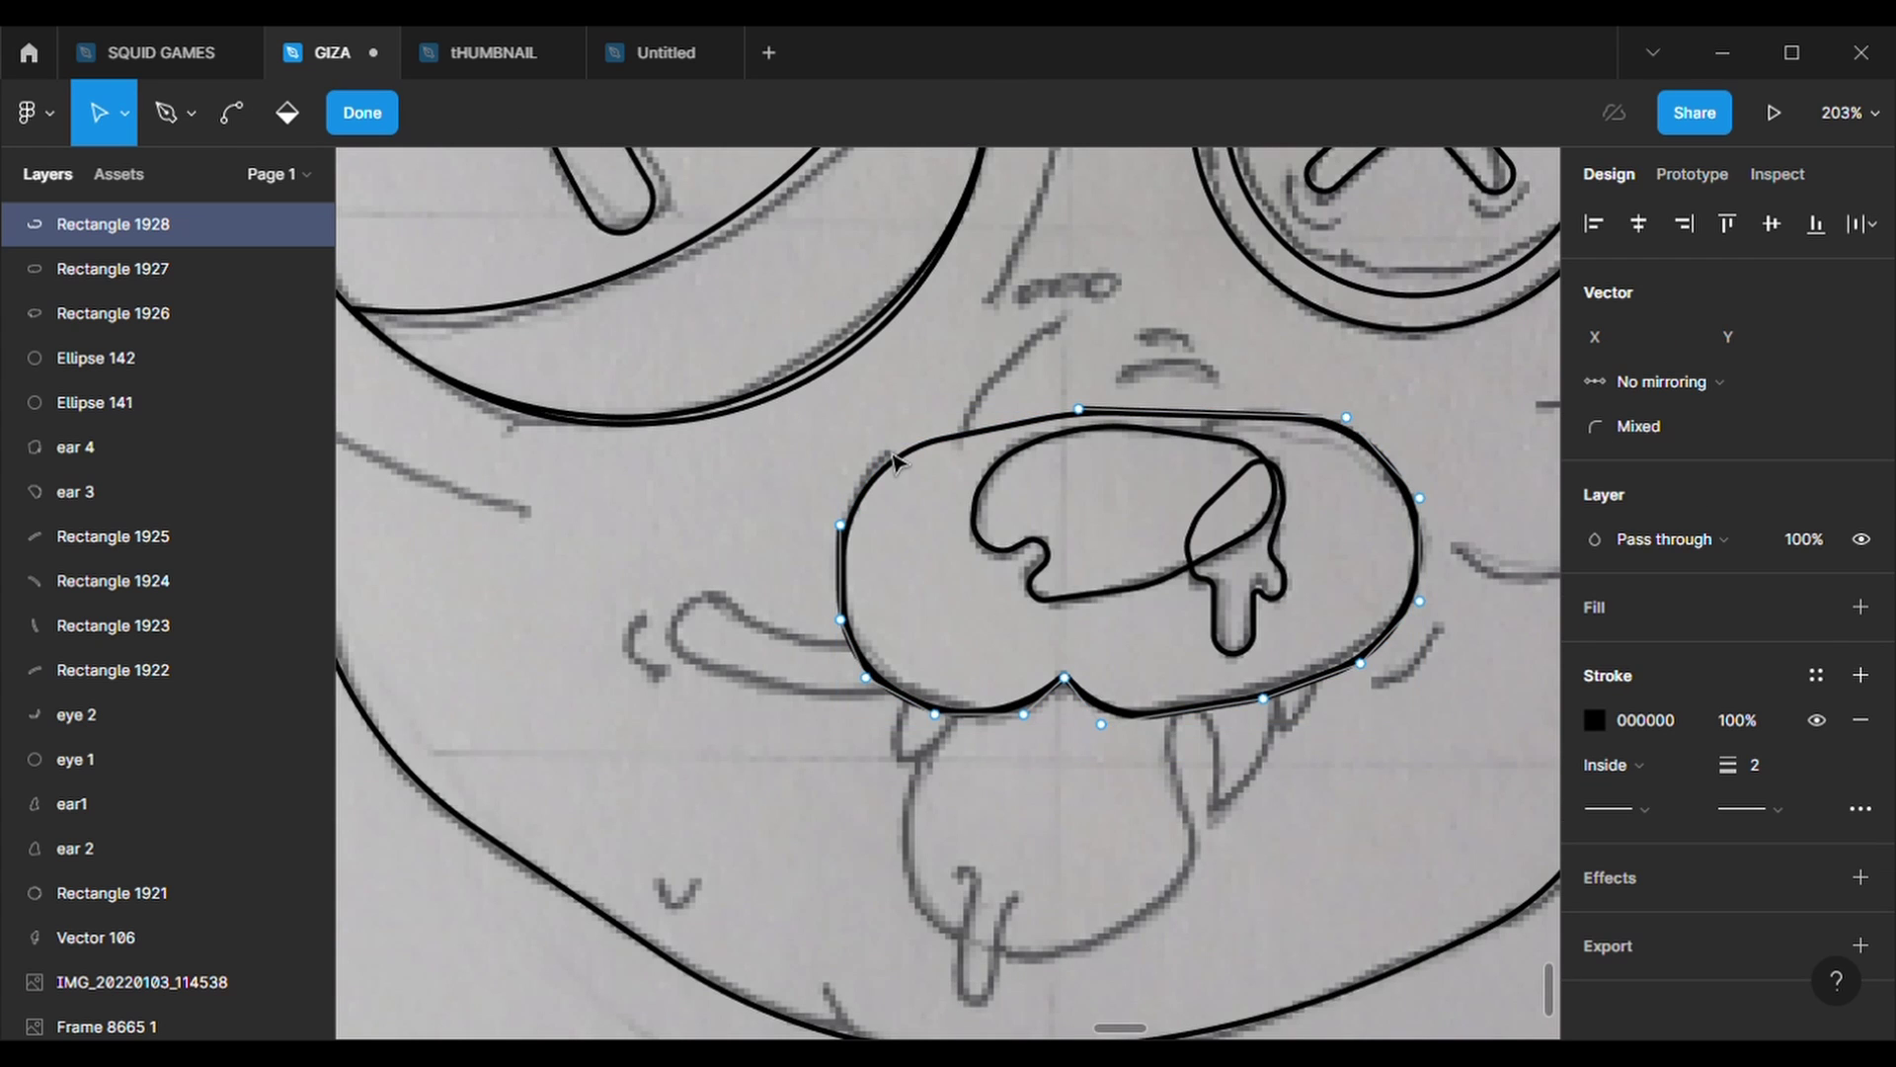
pyautogui.click(790, 460)
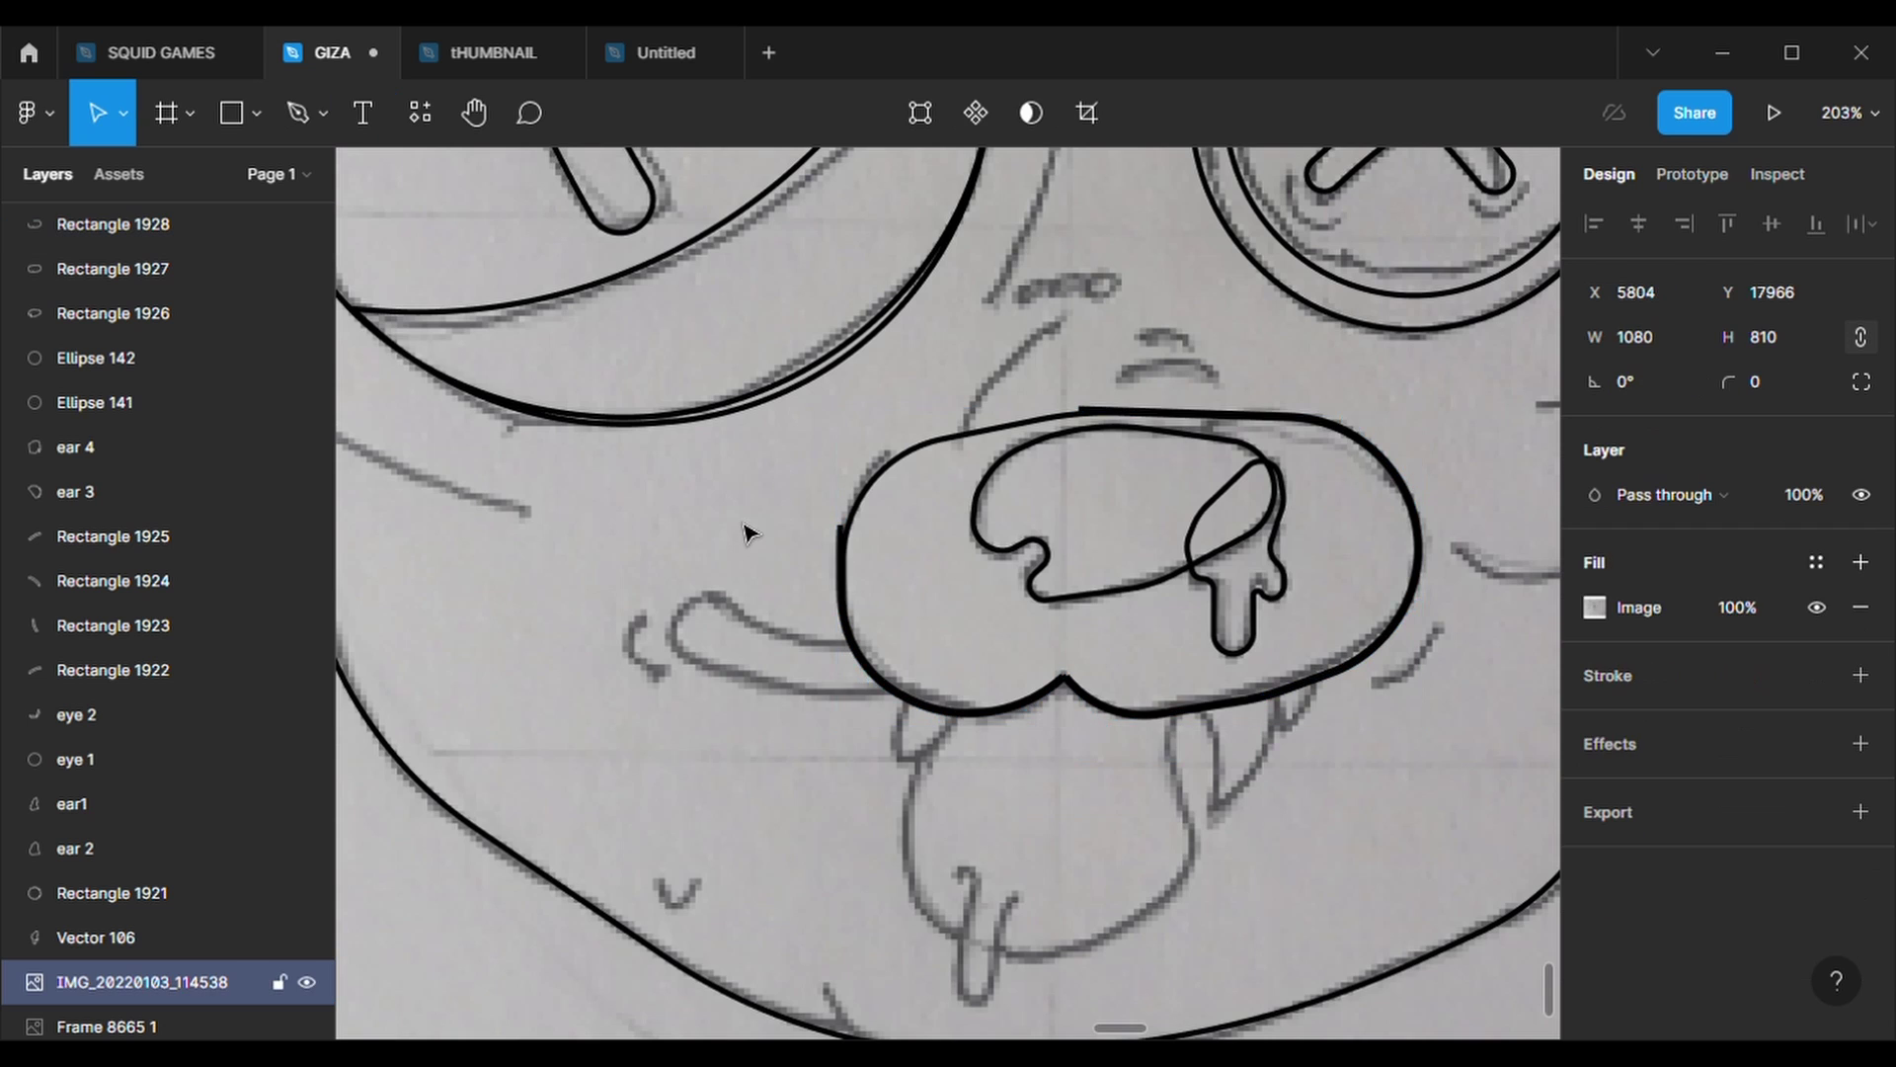
pyautogui.press('Return')
pyautogui.press('Escape')
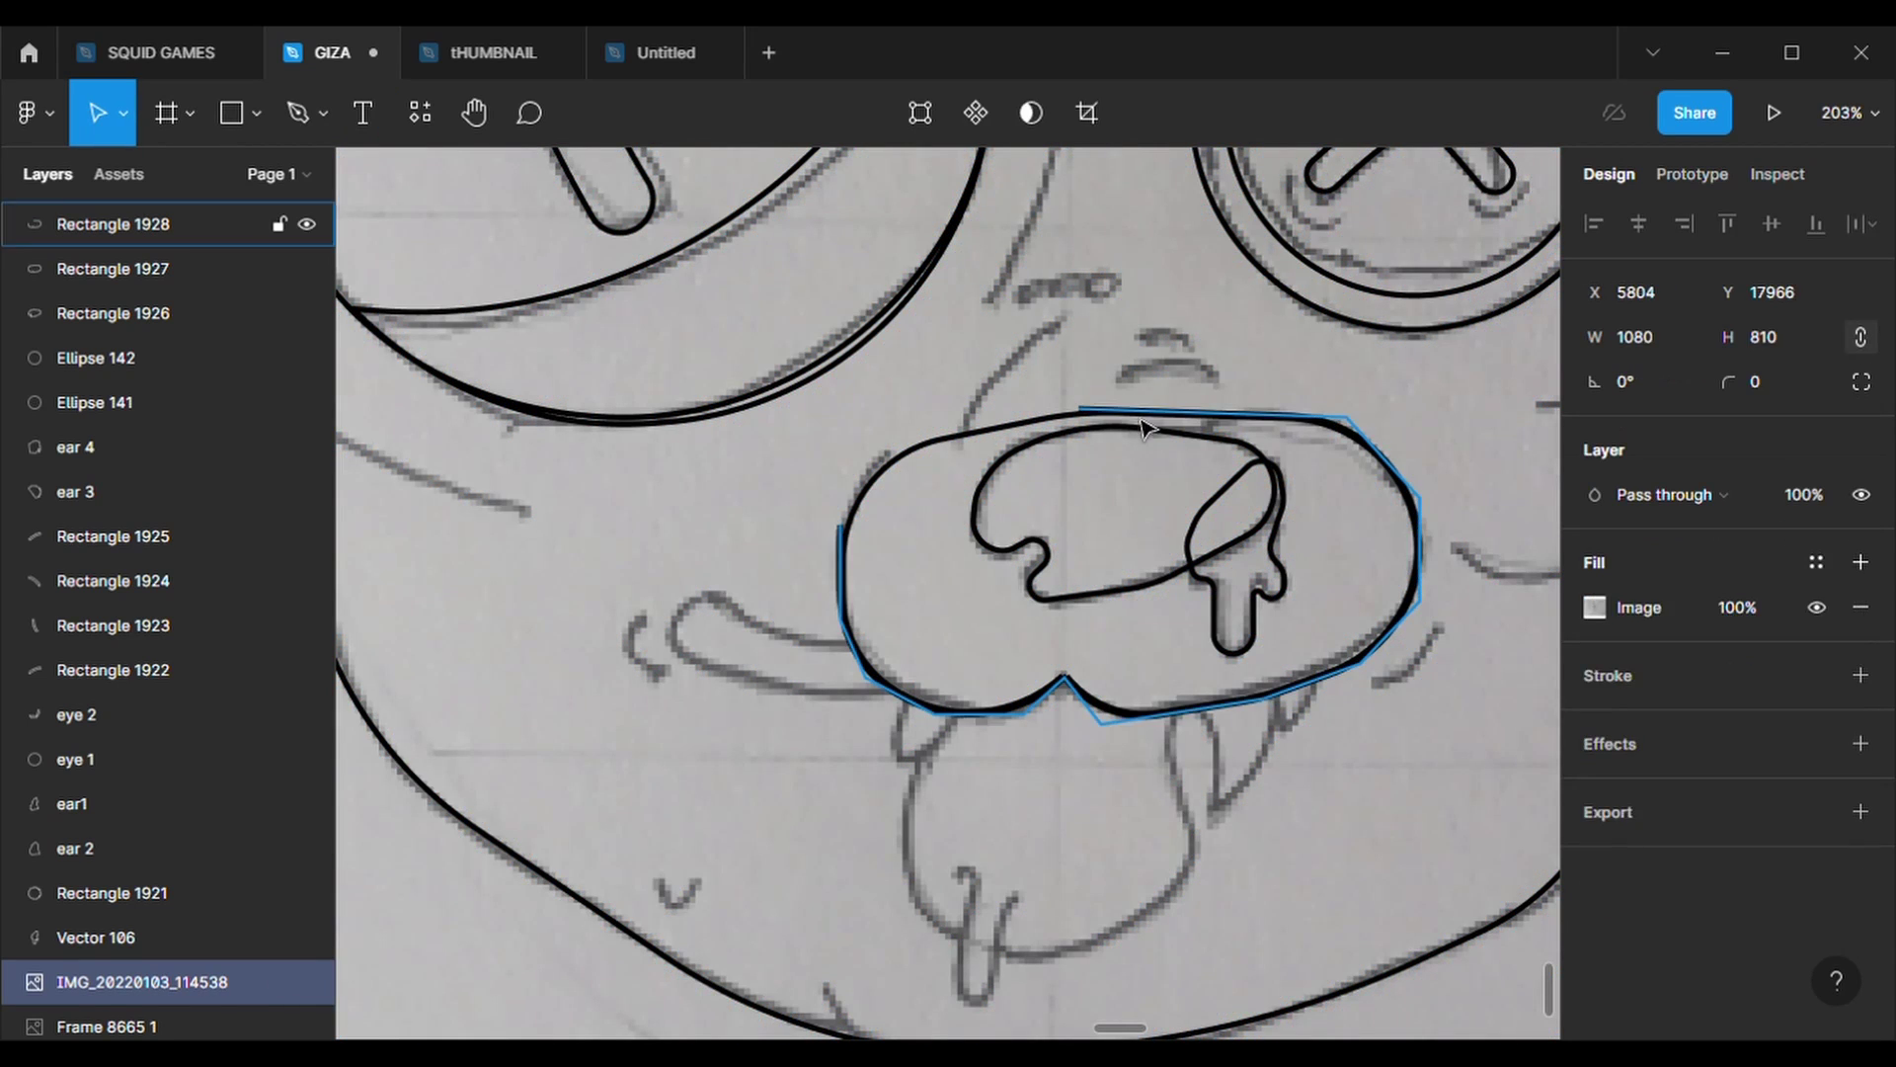
pyautogui.click(1091, 420)
pyautogui.click(950, 114)
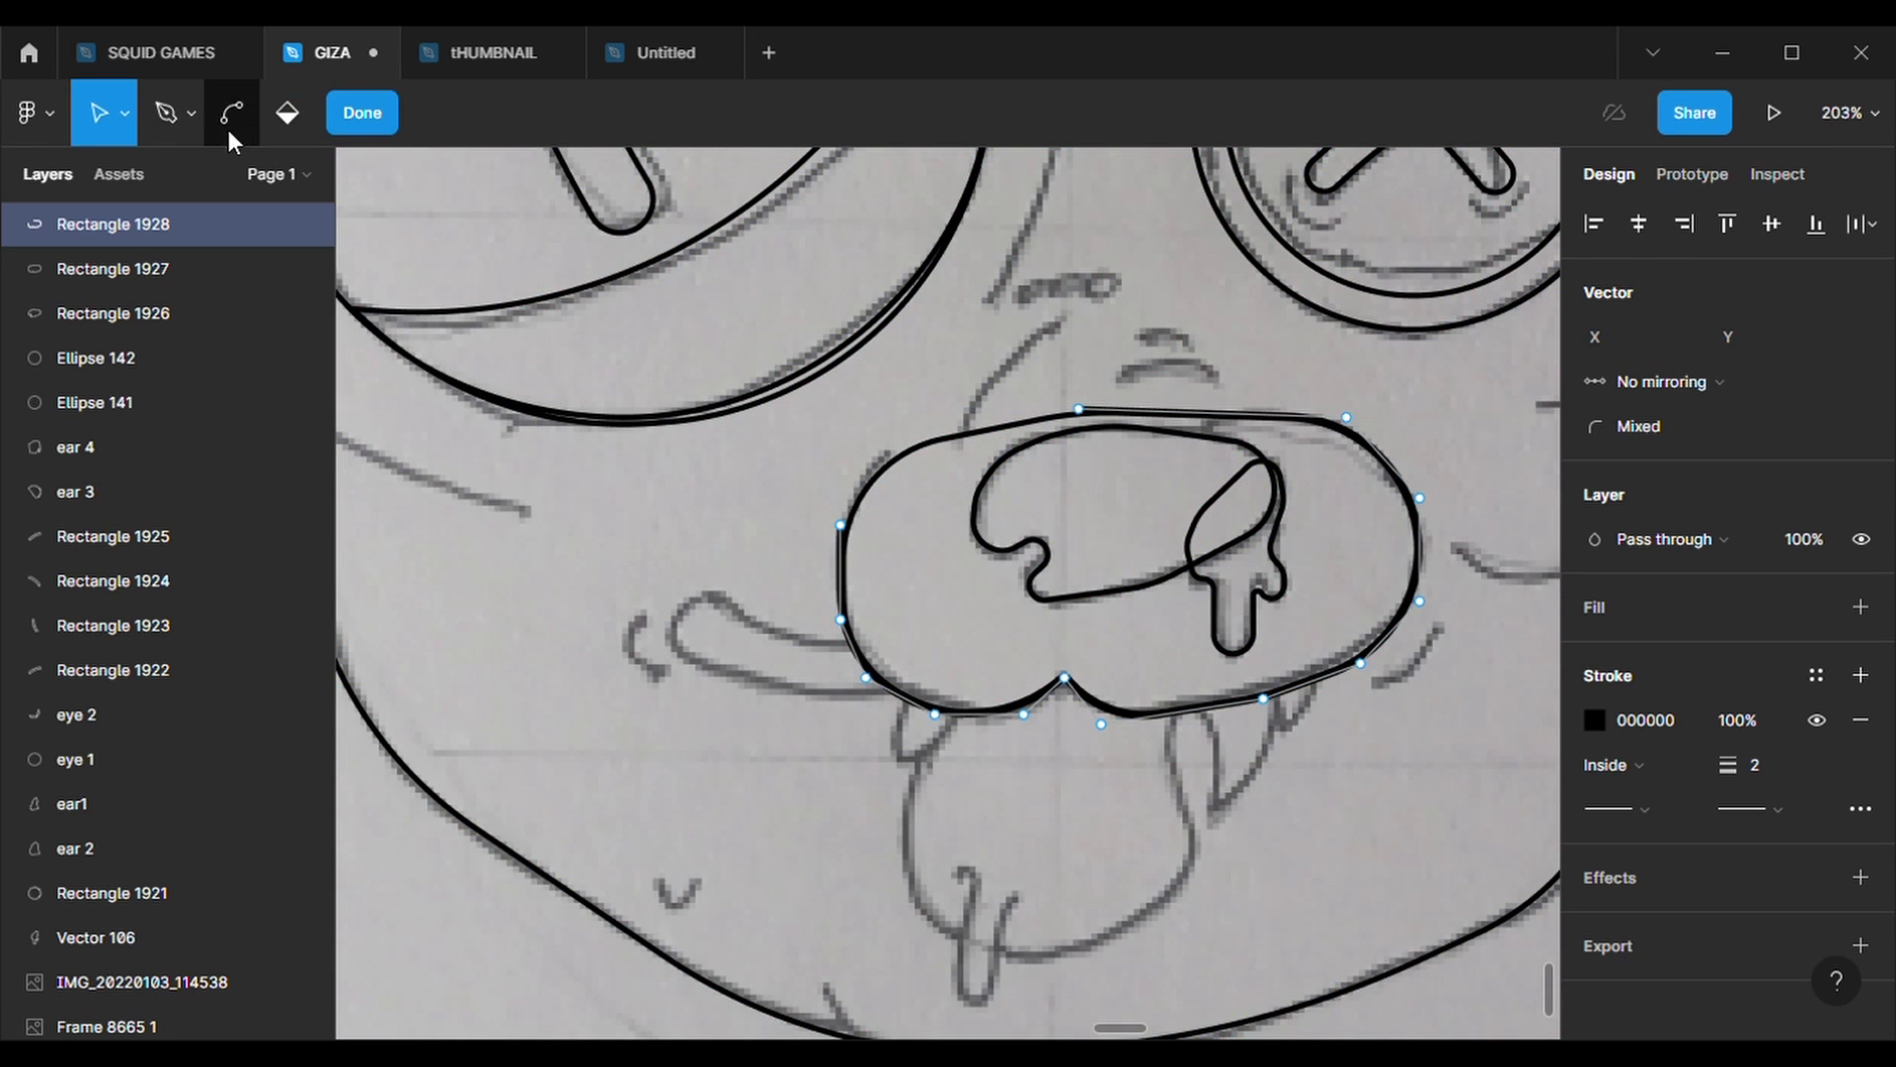
pyautogui.click(166, 111)
pyautogui.click(841, 525)
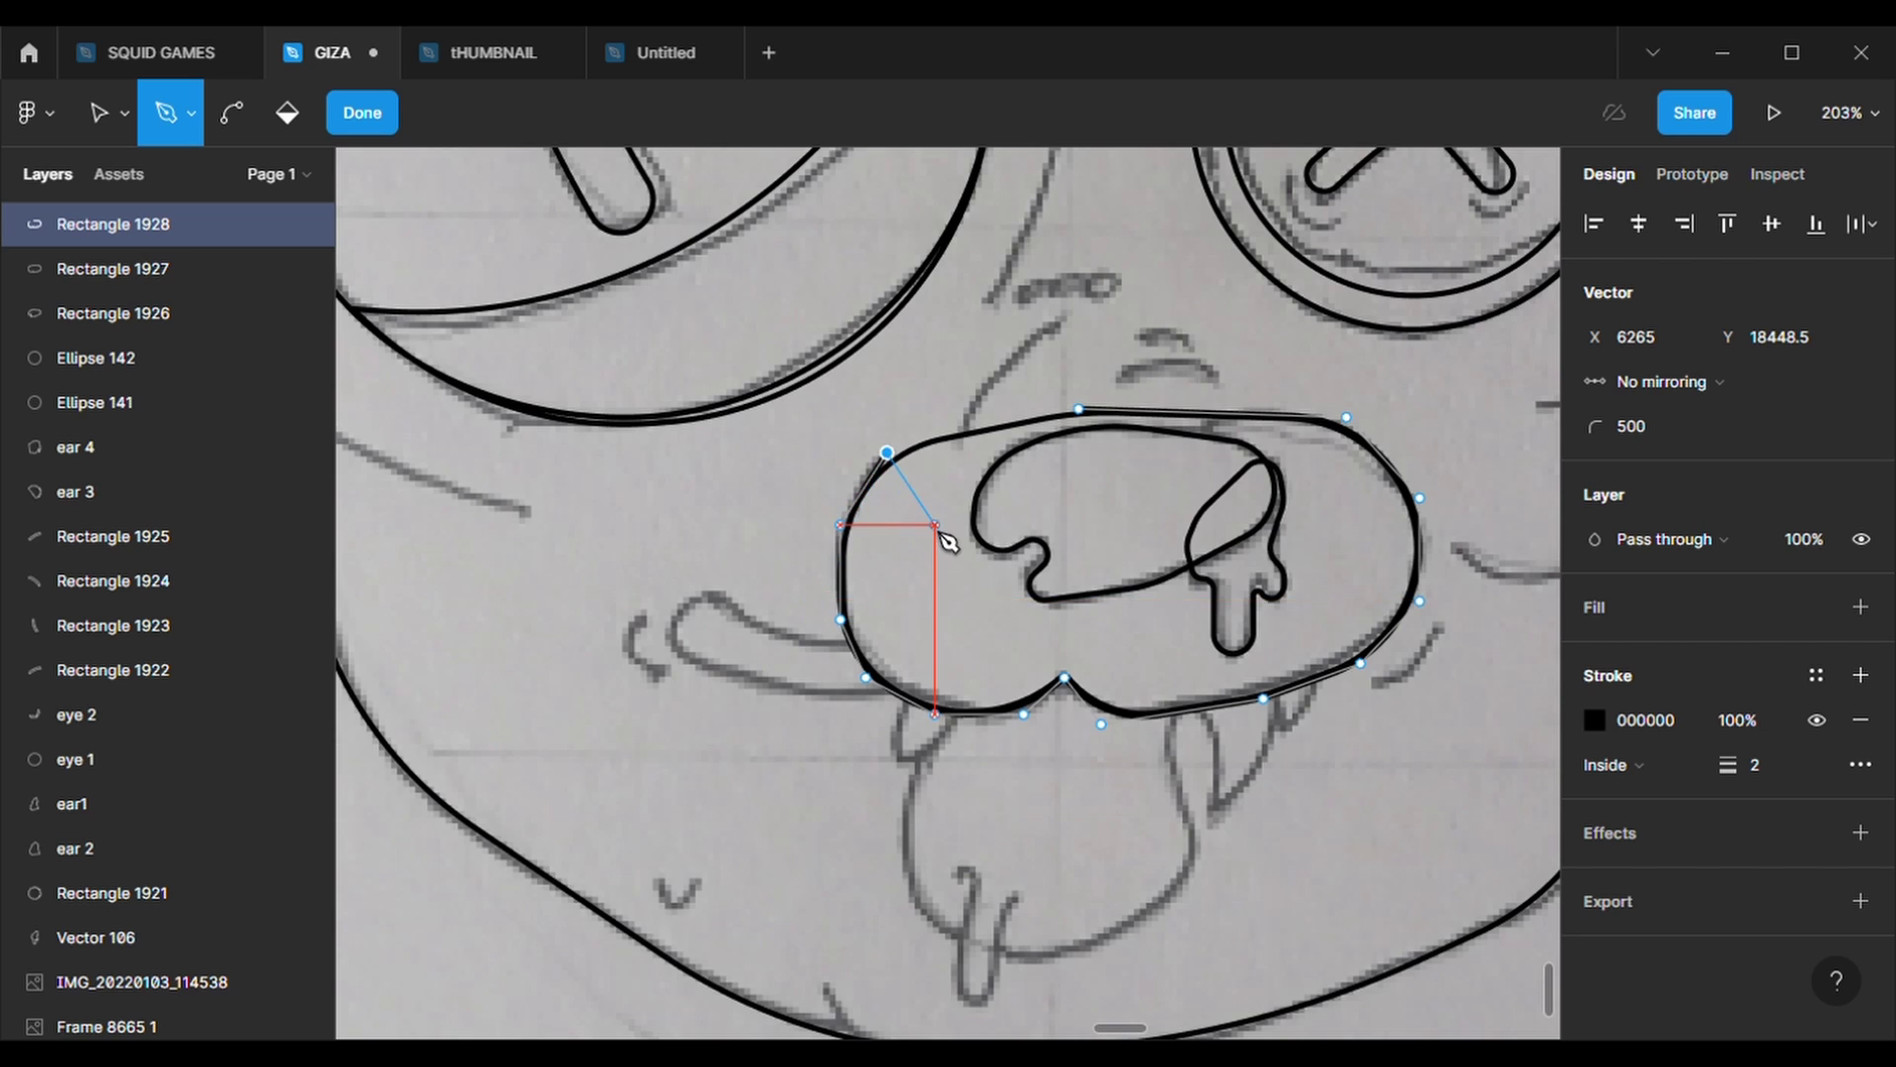
pyautogui.press('Escape')
# - Hide the original outline and adjust the duplicate's top points to close the gap
pyautogui.click(114, 269)
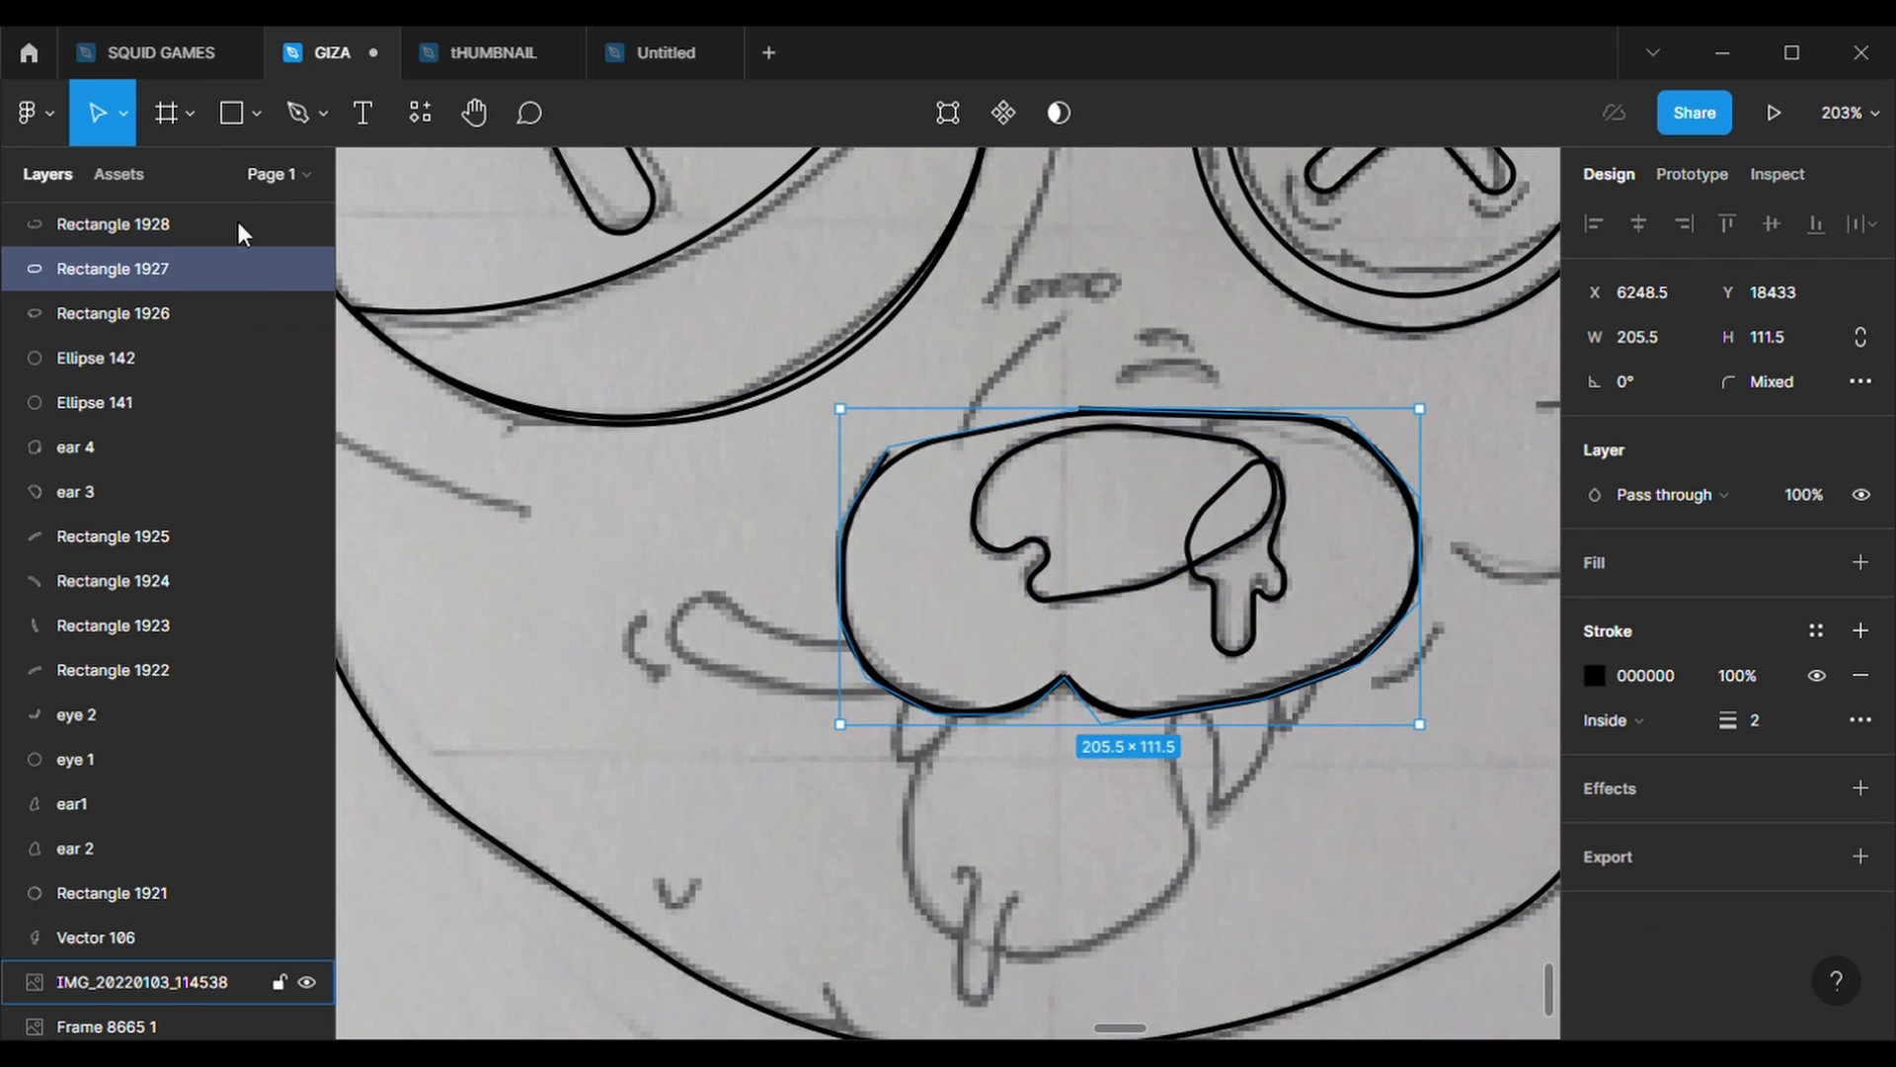
pyautogui.click(307, 269)
pyautogui.press('Return')
pyautogui.click(1080, 409)
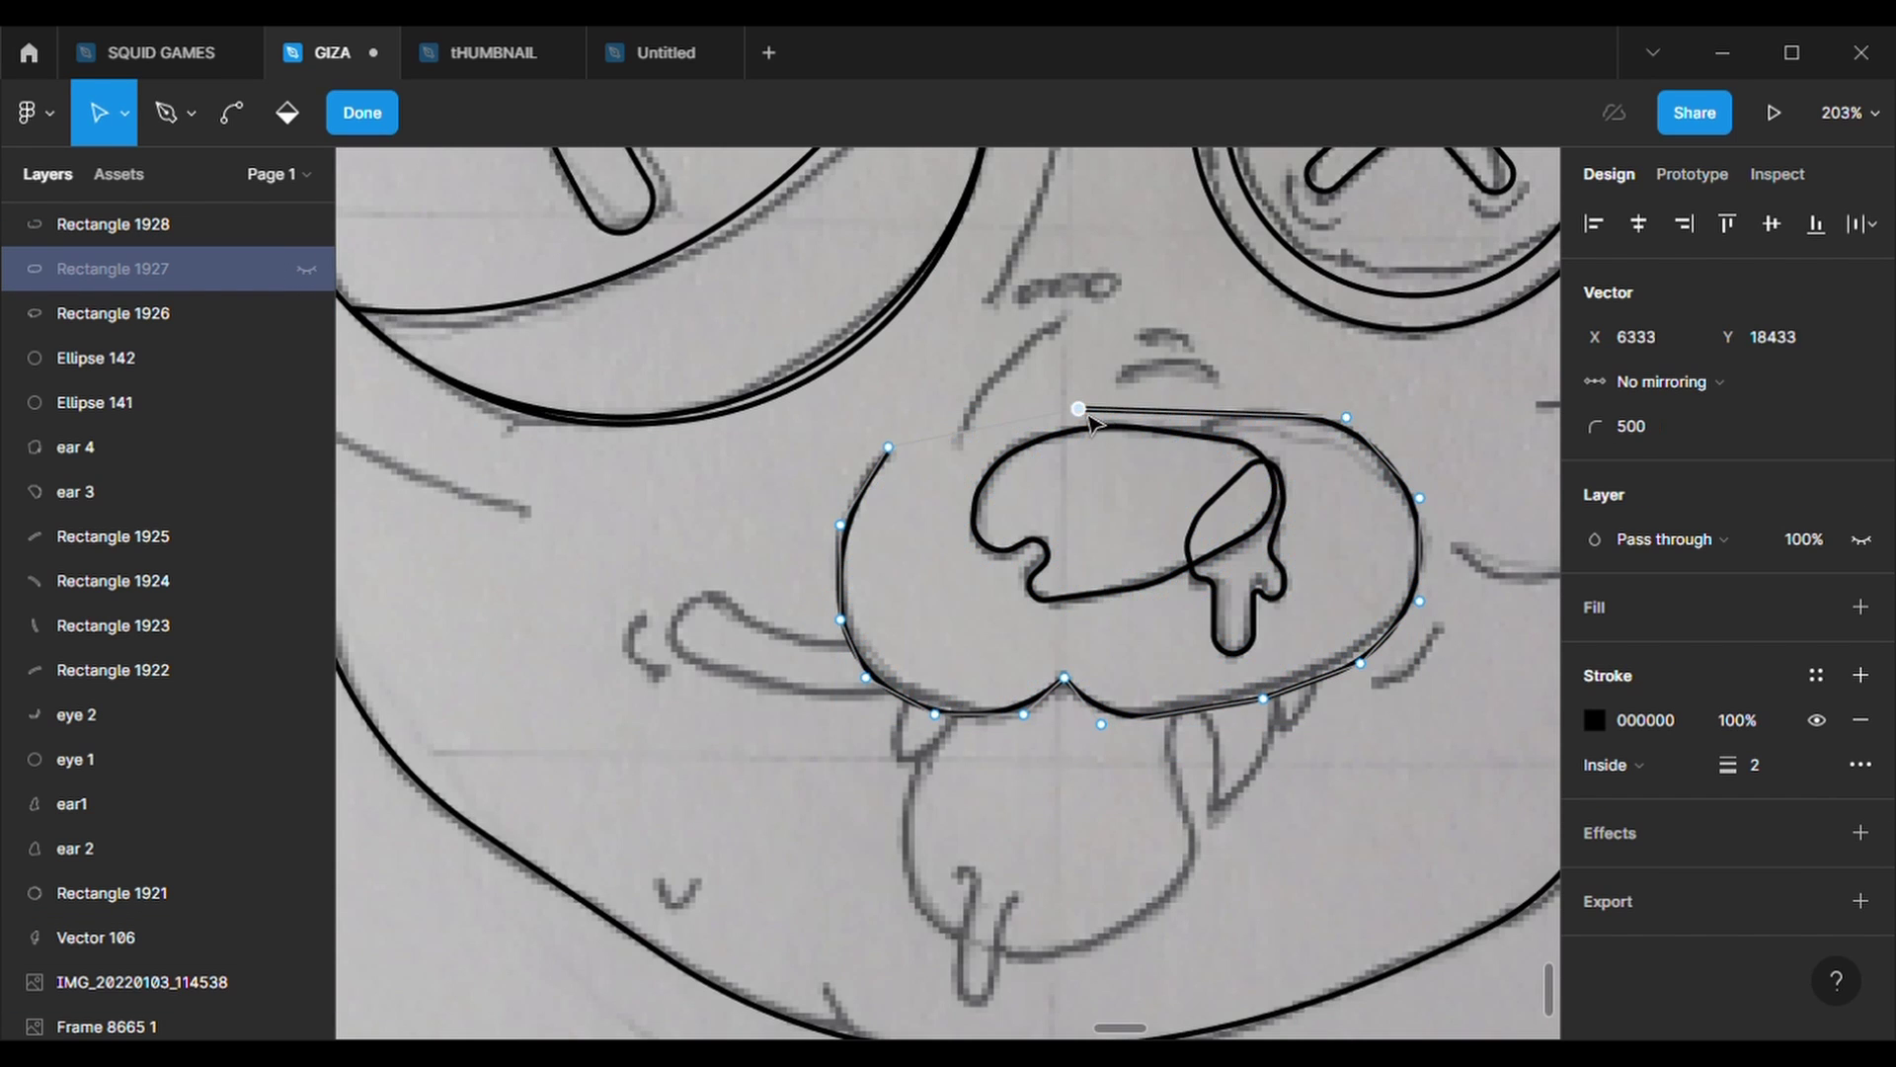
pyautogui.press('Escape')
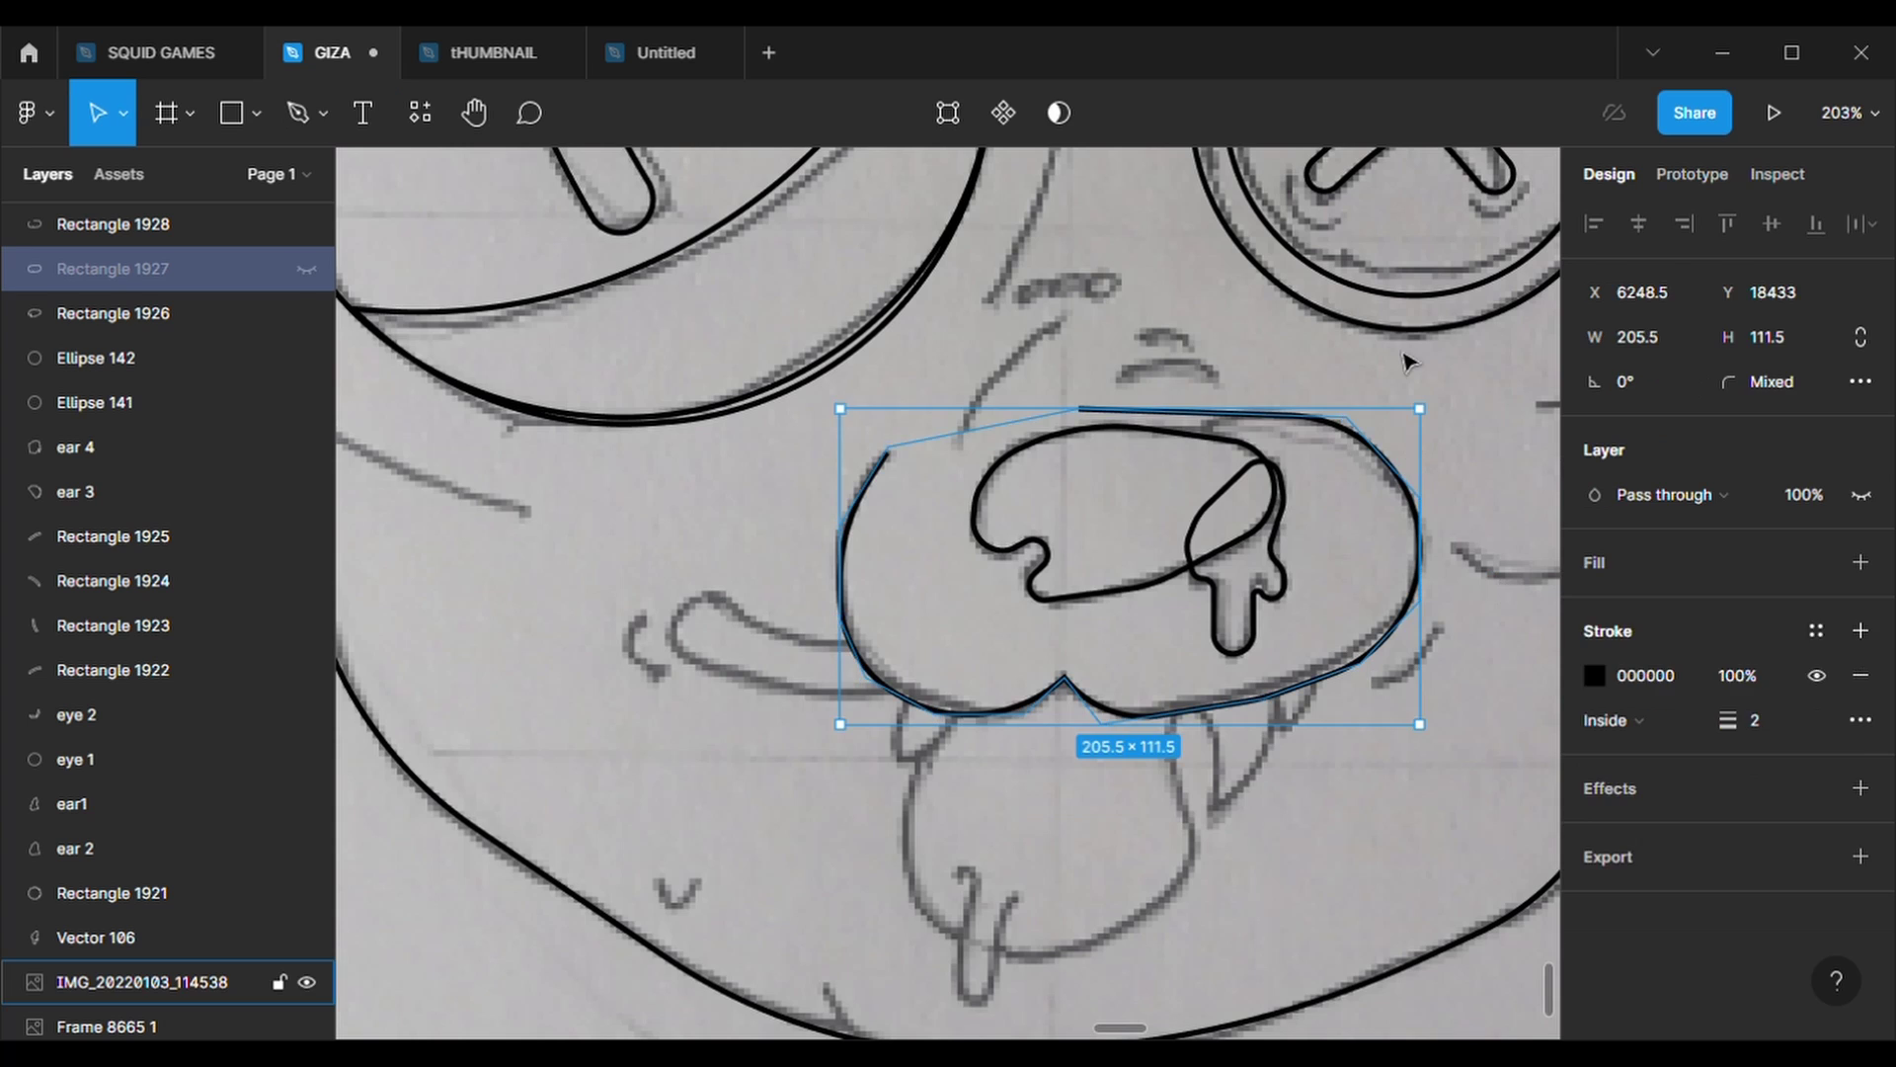
pyautogui.click(1403, 365)
pyautogui.click(1172, 423)
pyautogui.press('Return')
pyautogui.moveTo(1079, 408); pyautogui.dragTo(1194, 439)
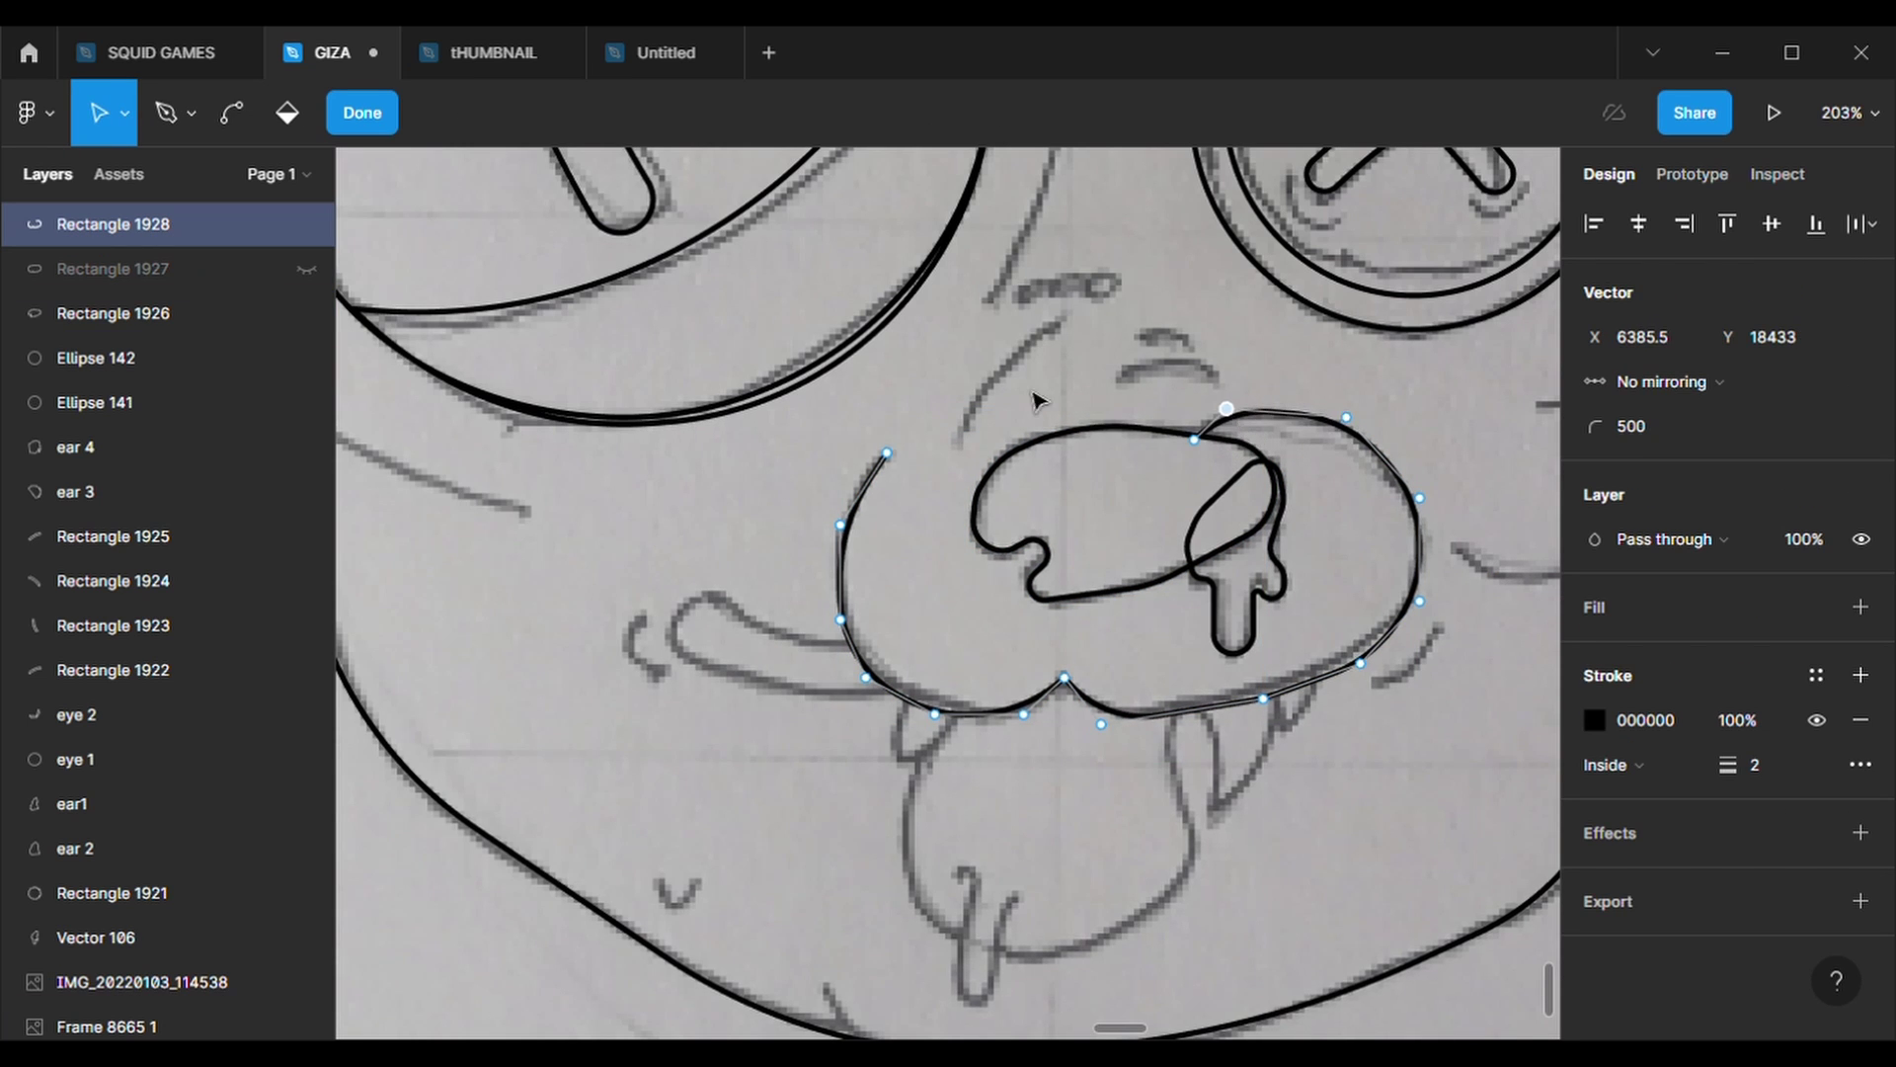
pyautogui.click(1226, 408)
# - Give the nose base a D9D9D9 grey fill with no black outline
pyautogui.click(1714, 622)
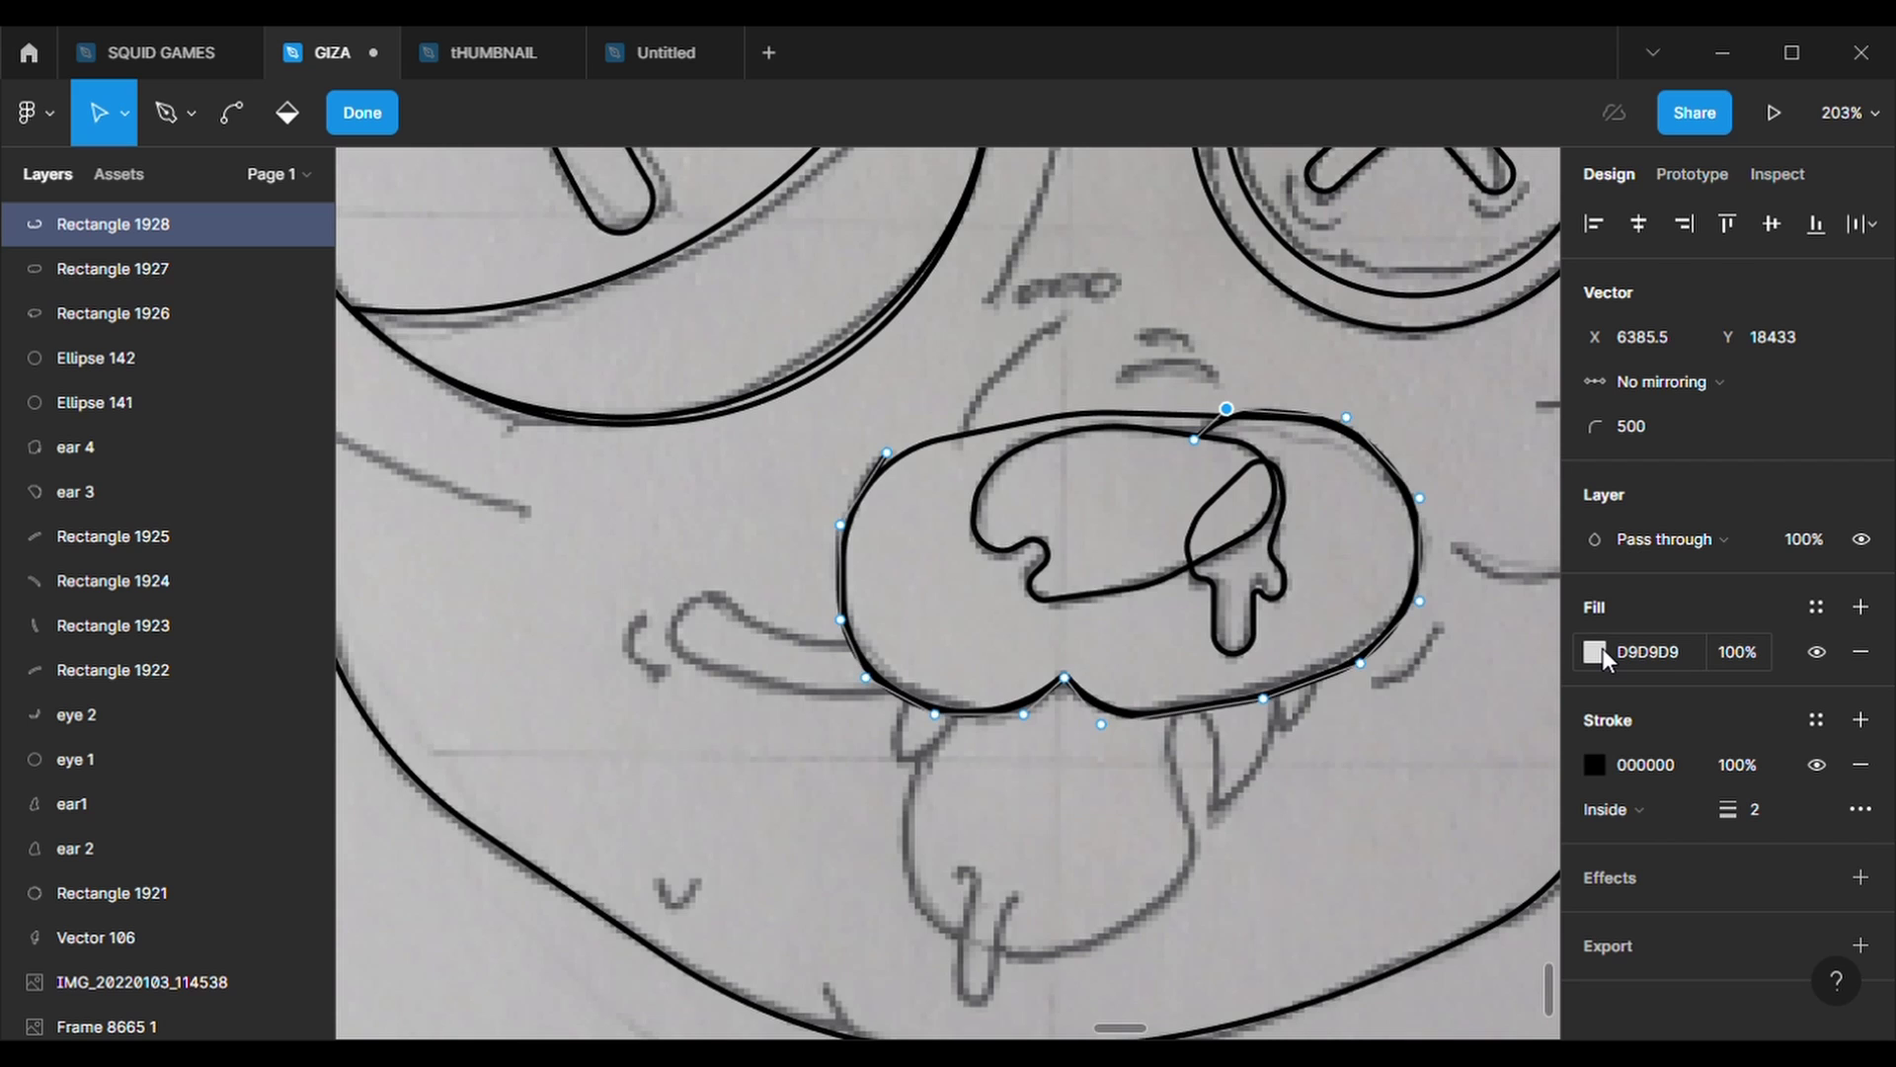
pyautogui.press('Escape')
pyautogui.click(1860, 562)
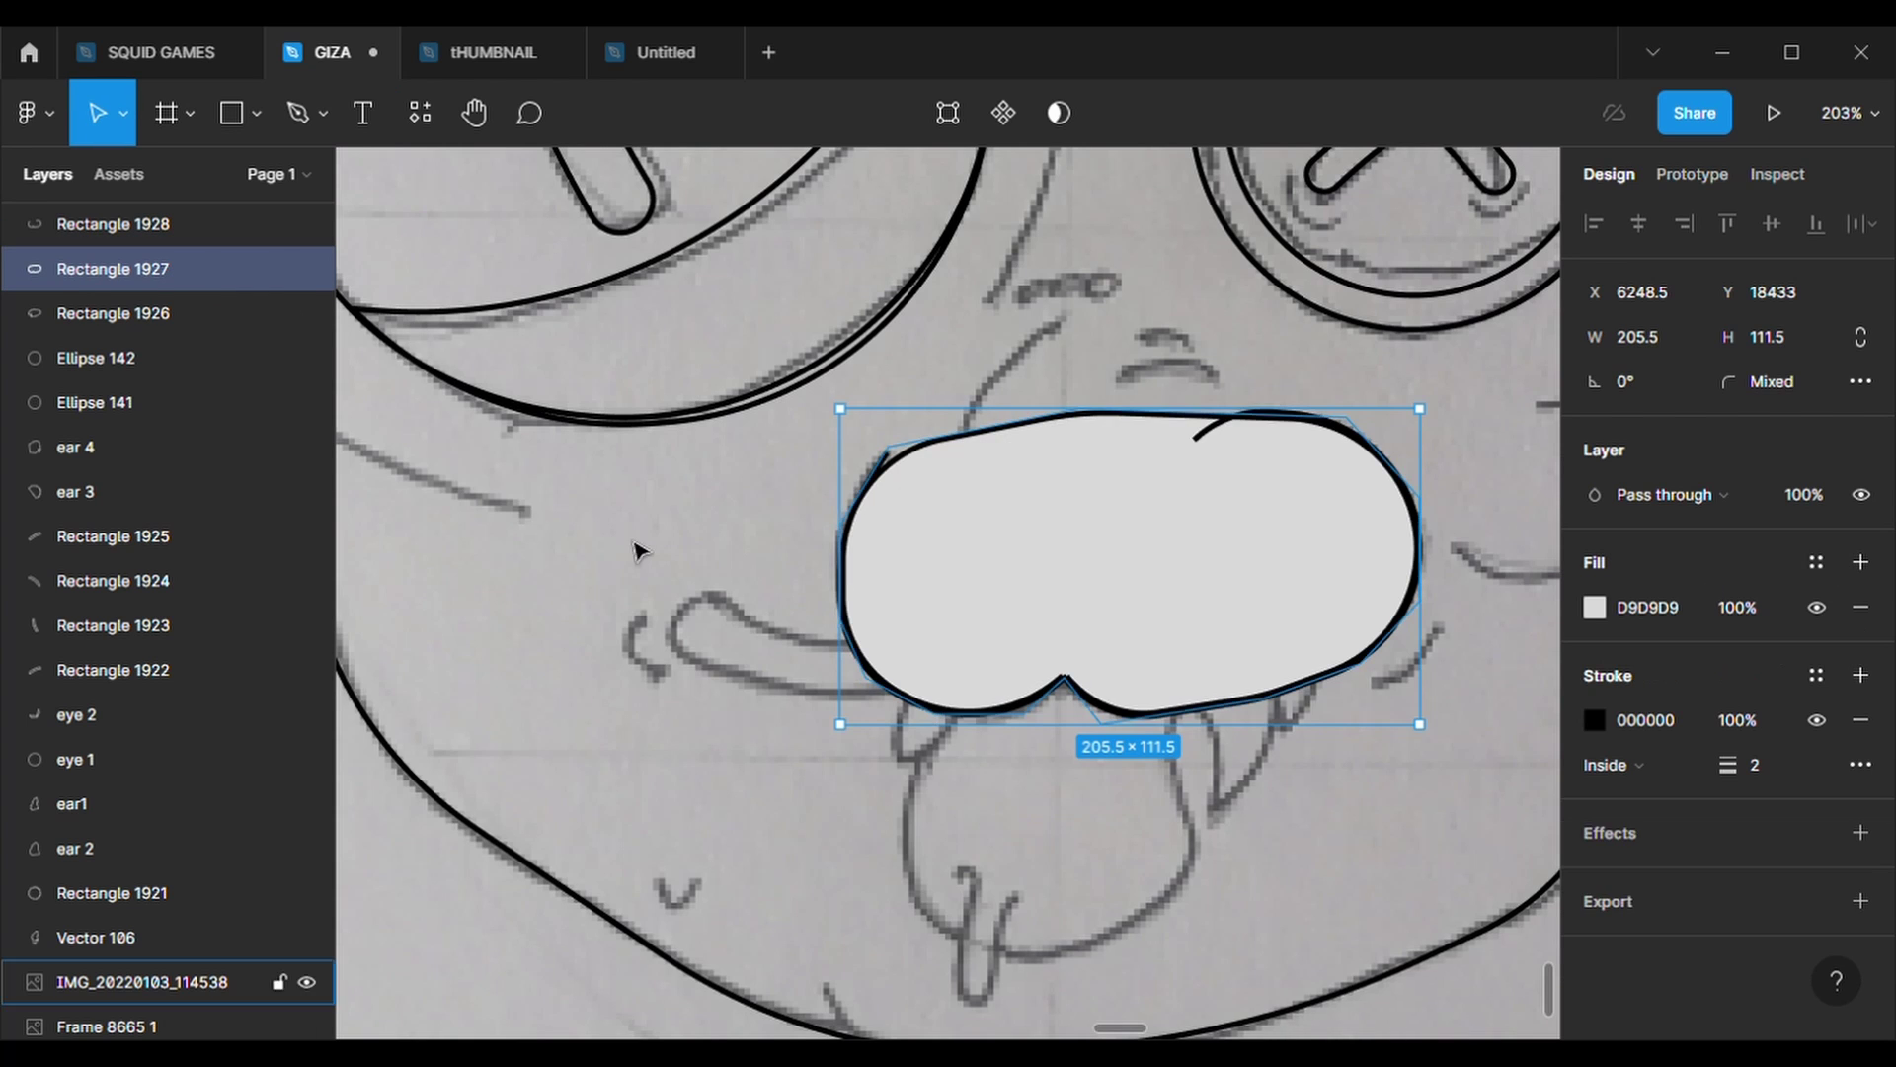
pyautogui.click(1861, 606)
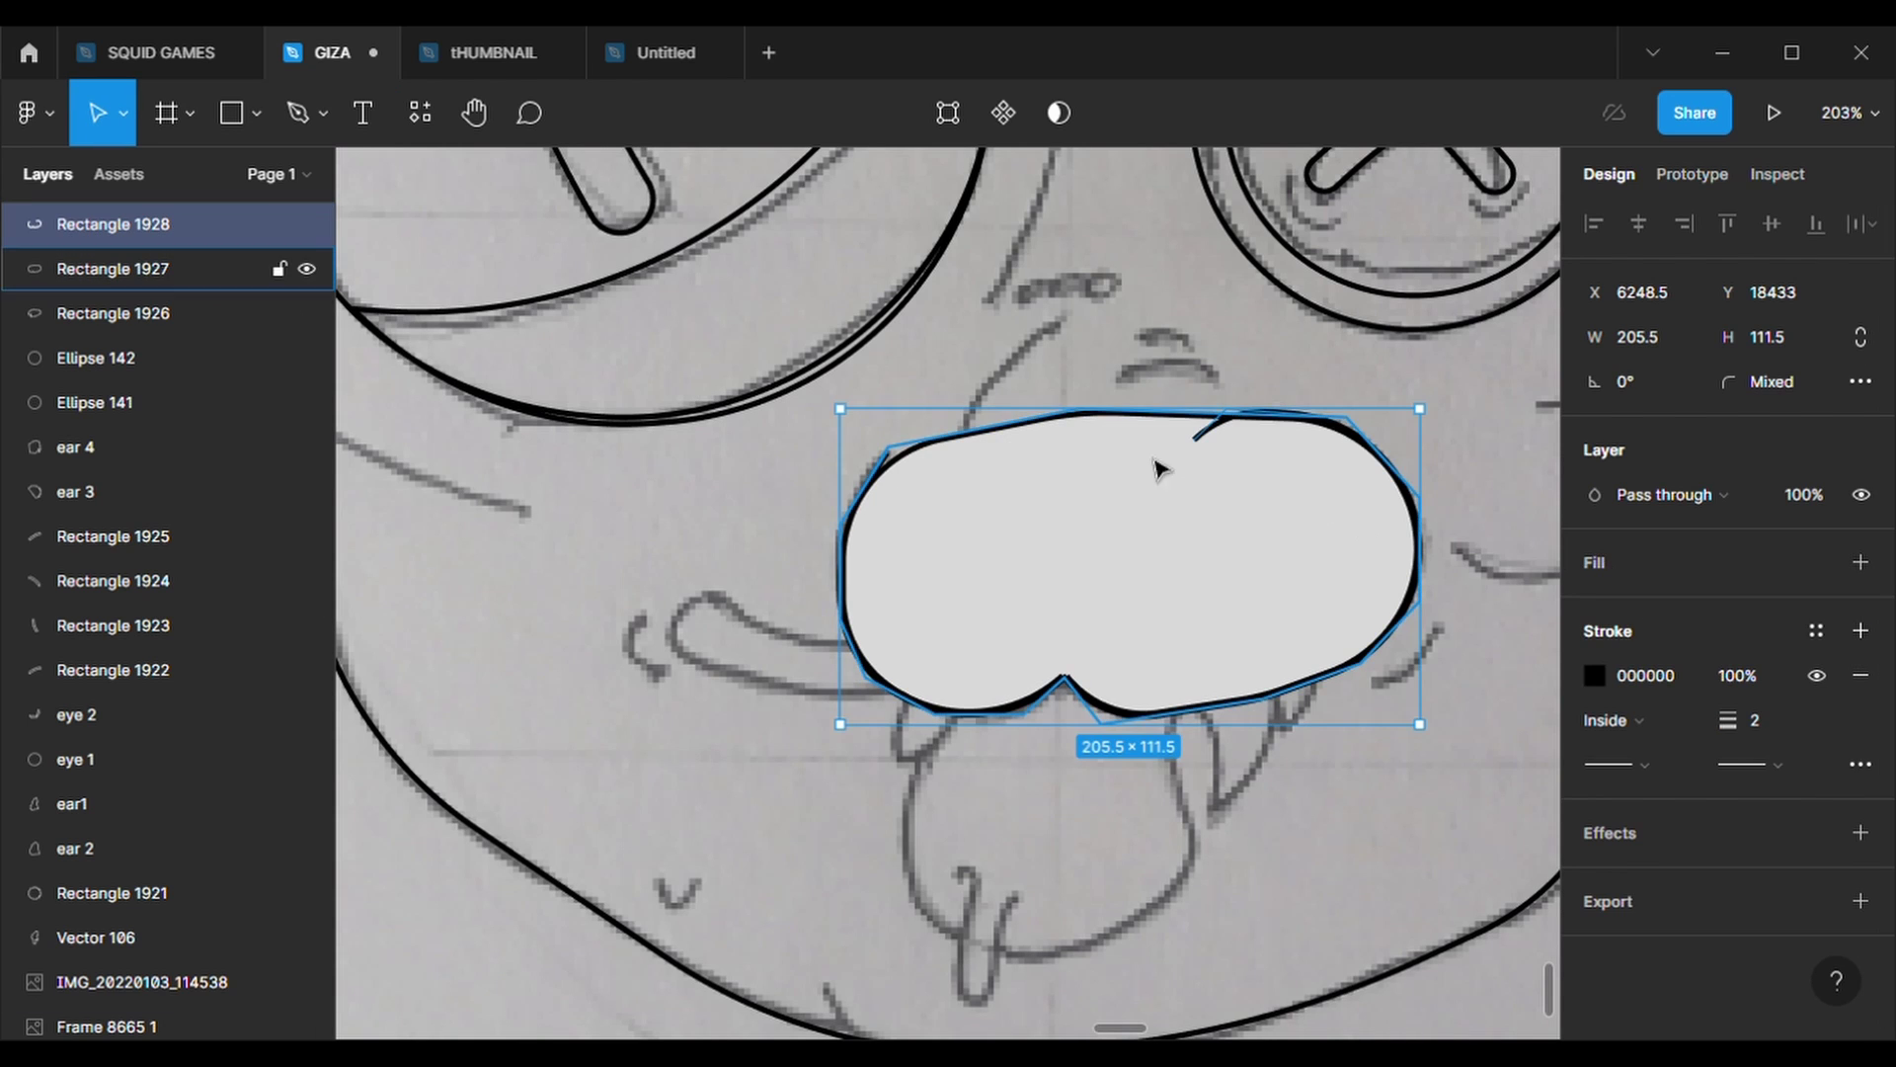
pyautogui.click(1861, 720)
pyautogui.hotkey('ctrl', 'z')
pyautogui.hotkey('ctrl', 'z')
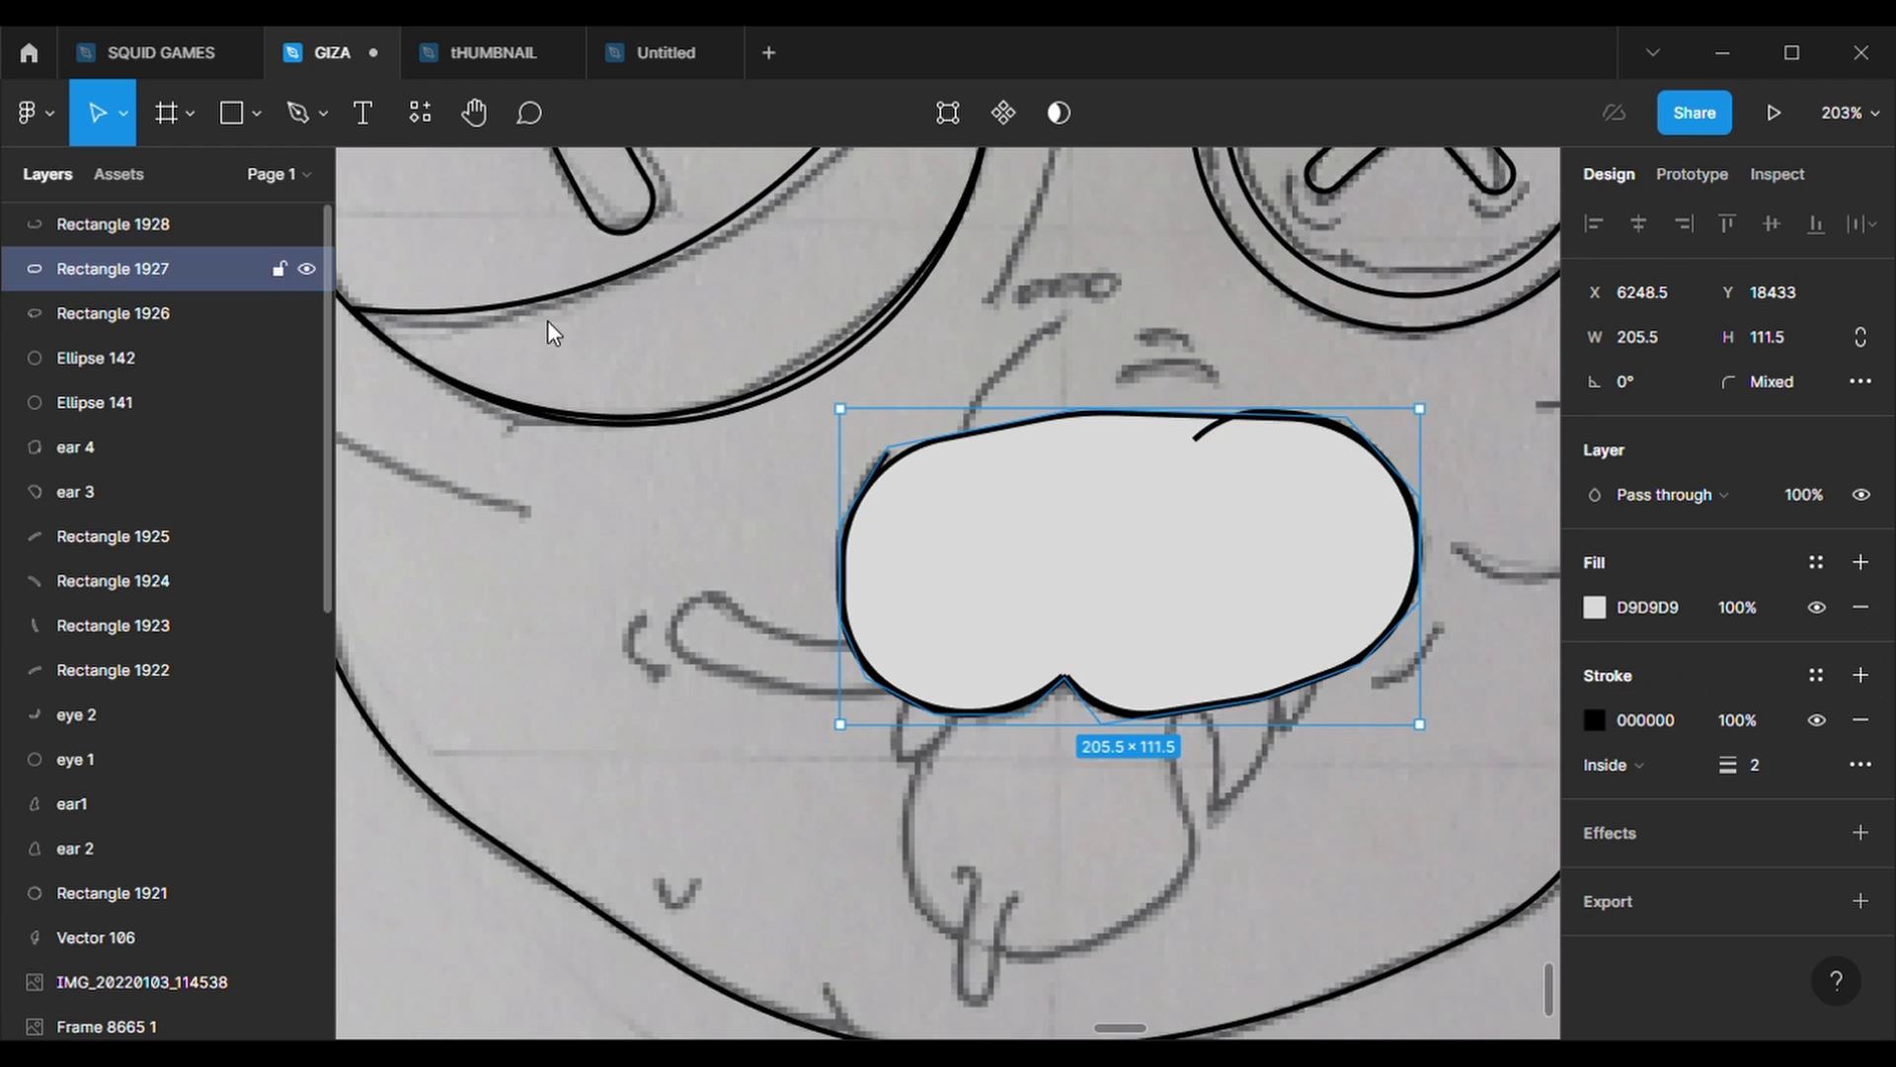
pyautogui.hotkey('ctrl', 'z')
pyautogui.click(1637, 591)
pyautogui.click(1860, 721)
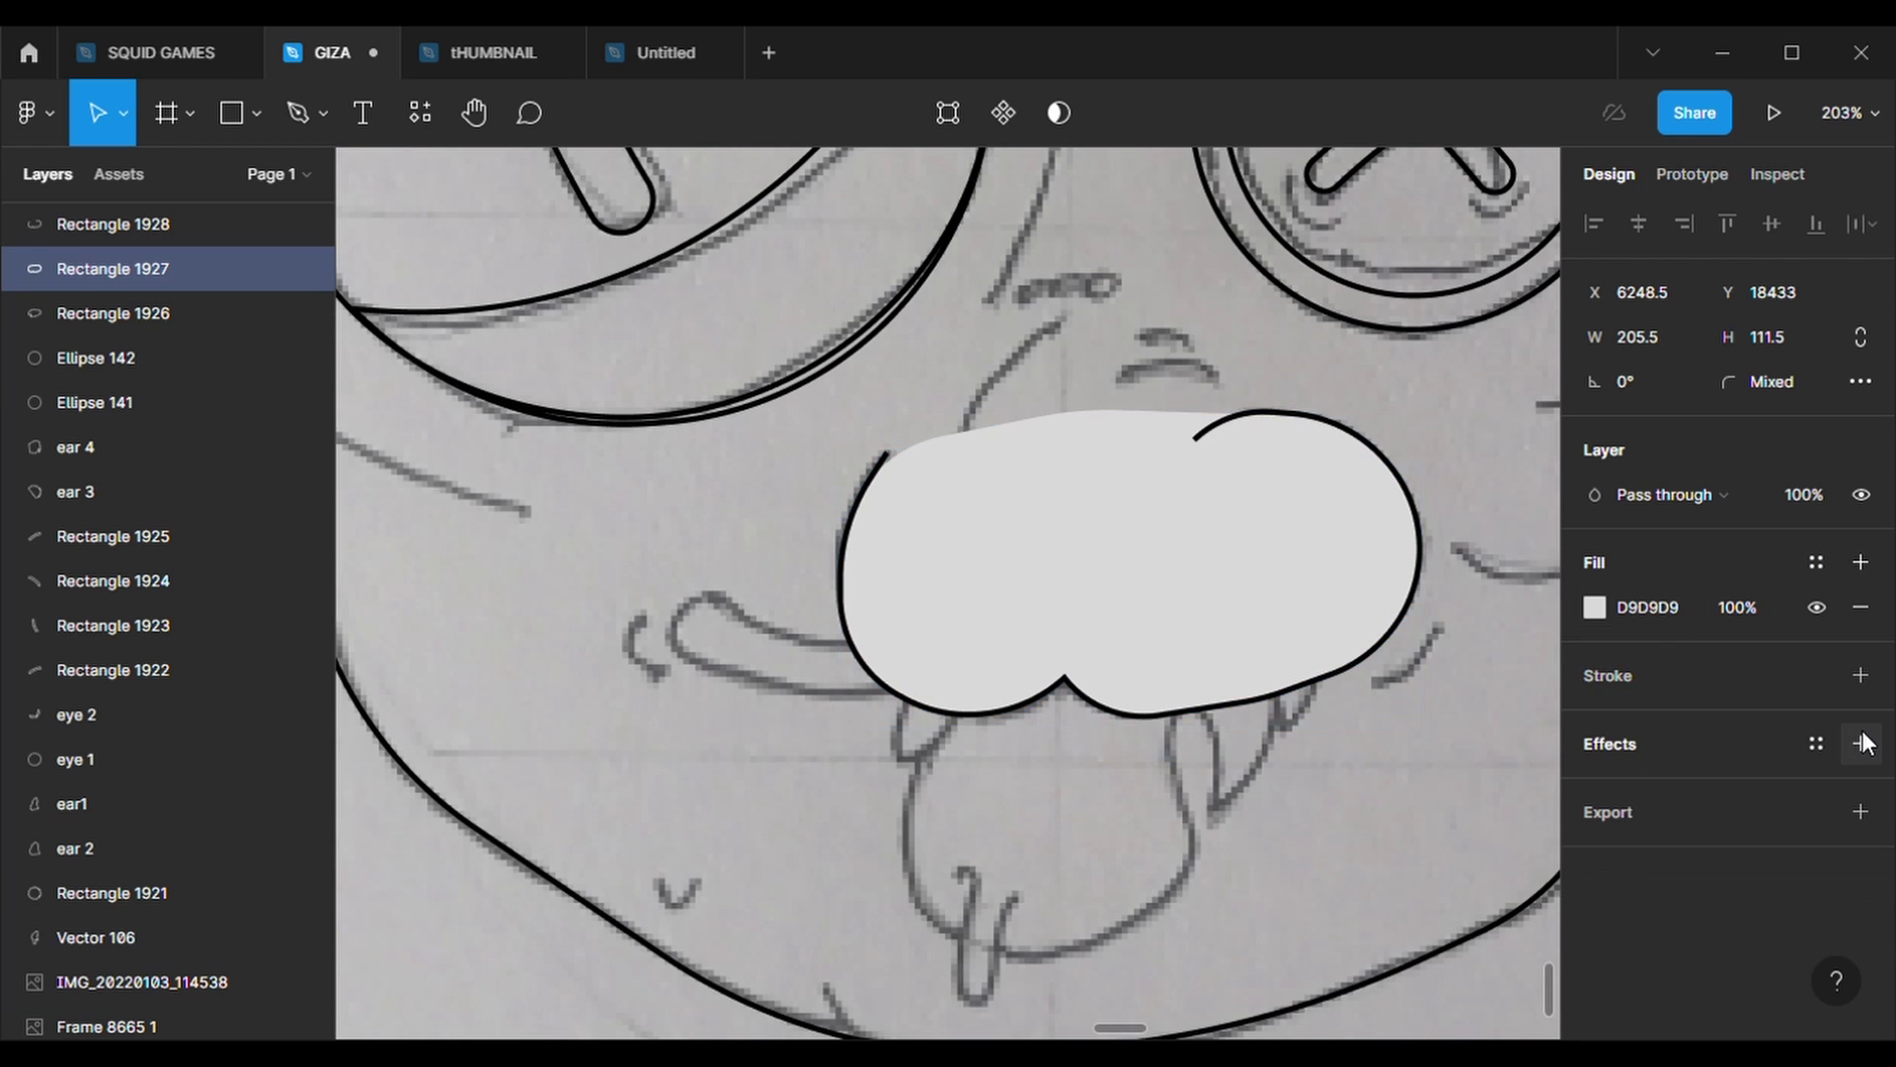
# - Hide both nose layers and rename them 'nose 1' and 'nose 2'
pyautogui.click(306, 224)
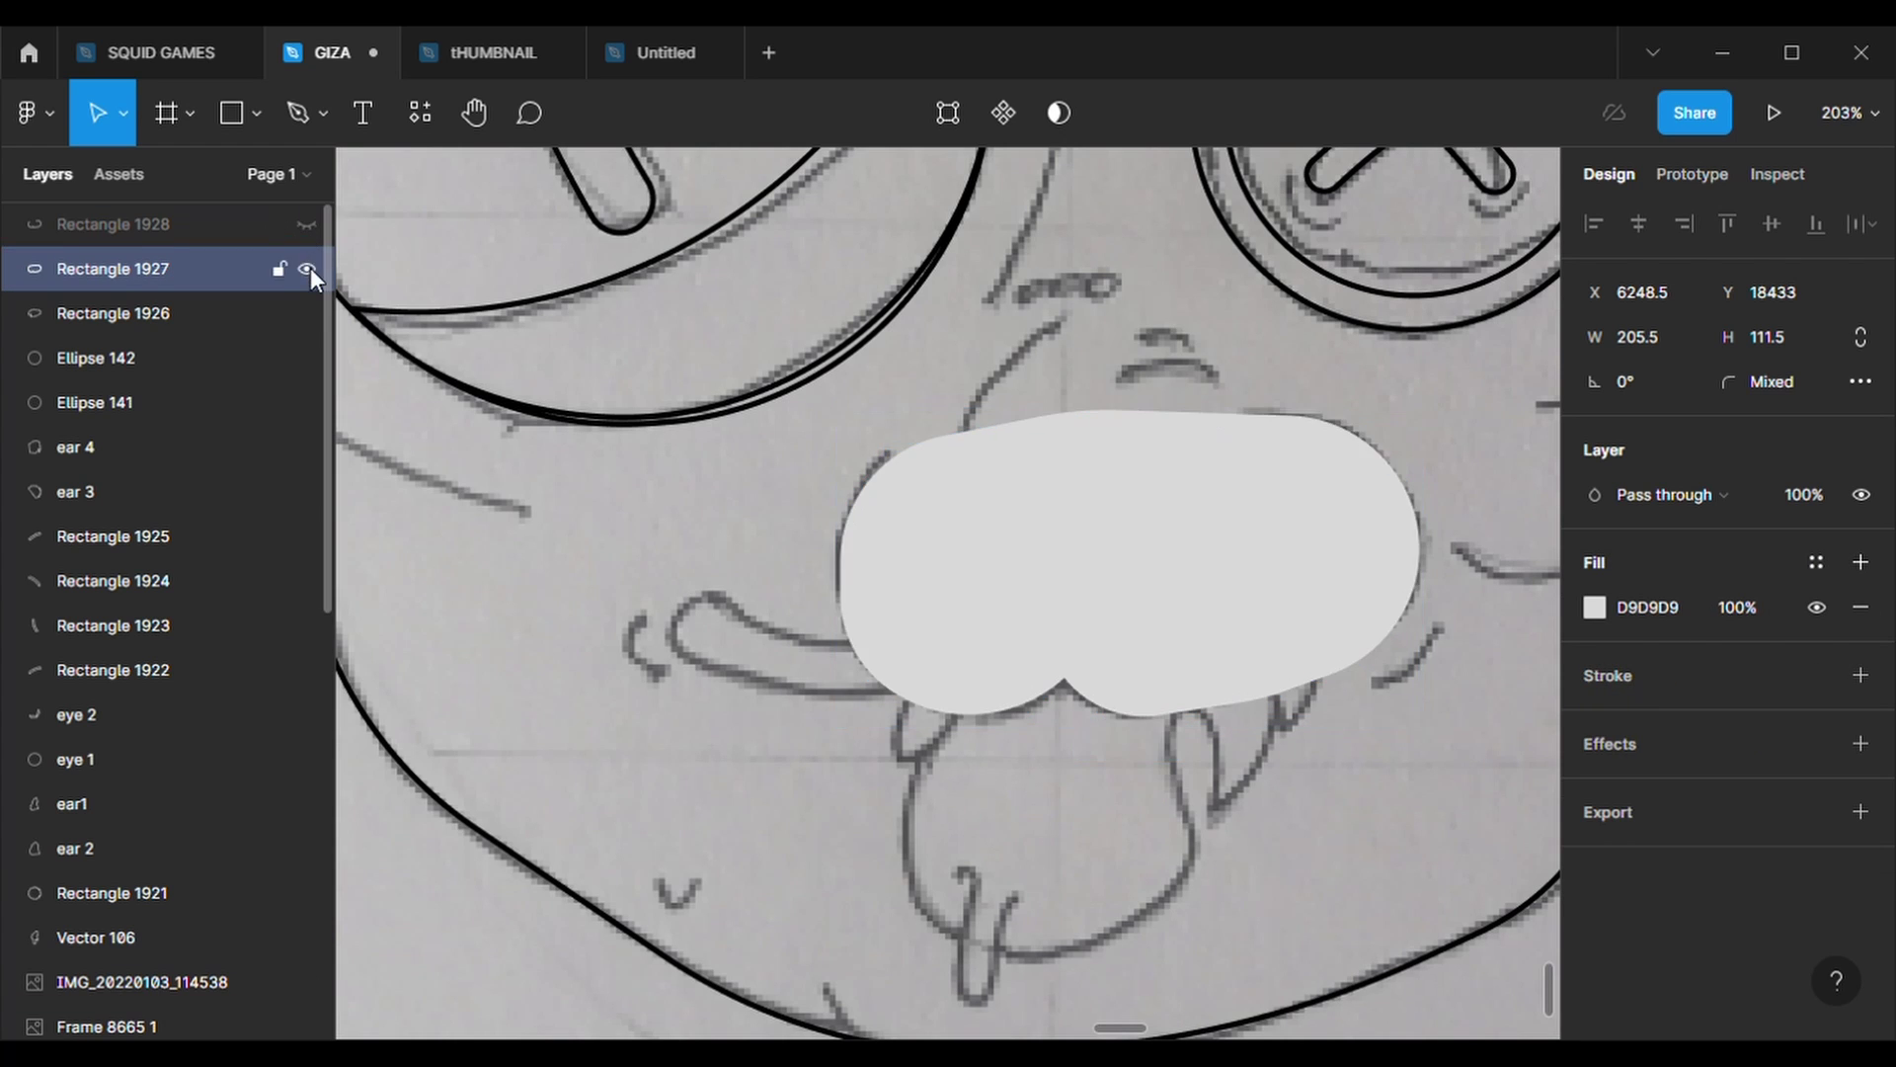
pyautogui.click(309, 268)
pyautogui.doubleClick(87, 272)
pyautogui.write('nose 1')
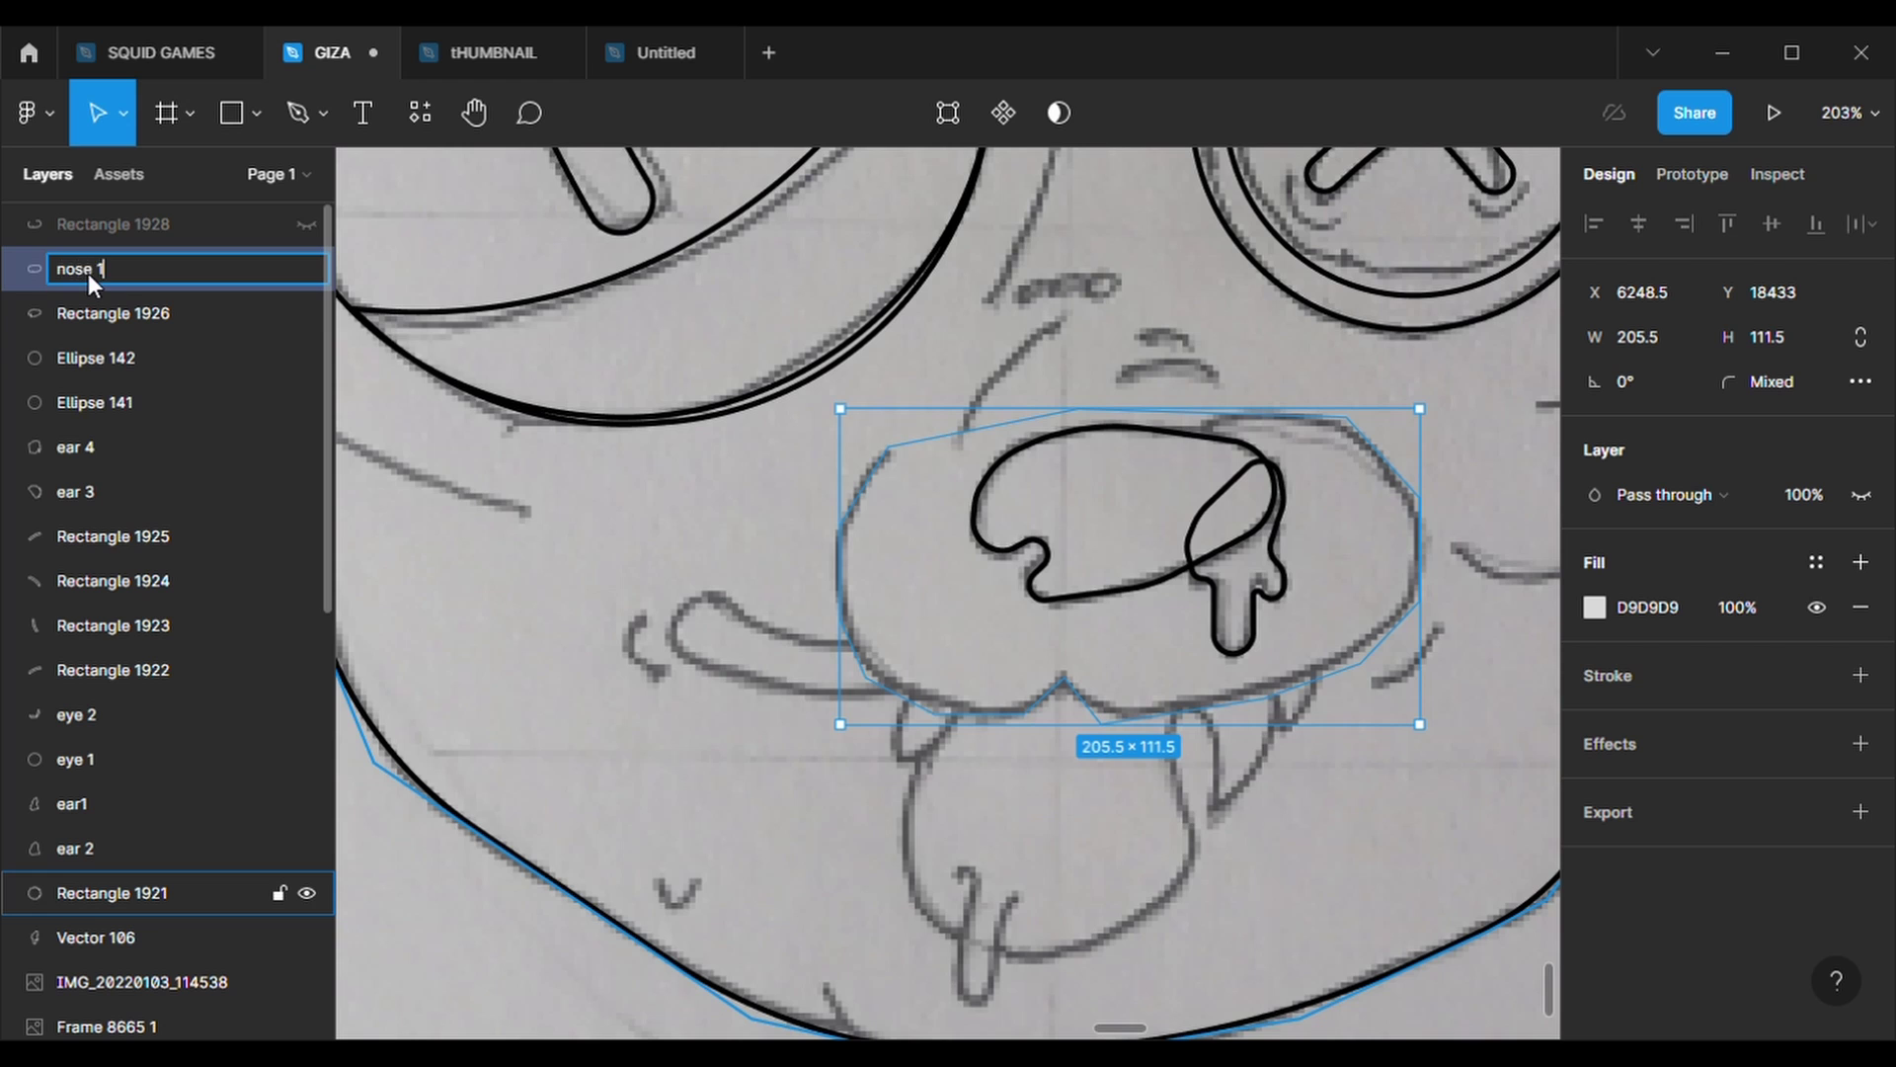
pyautogui.click(137, 221)
pyautogui.doubleClick(137, 222)
pyautogui.press('BackSpace')
pyautogui.write('nose')
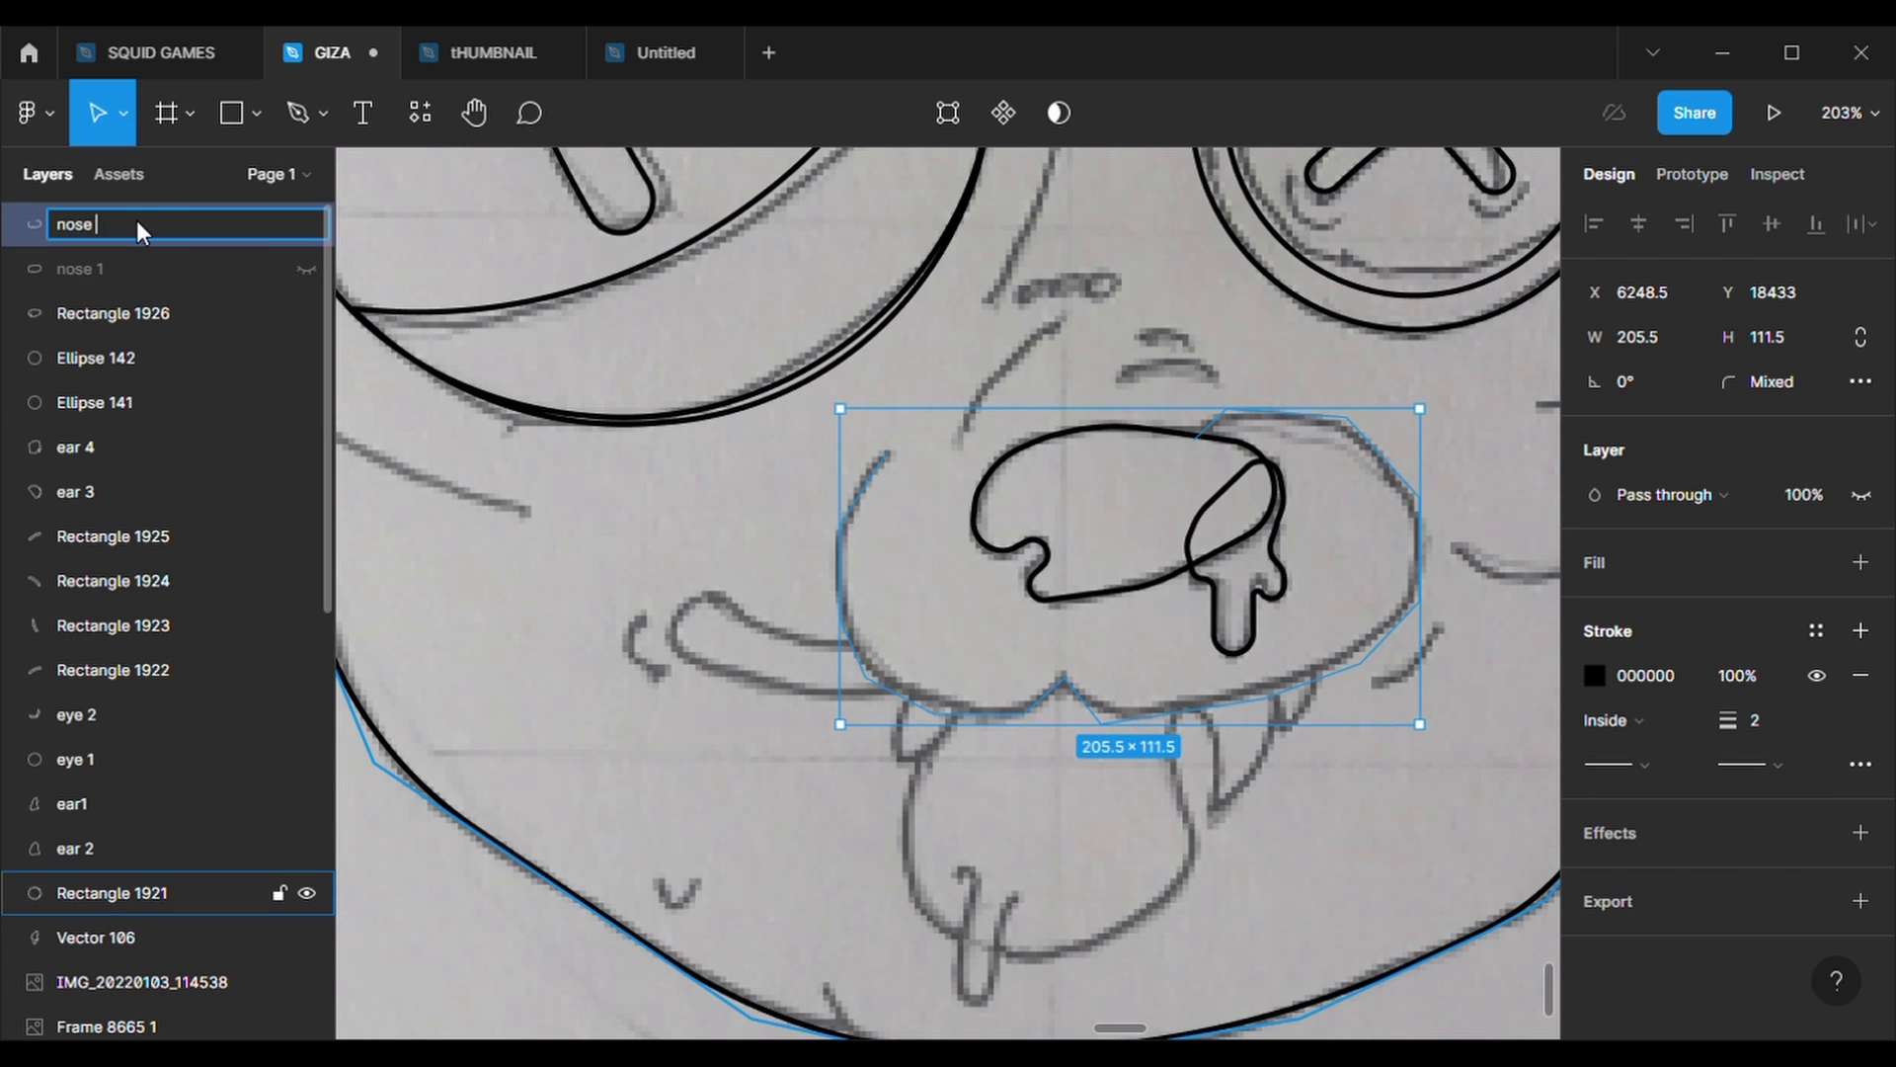
pyautogui.write(' 2')
pyautogui.click(543, 575)
# - Copy an eye's cross stroke onto the mouth line, flipped and rotated to match the sketch
pyautogui.keyDown('ctrl'); pyautogui.scroll(-3, 698, 317); pyautogui.keyUp('ctrl')
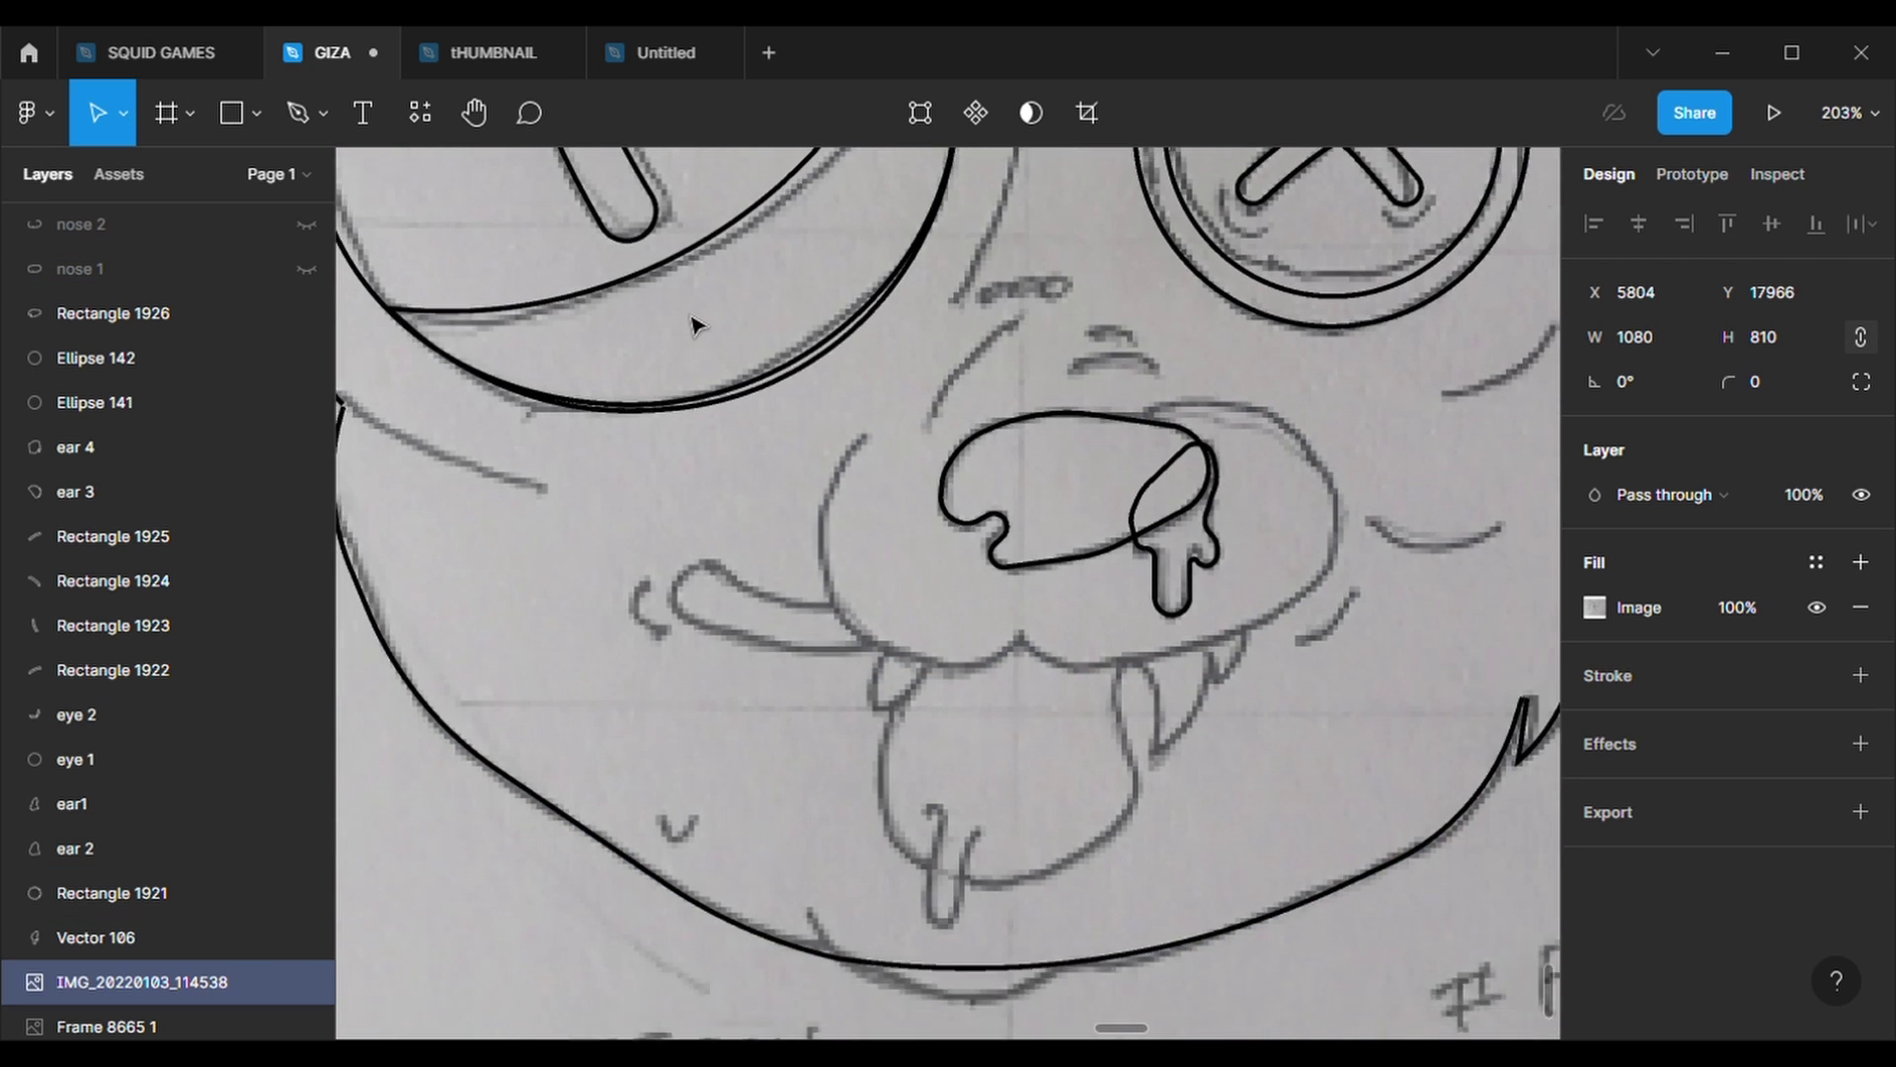
pyautogui.scroll(2, 698, 317)
pyautogui.click(1182, 306)
pyautogui.hotkey('ctrl', 'c')
pyautogui.hotkey('ctrl', 'v')
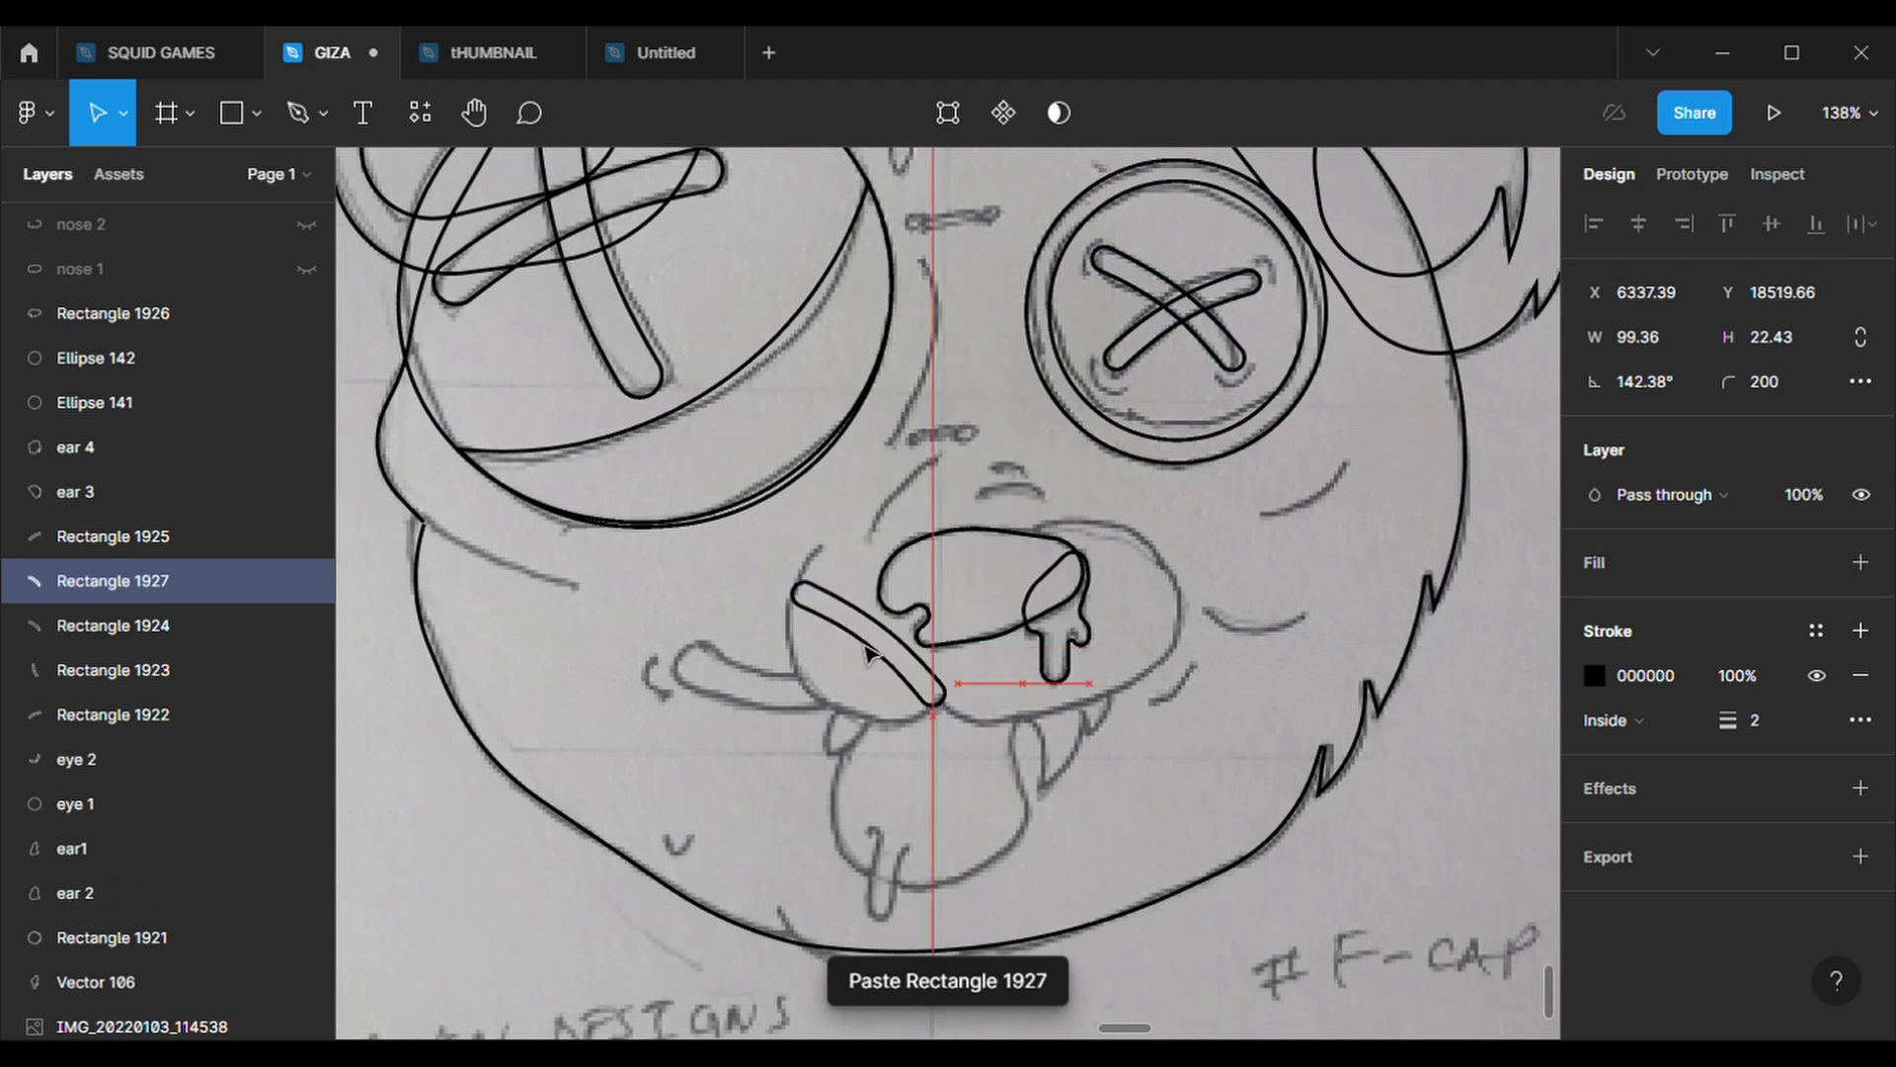
pyautogui.moveTo(1182, 306)
pyautogui.mouseDown()
pyautogui.moveTo(823, 691)
pyautogui.moveTo(813, 765)
pyautogui.moveTo(820, 726)
pyautogui.moveTo(924, 760)
pyautogui.mouseUp()
pyautogui.hotkey('shift', 'h')
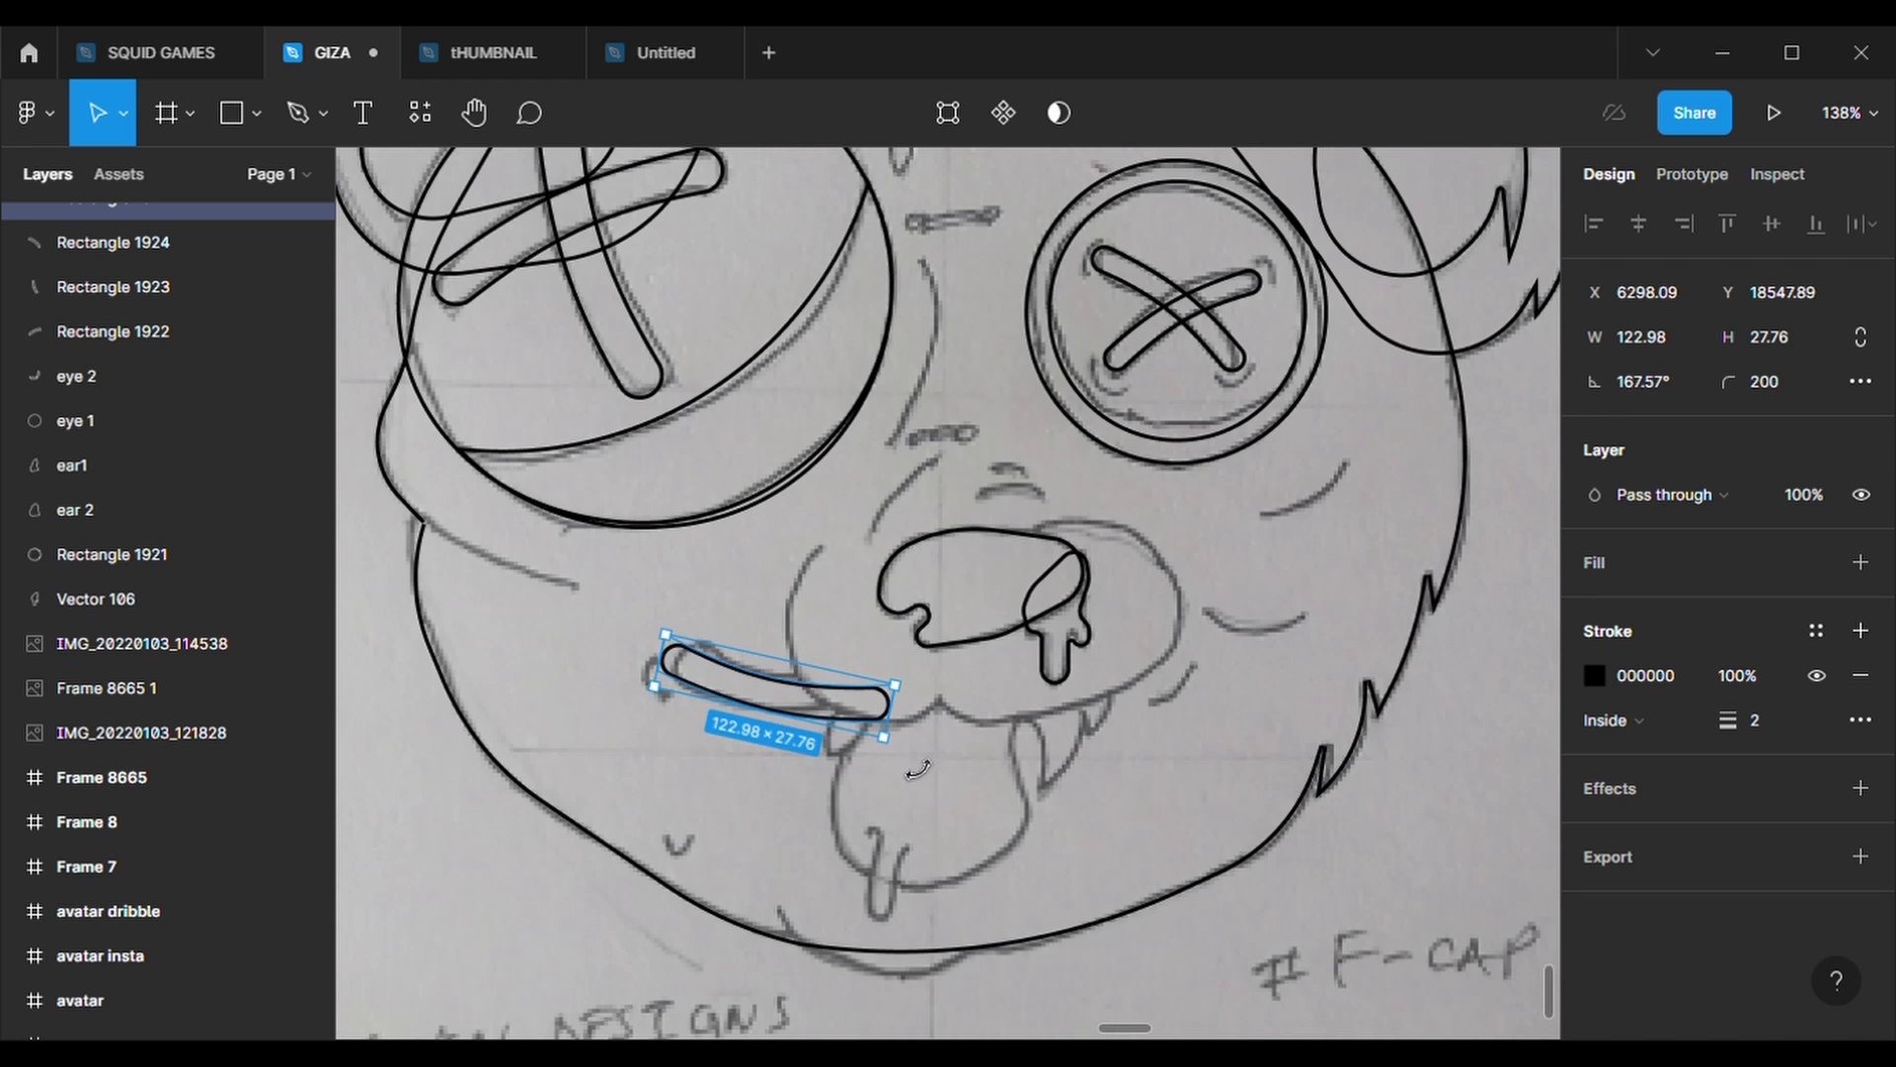
pyautogui.moveTo(819, 714); pyautogui.dragTo(822, 713)
# - Hide the mouth stroke layer and delete a stray polygon triangle
pyautogui.click(791, 790)
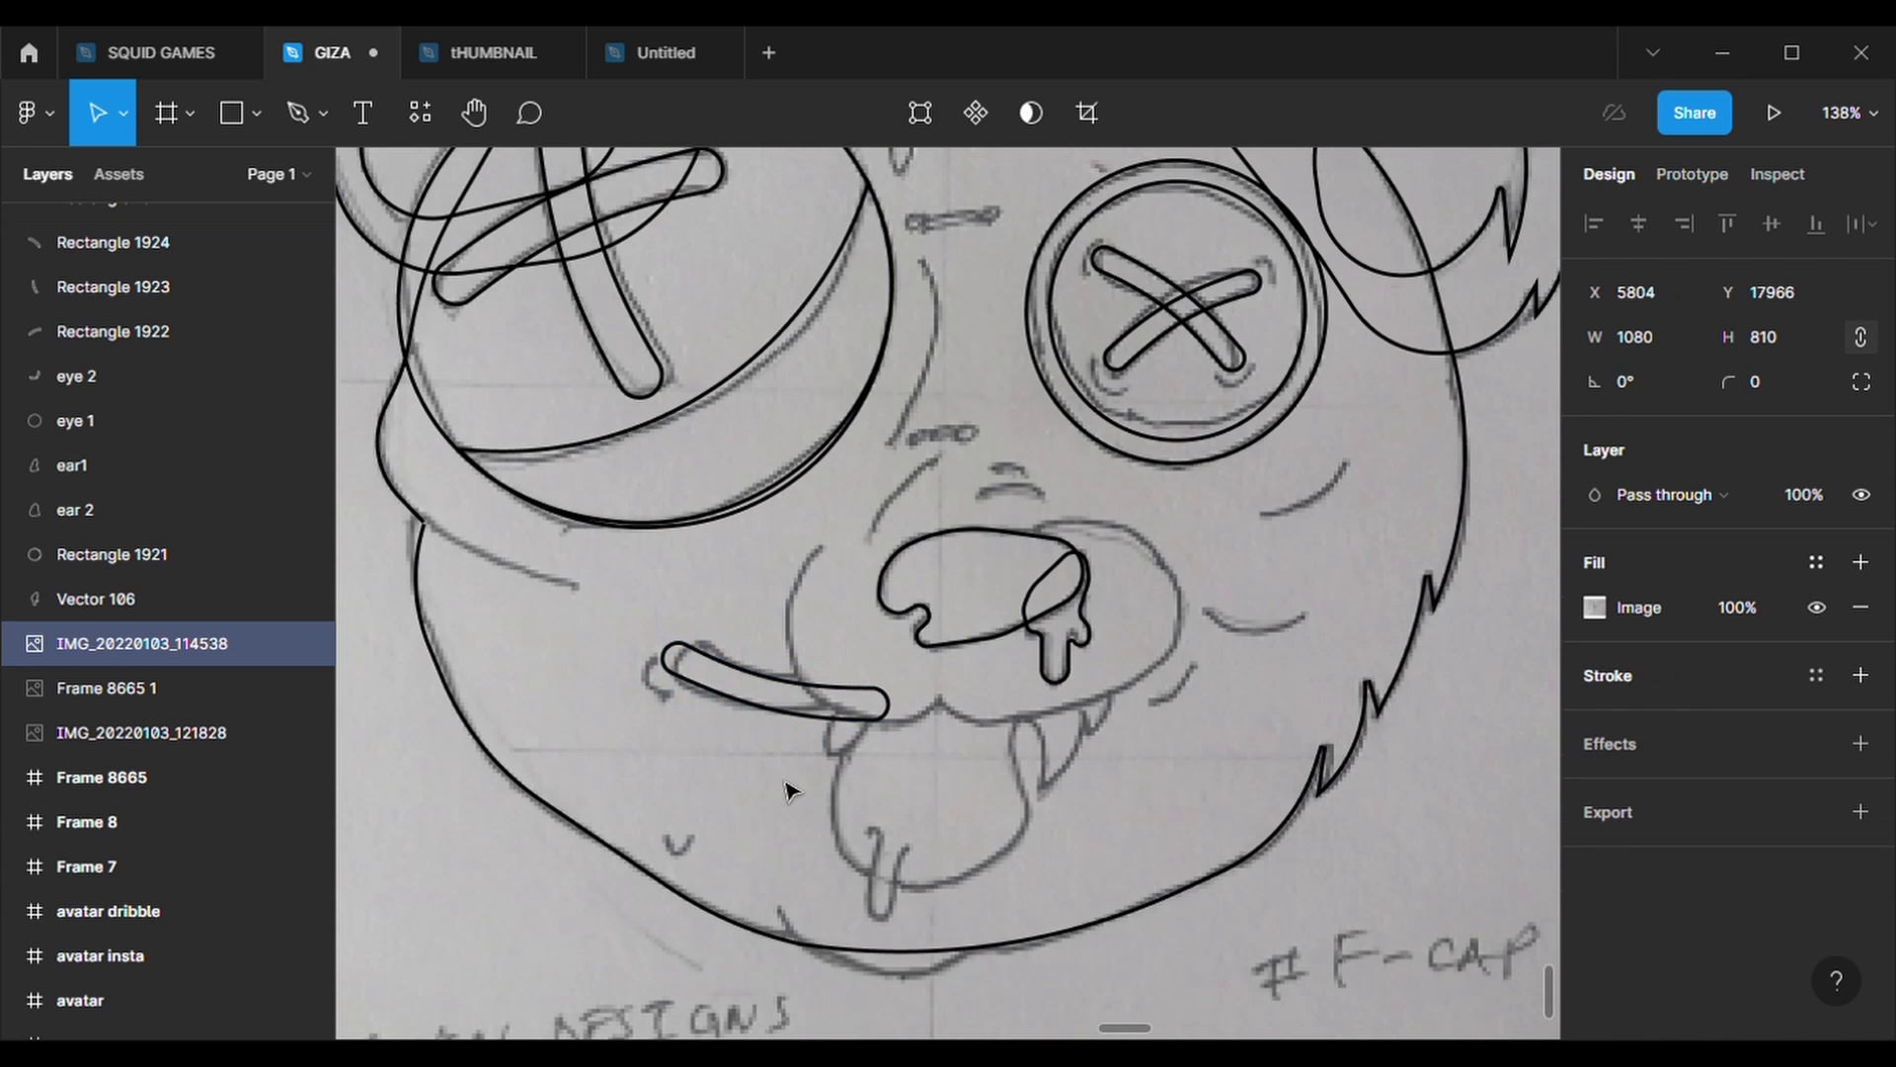
pyautogui.click(731, 680)
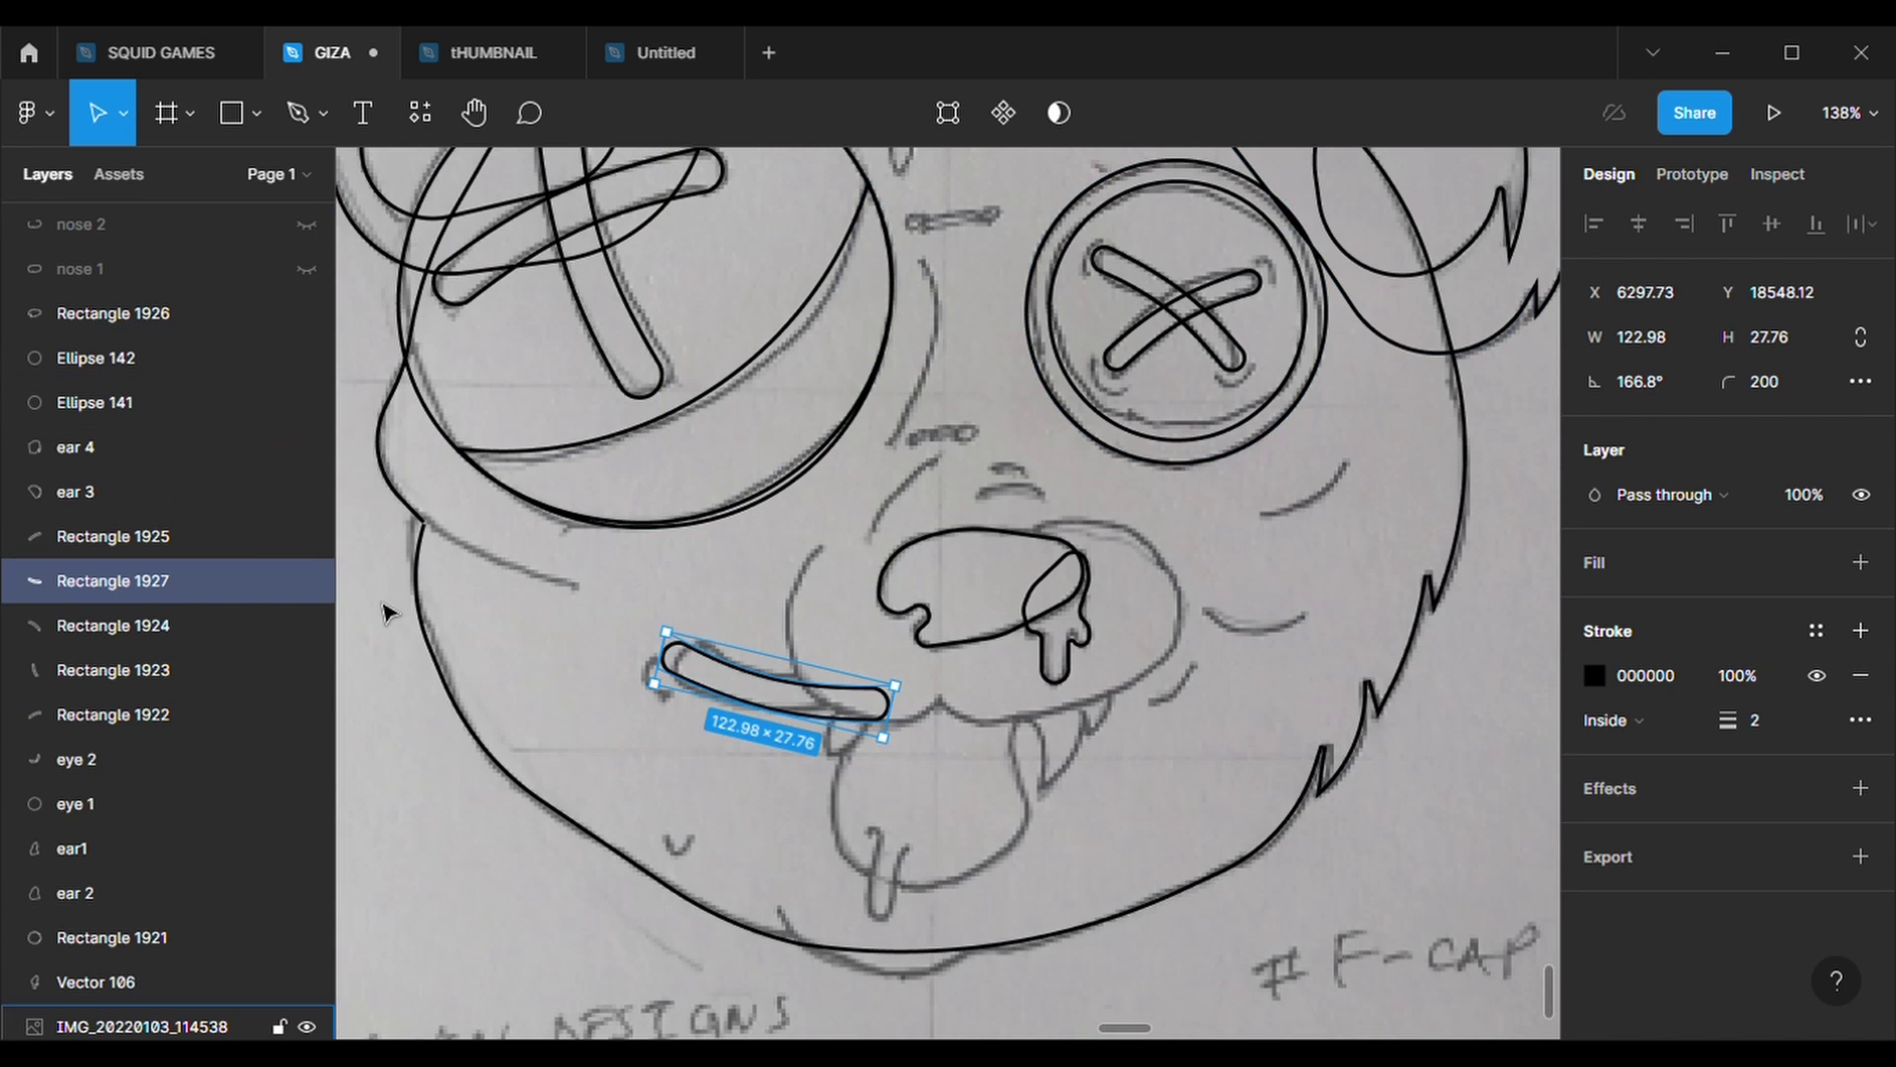
pyautogui.click(306, 581)
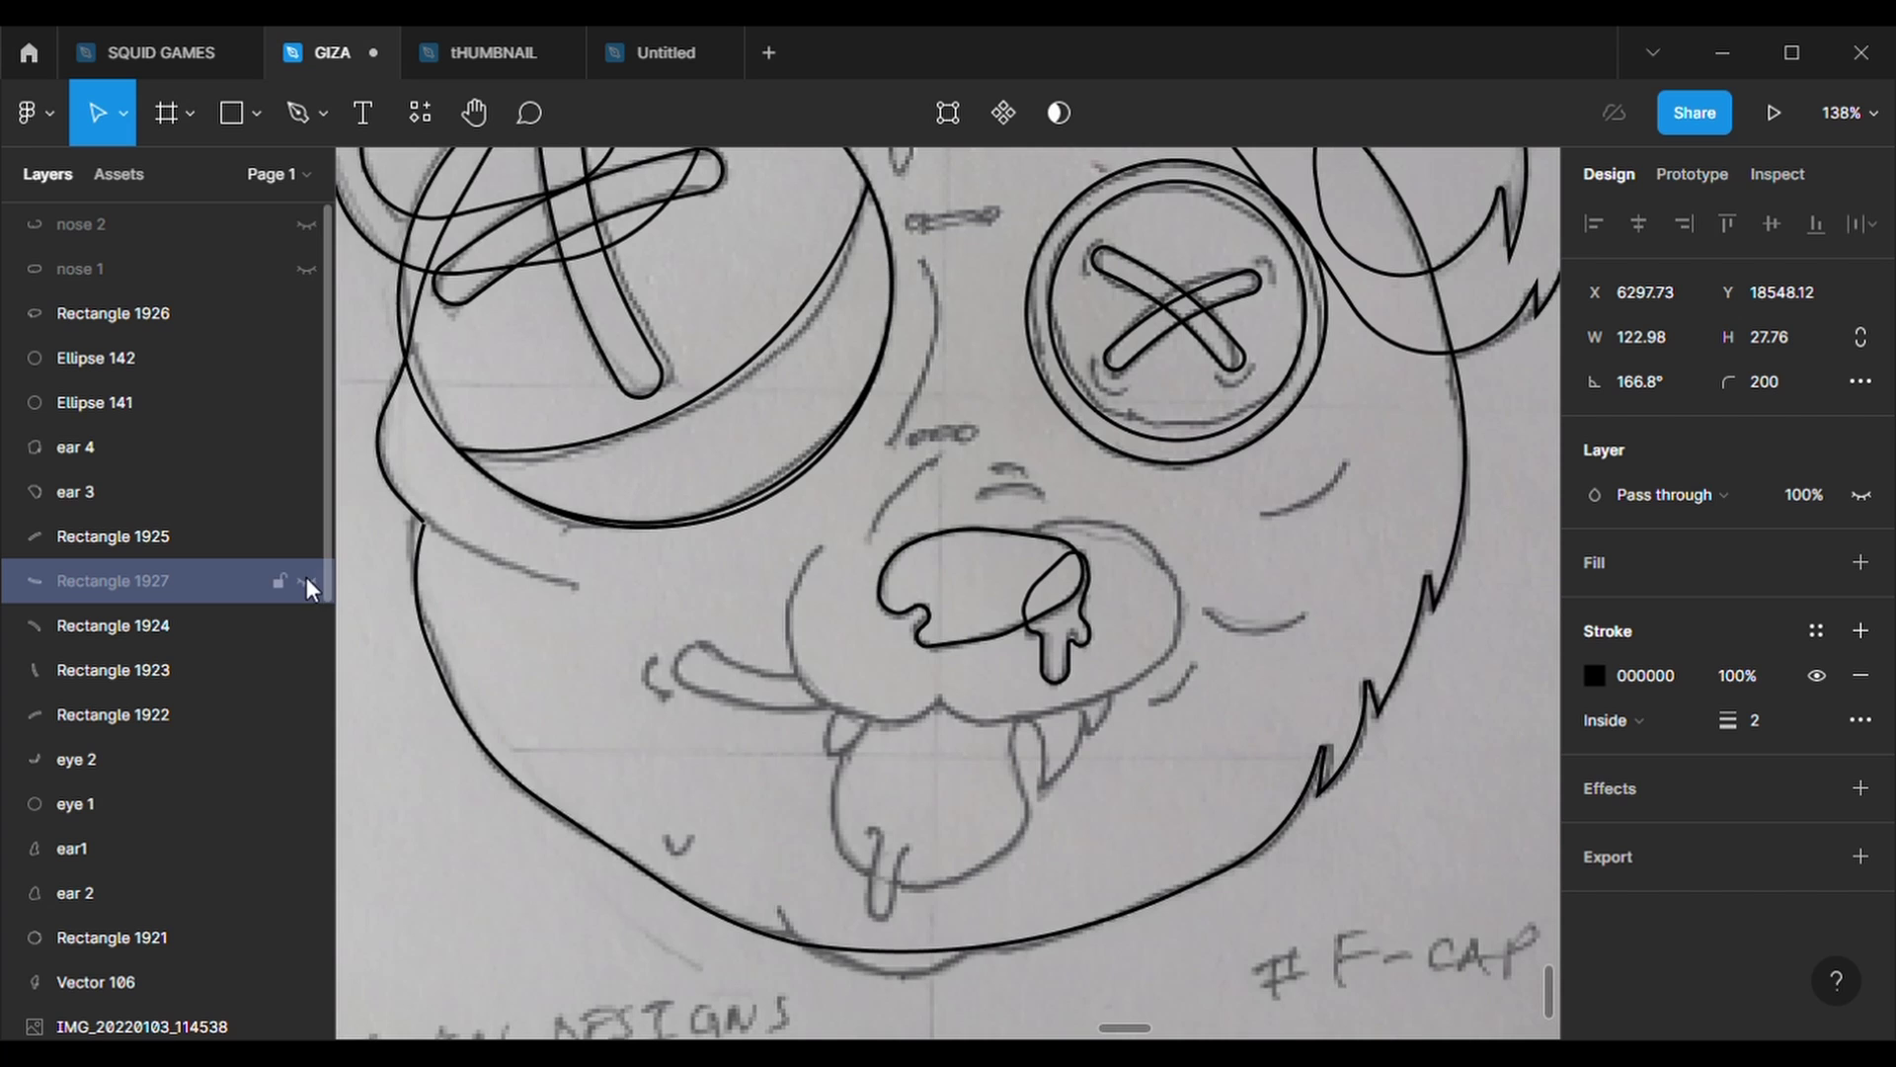
pyautogui.click(247, 117)
pyautogui.click(249, 322)
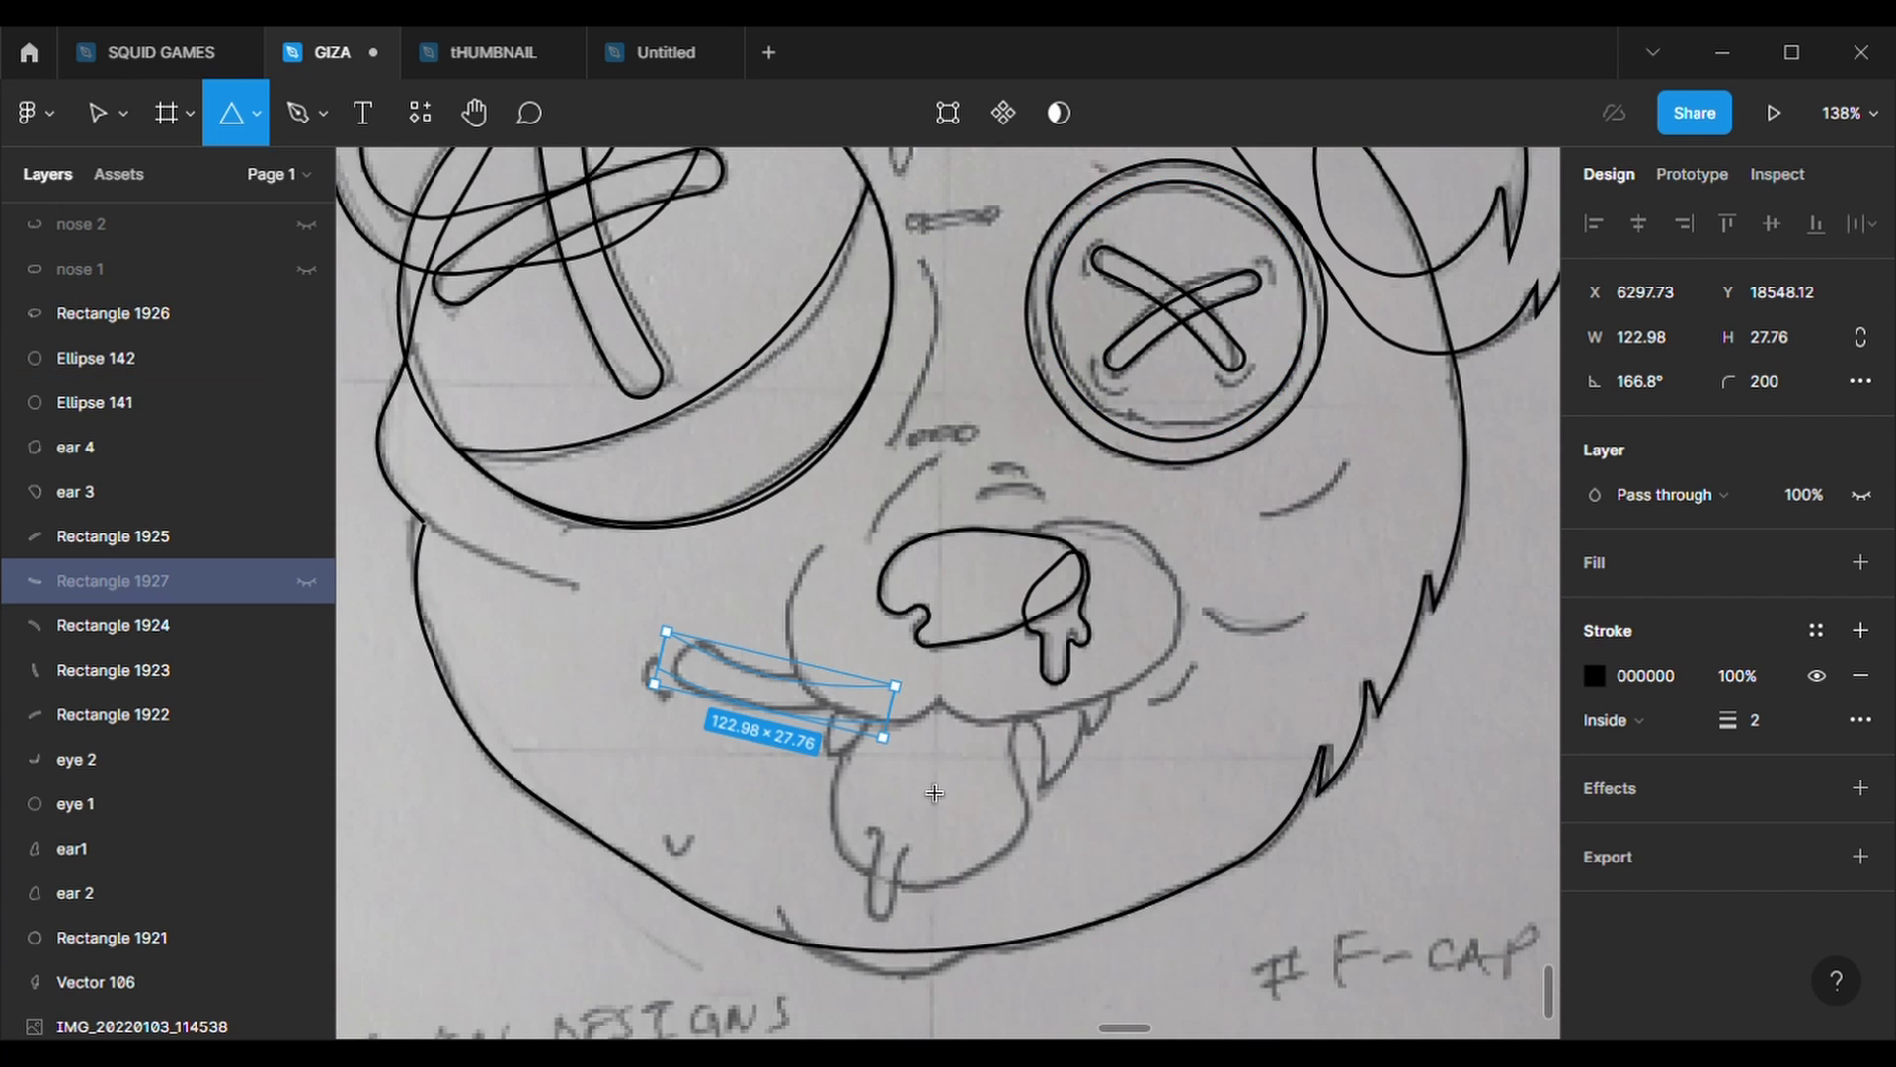
pyautogui.click(918, 775)
pyautogui.press('Delete')
pyautogui.scroll(2, 762, 690)
# - Draw a small triangle below the left muzzle with a black outline and no fill
pyautogui.scroll(1, 763, 689)
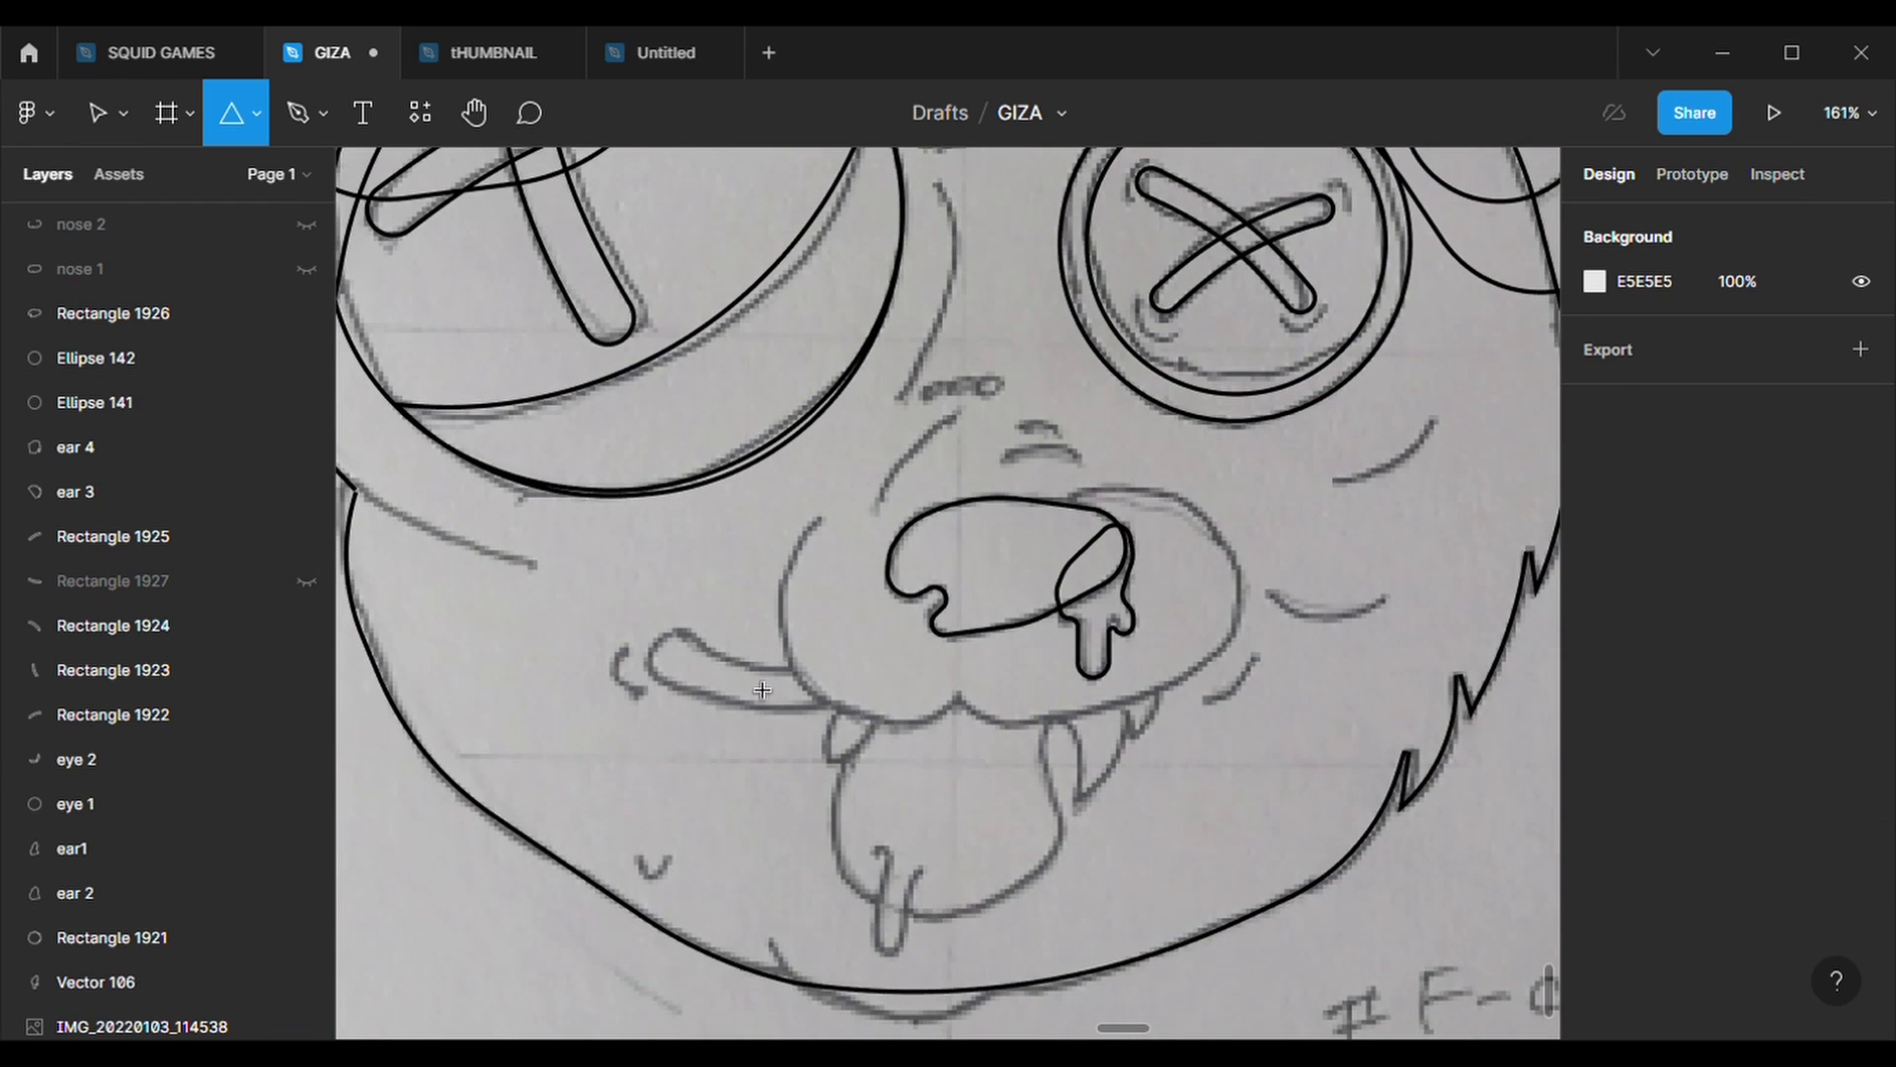
pyautogui.moveTo(854, 743)
pyautogui.mouseDown()
pyautogui.moveTo(873, 787)
pyautogui.moveTo(875, 746)
pyautogui.mouseUp()
pyautogui.click(1861, 720)
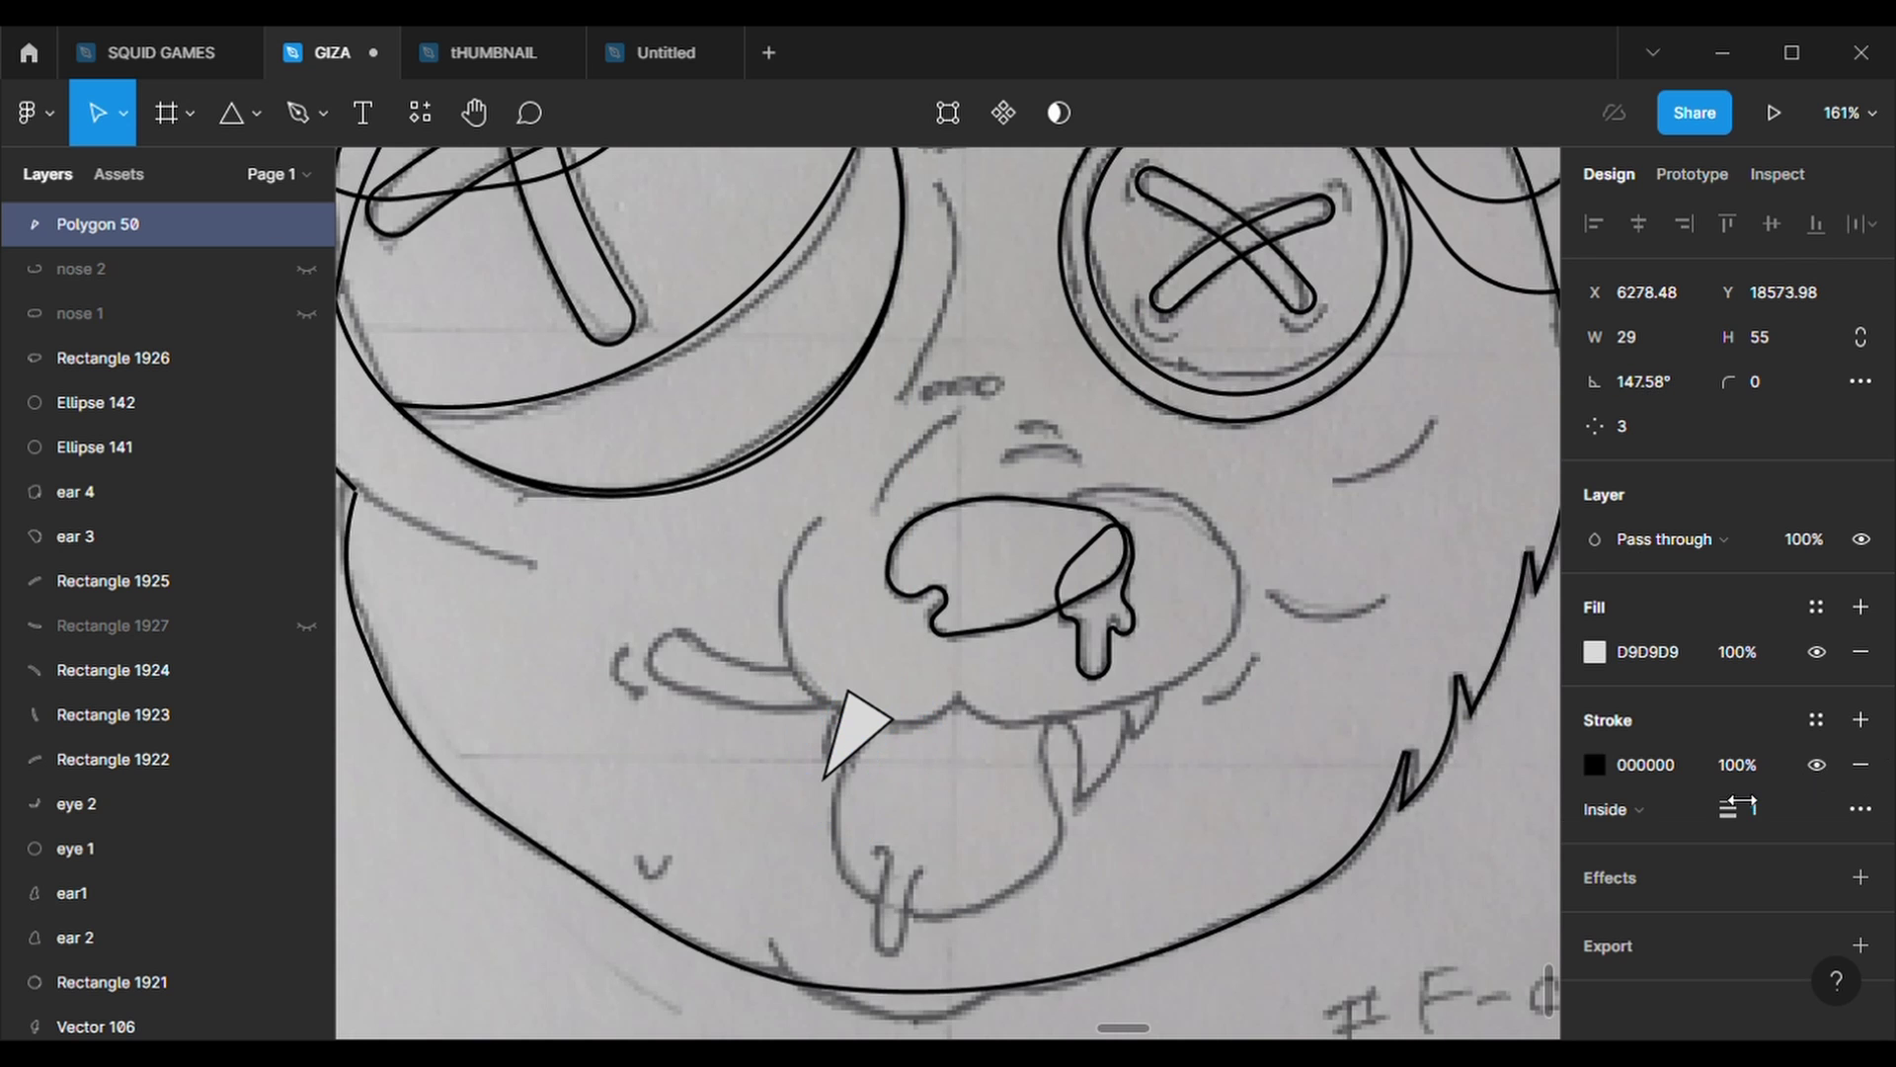
pyautogui.click(1754, 818)
pyautogui.click(1860, 652)
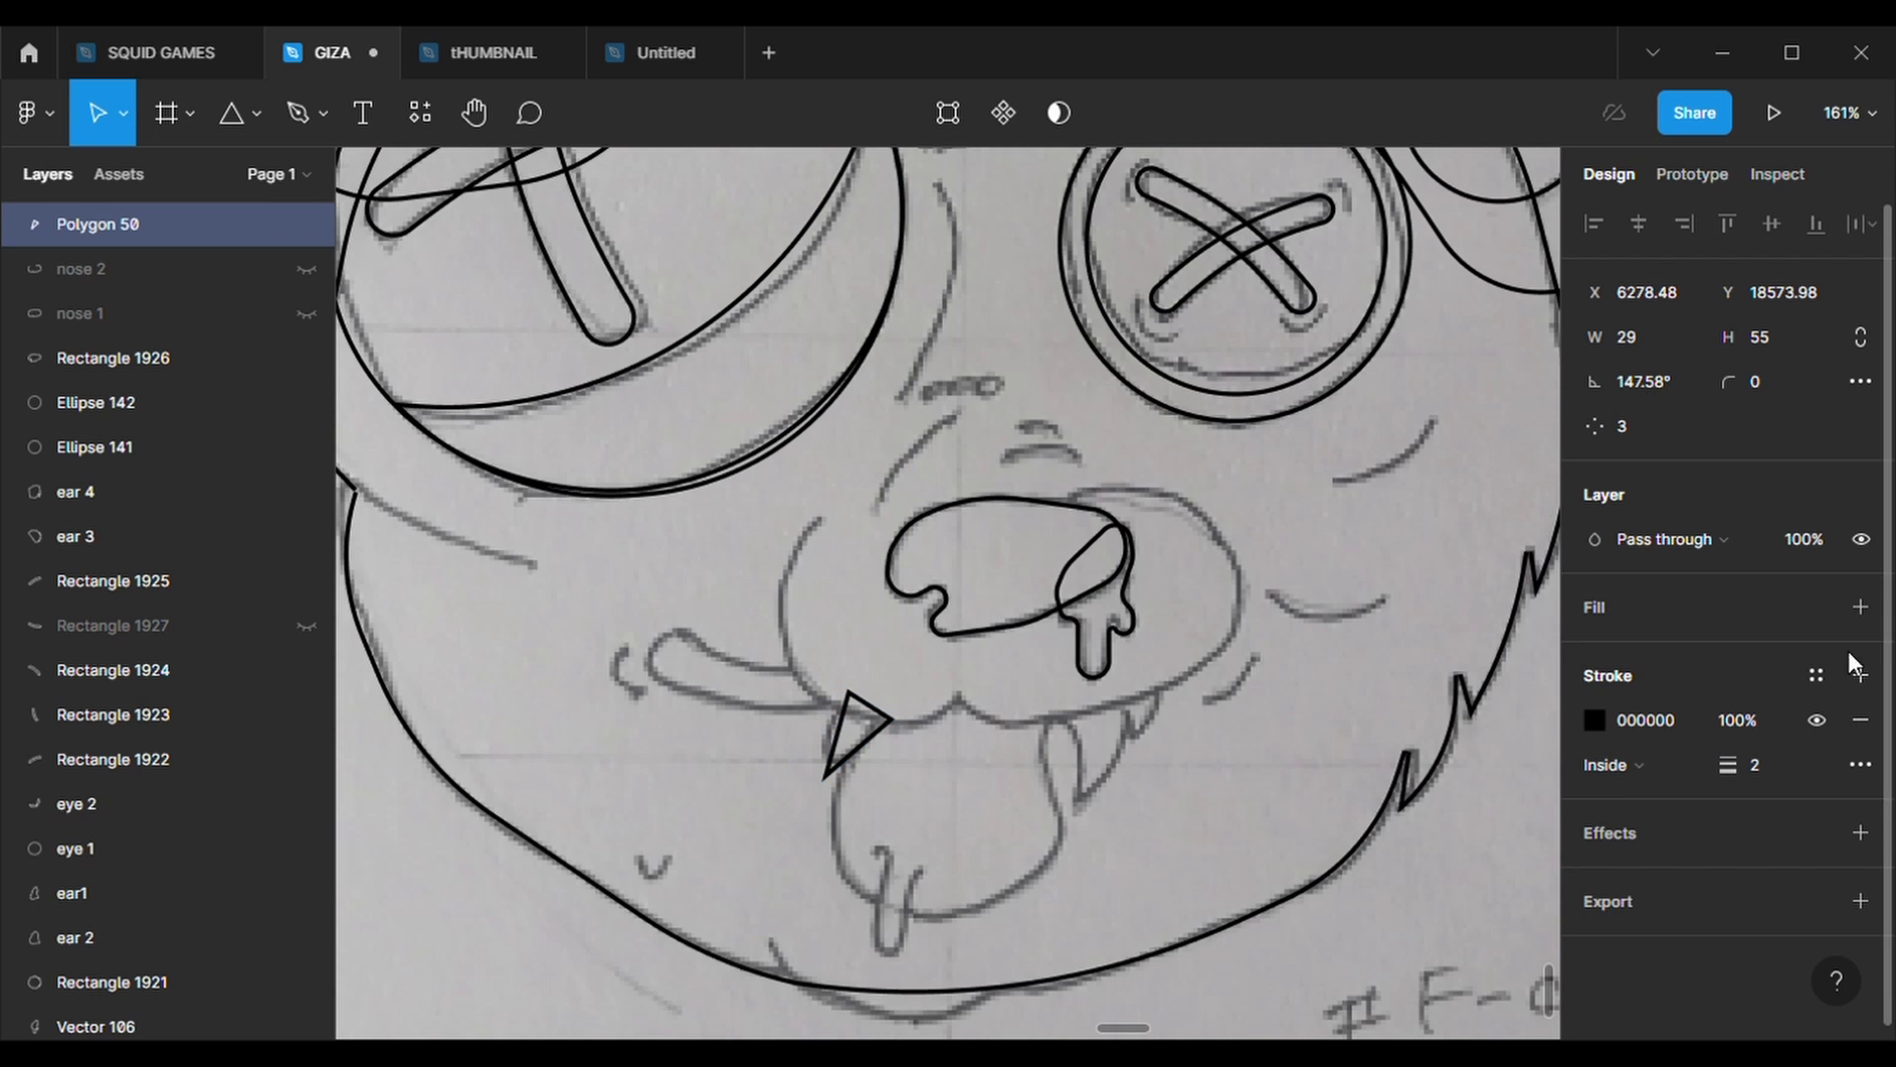
# - Round the fang triangle's corners and move its bottom point to reshape it
pyautogui.click(948, 113)
pyautogui.scroll(2, 826, 790)
pyautogui.scroll(2, 845, 922)
pyautogui.write('500')
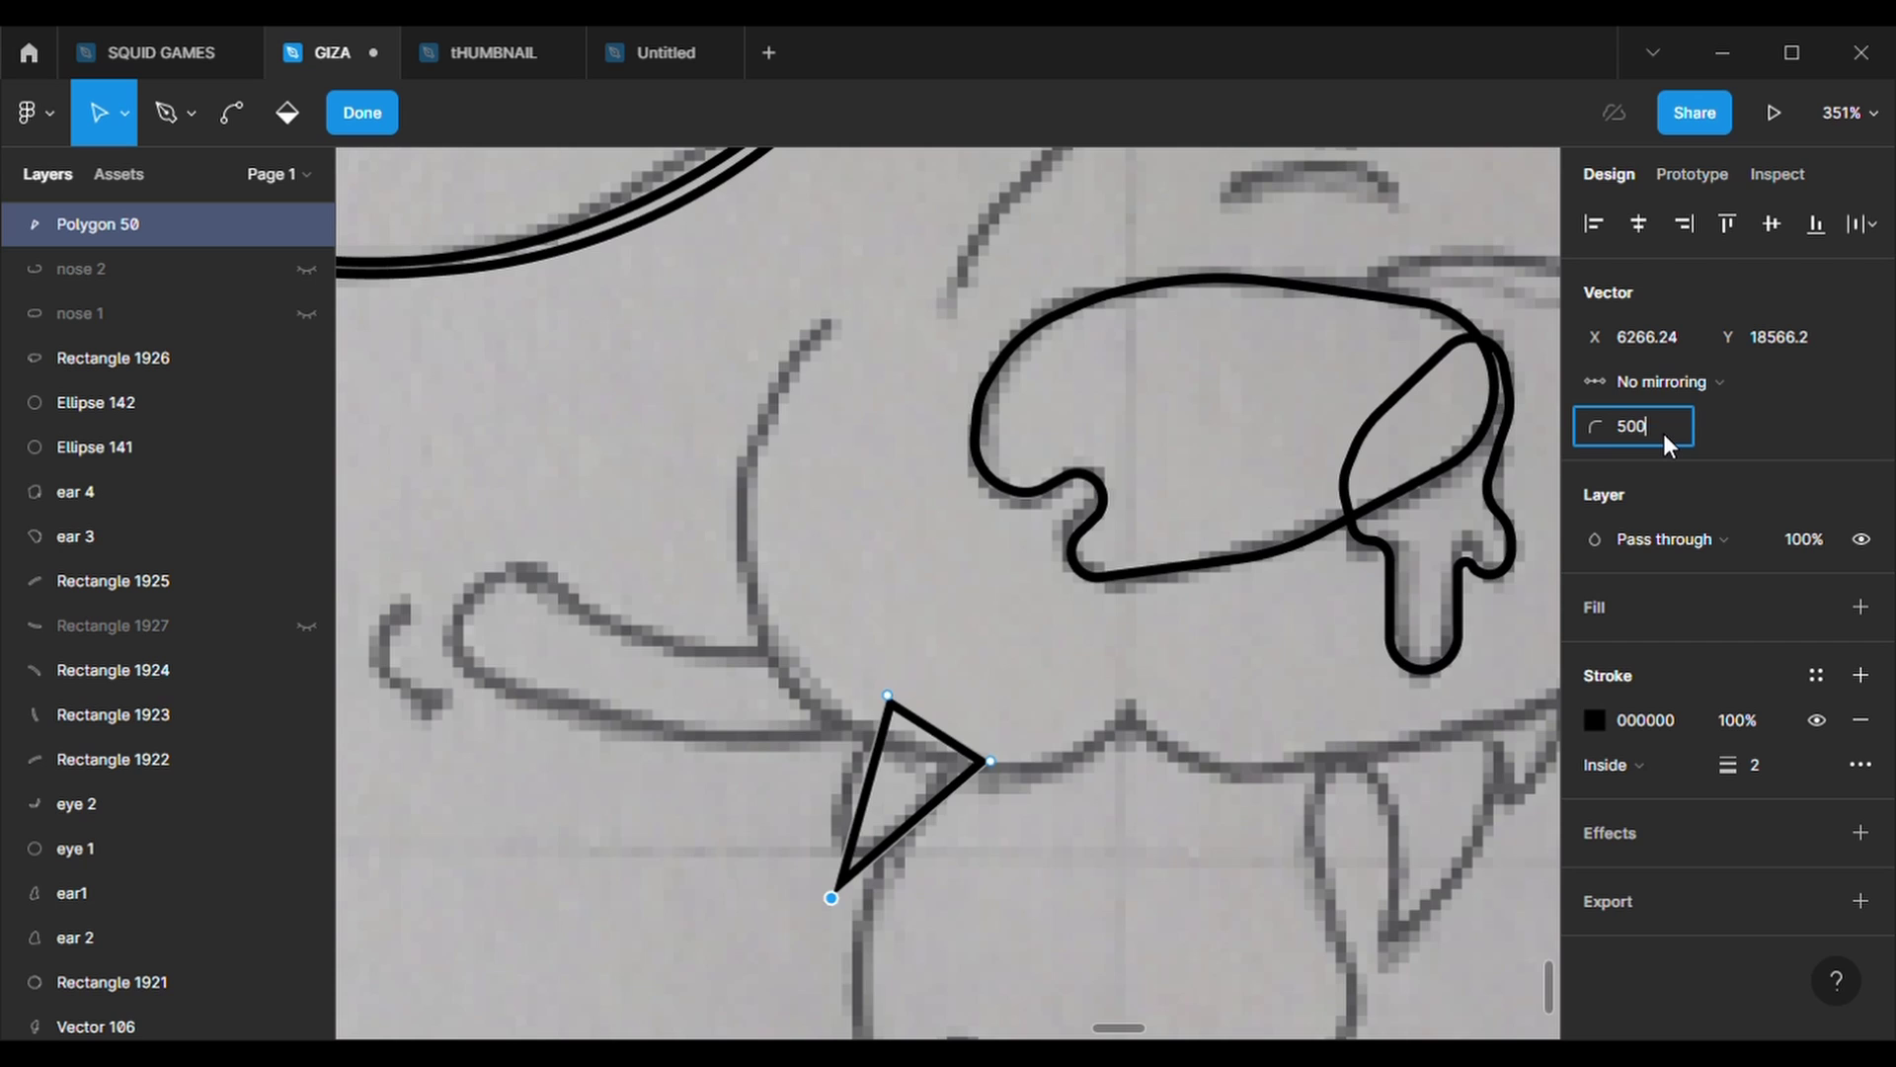
pyautogui.press('Return')
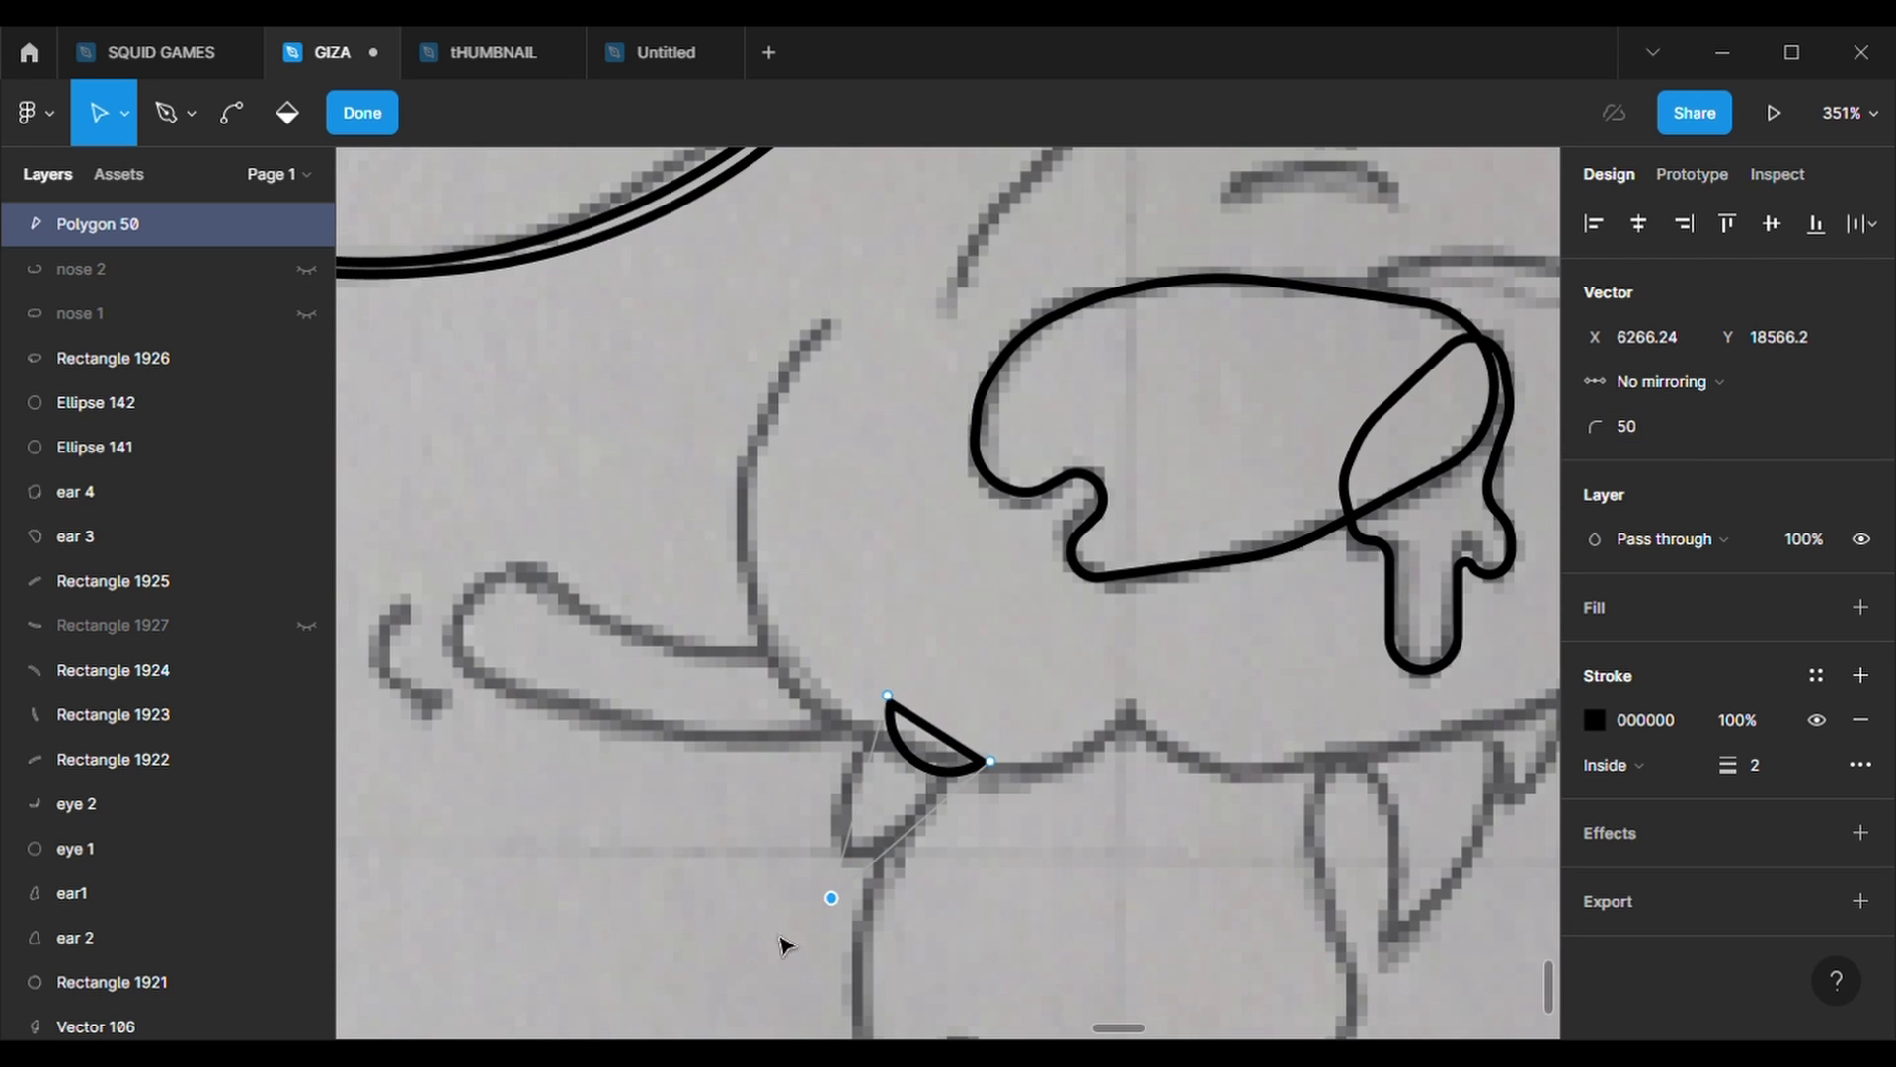
pyautogui.moveTo(830, 897); pyautogui.dragTo(796, 945)
pyautogui.press('Return')
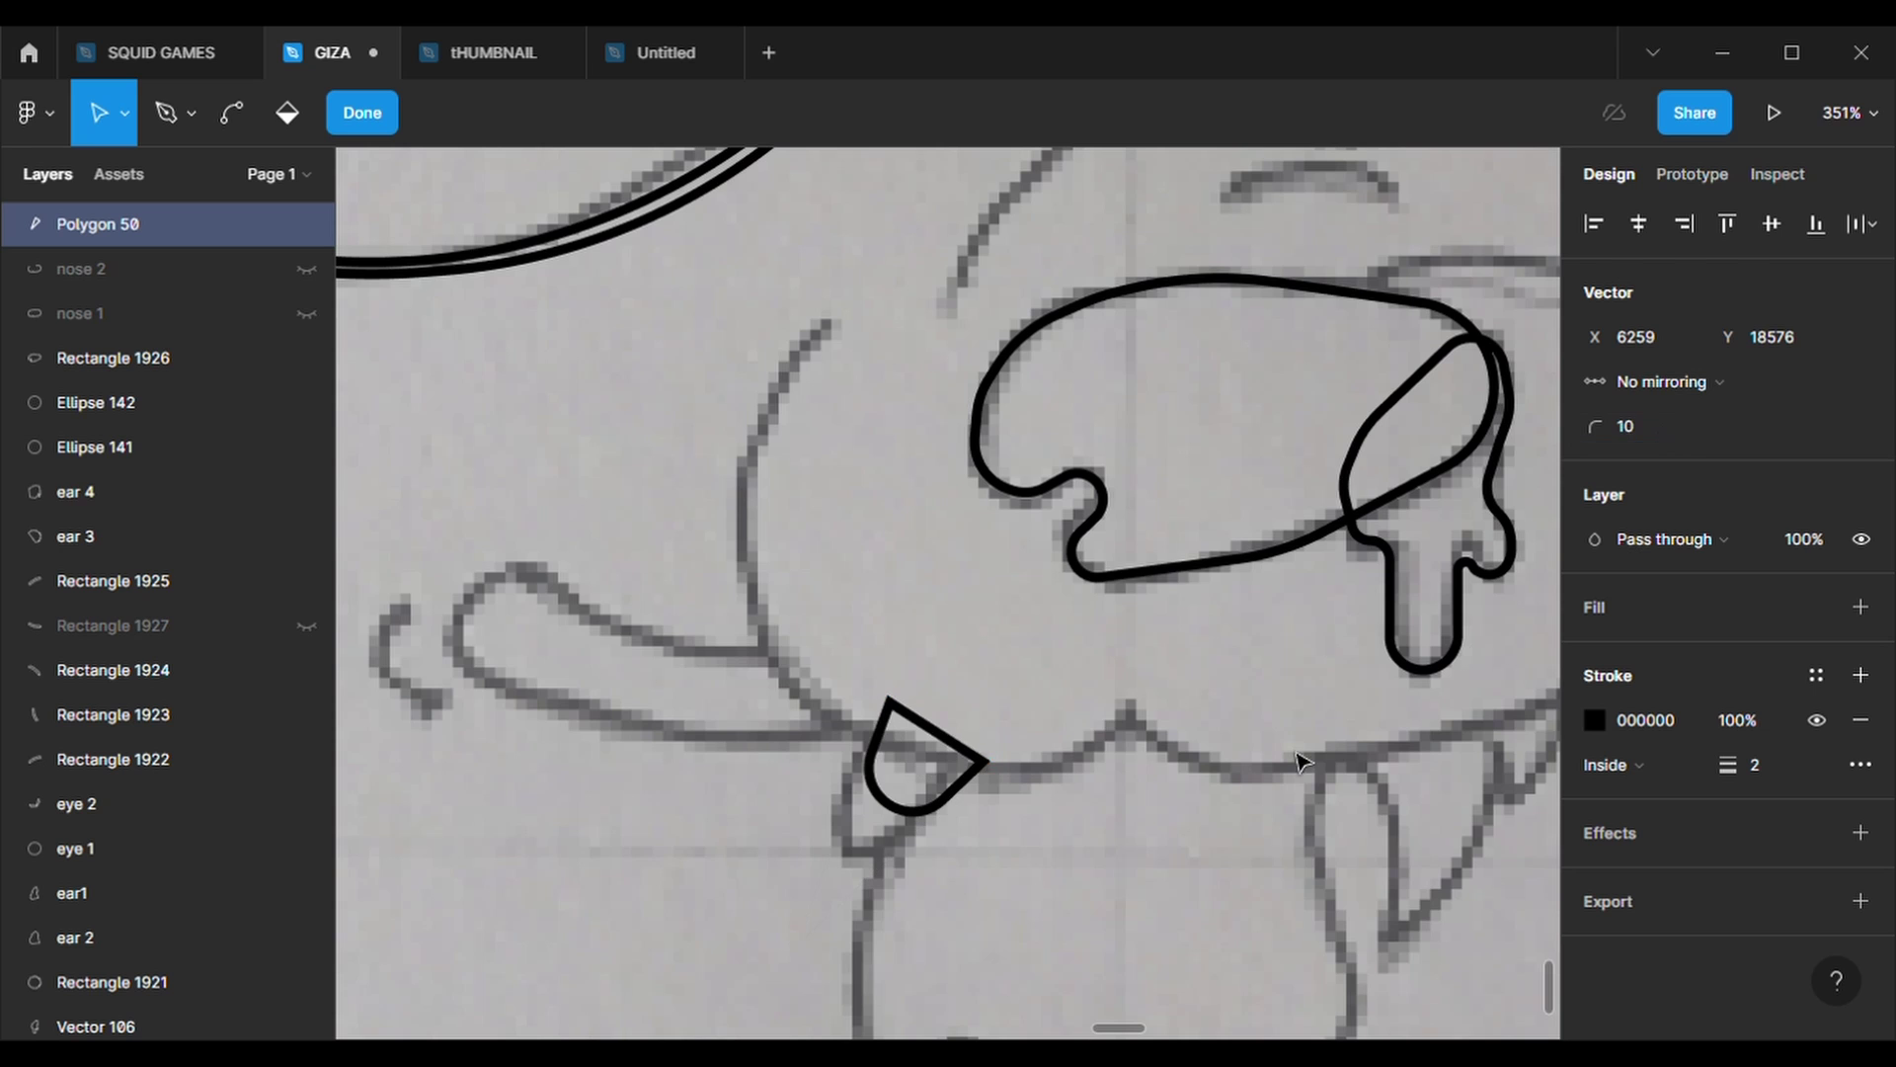
pyautogui.scroll(-5, 775, 1004)
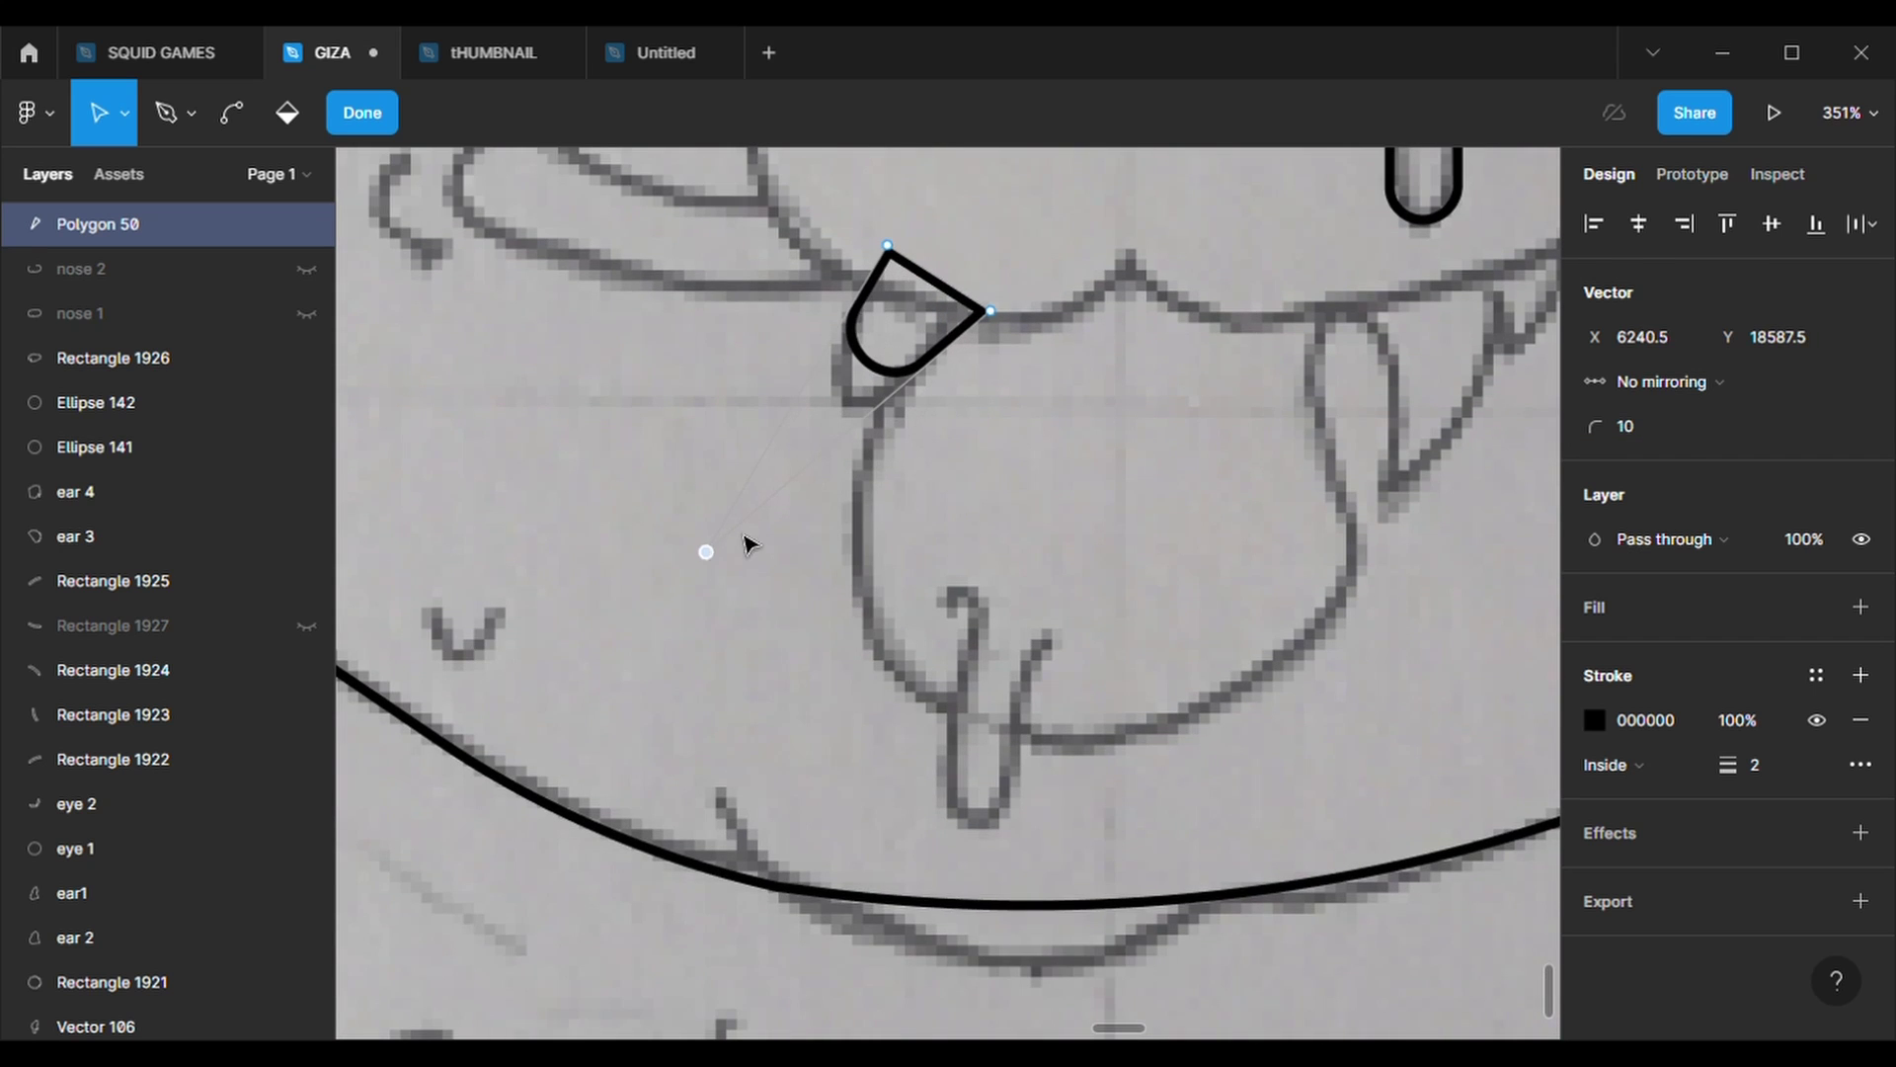
pyautogui.write('2')
pyautogui.press('Return')
pyautogui.press('Return')
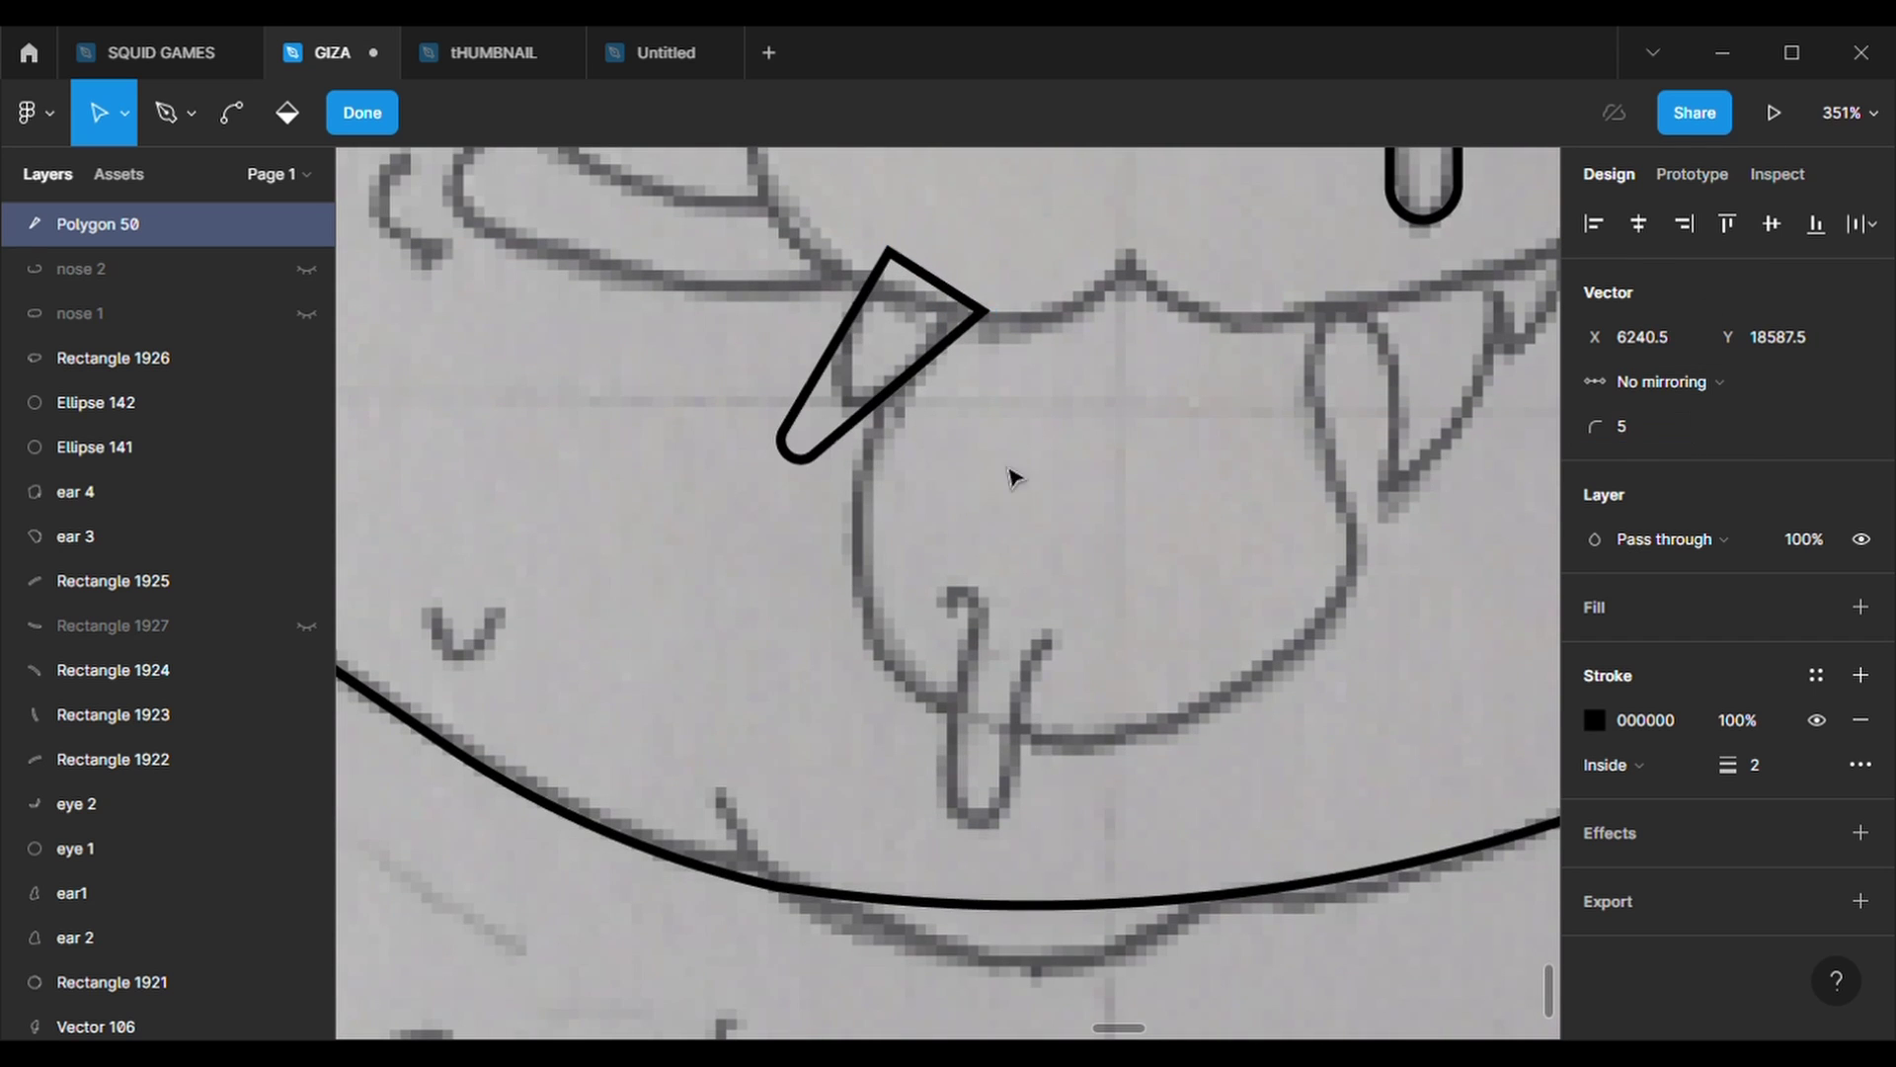
# - Adjust the fang's tip position to finish its shape at the mouth corner
pyautogui.moveTo(707, 552)
pyautogui.mouseDown()
pyautogui.moveTo(812, 463)
pyautogui.moveTo(855, 340)
pyautogui.mouseUp()
pyautogui.press('ctrl')
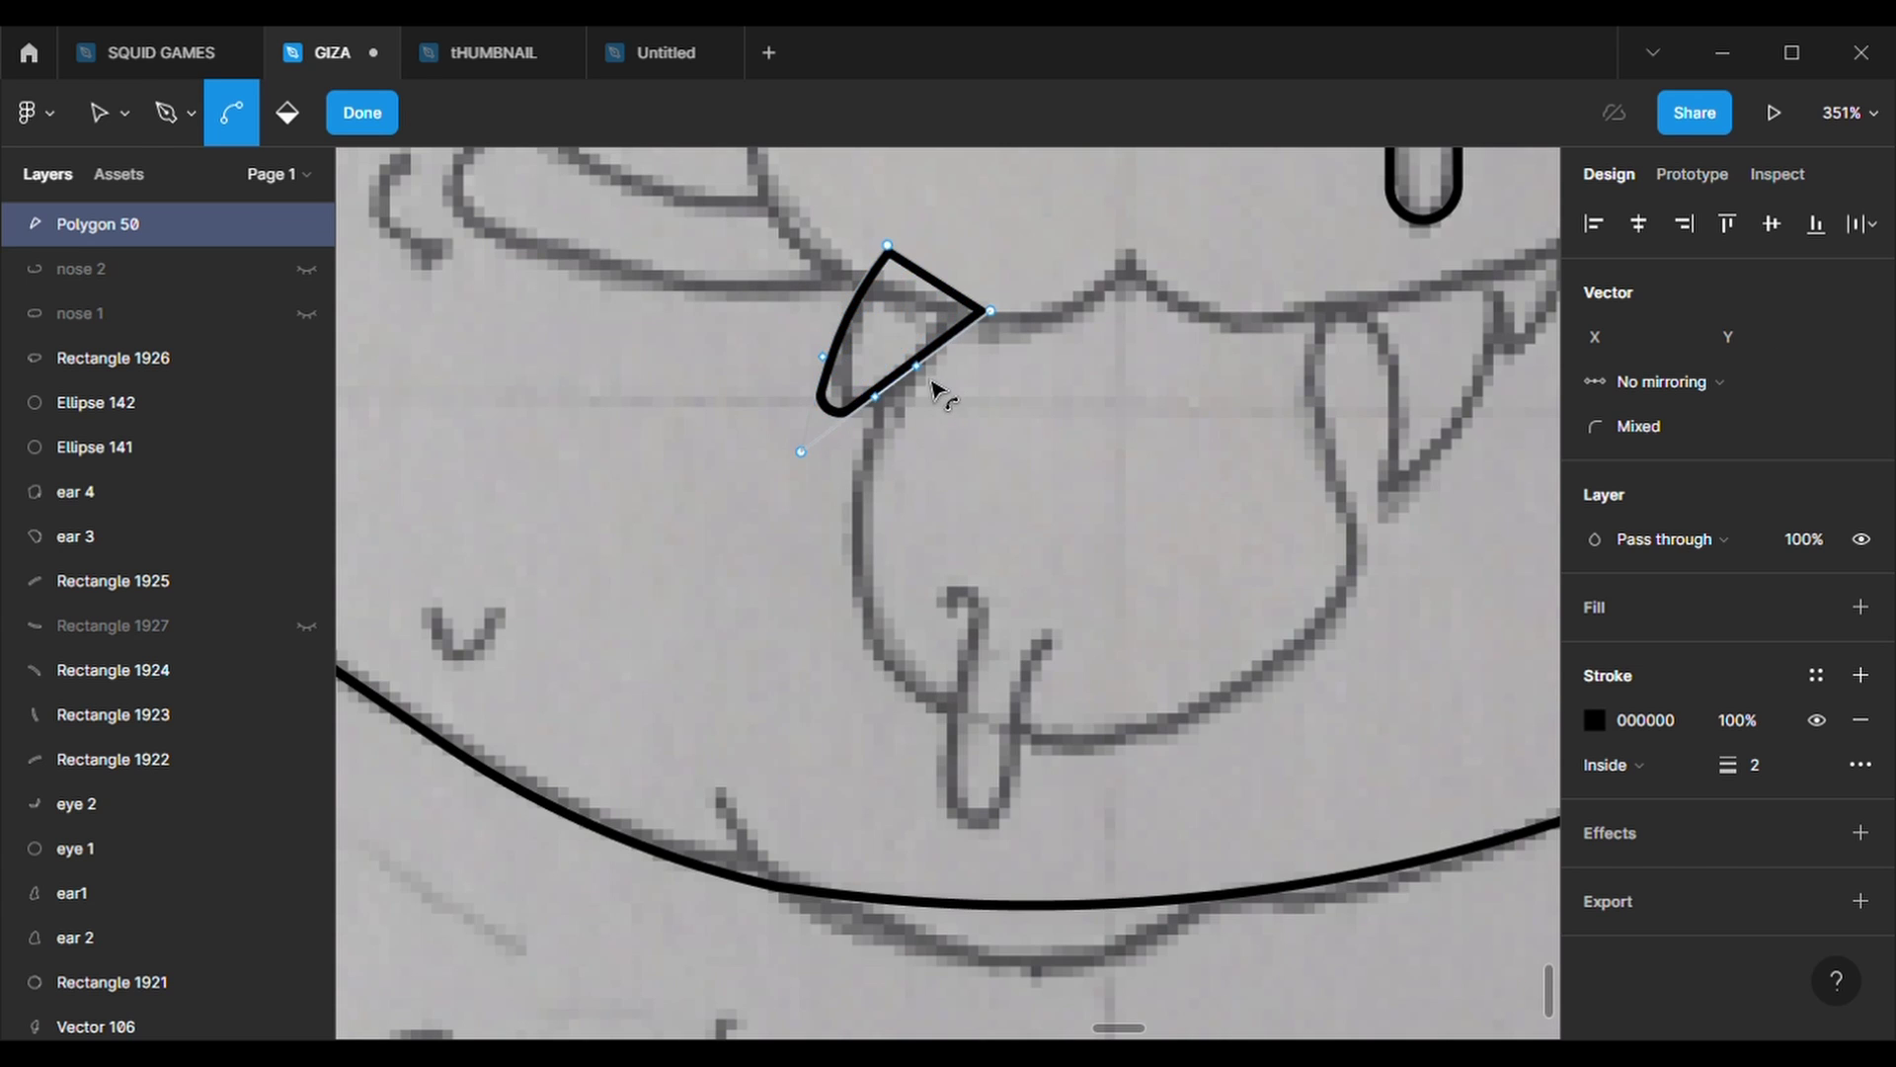
pyautogui.press('Escape')
pyautogui.press('Return')
pyautogui.moveTo(810, 471); pyautogui.dragTo(831, 443)
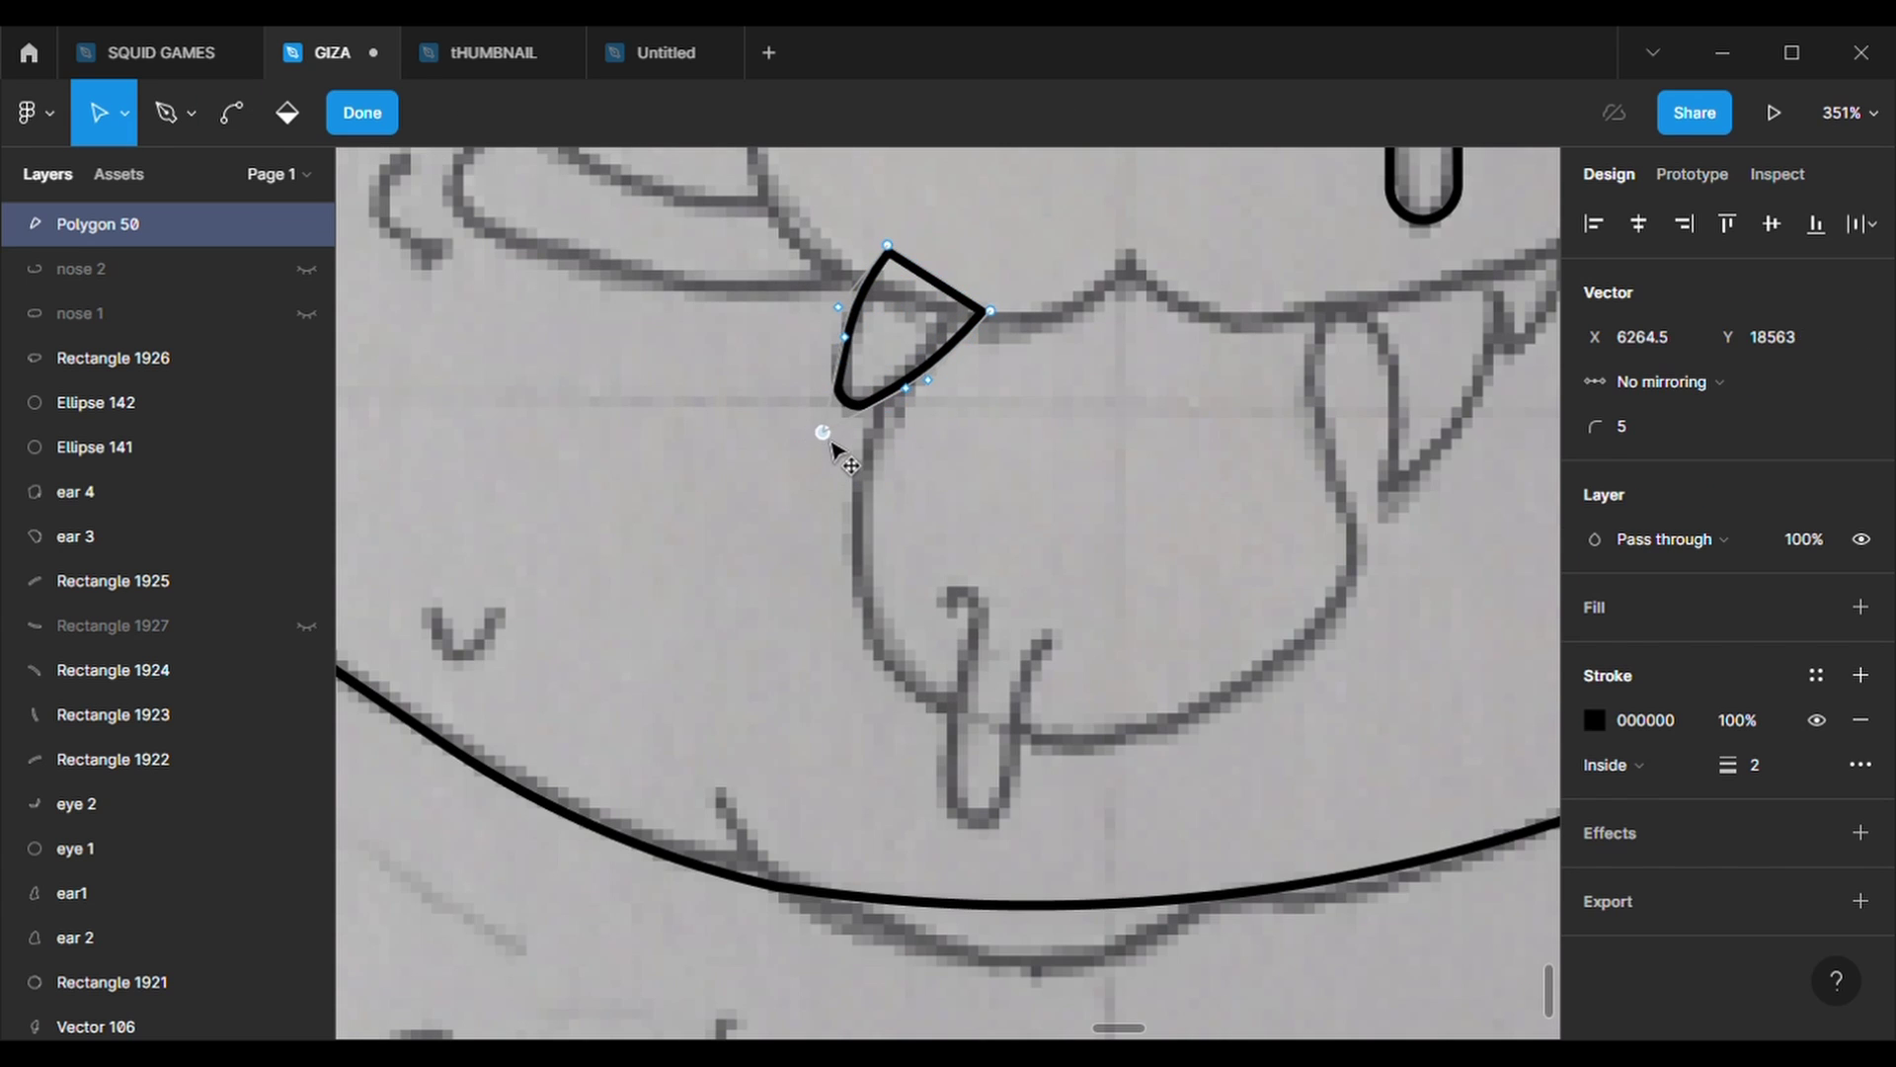
pyautogui.click(1100, 474)
pyautogui.scroll(-5, 1101, 474)
pyautogui.scroll(2, 1100, 474)
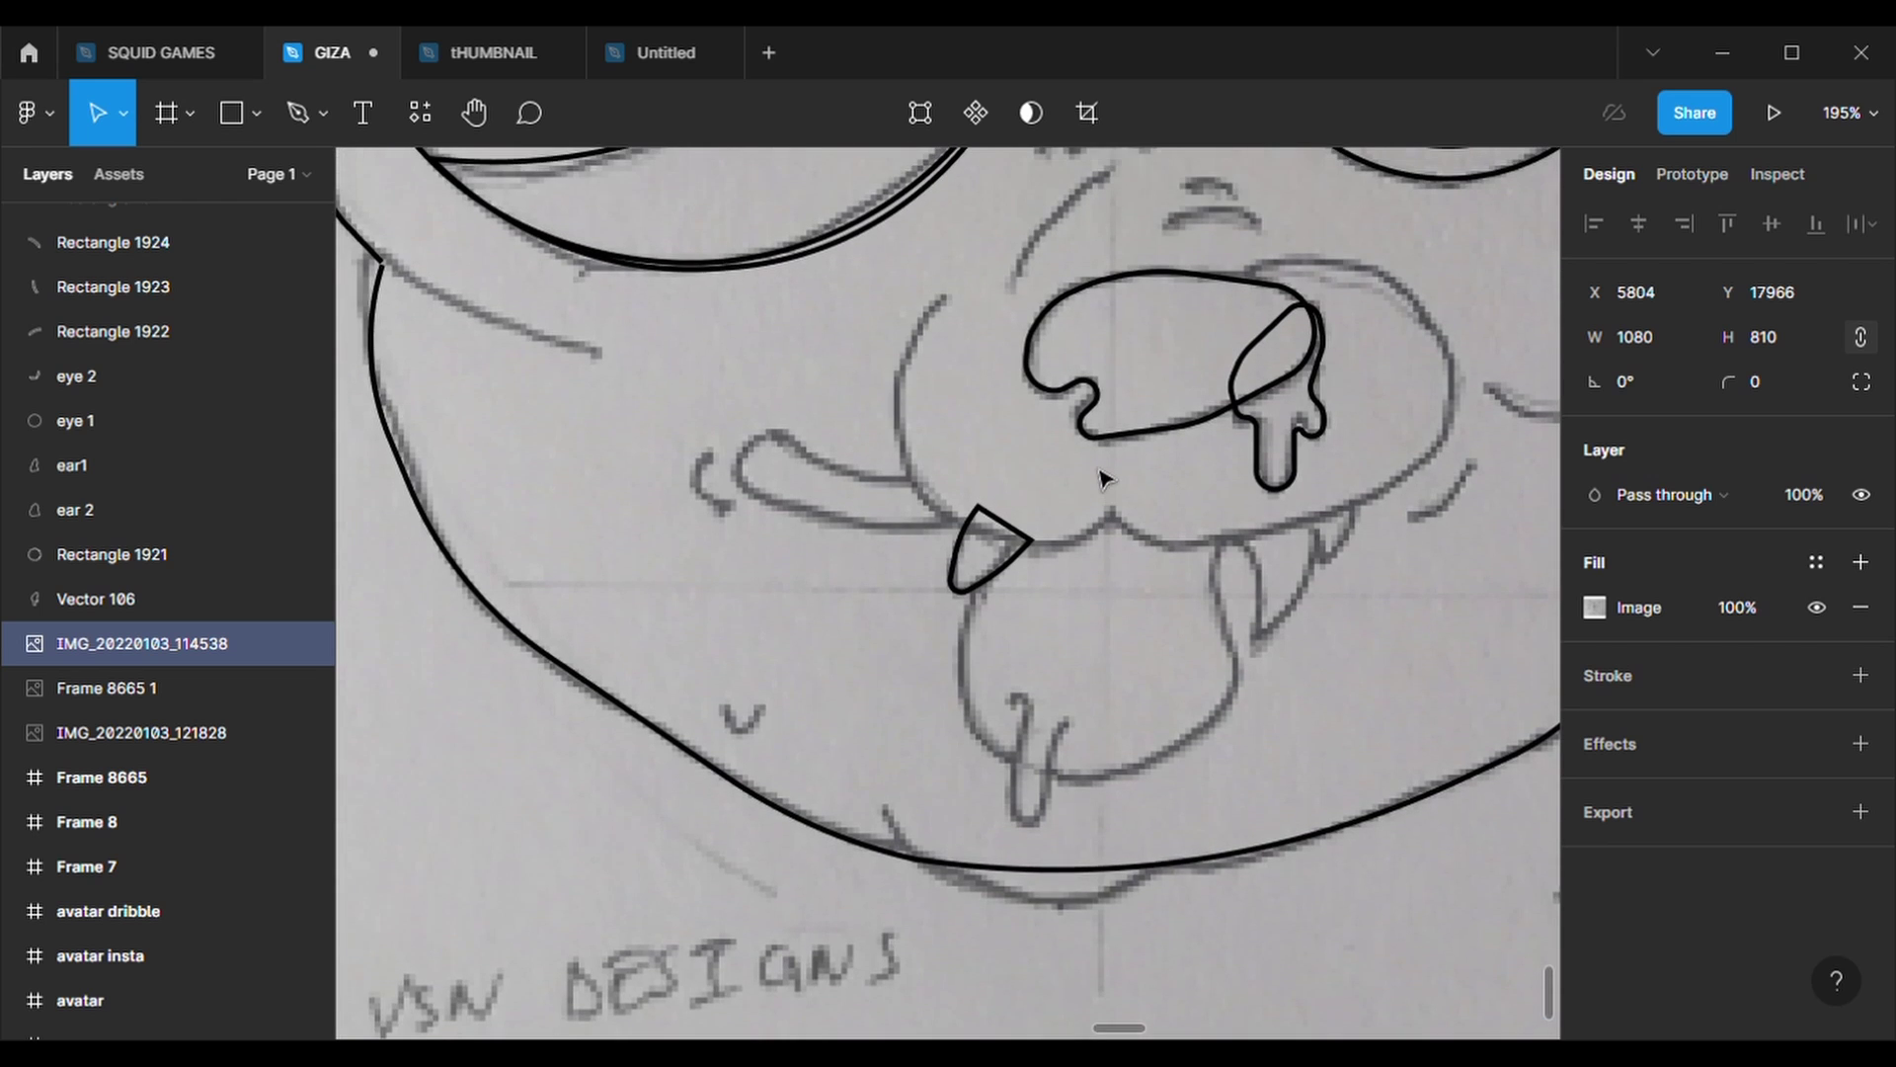
pyautogui.hscroll(1, 1195, 622)
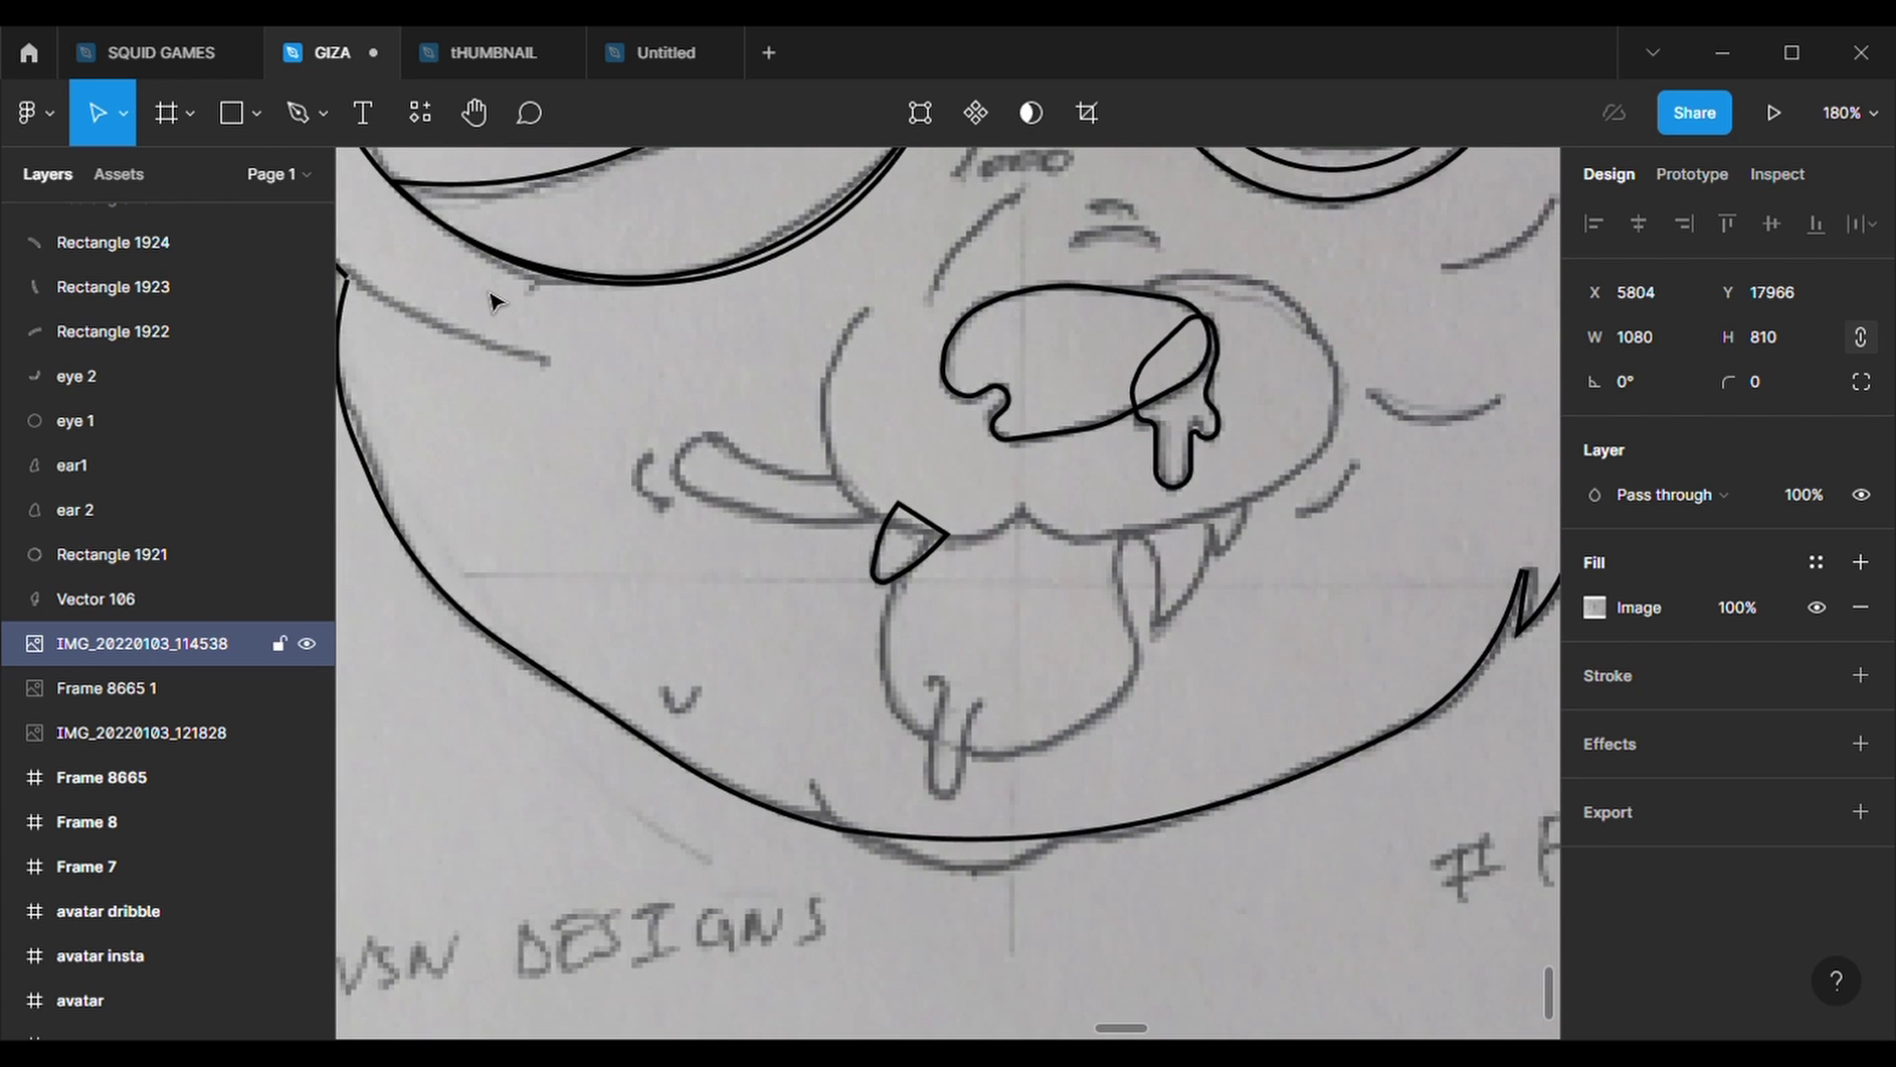
# - Draw a downward-pointing triangle for the right fang with a black 2 px outline and no fill
pyautogui.click(256, 112)
pyautogui.click(284, 317)
pyautogui.moveTo(1121, 488); pyautogui.dragTo(1248, 692)
pyautogui.click(1714, 731)
pyautogui.click(1787, 810)
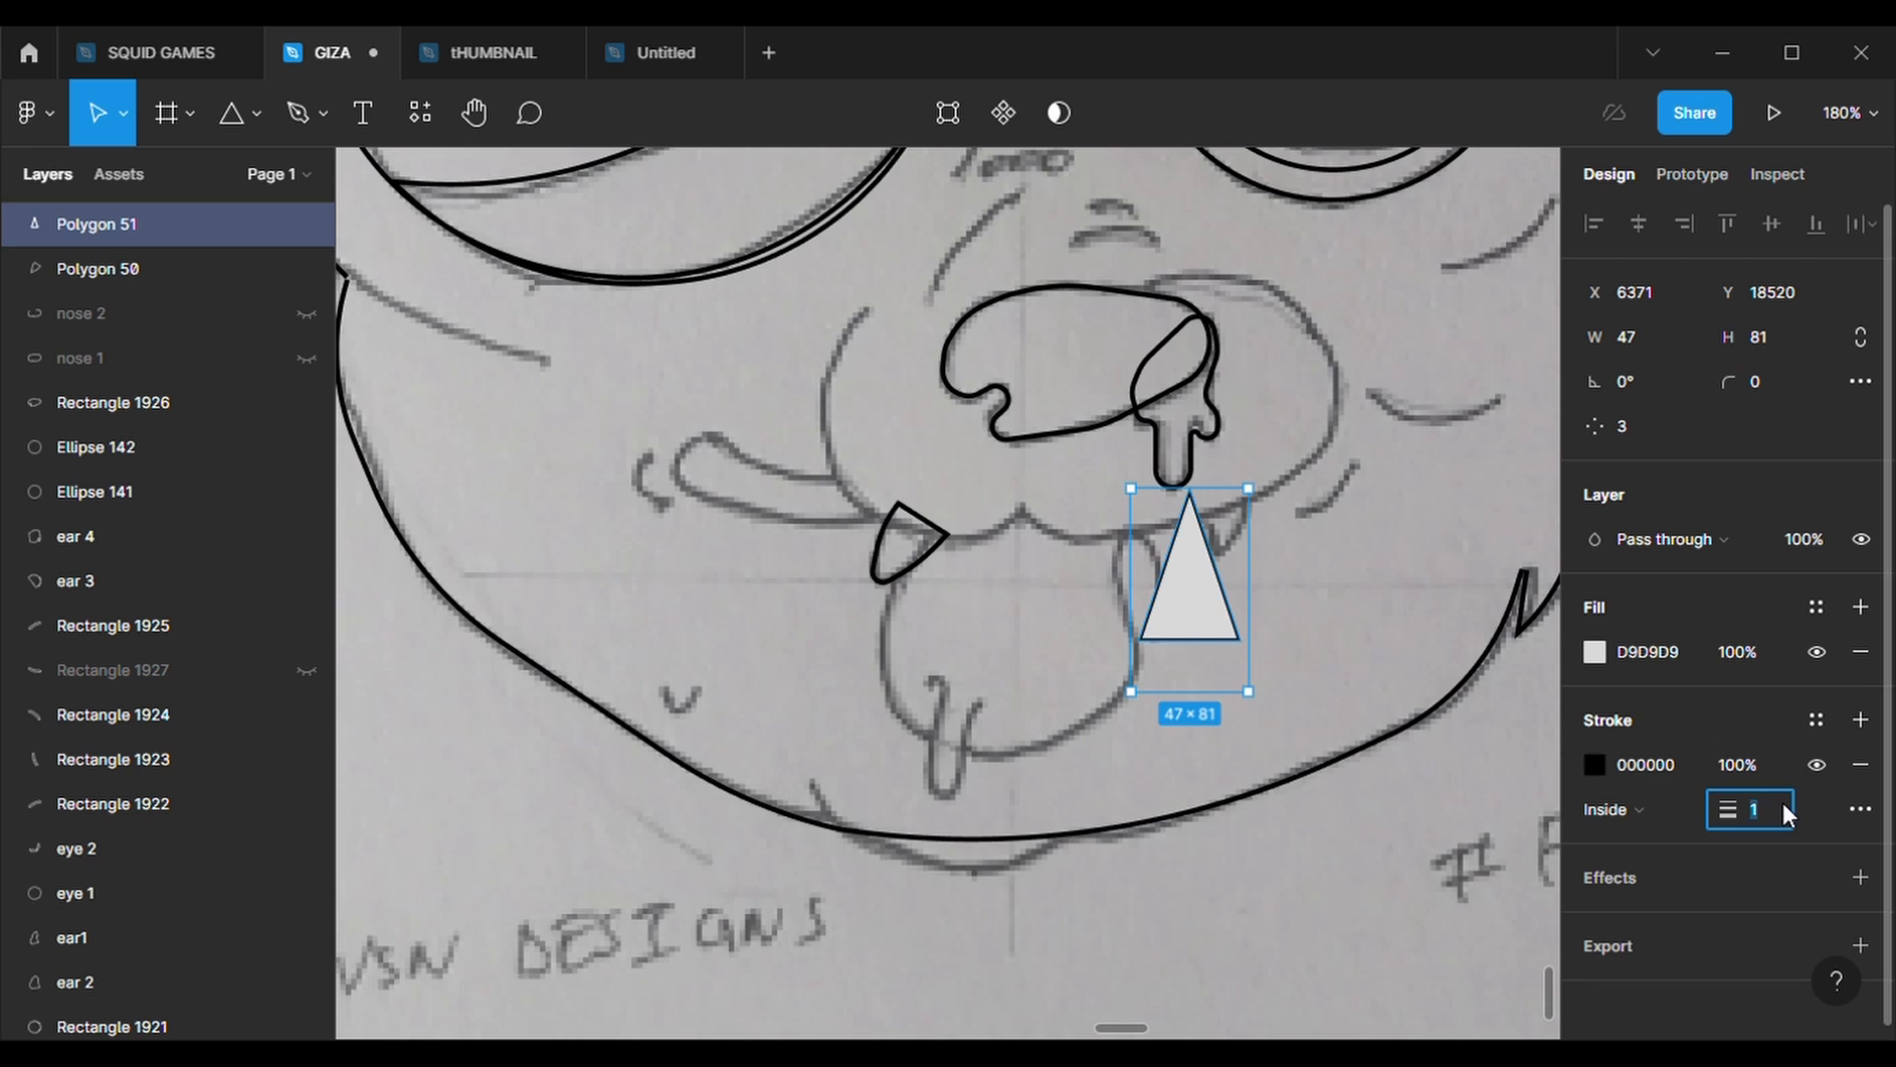
pyautogui.write('2')
pyautogui.click(1861, 652)
pyautogui.moveTo(1262, 726)
pyautogui.mouseDown()
pyautogui.moveTo(1148, 637)
pyautogui.moveTo(1212, 706)
pyautogui.moveTo(1257, 682)
pyautogui.mouseUp()
# - Reshape the triangle's points to follow the fang and round its corners to 500
pyautogui.doubleClick(1207, 544)
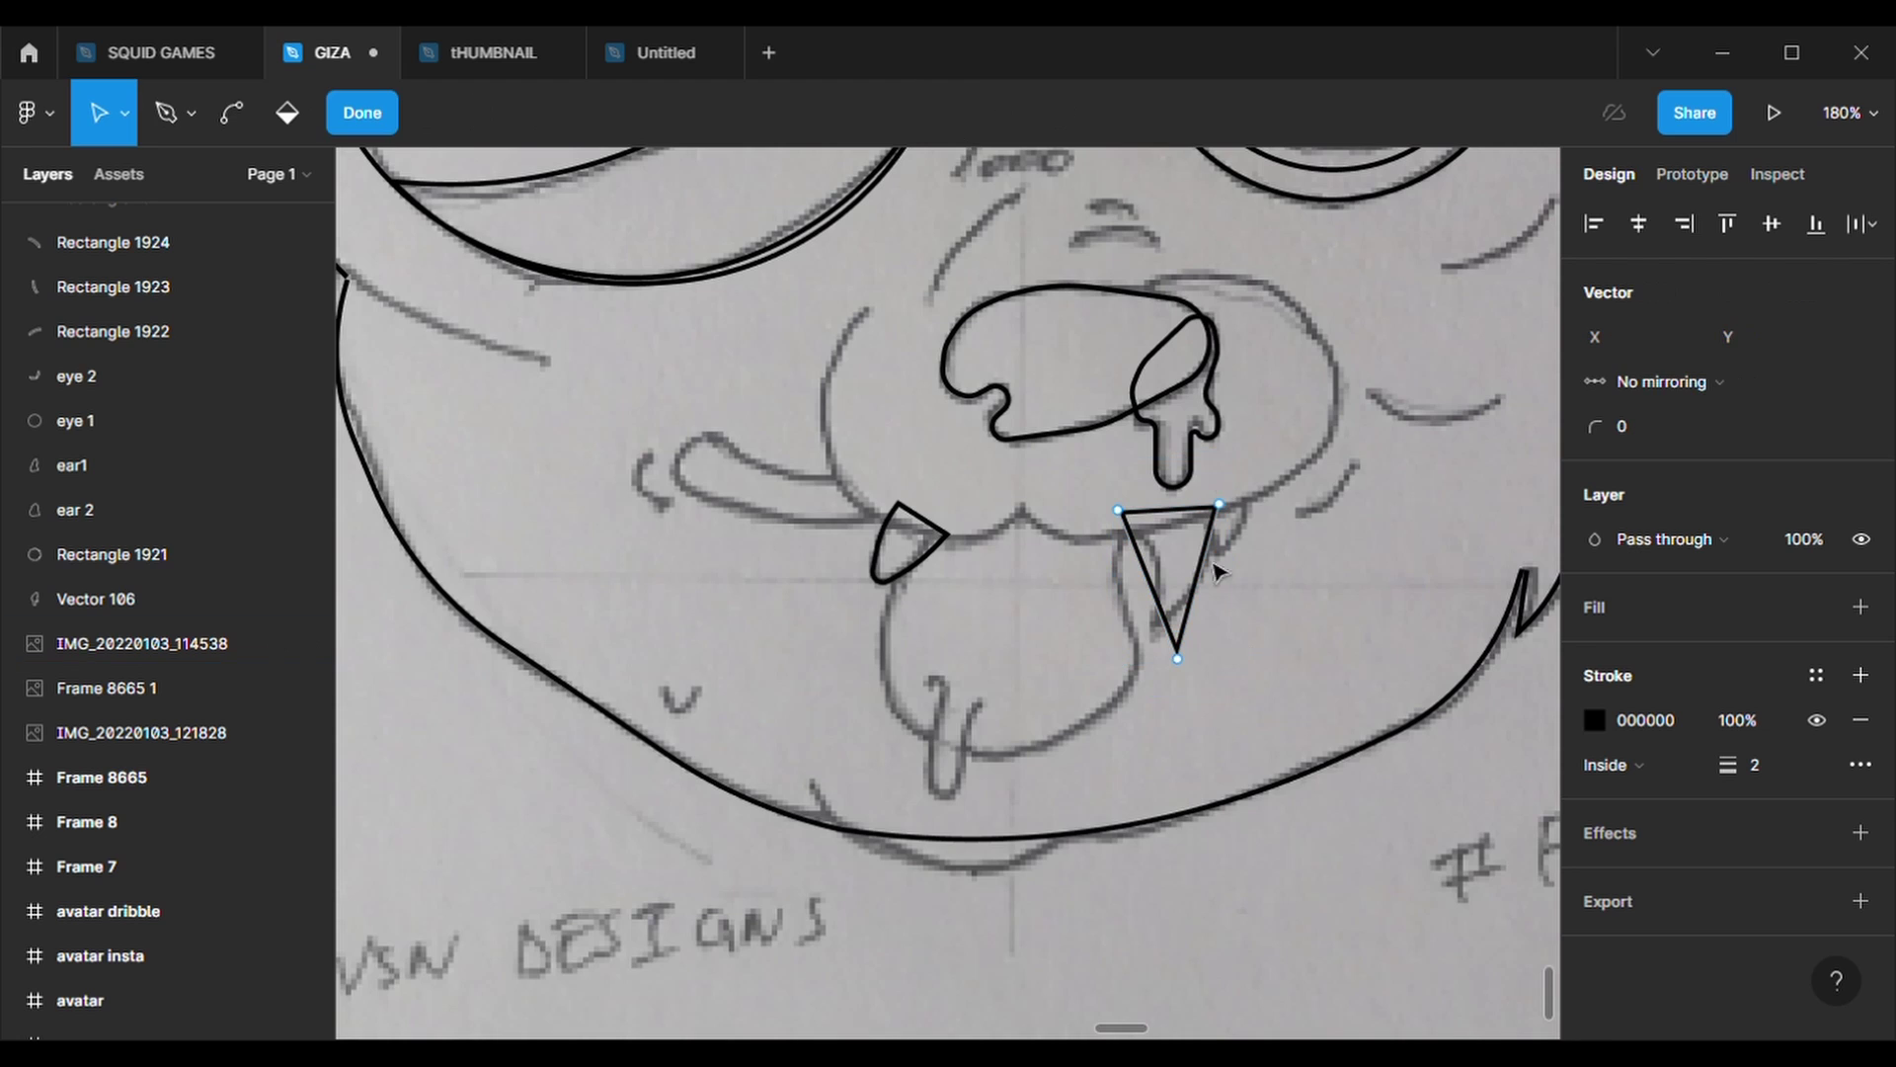
pyautogui.moveTo(1175, 638)
pyautogui.mouseDown()
pyautogui.moveTo(1154, 632)
pyautogui.moveTo(1207, 582)
pyautogui.mouseUp()
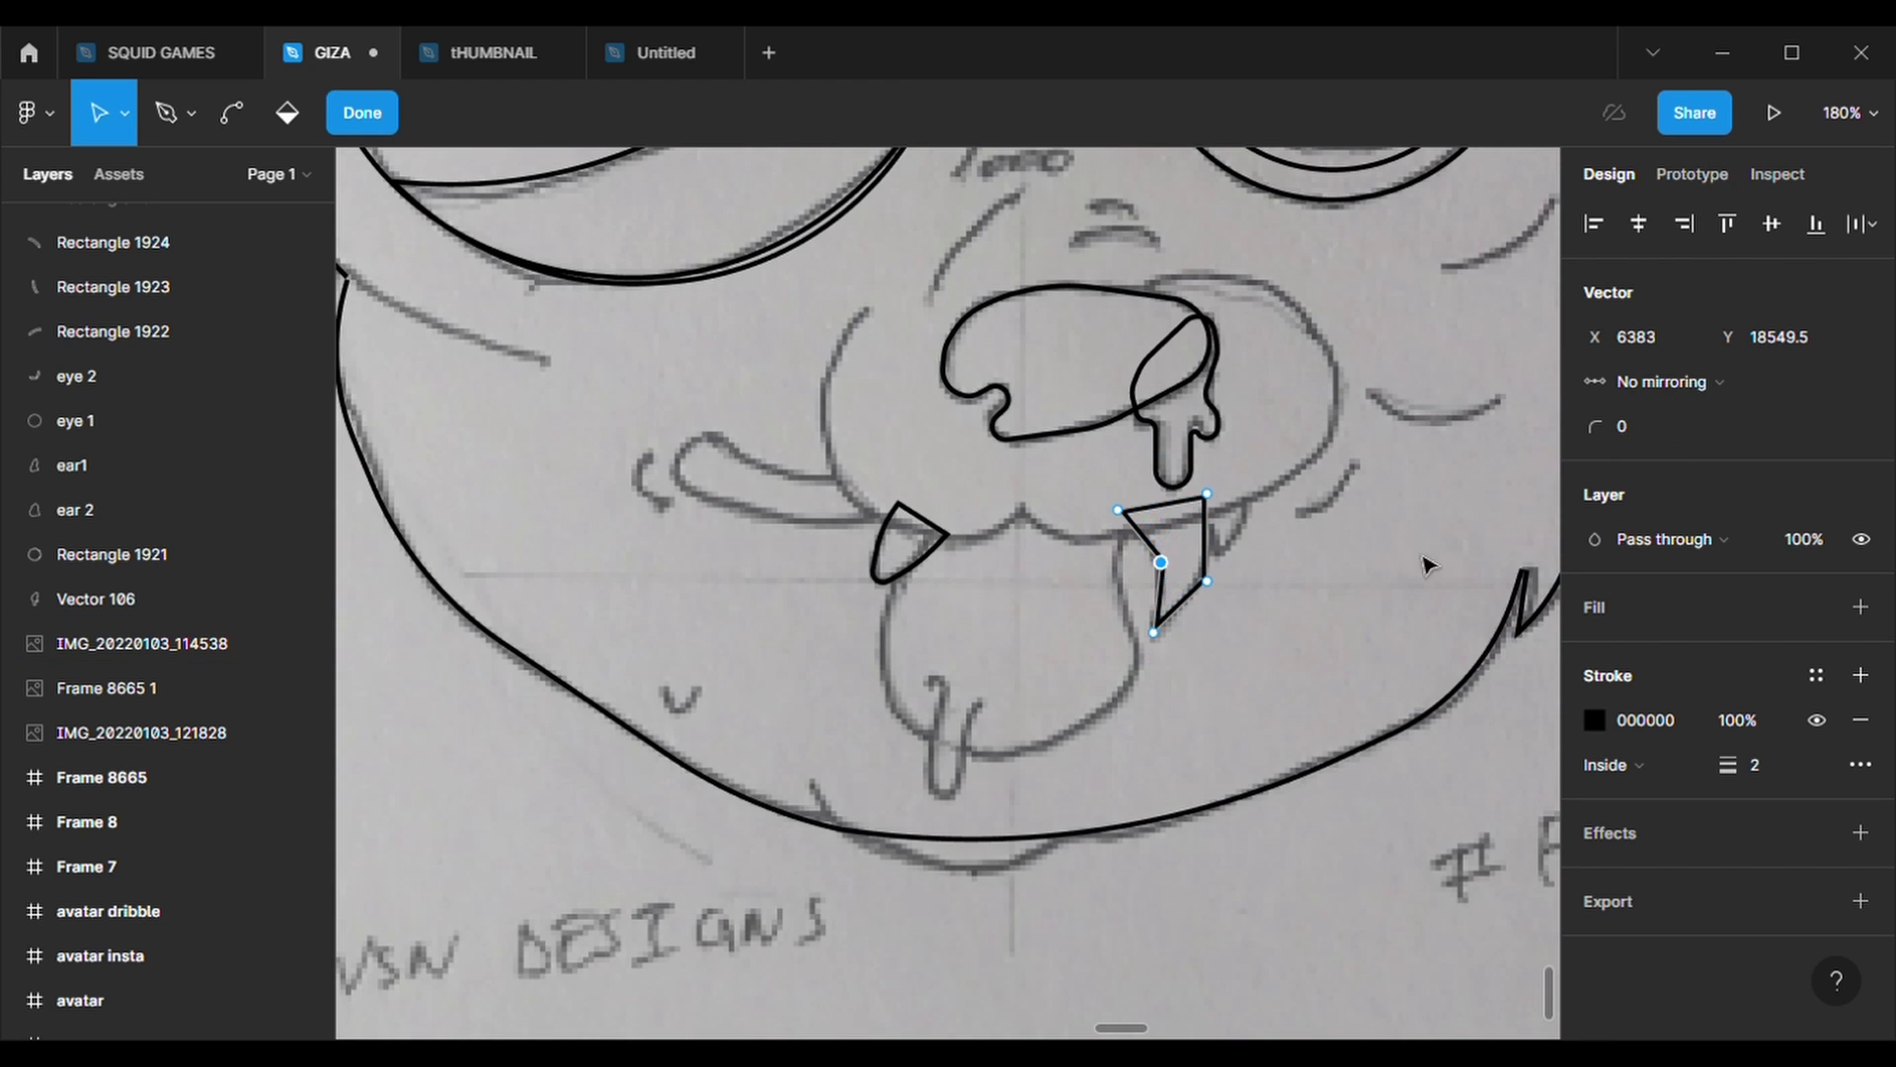
pyautogui.press('Escape')
pyautogui.write('500')
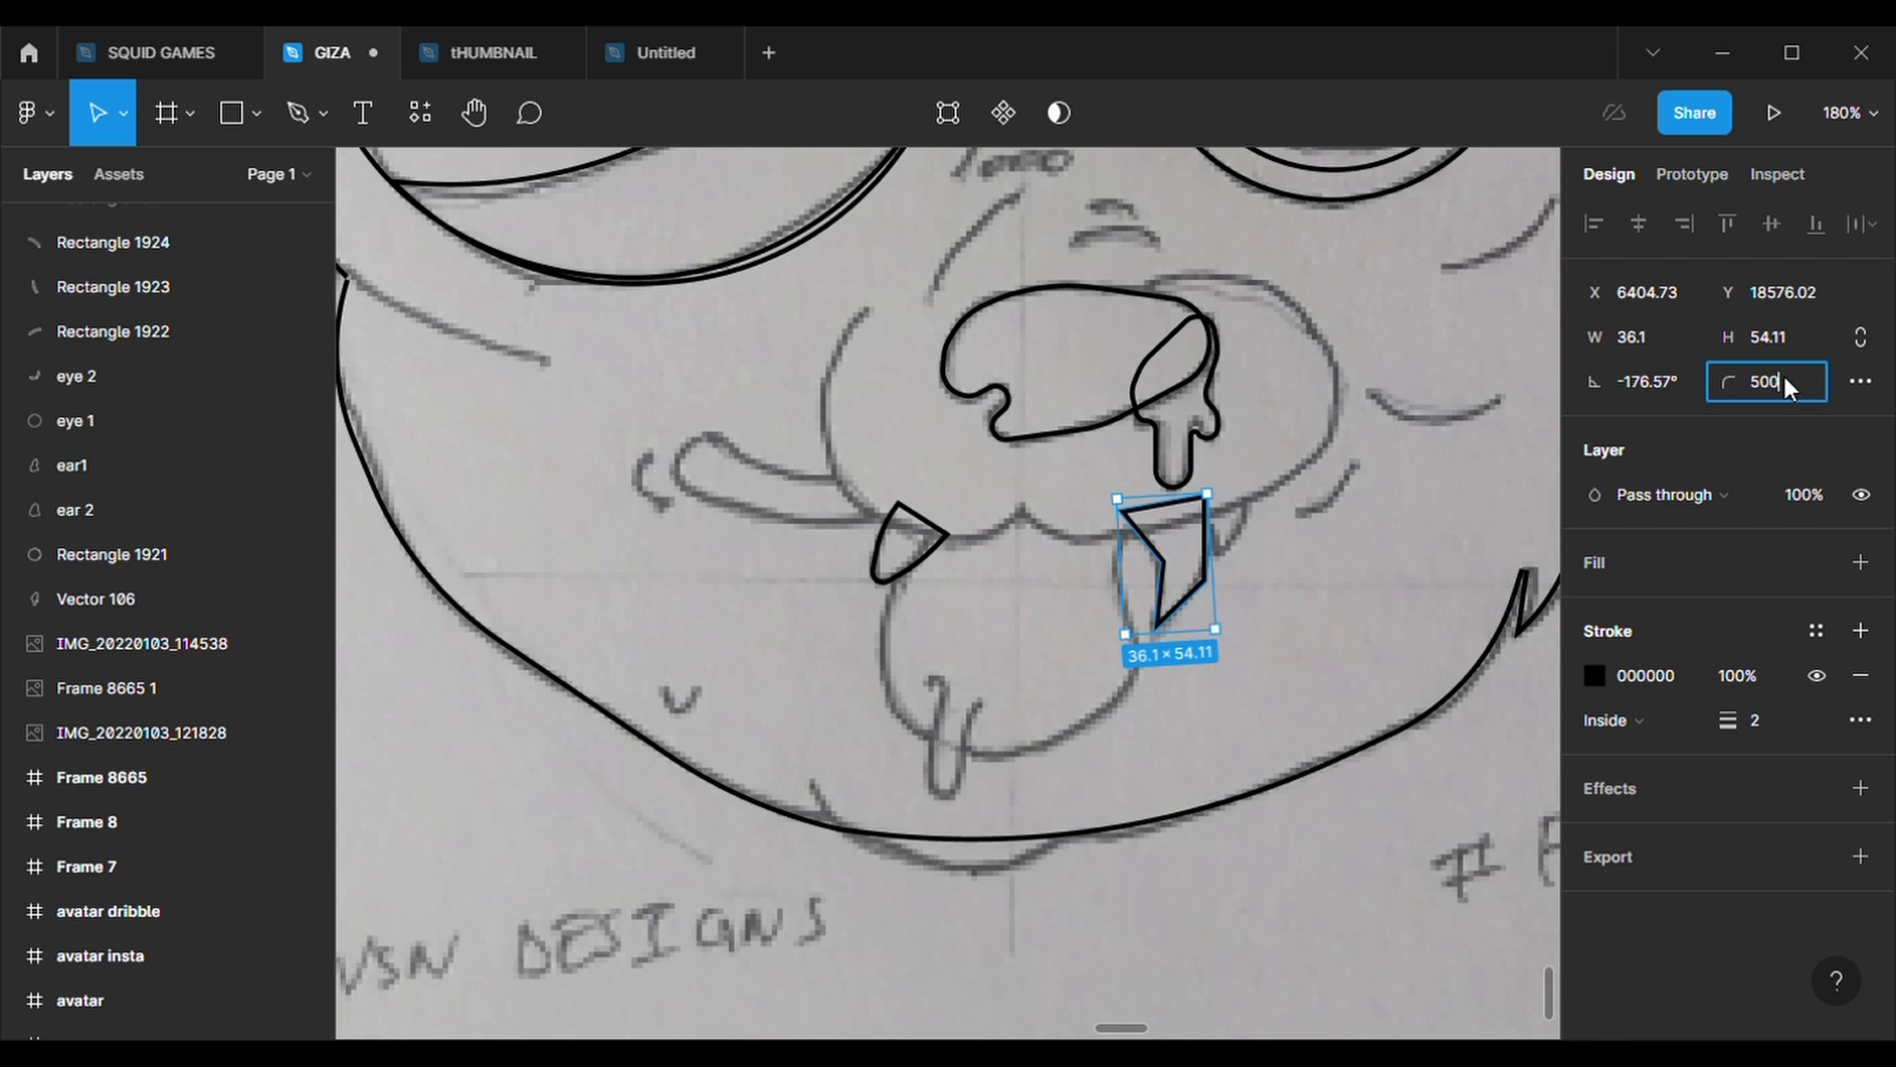
pyautogui.press('Return')
pyautogui.press('Return')
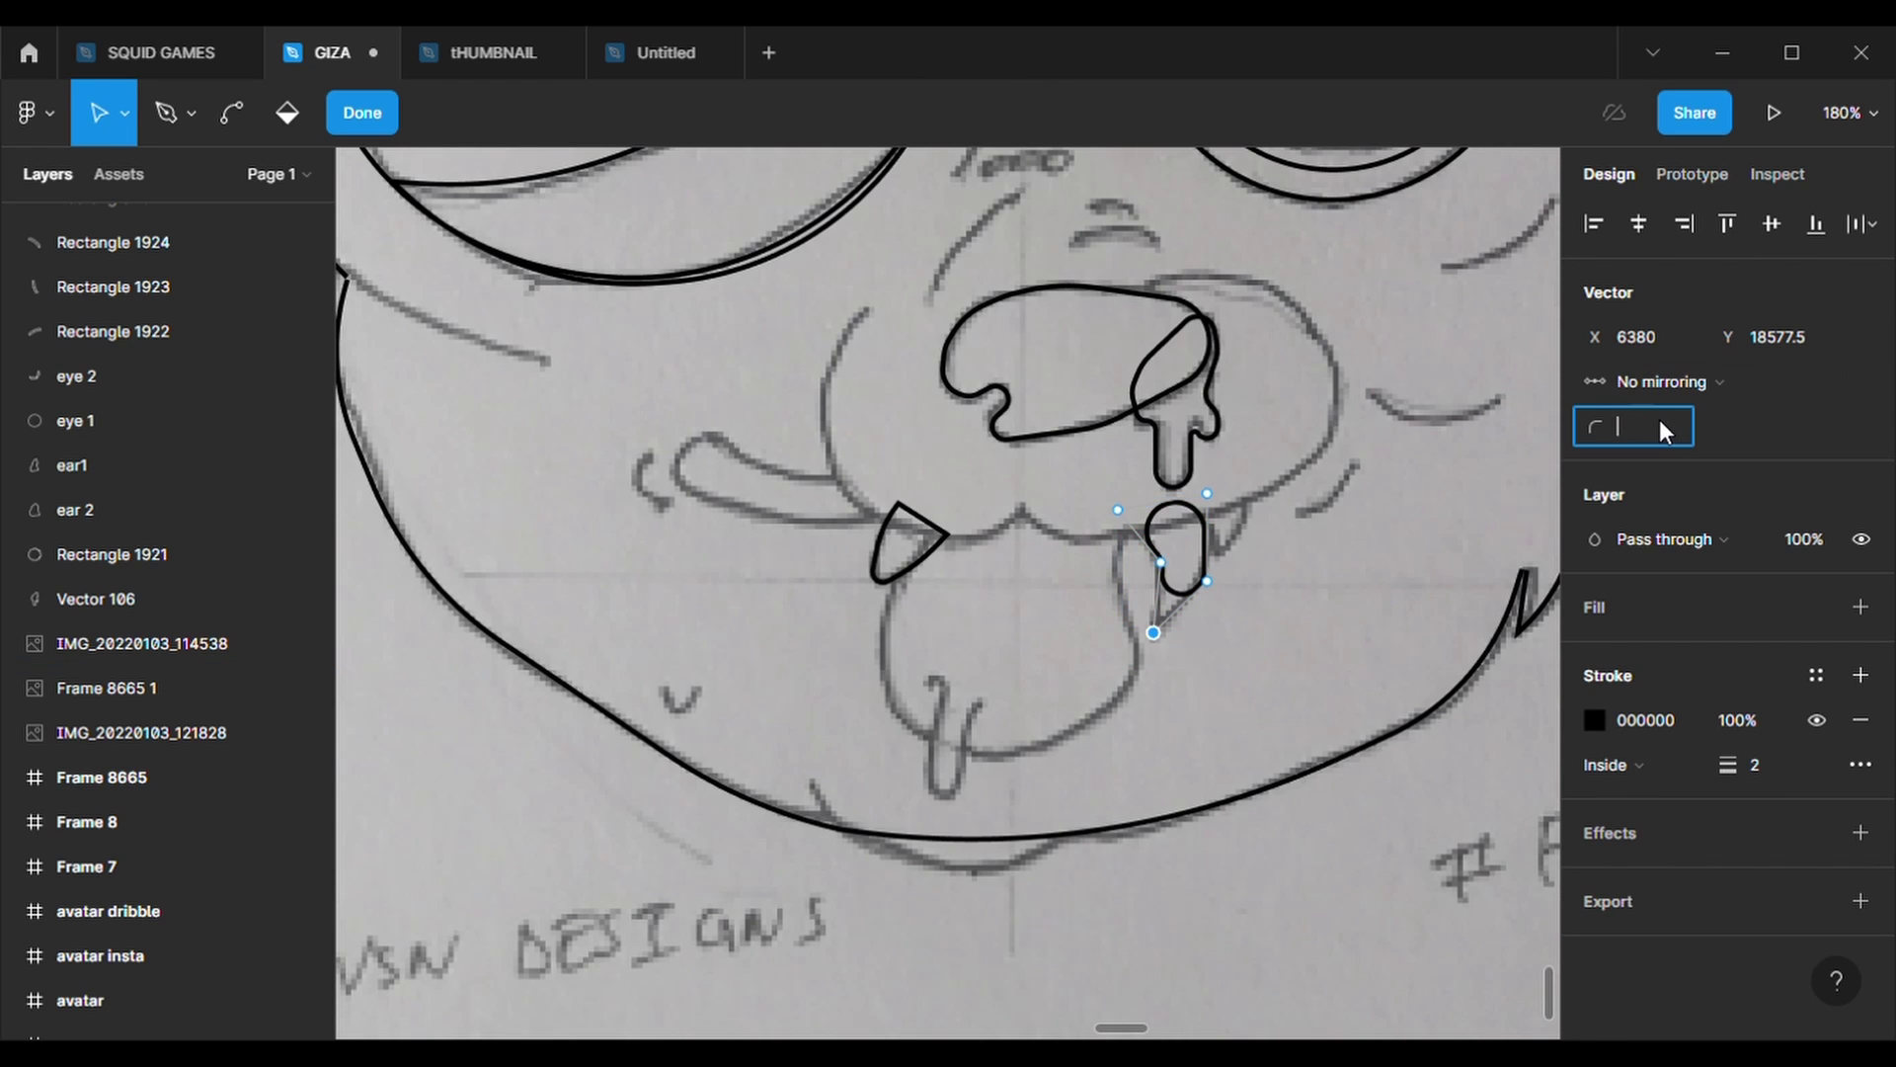
pyautogui.write('5')
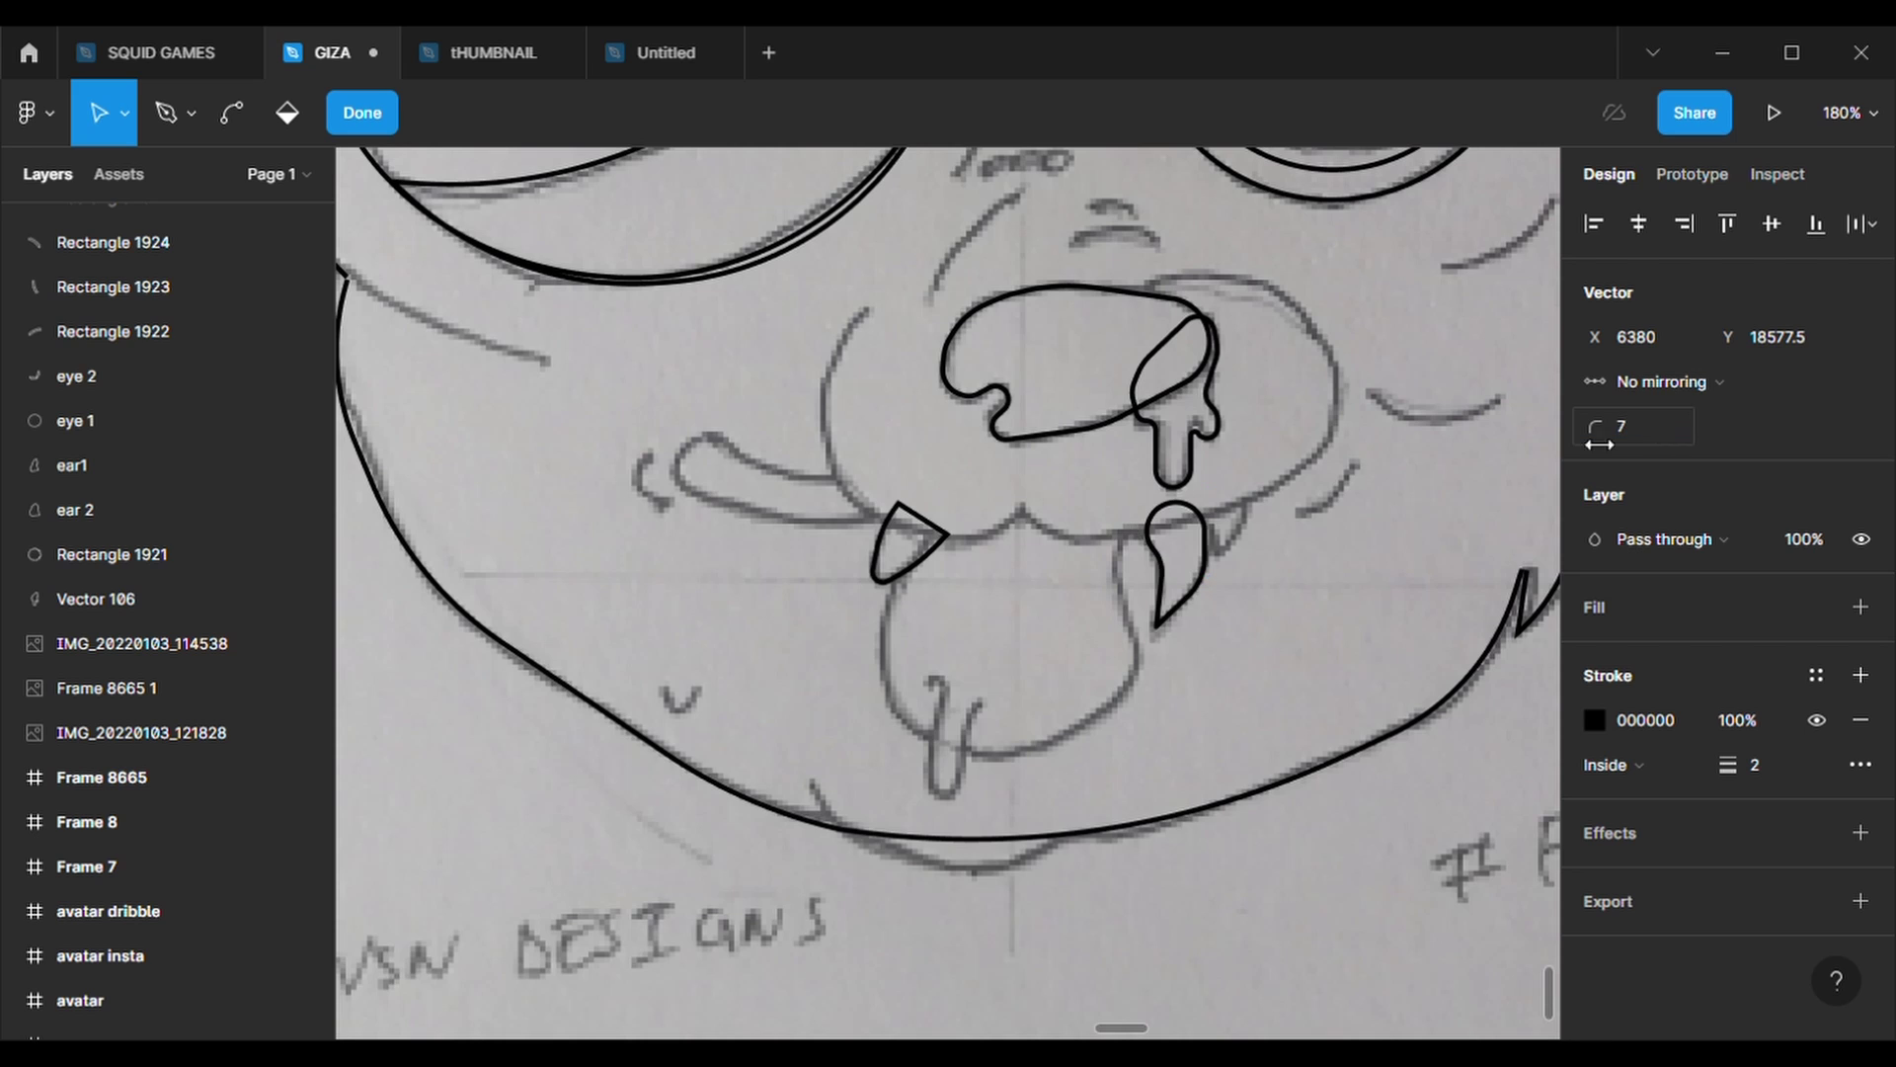
pyautogui.press('Tab')
pyautogui.write('500')
pyautogui.press('Return')
pyautogui.press('Tab')
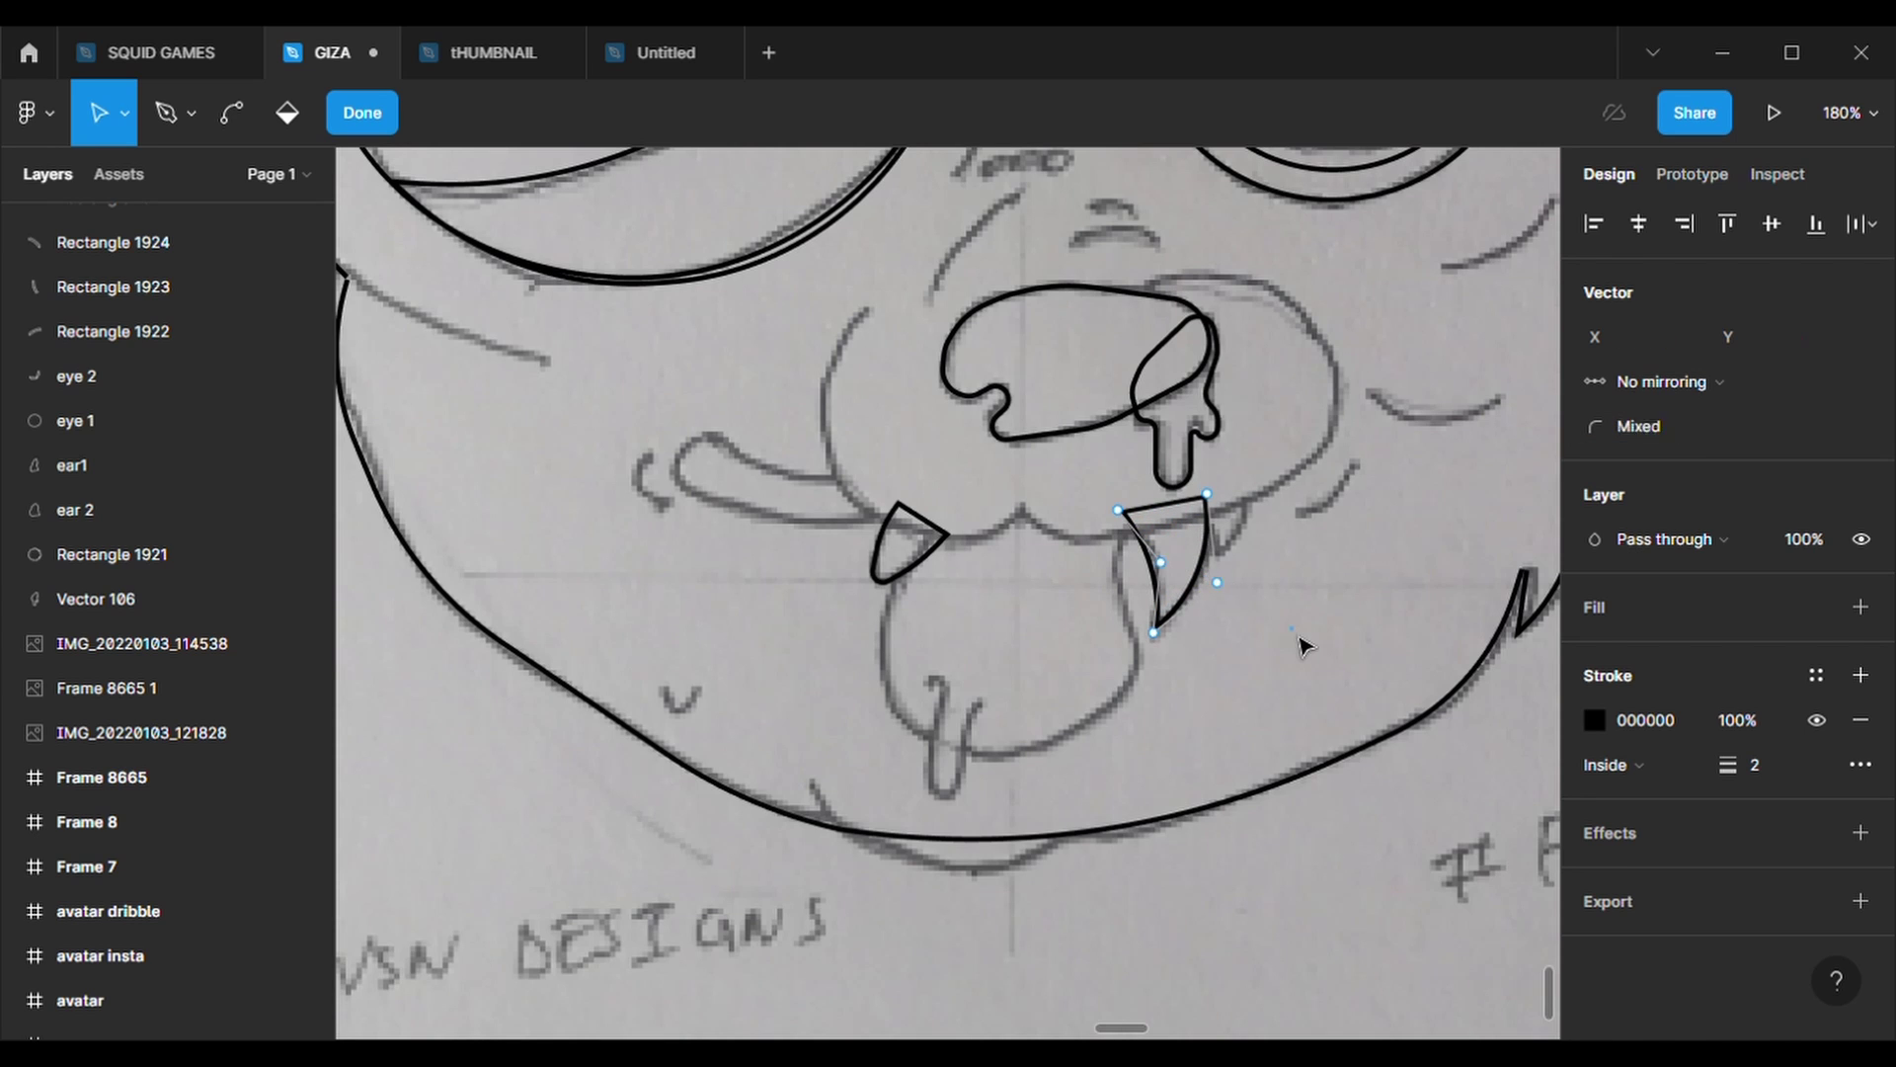
pyautogui.click(1215, 533)
# - Duplicate the fang, moving the copy to the mouth's right side and shrinking it
pyautogui.click(1165, 573)
pyautogui.hotkey('ctrl', 'c')
pyautogui.hotkey('ctrl', 'v')
pyautogui.moveTo(1185, 575); pyautogui.dragTo(1244, 558)
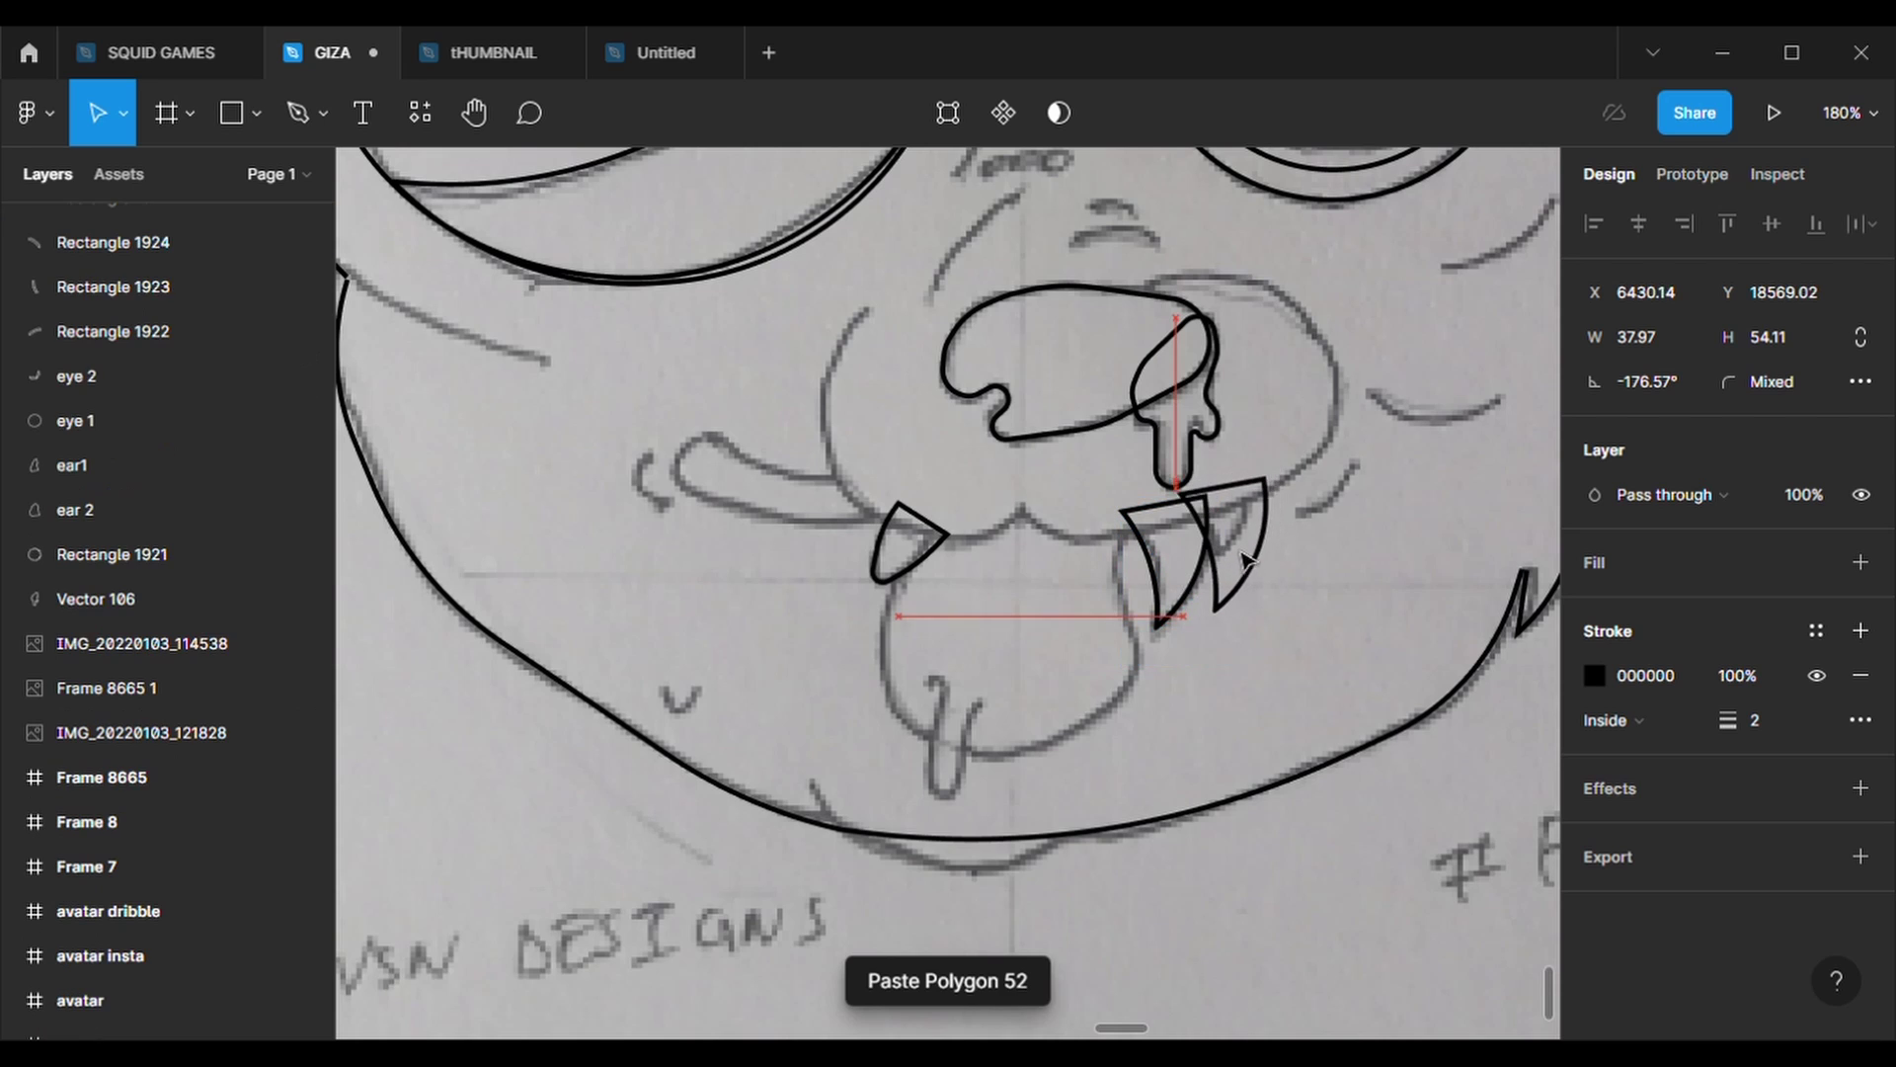
pyautogui.moveTo(1292, 634)
pyautogui.mouseDown()
pyautogui.moveTo(1256, 537)
pyautogui.moveTo(1247, 554)
pyautogui.mouseUp()
pyautogui.click(1284, 605)
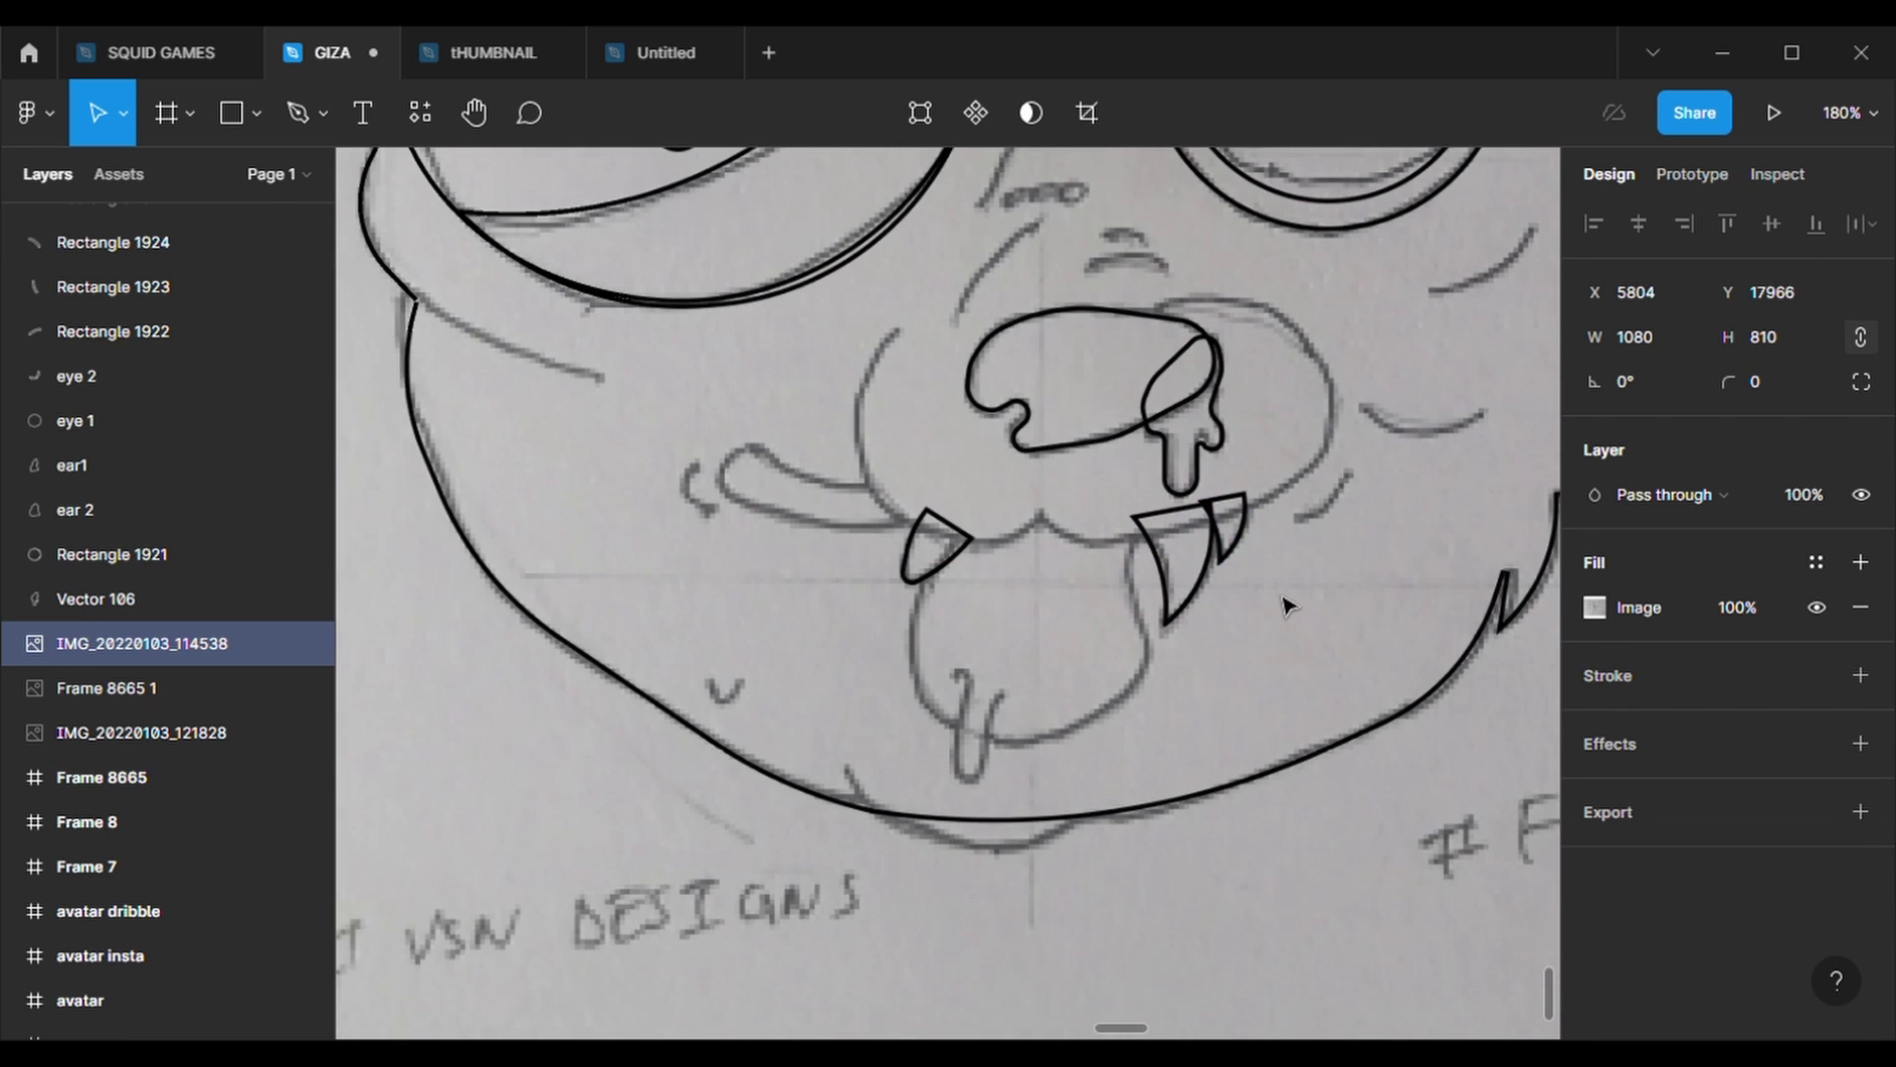
pyautogui.scroll(-2, 1284, 604)
pyautogui.click(233, 115)
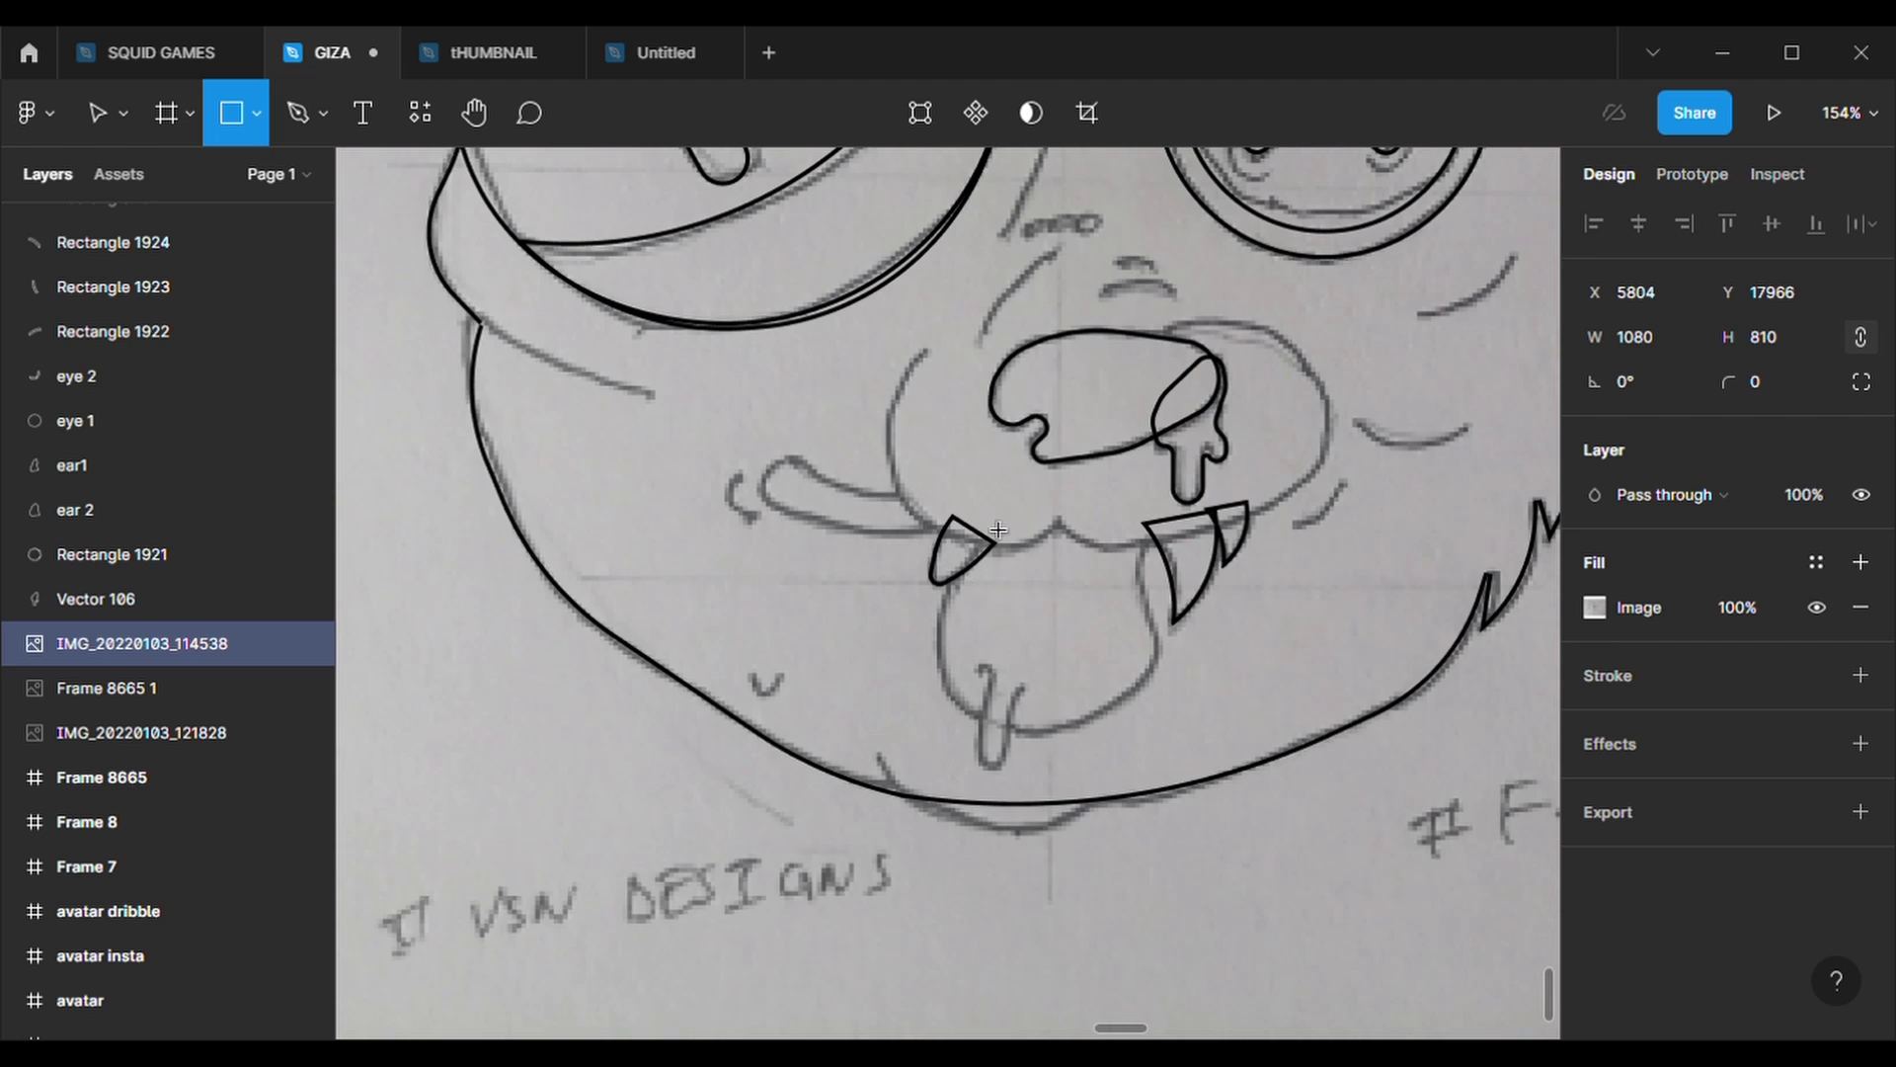
# - Draw a rectangle over the mouth with a black 2 px outline and no fill
pyautogui.moveTo(987, 508); pyautogui.dragTo(1171, 720)
pyautogui.click(1860, 675)
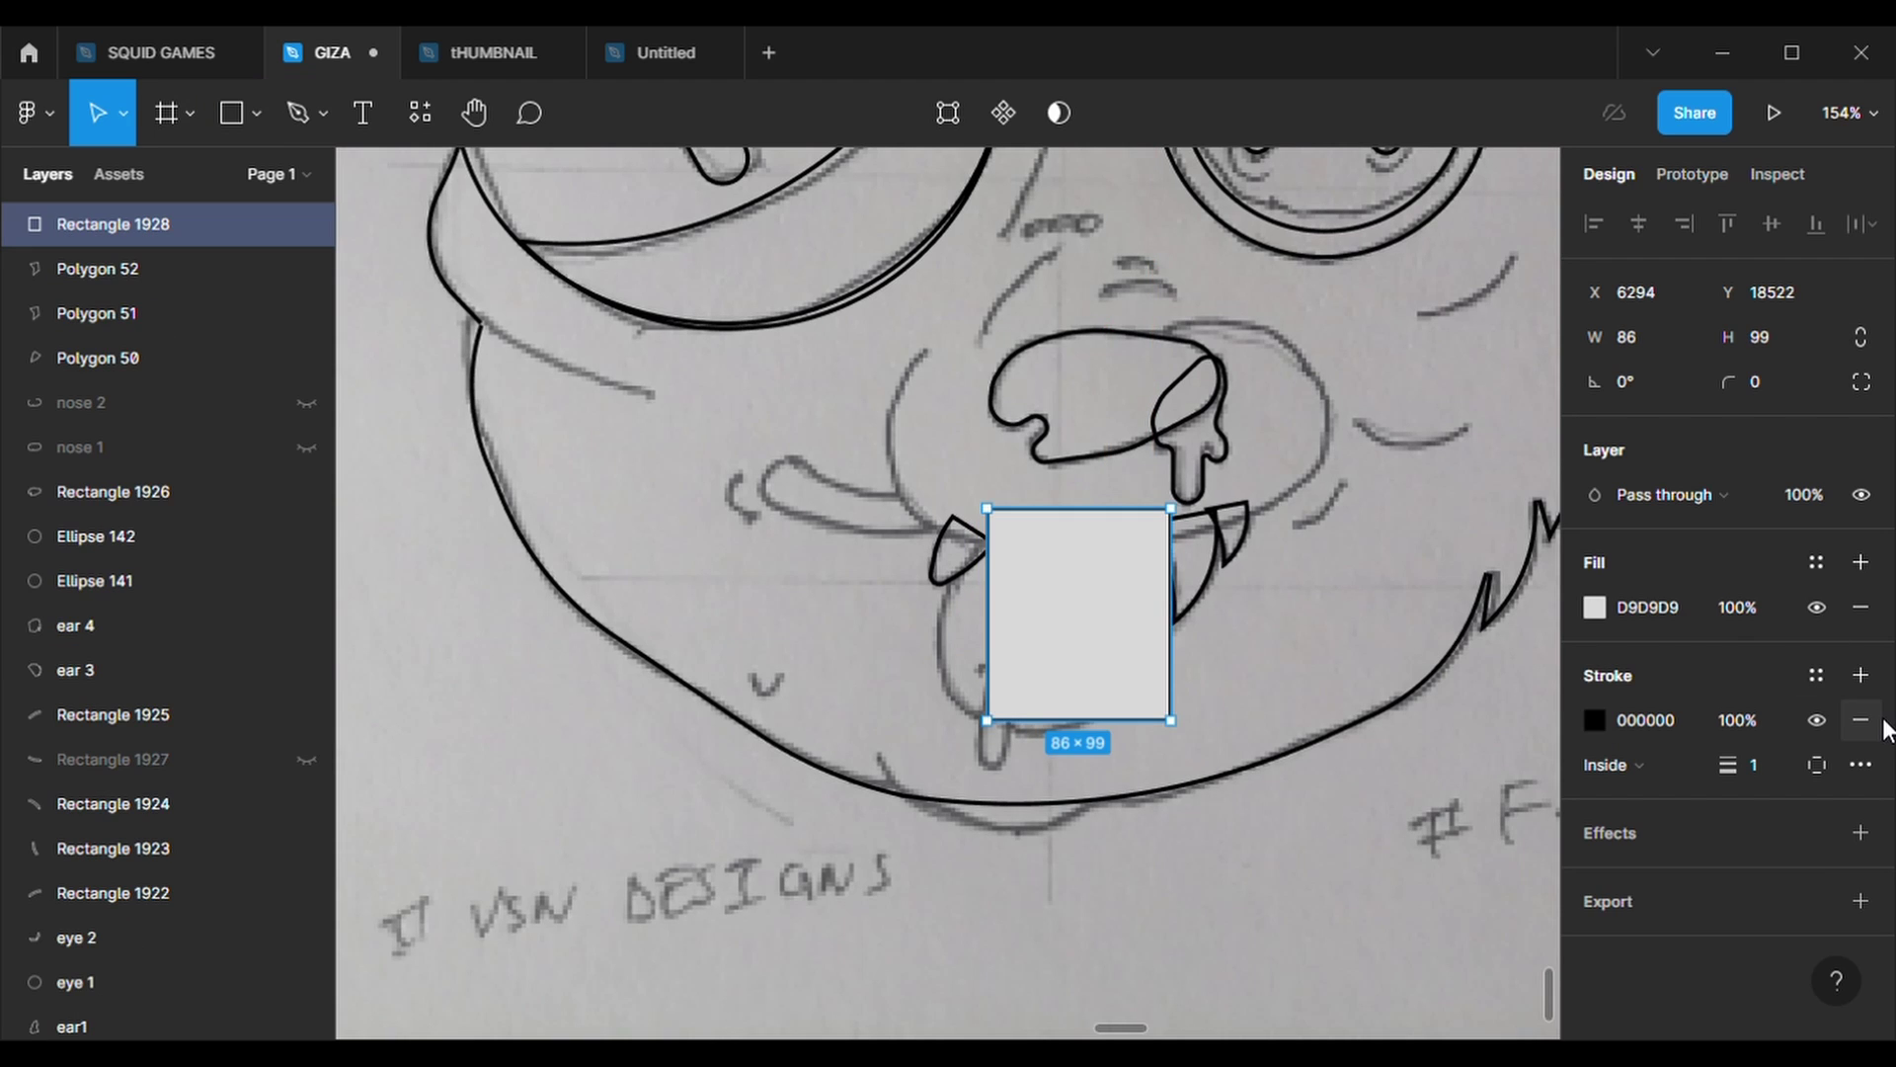
pyautogui.write('2')
pyautogui.press('Return')
pyautogui.click(1861, 606)
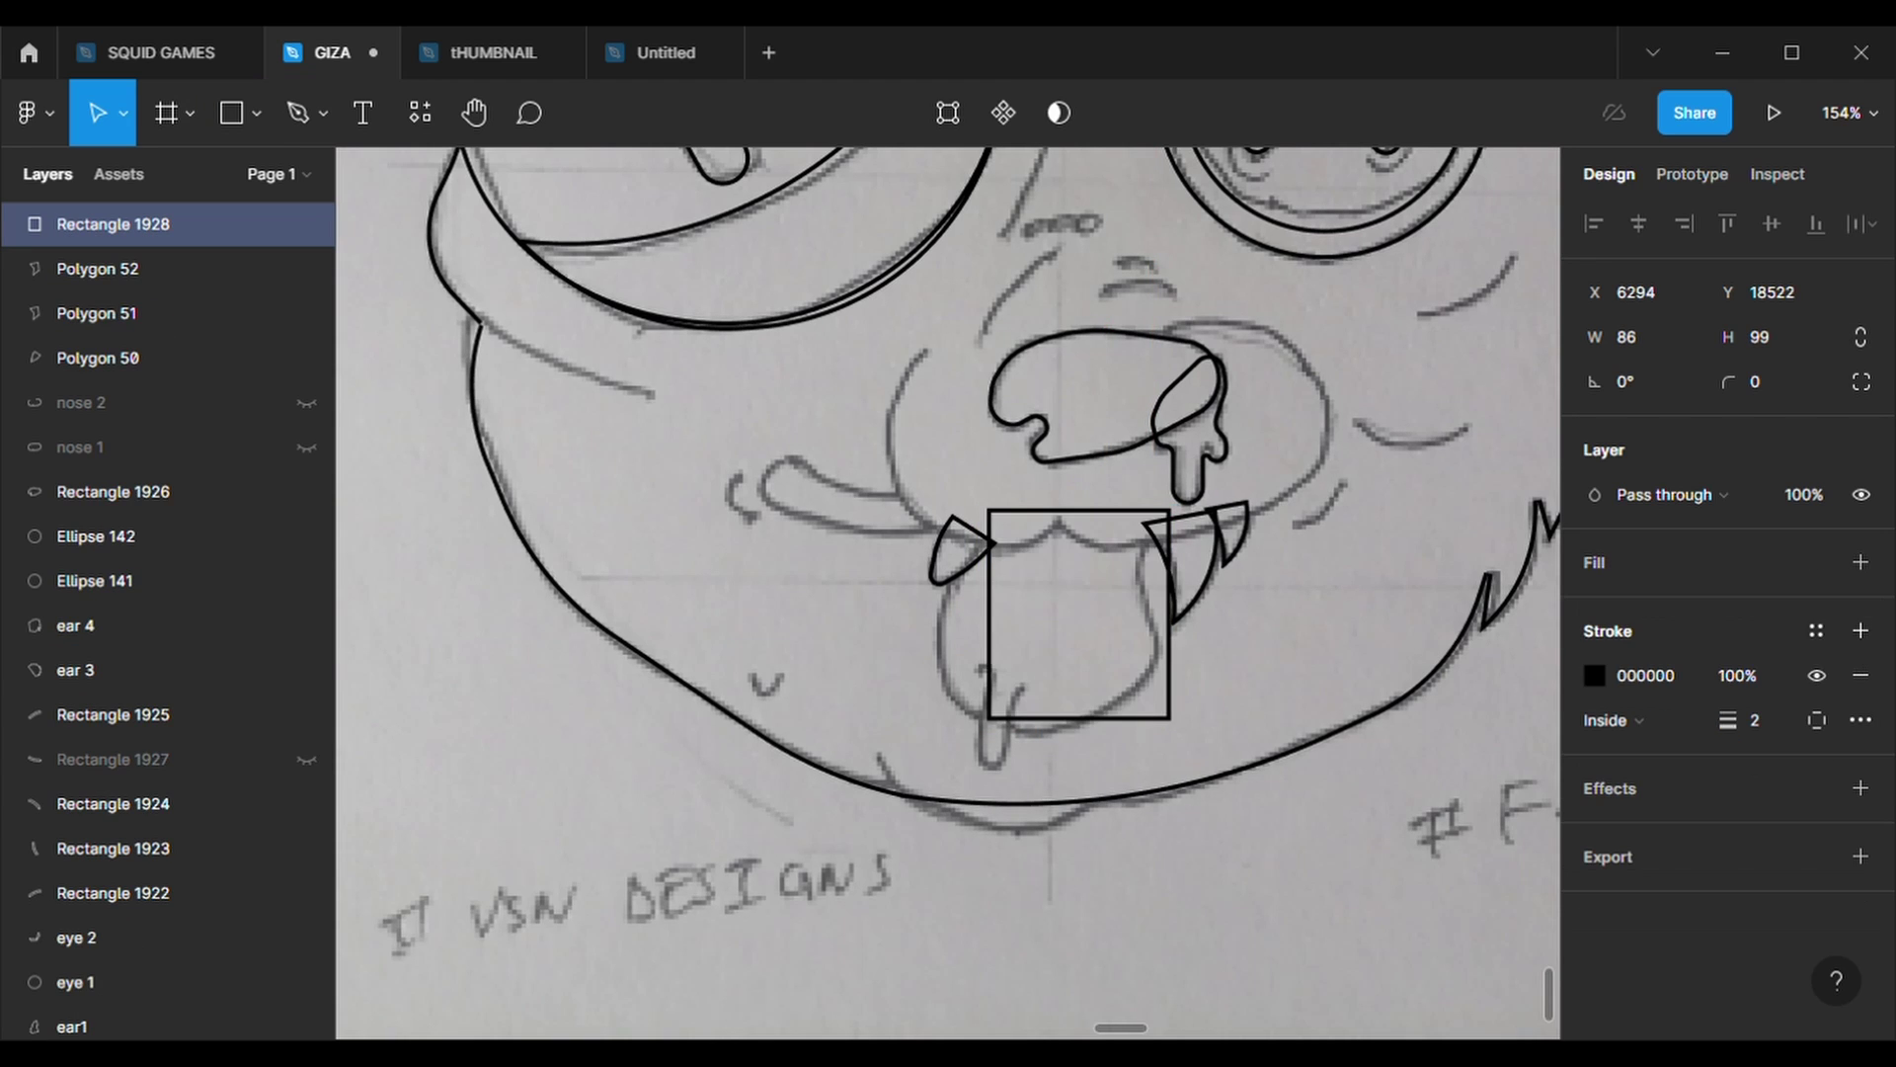
# - Reshape the rectangle's points into a tongue and round its corners at 500
pyautogui.click(948, 112)
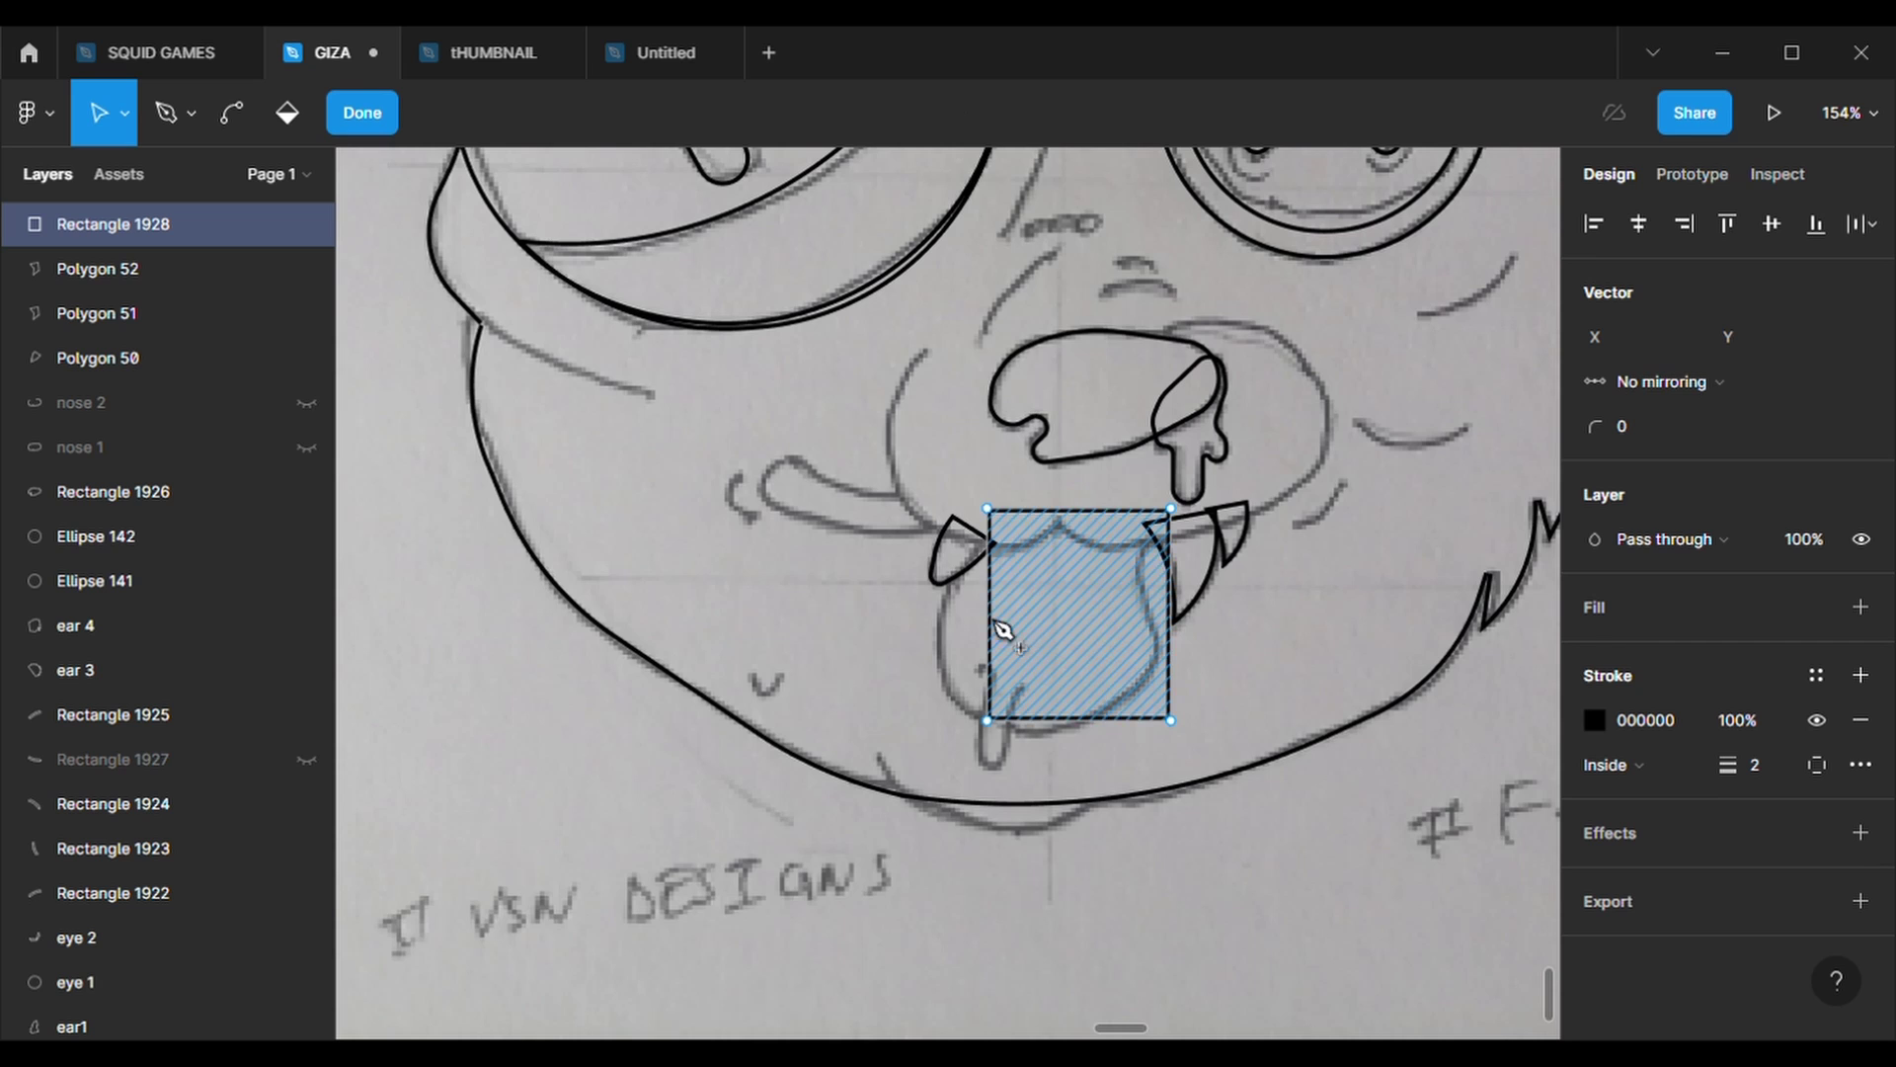
pyautogui.moveTo(987, 615)
pyautogui.mouseDown()
pyautogui.moveTo(935, 623)
pyautogui.moveTo(950, 712)
pyautogui.moveTo(998, 742)
pyautogui.moveTo(1045, 756)
pyautogui.moveTo(1174, 677)
pyautogui.mouseUp()
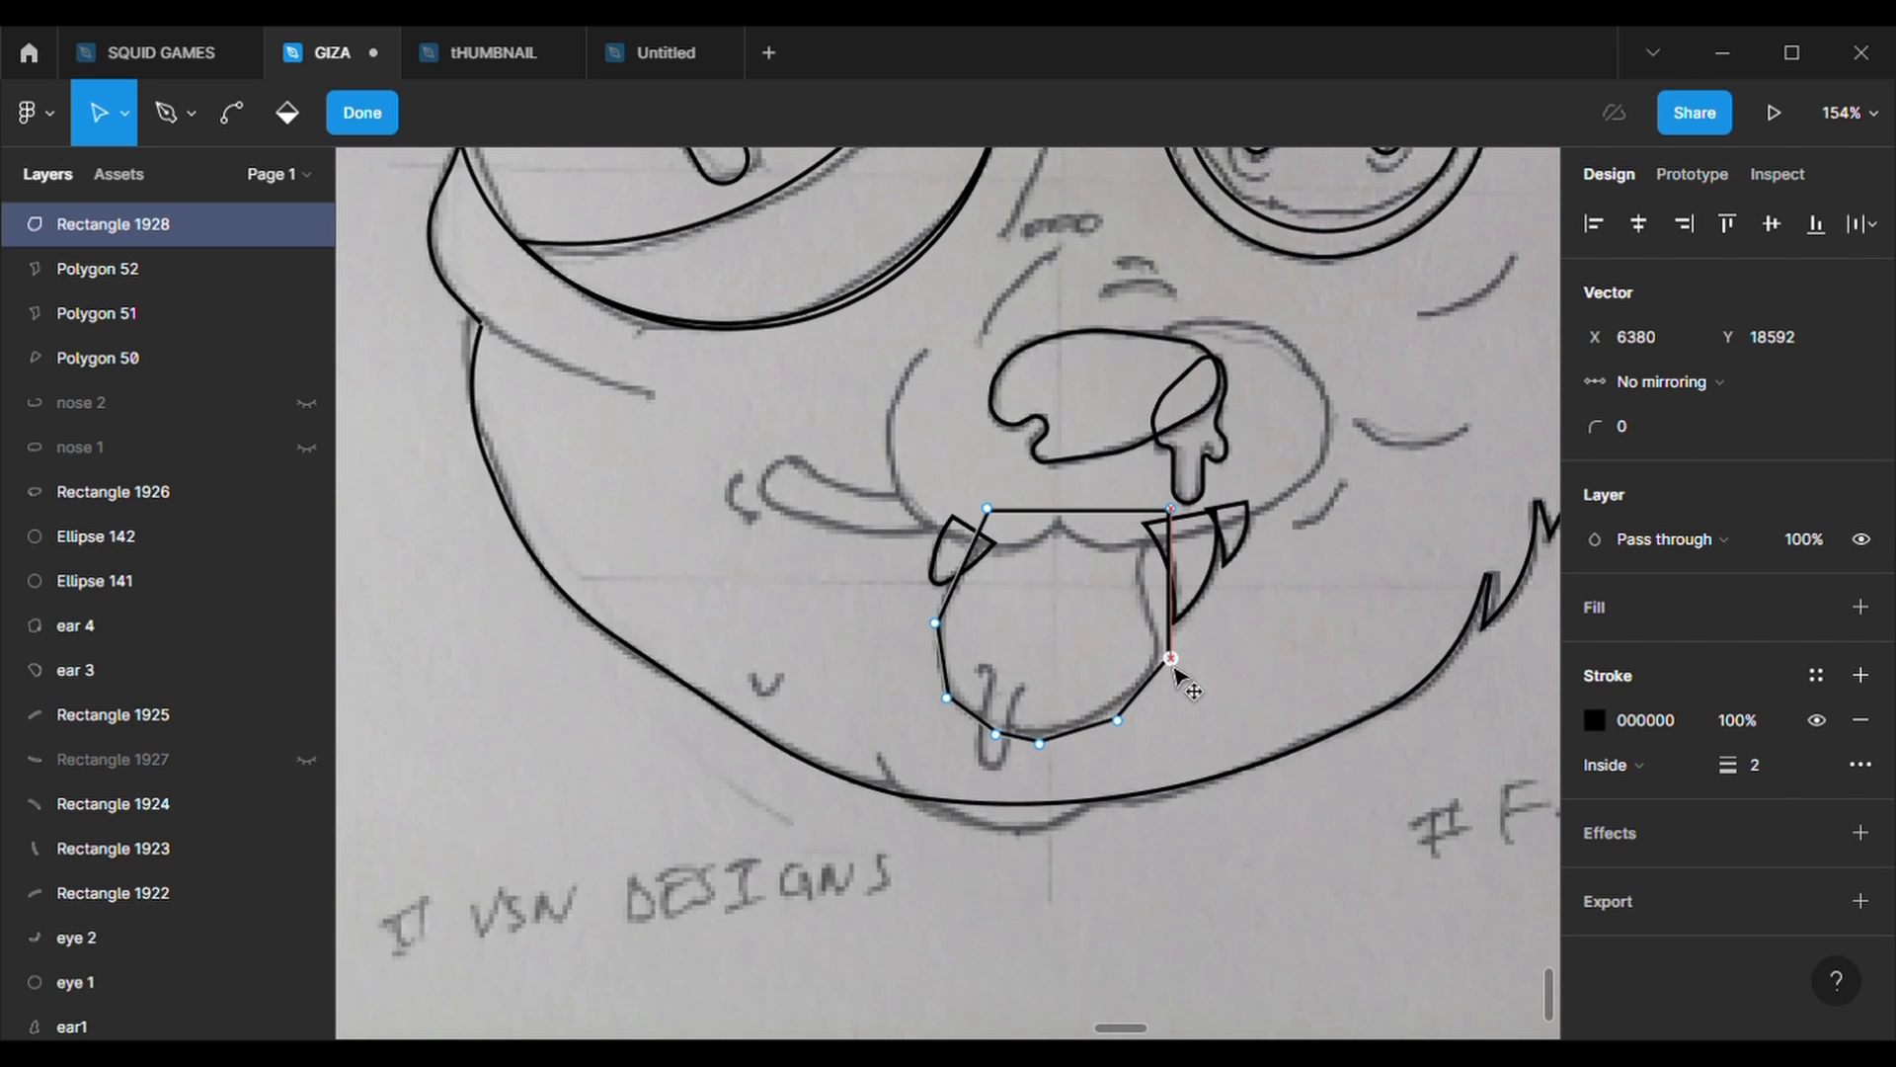
pyautogui.moveTo(1175, 667); pyautogui.dragTo(1168, 667)
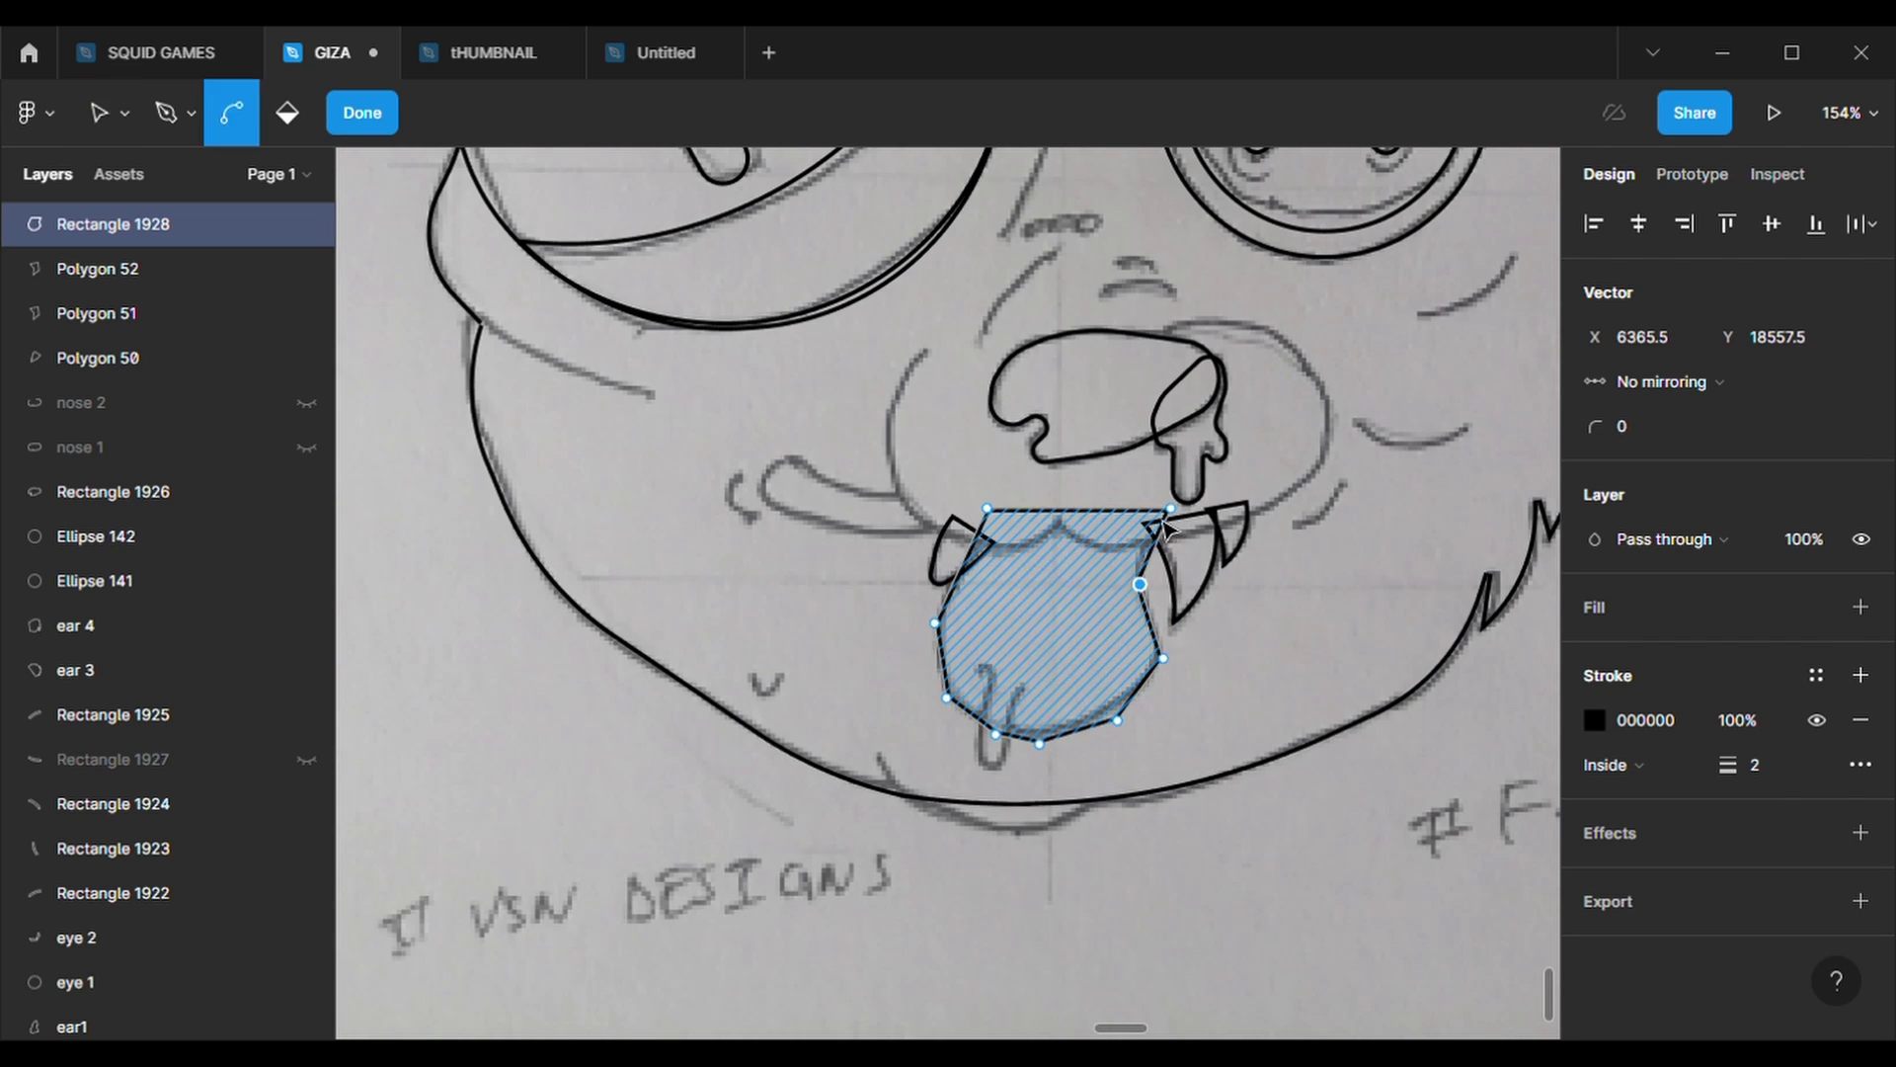
pyautogui.press('Escape')
pyautogui.write('50')
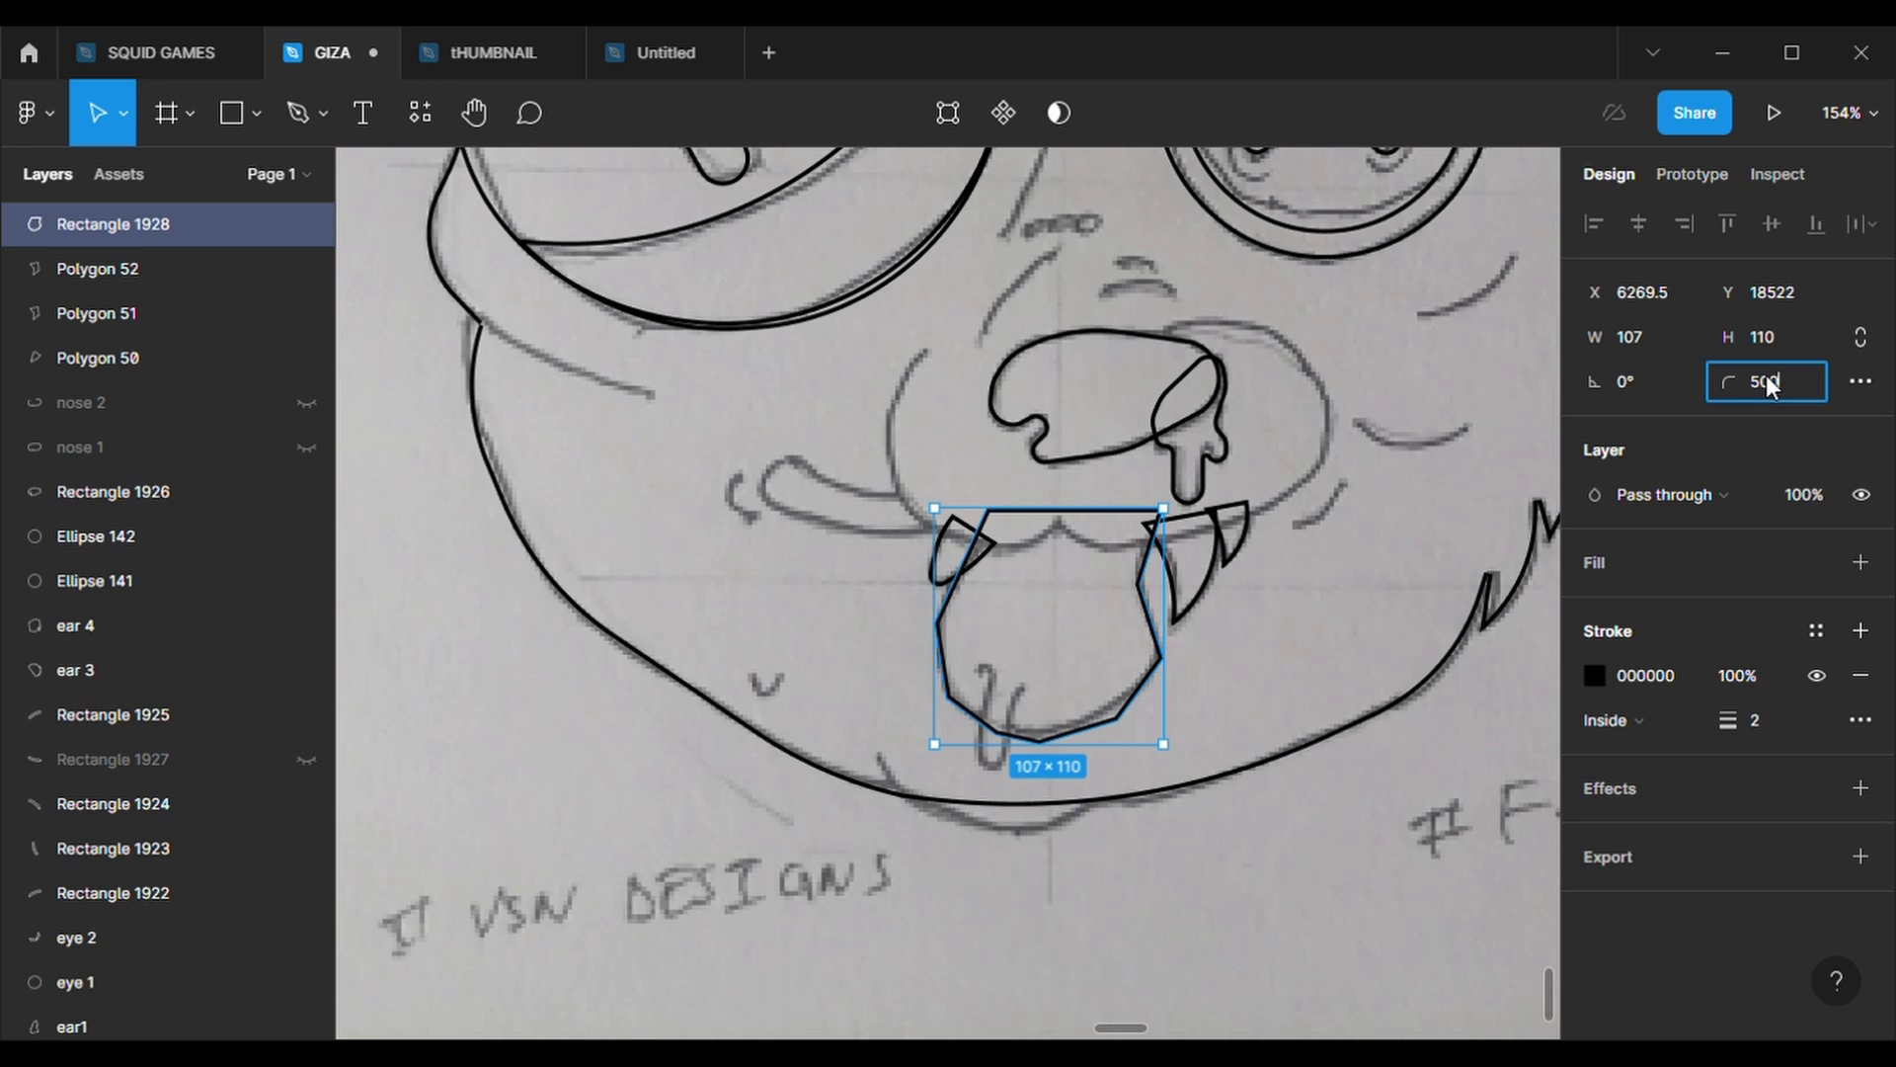
pyautogui.press('Return')
# - Make the tongue's top corner sharp with radius 0 and unhide the nose 2 layer
pyautogui.click(948, 112)
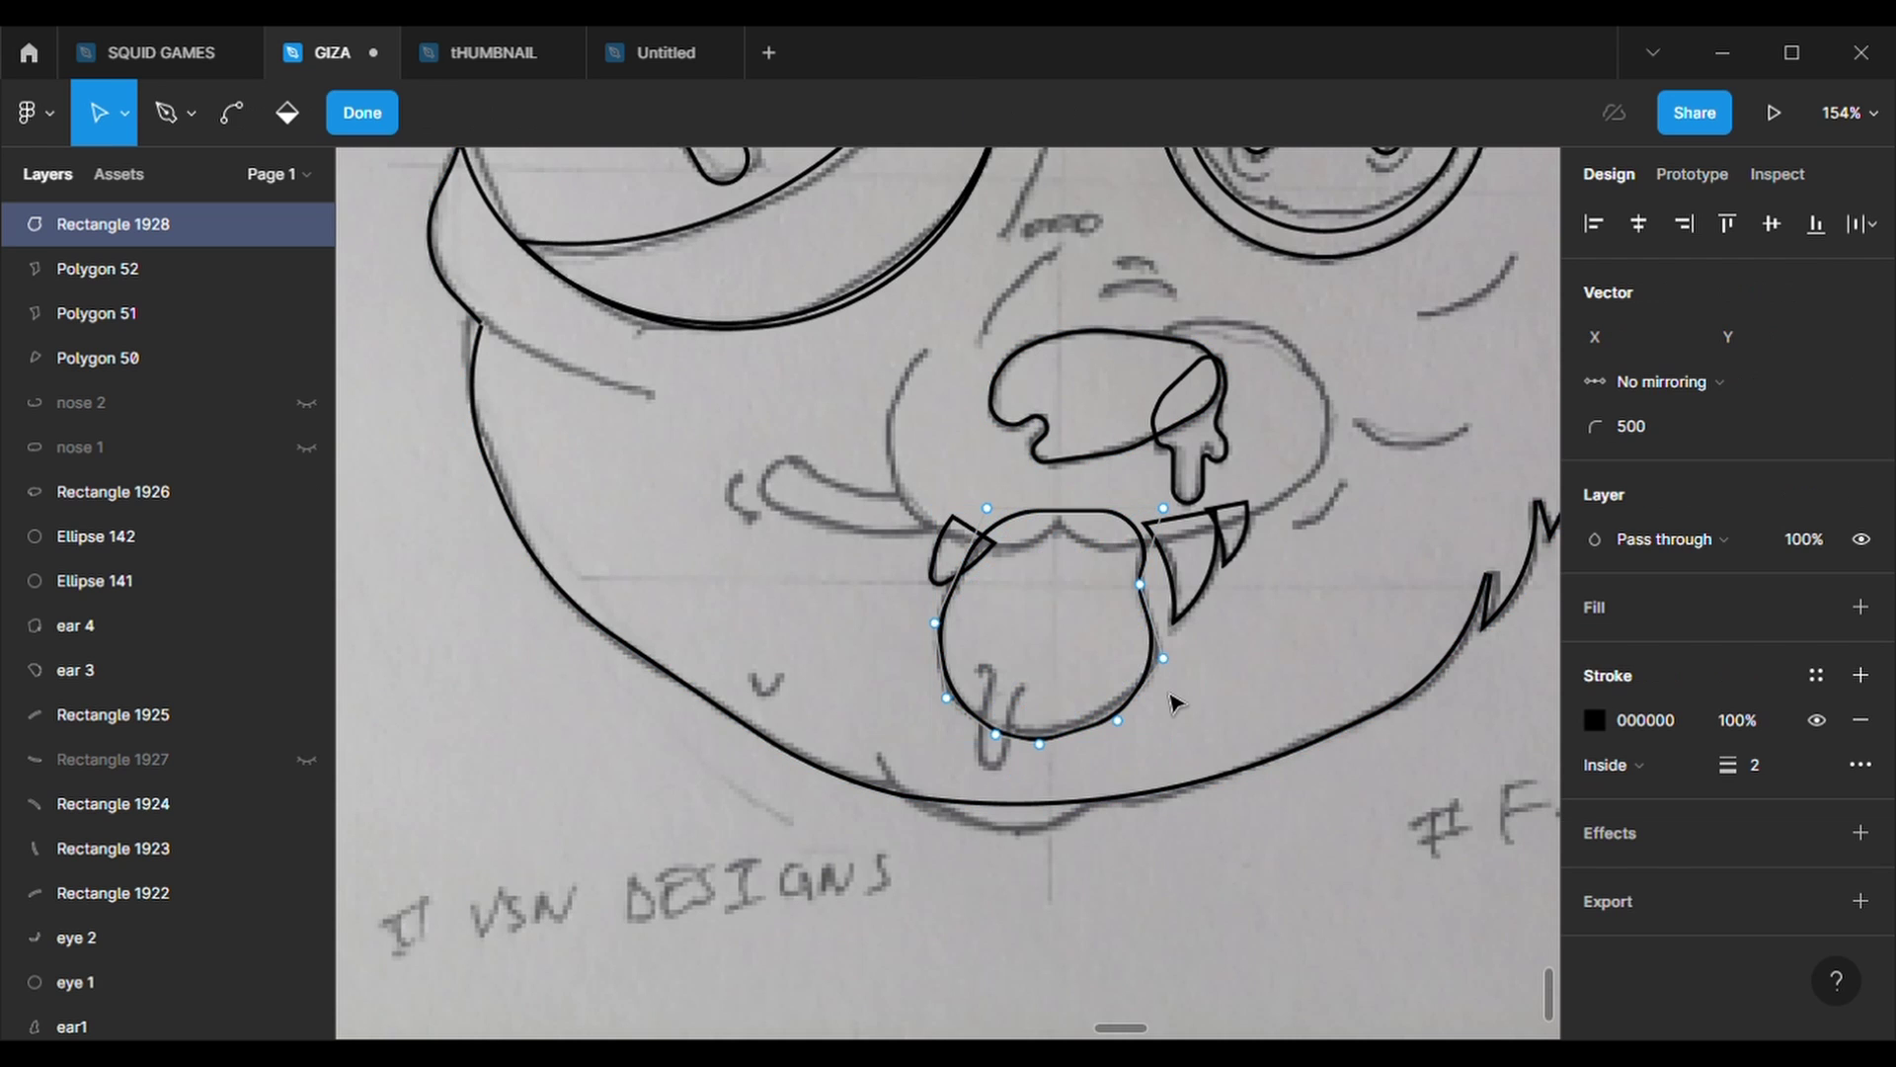
pyautogui.click(1120, 719)
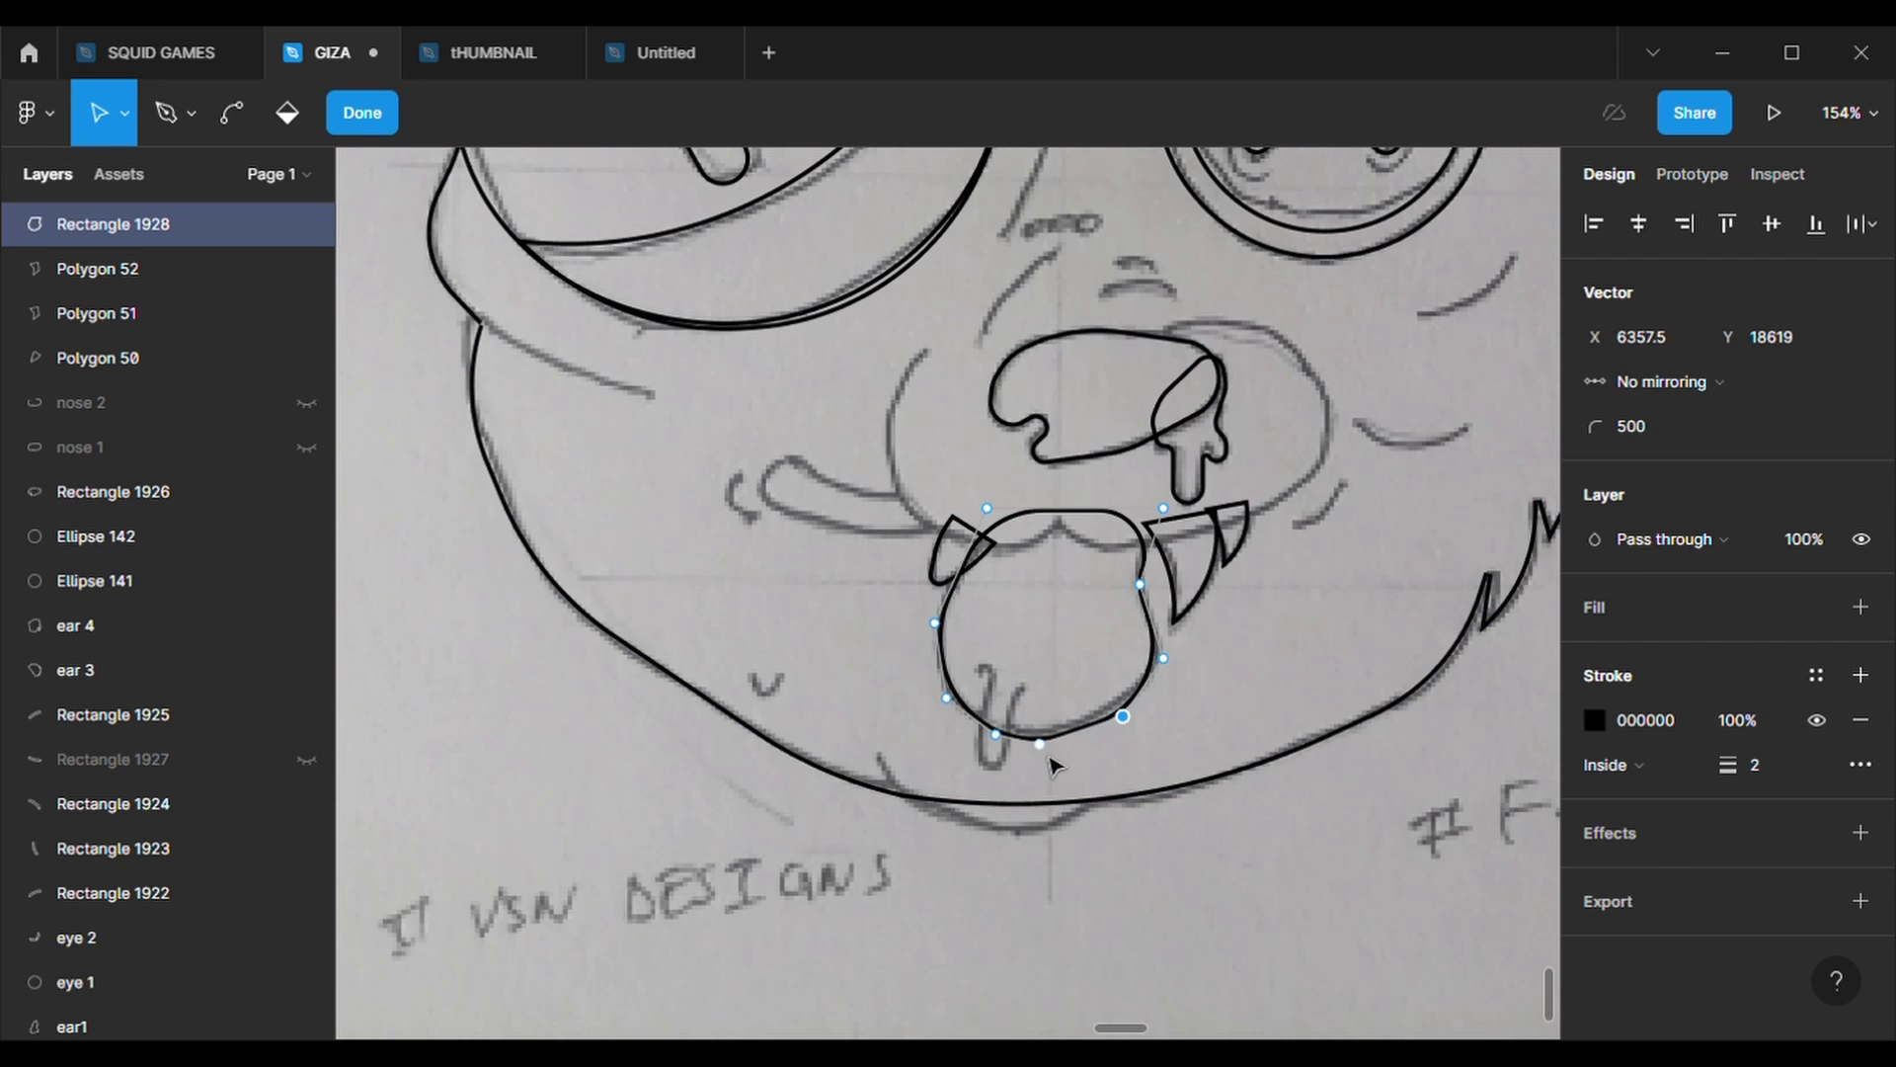
pyautogui.doubleClick(1631, 426)
pyautogui.write('0')
pyautogui.press('Return')
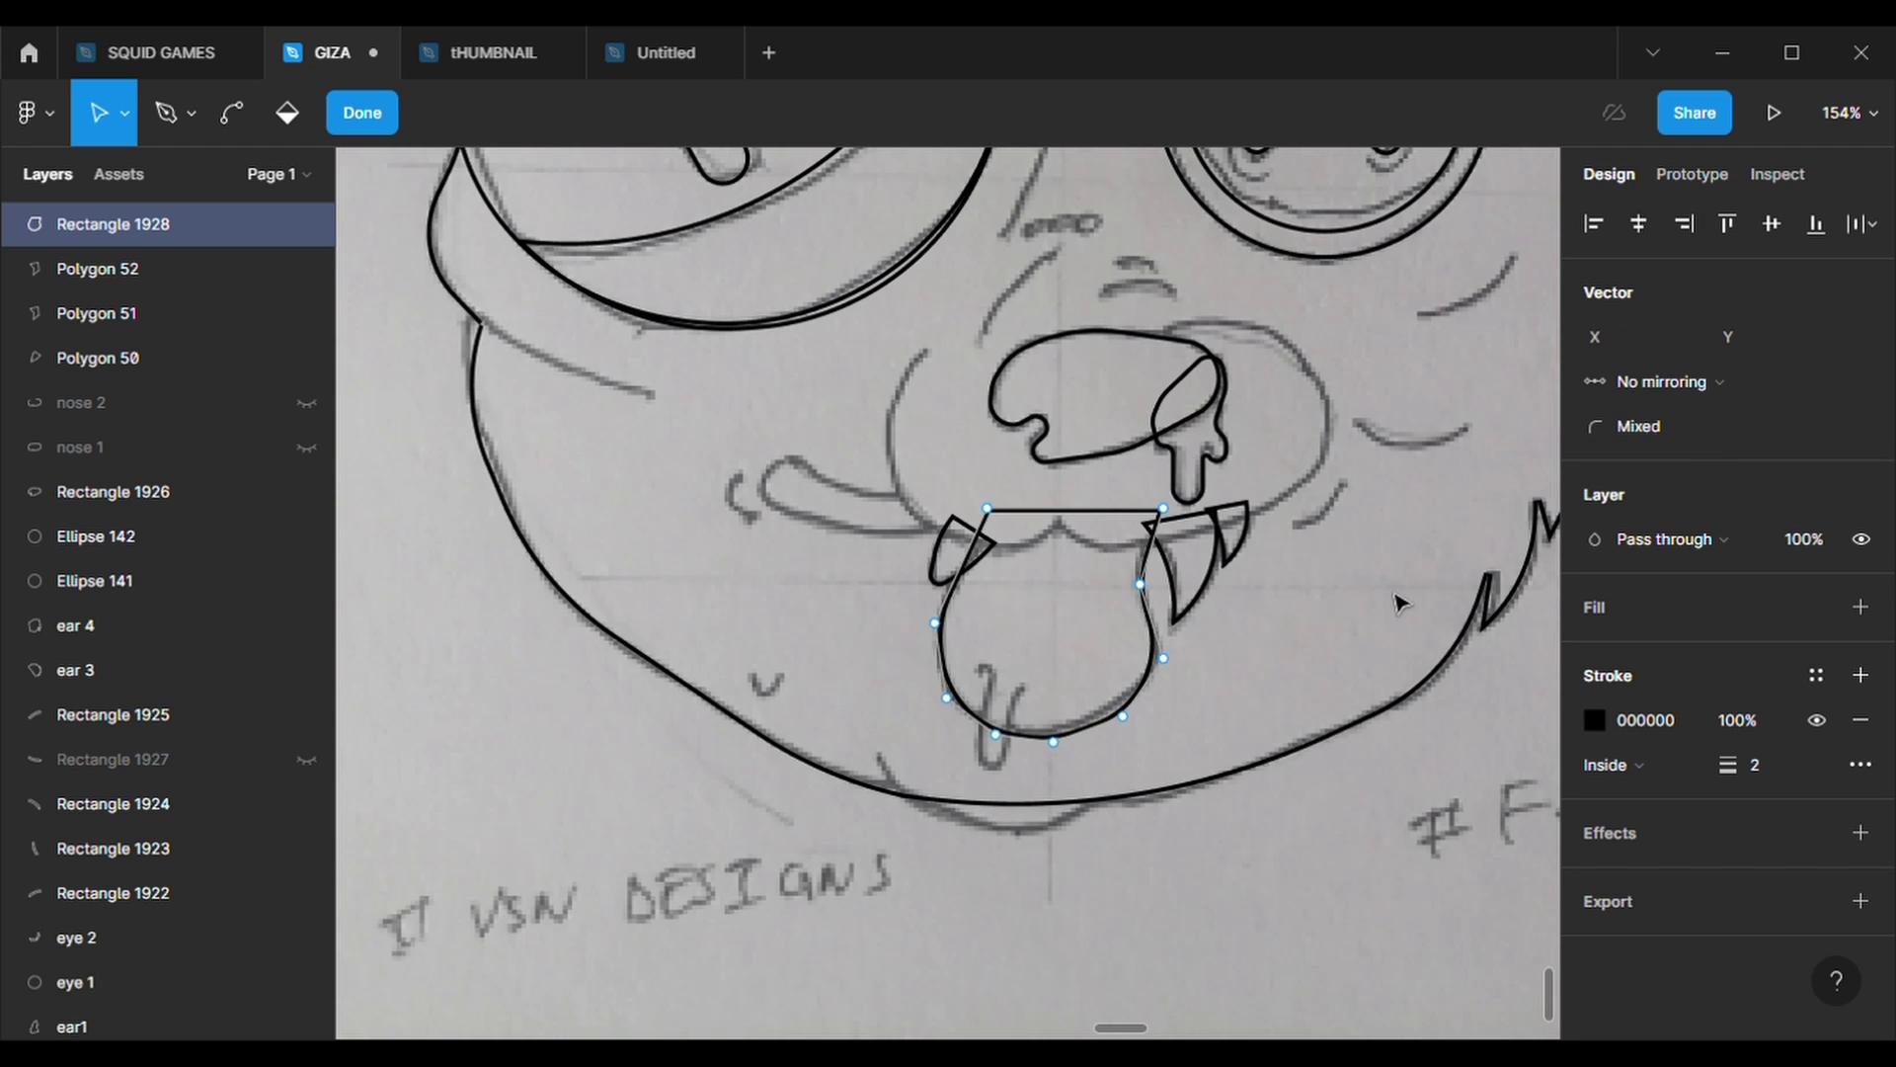
pyautogui.click(306, 403)
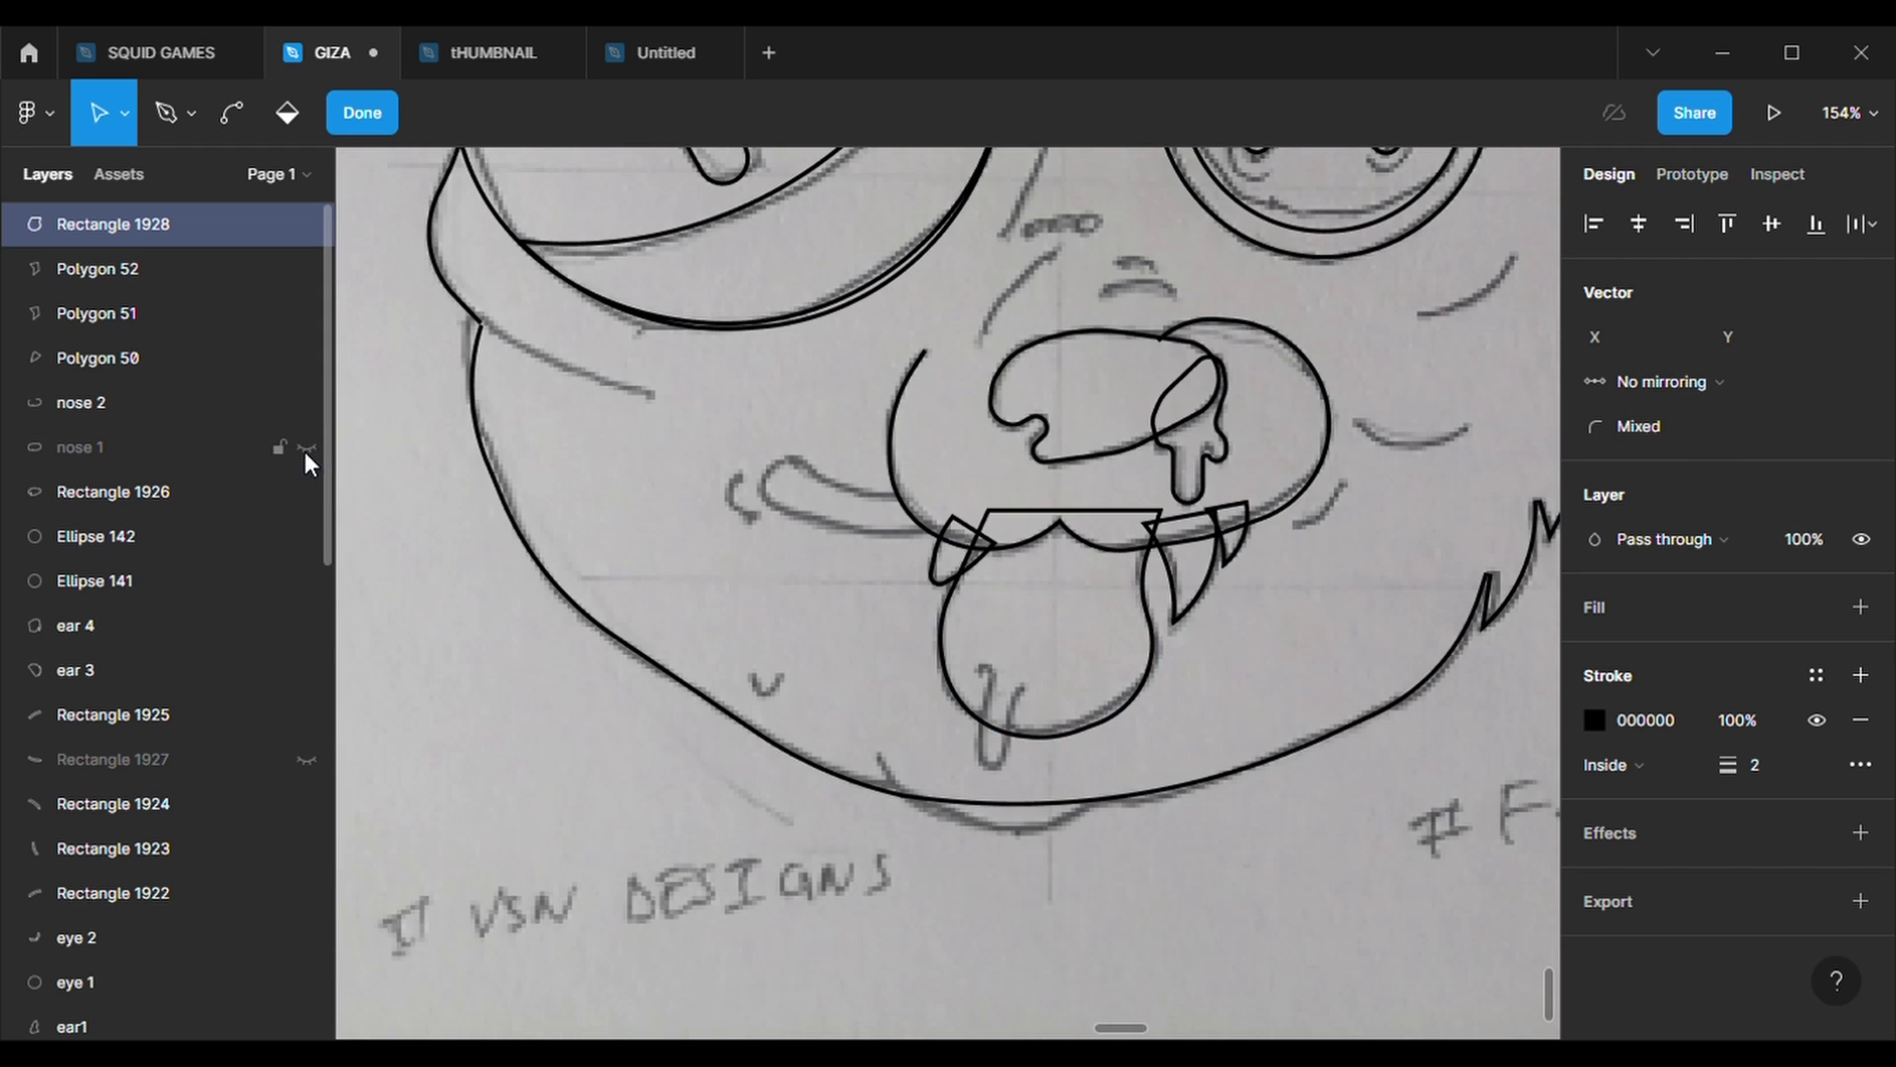
# - Start a pen path at the brow above the left eye, then cancel it
pyautogui.scroll(-6, 1079, 683)
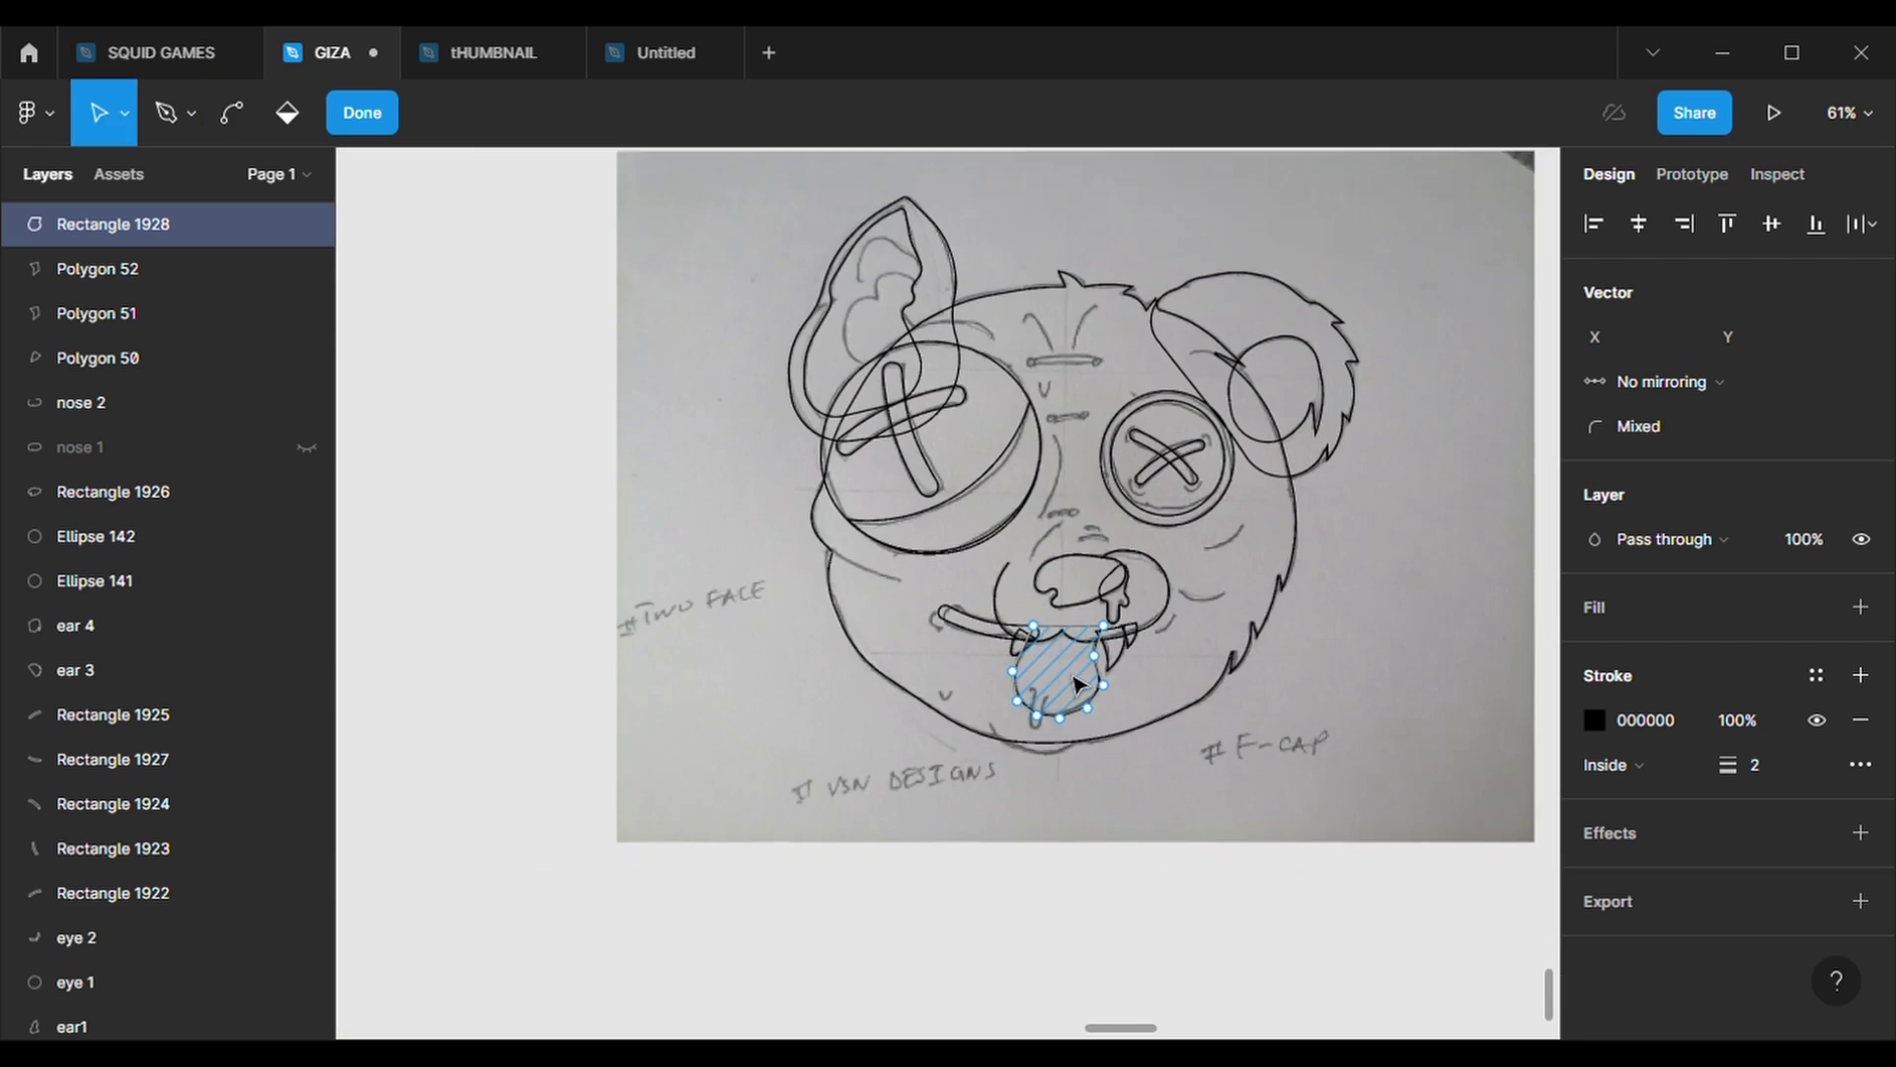
pyautogui.scroll(2, 1079, 683)
pyautogui.scroll(3, 1080, 684)
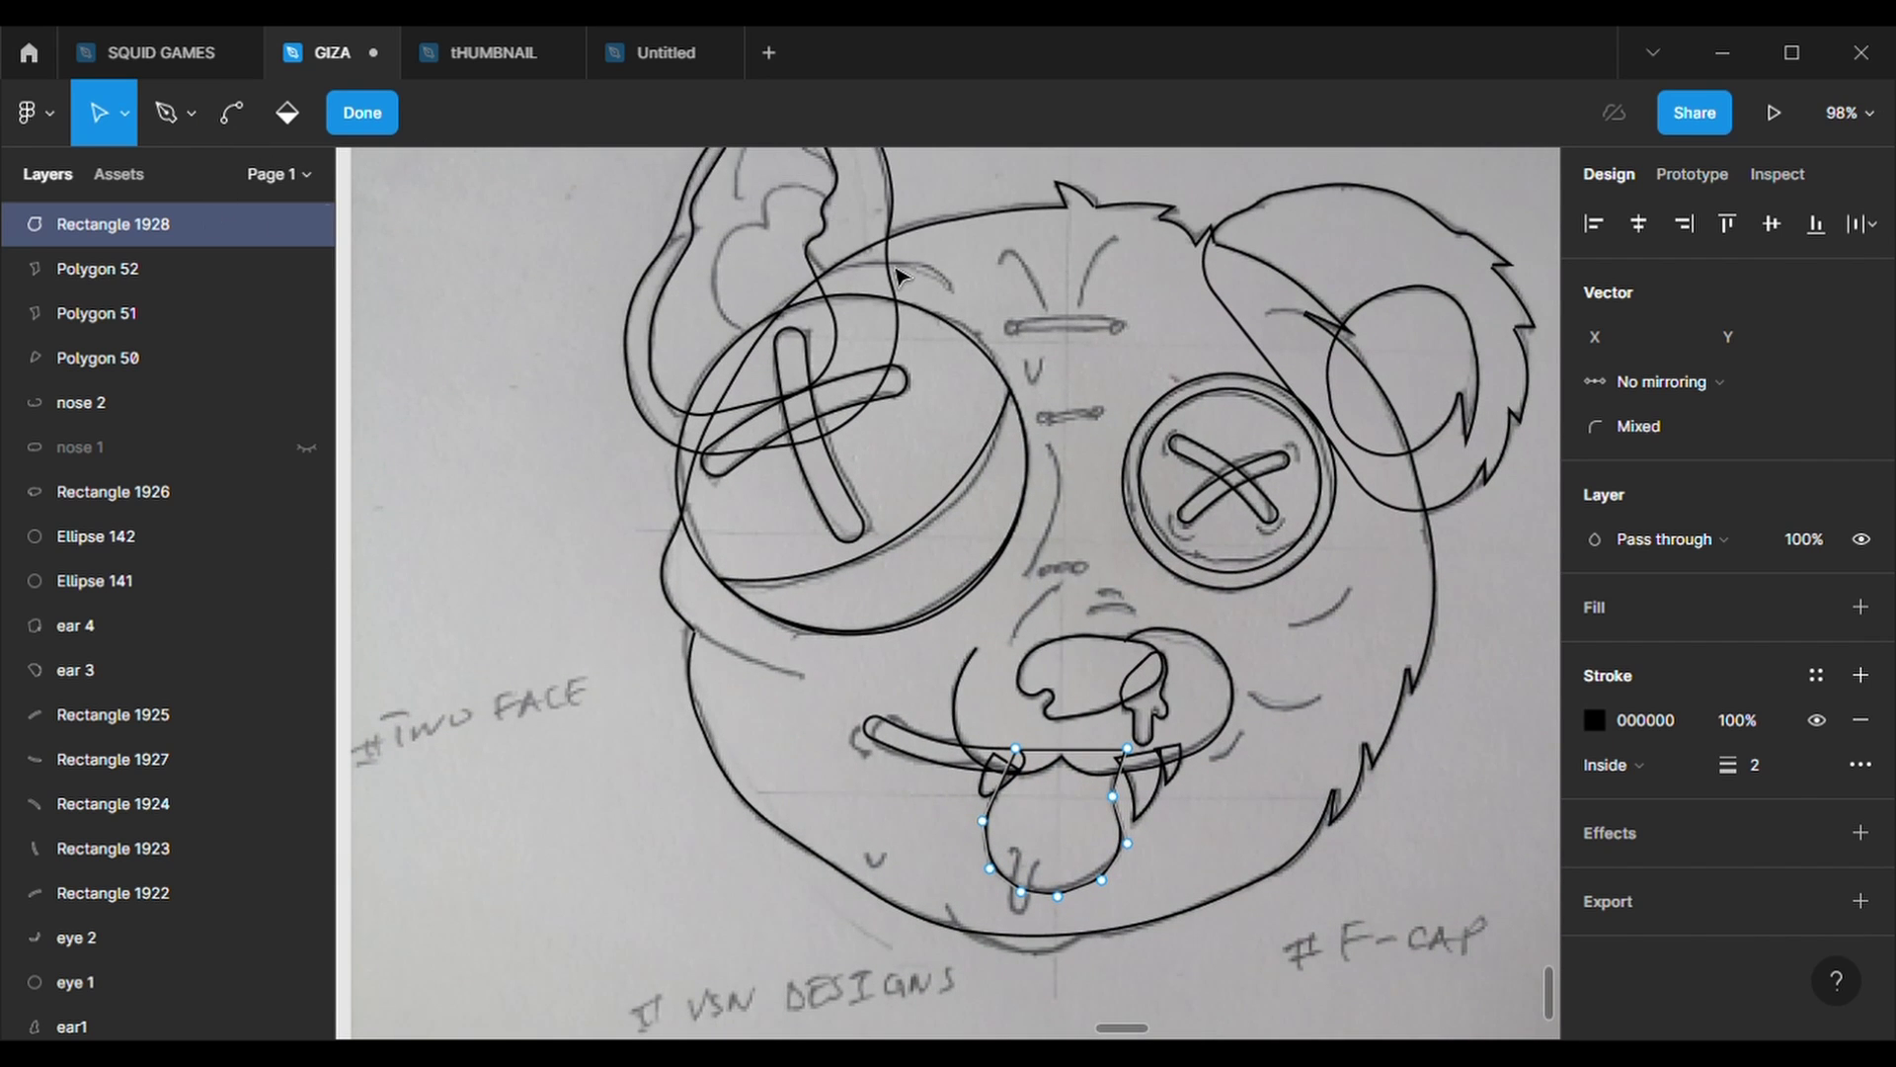
pyautogui.press('p')
pyautogui.keyDown('ctrl'); pyautogui.scroll(1, 978, 324); pyautogui.keyUp('ctrl')
pyautogui.keyDown('ctrl'); pyautogui.scroll(1, 978, 324); pyautogui.keyUp('ctrl')
pyautogui.click(989, 238)
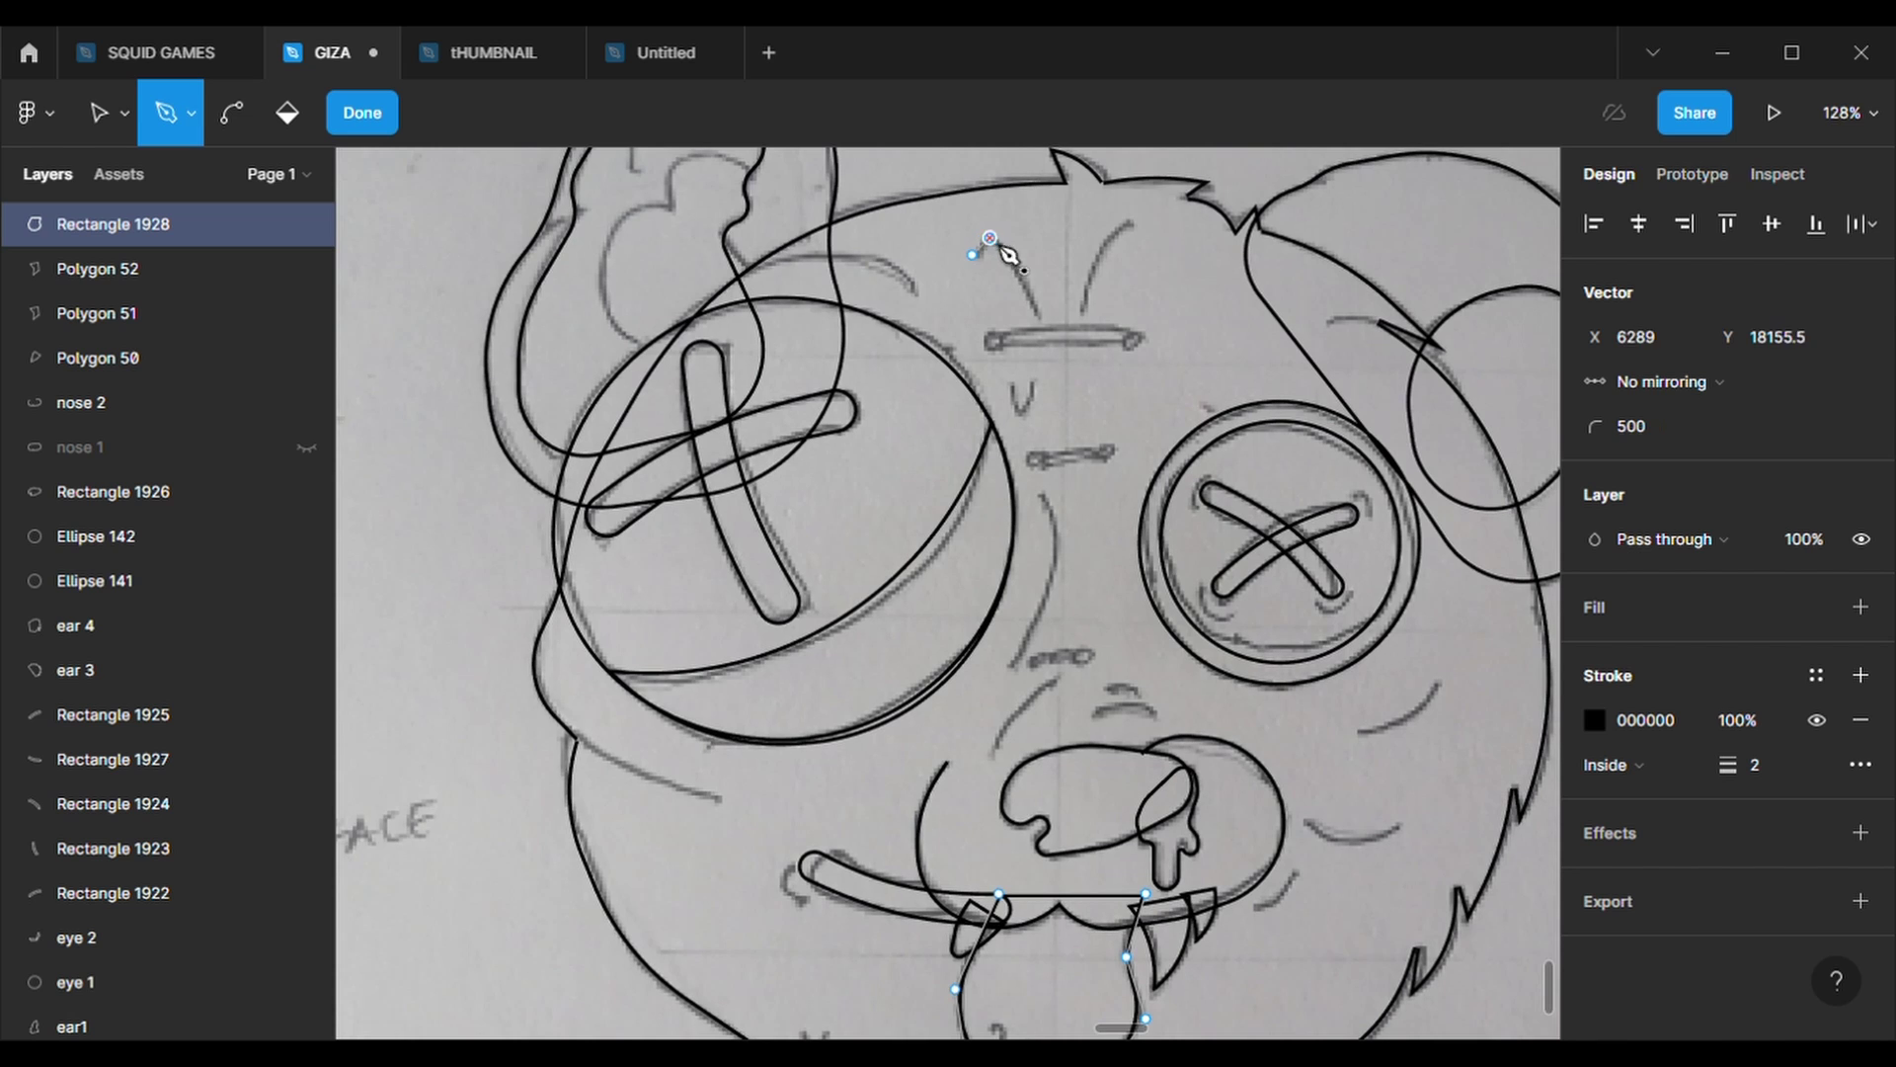
pyautogui.press('Escape')
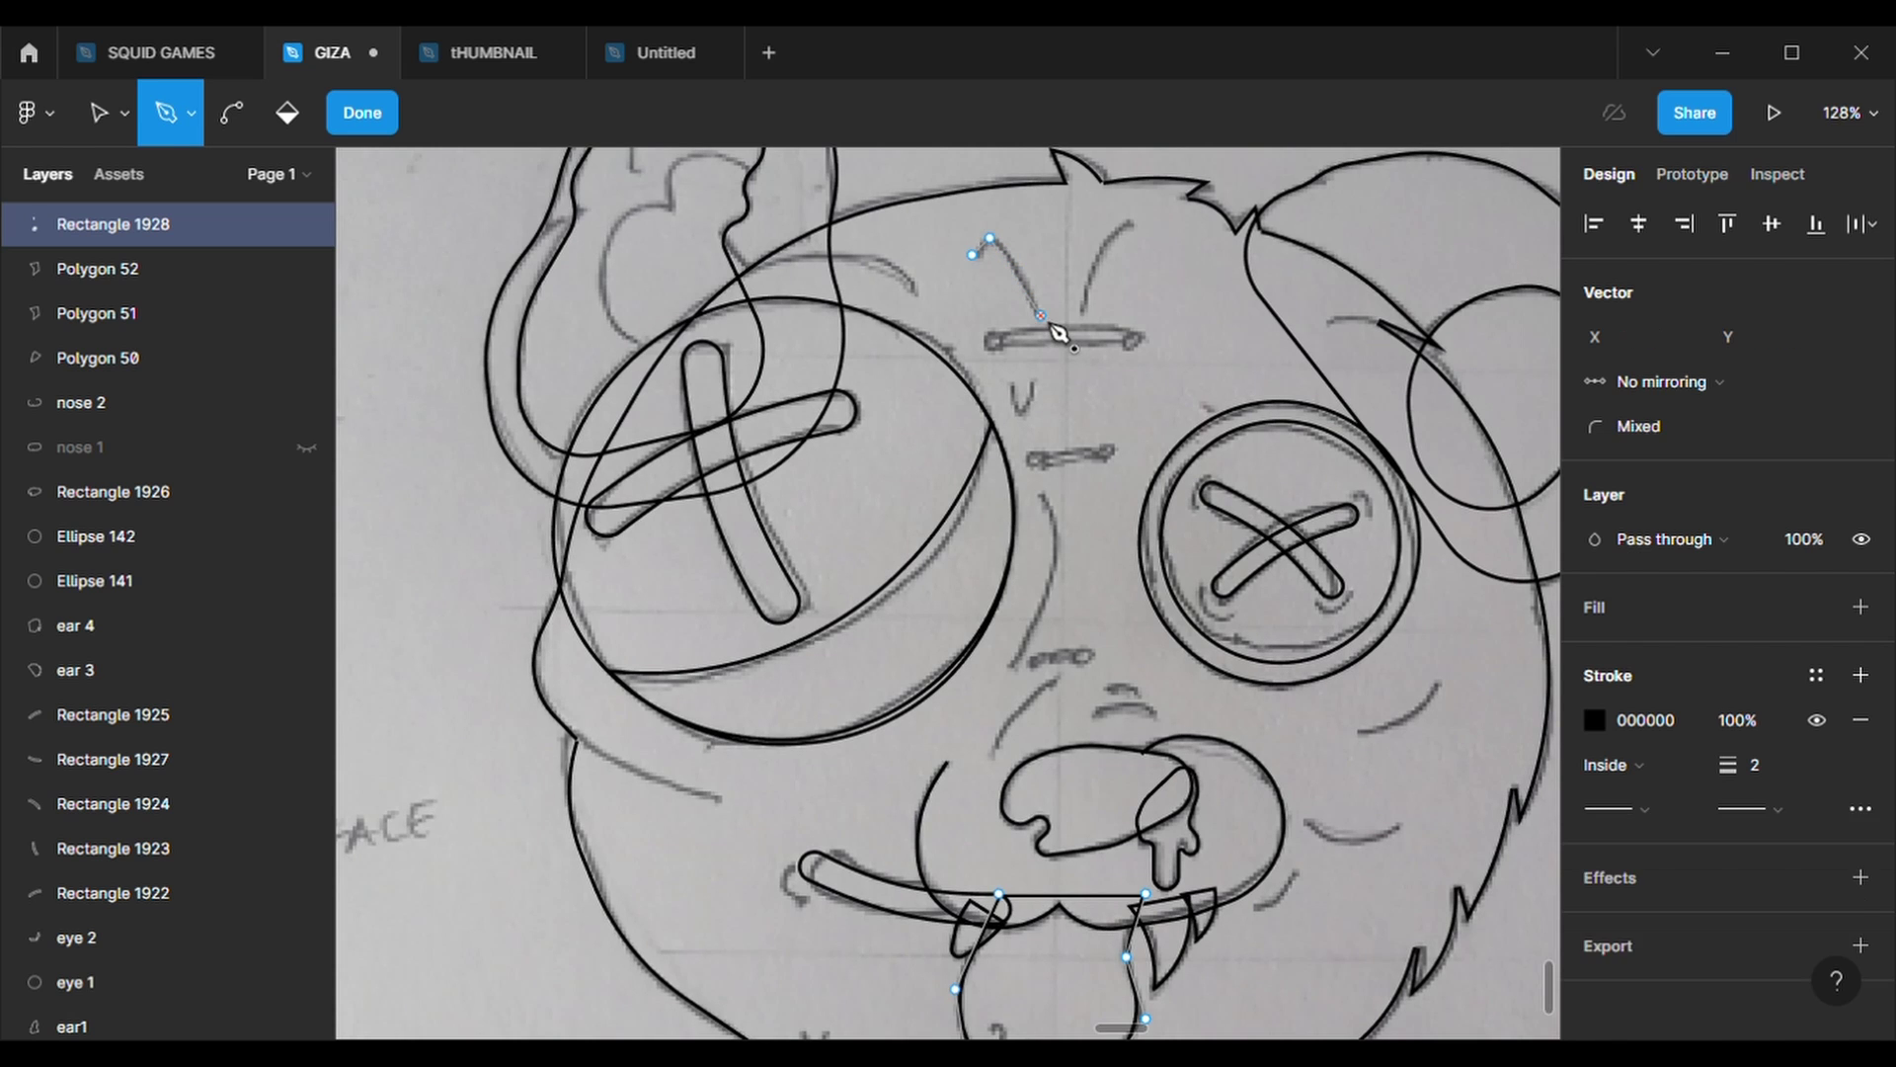
pyautogui.press('Escape')
# - Work with the tongue shape and sketch image layers via the context menu and layers panel
pyautogui.click(1040, 299)
pyautogui.click(1030, 296)
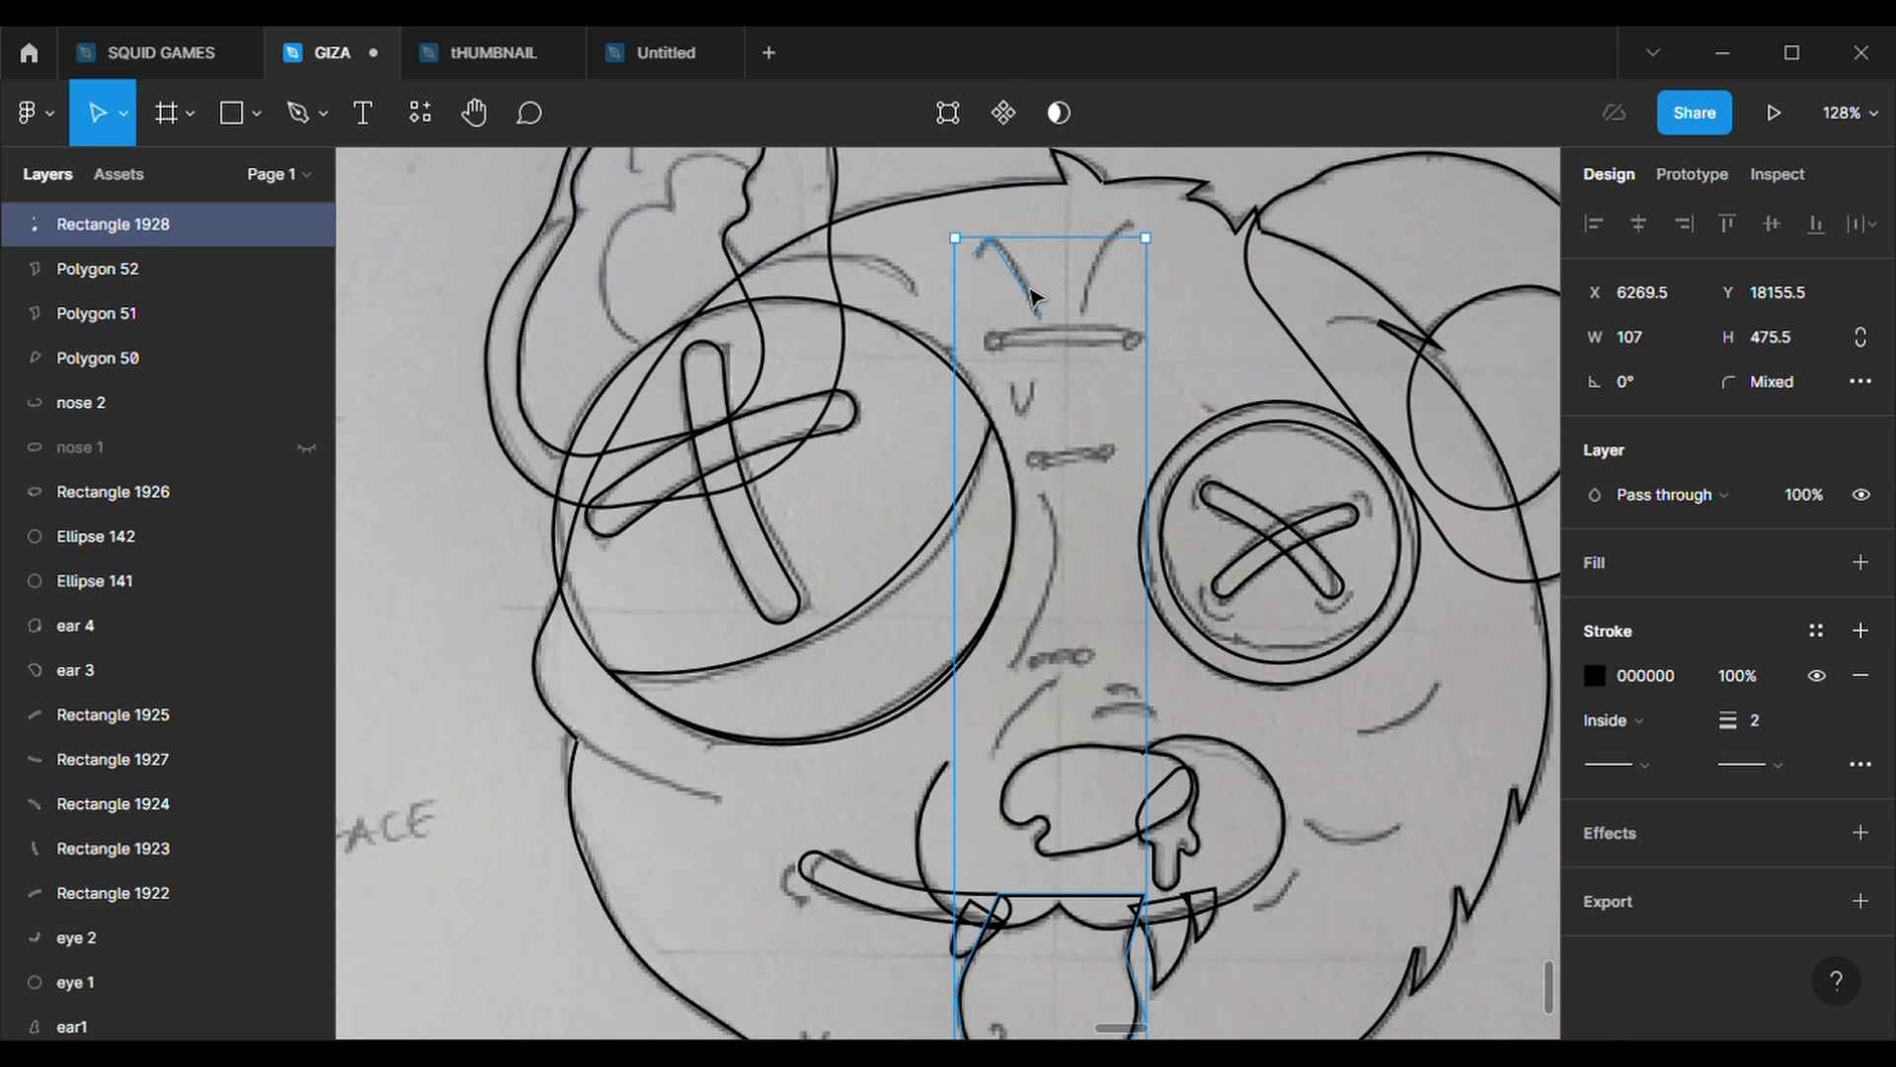
pyautogui.rightClick(998, 249)
pyautogui.click(1108, 465)
pyautogui.click(1028, 287)
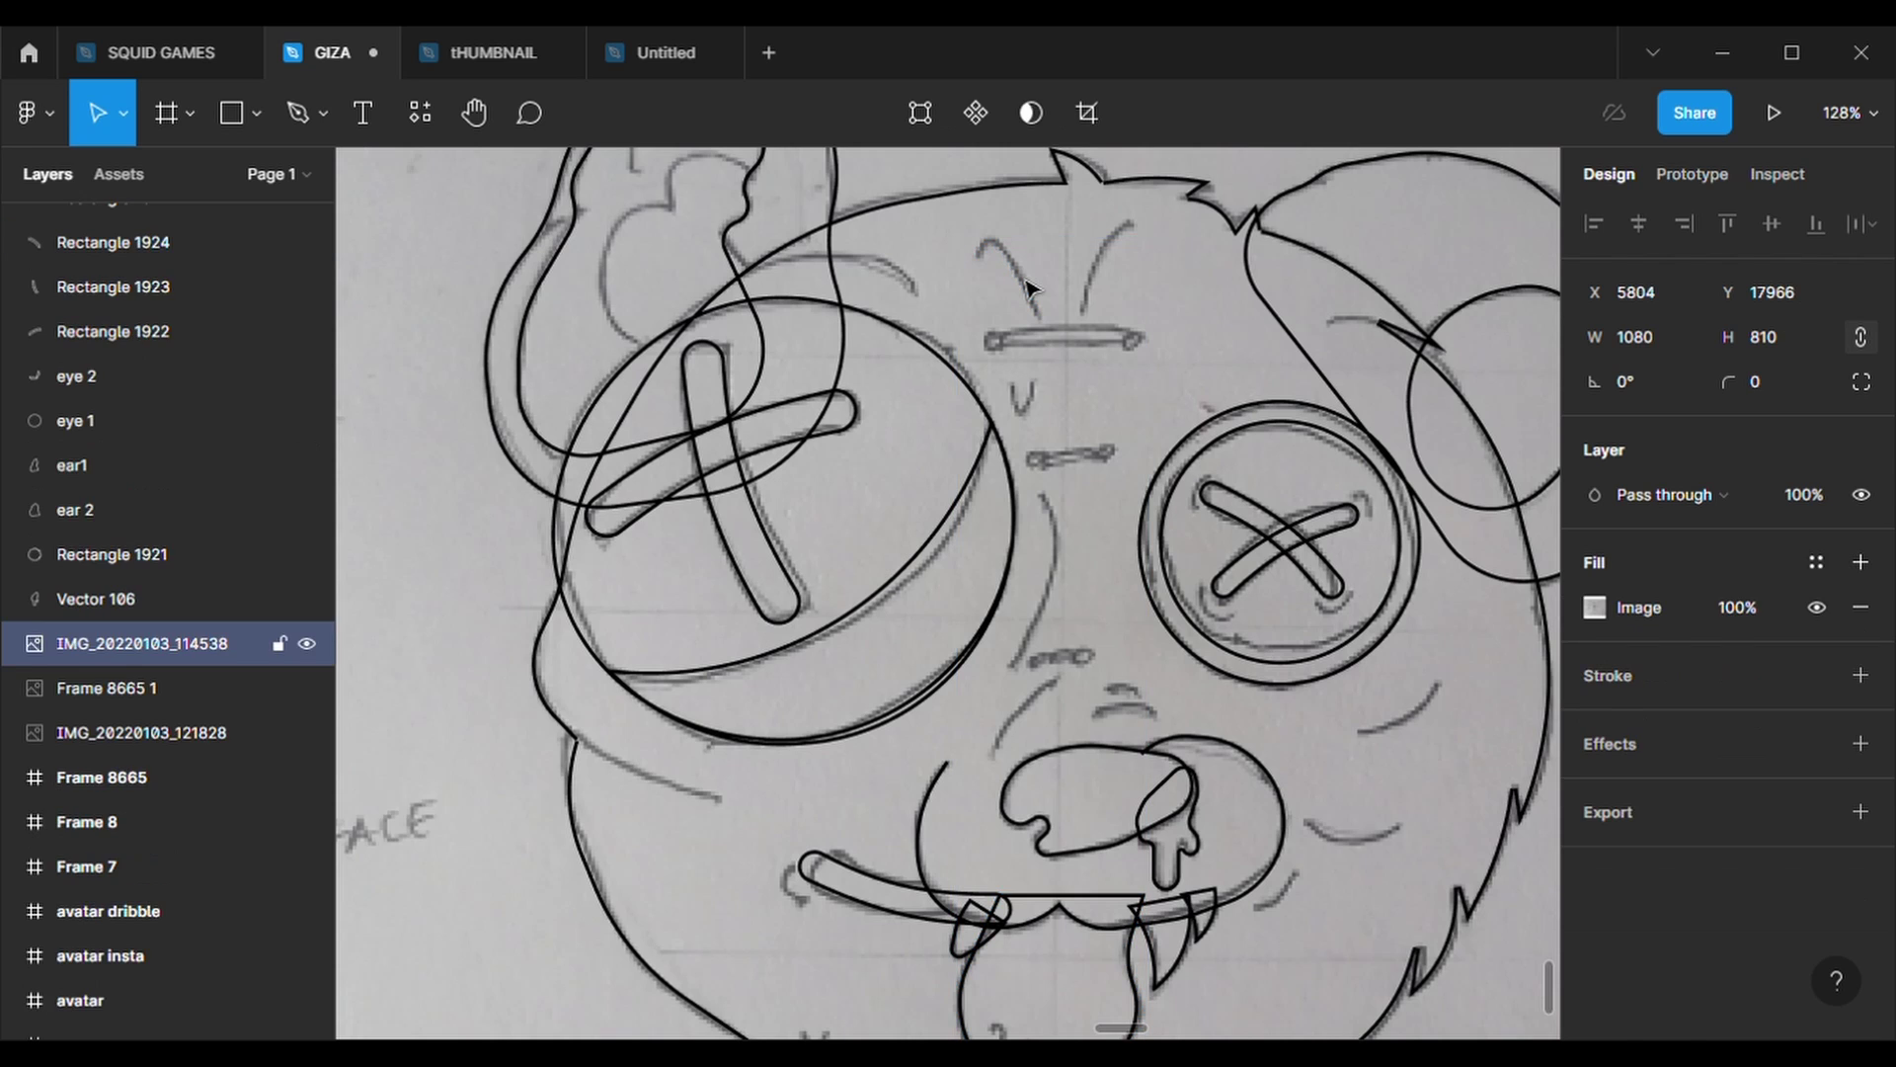
pyautogui.scroll(5, 140, 541)
pyautogui.scroll(5, 141, 542)
pyautogui.click(85, 224)
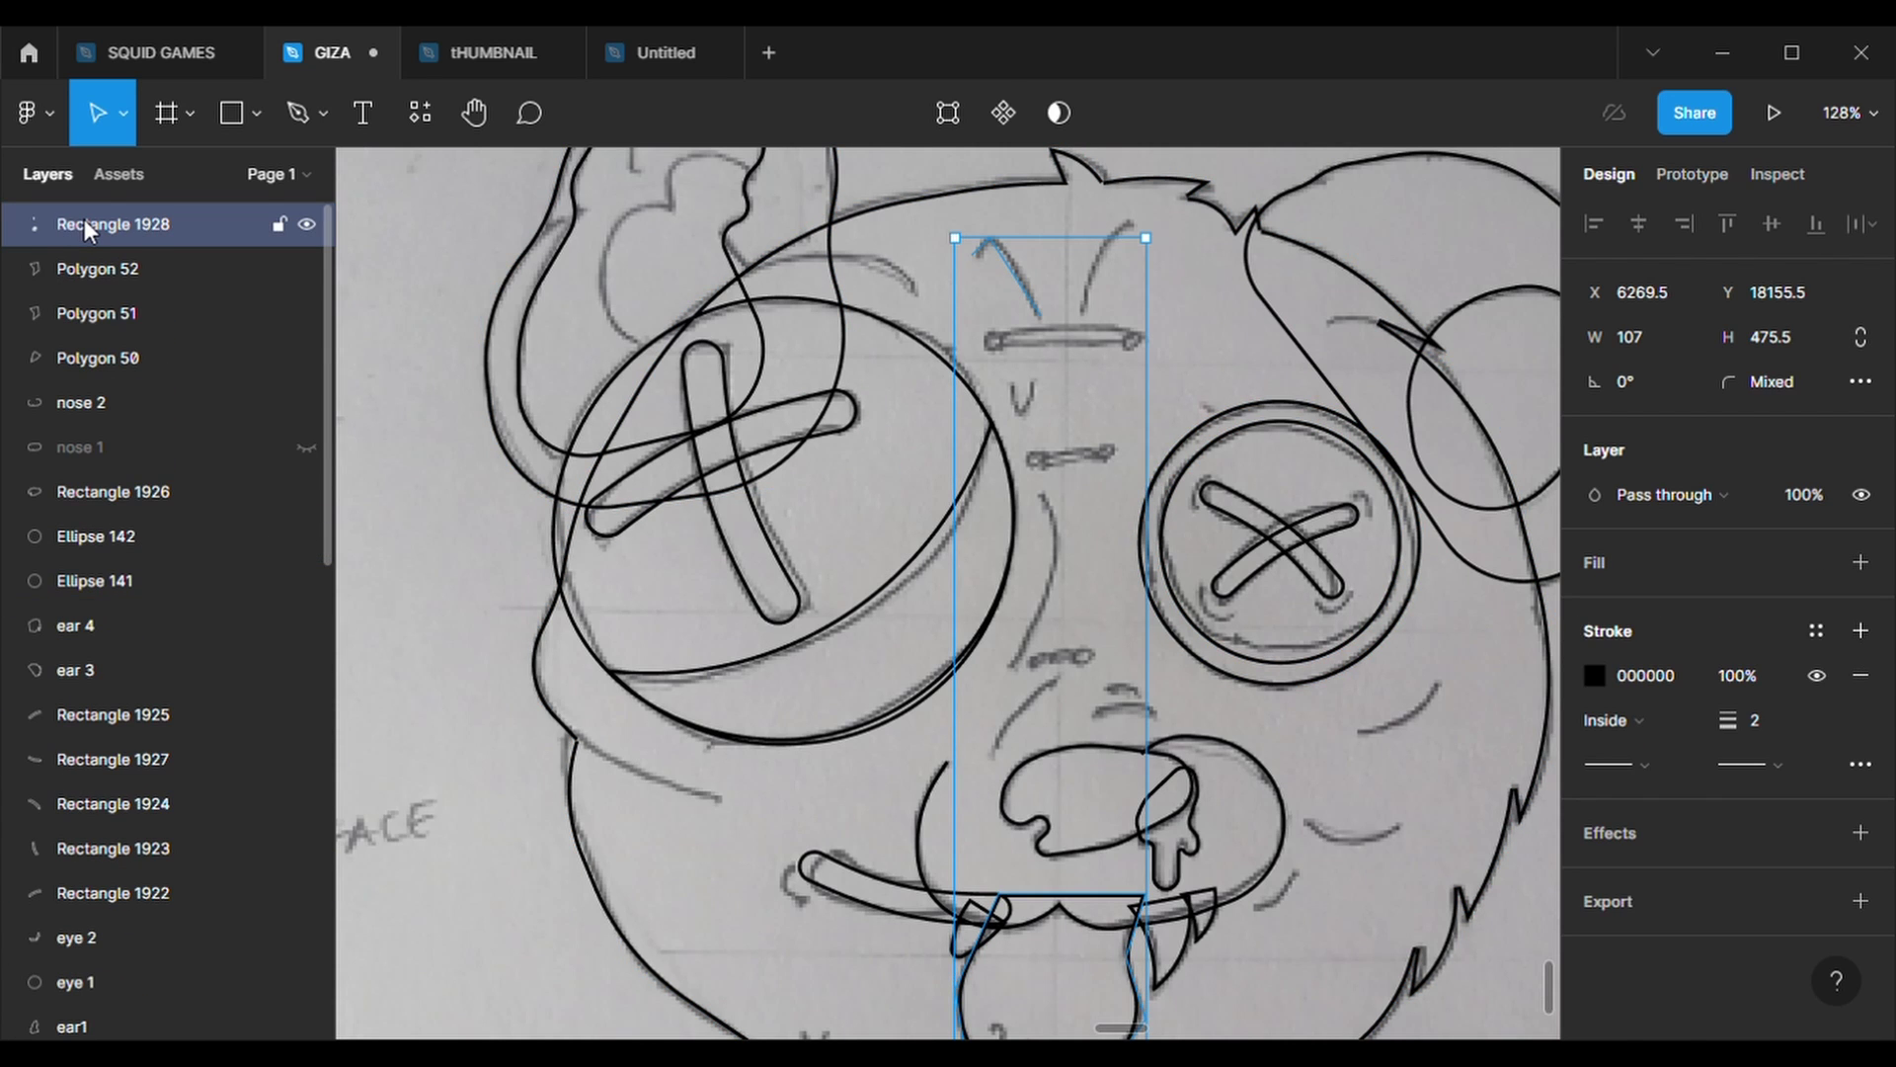
pyautogui.click(441, 372)
pyautogui.doubleClick(463, 462)
# - Trace a brow line above the left eye and a second brow line on the right
pyautogui.click(314, 124)
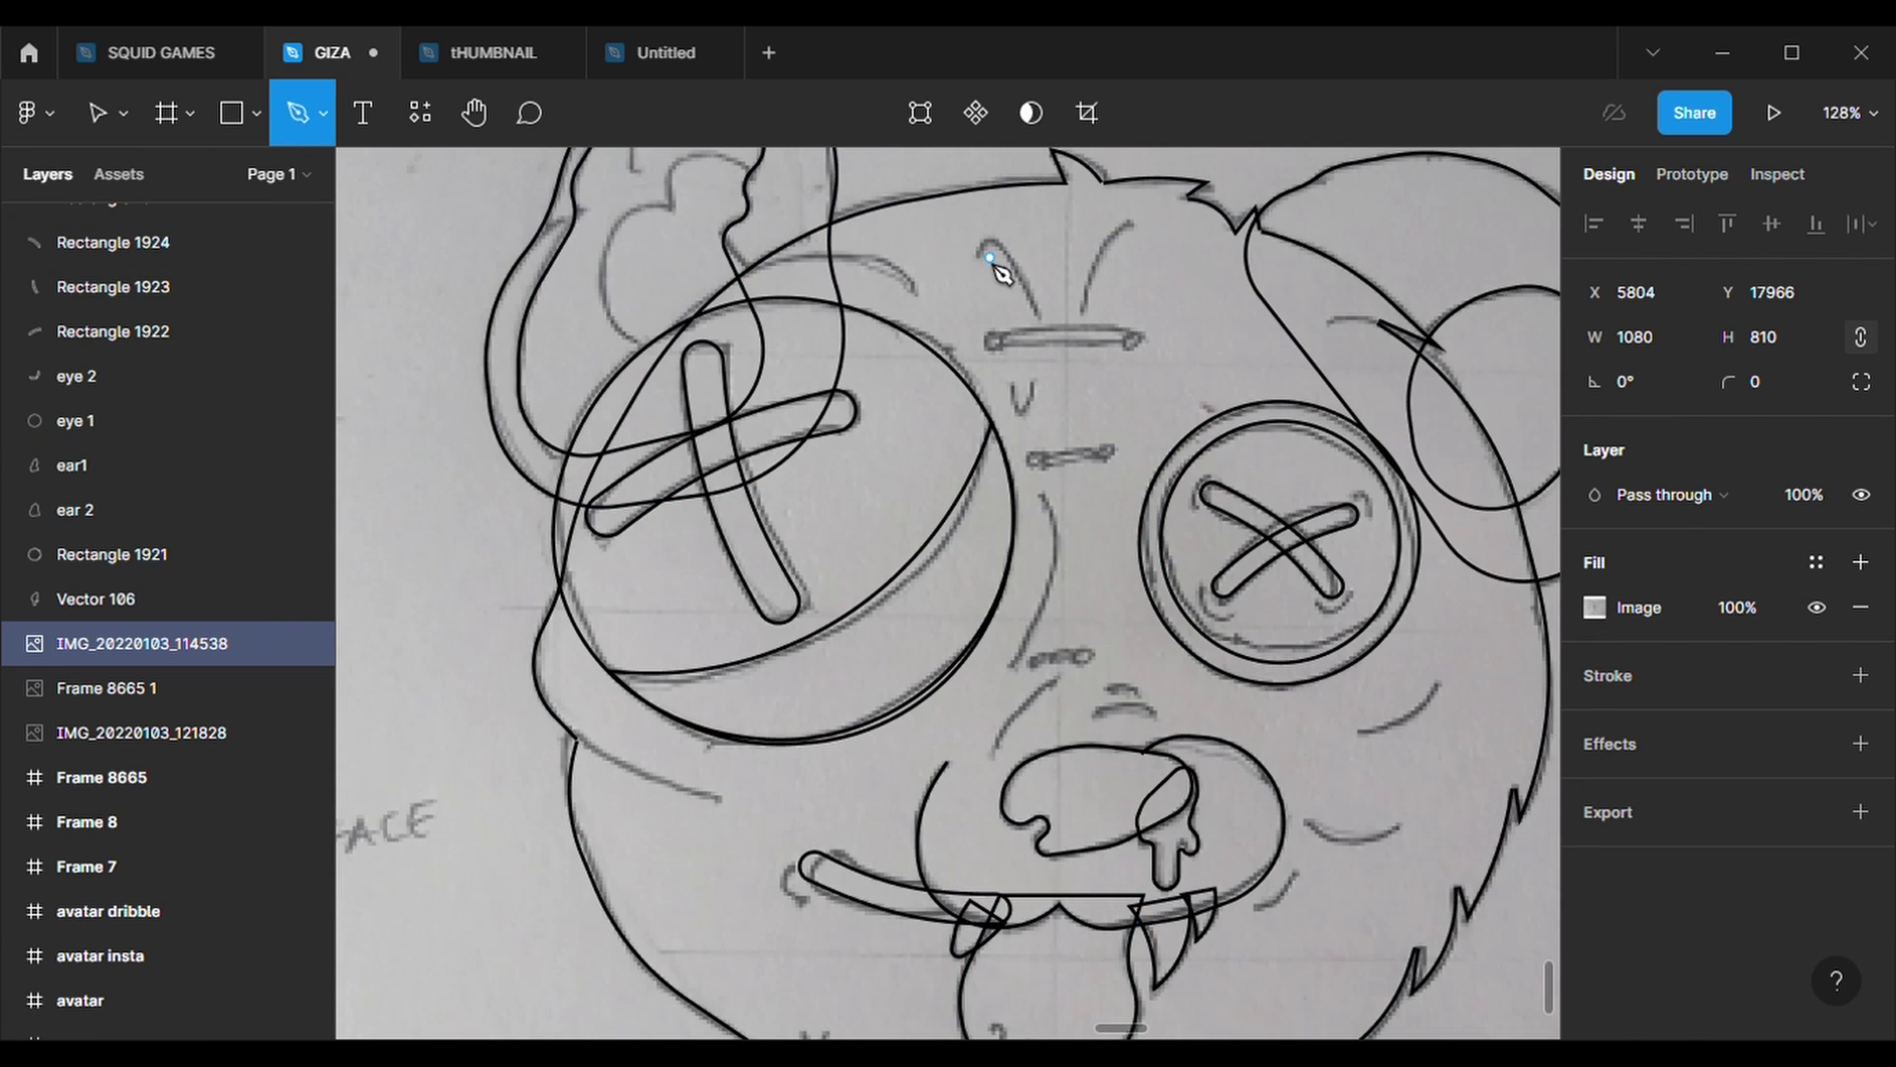
pyautogui.click(992, 238)
pyautogui.click(1042, 315)
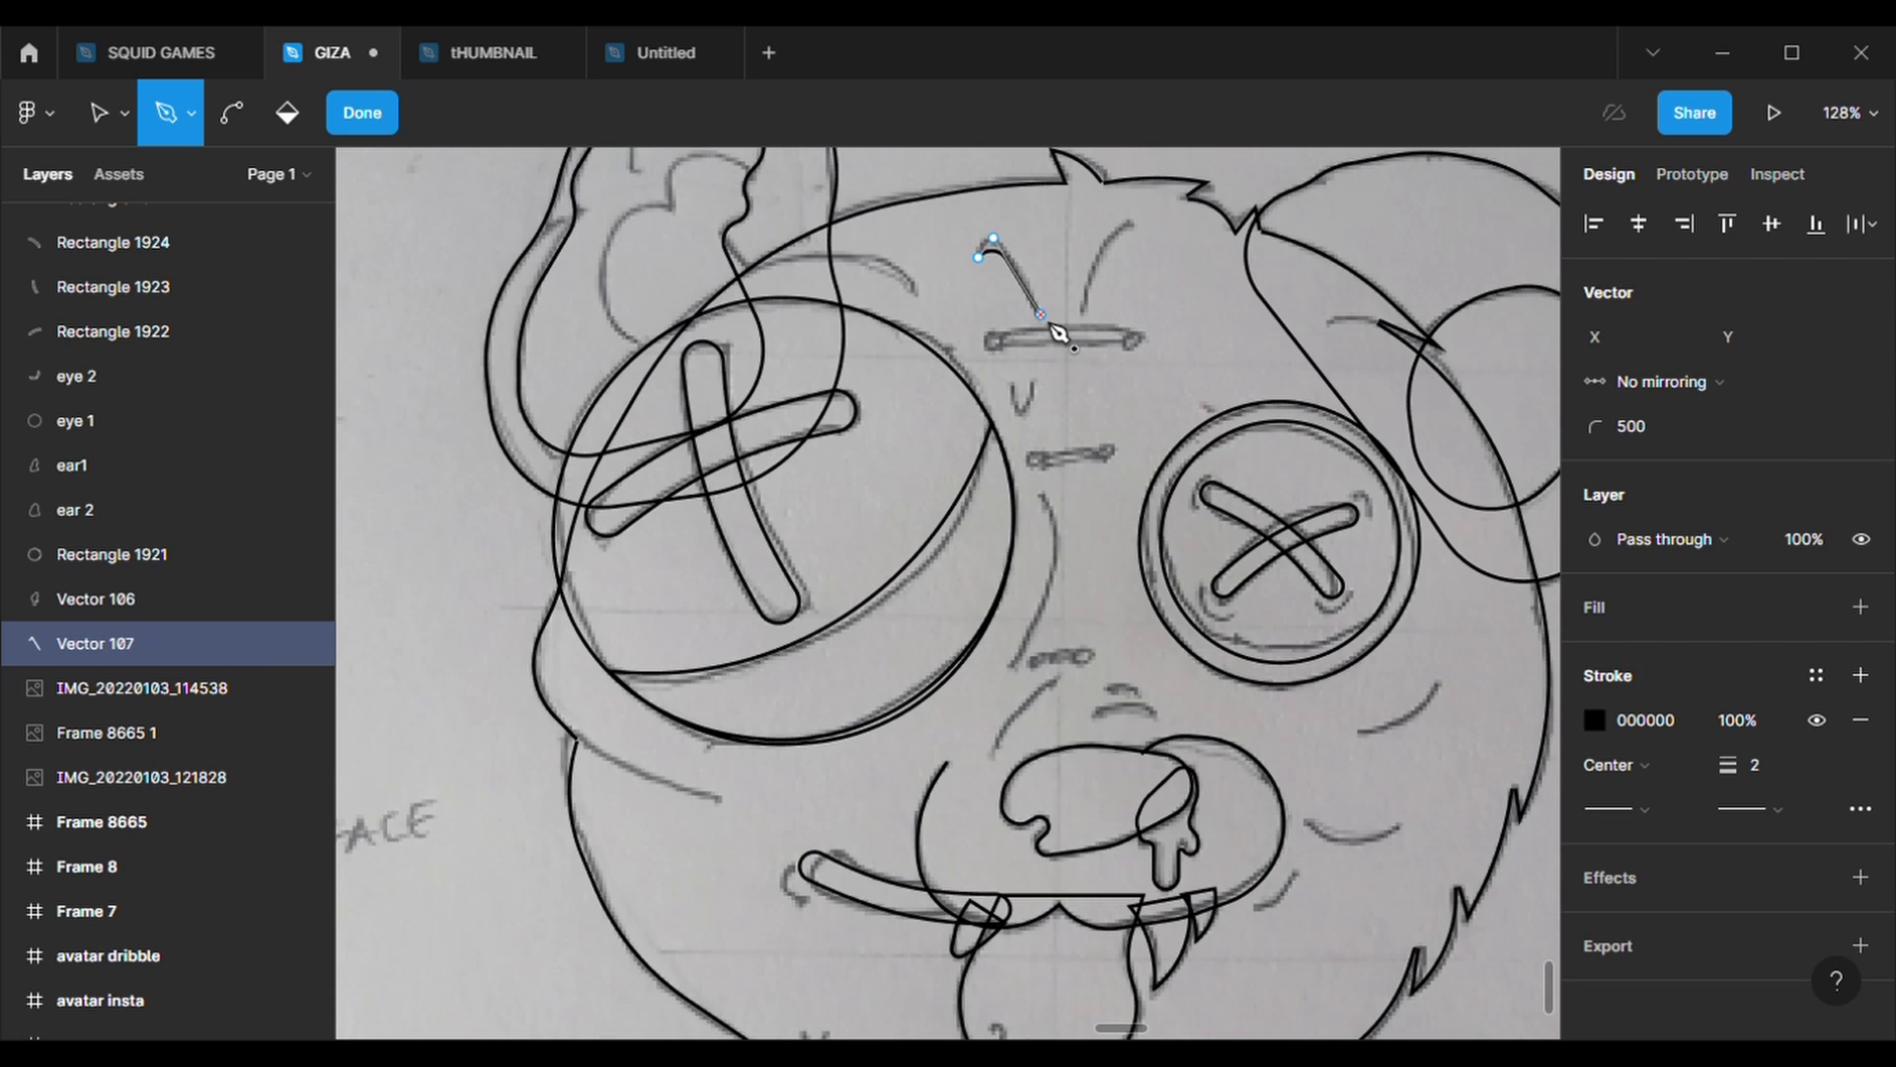
pyautogui.press('Escape')
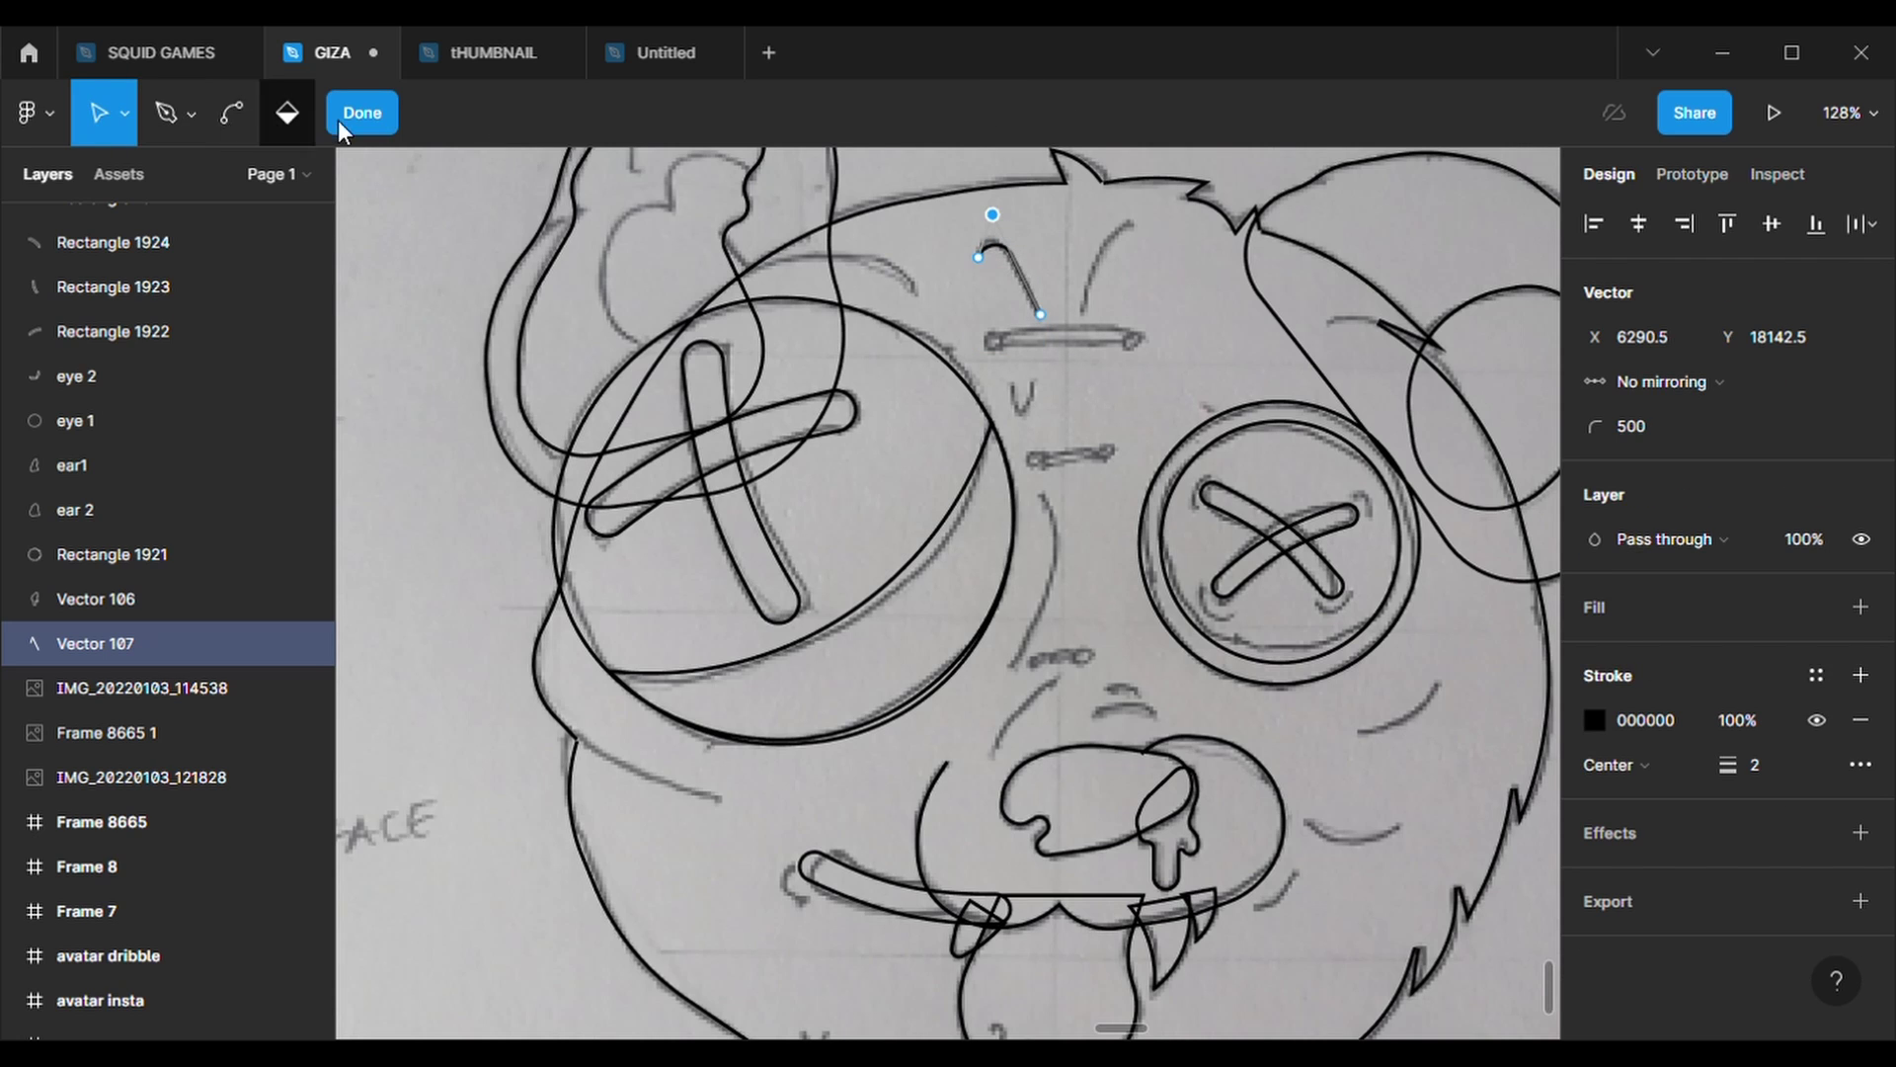
pyautogui.click(337, 121)
pyautogui.click(1083, 277)
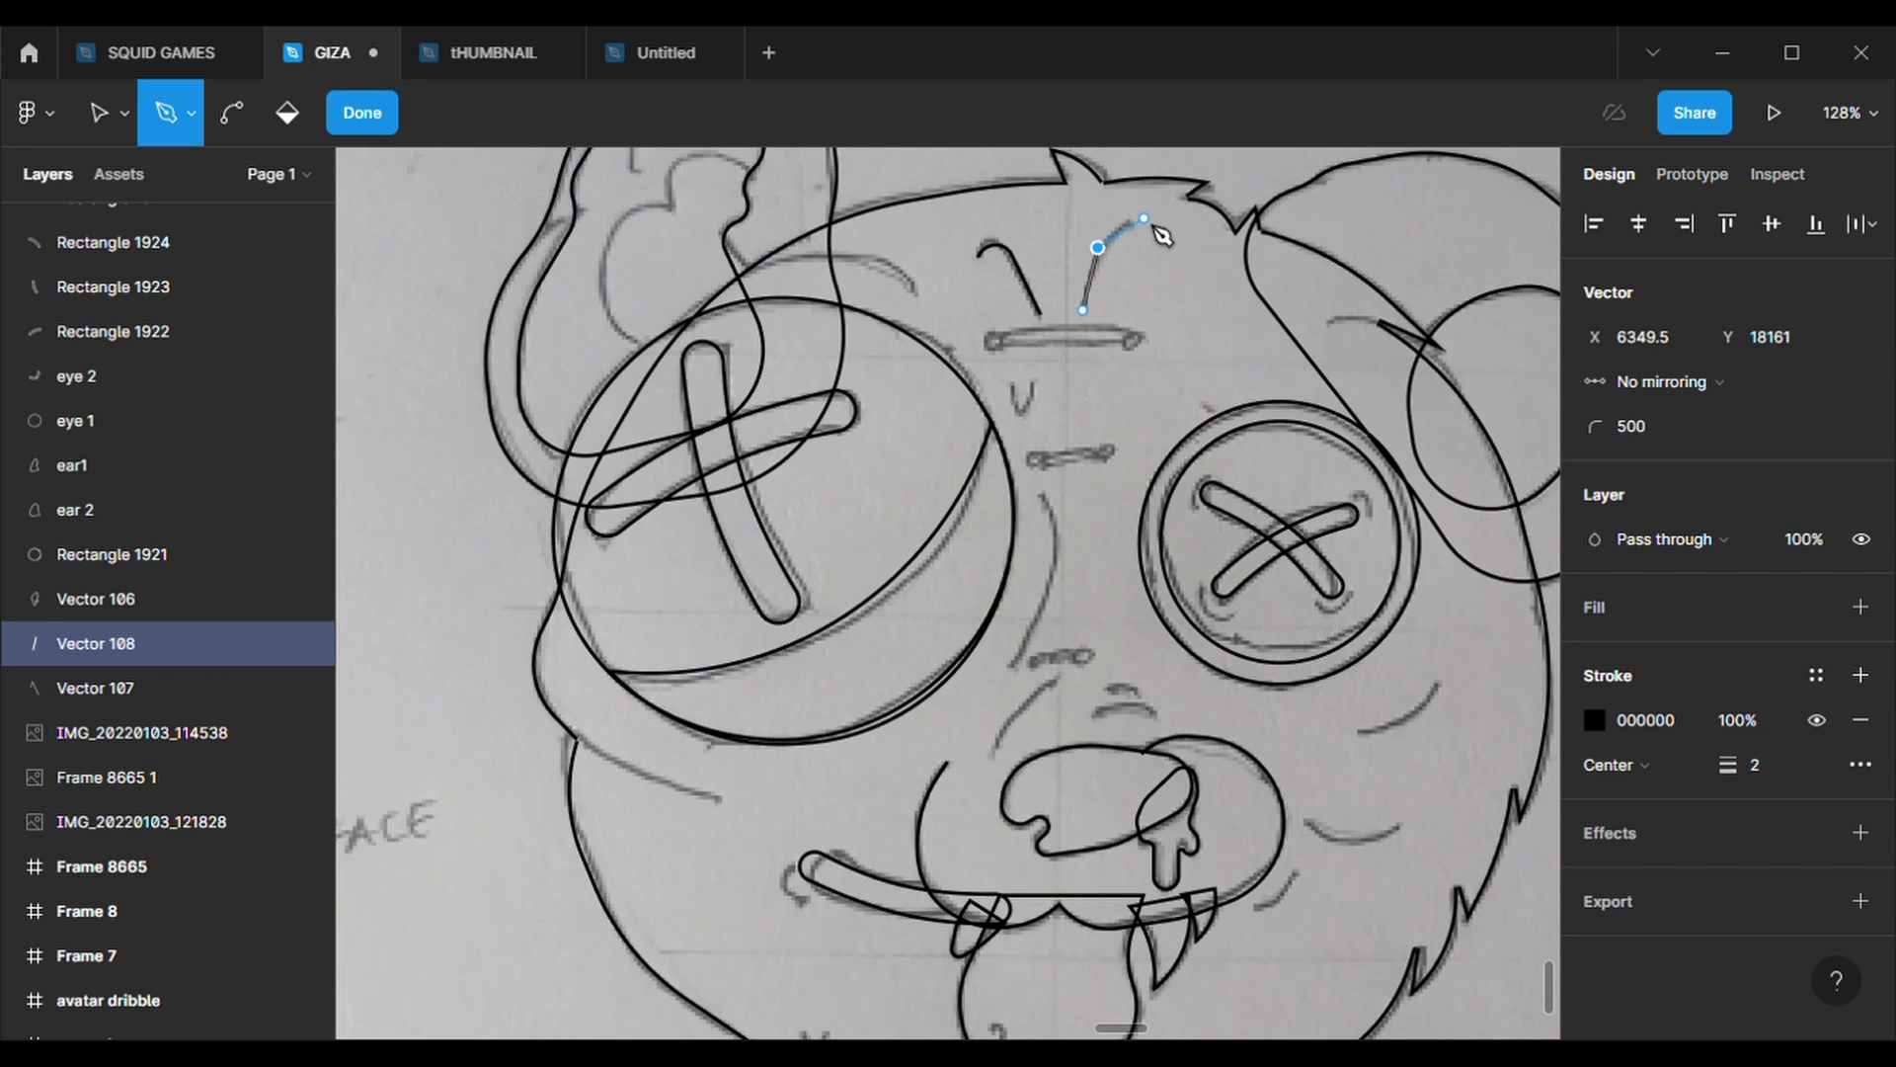
pyautogui.press('Escape')
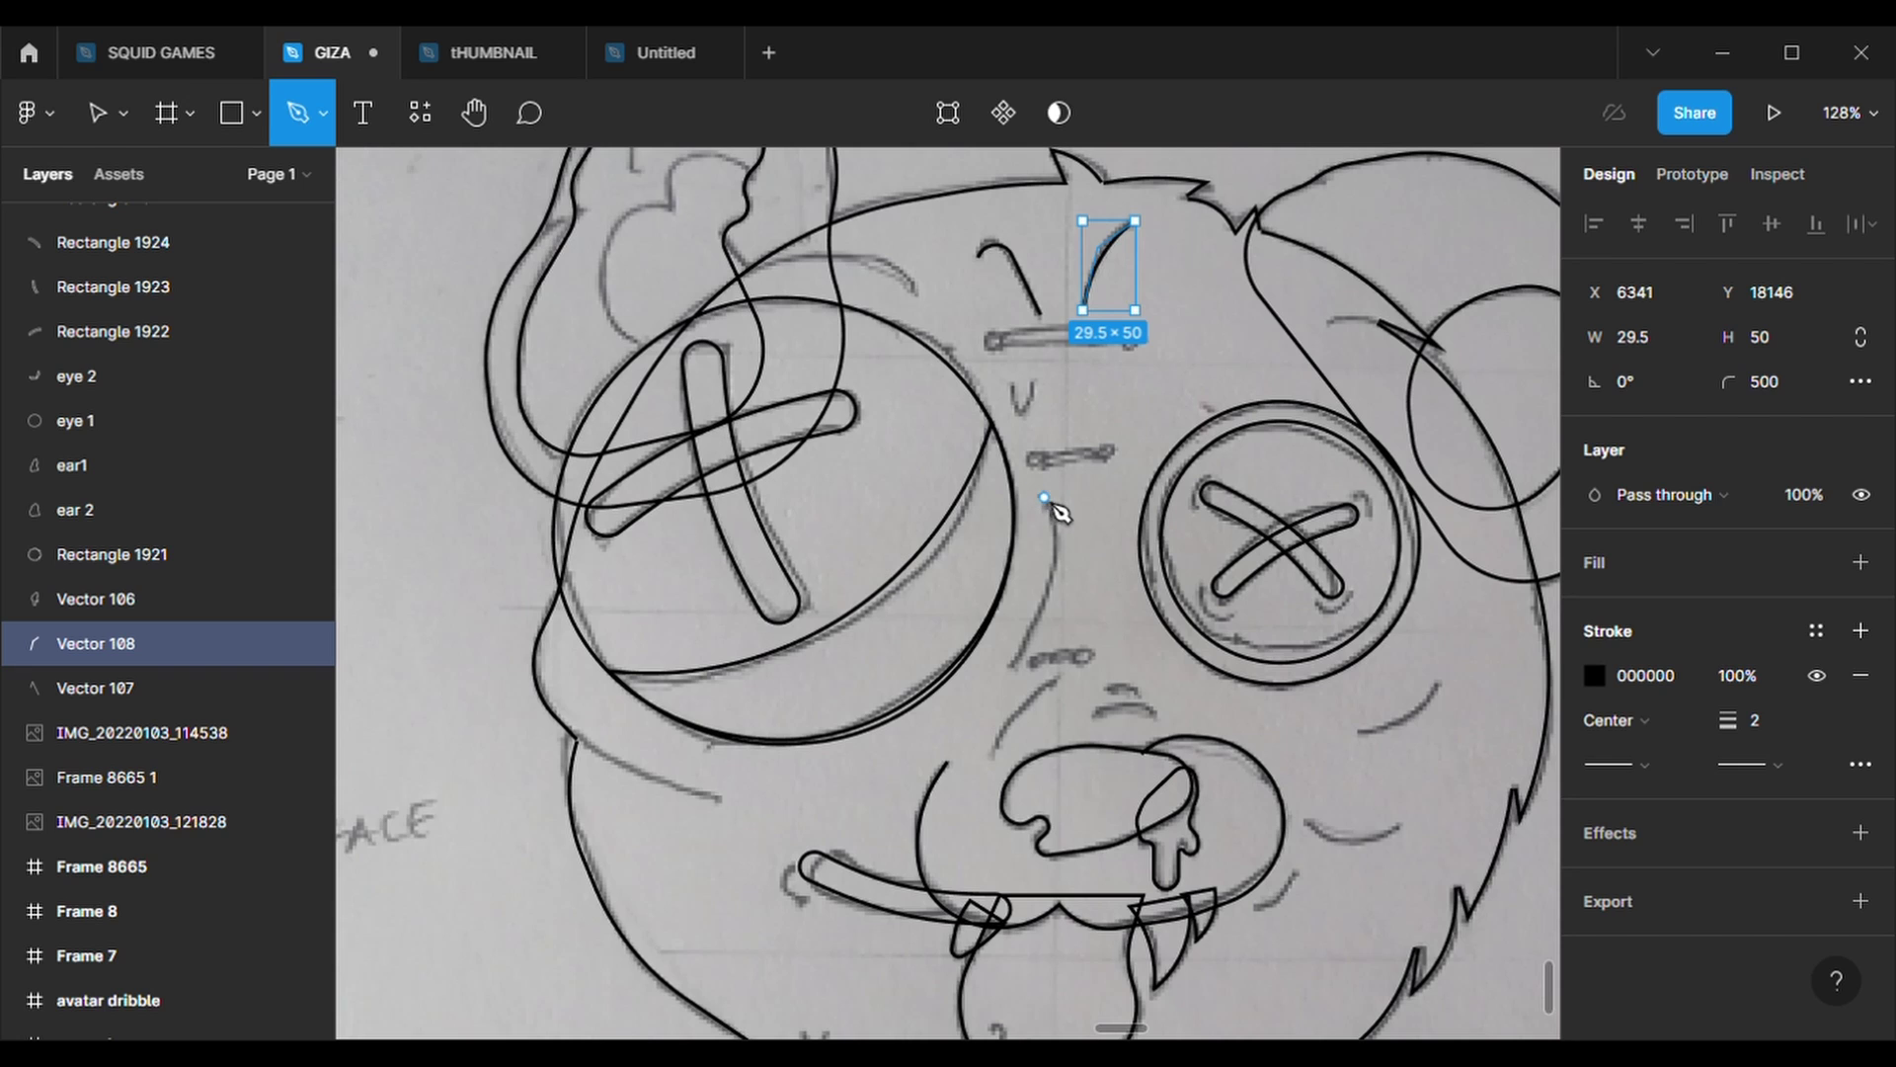
# - Trace a three-point curve between the eyes down to the nose, with centred stroke and rounded joins
pyautogui.click(1044, 496)
pyautogui.click(1060, 572)
pyautogui.click(1007, 672)
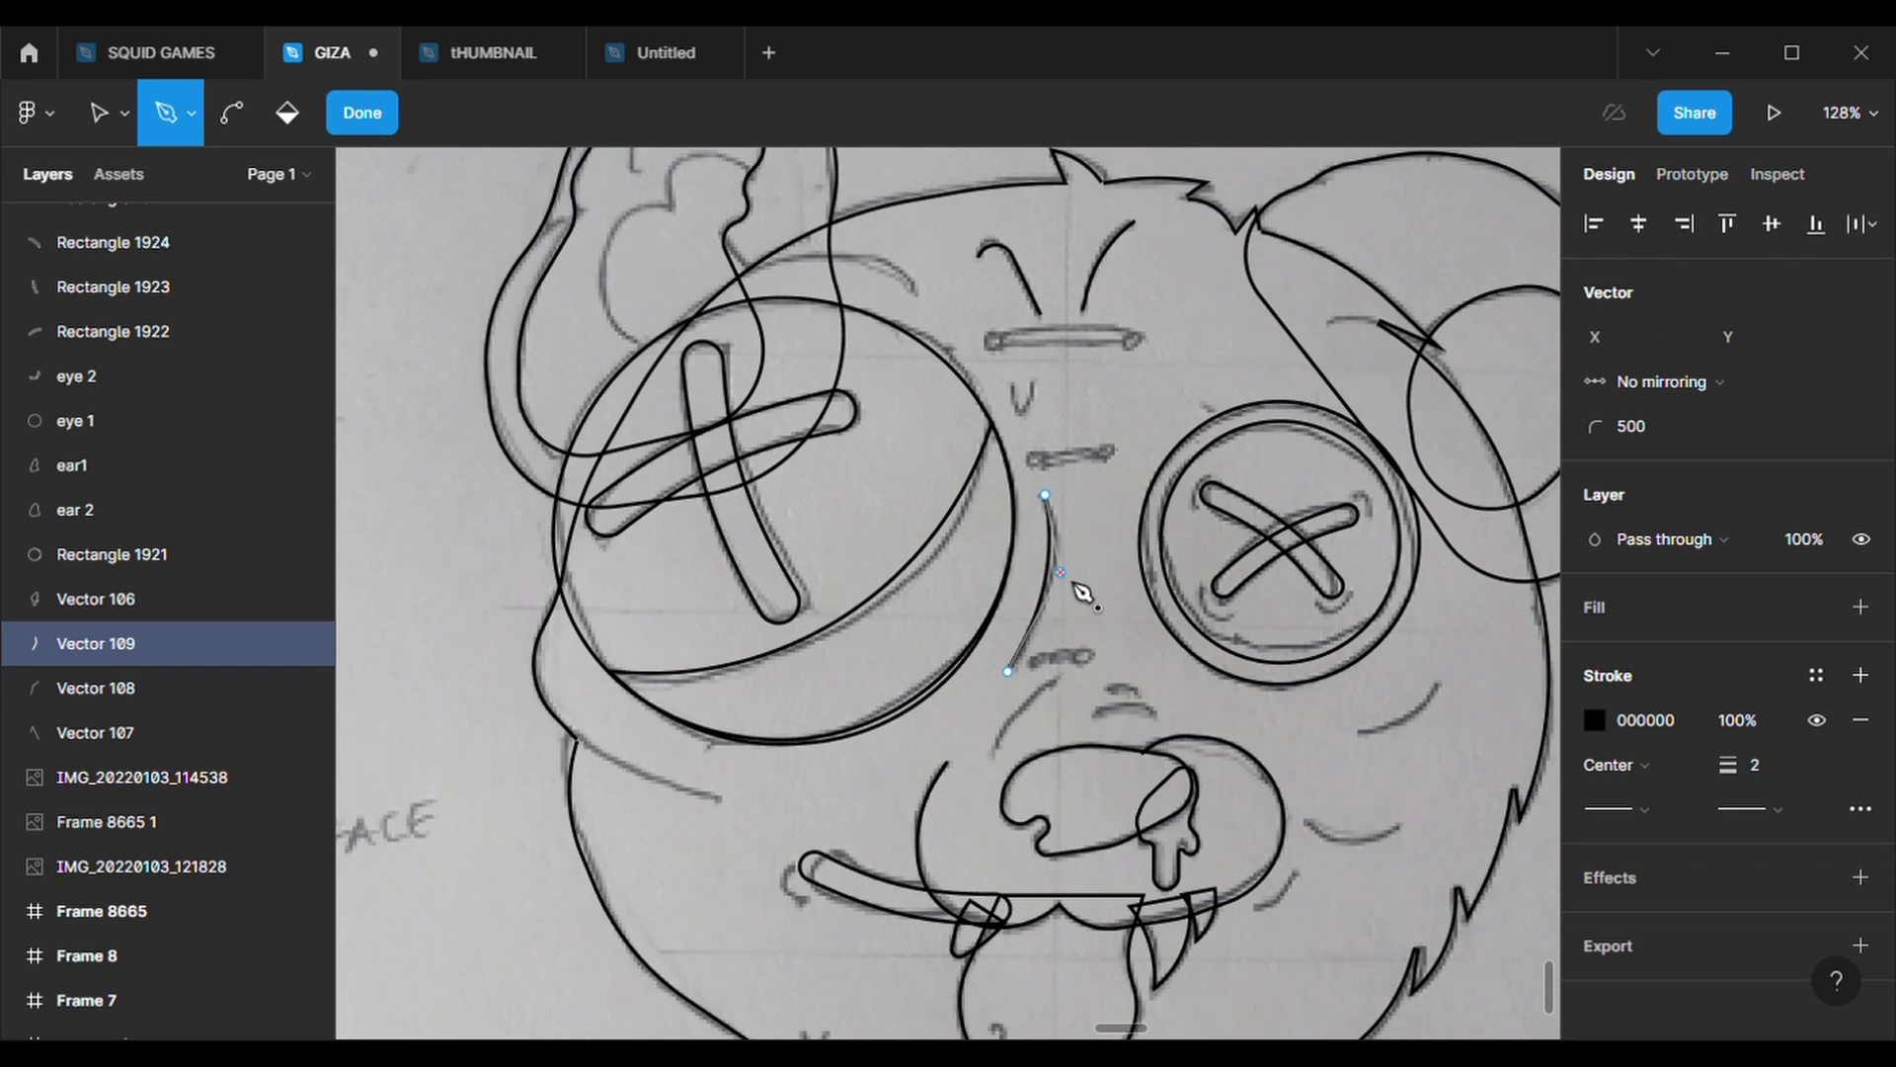
pyautogui.press('Escape')
pyautogui.click(1616, 765)
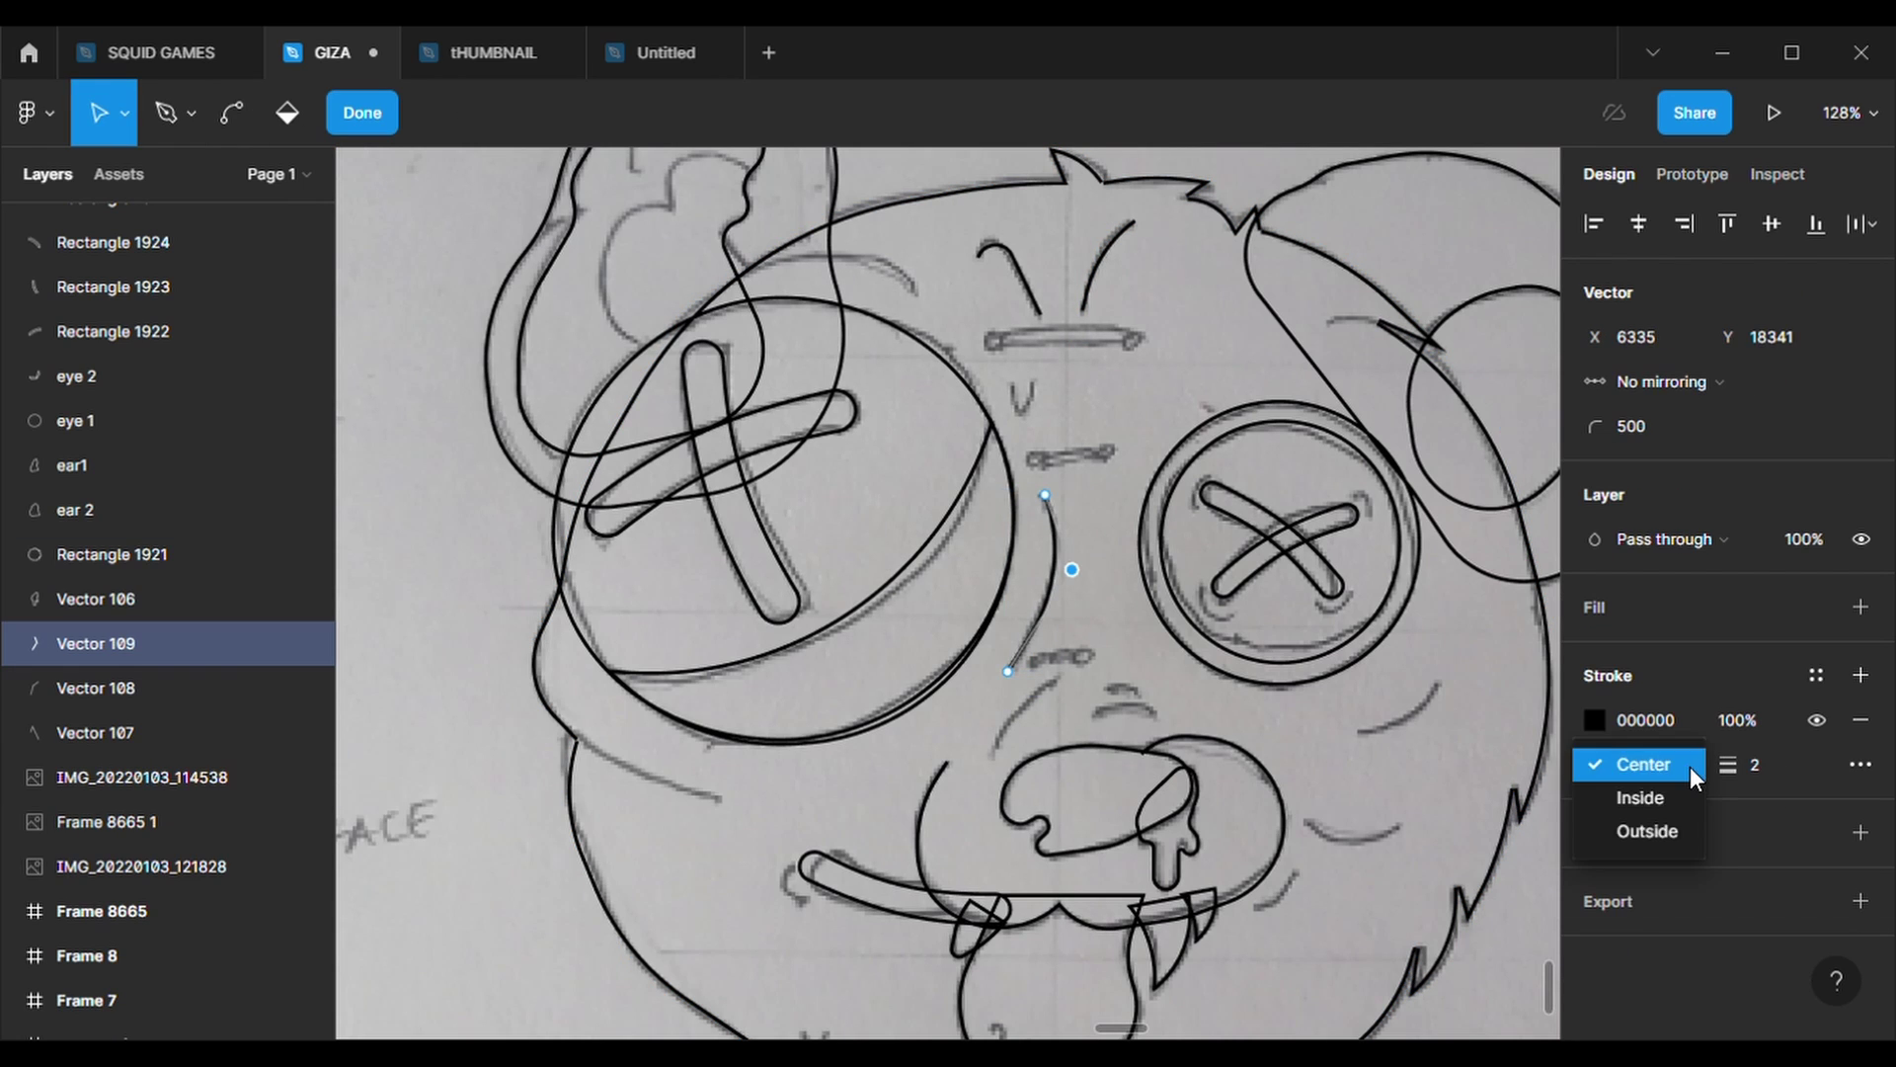
pyautogui.click(1681, 766)
pyautogui.click(1860, 764)
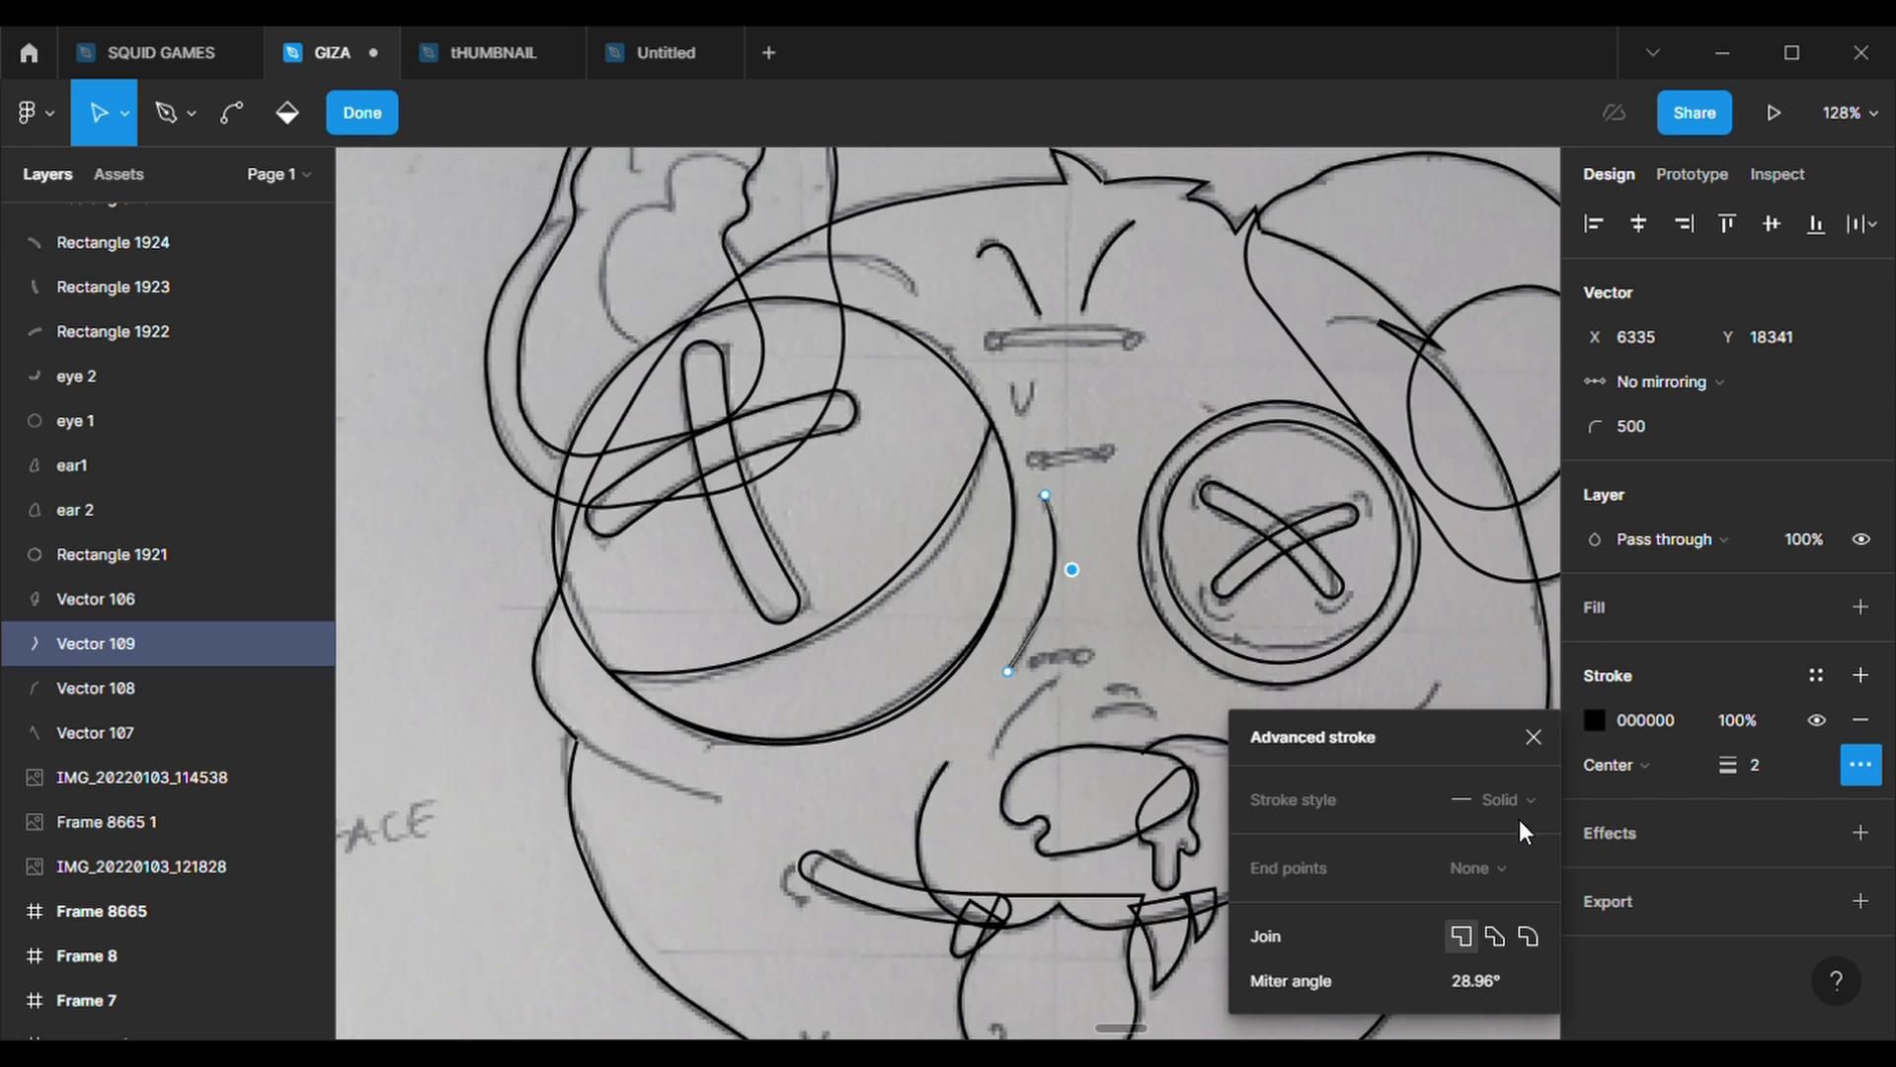
pyautogui.click(1528, 935)
pyautogui.press('Escape')
pyautogui.click(1188, 449)
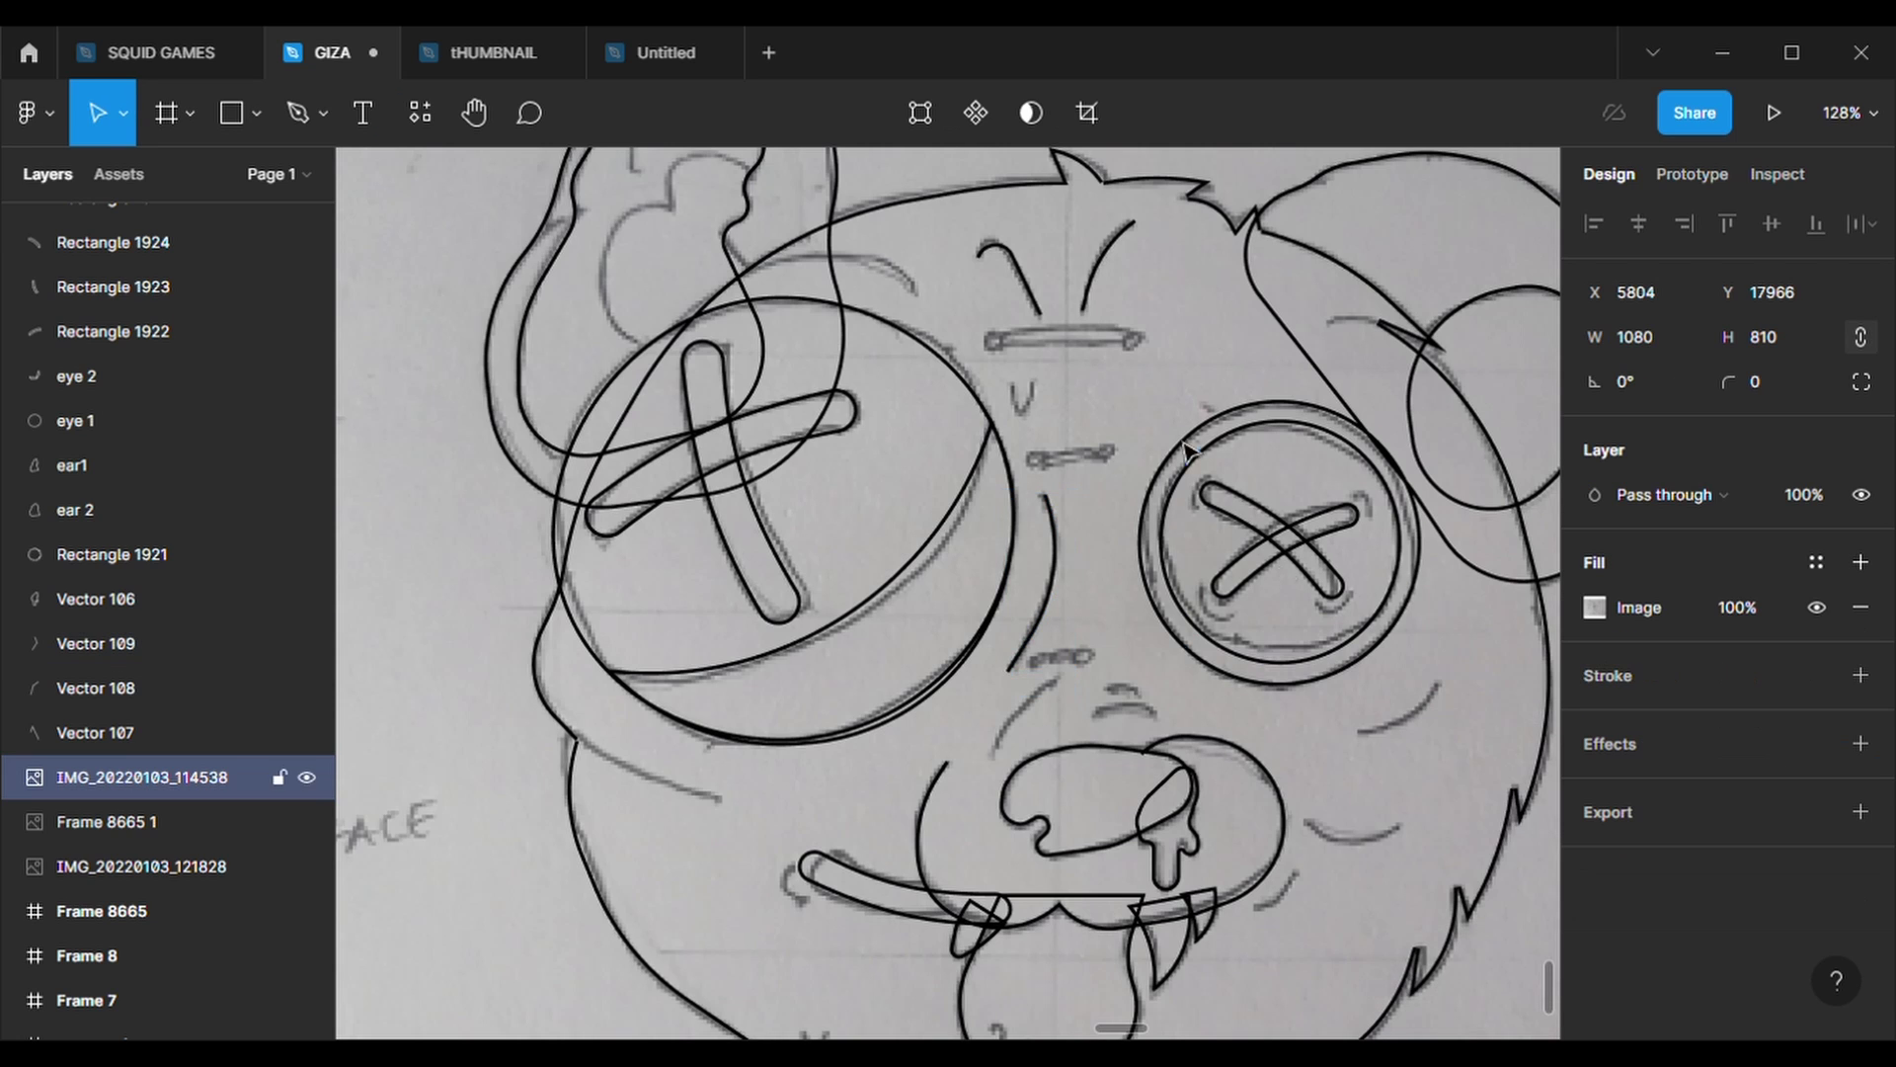
# - Trace a curve left of the nose and bend it by nudging its middle point
pyautogui.press('p')
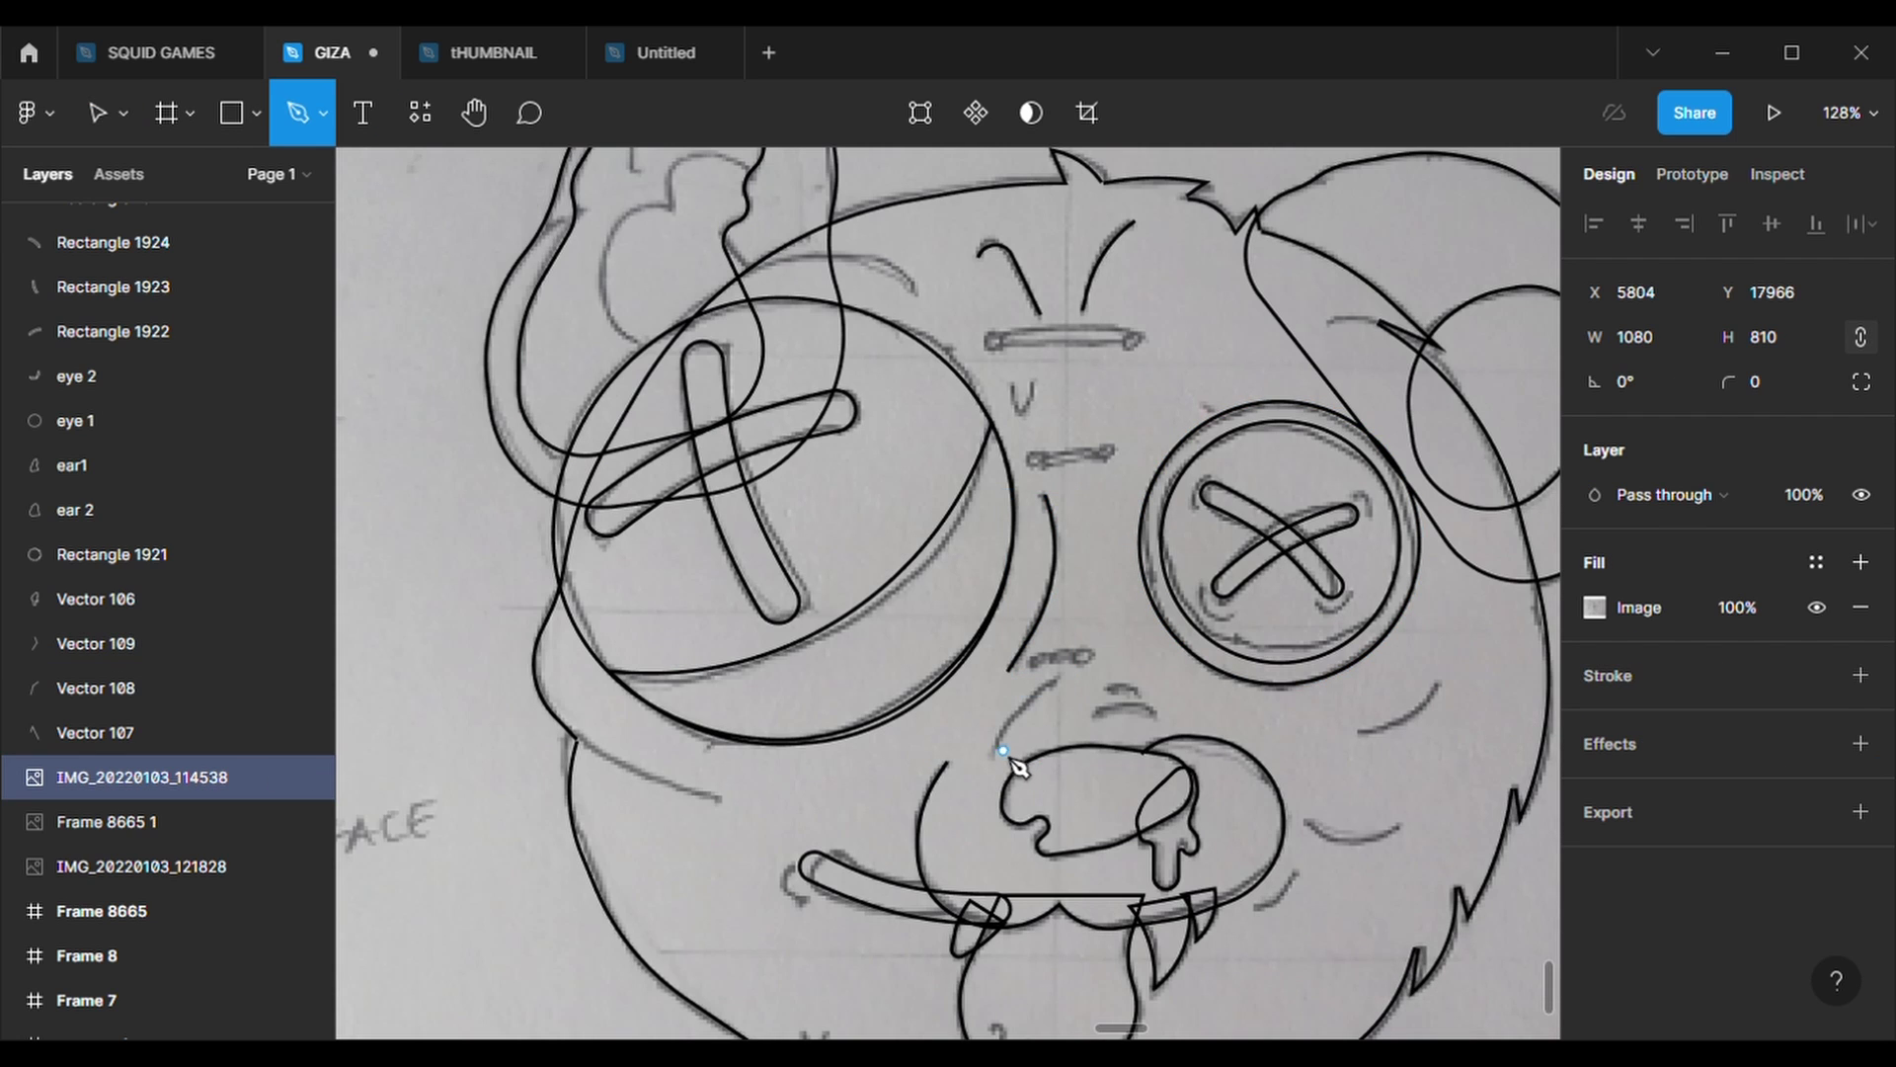
pyautogui.click(997, 745)
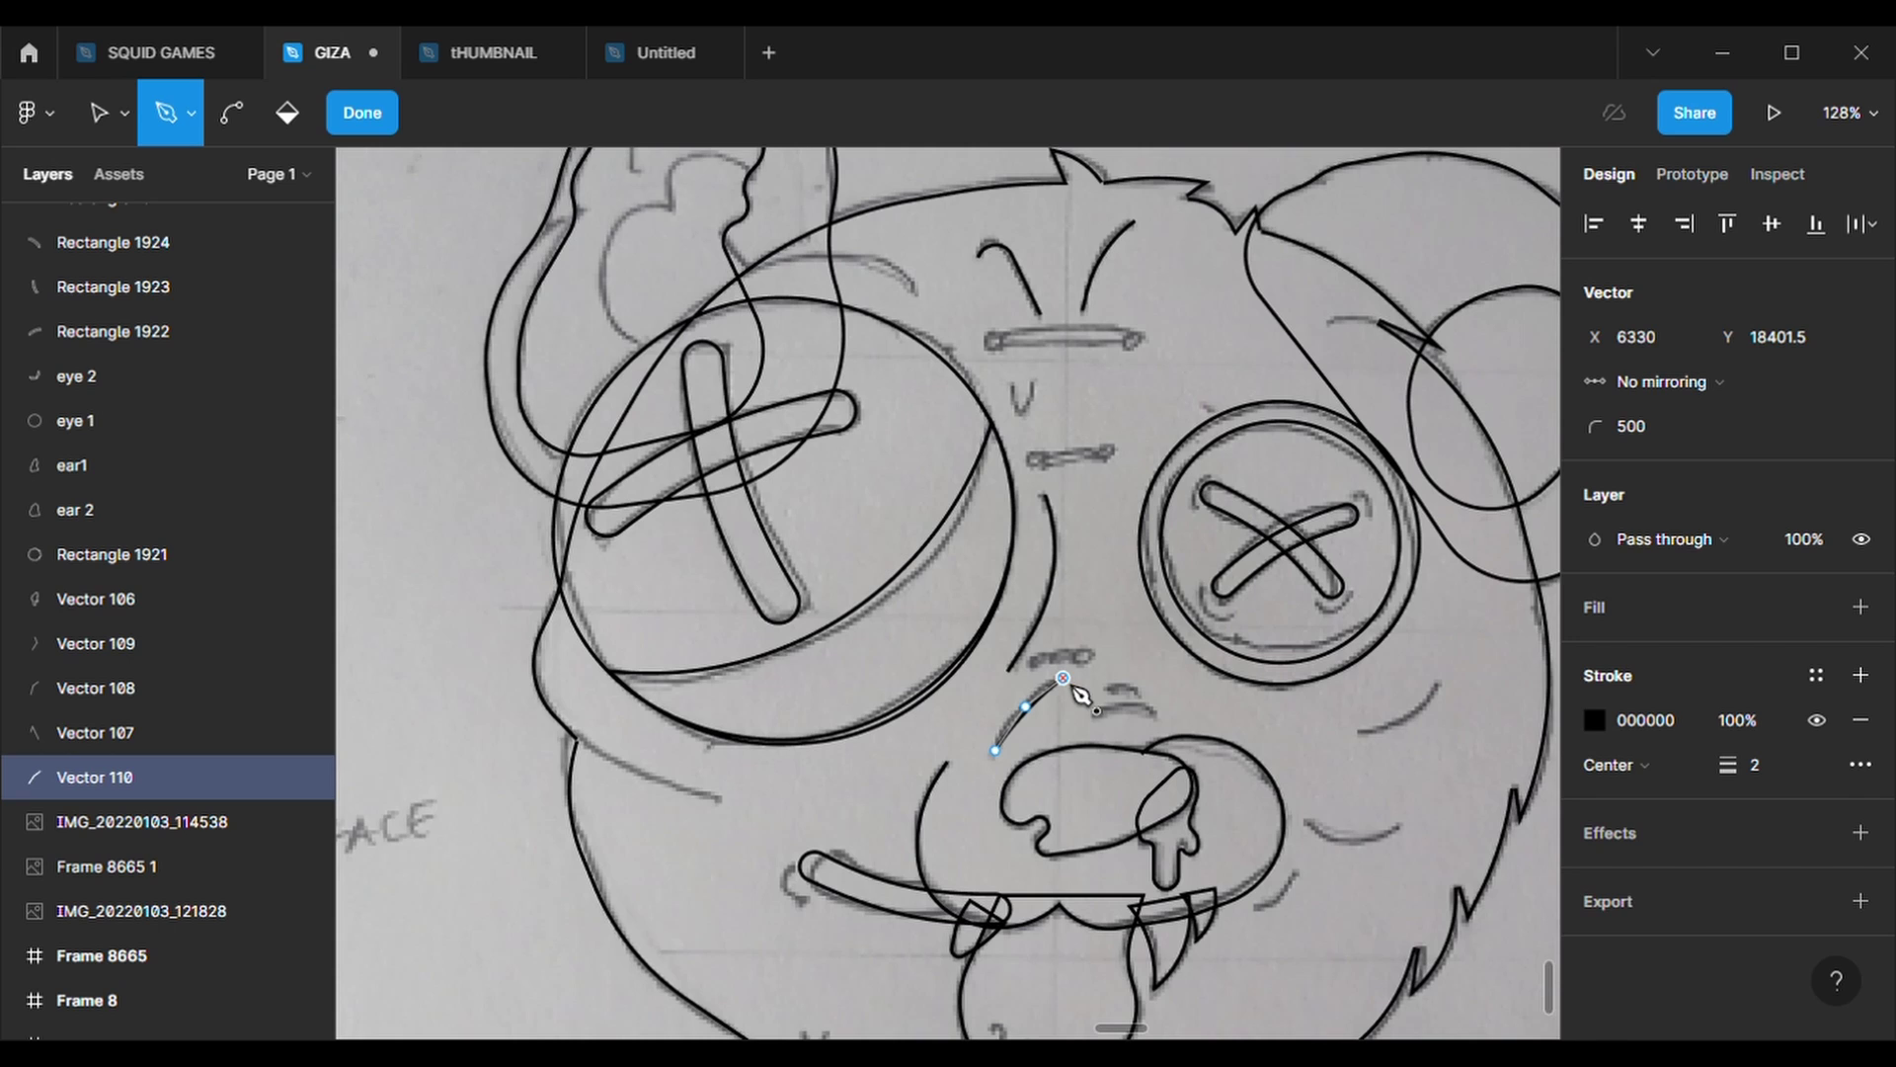
pyautogui.press('Escape')
pyautogui.press('v')
pyautogui.moveTo(1026, 708); pyautogui.dragTo(1017, 699)
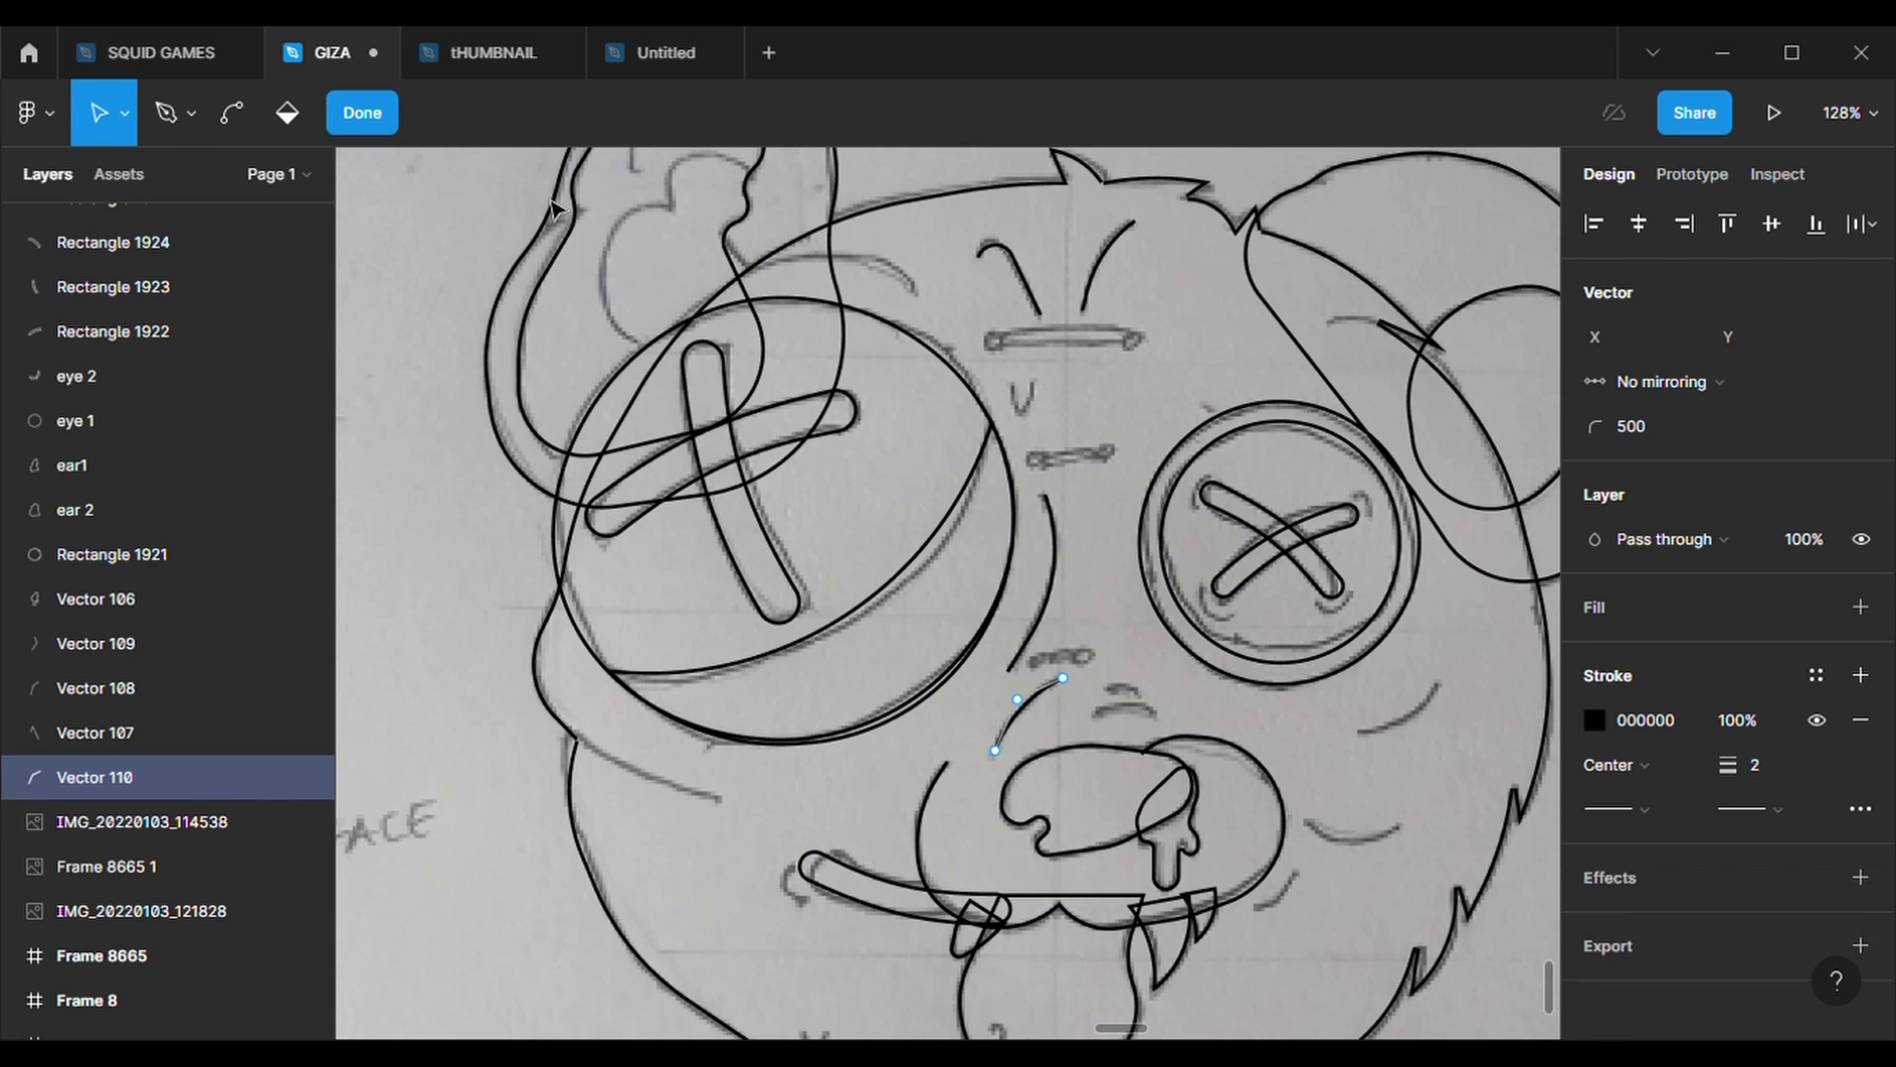
pyautogui.press('Escape')
# - Trace two strokes on the right cheek and one by the mouth's right side
pyautogui.press('p')
pyautogui.click(1358, 734)
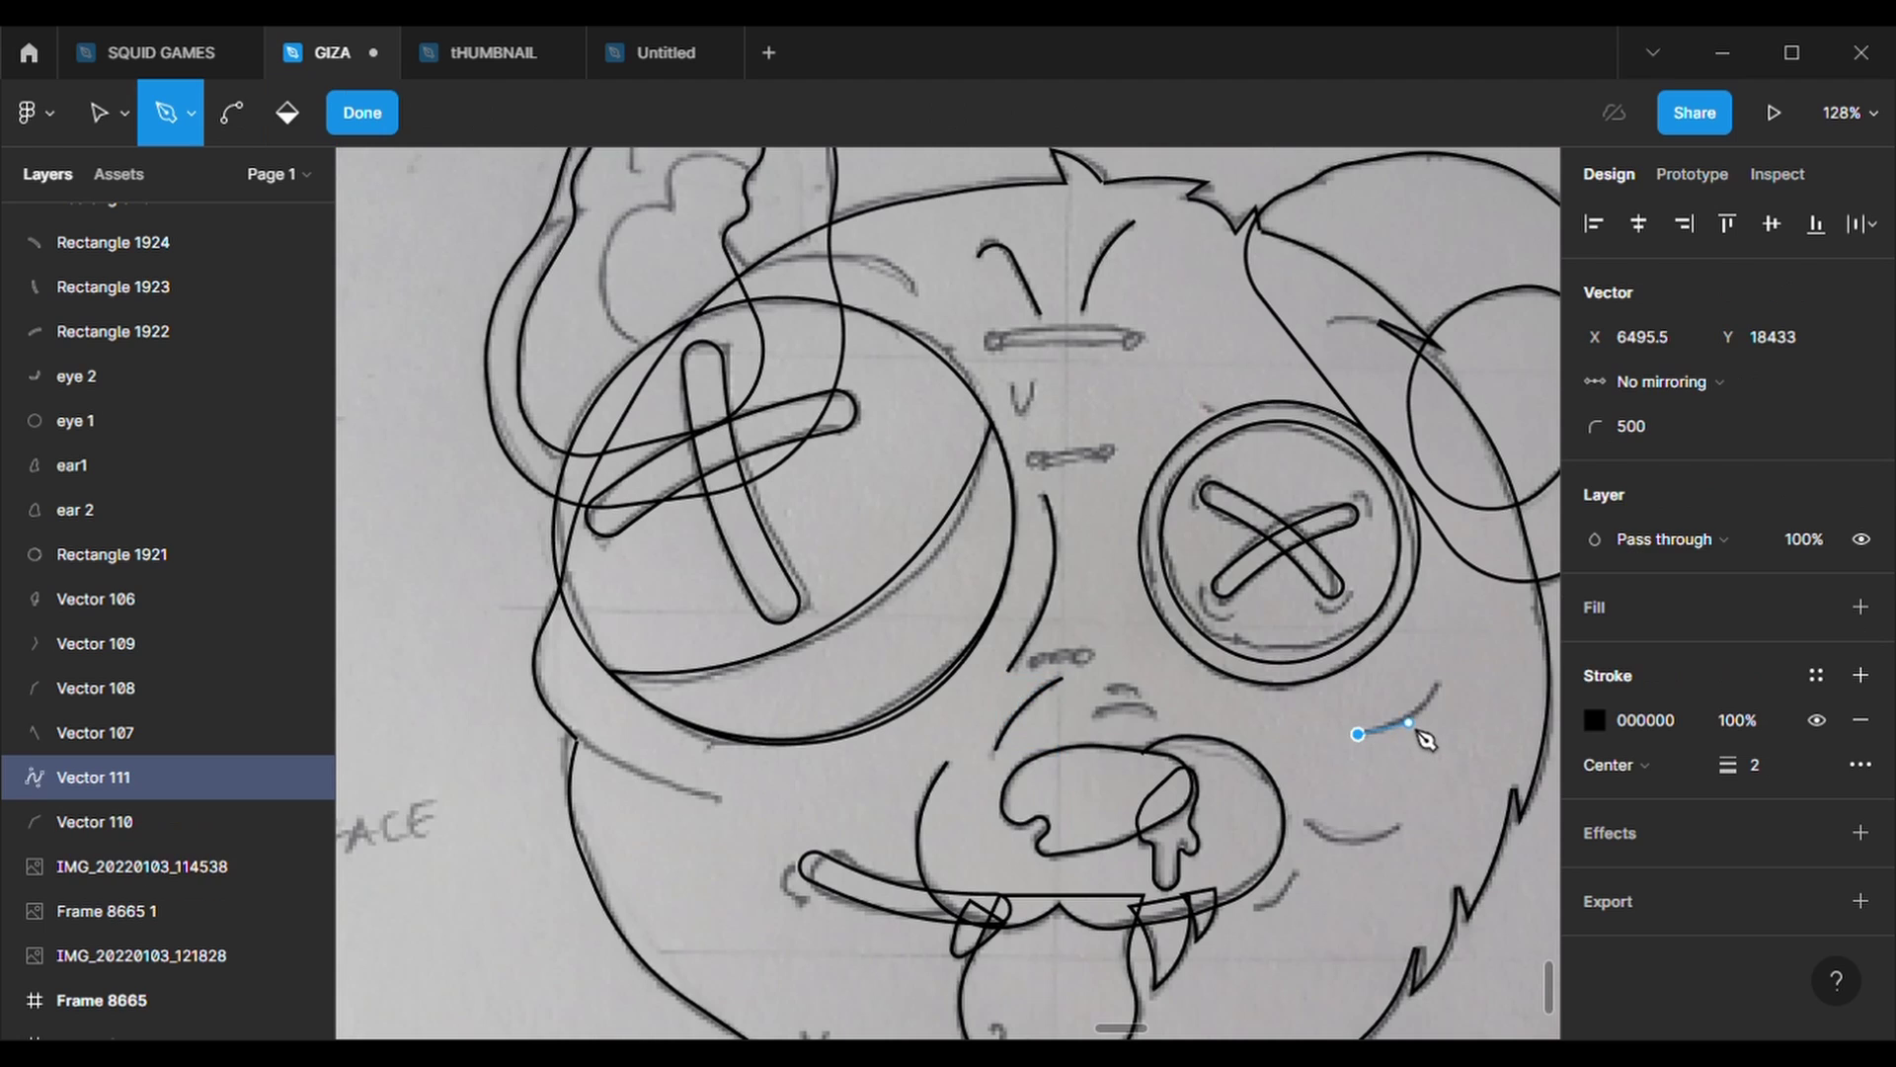
pyautogui.press('Escape')
pyautogui.press('Escape')
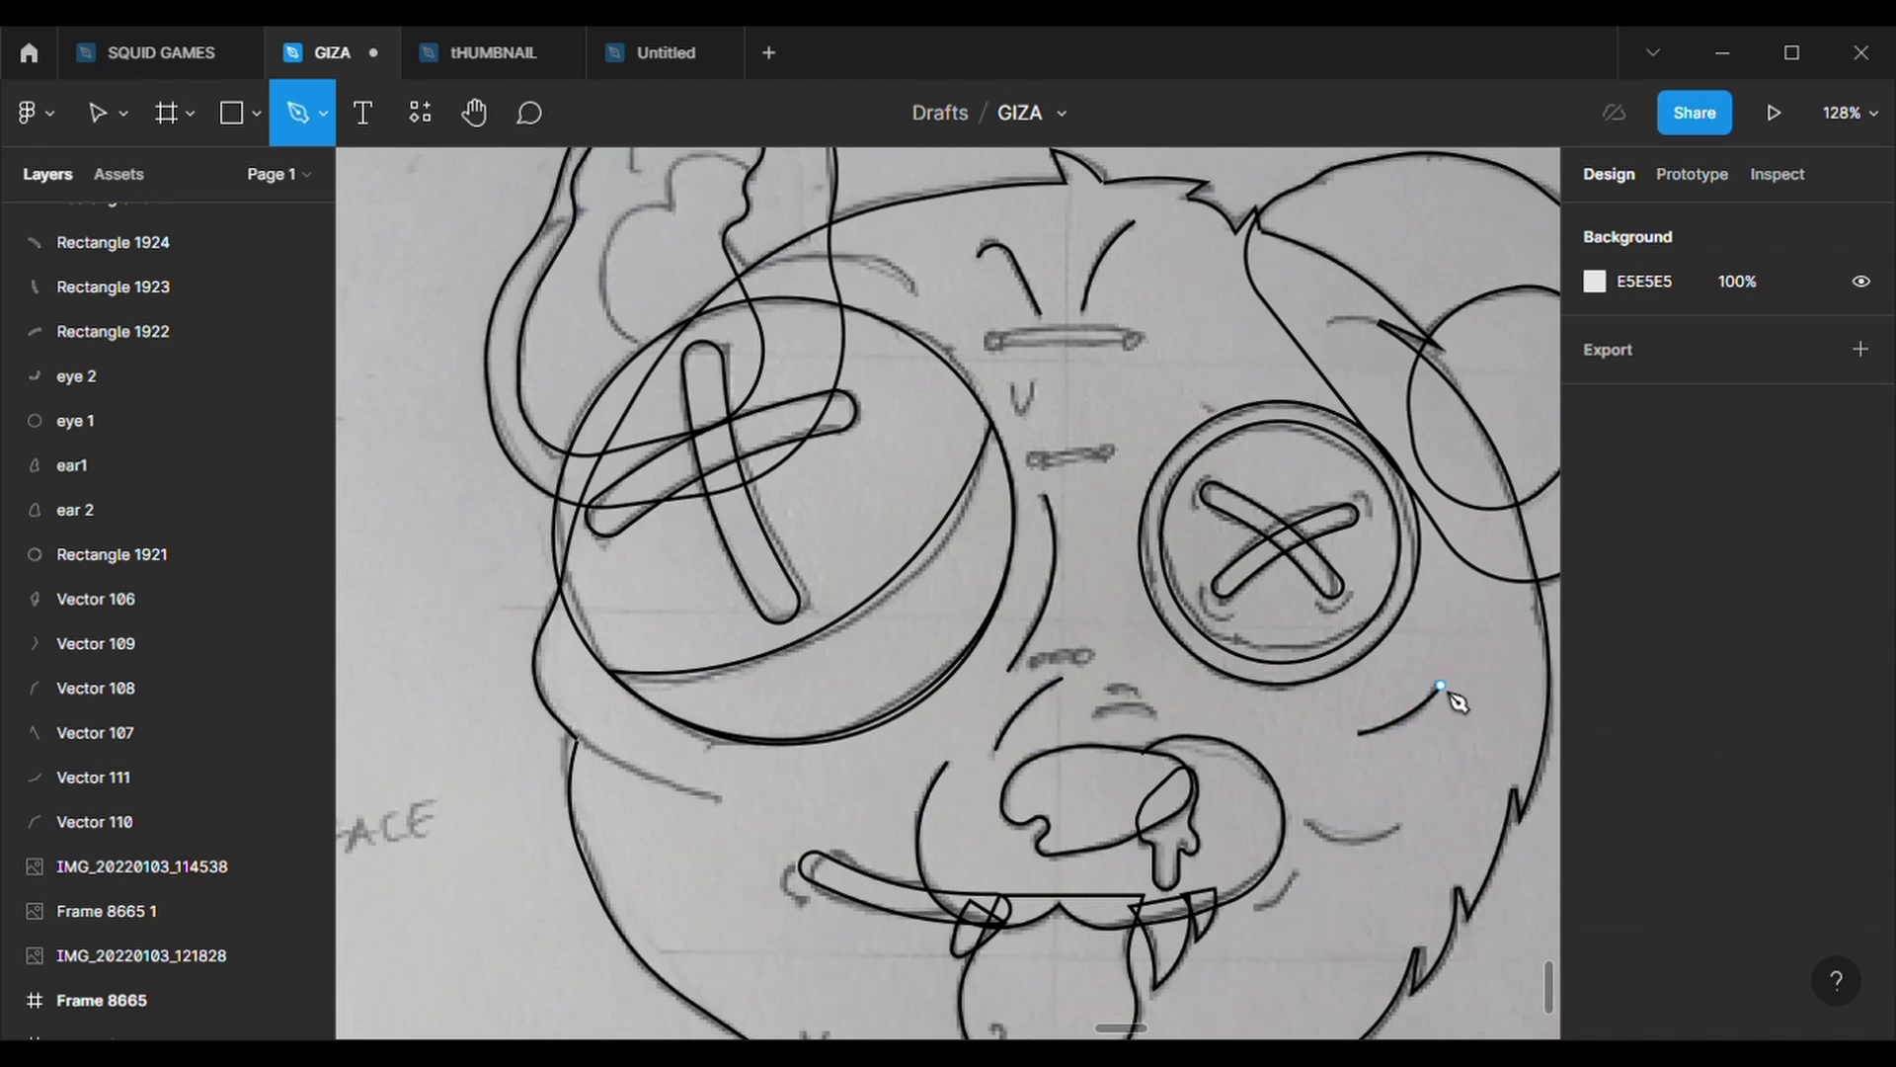
pyautogui.click(1306, 823)
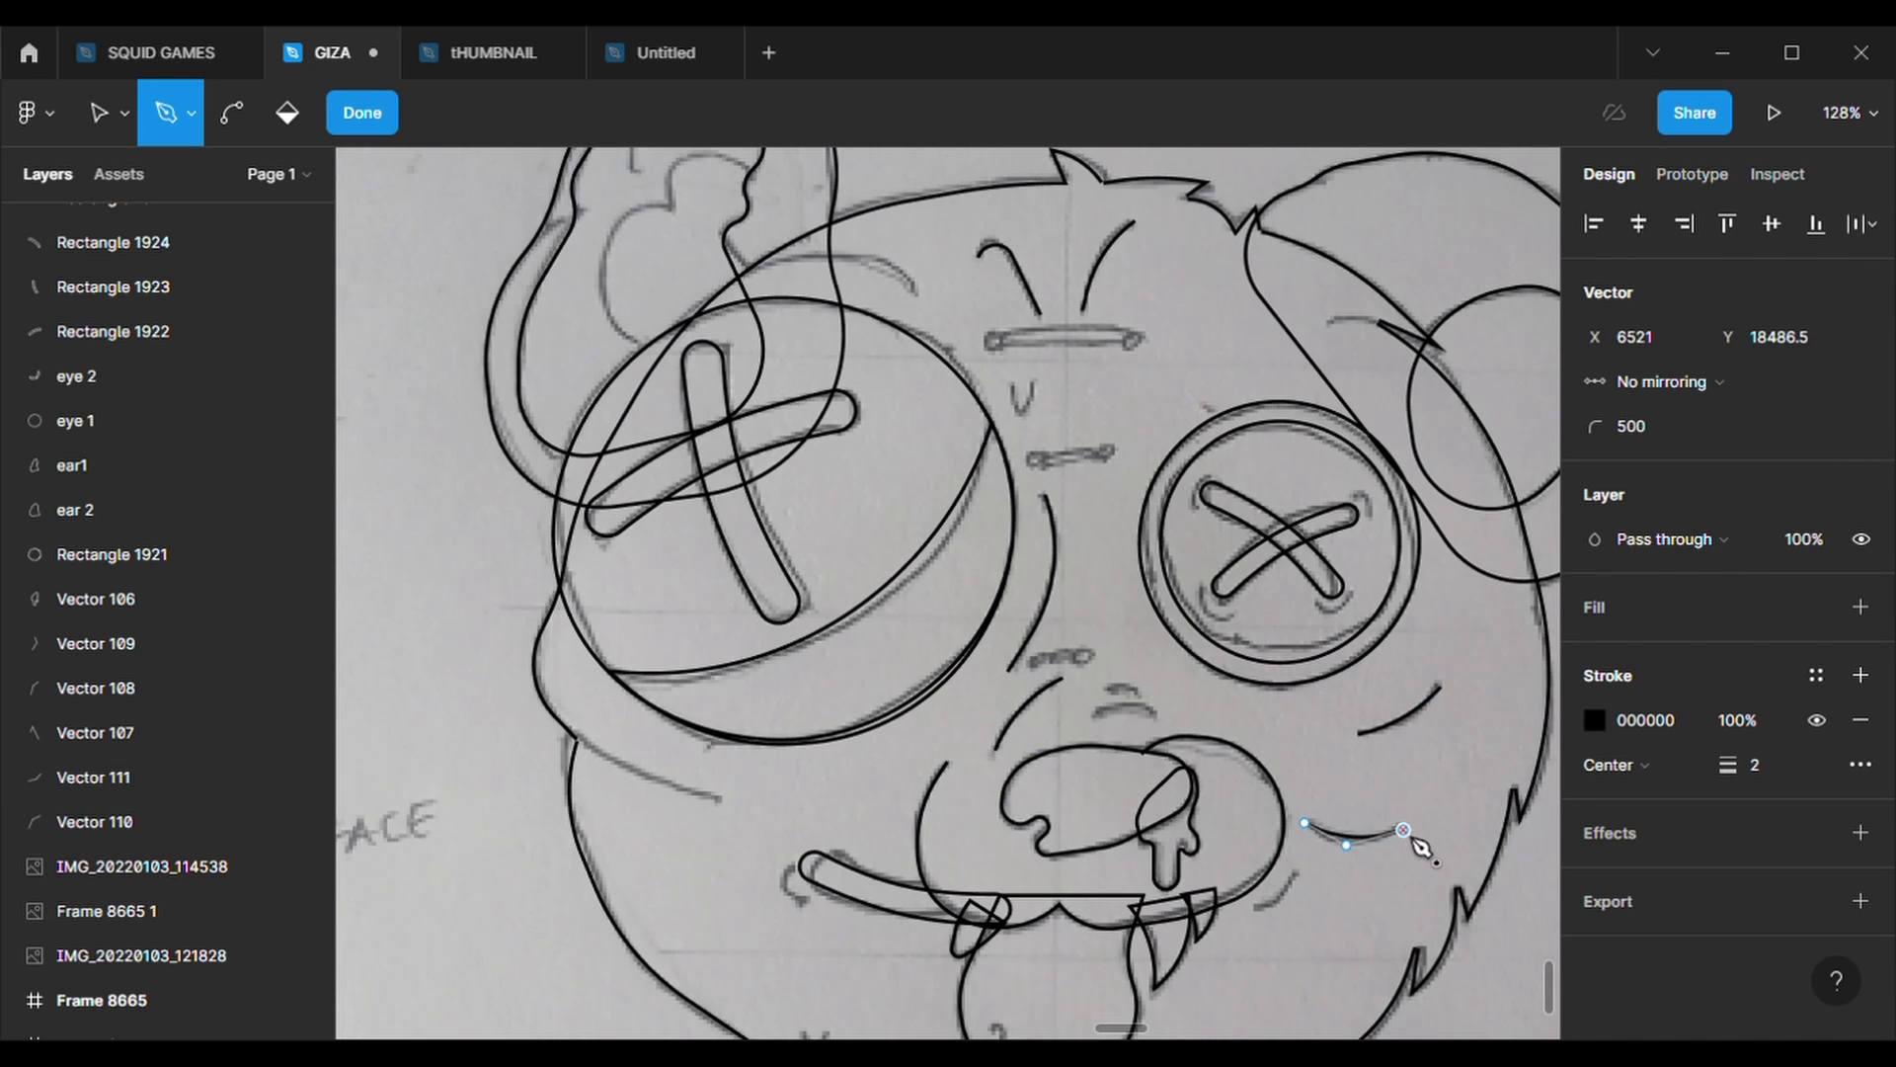
pyautogui.press('Escape')
pyautogui.press('Escape')
pyautogui.press('p')
pyautogui.click(1255, 906)
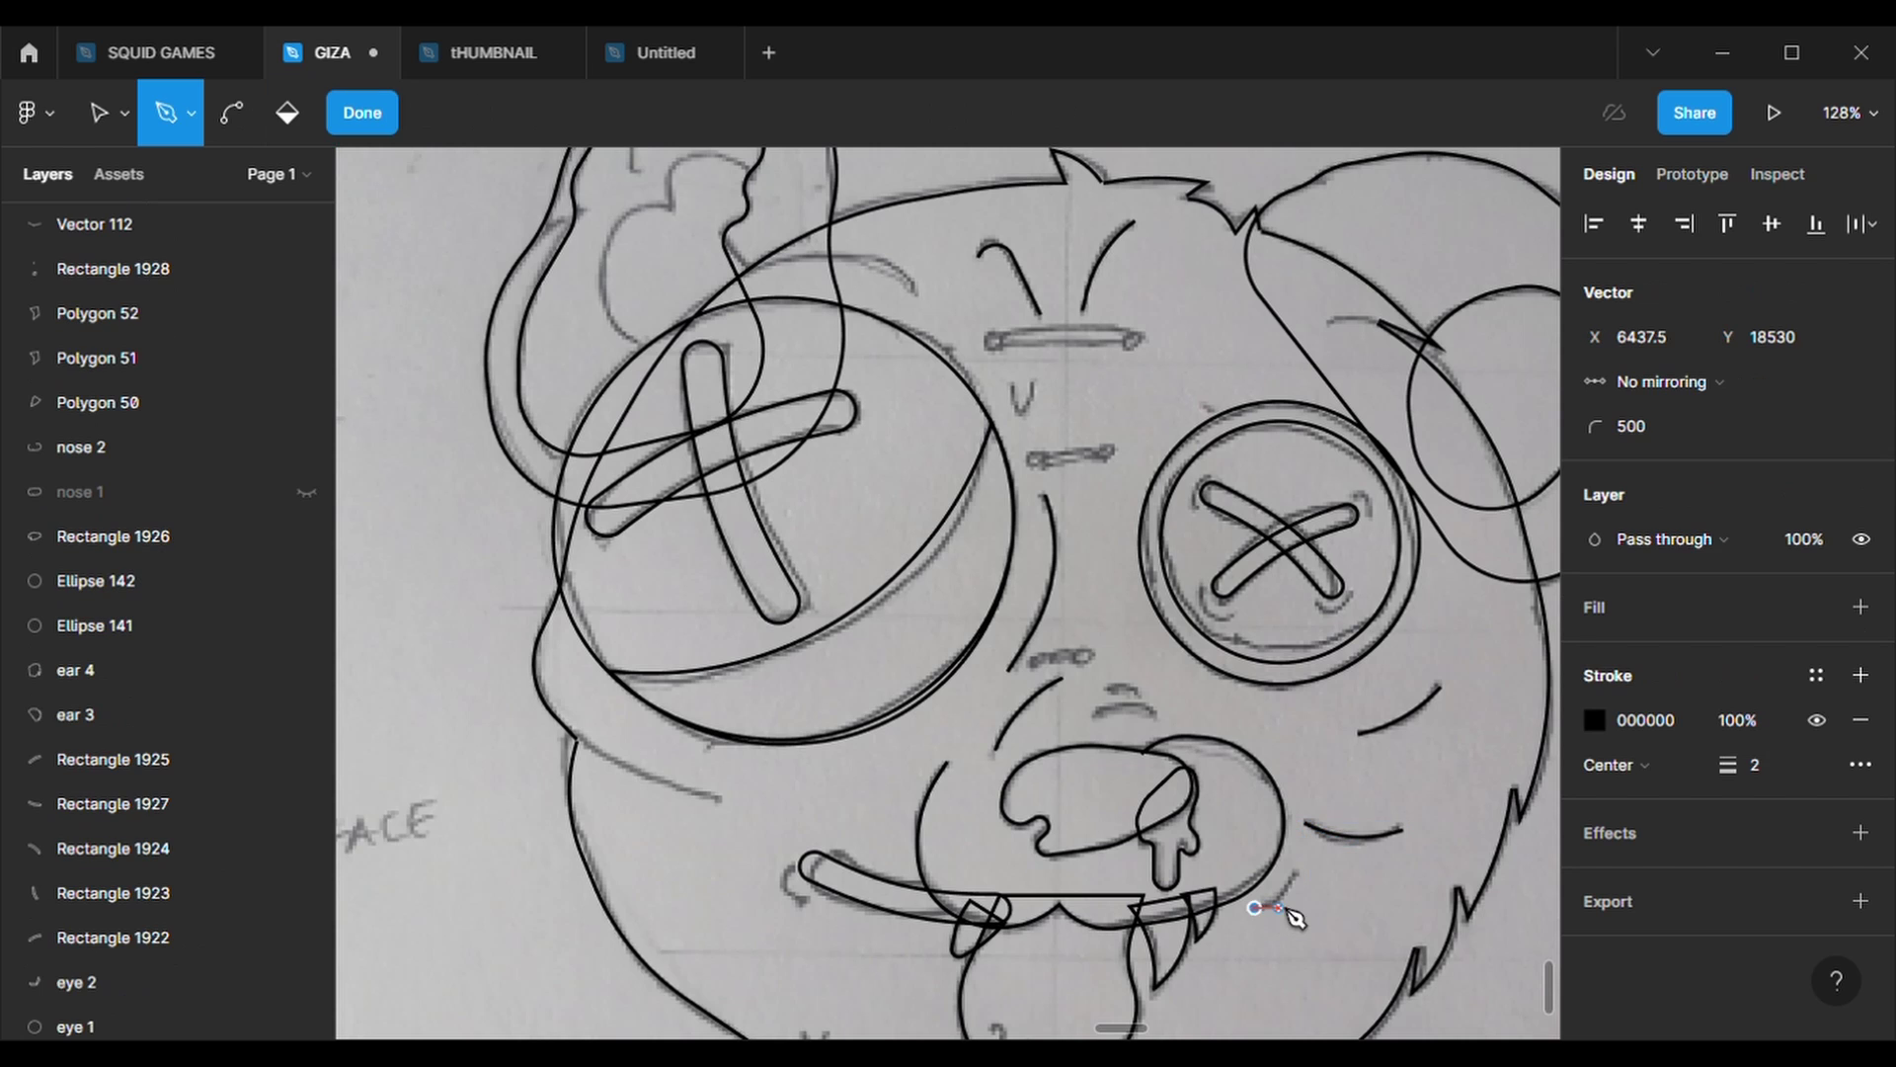
pyautogui.press('Escape')
pyautogui.scroll(-3, 1316, 886)
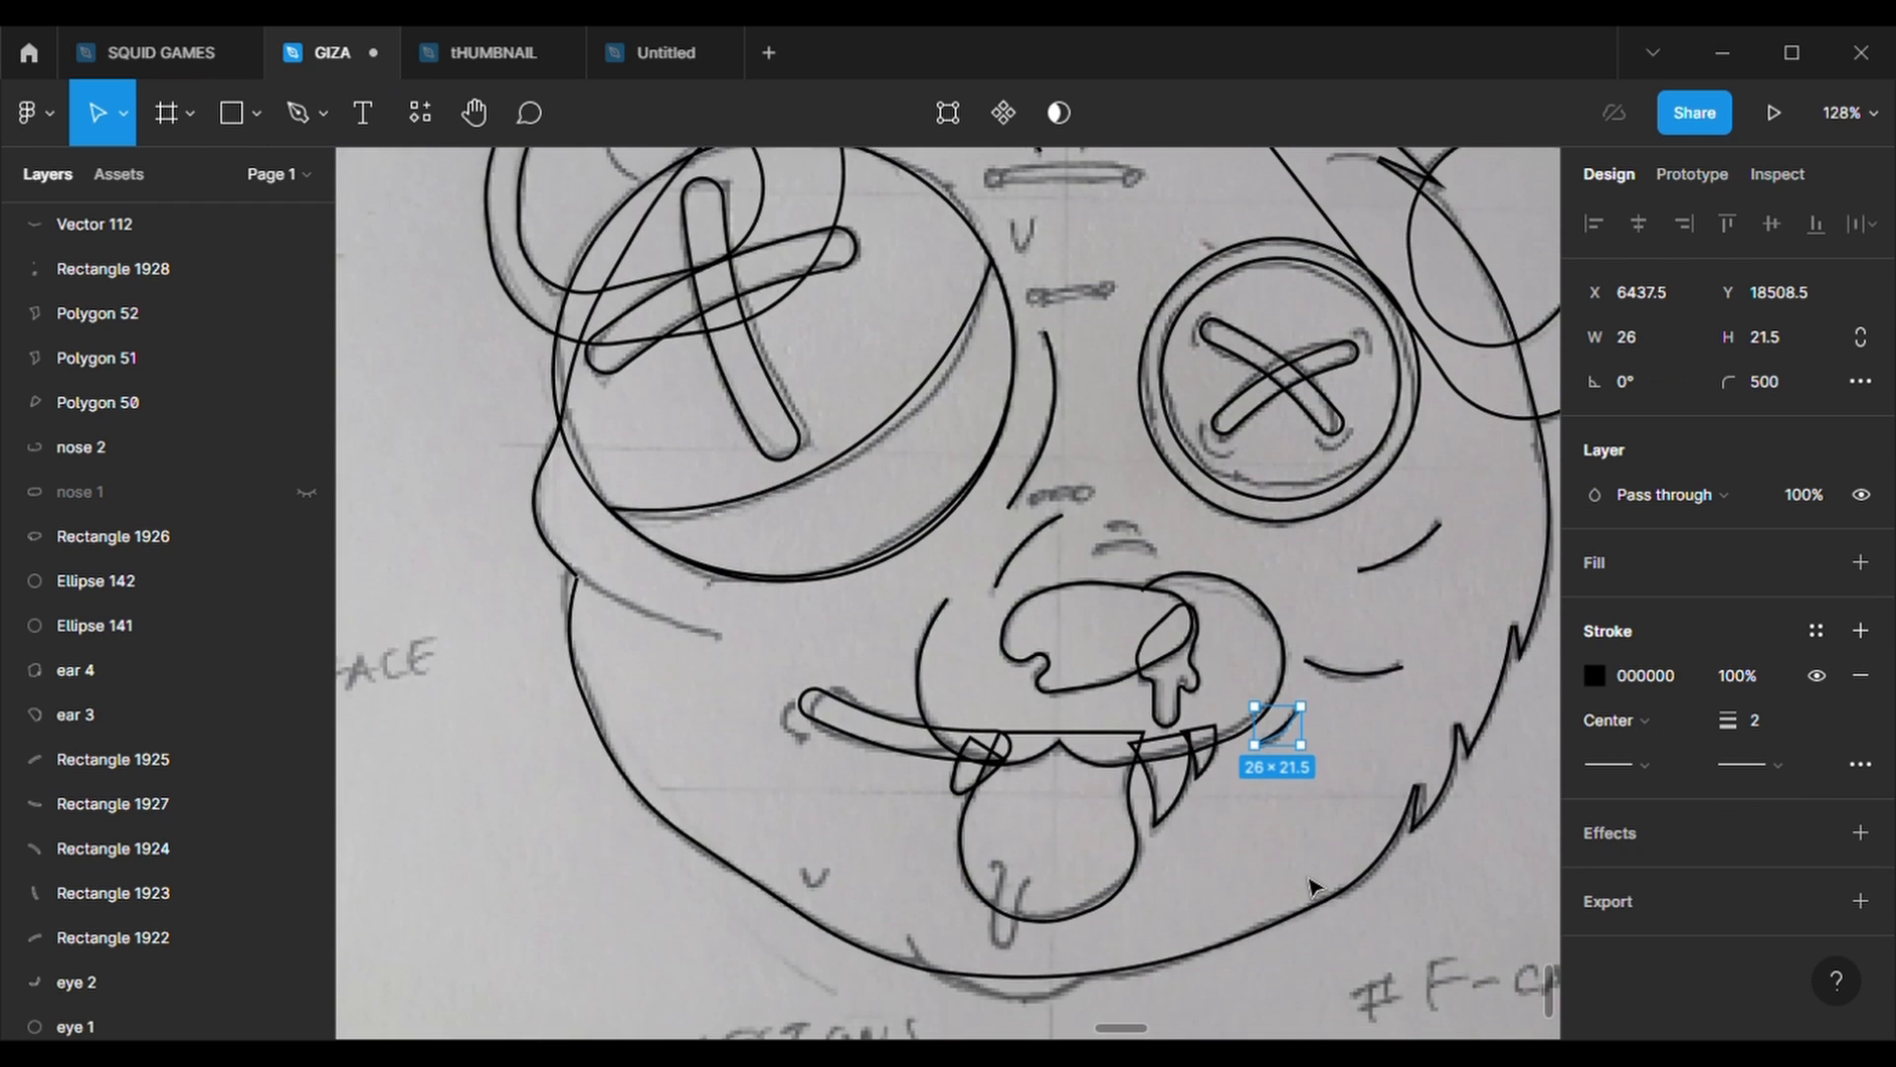
# - Trace the curved hook at the left corner of the mouth
pyautogui.click(298, 112)
pyautogui.scroll(3, 802, 713)
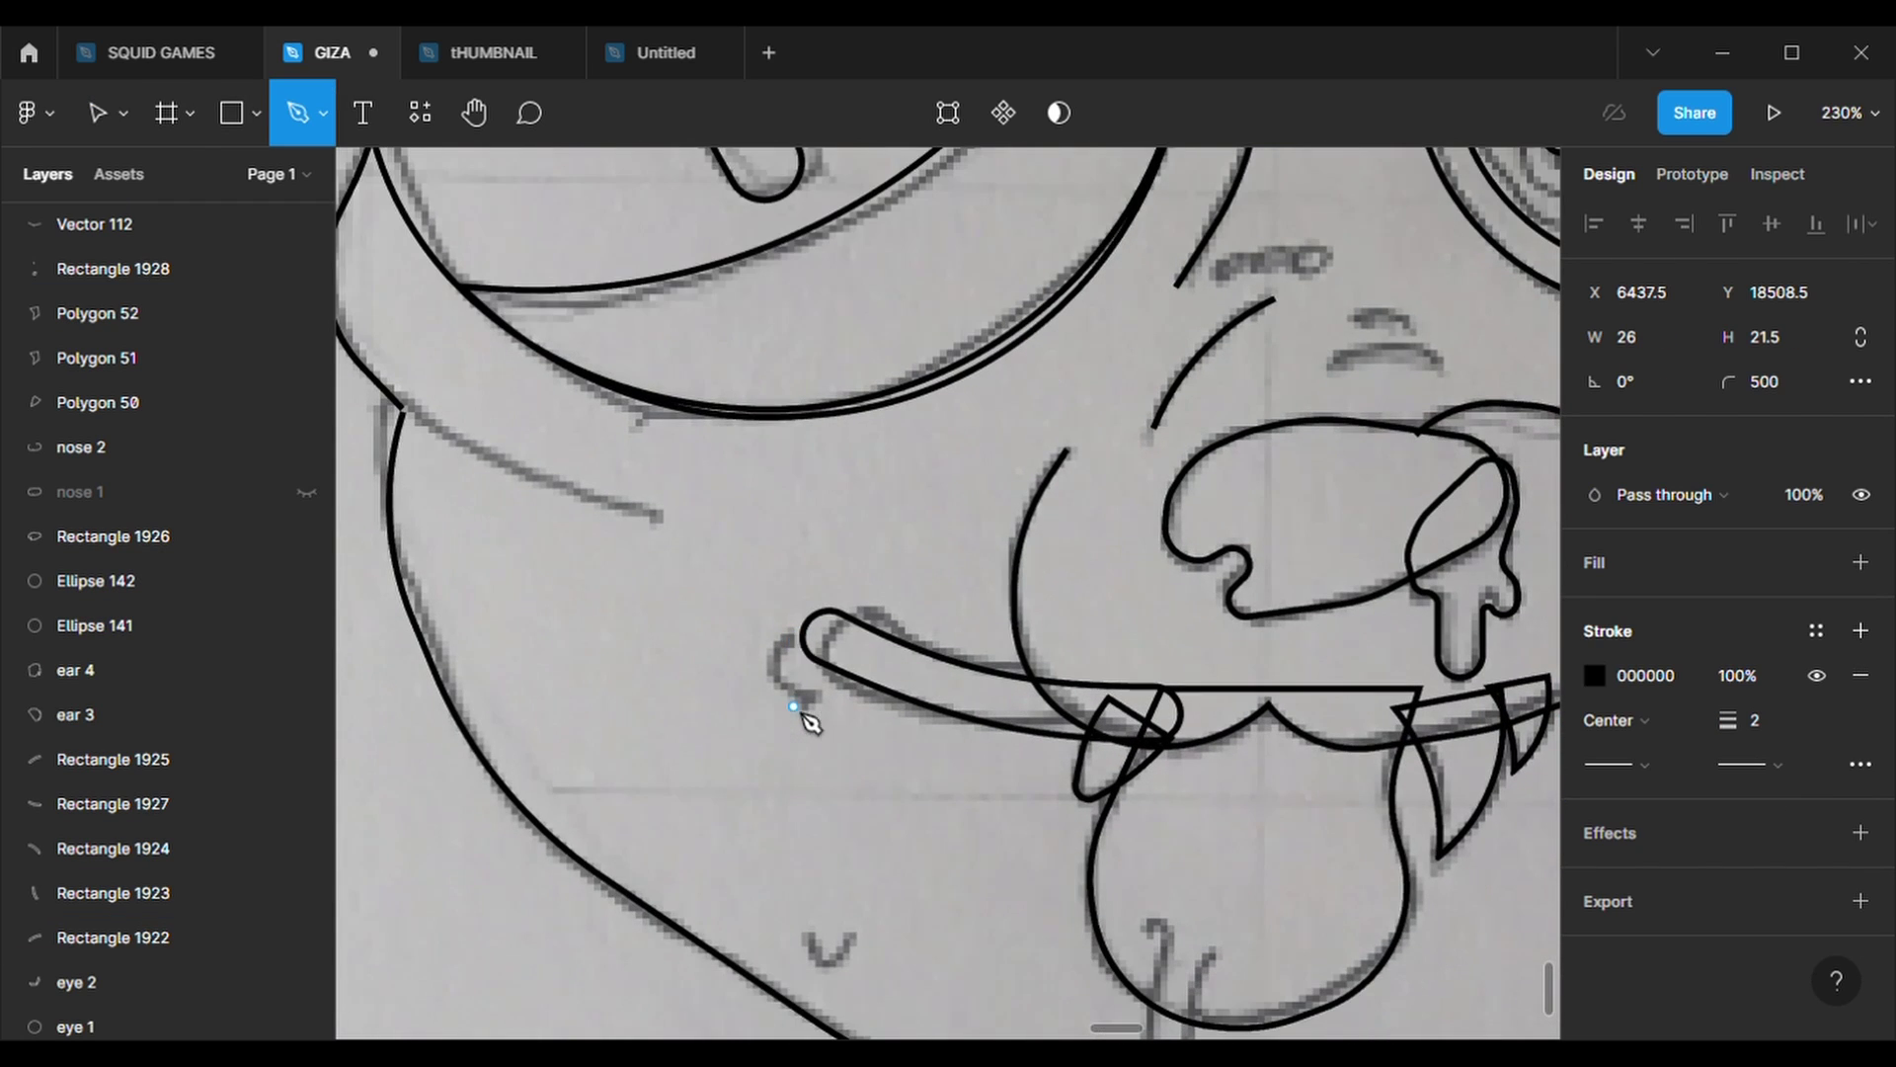
pyautogui.click(788, 635)
pyautogui.moveTo(767, 669); pyautogui.dragTo(831, 720)
pyautogui.press('Escape')
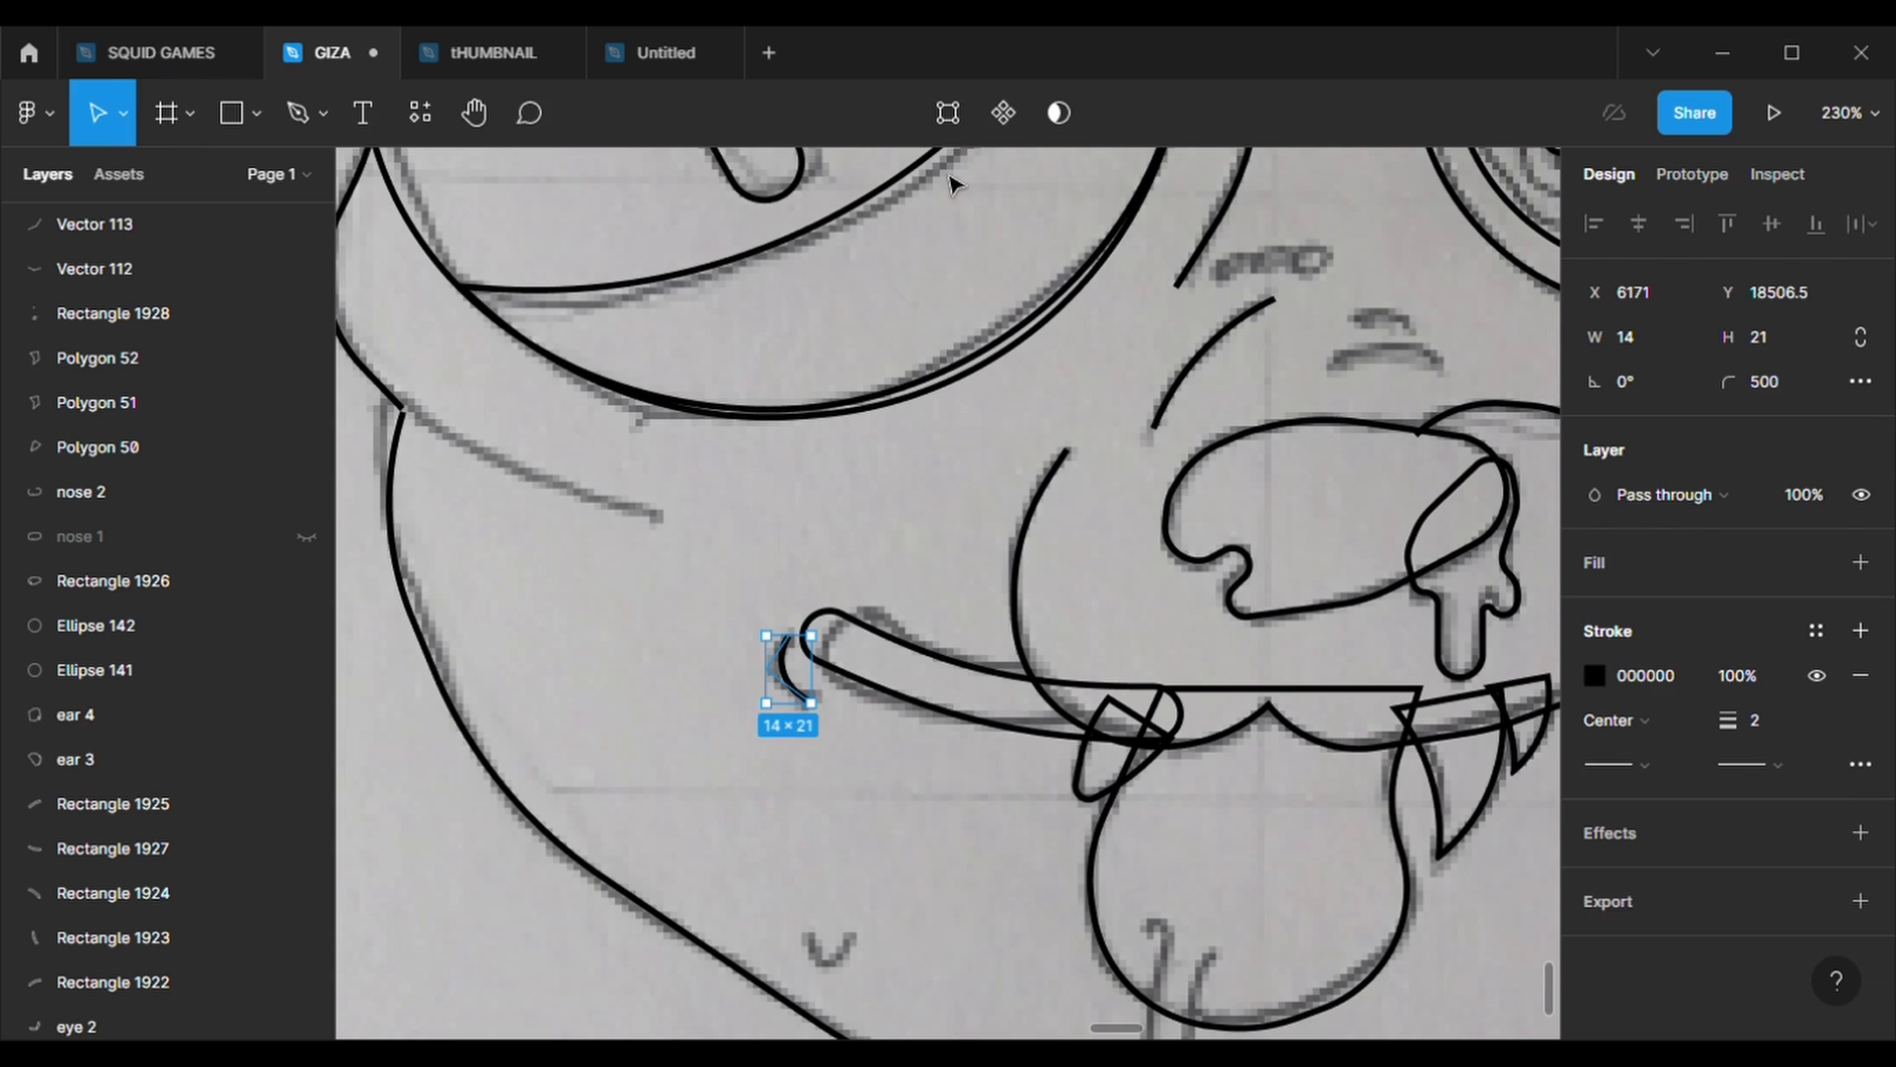
pyautogui.press('Return')
pyautogui.scroll(-1, 906, 795)
pyautogui.press('Escape')
pyautogui.scroll(-3, 906, 795)
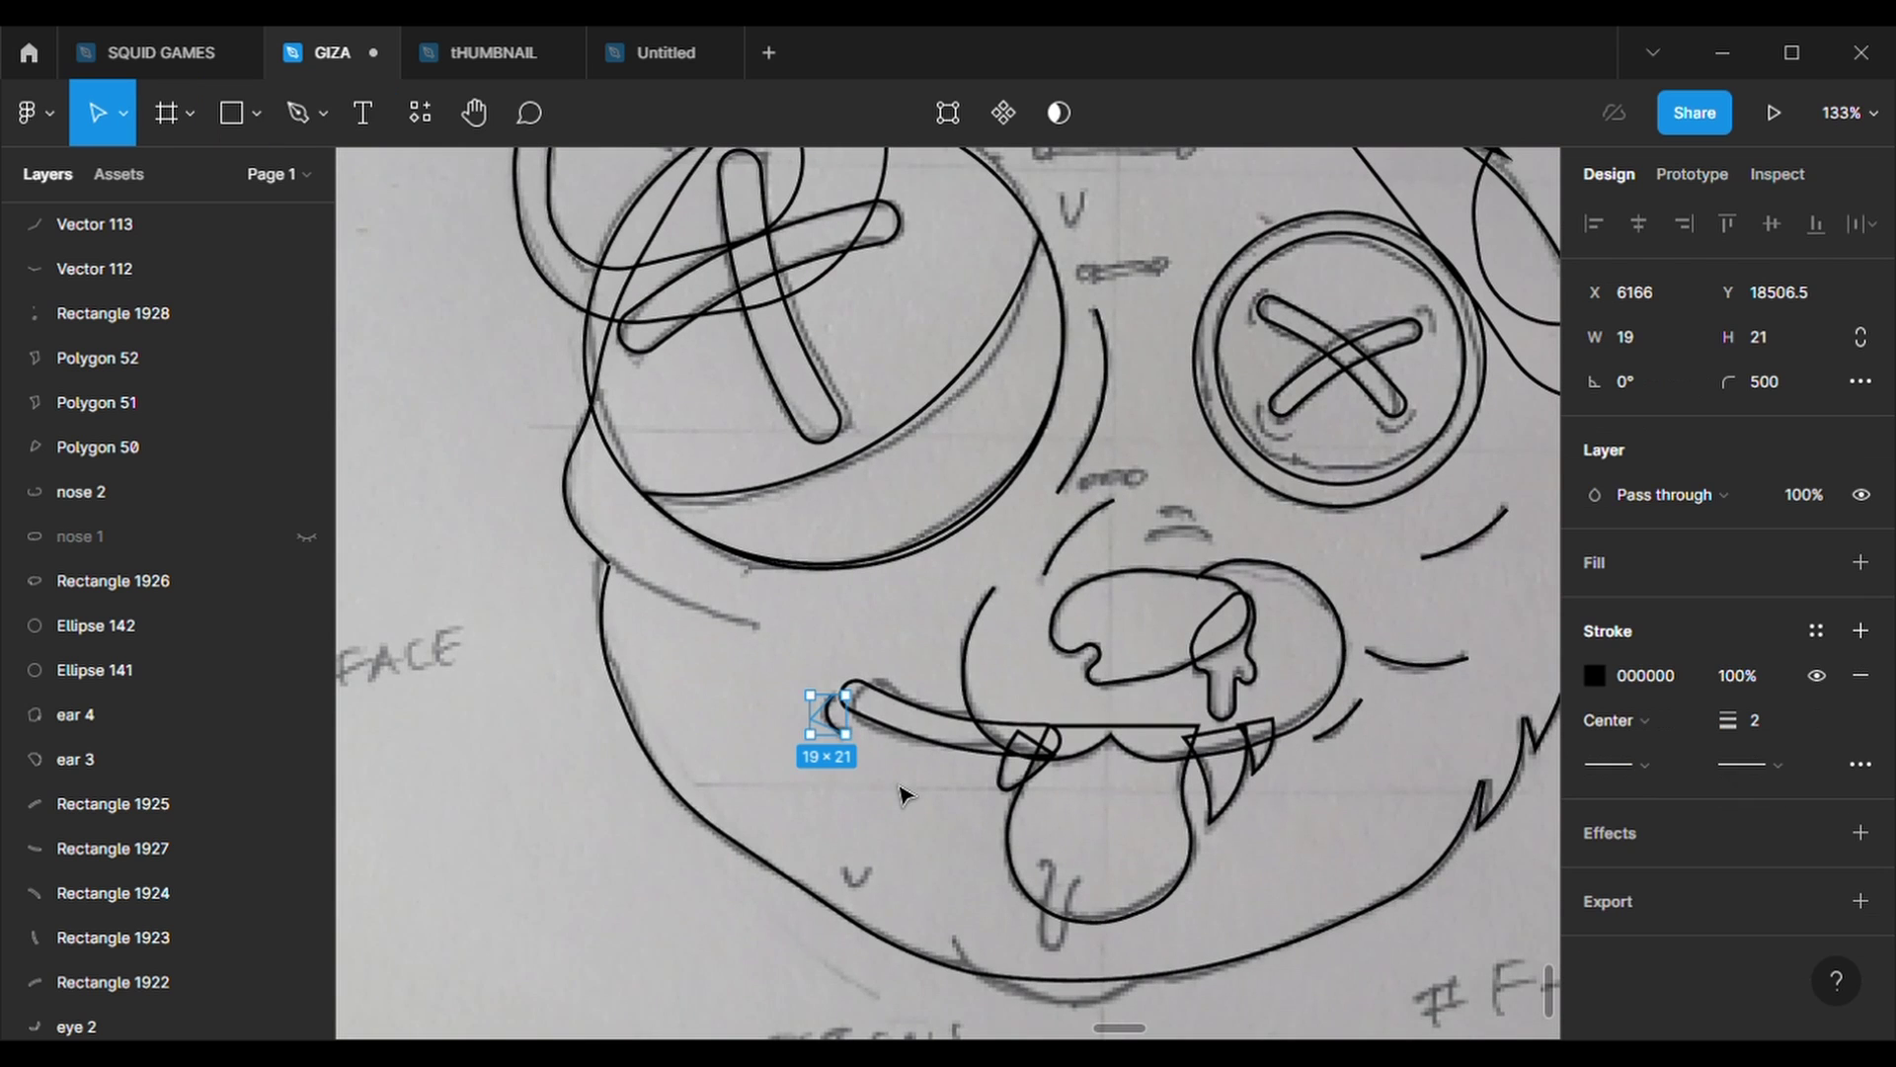
# - Trace a small curve near the chin and bend it with a long downward handle
pyautogui.press('p')
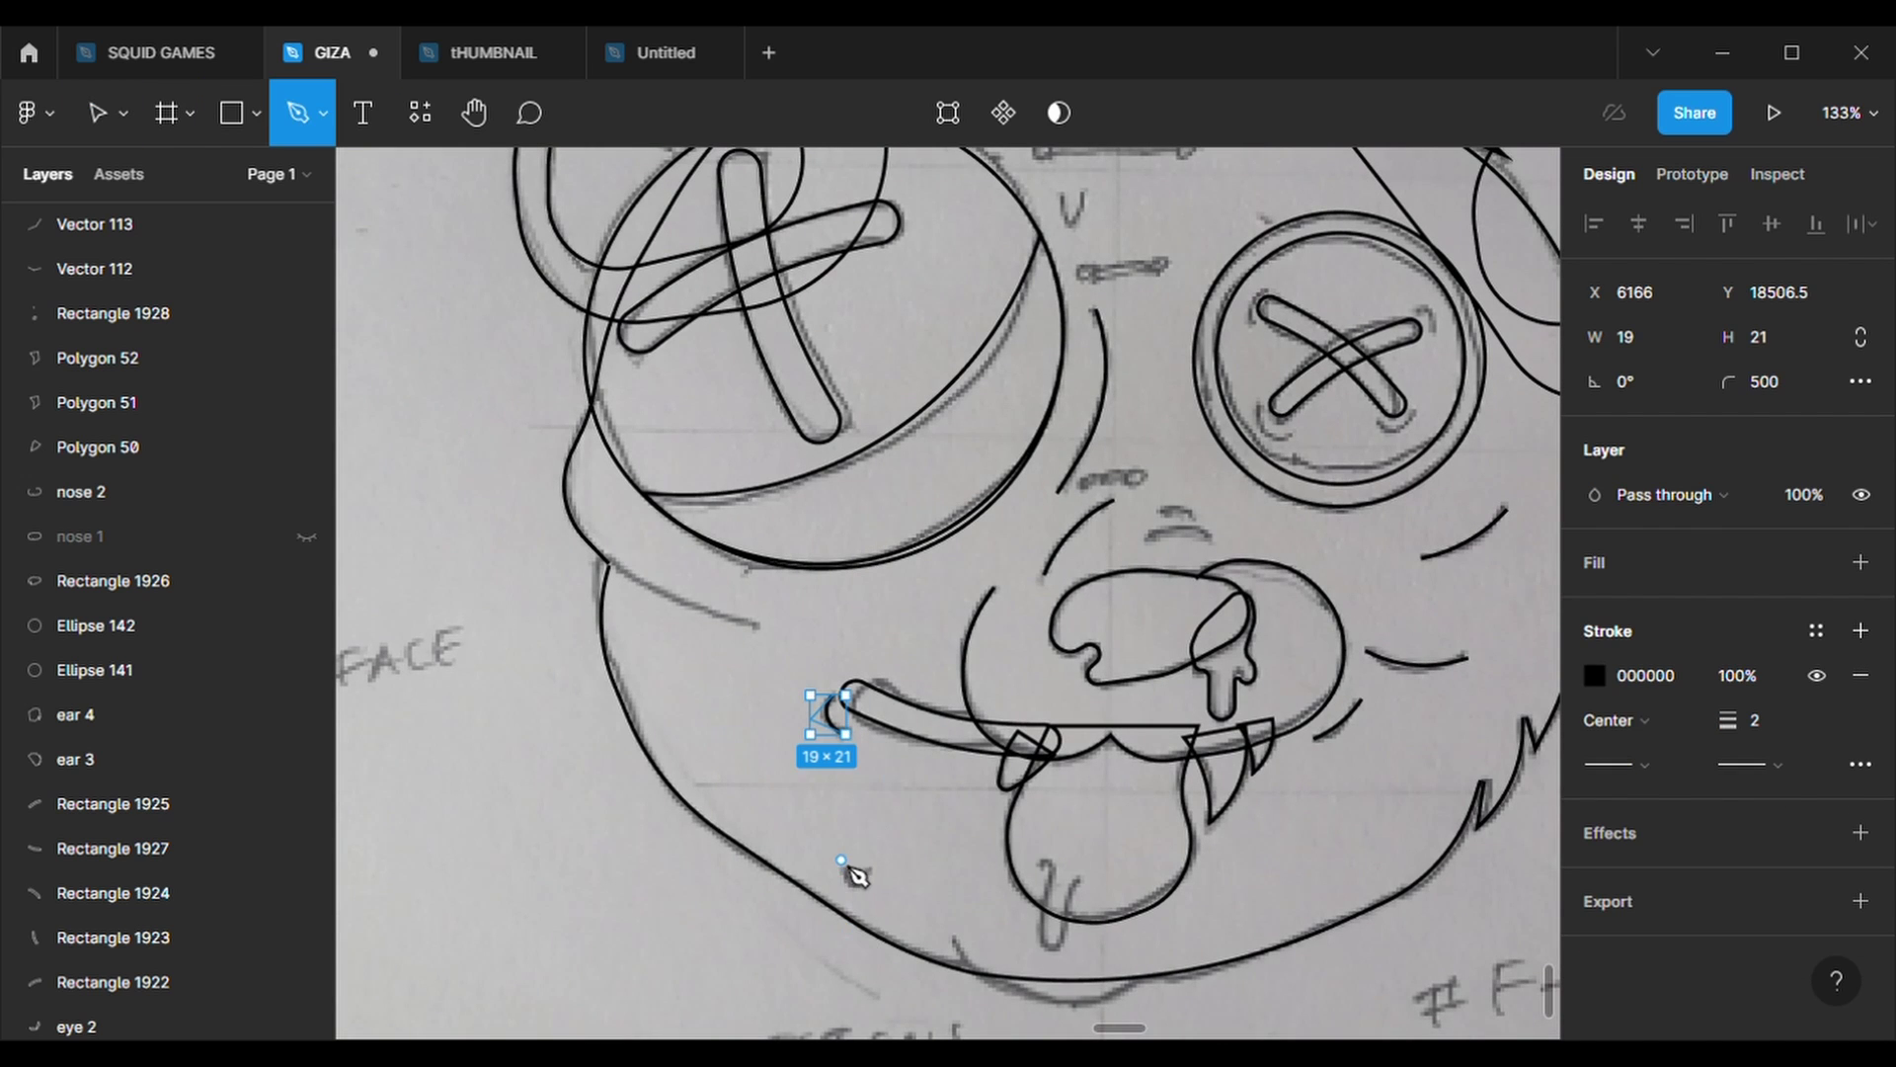
pyautogui.click(842, 862)
pyautogui.press('Escape')
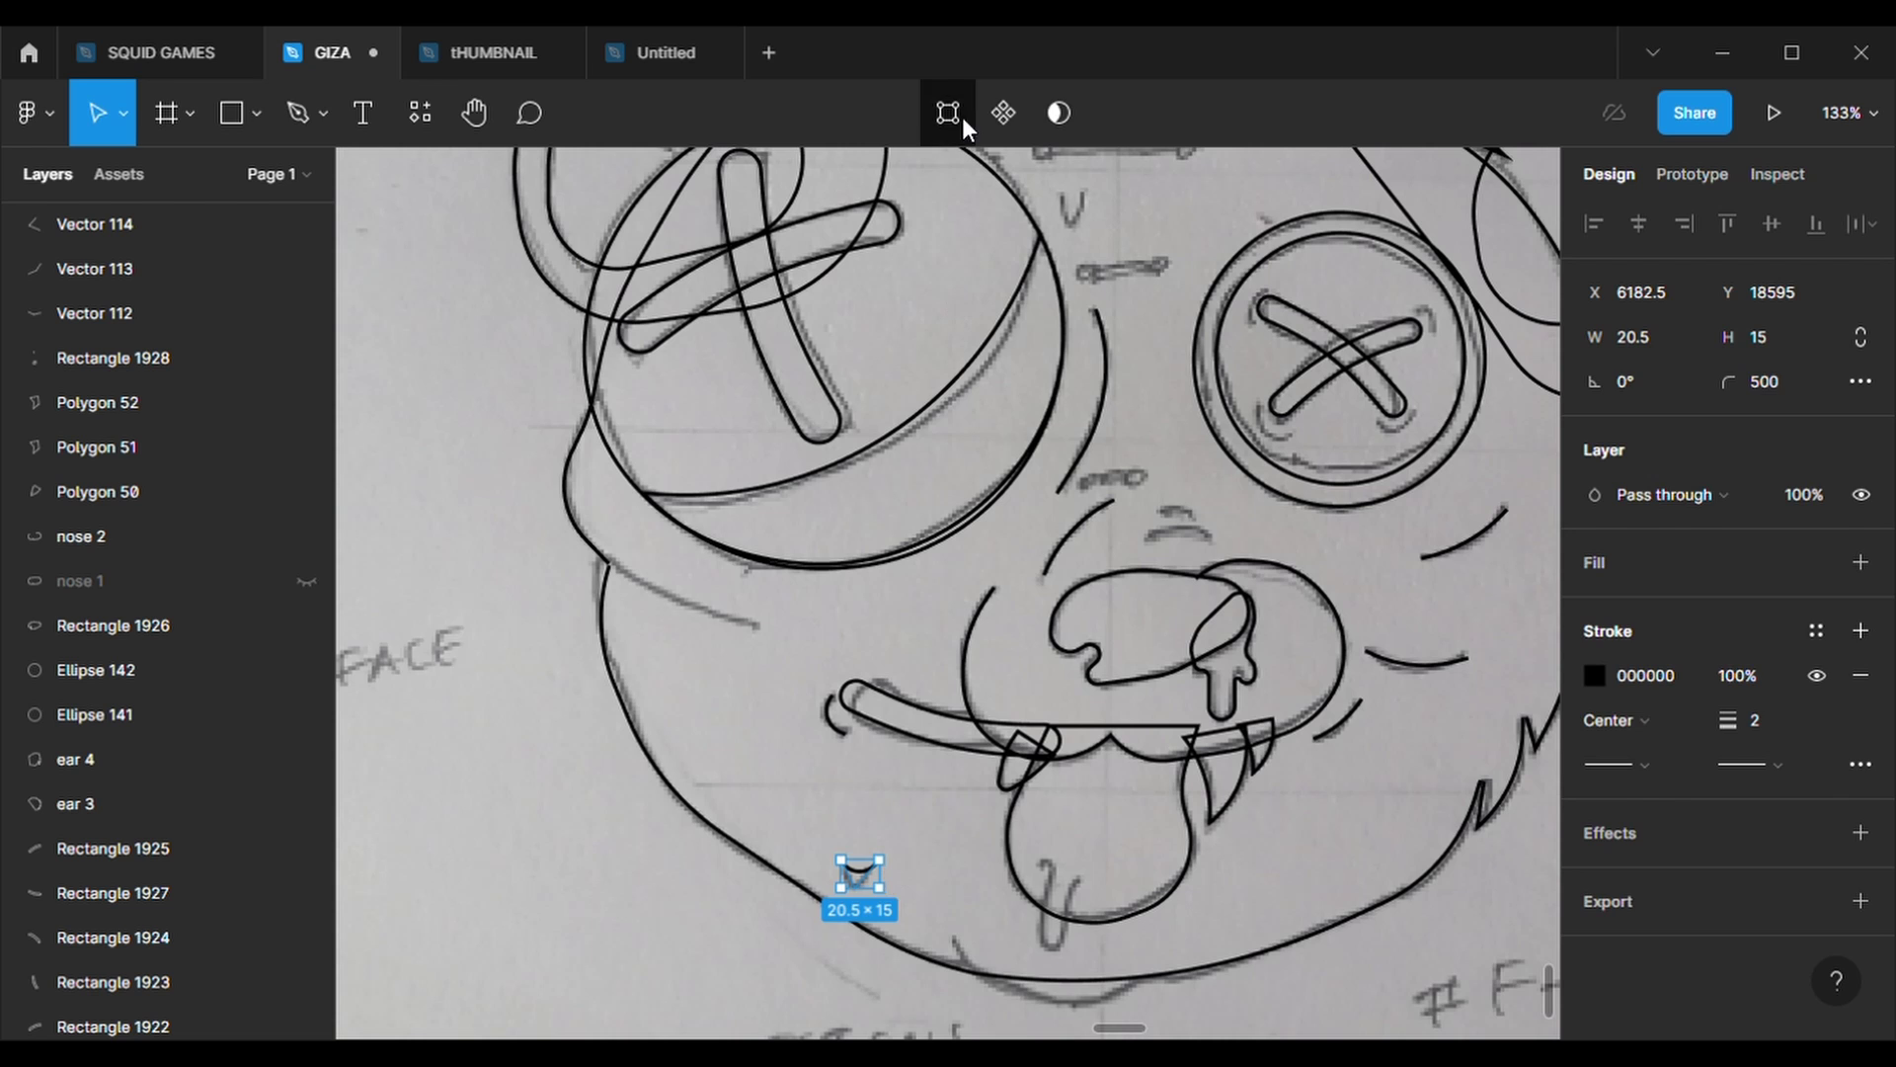
pyautogui.click(949, 108)
pyautogui.moveTo(857, 927); pyautogui.dragTo(842, 998)
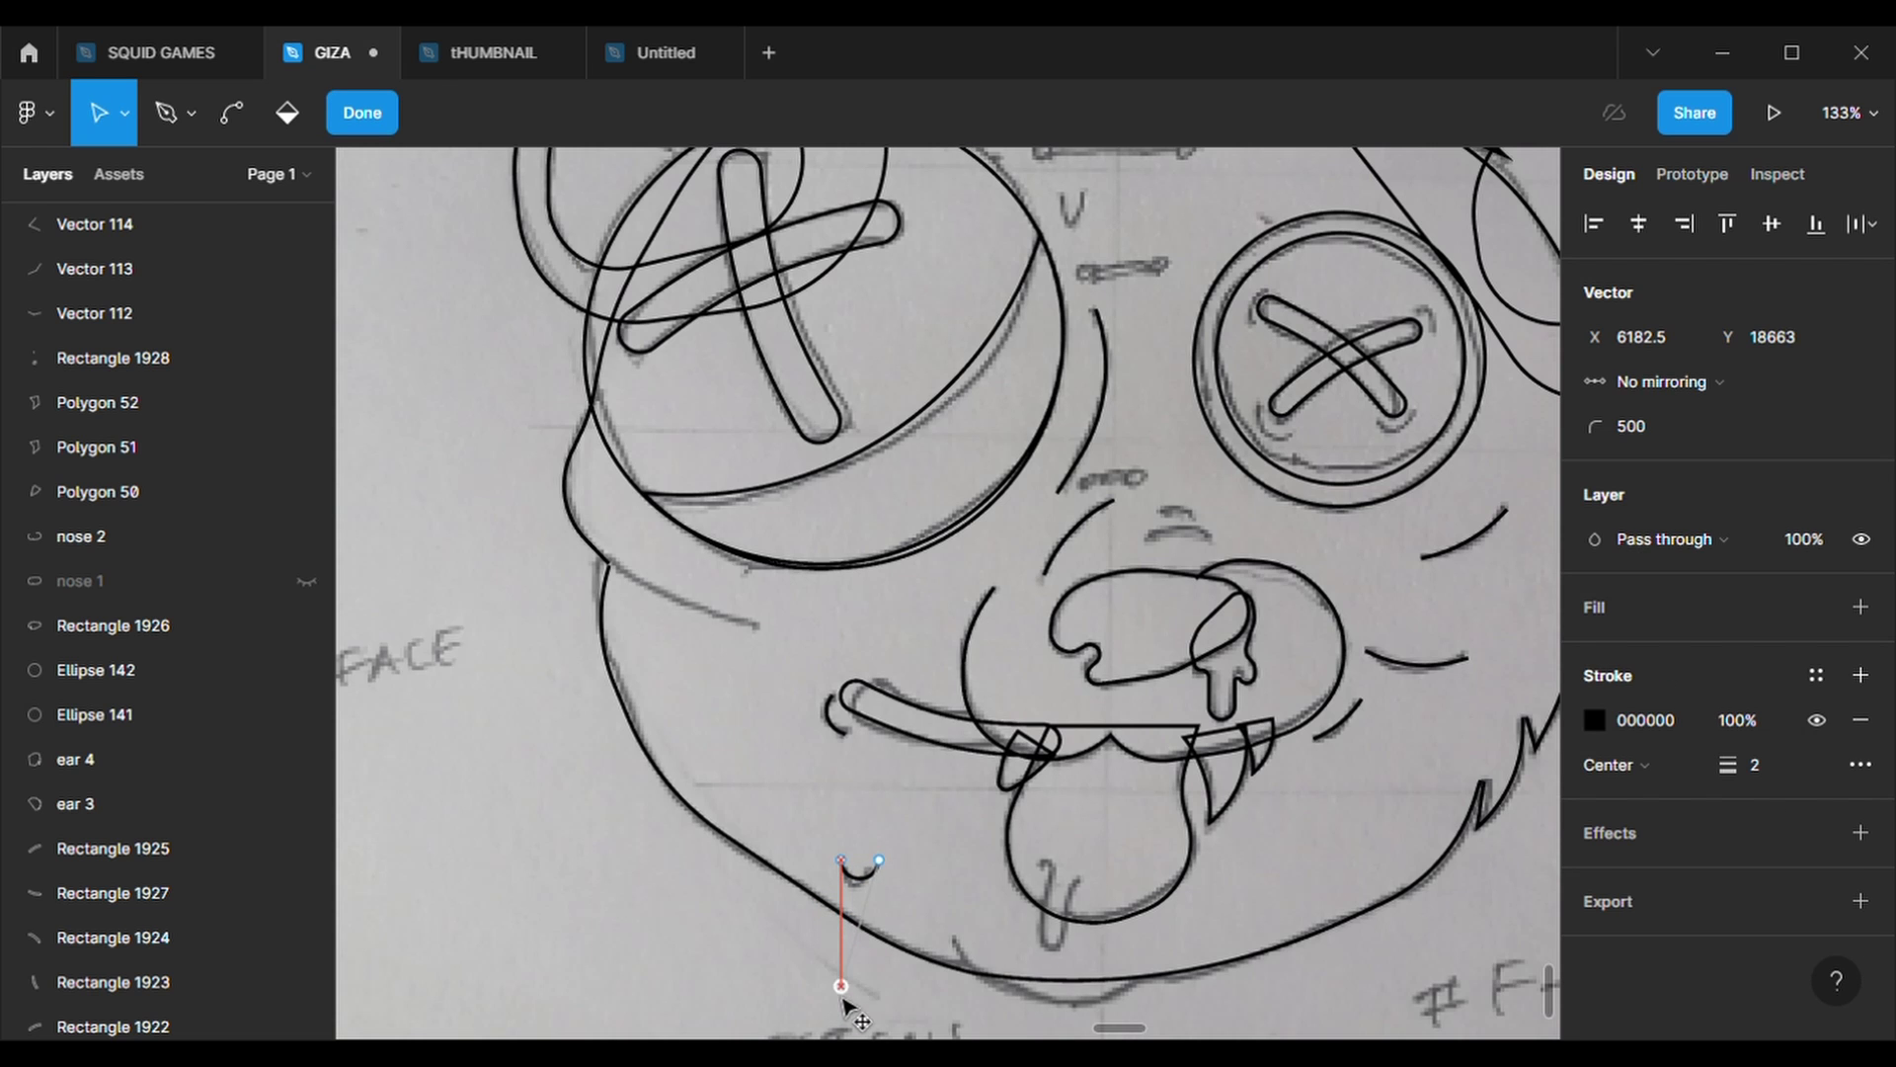
pyautogui.press('Escape')
pyautogui.click(894, 894)
pyautogui.scroll(-3, 894, 894)
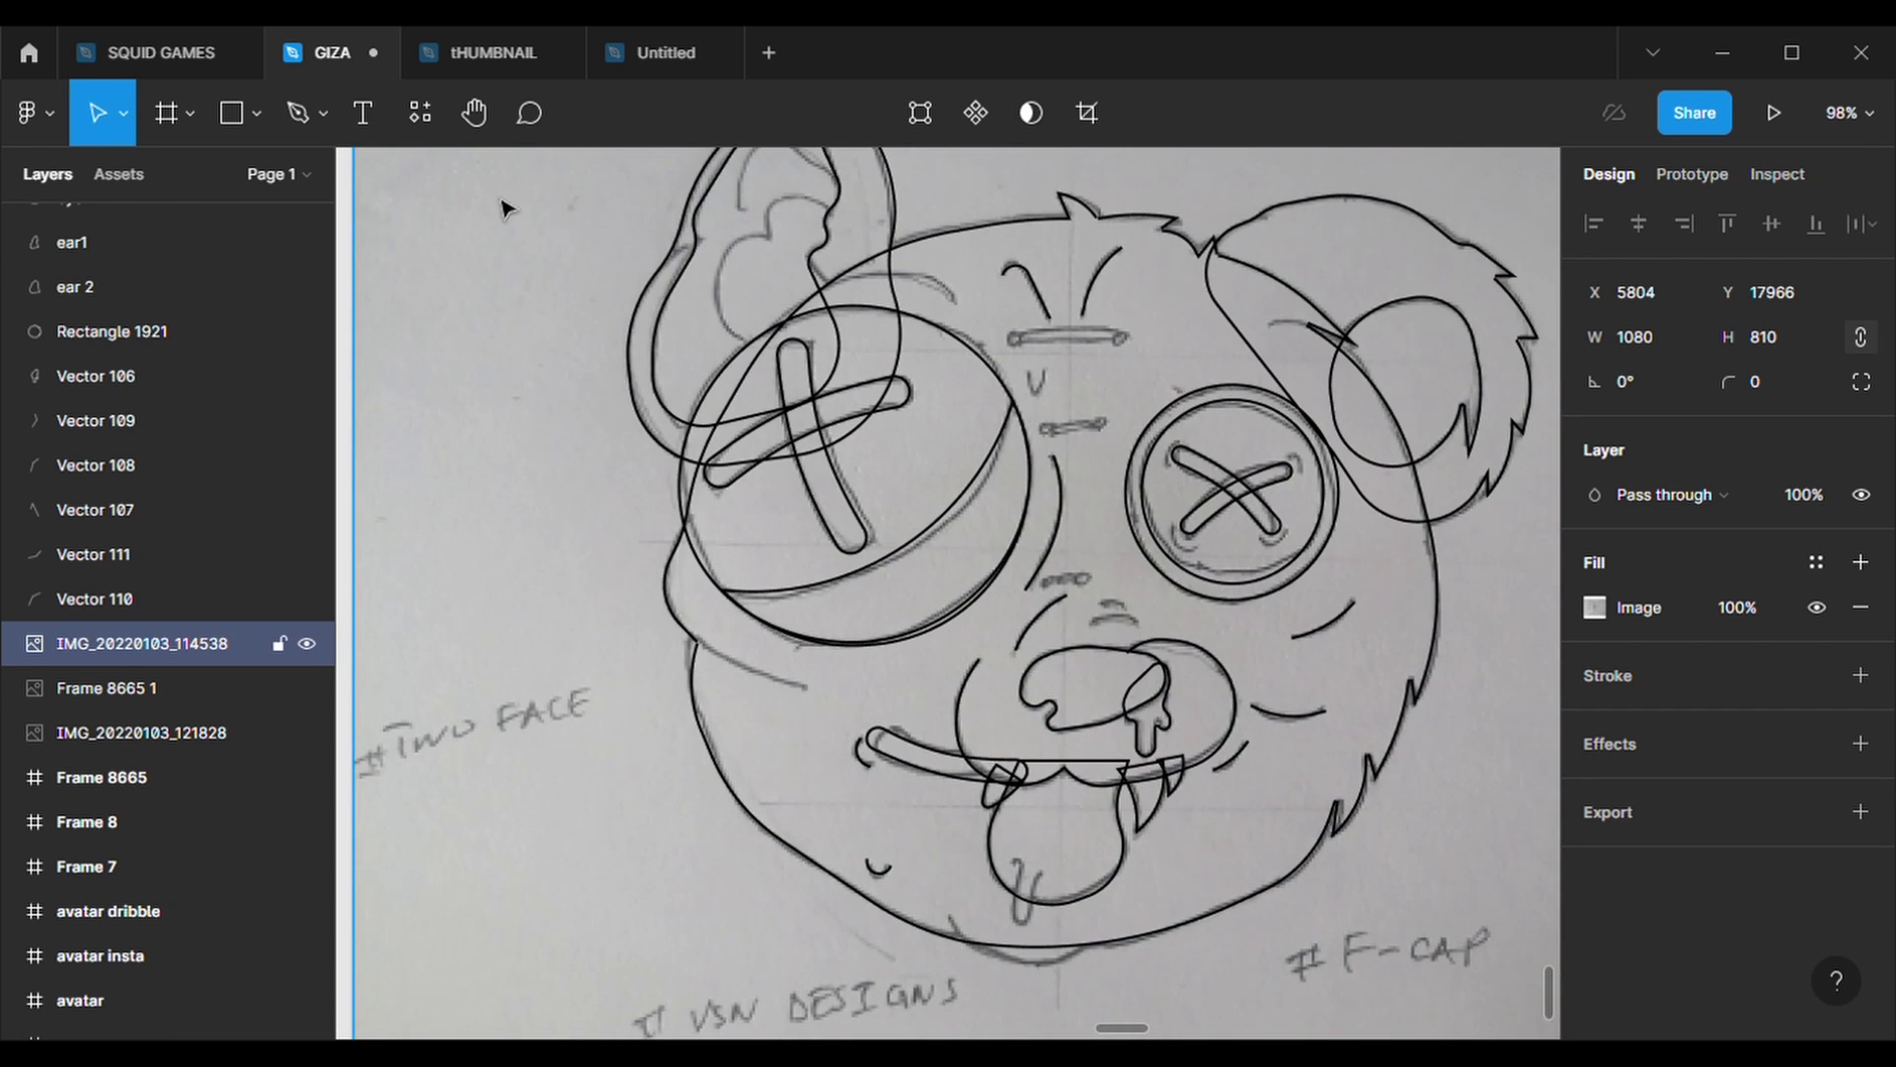
# - Trace the two short marks above the nose, then fit the whole sketch in view
pyautogui.press('p')
pyautogui.scroll(5, 1215, 755)
pyautogui.moveTo(1098, 502); pyautogui.dragTo(1114, 521)
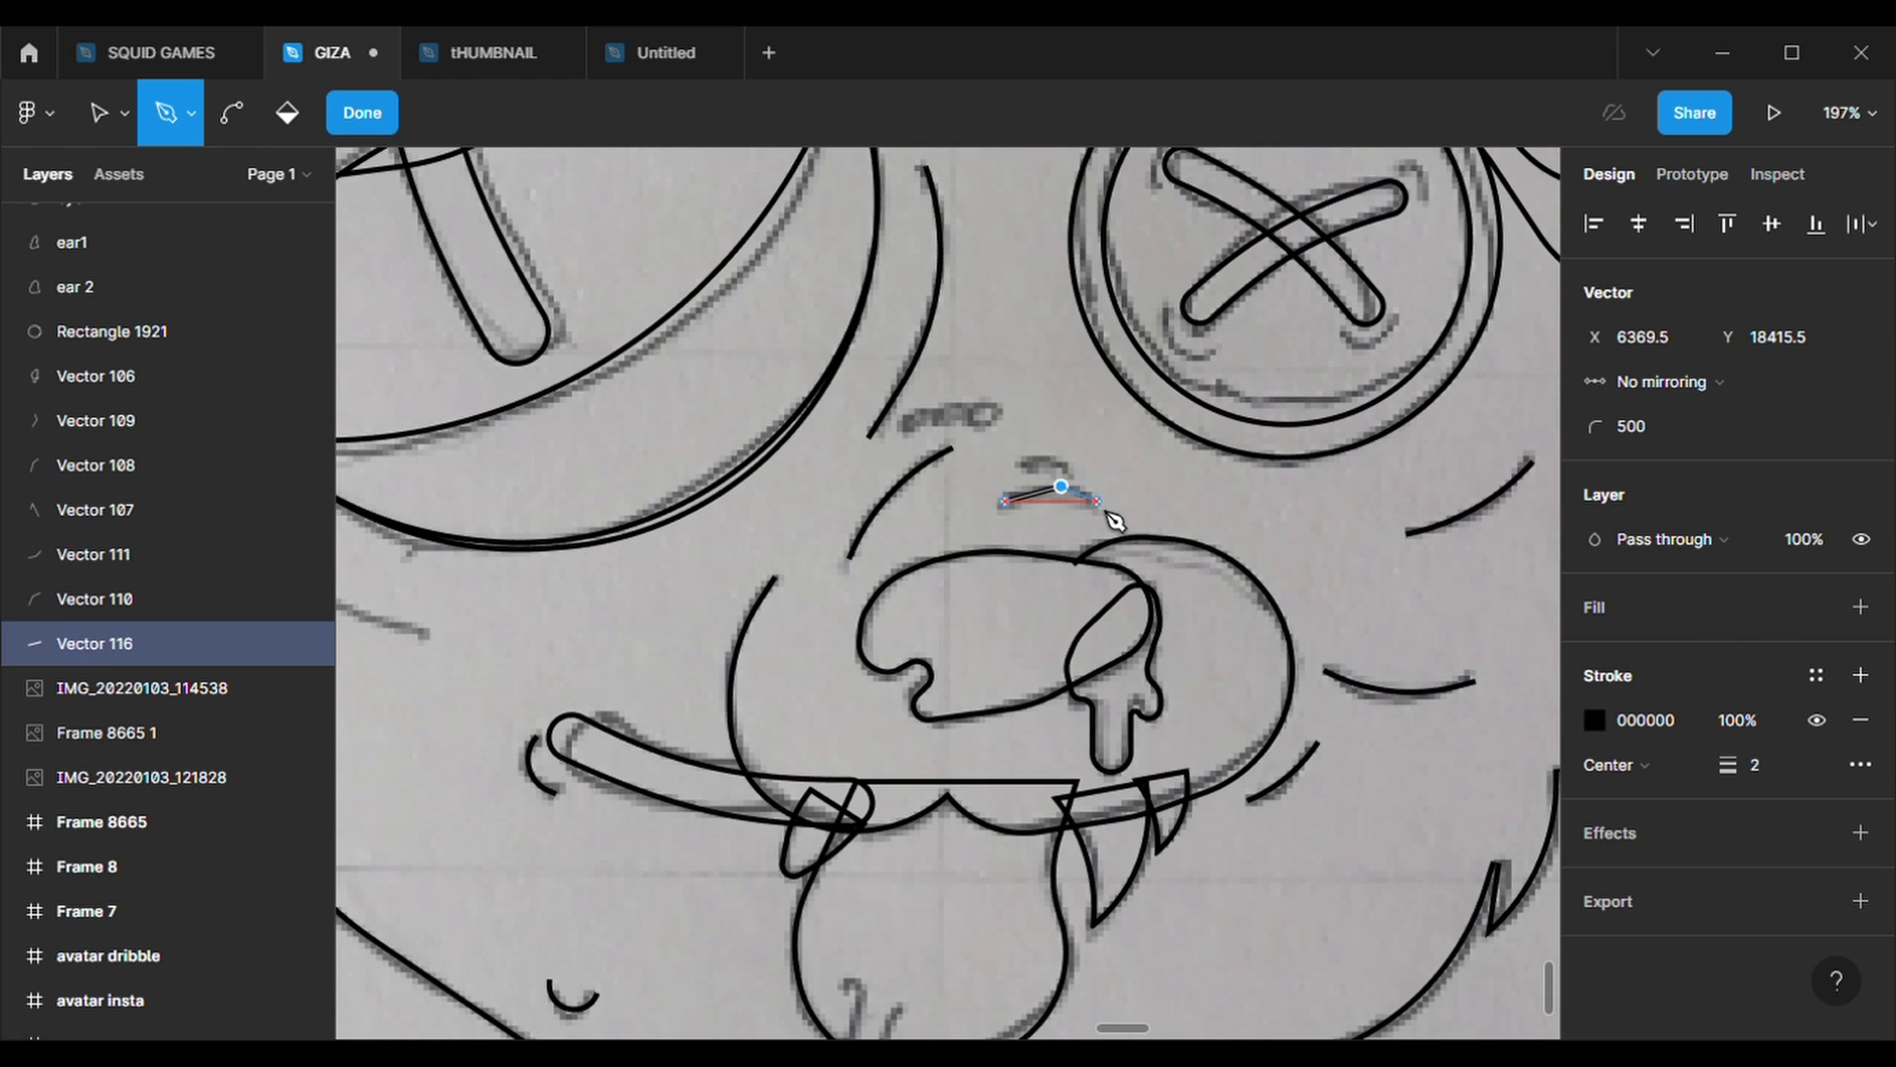
pyautogui.press('Escape')
pyautogui.click(1020, 464)
pyautogui.click(1047, 451)
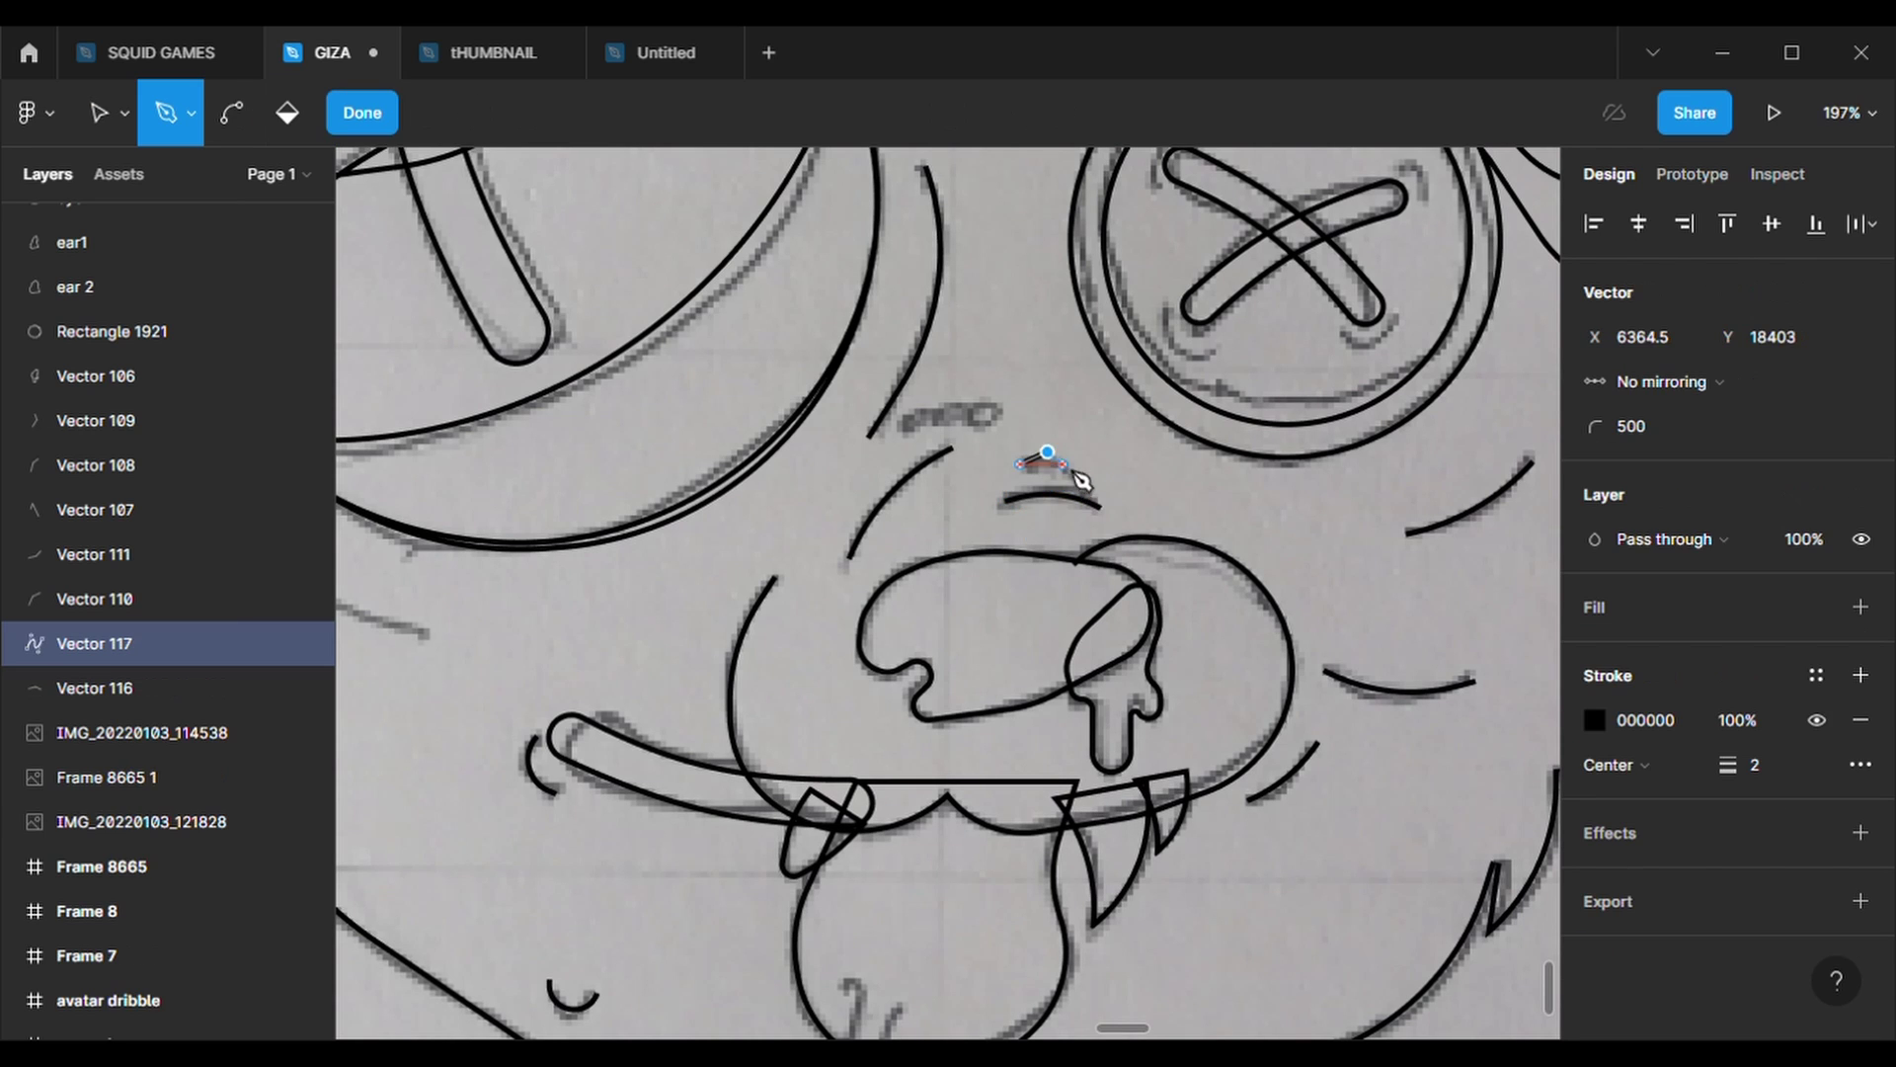
pyautogui.press('Escape')
pyautogui.press('Escape')
pyautogui.click(148, 732)
pyautogui.hotkey('shift', '2')
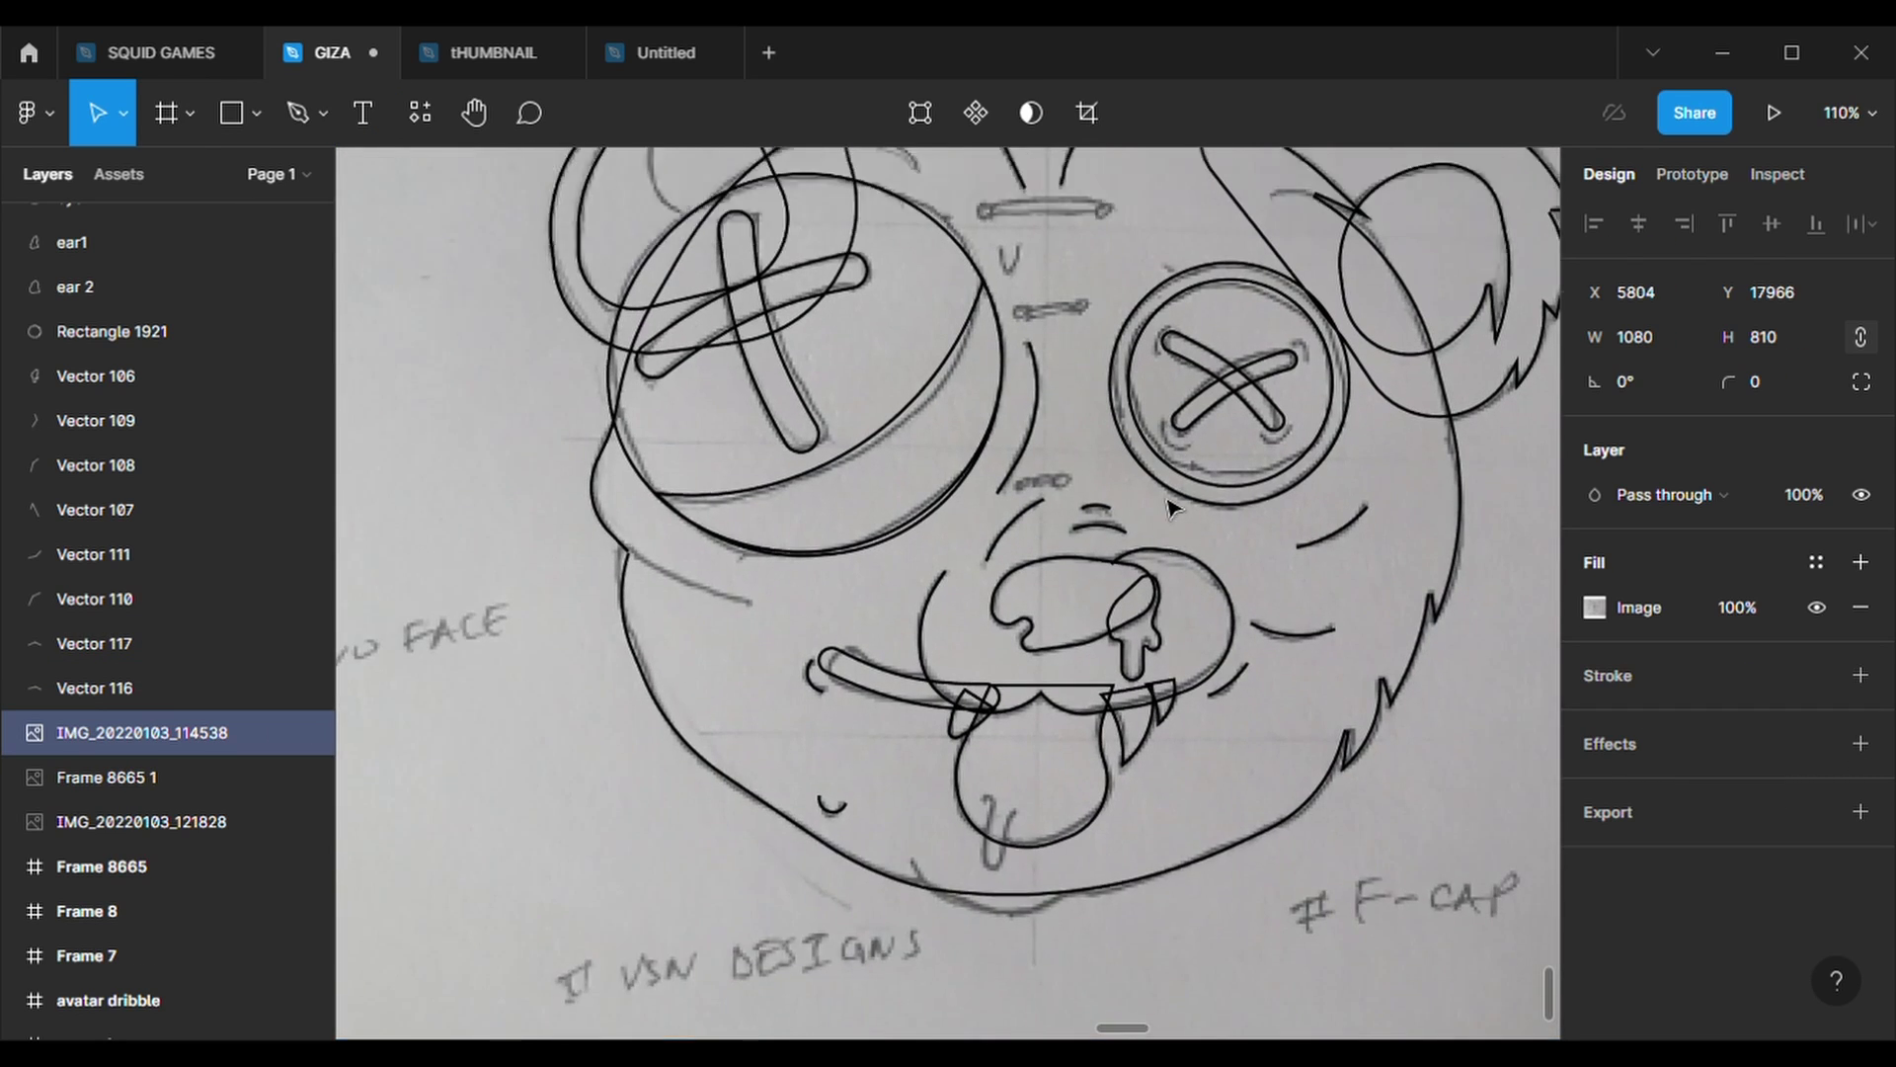
# - Trace the V mark between the eyes and pull its bottom point further down
pyautogui.click(289, 104)
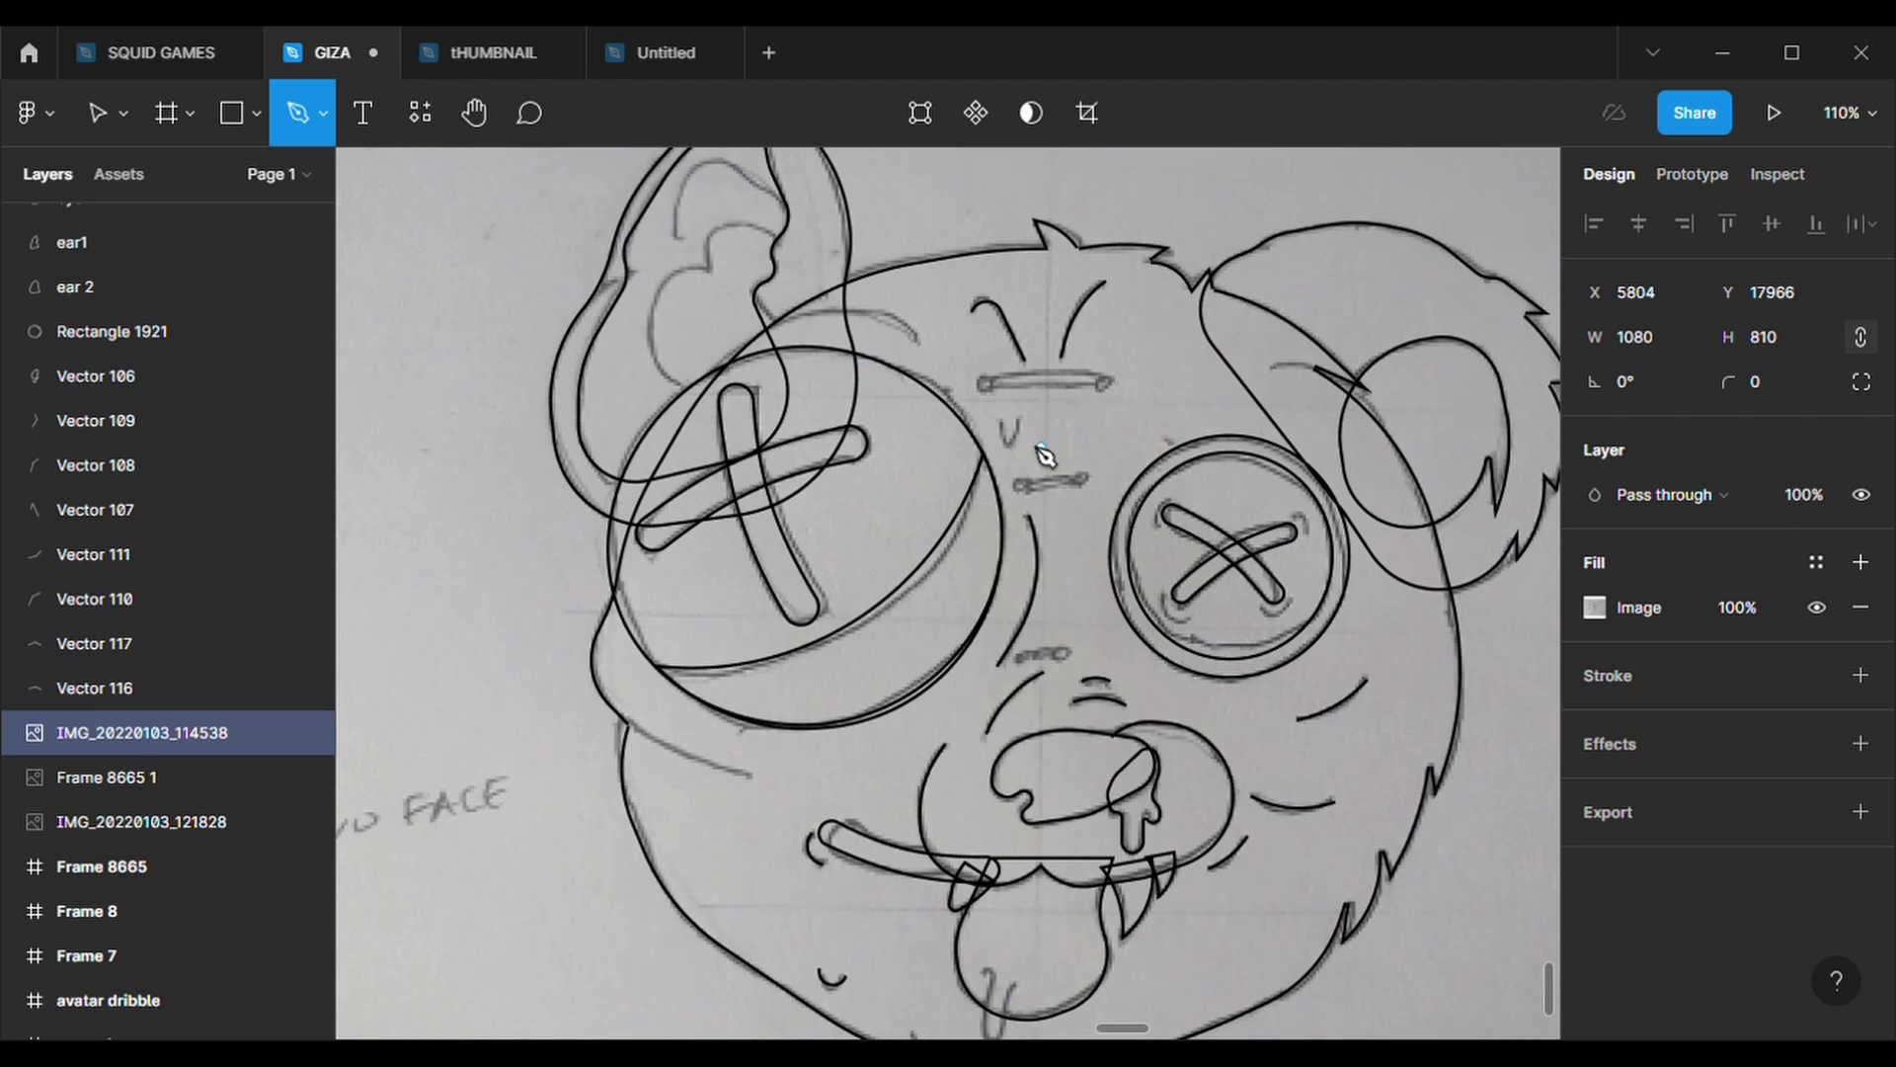
pyautogui.moveTo(1009, 420); pyautogui.dragTo(1023, 421)
pyautogui.click(1008, 451)
pyautogui.press('Escape')
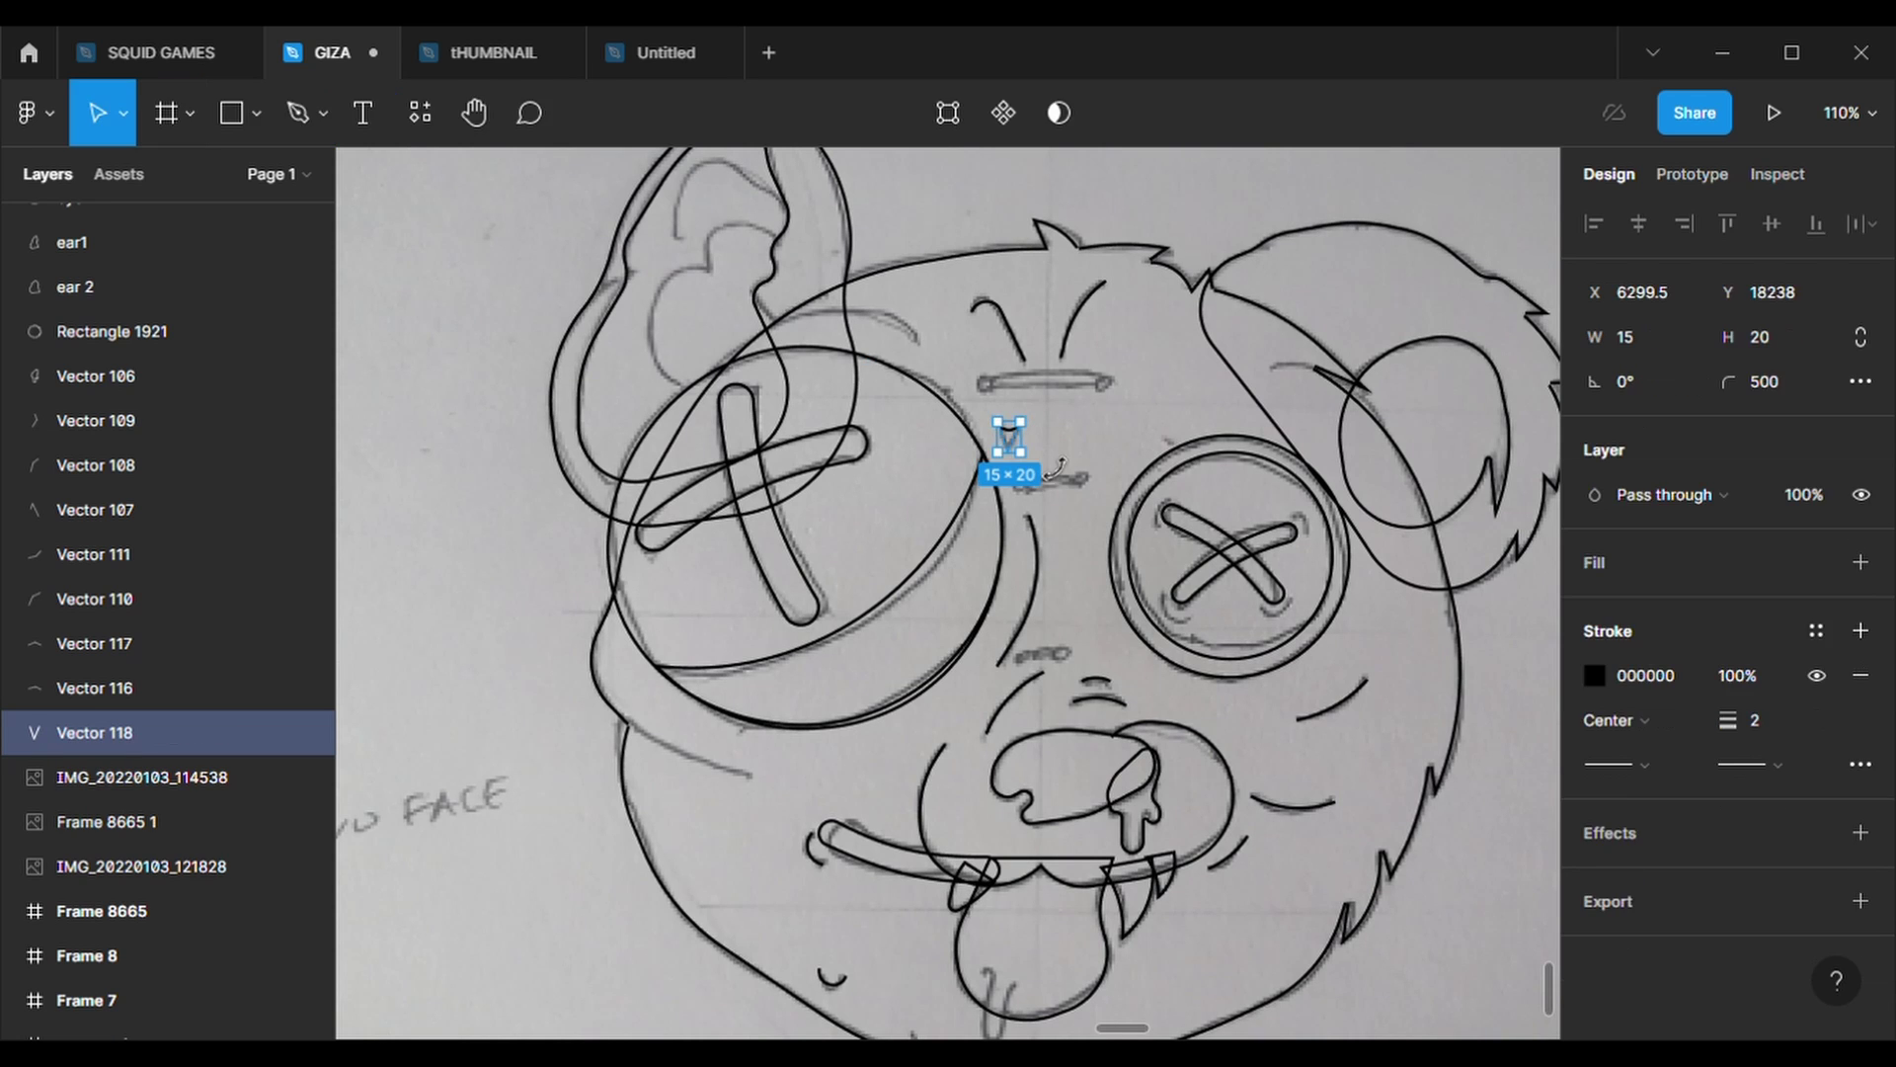
pyautogui.press('Return')
pyautogui.keyDown('ctrl'); pyautogui.scroll(5, 1033, 543); pyautogui.keyUp('ctrl')
pyautogui.moveTo(1004, 487); pyautogui.dragTo(1011, 570)
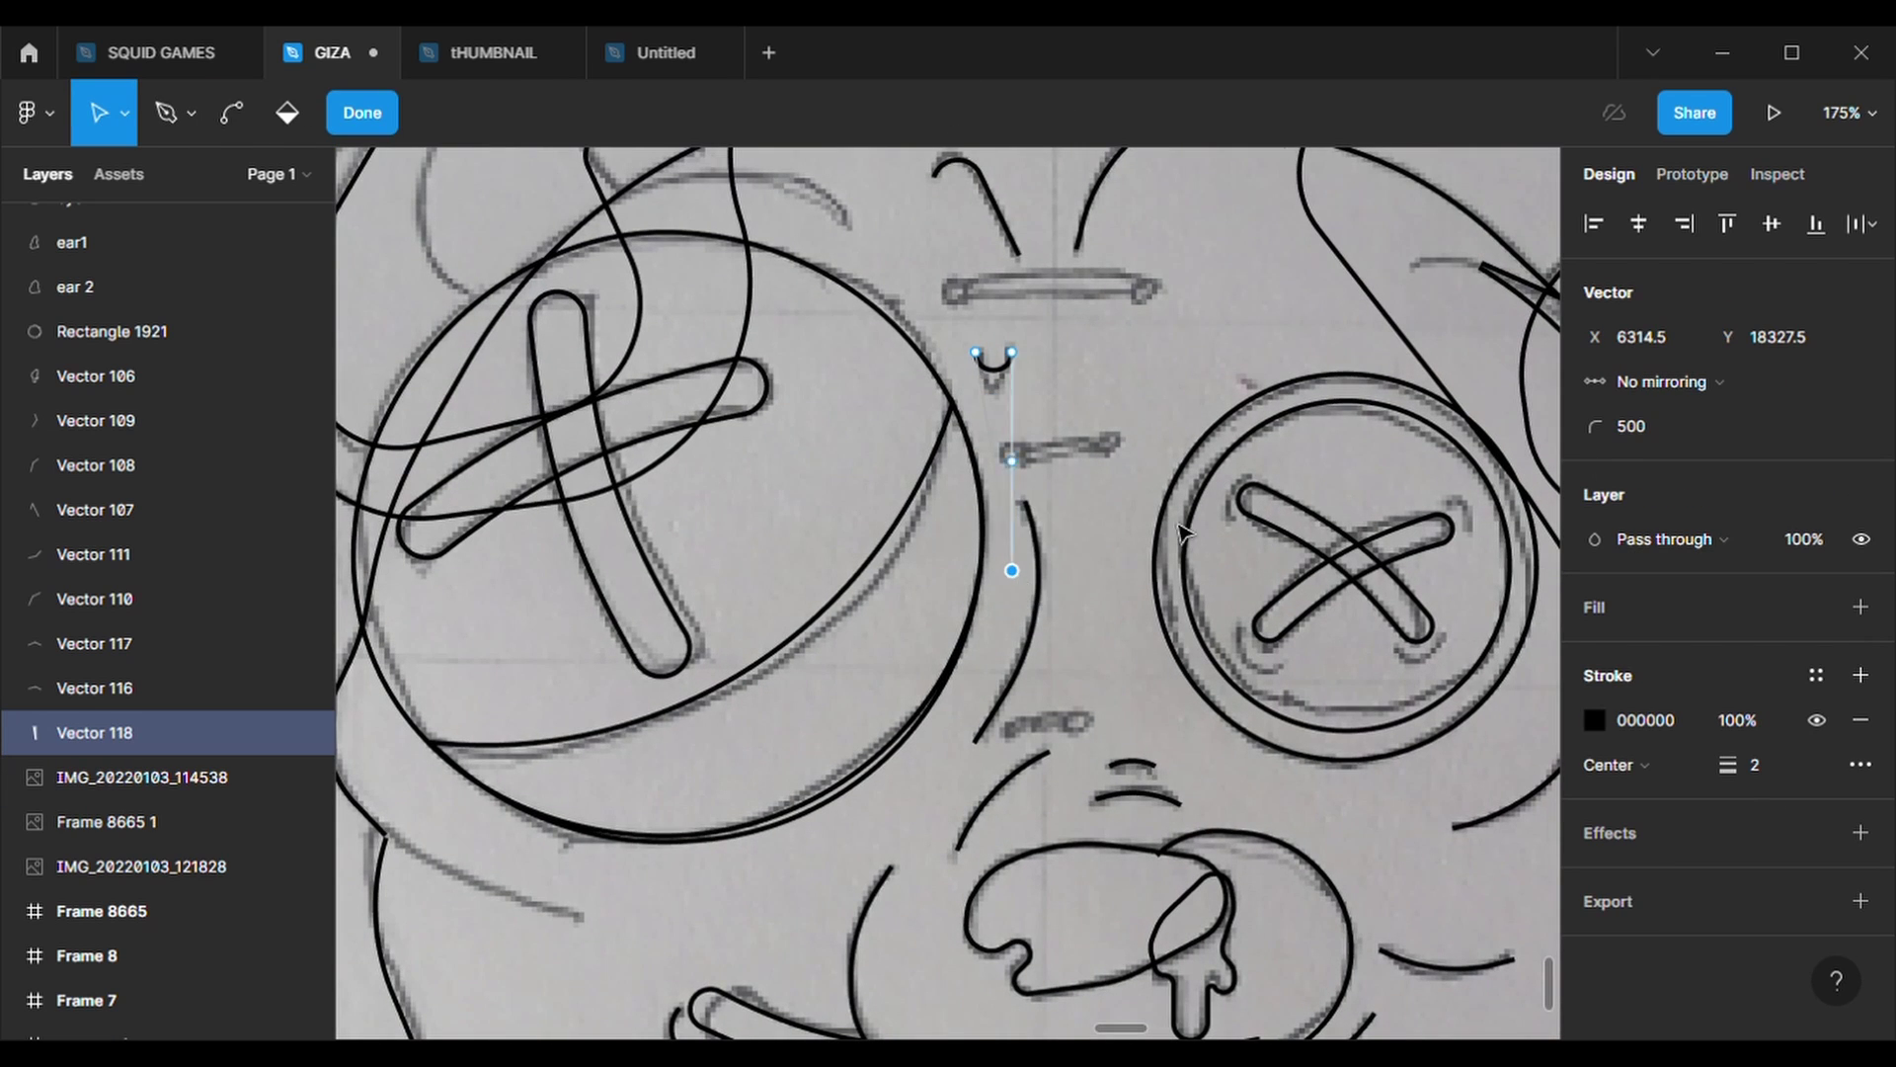
# - Round the V mark's points with corner radii 10 and 5
pyautogui.write('10')
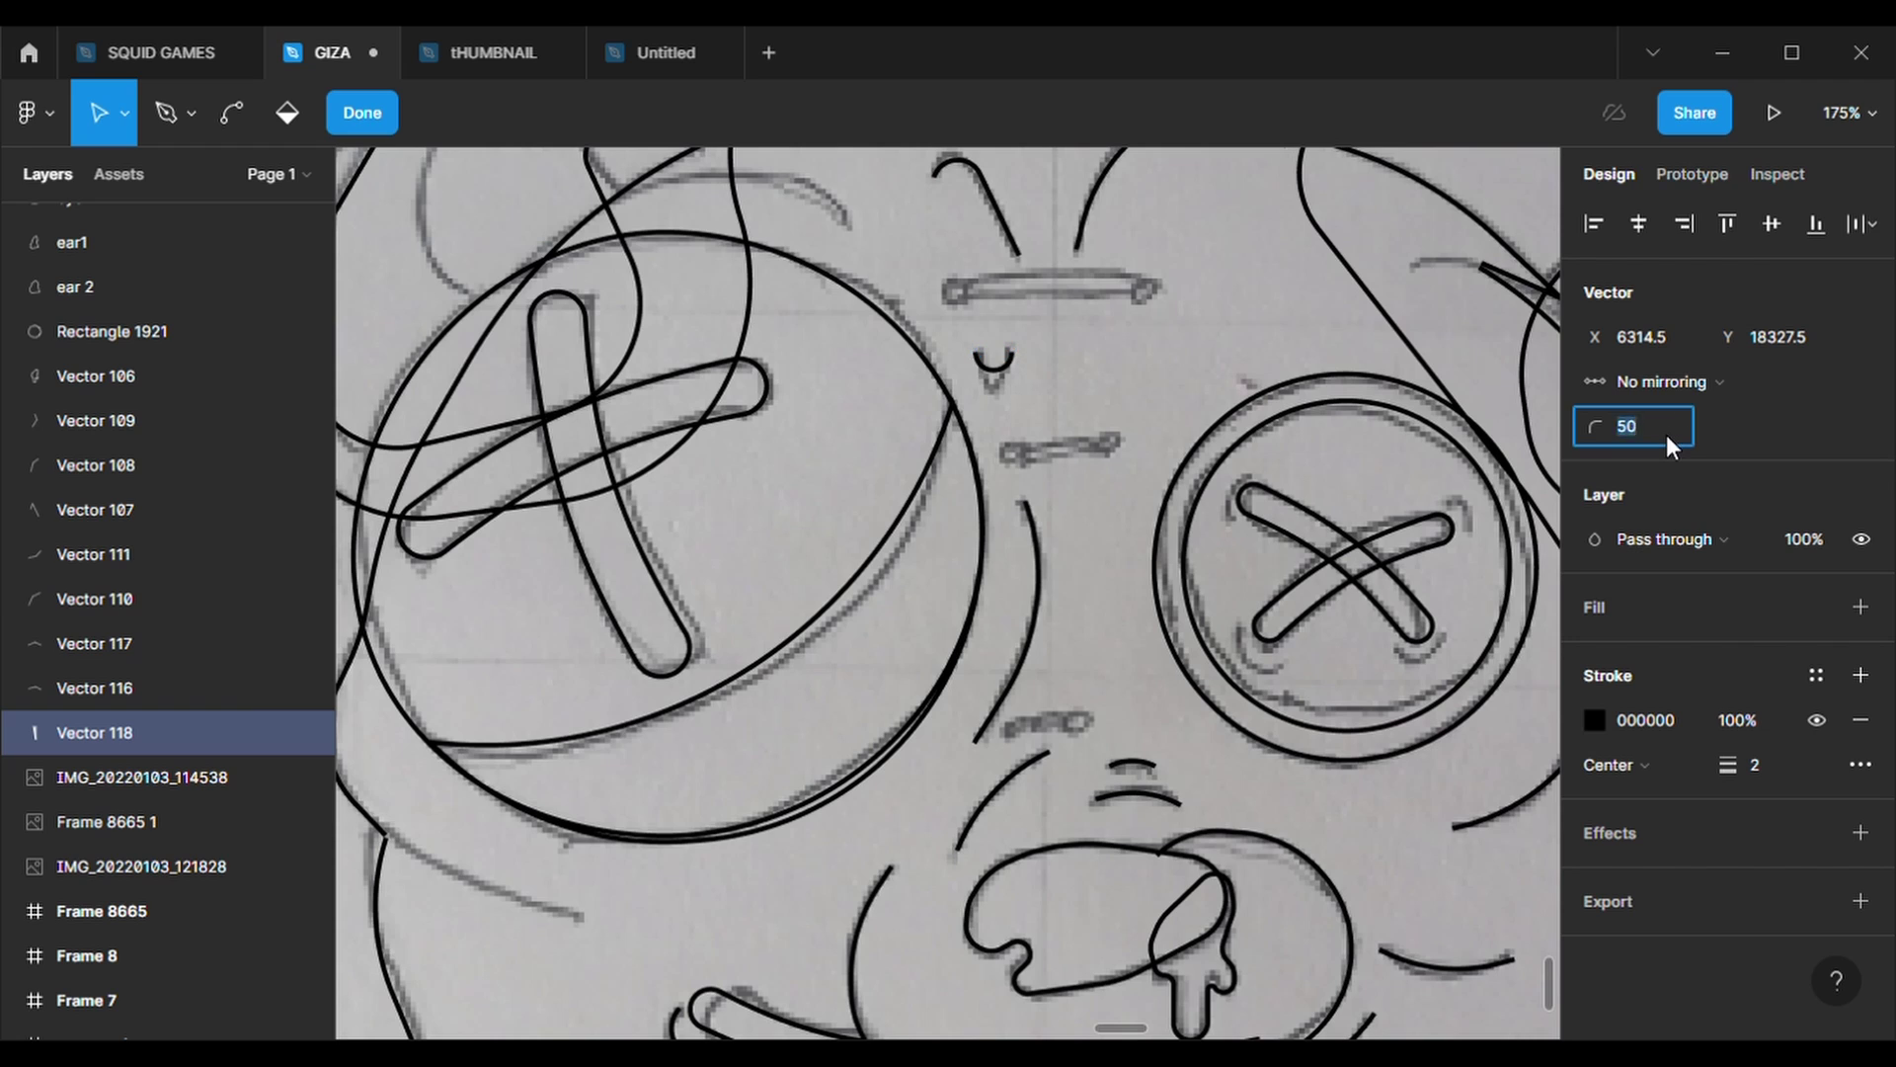
pyautogui.press('Return')
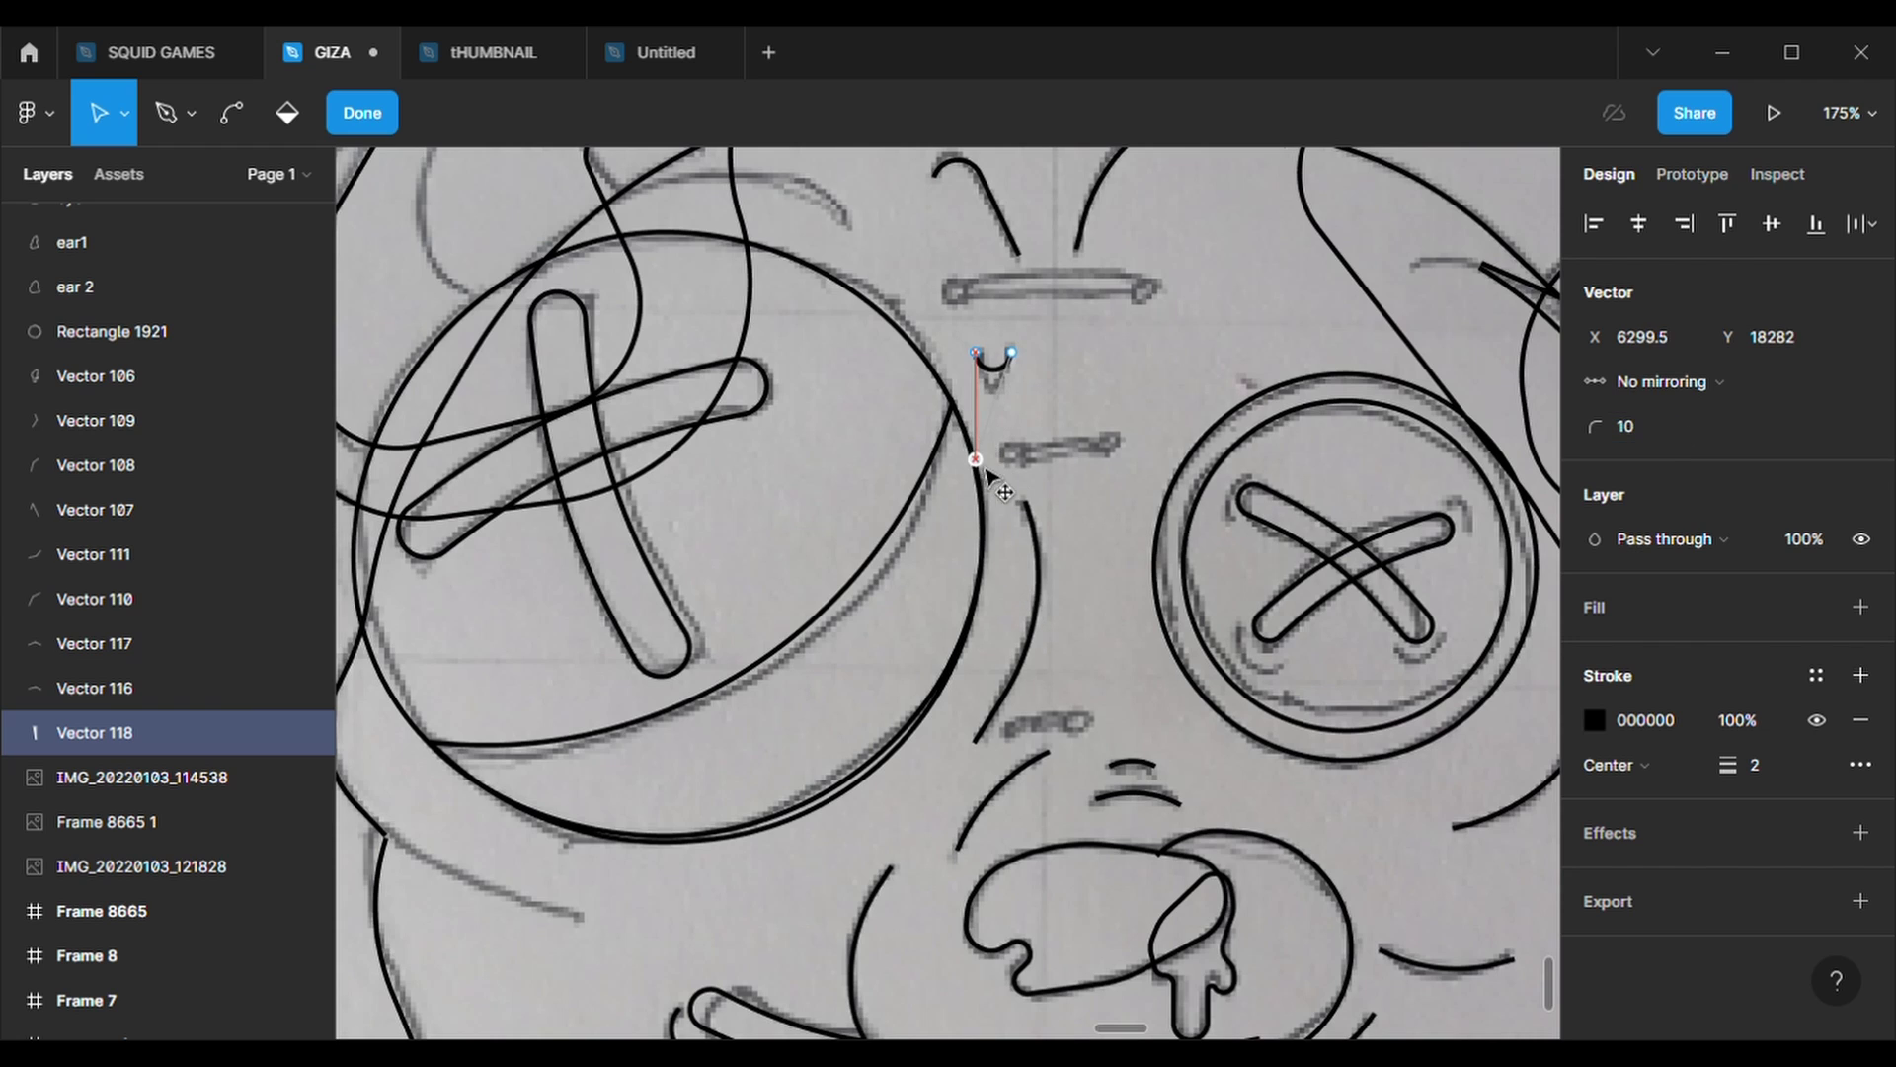
pyautogui.click(1012, 351)
pyautogui.write('5')
pyautogui.press('Return')
pyautogui.click(998, 462)
# - Hide the eye 2, eye 1, ear1 and ear 2 layers
pyautogui.scroll(-5, 790, 395)
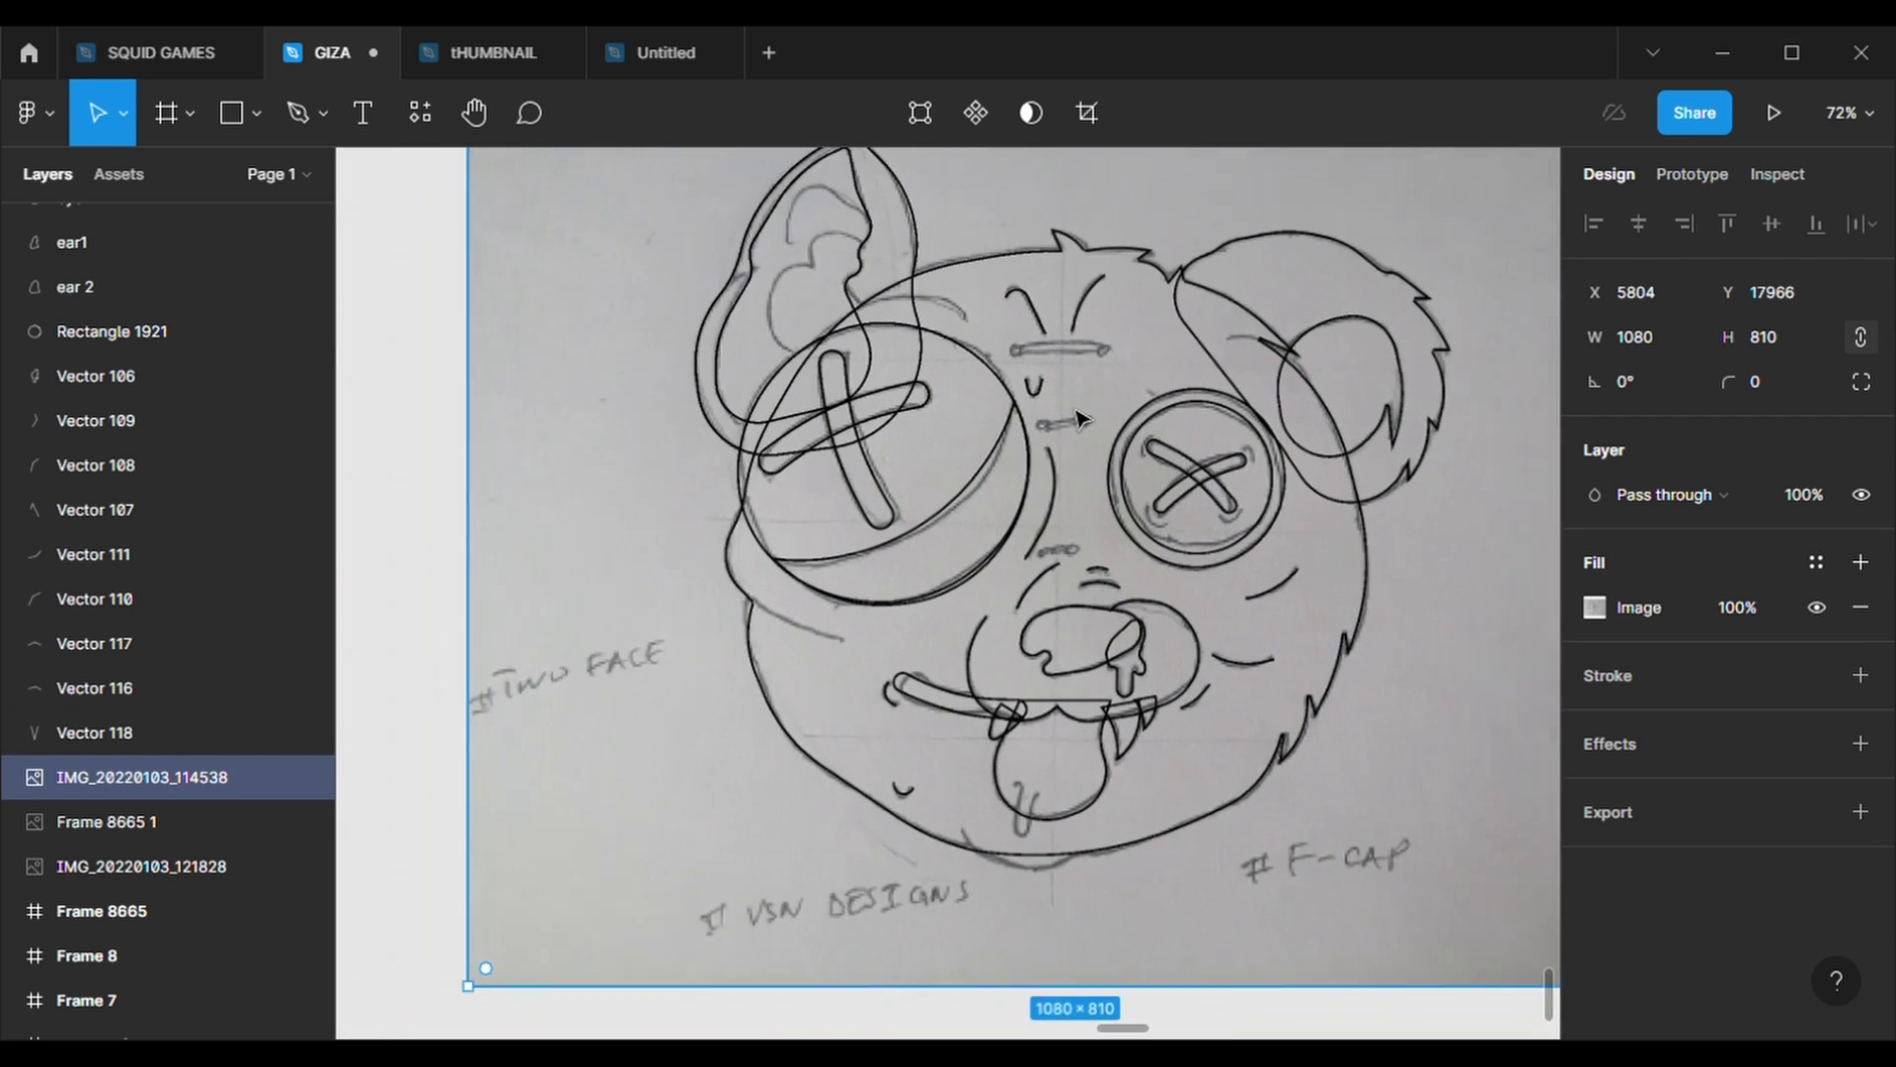
pyautogui.scroll(2, 654, 298)
pyautogui.scroll(5, 168, 668)
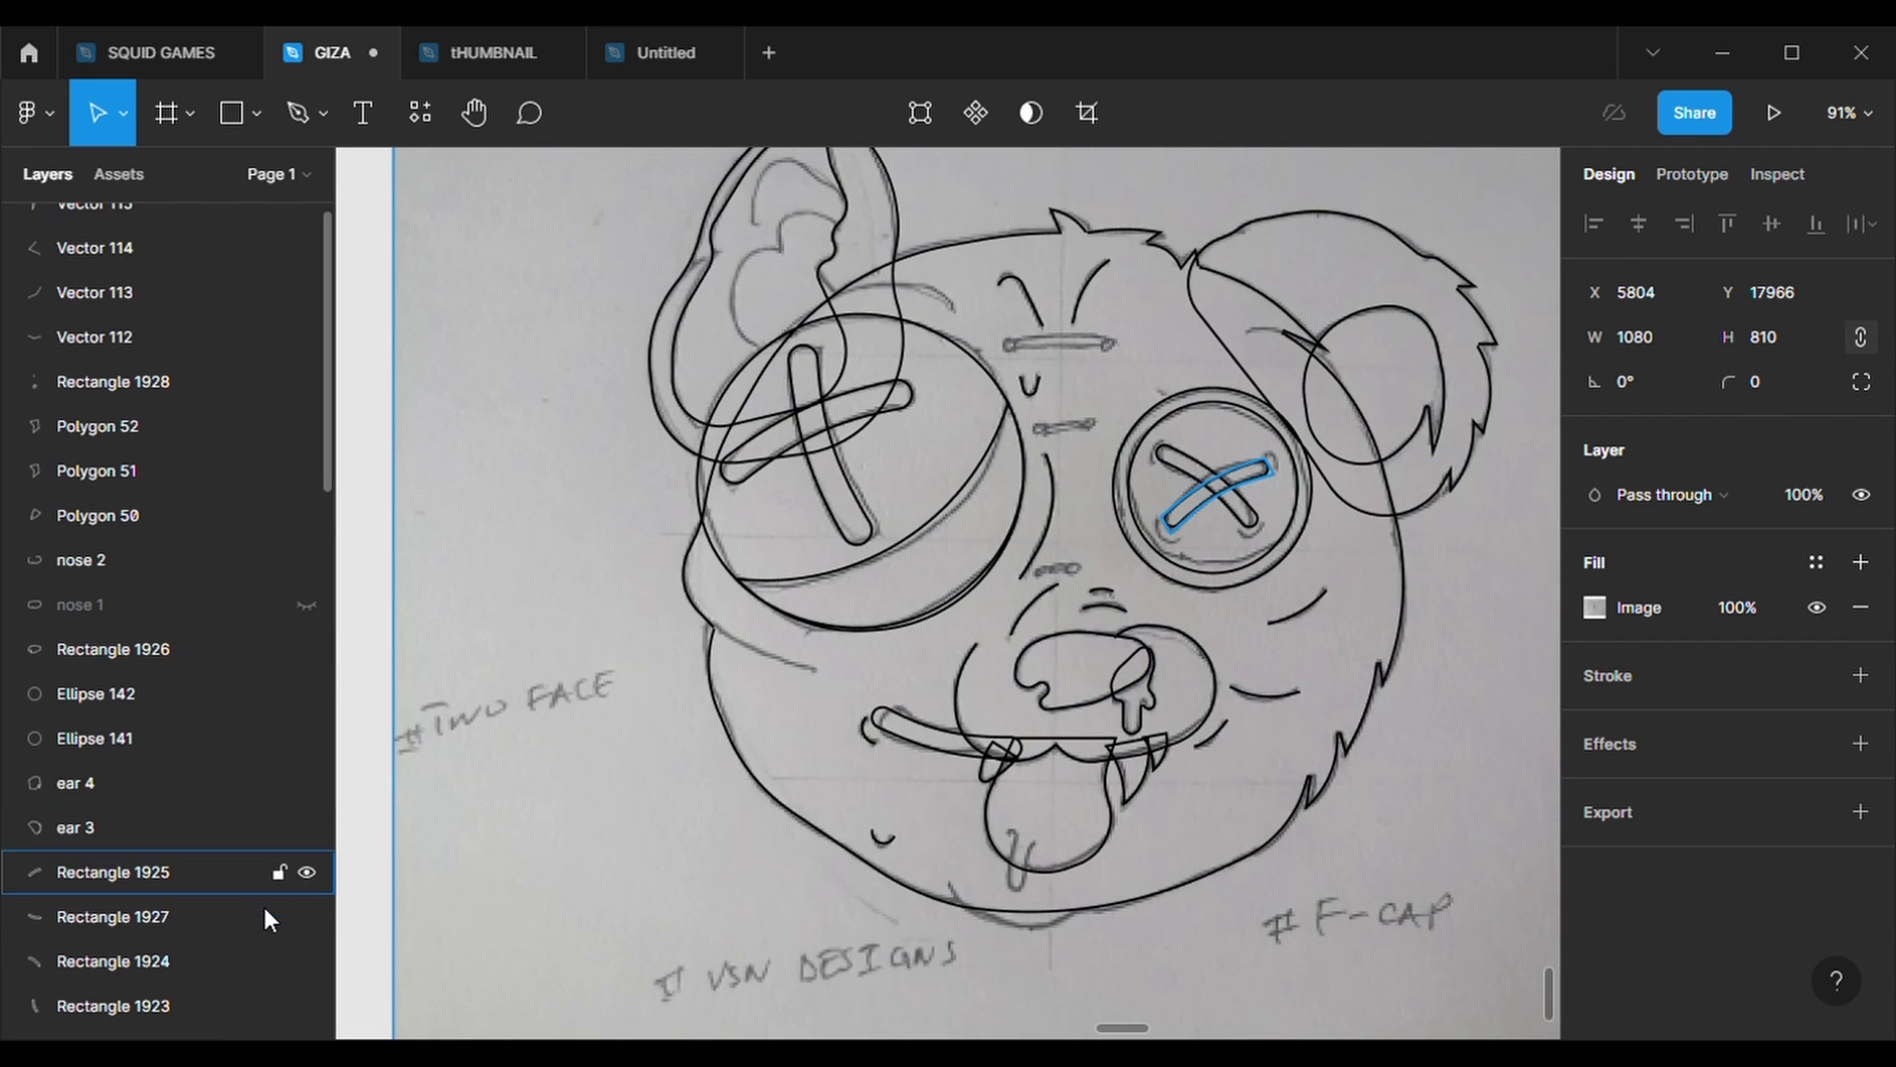
pyautogui.scroll(-3, 260, 820)
pyautogui.click(307, 836)
pyautogui.click(307, 792)
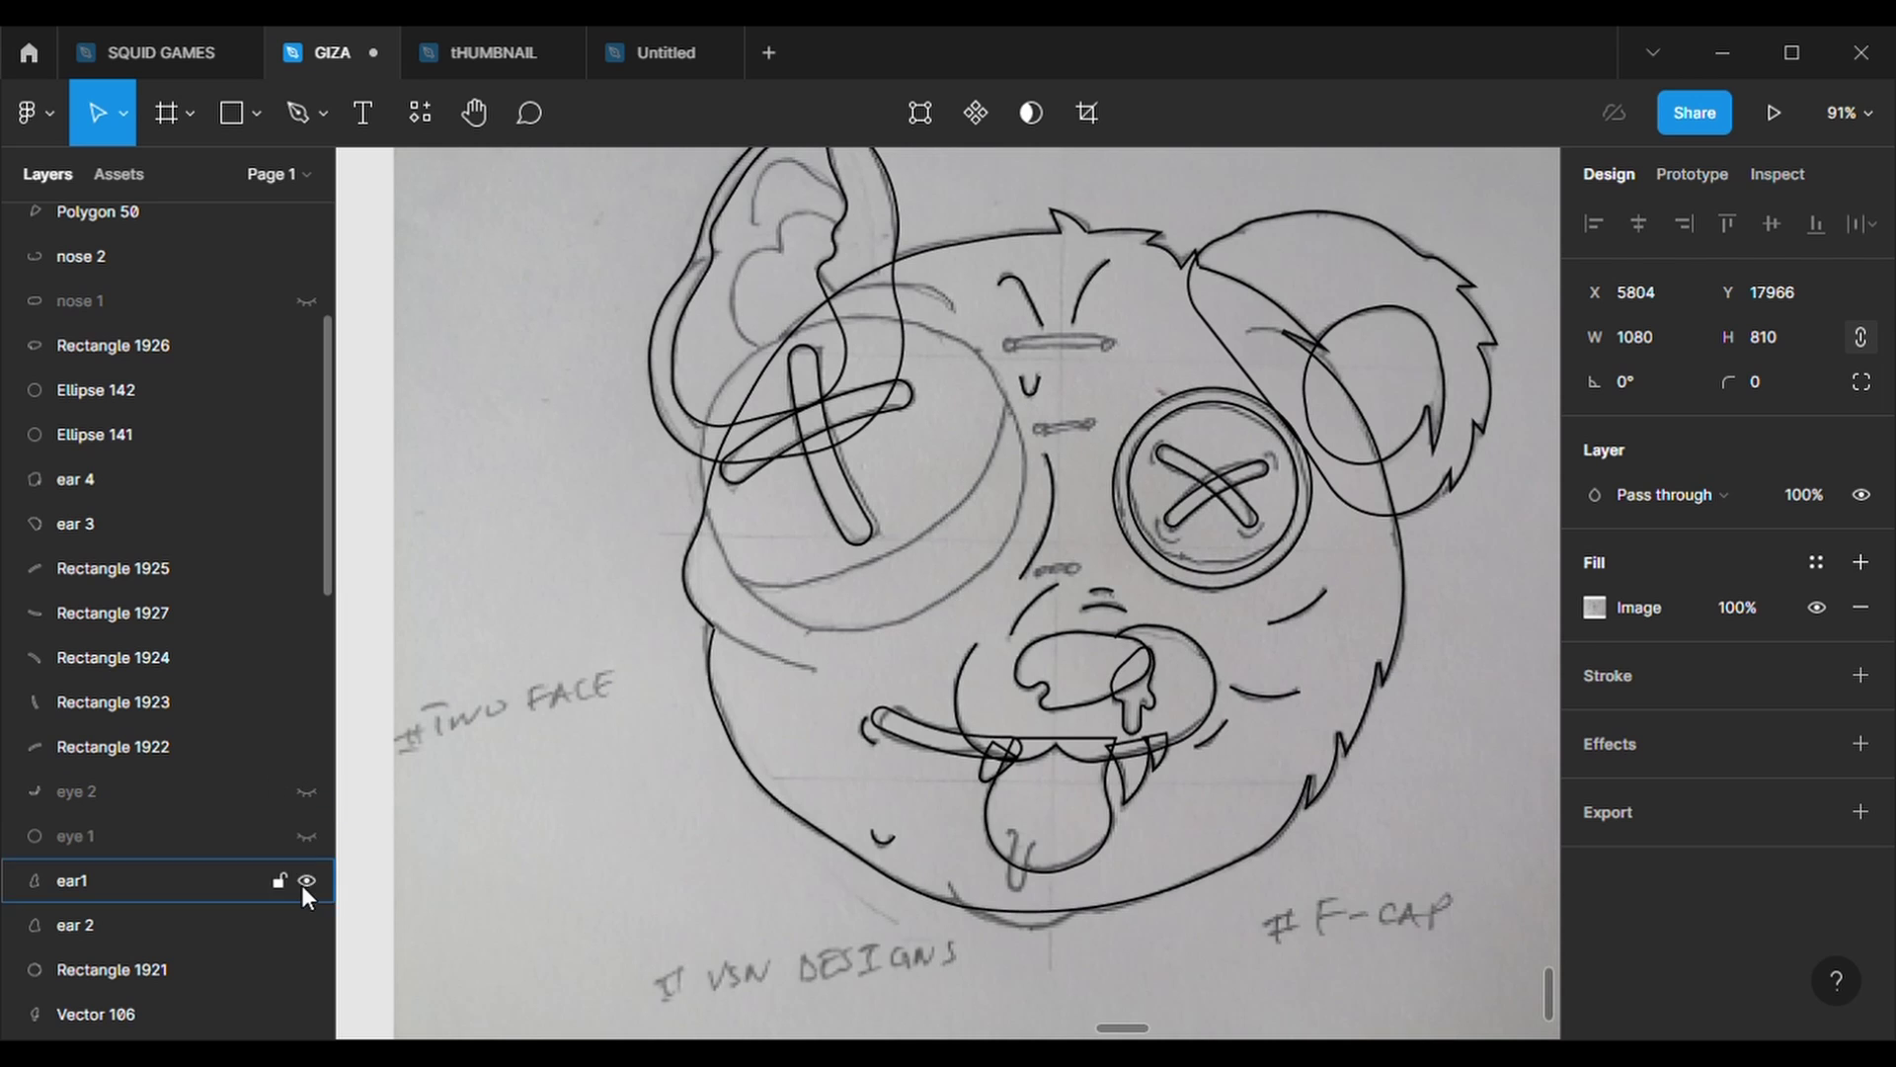
pyautogui.click(307, 880)
pyautogui.click(305, 923)
# - Draw a rectangle over the left eye with a 2-weight black stroke and no fill
pyautogui.press('r')
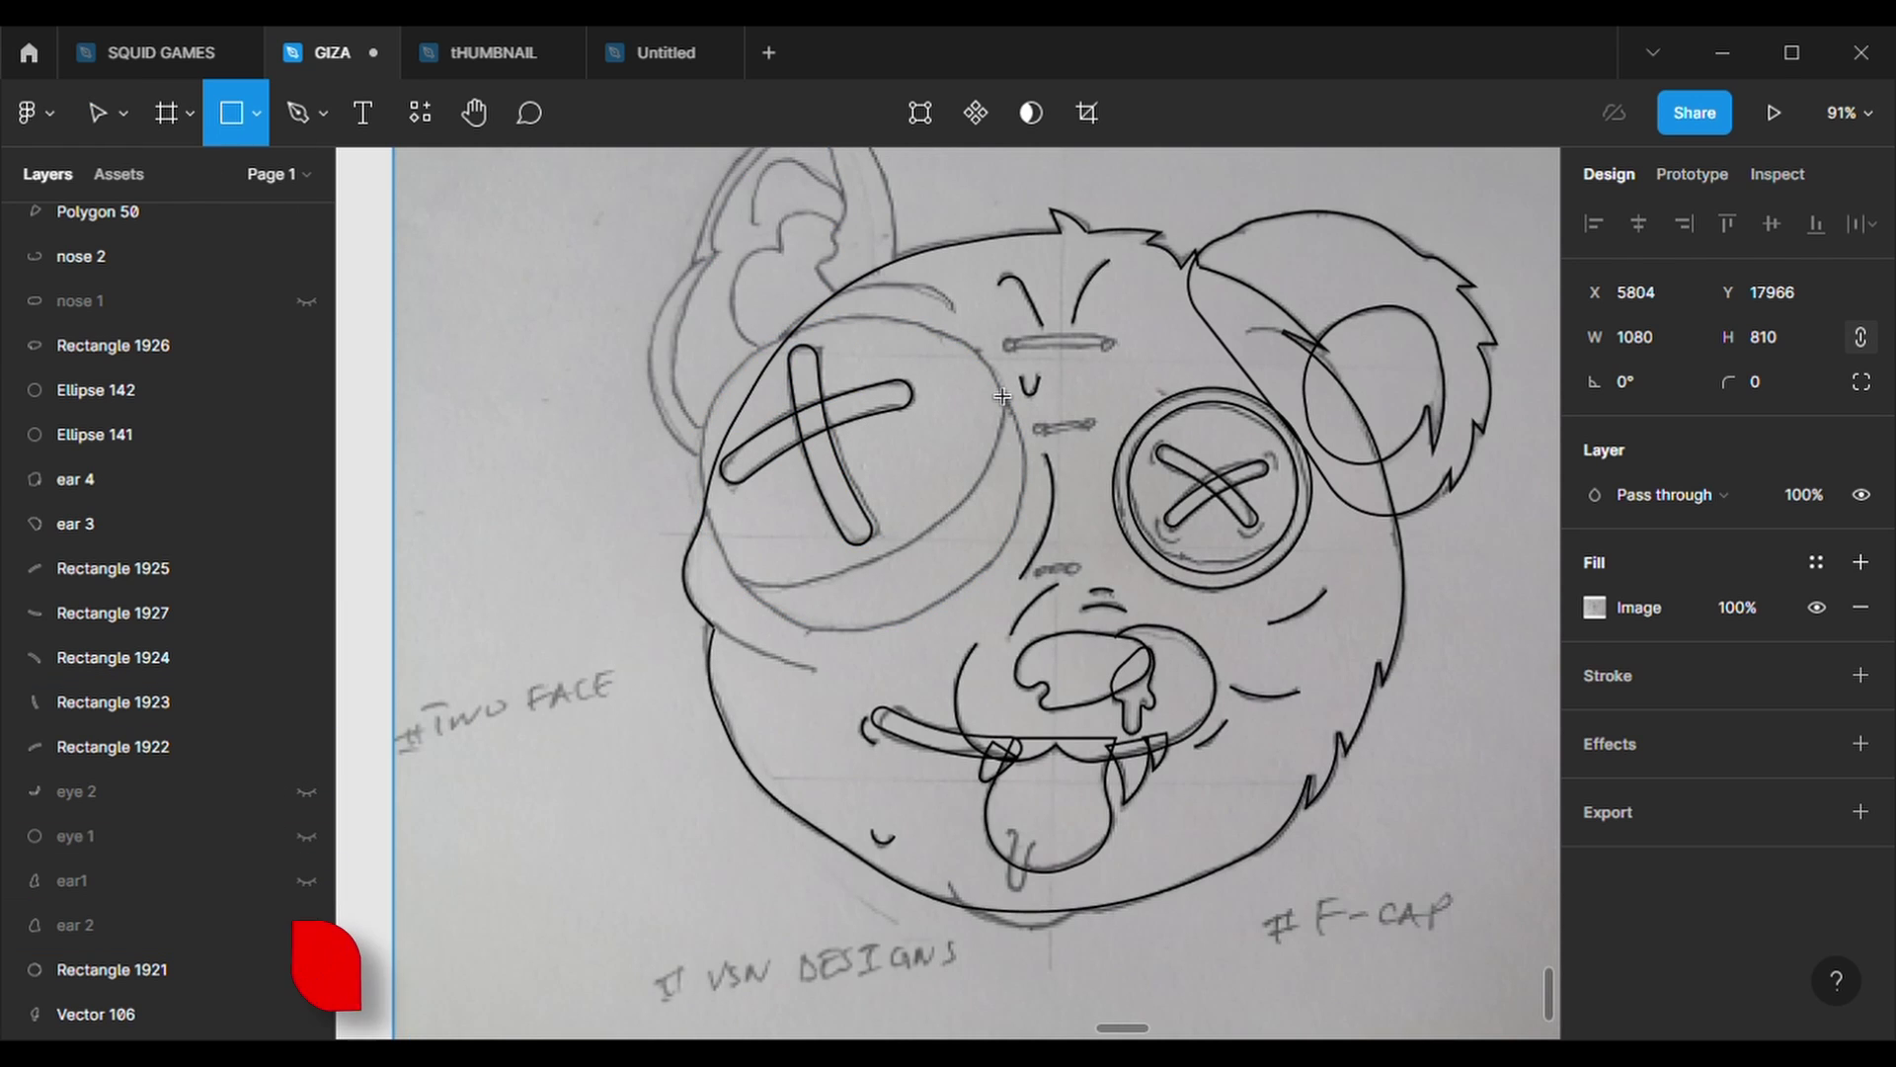
pyautogui.moveTo(697, 293); pyautogui.dragTo(1029, 657)
pyautogui.click(1861, 674)
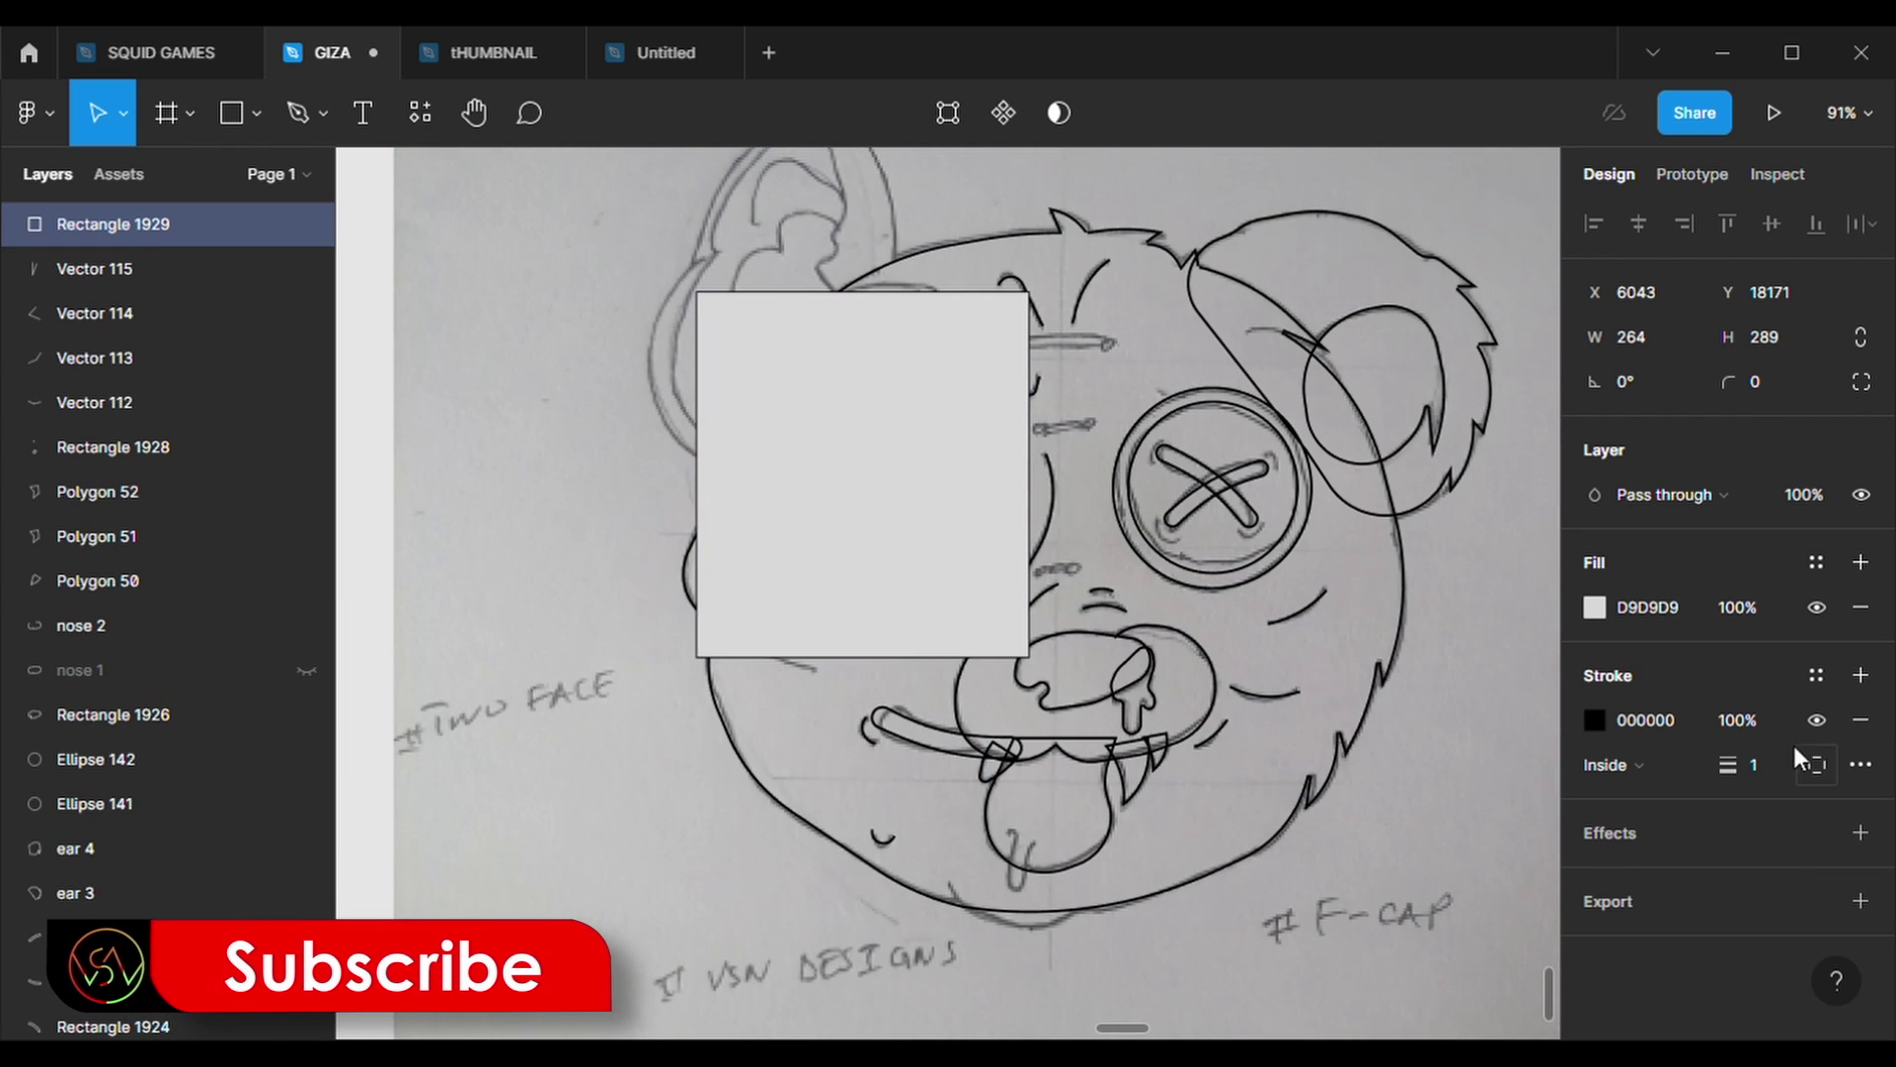
pyautogui.doubleClick(1756, 765)
pyautogui.write('2')
pyautogui.click(1861, 606)
# - Move and add points on Rectangle 1929's left and bottom edges so they trace the face outline around the left eye
pyautogui.click(948, 113)
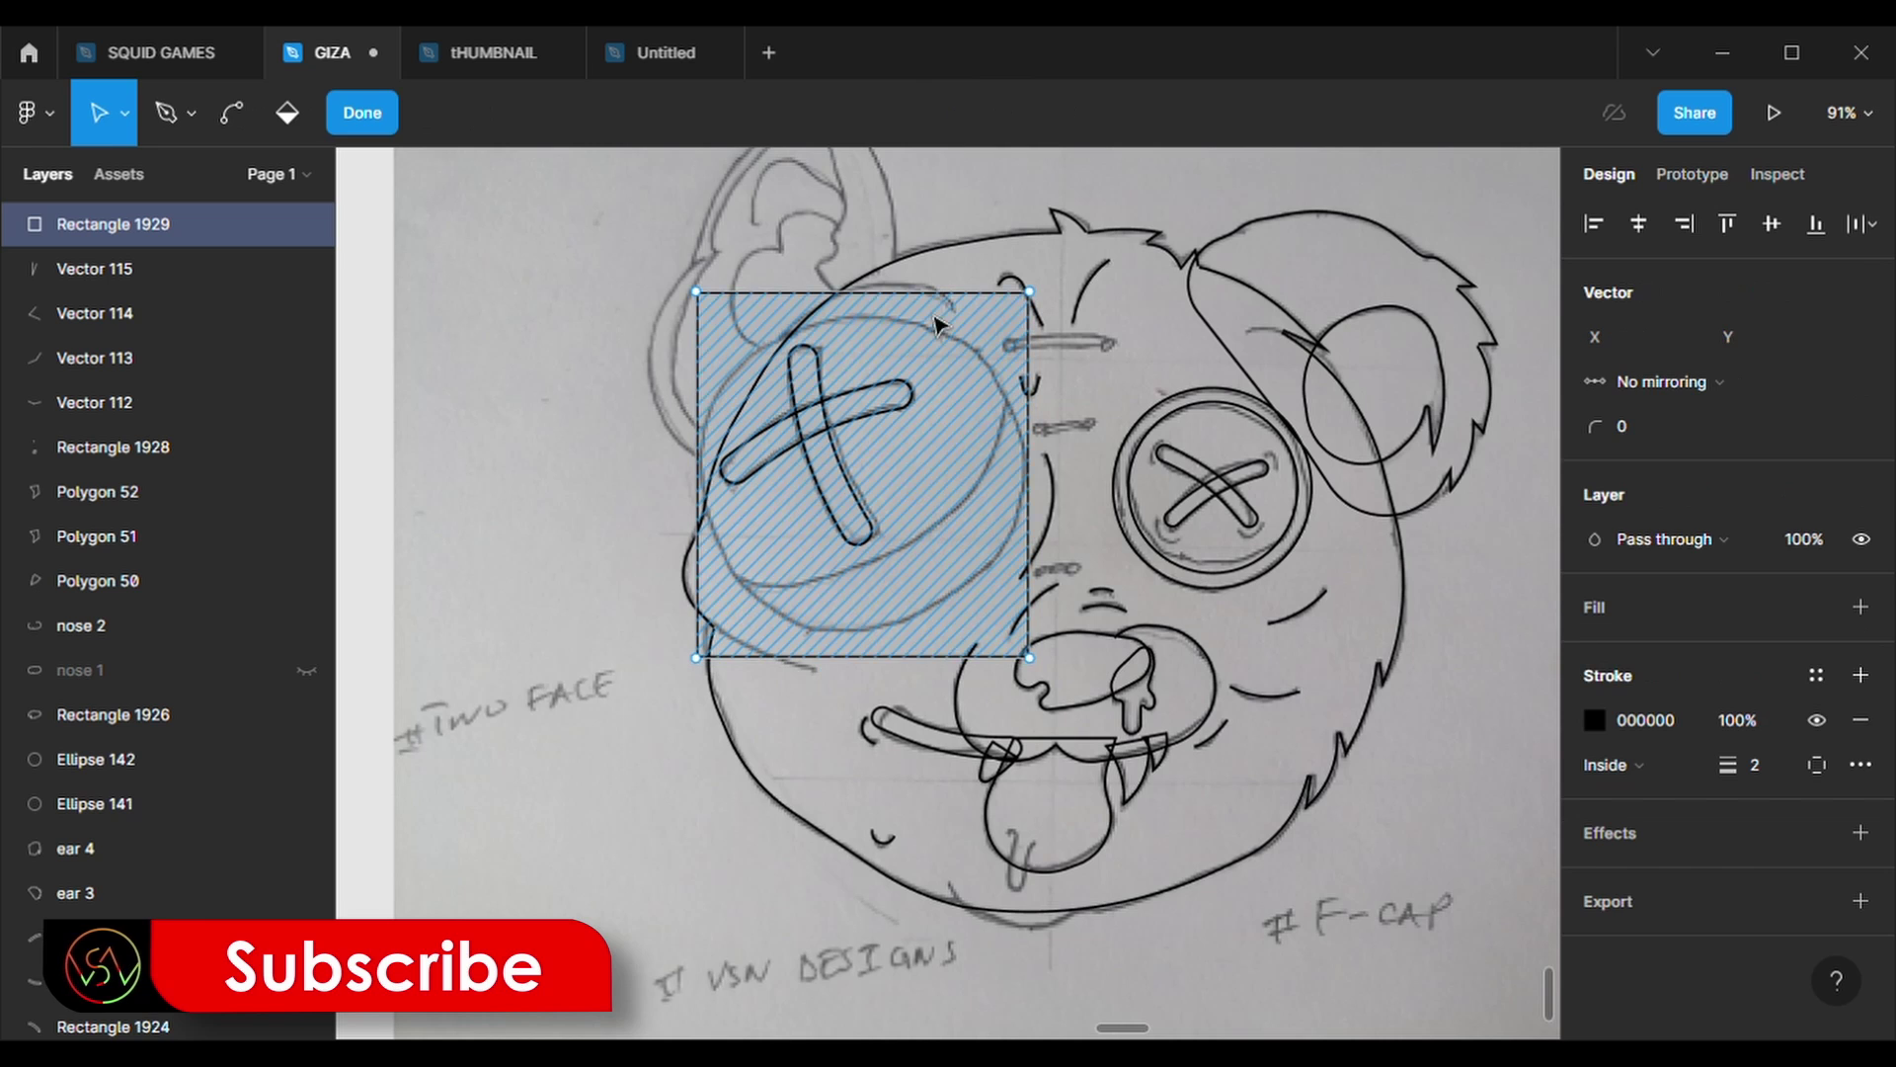
pyautogui.moveTo(886, 294); pyautogui.dragTo(893, 279)
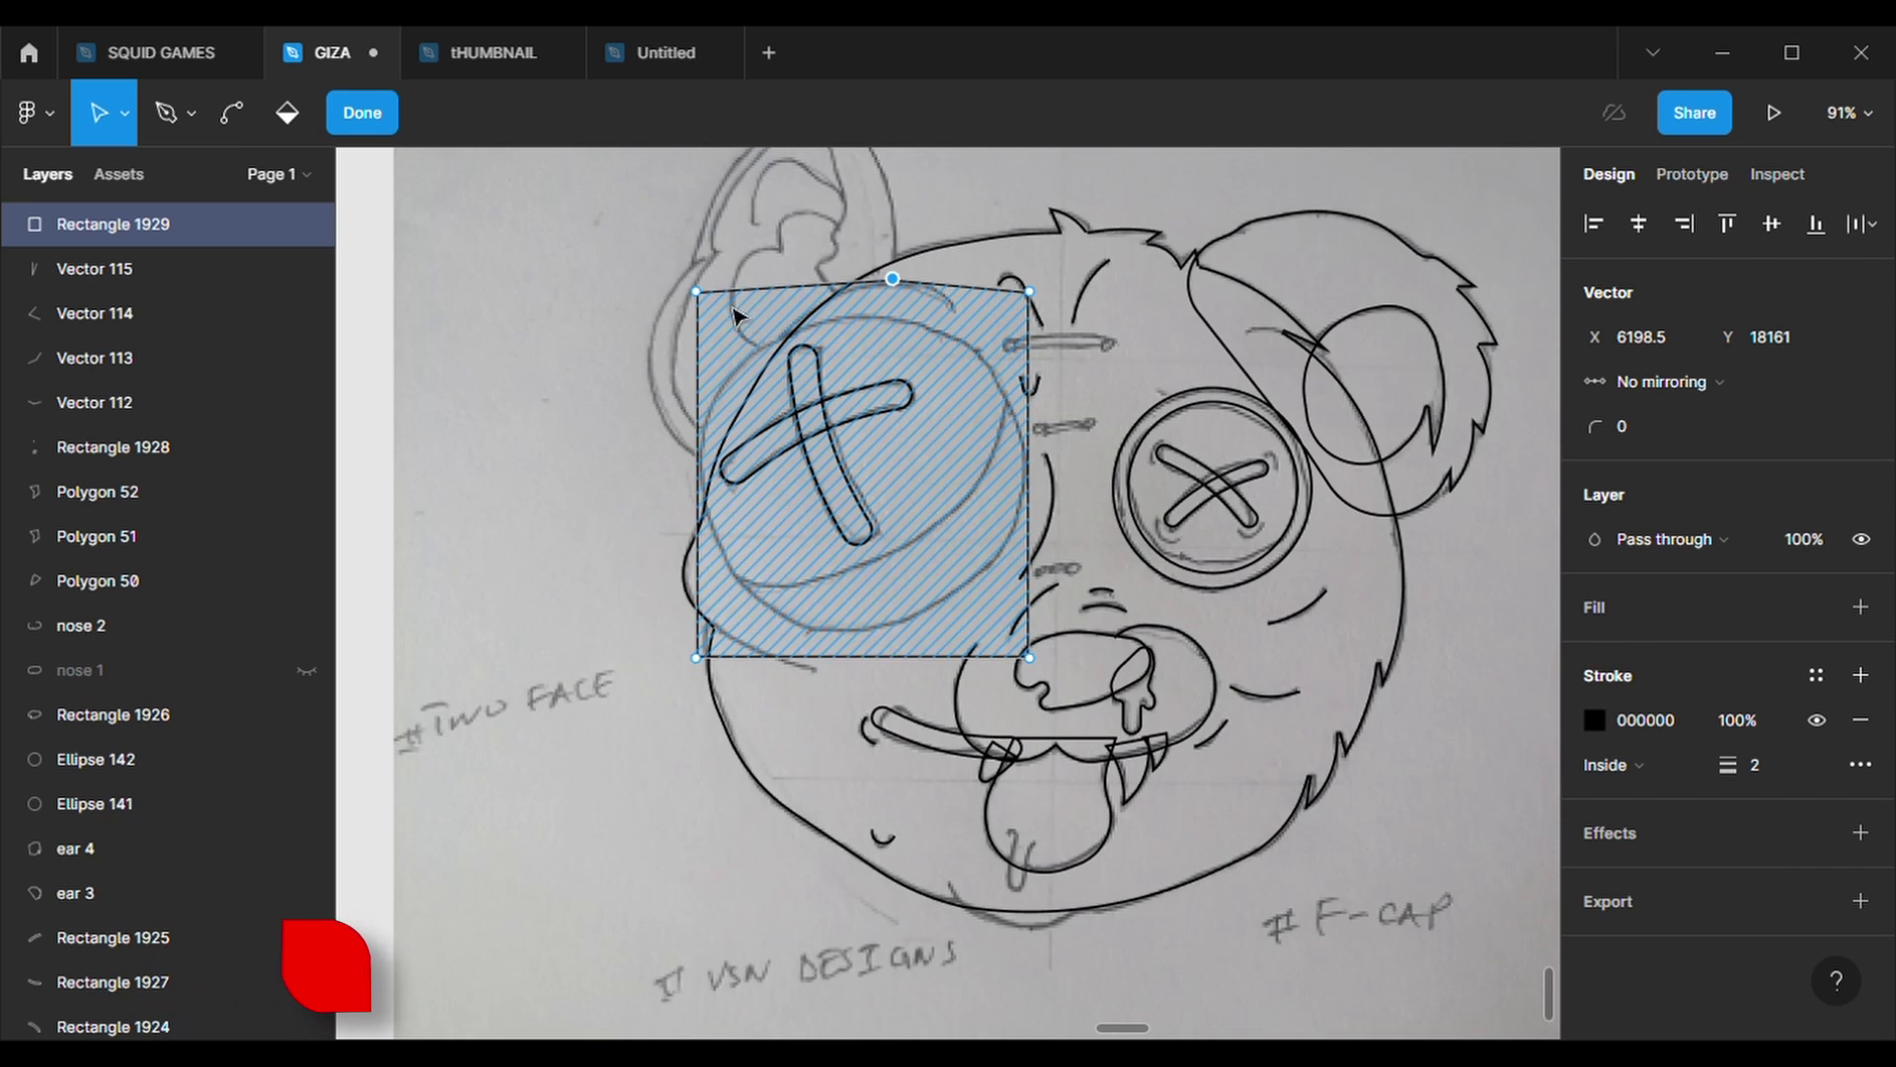
pyautogui.moveTo(697, 293)
pyautogui.mouseDown()
pyautogui.moveTo(733, 336)
pyautogui.moveTo(803, 327)
pyautogui.mouseUp()
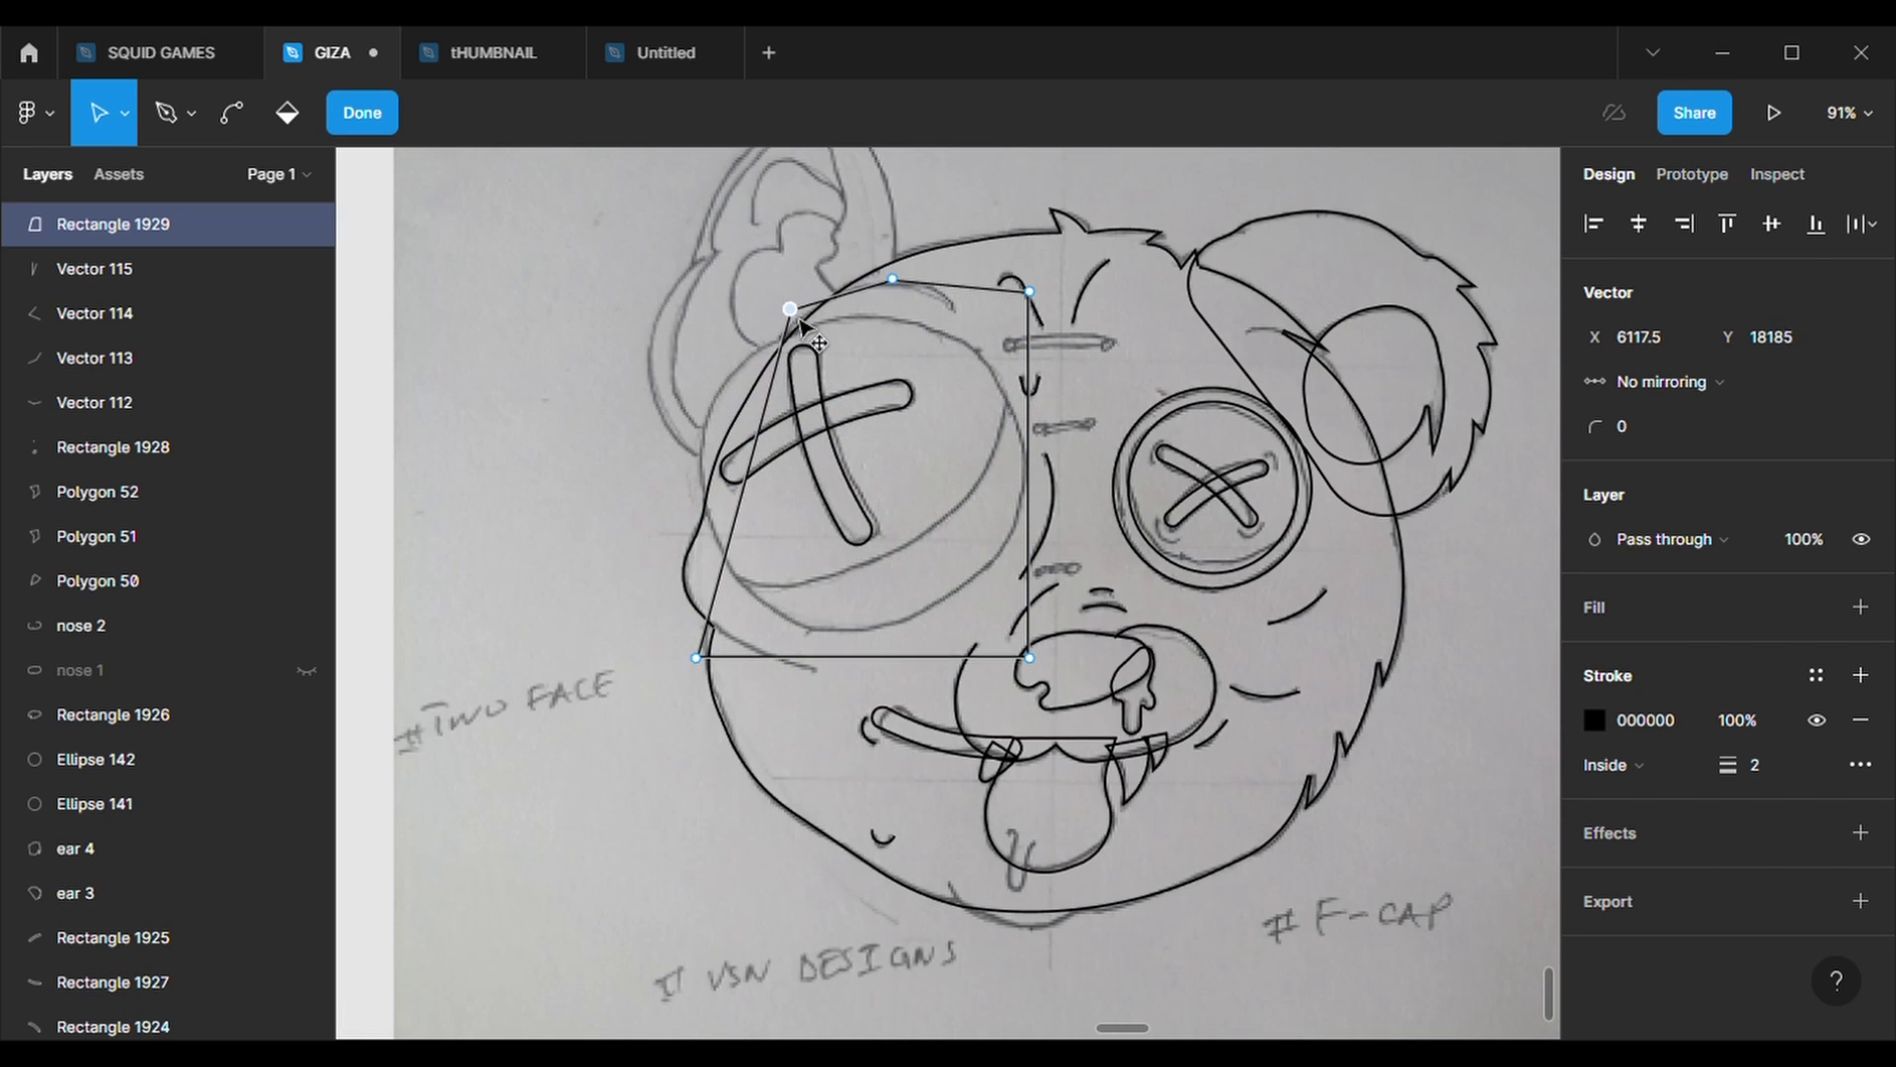
pyautogui.moveTo(761, 435); pyautogui.dragTo(717, 432)
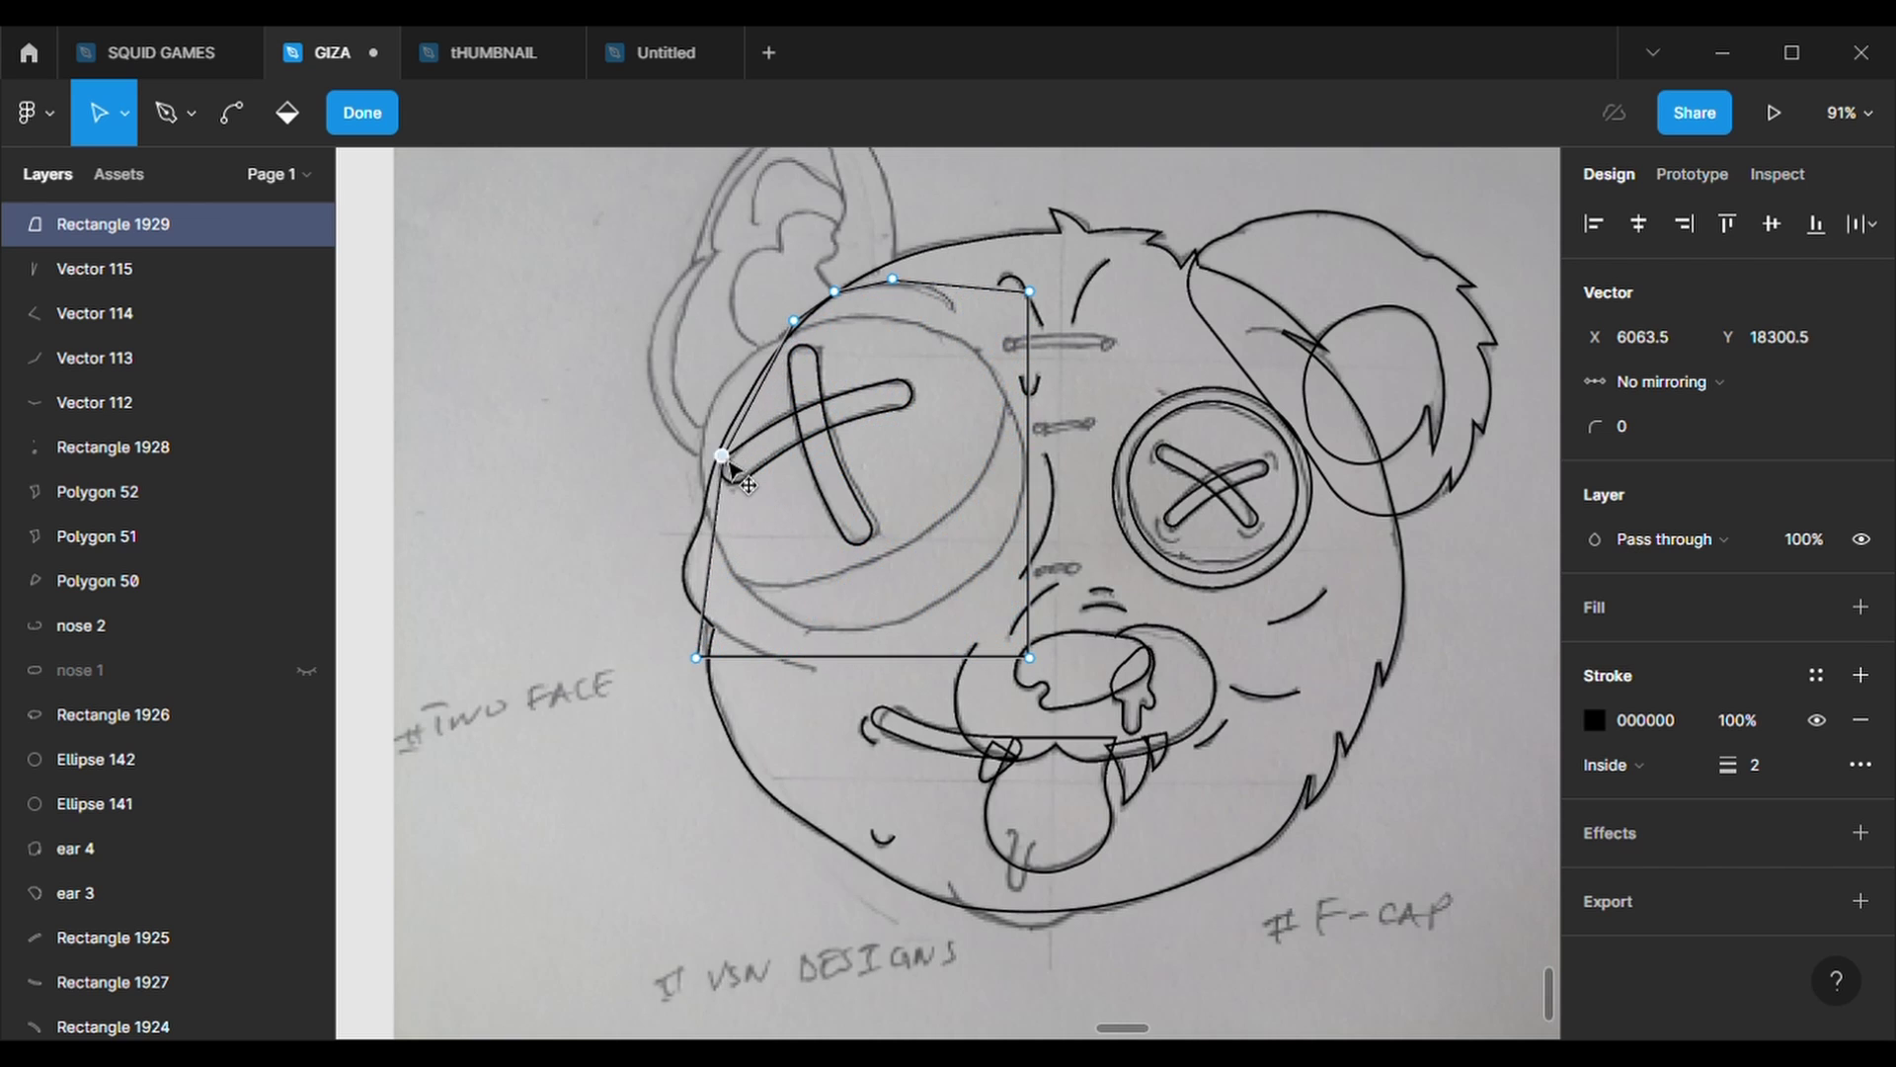
pyautogui.moveTo(708, 545); pyautogui.dragTo(705, 550)
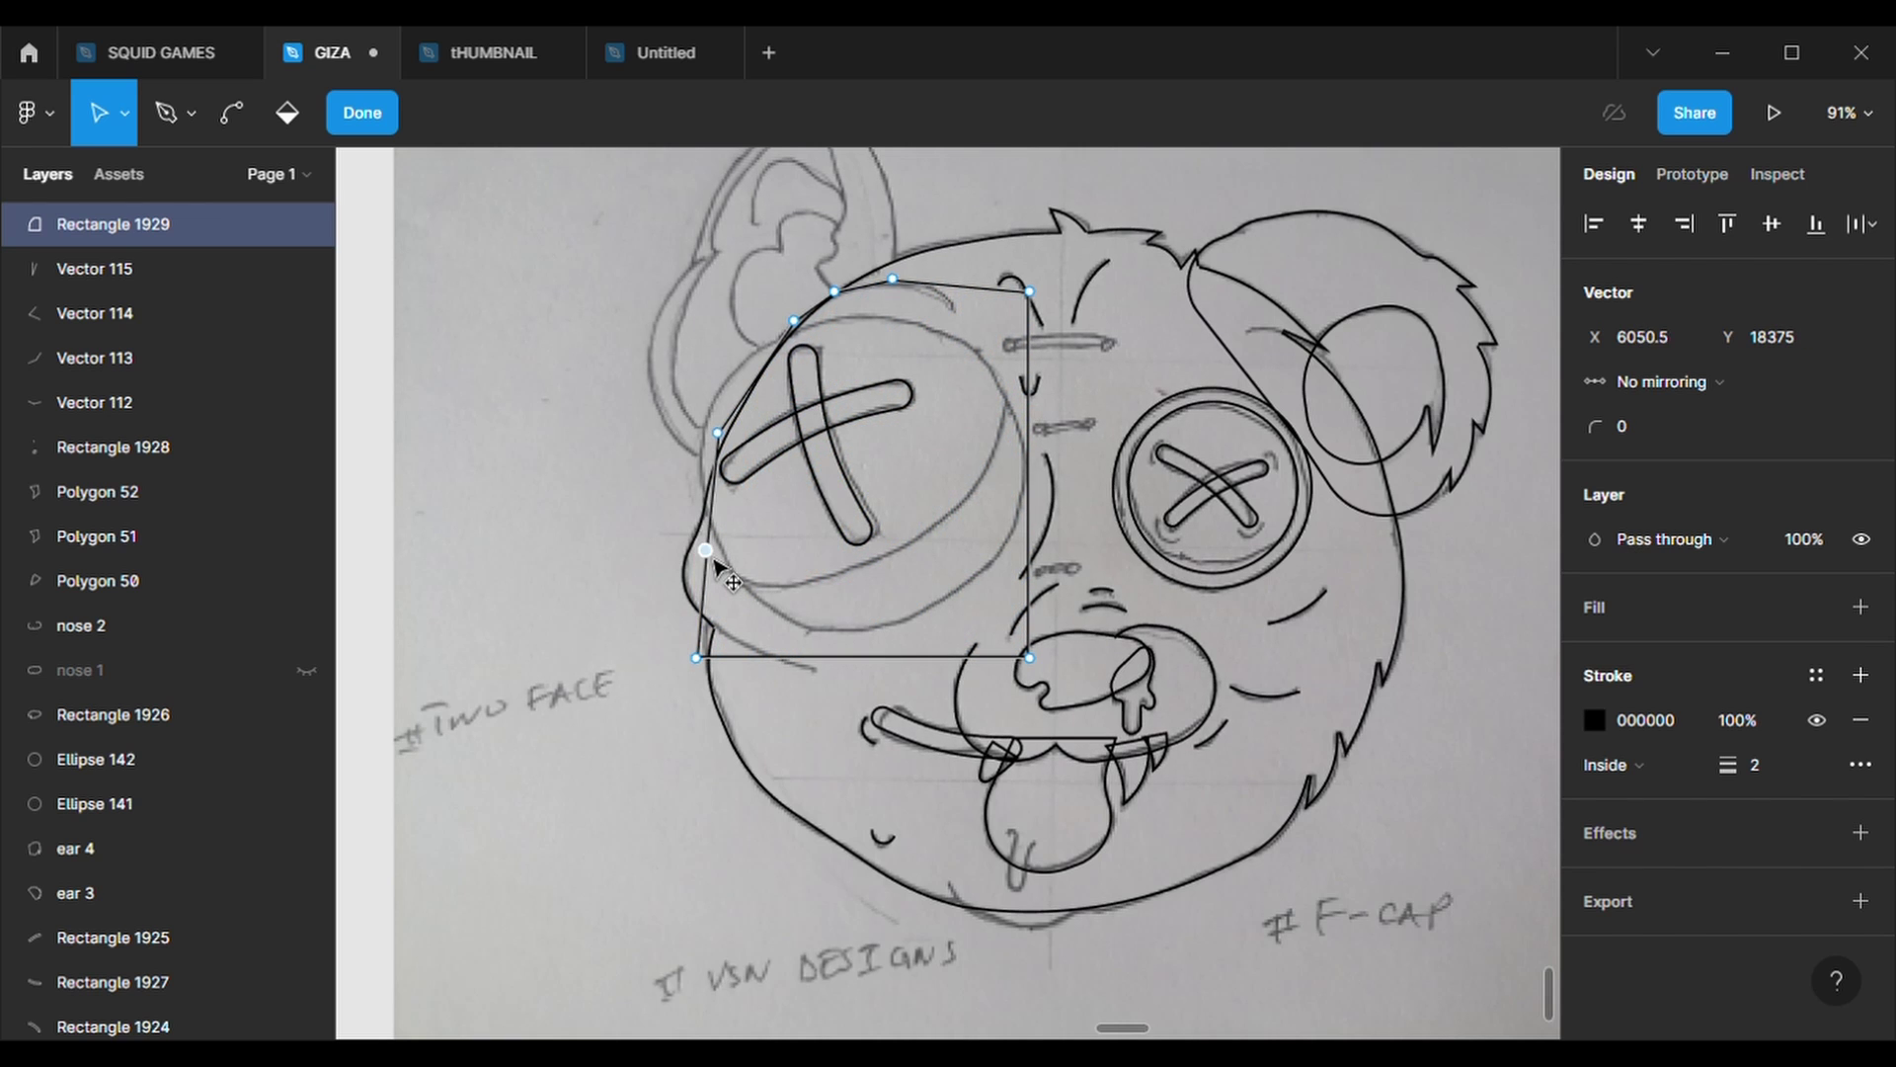
pyautogui.scroll(5, 739, 458)
pyautogui.click(700, 402)
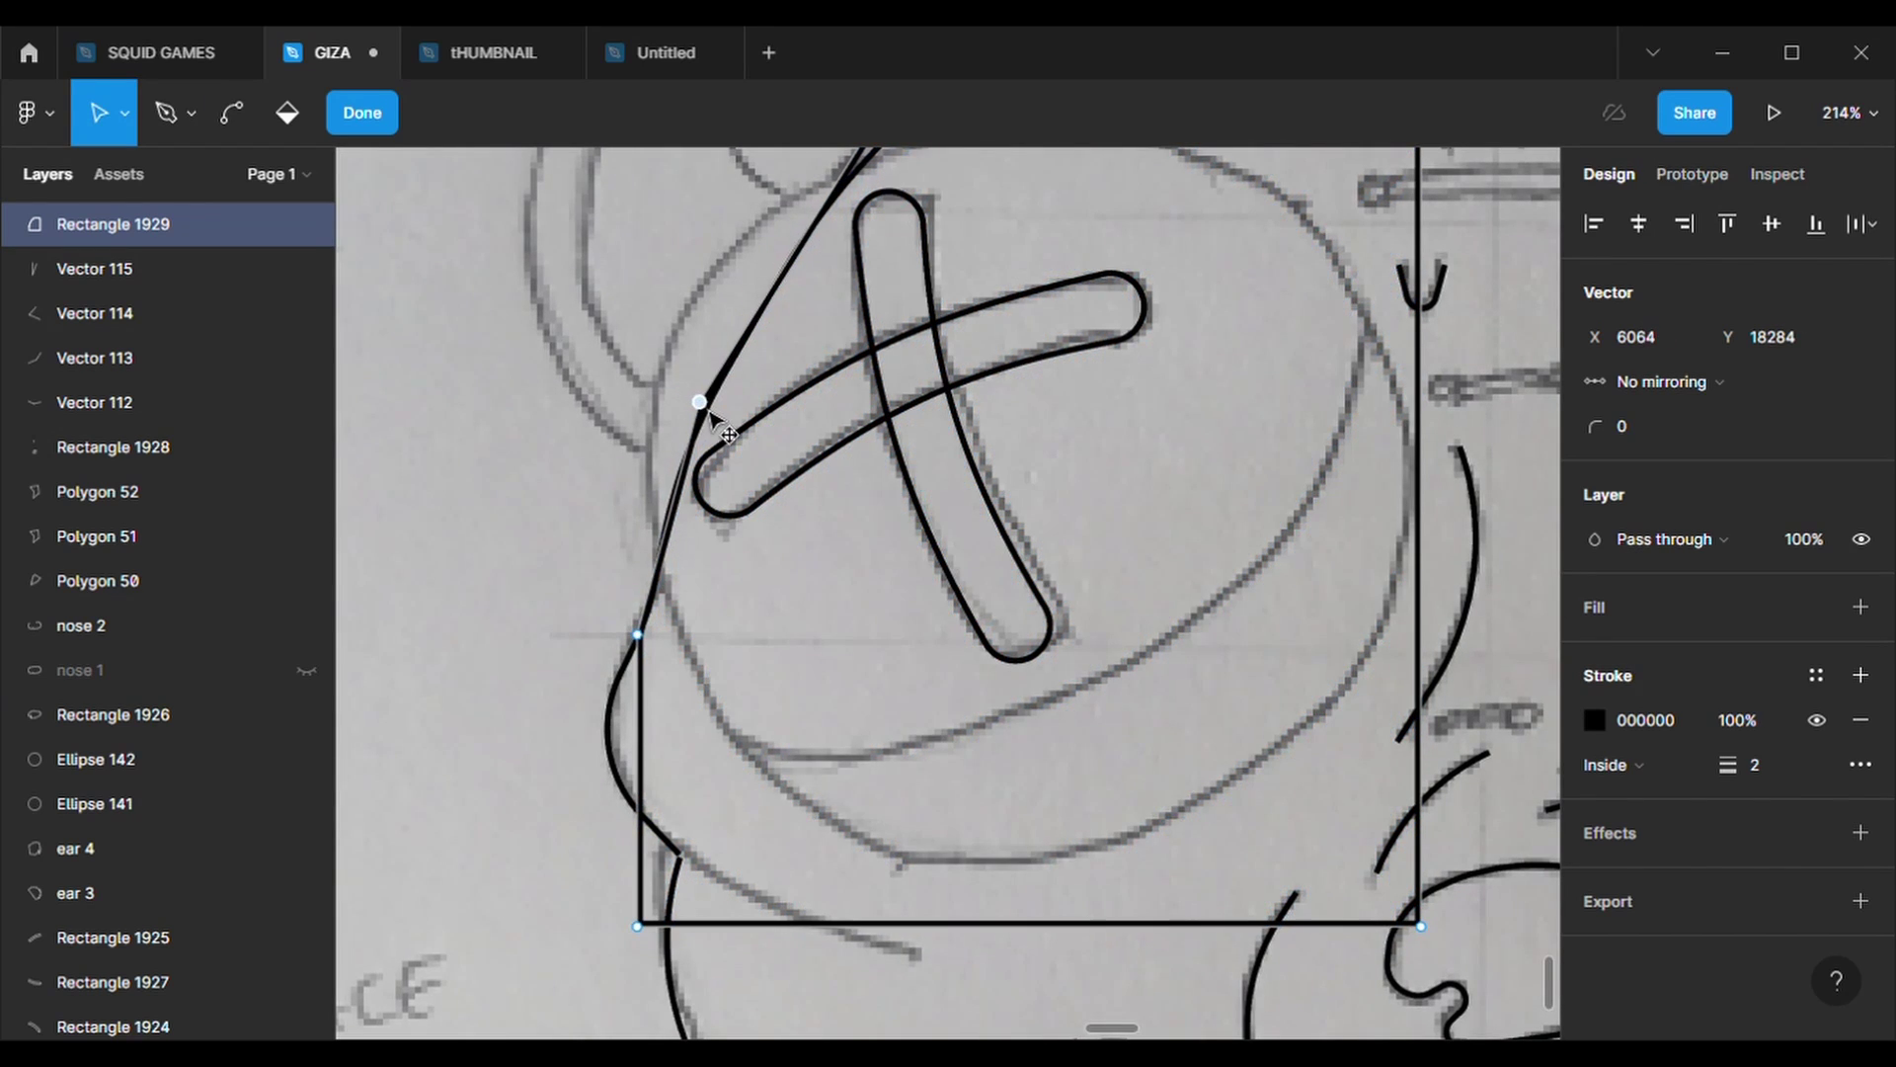
pyautogui.moveTo(637, 780)
pyautogui.mouseDown()
pyautogui.moveTo(637, 759)
pyautogui.moveTo(612, 762)
pyautogui.mouseUp()
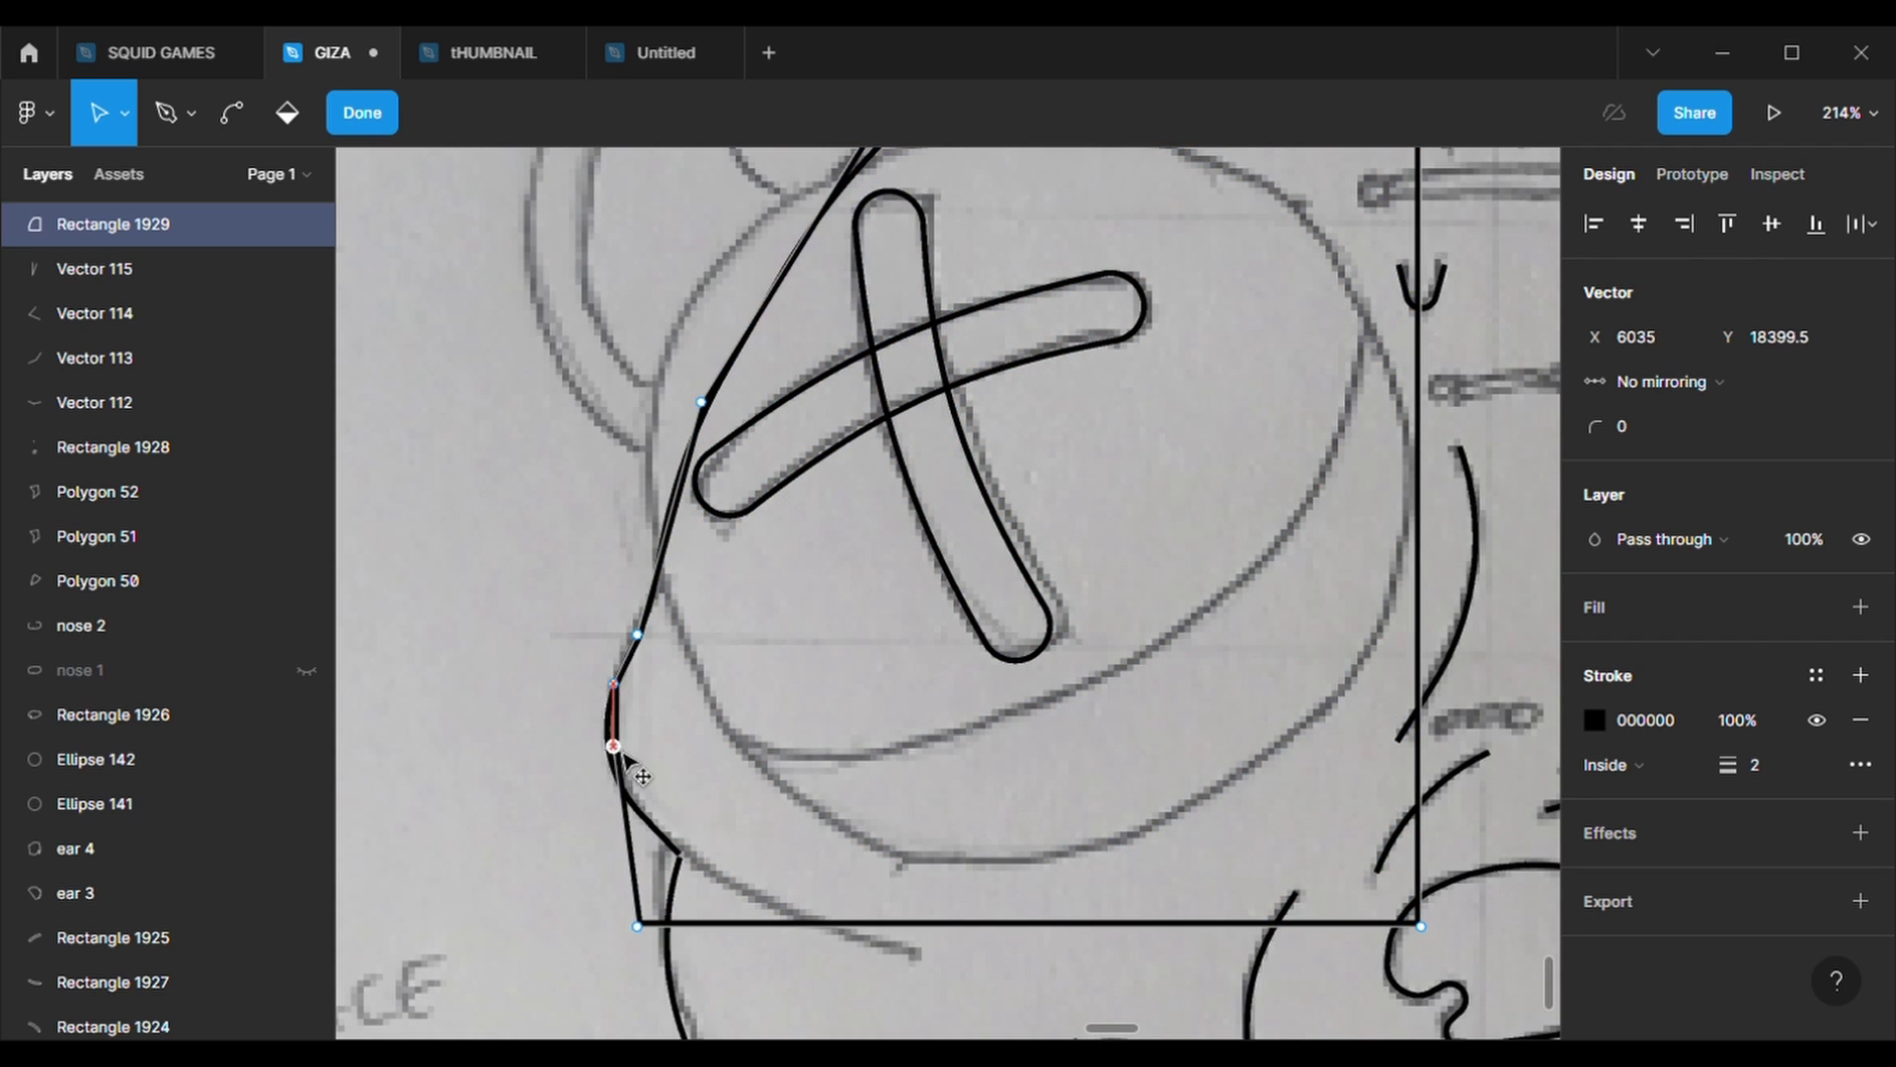
pyautogui.moveTo(637, 925); pyautogui.dragTo(926, 918)
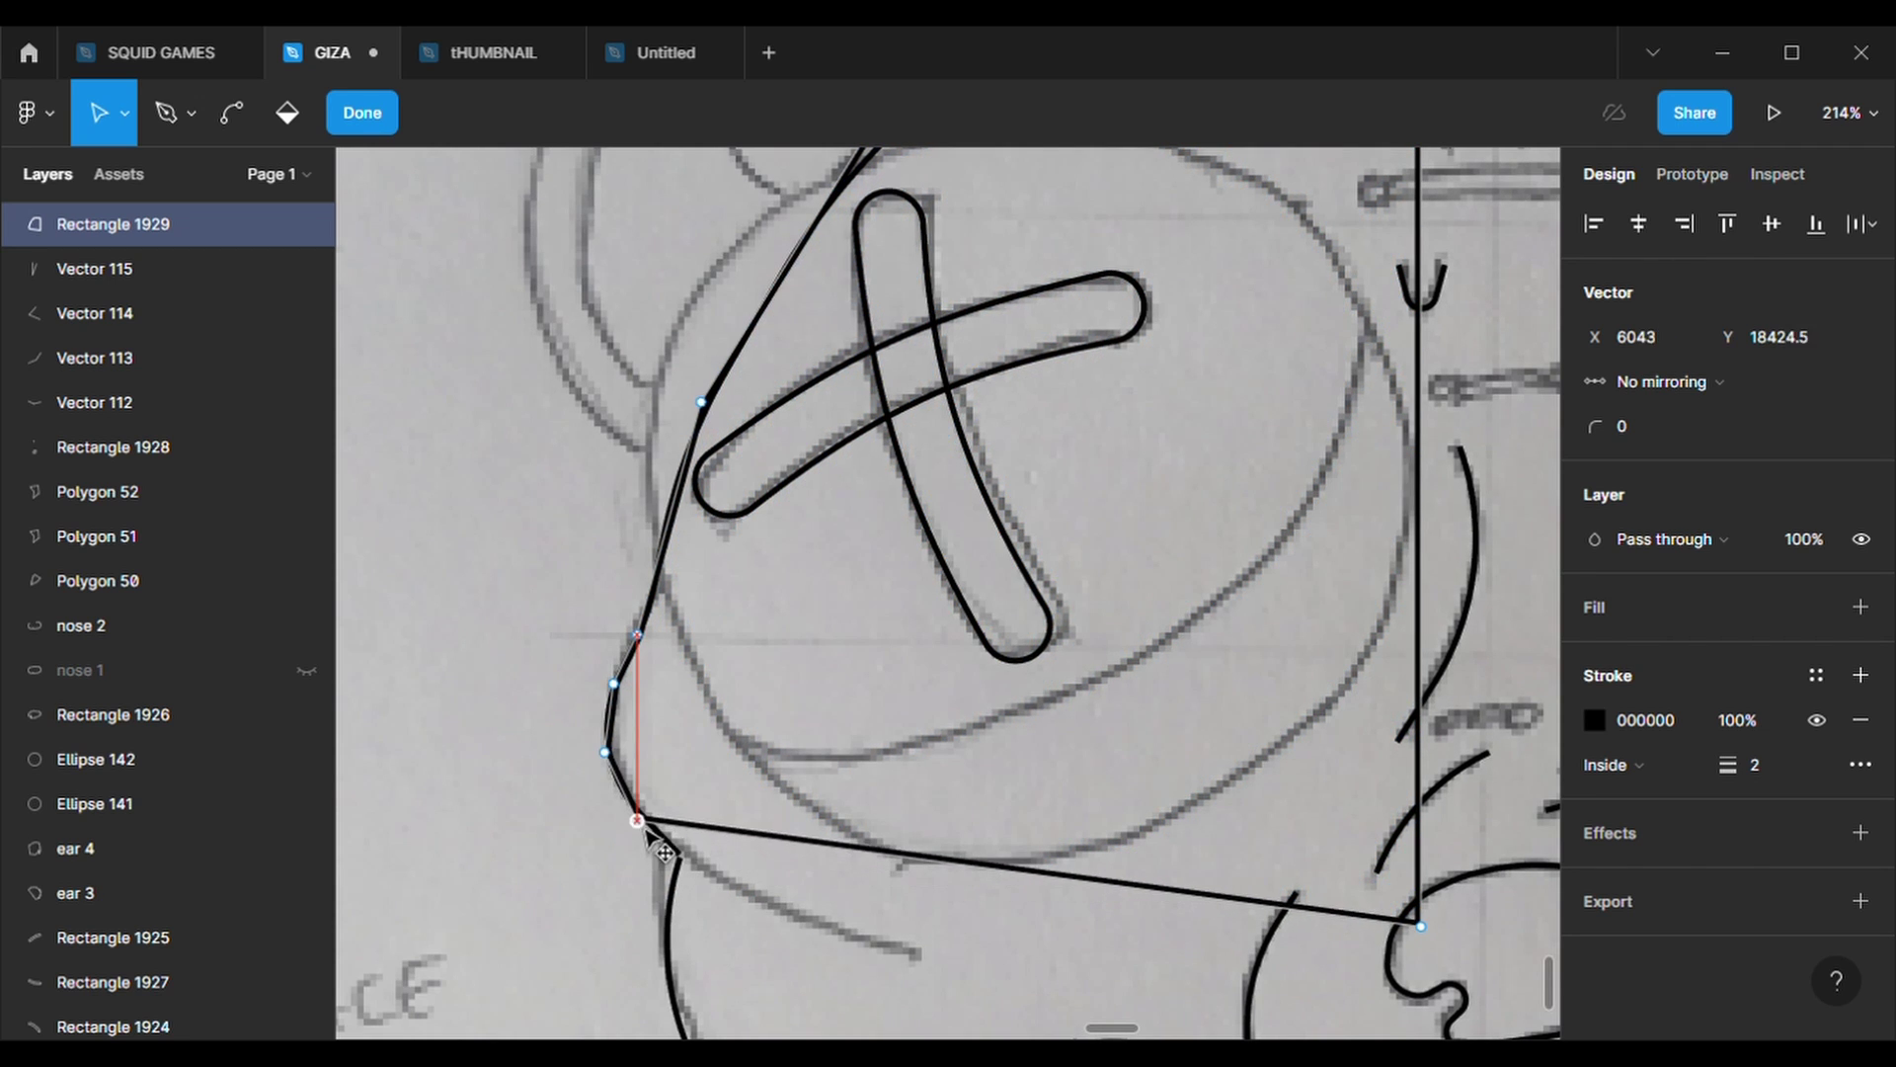
pyautogui.moveTo(781, 867); pyautogui.dragTo(718, 891)
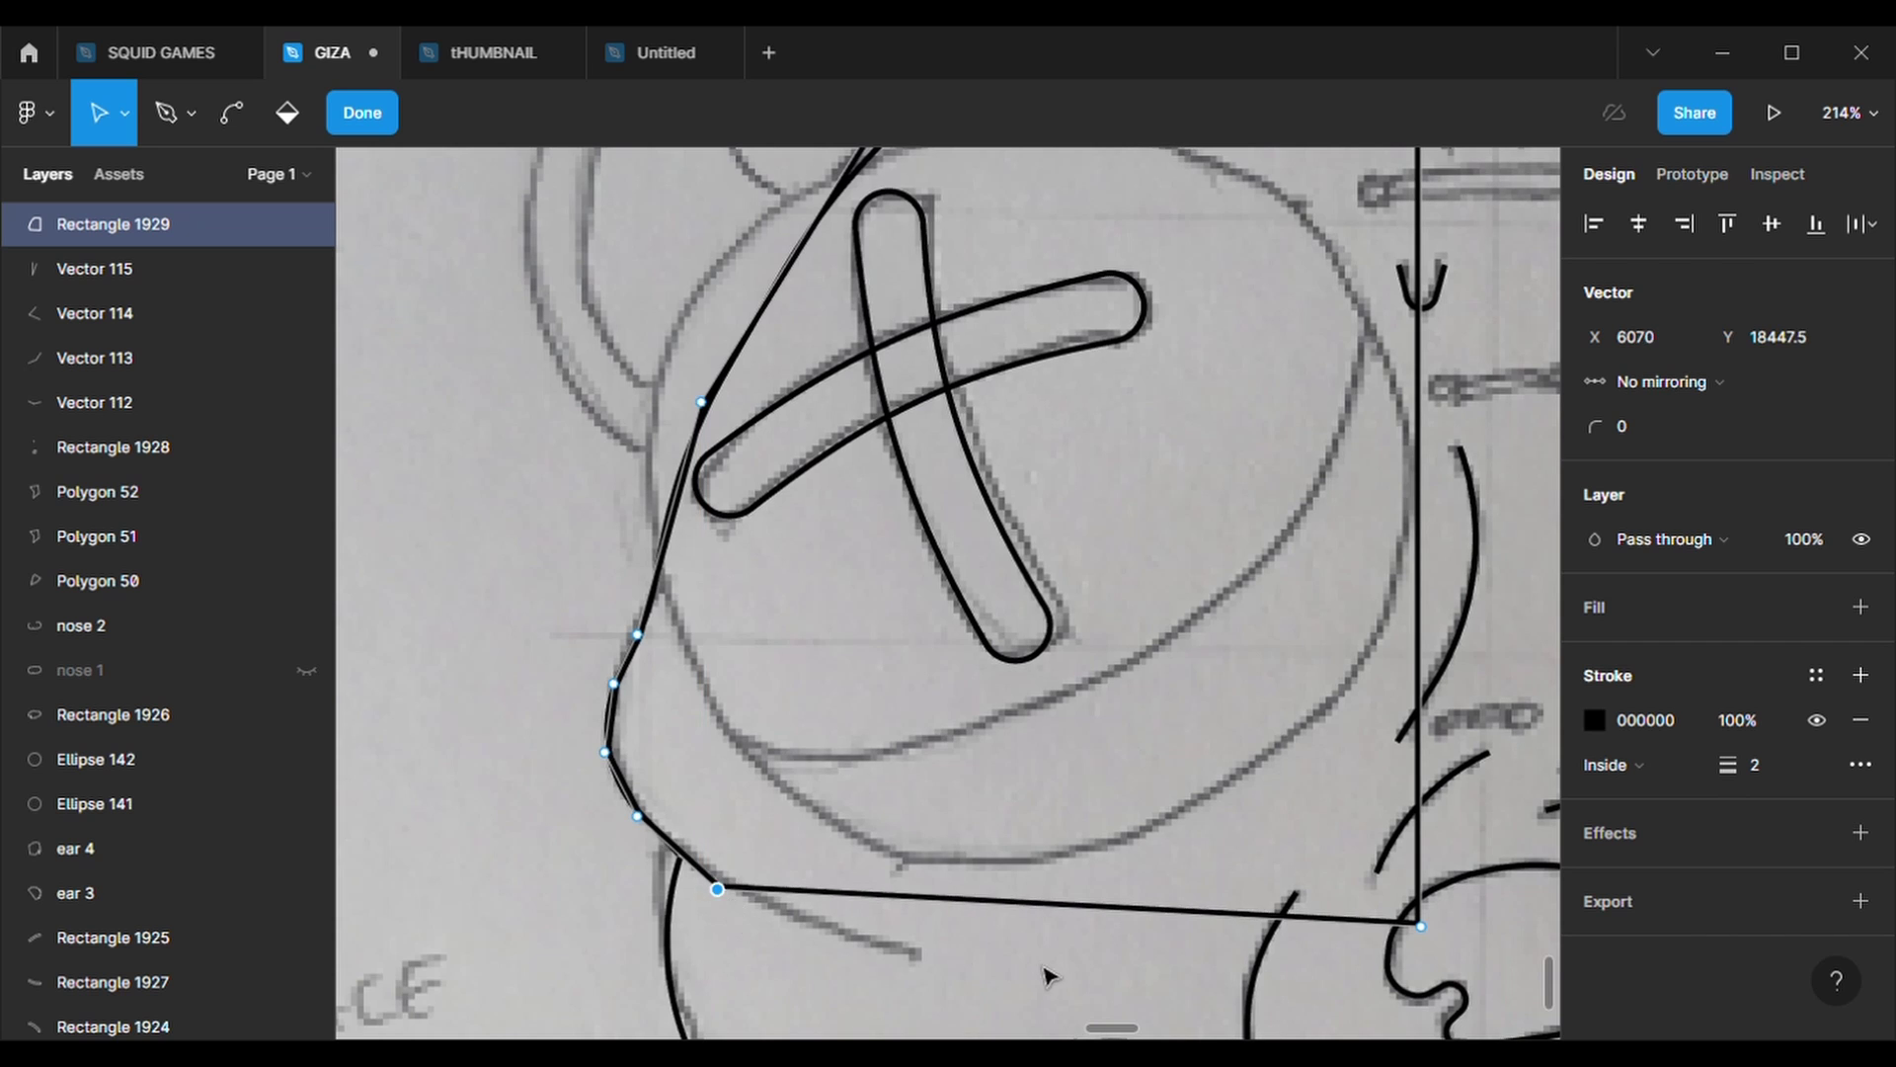
pyautogui.moveTo(926, 920); pyautogui.dragTo(923, 962)
# - Round the traced shape with a 500 corner radius and rename it frikle 1
pyautogui.press('Escape')
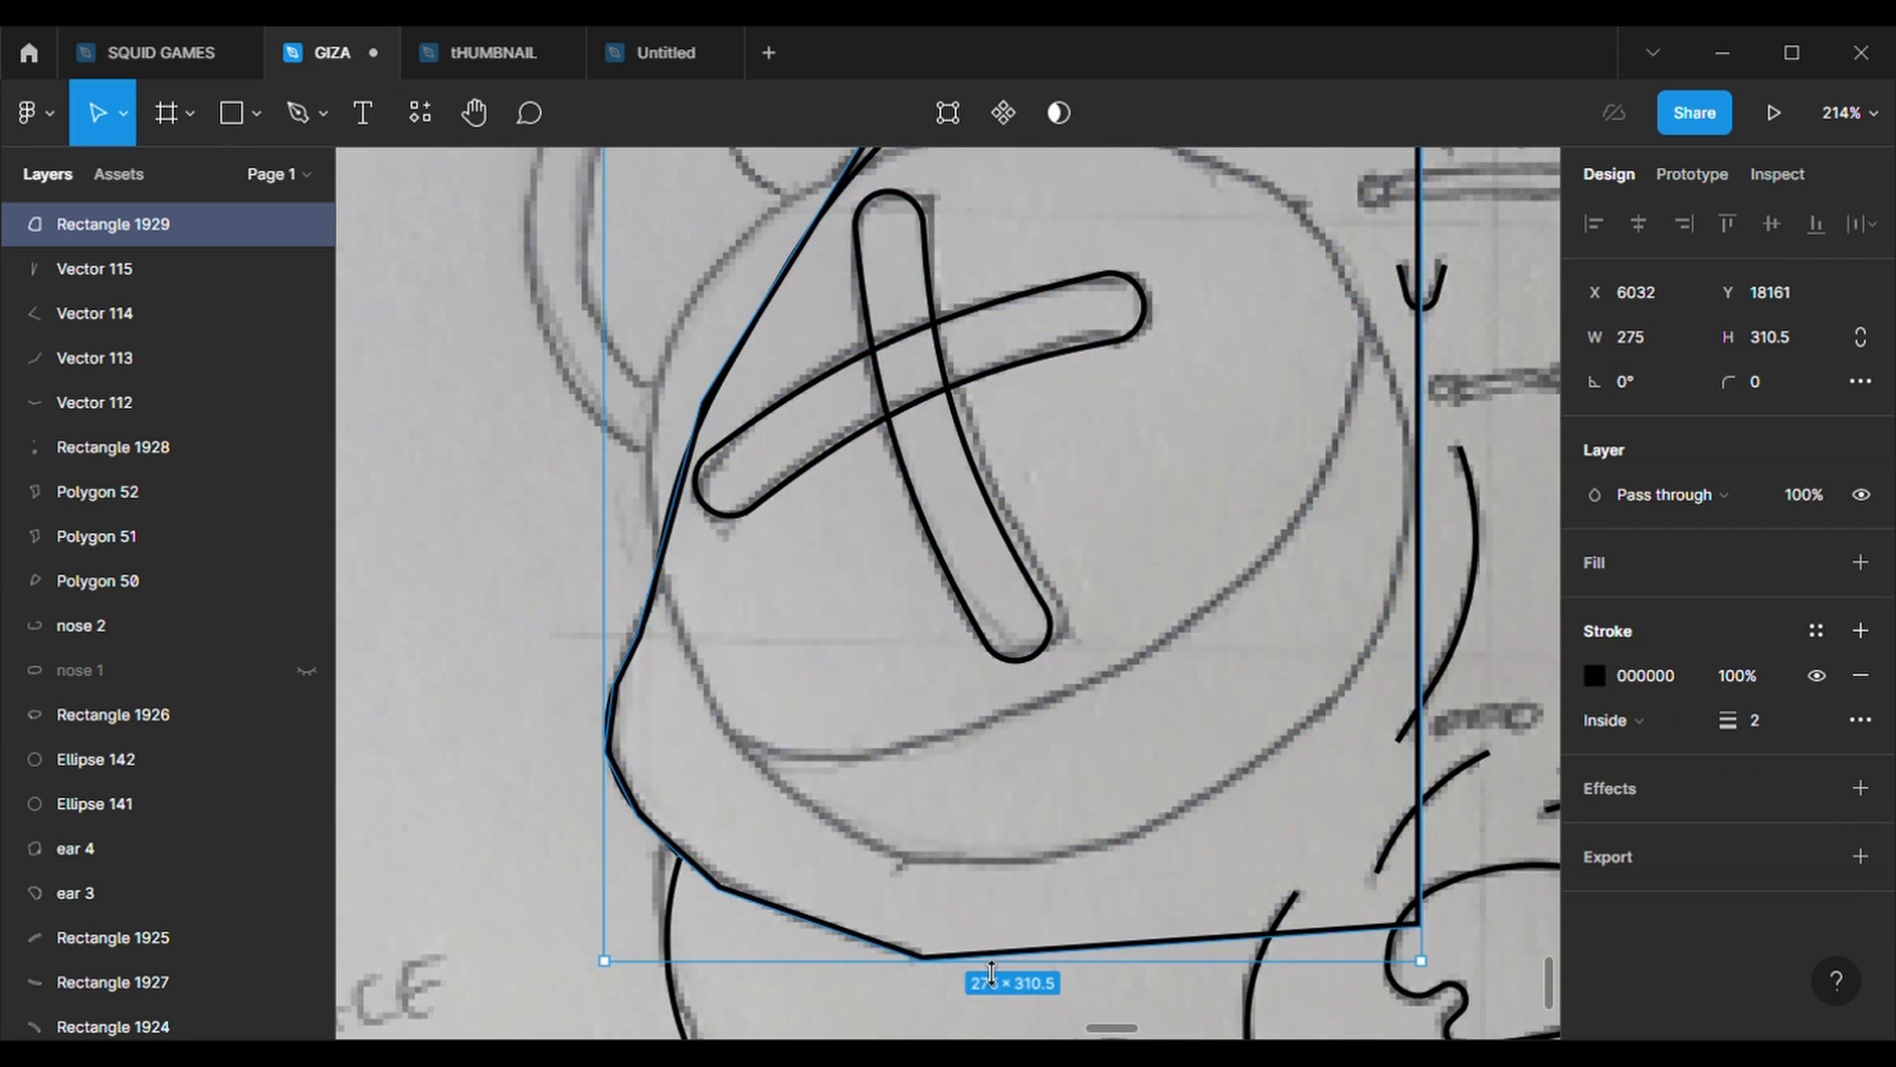
pyautogui.write('500')
pyautogui.press('Return')
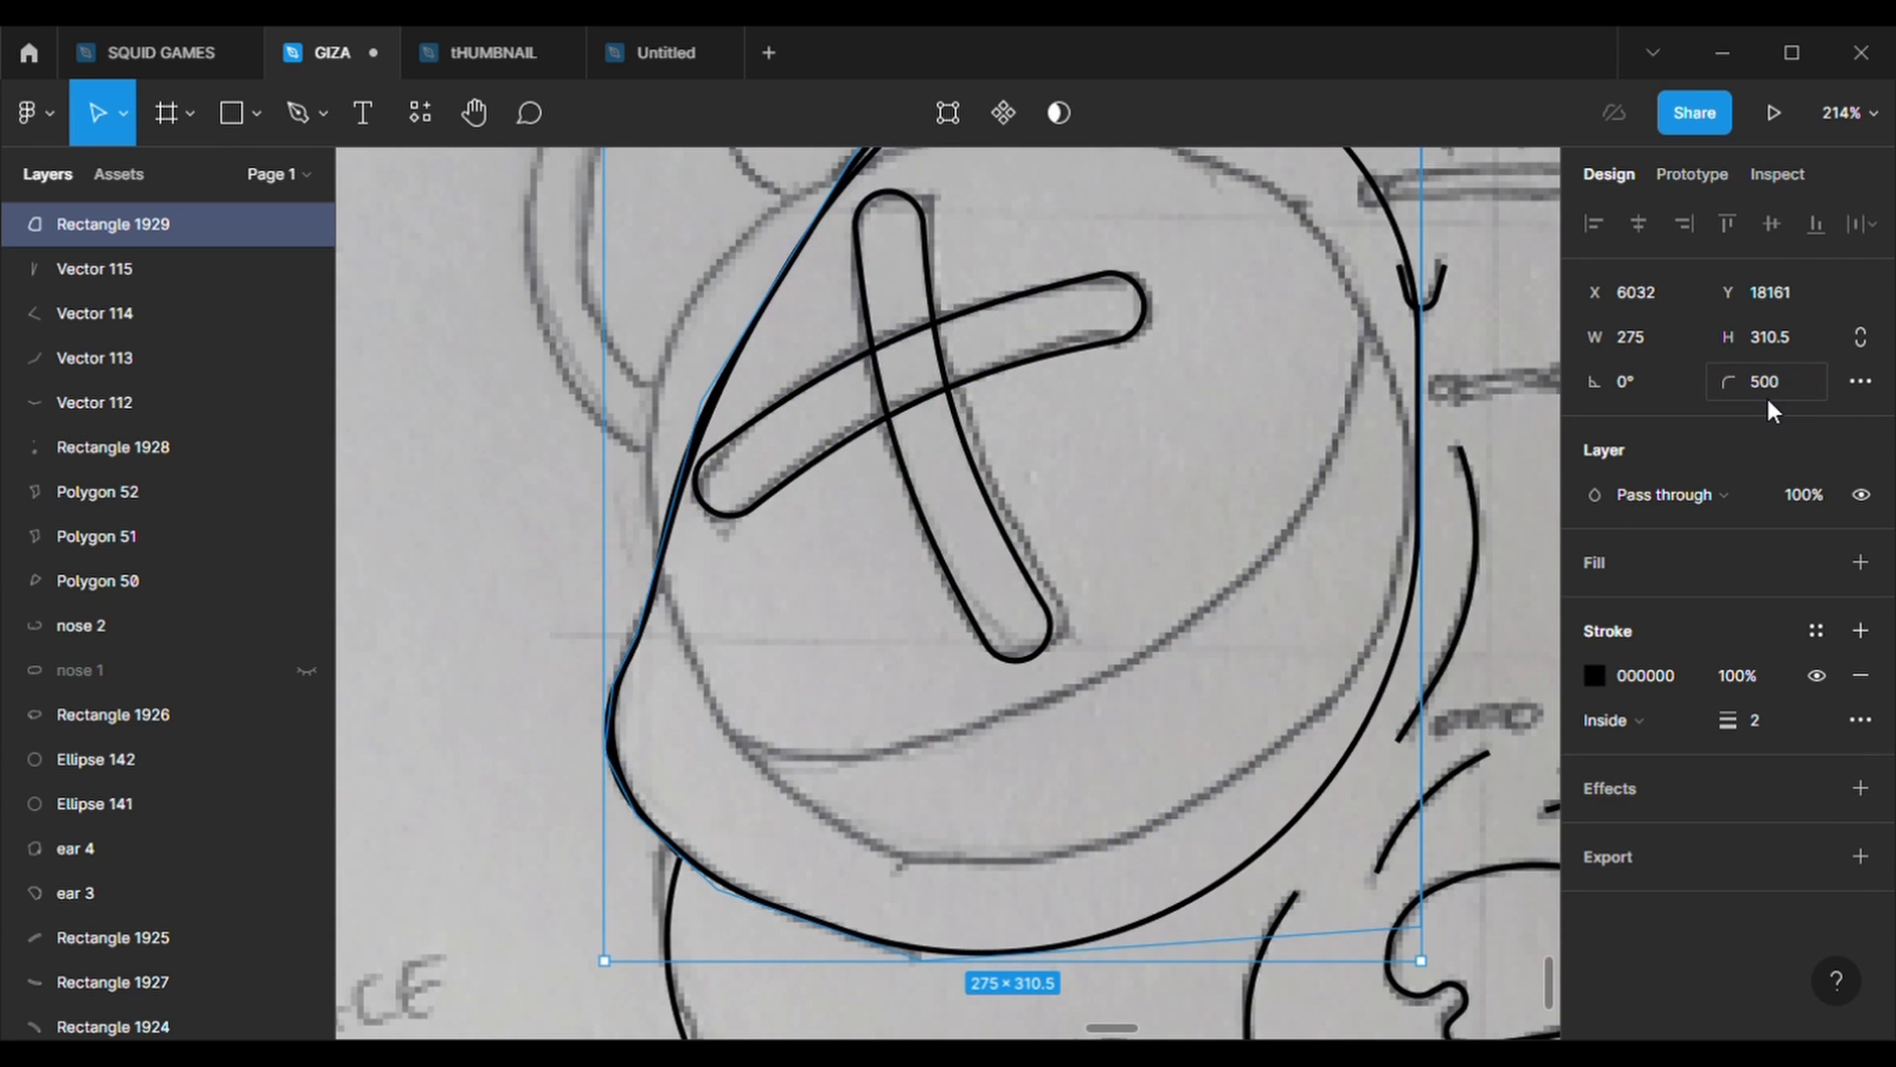
pyautogui.doubleClick(130, 238)
pyautogui.write('f')
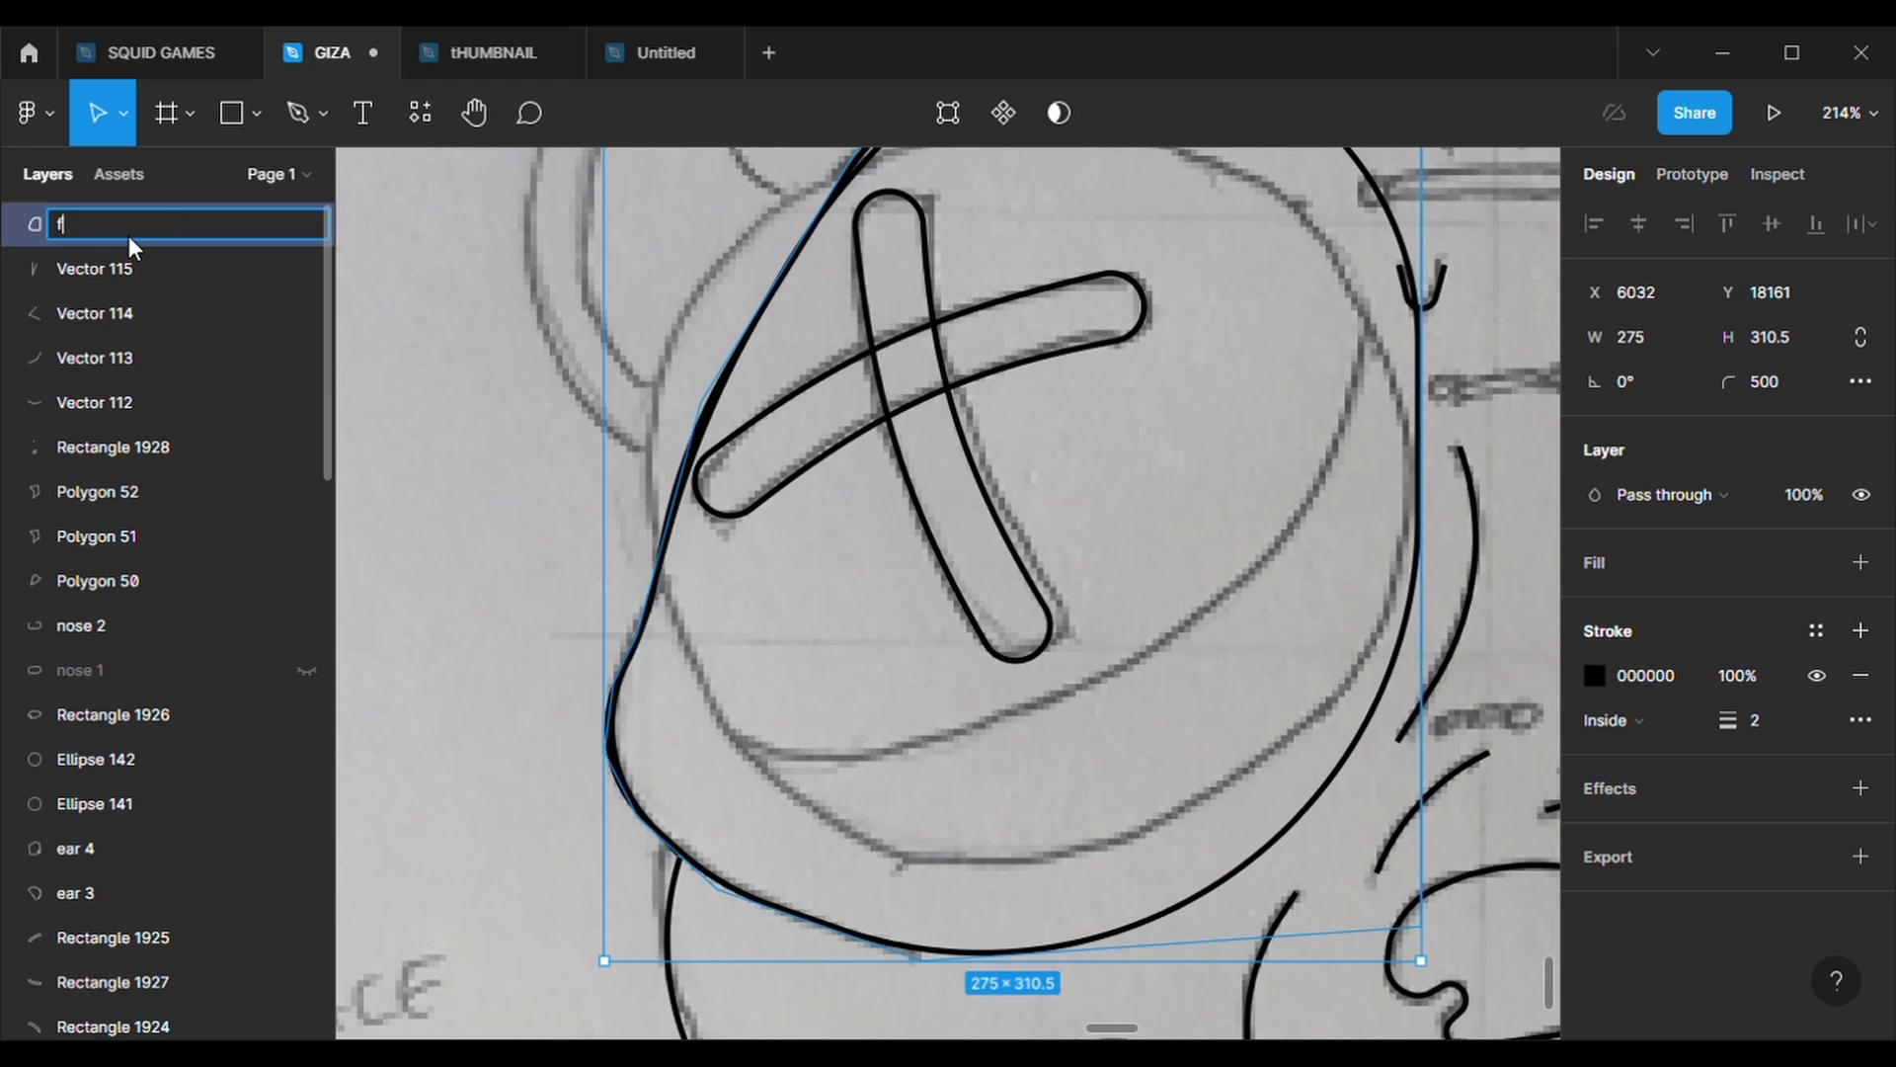
pyautogui.write('rikle 1')
pyautogui.press('Return')
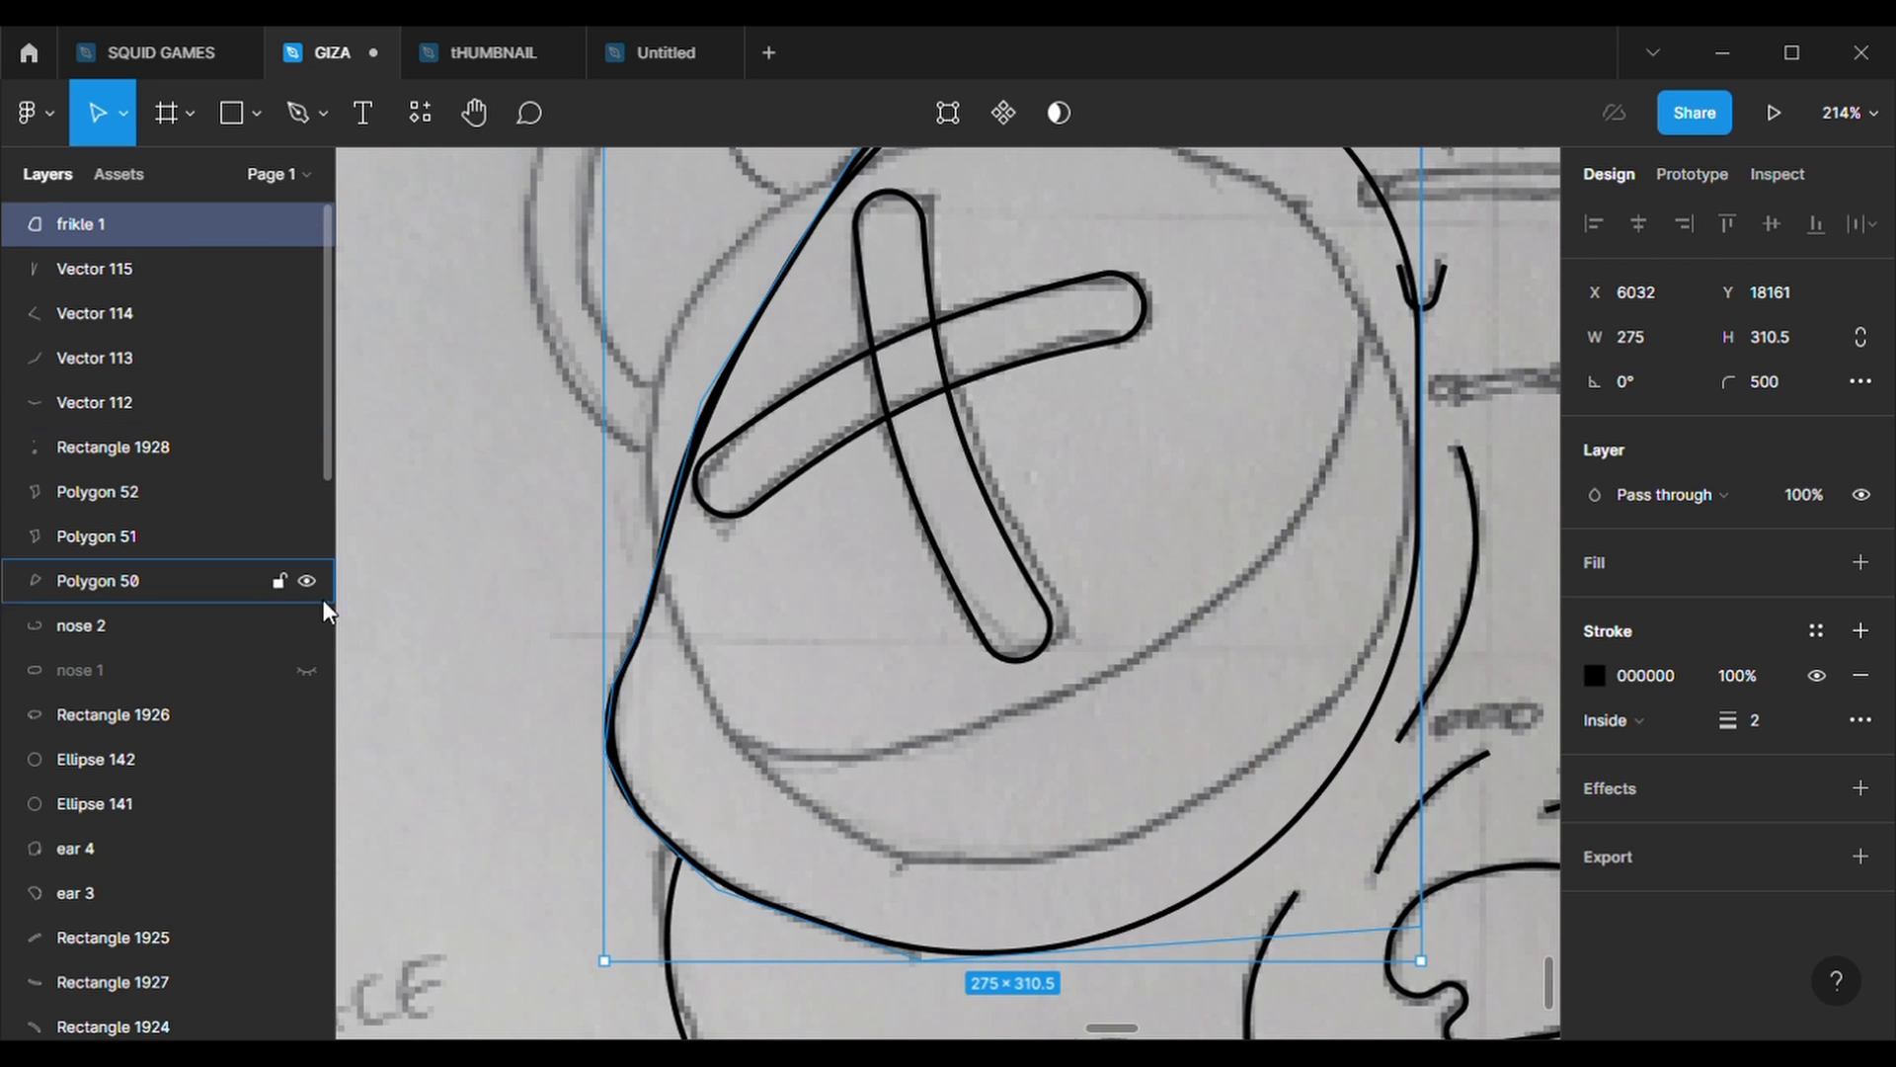
# - Duplicate frikle 1 as frikle 2 and pull its top-right end upward
pyautogui.hotkey('ctrl', 'c')
pyautogui.hotkey('ctrl', 'v')
pyautogui.doubleClick(933, 958)
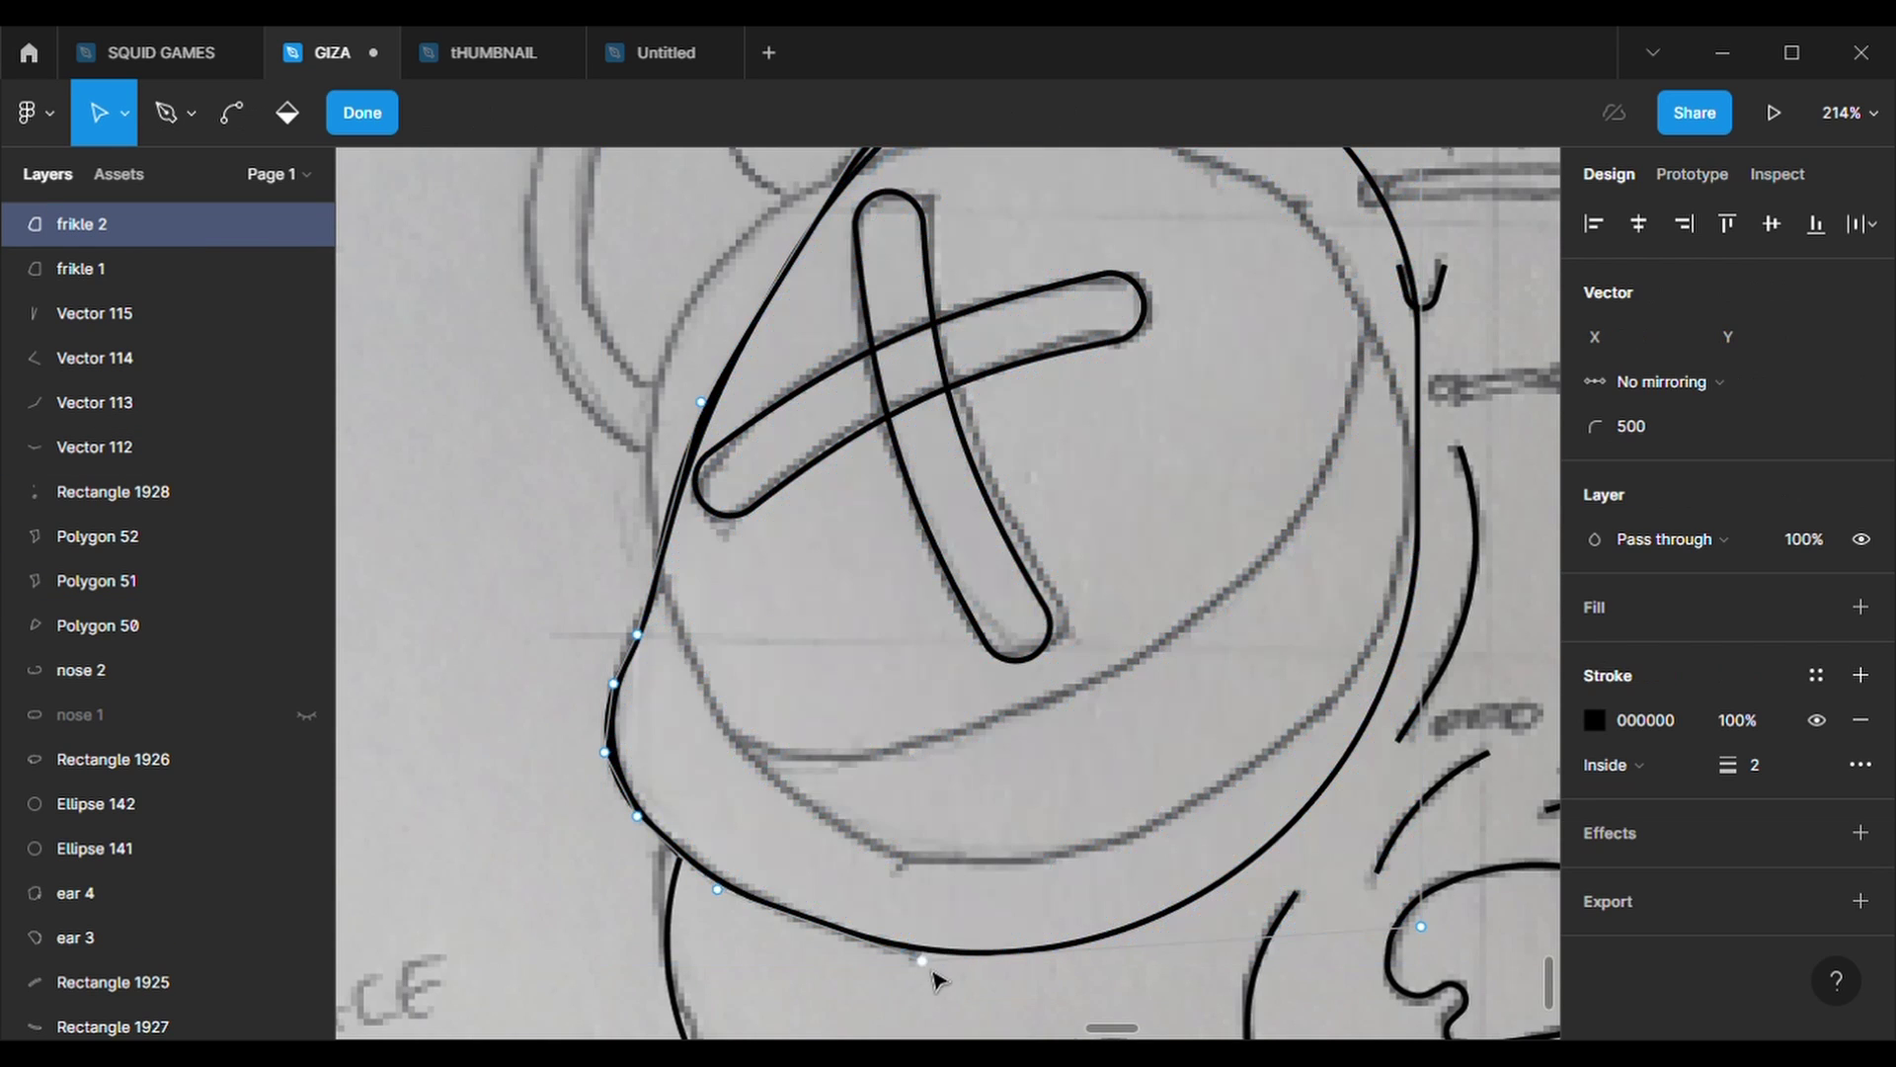
pyautogui.scroll(-3, 1000, 966)
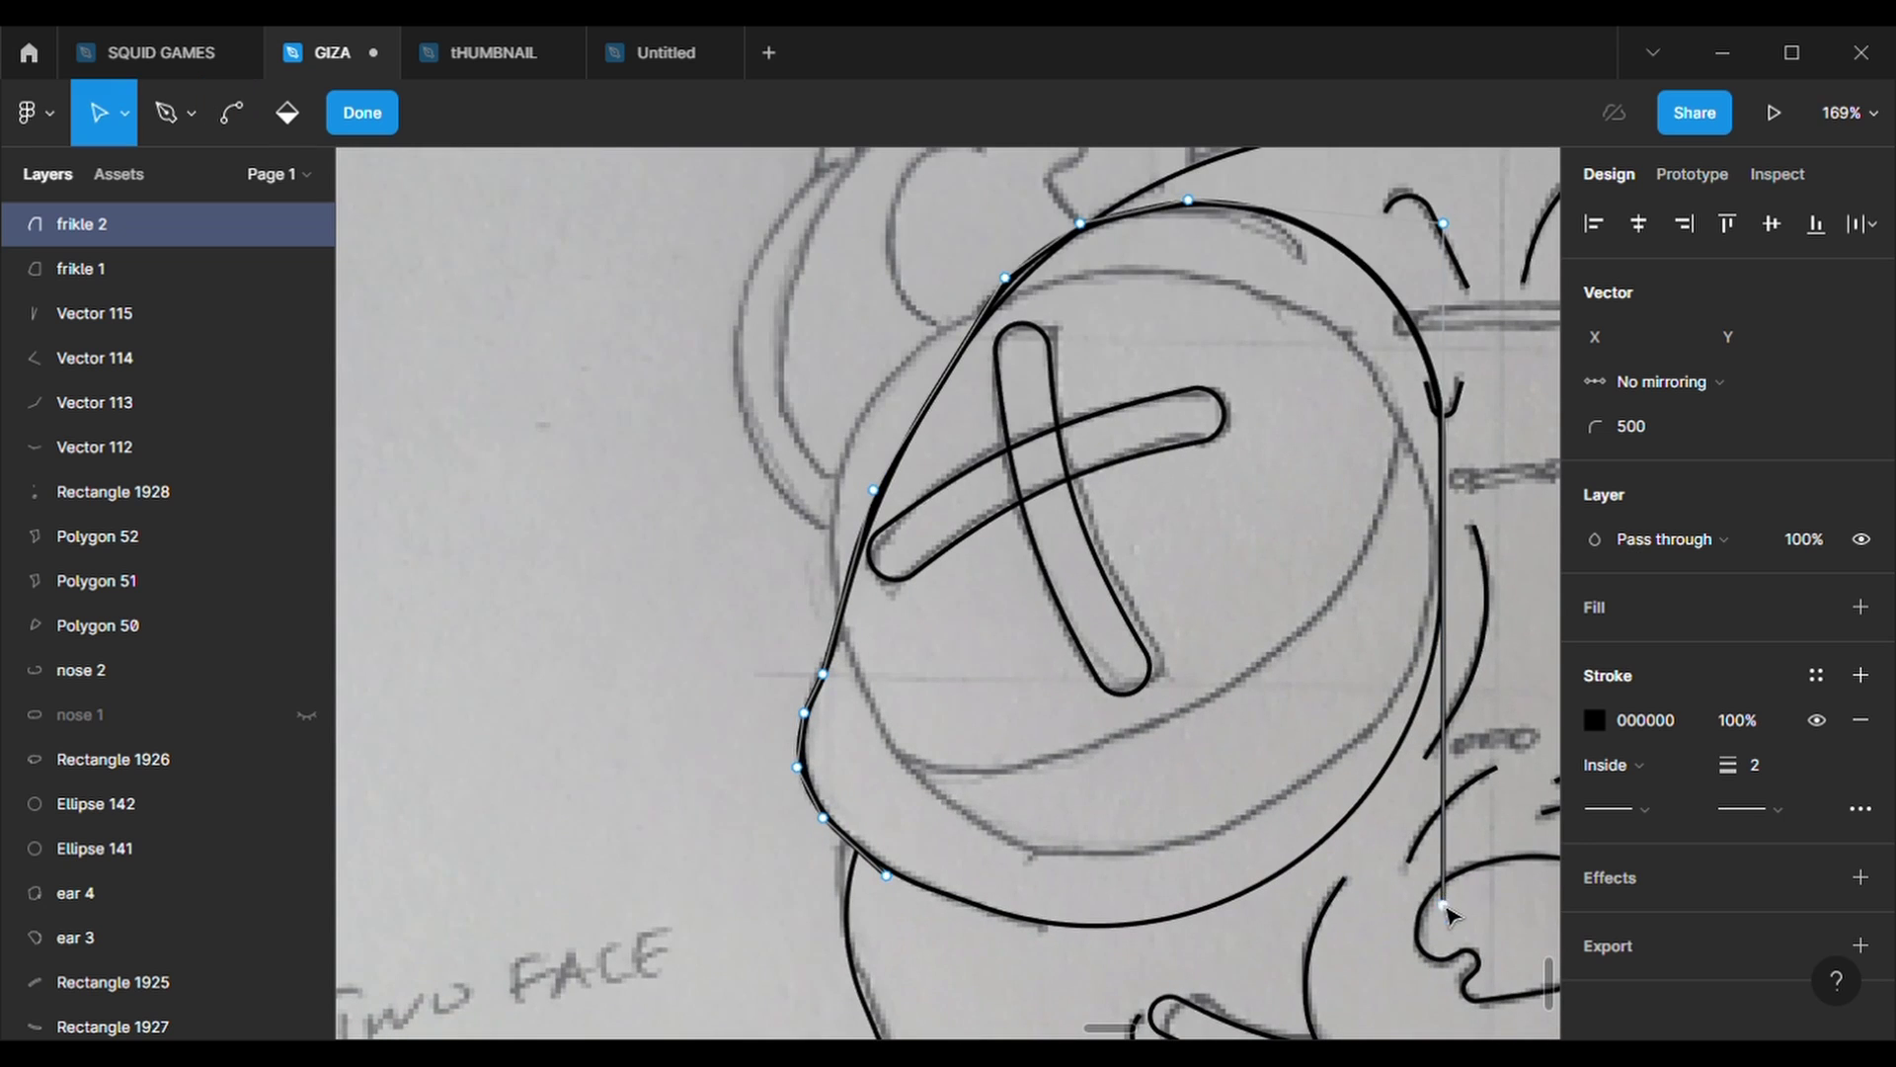
pyautogui.moveTo(1439, 909)
pyautogui.mouseDown()
pyautogui.moveTo(1444, 225)
pyautogui.moveTo(1306, 207)
pyautogui.moveTo(1329, 257)
pyautogui.mouseUp()
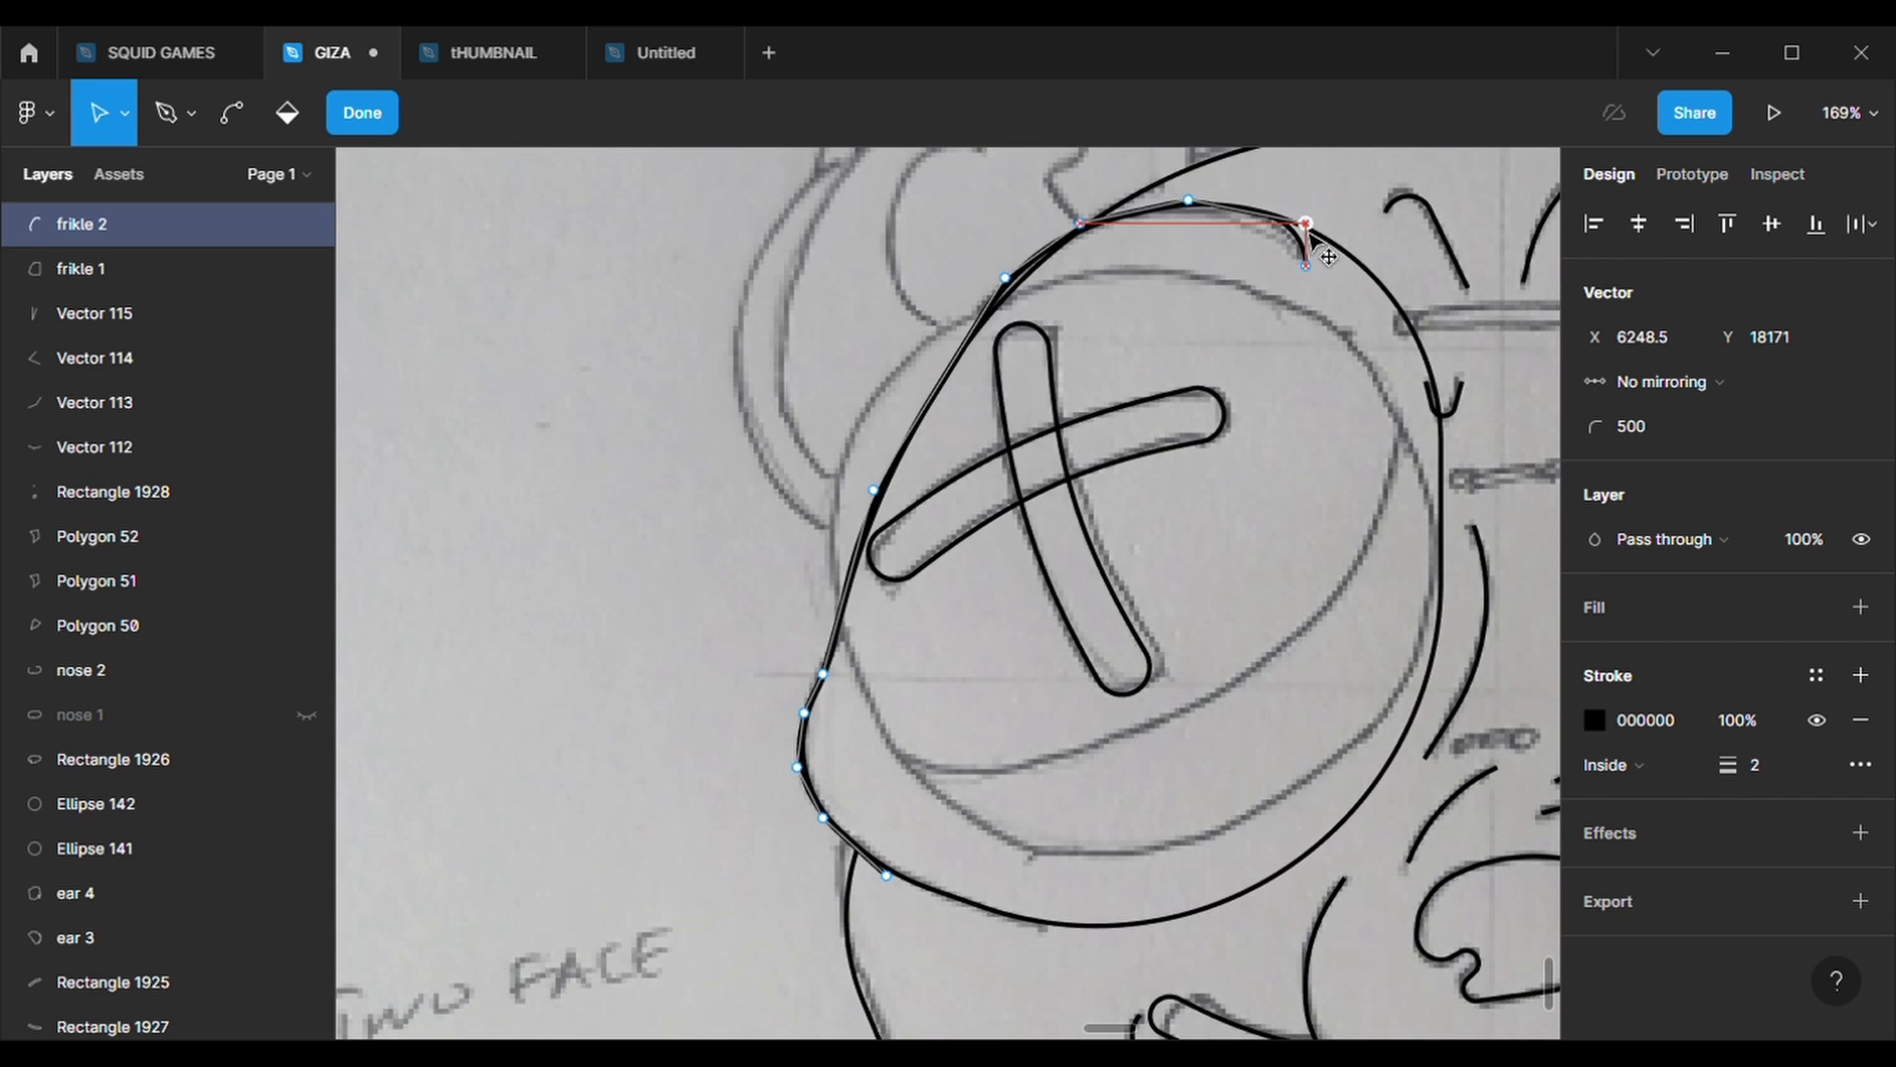
pyautogui.click(1052, 802)
pyautogui.press('Escape')
# - Give frikle 1 a grey D9D9D9 fill with no stroke and hide it
pyautogui.click(1861, 562)
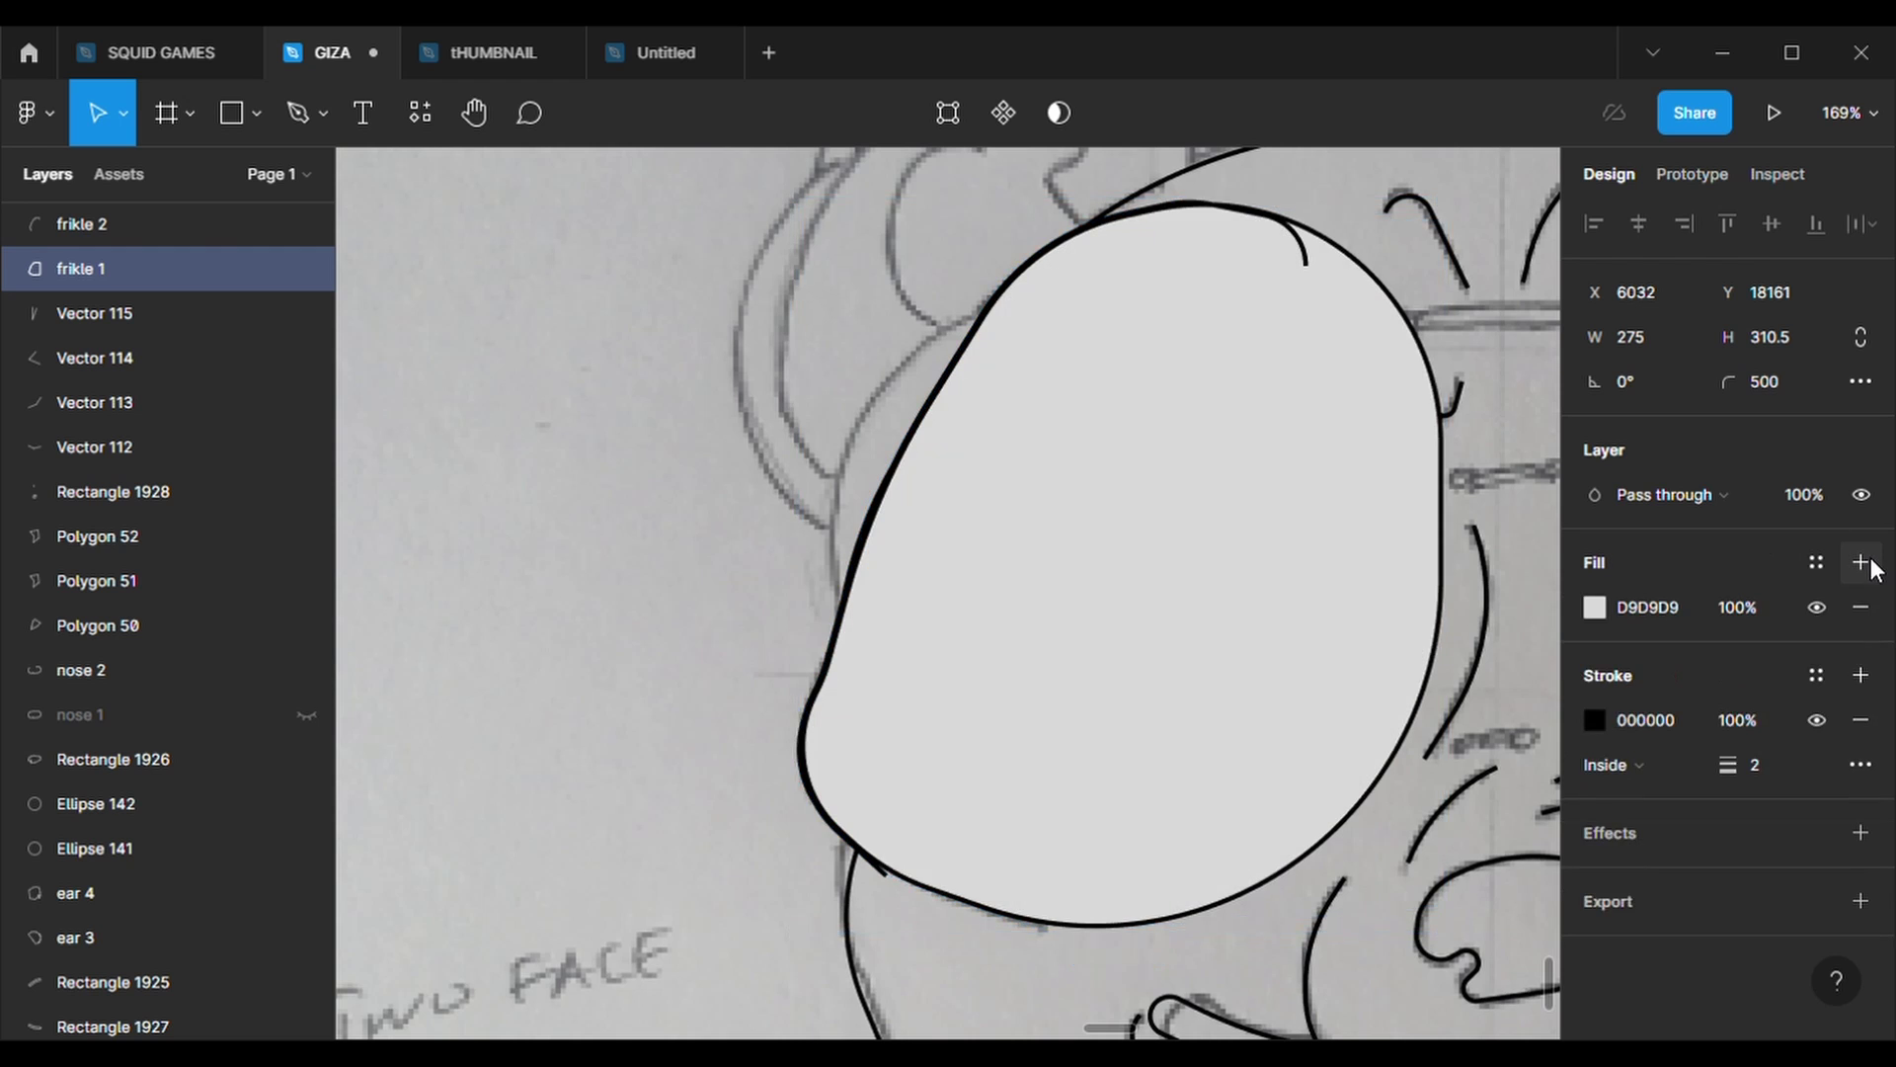
pyautogui.click(1861, 720)
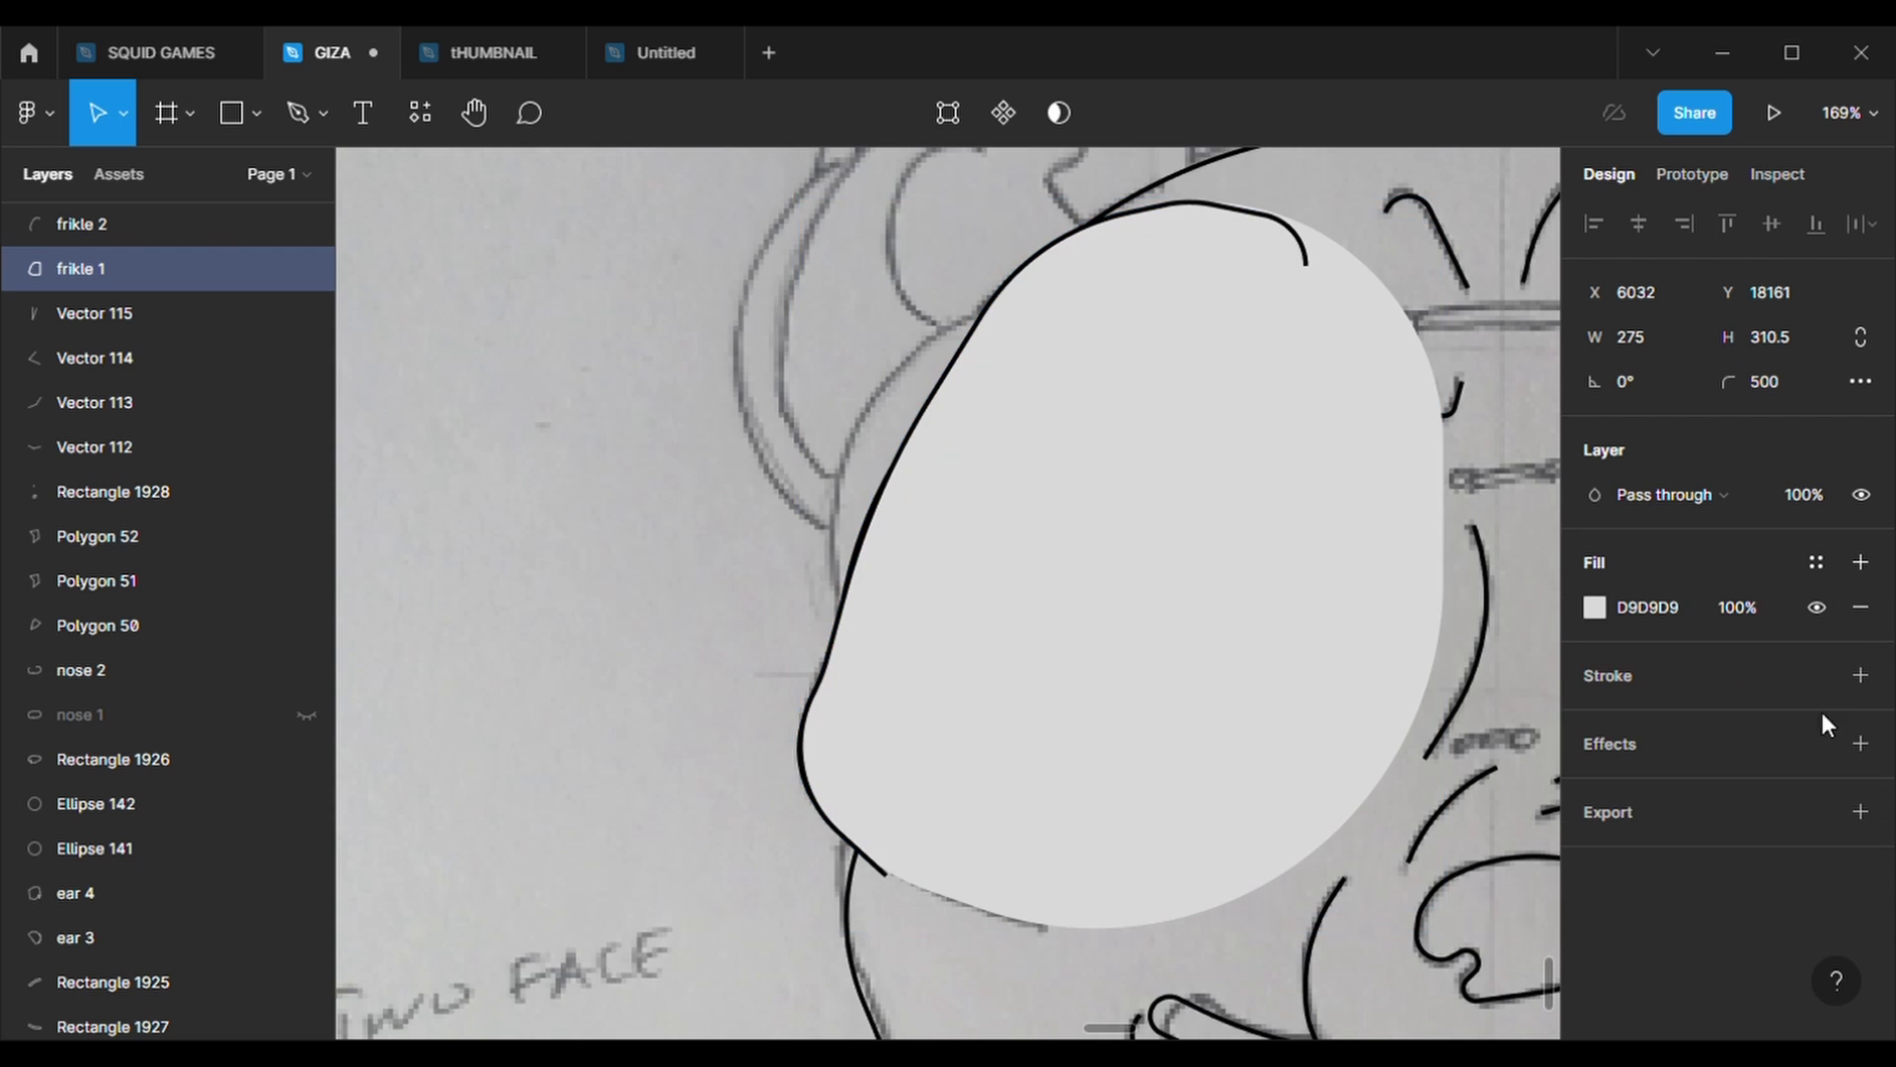
pyautogui.click(307, 269)
pyautogui.scroll(-3, 265, 380)
pyautogui.scroll(-3, 265, 381)
pyautogui.moveTo(308, 718); pyautogui.dragTo(307, 856)
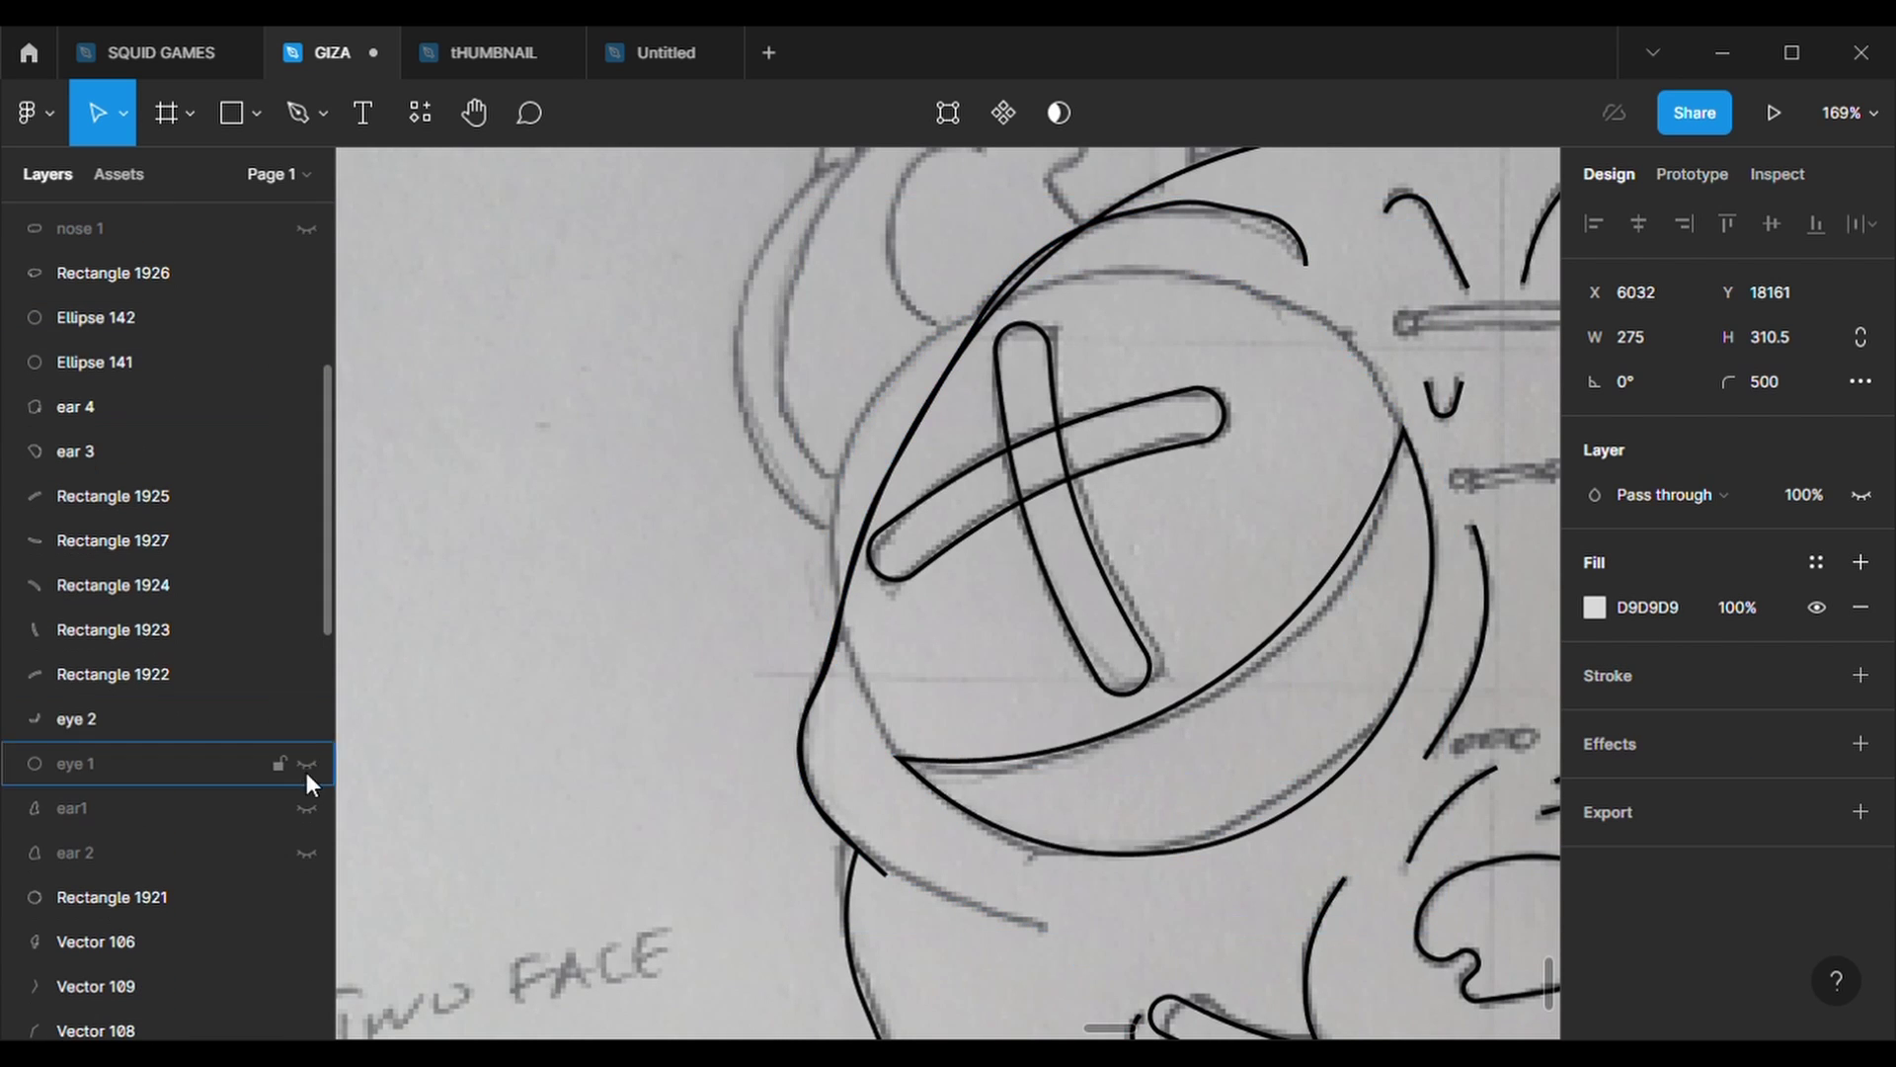
pyautogui.scroll(-1, 1032, 838)
pyautogui.scroll(-2, 1032, 837)
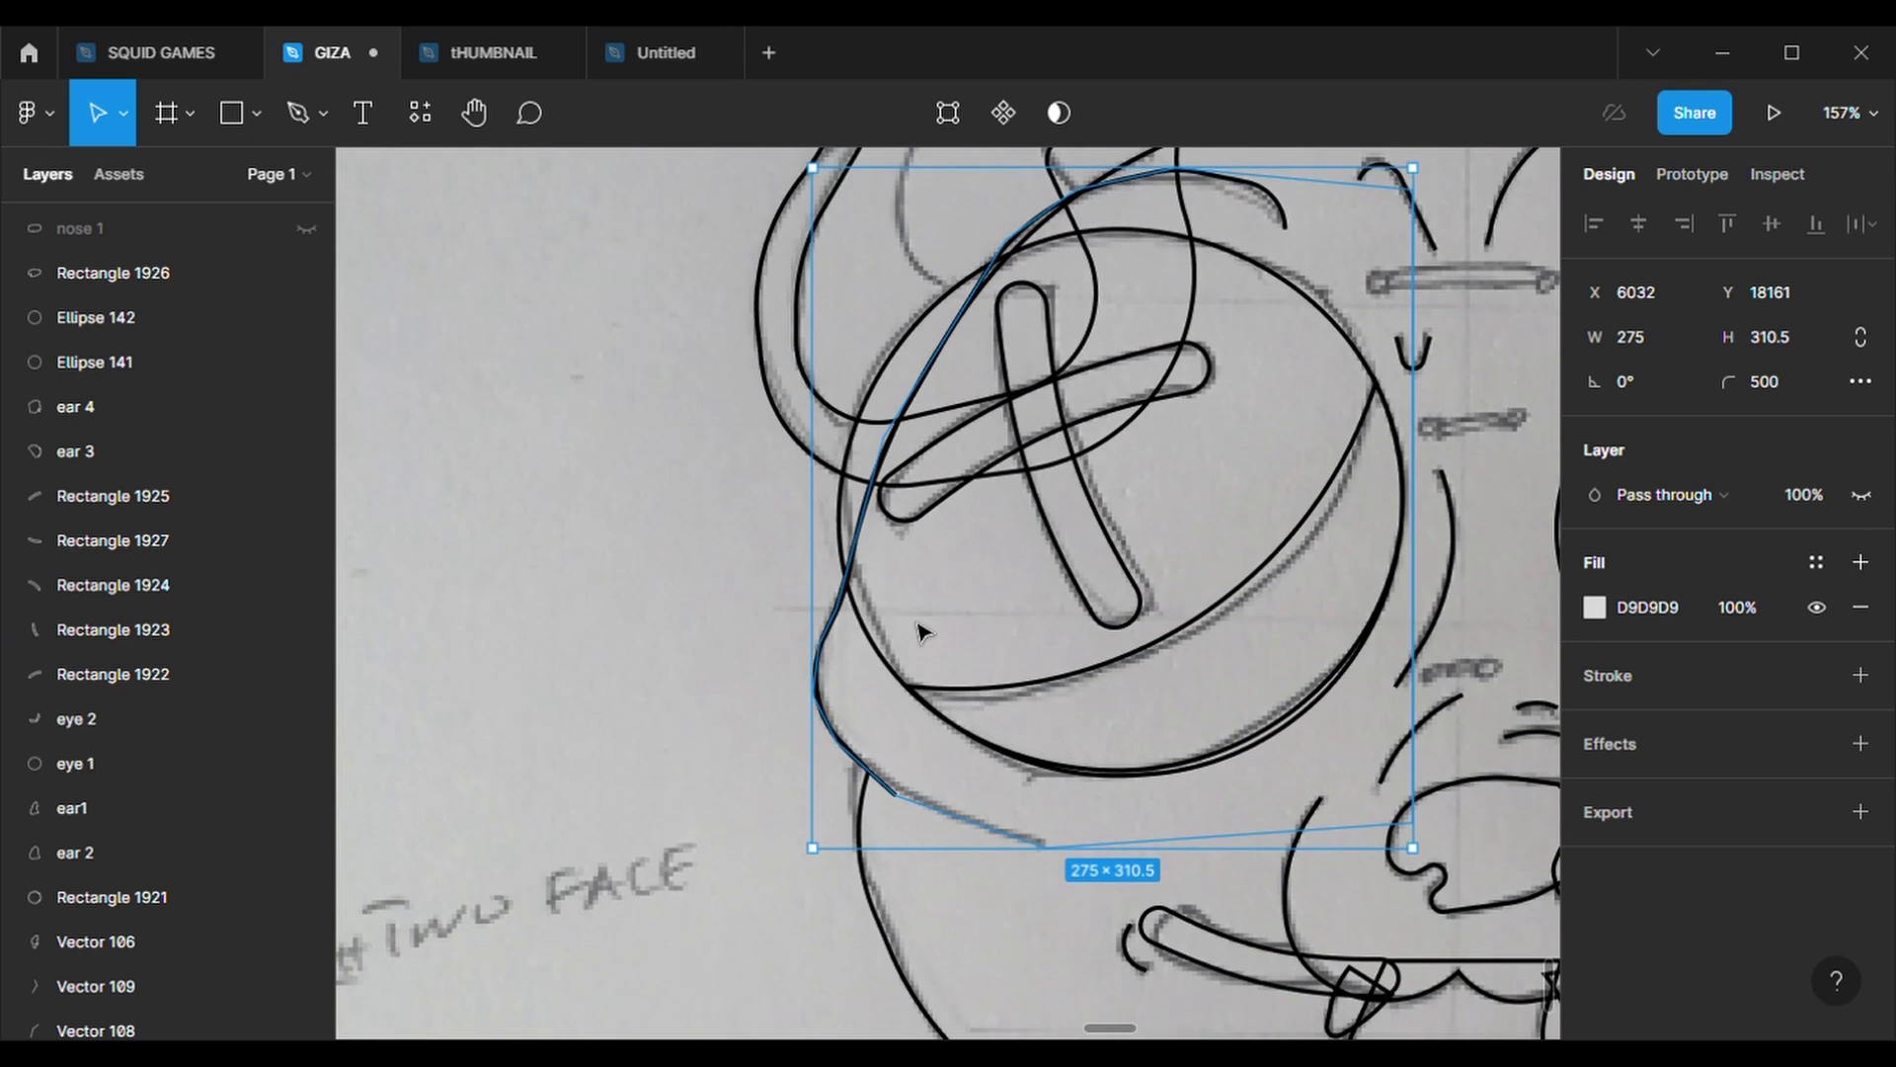
# - Move the outline path's lower end and extend it with two new points
pyautogui.click(948, 113)
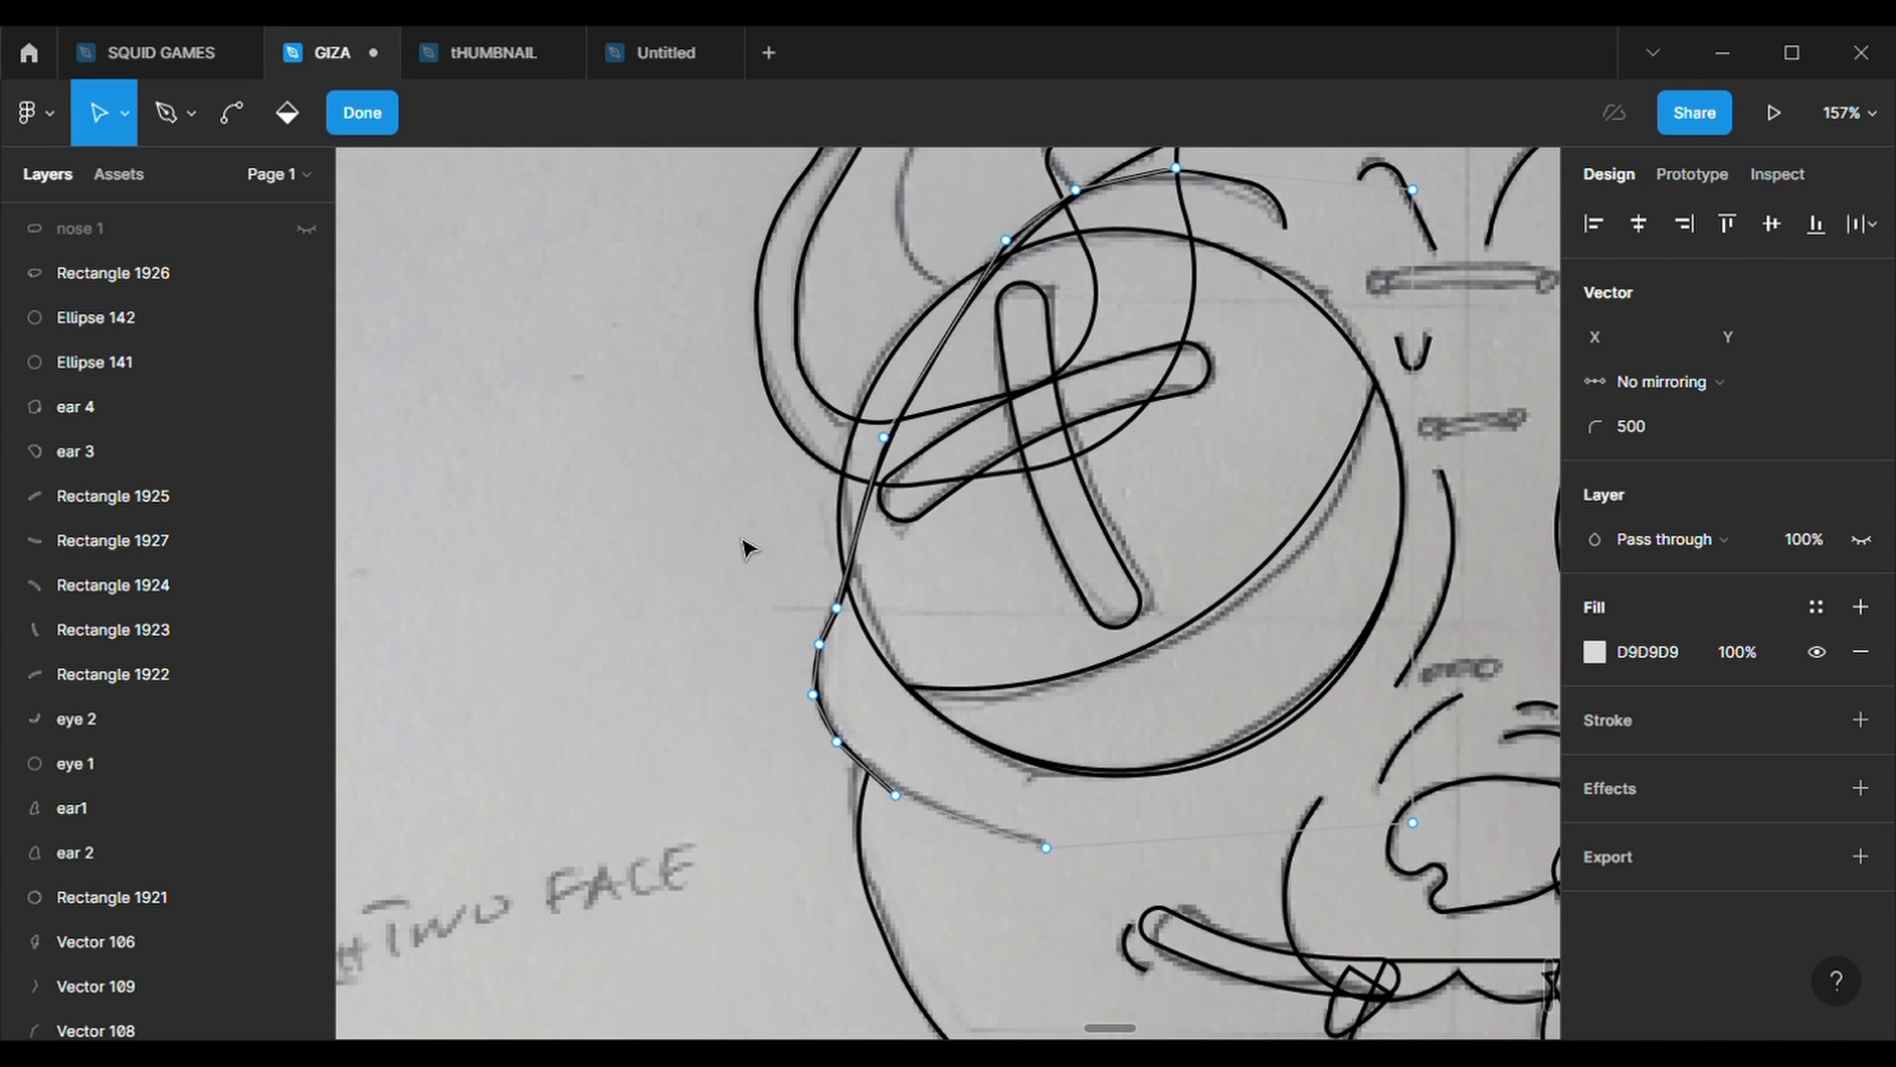
pyautogui.moveTo(1046, 846); pyautogui.dragTo(1040, 862)
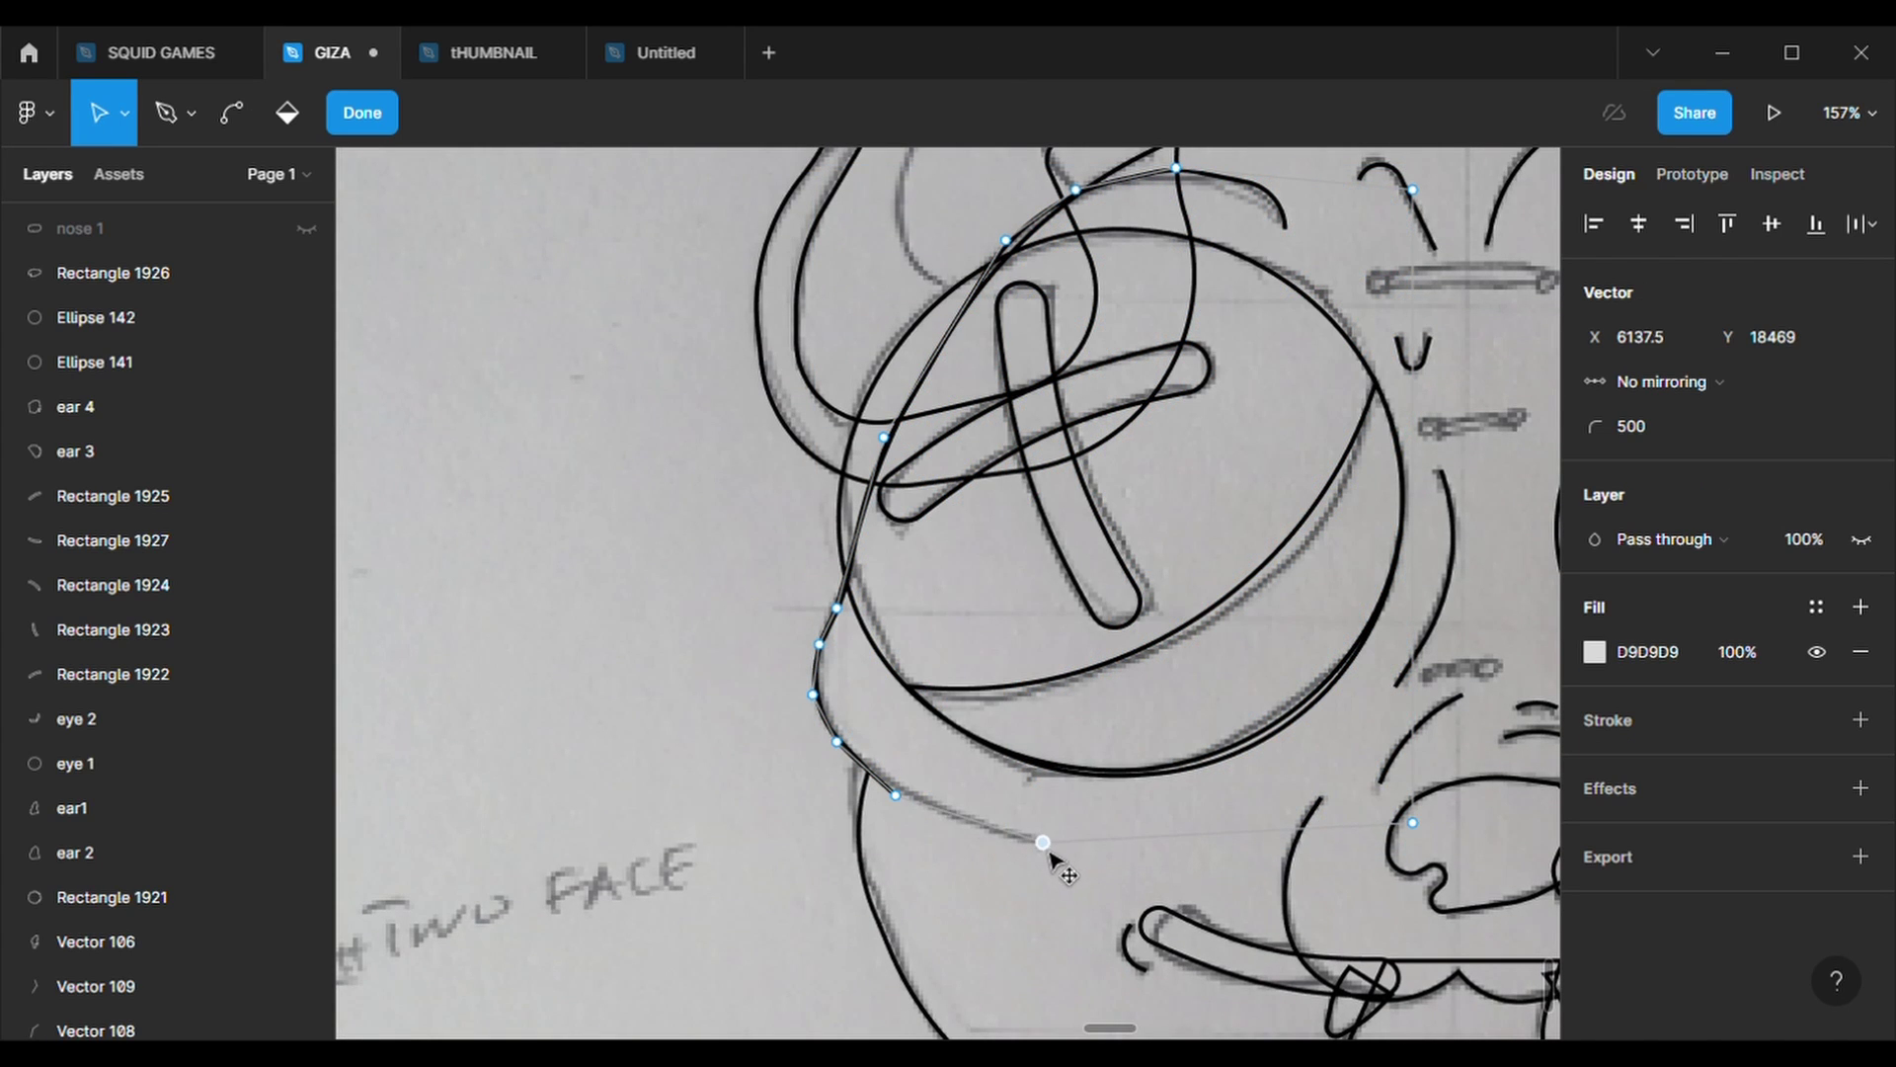
pyautogui.click(168, 111)
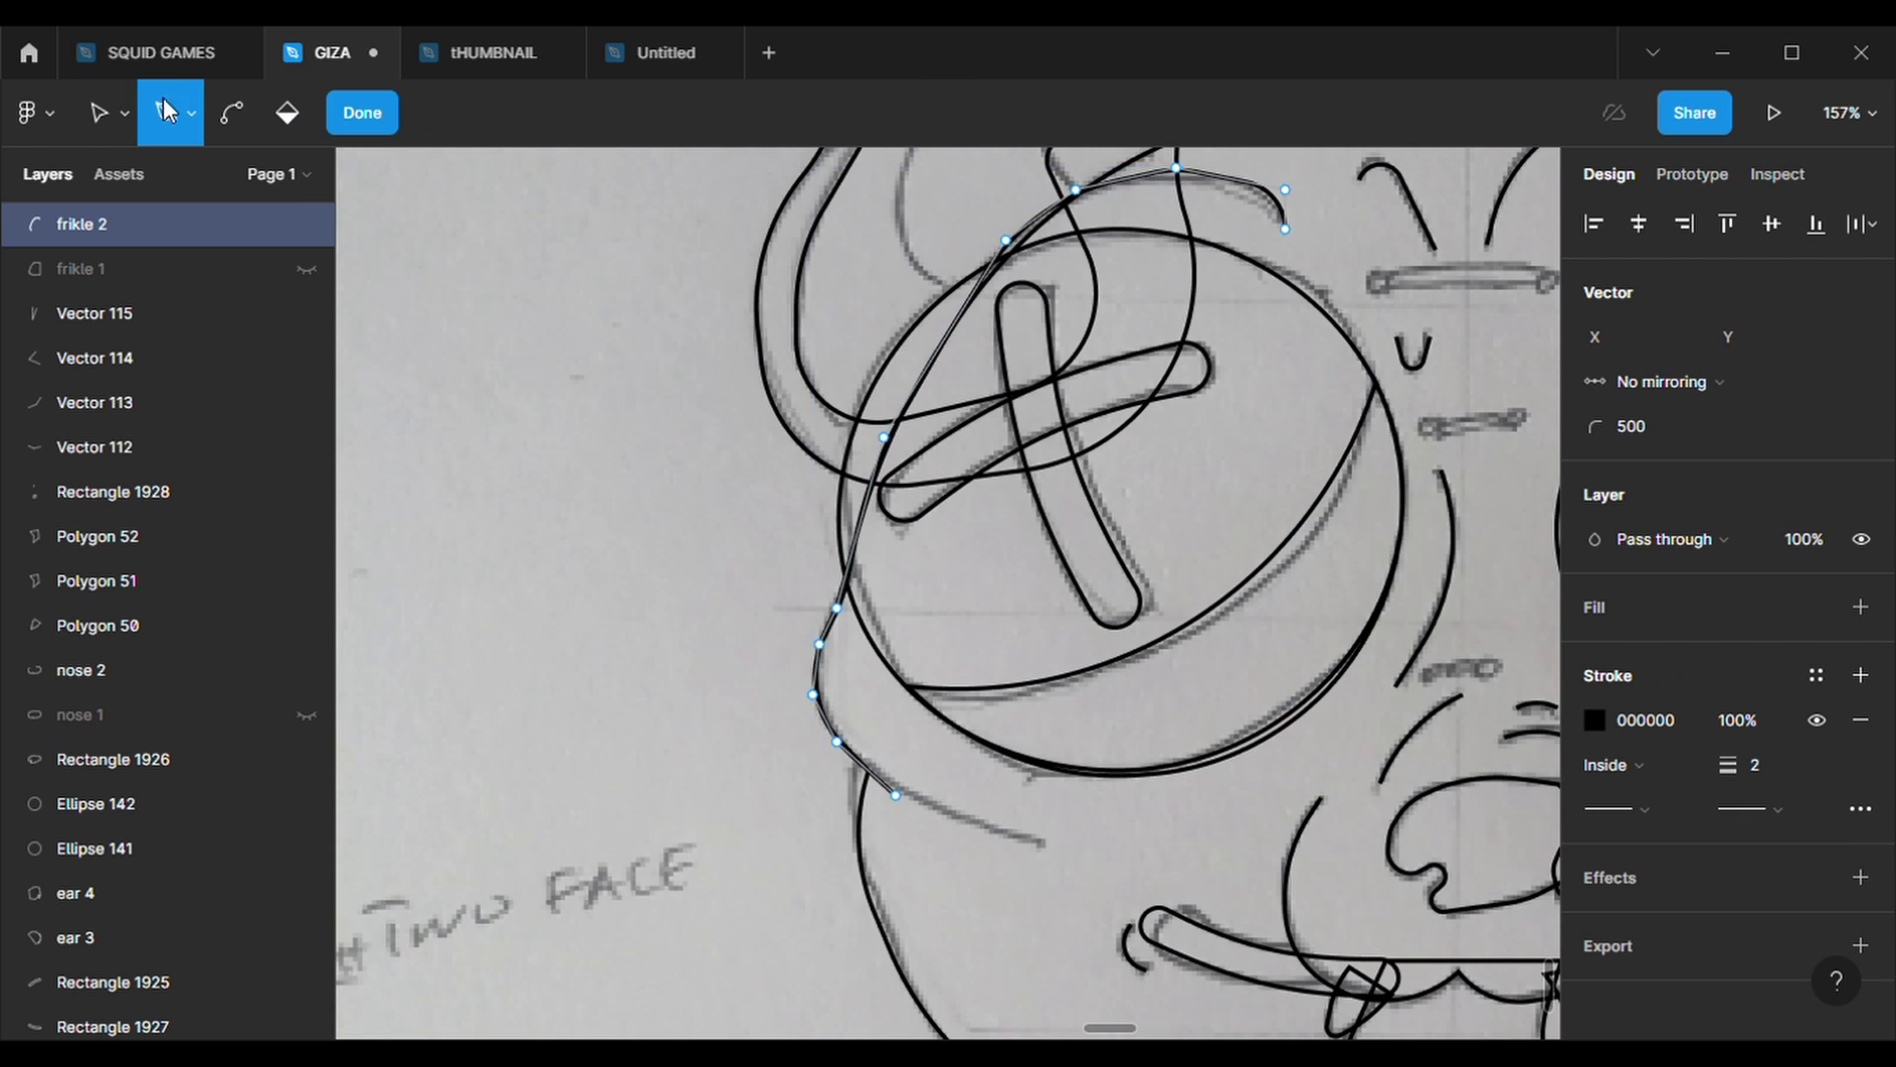
pyautogui.click(895, 795)
pyautogui.click(1059, 849)
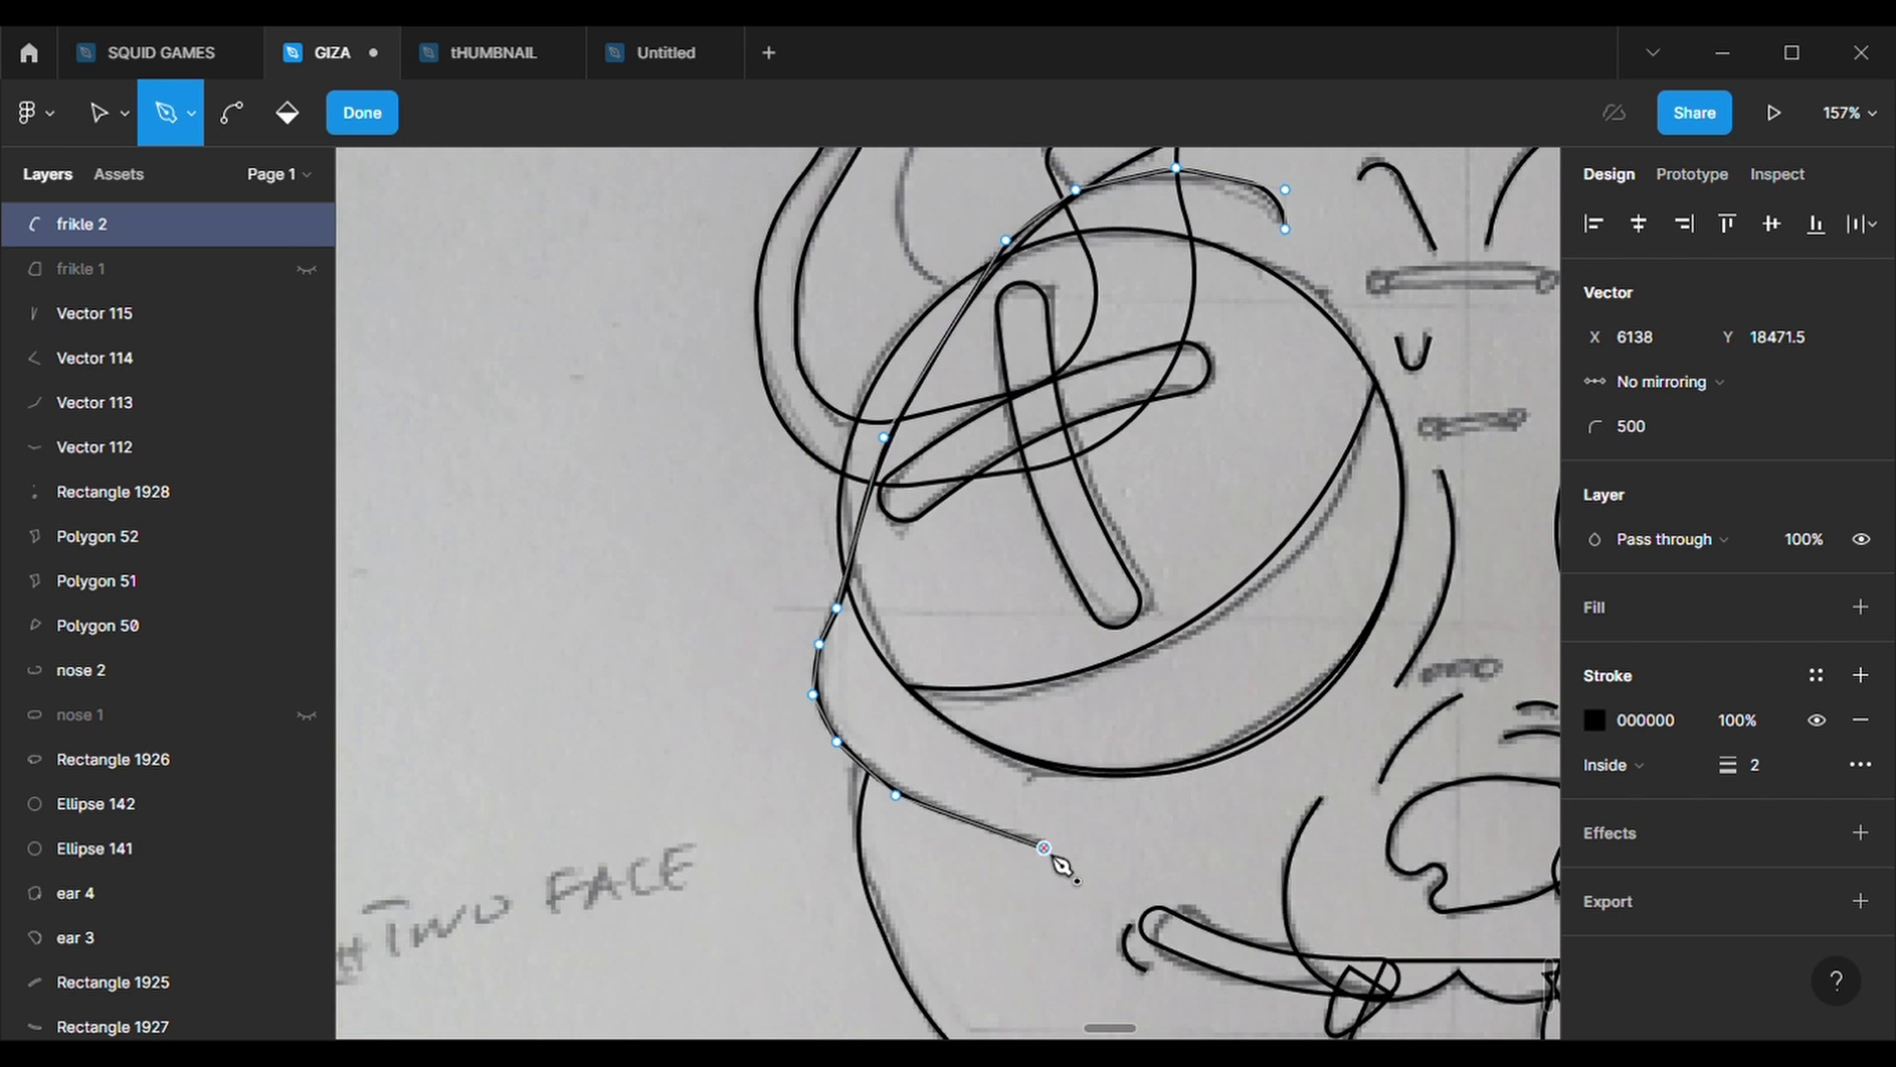
pyautogui.press('Escape')
pyautogui.press('Escape')
pyautogui.scroll(-5, 1091, 689)
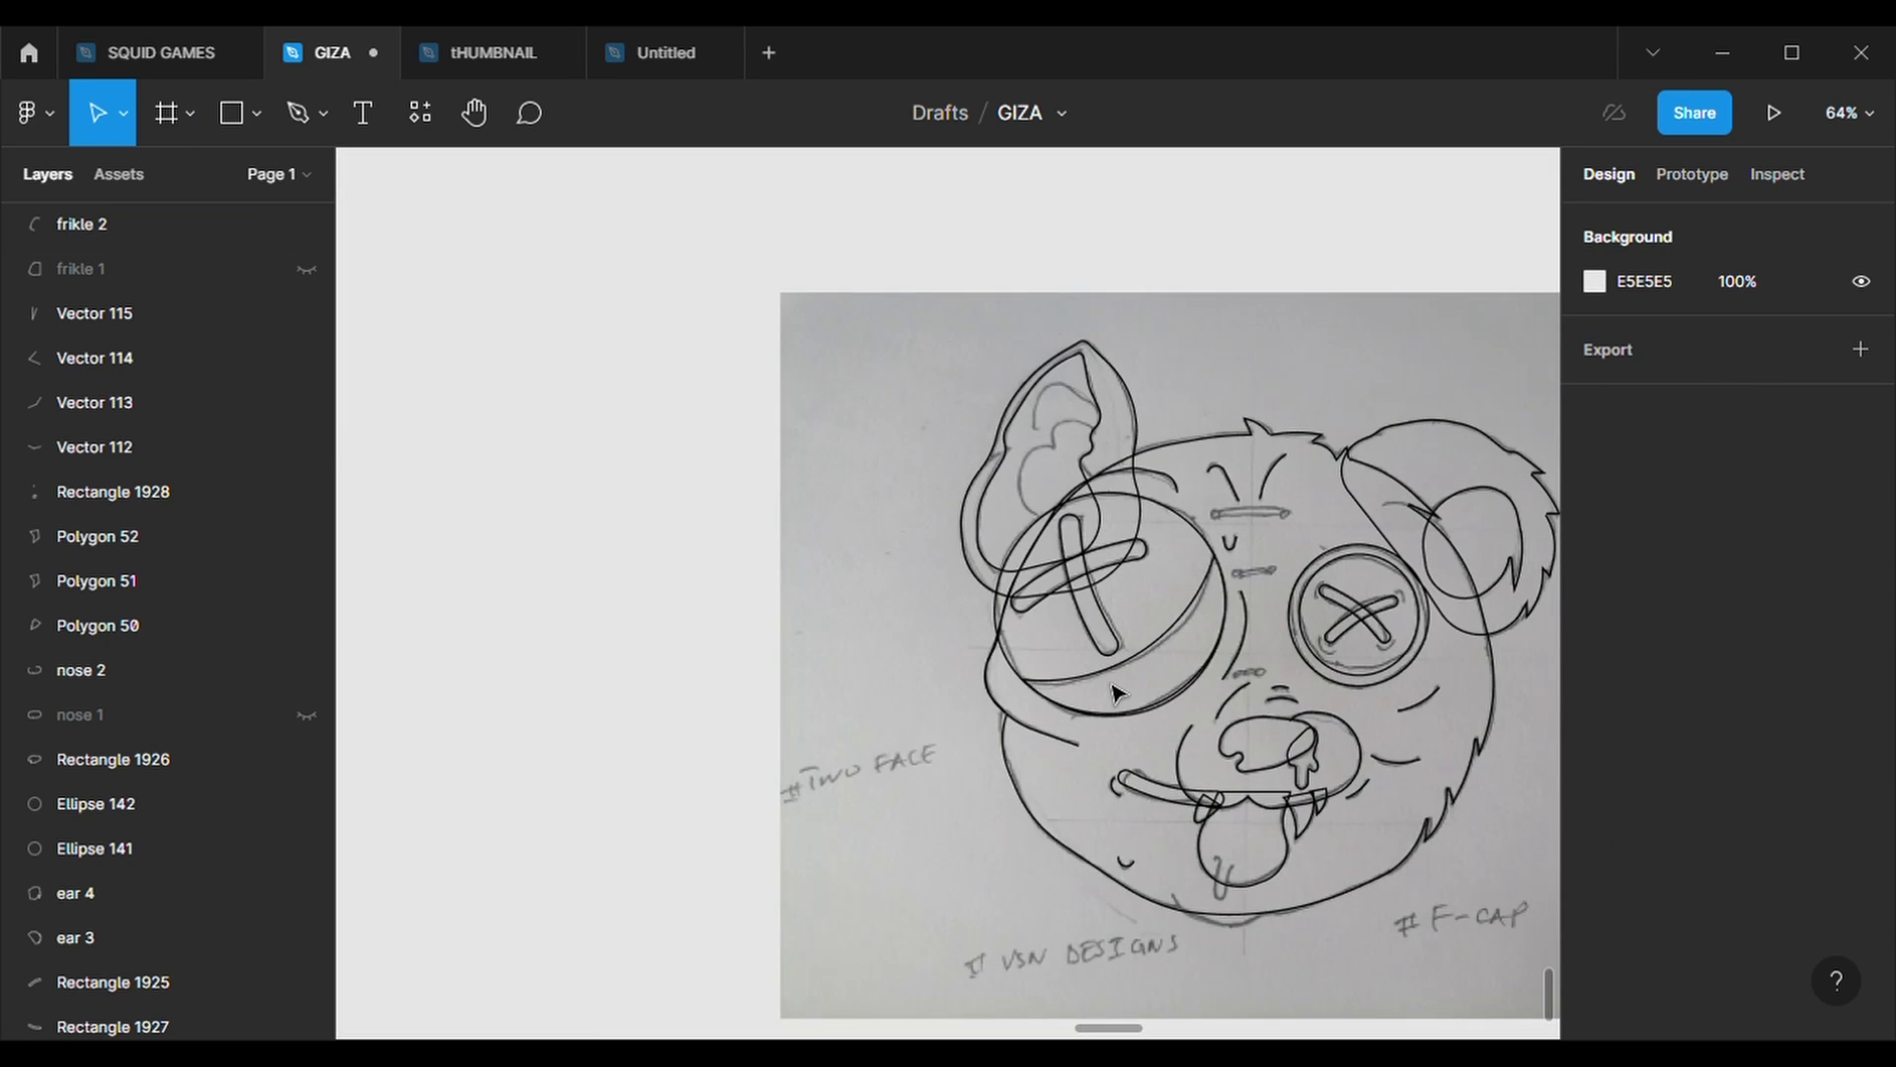
# - Draw a small rectangle below the tongue with a black stroke and no fill
pyautogui.click(1312, 958)
pyautogui.scroll(3, 1311, 958)
pyautogui.press('r')
pyautogui.scroll(2, 991, 685)
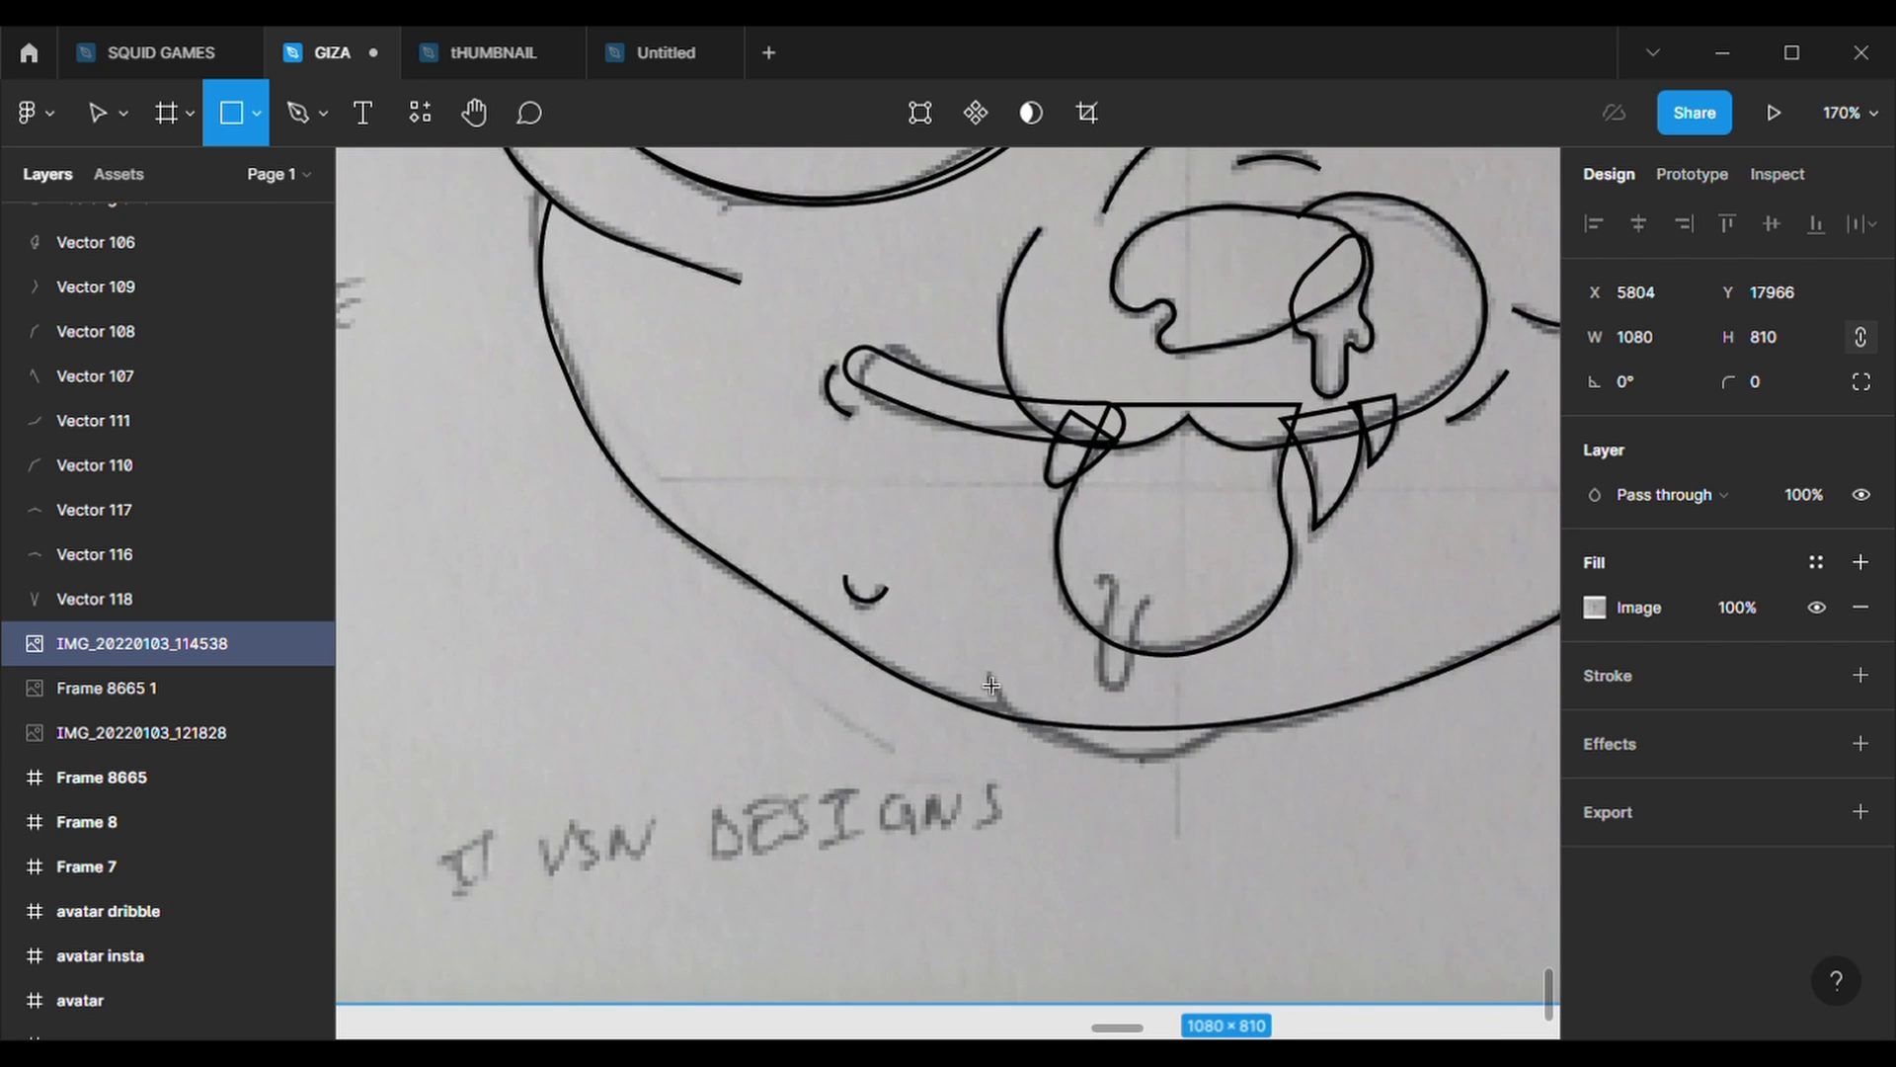
pyautogui.moveTo(984, 637); pyautogui.dragTo(1238, 785)
pyautogui.click(1861, 675)
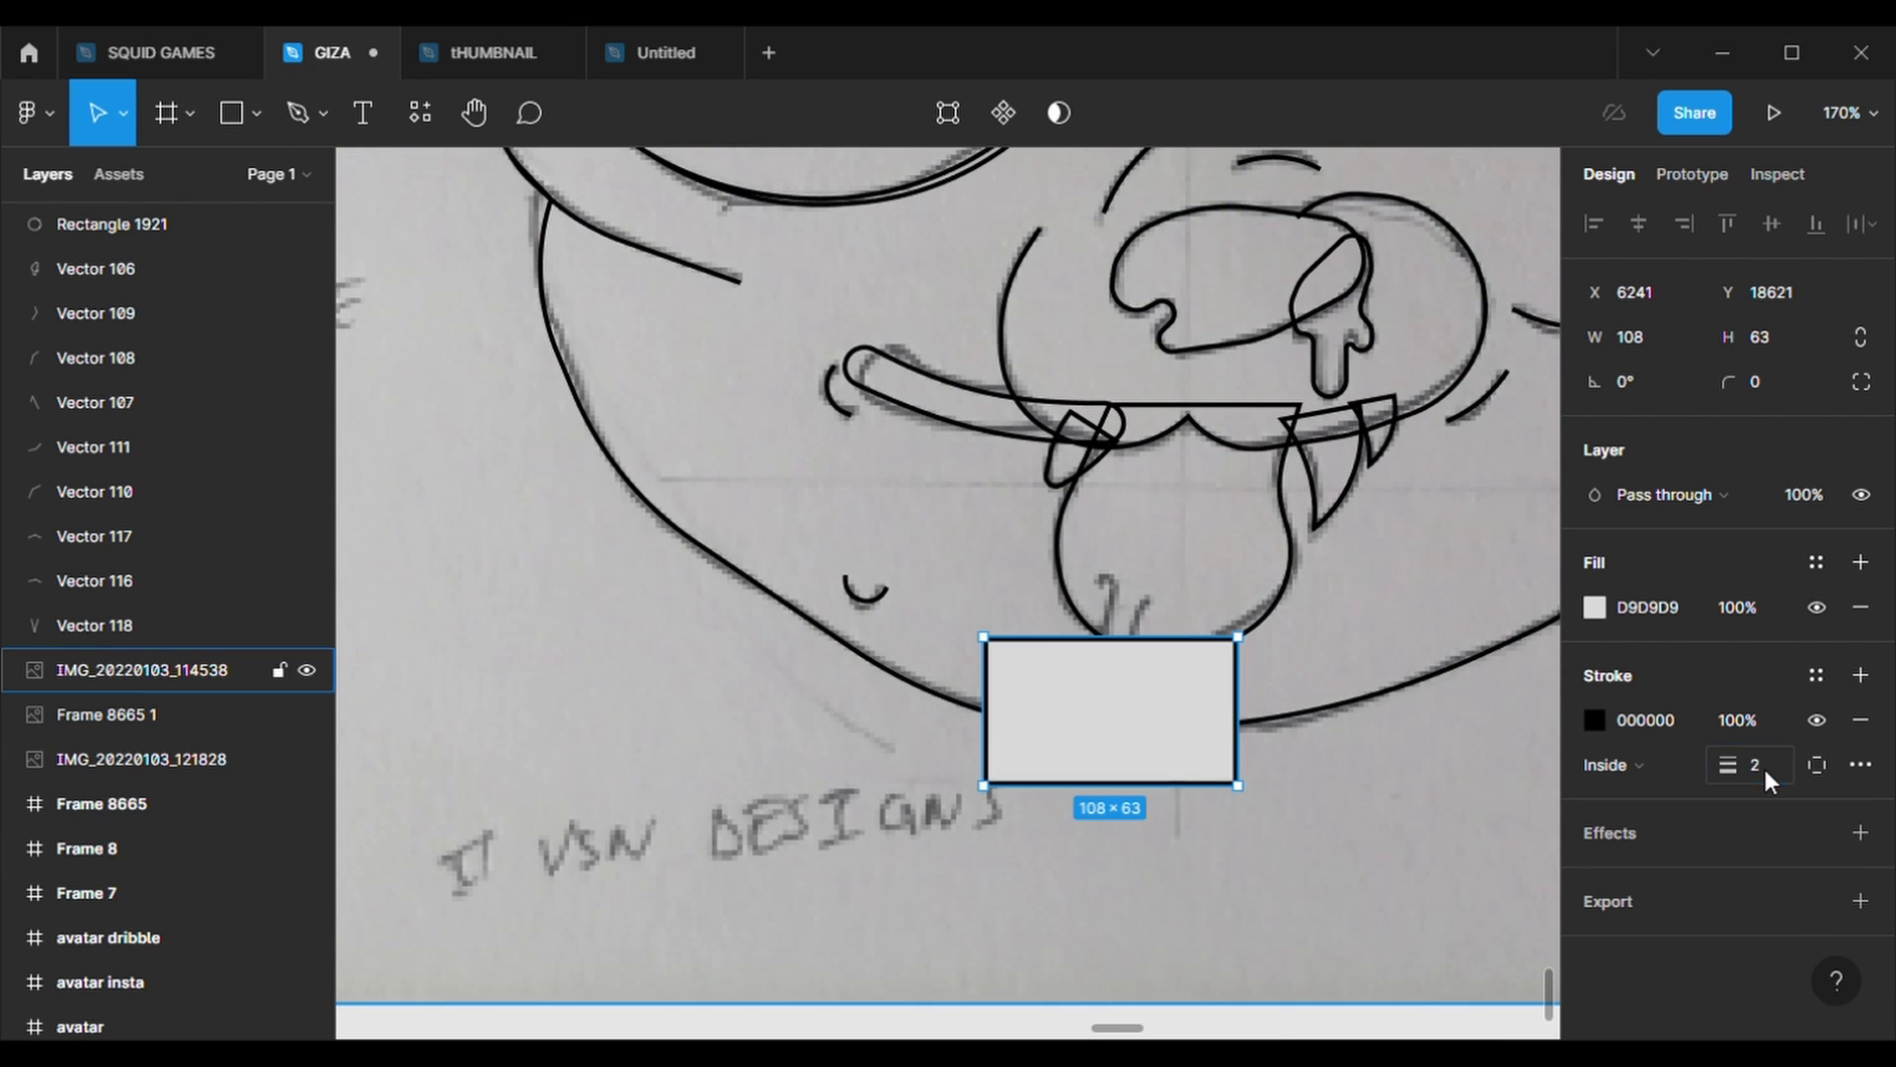
pyautogui.click(1861, 606)
# - Reshape the rectangle's points to trace the chin and adjust its corner radius
pyautogui.click(948, 112)
pyautogui.moveTo(984, 785); pyautogui.dragTo(1025, 737)
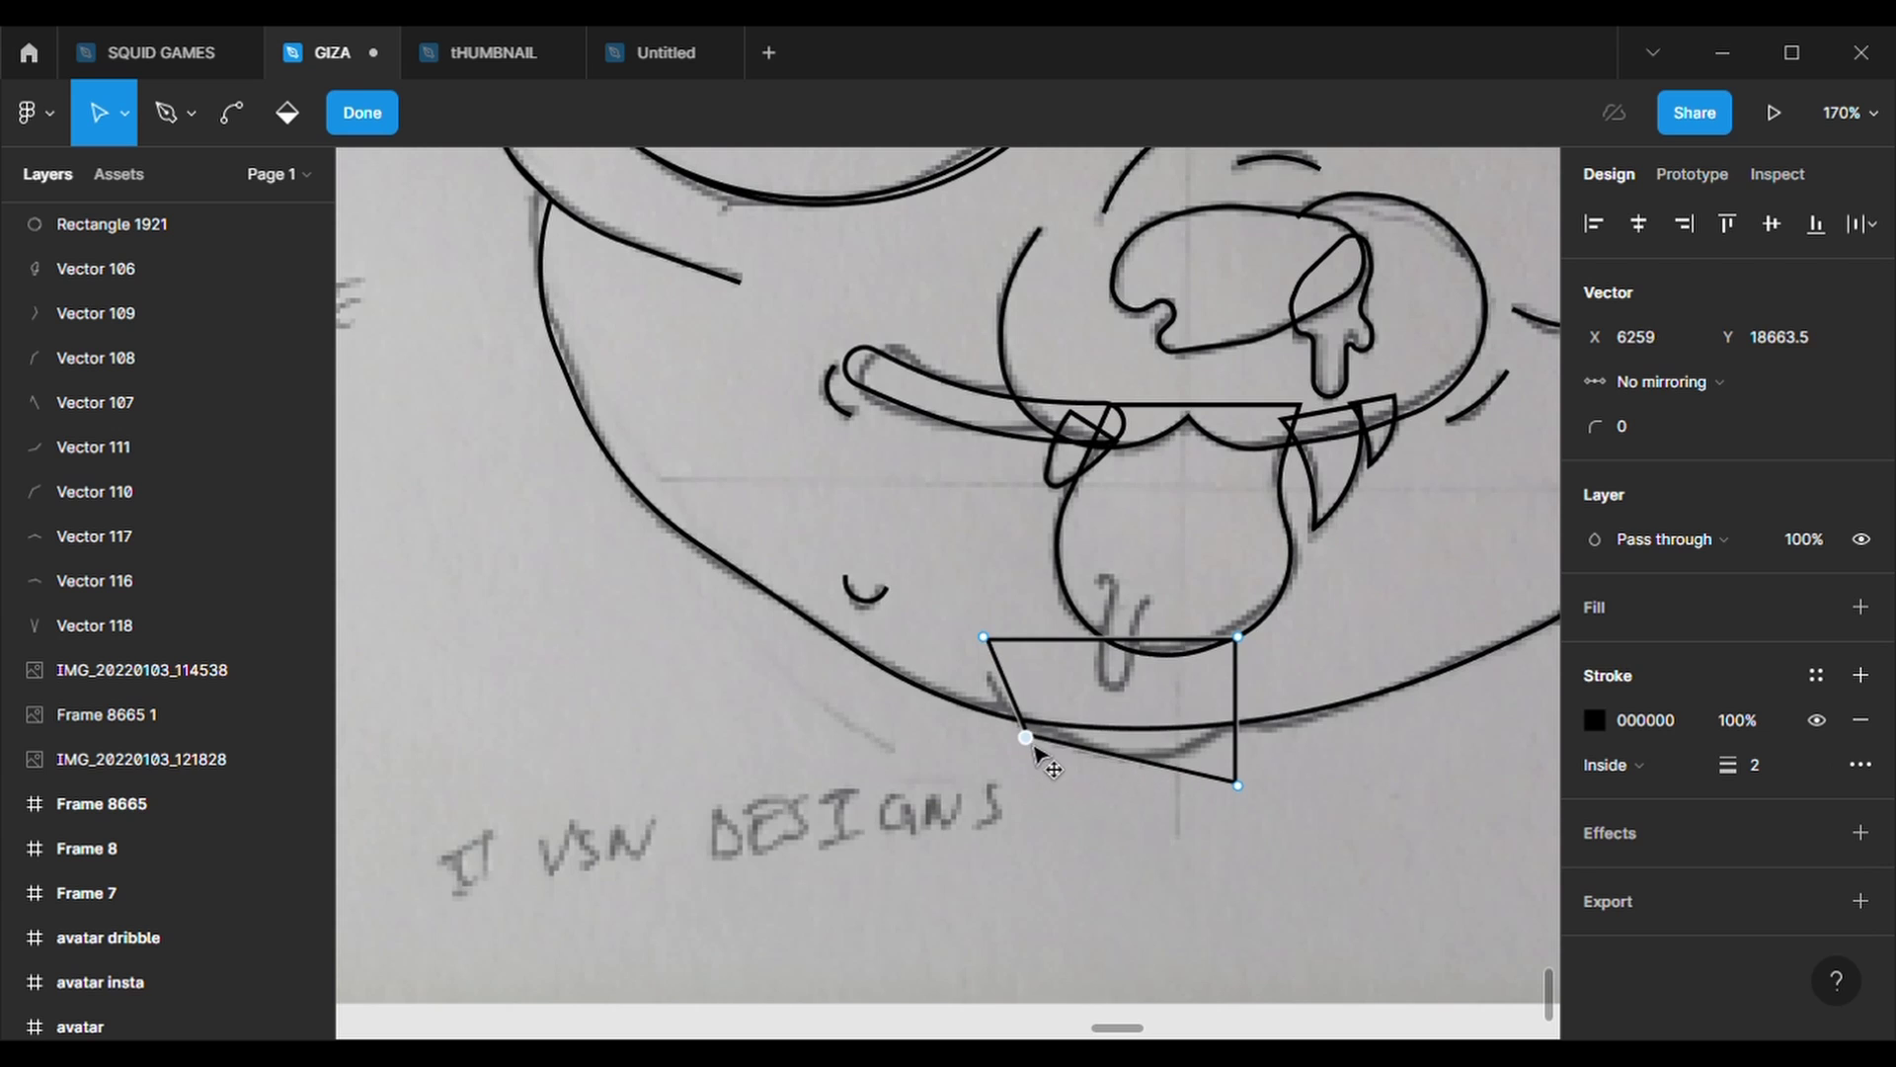
pyautogui.moveTo(984, 637); pyautogui.dragTo(976, 660)
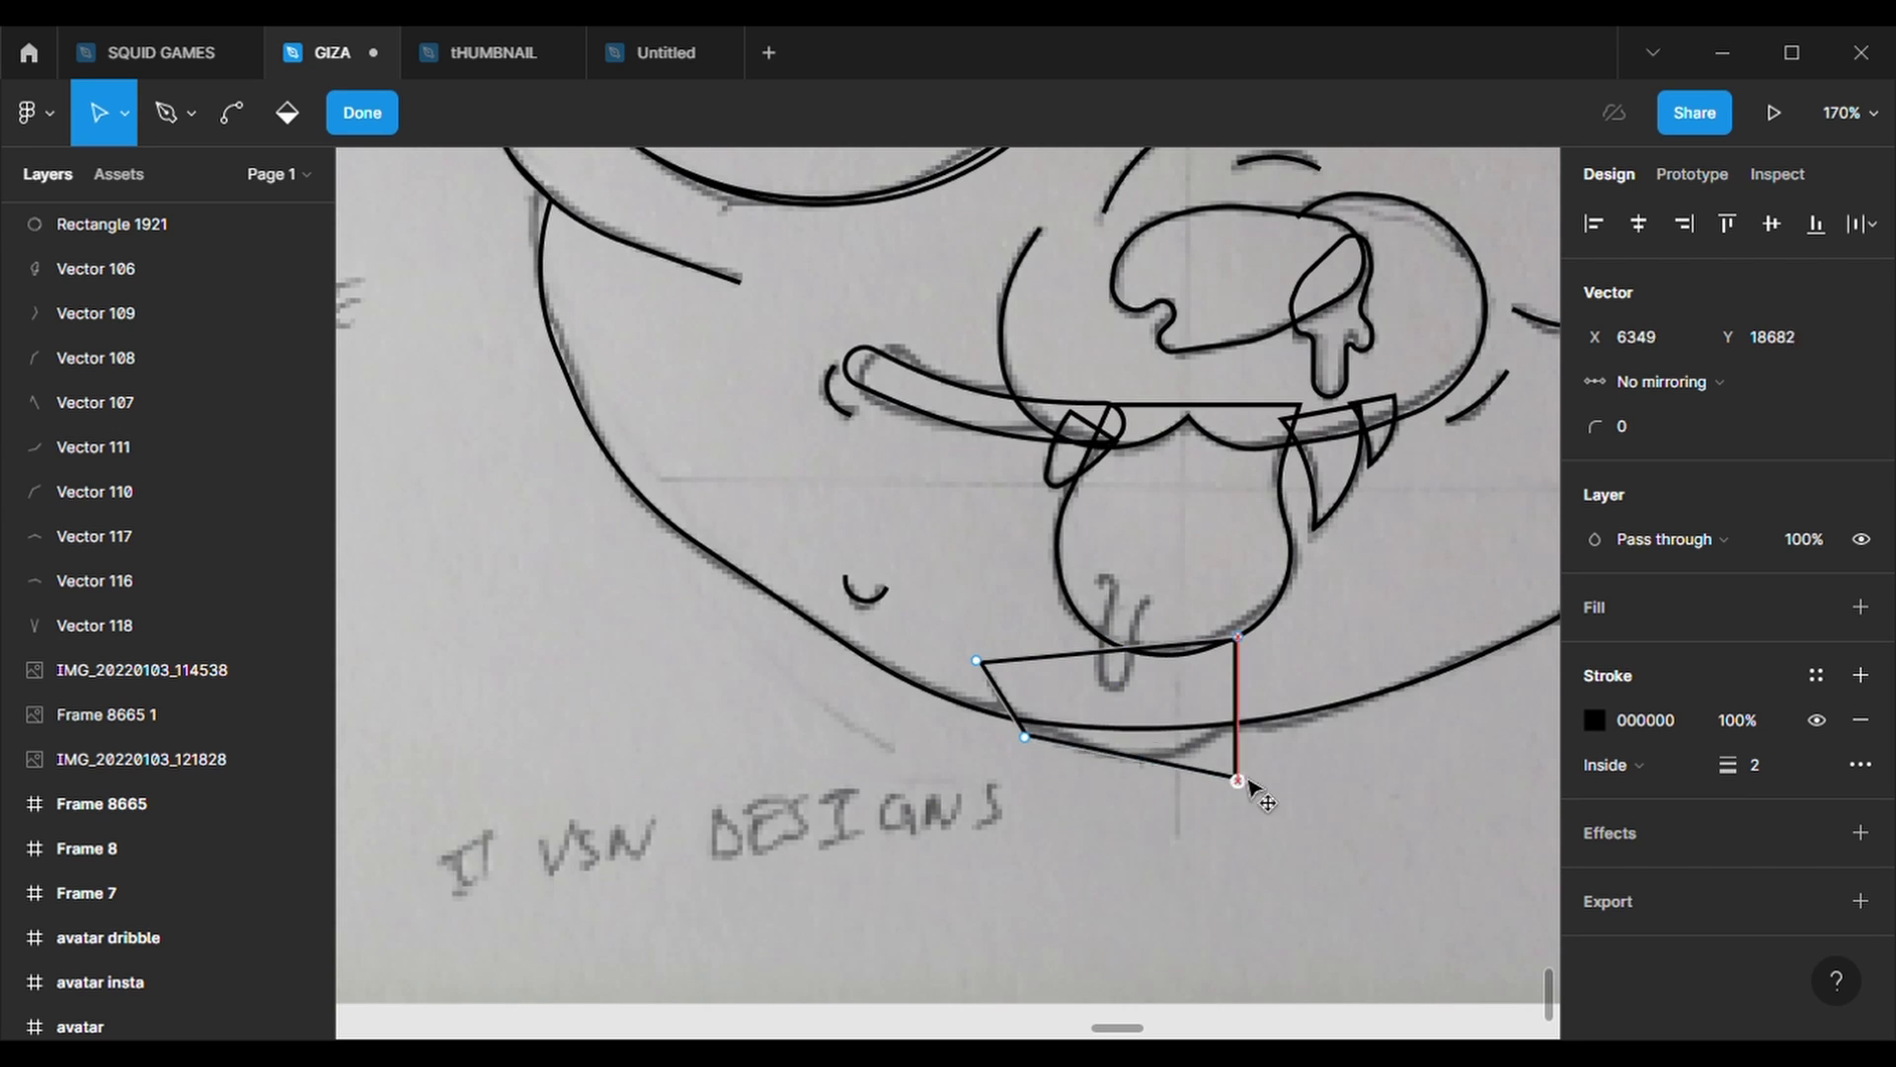
pyautogui.moveTo(1237, 785)
pyautogui.mouseDown()
pyautogui.moveTo(1238, 723)
pyautogui.moveTo(1160, 772)
pyautogui.moveTo(1036, 742)
pyautogui.mouseUp()
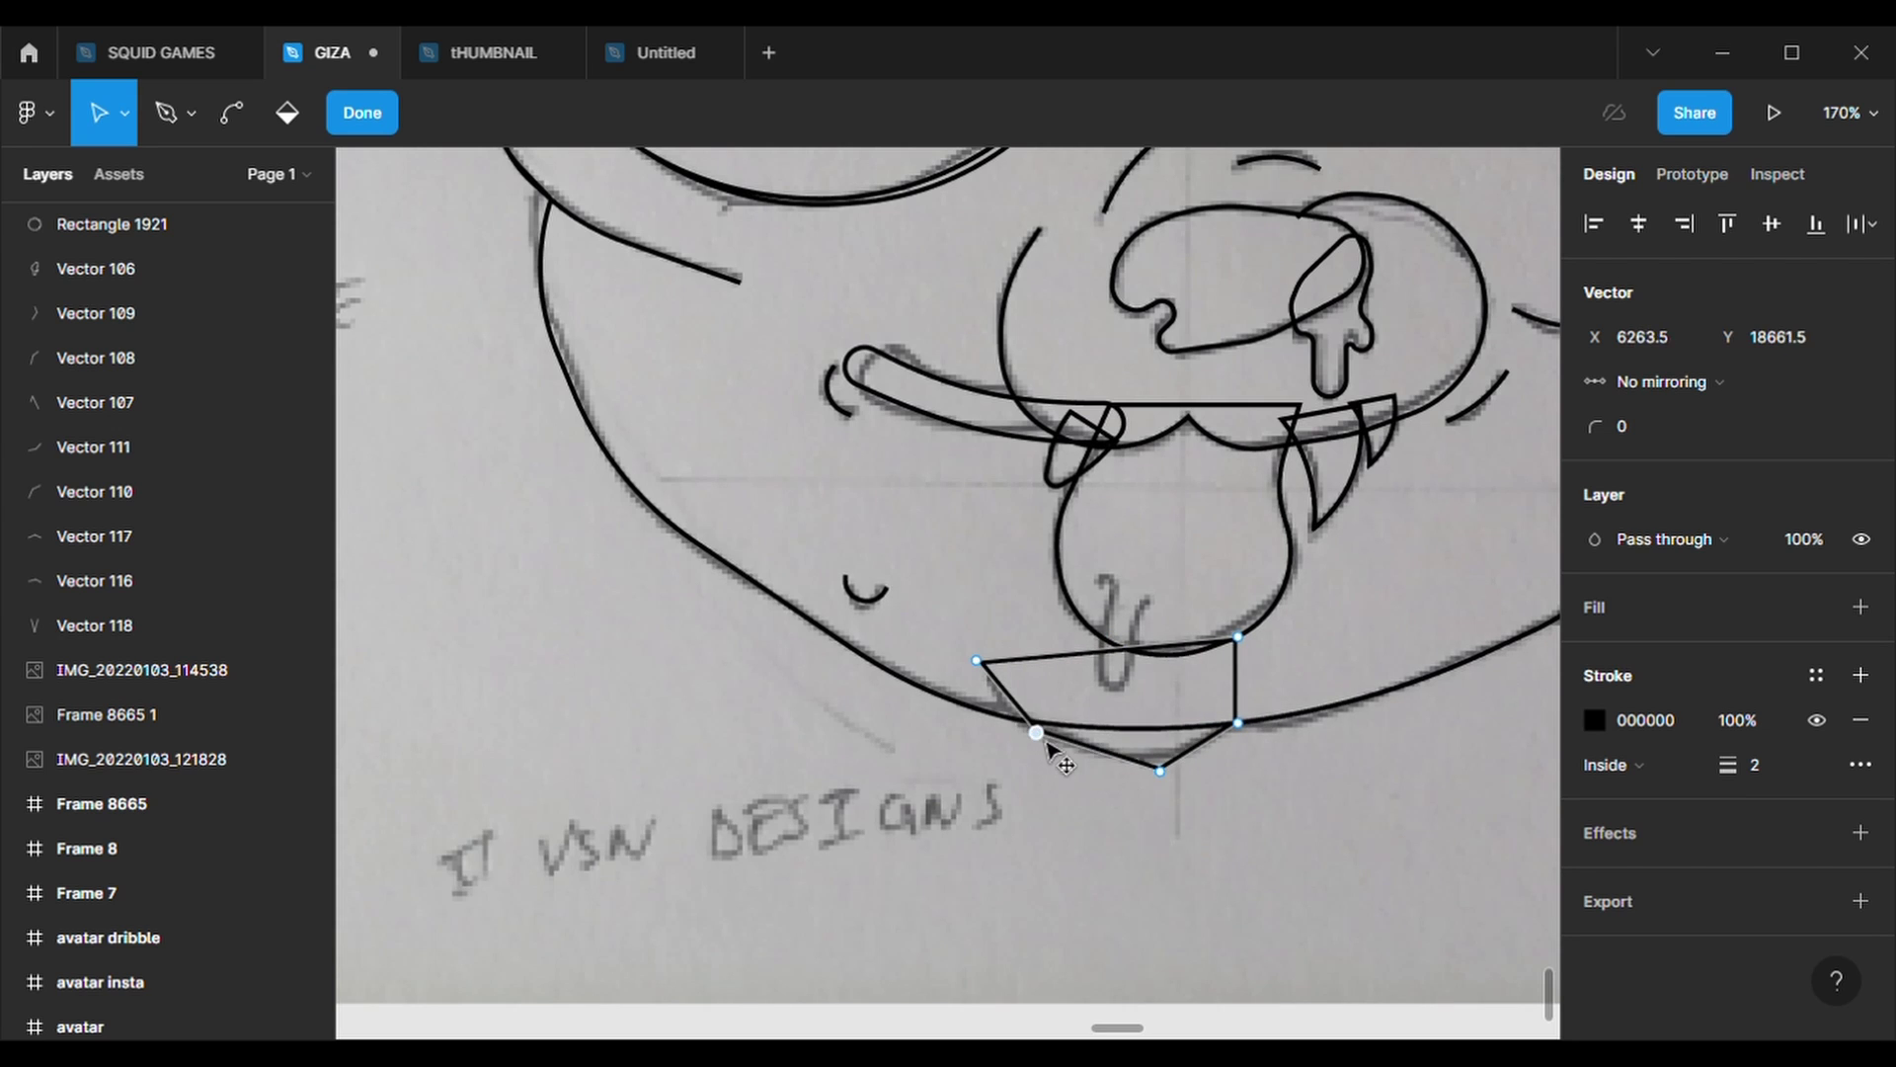
pyautogui.press('ctrl')
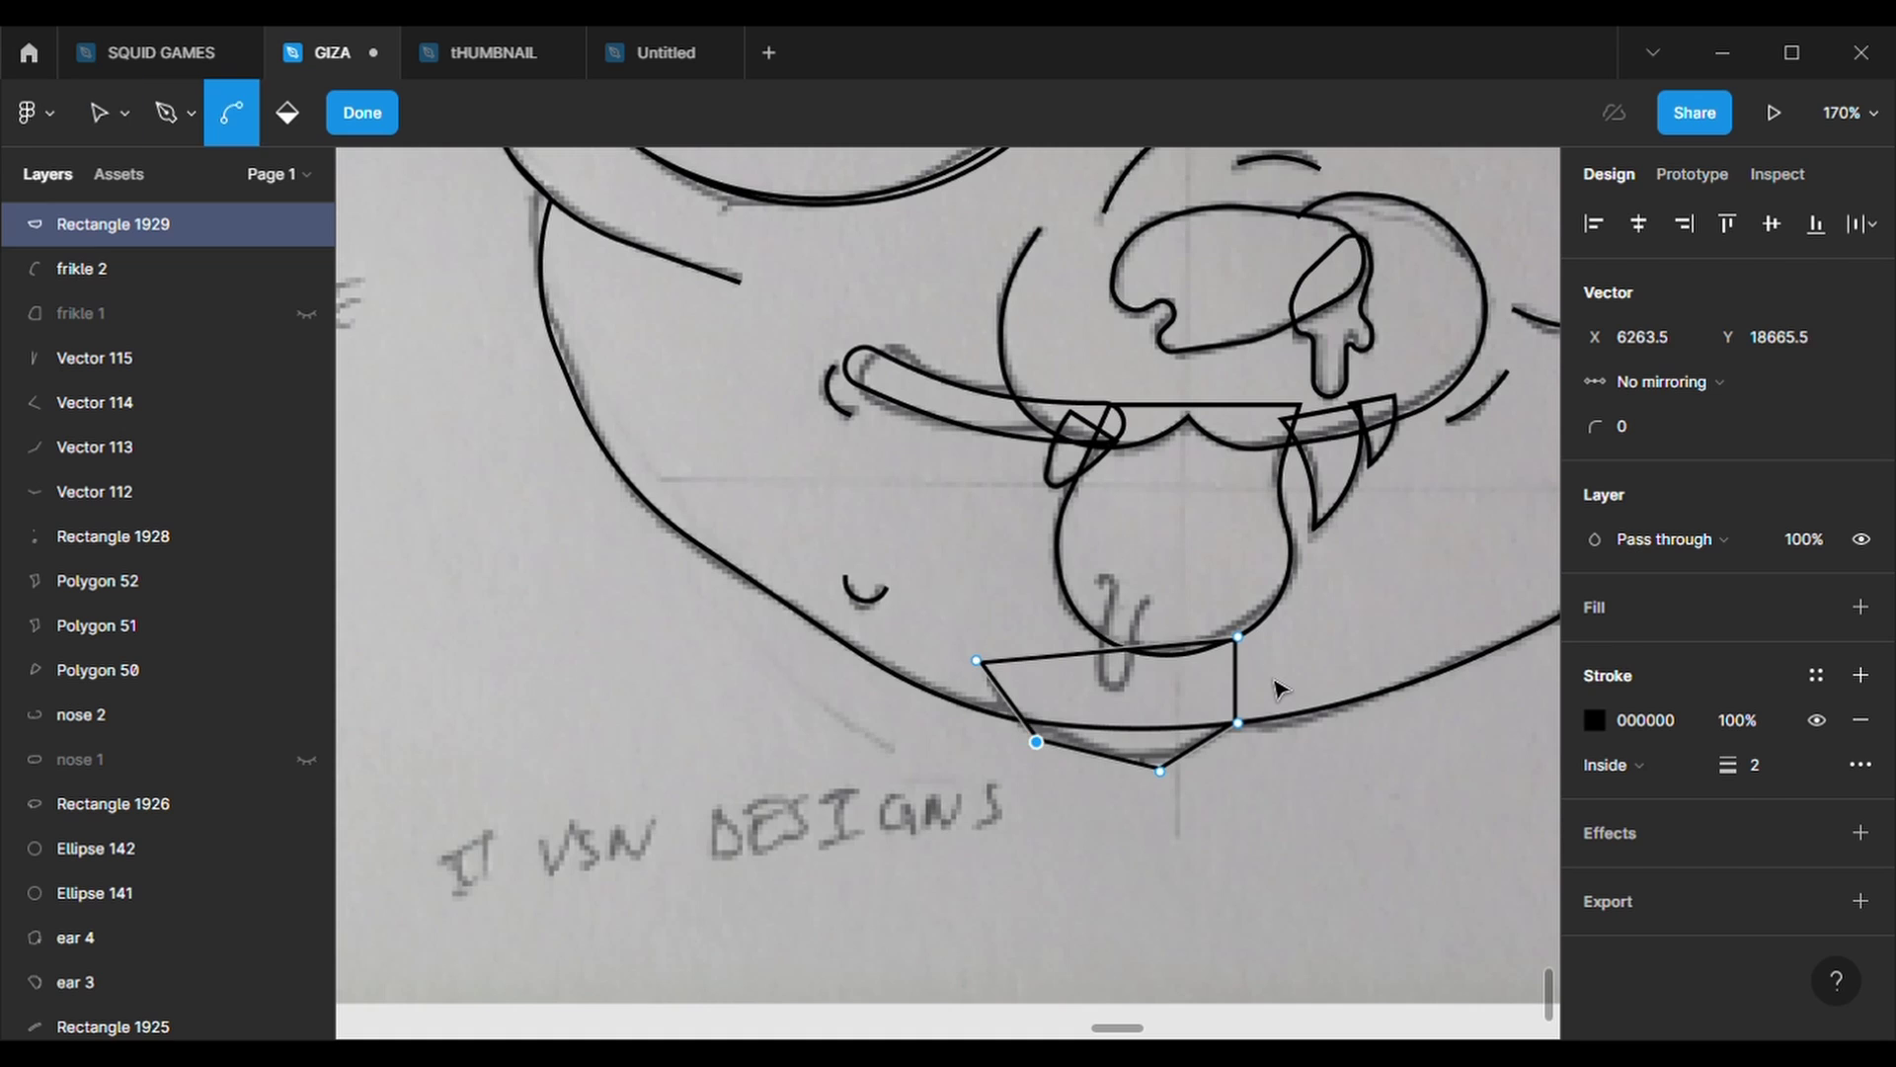
pyautogui.moveTo(1238, 638); pyautogui.dragTo(1279, 654)
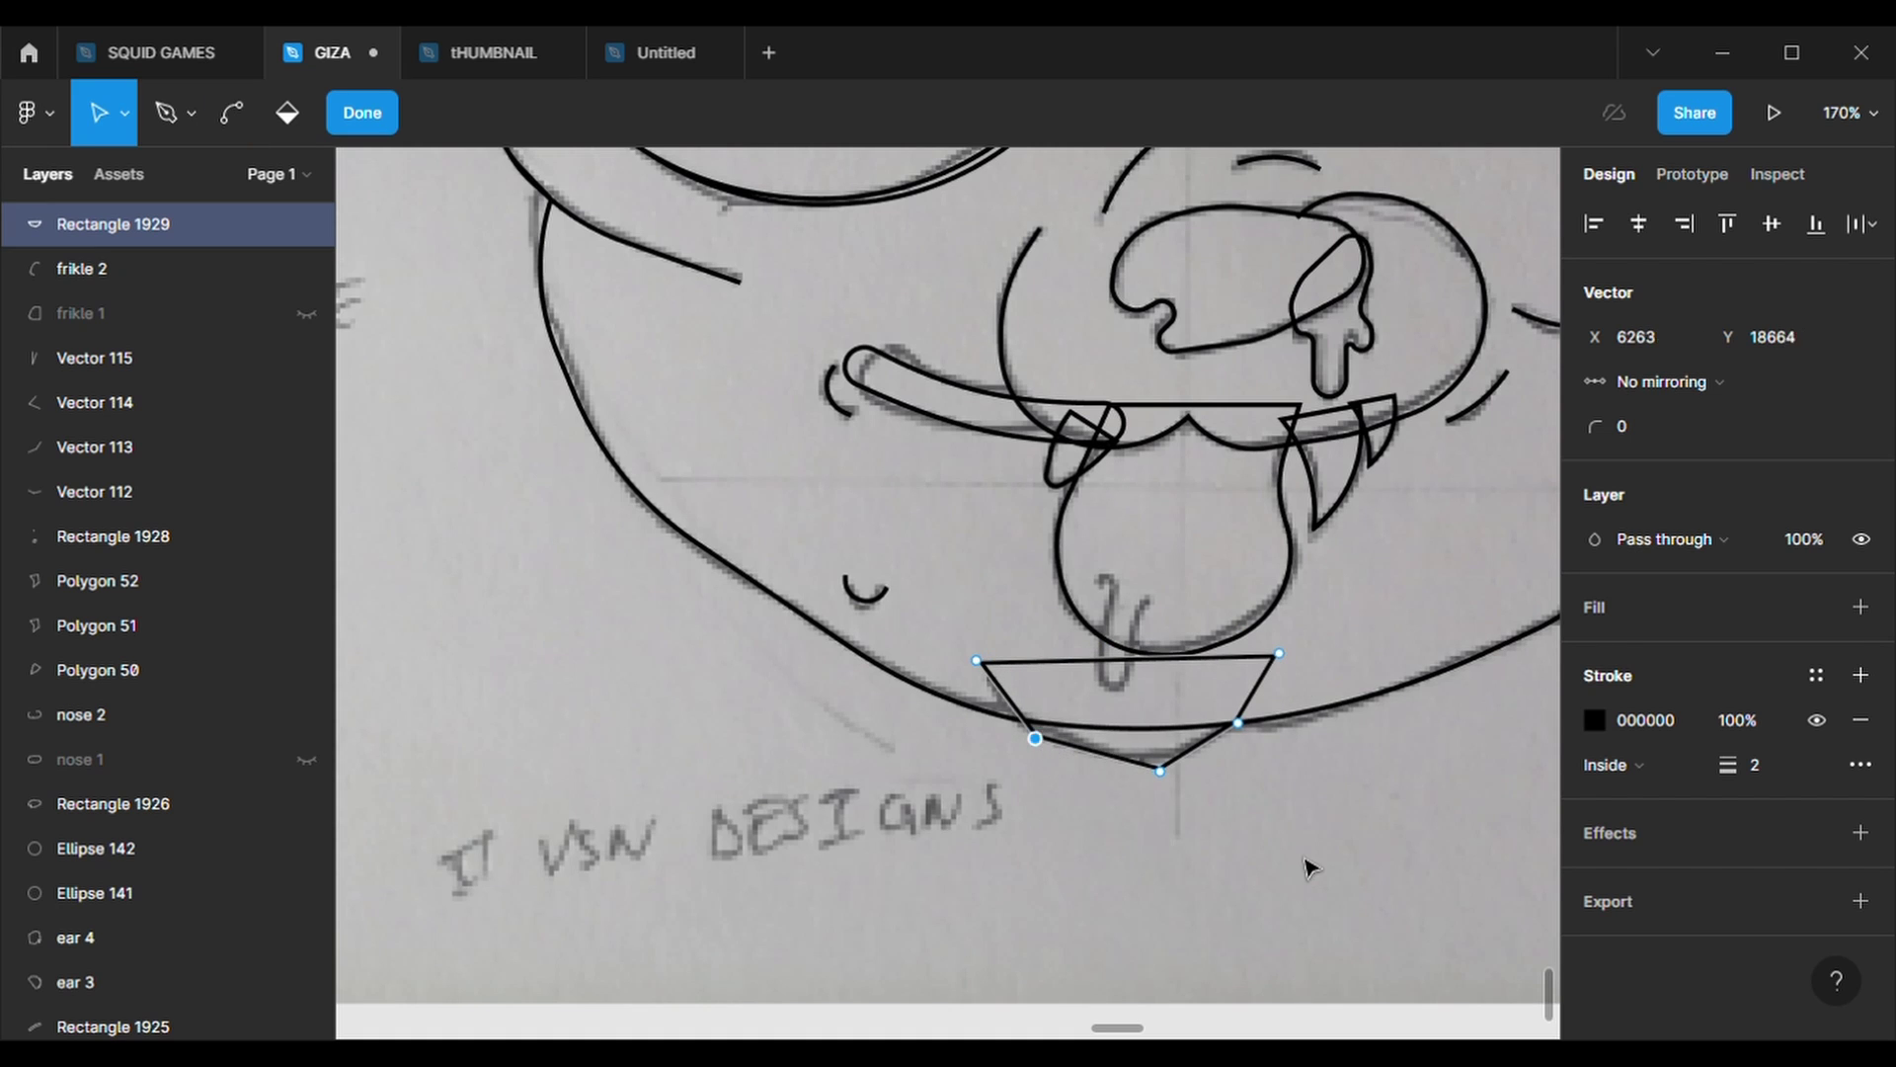
pyautogui.press('Escape')
pyautogui.press('Return')
pyautogui.press('Return')
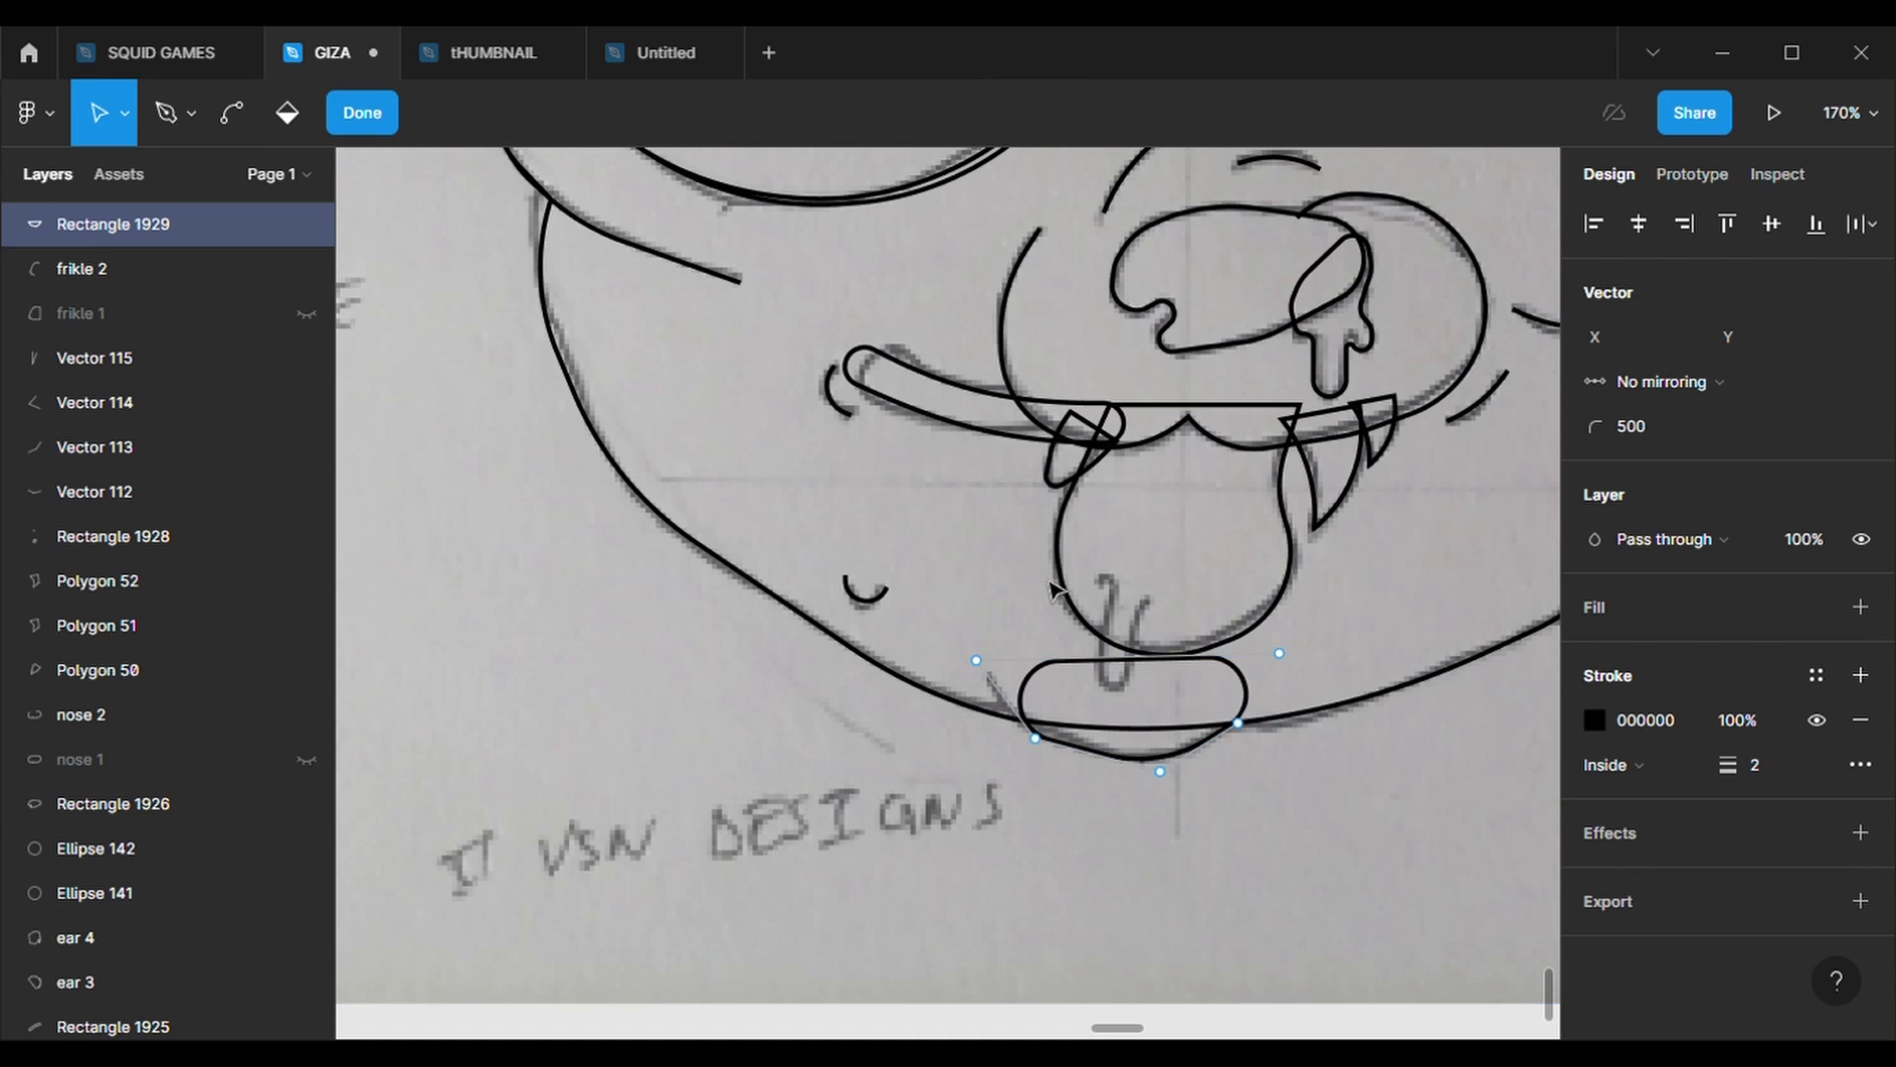
pyautogui.write('0')
pyautogui.press('Return')
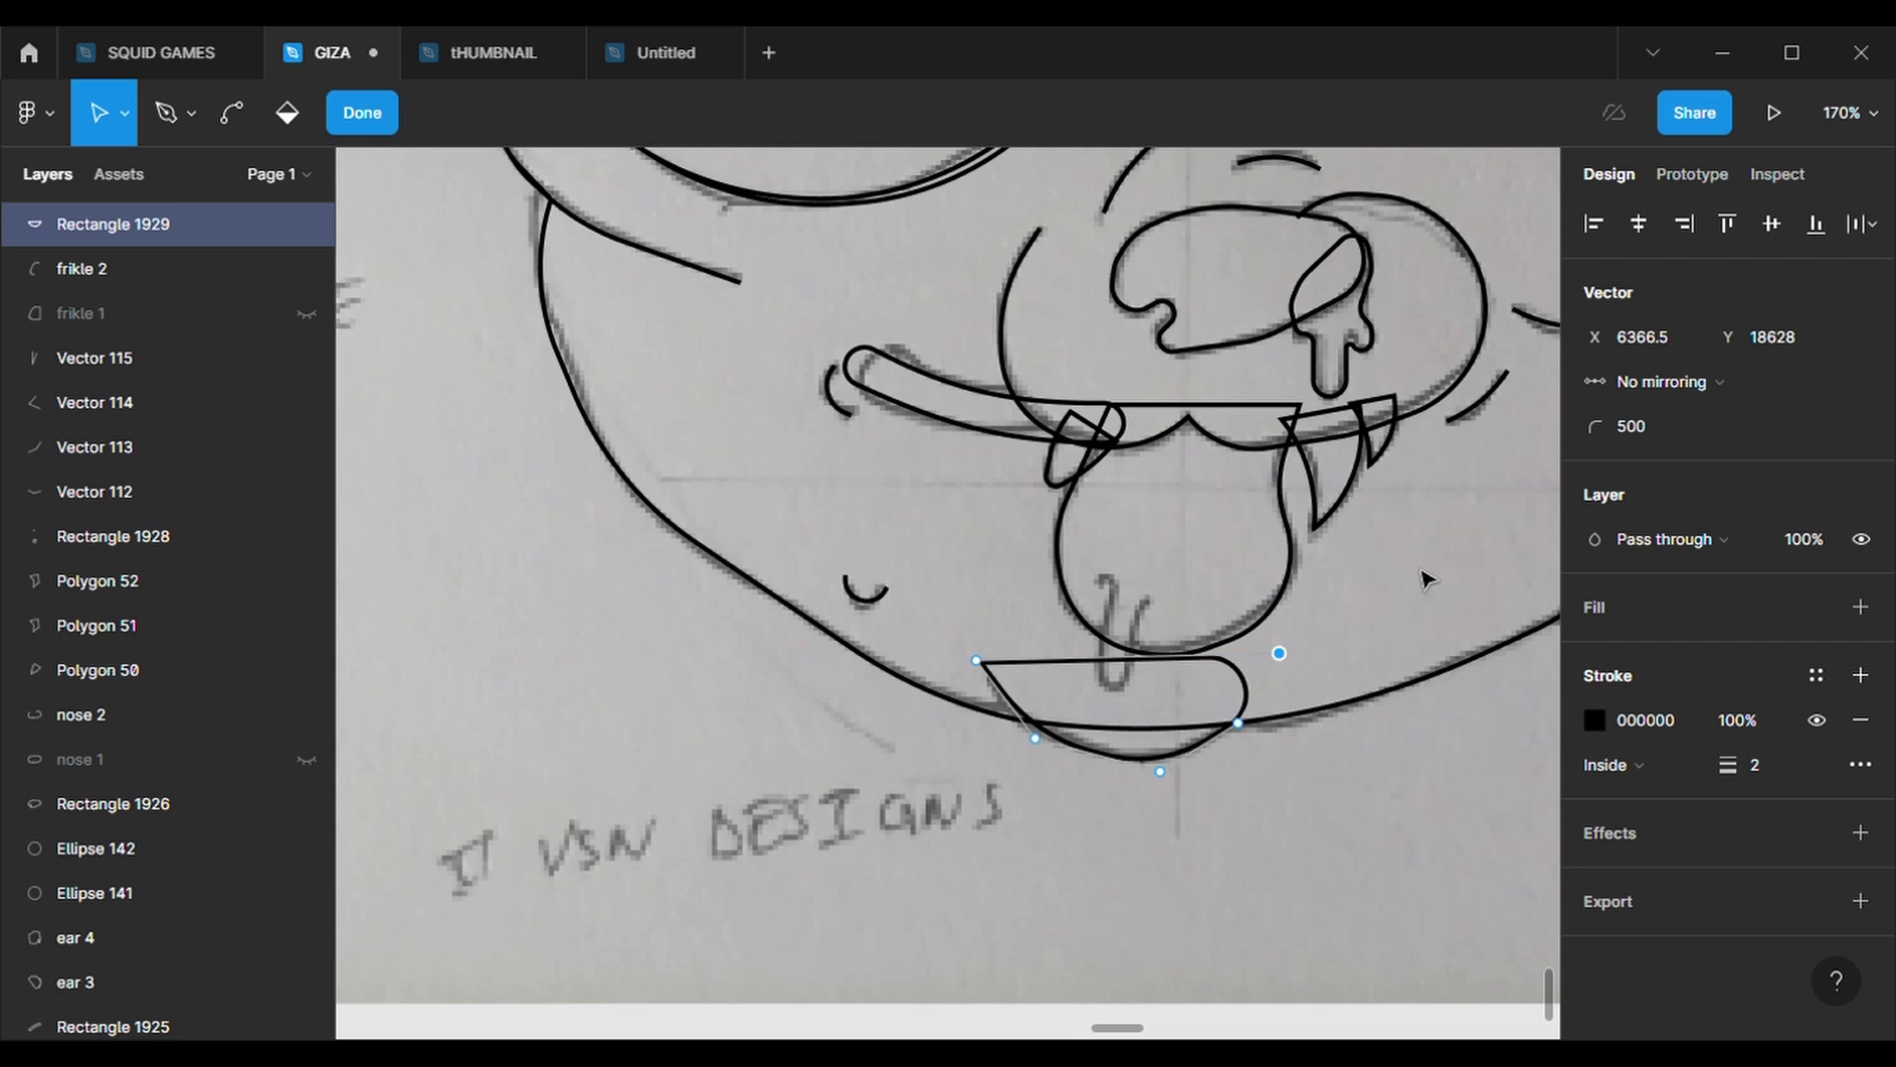
pyautogui.click(1035, 738)
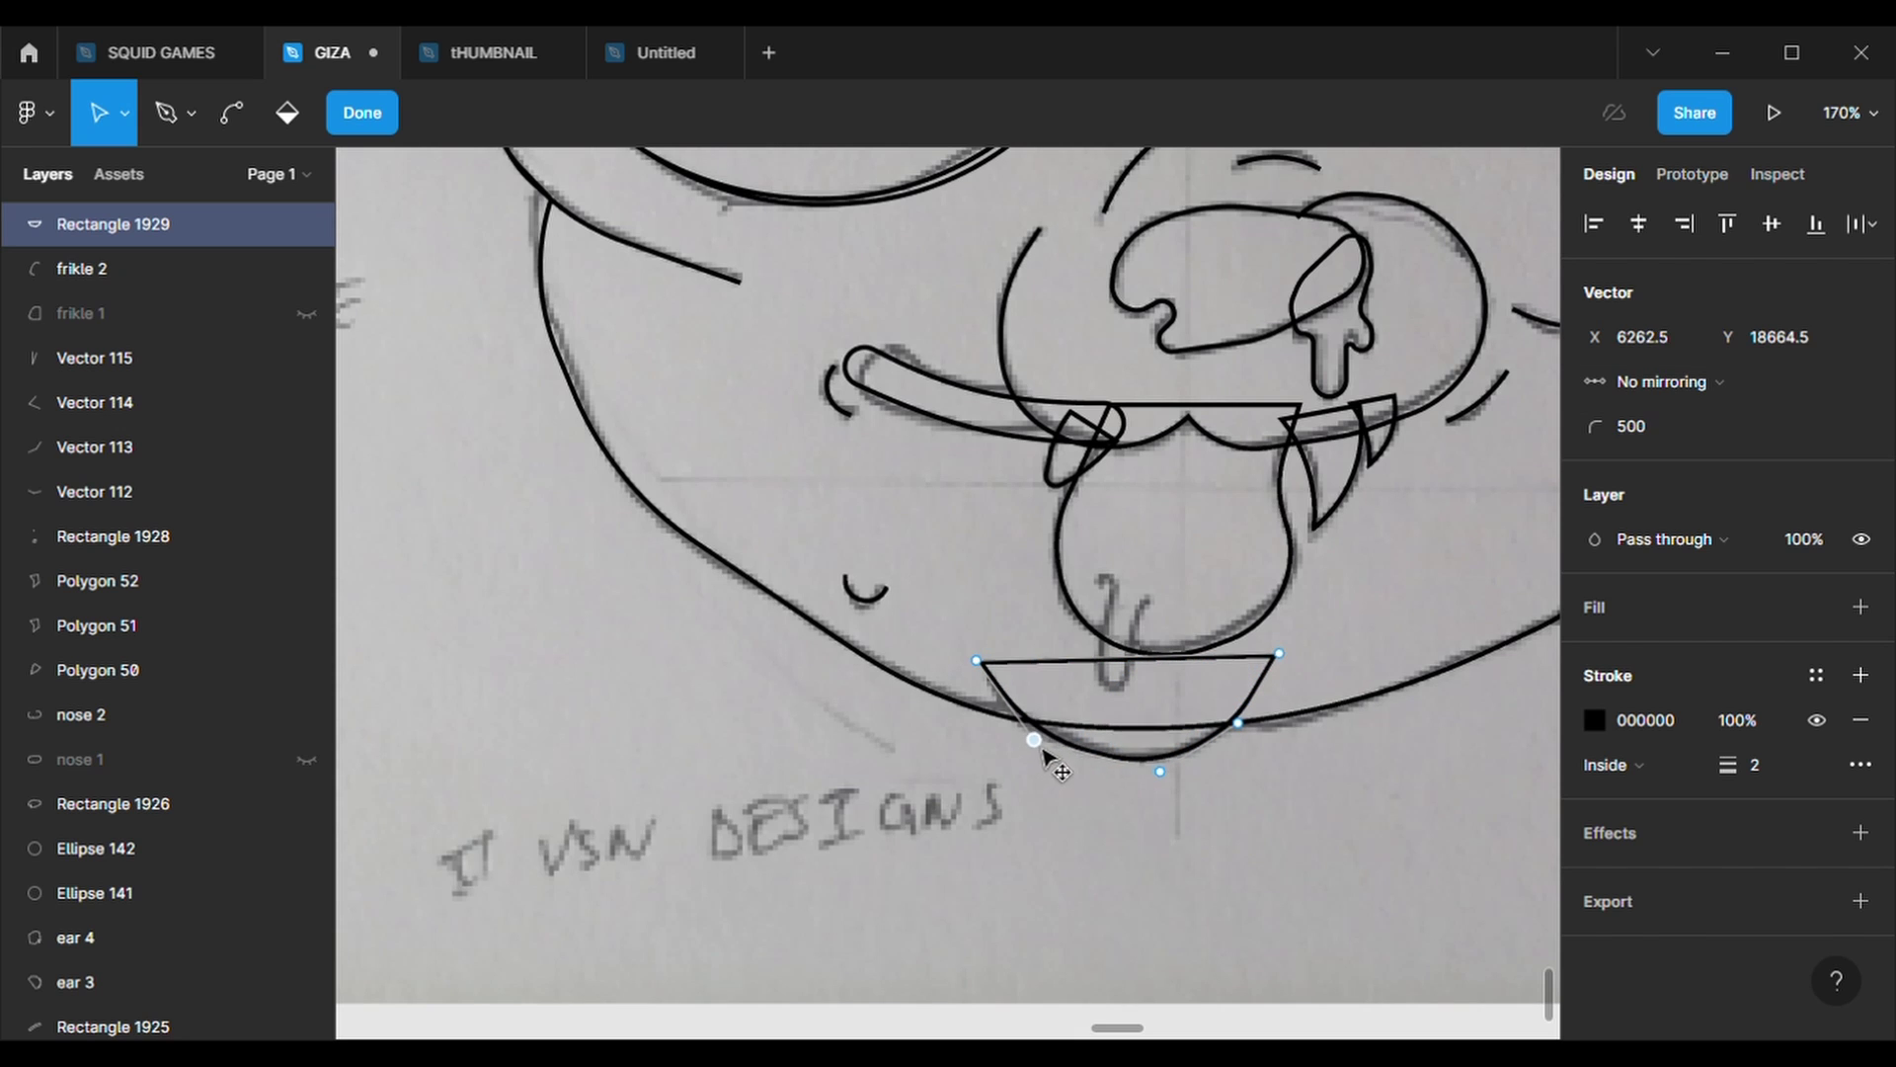
pyautogui.press('Escape')
# - Rename the shape chin 1 and paste a duplicate as chin 2
pyautogui.hotkey('ctrl', 'r')
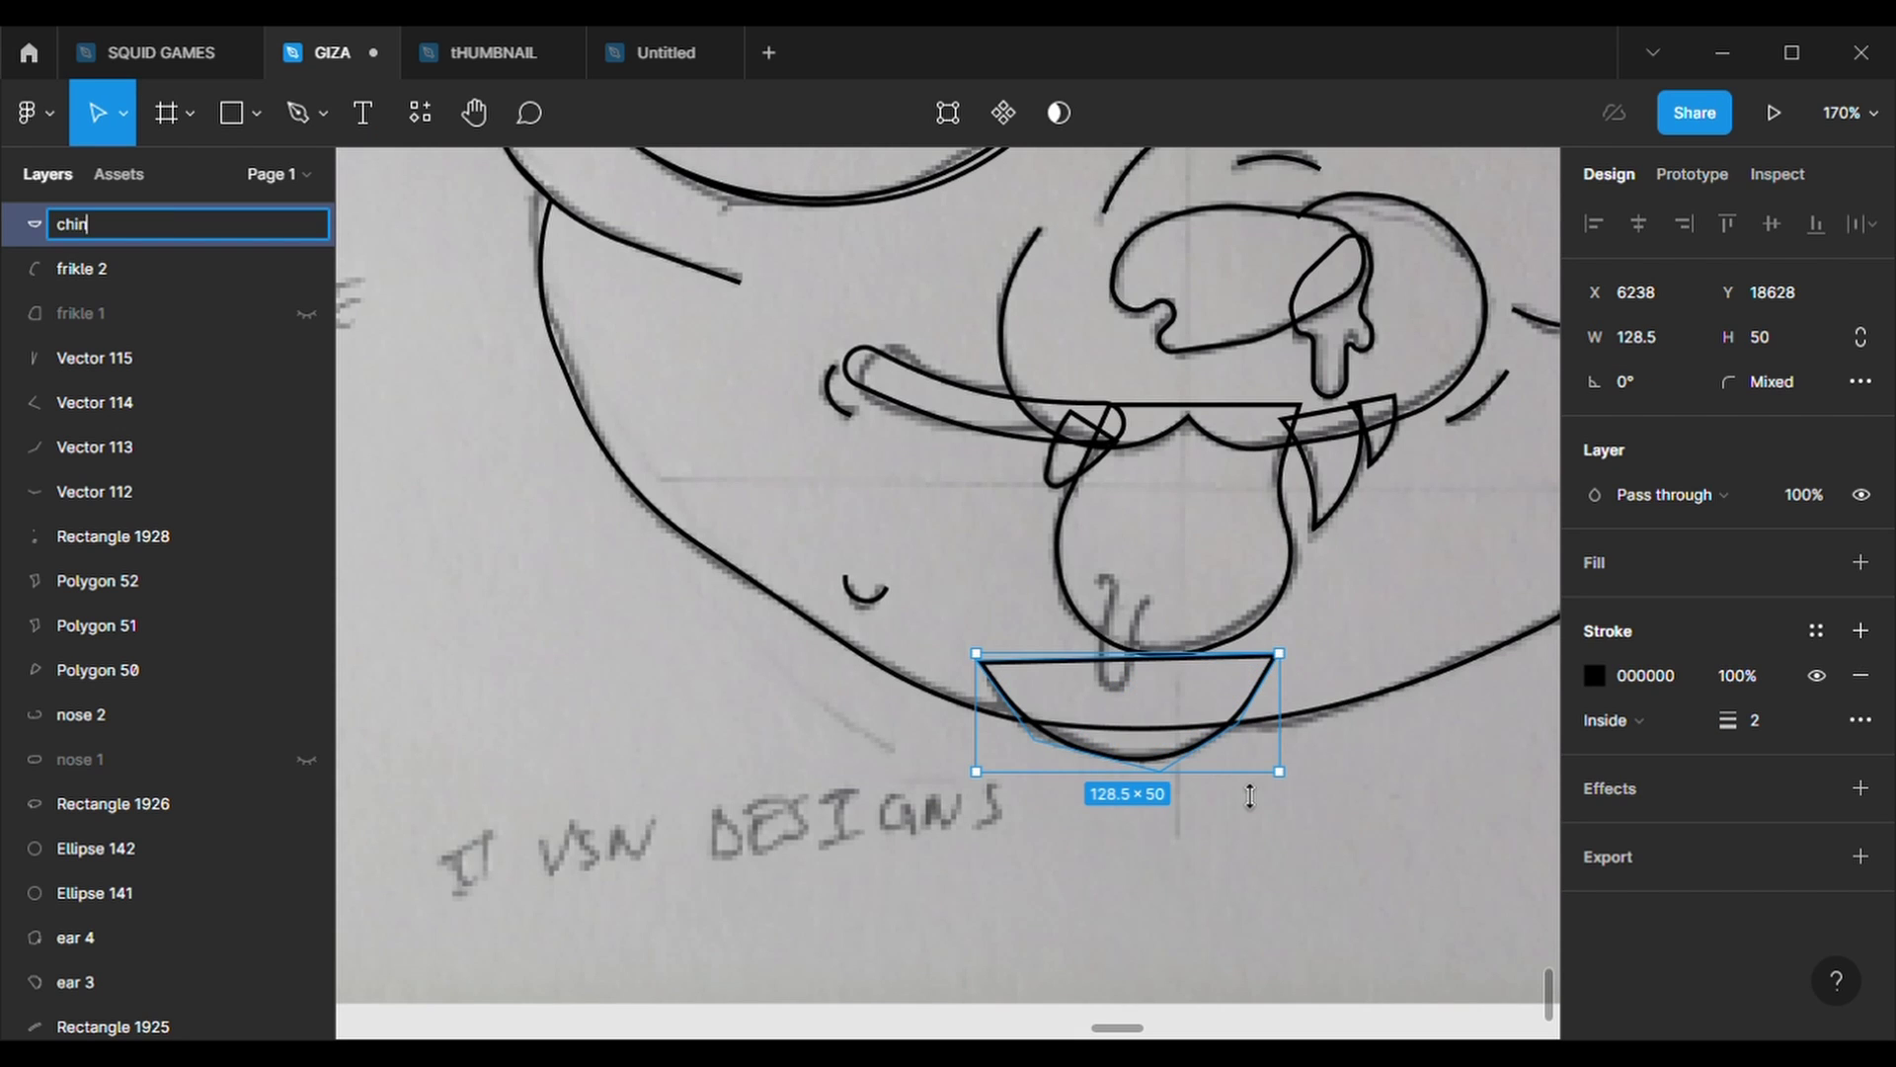
pyautogui.write(' 1')
pyautogui.press('Return')
pyautogui.hotkey('ctrl', 'v')
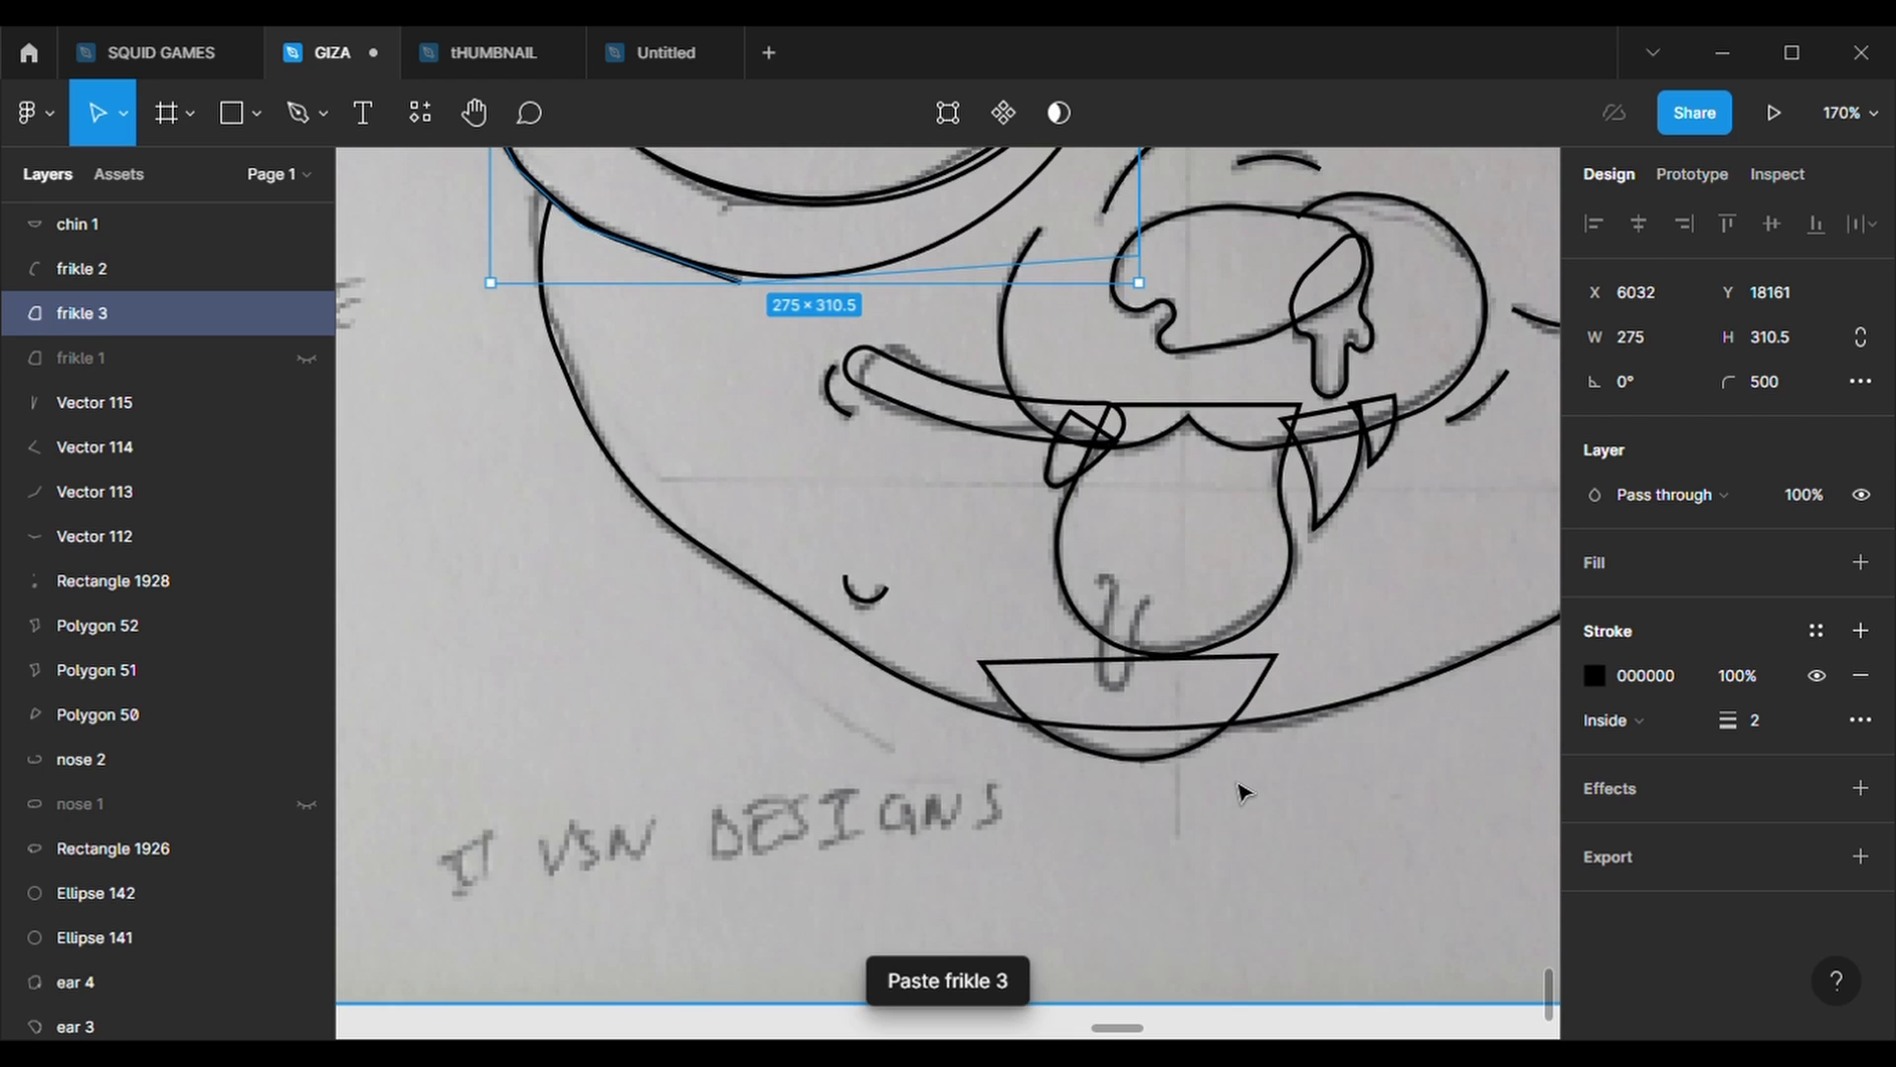
pyautogui.hotkey('ctrl', 'z')
pyautogui.click(1215, 755)
pyautogui.hotkey('ctrl', 'v')
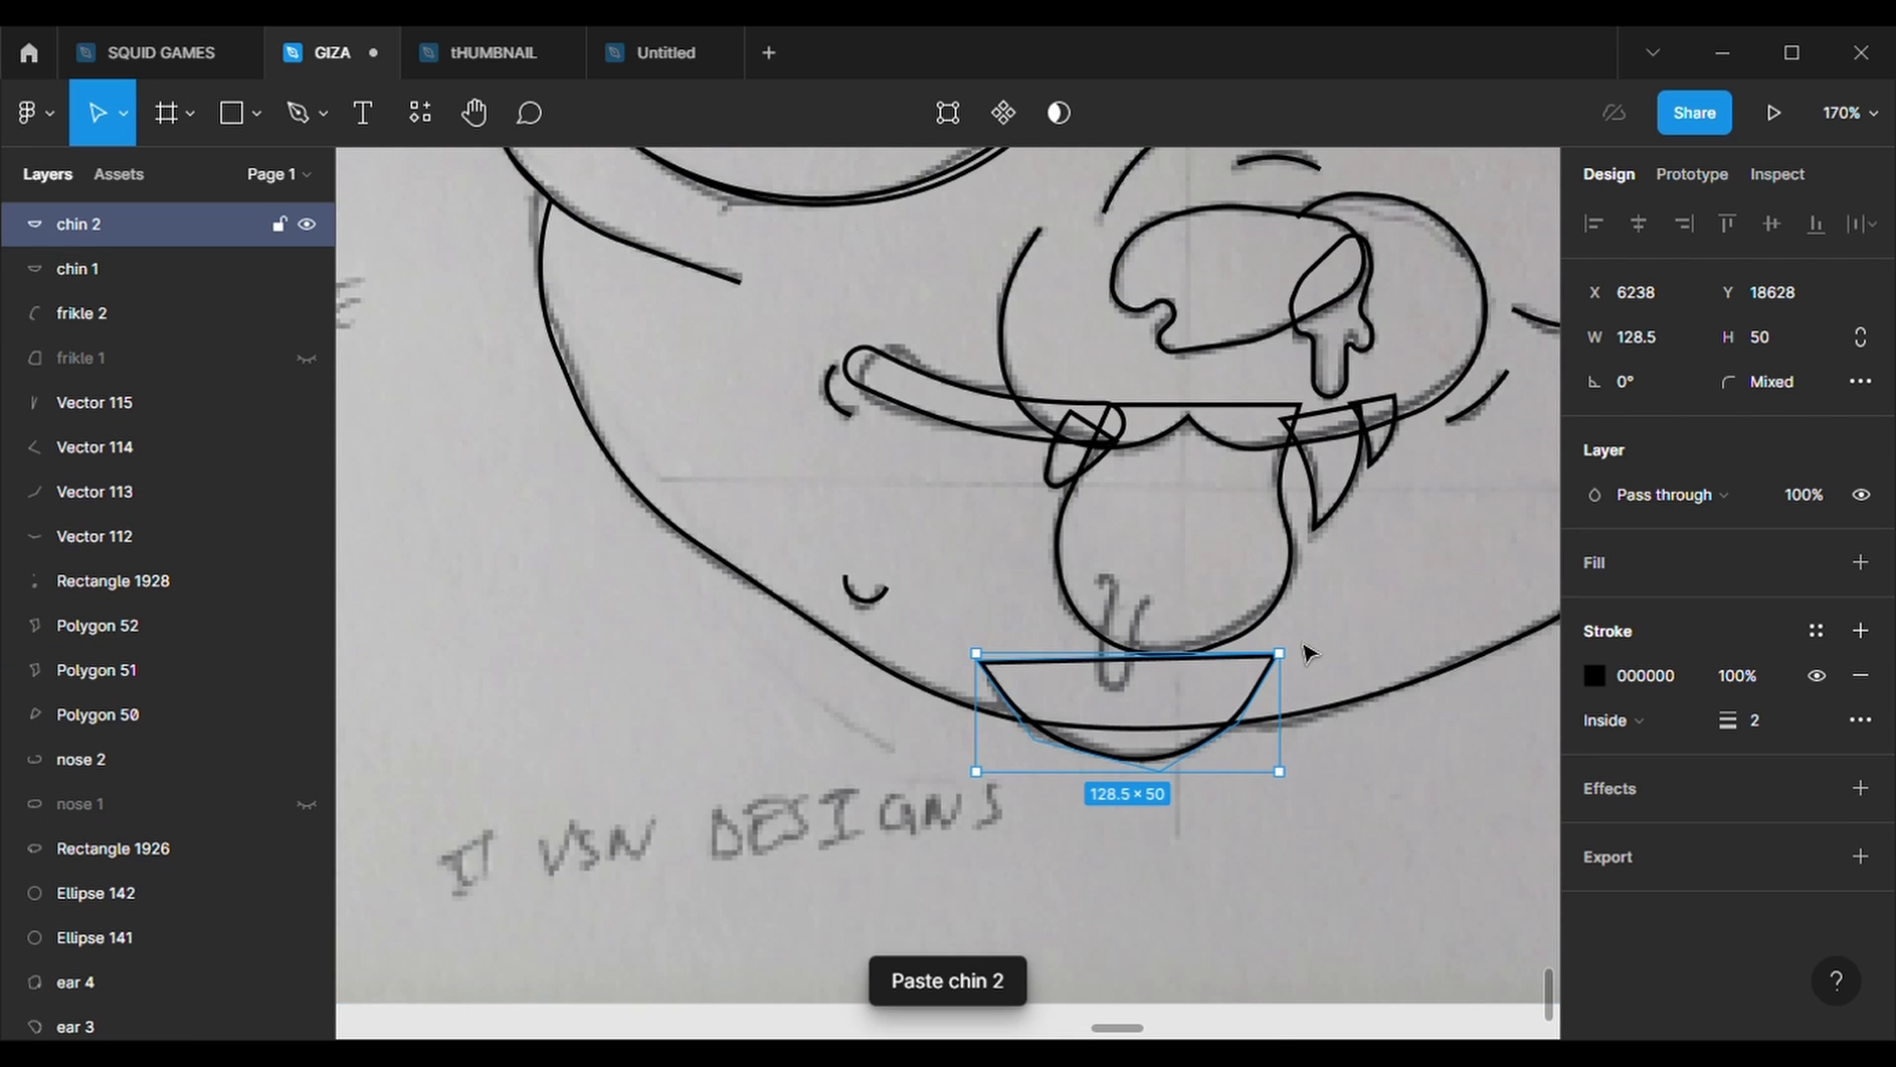
pyautogui.click(1861, 562)
pyautogui.click(1860, 606)
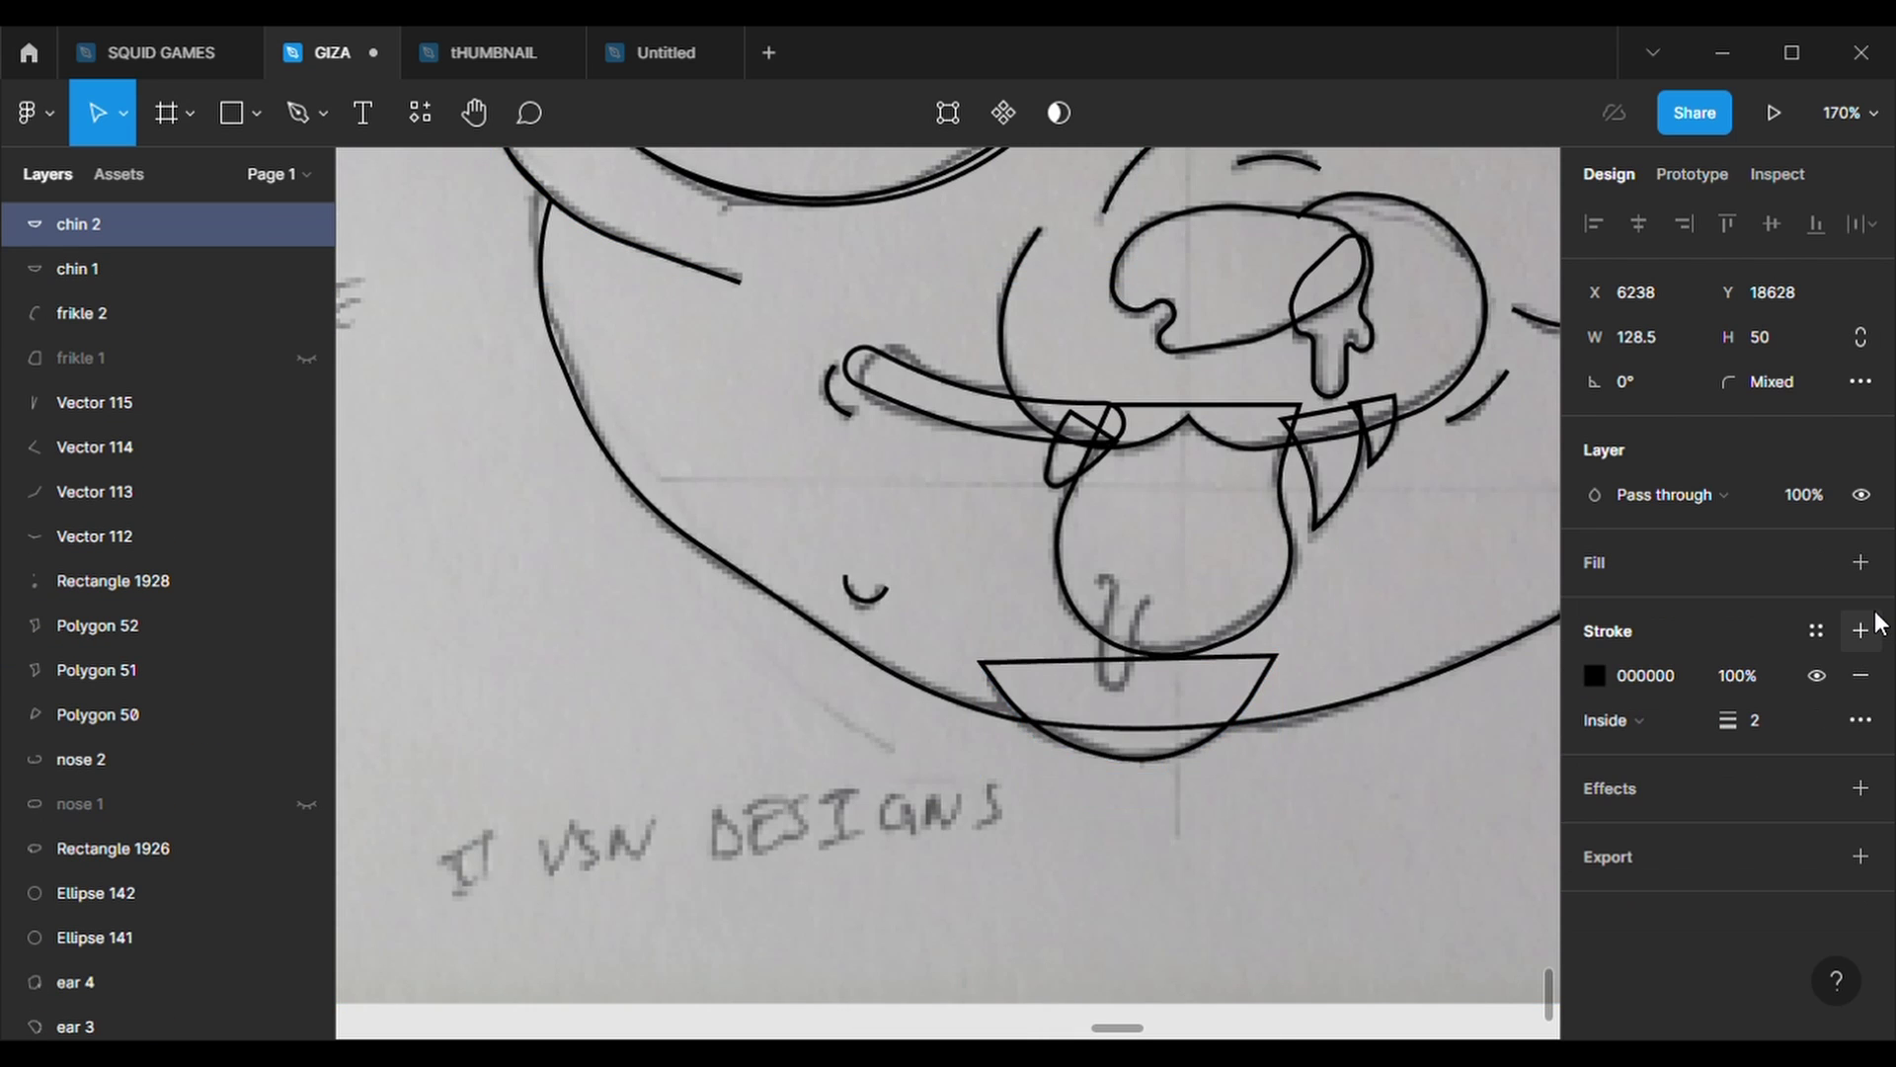
# - Open chin 1's path by deleting its top corner and extending the line to the top right
pyautogui.click(135, 268)
pyautogui.press('Return')
pyautogui.press('Delete')
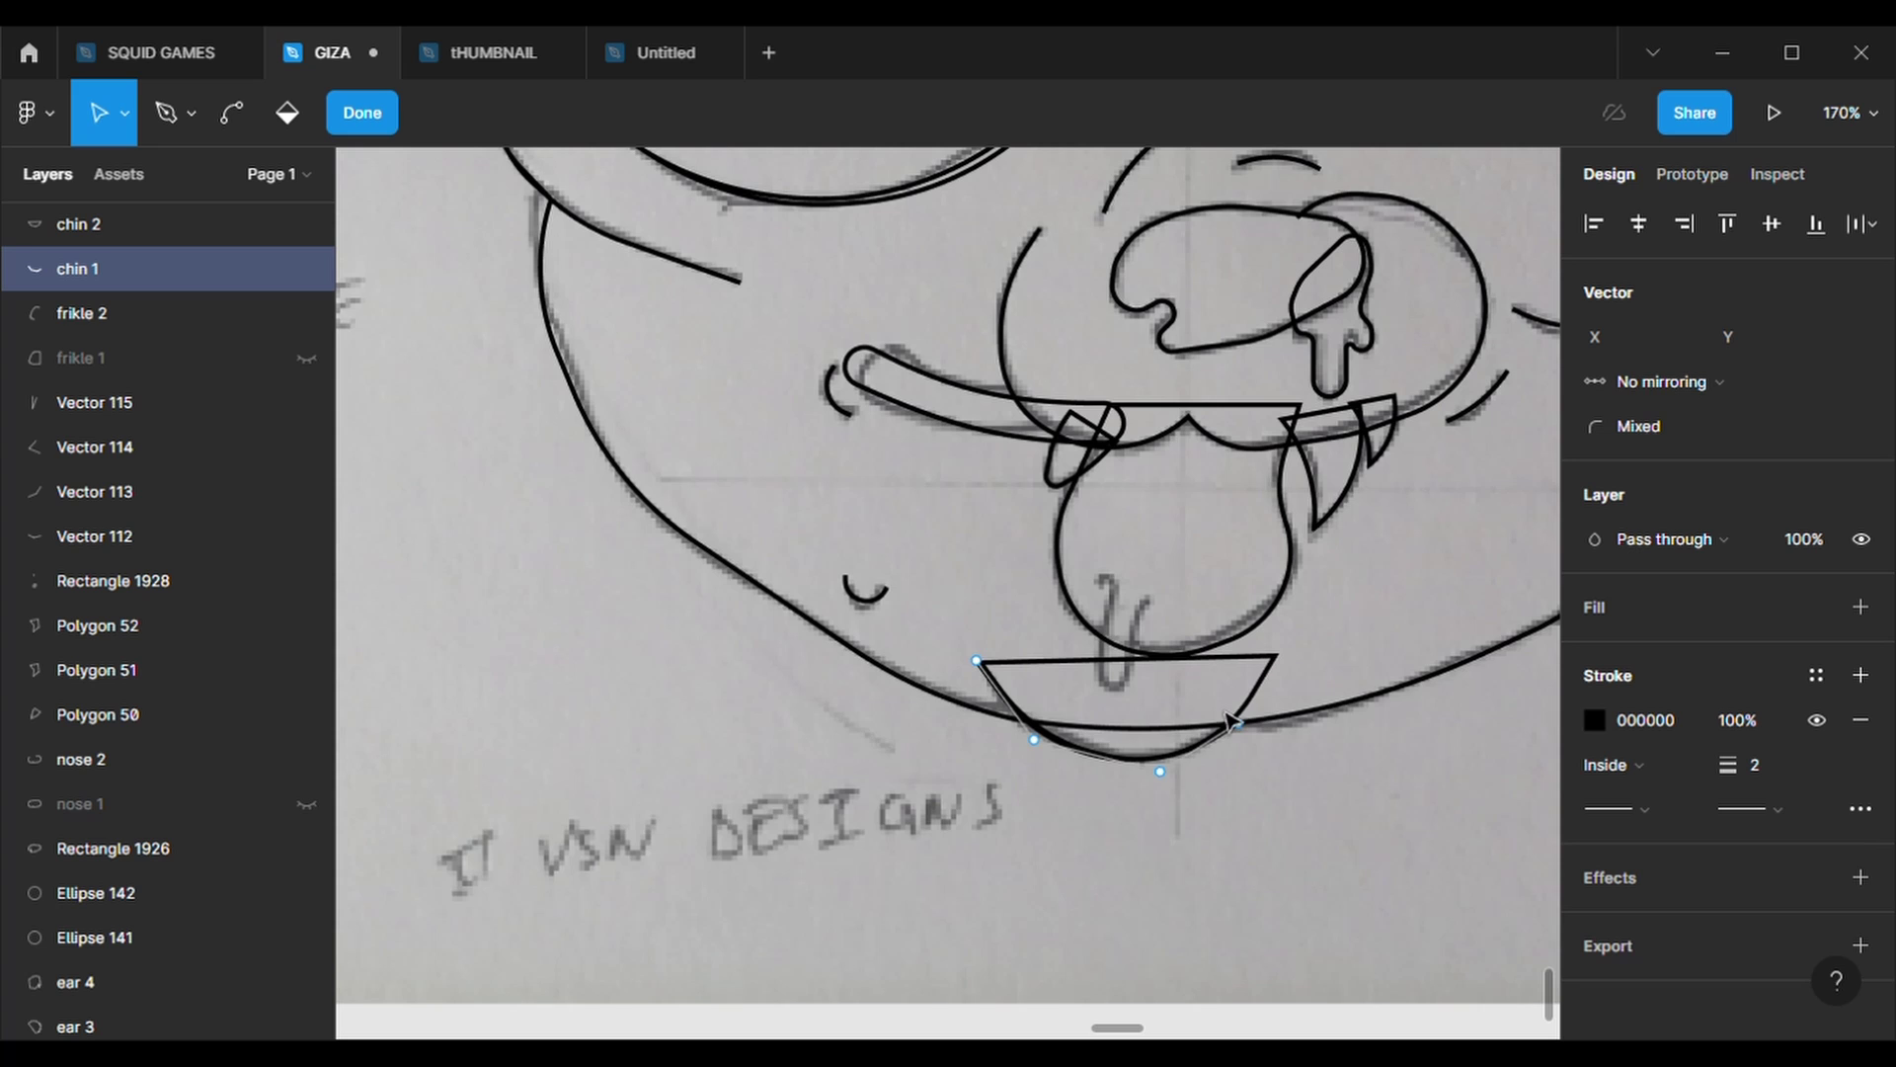
pyautogui.press('p')
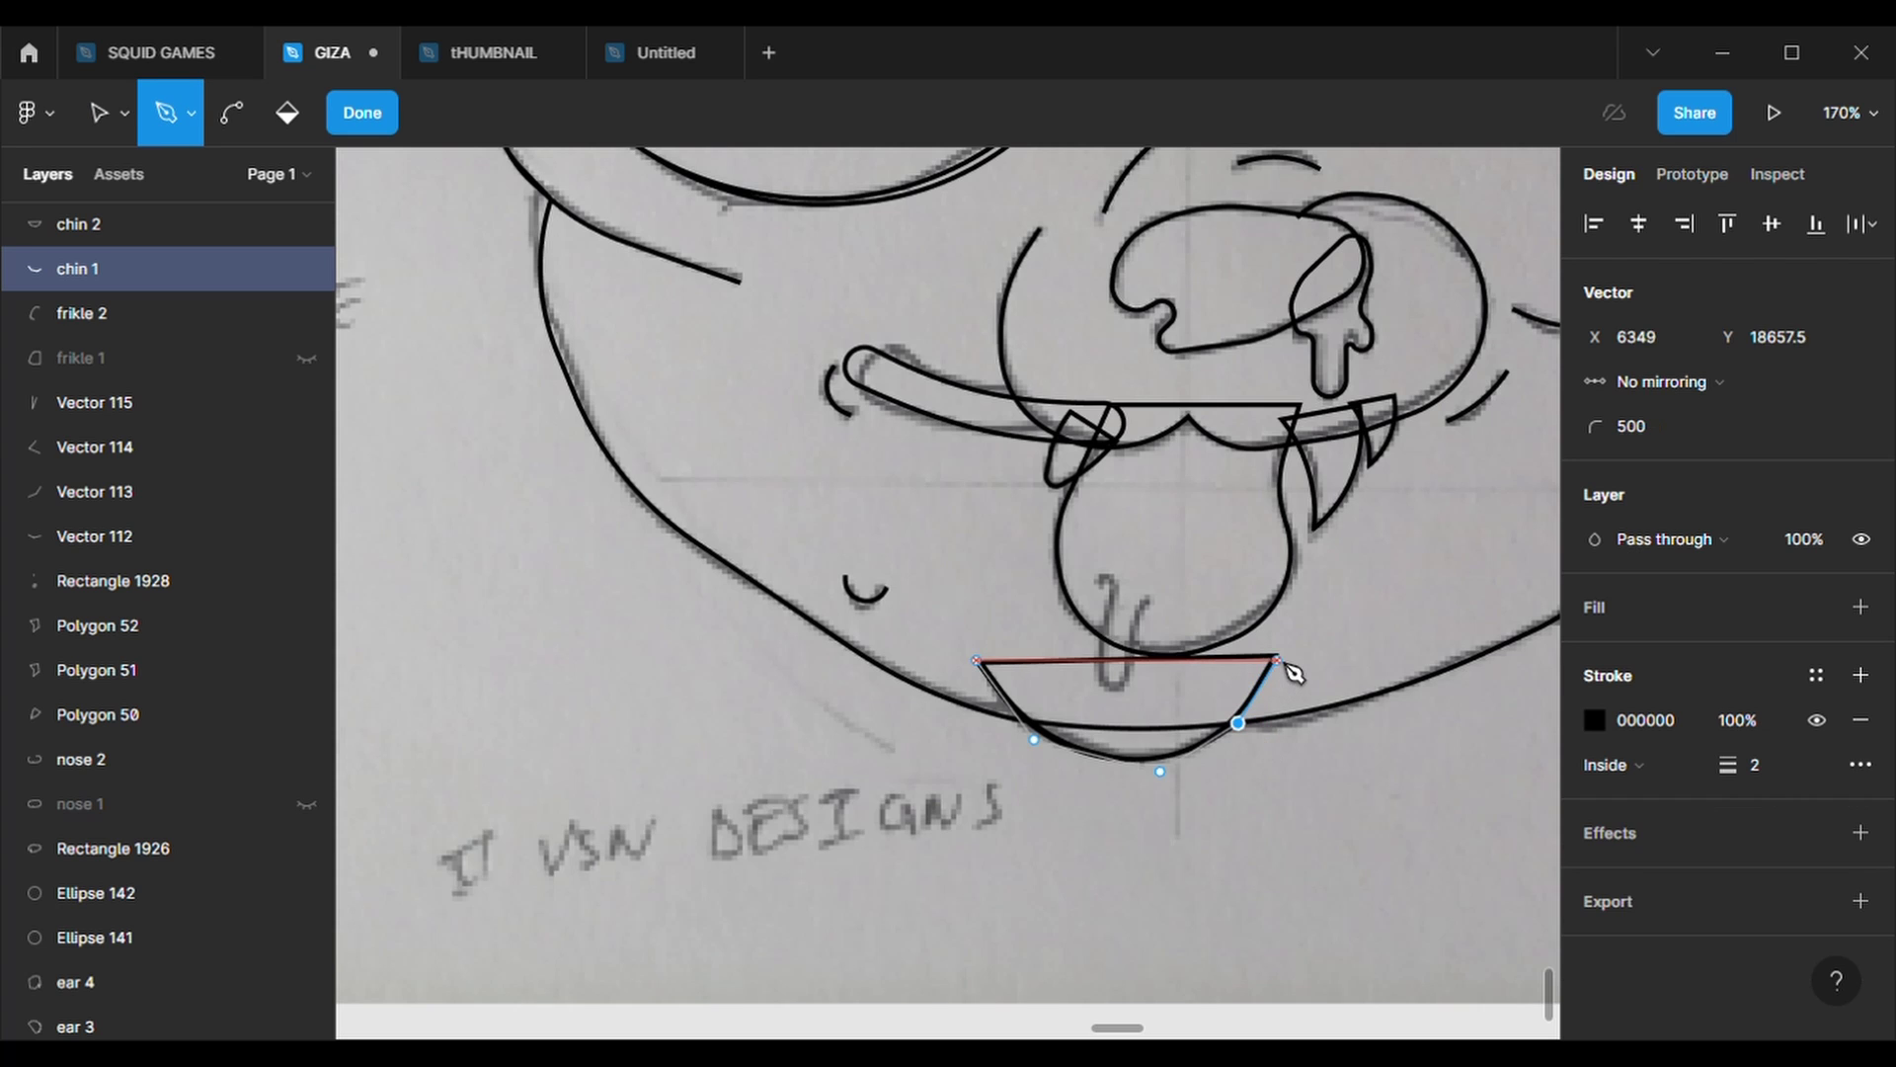
pyautogui.click(1276, 659)
# - Give chin 2 a light grey fill without outline and hide it
pyautogui.click(1861, 562)
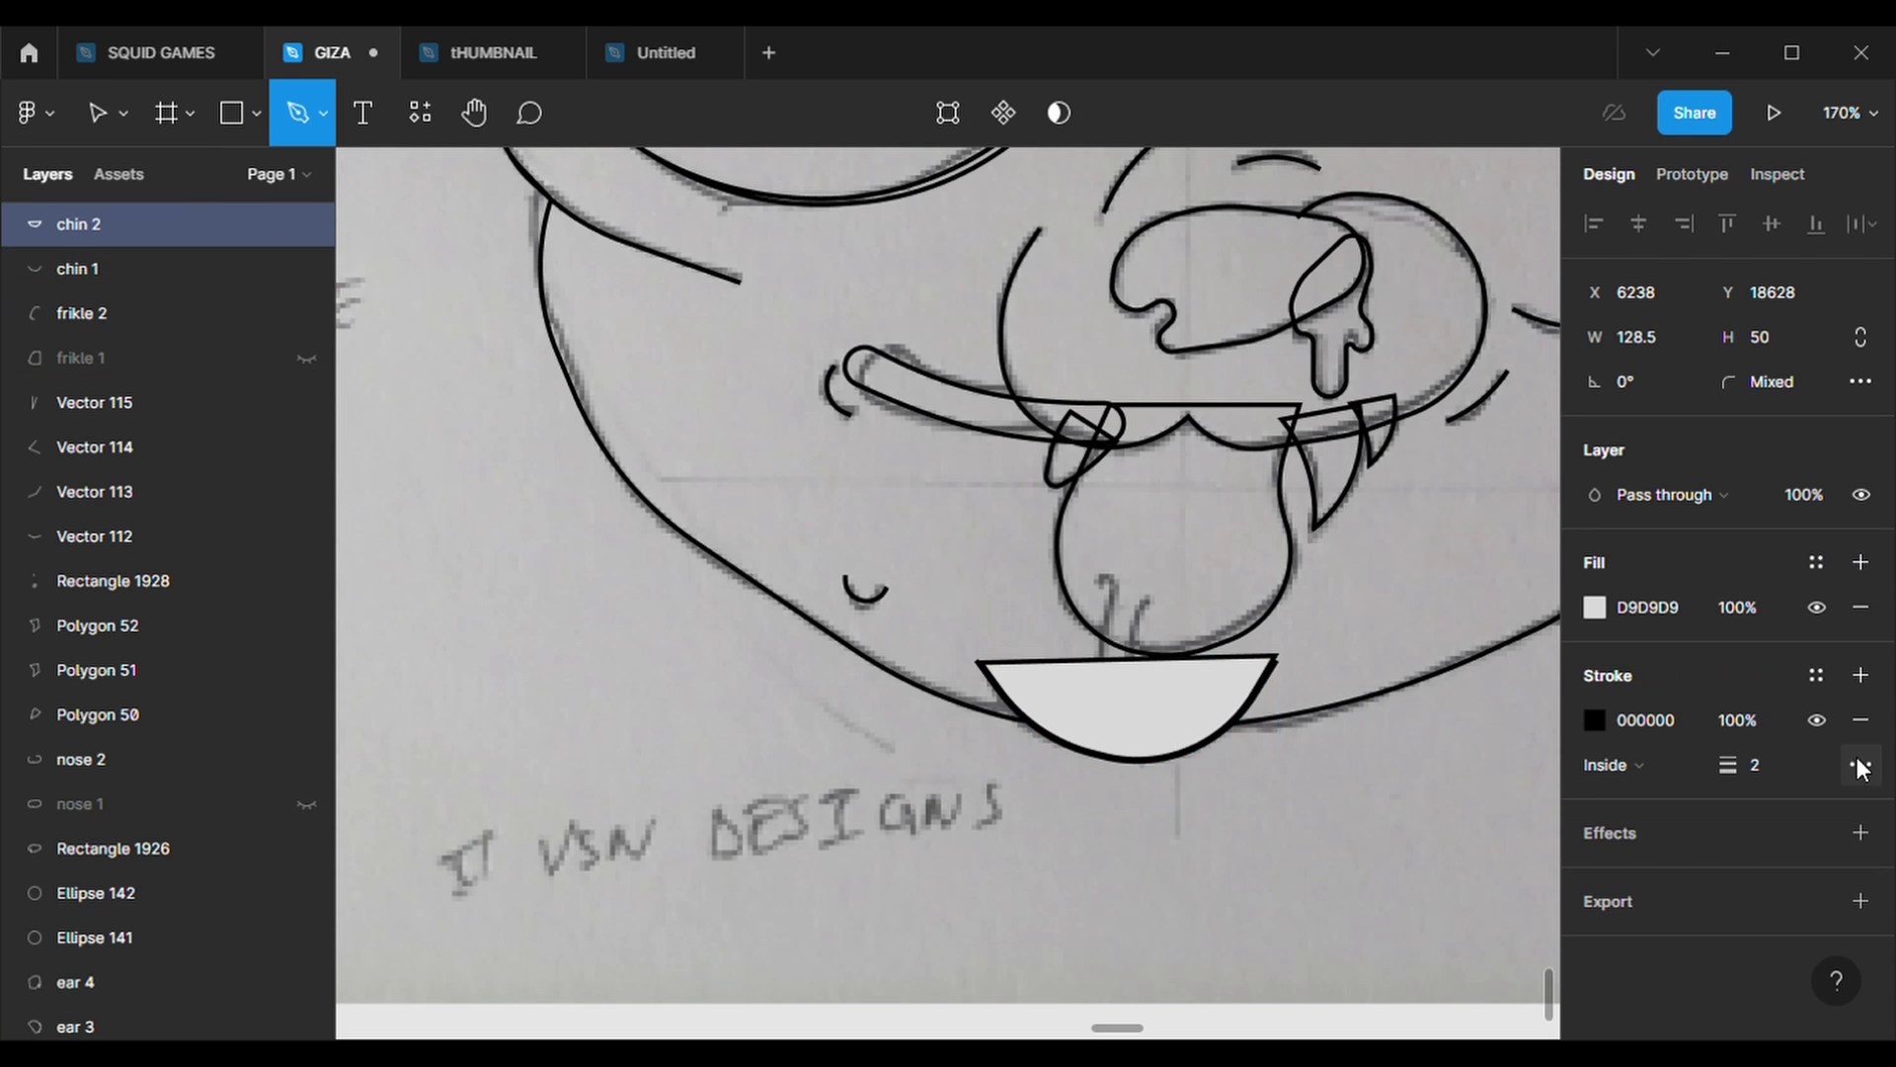
pyautogui.click(1863, 721)
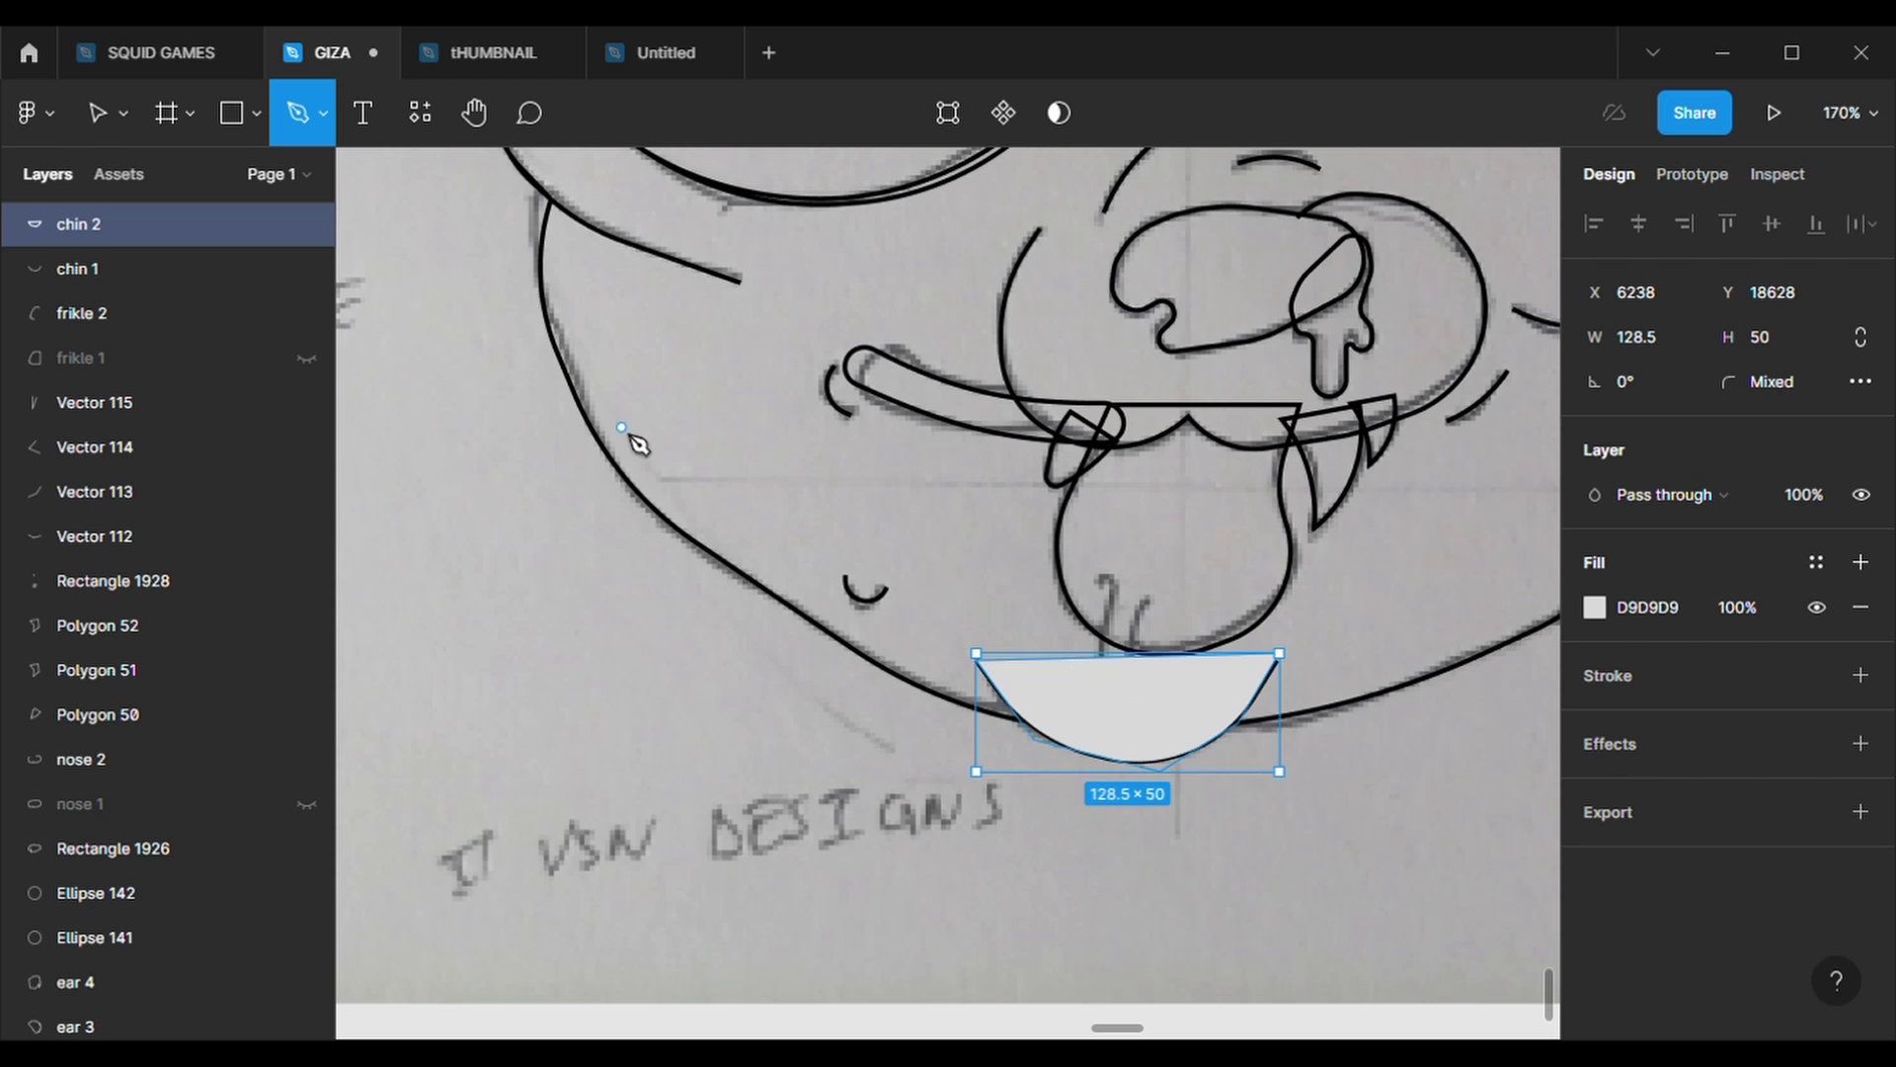
pyautogui.click(308, 225)
pyautogui.press('r')
pyautogui.scroll(2, 1126, 533)
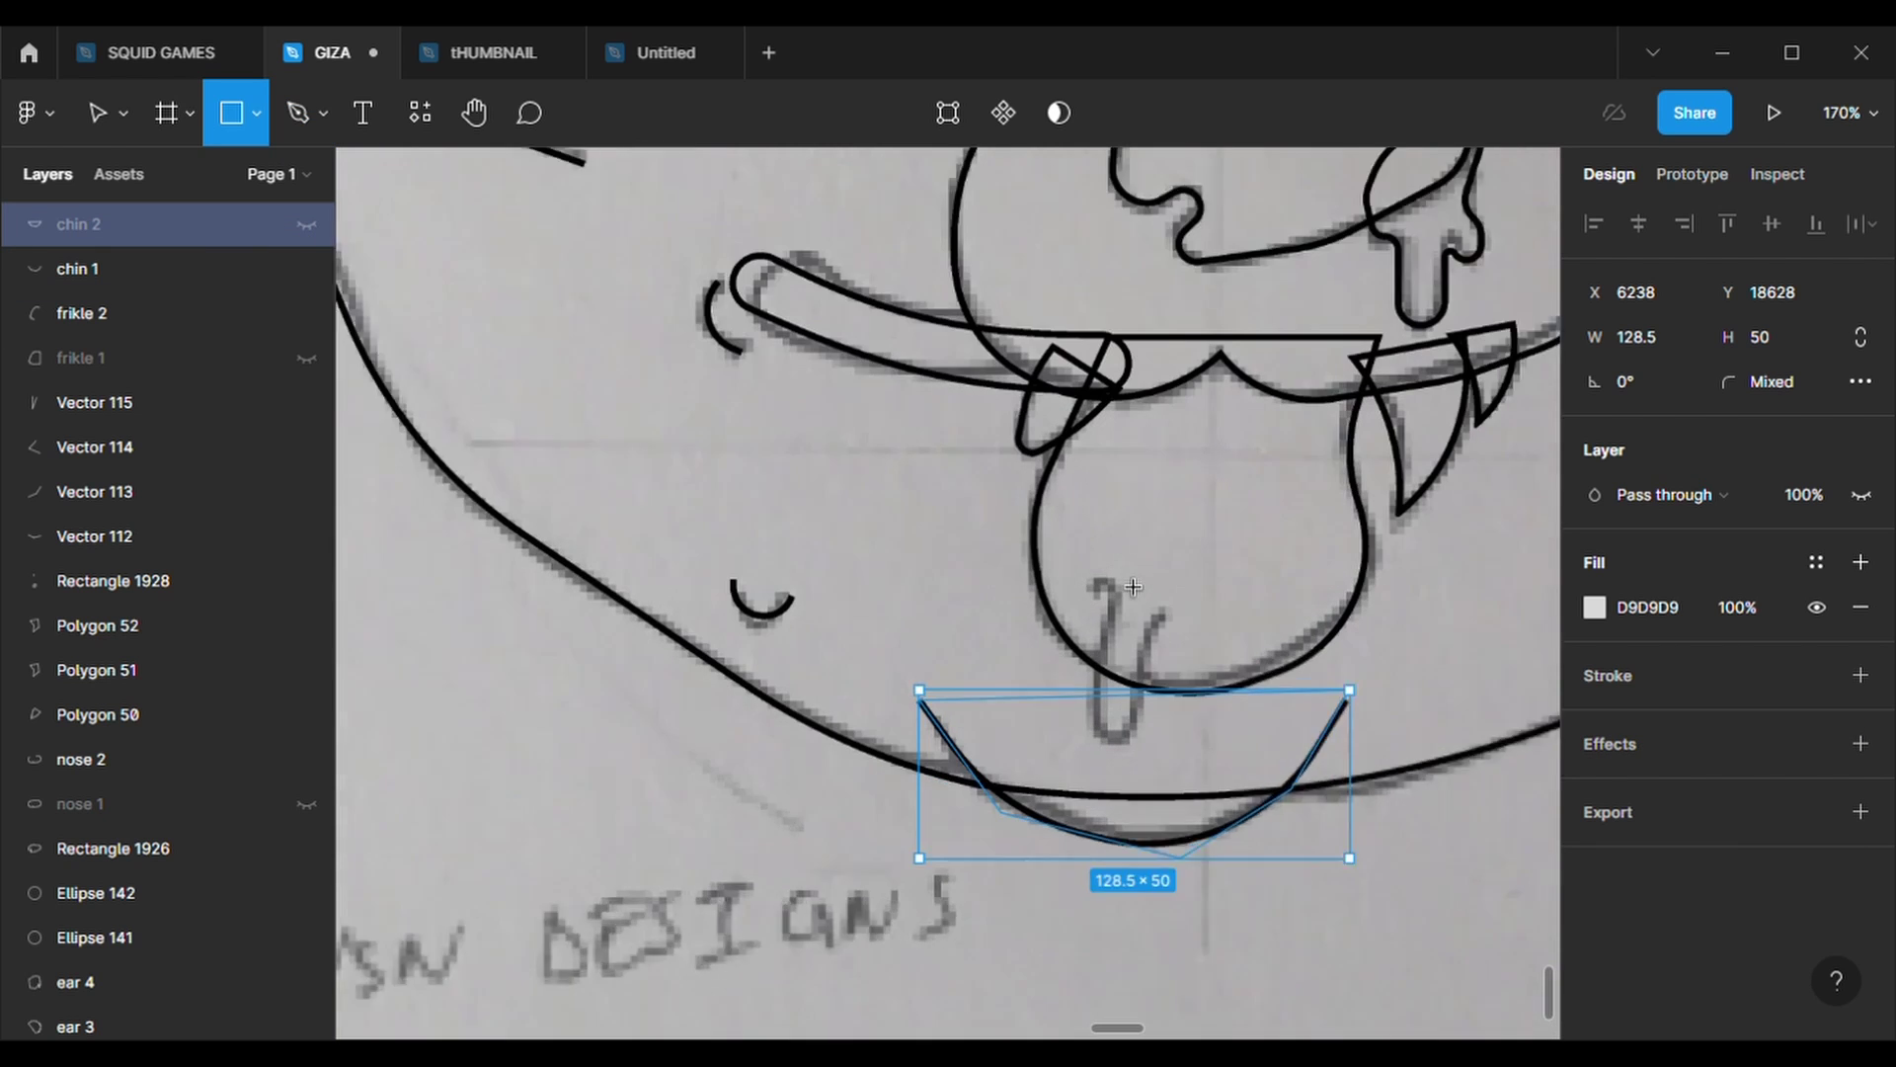
pyautogui.scroll(2, 1141, 493)
# - Draw a thin rectangle over the tongue drip with a black outline and no fill
pyautogui.moveTo(1127, 456); pyautogui.dragTo(1198, 767)
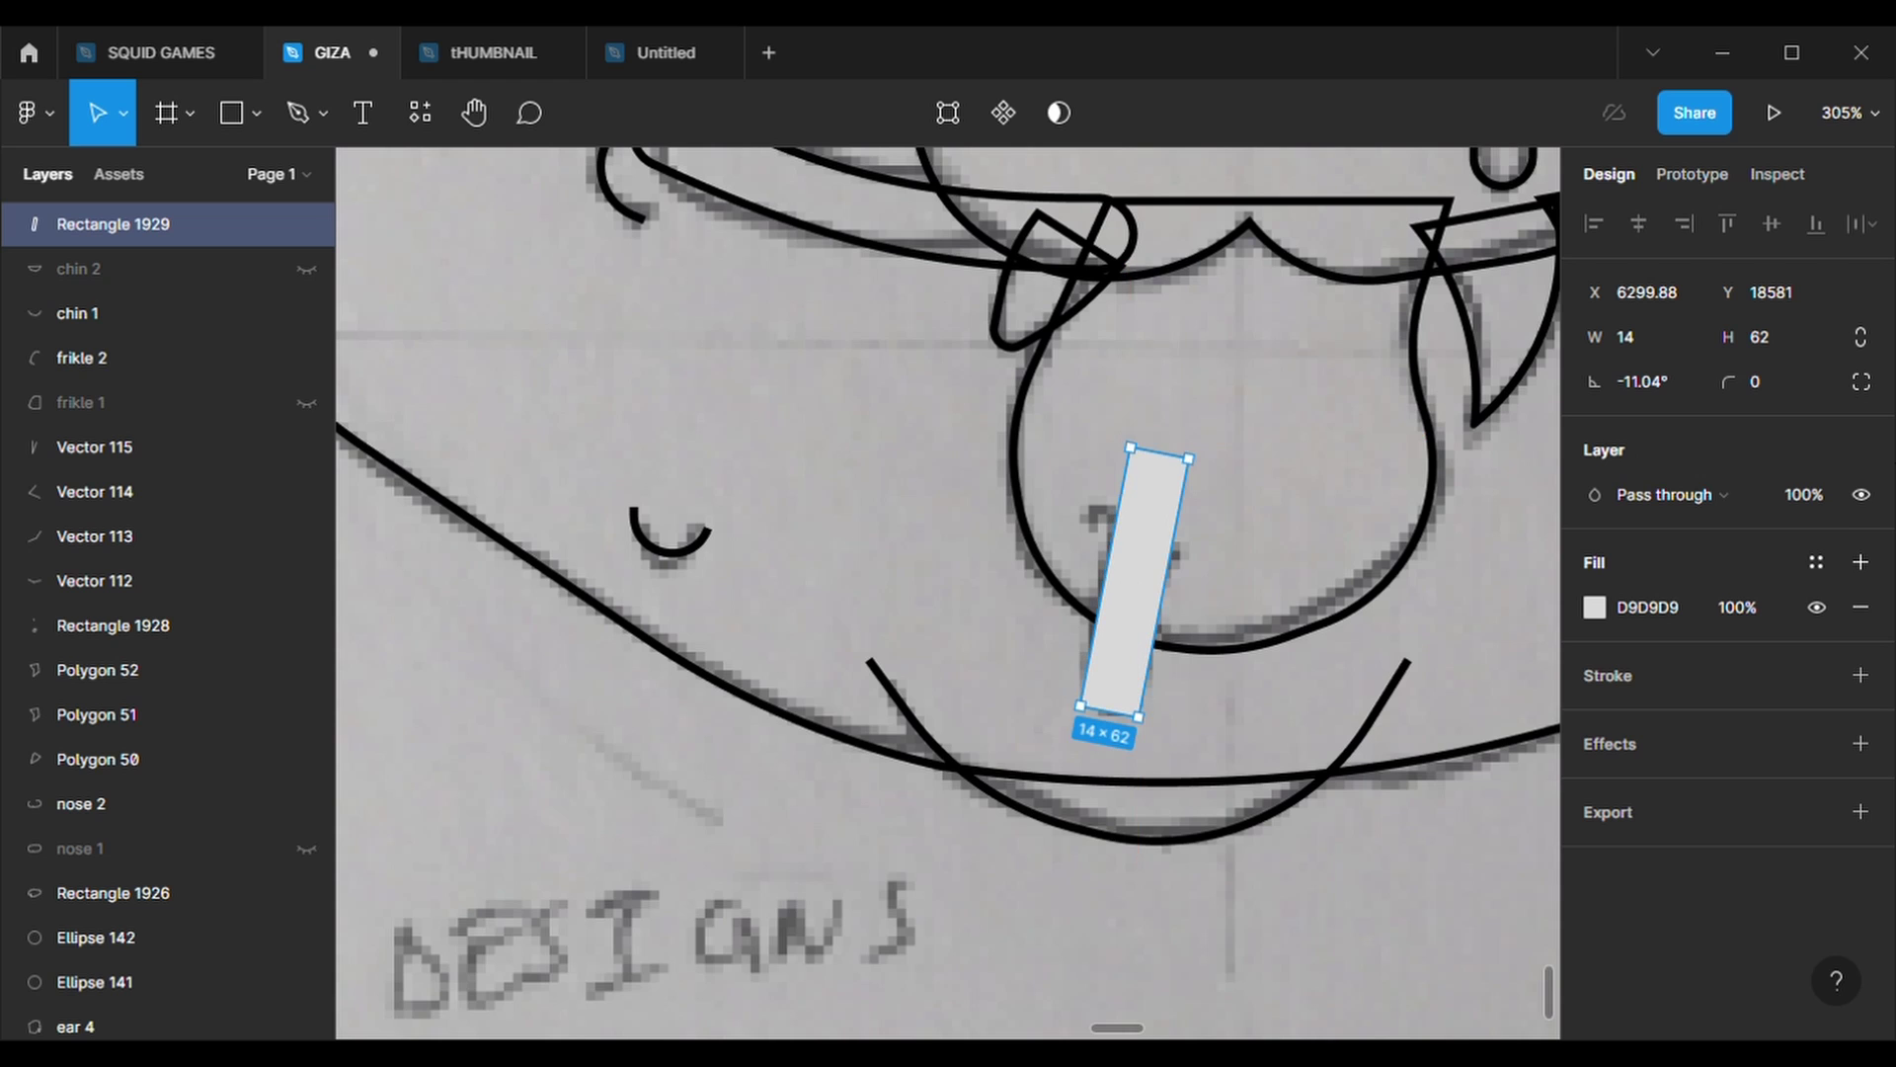
pyautogui.click(1861, 674)
pyautogui.click(1859, 606)
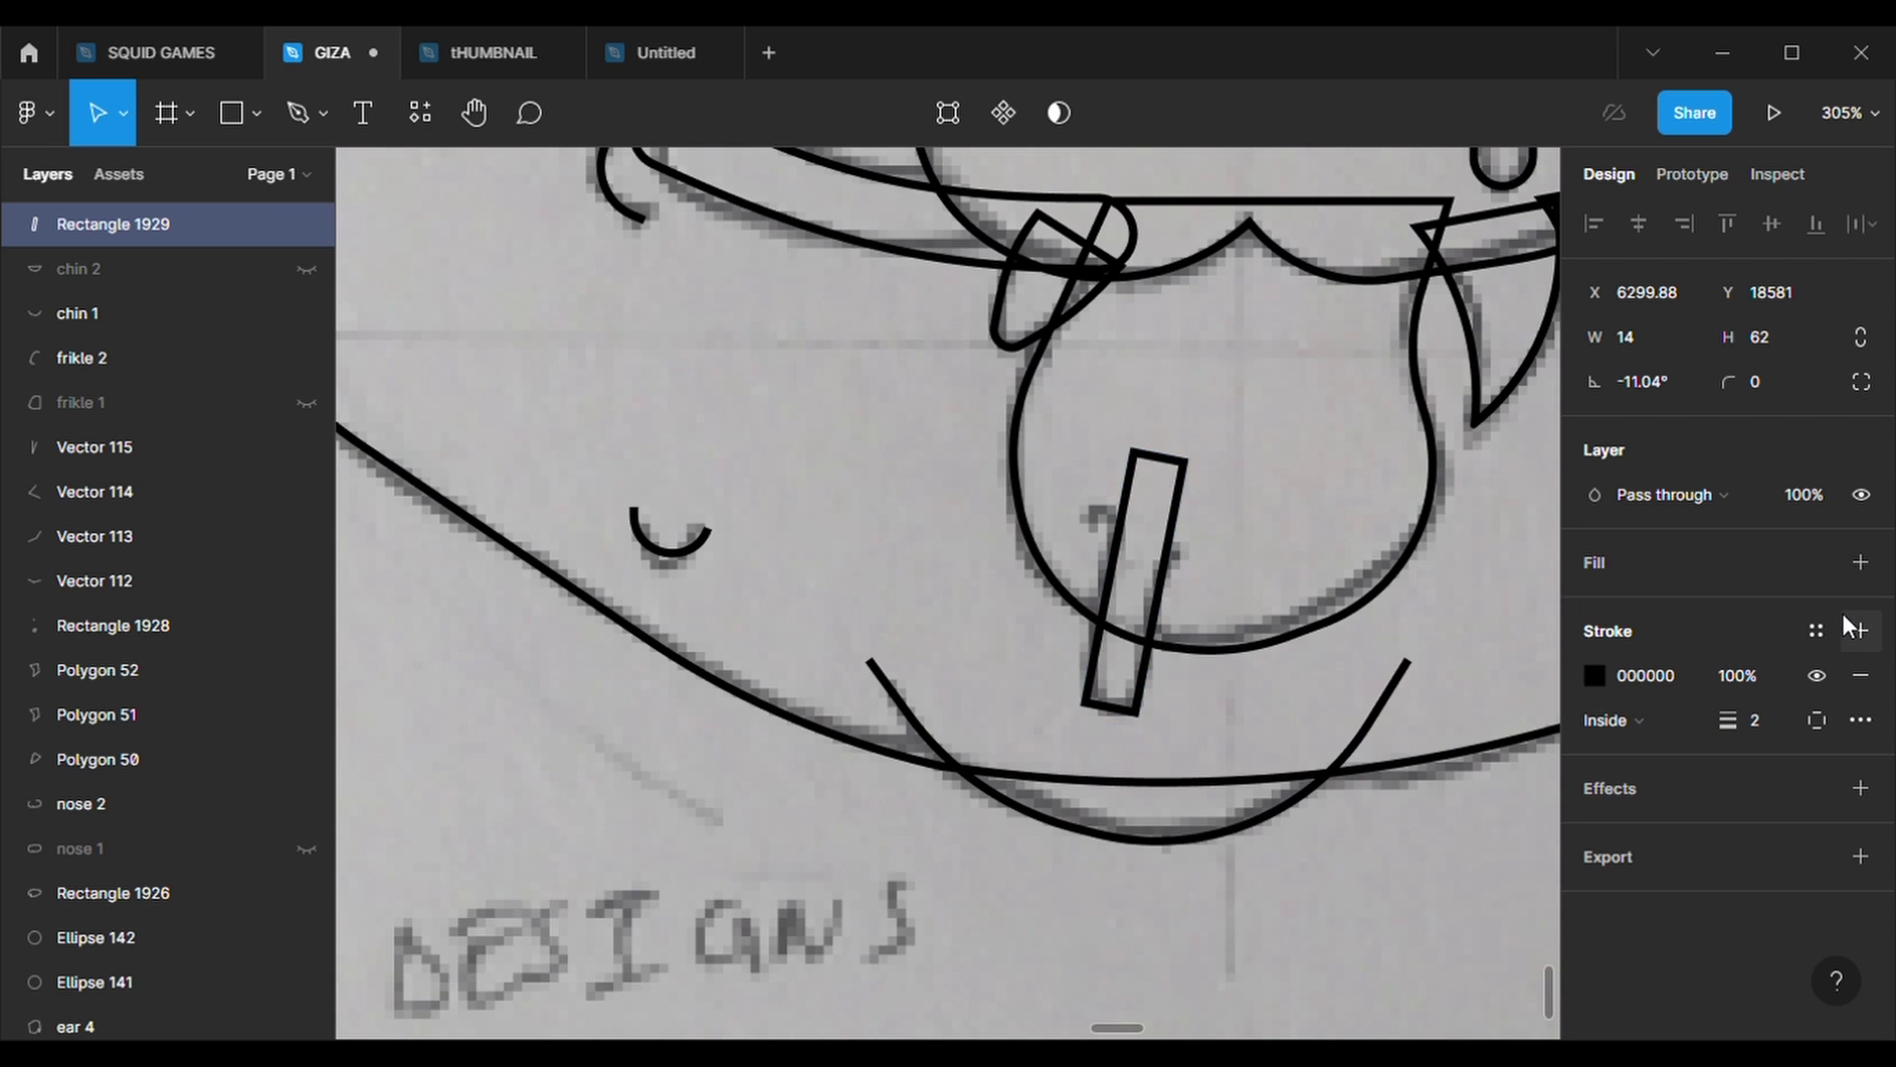
pyautogui.scroll(-5, 1462, 553)
pyautogui.scroll(4, 1463, 553)
pyautogui.write('500')
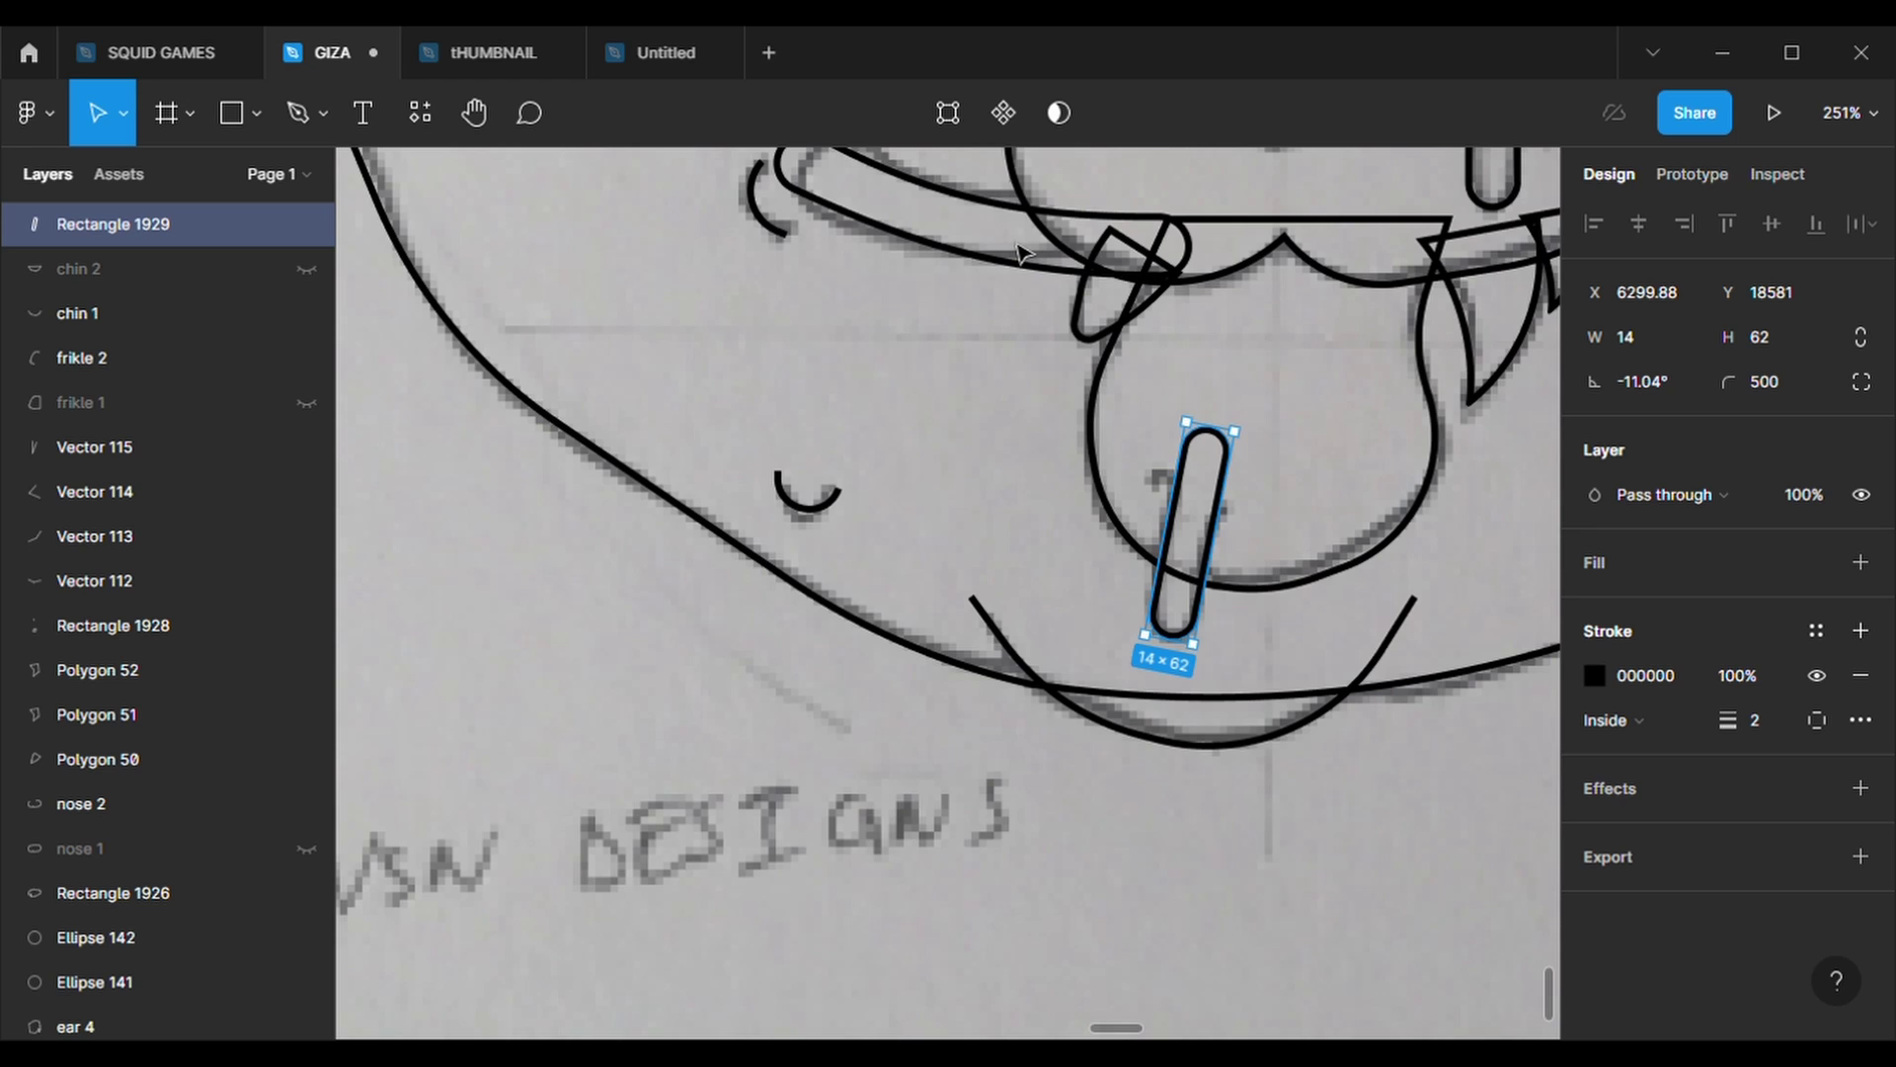
# - Bend the drip rectangle's edges into a rounded pill shape
pyautogui.click(946, 115)
pyautogui.click(235, 116)
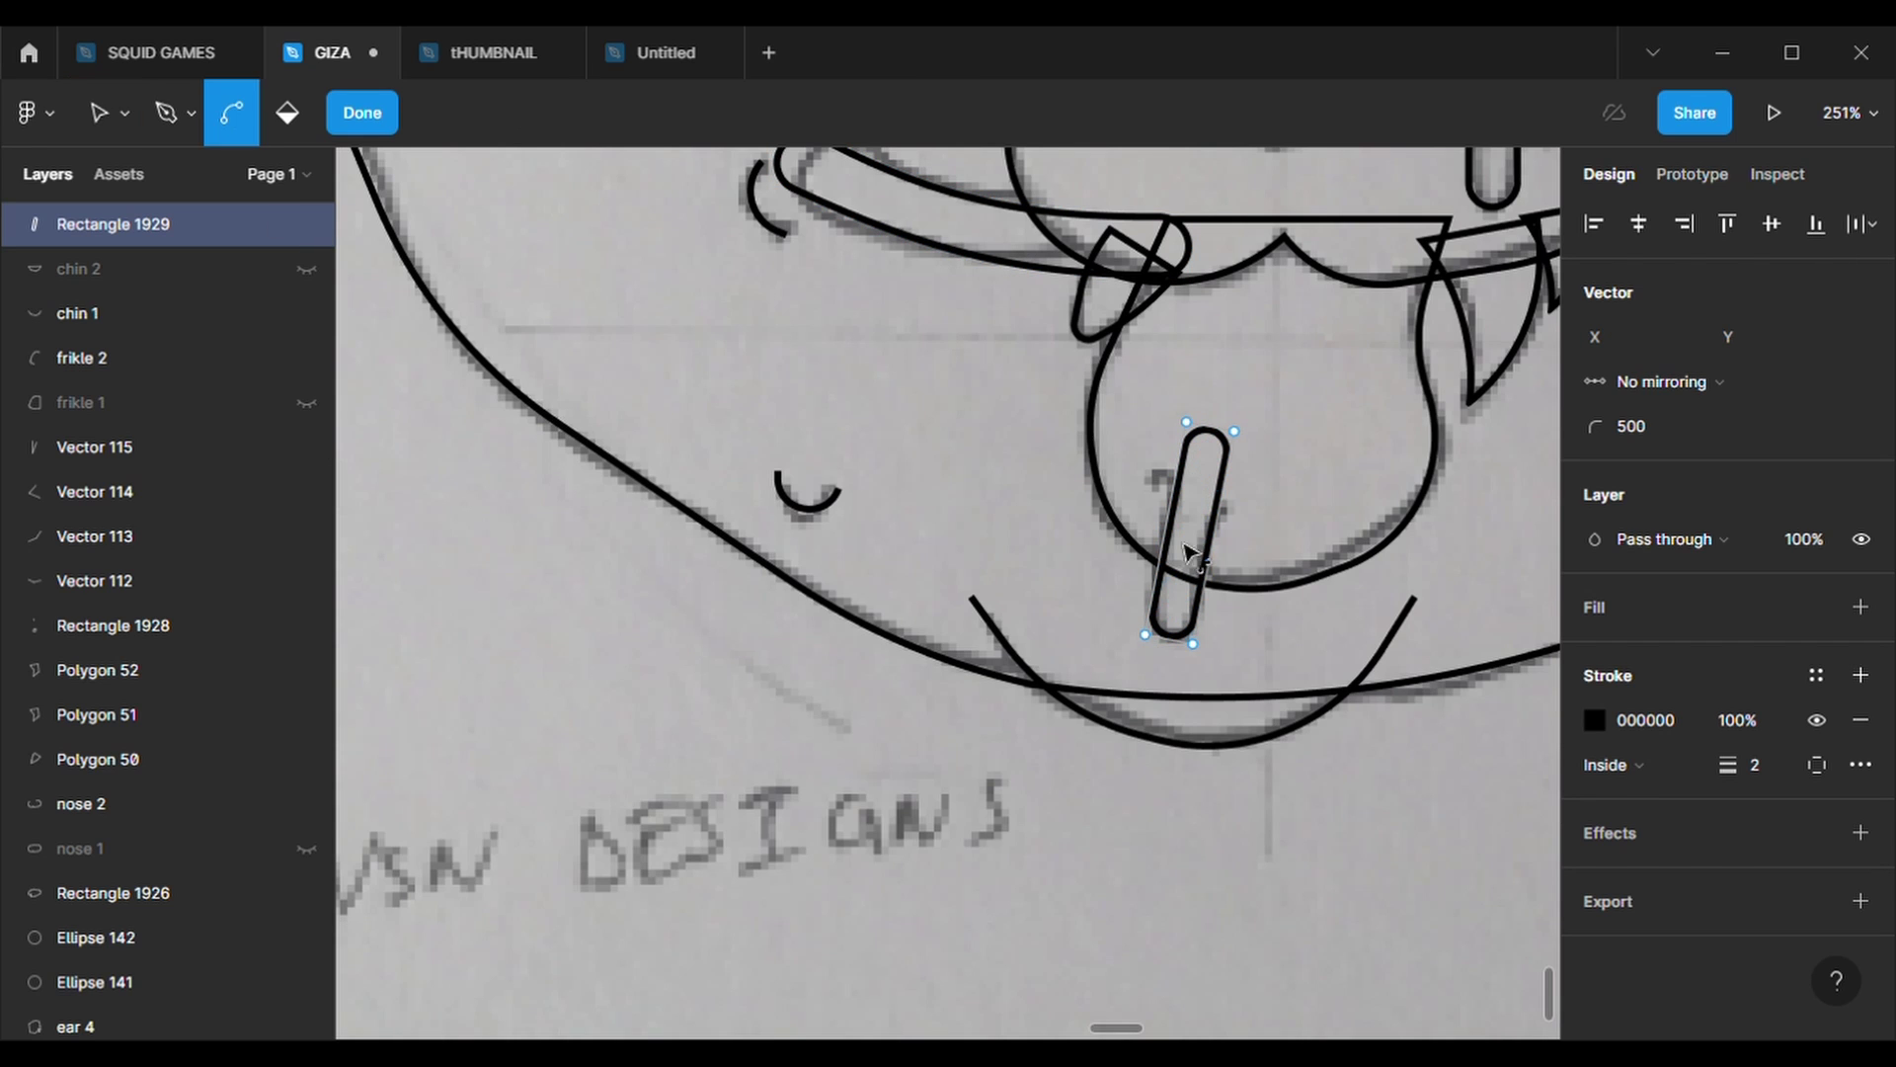
pyautogui.press('Escape')
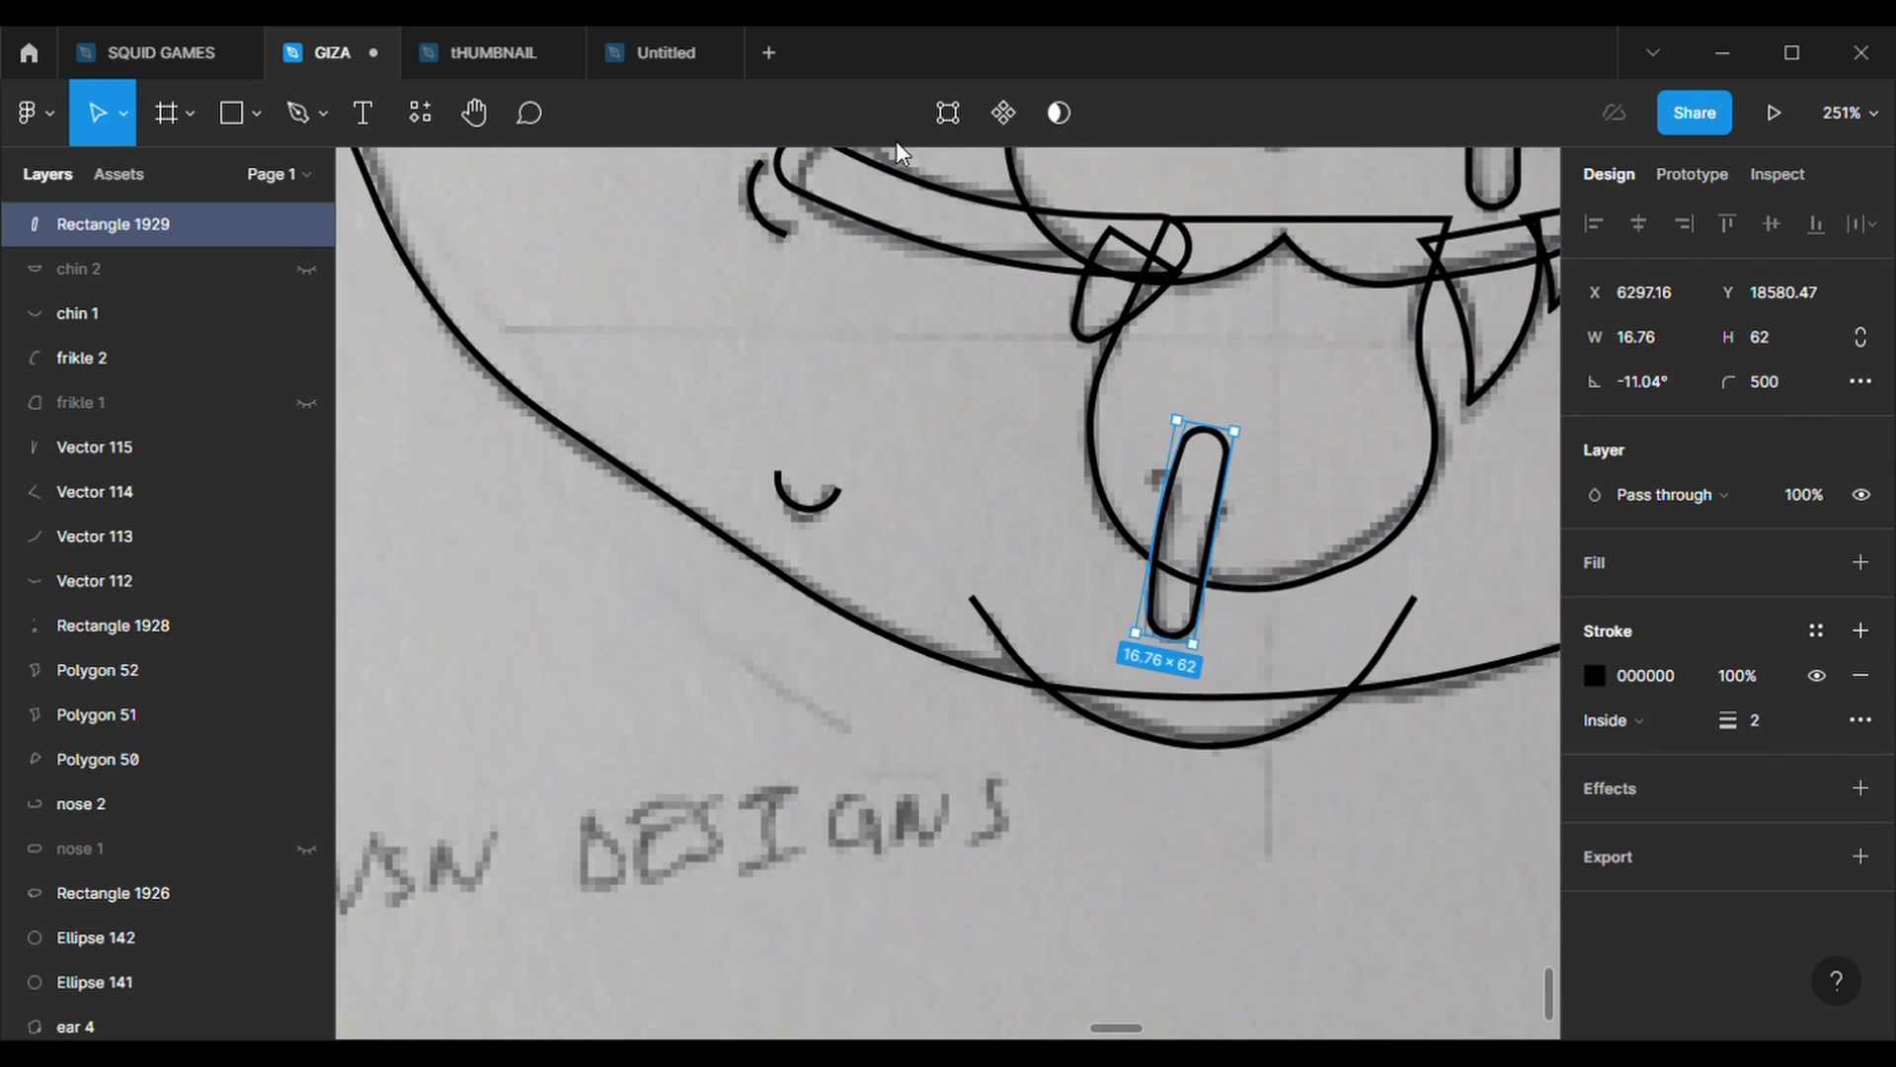
pyautogui.click(948, 112)
pyautogui.click(231, 113)
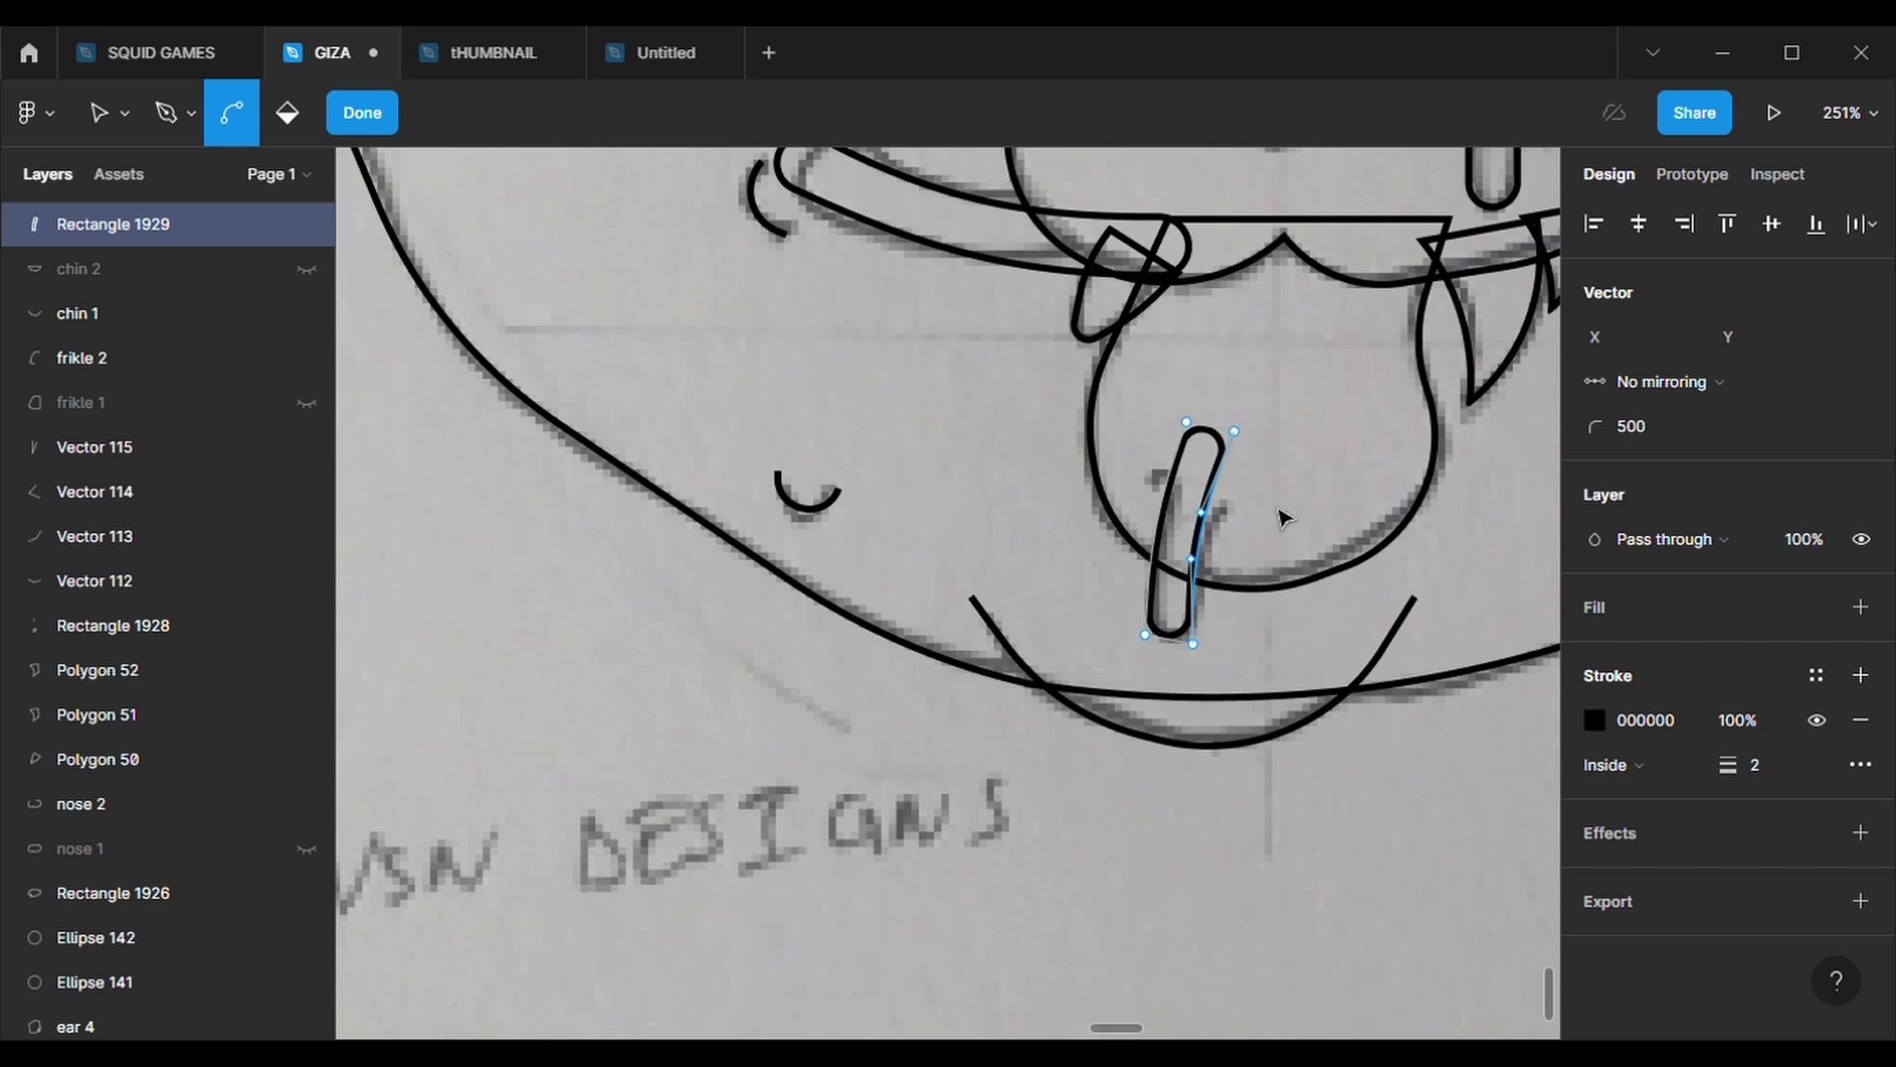
pyautogui.press('Escape')
pyautogui.press('Return')
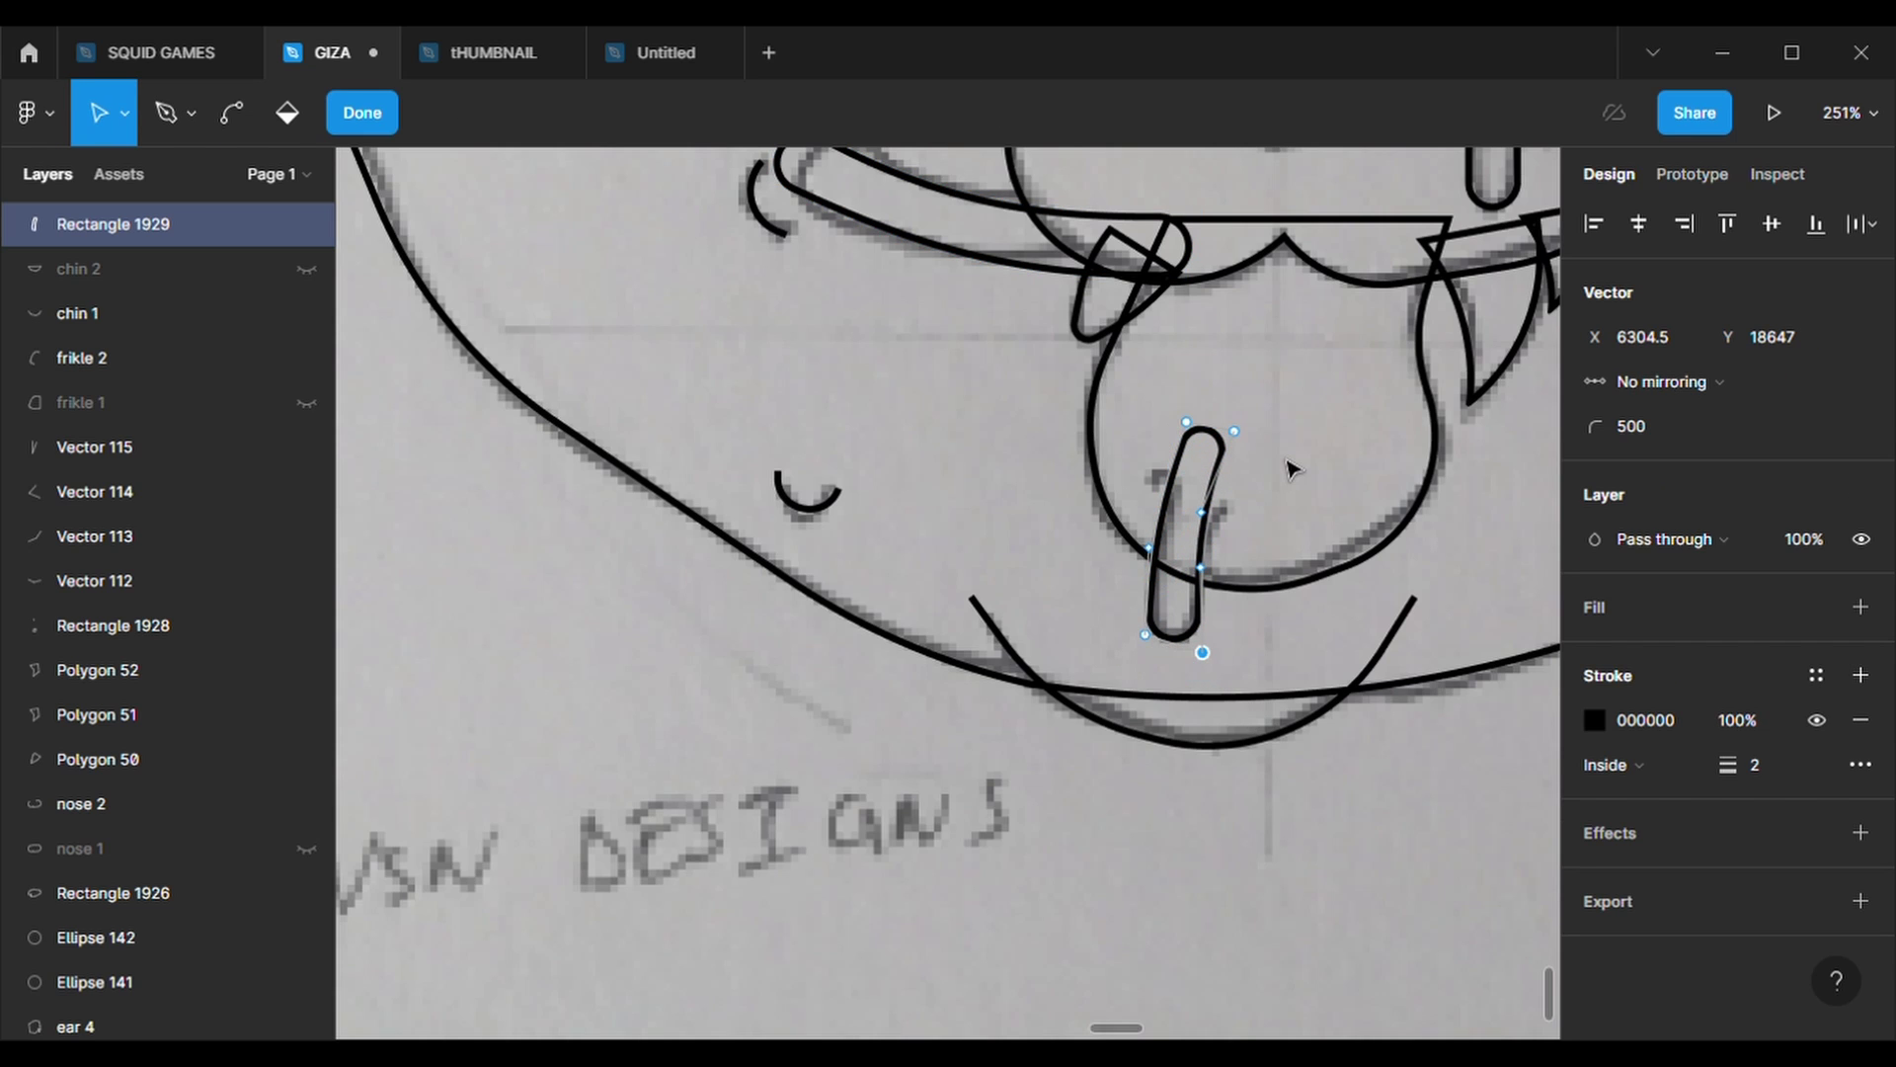
pyautogui.press('Escape')
# - Rename the drip shape drool 1 and duplicate it as drool 2
pyautogui.hotkey('ctrl', 'r')
pyautogui.write('d')
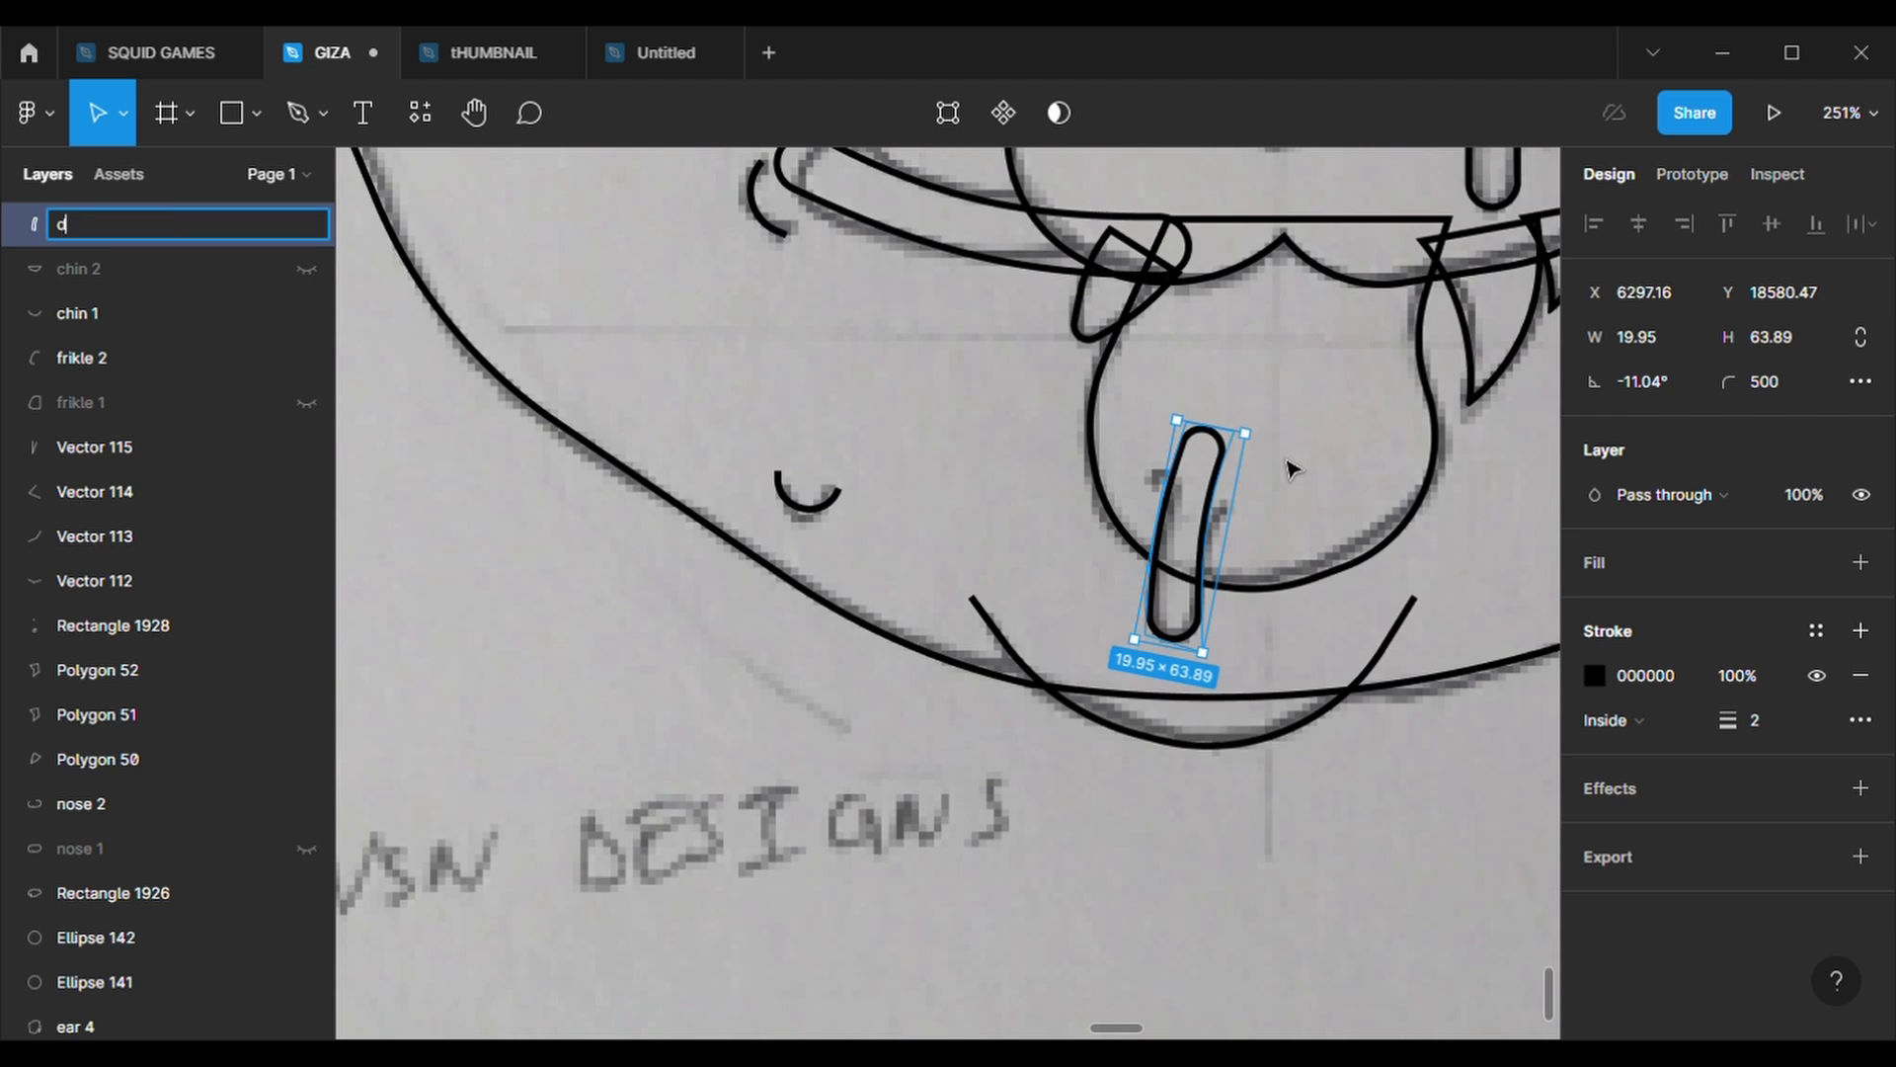
pyautogui.write('rool 1')
pyautogui.press('Return')
pyautogui.hotkey('ctrl', 'c')
pyautogui.hotkey('ctrl', 'v')
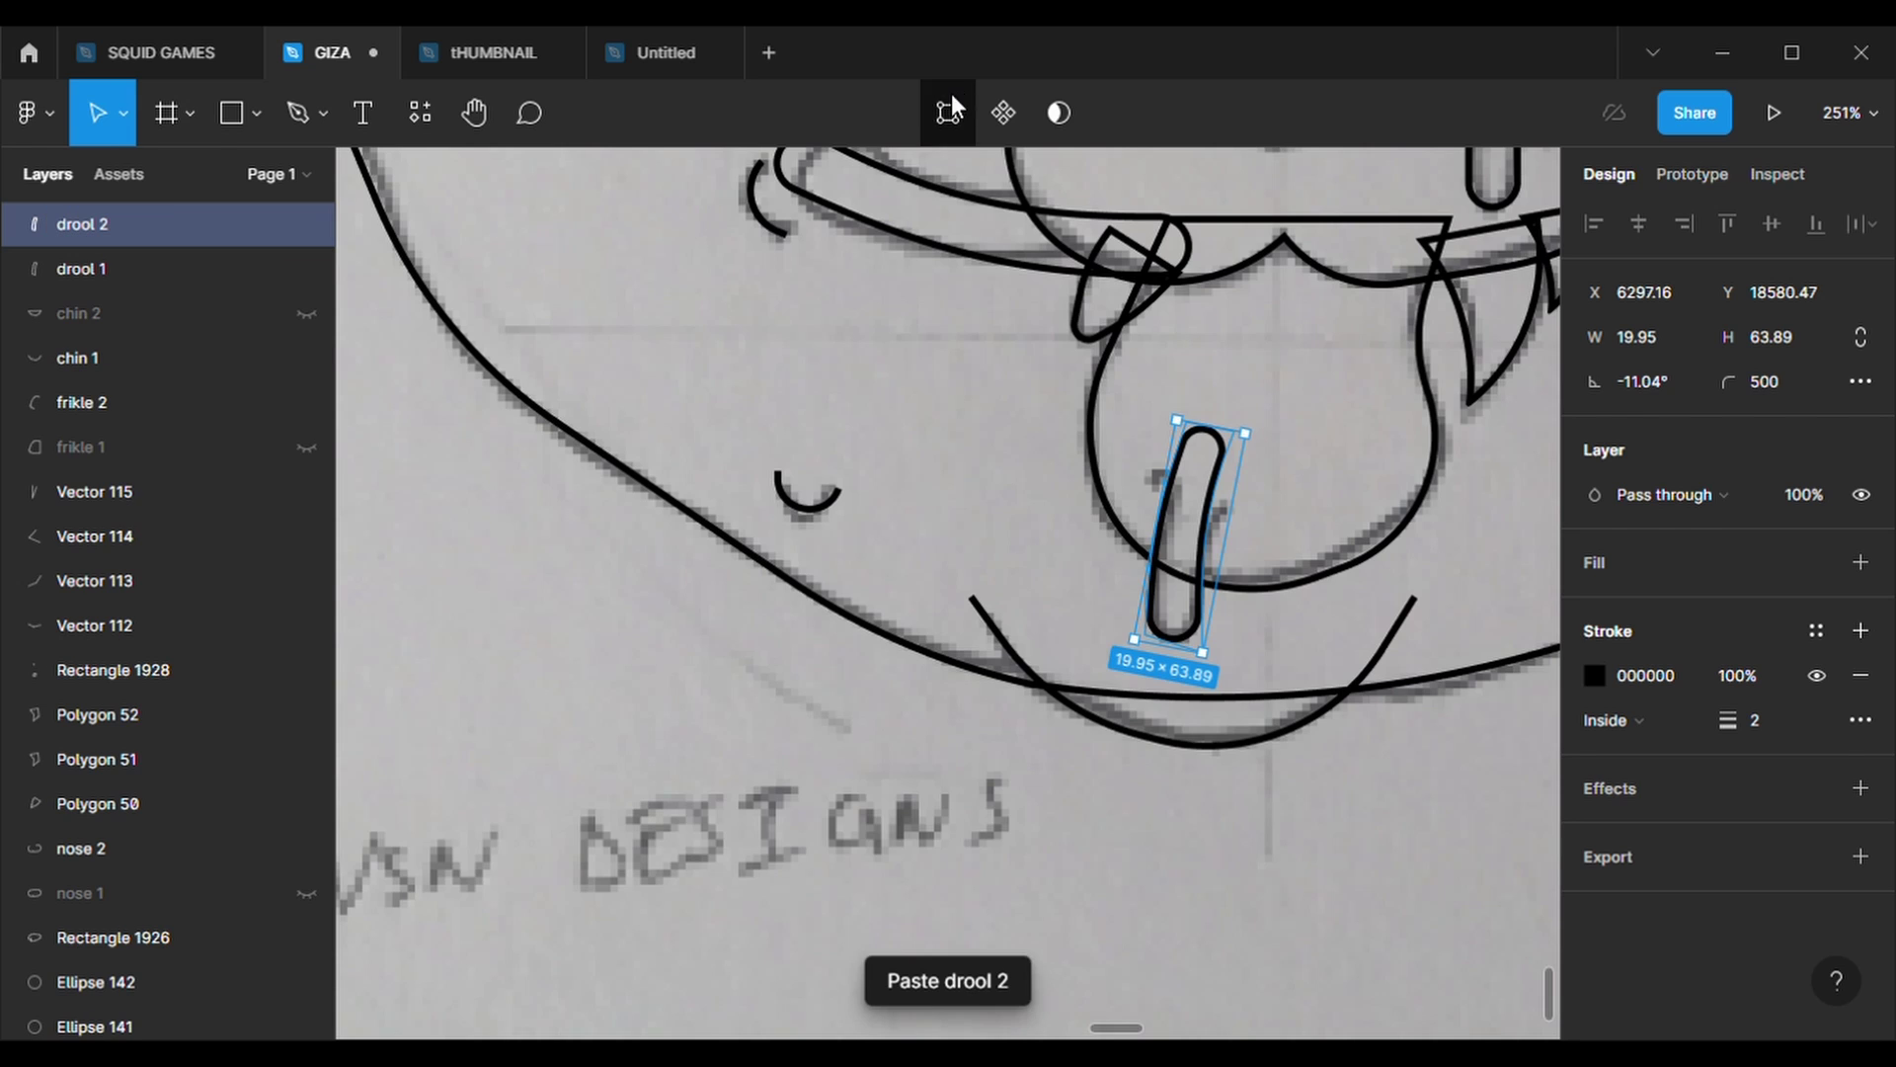
# - Open drool 2's path at the top and extend it into a hook
pyautogui.click(949, 112)
pyautogui.press('Delete')
pyautogui.moveTo(1244, 437); pyautogui.dragTo(1236, 521)
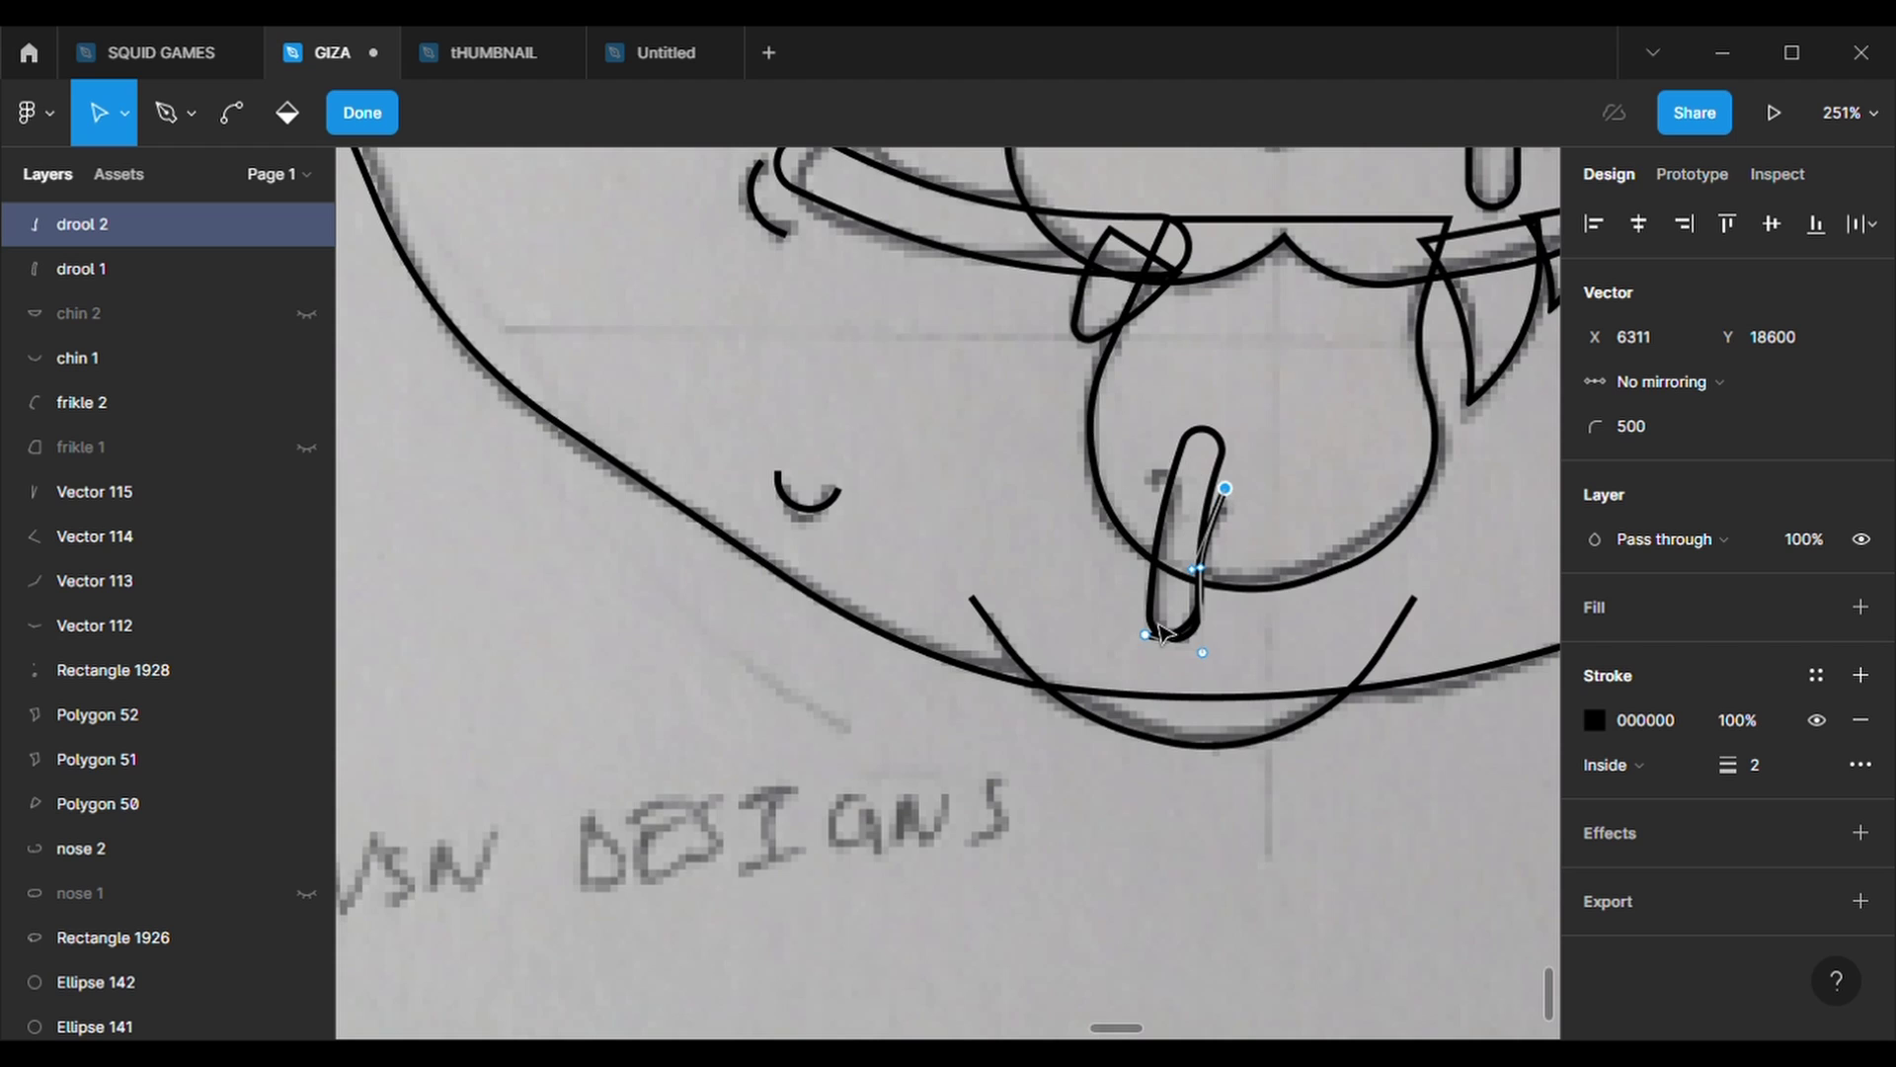
pyautogui.press('p')
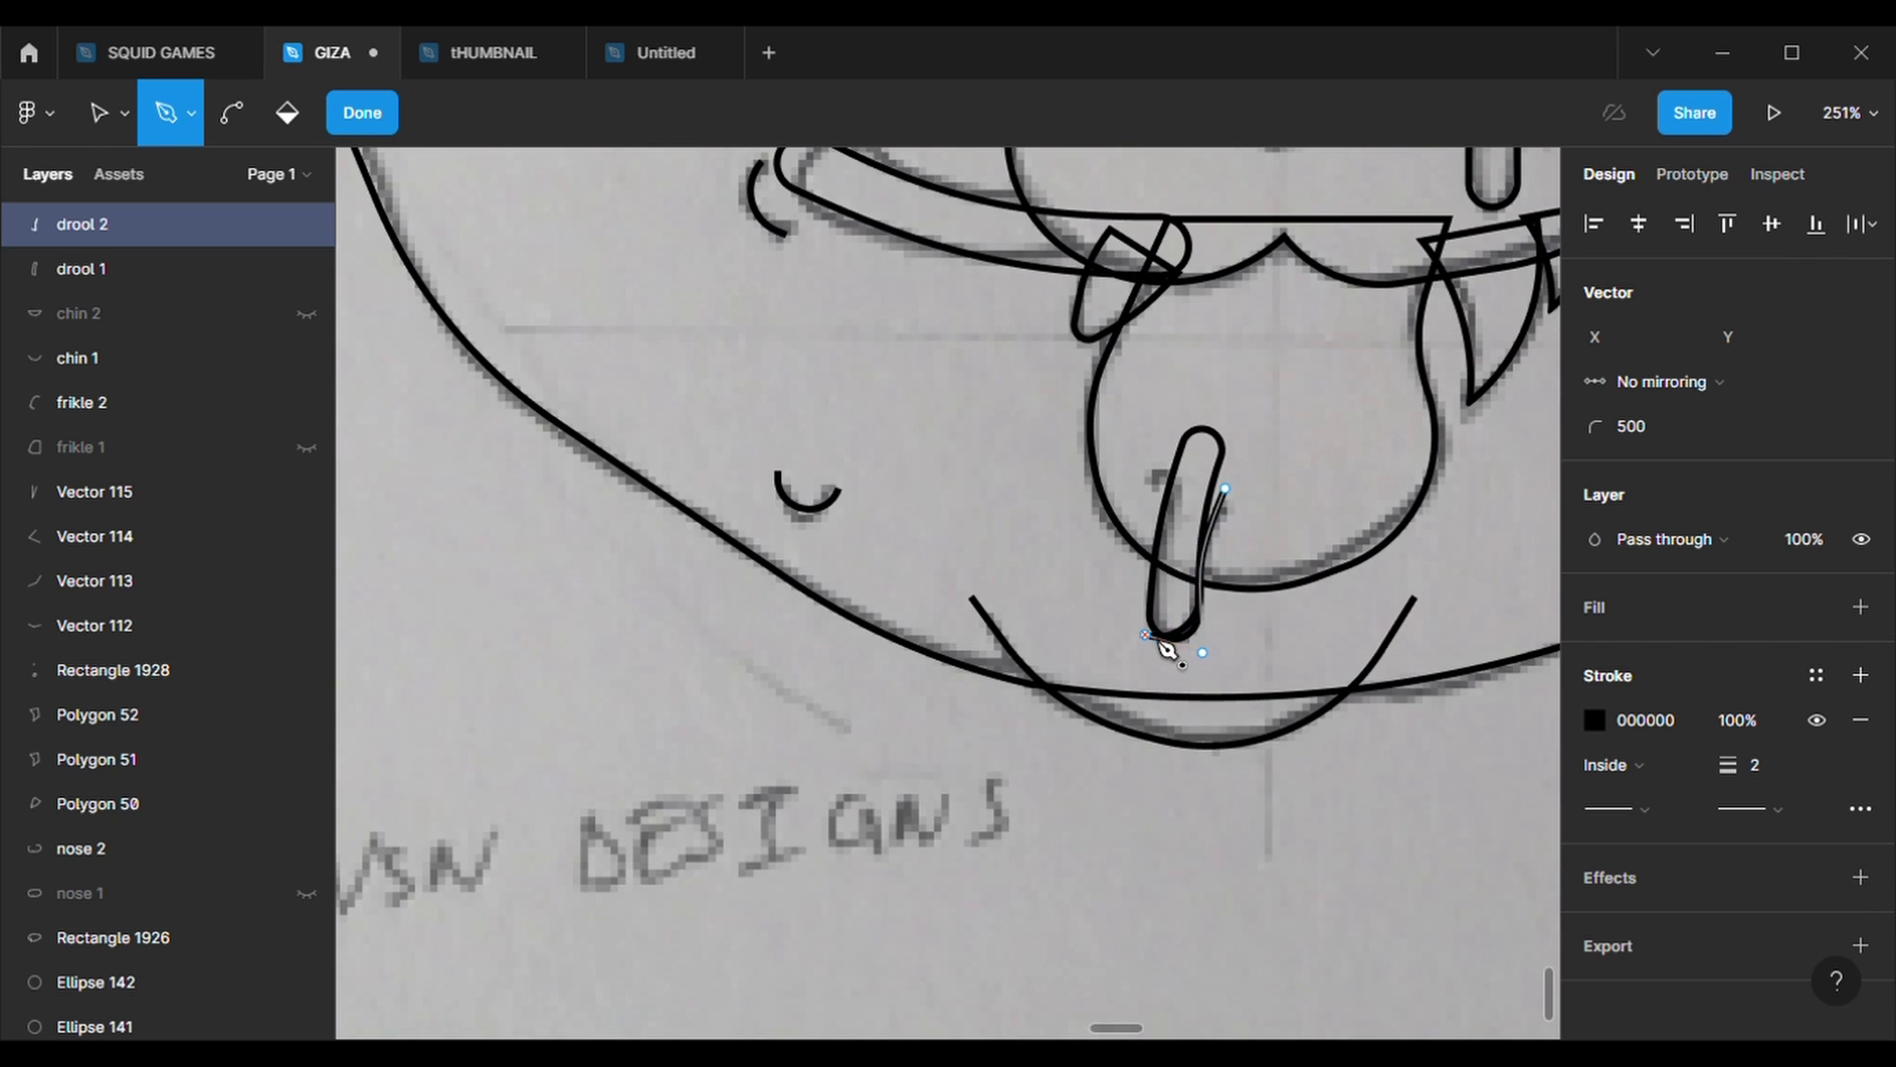
pyautogui.click(1145, 634)
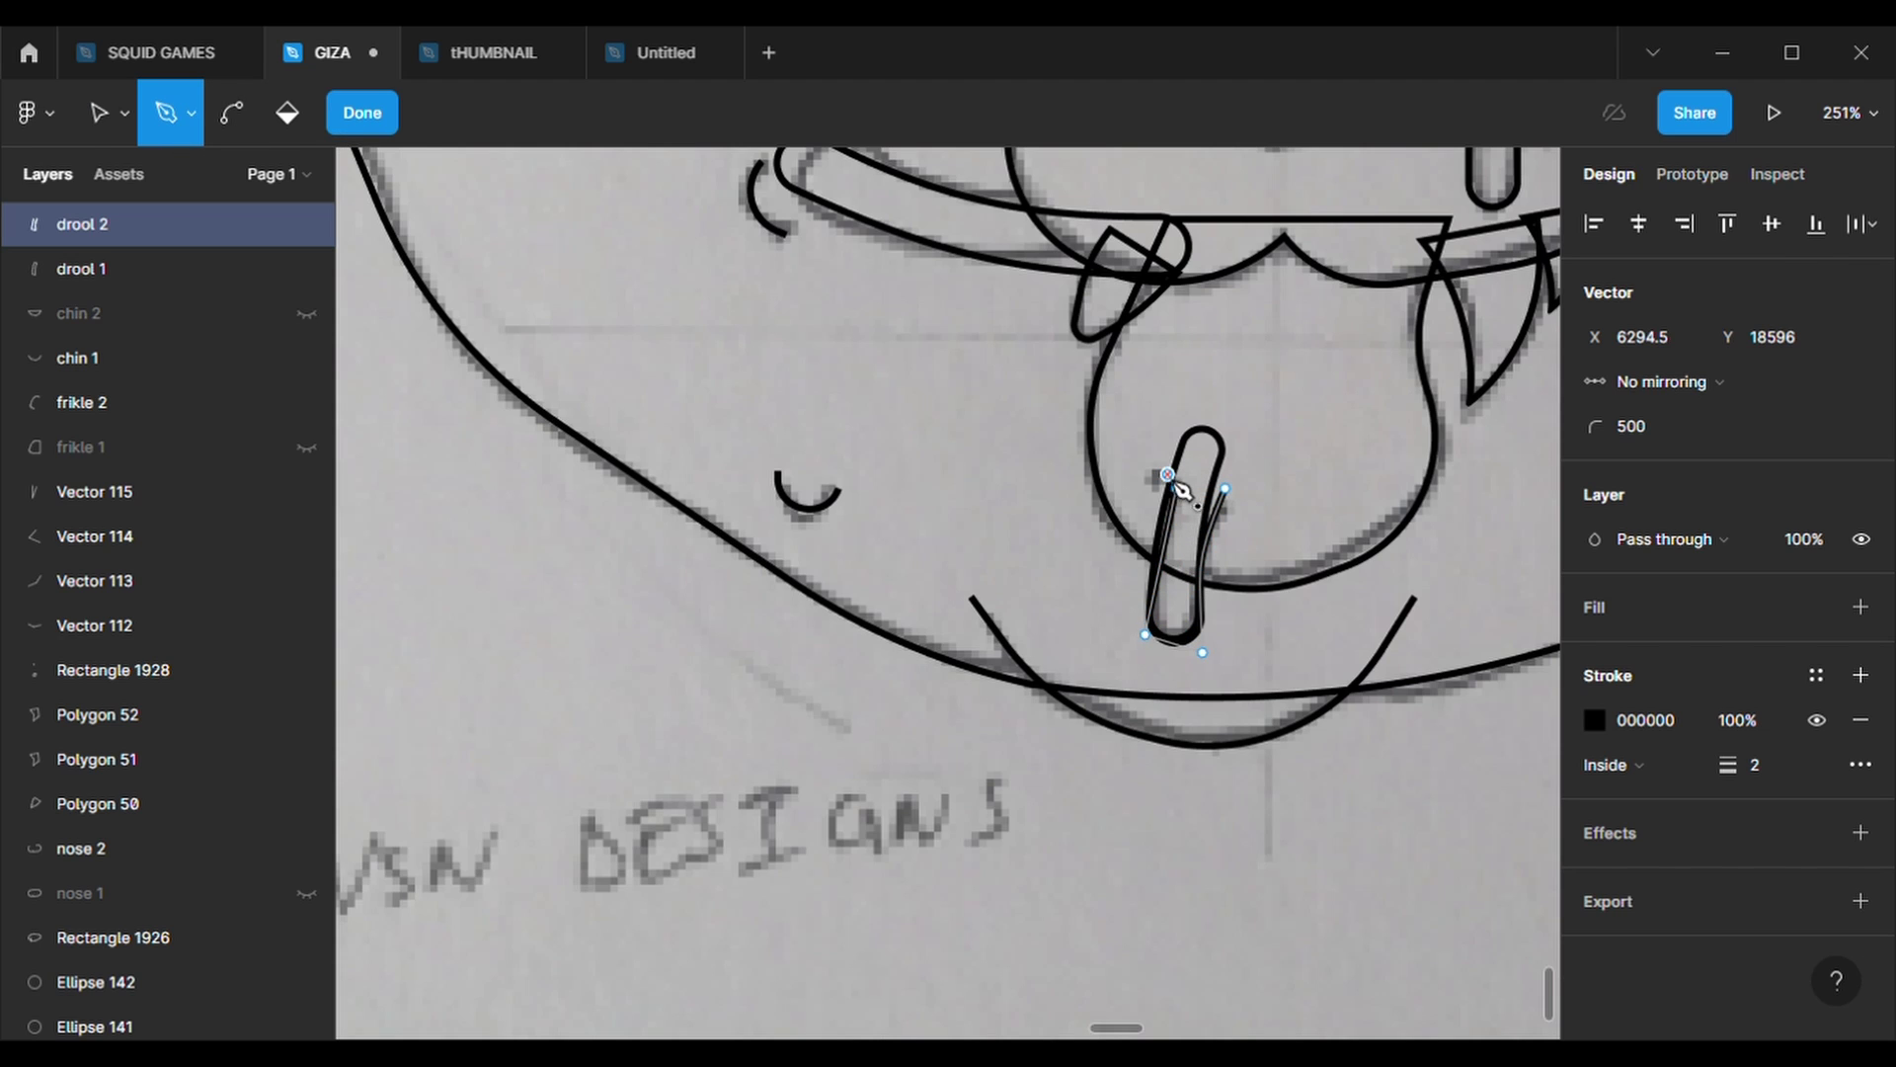
pyautogui.press('Escape')
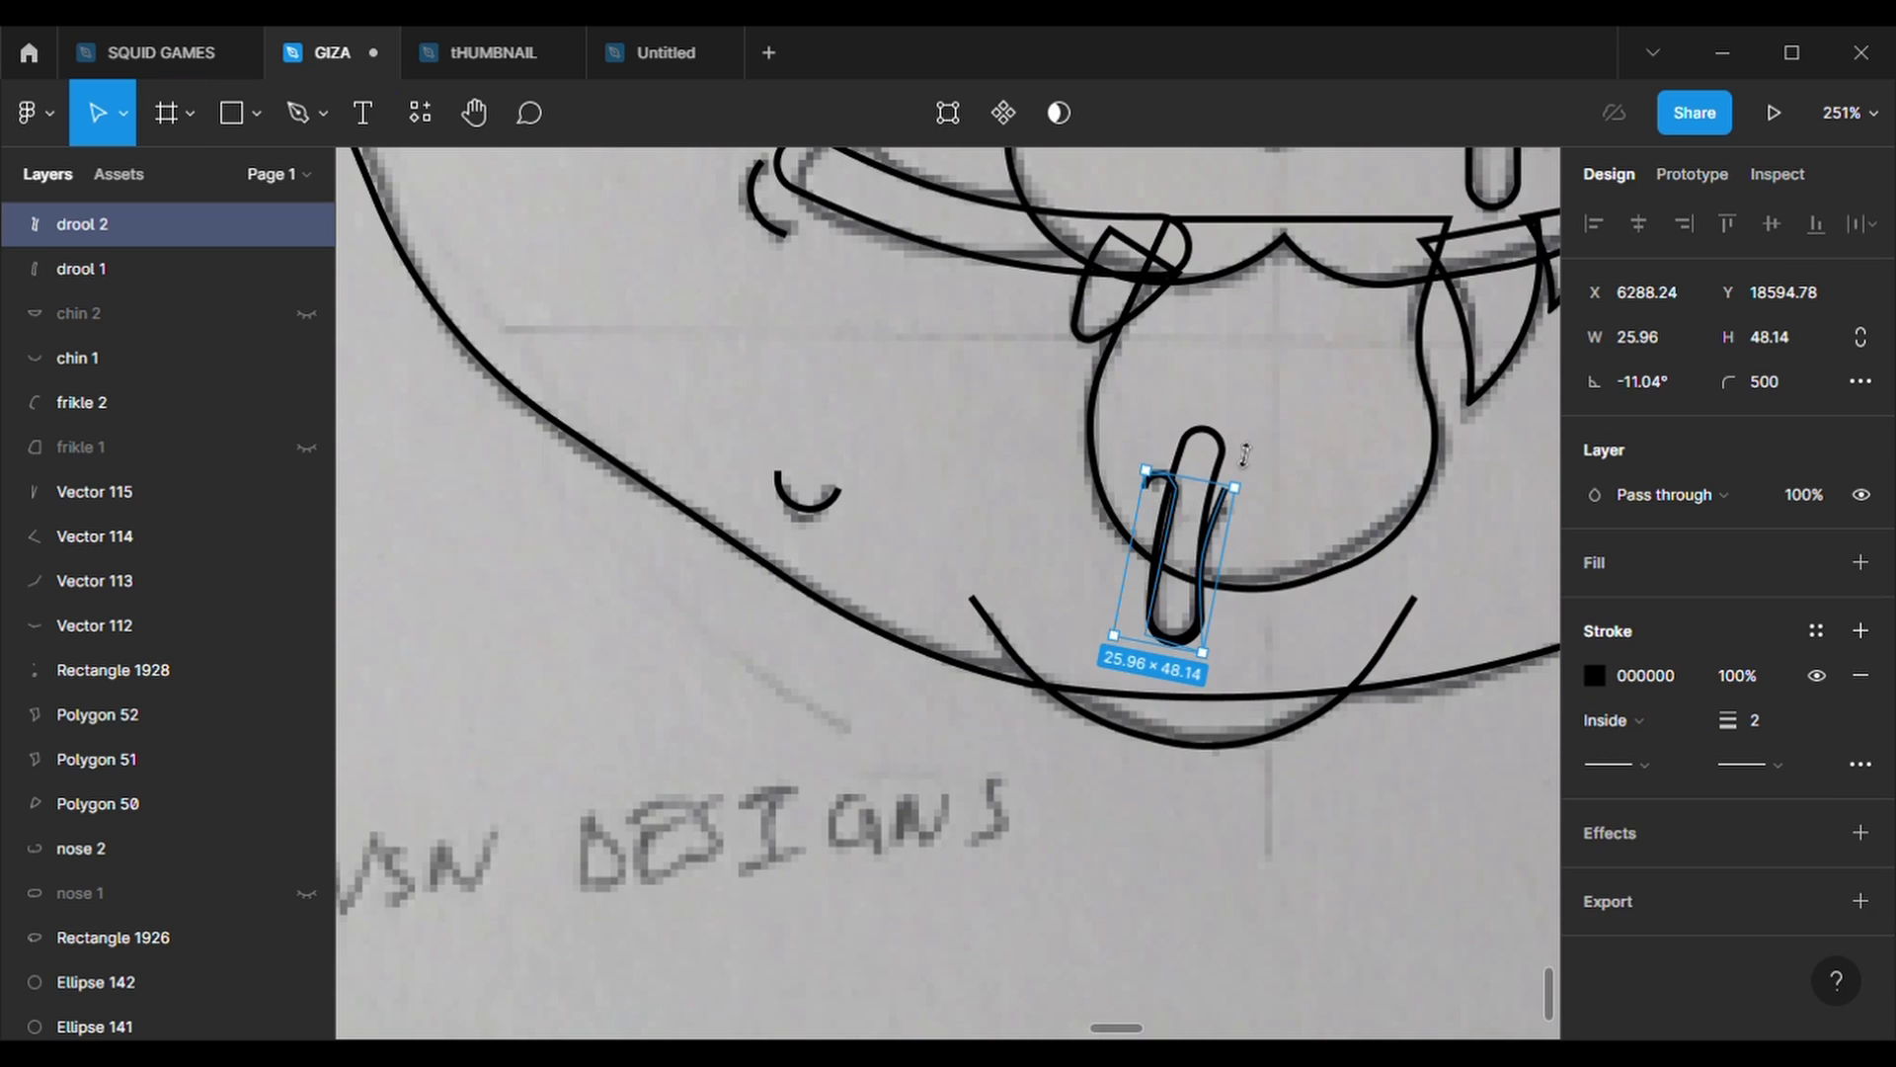
# - Give drool 1 a light grey fill and remove its black outline
pyautogui.click(1169, 533)
pyautogui.click(1861, 562)
pyautogui.click(1860, 720)
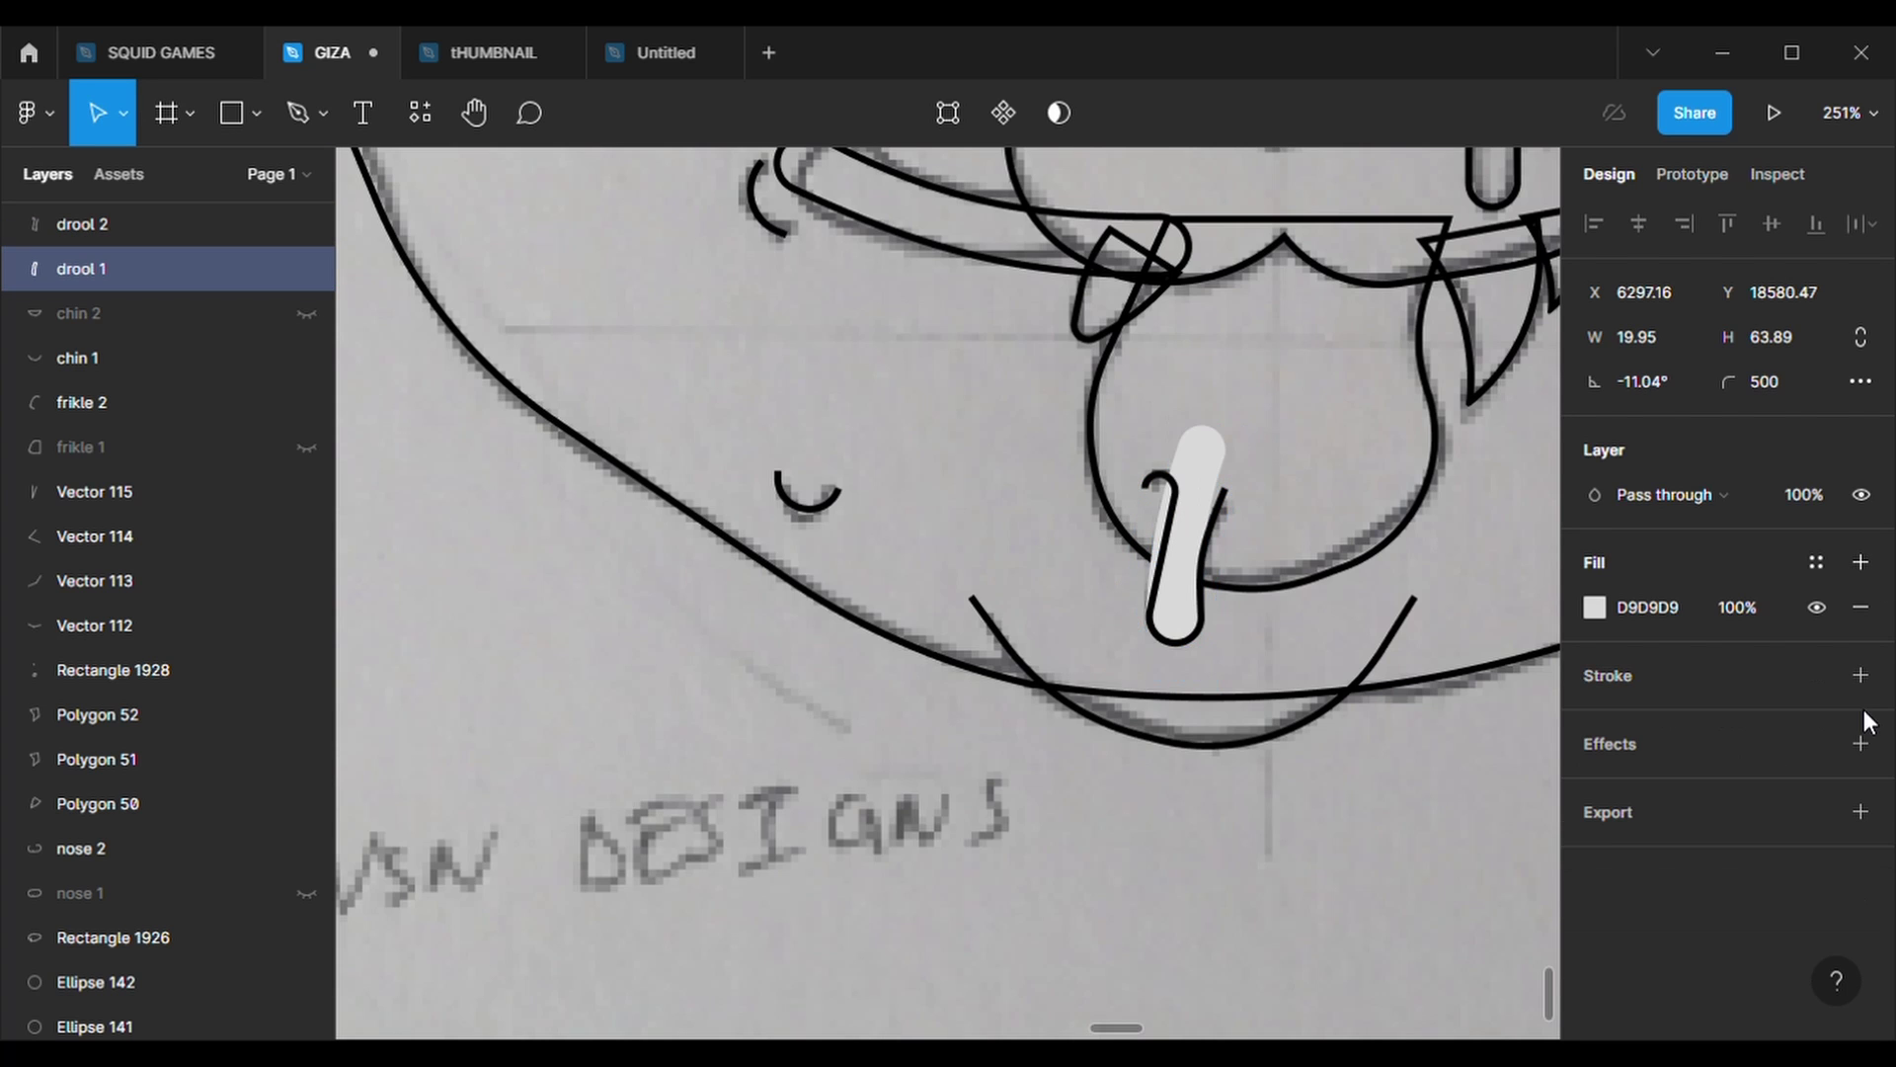
# - Delete a middle point of drool 2 to straighten its edge
pyautogui.click(1165, 487)
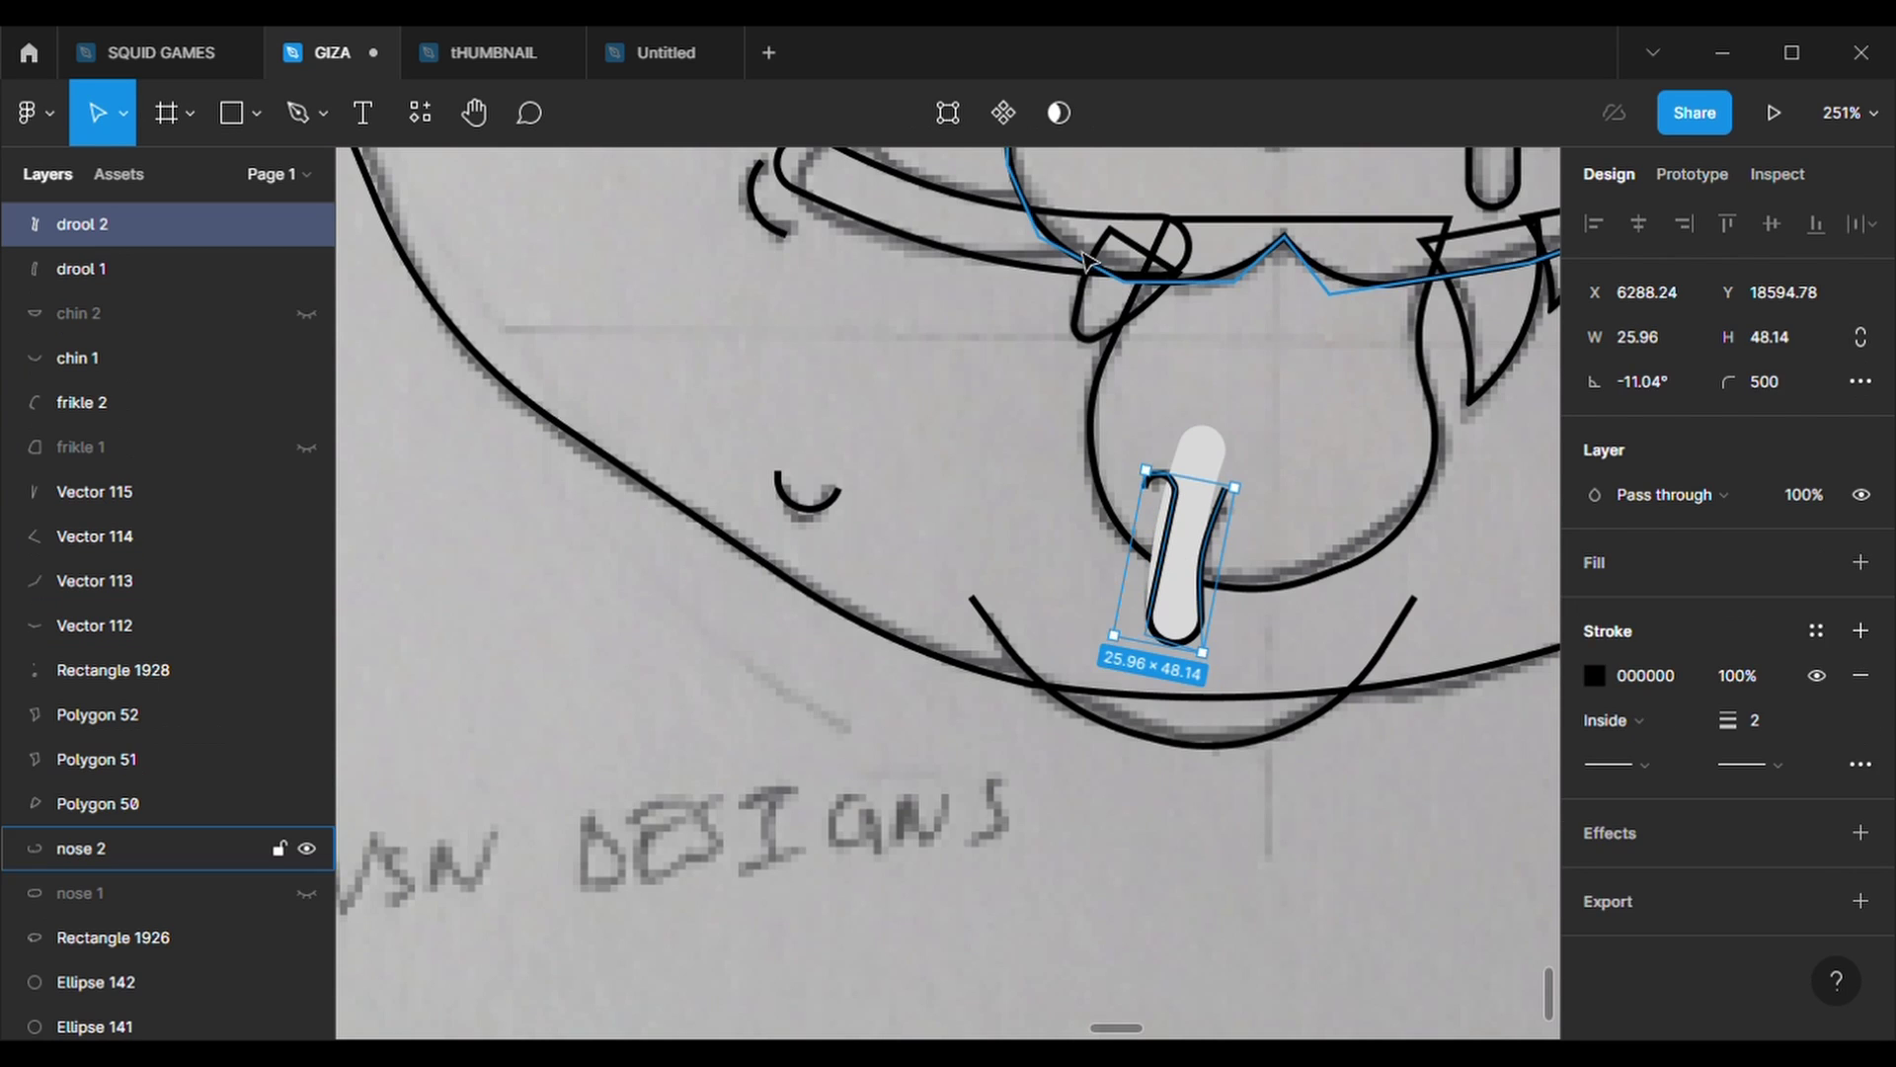
pyautogui.doubleClick(1164, 487)
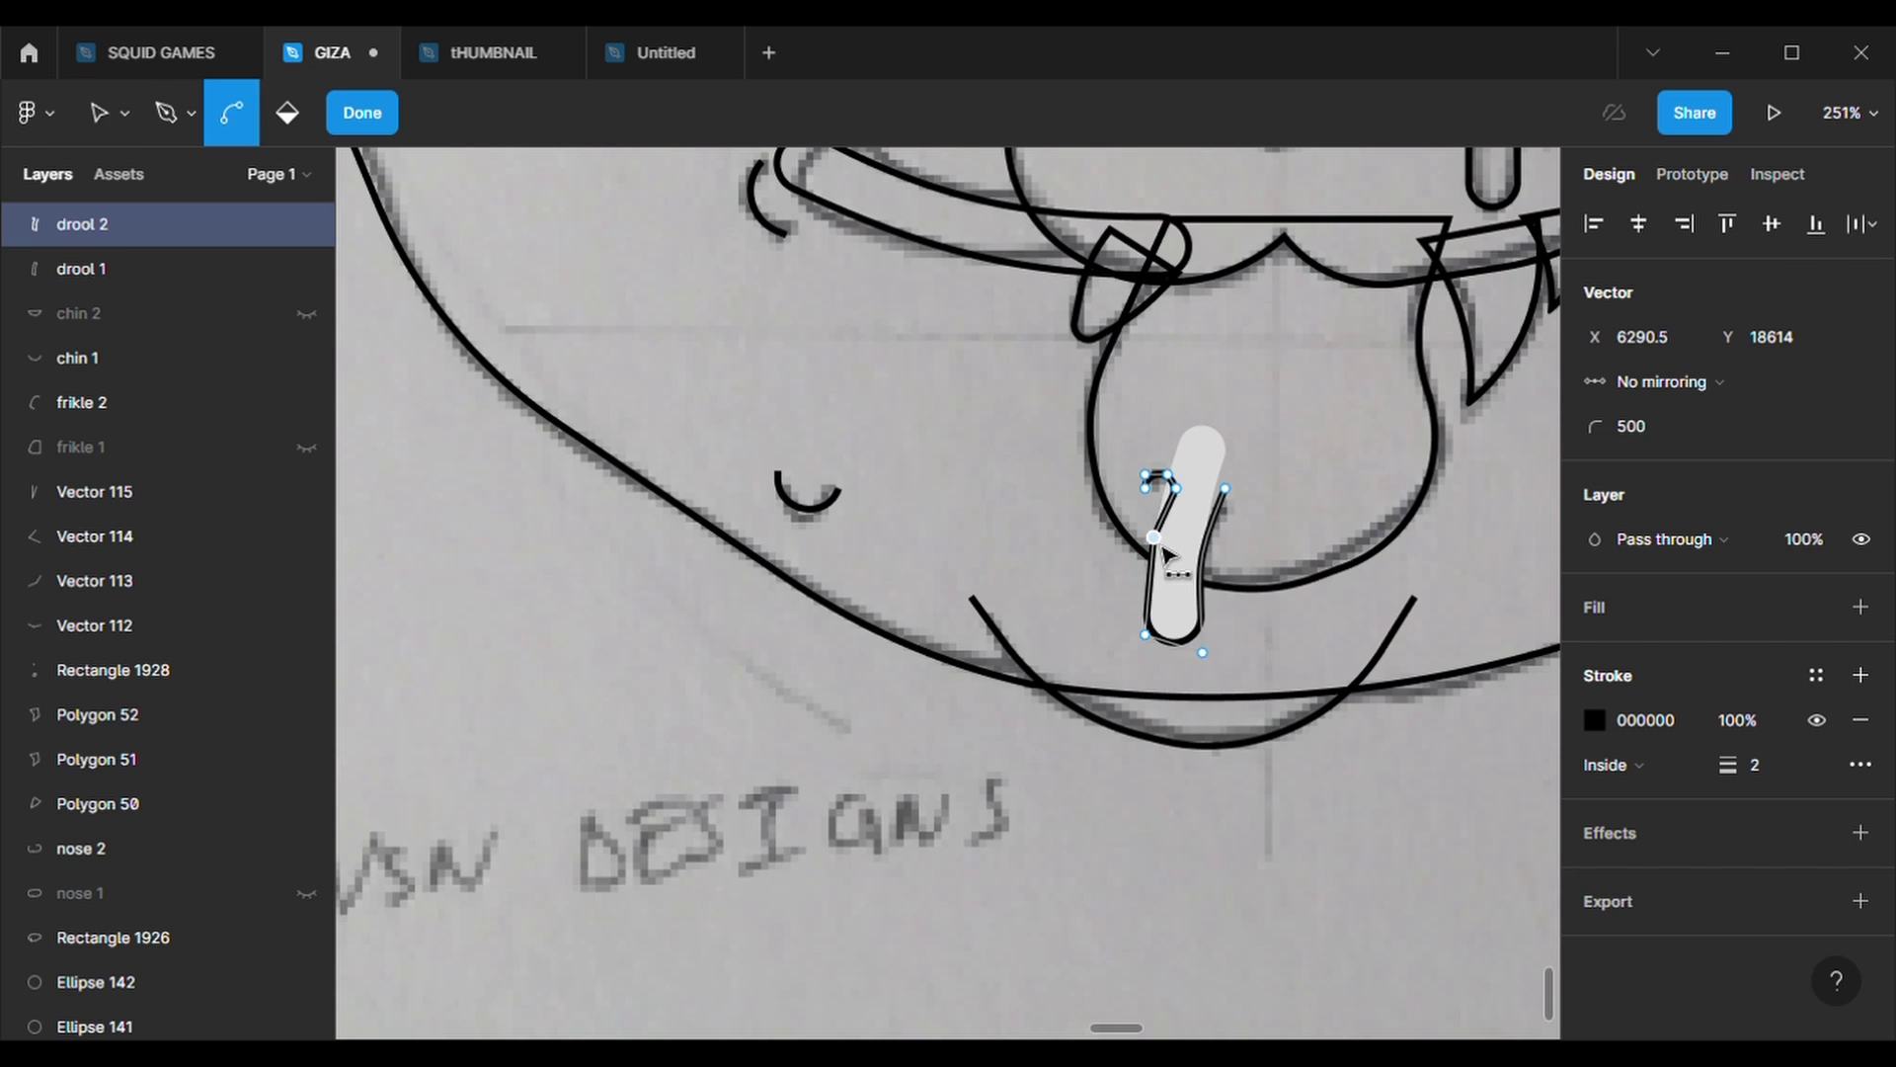
pyautogui.press('Delete')
pyautogui.press('Escape')
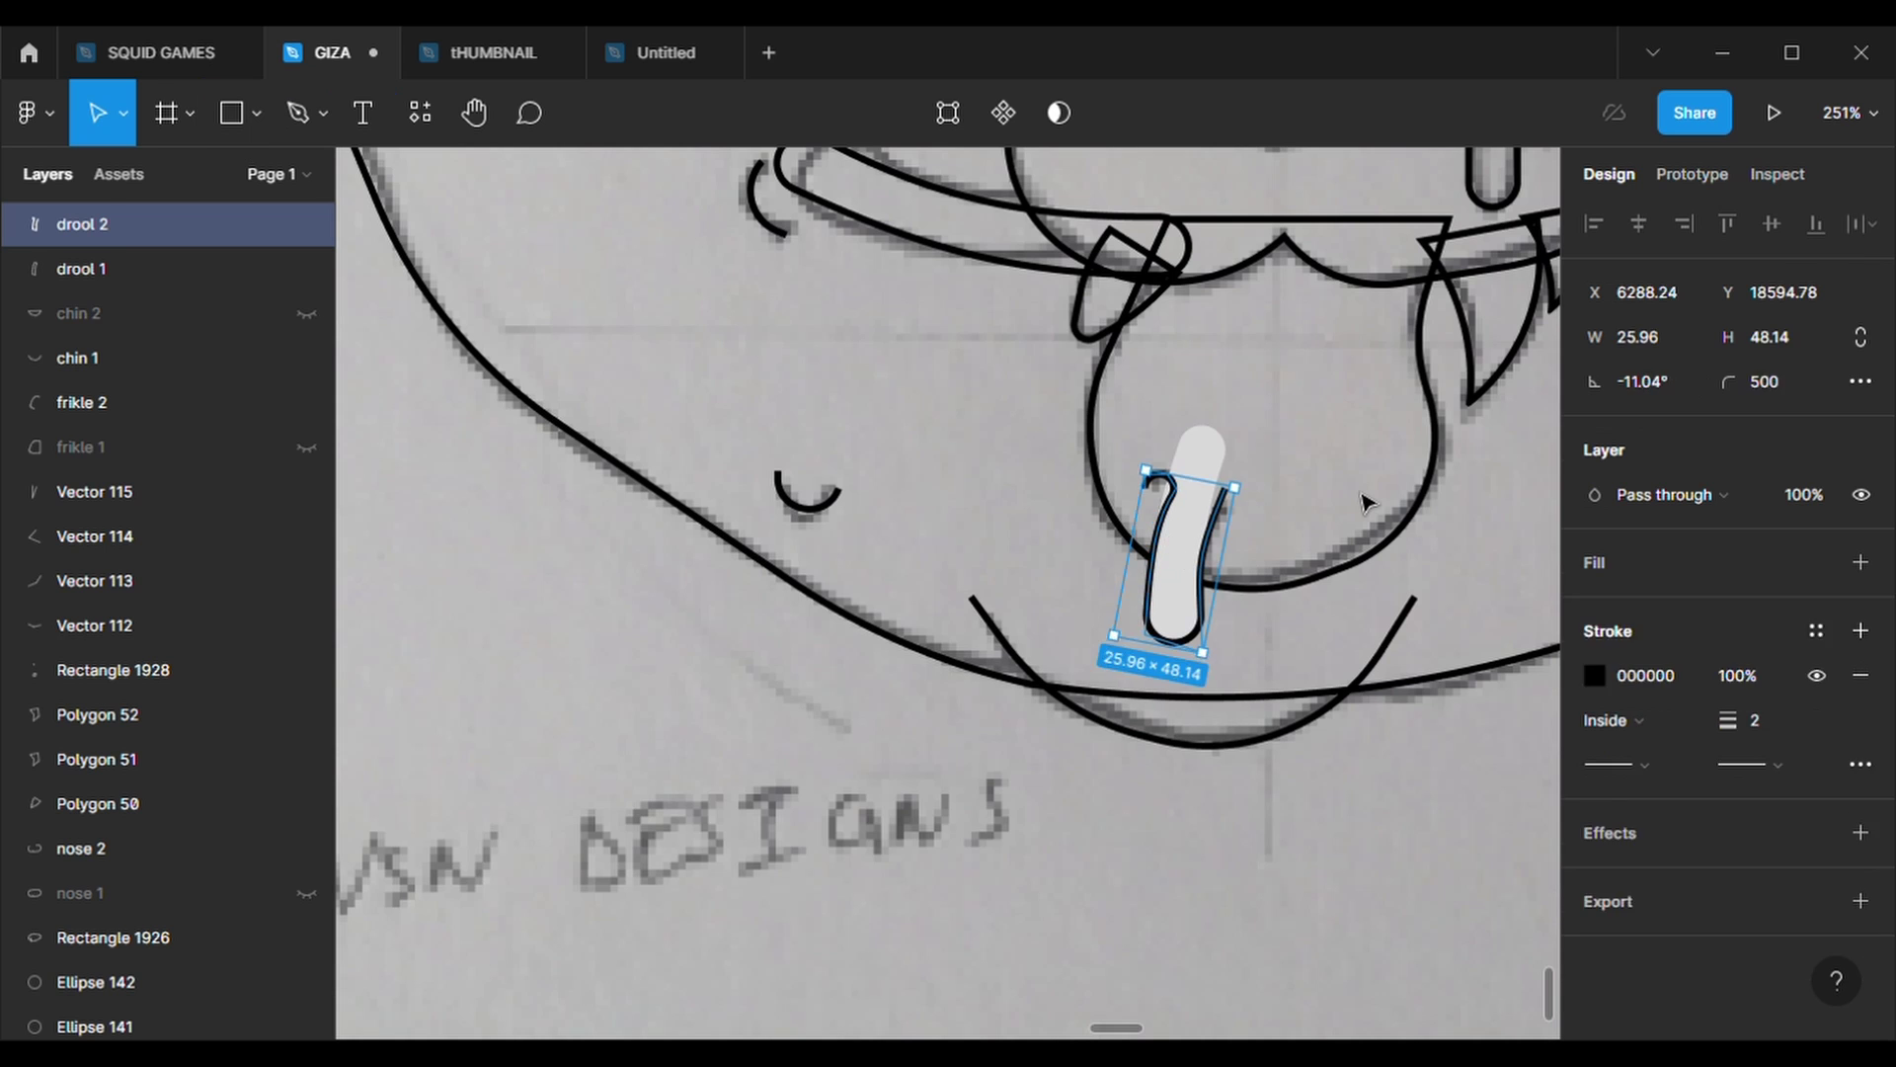
# - Hide the drool 1 layer
pyautogui.click(1363, 500)
pyautogui.scroll(-5, 1363, 501)
pyautogui.scroll(3, 1363, 501)
pyautogui.scroll(1, 1363, 501)
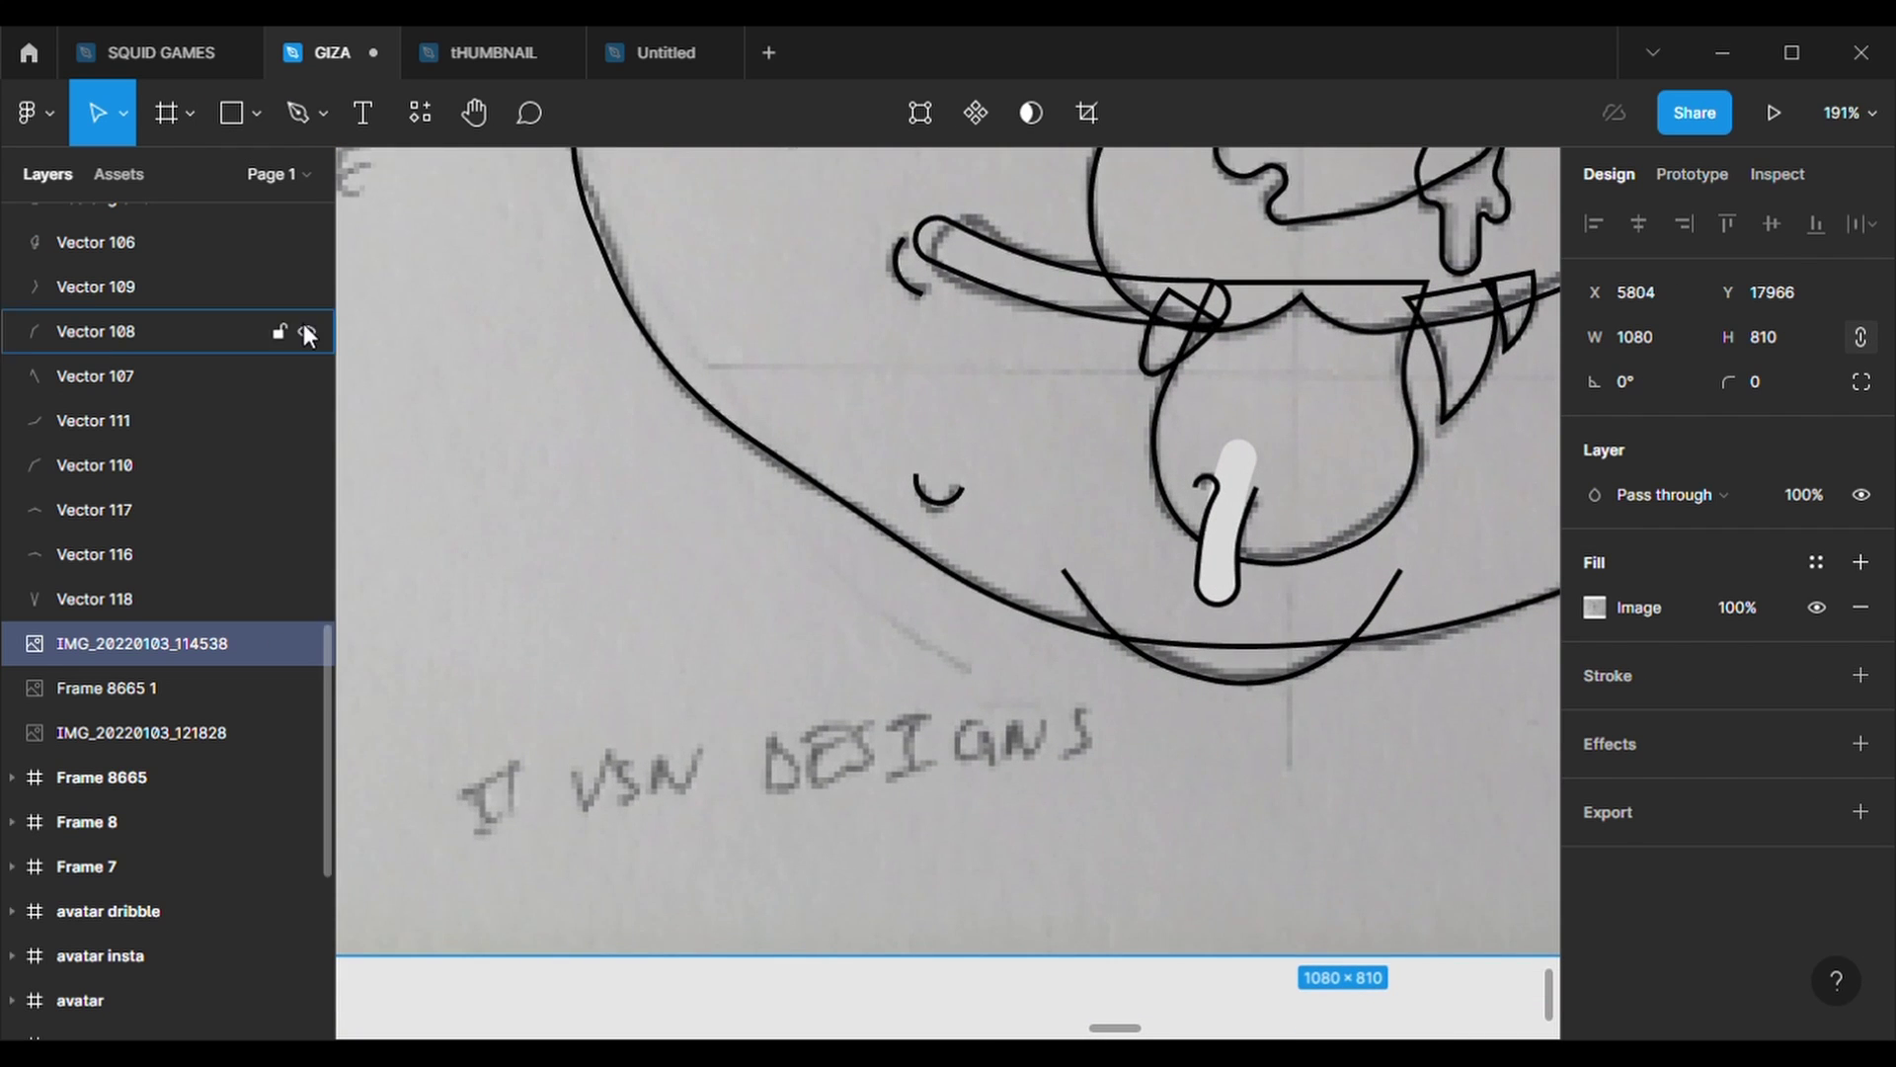
pyautogui.scroll(5, 304, 323)
pyautogui.click(229, 223)
pyautogui.click(257, 269)
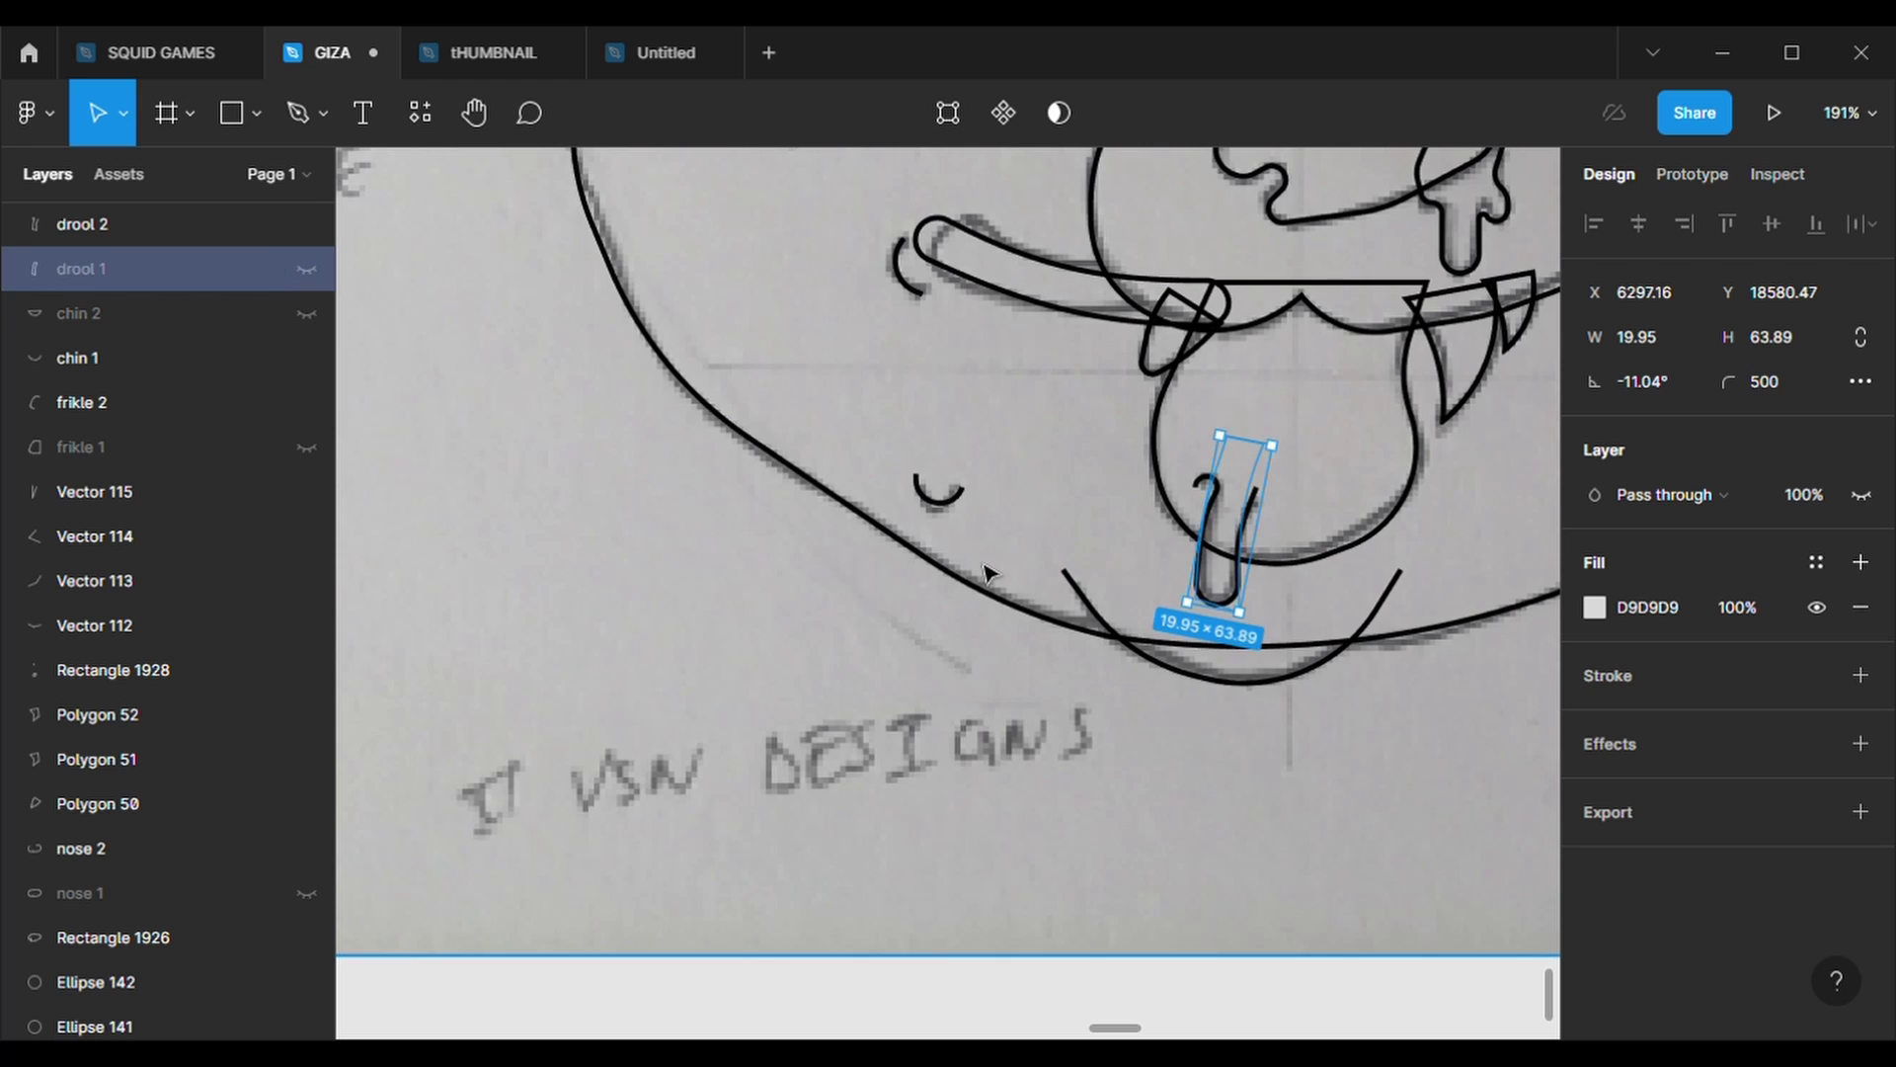
# - Trace a Pen curve along the left ear's inner edge
pyautogui.click(1291, 783)
pyautogui.scroll(-5, 1289, 785)
pyautogui.scroll(1, 1289, 785)
pyautogui.hscroll(-3, 1290, 783)
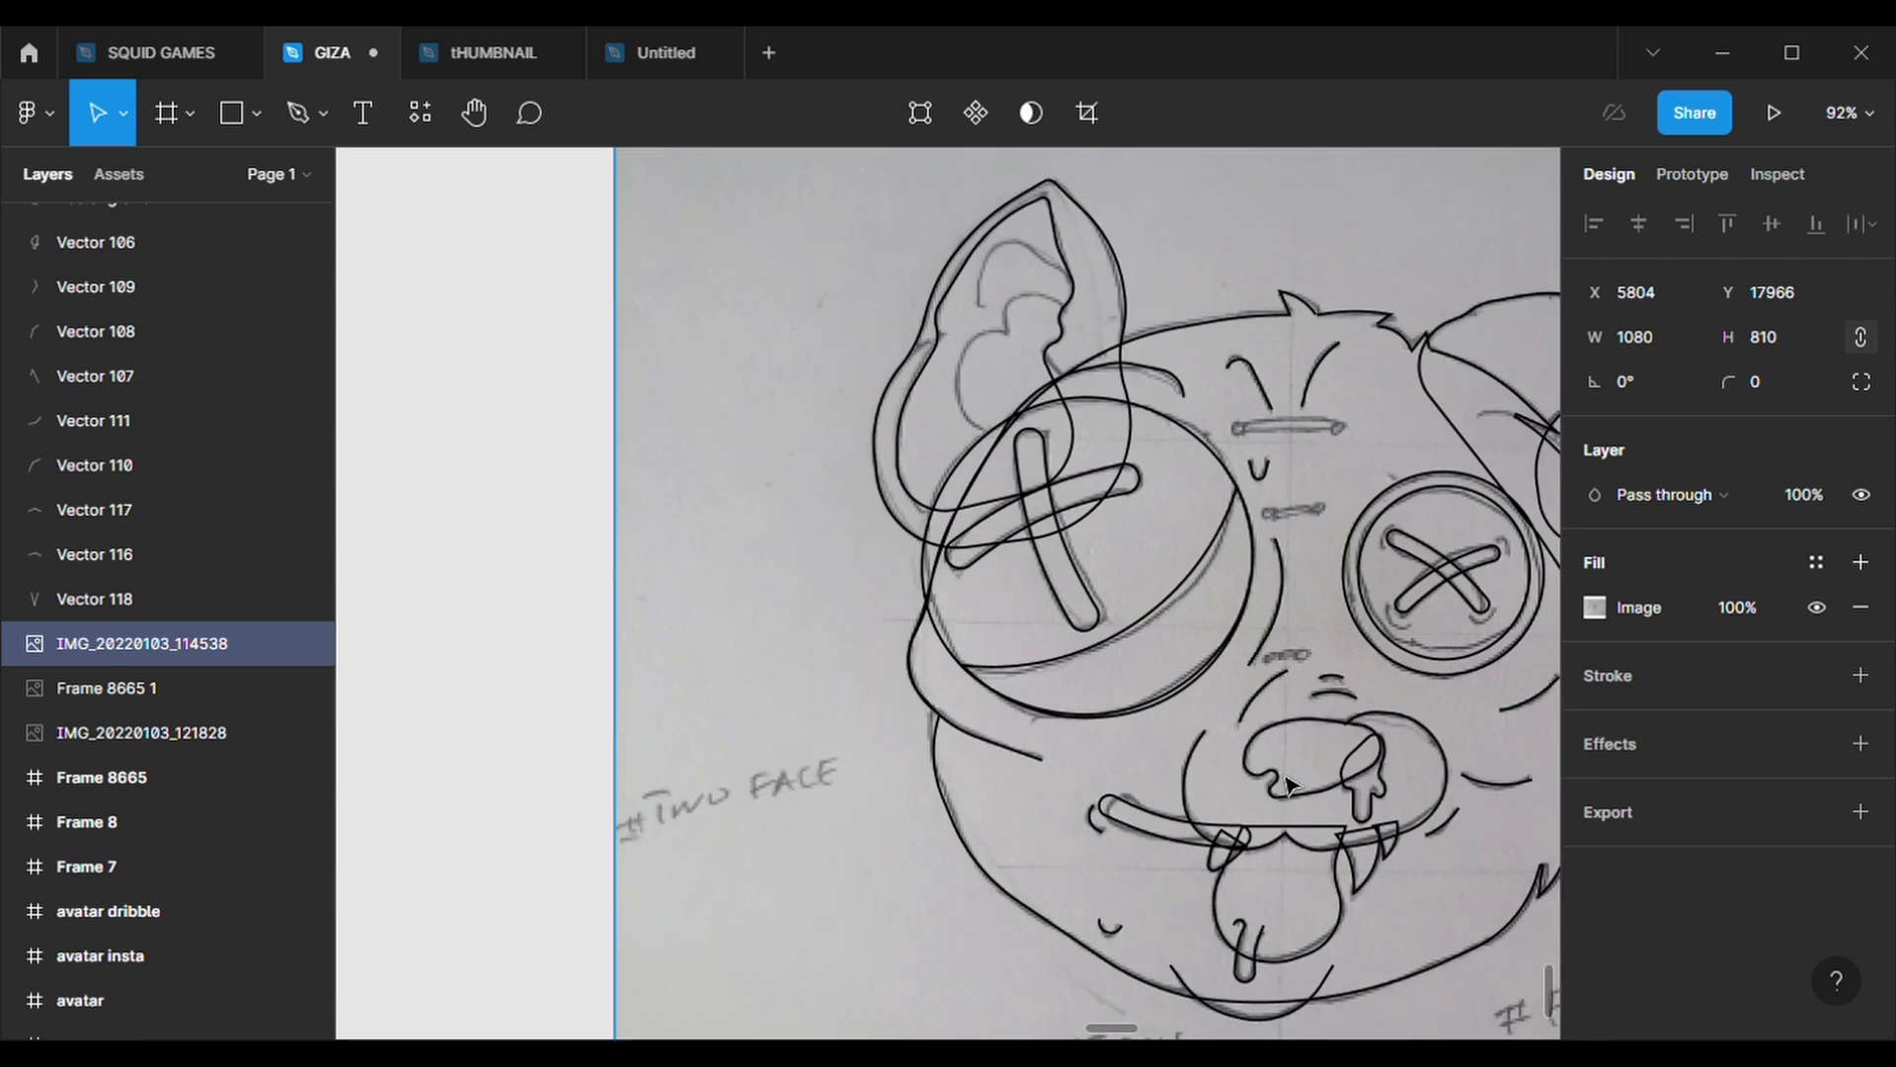
pyautogui.click(293, 114)
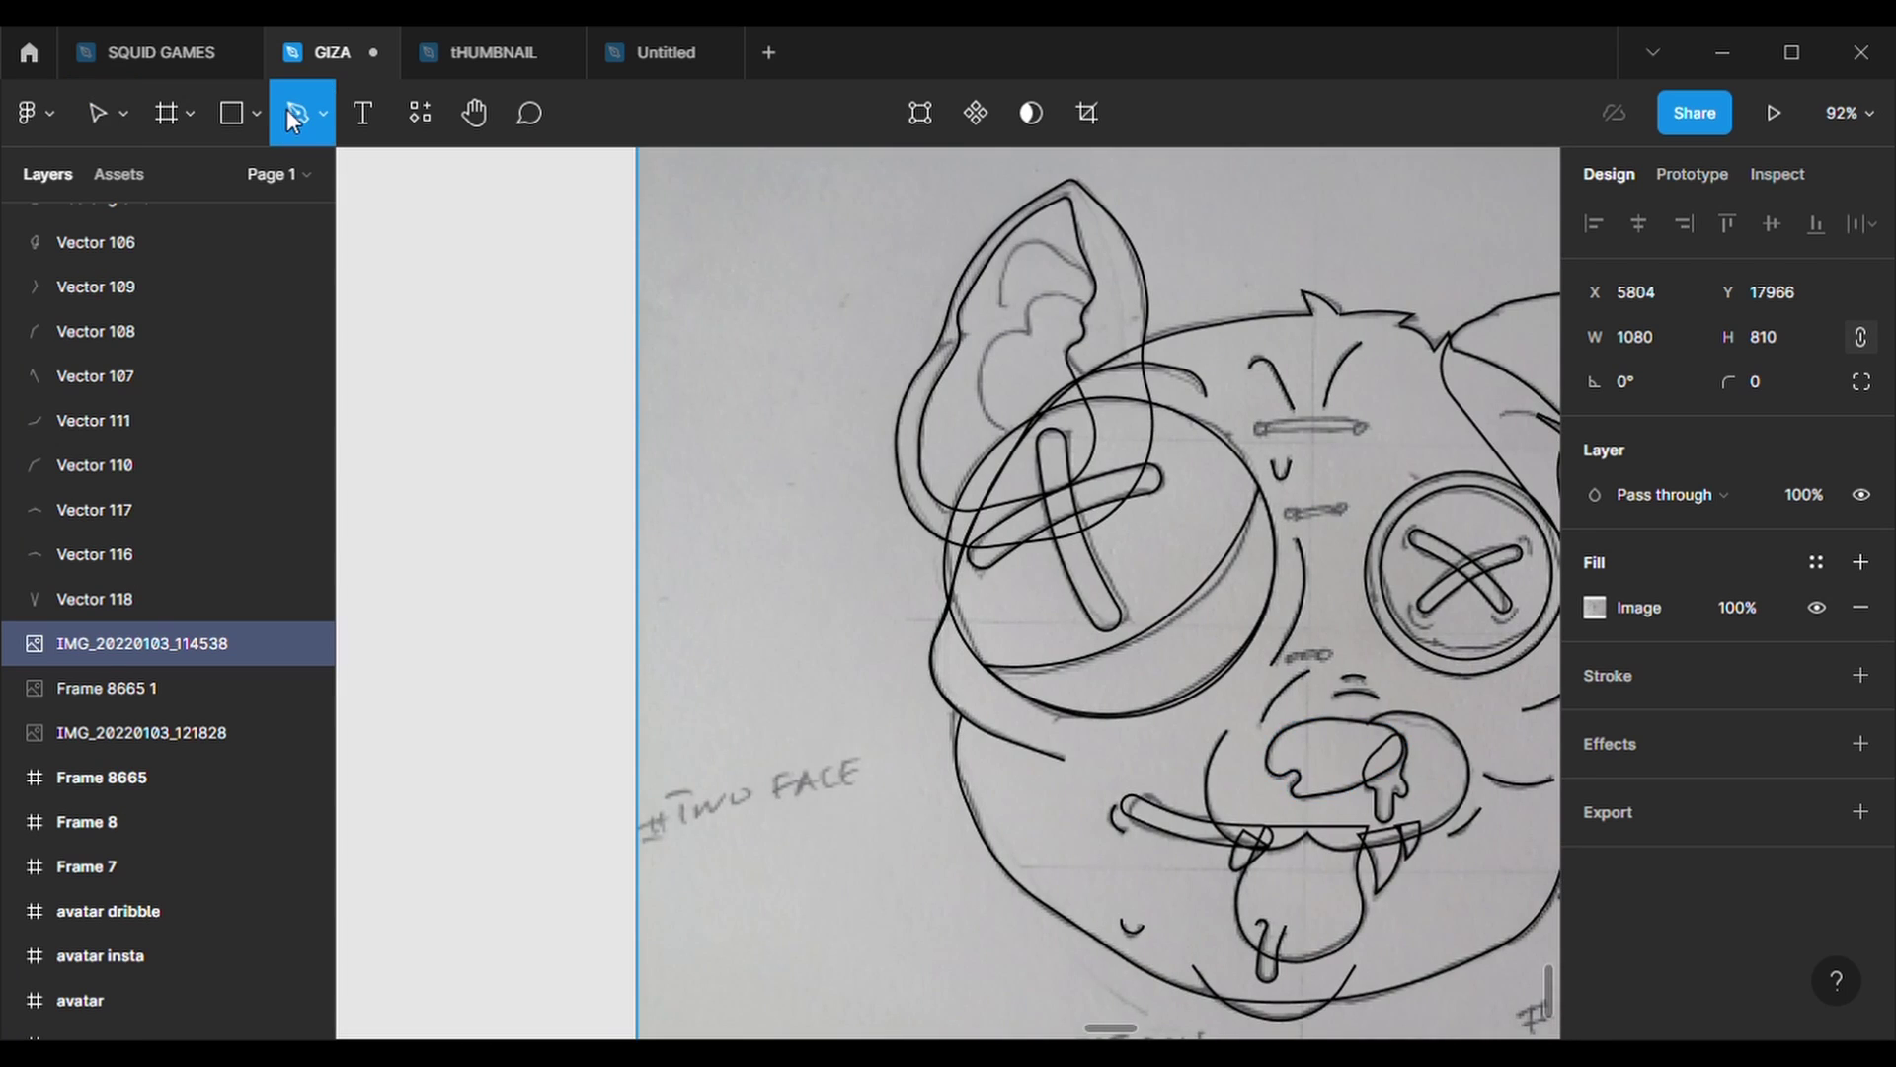
pyautogui.click(1003, 303)
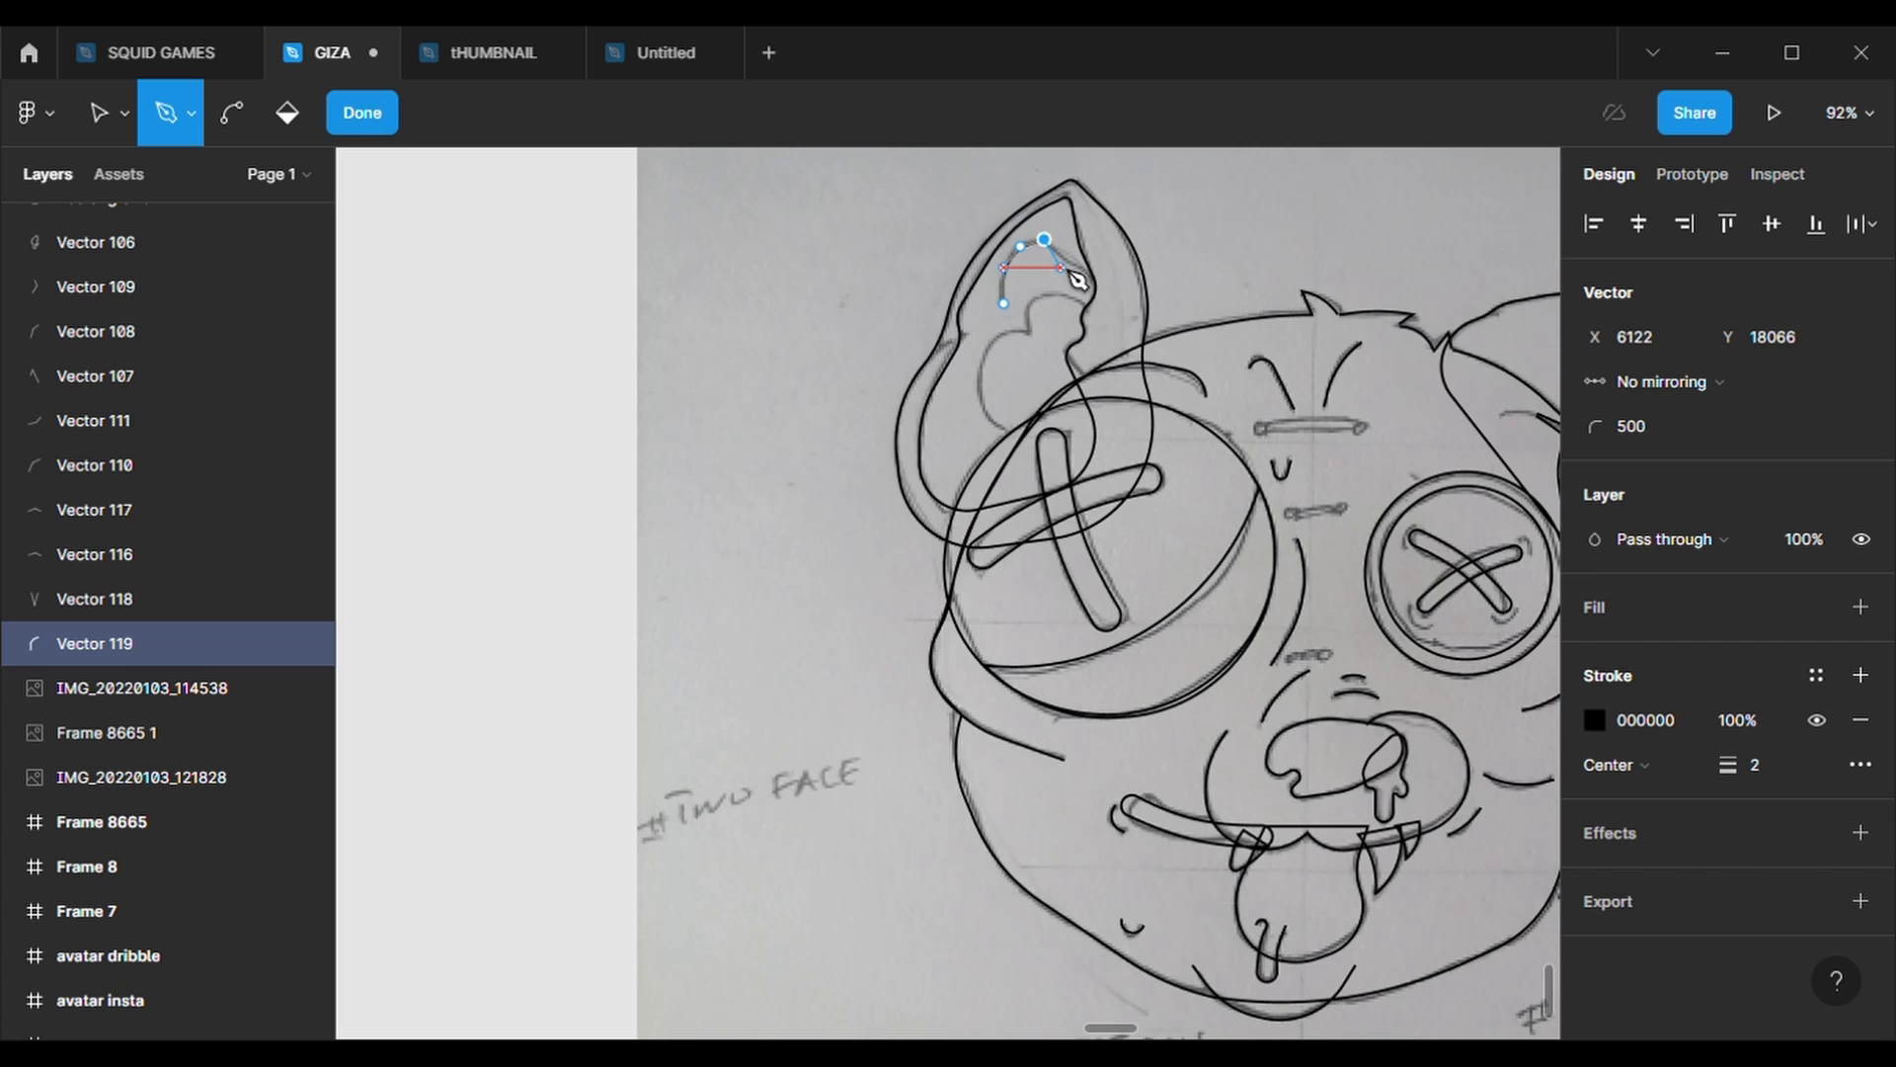
pyautogui.press('Return')
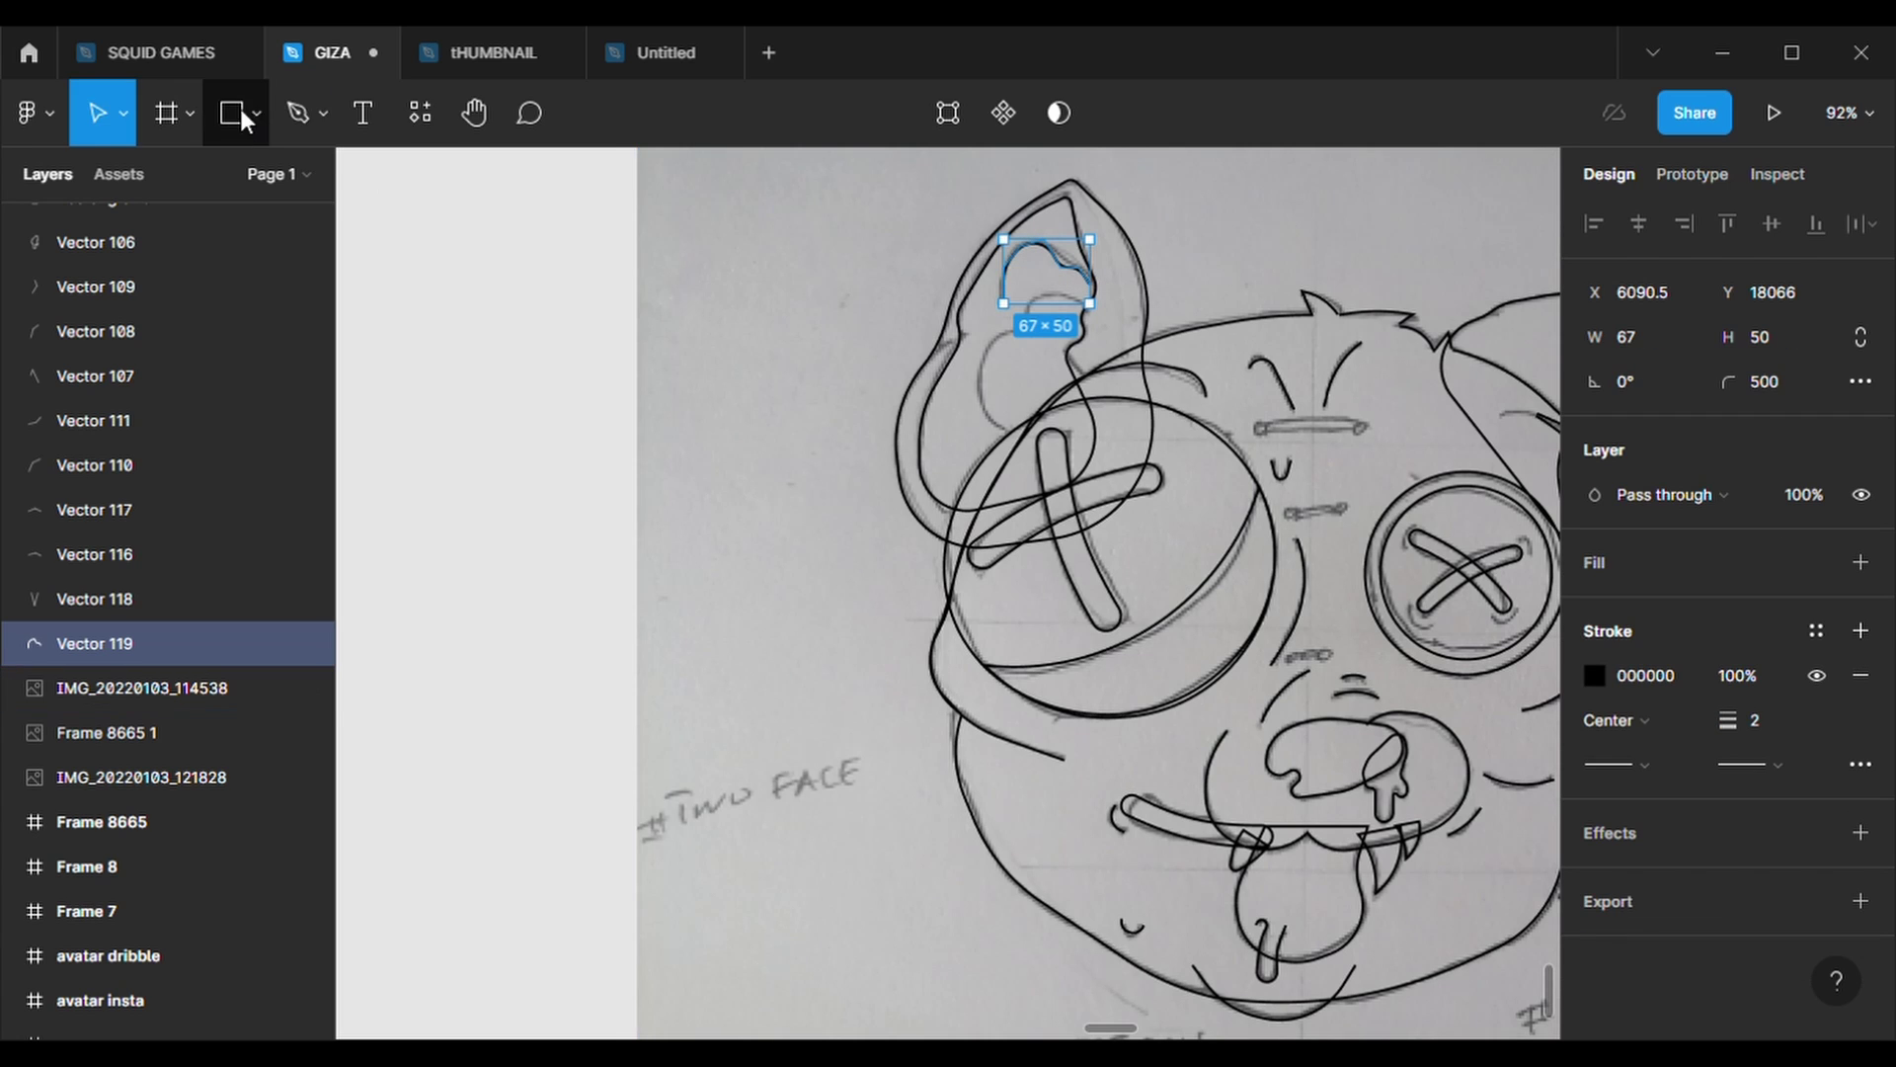
# - Draw an unfilled, black-stroked rectangle over the inner ear and reshape its points to the ear
pyautogui.click(244, 122)
pyautogui.moveTo(981, 317); pyautogui.dragTo(1155, 472)
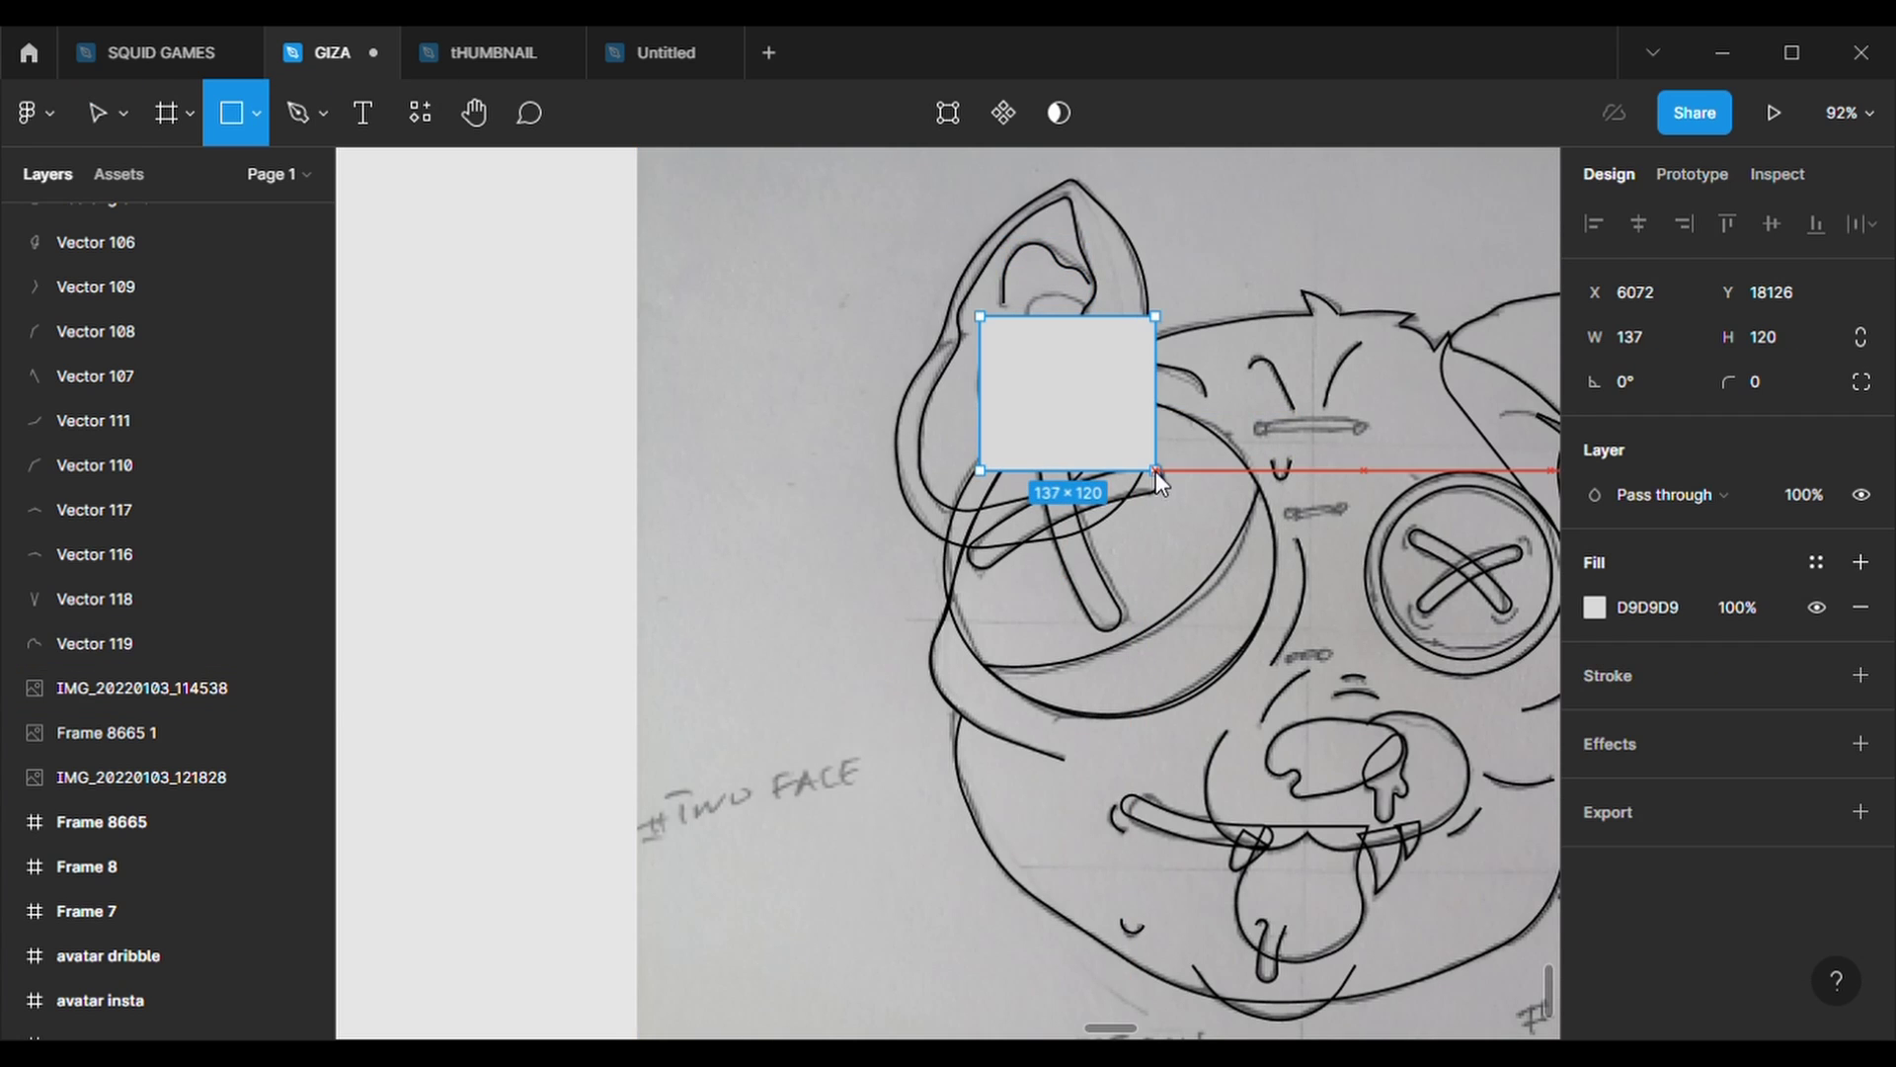
pyautogui.click(1861, 675)
pyautogui.click(1861, 607)
pyautogui.click(948, 112)
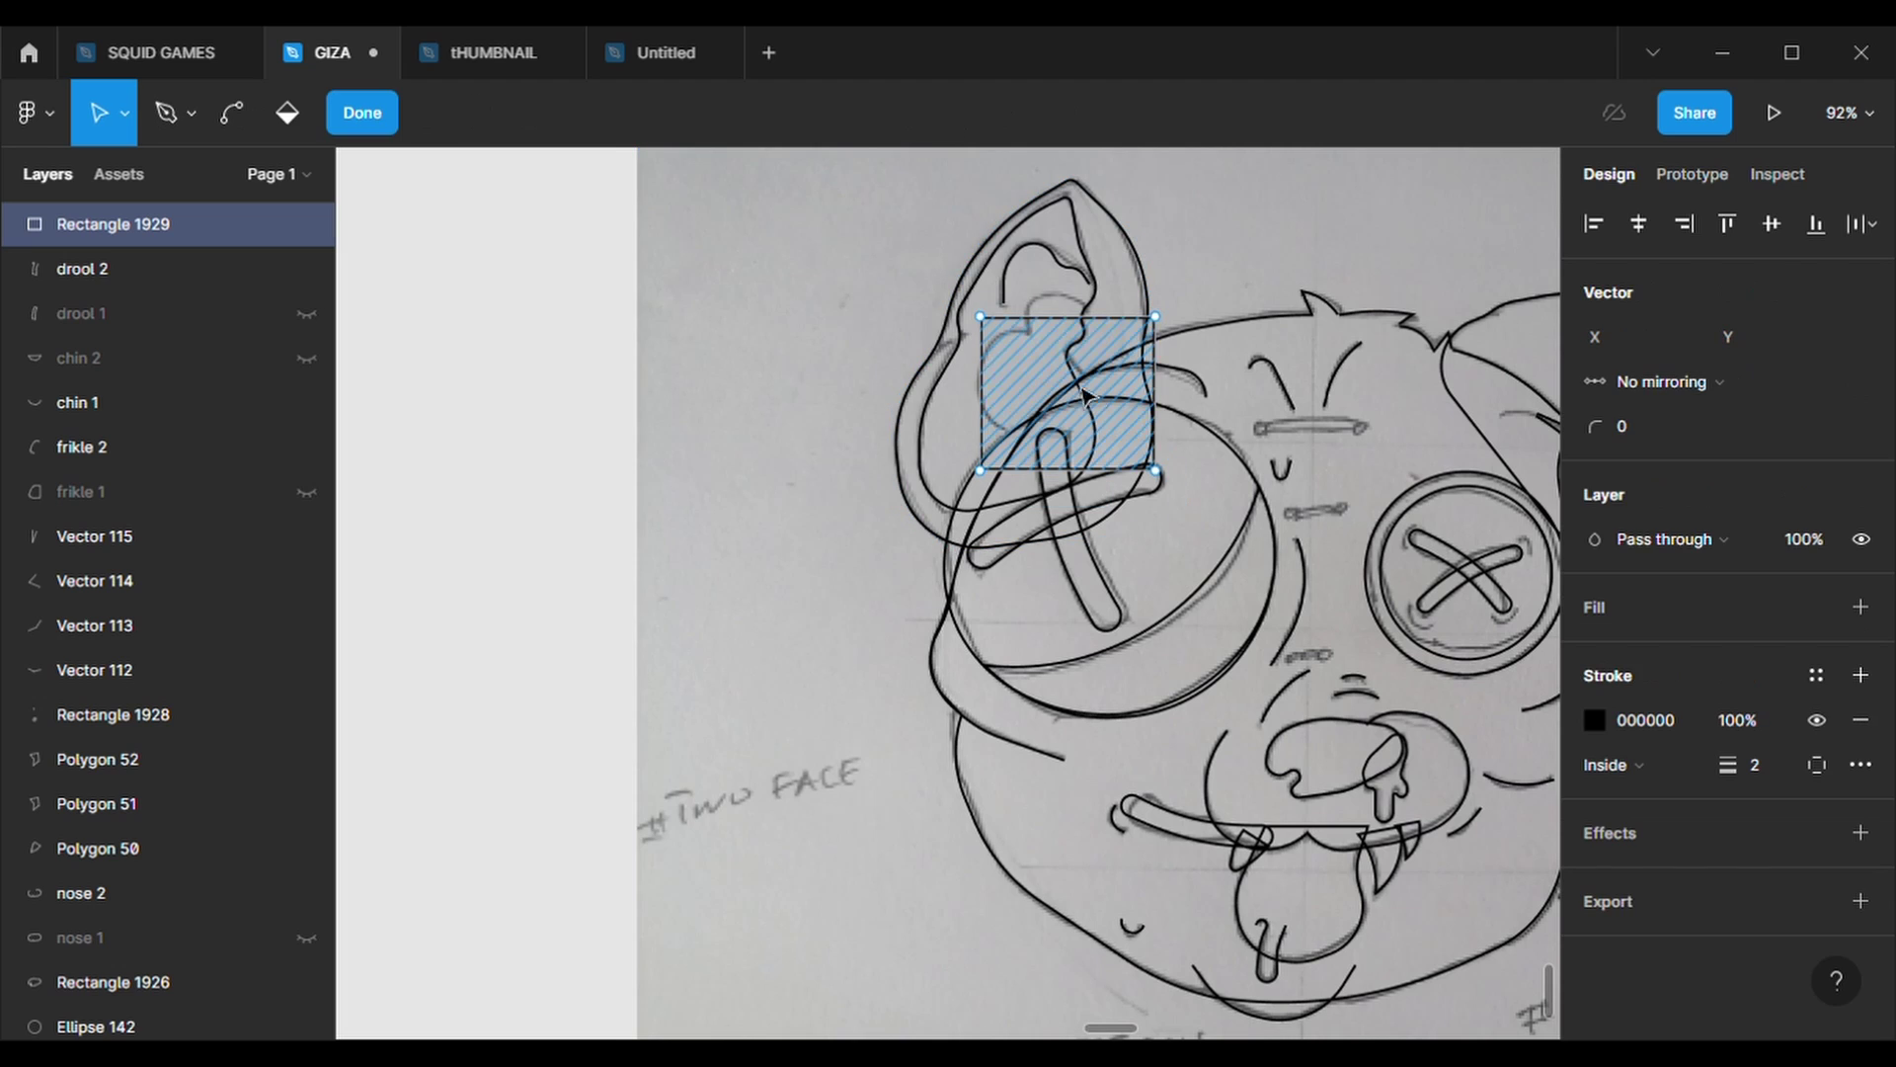
pyautogui.moveTo(1078, 327)
pyautogui.mouseDown()
pyautogui.moveTo(1056, 308)
pyautogui.moveTo(1034, 342)
pyautogui.moveTo(981, 333)
pyautogui.mouseUp()
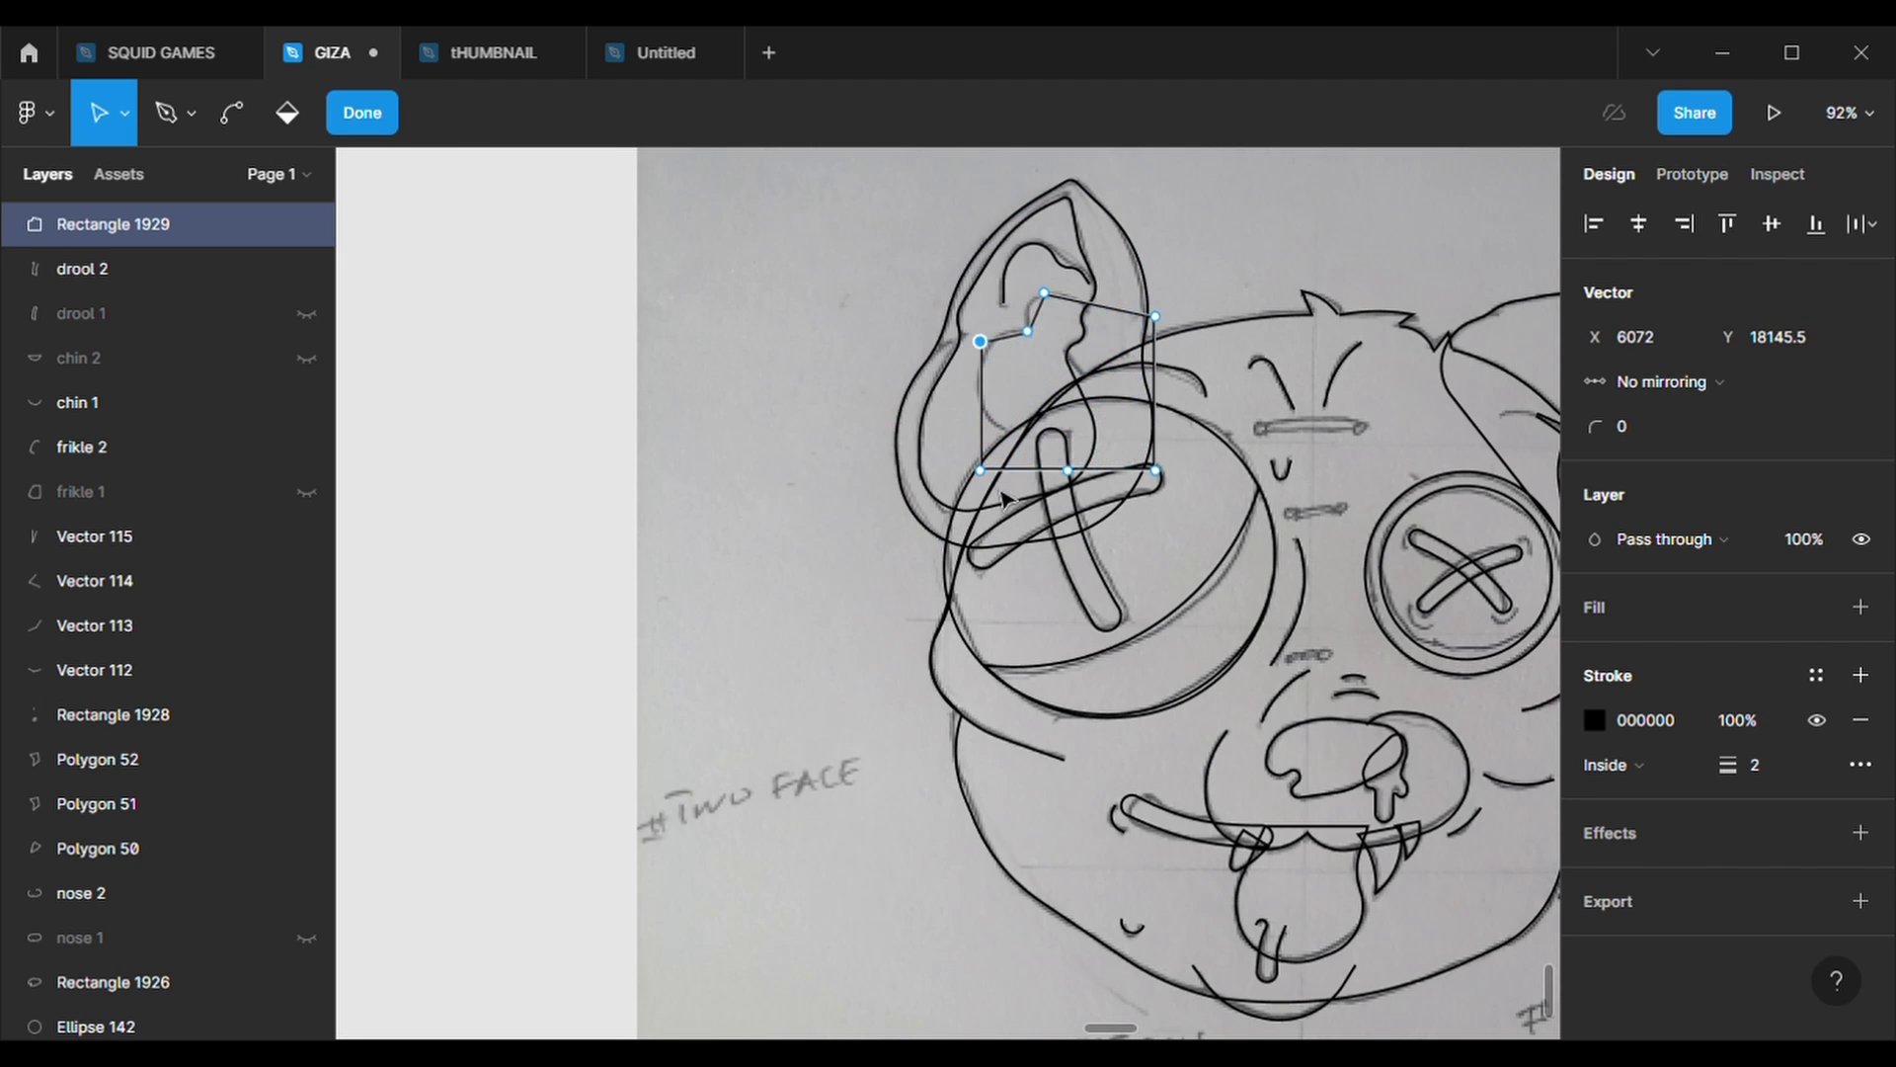
pyautogui.moveTo(1000, 440)
pyautogui.mouseDown()
pyautogui.moveTo(985, 413)
pyautogui.moveTo(1044, 464)
pyautogui.mouseUp()
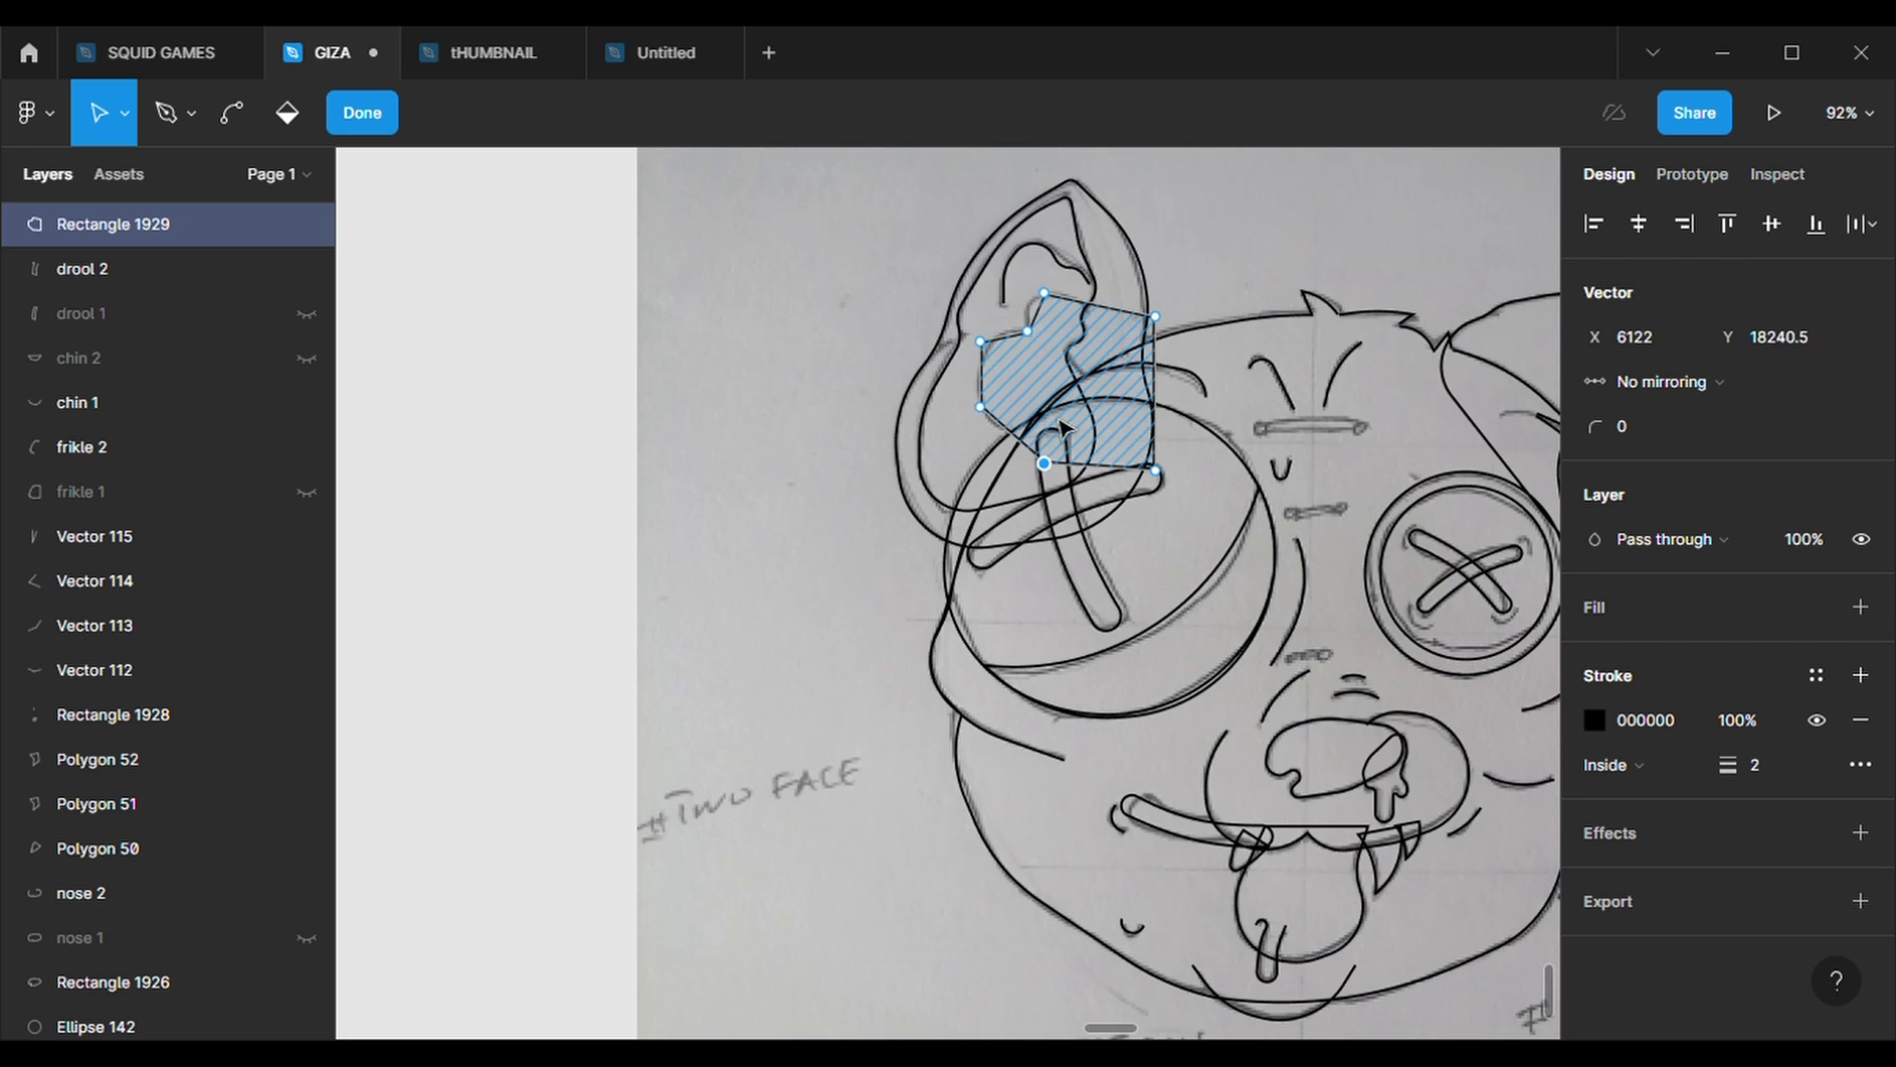
pyautogui.moveTo(1156, 316); pyautogui.dragTo(1129, 319)
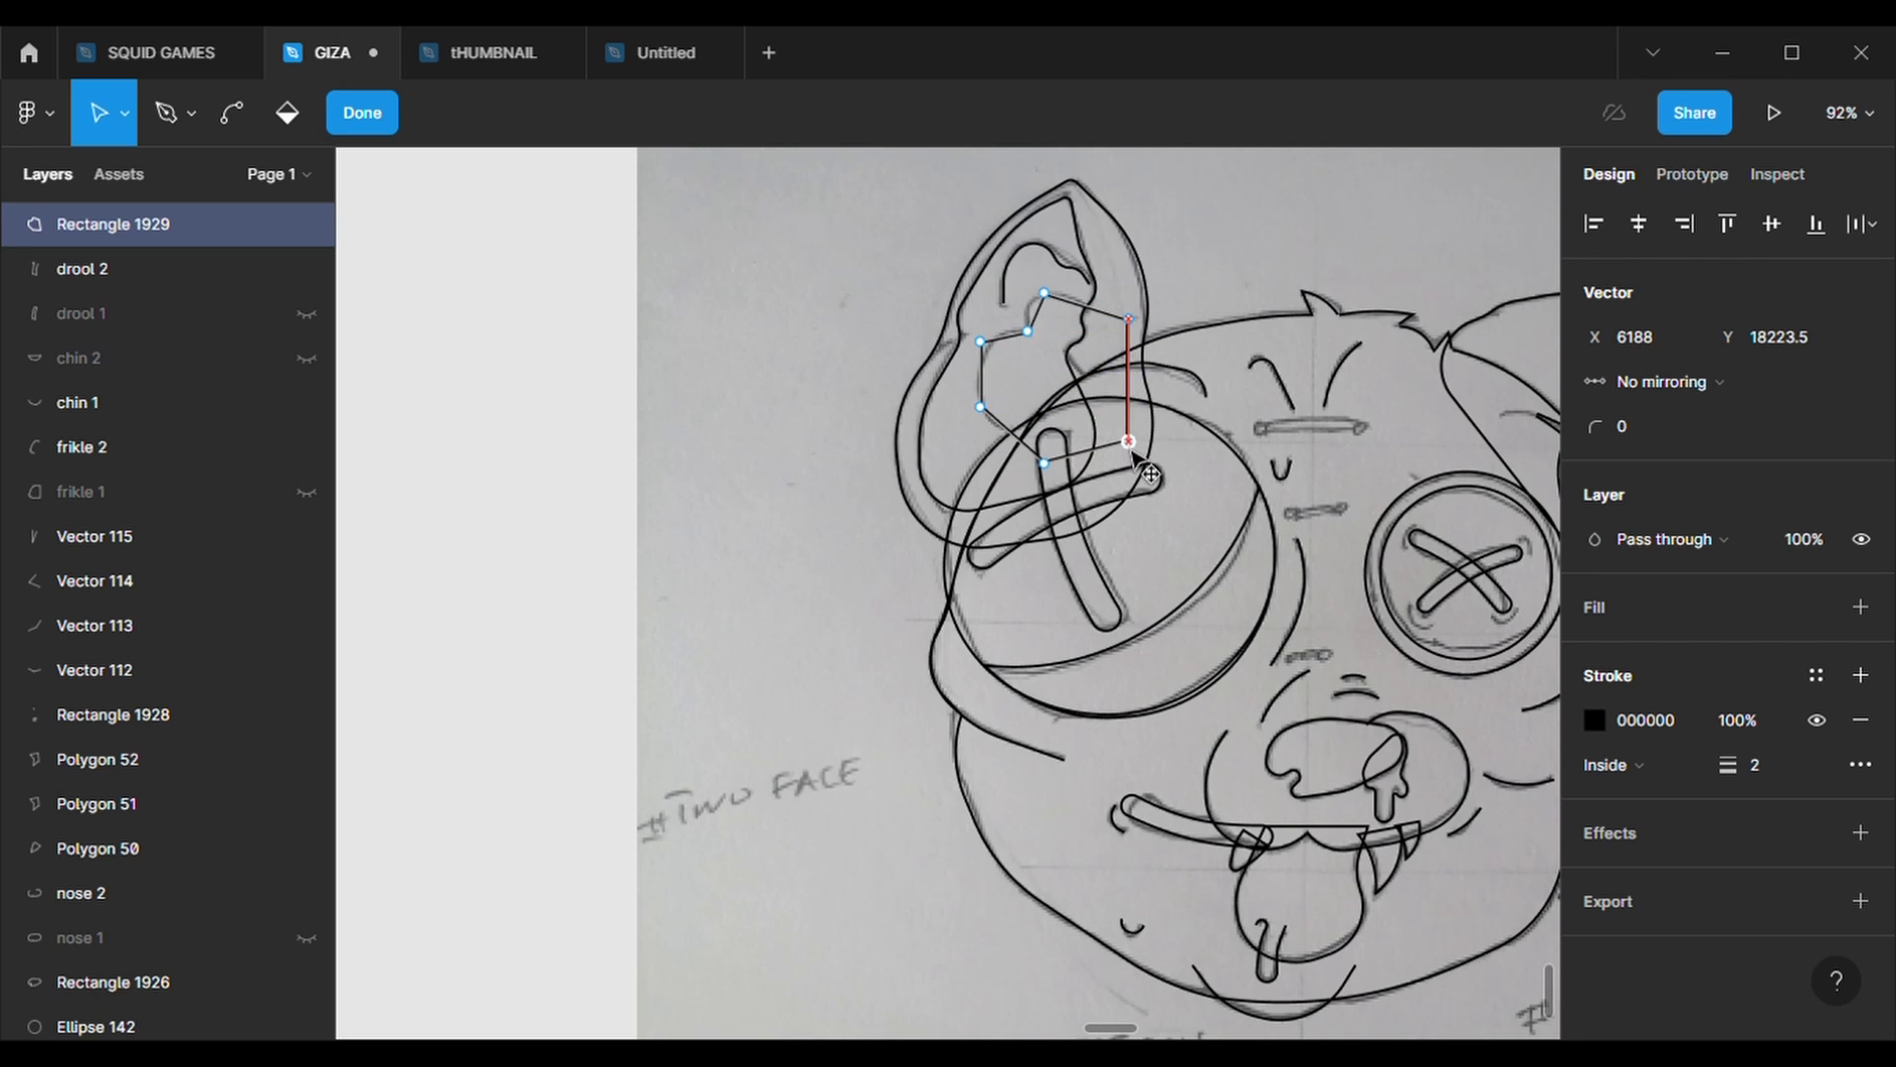
pyautogui.moveTo(1047, 464); pyautogui.dragTo(1061, 458)
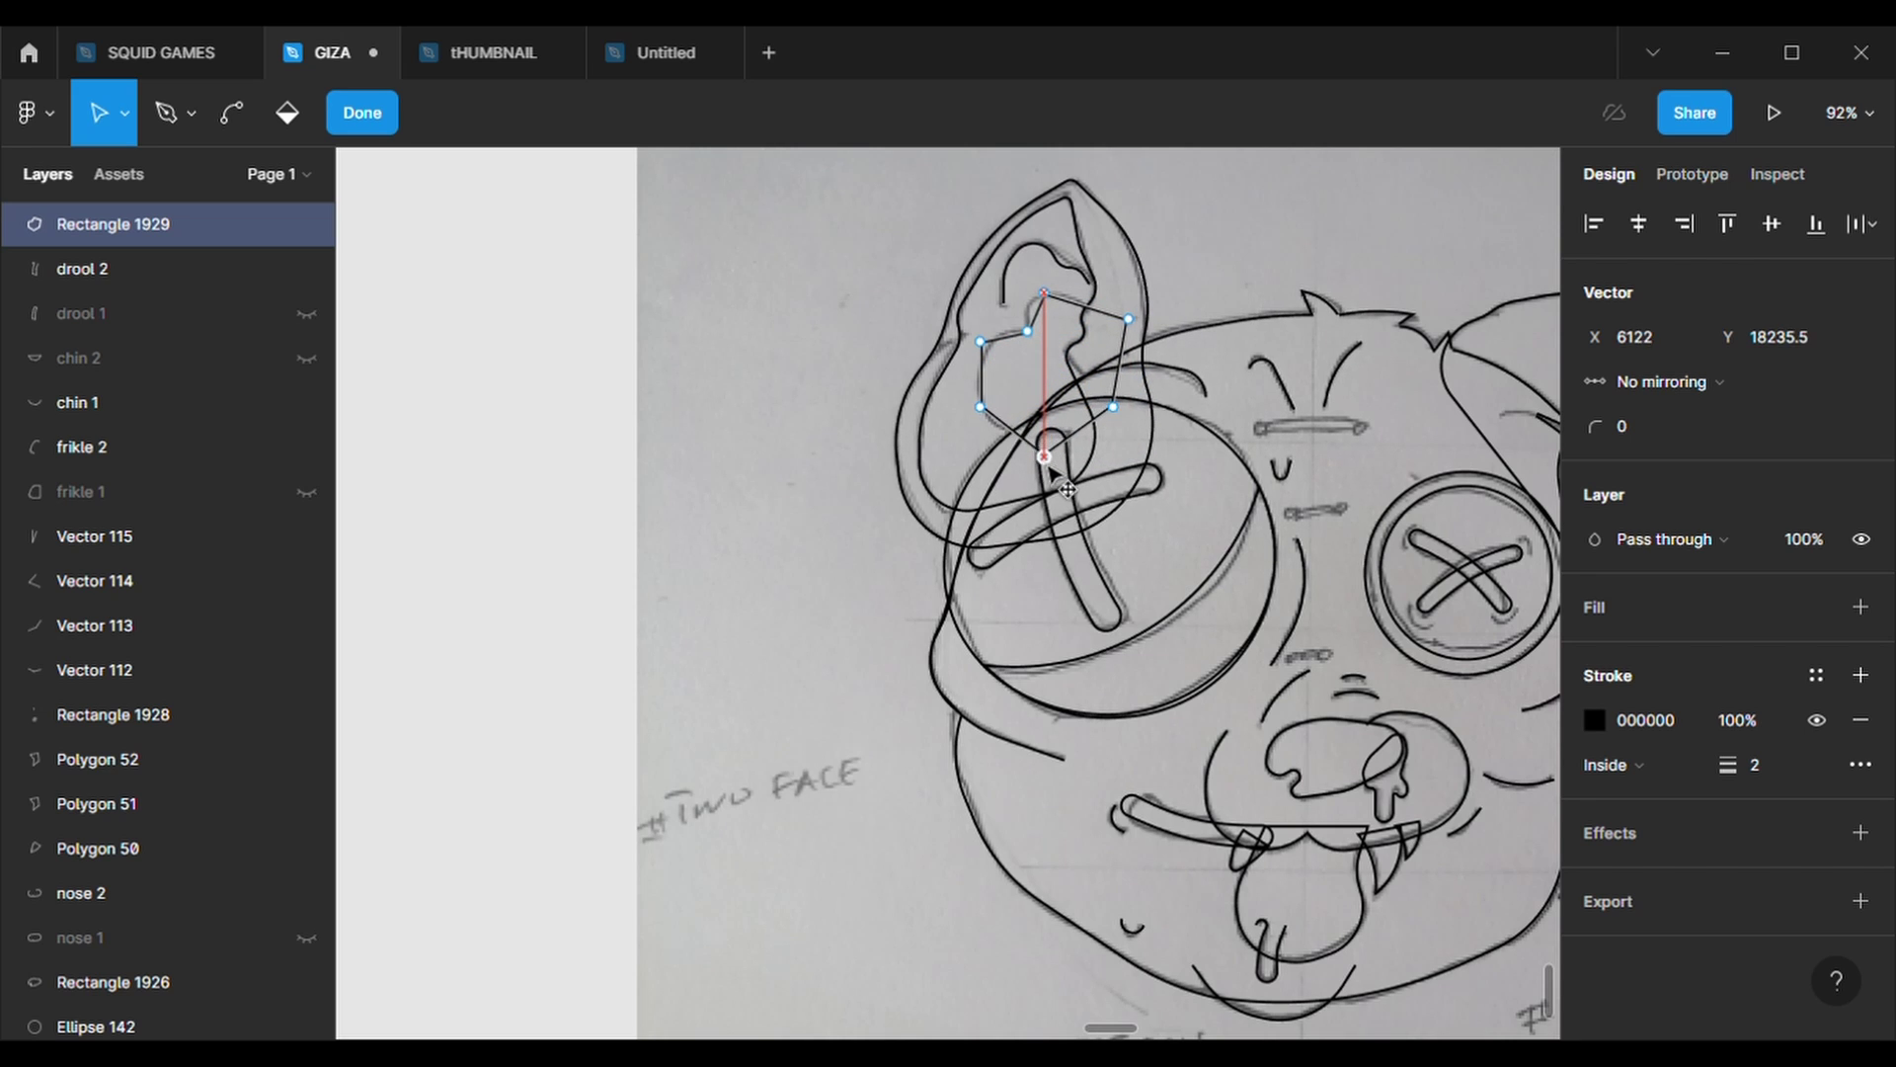
pyautogui.press('Escape')
# - Round the inner-ear shape with corner radius 500, setting one point's rounding to 1
pyautogui.write('500')
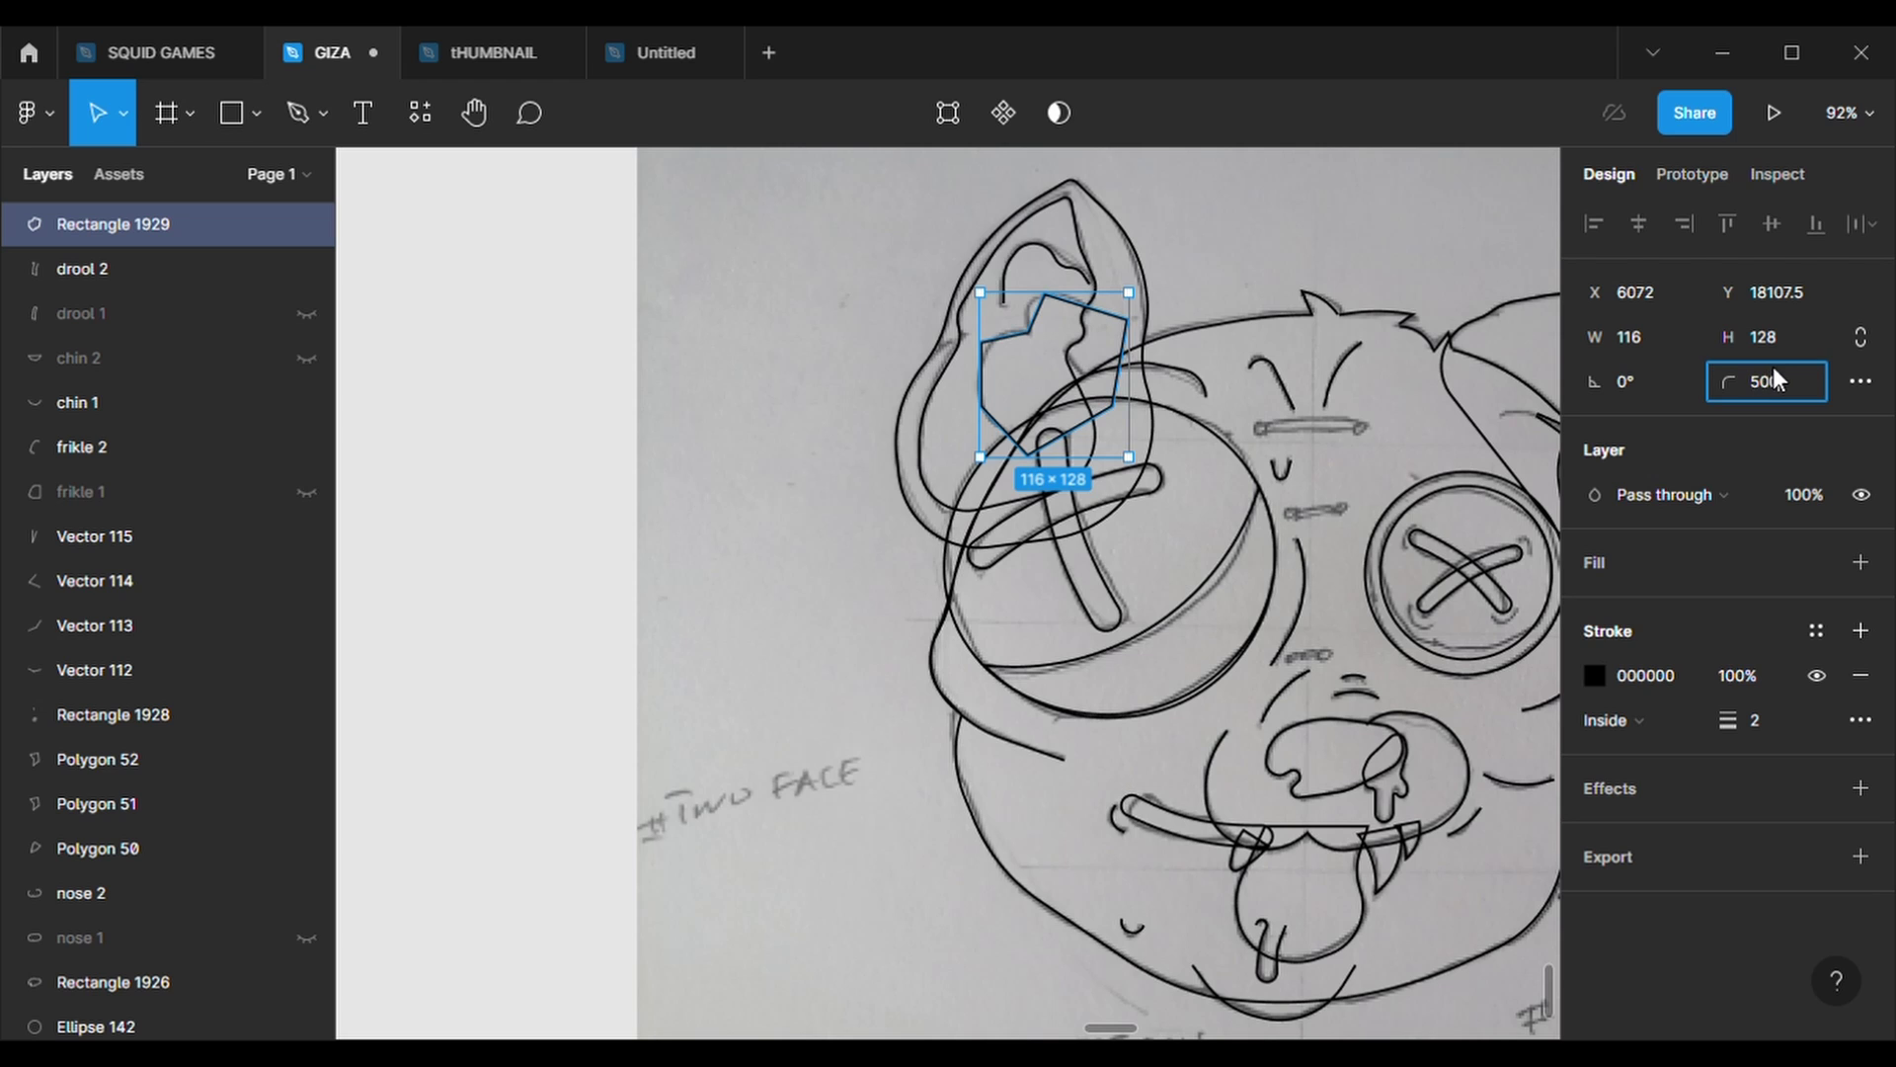
pyautogui.press('Return')
pyautogui.doubleClick(1035, 340)
pyautogui.click(1640, 427)
pyautogui.write('1')
pyautogui.press('Return')
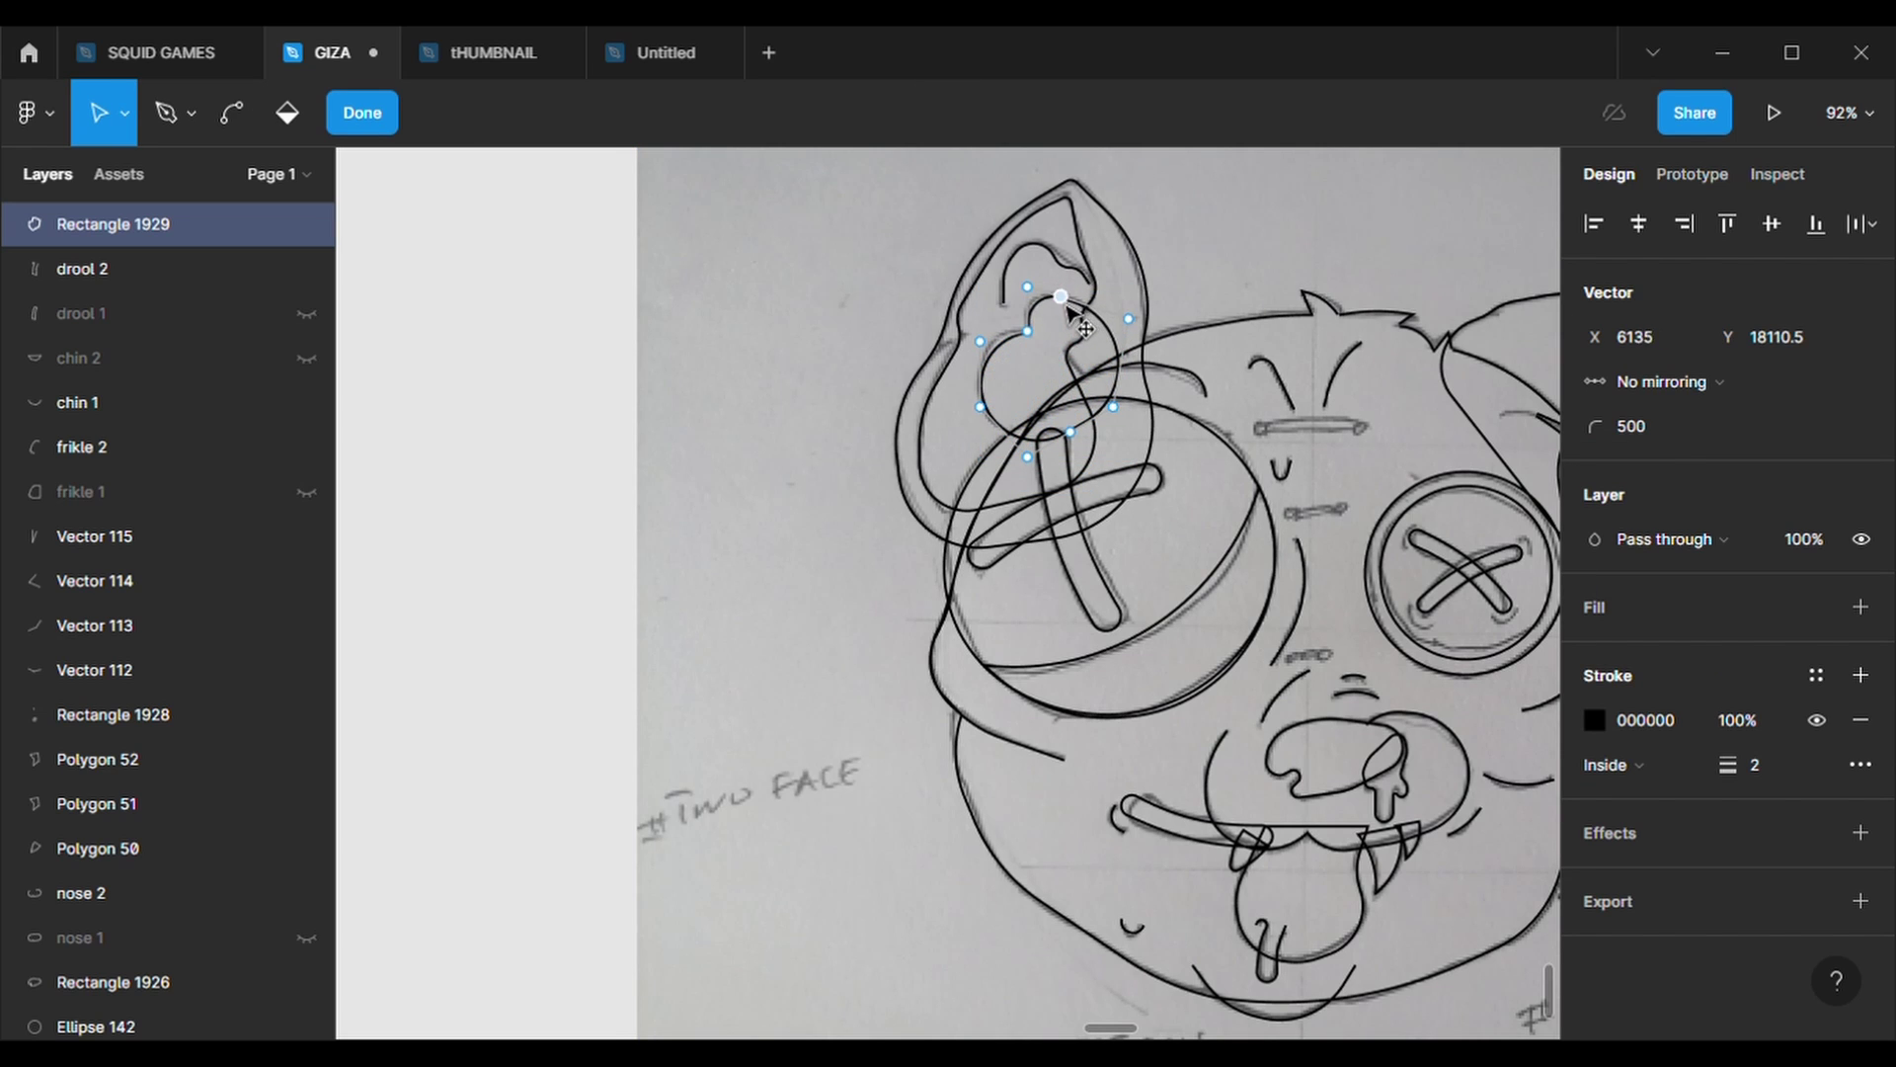
pyautogui.click(983, 341)
pyautogui.scroll(-3, 1256, 285)
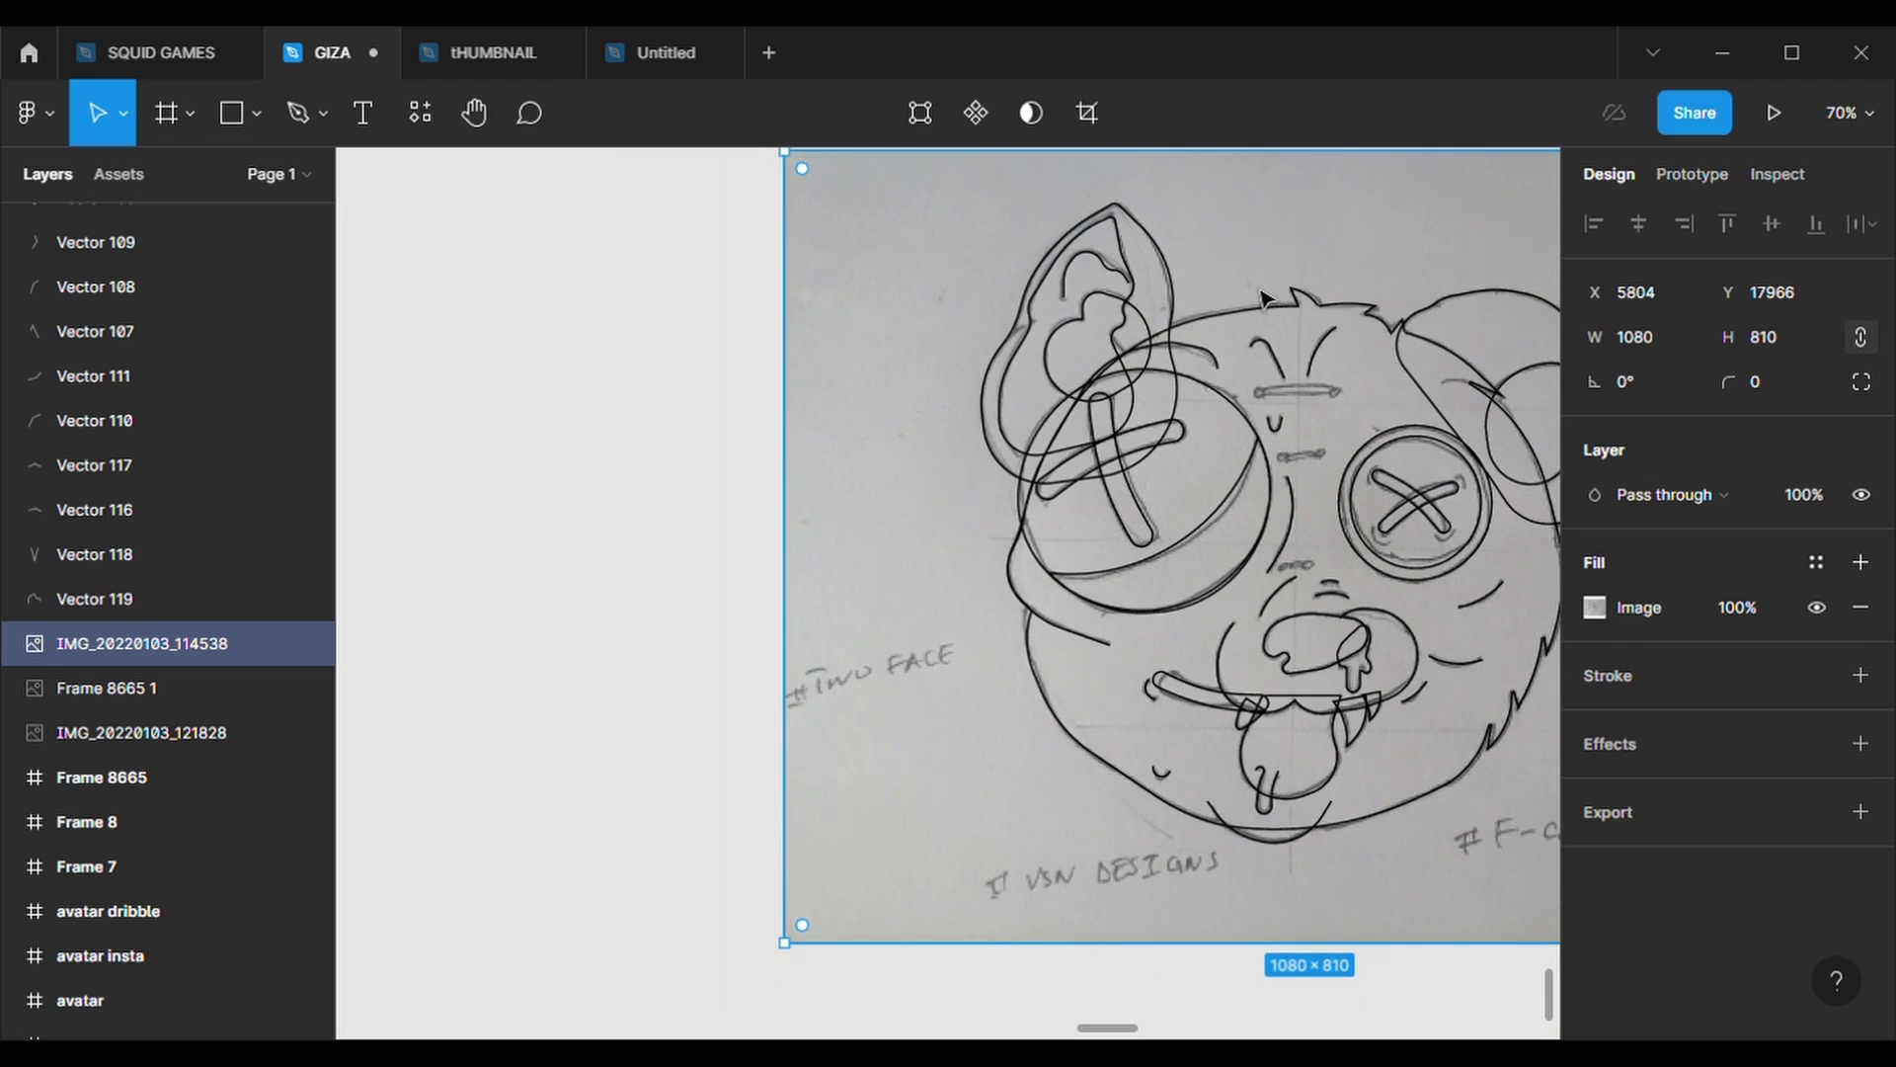
# - Rename the inner-ear layer to 'inner rer'
pyautogui.click(1136, 314)
pyautogui.hotkey('ctrl', 'r')
pyautogui.press('BackSpace')
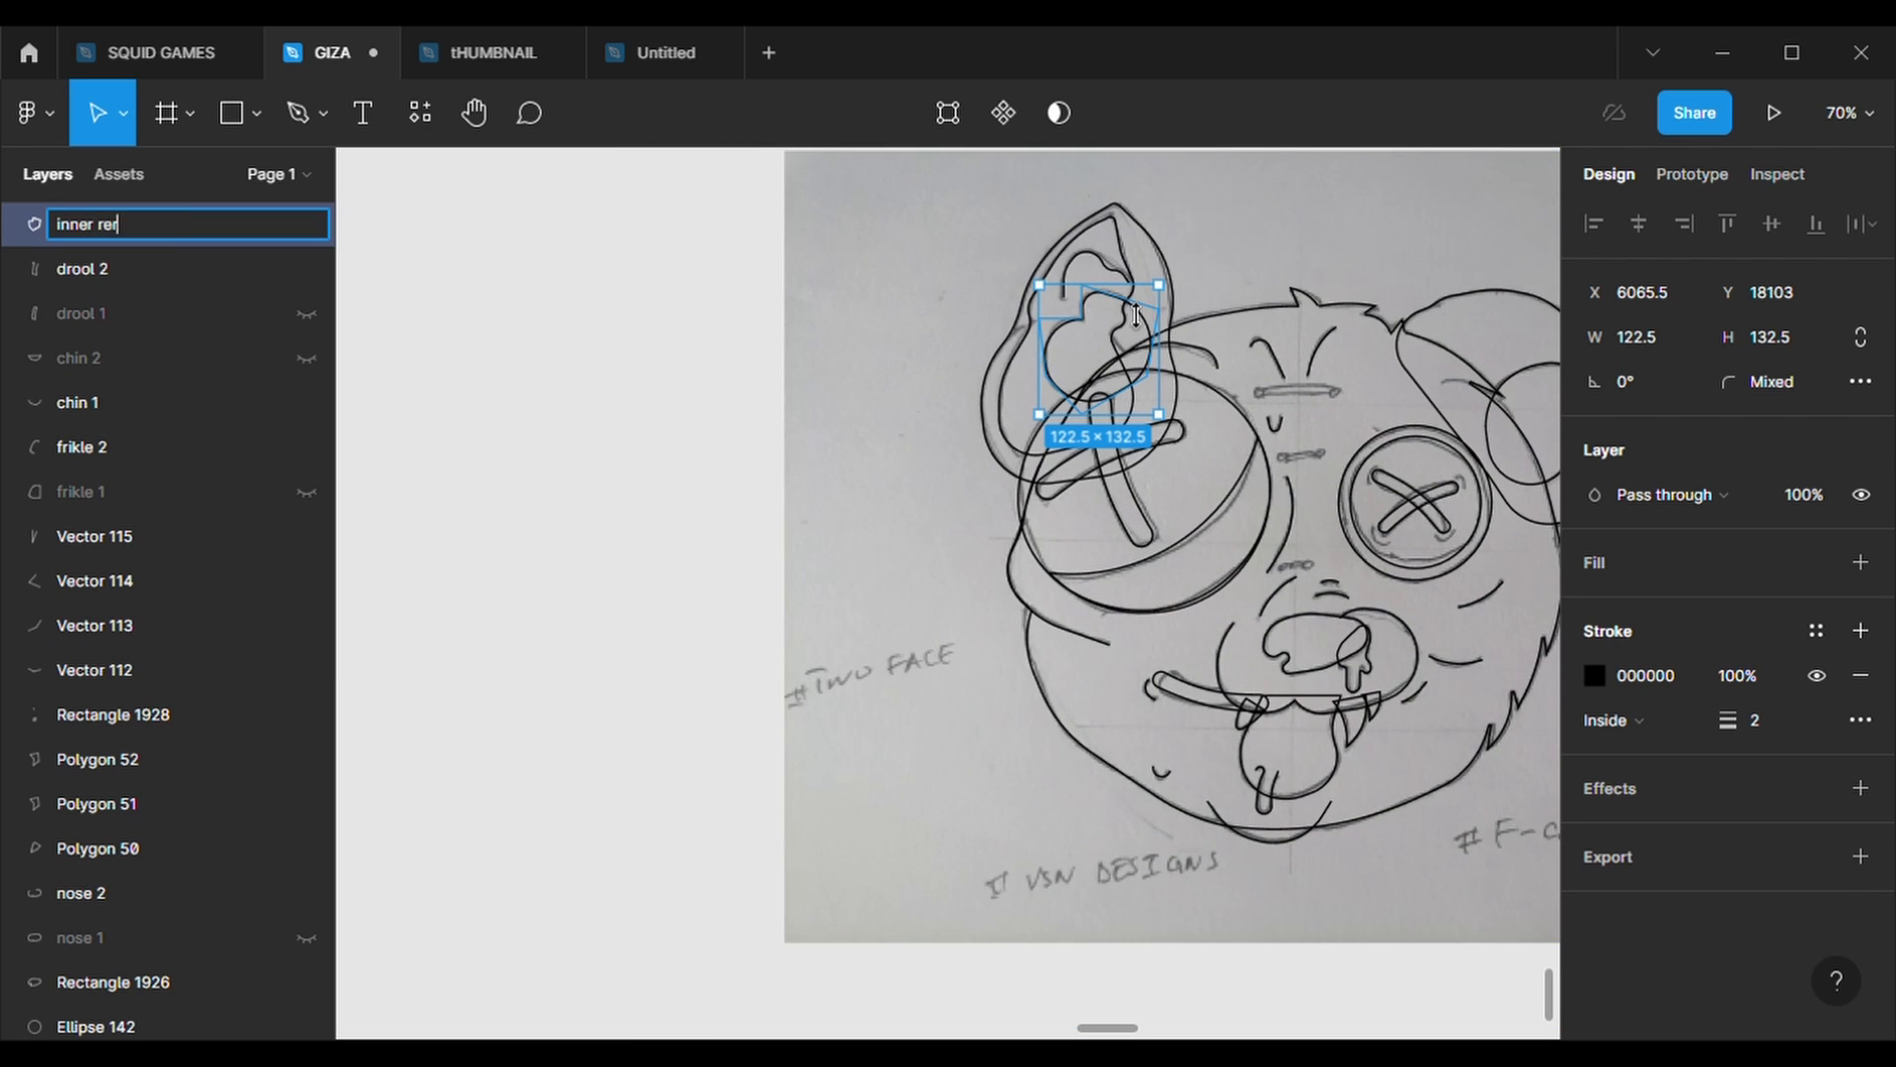
pyautogui.press('Return')
pyautogui.scroll(2, 1345, 561)
# - Copy a right-eye X stroke and lay it, rotated, along the forehead stitch line
pyautogui.scroll(3, 1139, 454)
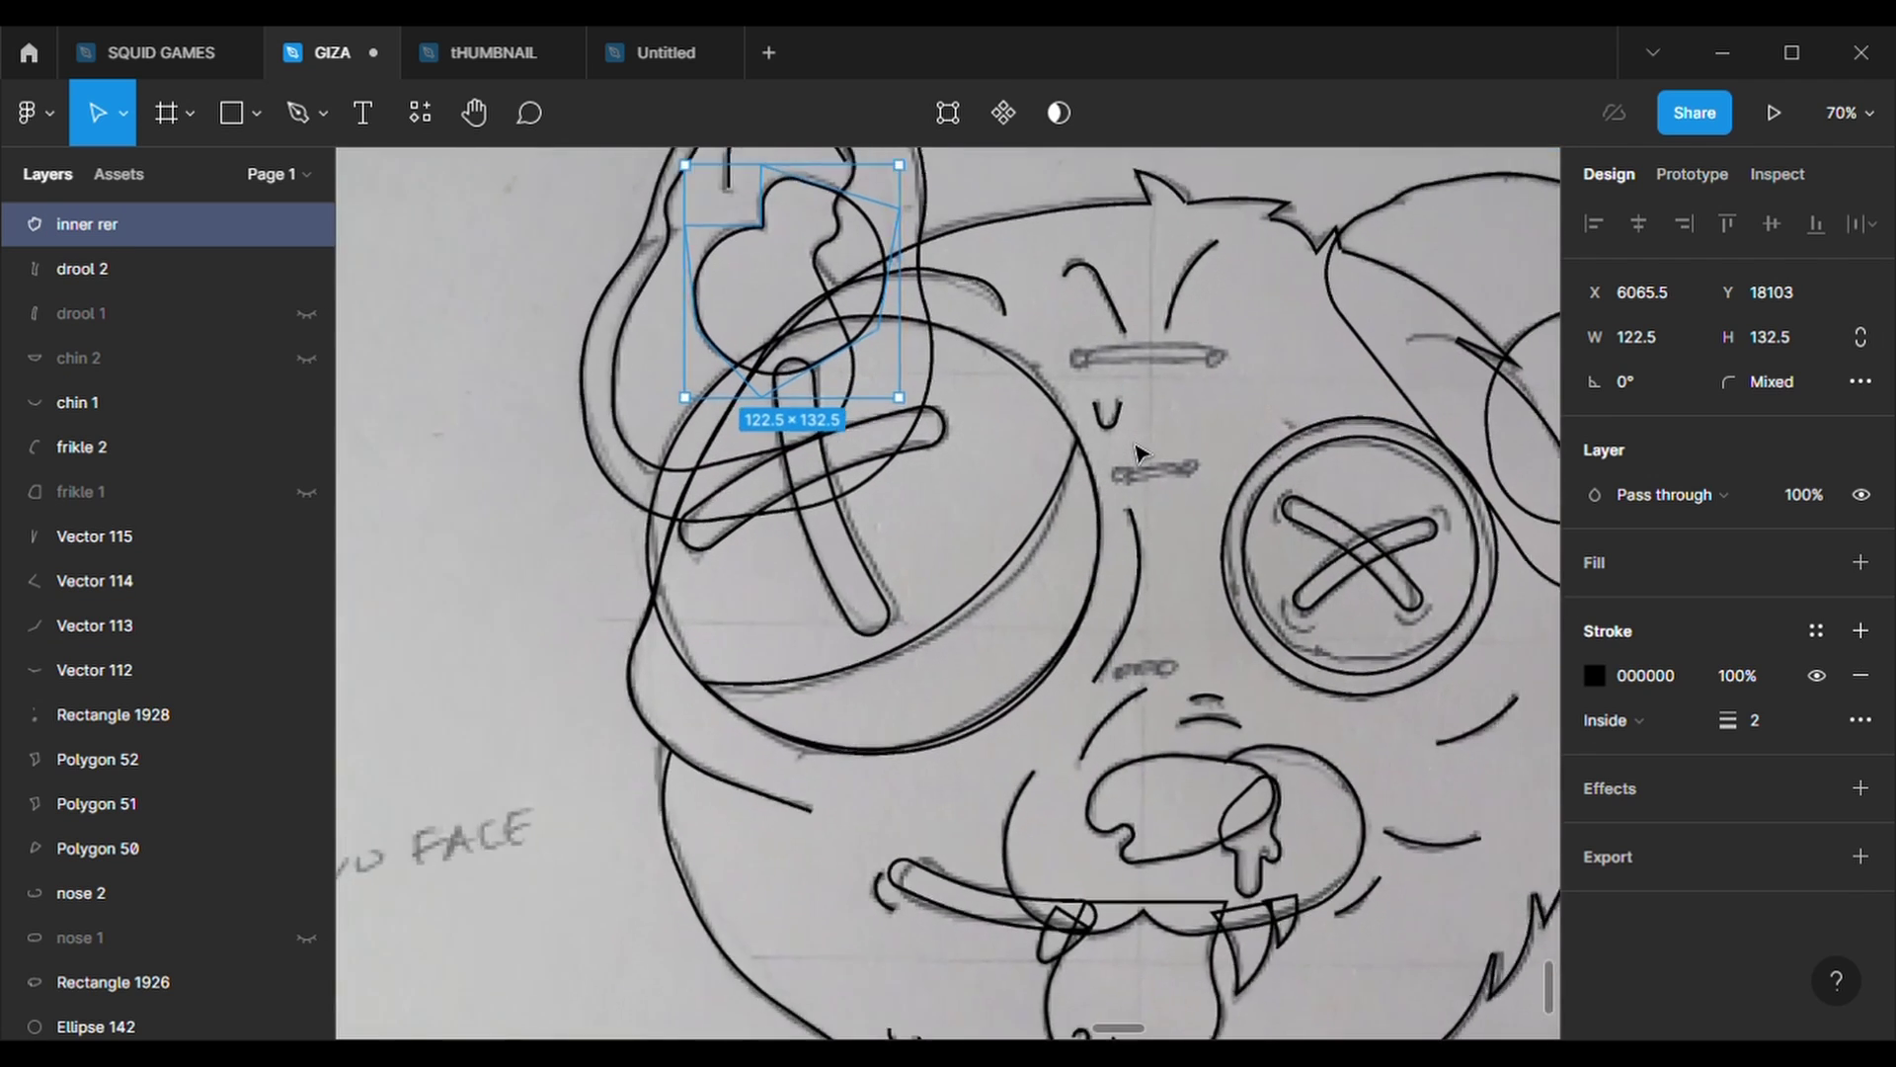
pyautogui.scroll(2, 1139, 455)
pyautogui.click(1402, 553)
pyautogui.click(1427, 566)
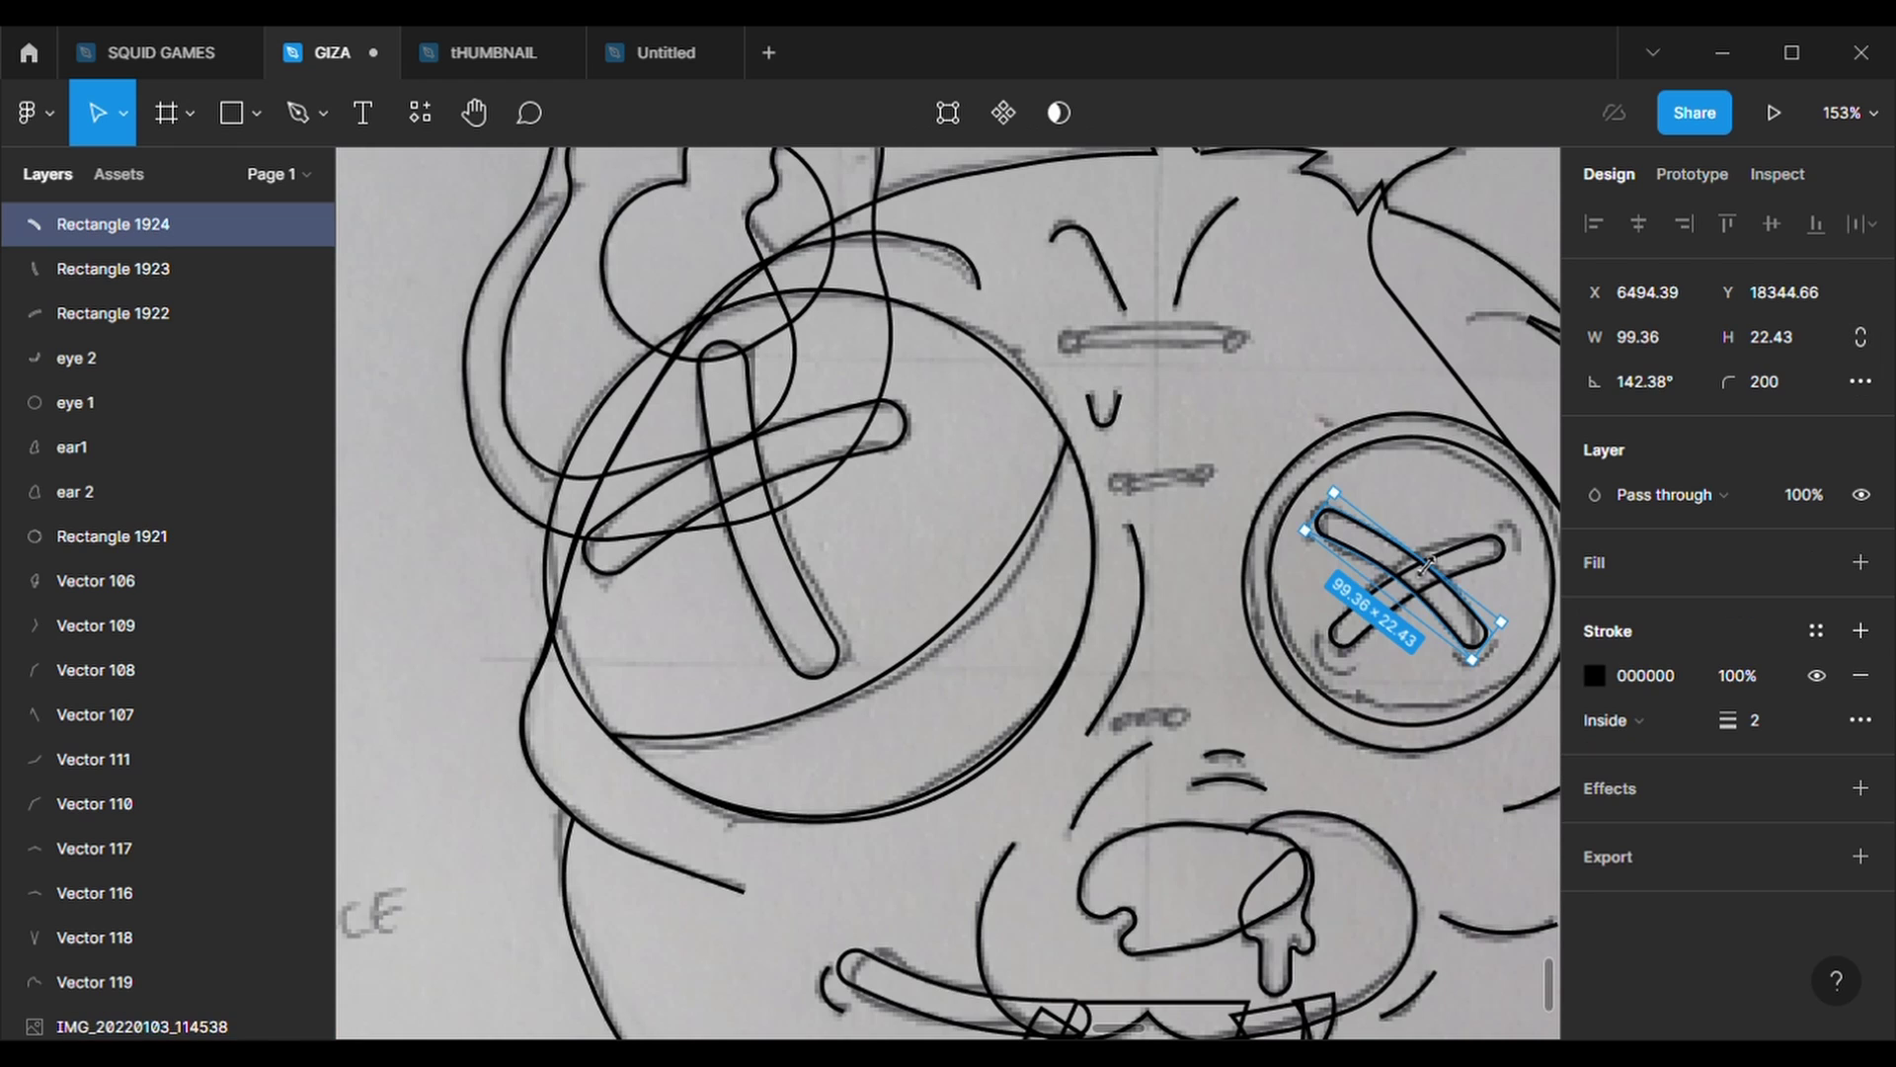
pyautogui.hotkey('ctrl', 'c')
pyautogui.hotkey('ctrl', 'v')
pyautogui.moveTo(1427, 566); pyautogui.dragTo(1200, 373)
pyautogui.moveTo(1260, 473)
pyautogui.mouseDown()
pyautogui.moveTo(1280, 393)
pyautogui.moveTo(1213, 372)
pyautogui.moveTo(1198, 341)
pyautogui.moveTo(1200, 489)
pyautogui.moveTo(1235, 523)
pyautogui.mouseUp()
# - Paste more stitch strokes and shorten one to fit the mark above the nose
pyautogui.hotkey('ctrl', 'c')
pyautogui.hotkey('ctrl', 'v')
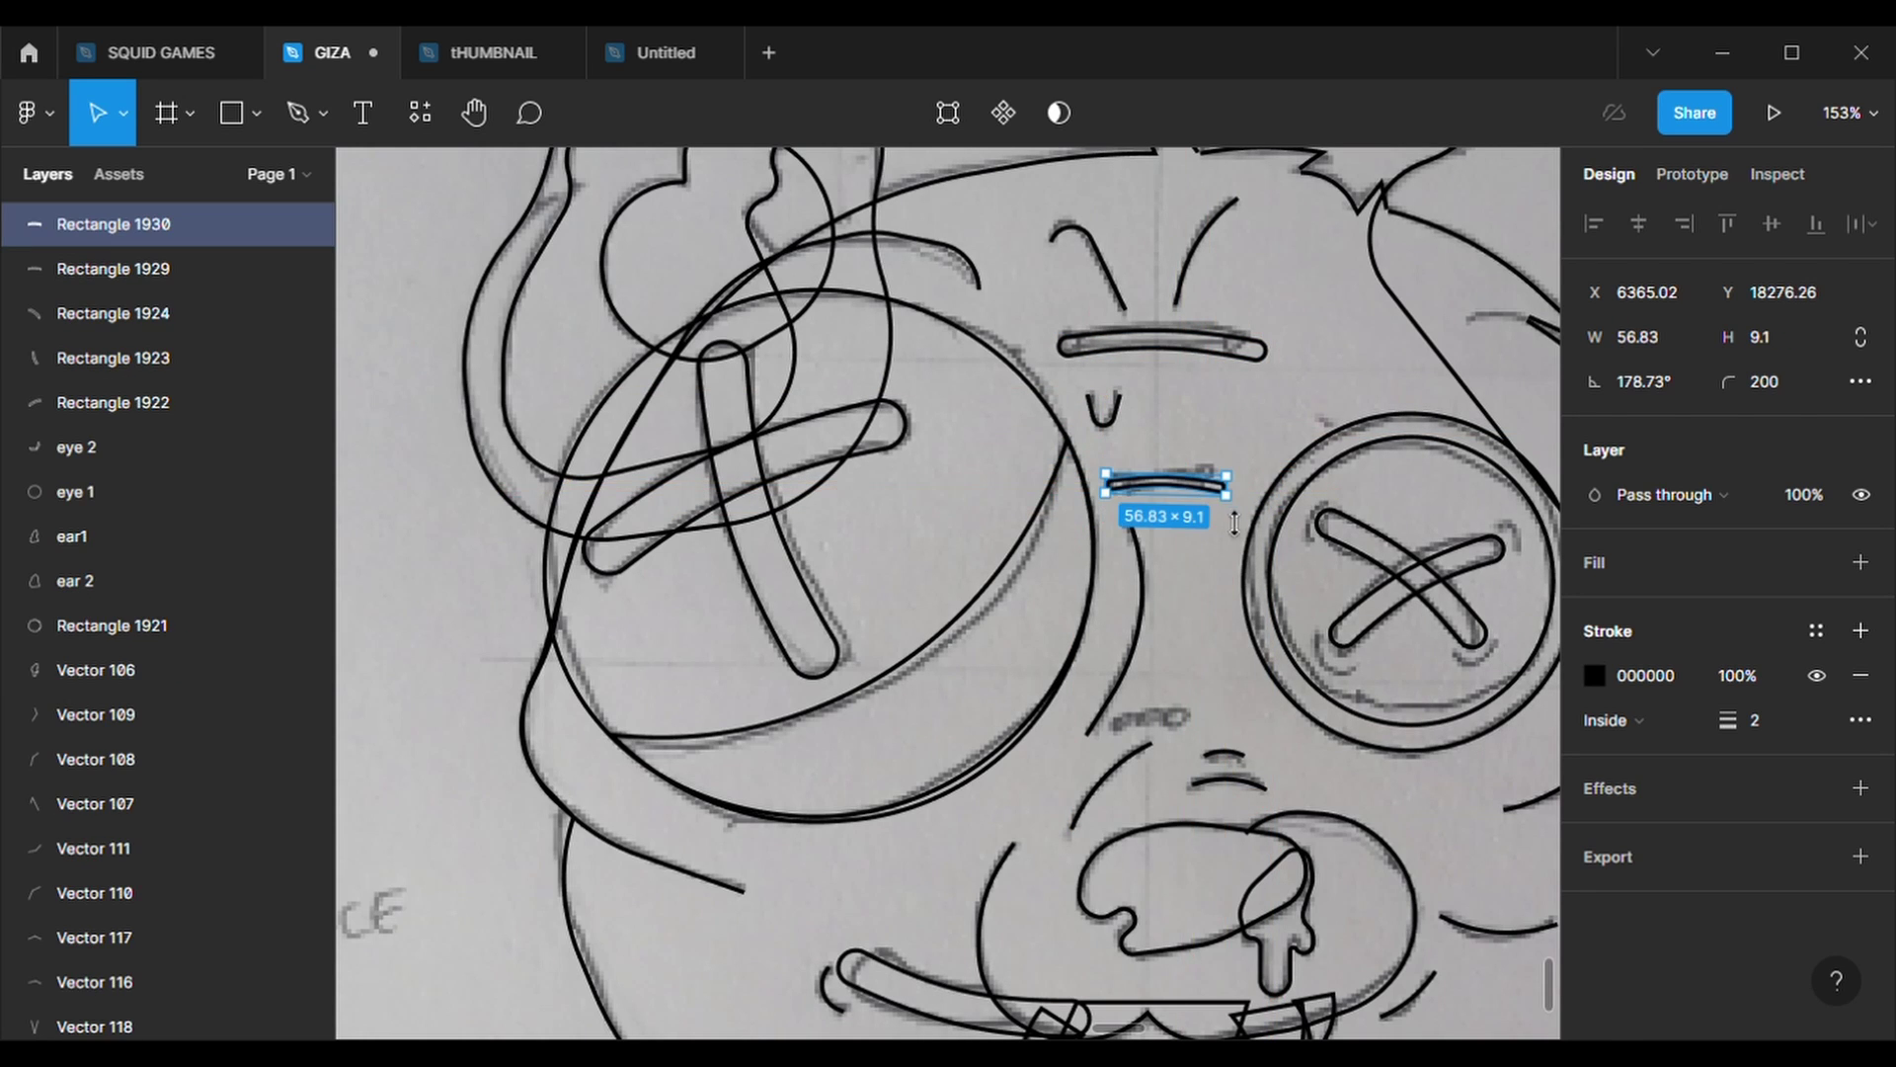
pyautogui.hotkey('ctrl', 'c')
pyautogui.hotkey('ctrl', 'v')
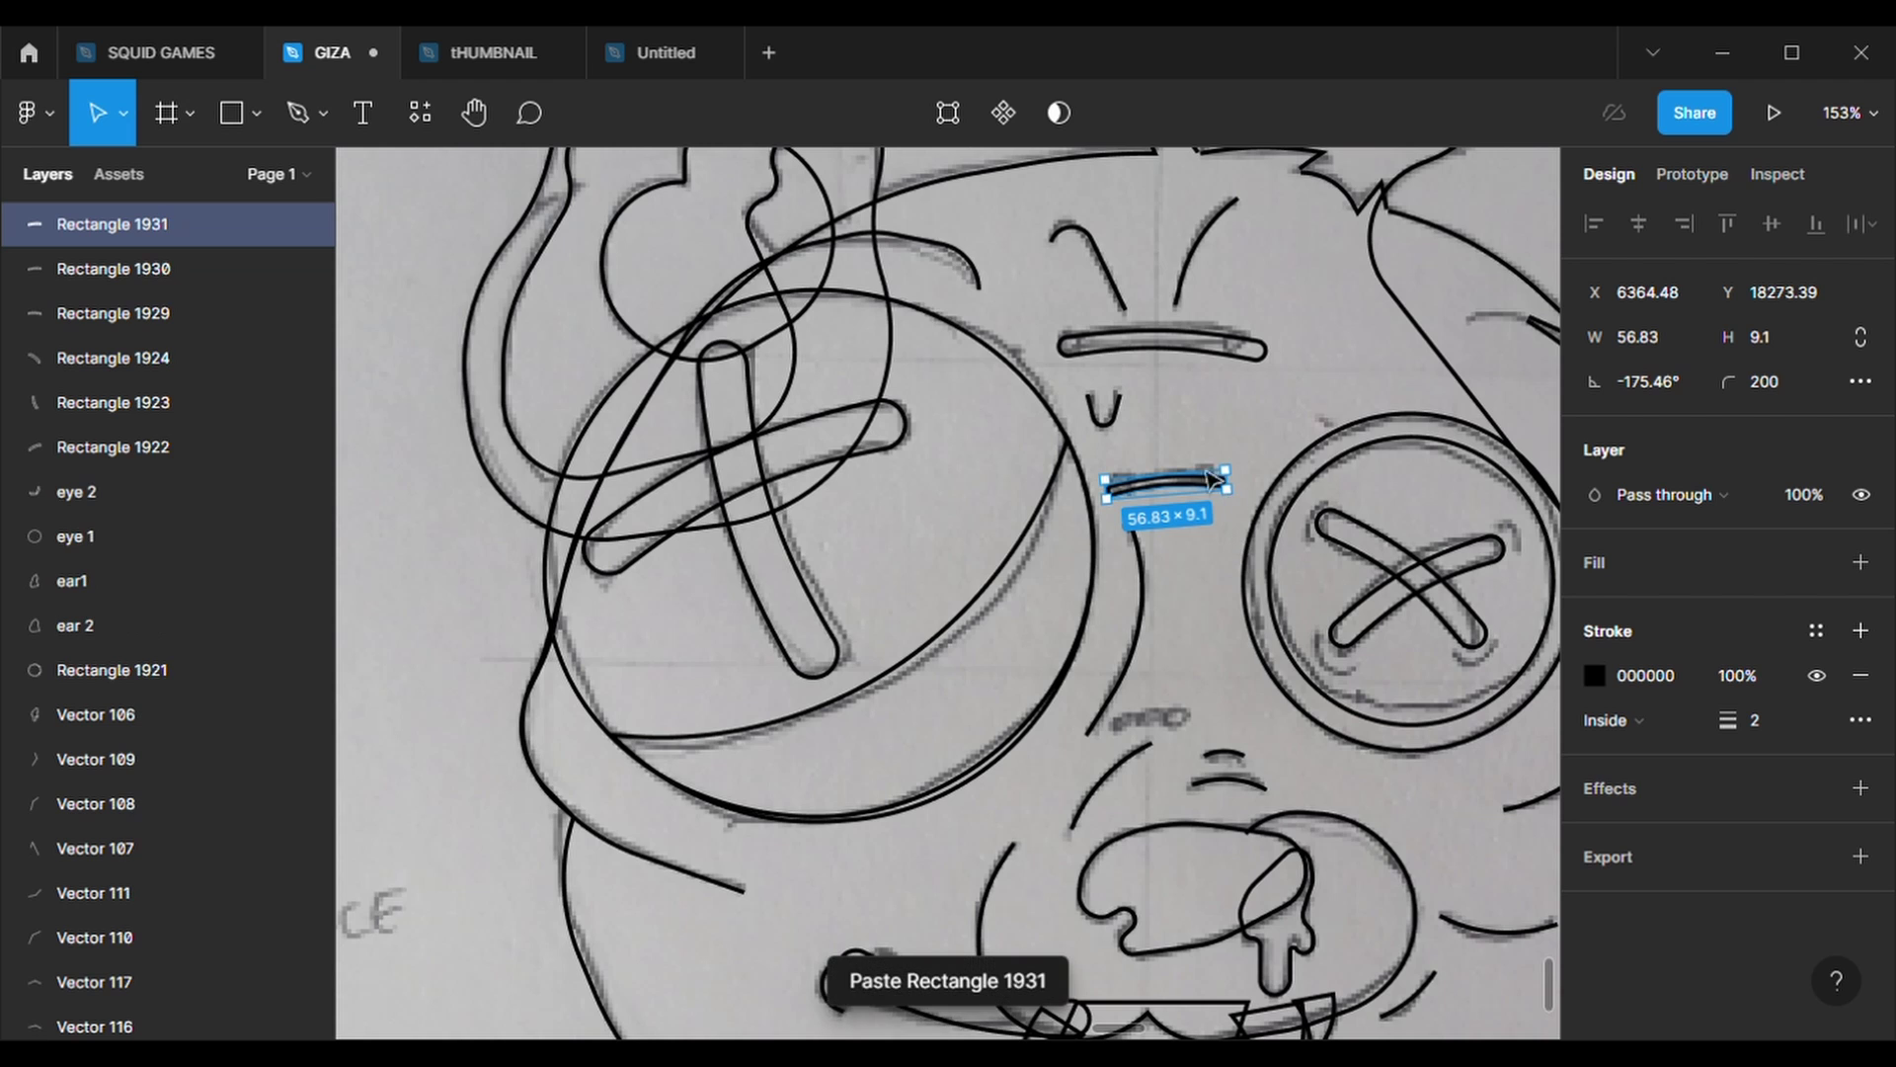
pyautogui.moveTo(1195, 483); pyautogui.dragTo(1189, 727)
pyautogui.keyDown('ctrl'); pyautogui.scroll(5, 1188, 727); pyautogui.keyUp('ctrl')
pyautogui.moveTo(1296, 749); pyautogui.dragTo(1187, 711)
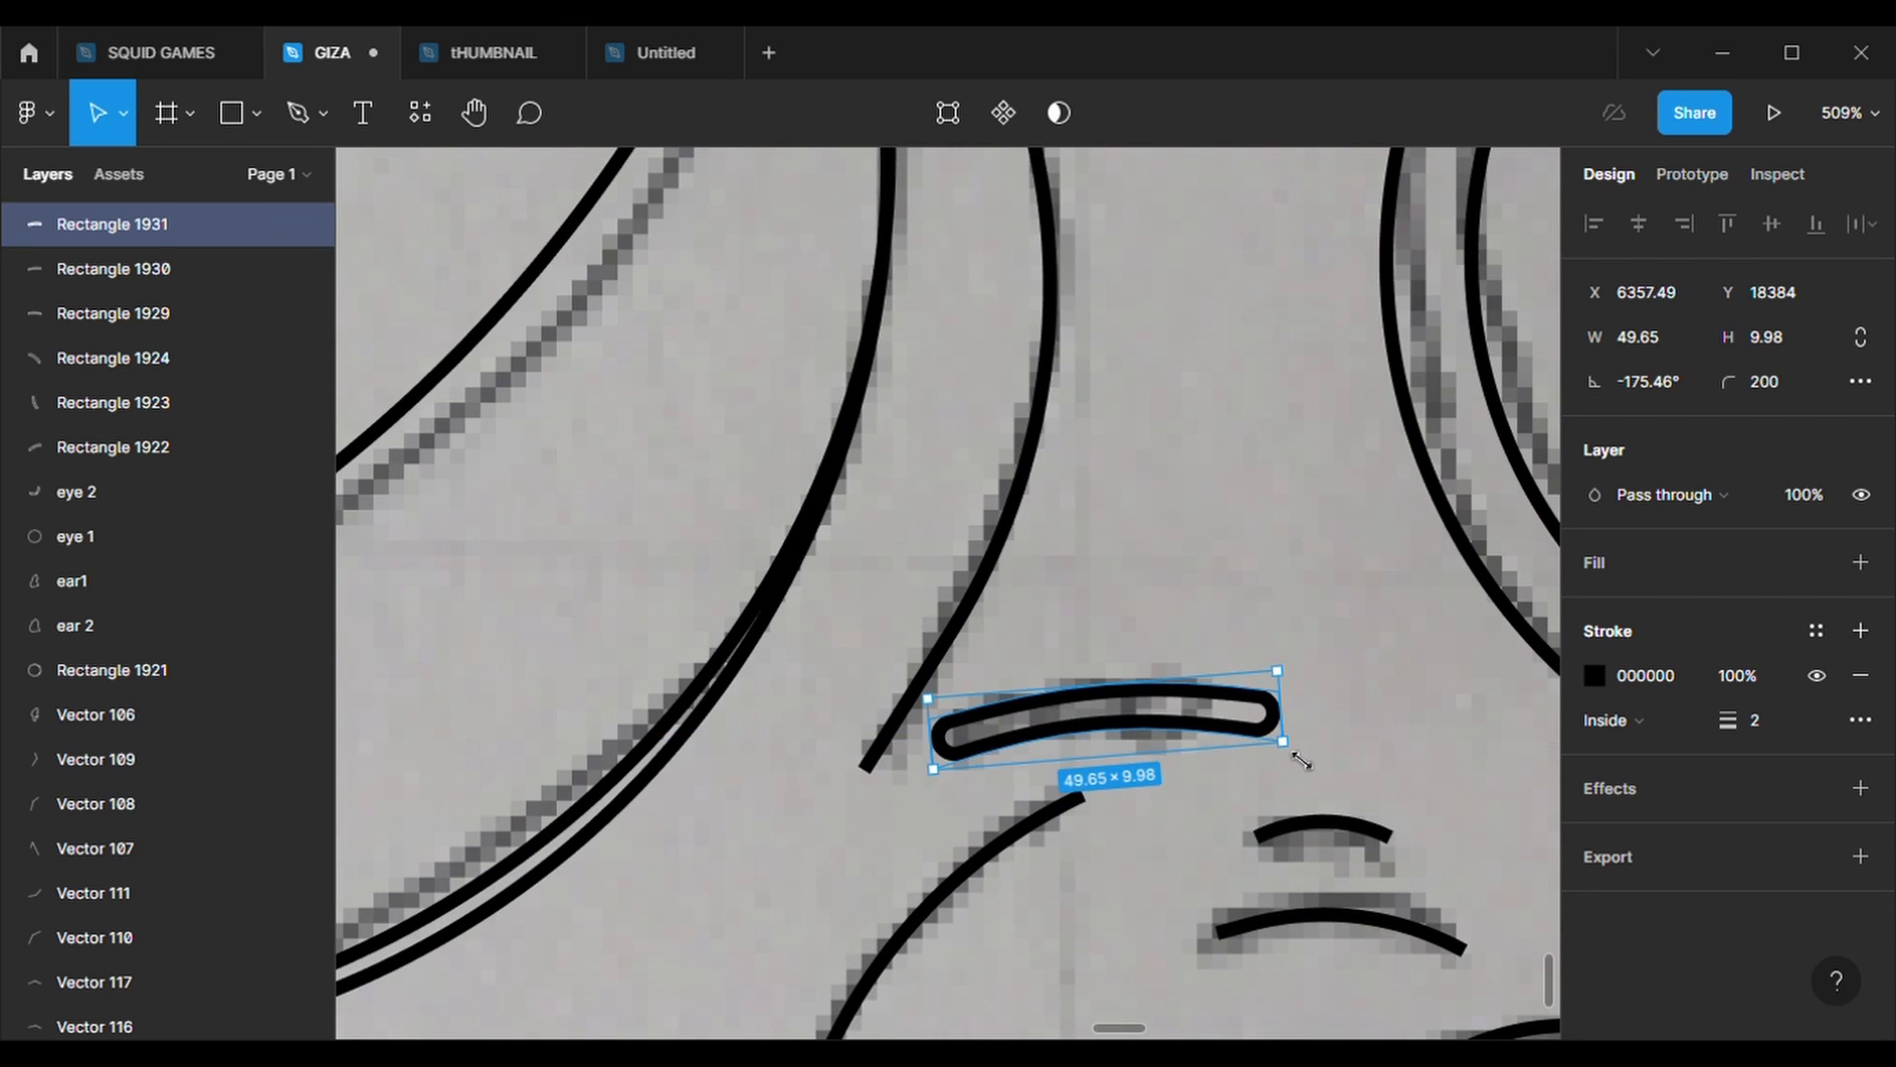
pyautogui.moveTo(1302, 760); pyautogui.dragTo(1276, 756)
# - Return to the full bear face and open the sketch image's fill adjustments
pyautogui.press('Right')
pyautogui.keyDown('ctrl'); pyautogui.scroll(-10, 1337, 771); pyautogui.keyUp('ctrl')
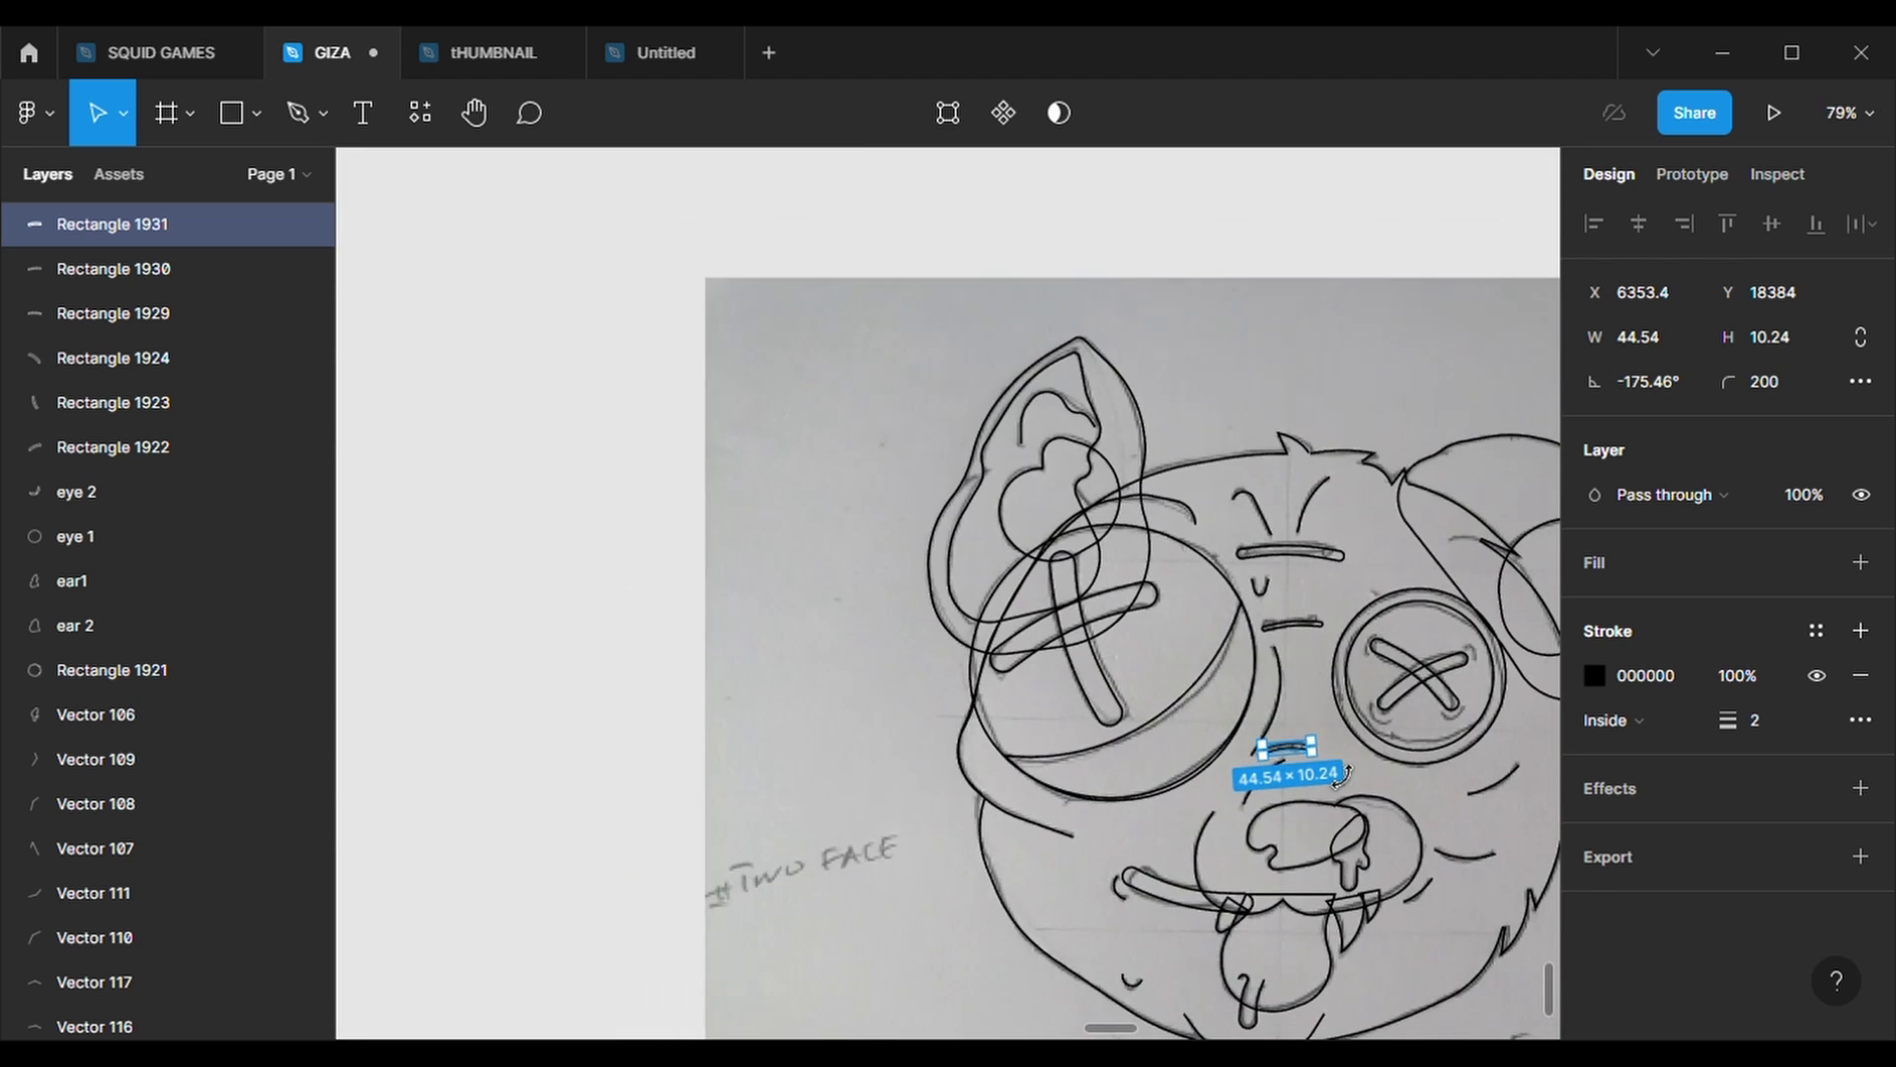
pyautogui.hscroll(3, 1337, 777)
pyautogui.doubleClick(873, 340)
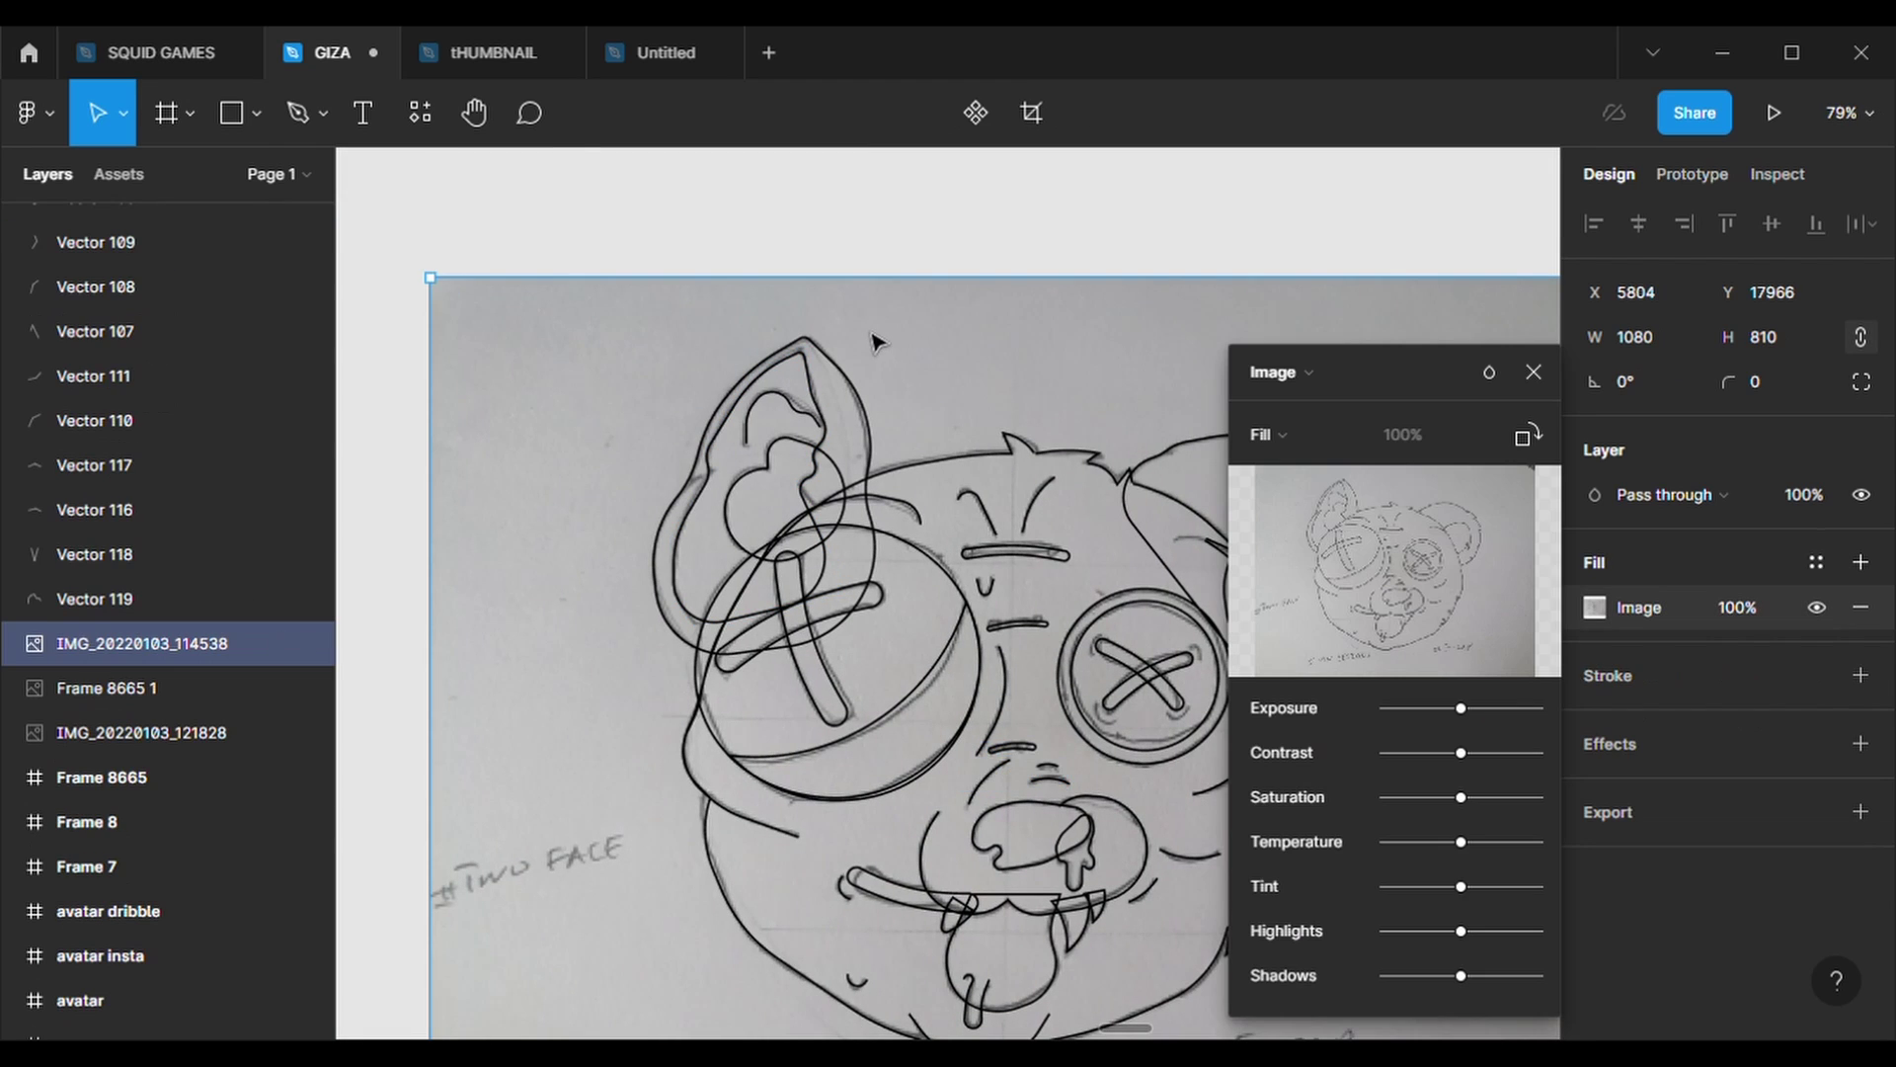
# - Draw a 14 × 14 black ellipse dot at the forehead stitch's end
pyautogui.click(257, 113)
pyautogui.click(198, 285)
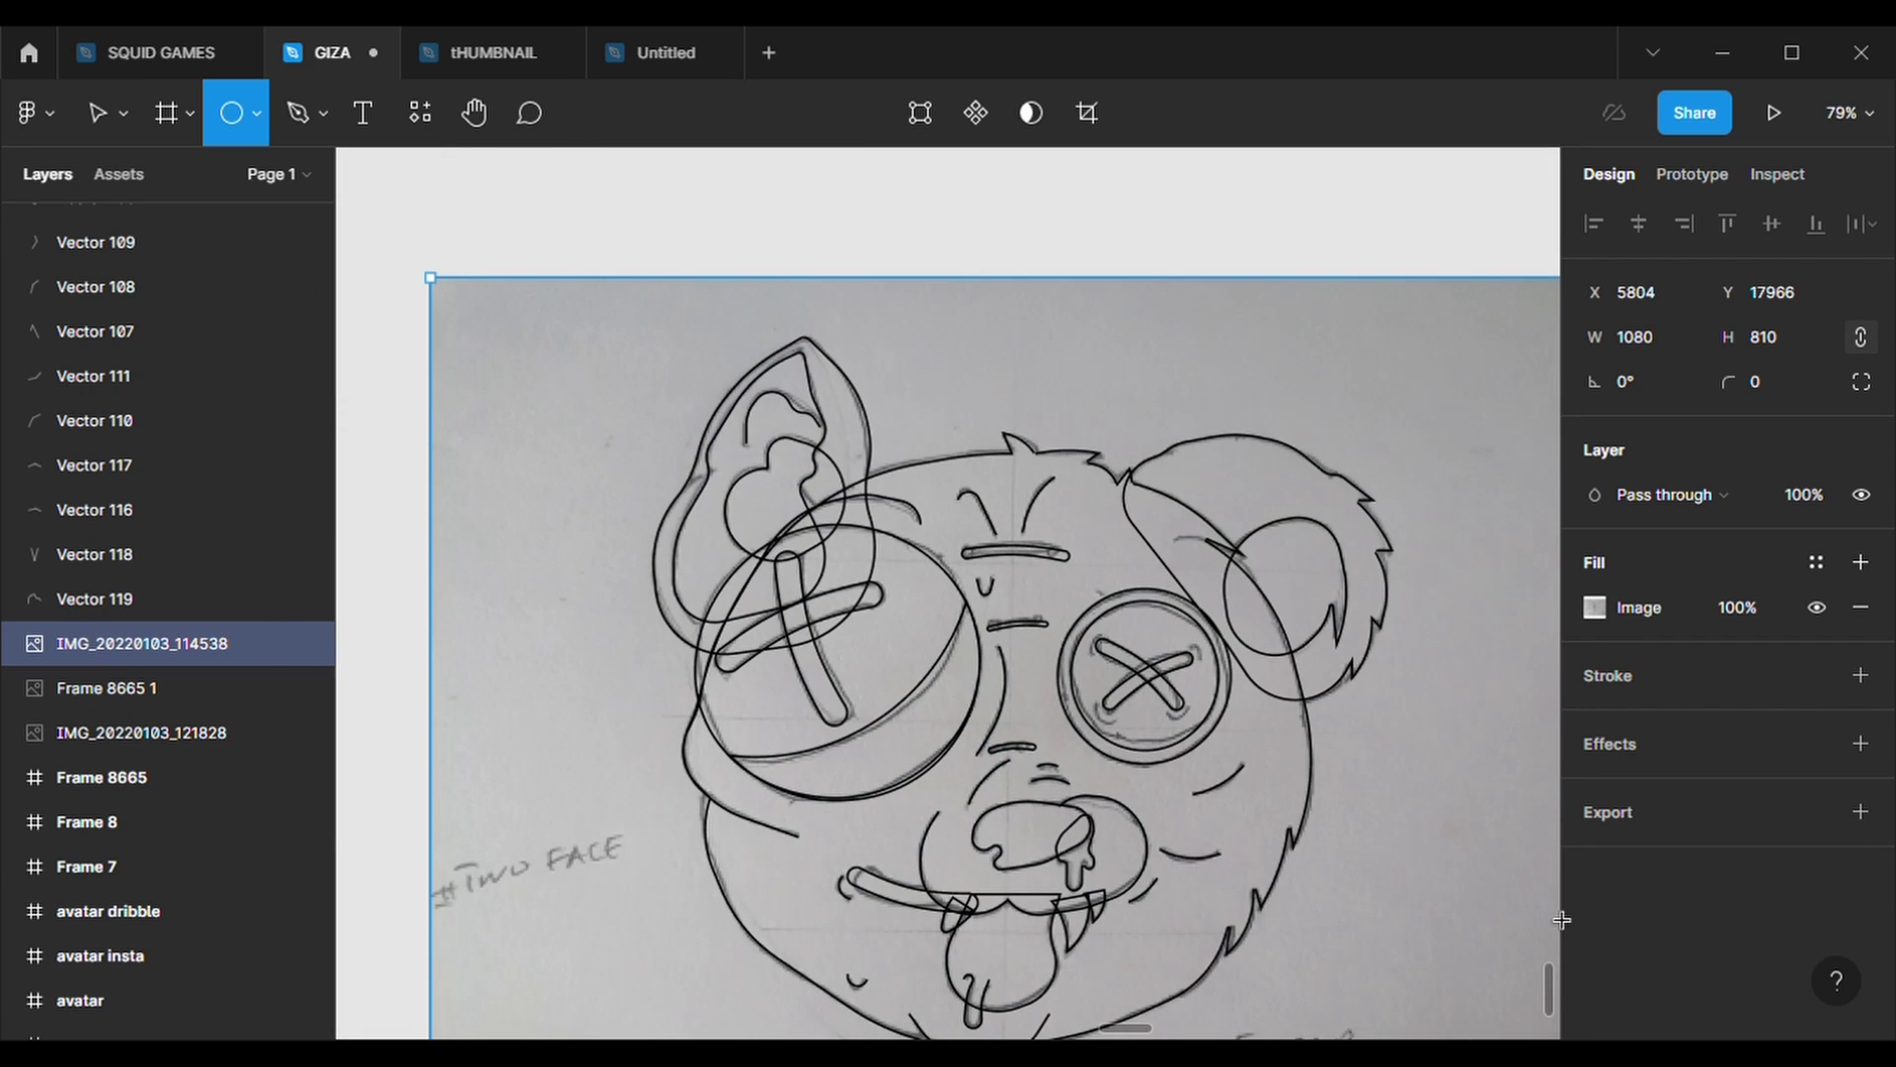
pyautogui.keyDown('ctrl'); pyautogui.scroll(5, 988, 579); pyautogui.keyUp('ctrl')
pyautogui.moveTo(928, 502); pyautogui.dragTo(945, 540)
pyautogui.click(1594, 606)
pyautogui.click(1261, 905)
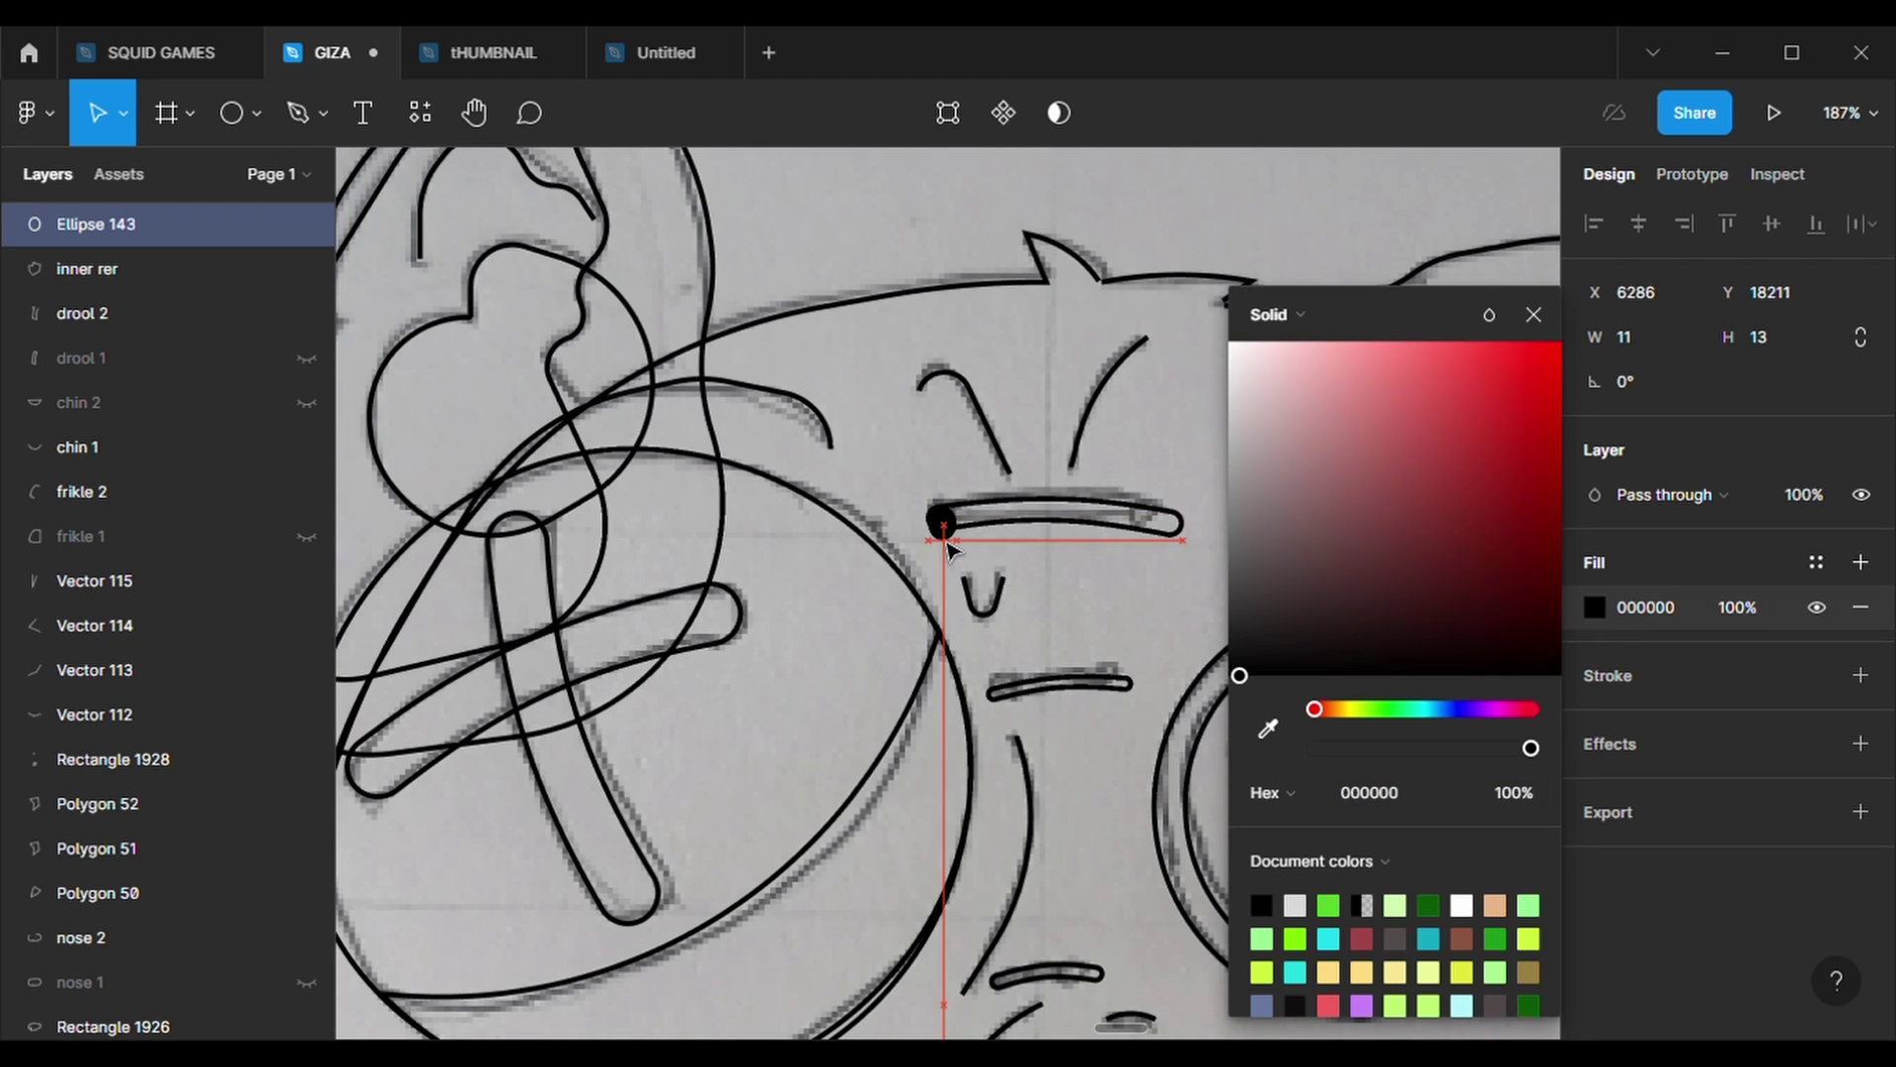
pyautogui.click(1668, 341)
pyautogui.write('14')
pyautogui.press('Return')
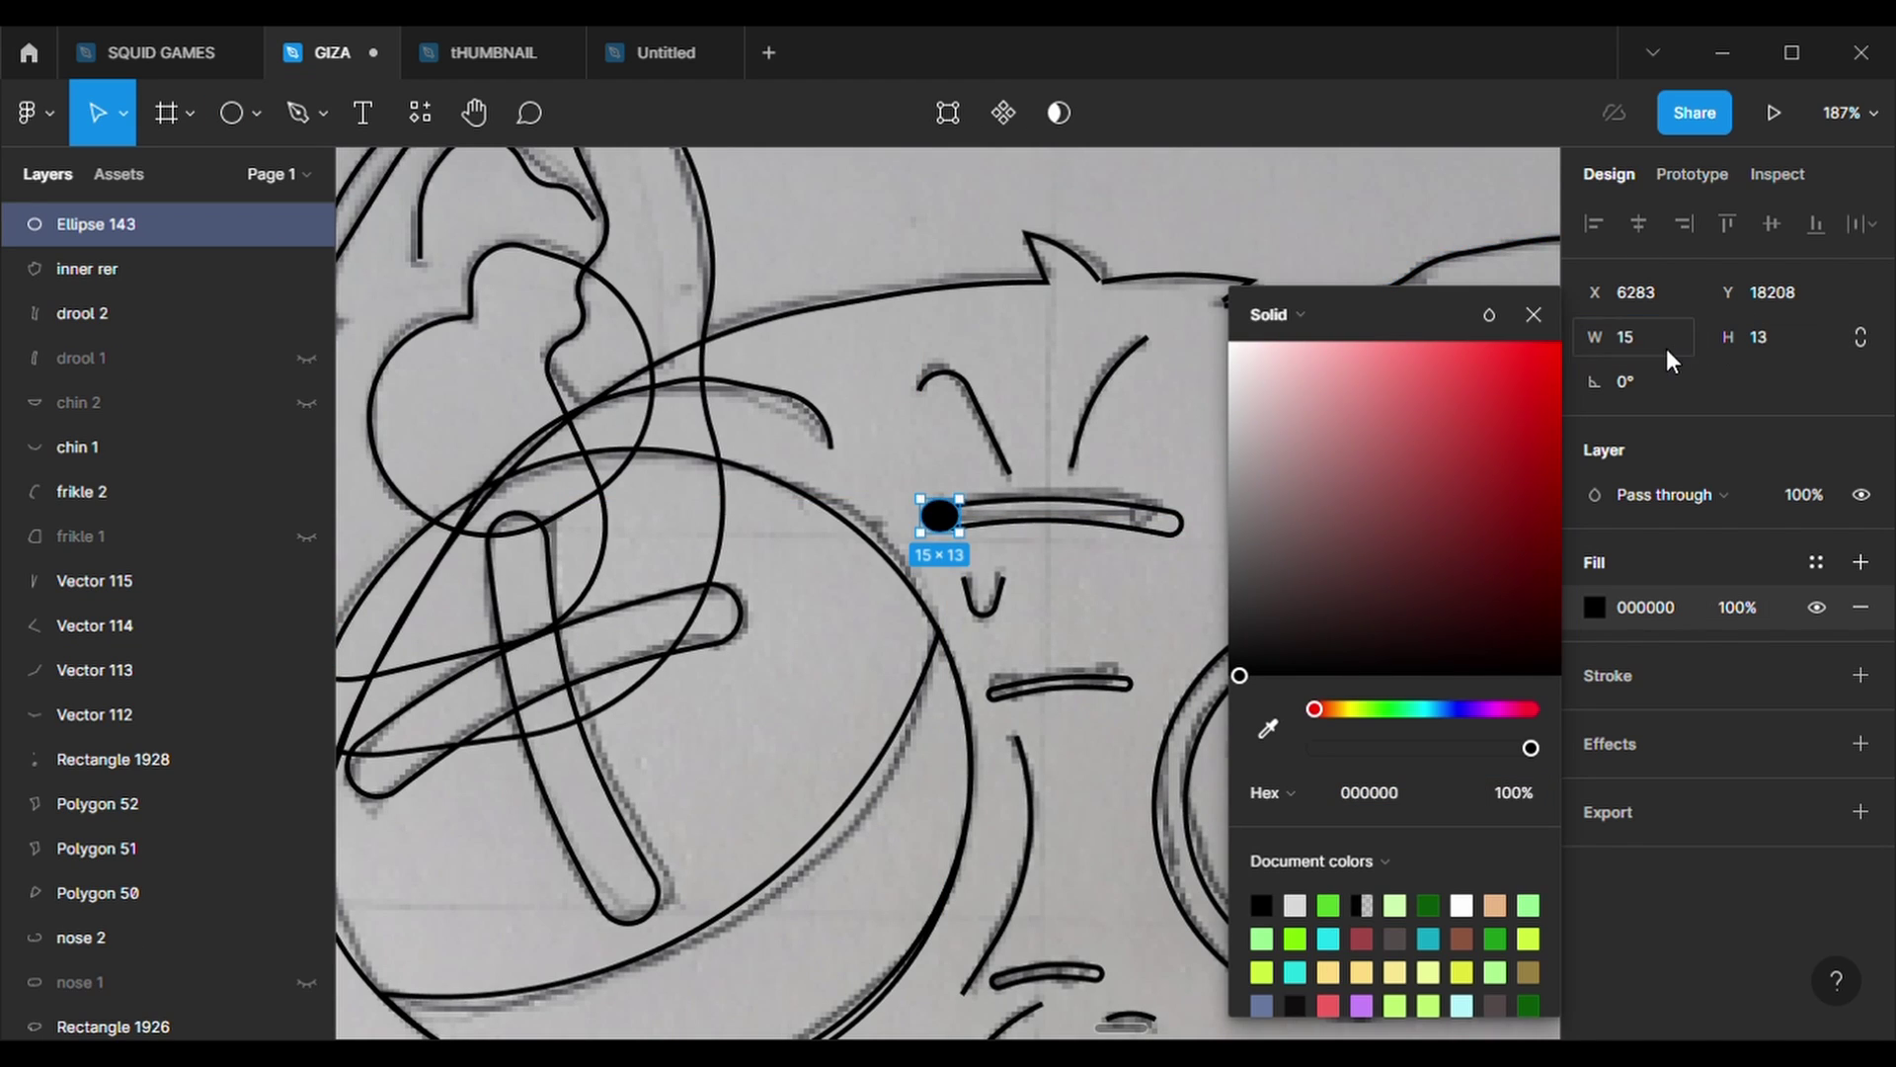
pyautogui.click(1776, 340)
pyautogui.write('14')
pyautogui.press('Return')
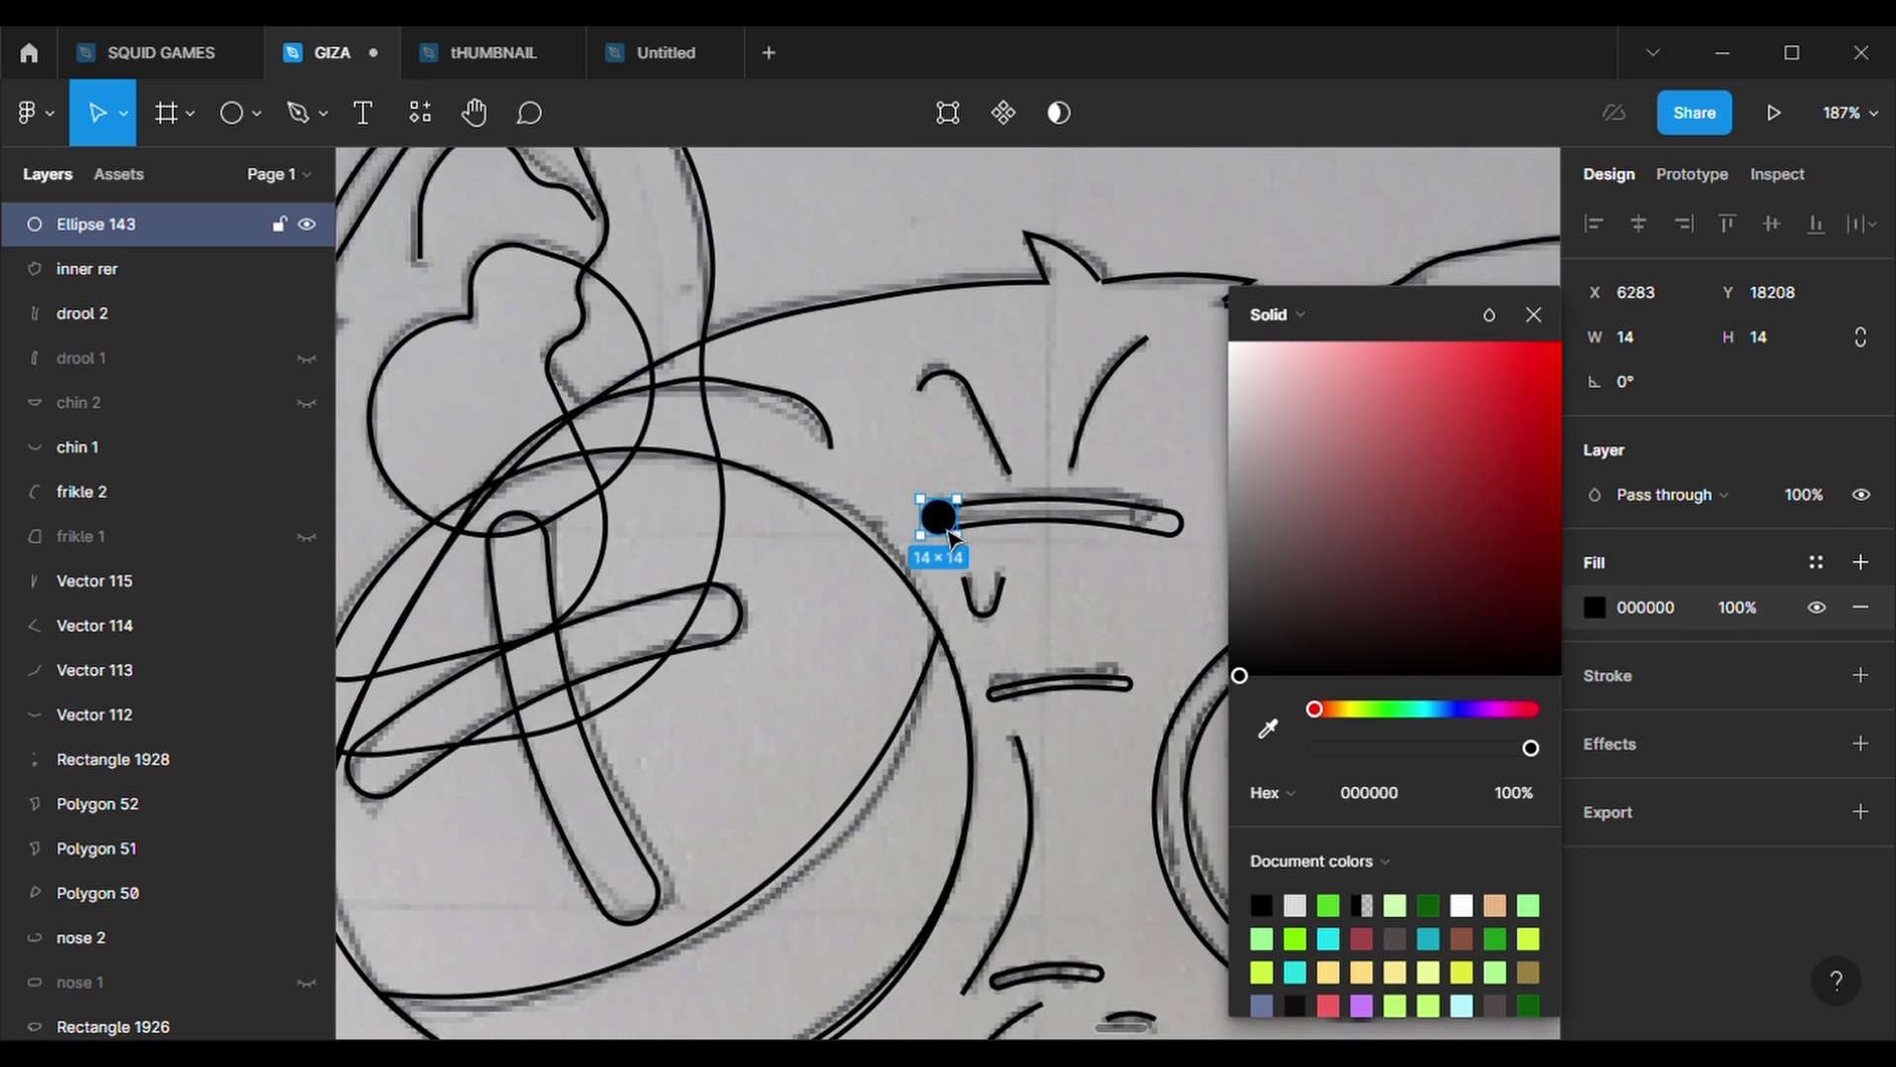
pyautogui.moveTo(944, 543); pyautogui.dragTo(947, 546)
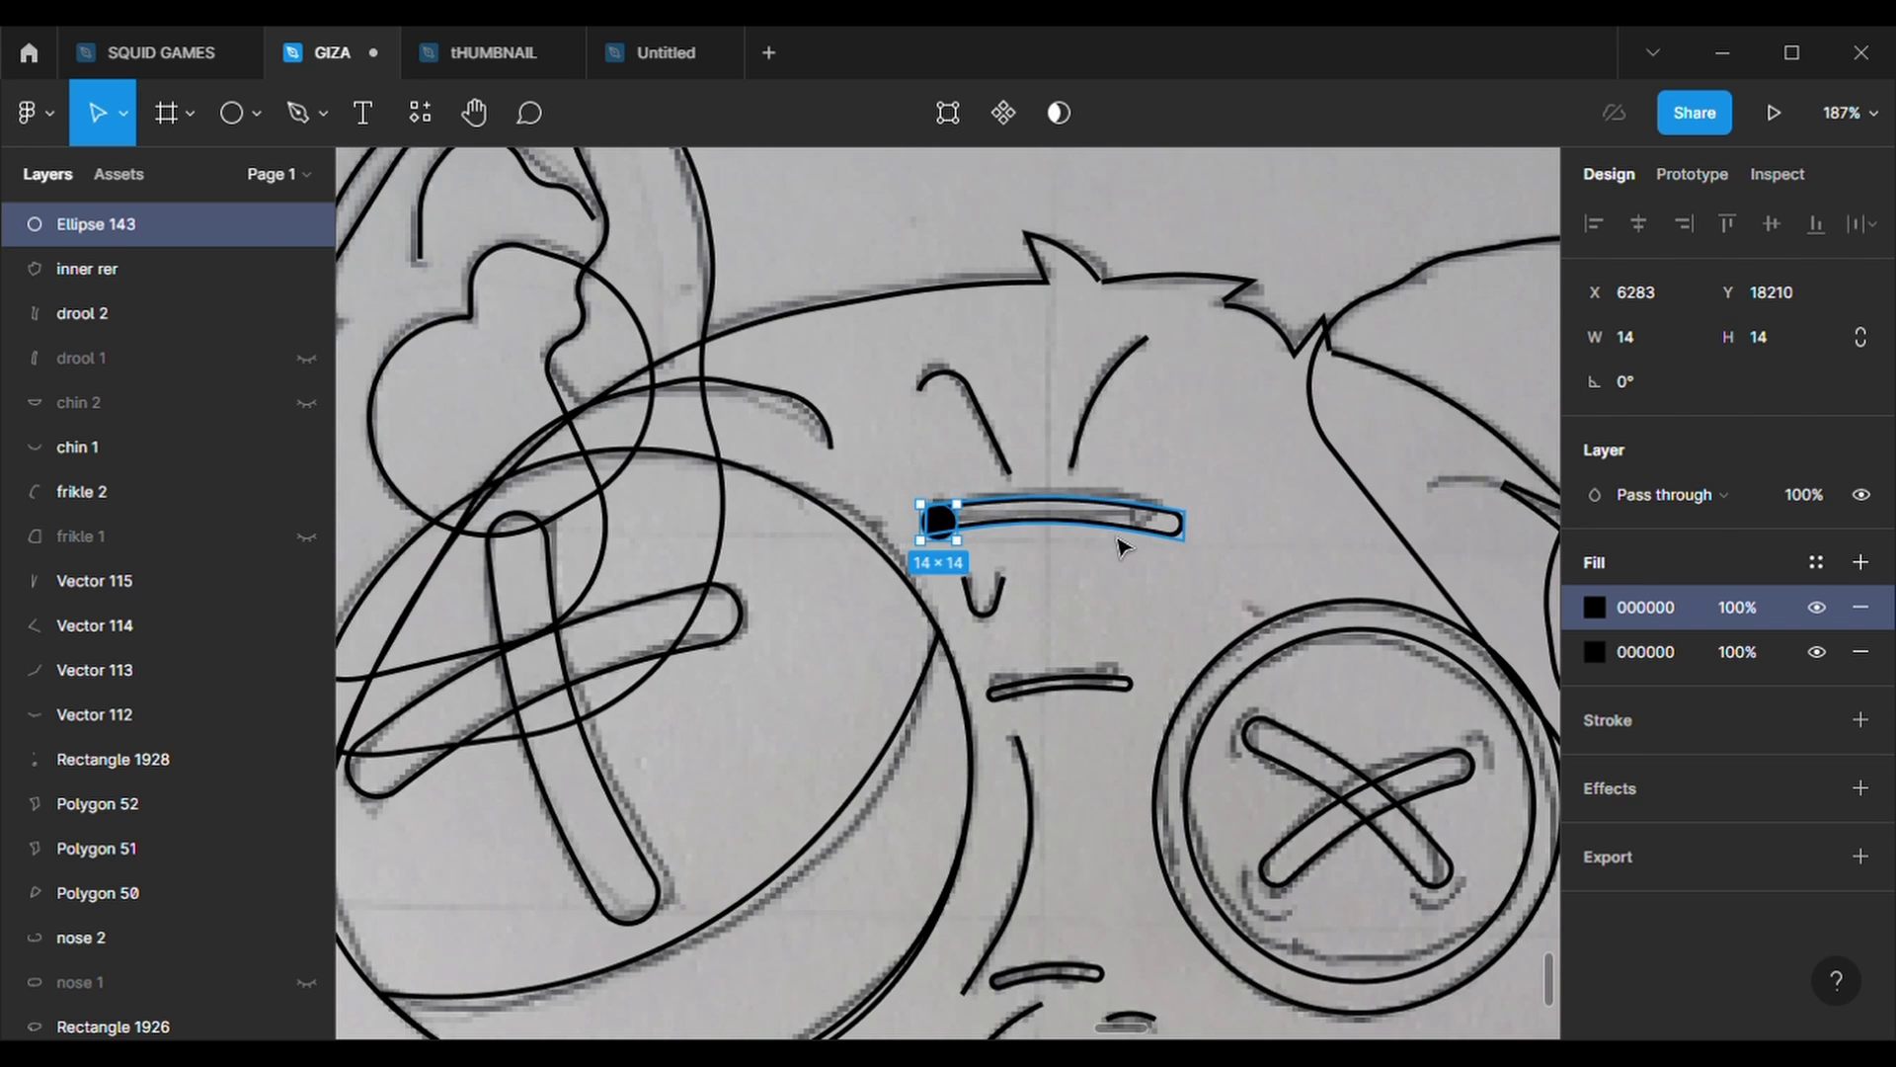
# - Copy the dot to the stitch's other end and add a 10 × 10 dot at the lower stitch
pyautogui.hotkey('ctrl', 'v')
pyautogui.moveTo(946, 524)
pyautogui.mouseDown()
pyautogui.moveTo(1186, 528)
pyautogui.moveTo(1140, 692)
pyautogui.mouseUp()
pyautogui.hotkey('ctrl', 'v')
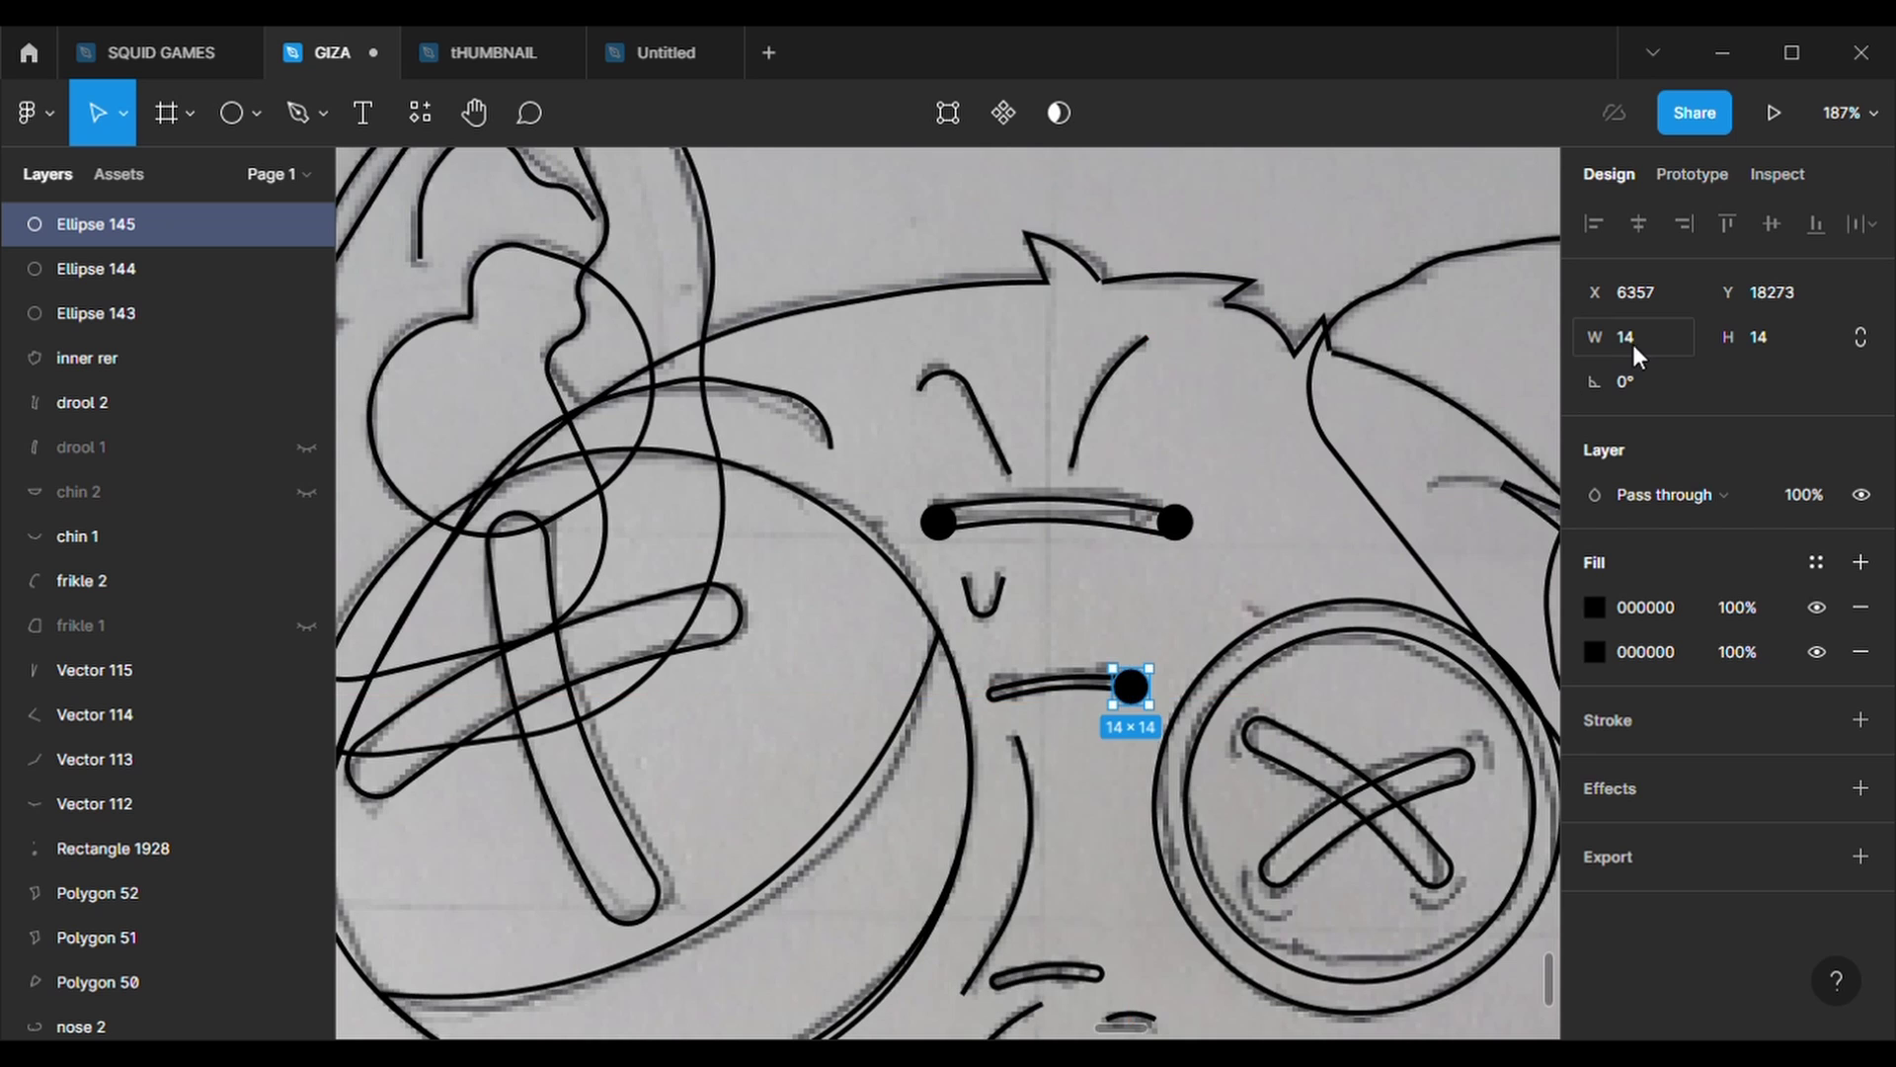
pyautogui.click(1634, 340)
pyautogui.write('10')
pyautogui.press('Return')
pyautogui.click(1768, 336)
pyautogui.write('10')
pyautogui.press('Return')
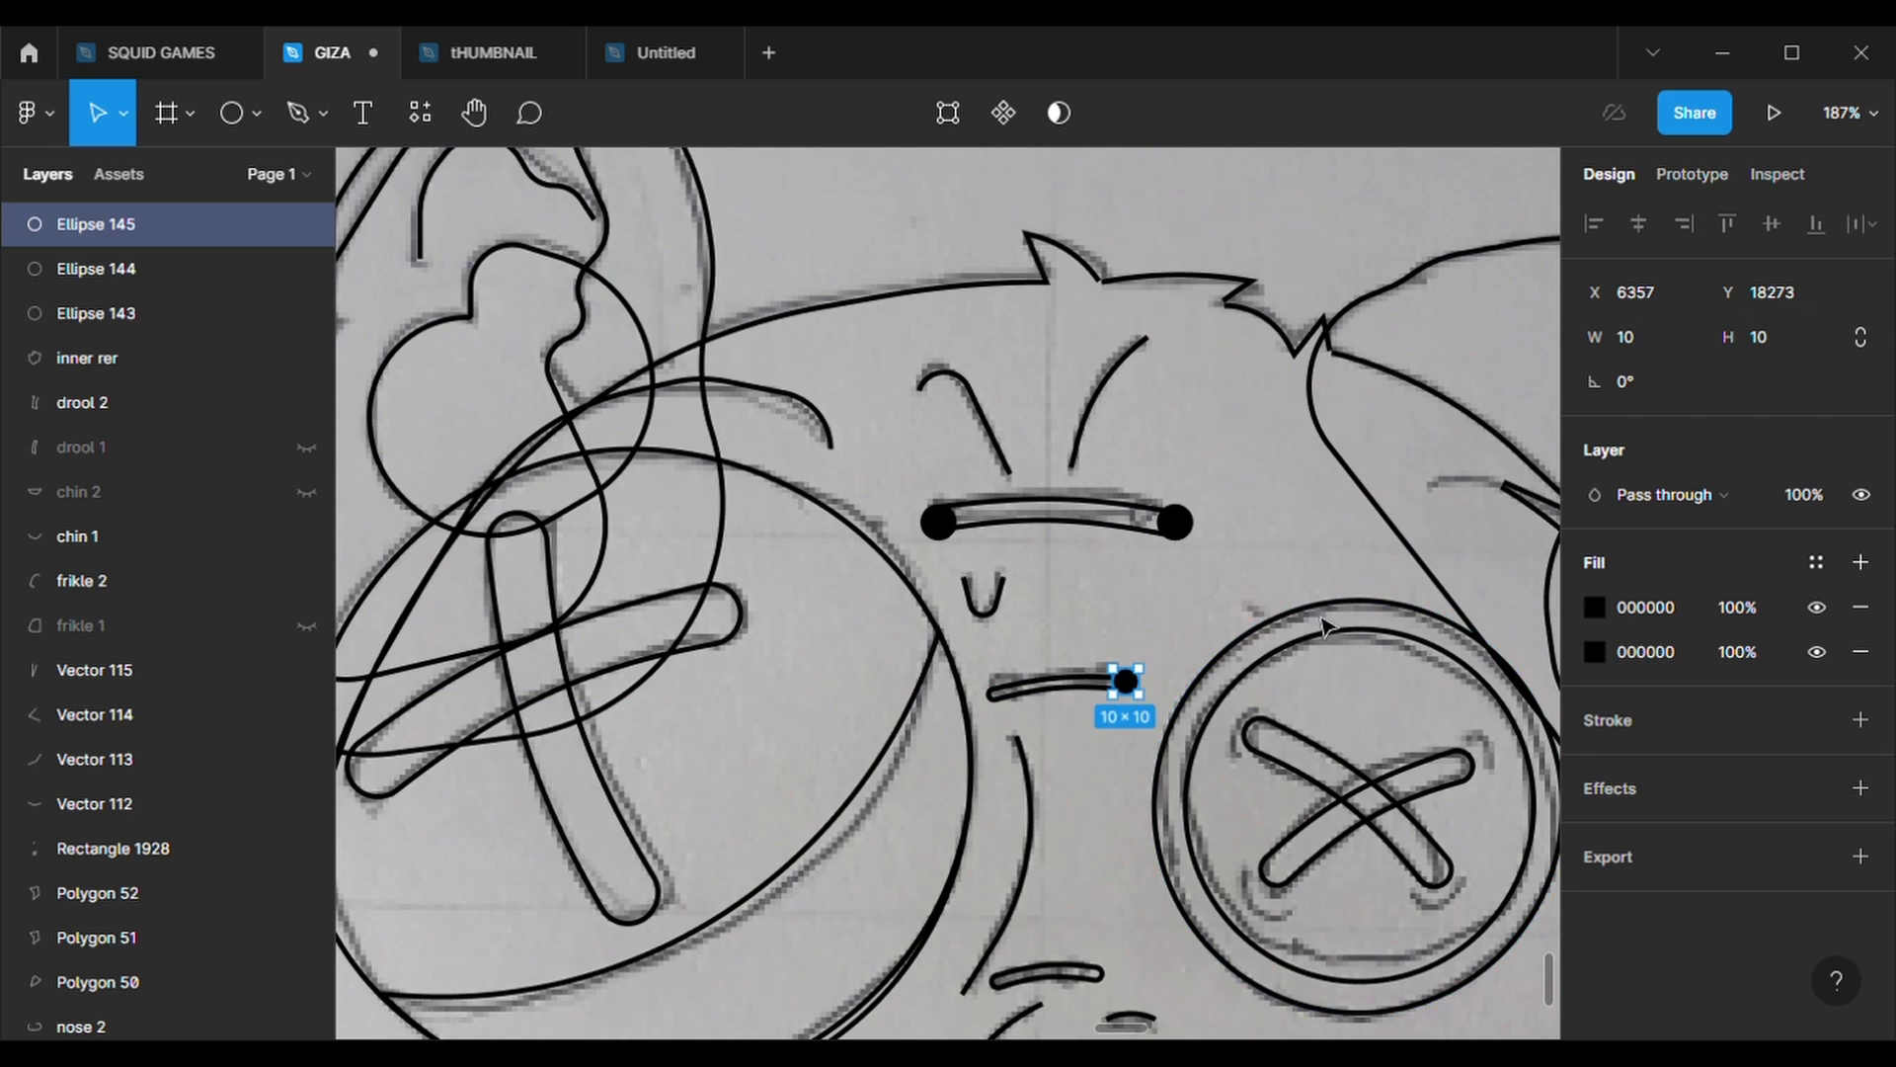
pyautogui.keyDown('ctrl'); pyautogui.scroll(5, 1141, 696); pyautogui.keyUp('ctrl')
pyautogui.moveTo(1124, 691)
pyautogui.mouseDown()
pyautogui.moveTo(1134, 709)
pyautogui.moveTo(910, 729)
pyautogui.mouseUp()
# - Delete a stray dot and place a 9 × 9 dot on the stitch above the nose
pyautogui.hotkey('ctrl', 'v')
pyautogui.press('Delete')
pyautogui.click(909, 736)
pyautogui.keyDown('ctrl'); pyautogui.scroll(-6, 909, 736); pyautogui.keyUp('ctrl')
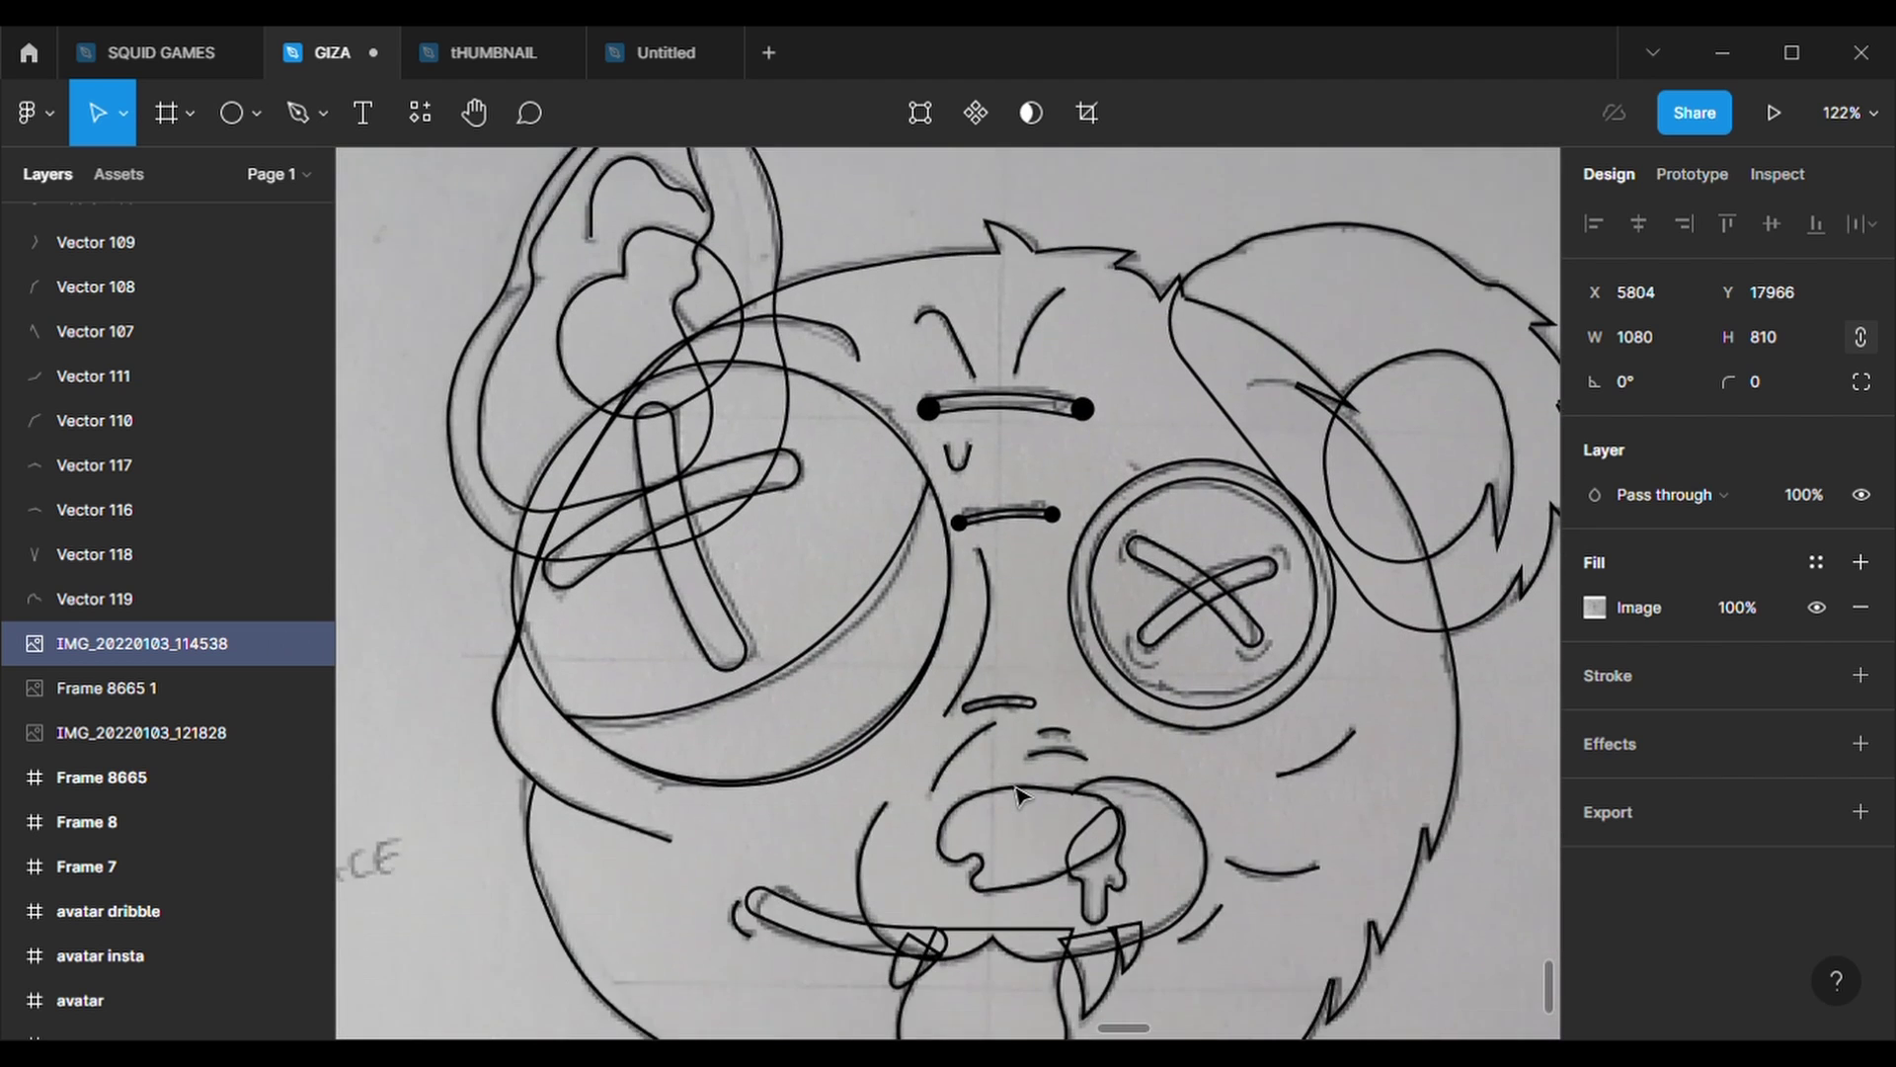
pyautogui.click(1059, 374)
pyautogui.hotkey('ctrl', 'v')
pyautogui.moveTo(1053, 369); pyautogui.dragTo(1029, 561)
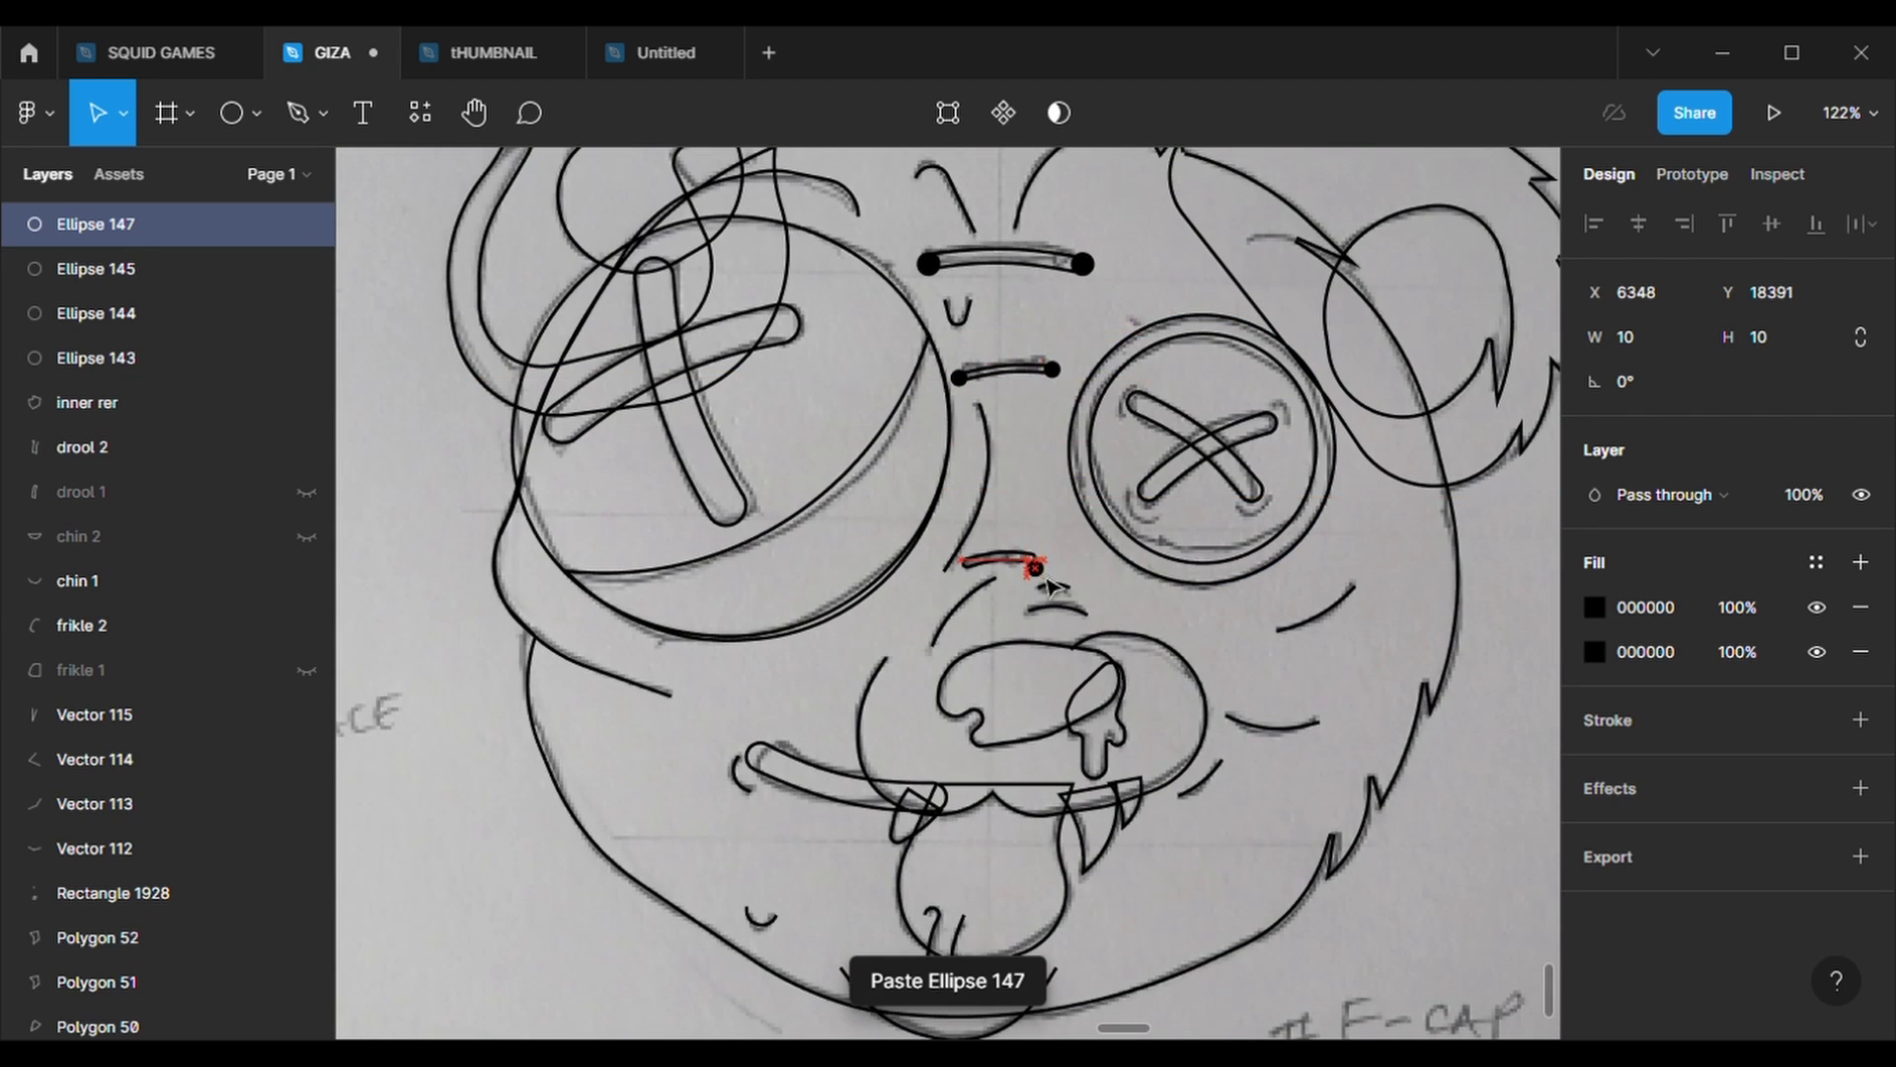
pyautogui.scroll(7, 1028, 561)
pyautogui.click(1642, 332)
pyautogui.write('6')
pyautogui.click(1776, 326)
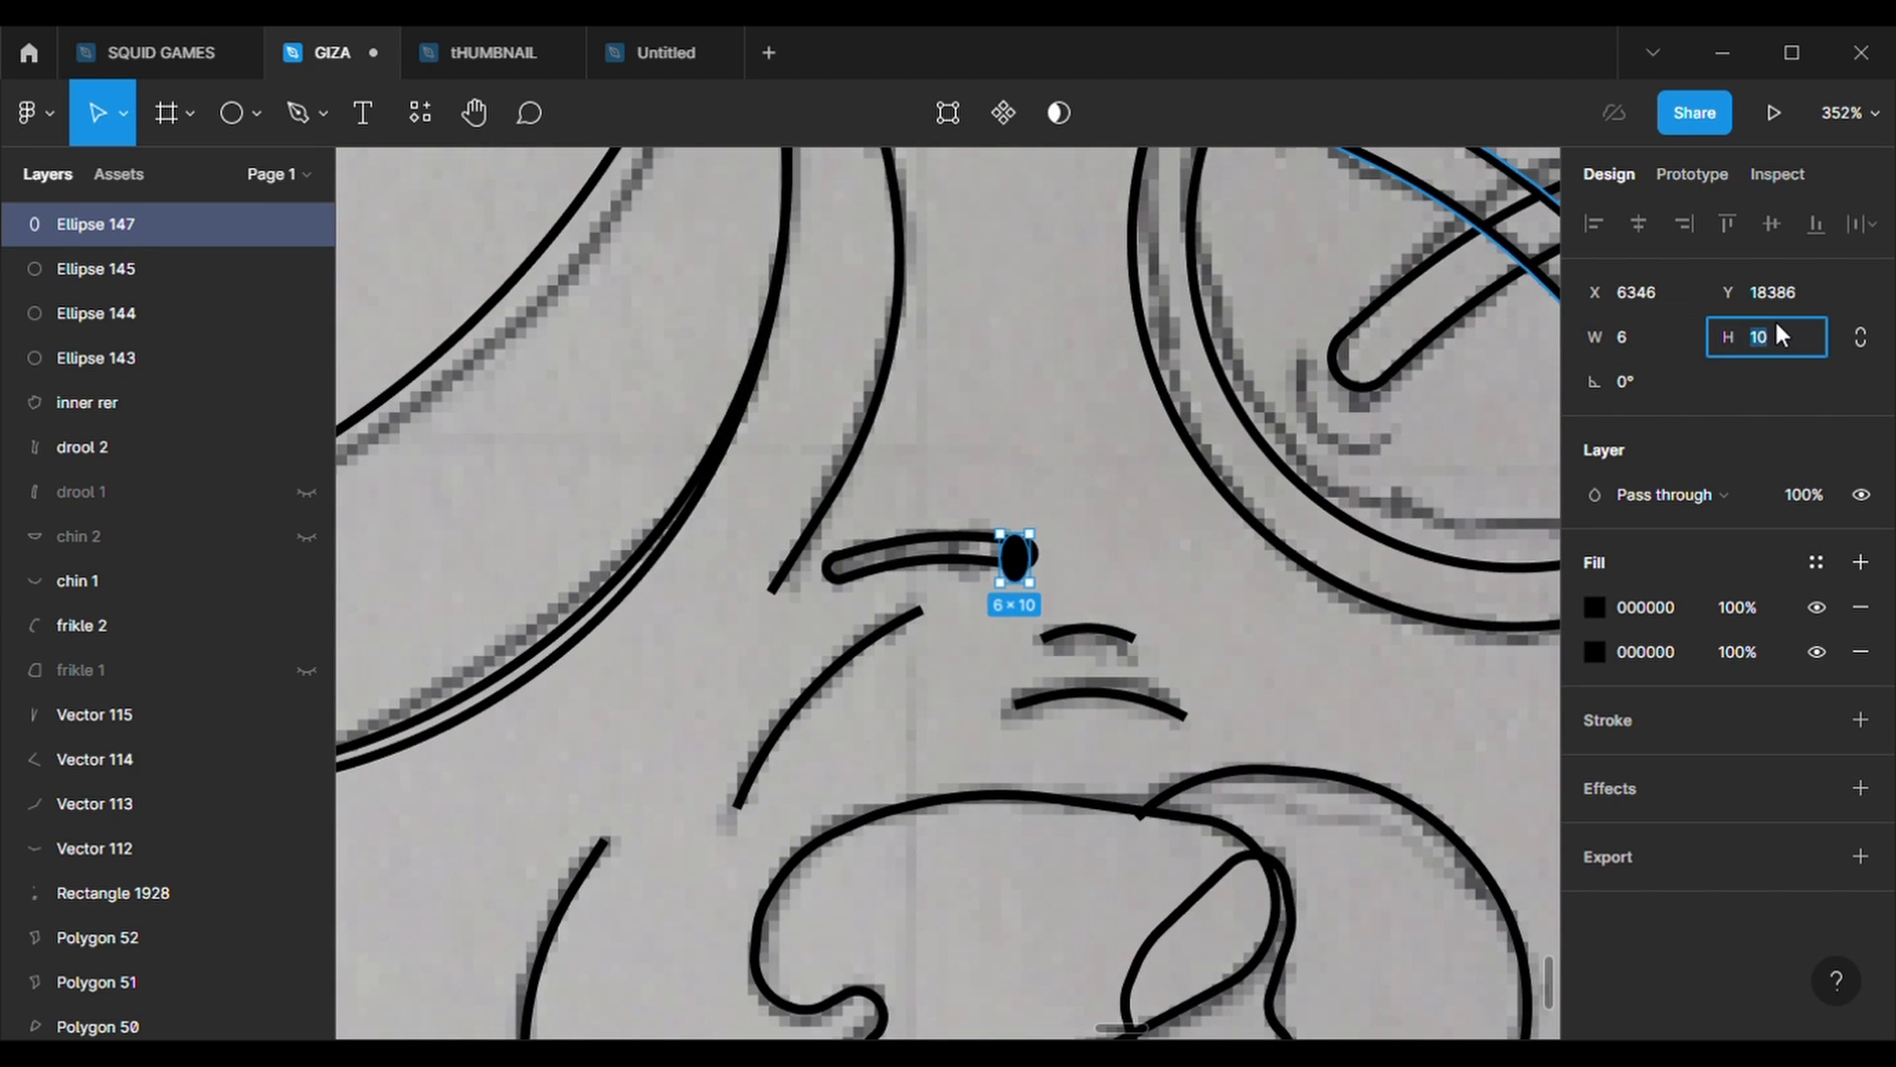
pyautogui.write('9')
pyautogui.press('Return')
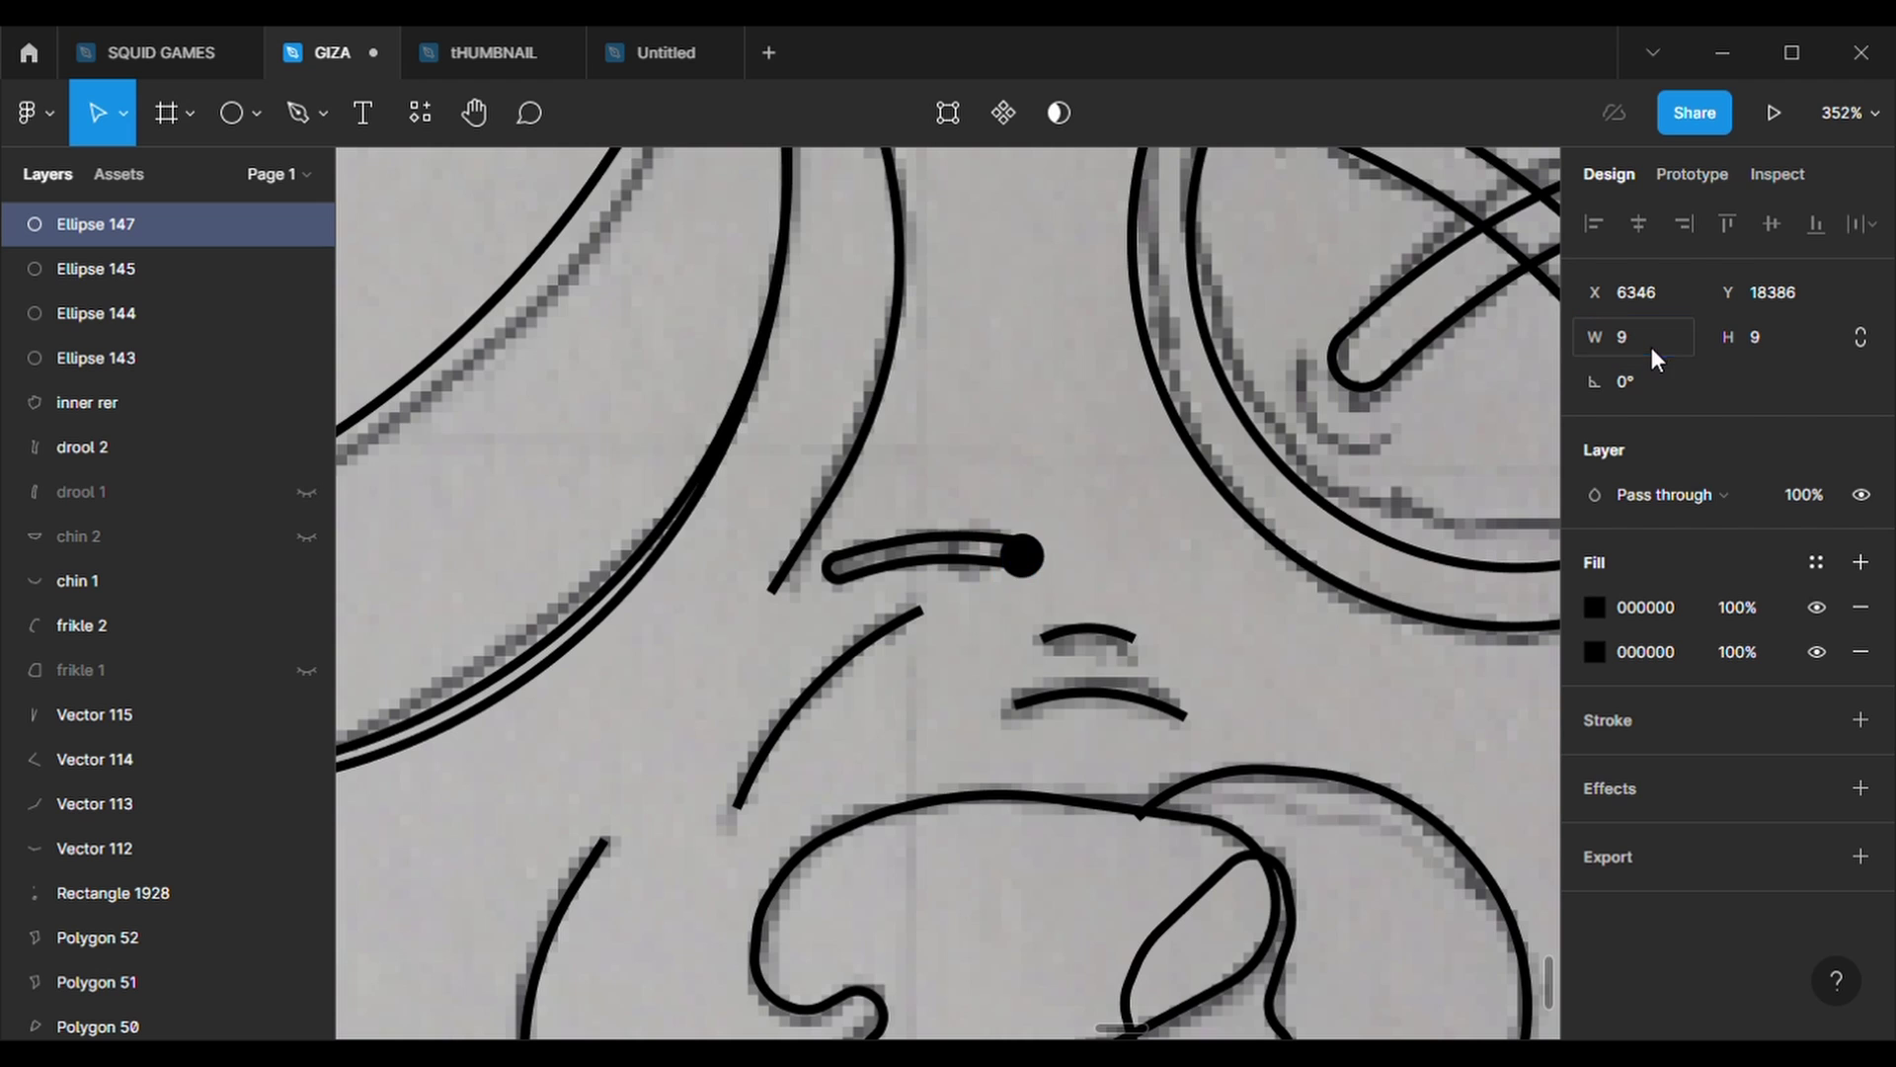
# - Cap the left end of the above-nose stitch with a copied dot and select the reference photo
pyautogui.hotkey('ctrl', 'v')
pyautogui.moveTo(1027, 565); pyautogui.dragTo(828, 565)
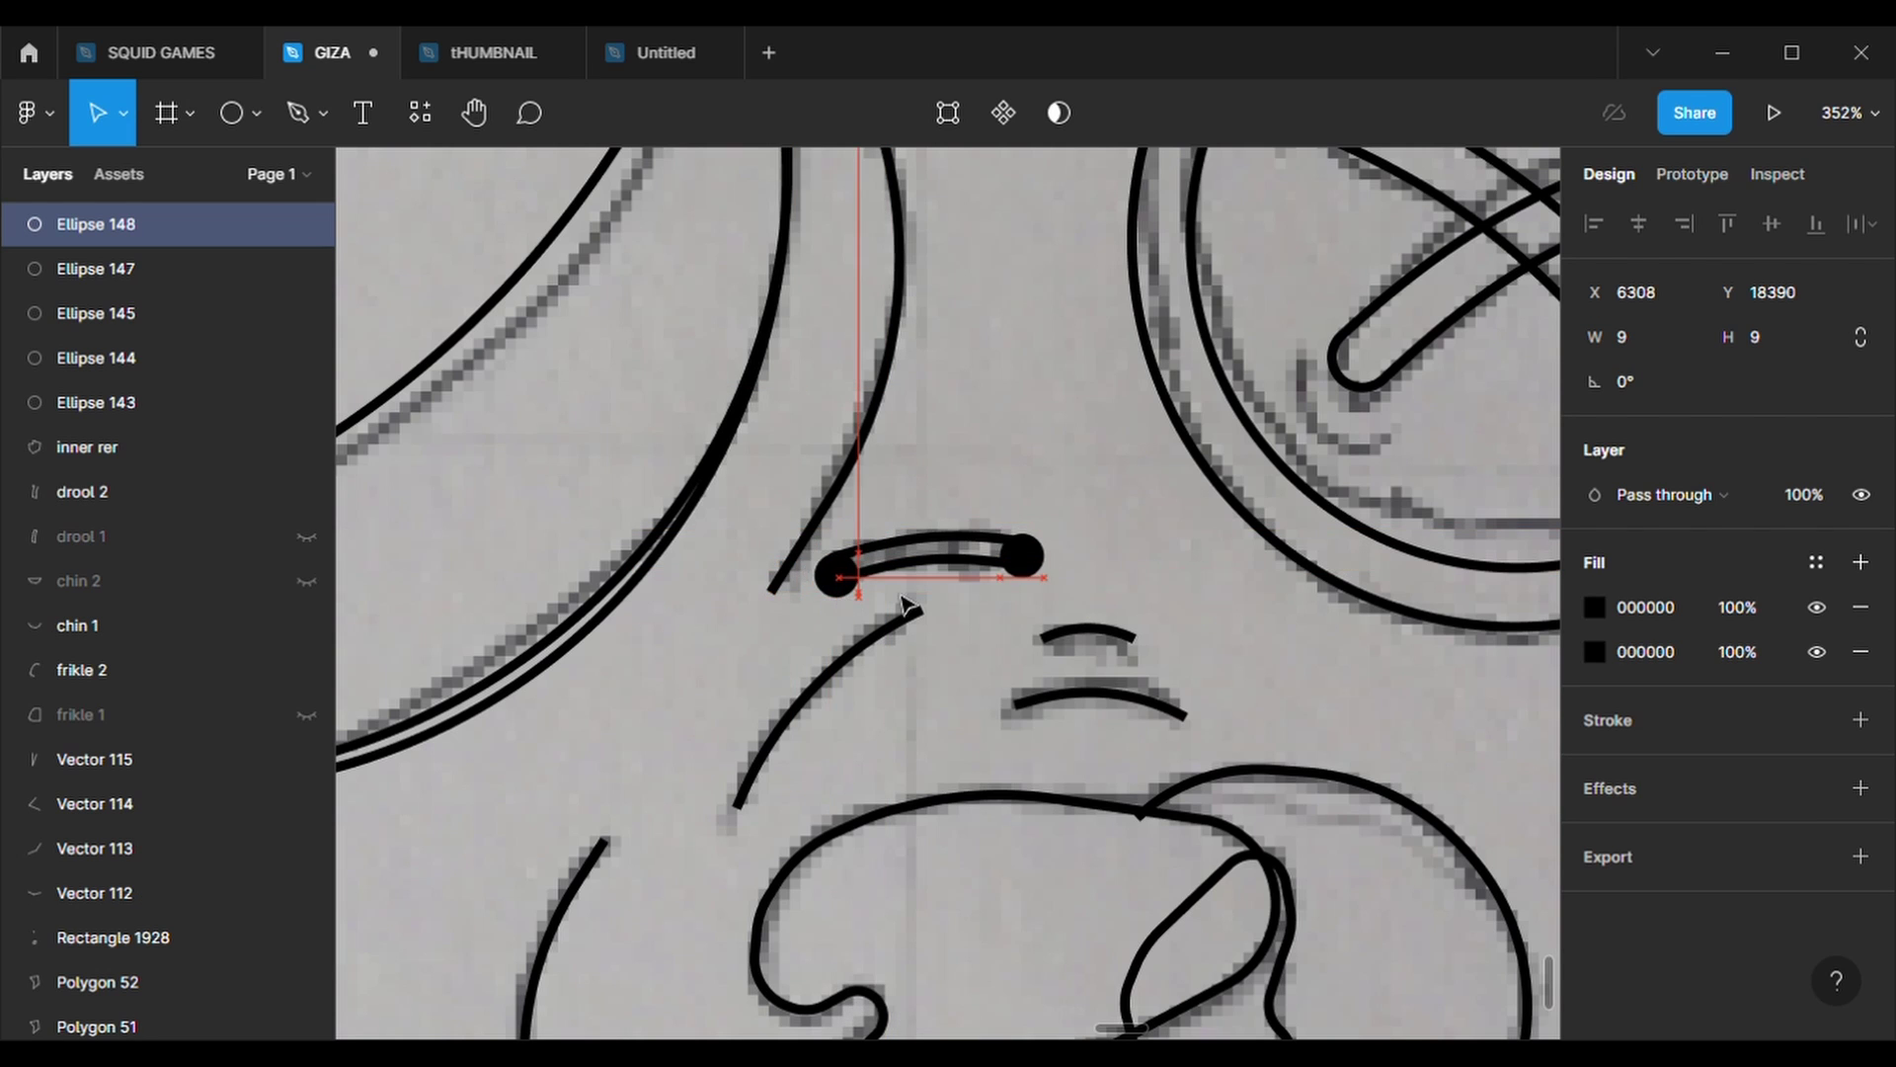
pyautogui.moveTo(1033, 570); pyautogui.dragTo(1048, 584)
pyautogui.moveTo(848, 589); pyautogui.dragTo(841, 583)
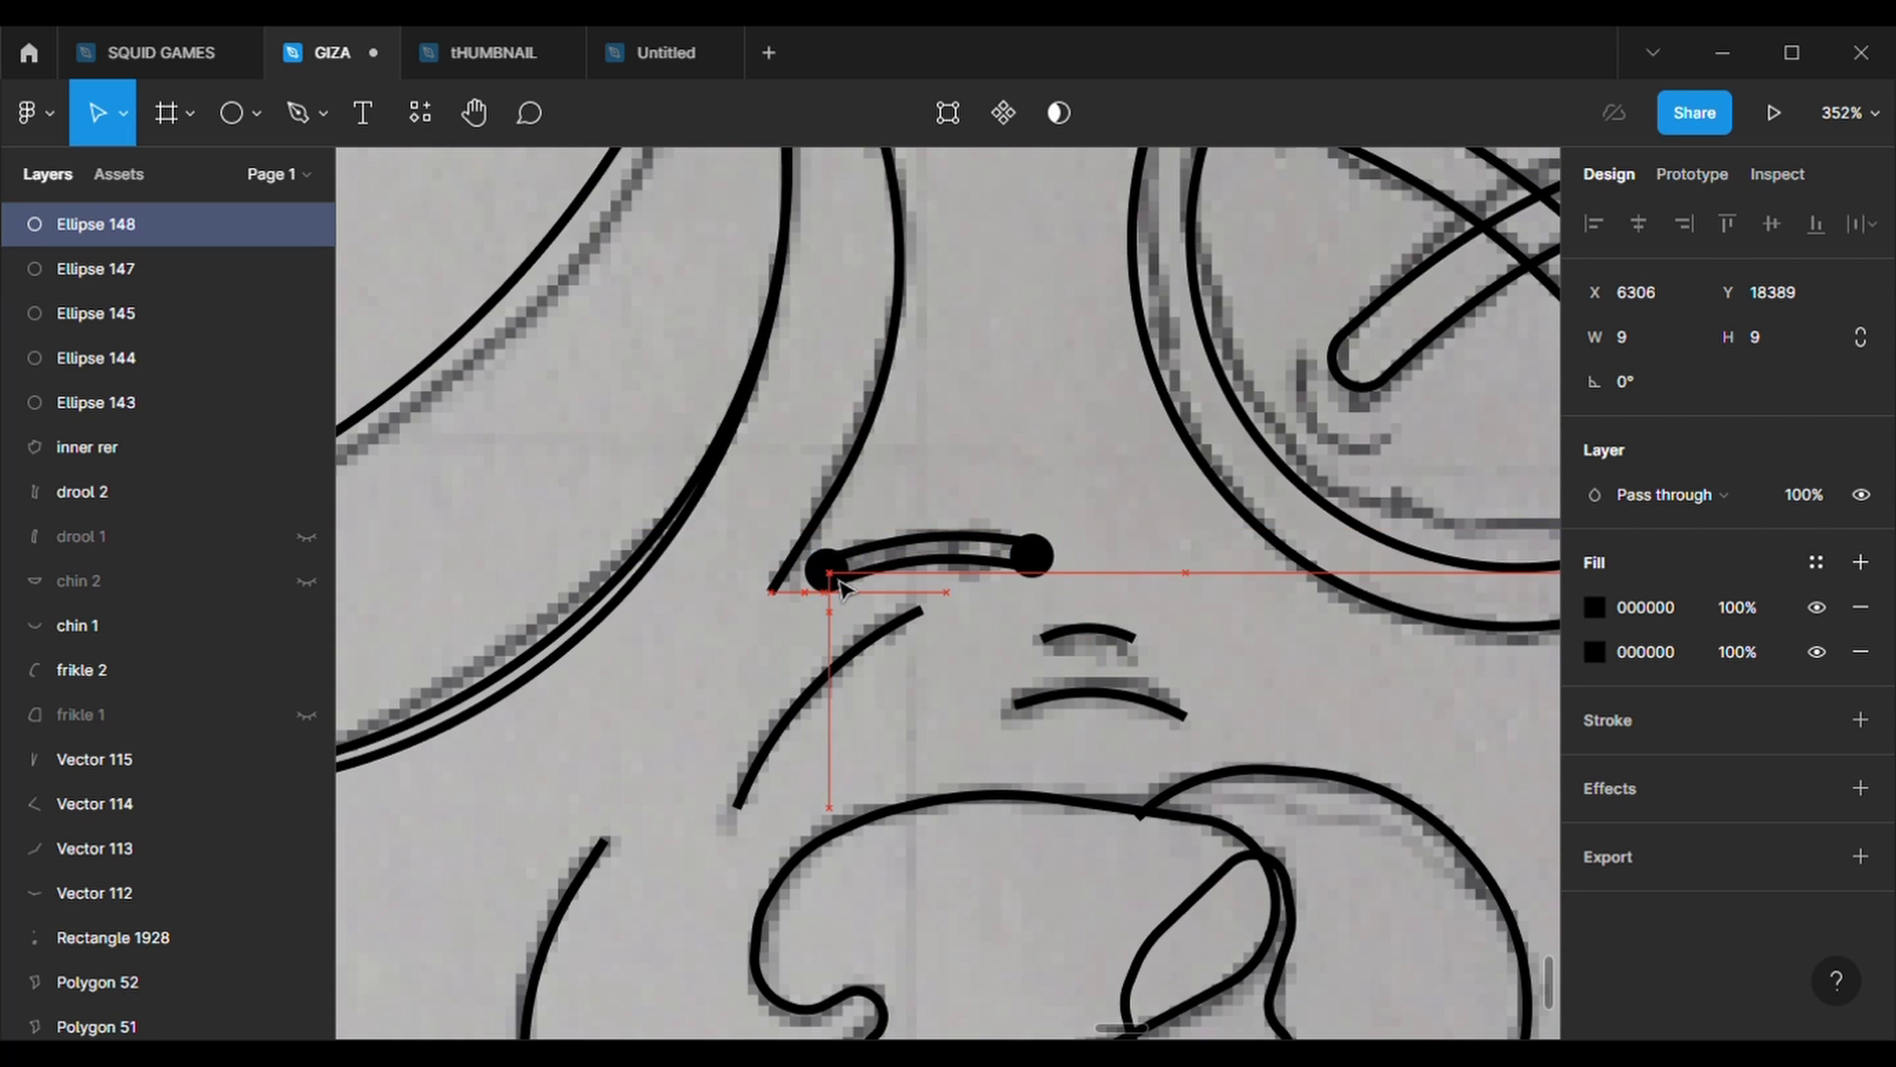
pyautogui.doubleClick(1198, 542)
pyautogui.scroll(-3, 1198, 542)
pyautogui.scroll(-3, 1126, 993)
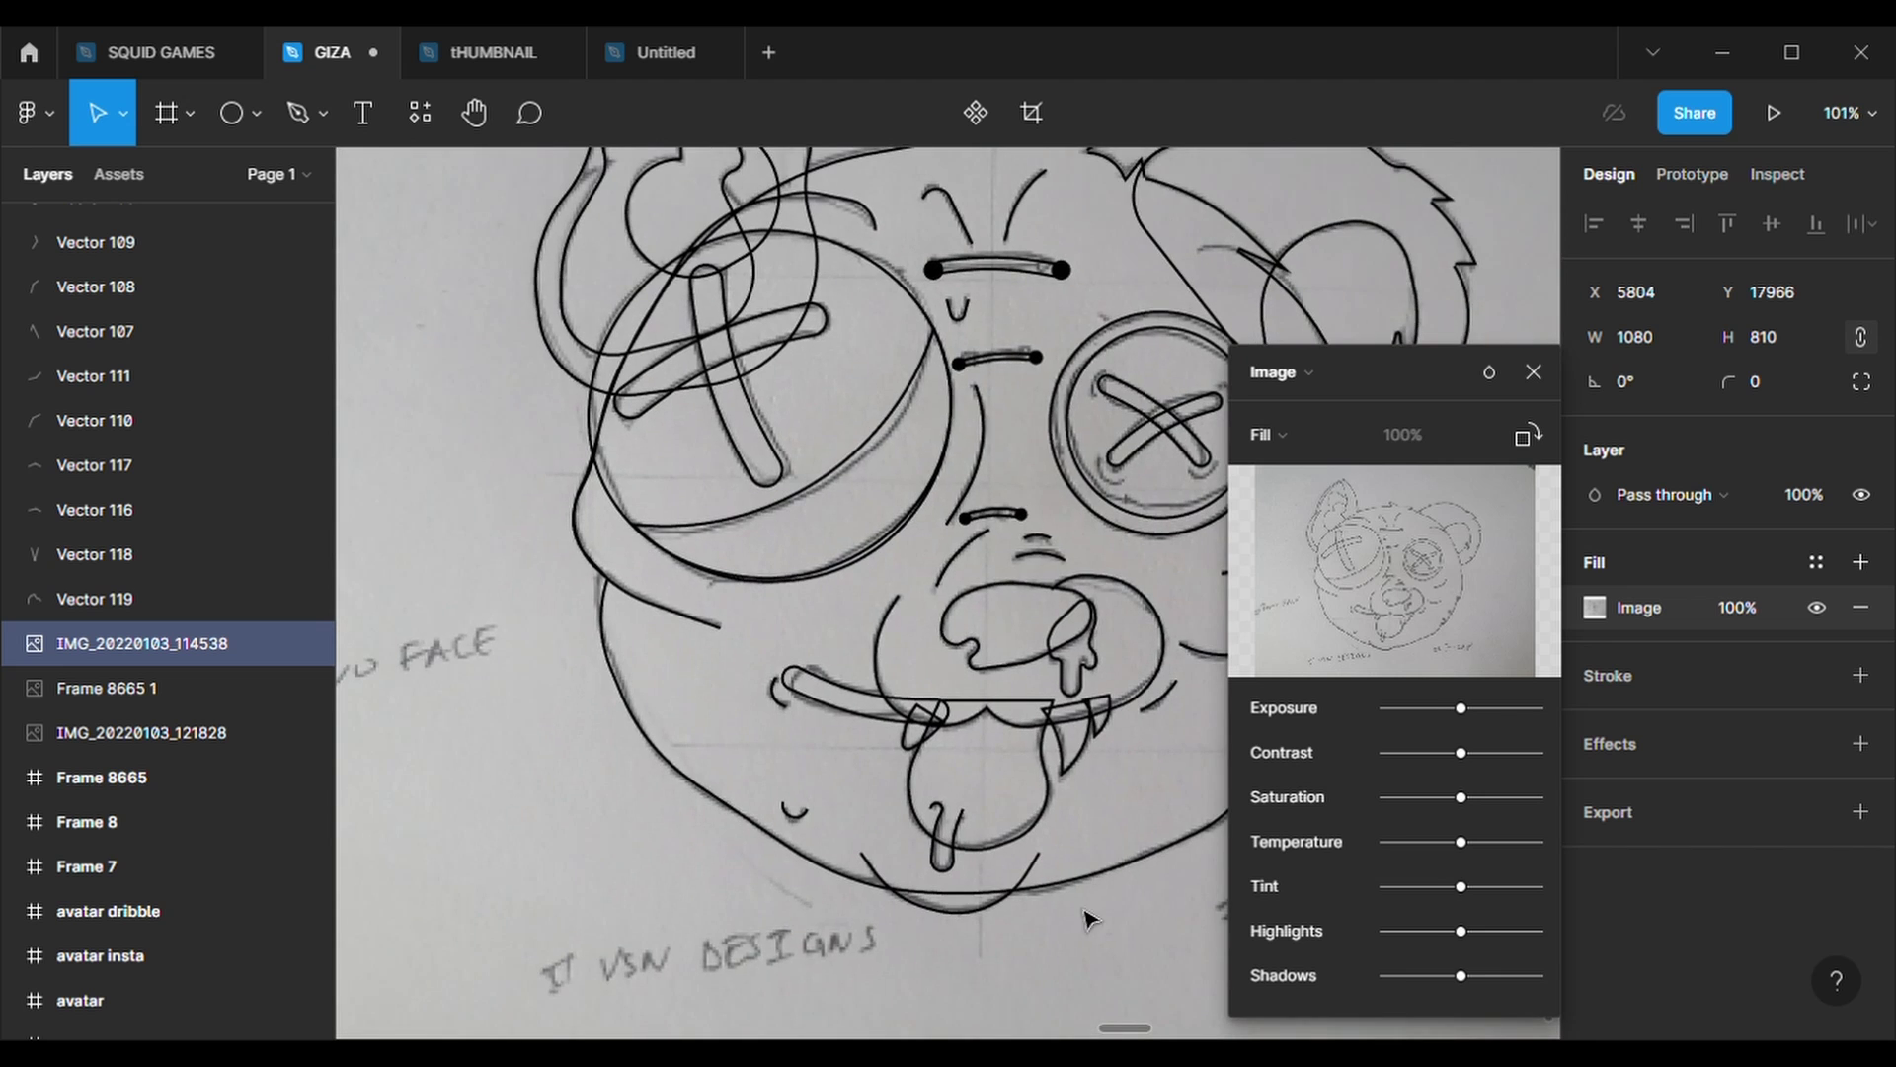
pyautogui.scroll(-3, 1126, 993)
# - Close the image adjustments and delete the reference photo
pyautogui.click(1534, 371)
pyautogui.scroll(-3, 1346, 517)
pyautogui.hscroll(-2, 1345, 517)
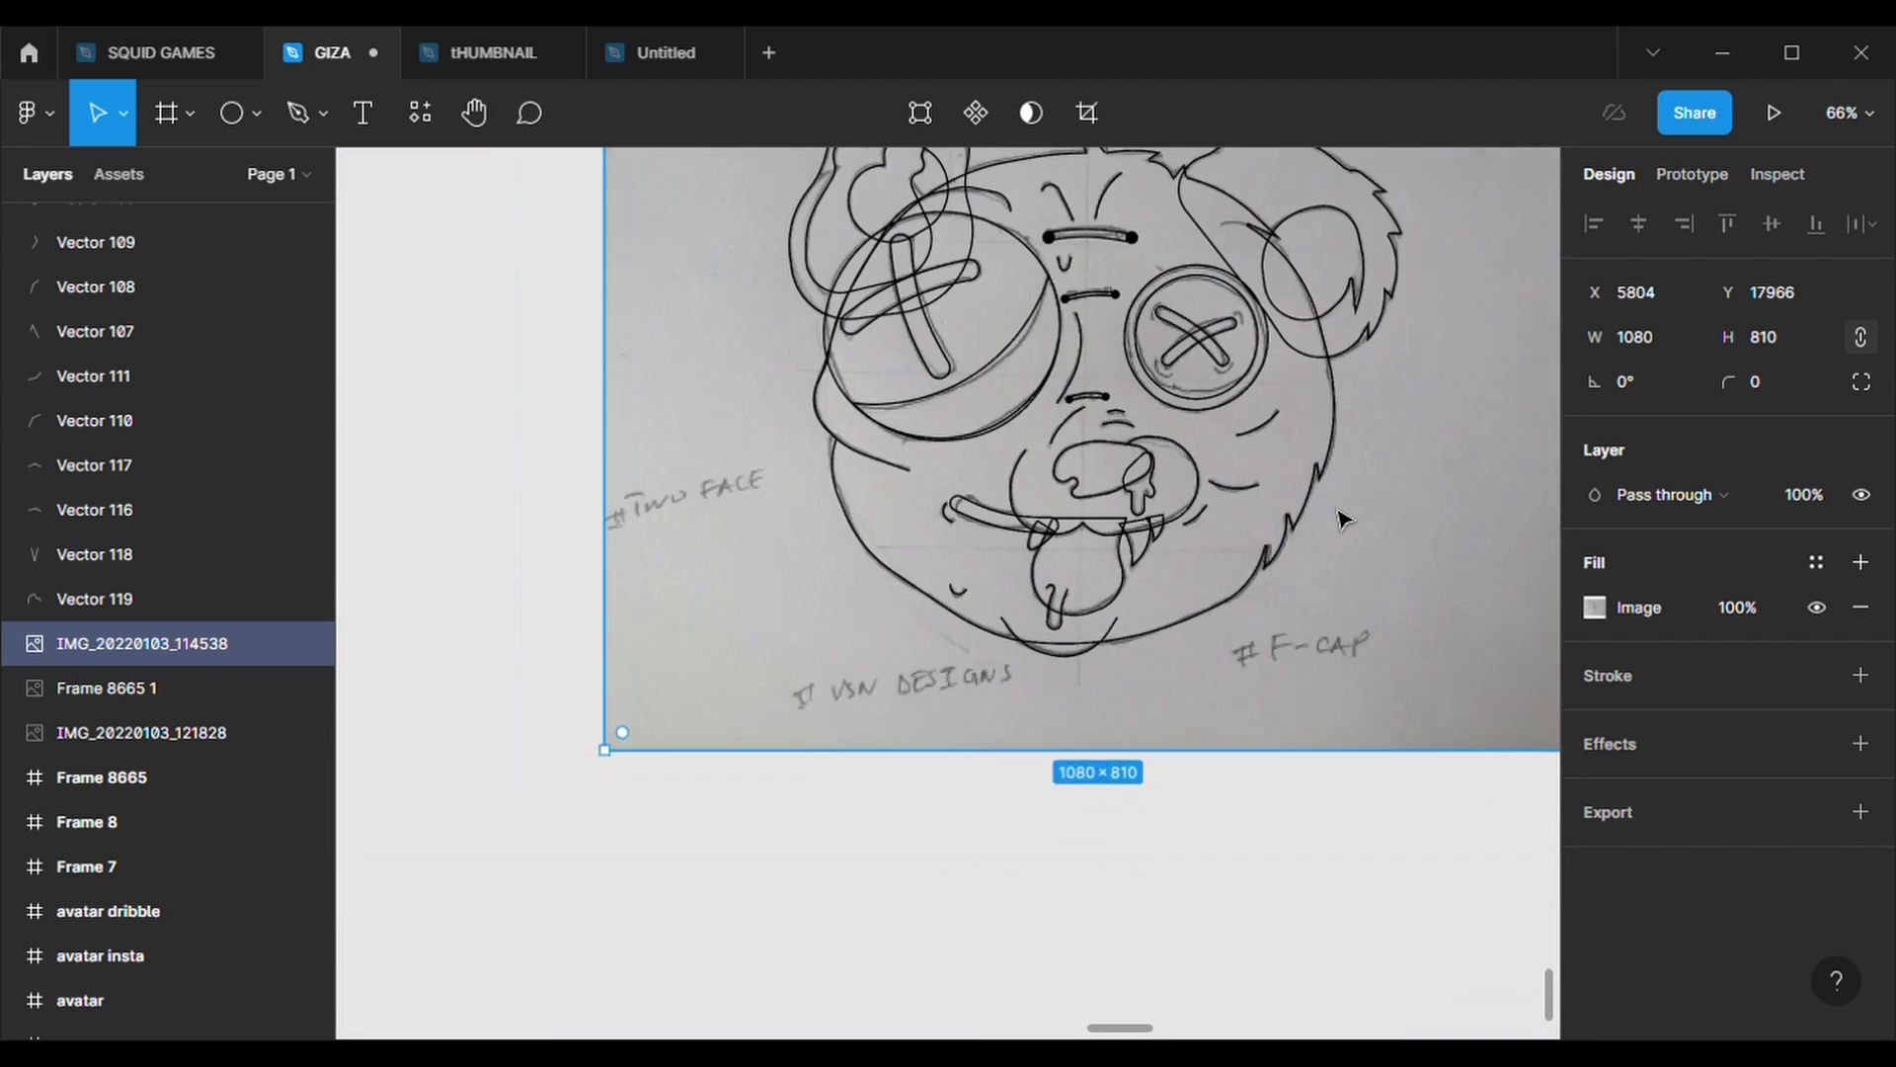
pyautogui.scroll(-1, 1346, 517)
pyautogui.hscroll(2, 1345, 516)
pyautogui.press('Delete')
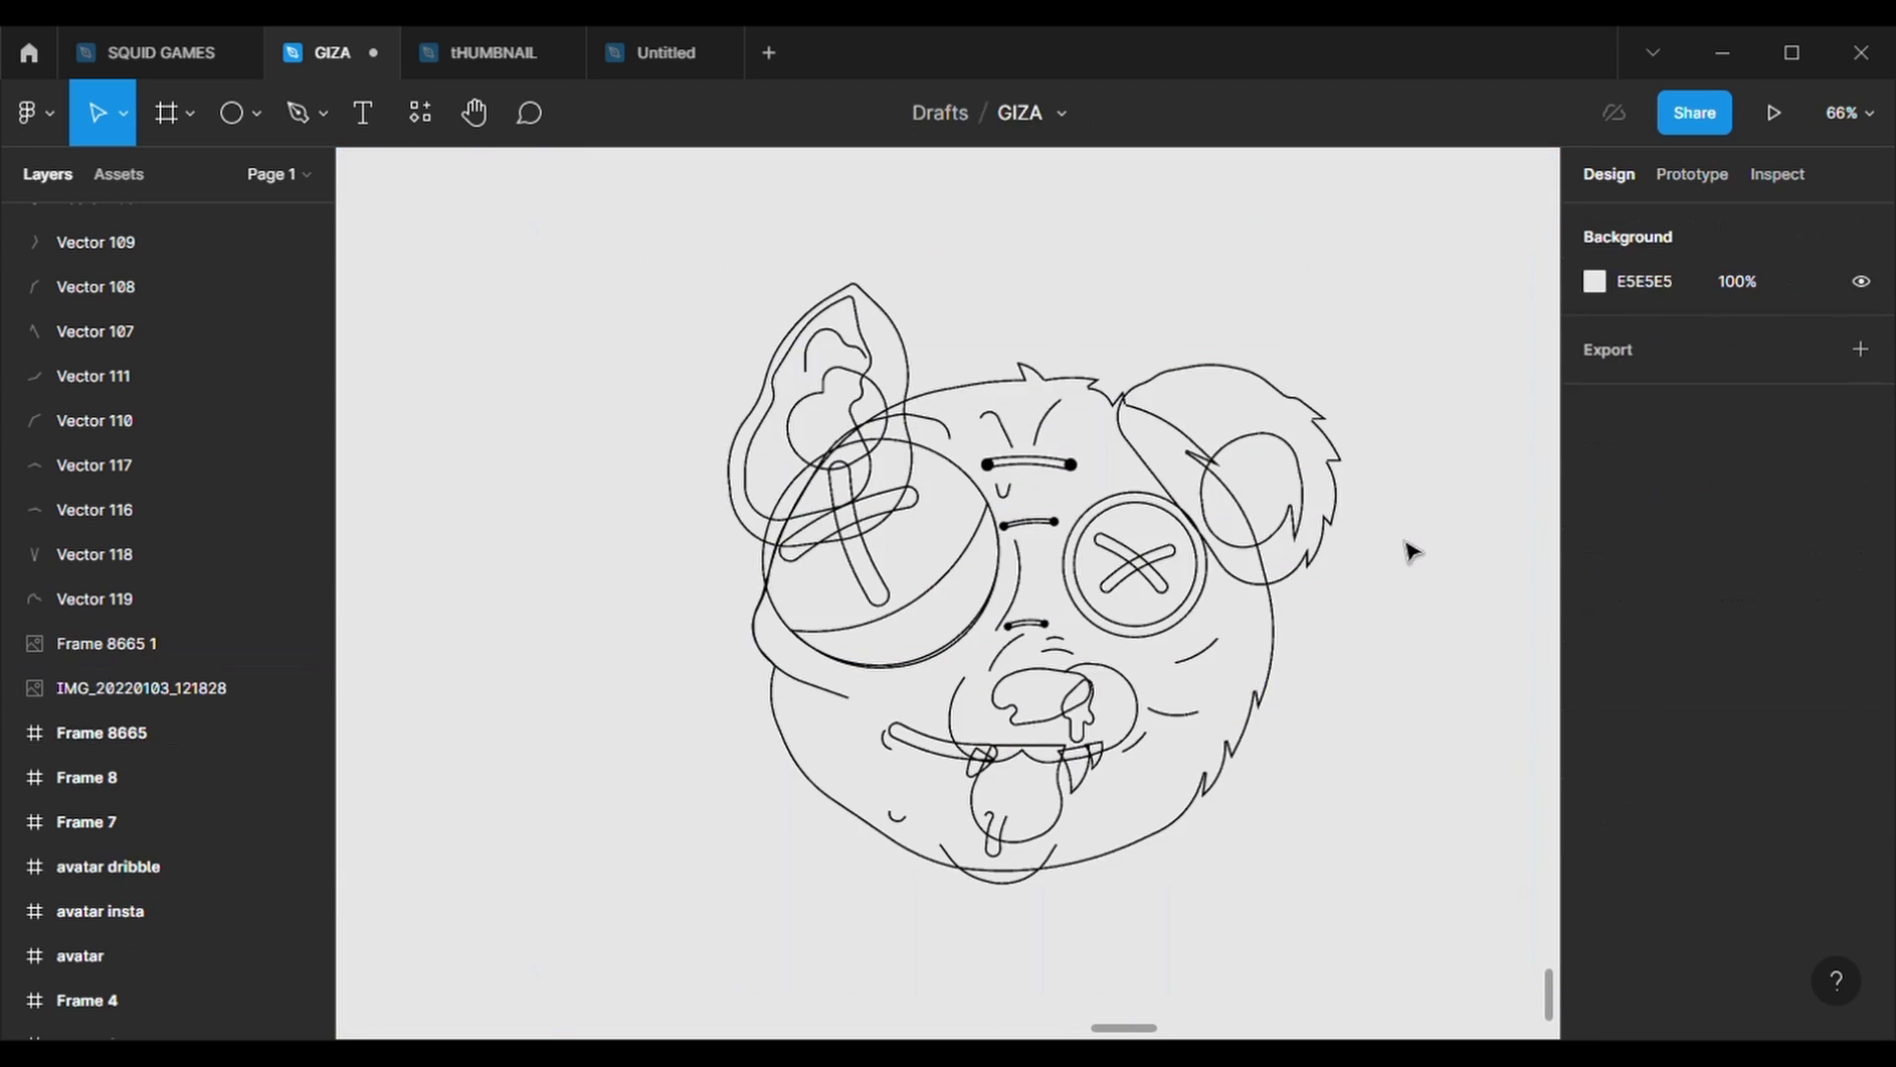
# - Draw a frame around the bear drawing and size it 1080 × 1350
pyautogui.press('f')
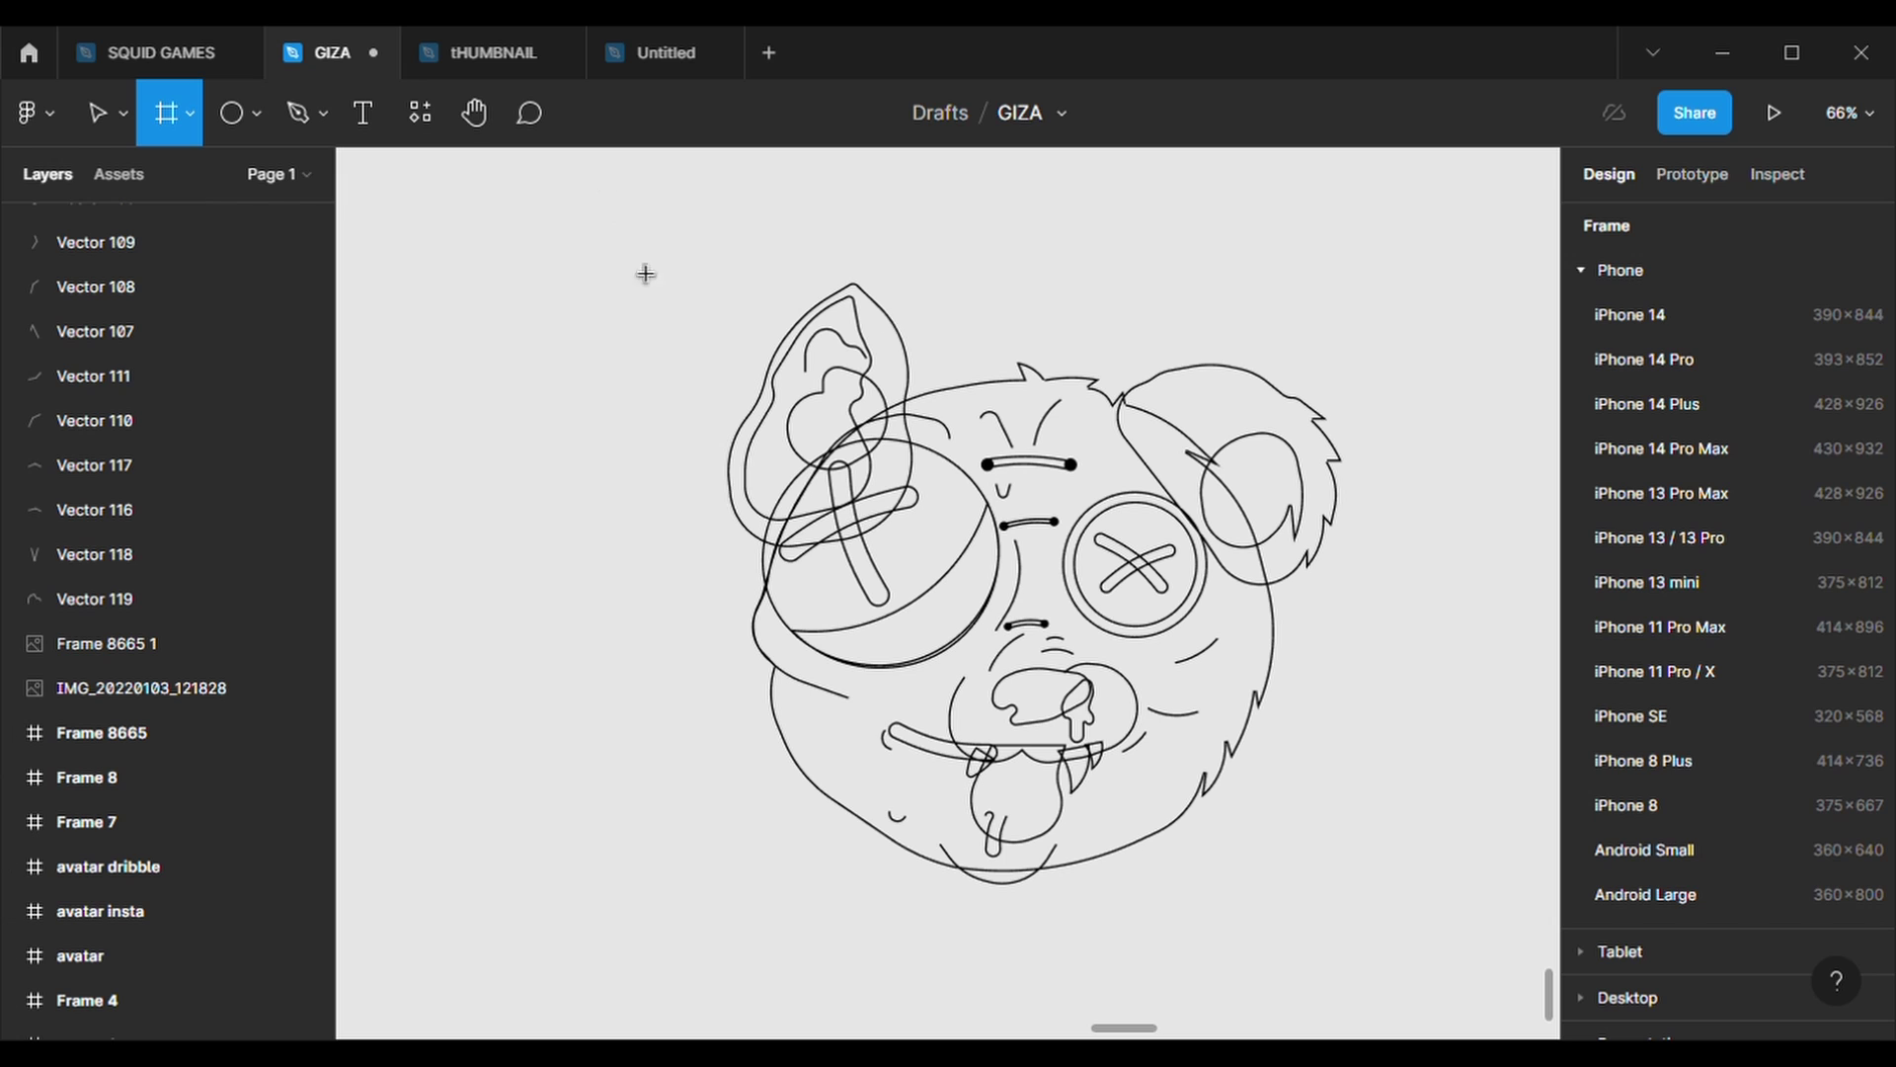
pyautogui.moveTo(589, 175); pyautogui.dragTo(1408, 985)
pyautogui.click(1650, 381)
pyautogui.write('1080')
pyautogui.press('Return')
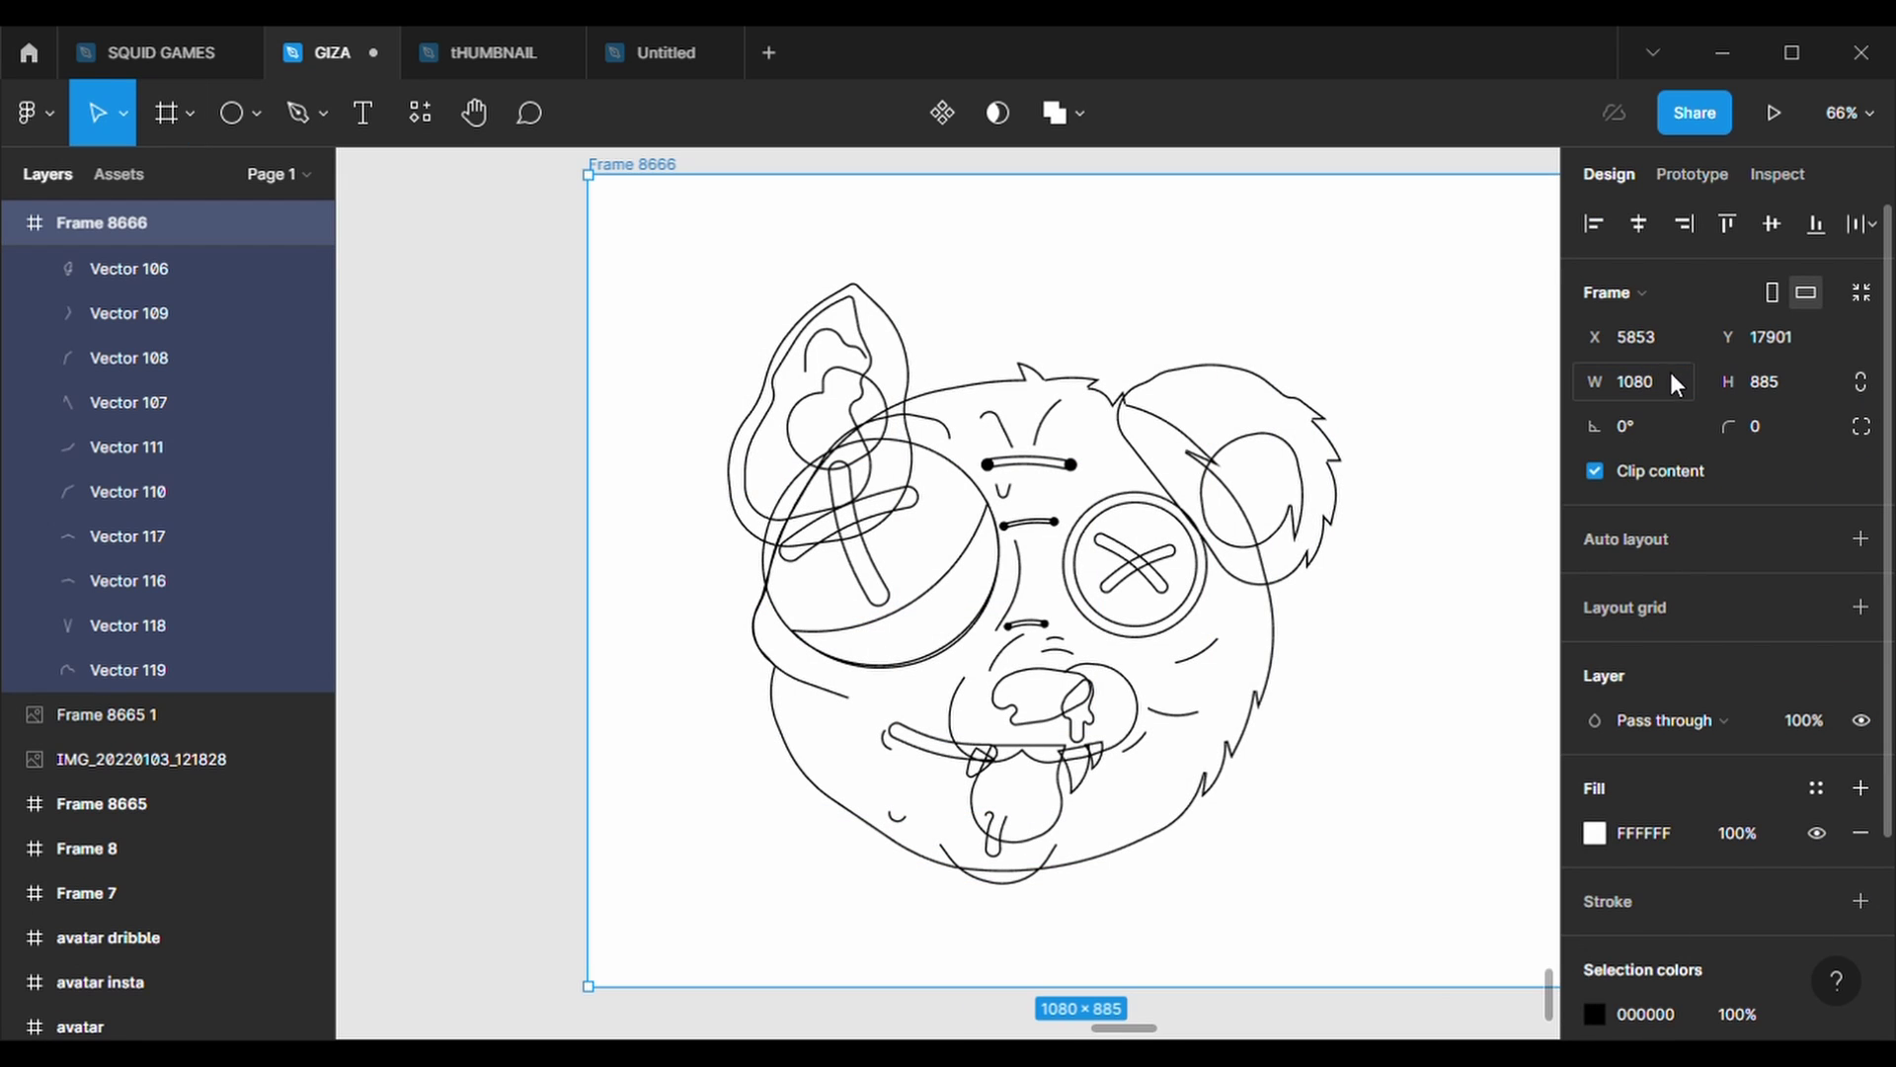
pyautogui.write('350')
pyautogui.press('Return')
pyautogui.scroll(-3, 1337, 643)
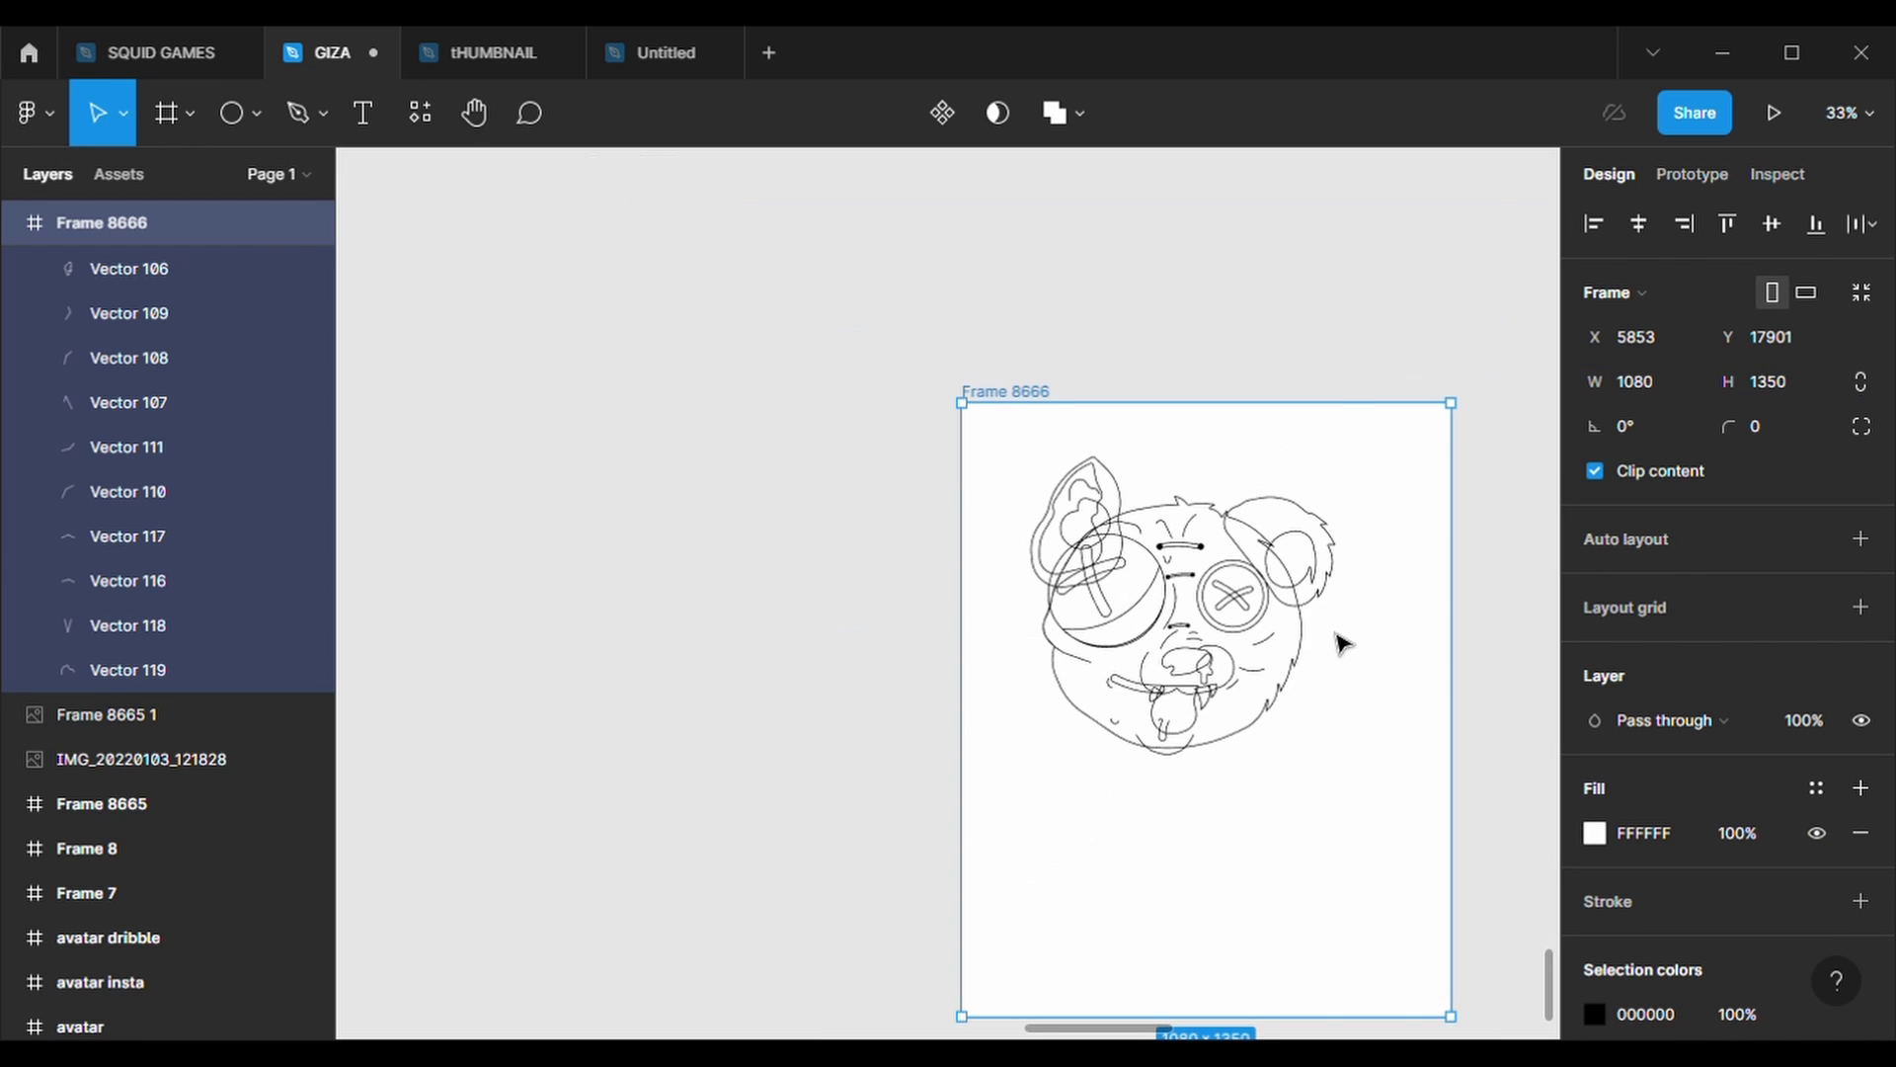
pyautogui.hscroll(2, 1339, 643)
# - Unhide the frikle 1, chin 2 and drool 1 layers and the grey nose shape
pyautogui.click(753, 317)
pyautogui.scroll(3, 754, 317)
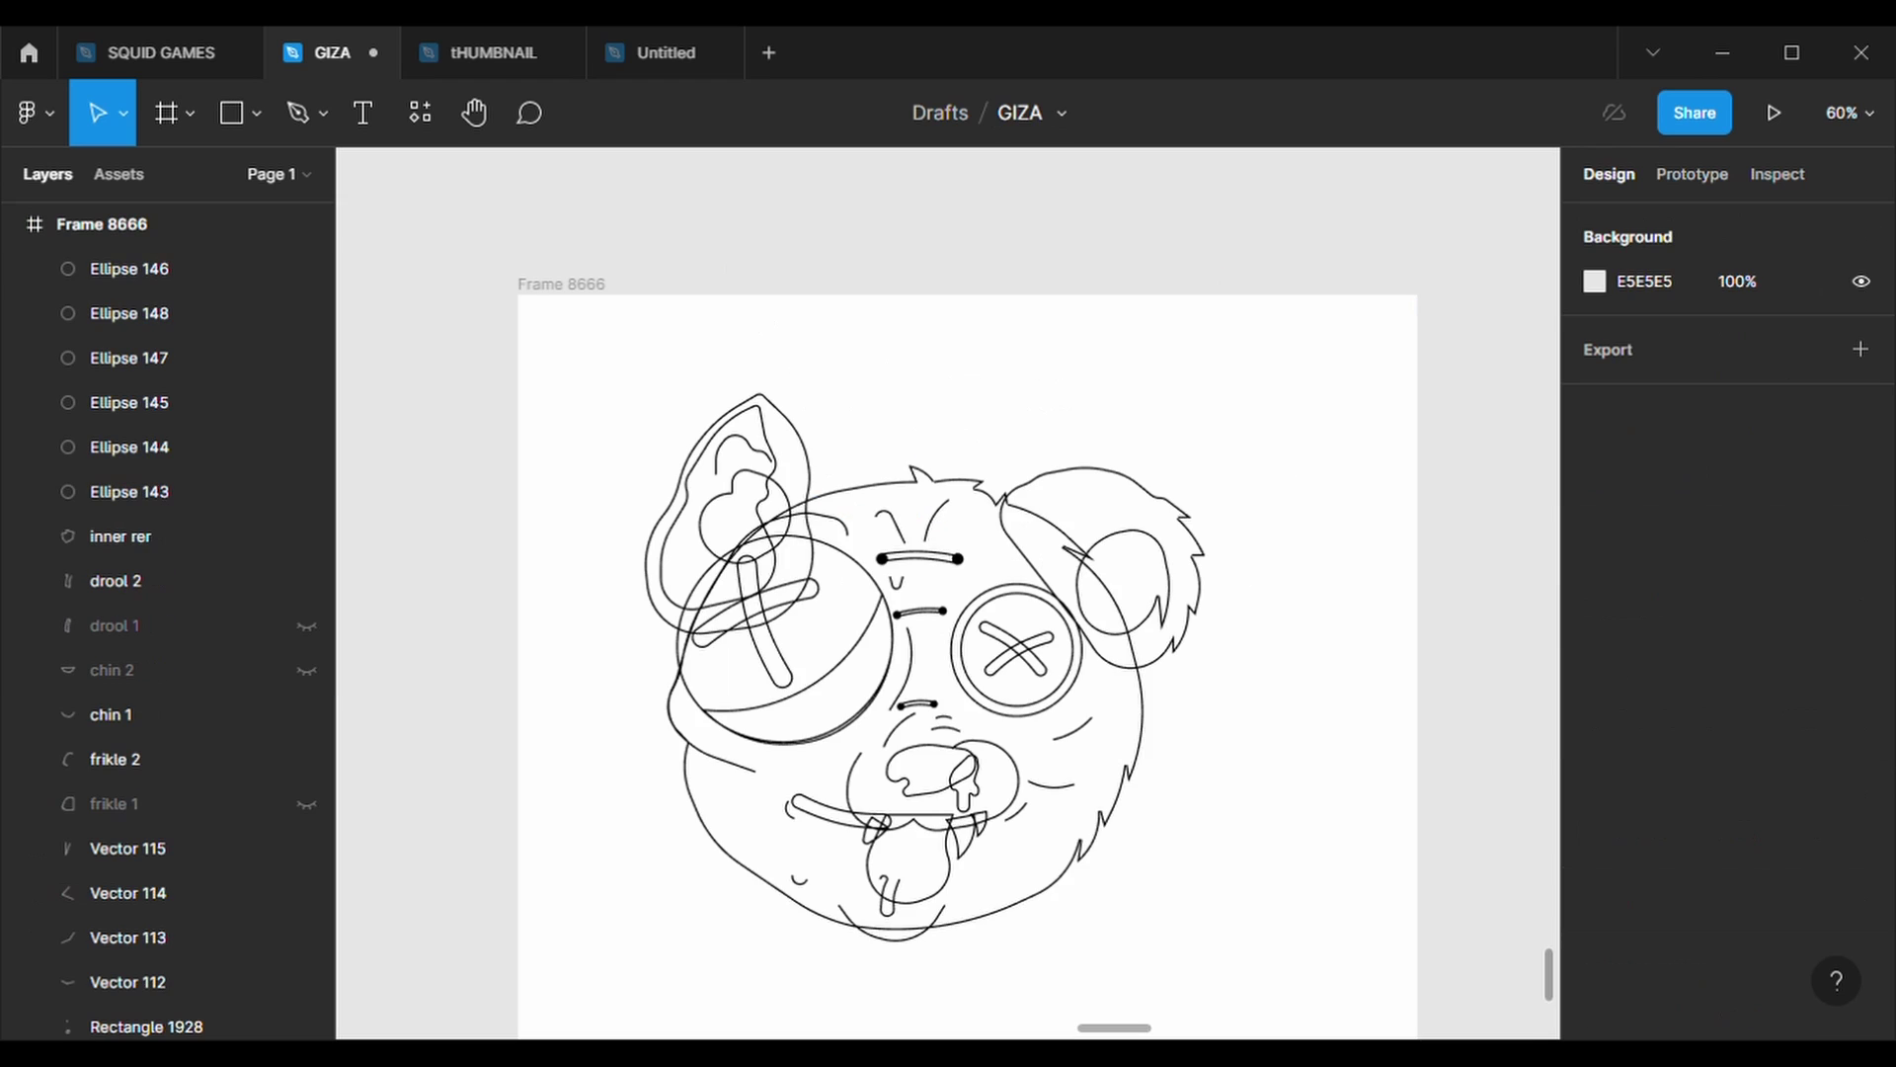
pyautogui.click(306, 803)
pyautogui.click(306, 670)
pyautogui.click(306, 626)
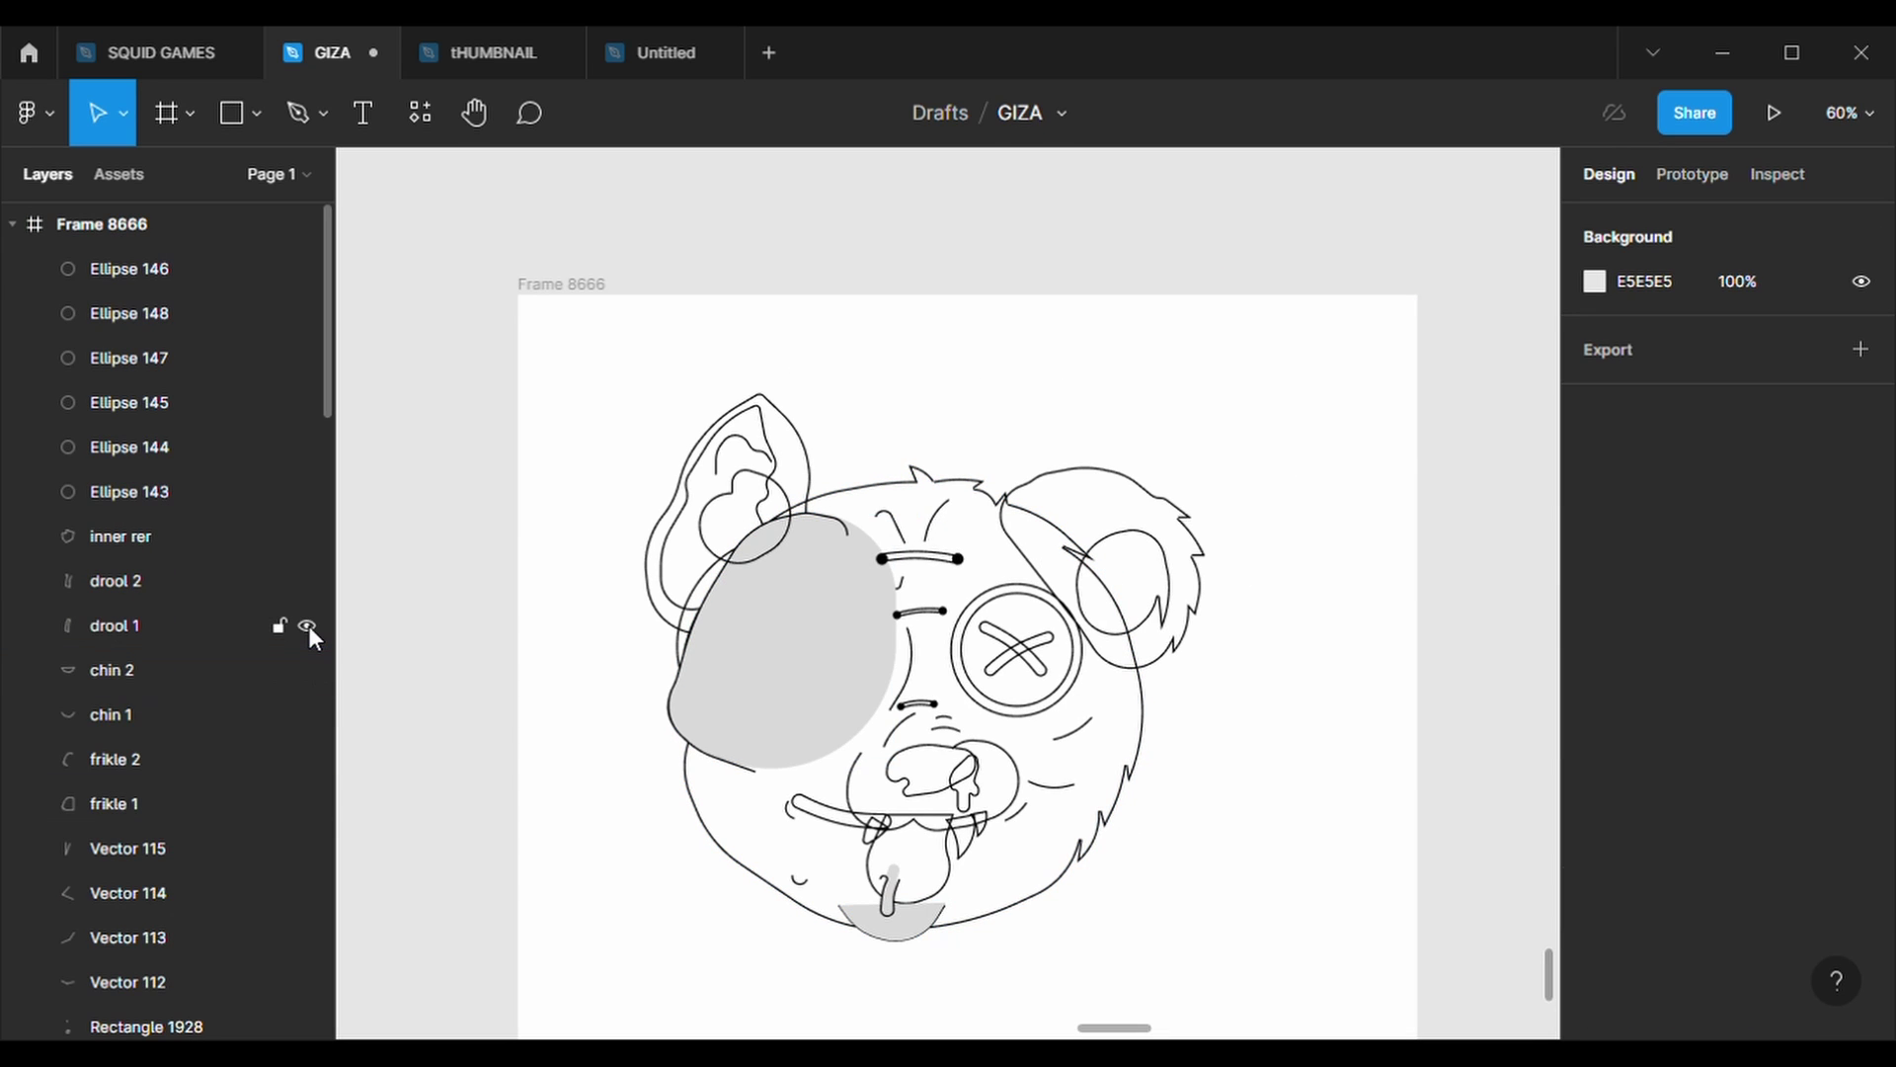
pyautogui.scroll(-1, 309, 629)
pyautogui.scroll(-4, 311, 637)
pyautogui.click(307, 826)
pyautogui.scroll(-4, 313, 821)
pyautogui.scroll(-3, 313, 820)
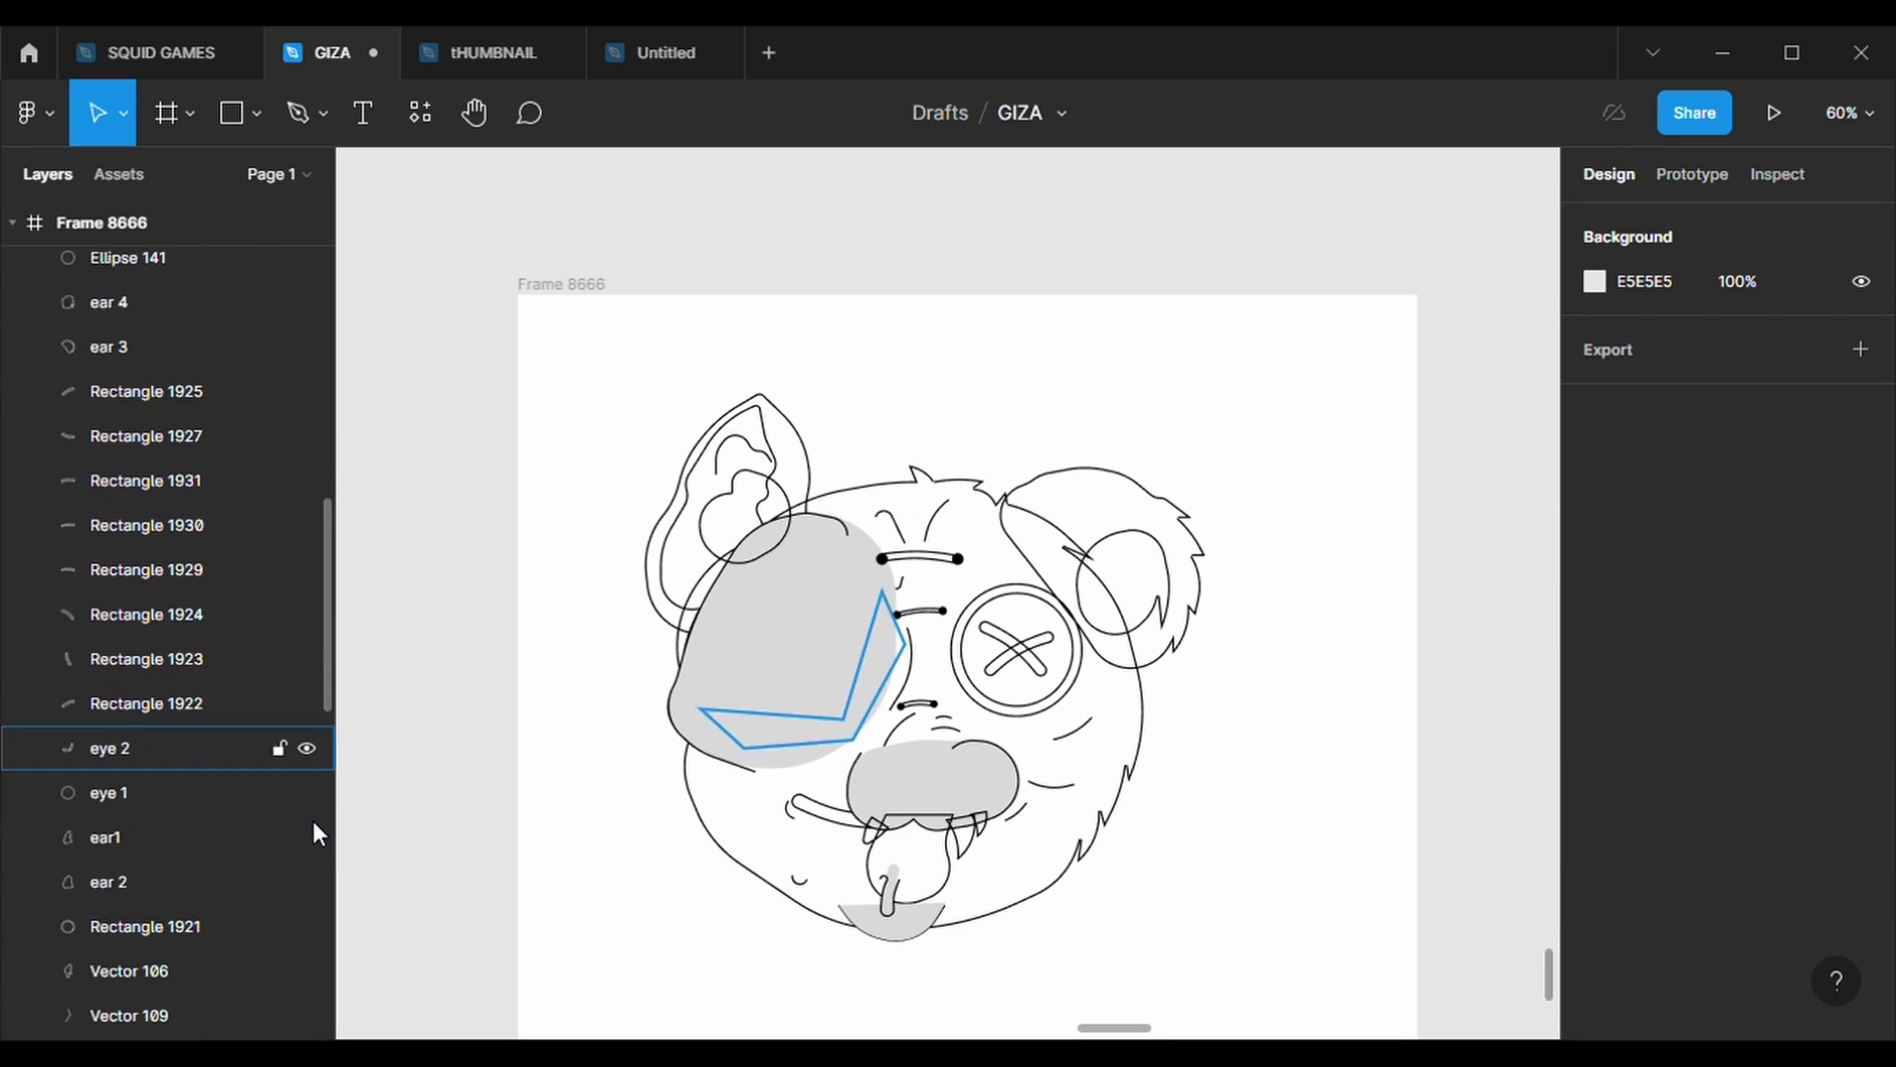
pyautogui.scroll(11, 312, 821)
# - Select the D9D9D9 grey head outline and bring eye 2 to the front
pyautogui.click(735, 642)
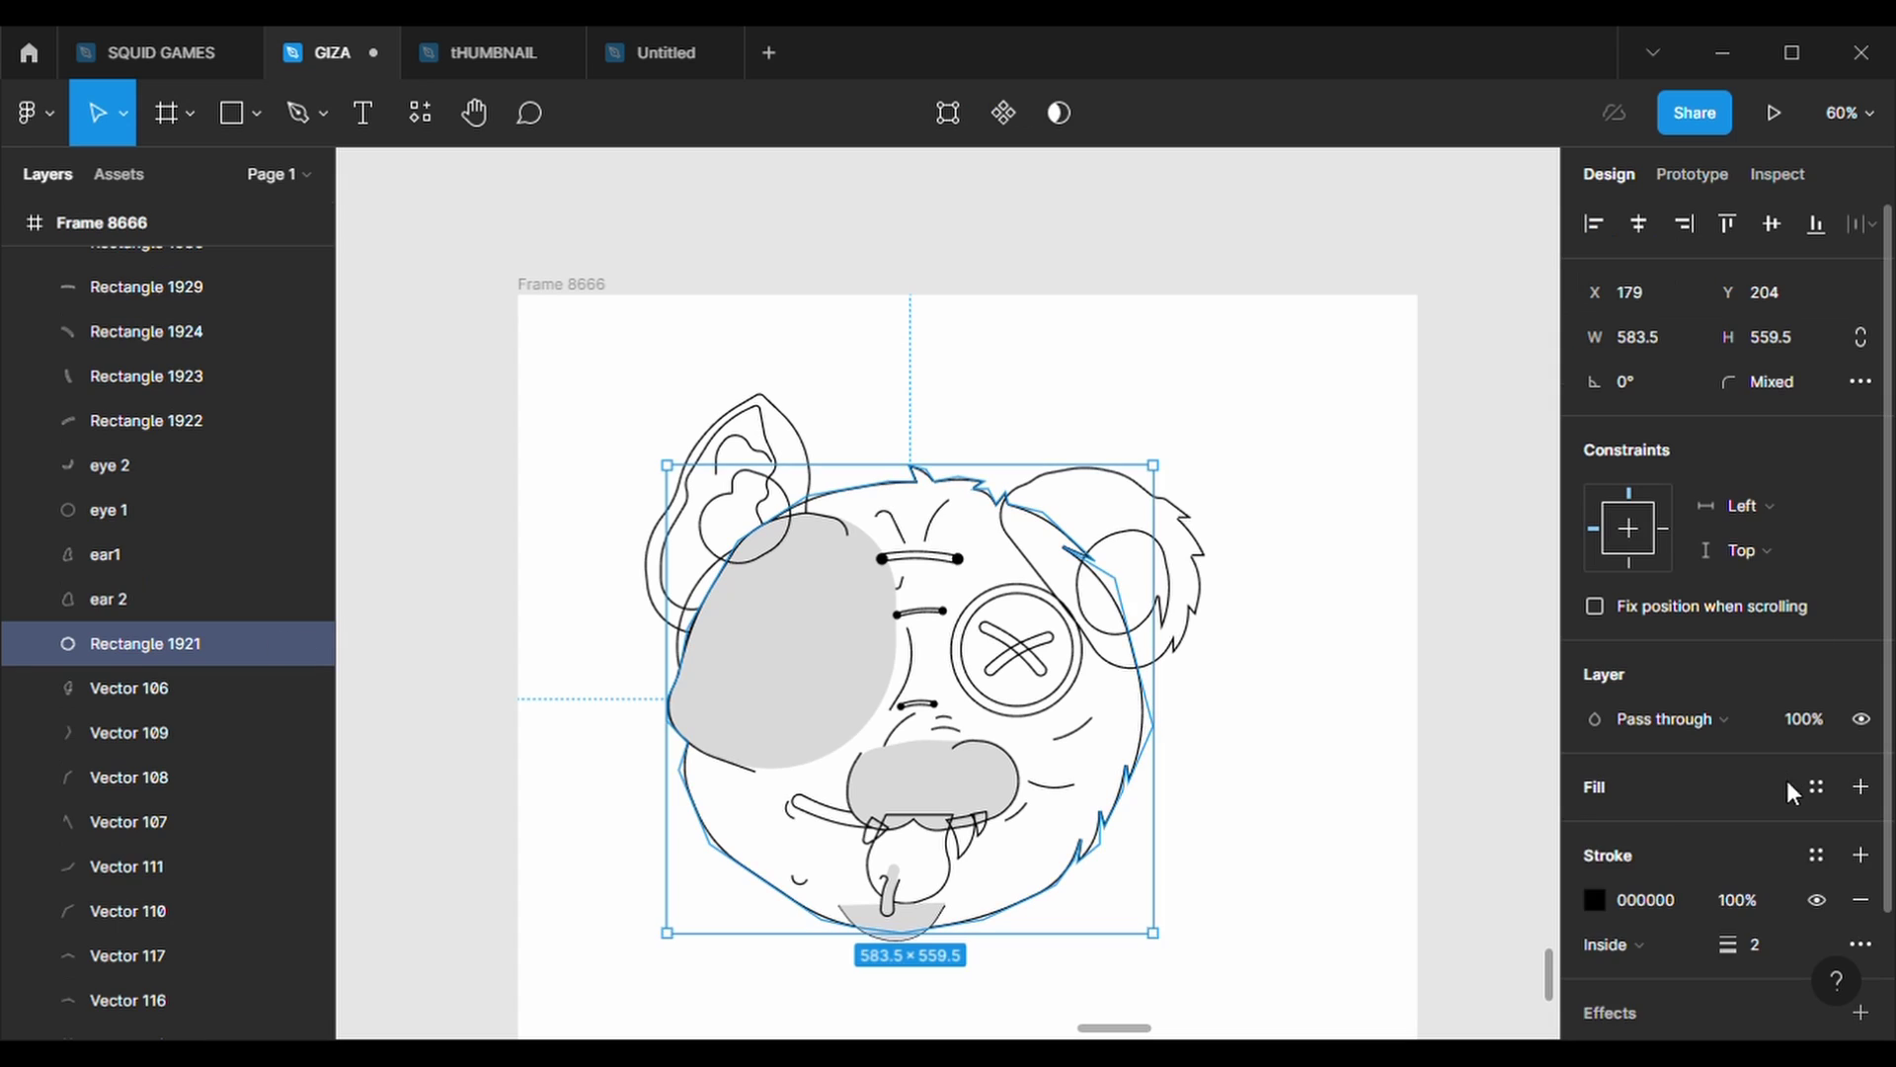
pyautogui.rightClick(736, 642)
pyautogui.click(816, 469)
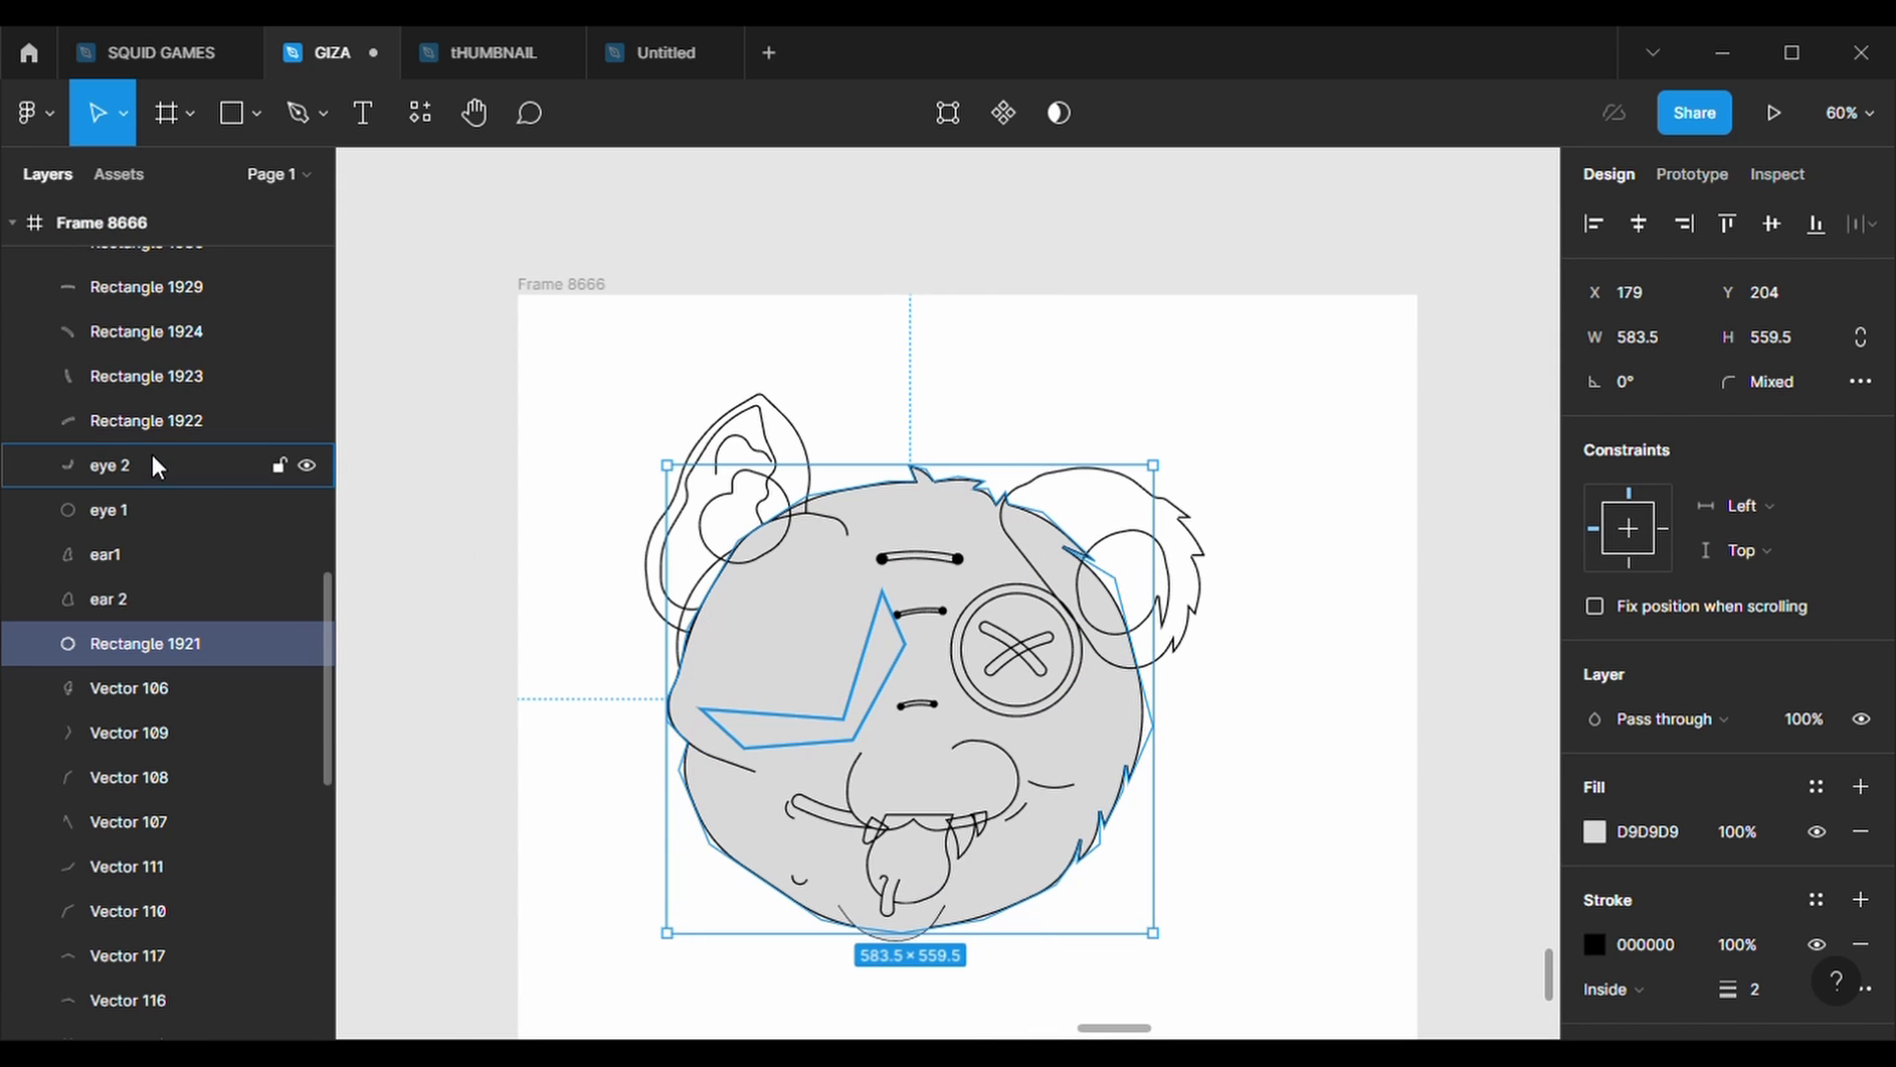
pyautogui.rightClick(148, 465)
pyautogui.click(204, 416)
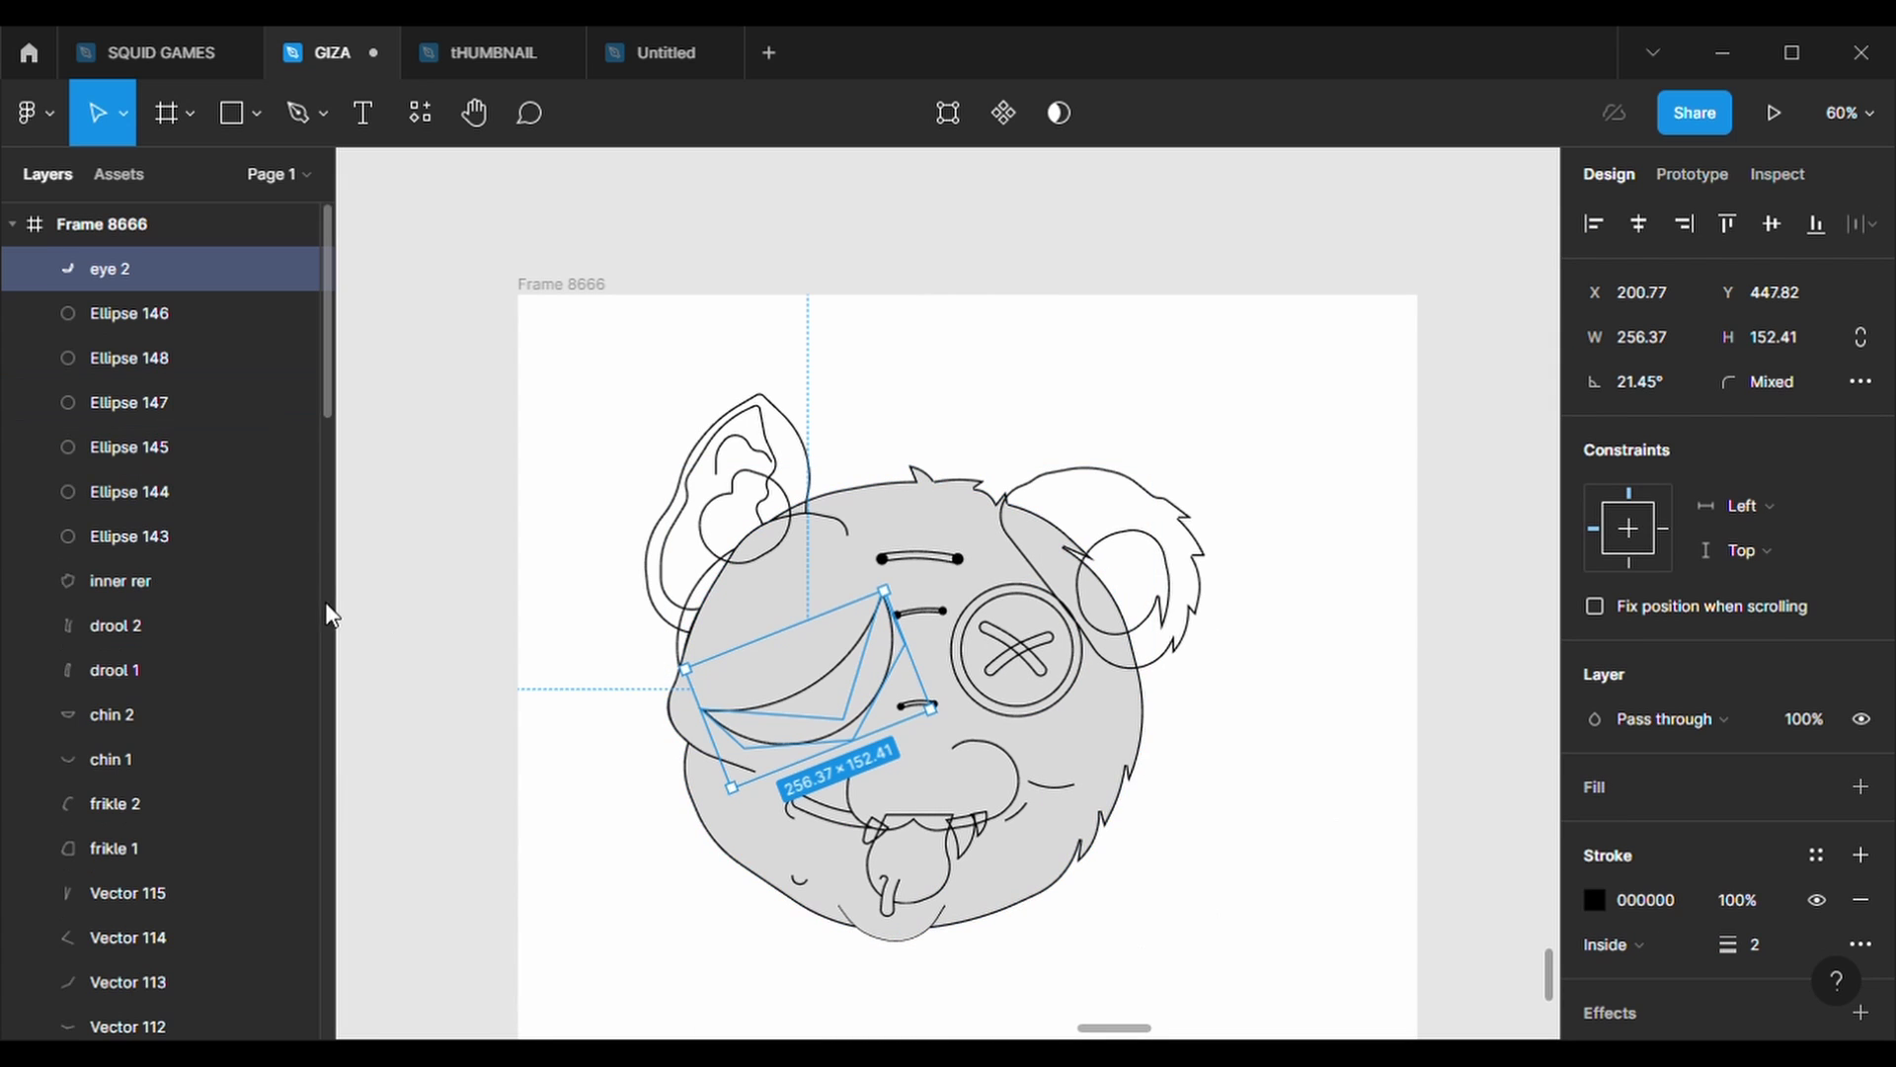
# - Hide the frikle 1 layer near the left ear shapes
pyautogui.click(667, 582)
pyautogui.click(678, 538)
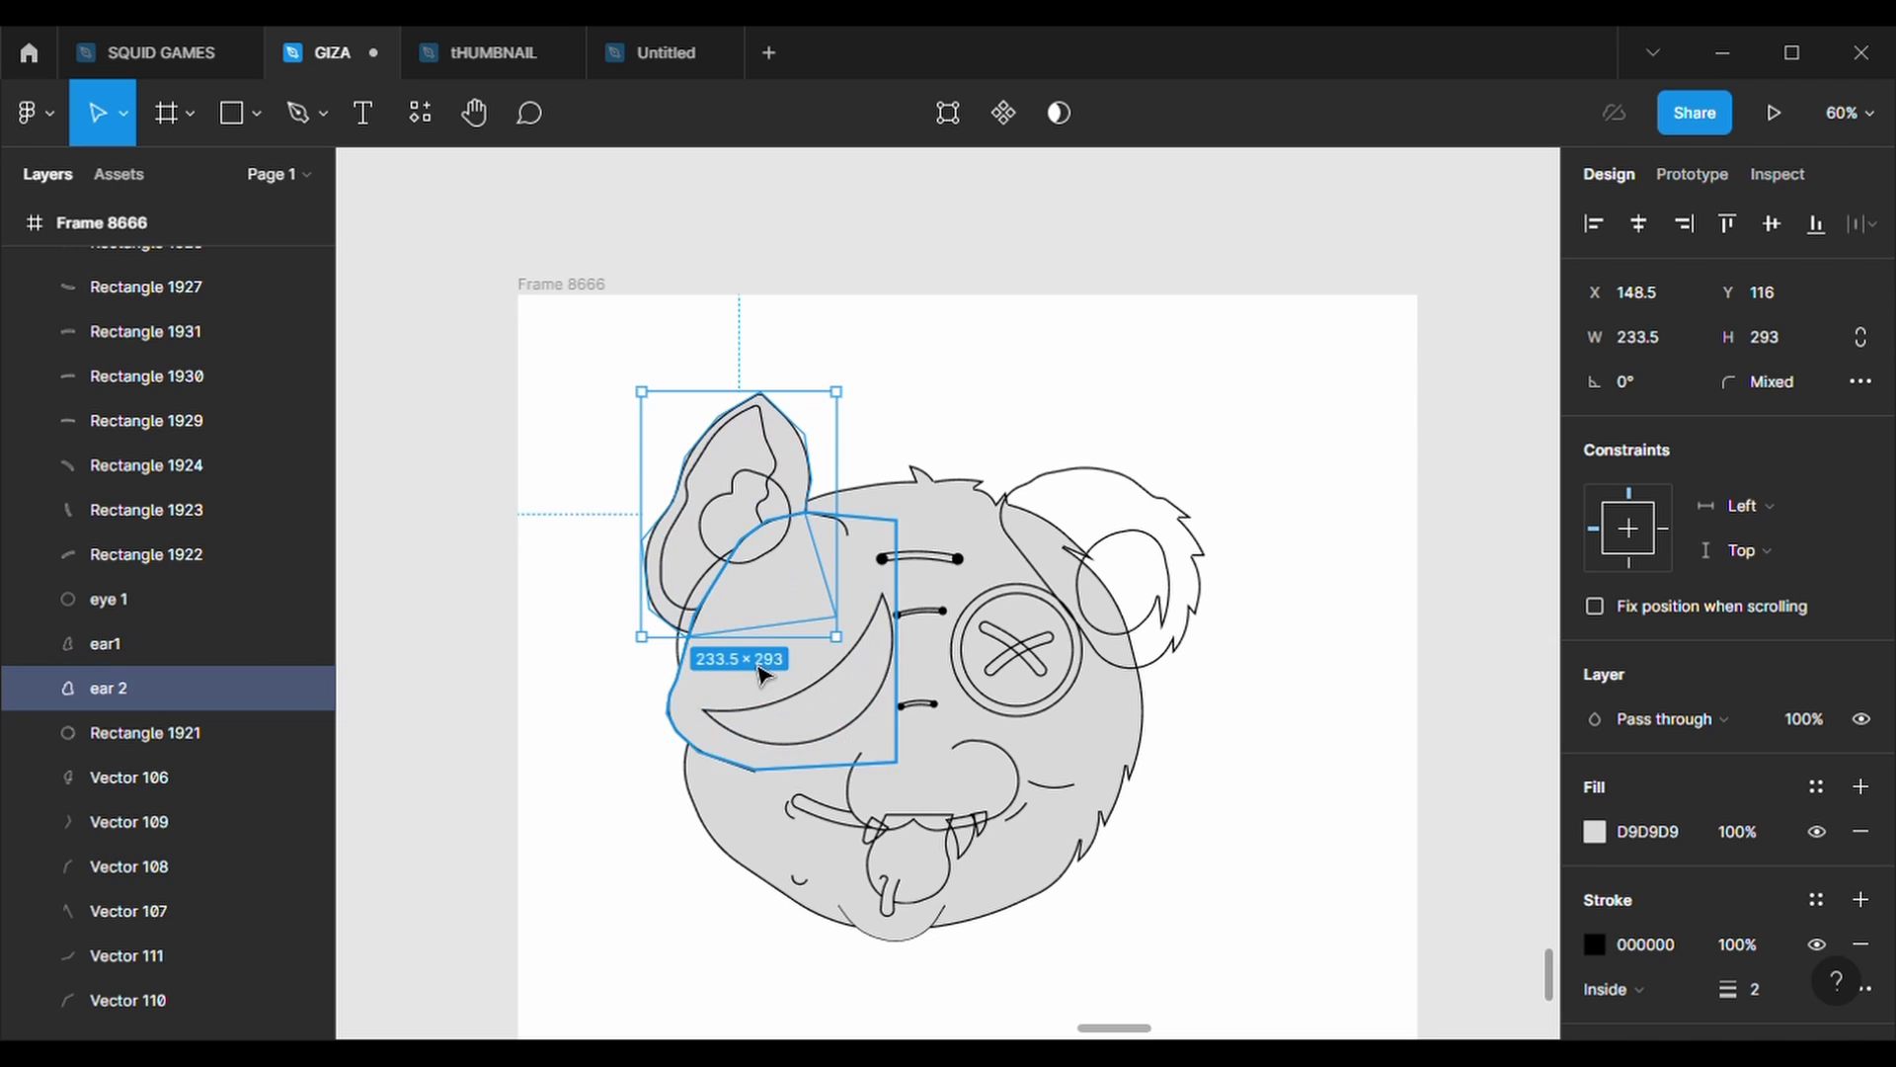
pyautogui.click(681, 652)
pyautogui.click(308, 268)
pyautogui.click(746, 519)
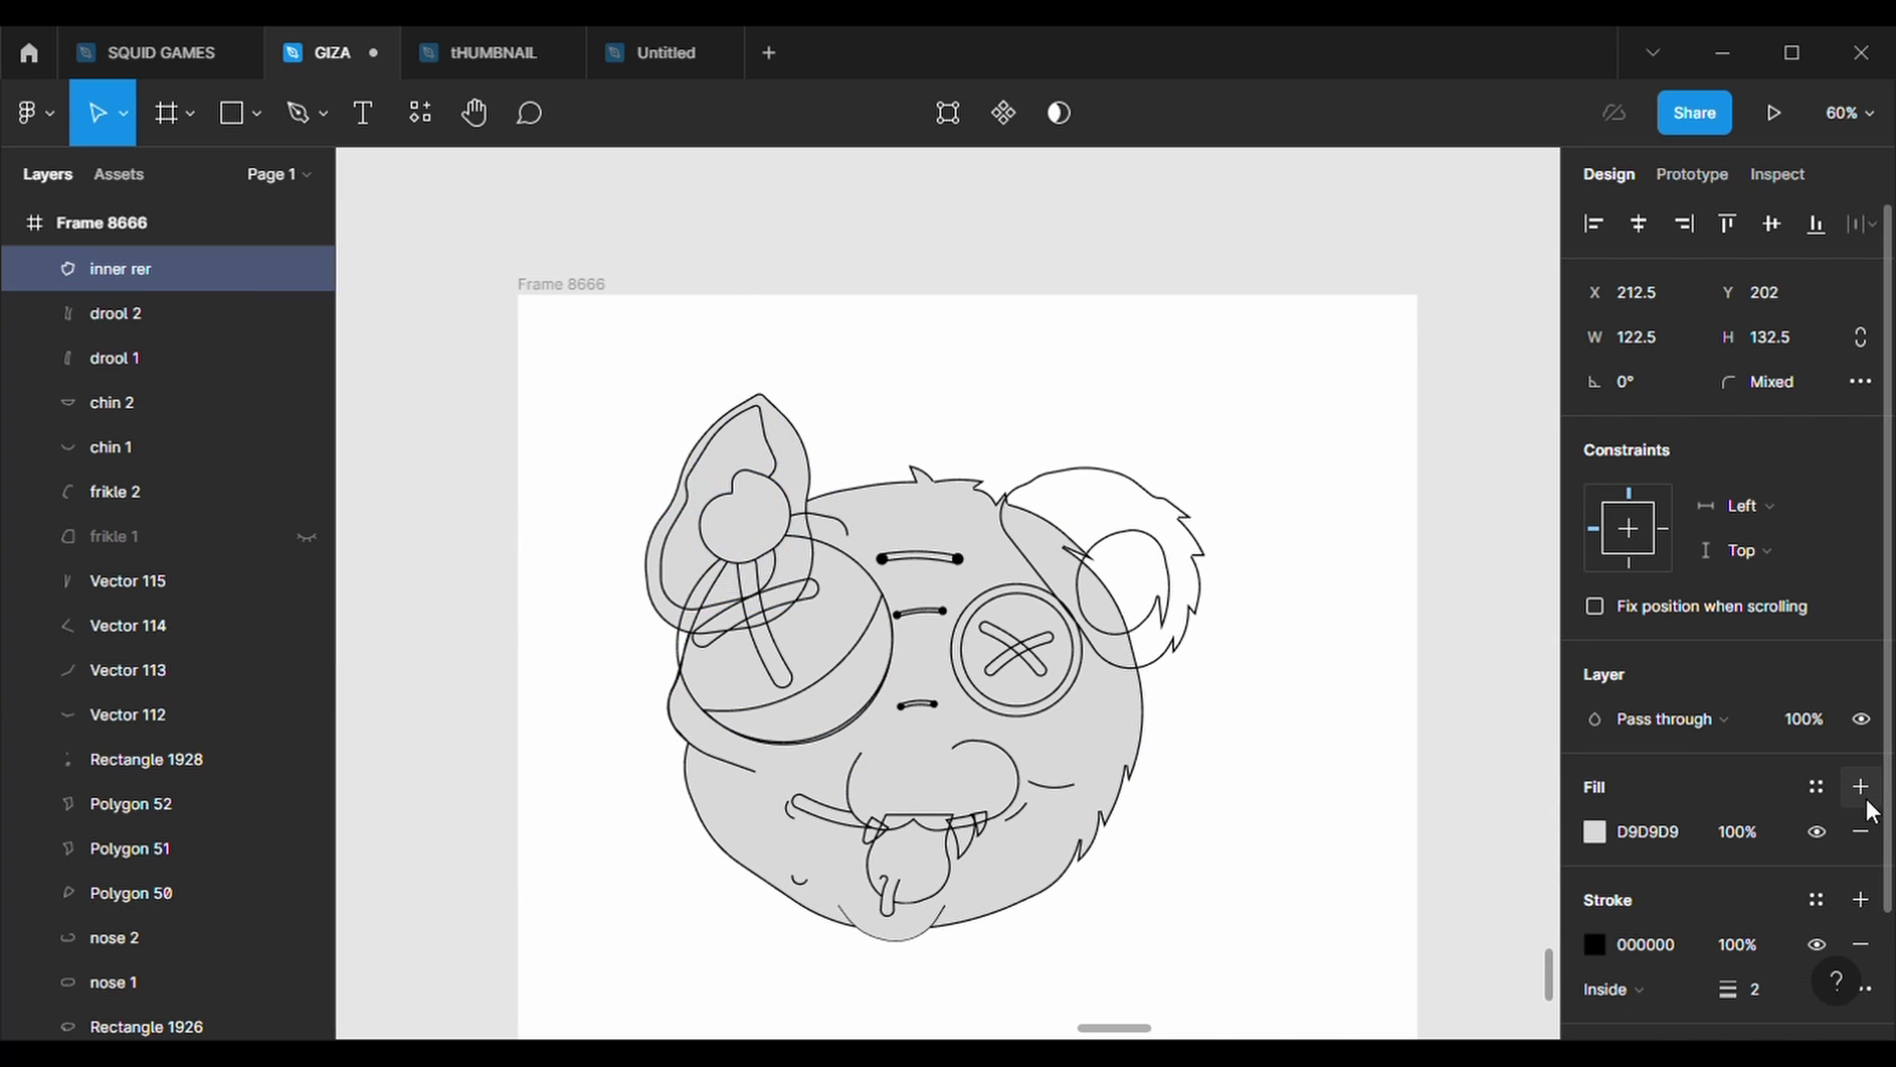
# - Give eye 2, ear 3 and ear 4 a grey D9D9D9 fill
pyautogui.click(834, 693)
pyautogui.click(1860, 786)
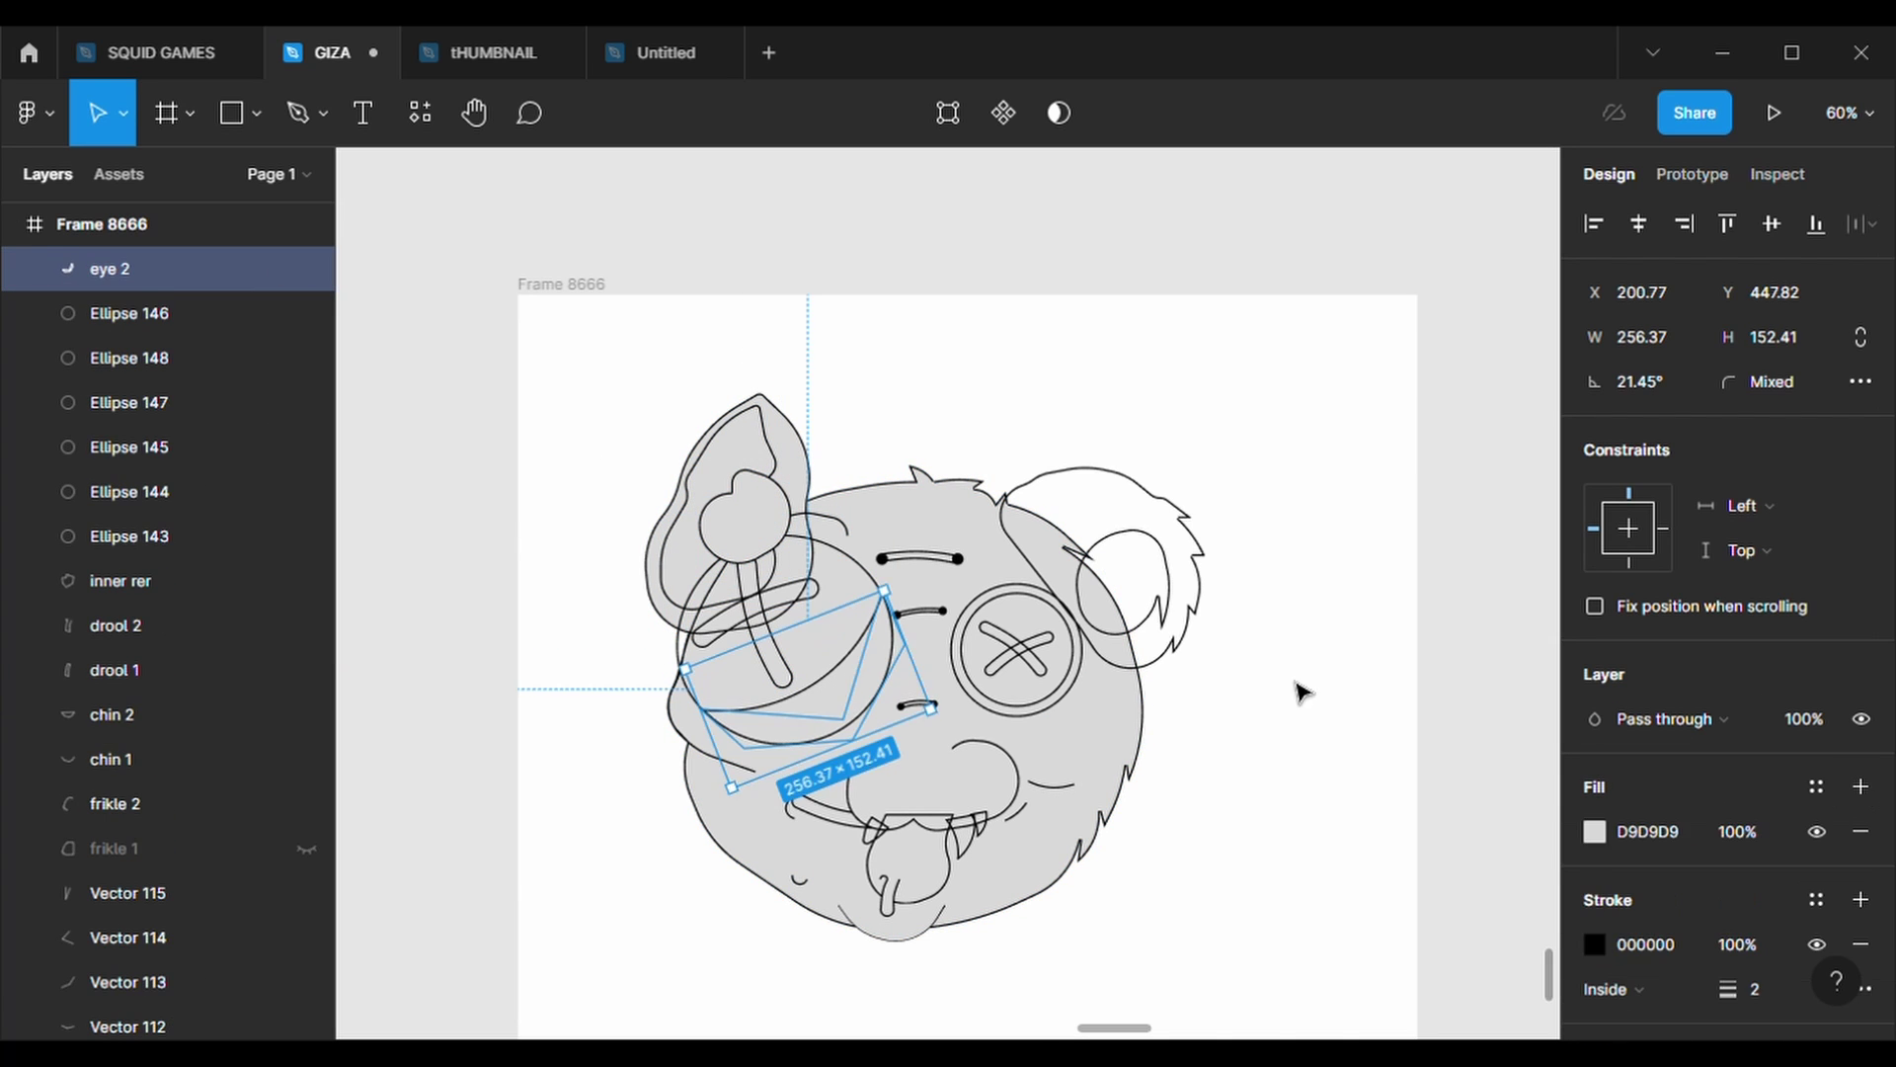
pyautogui.click(1193, 607)
pyautogui.click(1861, 786)
pyautogui.click(1121, 582)
pyautogui.click(1861, 786)
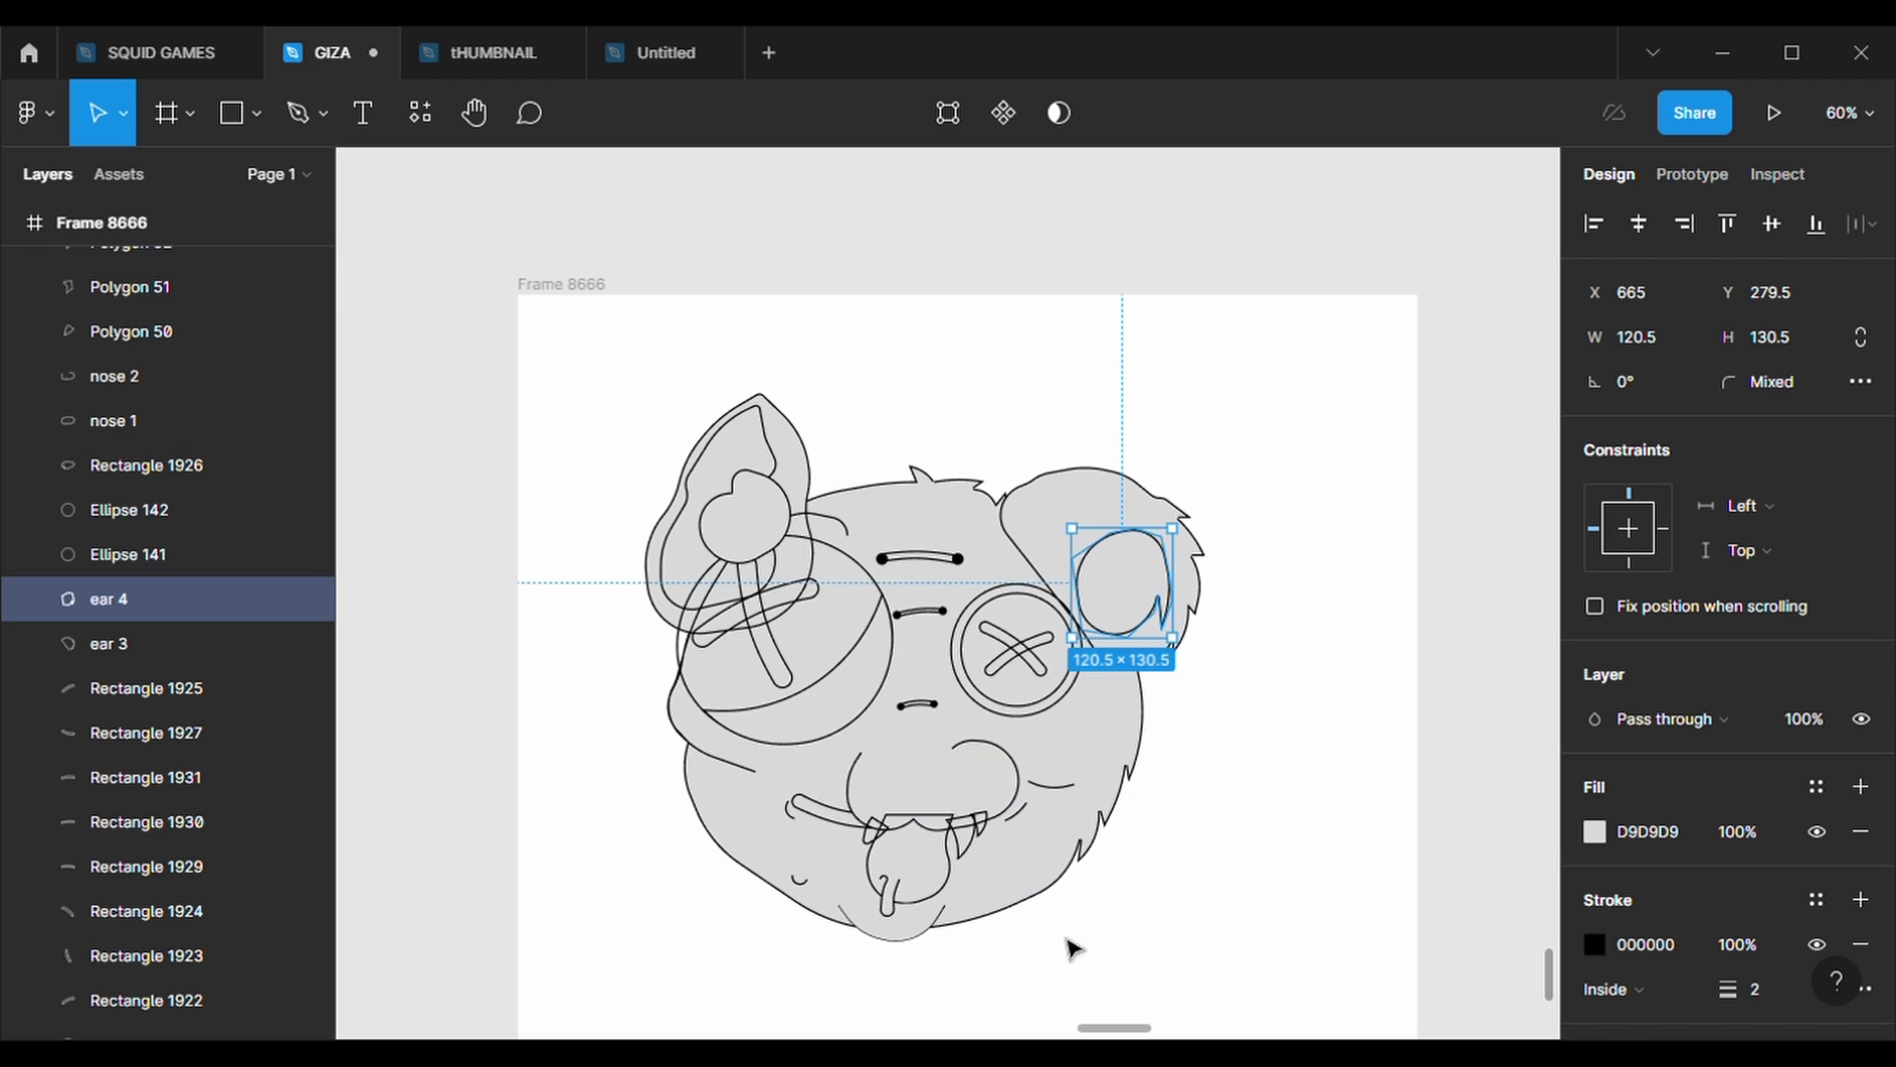
# - Select ear 3 and ear 4 together to check their fills, then check the nose
pyautogui.keyDown('shift'); pyautogui.click(1193, 592); pyautogui.keyUp('shift')
pyautogui.click(1295, 669)
pyautogui.click(1126, 582)
pyautogui.keyDown('shift'); pyautogui.click(1193, 592); pyautogui.keyUp('shift')
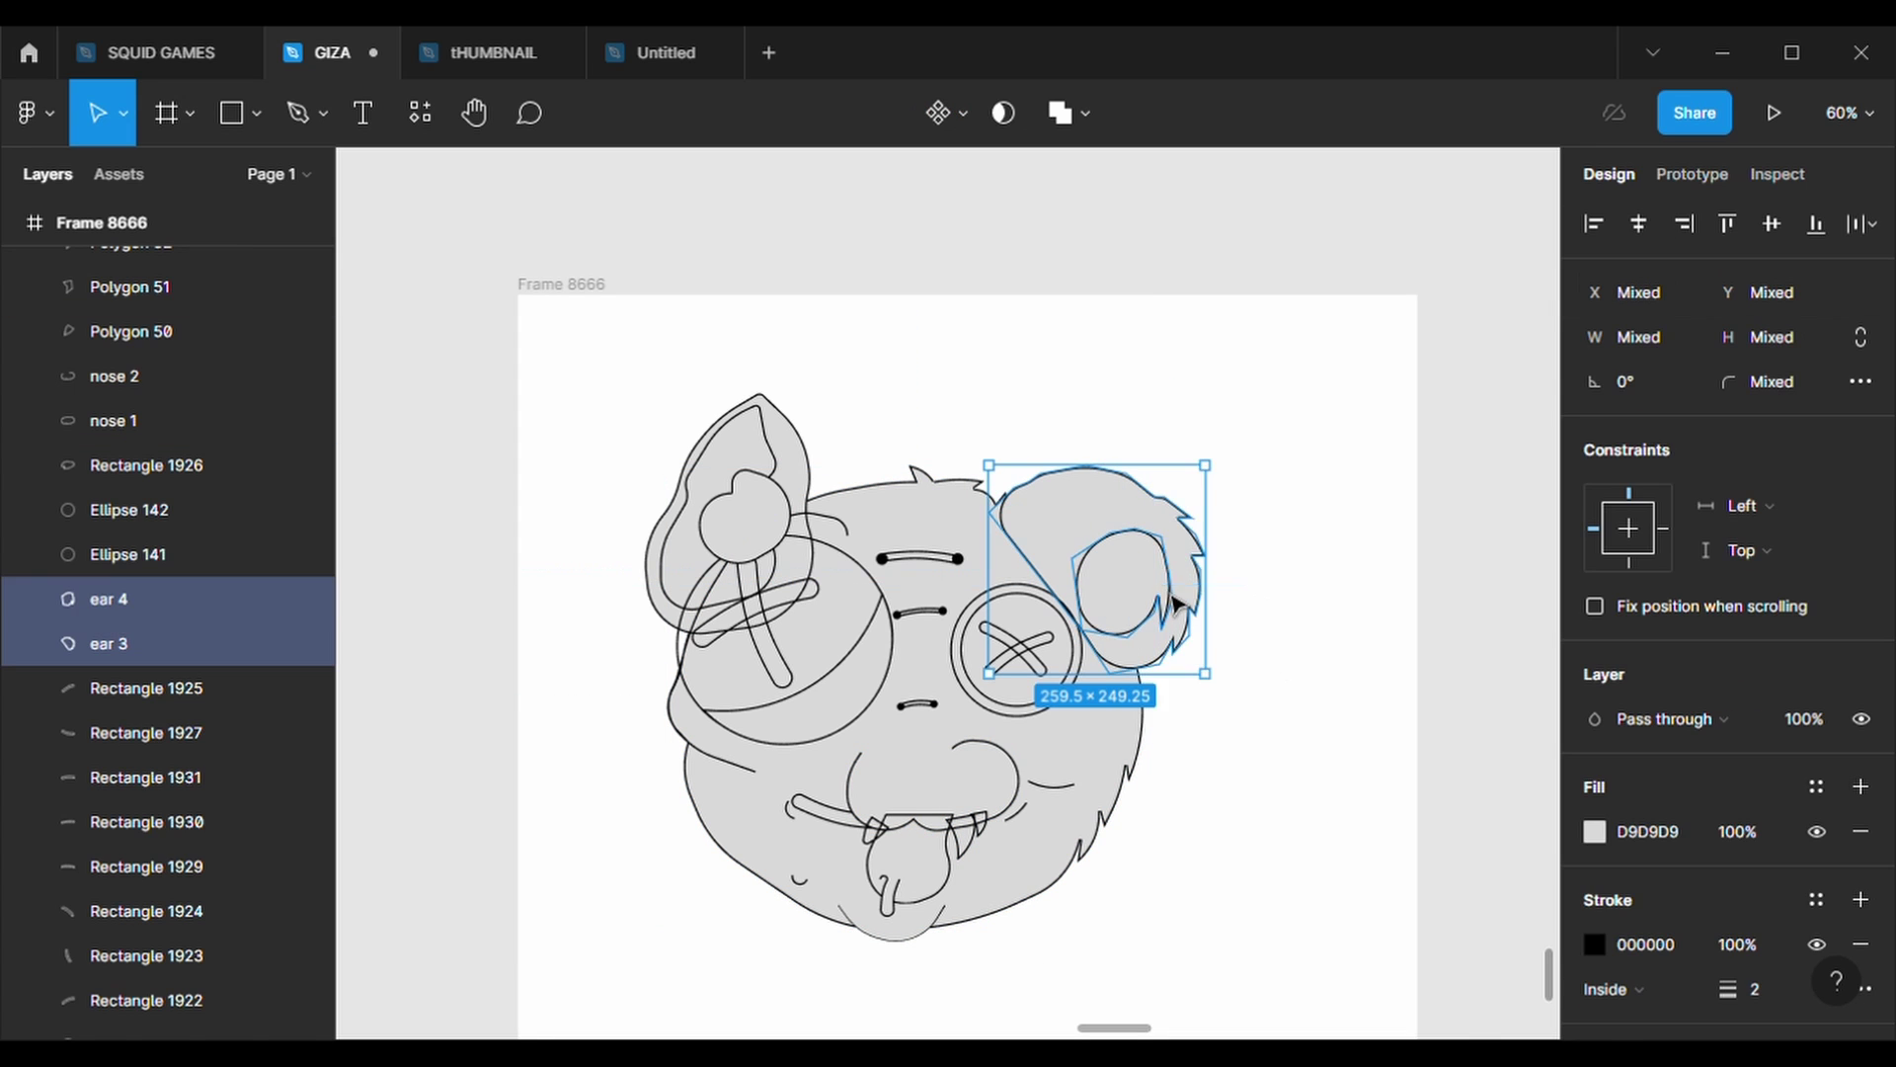
pyautogui.click(1305, 511)
pyautogui.click(1008, 780)
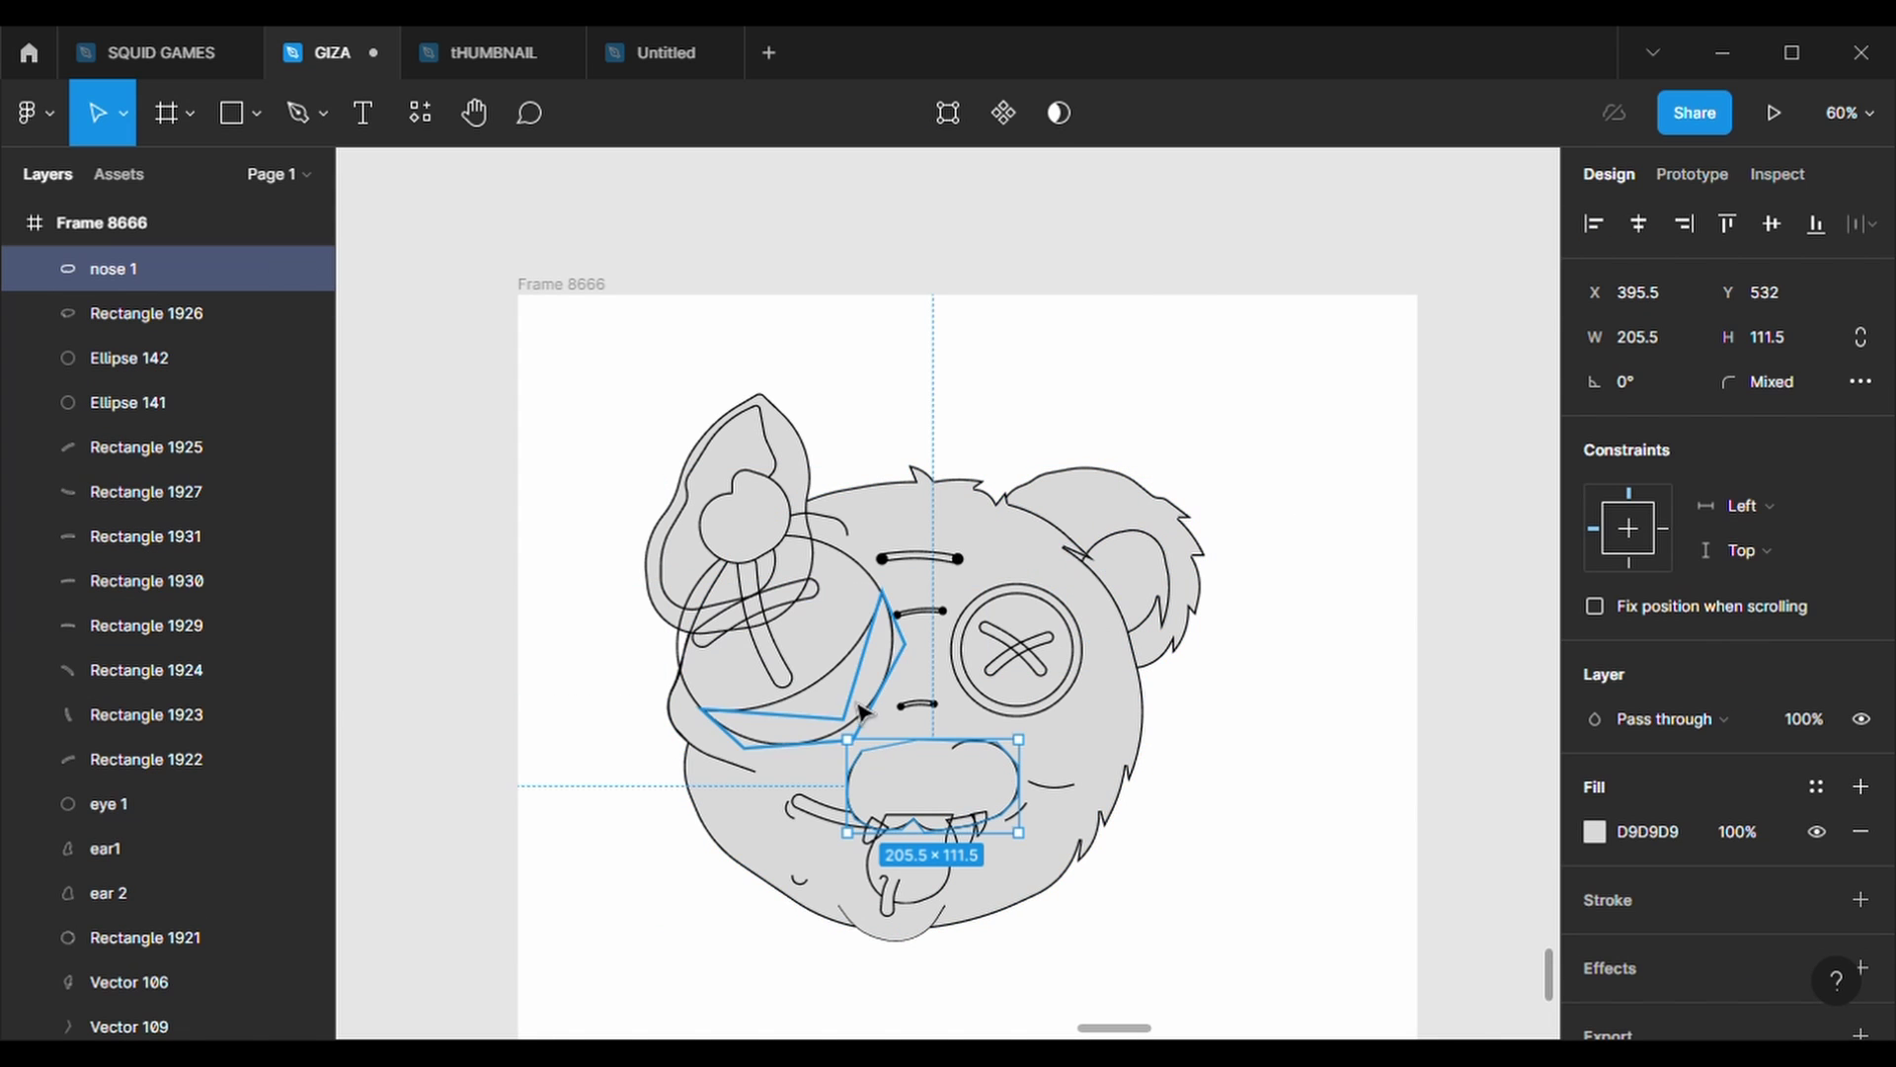
pyautogui.press('Escape')
# - Fill the mouth, fang Polygon 52 and tongue area with grey D9D9D9
pyautogui.click(830, 809)
pyautogui.click(1861, 786)
pyautogui.click(980, 828)
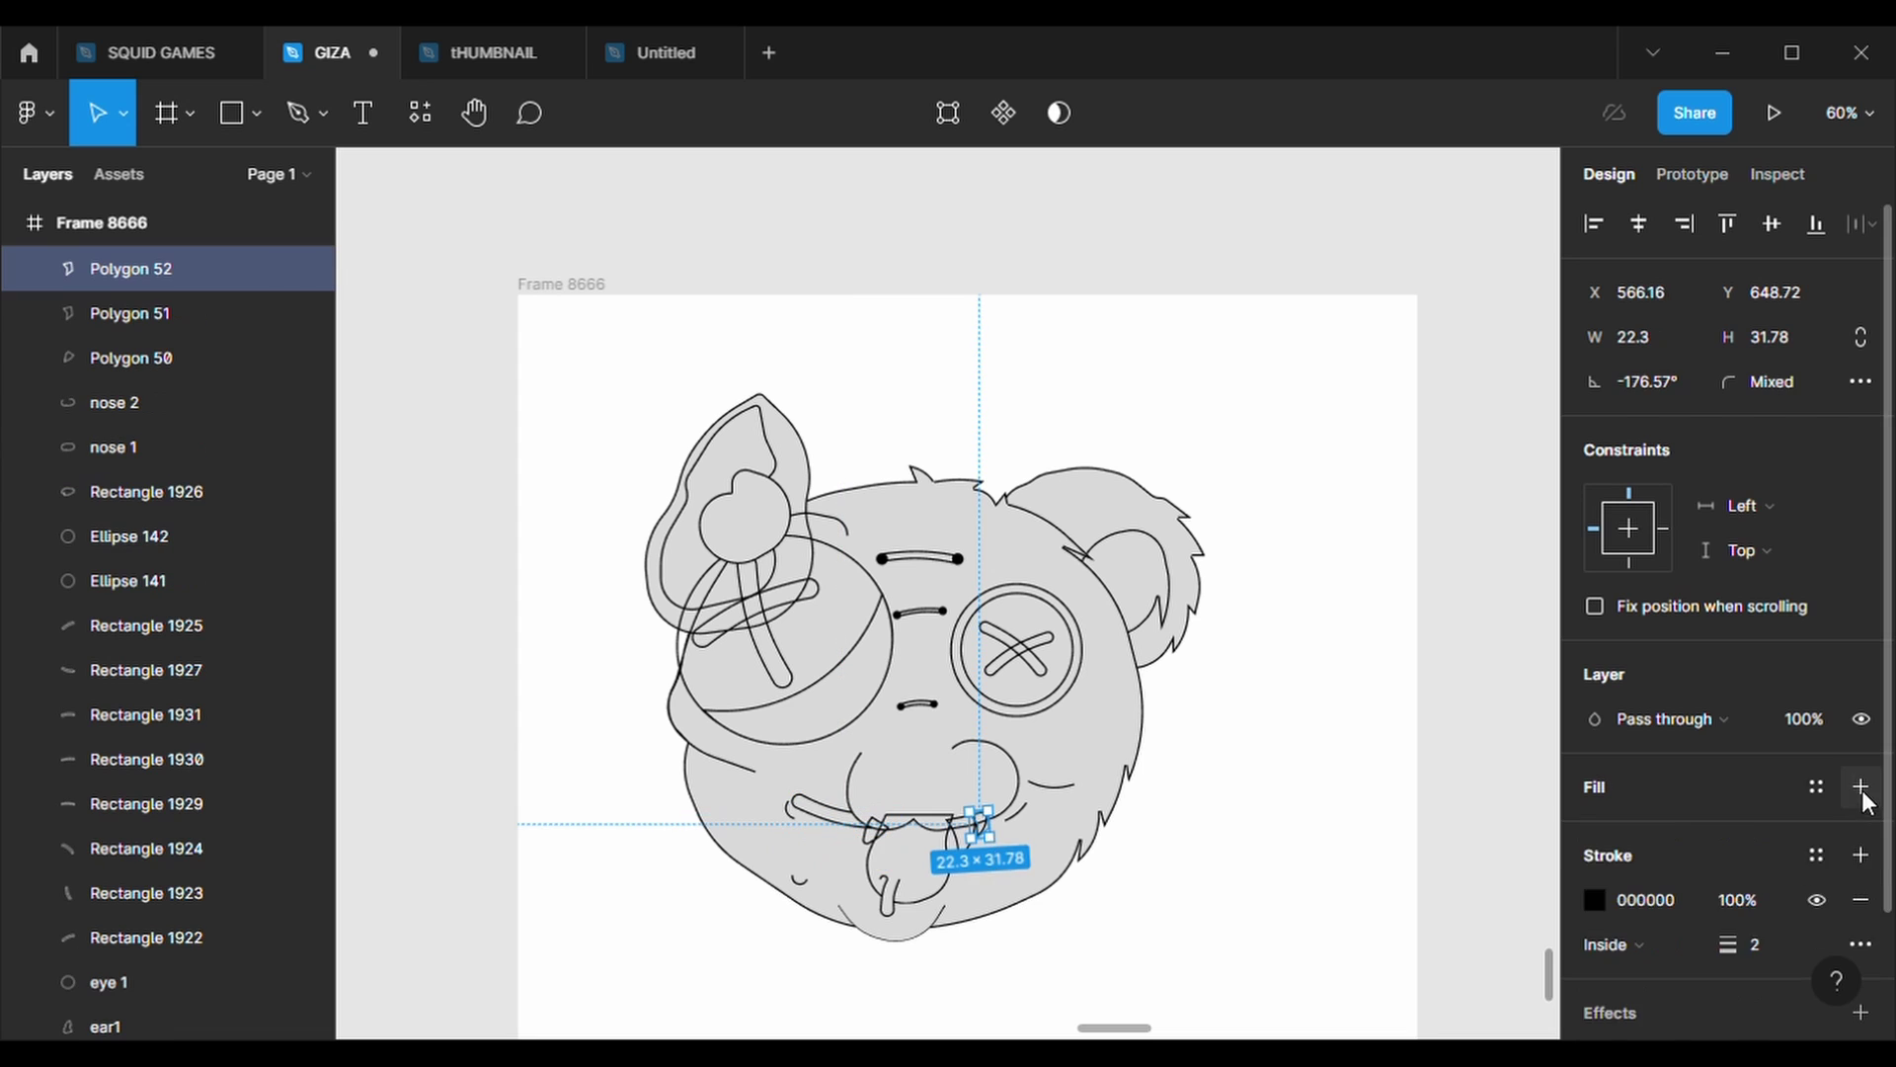
pyautogui.click(1860, 786)
pyautogui.click(884, 850)
pyautogui.click(1861, 786)
pyautogui.scroll(1, 982, 876)
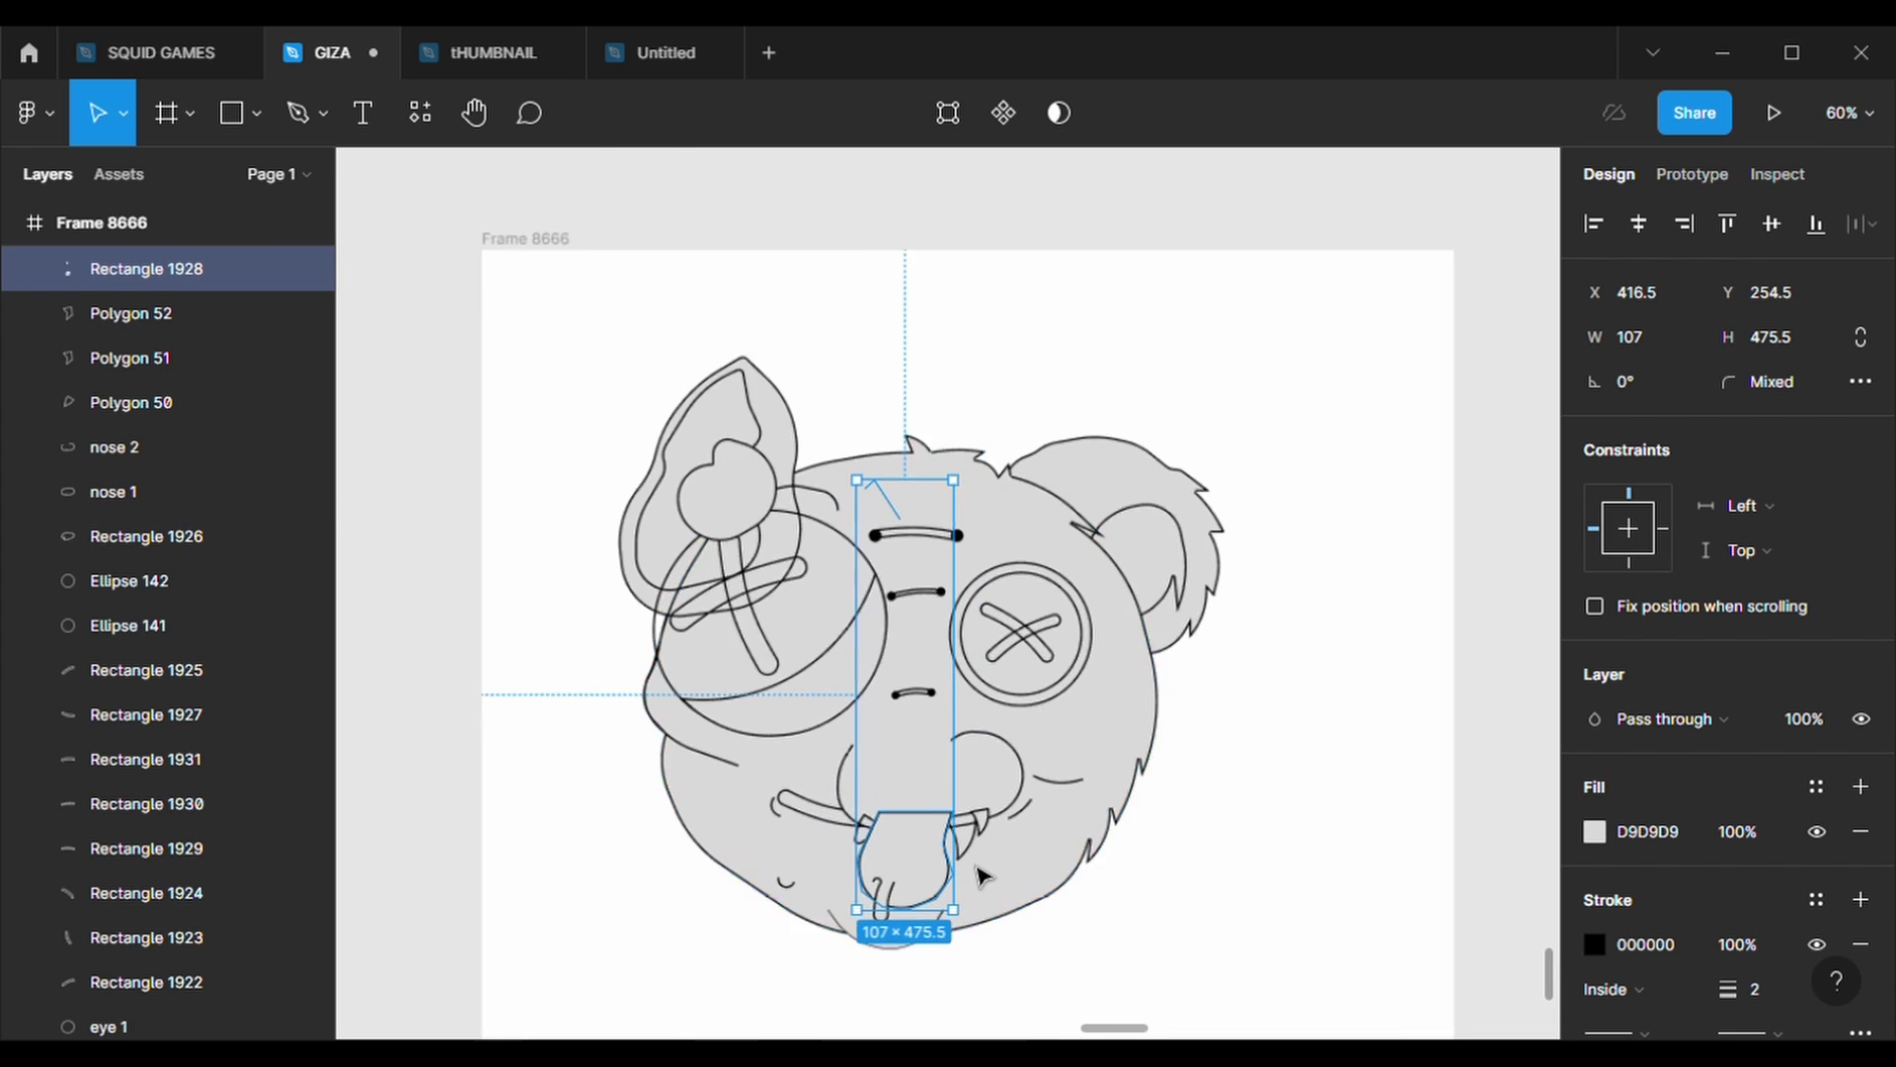
pyautogui.scroll(3, 983, 876)
pyautogui.click(958, 825)
# - Bring the nose 1 and nose 2 layers to the front
pyautogui.rightClick(160, 486)
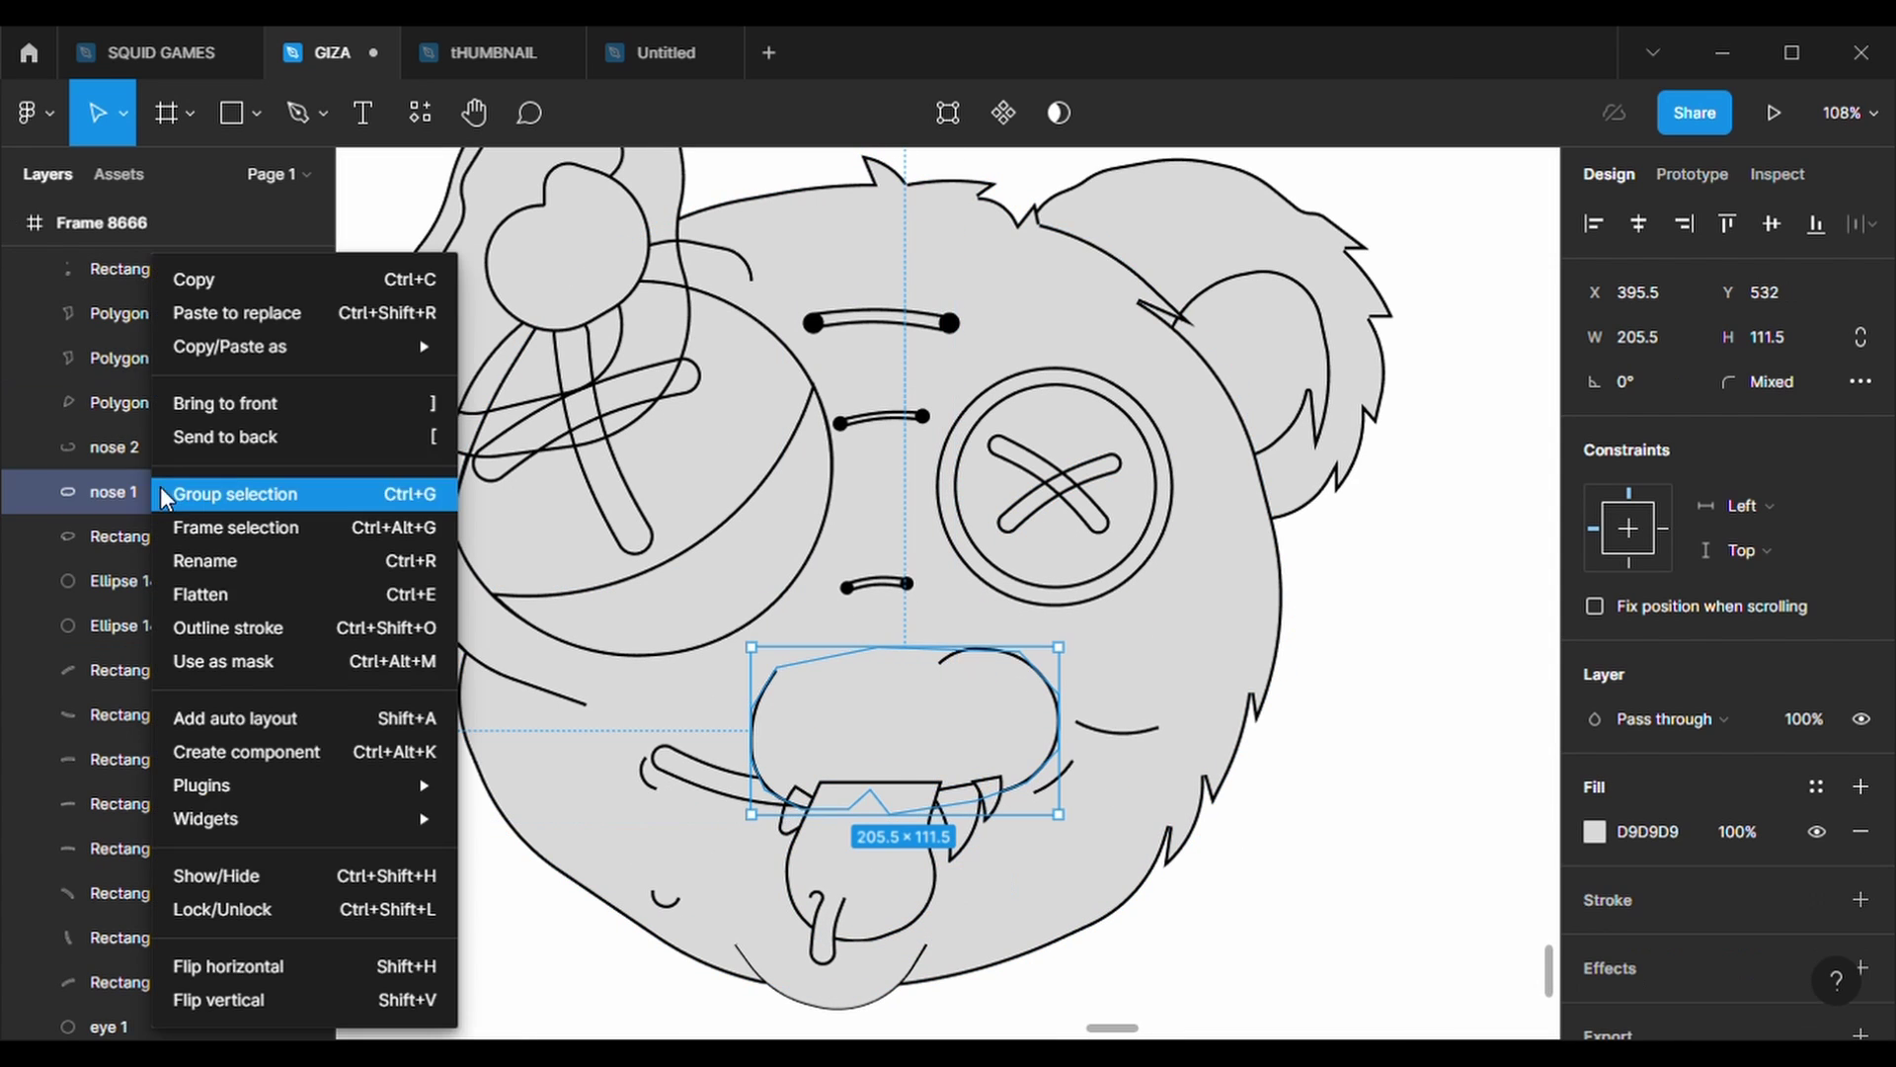
pyautogui.click(240, 433)
pyautogui.scroll(-5, 204, 628)
pyautogui.scroll(-3, 205, 628)
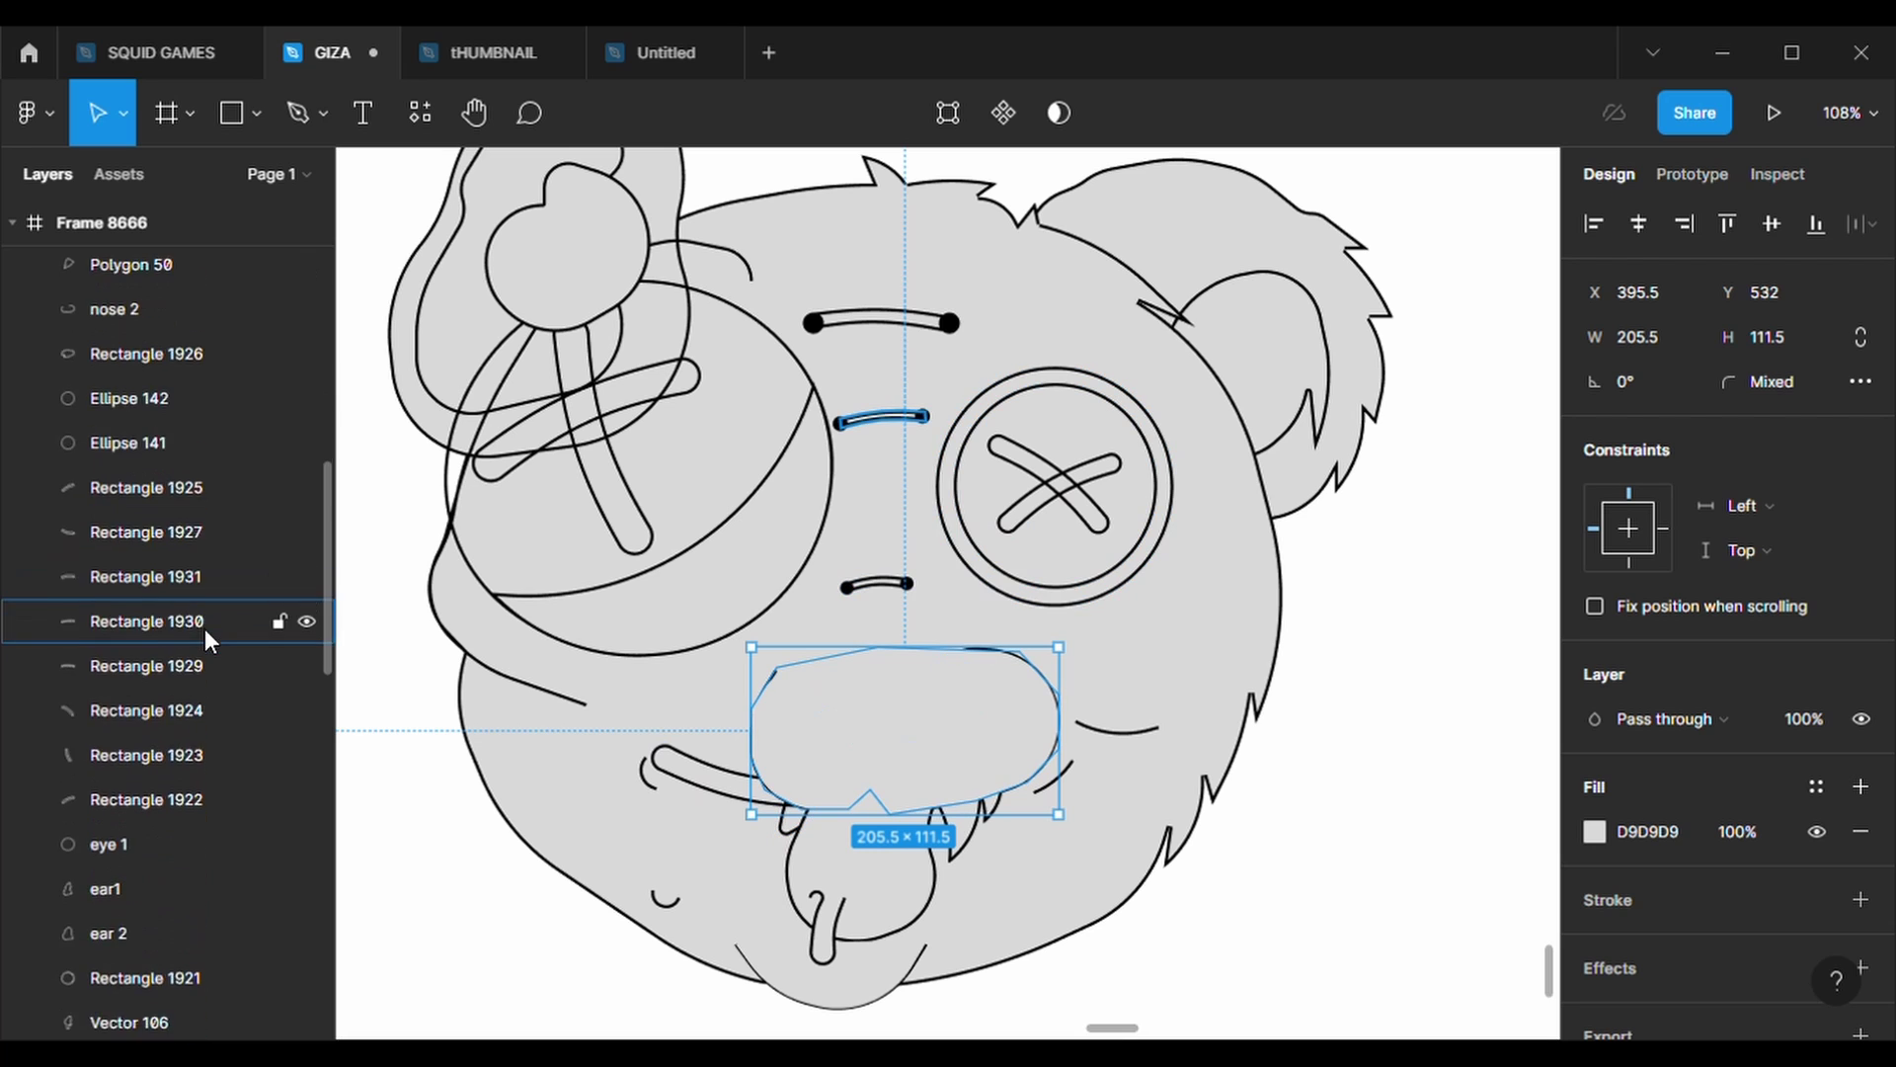
pyautogui.scroll(-5, 205, 629)
pyautogui.scroll(7, 204, 628)
pyautogui.scroll(5, 205, 628)
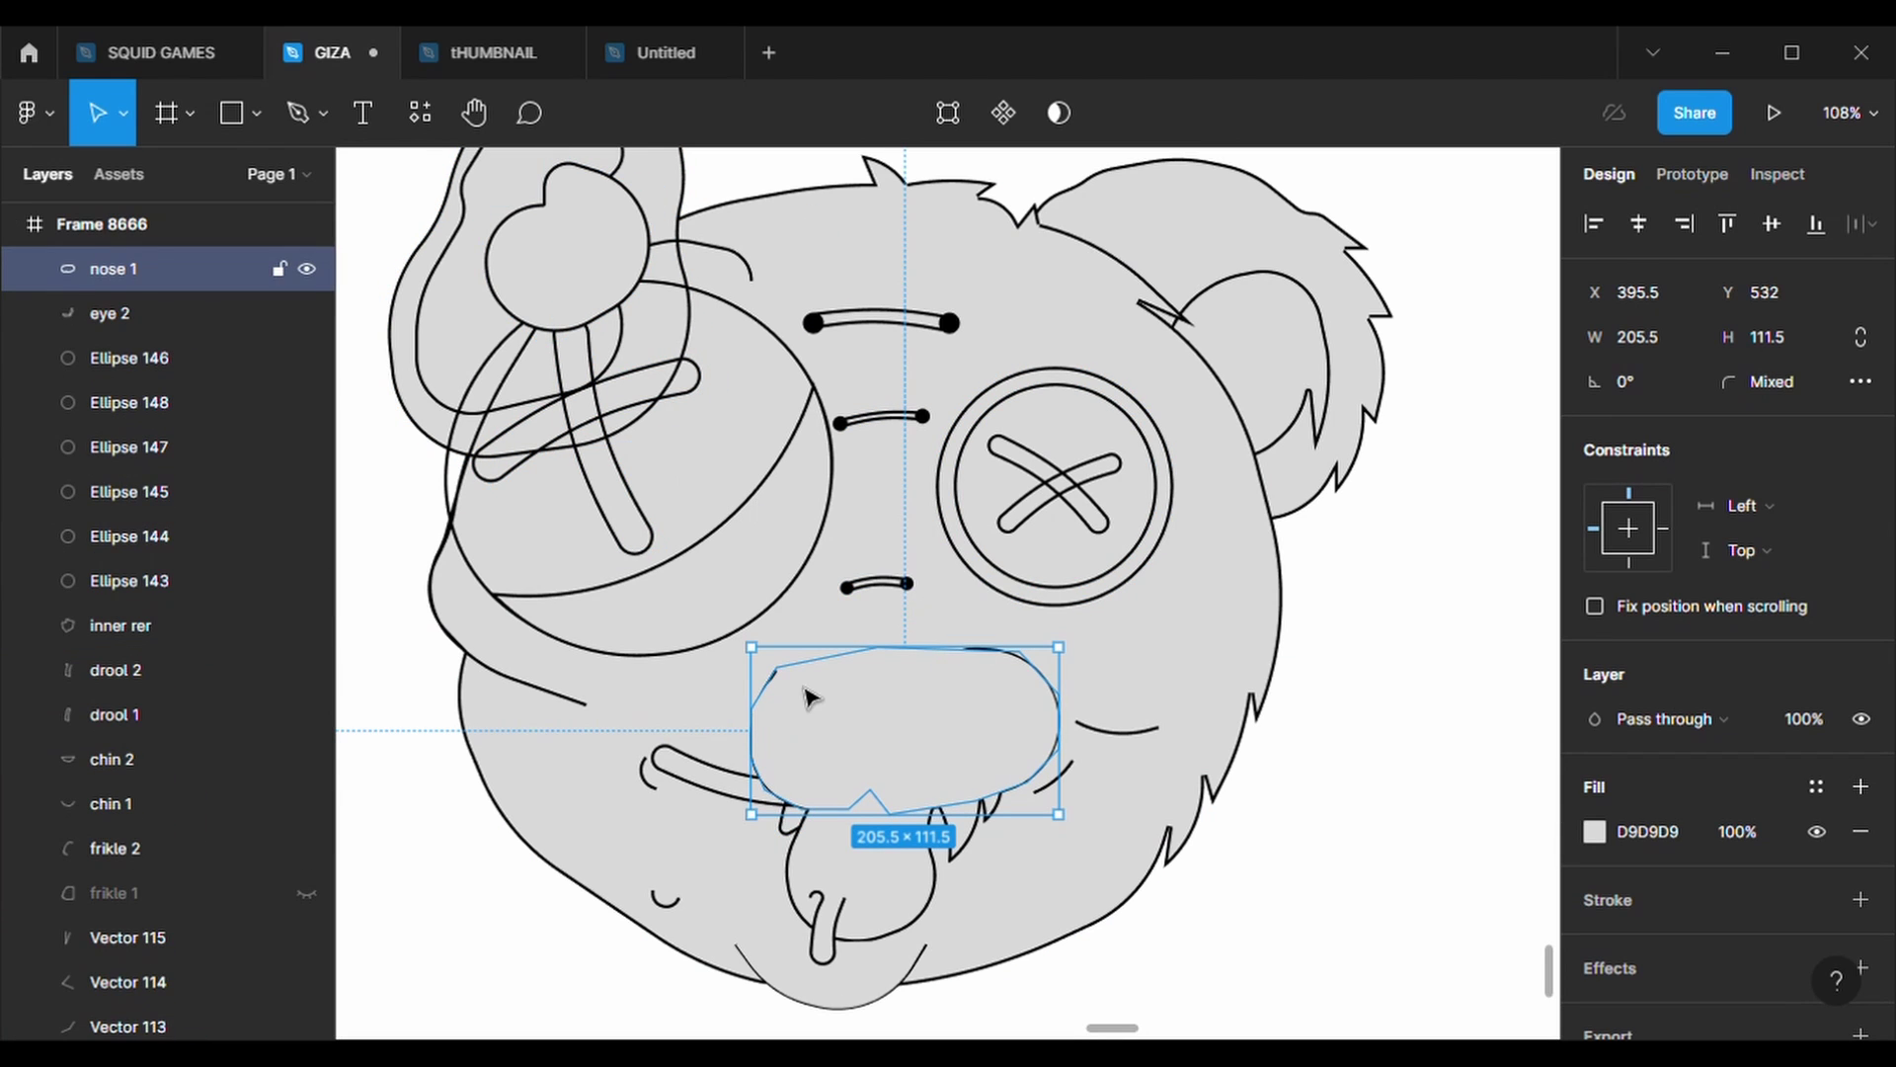
pyautogui.scroll(-1, 179, 730)
pyautogui.scroll(-5, 180, 730)
pyautogui.scroll(-3, 180, 731)
pyautogui.scroll(10, 180, 730)
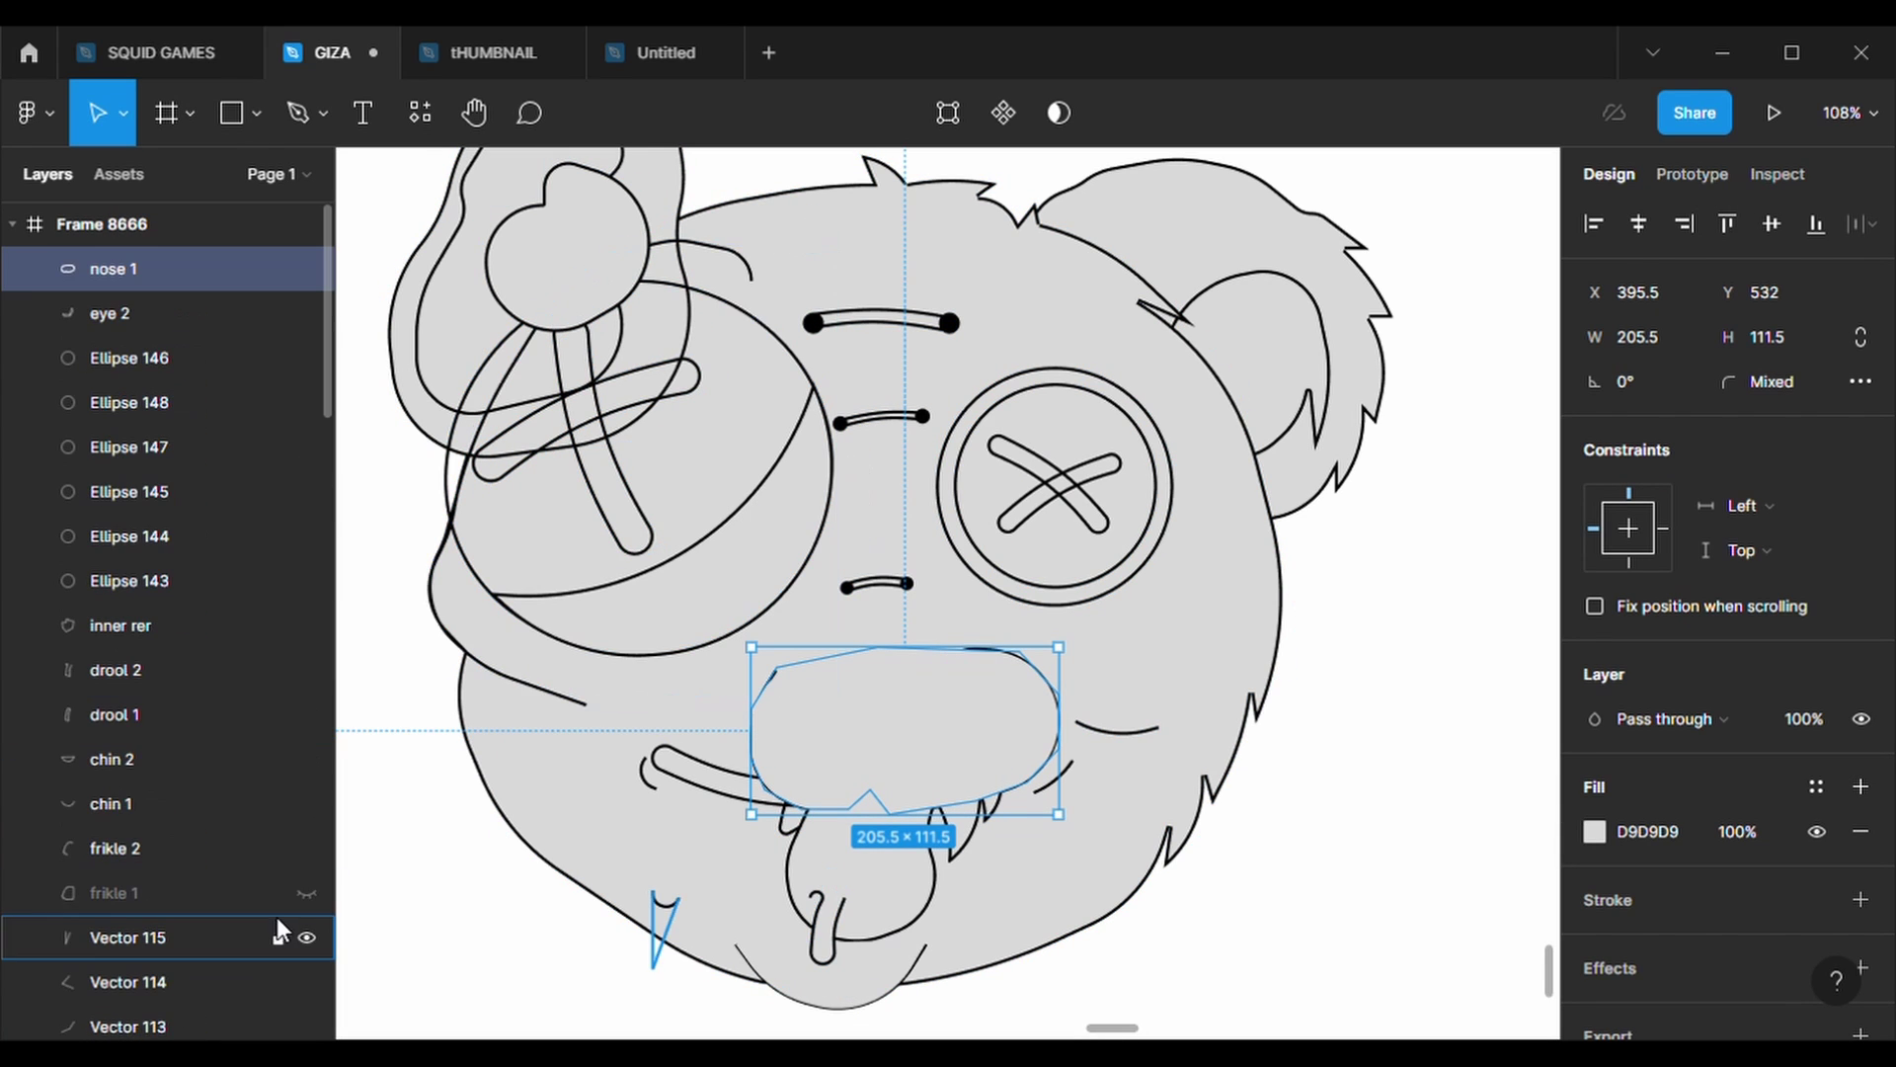
pyautogui.scroll(-4, 259, 850)
pyautogui.scroll(-1, 258, 849)
pyautogui.rightClick(204, 827)
pyautogui.click(268, 397)
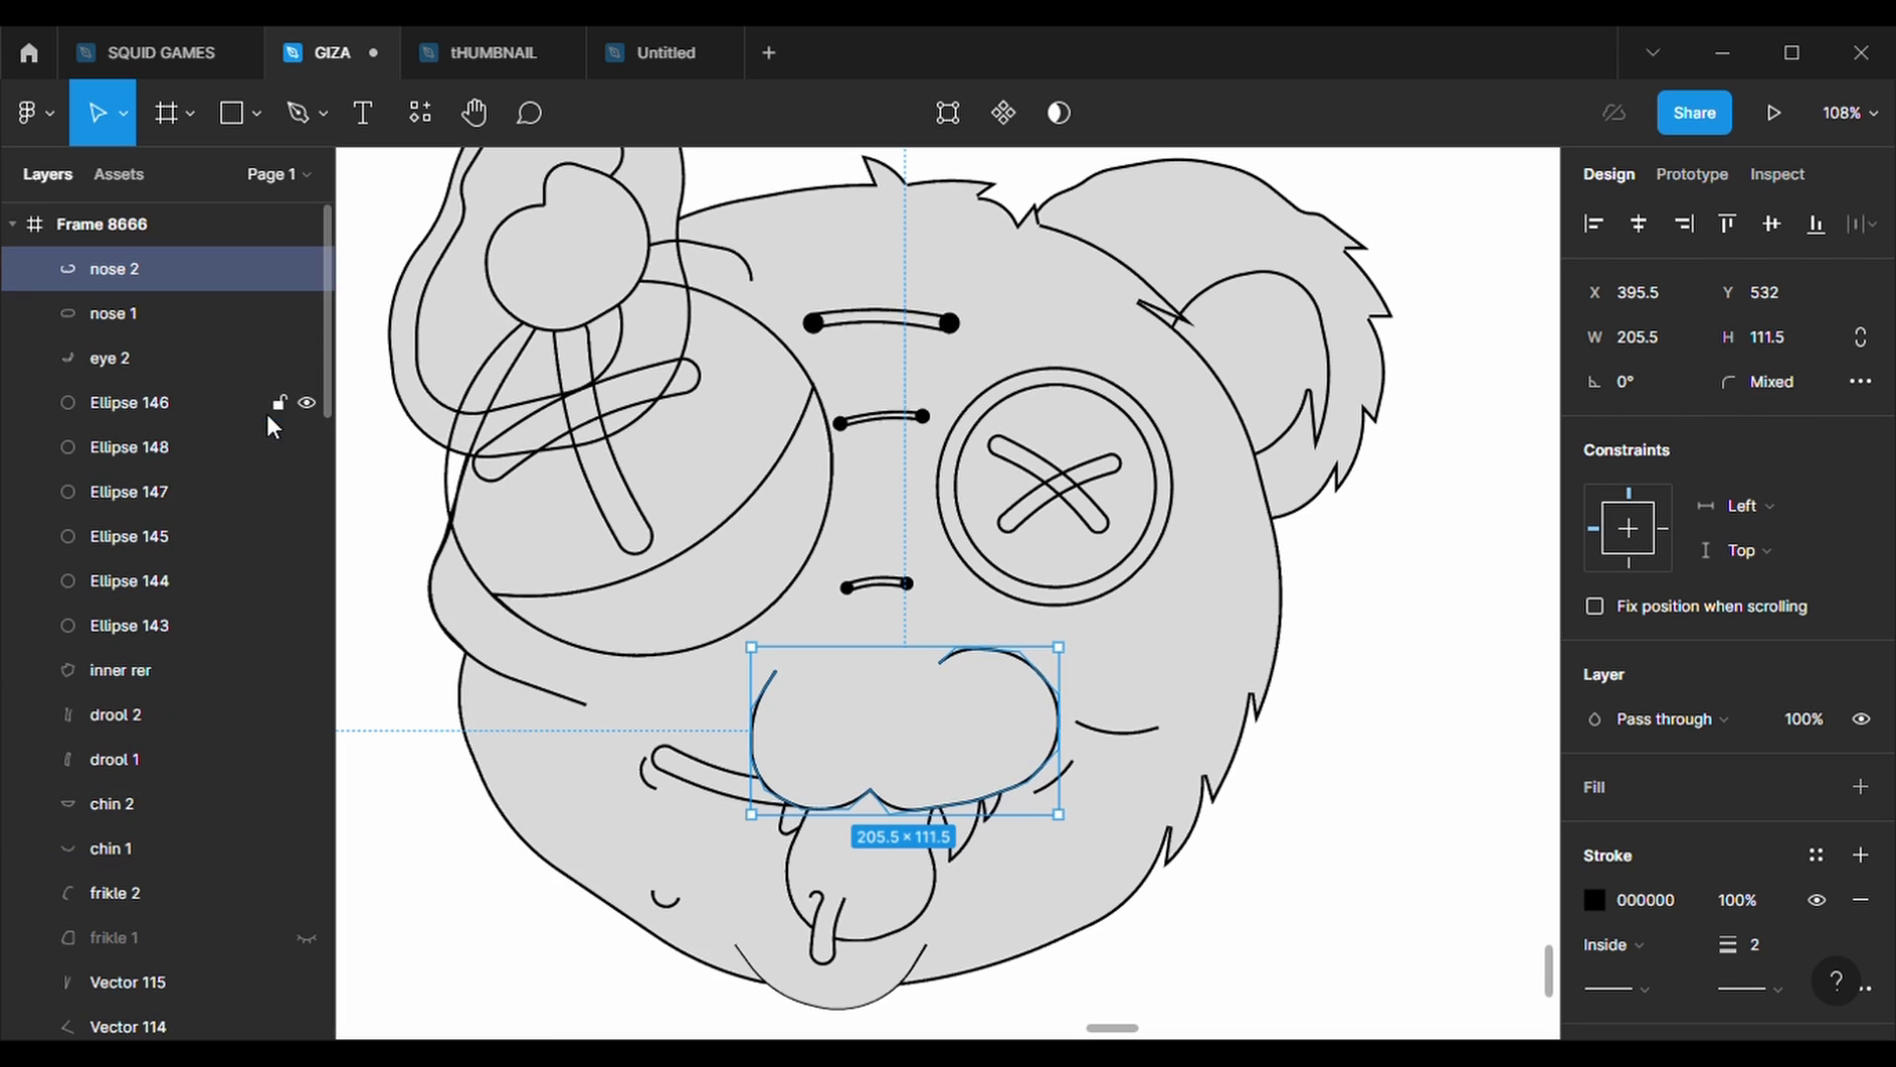
# - Inspect the nose and eye shapes, briefly hiding and re-showing nose 1
pyautogui.scroll(-8, 293, 309)
pyautogui.click(158, 640)
pyautogui.scroll(-3, 296, 691)
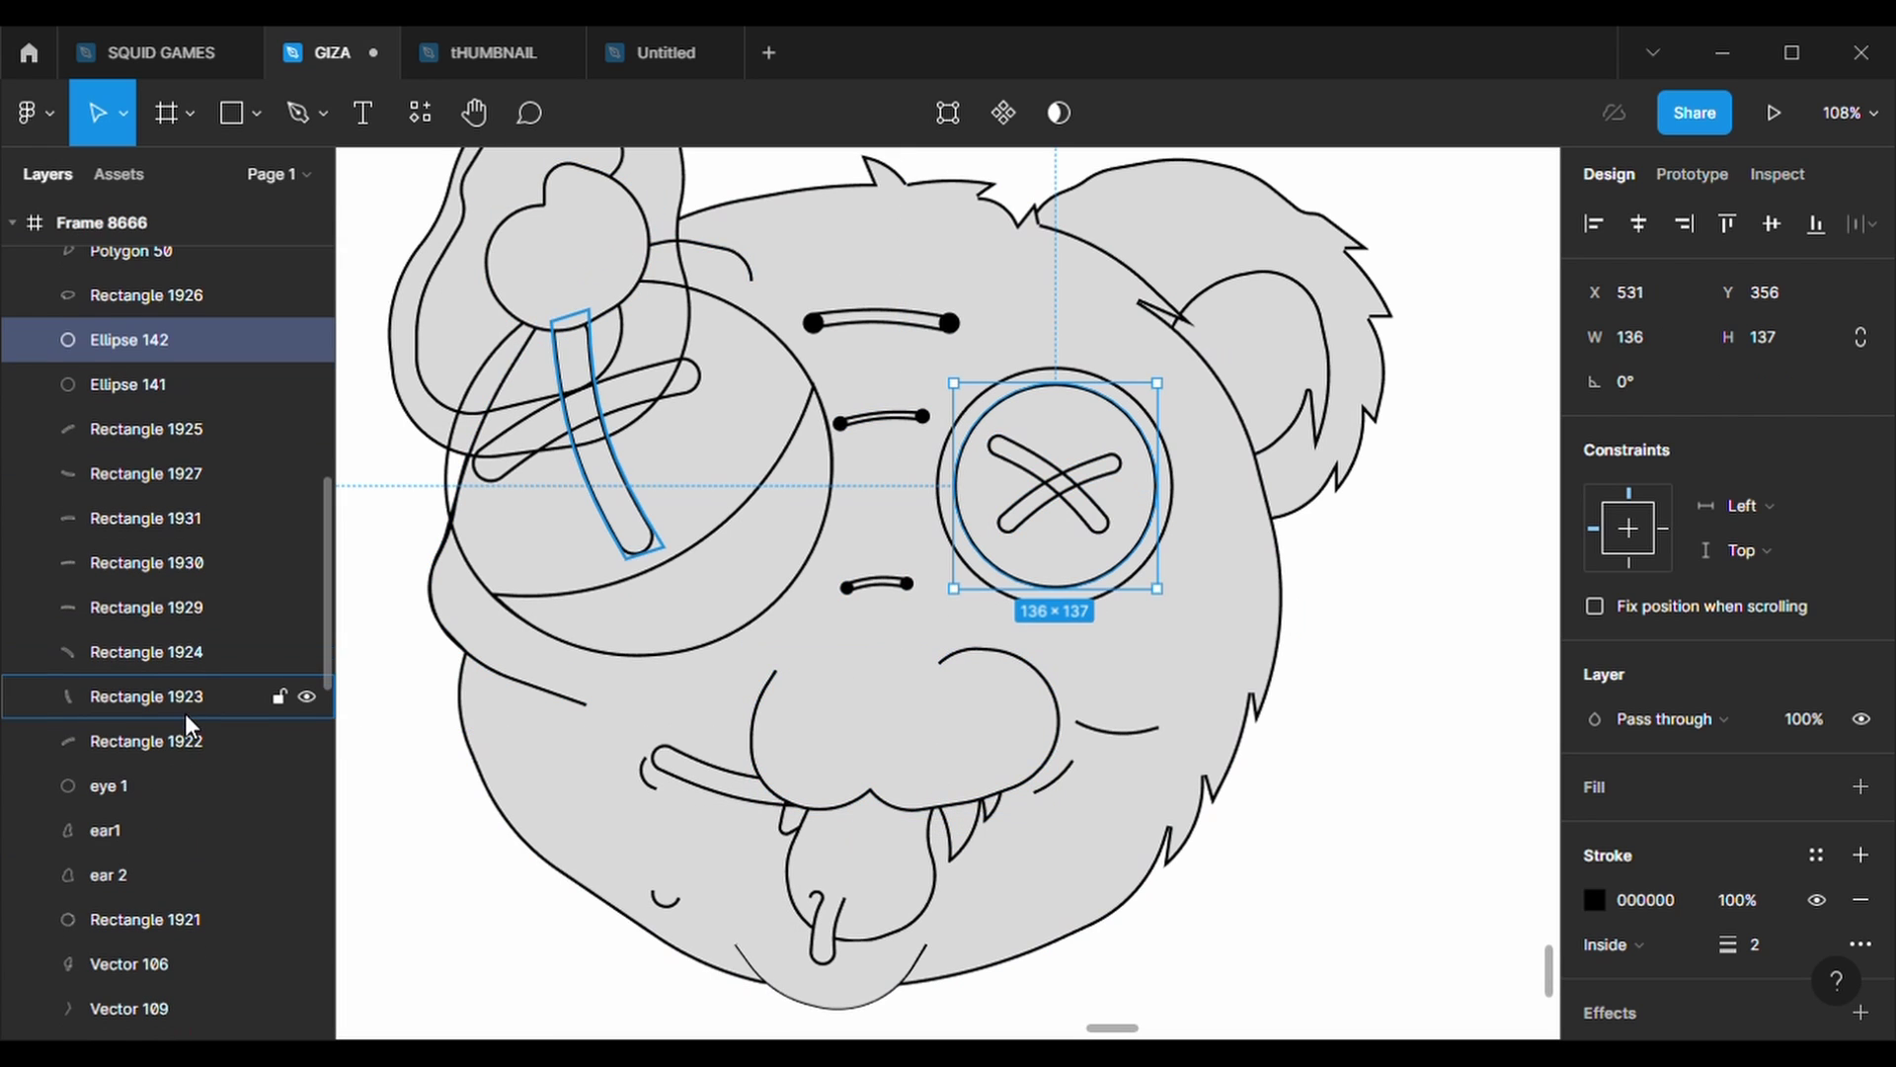
pyautogui.click(886, 731)
pyautogui.click(305, 259)
pyautogui.click(855, 690)
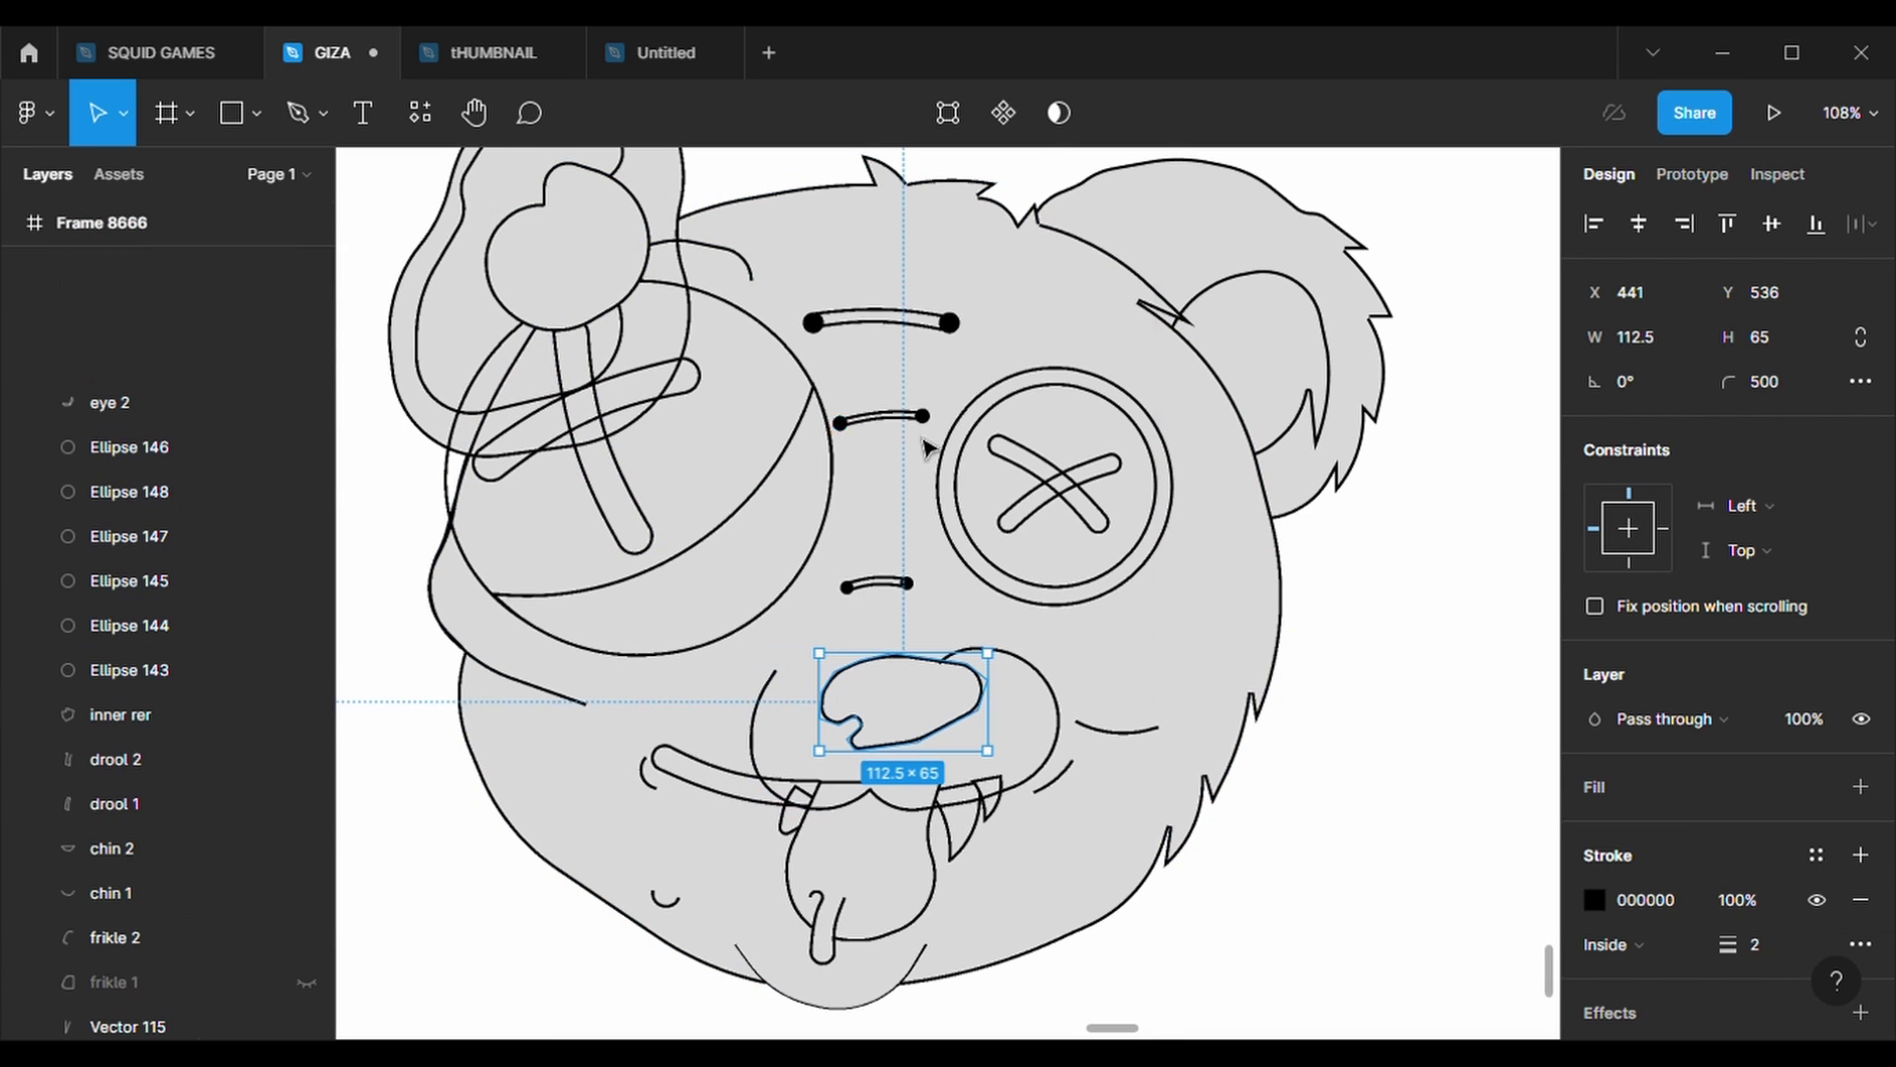
pyautogui.click(306, 358)
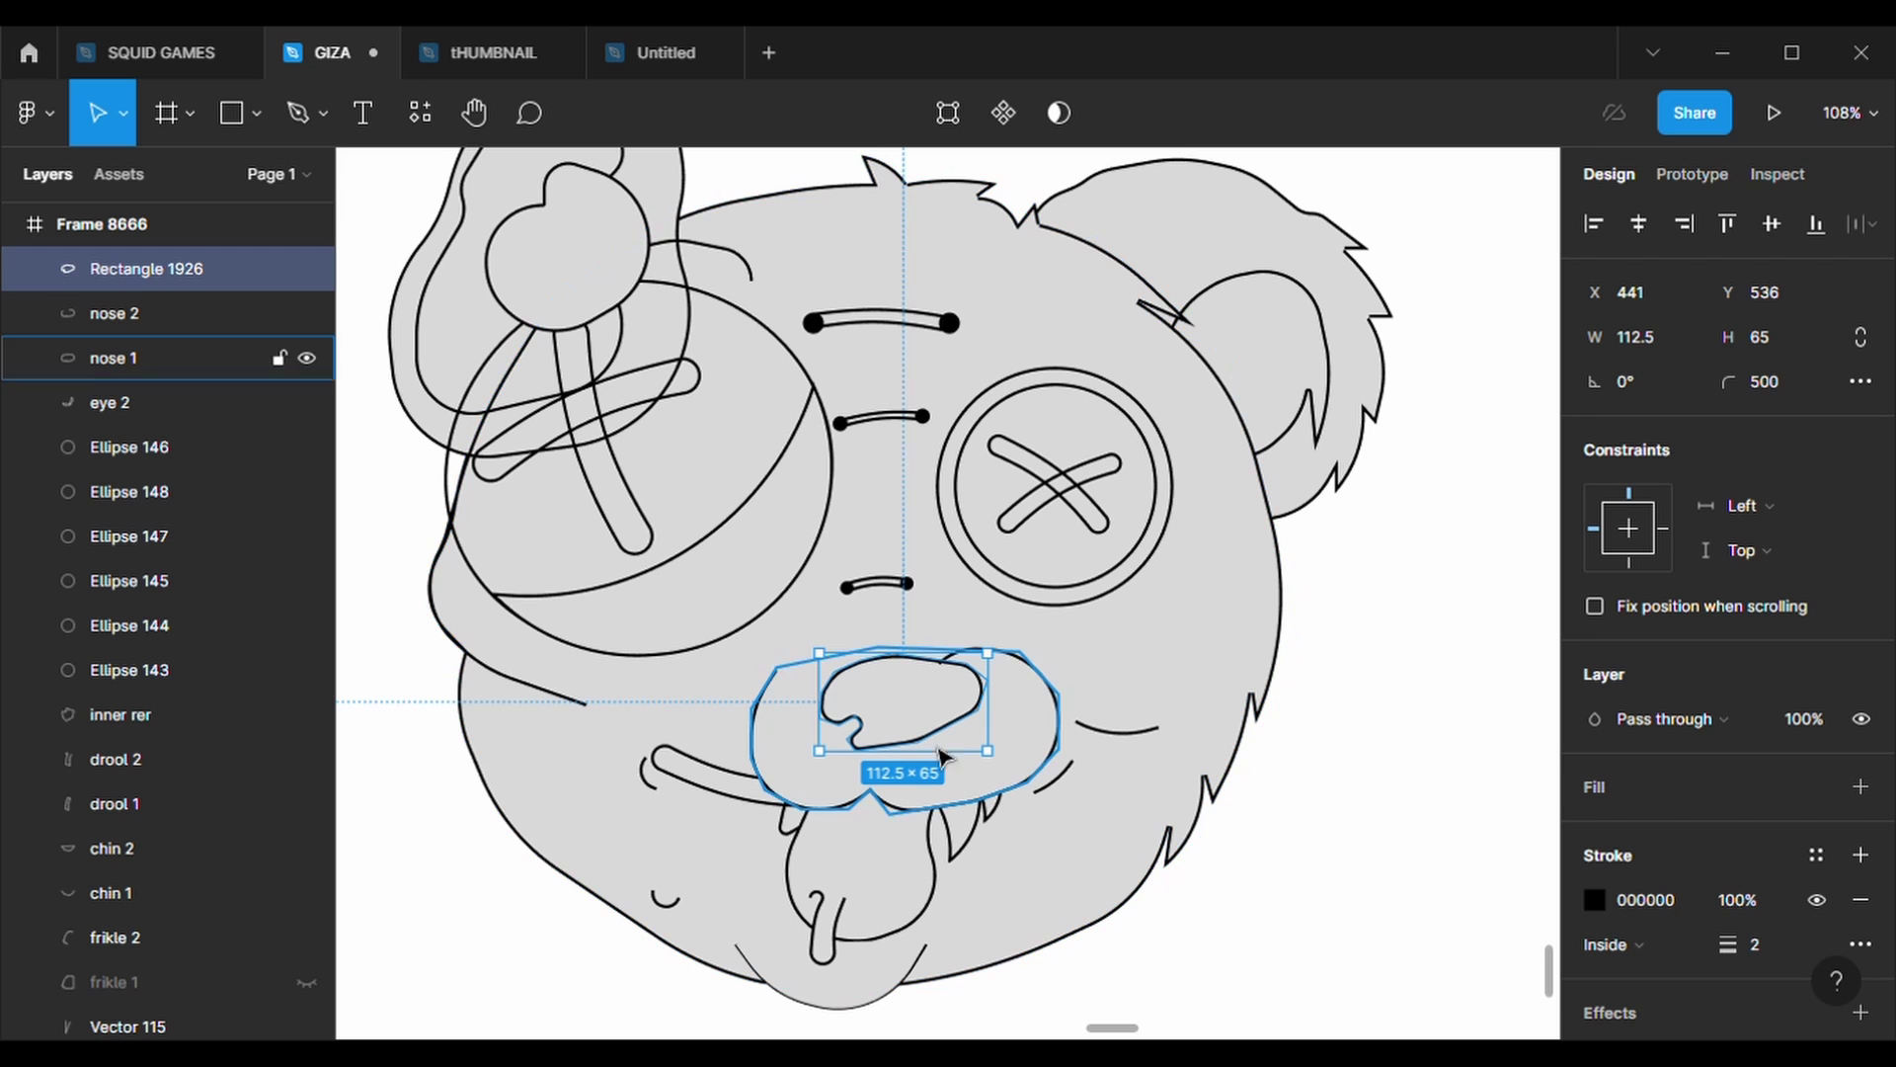
pyautogui.click(1160, 849)
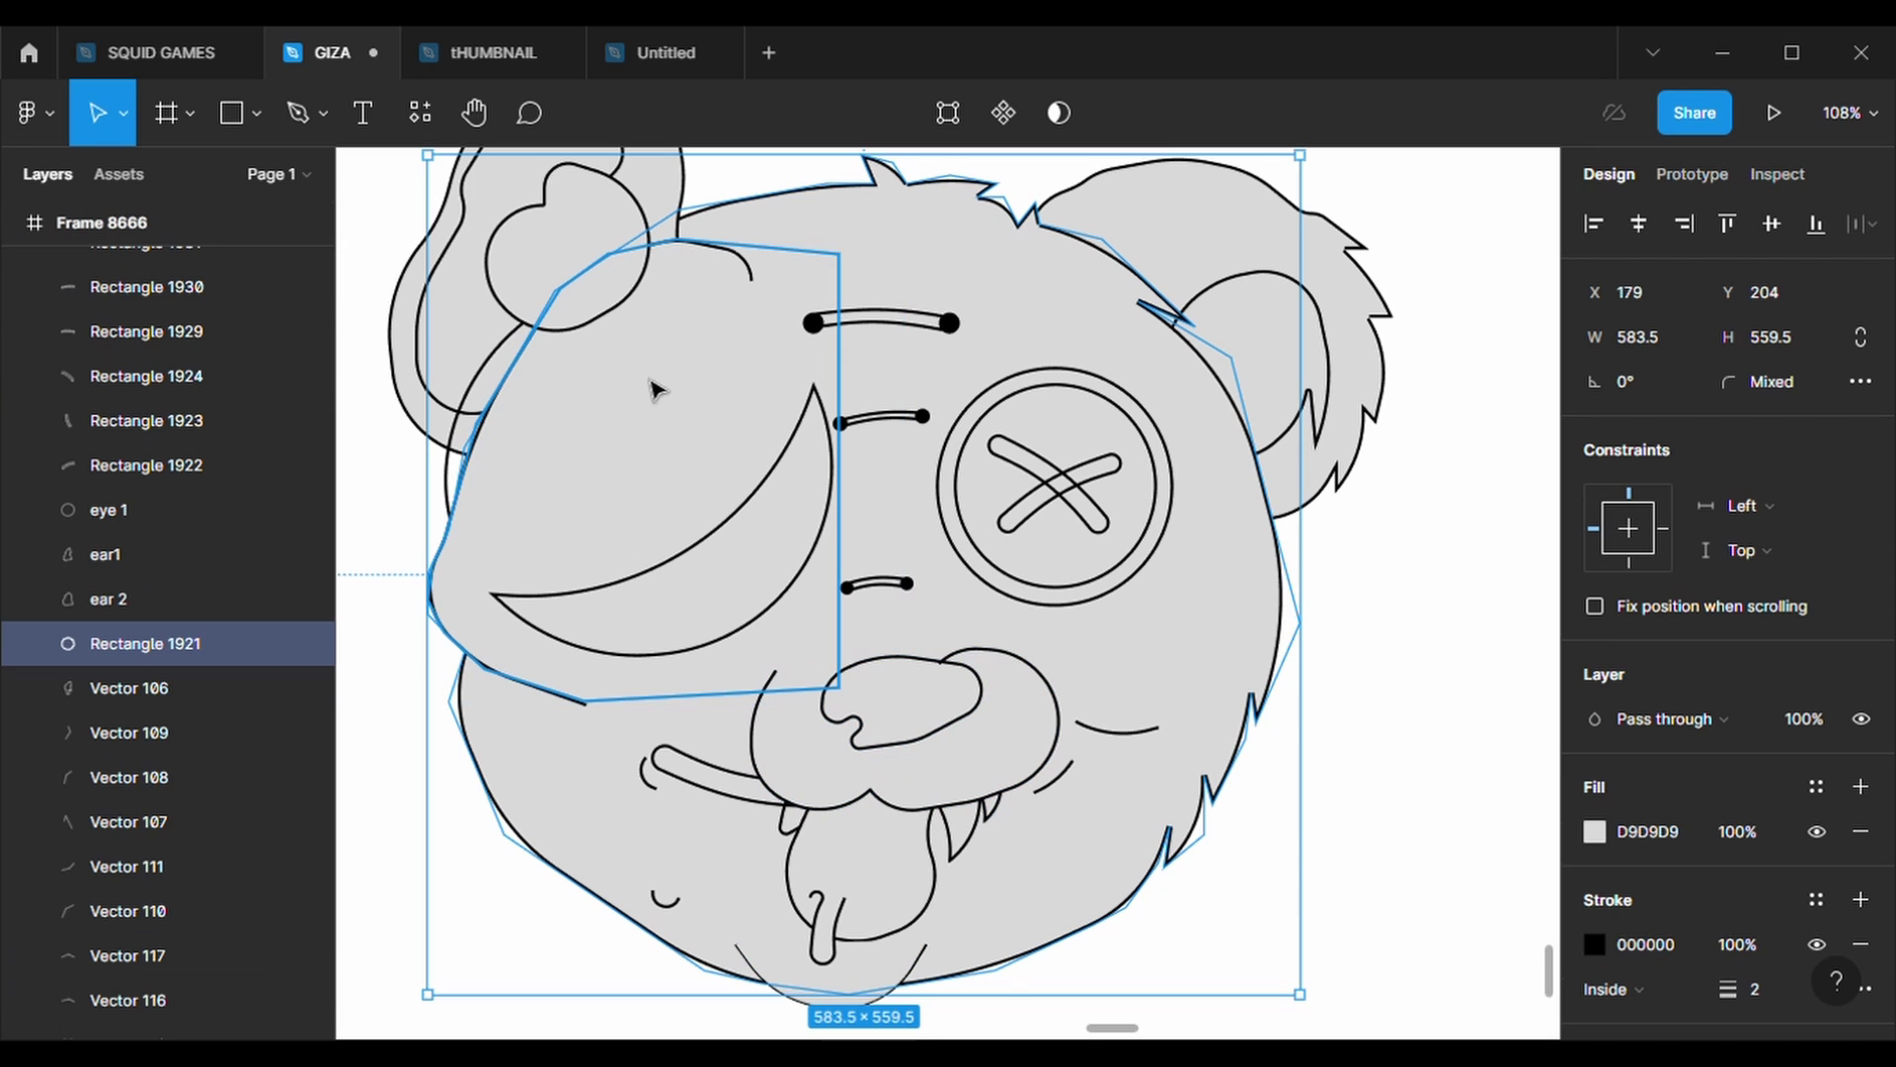
pyautogui.rightClick(453, 422)
pyautogui.click(849, 436)
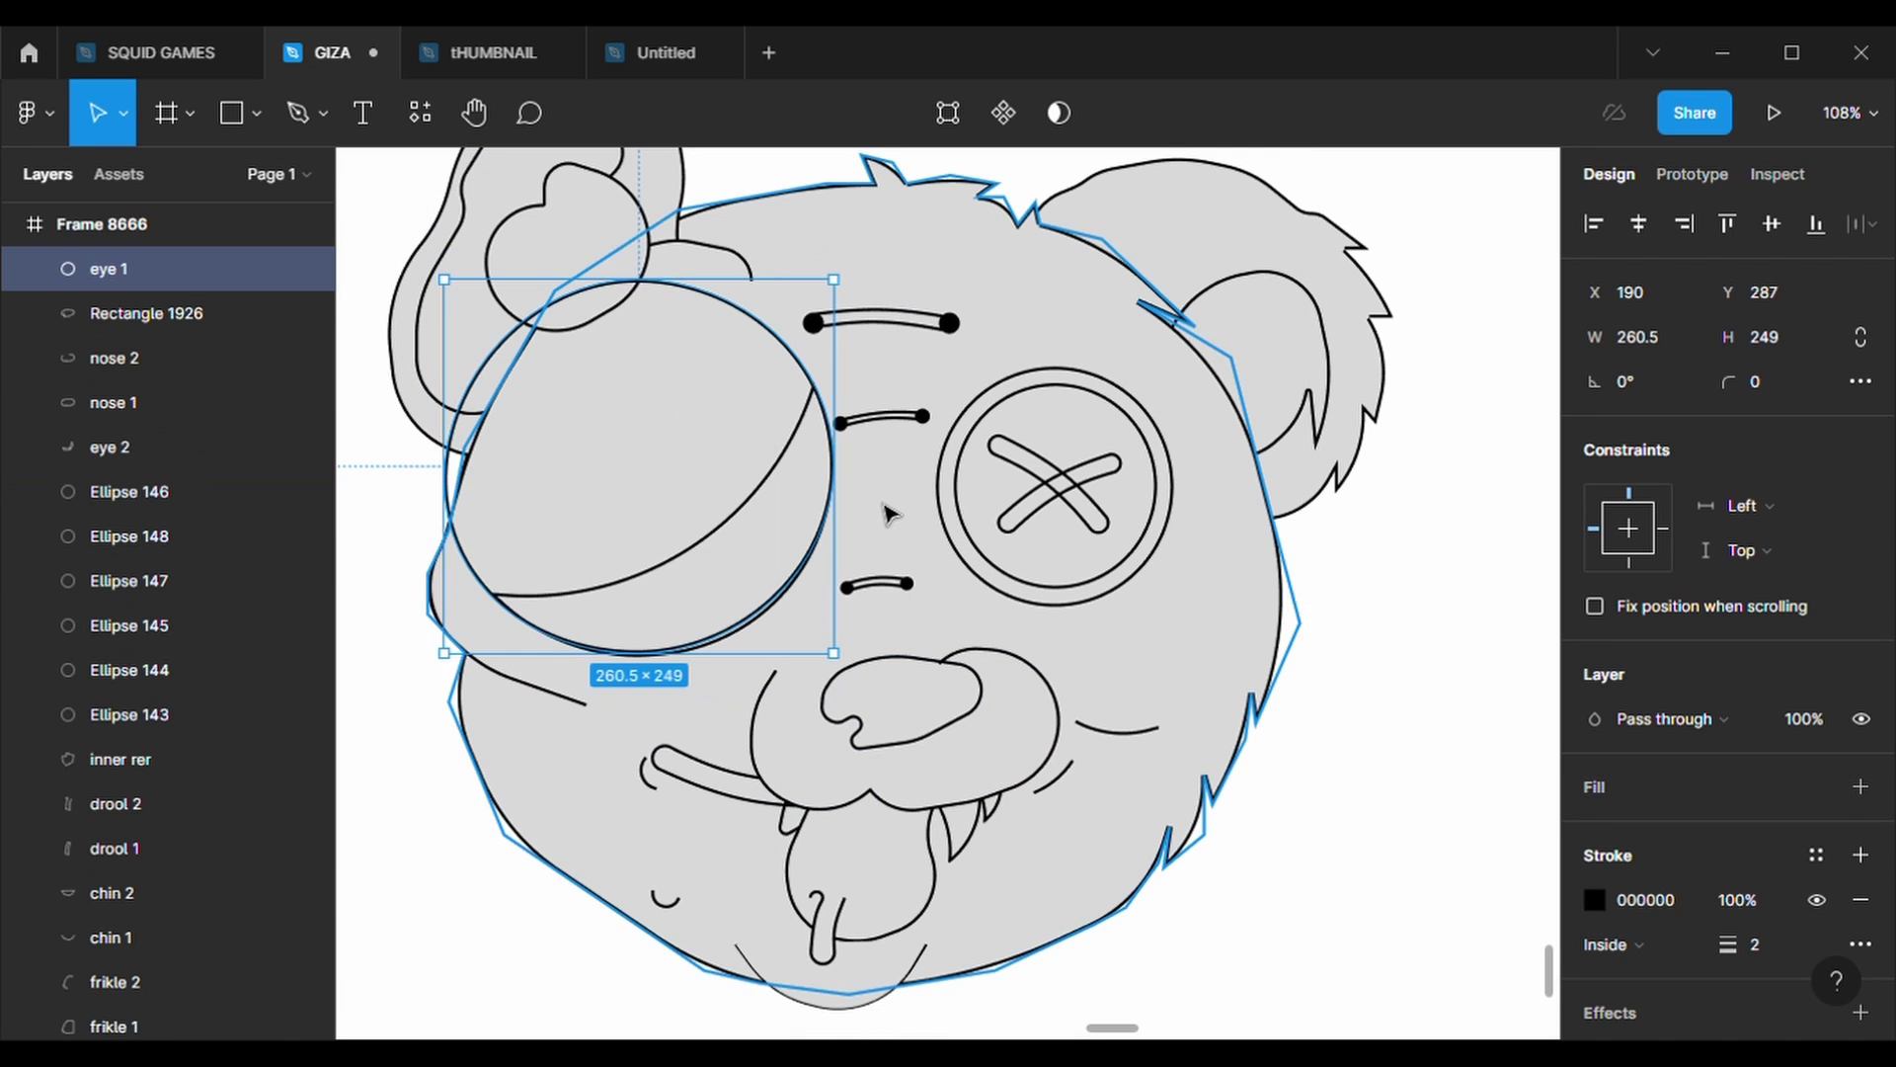
# - Bring X stroke Rectangle 1923 in front of the eye 2 circle
pyautogui.click(781, 635)
pyautogui.rightClick(759, 593)
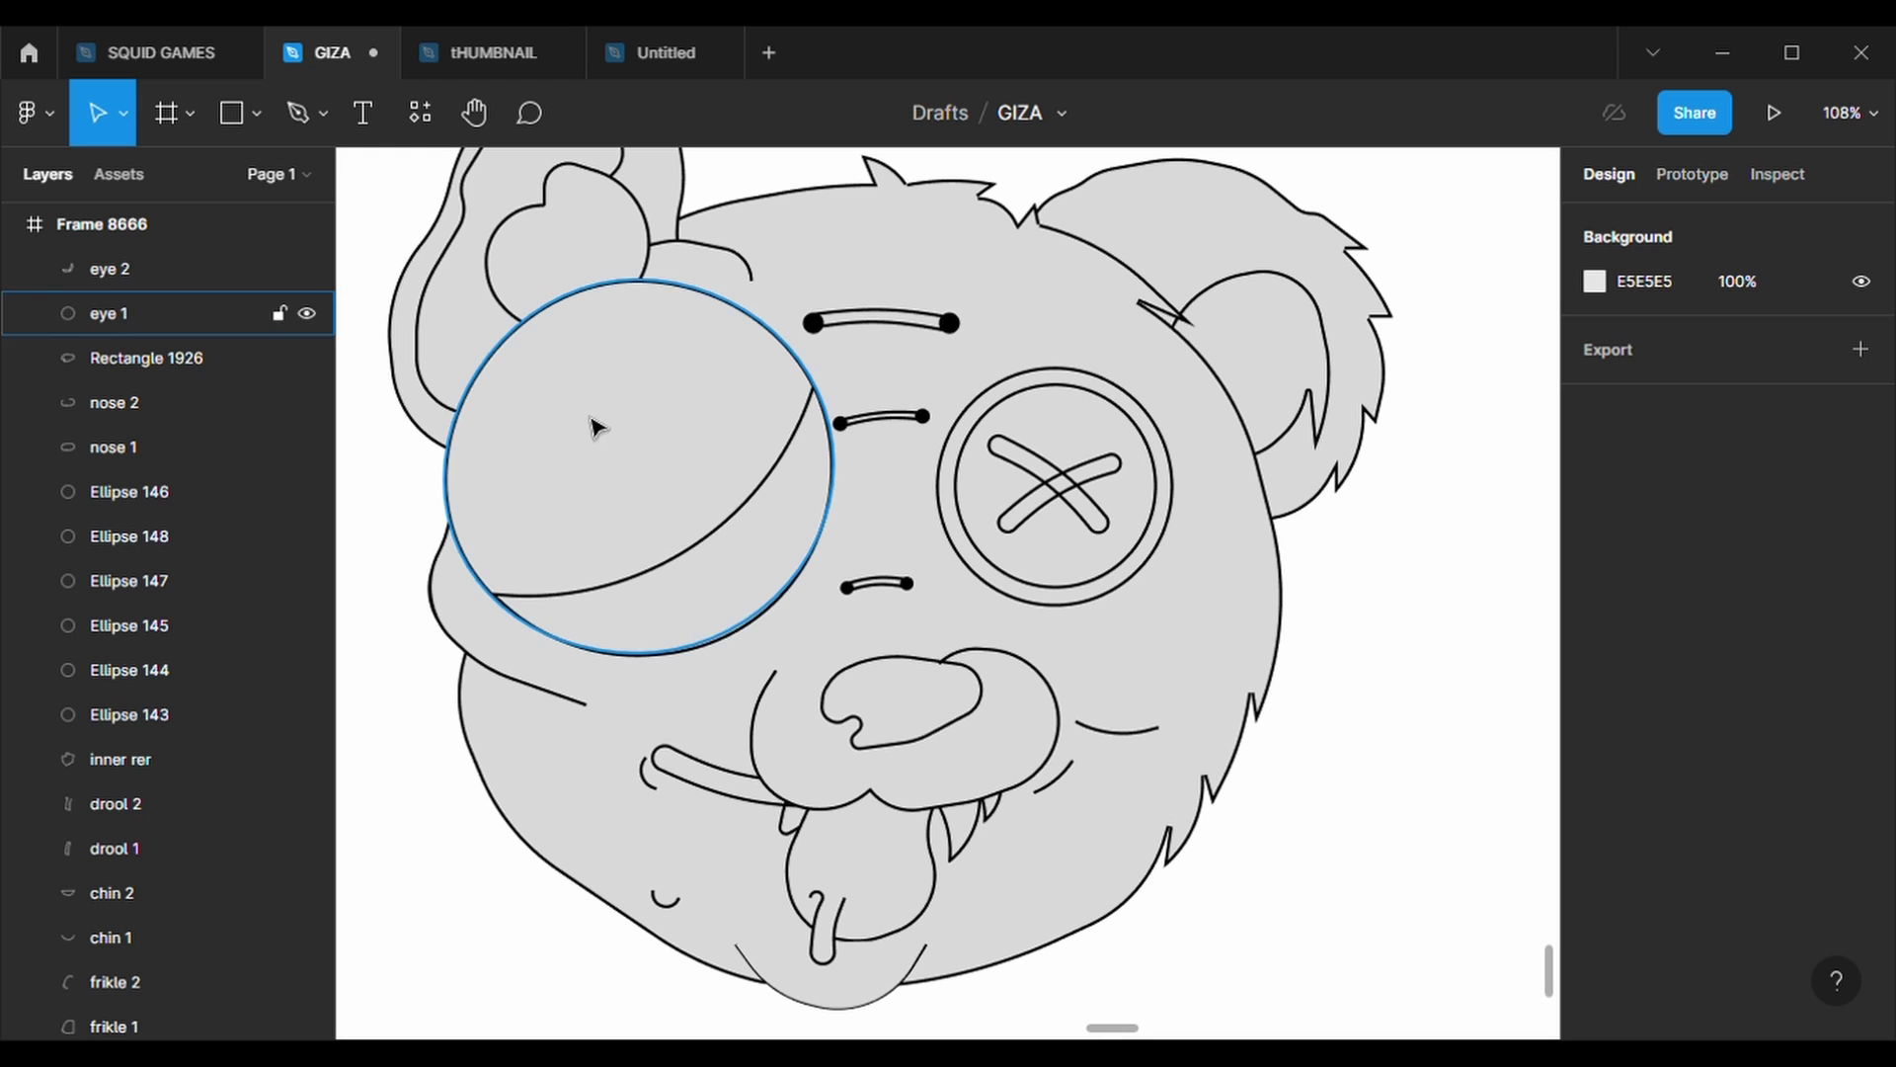
pyautogui.scroll(-3, 194, 790)
pyautogui.scroll(-5, 194, 859)
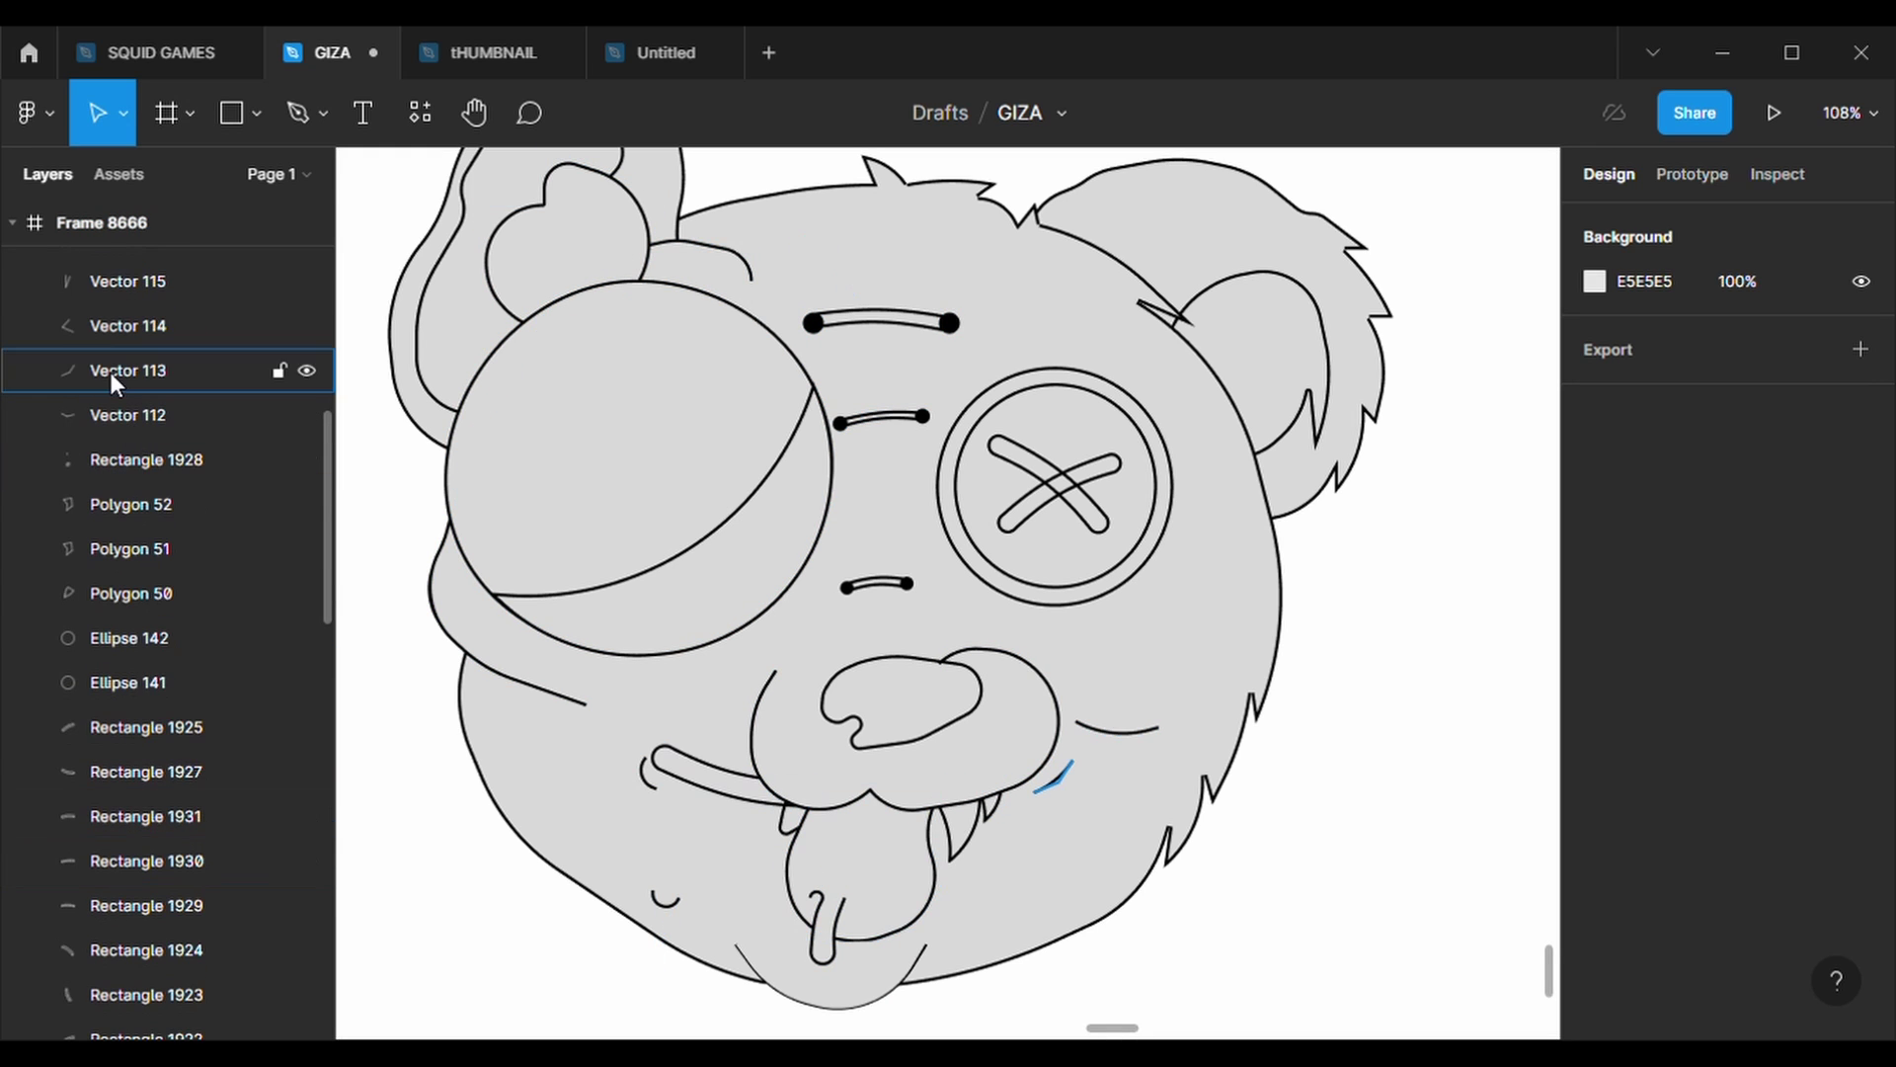
pyautogui.rightClick(174, 1003)
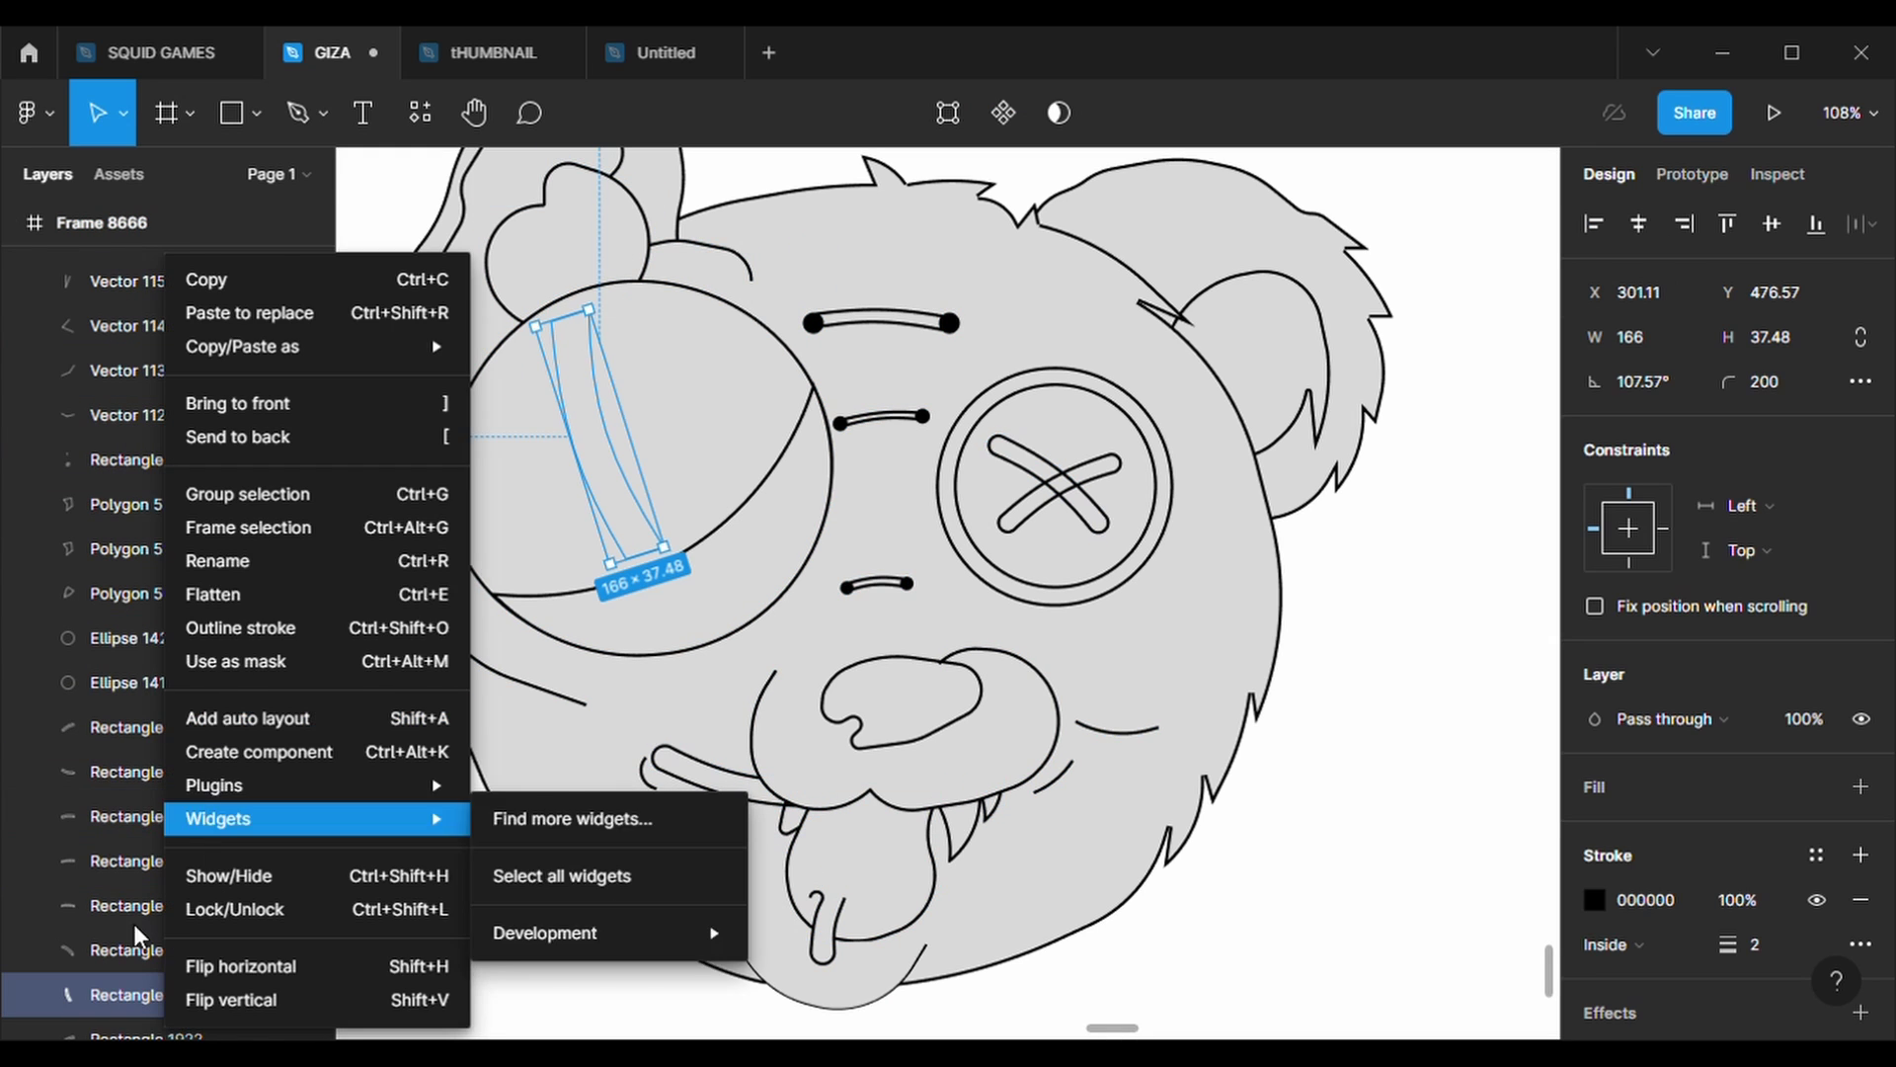
pyautogui.click(247, 402)
# - Select Rectangle 1925 and bring the lower X stroke to the front
pyautogui.scroll(-5, 113, 889)
pyautogui.scroll(-2, 124, 964)
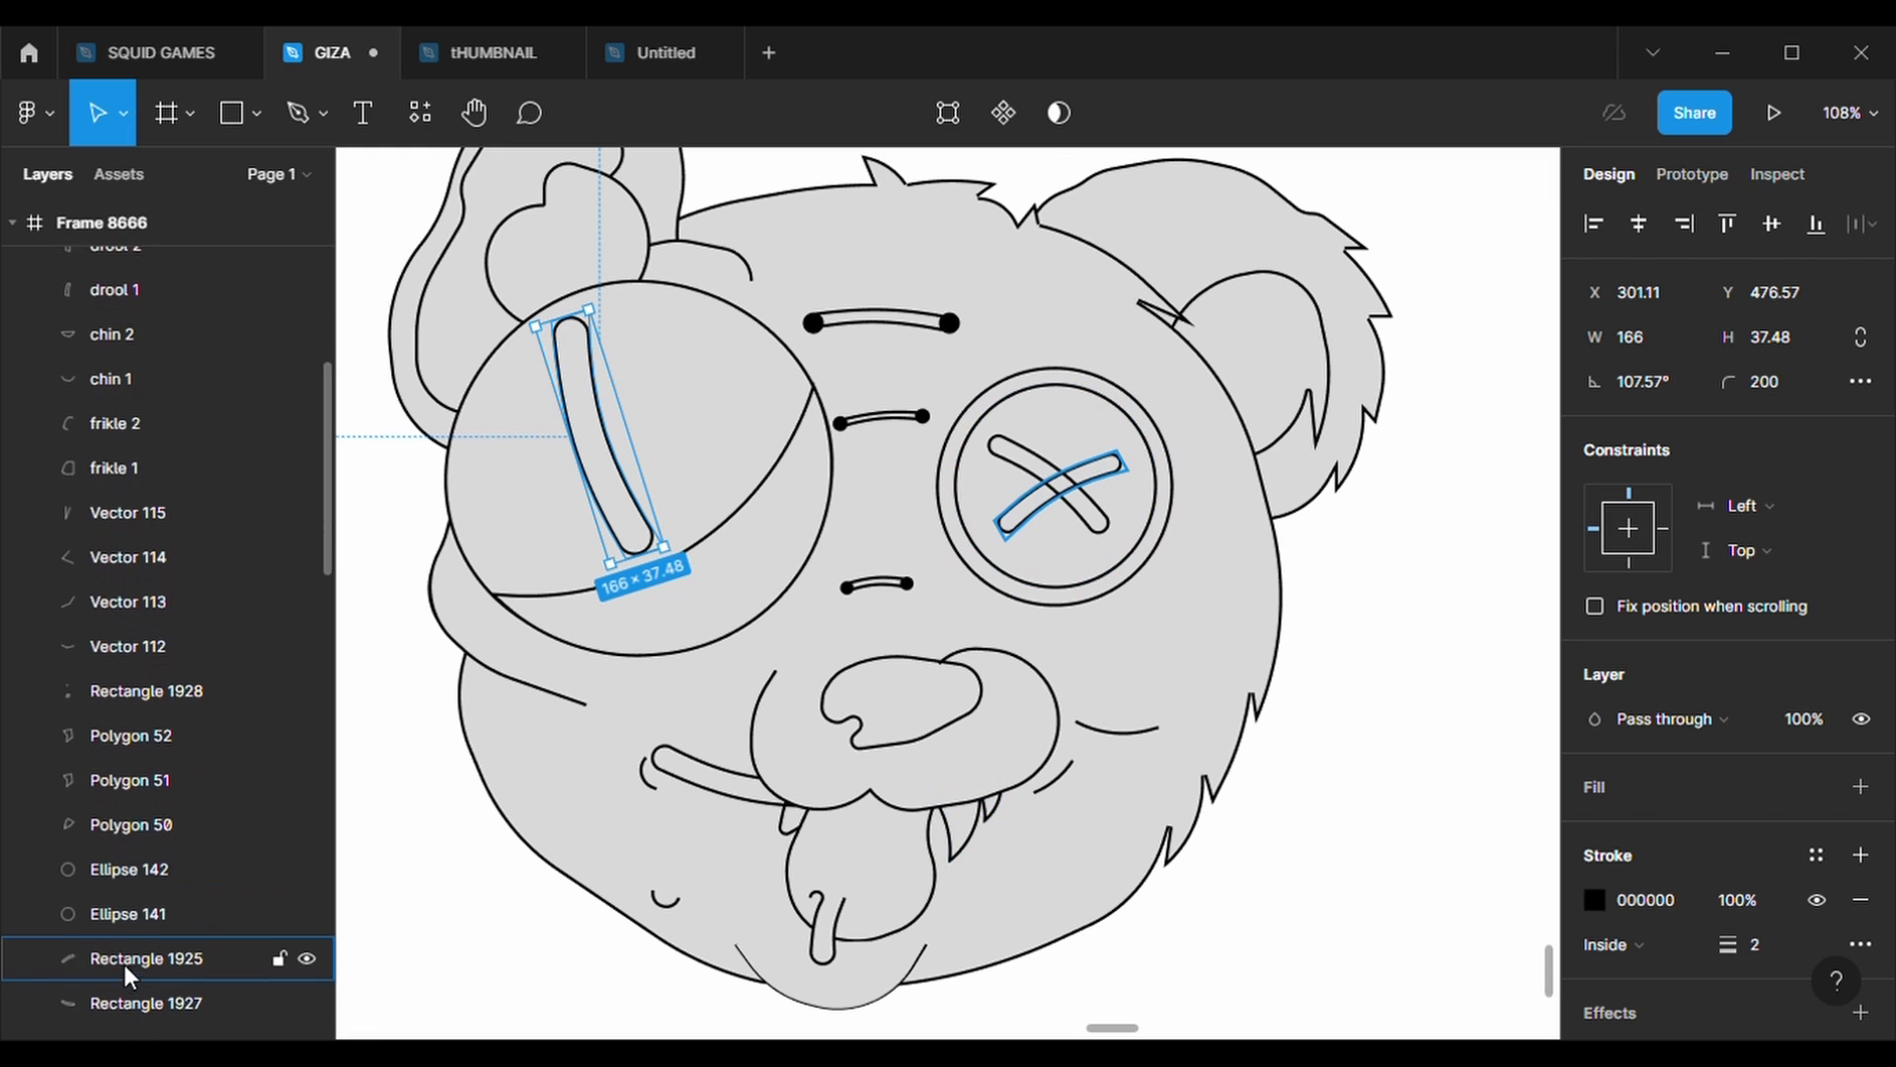
pyautogui.click(125, 958)
pyautogui.scroll(-3, 162, 652)
pyautogui.scroll(-2, 144, 925)
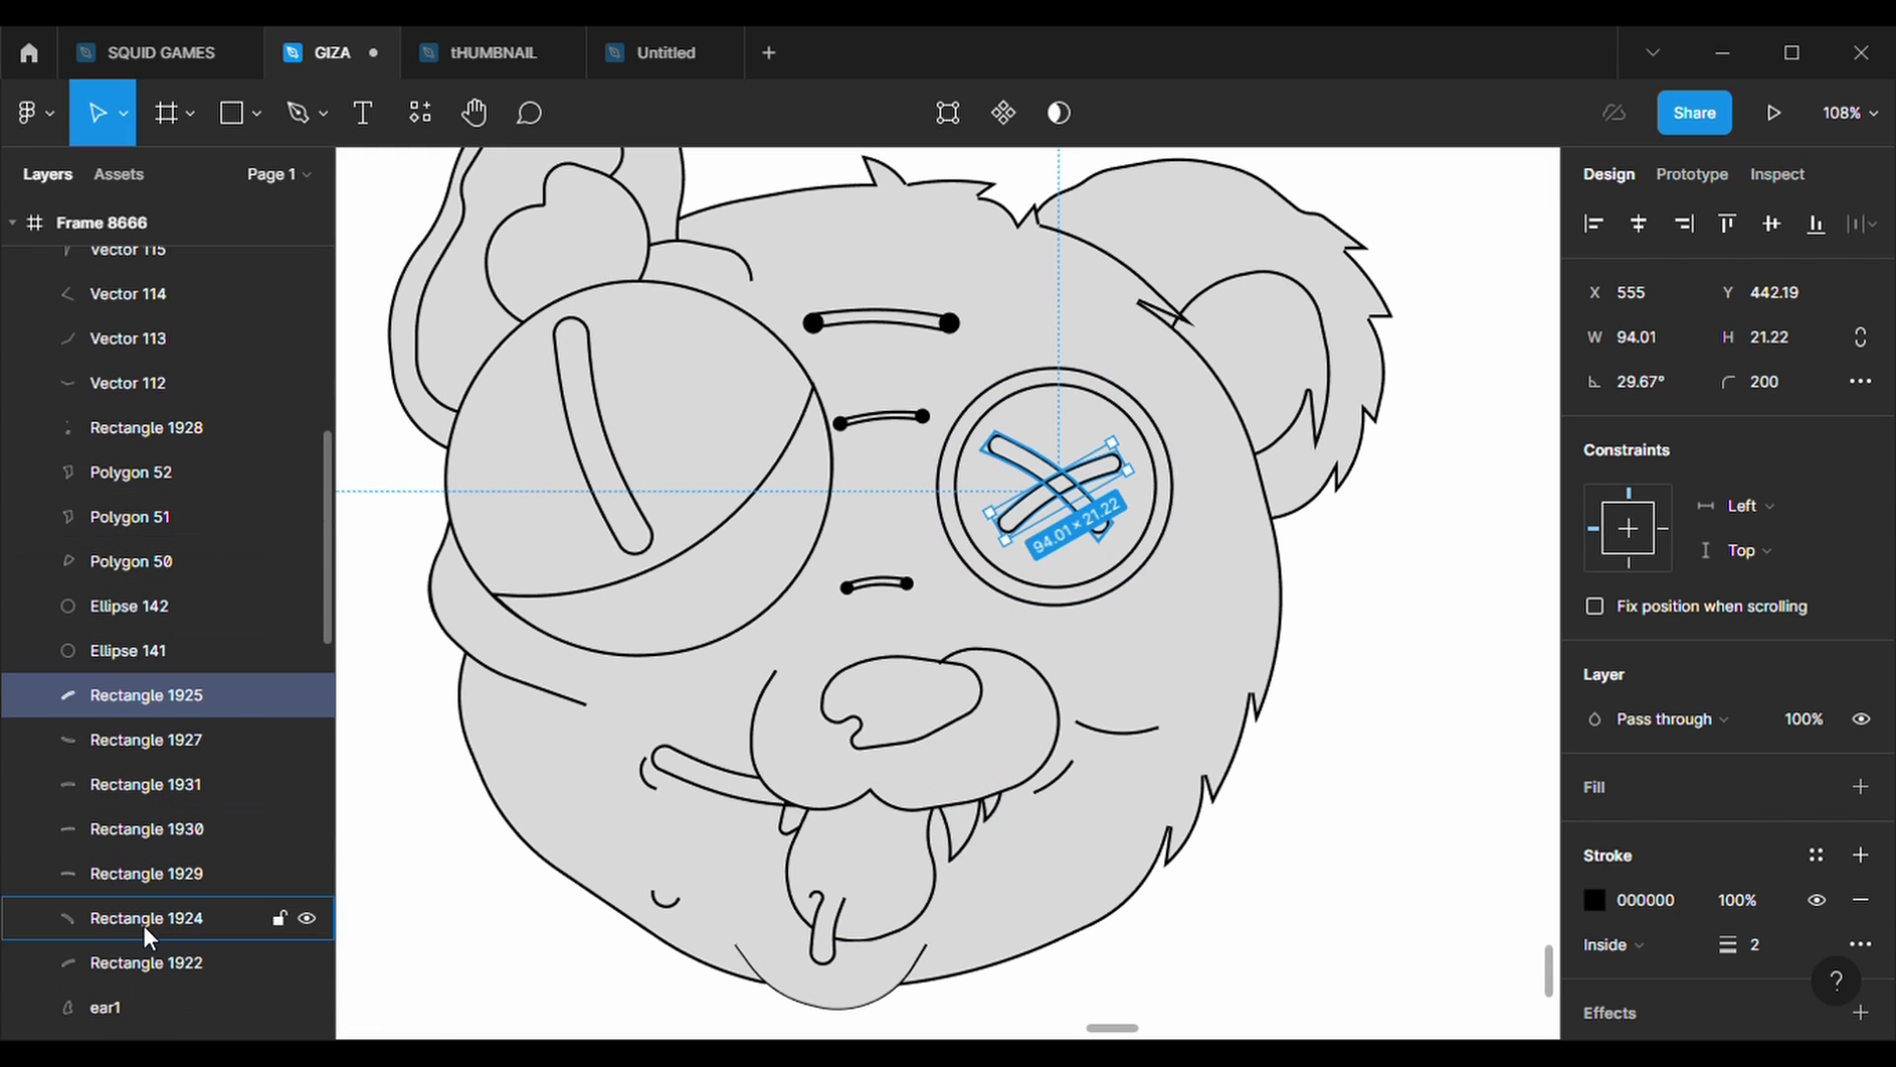
pyautogui.rightClick(138, 962)
pyautogui.click(240, 405)
# - Bring Rectangle 1924 of the right-eye X to the front
pyautogui.click(924, 375)
pyautogui.scroll(2, 924, 376)
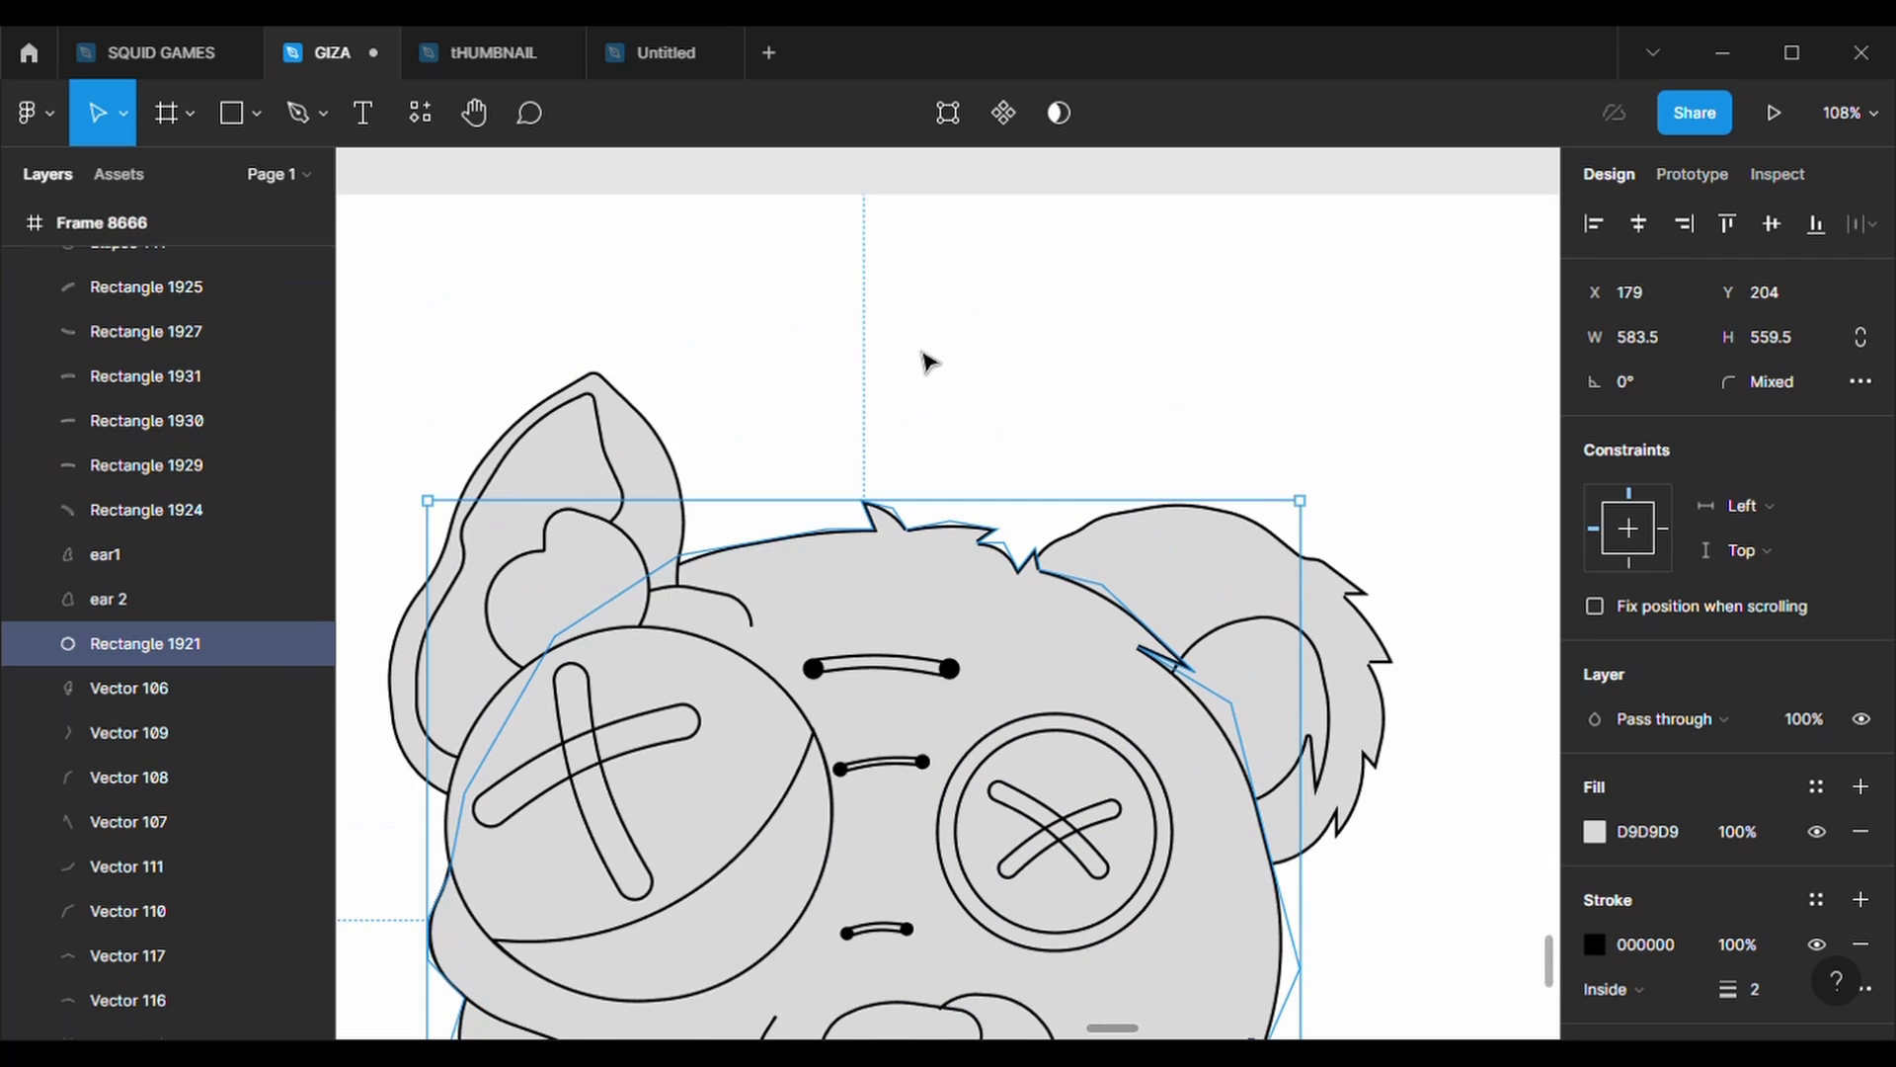
pyautogui.scroll(-2, 1087, 513)
pyautogui.press('Escape')
pyautogui.click(1087, 606)
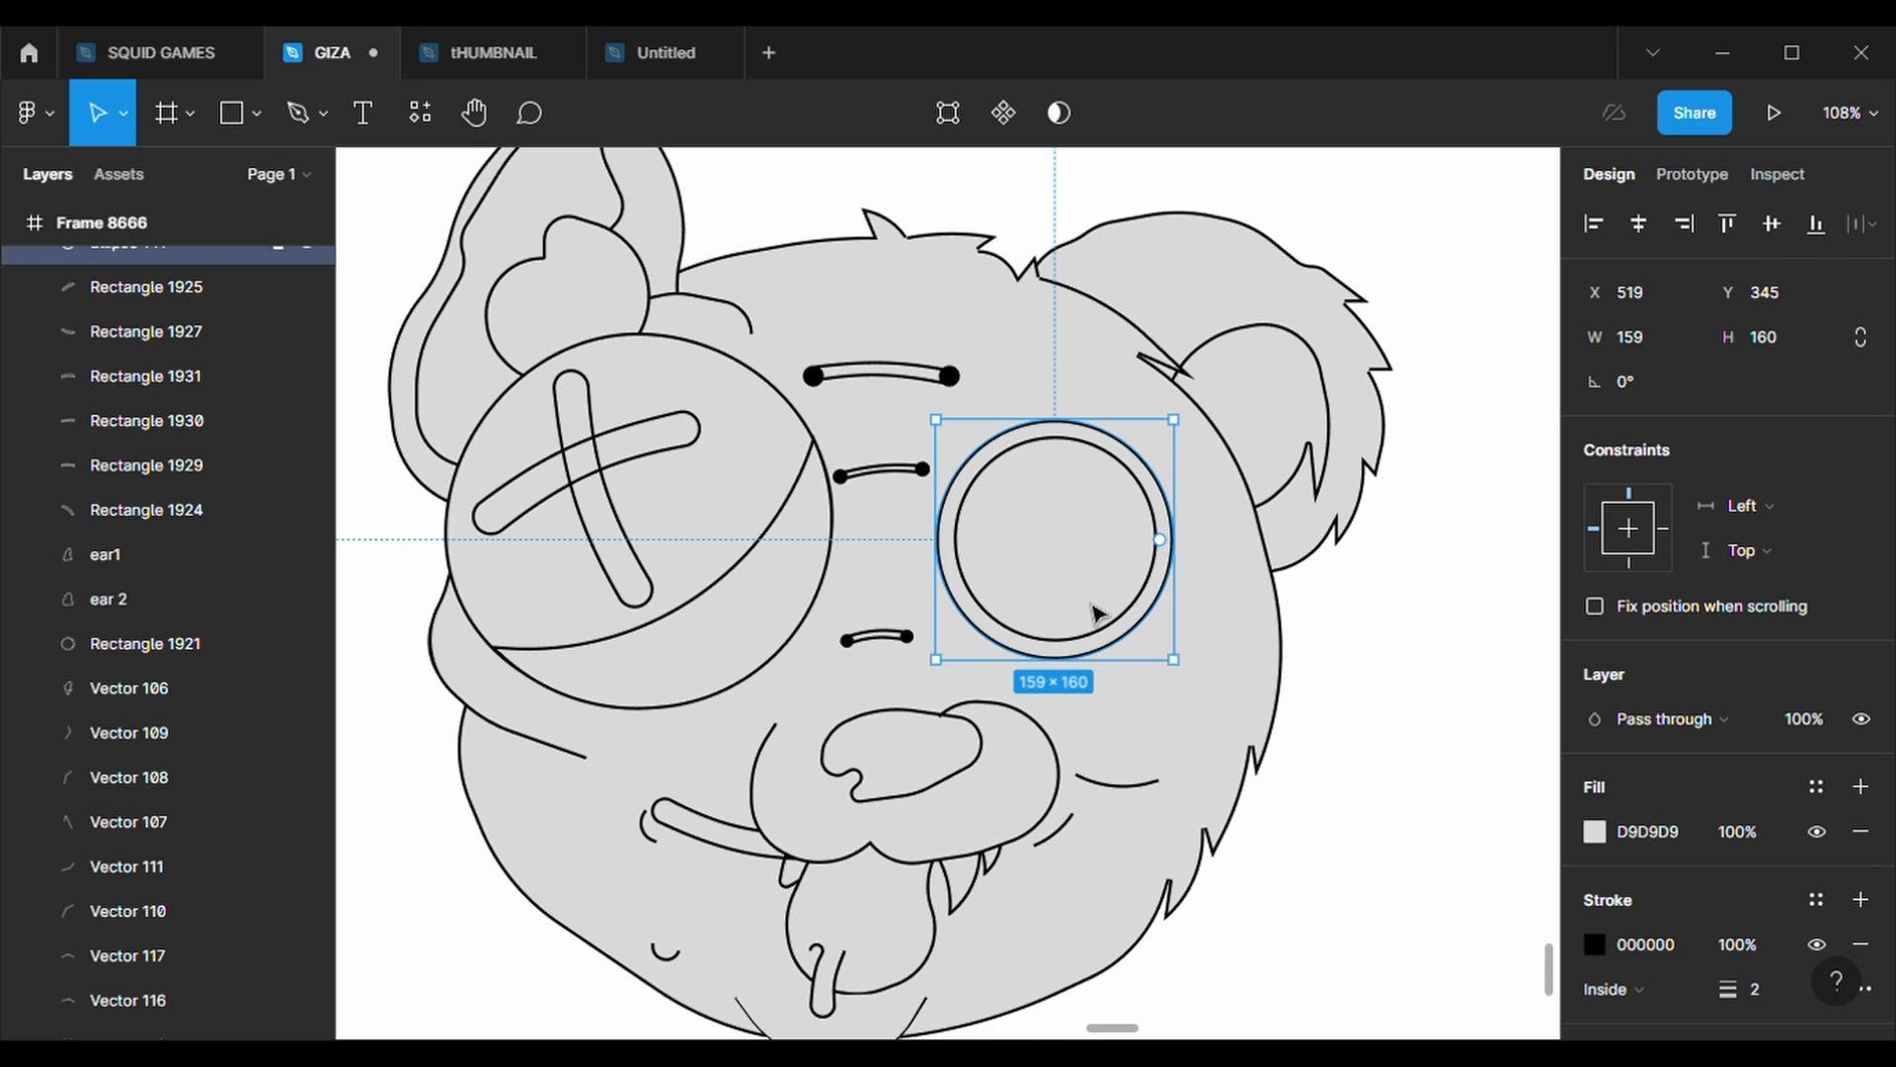
pyautogui.click(123, 508)
pyautogui.rightClick(120, 505)
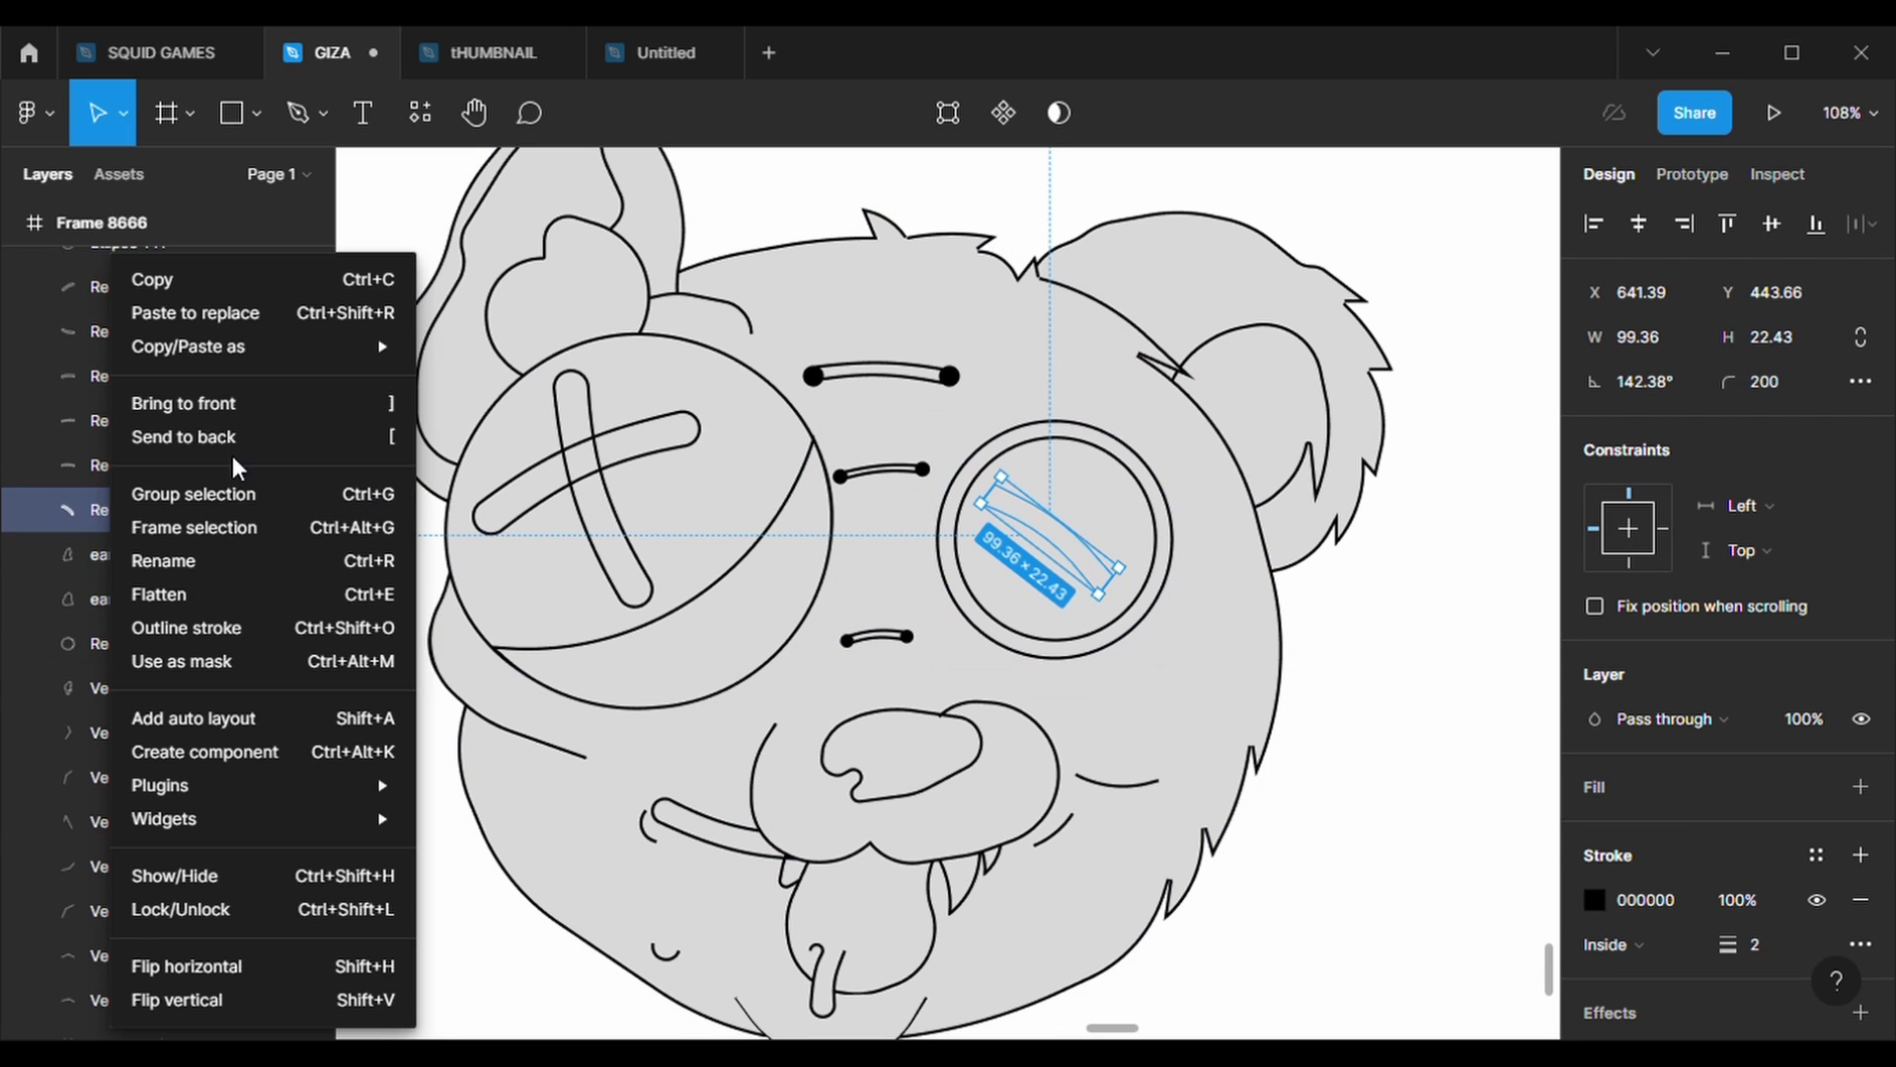
pyautogui.click(233, 454)
# - Bring Rectangle 1925 to the front, then clear the selection
pyautogui.scroll(-5, 182, 691)
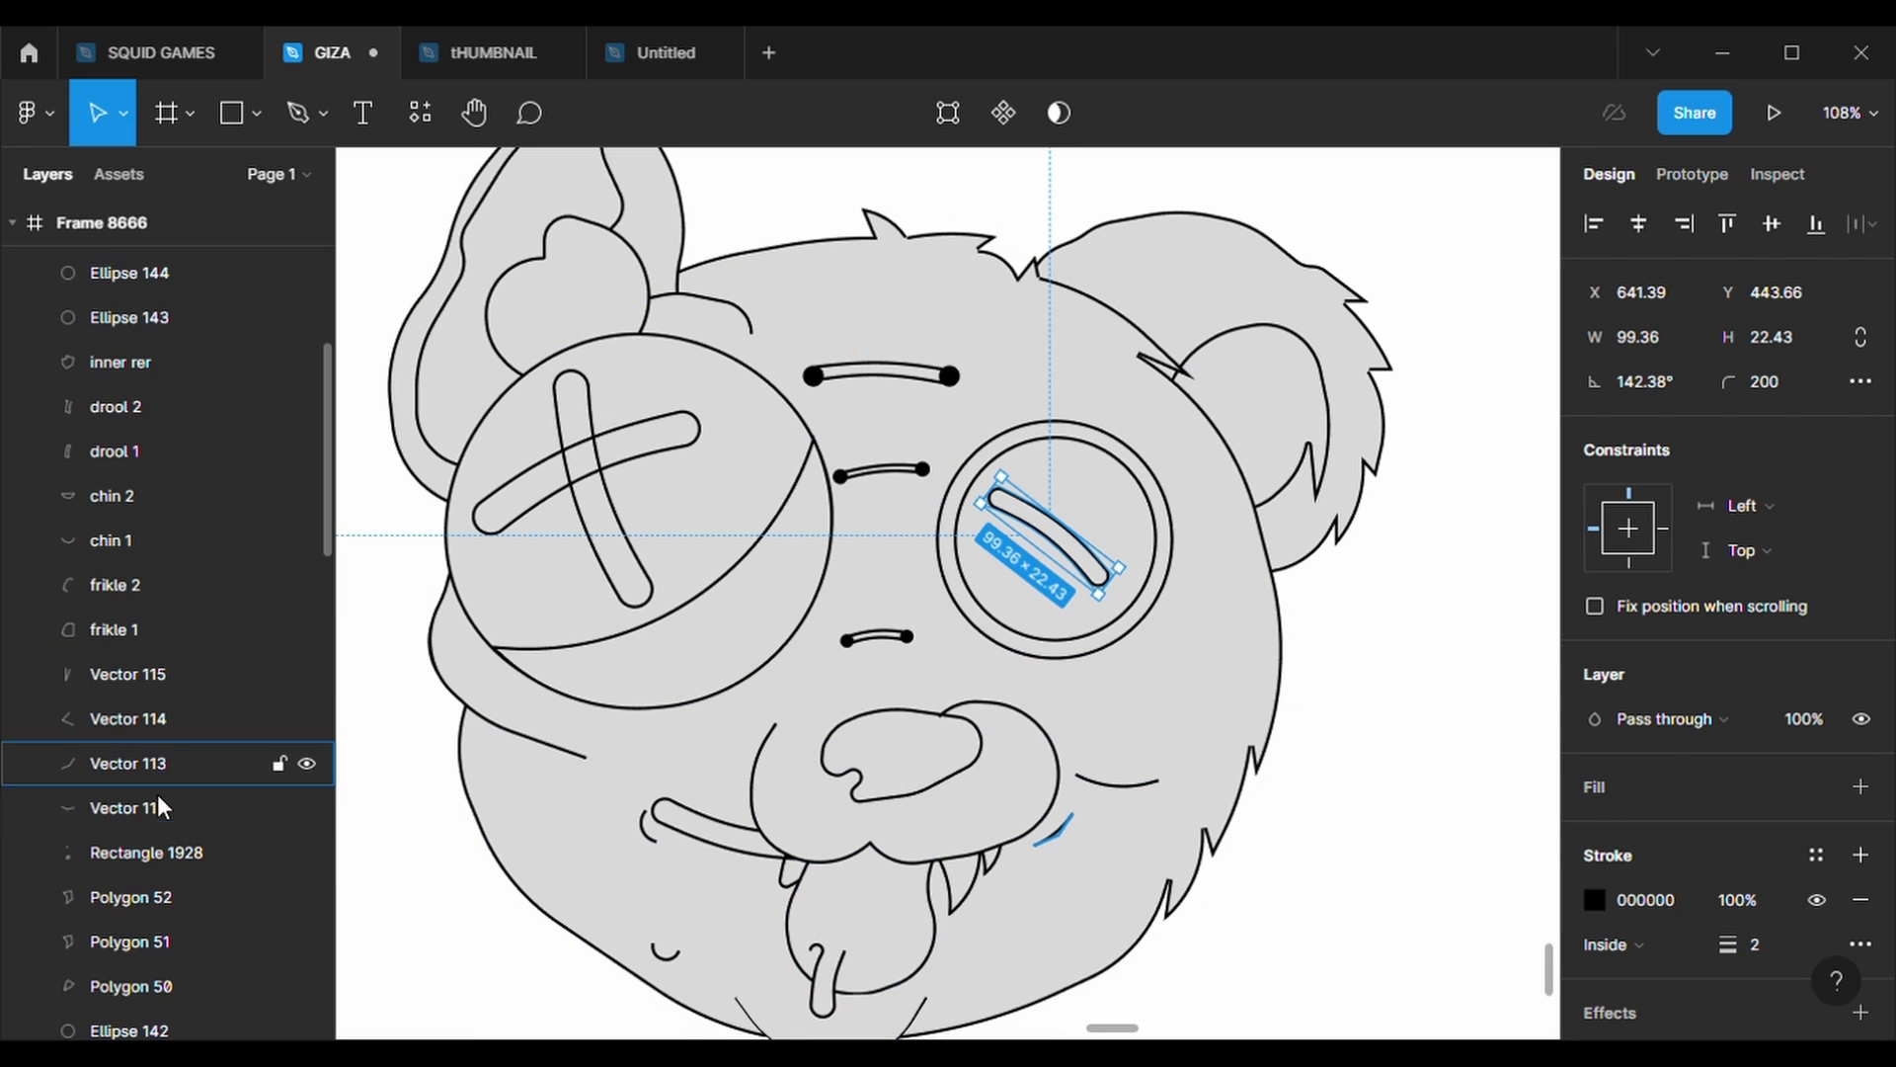
pyautogui.scroll(-3, 163, 888)
pyautogui.rightClick(134, 815)
pyautogui.click(198, 403)
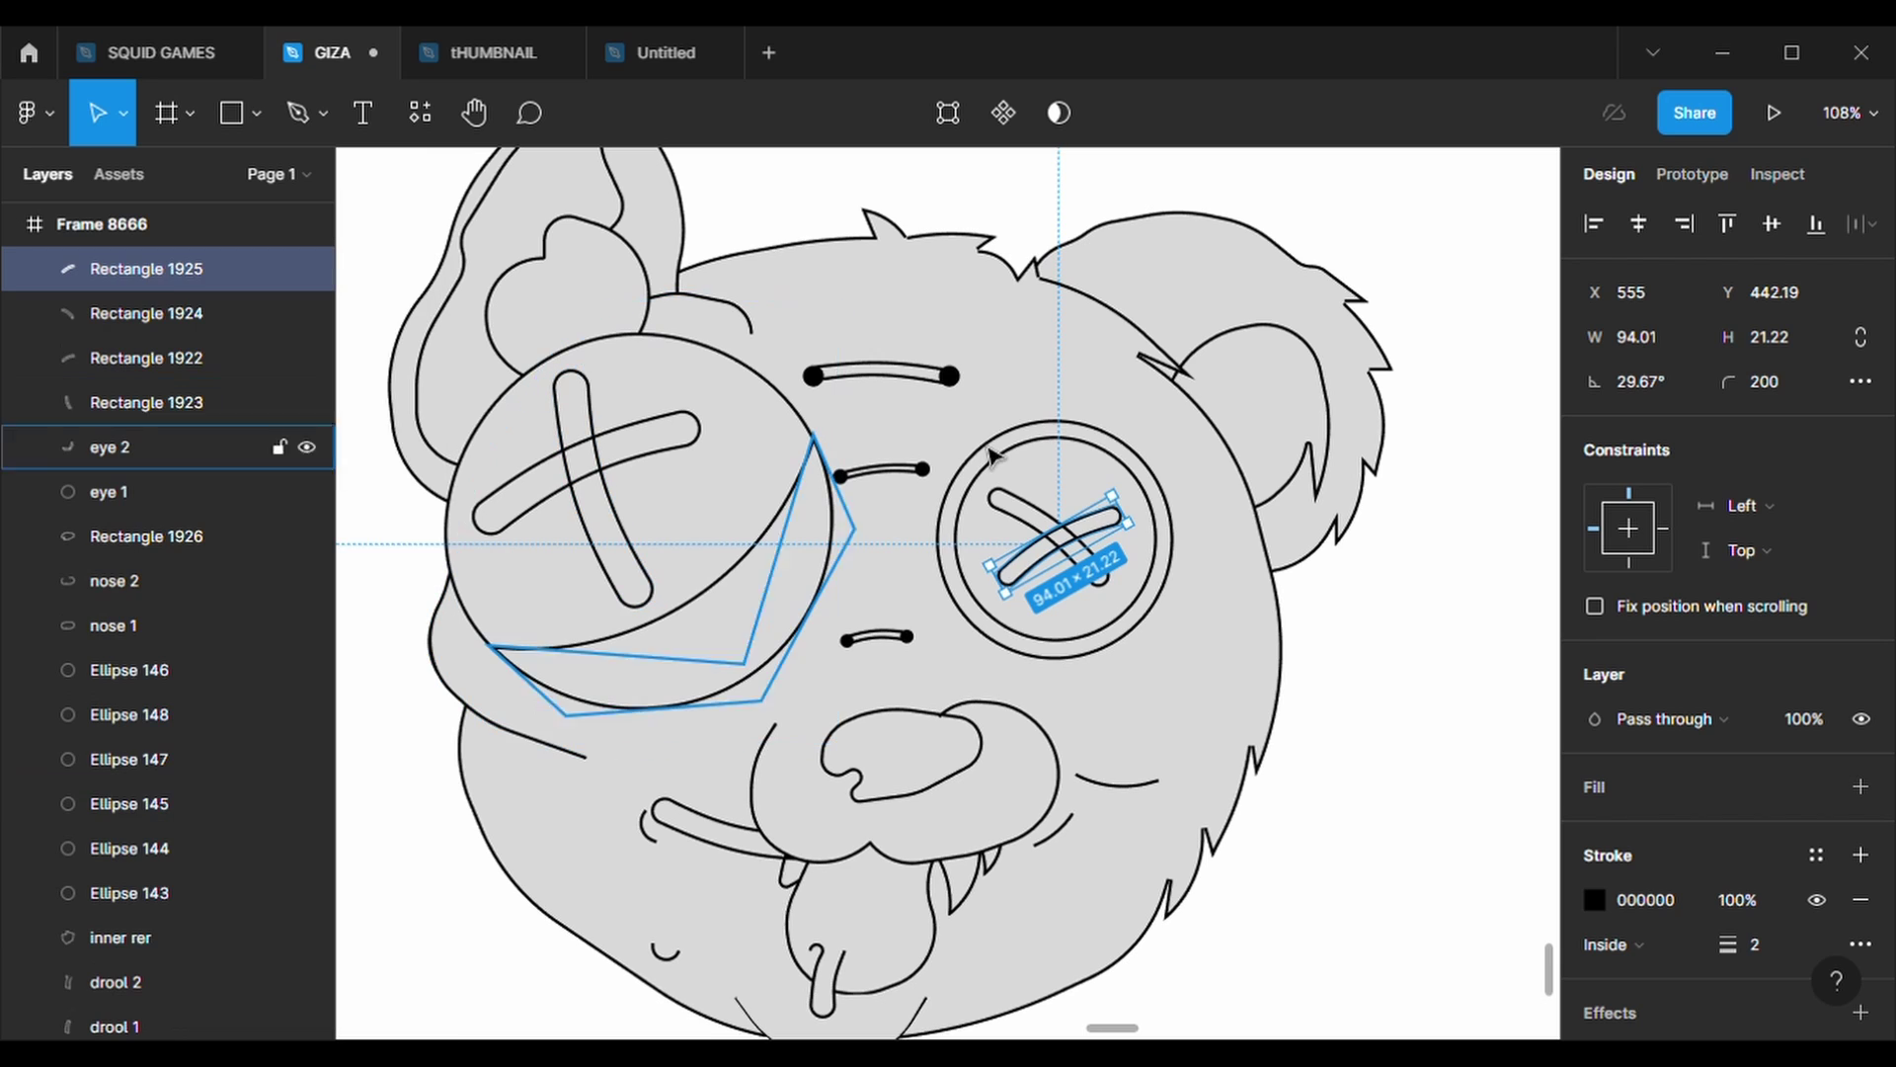
pyautogui.scroll(-2, 1058, 672)
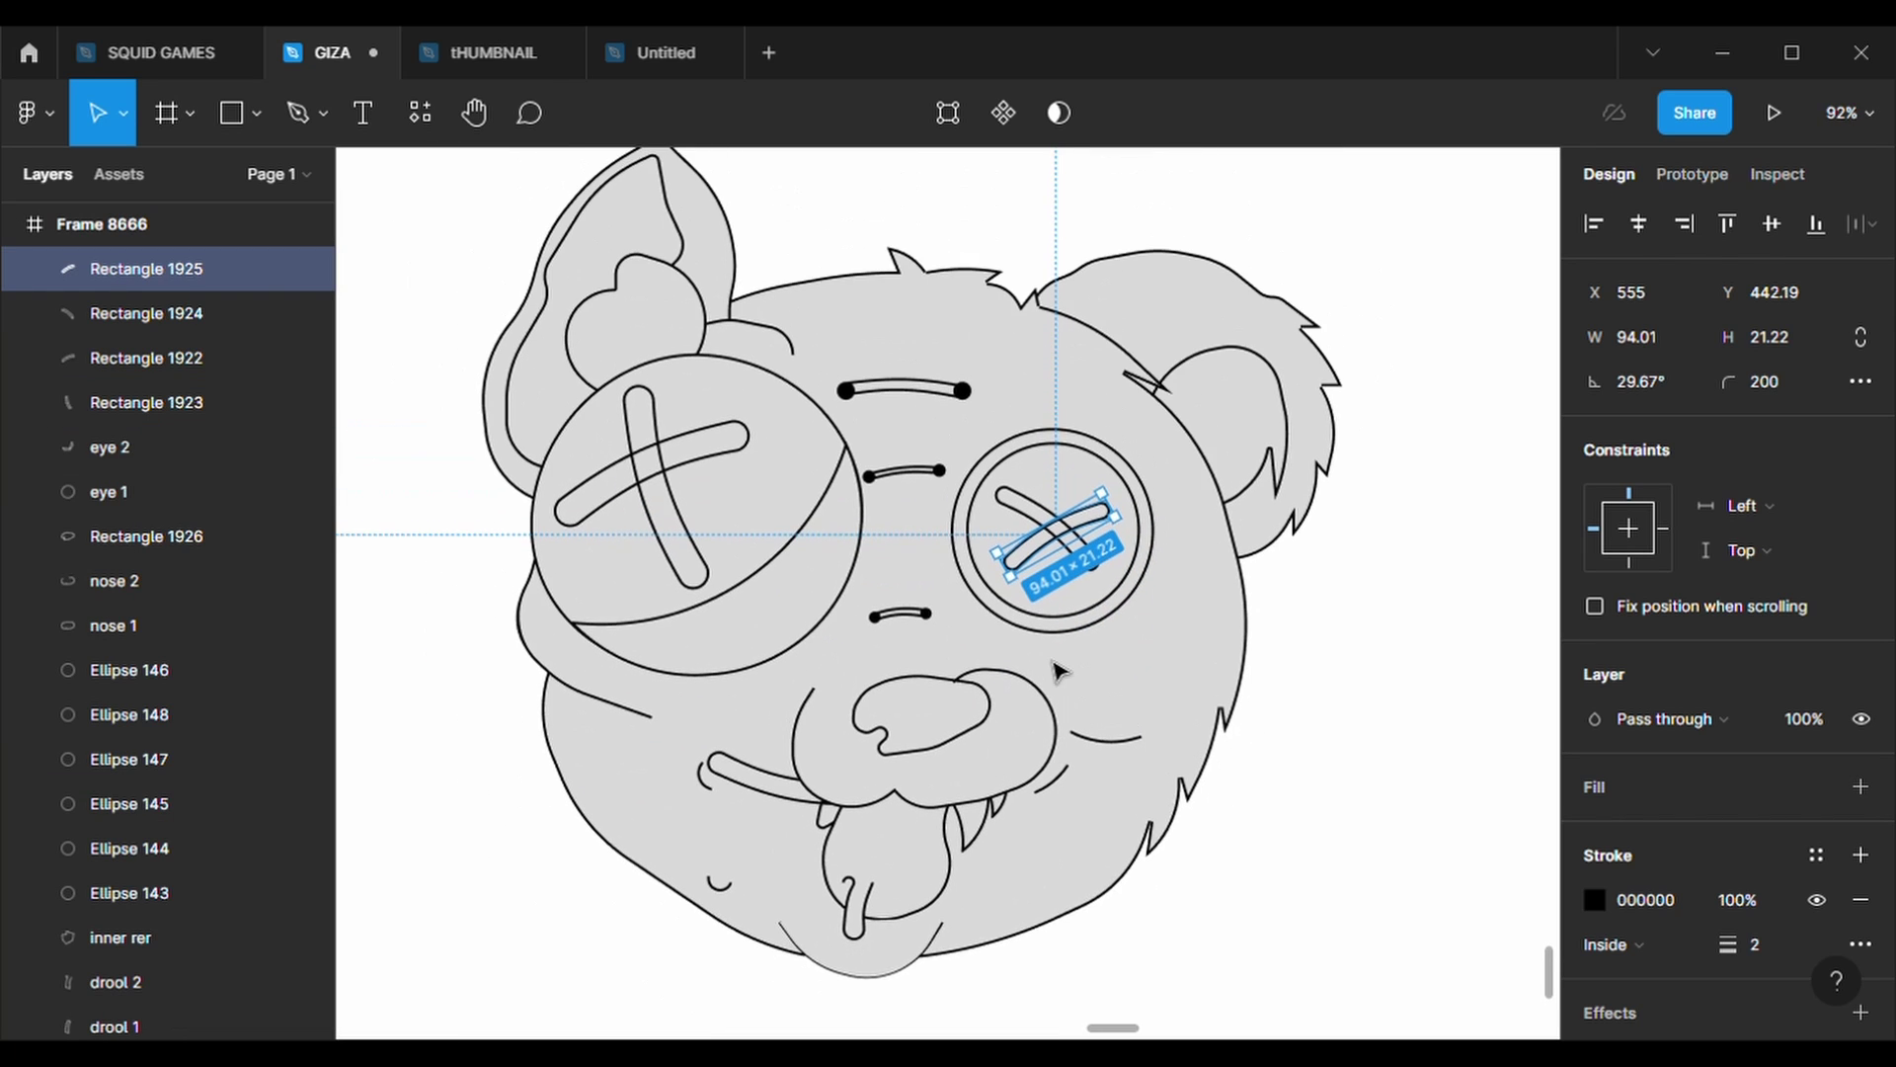
pyautogui.click(1363, 665)
# - Paste the copied forehead wrinkle and ear detail lines onto the bear's face
pyautogui.moveTo(489, 185); pyautogui.dragTo(668, 291)
pyautogui.rightClick(668, 296)
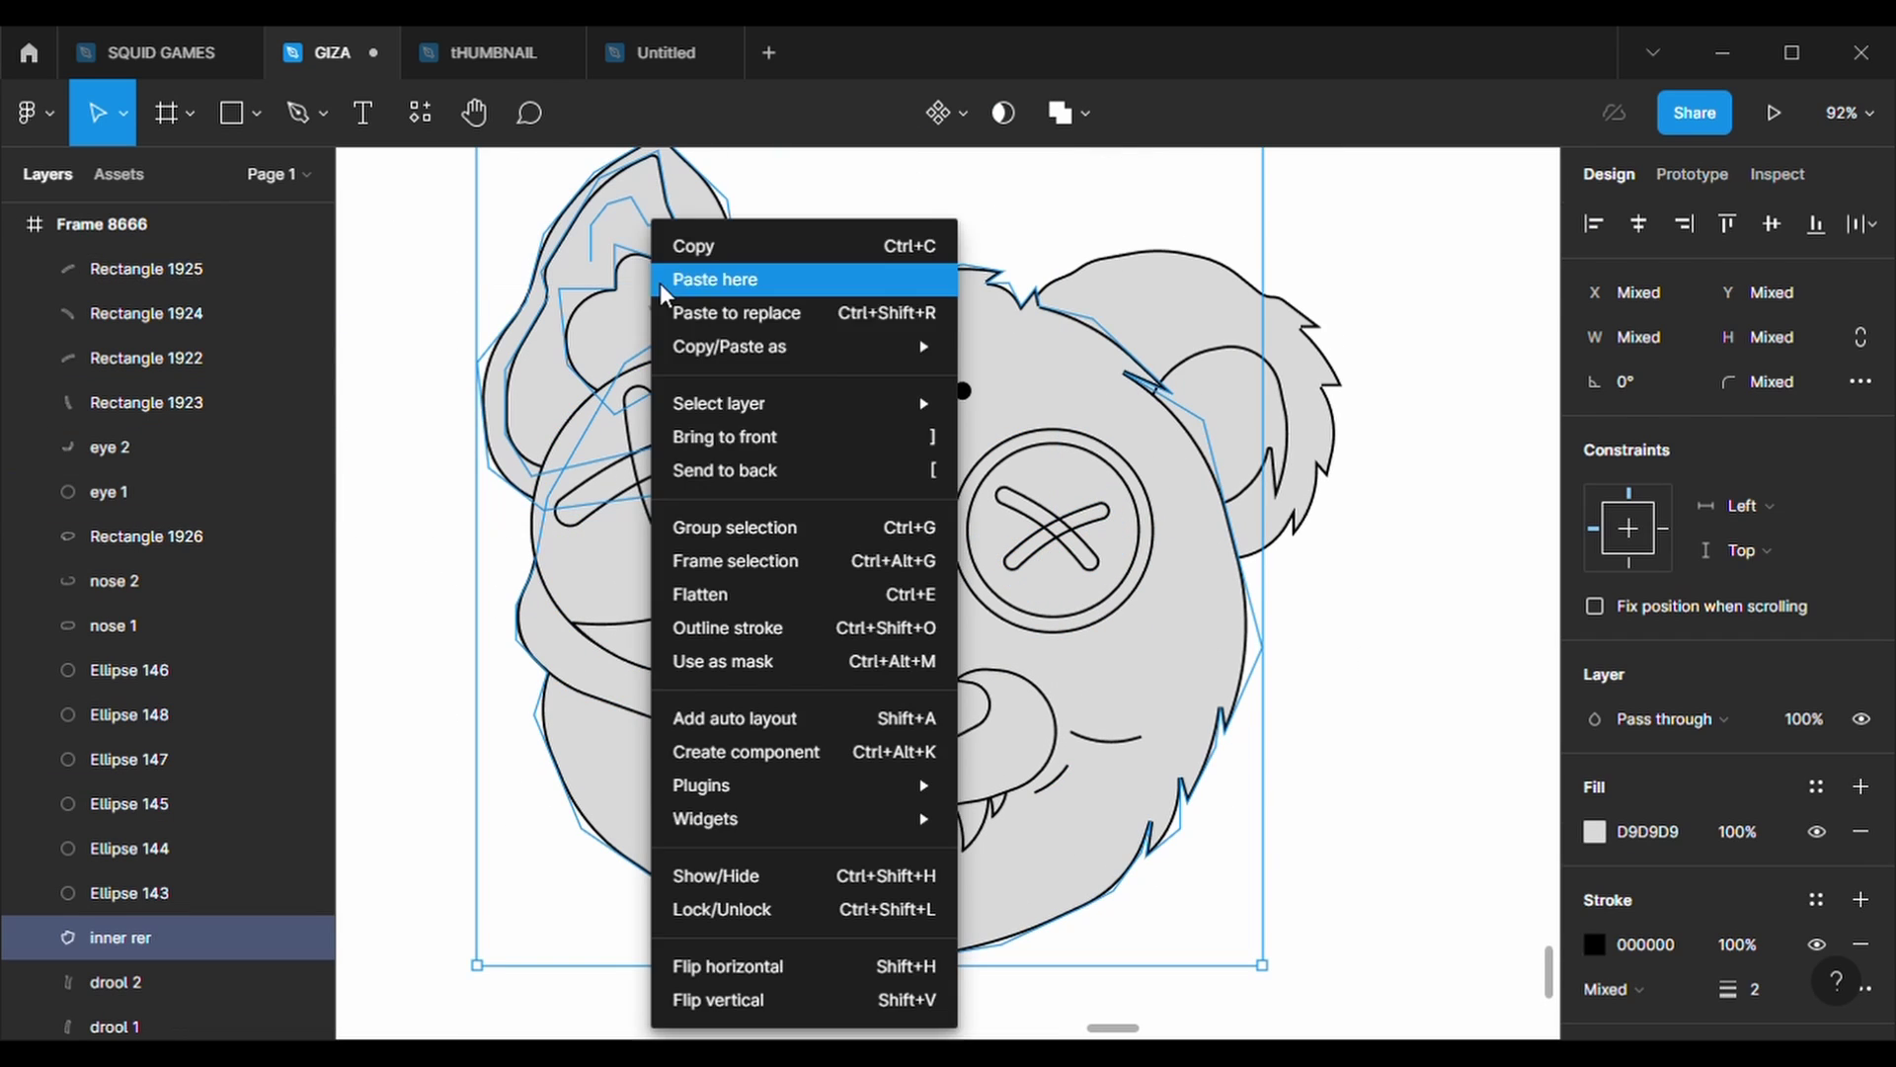
pyautogui.click(711, 275)
pyautogui.press('Escape')
# - Send ear 2 to the back and temporarily hide head shape Rectangle 1921
pyautogui.click(748, 266)
pyautogui.hotkey('ctrl', 'shift', '[')
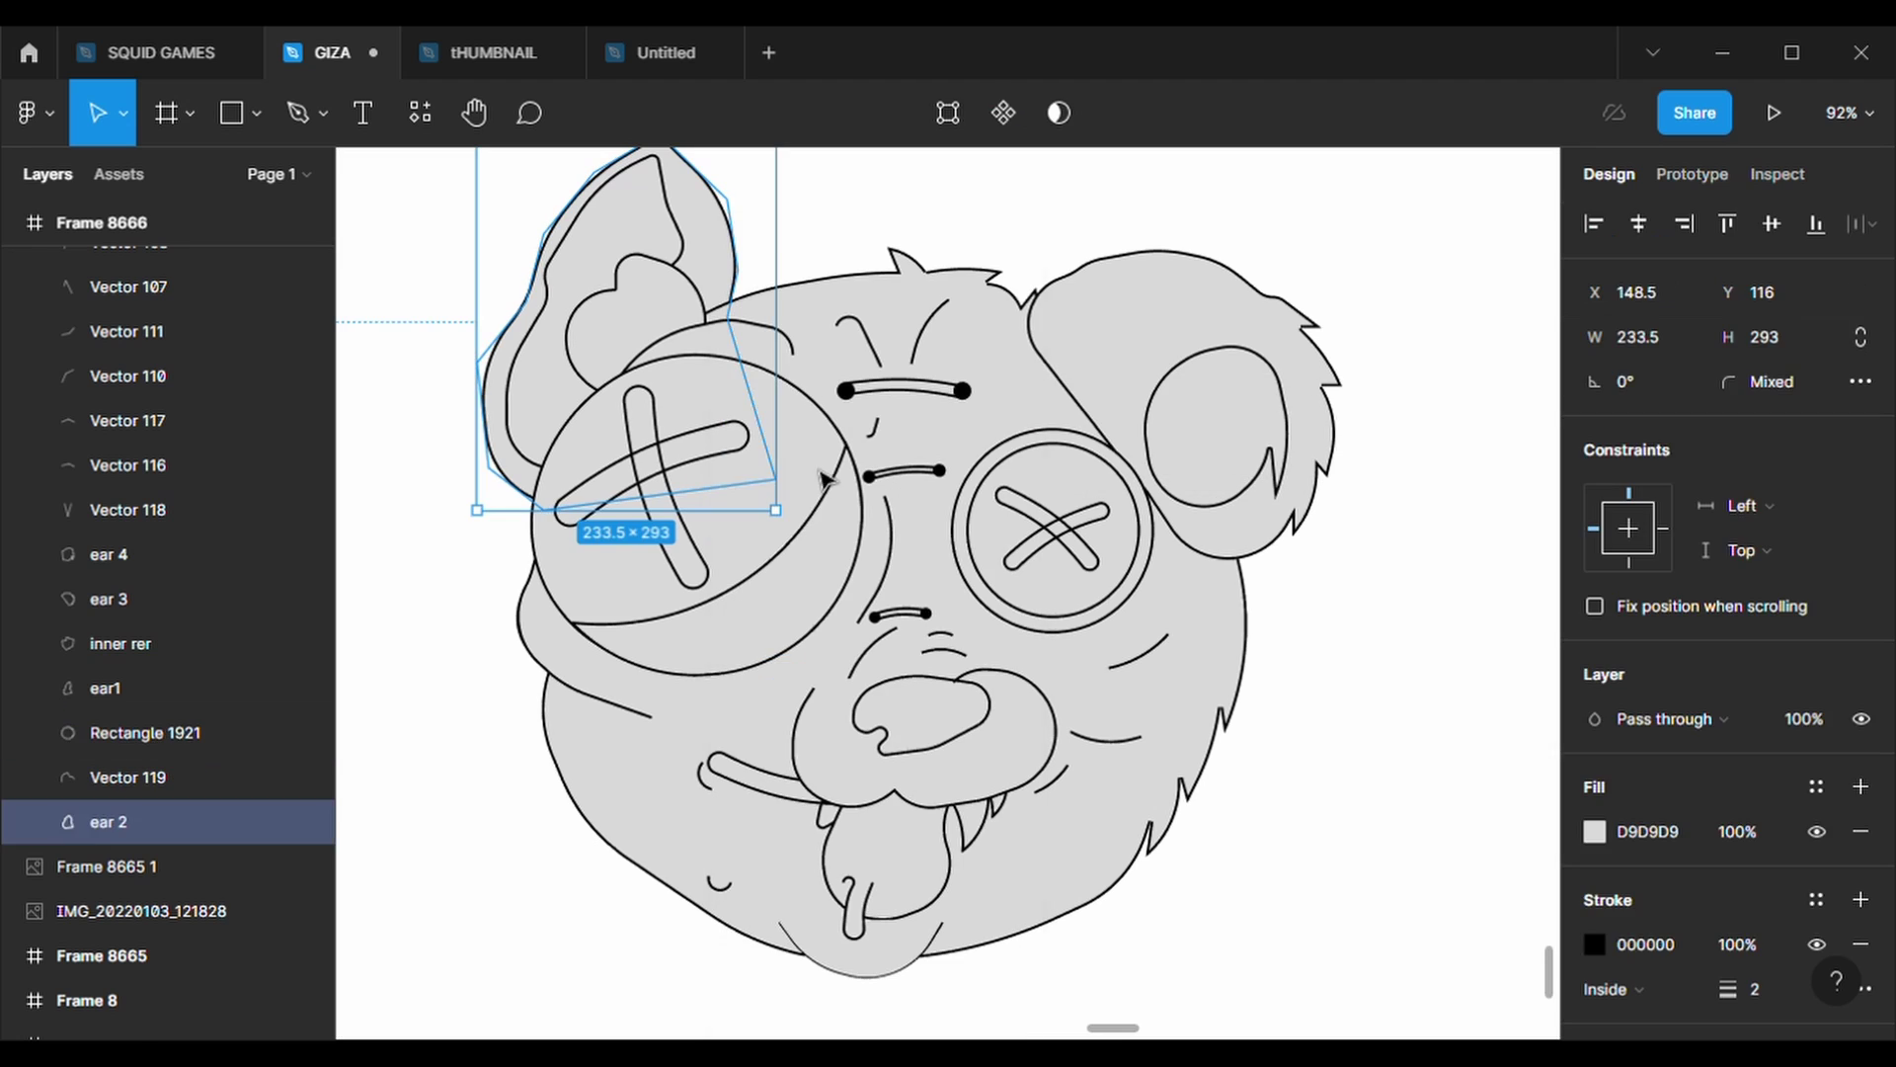
pyautogui.press('Escape')
pyautogui.moveTo(474, 263); pyautogui.dragTo(549, 308)
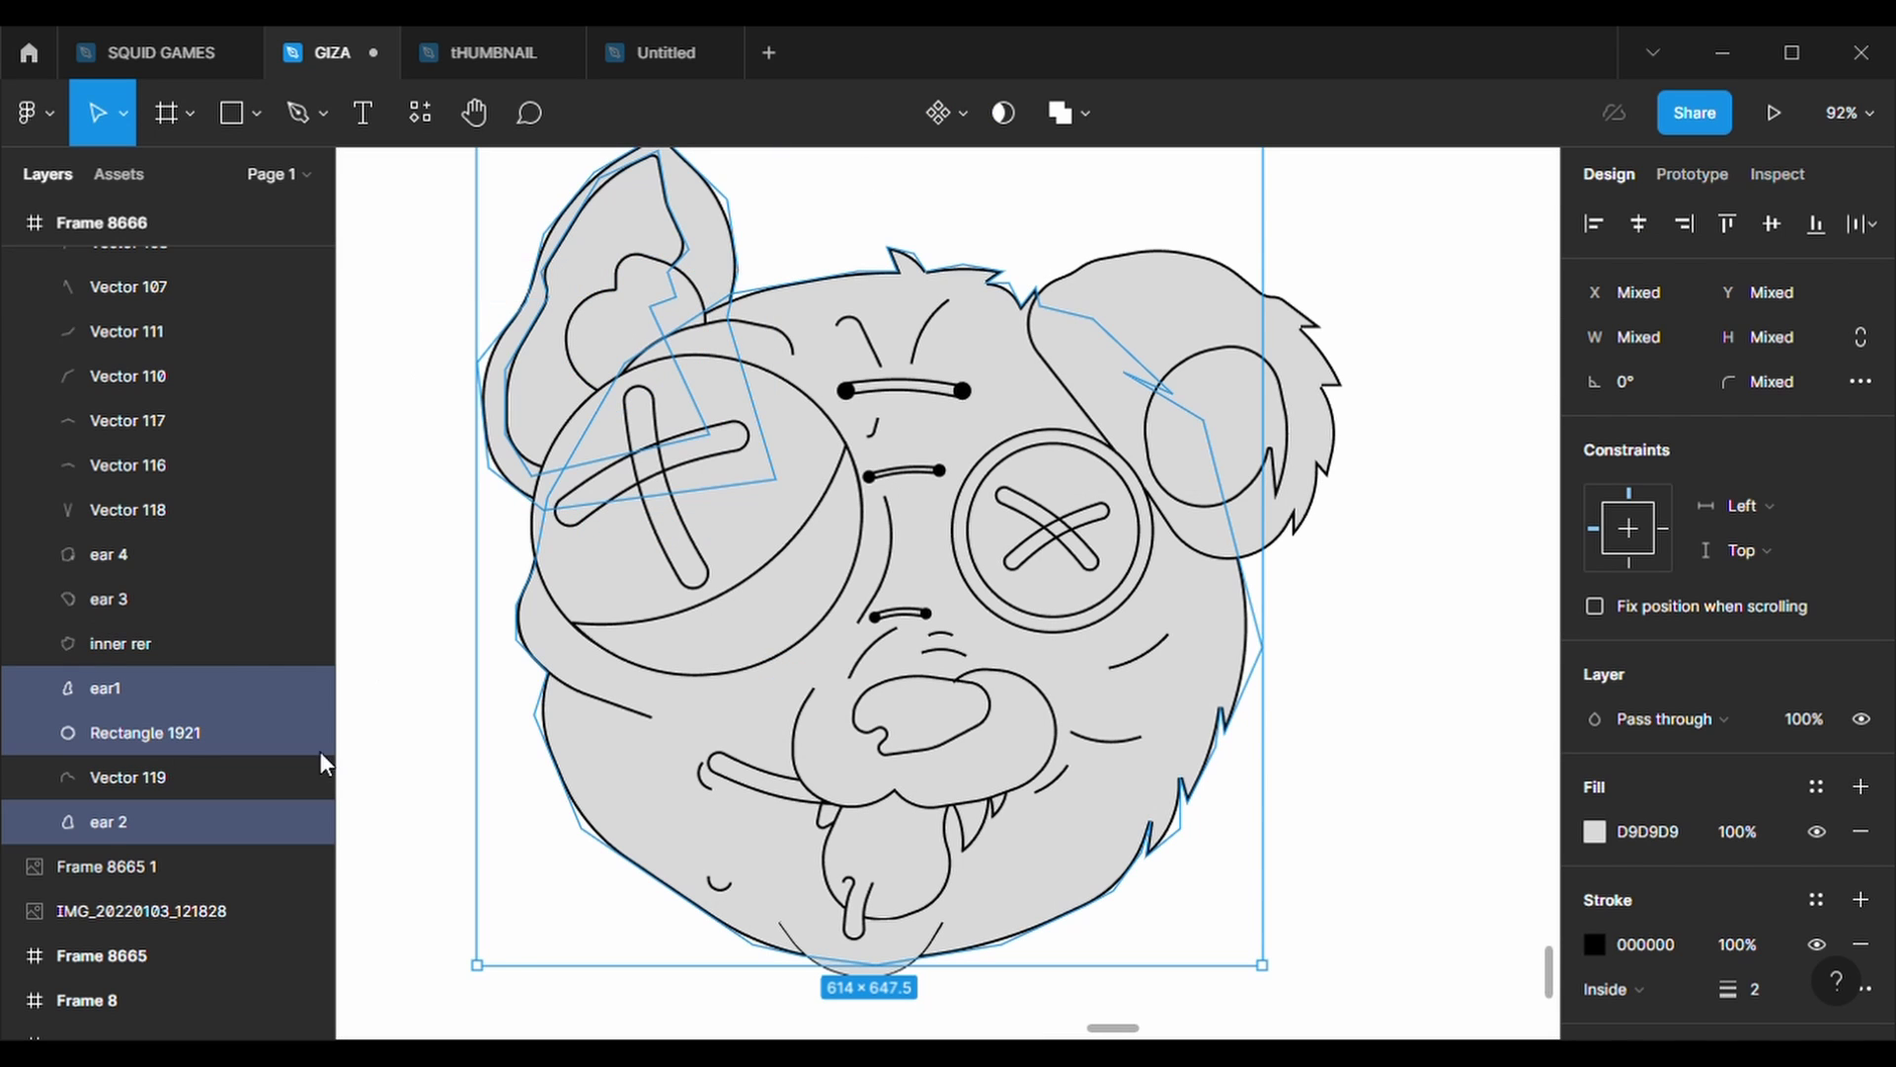
pyautogui.click(208, 733)
pyautogui.hotkey('ctrl', 'shift', 'h')
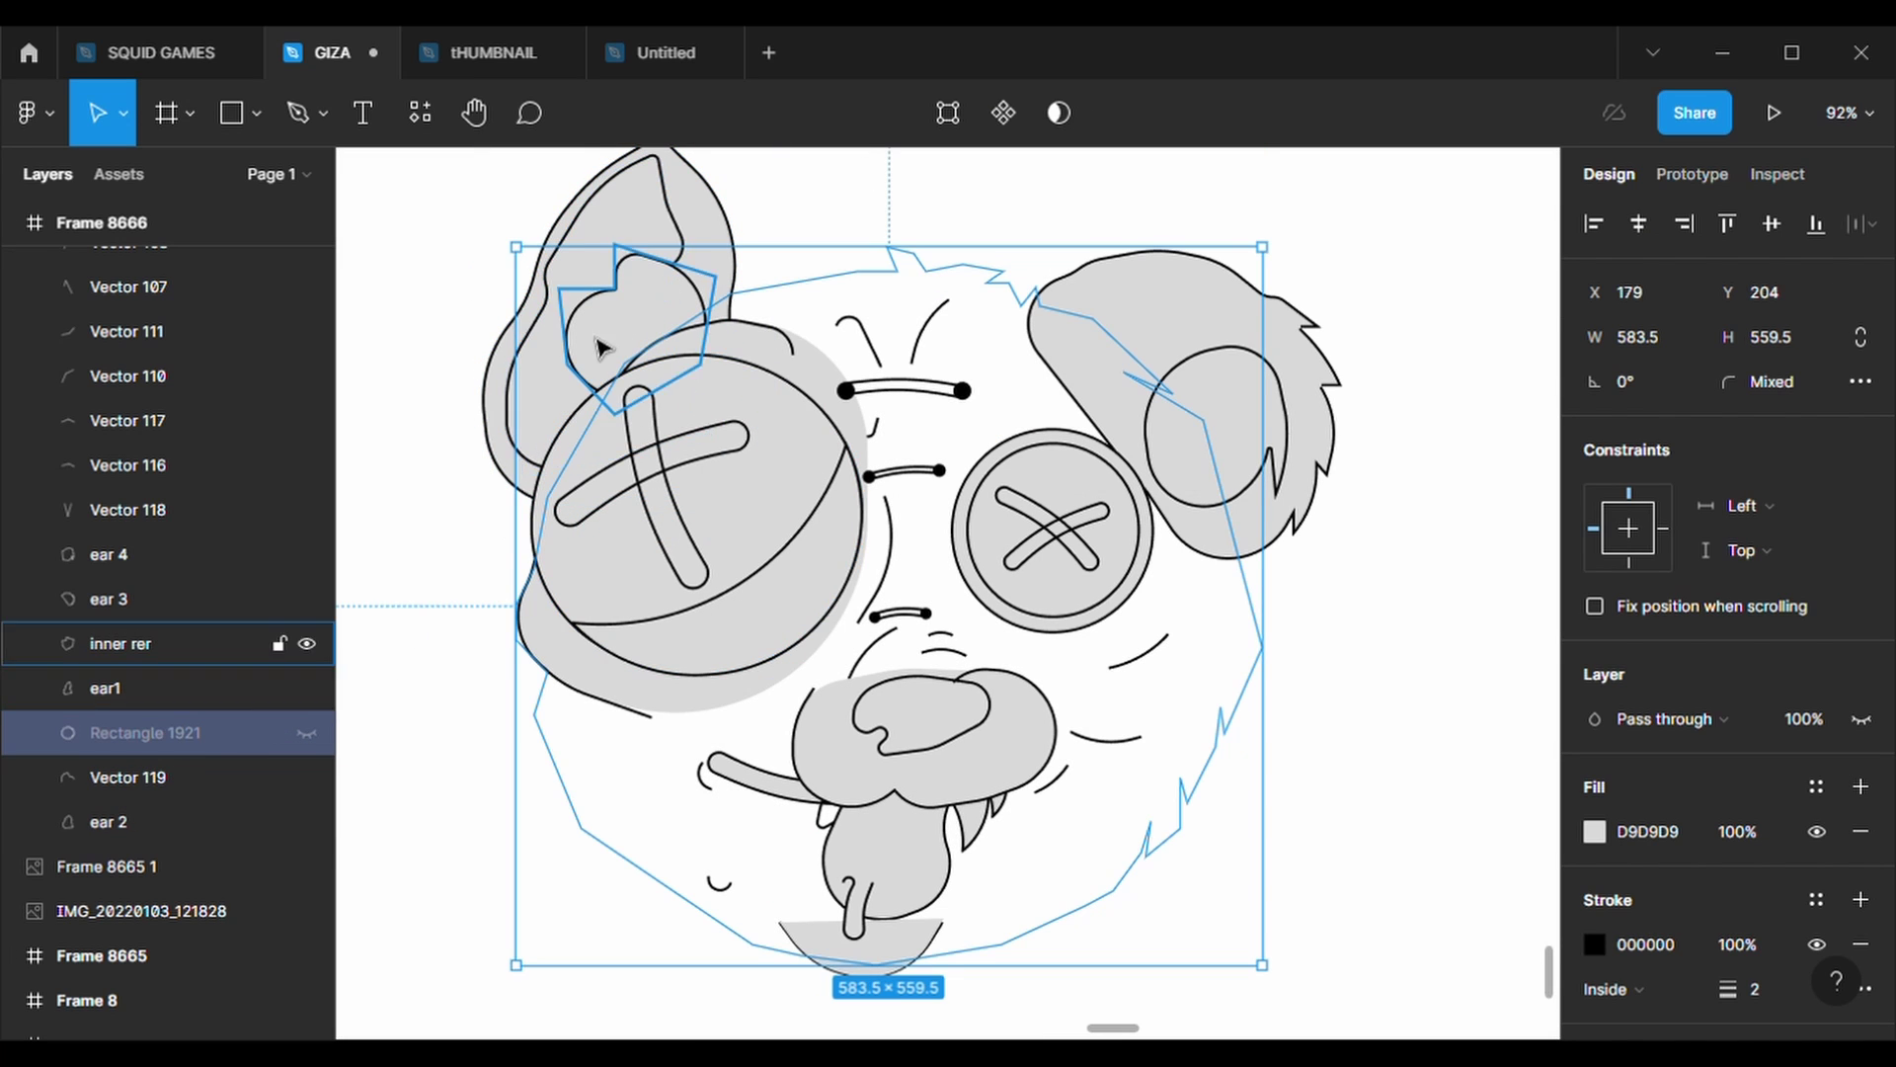
# - Move the ear layers behind the head with Ctrl+[, then unhide the head
pyautogui.moveTo(474, 534); pyautogui.dragTo(558, 222)
pyautogui.rightClick(558, 223)
pyautogui.click(593, 466)
pyautogui.hotkey('ctrl', 'z')
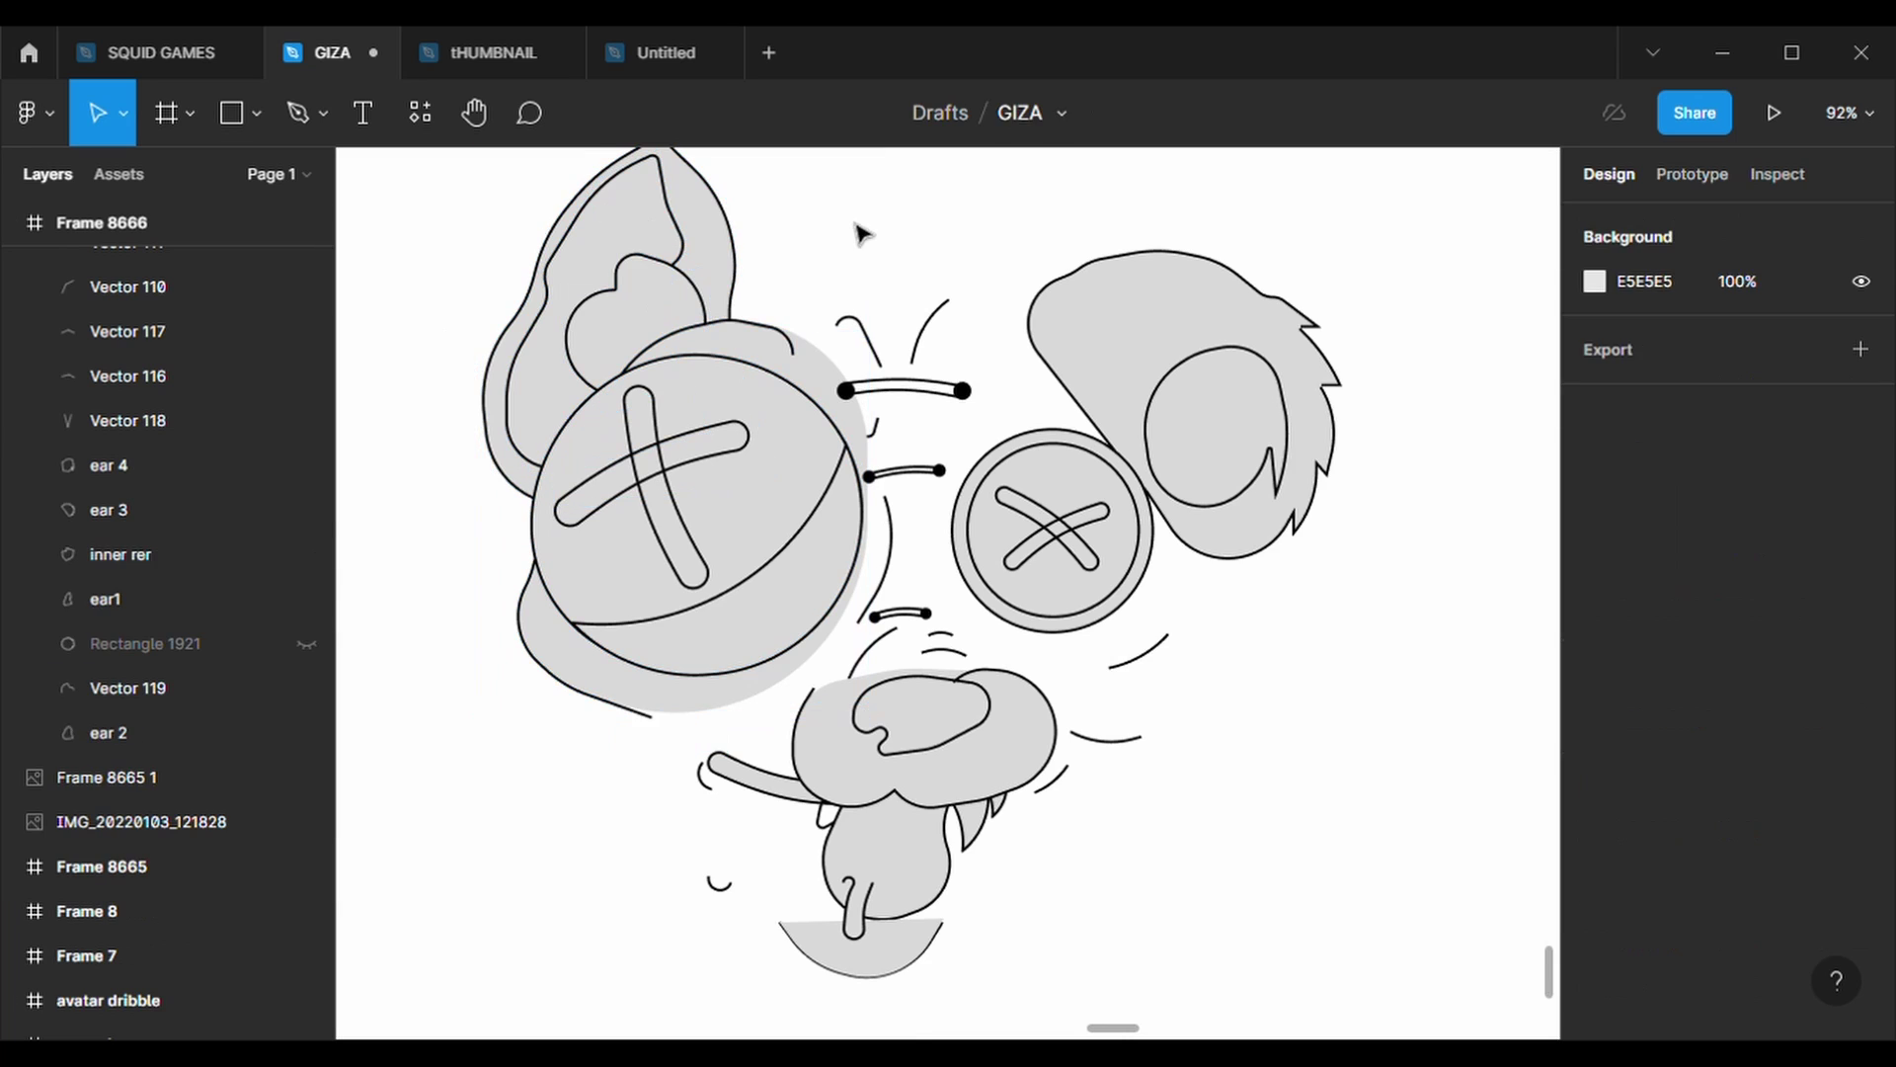
pyautogui.scroll(2, 859, 232)
pyautogui.moveTo(464, 326); pyautogui.dragTo(553, 386)
pyautogui.keyDown('shift'); pyautogui.click(652, 347); pyautogui.keyUp('shift')
pyautogui.hotkey('ctrl', '[')
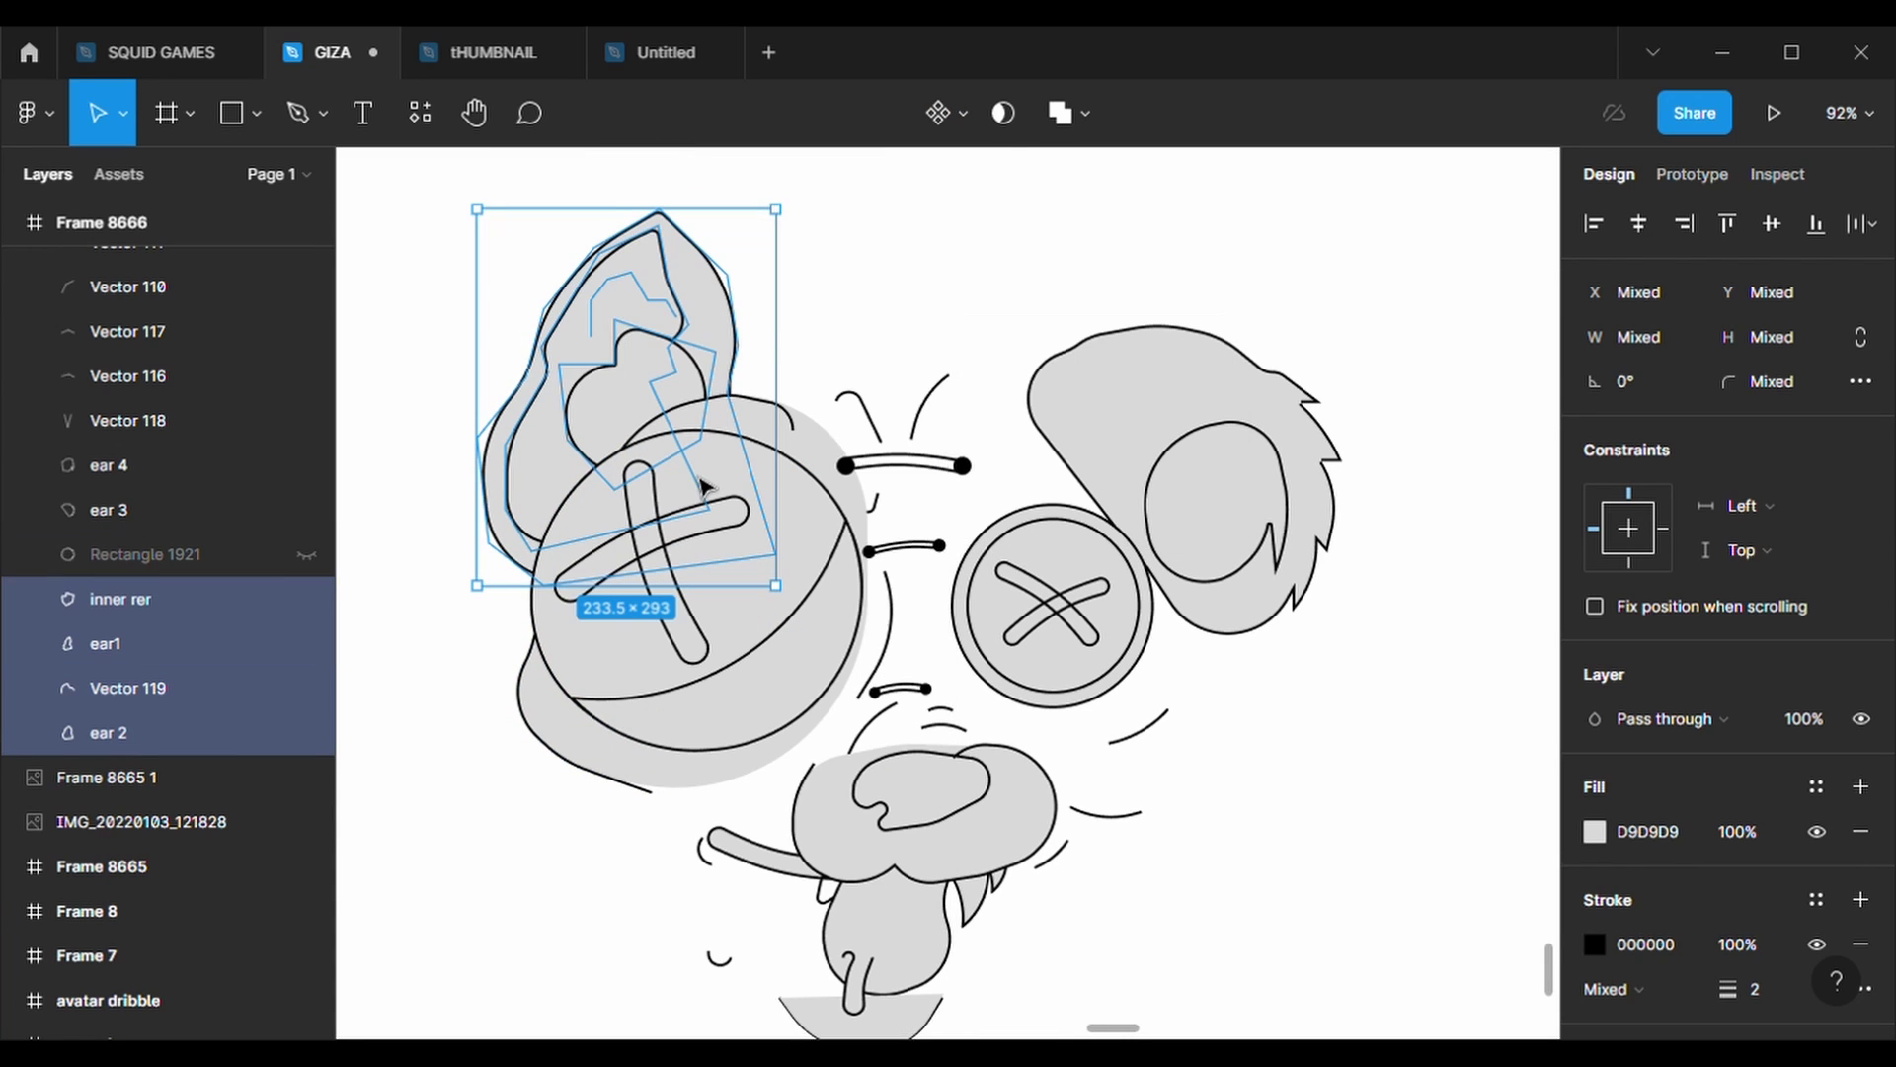
pyautogui.click(308, 556)
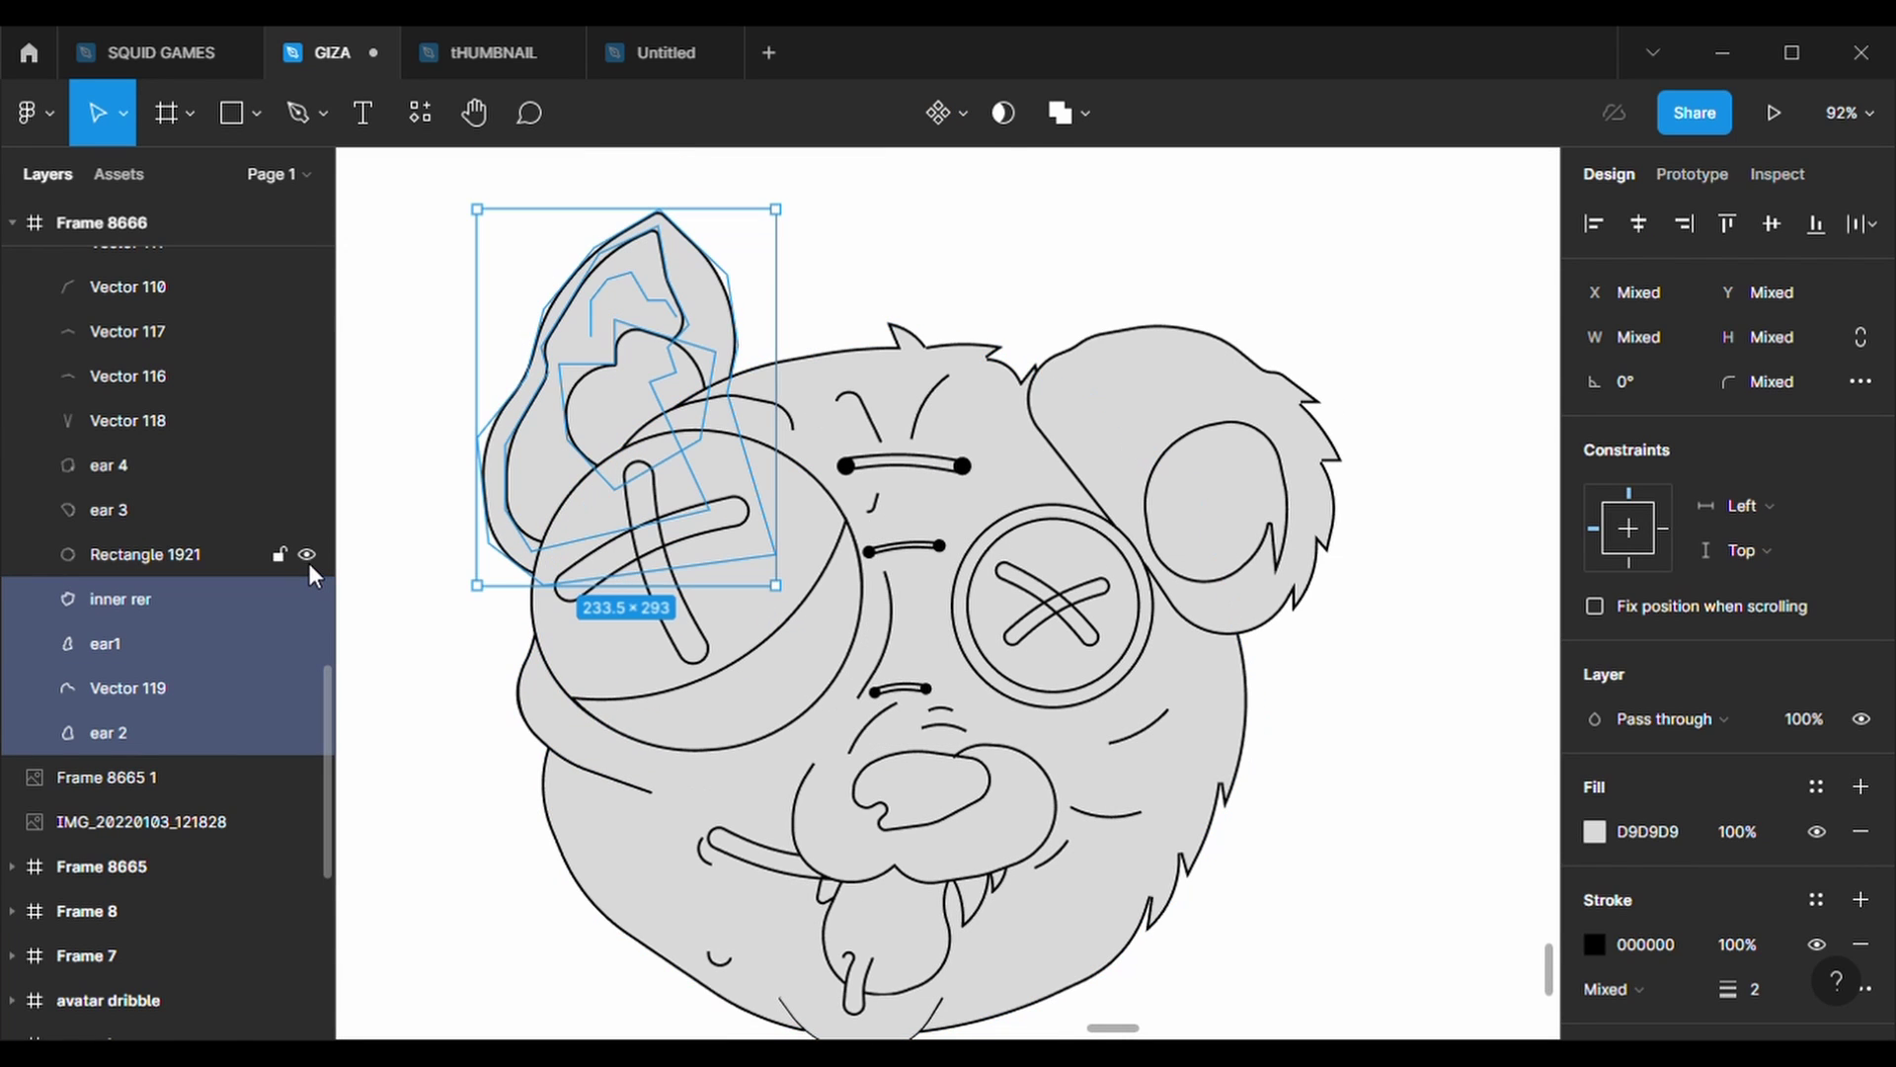
# - Bring Vector 119 to the front
pyautogui.click(164, 688)
pyautogui.rightClick(160, 686)
pyautogui.click(273, 402)
pyautogui.click(383, 713)
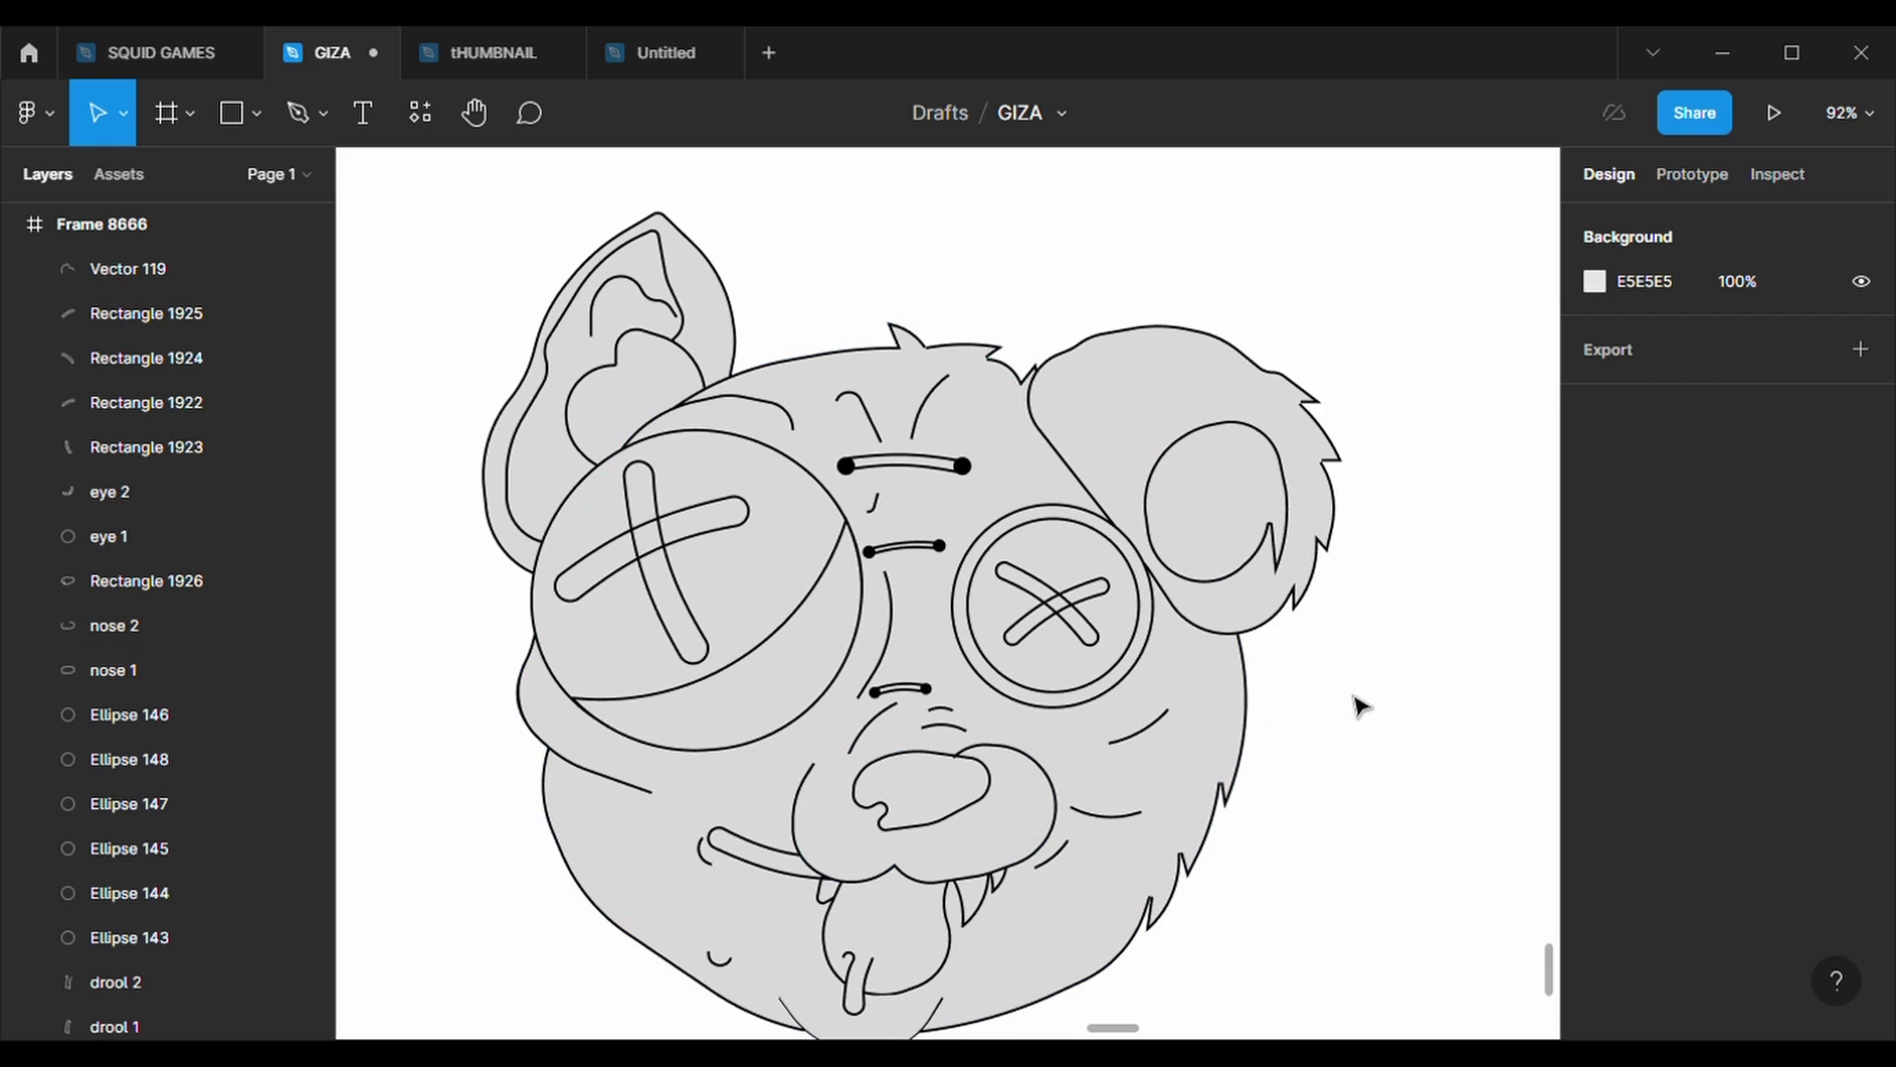
# - Review the right ear layers and the head shape's path points
pyautogui.click(1274, 341)
pyautogui.click(1377, 545)
pyautogui.scroll(-3, 1380, 548)
pyautogui.scroll(-1, 1380, 549)
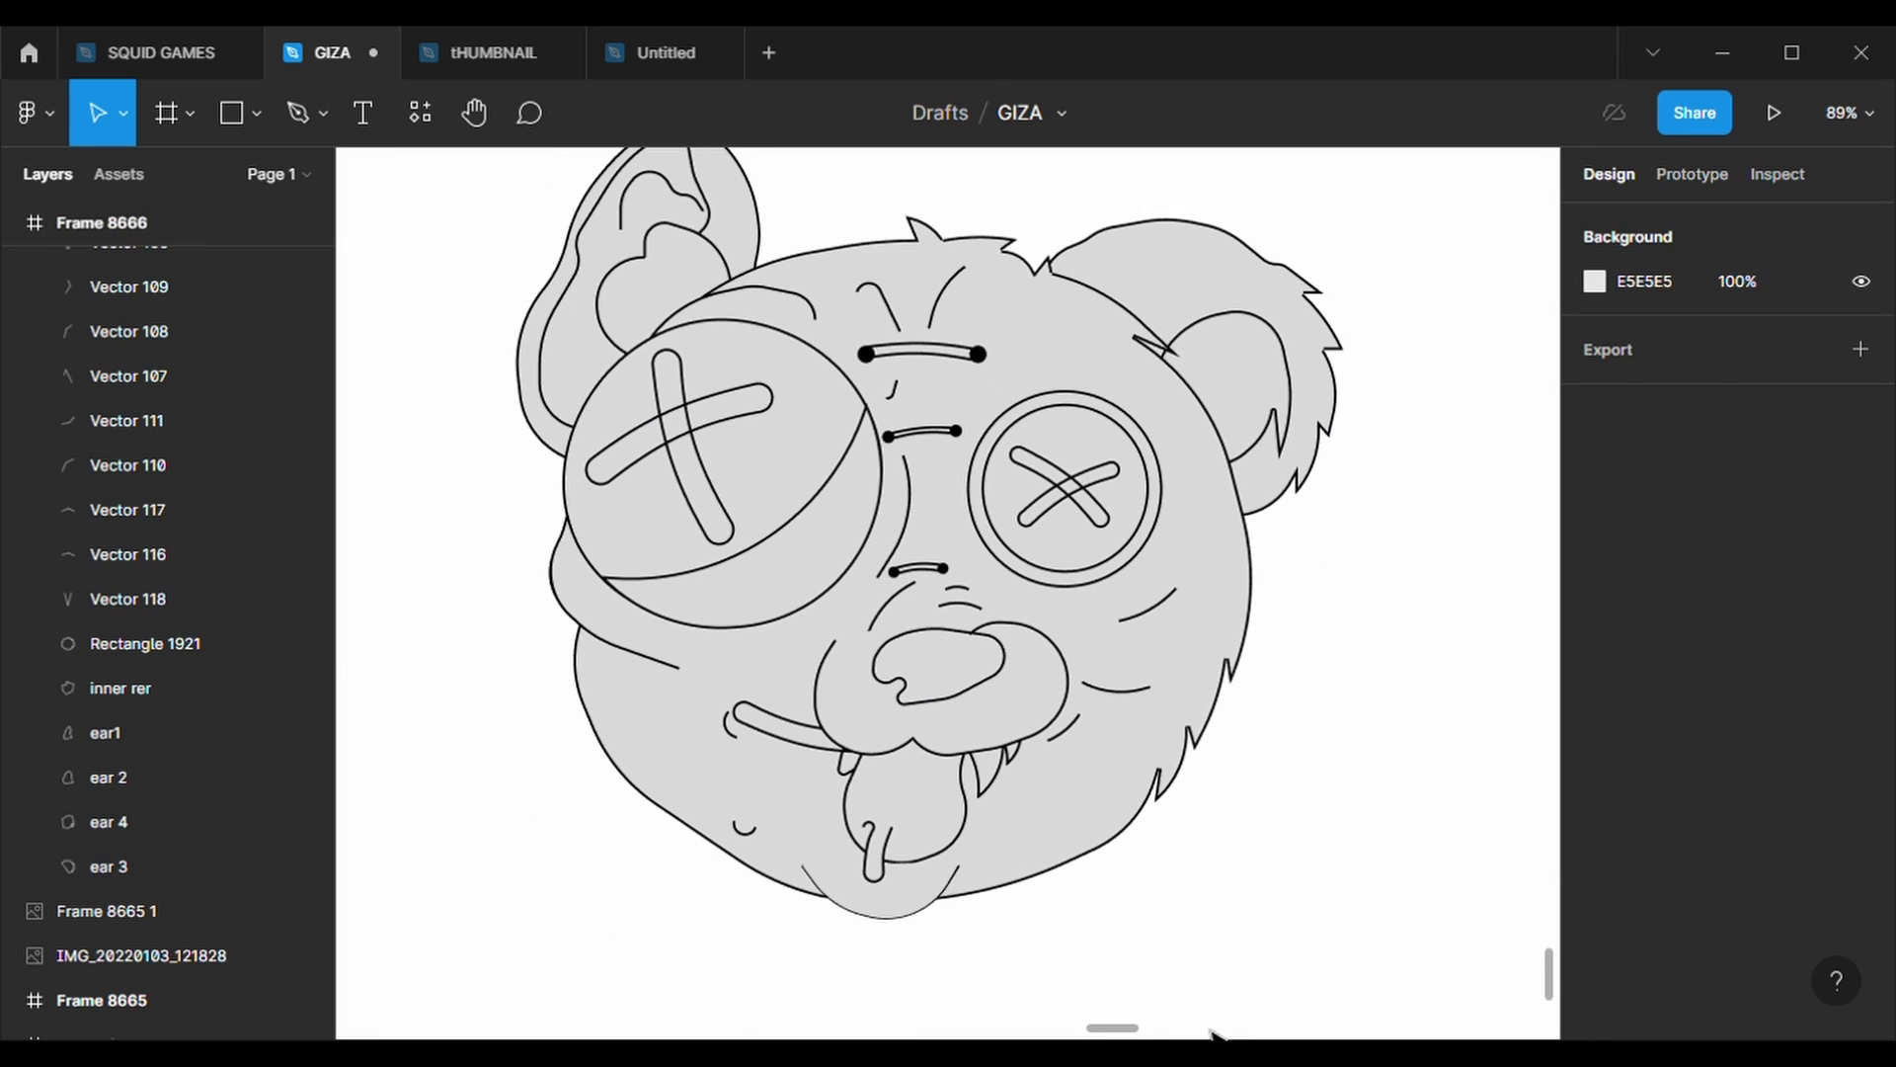
pyautogui.click(969, 198)
pyautogui.press('Return')
pyautogui.click(688, 847)
pyautogui.click(1312, 785)
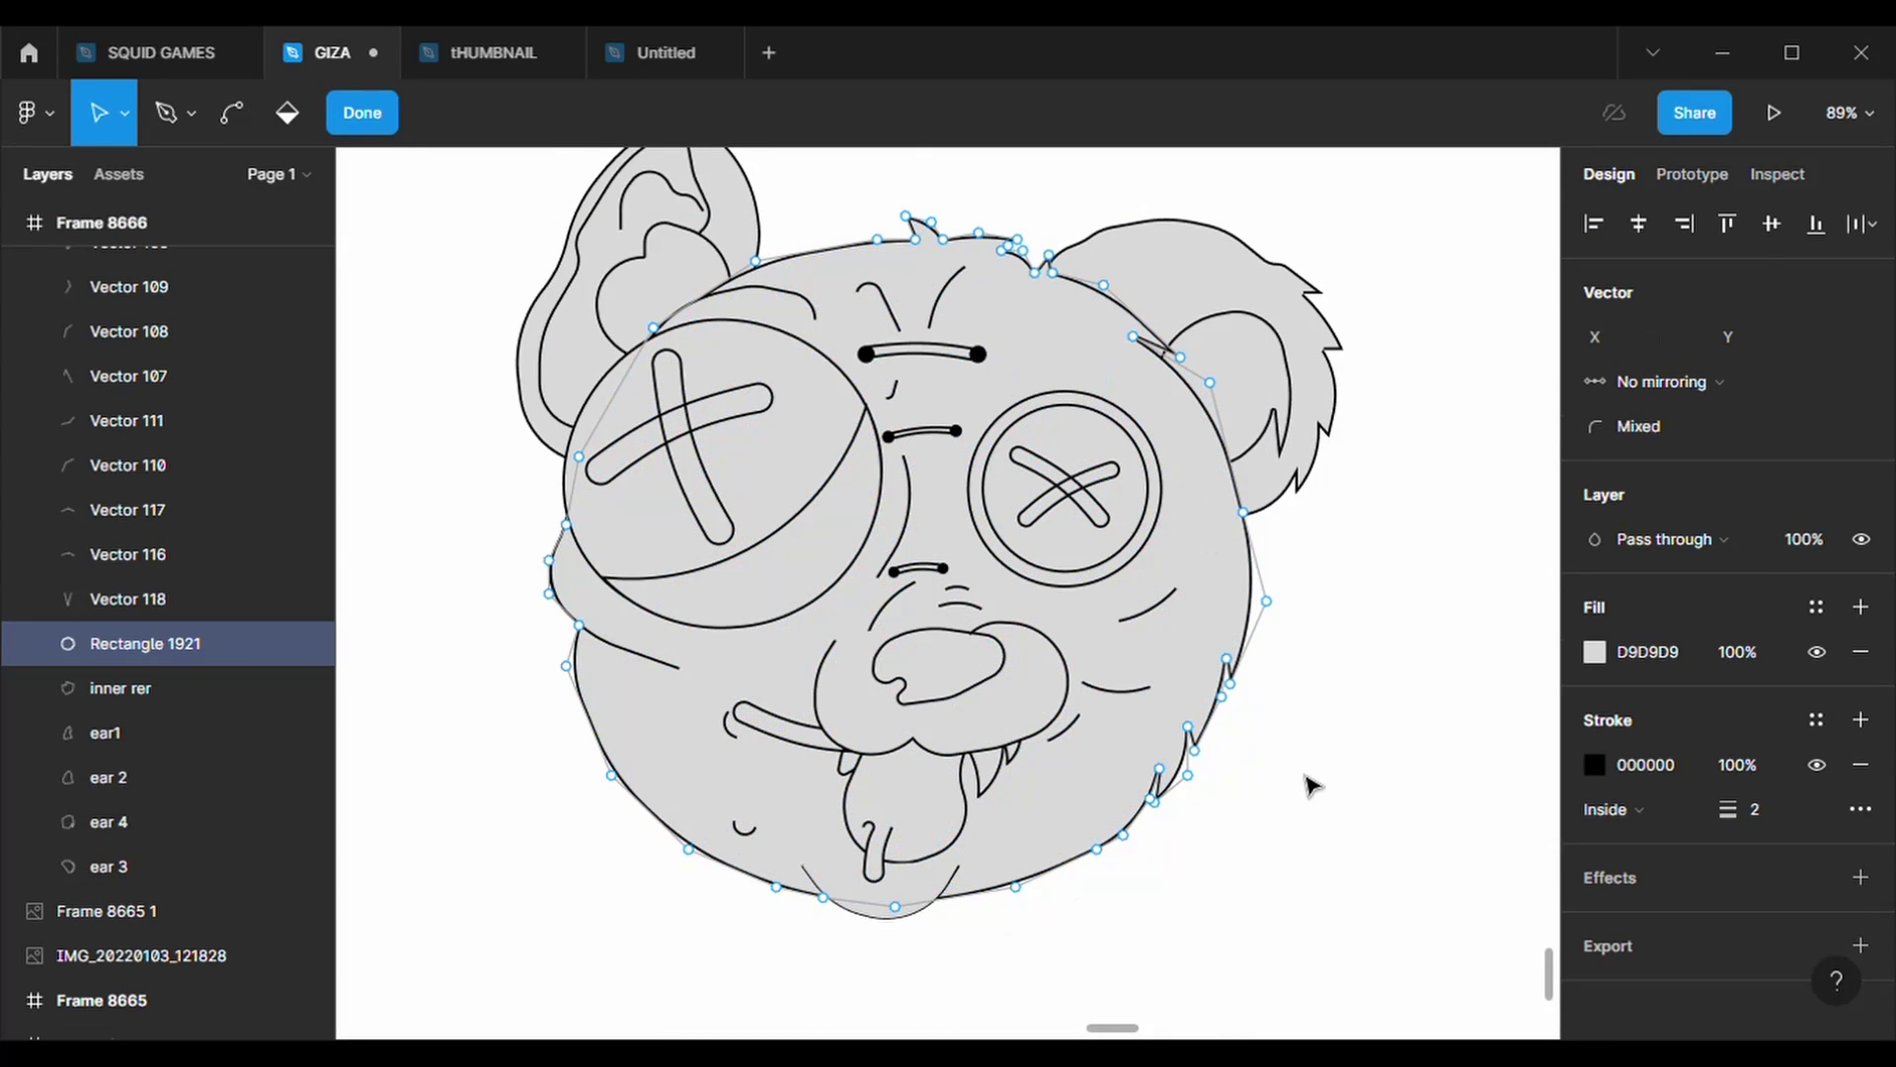
# - Inspect the eyebrow stitch fill, then the head, chin 1 and chin 2 shapes
pyautogui.click(955, 368)
pyautogui.click(1594, 832)
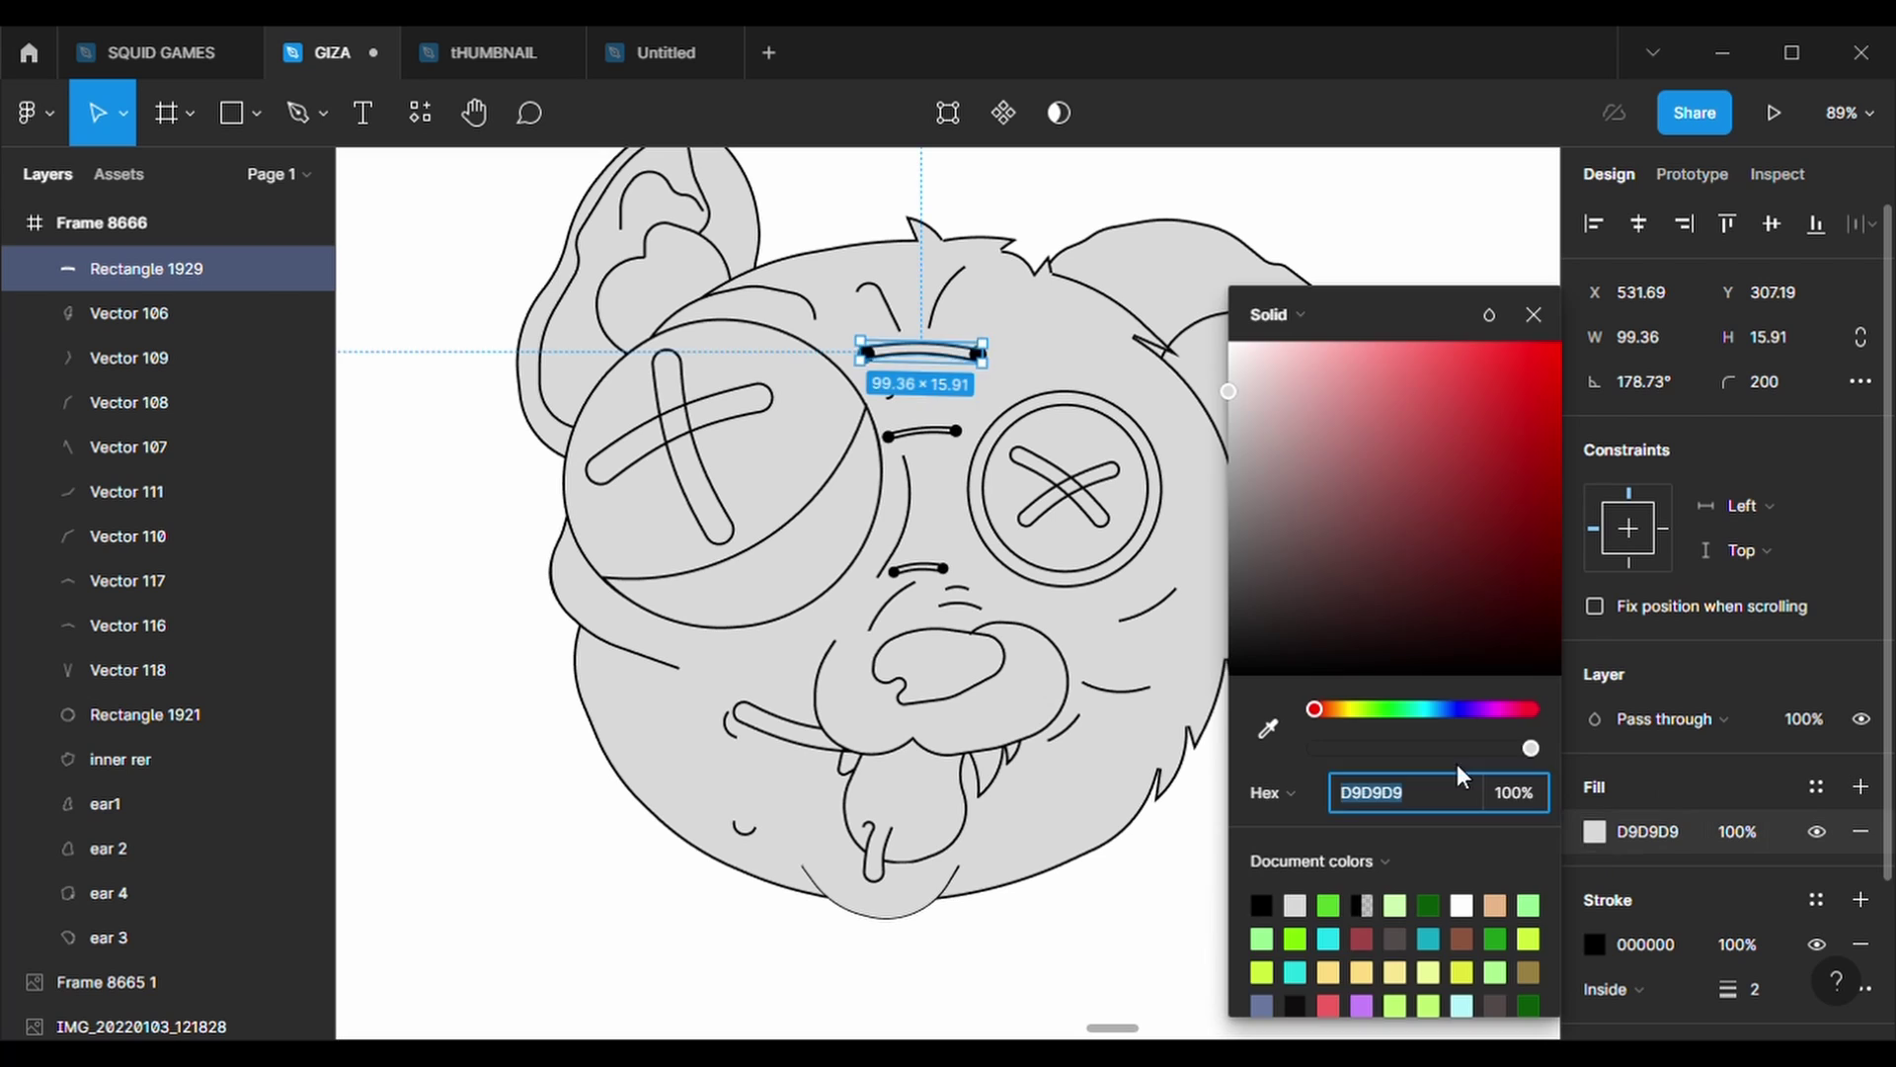
pyautogui.click(1223, 753)
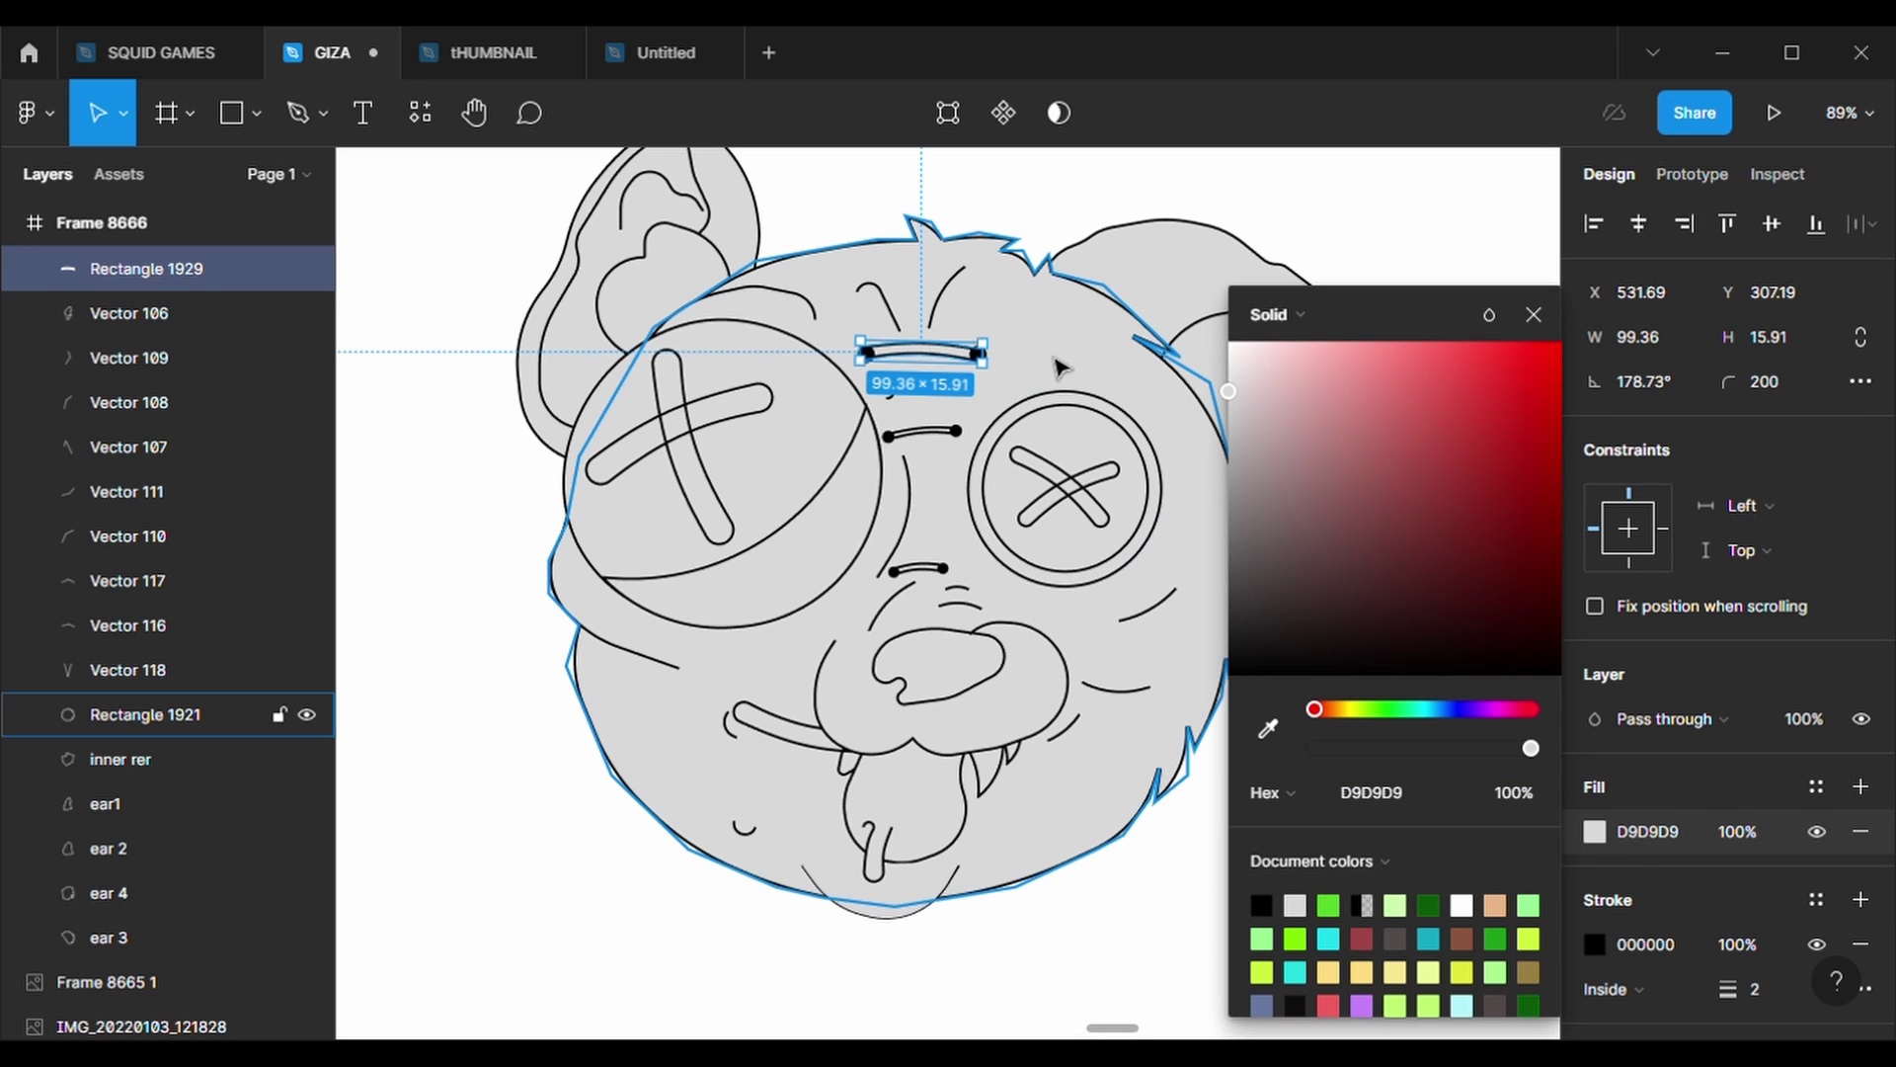
pyautogui.click(964, 876)
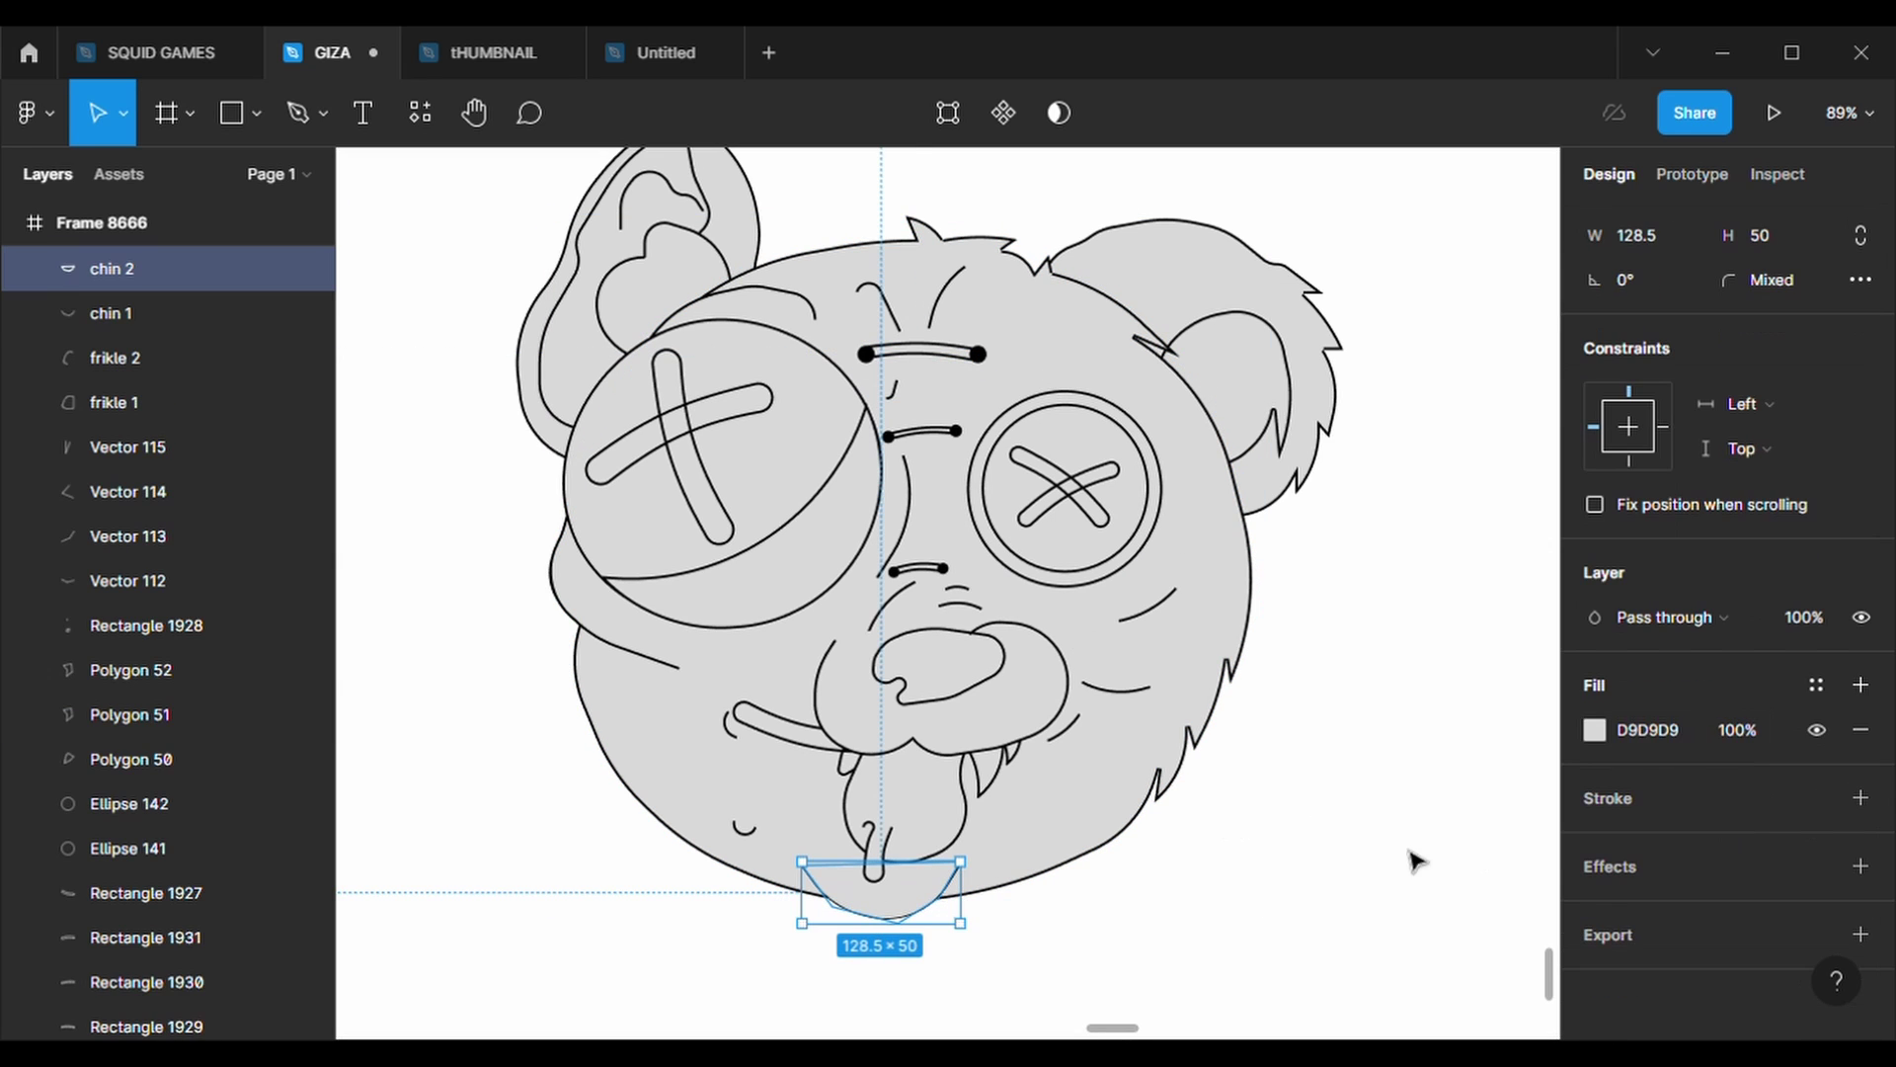
pyautogui.click(143, 316)
pyautogui.click(1057, 933)
pyautogui.click(1169, 834)
pyautogui.scroll(-2, 1168, 834)
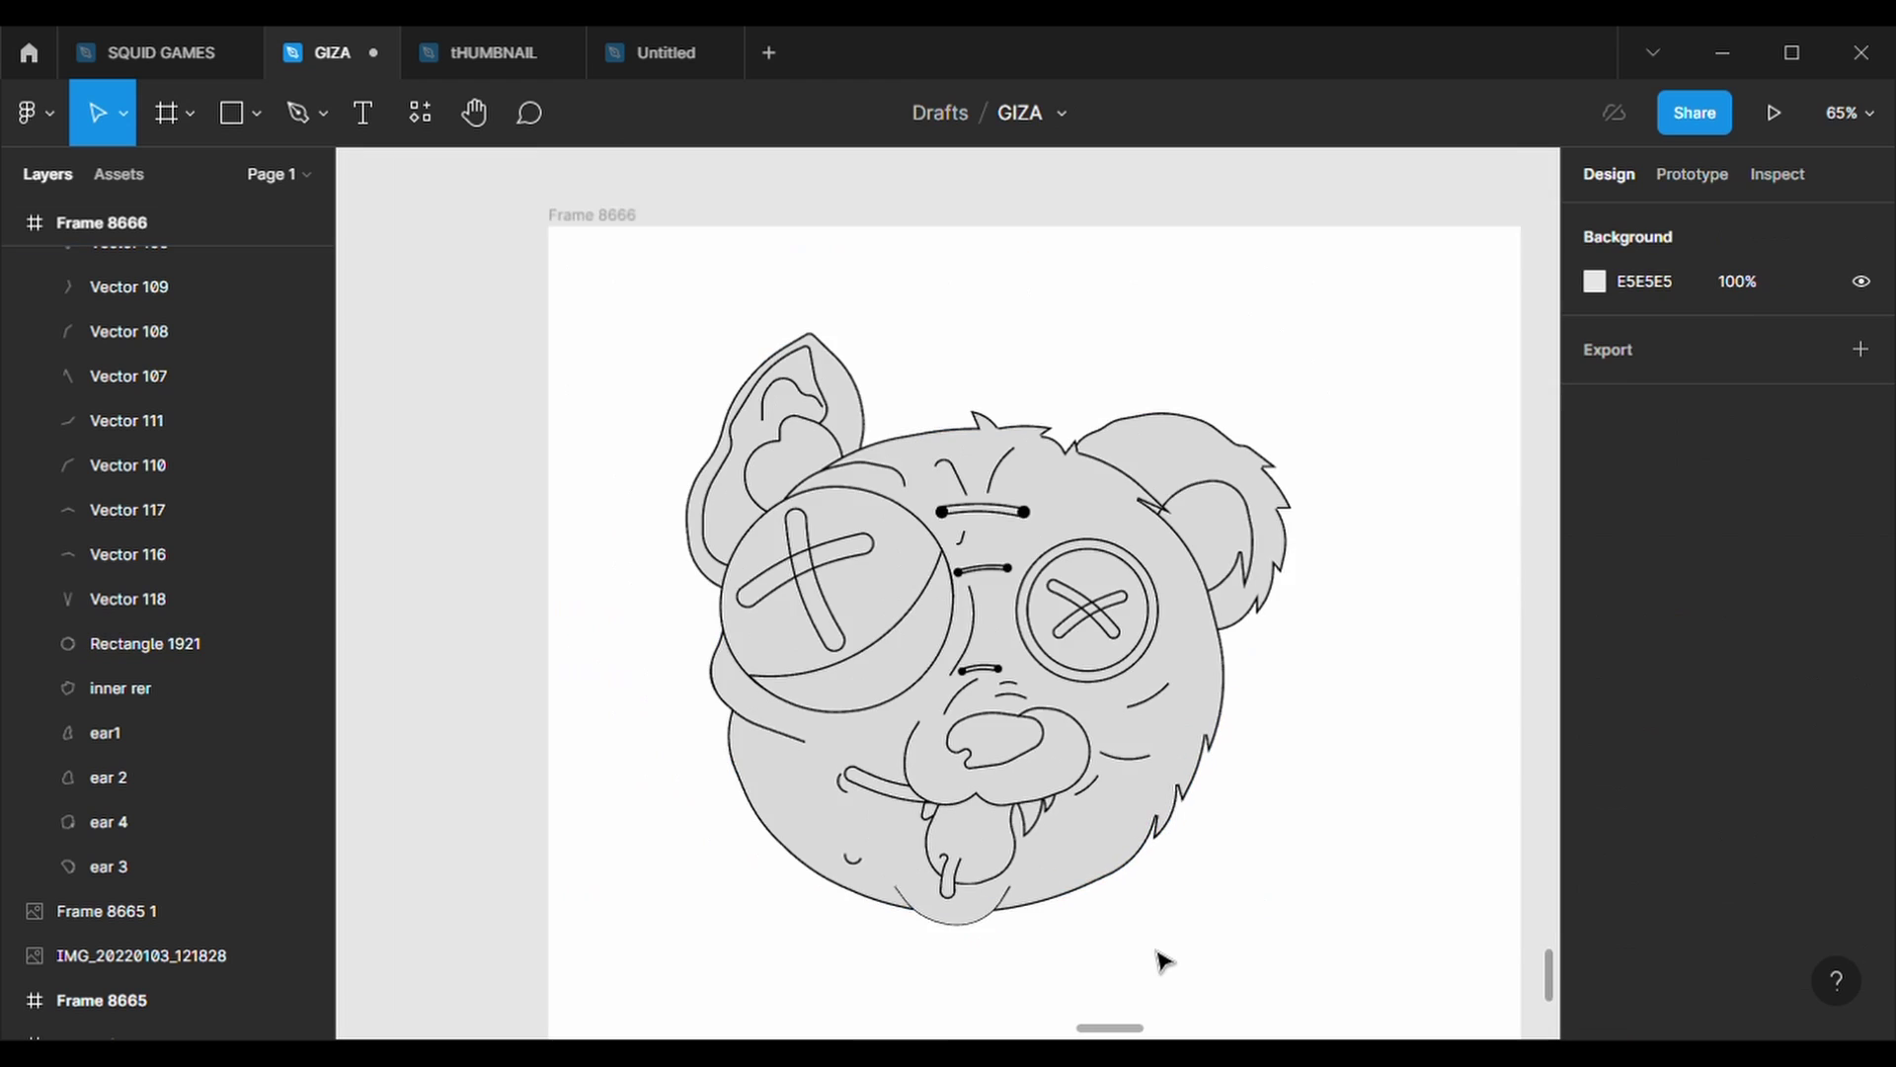
pyautogui.scroll(-1, 1164, 949)
pyautogui.scroll(2, 1163, 960)
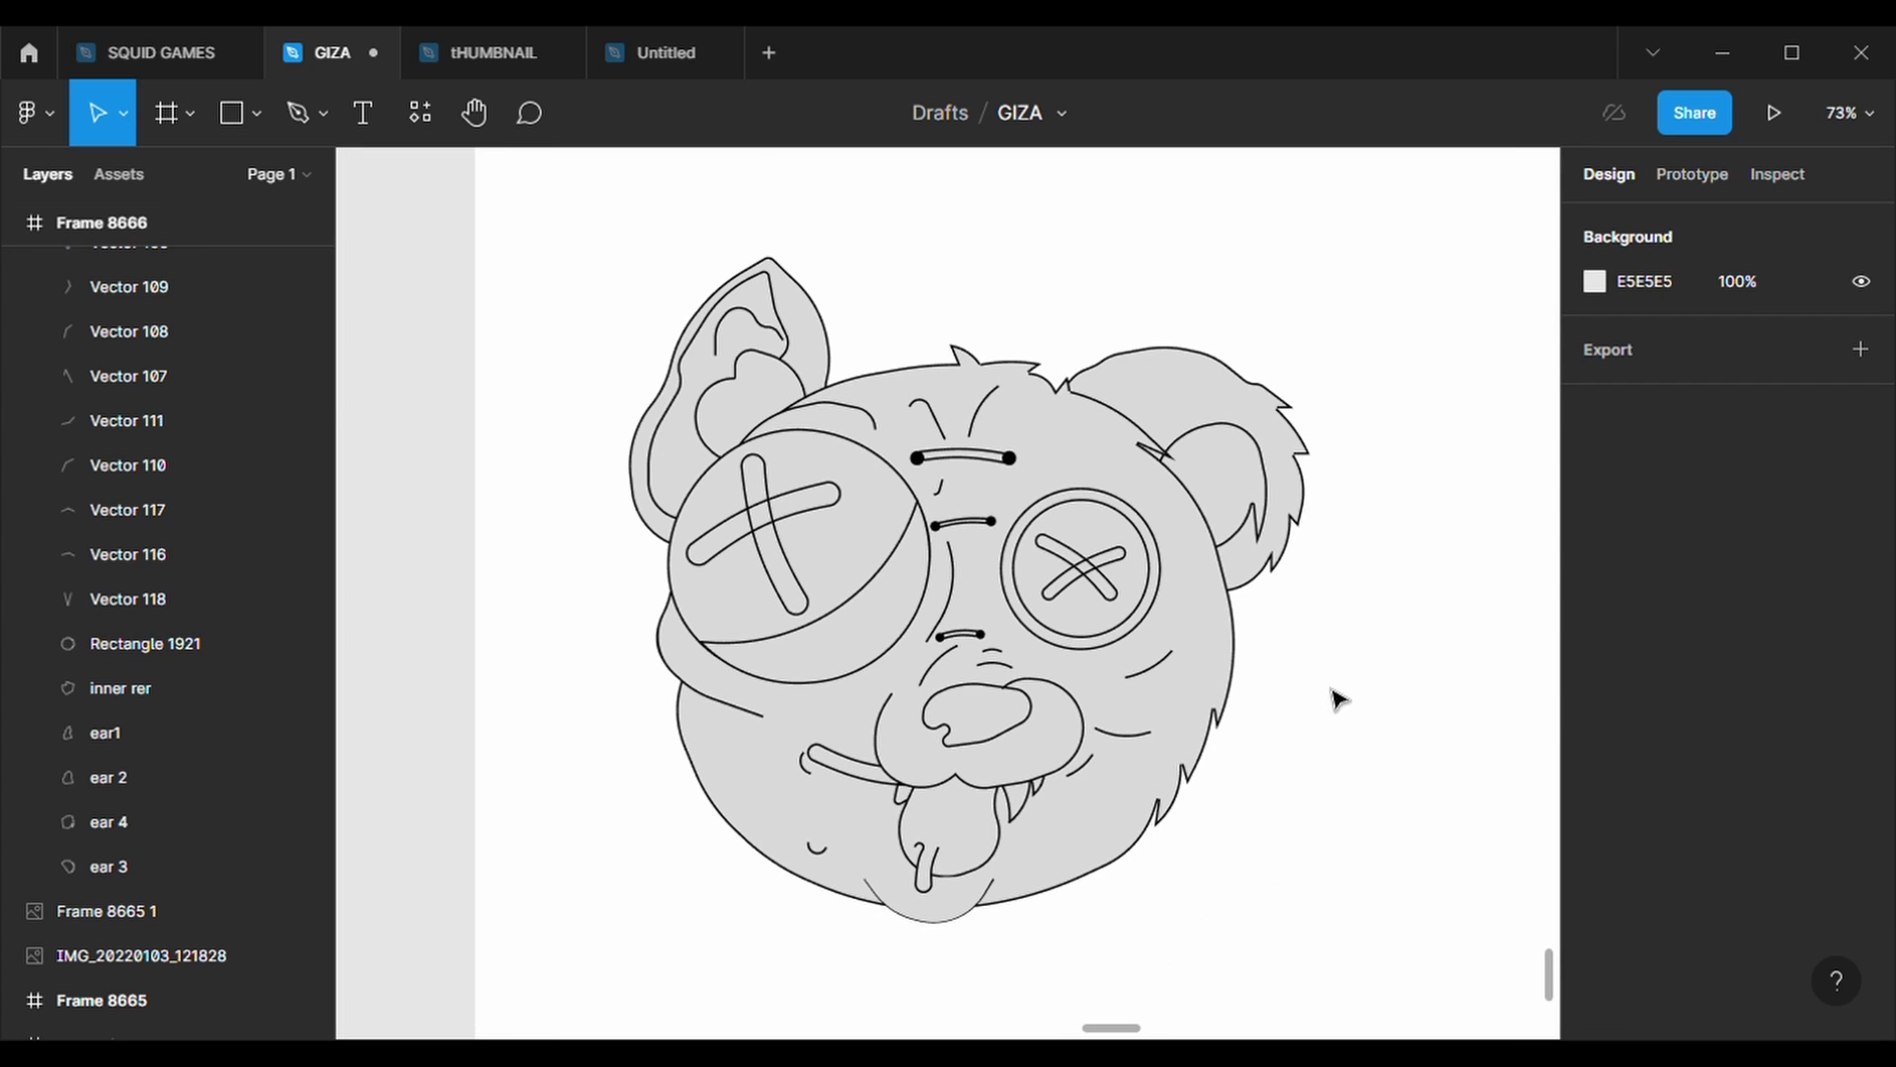
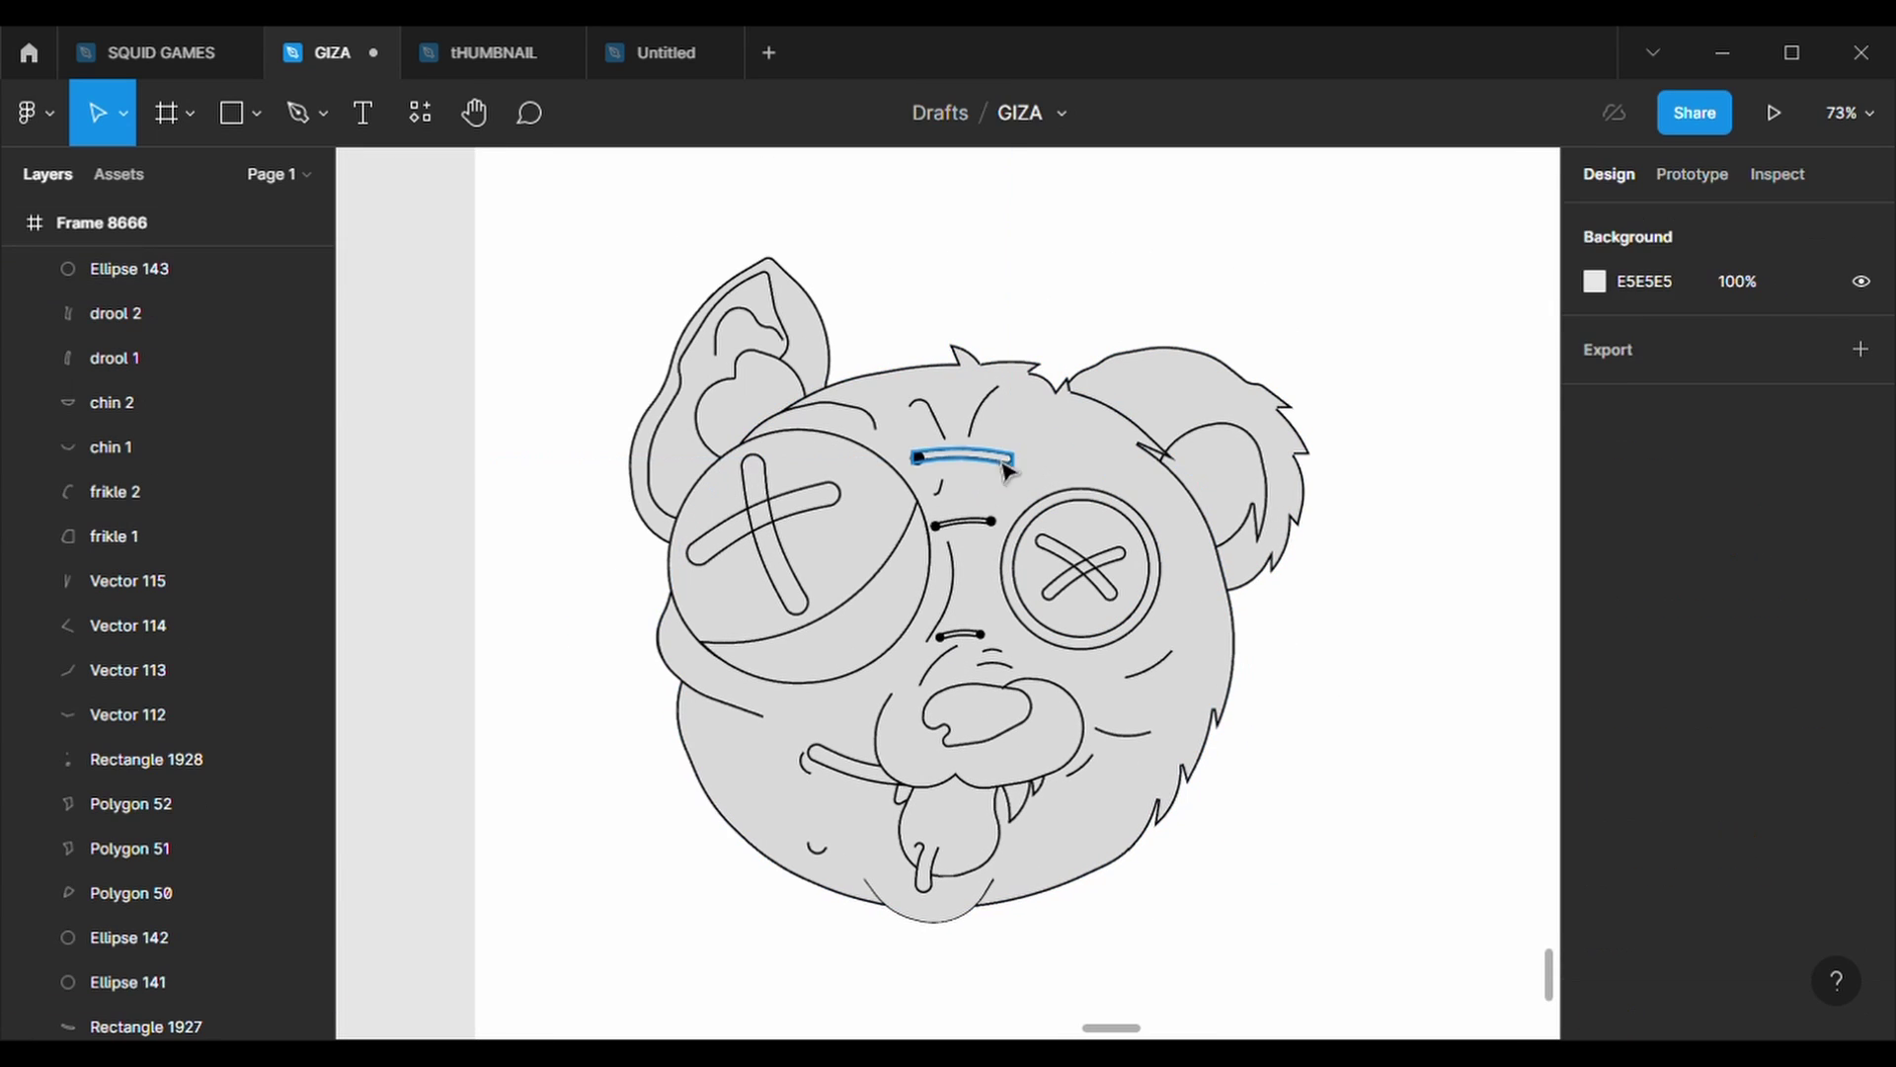
# - Undo the stray stitch marks between the eyes and the extra dashes near the nose
pyautogui.click(926, 460)
pyautogui.hotkey('ctrl', 'z')
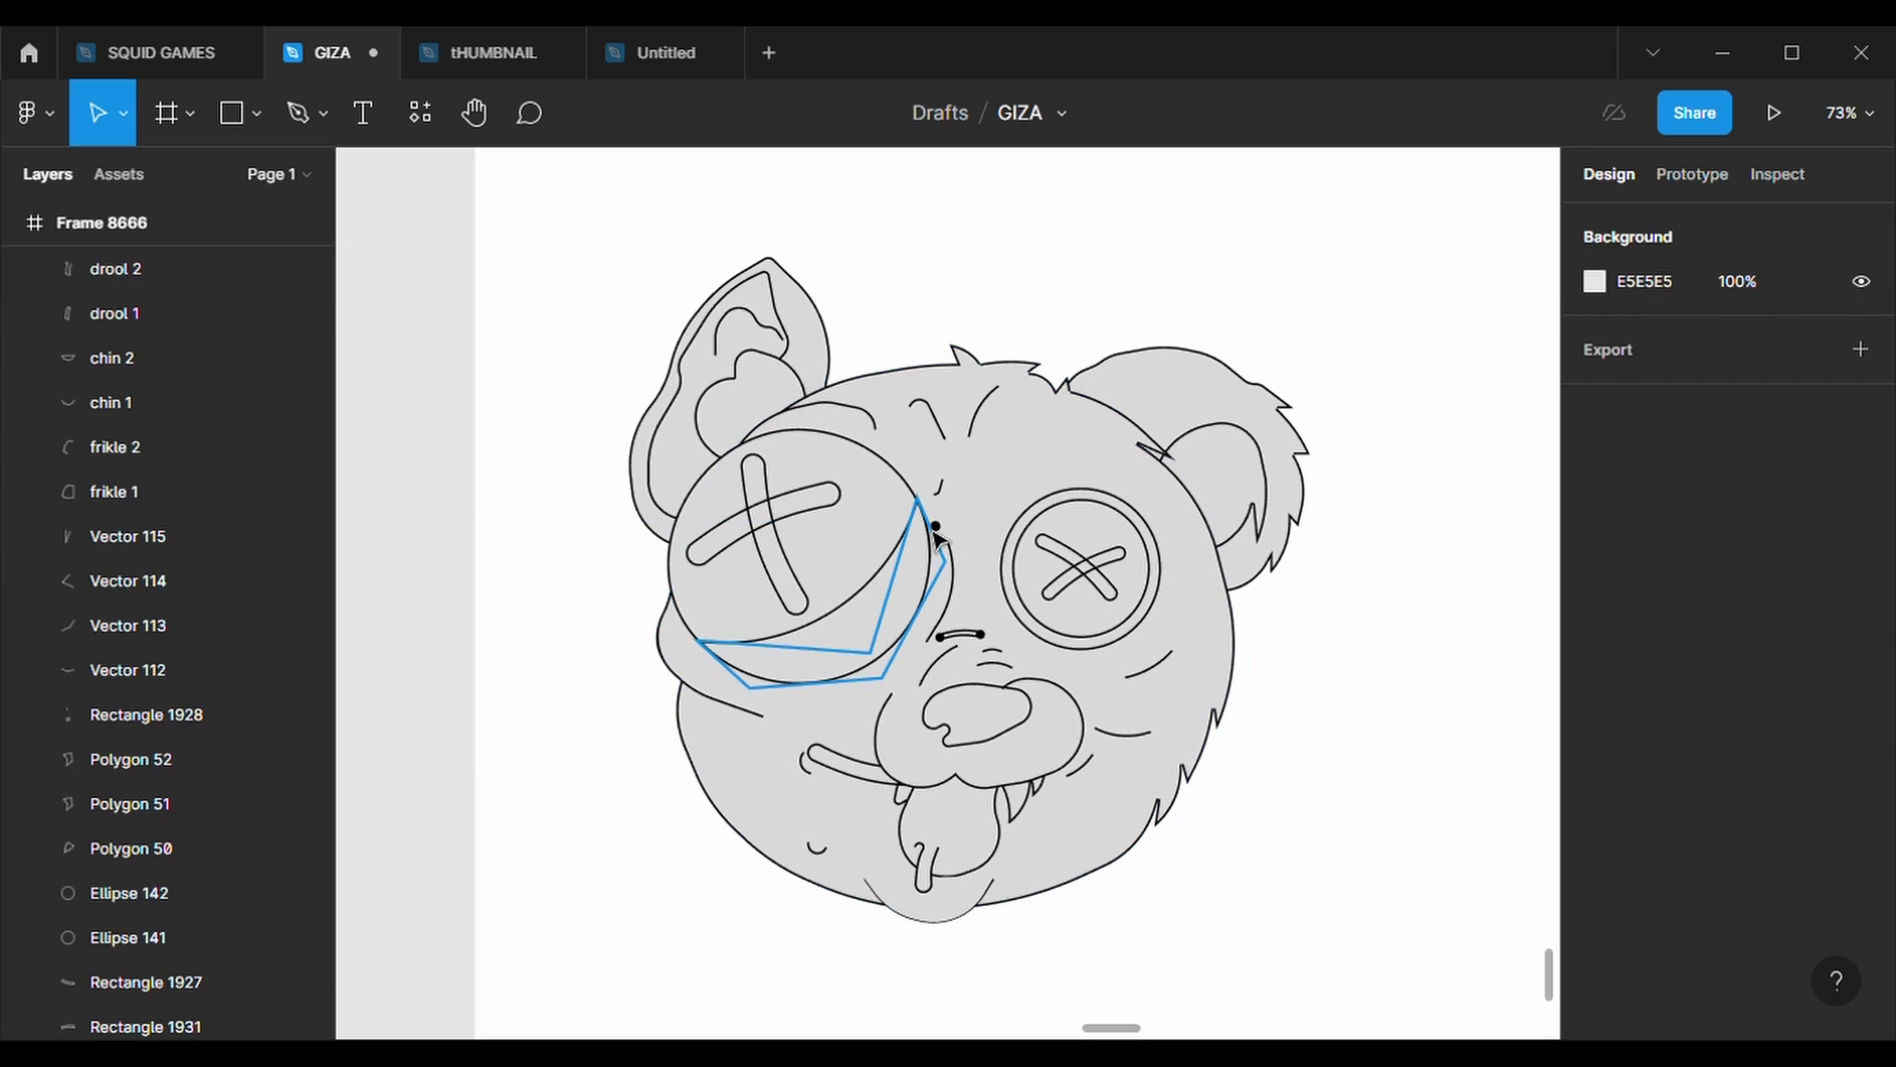
pyautogui.hotkey('ctrl', 'z')
pyautogui.hotkey('ctrl', 'z')
pyautogui.hotkey('ctrl', 'z')
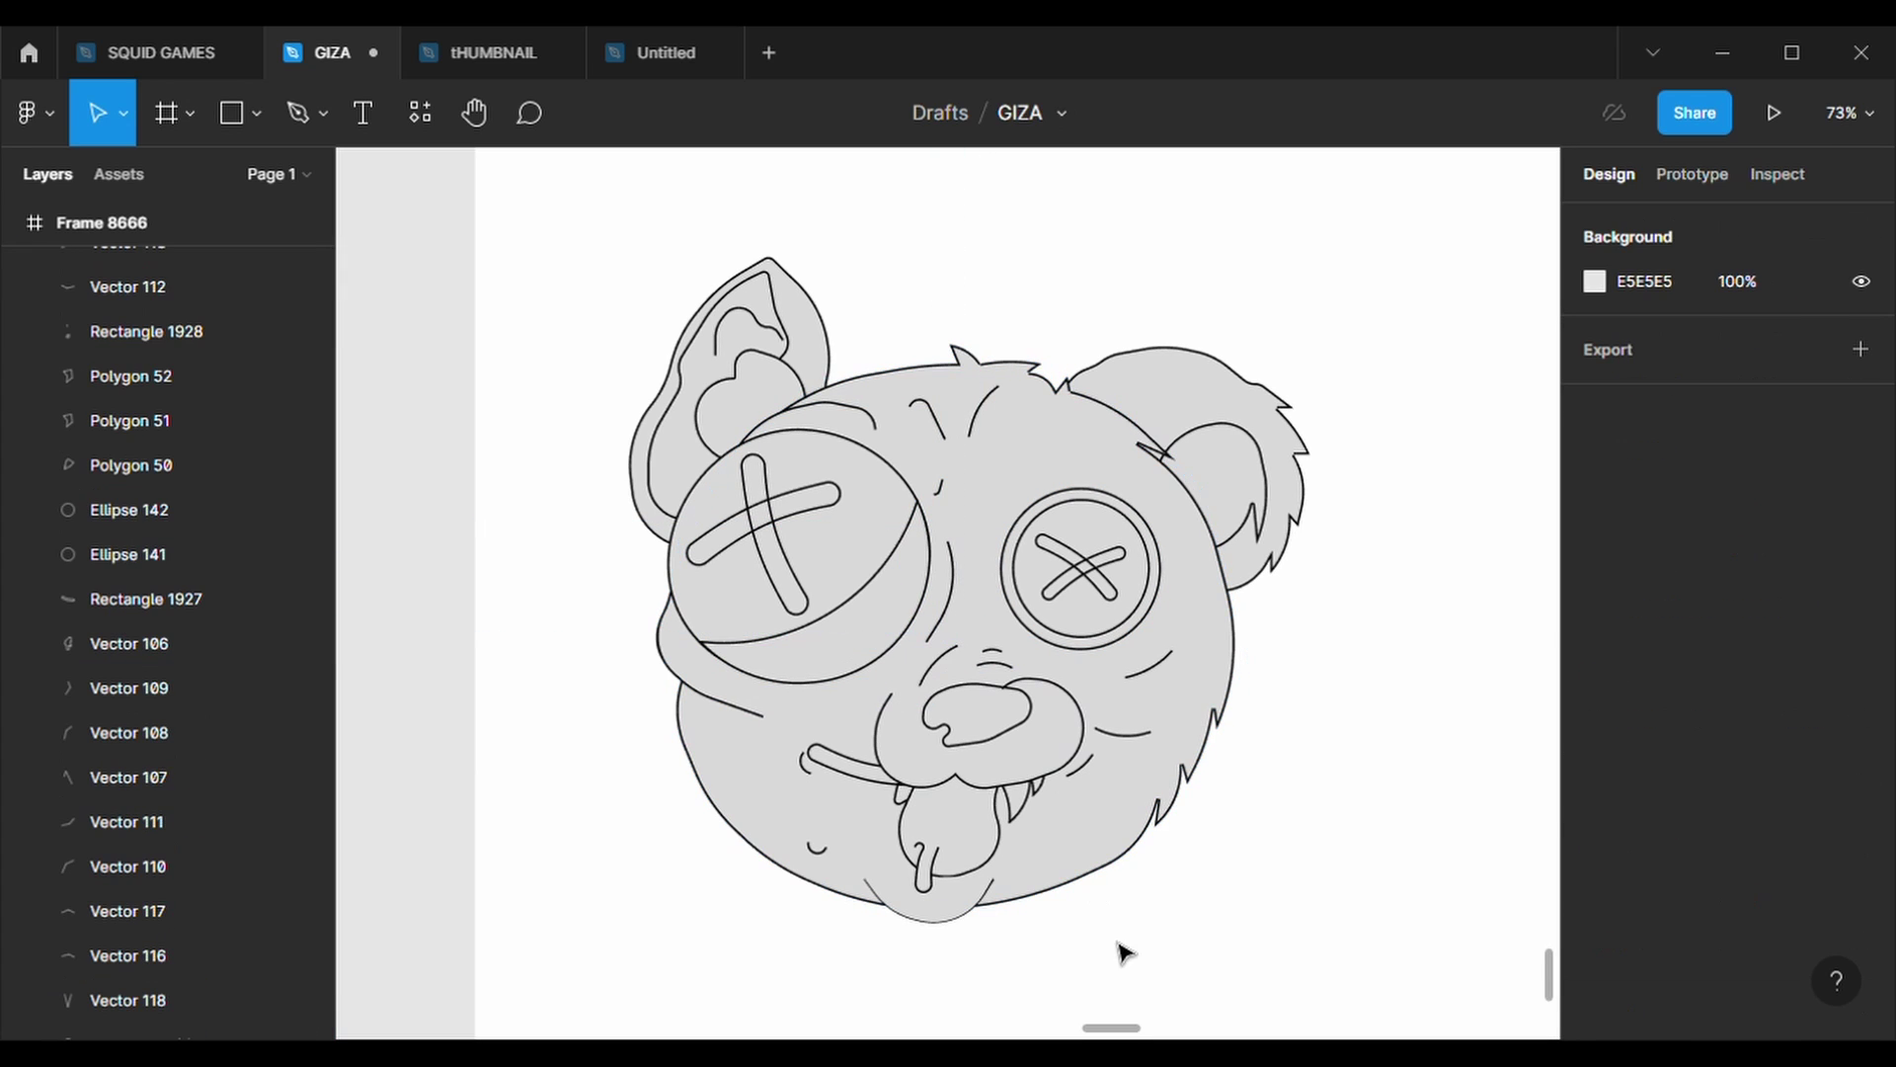
pyautogui.hotkey('ctrl', 'z')
pyautogui.scroll(5, 197, 504)
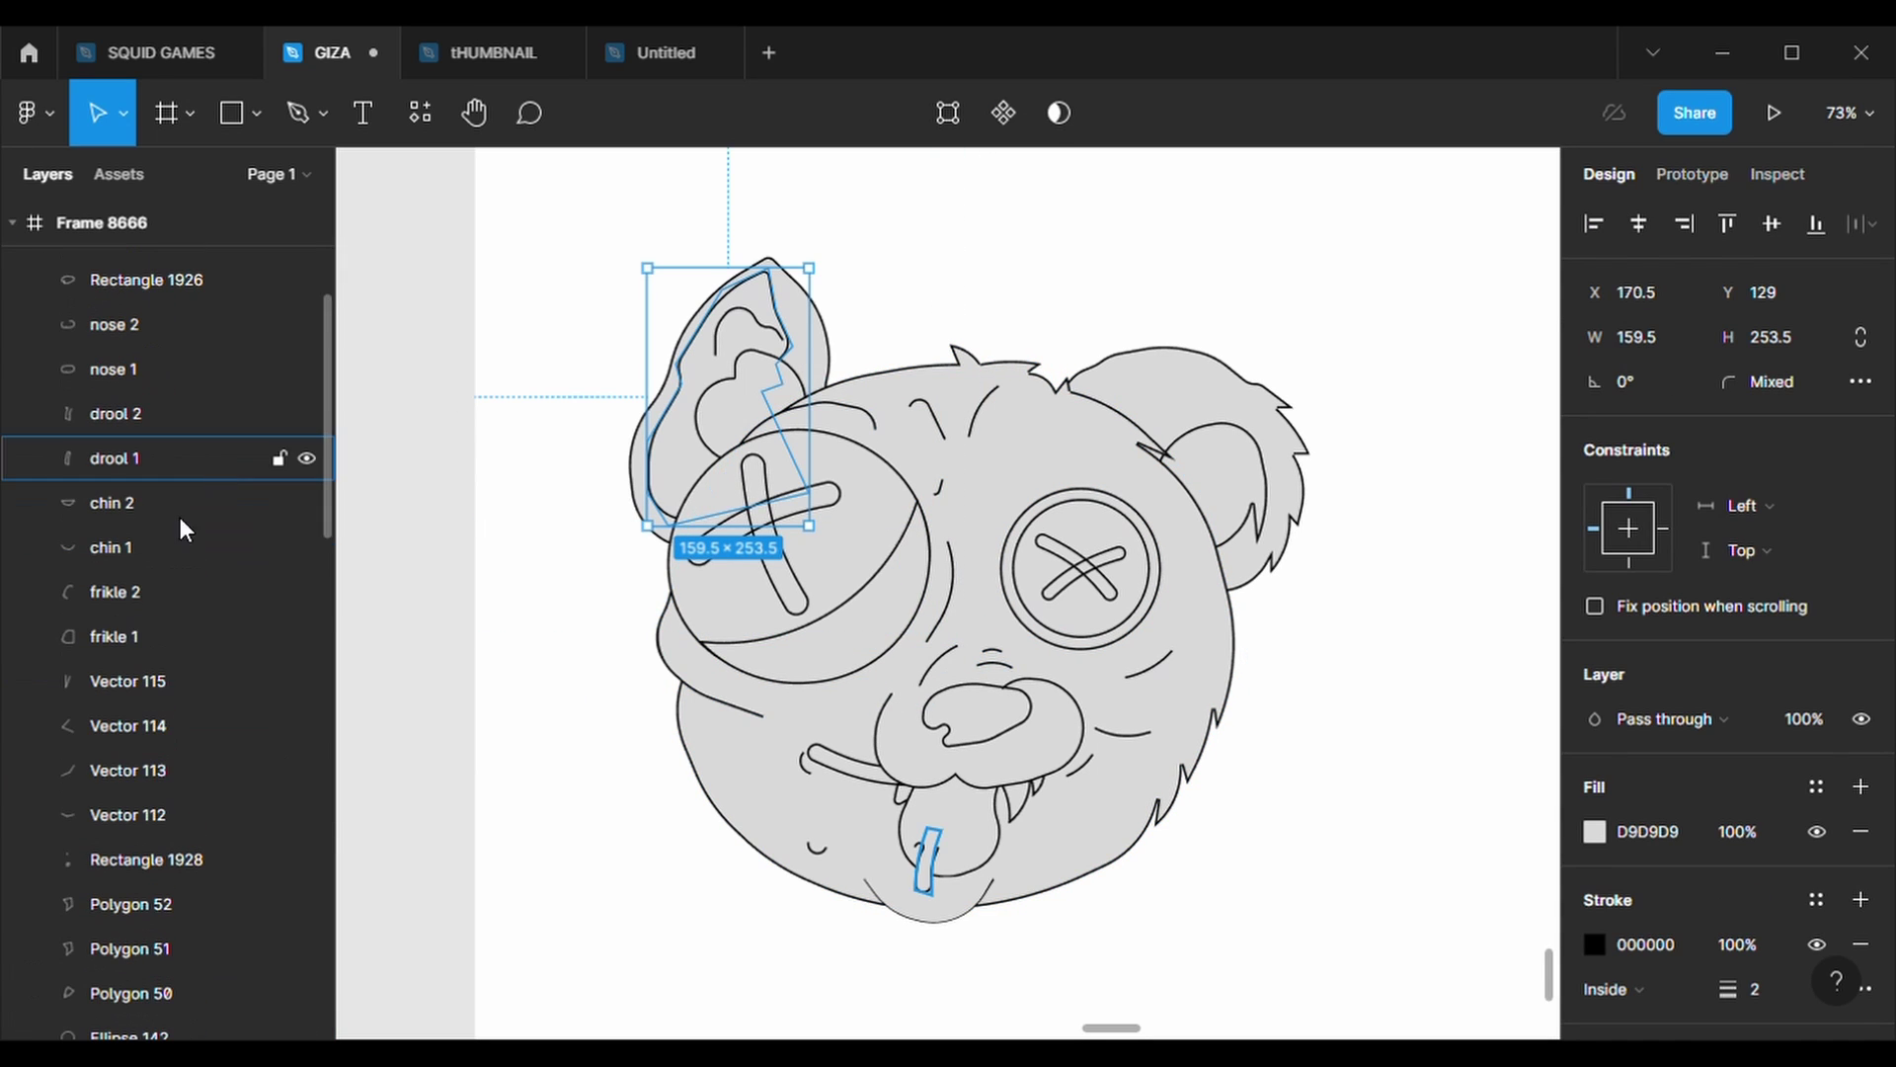
pyautogui.scroll(-3, 128, 990)
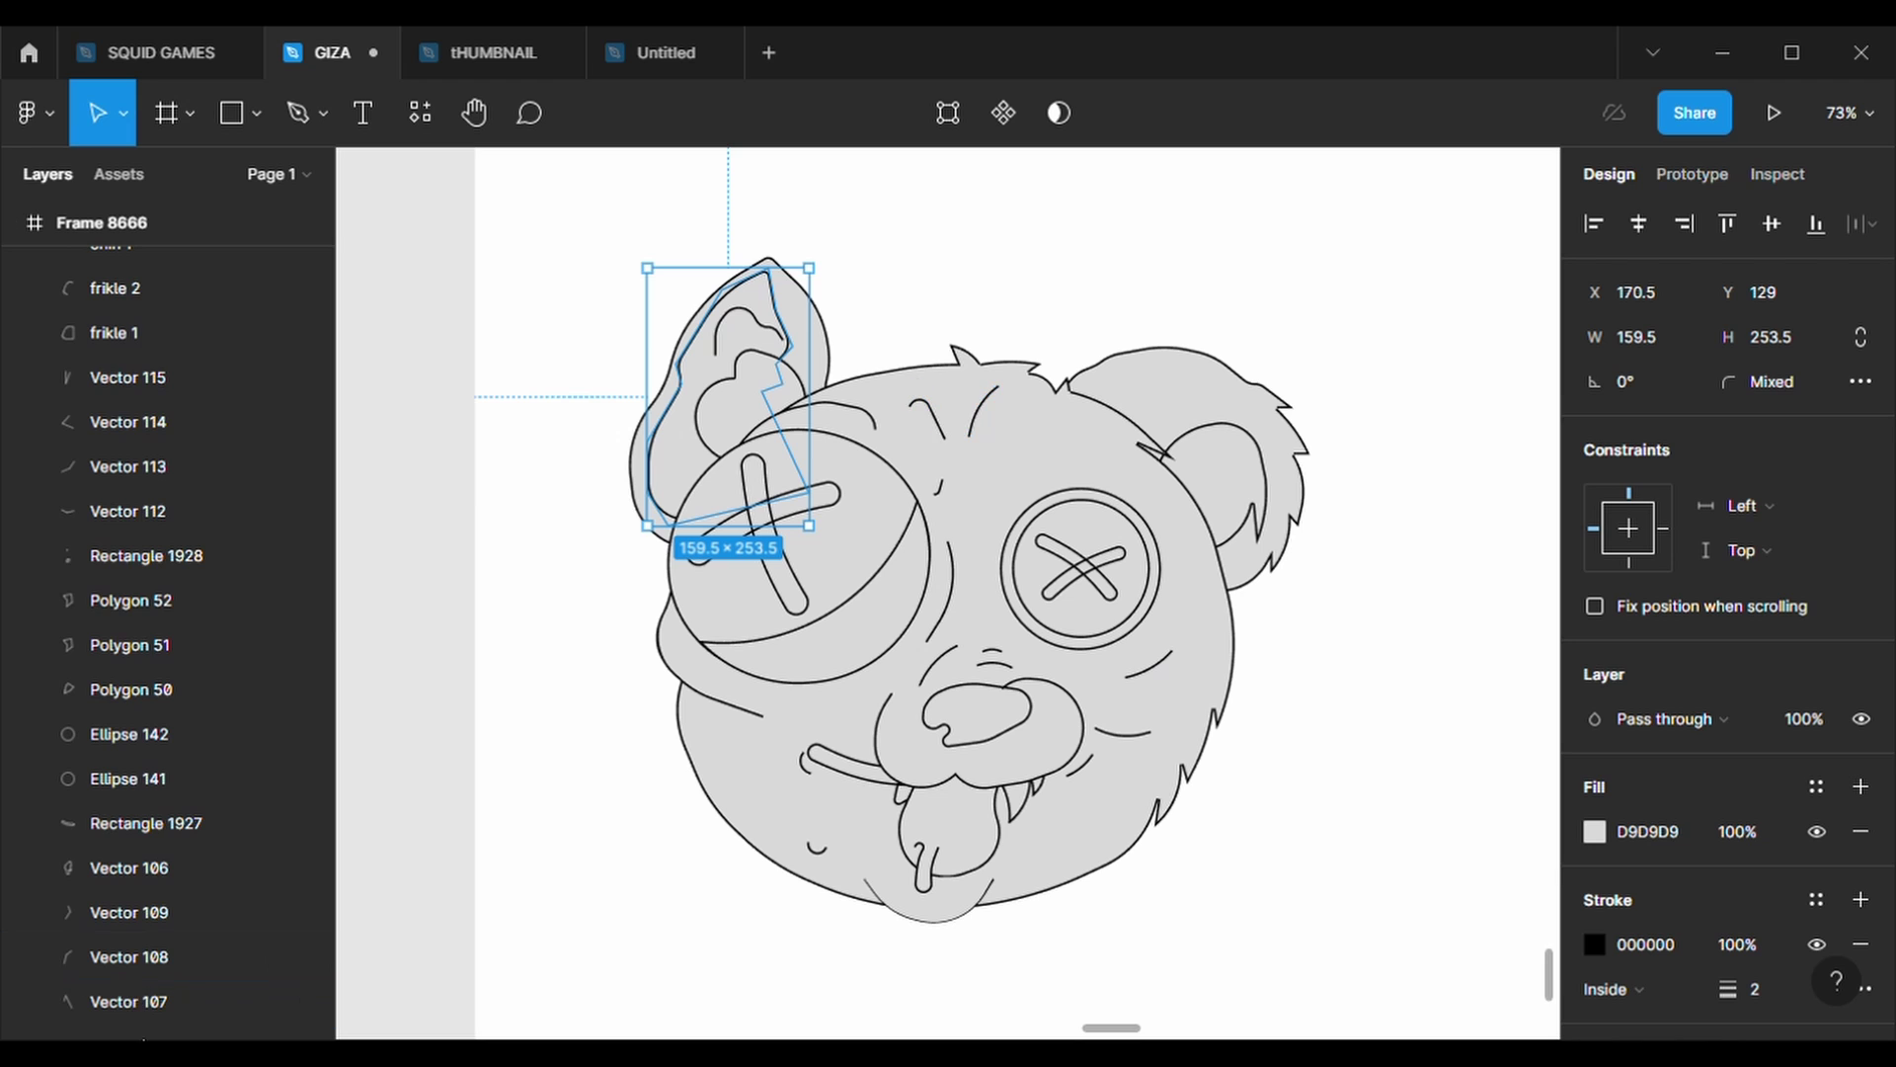
pyautogui.scroll(-1, 135, 1011)
pyautogui.scroll(-2, 135, 1010)
pyautogui.scroll(-3, 135, 1010)
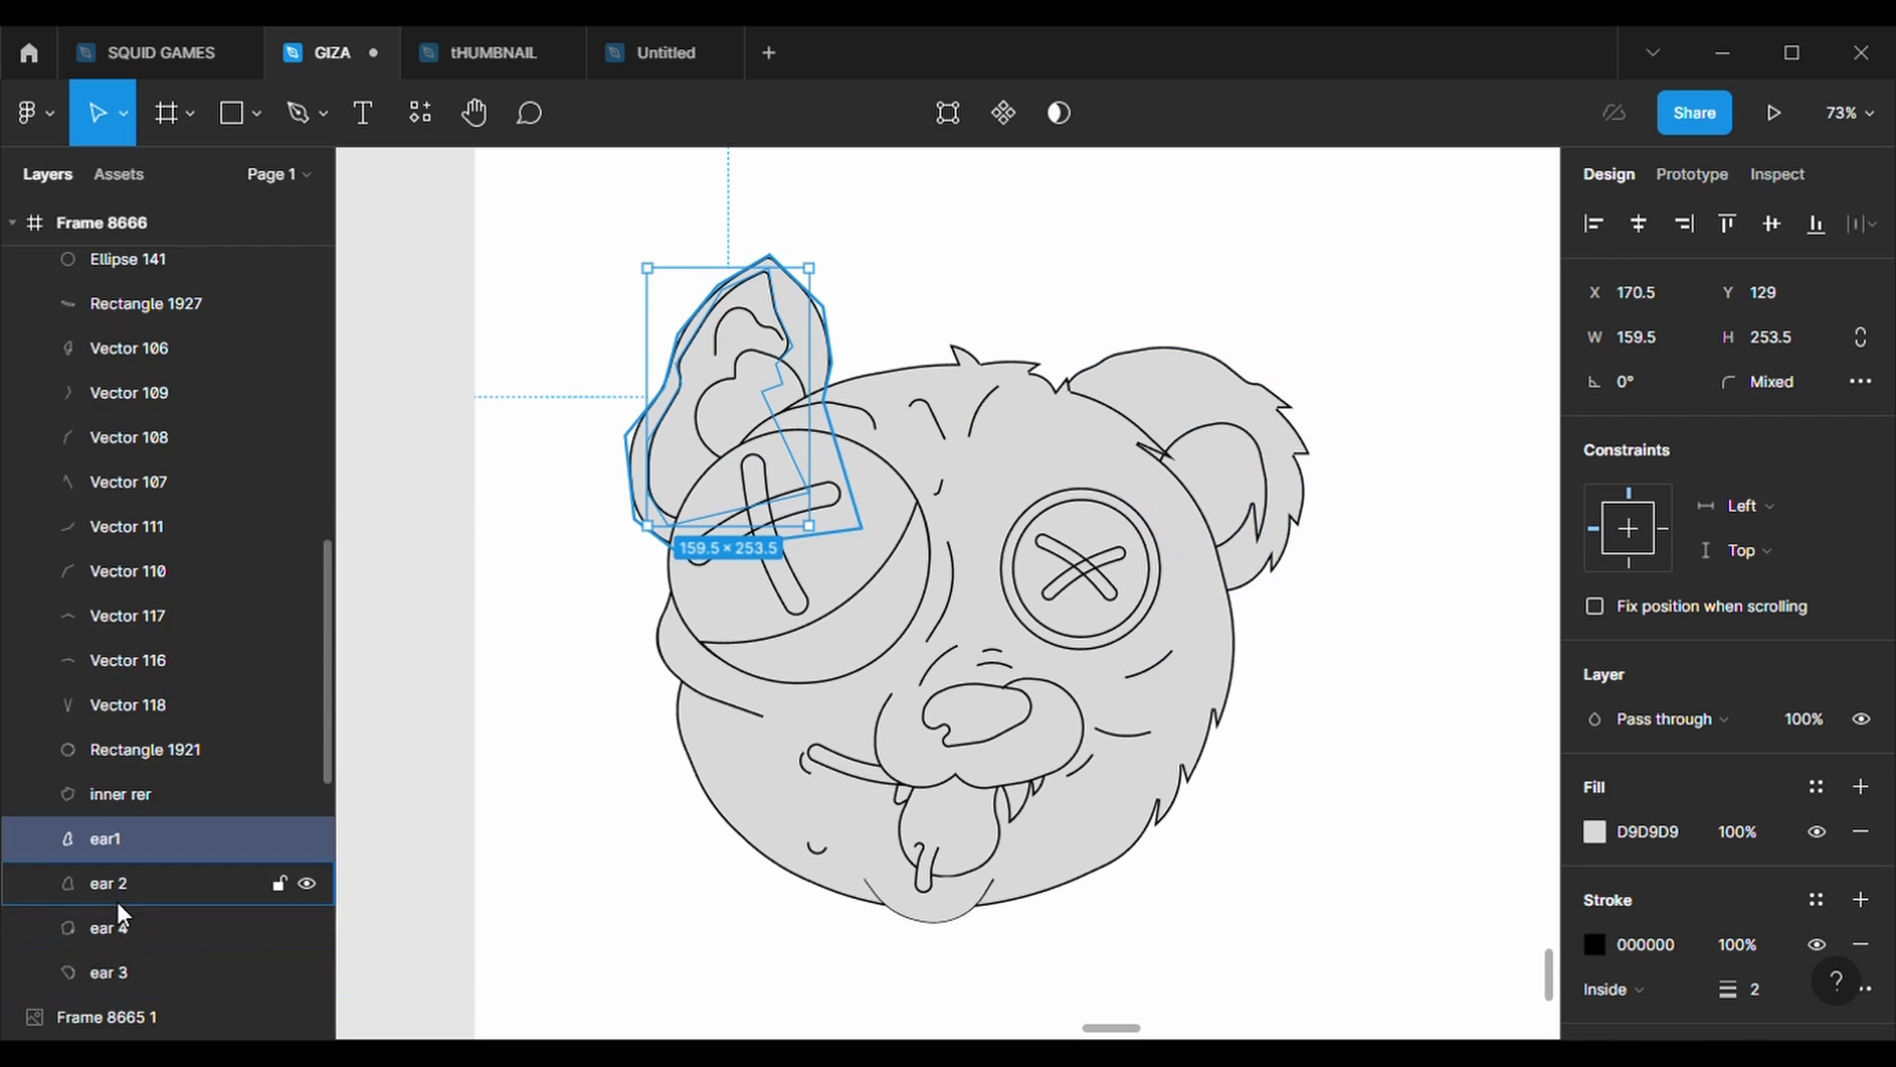
pyautogui.scroll(10, 139, 345)
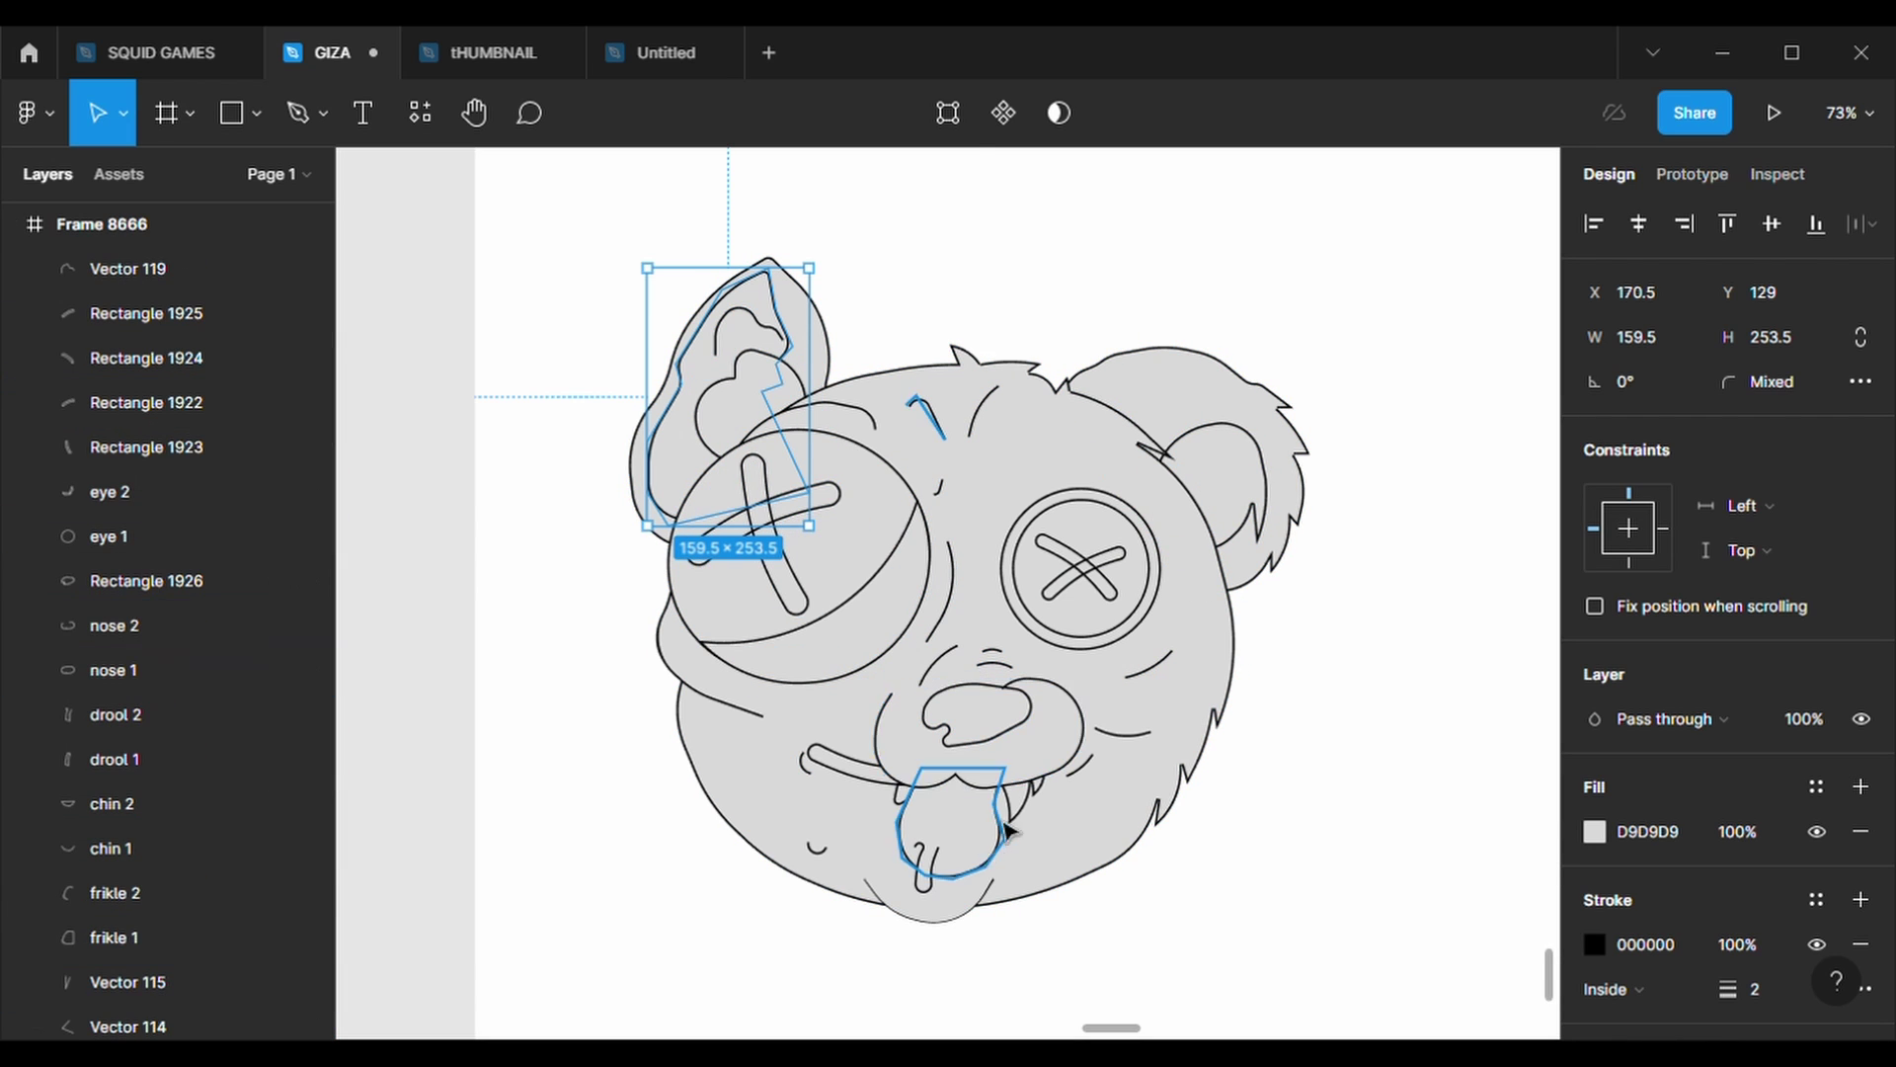
# - Hide both nose layers and bring the drool drip and Rectangle 1926 to the front
pyautogui.click(277, 625)
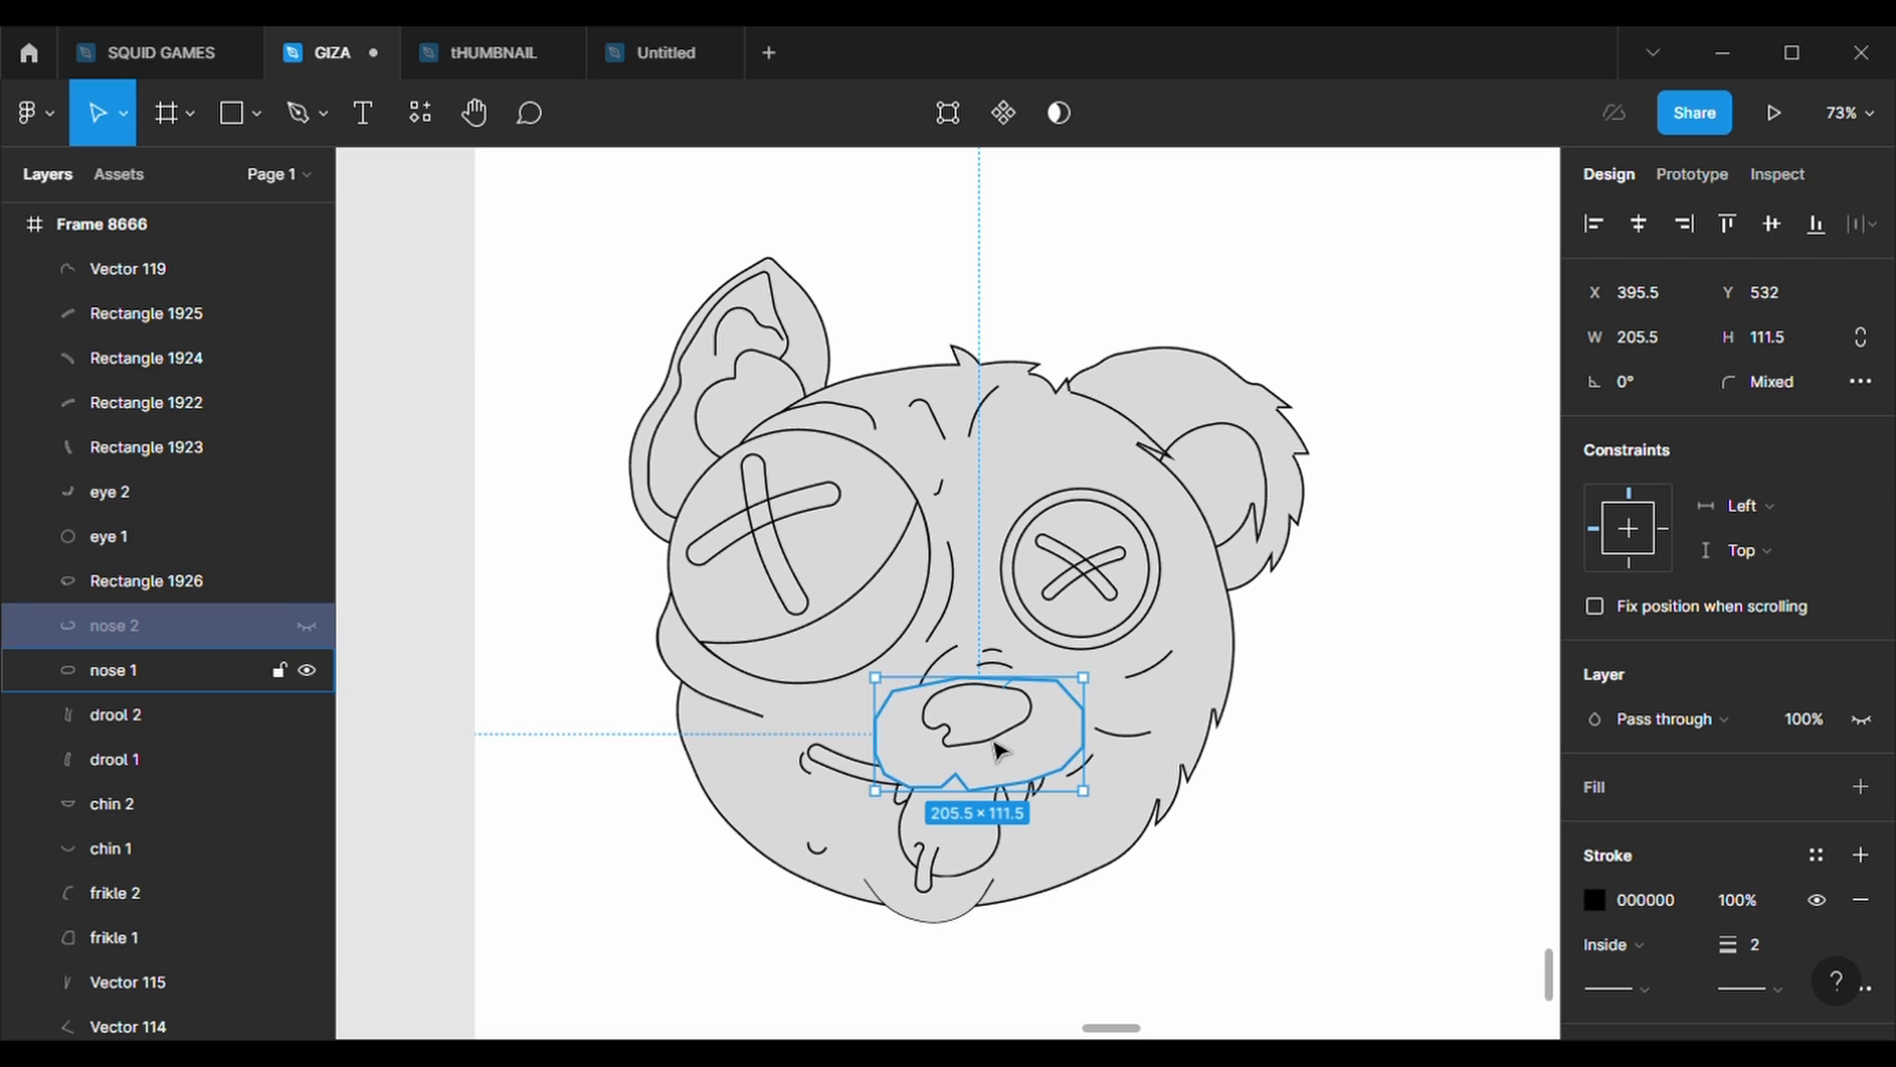
pyautogui.click(310, 672)
pyautogui.rightClick(1018, 749)
pyautogui.click(1116, 428)
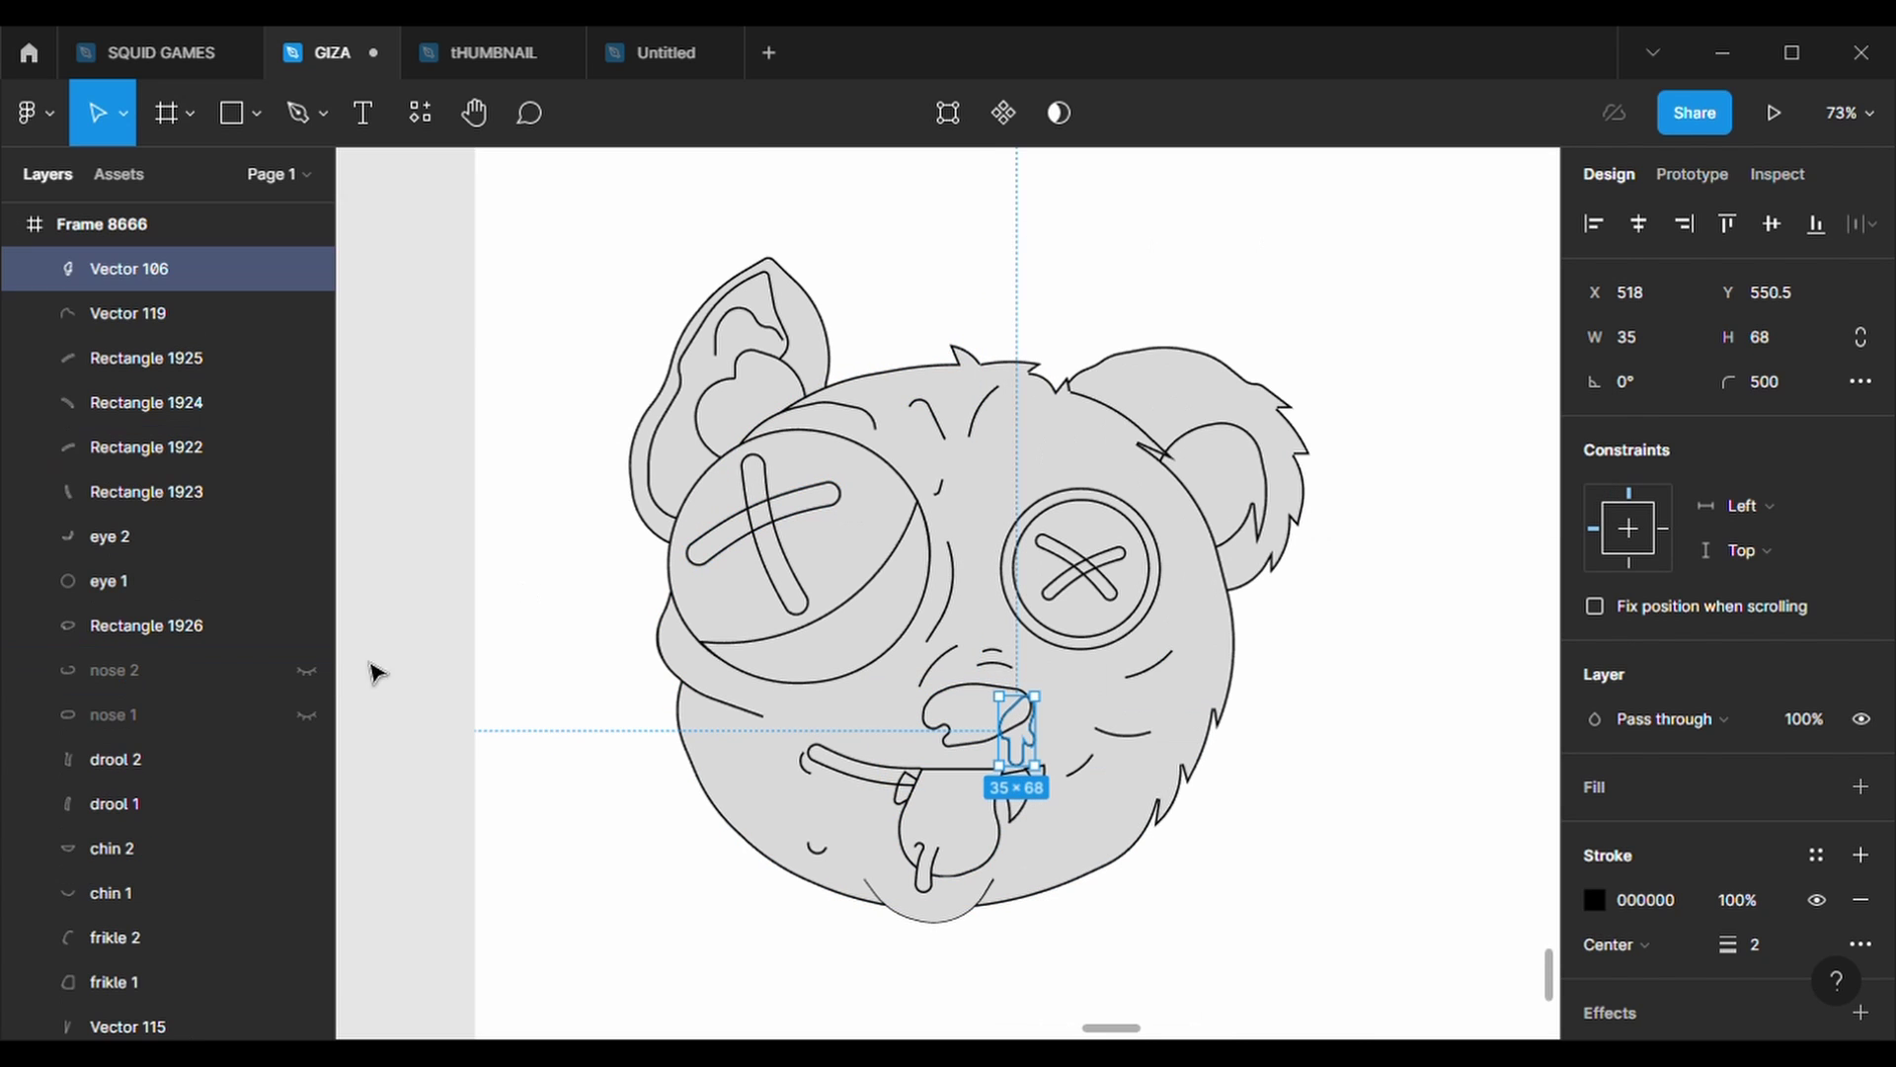
pyautogui.click(318, 721)
pyautogui.rightClick(983, 735)
pyautogui.click(1076, 435)
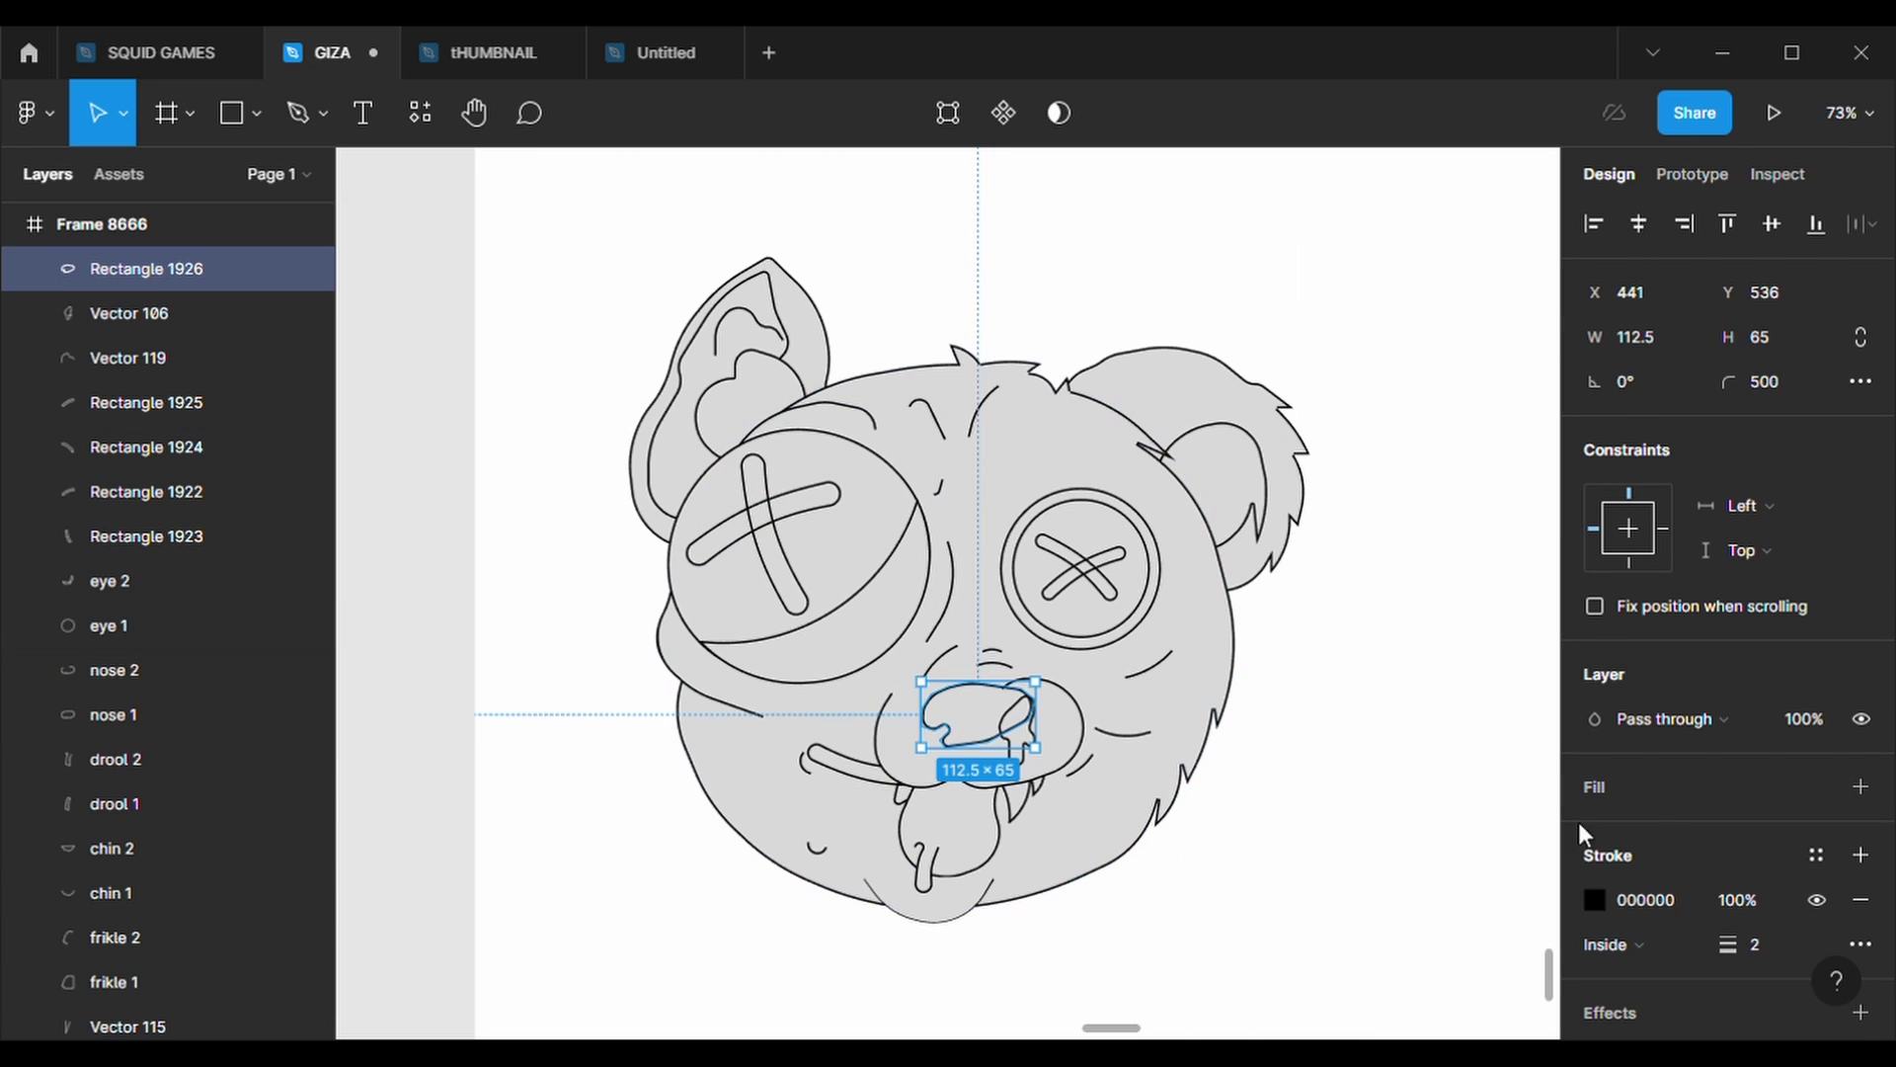
# - Show the nose layers again and adjust the drool drip's points on the nose
pyautogui.click(1289, 858)
pyautogui.scroll(5, 988, 731)
pyautogui.click(1087, 781)
pyautogui.doubleClick(1087, 780)
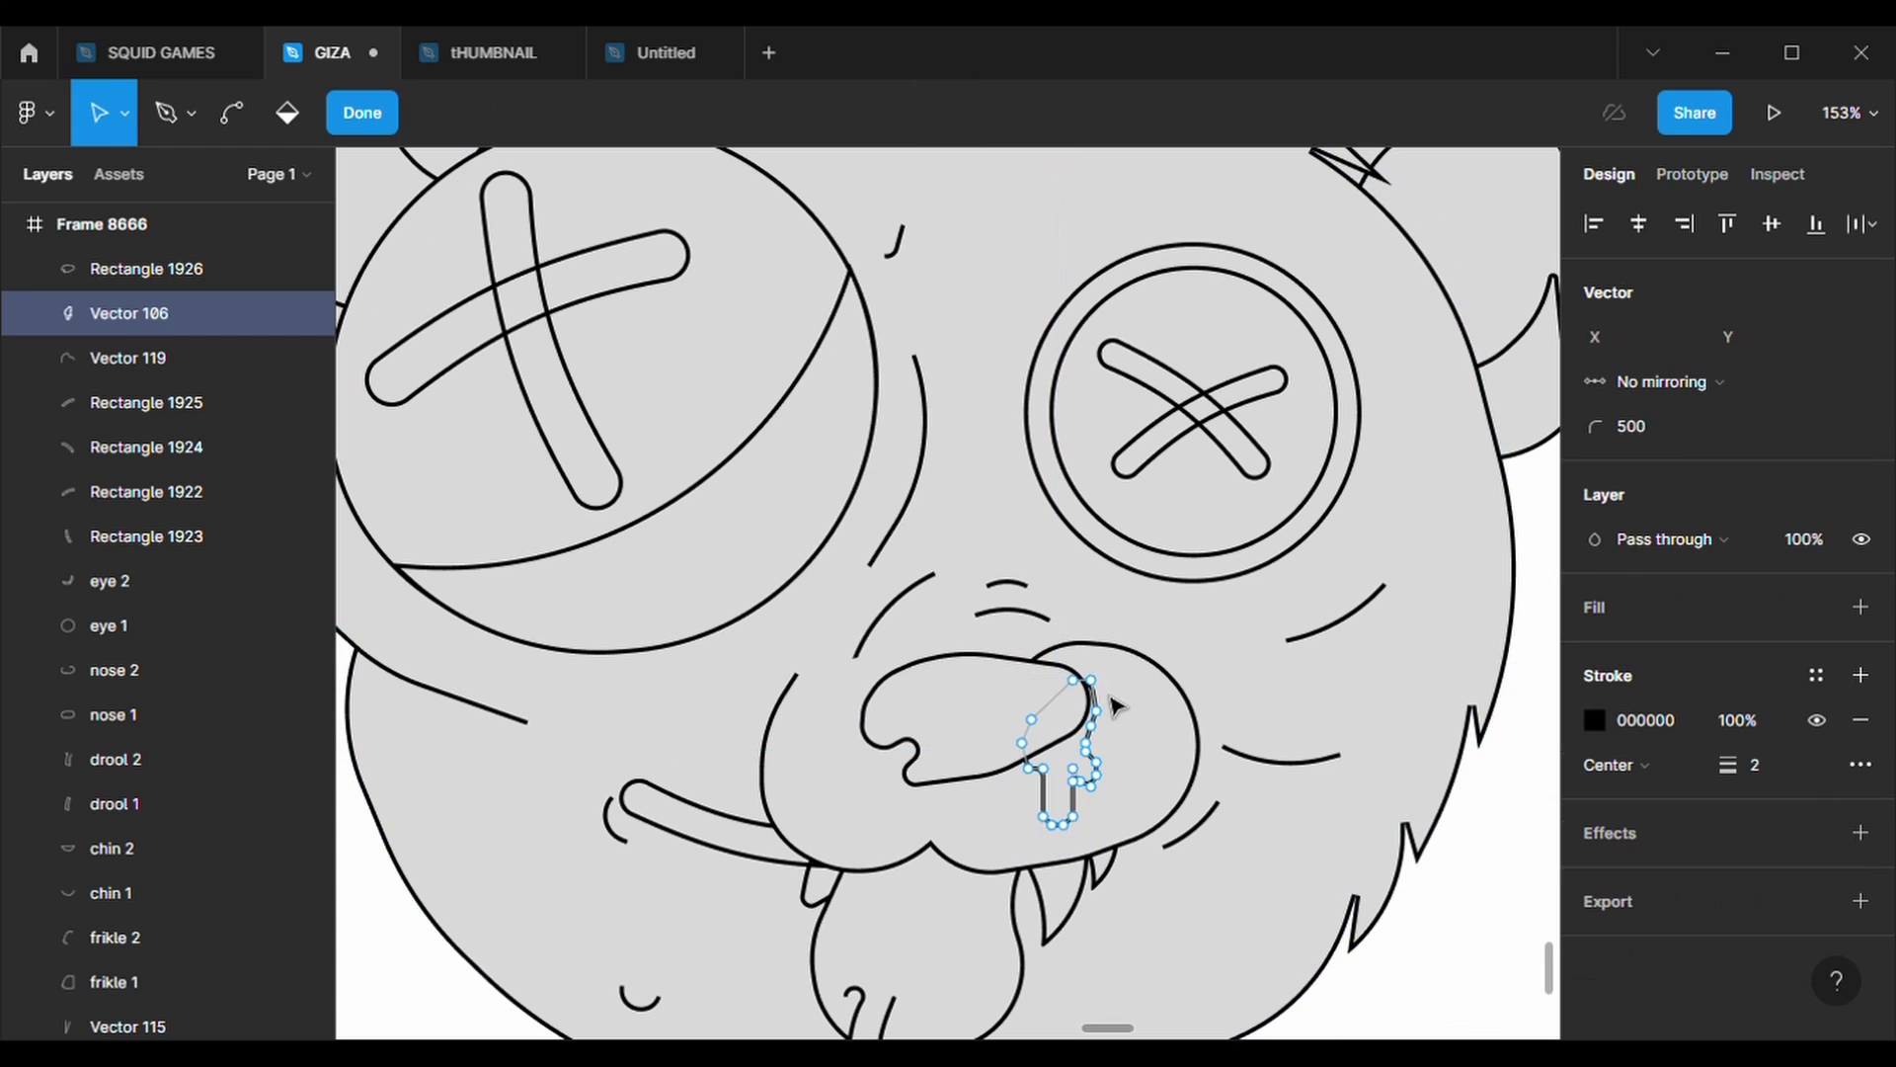
pyautogui.click(1083, 729)
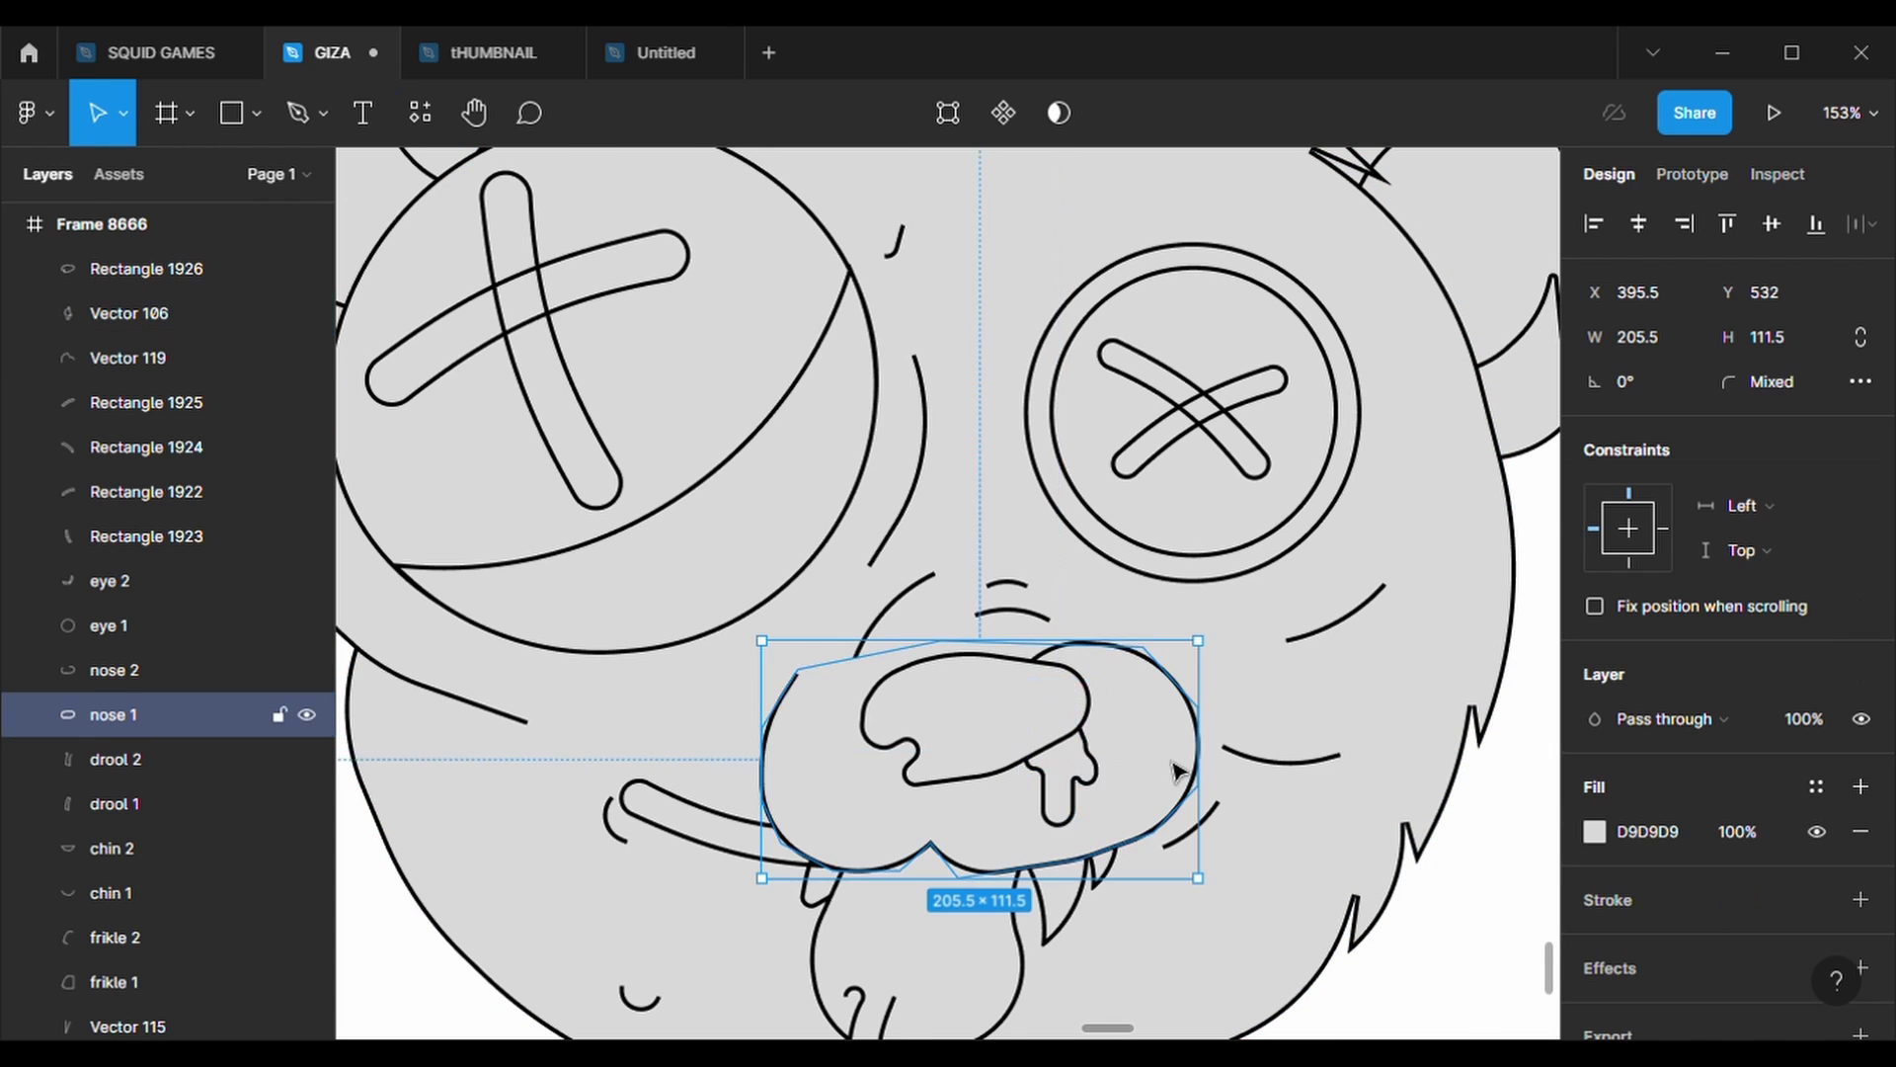
pyautogui.scroll(-3, 1084, 729)
pyautogui.click(922, 240)
pyautogui.scroll(2, 922, 240)
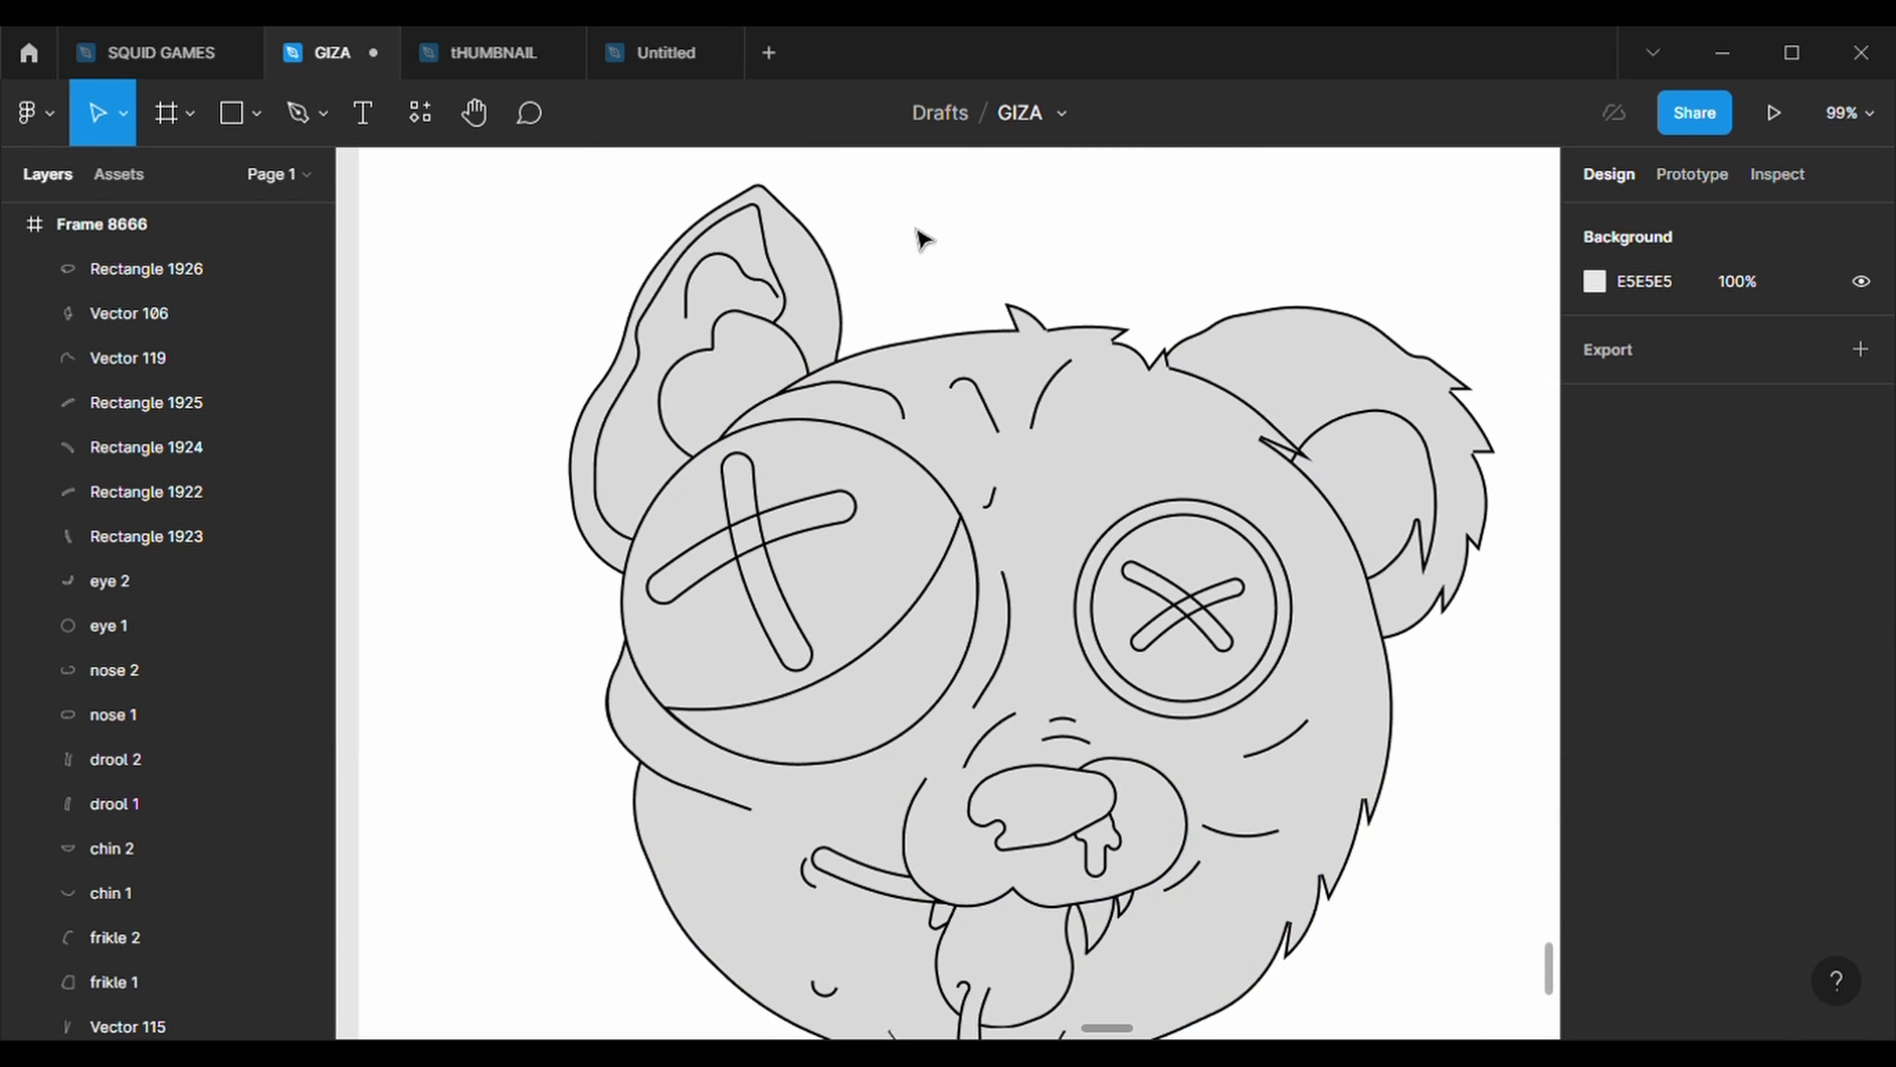
pyautogui.click(793, 348)
pyautogui.click(993, 265)
# - Duplicate the left ear, delete its outer points, and pull the loose end to the ear base
pyautogui.click(783, 263)
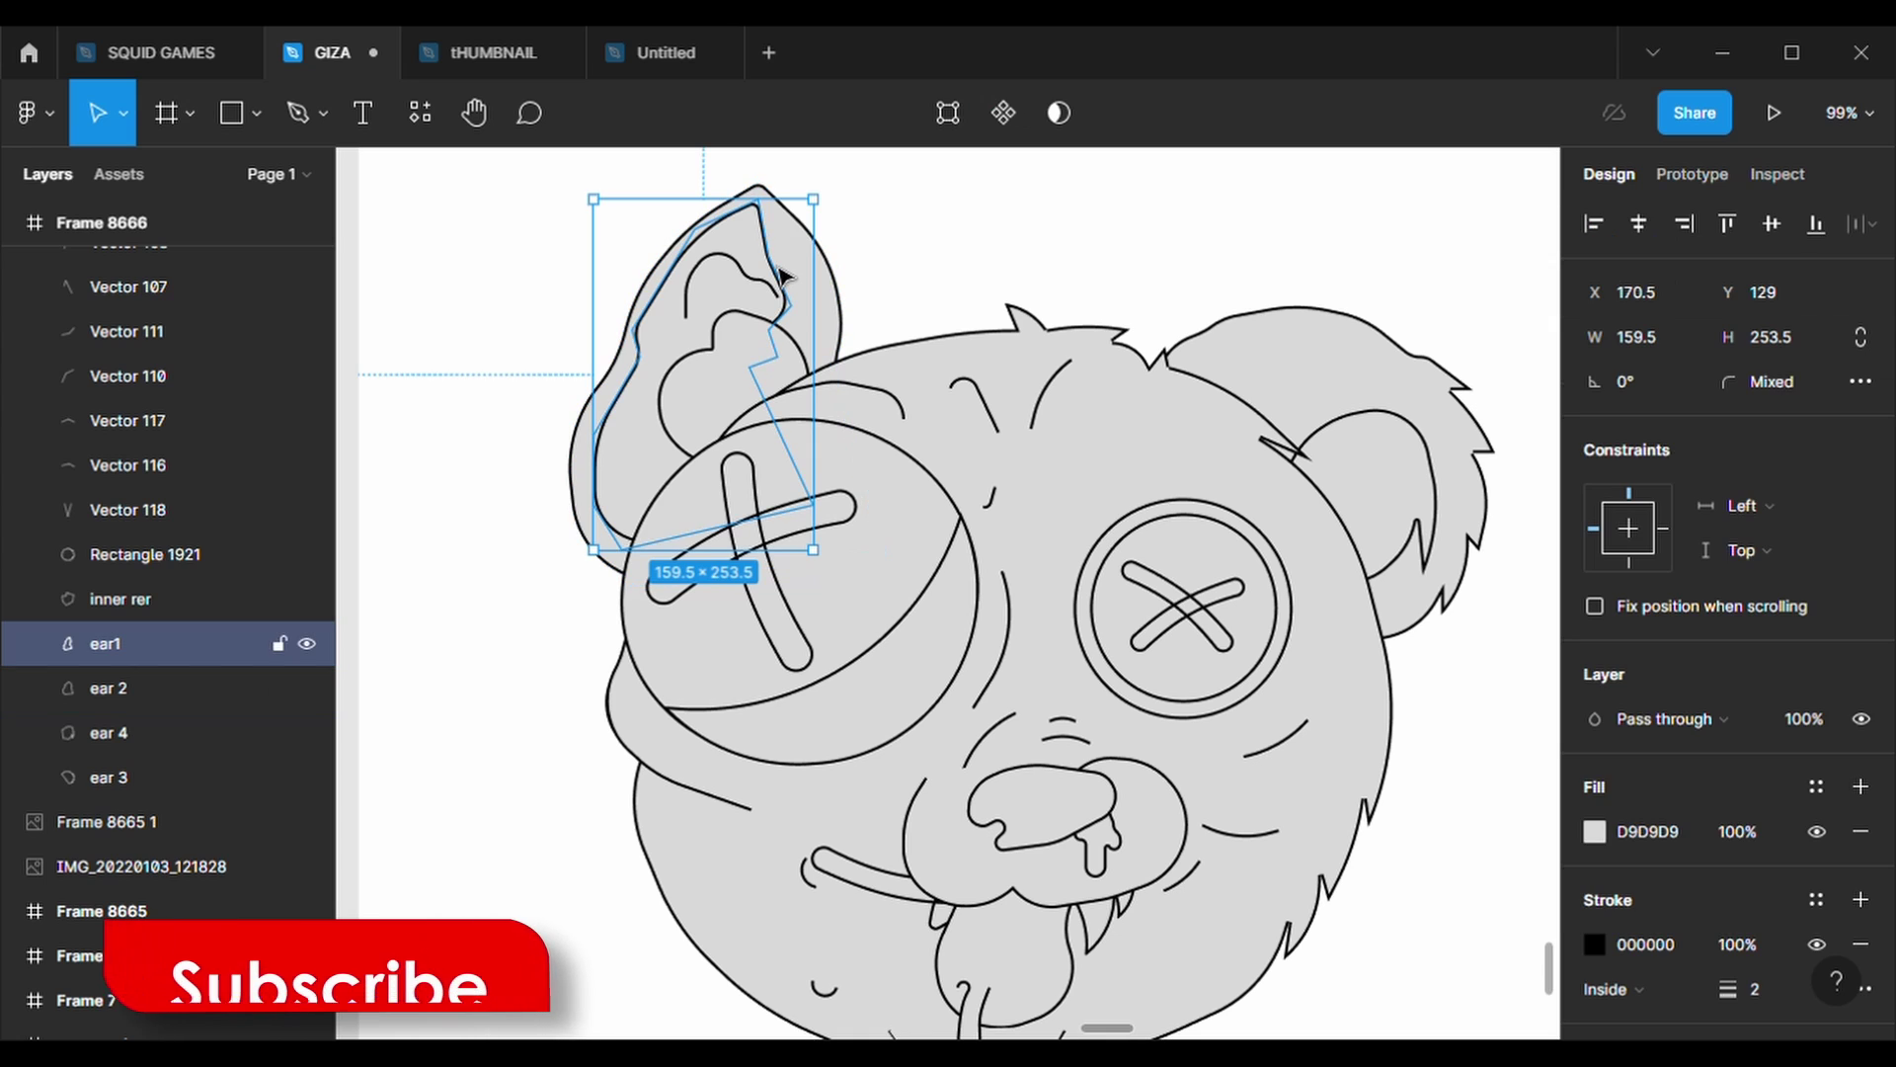
pyautogui.hotkey('ctrl', 'c')
pyautogui.hotkey('ctrl', 'v')
pyautogui.click(949, 114)
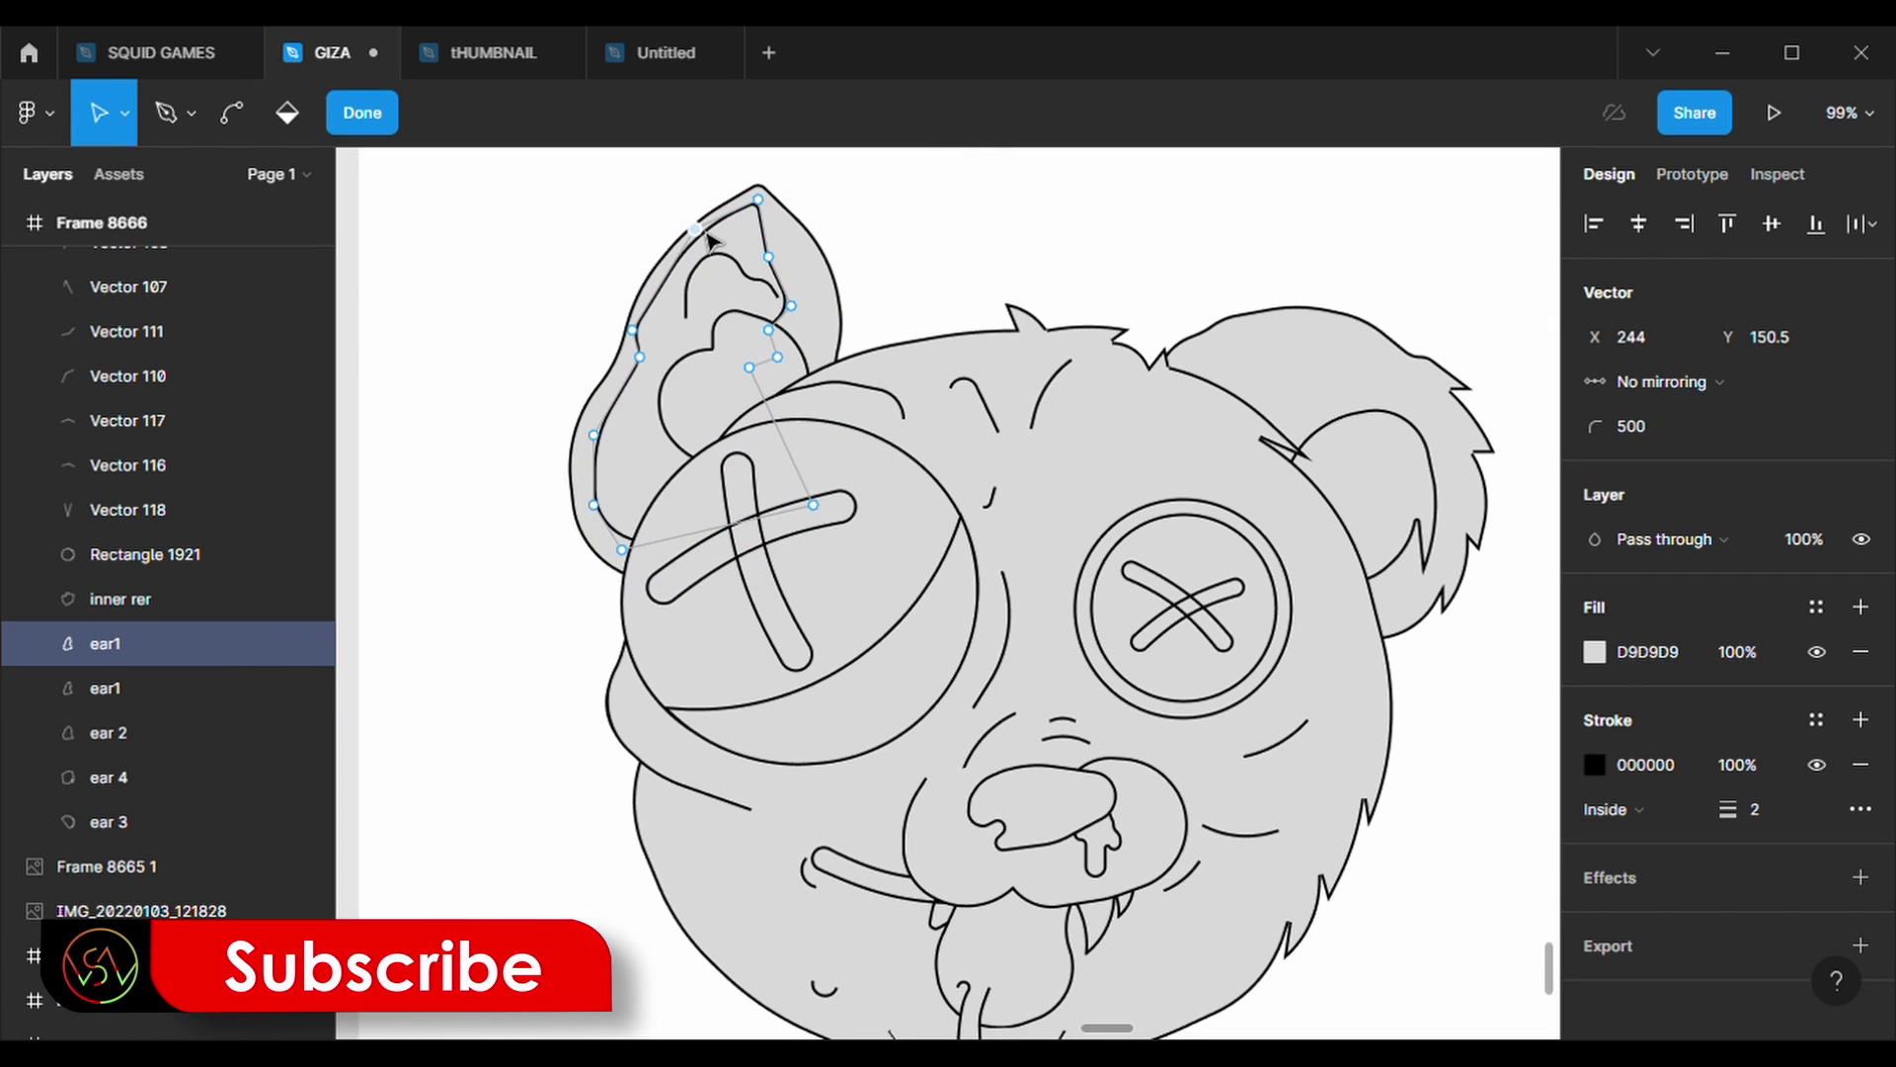
pyautogui.press('Delete')
pyautogui.click(632, 331)
pyautogui.press('Delete')
pyautogui.click(594, 434)
pyautogui.press('Delete')
pyautogui.click(593, 505)
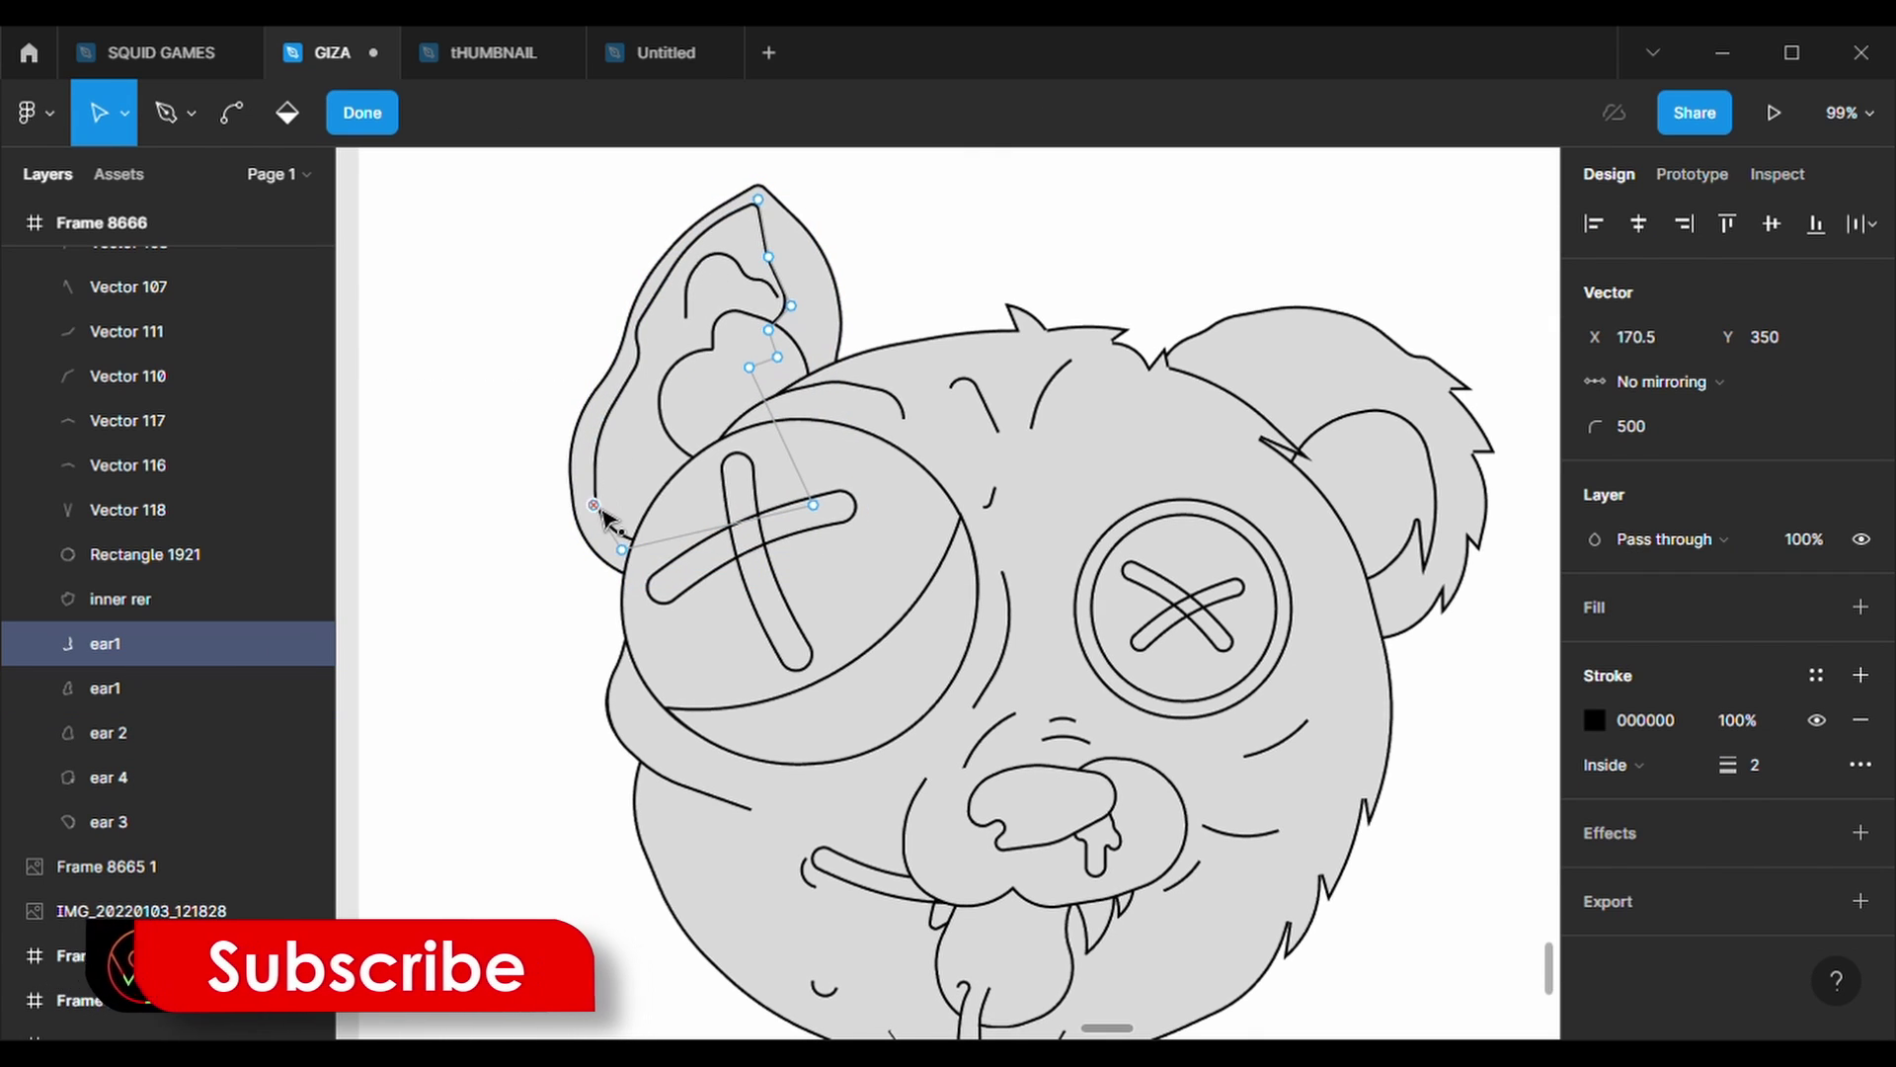
pyautogui.moveTo(601, 510); pyautogui.dragTo(774, 475)
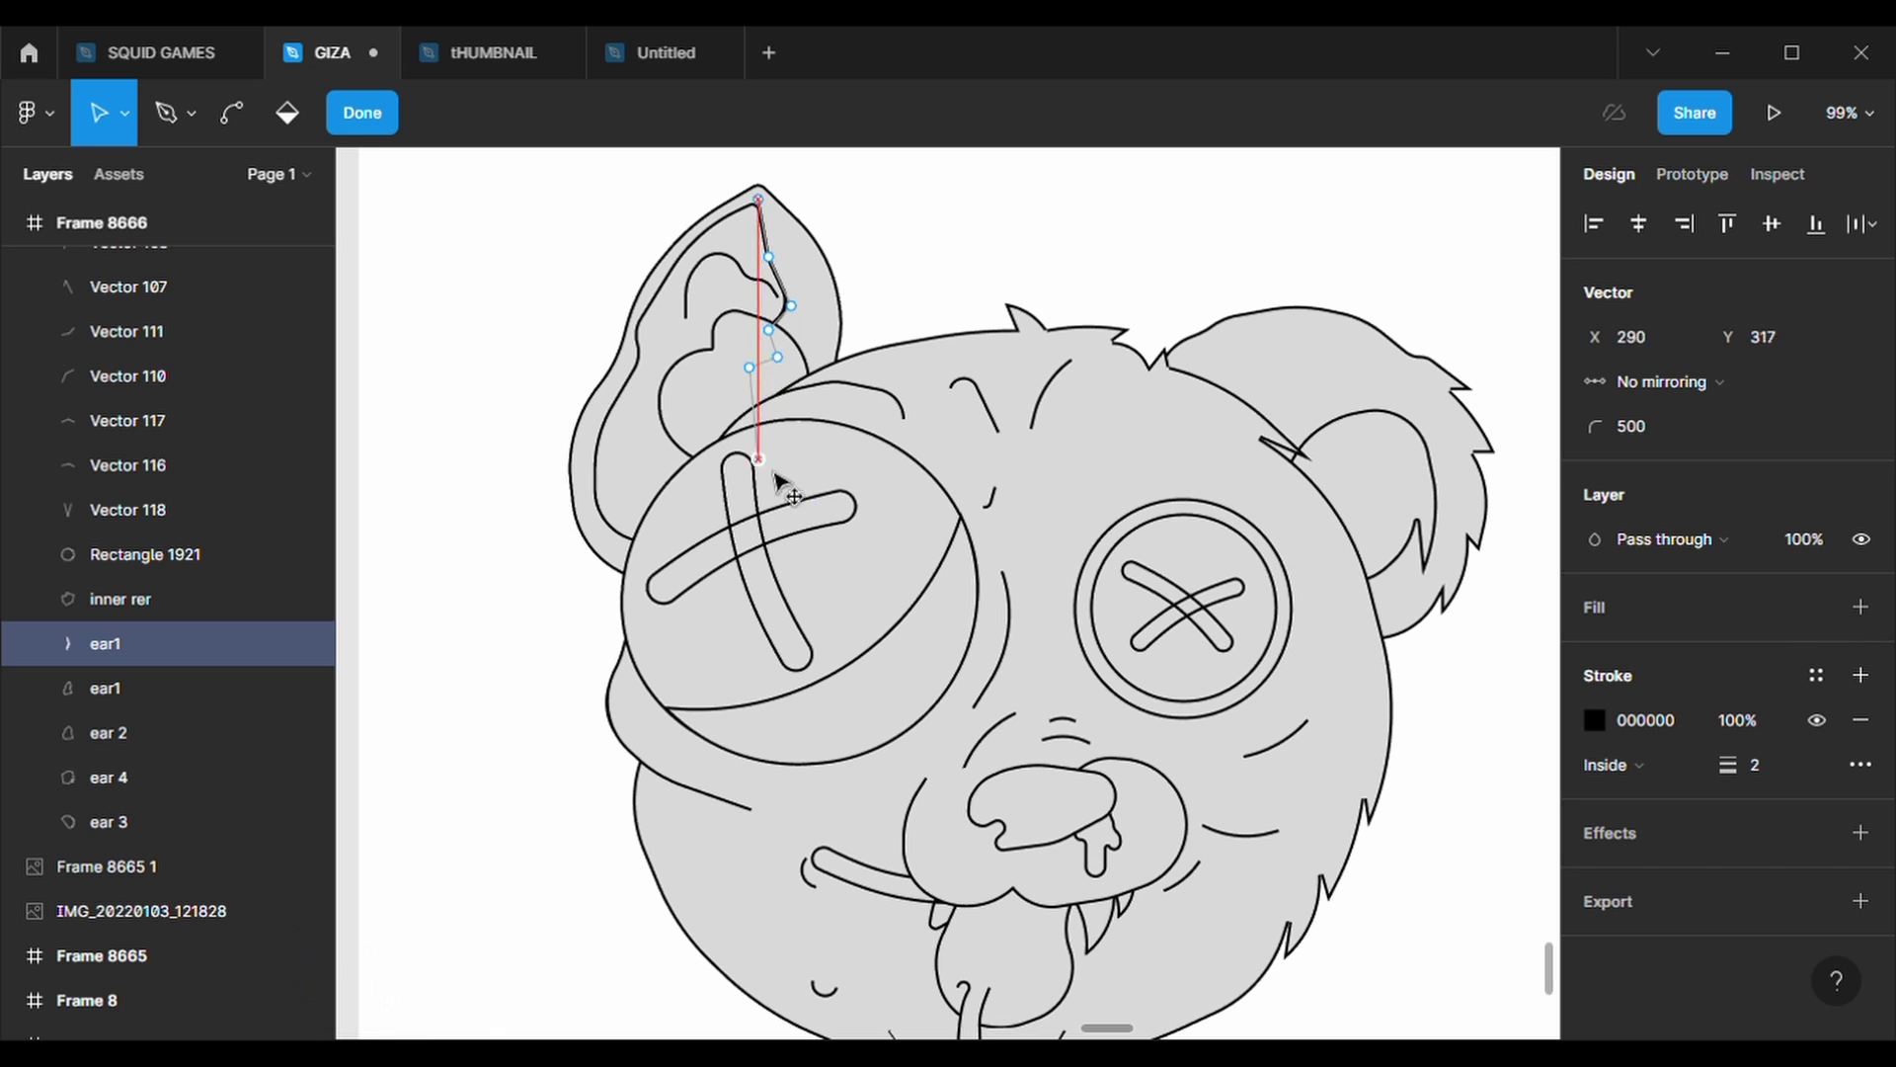
pyautogui.press('Escape')
pyautogui.press('Escape')
# - Bring the ear line to the front and pull its bottom end up inside the ear
pyautogui.rightClick(787, 219)
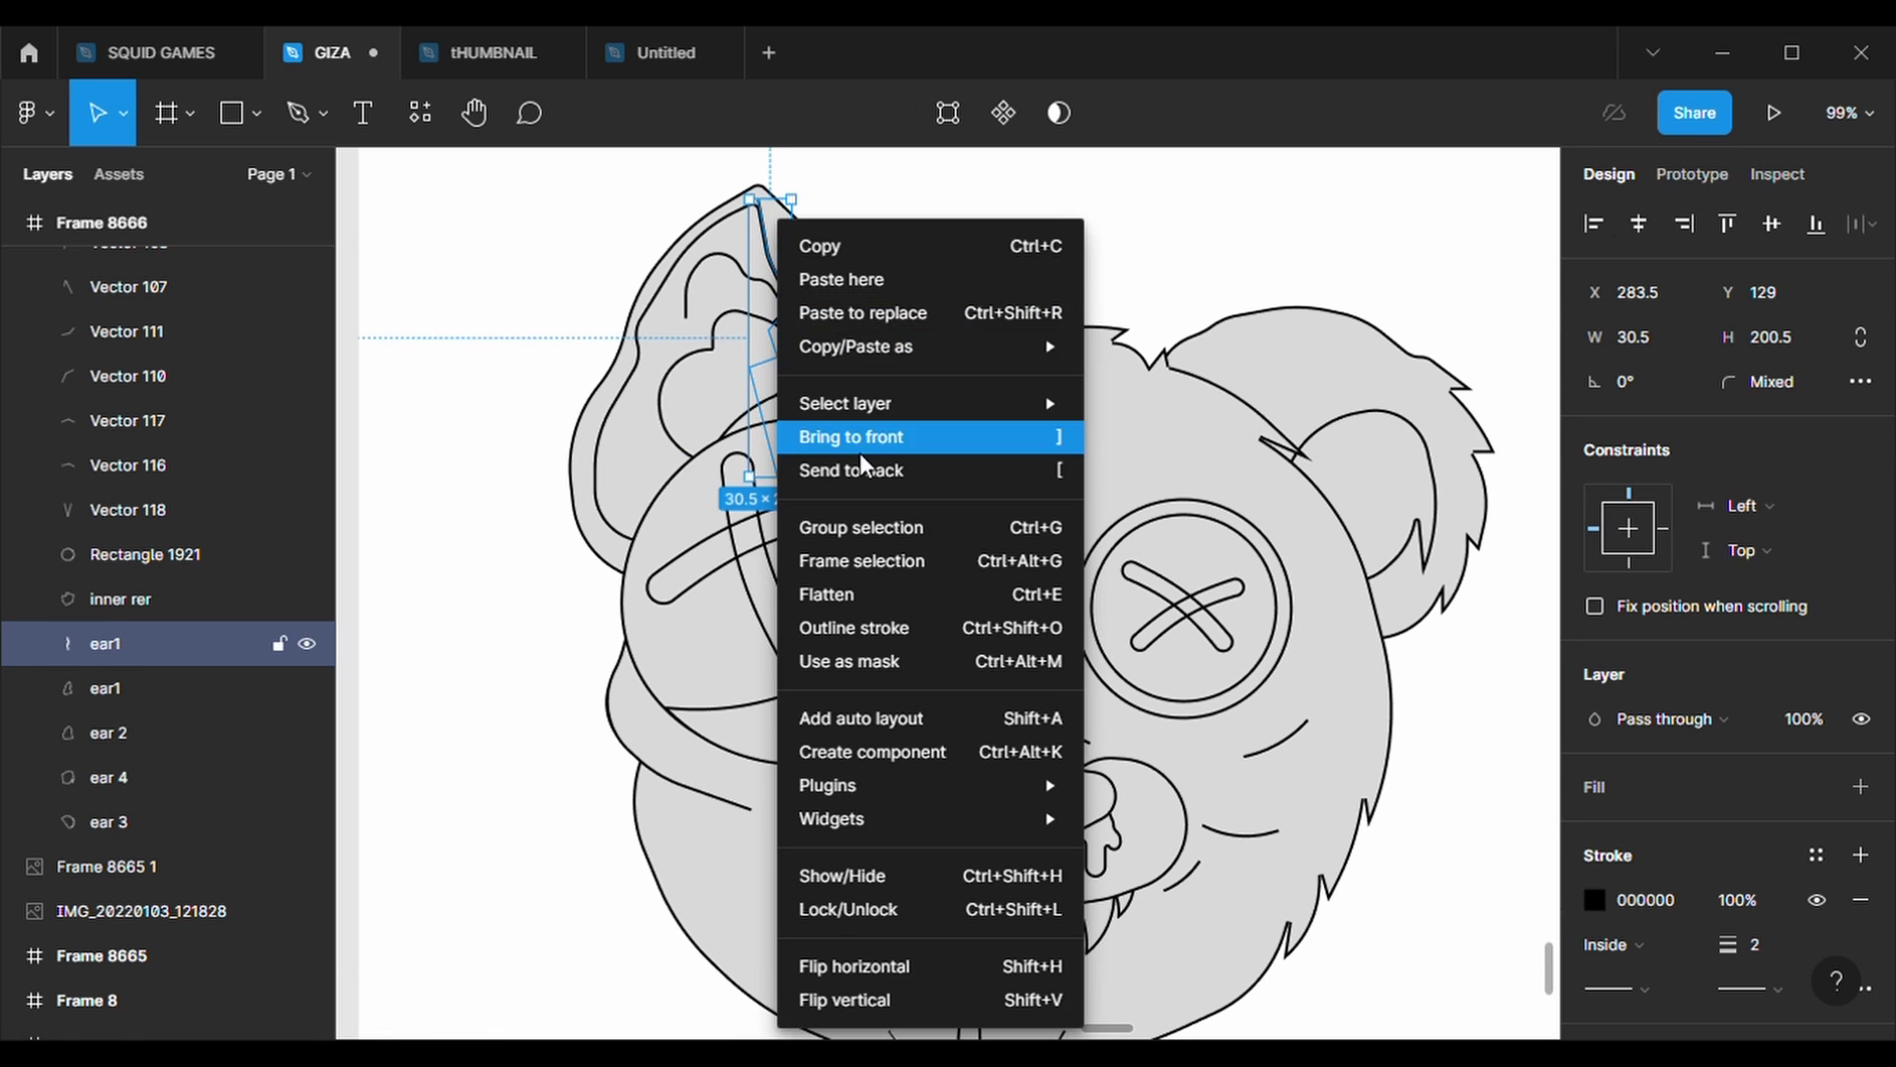
pyautogui.click(861, 433)
pyautogui.doubleClick(780, 204)
pyautogui.scroll(2, 780, 203)
pyautogui.scroll(2, 783, 242)
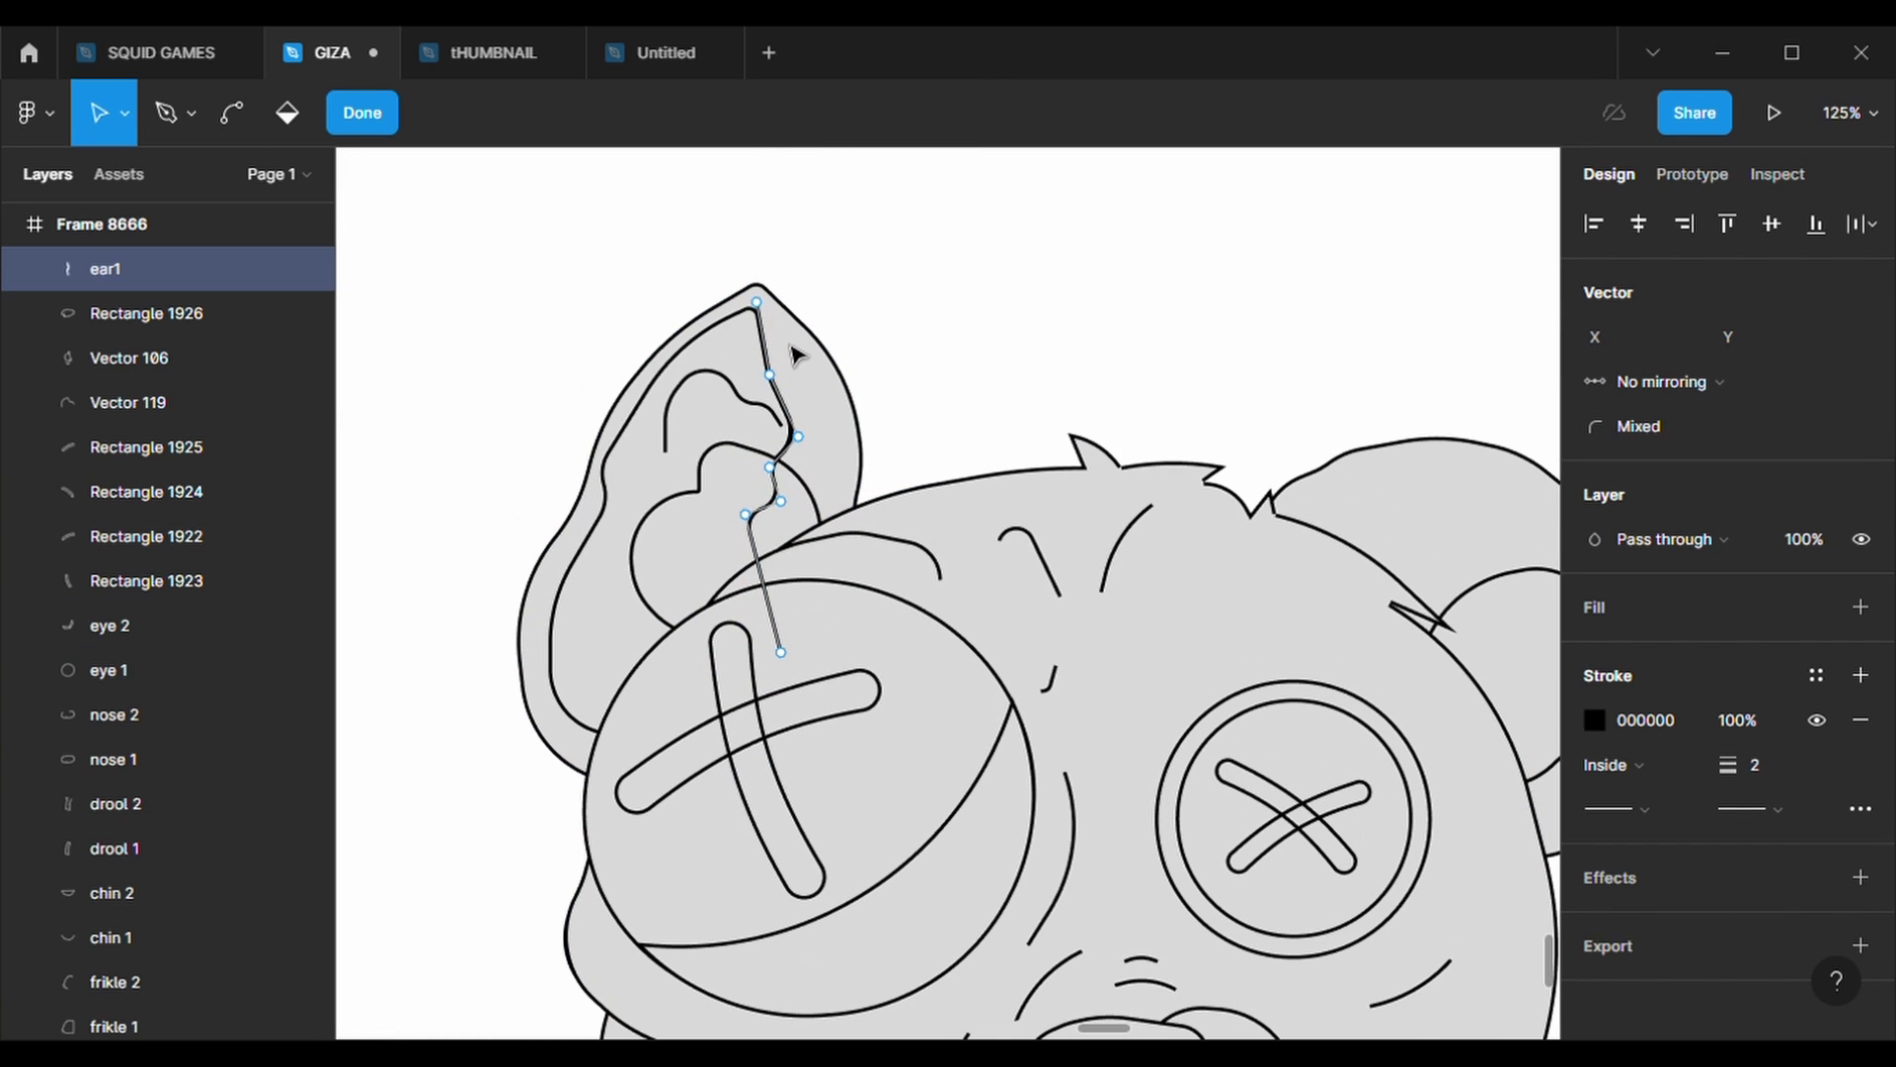
pyautogui.press('Escape')
pyautogui.press('Escape')
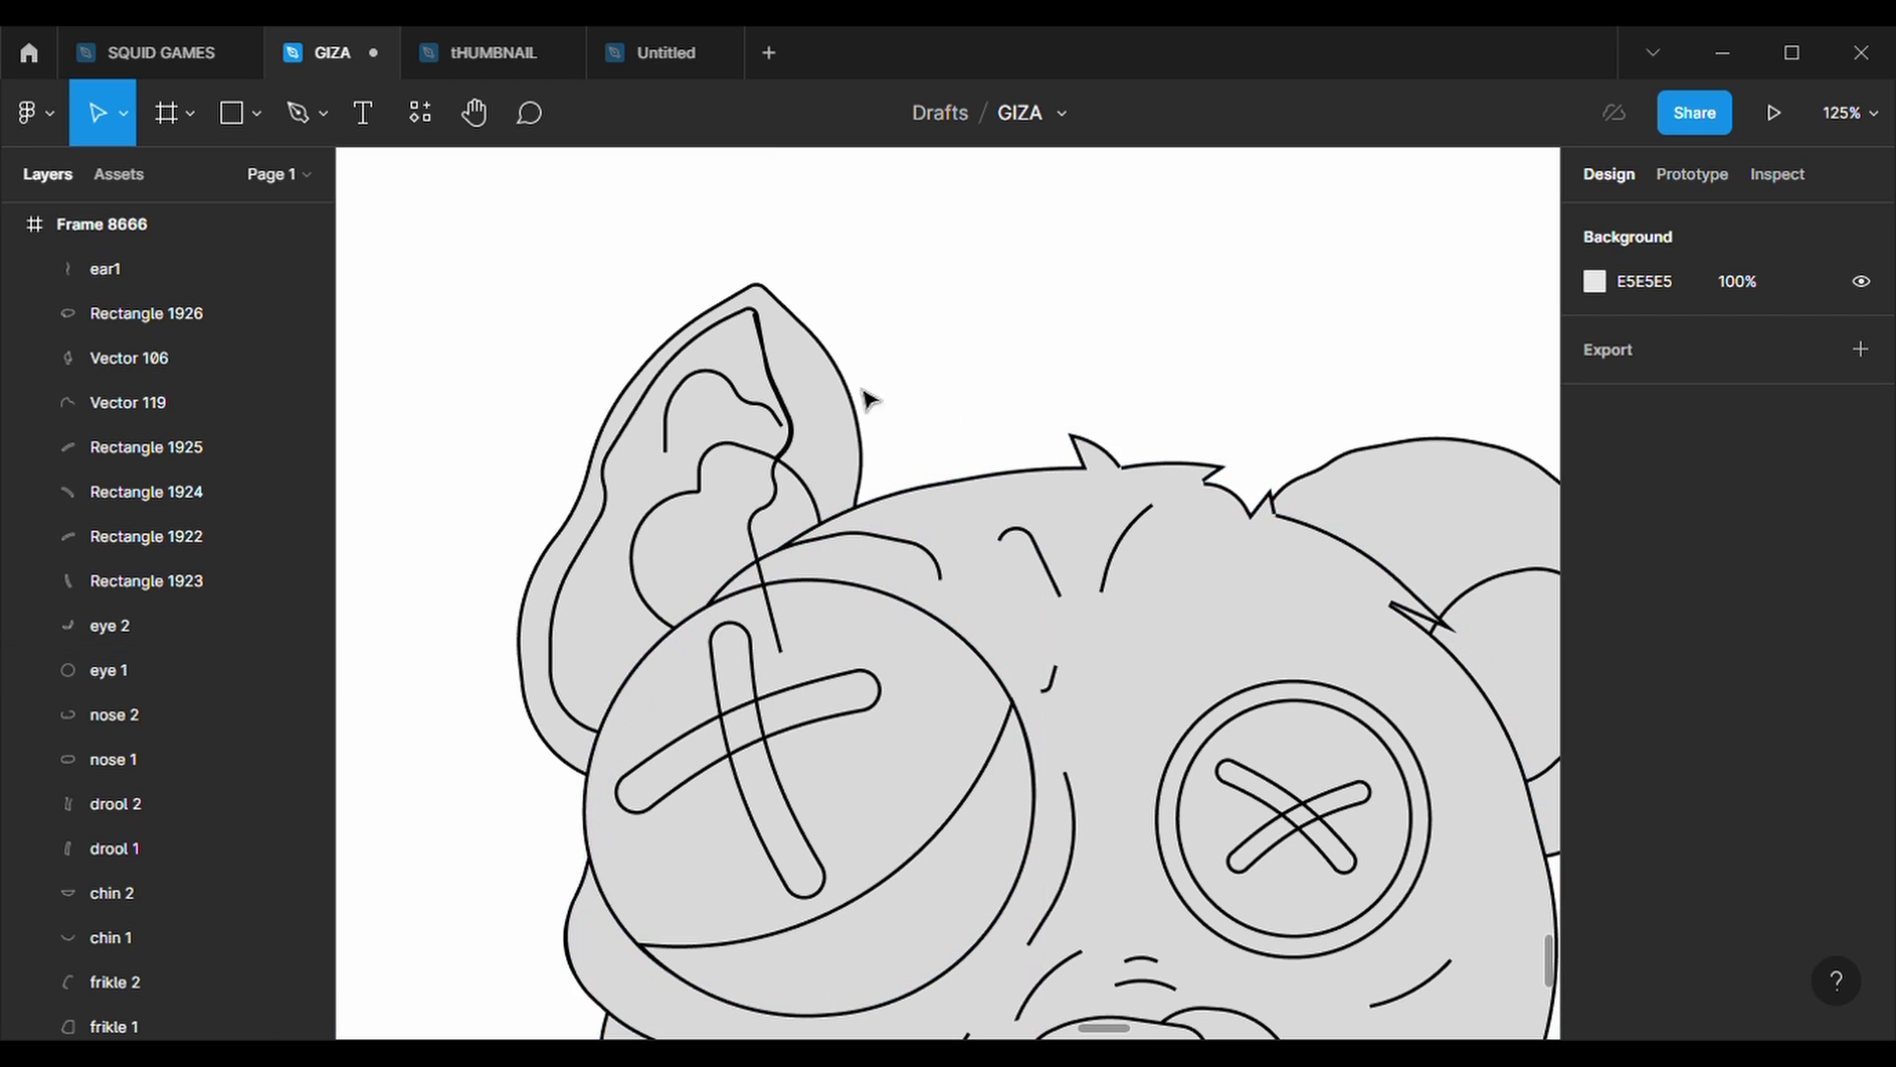
pyautogui.click(770, 360)
pyautogui.doubleClick(780, 652)
pyautogui.moveTo(780, 652); pyautogui.dragTo(748, 548)
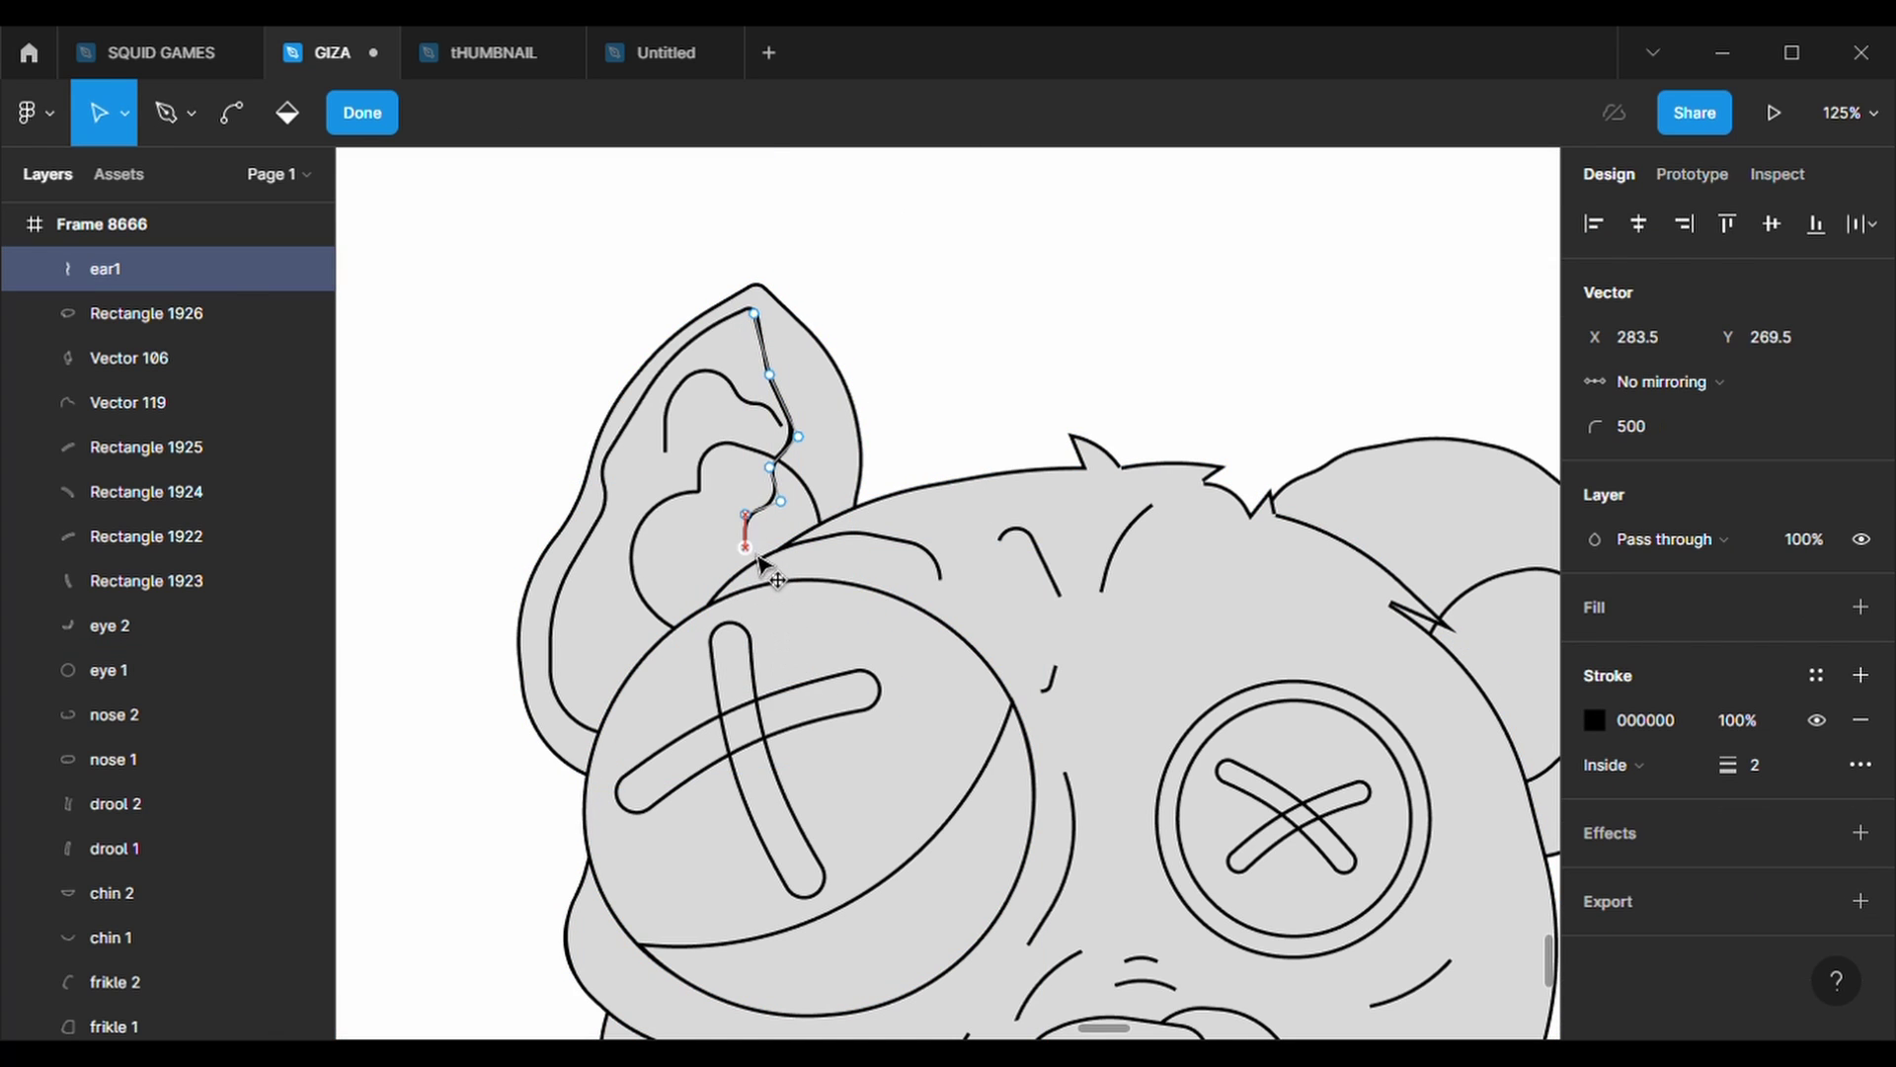
pyautogui.click(958, 425)
# - Nudge the ear line's top and middle points to refine the wavy fold
pyautogui.scroll(3, 828, 400)
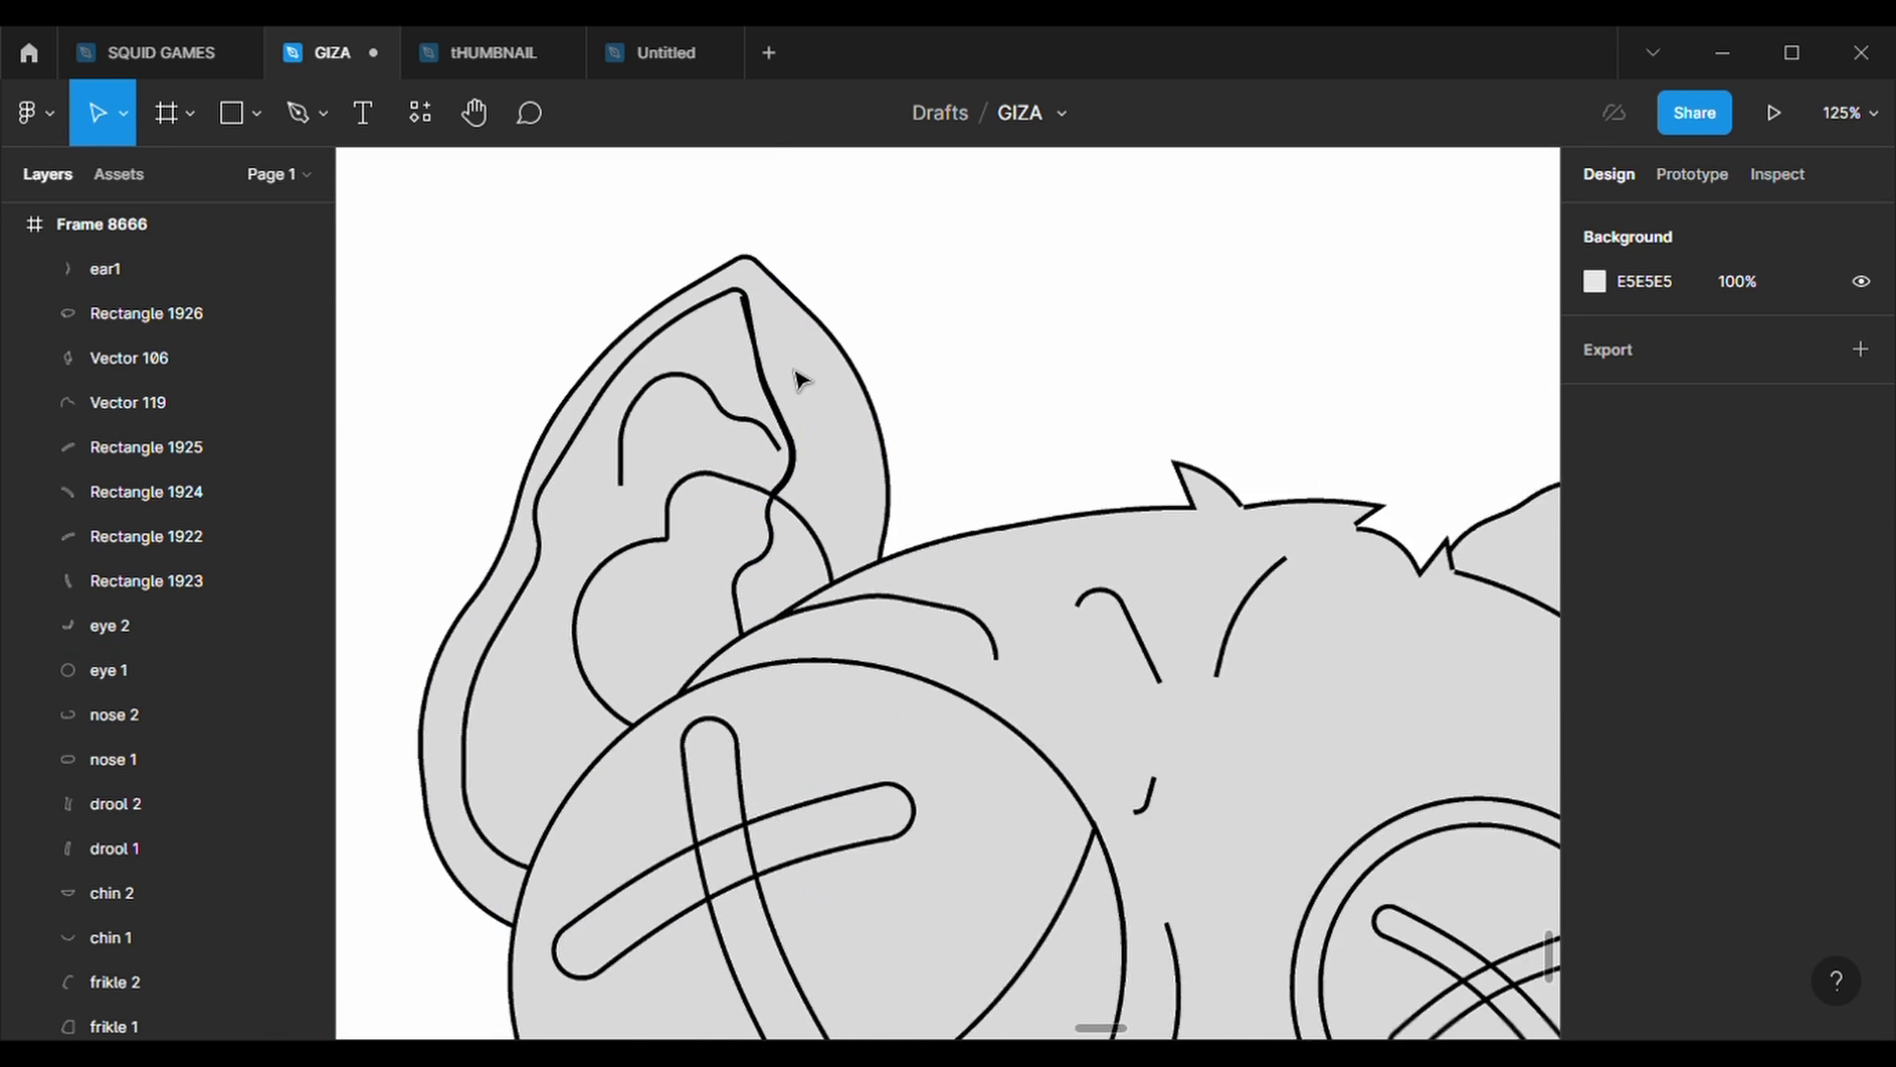
pyautogui.doubleClick(778, 415)
pyautogui.click(751, 303)
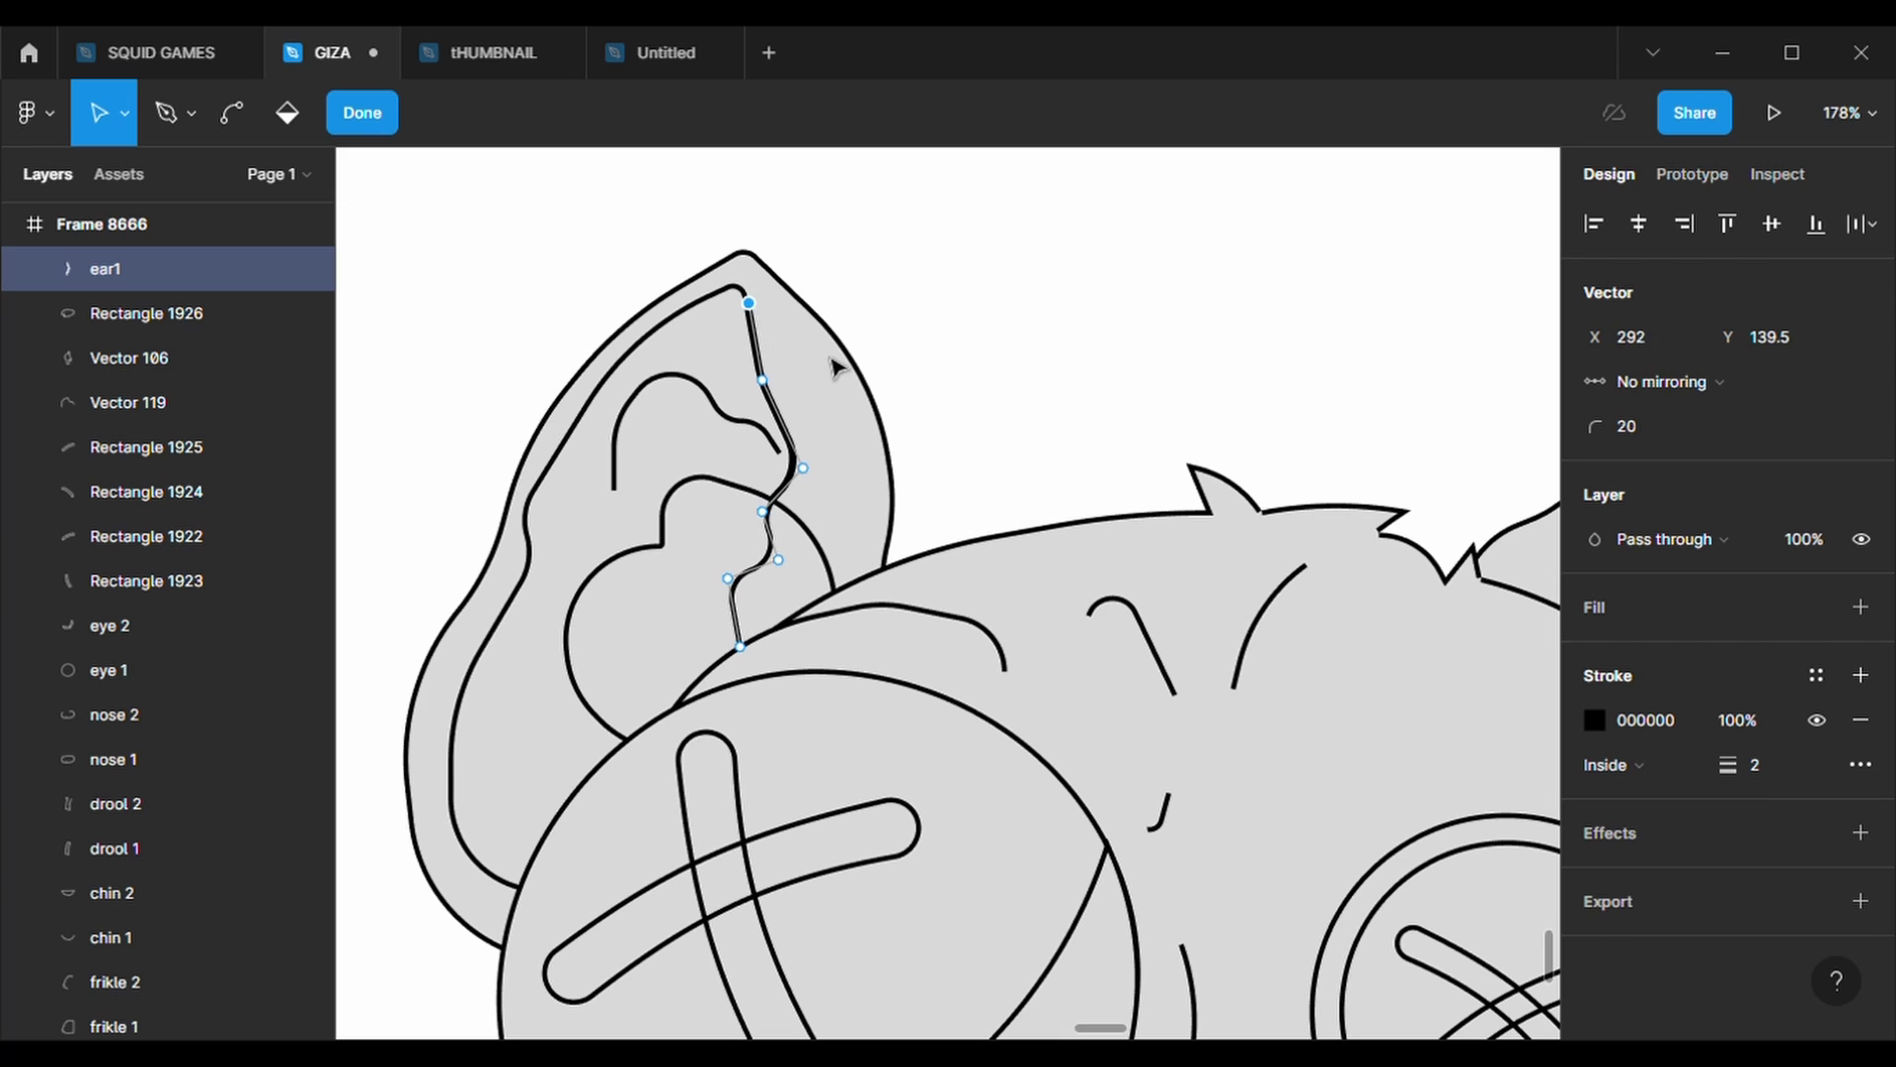
pyautogui.moveTo(818, 479); pyautogui.dragTo(815, 478)
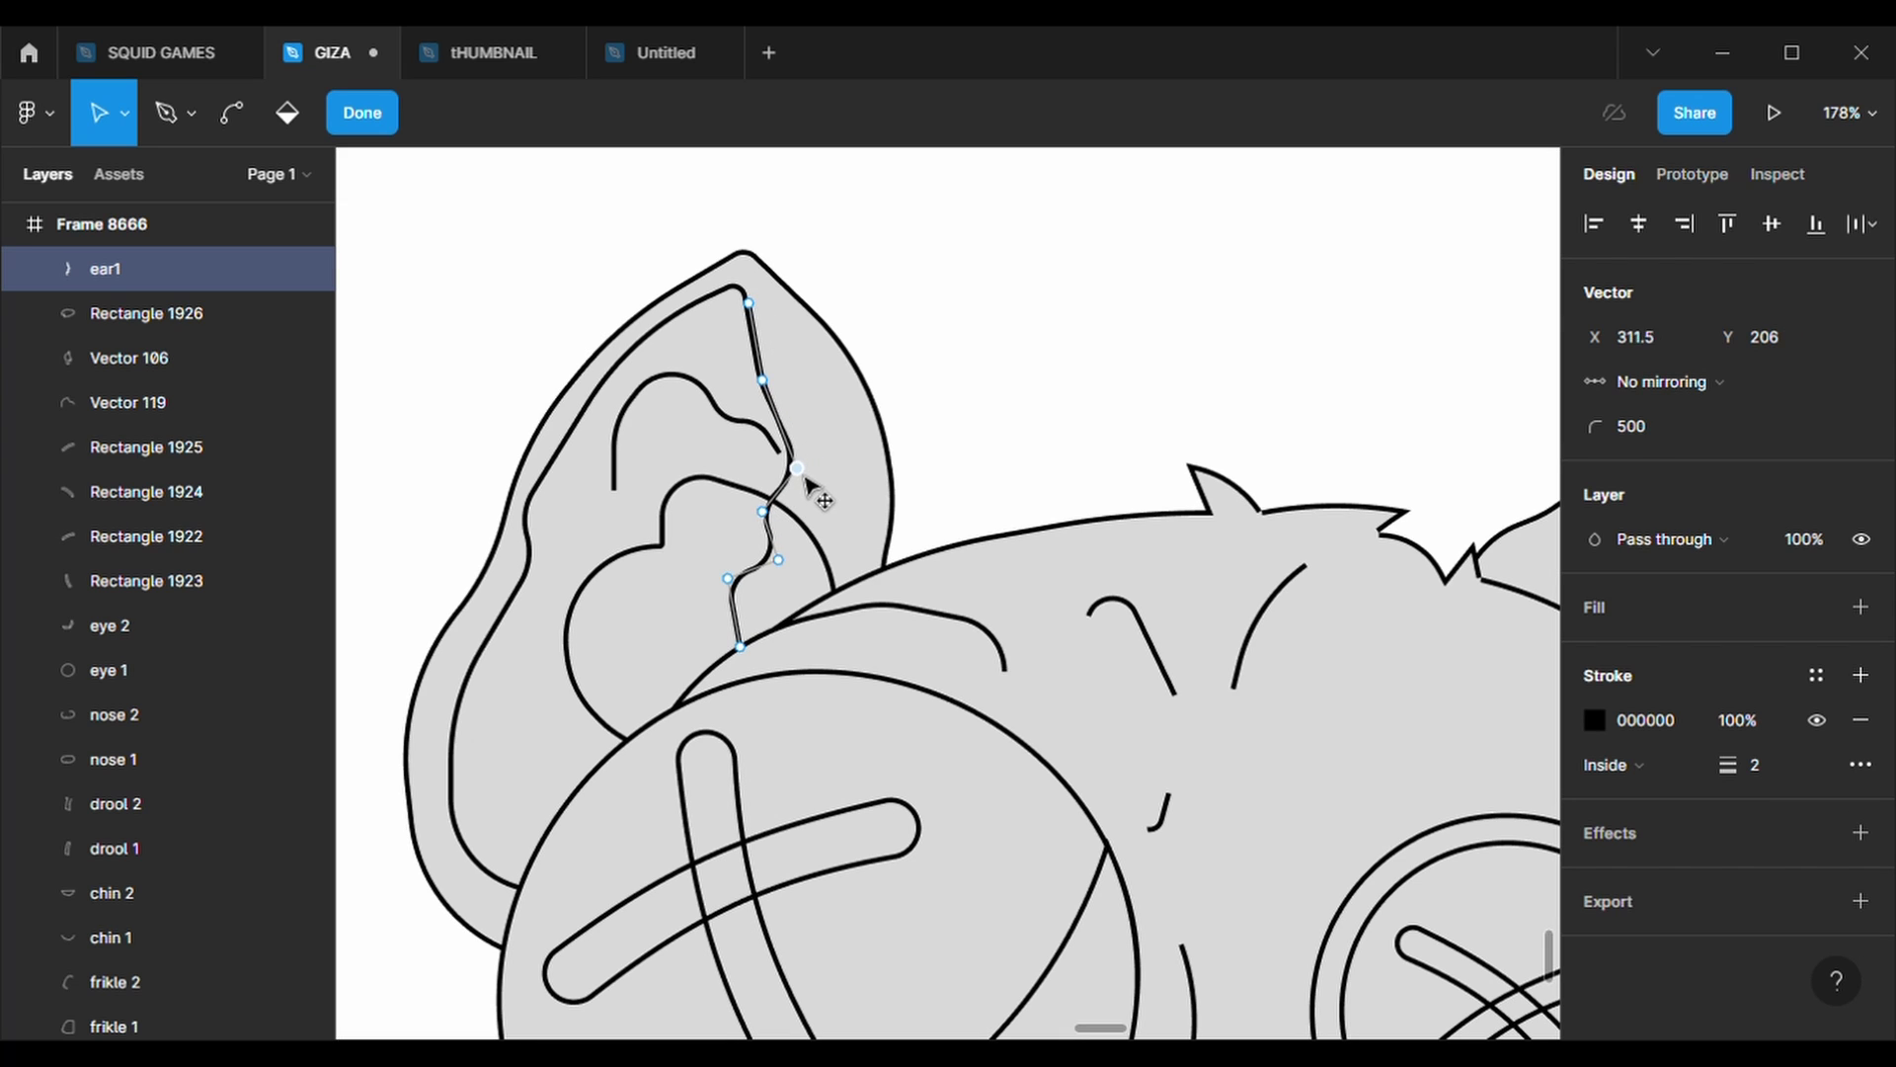
pyautogui.click(1067, 363)
pyautogui.click(248, 113)
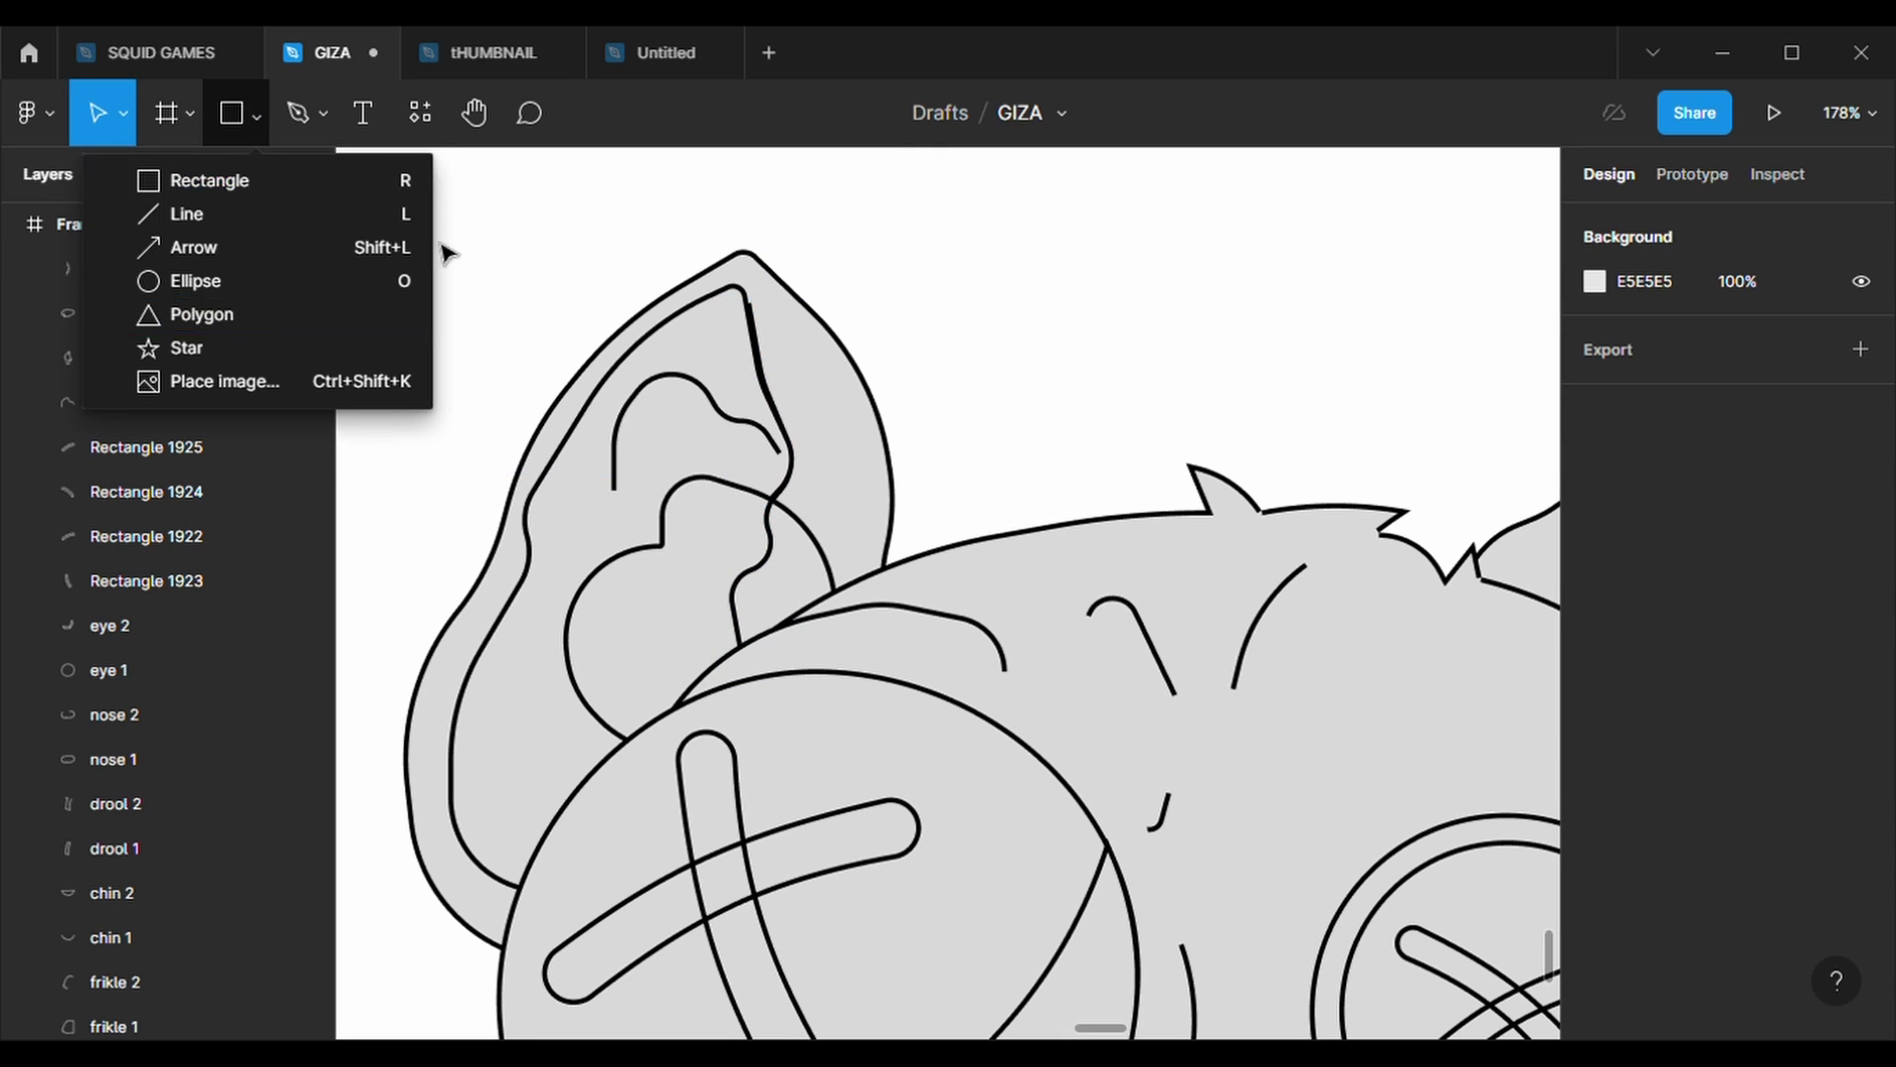
# - Paste another copy of the ear line, shape it into an ear piece and remove its outline
pyautogui.press('Escape')
pyautogui.hotkey('ctrl', 'v')
pyautogui.click(948, 119)
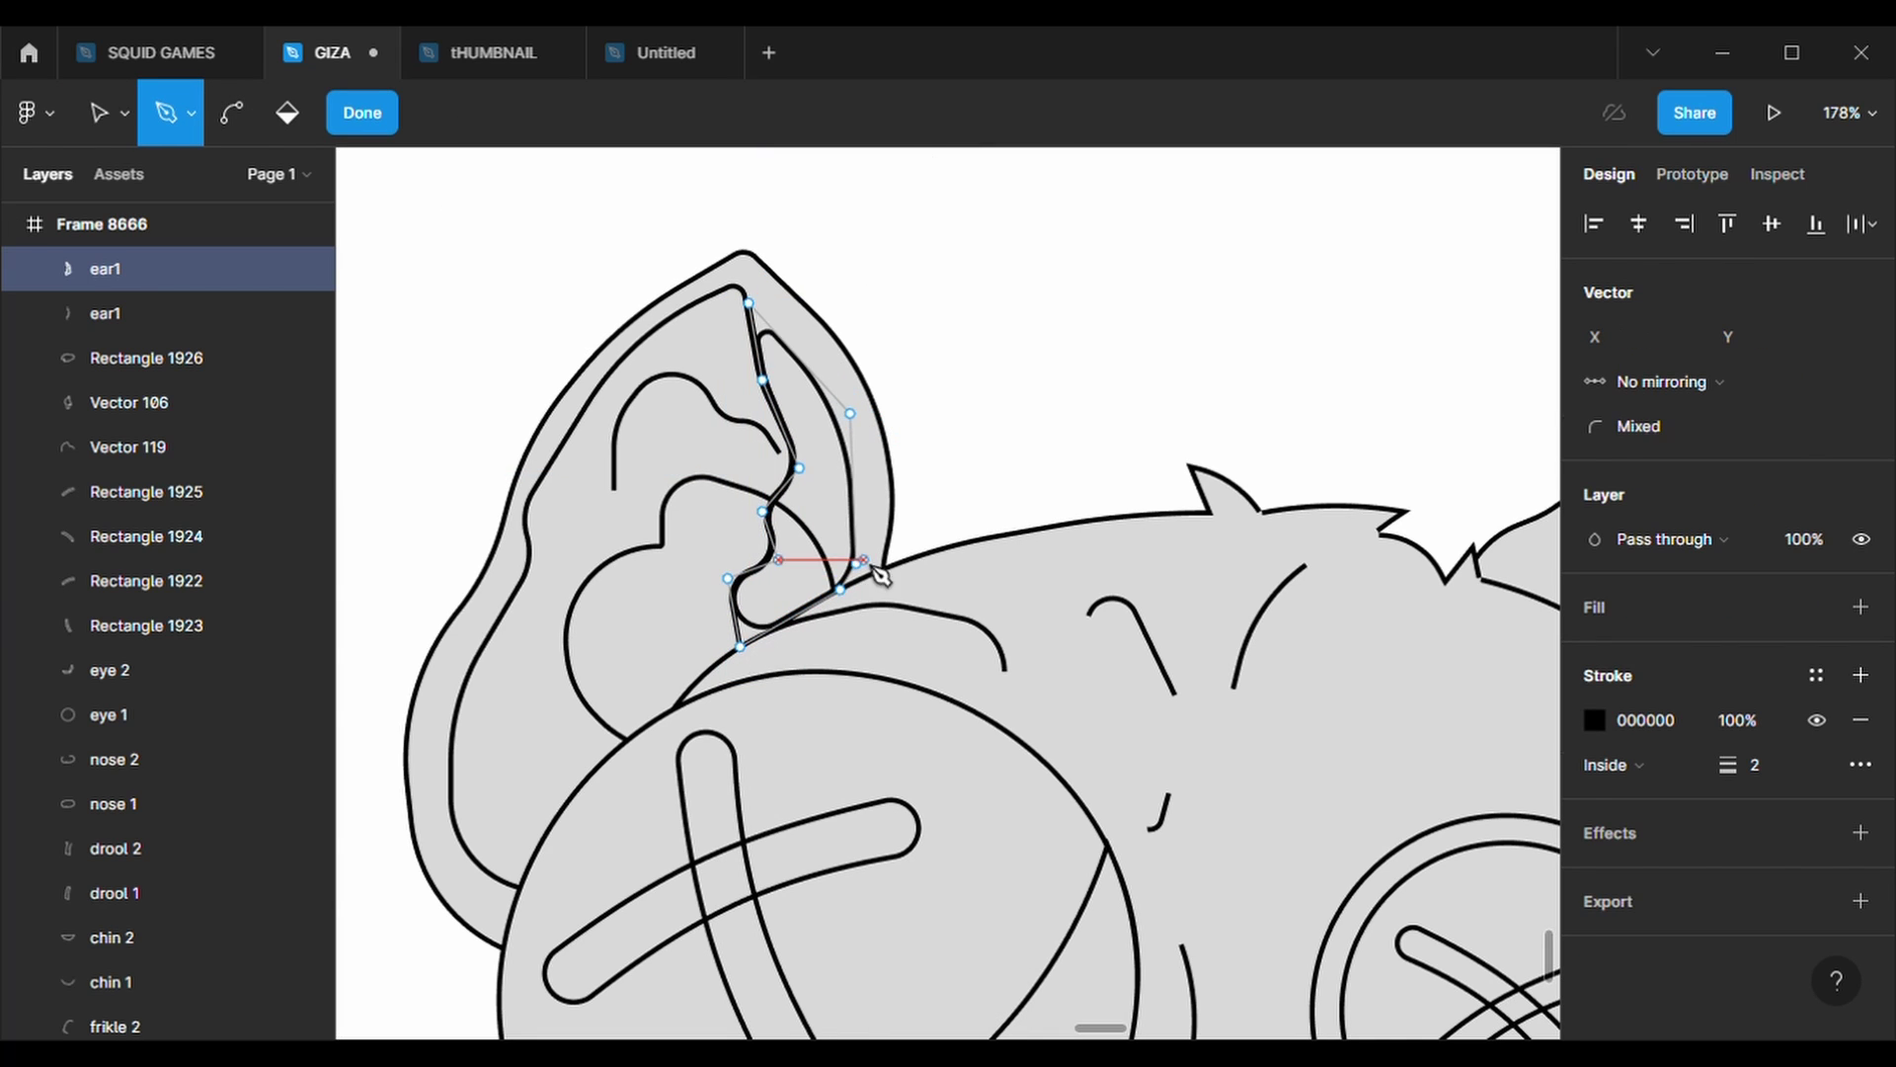
pyautogui.press('Escape')
pyautogui.press('Return')
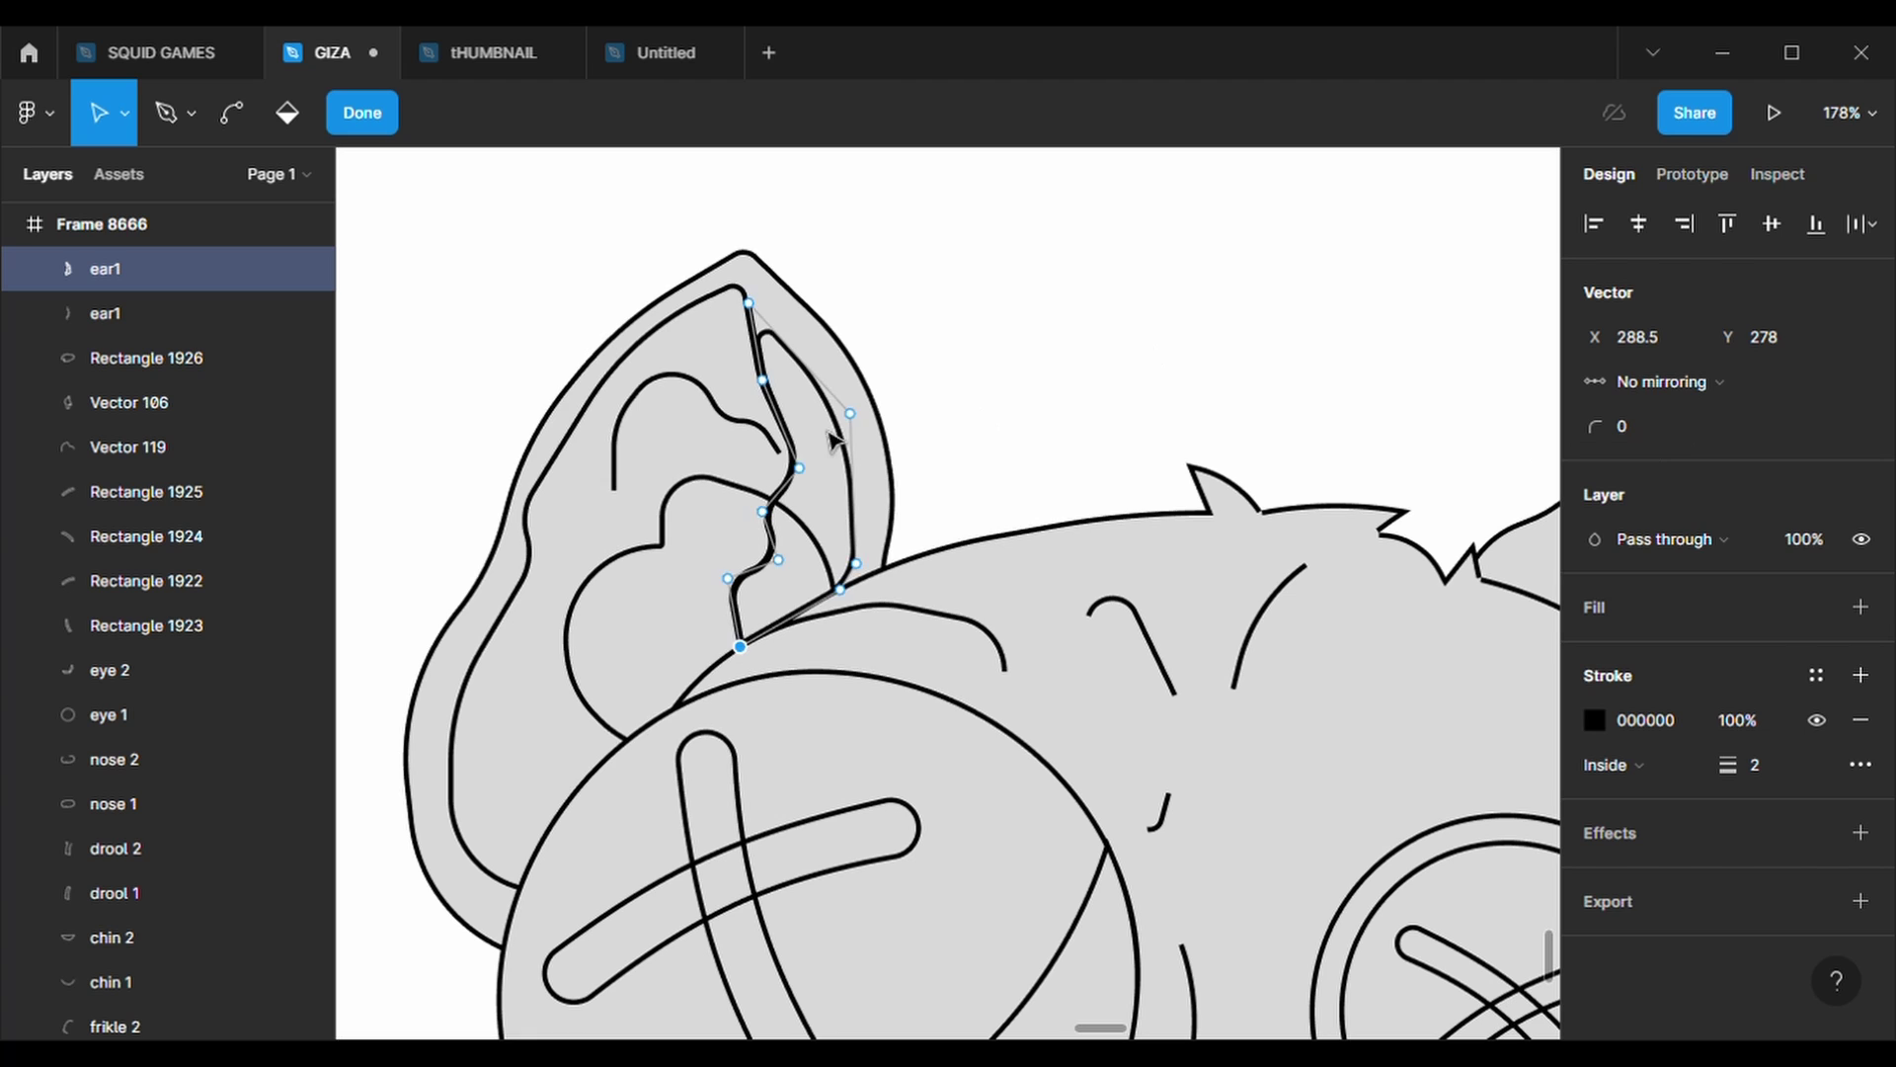
pyautogui.press('Escape')
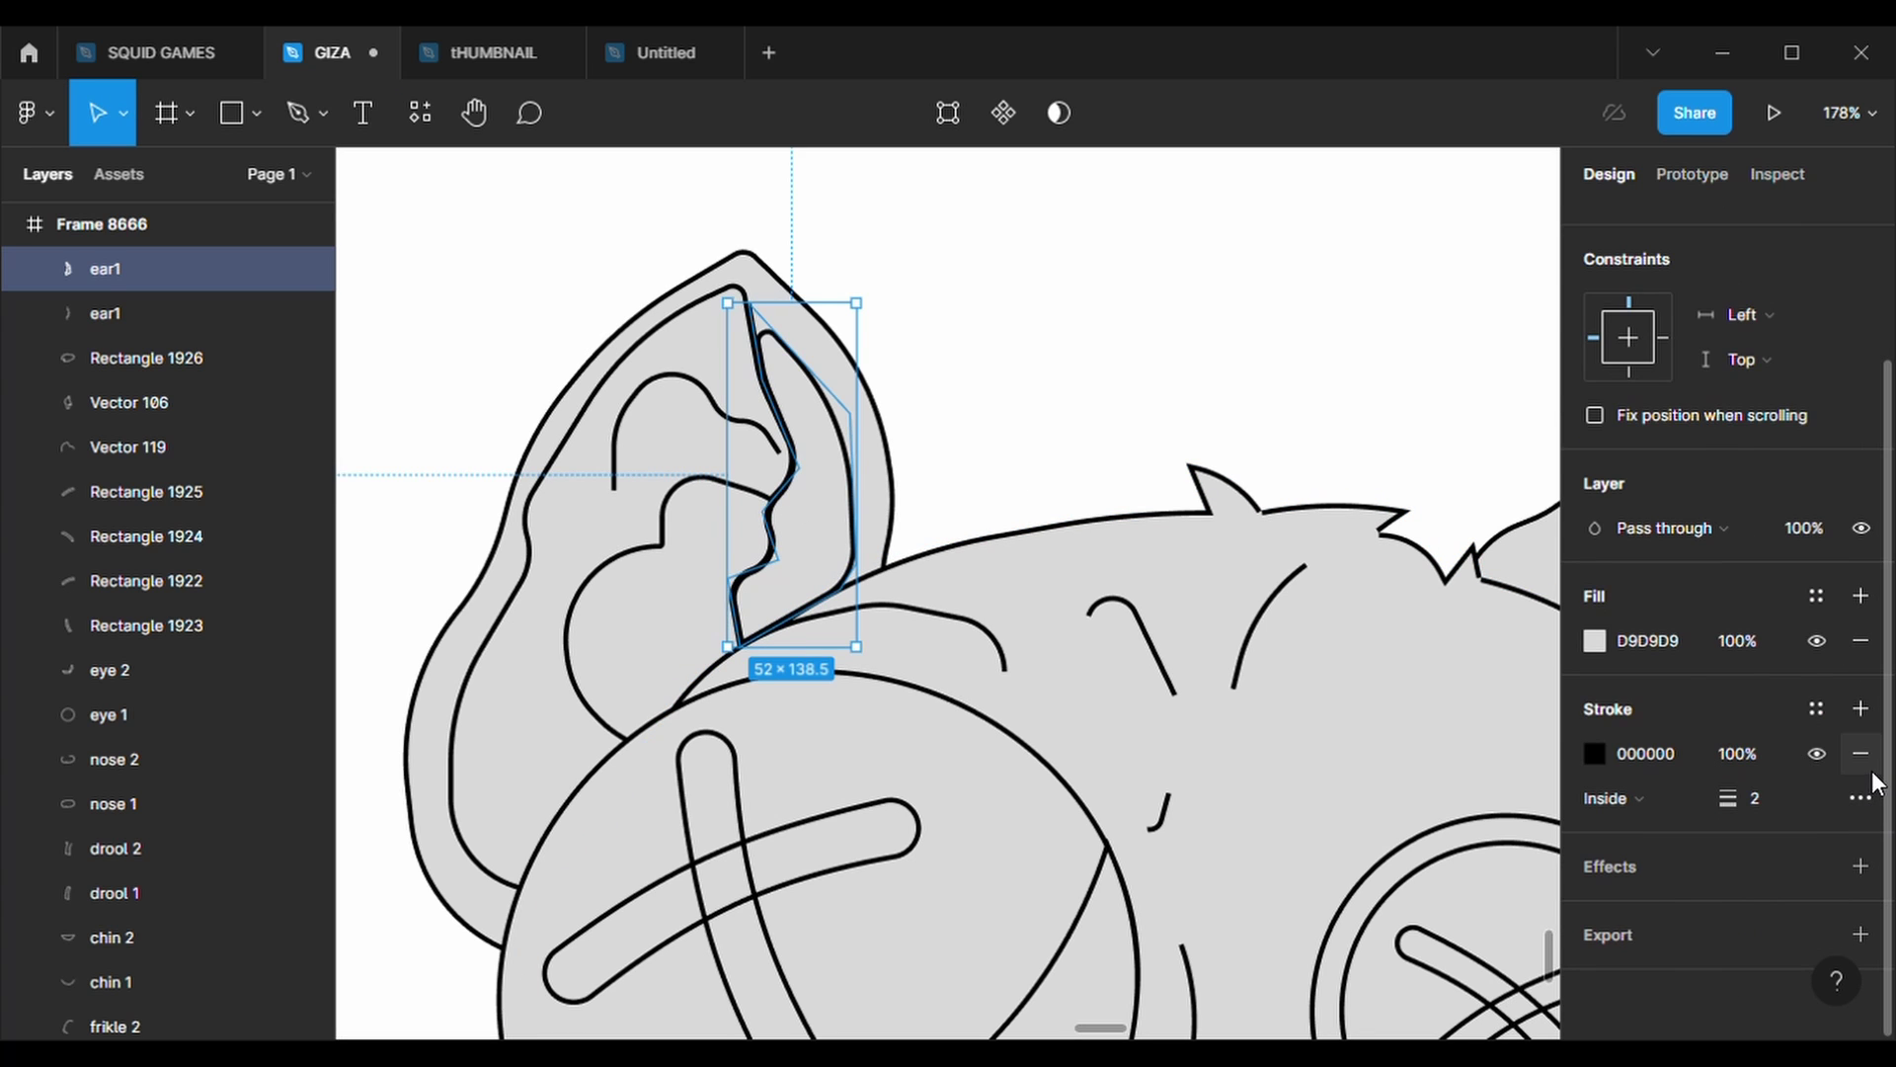
pyautogui.click(1861, 754)
pyautogui.click(911, 381)
# - Drag the filled ear piece's bottom point until it snaps level with its neighbour
pyautogui.click(756, 326)
pyautogui.scroll(5, 756, 326)
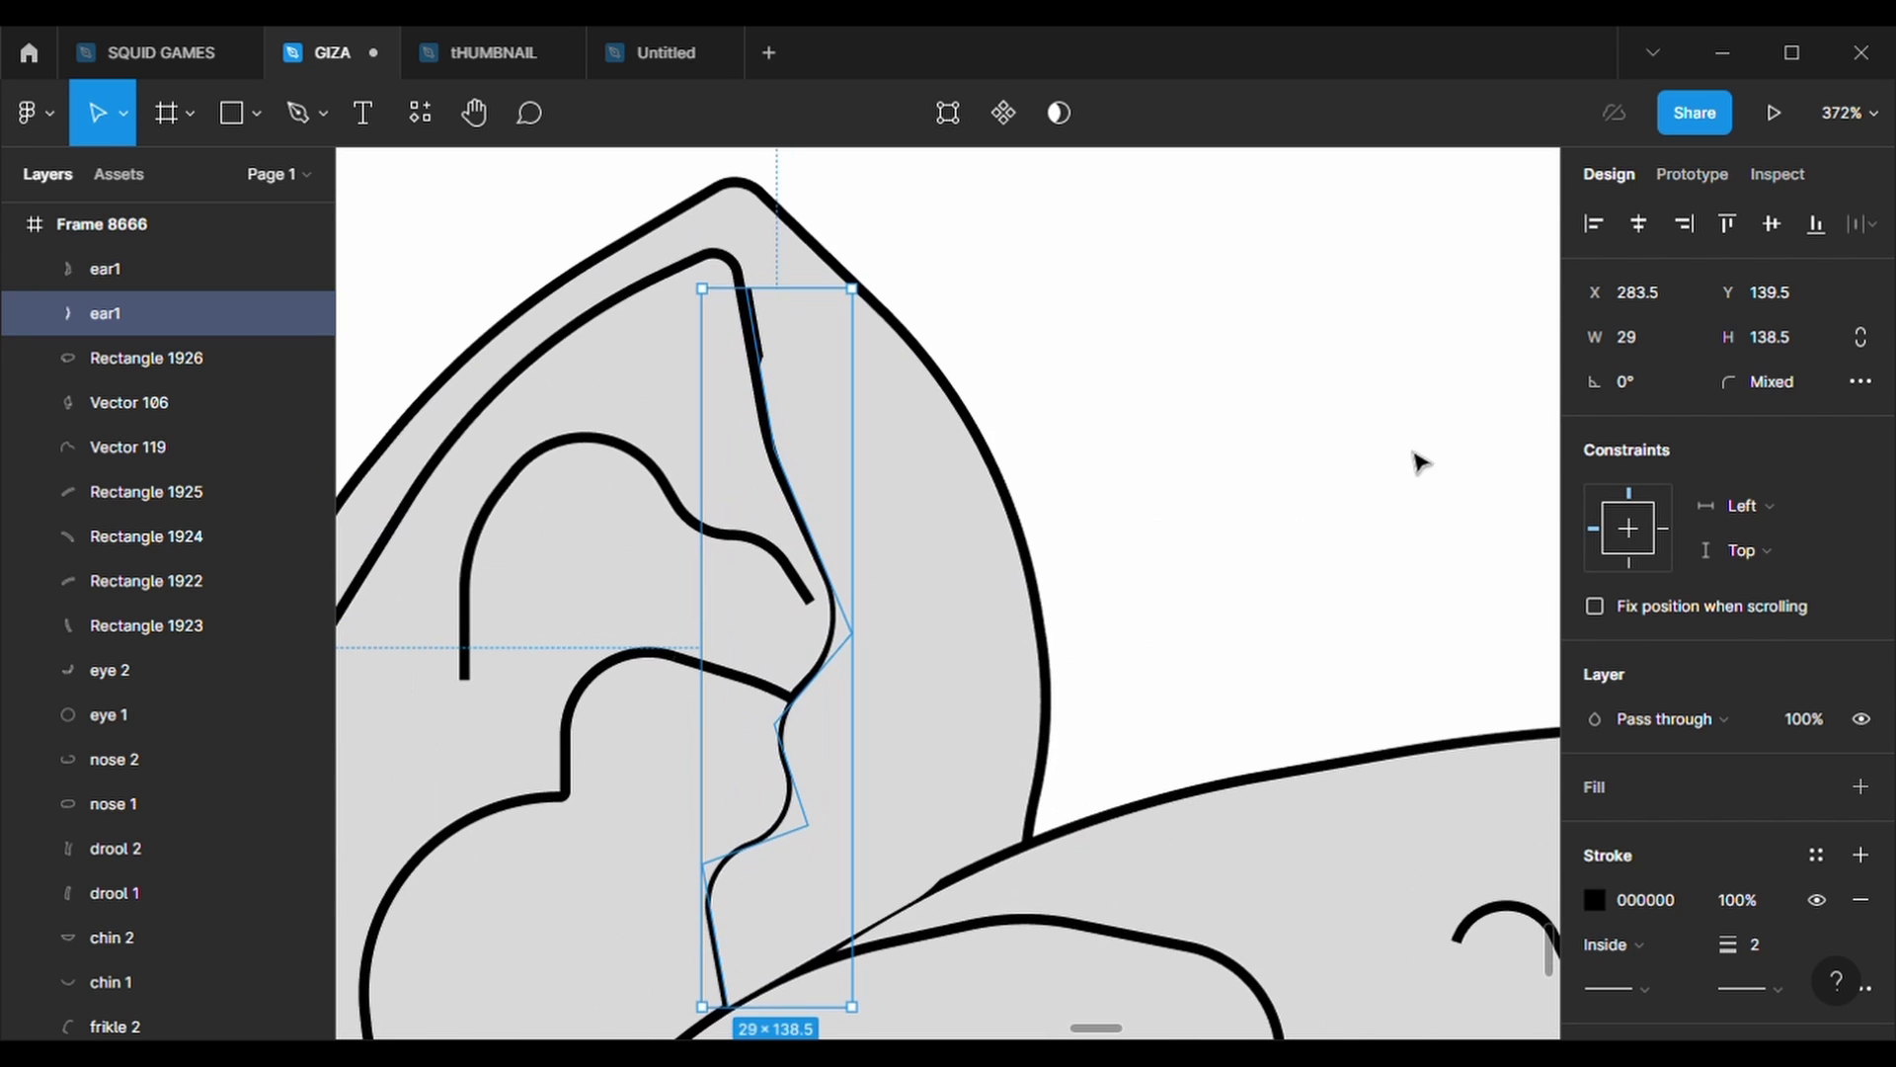
pyautogui.scroll(-3, 901, 411)
pyautogui.click(795, 450)
pyautogui.click(1016, 369)
pyautogui.scroll(4, 805, 422)
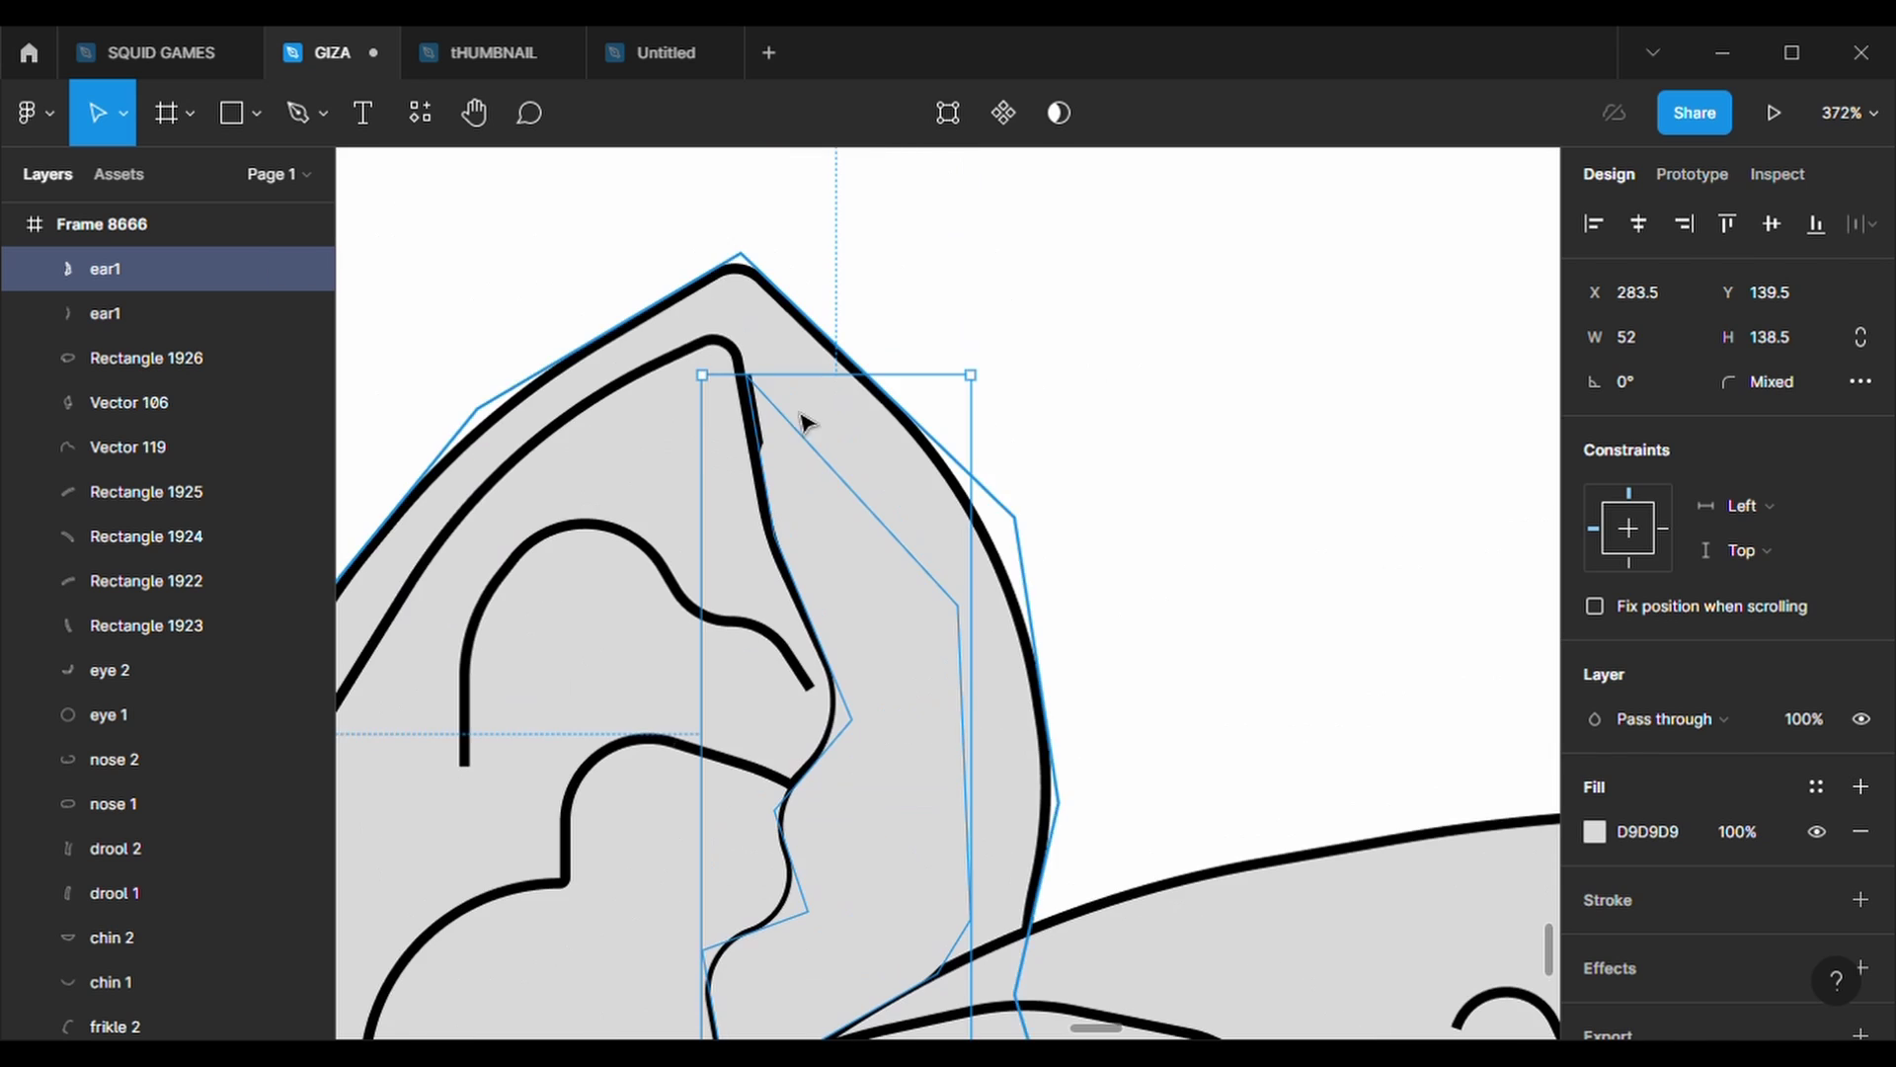
pyautogui.doubleClick(805, 422)
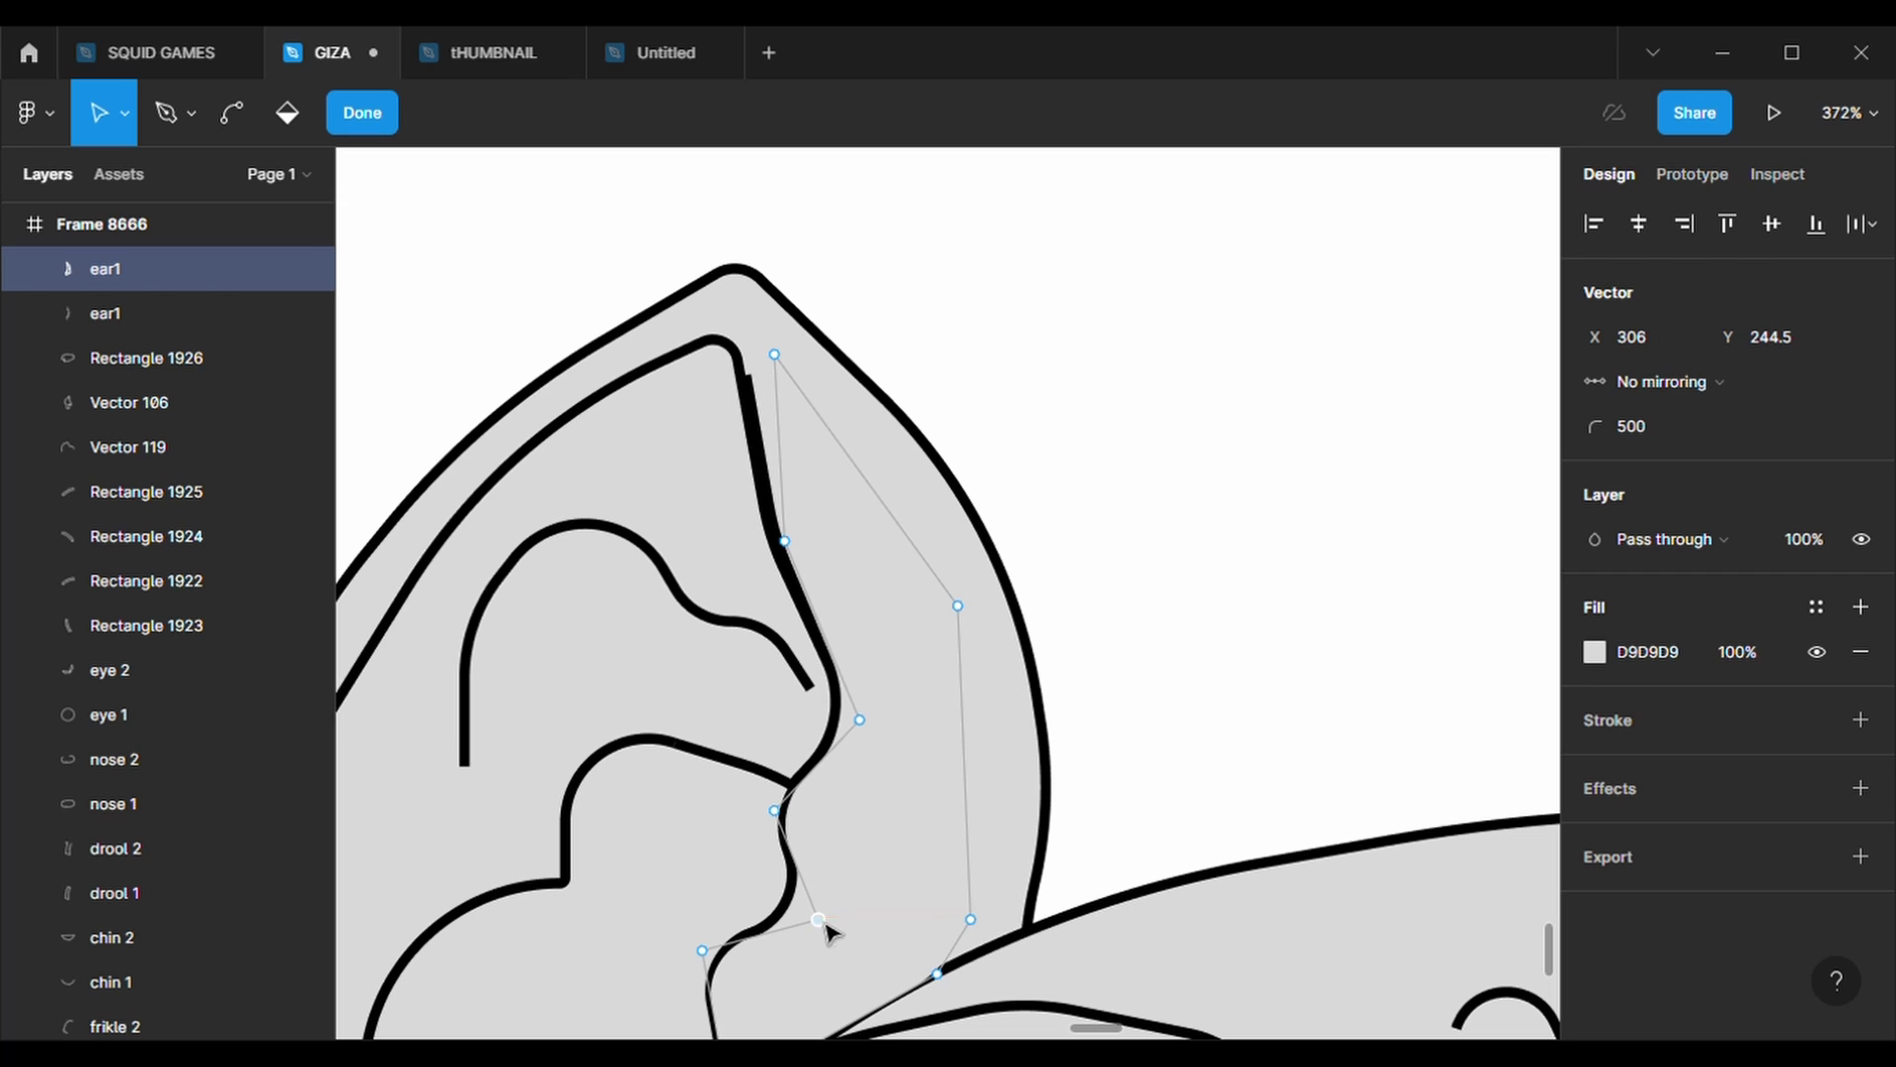
pyautogui.scroll(-3, 834, 881)
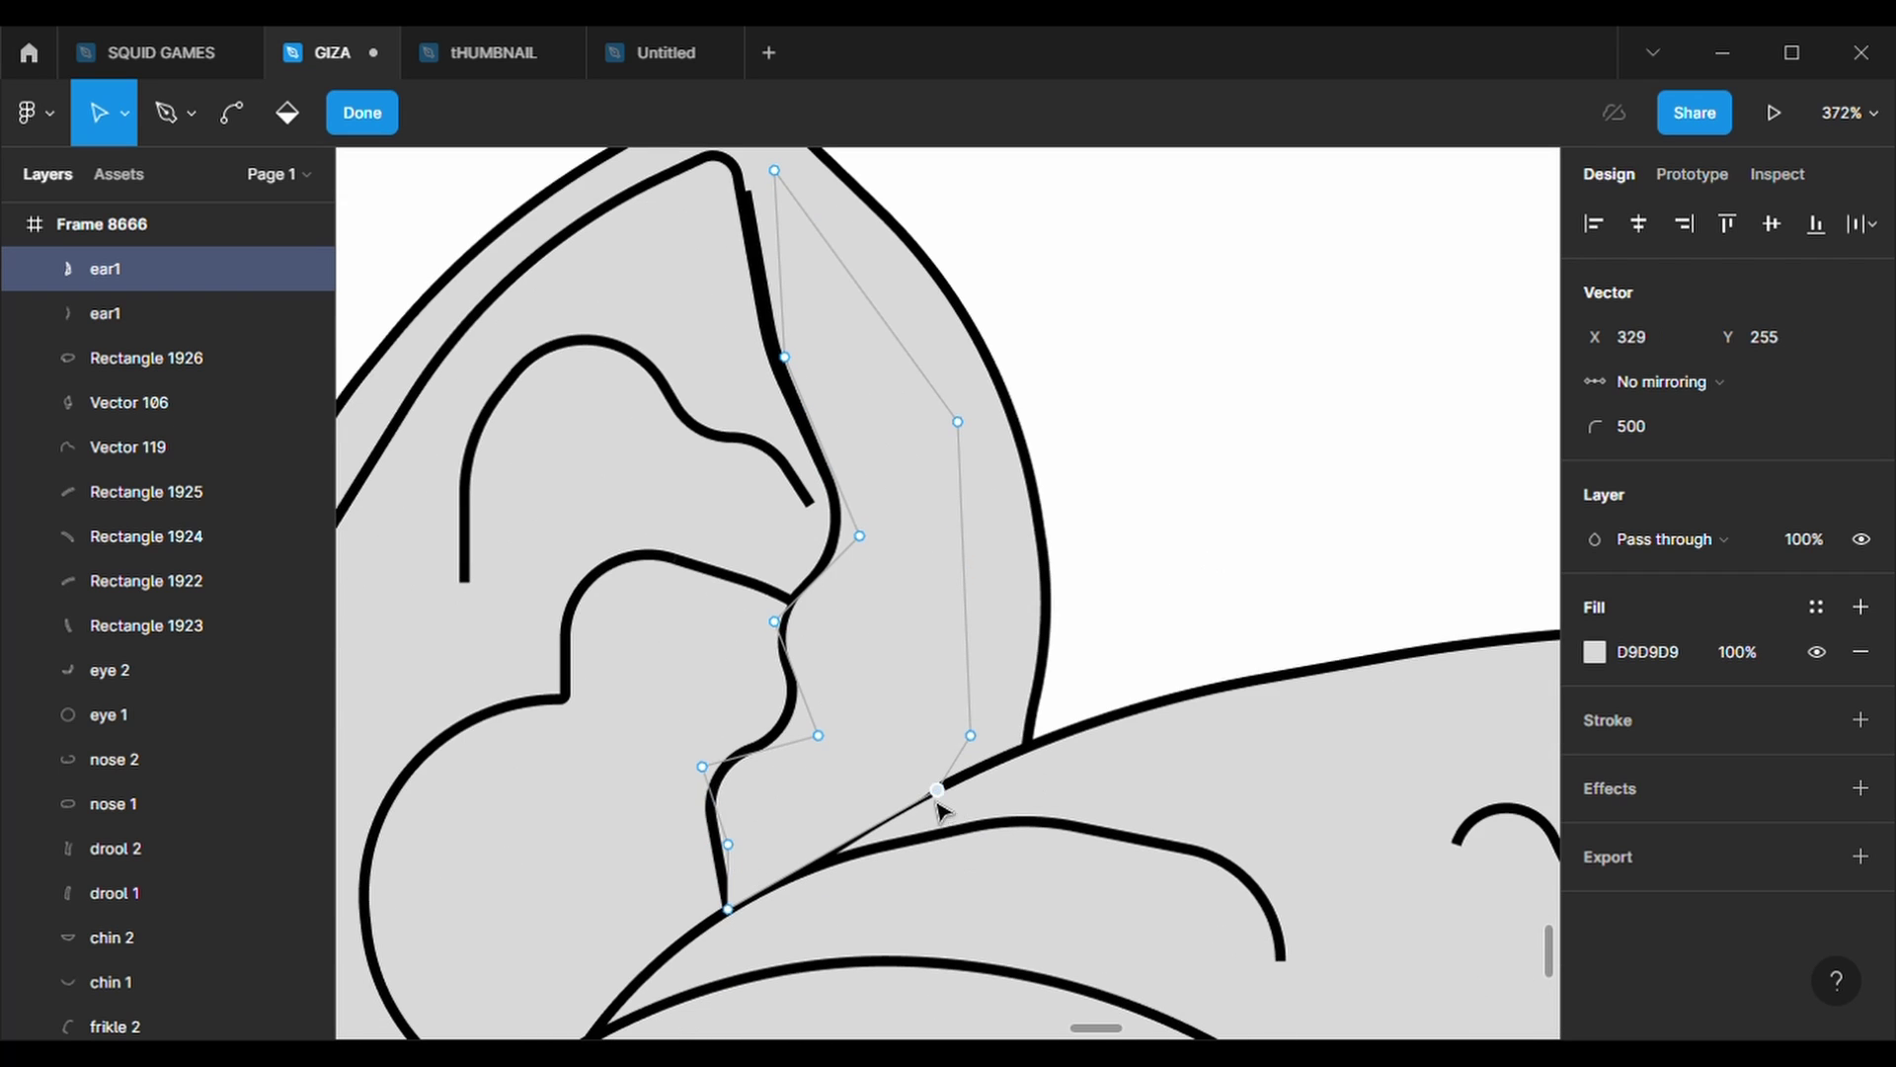
pyautogui.press('Escape')
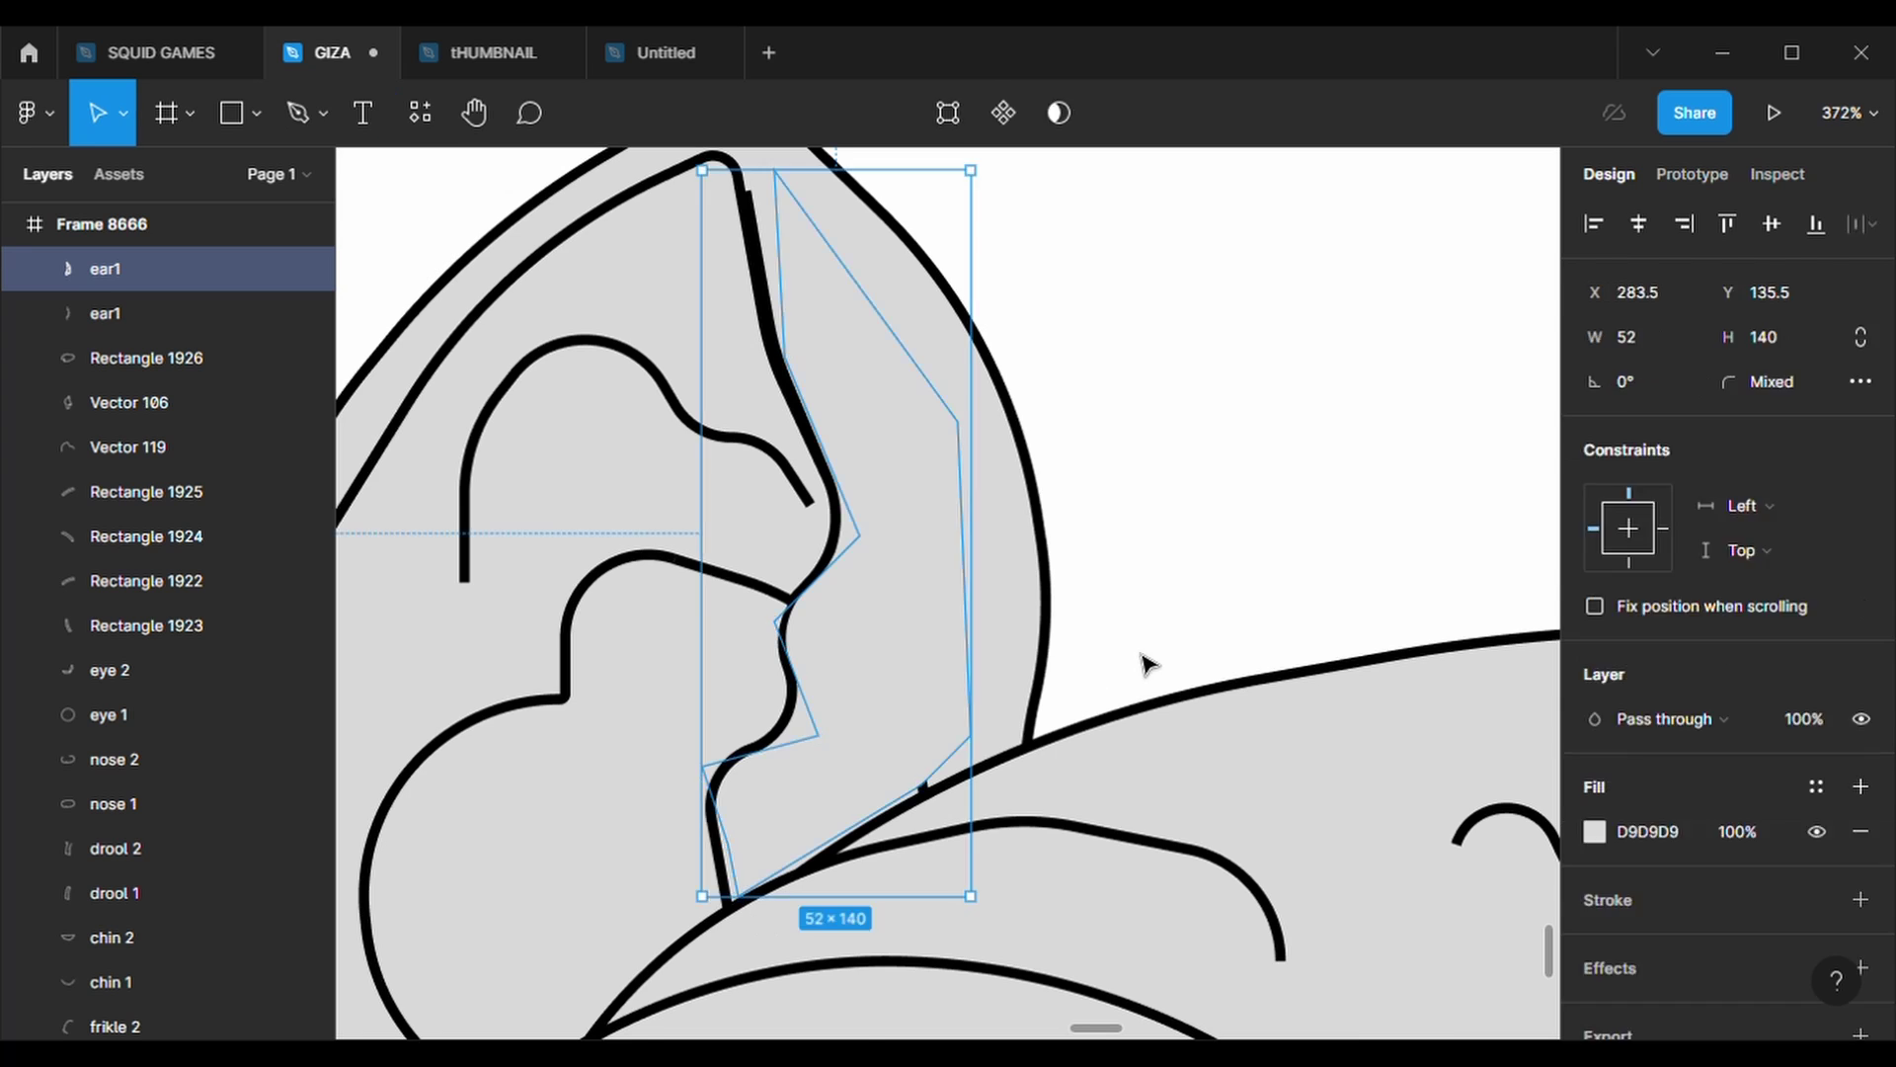
pyautogui.scroll(-2, 1143, 664)
pyautogui.press('Return')
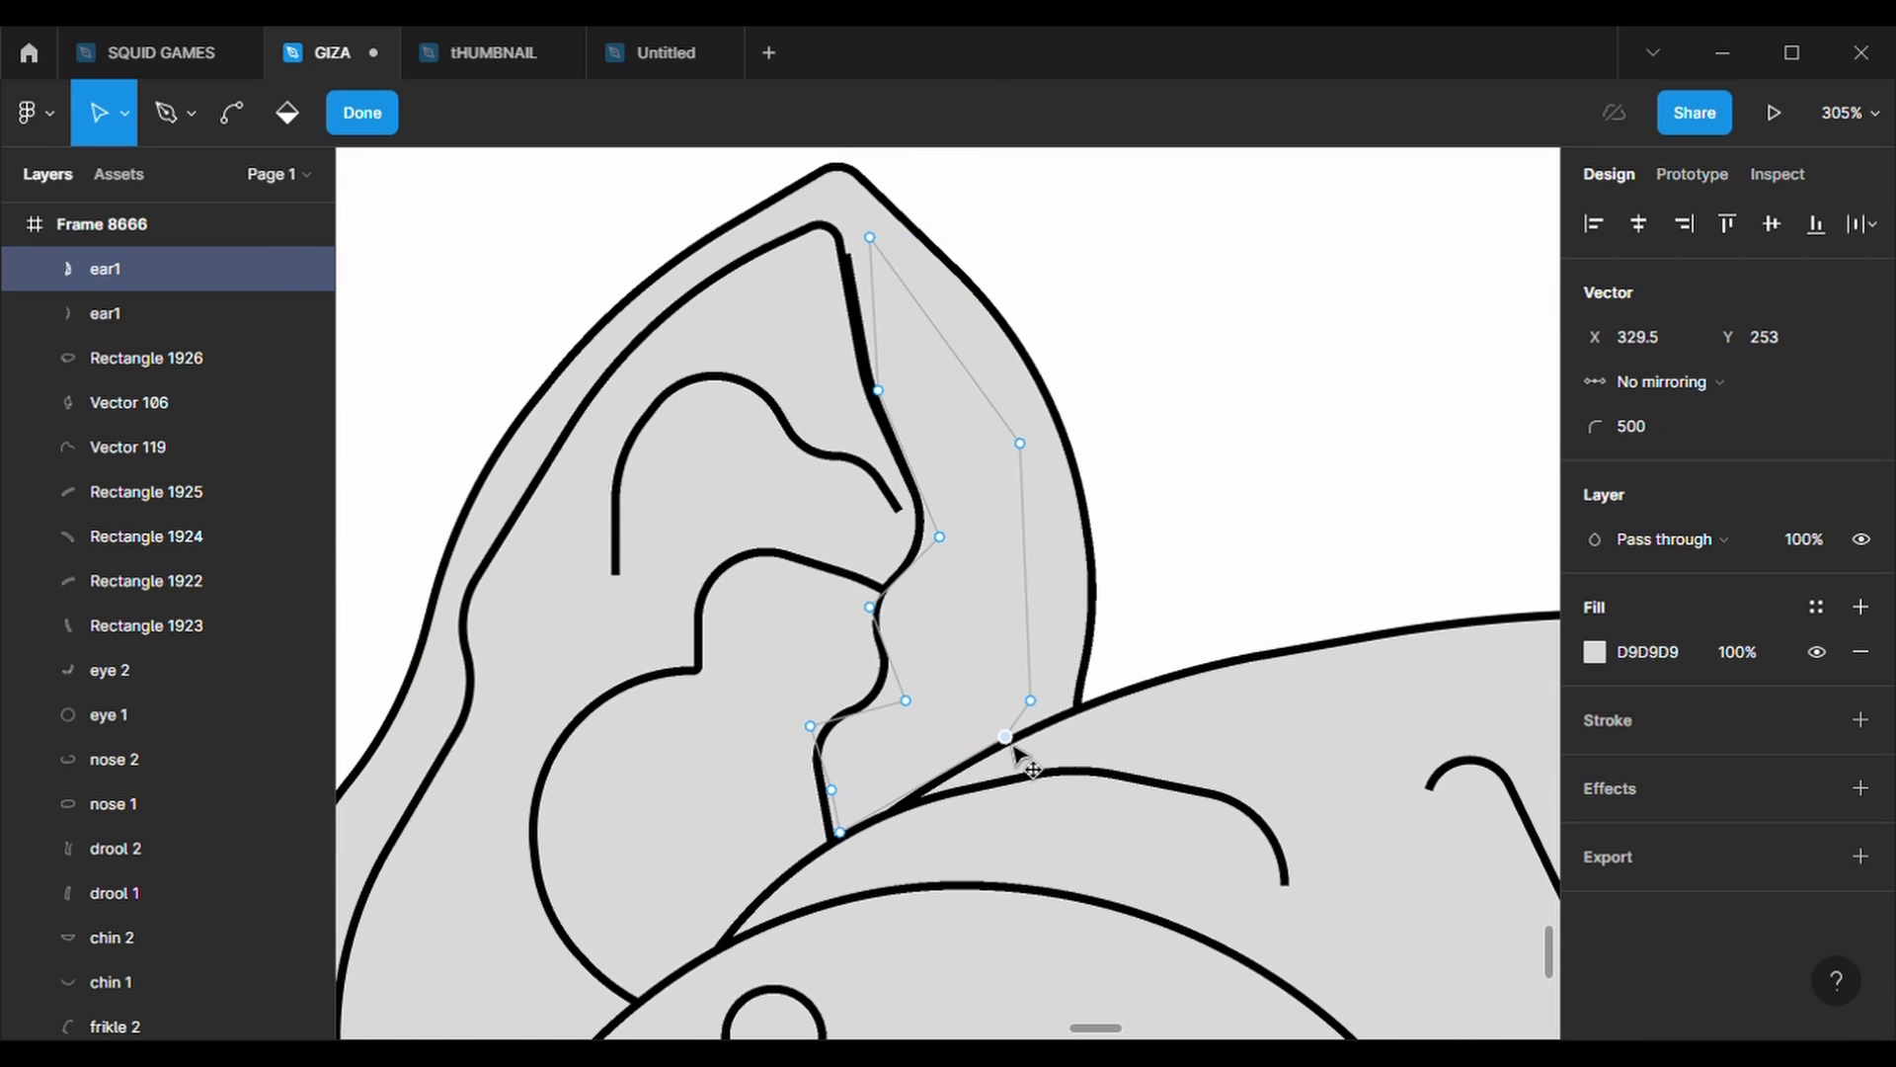
pyautogui.moveTo(991, 740); pyautogui.dragTo(1021, 735)
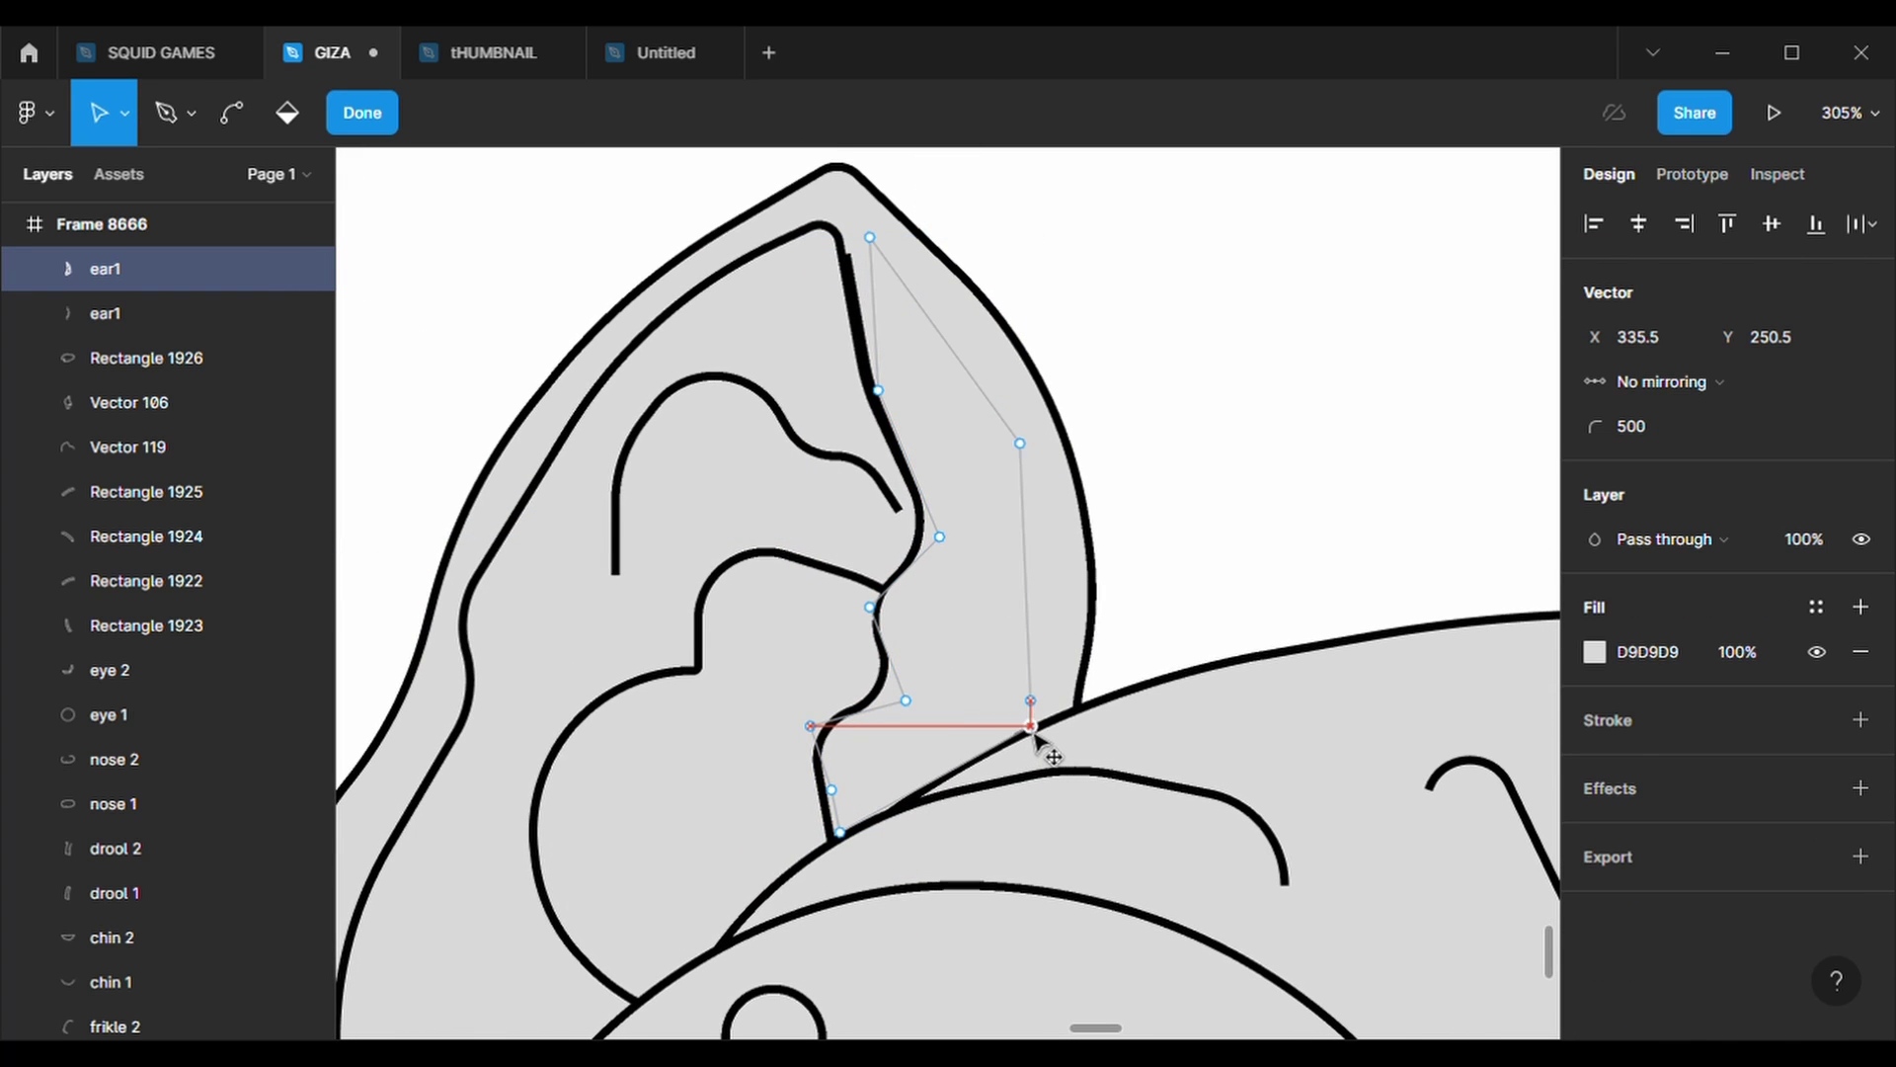
pyautogui.press('Escape')
pyautogui.press('Escape')
pyautogui.scroll(-5, 1221, 632)
# - Select the whole bear, then centre and enlarge it inside the frame
pyautogui.scroll(-3, 1222, 632)
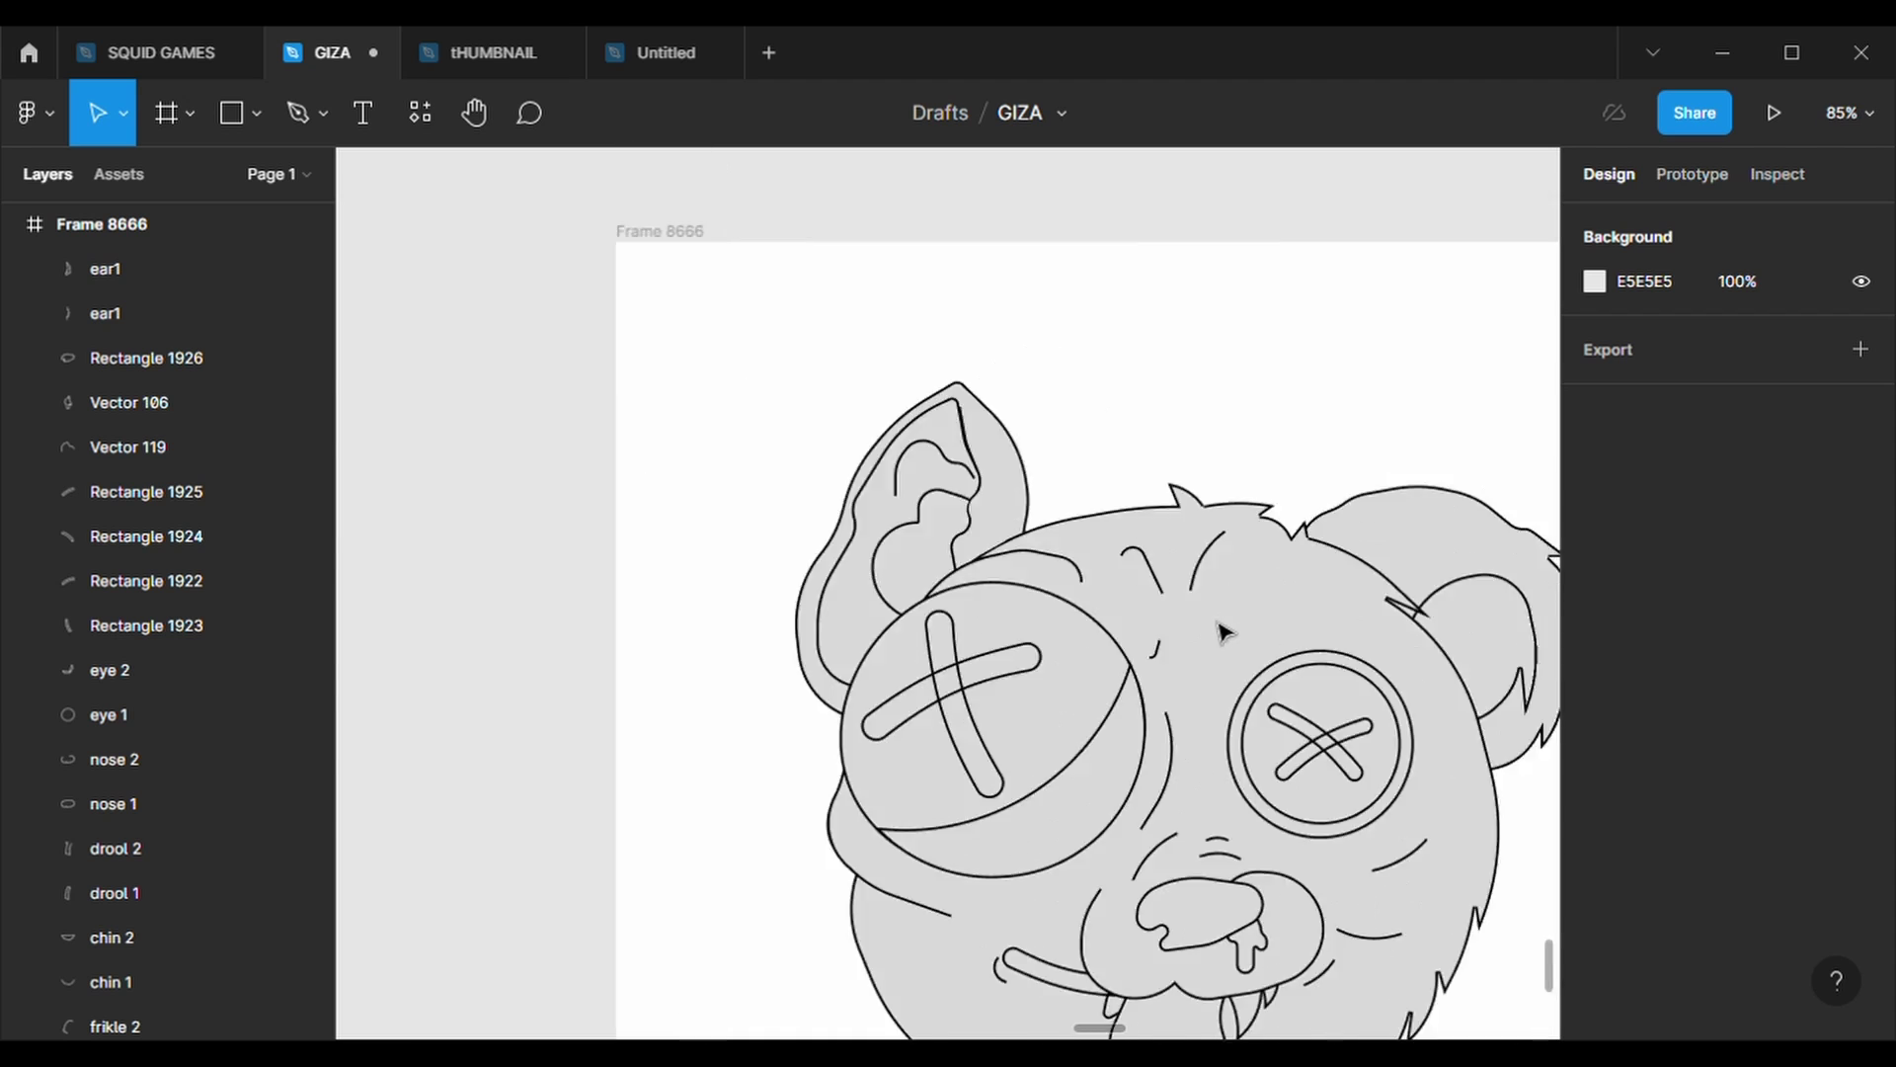
pyautogui.scroll(-2, 1220, 629)
pyautogui.scroll(2, 1225, 632)
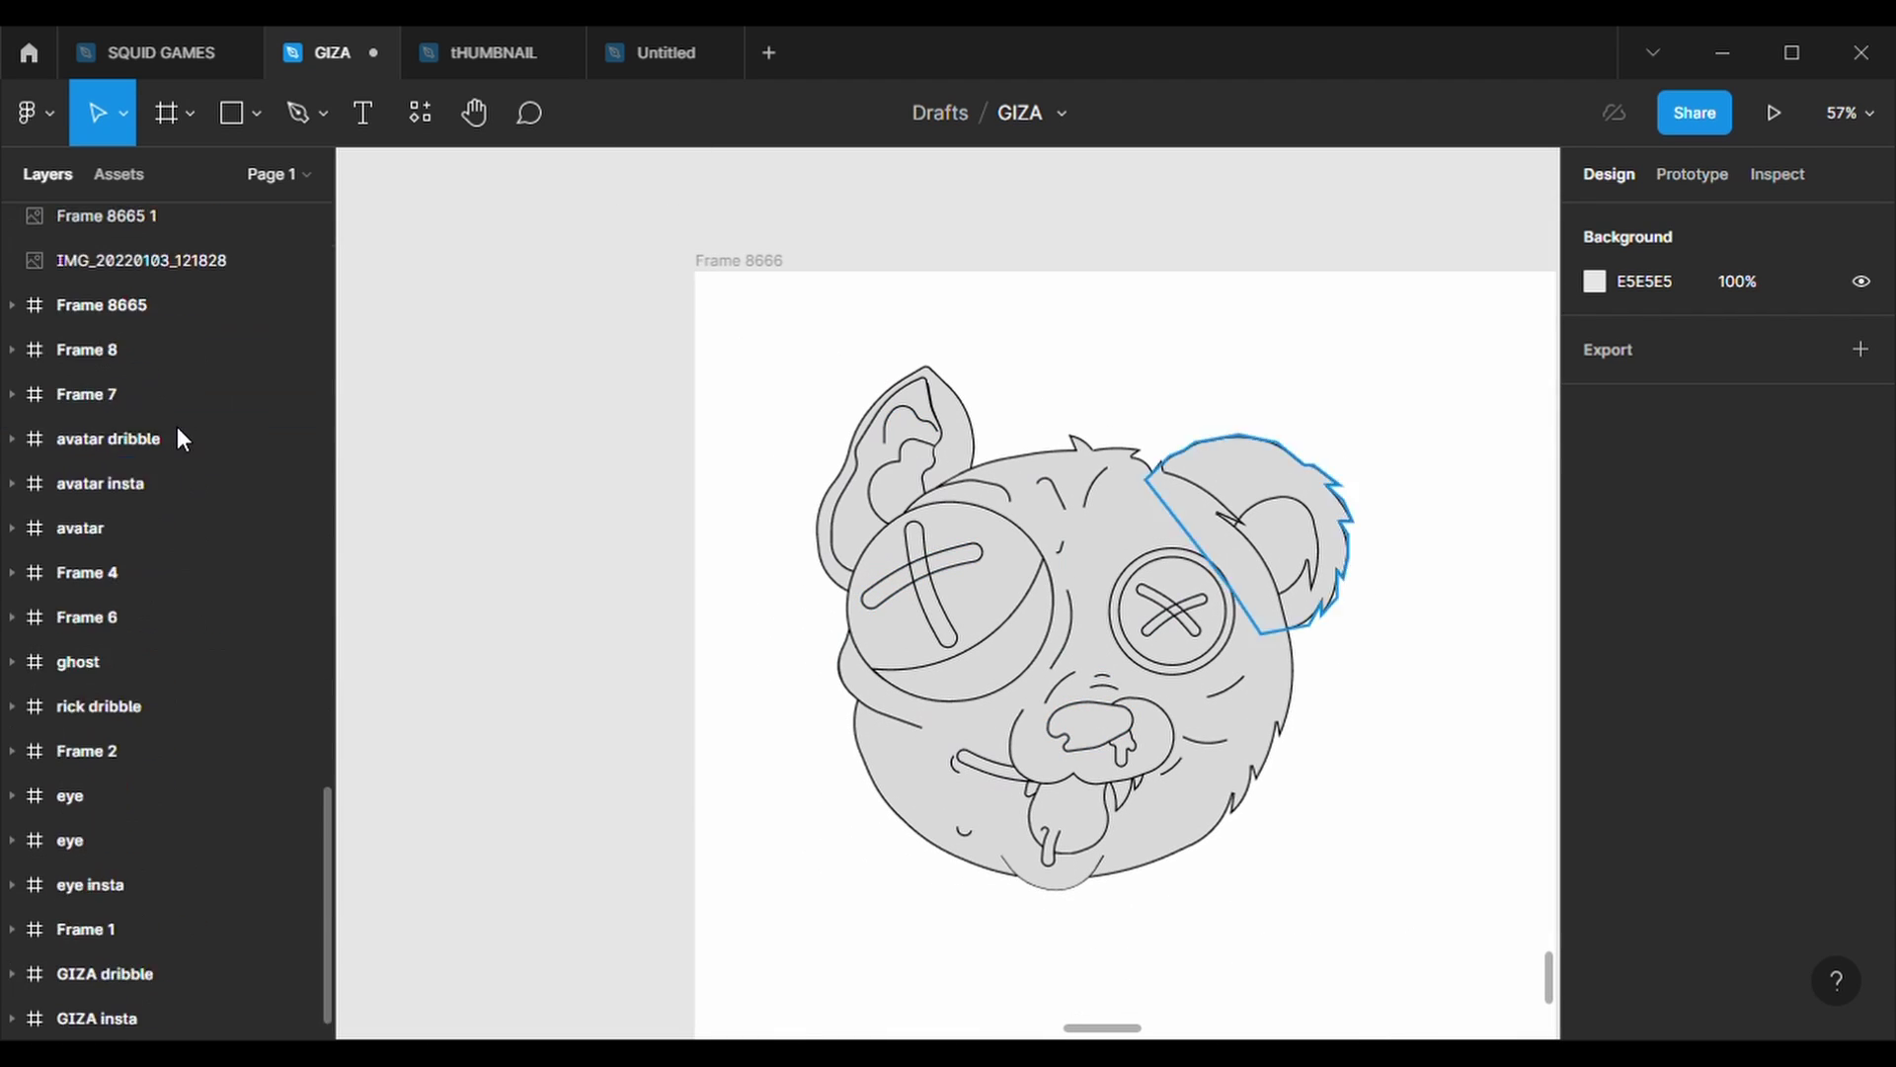
pyautogui.moveTo(776, 320); pyautogui.dragTo(1314, 933)
pyautogui.scroll(-3, 1228, 817)
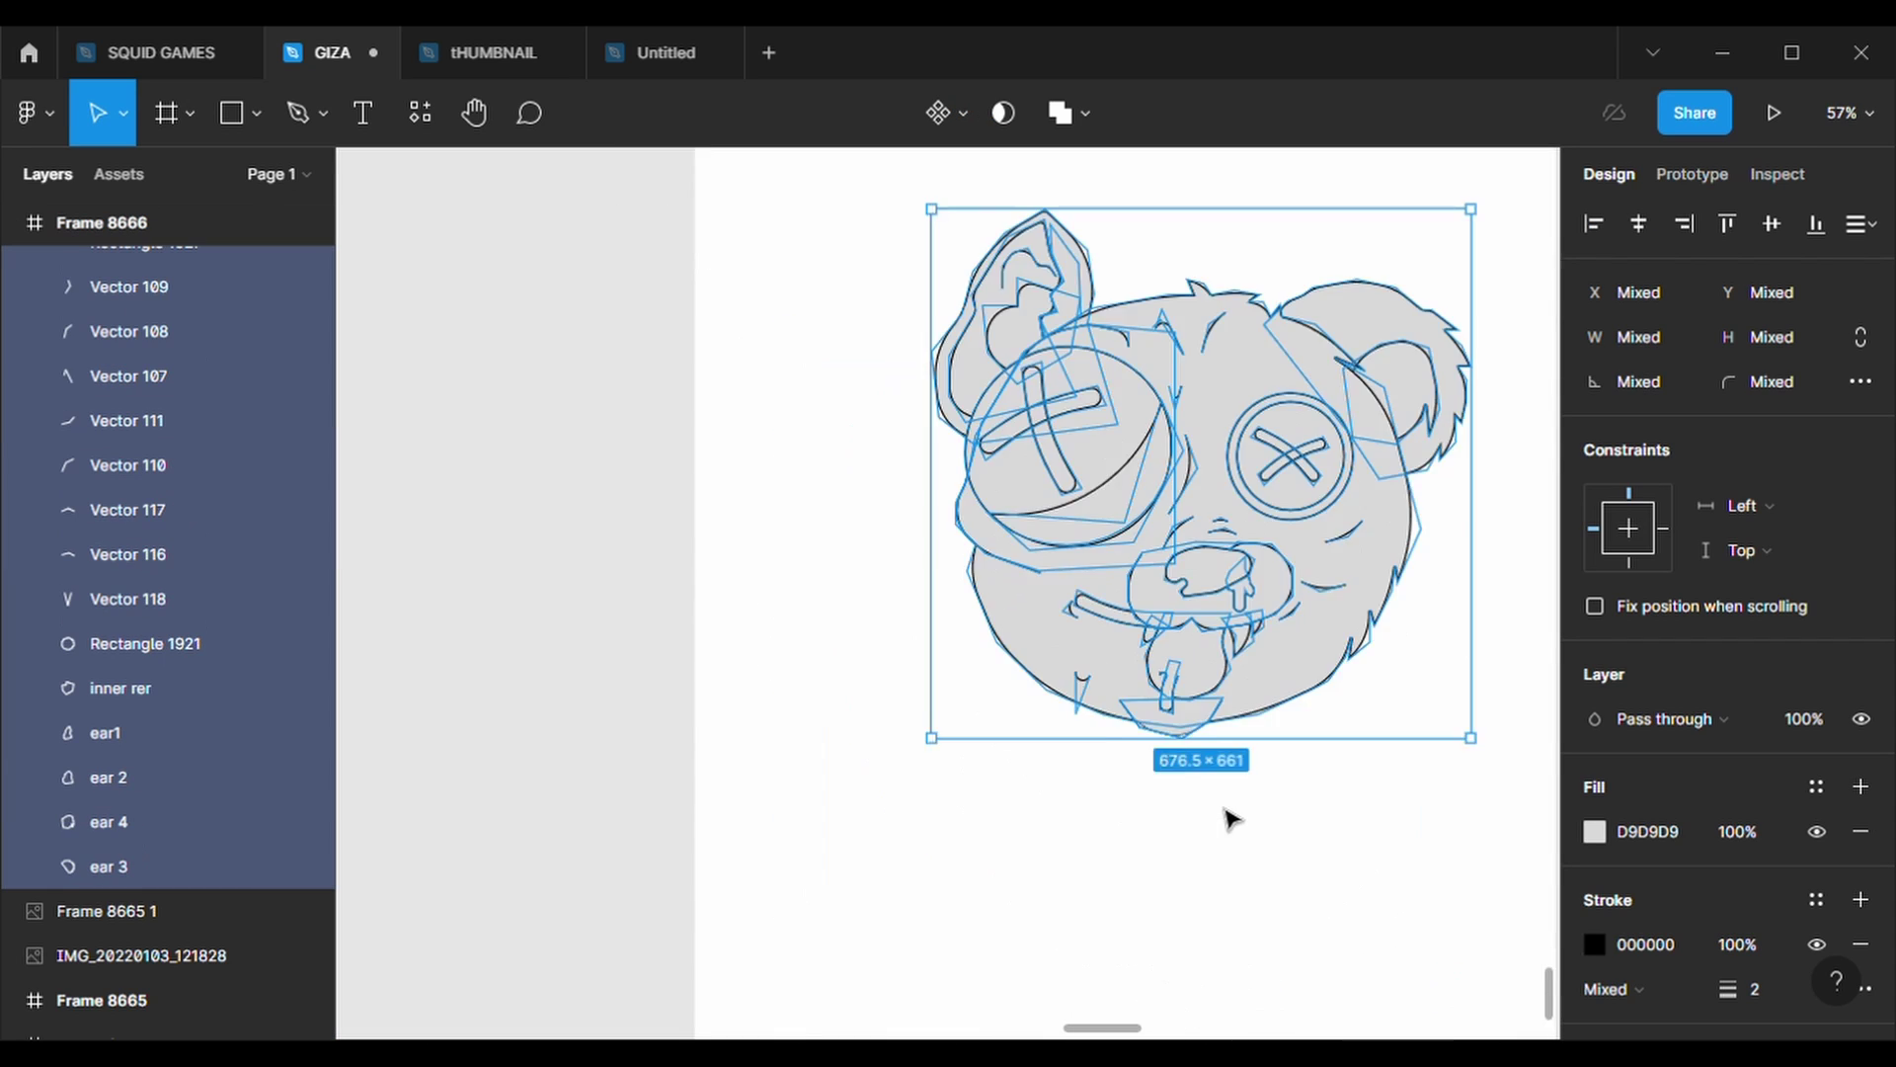
pyautogui.scroll(-2, 1228, 816)
pyautogui.moveTo(1228, 817); pyautogui.dragTo(1195, 710)
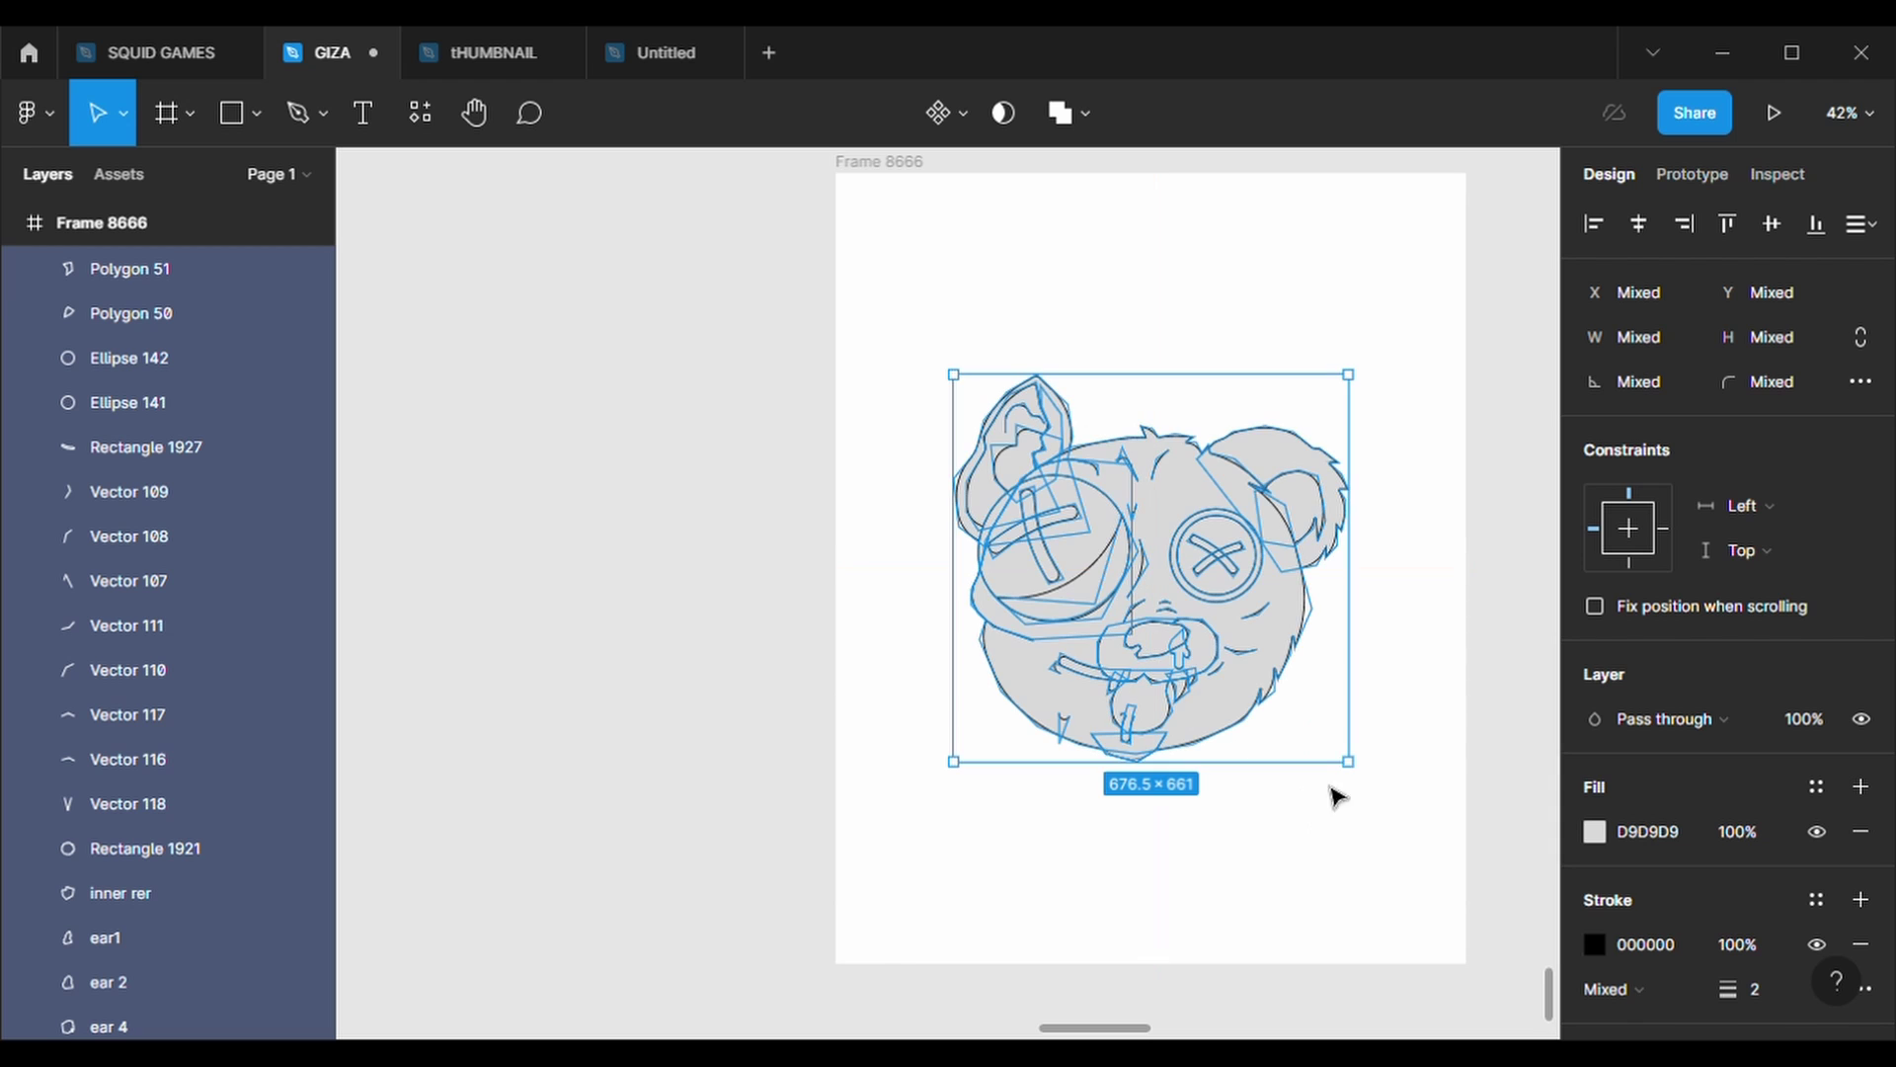
pyautogui.moveTo(1370, 782); pyautogui.dragTo(1431, 859)
pyautogui.moveTo(1293, 759); pyautogui.dragTo(1246, 722)
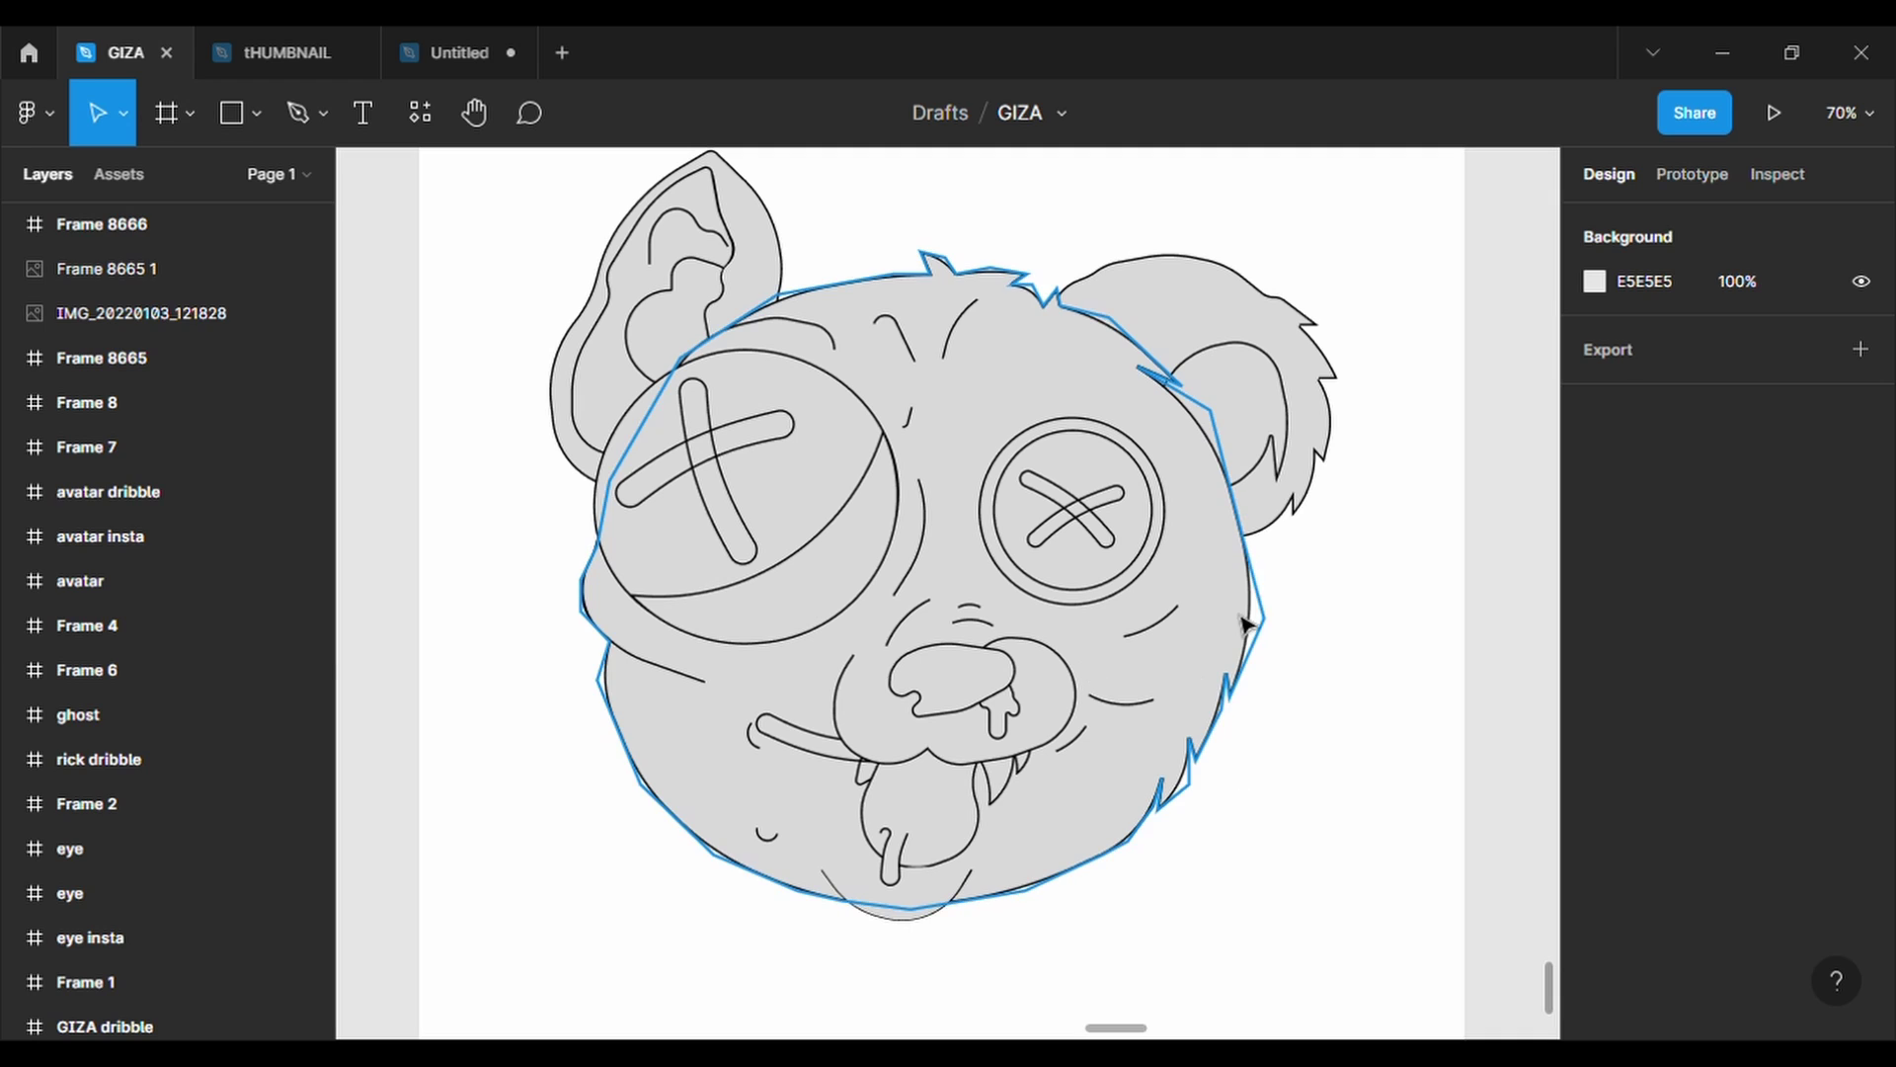
# - Fill the bear's head with a pale cyan
pyautogui.click(1087, 676)
pyautogui.click(1594, 831)
pyautogui.click(1422, 709)
pyautogui.click(1406, 415)
pyautogui.moveTo(1406, 427); pyautogui.dragTo(1380, 354)
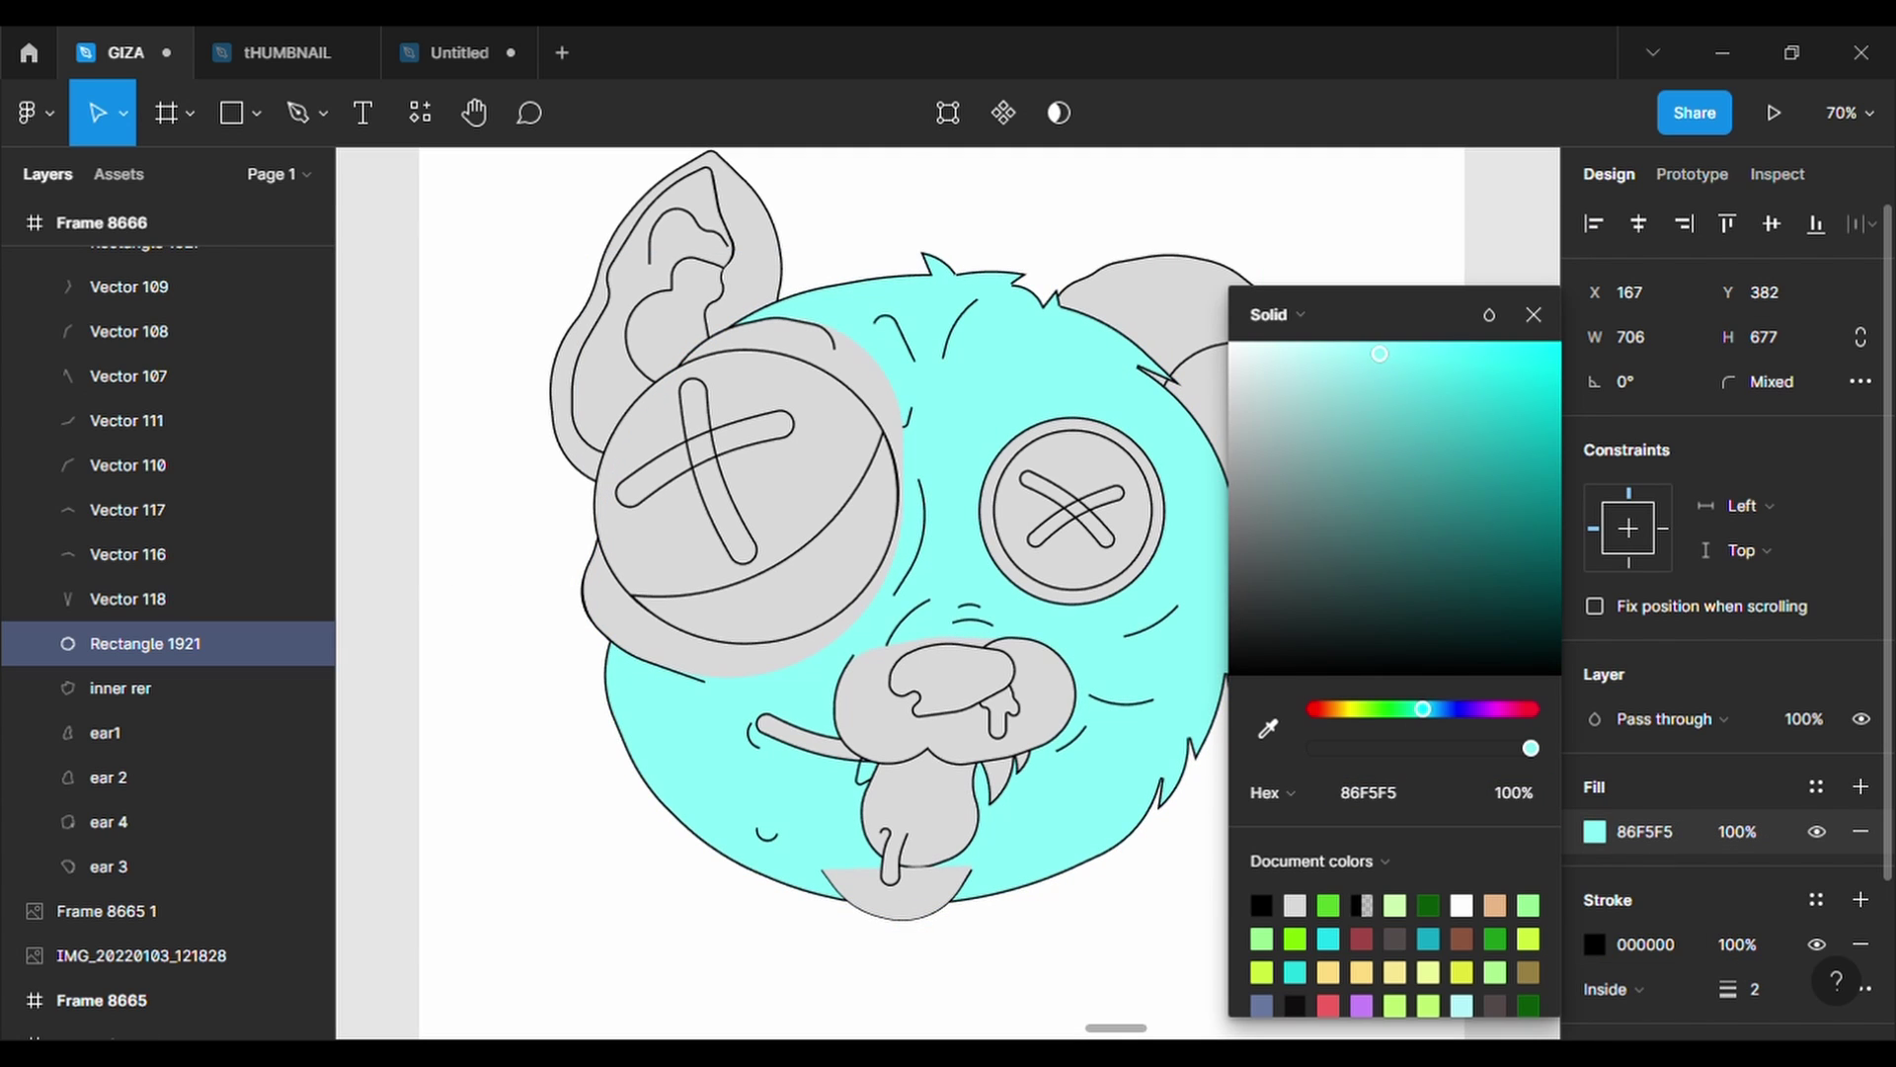
pyautogui.click(550, 648)
pyautogui.click(1092, 847)
pyautogui.click(1594, 831)
pyautogui.click(1330, 343)
pyautogui.moveTo(1330, 348); pyautogui.dragTo(1336, 343)
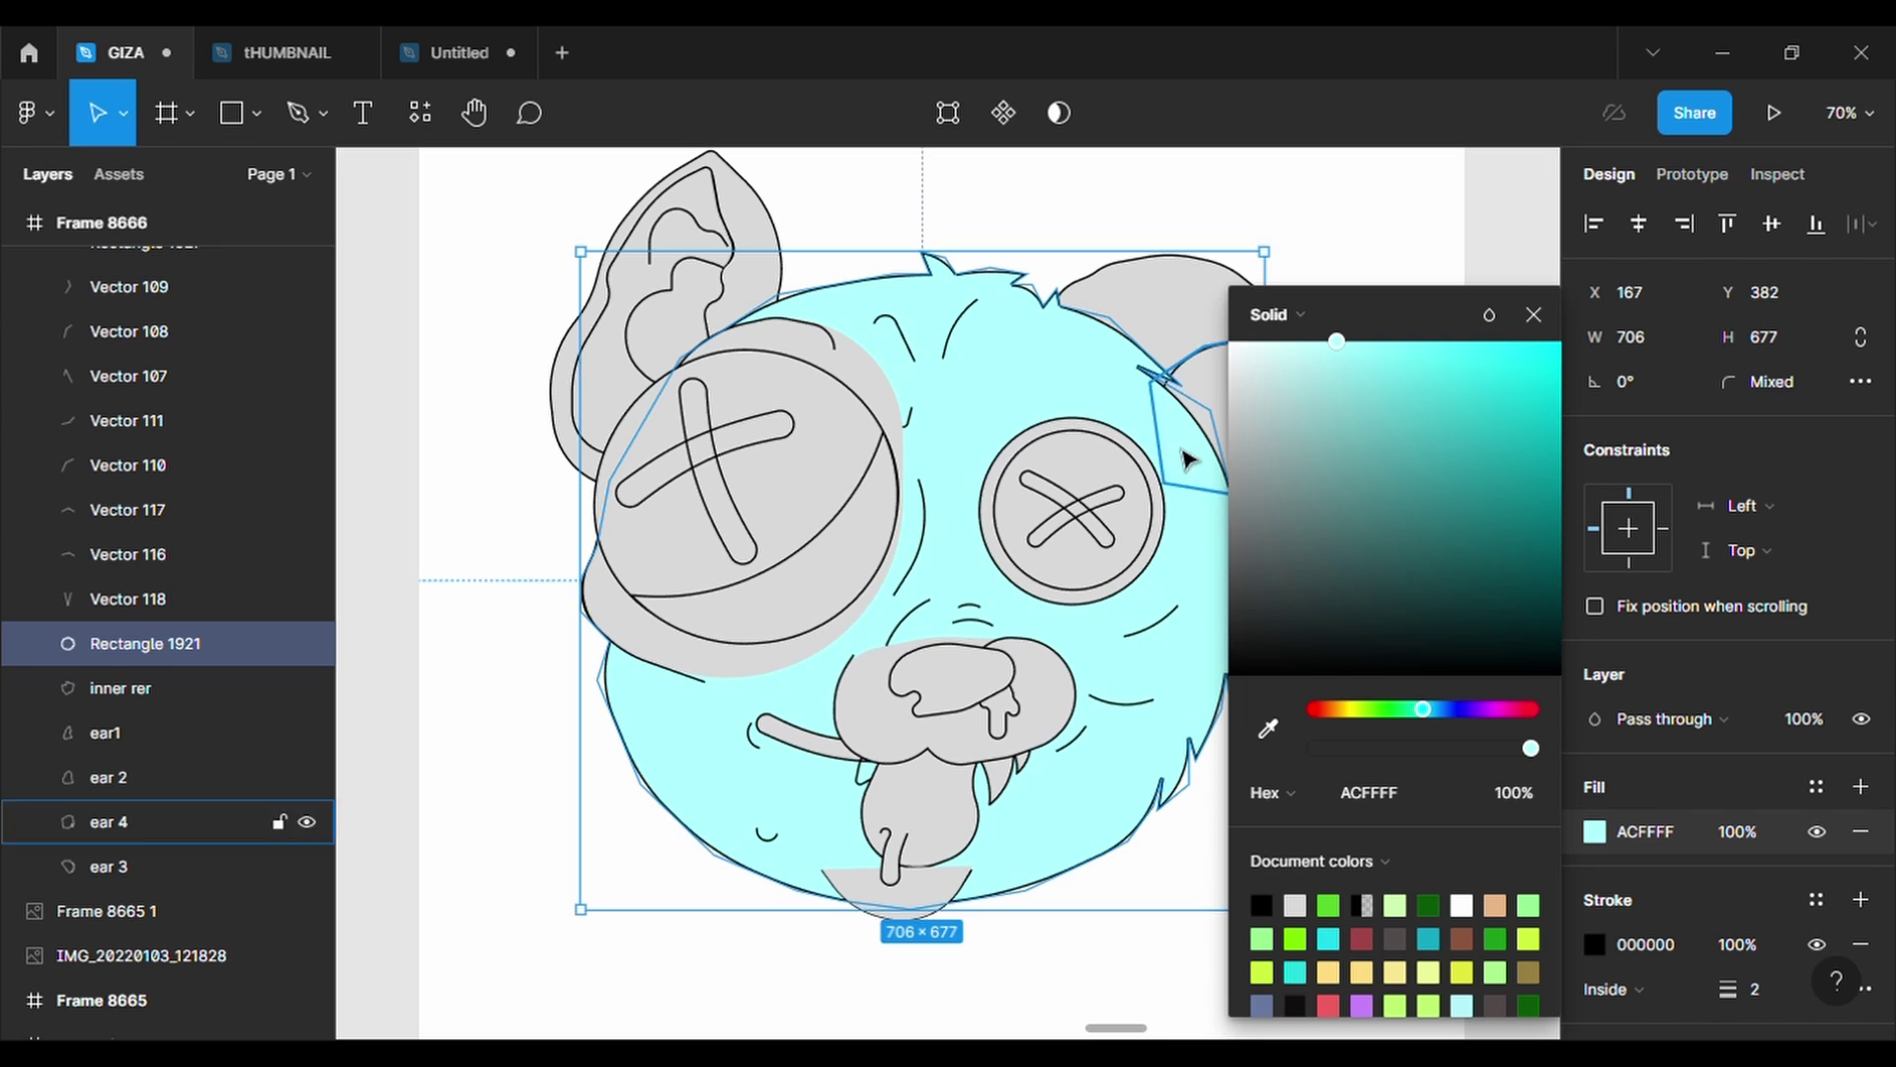
# - Eyedrop the head's cyan onto the frikle 1 shading and the snout
pyautogui.click(790, 662)
pyautogui.click(1591, 832)
pyautogui.click(1269, 728)
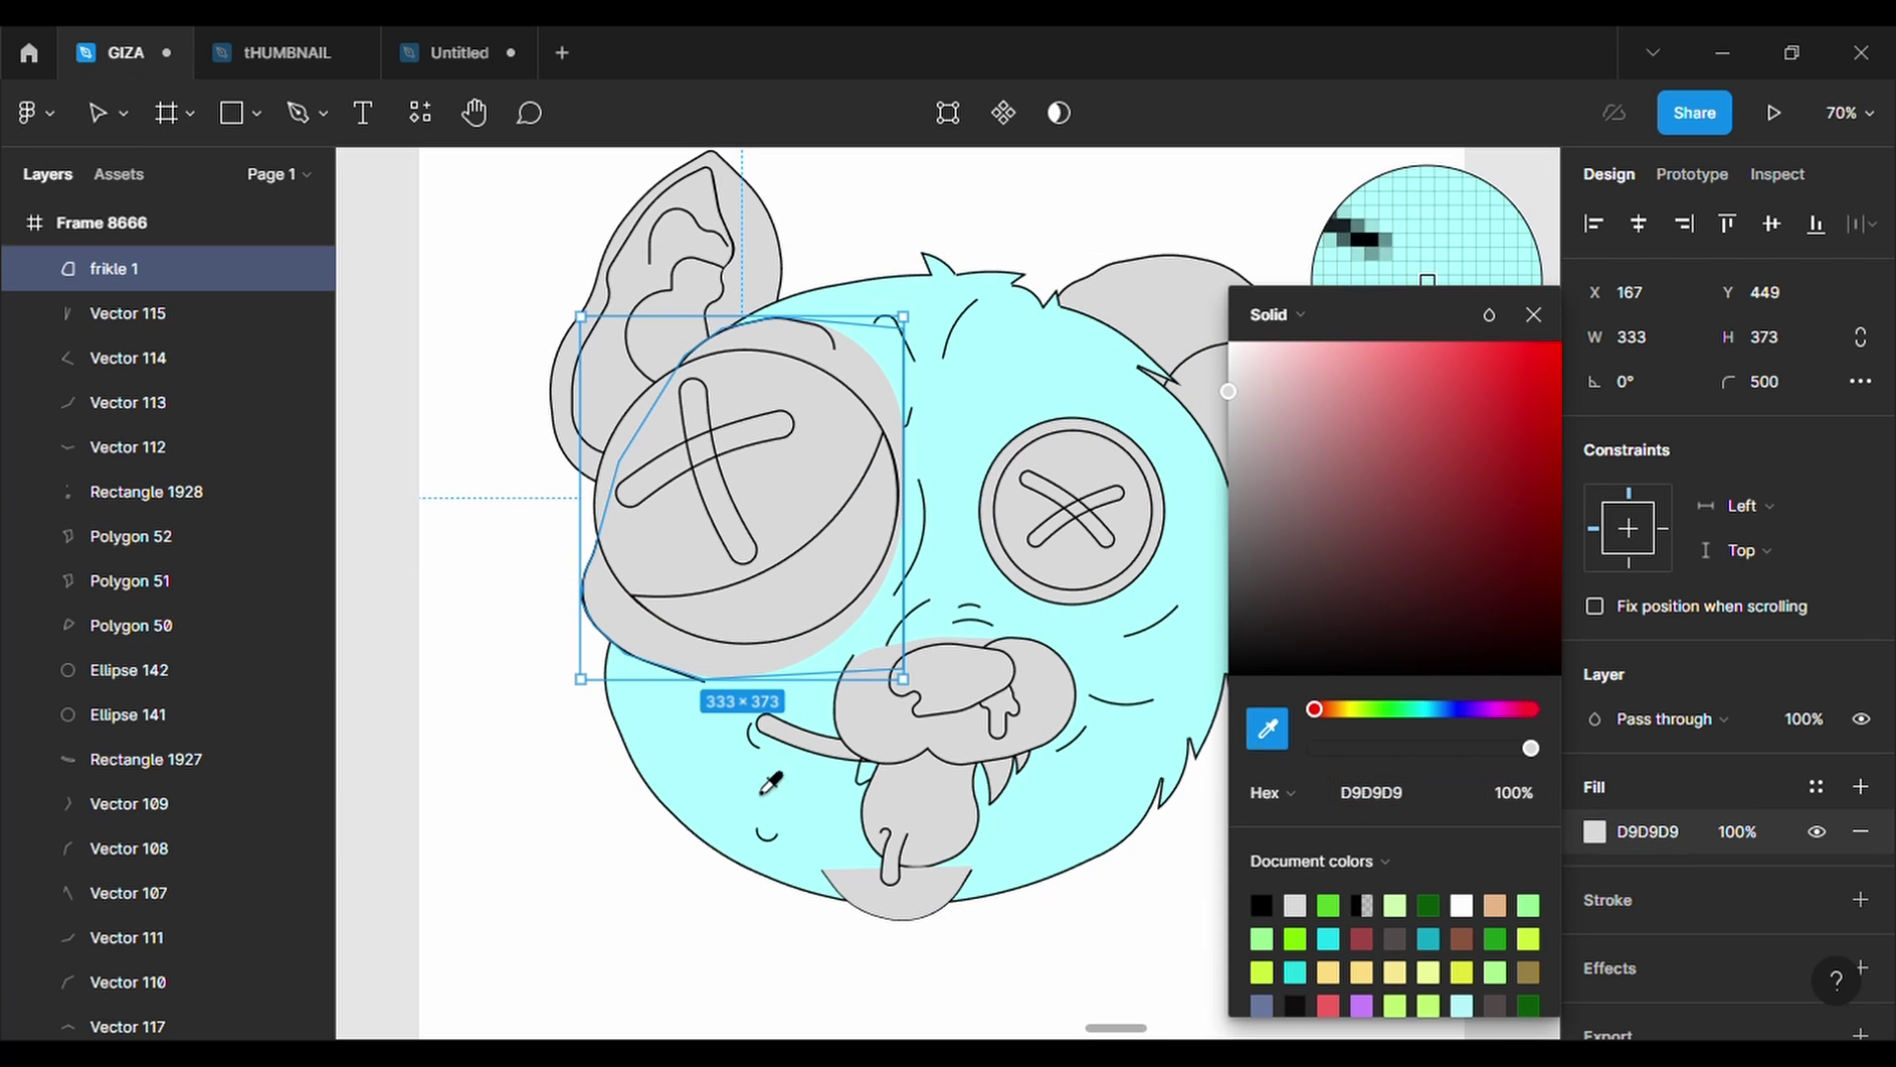
pyautogui.click(770, 774)
pyautogui.click(988, 773)
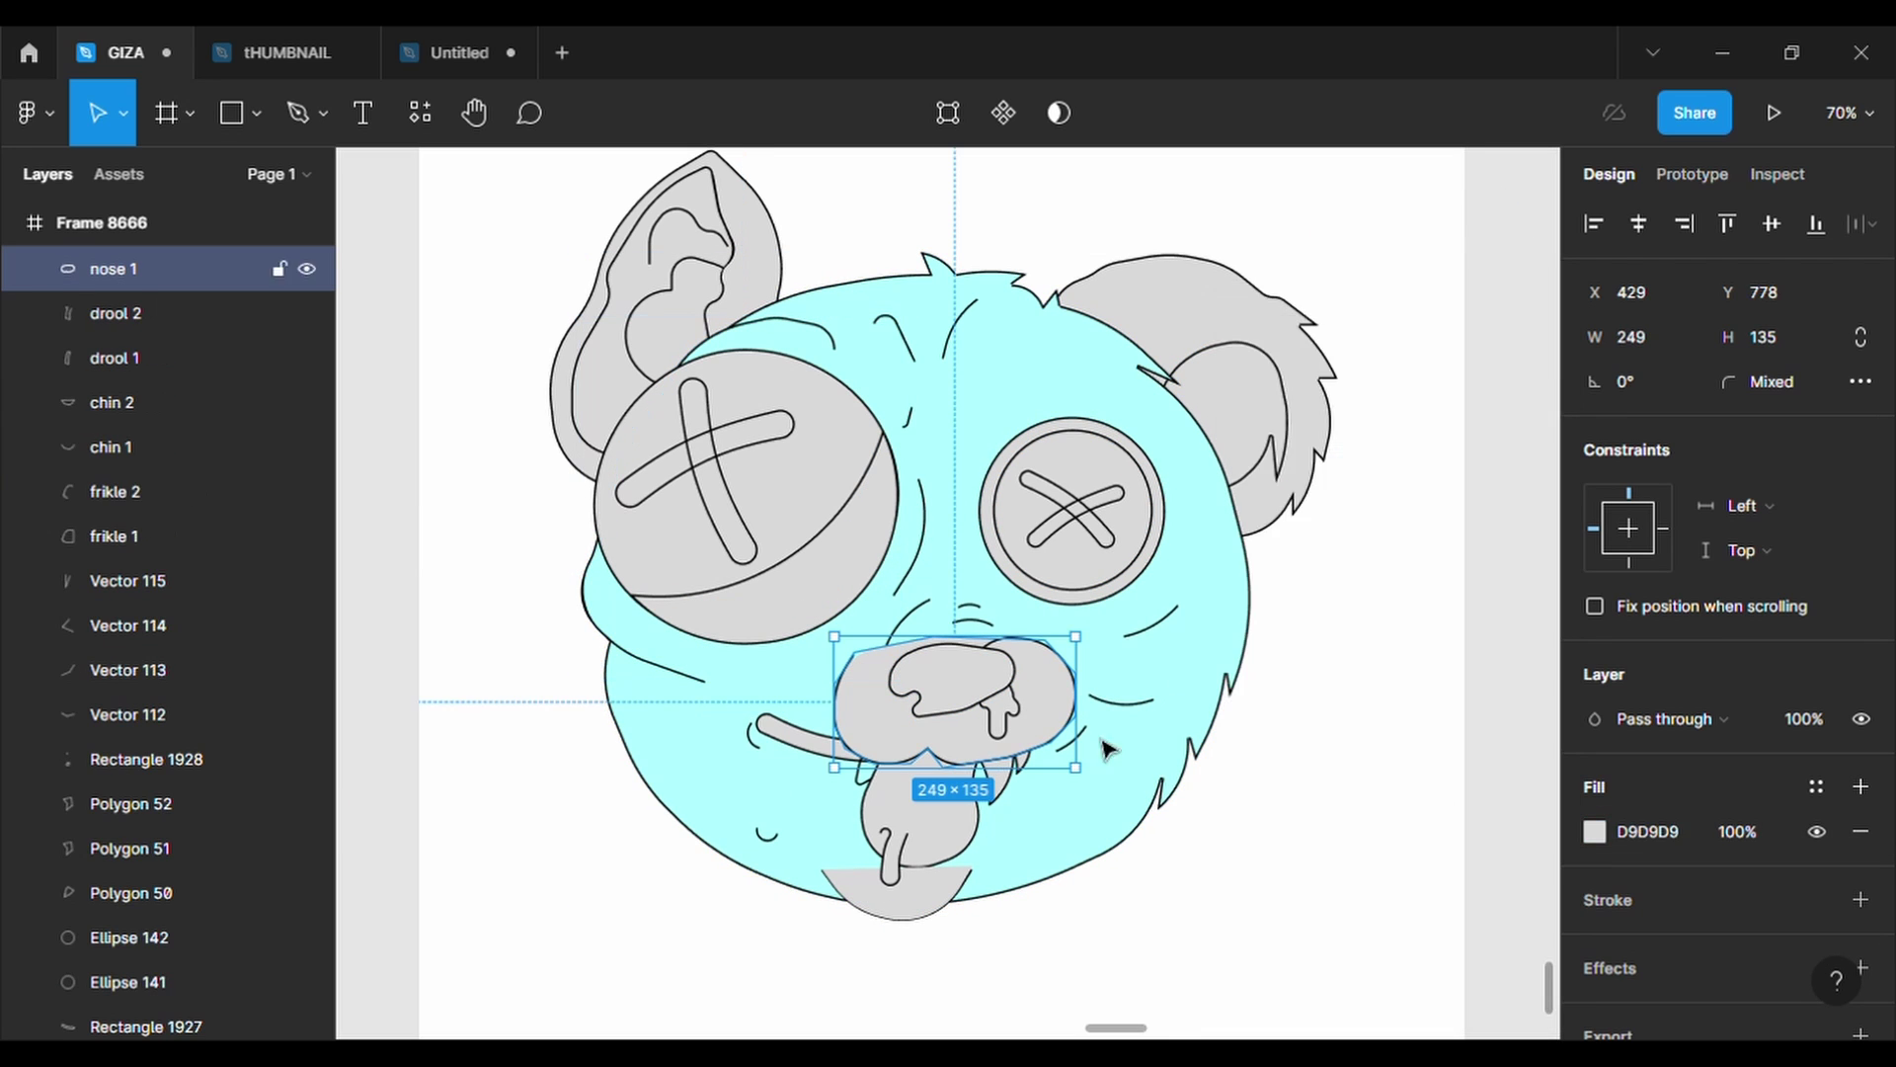
pyautogui.click(1590, 831)
pyautogui.click(1268, 728)
pyautogui.click(711, 783)
# - Colour the inner nose pink, FC72A4
pyautogui.click(951, 679)
pyautogui.click(1594, 832)
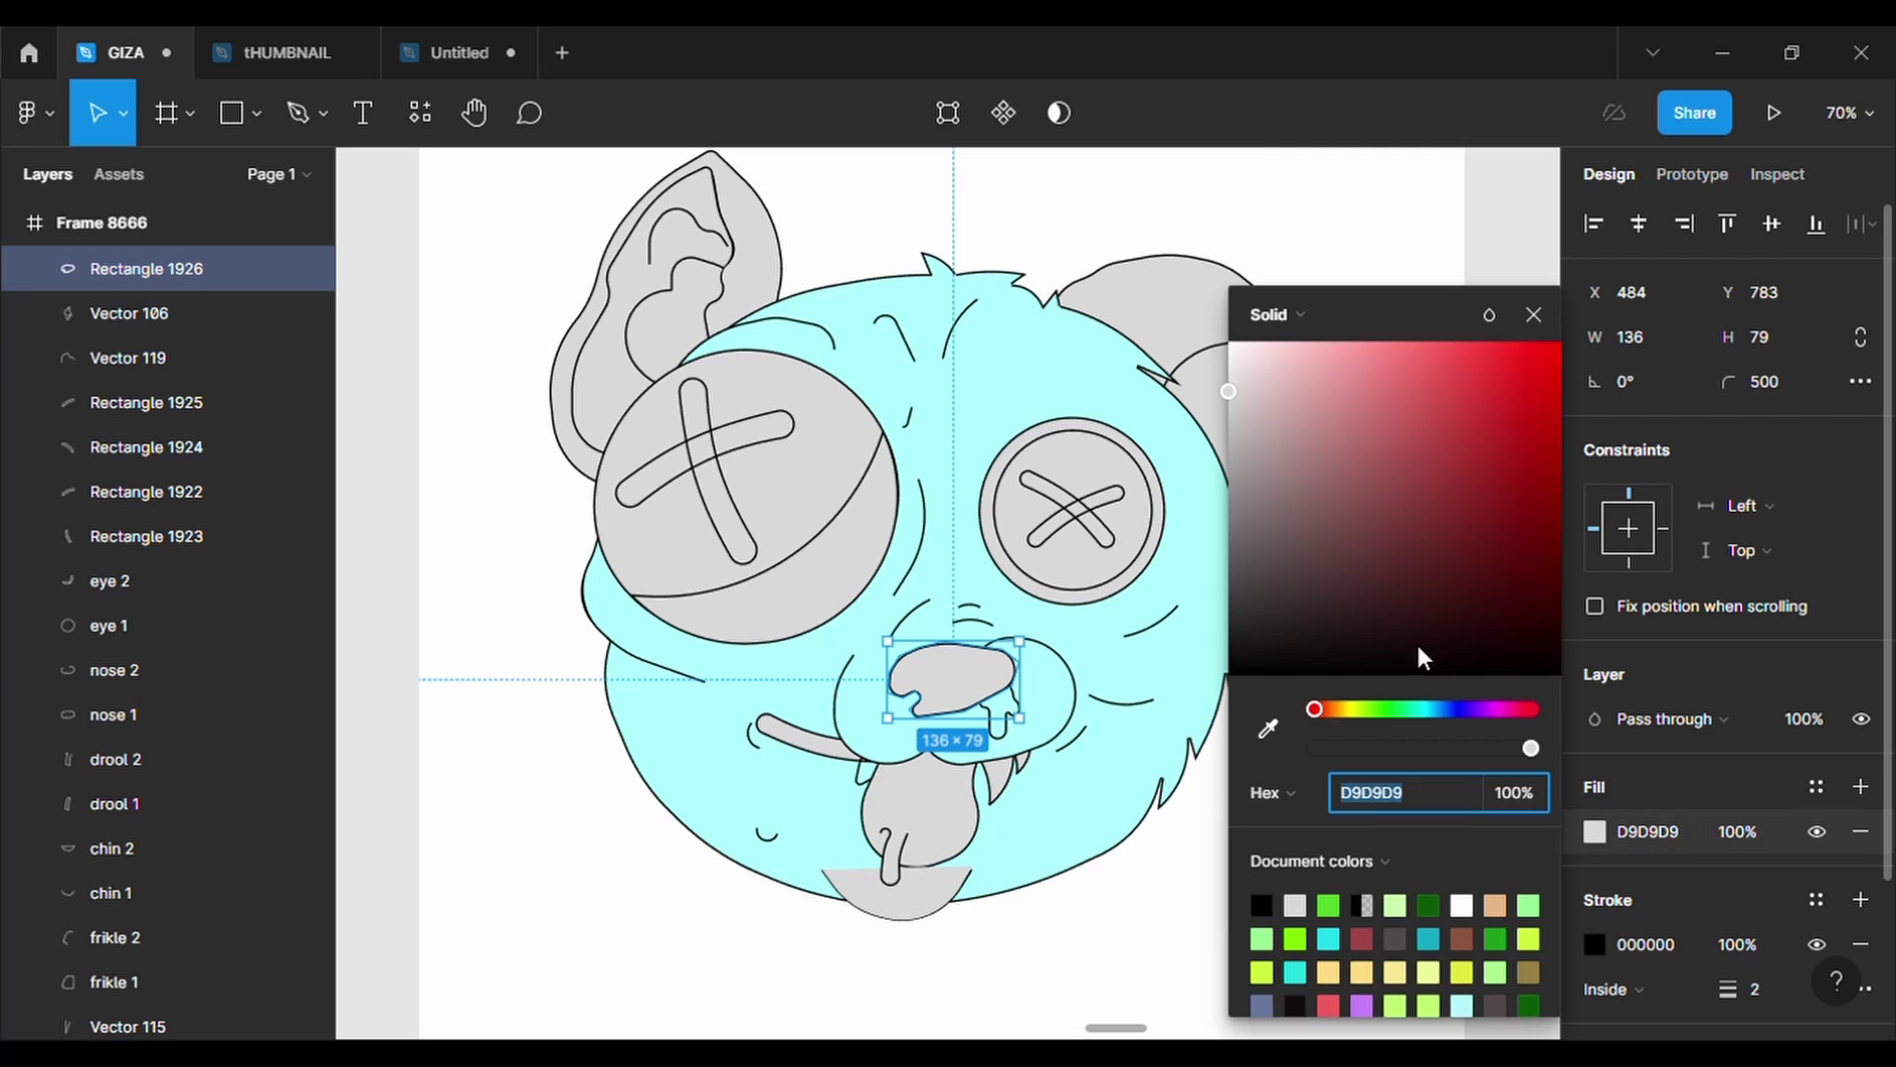
pyautogui.click(1499, 707)
pyautogui.click(1336, 343)
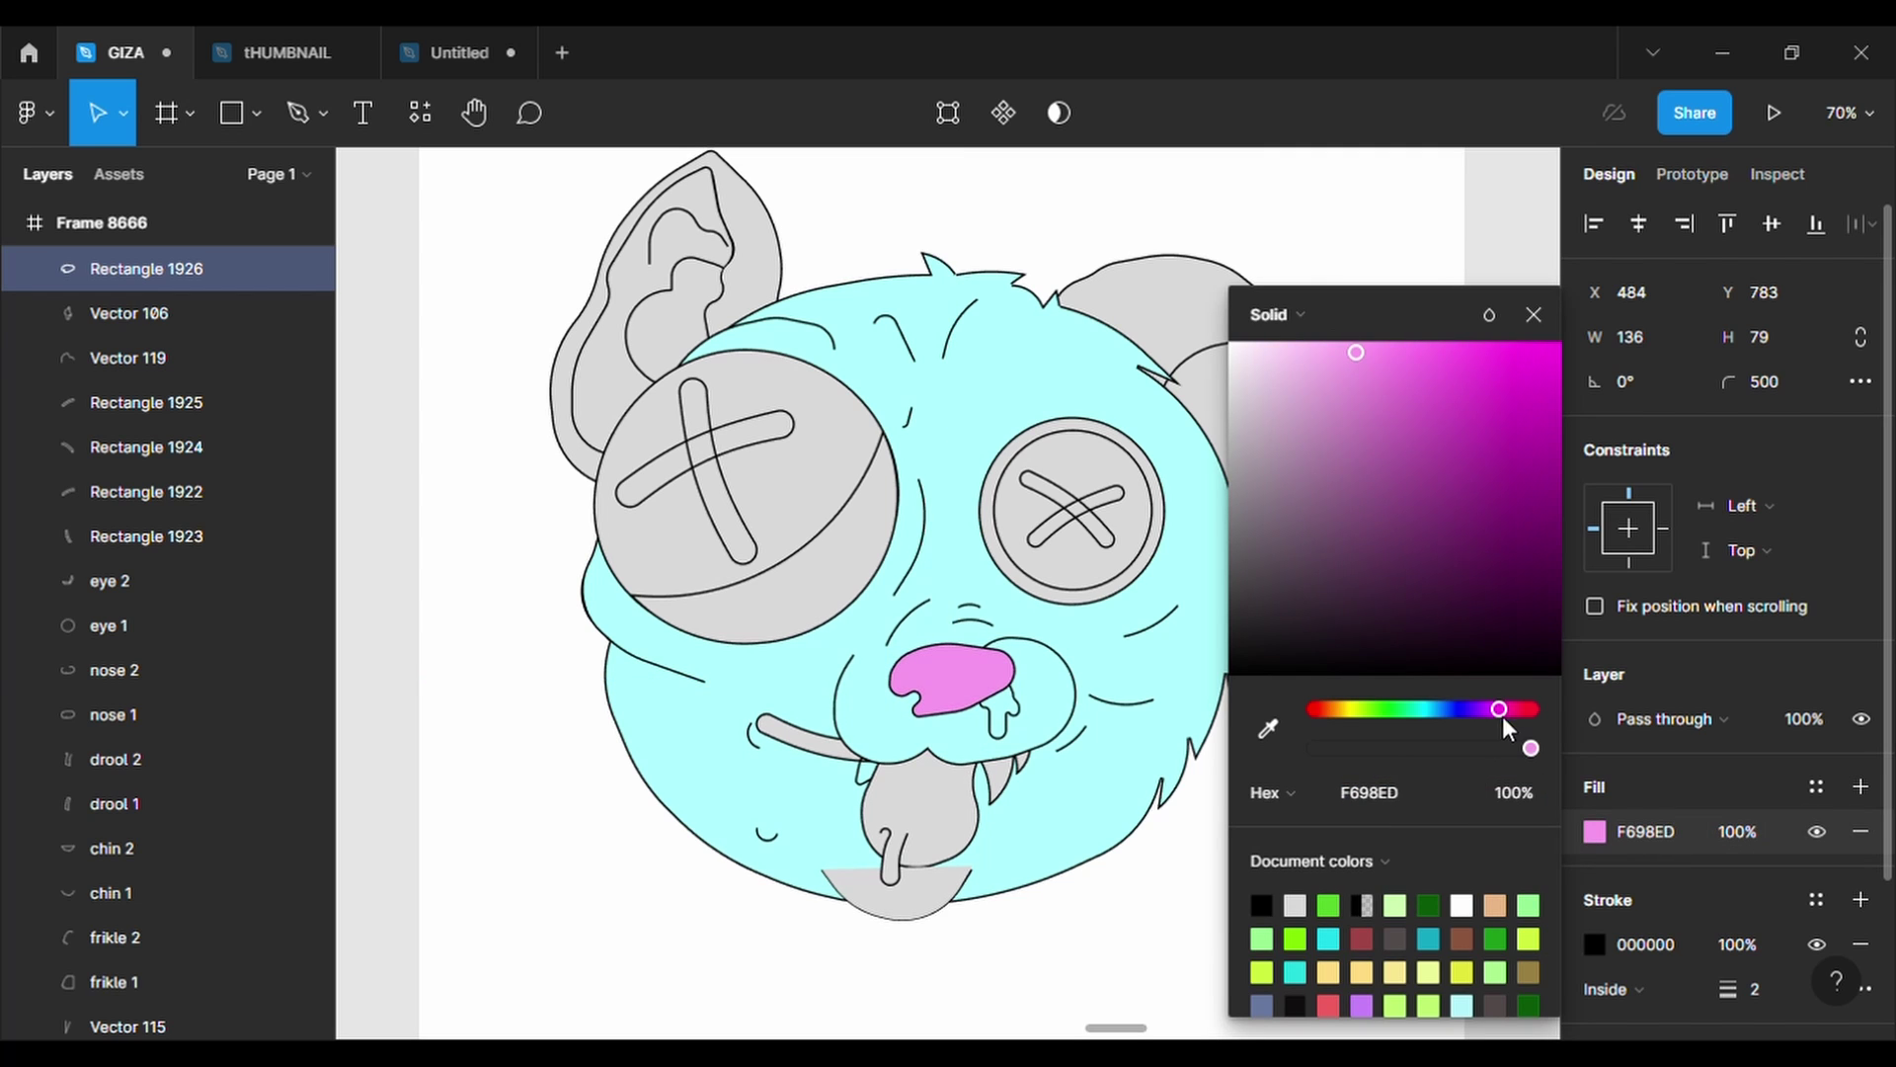
pyautogui.moveTo(1504, 711); pyautogui.dragTo(1519, 709)
pyautogui.click(1410, 345)
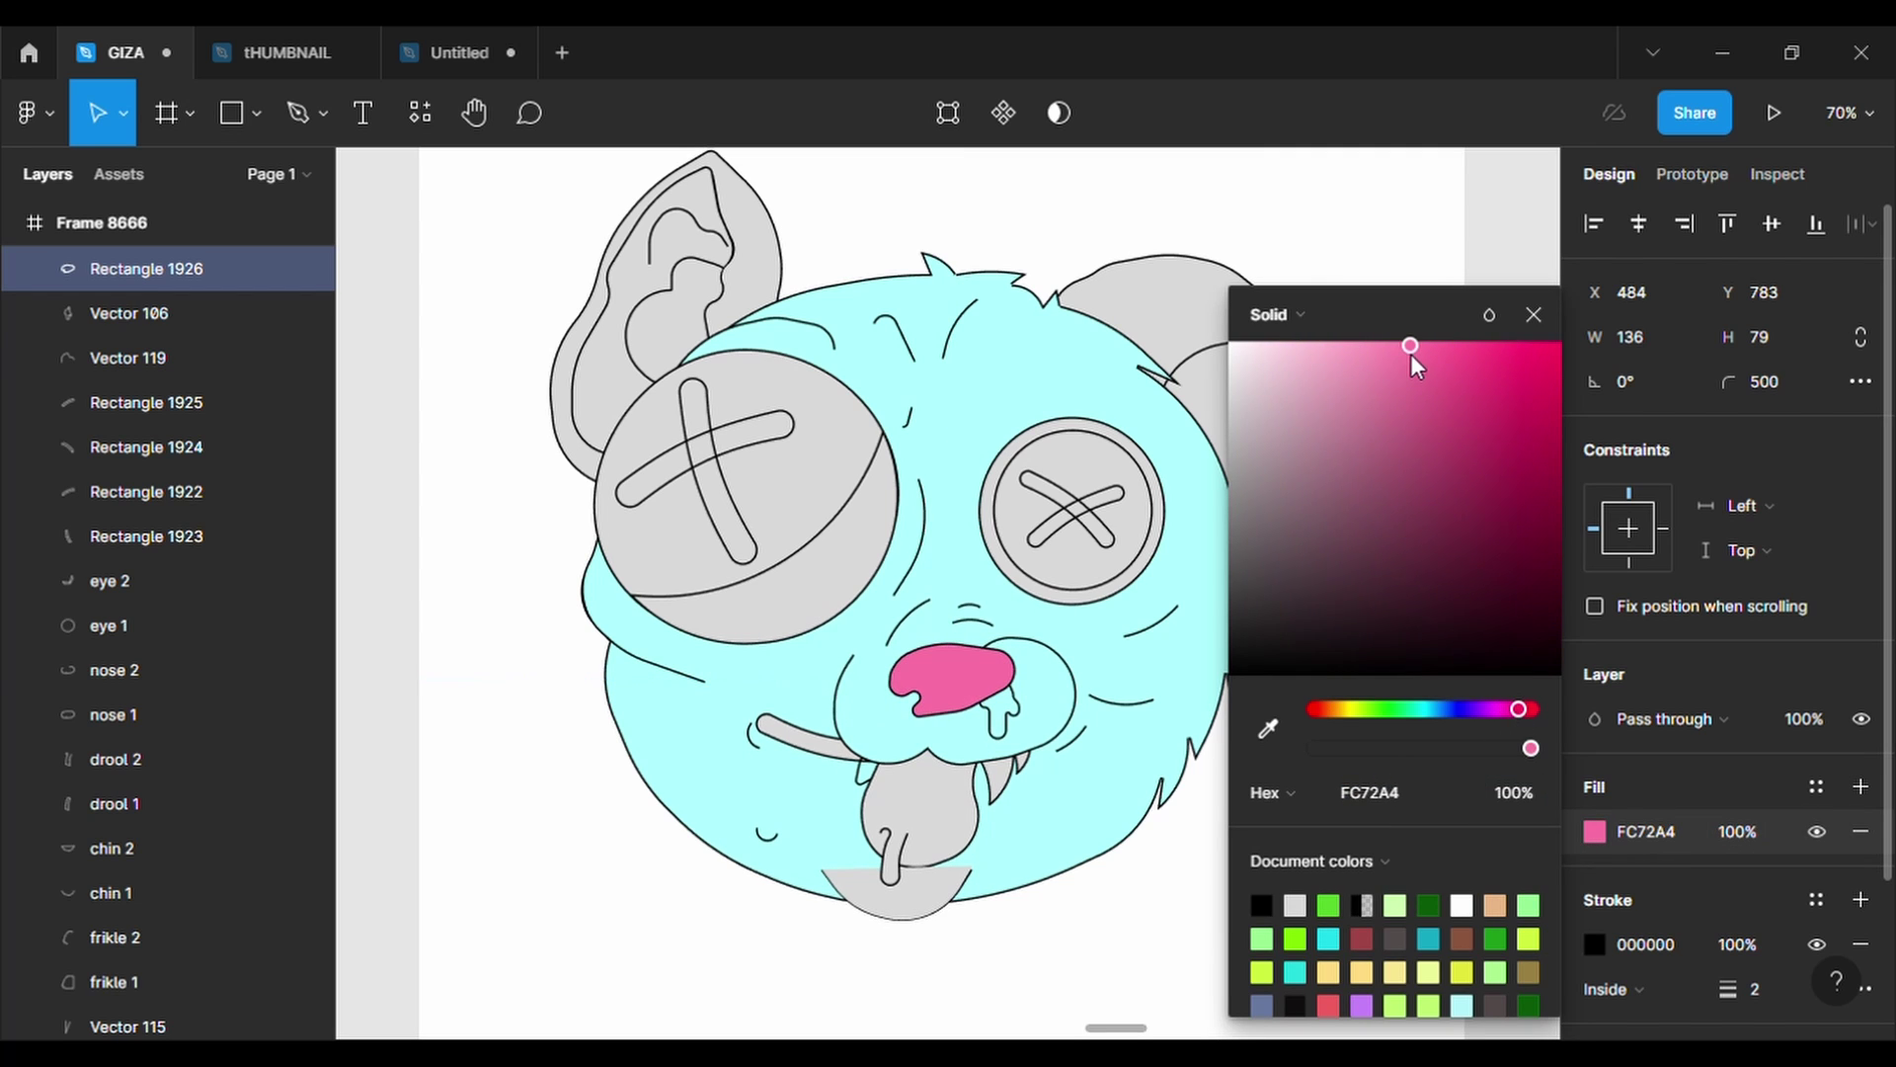
pyautogui.click(1053, 785)
# - Give the drool under the nose a red fill and widen it slightly
pyautogui.click(998, 701)
pyautogui.click(1591, 790)
pyautogui.click(1594, 832)
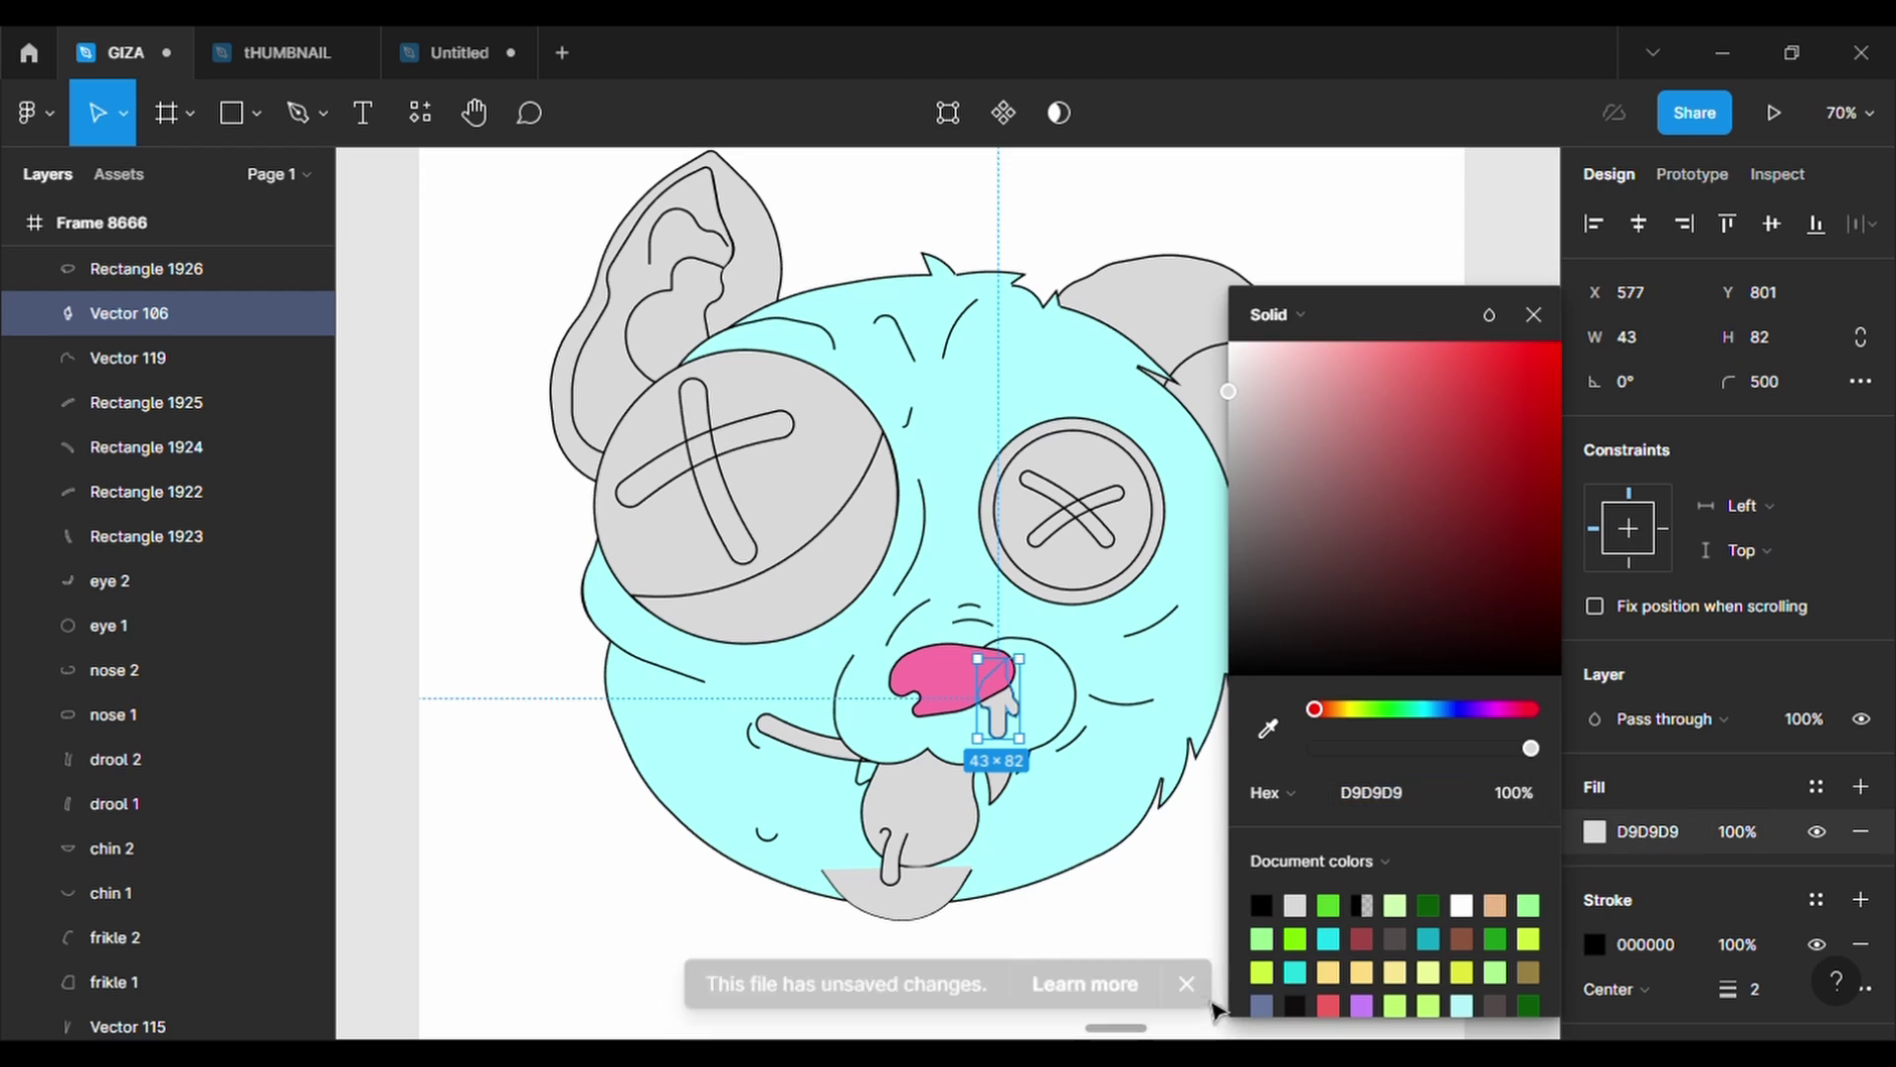
pyautogui.click(1386, 371)
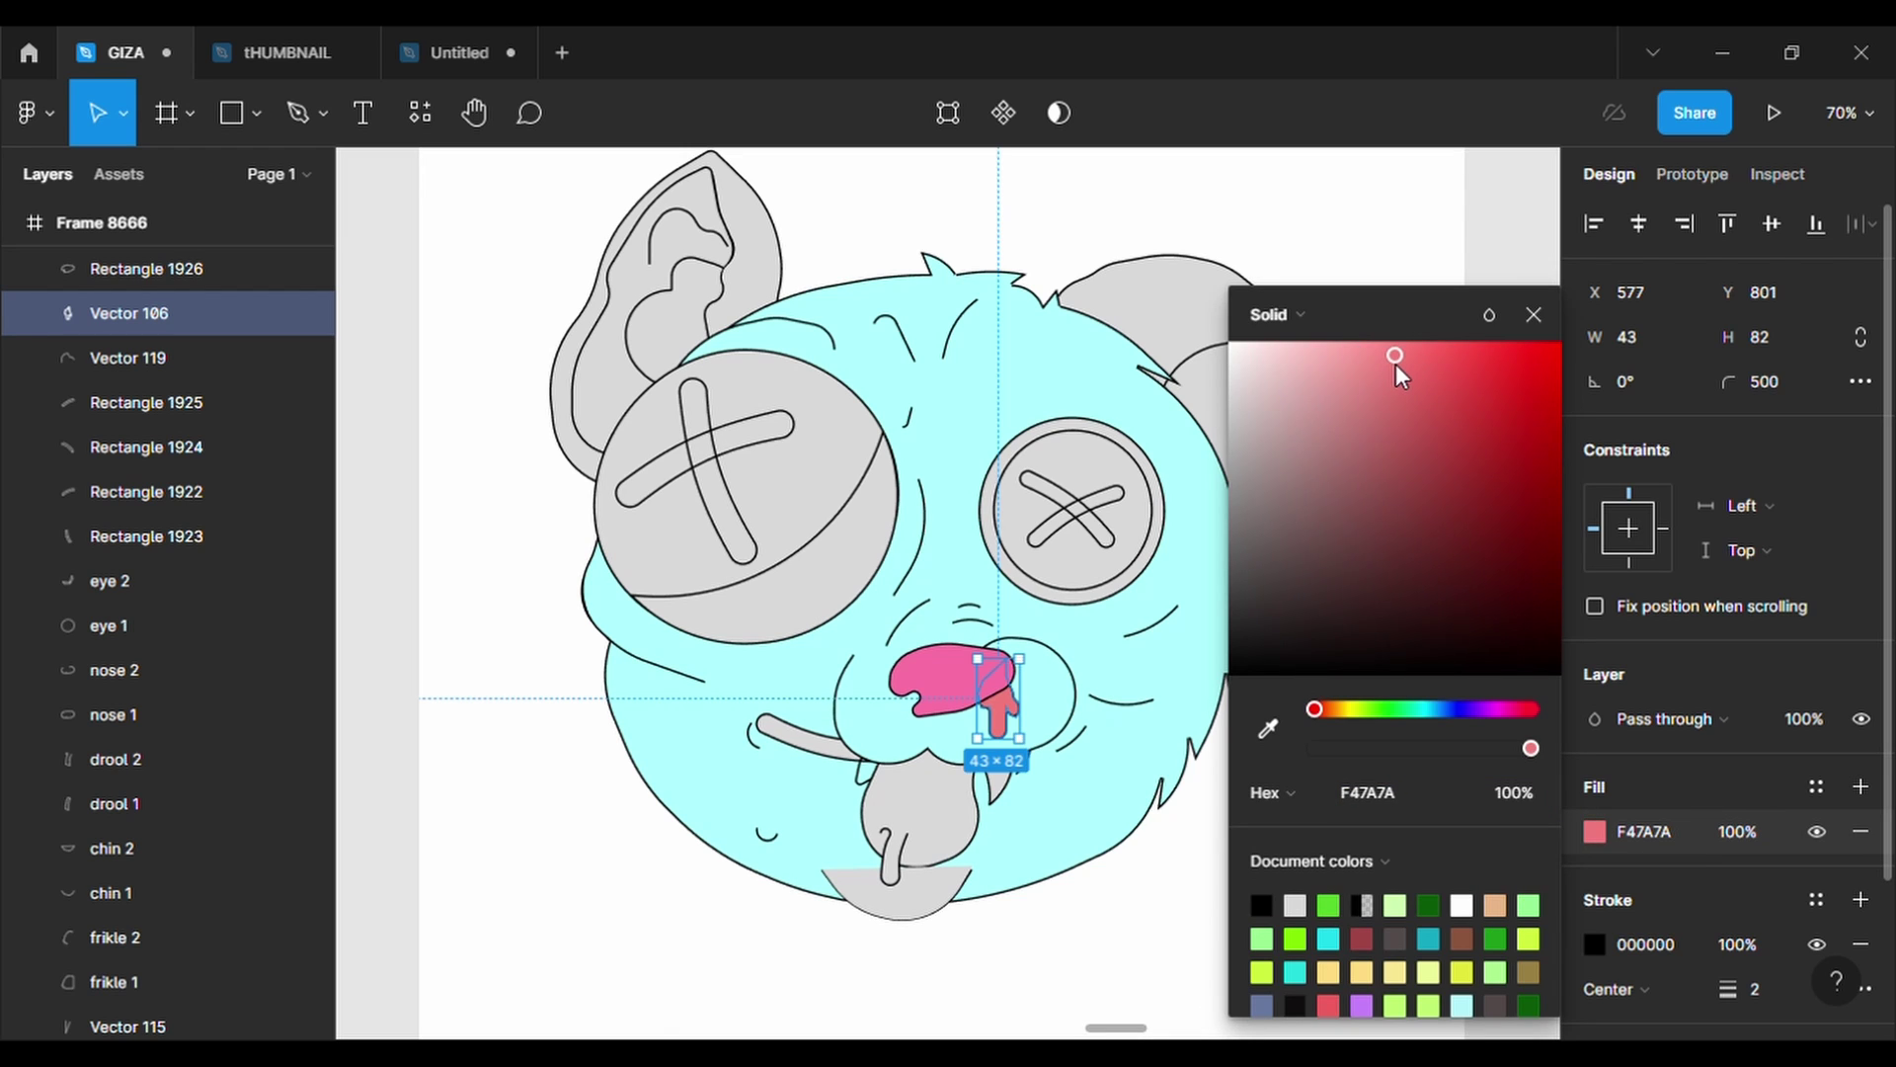
pyautogui.moveTo(1019, 728); pyautogui.dragTo(1031, 721)
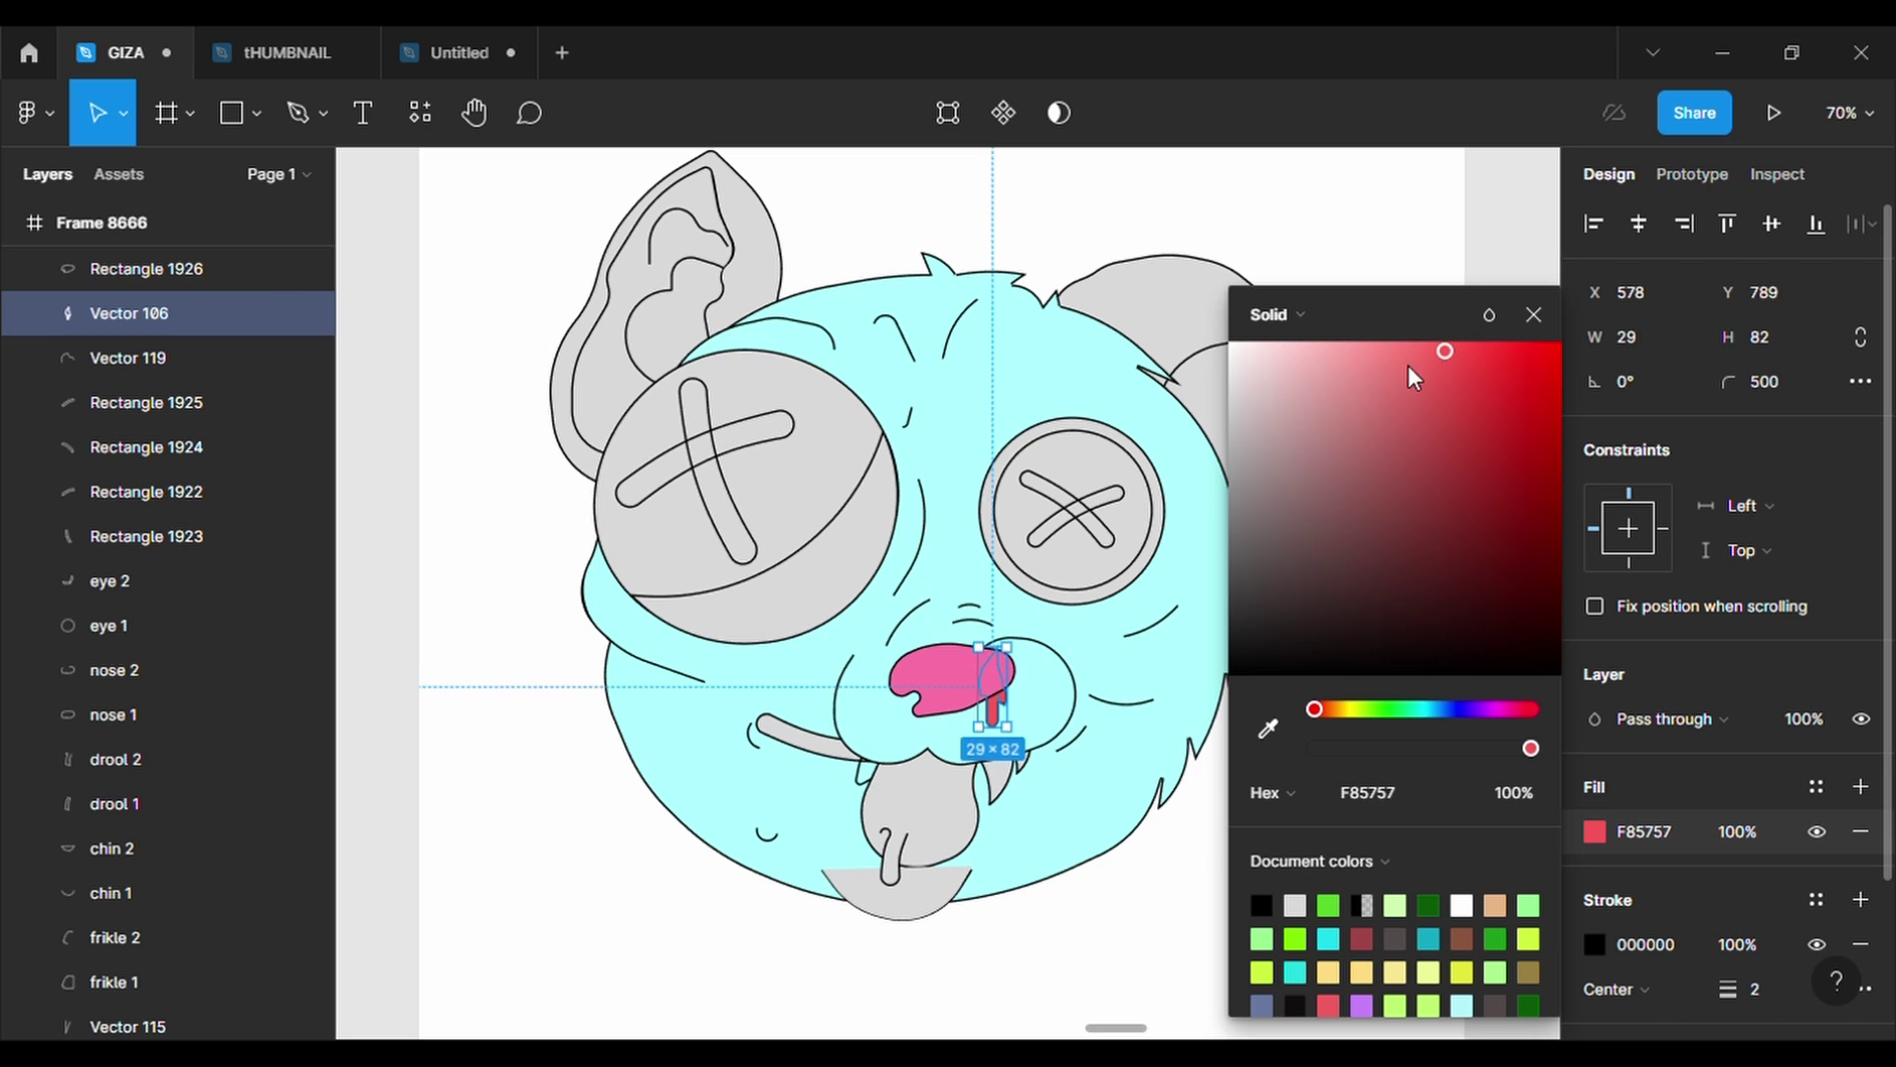
# - Colour the stick shape beside the mouth, the tongue and the tongue drool red
pyautogui.click(808, 737)
pyautogui.click(1594, 831)
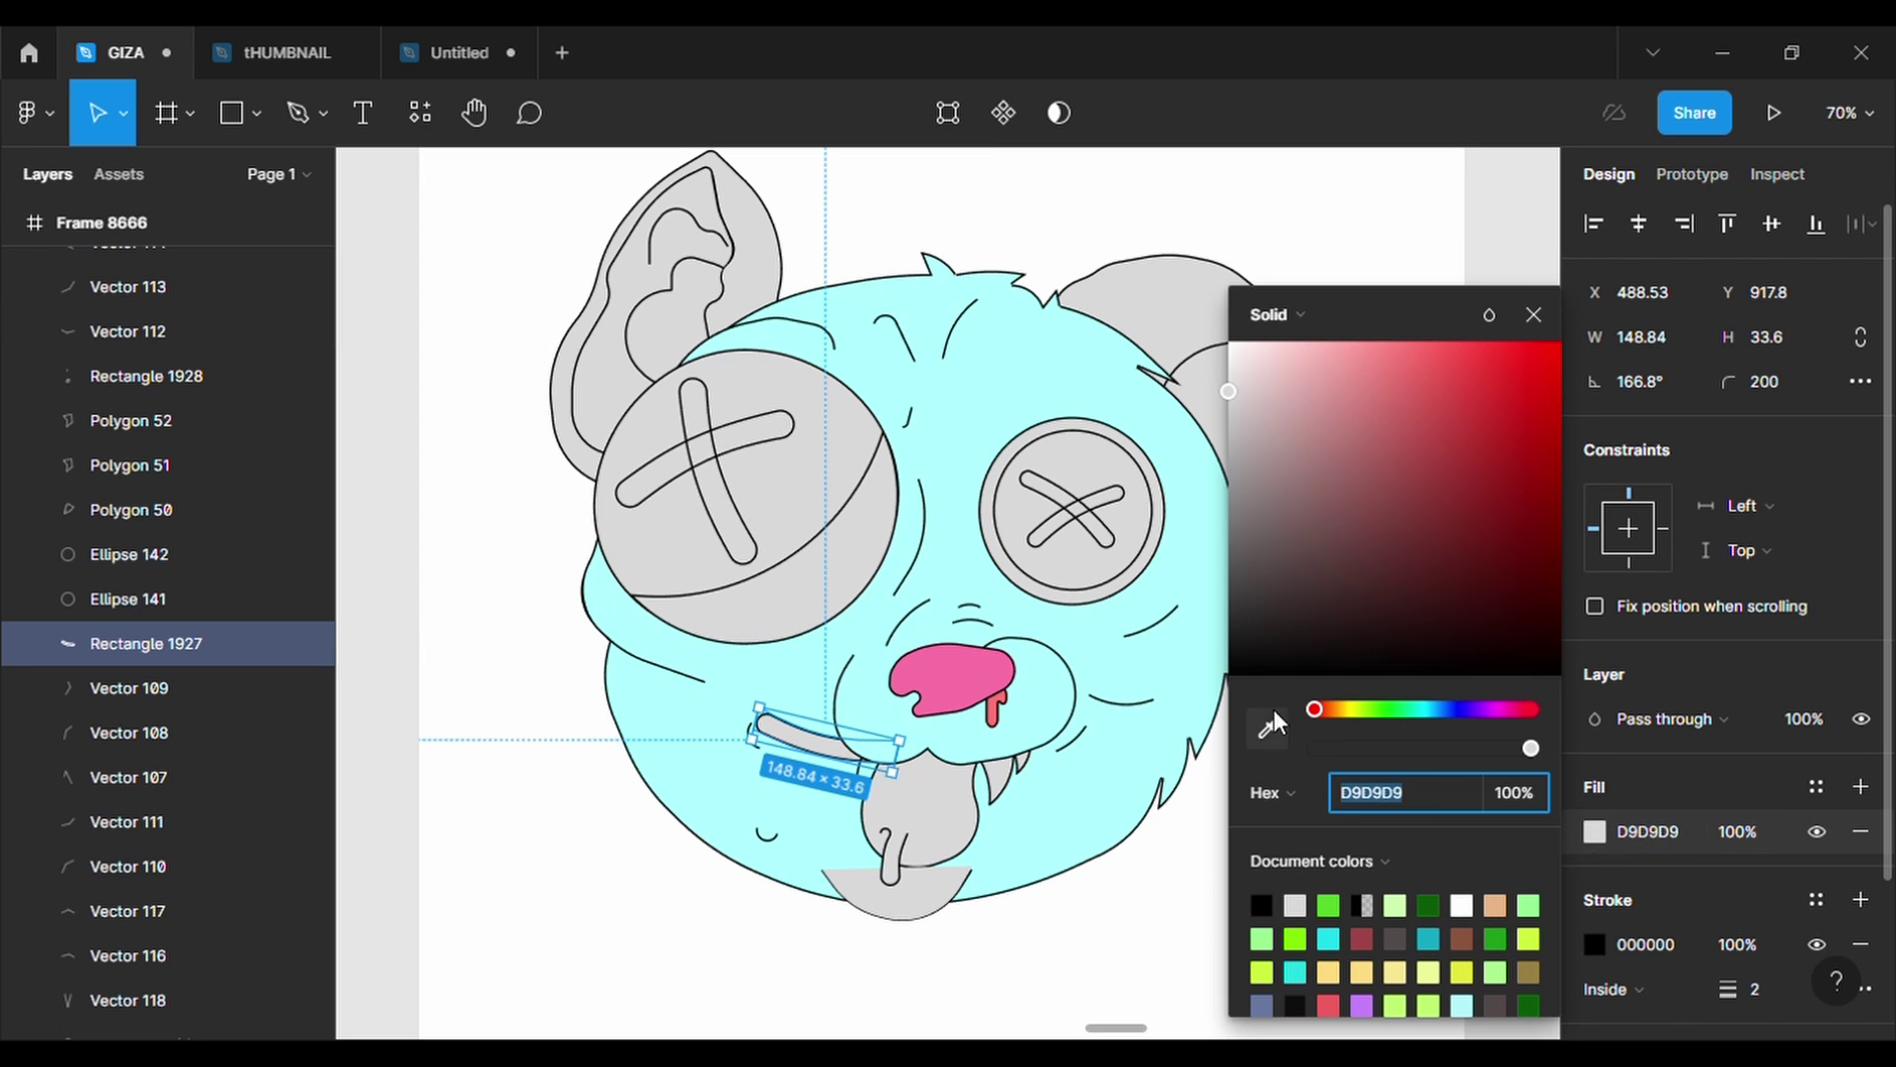
pyautogui.click(1385, 346)
pyautogui.moveTo(1384, 345); pyautogui.dragTo(1418, 346)
pyautogui.click(148, 376)
pyautogui.click(1594, 831)
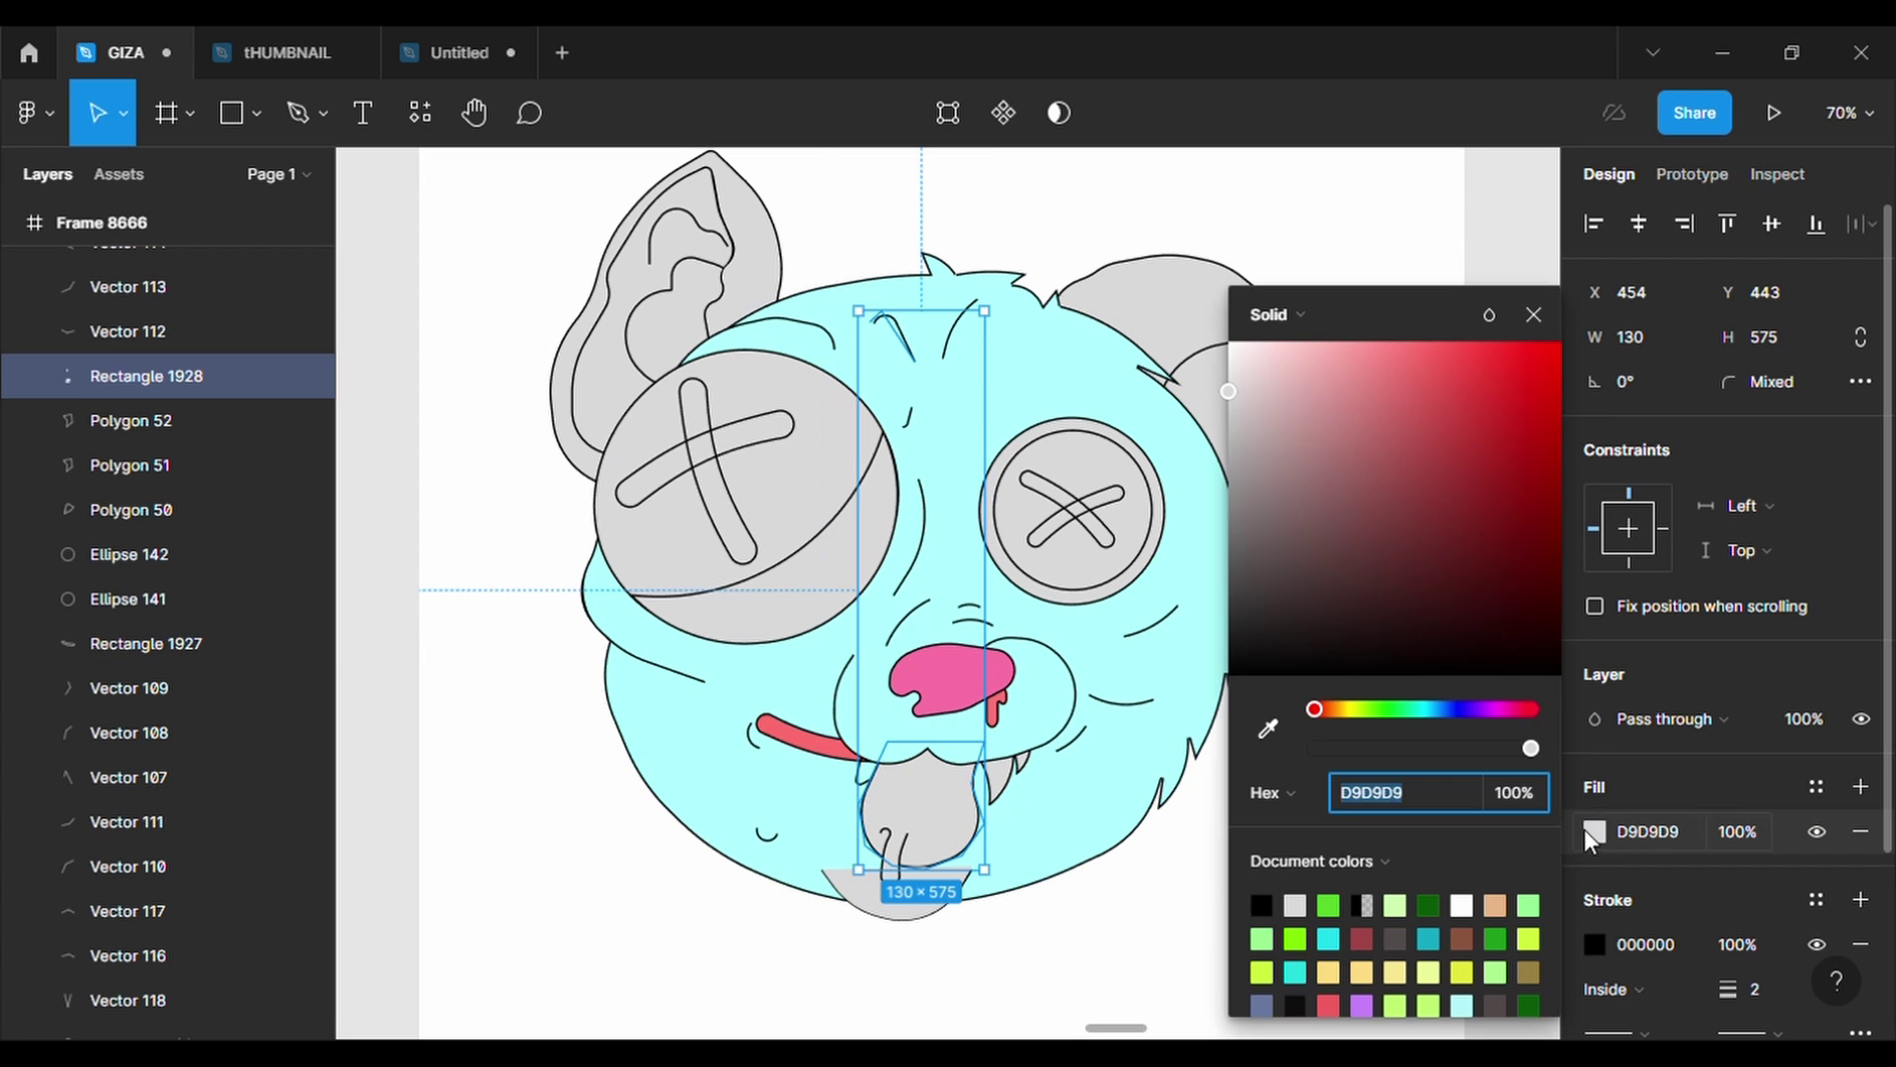
pyautogui.click(1453, 340)
pyautogui.click(894, 844)
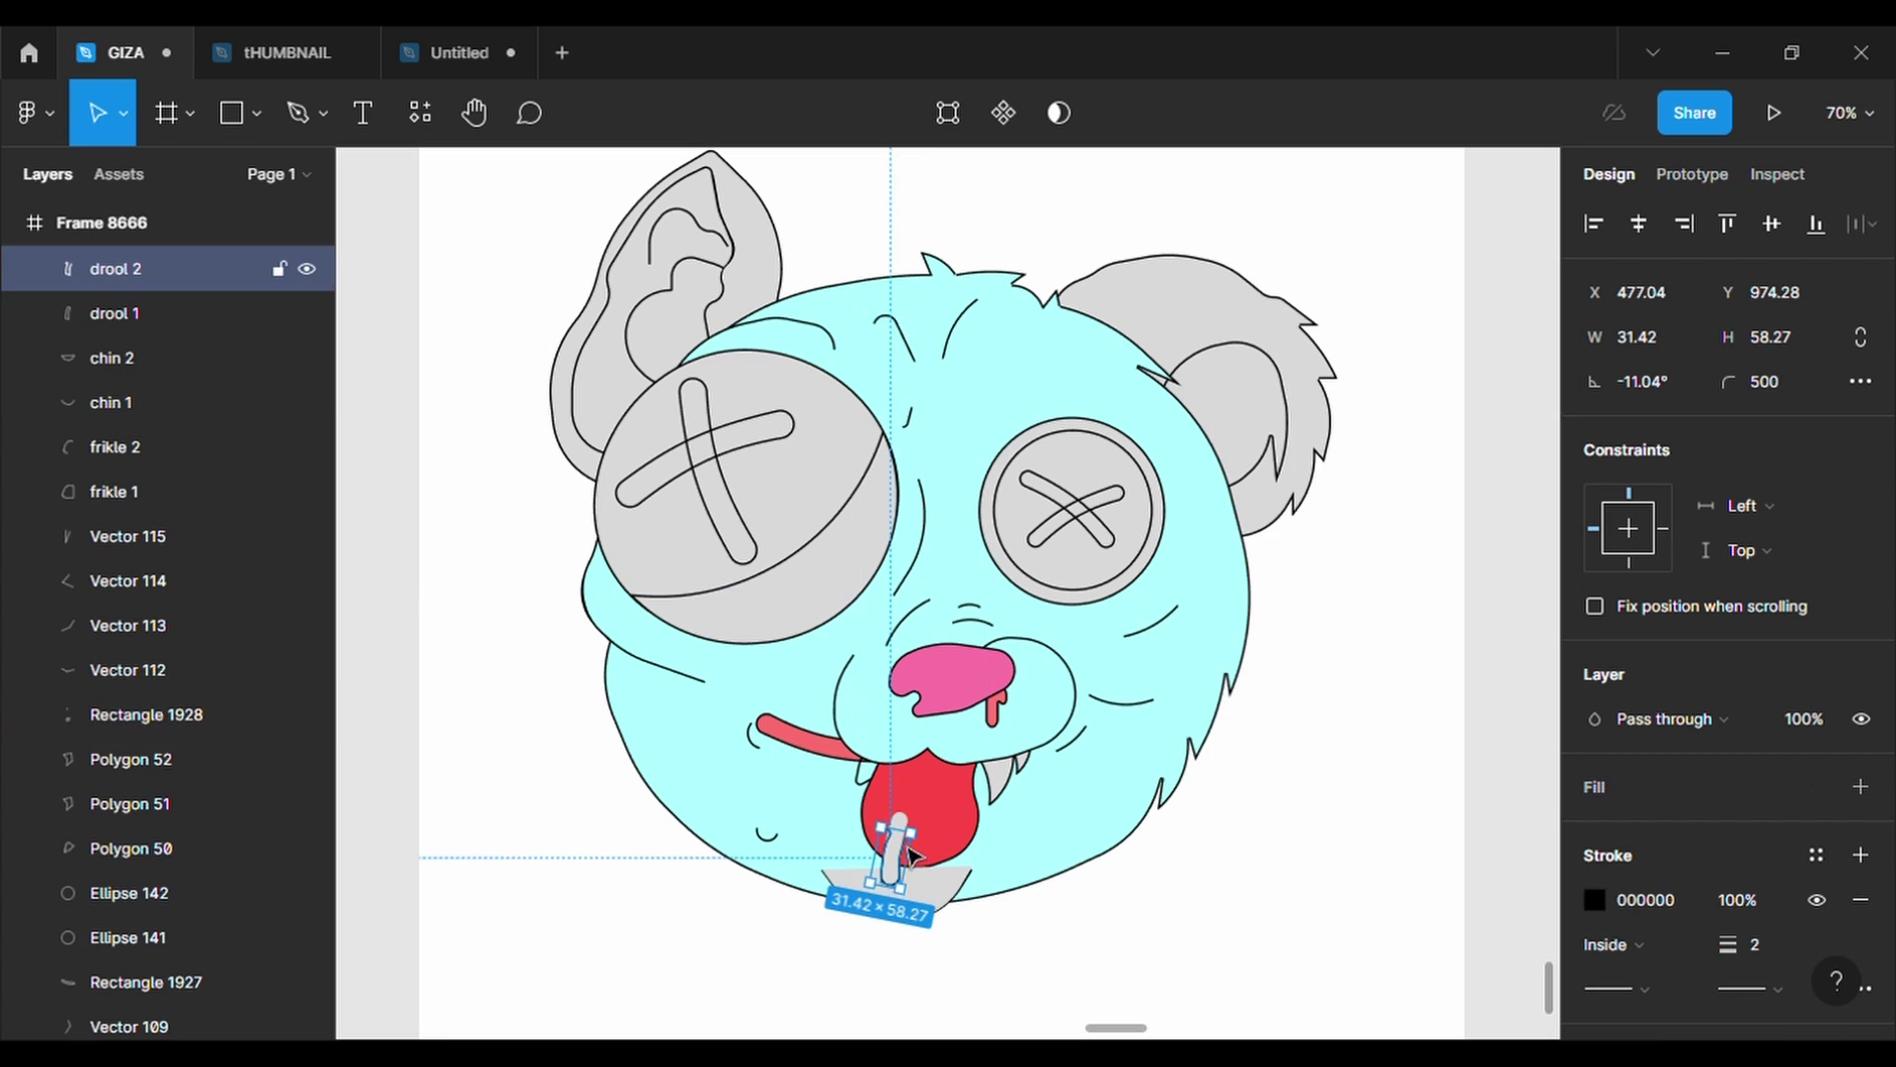
pyautogui.click(1594, 830)
pyautogui.click(1466, 340)
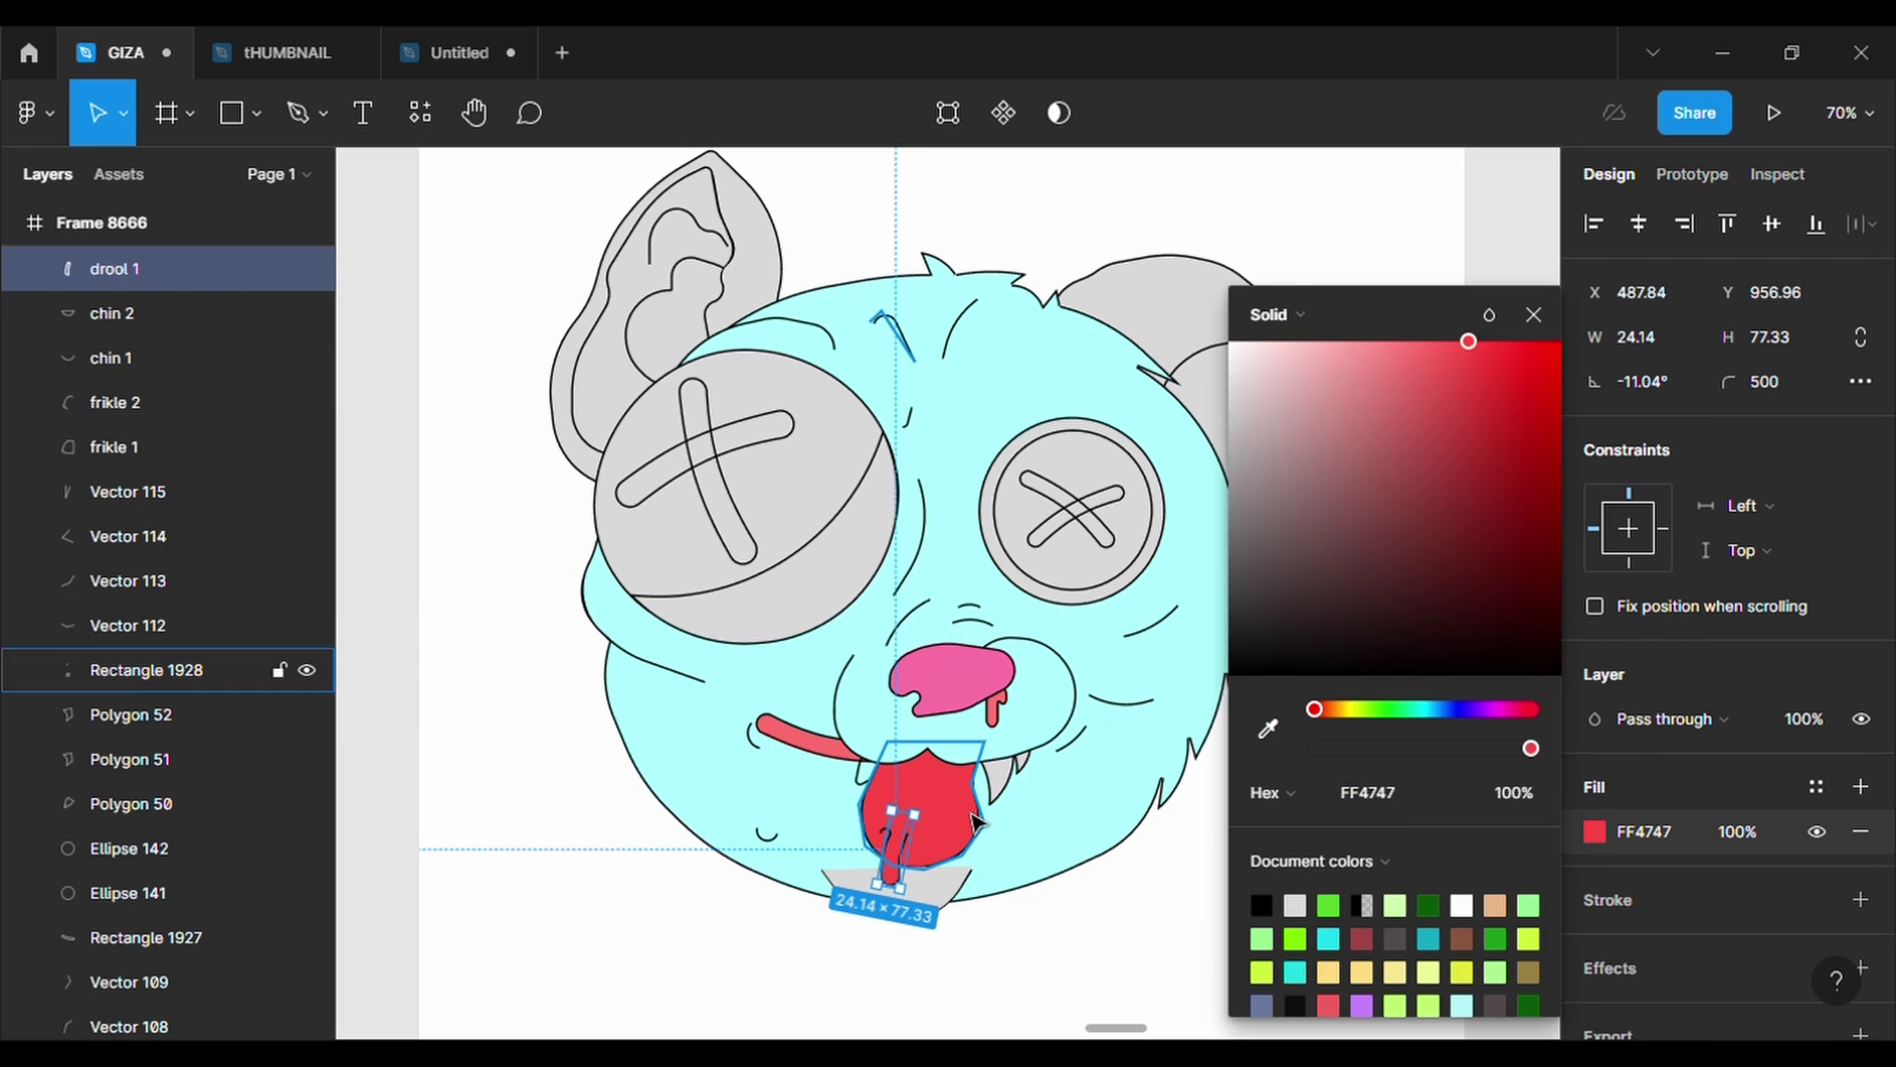
pyautogui.press('Escape')
# - Eyedrop the head's cyan onto the chin
pyautogui.click(111, 313)
pyautogui.click(1594, 831)
pyautogui.click(1267, 729)
pyautogui.click(810, 830)
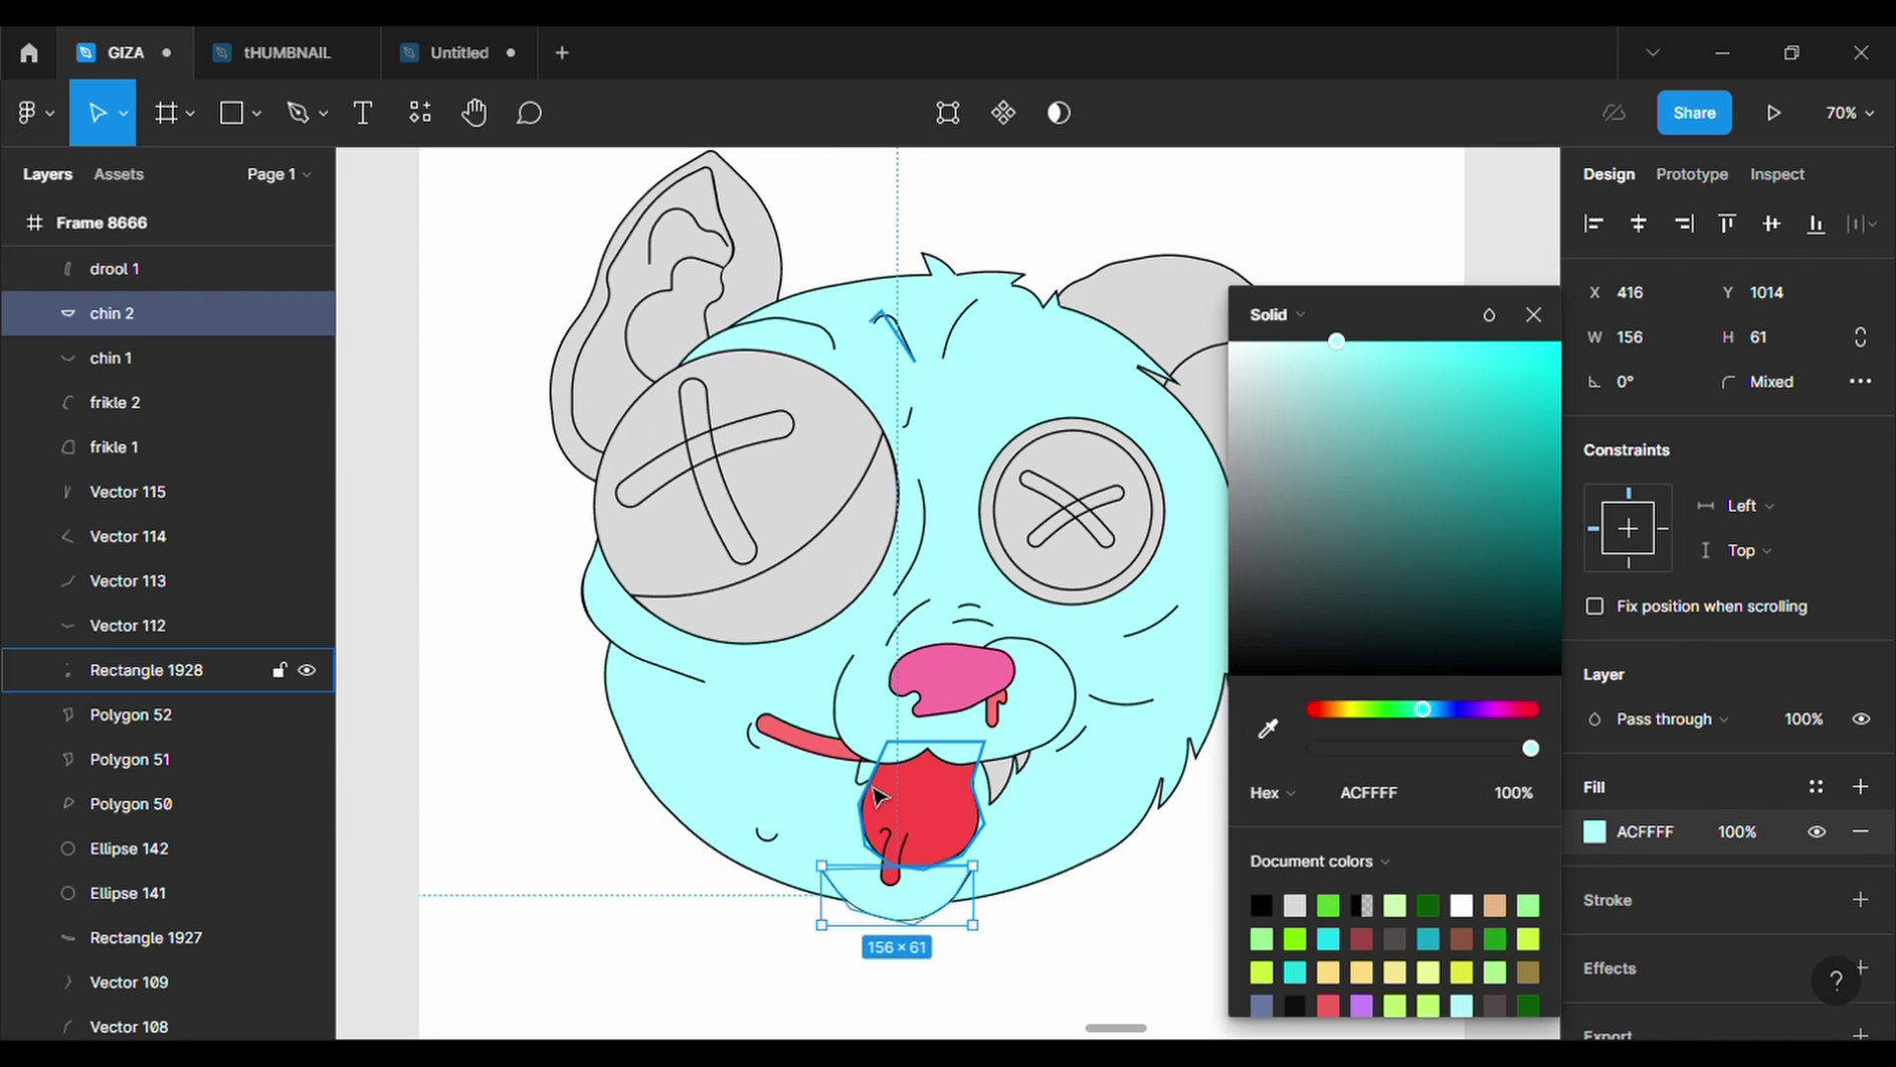
# - Make all three teeth white
pyautogui.click(869, 765)
pyautogui.click(1594, 831)
pyautogui.click(1229, 341)
pyautogui.click(997, 775)
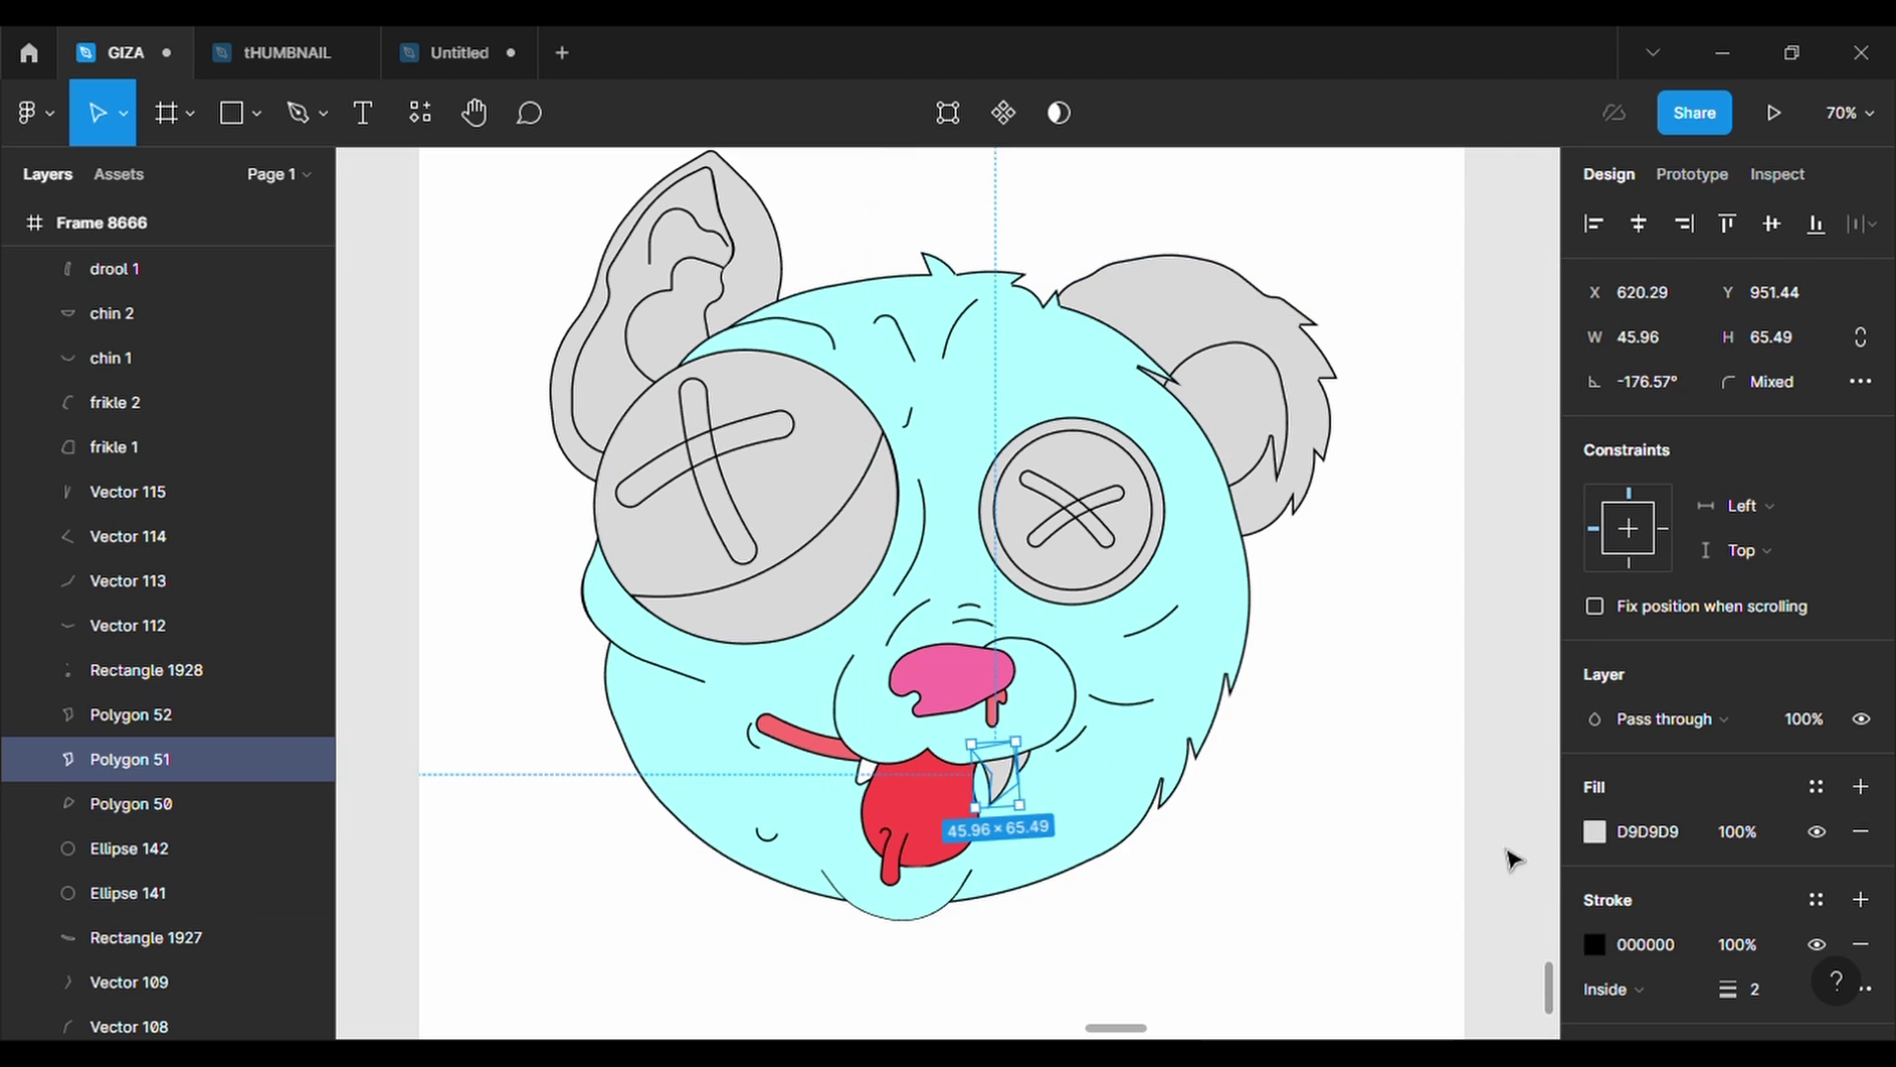
pyautogui.click(1594, 831)
pyautogui.click(1228, 340)
pyautogui.click(1022, 760)
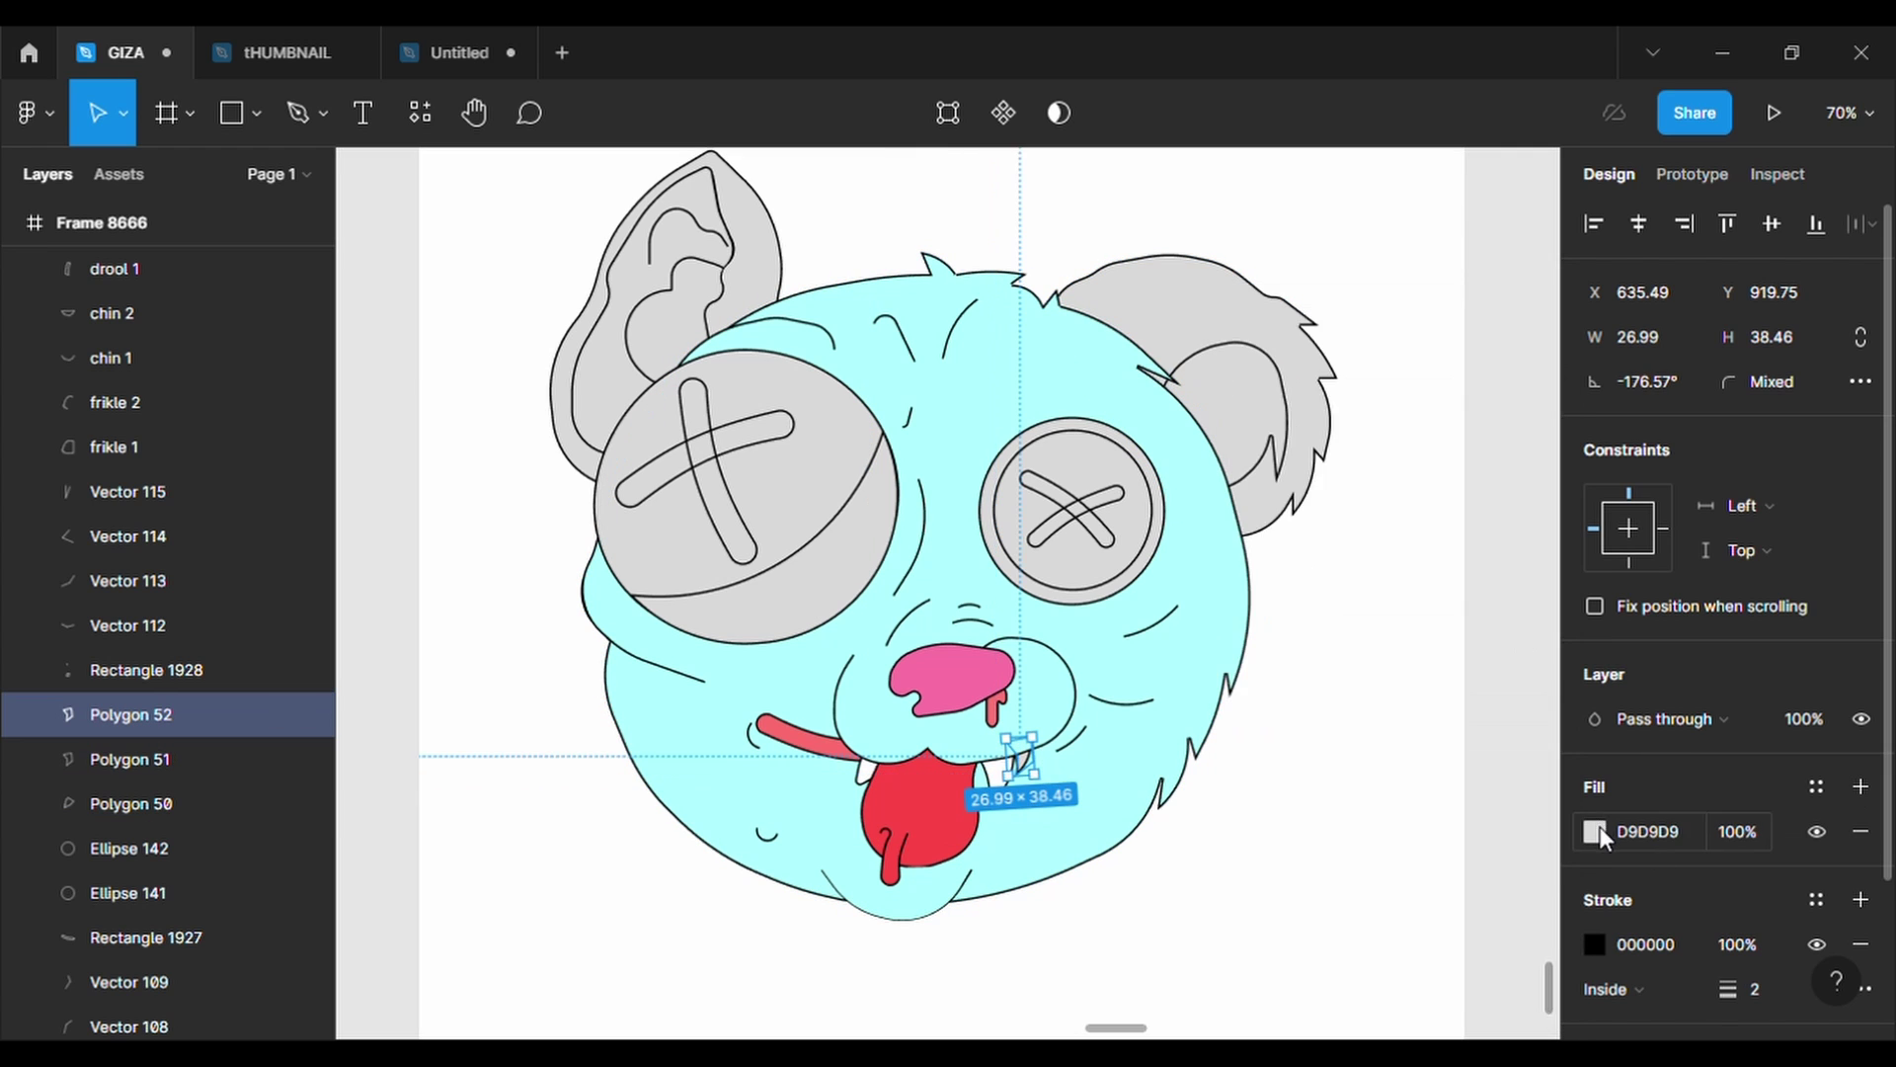
pyautogui.click(1594, 831)
pyautogui.click(1228, 341)
pyautogui.click(612, 845)
# - Eyedrop the head's cyan onto both outer left-ear layers
pyautogui.click(736, 255)
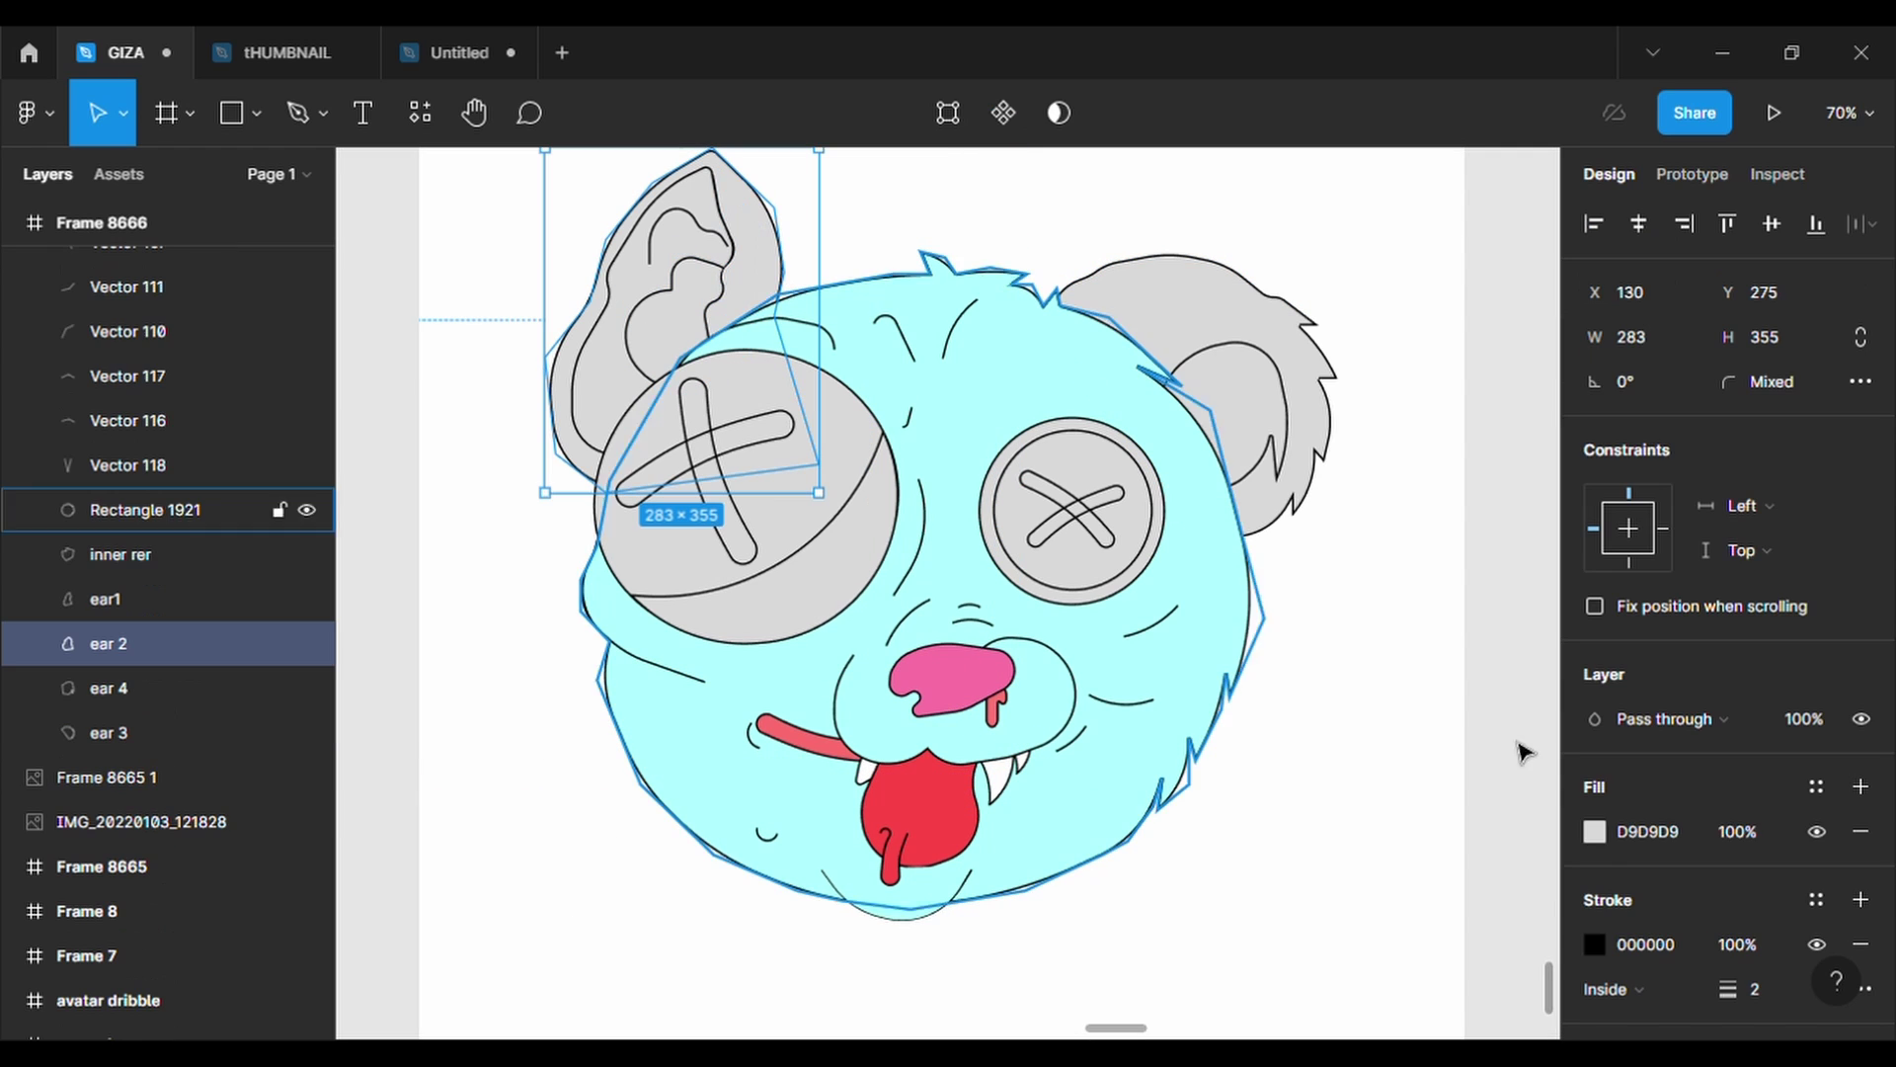
pyautogui.click(1594, 831)
pyautogui.click(1268, 729)
pyautogui.click(791, 316)
pyautogui.click(735, 254)
pyautogui.click(1594, 830)
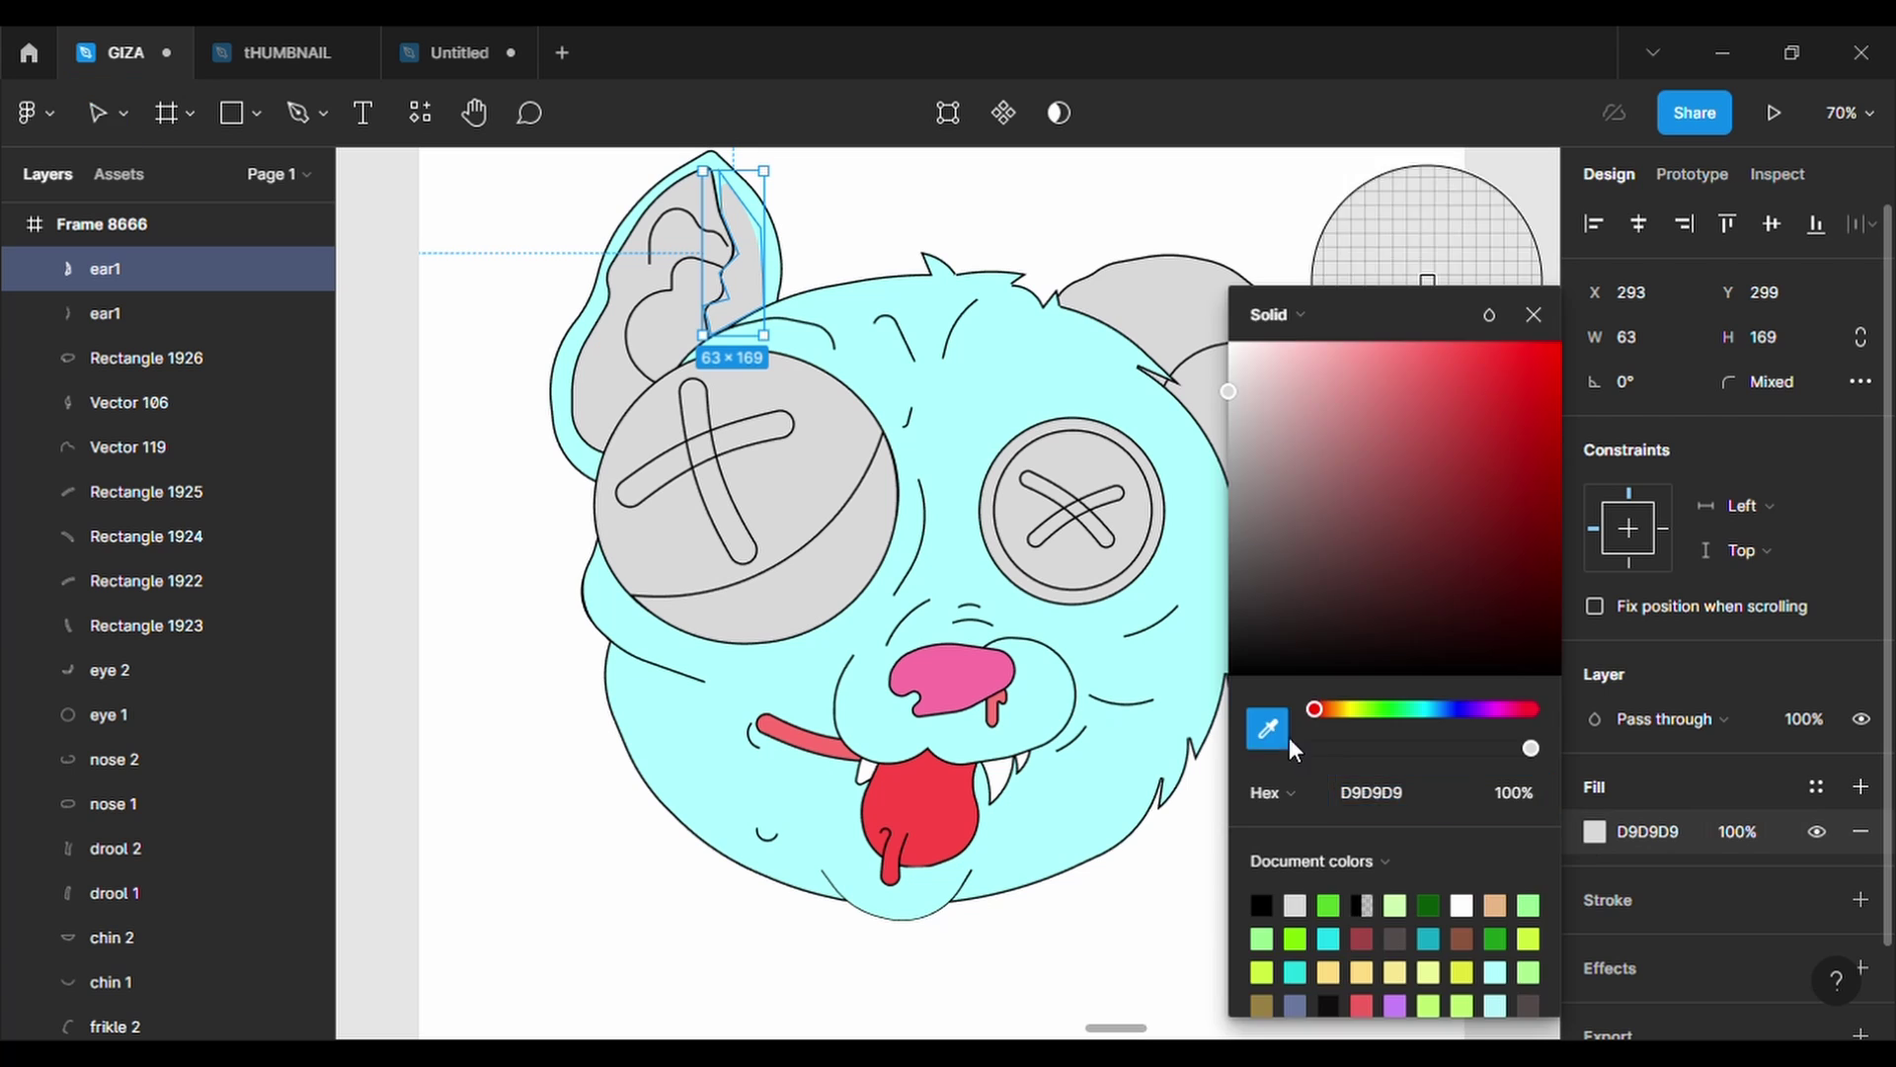
pyautogui.click(1268, 729)
pyautogui.click(692, 790)
pyautogui.click(627, 940)
# - Colour the left ear's ear1 a light pink and its inner ear deep magenta
pyautogui.click(612, 405)
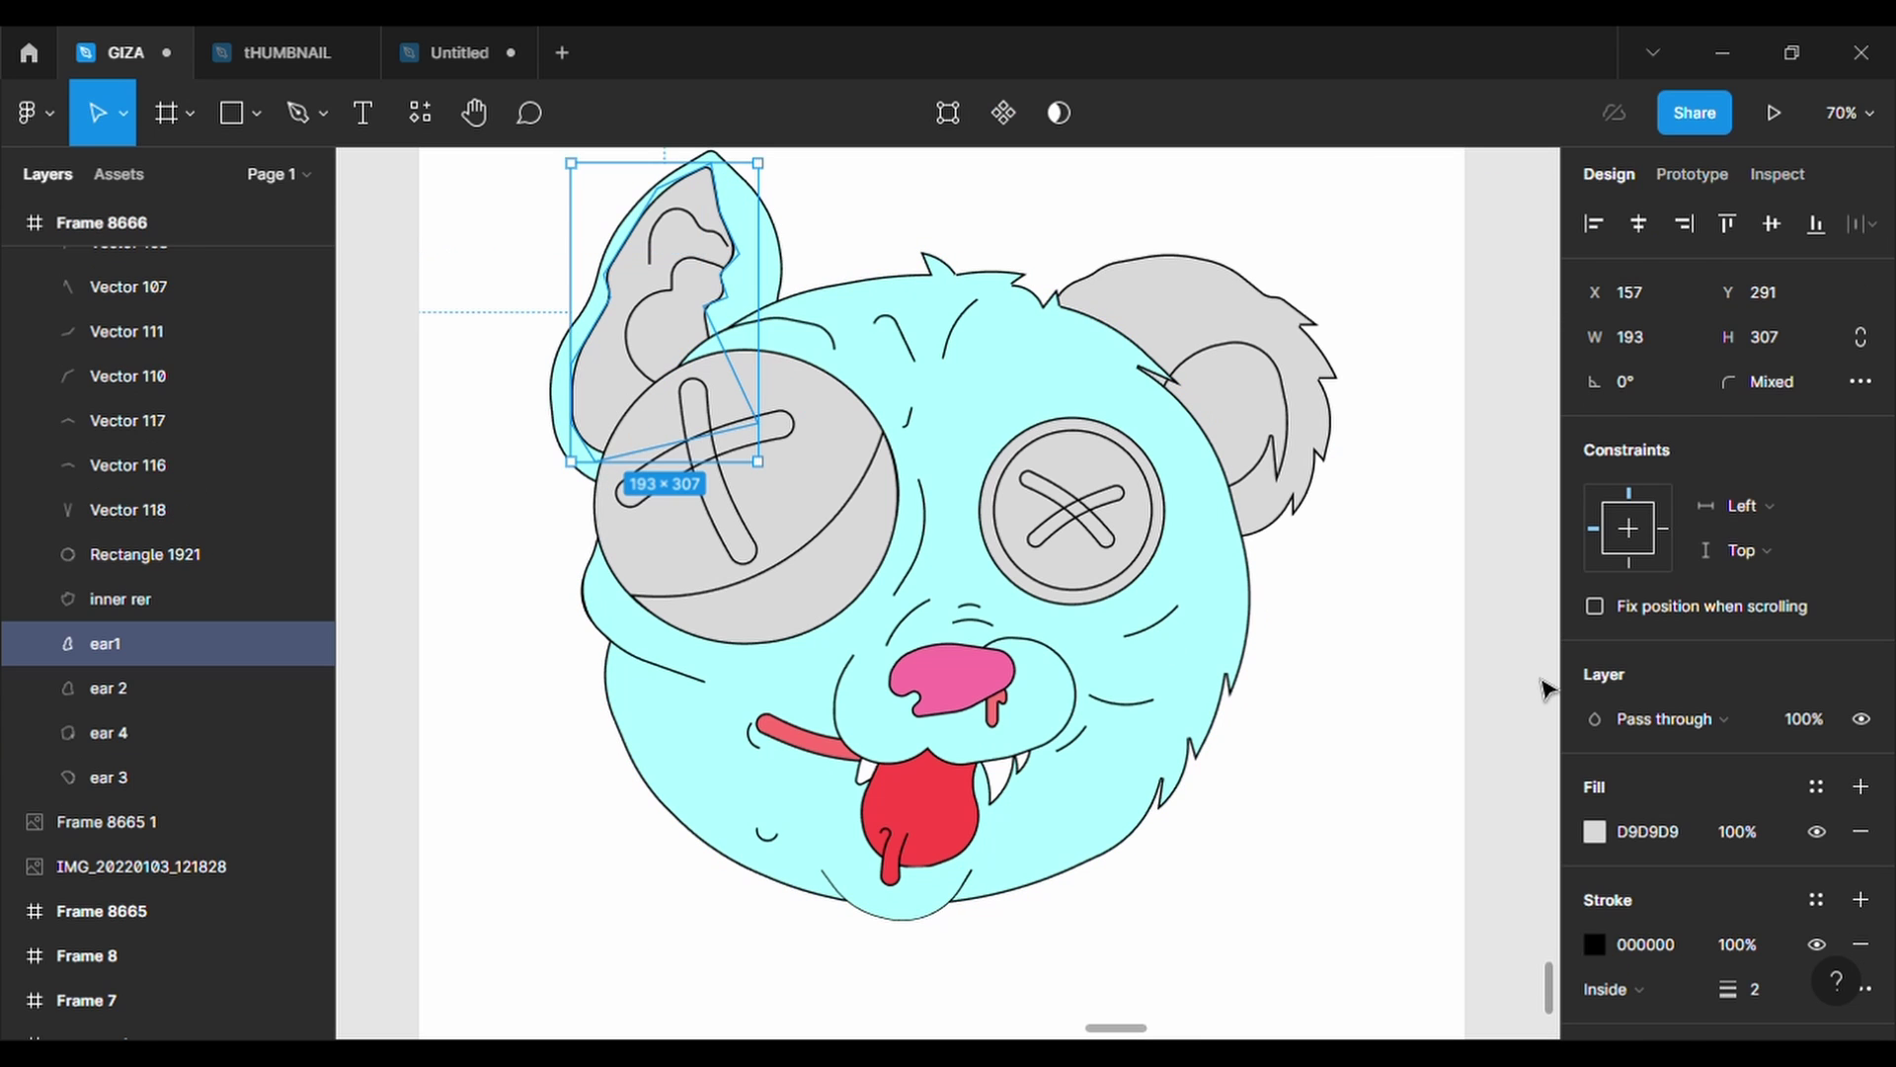
pyautogui.click(1594, 830)
pyautogui.click(1269, 729)
pyautogui.click(948, 676)
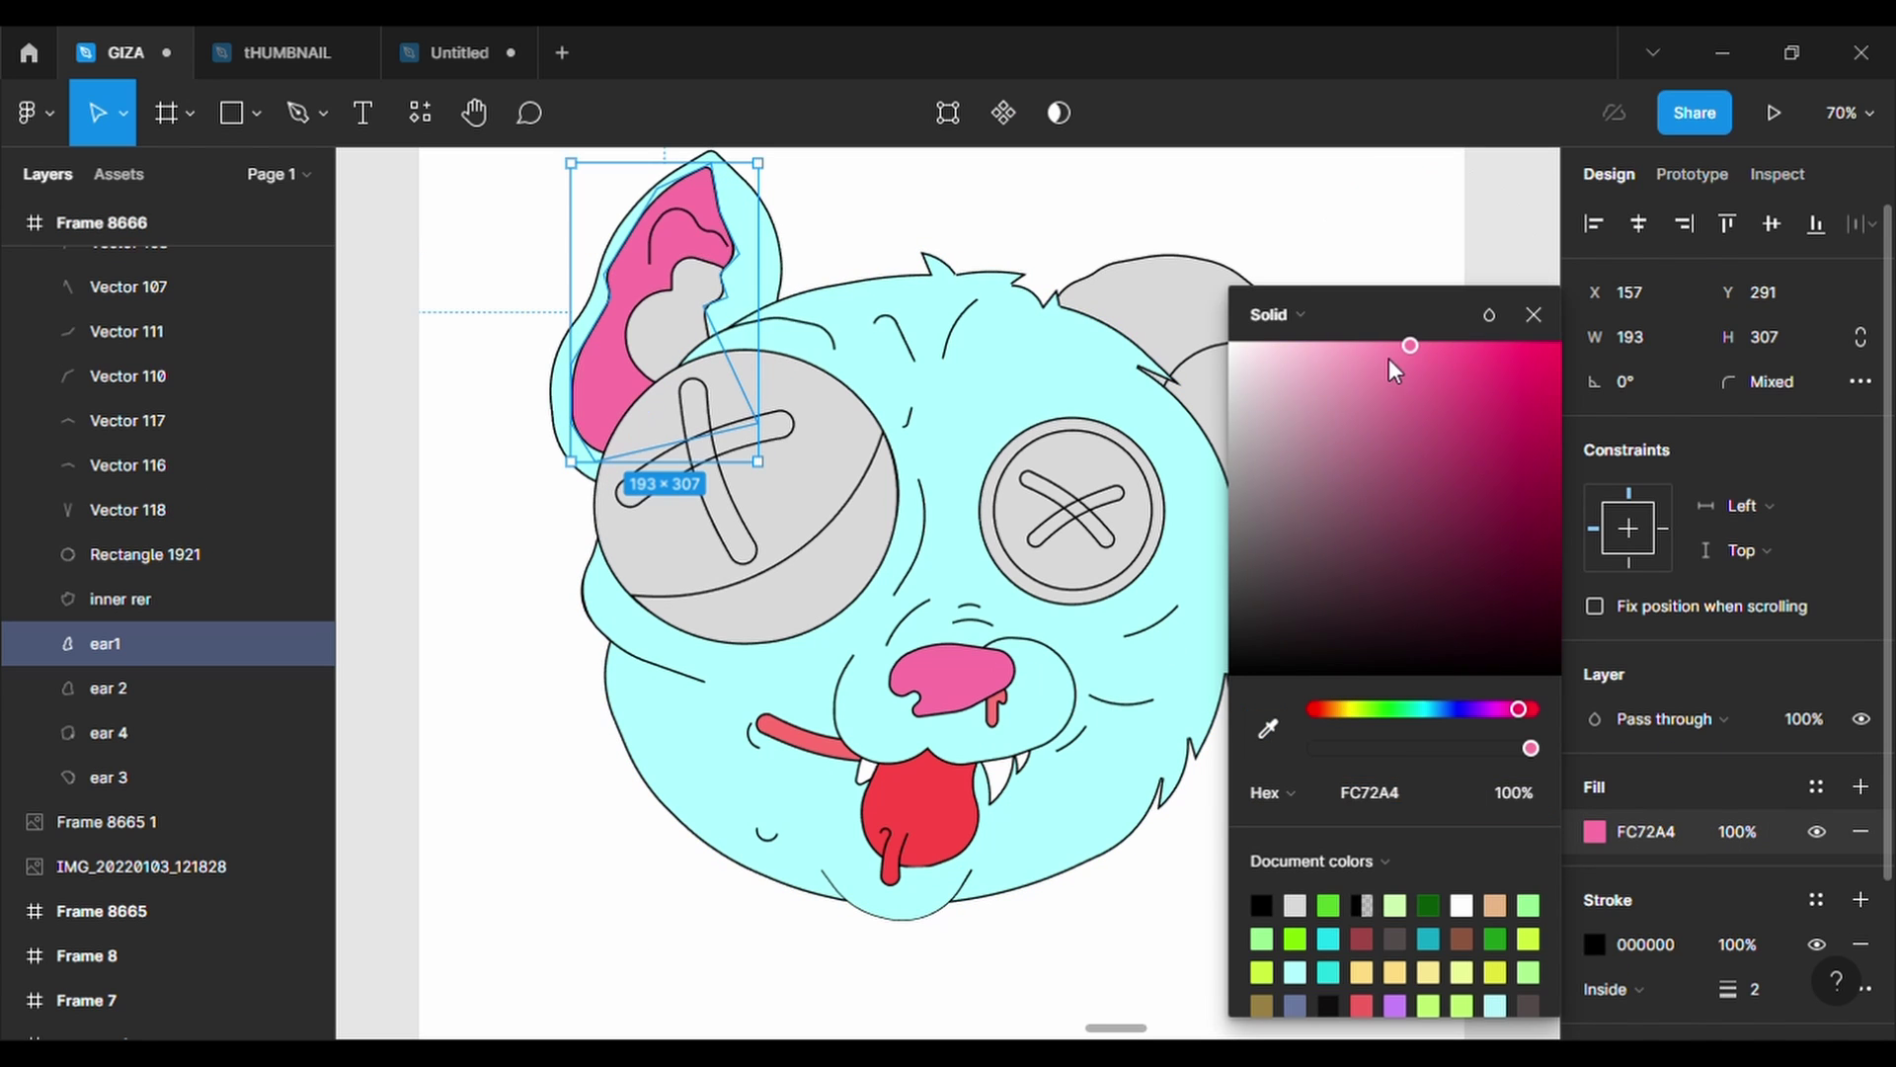
pyautogui.click(1374, 342)
pyautogui.click(681, 316)
pyautogui.click(1594, 830)
pyautogui.click(1268, 729)
pyautogui.click(592, 395)
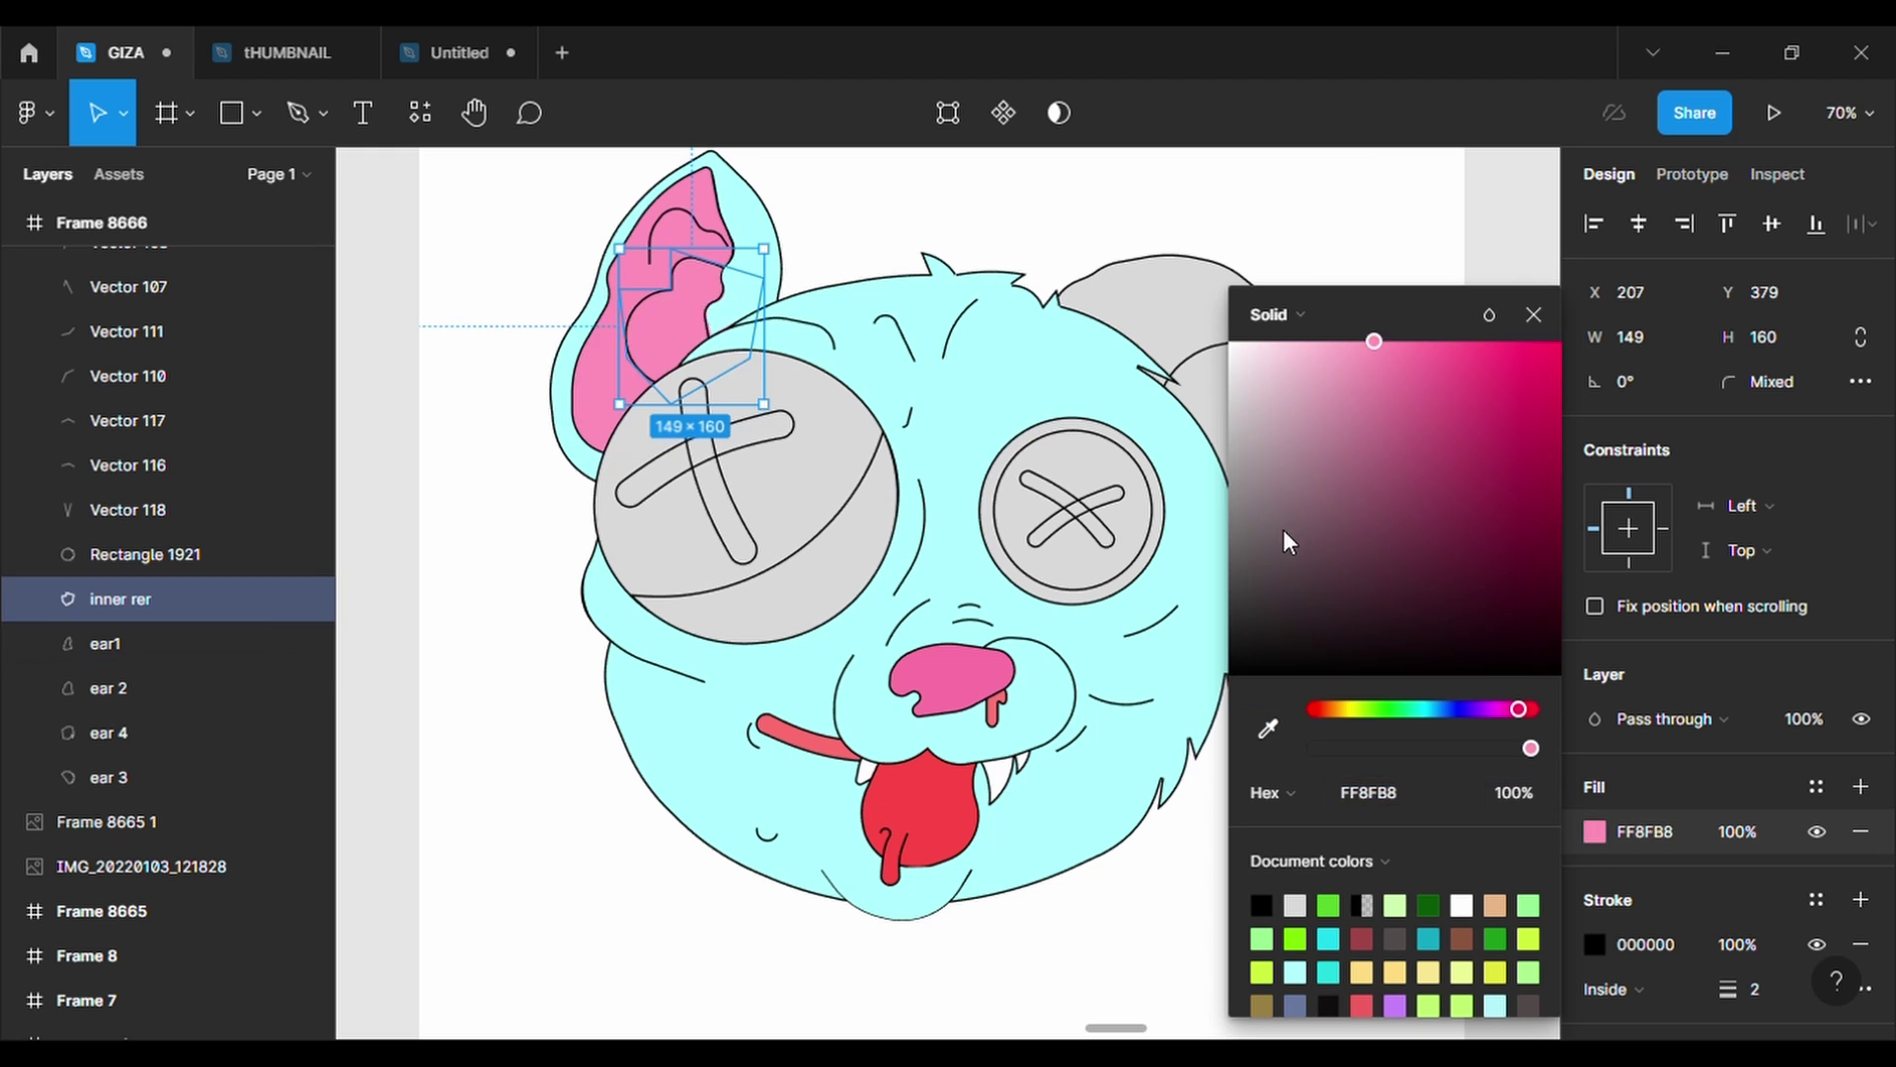
pyautogui.click(1480, 451)
# - Try a new pink for the nose, then undo it and clear the selection
pyautogui.click(543, 731)
pyautogui.click(948, 682)
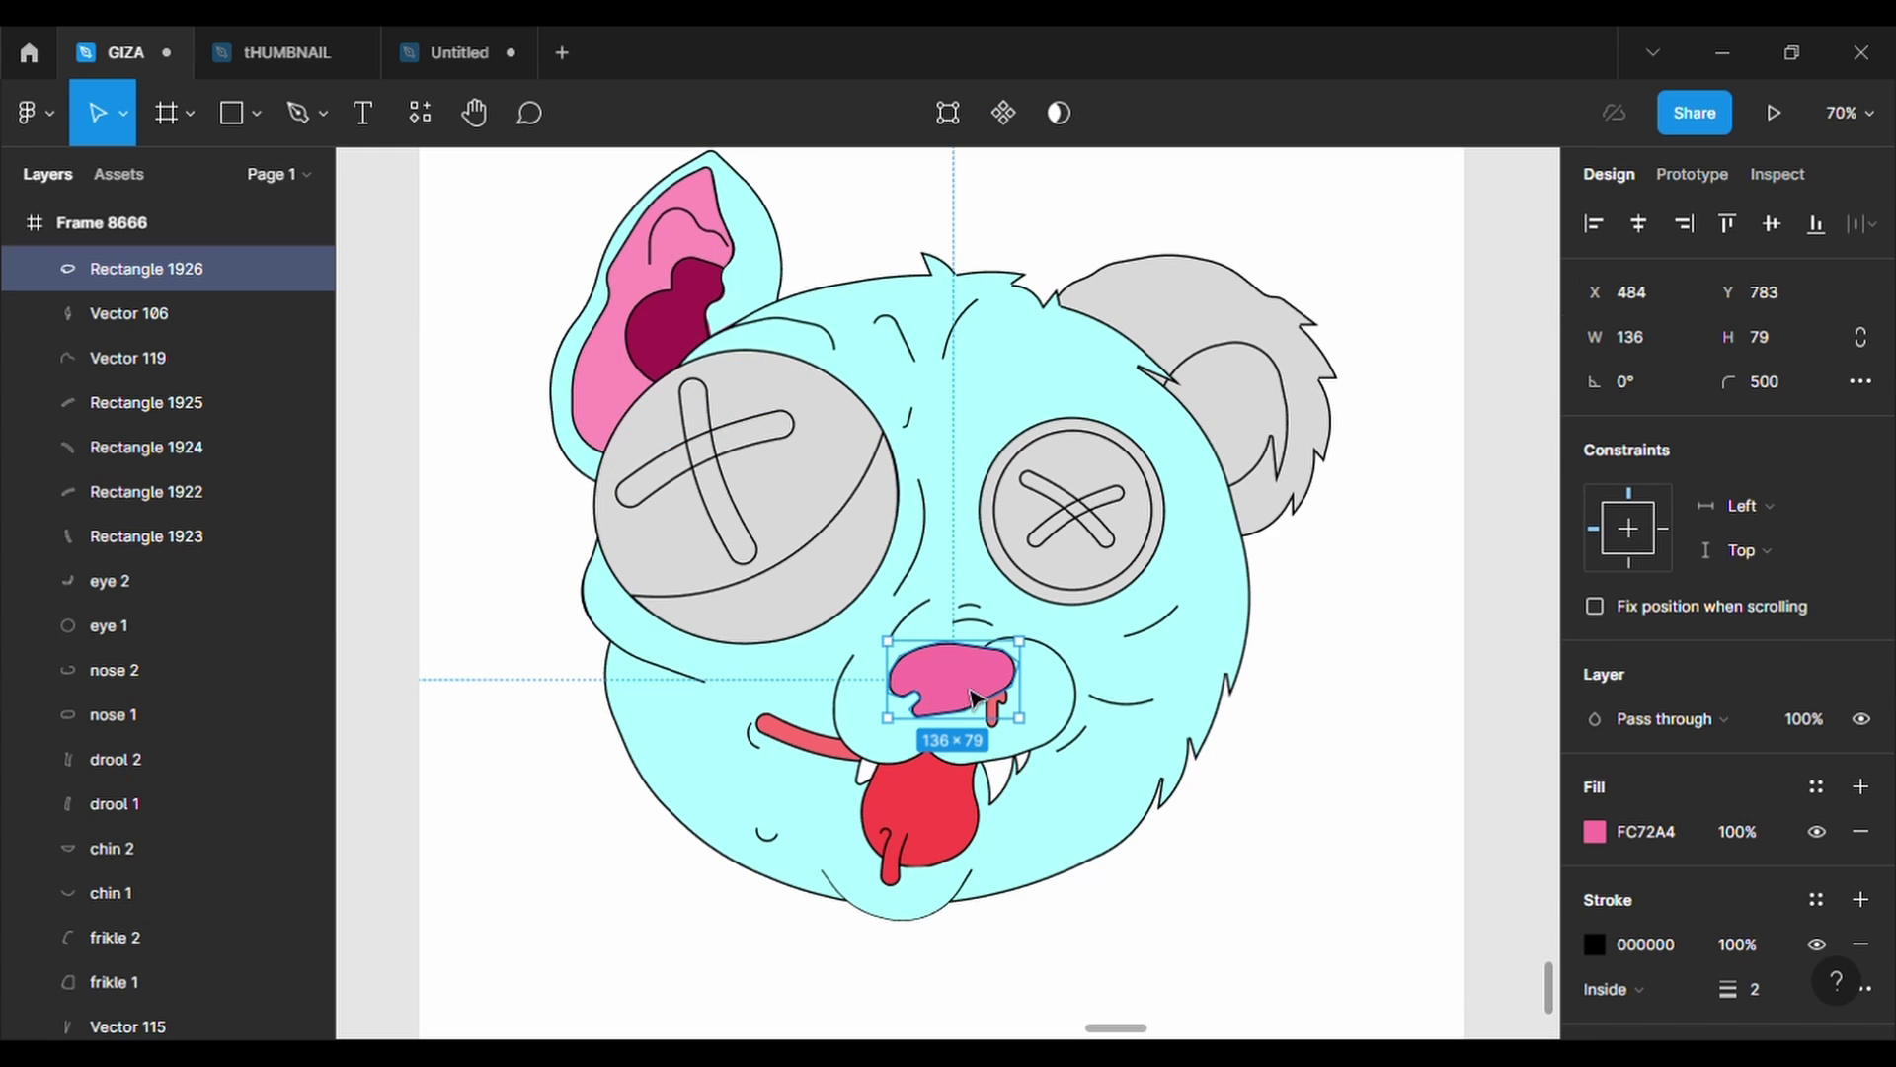
pyautogui.click(1594, 831)
pyautogui.click(1520, 510)
pyautogui.click(1390, 455)
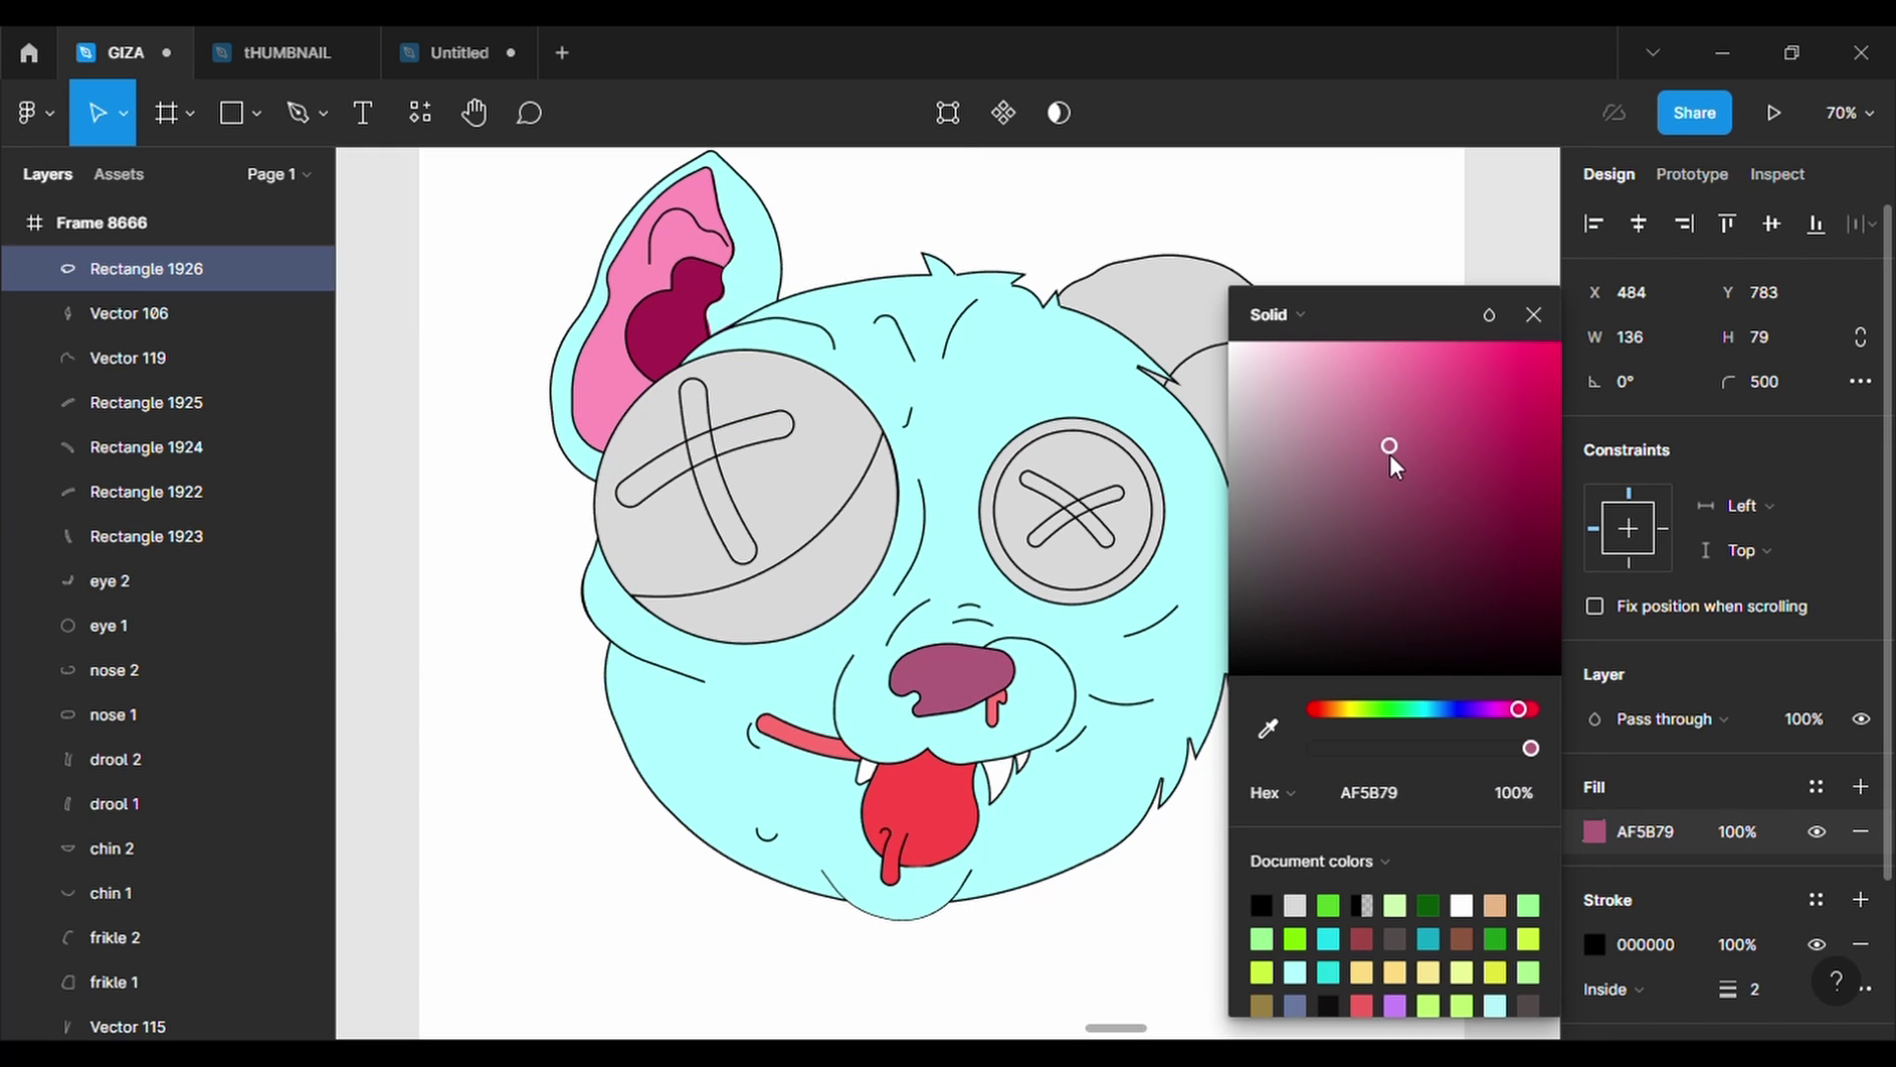
pyautogui.hotkey('ctrl', 'z')
pyautogui.press('Escape')
# - Eyedrop cyan onto the right outer ear and dark magenta onto the right inner ear
pyautogui.click(1151, 507)
pyautogui.click(1594, 831)
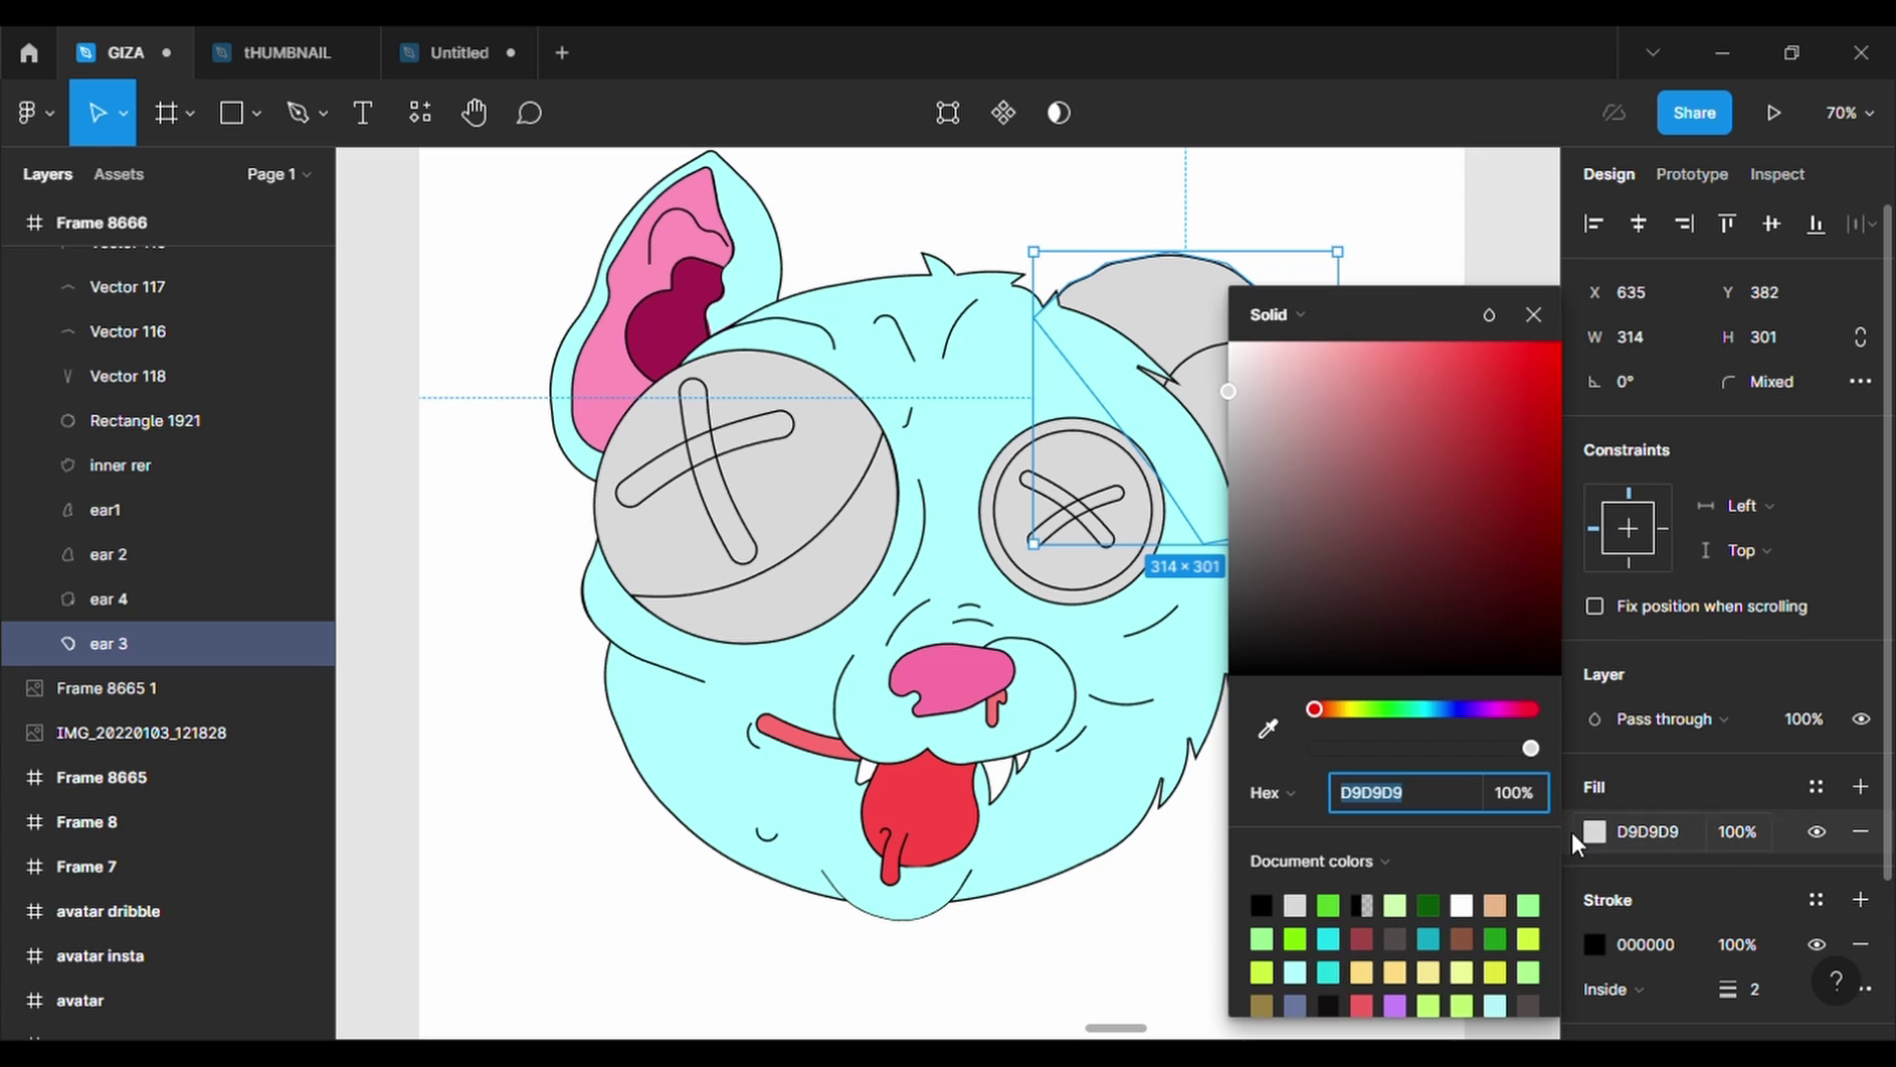
pyautogui.click(1268, 729)
pyautogui.click(880, 305)
pyautogui.click(484, 800)
pyautogui.click(1257, 487)
pyautogui.click(1594, 831)
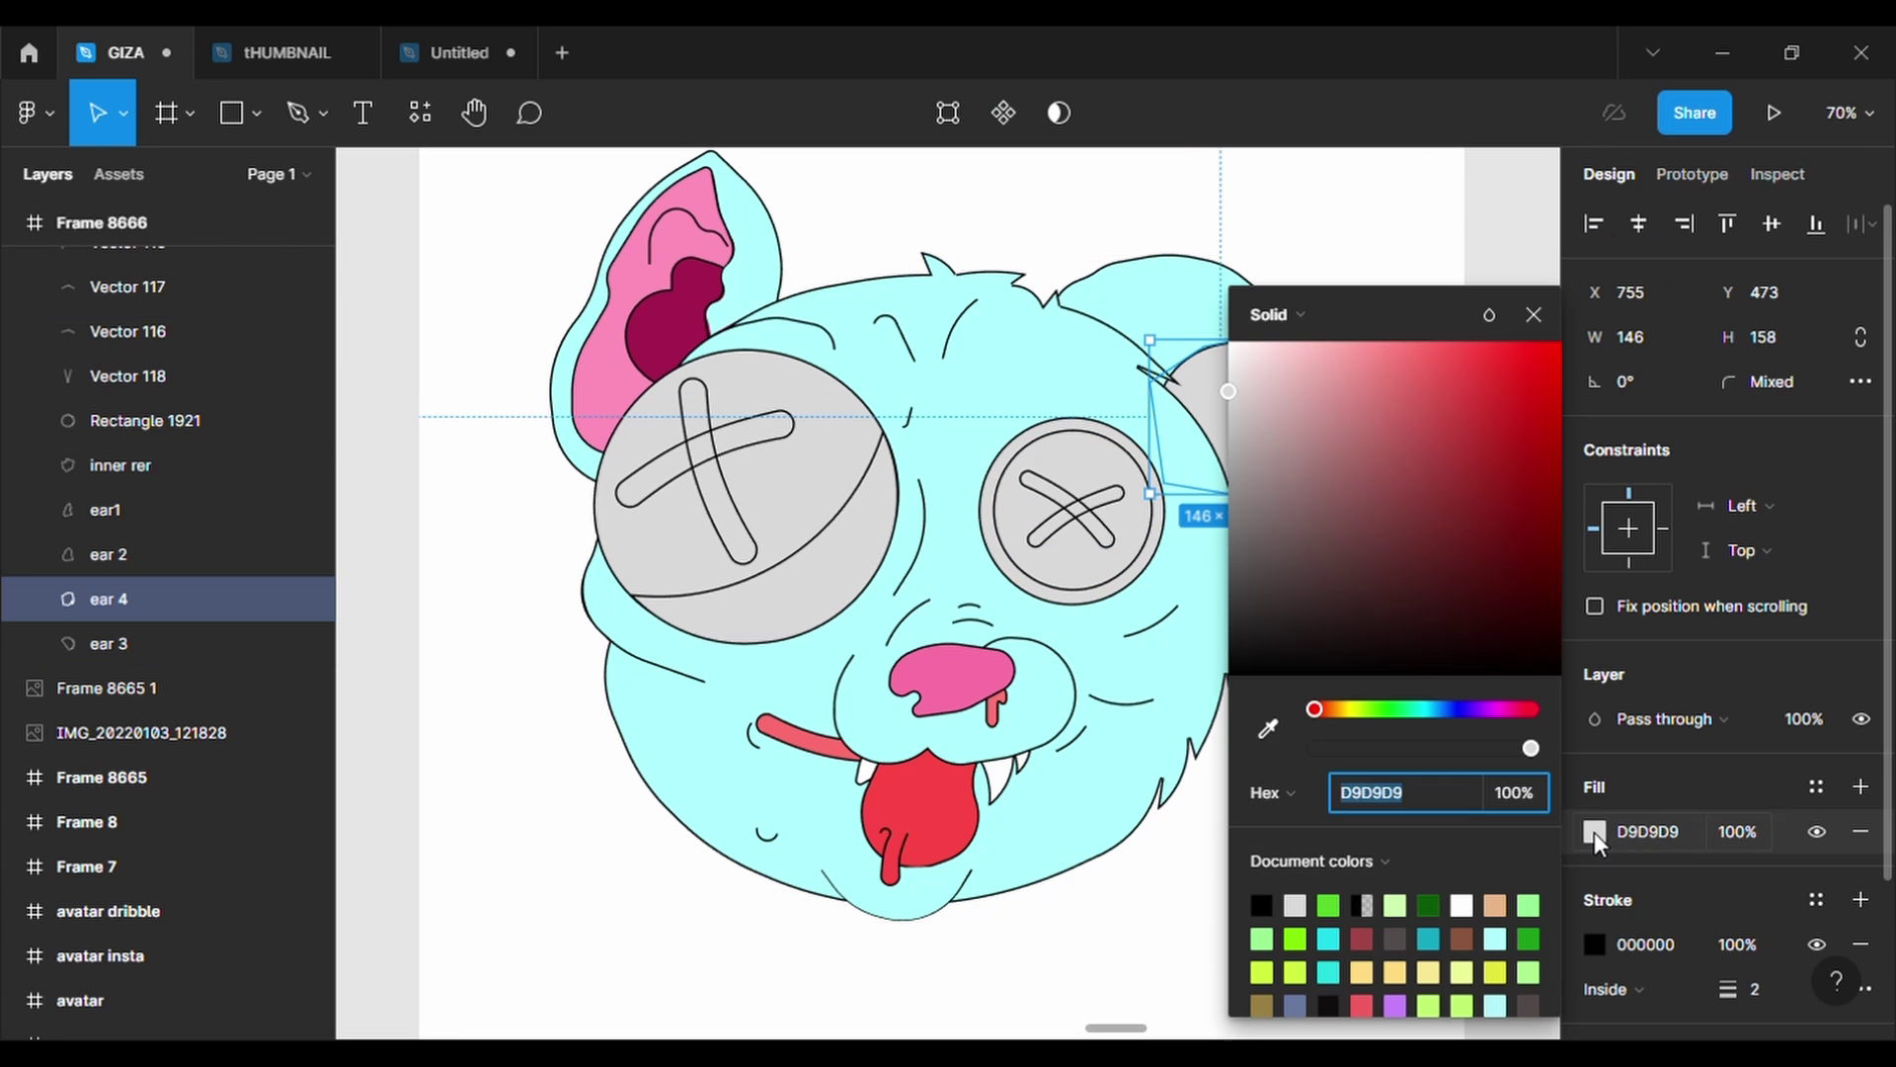
pyautogui.click(1270, 724)
pyautogui.click(667, 326)
pyautogui.press('Escape')
pyautogui.press('Escape')
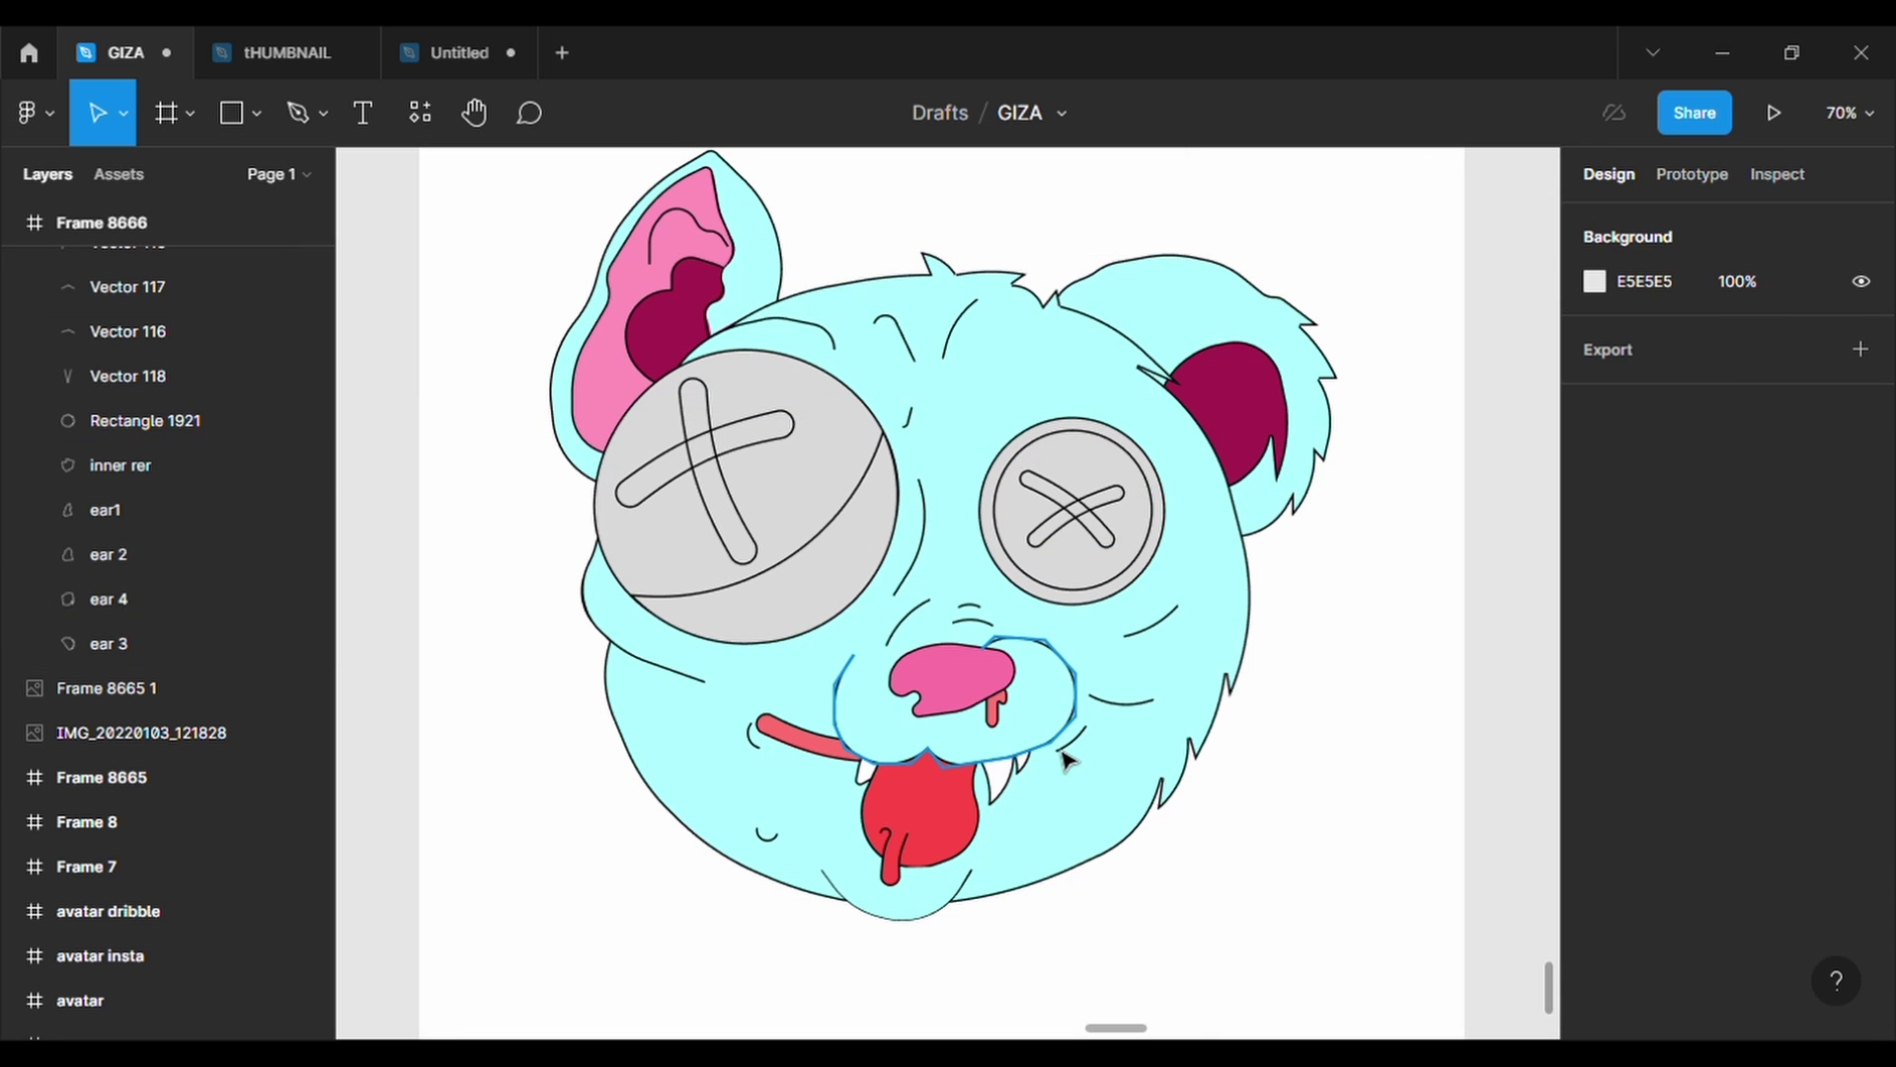
# - Add fills and eyedrop pink onto both X stitches of the left eye
pyautogui.click(721, 464)
pyautogui.click(1860, 786)
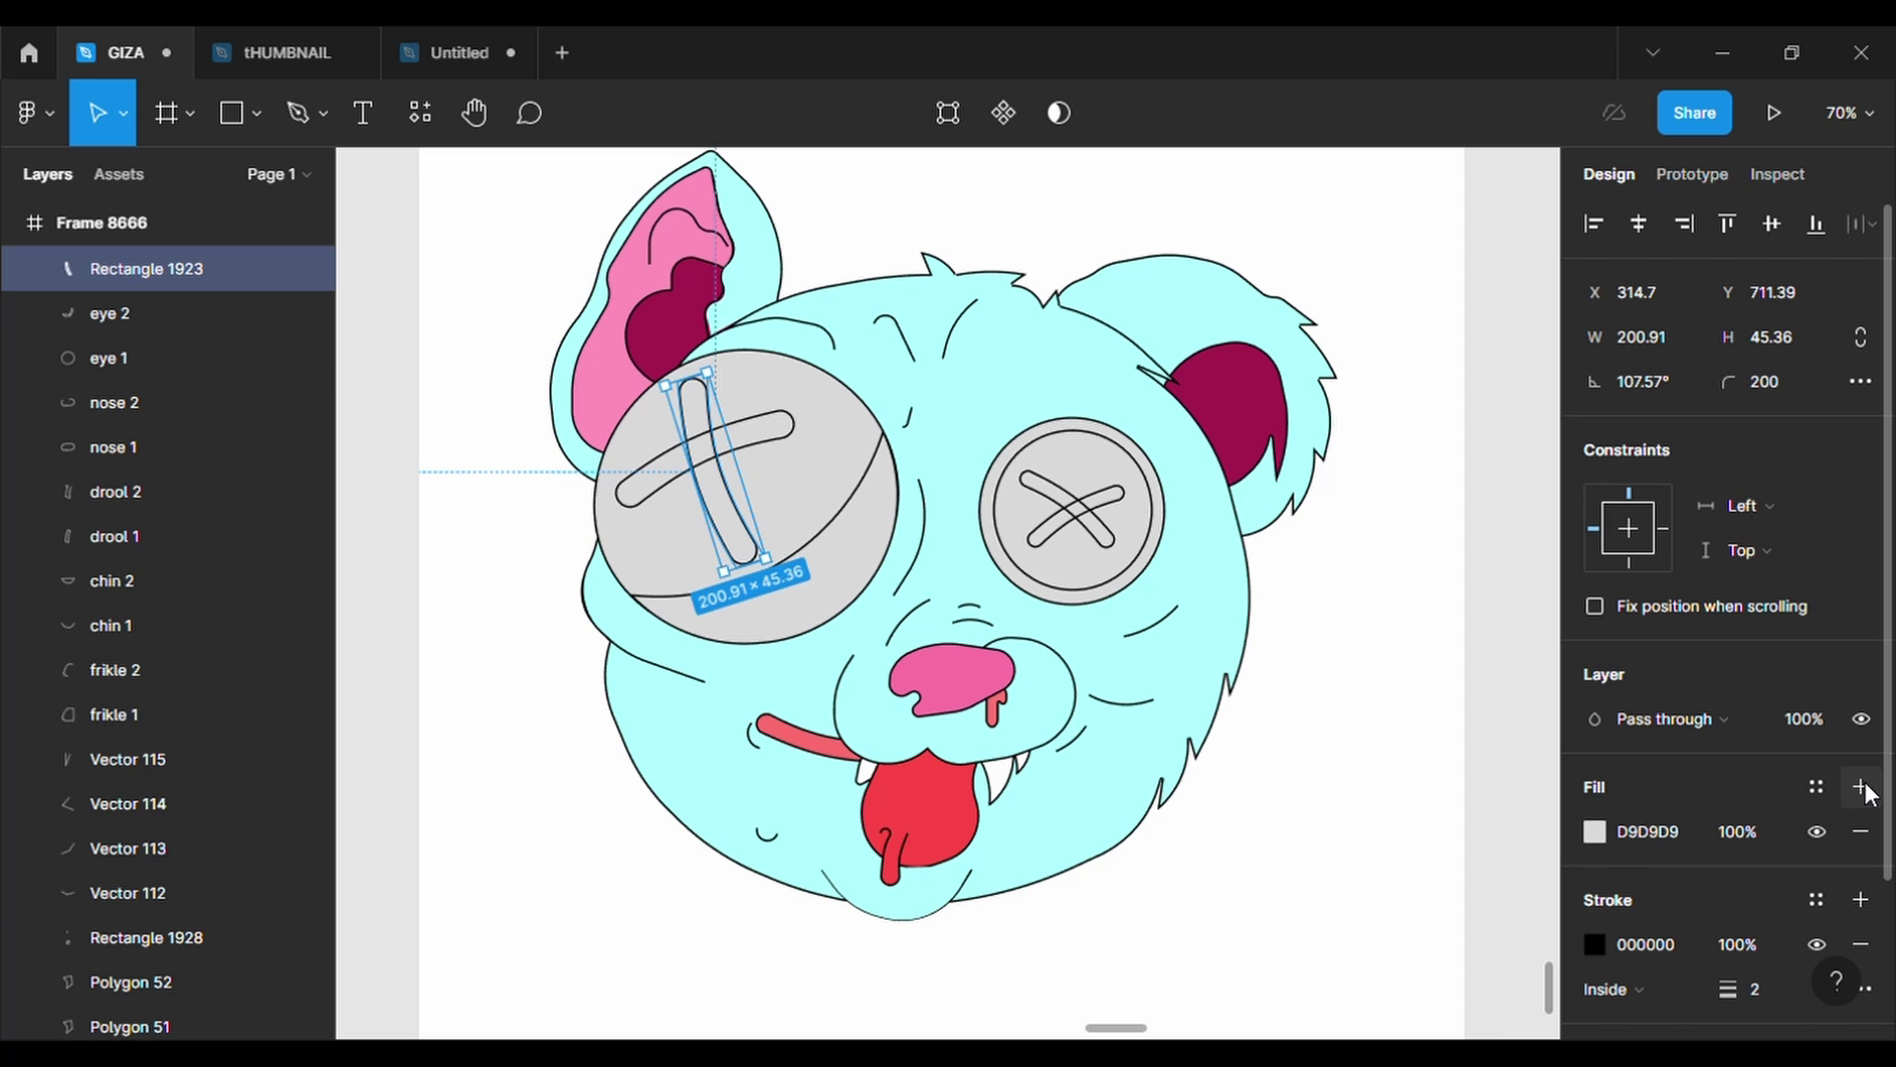
pyautogui.click(1594, 832)
pyautogui.click(1269, 728)
pyautogui.click(592, 395)
pyautogui.click(760, 423)
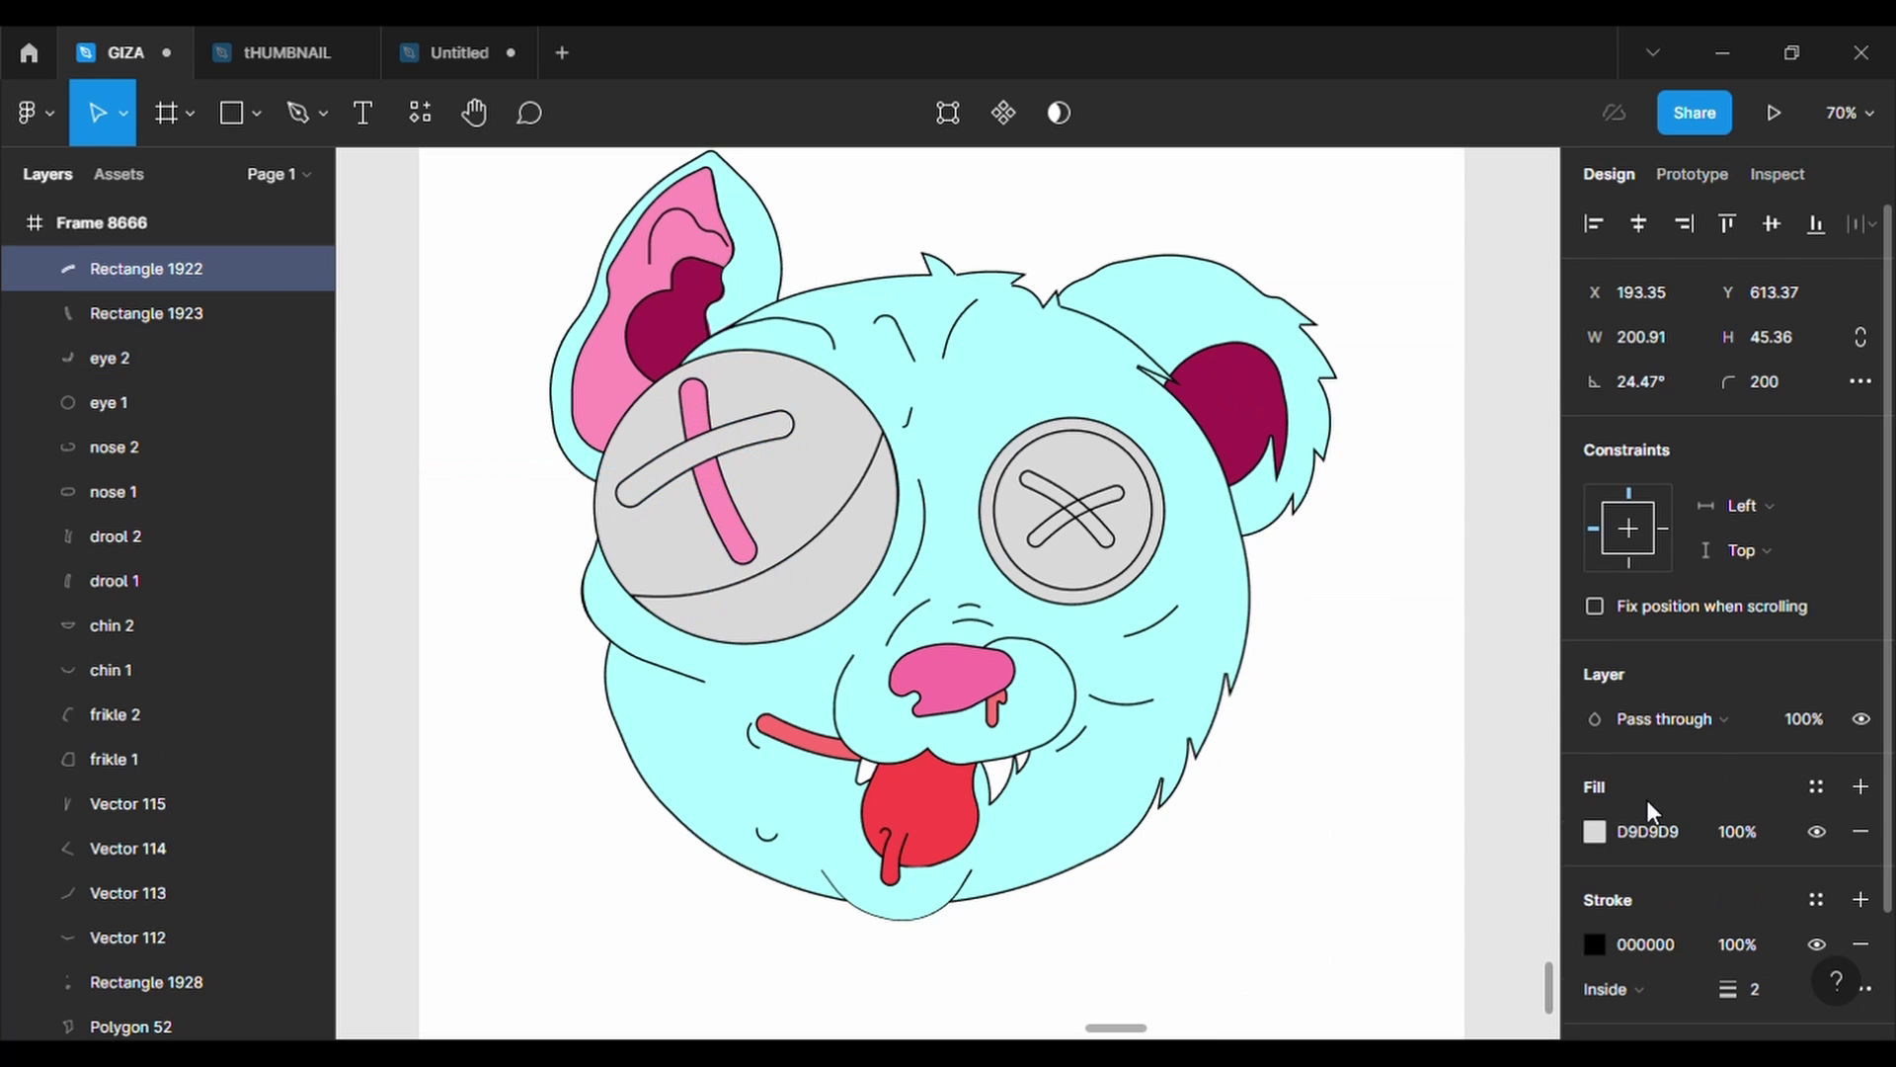
pyautogui.click(1594, 832)
pyautogui.click(1266, 730)
pyautogui.click(695, 405)
pyautogui.press('Escape')
pyautogui.press('Escape')
# - Eyedrop pink onto the right eye's X stitches
pyautogui.click(1086, 534)
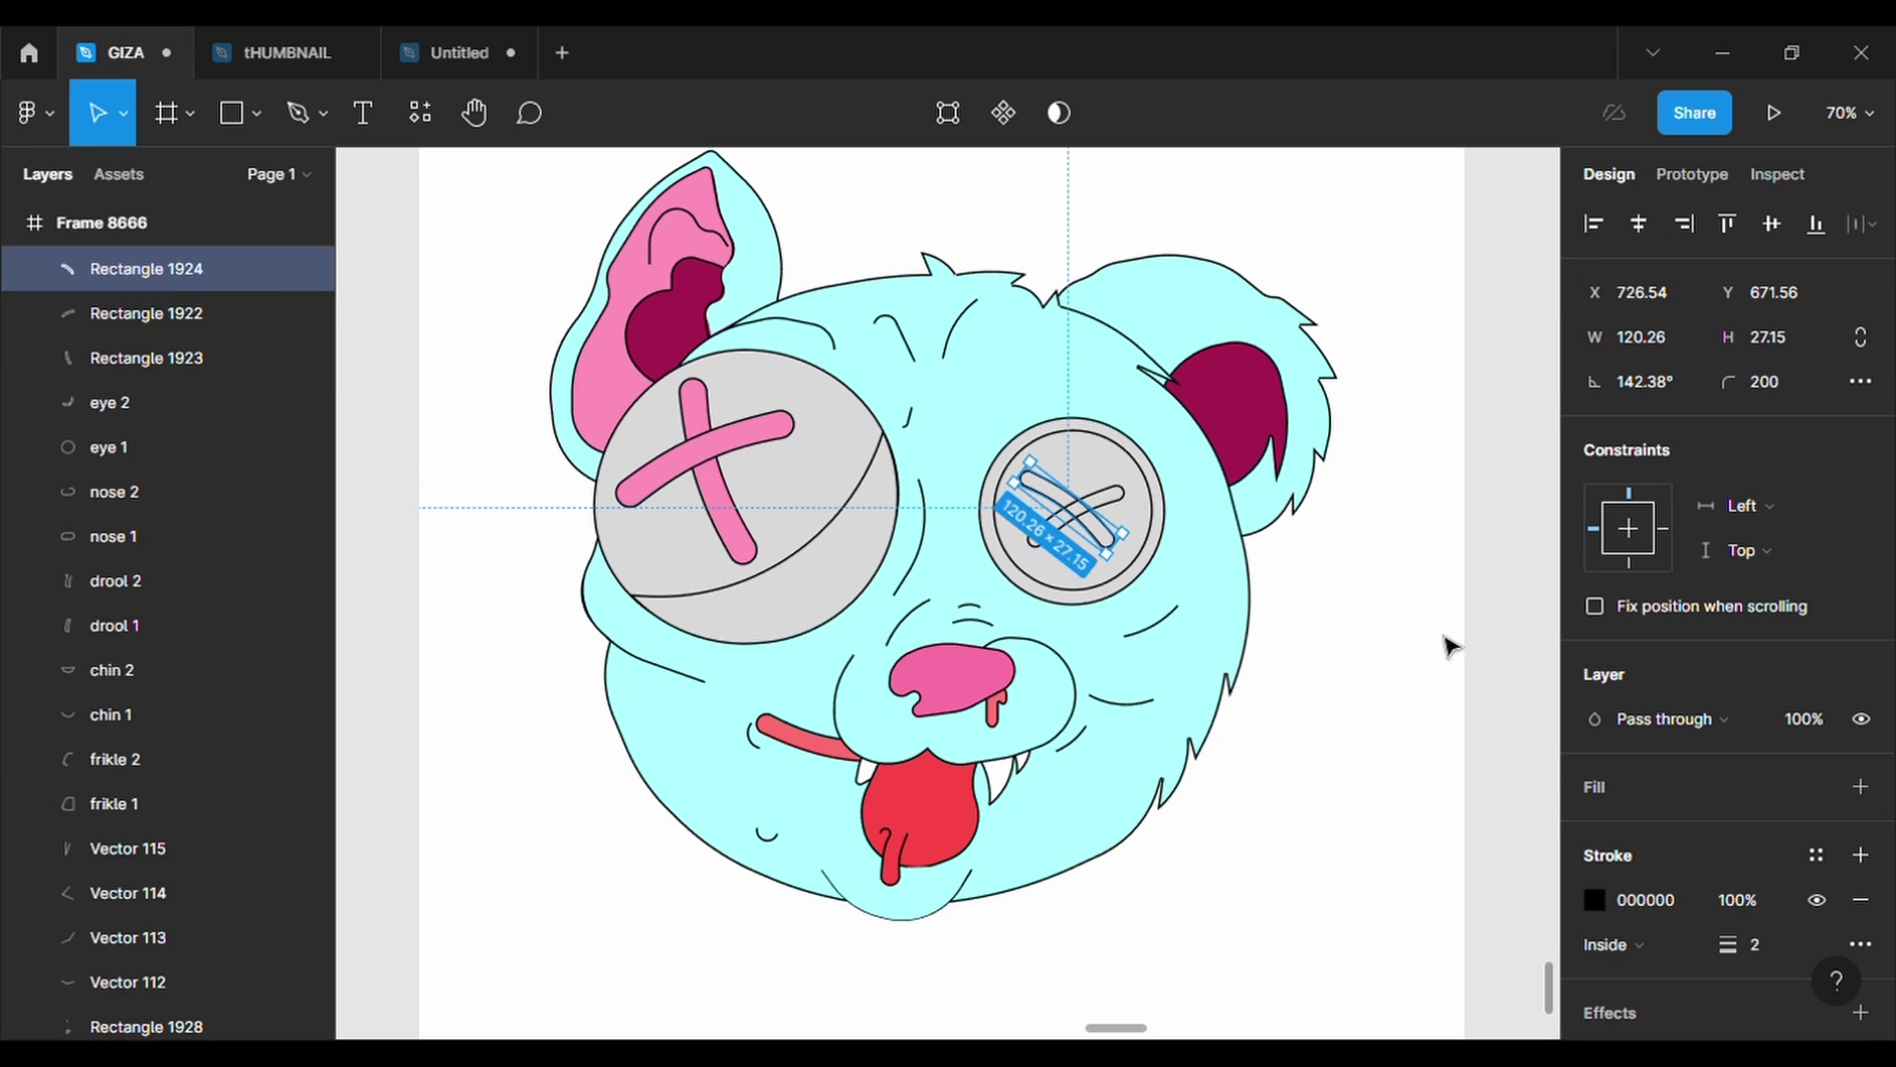
pyautogui.click(1594, 832)
pyautogui.click(1268, 728)
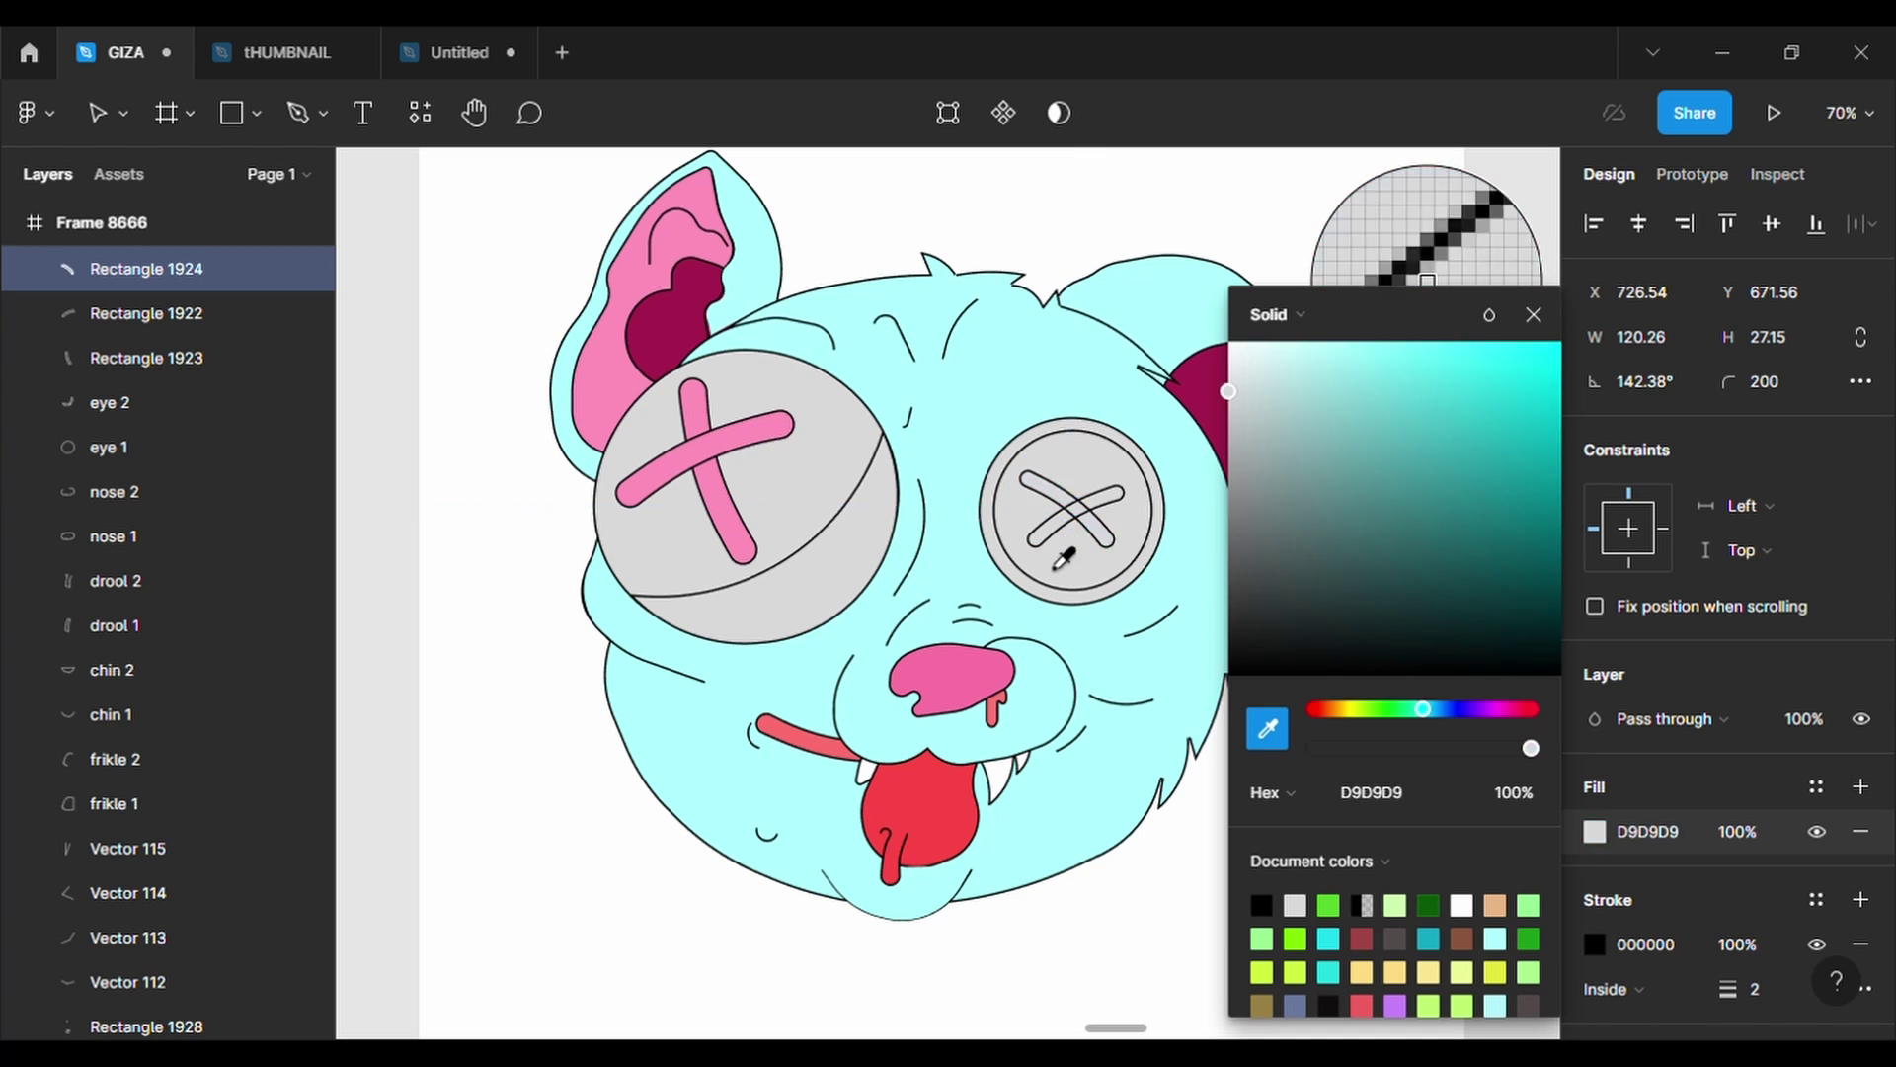
pyautogui.click(719, 464)
pyautogui.hotkey('ctrl', 'd')
pyautogui.click(1594, 831)
pyautogui.click(1269, 728)
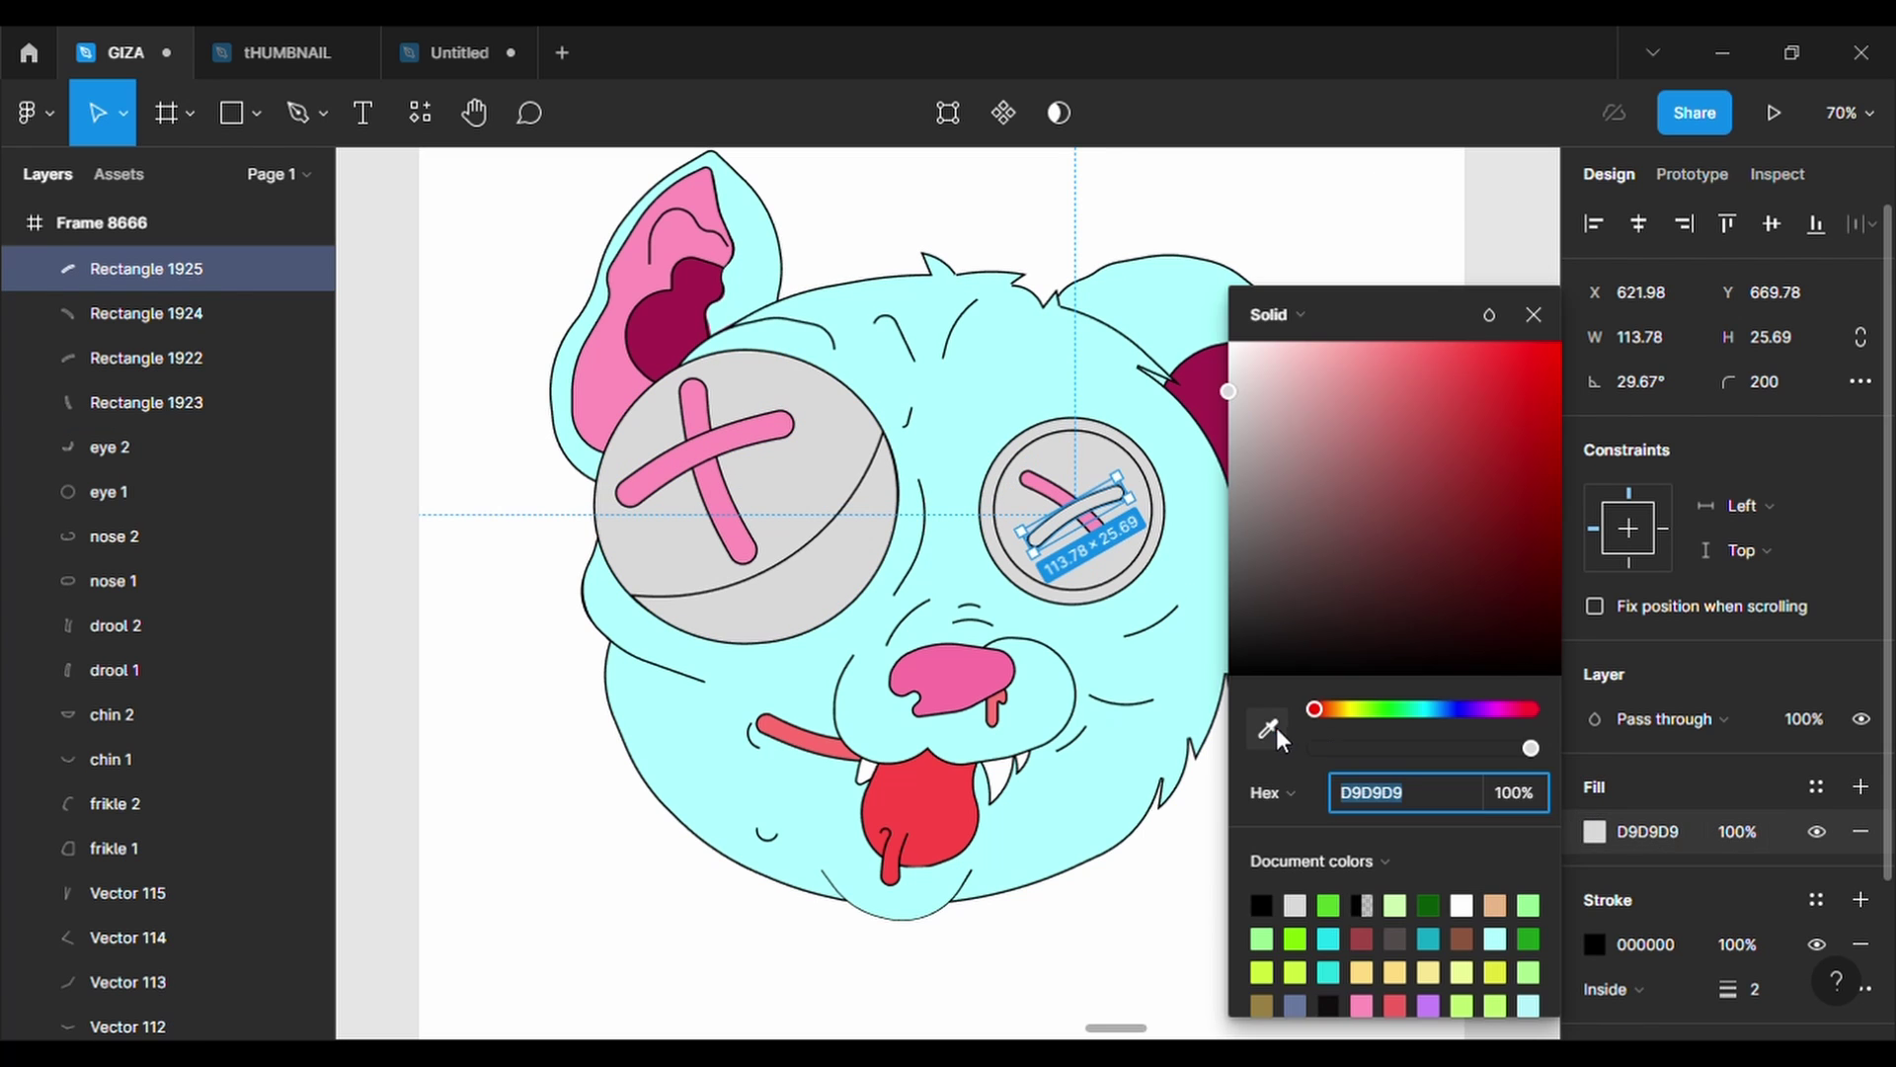
pyautogui.click(712, 452)
pyautogui.press('Escape')
# - Make the left eye disc black and its crescent white, undoing a trial reshape
pyautogui.click(692, 553)
pyautogui.click(1595, 832)
pyautogui.click(1261, 905)
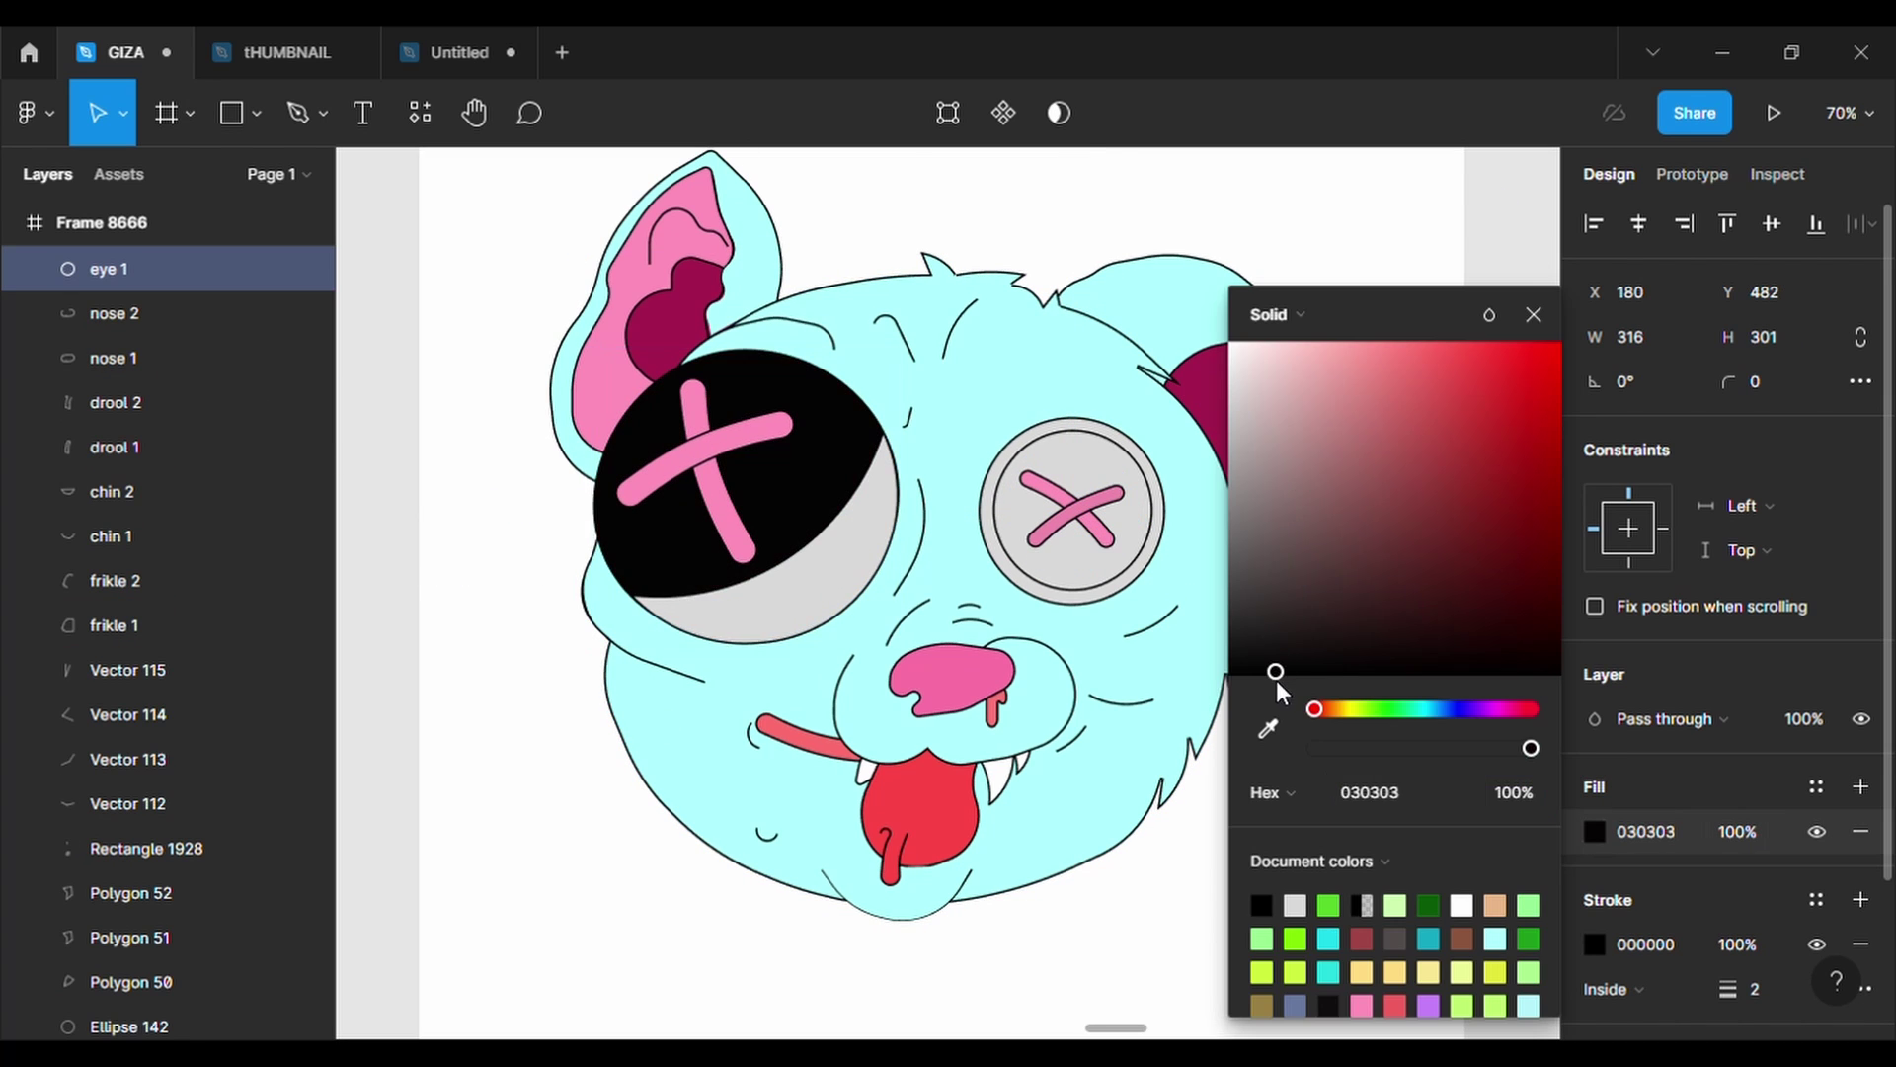
pyautogui.click(828, 613)
pyautogui.click(1592, 832)
pyautogui.click(1462, 905)
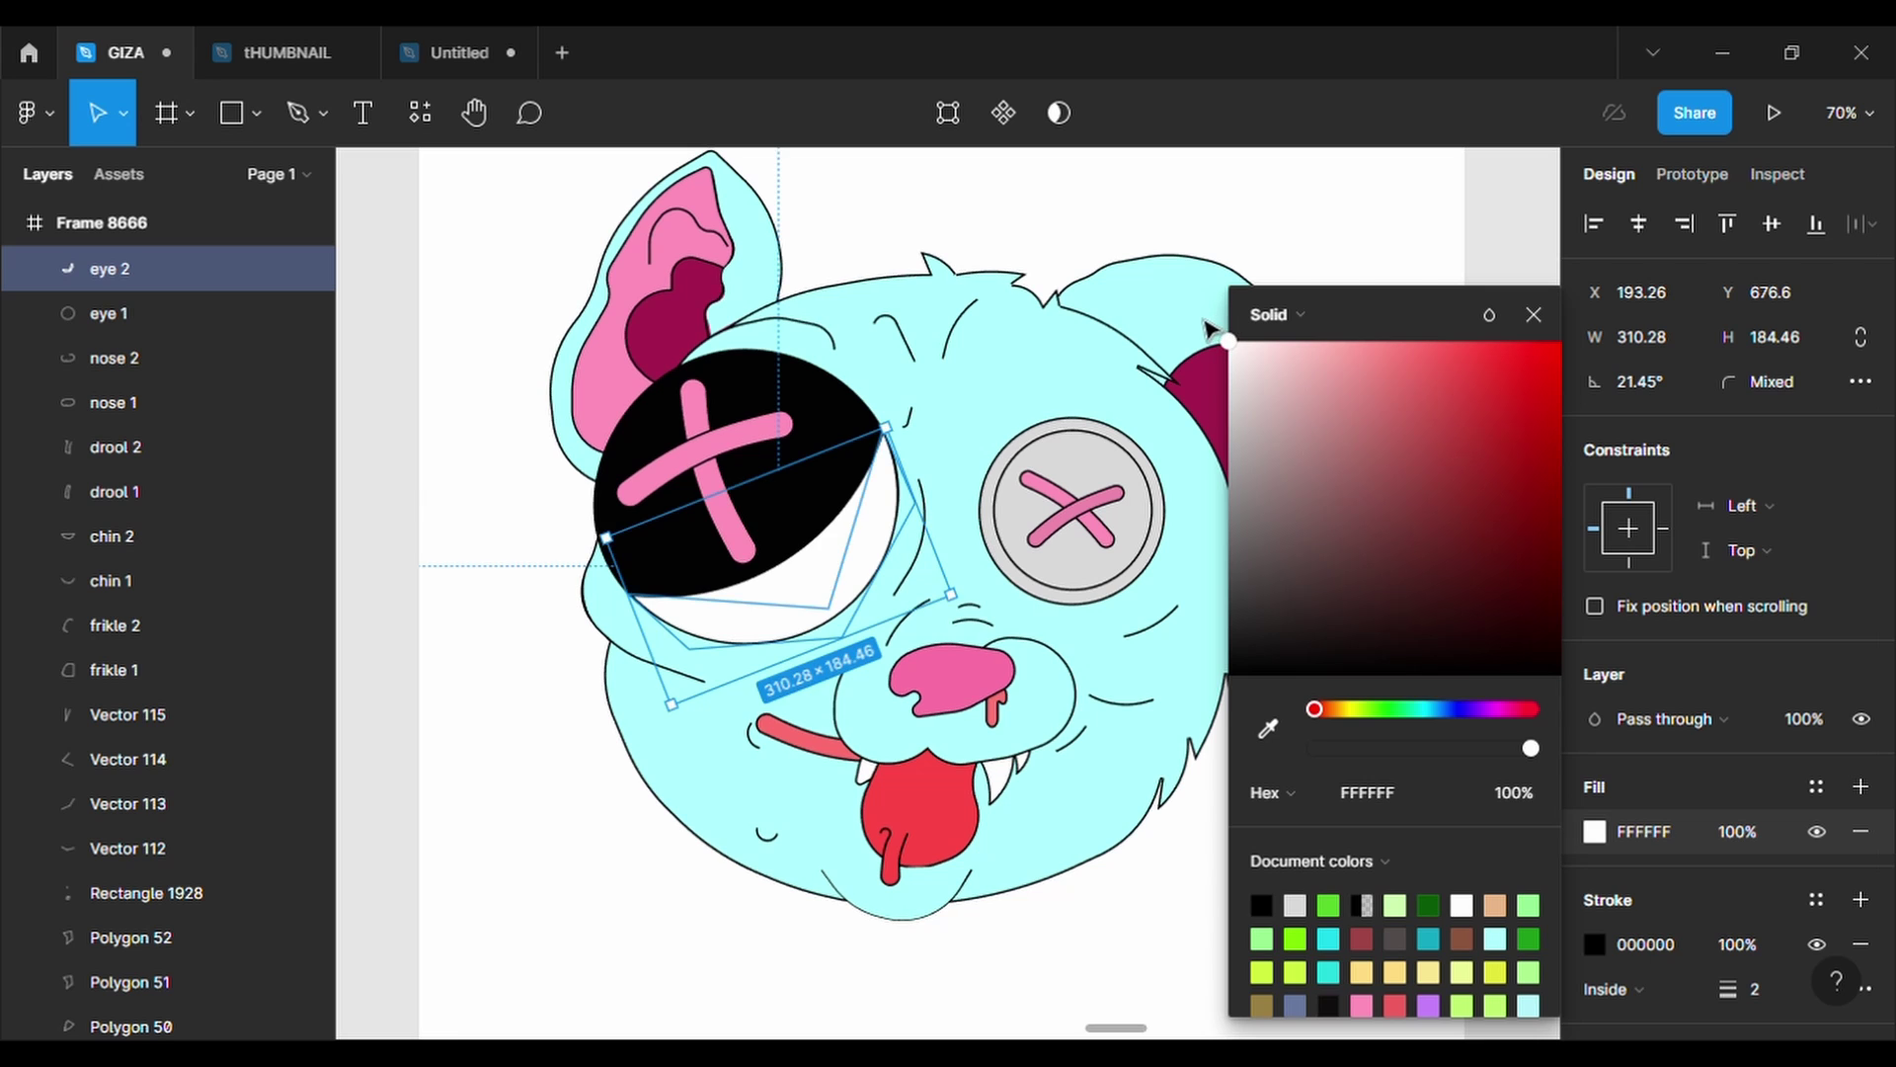
pyautogui.click(949, 112)
pyautogui.moveTo(835, 608); pyautogui.dragTo(883, 673)
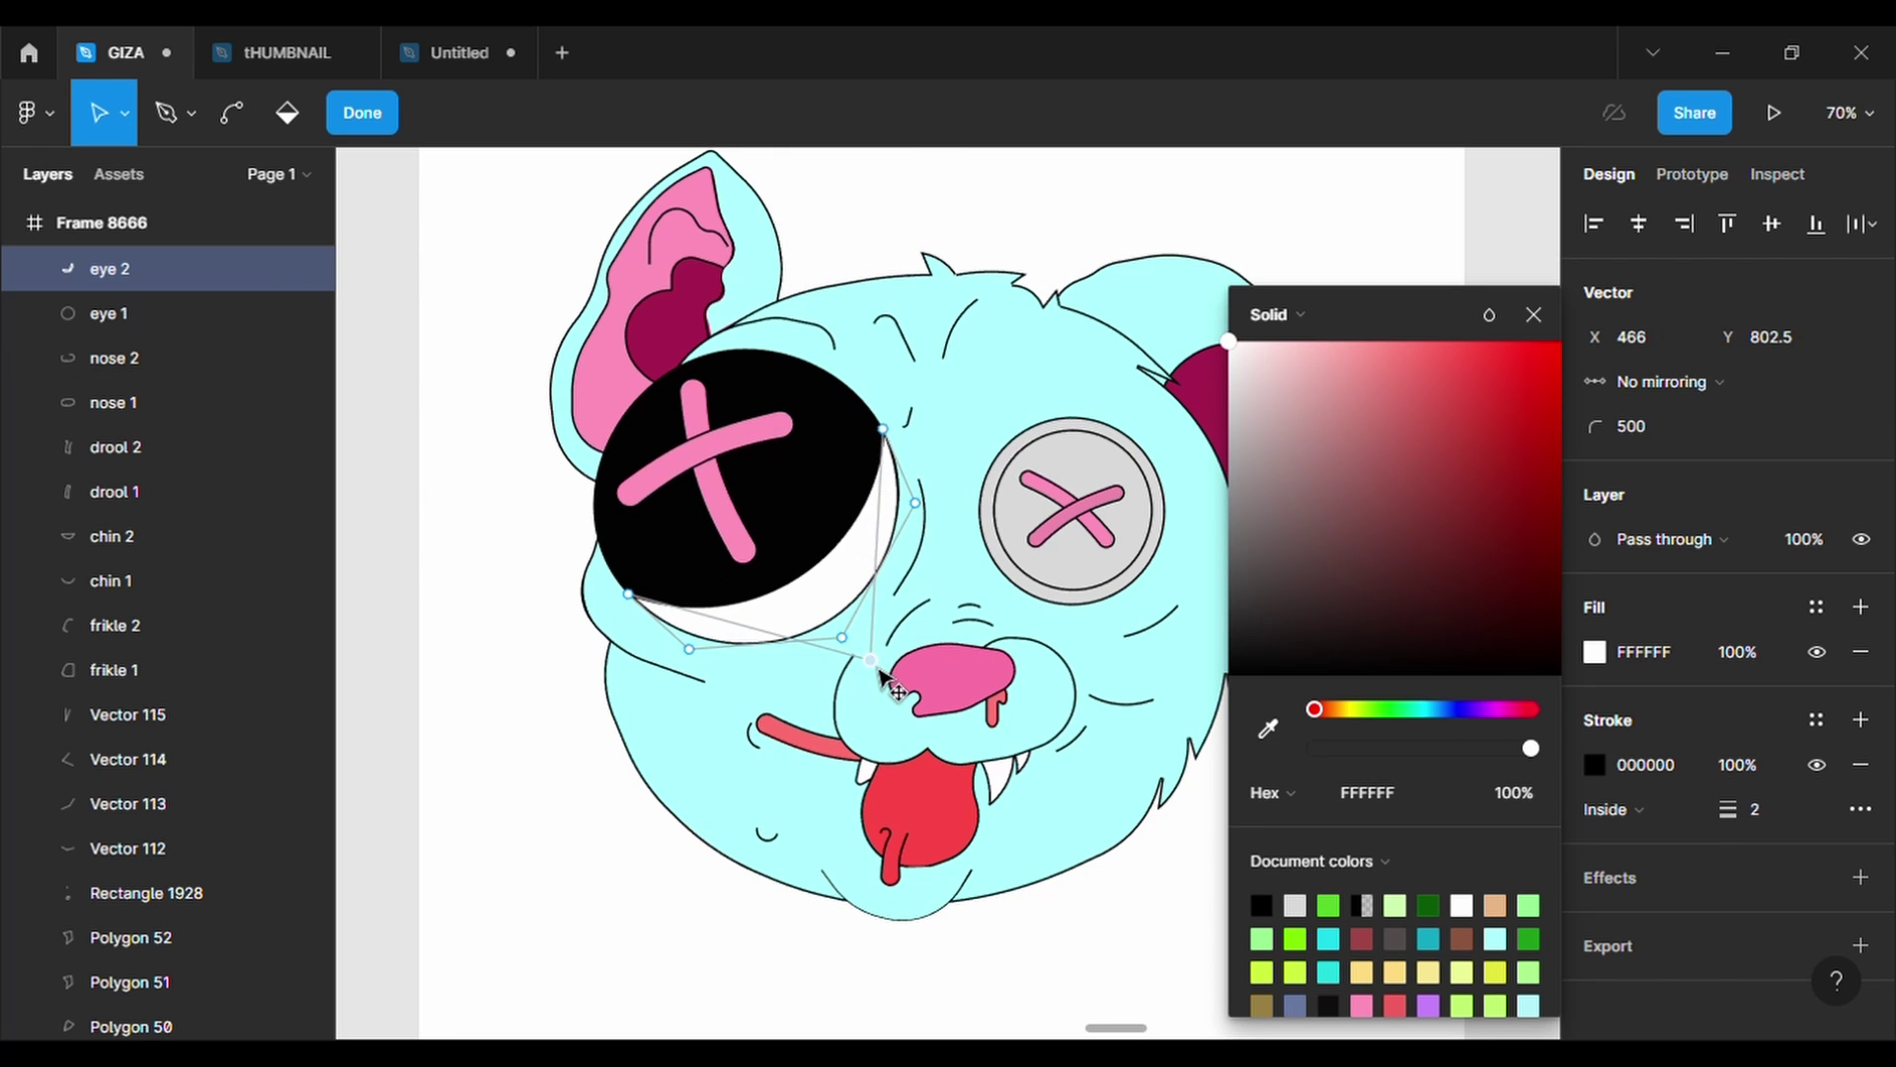
pyautogui.press('Escape')
pyautogui.hotkey('ctrl', 'z')
# - Make the right eye's outer ring white and eyedrop black onto its button disc
pyautogui.click(1151, 578)
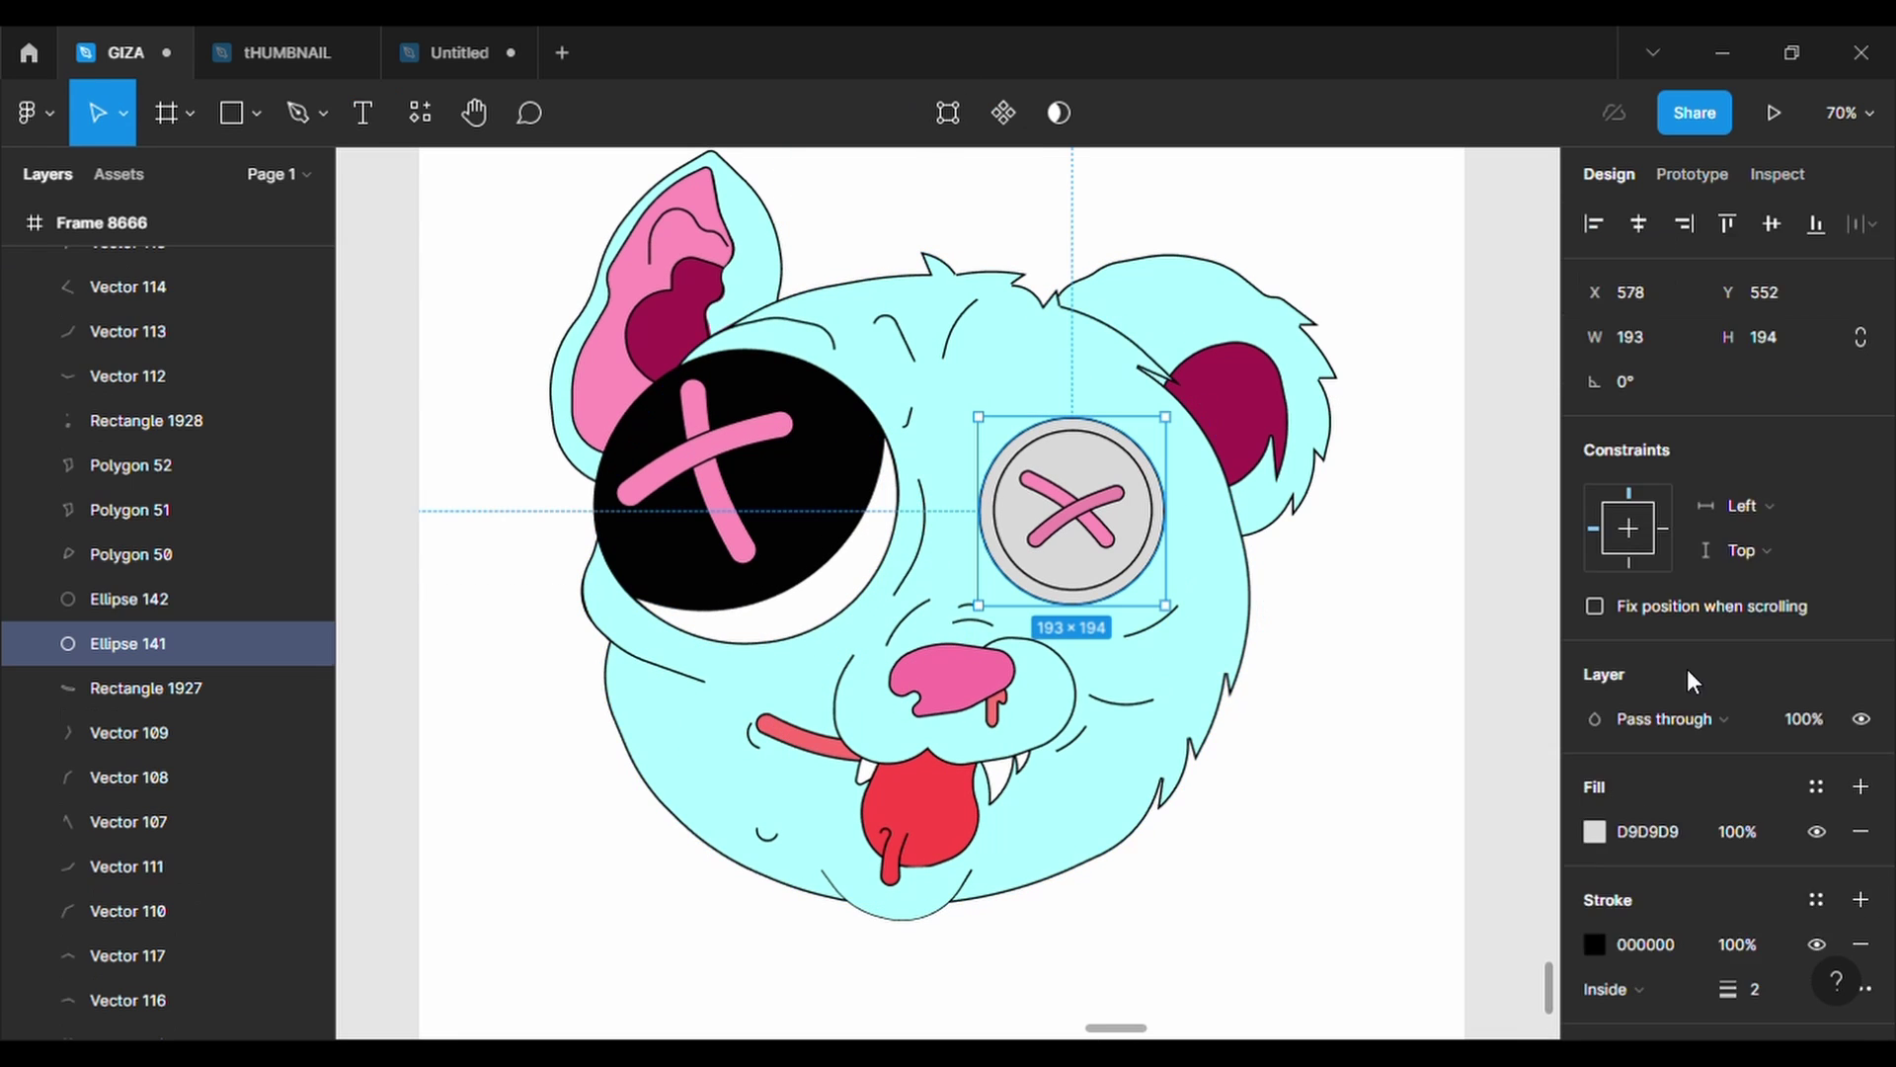
pyautogui.click(1594, 640)
pyautogui.click(1462, 905)
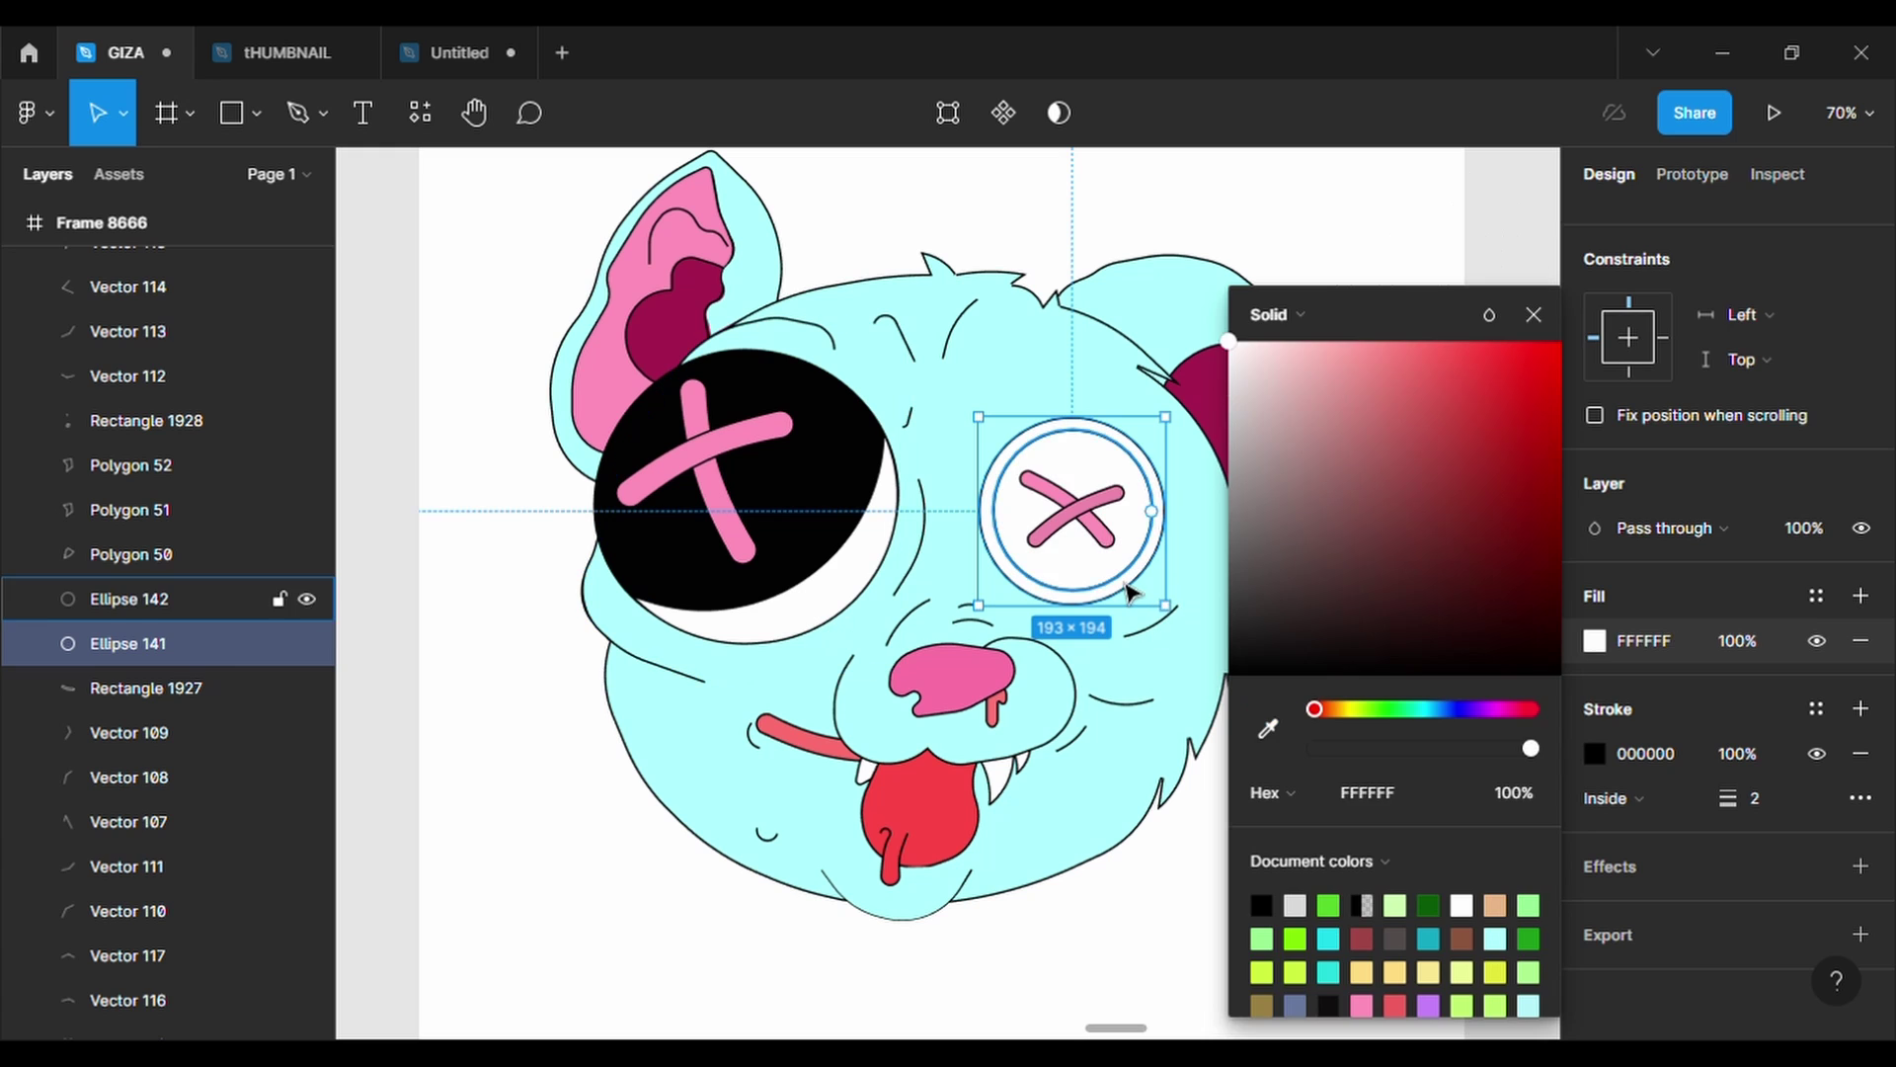
pyautogui.click(128, 599)
pyautogui.click(1594, 640)
pyautogui.click(1268, 728)
pyautogui.click(740, 533)
pyautogui.click(1169, 940)
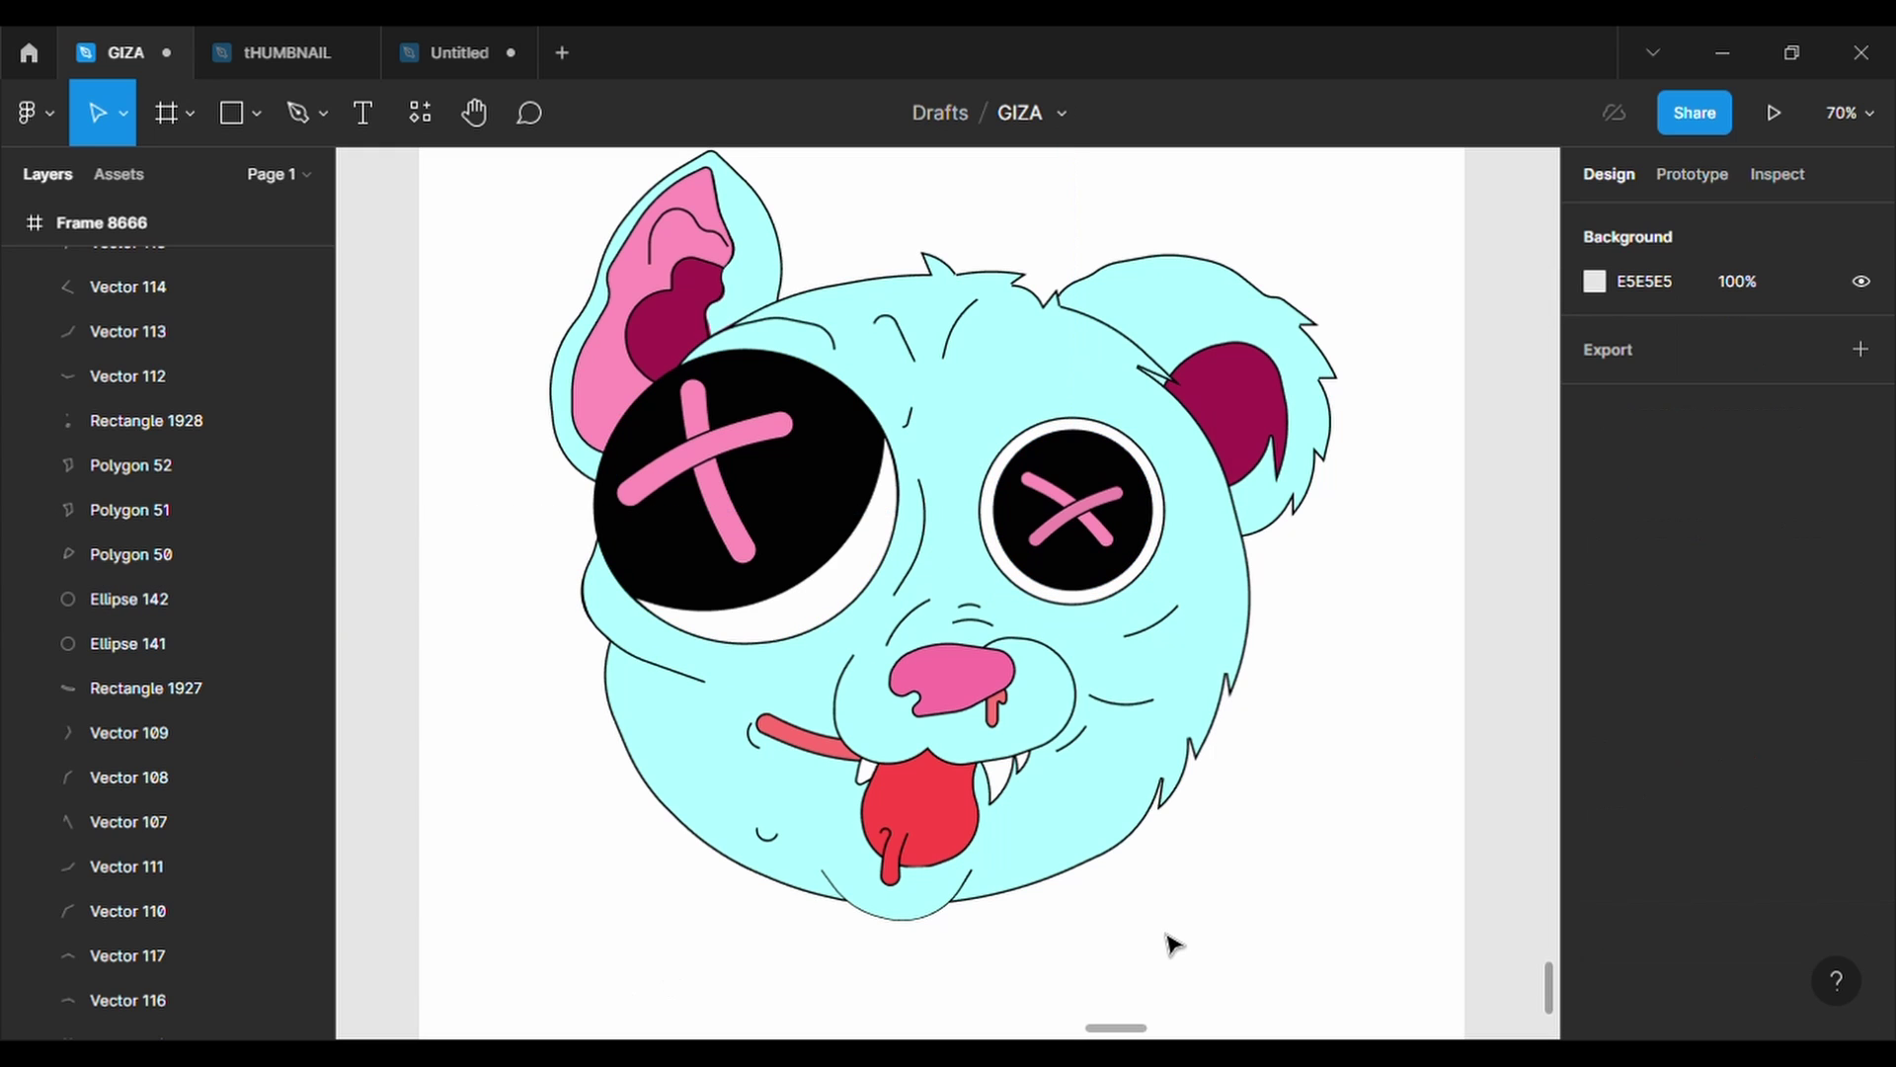
pyautogui.scroll(-1, 1174, 946)
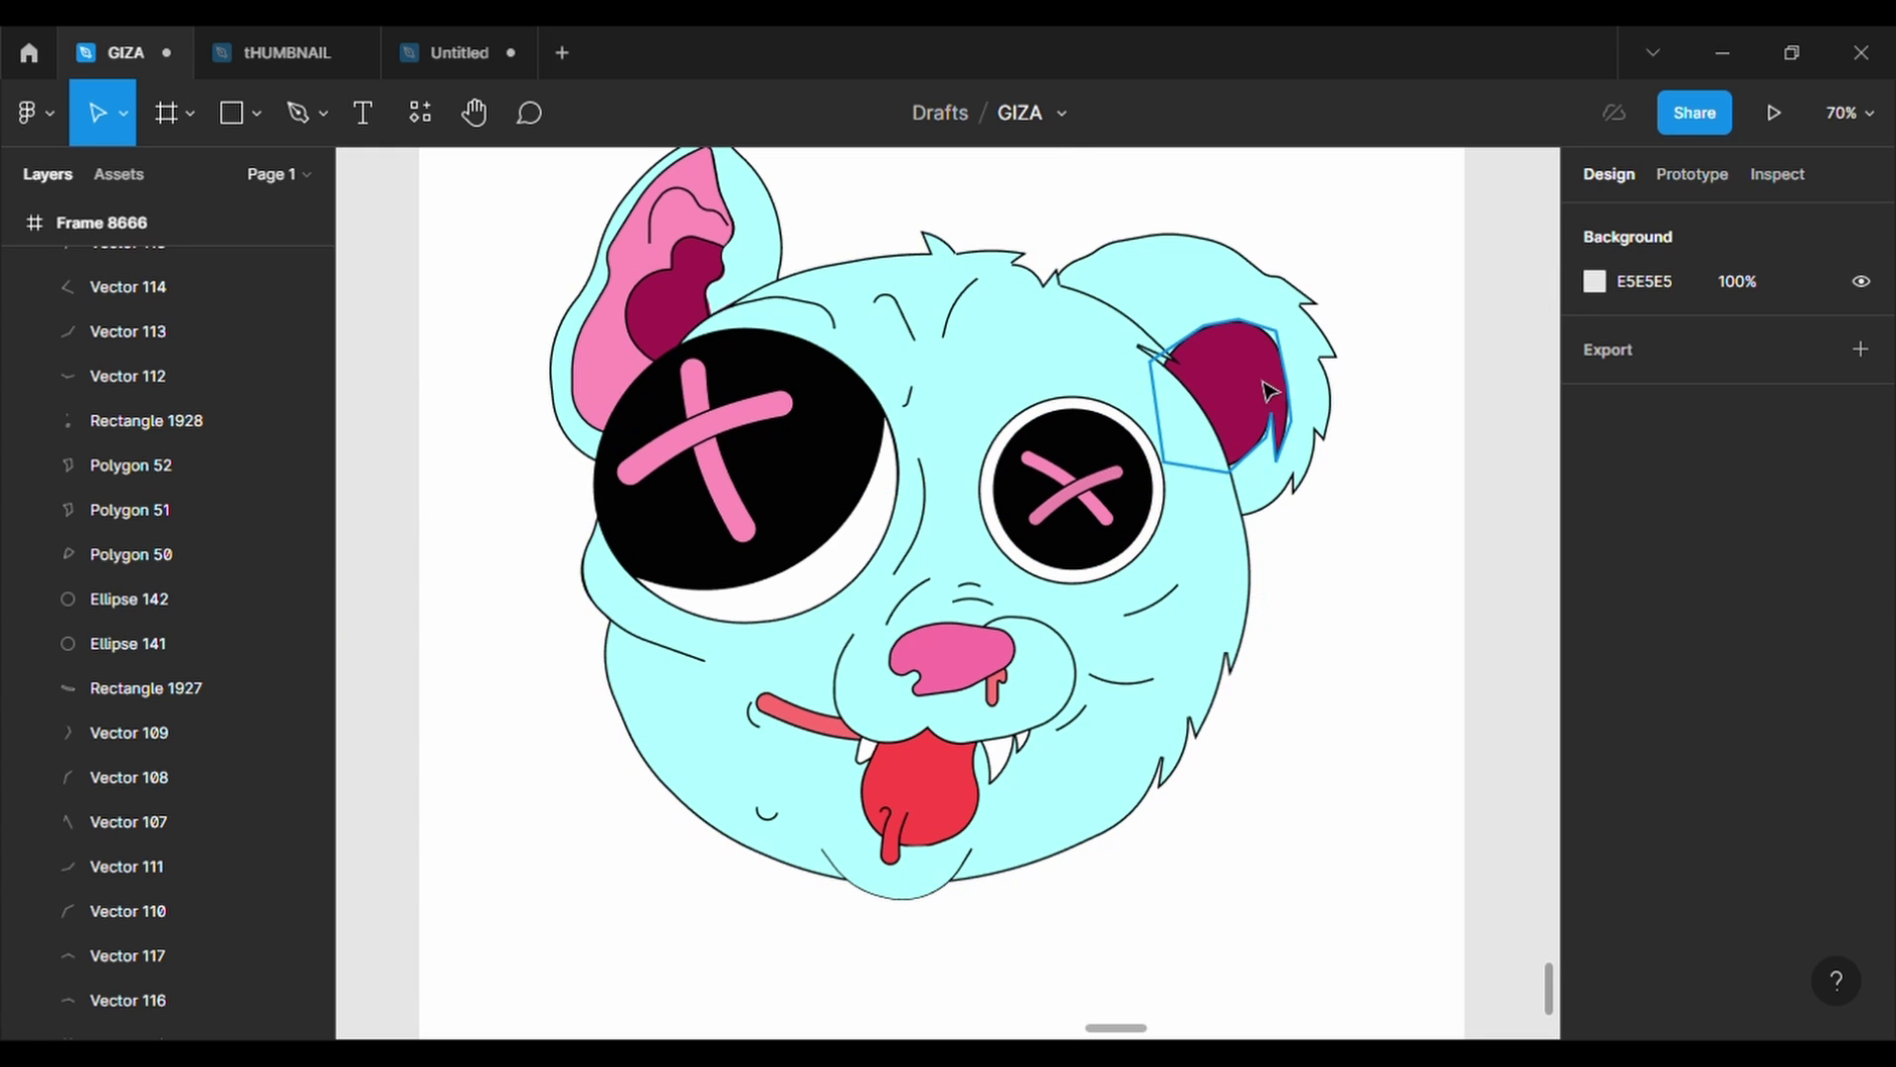
# - Set the stroke weight to 3 on the head outline and all the bear's shapes
pyautogui.click(1264, 293)
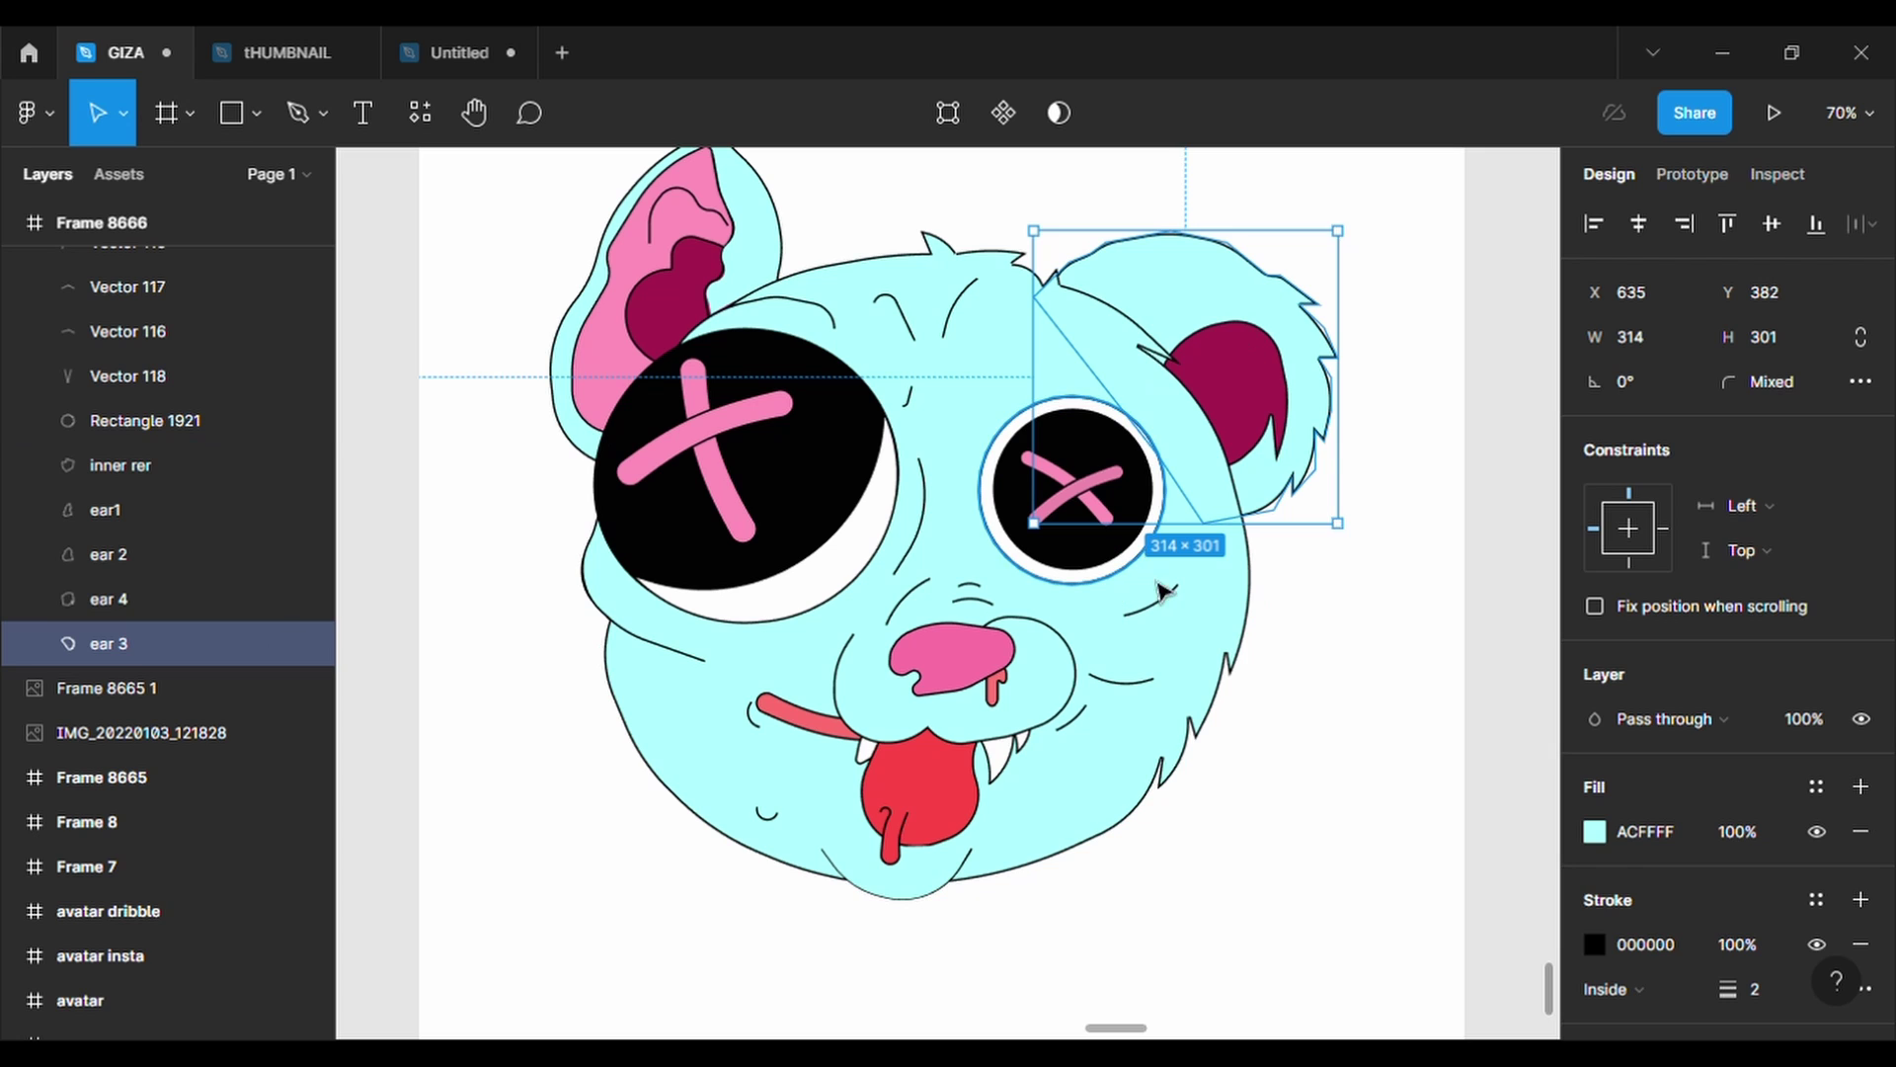
pyautogui.click(1200, 464)
pyautogui.write('3')
pyautogui.press('Return')
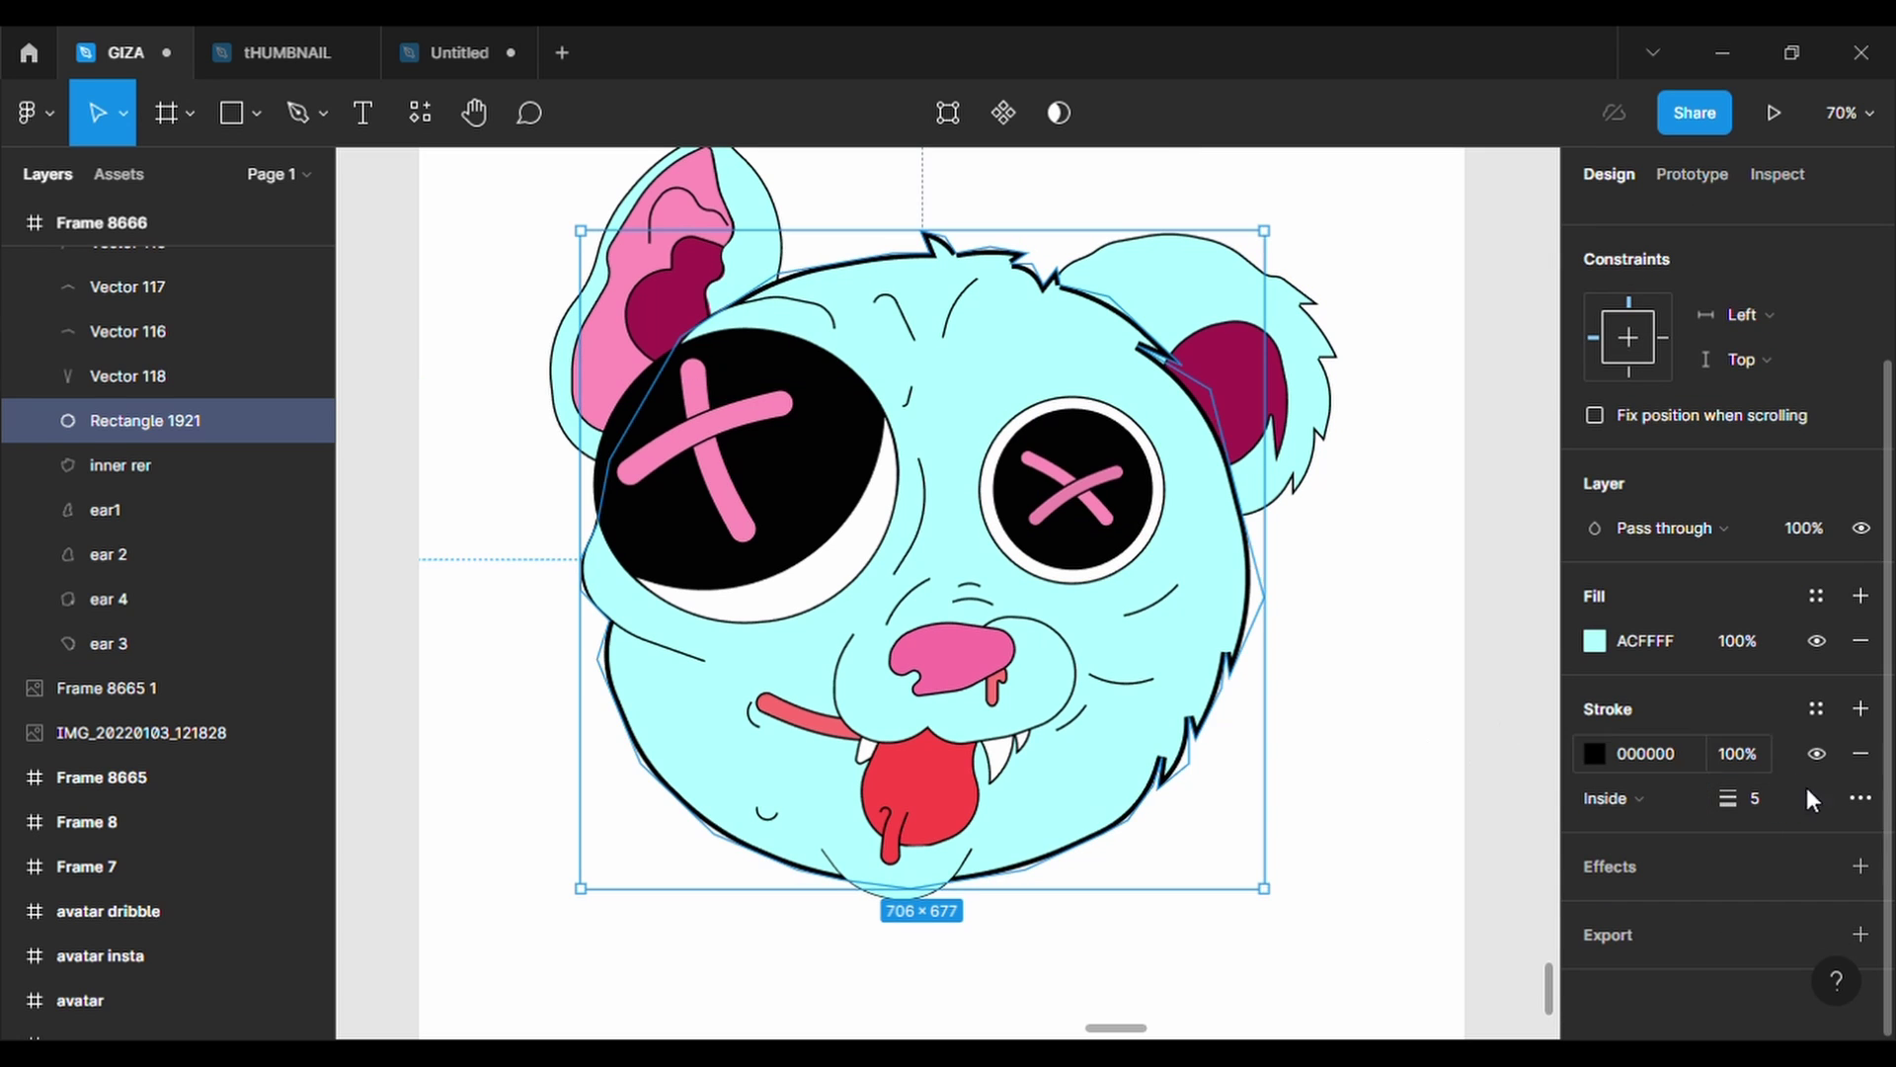
pyautogui.click(1439, 924)
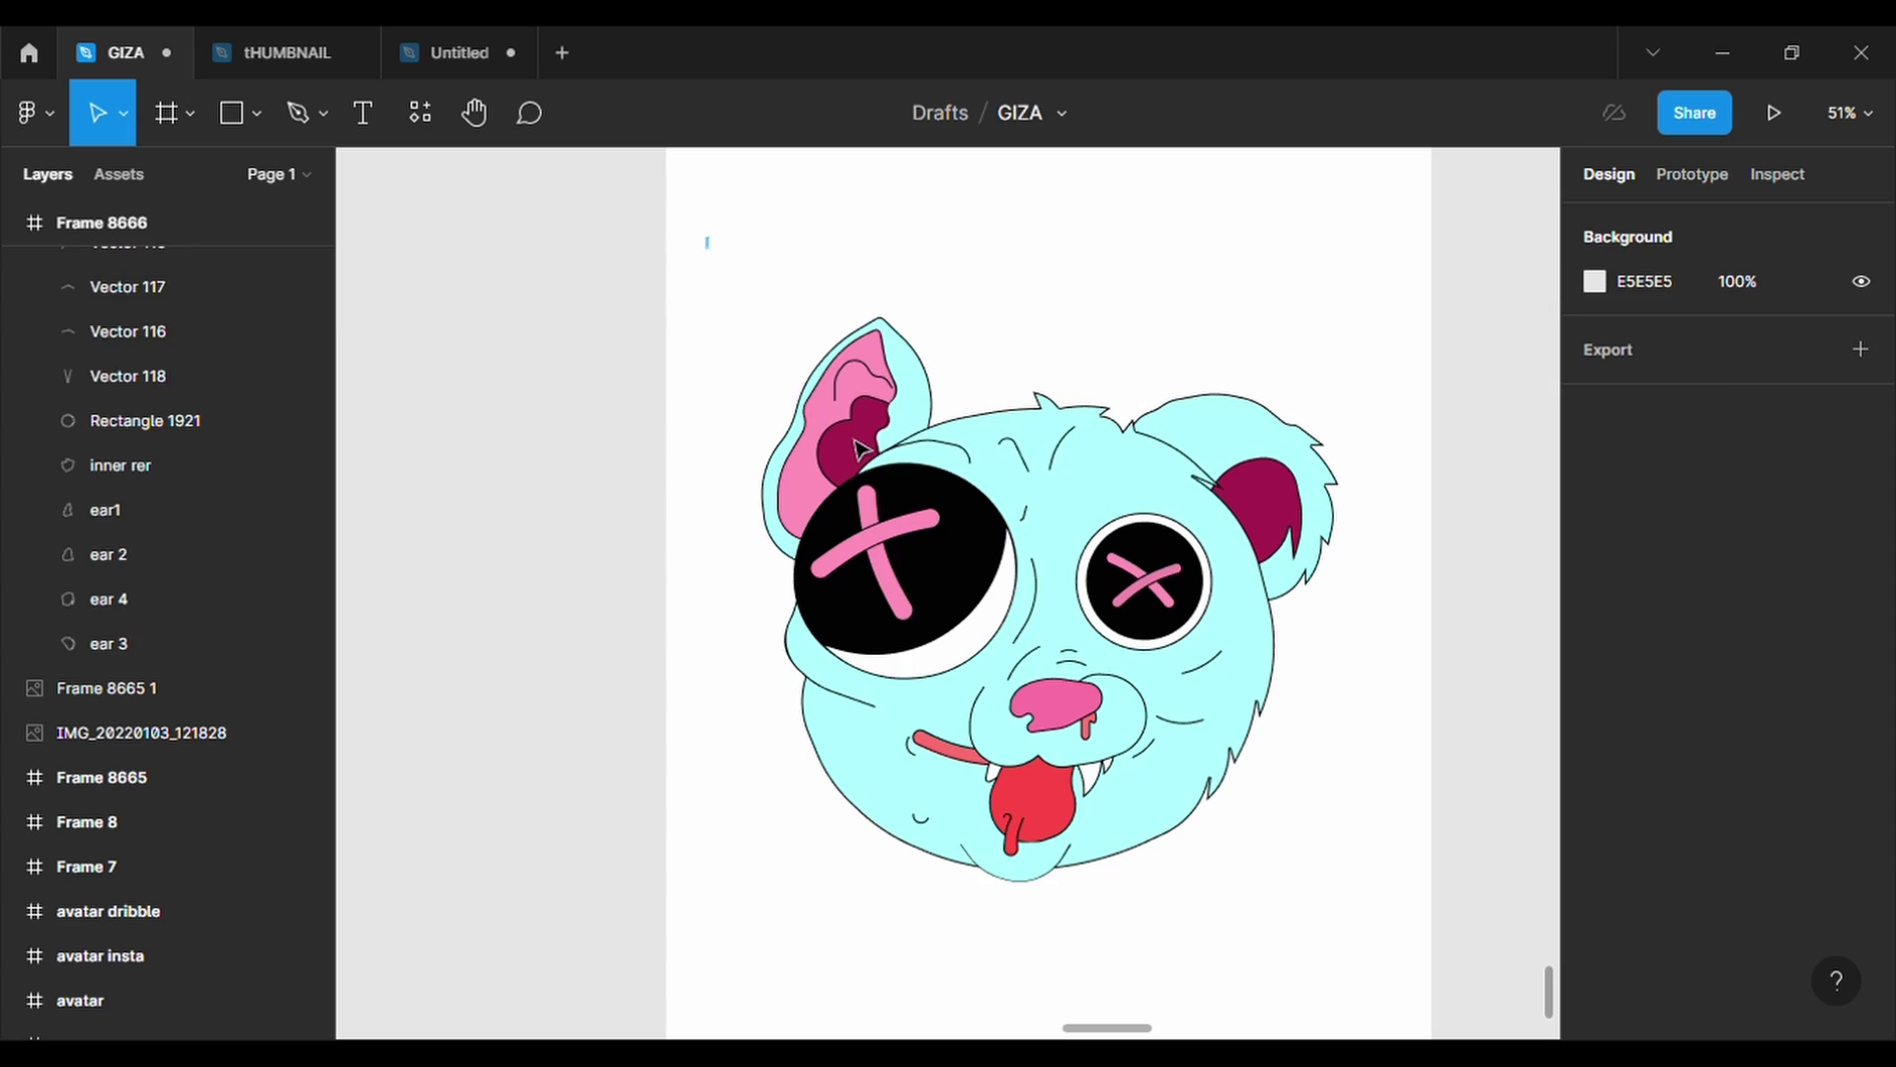
pyautogui.moveTo(707, 241); pyautogui.dragTo(1367, 958)
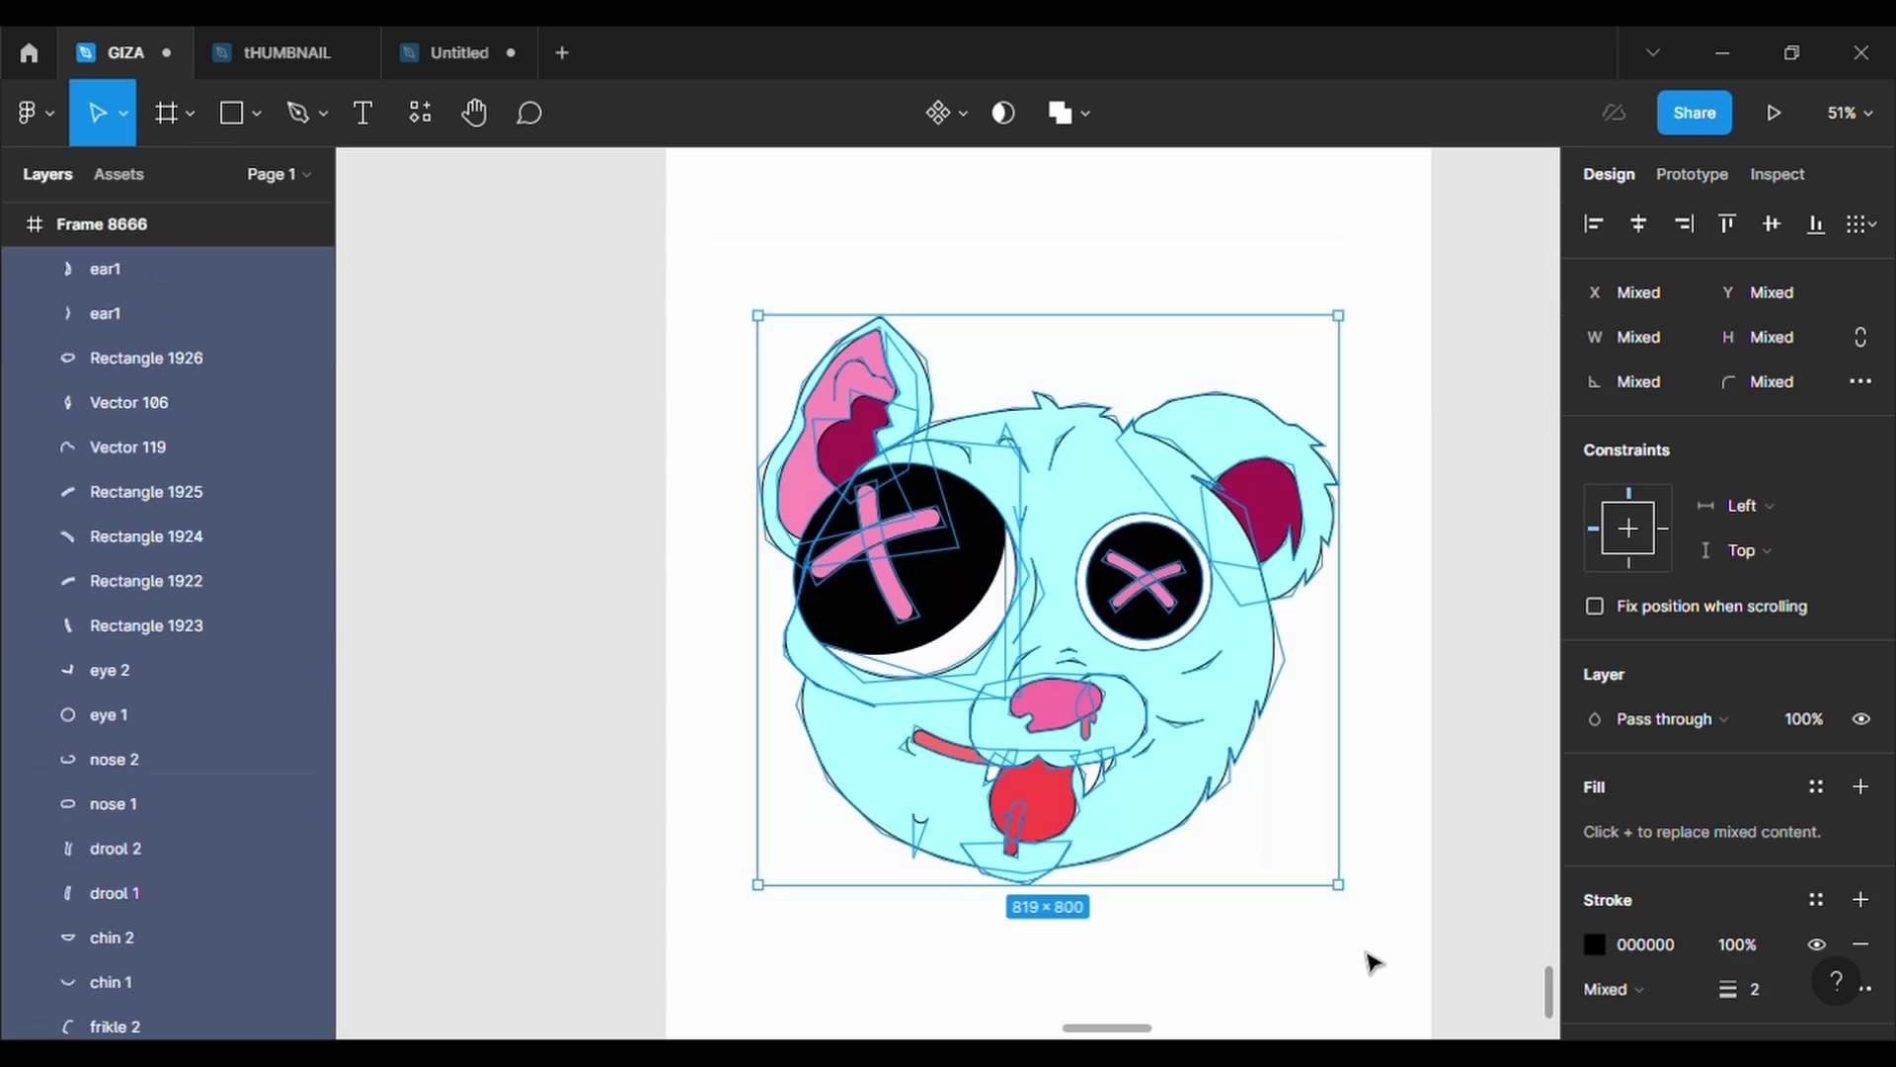
pyautogui.press('Return')
pyautogui.click(1408, 810)
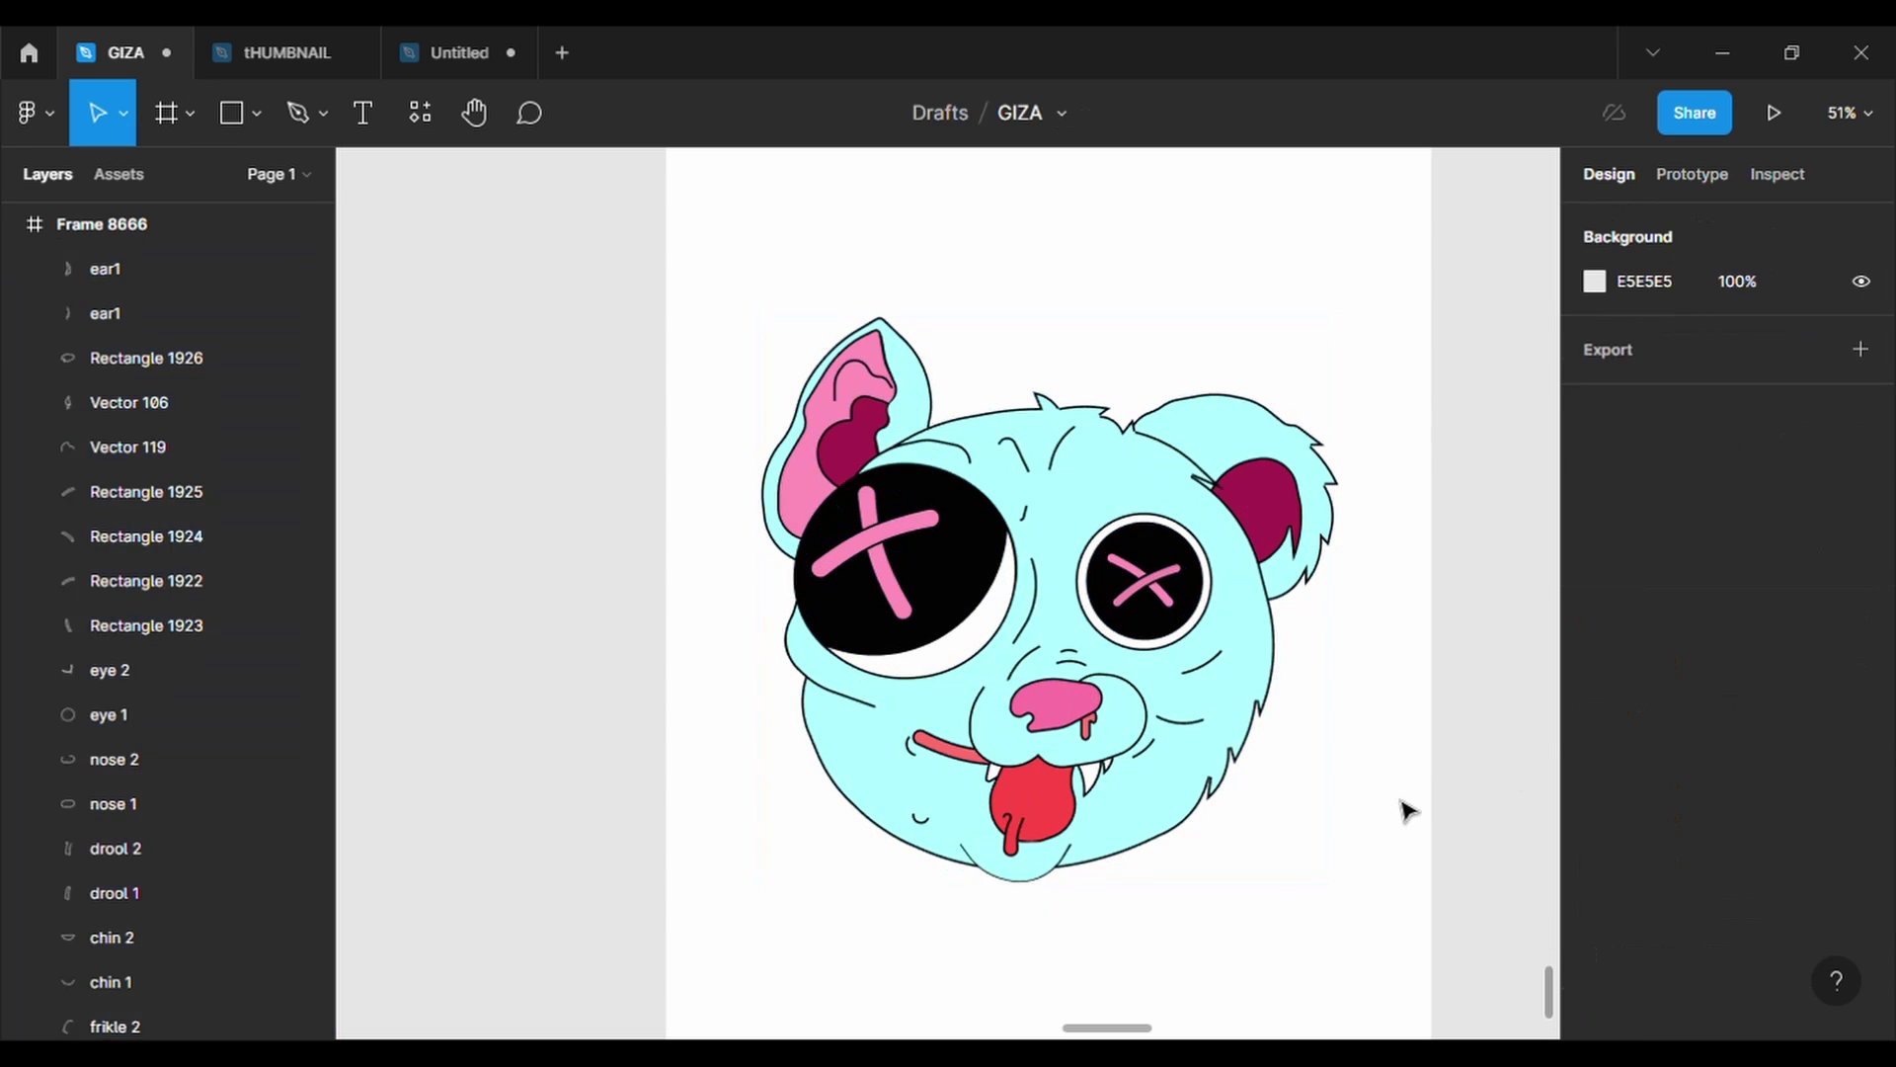
# - Lighten the tongue's red fill and match the drool line to the tongue colour
pyautogui.click(1058, 825)
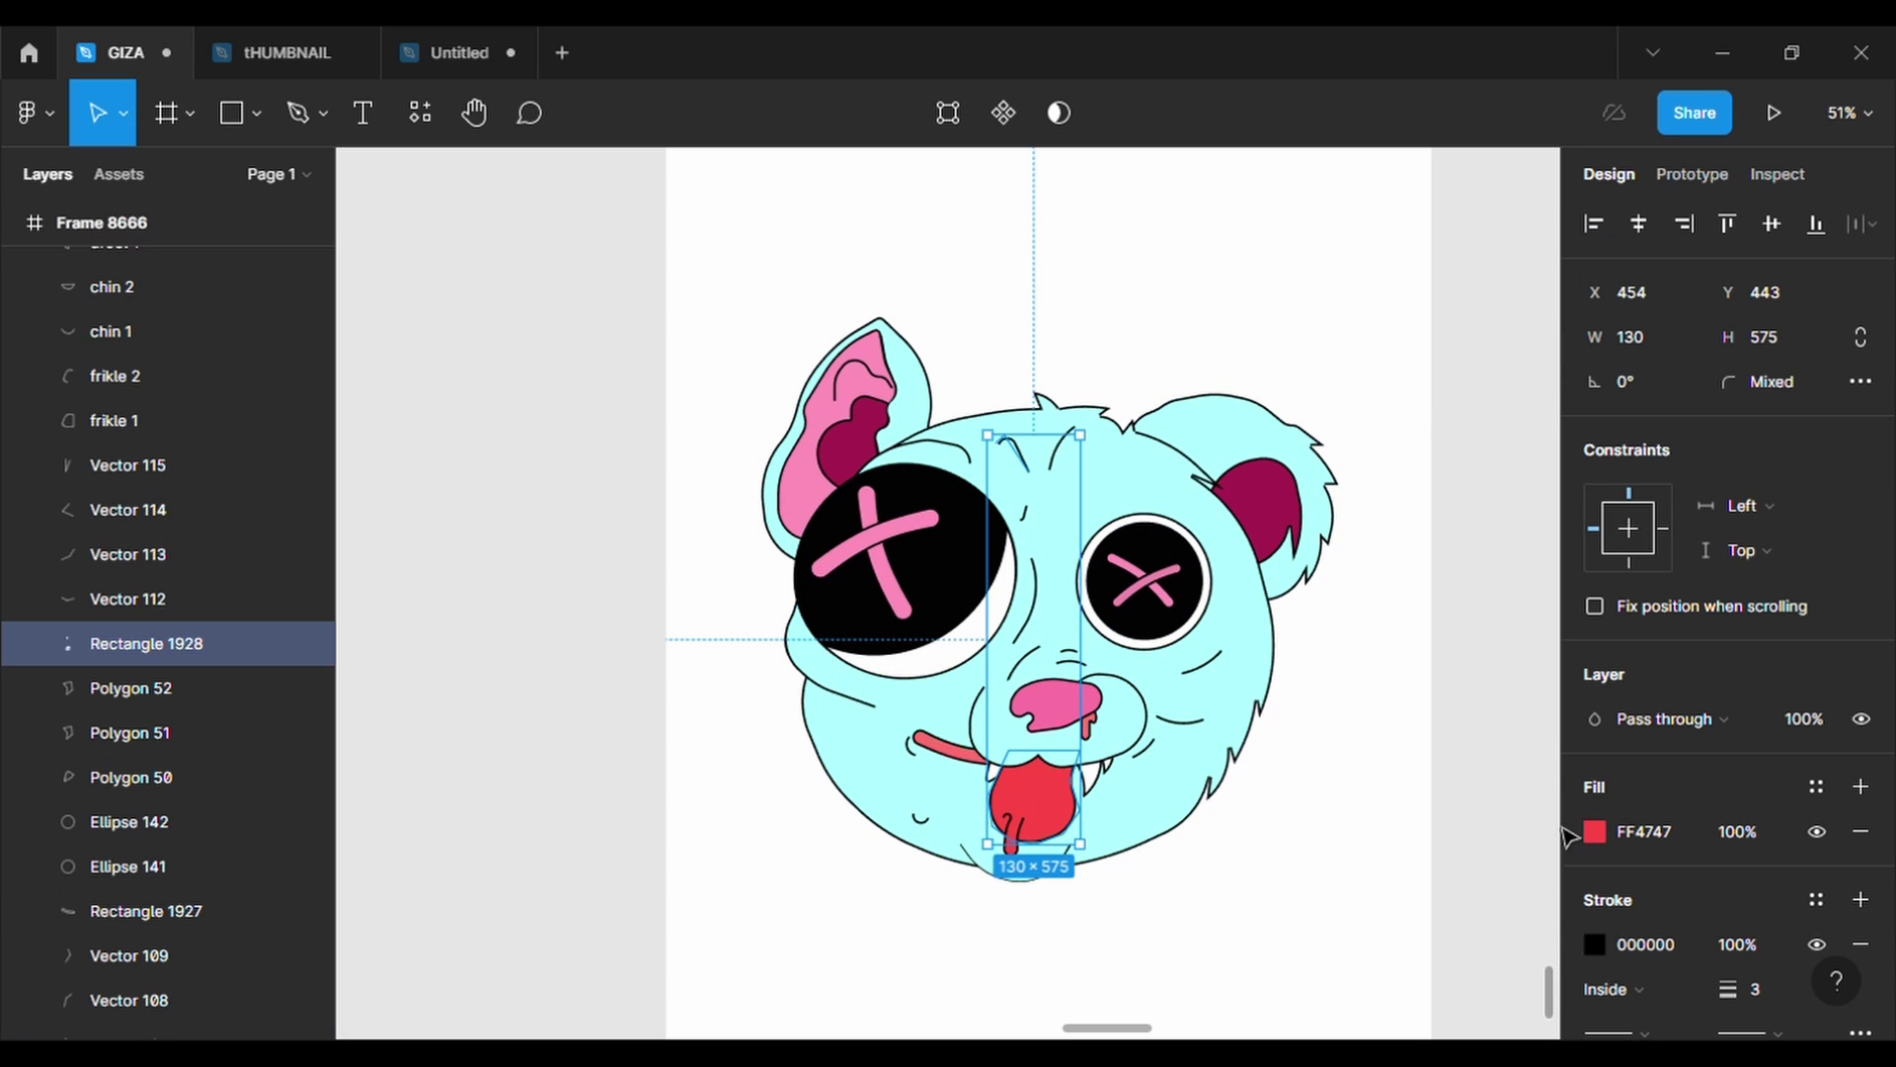
pyautogui.click(1595, 831)
pyautogui.moveTo(1423, 402); pyautogui.dragTo(1391, 341)
pyautogui.click(1014, 825)
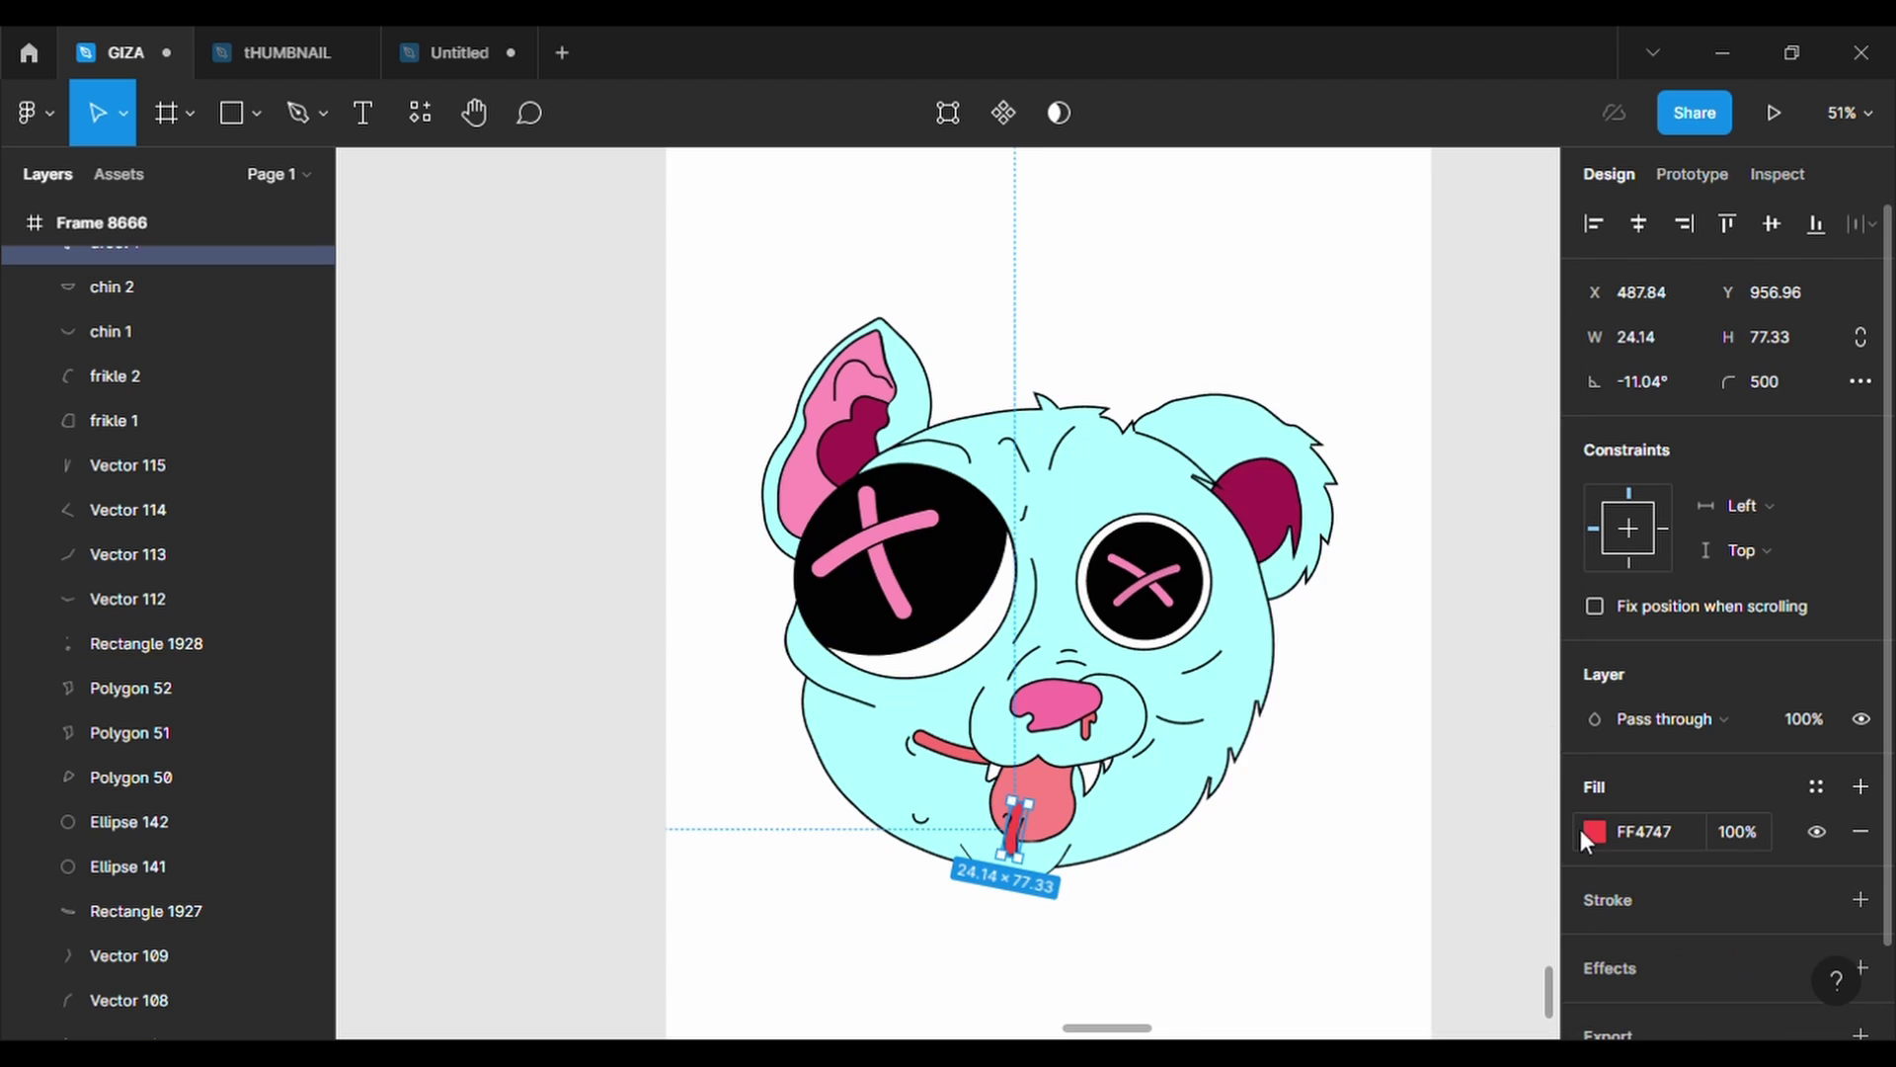
pyautogui.click(1595, 832)
pyautogui.click(1267, 728)
pyautogui.click(1062, 802)
# - Darken the mouth line's fill to deep red
pyautogui.click(943, 748)
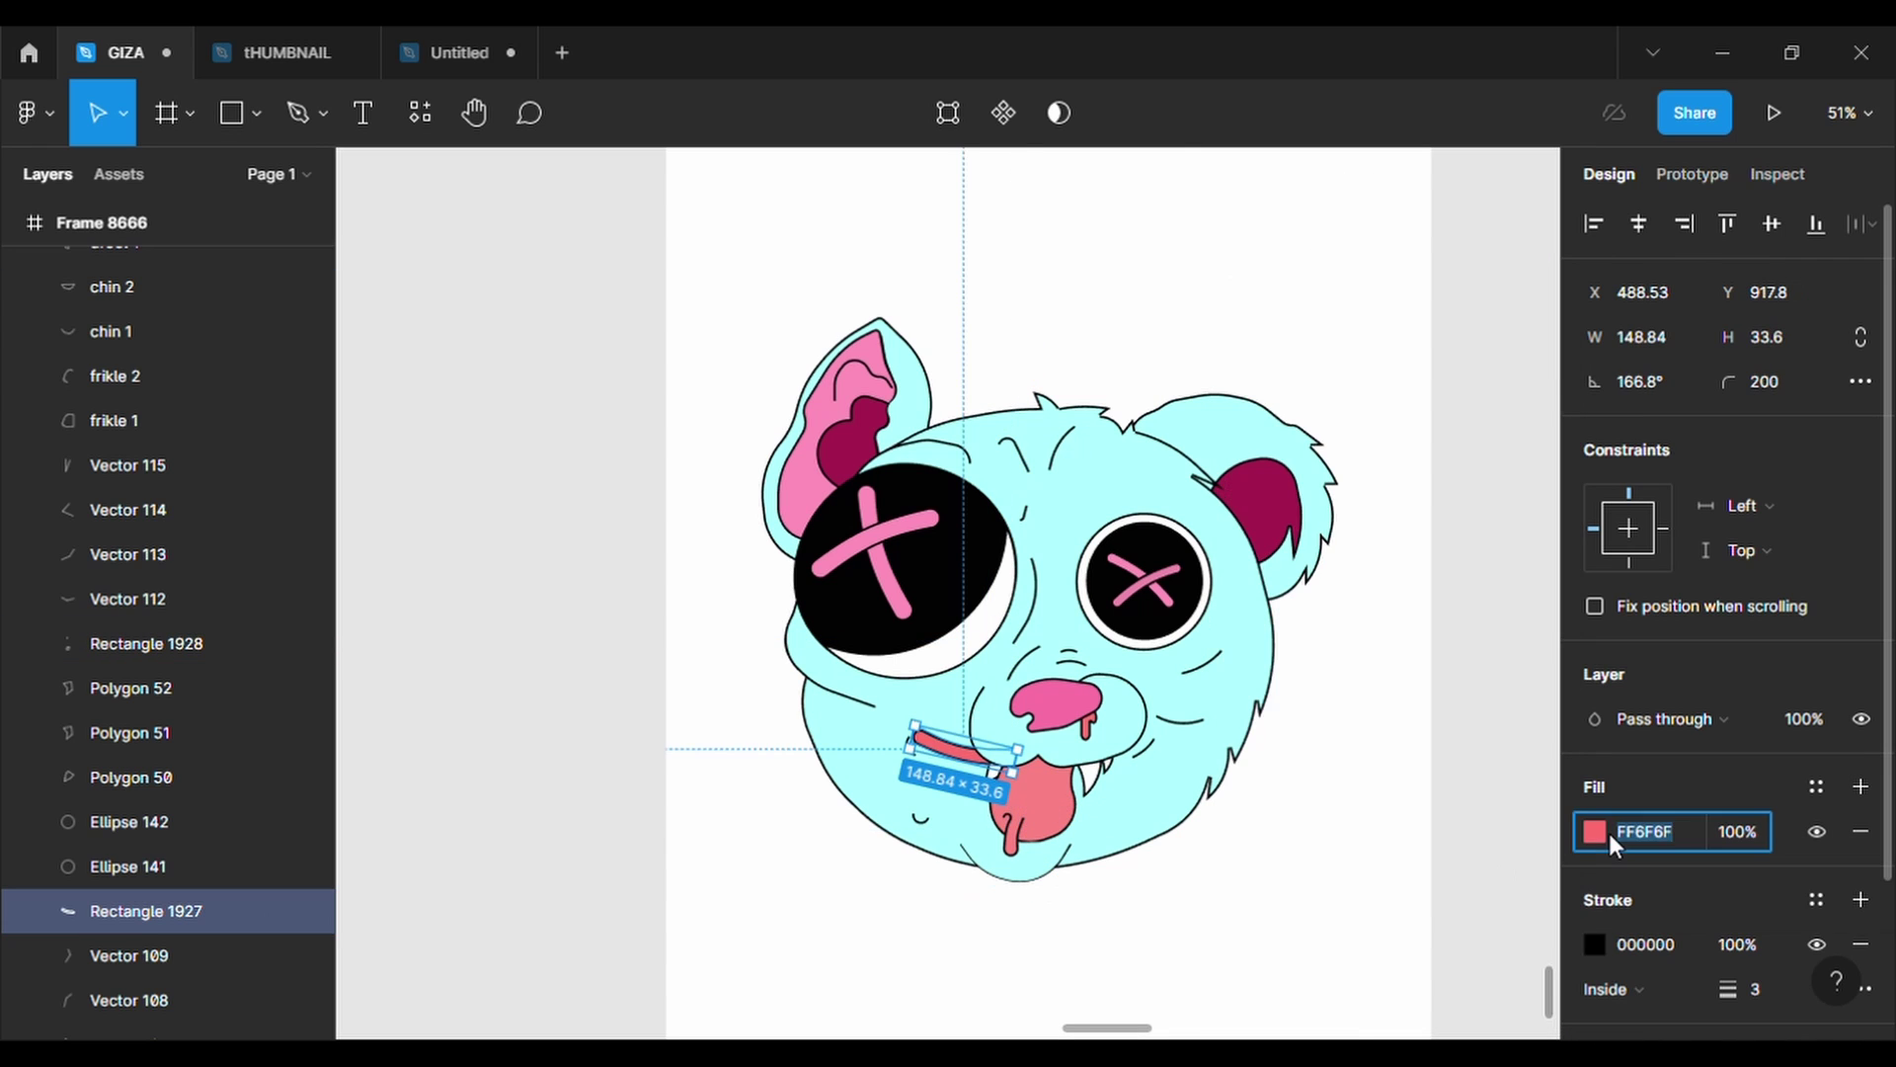
pyautogui.click(1595, 832)
pyautogui.click(1468, 417)
pyautogui.click(1111, 929)
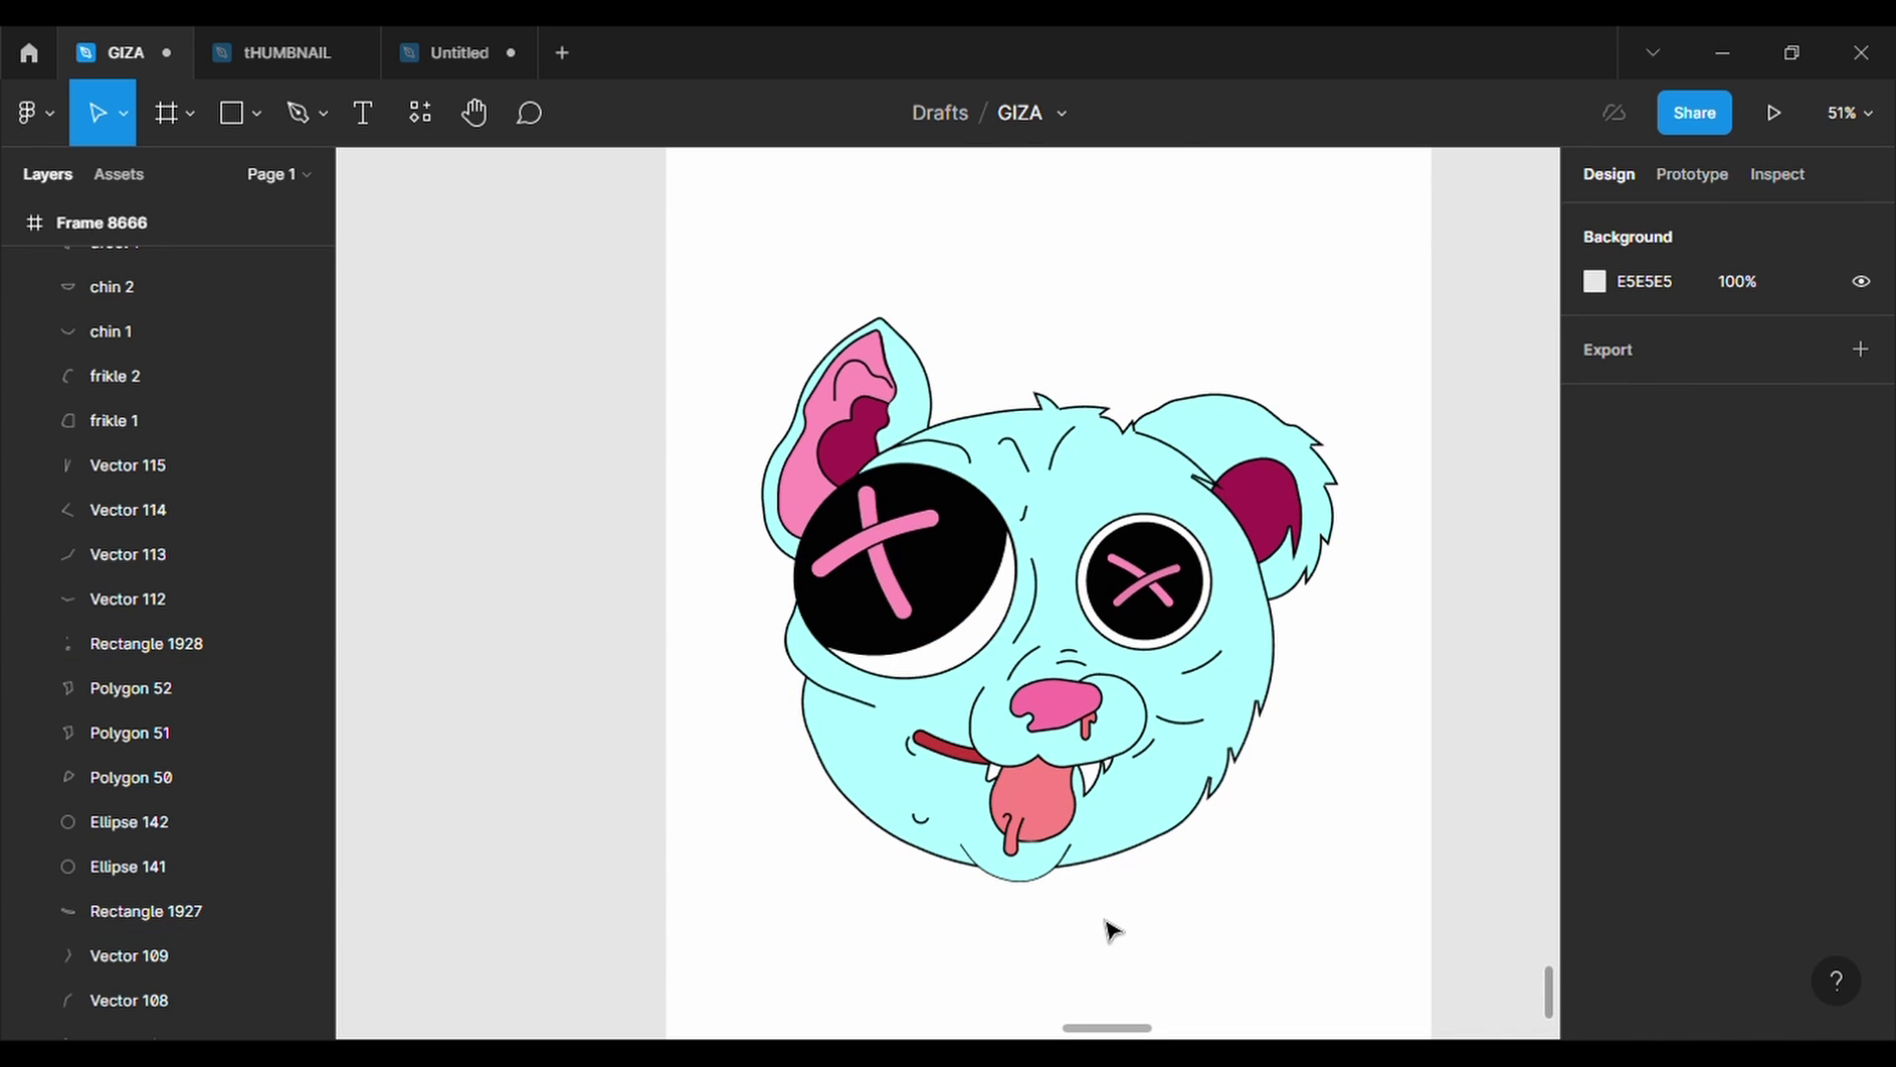
# - Give Frame 8666 a pink FFB6B6 background fill
pyautogui.click(1111, 929)
pyautogui.hotkey('shift', '2')
pyautogui.click(1595, 831)
pyautogui.moveTo(1324, 349); pyautogui.dragTo(1312, 370)
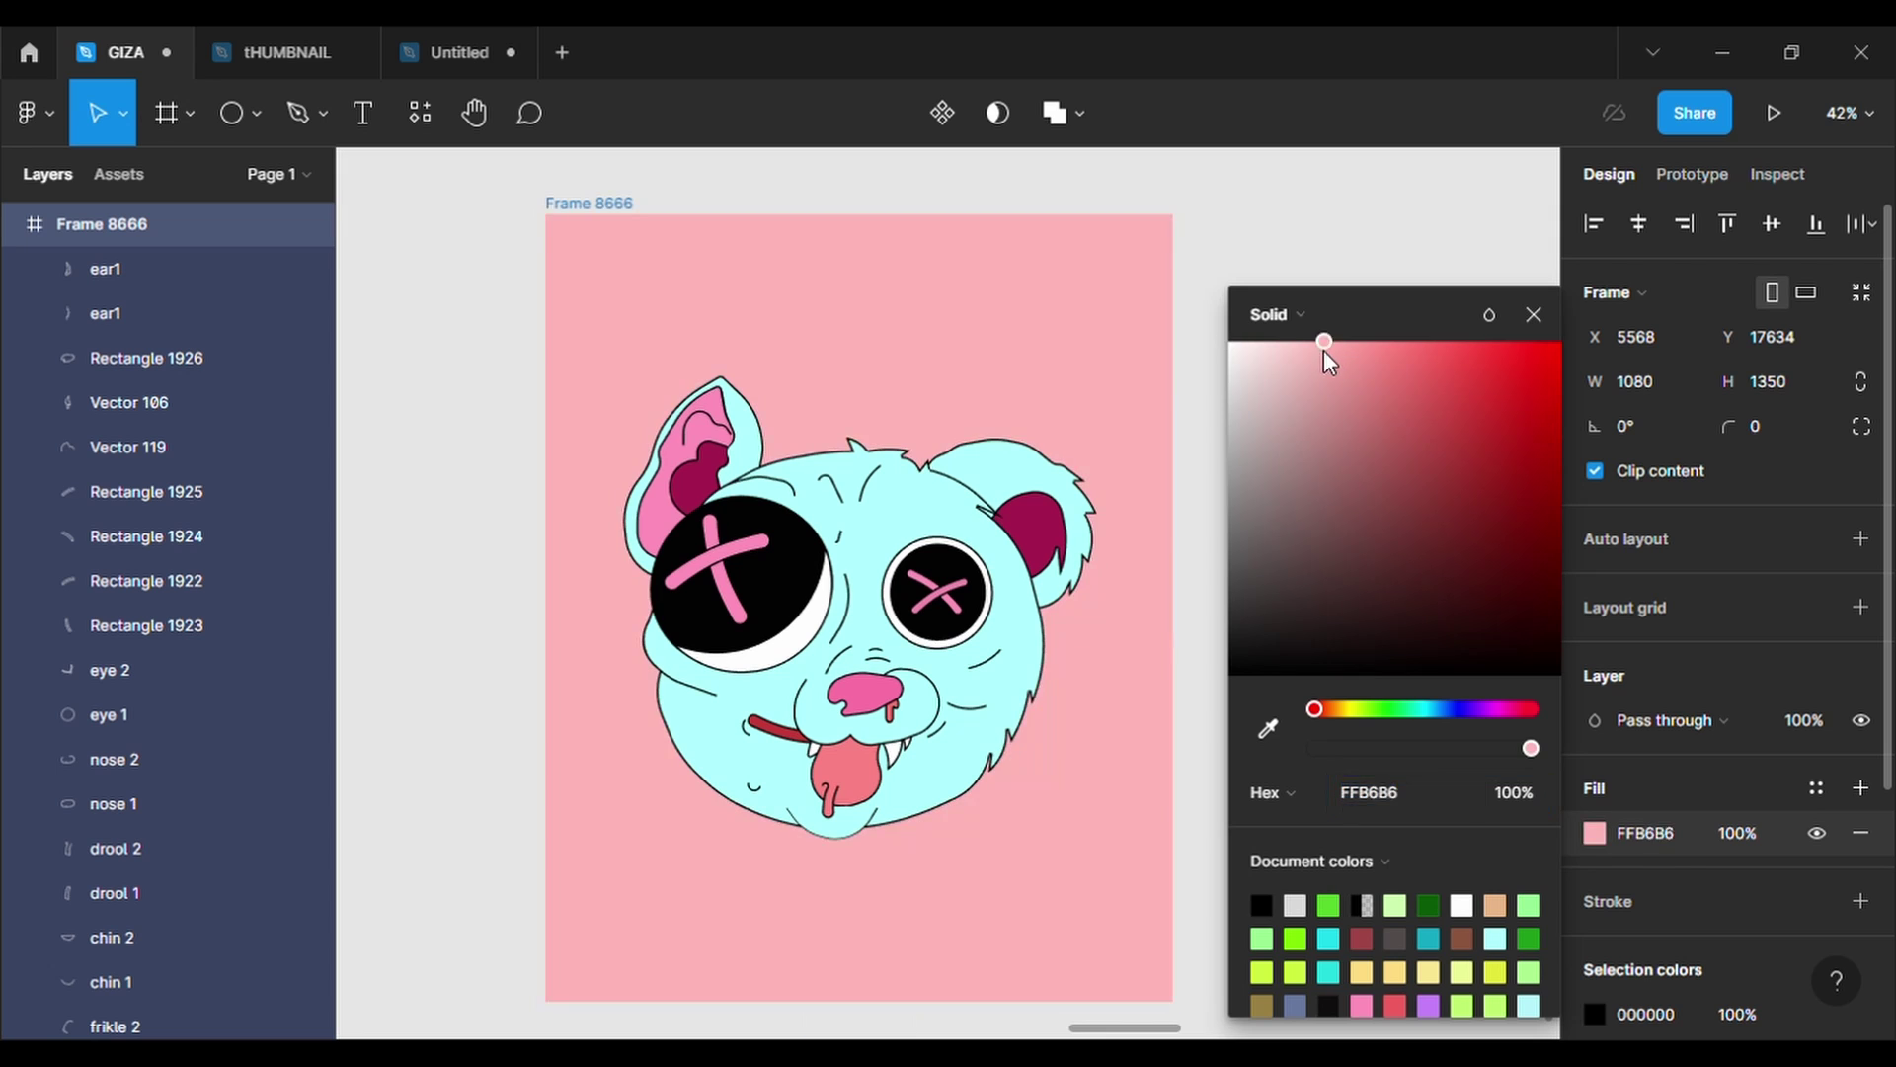
pyautogui.click(1282, 203)
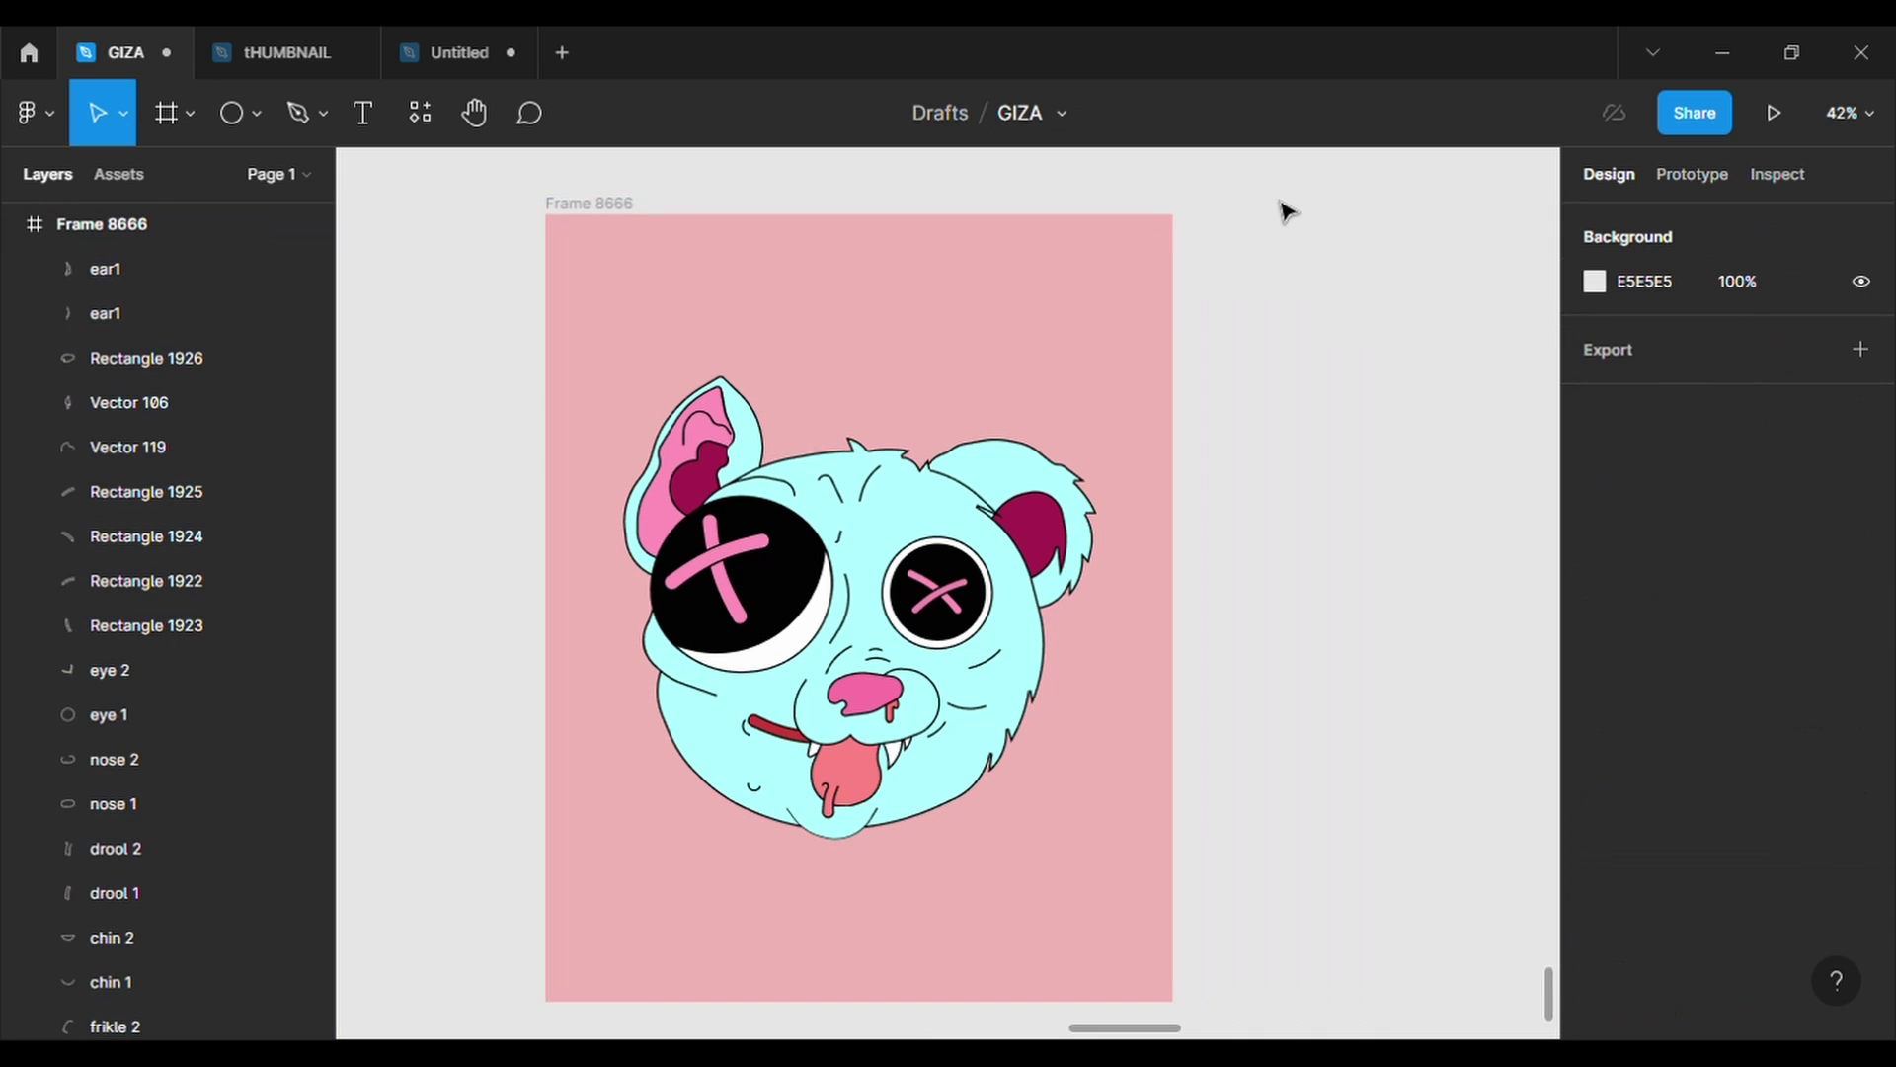
pyautogui.scroll(-2, 1282, 204)
pyautogui.scroll(-1, 1282, 203)
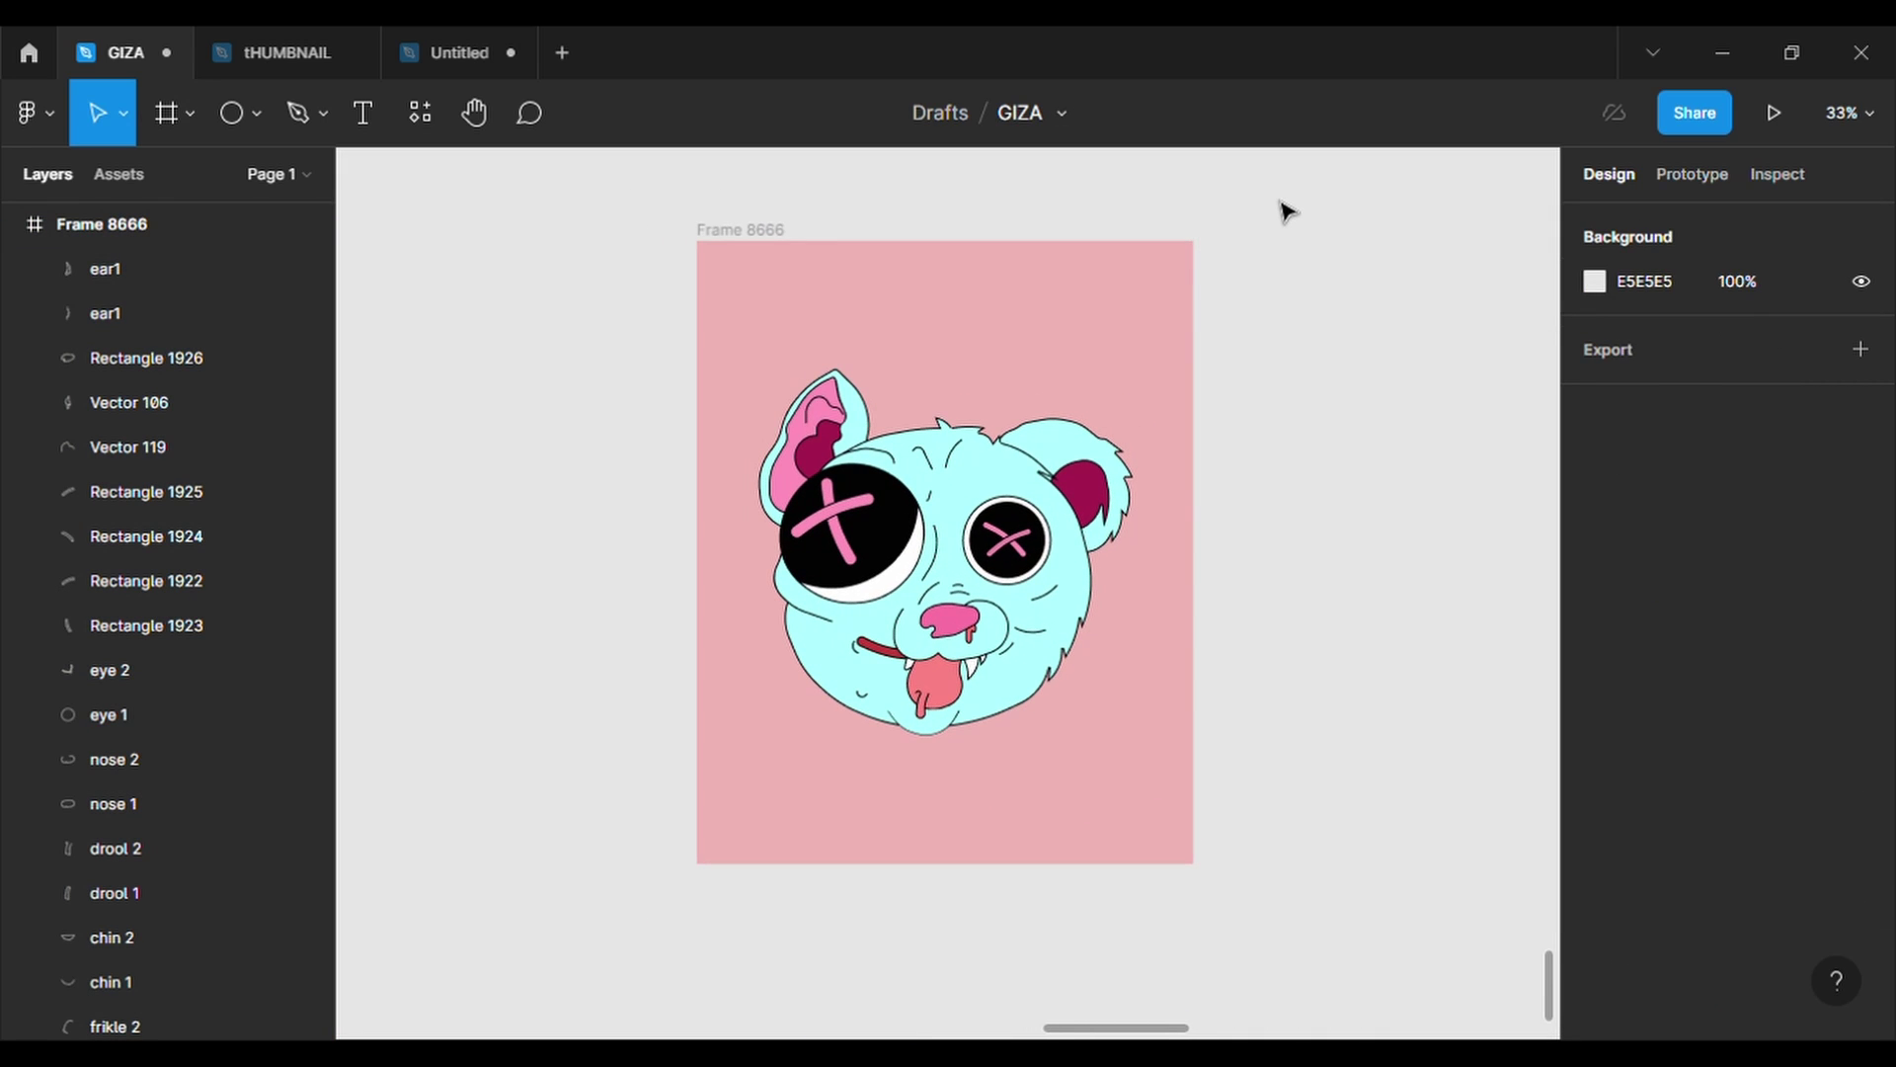